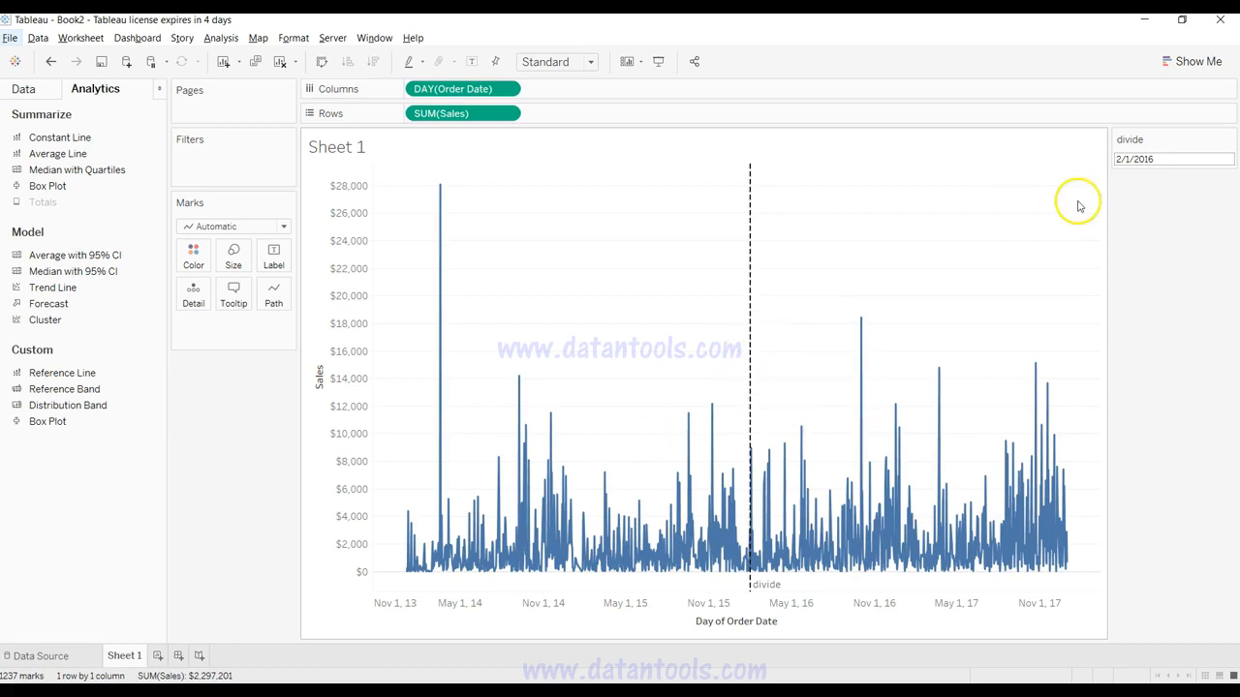
# Set the divide parameter to 7/1/2015 to move the reference line on the sales chart.
pyautogui.click(1154, 158)
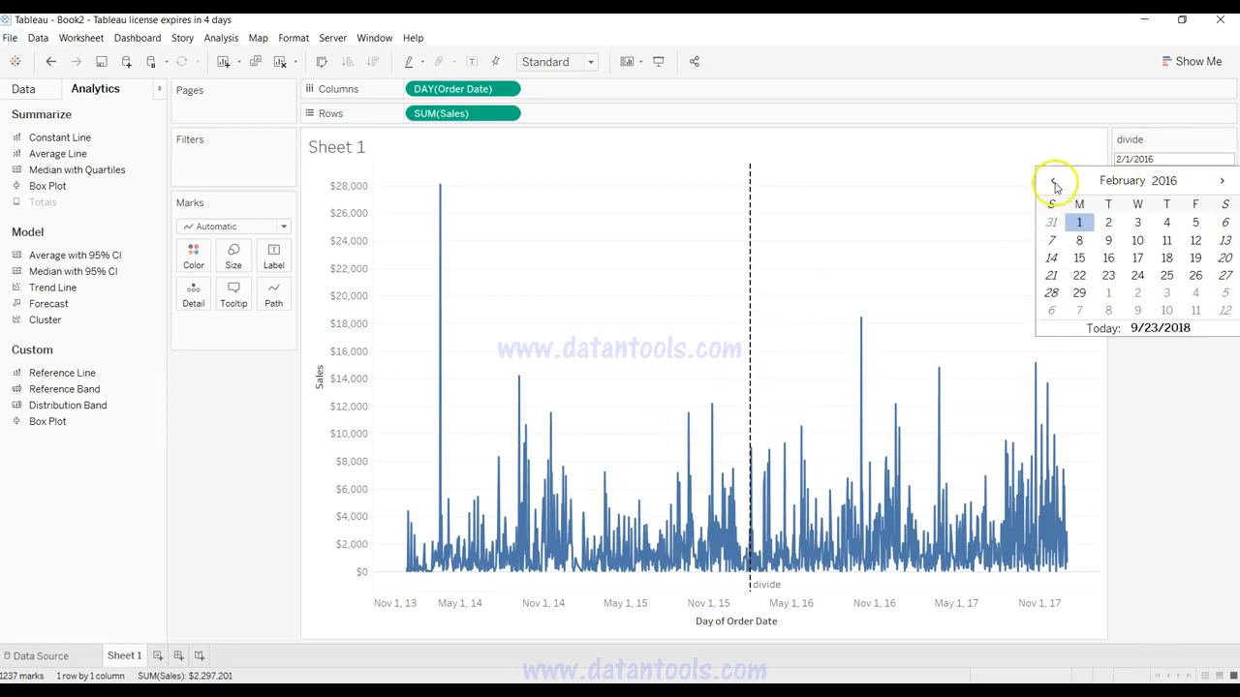
pyautogui.click(1054, 182)
pyautogui.click(1055, 182)
pyautogui.click(1055, 183)
pyautogui.click(1055, 182)
pyautogui.click(1054, 182)
pyautogui.click(1055, 182)
pyautogui.click(1055, 182)
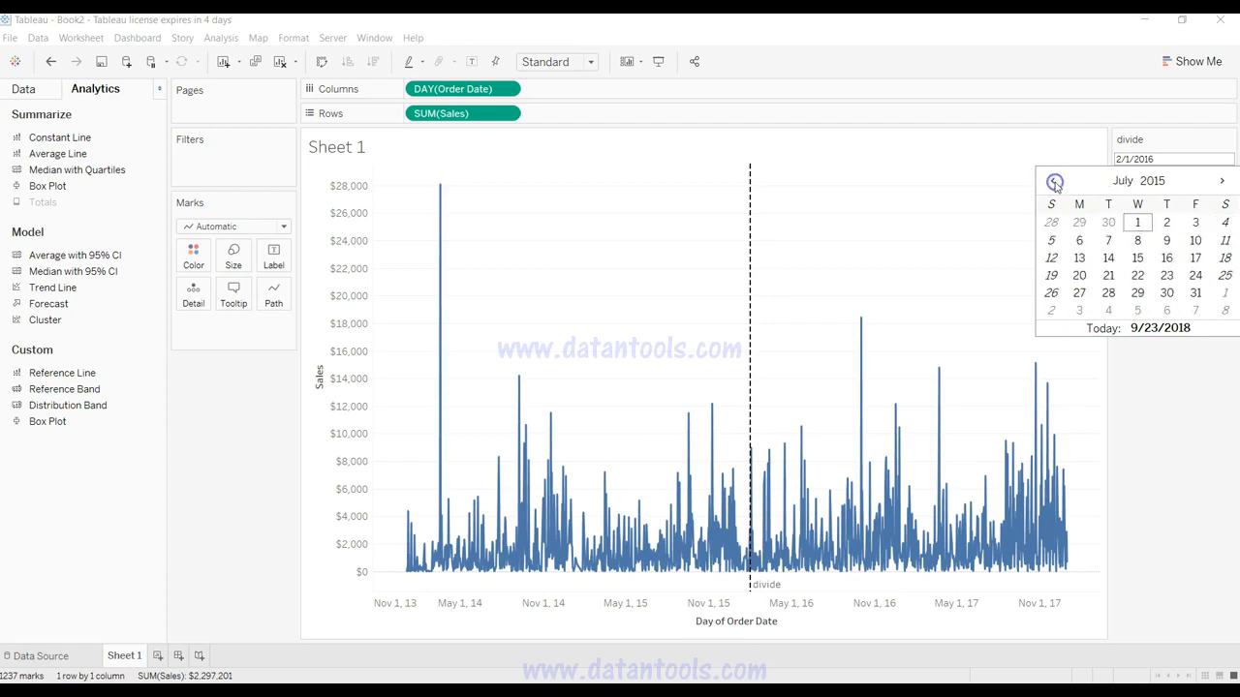
pyautogui.click(1135, 222)
pyautogui.moveTo(655, 310)
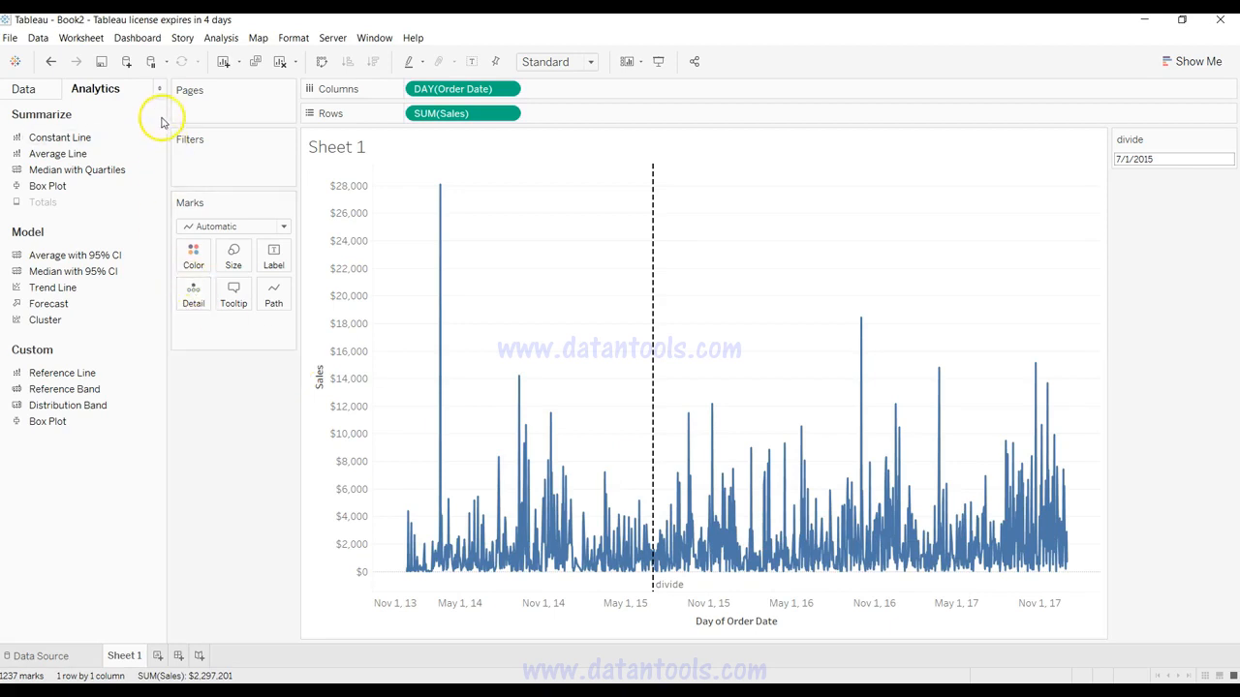
# Create a new calculated field named Product Launch Date.
pyautogui.click(55, 87)
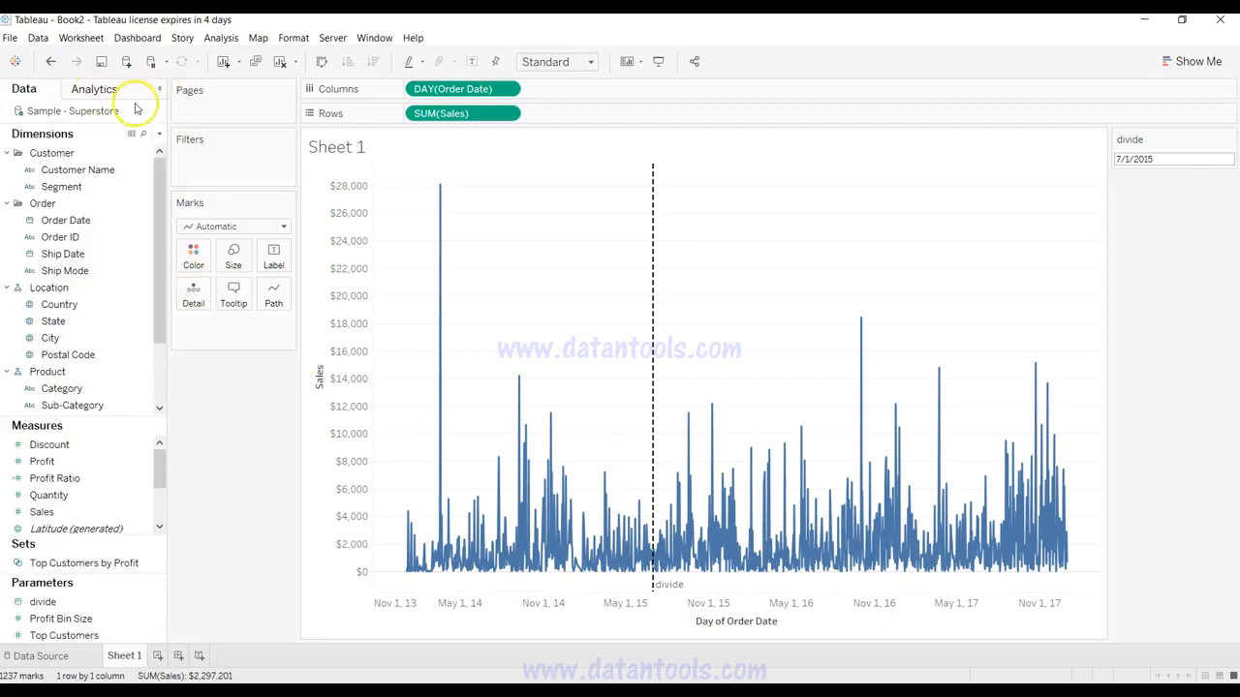
pyautogui.click(161, 139)
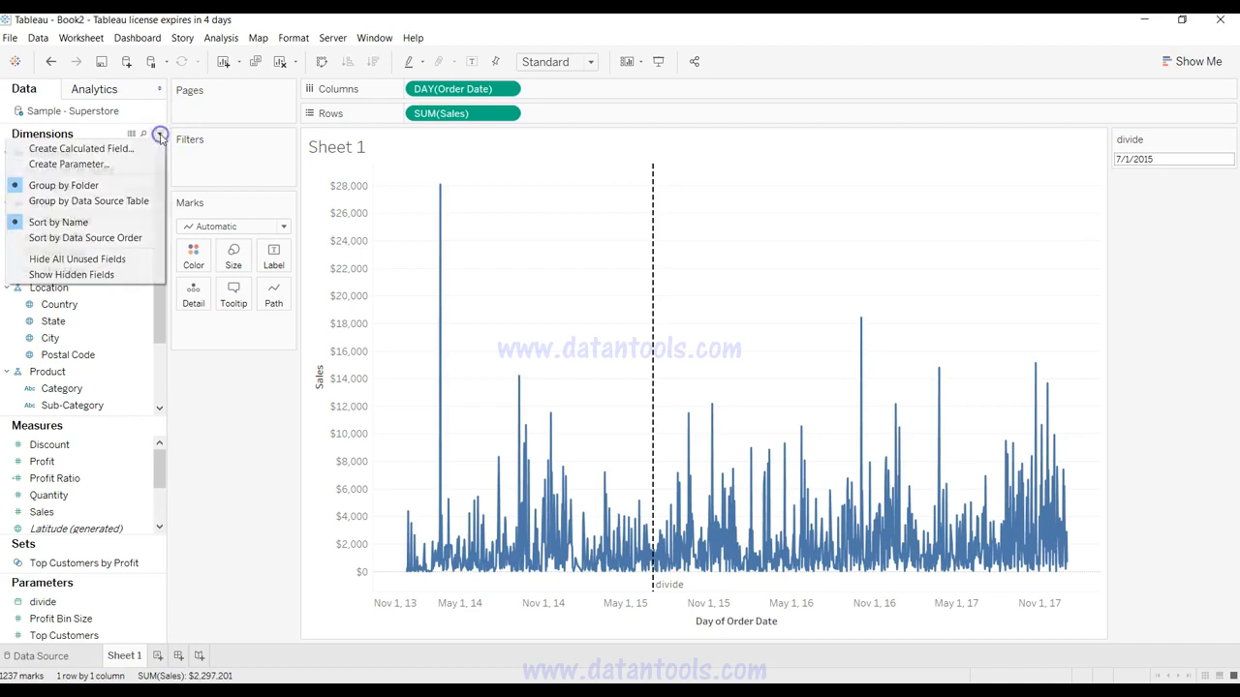
pyautogui.click(147, 144)
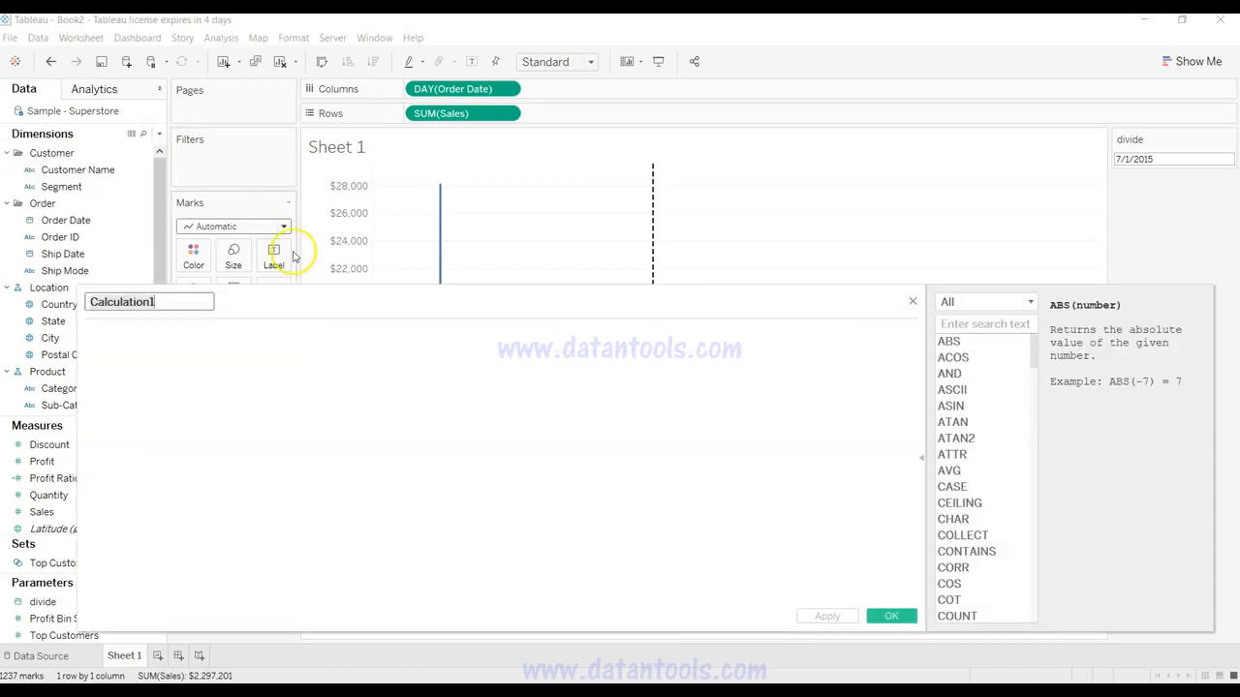
pyautogui.moveTo(291, 294); pyautogui.dragTo(631, 386)
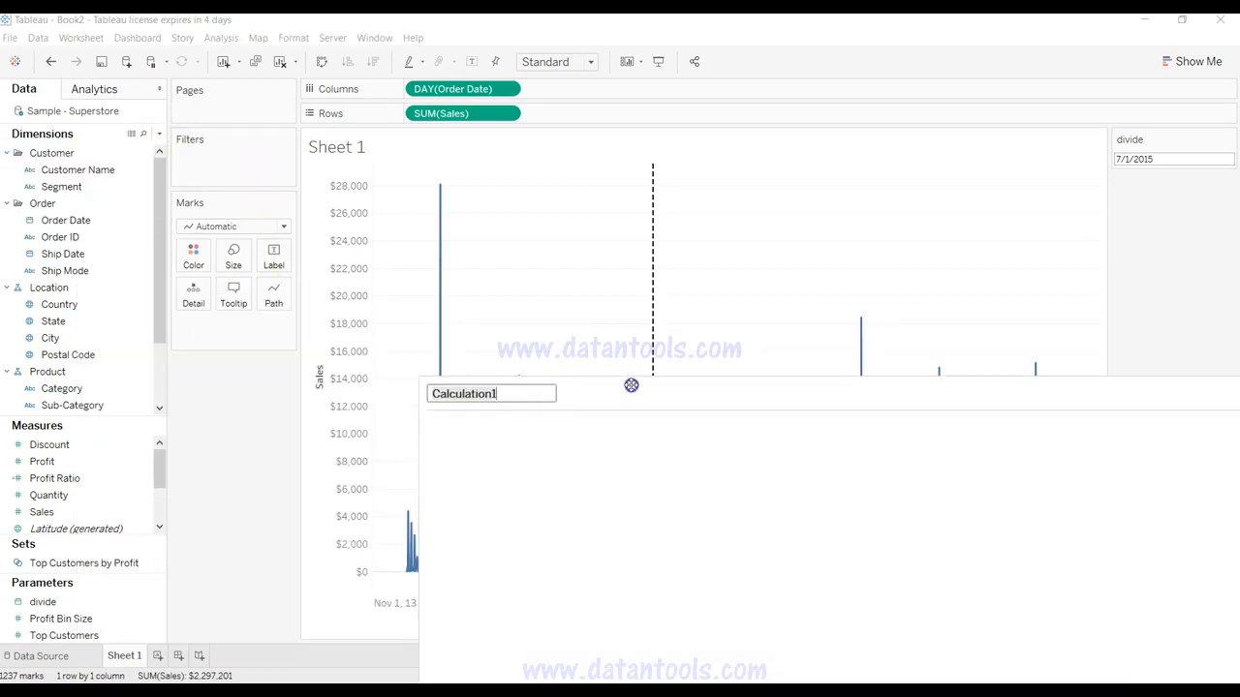
pyautogui.moveTo(653, 334)
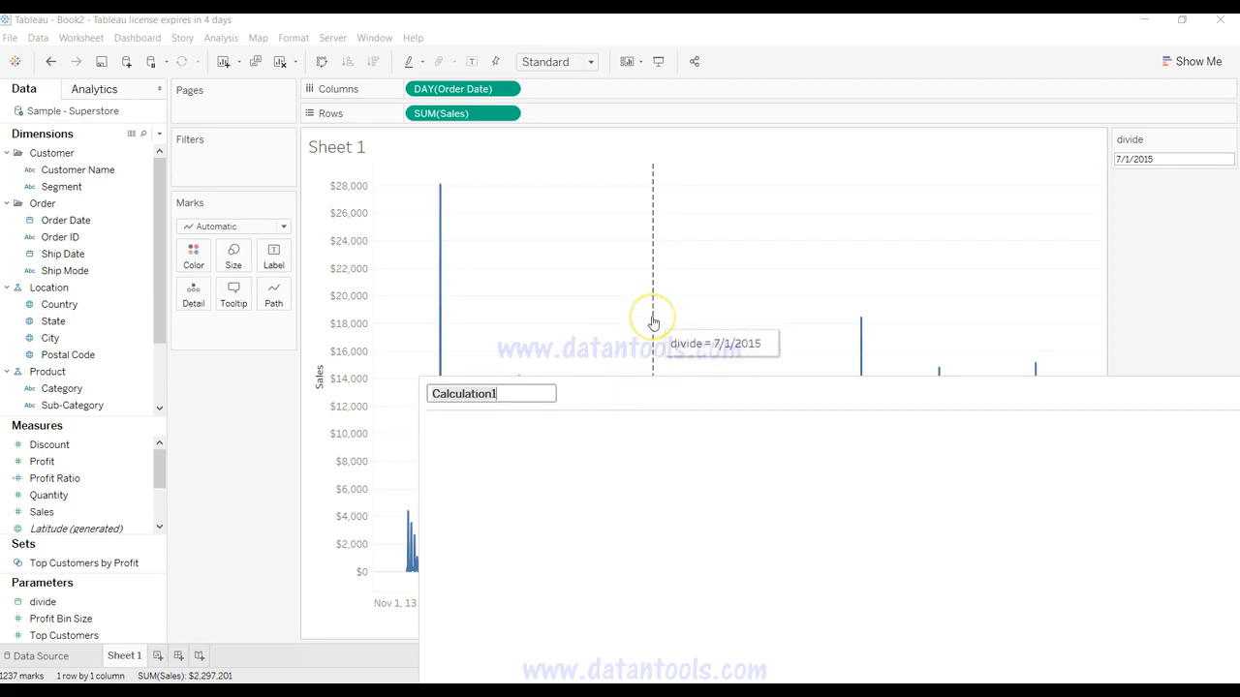
pyautogui.click(519, 403)
pyautogui.hotkey('ctrl', 'a')
pyautogui.write('Produc')
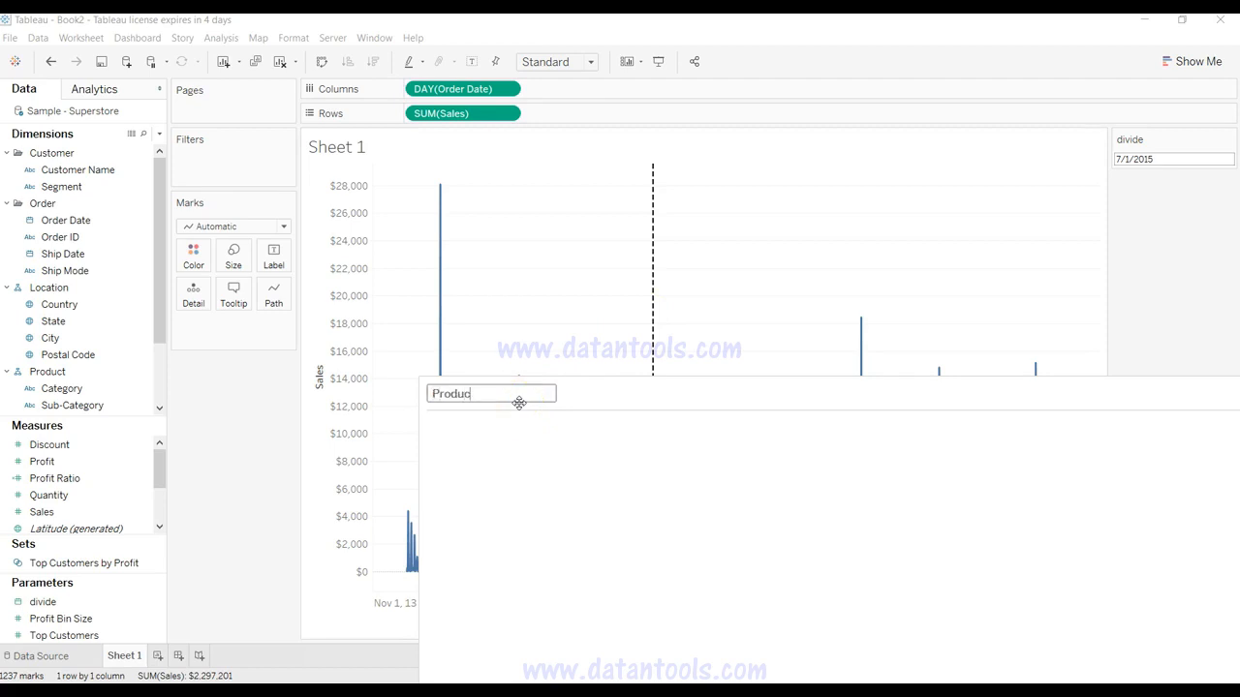
pyautogui.write('t Launch Date')
# Define the Product Launch Date calculation as [divide] <= [Order Date] and save it.
pyautogui.click(523, 450)
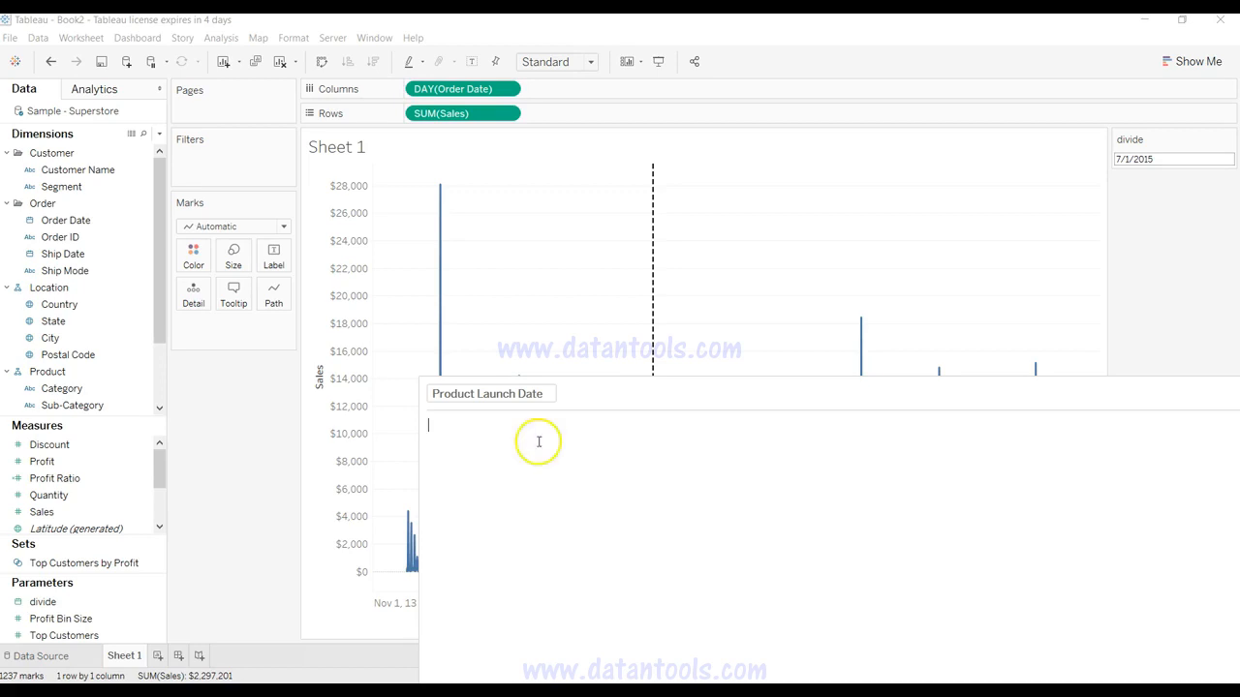
pyautogui.write('divi')
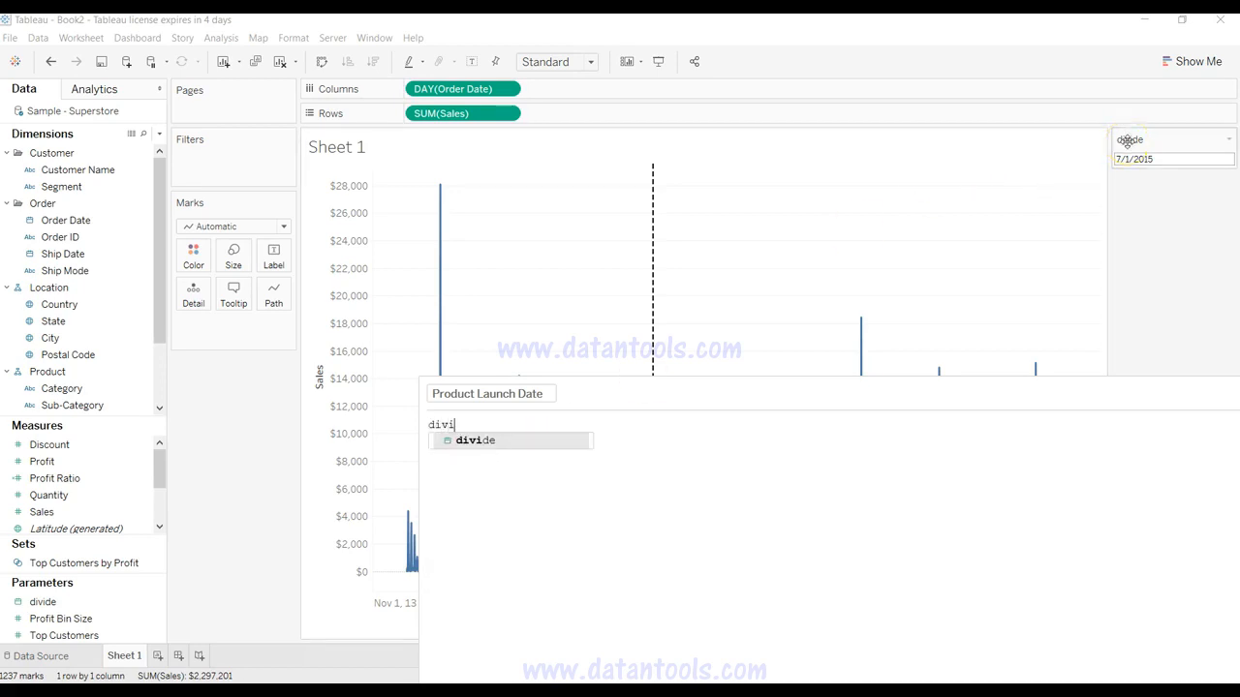
pyautogui.press('Return')
pyautogui.write('<=')
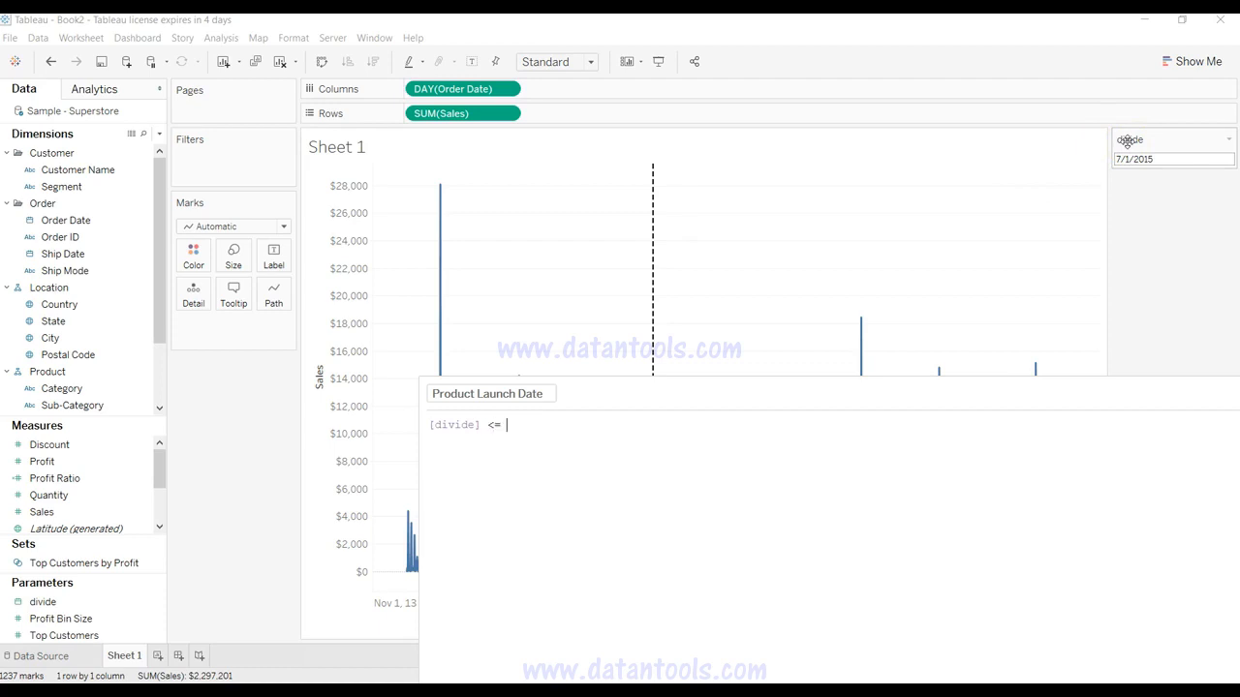
pyautogui.write(' ord')
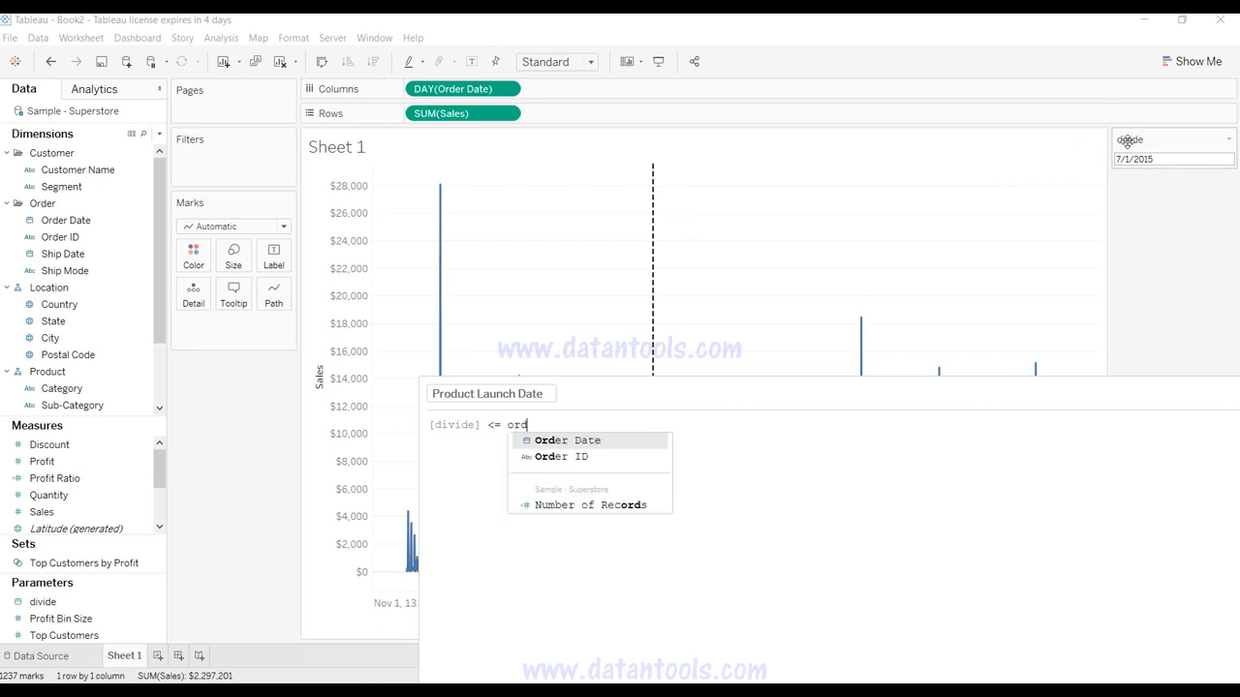
pyautogui.press('Return')
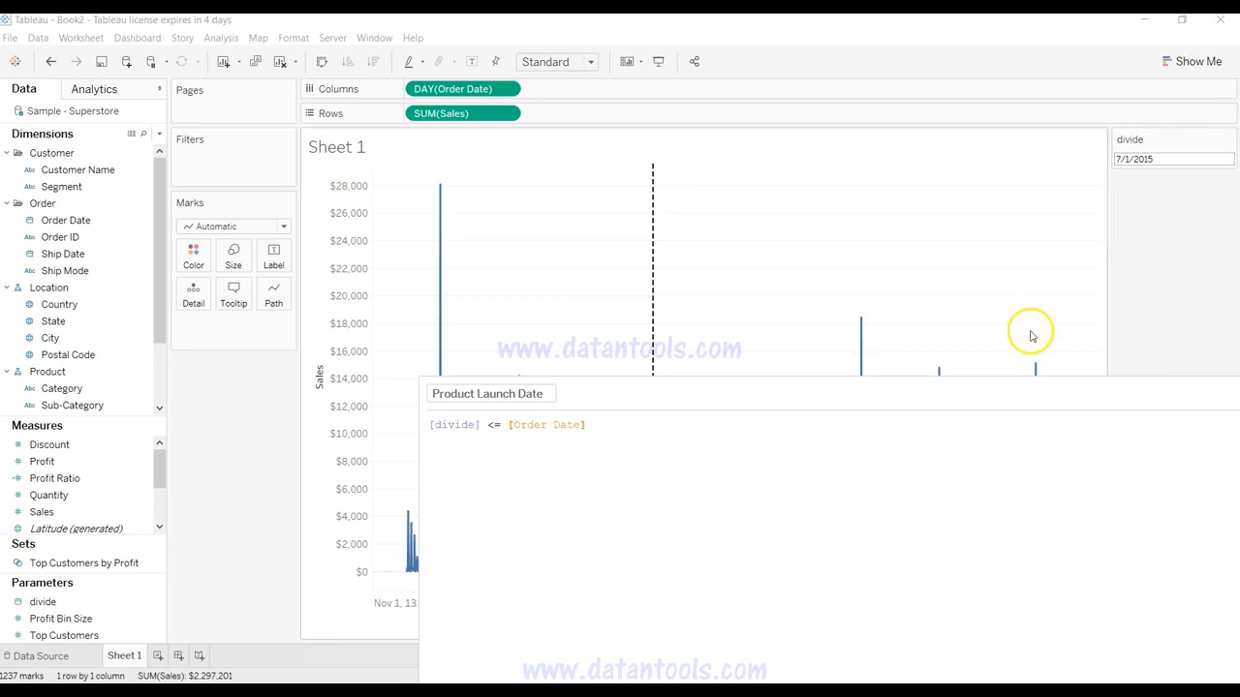
pyautogui.moveTo(1023, 393); pyautogui.dragTo(871, 243)
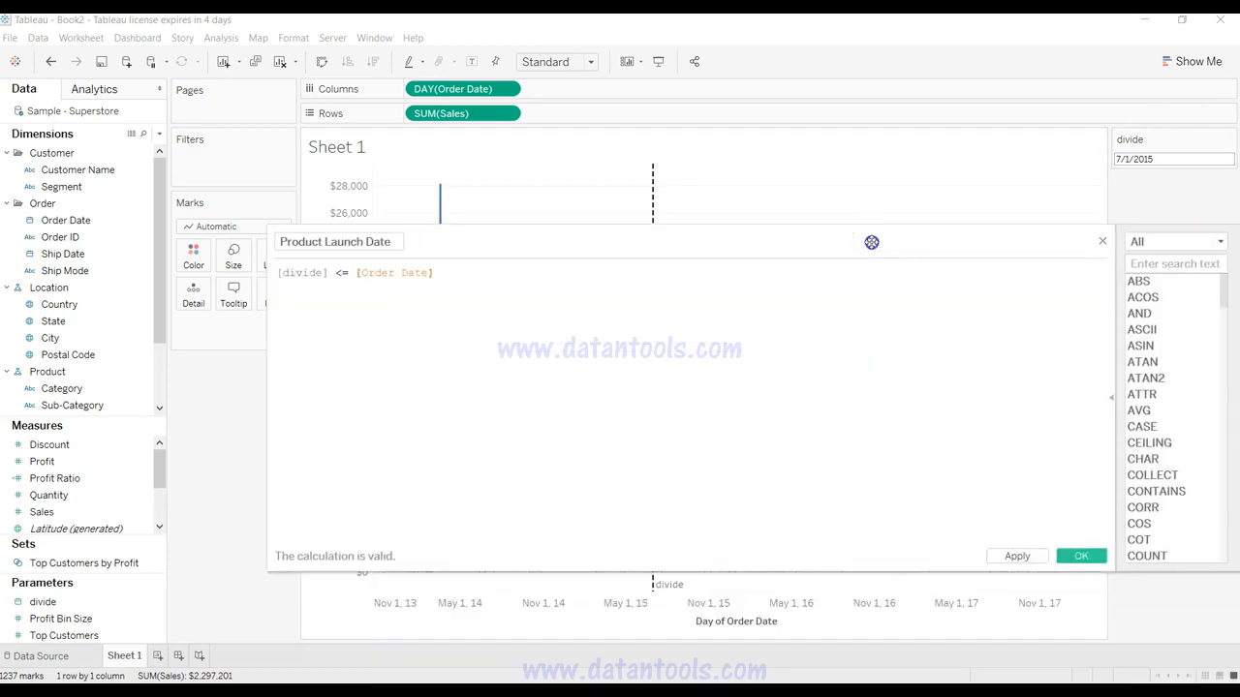
pyautogui.click(1019, 556)
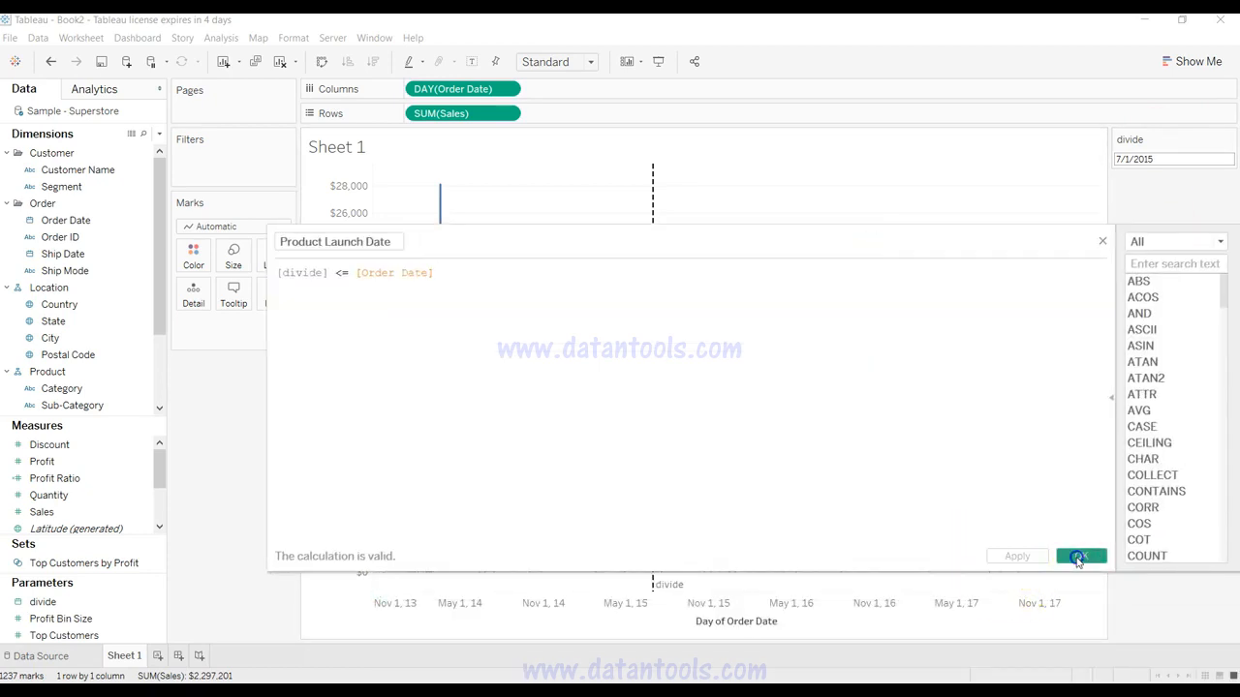
pyautogui.click(1078, 555)
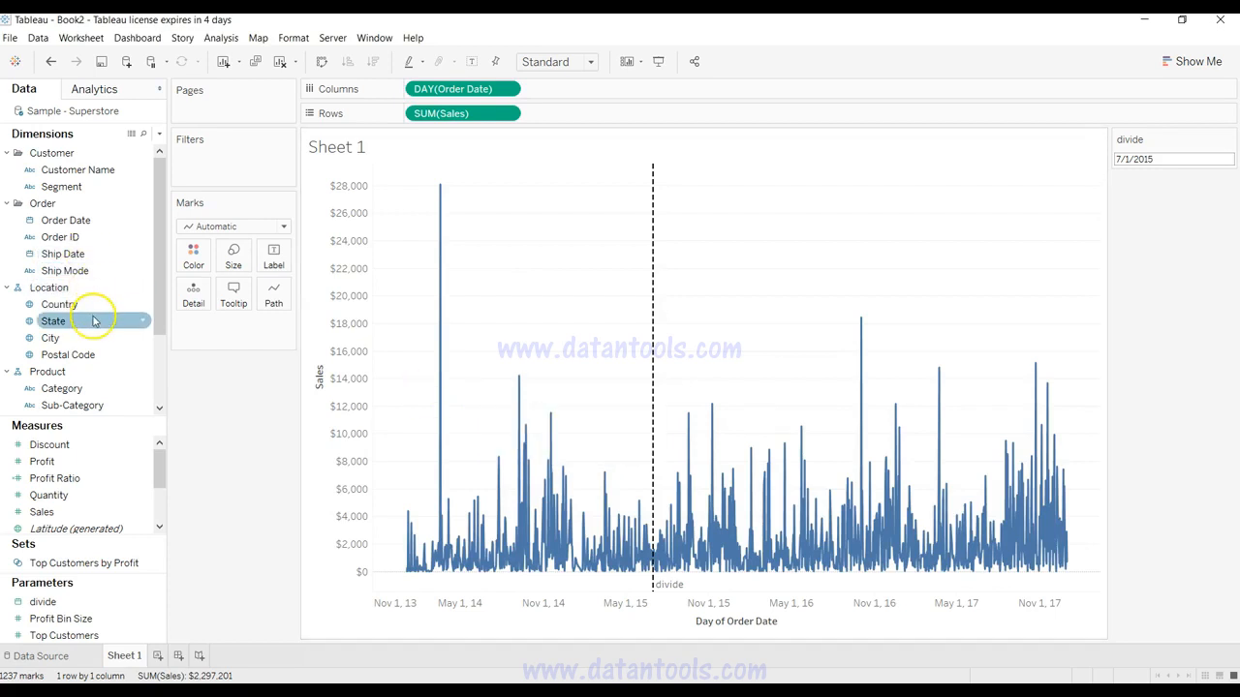
# Color the sales line by the Product Launch Date dimension.
pyautogui.moveTo(158, 243); pyautogui.dragTo(167, 380)
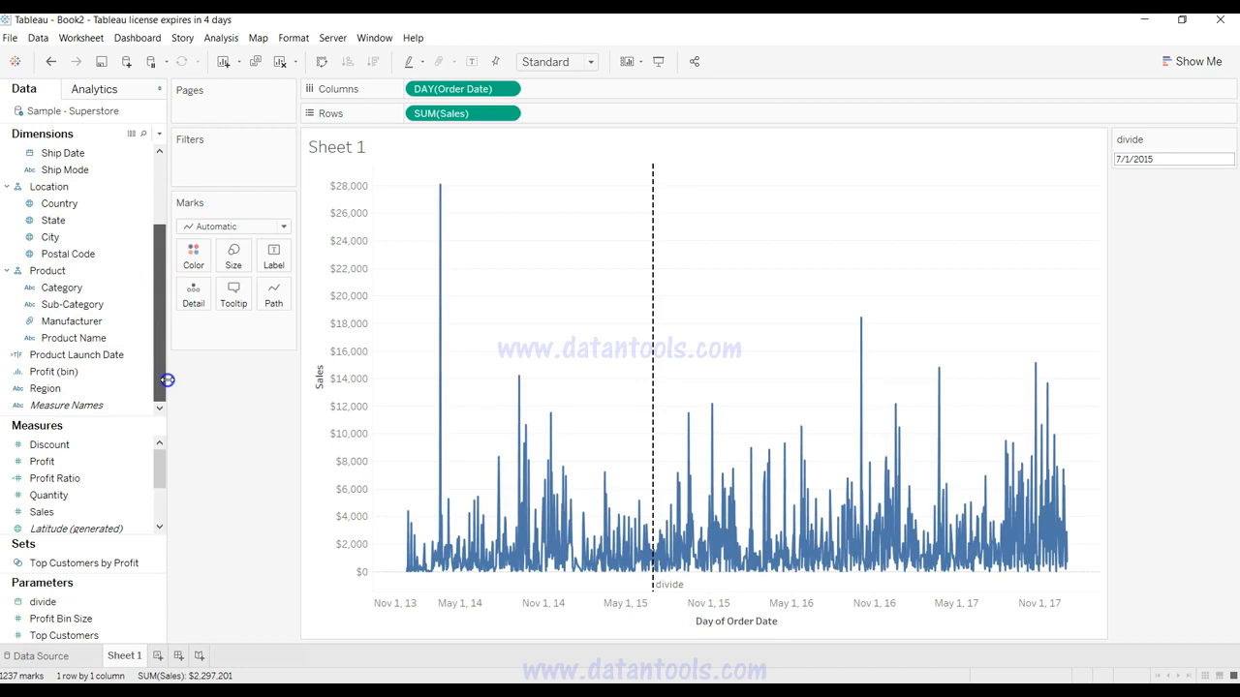
pyautogui.click(118, 353)
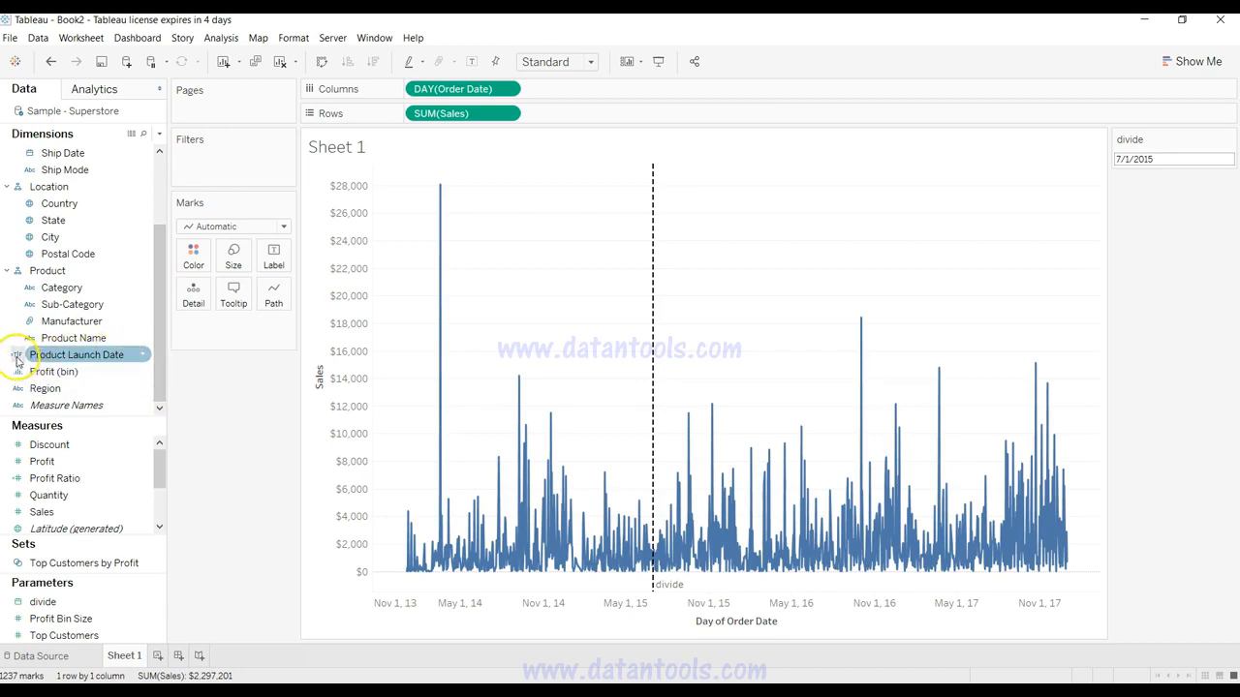
pyautogui.moveTo(43, 359); pyautogui.dragTo(191, 259)
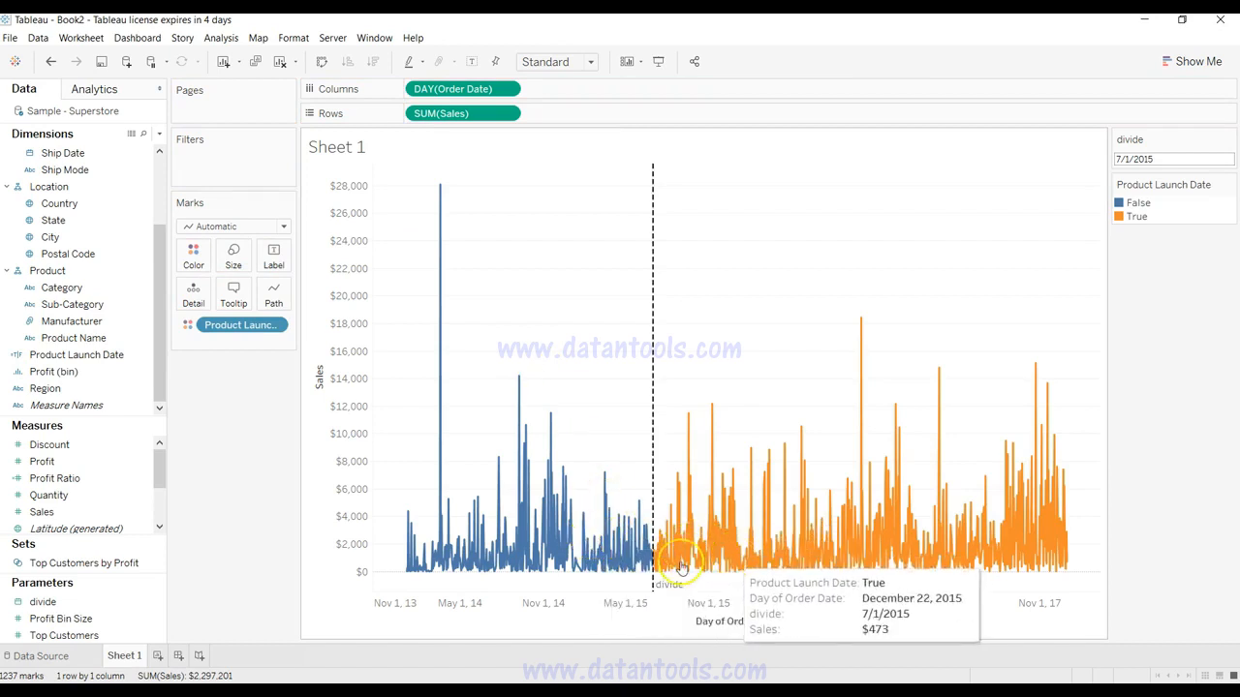
# Assign red to False and green to True in the Product Launch Date color legend.
pyautogui.click(193, 261)
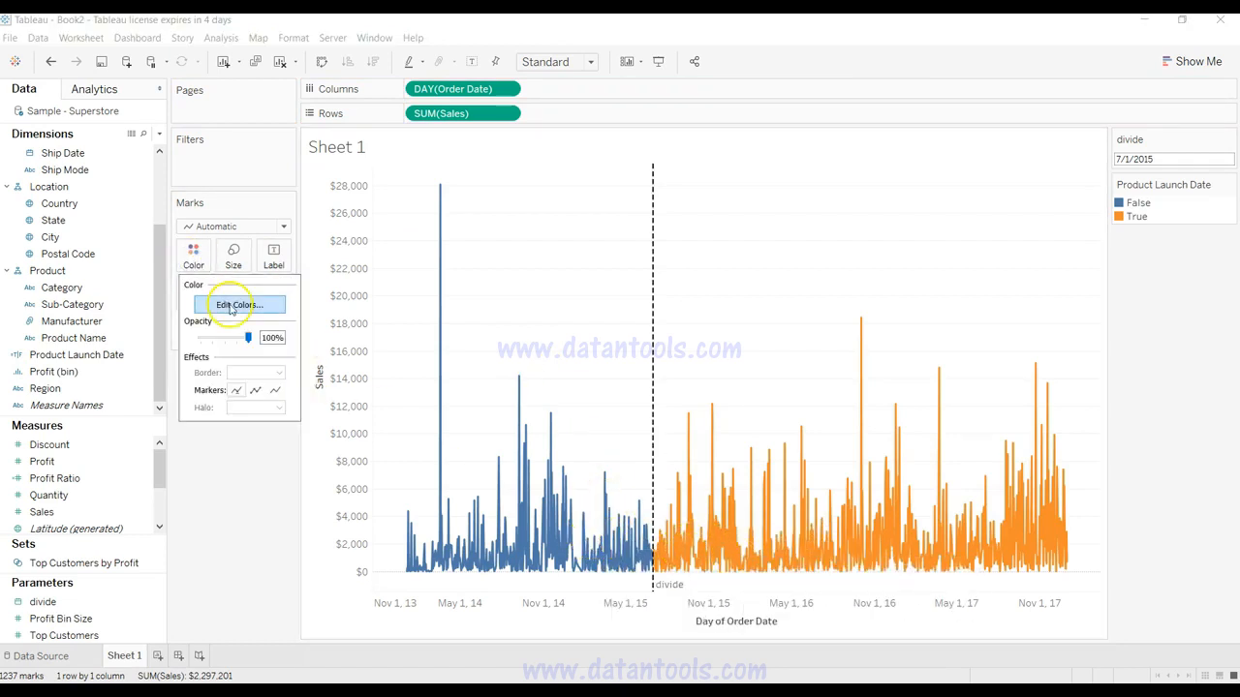
pyautogui.click(238, 304)
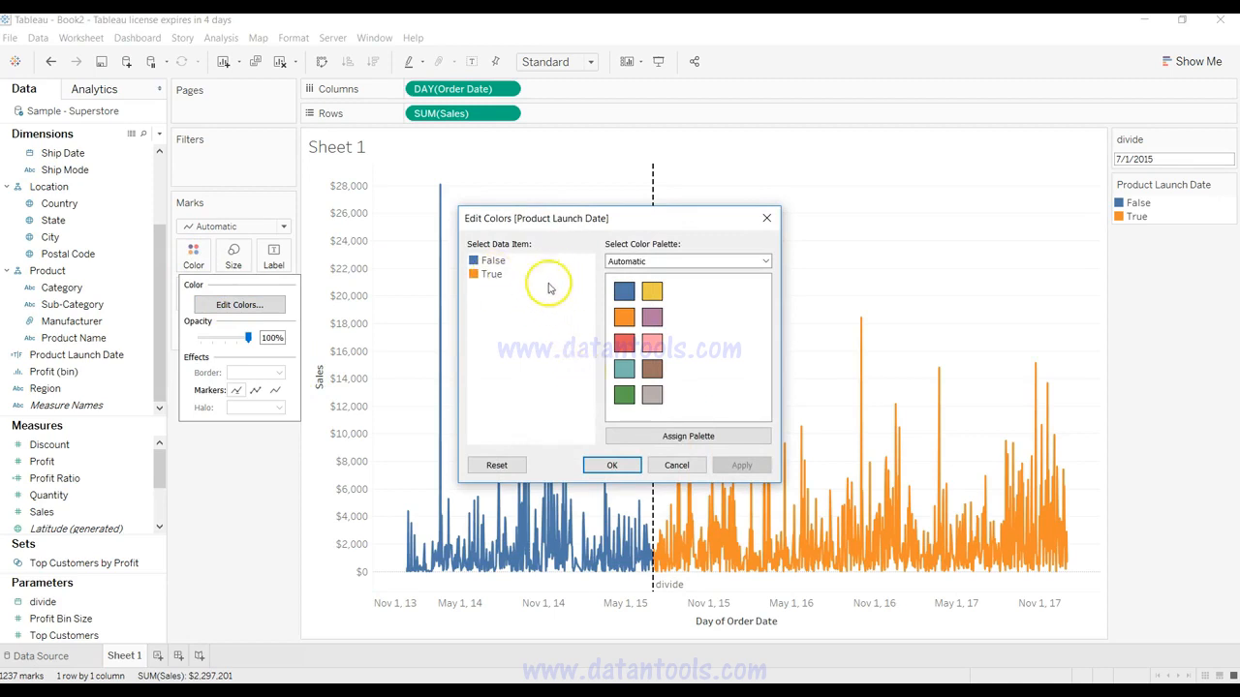
pyautogui.click(494, 262)
pyautogui.click(492, 273)
pyautogui.click(494, 261)
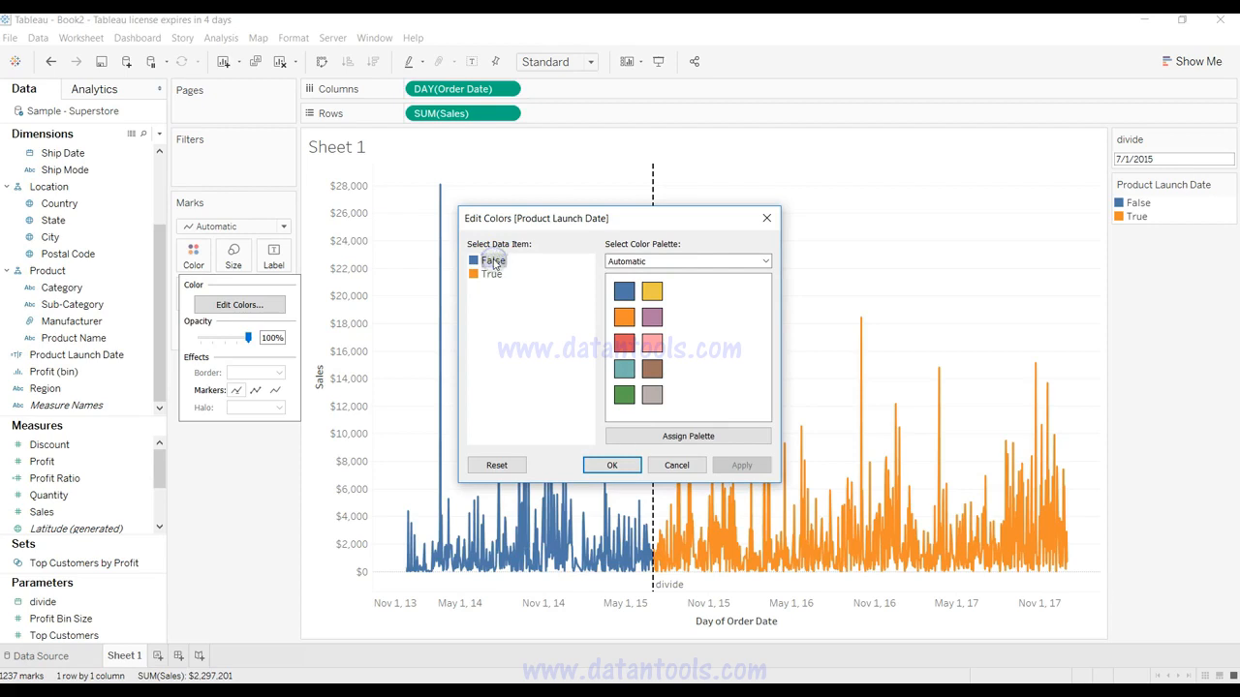
pyautogui.click(624, 343)
pyautogui.click(491, 274)
pyautogui.click(624, 395)
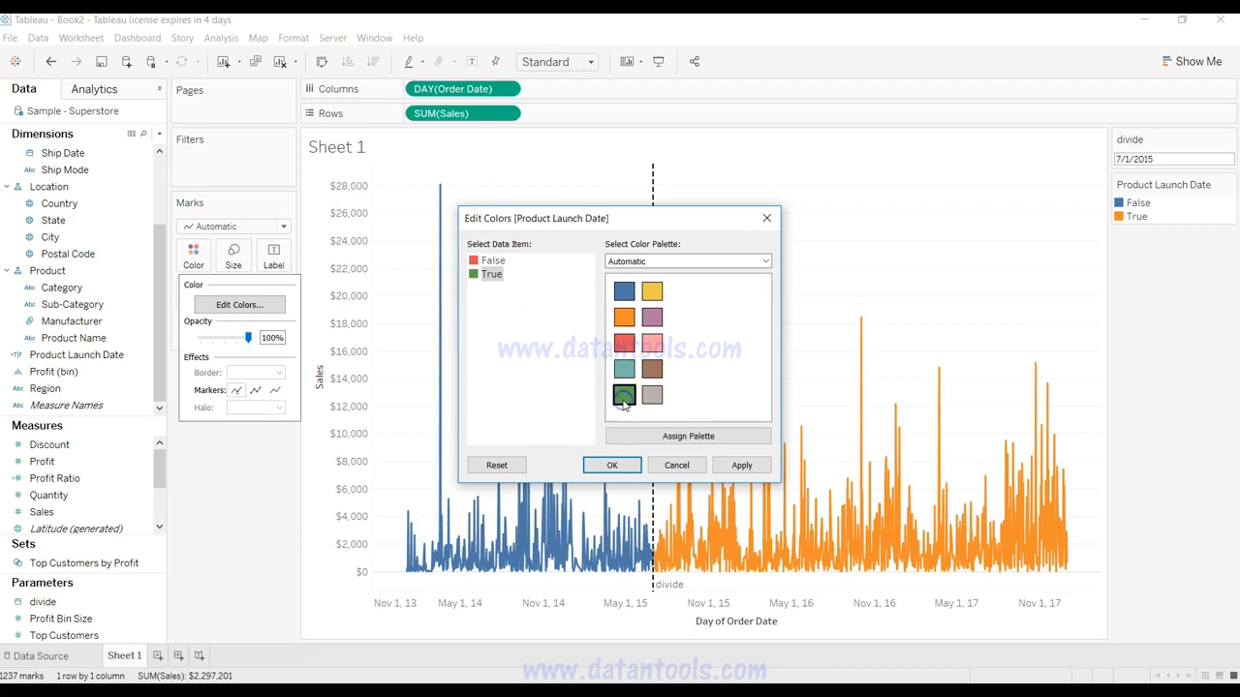
pyautogui.click(742, 466)
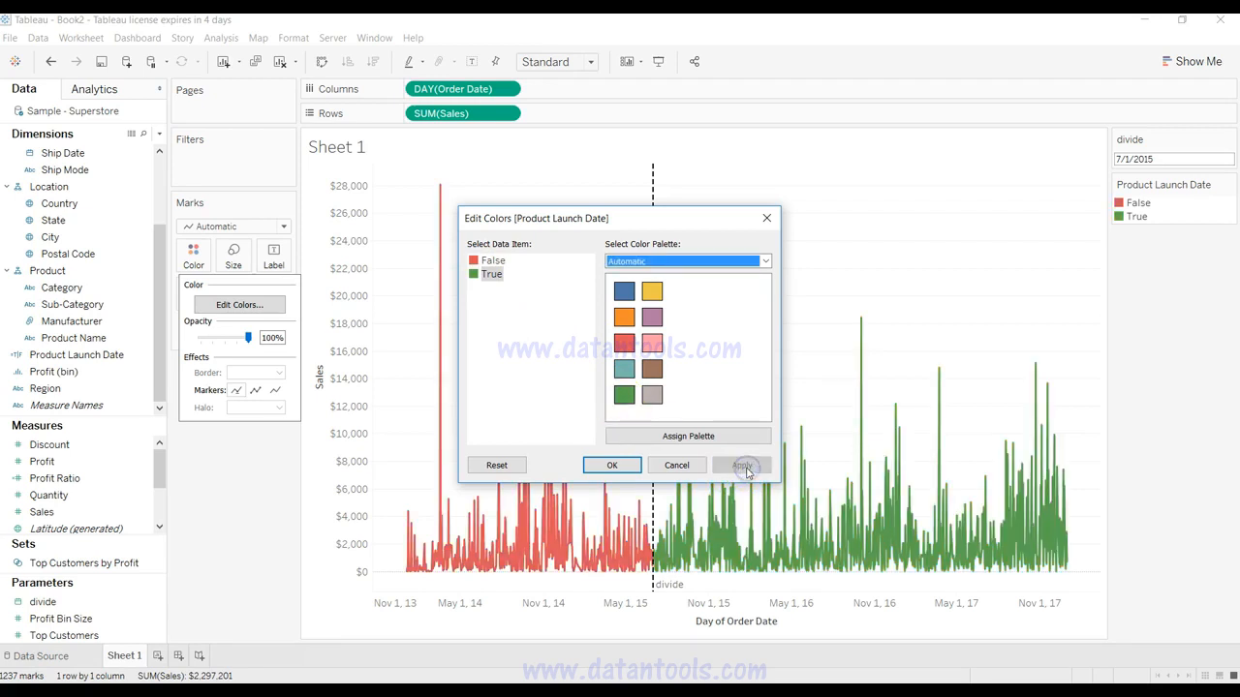
pyautogui.click(614, 466)
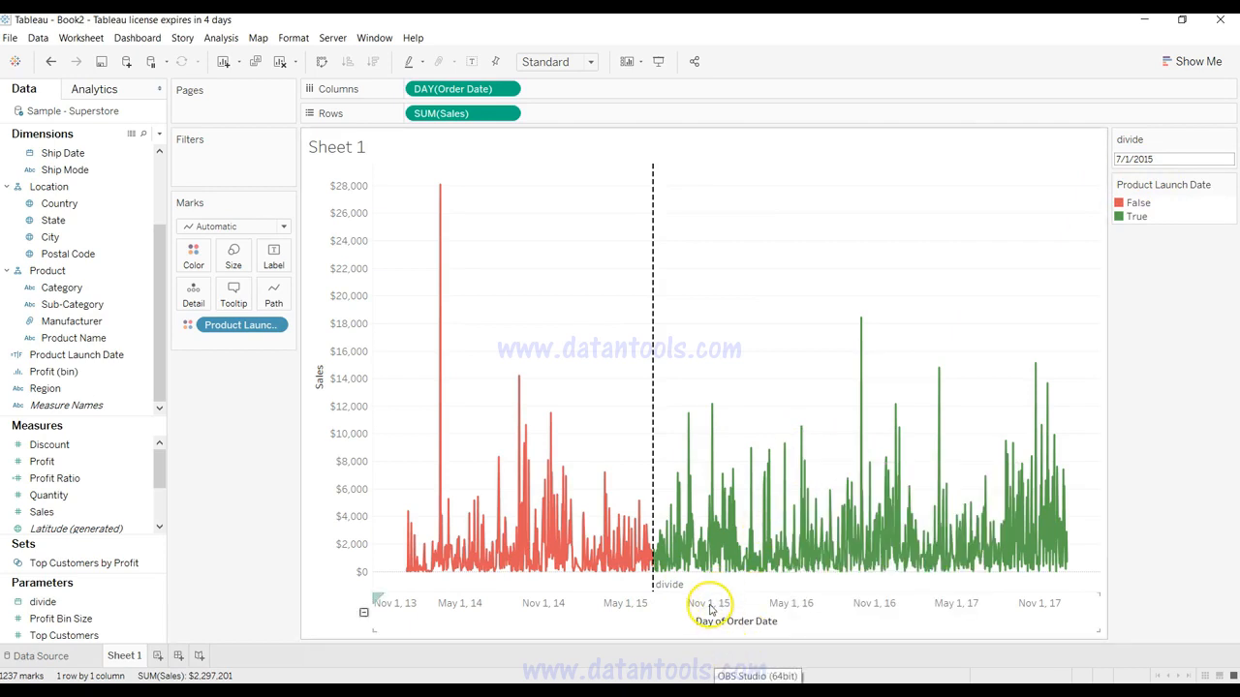
# Set the divide parameter to 11/1/2015 to shift the split between the red and green periods.
pyautogui.click(1167, 158)
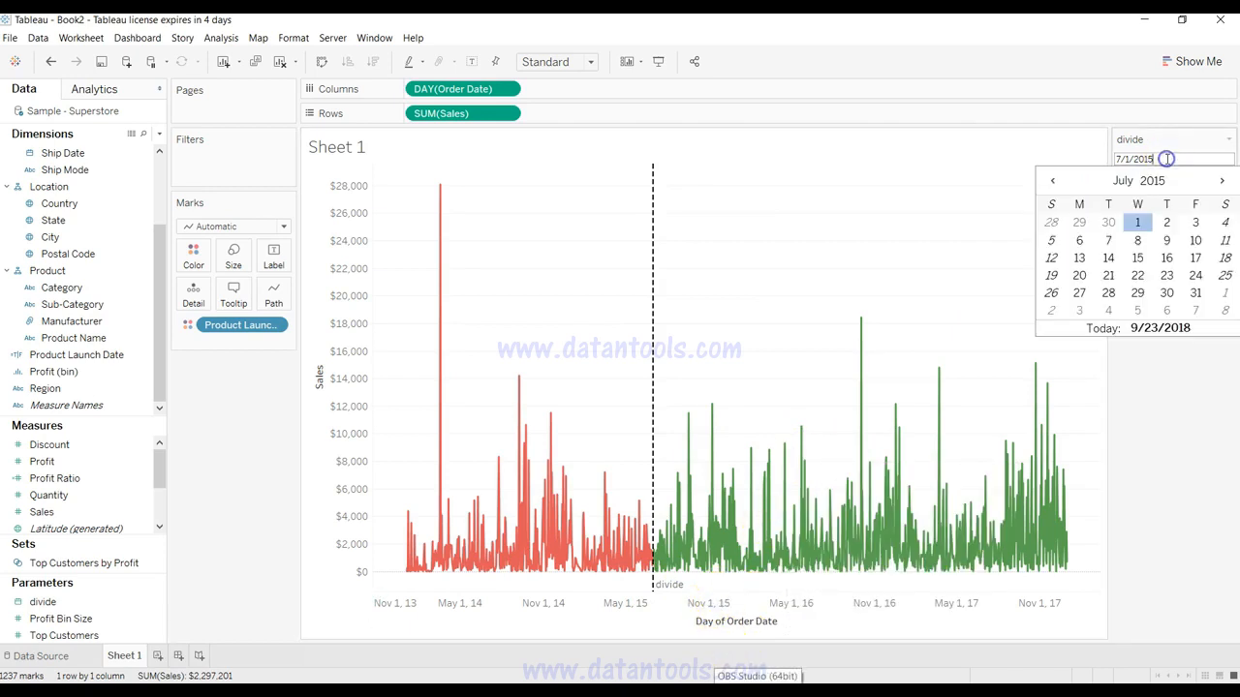
pyautogui.click(1221, 180)
pyautogui.click(1221, 181)
pyautogui.click(1221, 180)
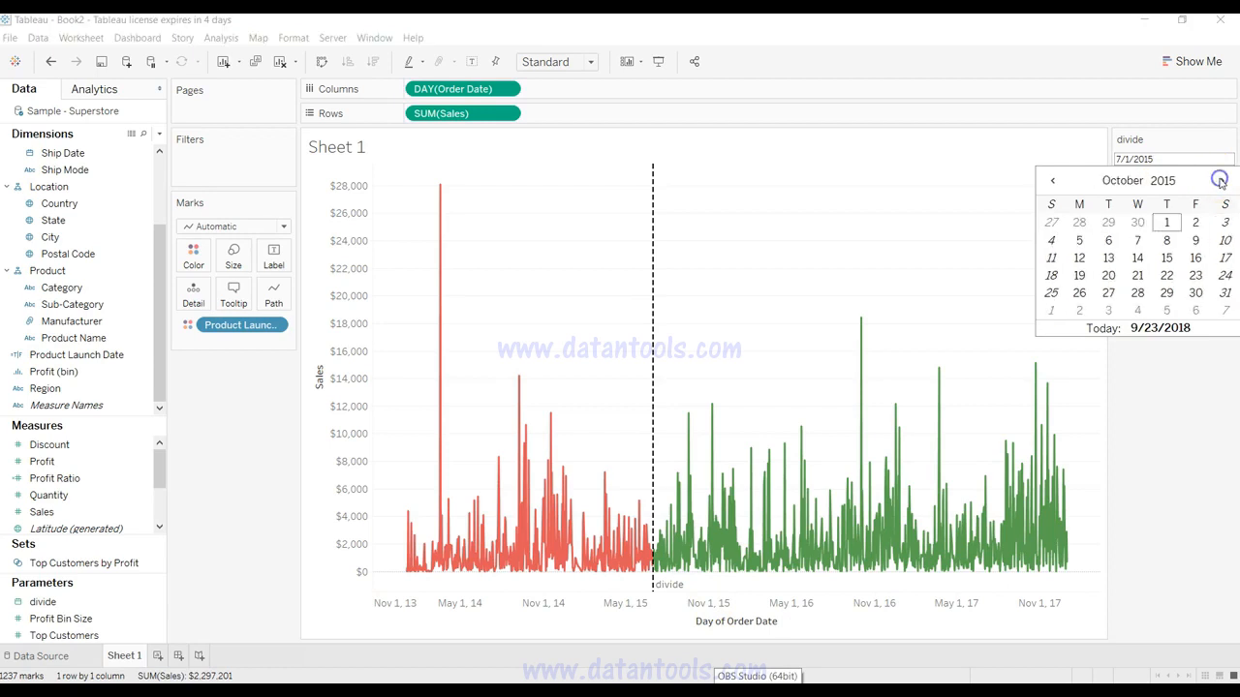
pyautogui.click(1221, 180)
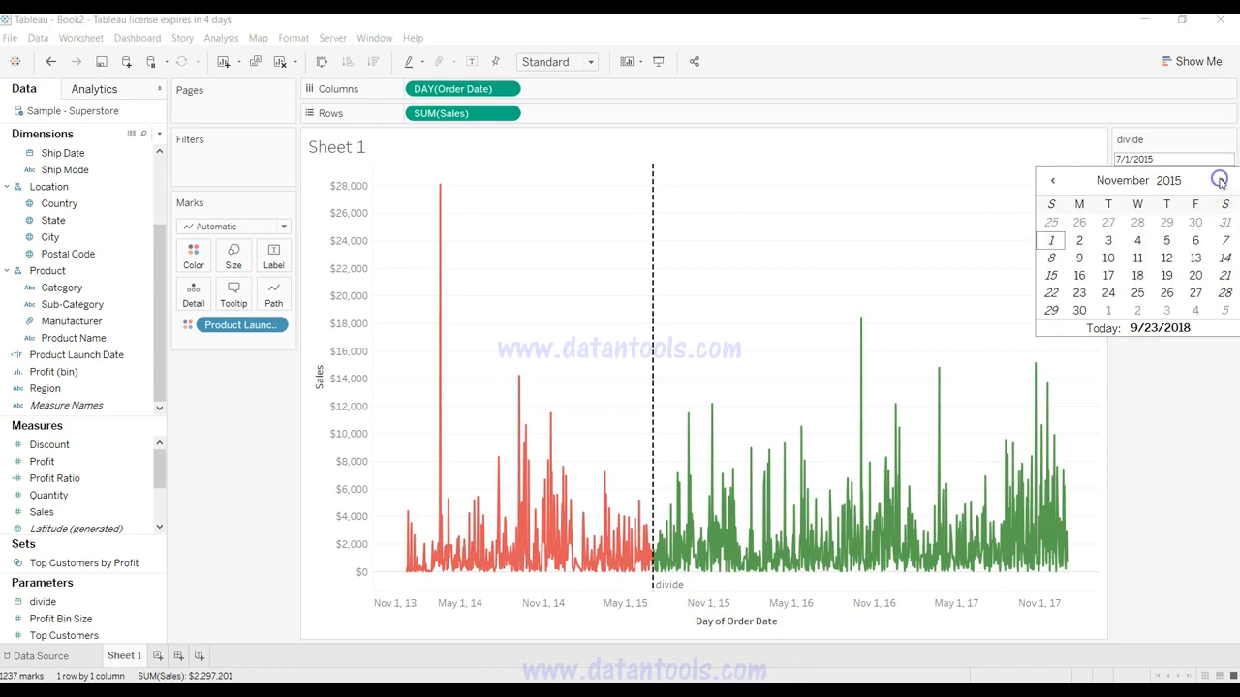
pyautogui.click(1051, 240)
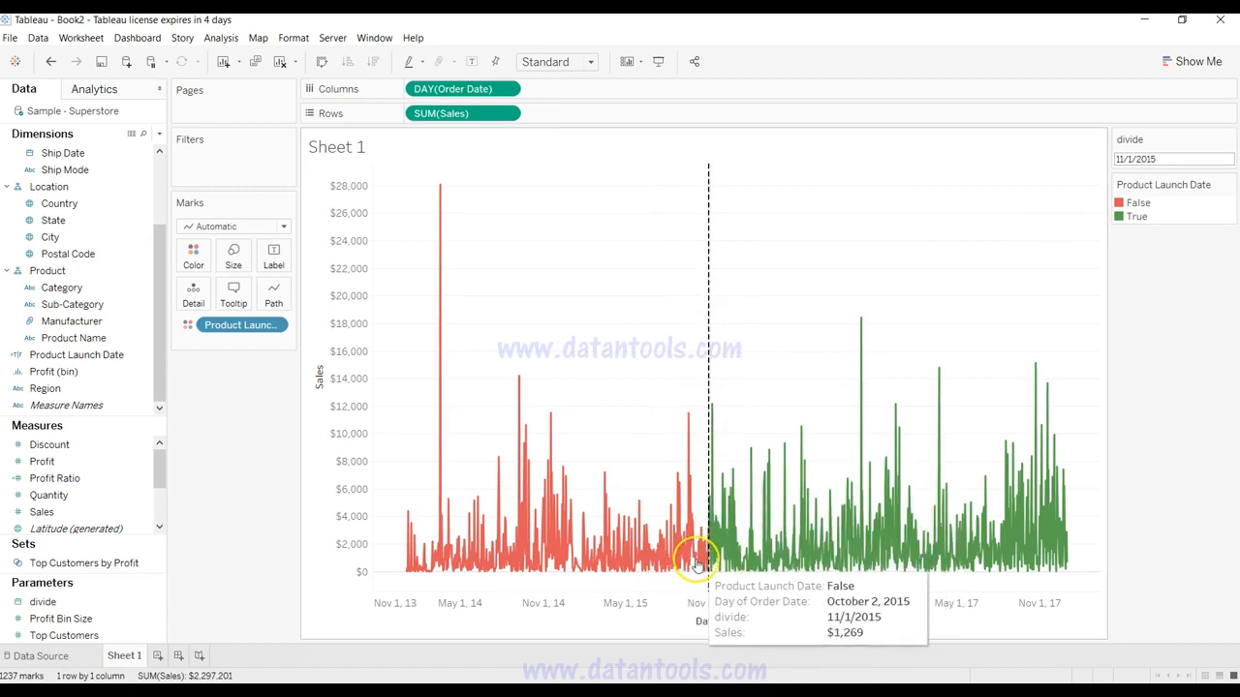
# Set the divide parameter to 5/1/2016.
pyautogui.click(1188, 156)
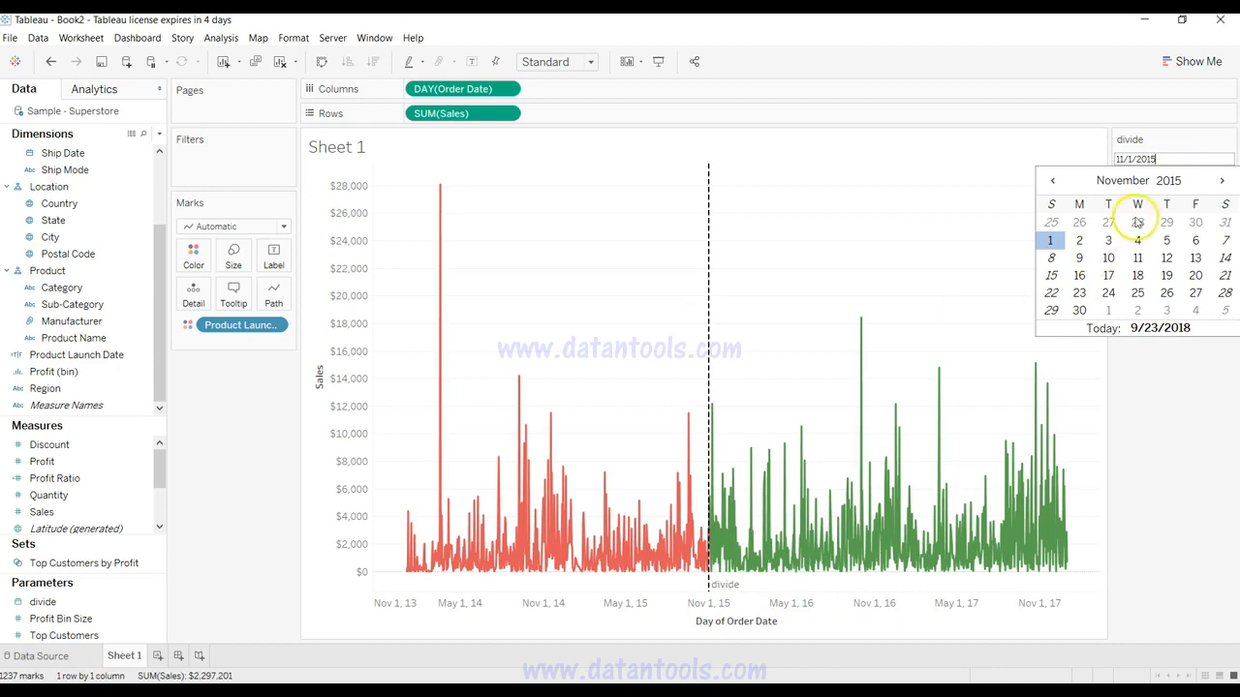
pyautogui.doubleClick(1221, 180)
pyautogui.click(1221, 180)
pyautogui.click(1222, 181)
pyautogui.click(1222, 181)
pyautogui.click(1222, 181)
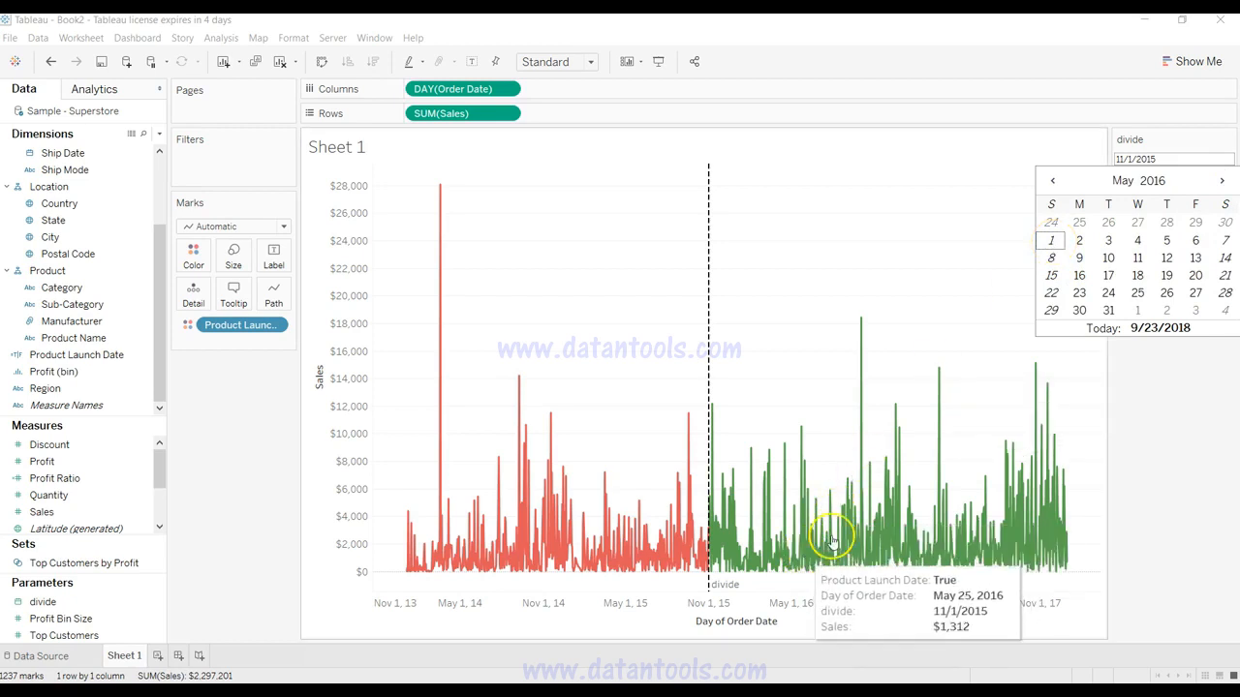
pyautogui.click(1052, 242)
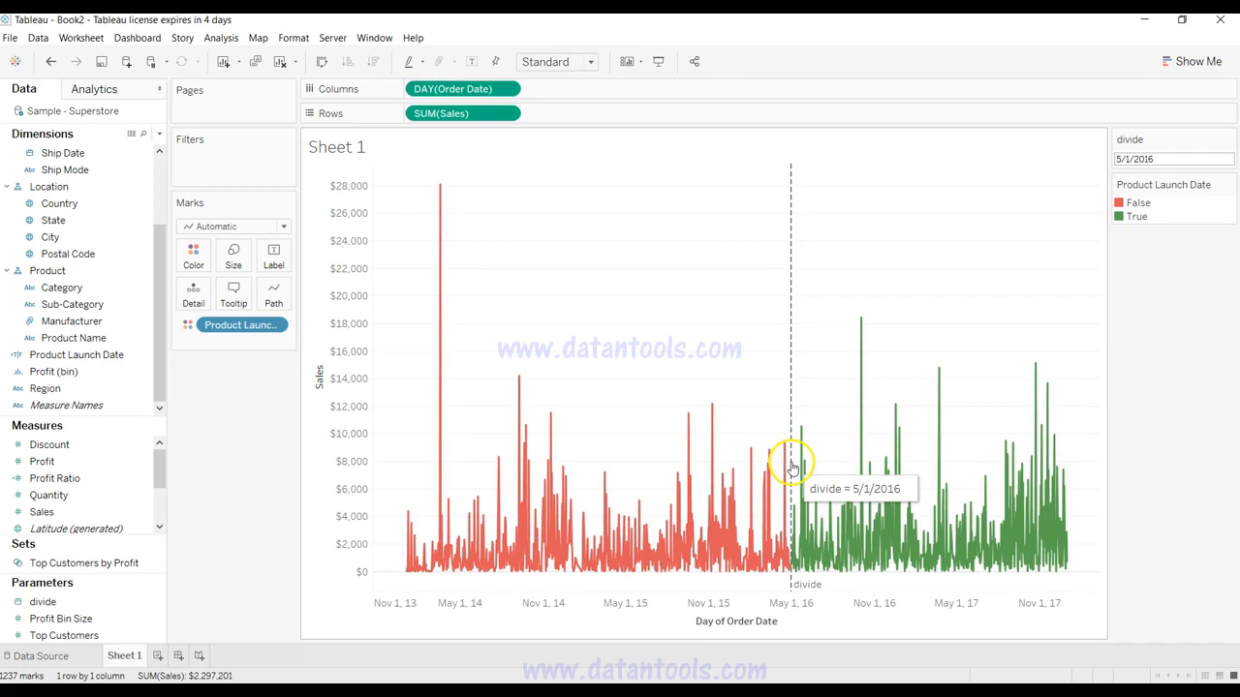
# Add a new blank worksheet to the workbook.
pyautogui.press('alt')
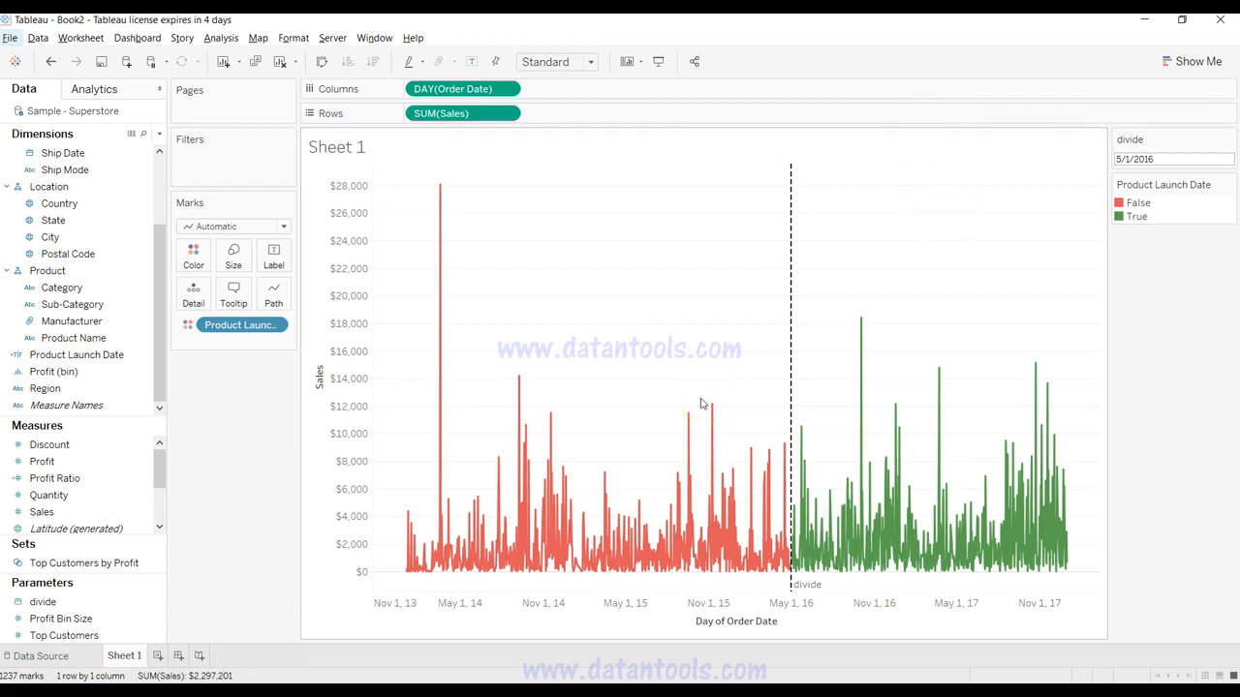
pyautogui.click(160, 655)
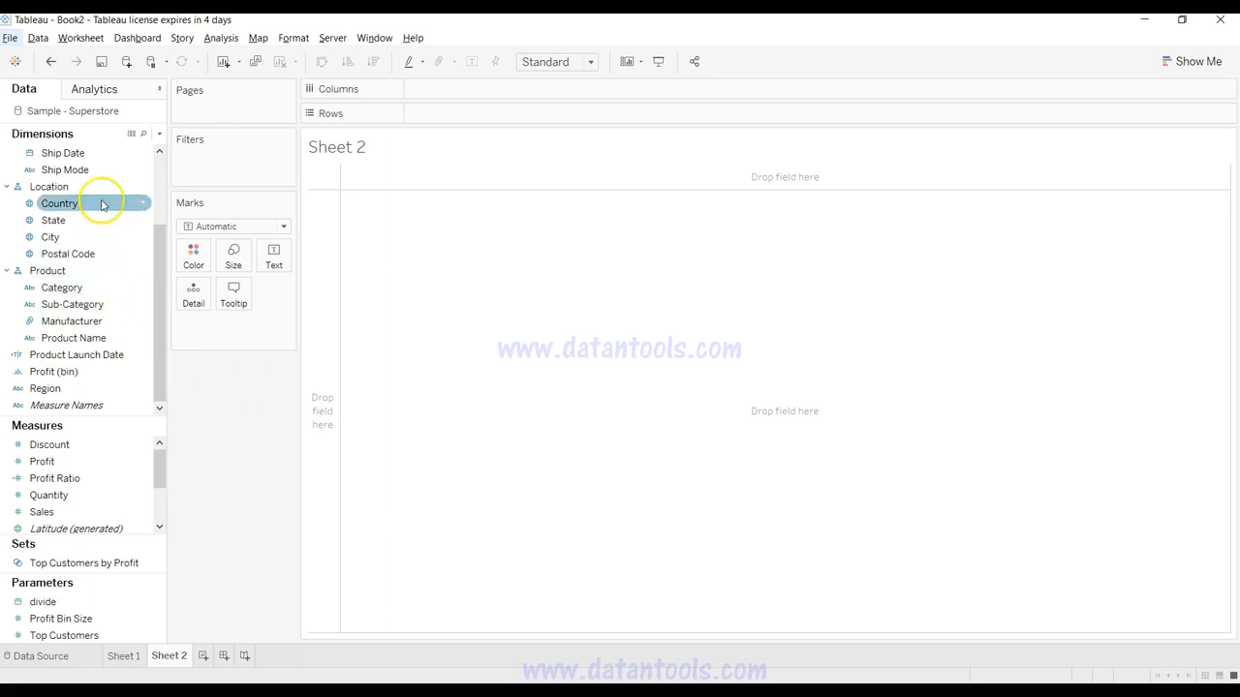
# Build a bar chart with Sales on the rows and Category on the columns.
pyautogui.moveTo(111, 512)
pyautogui.mouseDown()
pyautogui.moveTo(534, 332)
pyautogui.moveTo(548, 191)
pyautogui.moveTo(570, 118)
pyautogui.mouseUp()
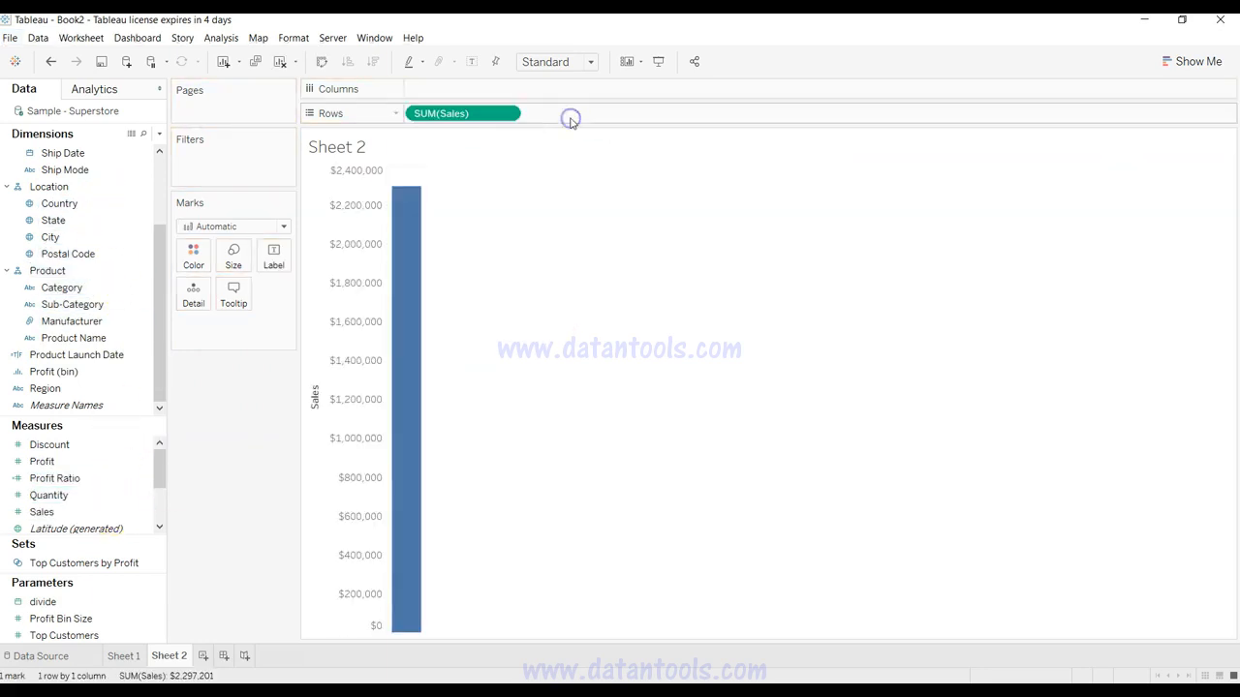
pyautogui.moveTo(77, 287); pyautogui.dragTo(441, 92)
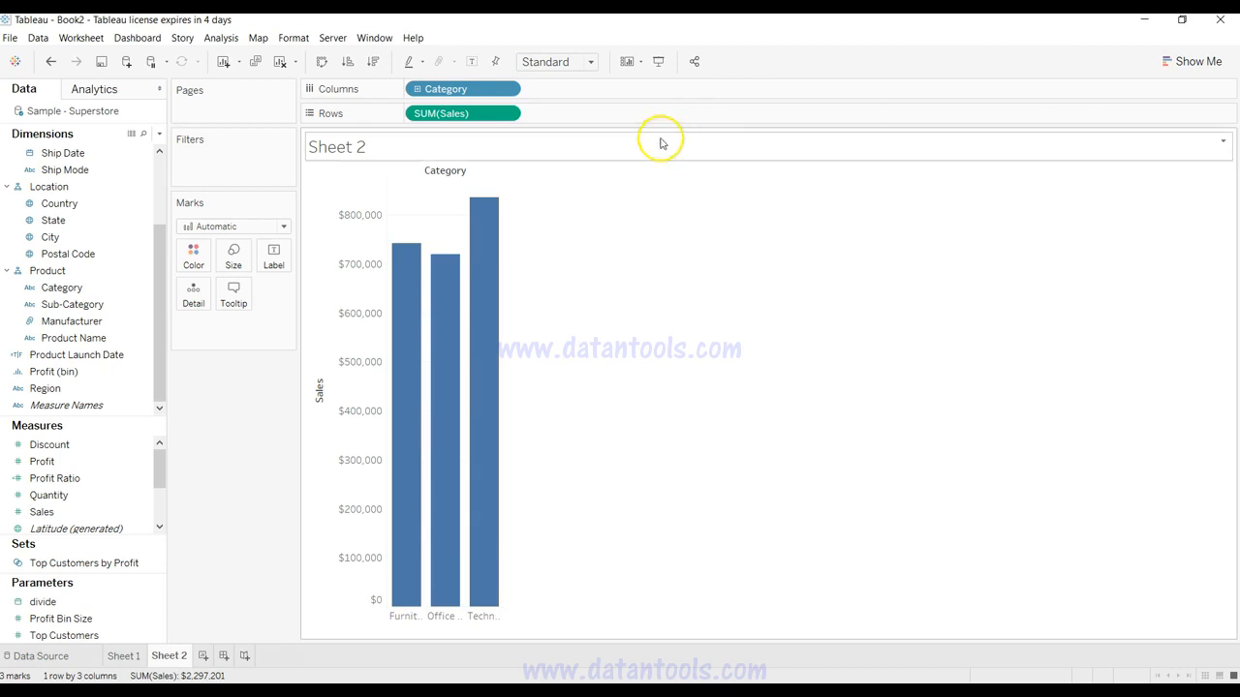
# Create a float parameter named Sales Forecast that accepts a range of values.
pyautogui.click(159, 140)
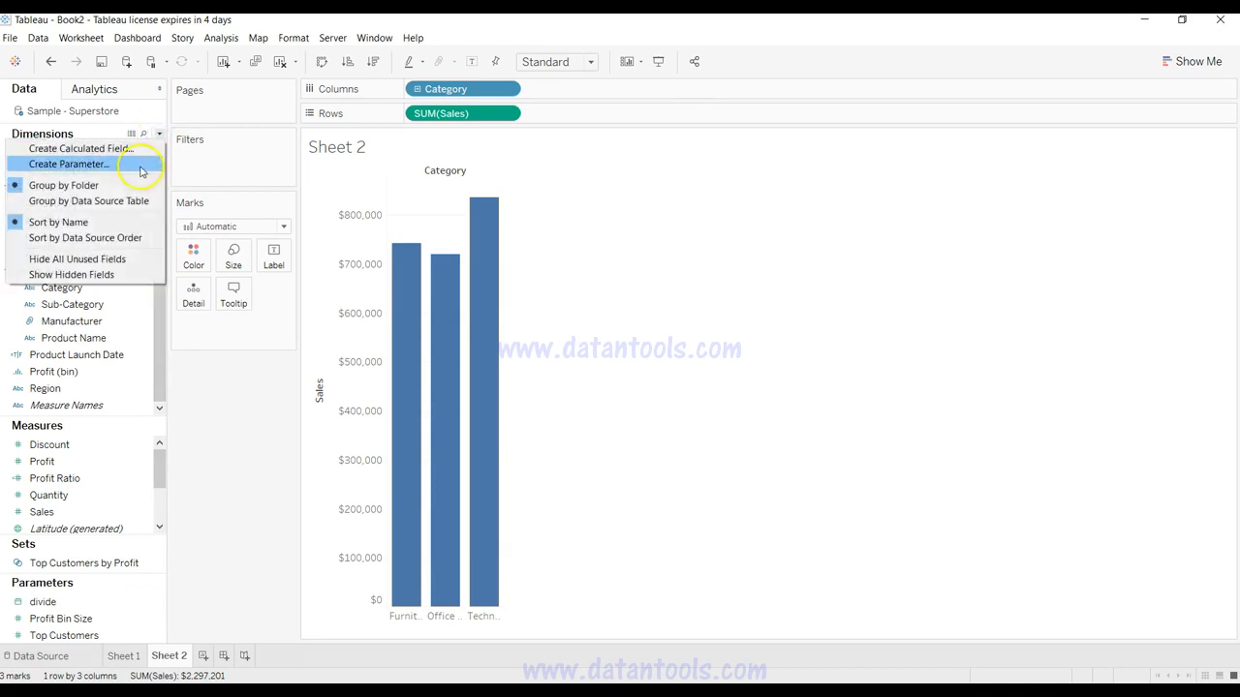
pyautogui.click(142, 169)
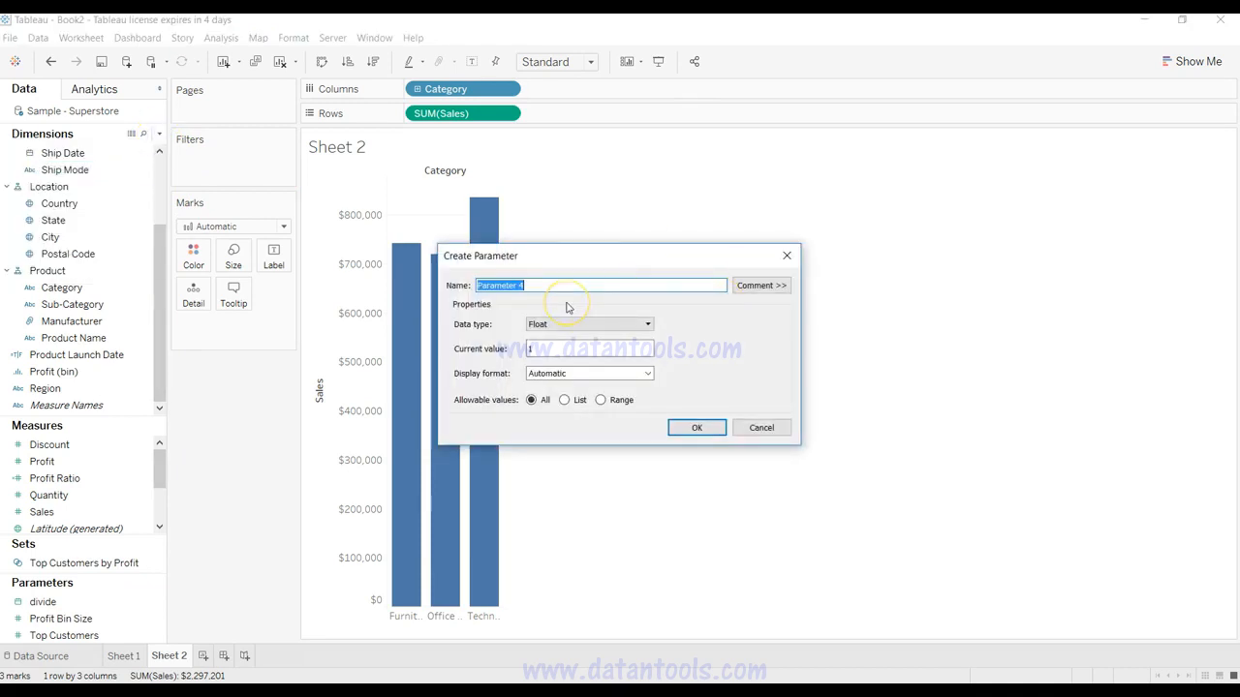
pyautogui.write('Sales Forecast')
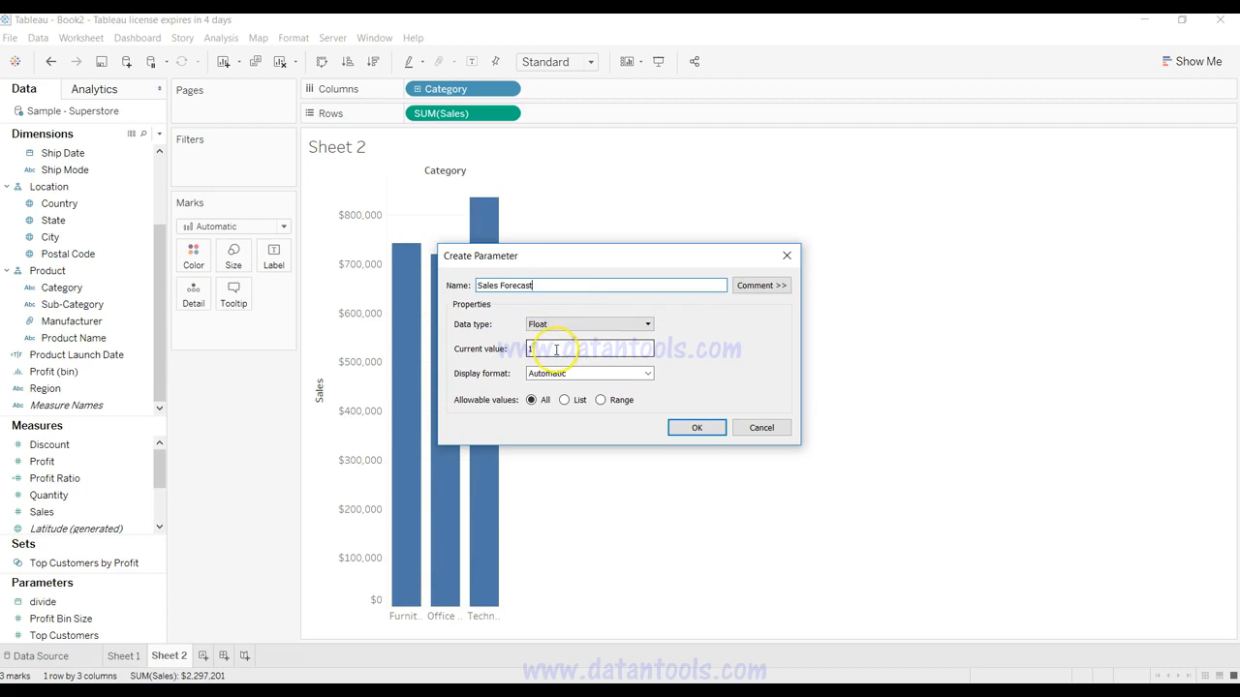
pyautogui.click(562, 376)
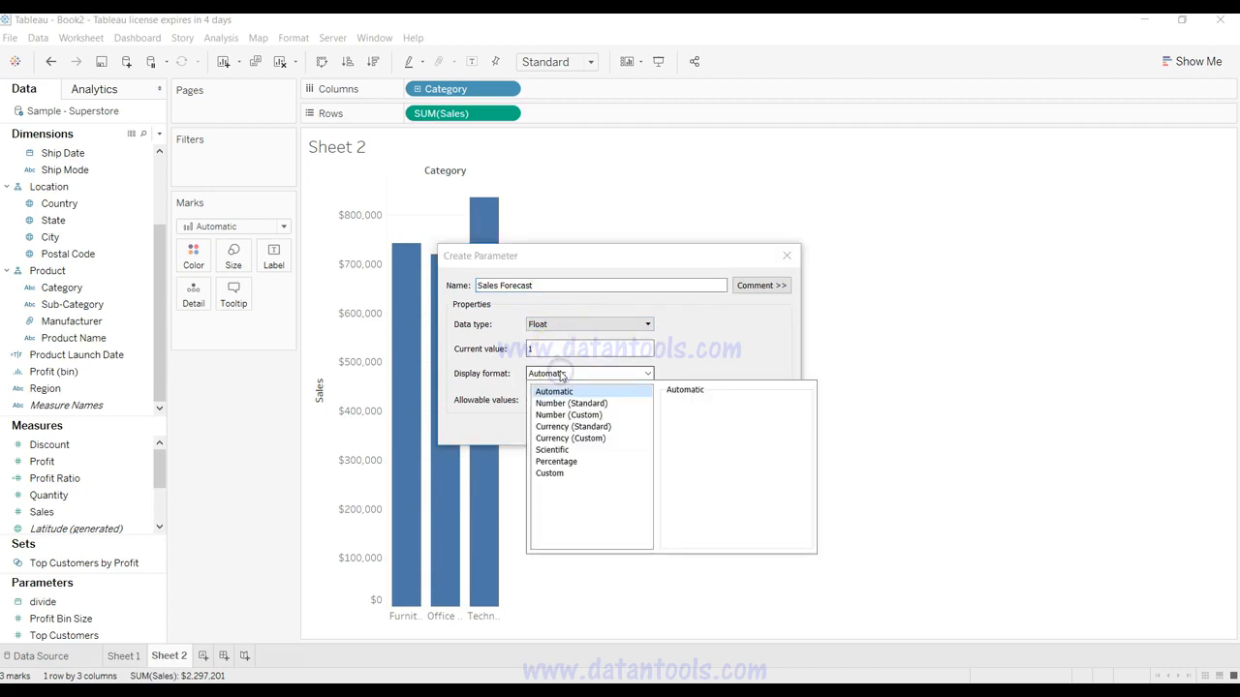
pyautogui.click(561, 376)
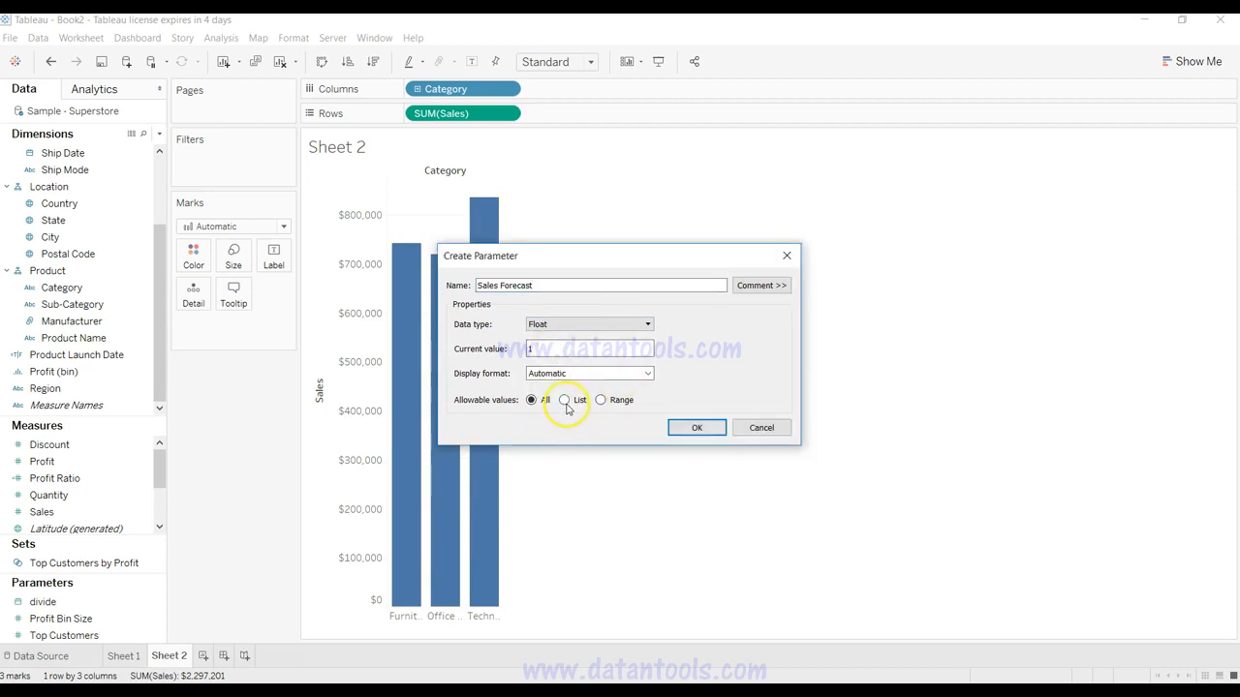
pyautogui.click(600, 401)
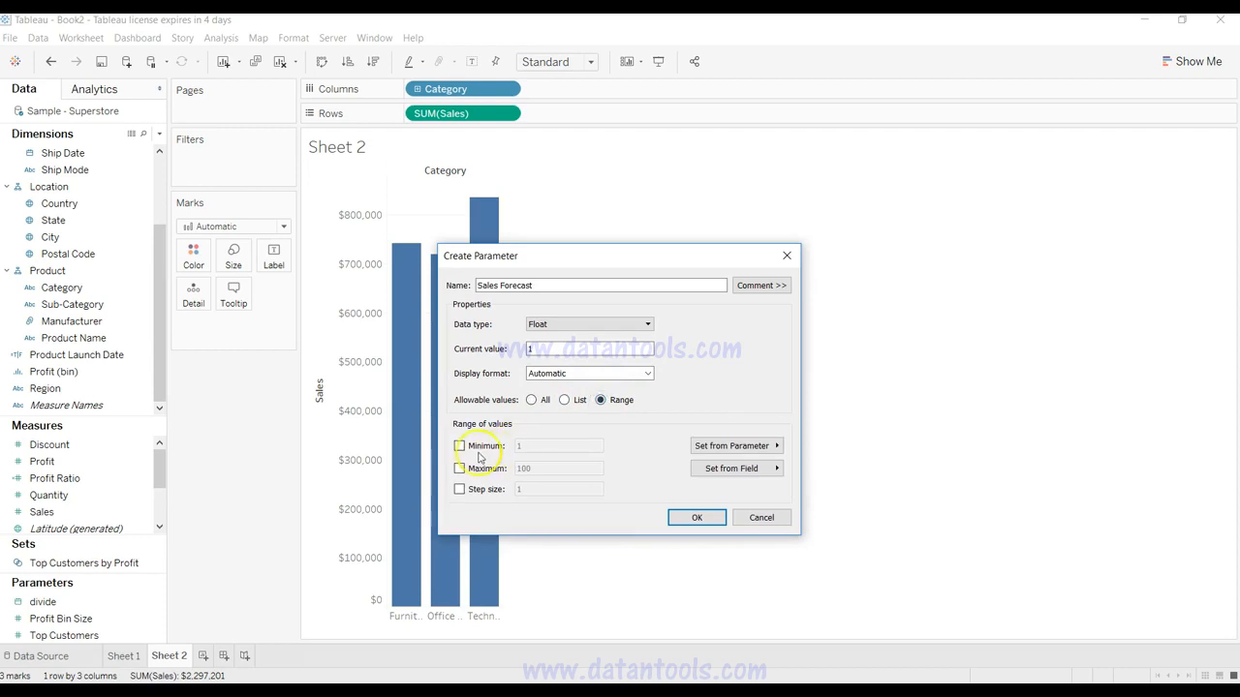
# Limit the parameter's range to a minimum of 0.5, a maximum of 1 and a step size of 0.02, and save it.
pyautogui.click(474, 446)
pyautogui.click(476, 468)
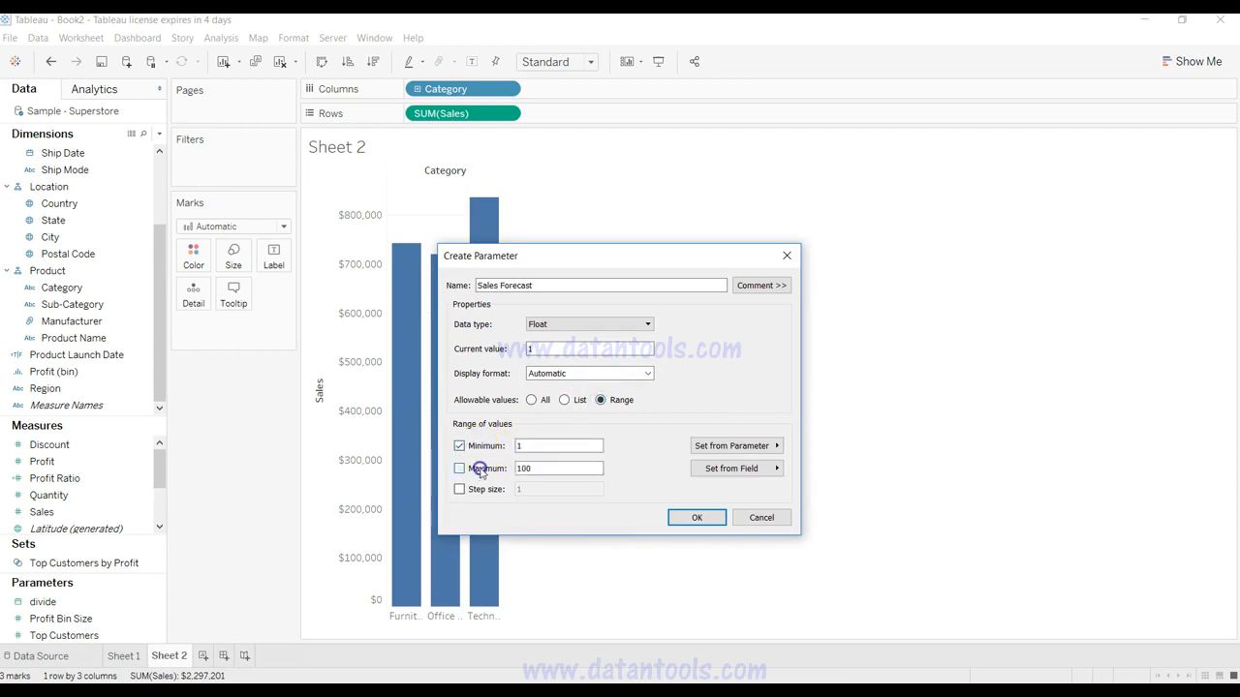
pyautogui.doubleClick(538, 446)
pyautogui.write('-1')
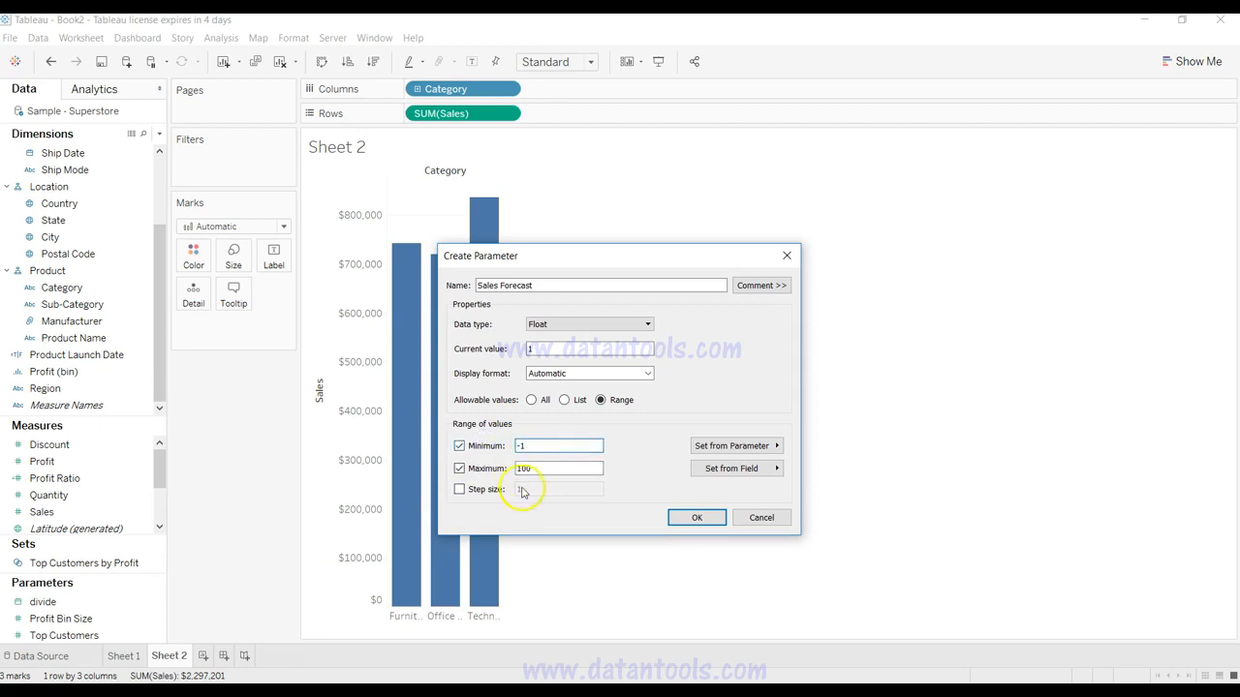
pyautogui.doubleClick(540, 469)
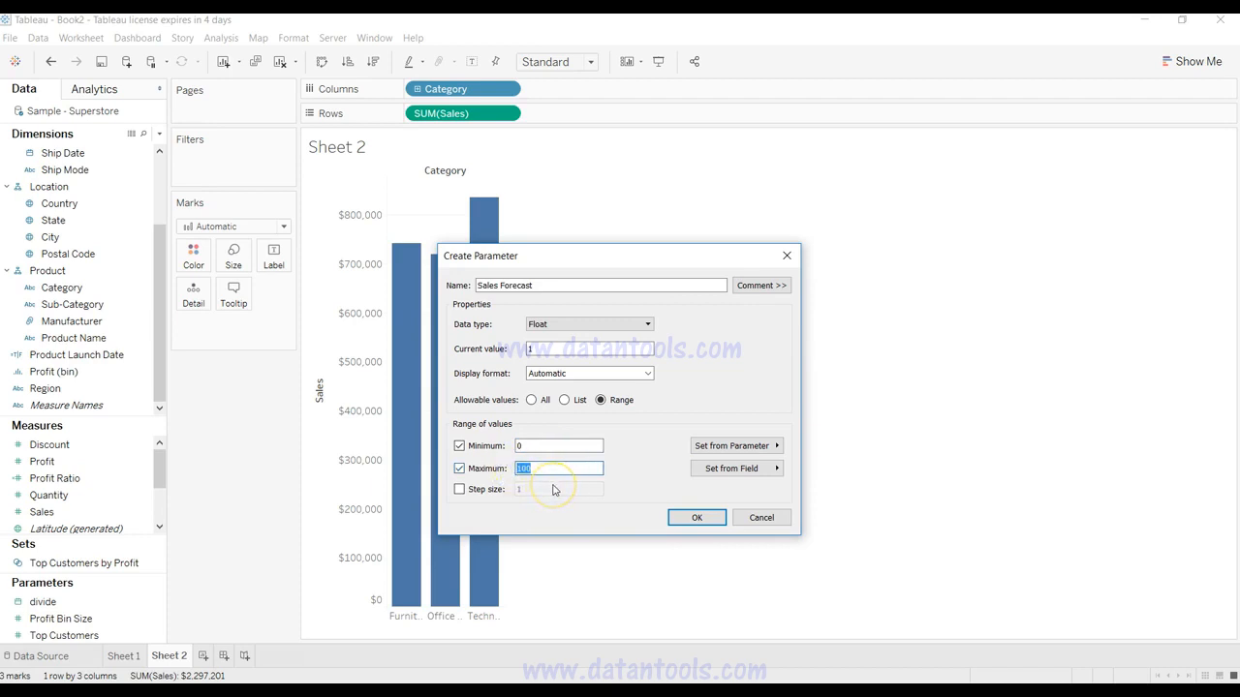
pyautogui.moveTo(544, 445); pyautogui.dragTo(505, 448)
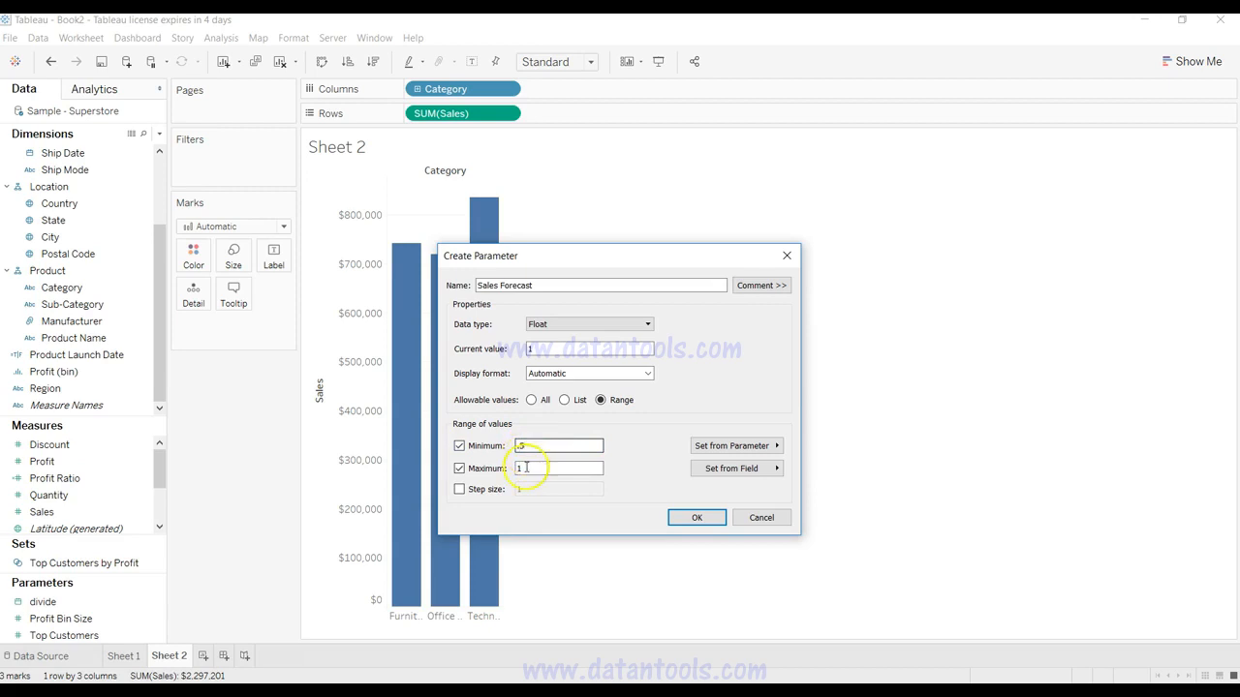
pyautogui.click(479, 490)
pyautogui.moveTo(528, 488); pyautogui.dragTo(498, 490)
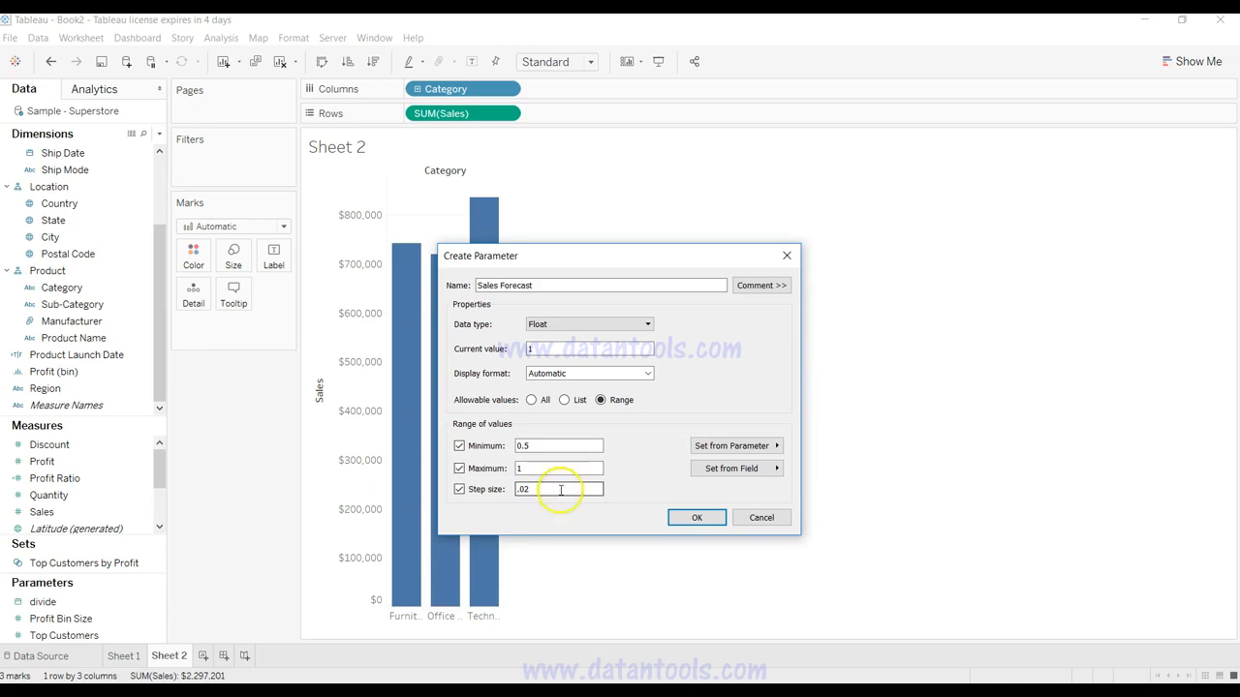
pyautogui.click(698, 518)
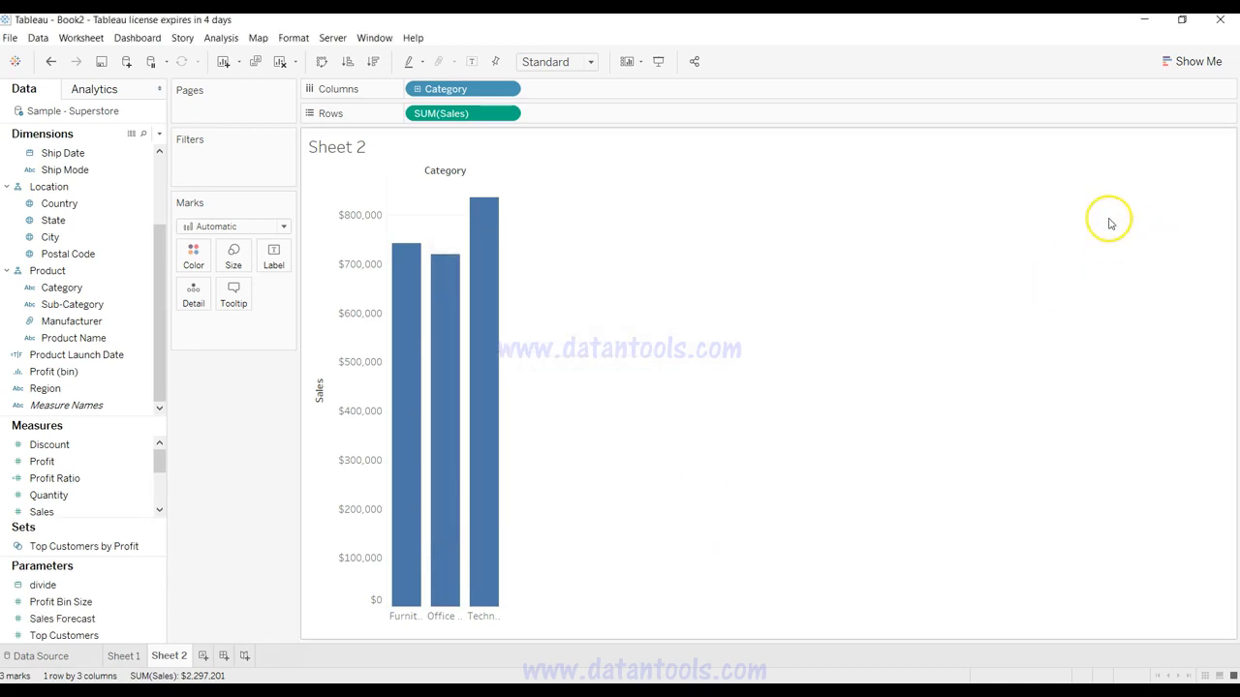
# Show the Sales Forecast parameter control on the sheet and lower its value to 0.88.
pyautogui.rightClick(153, 618)
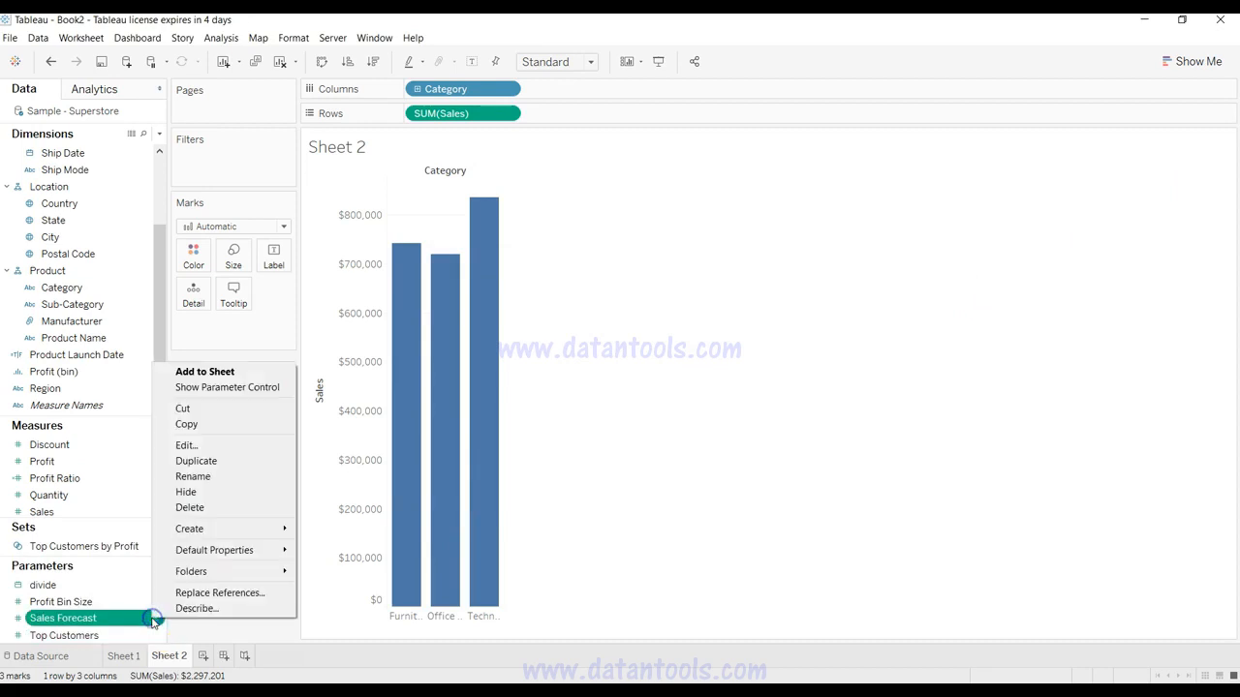
pyautogui.click(231, 386)
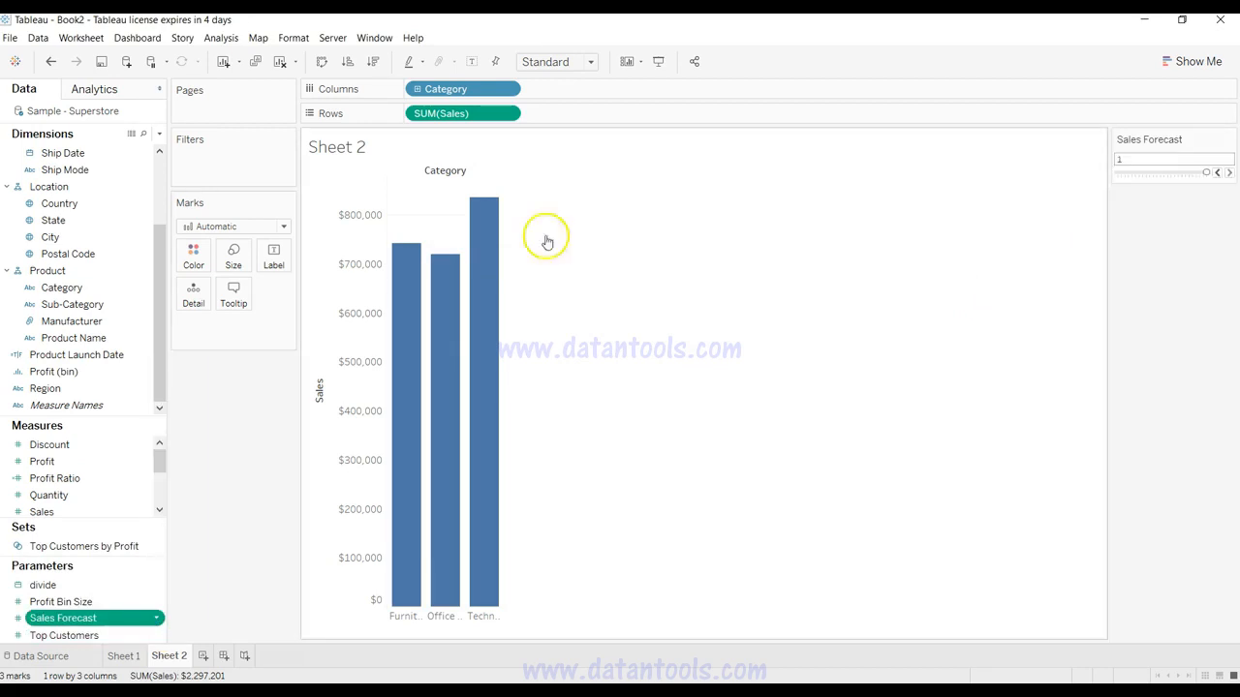
pyautogui.click(1217, 172)
pyautogui.click(1217, 172)
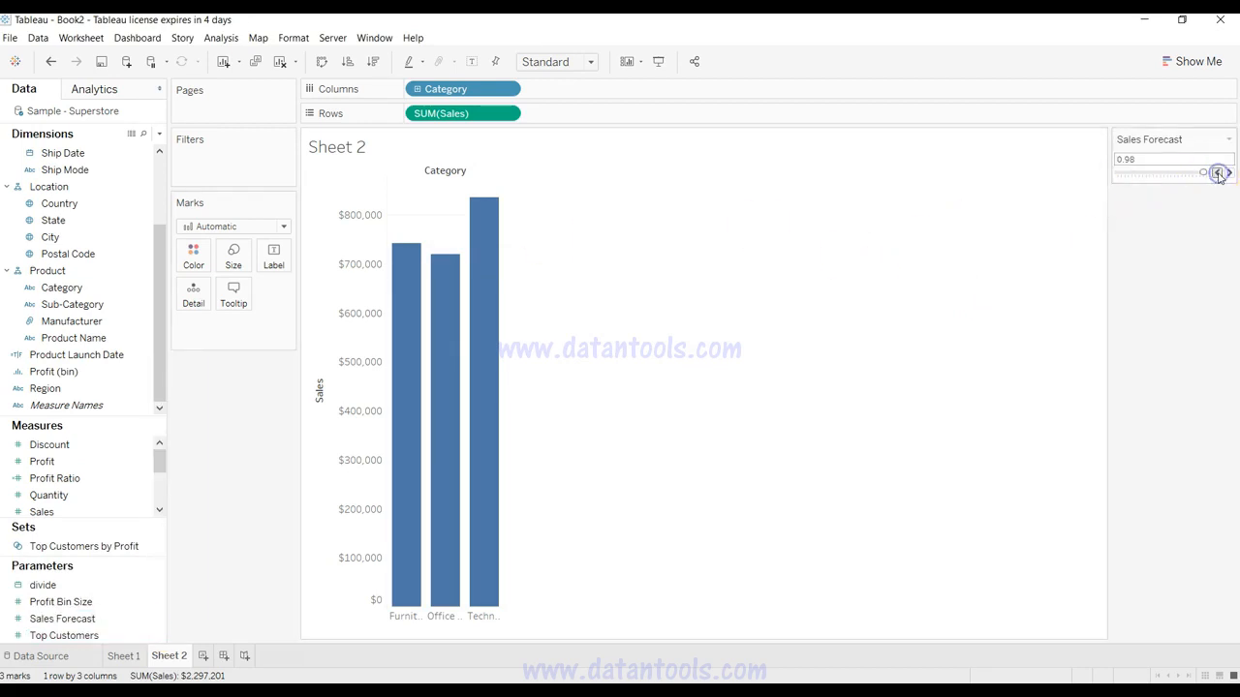
pyautogui.click(1217, 172)
pyautogui.click(1217, 173)
pyautogui.click(1217, 172)
pyautogui.click(1217, 172)
pyautogui.click(1218, 173)
pyautogui.click(1217, 173)
pyautogui.click(1217, 173)
pyautogui.click(1217, 172)
pyautogui.click(1218, 172)
pyautogui.click(1218, 173)
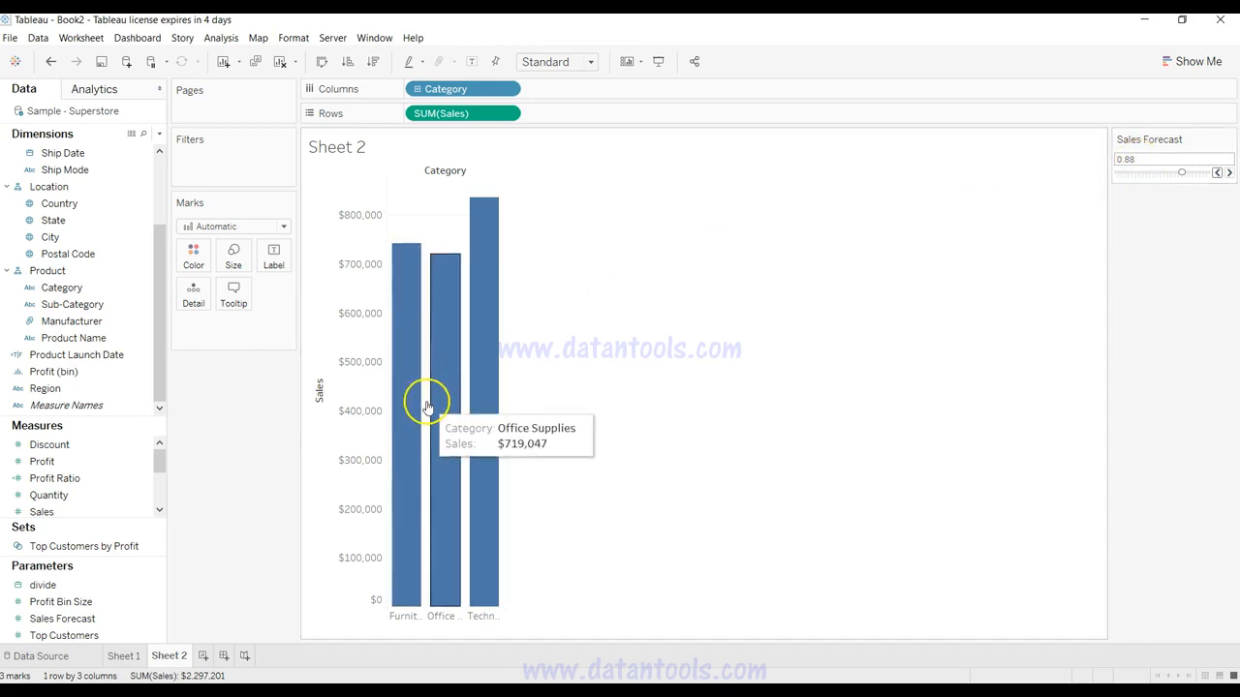
# Start a new calculated field named Sales Forecast Final.
pyautogui.click(161, 136)
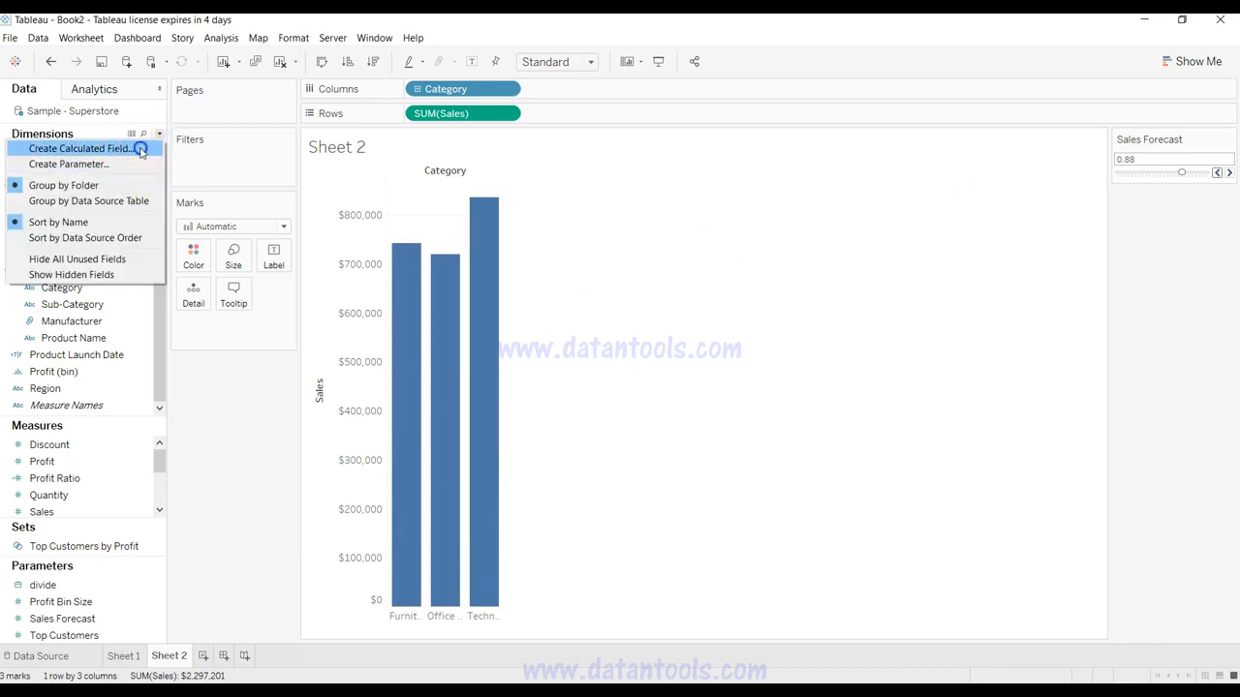
pyautogui.click(141, 148)
pyautogui.click(346, 337)
pyautogui.doubleClick(206, 246)
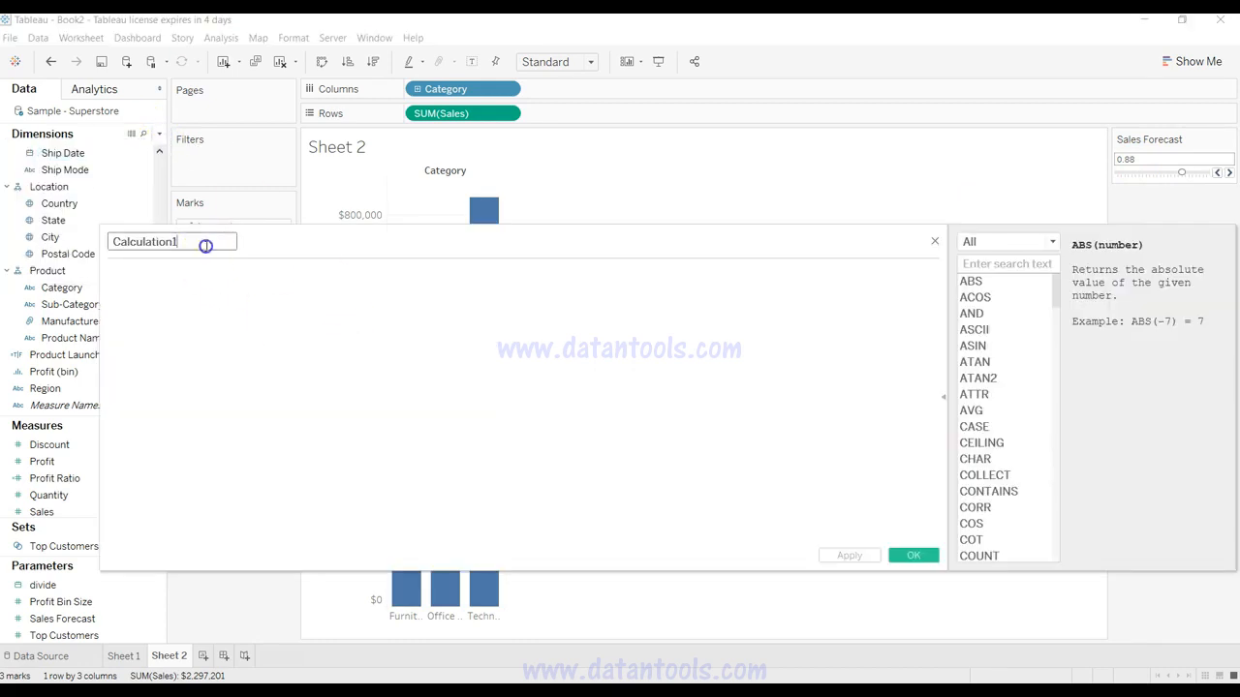
pyautogui.write('Sales Forecast')
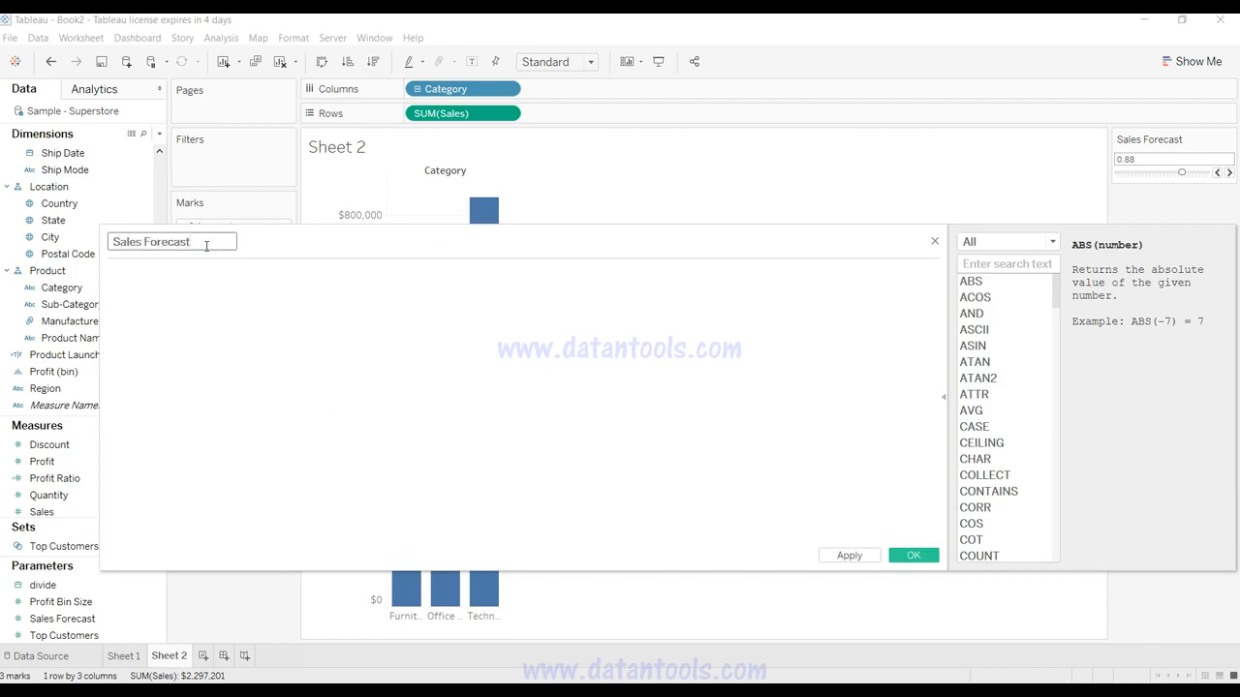
pyautogui.write(' Final')
pyautogui.click(222, 301)
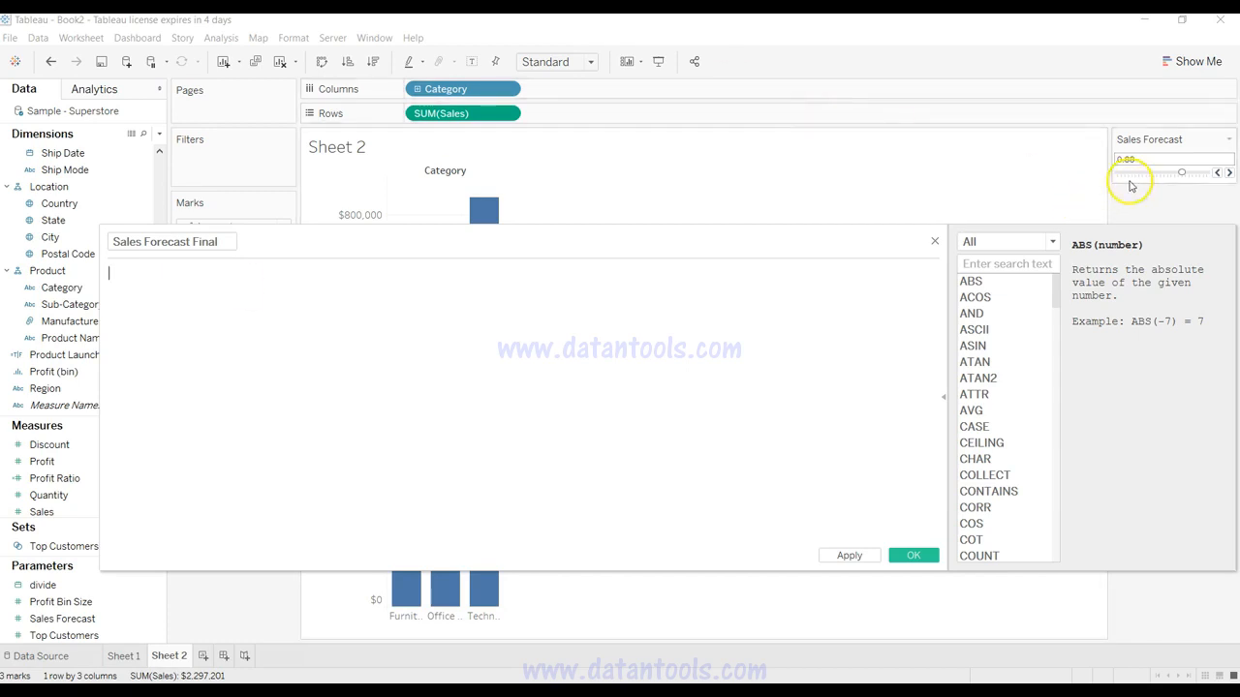
# Enter the formula SUM([Sales]) * (1 + [Sales Forecast]) for the calculated field and save it.
pyautogui.write('sum(')
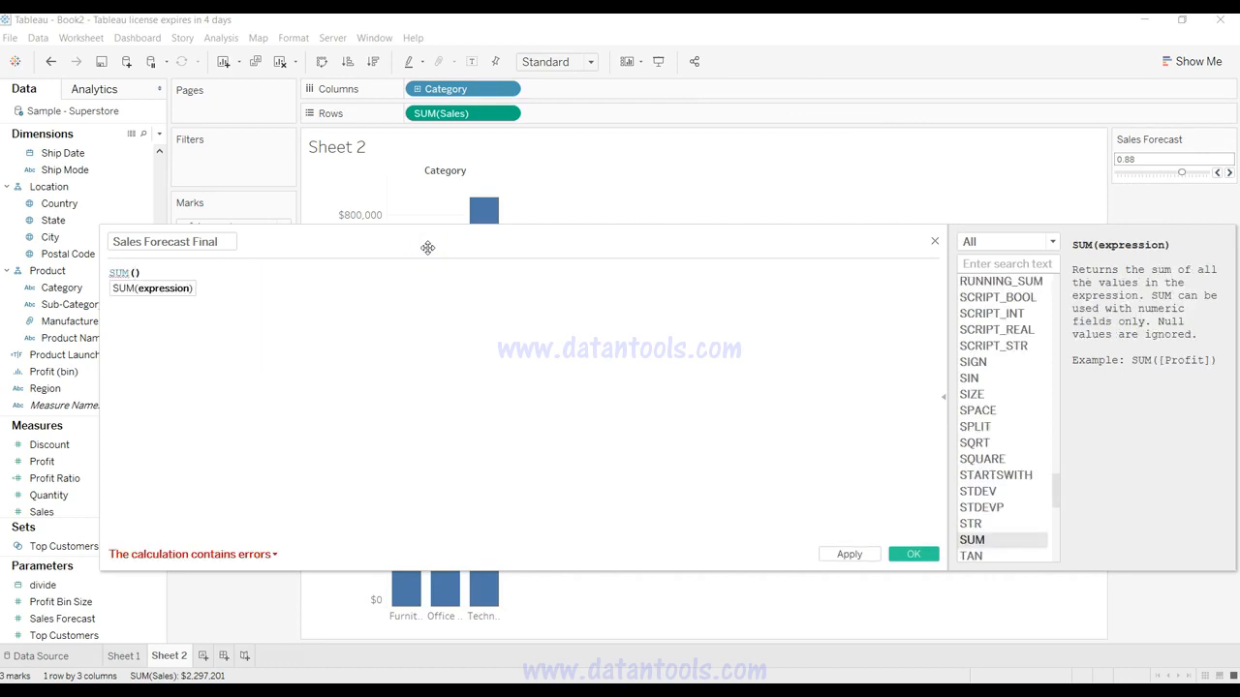
pyautogui.write('sale')
pyautogui.press('Return')
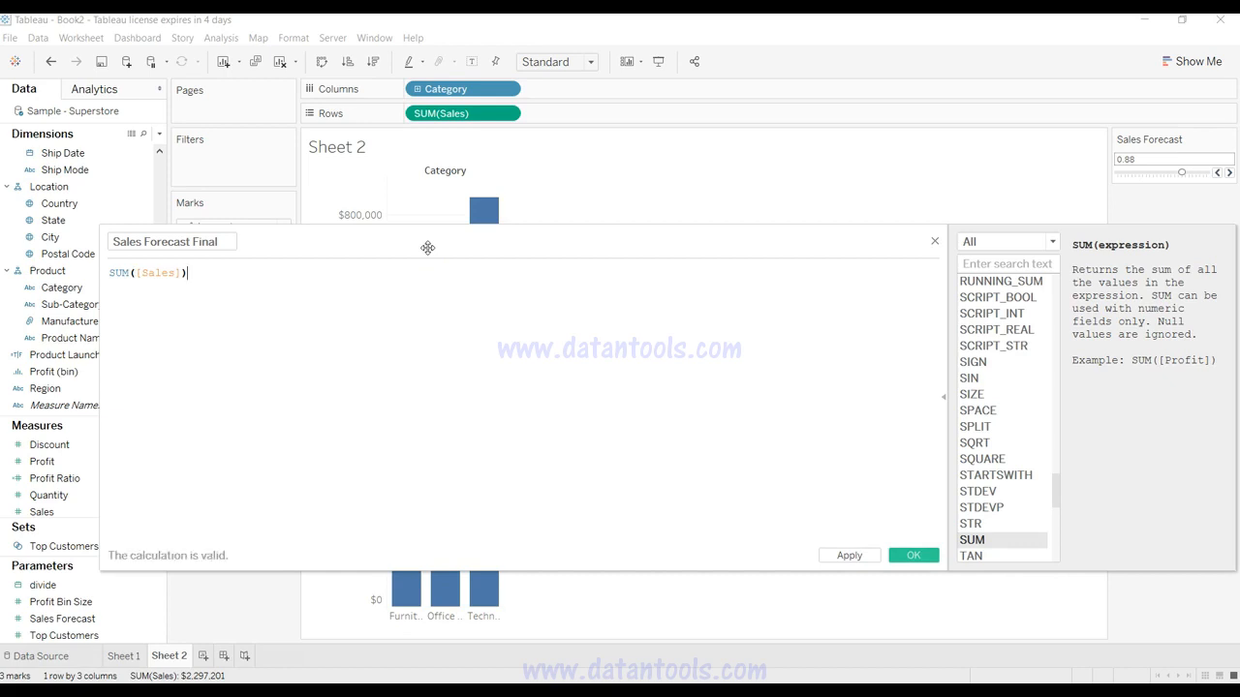
pyautogui.write('*')
pyautogui.write(' (')
pyautogui.write('1 + ')
pyautogui.write('sale')
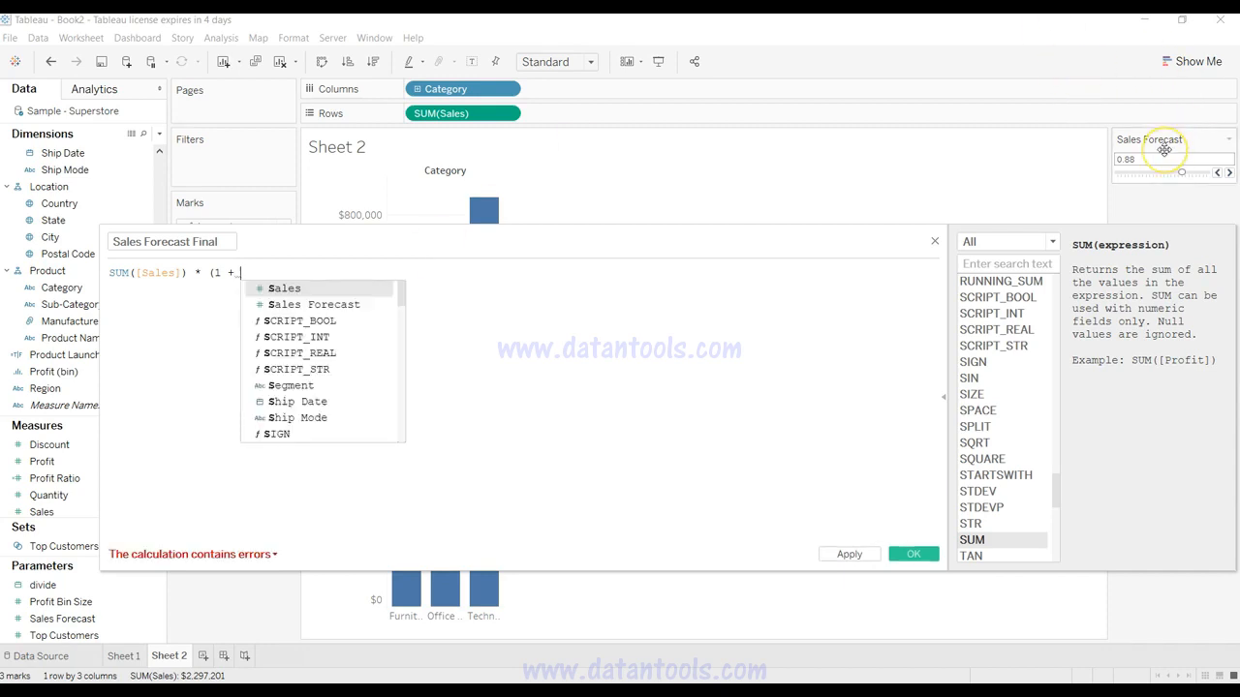
pyautogui.press('Down')
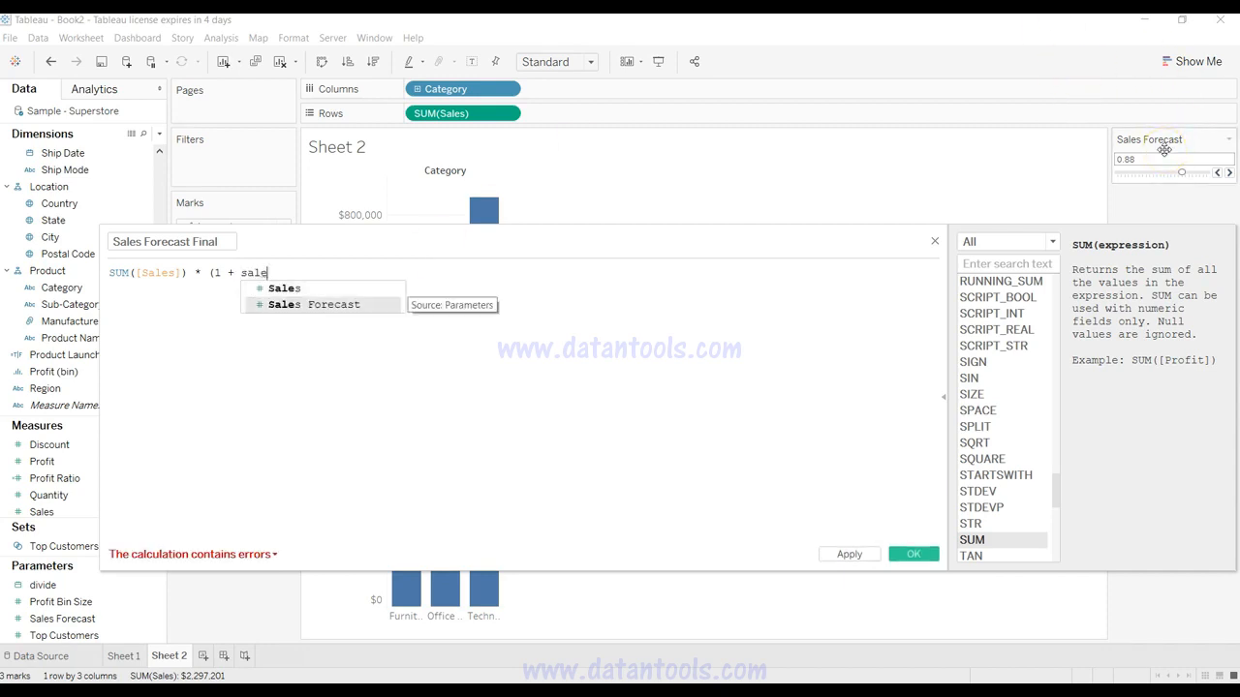
pyautogui.press('Return')
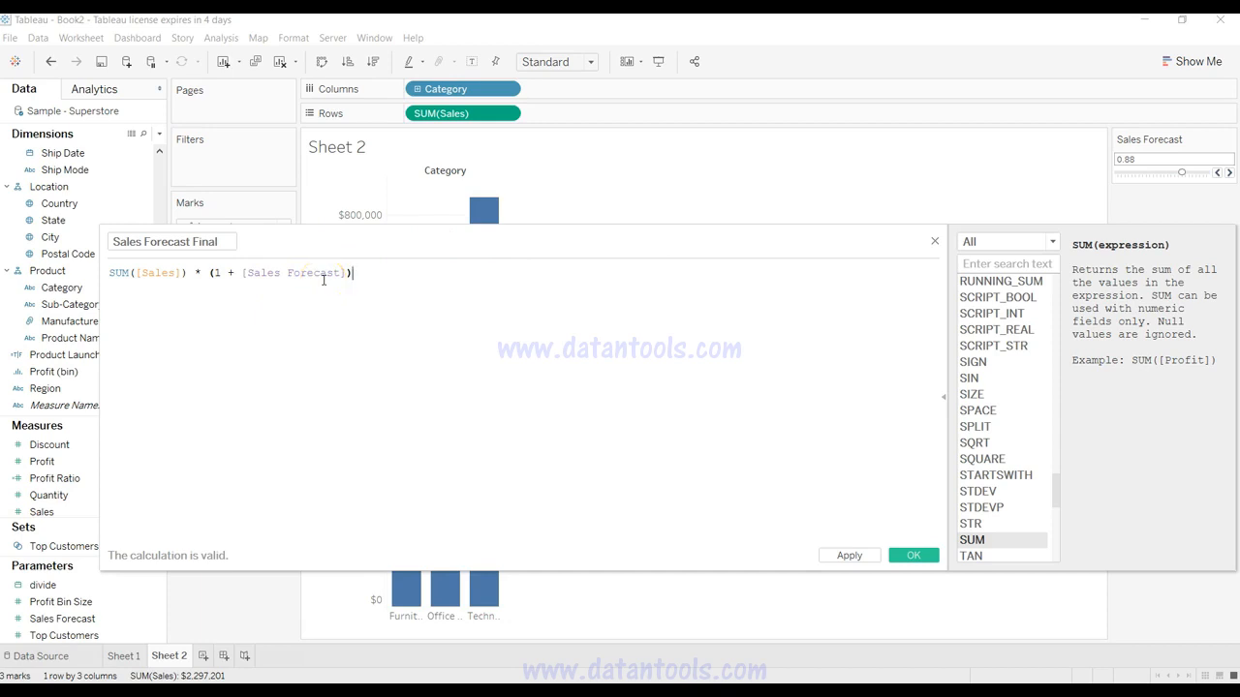
pyautogui.click(852, 555)
pyautogui.click(914, 555)
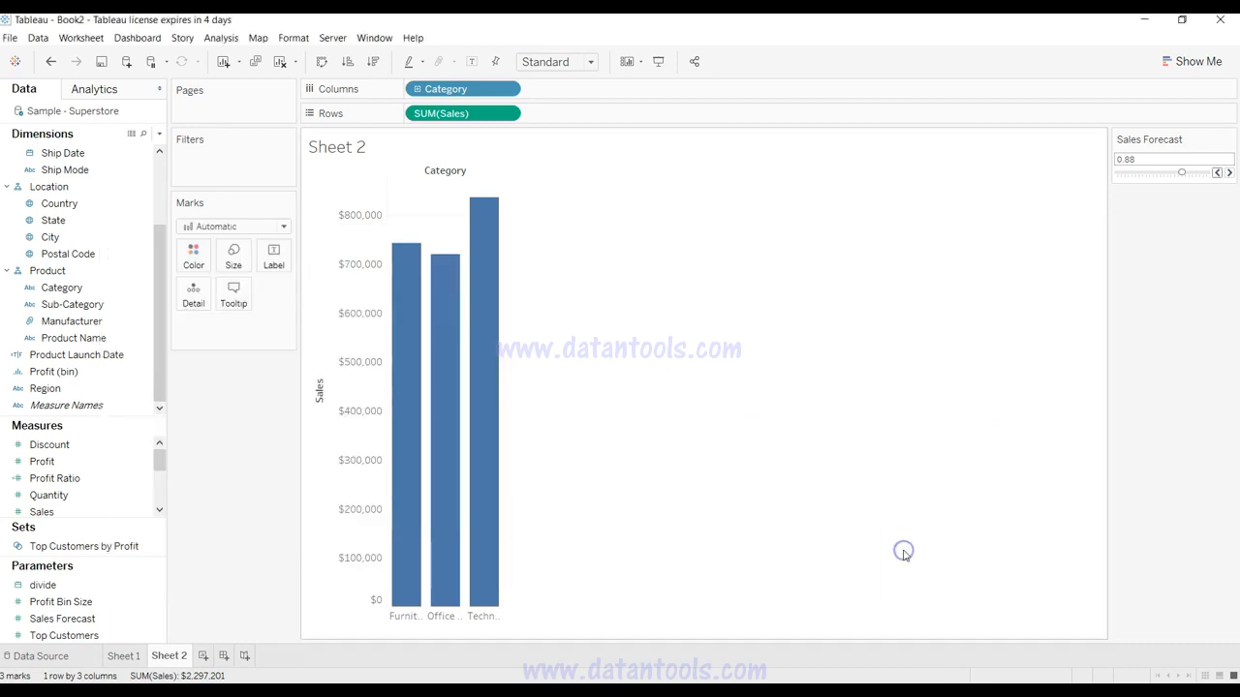
# Add the Sales Forecast Final measure to the Sales axis so both measures share it, and inspect the Furniture forecast bar.
pyautogui.click(159, 512)
pyautogui.click(160, 511)
pyautogui.click(116, 494)
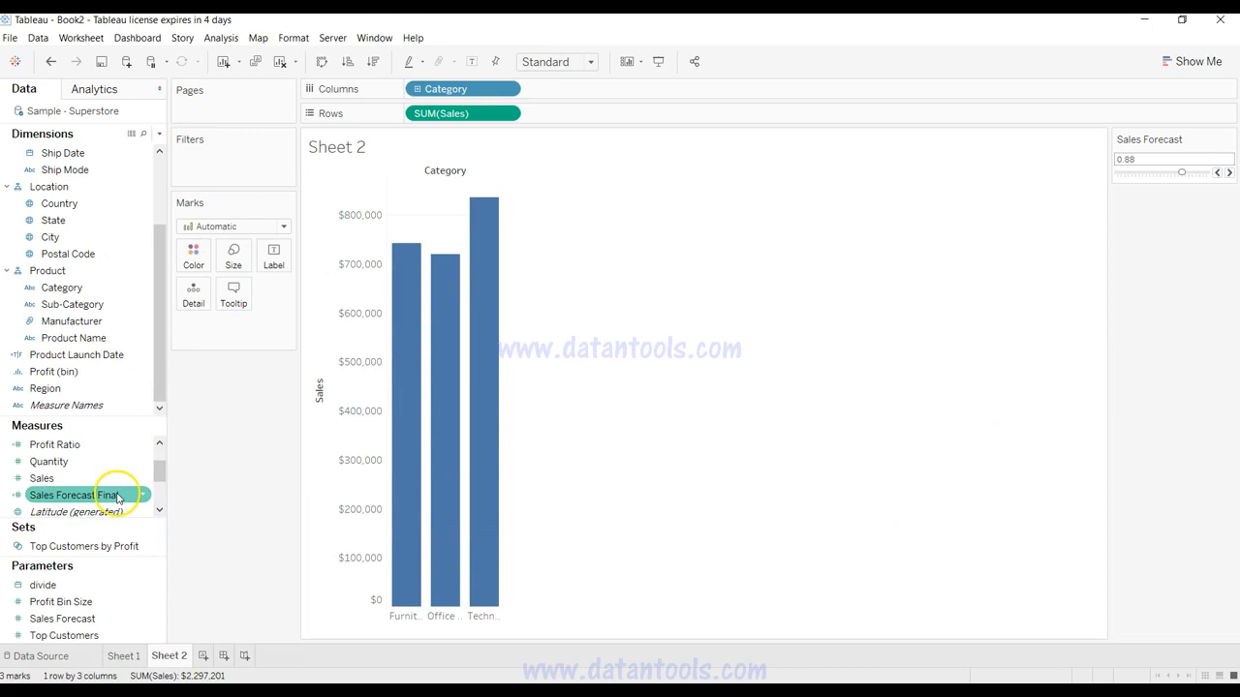
pyautogui.moveTo(116, 495); pyautogui.dragTo(363, 466)
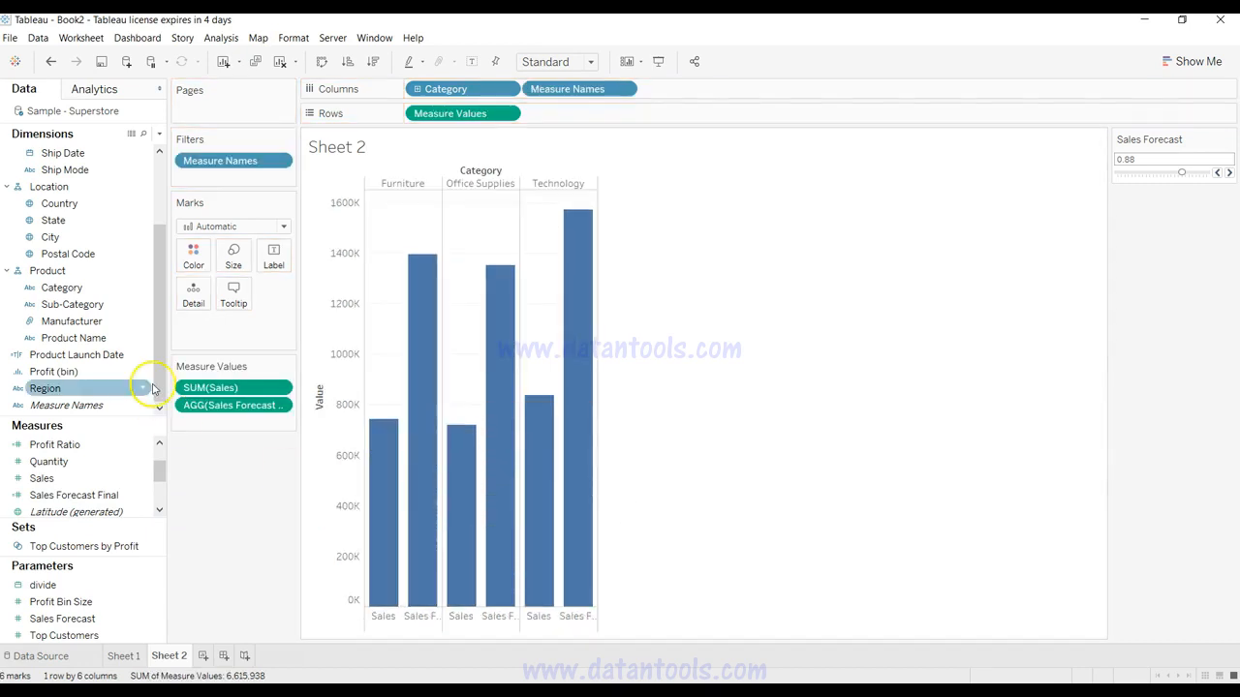
pyautogui.moveTo(414, 373)
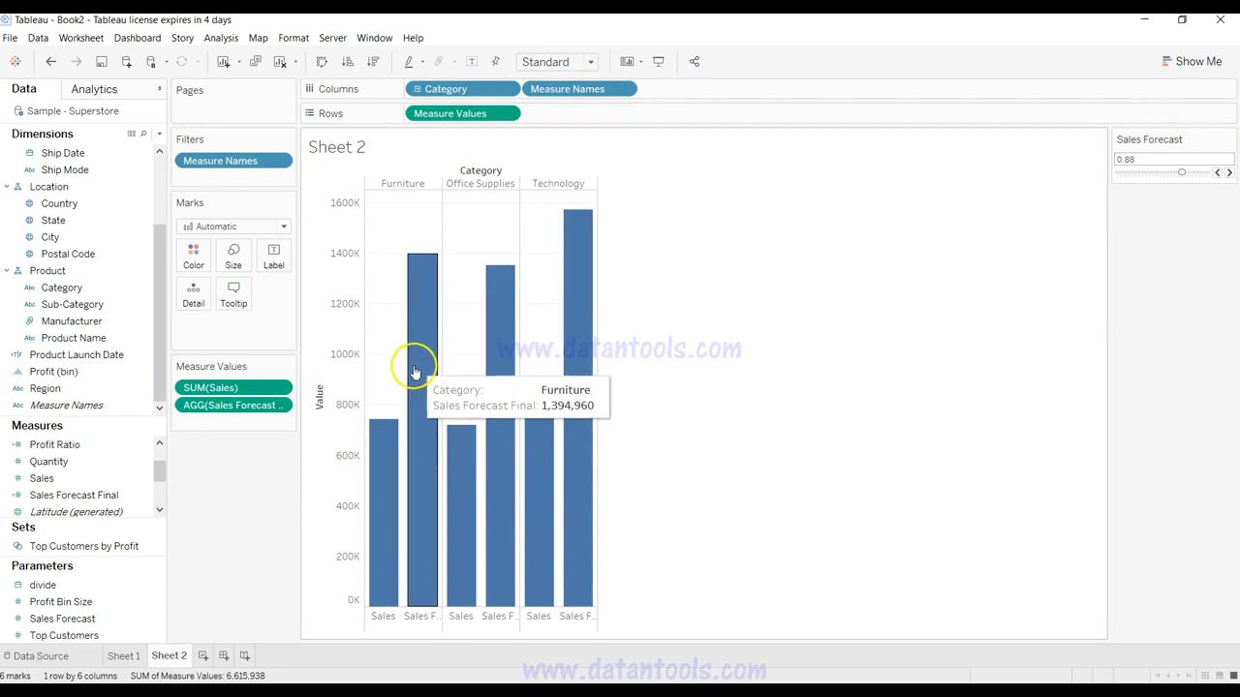
pyautogui.moveTo(445, 484)
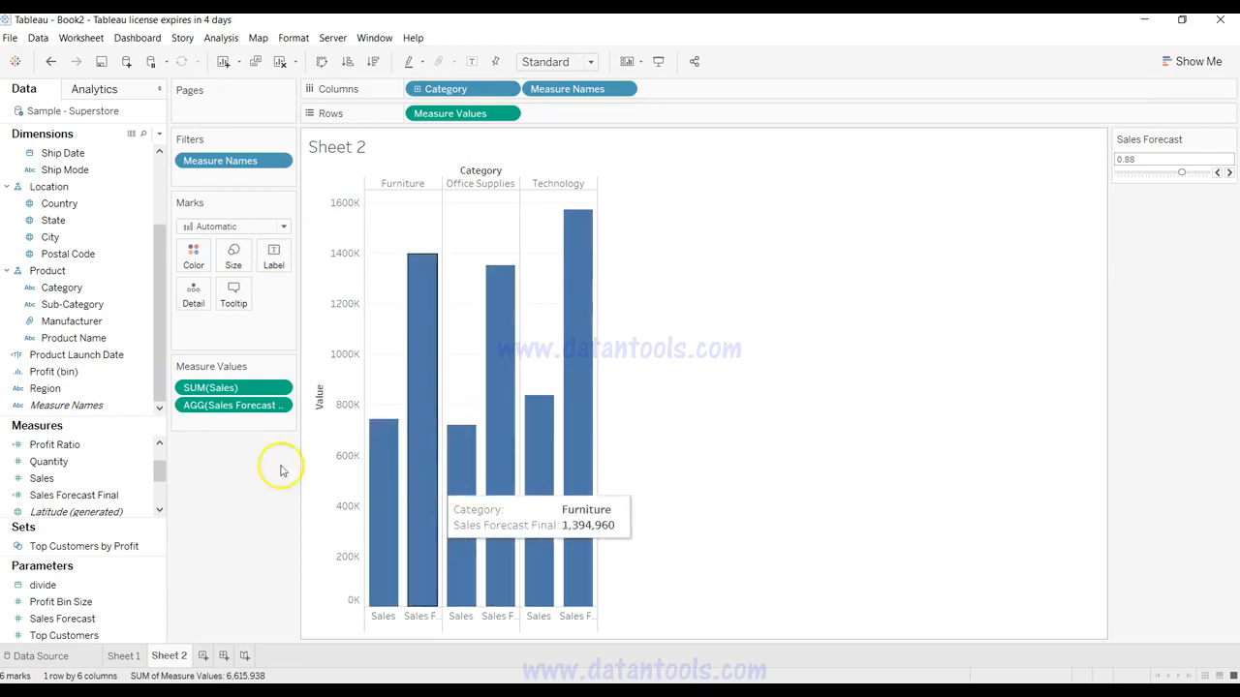
# Color the bars by Measure Names and compare Furniture's sales and forecast bars.
pyautogui.moveTo(111, 405); pyautogui.dragTo(194, 258)
pyautogui.moveTo(484, 505)
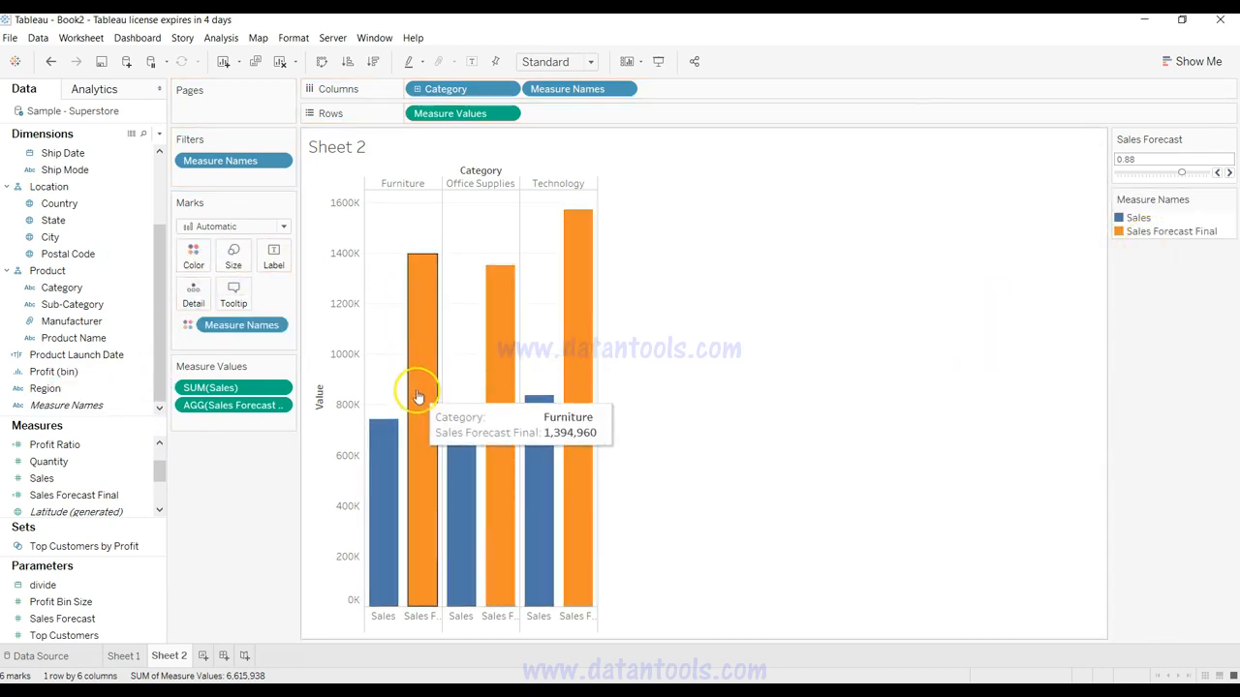
pyautogui.moveTo(371, 452)
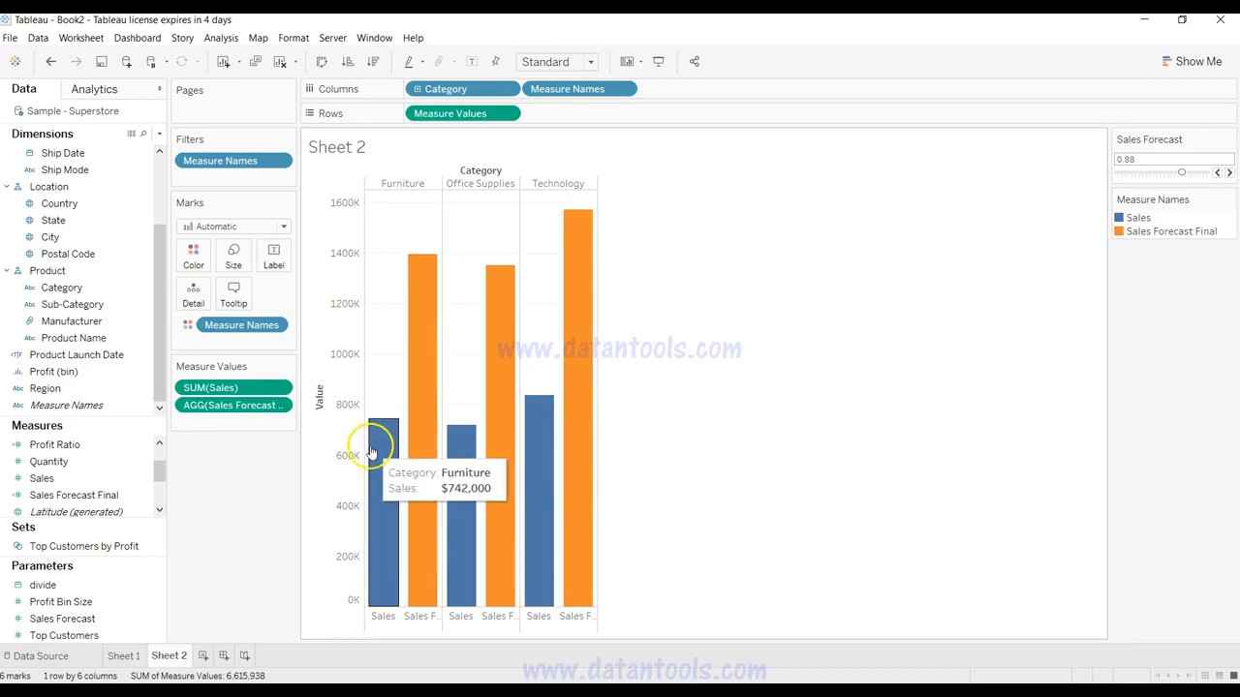
# Lower the Sales Forecast parameter to 0.8.
pyautogui.click(1216, 173)
pyautogui.click(1216, 174)
pyautogui.click(1216, 173)
pyautogui.click(1217, 173)
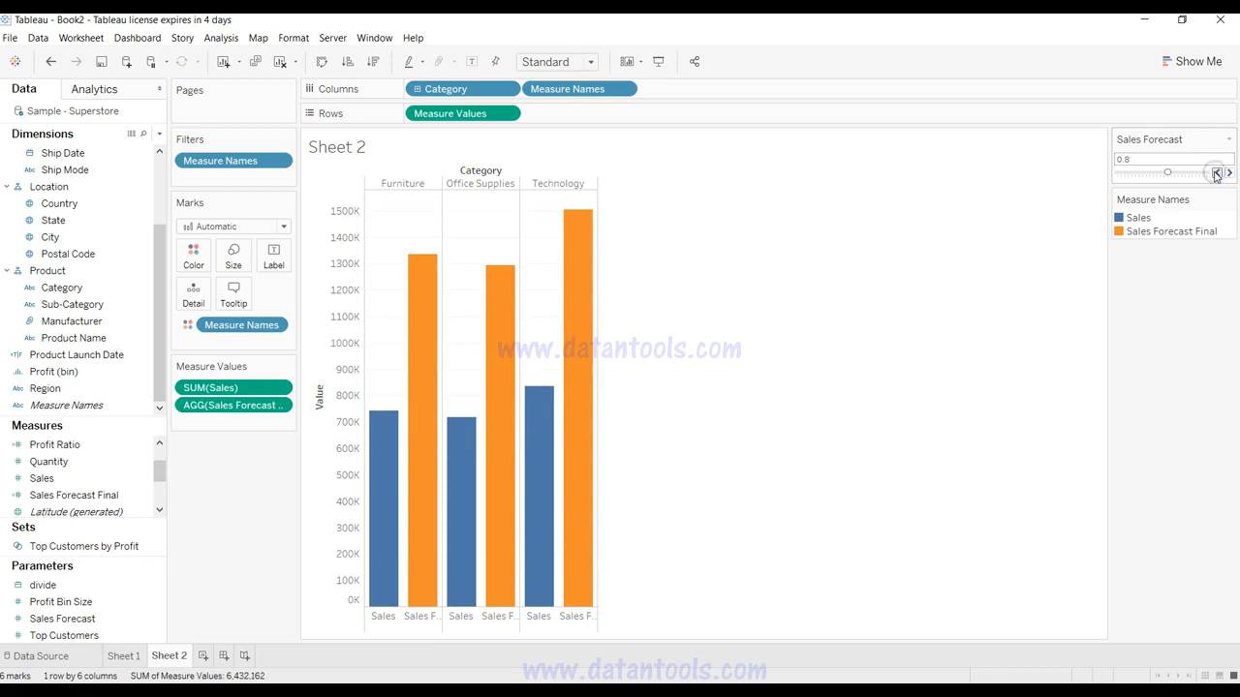
# Step the Sales Forecast parameter down to 0.58 and back up to 0.62.
pyautogui.click(1217, 173)
pyautogui.doubleClick(1216, 174)
pyautogui.click(1216, 173)
pyautogui.click(1216, 173)
pyautogui.click(1216, 173)
pyautogui.click(1216, 174)
pyautogui.click(1216, 174)
pyautogui.click(1216, 173)
pyautogui.click(1216, 173)
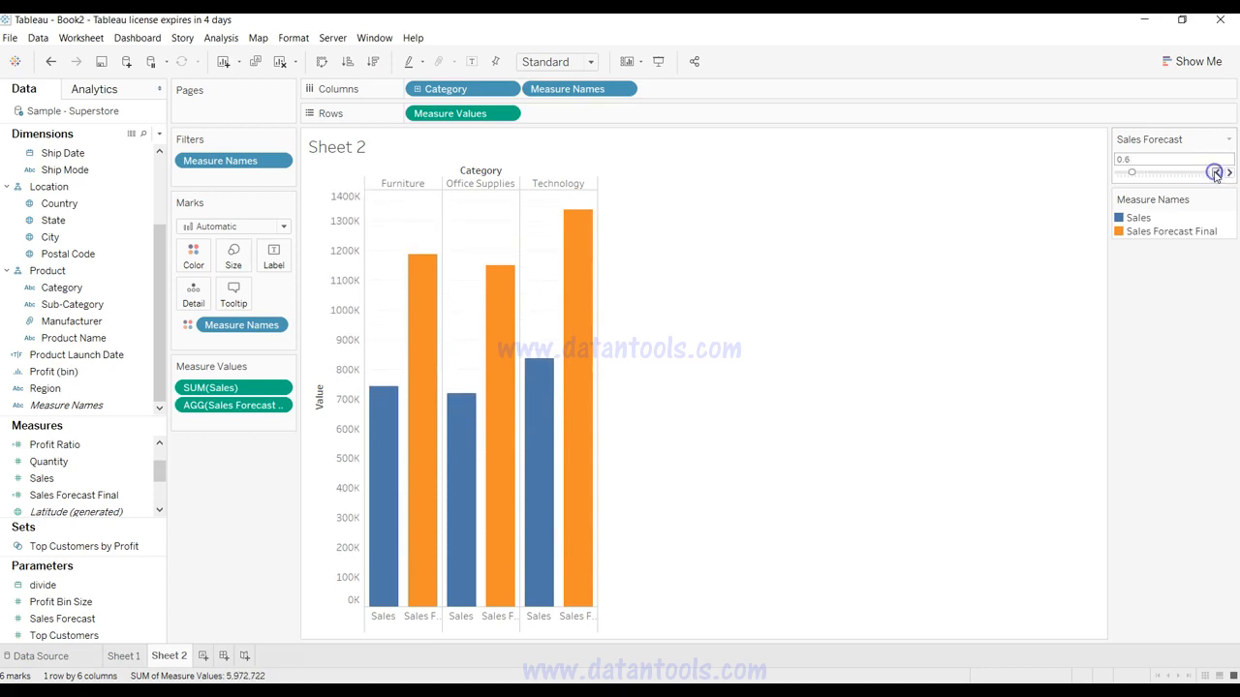
pyautogui.click(1216, 173)
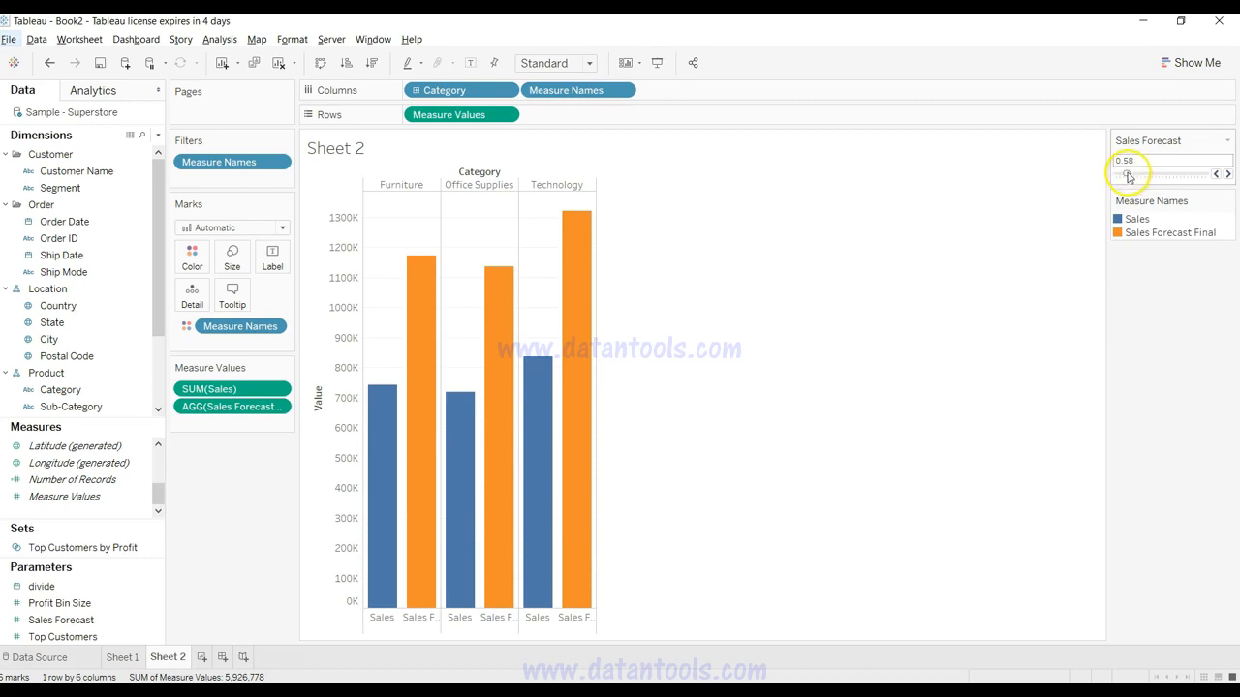
pyautogui.click(1227, 175)
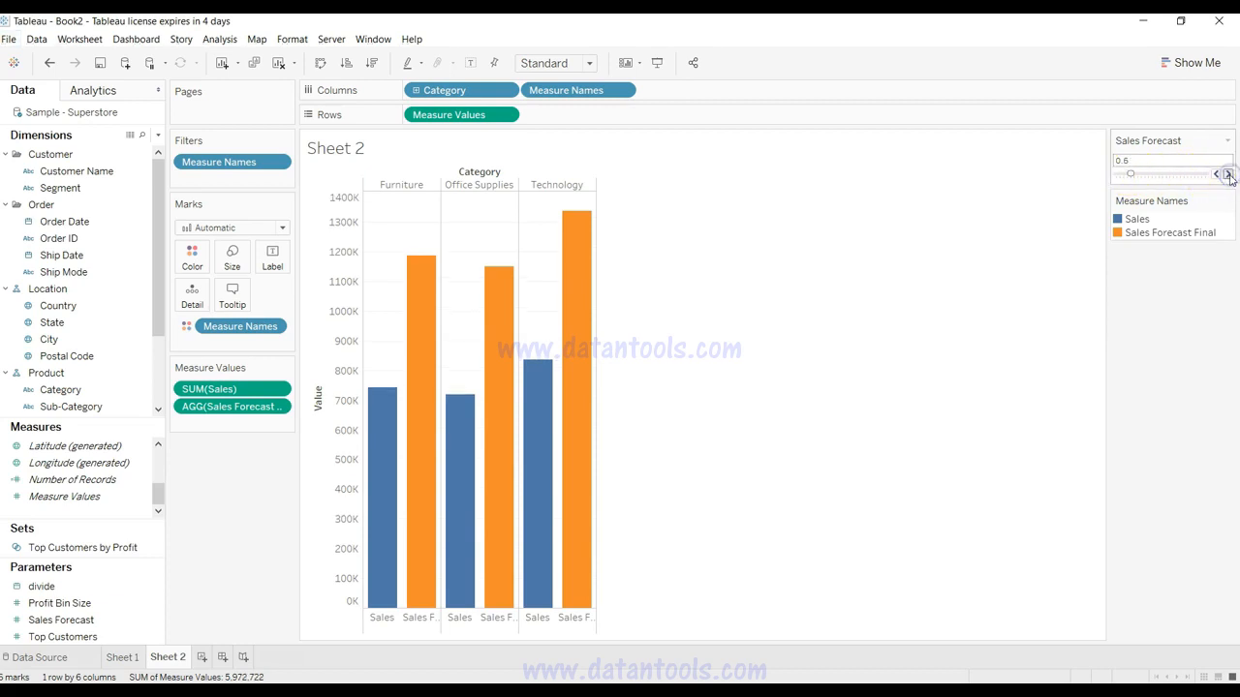
pyautogui.click(1227, 174)
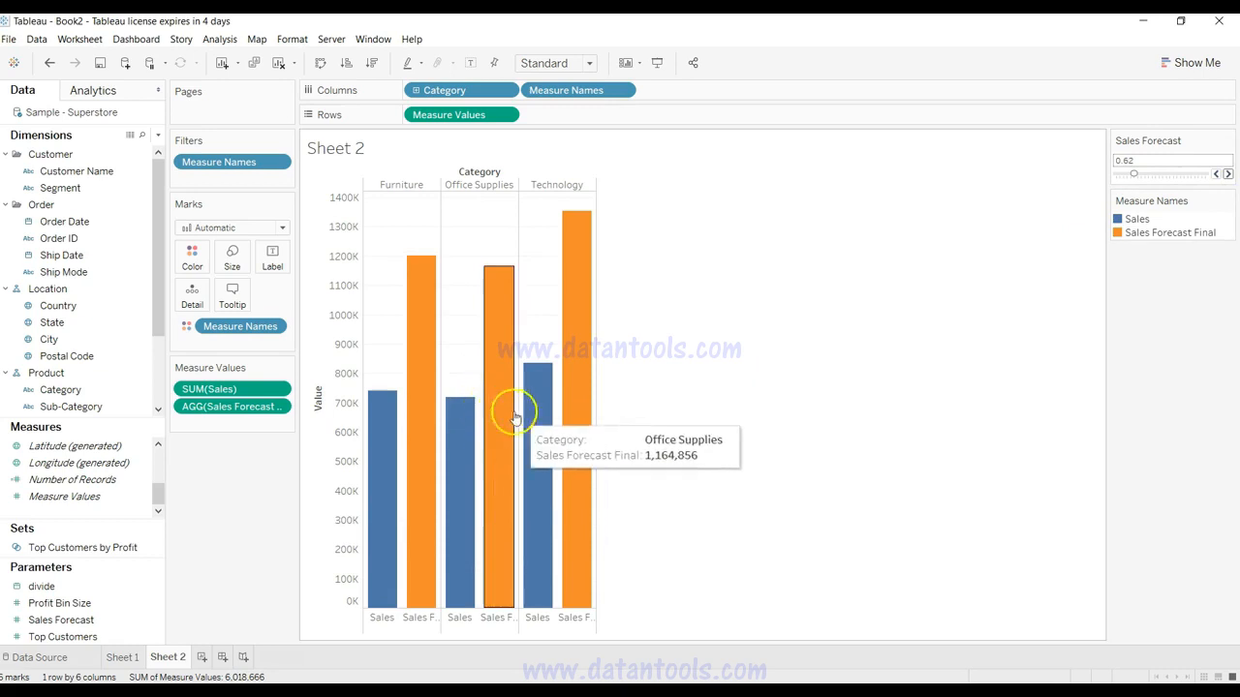
# Review the divide reference line on Sheet 1's daily sales chart and return to Sheet 2.
pyautogui.click(124, 659)
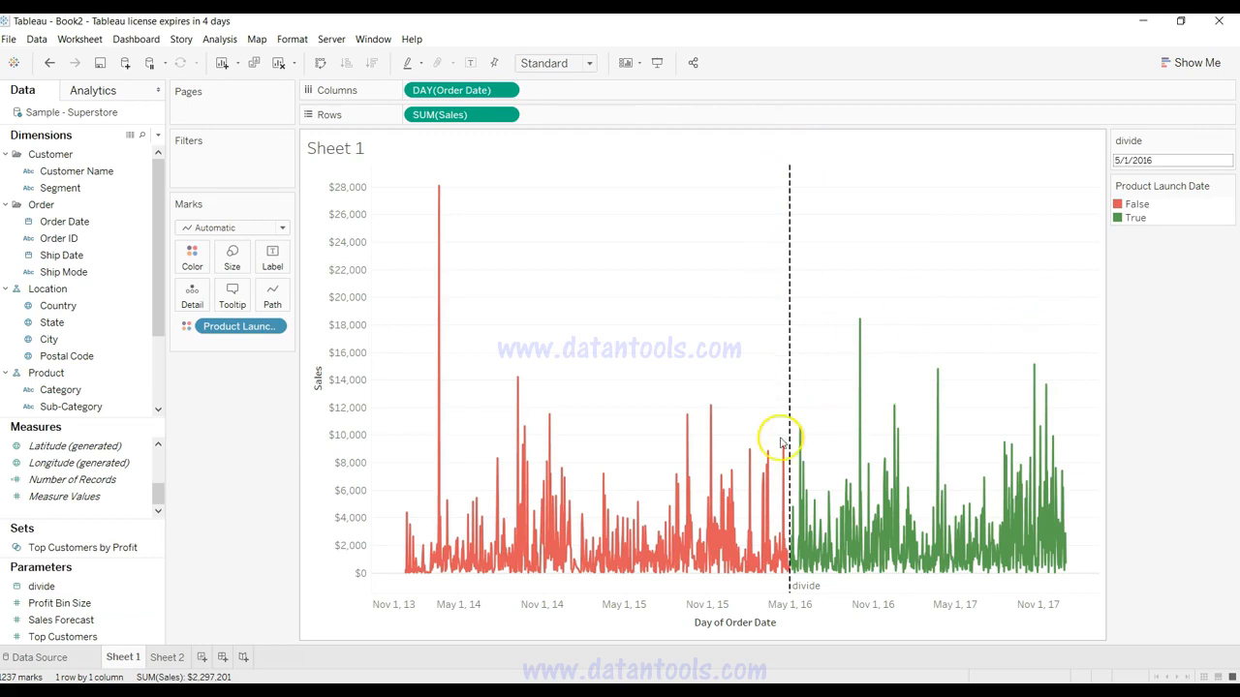
pyautogui.moveTo(786, 505)
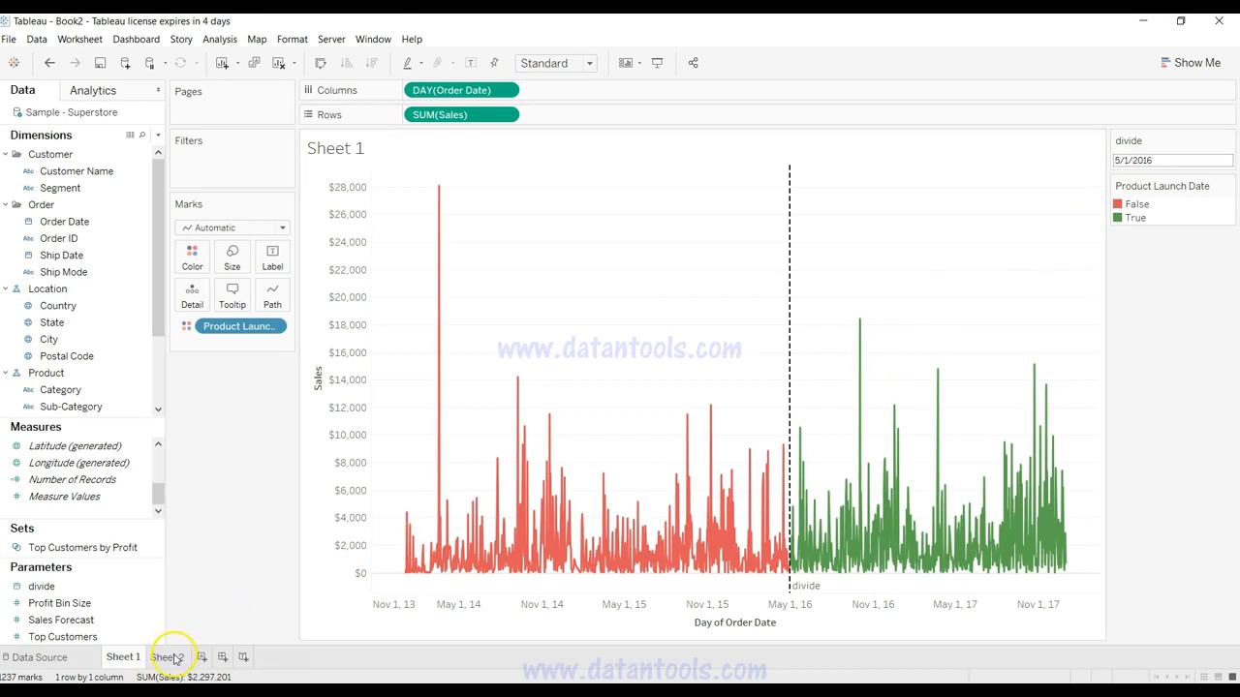
pyautogui.moveTo(789, 562)
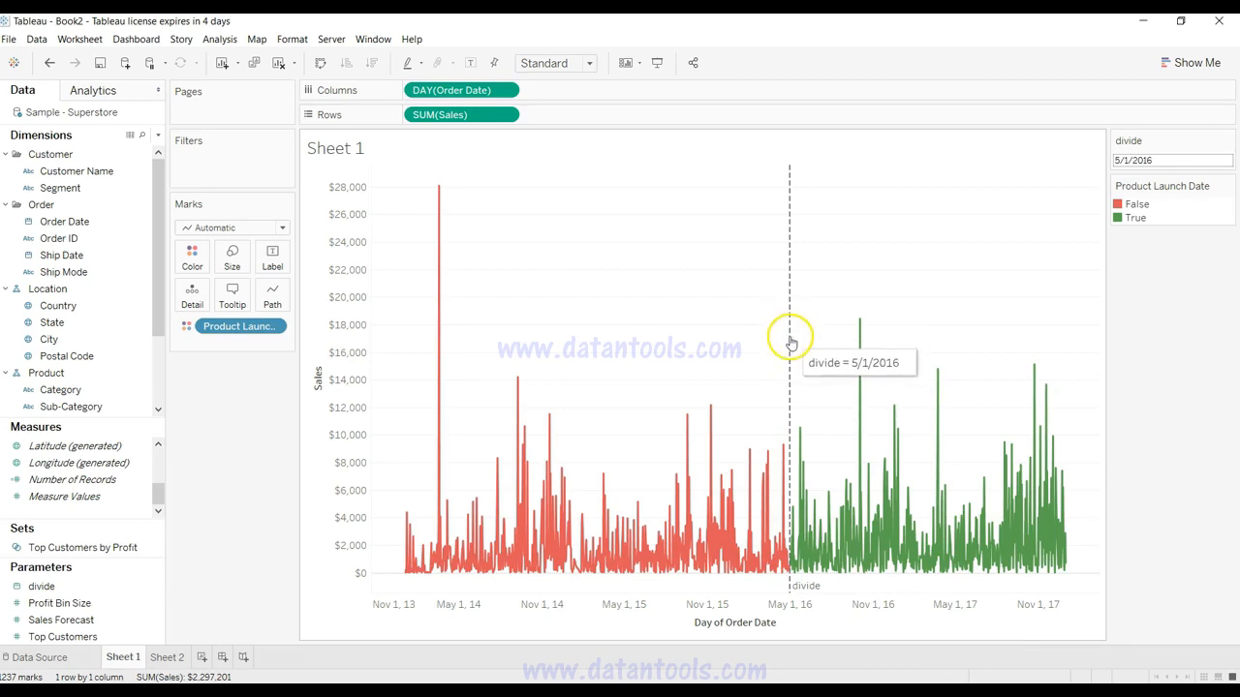
pyautogui.click(168, 657)
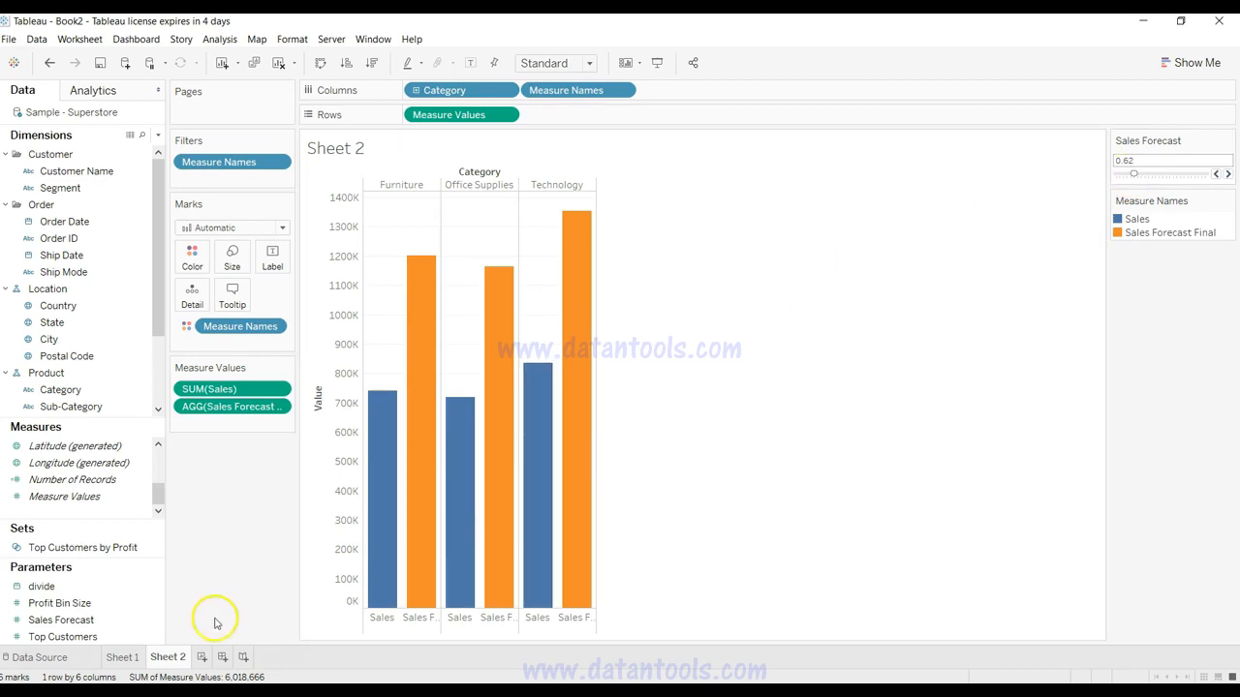
# Create a new worksheet and place Order Date on Columns as a continuous Day.
pyautogui.click(202, 658)
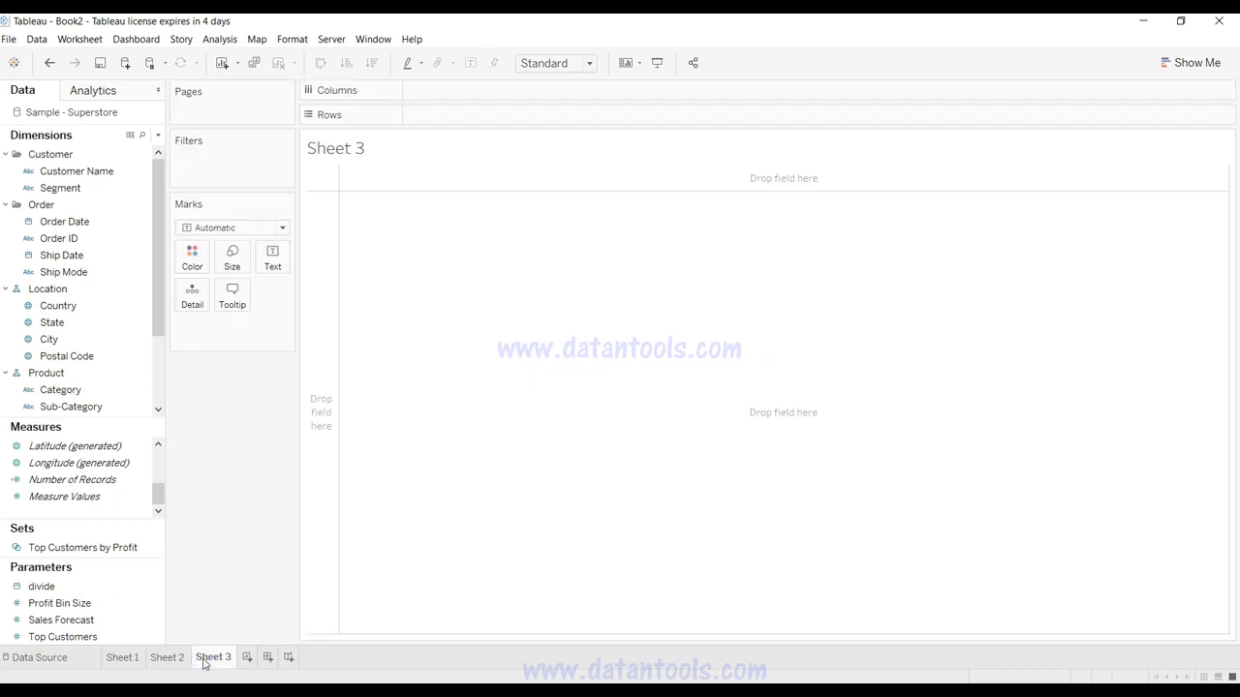
pyautogui.click(106, 345)
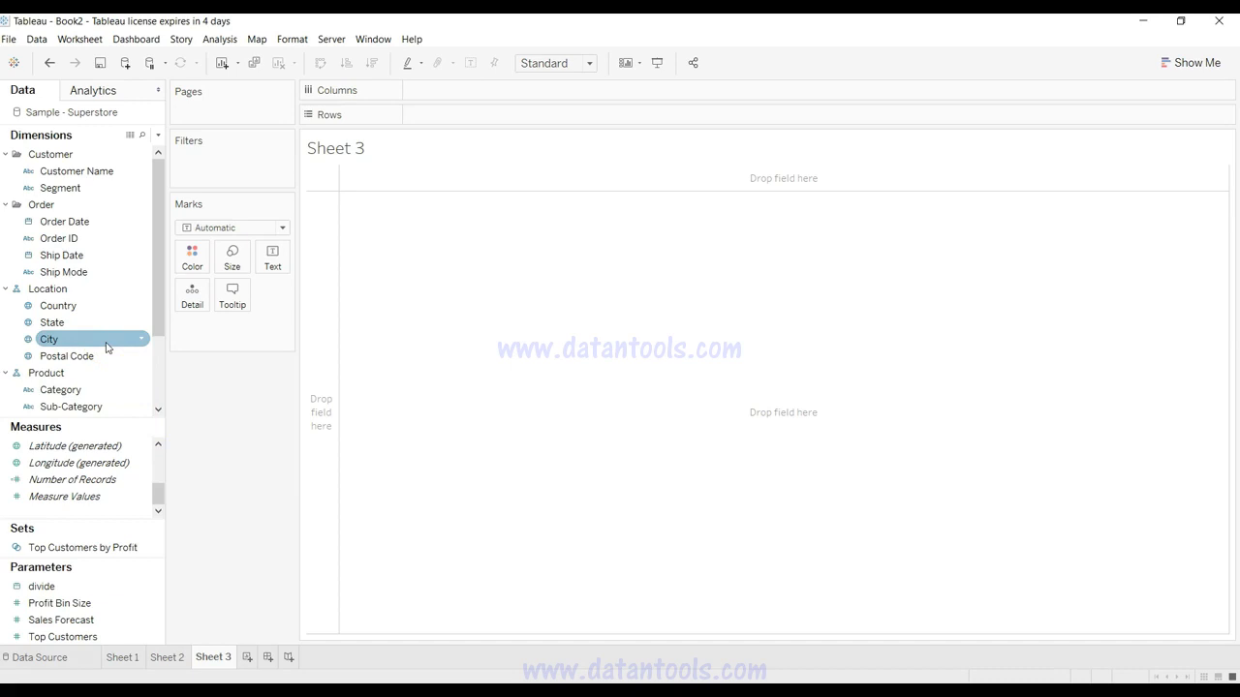
pyautogui.click(111, 355)
pyautogui.click(113, 444)
pyautogui.click(110, 390)
pyautogui.click(98, 251)
pyautogui.moveTo(96, 220); pyautogui.dragTo(490, 98)
pyautogui.click(458, 98)
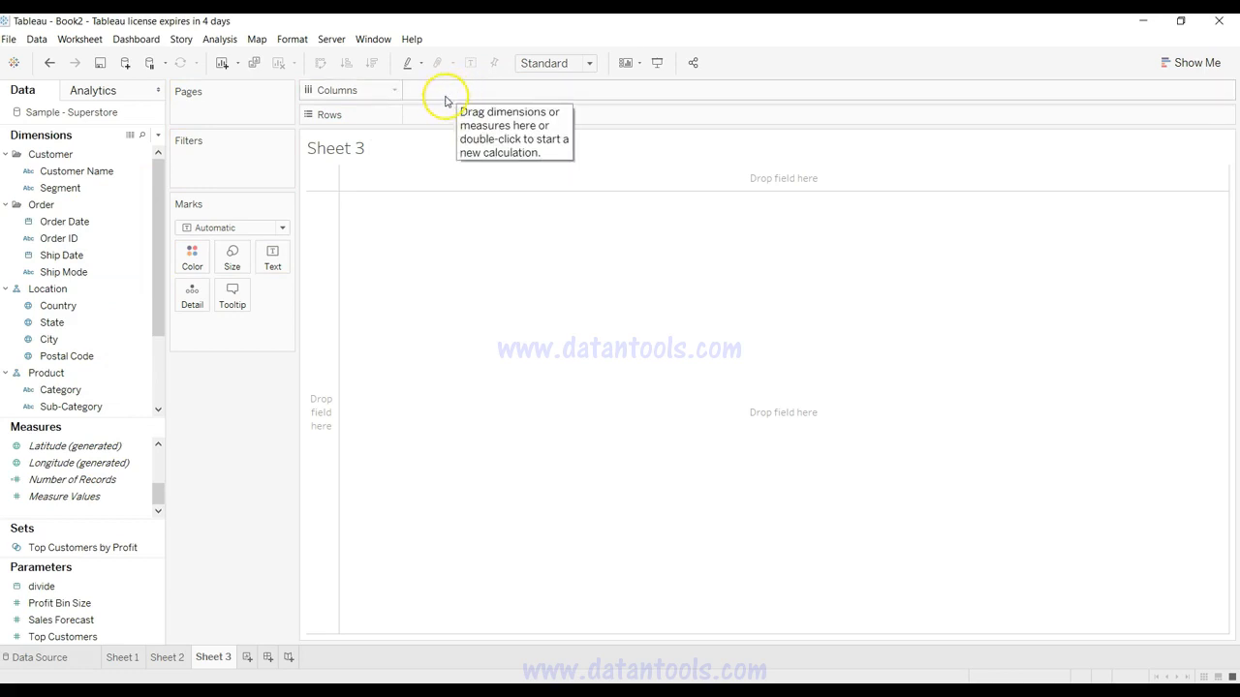
pyautogui.click(439, 98)
pyautogui.moveTo(88, 222); pyautogui.dragTo(468, 88)
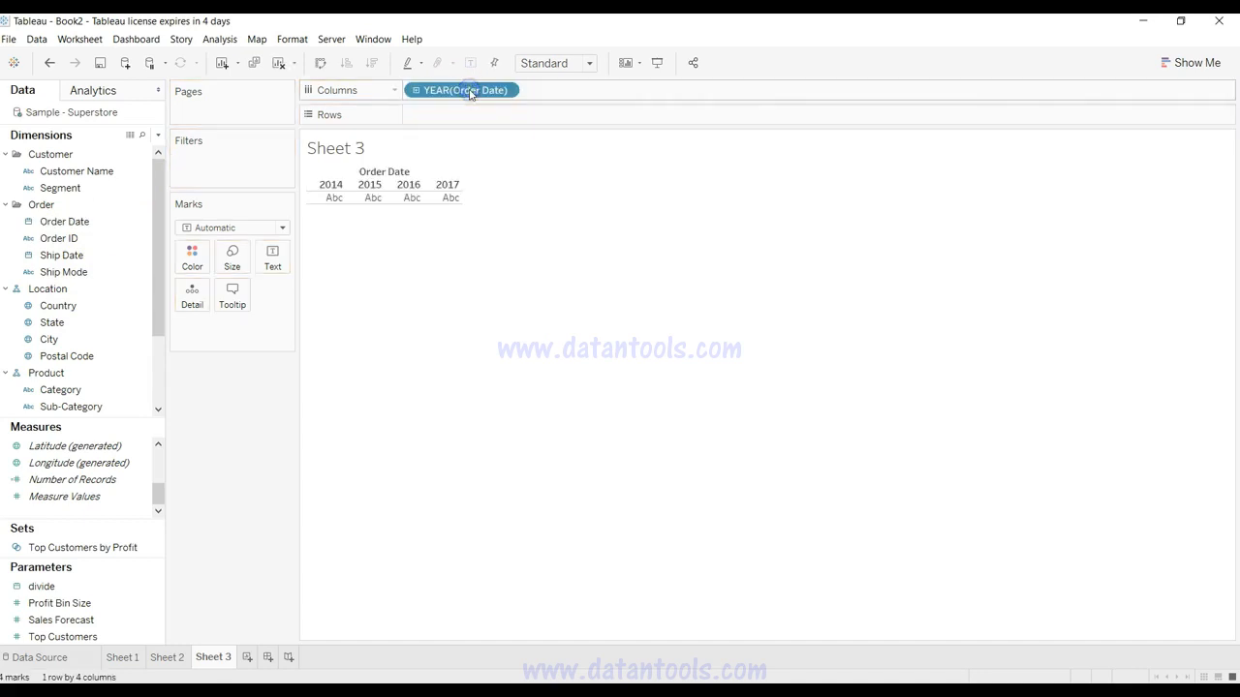
pyautogui.click(505, 90)
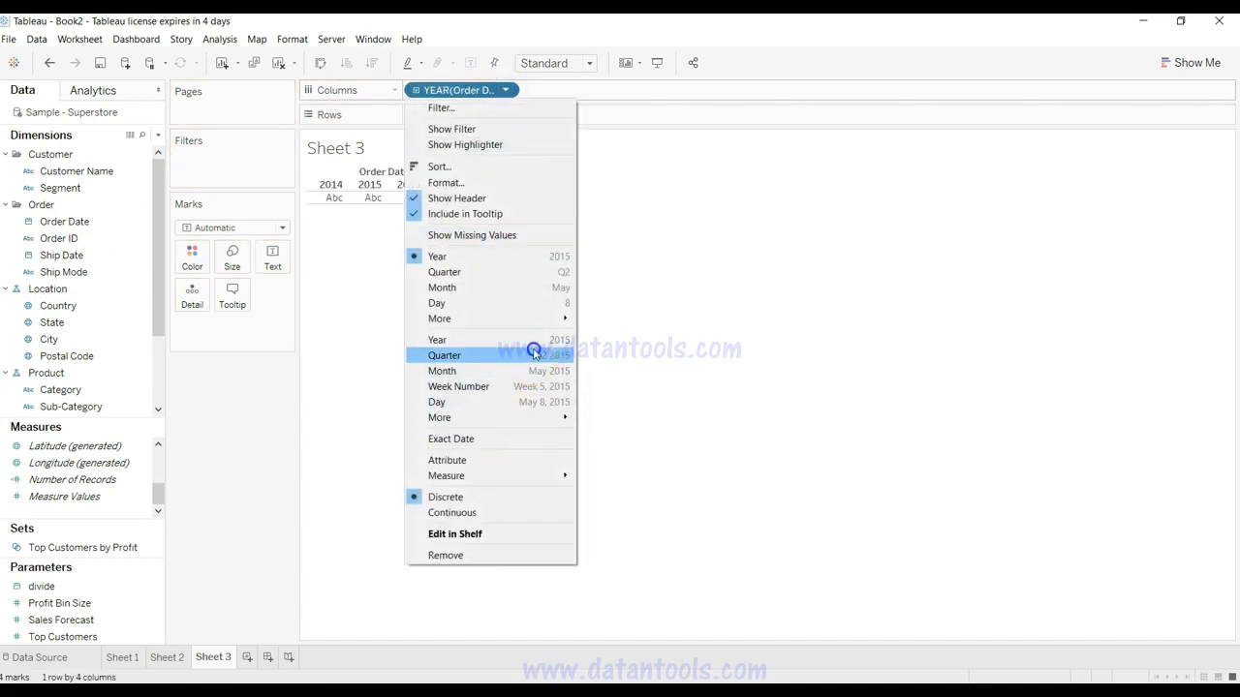
pyautogui.click(524, 402)
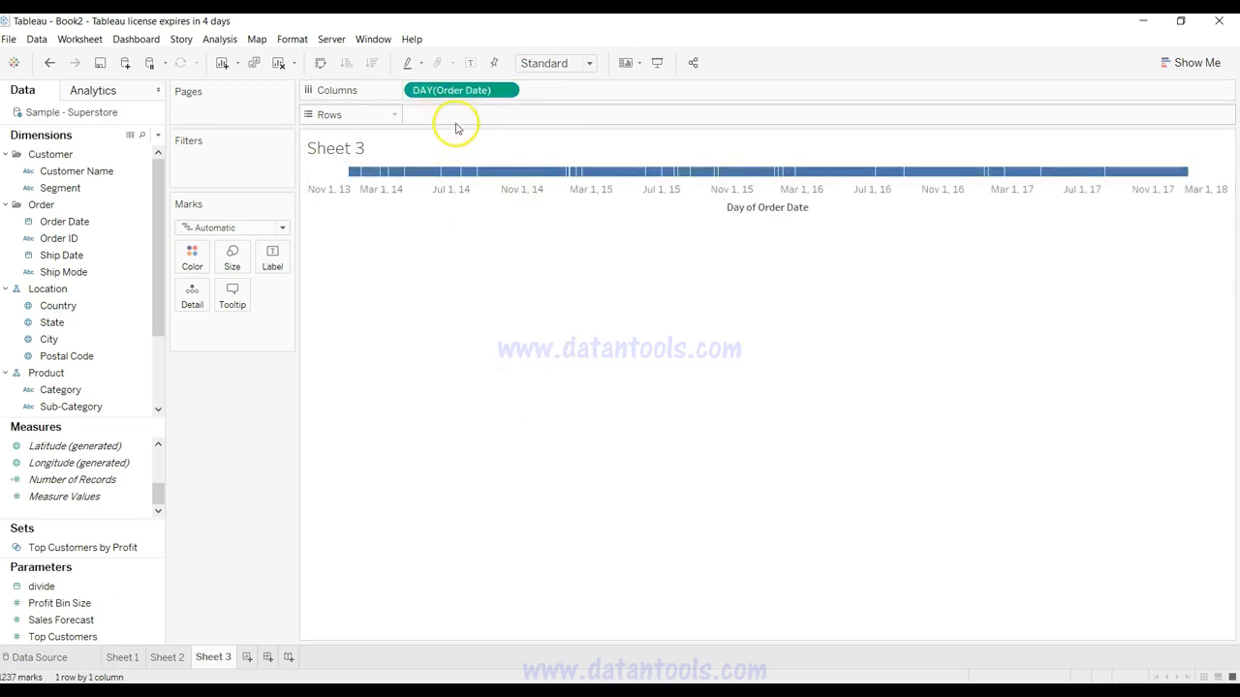
# Add Sales to Rows and apply the Running Total quick table calculation to it.
pyautogui.click(90, 481)
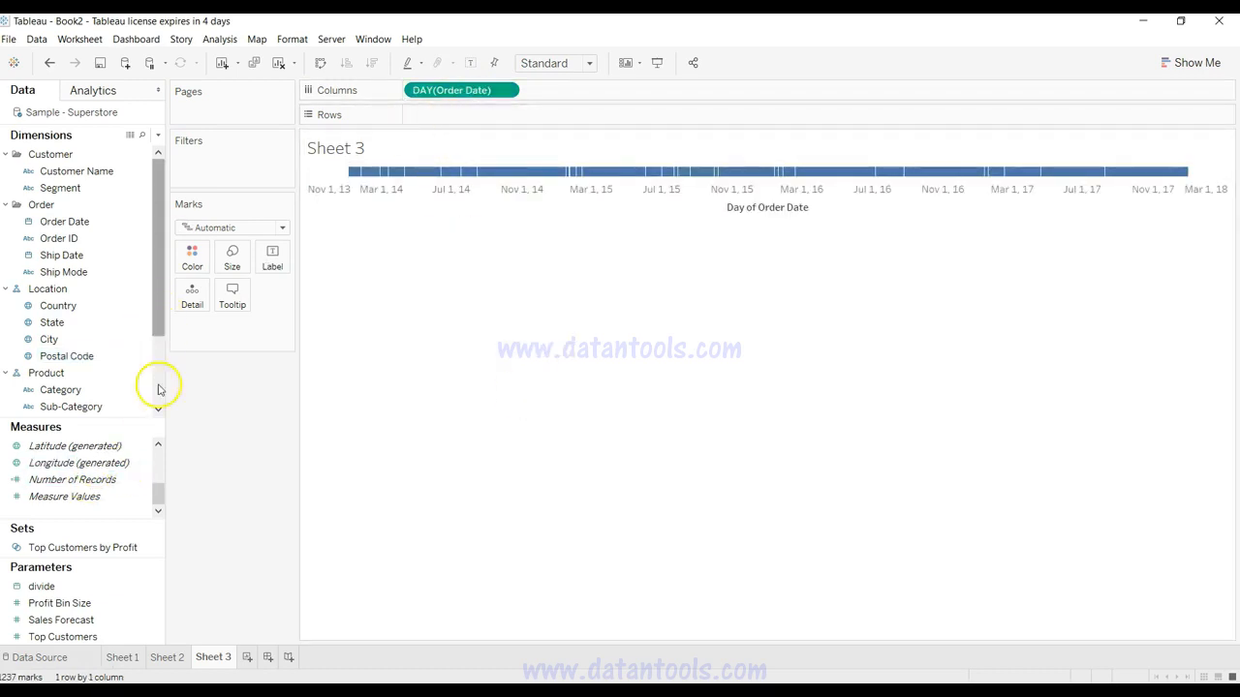
pyautogui.moveTo(158, 493)
pyautogui.mouseDown()
pyautogui.moveTo(160, 469)
pyautogui.moveTo(420, 180)
pyautogui.moveTo(499, 119)
pyautogui.mouseUp()
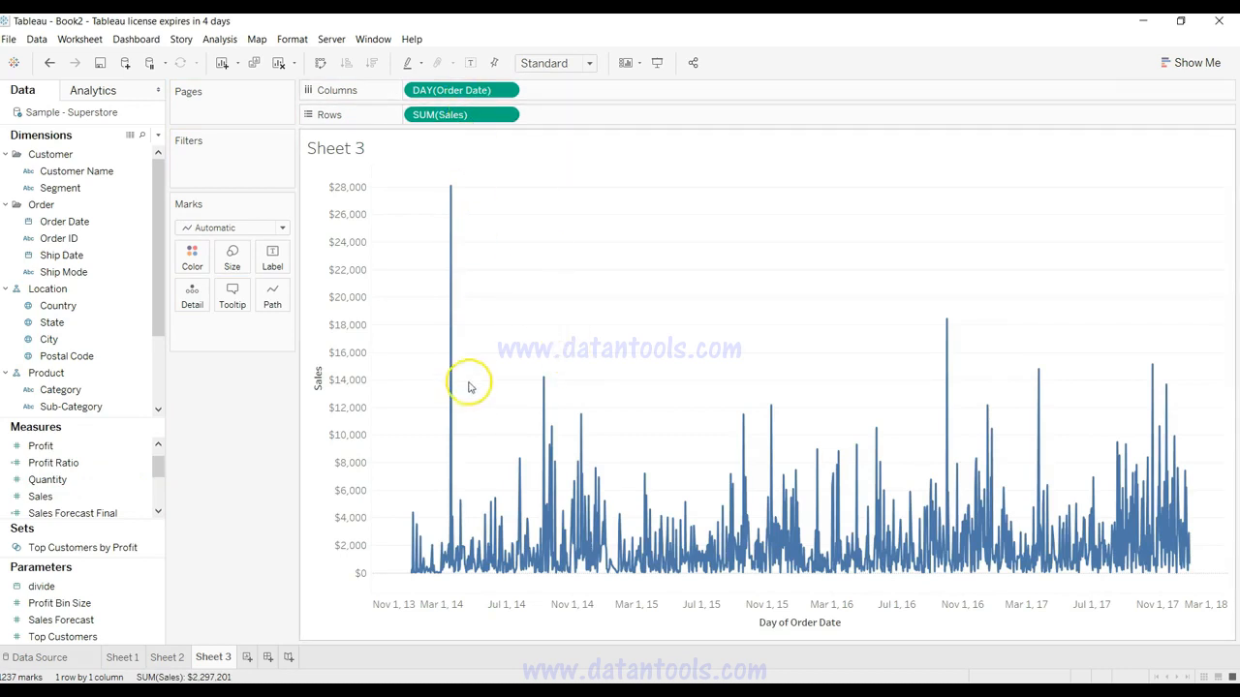
pyautogui.click(506, 115)
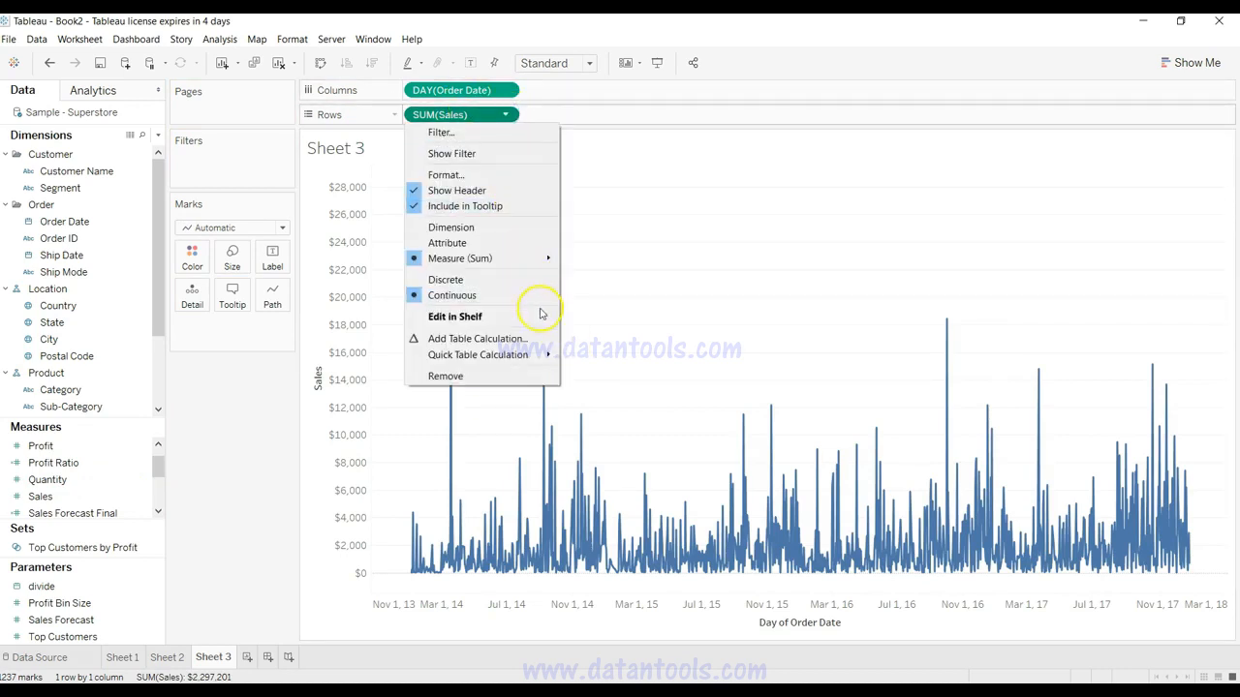
pyautogui.moveTo(541, 359)
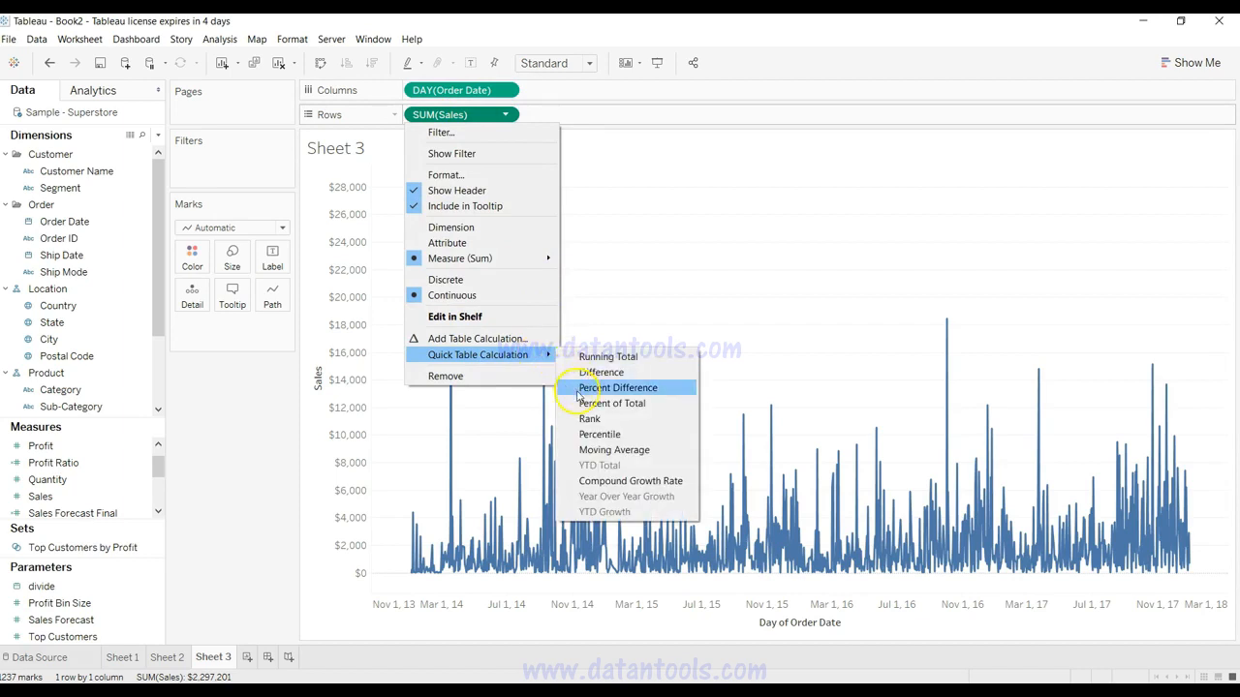
pyautogui.click(601, 360)
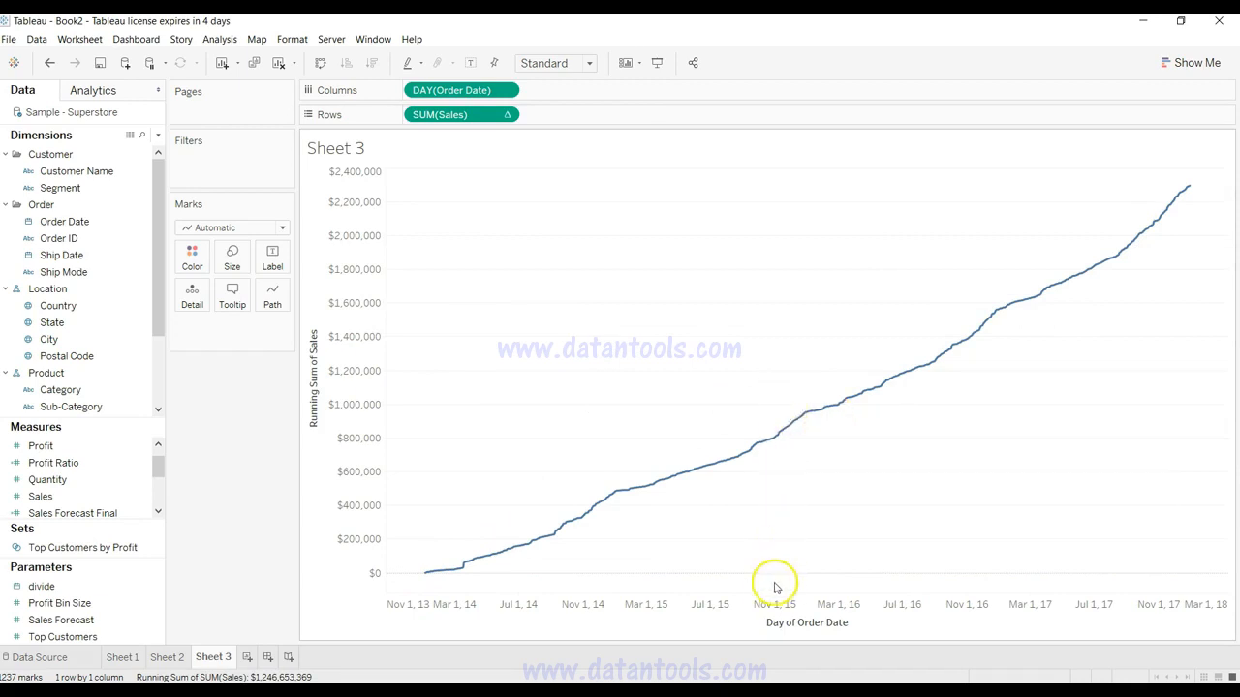
pyautogui.moveTo(879, 375)
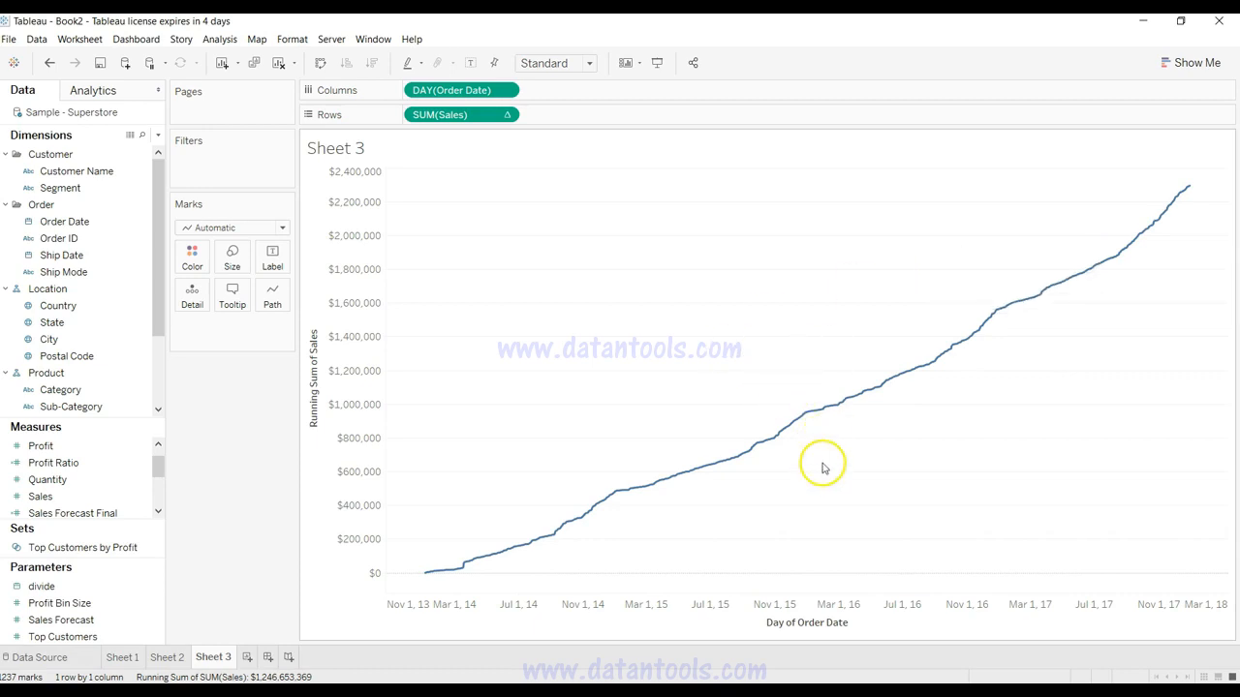
# Add a reference line on the Order Date axis driven by the divide parameter, formatted as a thicker dashed black line.
pyautogui.click(109, 97)
pyautogui.moveTo(96, 374); pyautogui.dragTo(433, 238)
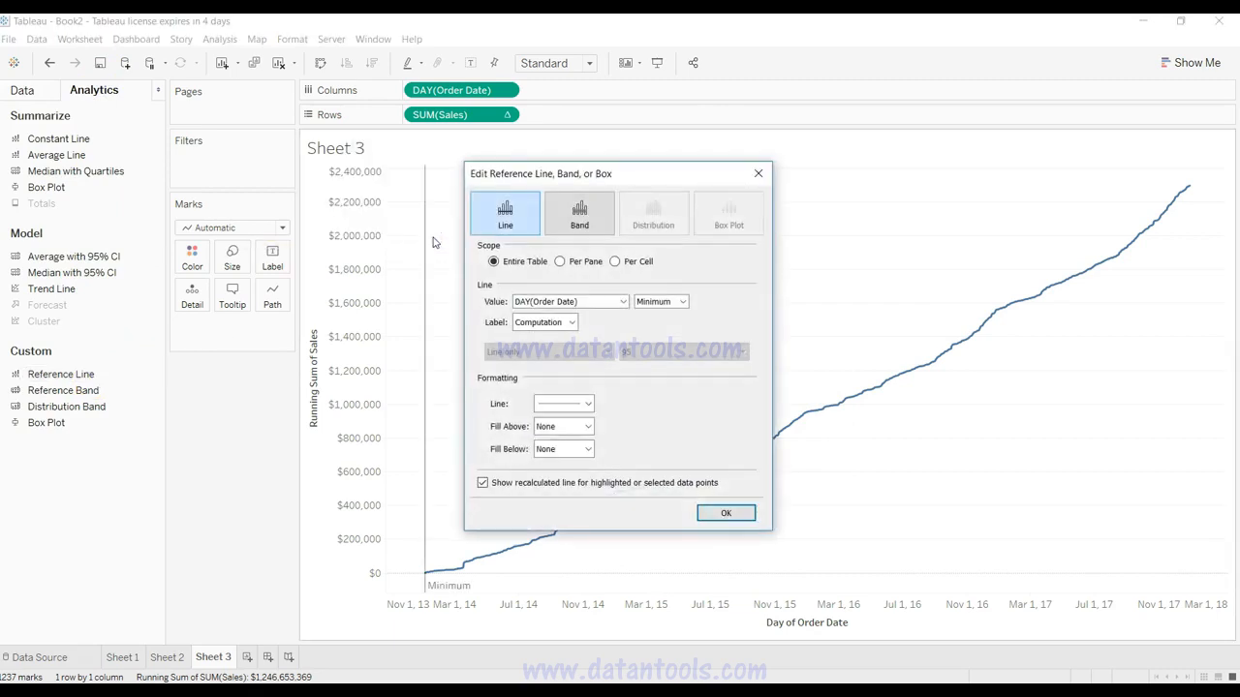
pyautogui.click(540, 303)
pyautogui.click(550, 327)
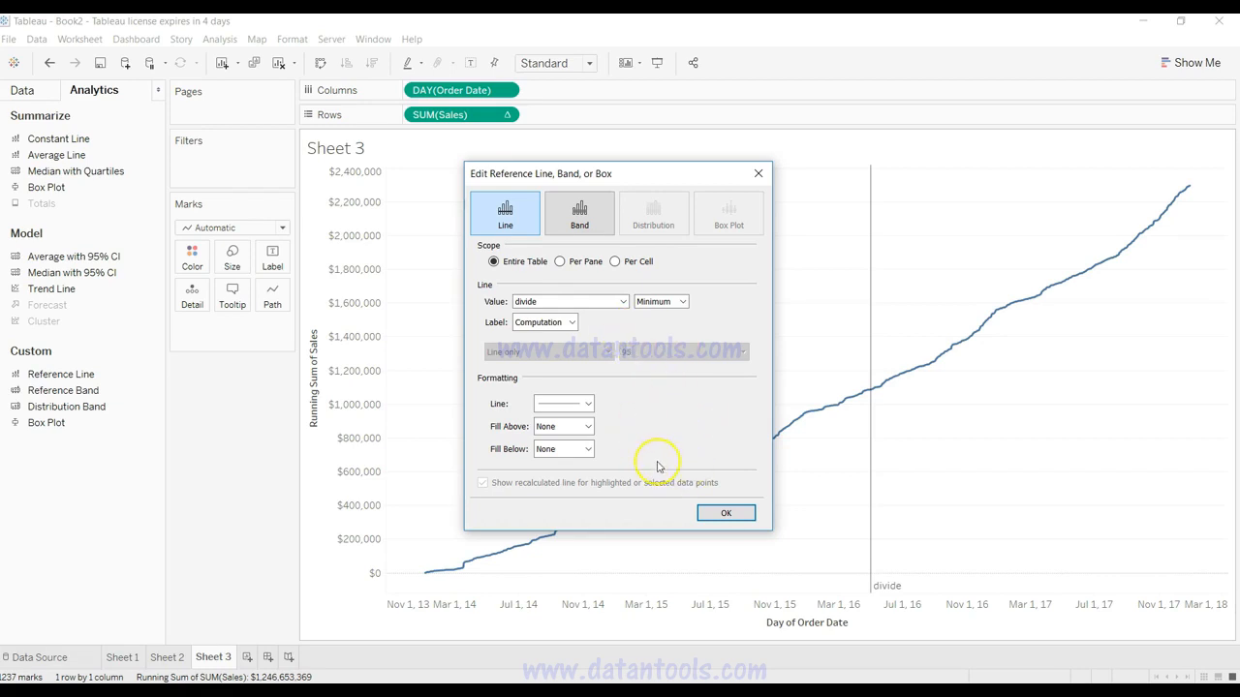
pyautogui.click(581, 403)
pyautogui.click(581, 455)
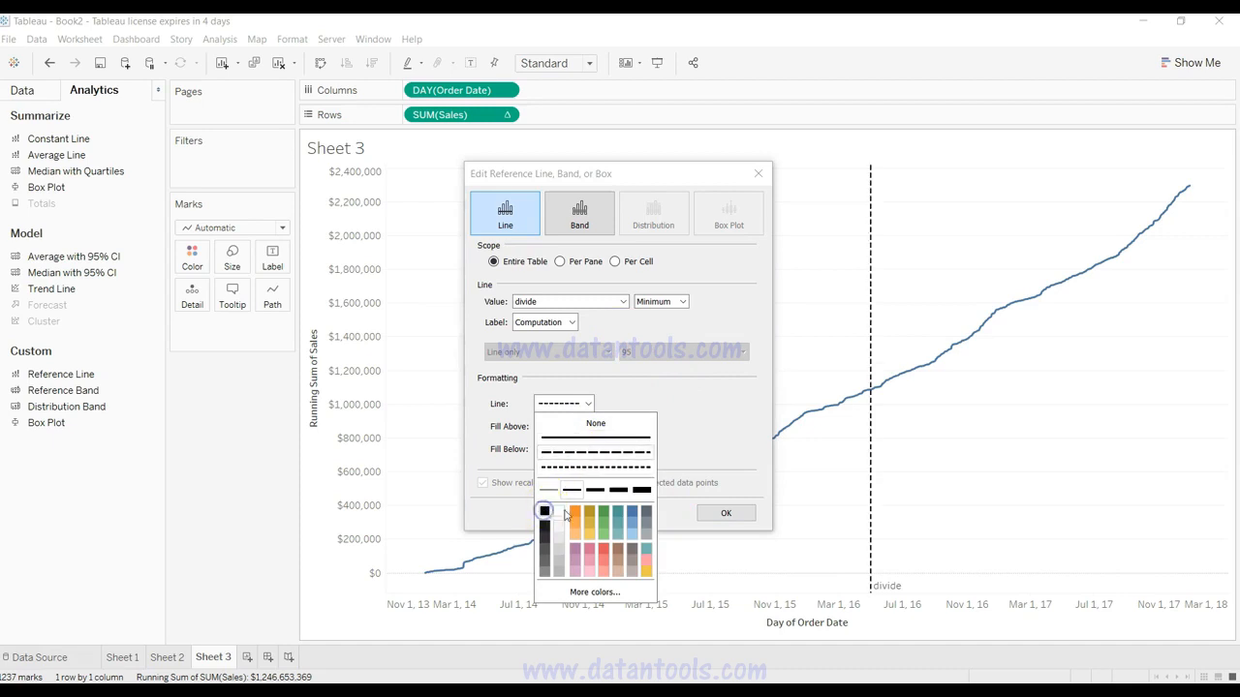
pyautogui.click(704, 512)
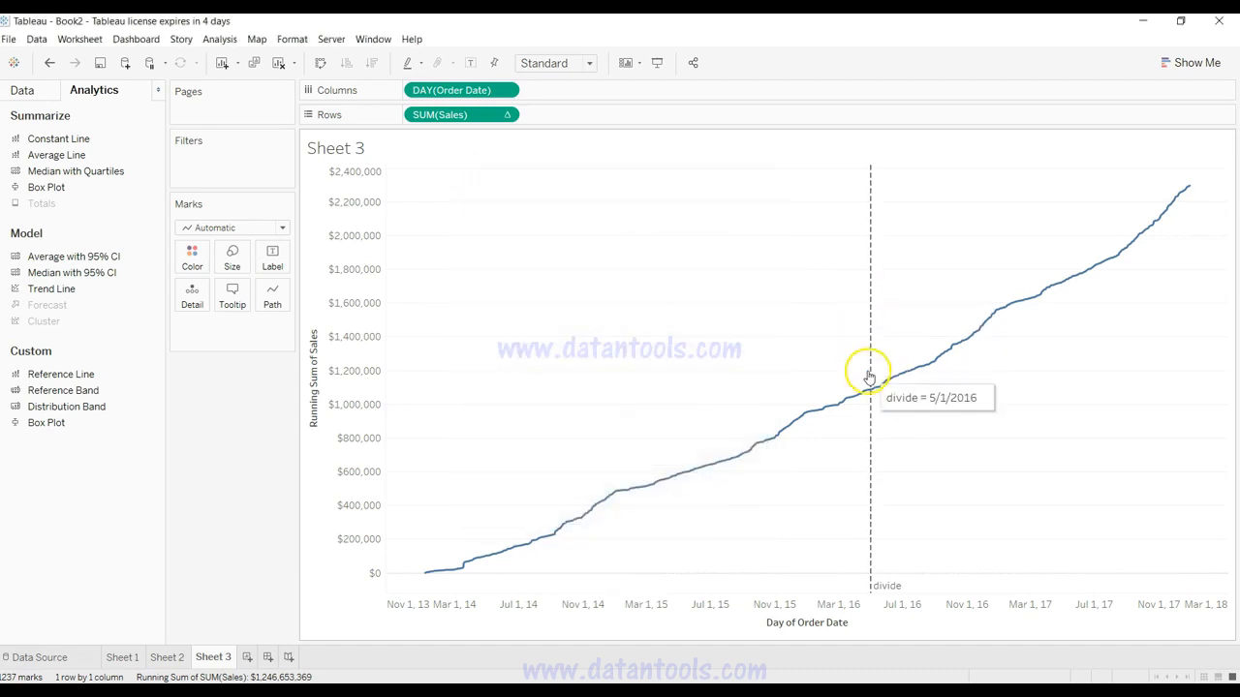
# Show the parameter control for the divide parameter on the running total sheet.
pyautogui.click(32, 94)
pyautogui.click(150, 588)
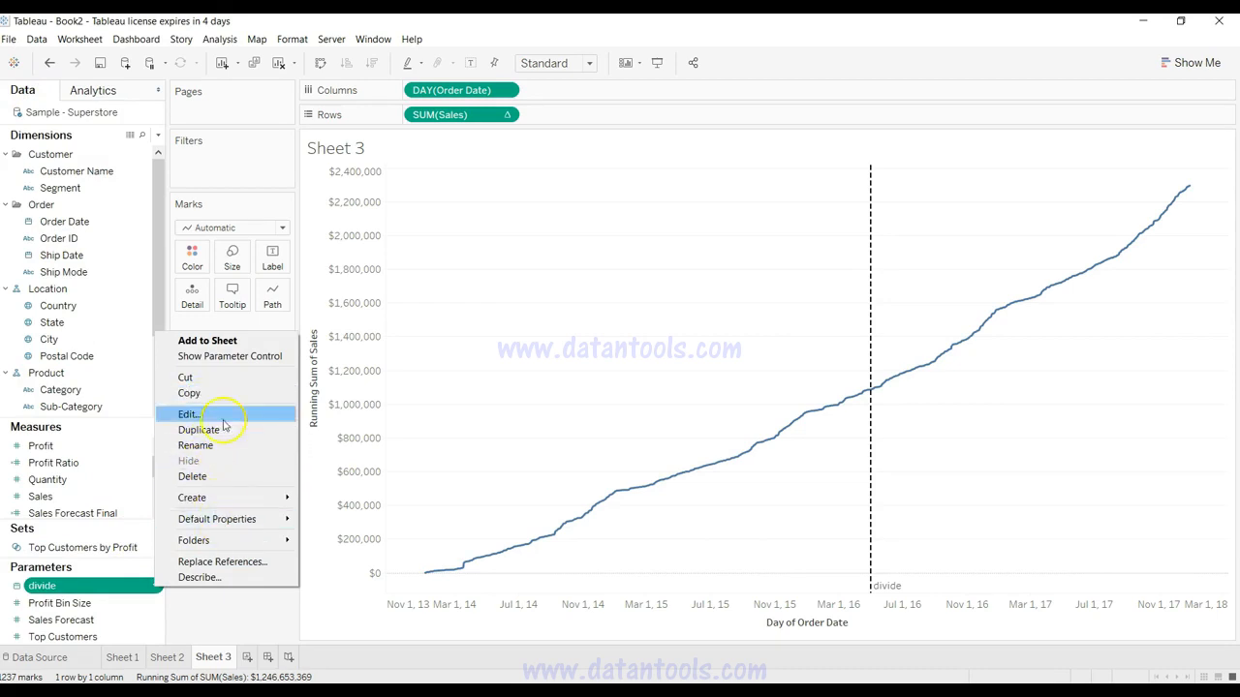
pyautogui.click(250, 356)
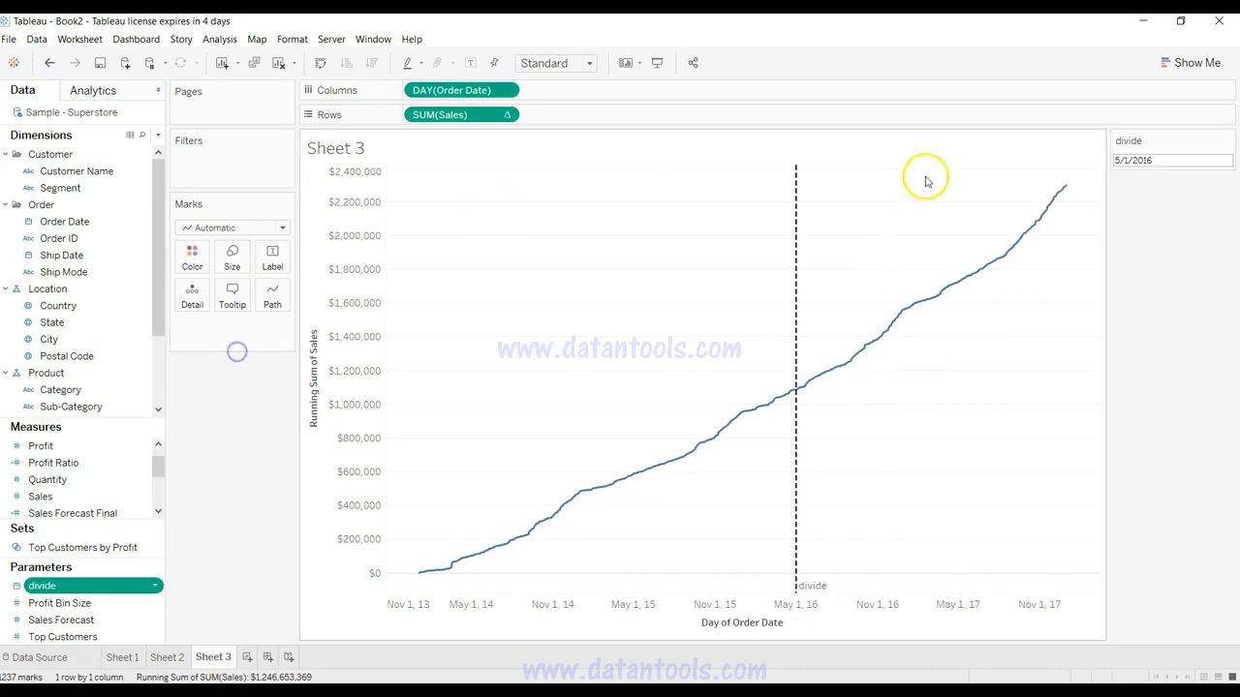
# Set the divide date to 11/1/2015 and check the reference line against the date axis.
pyautogui.click(1174, 160)
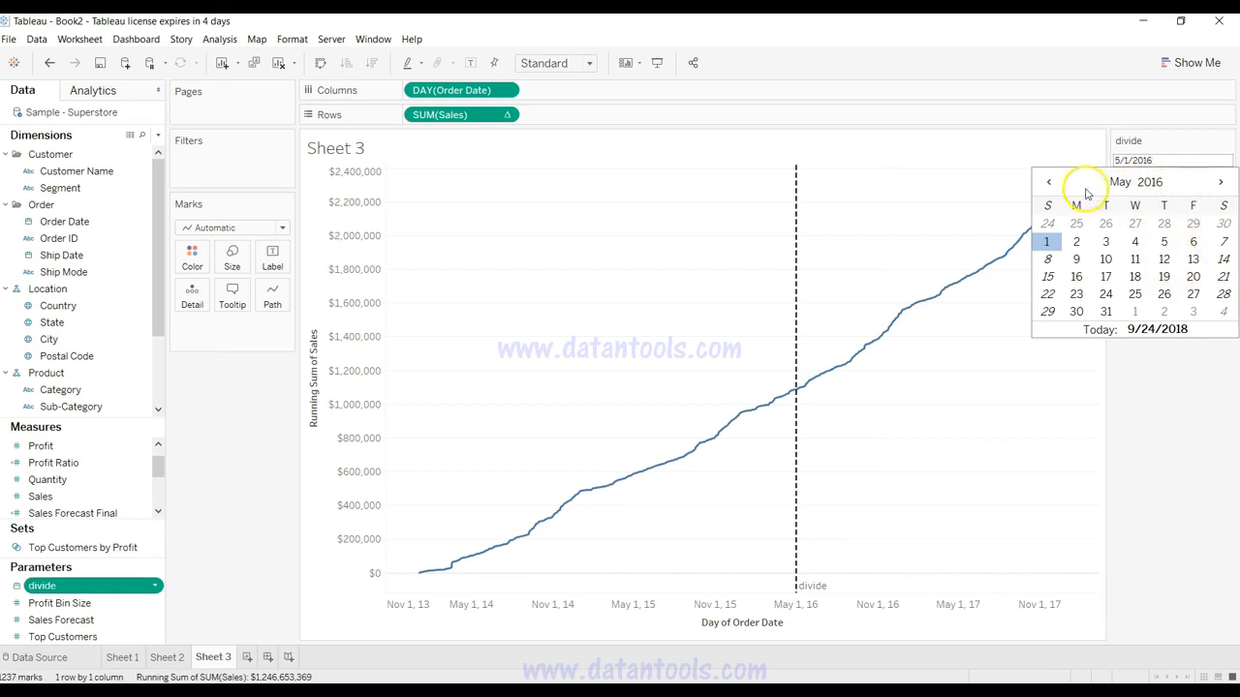
pyautogui.click(1048, 182)
pyautogui.click(1048, 182)
pyautogui.click(1048, 182)
pyautogui.click(1048, 184)
pyautogui.click(1048, 184)
pyautogui.click(1047, 184)
pyautogui.click(1048, 241)
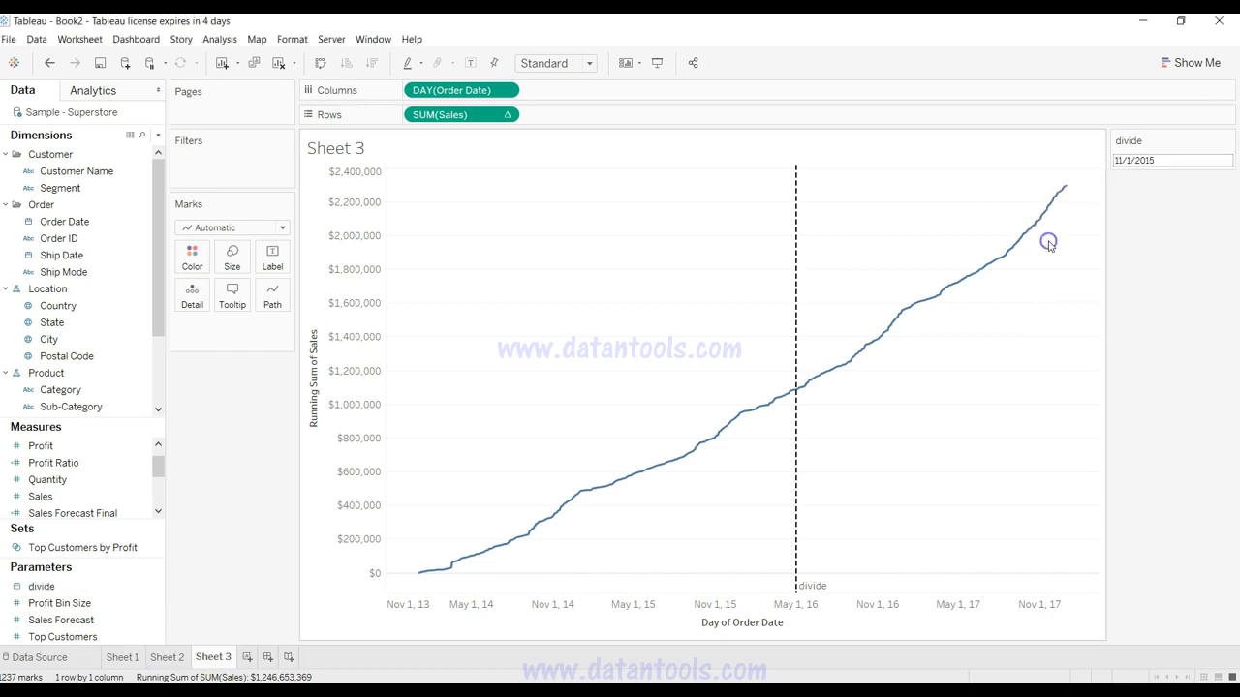
pyautogui.moveTo(722, 333)
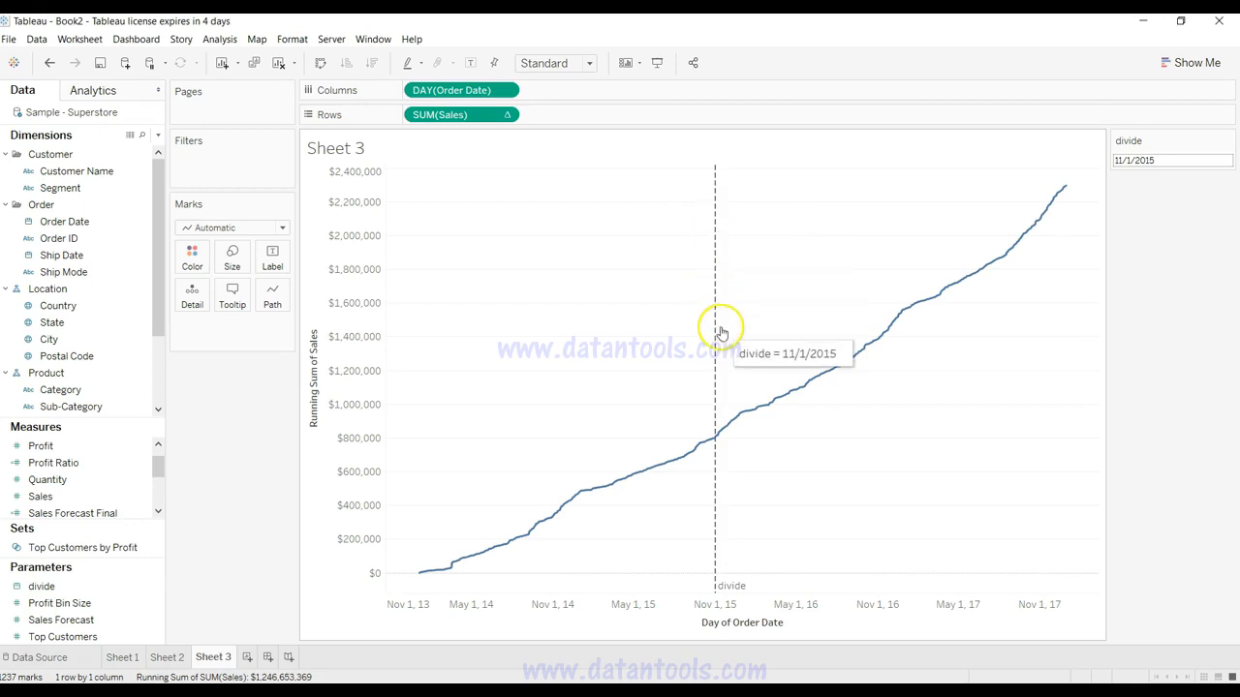
pyautogui.click(715, 608)
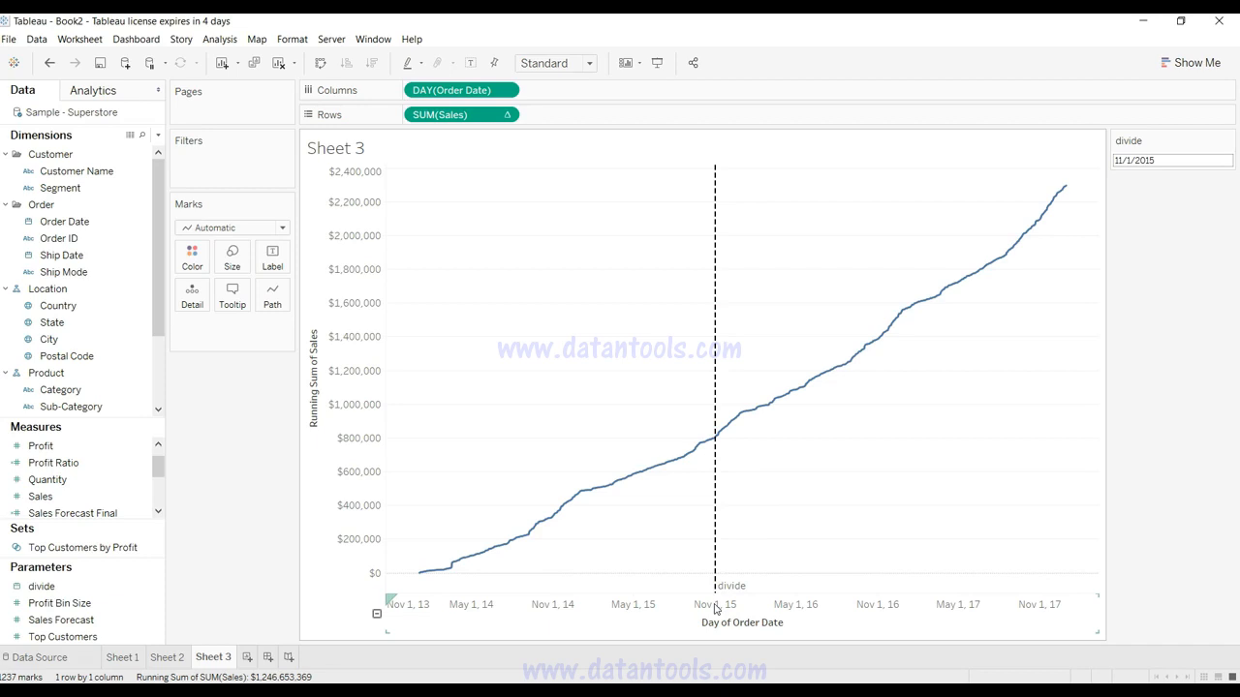
pyautogui.click(709, 535)
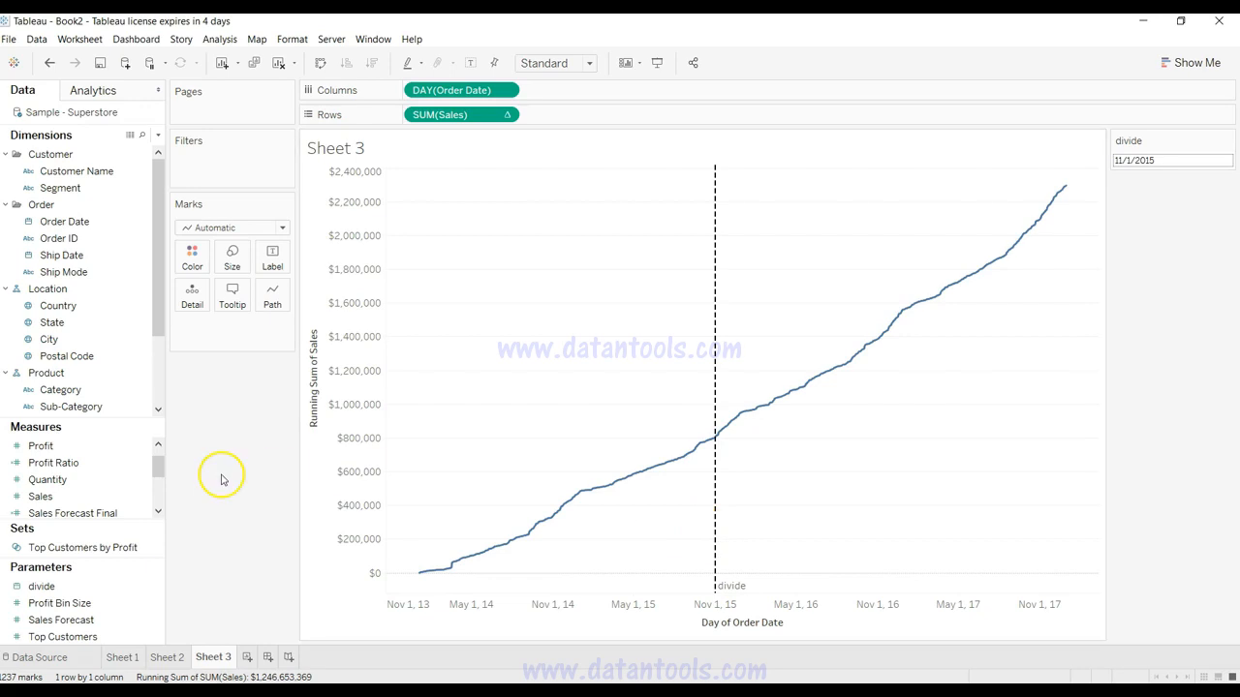
# Open the Sales Forecast parameter's settings, review its range and step size, and close them.
pyautogui.click(160, 468)
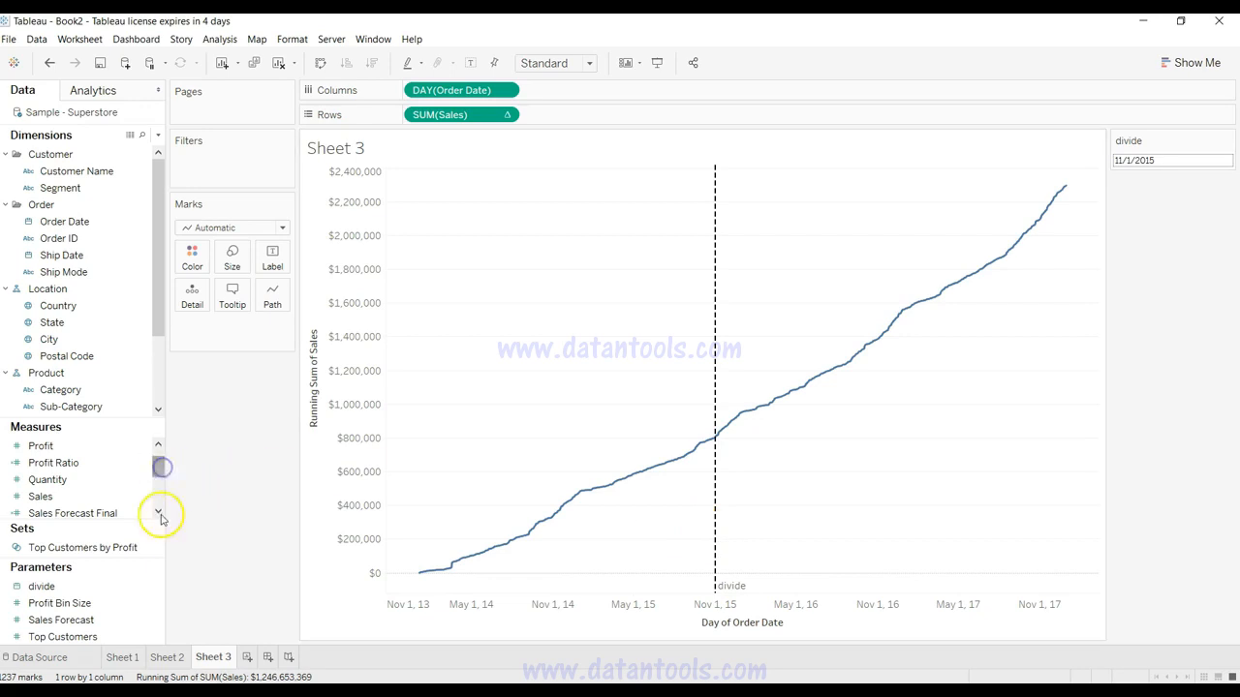
pyautogui.click(147, 619)
pyautogui.rightClick(155, 620)
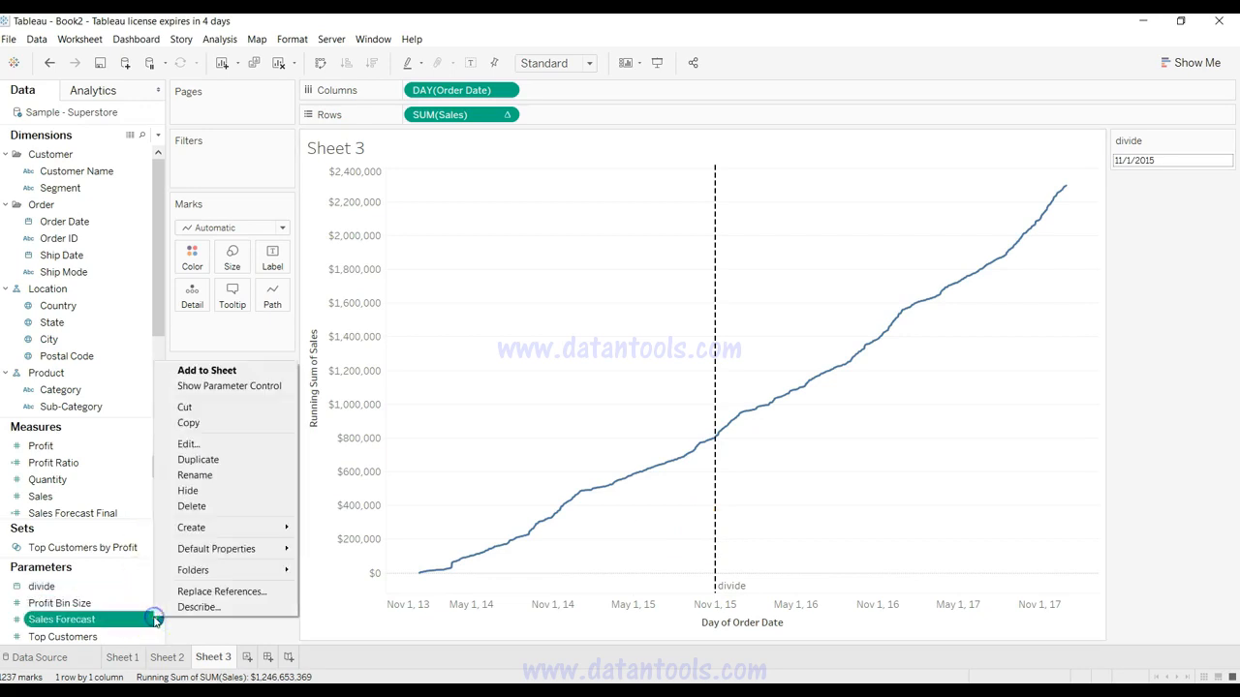
pyautogui.click(205, 444)
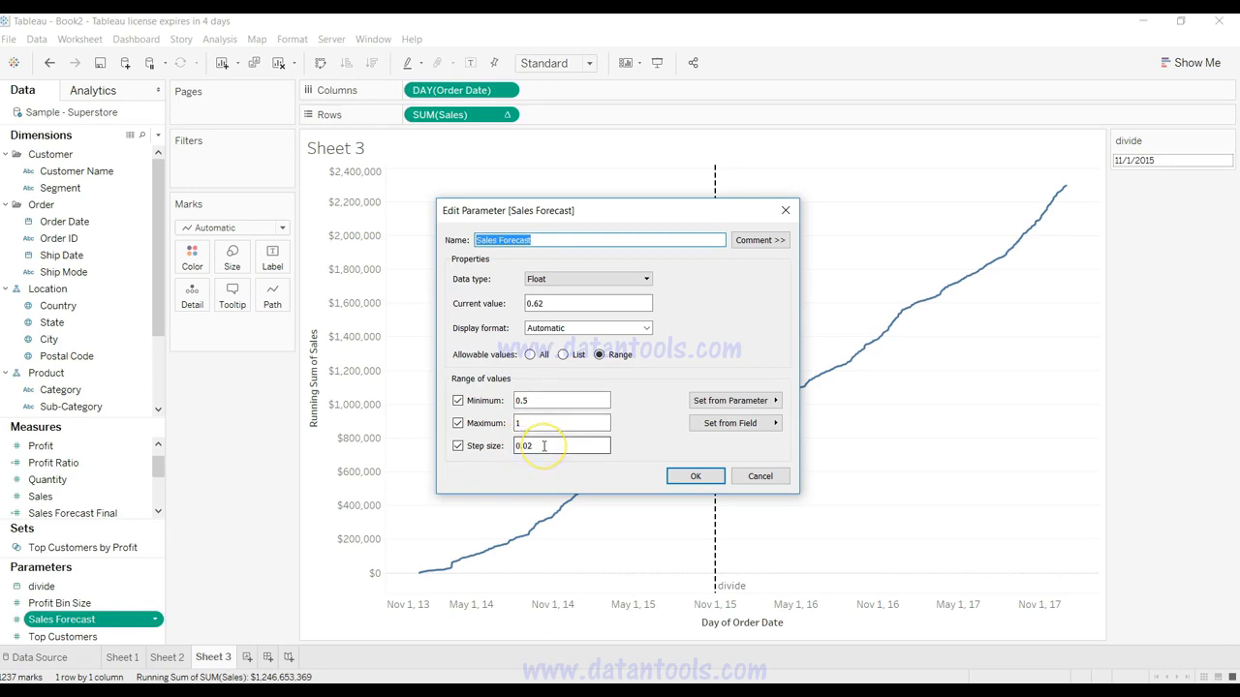
pyautogui.click(704, 476)
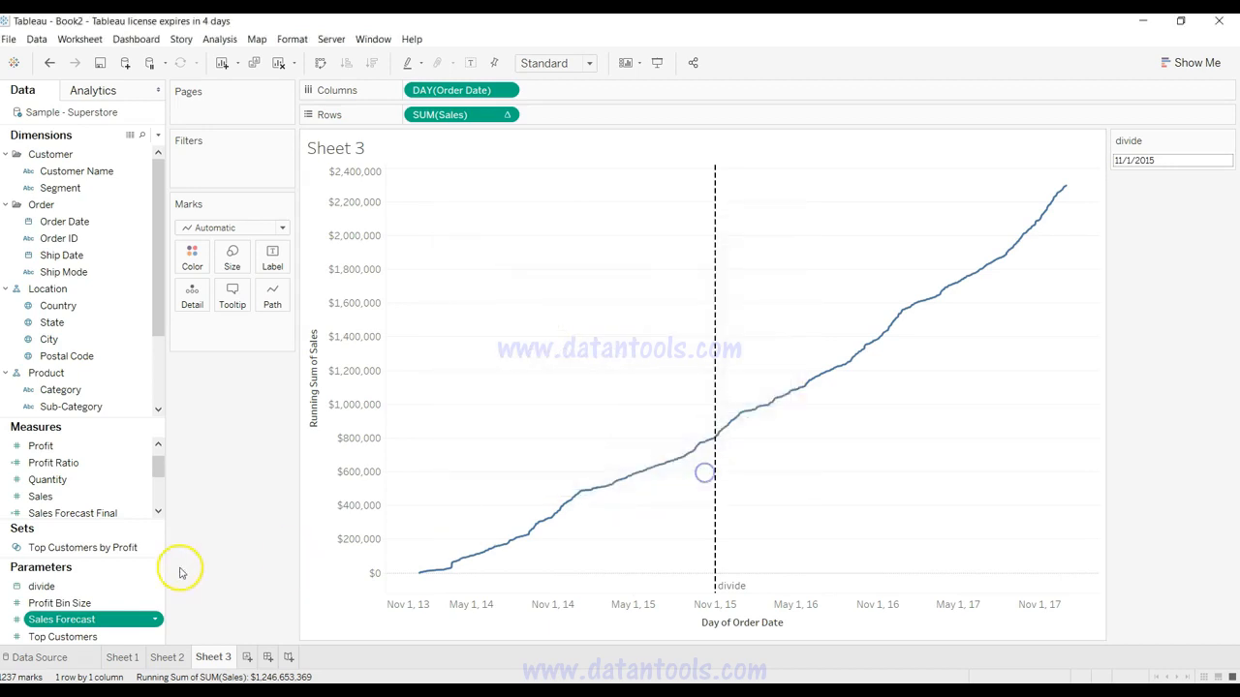
# Show the parameter control for Sales Forecast on the sheet and set its value to 0.9.
pyautogui.click(156, 621)
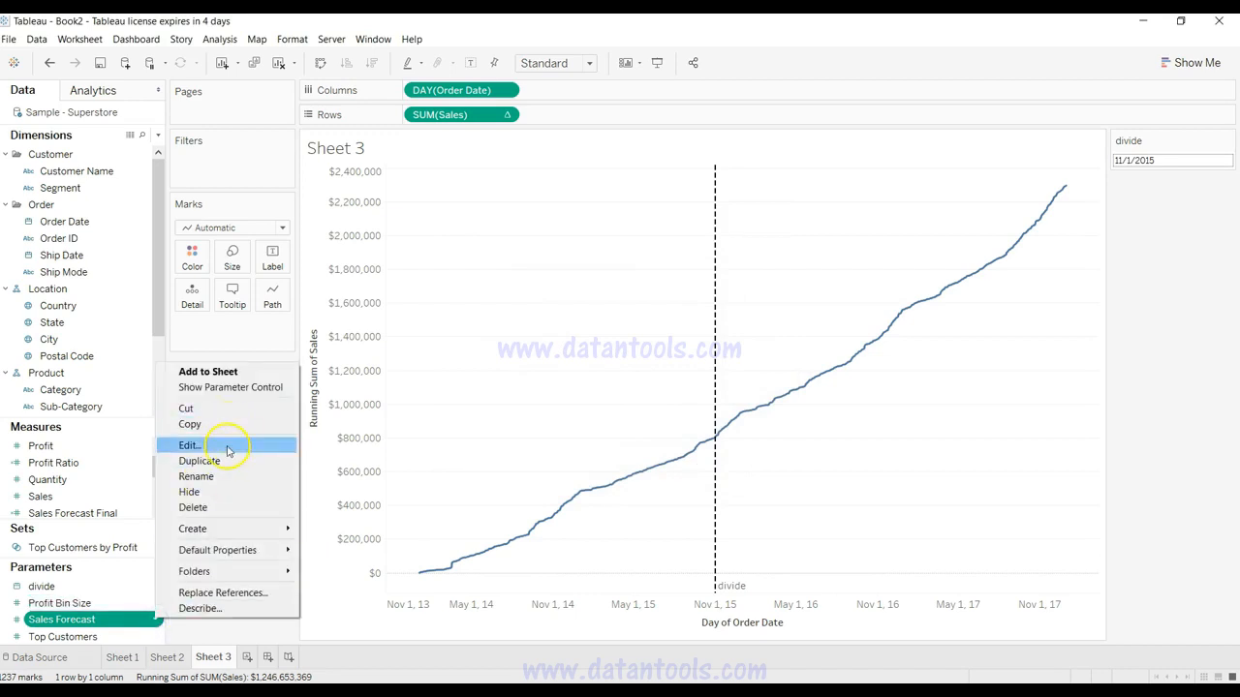
pyautogui.click(239, 388)
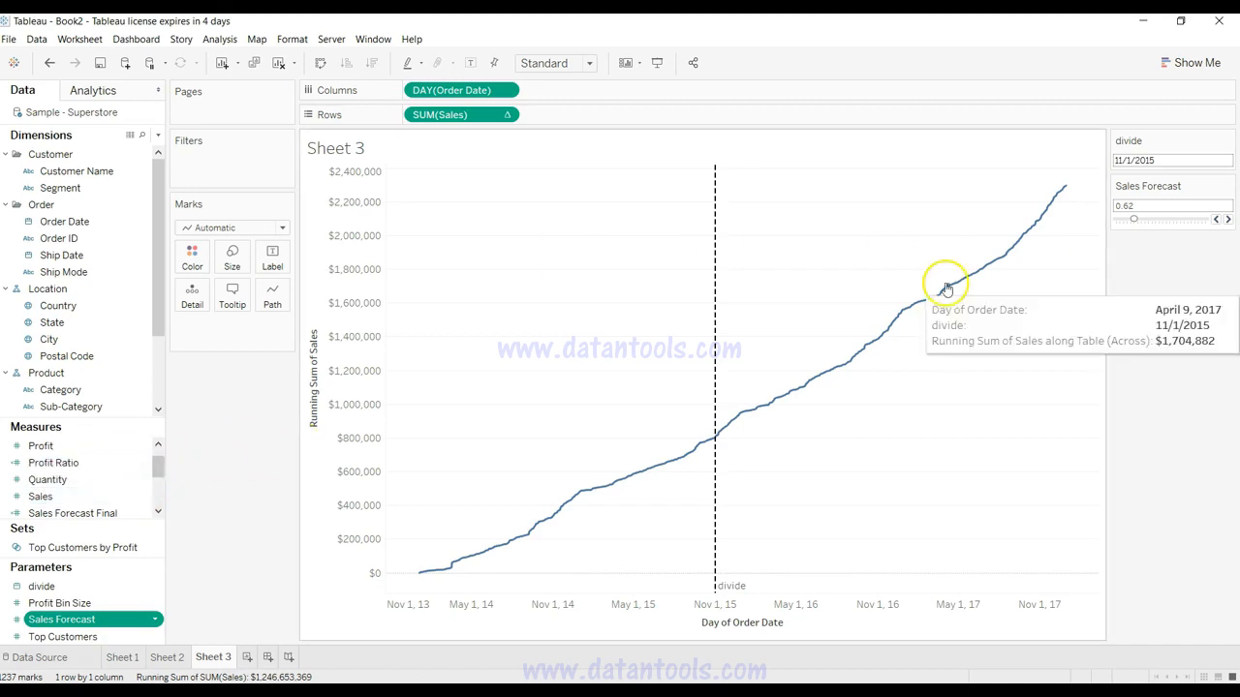
pyautogui.moveTo(1133, 220); pyautogui.dragTo(1189, 226)
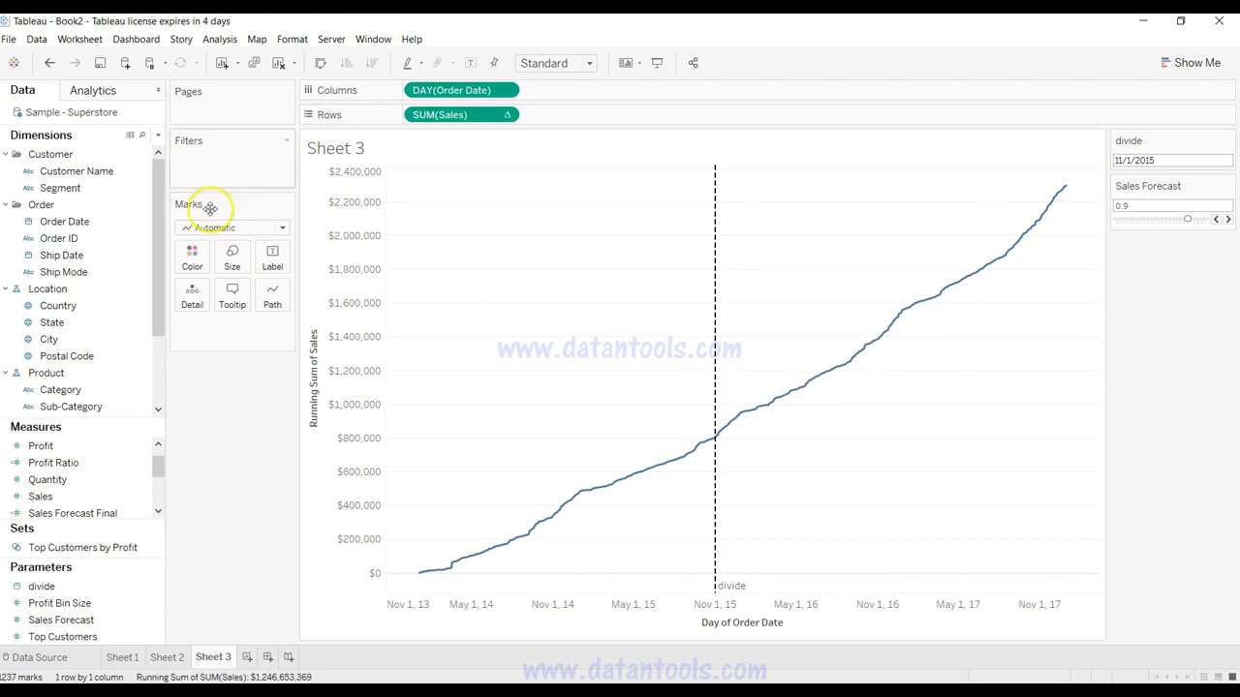
# Create a calculated field named Adj Sales Forecast.
pyautogui.click(158, 136)
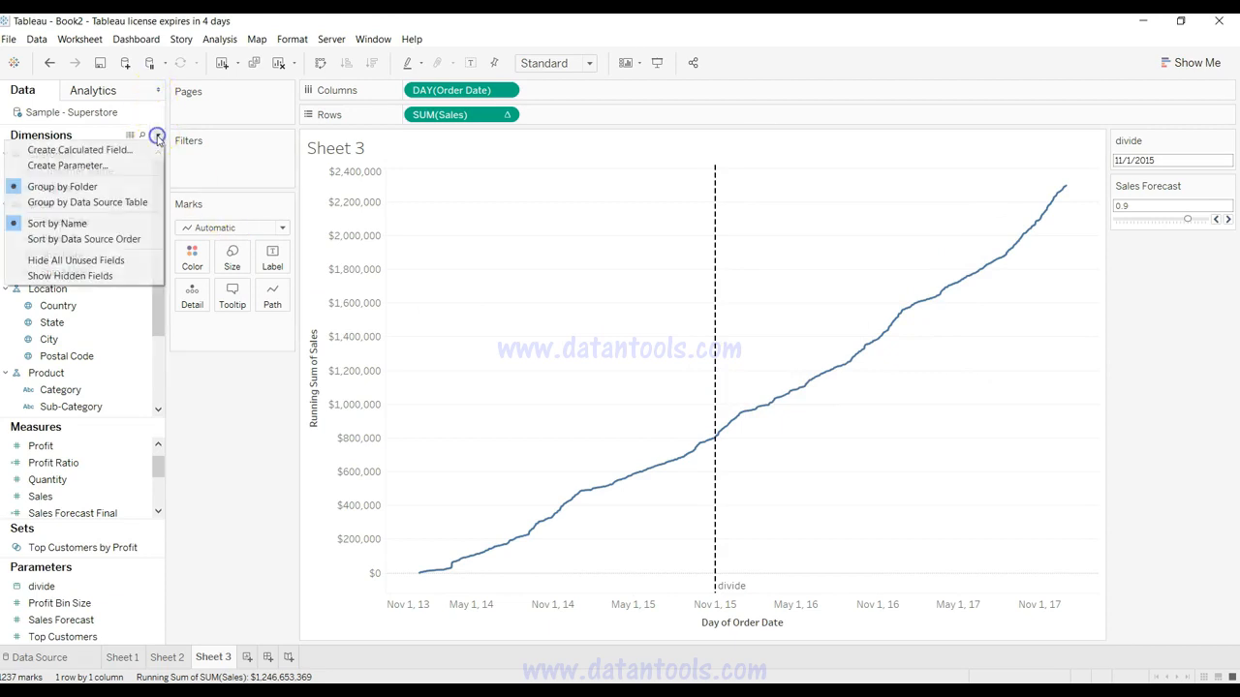
pyautogui.click(80, 150)
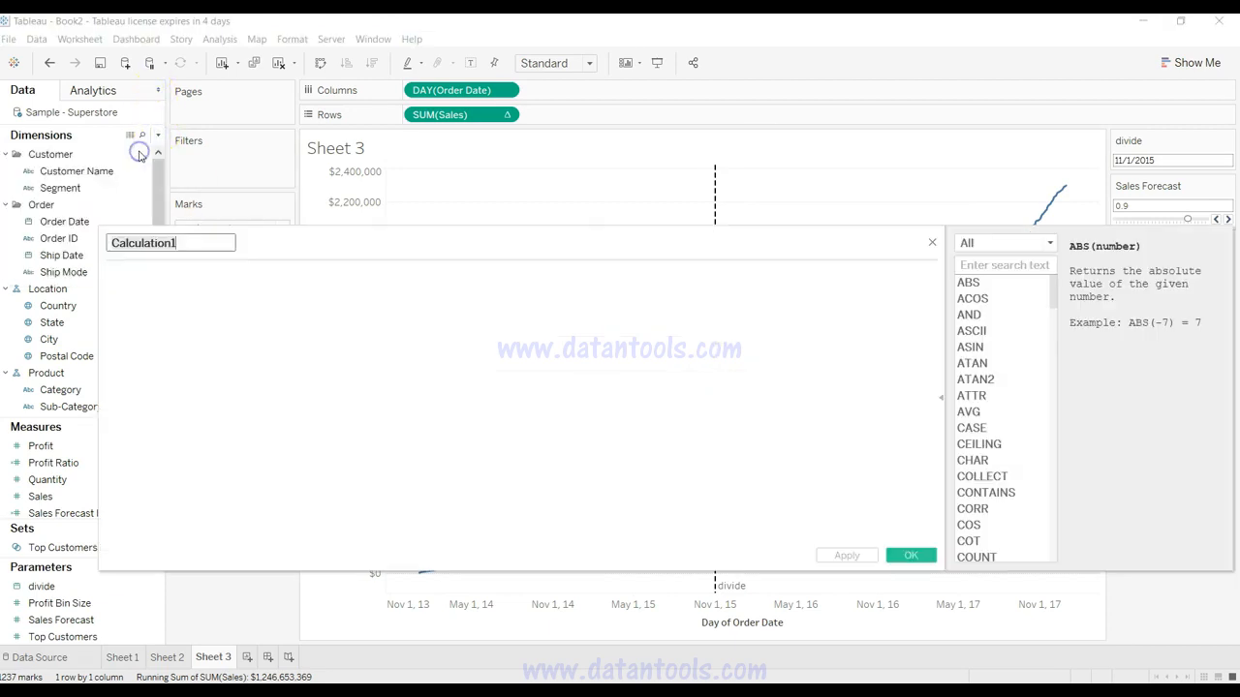
pyautogui.write('Ad')
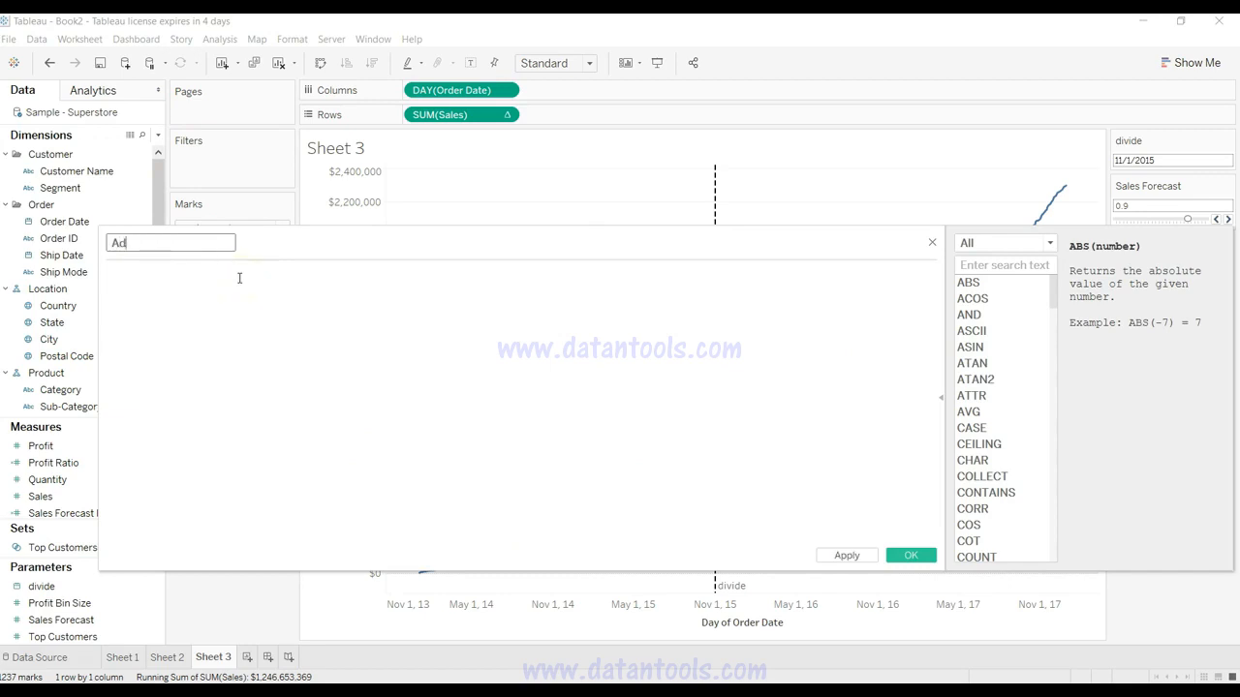
pyautogui.write('j Sales Forecast')
pyautogui.click(239, 278)
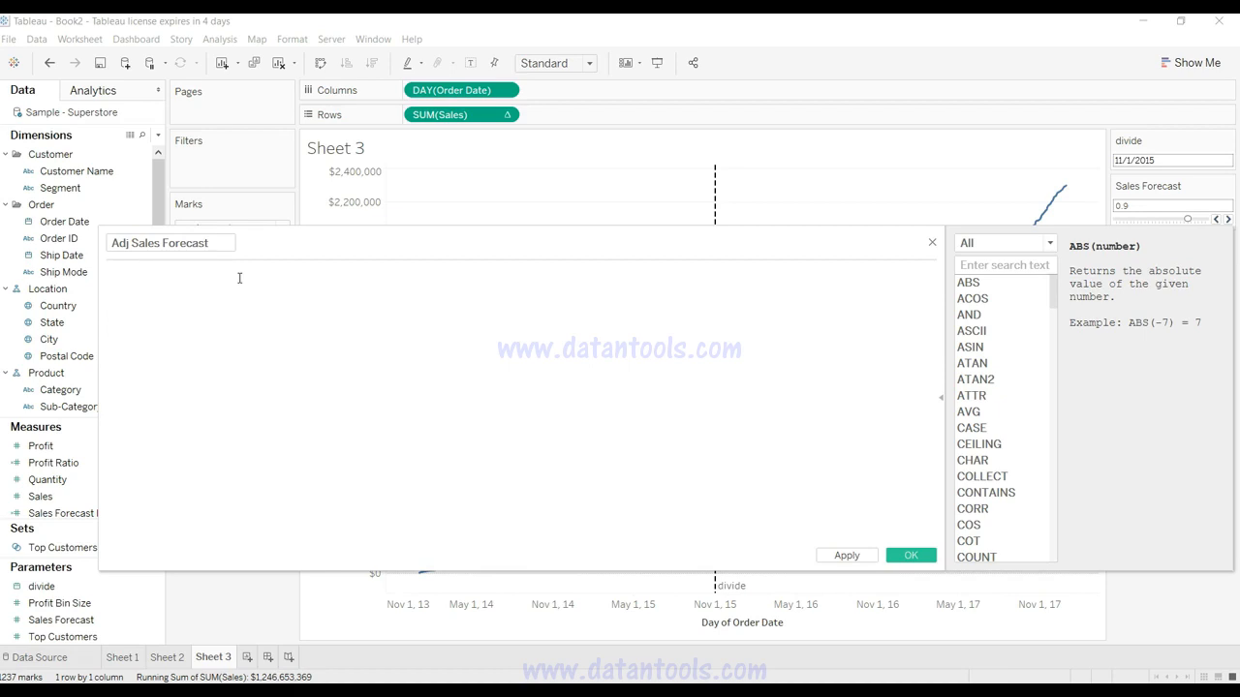
# Begin the Adj Sales Forecast formula with the condition IF [Order Date] <= [divide].
pyautogui.write('i')
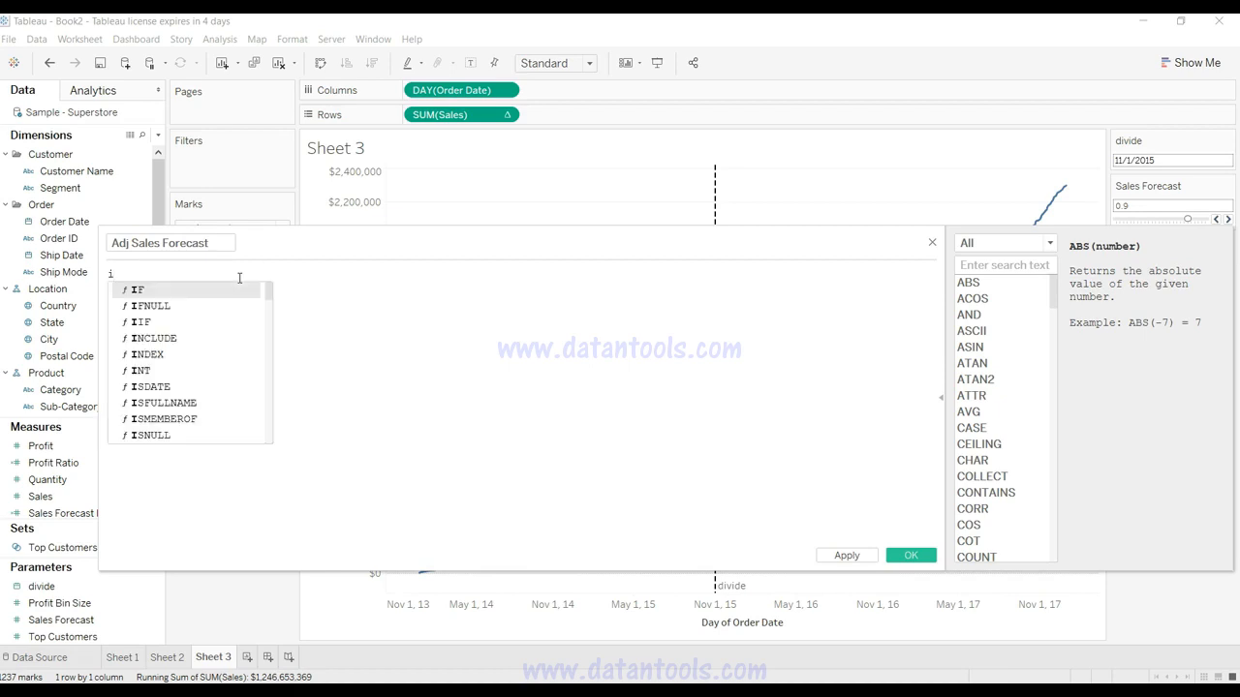
pyautogui.press('Return')
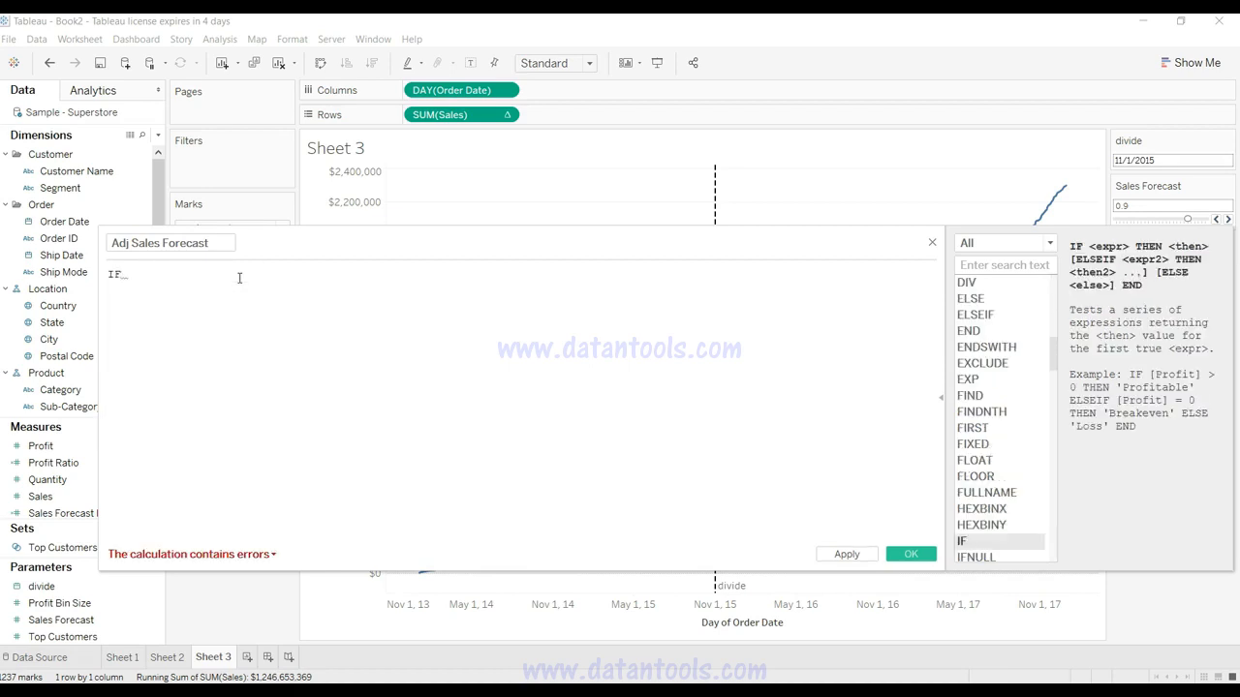
pyautogui.write('or')
pyautogui.press('Down')
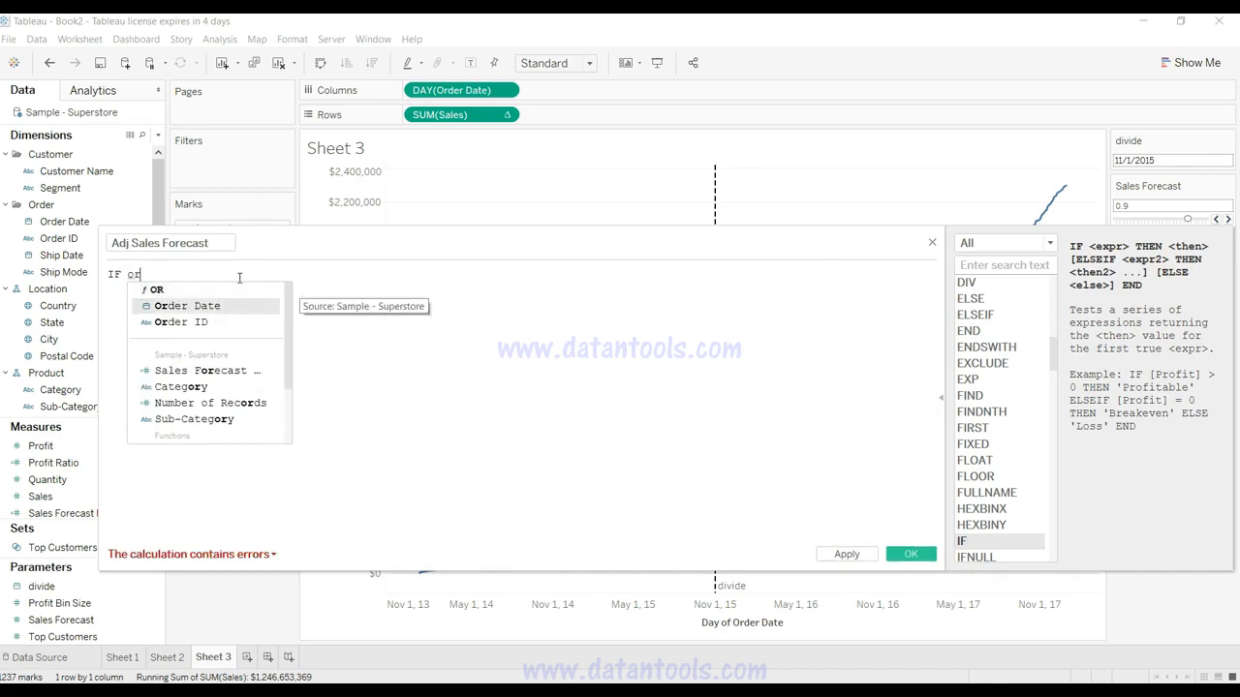
pyautogui.press('Return')
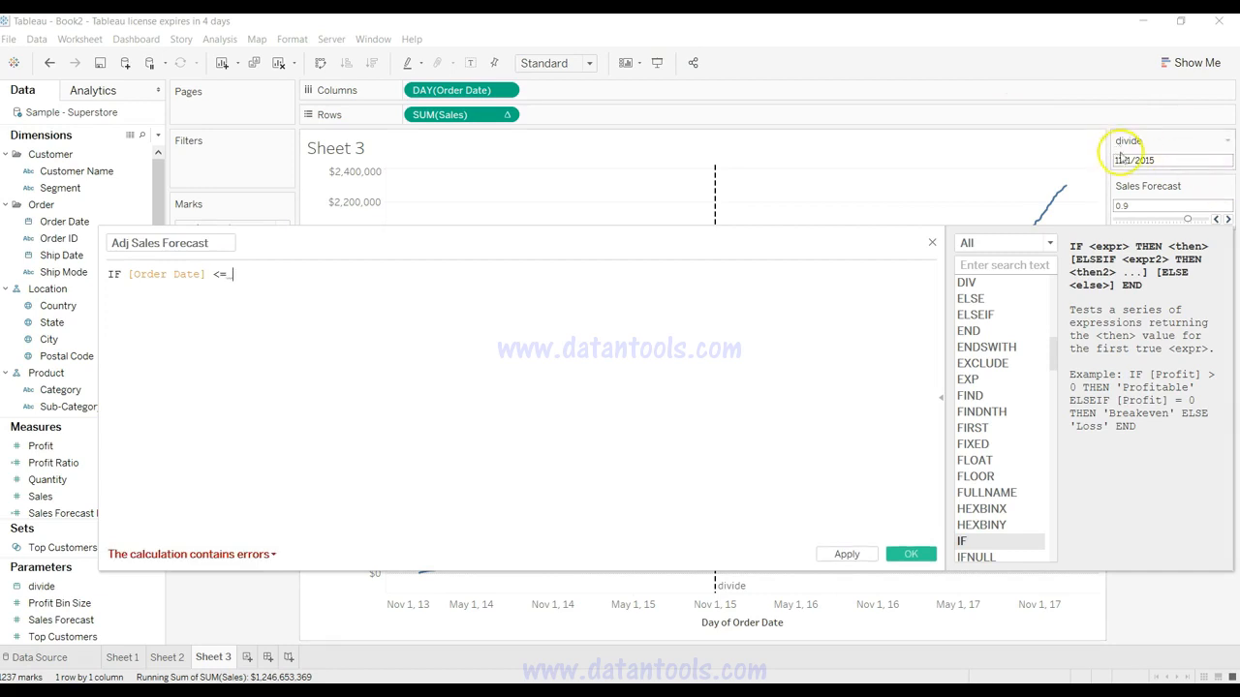
pyautogui.write('<= di')
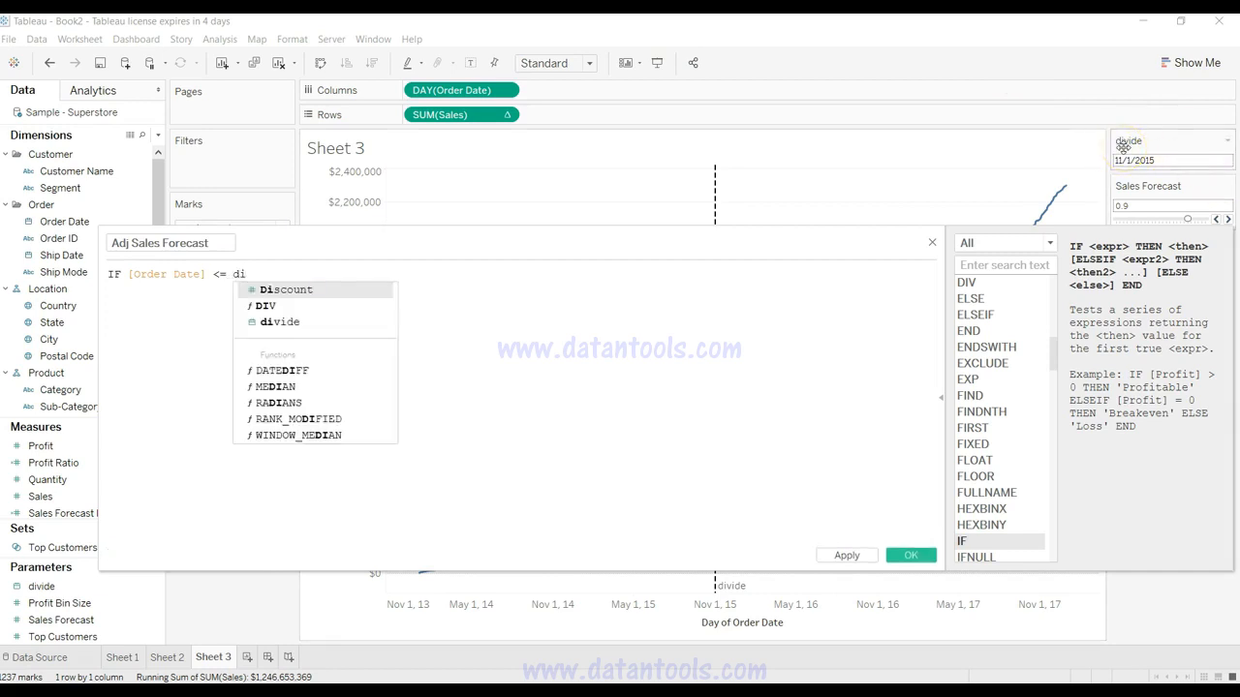
pyautogui.press('Down')
pyautogui.press('Down')
pyautogui.press('Return')
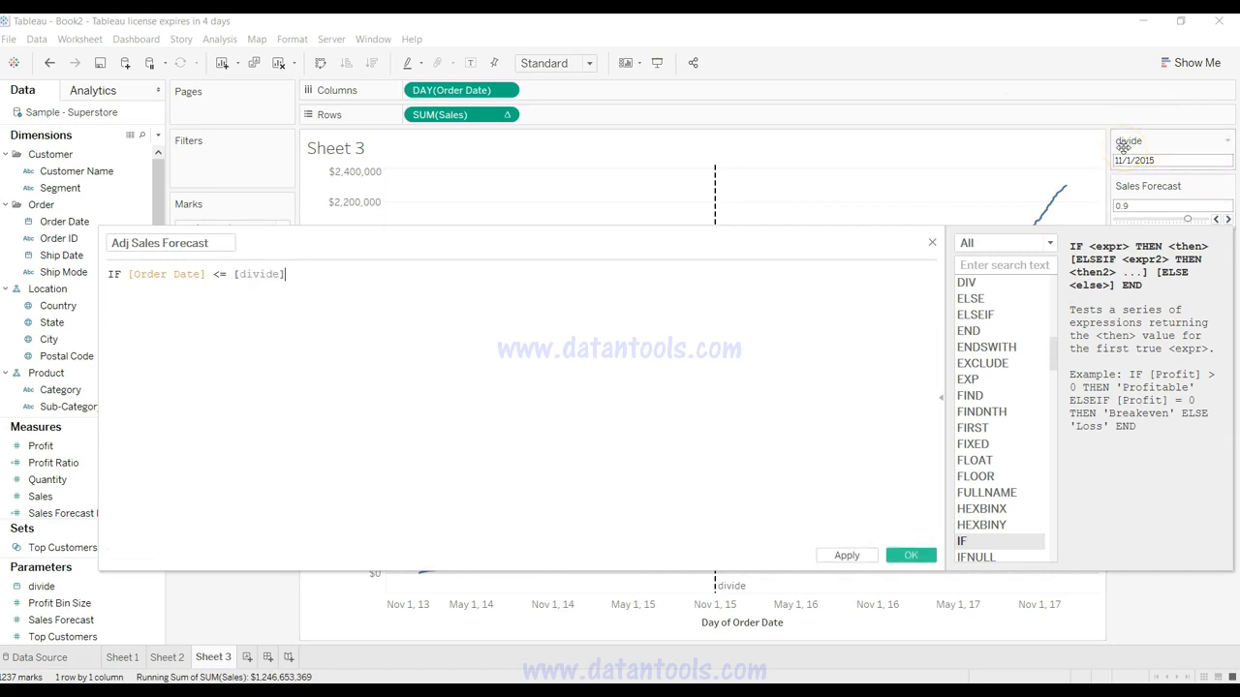
# Complete the formula's IF branch with THEN [Sales] and start a new line.
pyautogui.moveTo(714, 252); pyautogui.dragTo(724, 114)
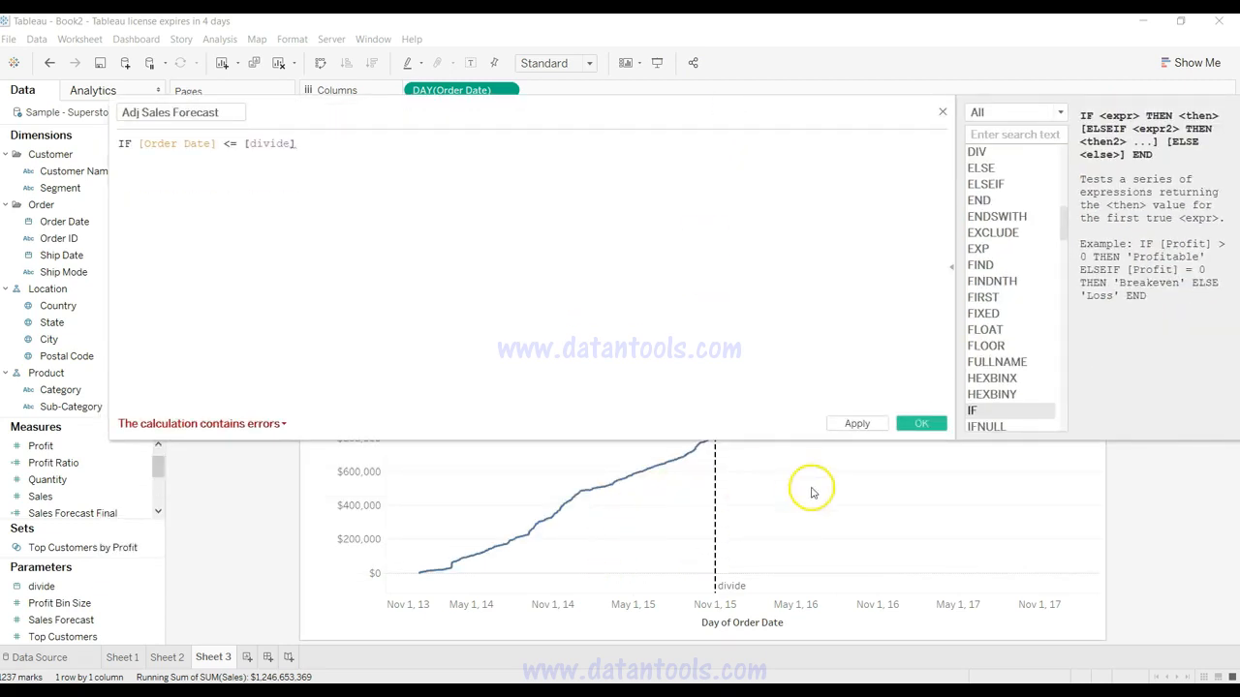
pyautogui.moveTo(604, 110); pyautogui.dragTo(677, 258)
pyautogui.click(516, 280)
pyautogui.write('THEN sal')
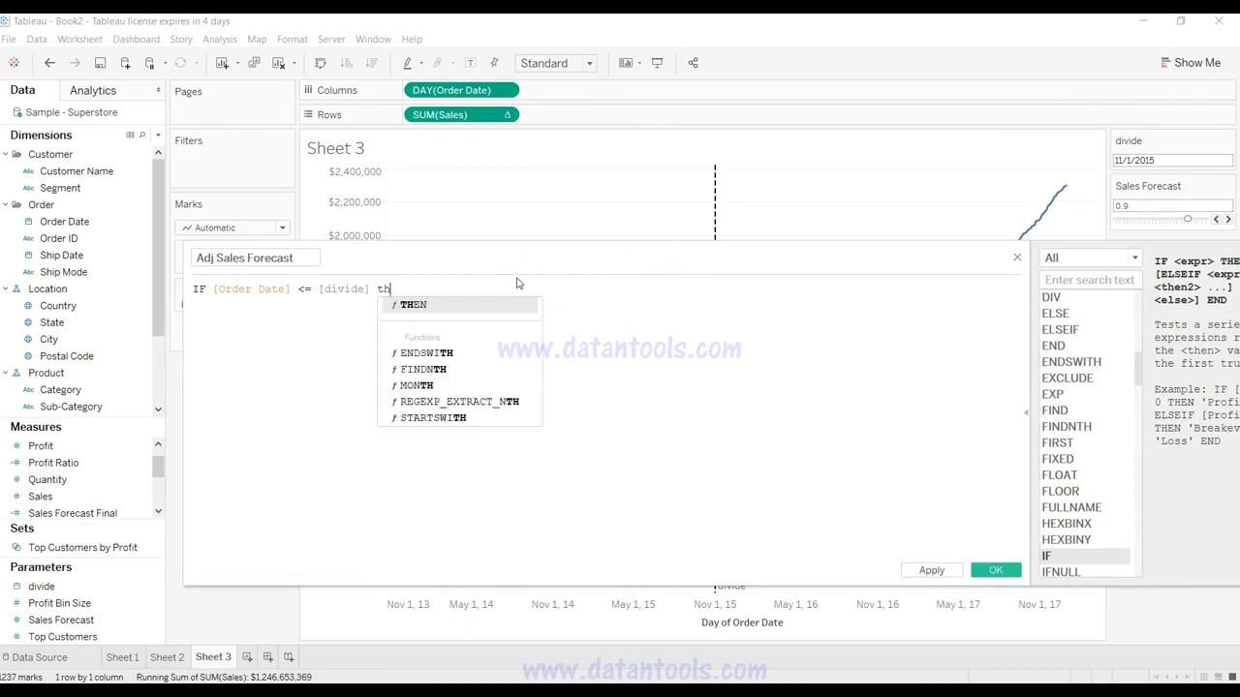
pyautogui.press('Return')
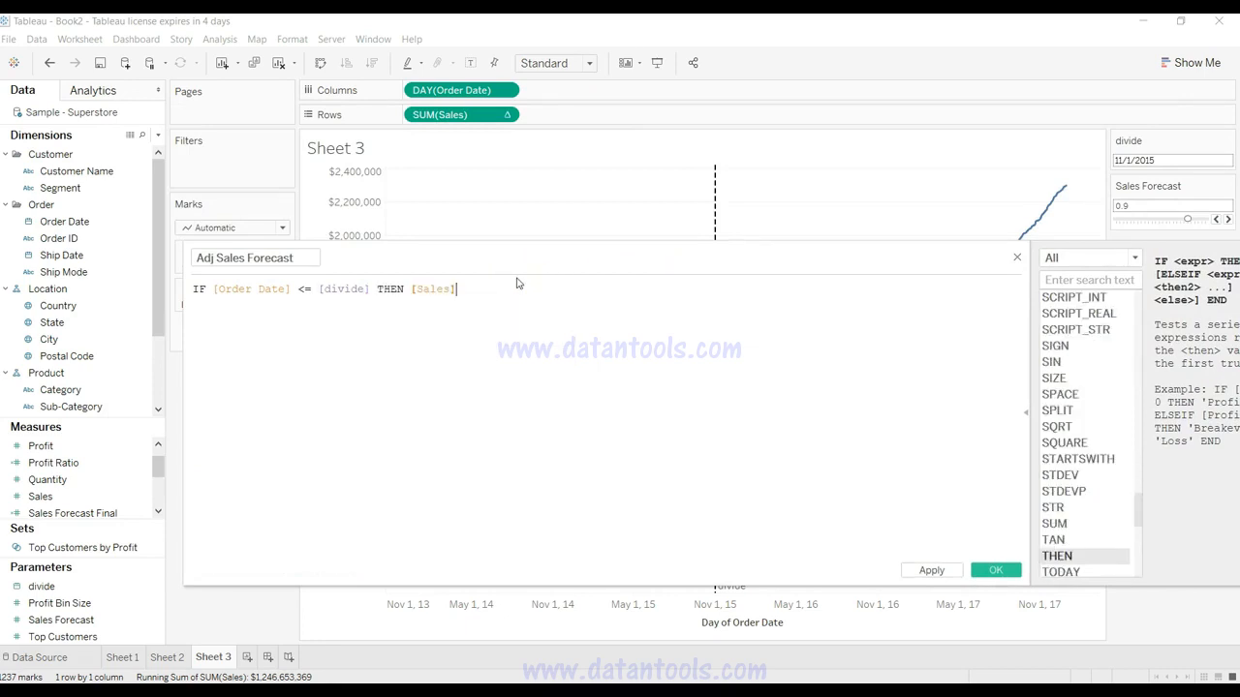
pyautogui.press('Return')
# Add an ELSE branch that returns [Sales] on the formula's second line.
pyautogui.write('el')
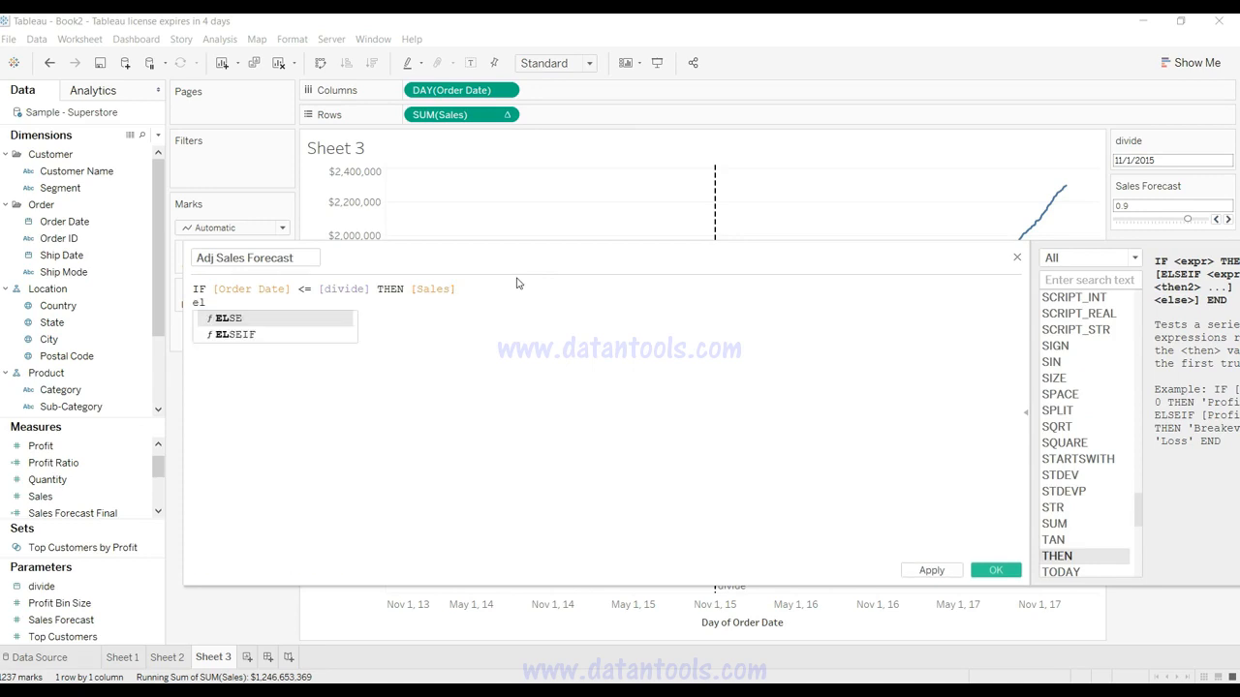
pyautogui.press('Return')
pyautogui.write('sal')
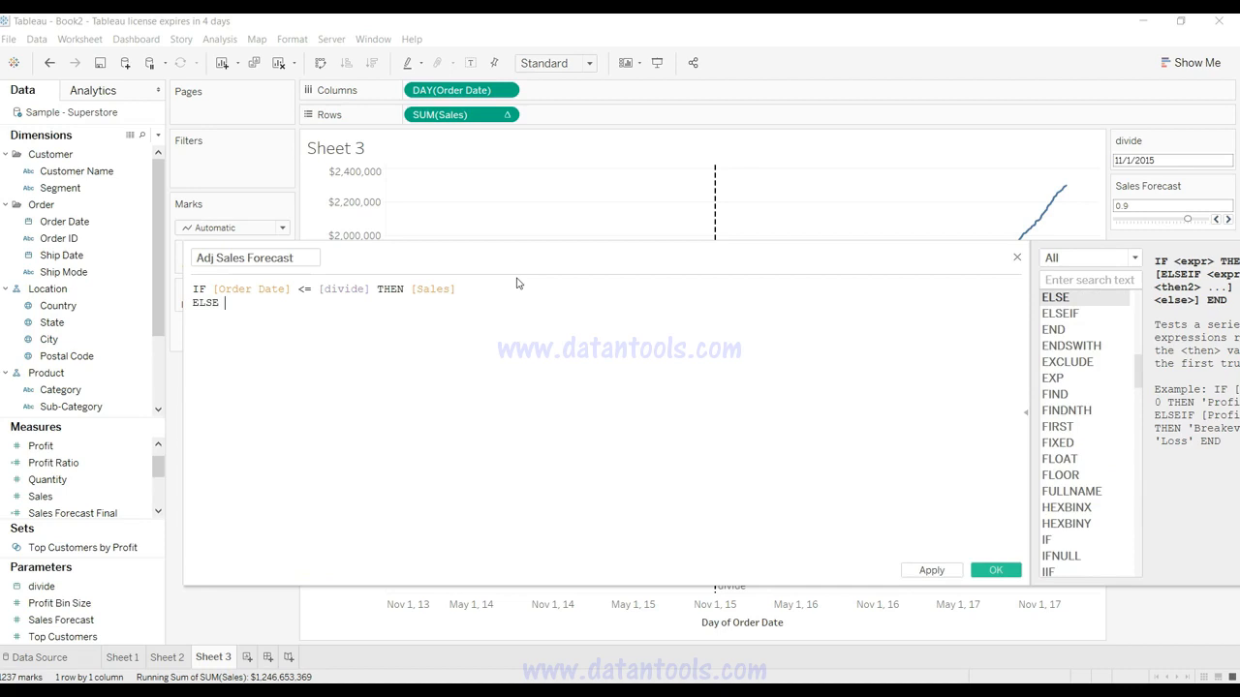
pyautogui.press('Return')
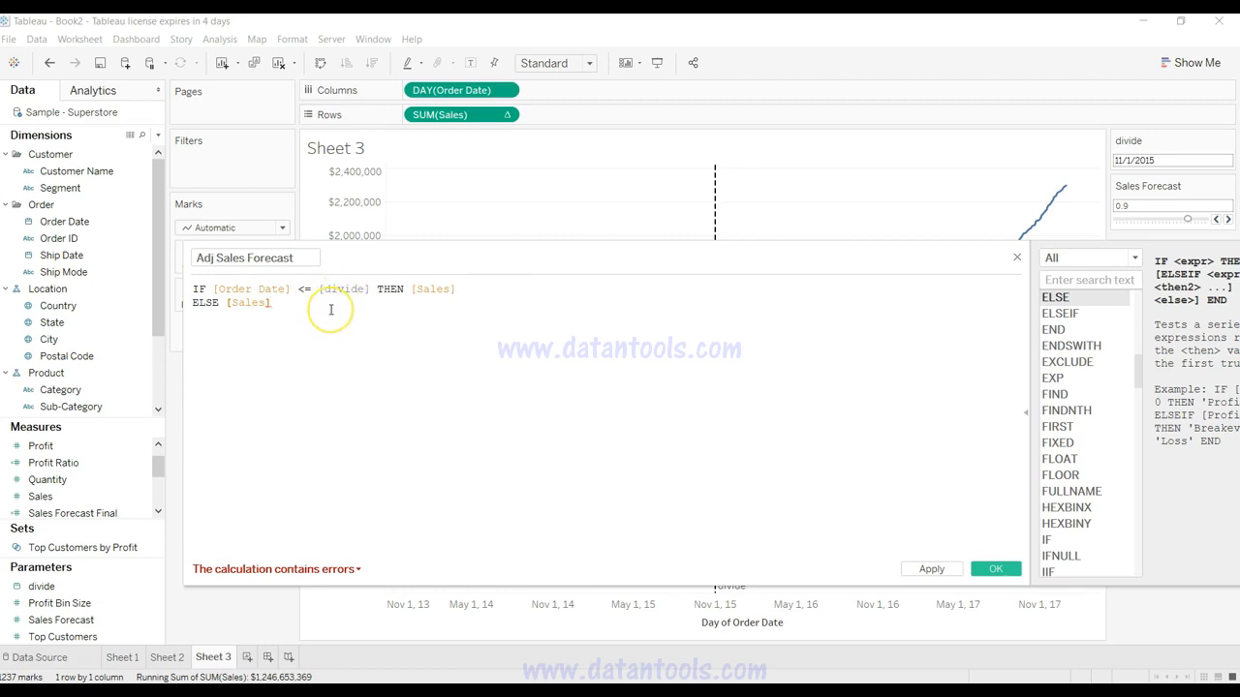
# Multiply the ELSE branch's [Sales] by (1 + [Sales Forecast]), using round parentheses around the factor.
pyautogui.write('*')
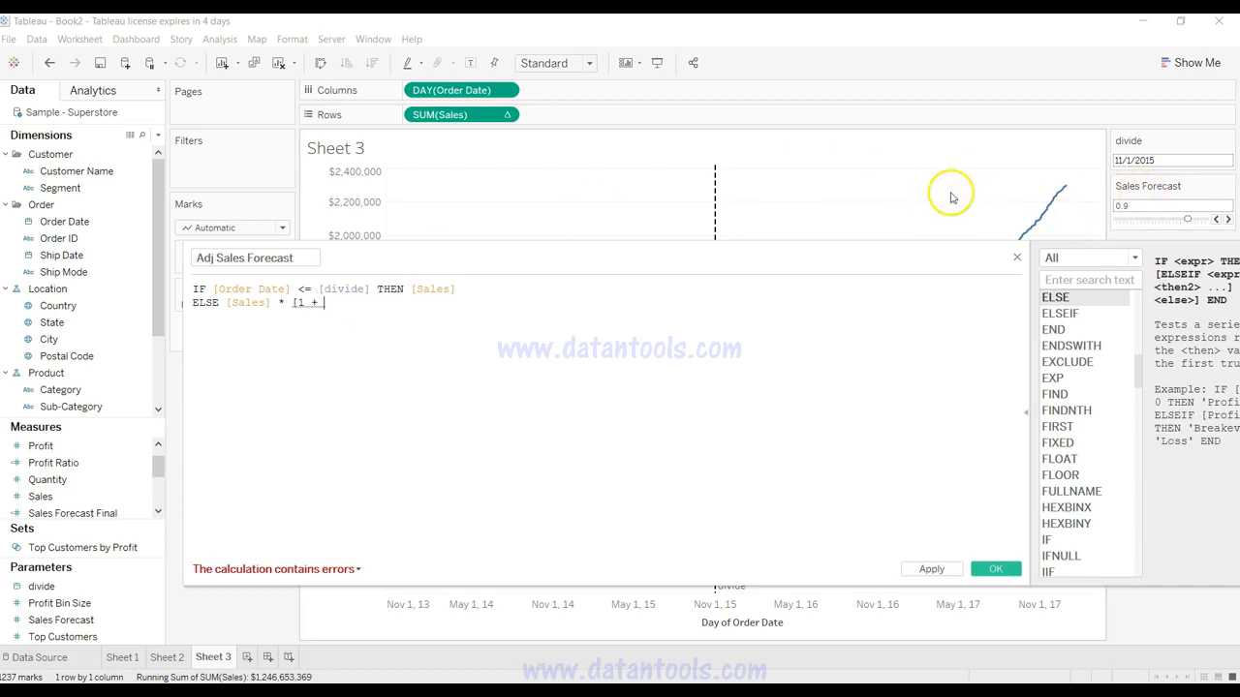
pyautogui.write('sal')
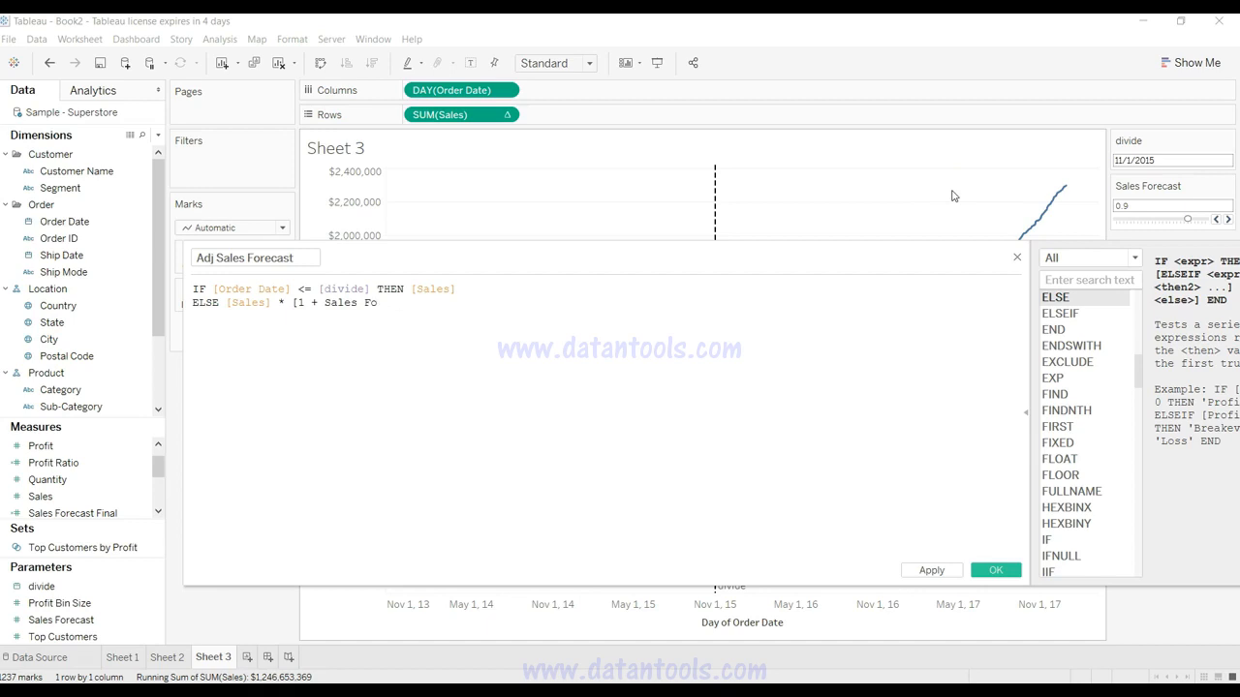
pyautogui.press('BackSpace')
pyautogui.press('BackSpace')
pyautogui.press('BackSpace')
pyautogui.press('BackSpace')
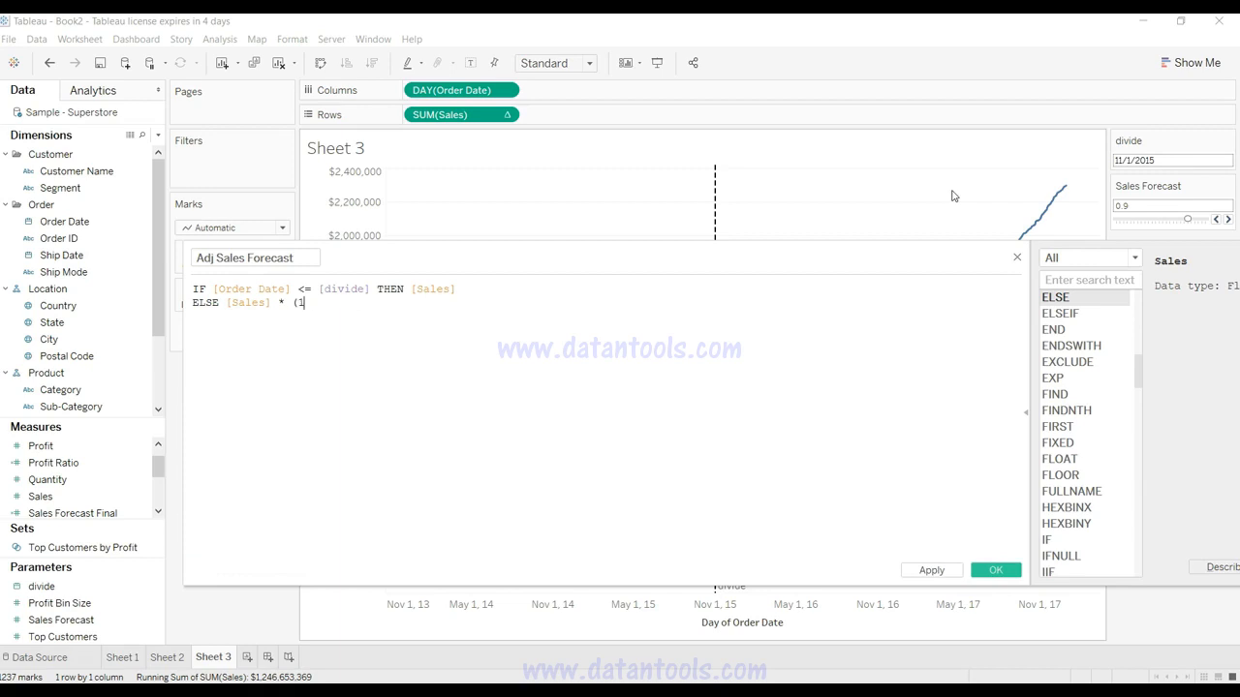
pyautogui.write('sal')
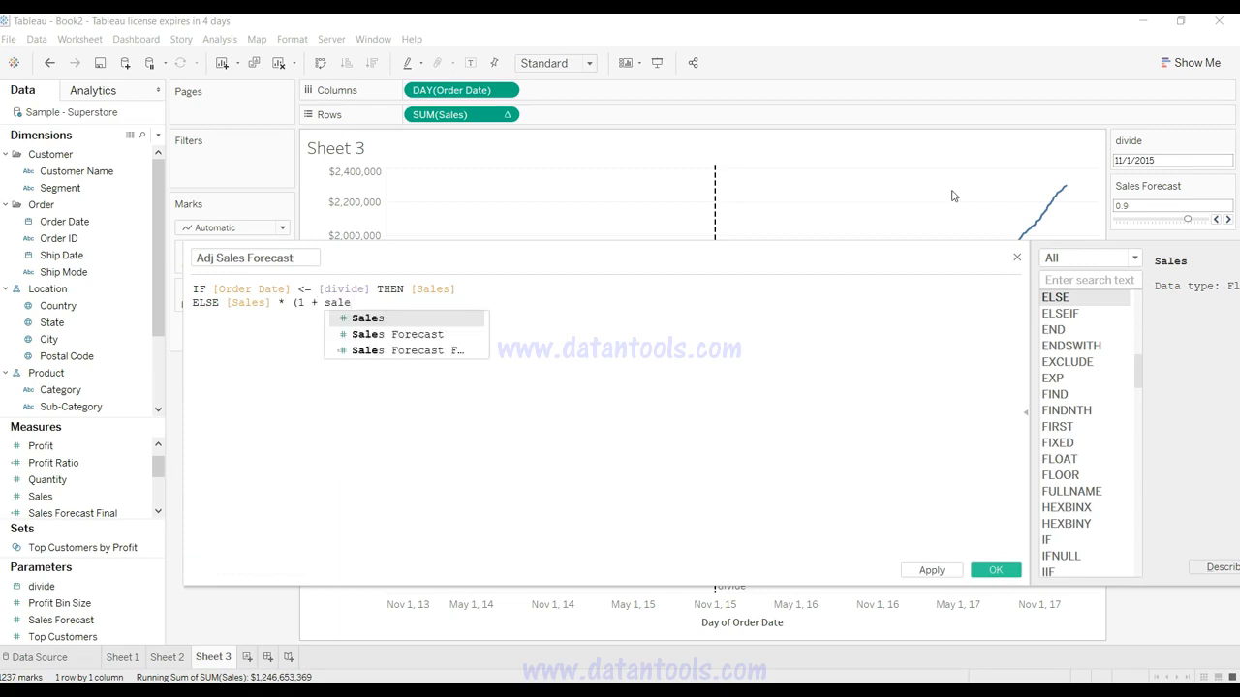
pyautogui.write('e')
pyautogui.press('Down')
pyautogui.press('Return')
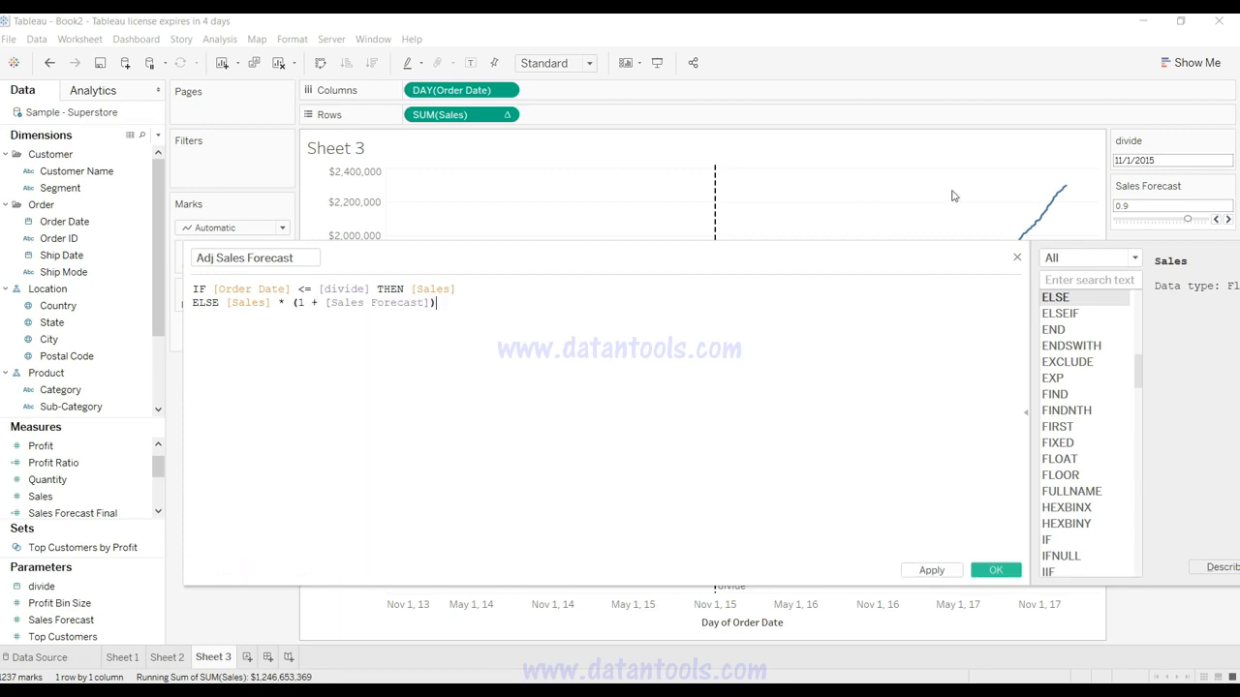
# Close the formula with END on its own line, review it against the chart, and apply and save the calculated field.
pyautogui.moveTo(428, 303)
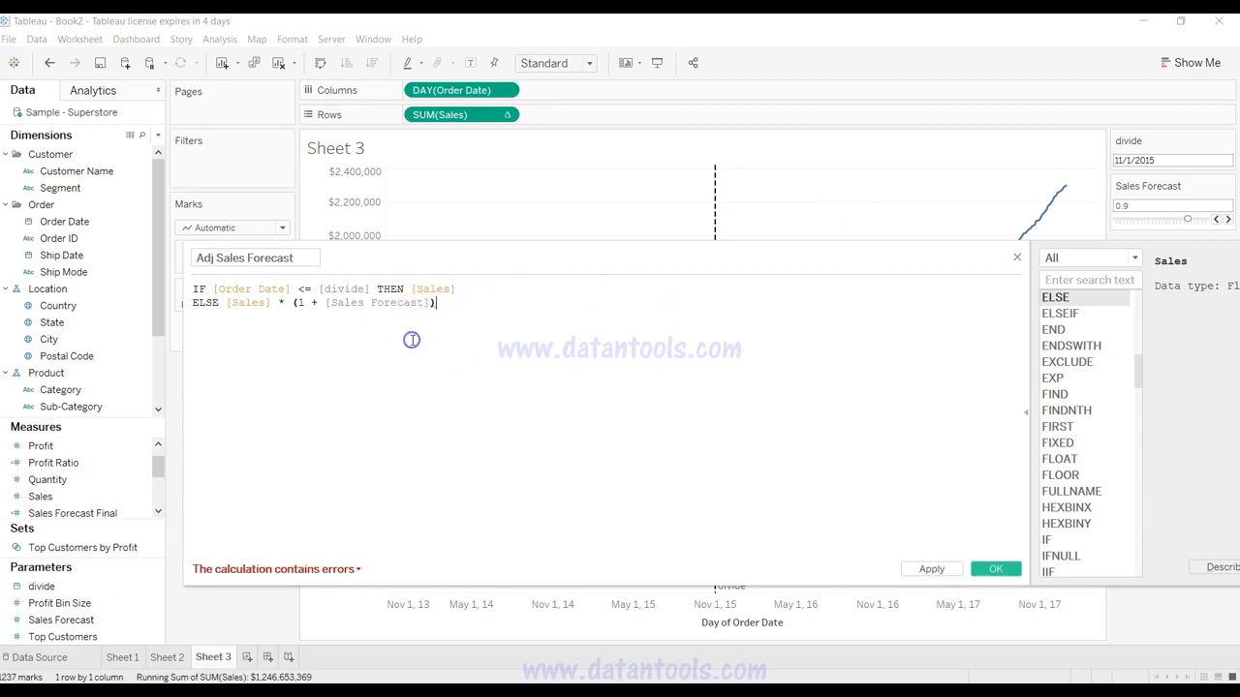
pyautogui.click(412, 340)
pyautogui.press('Return')
pyautogui.write('END')
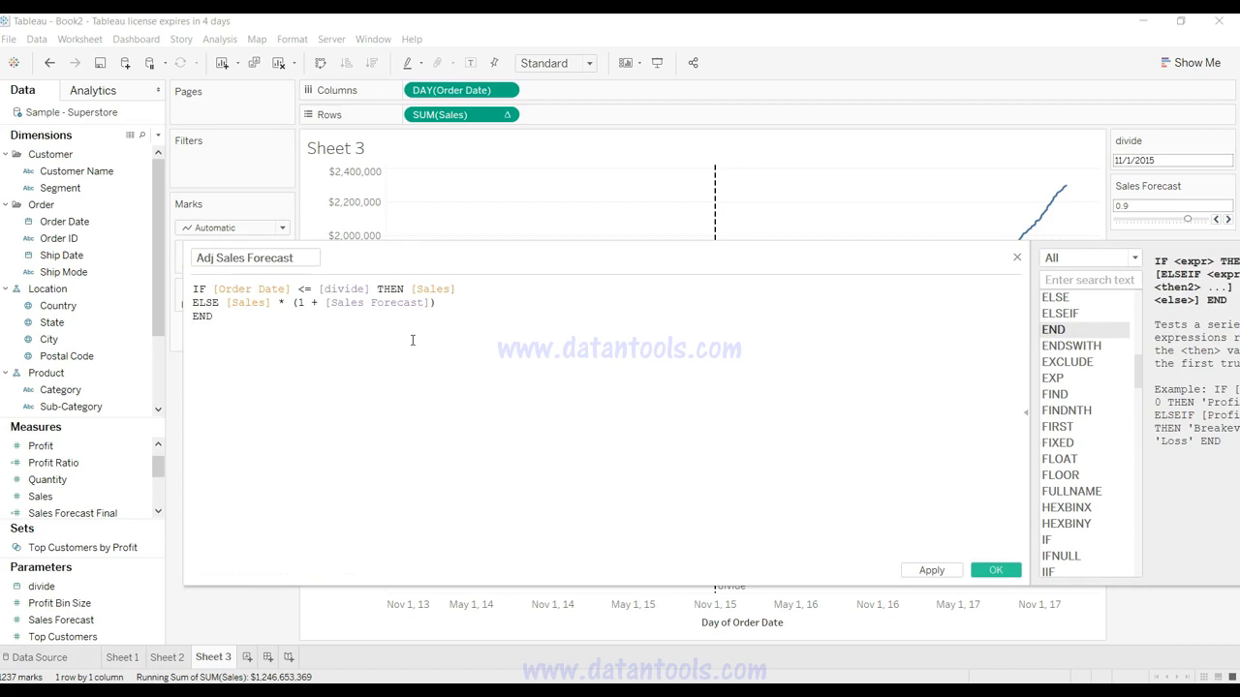
pyautogui.moveTo(464, 261); pyautogui.dragTo(695, 508)
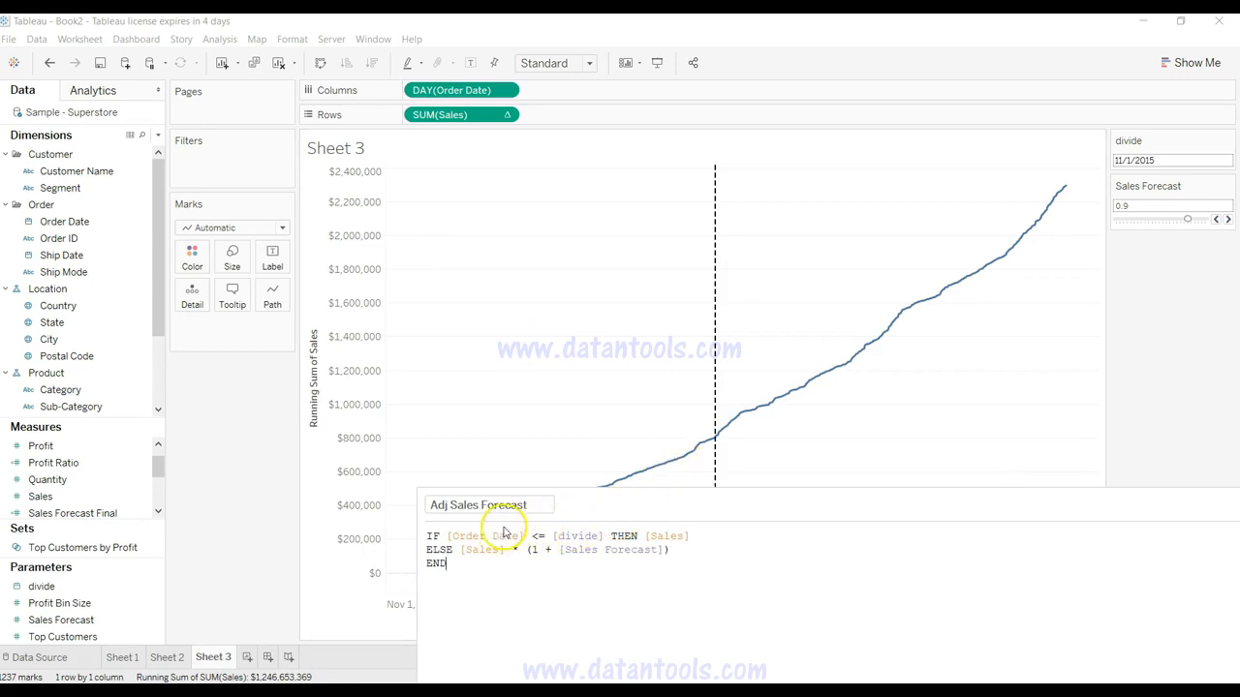
pyautogui.moveTo(714, 401)
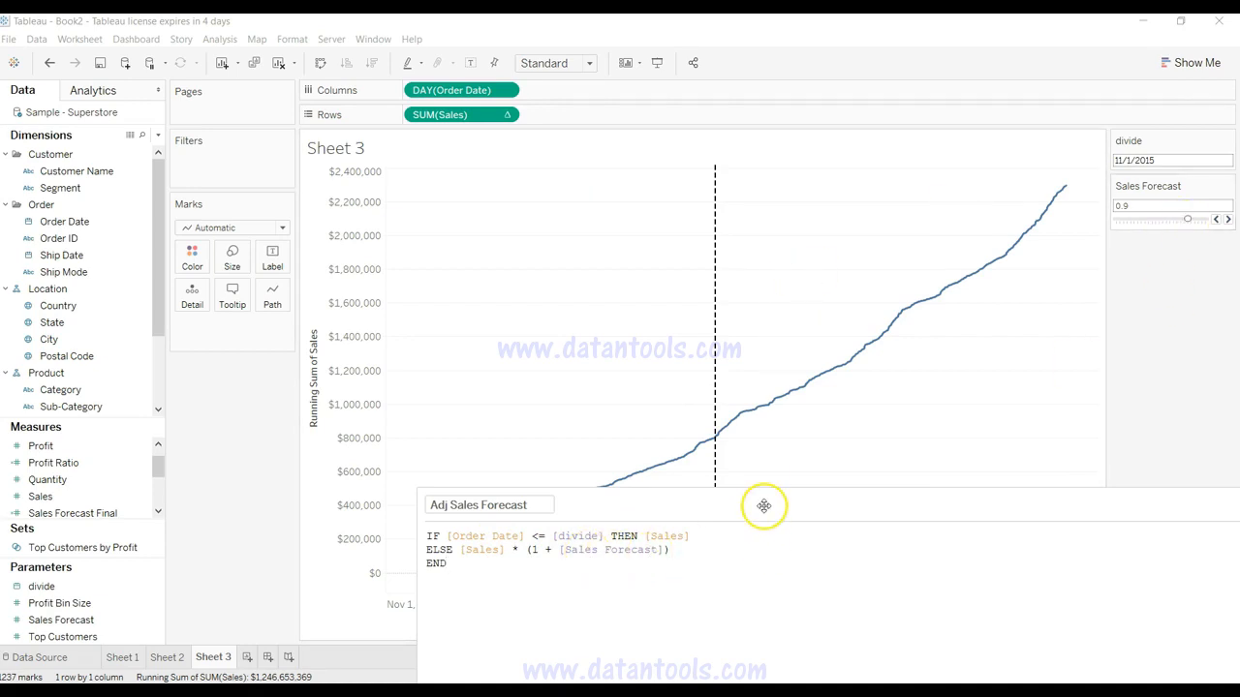
pyautogui.moveTo(764, 505); pyautogui.dragTo(654, 219)
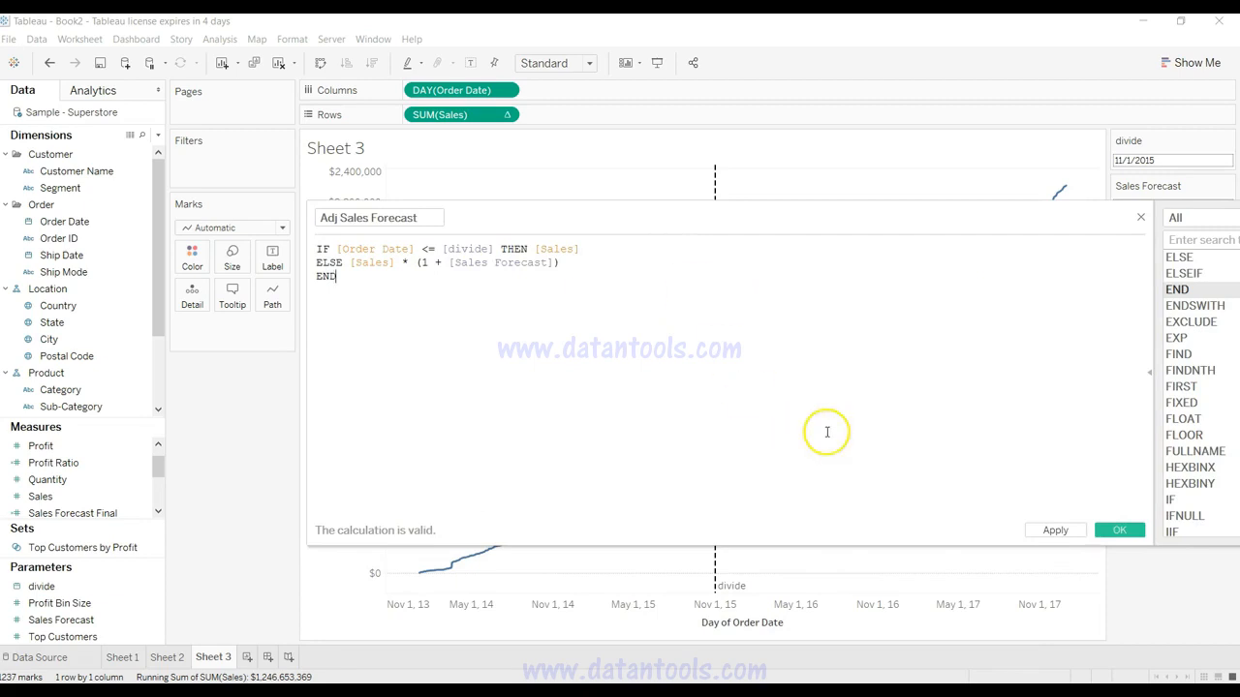
pyautogui.click(1054, 530)
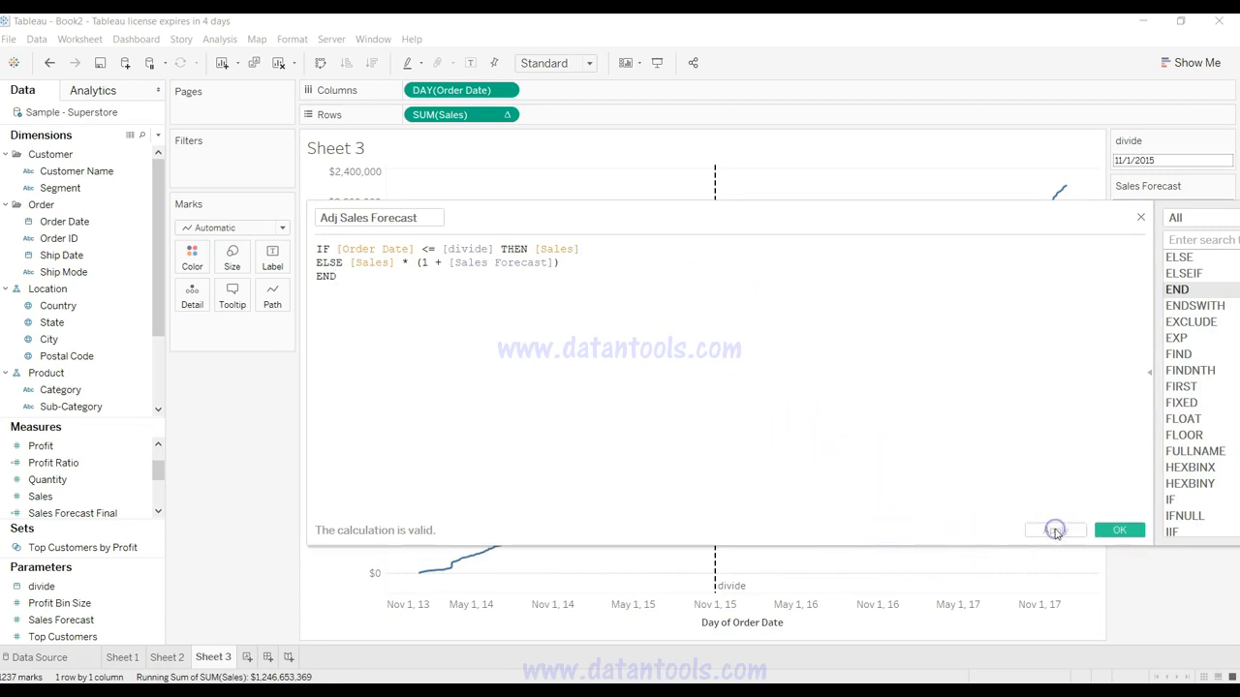
pyautogui.click(1118, 532)
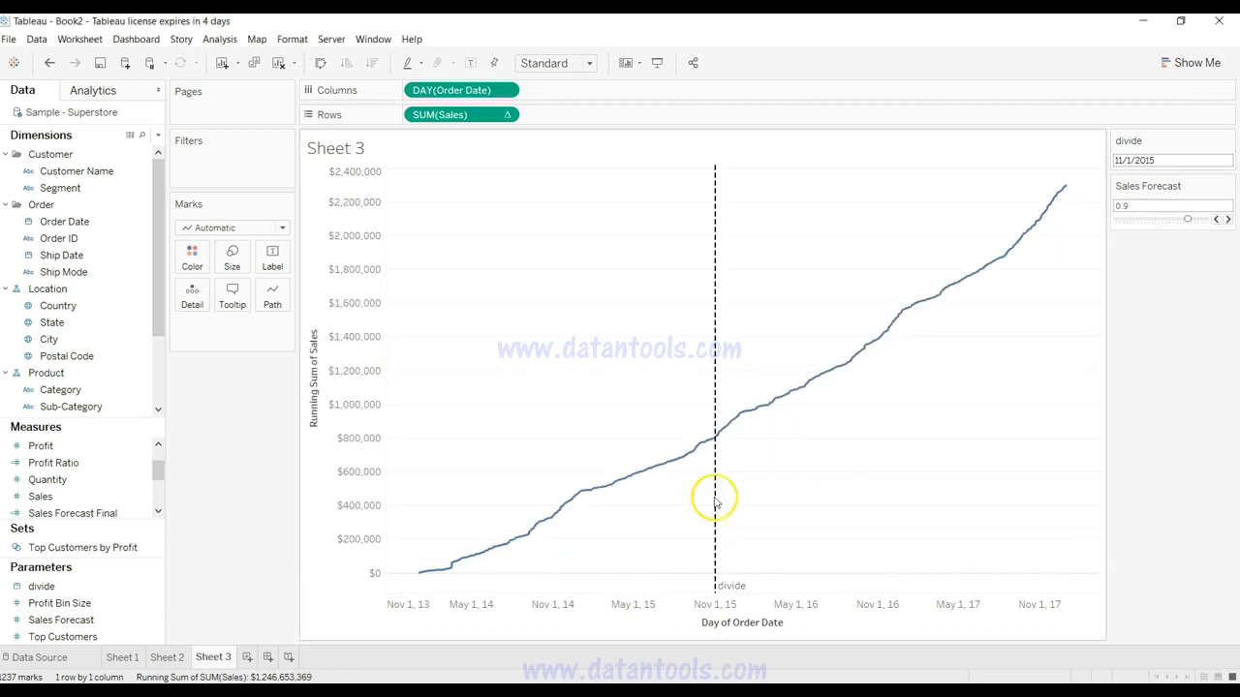
# Add Adj Sales Forecast, aggregated as SUM, to the running total chart's value axis alongside Sales.
pyautogui.moveTo(158, 476); pyautogui.dragTo(160, 461)
pyautogui.click(126, 445)
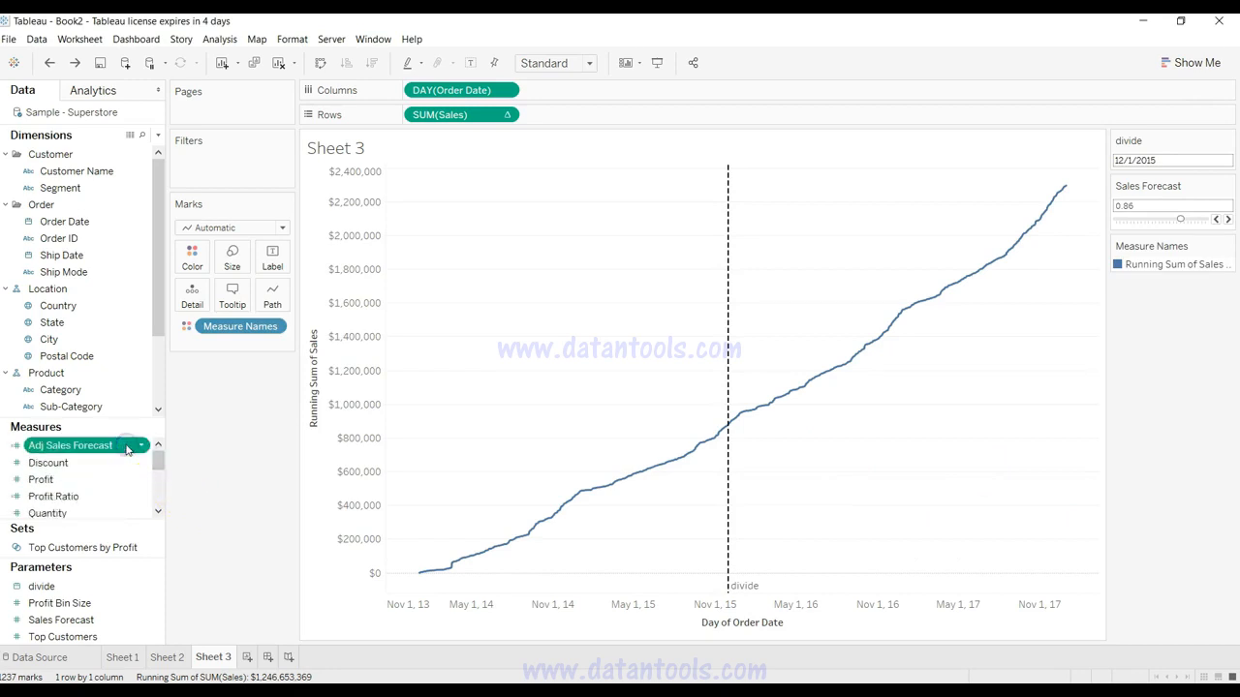
pyautogui.moveTo(120, 447); pyautogui.dragTo(351, 405)
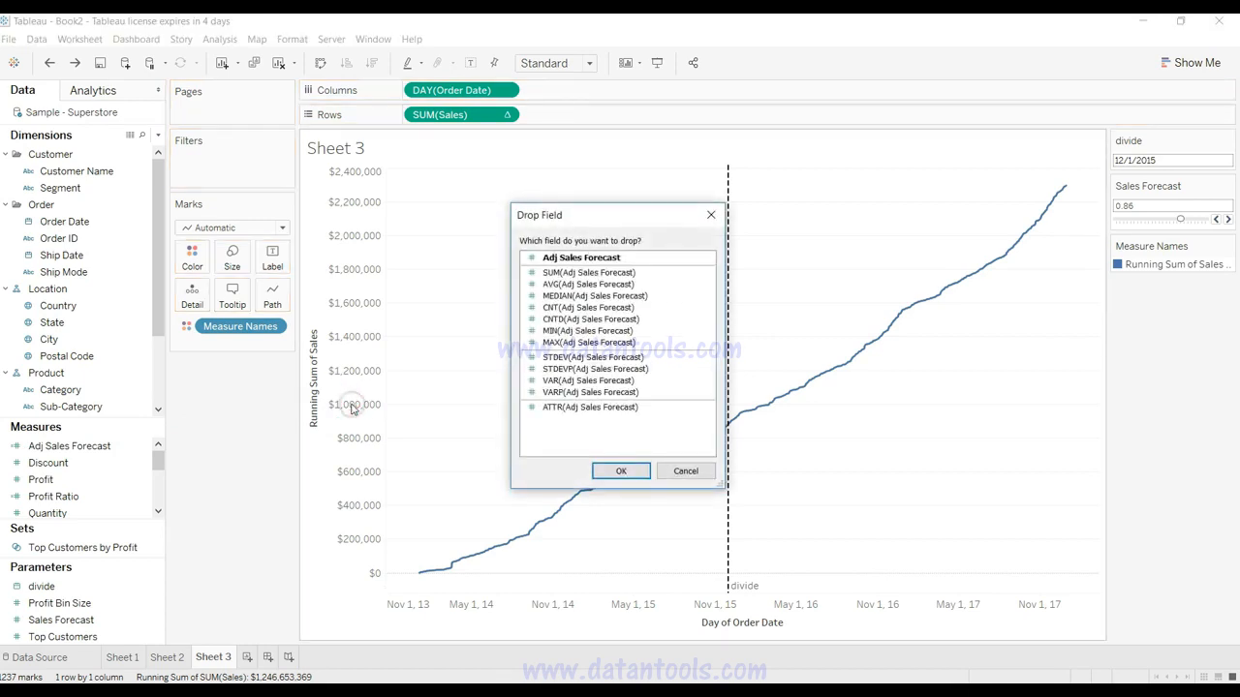
pyautogui.click(572, 273)
pyautogui.click(620, 471)
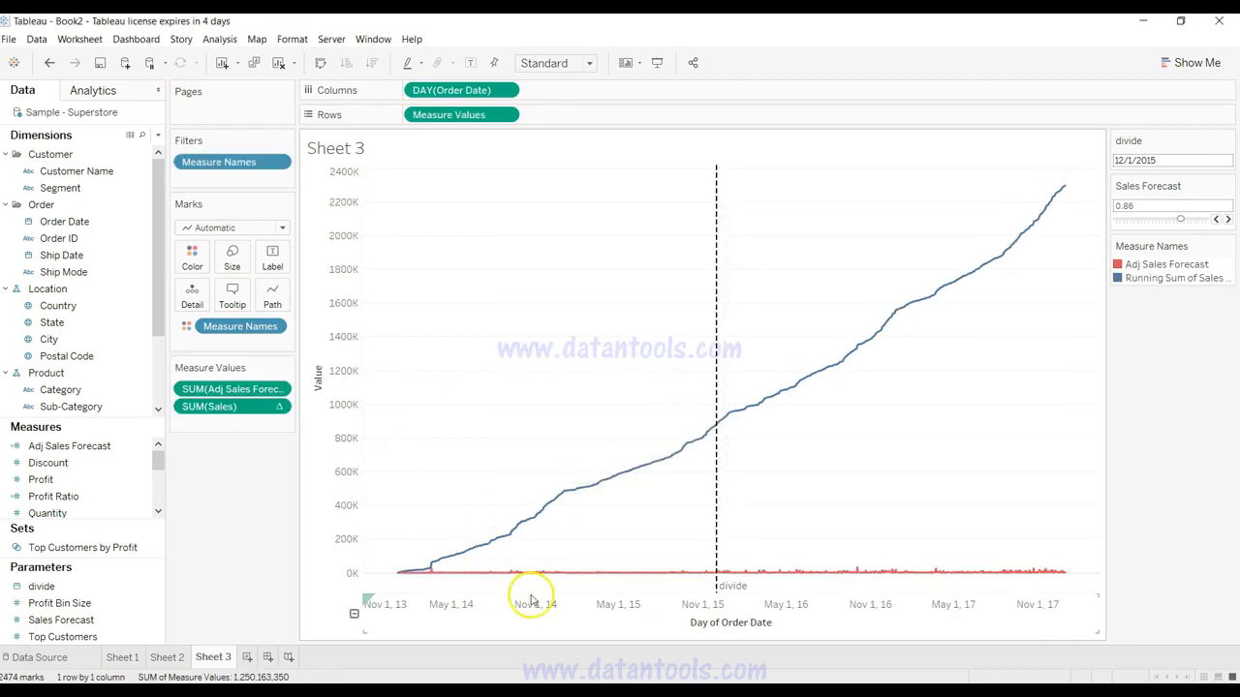
pyautogui.moveTo(616, 579)
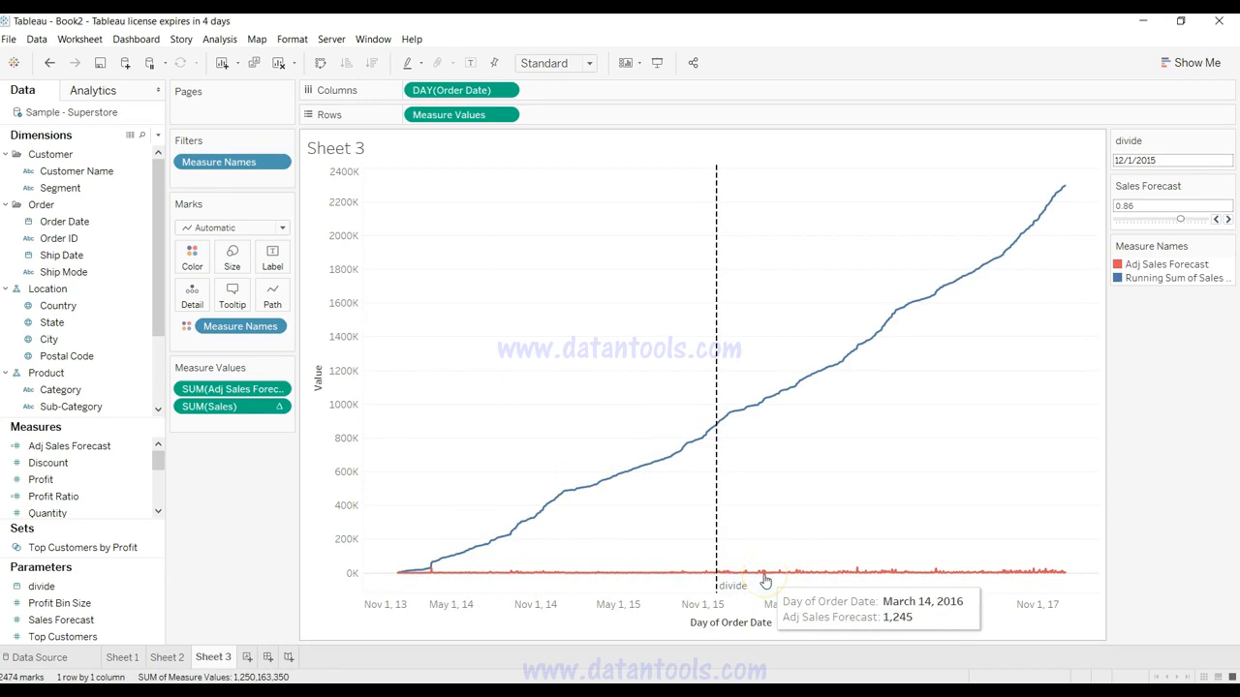
# Apply the Running Total quick table calculation to the SUM of Adj Sales Forecast in the measure values.
pyautogui.click(280, 408)
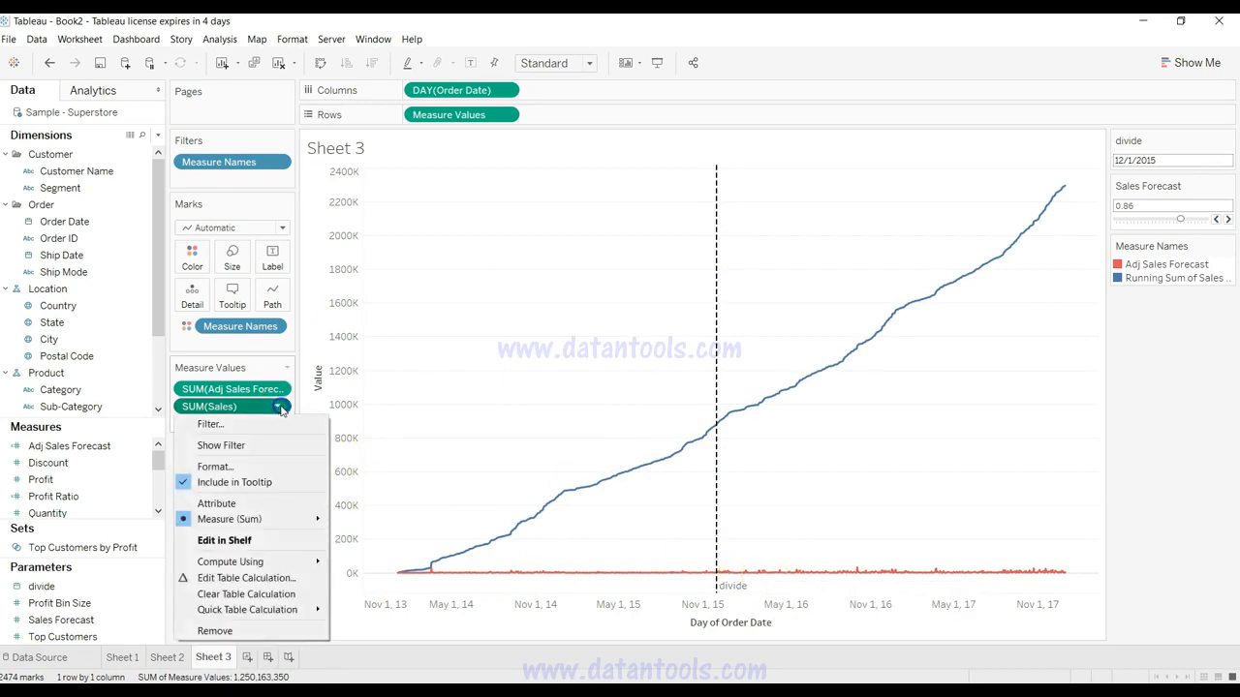
pyautogui.click(278, 389)
pyautogui.click(278, 389)
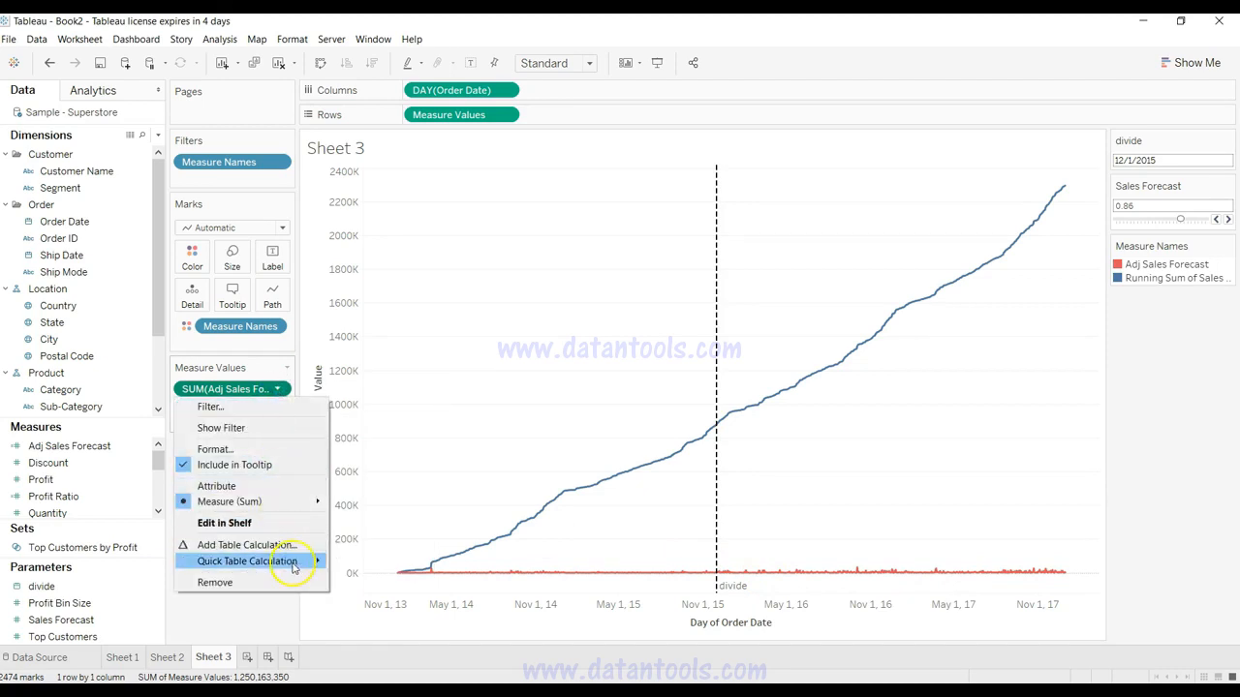
pyautogui.moveTo(294, 564)
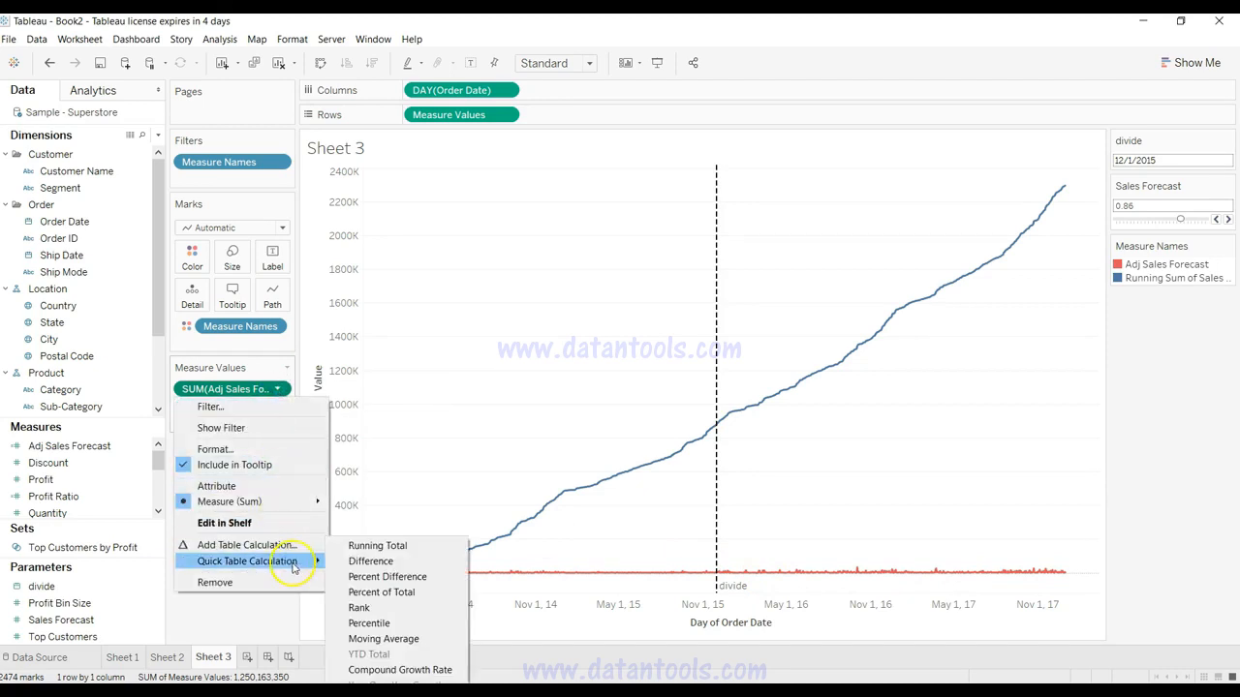
pyautogui.click(374, 546)
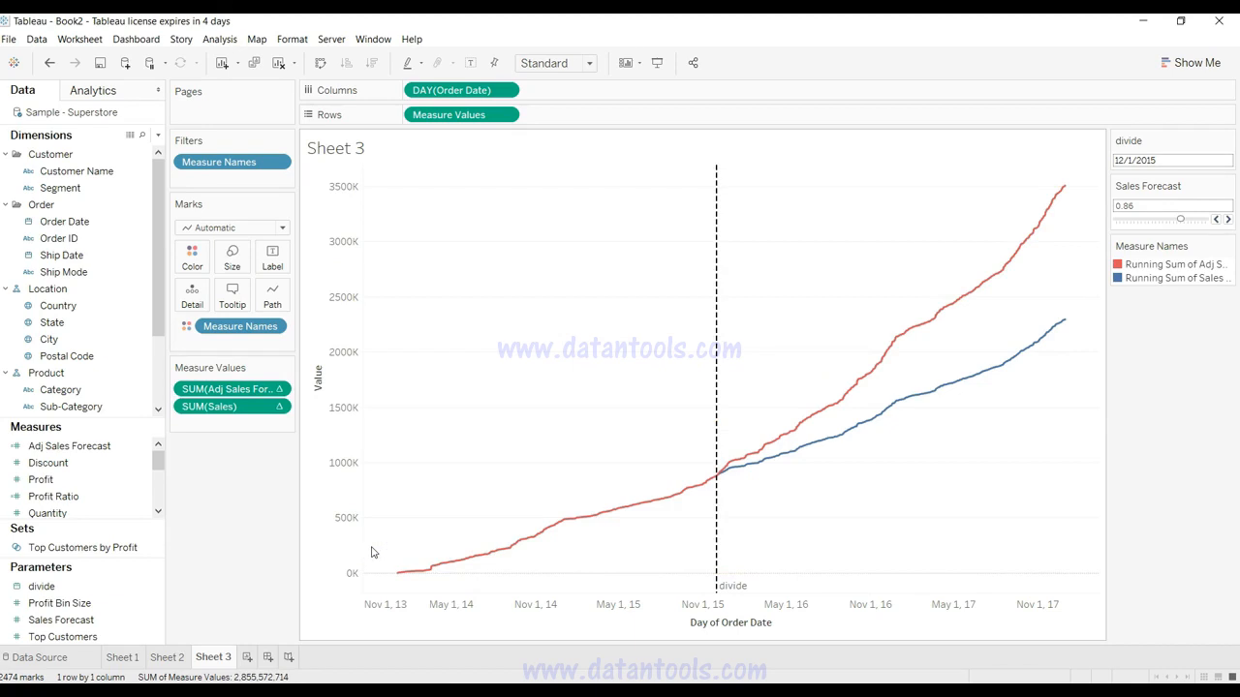
# Test the Sales Forecast parameter at 0.8 and set it to 0.96, comparing the adjusted line with the sales line.
pyautogui.moveTo(714, 476)
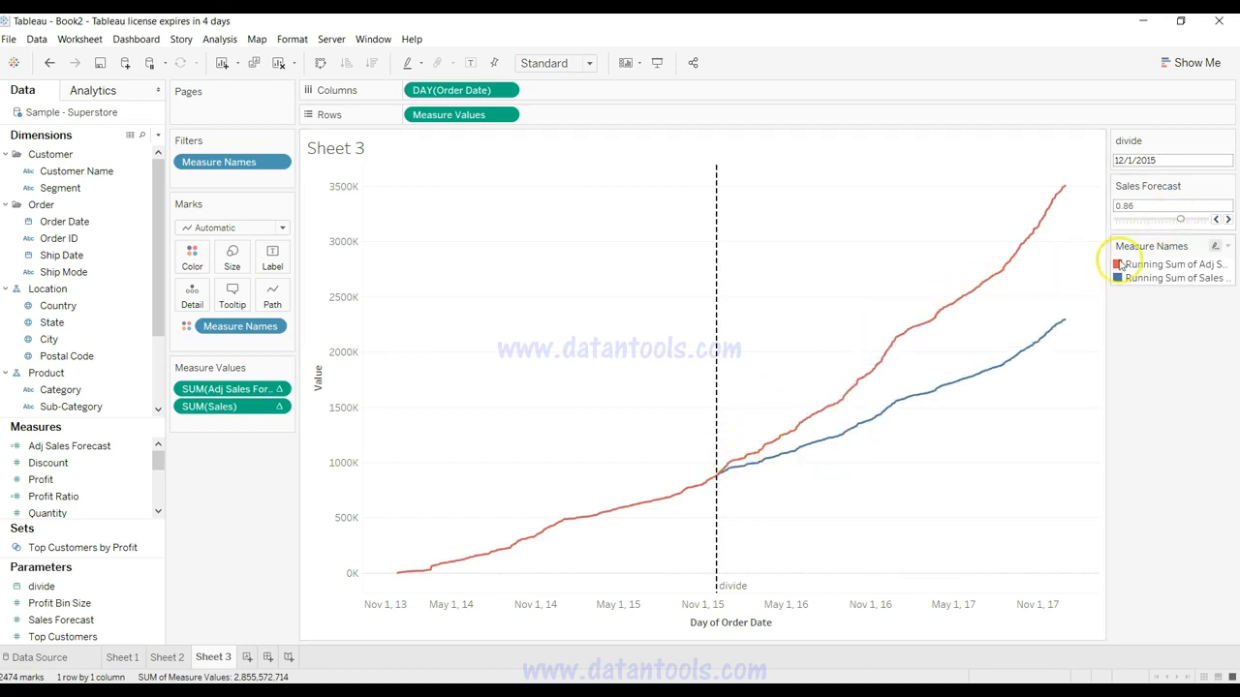
pyautogui.moveTo(1179, 219); pyautogui.dragTo(1170, 220)
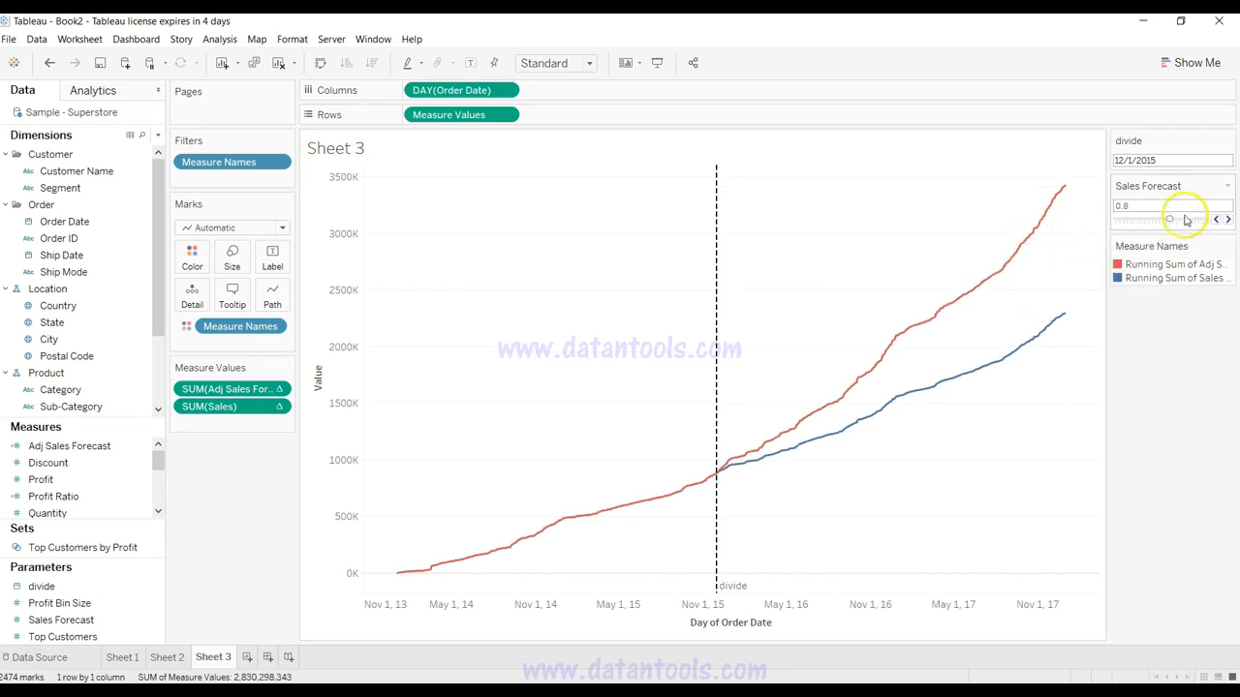
pyautogui.moveTo(1168, 220); pyautogui.dragTo(1198, 220)
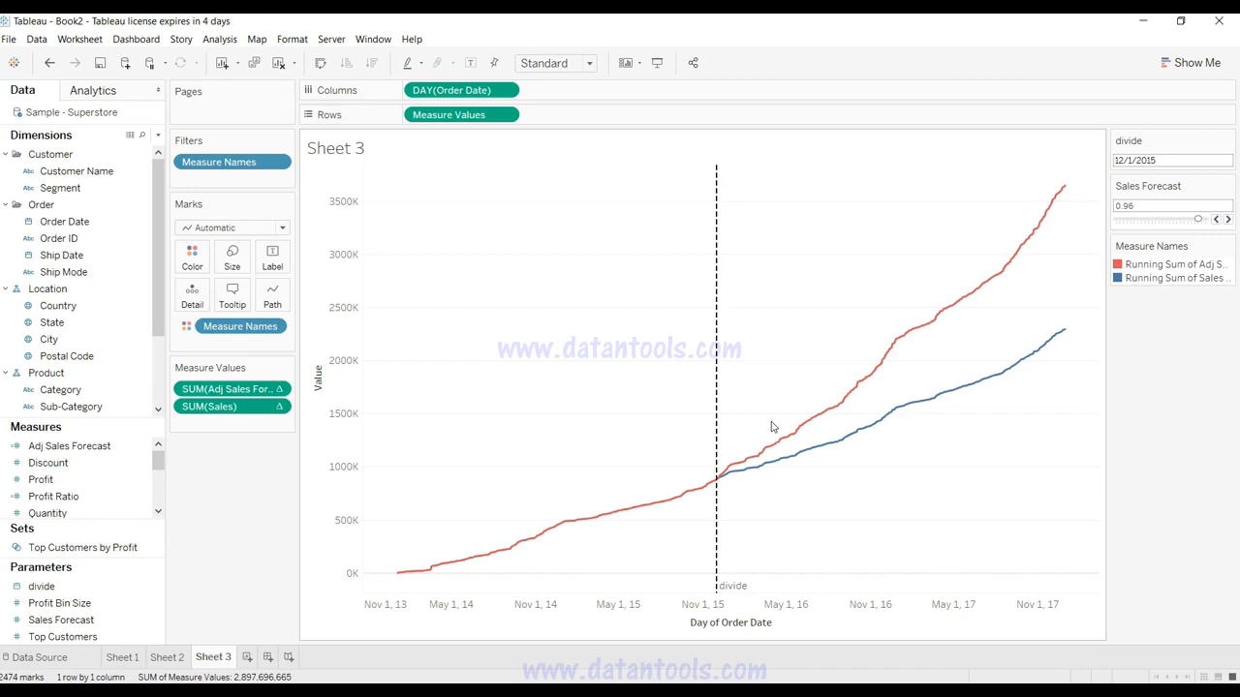
pyautogui.click(715, 436)
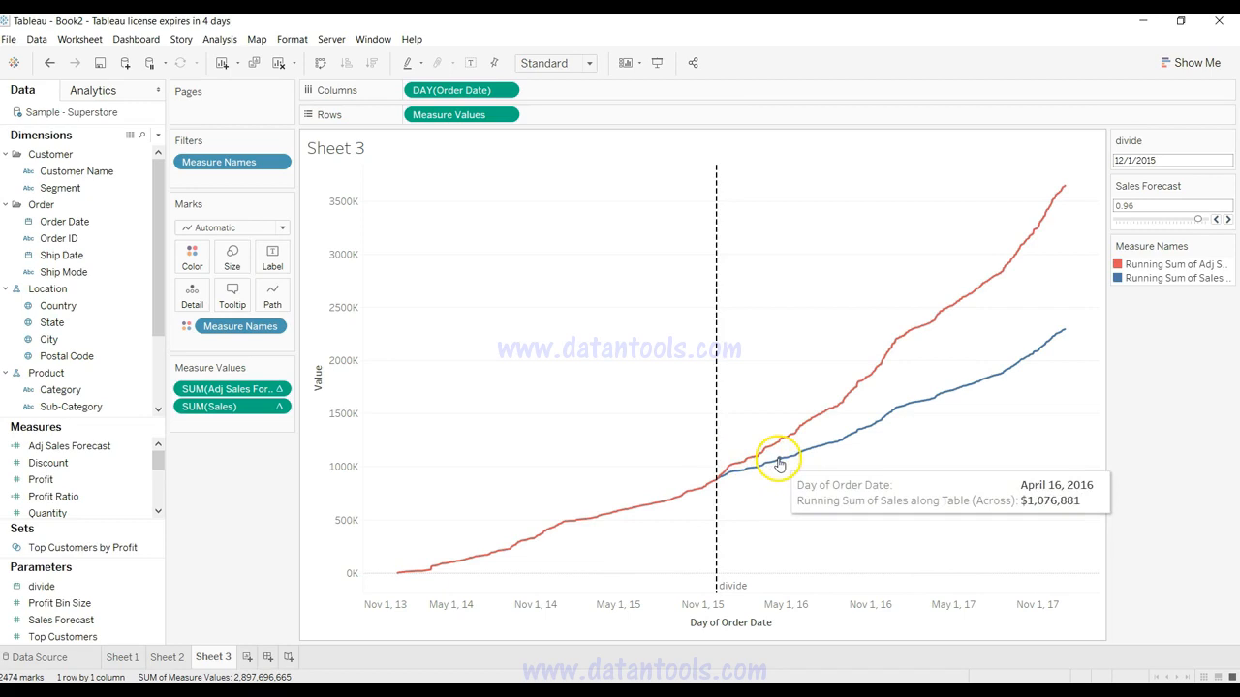
# Set the divide parameter's date to 4/1/2016 and examine where the two running total lines split.
pyautogui.click(1167, 159)
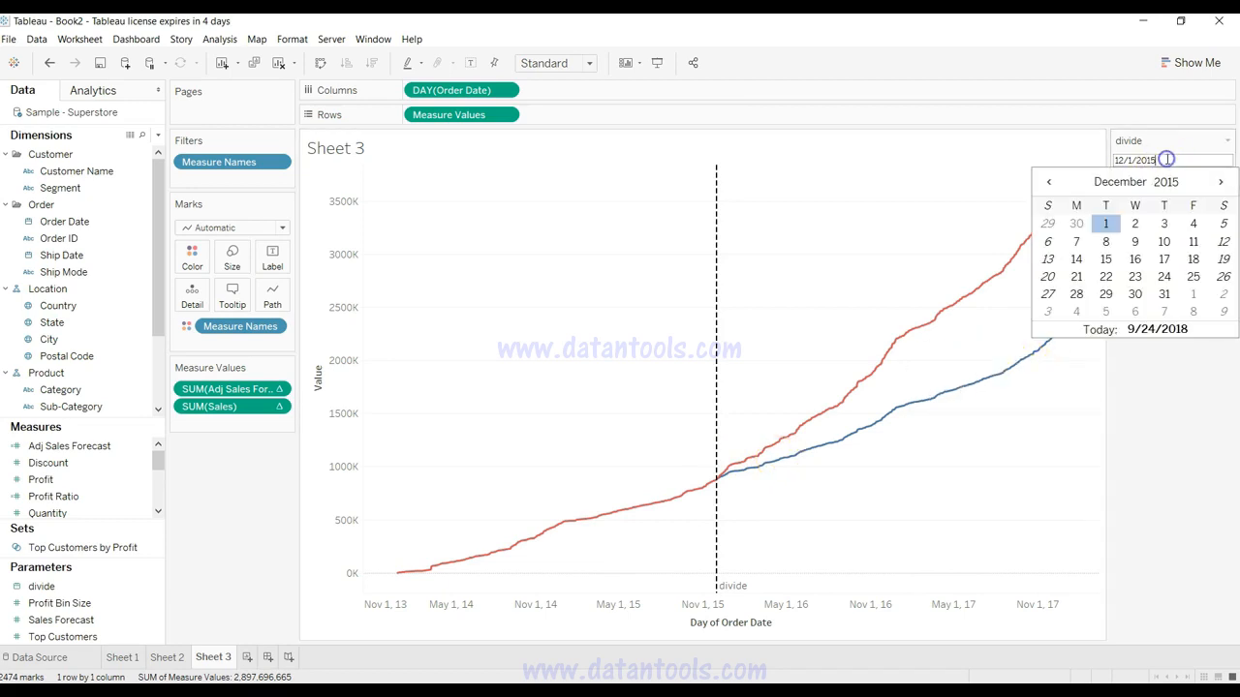
pyautogui.click(1221, 183)
pyautogui.click(1221, 184)
pyautogui.click(1221, 184)
pyautogui.click(1221, 184)
pyautogui.click(1193, 224)
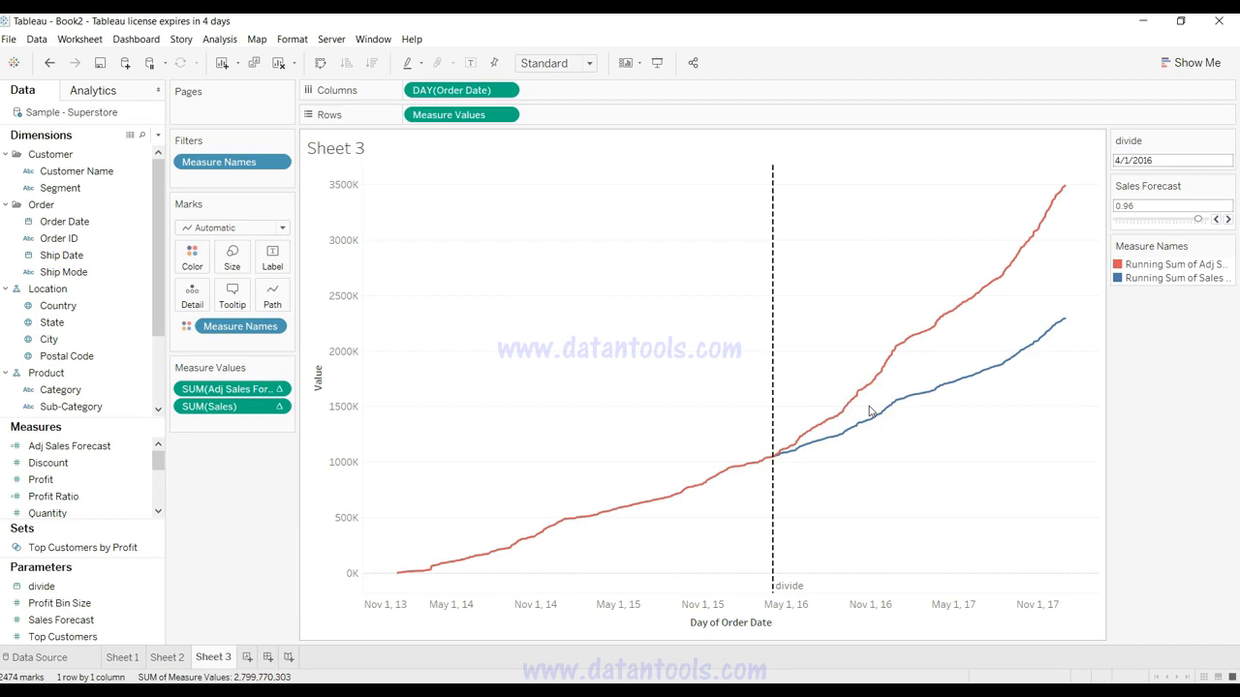
pyautogui.moveTo(833, 432)
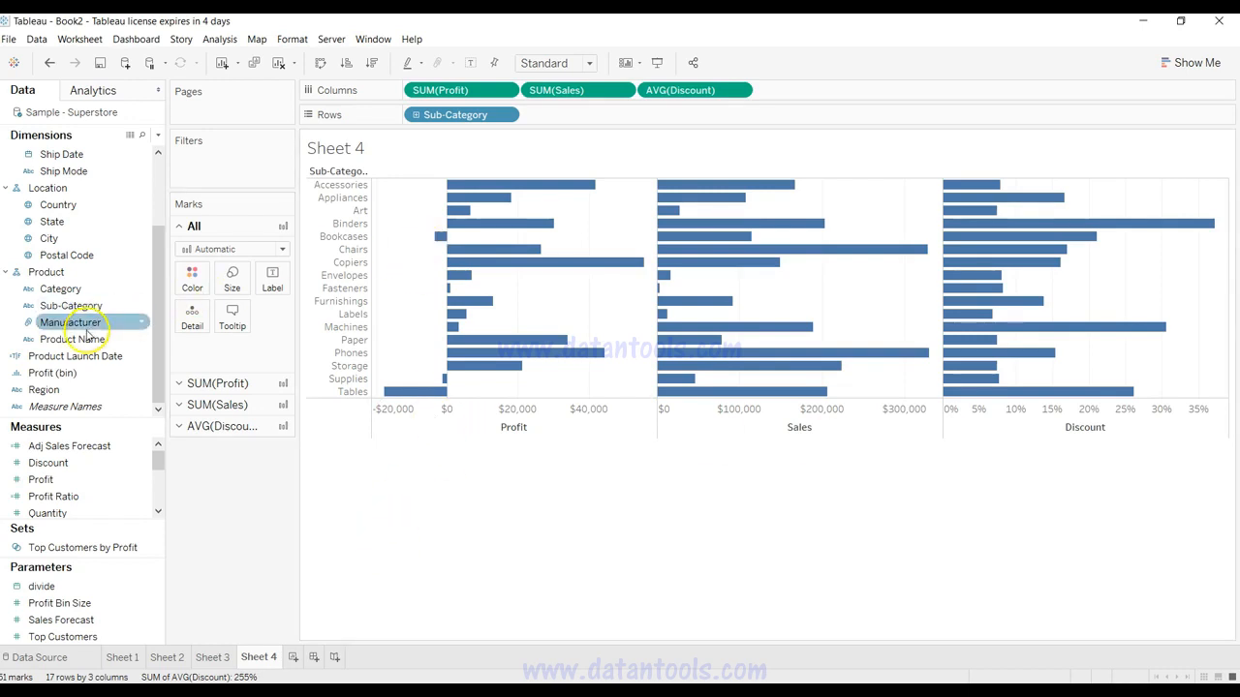
pyautogui.moveTo(78, 305); pyautogui.dragTo(469, 115)
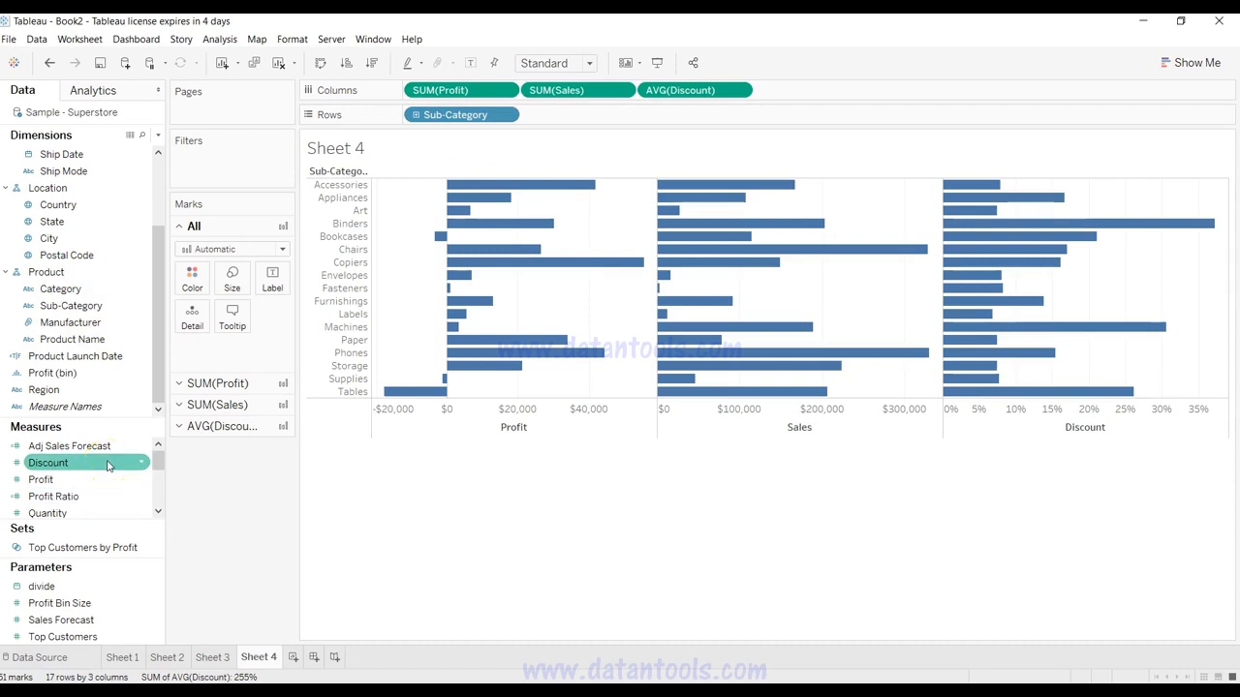
pyautogui.moveTo(158, 462); pyautogui.dragTo(155, 476)
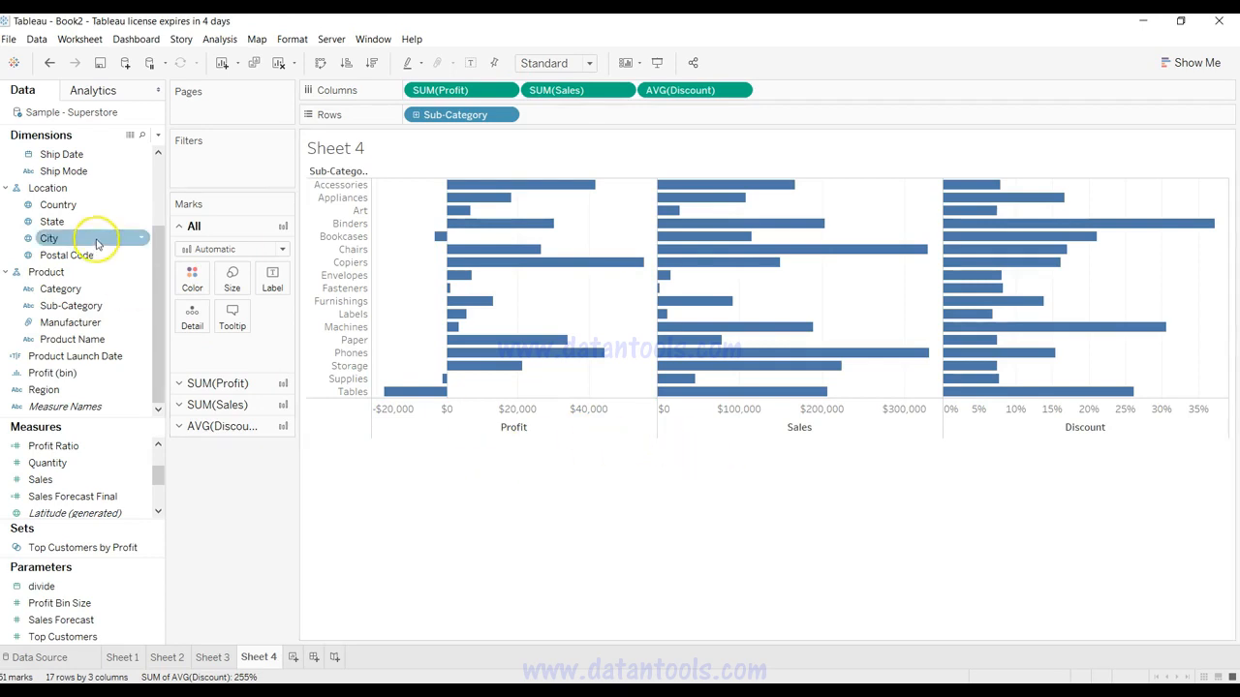
# Create a parameter named Sort By with the String data type and a list of allowable values.
pyautogui.click(157, 136)
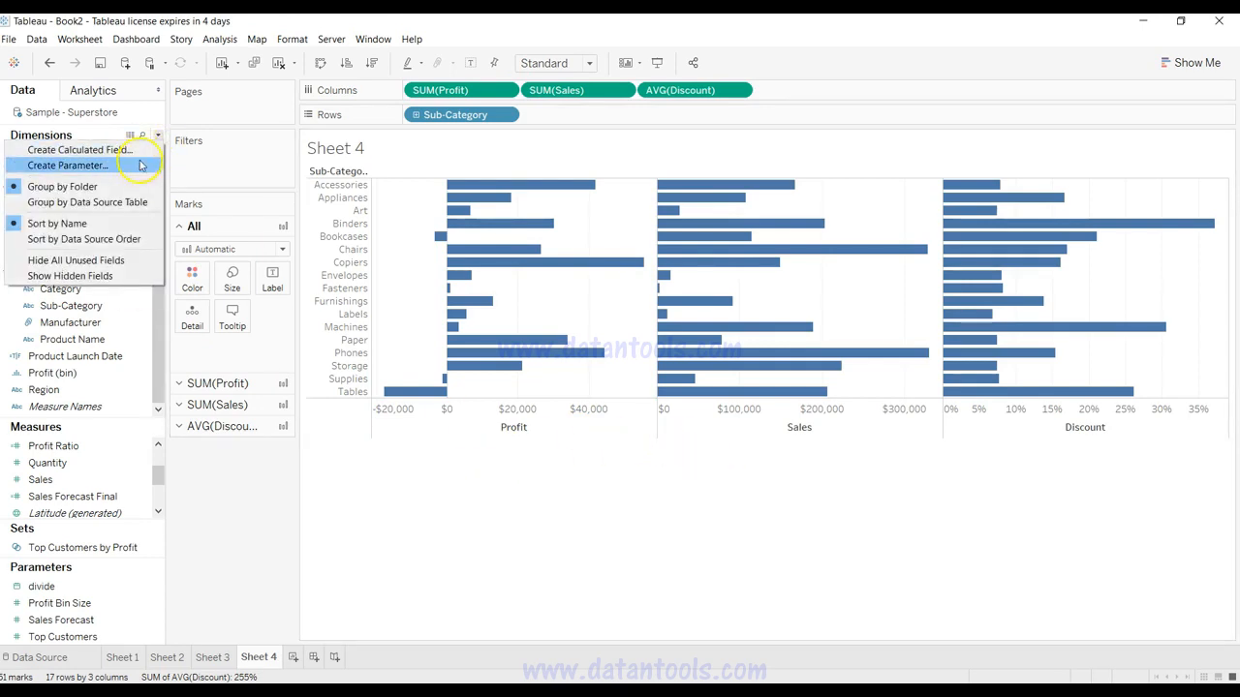
pyautogui.click(139, 166)
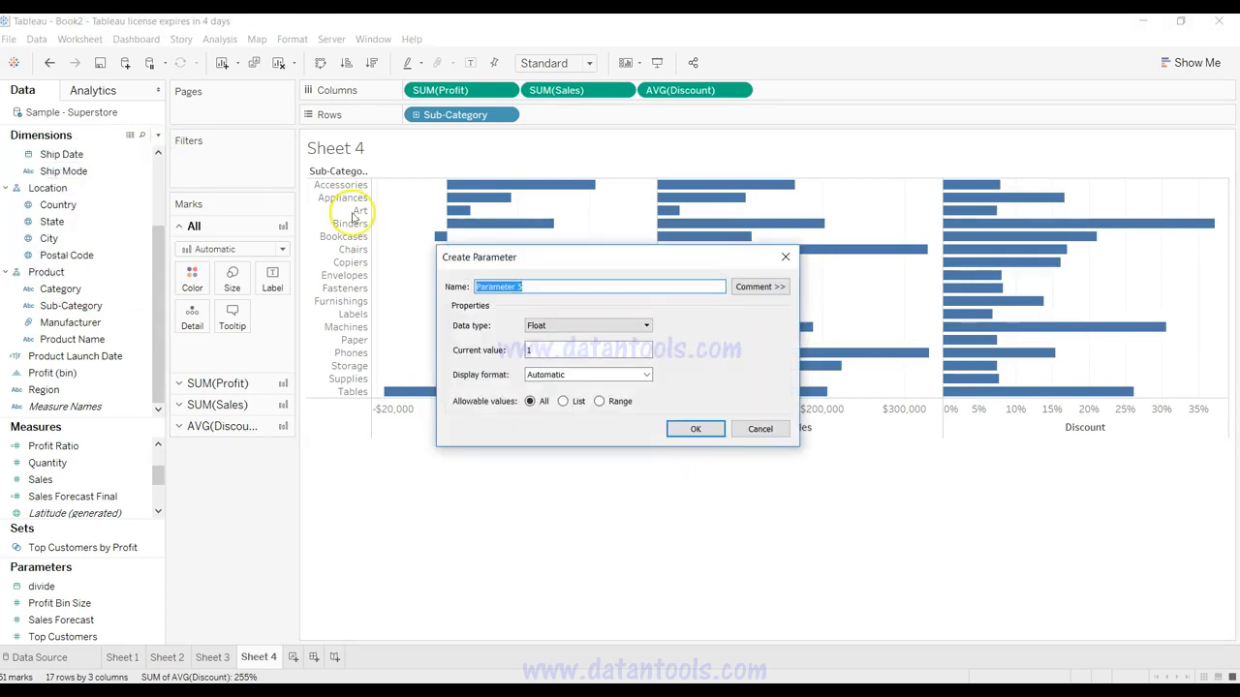
pyautogui.write('ME')
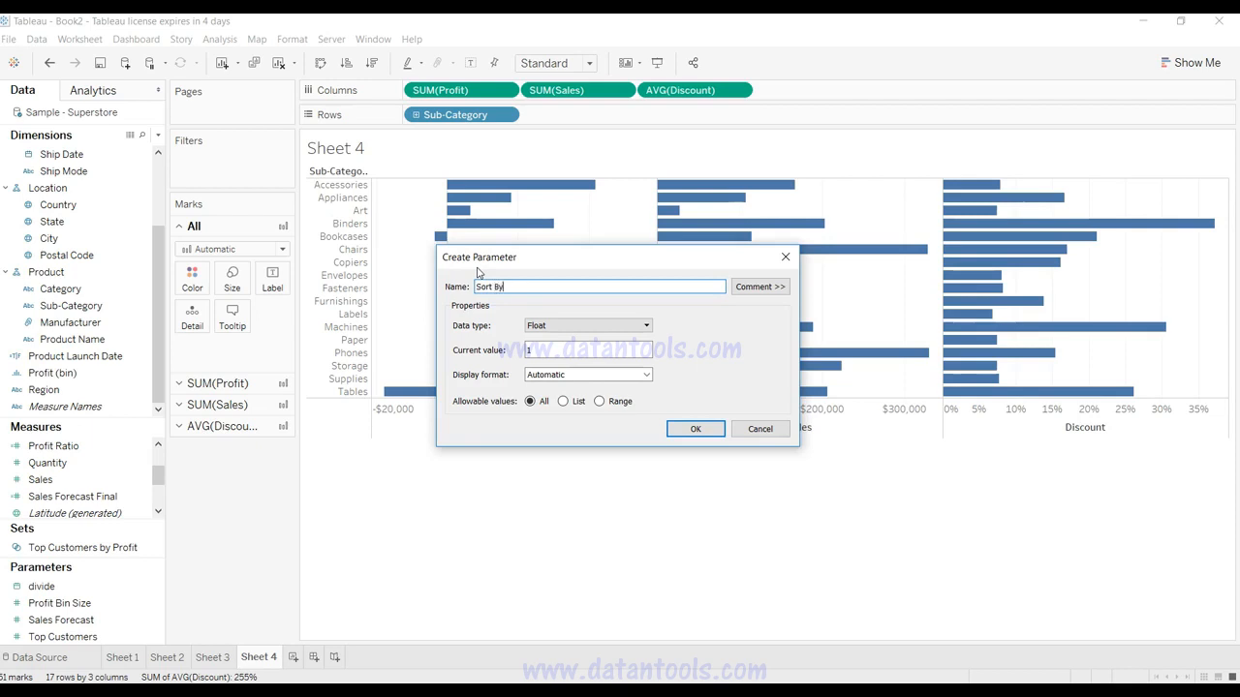
pyautogui.click(600, 325)
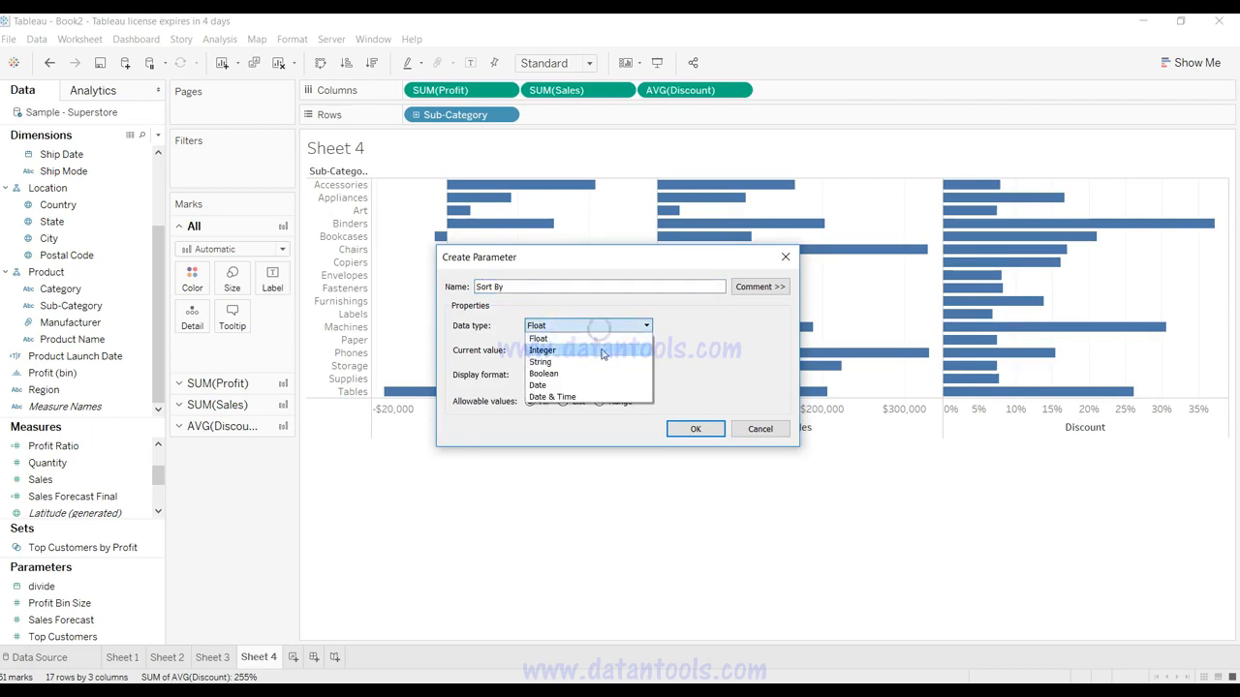
pyautogui.click(603, 362)
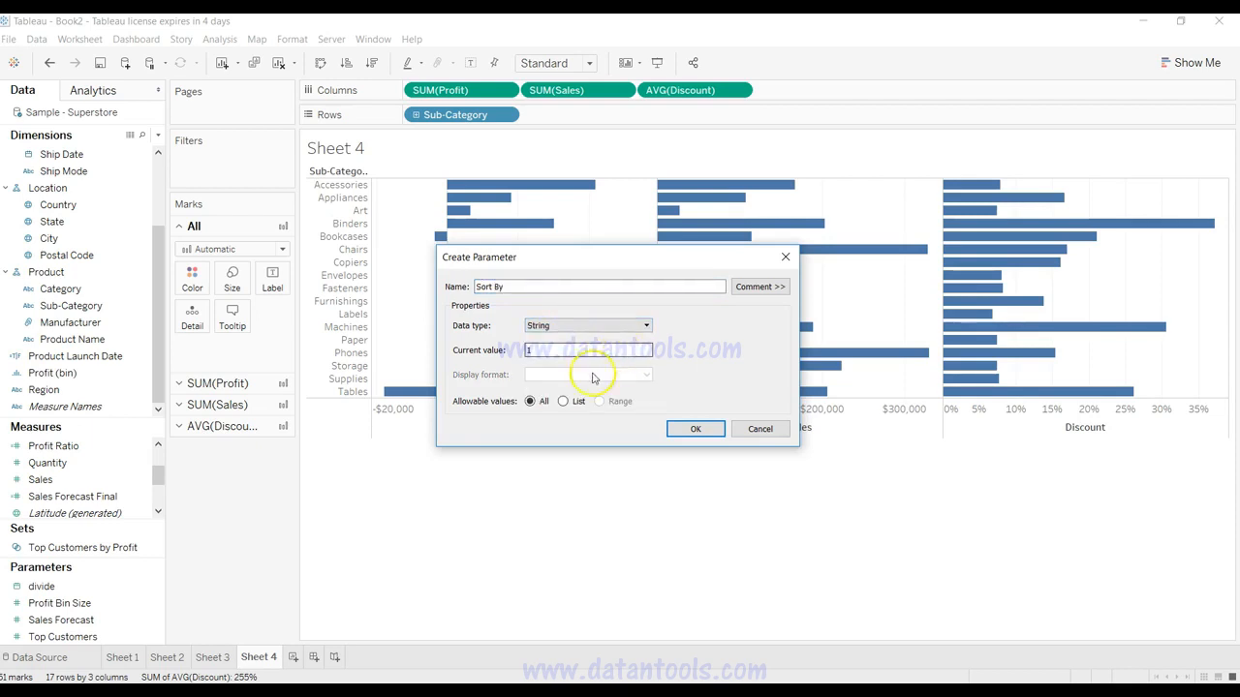
pyautogui.click(563, 401)
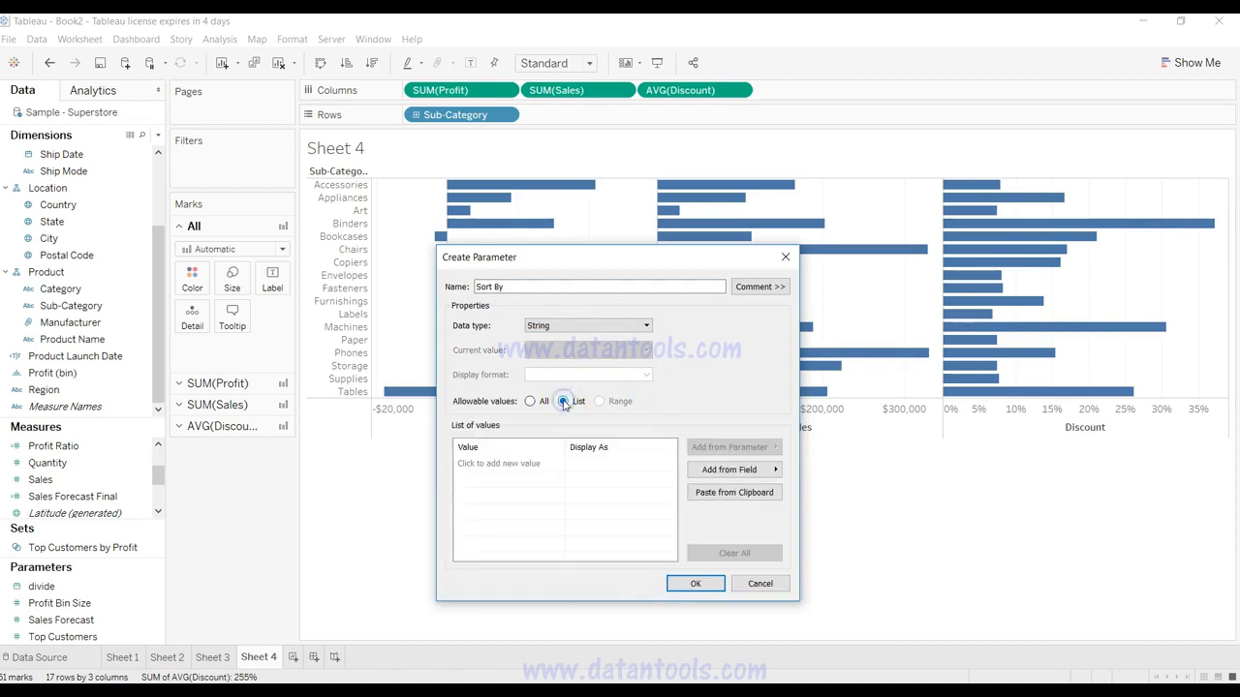
# Enter Profit, Sales and Discount as the parameter's list values and save the parameter.
pyautogui.click(508, 464)
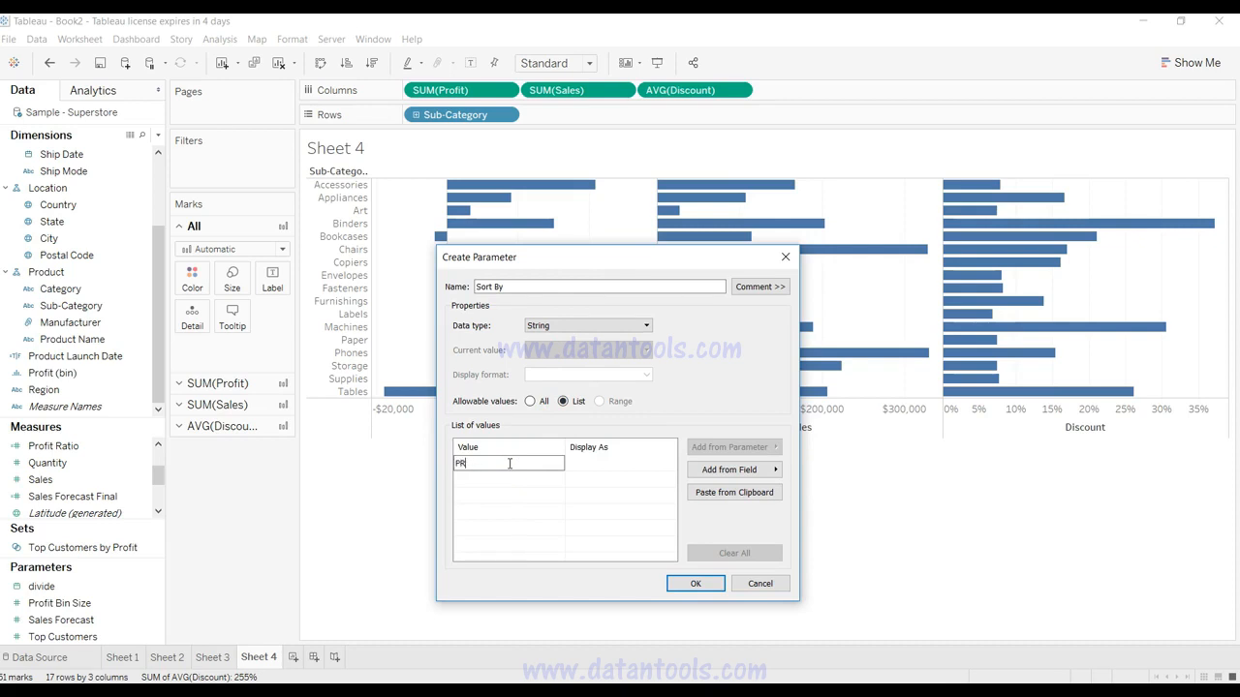
pyautogui.write('Profit')
pyautogui.press('Return')
pyautogui.press('Return')
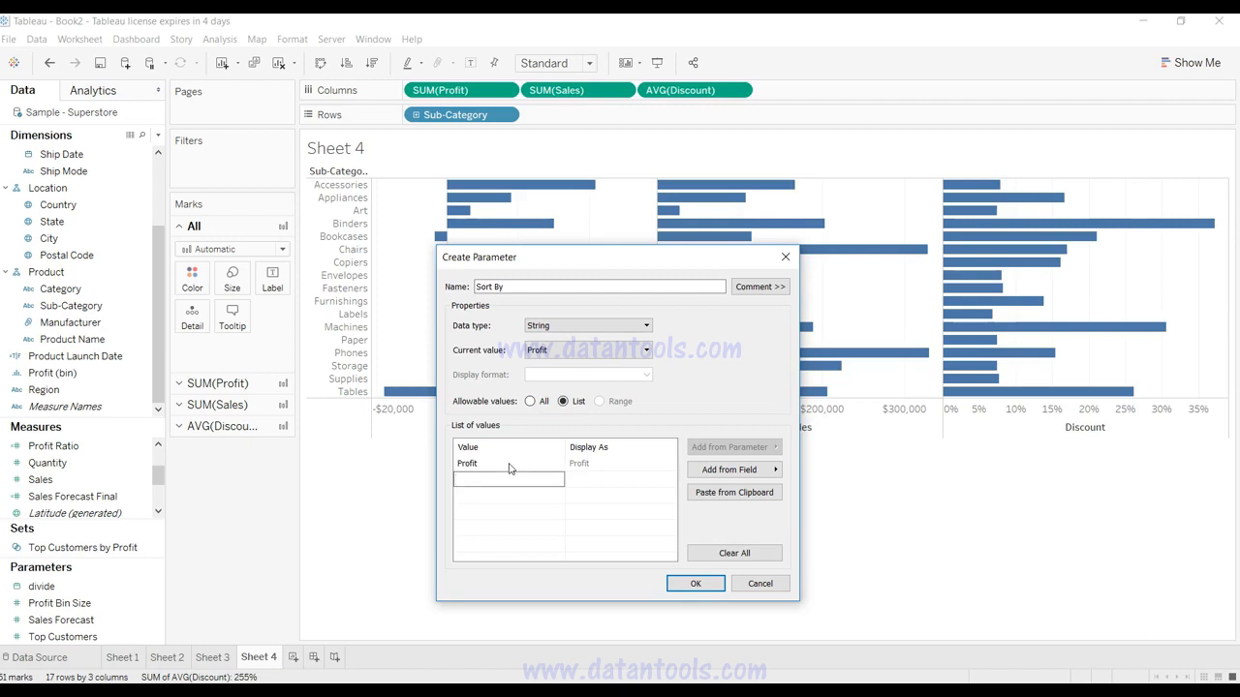
pyautogui.write('Sales')
pyautogui.press('Return')
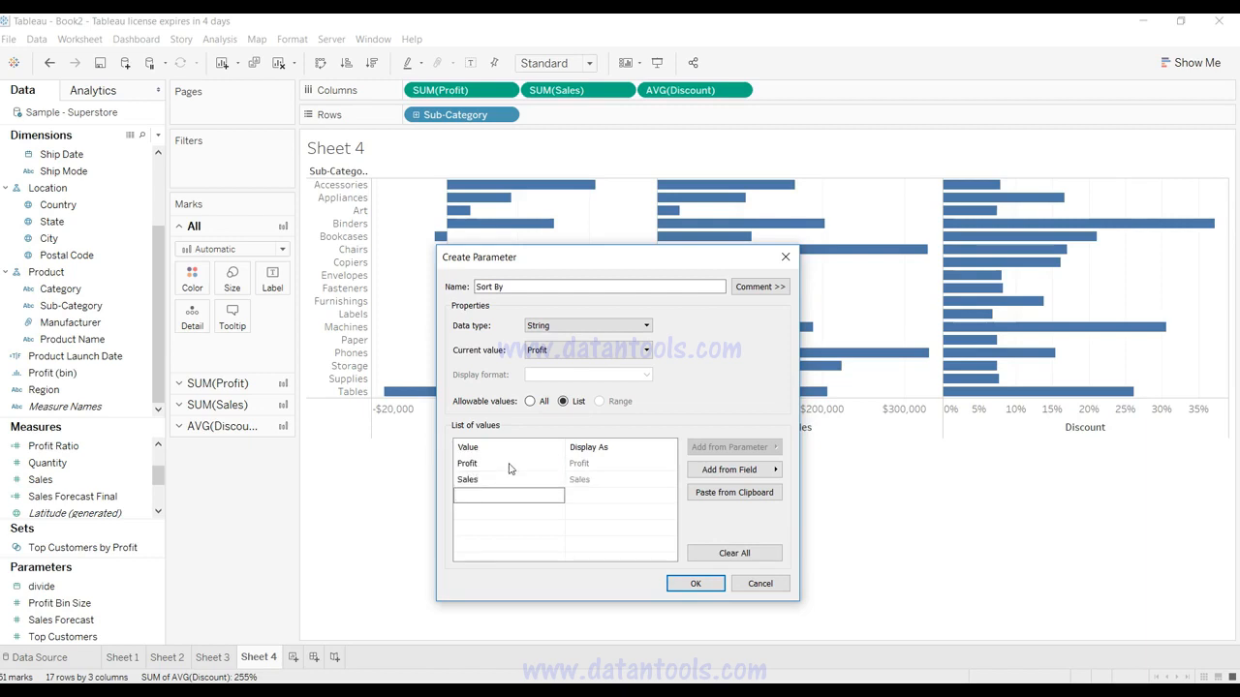
pyautogui.write('Discount')
pyautogui.click(694, 584)
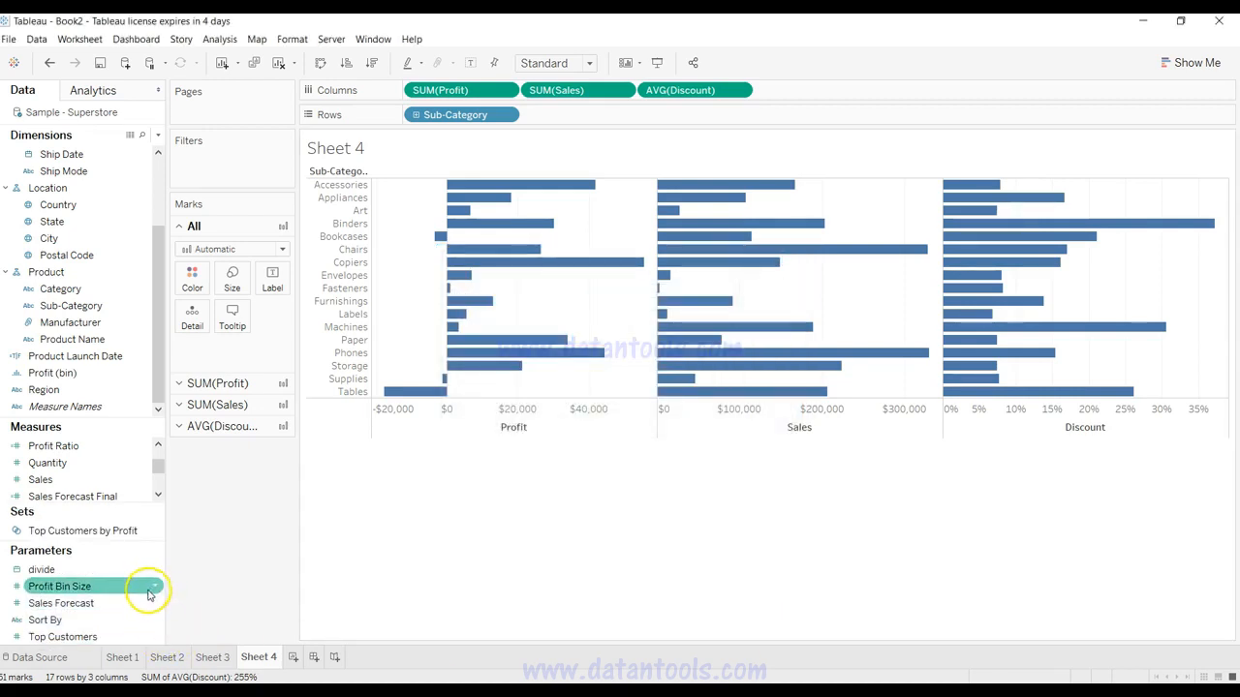
# Show the Sort By parameter control on the sheet and switch it through Sales and Discount, ending on Profit.
pyautogui.rightClick(155, 620)
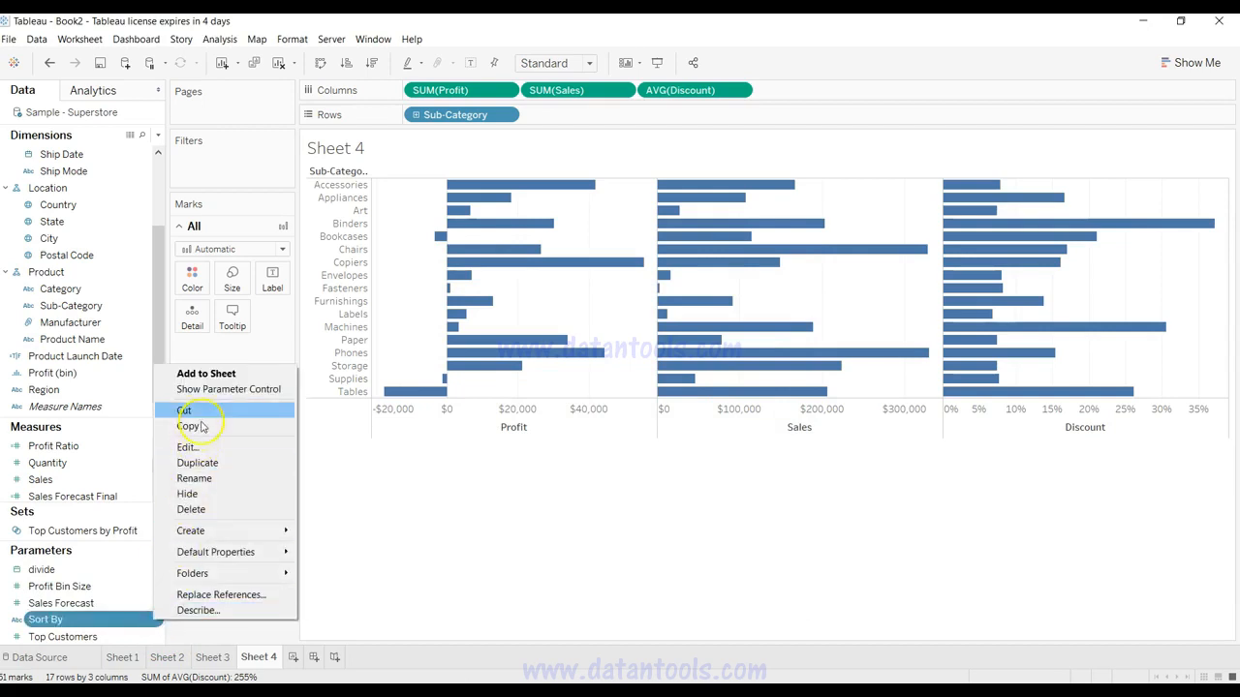
pyautogui.click(217, 389)
pyautogui.click(1179, 160)
pyautogui.click(1181, 188)
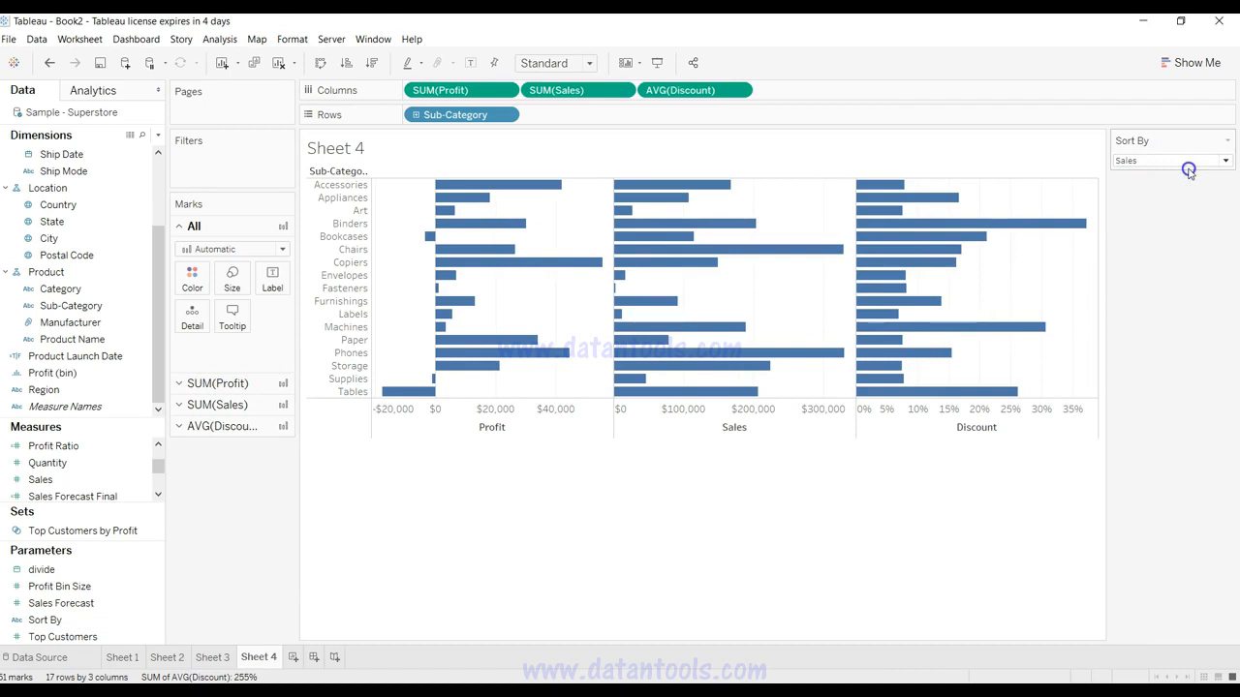
pyautogui.click(1197, 162)
pyautogui.click(1194, 208)
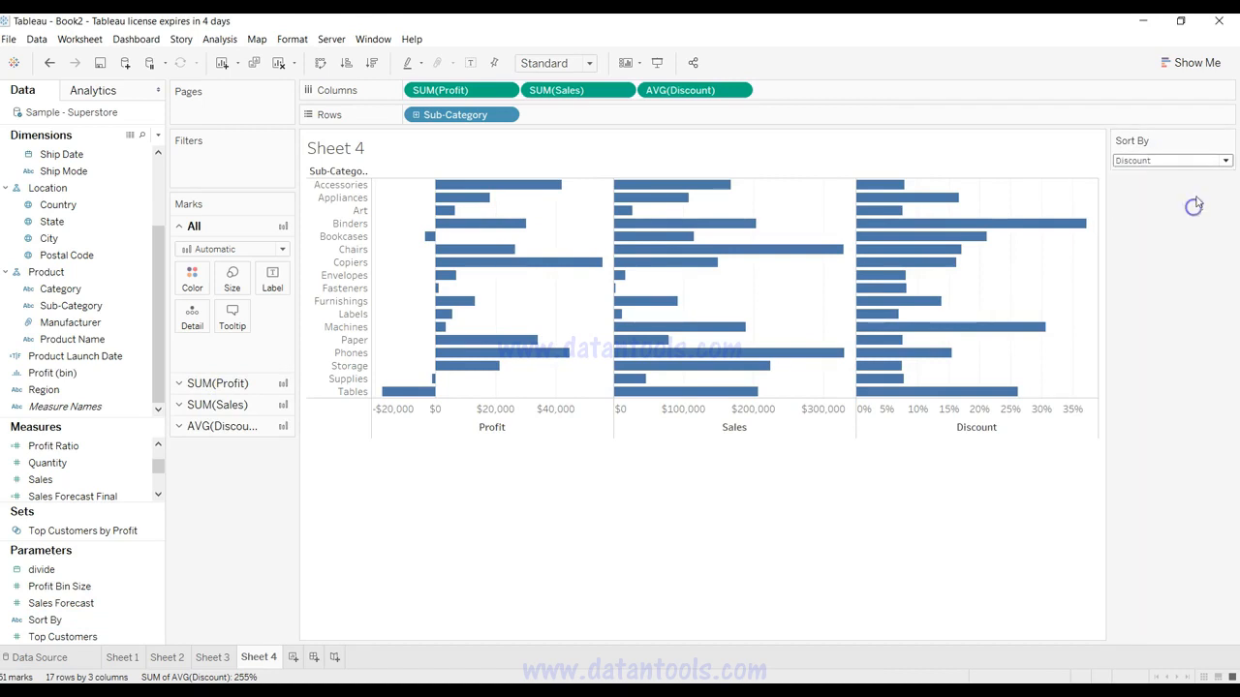
pyautogui.click(1203, 159)
pyautogui.click(1201, 179)
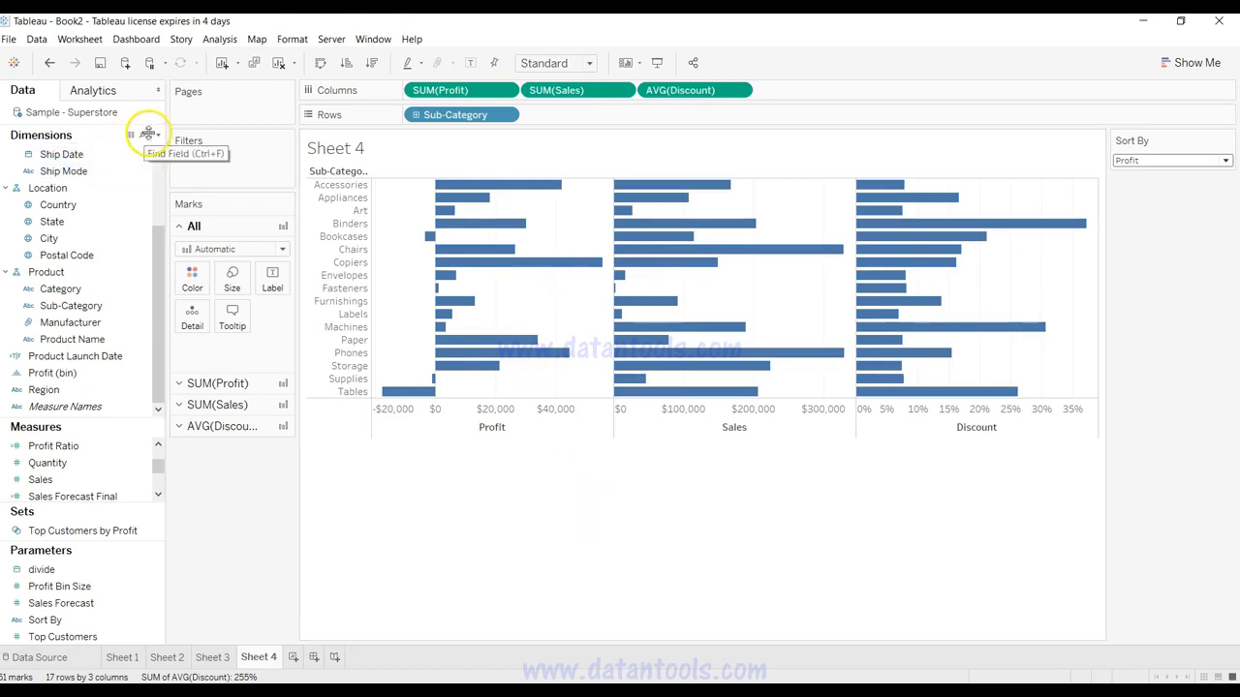
# Create a calculated field named Sorted Measure and move its editor so that the bar charts' upper rows are uncovered.
pyautogui.click(157, 135)
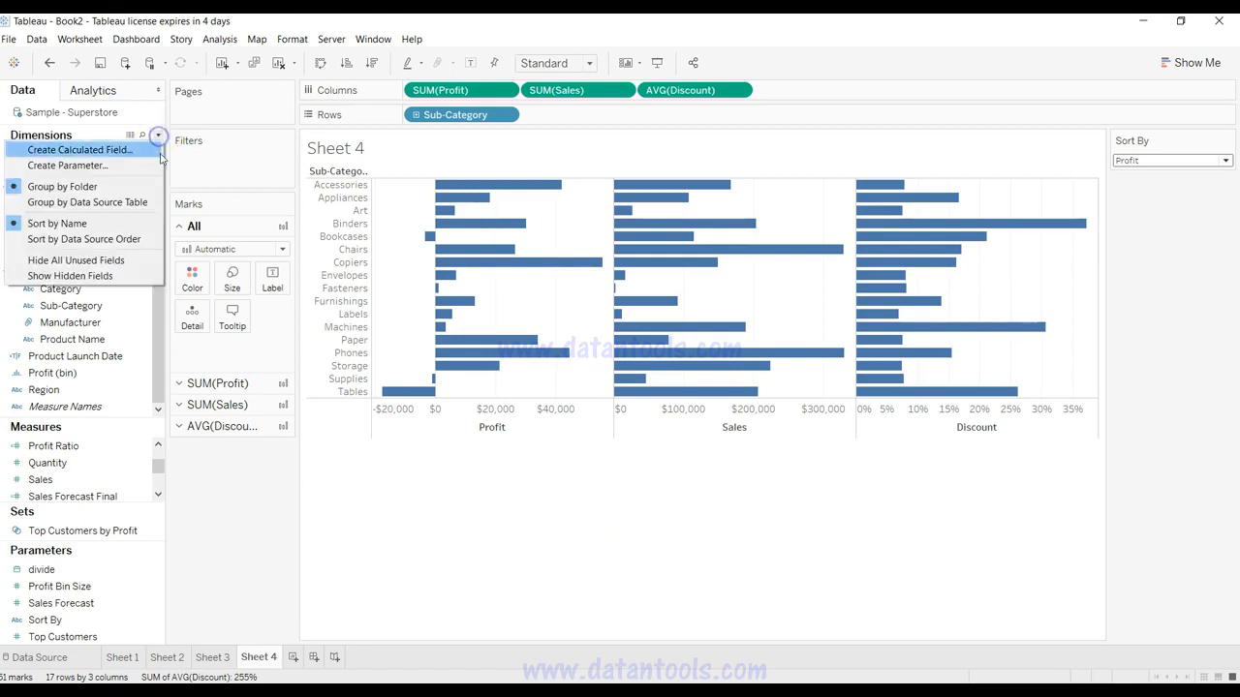
pyautogui.click(137, 150)
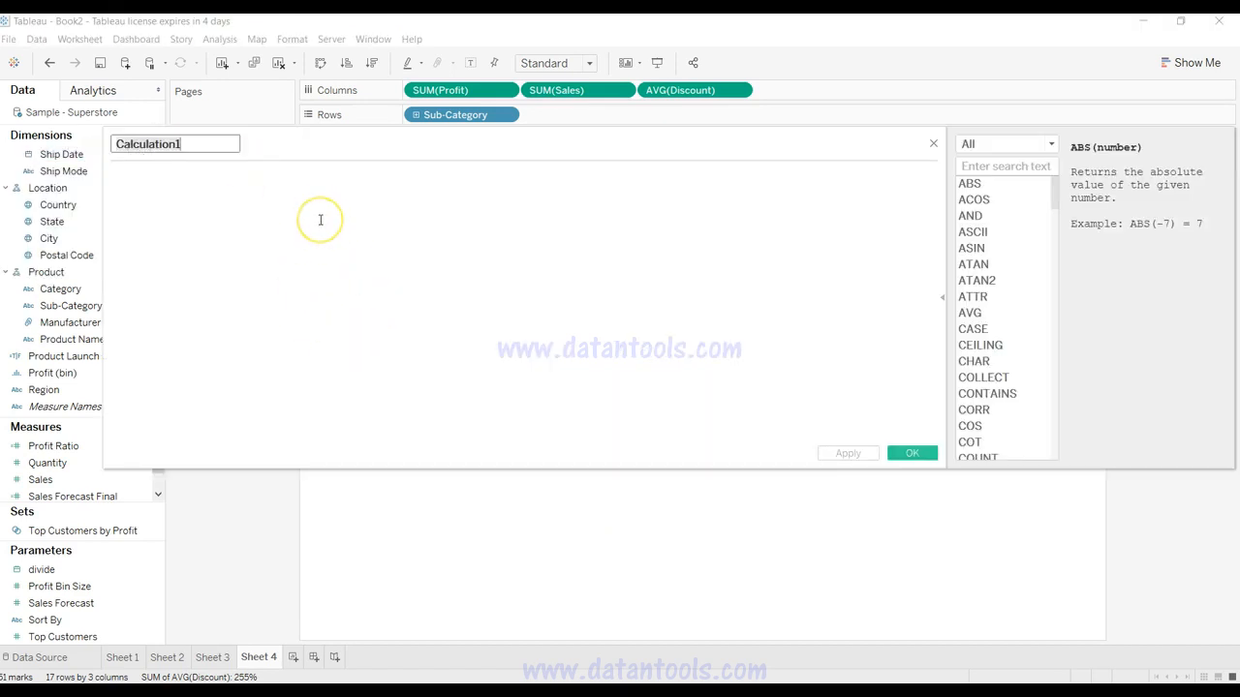
pyautogui.write('Sorted Measure')
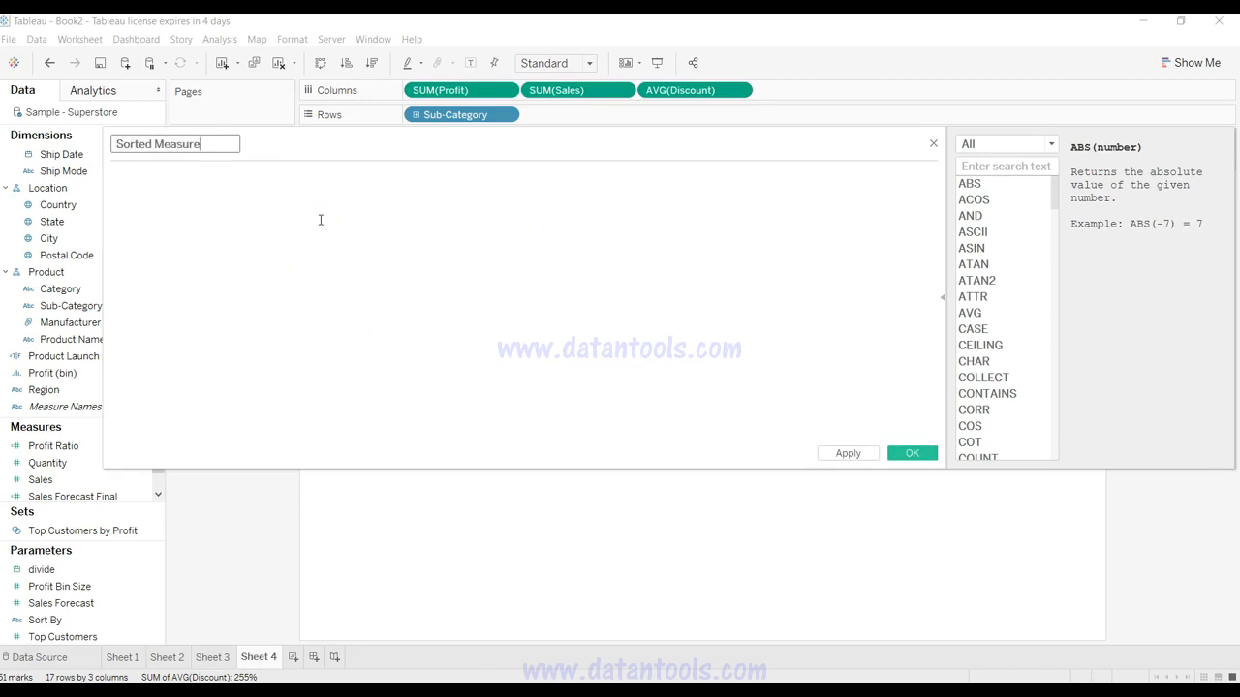
pyautogui.click(308, 217)
pyautogui.moveTo(376, 141); pyautogui.dragTo(529, 348)
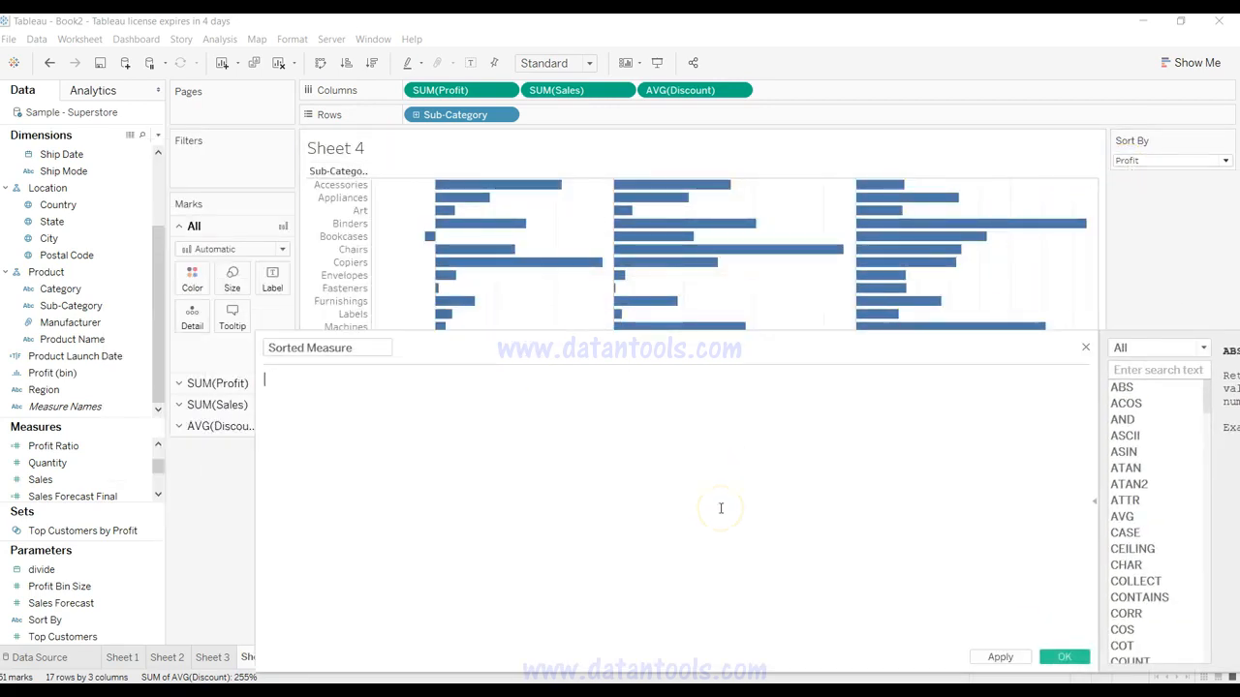
# Write CASE [Sort By] as the first line of the Sorted Measure formula.
pyautogui.write('sor')
pyautogui.press('Return')
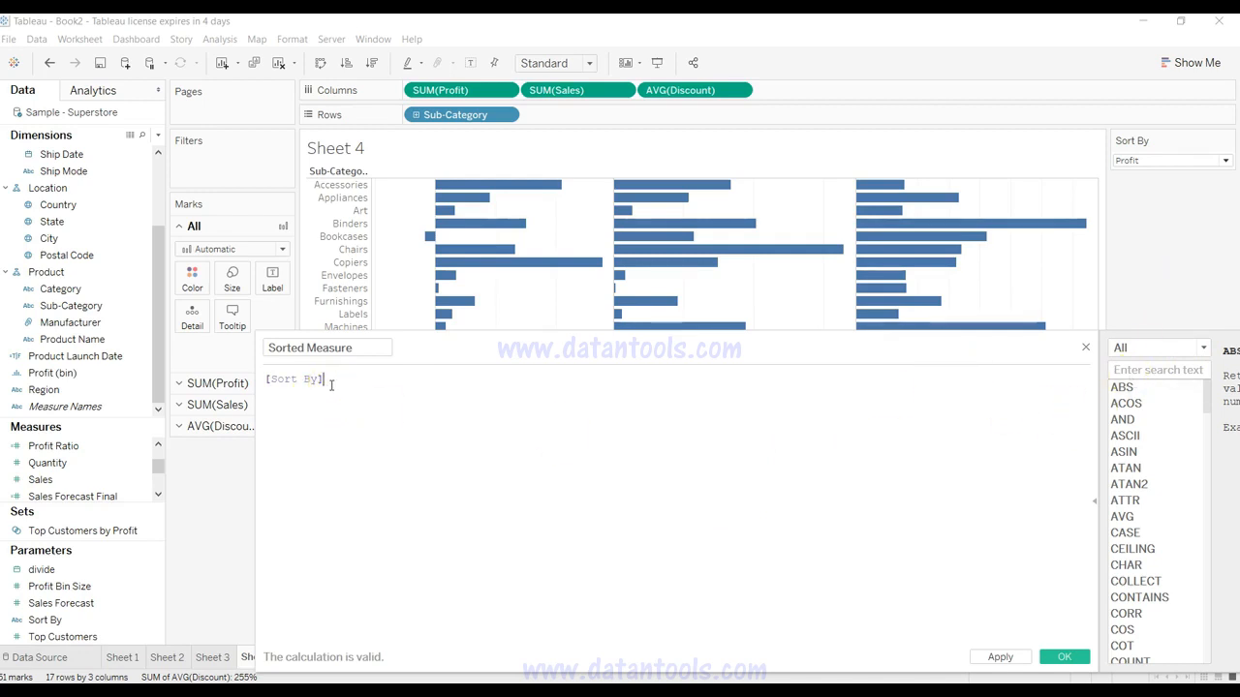
pyautogui.press('Home')
pyautogui.write('CASE')
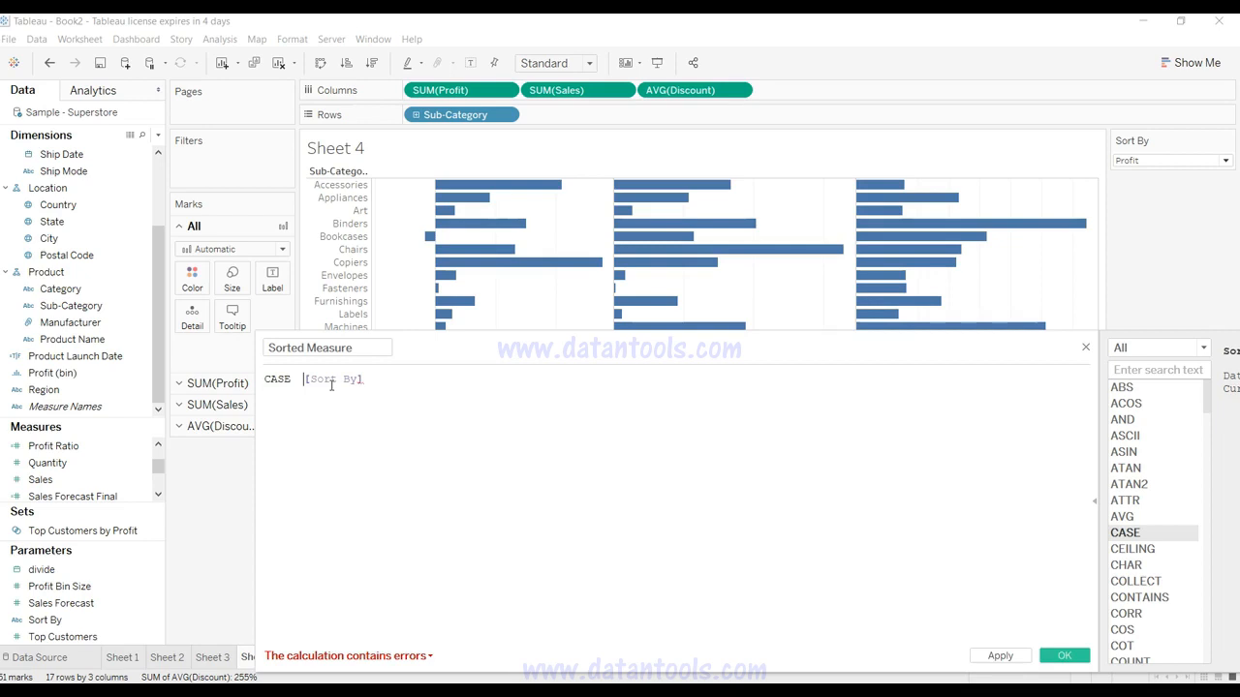
pyautogui.press('BackSpace')
# Add the line WHEN 'Sales' THEN SUM([Sales]) to the Sorted Measure formula.
pyautogui.press('Return')
pyautogui.write('WHEN ')
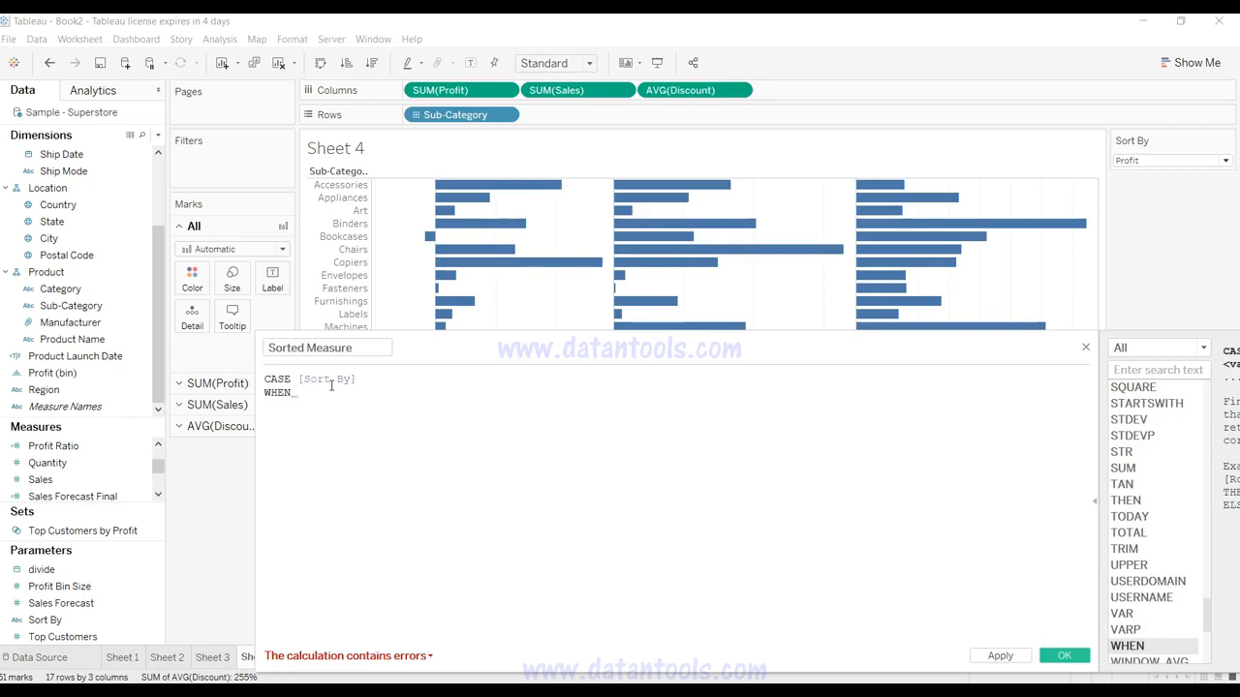
pyautogui.write("'Sales' THEN sum")
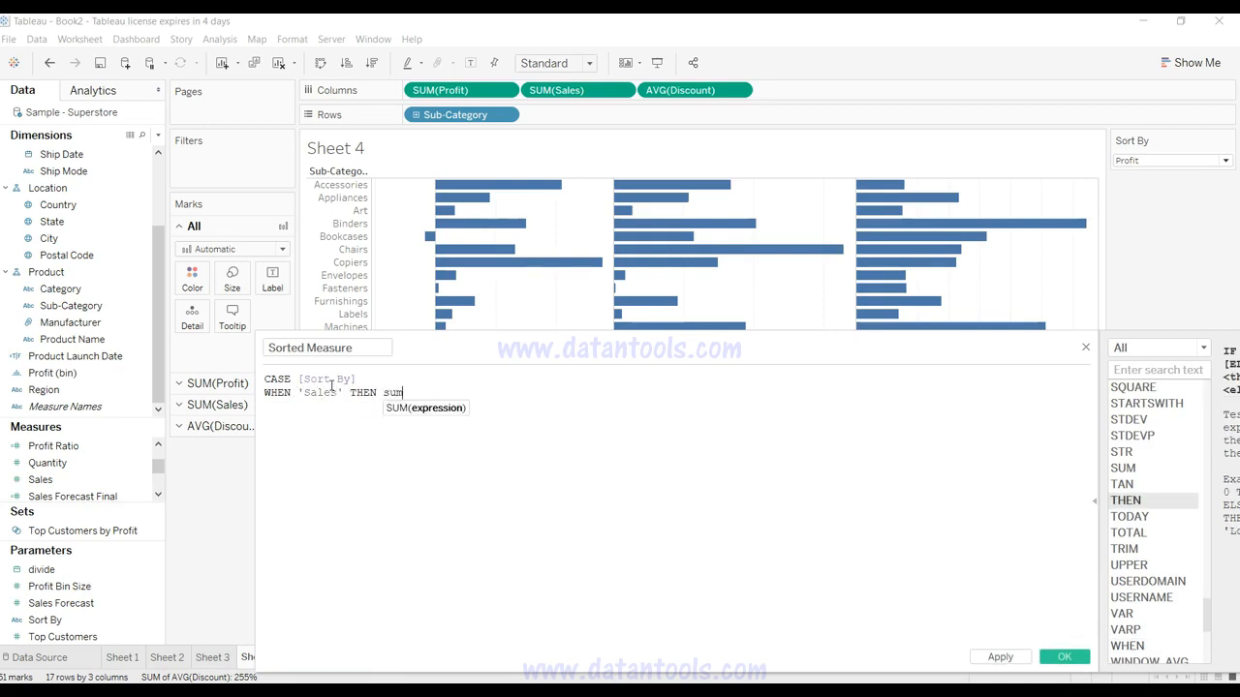
pyautogui.write('(sal')
pyautogui.press('Return')
pyautogui.write(')')
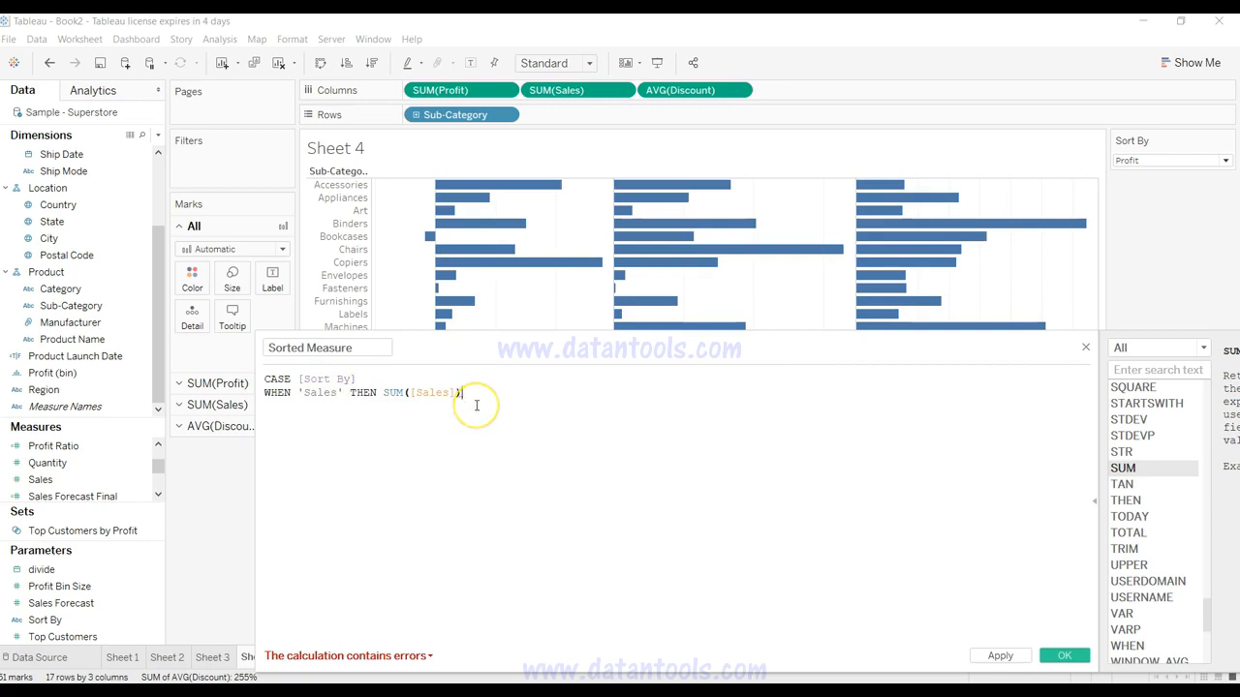
# Add the line WHEN 'Profit' THEN SUM([Profit]) below the Sales case of the formula.
pyautogui.press('Return')
pyautogui.write('WHEN ')
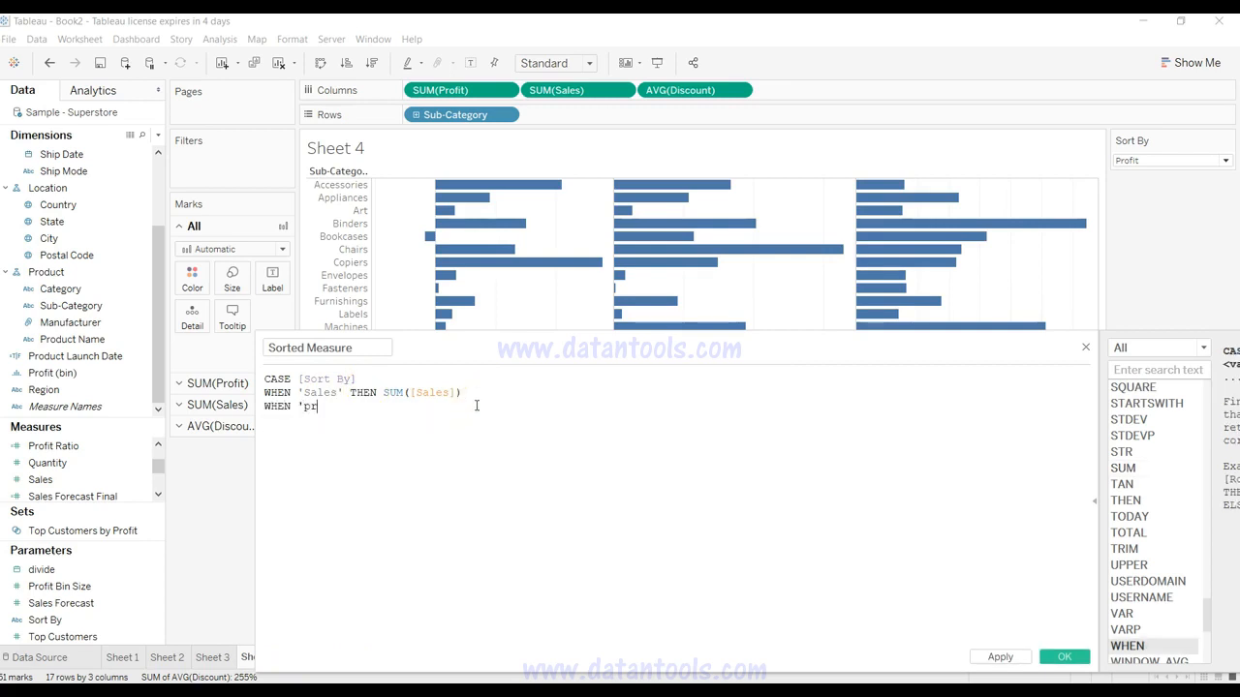
pyautogui.write("'Profit'")
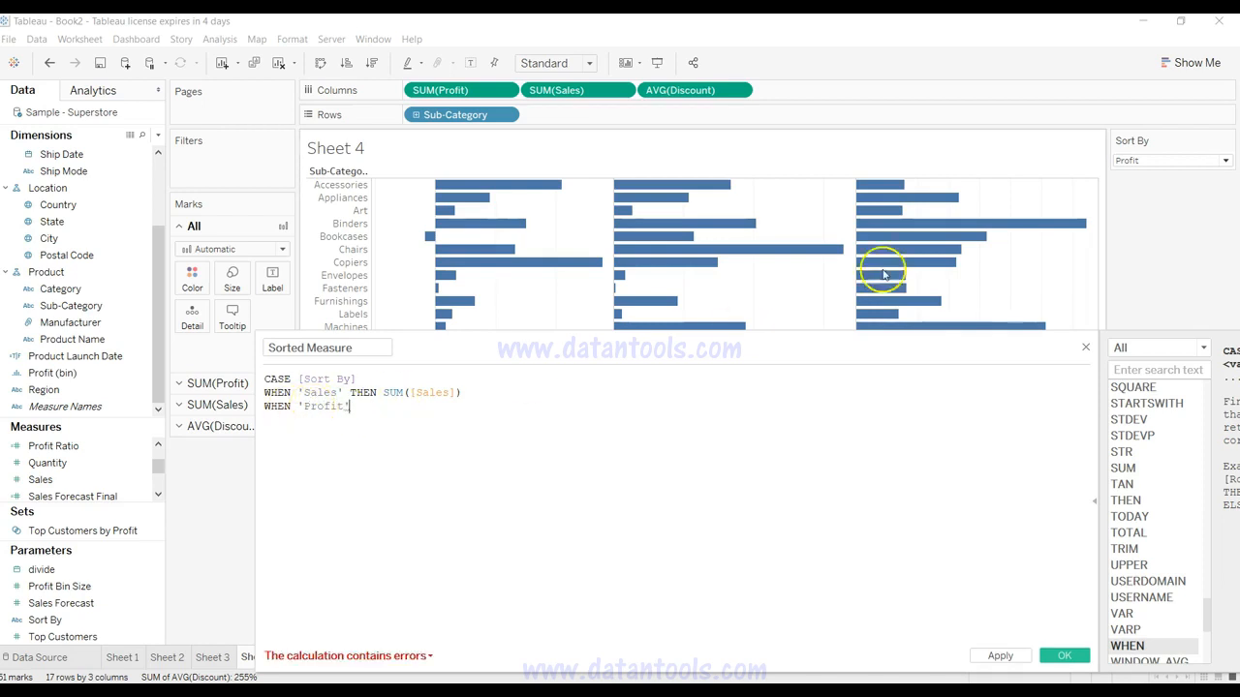
pyautogui.write(' THEN')
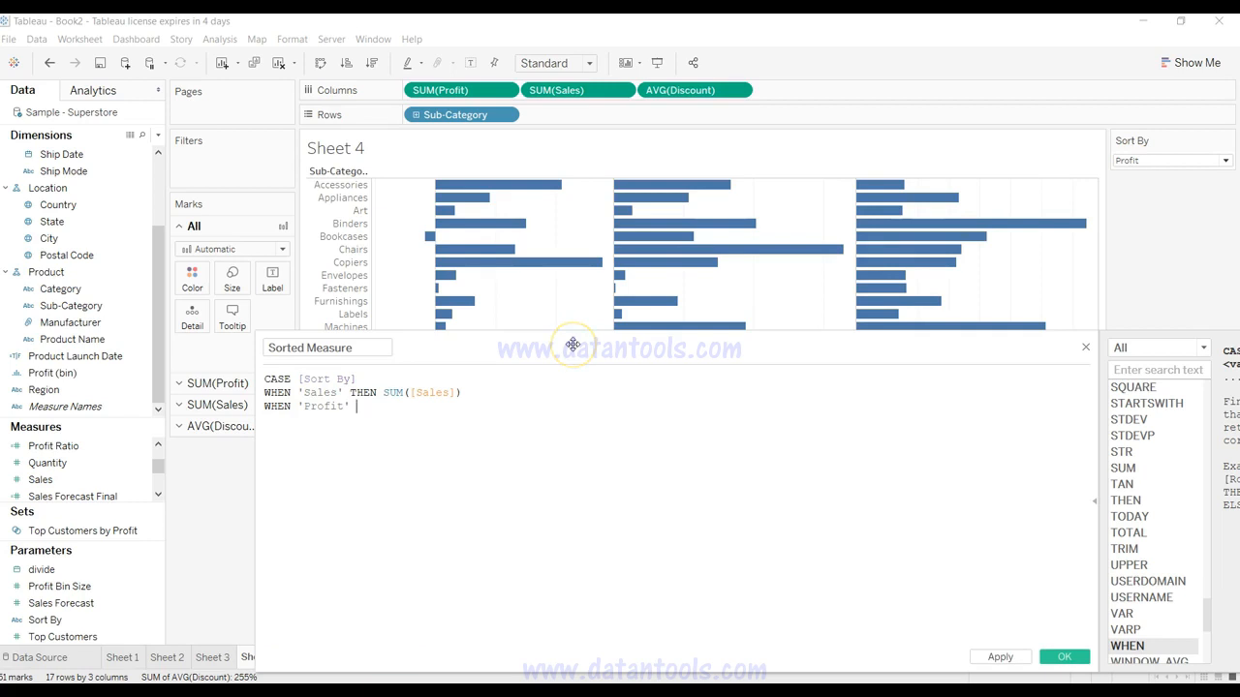
pyautogui.write(' SUM')
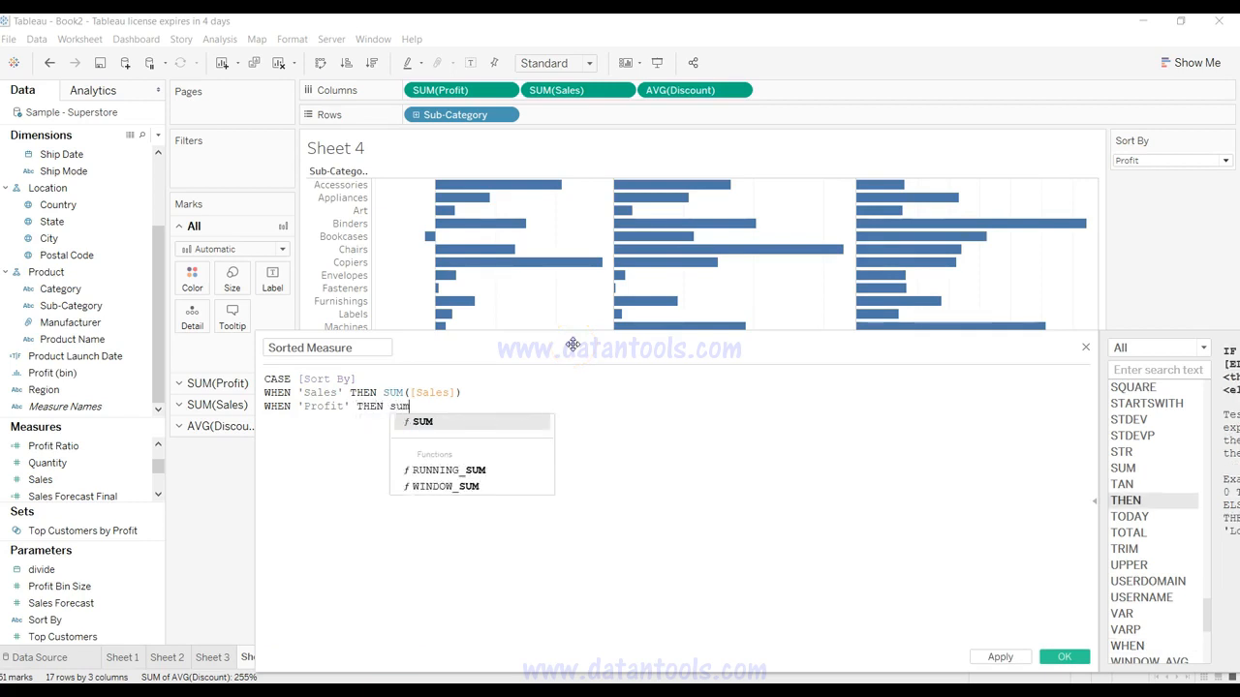
pyautogui.press('Return')
pyautogui.write('pro')
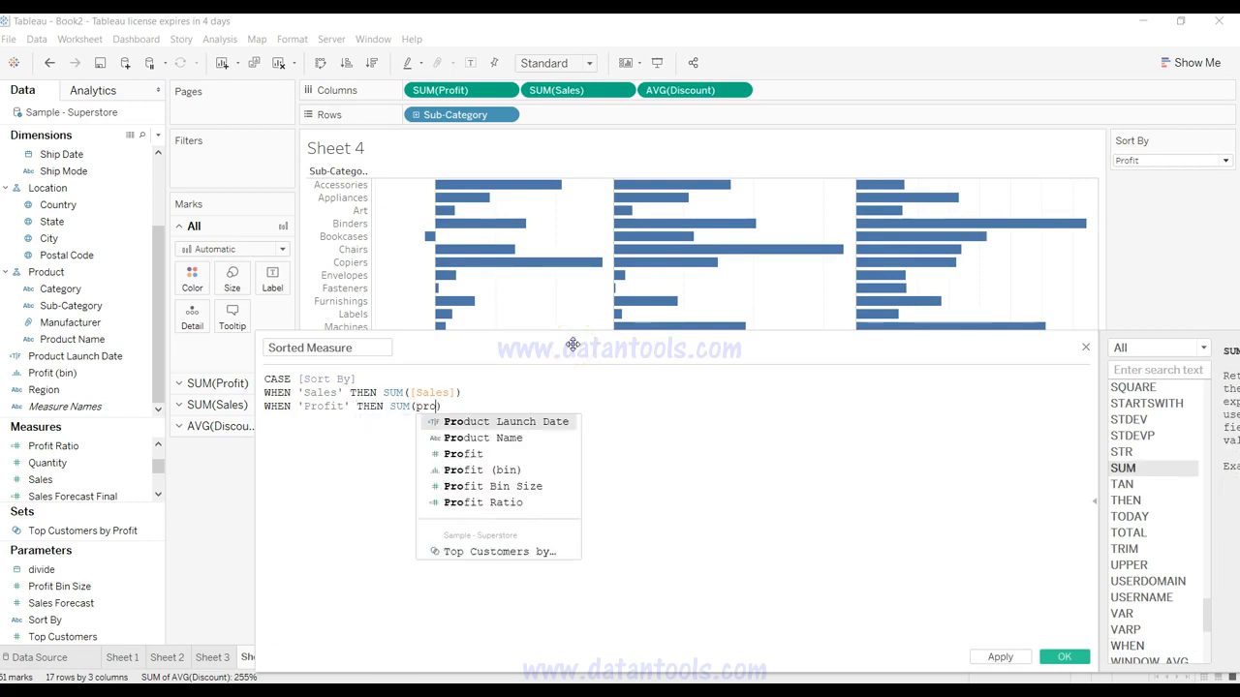
pyautogui.write('f')
pyautogui.press('Return')
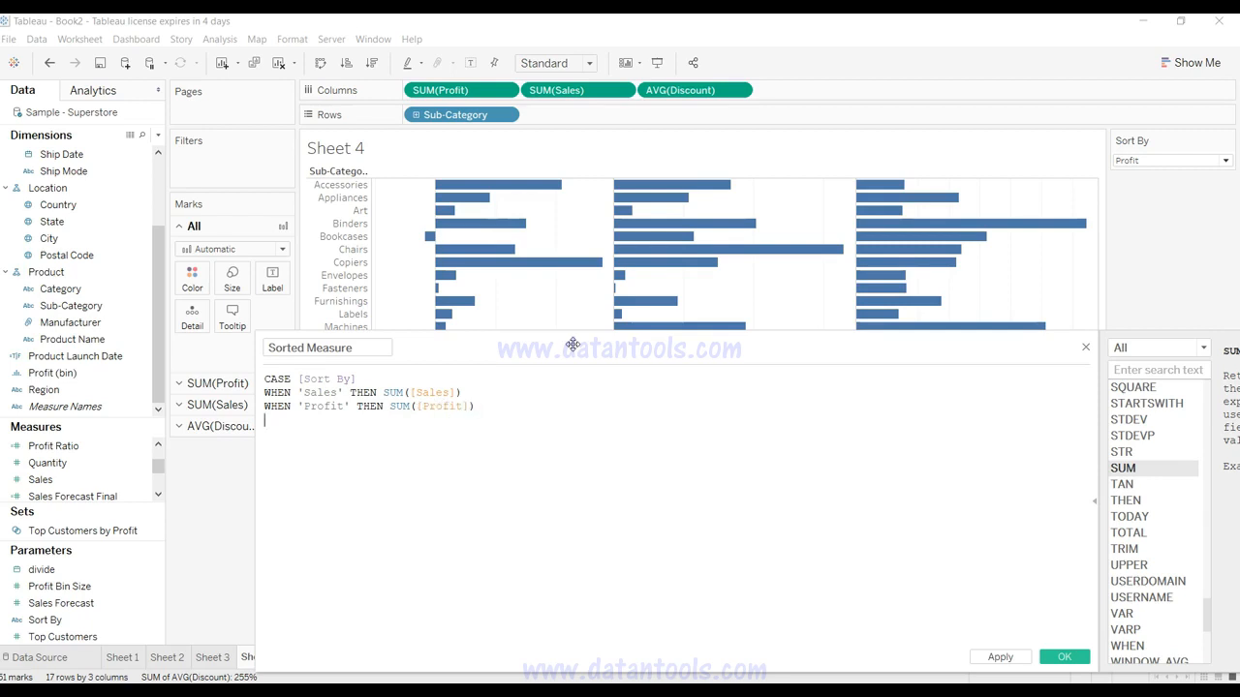
# Add ELSE AVG([Discount]) as the fallback line of the CASE formula.
pyautogui.write('el')
pyautogui.press('Return')
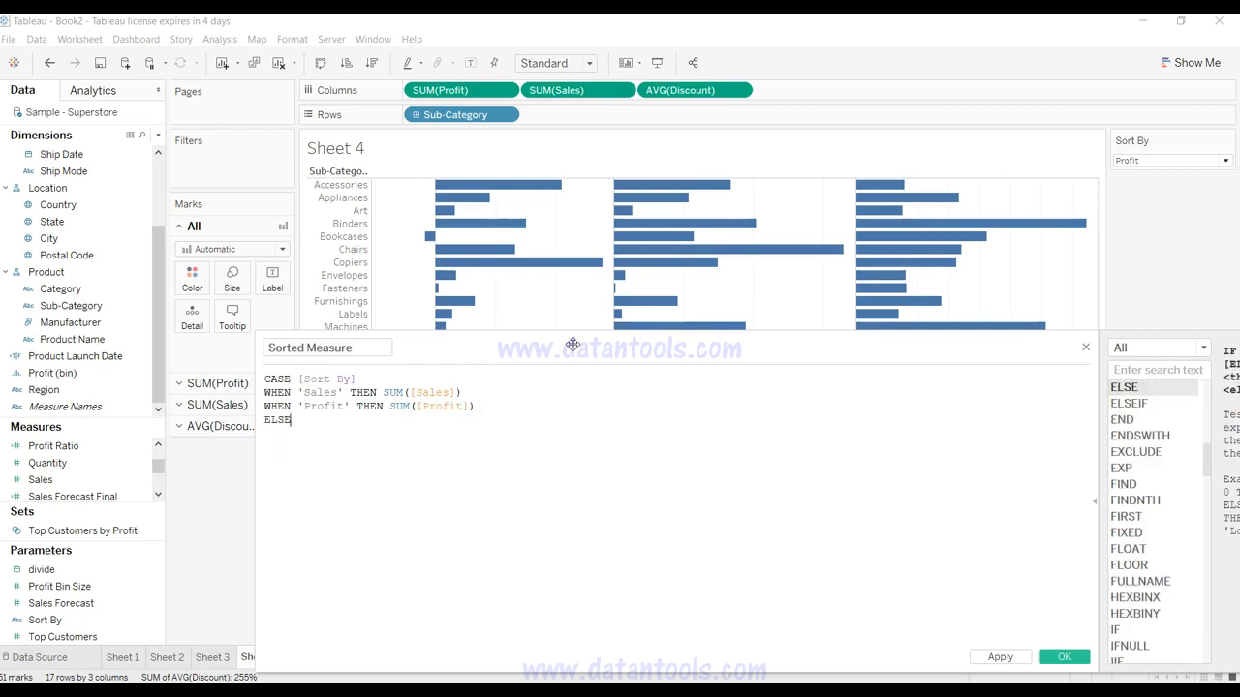
pyautogui.write('avg')
pyautogui.press('Return')
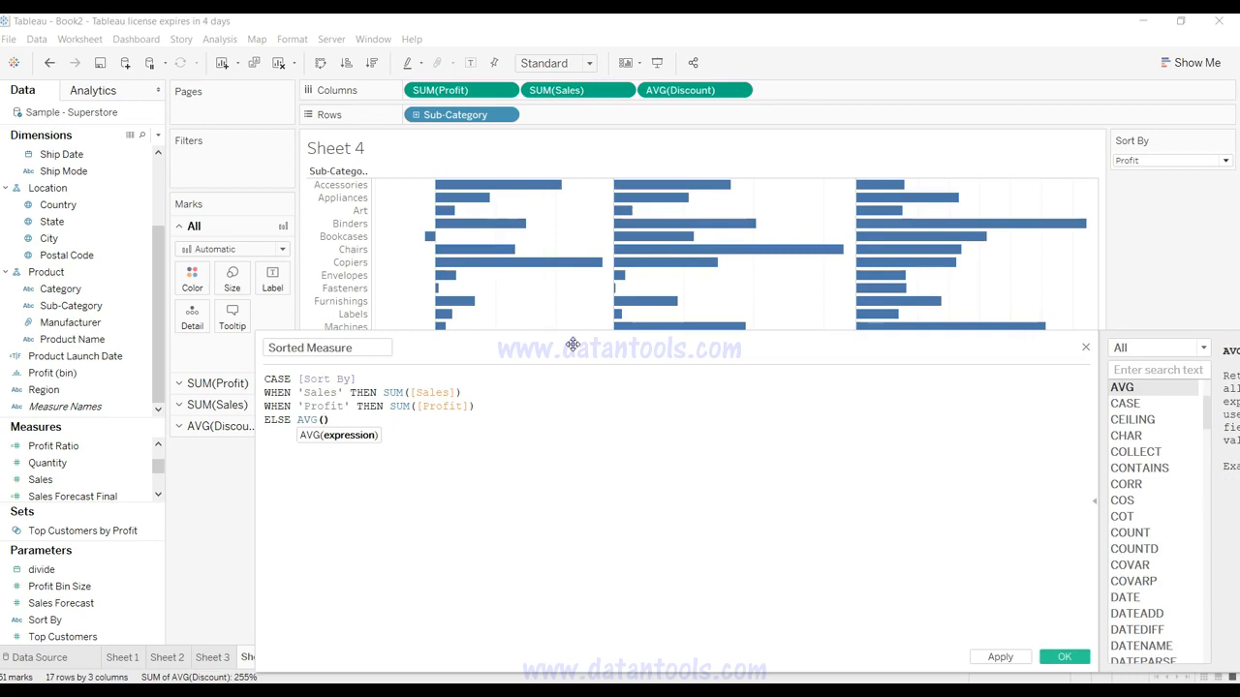
pyautogui.write('disc')
pyautogui.press('Return')
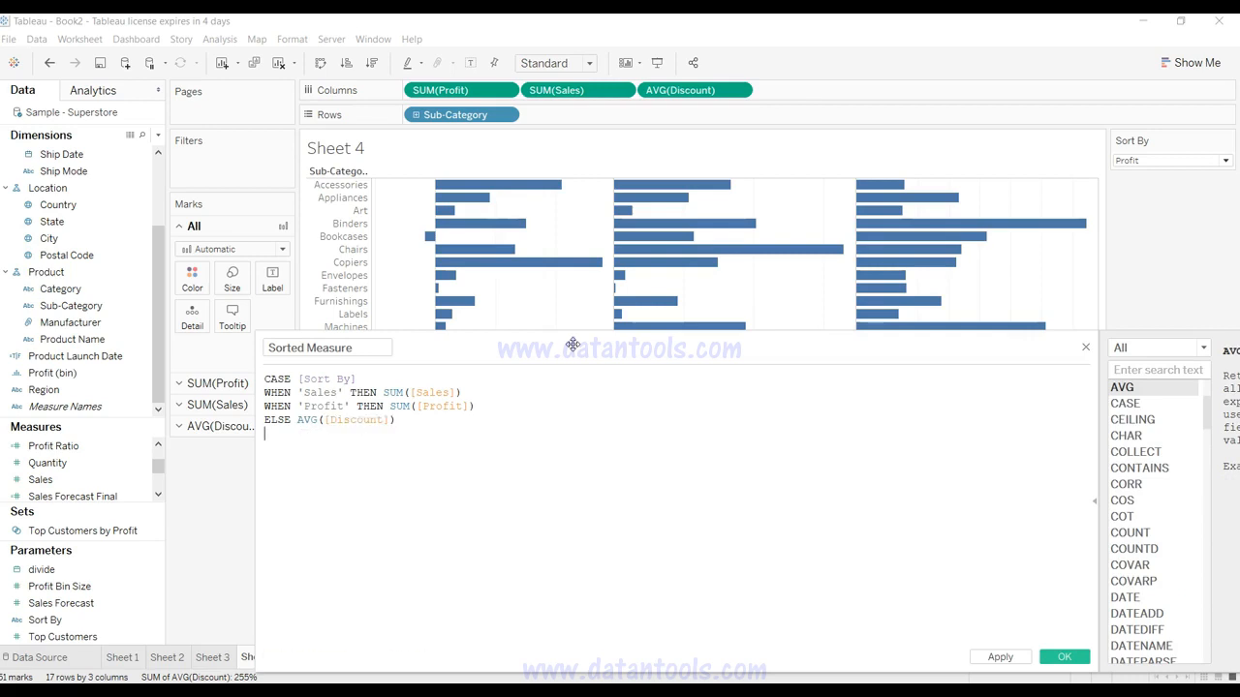
# Close the CASE formula with END, then apply and save the Sorted Measure calculated field.
pyautogui.write('end')
pyautogui.press('Return')
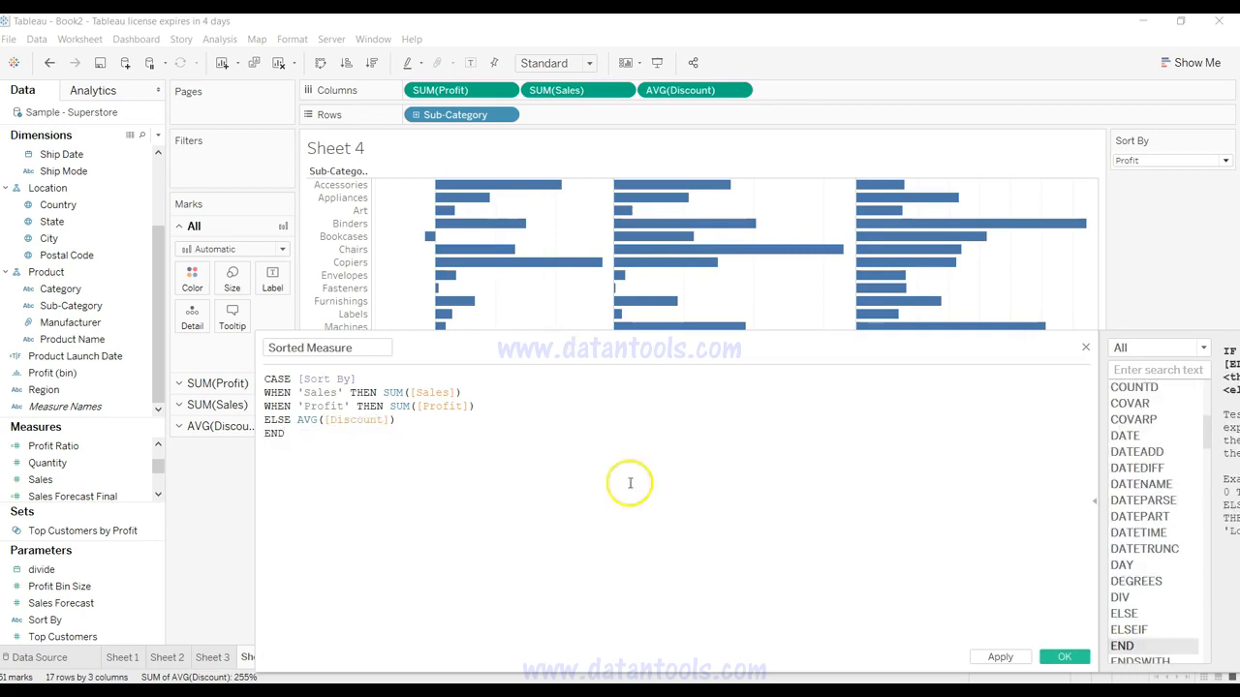
pyautogui.click(1001, 657)
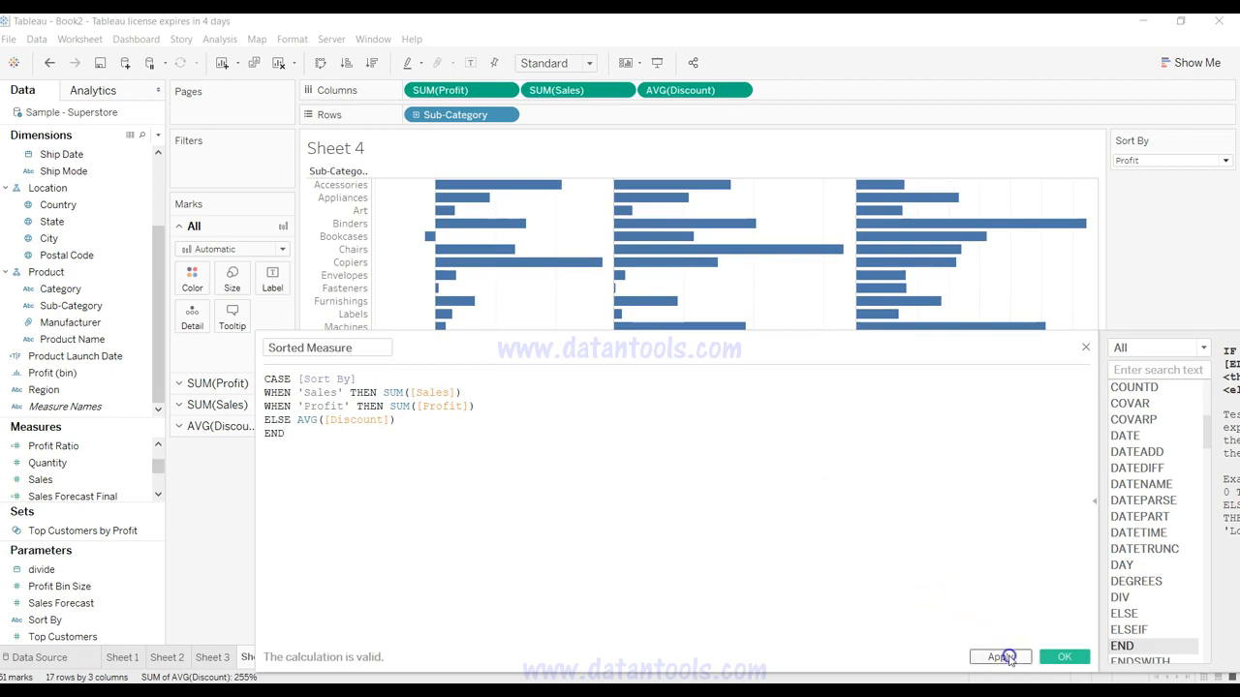
pyautogui.click(1063, 657)
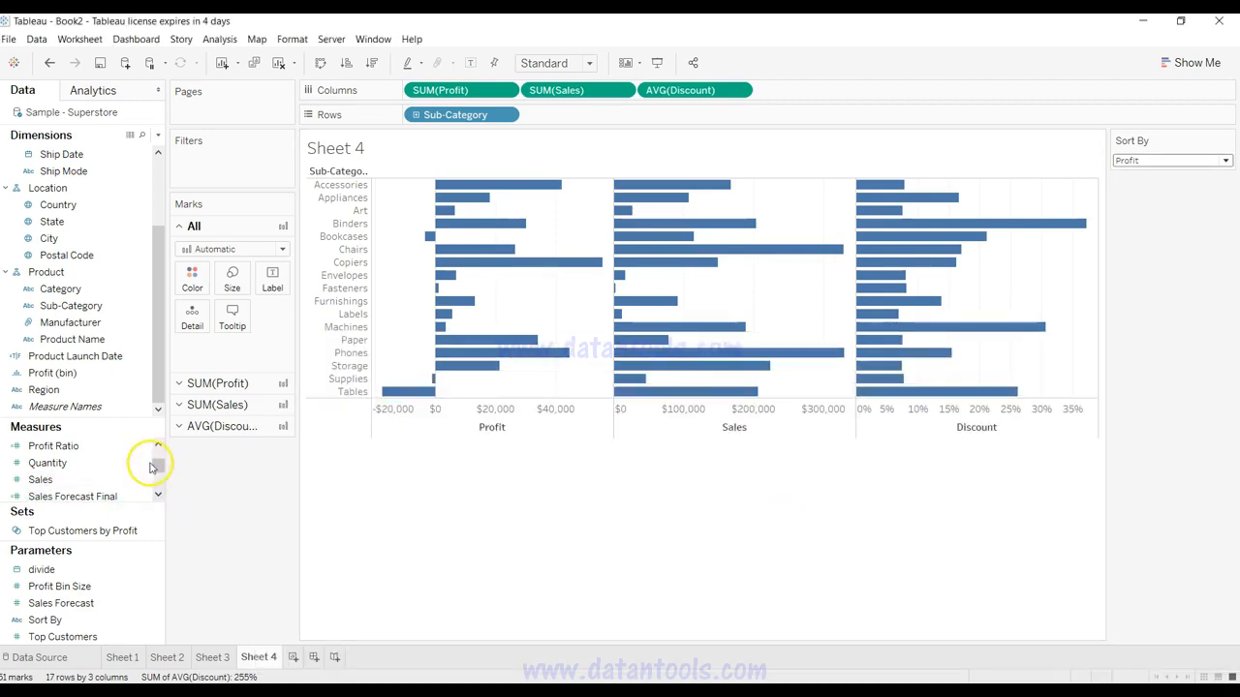
# Reveal Sorted Measure among the measures and sort the Sub-Category rows in descending order by that field.
pyautogui.moveTo(146, 504); pyautogui.dragTo(141, 581)
pyautogui.click(92, 515)
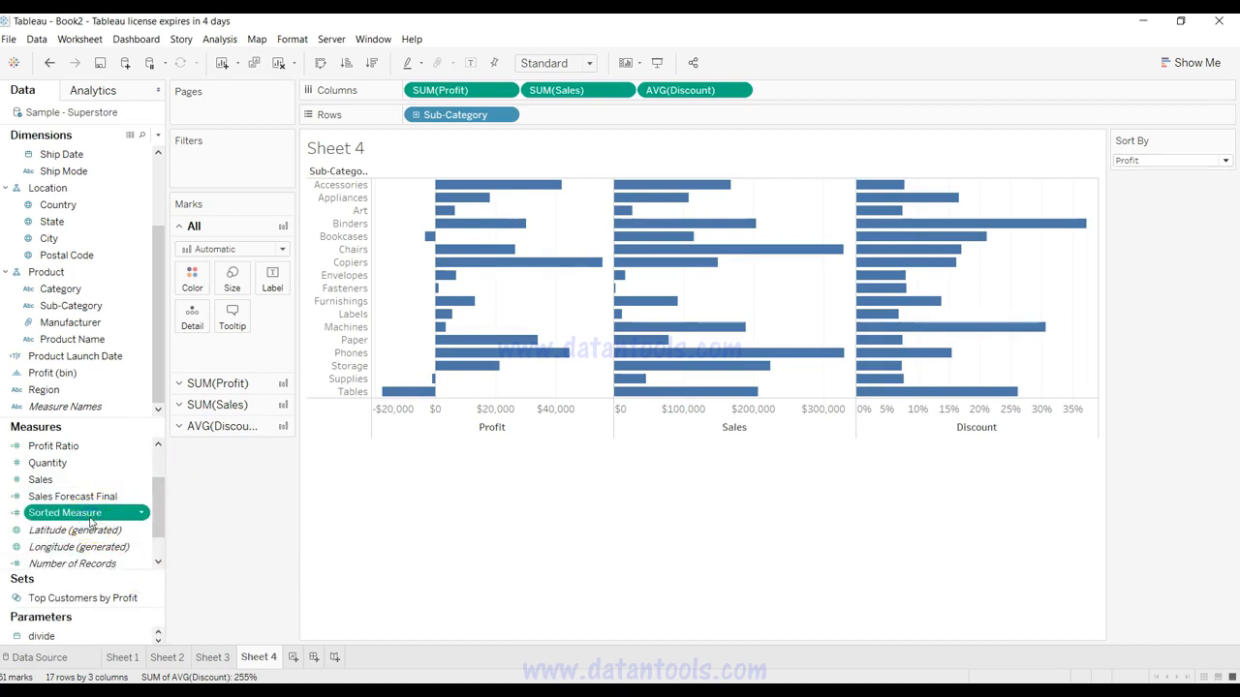
pyautogui.click(504, 115)
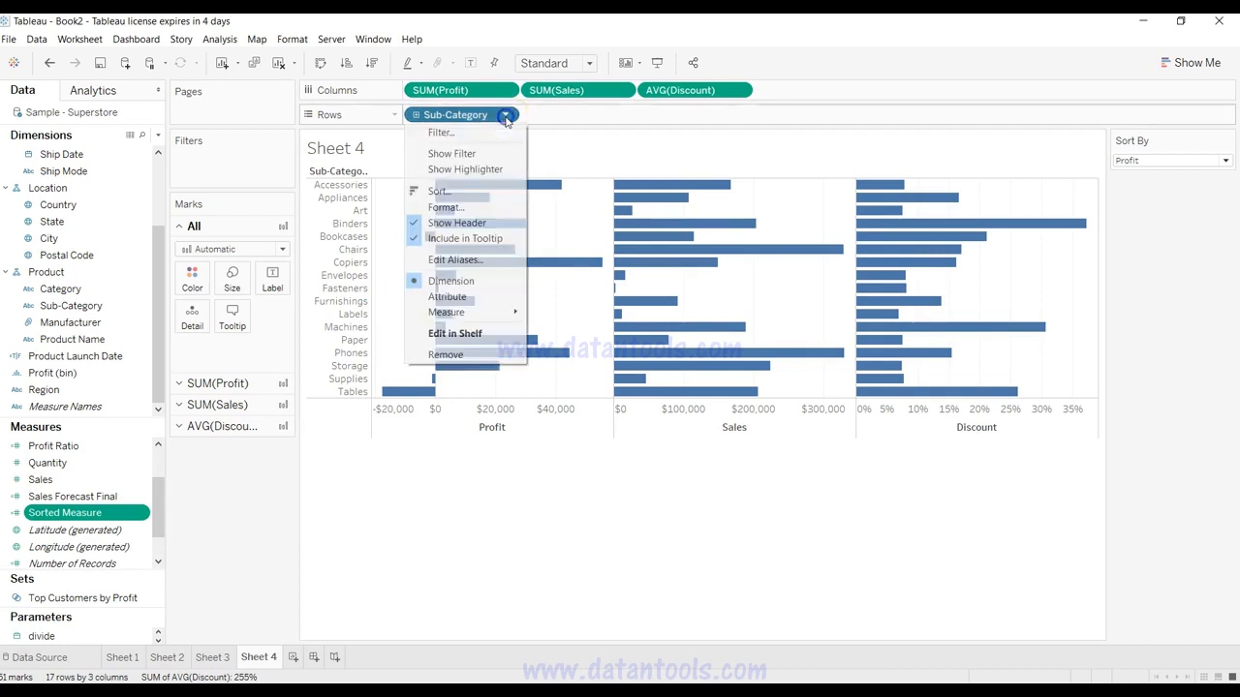
pyautogui.click(491, 196)
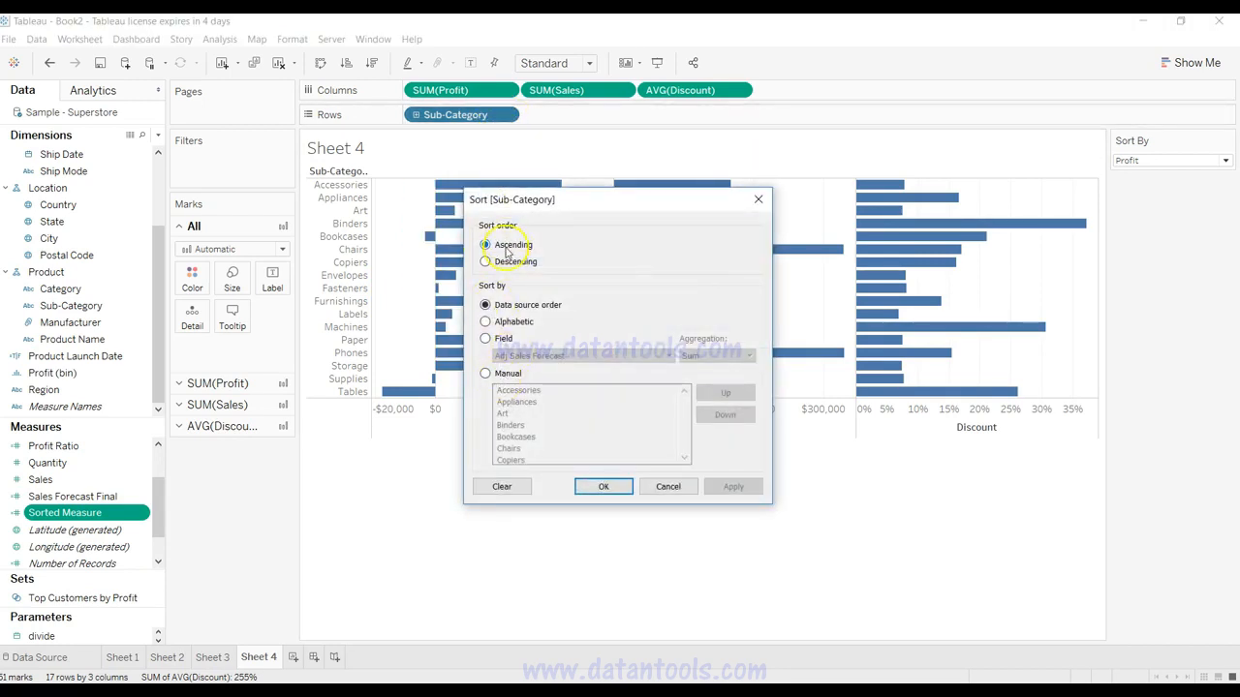
pyautogui.click(508, 261)
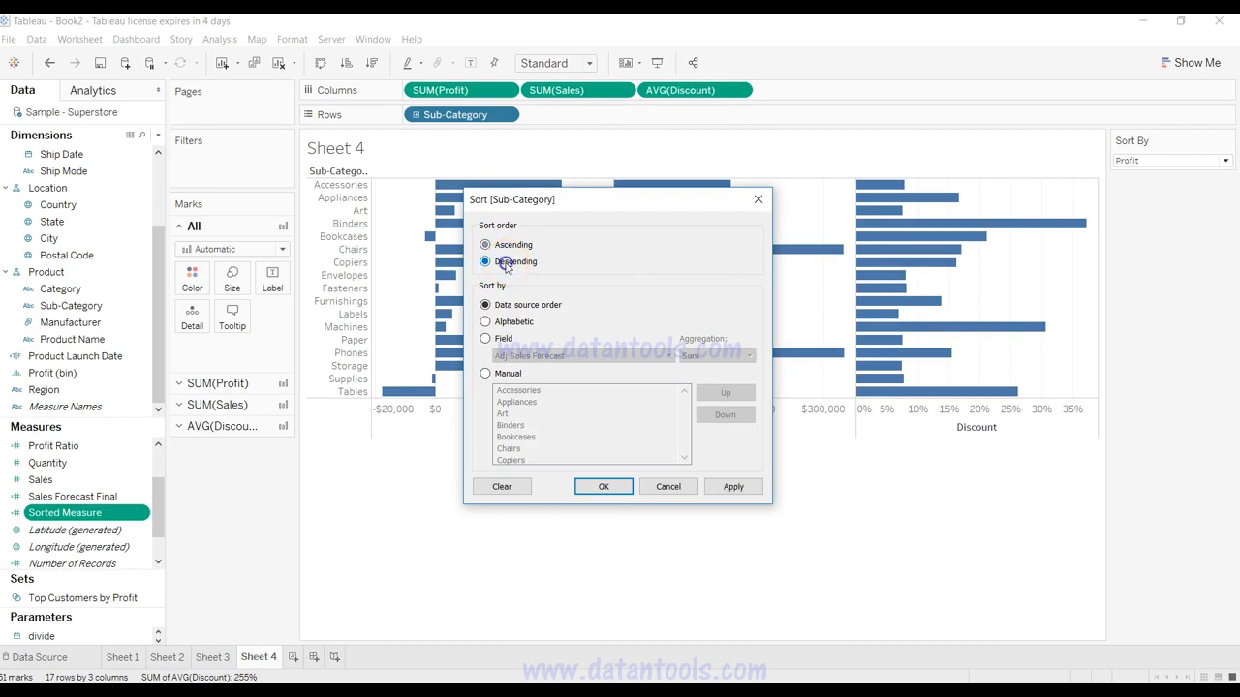
pyautogui.click(503, 341)
pyautogui.click(516, 356)
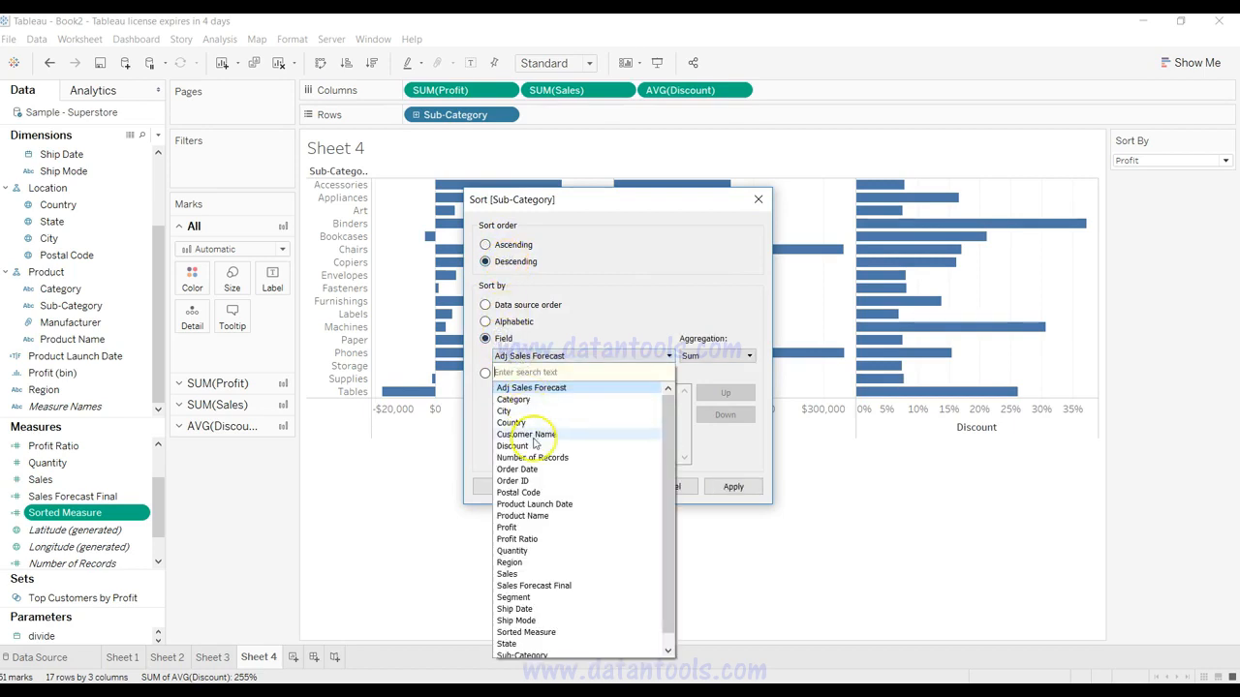
pyautogui.click(533, 585)
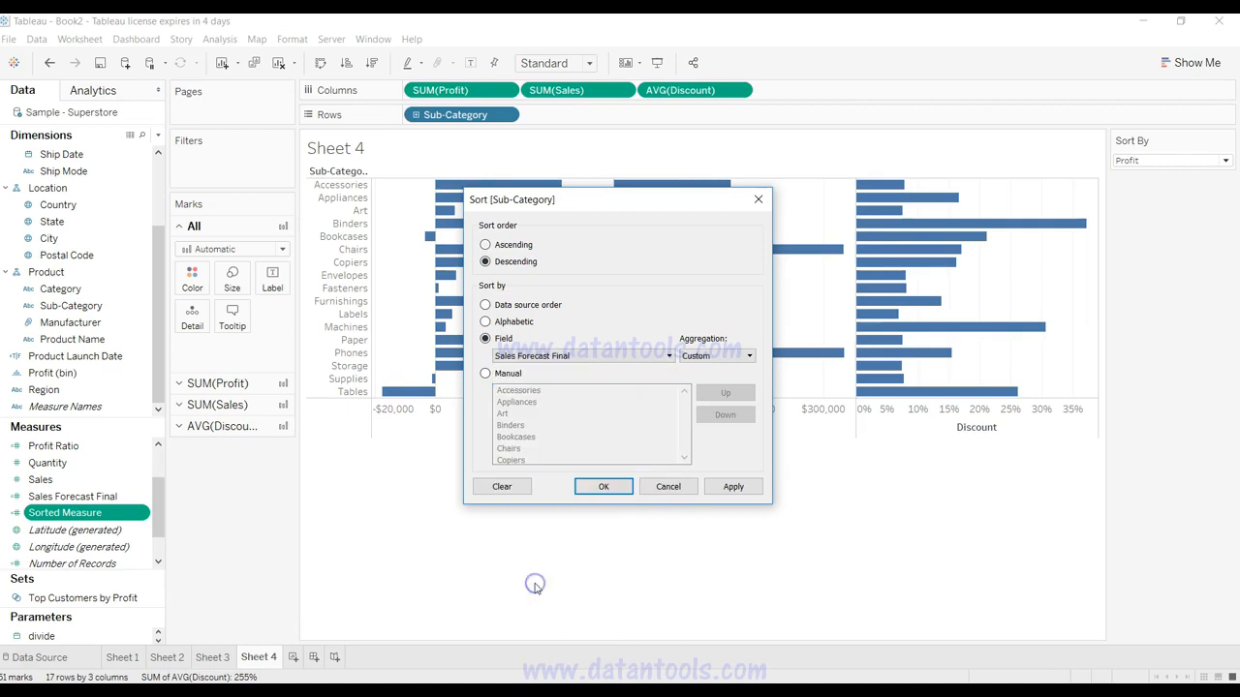
pyautogui.click(539, 356)
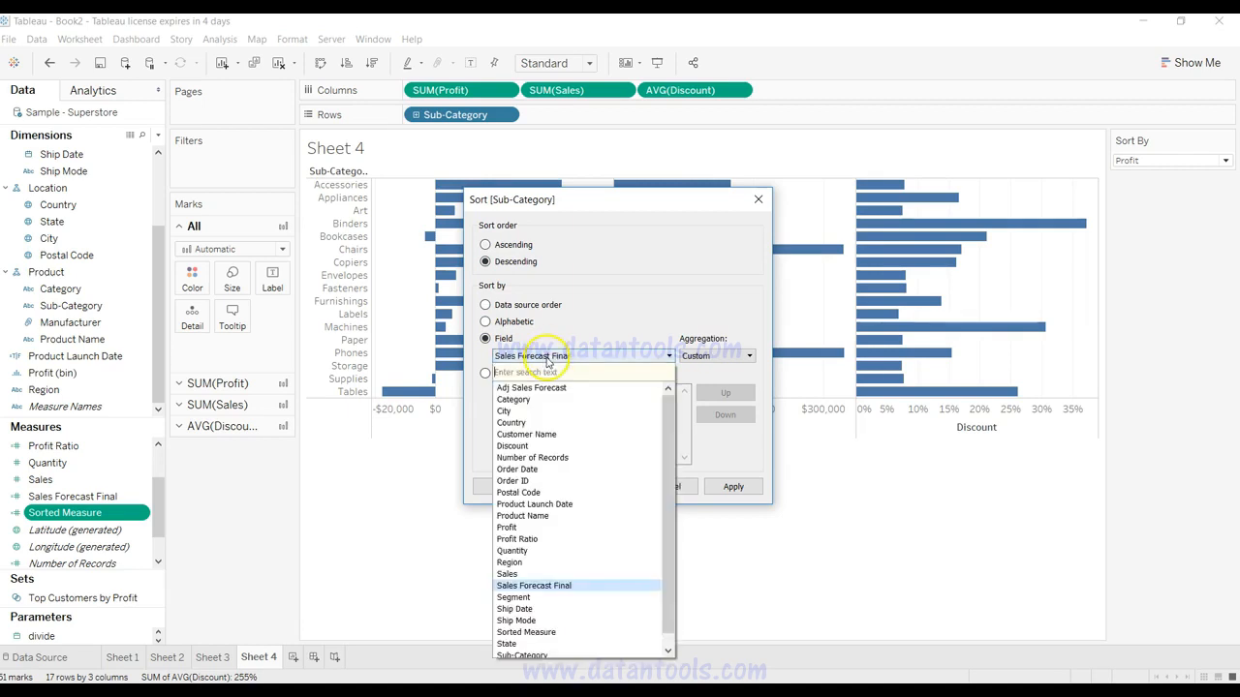
pyautogui.click(554, 632)
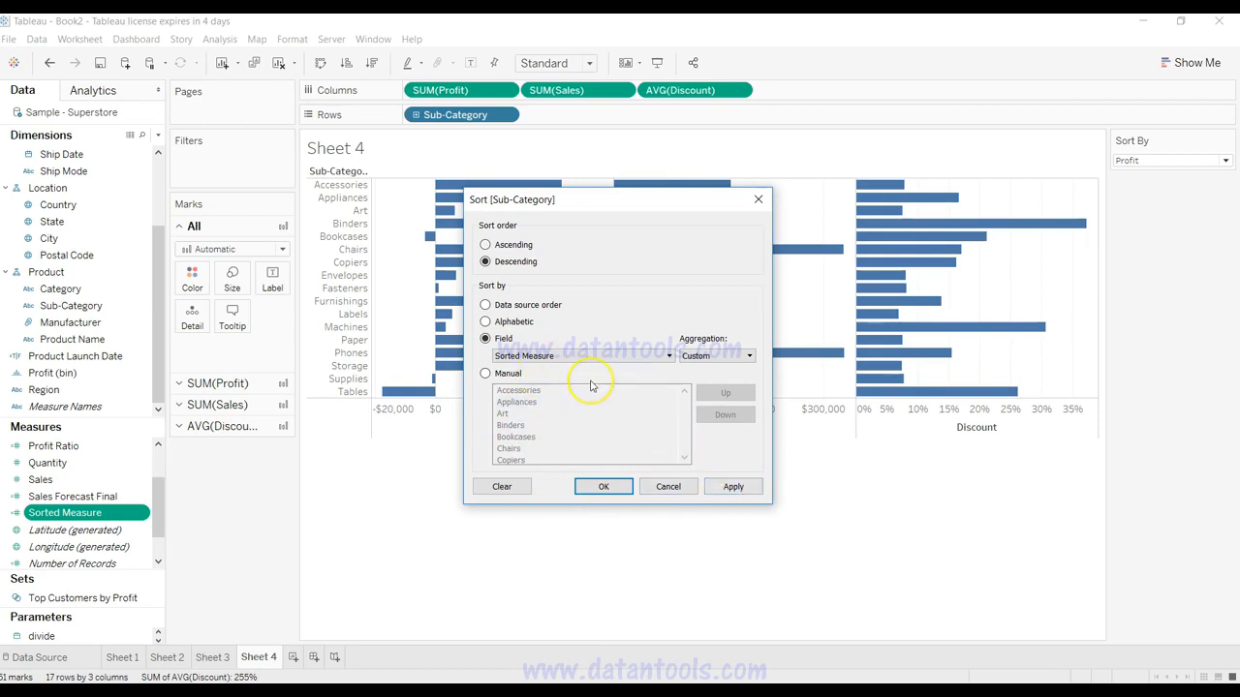
pyautogui.click(733, 486)
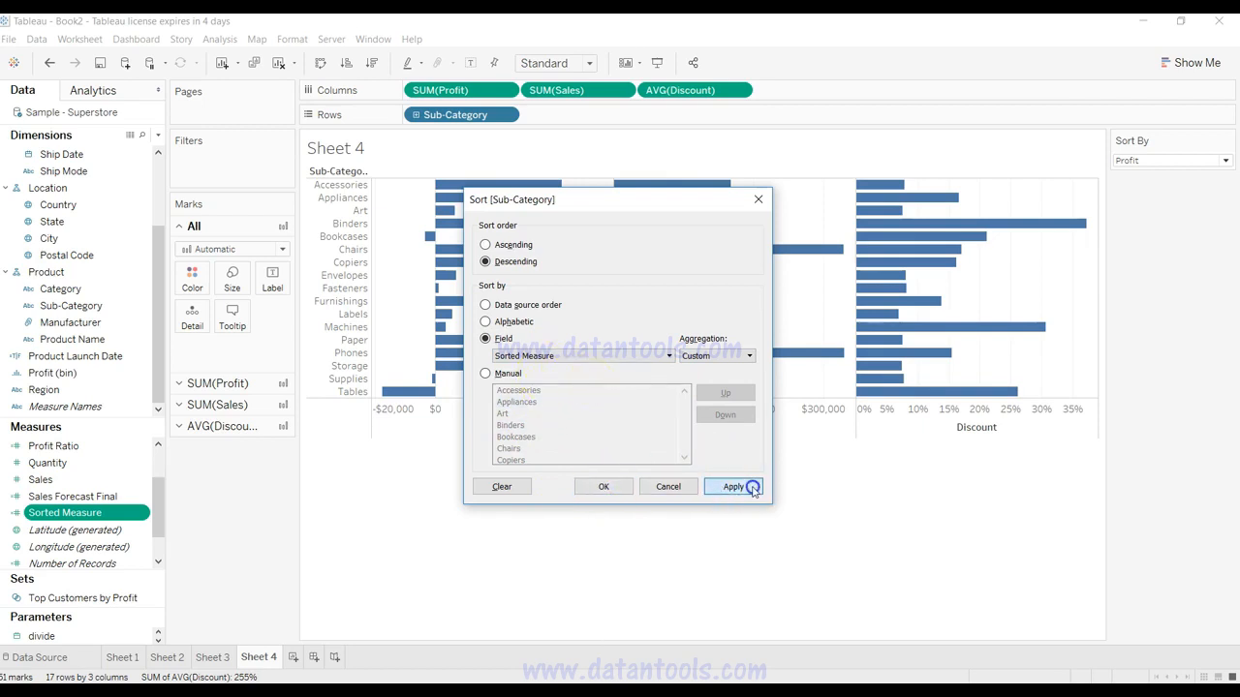
pyautogui.click(600, 485)
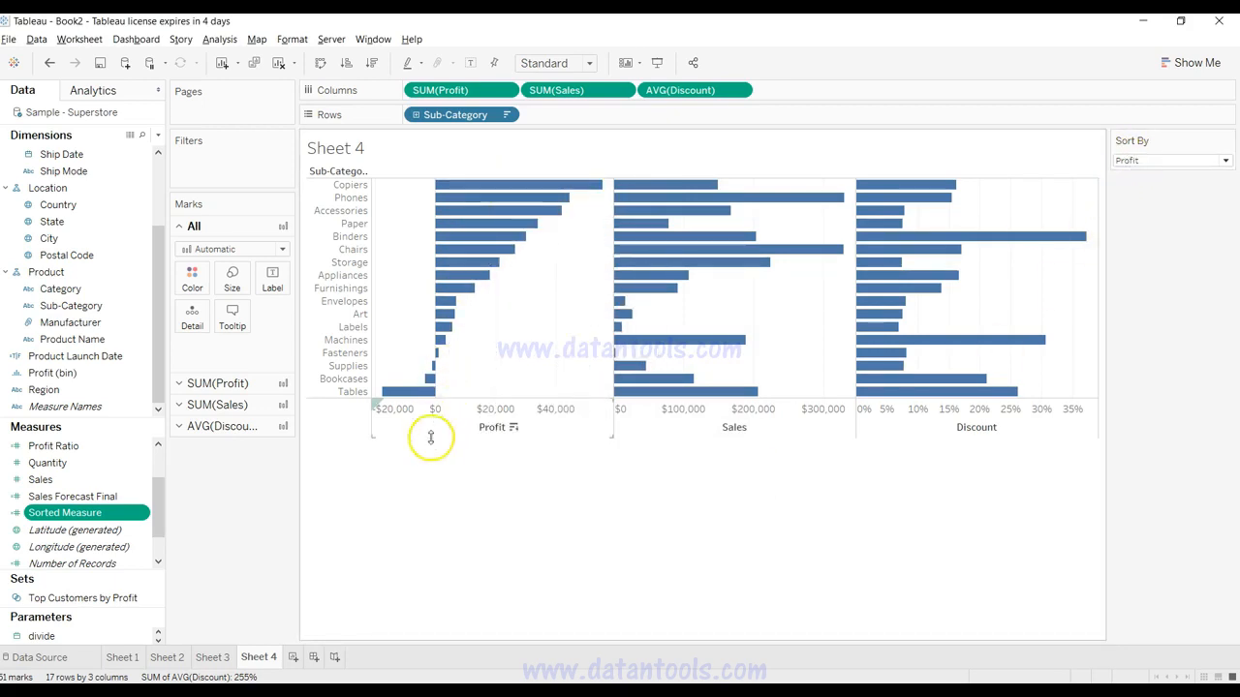
# Test the dynamic sorting by switching the Sort By parameter to Sales and then to Discount.
pyautogui.click(1183, 160)
pyautogui.click(1180, 192)
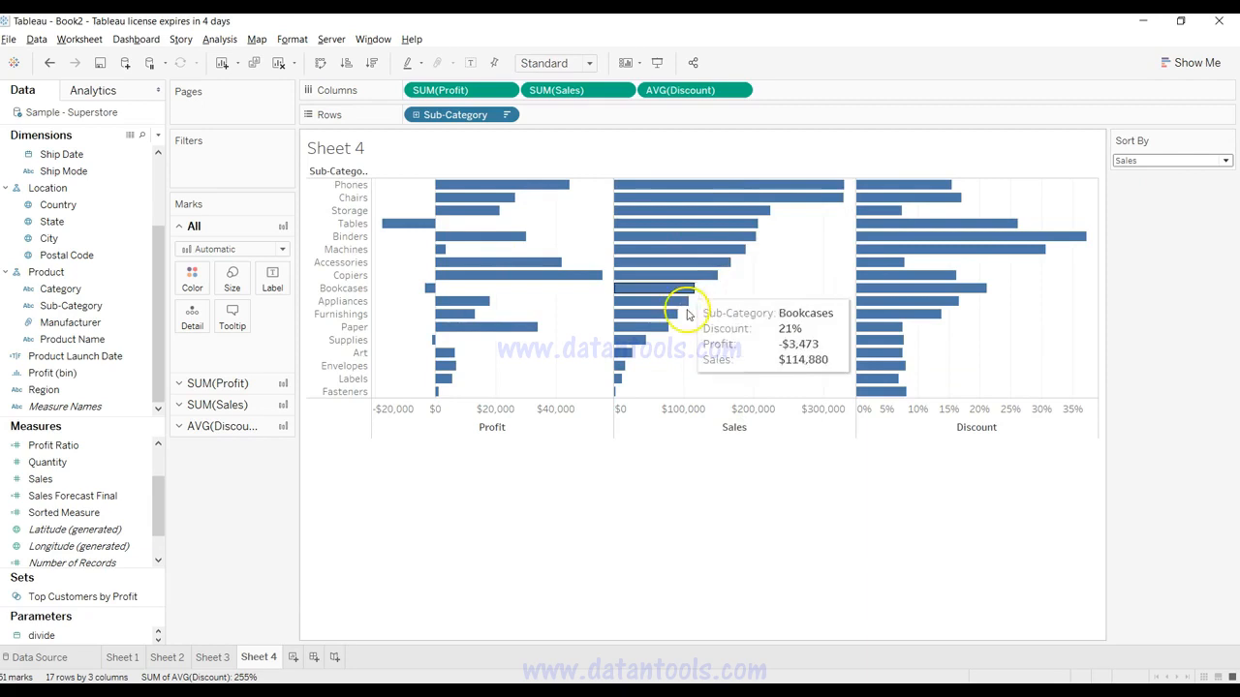
pyautogui.click(1153, 160)
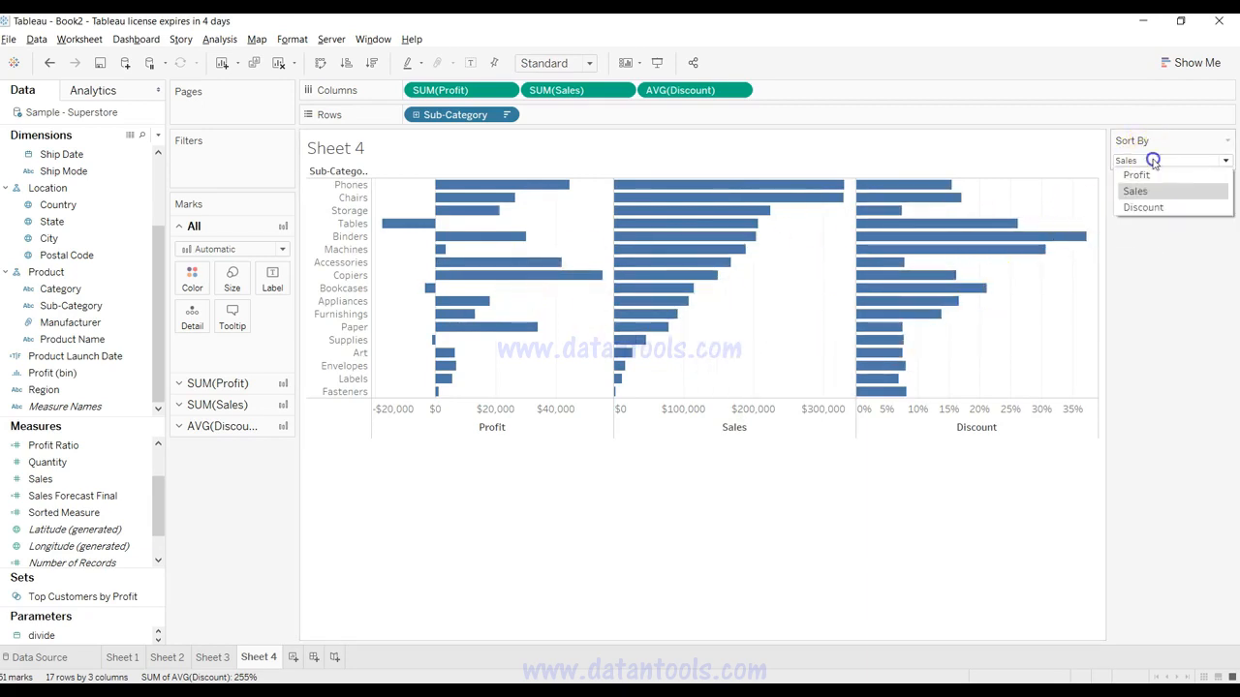
pyautogui.click(1157, 208)
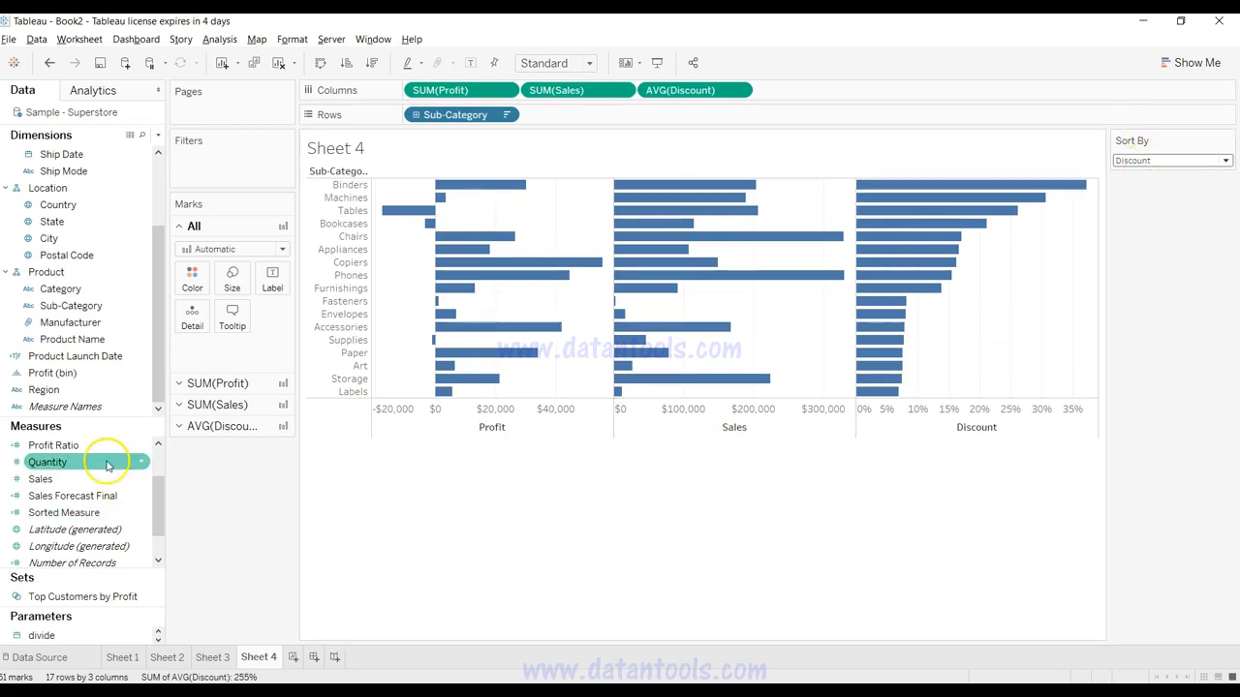
# Check the Sort By parameter's options and set it to Sales.
pyautogui.moveTo(158, 515); pyautogui.dragTo(161, 465)
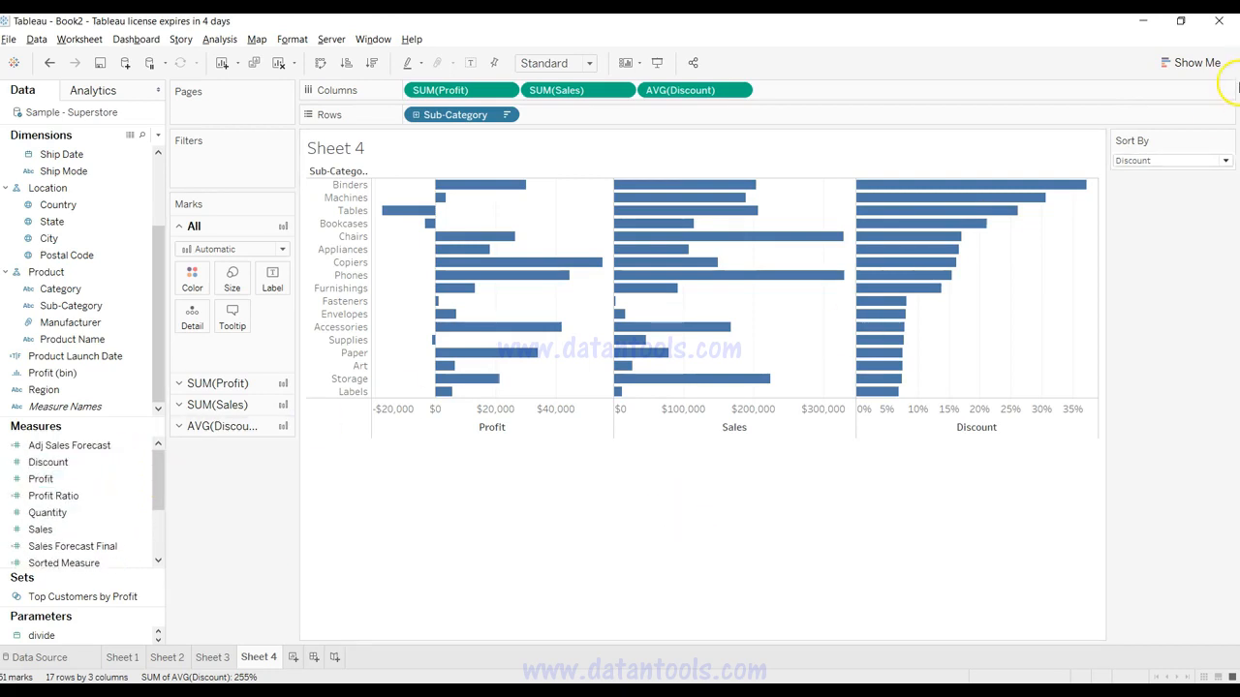
pyautogui.click(1197, 161)
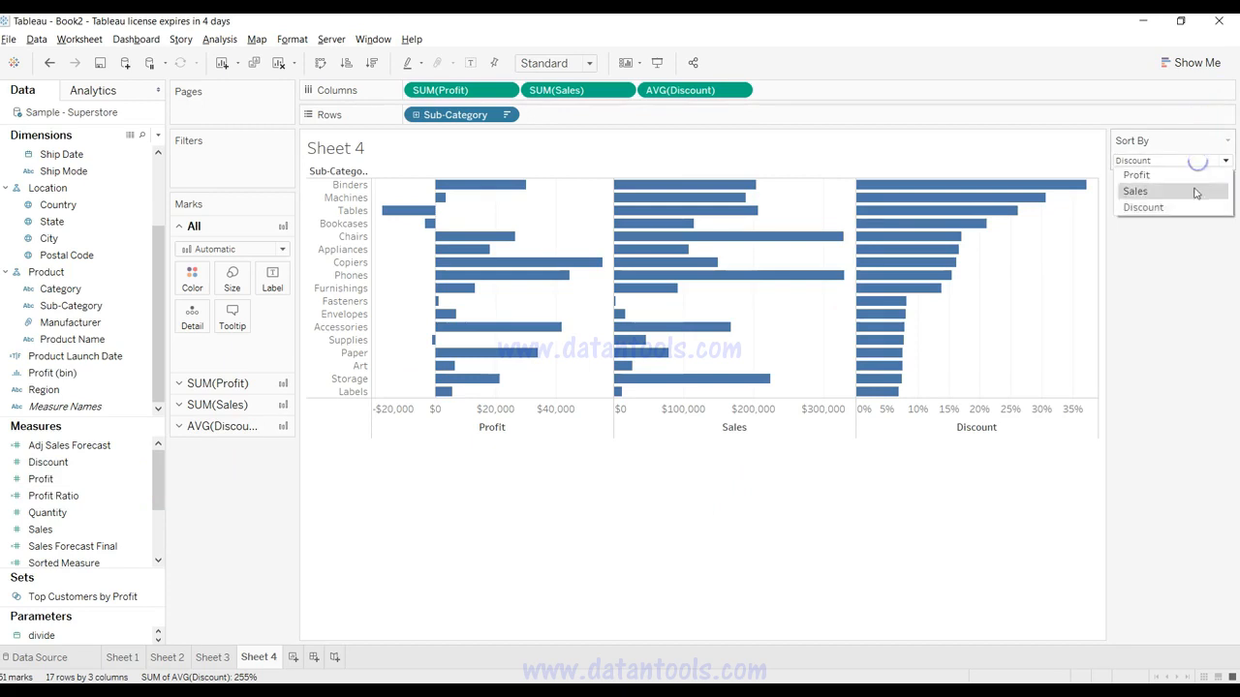
pyautogui.click(1191, 275)
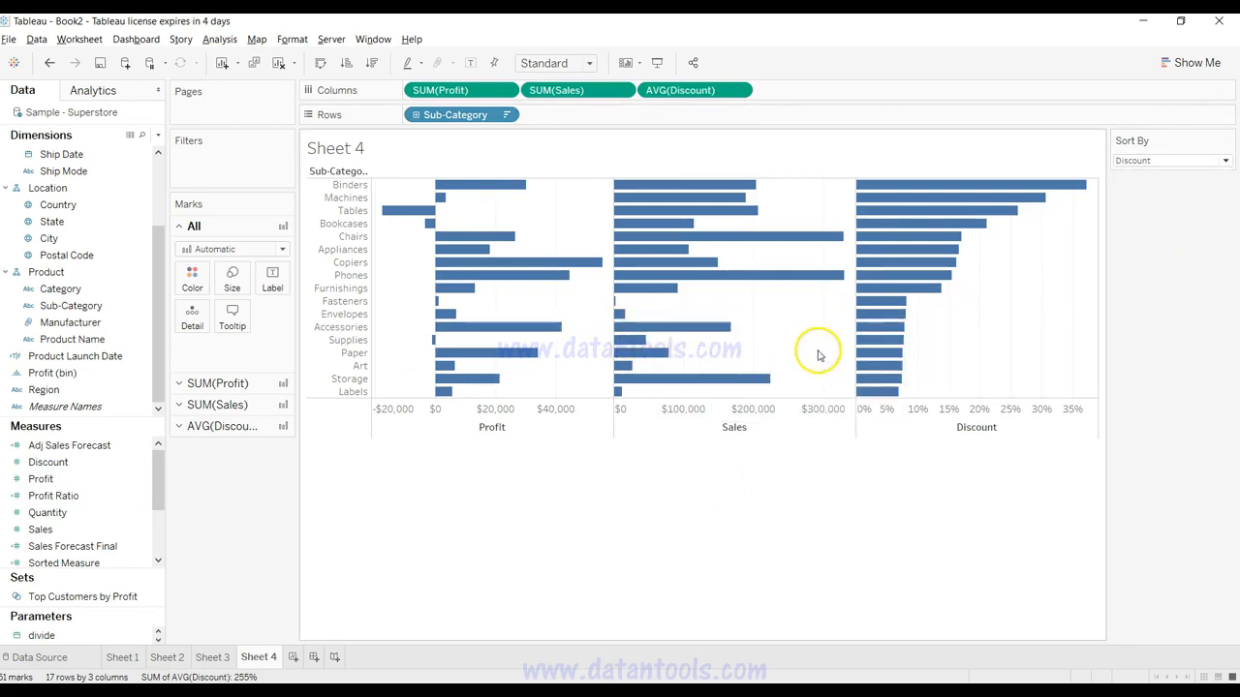
pyautogui.click(1138, 161)
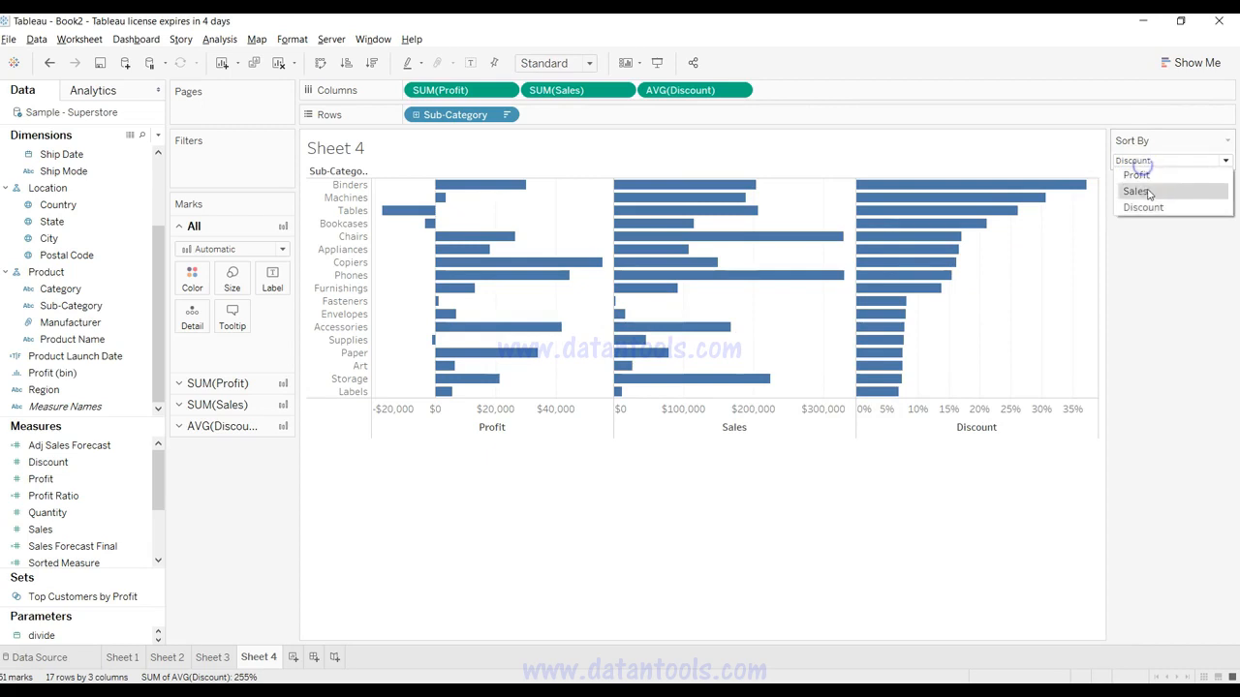
pyautogui.click(1146, 208)
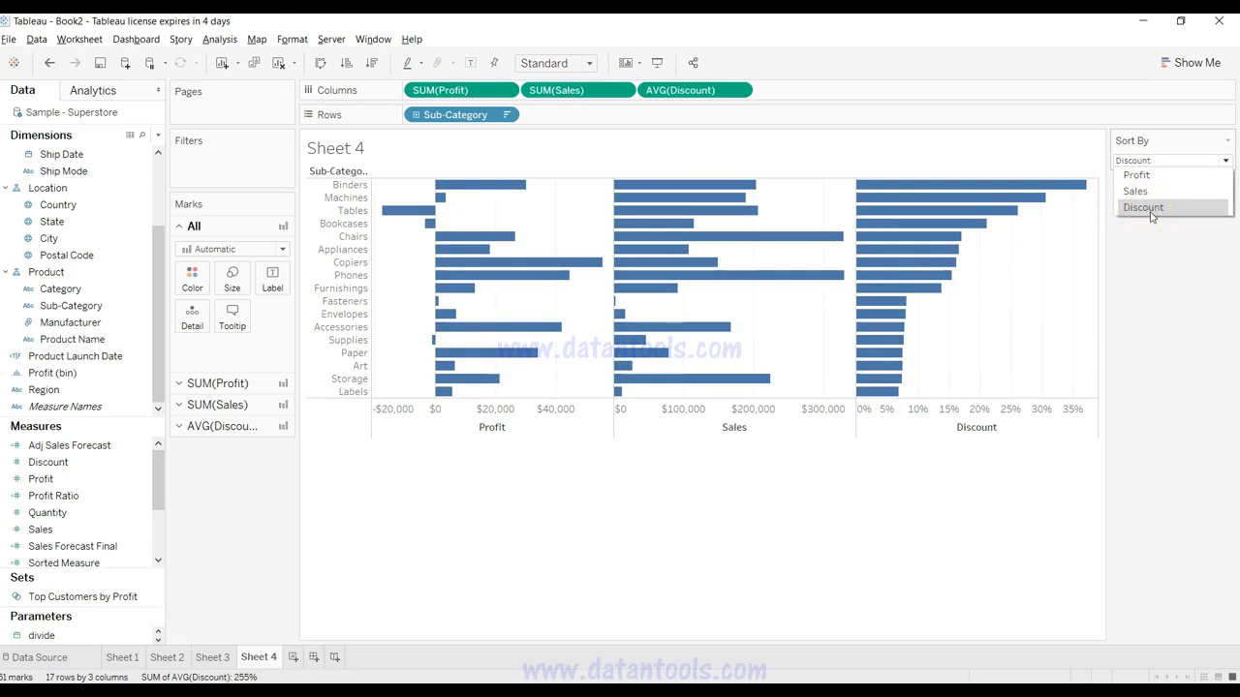
pyautogui.click(1155, 300)
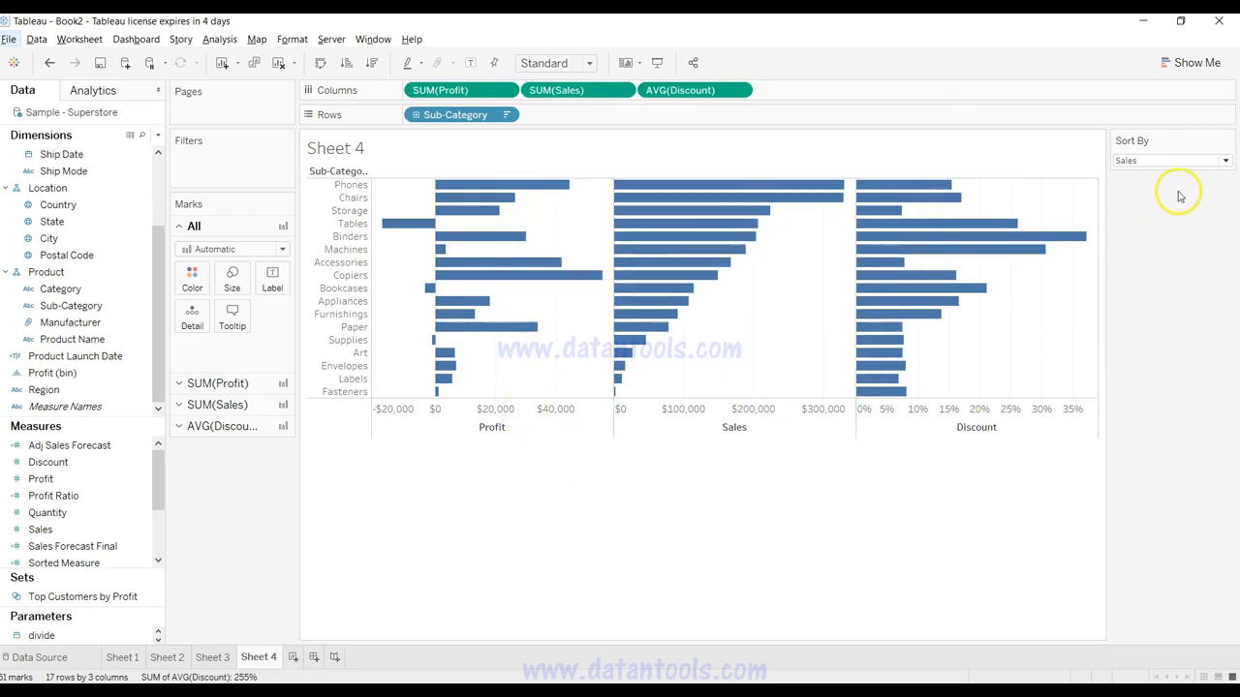
pyautogui.click(1186, 160)
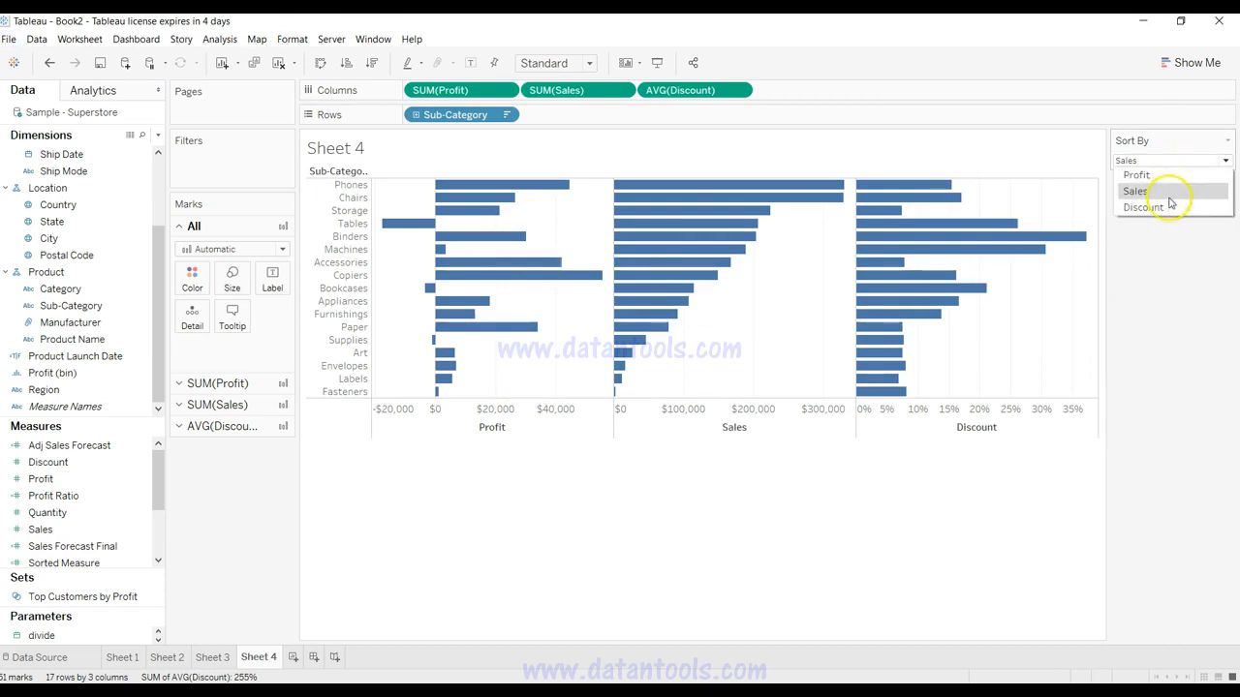
pyautogui.click(1166, 281)
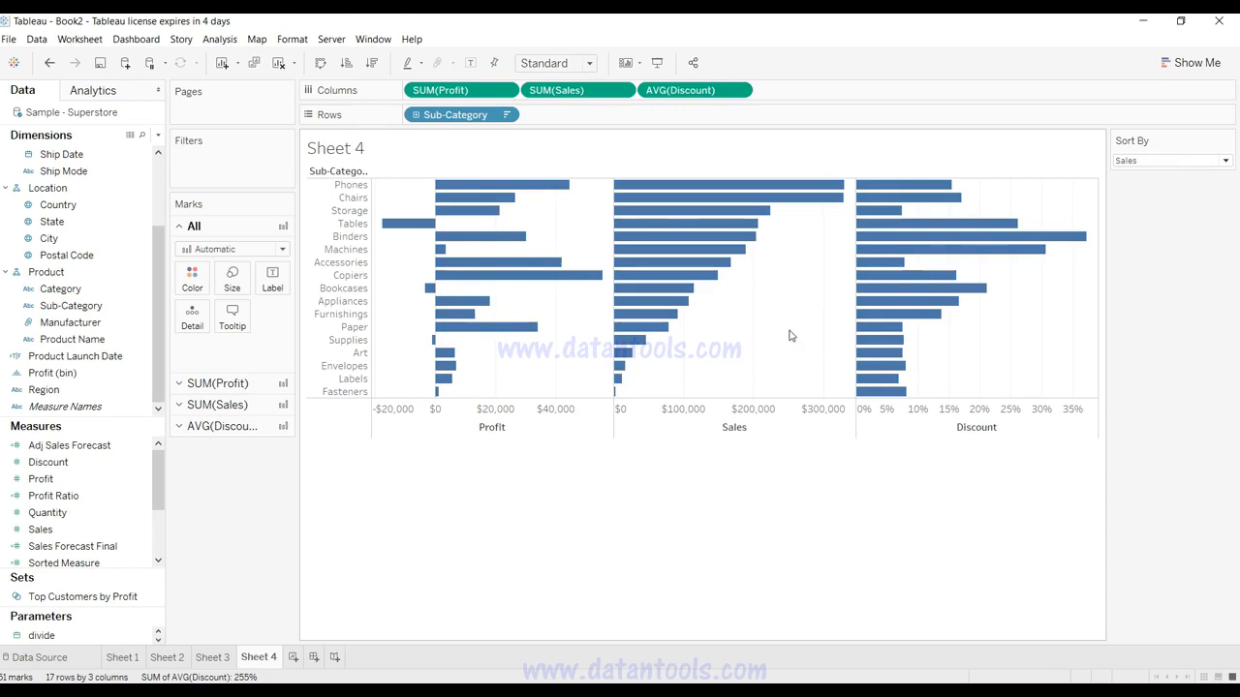
pyautogui.moveTo(789, 335); pyautogui.dragTo(527, 474)
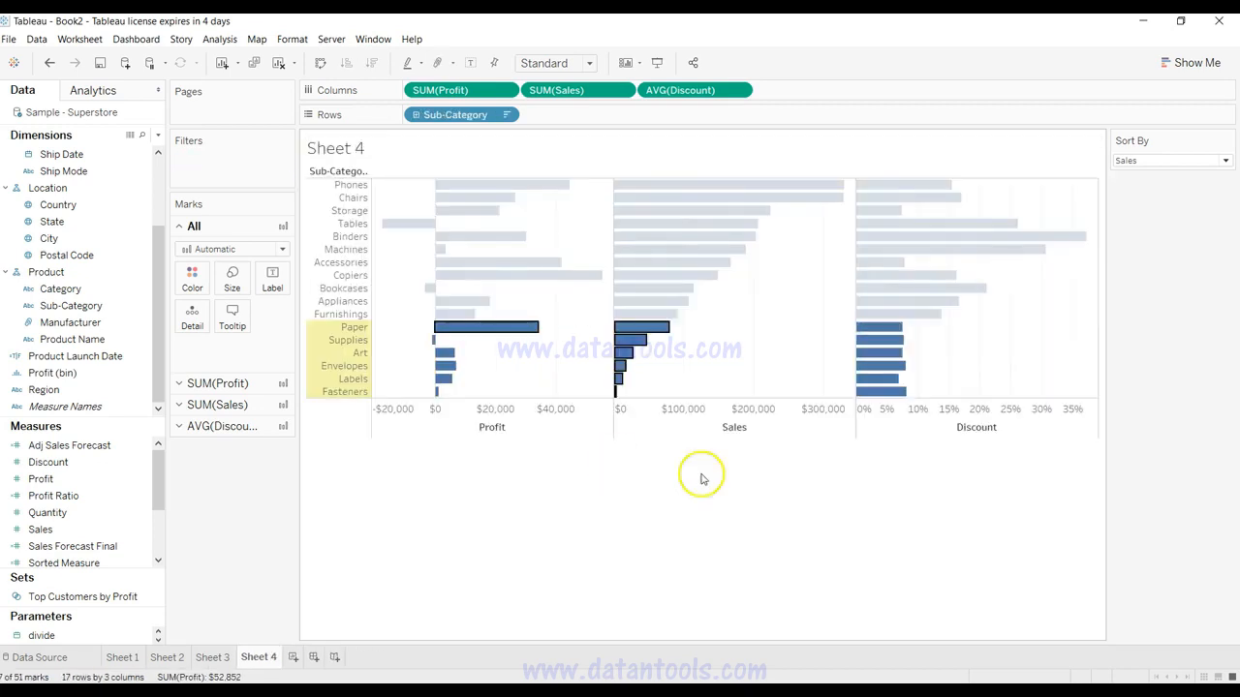
pyautogui.click(797, 523)
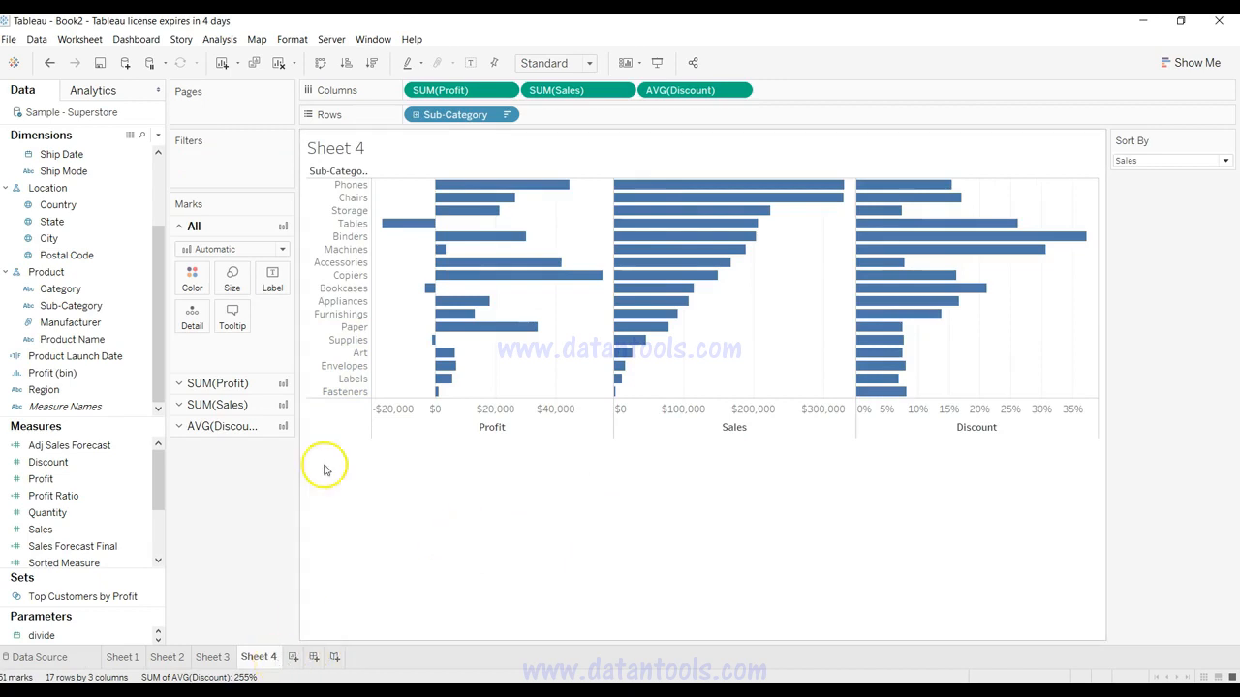
pyautogui.click(532, 515)
# Duplicate Sheet 4 and replace Sub-Category with Product Name on the rows of the copy.
pyautogui.rightClick(273, 659)
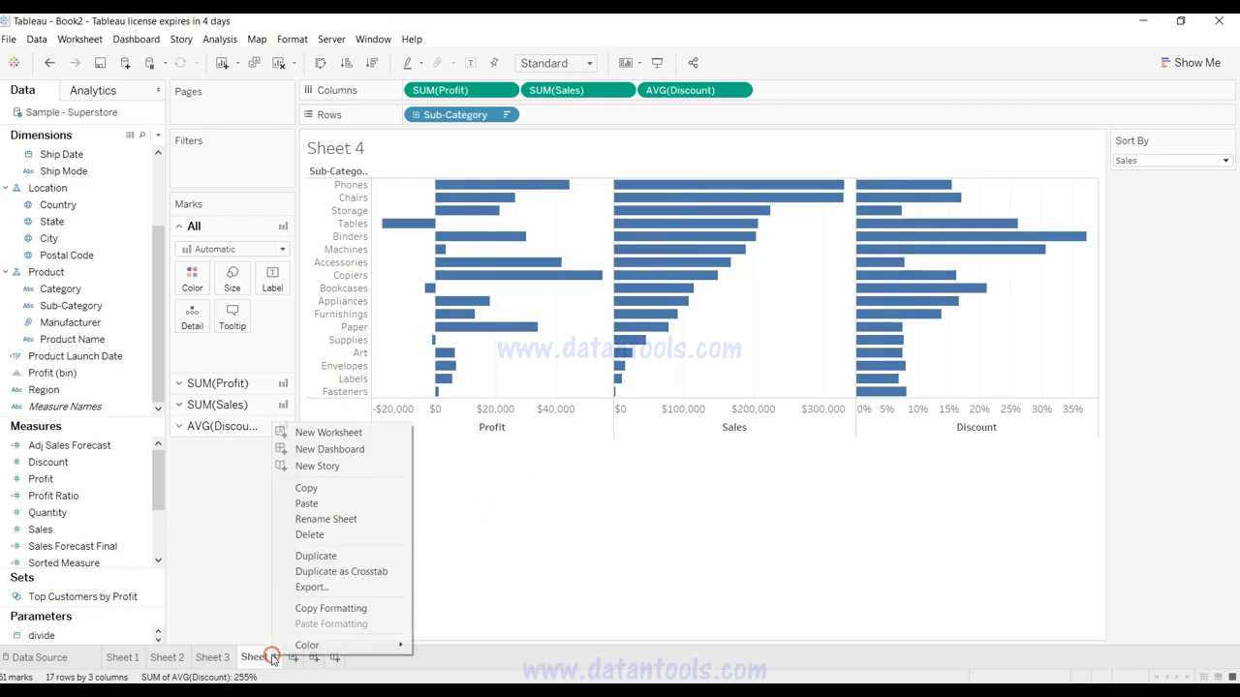
pyautogui.click(334, 554)
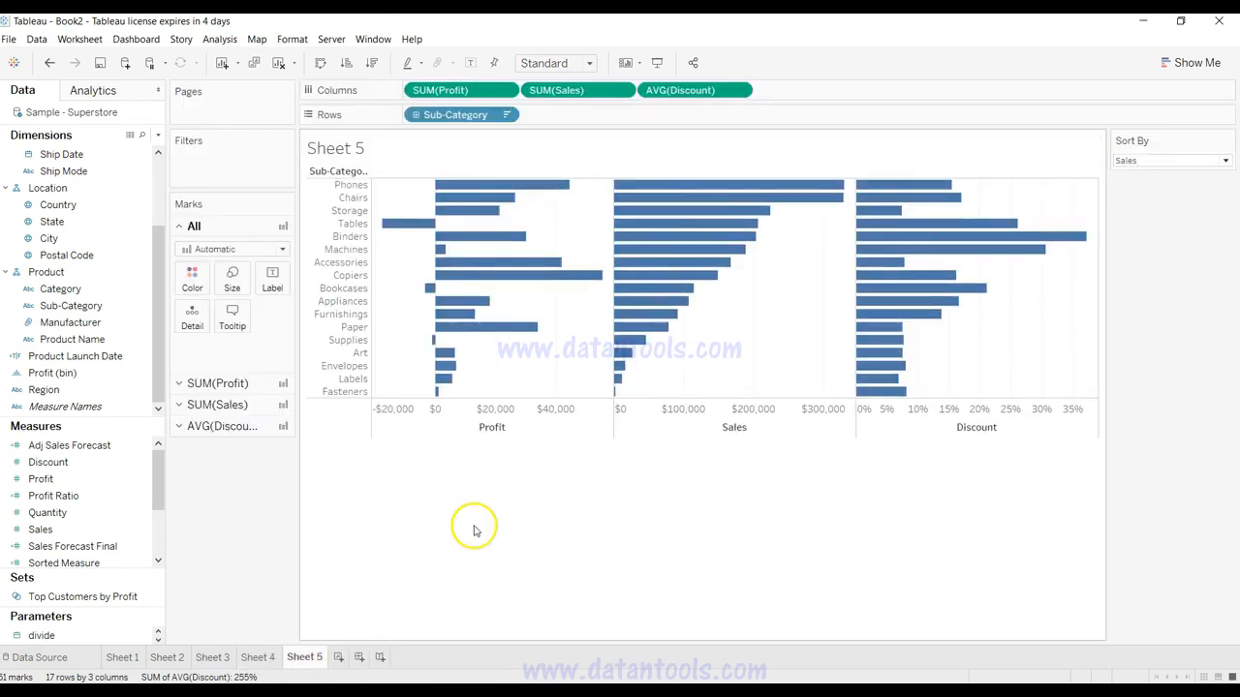
pyautogui.moveTo(634, 276)
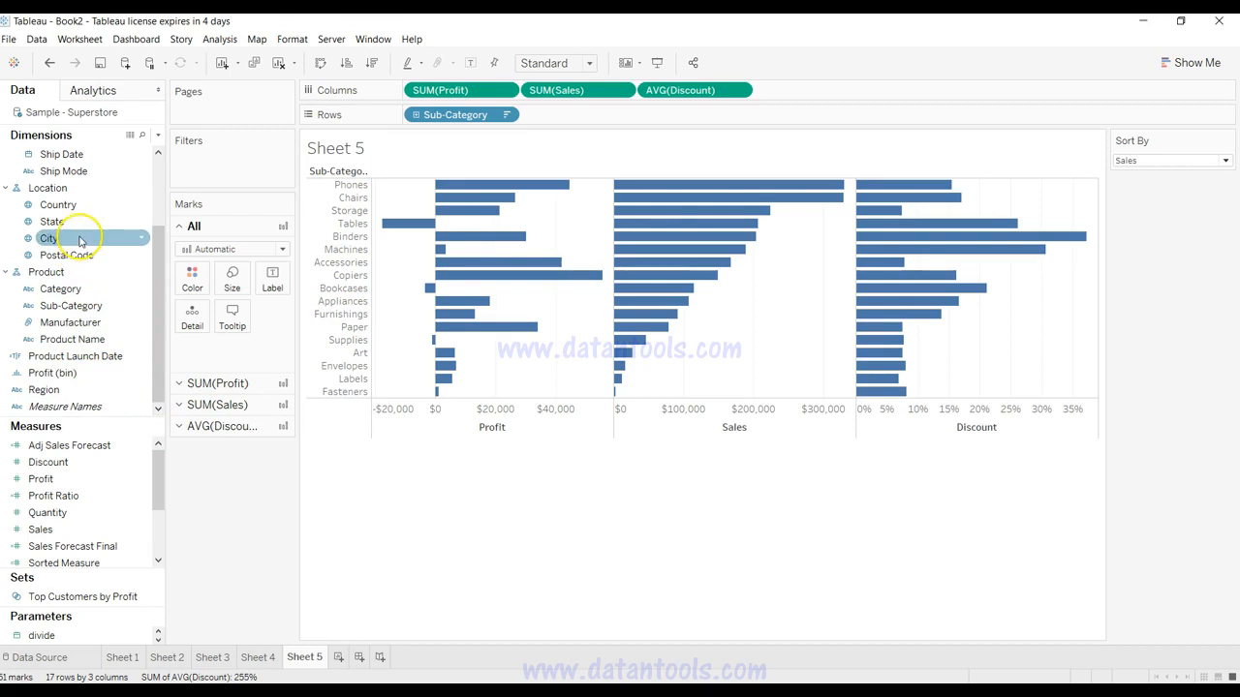
pyautogui.moveTo(435, 117)
pyautogui.mouseDown()
pyautogui.moveTo(145, 269)
pyautogui.moveTo(73, 336)
pyautogui.moveTo(451, 116)
pyautogui.mouseUp()
pyautogui.click(606, 348)
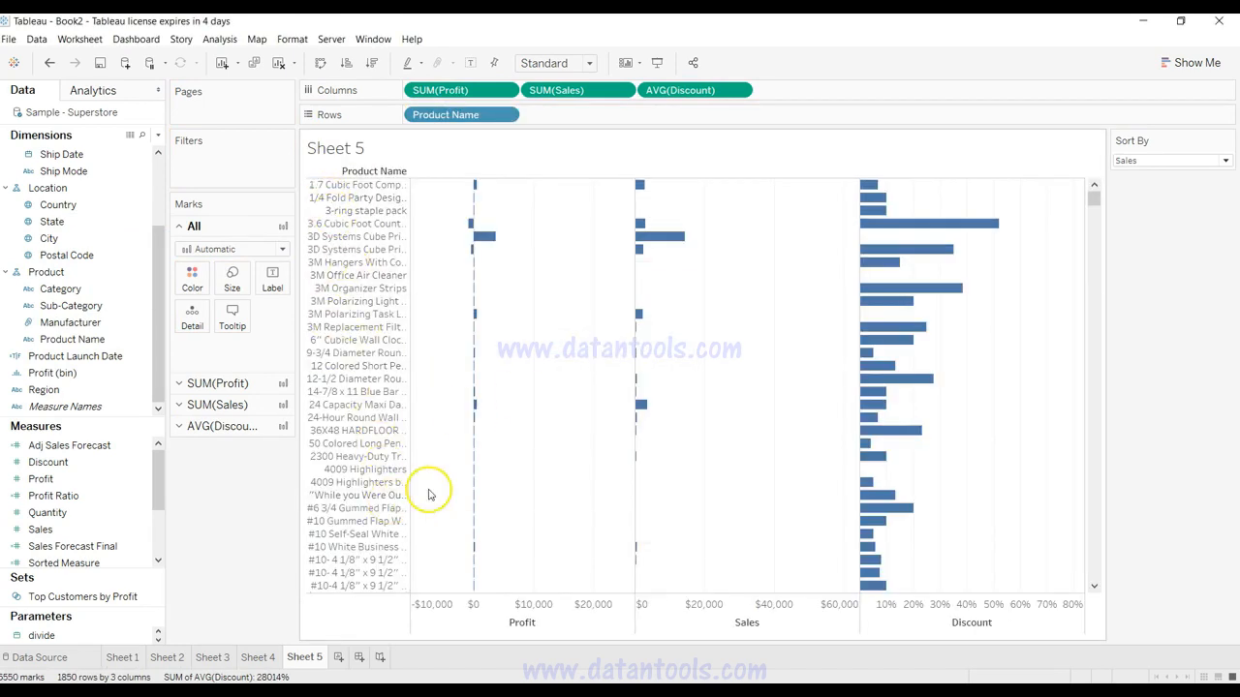
pyautogui.scroll(-15, 429, 494)
pyautogui.scroll(10, 429, 495)
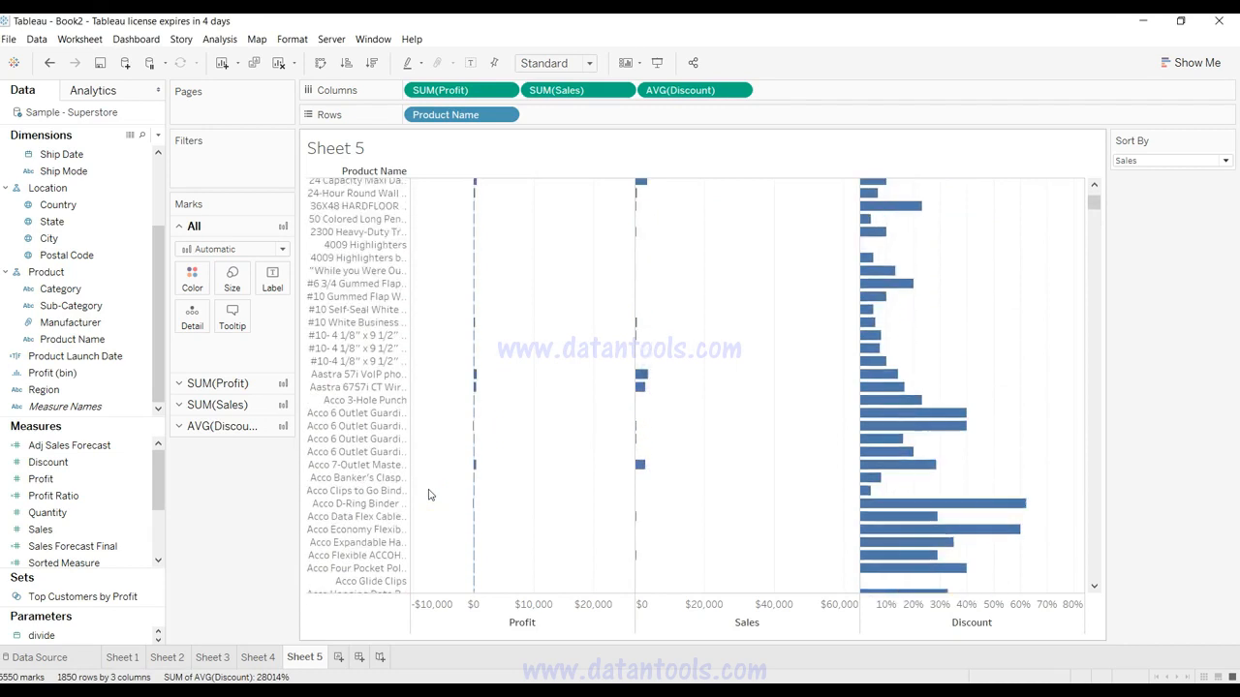
pyautogui.scroll(5, 429, 495)
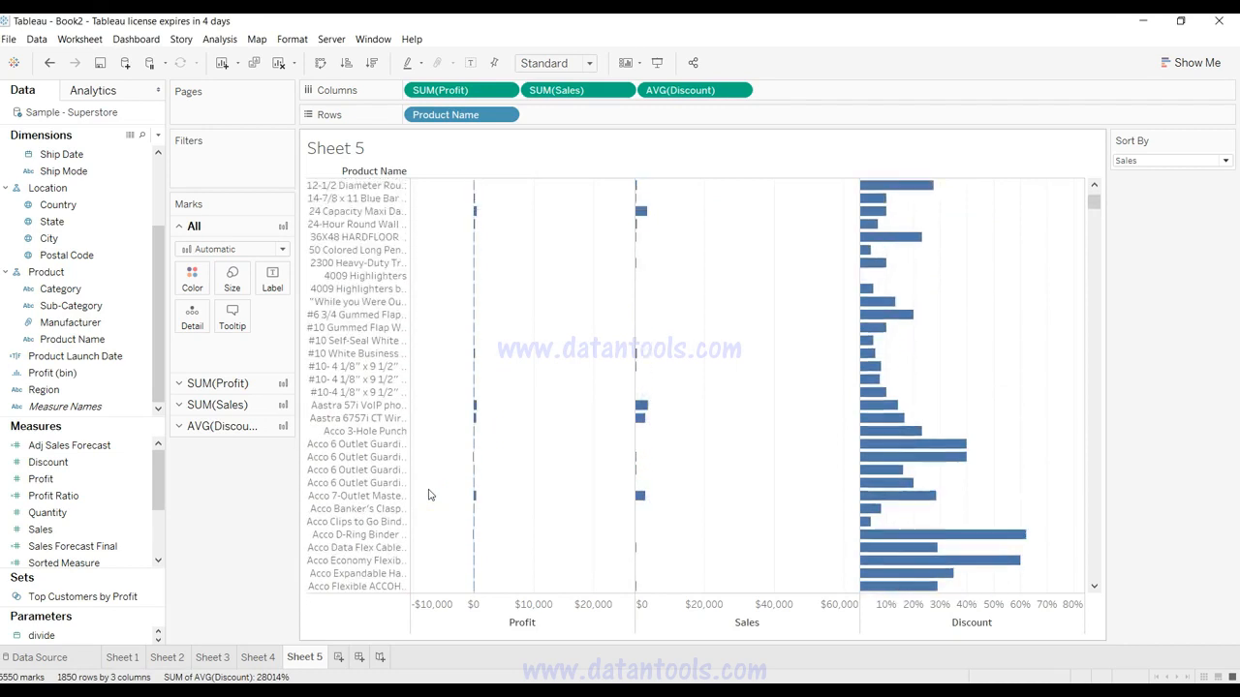
# Start a filter on the Product Name rows that limits them to the top items by field.
pyautogui.click(504, 115)
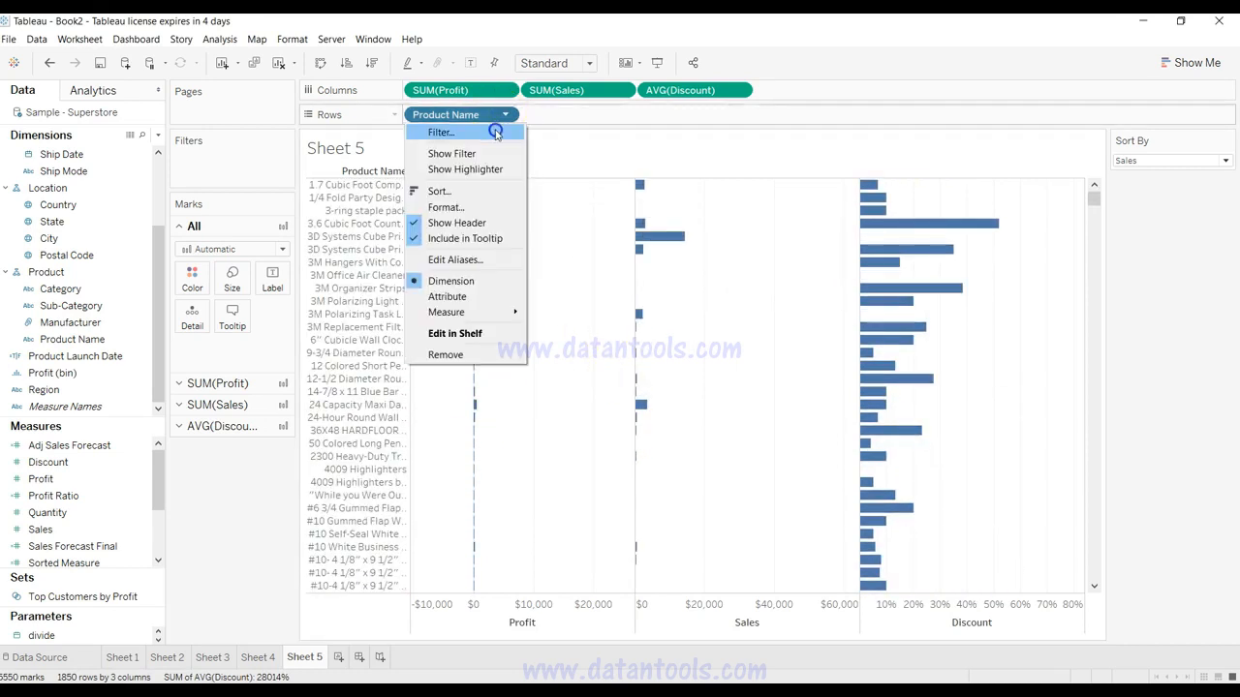
pyautogui.click(495, 131)
pyautogui.click(634, 161)
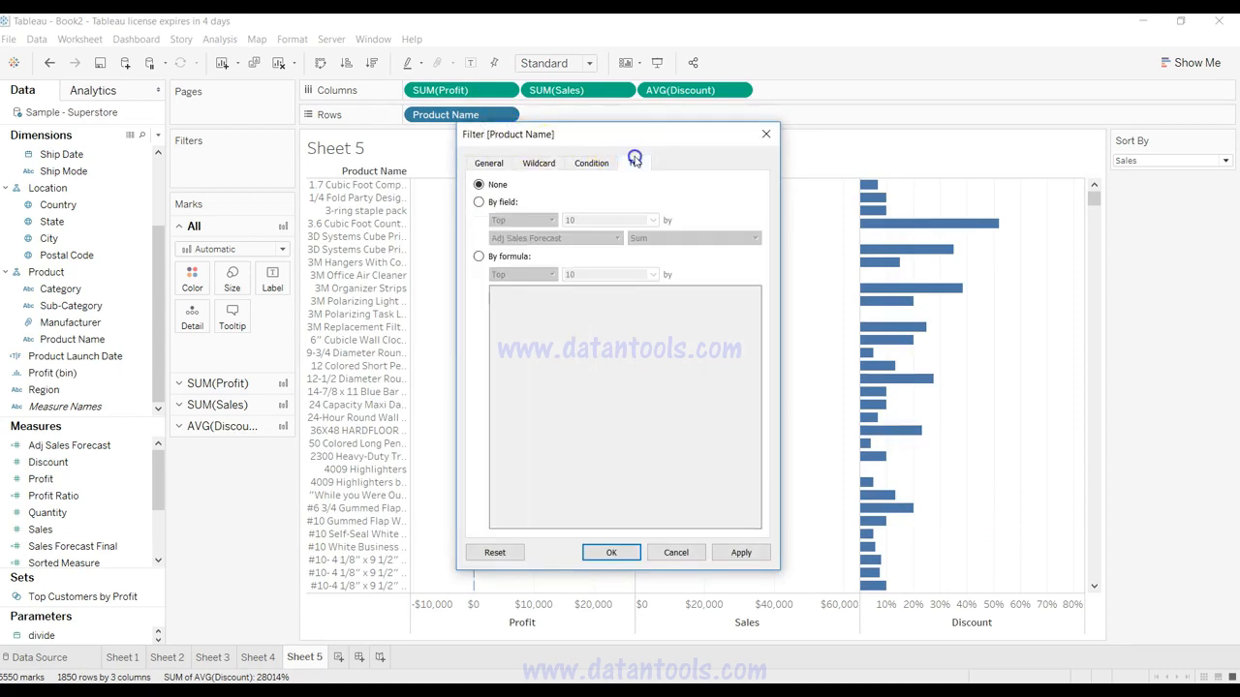
pyautogui.click(508, 202)
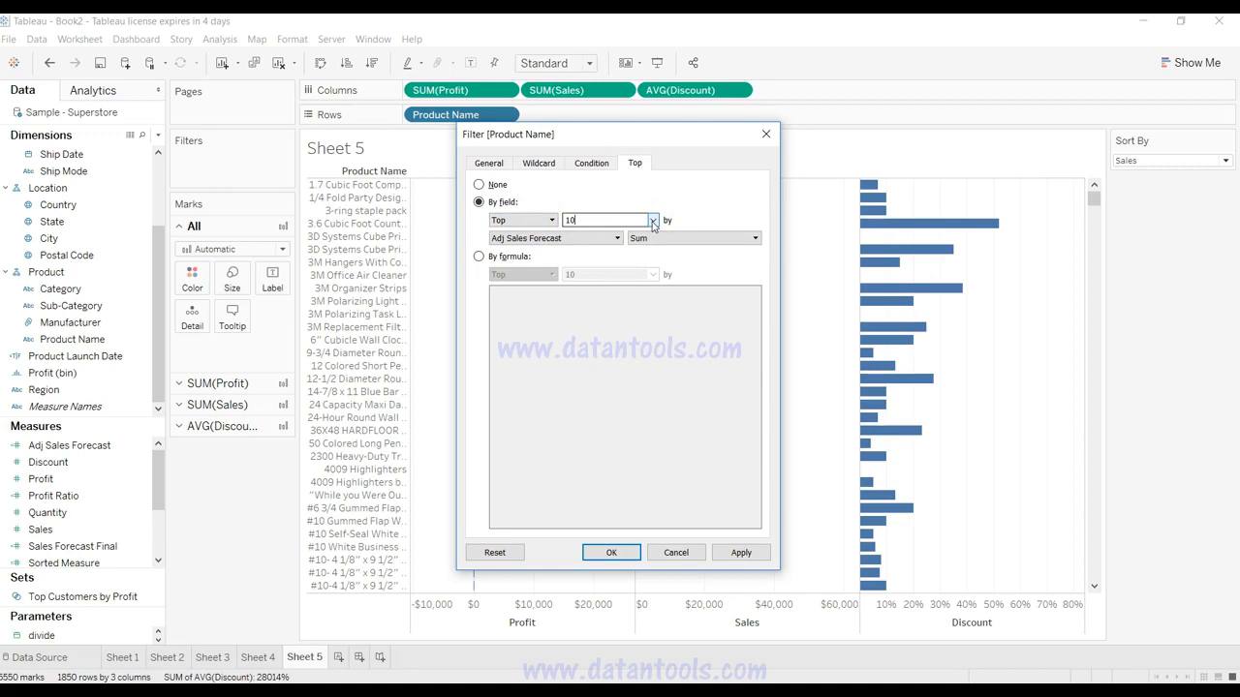
# Define a new parameter named Top N for the filter's item count, with a range minimum of 10, step size 10 and current value 10.
pyautogui.click(653, 221)
pyautogui.click(654, 244)
pyautogui.write('Top N')
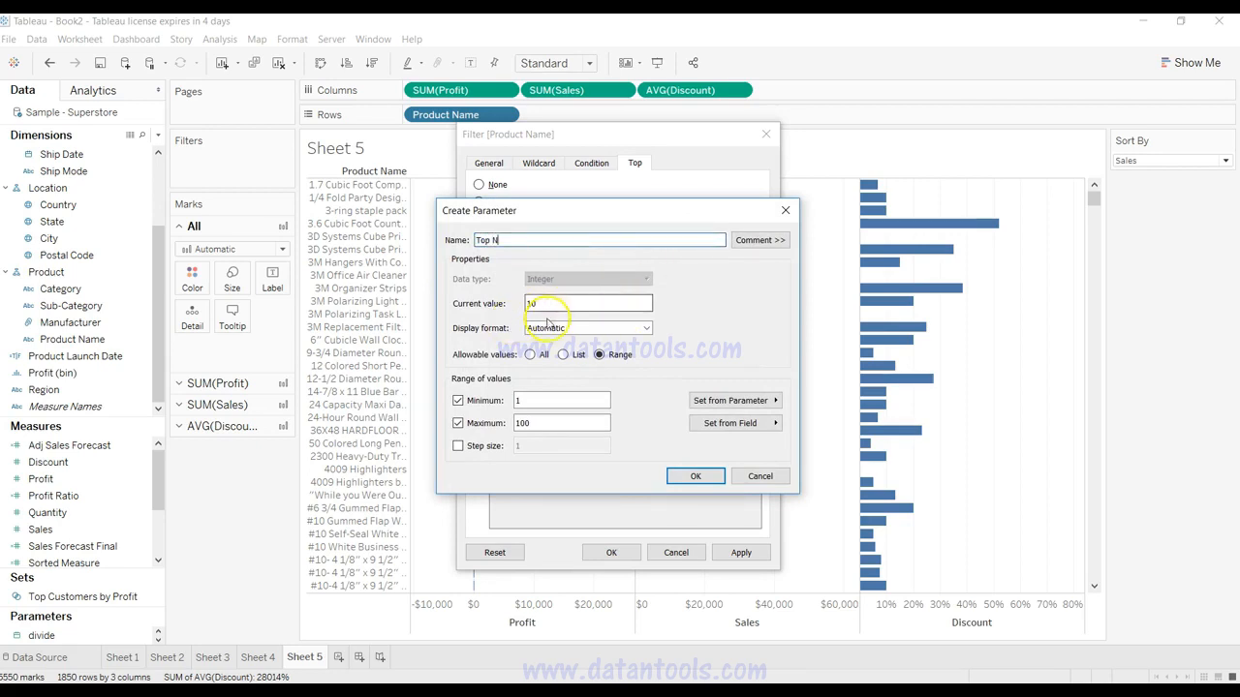
pyautogui.click(562, 355)
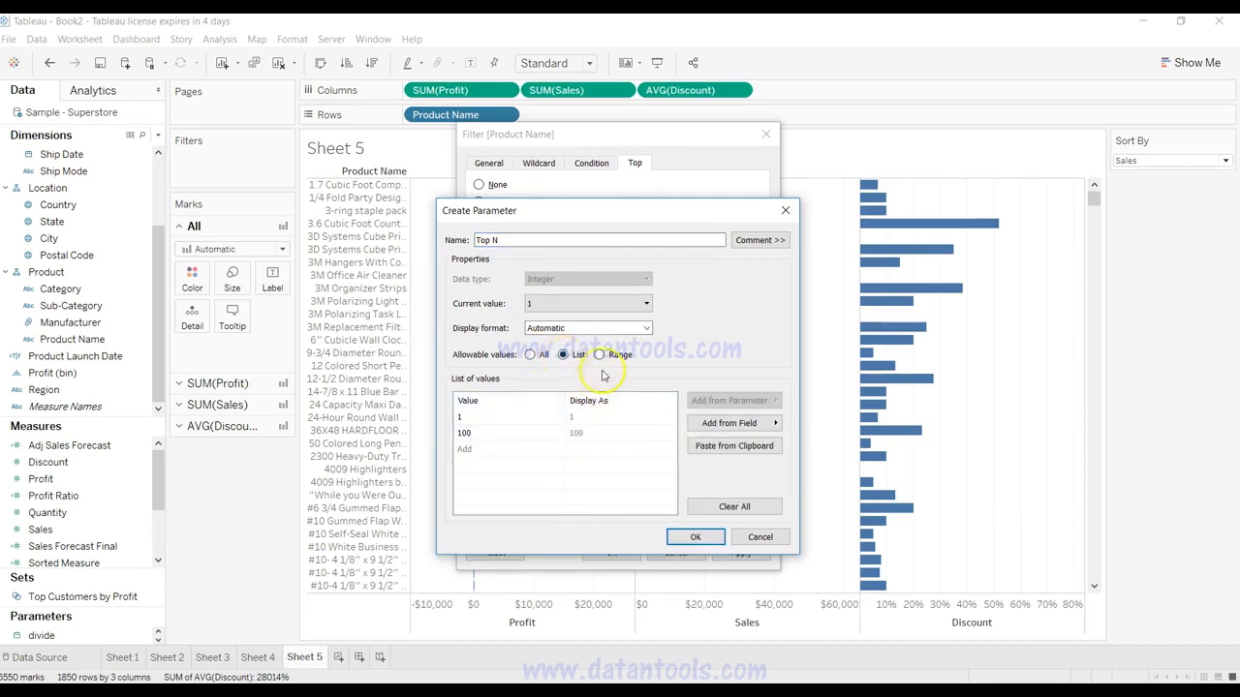
pyautogui.click(601, 355)
pyautogui.click(533, 398)
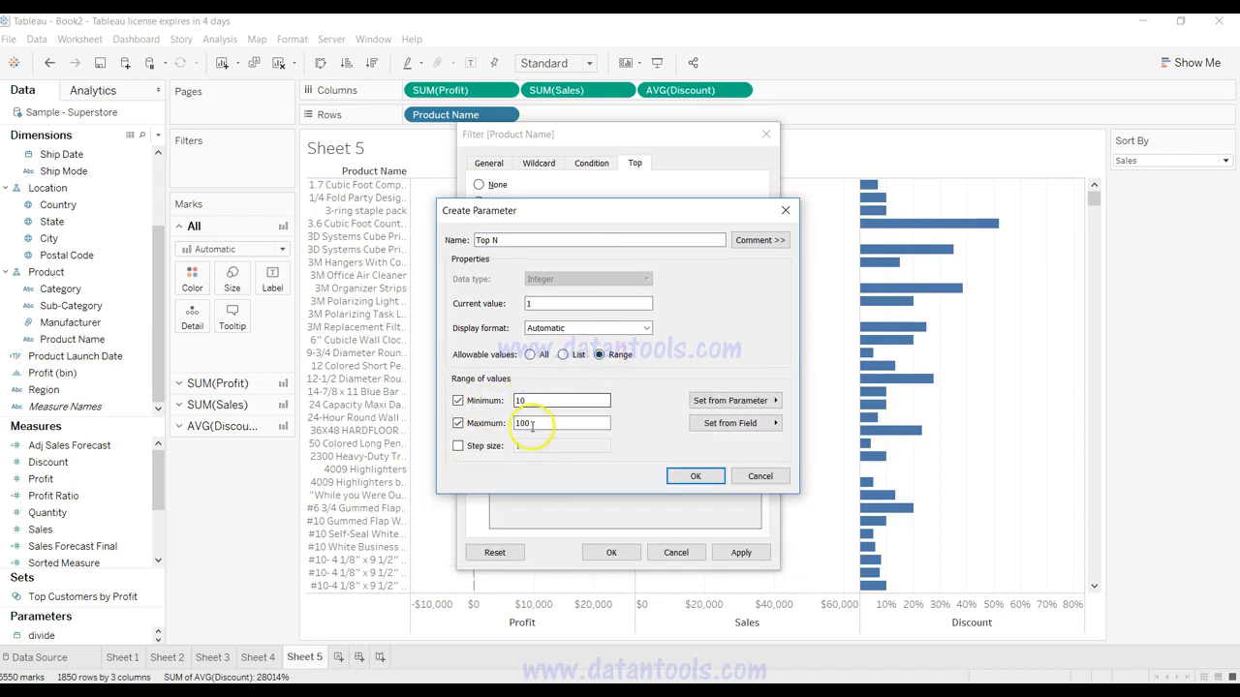
pyautogui.click(458, 445)
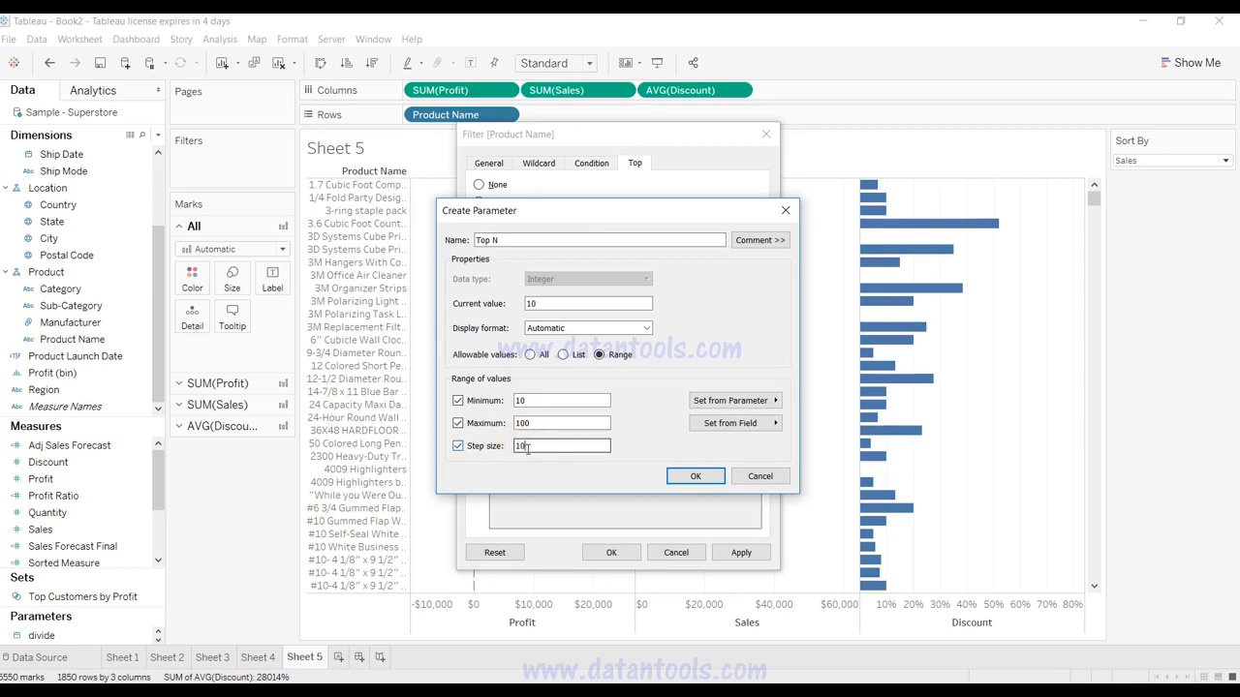
pyautogui.doubleClick(528, 448)
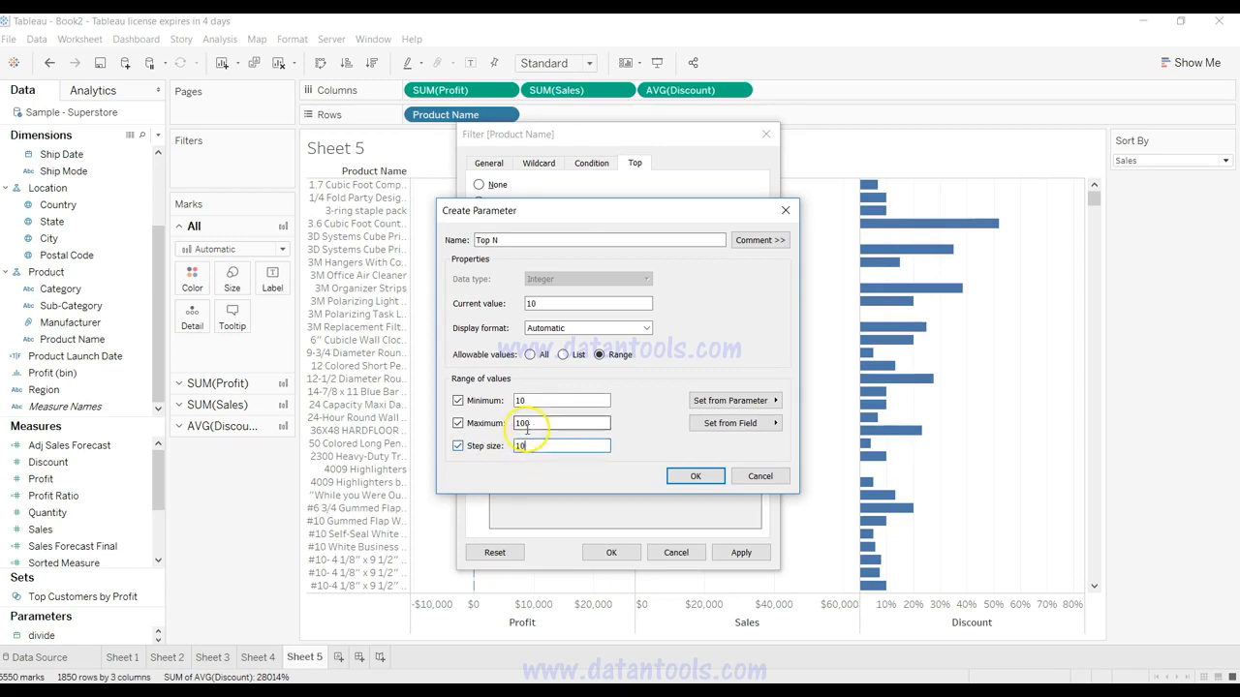
# Rename the new parameter Top N2 and save it as the filter's item count.
pyautogui.click(683, 476)
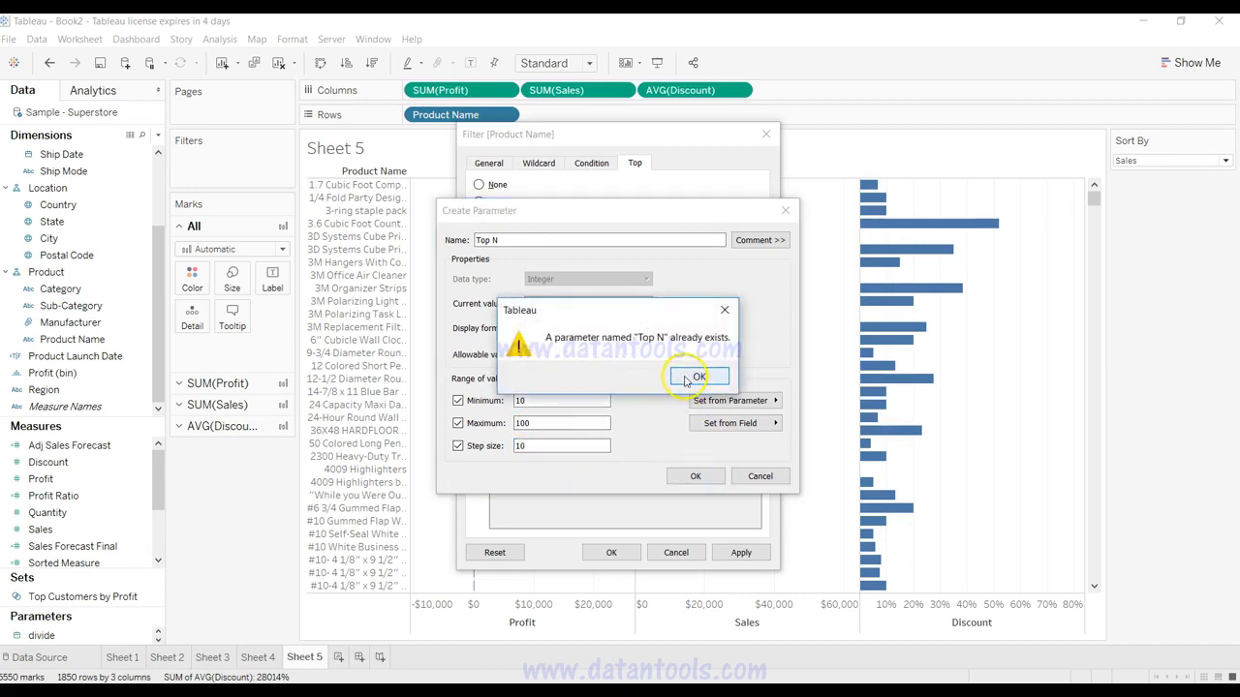
pyautogui.click(685, 379)
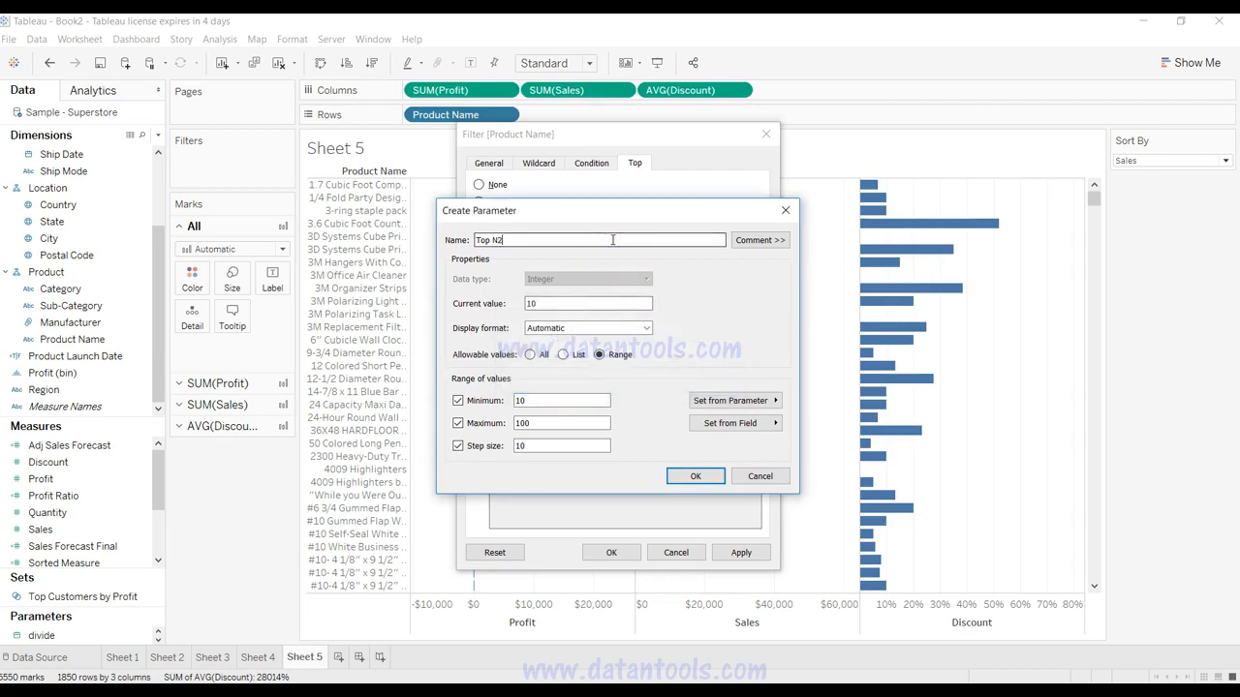
pyautogui.click(693, 476)
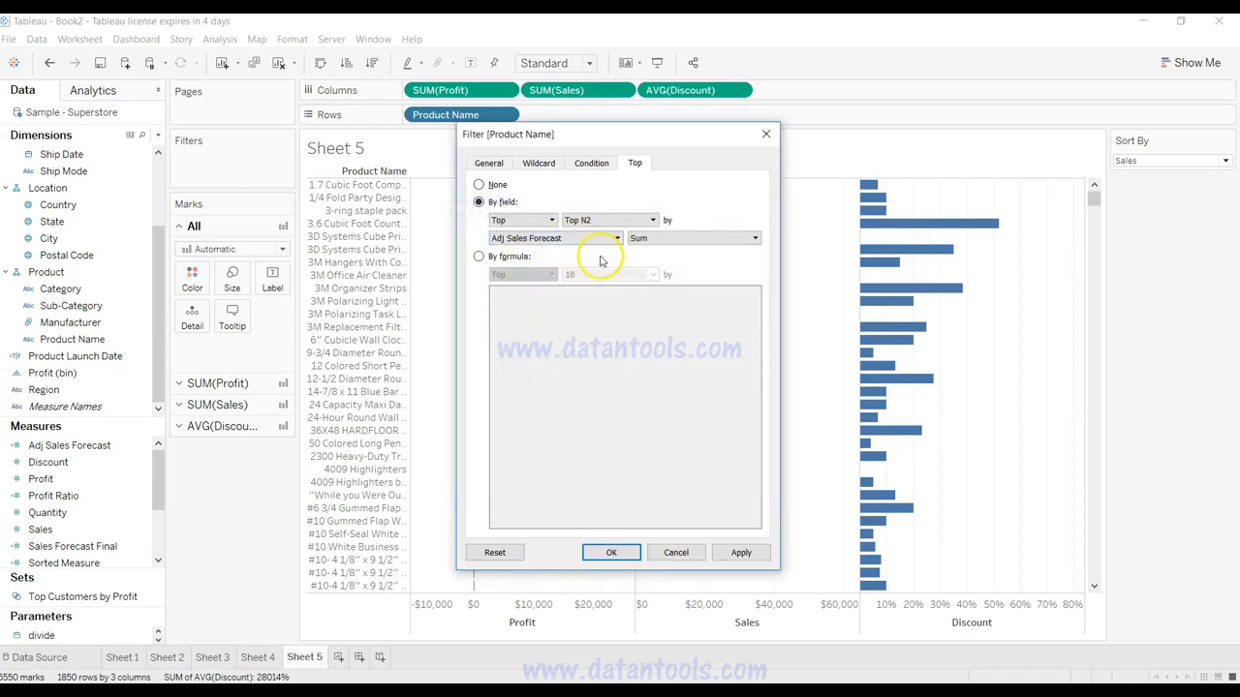
# Base the top Product Name filter on Sorted Measure, then apply and confirm it.
pyautogui.click(557, 238)
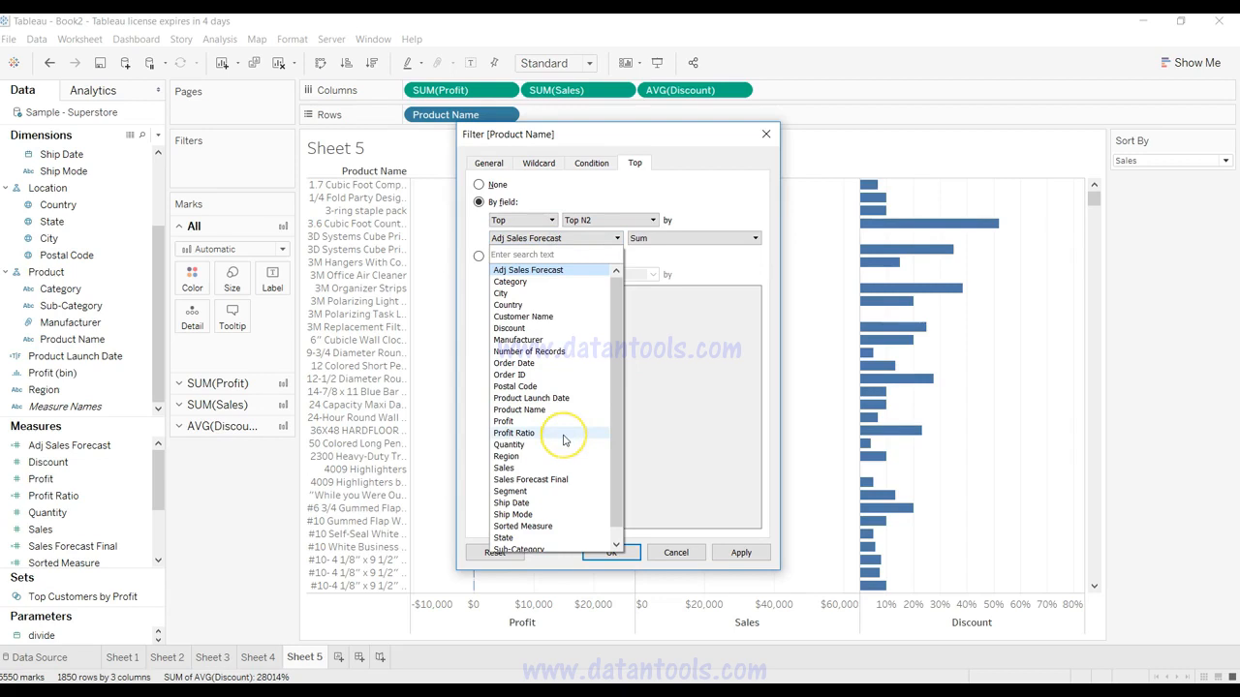
pyautogui.scroll(-1, 564, 437)
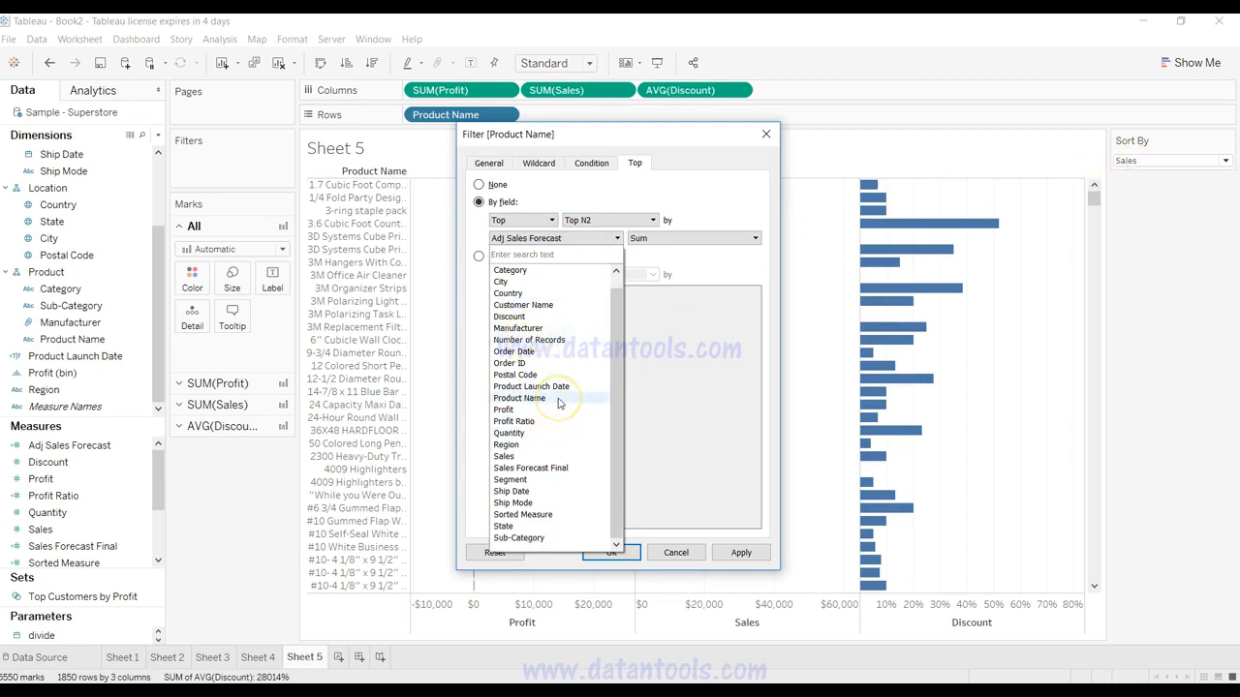
pyautogui.click(552, 515)
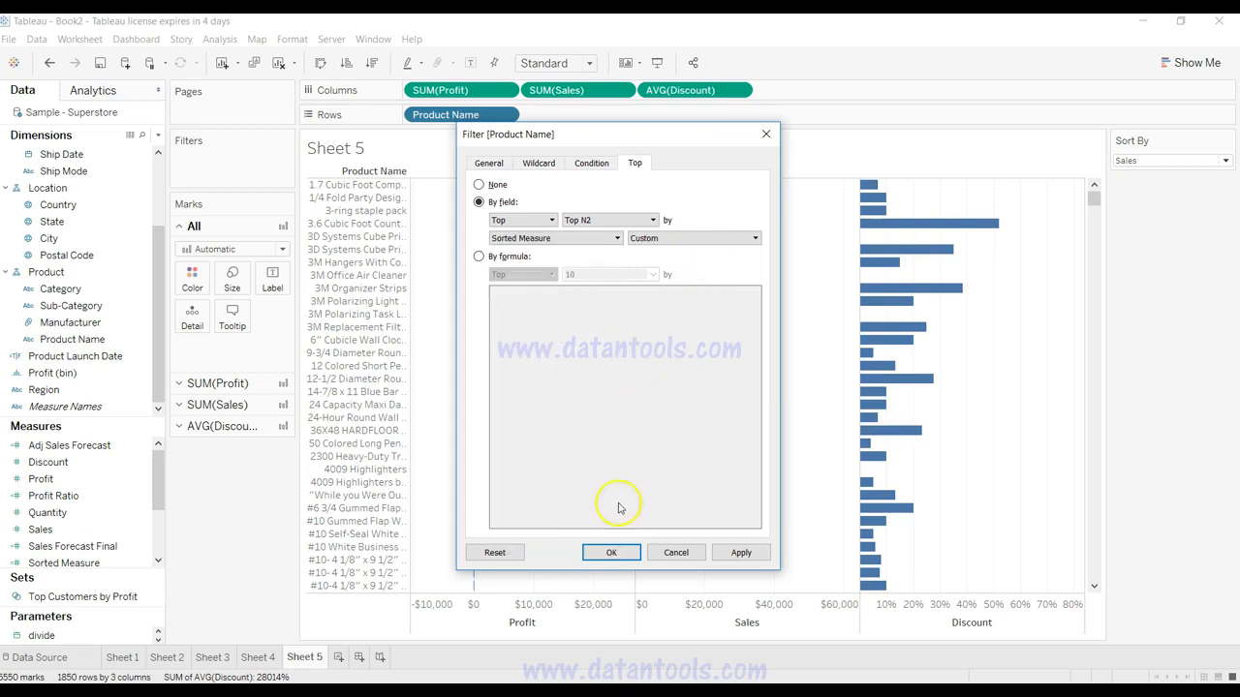
pyautogui.click(738, 552)
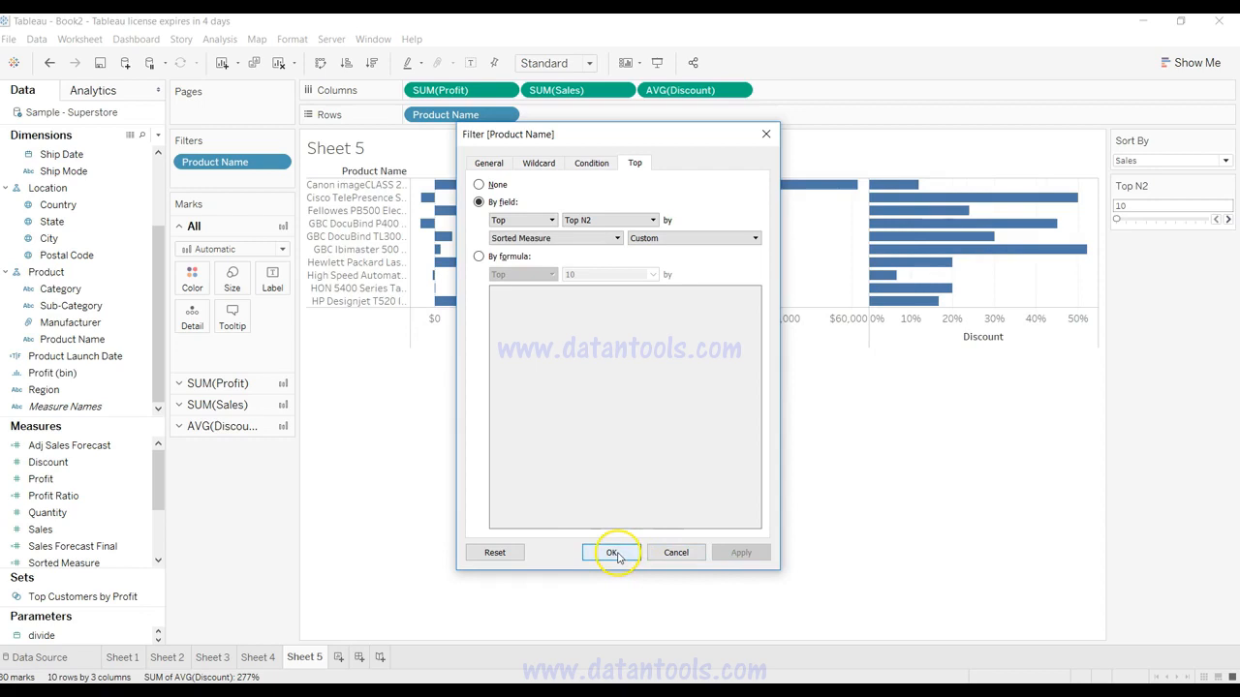
pyautogui.click(614, 552)
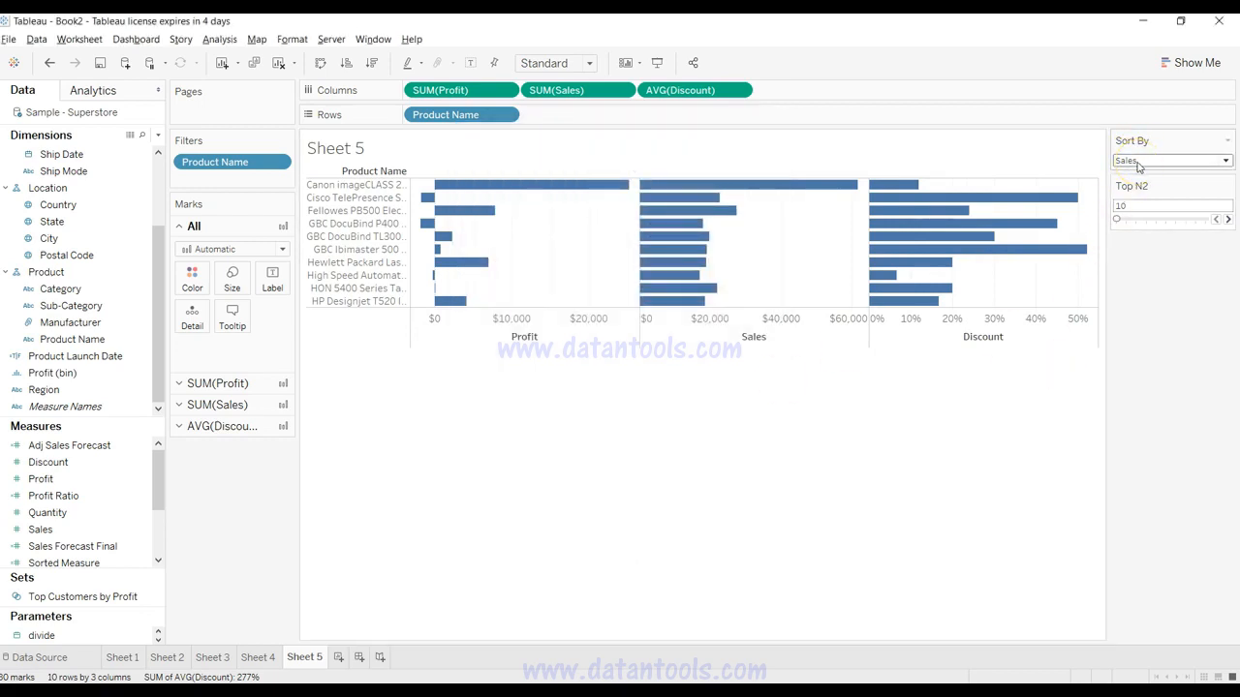
# Inspect the filtered product bars and switch the Sort By parameter to Profit.
pyautogui.moveTo(729, 196)
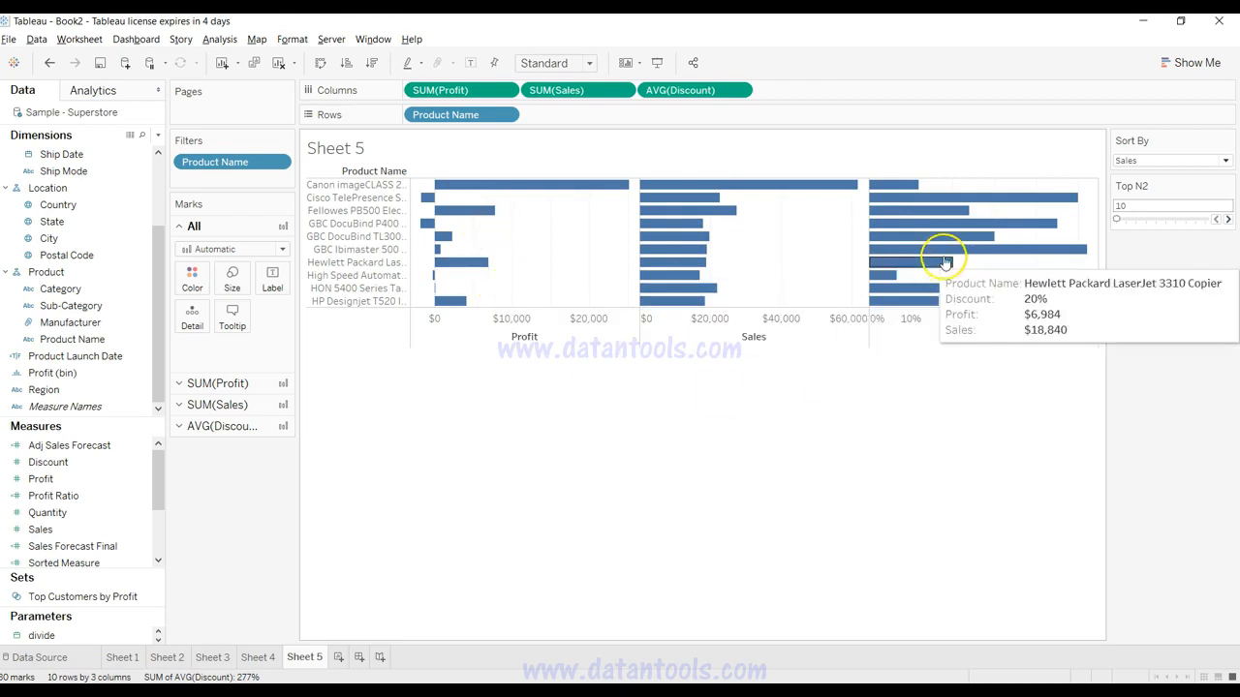
pyautogui.click(1136, 162)
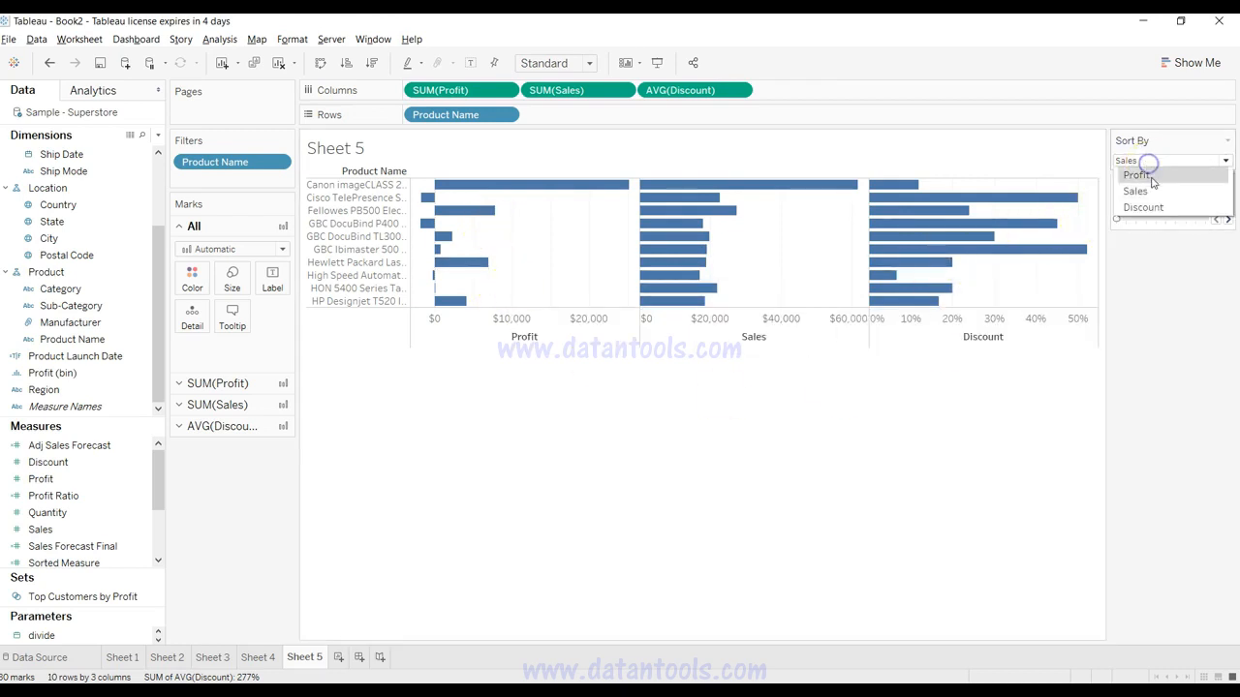
pyautogui.click(1155, 173)
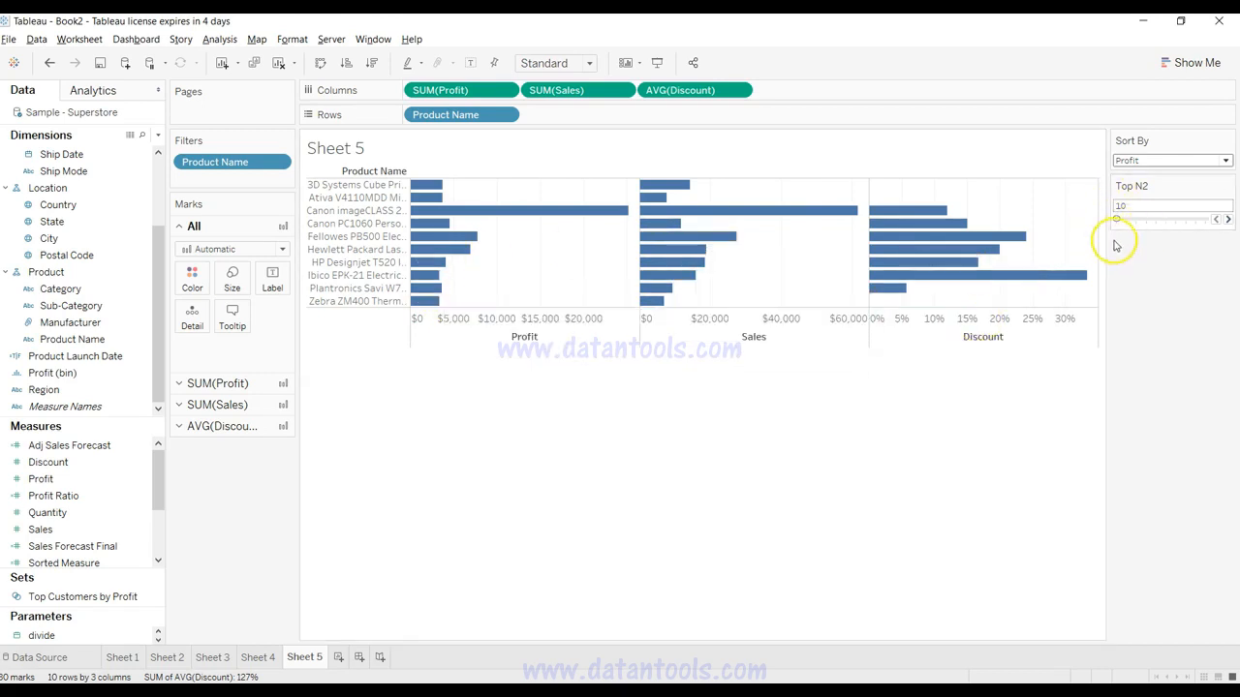
# Raise the Top N2 parameter to 30 and switch the Sort By parameter to Discount.
pyautogui.click(1227, 220)
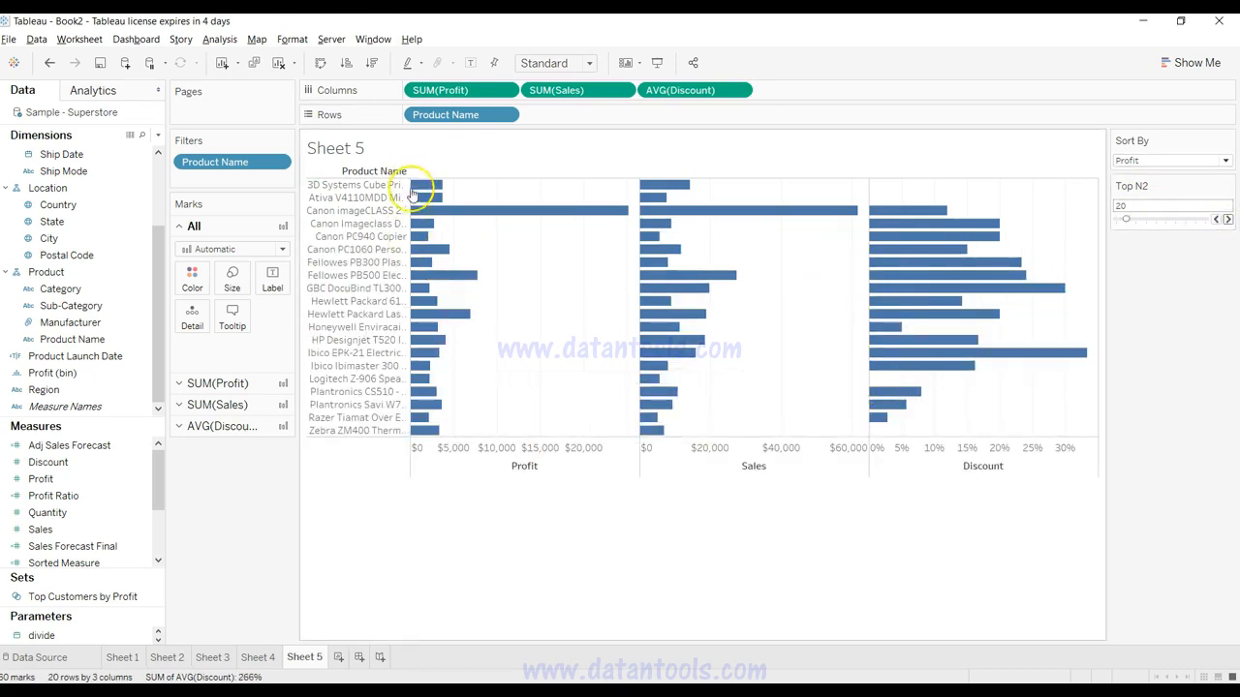
pyautogui.click(1227, 219)
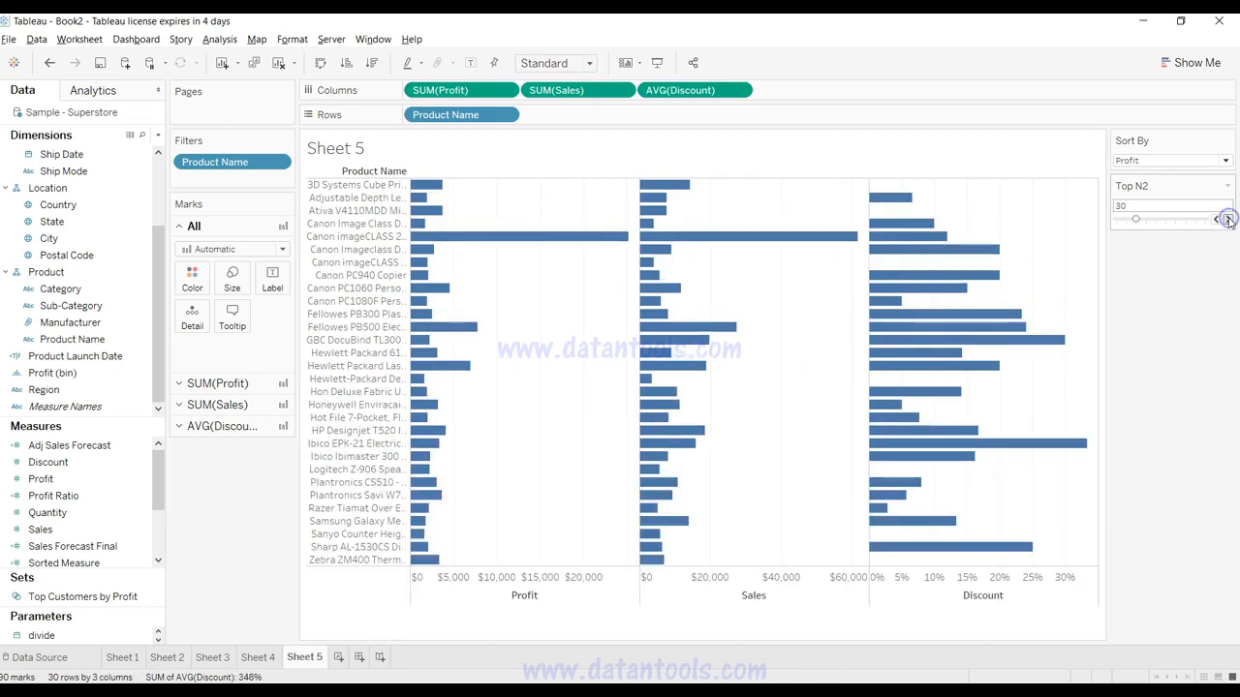
pyautogui.click(1153, 159)
pyautogui.click(1164, 205)
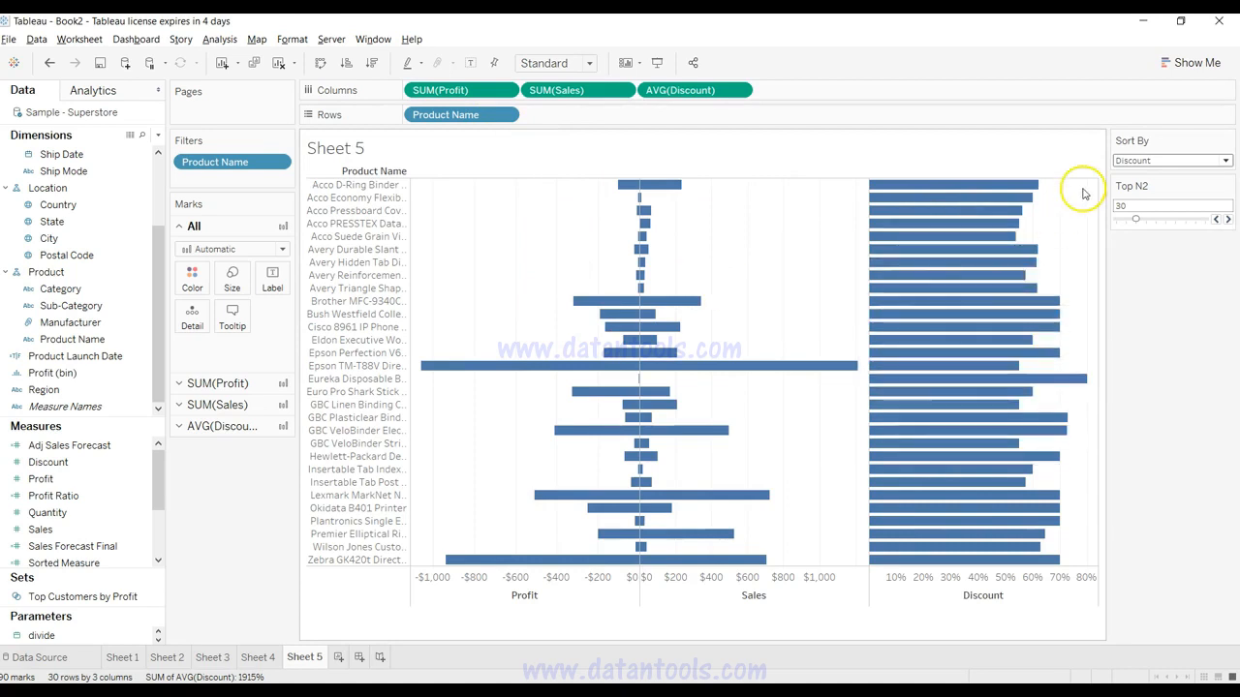
pyautogui.click(1149, 163)
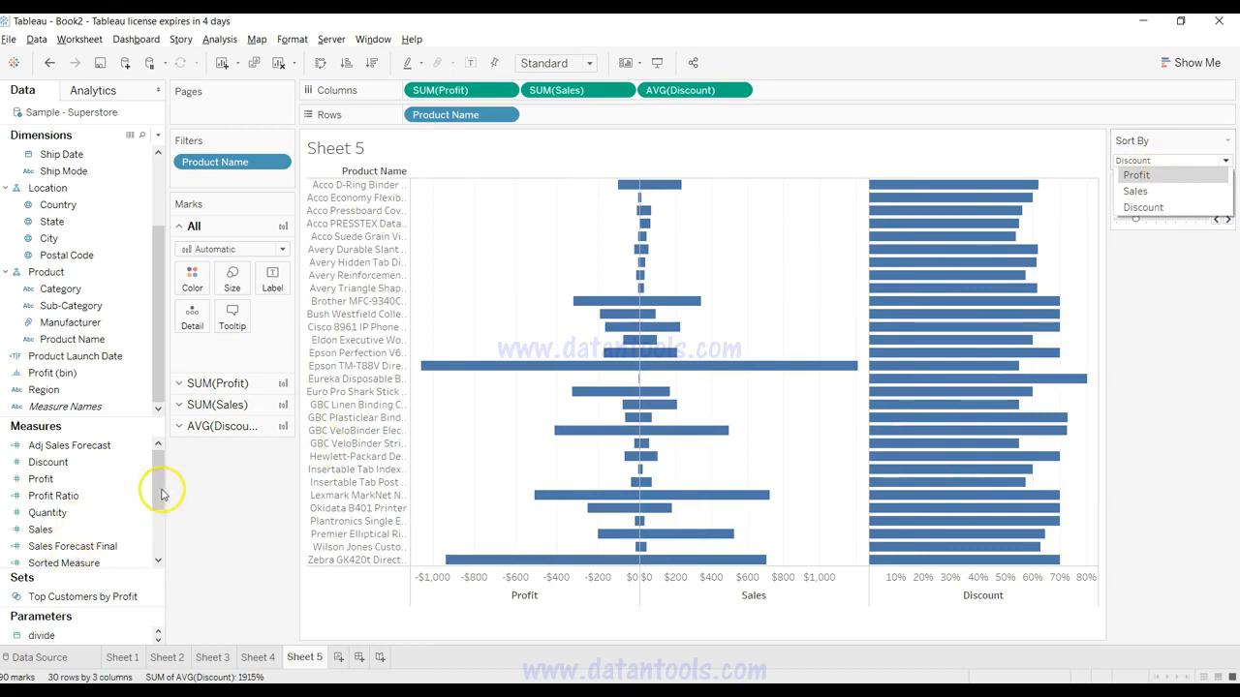
pyautogui.moveTo(158, 484); pyautogui.dragTo(158, 503)
pyautogui.click(95, 516)
pyautogui.click(85, 529)
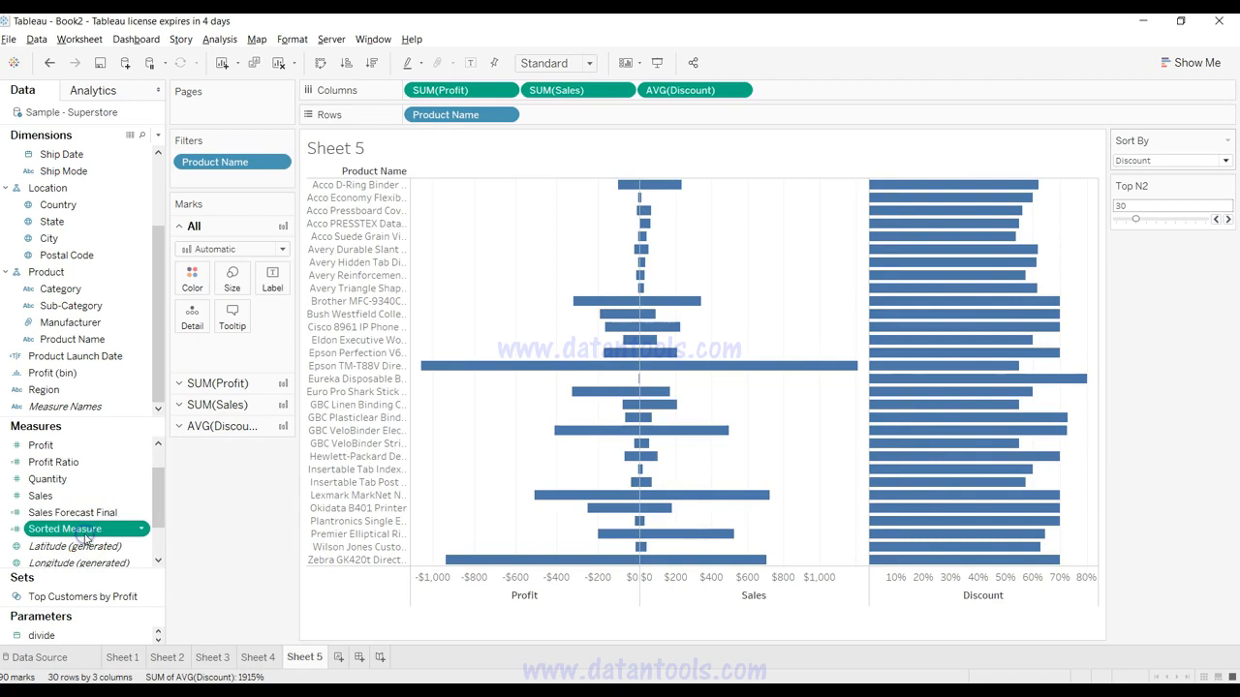
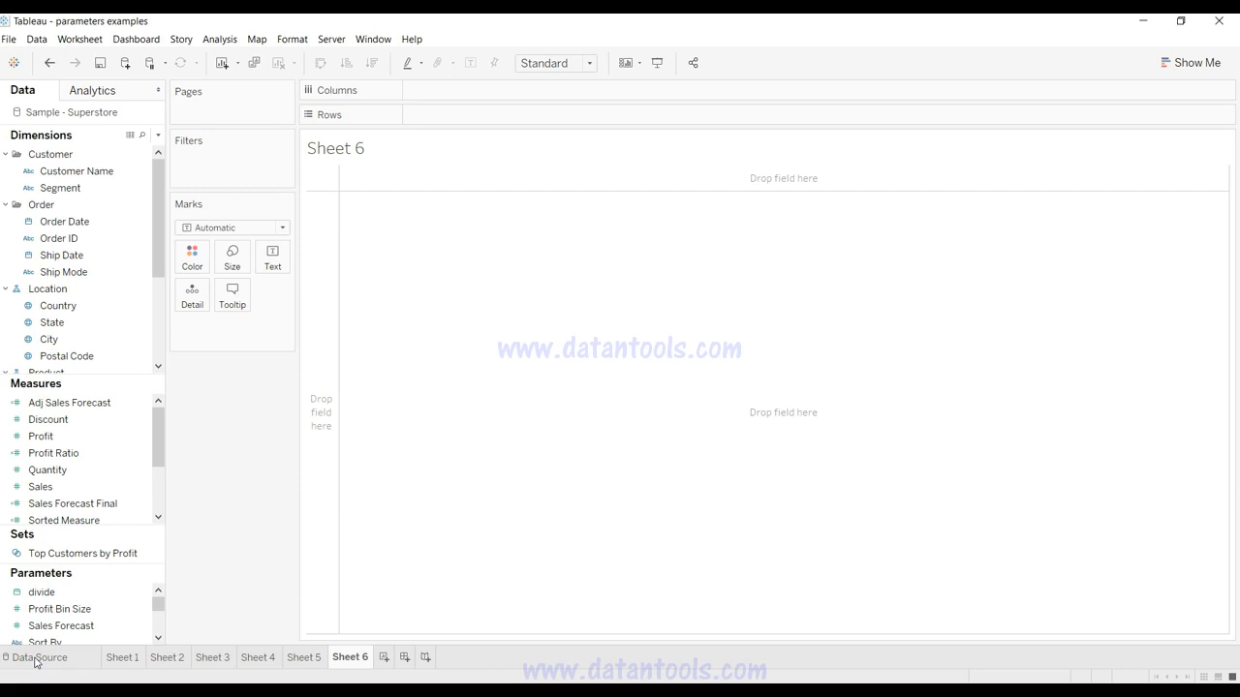
# Build a bar chart on Sheet 6 with Sub-Category on rows and the sum of Sales on columns.
pyautogui.scroll(-3, 77, 309)
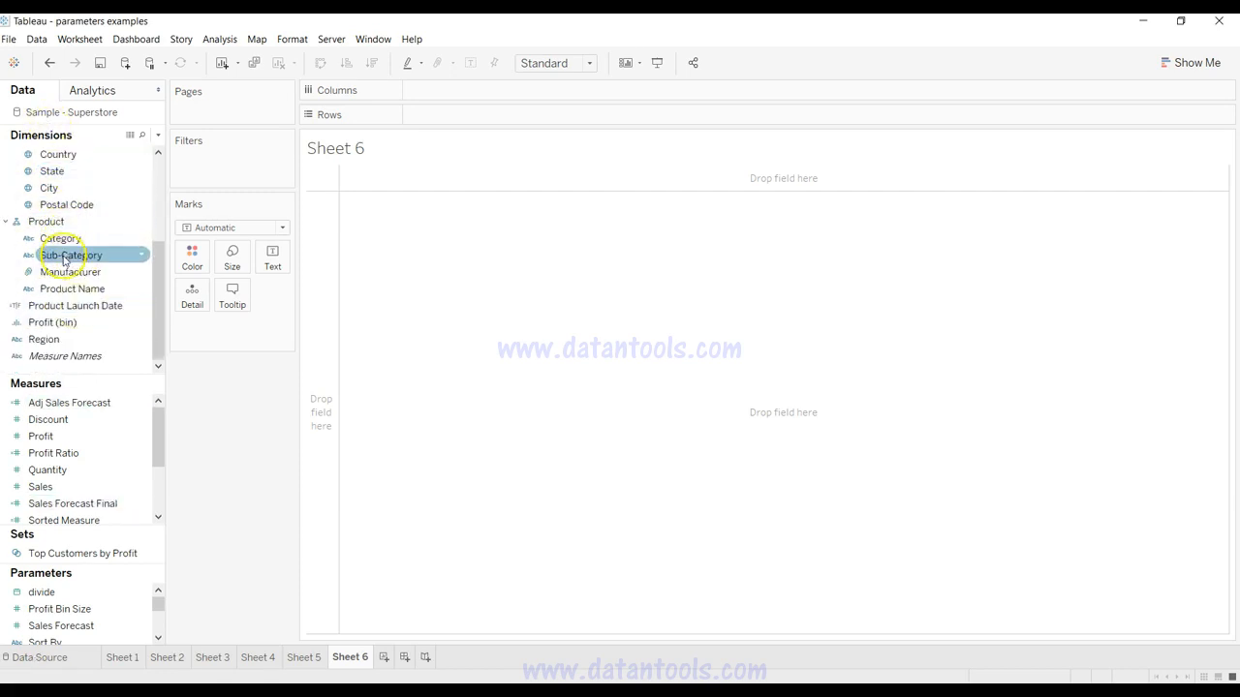
pyautogui.moveTo(66, 262); pyautogui.dragTo(439, 119)
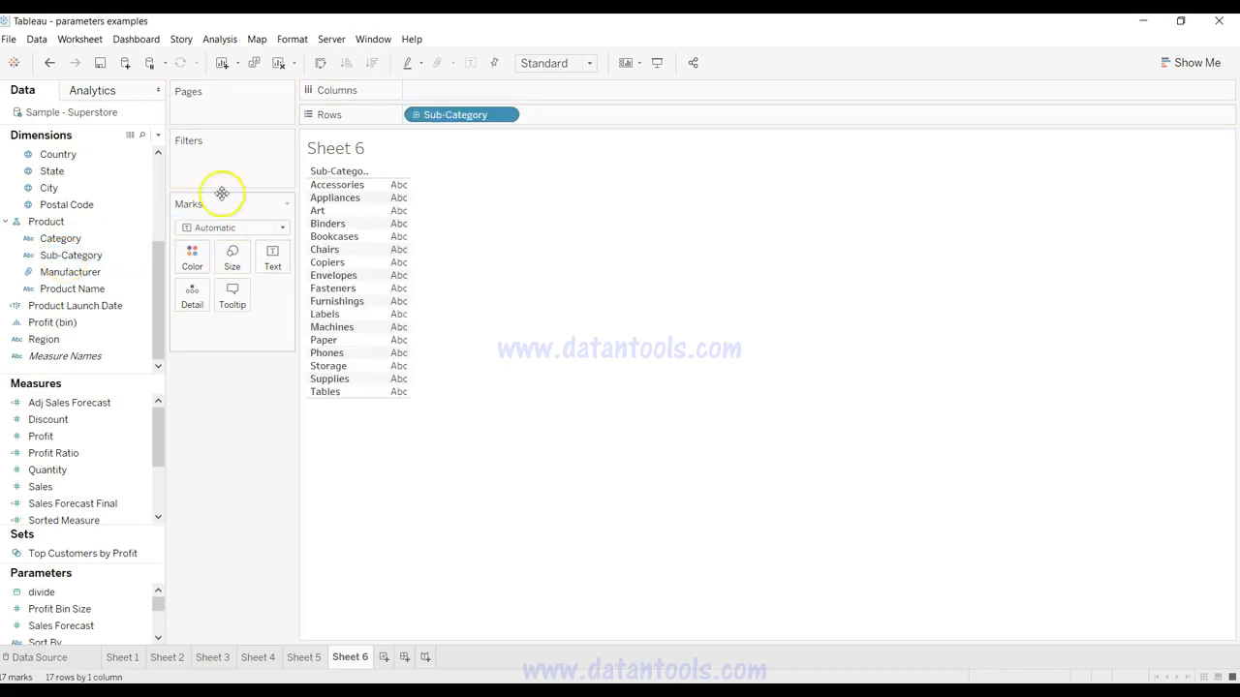
pyautogui.moveTo(94, 484); pyautogui.dragTo(475, 89)
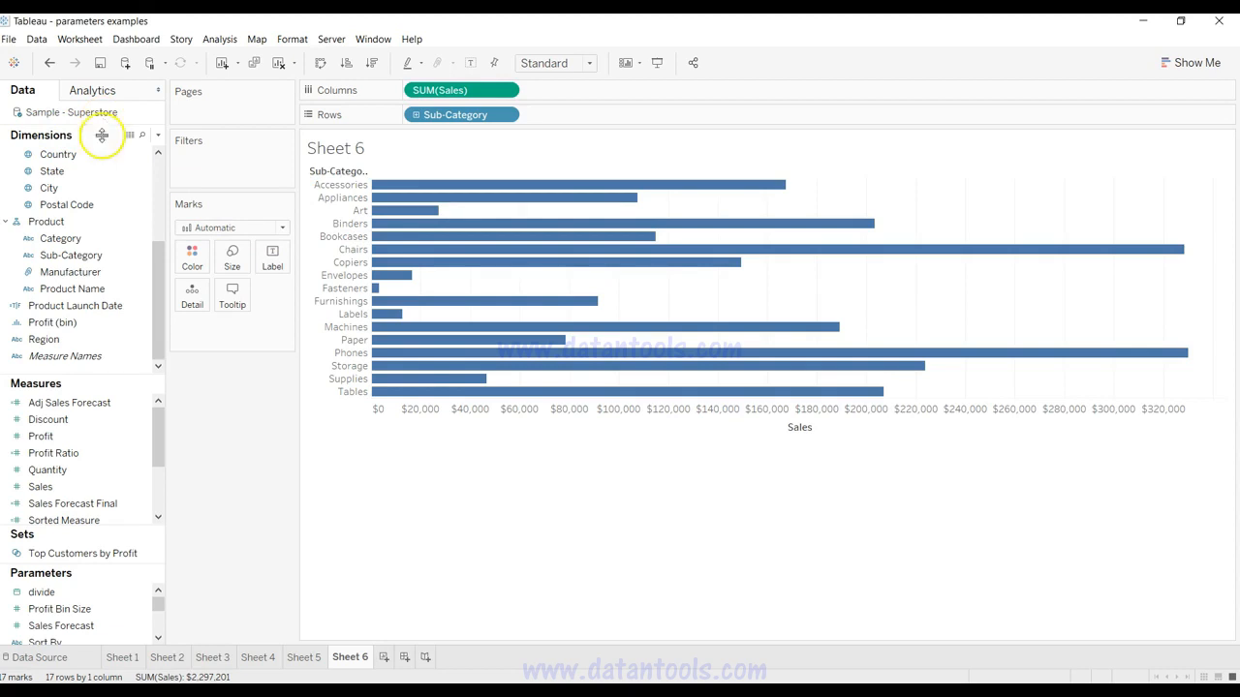
pyautogui.click(118, 356)
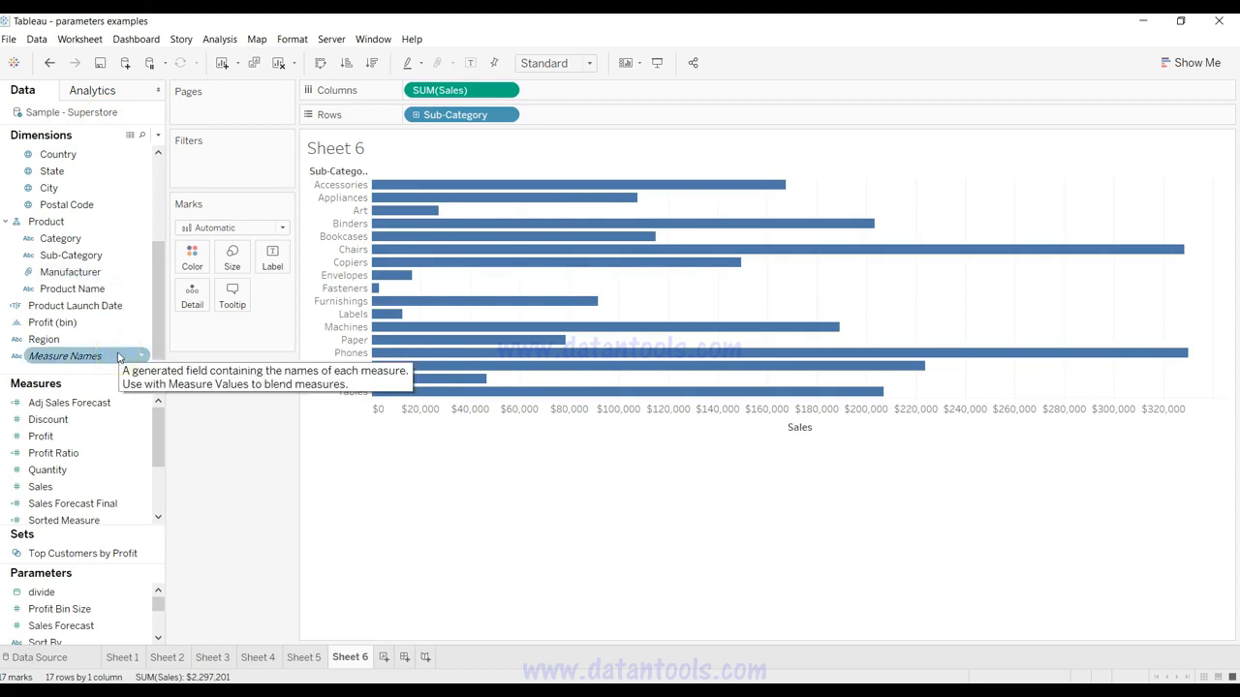
pyautogui.click(114, 489)
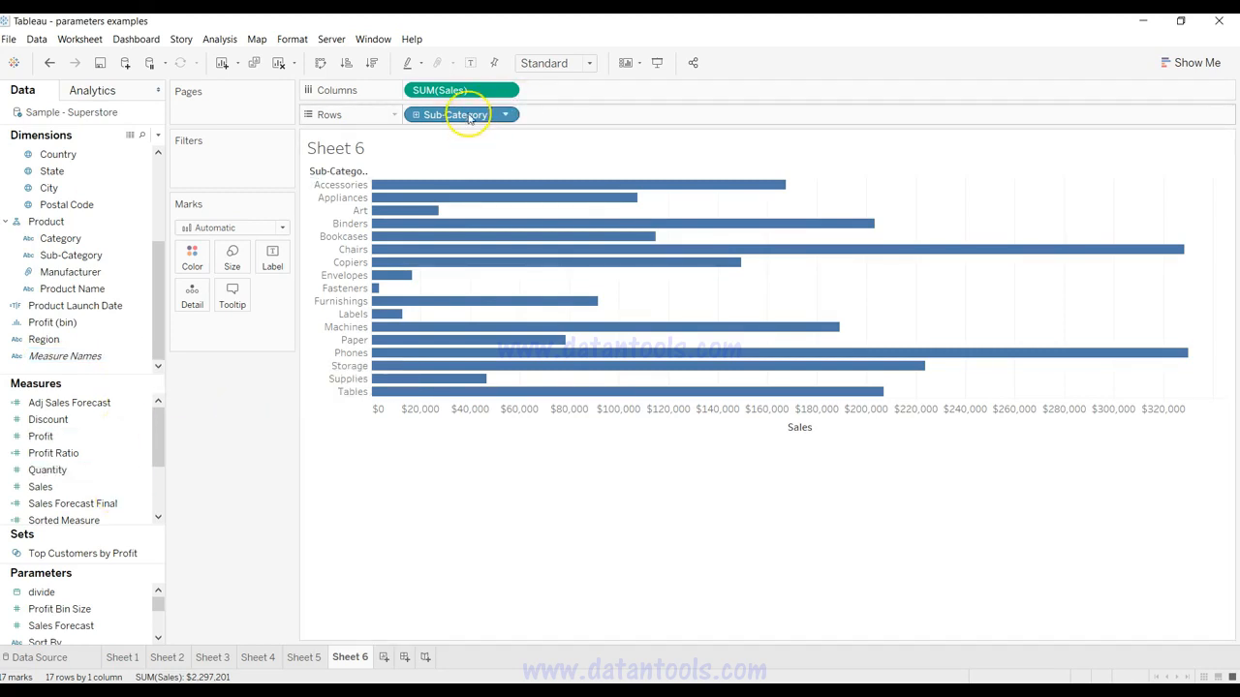
# Start a new parameter named Select a Dimension with the String data type.
pyautogui.click(159, 137)
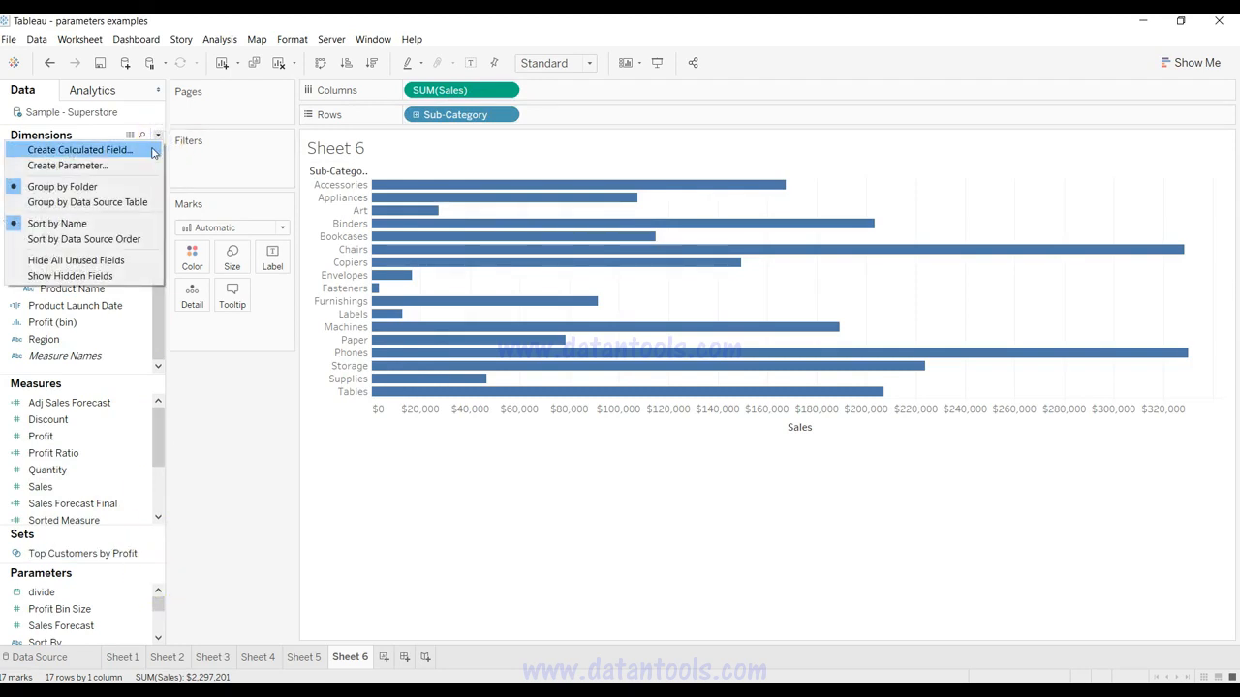
pyautogui.click(143, 164)
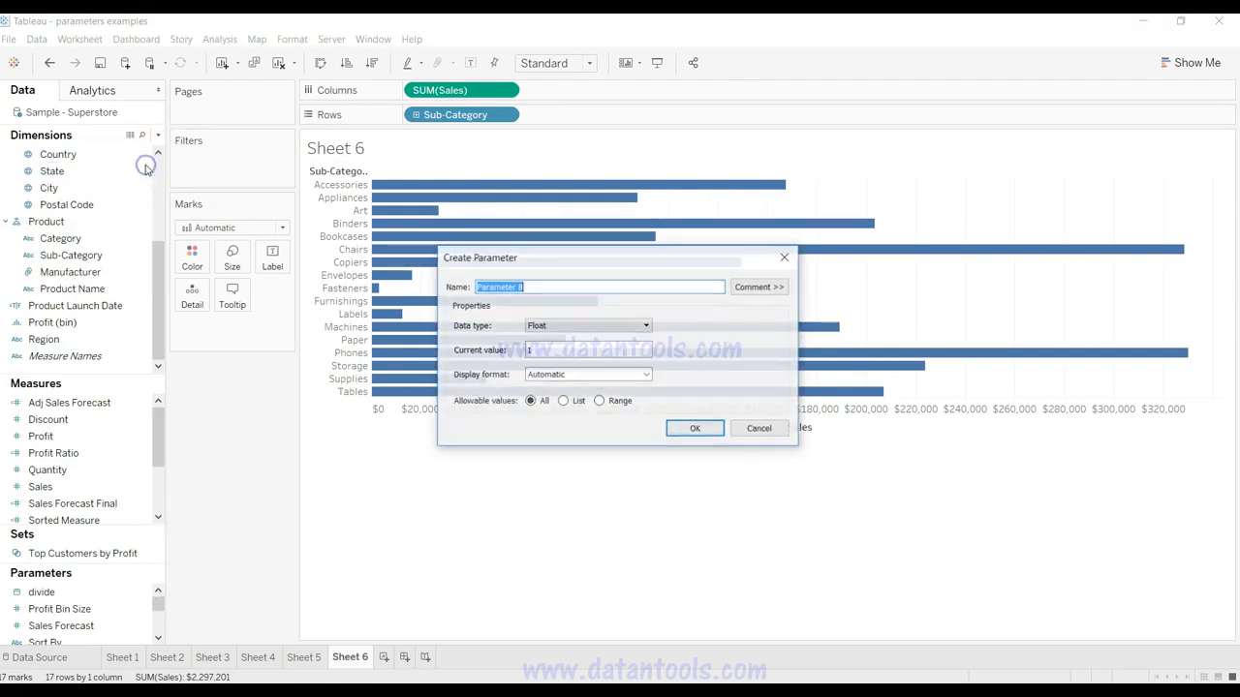
pyautogui.write('D')
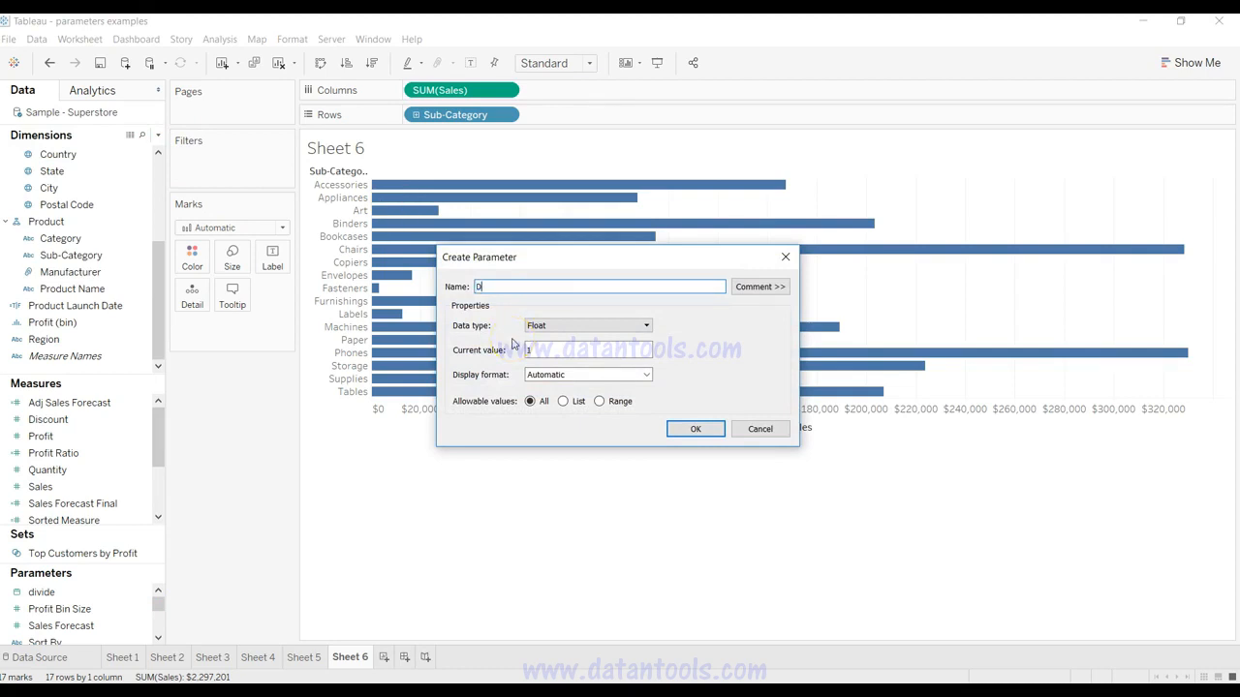
pyautogui.write('ynamic Dim')
pyautogui.hotkey('ctrl', 'a')
pyautogui.write('Select a Dimension')
pyautogui.click(602, 325)
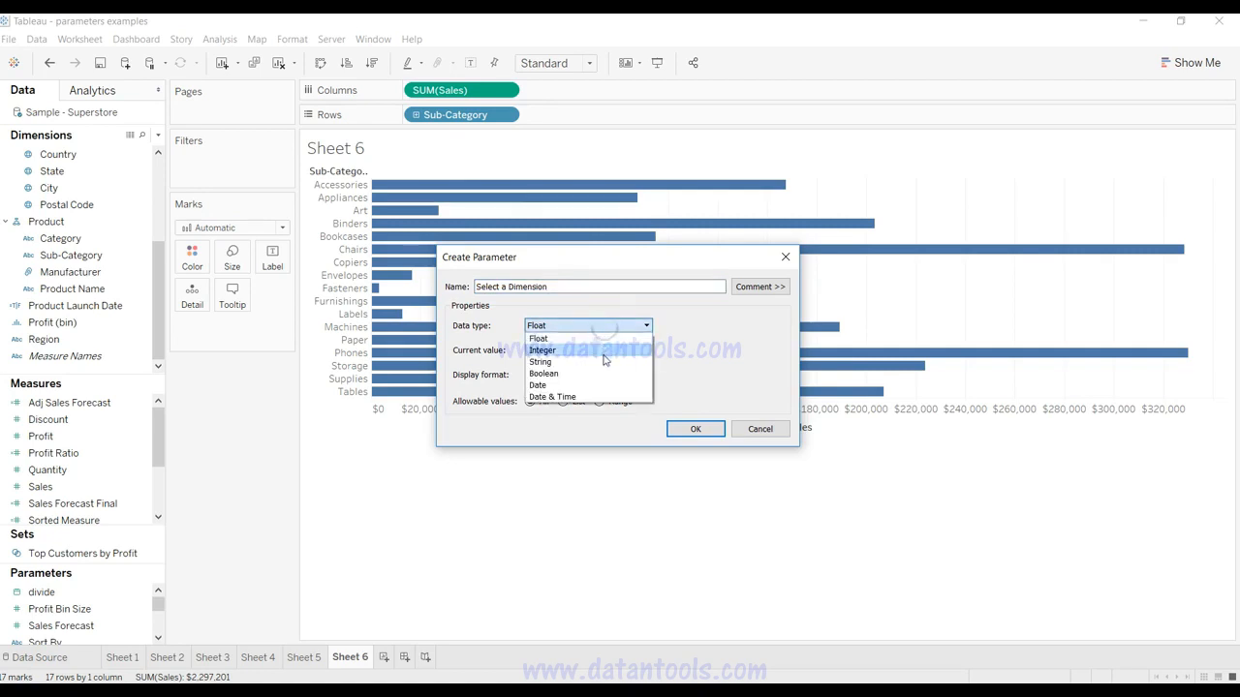
pyautogui.click(604, 361)
pyautogui.click(598, 345)
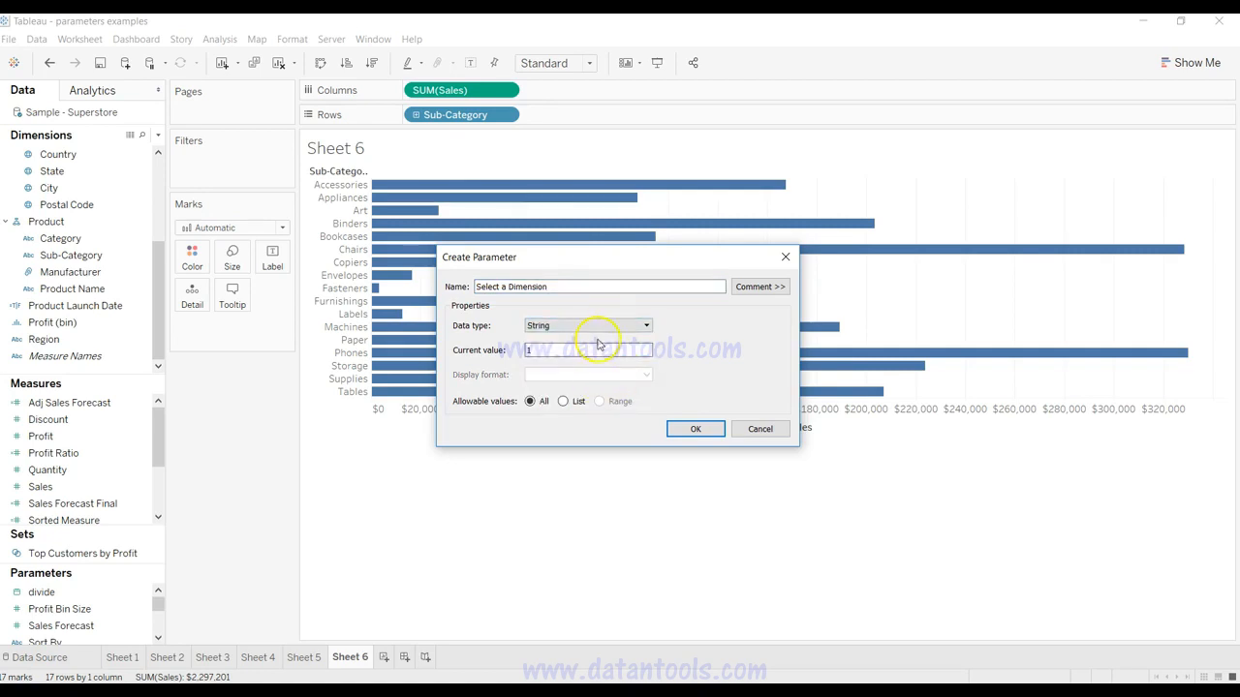
# Restrict the parameter's allowable values to a list and enter Category and Sub-Category as values.
pyautogui.click(563, 401)
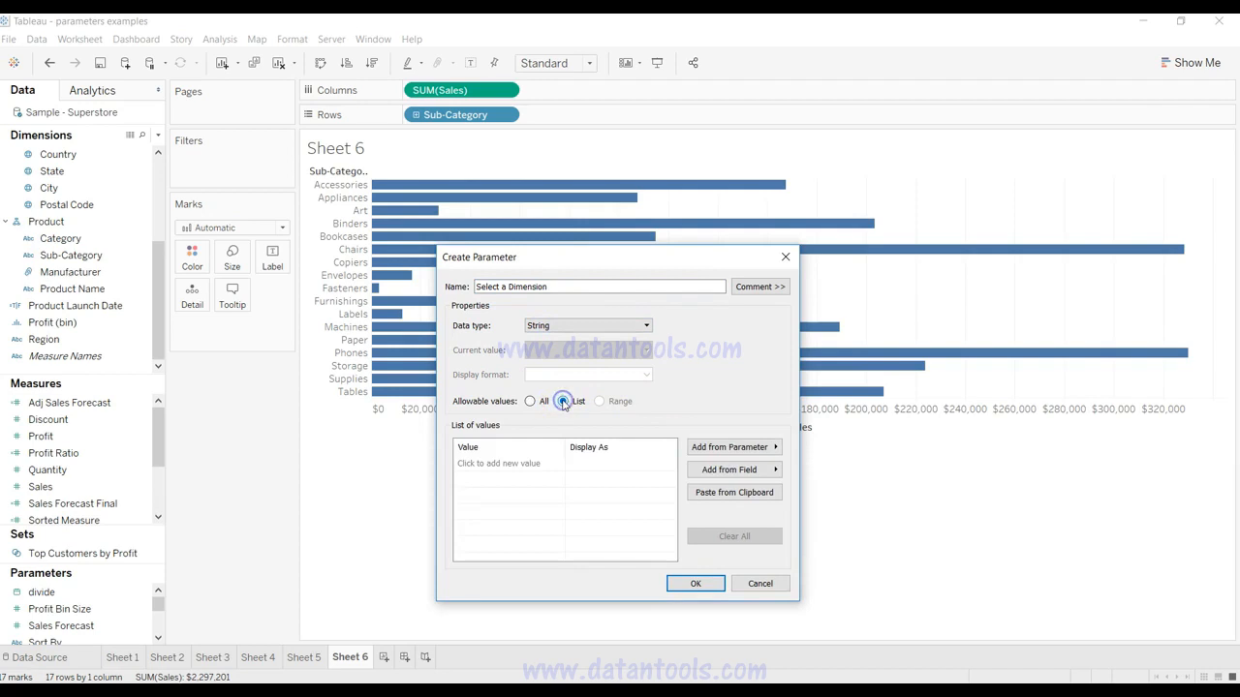
pyautogui.click(523, 463)
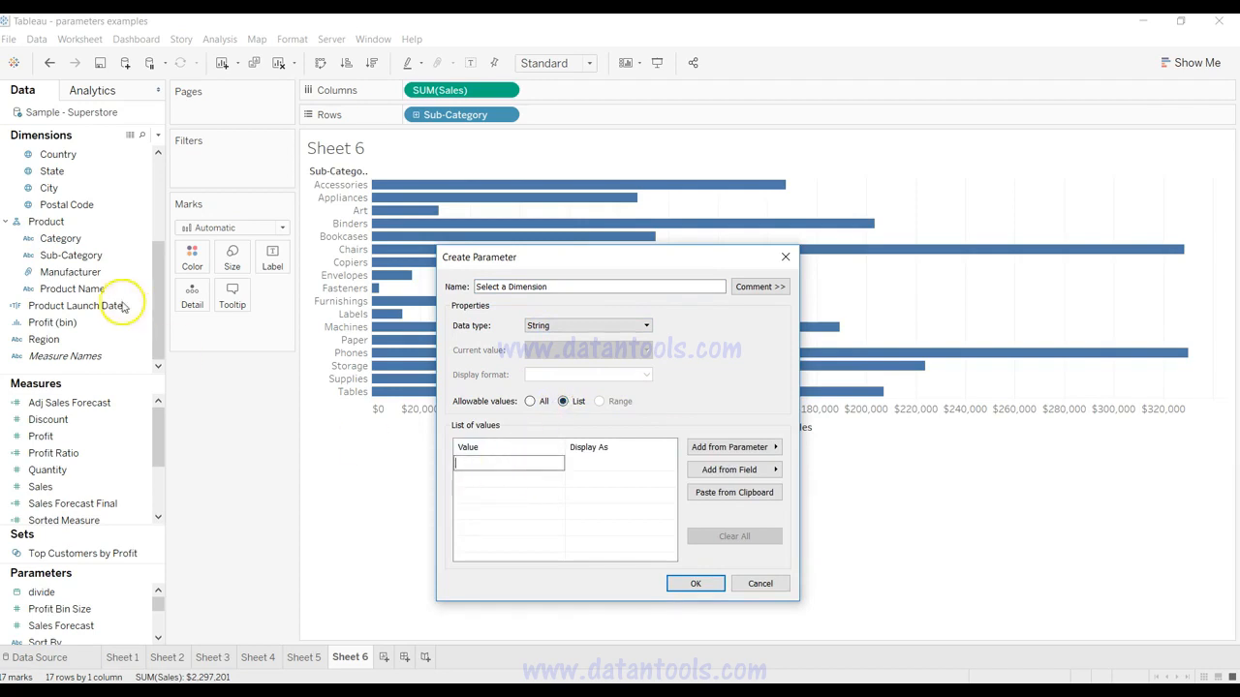
pyautogui.write('Cat')
pyautogui.write('eogr')
pyautogui.press('BackSpace')
pyautogui.press('BackSpace')
pyautogui.press('Return')
pyautogui.write('Produ')
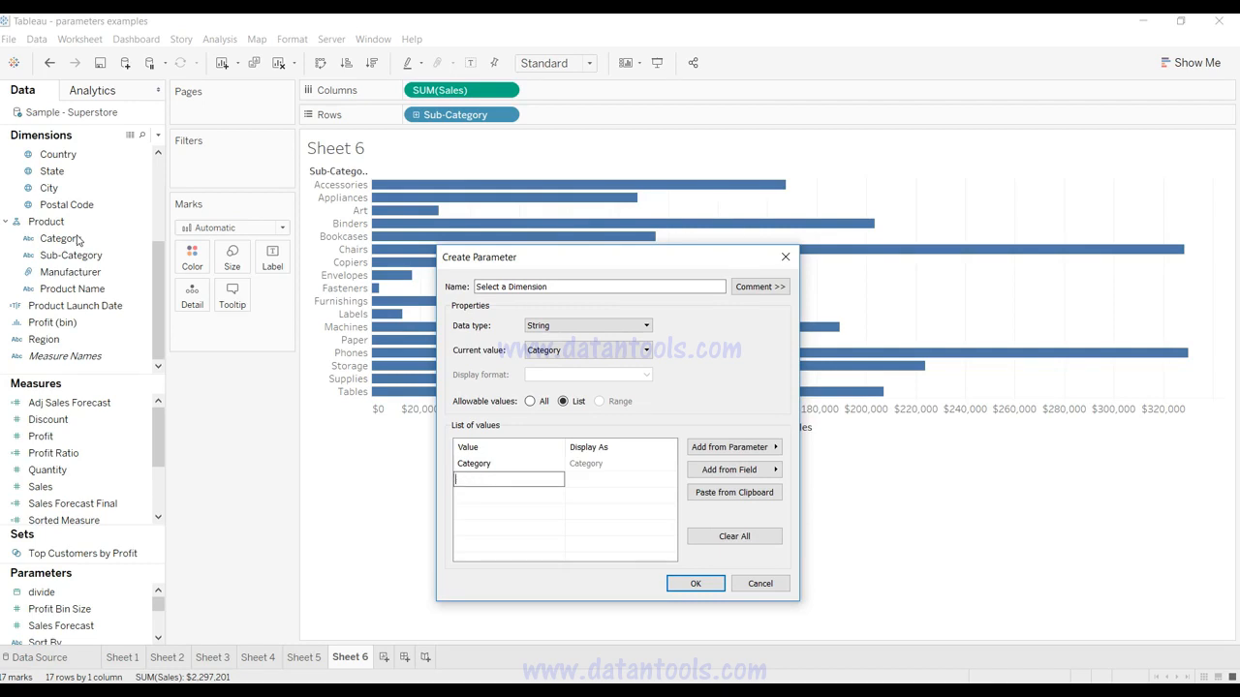
pyautogui.write('Sub-Category')
pyautogui.press('Return')
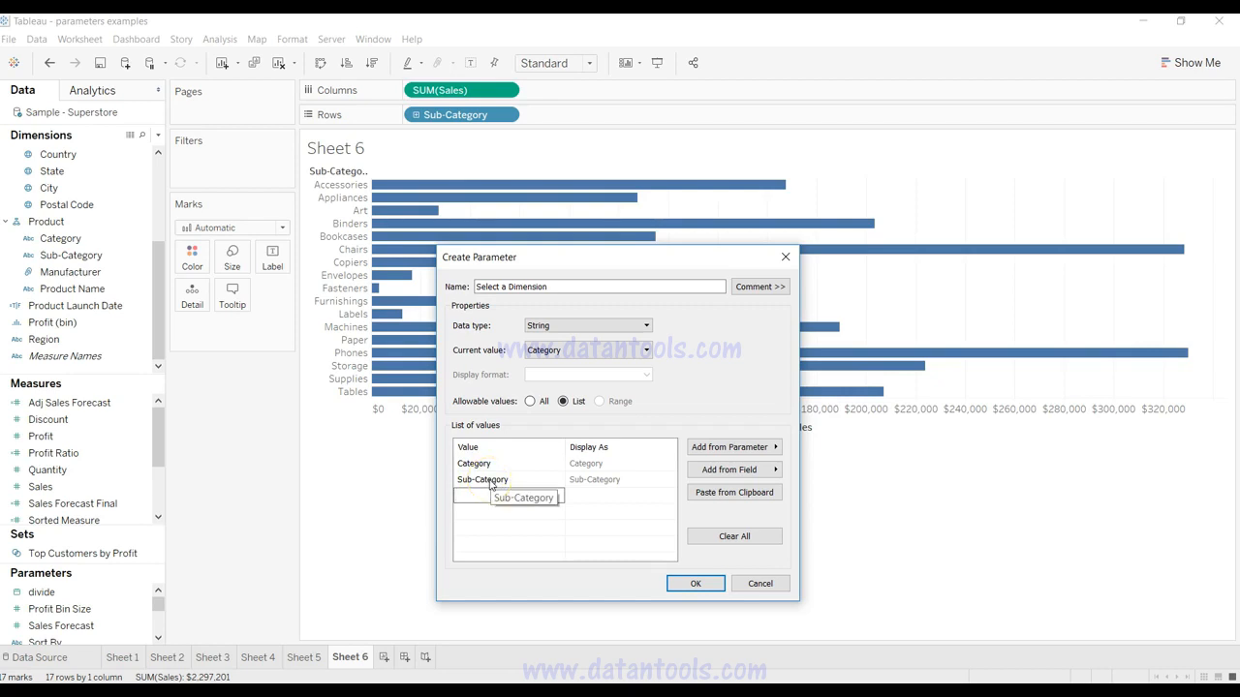
# Add Product Name as the third value in the parameter's list and save the parameter.
pyautogui.click(493, 483)
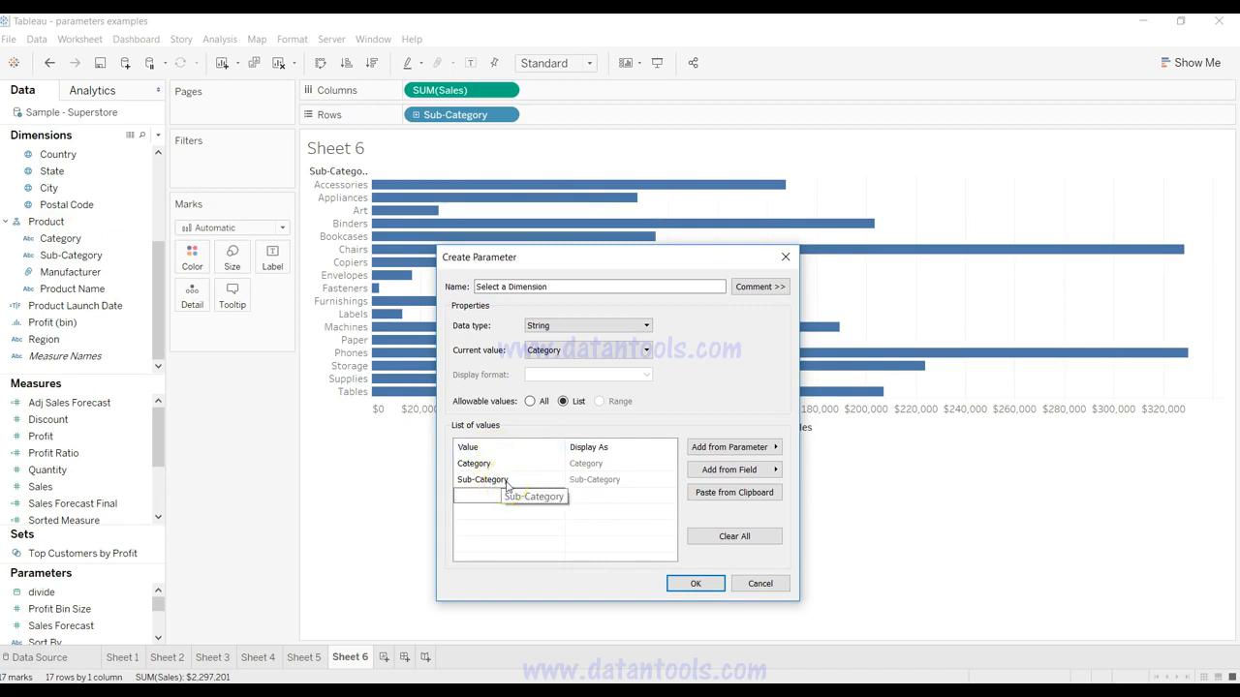
pyautogui.click(565, 551)
pyautogui.write('Product Name')
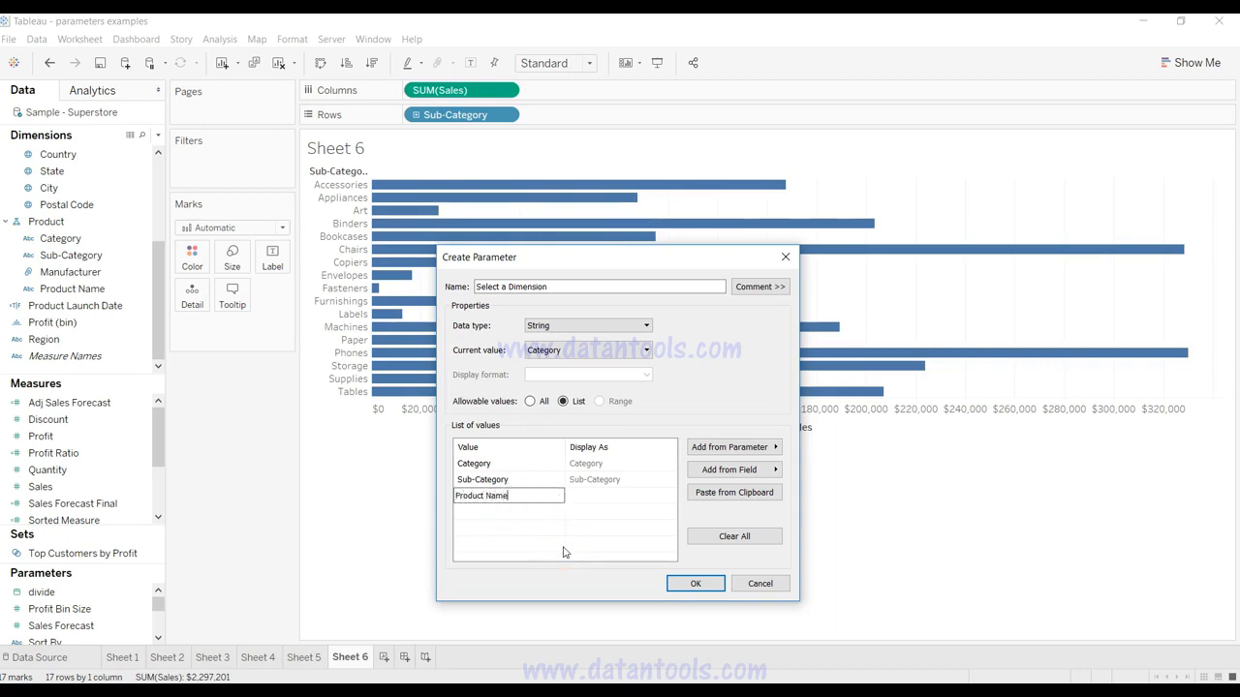
pyautogui.click(584, 543)
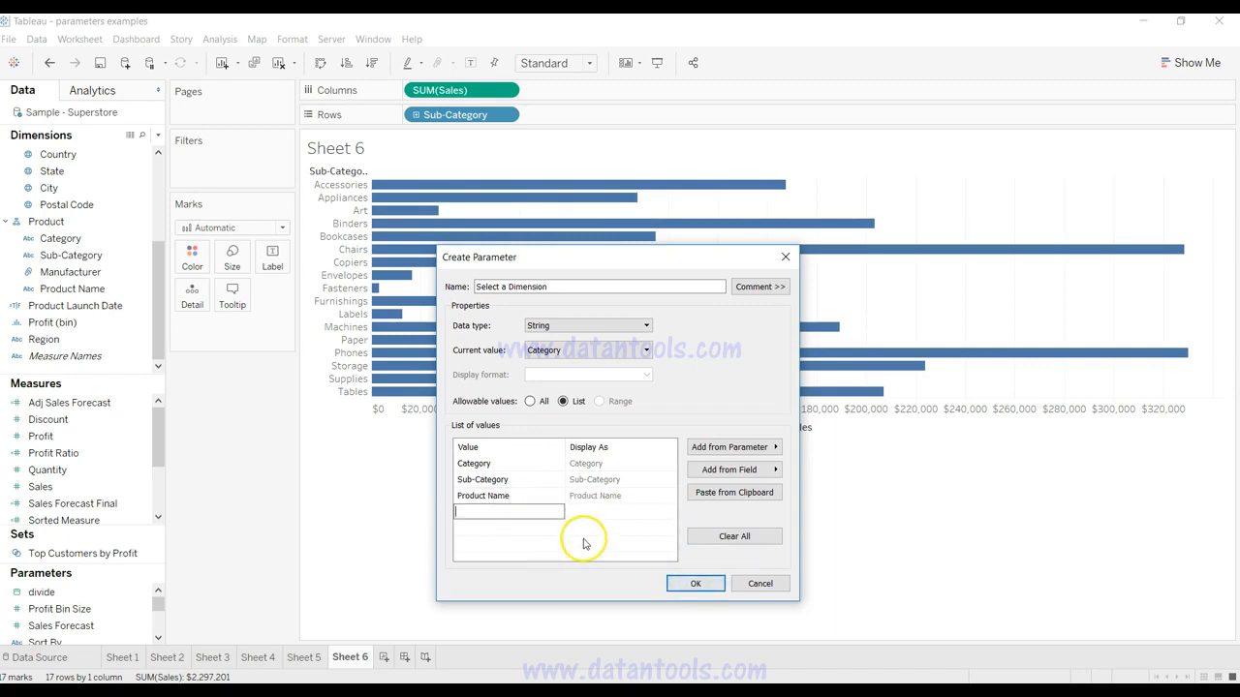
pyautogui.click(694, 583)
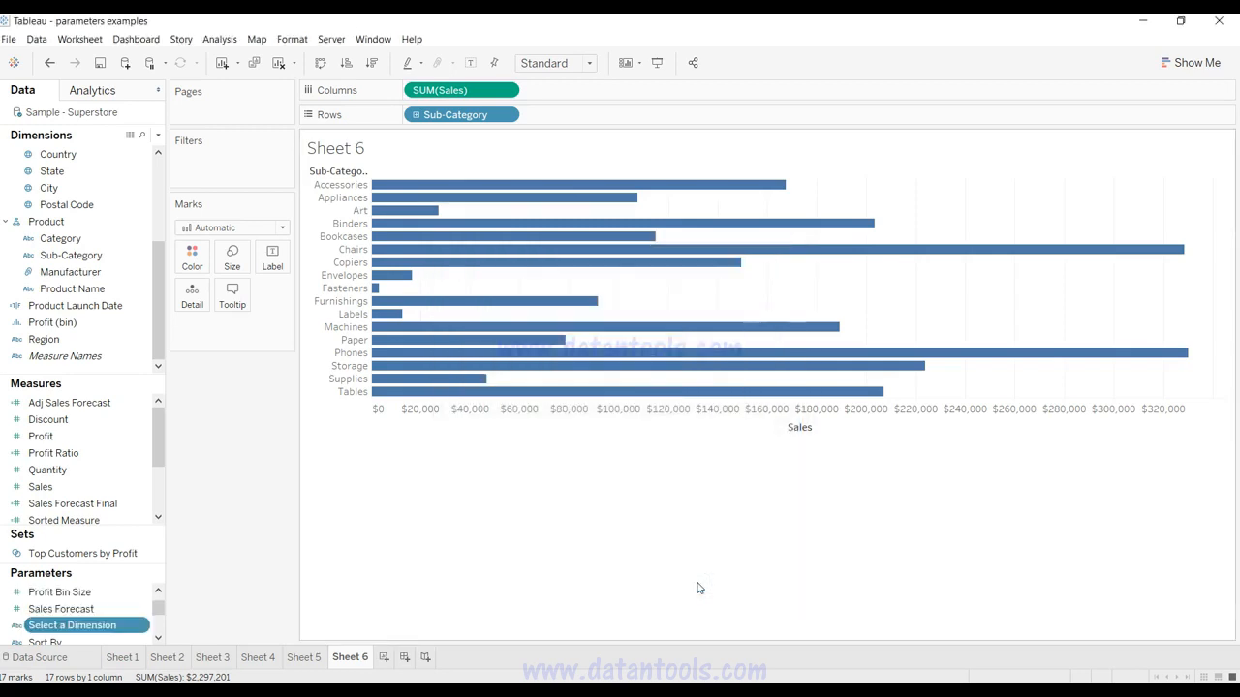
# Show the Select a Dimension parameter control, try its options and leave it on Sub-Category.
pyautogui.click(142, 625)
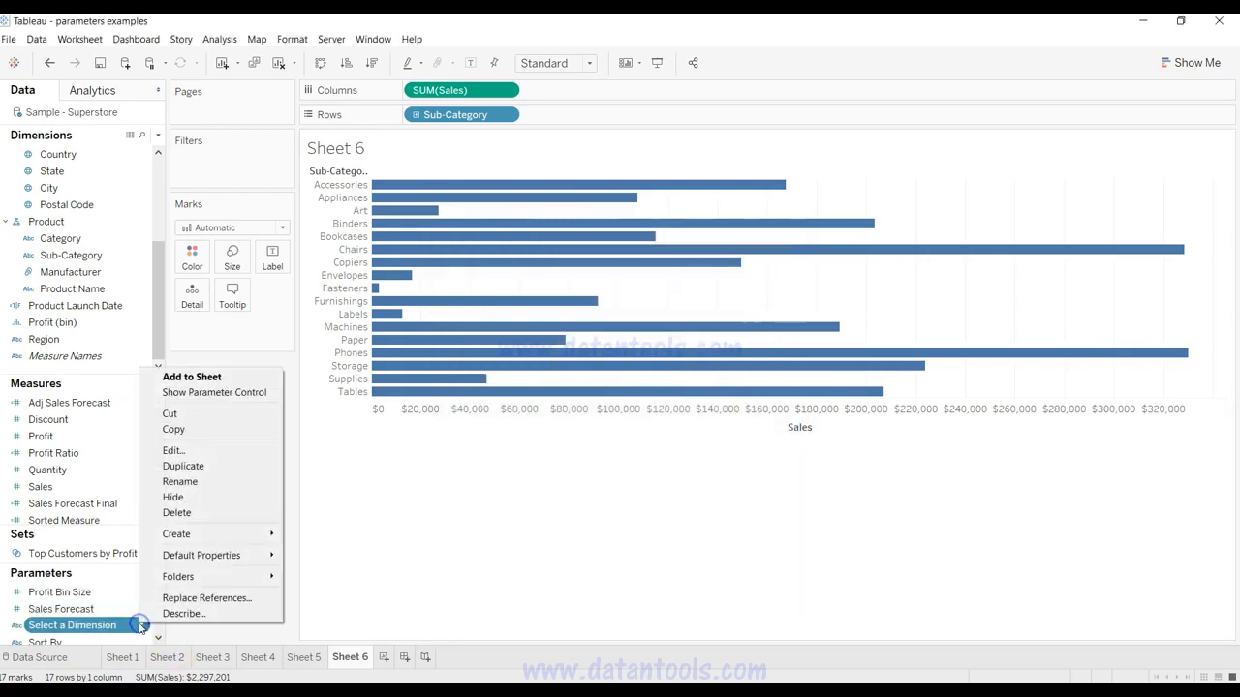
pyautogui.click(221, 397)
pyautogui.click(1184, 162)
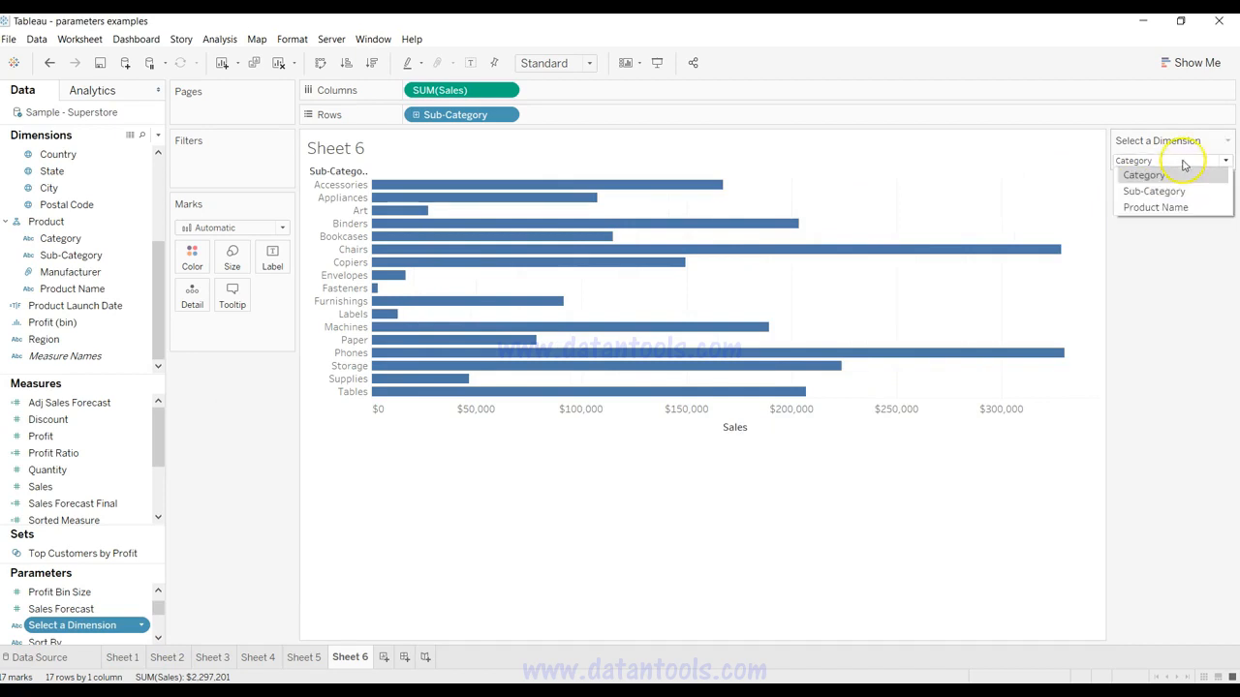
pyautogui.click(1186, 191)
pyautogui.click(1185, 161)
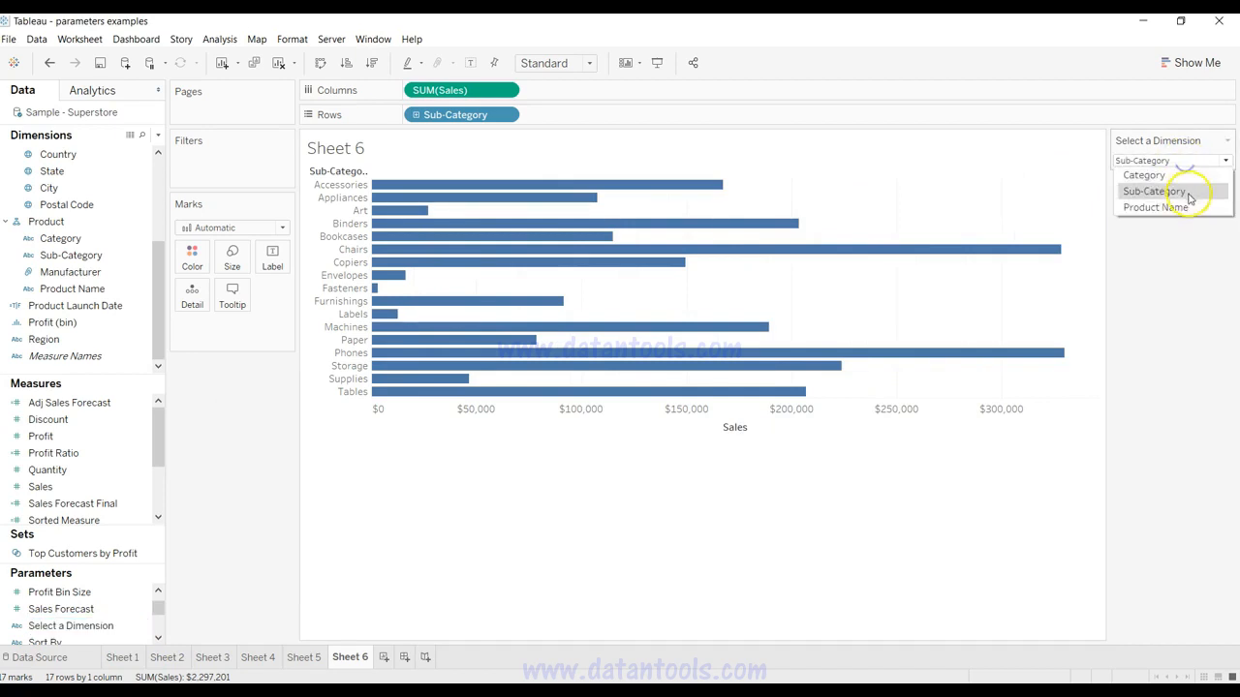
pyautogui.click(1190, 207)
pyautogui.click(1184, 160)
pyautogui.click(1183, 190)
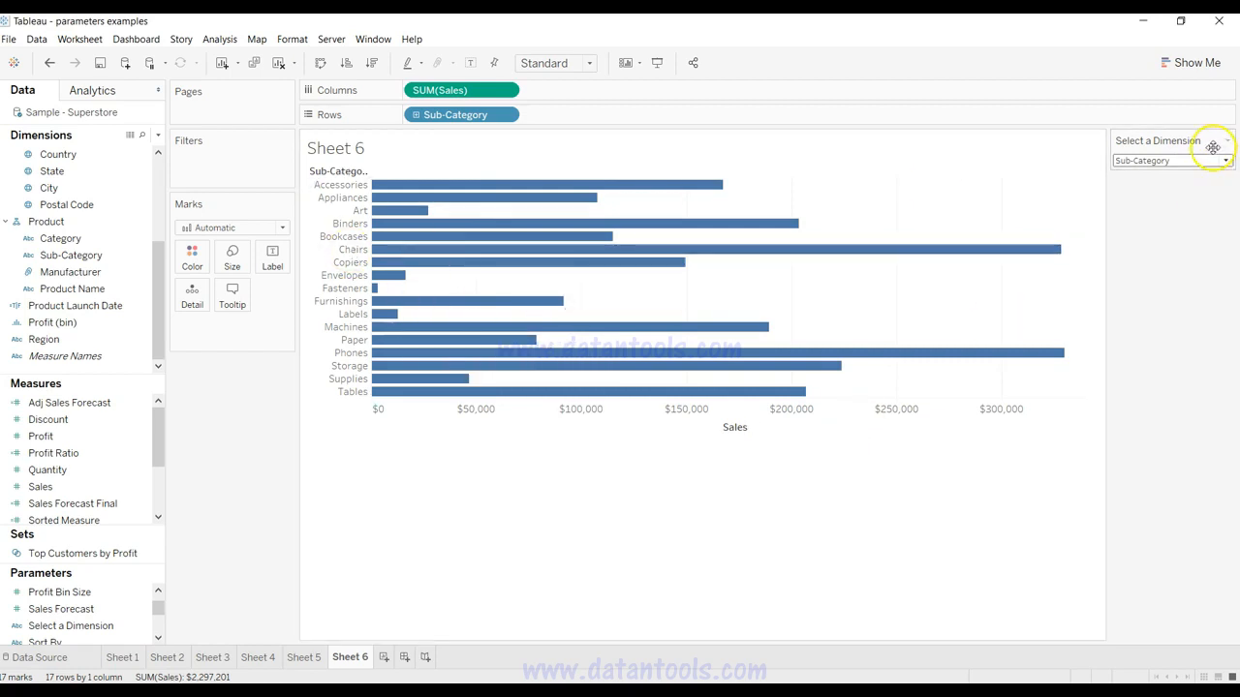
# Create a calculated field named Products Dimension.
pyautogui.click(158, 136)
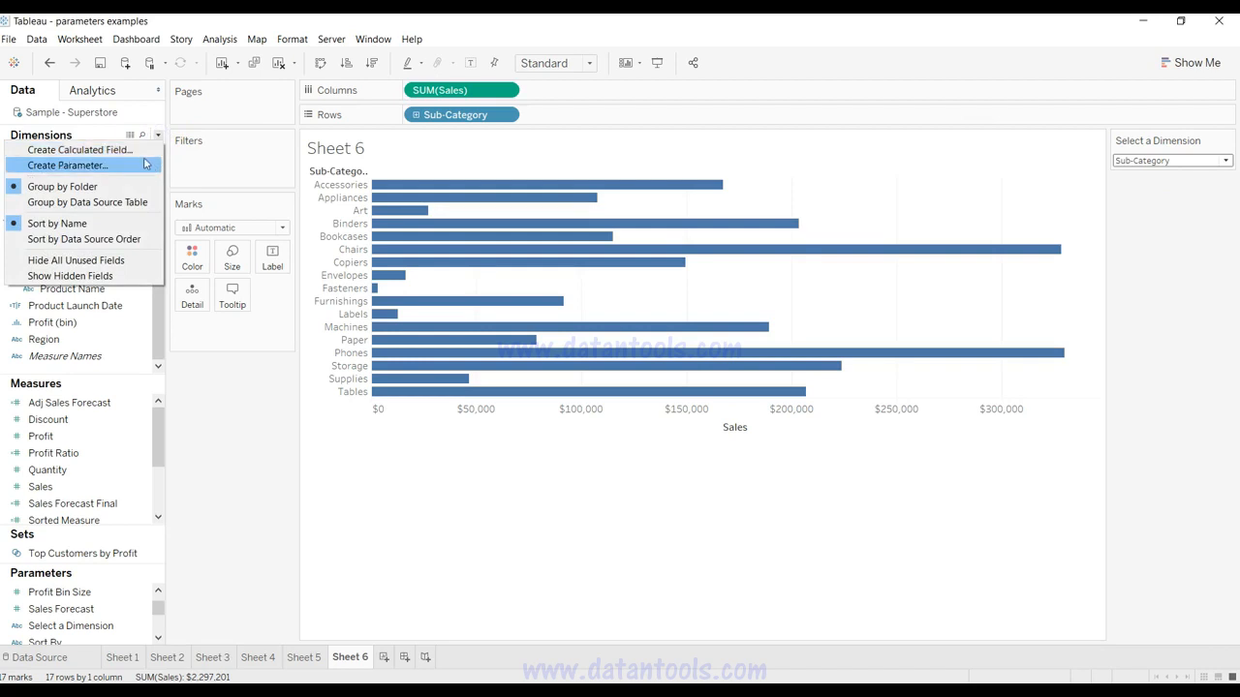
pyautogui.click(135, 150)
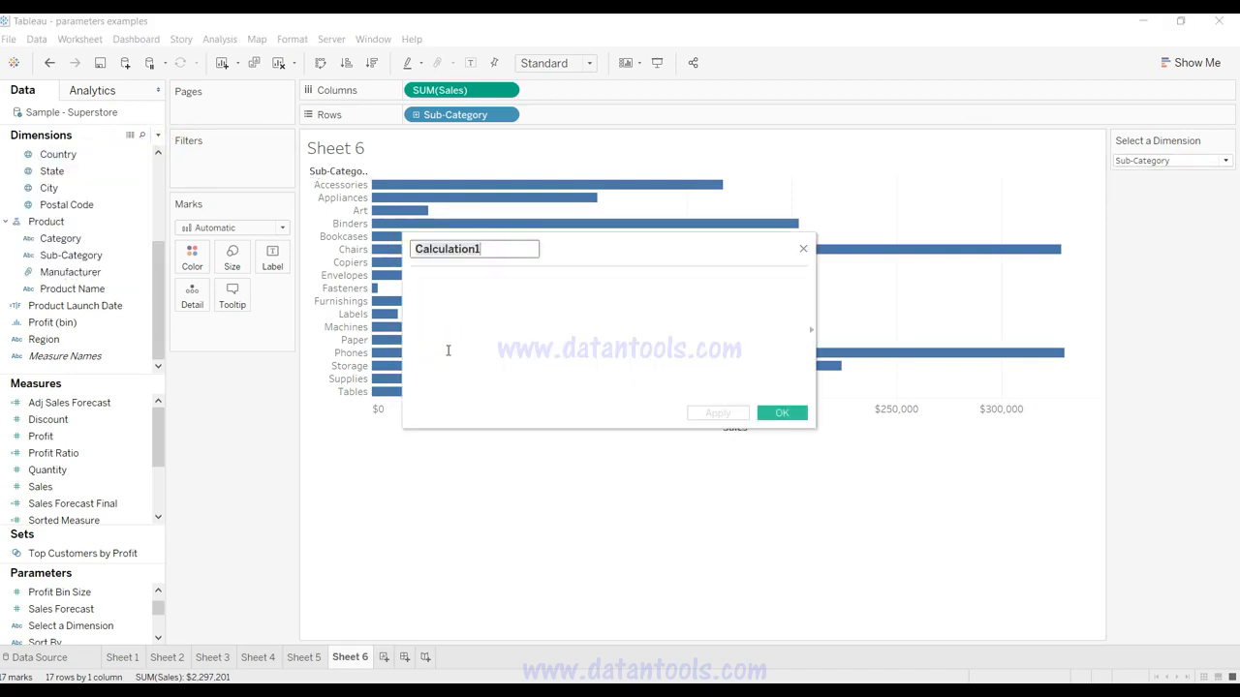
pyautogui.write('Products Di')
pyautogui.press('BackSpace')
pyautogui.press('BackSpace')
pyautogui.press('BackSpace')
pyautogui.write('s Dimens')
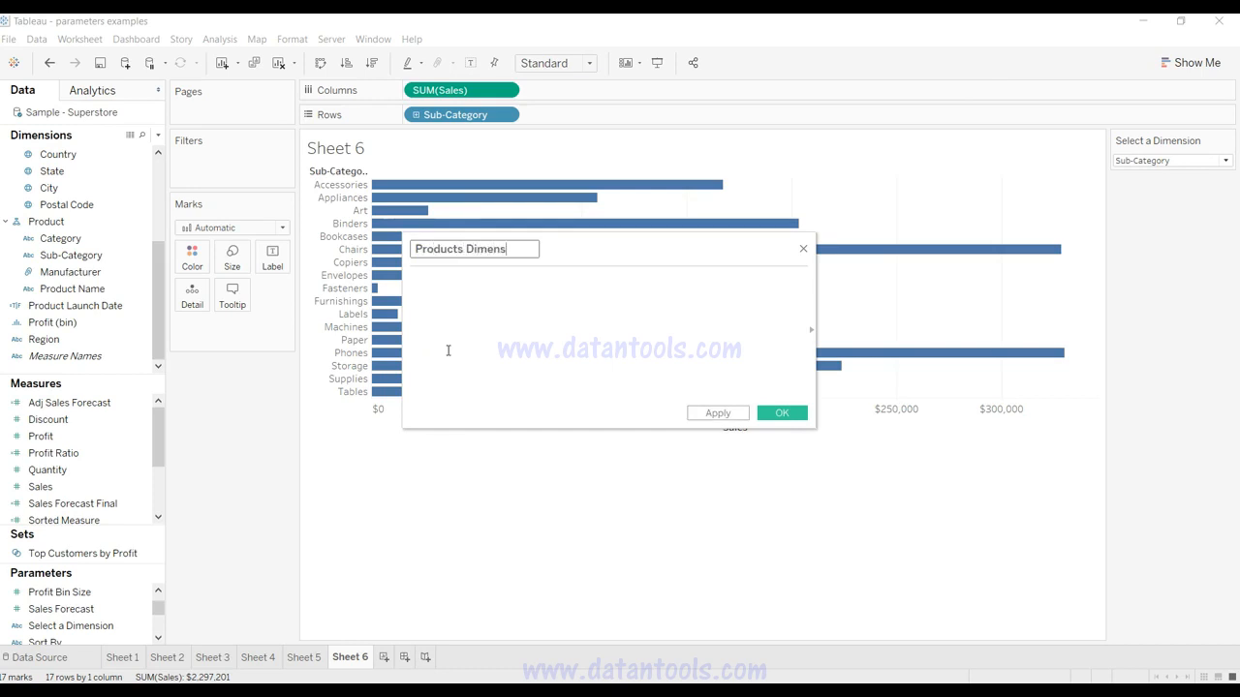
pyautogui.write('ionn')
pyautogui.click(449, 351)
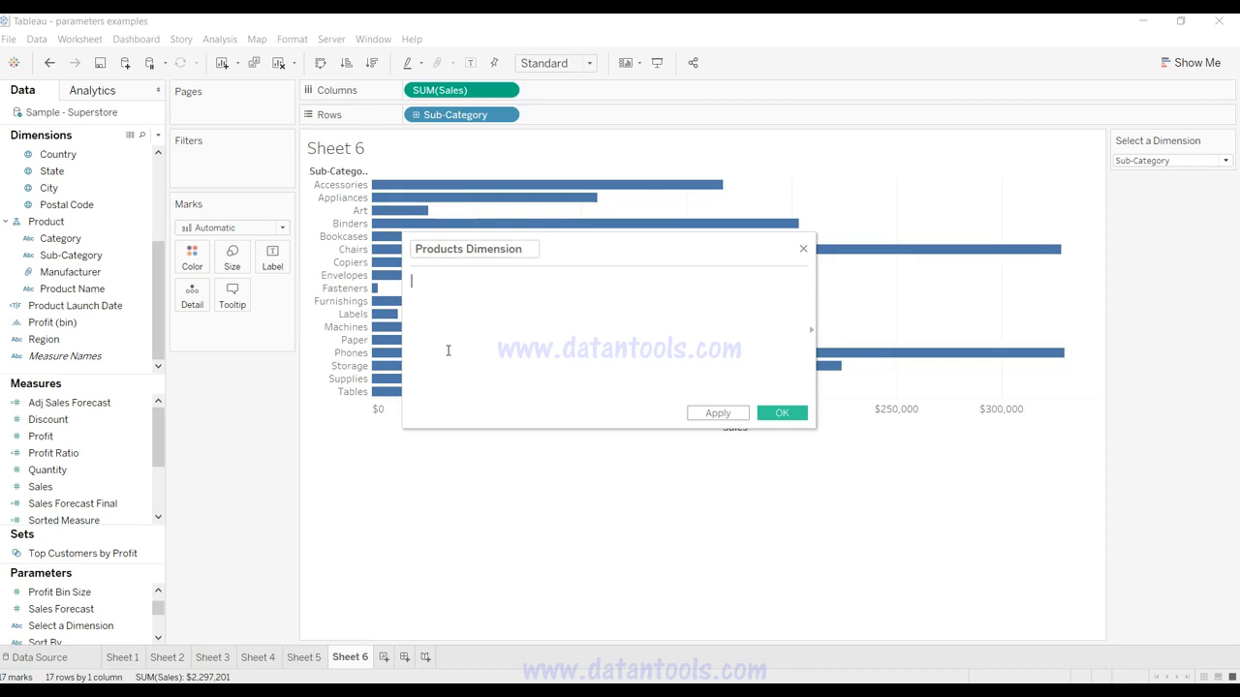
# Start the calculation with a CASE statement on the Select a Dimension parameter.
pyautogui.write('CASE ')
pyautogui.write('[sele')
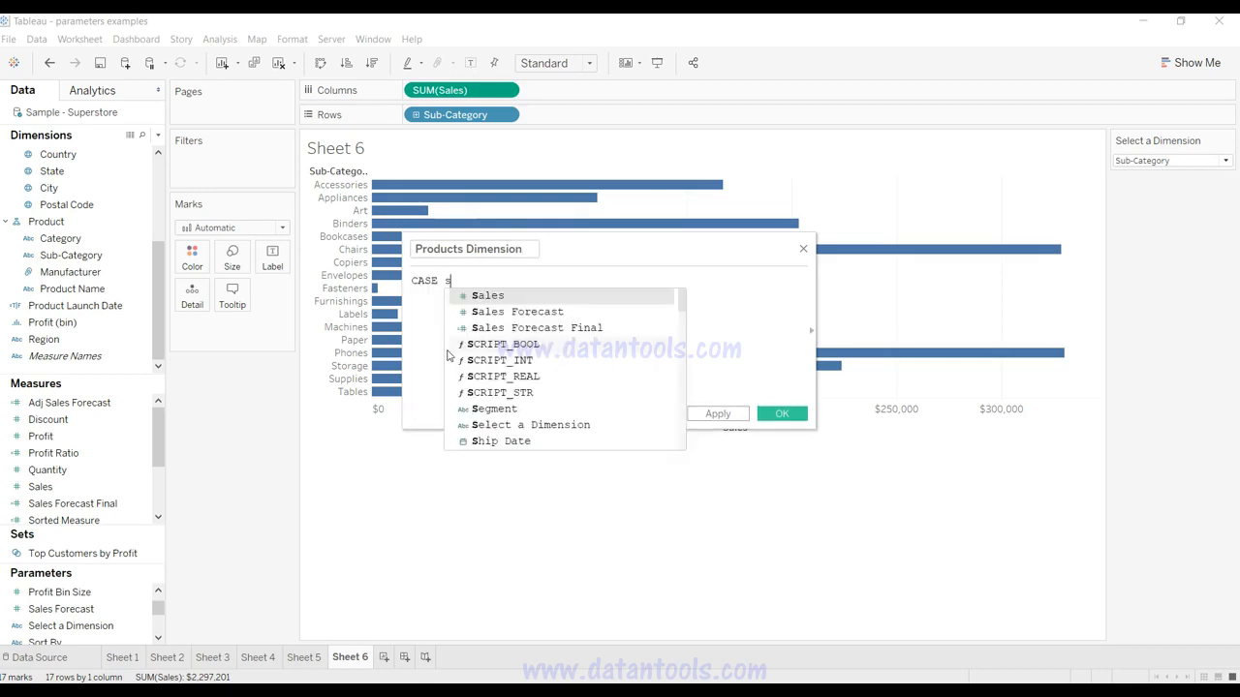
pyautogui.press('Return')
# Add a branch to the CASE statement that returns the [Category] field when the parameter is 'Category'.
pyautogui.write('when')
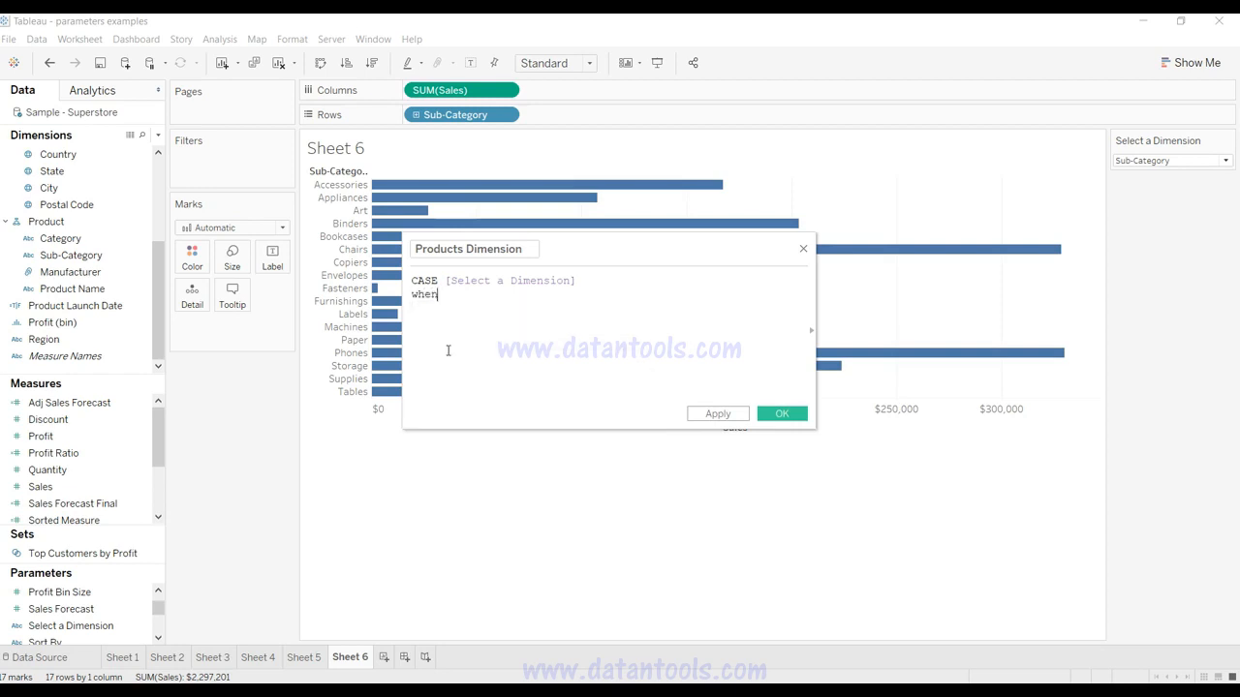
pyautogui.press('Tab')
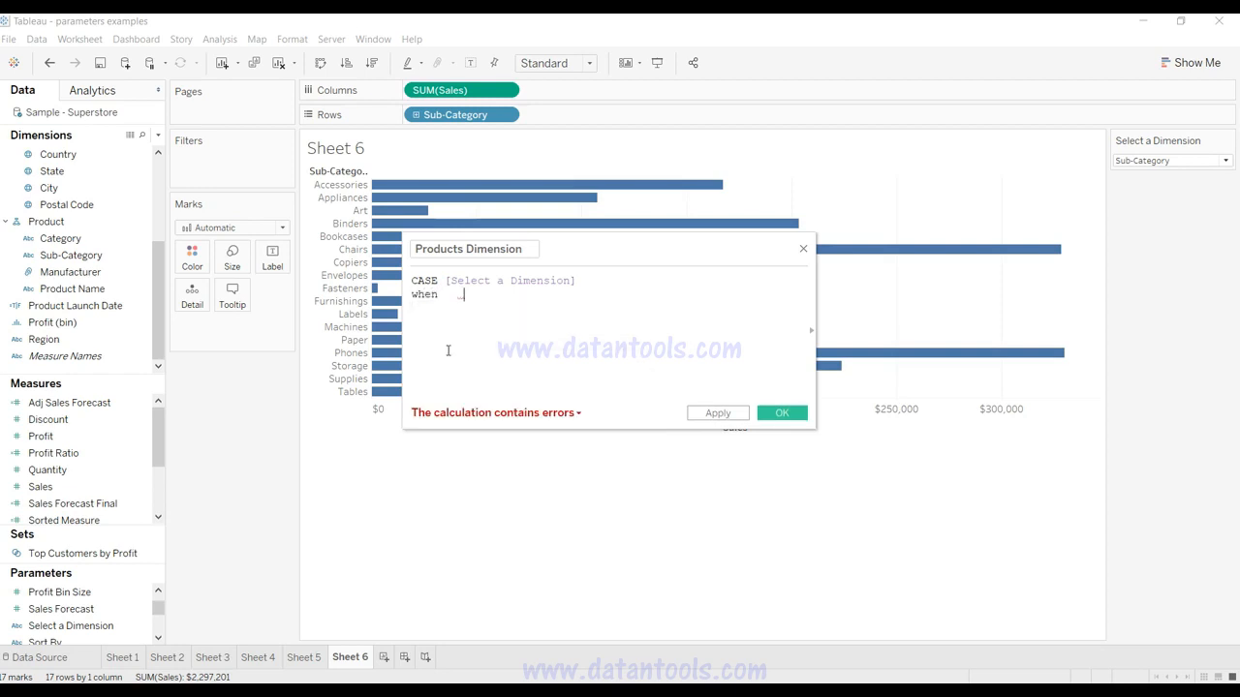
pyautogui.write("'Cateogry")
pyautogui.press('BackSpace')
pyautogui.press('BackSpace')
pyautogui.press('BackSpace')
pyautogui.press('BackSpace')
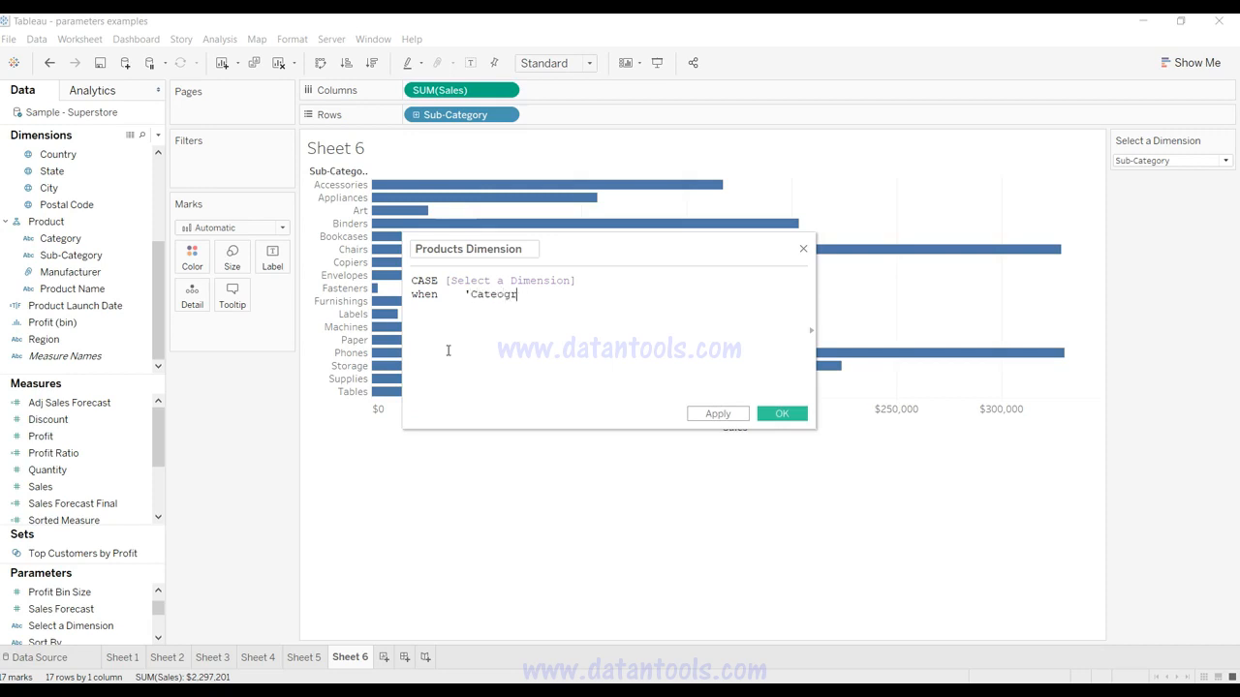
pyautogui.write('gory')
pyautogui.write("'")
pyautogui.write('THEN')
pyautogui.write("'ca")
pyautogui.press('BackSpace')
pyautogui.press('BackSpace')
pyautogui.press('BackSpace')
pyautogui.write('cate')
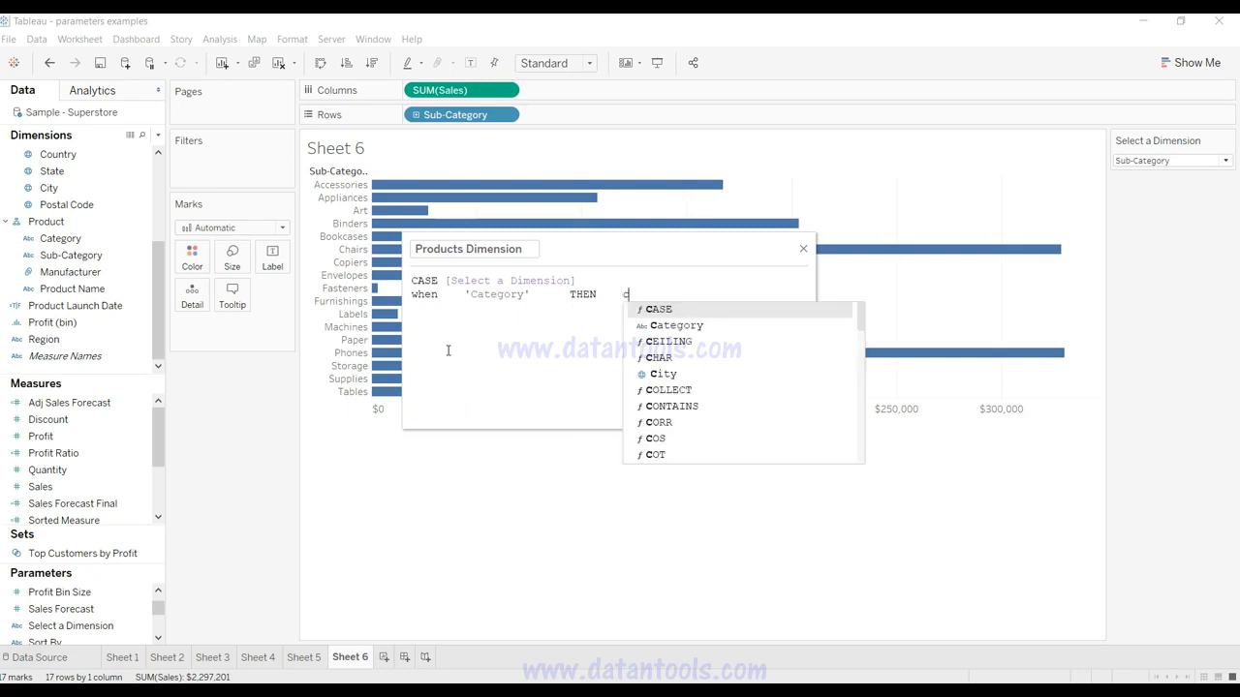
pyautogui.press('Return')
# Add a second branch that returns the [Sub-Category] field when the parameter is 'Sub-Category'.
pyautogui.write('WHEN')
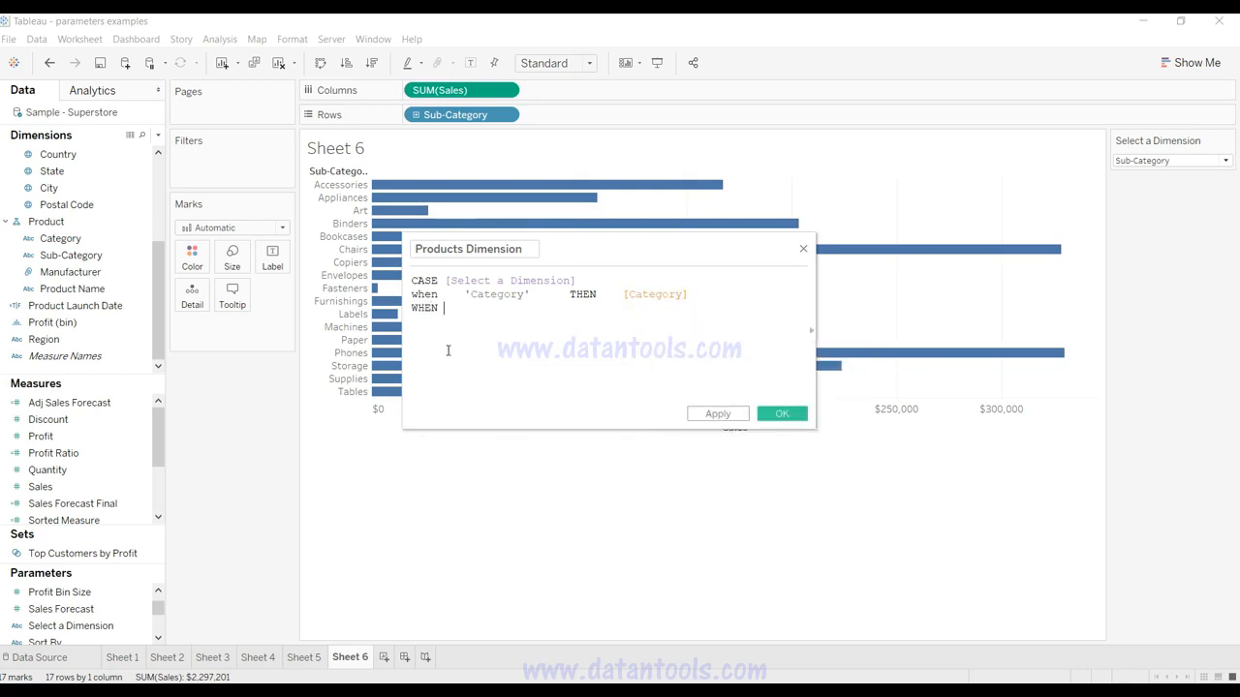
pyautogui.press('Tab')
pyautogui.write("'Sub-Category'")
pyautogui.press('Tab')
pyautogui.write('THEN')
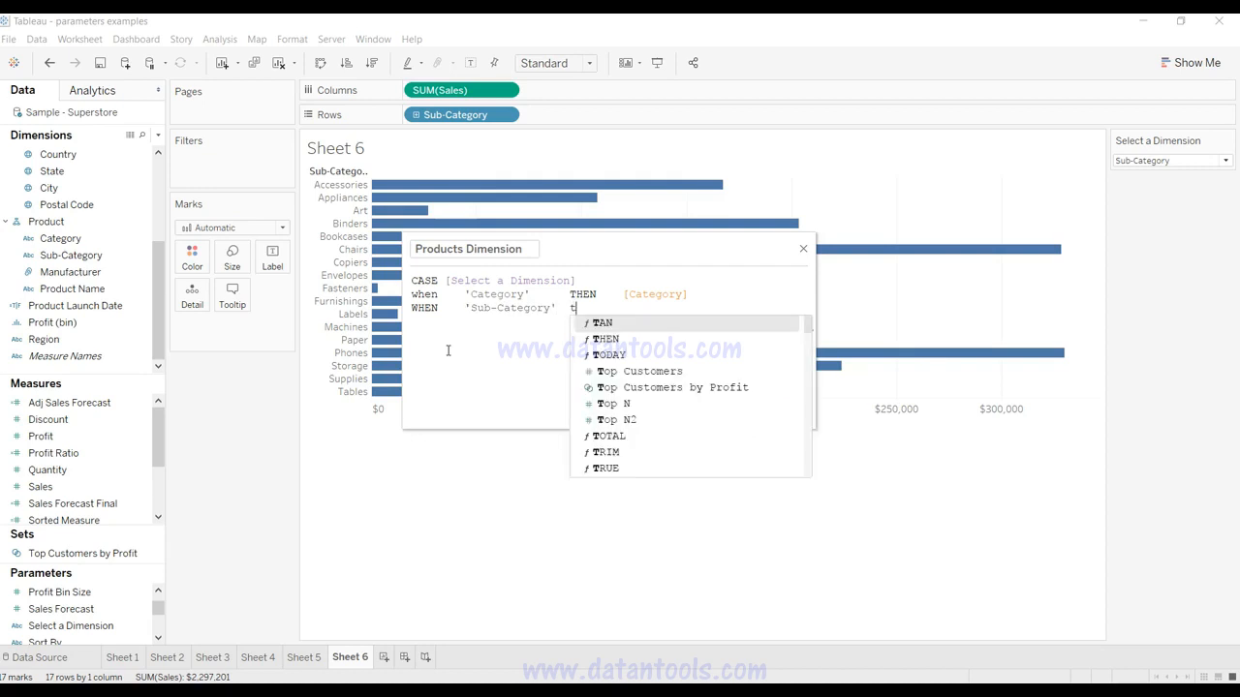
pyautogui.press('Tab')
pyautogui.write('[Sub-Category]')
# Add a third branch returning [Product Name] when the parameter is 'Product Name', and finish the statement with END.
pyautogui.write('WHEN ')
pyautogui.write("'pr")
pyautogui.press('BackSpace')
pyautogui.press('BackSpace')
pyautogui.write("Product Name'  ")
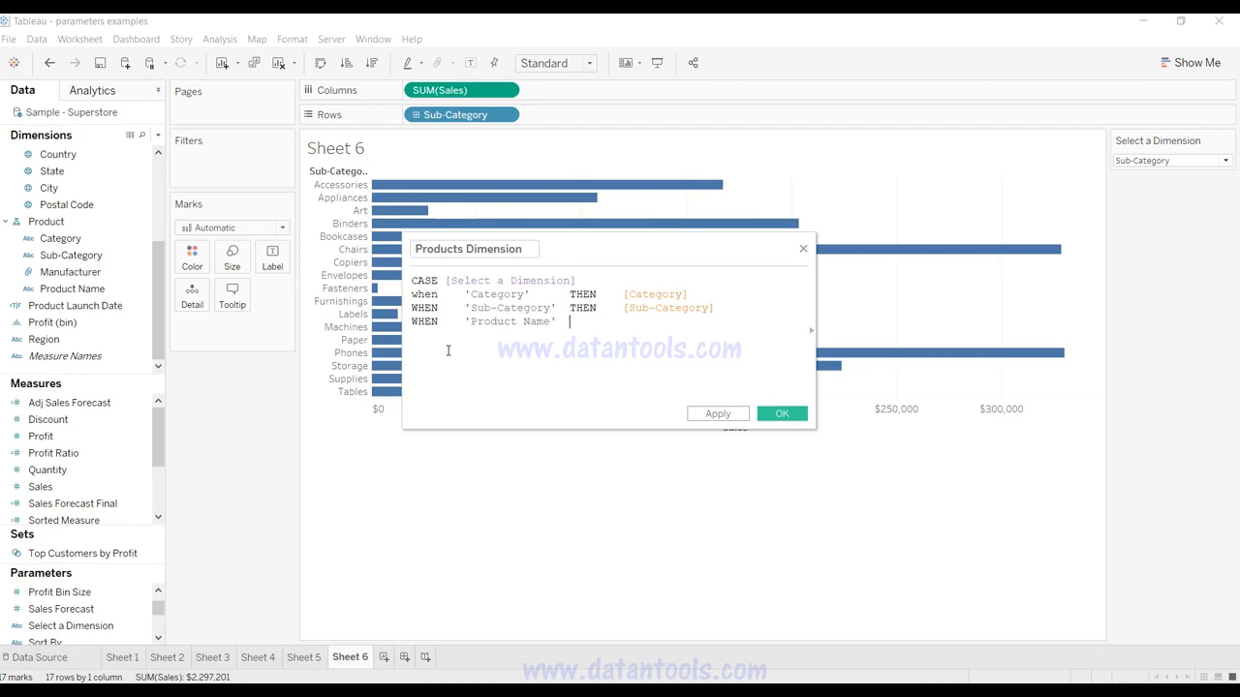
pyautogui.write('THEN    ')
pyautogui.write('prod')
pyautogui.press('Tab')
pyautogui.press('Tab')
pyautogui.press('BackSpace')
pyautogui.press('BackSpace')
pyautogui.press('BackSpace')
pyautogui.press('BackSpace')
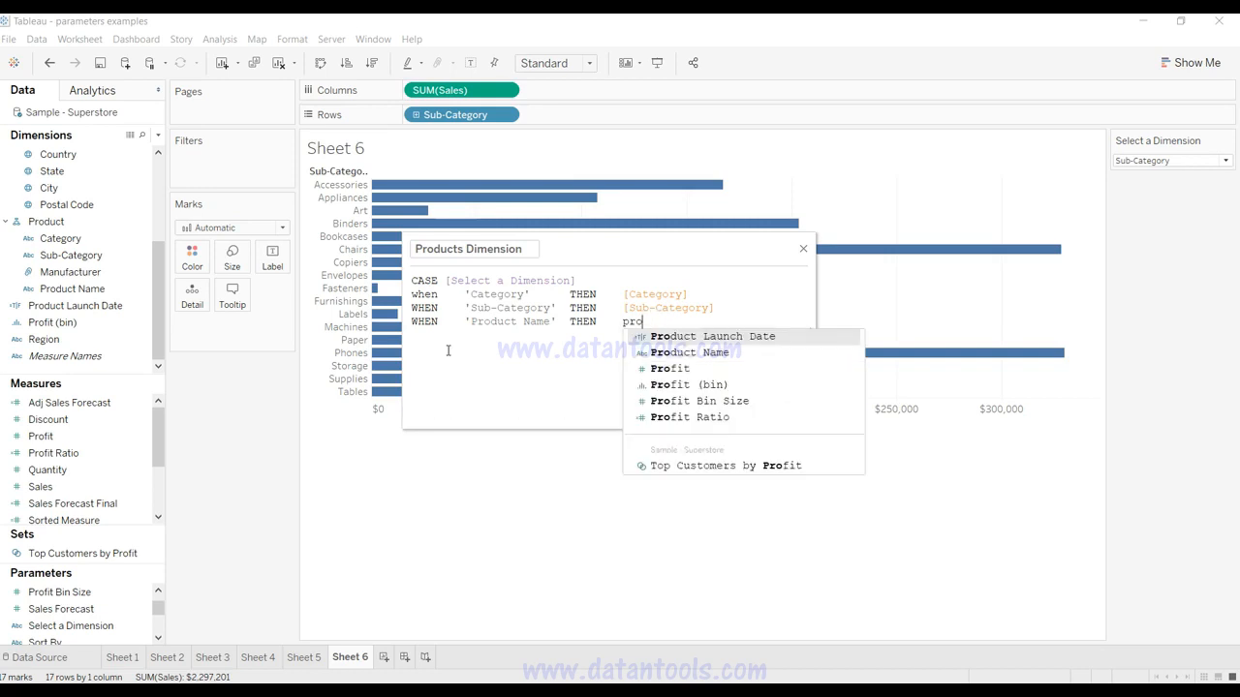
pyautogui.write('od')
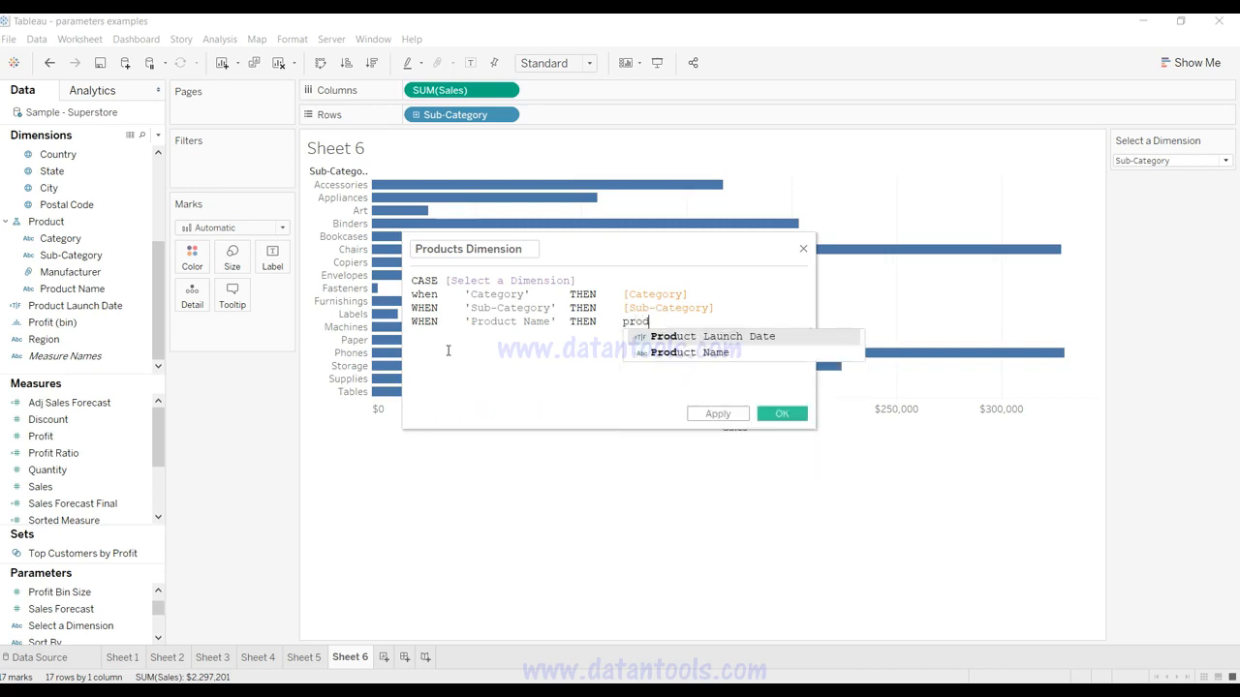
pyautogui.press('Down')
pyautogui.press('Return')
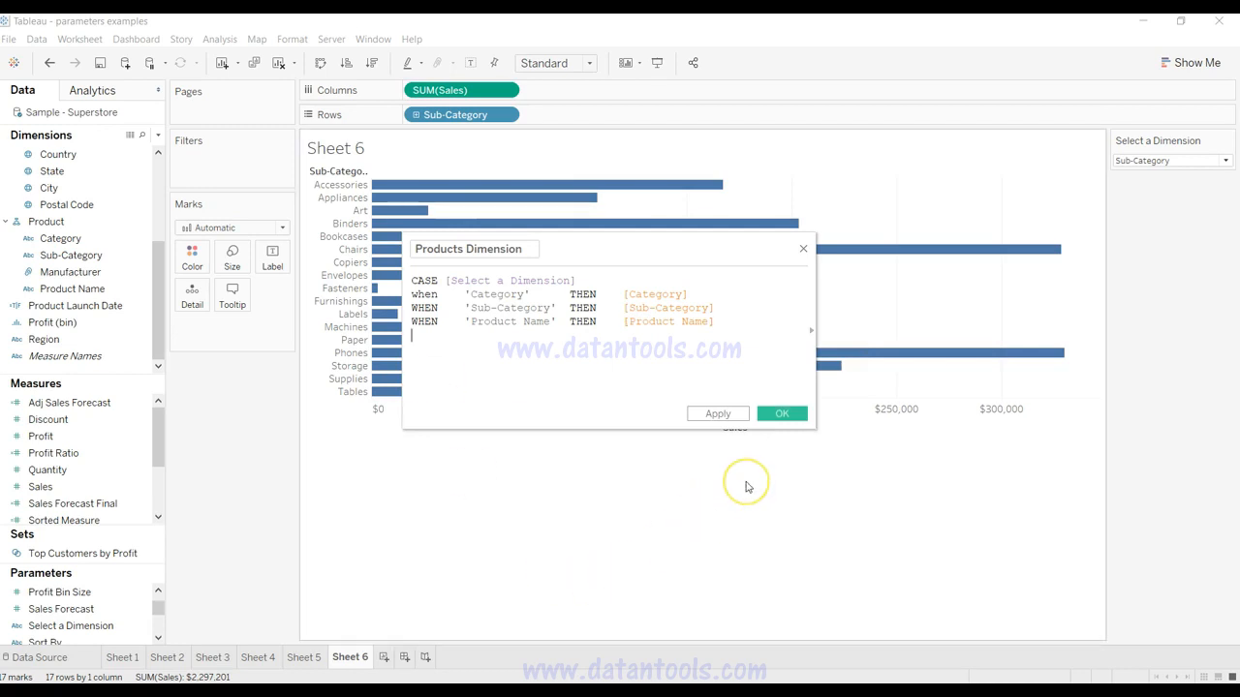
pyautogui.press('Return')
pyautogui.write('end')
pyautogui.press('Return')
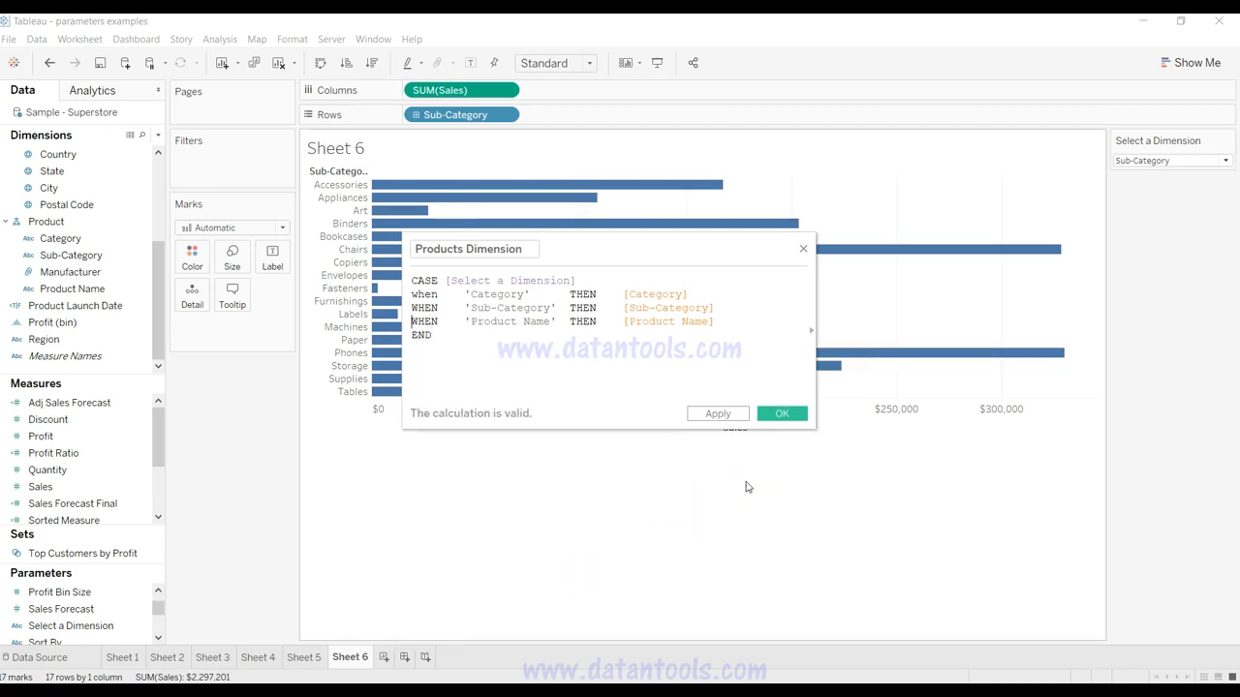
# Replace the 'Product Name' WHEN condition with ELSE so the line reads ELSE [Product Name], and save the calculated field.
pyautogui.hotkey('shift', 'Right')
pyautogui.hotkey('shift', 'Right')
pyautogui.hotkey('shift', 'Right')
pyautogui.hotkey('shift', 'Right')
pyautogui.hotkey('shift', 'Right')
pyautogui.hotkey('shift', 'Right')
pyautogui.hotkey('shift', 'Right')
pyautogui.hotkey('shift', 'Right')
pyautogui.hotkey('shift', 'Right')
pyautogui.hotkey('shift', 'Right')
pyautogui.hotkey('shift', 'Right')
pyautogui.hotkey('shift', 'Right')
pyautogui.hotkey('shift', 'Right')
pyautogui.hotkey('shift', 'Right')
pyautogui.hotkey('shift', 'Right')
pyautogui.hotkey('shift', 'Right')
pyautogui.hotkey('shift', 'Right')
pyautogui.hotkey('shift', 'Right')
pyautogui.hotkey('shift', 'Right')
pyautogui.hotkey('shift', 'Right')
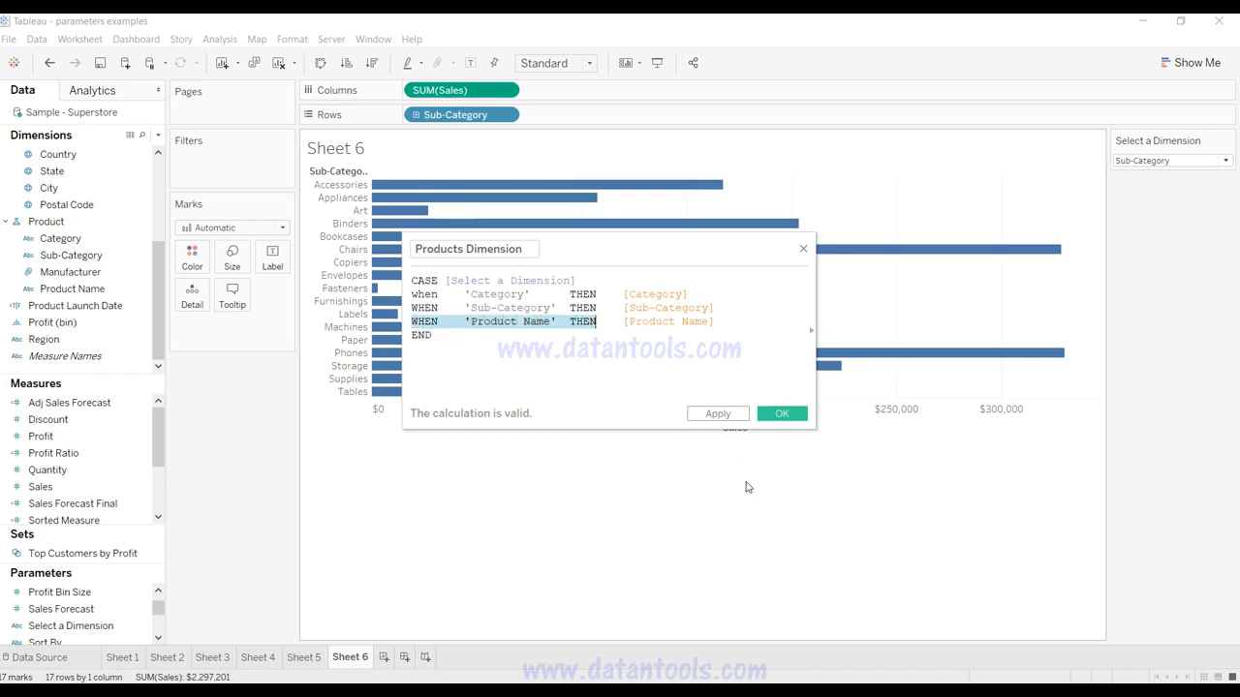
pyautogui.write('else')
pyautogui.press('Return')
pyautogui.click(443, 321)
pyautogui.click(713, 415)
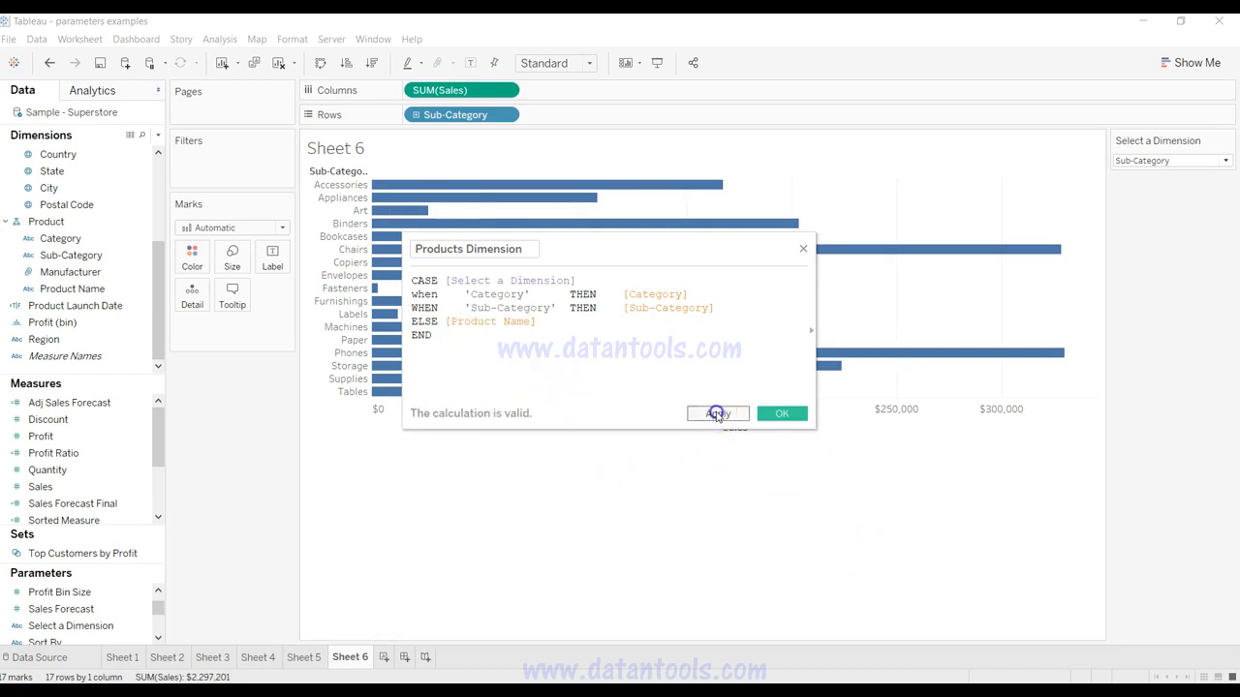
pyautogui.click(780, 413)
# Replace Sub-Category with the Products Dimension field on the Rows shelf.
pyautogui.moveTo(416, 115); pyautogui.dragTo(80, 225)
pyautogui.moveTo(73, 323); pyautogui.dragTo(494, 123)
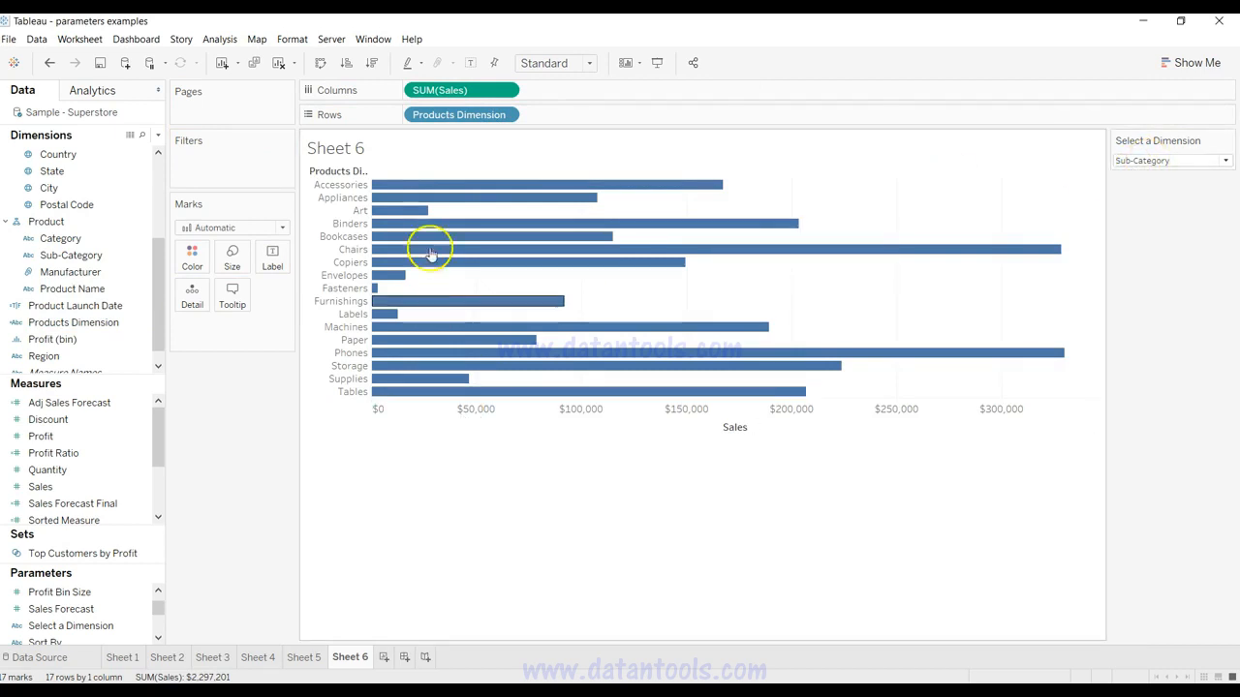
# Test the Select a Dimension control by switching it to Category and to Product Name.
pyautogui.click(1201, 164)
pyautogui.click(1199, 176)
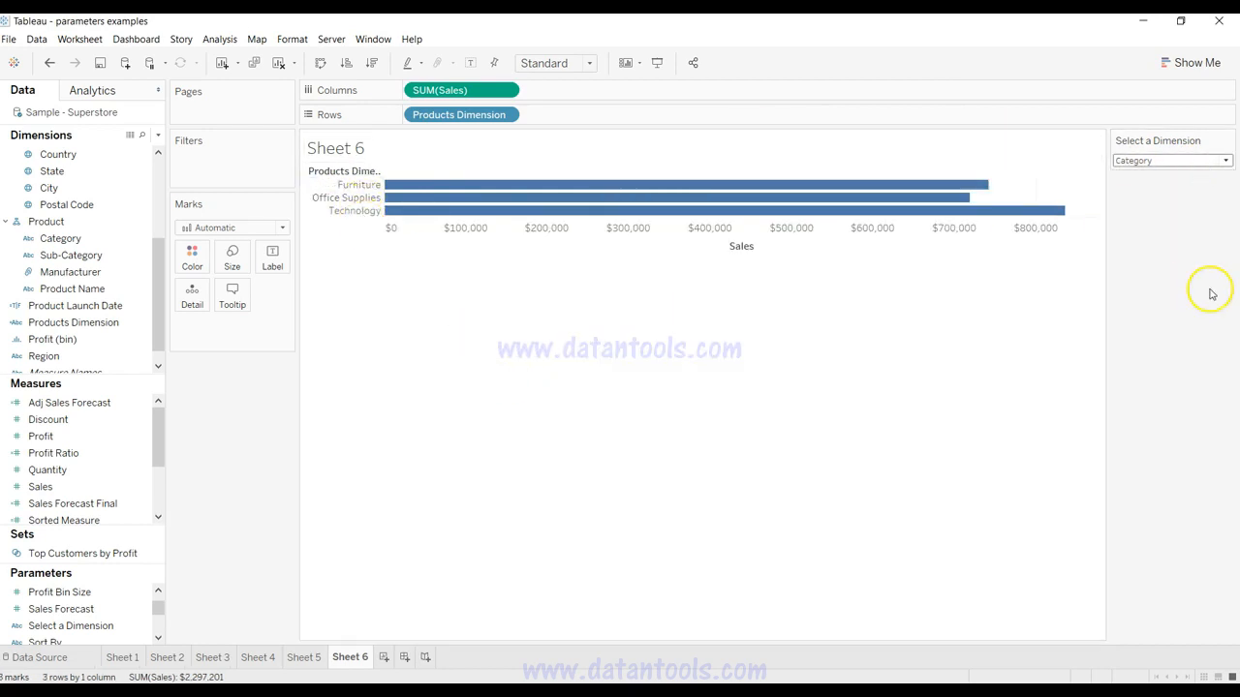
pyautogui.click(1157, 160)
pyautogui.click(1162, 208)
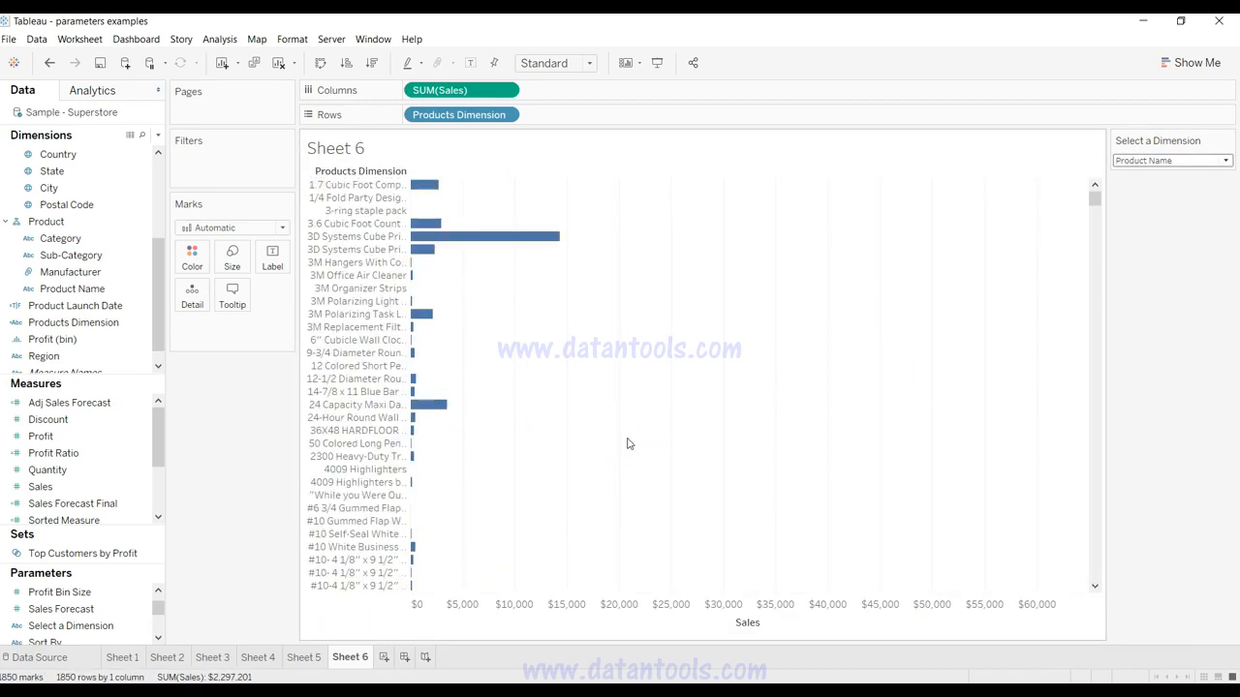
pyautogui.click(1187, 167)
pyautogui.click(1192, 250)
pyautogui.moveTo(157, 299)
pyautogui.mouseDown()
pyautogui.moveTo(158, 182)
pyautogui.moveTo(155, 304)
pyautogui.mouseUp()
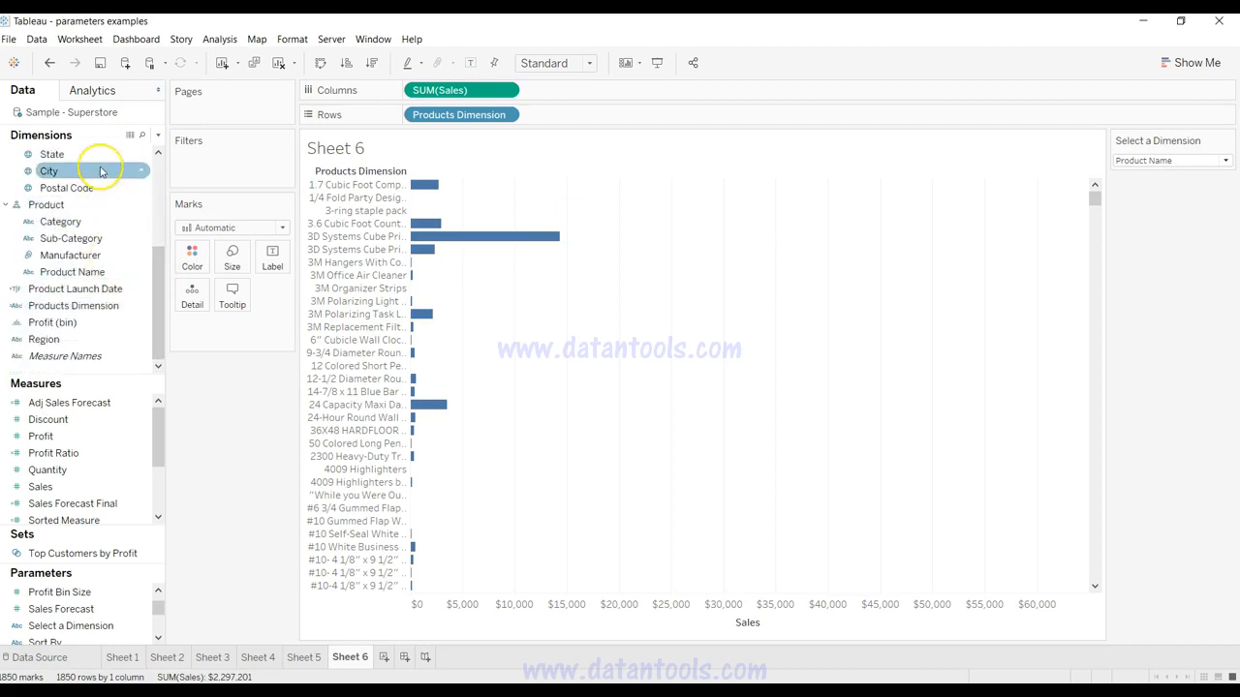
pyautogui.scroll(3, 97, 171)
pyautogui.scroll(3, 100, 172)
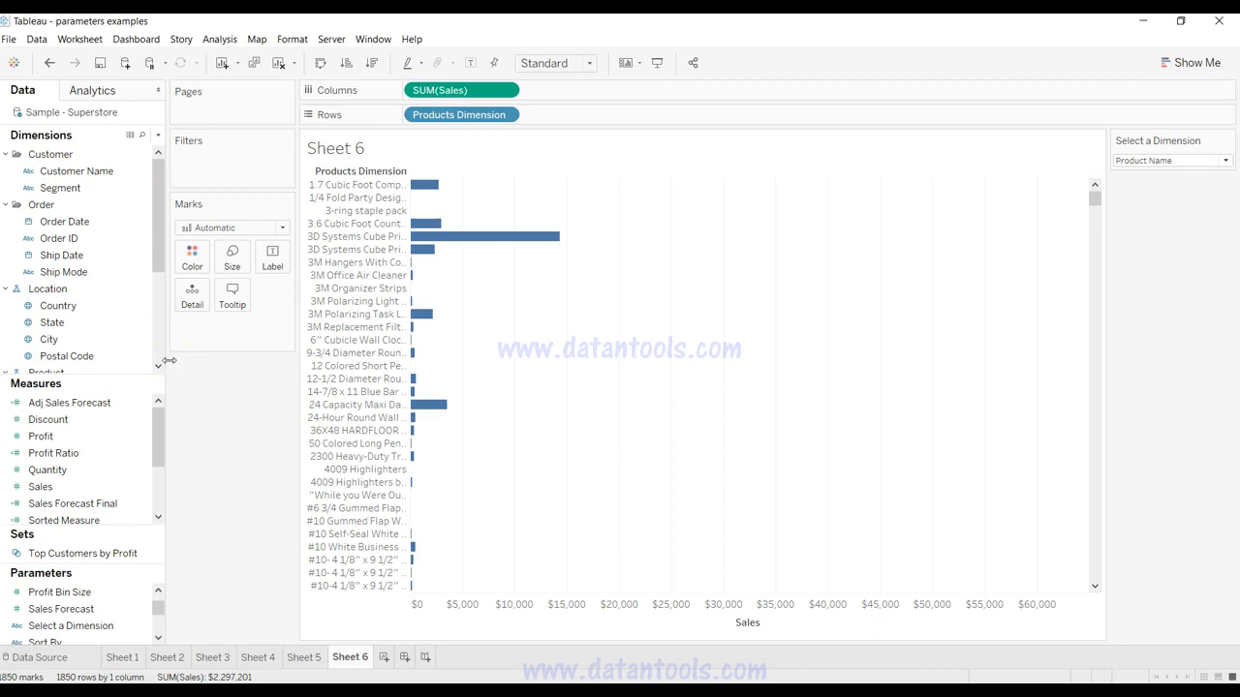
pyautogui.click(623, 389)
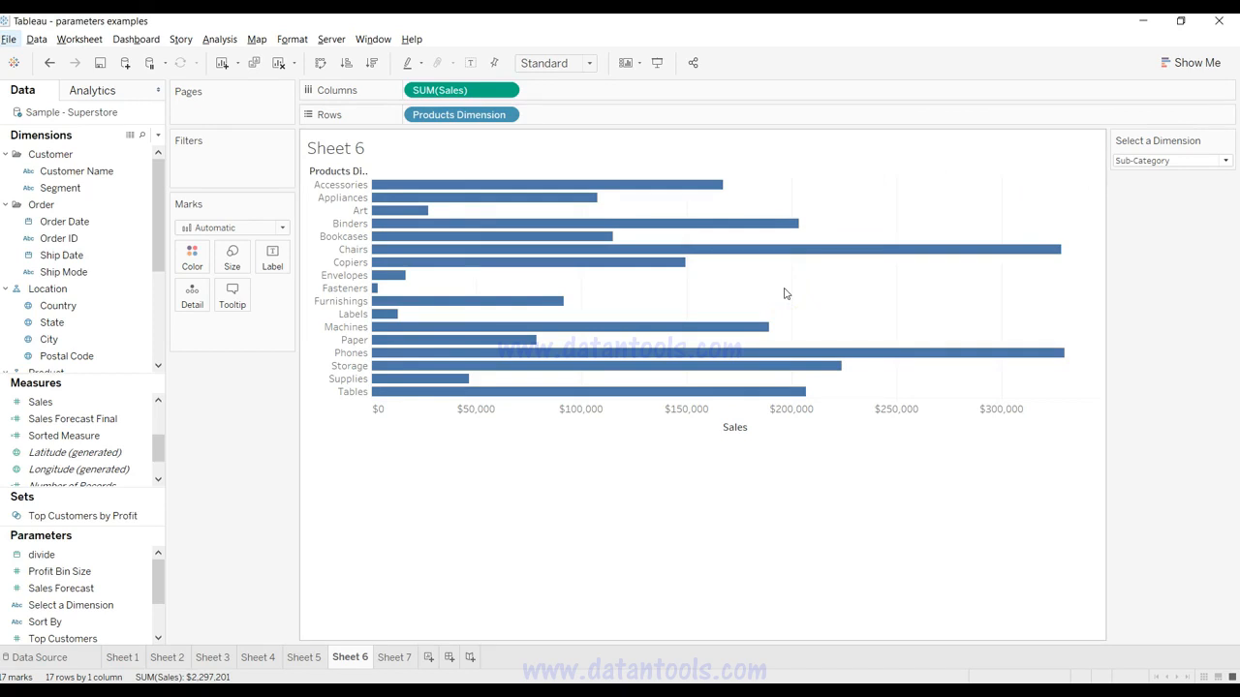
# Open the Sort By parameter's definition, review its list of values and close it.
pyautogui.click(96, 621)
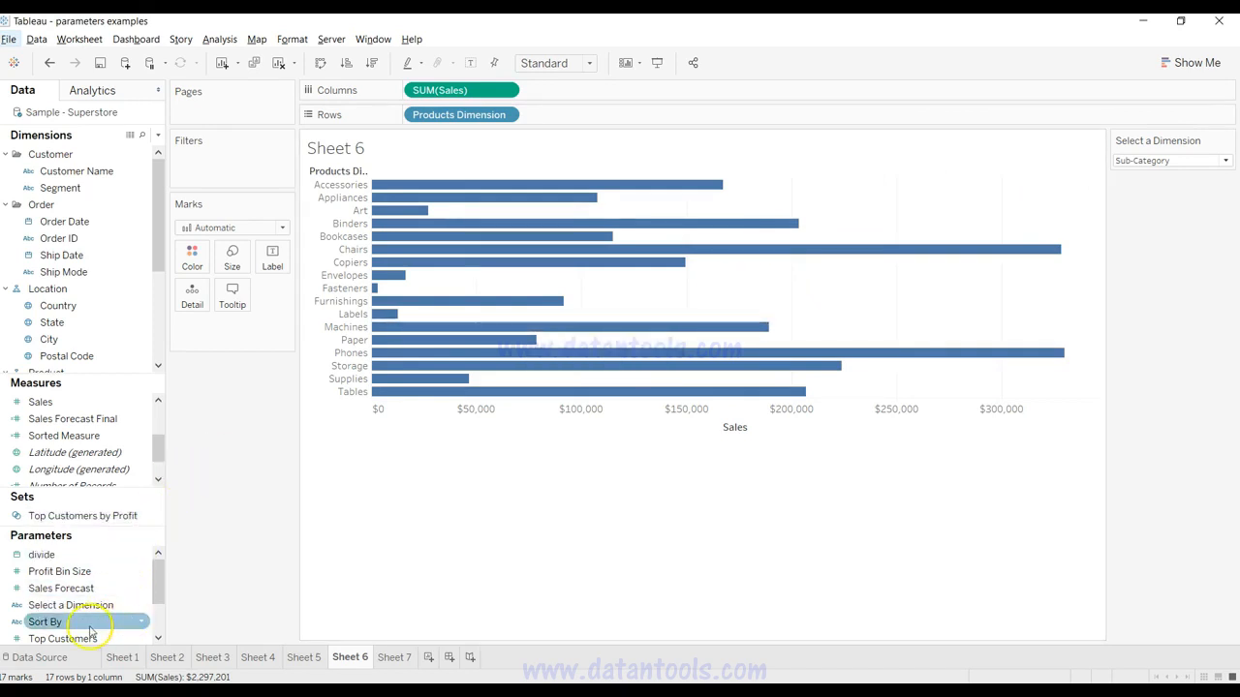
pyautogui.click(141, 625)
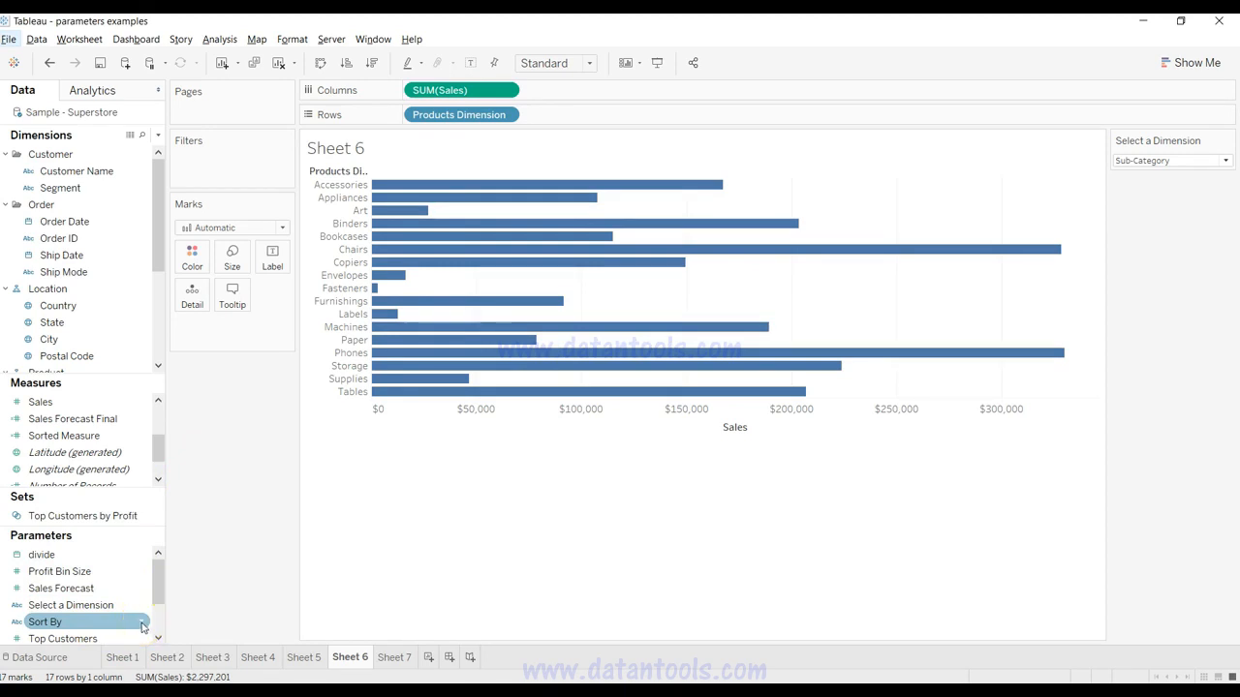
pyautogui.click(143, 624)
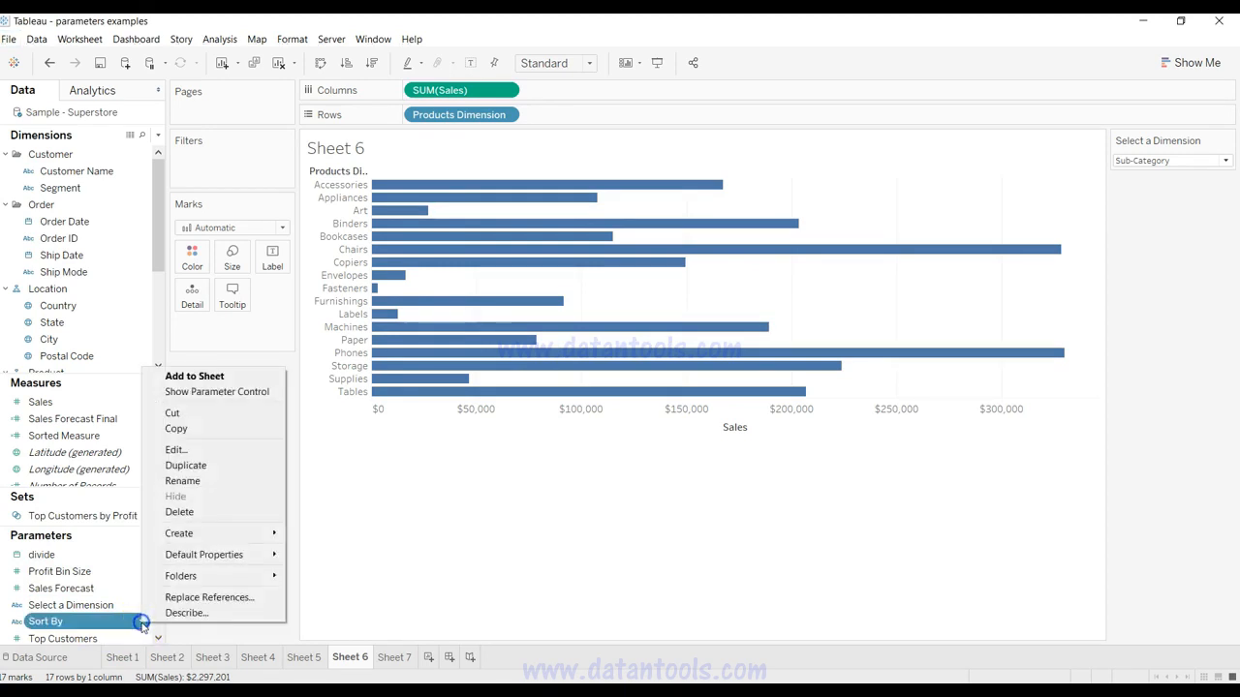
pyautogui.click(180, 450)
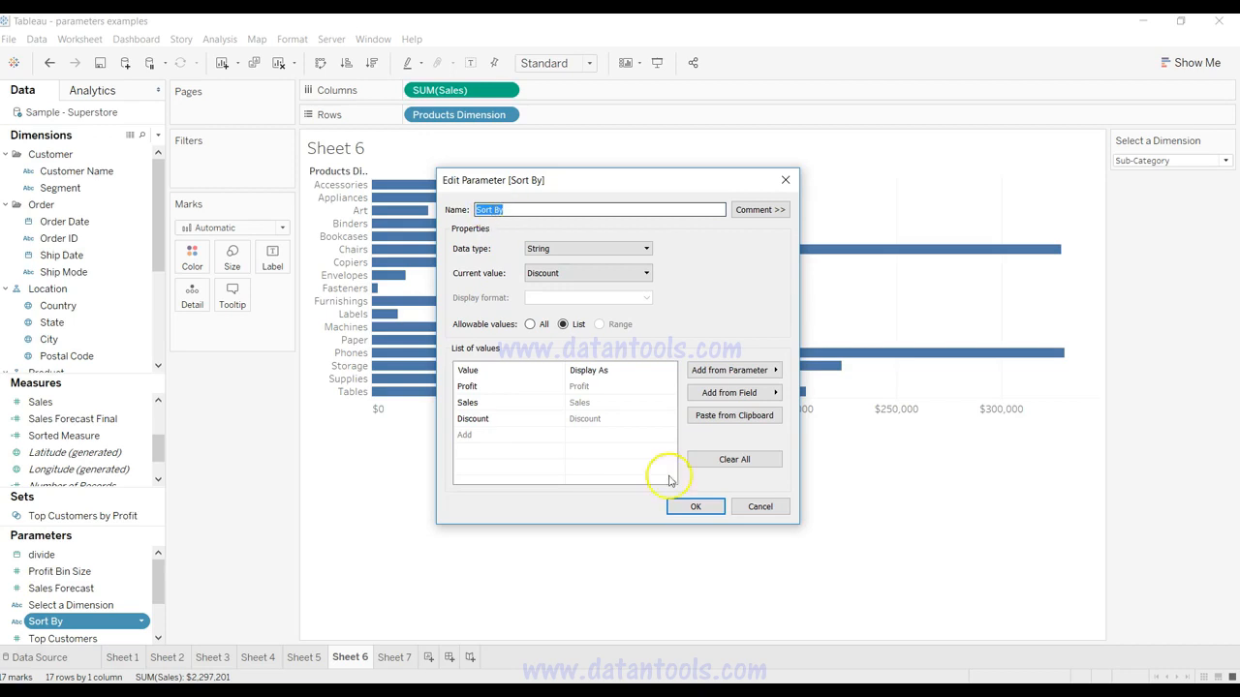
pyautogui.click(688, 512)
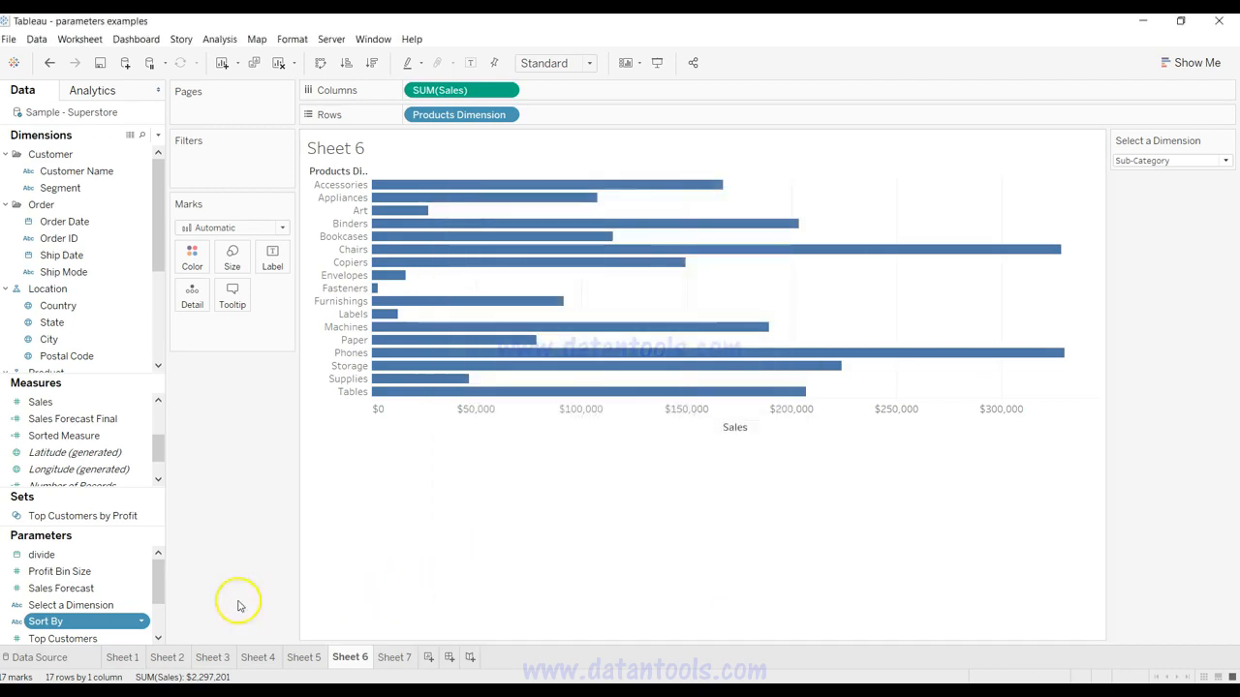
# Show the Sort By parameter control on the sheet and look through its options, leaving Discount selected.
pyautogui.rightClick(140, 621)
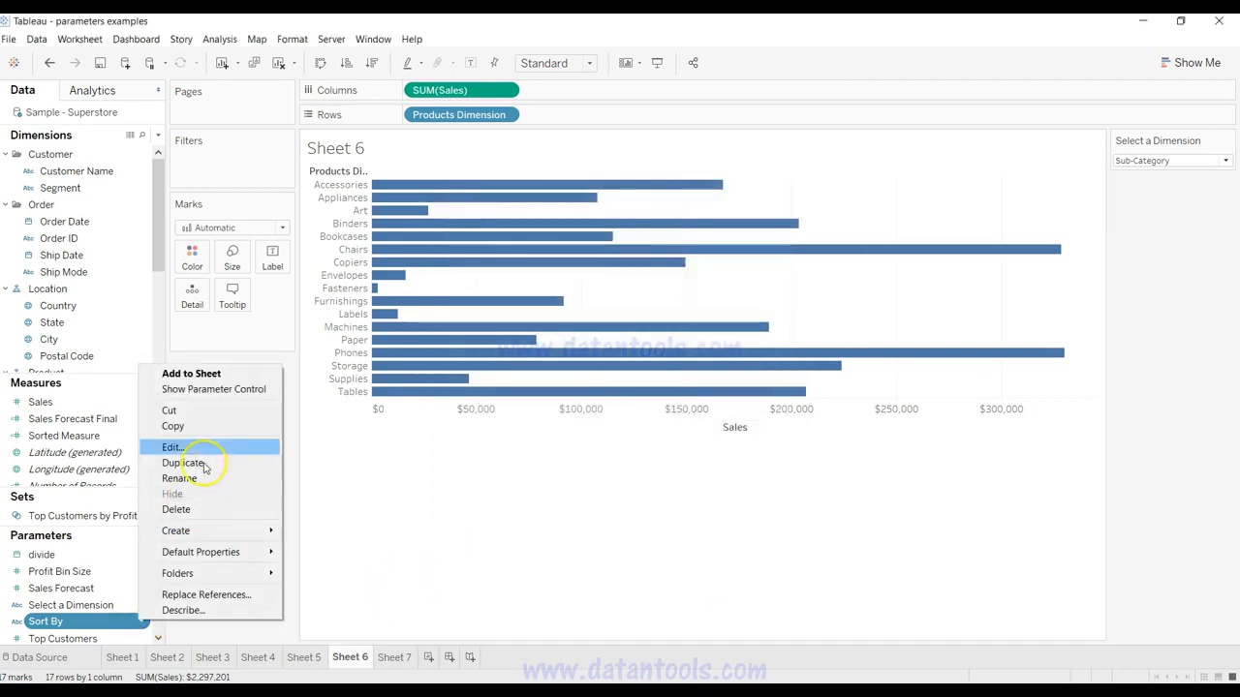
pyautogui.click(222, 390)
pyautogui.click(1173, 205)
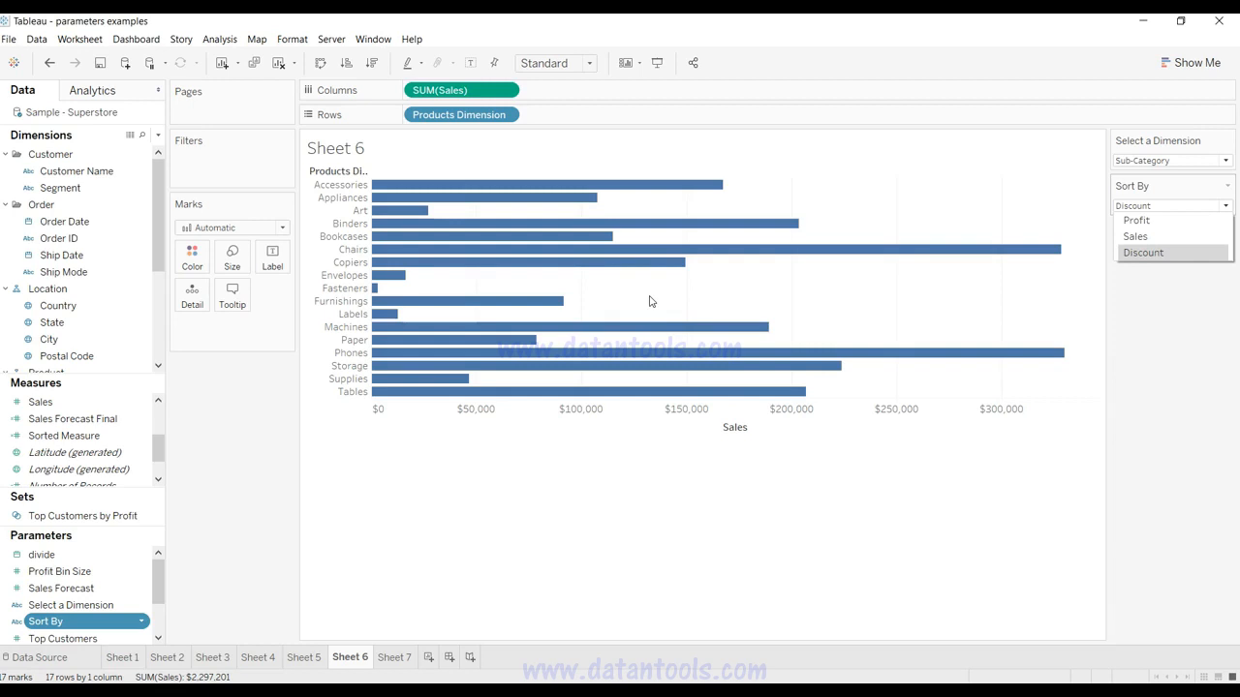
pyautogui.click(1000, 331)
pyautogui.click(1129, 191)
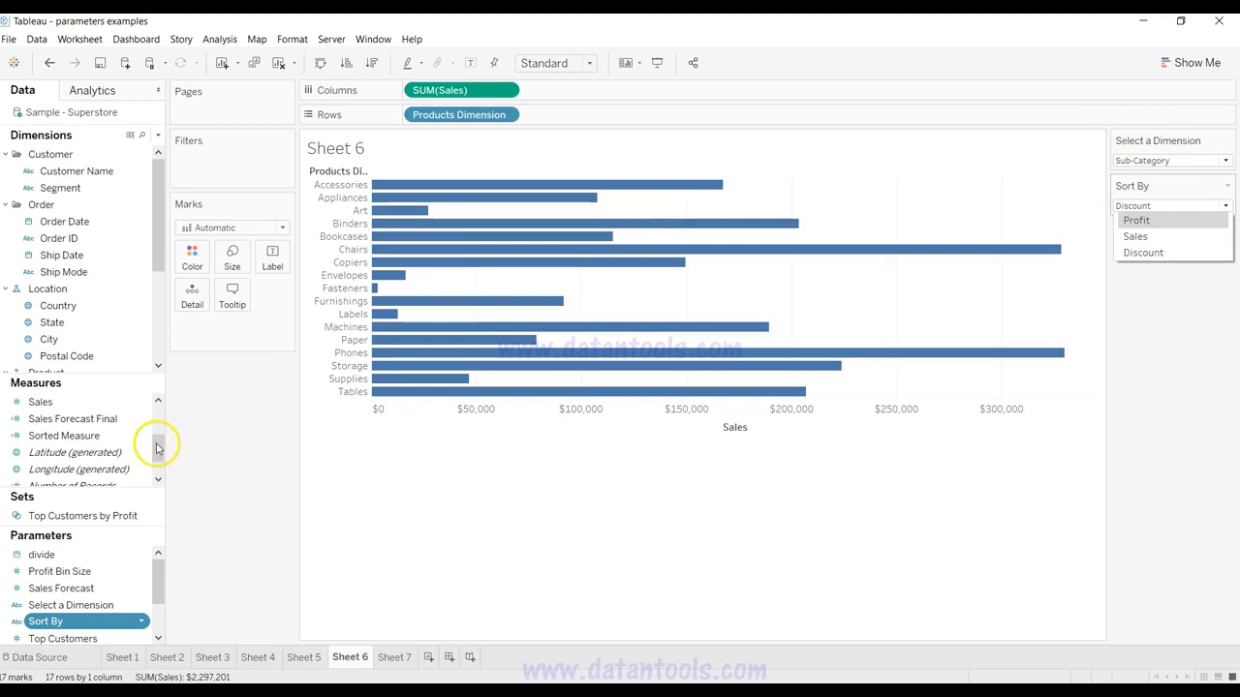
# Open the Sorted Measure calculation, review its CASE branches for Sales, Profit and Discount, and close it.
pyautogui.moveTo(161, 445); pyautogui.dragTo(158, 456)
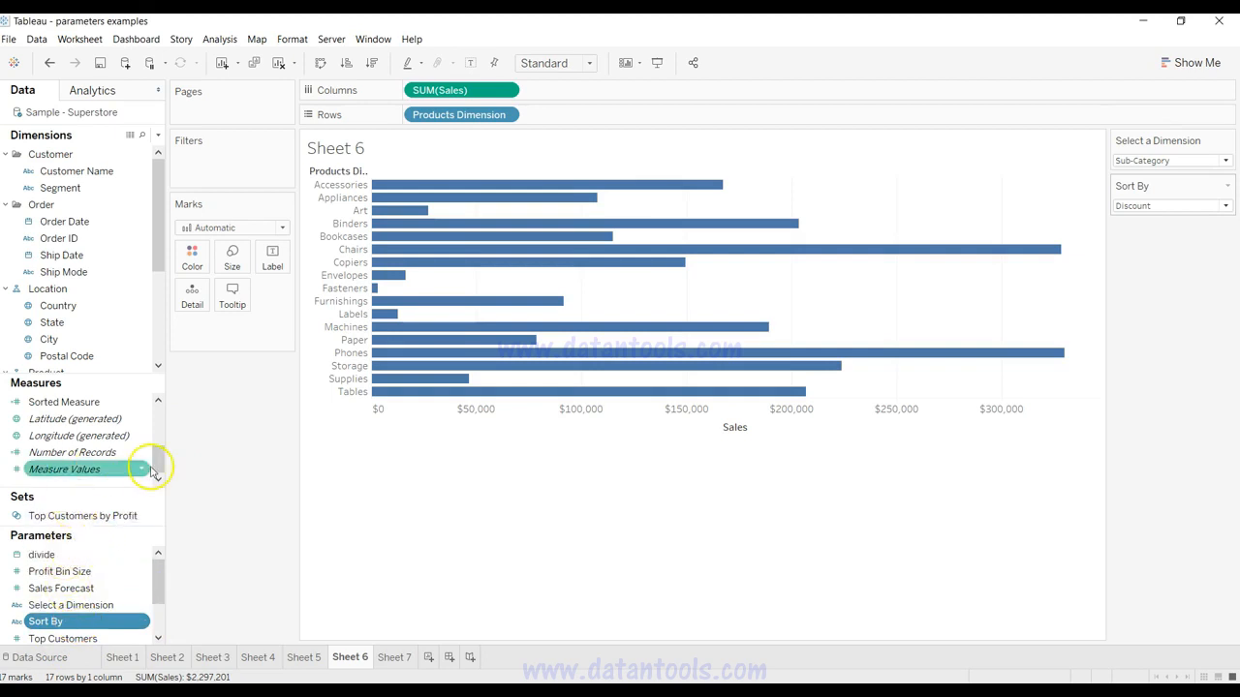
pyautogui.click(141, 402)
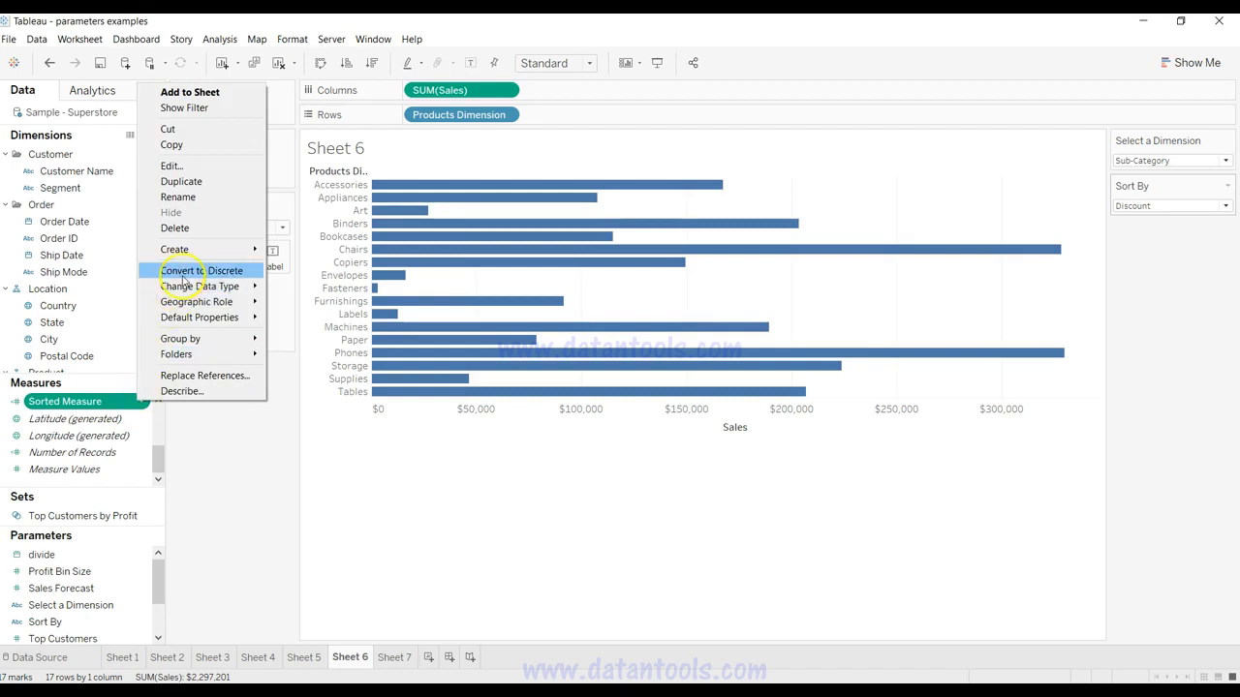
pyautogui.click(197, 168)
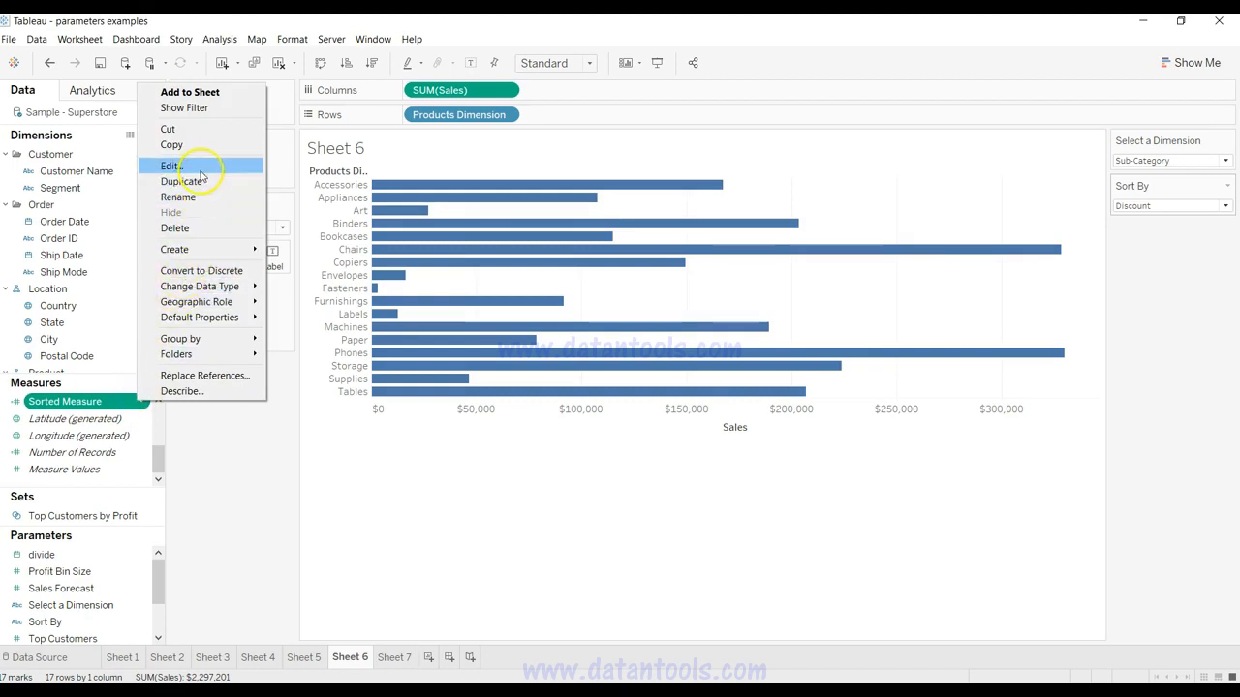
pyautogui.click(200, 166)
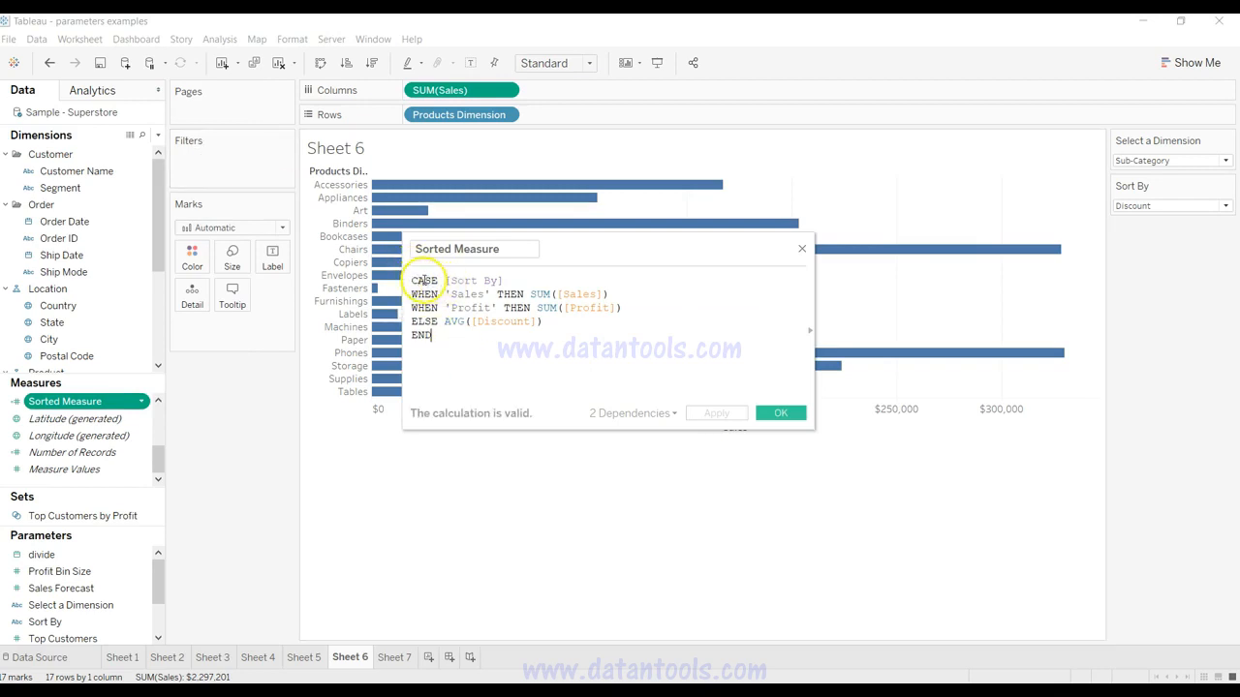
pyautogui.moveTo(445, 281); pyautogui.dragTo(506, 280)
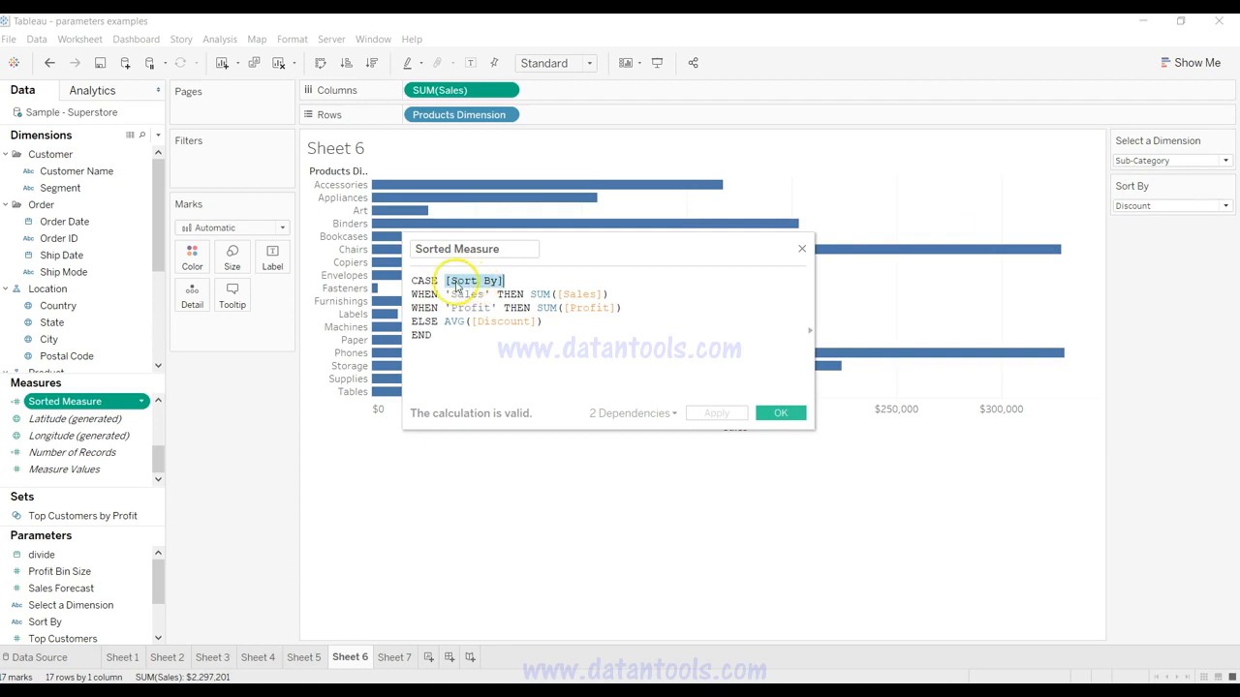
pyautogui.moveTo(413, 295); pyautogui.dragTo(596, 295)
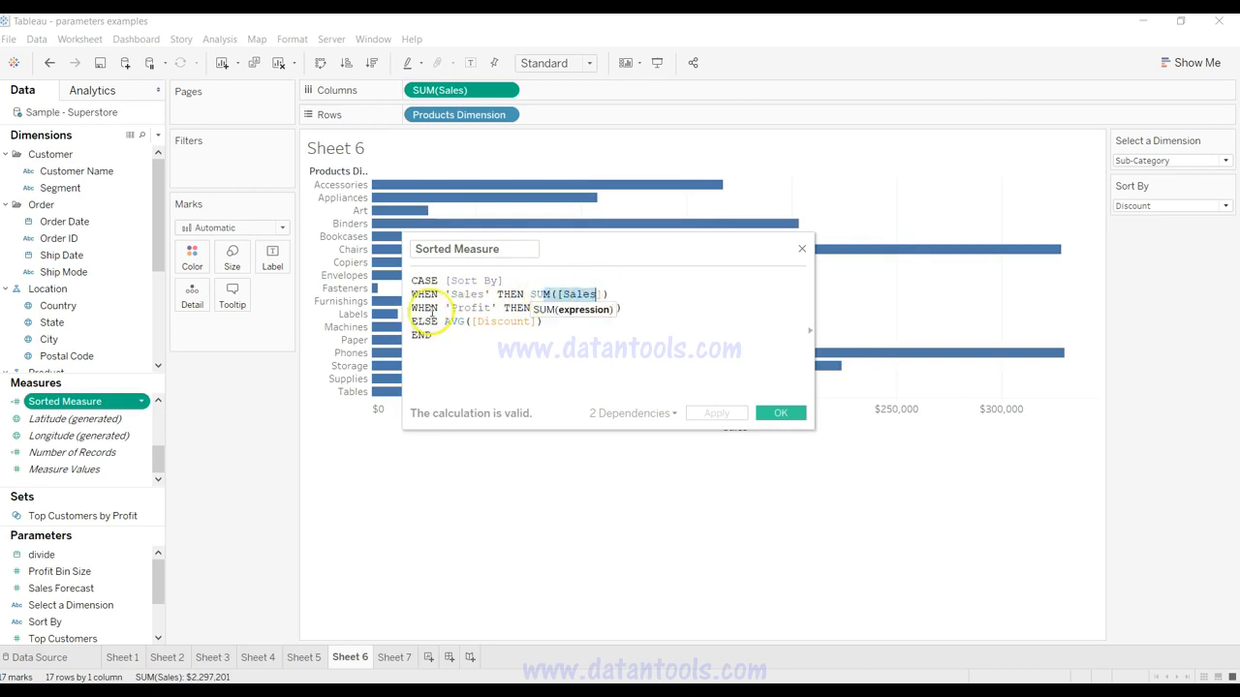
pyautogui.moveTo(444, 308); pyautogui.dragTo(657, 306)
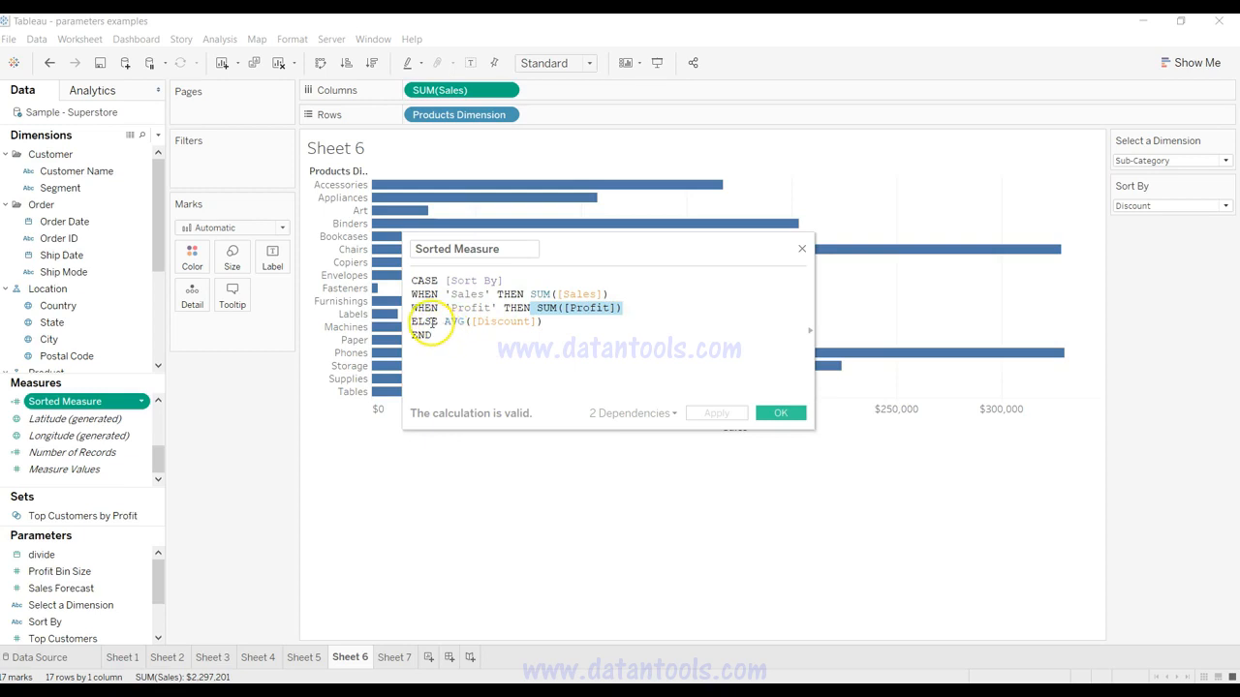
pyautogui.moveTo(437, 321); pyautogui.dragTo(548, 329)
pyautogui.click(548, 328)
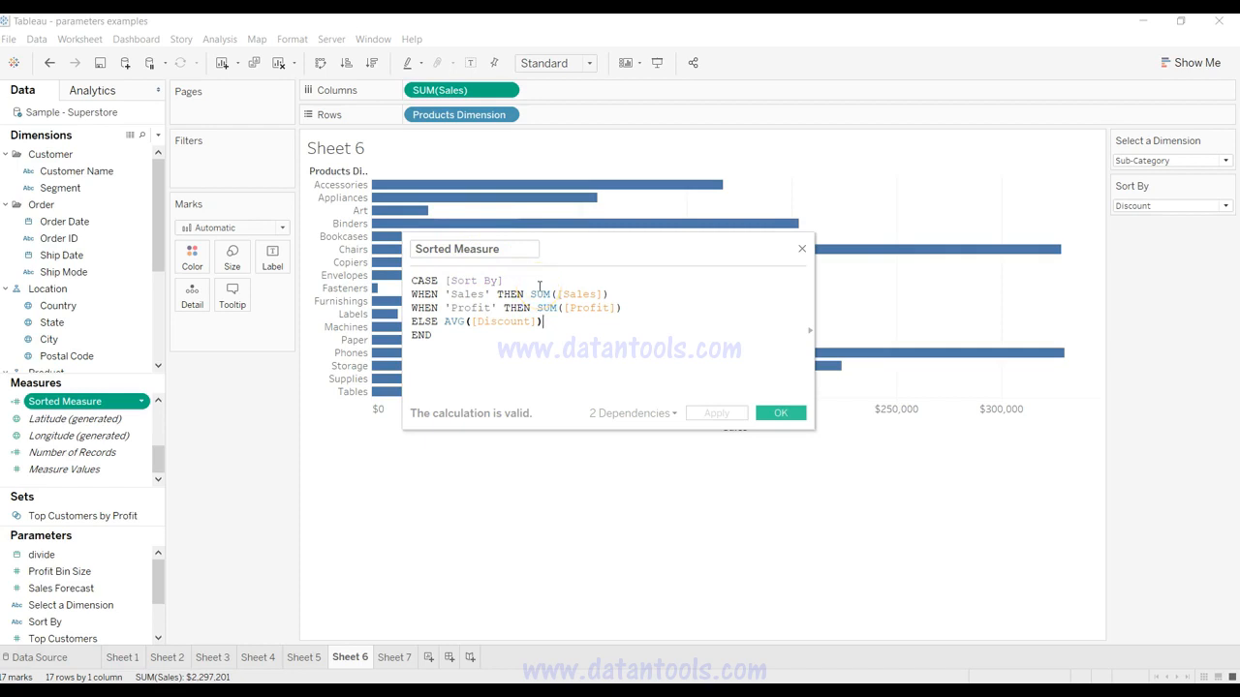
pyautogui.click(780, 412)
# Replace SUM(Sales) with the Sorted Measure field on the Columns shelf.
pyautogui.moveTo(451, 90); pyautogui.dragTo(64, 247)
pyautogui.moveTo(87, 402); pyautogui.dragTo(474, 93)
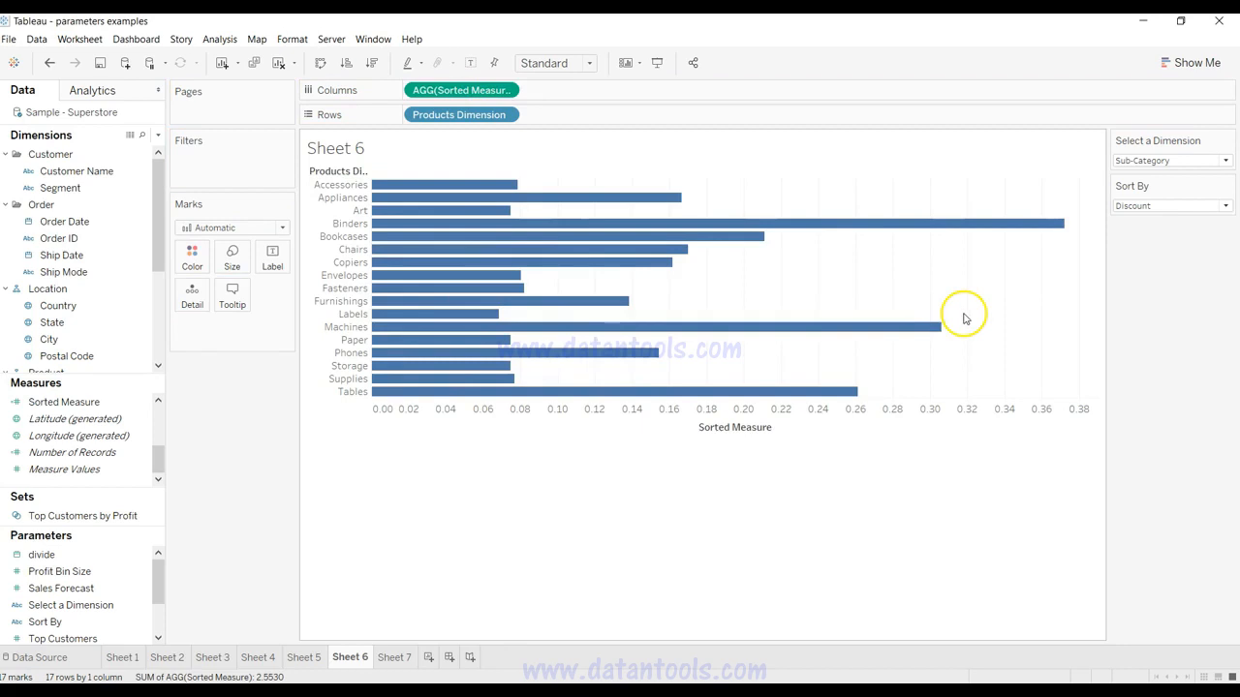
pyautogui.moveTo(430, 310)
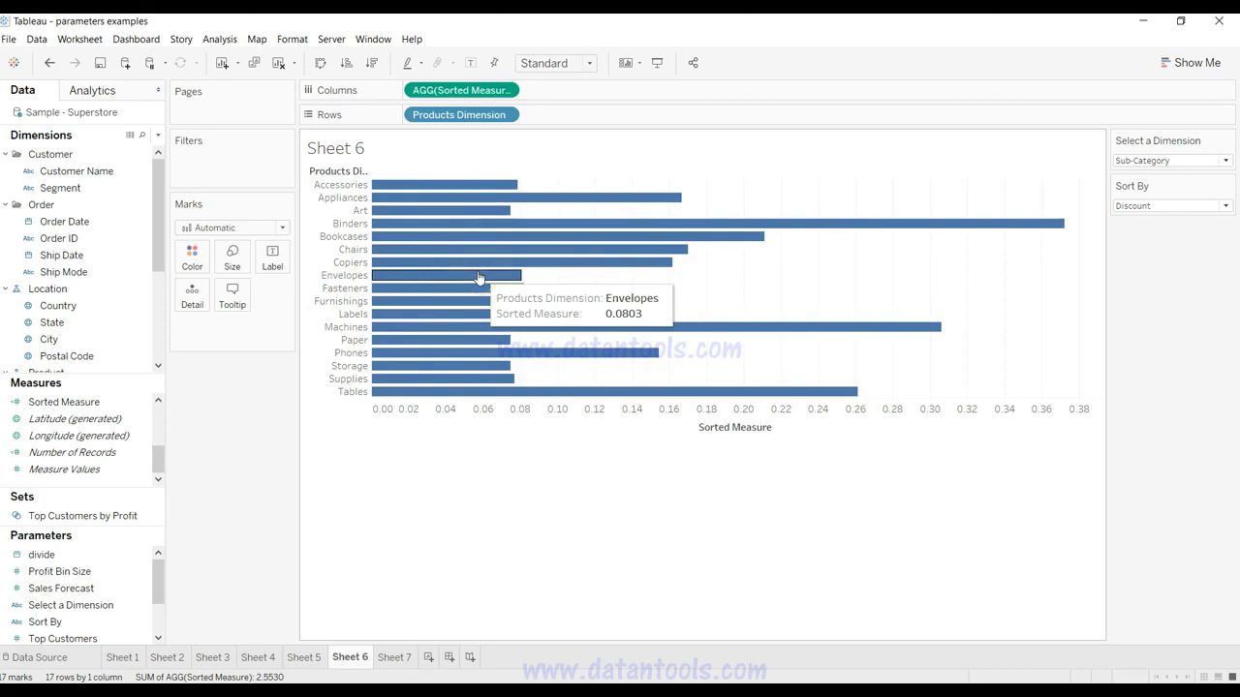
# Test both parameter controls by selecting the Category dimension and sorting by Sales and by Profit.
pyautogui.click(1147, 160)
pyautogui.click(1144, 174)
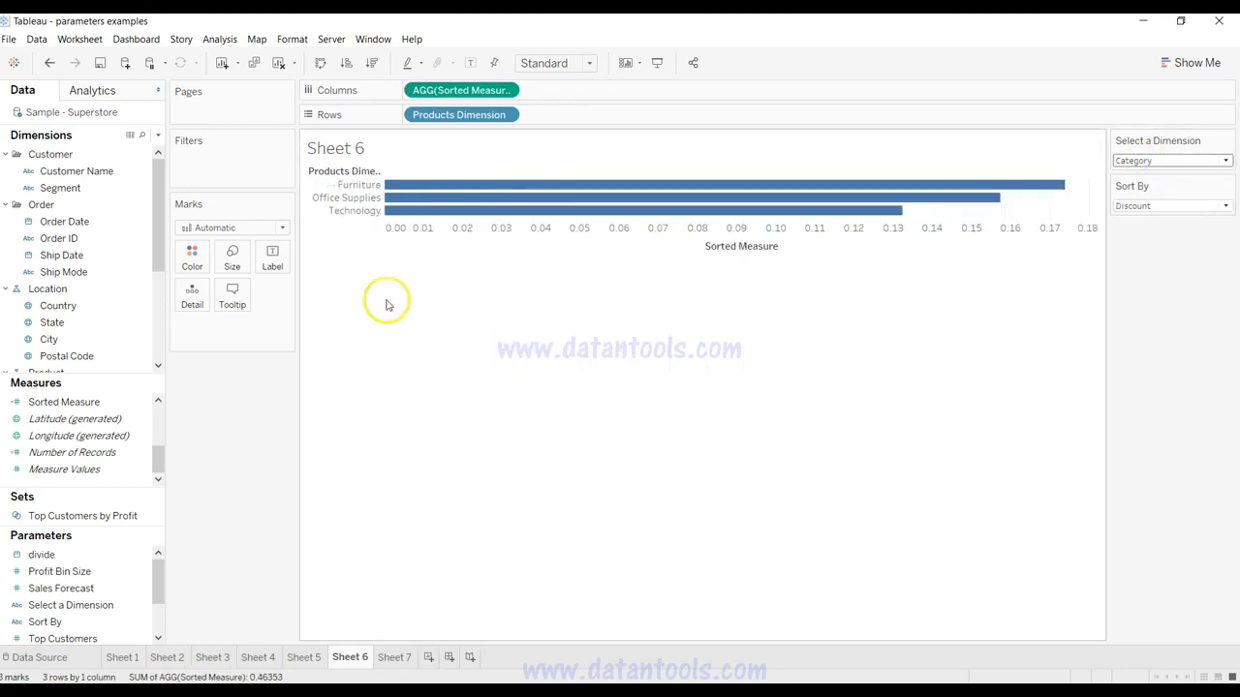
pyautogui.click(1142, 207)
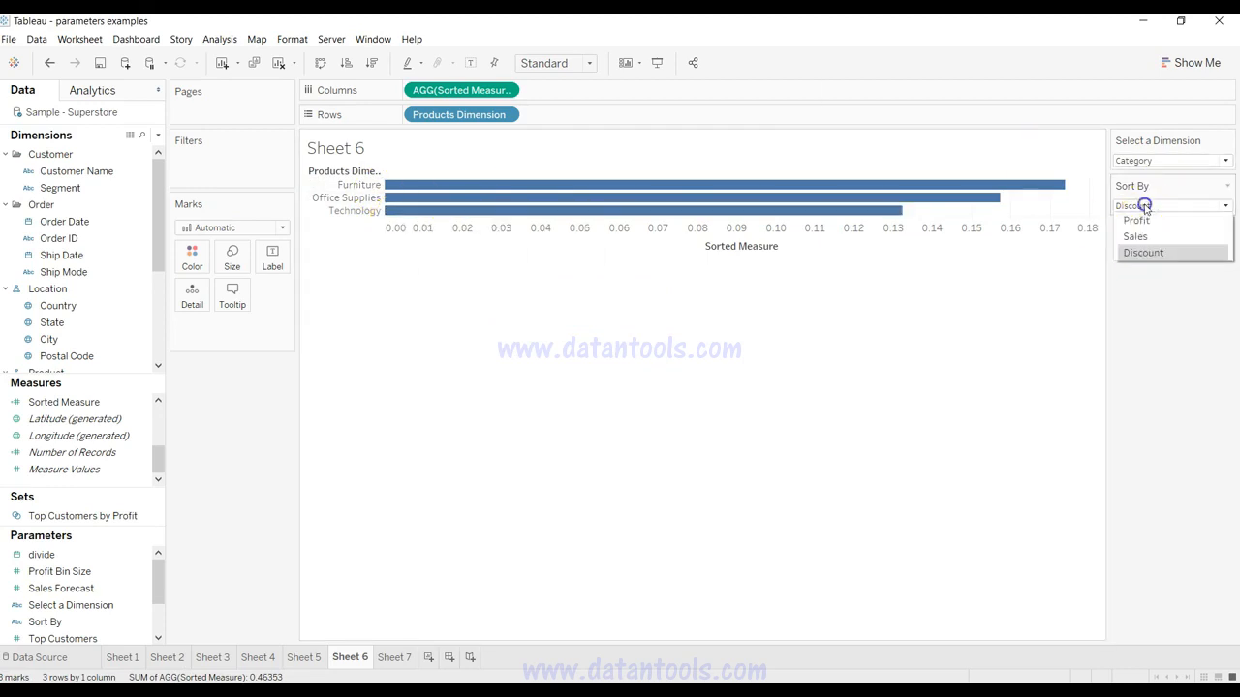
pyautogui.click(1160, 237)
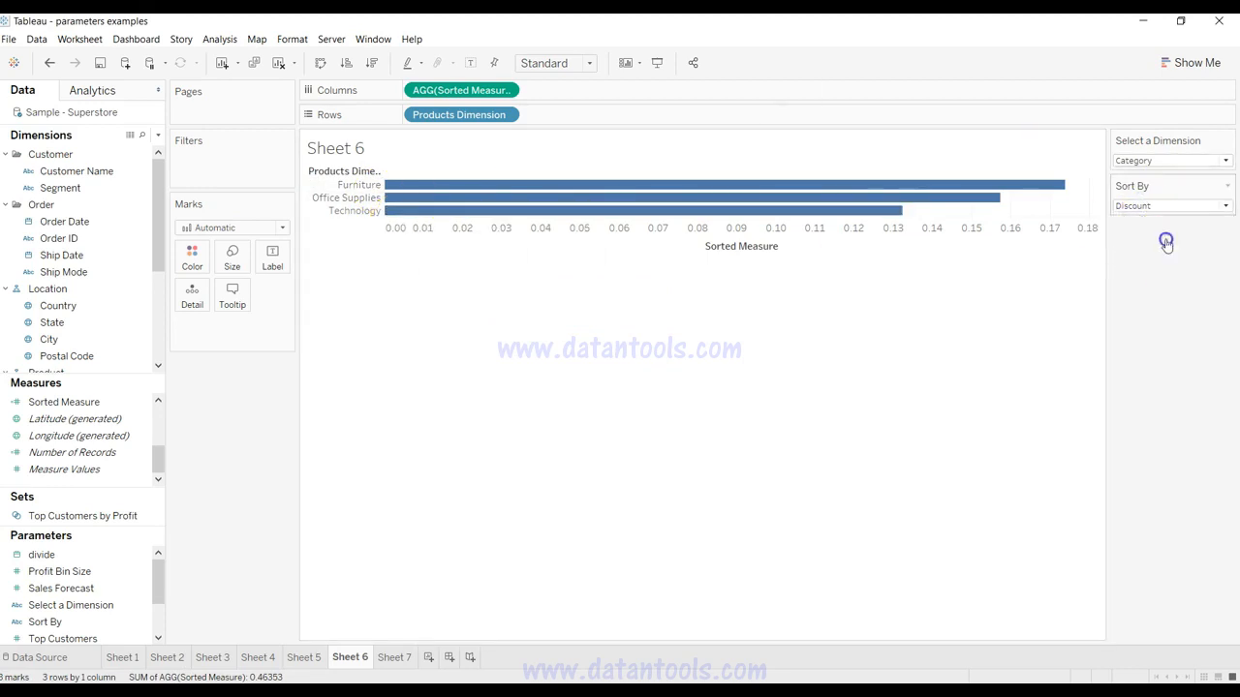
pyautogui.click(1120, 208)
pyautogui.click(1123, 218)
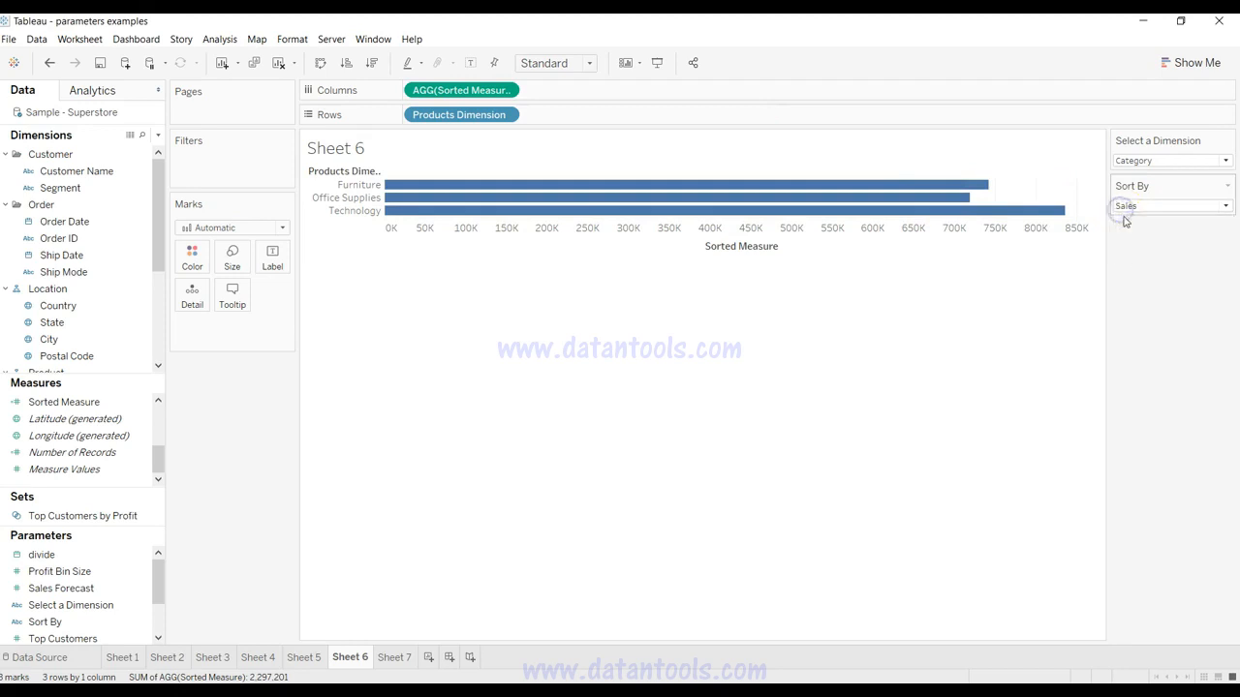
# Switch the selected dimension to Sub-Category and to Product Name, and look through the product bars.
pyautogui.click(1135, 161)
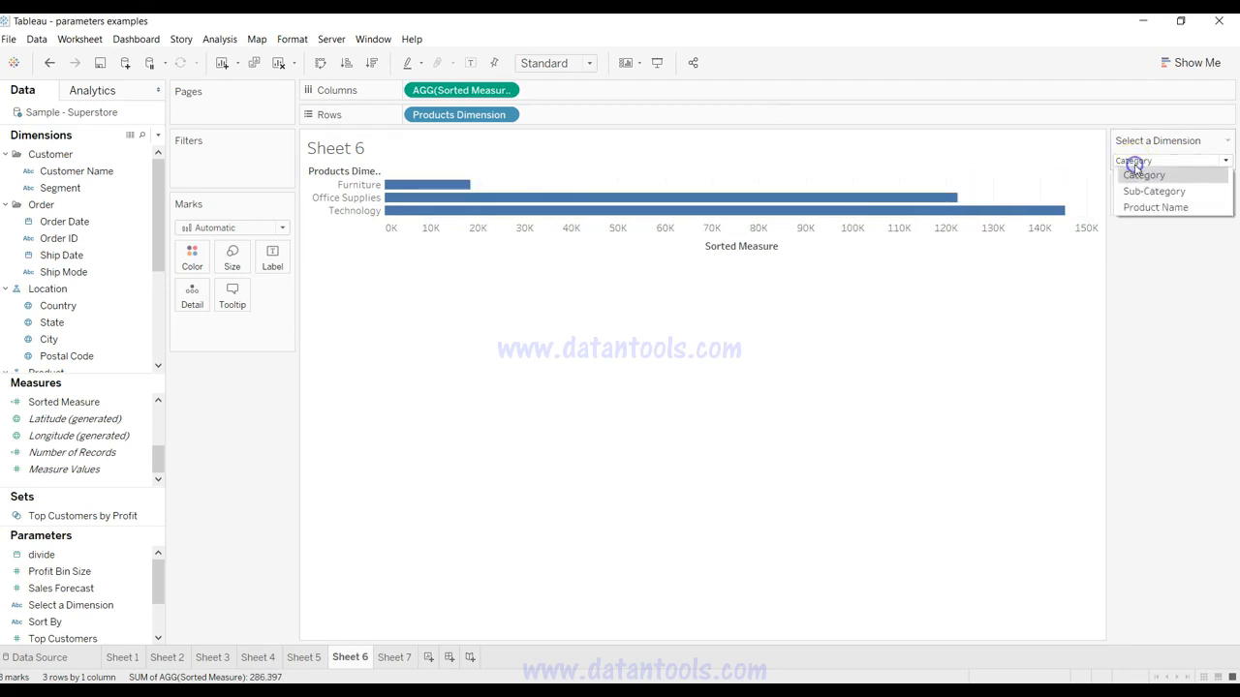
pyautogui.click(1139, 192)
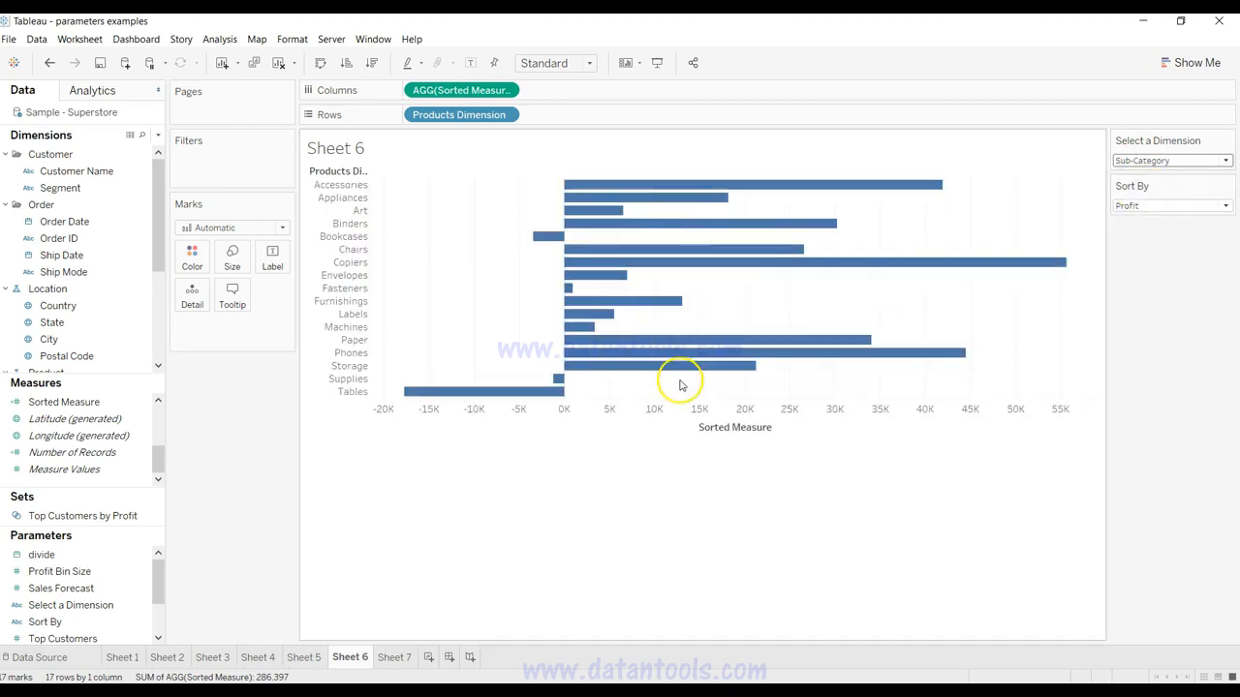
pyautogui.click(1148, 160)
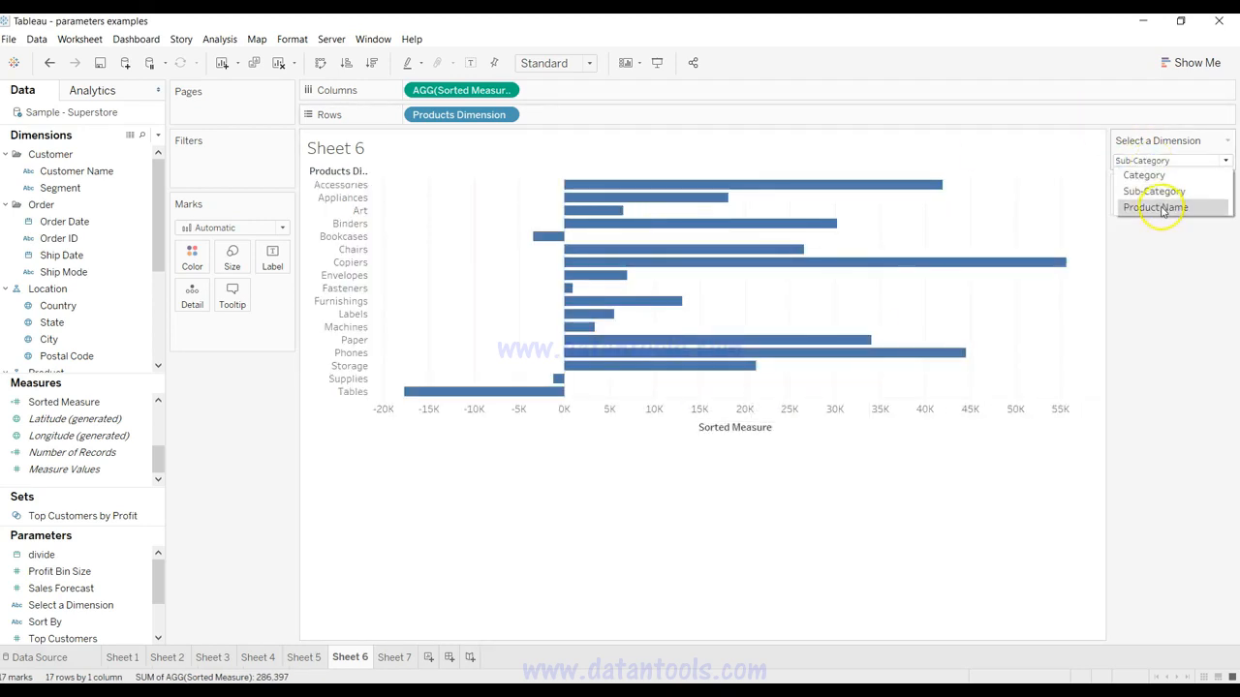
pyautogui.click(1159, 206)
pyautogui.scroll(-10, 769, 507)
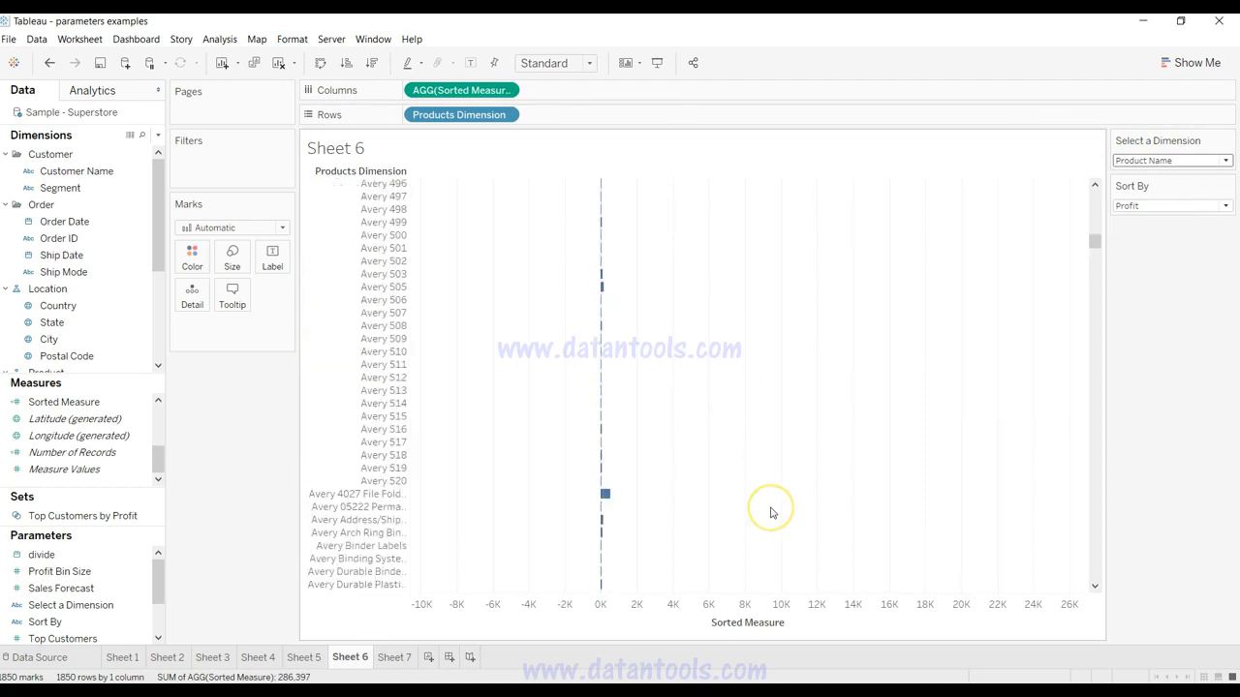
pyautogui.scroll(10, 772, 512)
# Set Sort By to Sales and look through the product list, keeping Product Name as the dimension.
pyautogui.click(1142, 205)
pyautogui.click(1136, 236)
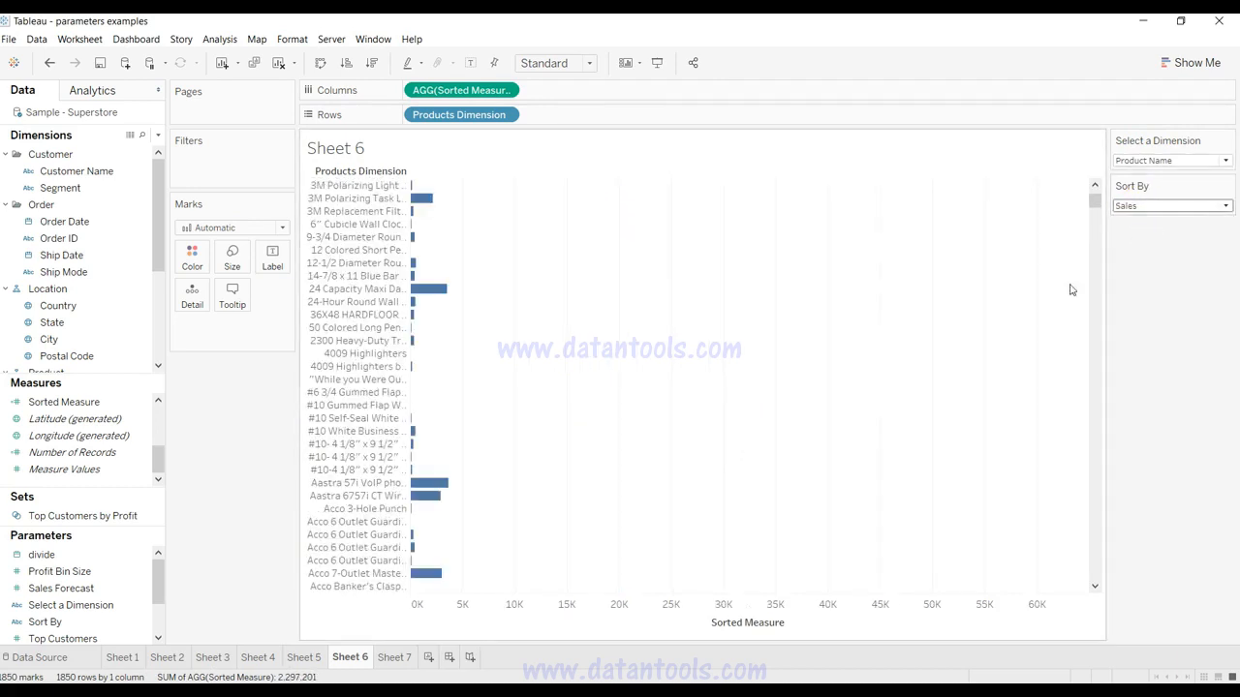
pyautogui.scroll(2, 641, 321)
pyautogui.scroll(-10, 641, 322)
pyautogui.scroll(10, 642, 322)
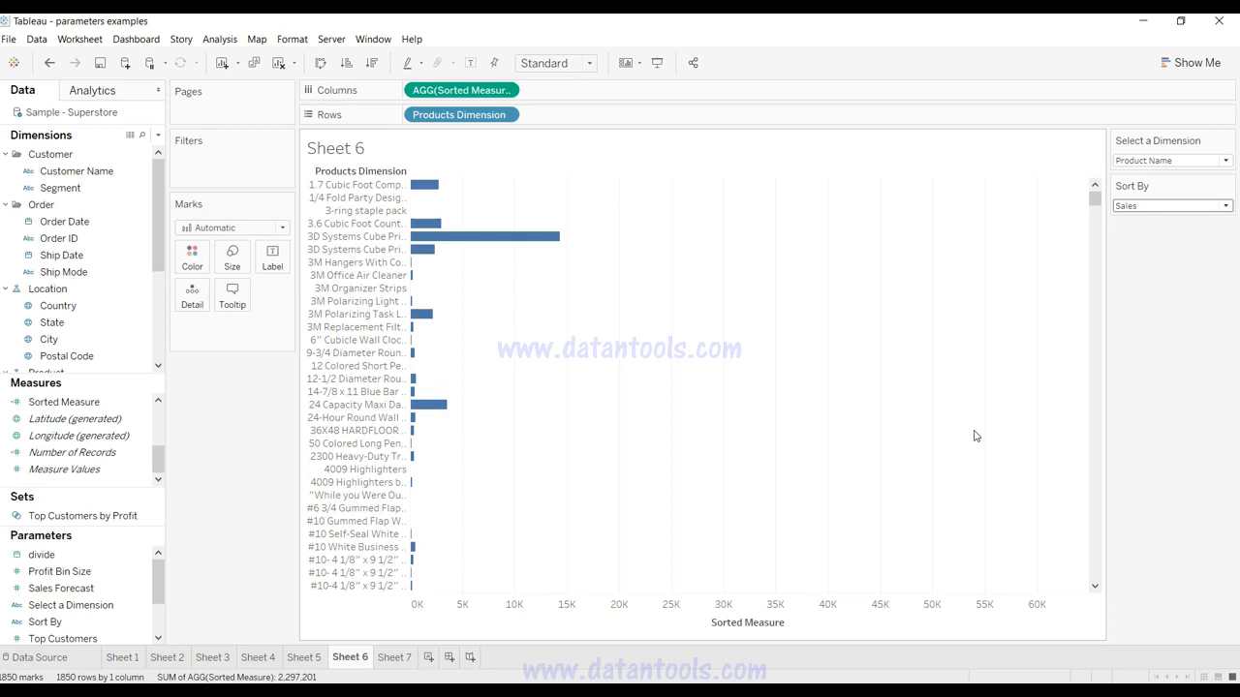
pyautogui.click(1156, 160)
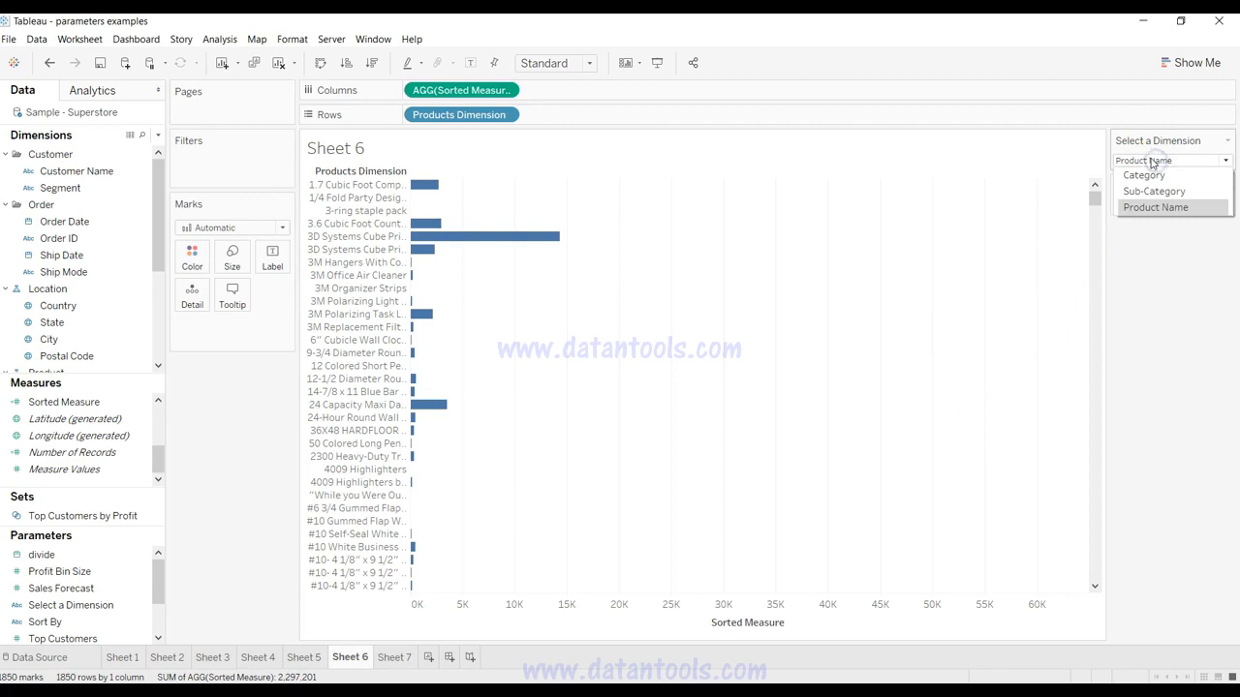
pyautogui.click(1152, 161)
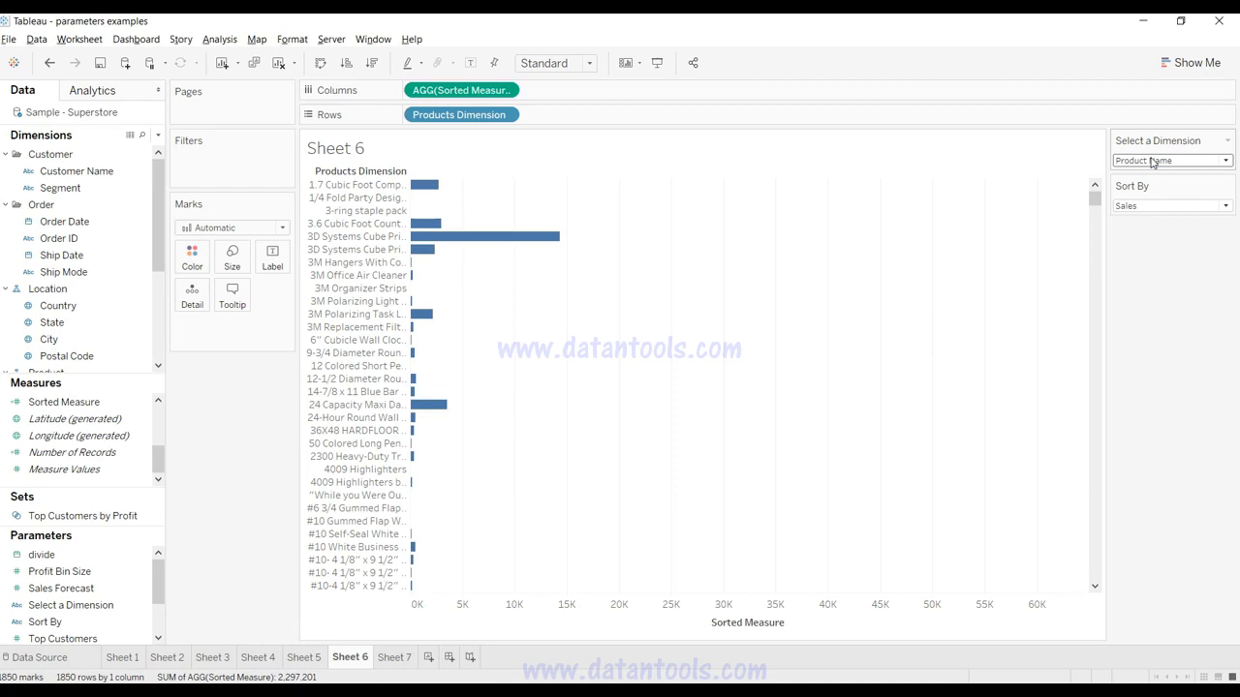
# Go to Sheet 7 and look through the Select a Dimension options, including State, leaving Product Name selected.
pyautogui.click(394, 657)
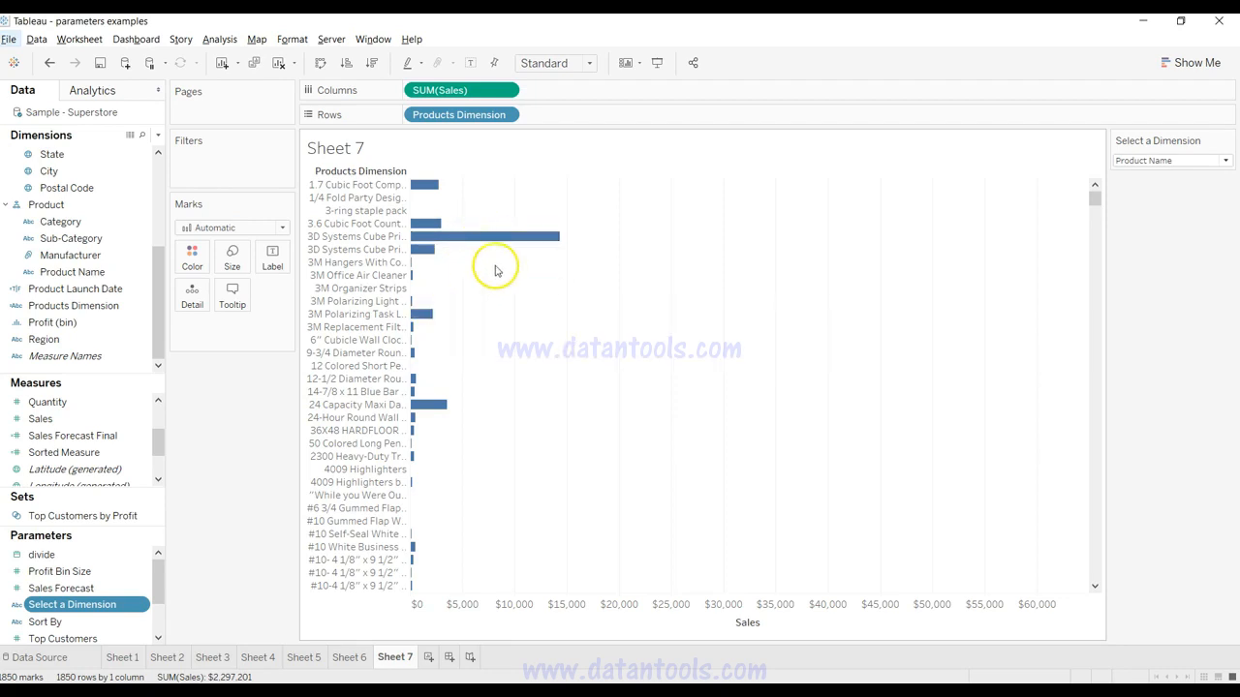
pyautogui.click(1153, 160)
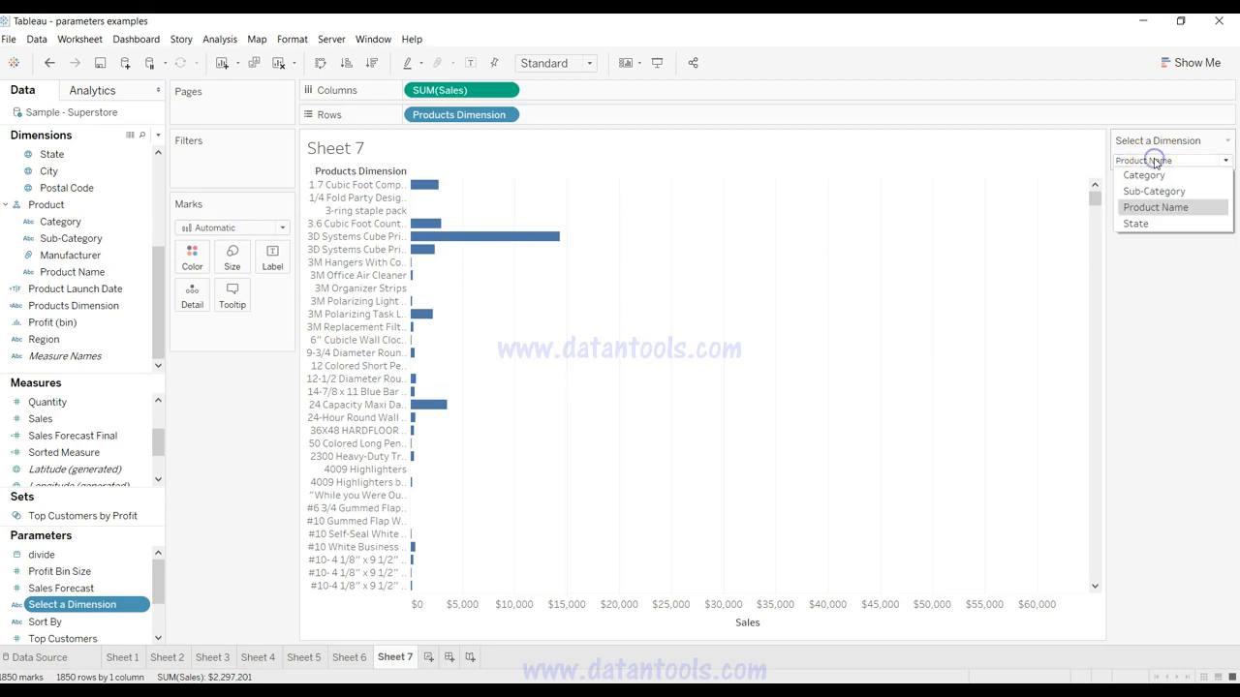
pyautogui.click(1153, 227)
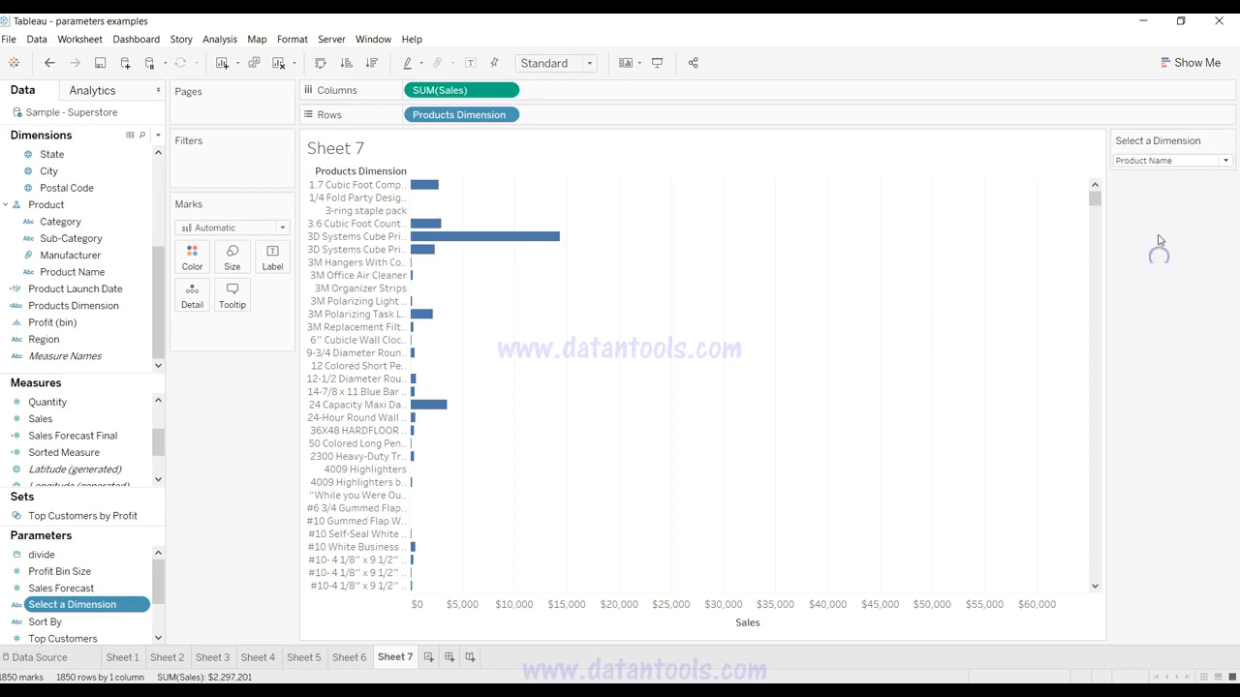
pyautogui.click(1159, 160)
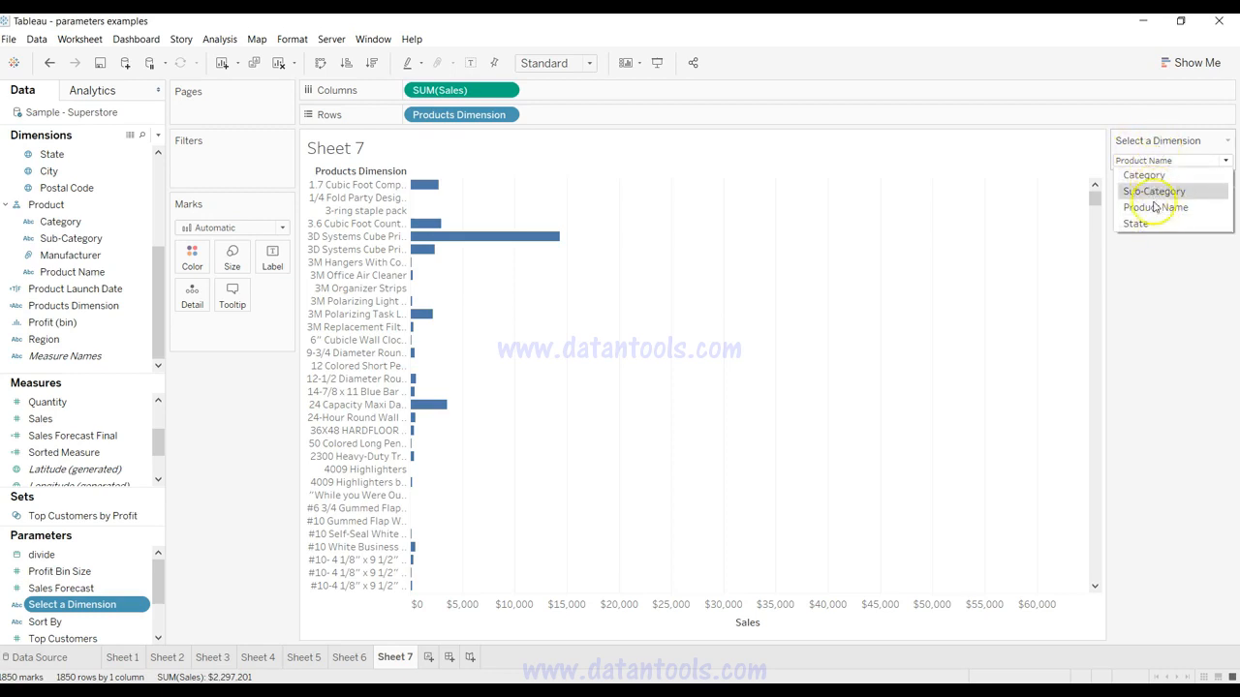
pyautogui.click(1160, 263)
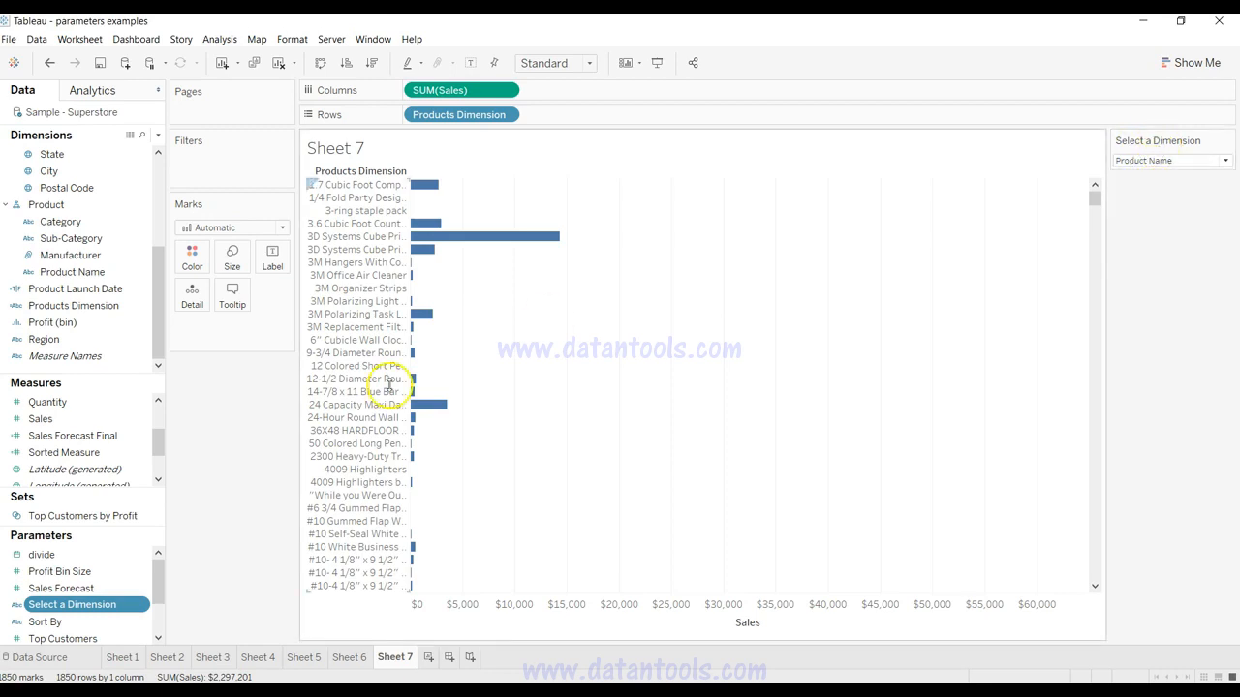
# Open the Select a Dimension parameter's definition, review its list of values including State, and close it.
pyautogui.rightClick(142, 604)
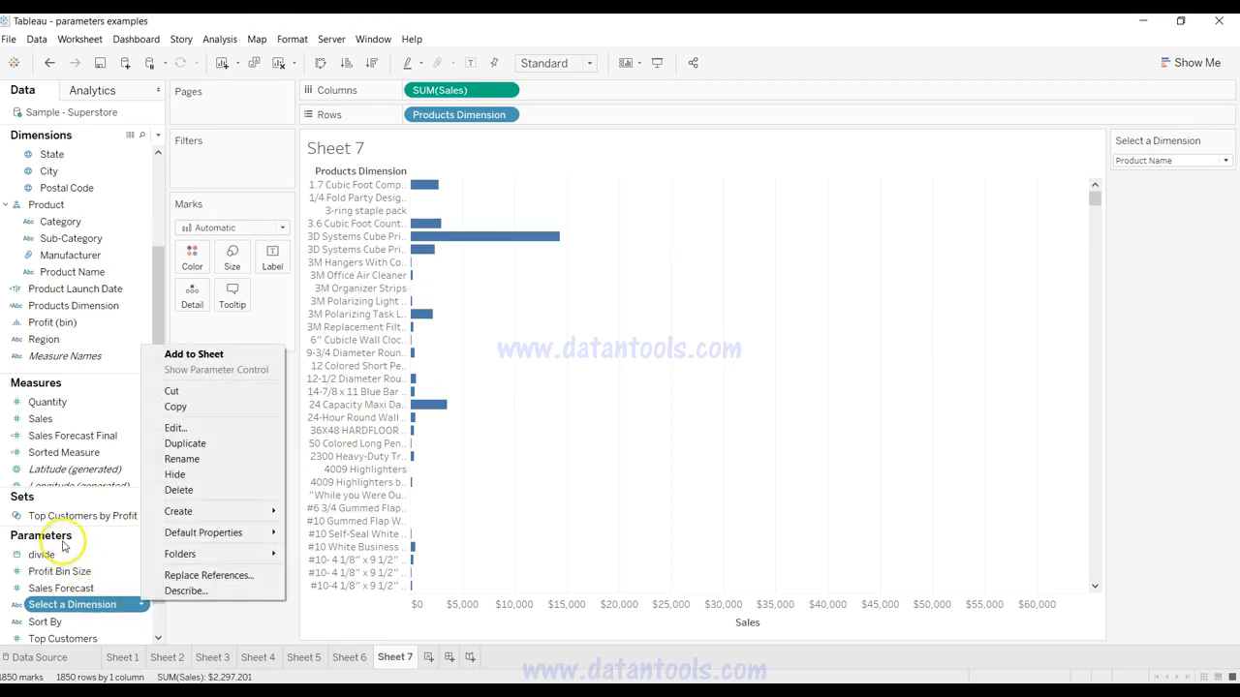
pyautogui.click(218, 430)
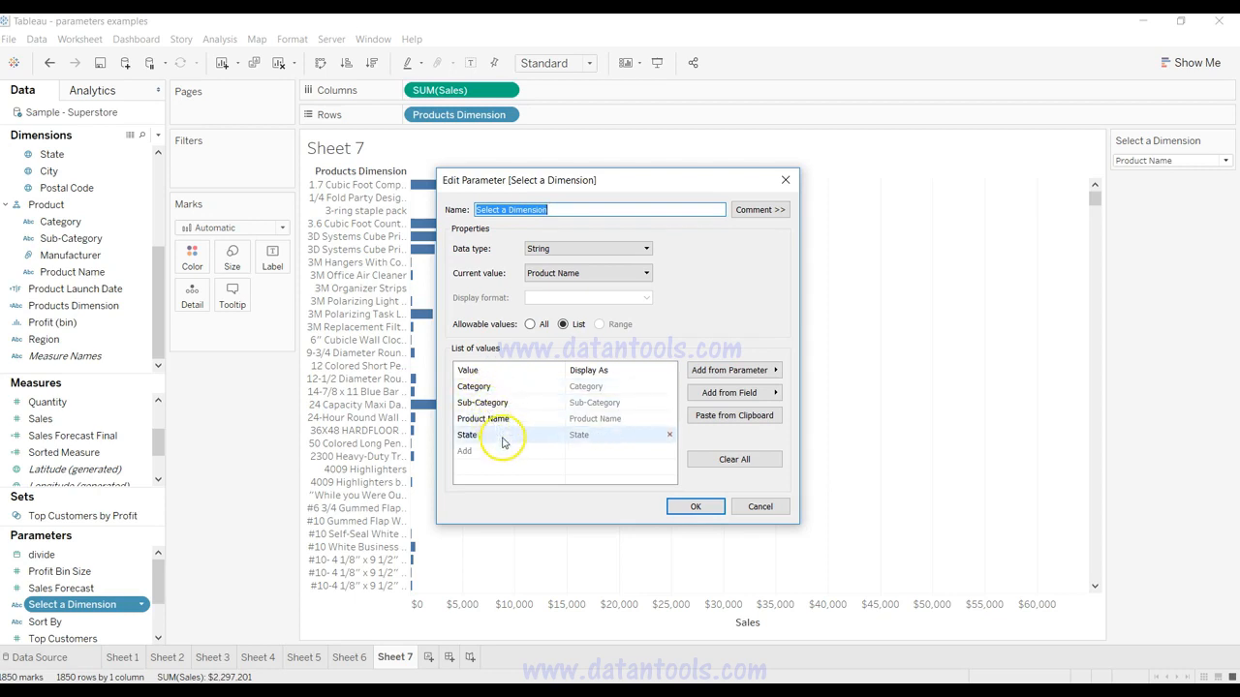
pyautogui.click(696, 506)
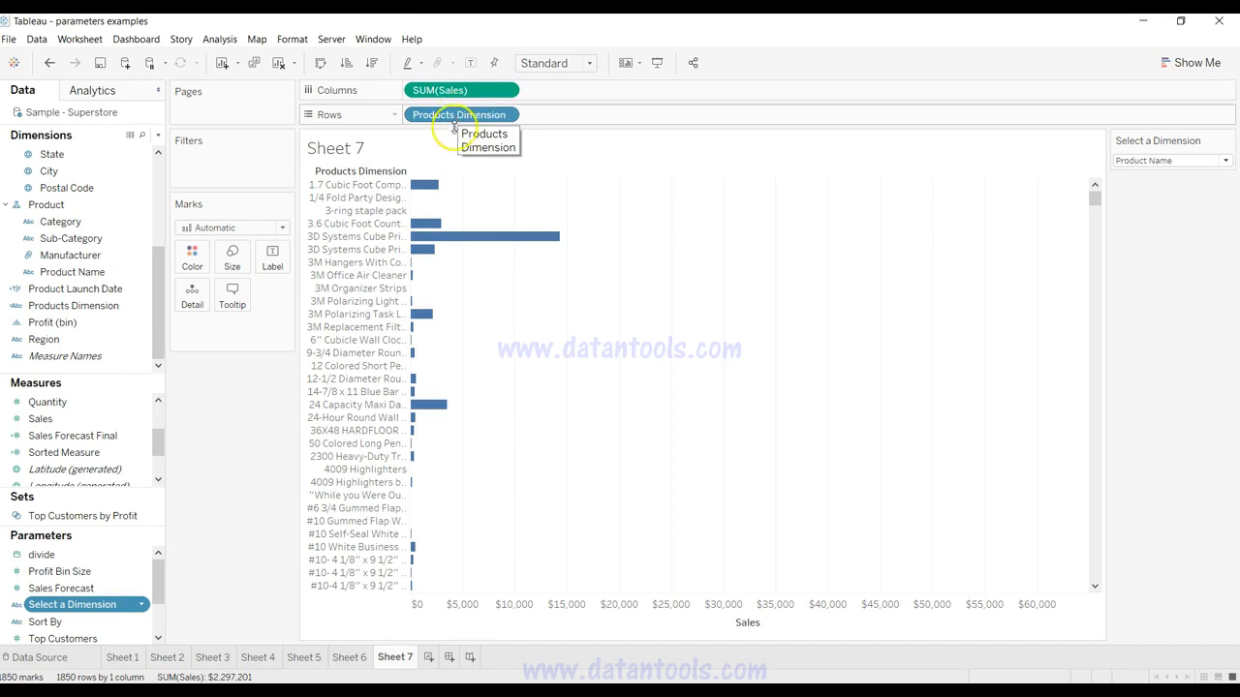
# Open the Products Dimension calculation, review its CASE conditions for Category, Sub-Category, State and Product Name, and close it.
pyautogui.rightClick(141, 306)
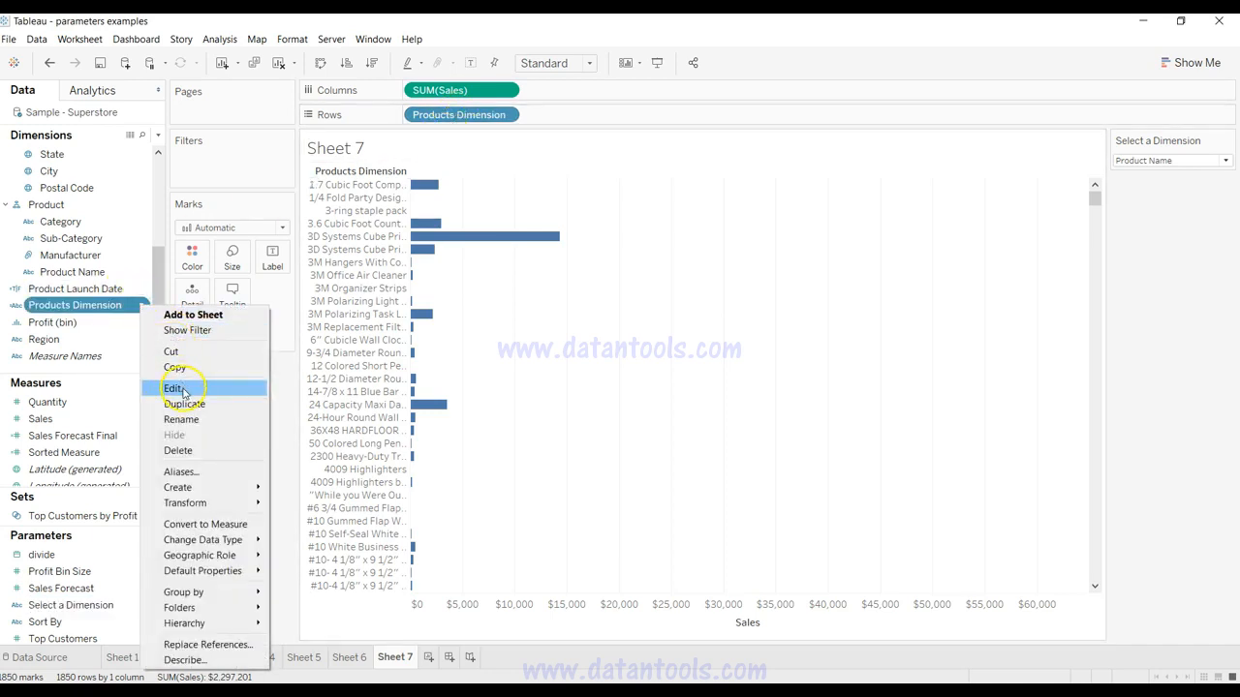
pyautogui.click(181, 389)
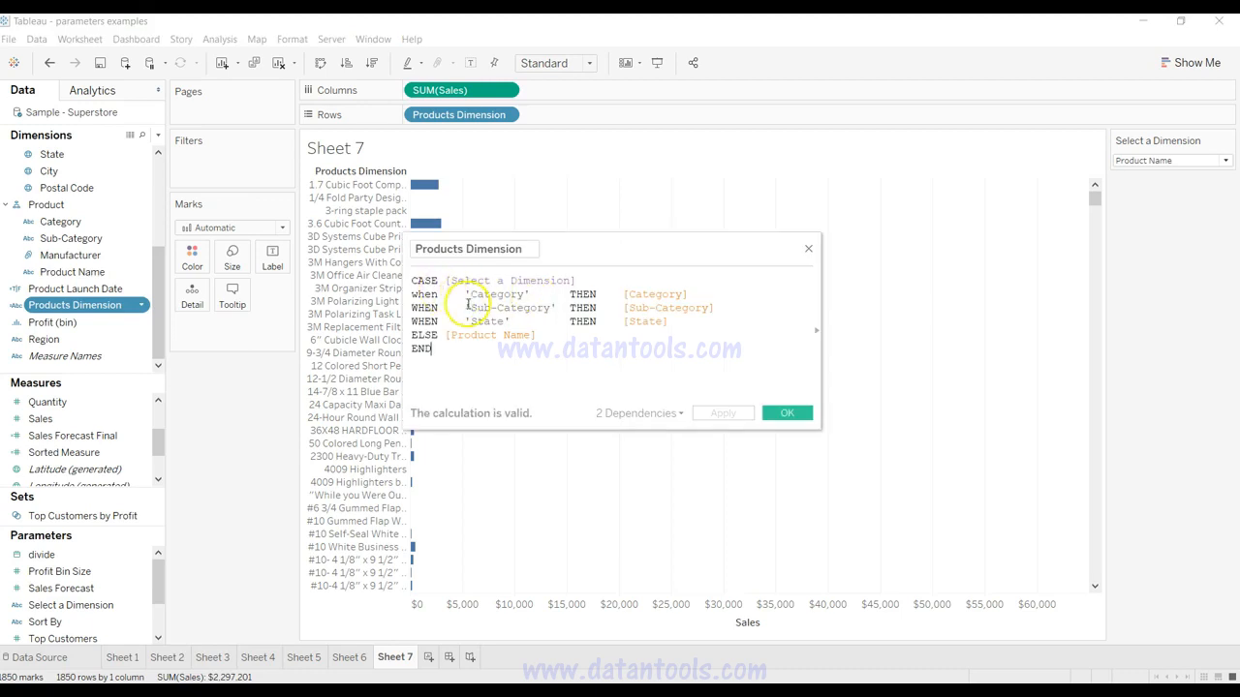
pyautogui.moveTo(412, 280); pyautogui.dragTo(569, 274)
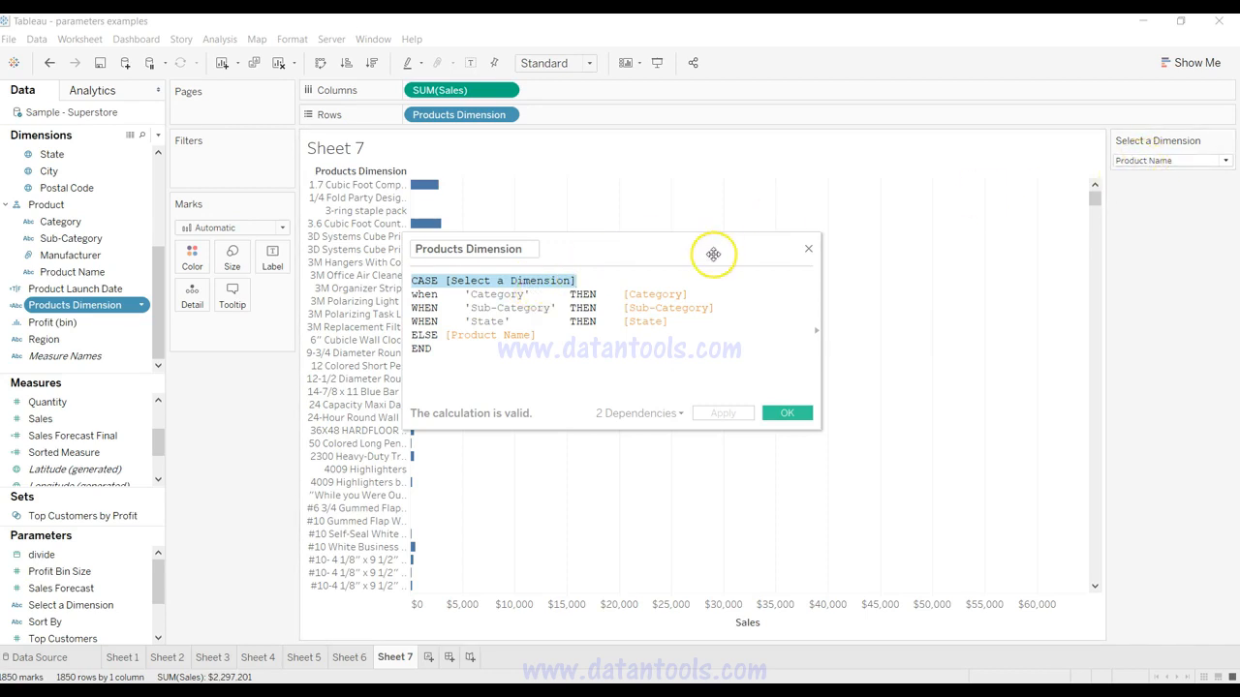
pyautogui.moveTo(469, 294); pyautogui.dragTo(524, 291)
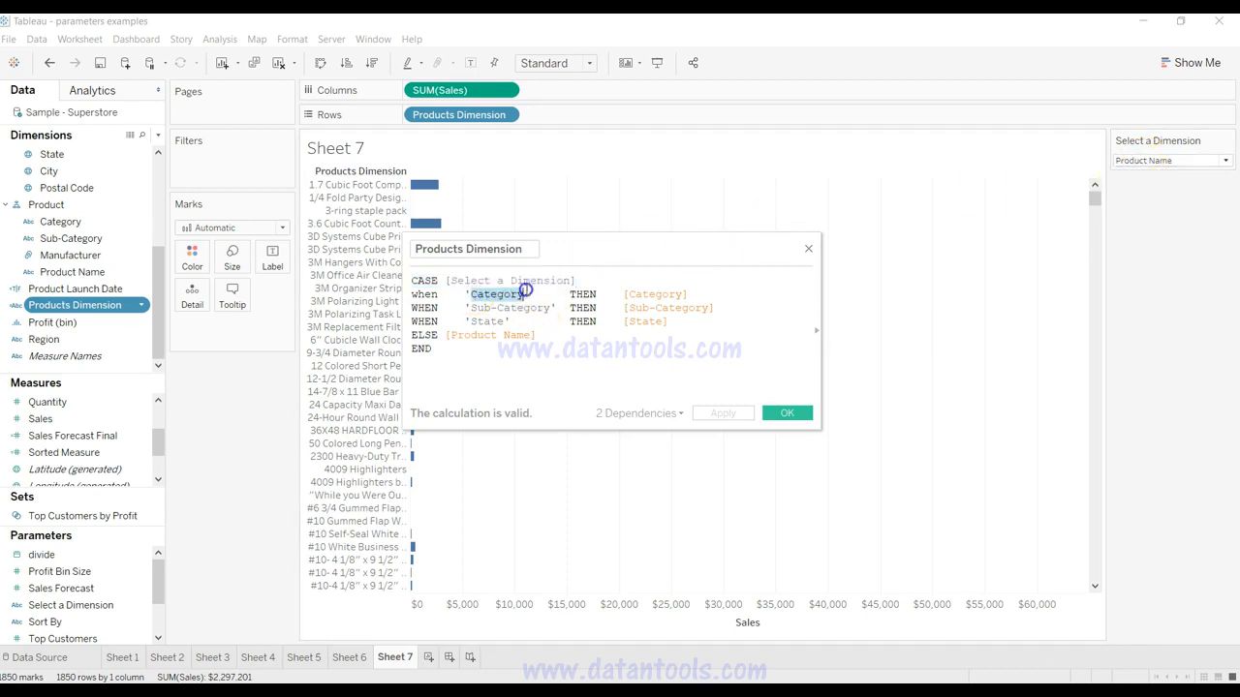
pyautogui.click(655, 294)
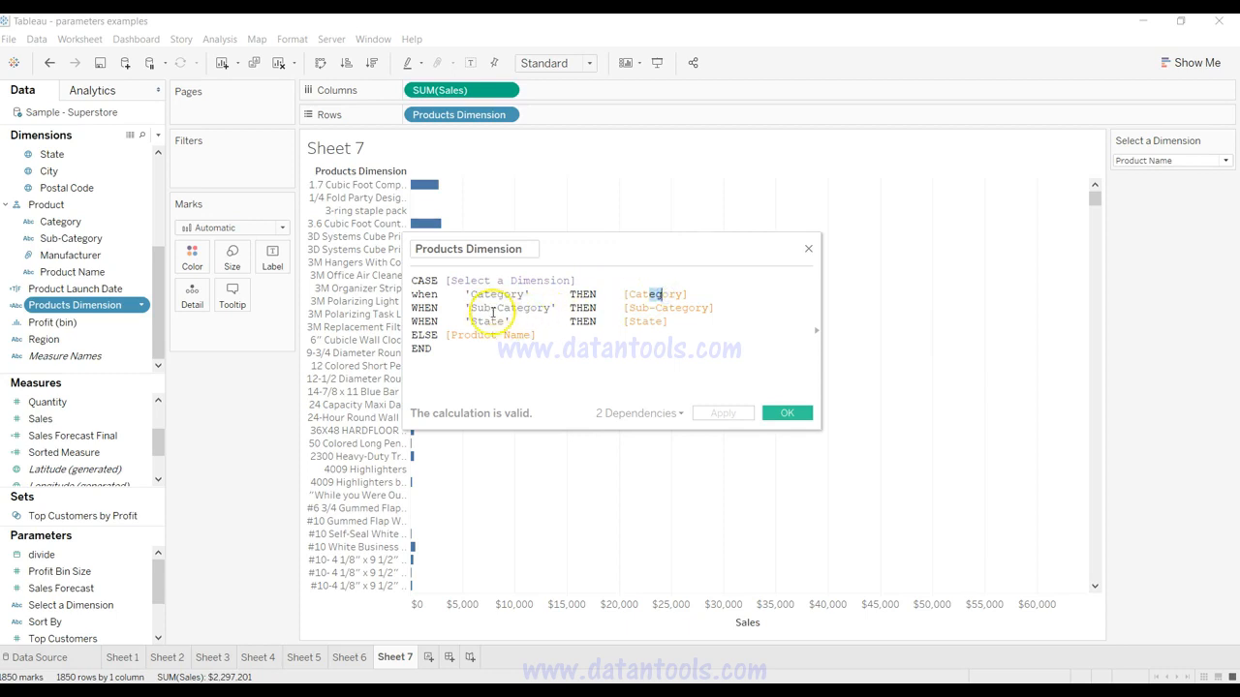
pyautogui.click(784, 413)
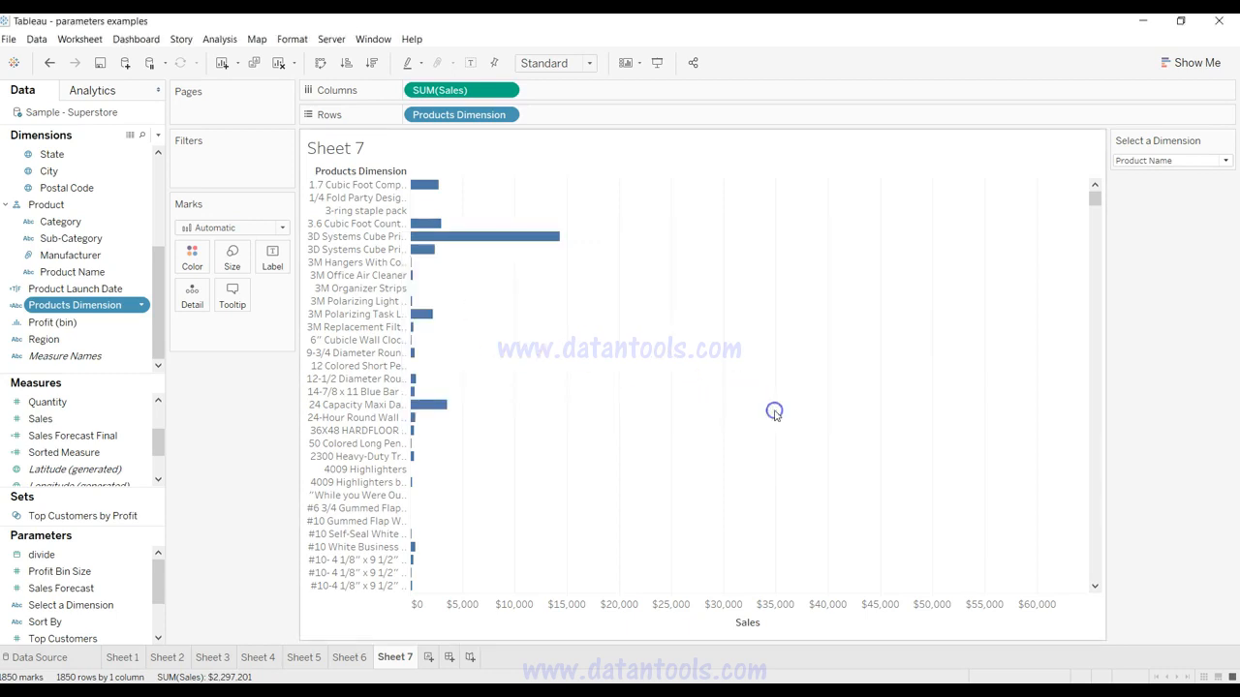
# Check the bar chart with Select a Dimension set to Sub-Category, Category and State, and return it to Product Name.
pyautogui.click(1113, 163)
pyautogui.click(1150, 193)
pyautogui.click(1135, 161)
pyautogui.click(1142, 172)
pyautogui.click(1156, 160)
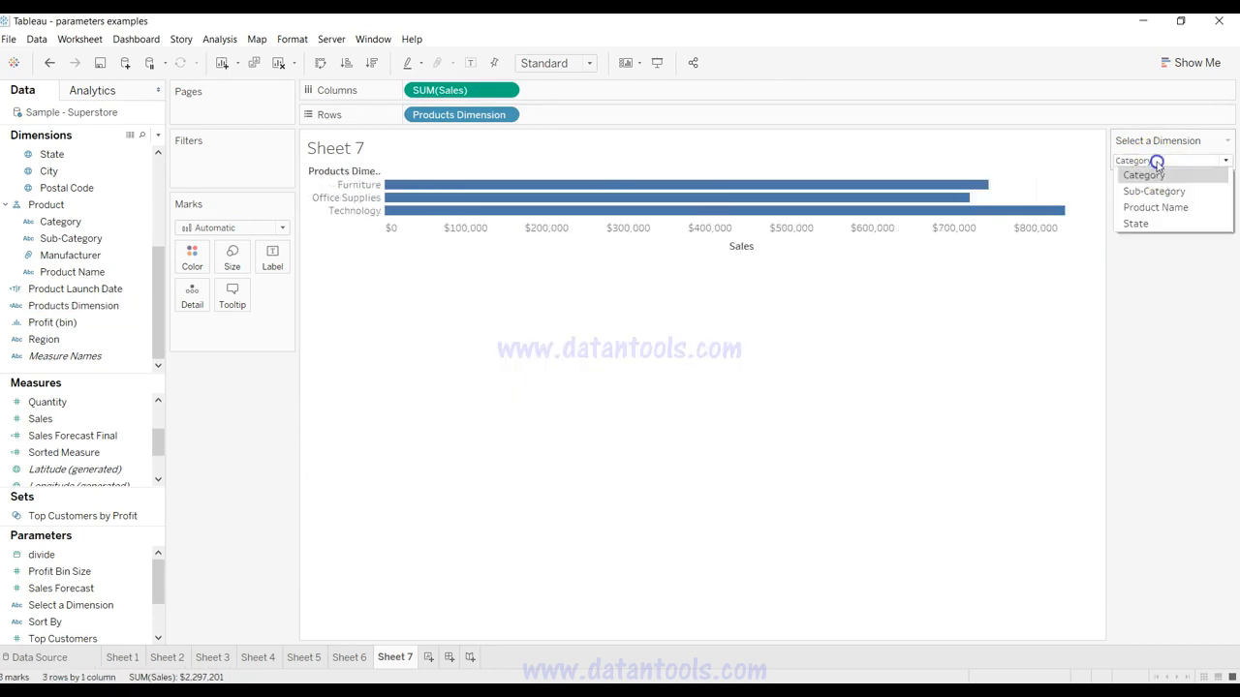
pyautogui.click(1165, 224)
pyautogui.click(1162, 161)
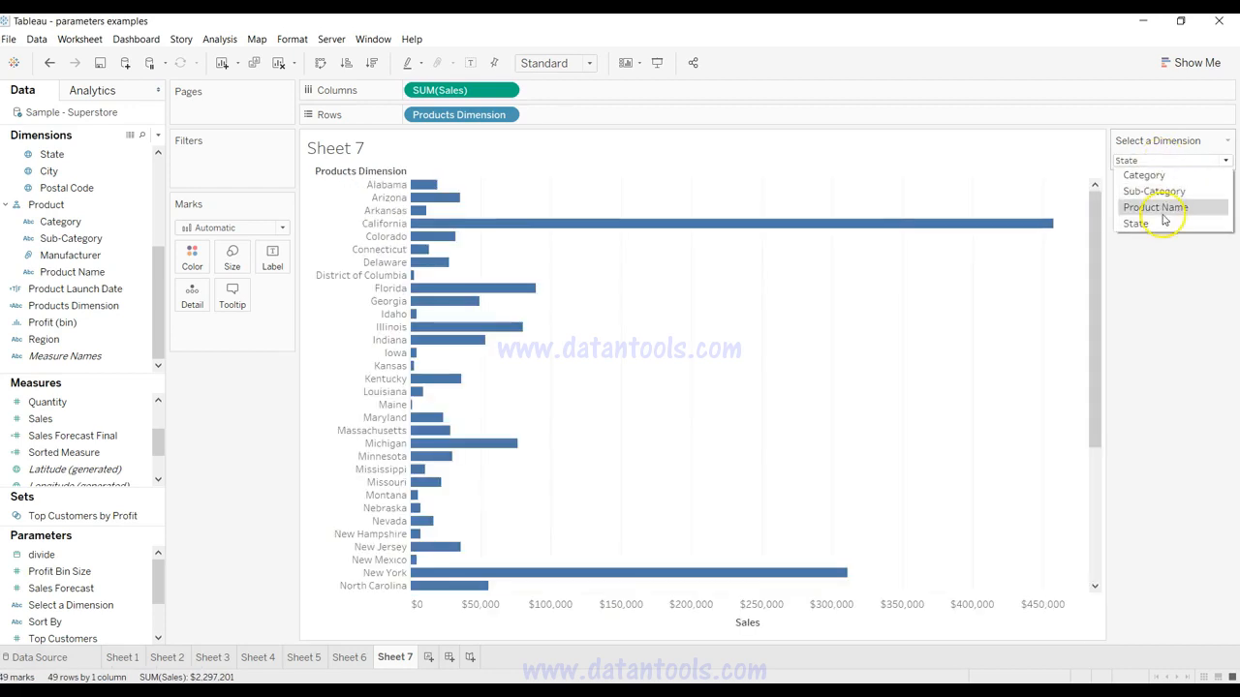
pyautogui.click(1157, 205)
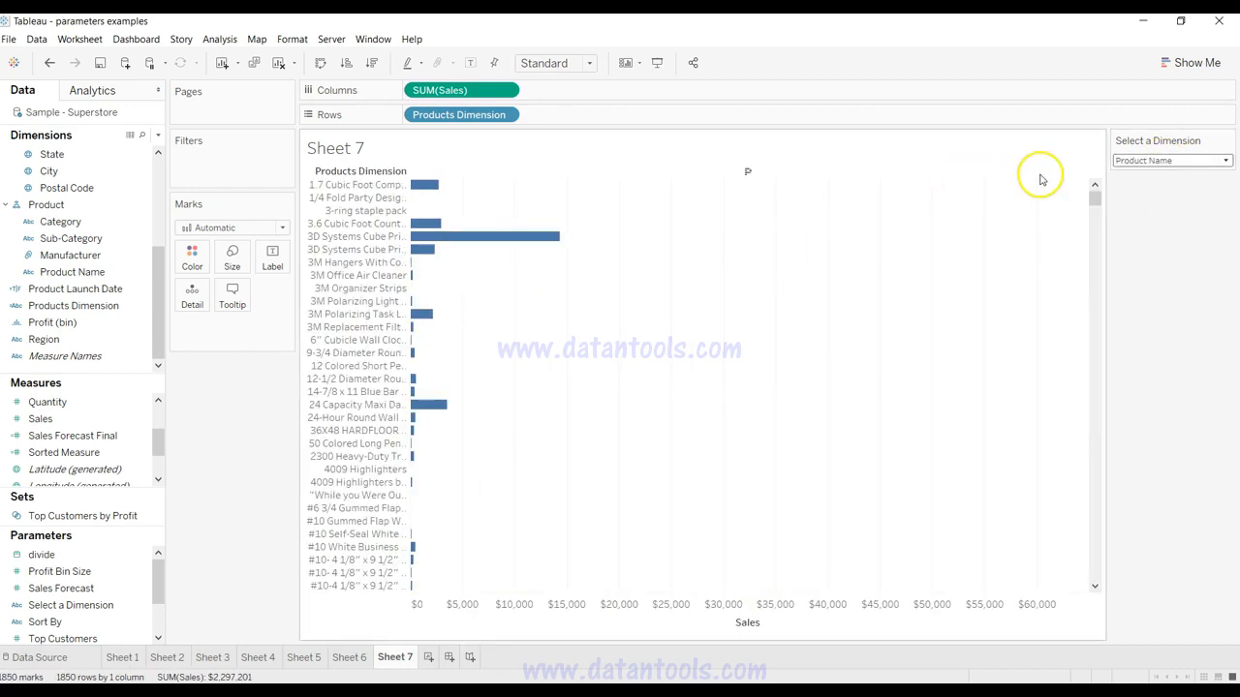
pyautogui.click(1142, 161)
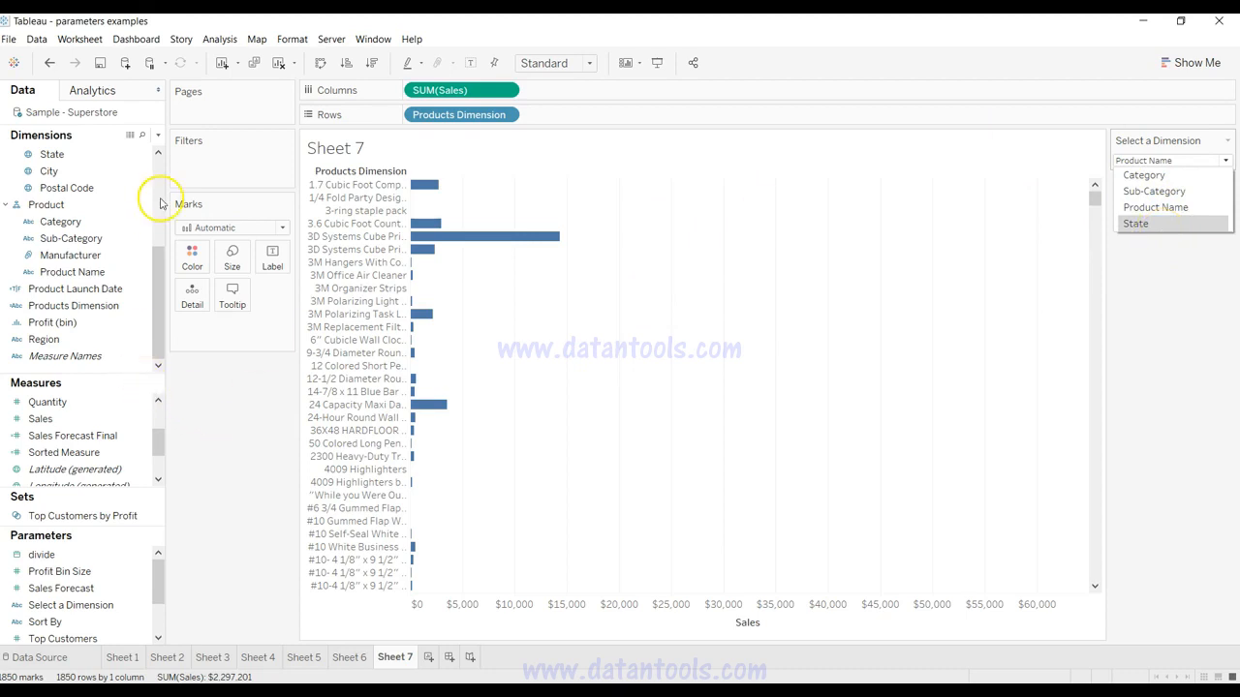
# Create a calculated field named dim selected with the formula [Select a Dimension] = 'State'.
pyautogui.click(158, 137)
pyautogui.click(158, 138)
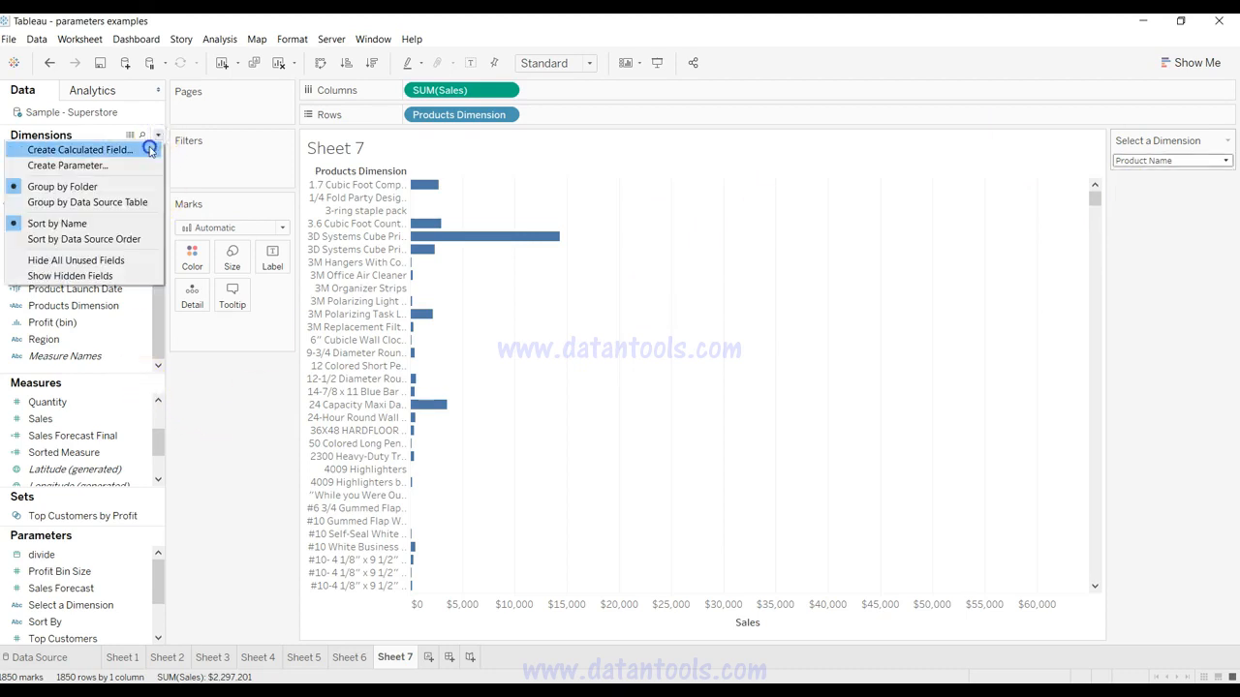
pyautogui.click(150, 147)
pyautogui.write('dim selected')
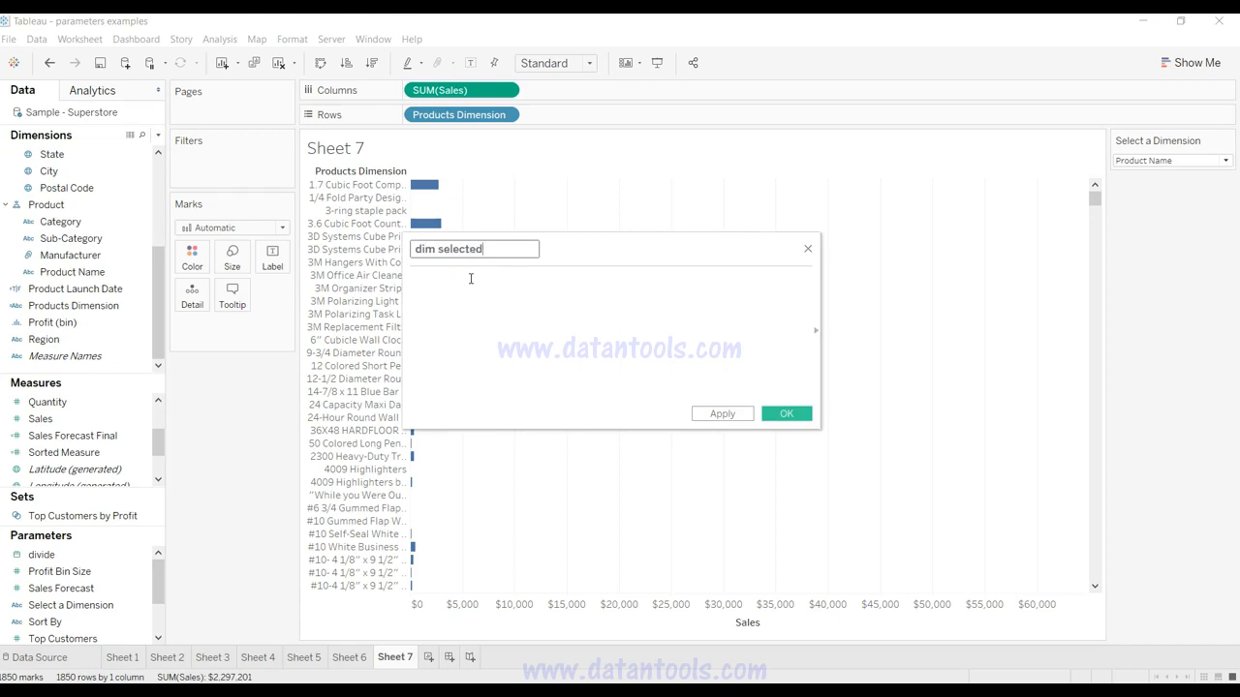
pyautogui.click(471, 279)
pyautogui.write('[selec')
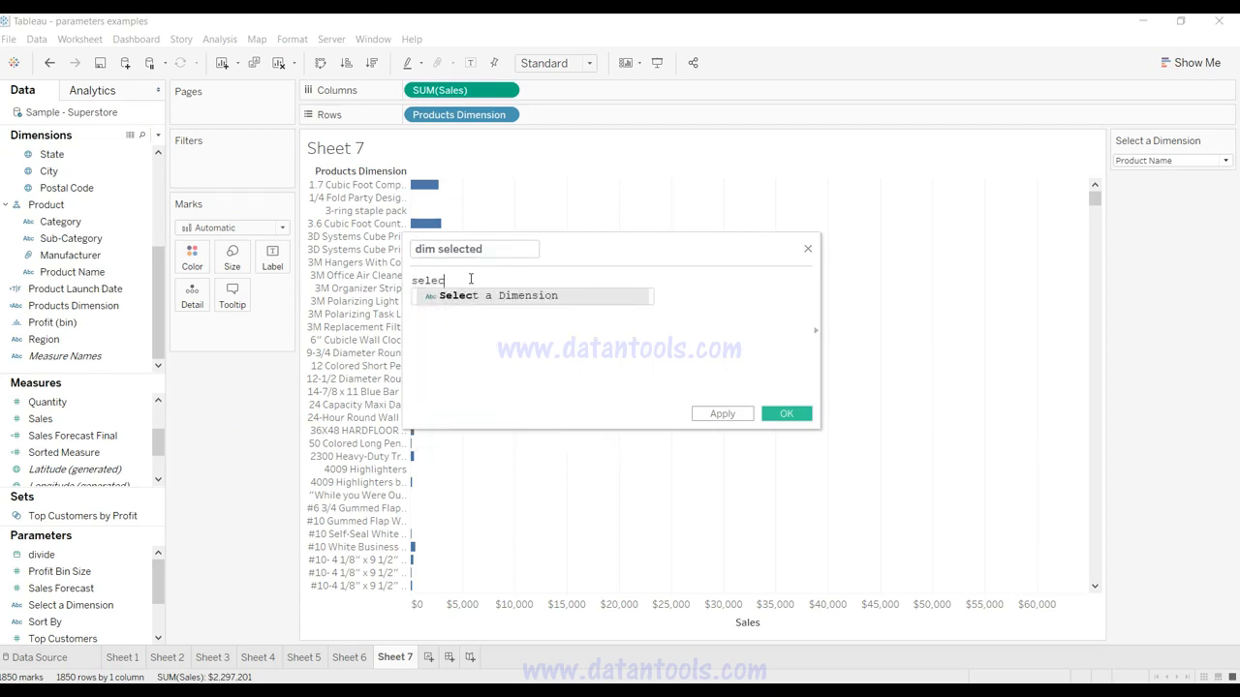
pyautogui.press('Return')
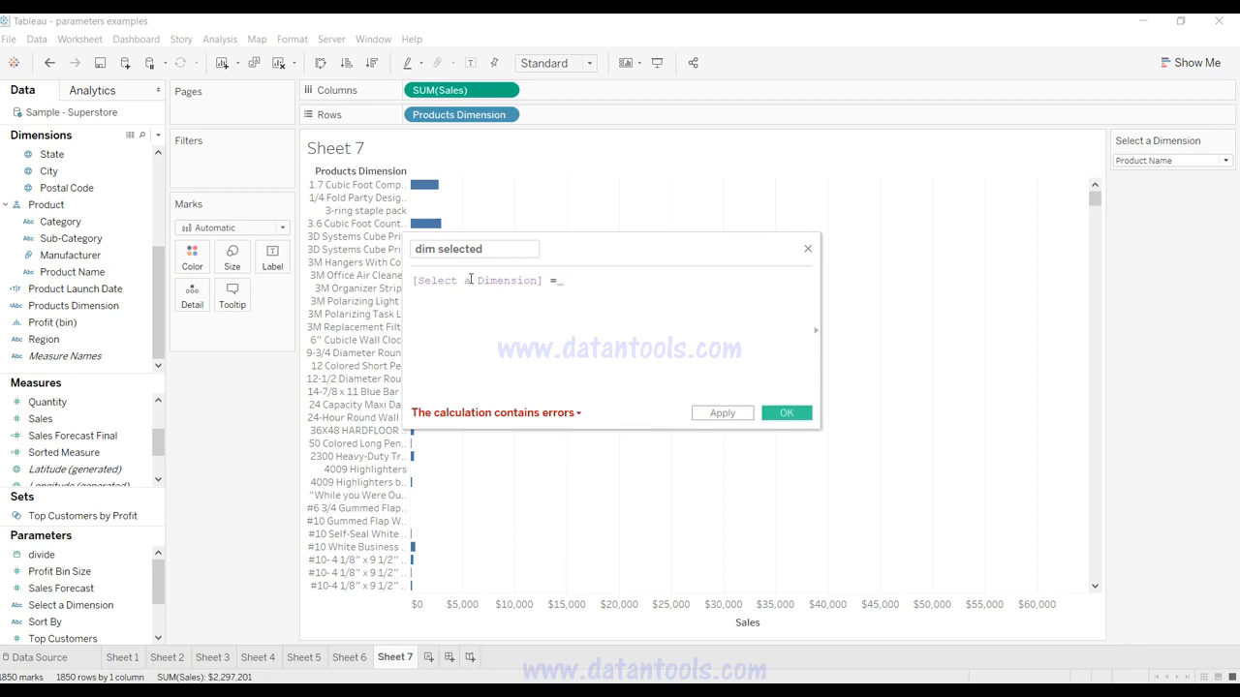
pyautogui.write("= 'State")
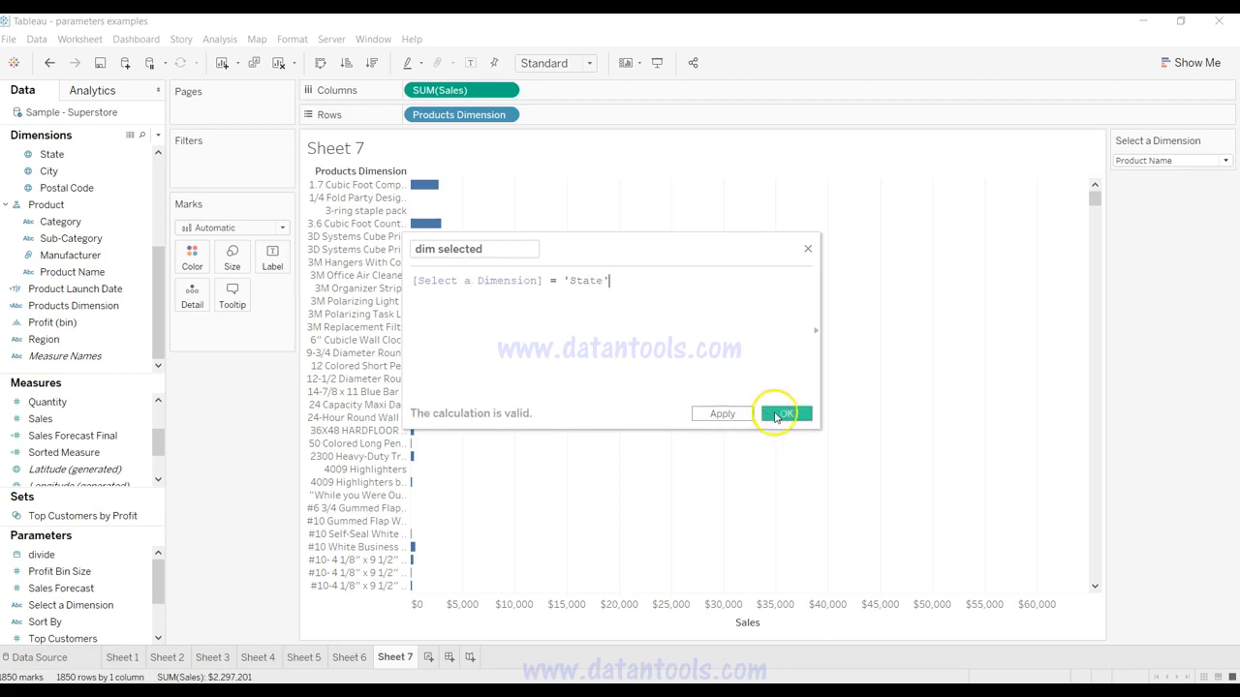
pyautogui.click(733, 413)
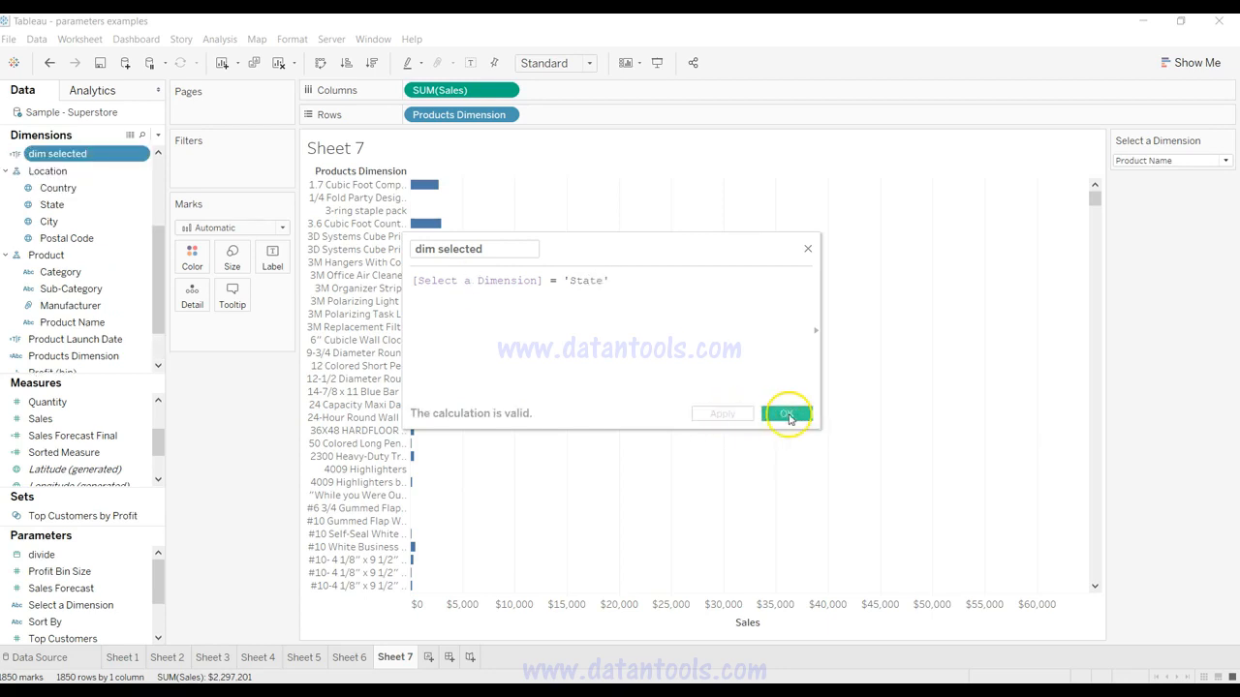
pyautogui.click(789, 412)
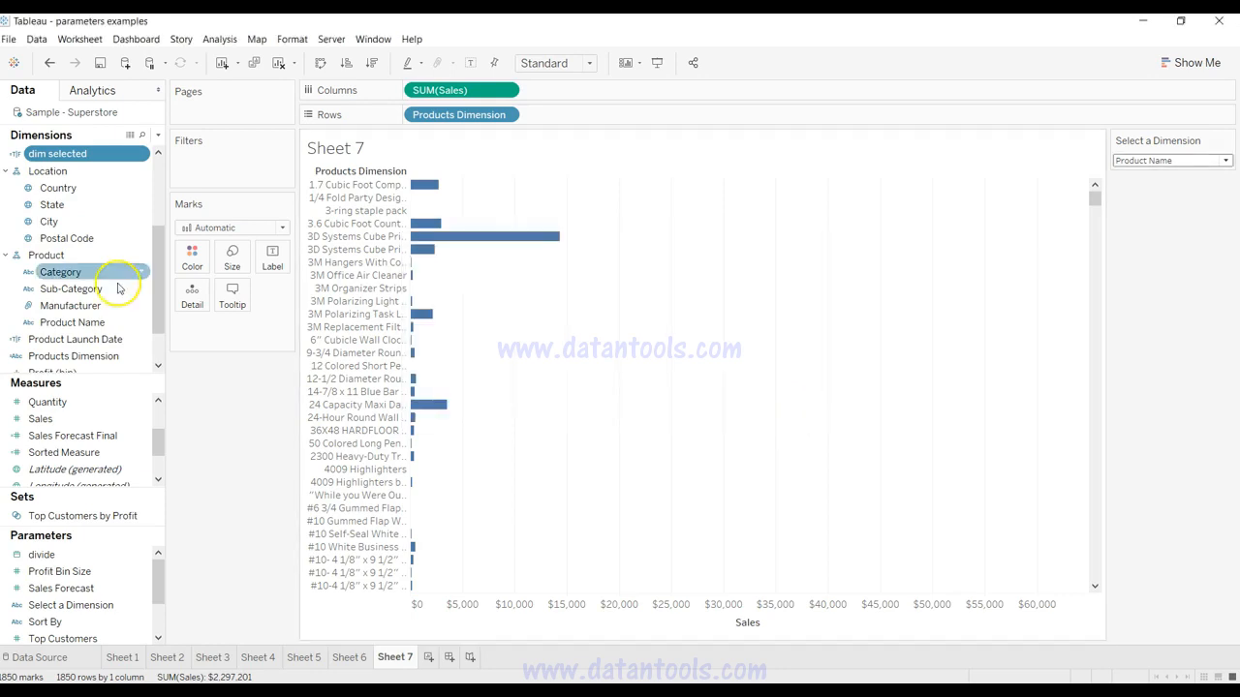
# Filter Sheet 7 by dim selected with True excluded, and set Select a Dimension to State.
pyautogui.scroll(3, 161, 286)
pyautogui.moveTo(72, 238); pyautogui.dragTo(234, 165)
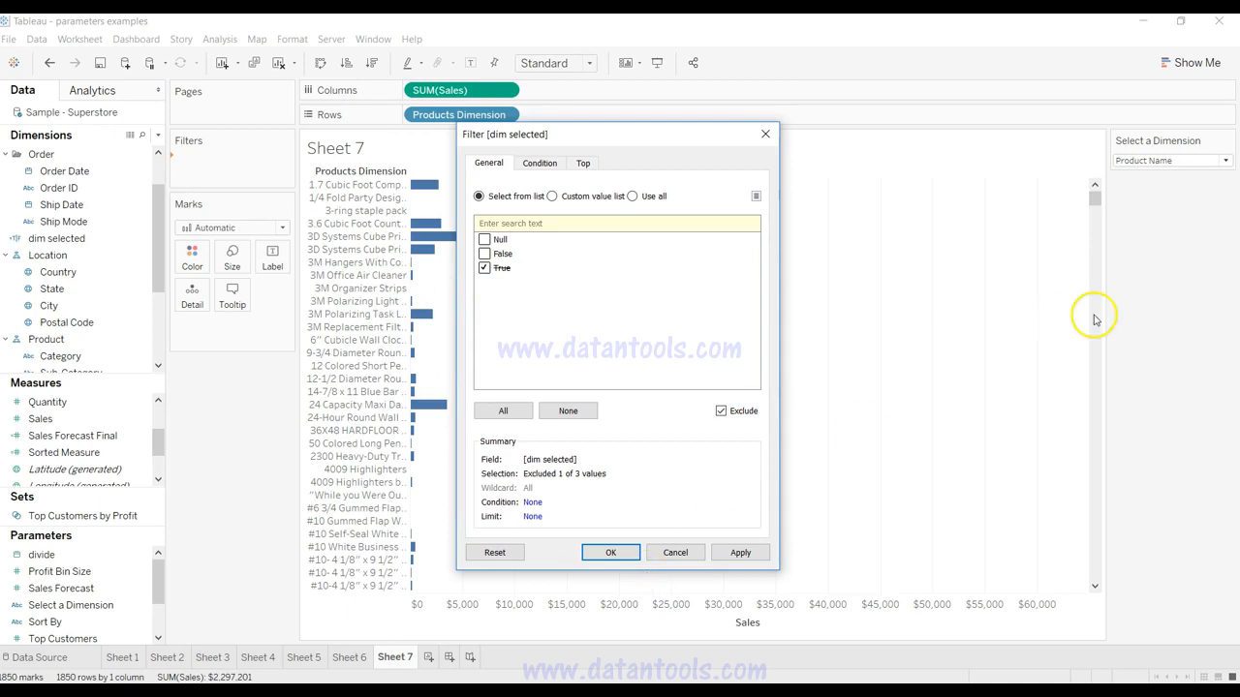
pyautogui.click(740, 552)
pyautogui.click(613, 553)
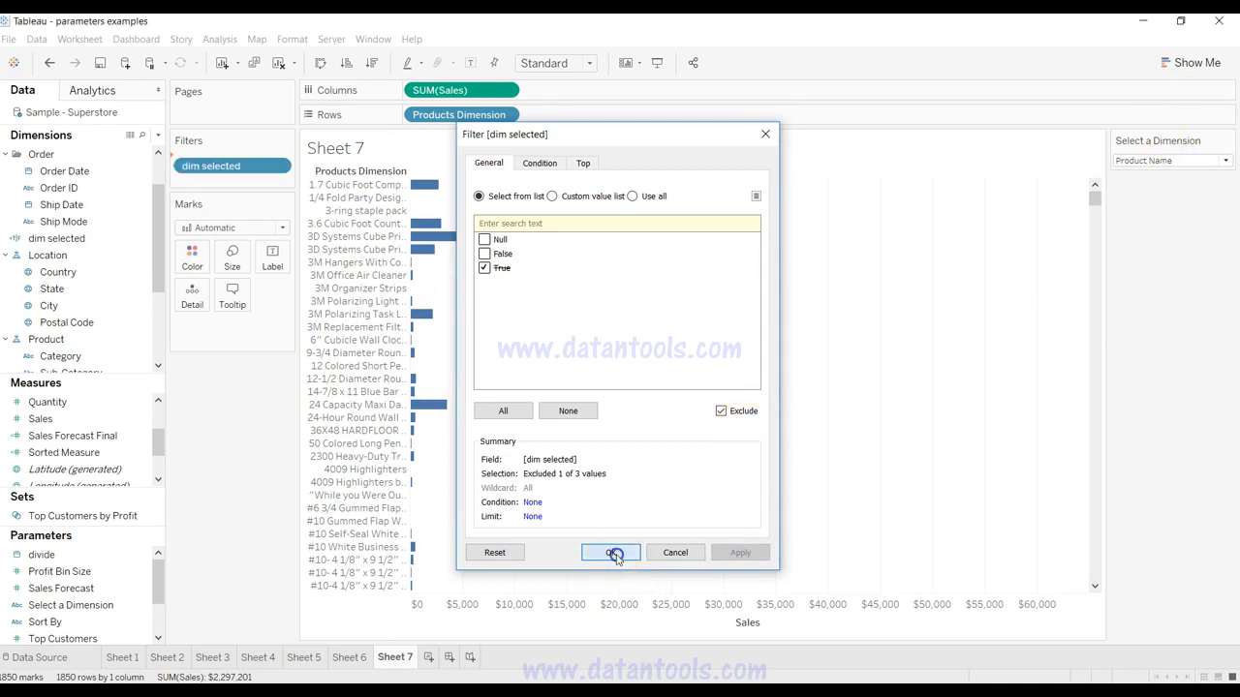
pyautogui.click(1168, 161)
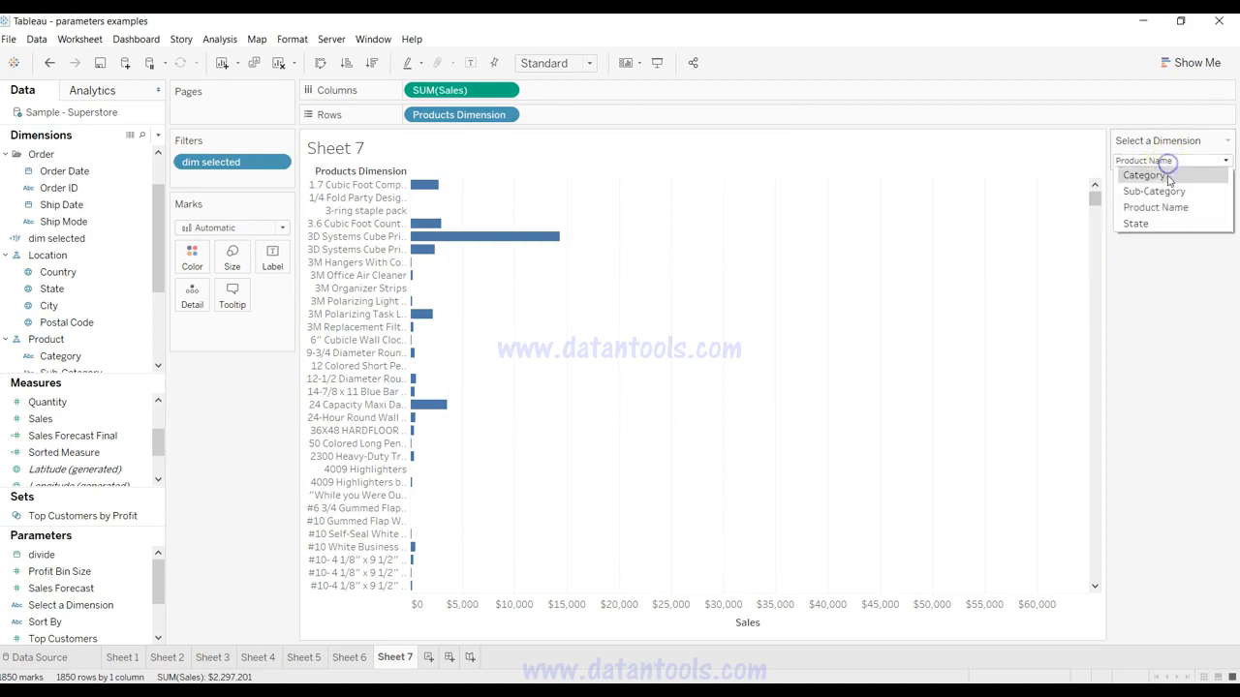
pyautogui.click(1163, 225)
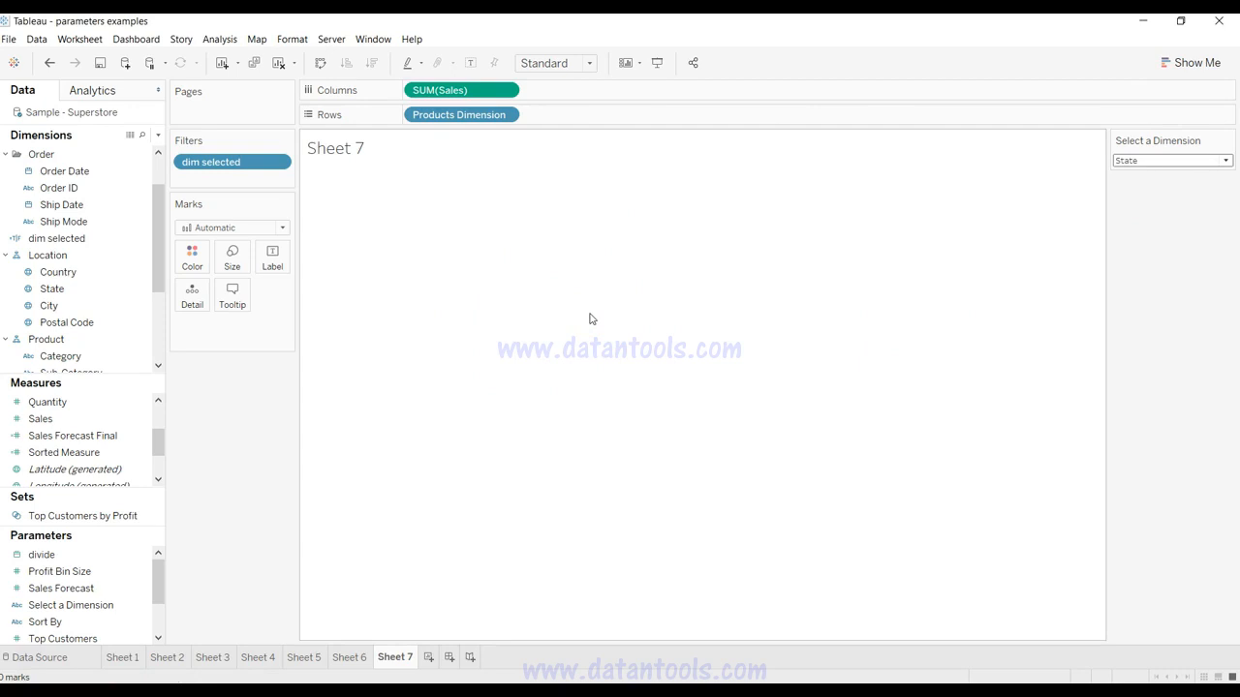
# Duplicate Sheet 7 and change the copy's dim selected filter to include only True instead of excluding it.
pyautogui.rightClick(399, 659)
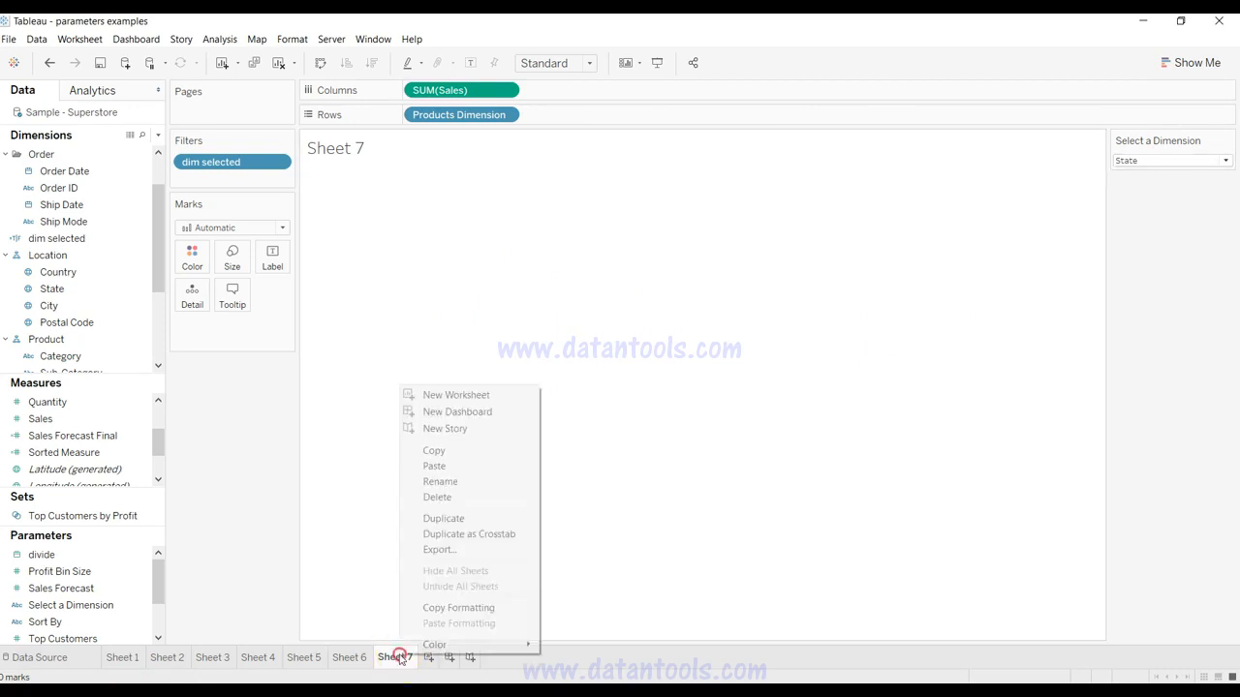
pyautogui.click(465, 520)
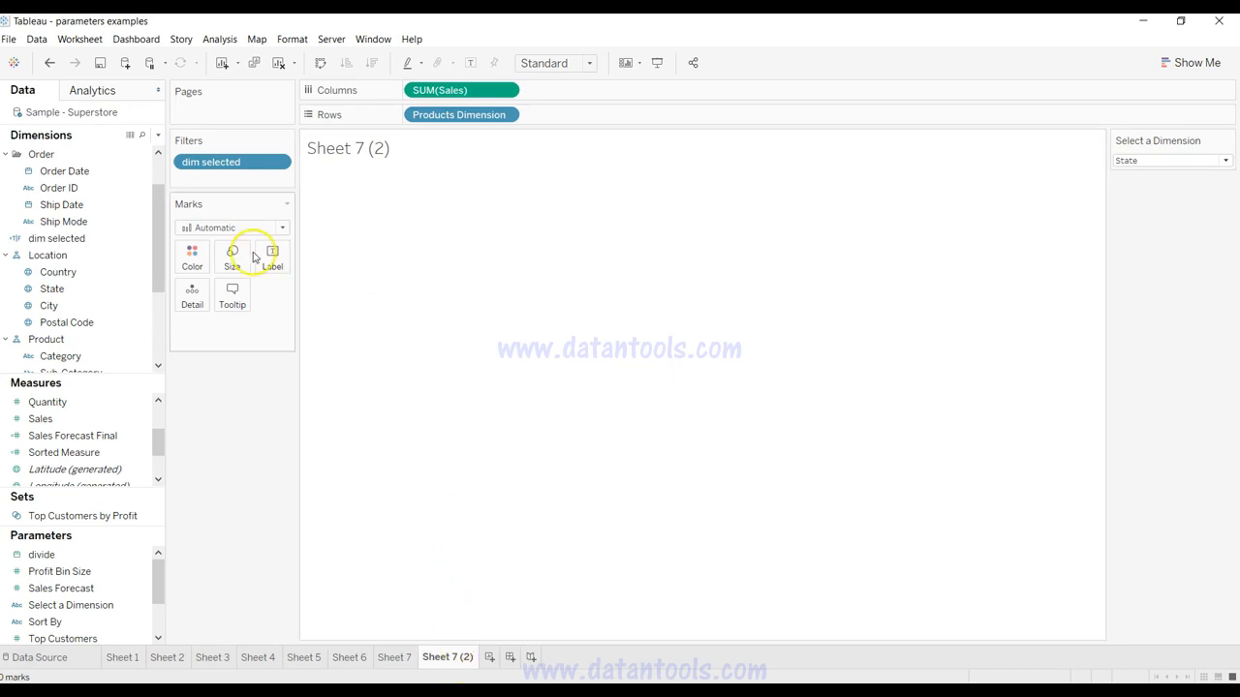
pyautogui.click(277, 162)
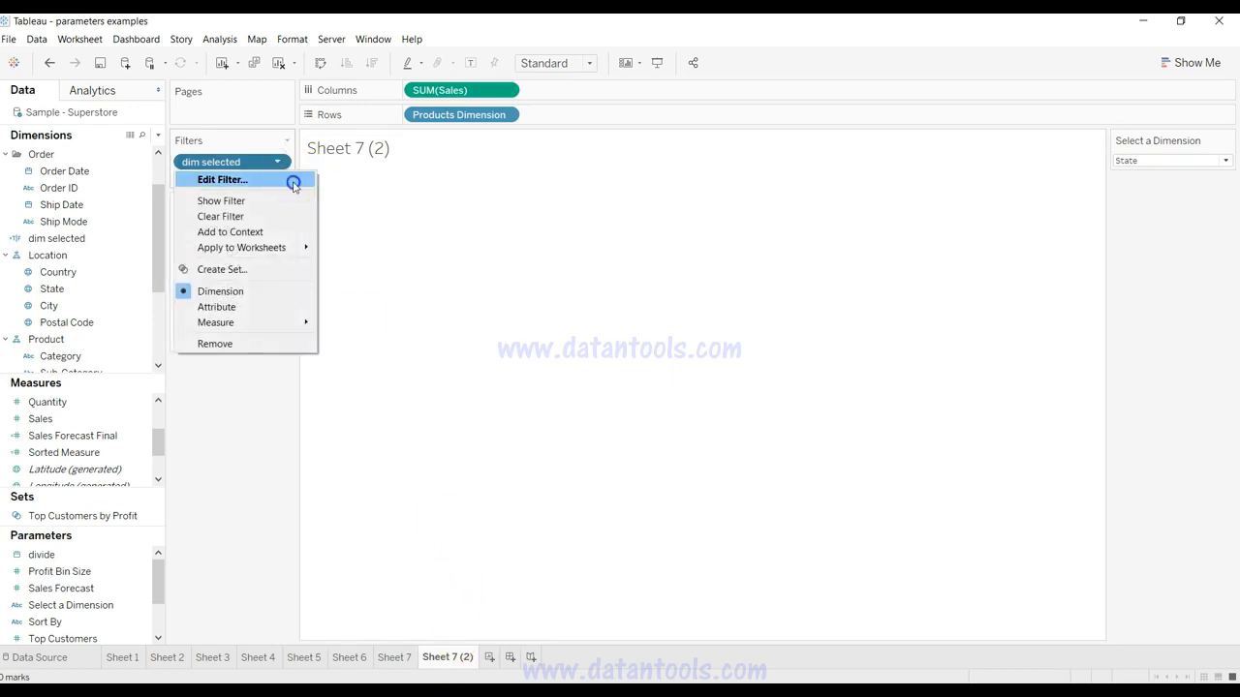
pyautogui.click(294, 184)
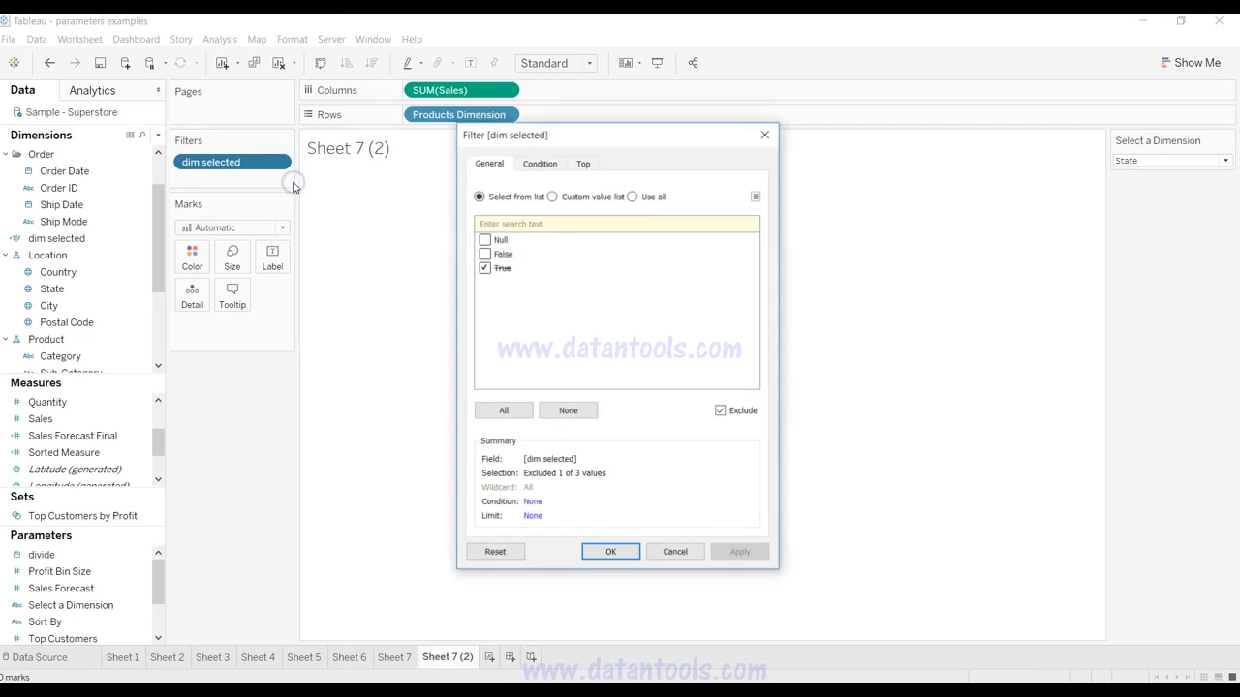
pyautogui.click(720, 410)
pyautogui.click(741, 553)
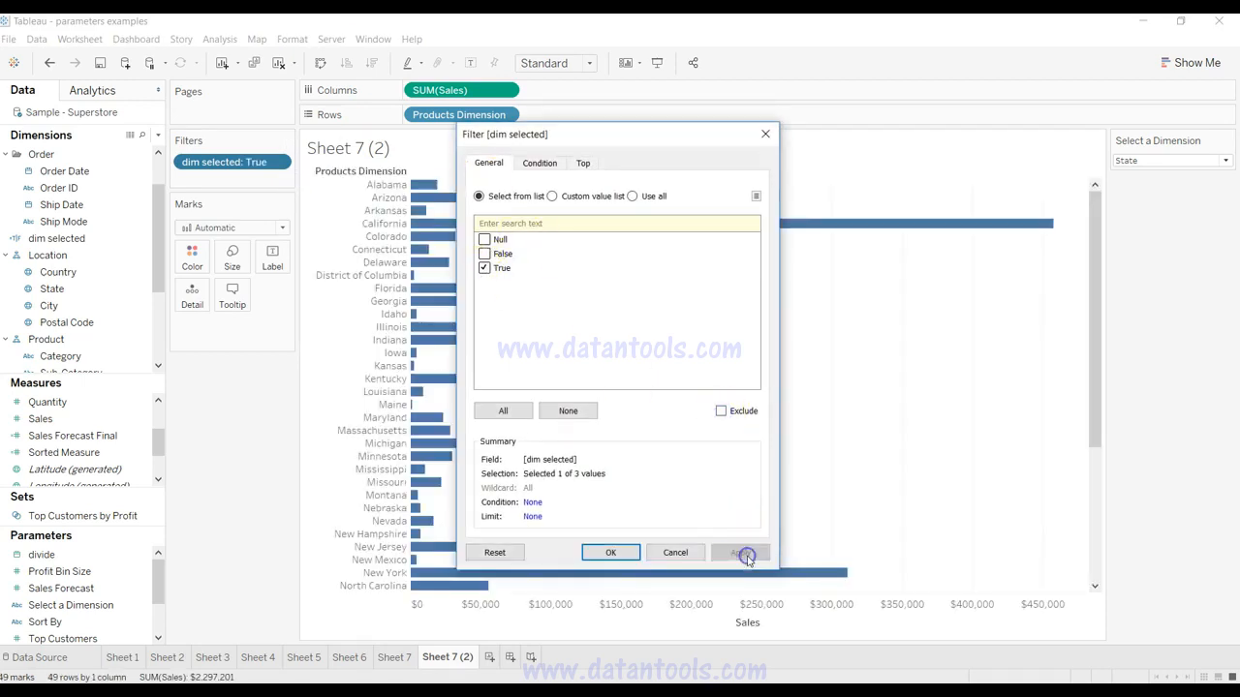
pyautogui.click(616, 552)
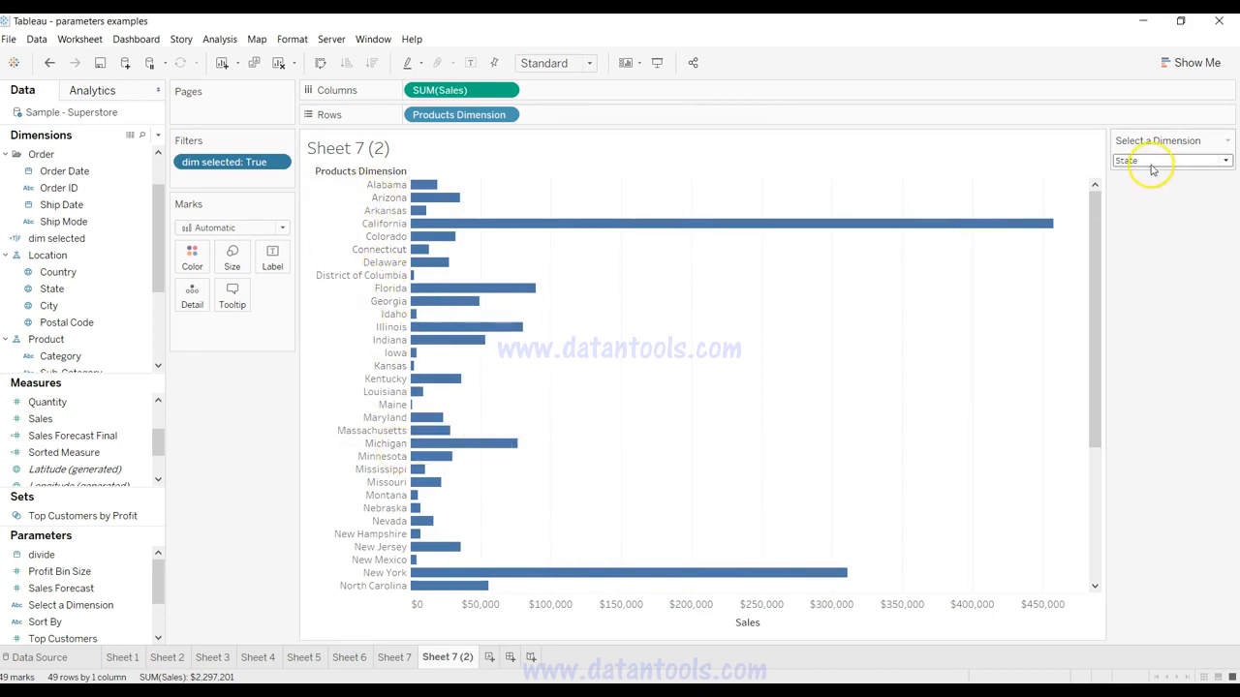
# Replace the duplicate sheet's bar chart with a map of State, sizing the marks by Sales.
pyautogui.moveTo(465, 114); pyautogui.dragTo(62, 274)
pyautogui.moveTo(465, 90); pyautogui.dragTo(588, 409)
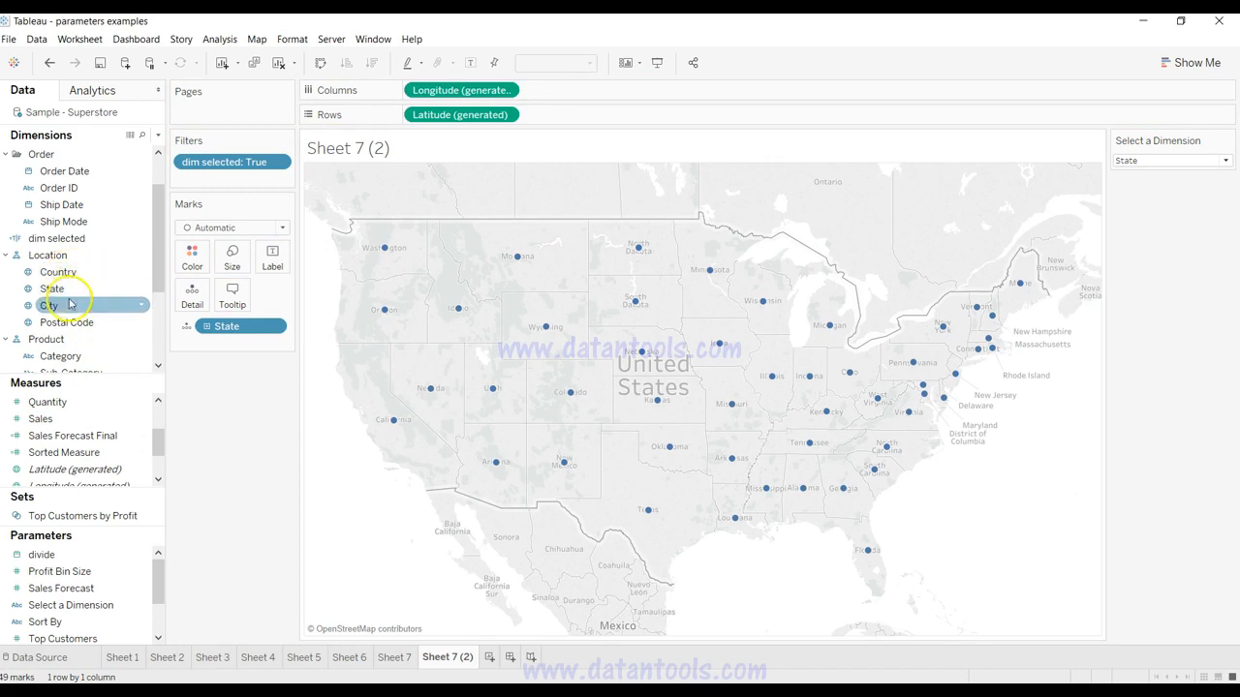
pyautogui.moveTo(88, 422); pyautogui.dragTo(237, 263)
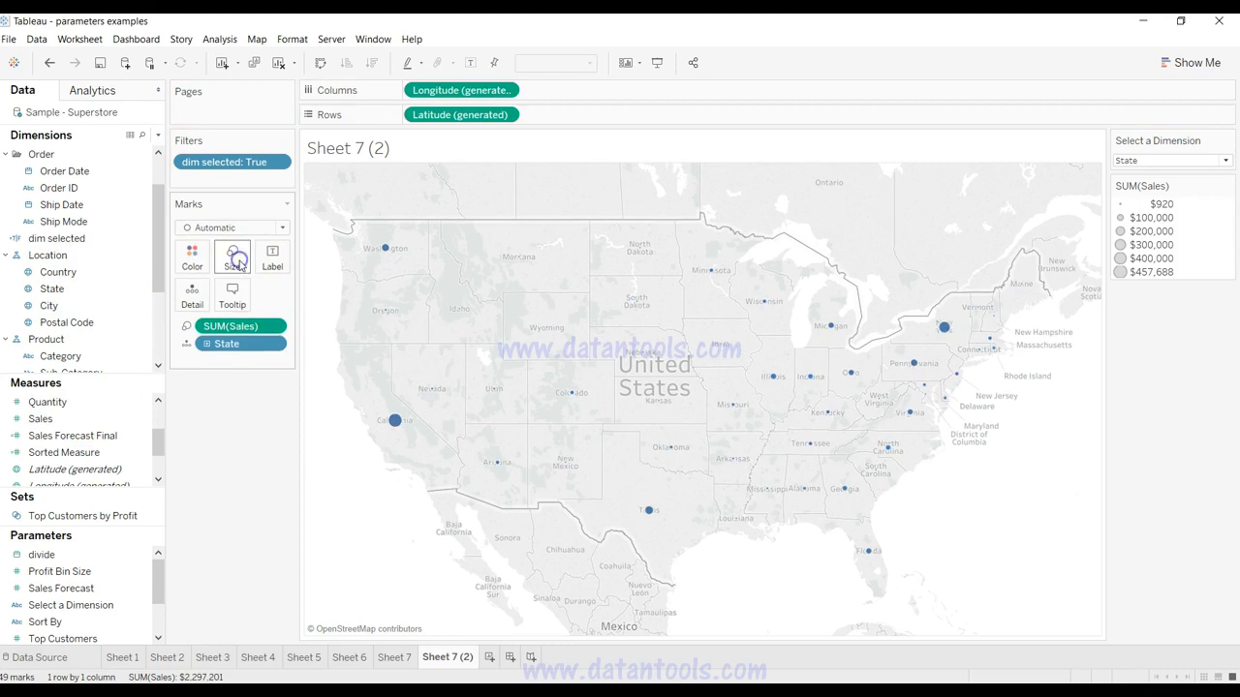
# Review the dim selected filter settings on the map sheet and close them without changes.
pyautogui.click(278, 162)
pyautogui.click(223, 179)
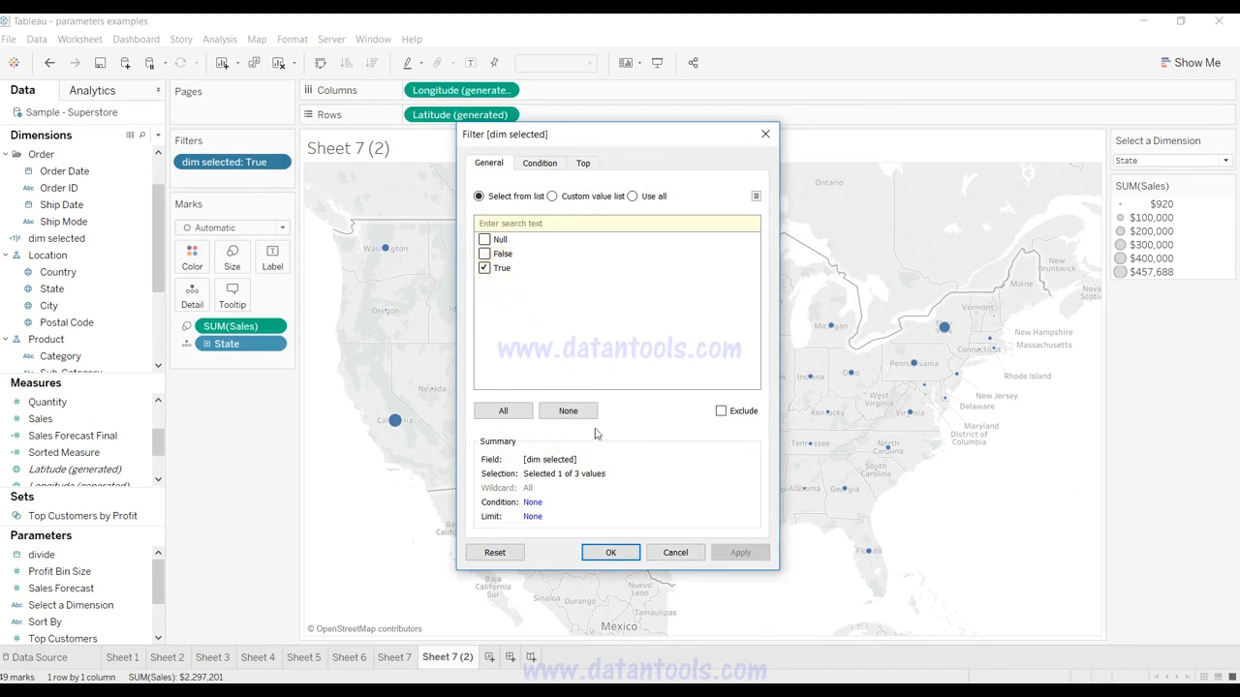
pyautogui.click(610, 552)
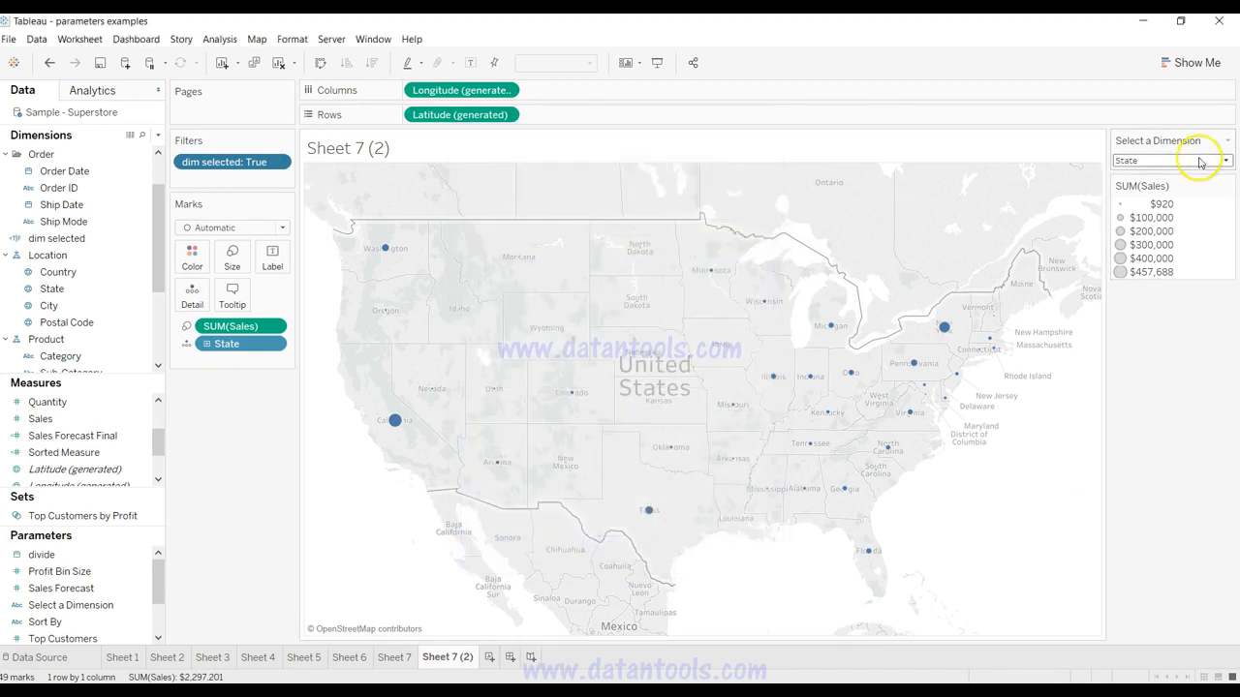
# Check the map sheet with Select a Dimension set to Category, Sub-Category and Product Name, and return it to State.
pyautogui.click(1199, 162)
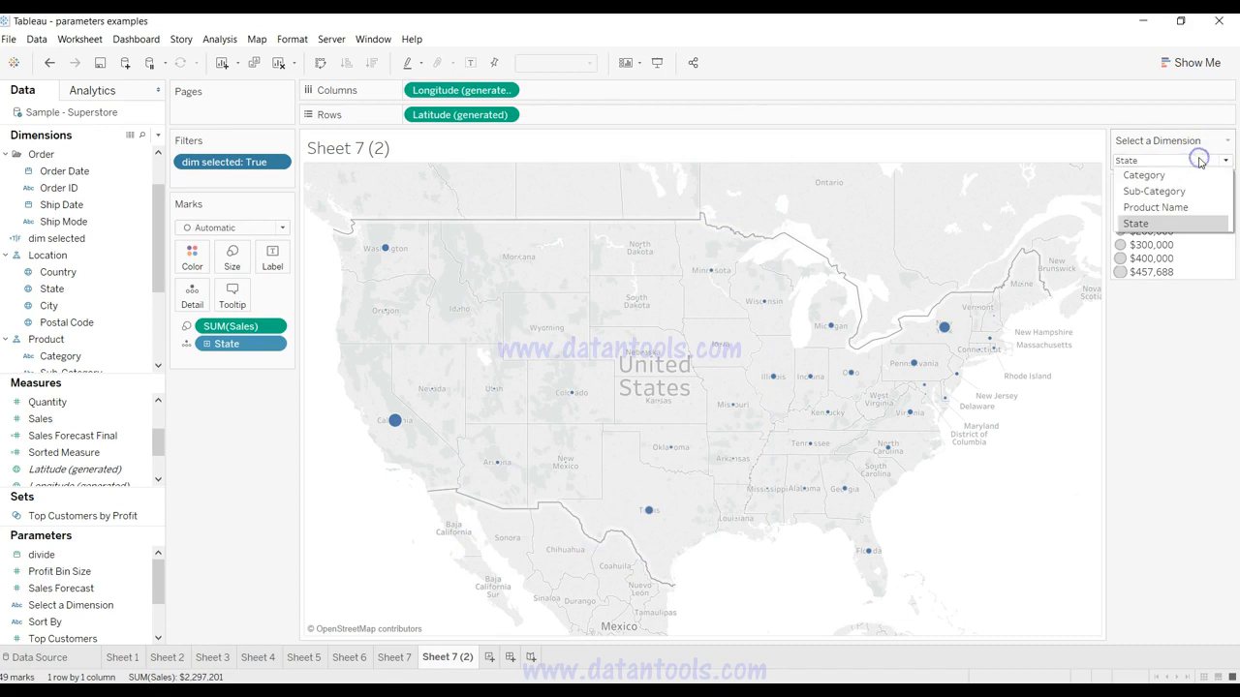
pyautogui.click(1143, 175)
pyautogui.click(1191, 162)
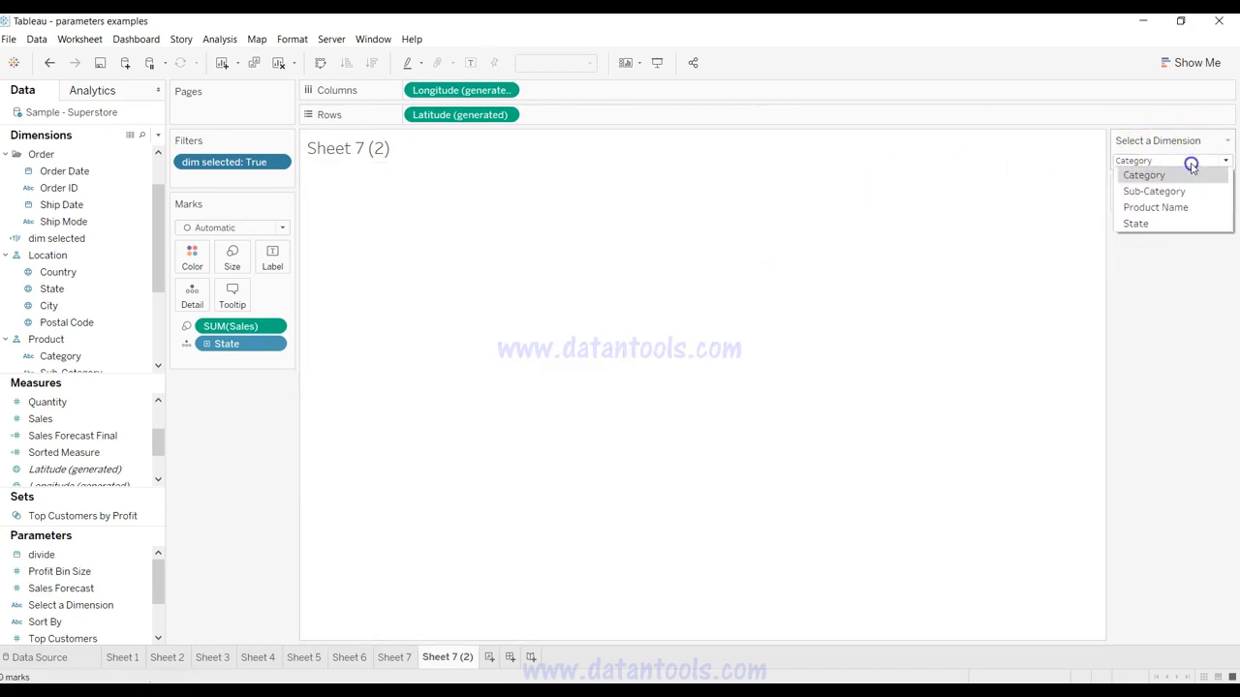
pyautogui.click(1177, 190)
pyautogui.click(1189, 161)
pyautogui.click(1181, 207)
pyautogui.click(1172, 163)
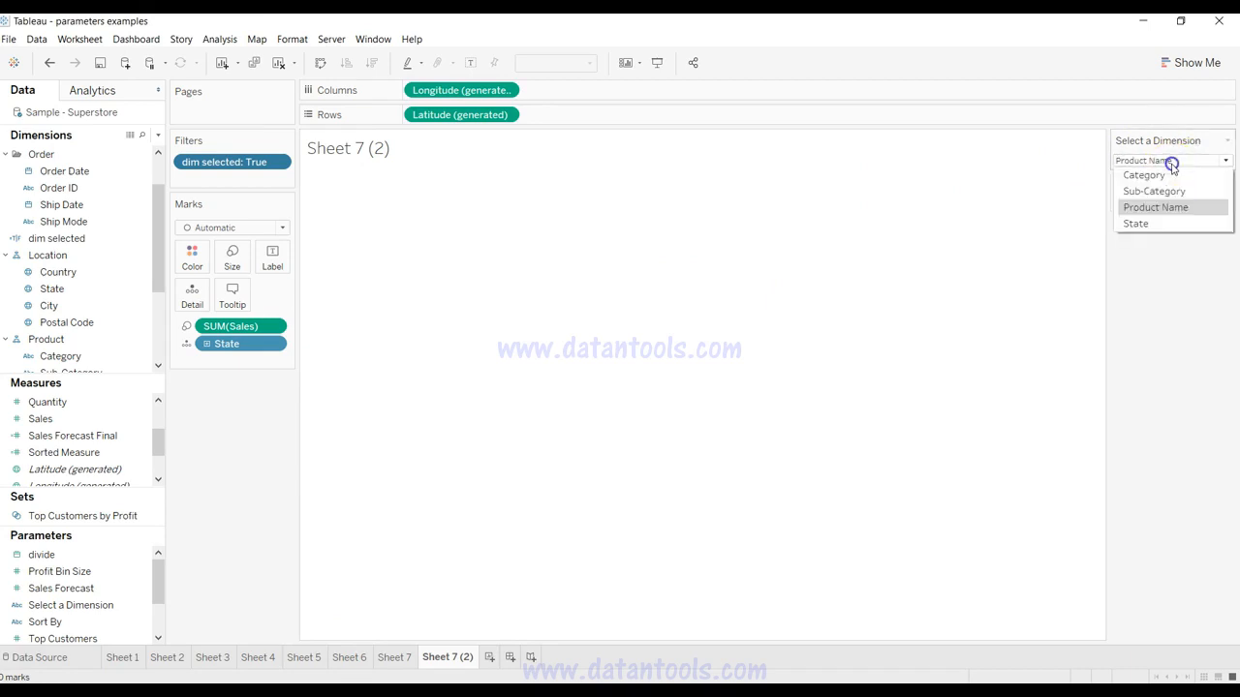
pyautogui.click(1168, 228)
pyautogui.click(1167, 161)
pyautogui.click(1141, 221)
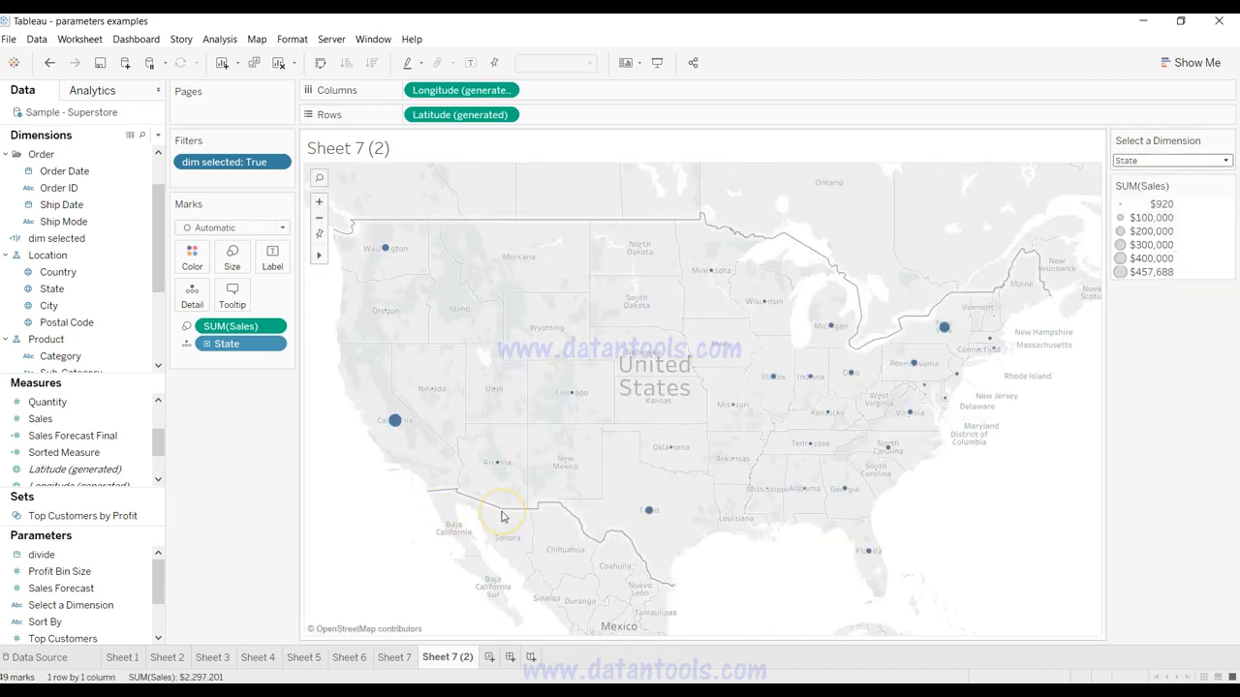
# Create a new dashboard and place Sheet 7 on it with Sheet 7 (2) below.
pyautogui.click(511, 658)
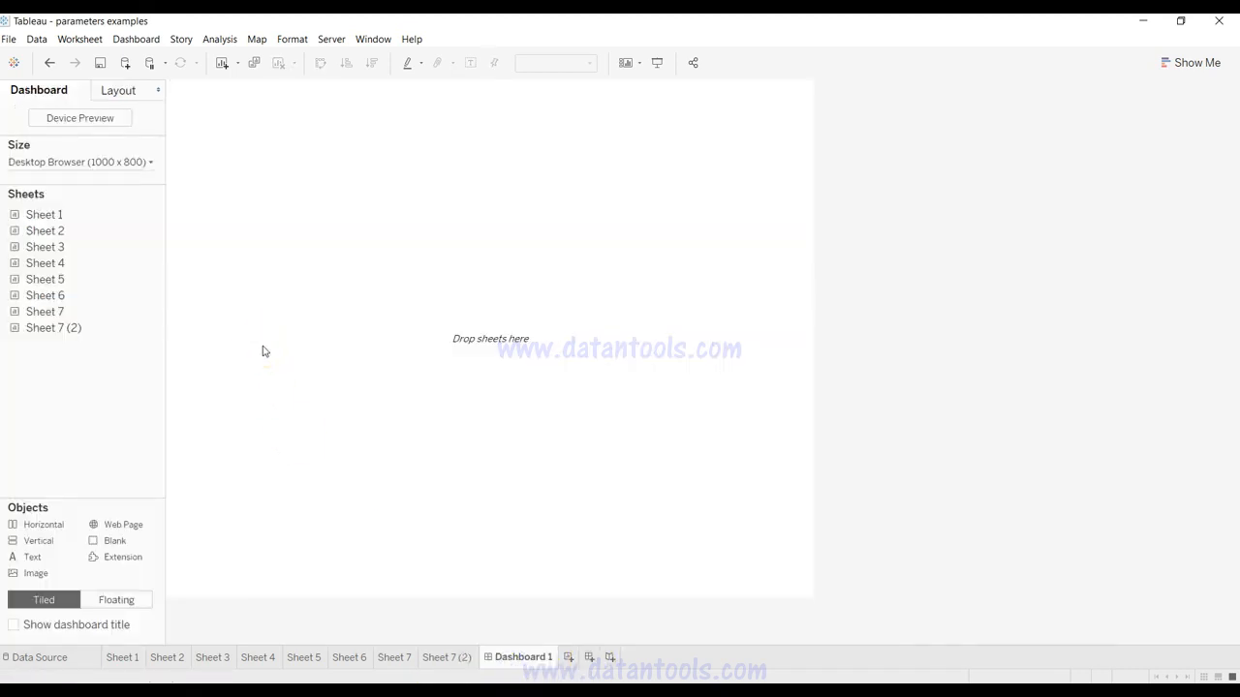
pyautogui.moveTo(83, 312); pyautogui.dragTo(346, 273)
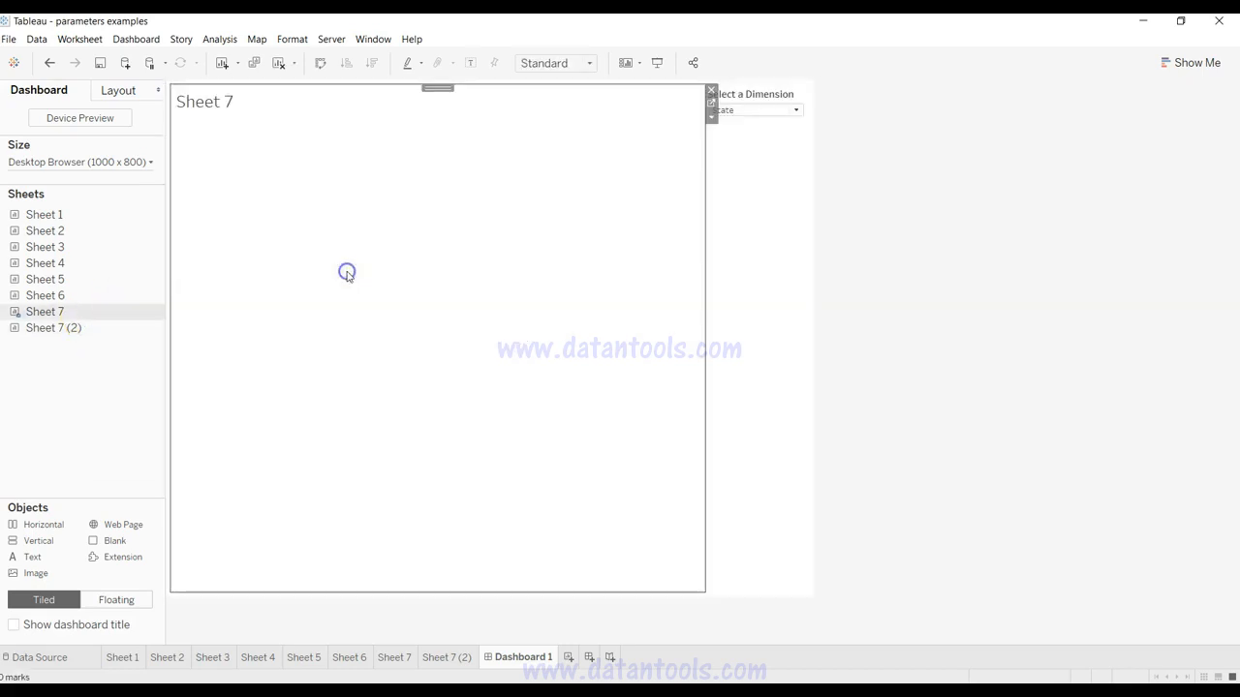
pyautogui.moveTo(108, 336)
pyautogui.mouseDown()
pyautogui.moveTo(418, 471)
pyautogui.moveTo(432, 501)
pyautogui.mouseUp()
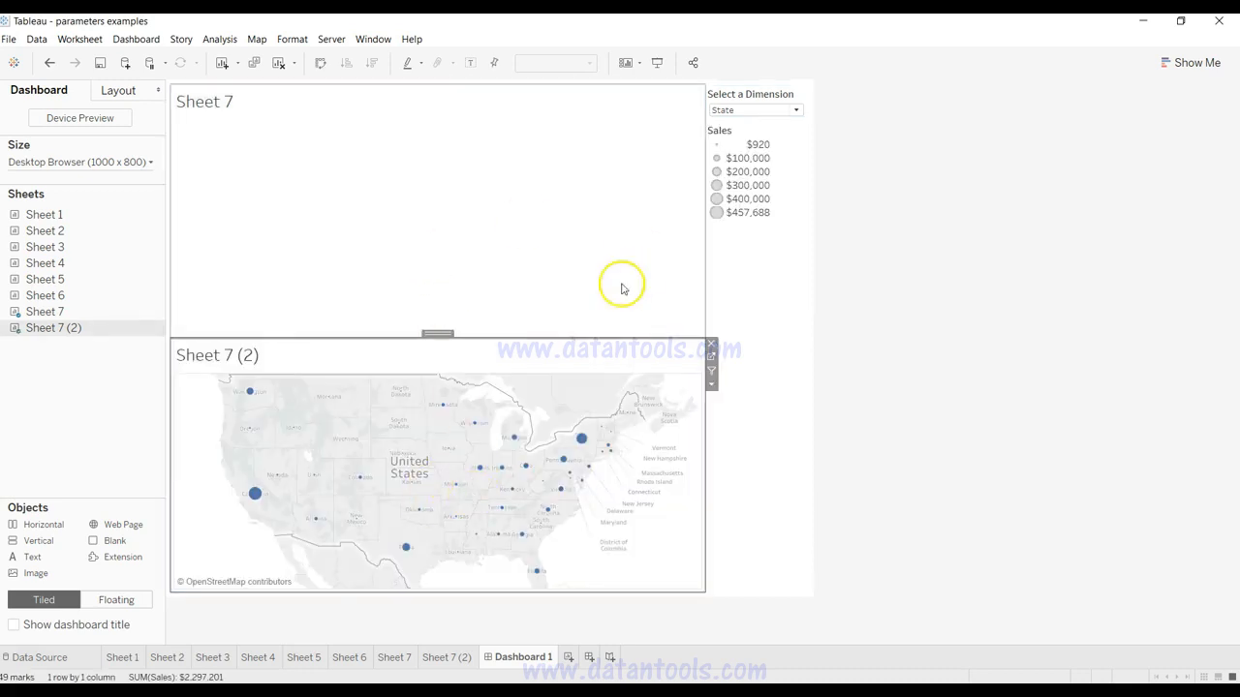
# Check both dashboard sheets with Select a Dimension set to Category, Sub-Category and Product Name, and return it to State.
pyautogui.click(766, 110)
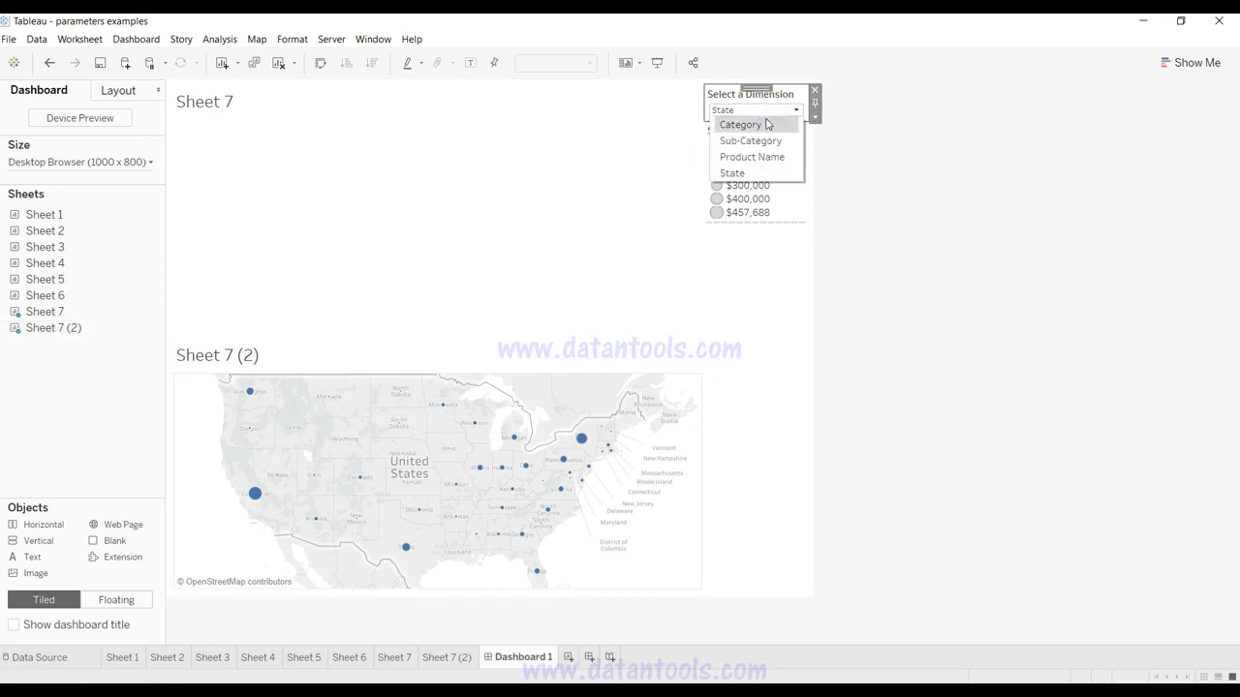
pyautogui.click(741, 124)
pyautogui.click(764, 110)
pyautogui.click(763, 140)
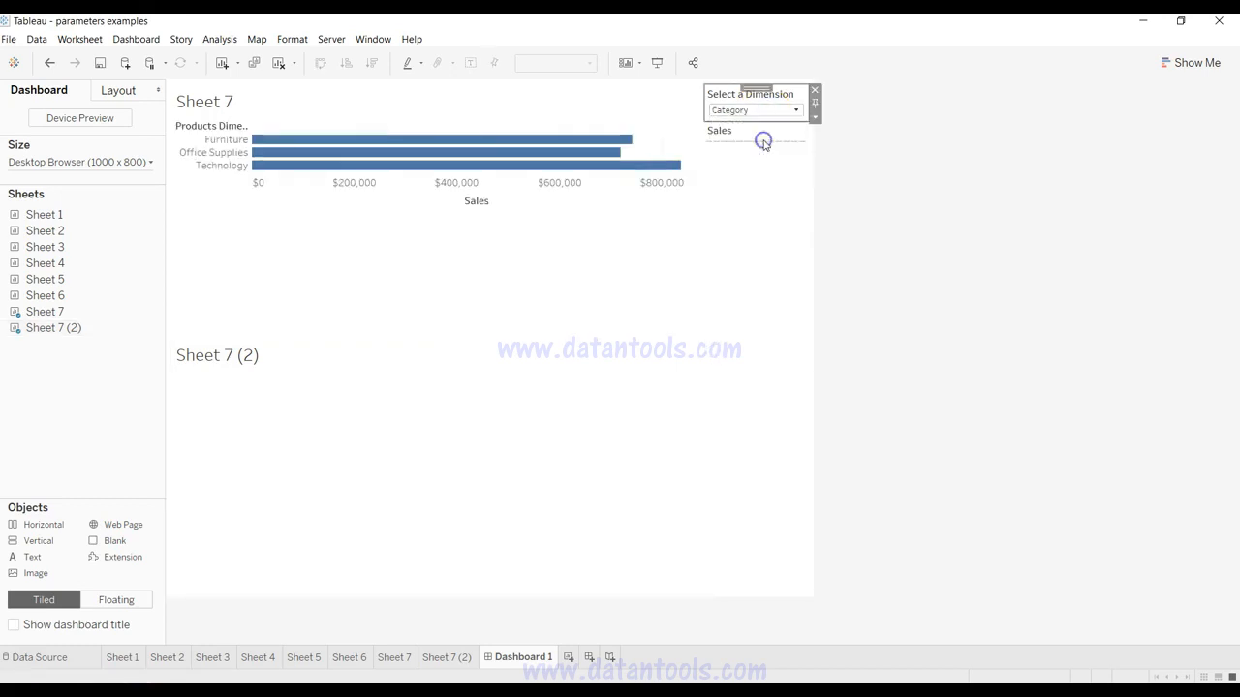
pyautogui.click(764, 111)
pyautogui.click(755, 157)
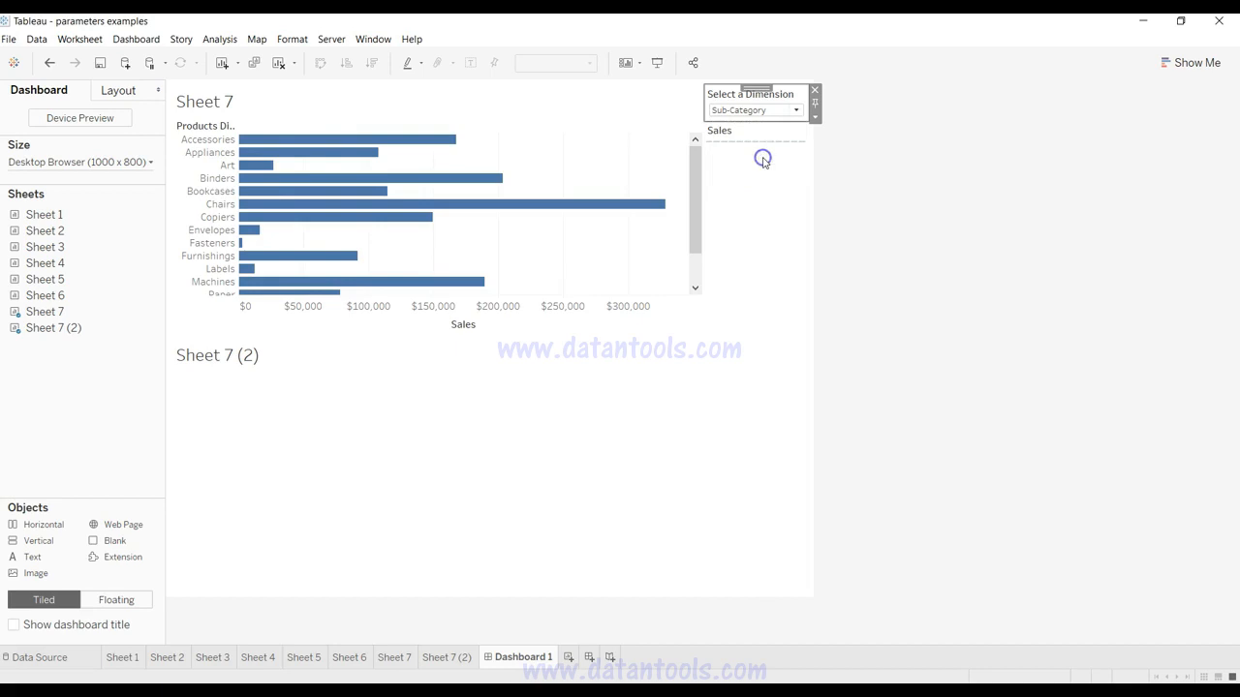
pyautogui.click(764, 110)
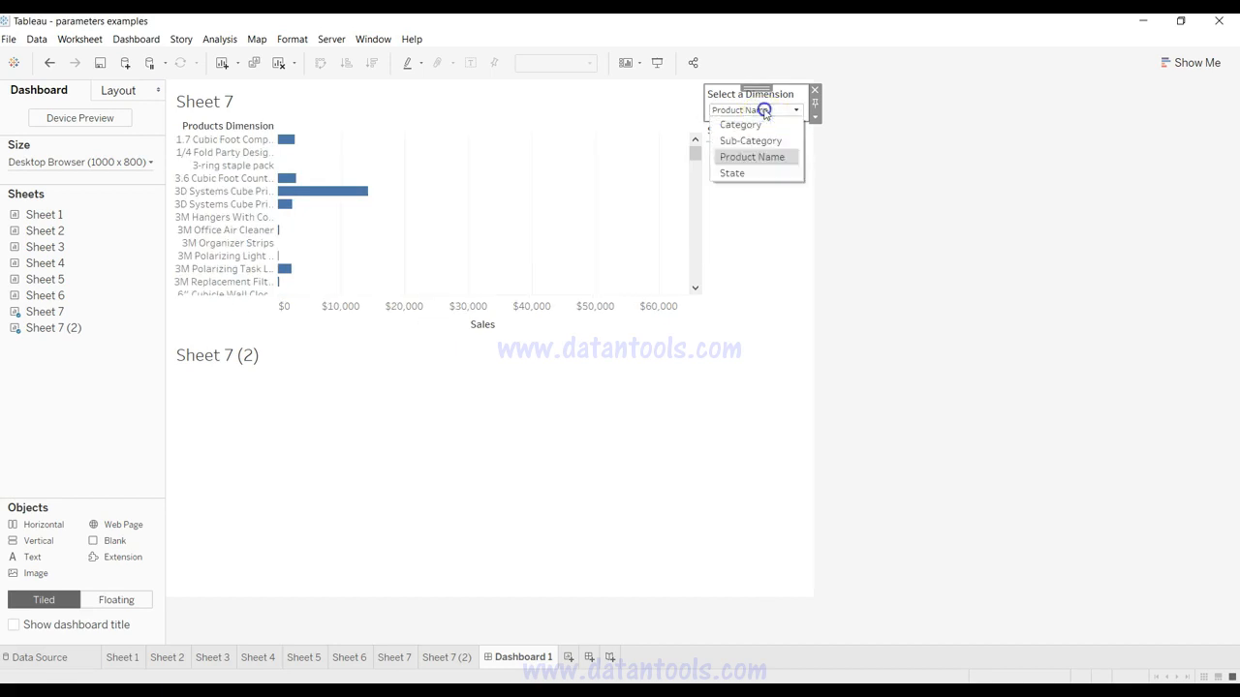
pyautogui.click(774, 173)
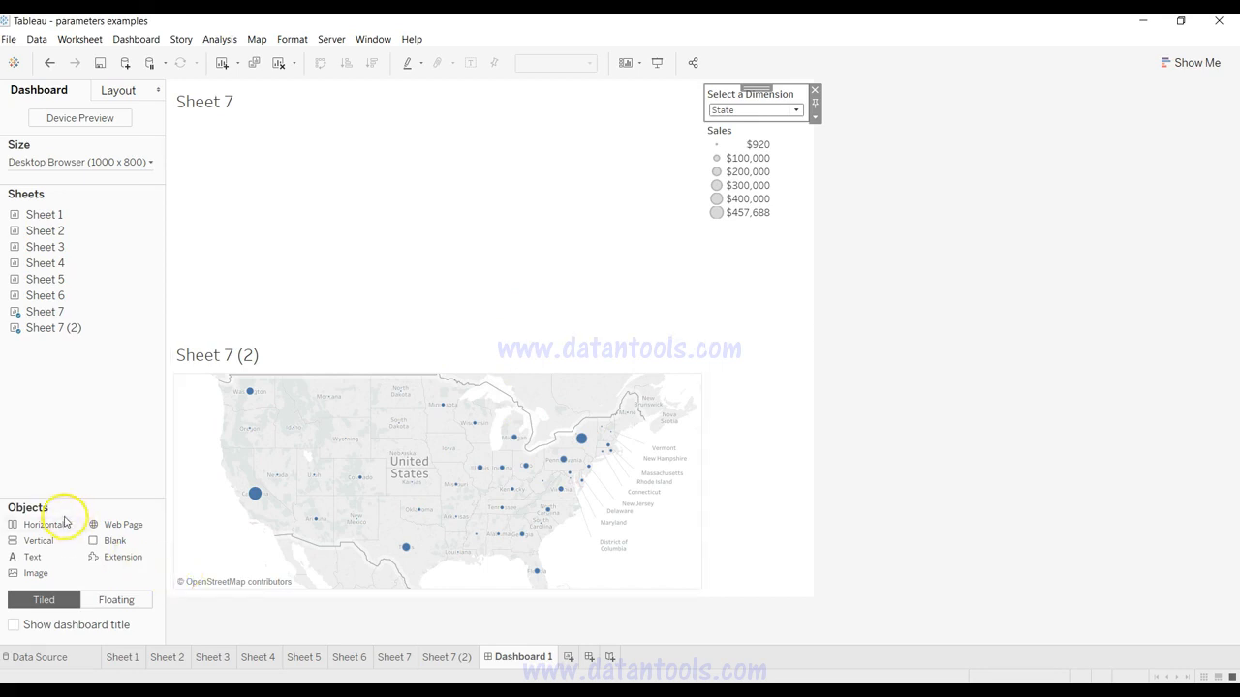
# Add a vertical container to the dashboard and move Sheet 7 and Sheet 7 (2) into it.
pyautogui.moveTo(53, 544); pyautogui.dragTo(230, 297)
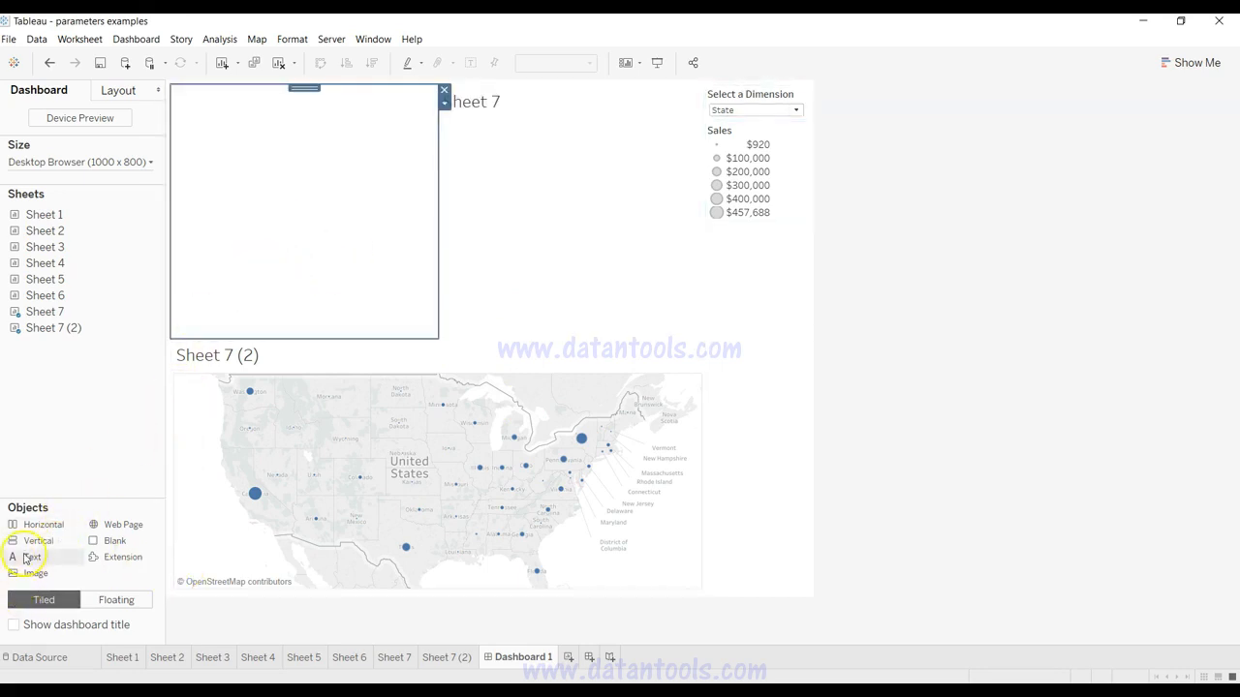
pyautogui.click(507, 111)
pyautogui.moveTo(557, 89); pyautogui.dragTo(335, 127)
pyautogui.click(442, 354)
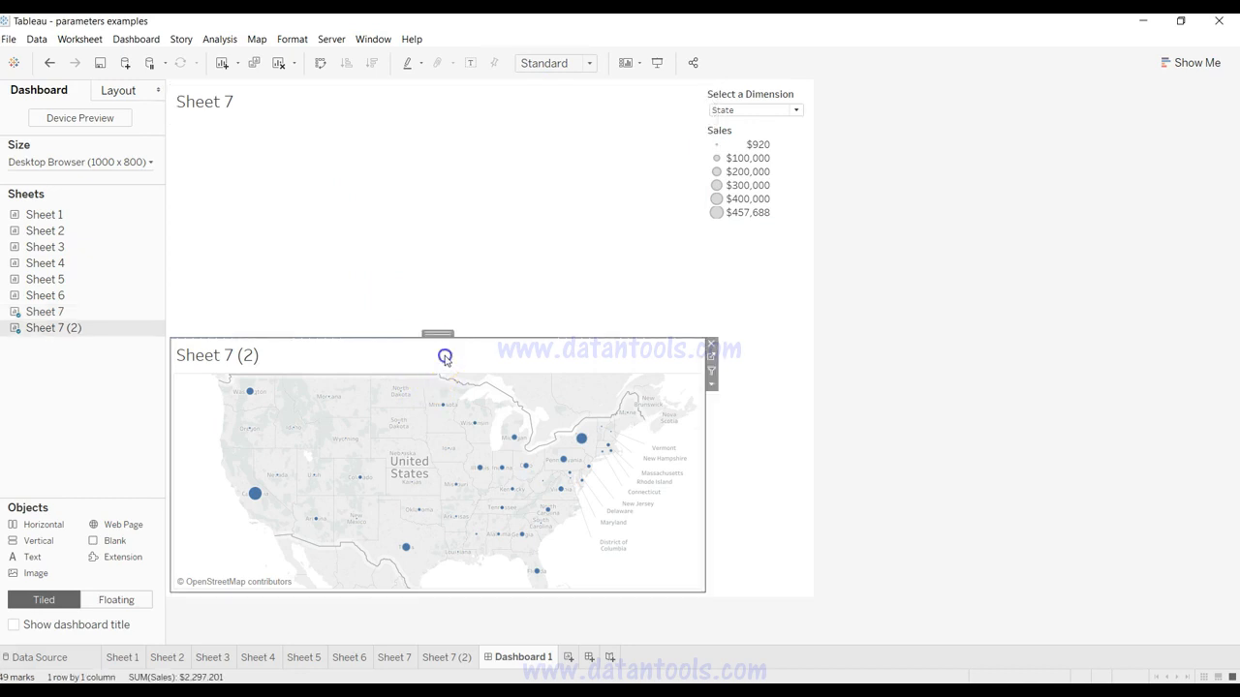
pyautogui.moveTo(442, 334); pyautogui.dragTo(442, 144)
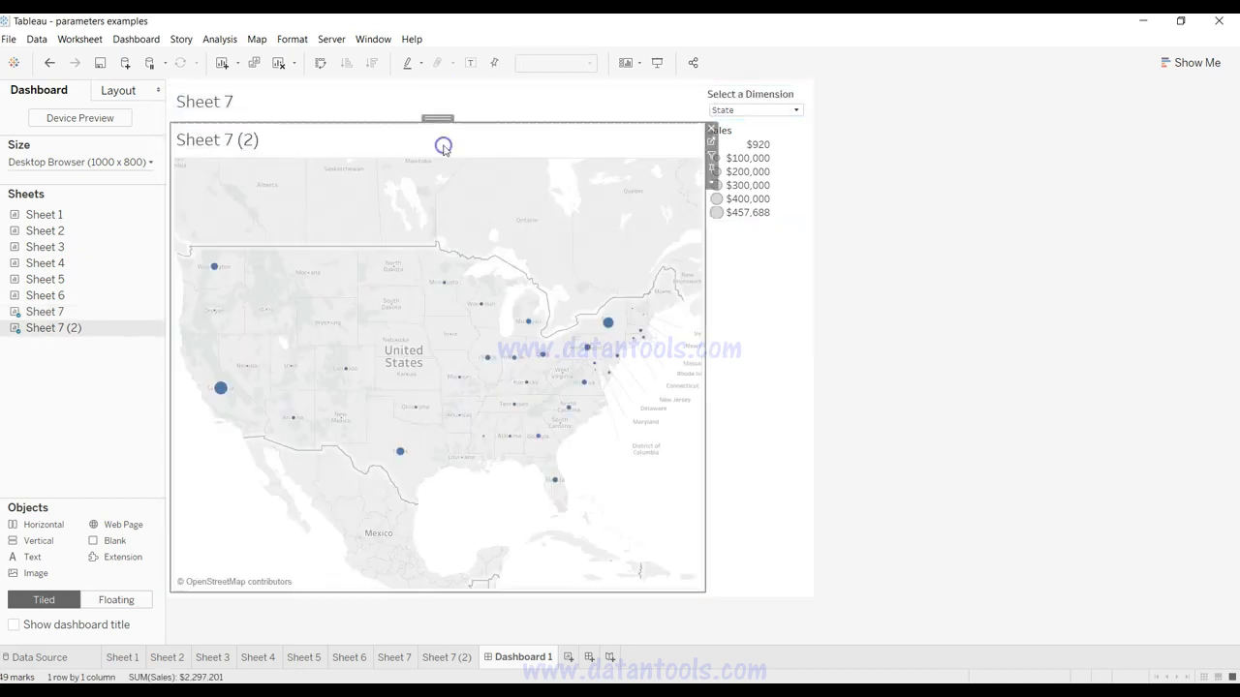
# Hide the titles of Sheet 7 and Sheet 7 (2) on the dashboard.
pyautogui.click(222, 102)
pyautogui.rightClick(221, 103)
pyautogui.click(254, 140)
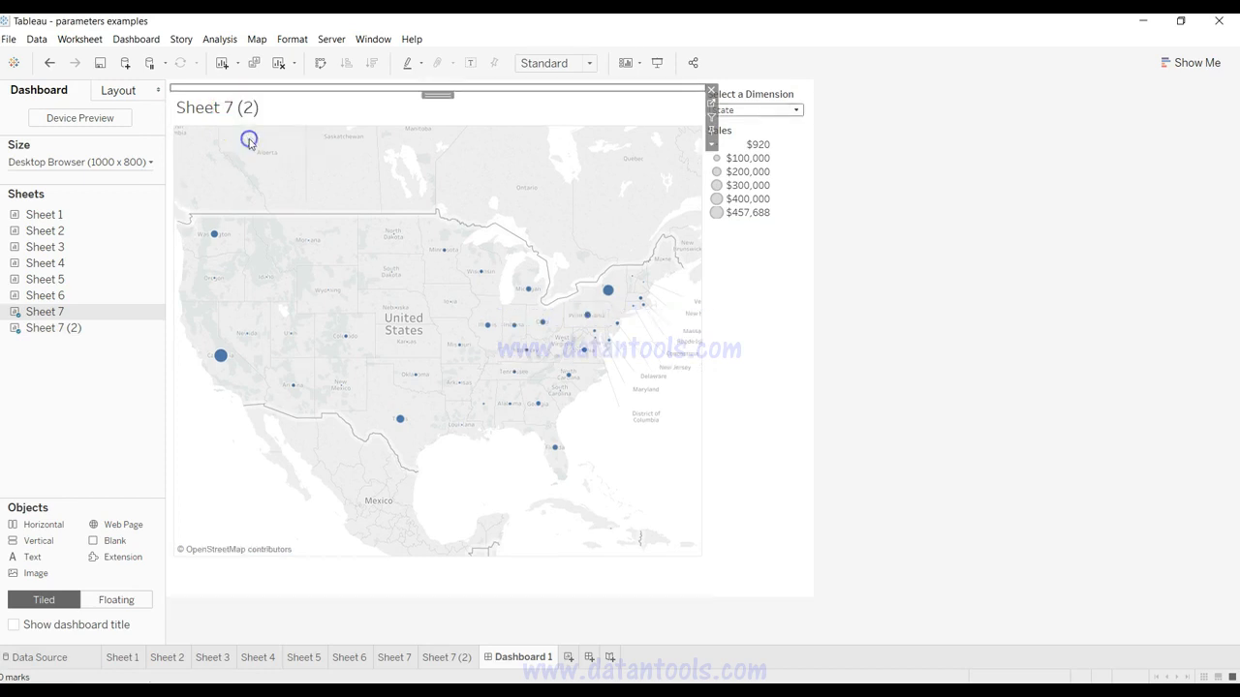
pyautogui.click(214, 110)
pyautogui.rightClick(217, 109)
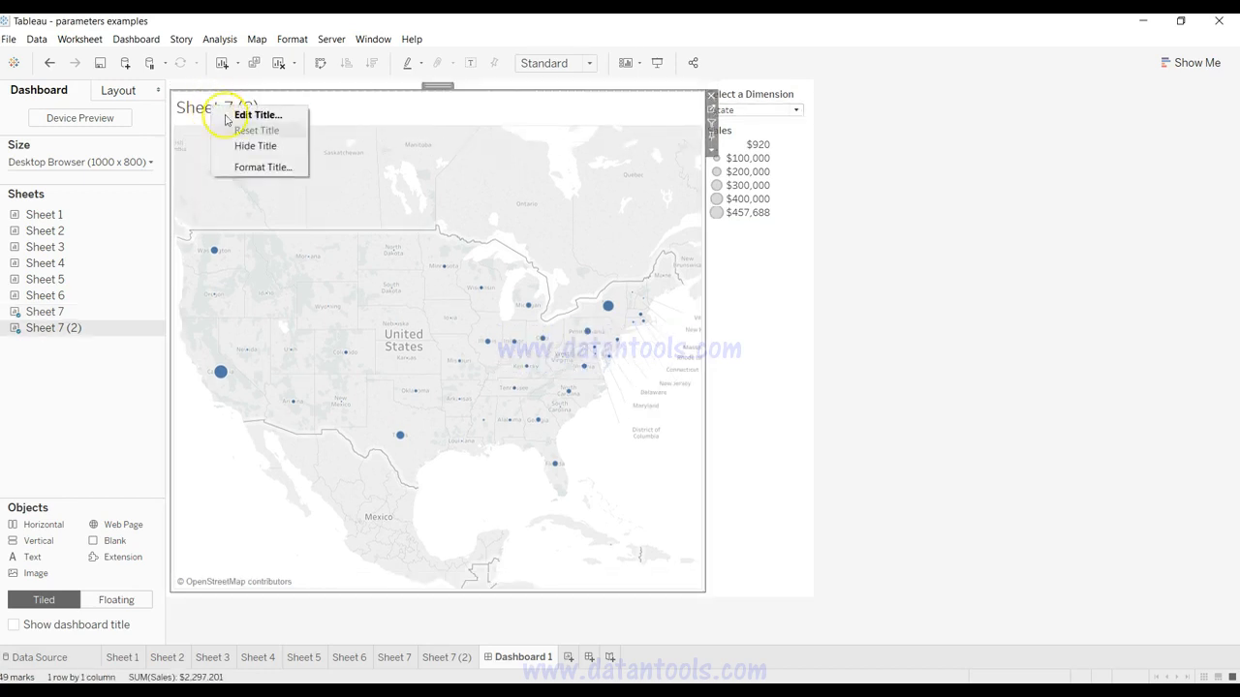
pyautogui.click(254, 145)
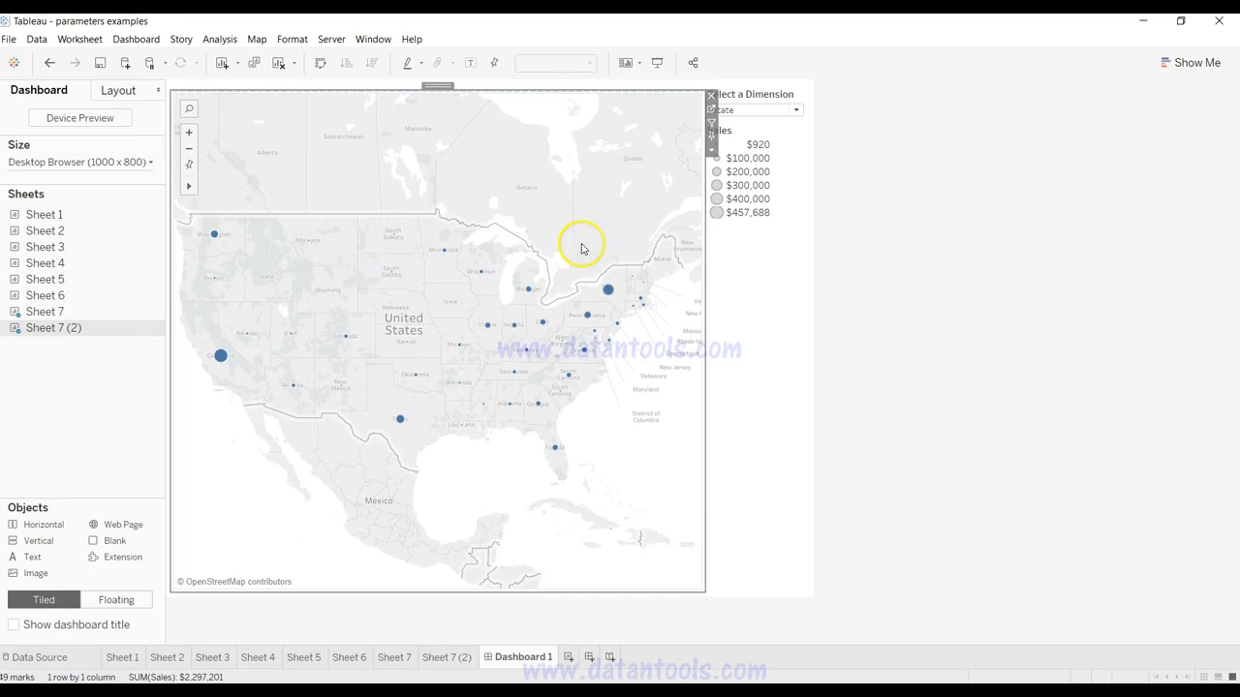
pyautogui.click(882, 368)
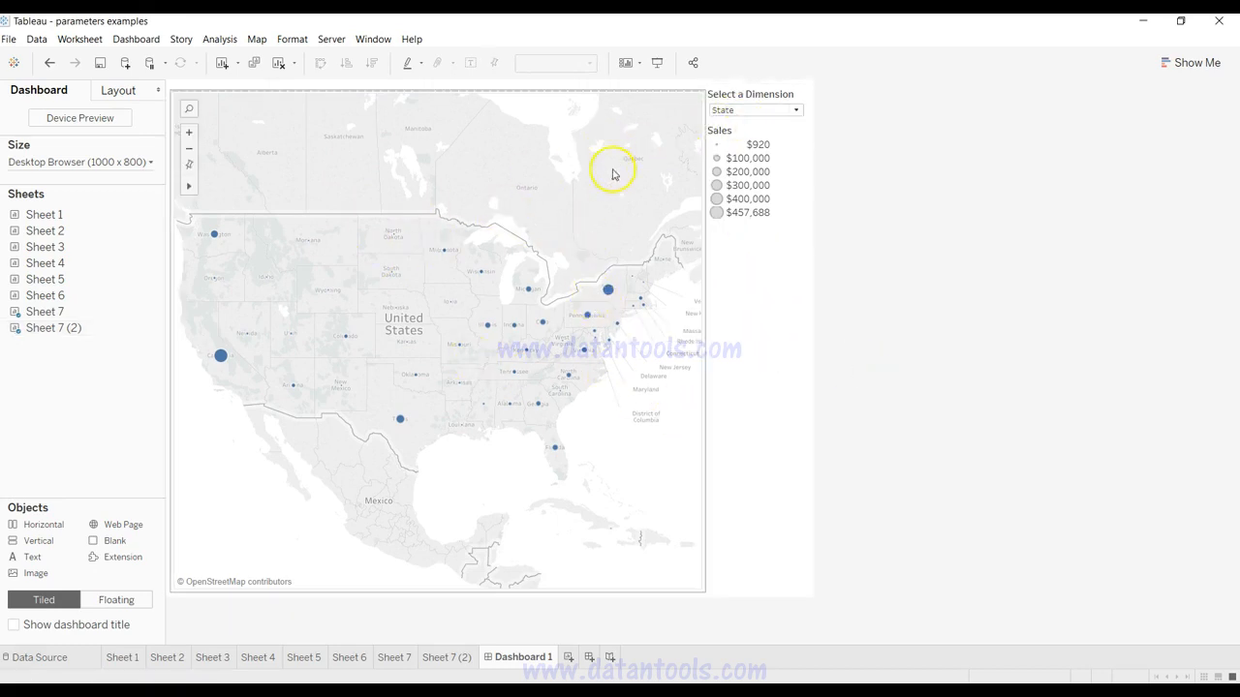
# Test the swap in the vertical container by cycling Select a Dimension through Category, Sub-Category and Product Name back to State.
pyautogui.click(746, 109)
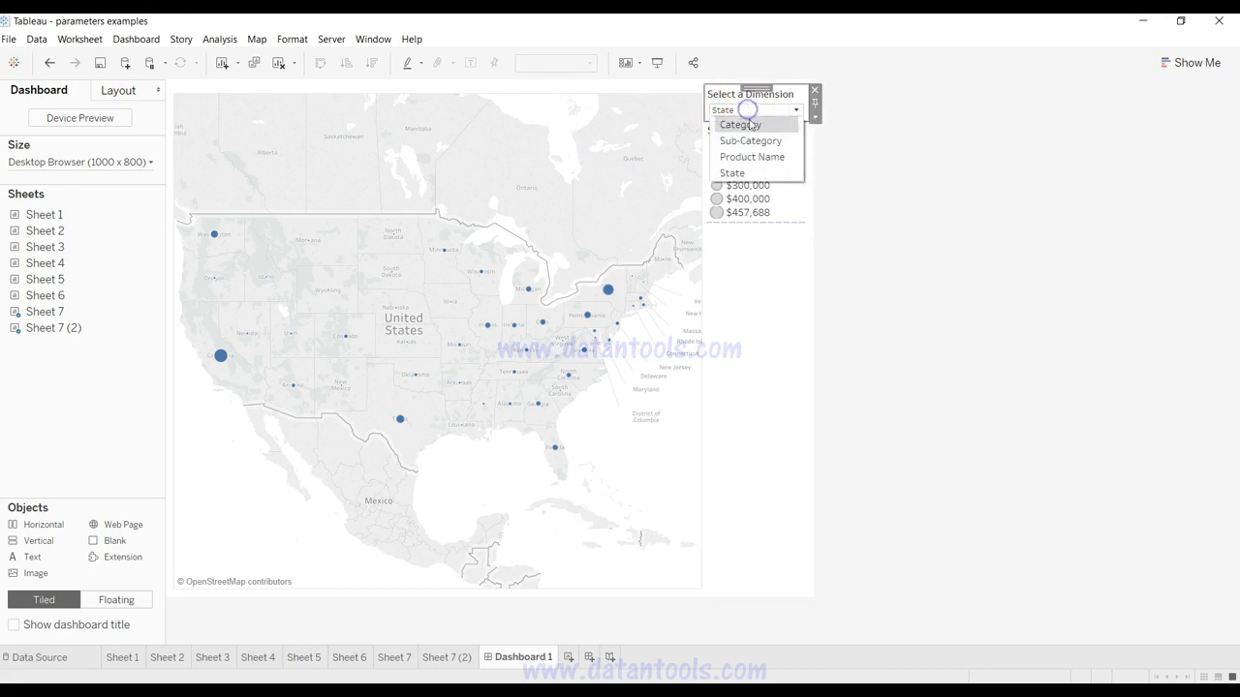
pyautogui.click(752, 126)
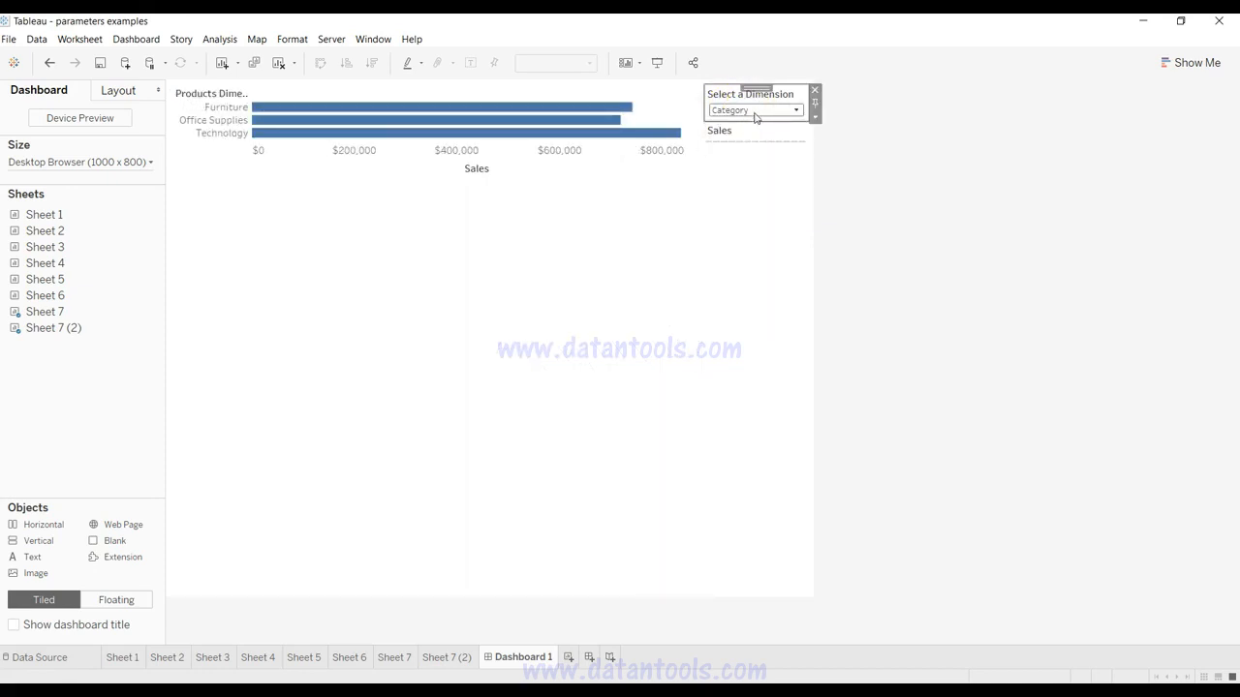
pyautogui.click(756, 112)
pyautogui.click(754, 139)
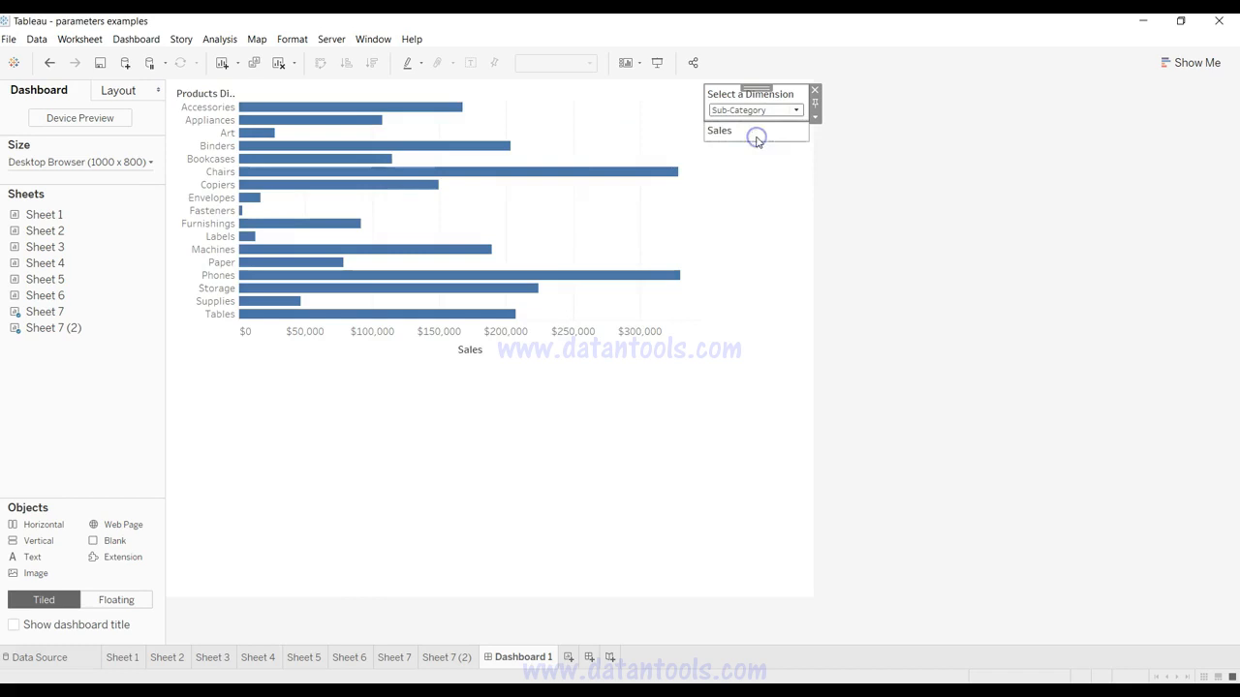
pyautogui.click(757, 112)
pyautogui.click(752, 155)
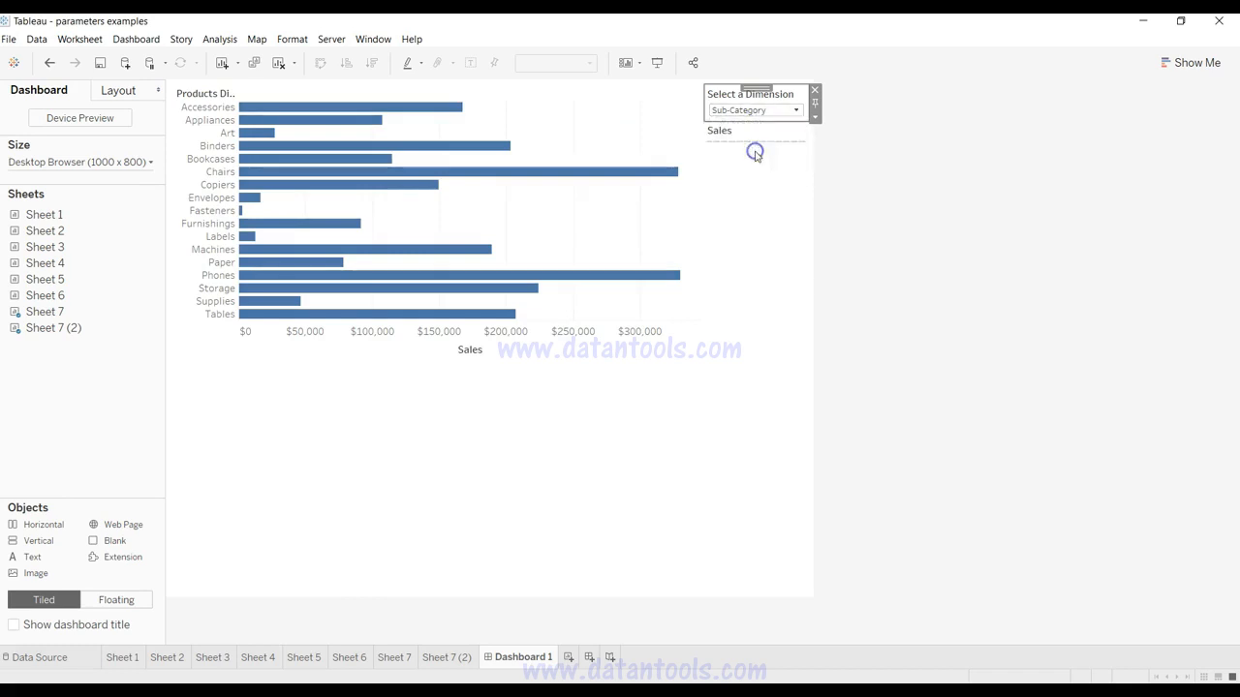
pyautogui.click(764, 172)
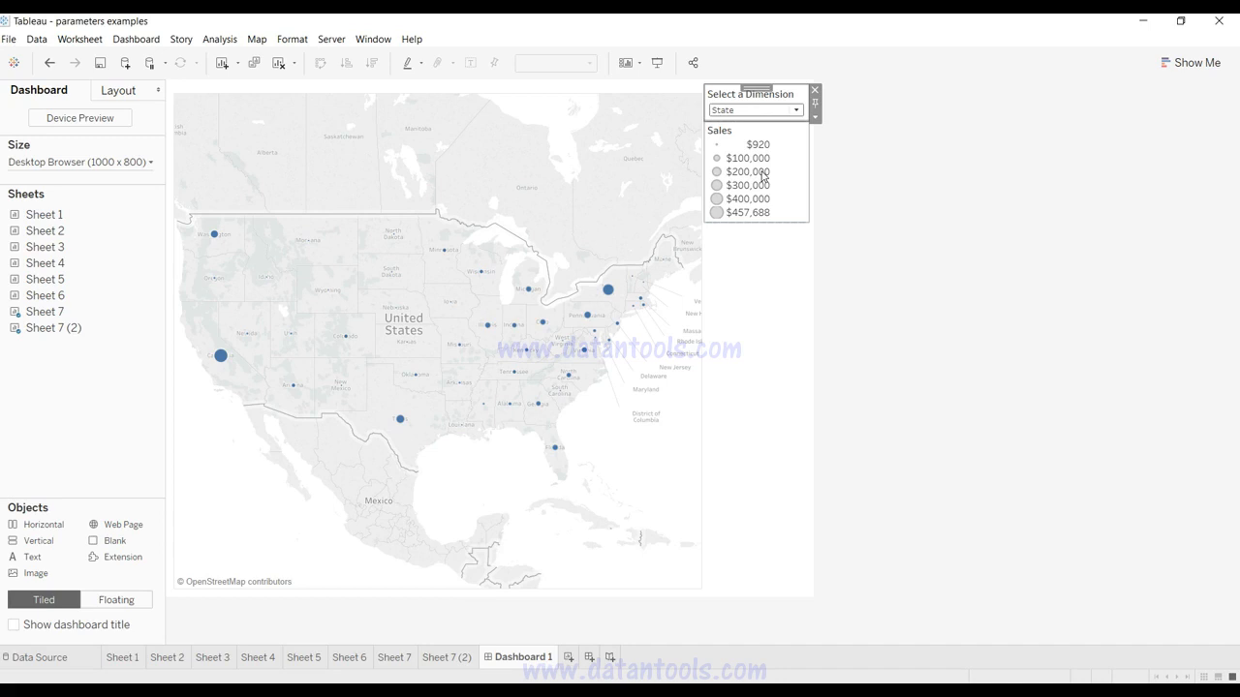
pyautogui.press('alt')
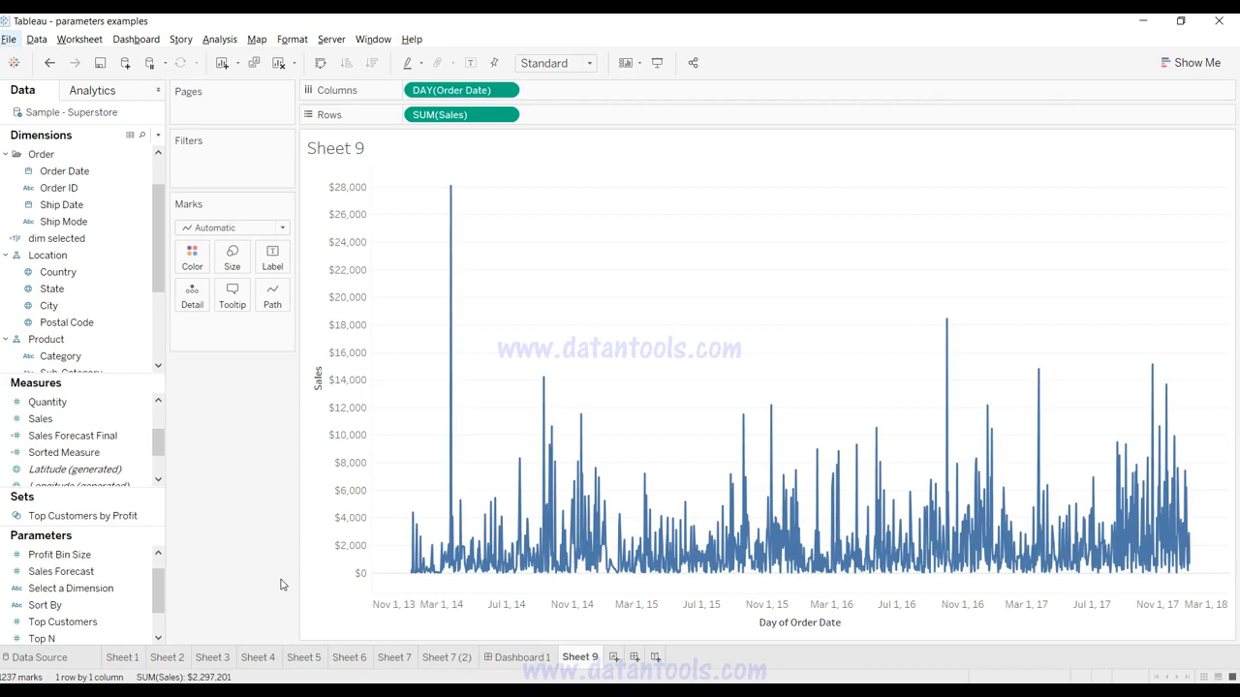
pyautogui.click(643, 396)
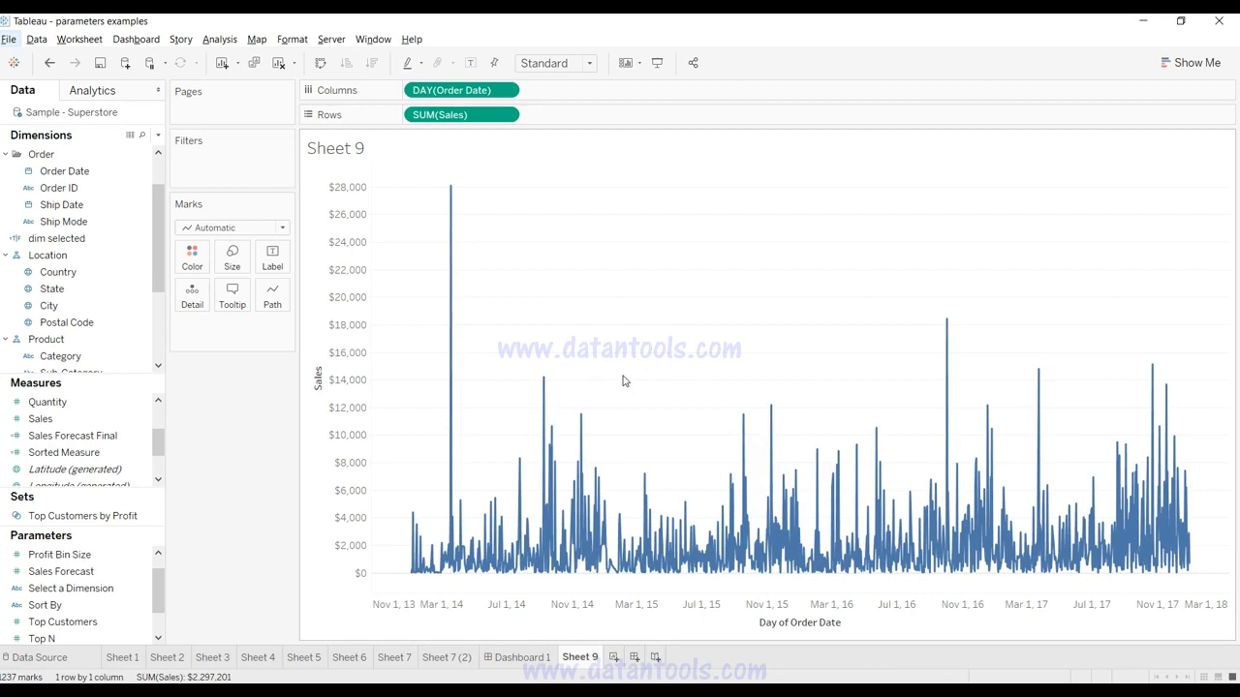
pyautogui.moveTo(125, 408); pyautogui.dragTo(208, 407)
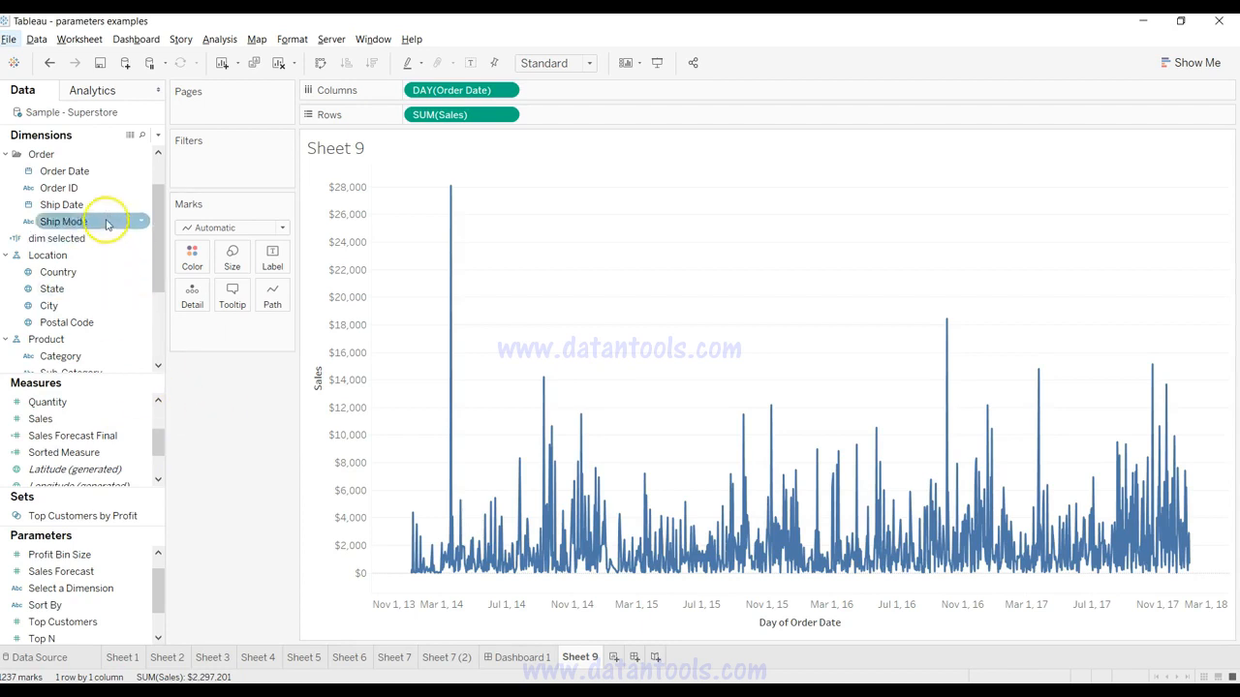
# Create a date parameter named Start Date from the Order Date field, allowing all values.
pyautogui.click(132, 172)
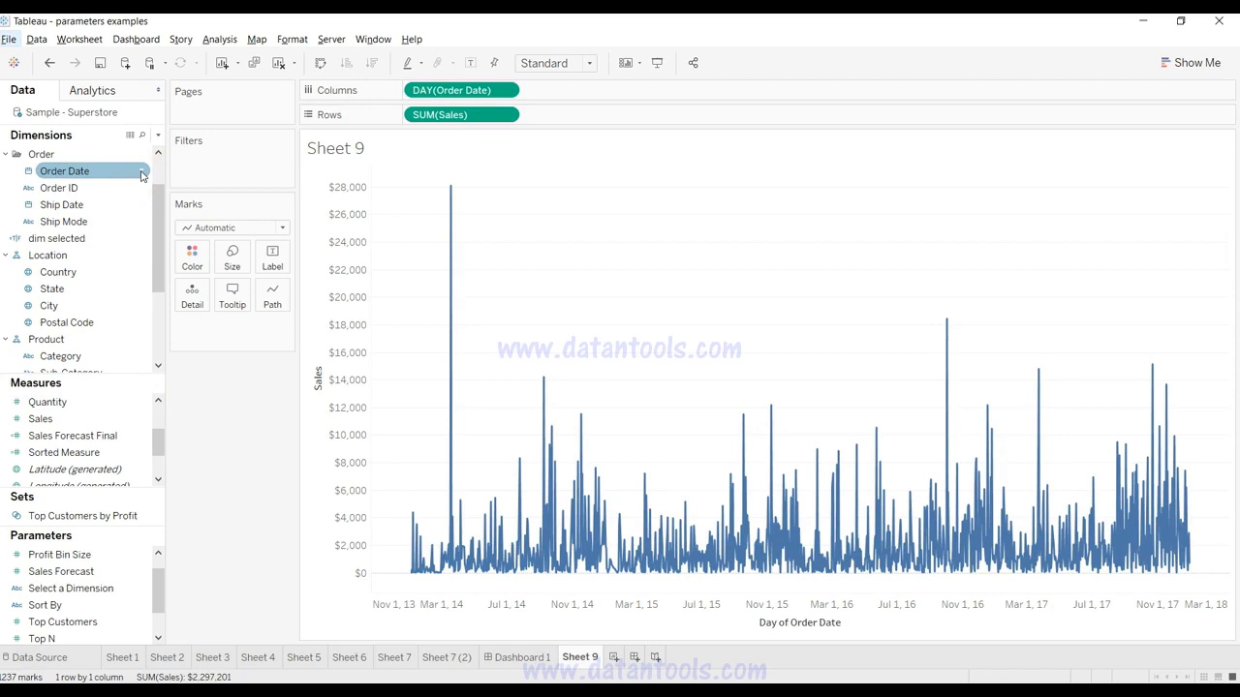
pyautogui.click(142, 172)
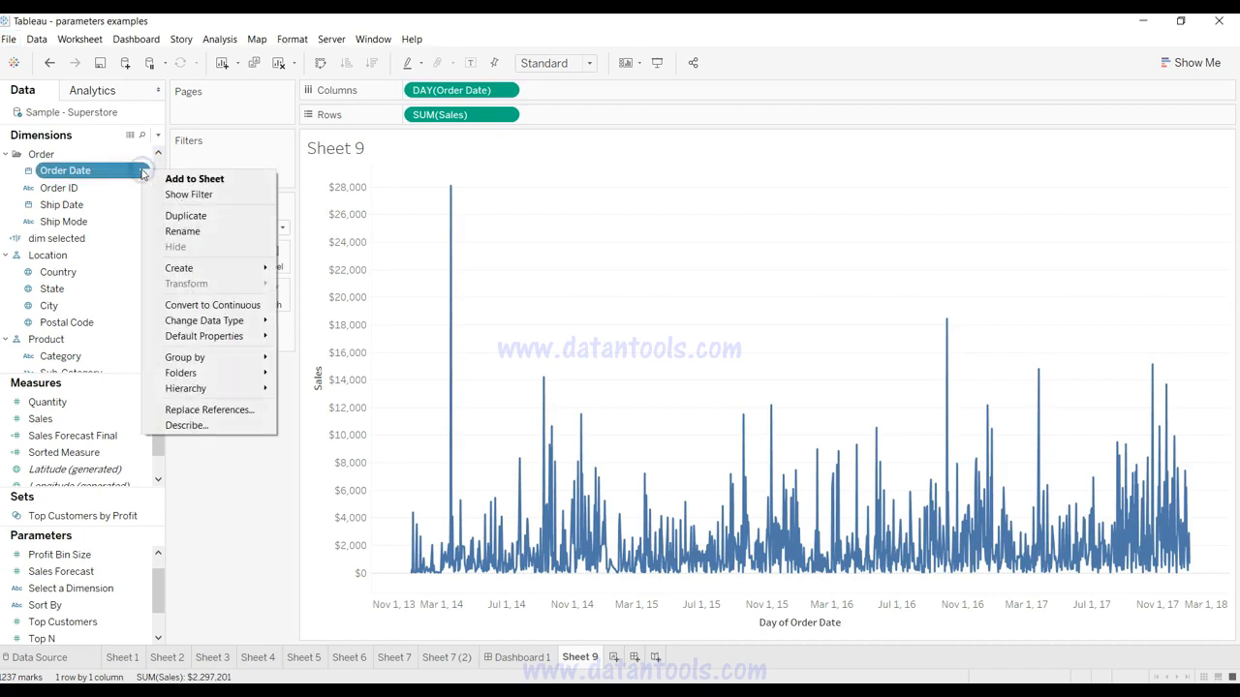
pyautogui.moveTo(207, 322)
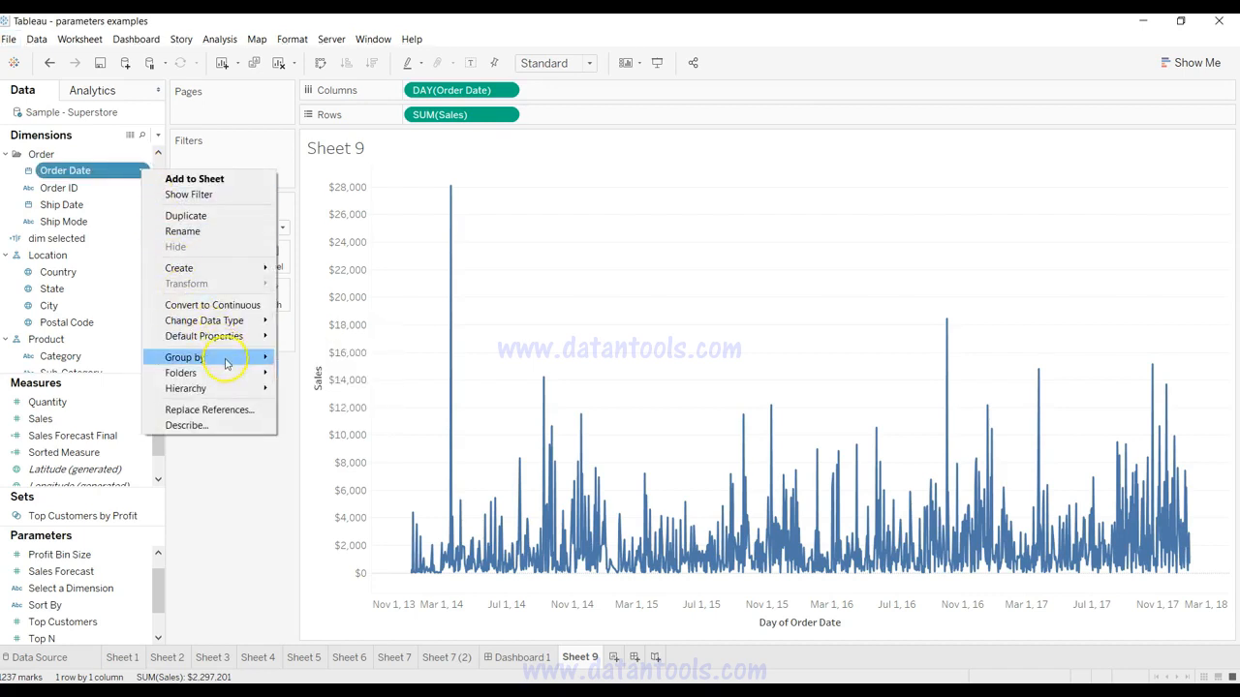
pyautogui.moveTo(246, 270)
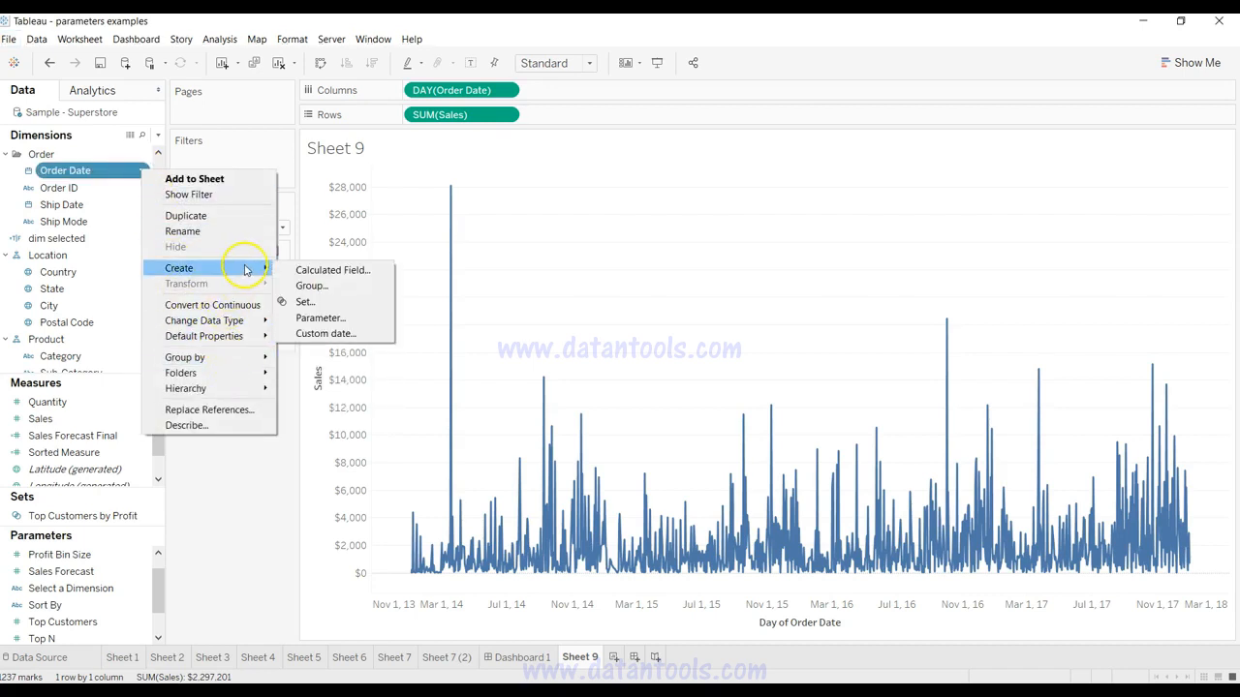
pyautogui.click(318, 317)
pyautogui.write('S')
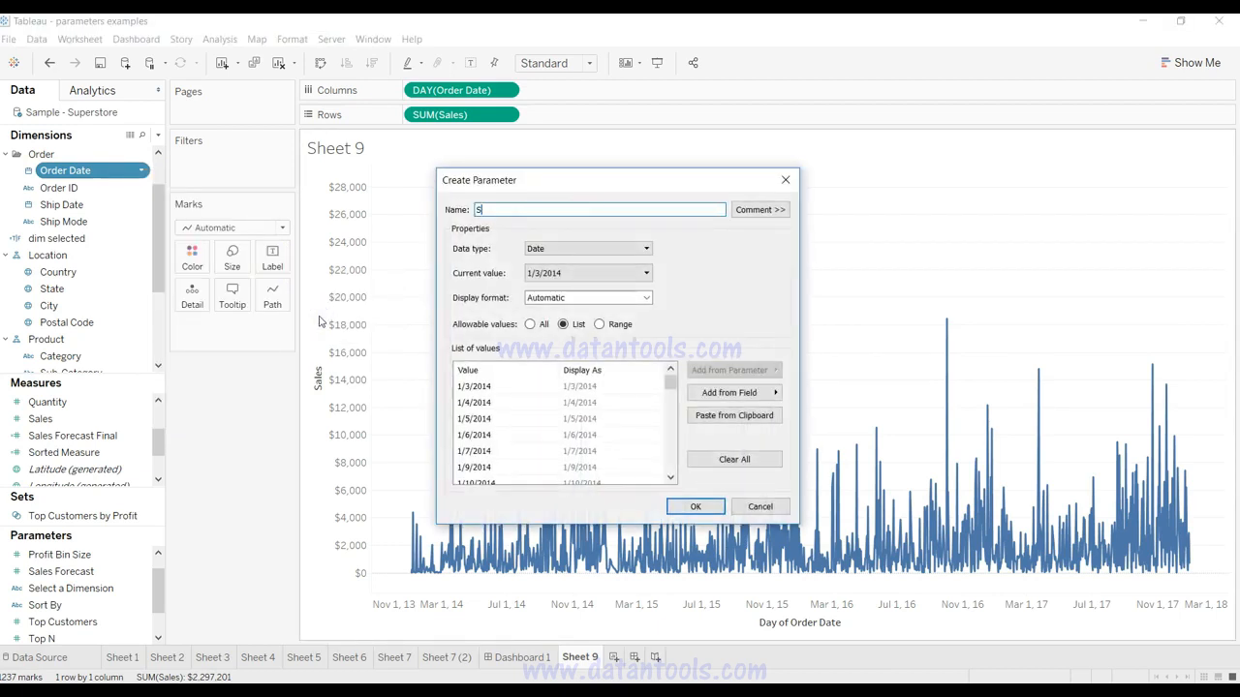
pyautogui.write('tart Date')
pyautogui.click(530, 323)
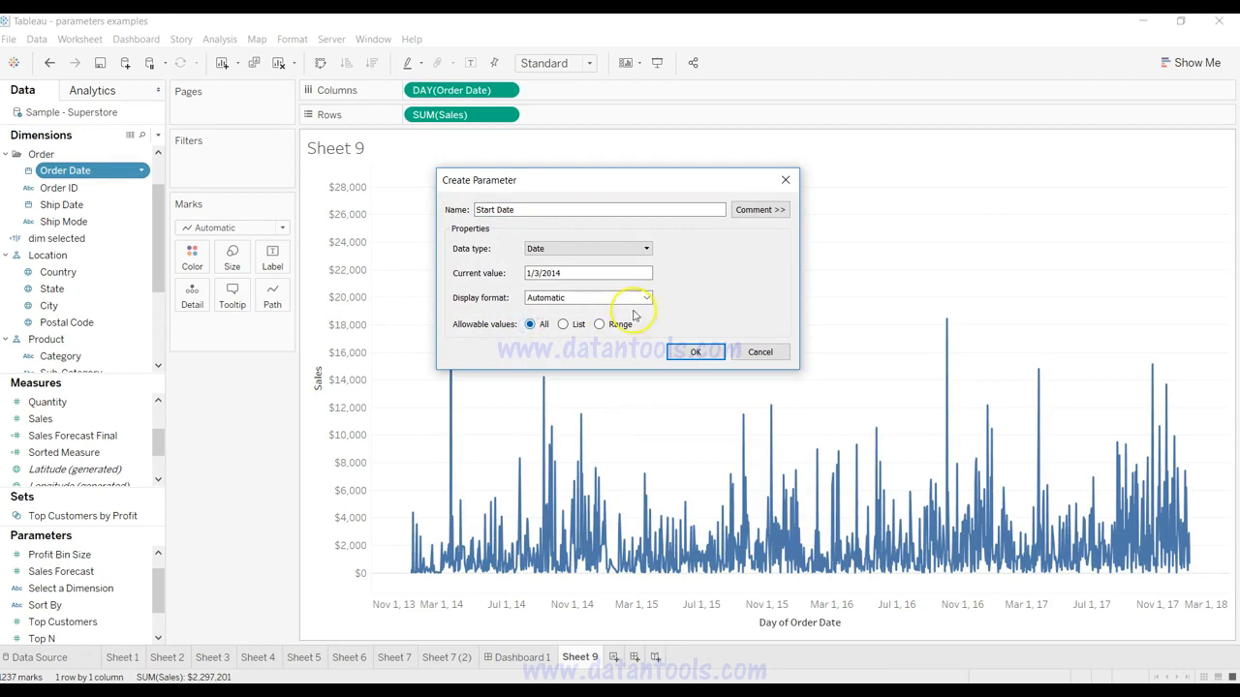
pyautogui.click(684, 353)
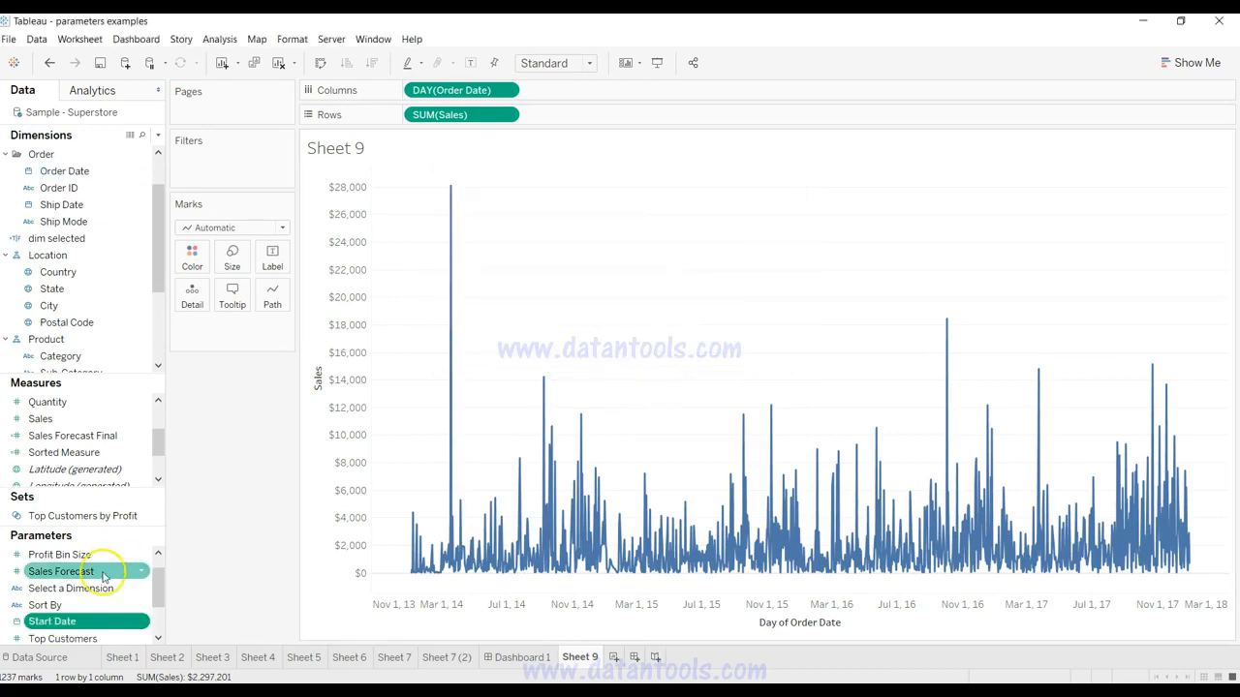
# Duplicate the Start Date parameter.
pyautogui.rightClick(138, 621)
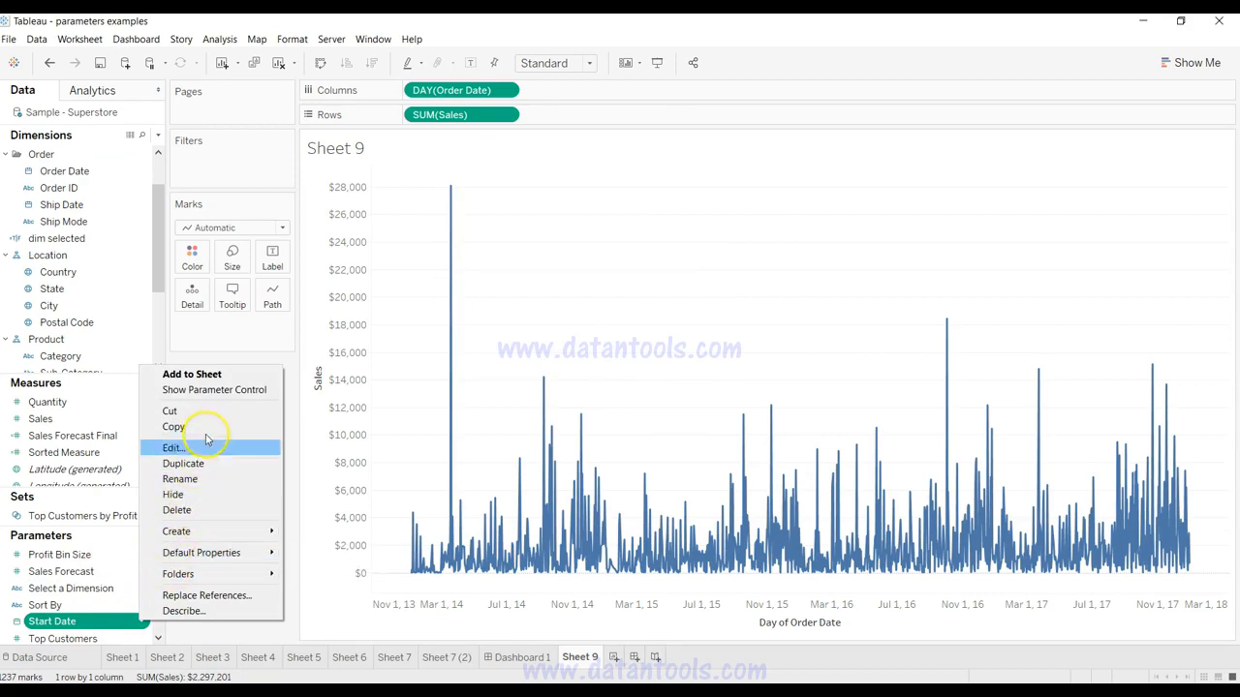
pyautogui.click(208, 463)
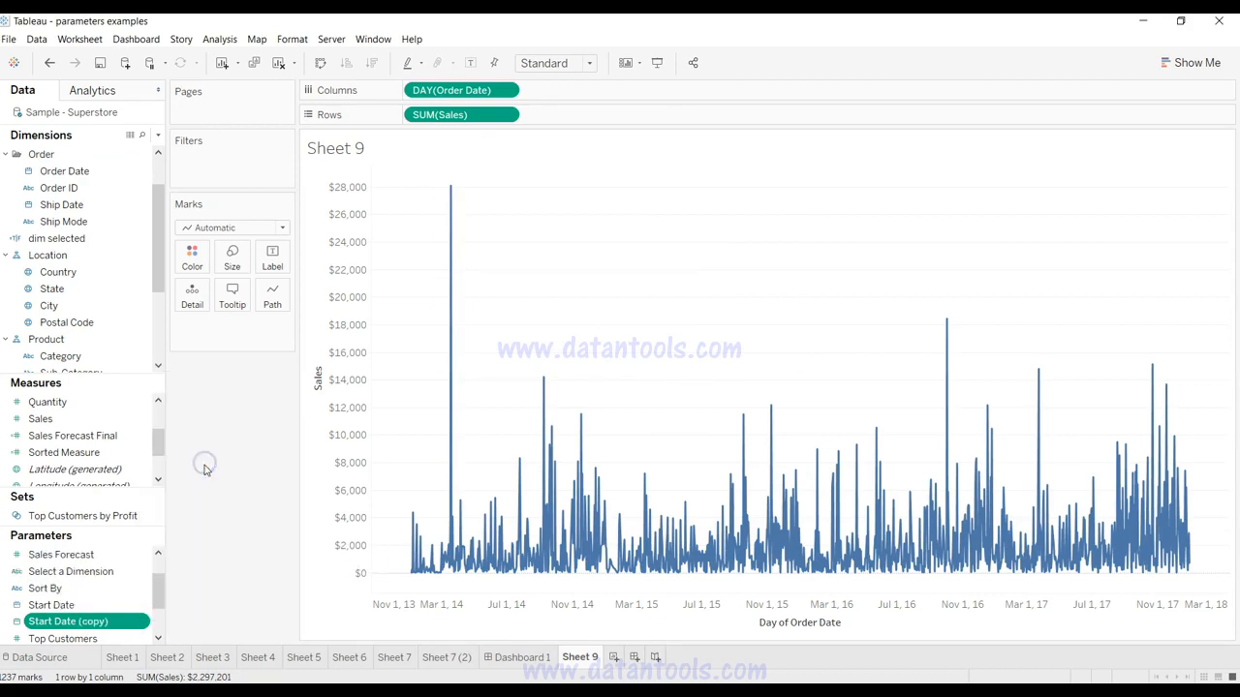
# Rename the duplicated Start Date parameter as End Date.
pyautogui.click(95, 625)
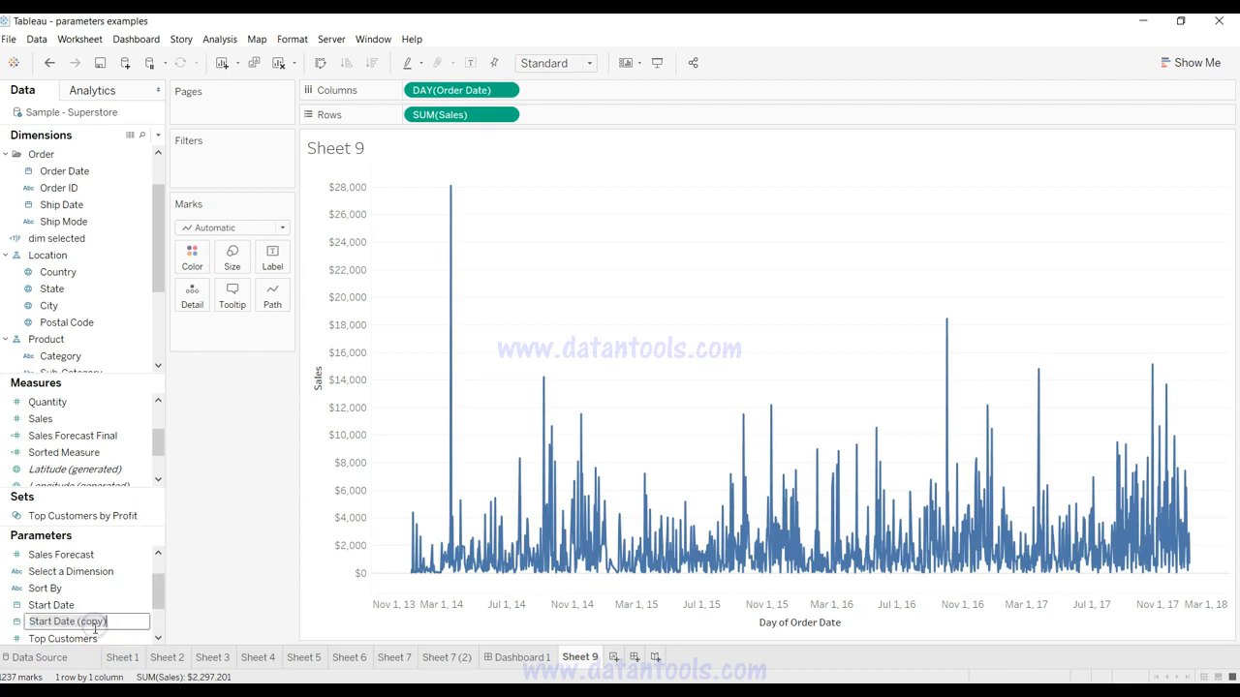
pyautogui.write('End Date')
pyautogui.press('Return')
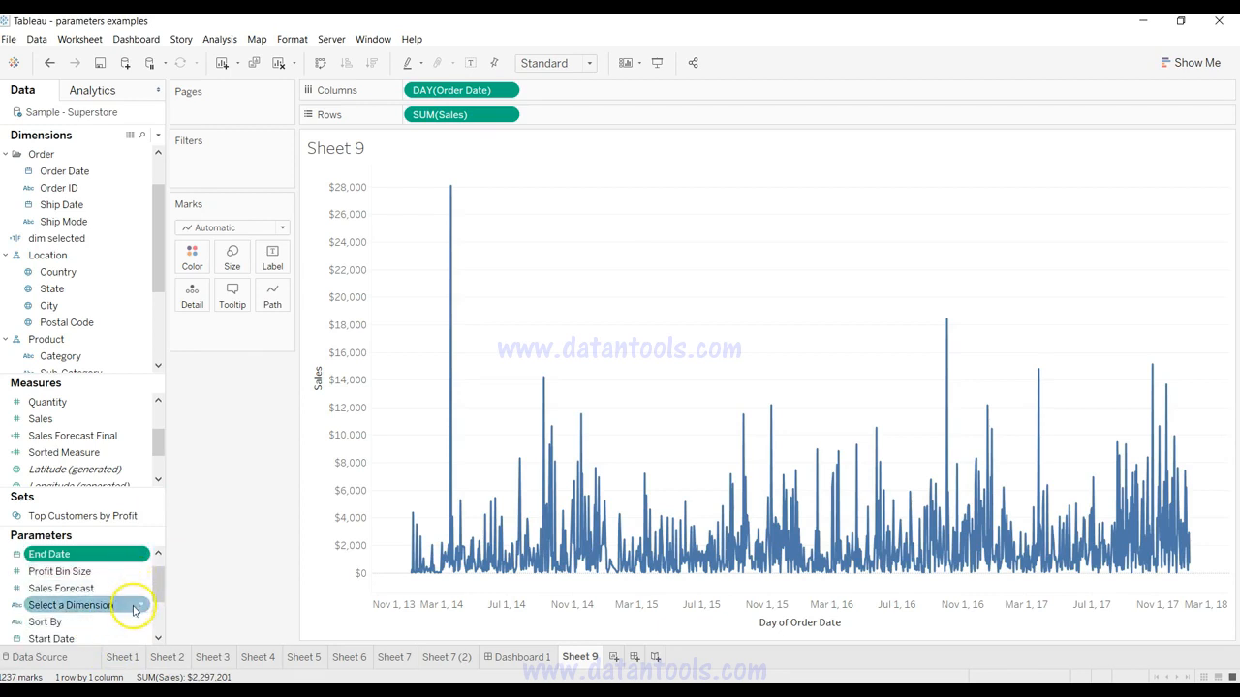
# Show the parameter controls for Start Date and End Date on the sheet.
pyautogui.click(143, 637)
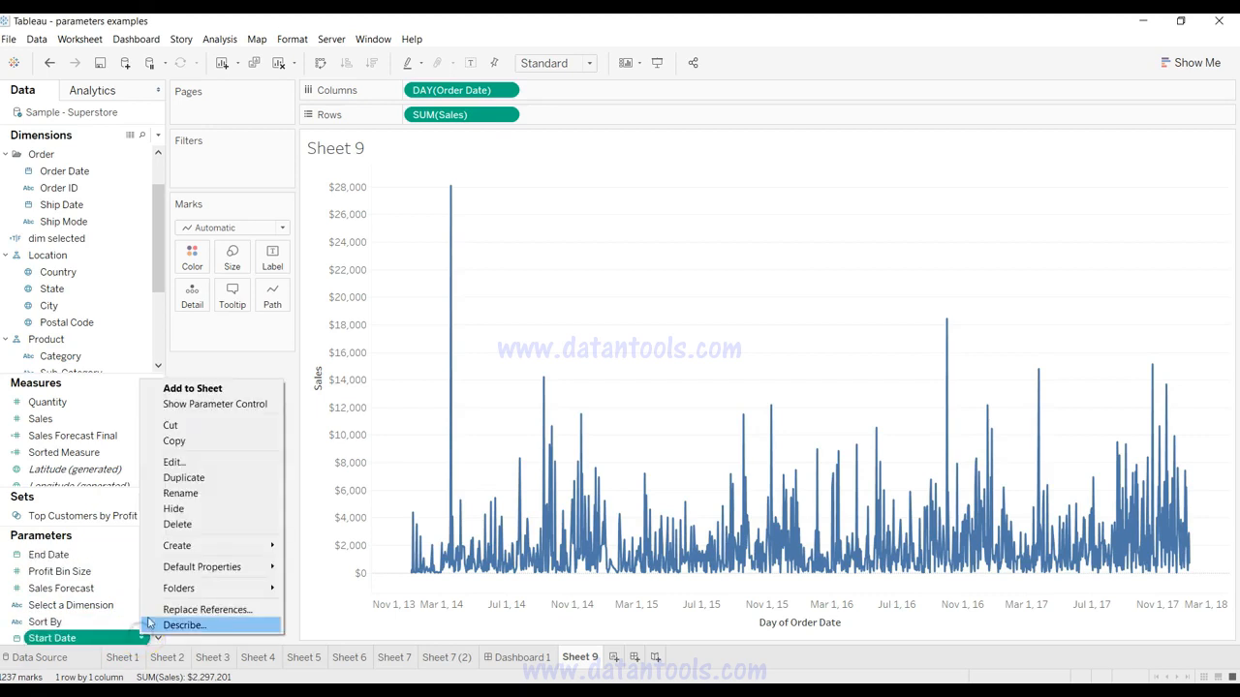
pyautogui.click(215, 404)
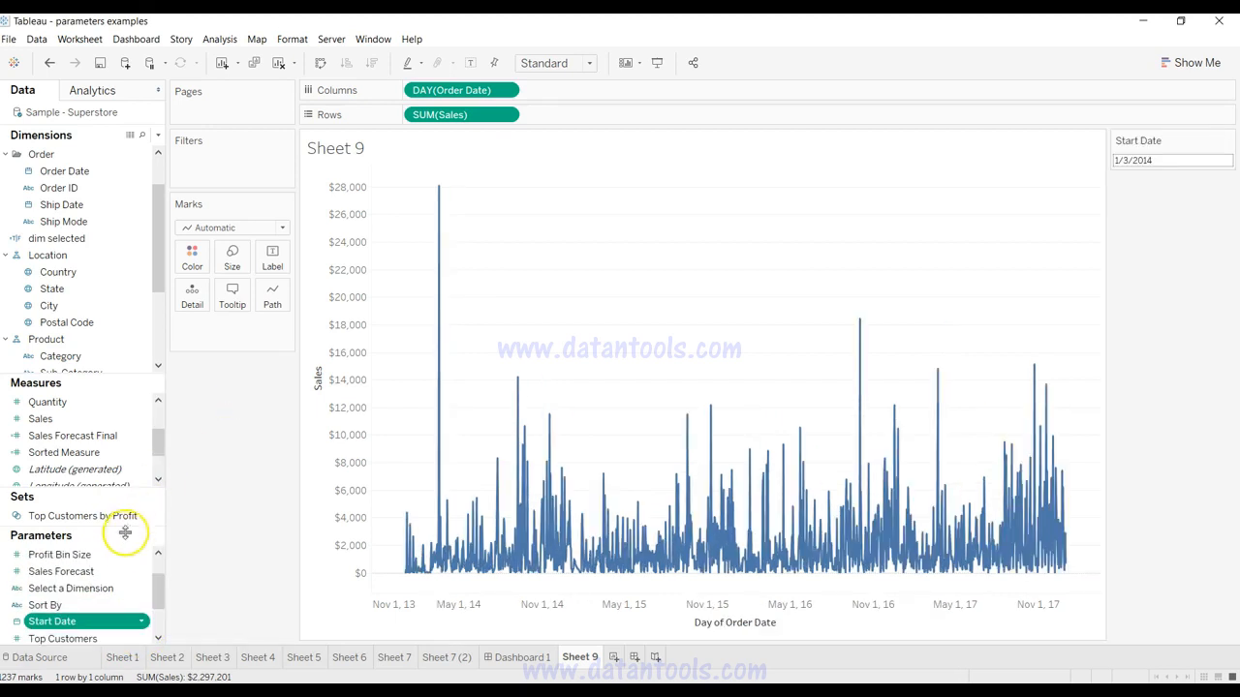
pyautogui.click(159, 555)
pyautogui.click(159, 555)
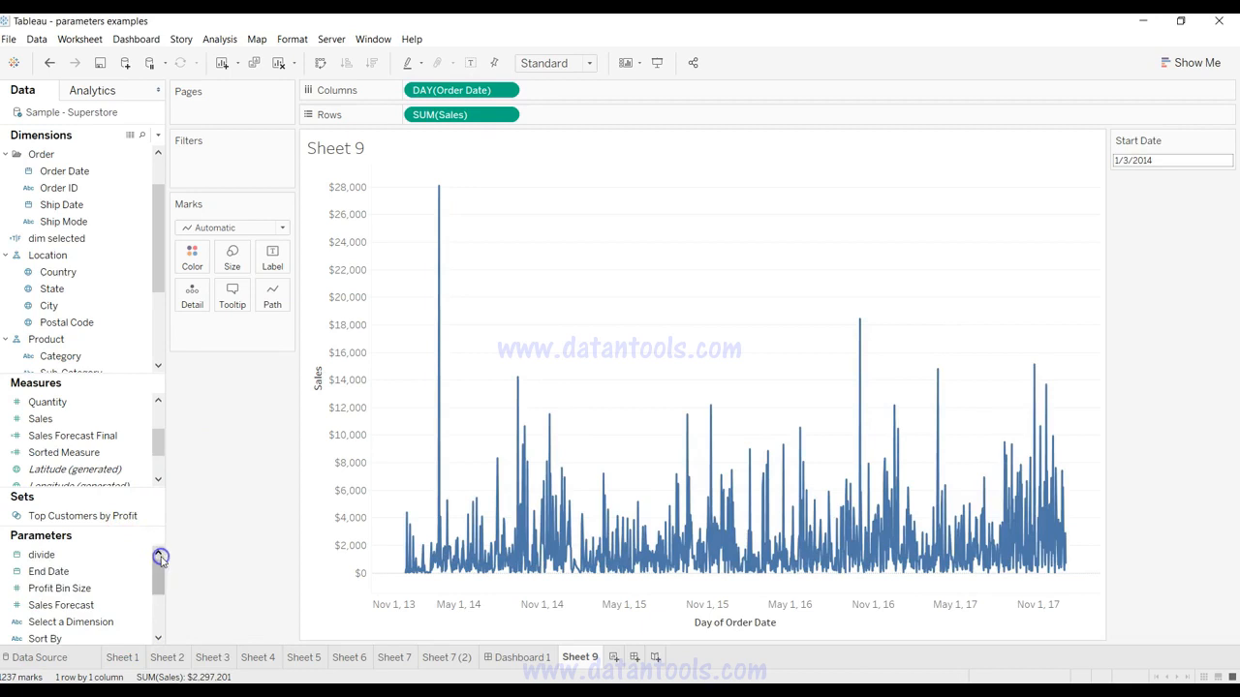
pyautogui.rightClick(141, 571)
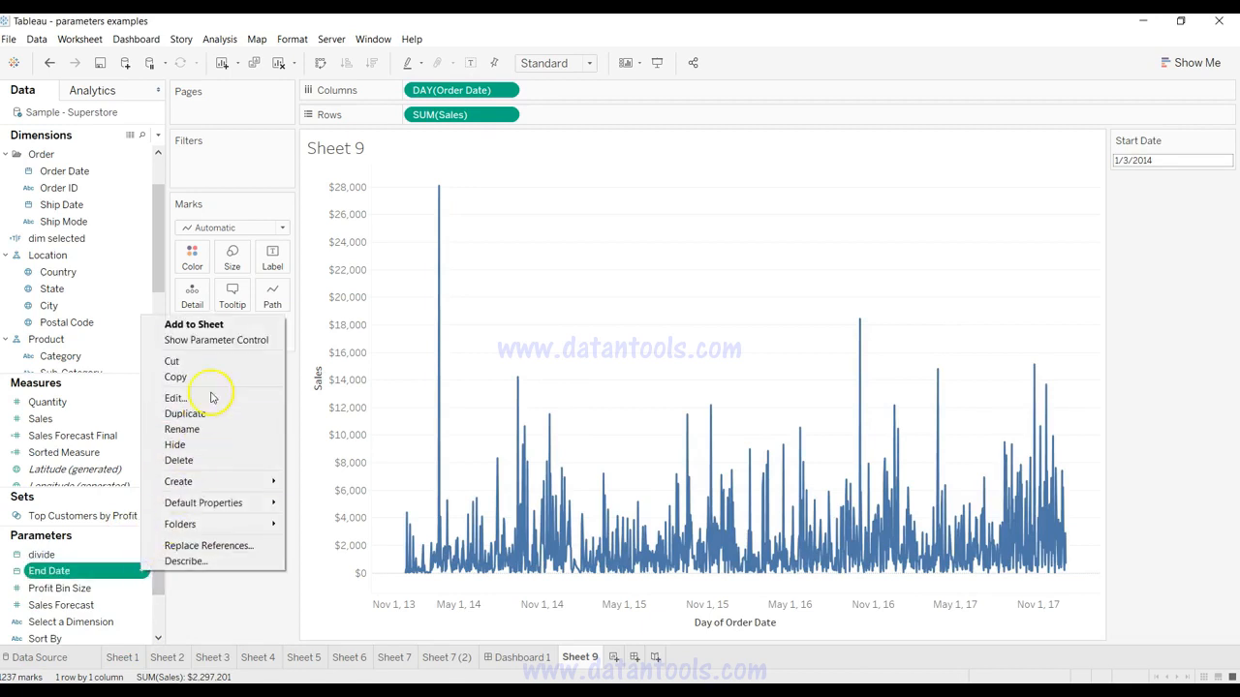
pyautogui.click(229, 340)
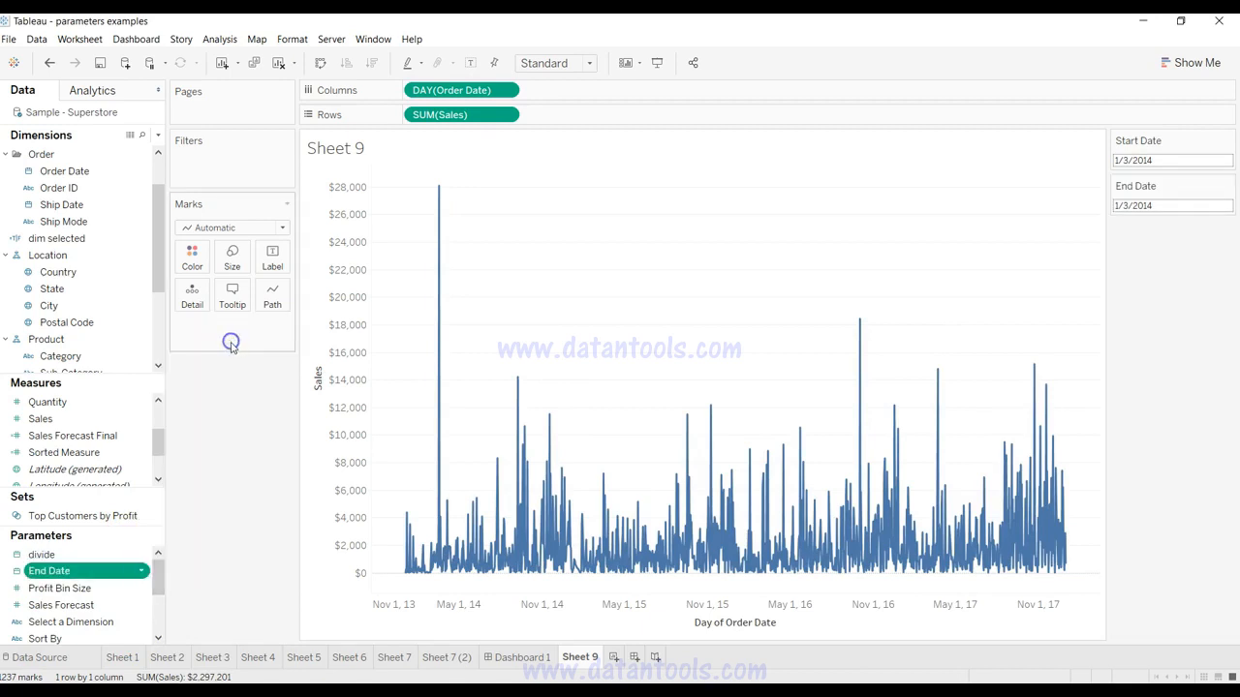
# Set the Start Date parameter to 1/22/2014 and the End Date parameter to 5/30/2014.
pyautogui.click(1155, 161)
pyautogui.click(1134, 277)
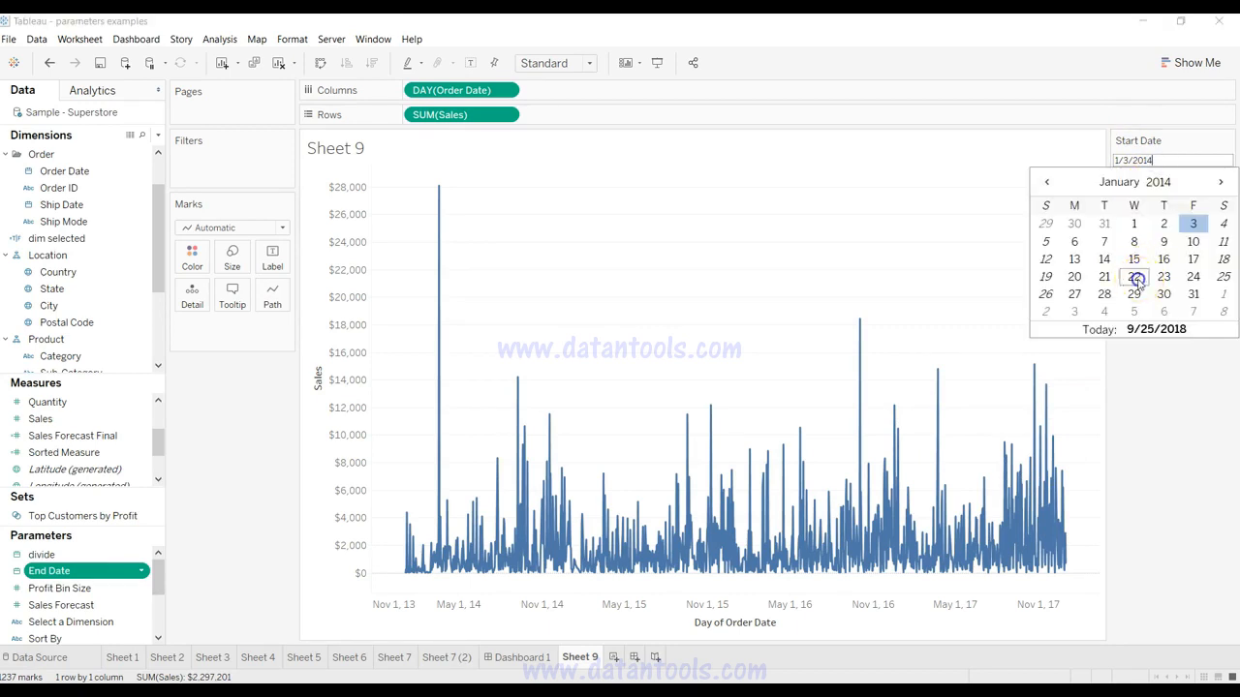
pyautogui.click(1162, 206)
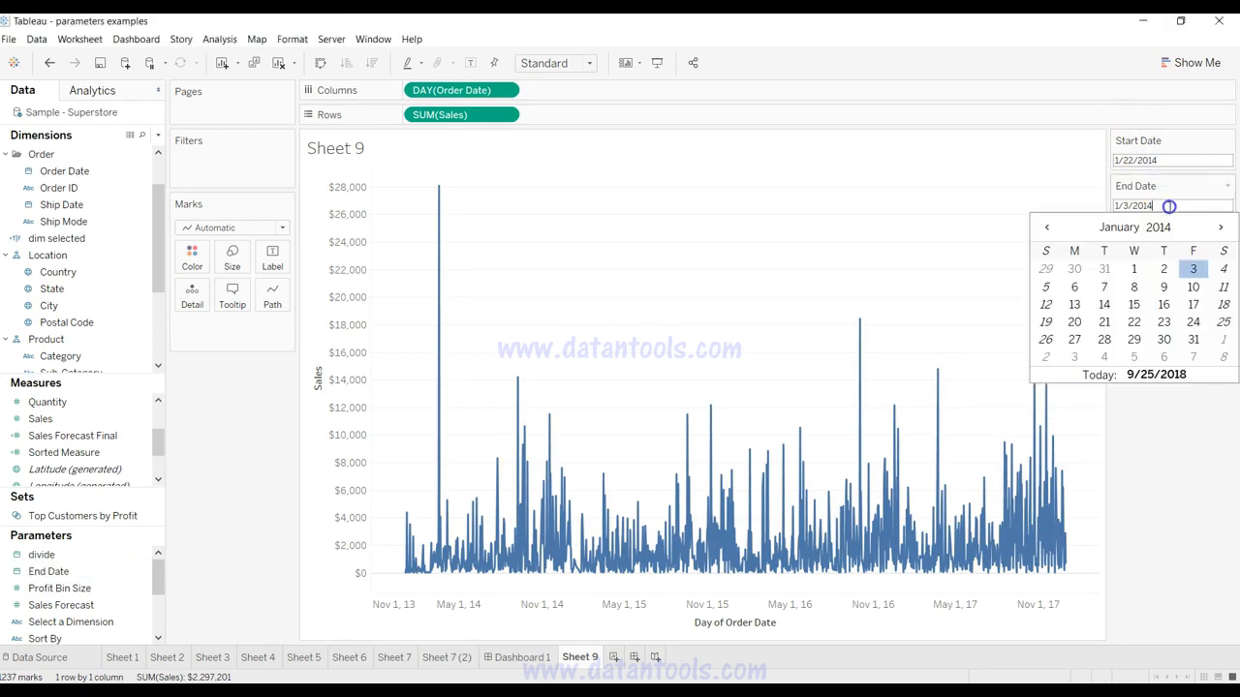
pyautogui.scroll(-4, 1182, 365)
pyautogui.click(1194, 339)
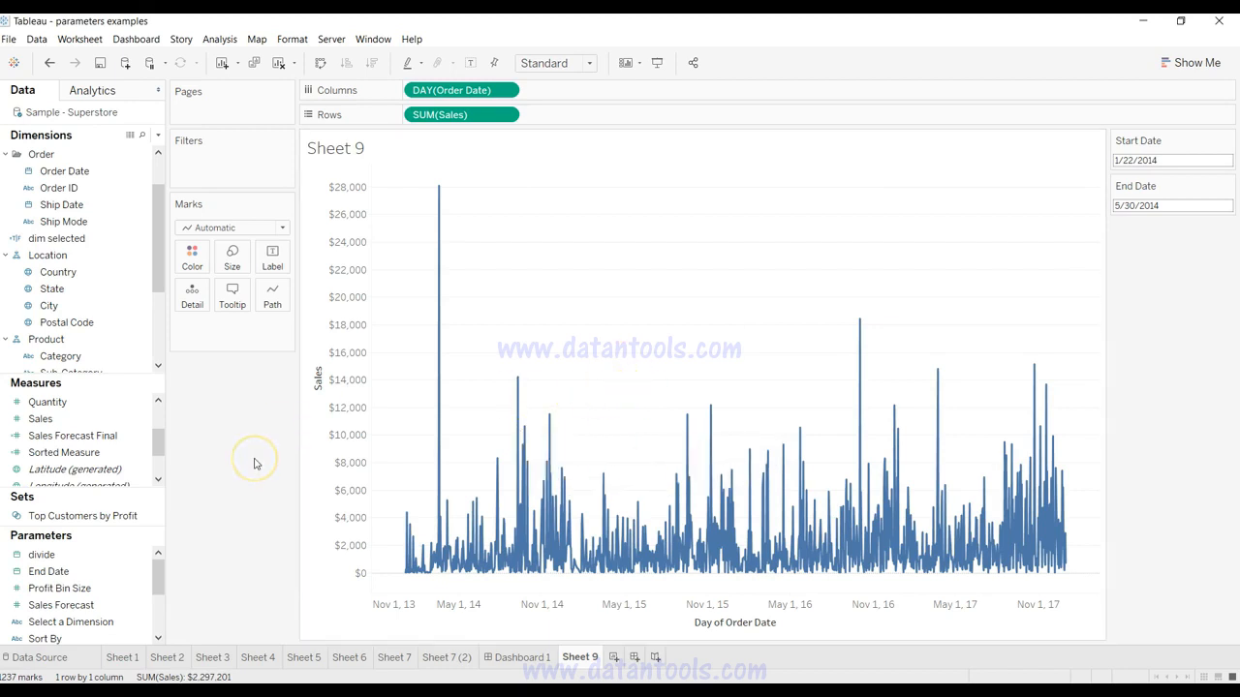
# Create a new calculated field named Selected Date Range.
pyautogui.click(159, 136)
pyautogui.click(144, 152)
pyautogui.click(534, 309)
pyautogui.write('Date')
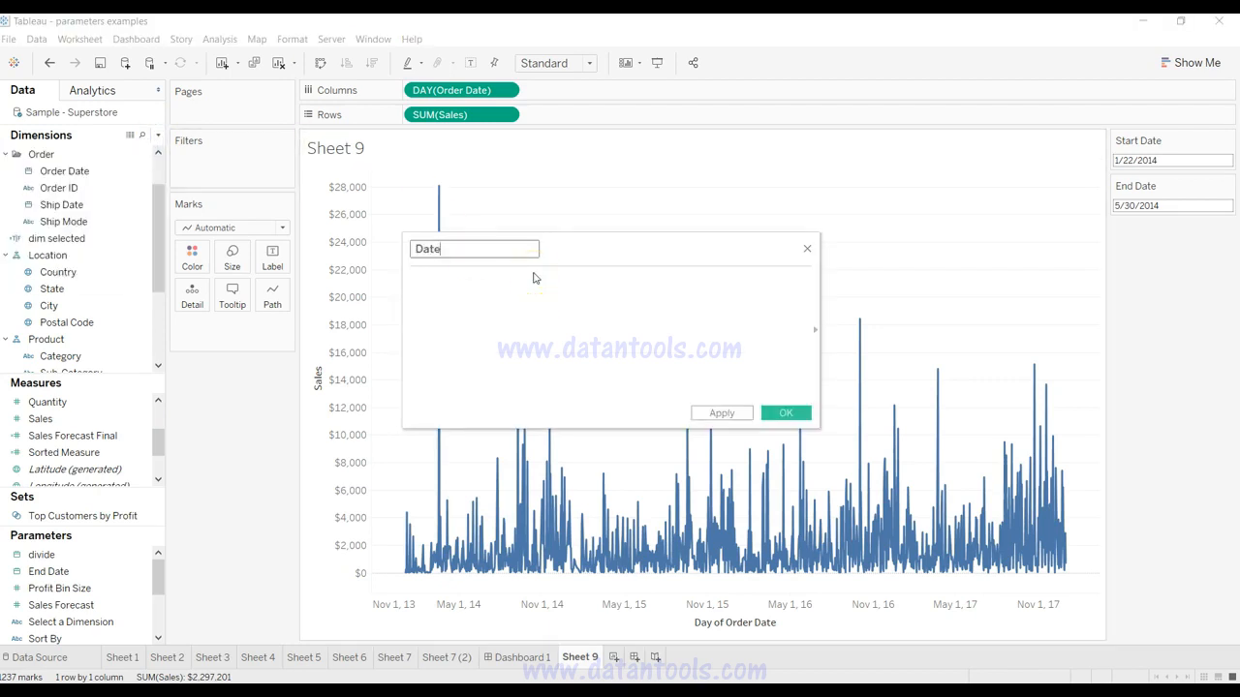
pyautogui.hotkey('ctrl', 'a')
pyautogui.write('Selected Date Range')
pyautogui.press('Tab')
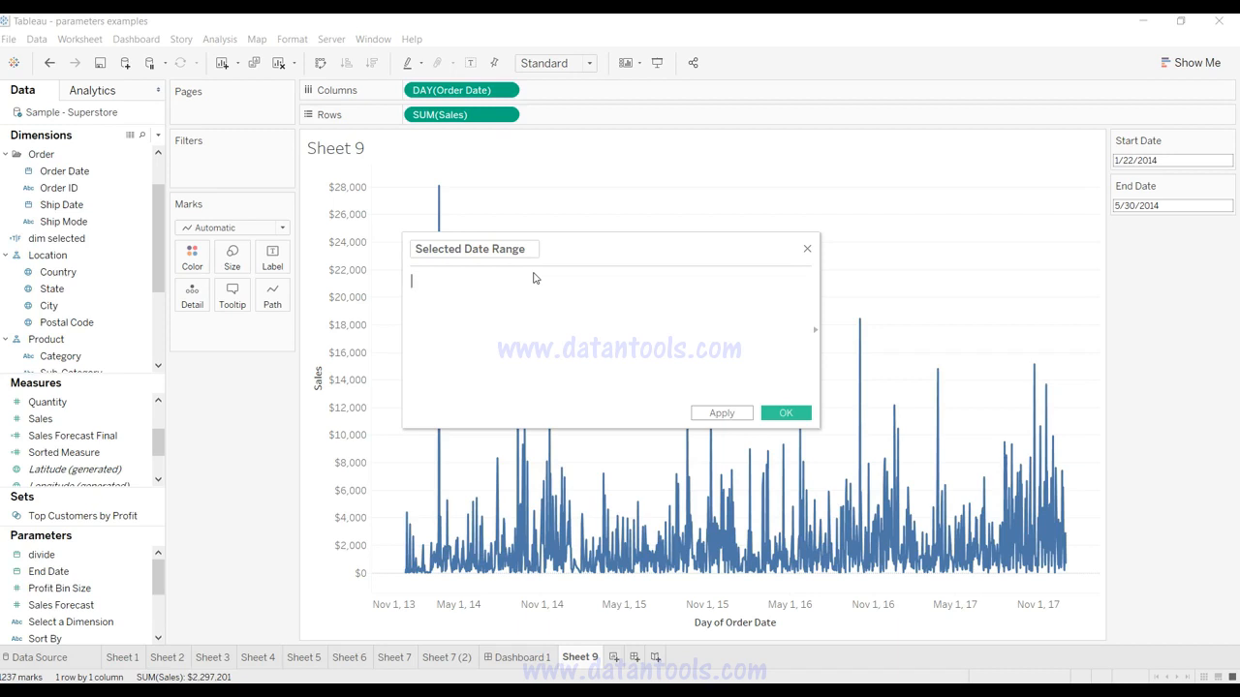
# Enter the first condition of the formula, [Order Date] >= [Start Date], followed by AND.
pyautogui.write('or')
pyautogui.press('Down')
pyautogui.press('Return')
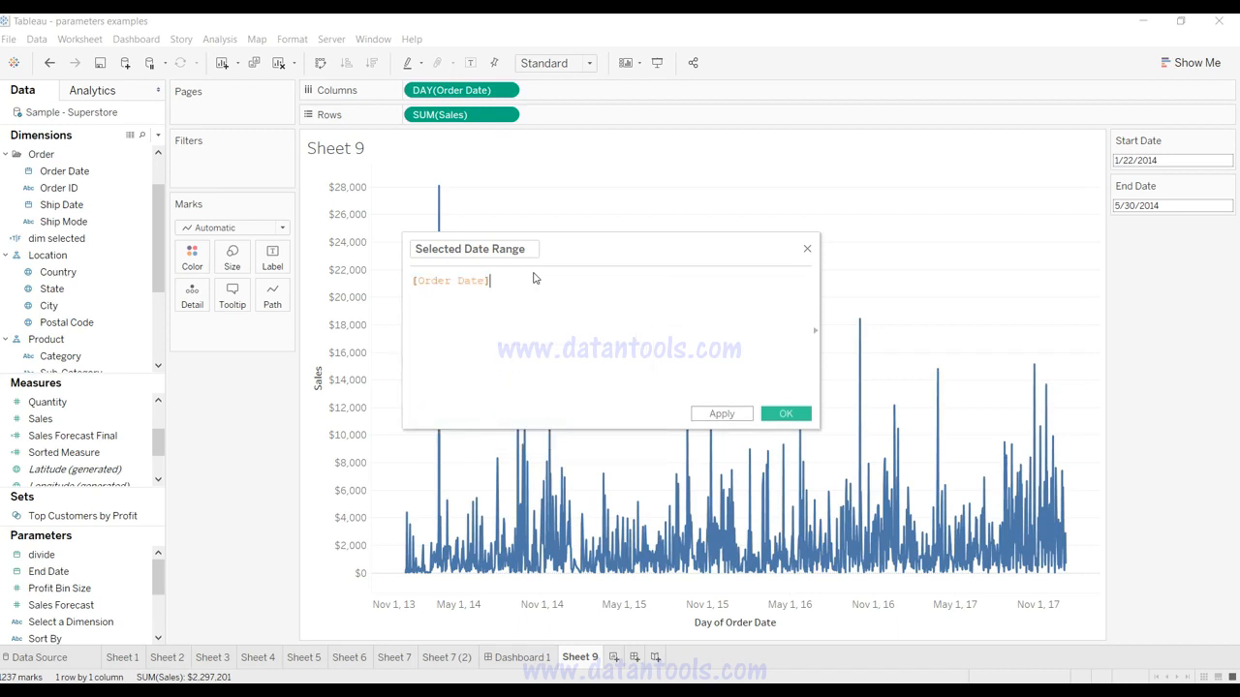
pyautogui.write('>= star')
pyautogui.press('Return')
pyautogui.write('AND')
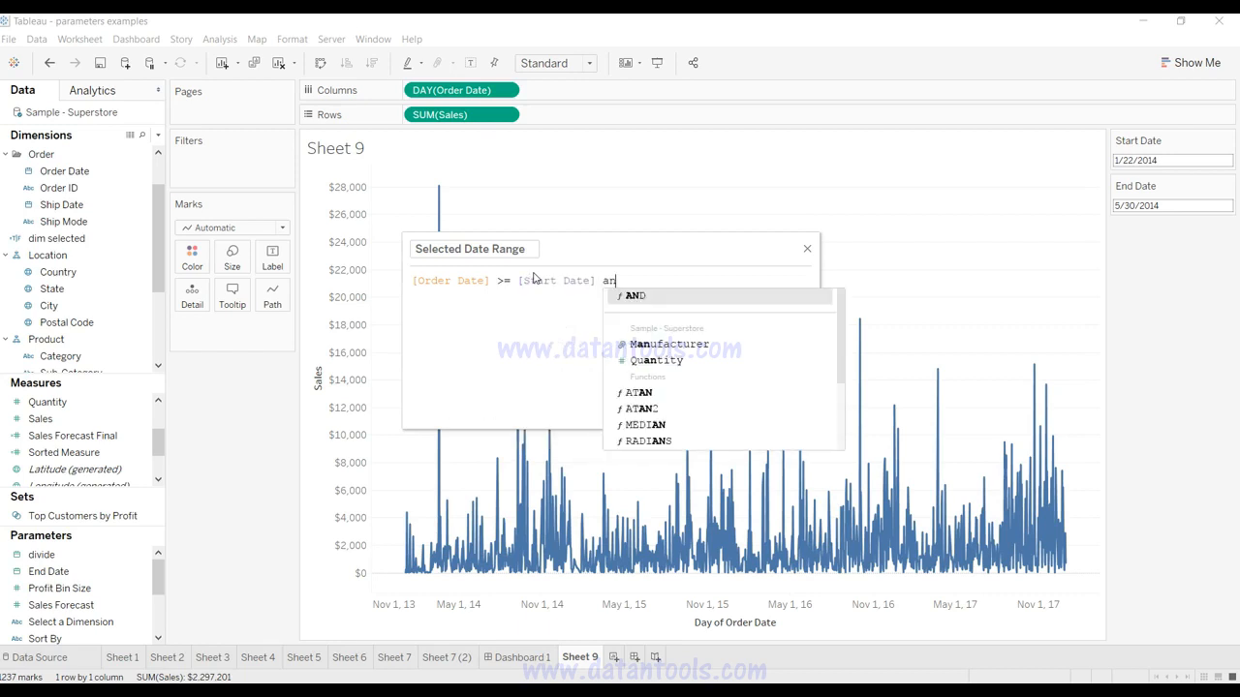
# Complete the formula with the condition [Order Date] <= [End Date] and save the calculated field.
pyautogui.write(' or')
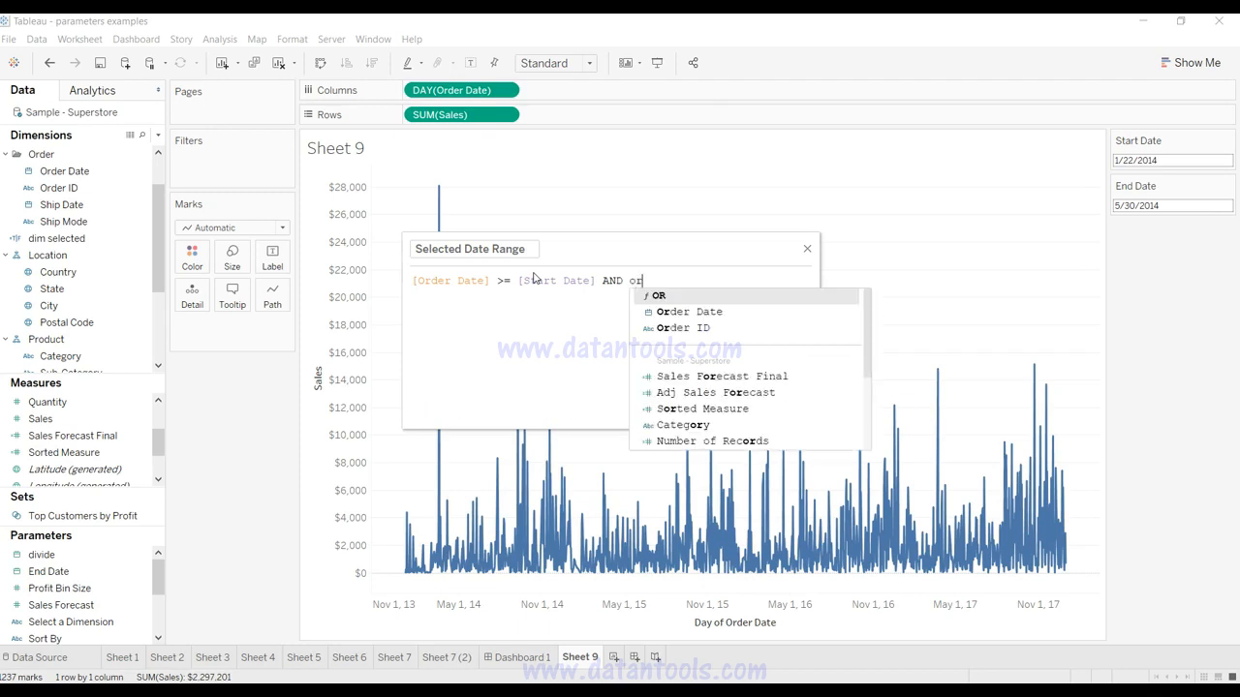
pyautogui.press('Down')
pyautogui.press('Return')
pyautogui.write('<')
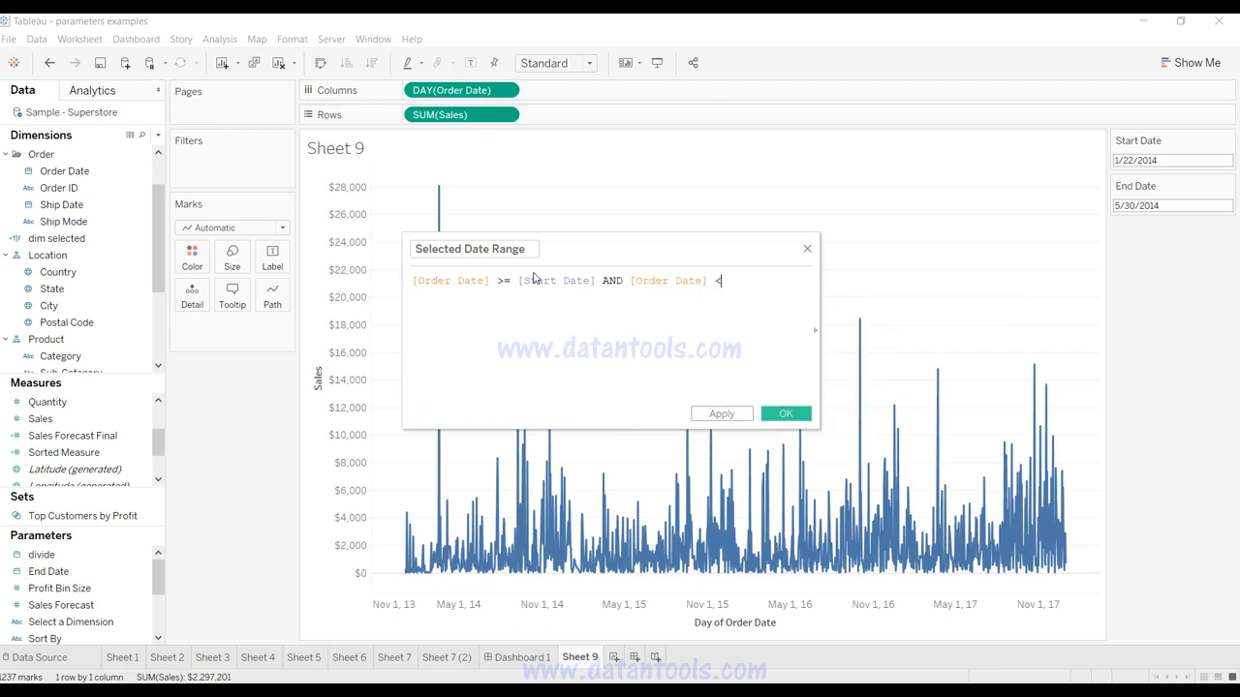
pyautogui.write('= end')
pyautogui.press('Down')
pyautogui.press('Return')
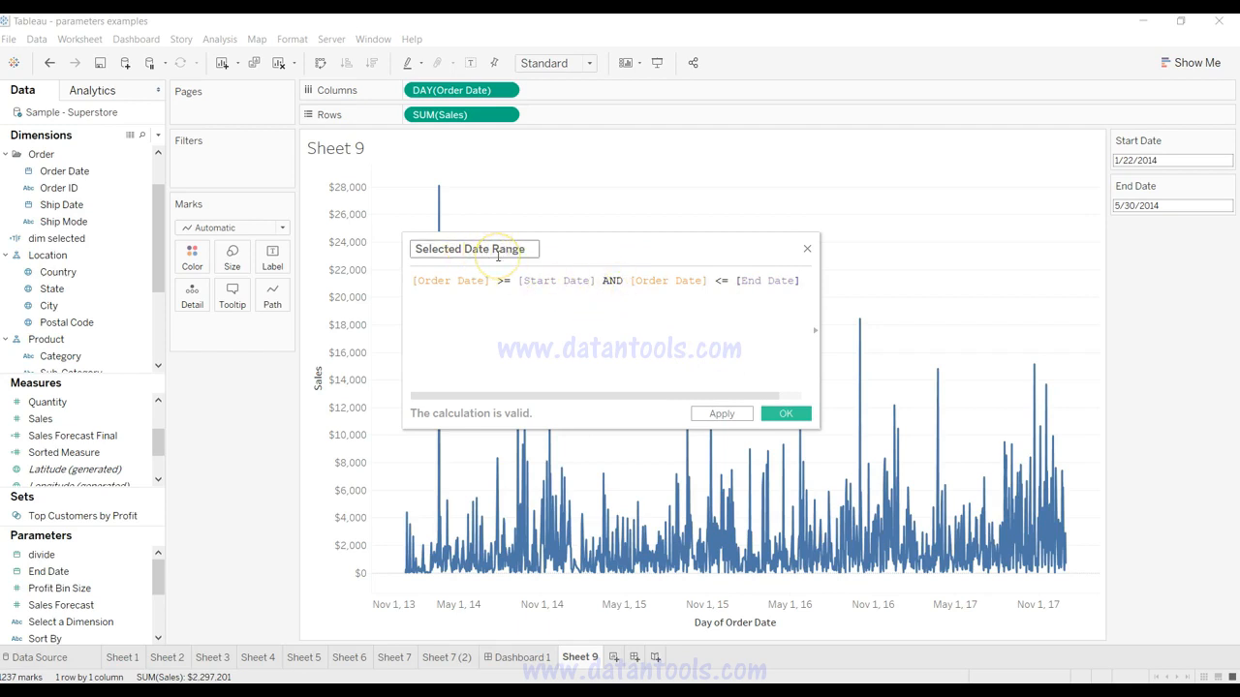
pyautogui.click(719, 414)
pyautogui.click(780, 414)
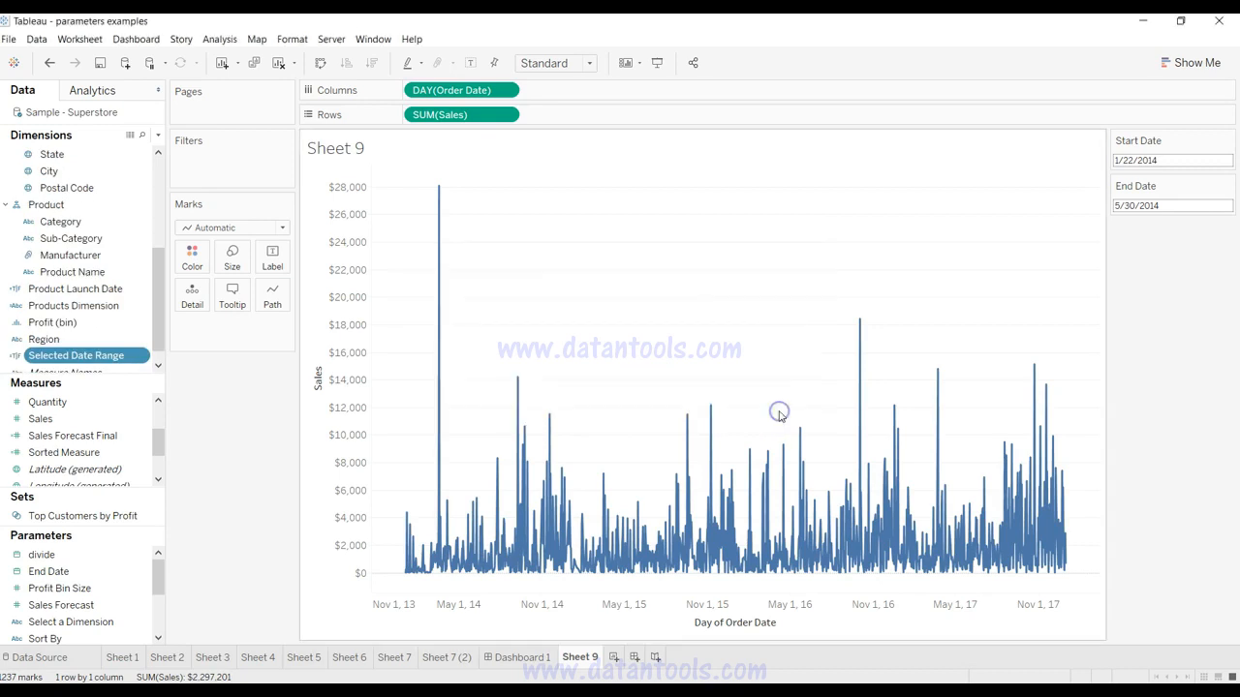
pyautogui.click(99, 357)
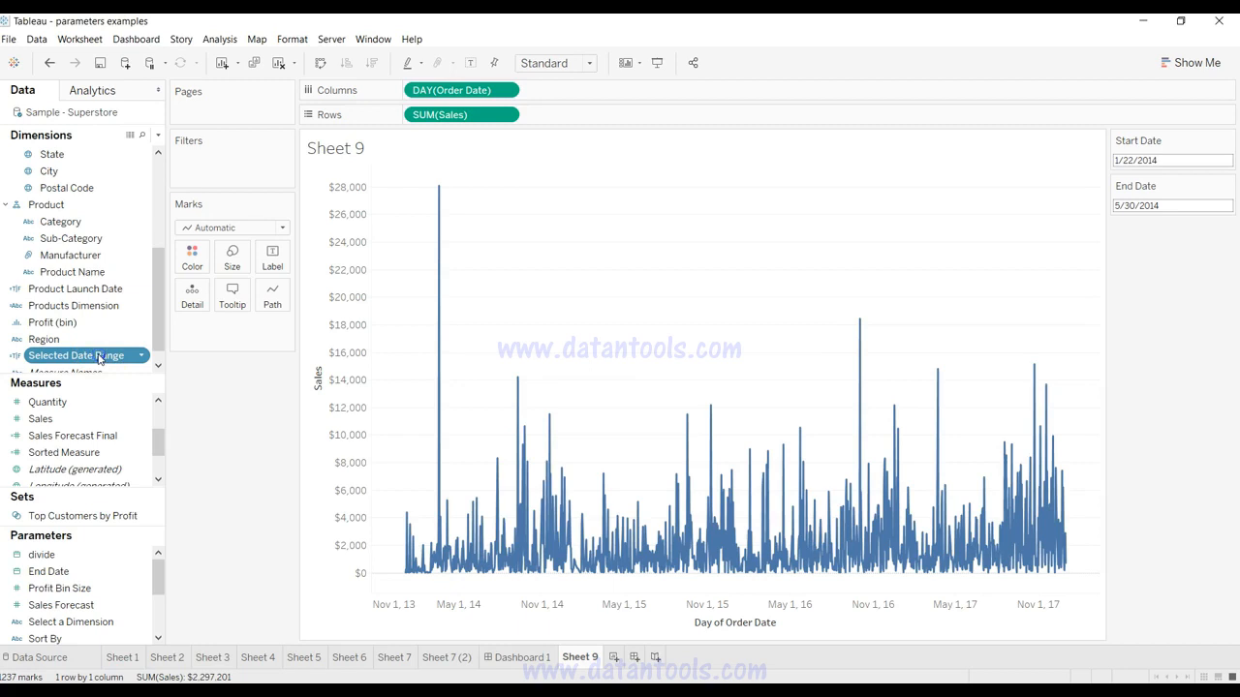
pyautogui.click(99, 357)
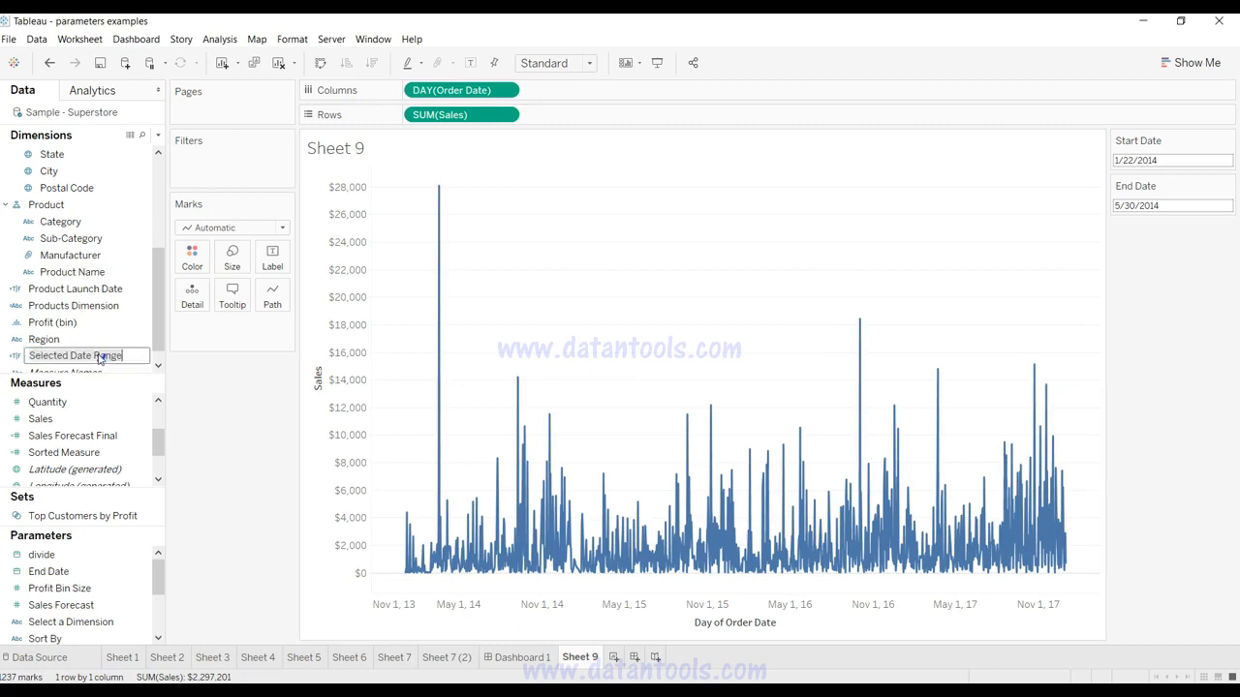
pyautogui.click(18, 359)
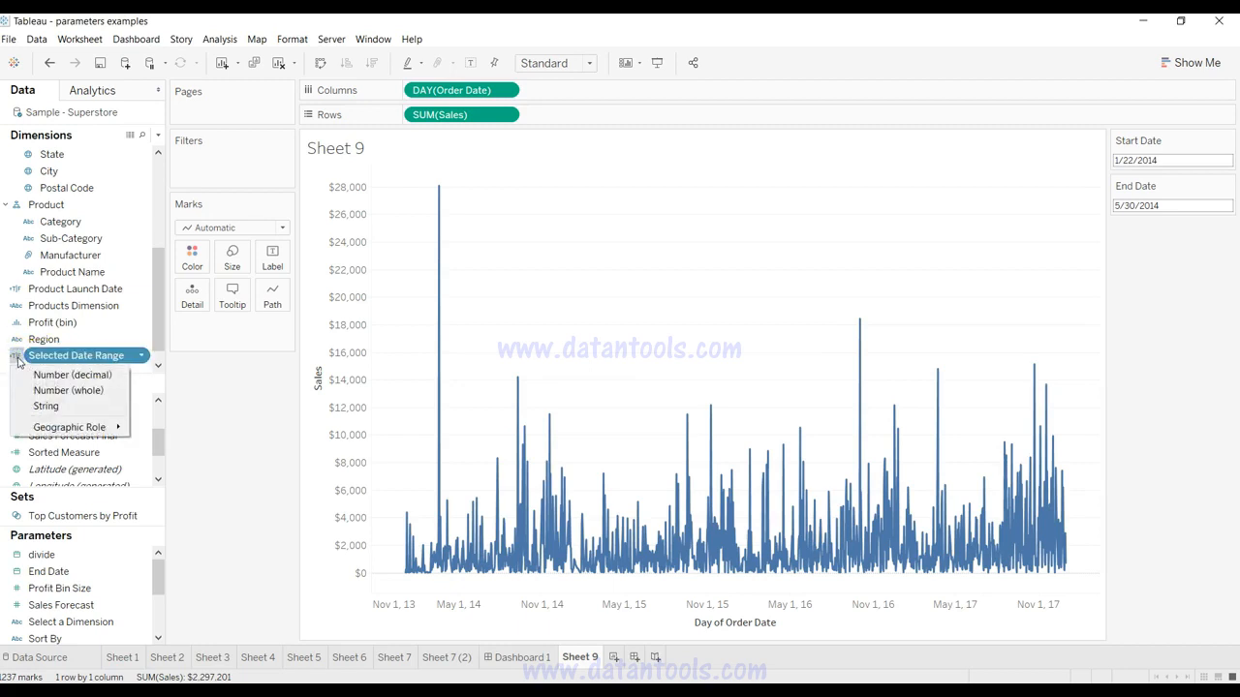
pyautogui.click(29, 356)
# Filter the sheet by the Selected Date Range field, keeping only the True value.
pyautogui.moveTo(39, 356); pyautogui.dragTo(211, 162)
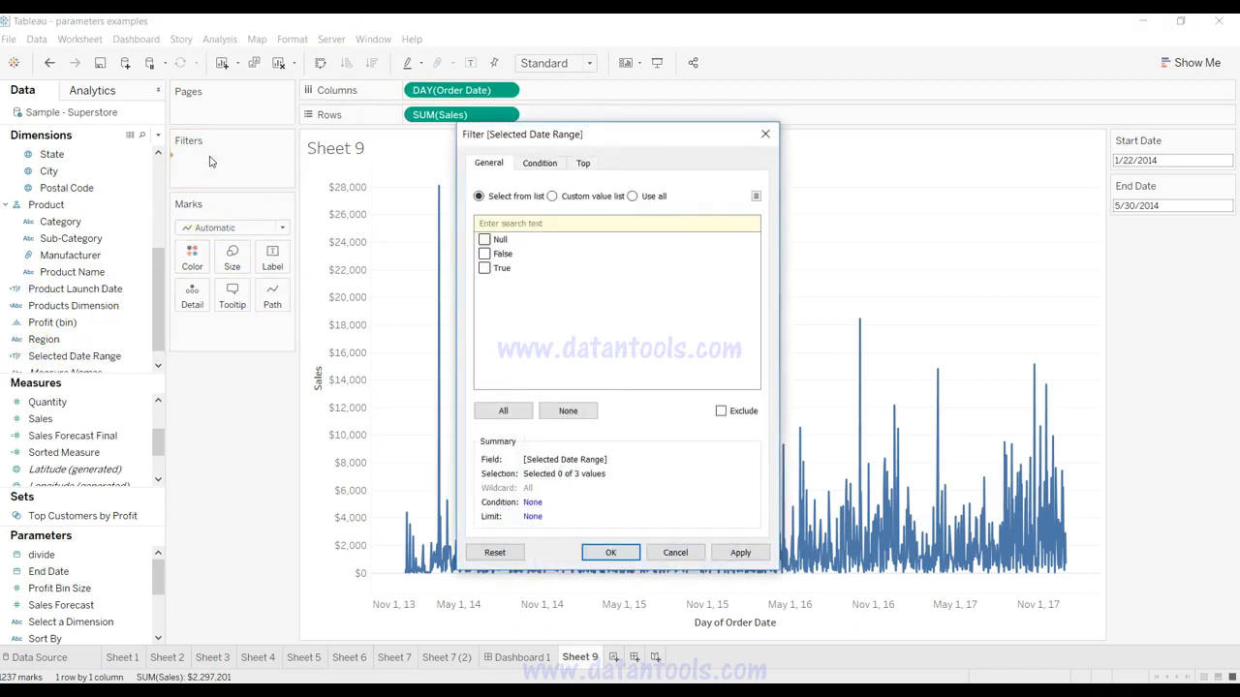
pyautogui.click(485, 269)
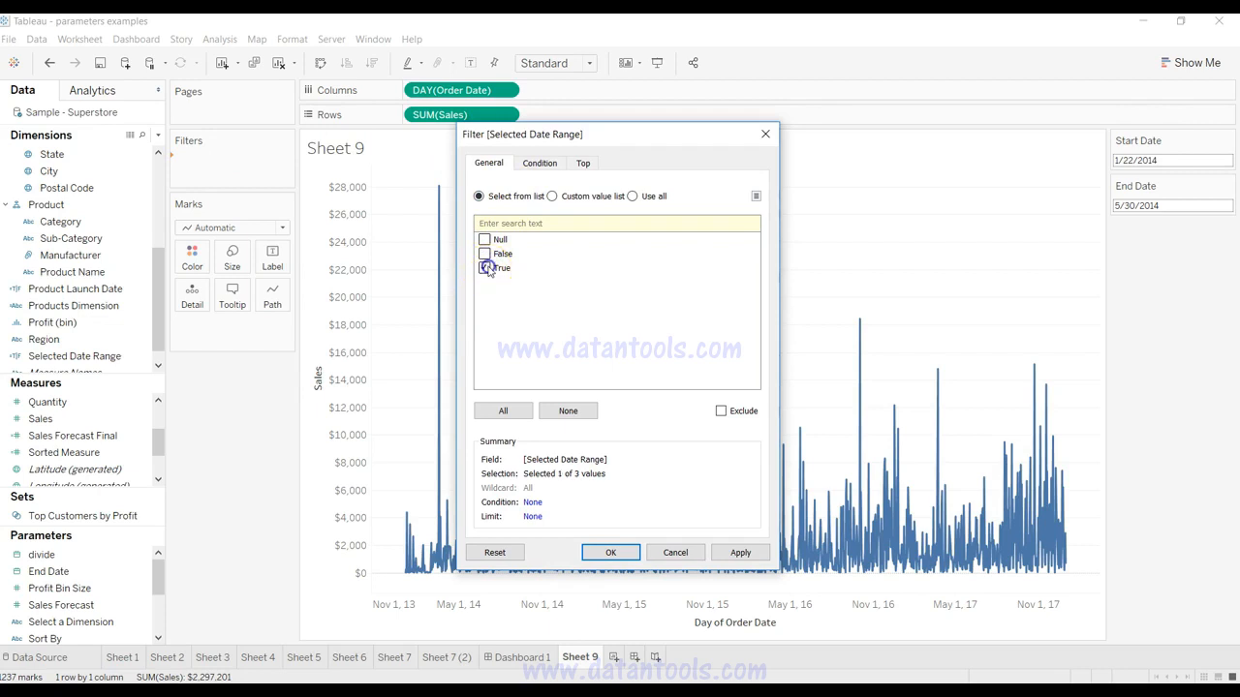
pyautogui.click(740, 552)
pyautogui.click(610, 552)
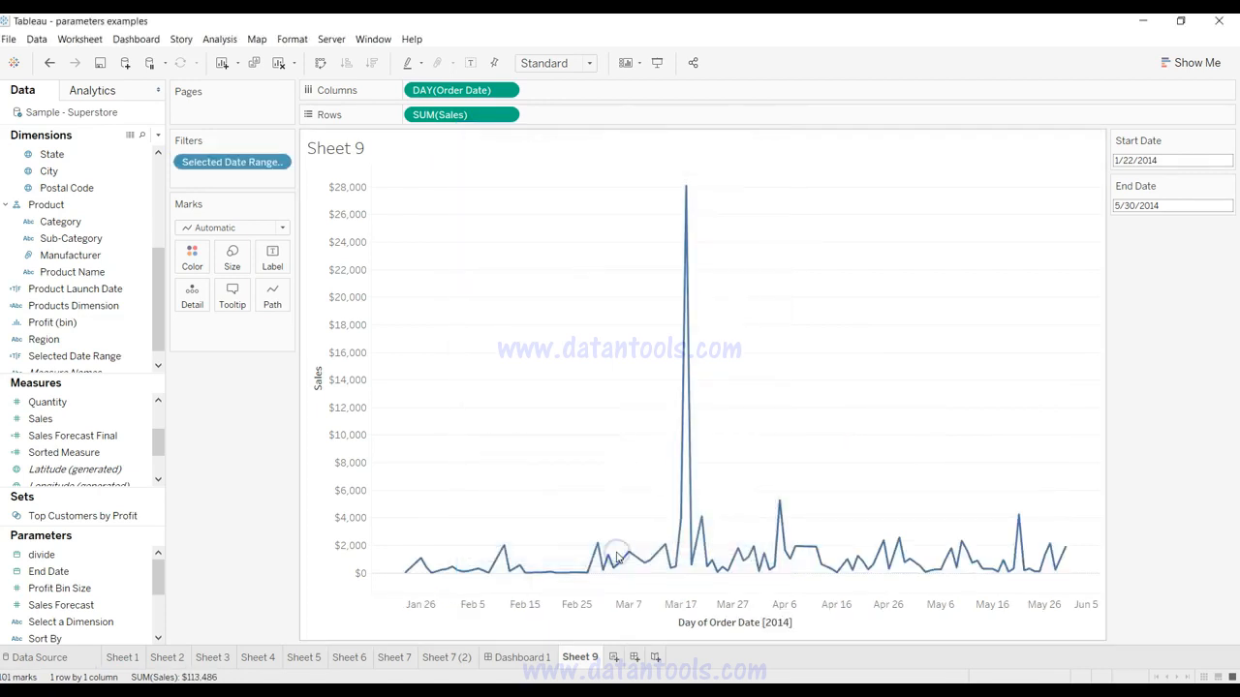
# Set the End Date parameter to 5/31/2015.
pyautogui.moveTo(407, 575)
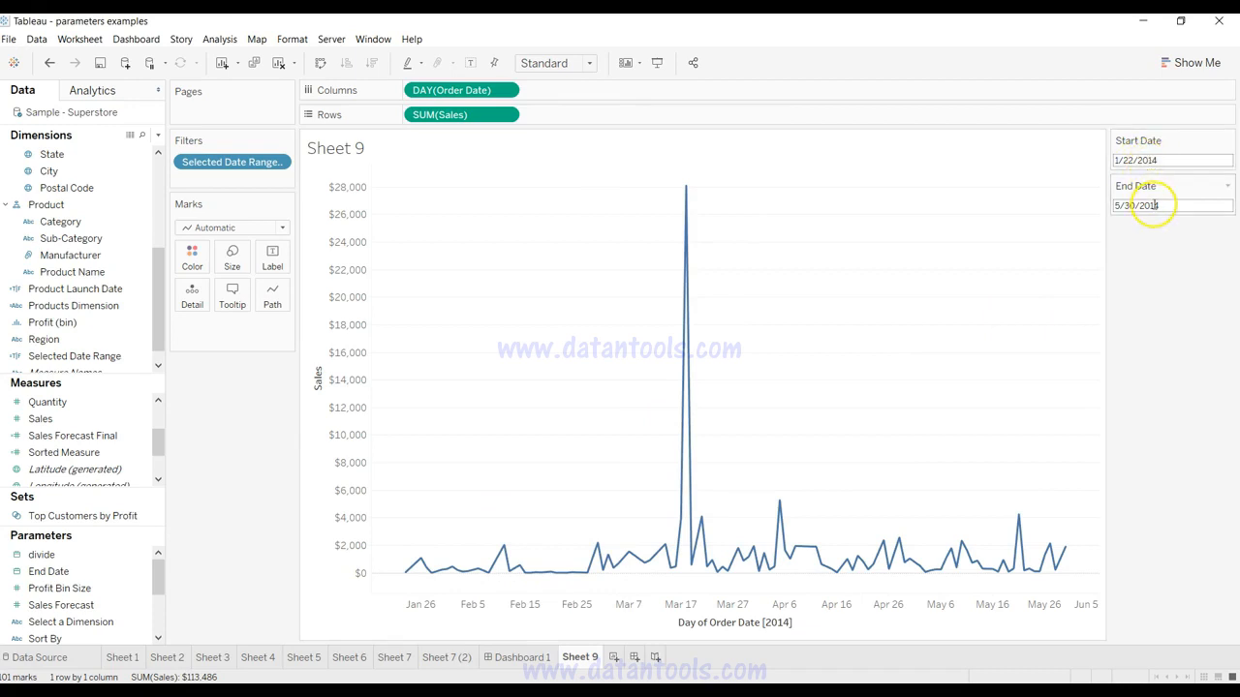
pyautogui.moveTo(1065, 554)
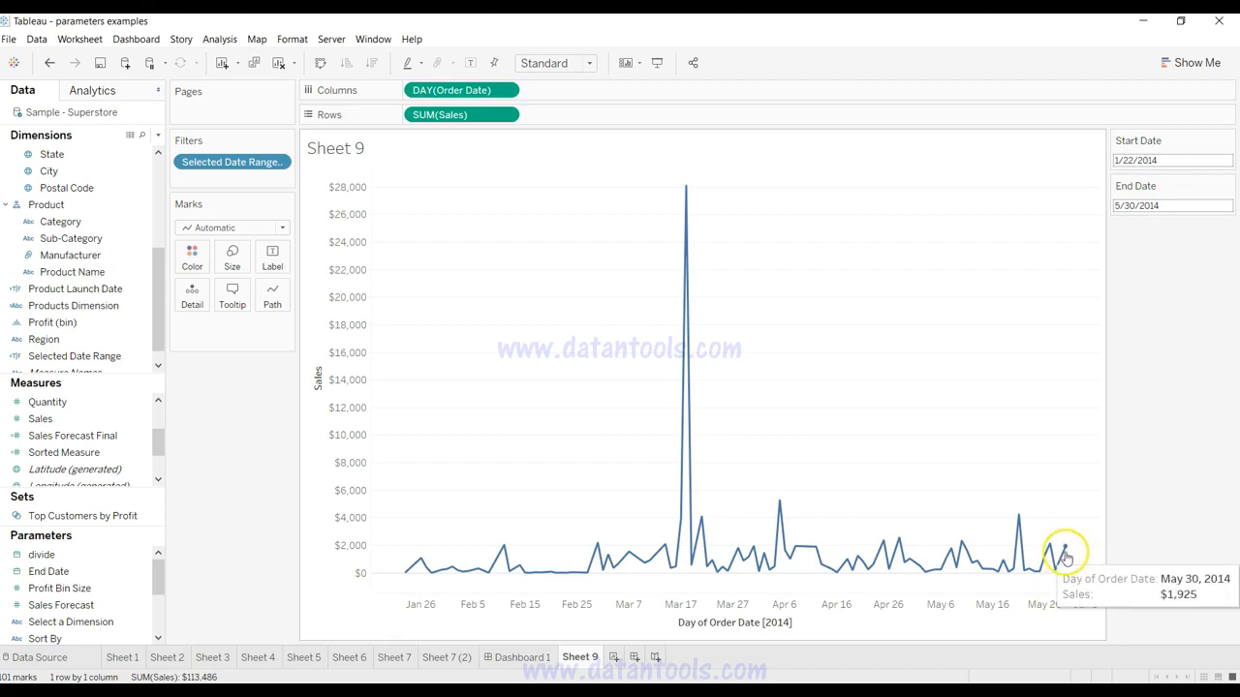
pyautogui.click(1174, 205)
pyautogui.click(1156, 227)
pyautogui.press('BackSpace')
pyautogui.press('BackSpace')
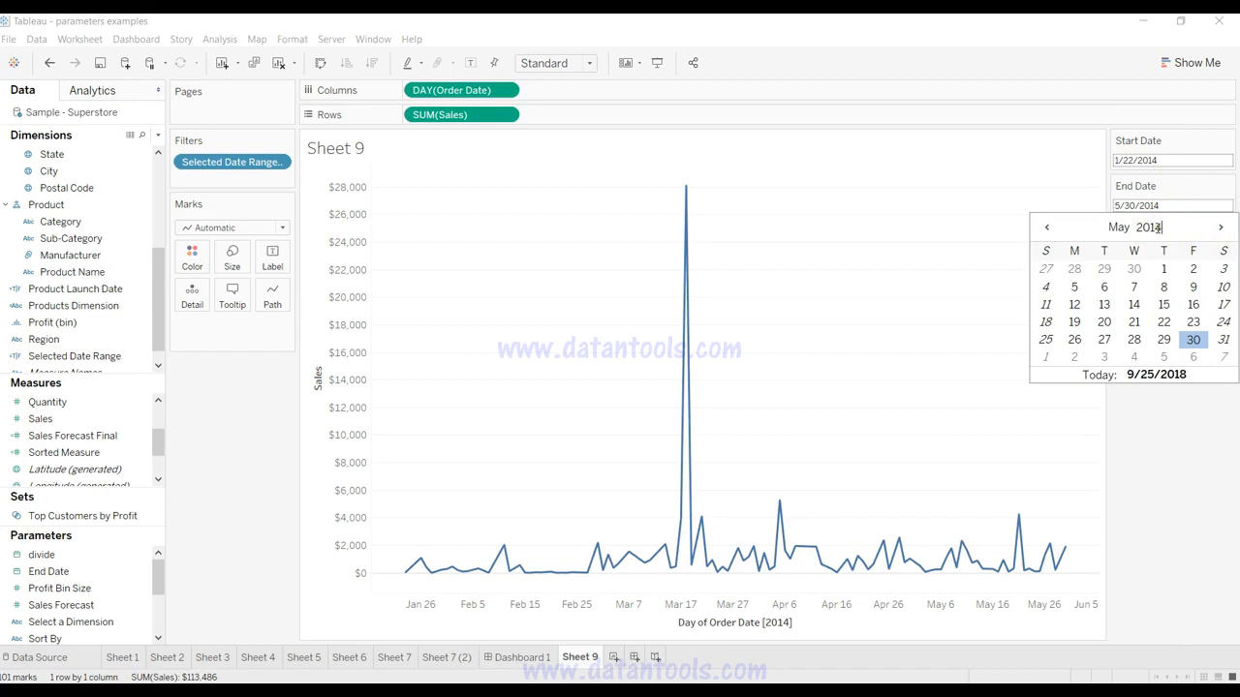
pyautogui.write('15')
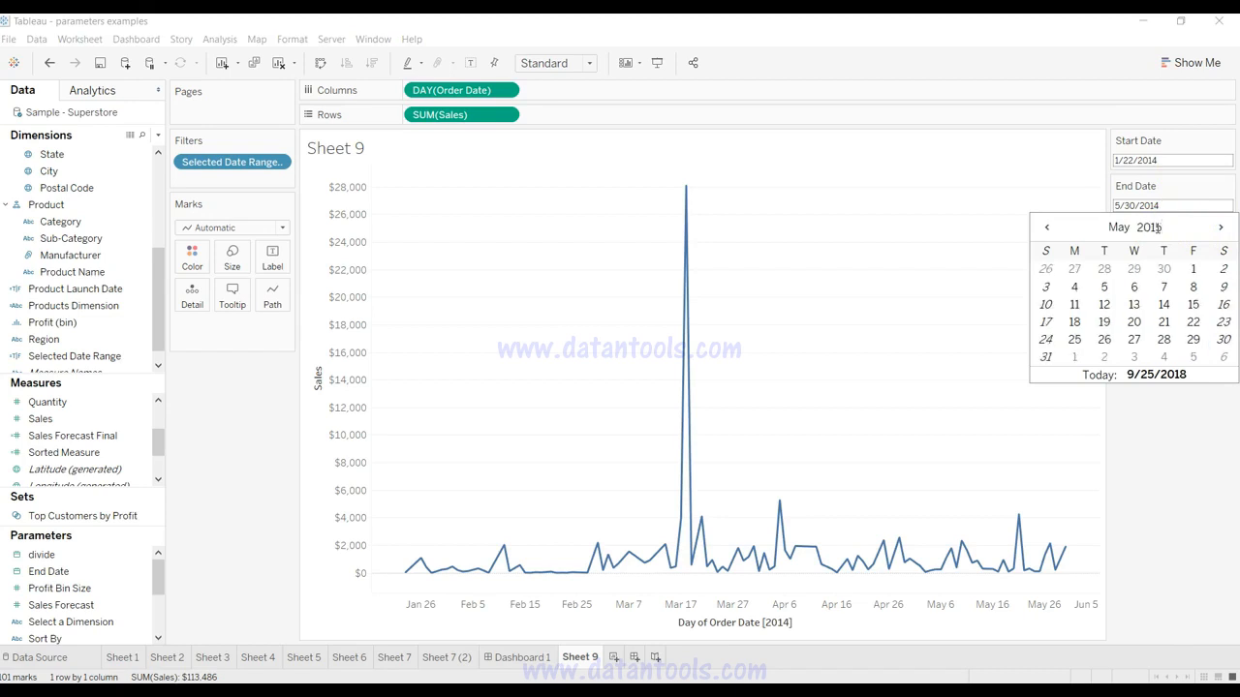
pyautogui.click(1045, 356)
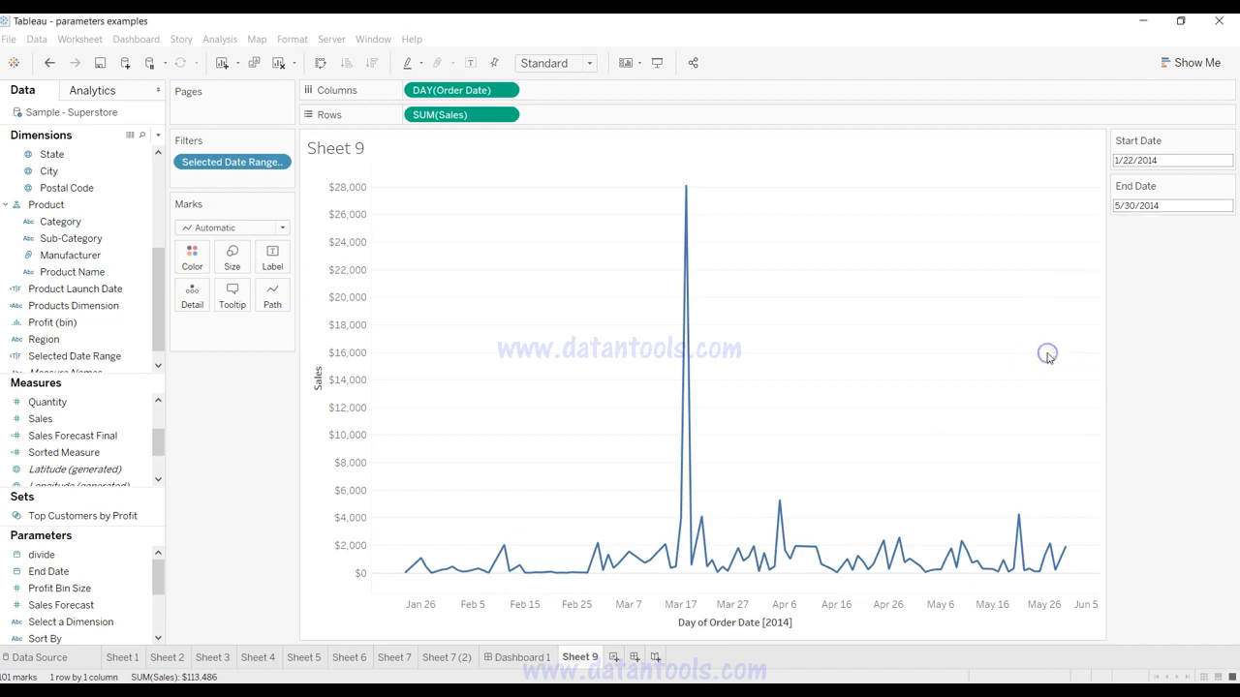
# Set the Start Date parameter to 5/1/2014.
pyautogui.click(1181, 160)
pyautogui.click(1219, 182)
pyautogui.click(1219, 182)
pyautogui.click(1219, 182)
pyautogui.click(1219, 182)
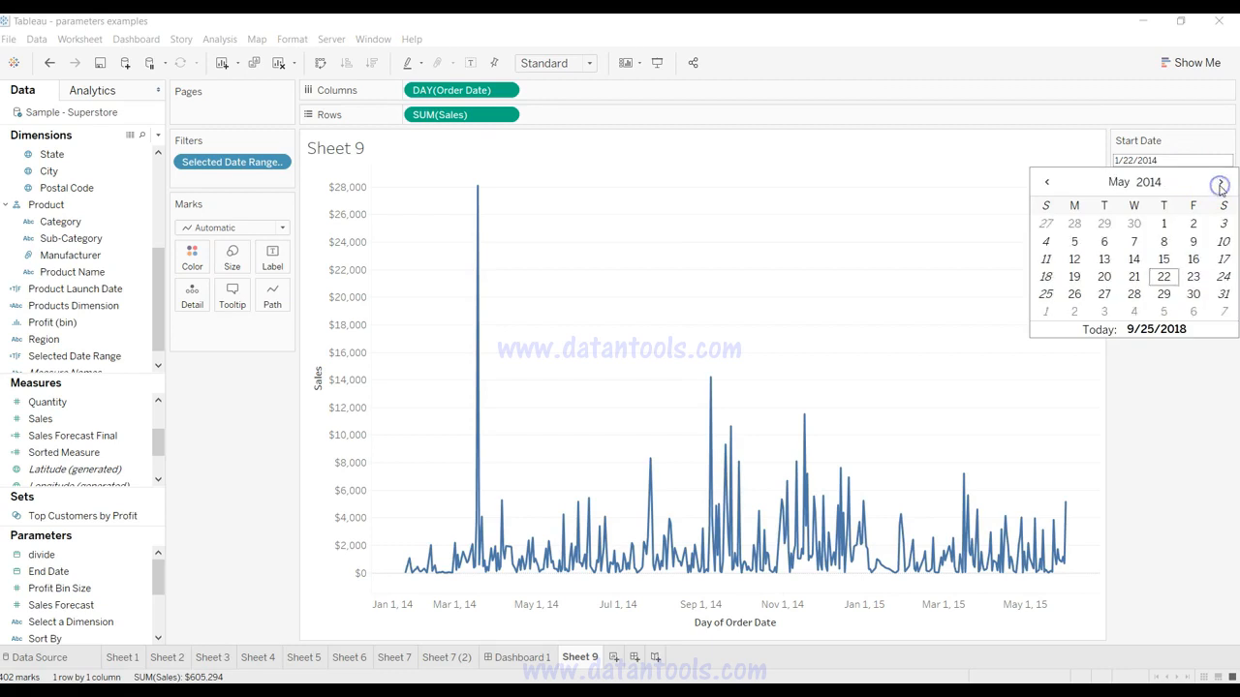
pyautogui.click(1164, 226)
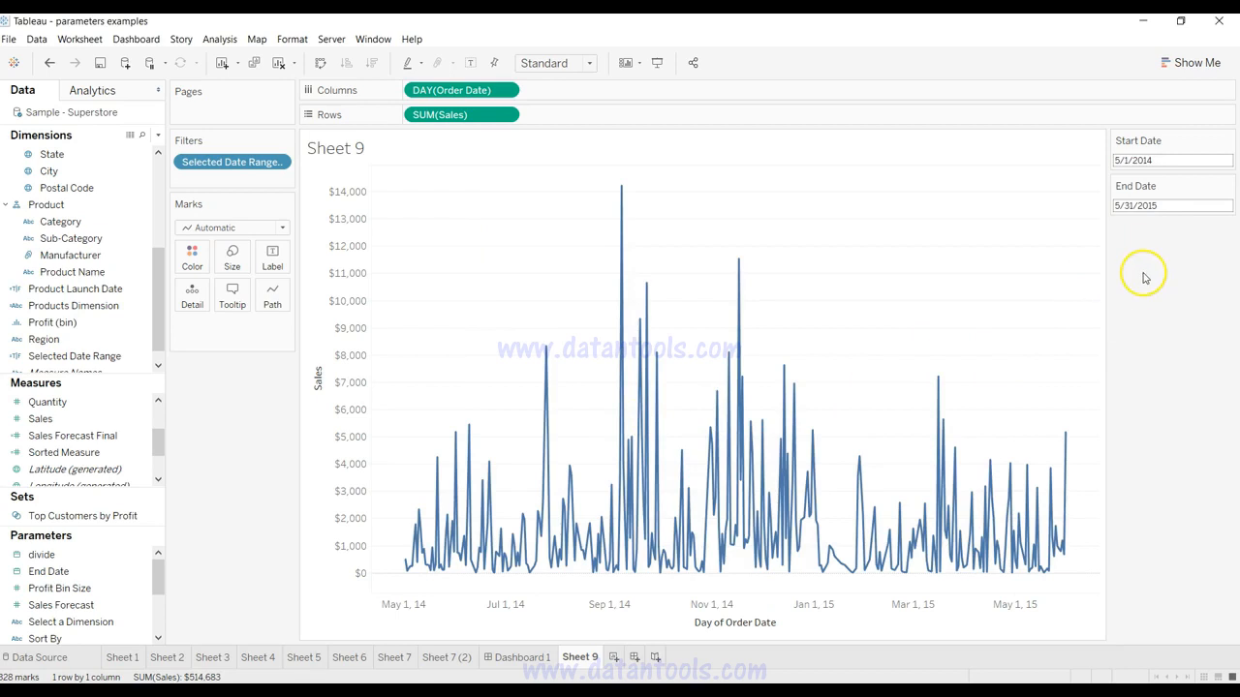
pyautogui.moveTo(1060, 458)
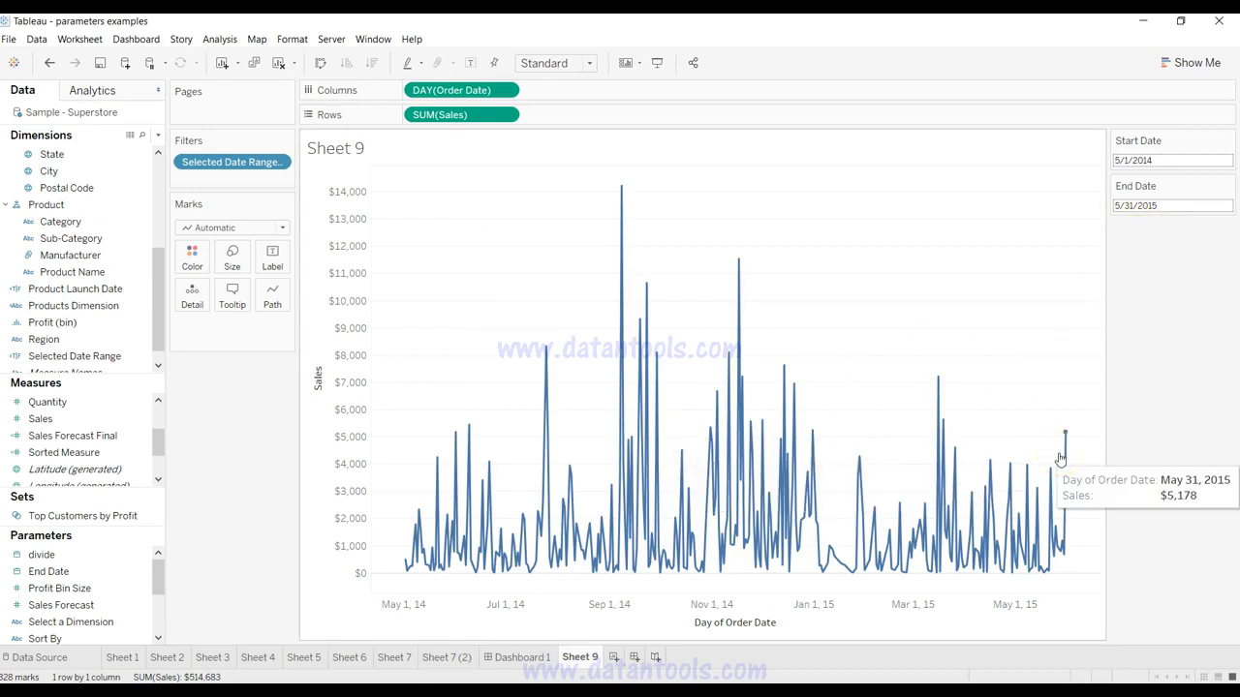
pyautogui.click(1116, 146)
pyautogui.click(1129, 204)
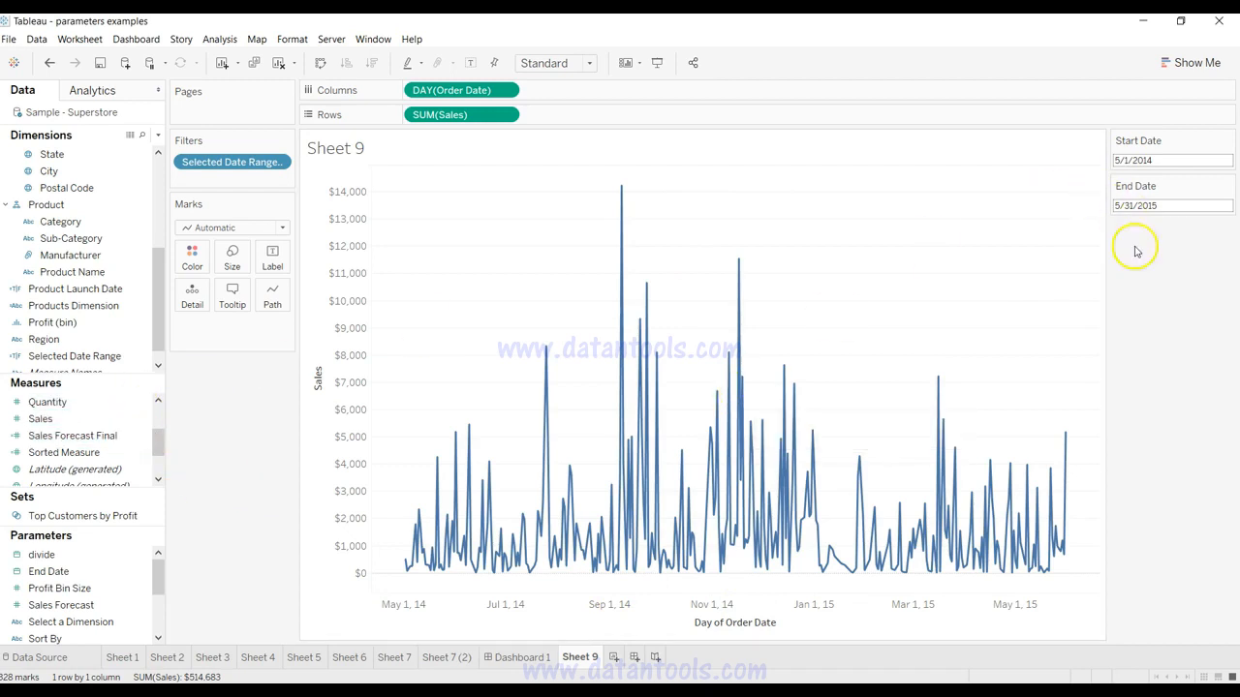
pyautogui.moveTo(105, 452); pyautogui.dragTo(235, 166)
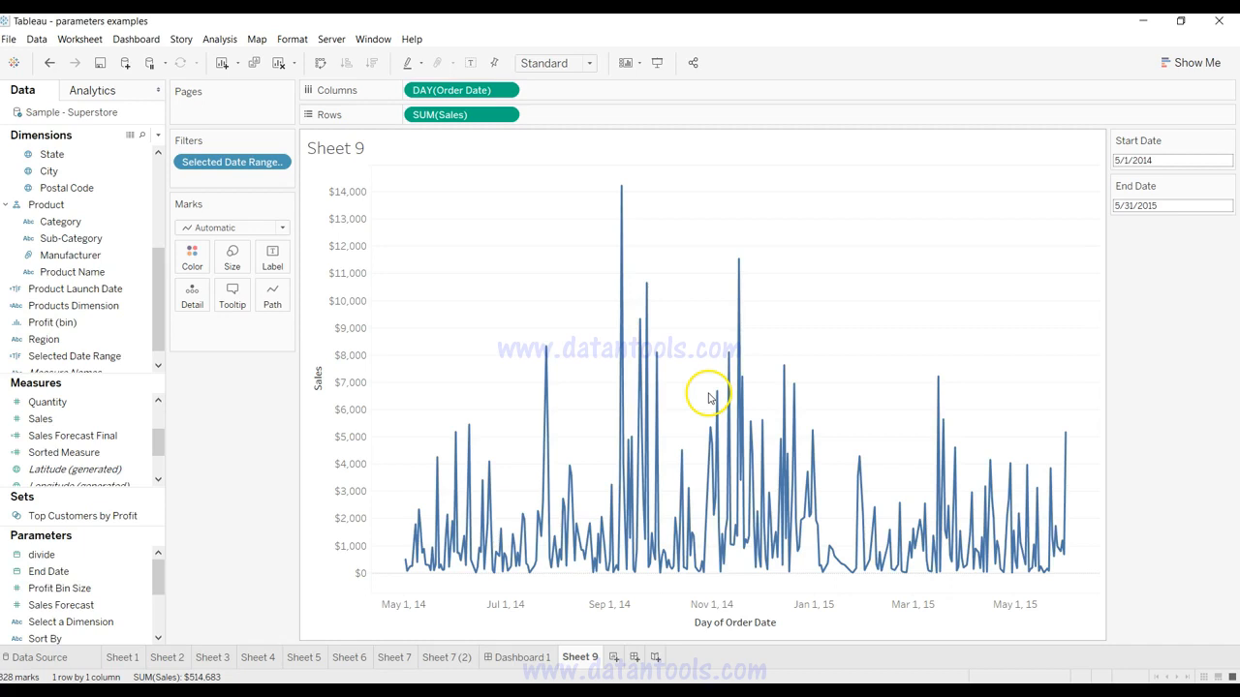
pyautogui.press('alt')
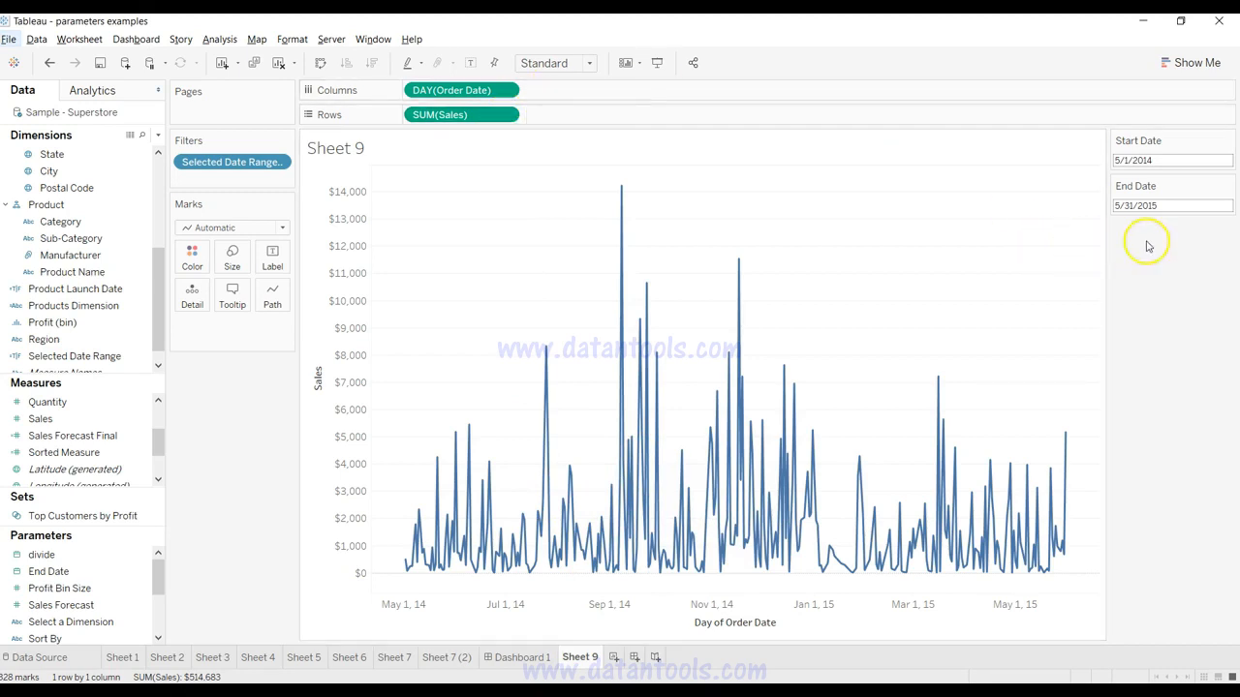
# Apply the Moving Average quick table calculation to SUM(Sales) on Rows.
pyautogui.click(505, 115)
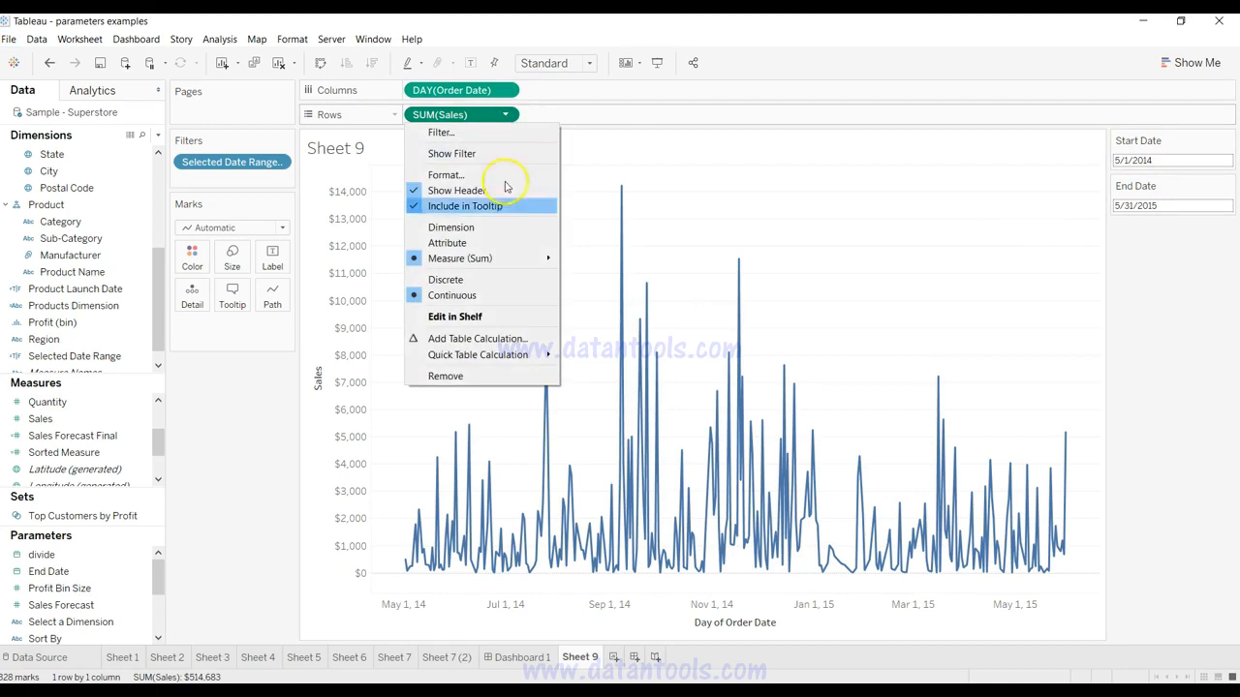
pyautogui.moveTo(529, 360)
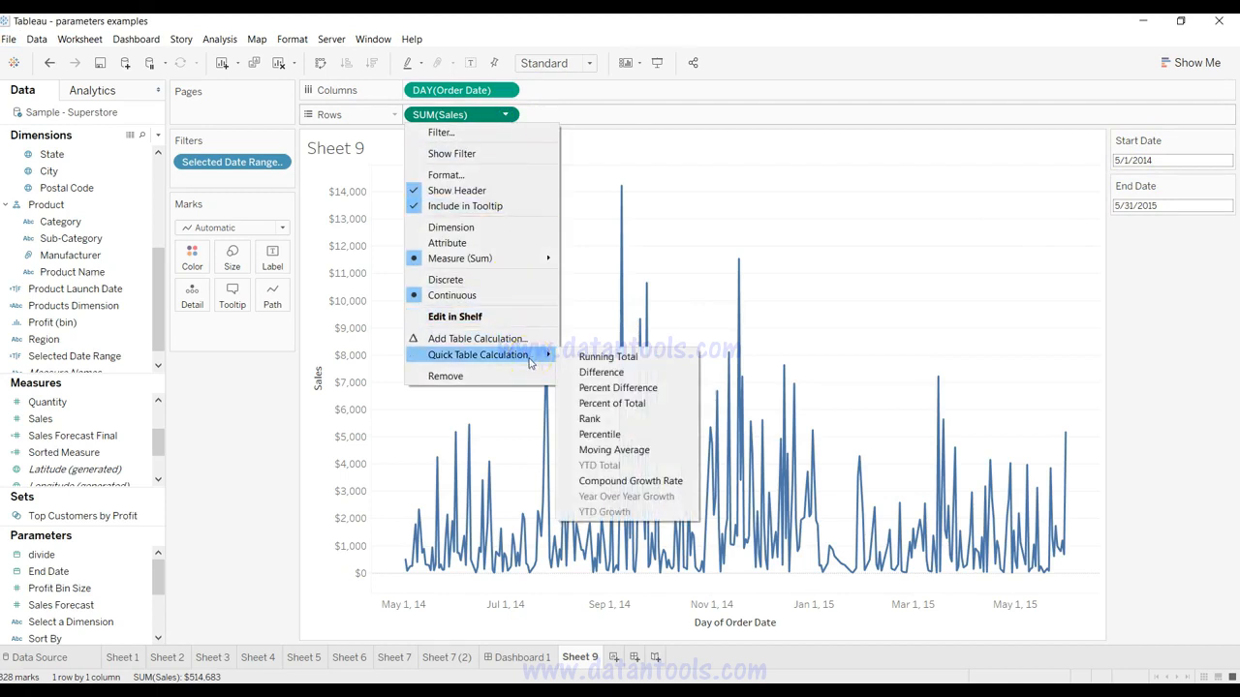
pyautogui.click(504, 114)
pyautogui.click(505, 114)
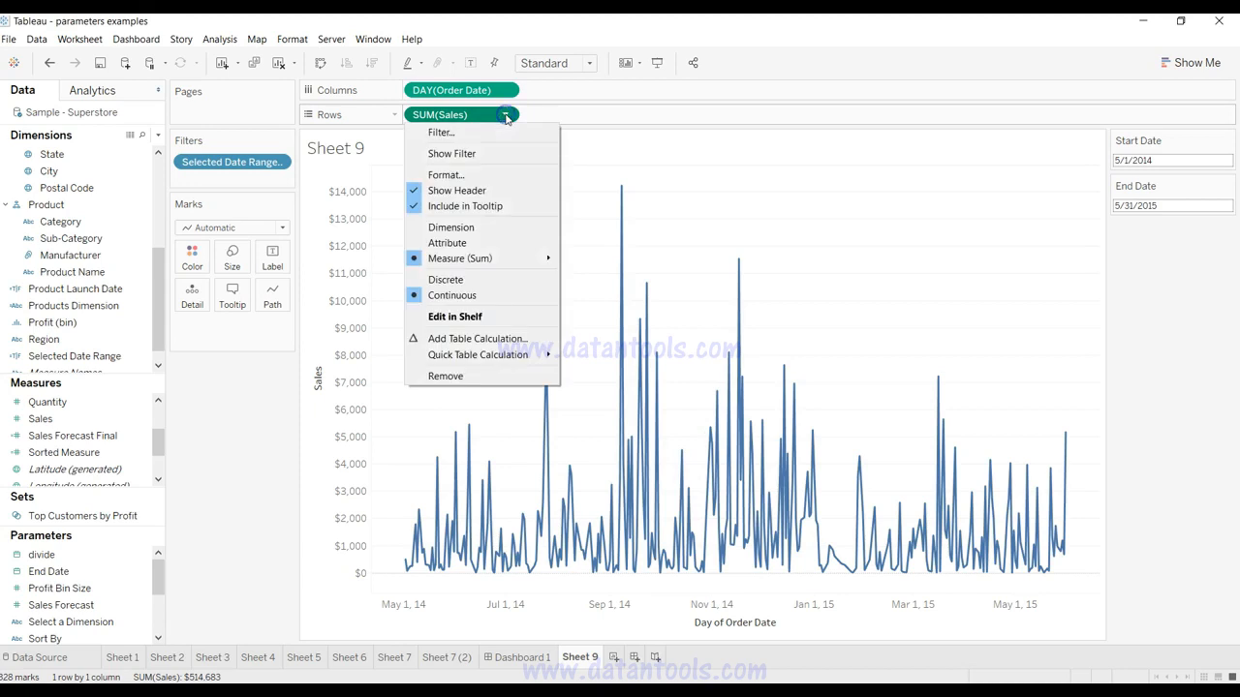
pyautogui.moveTo(521, 355)
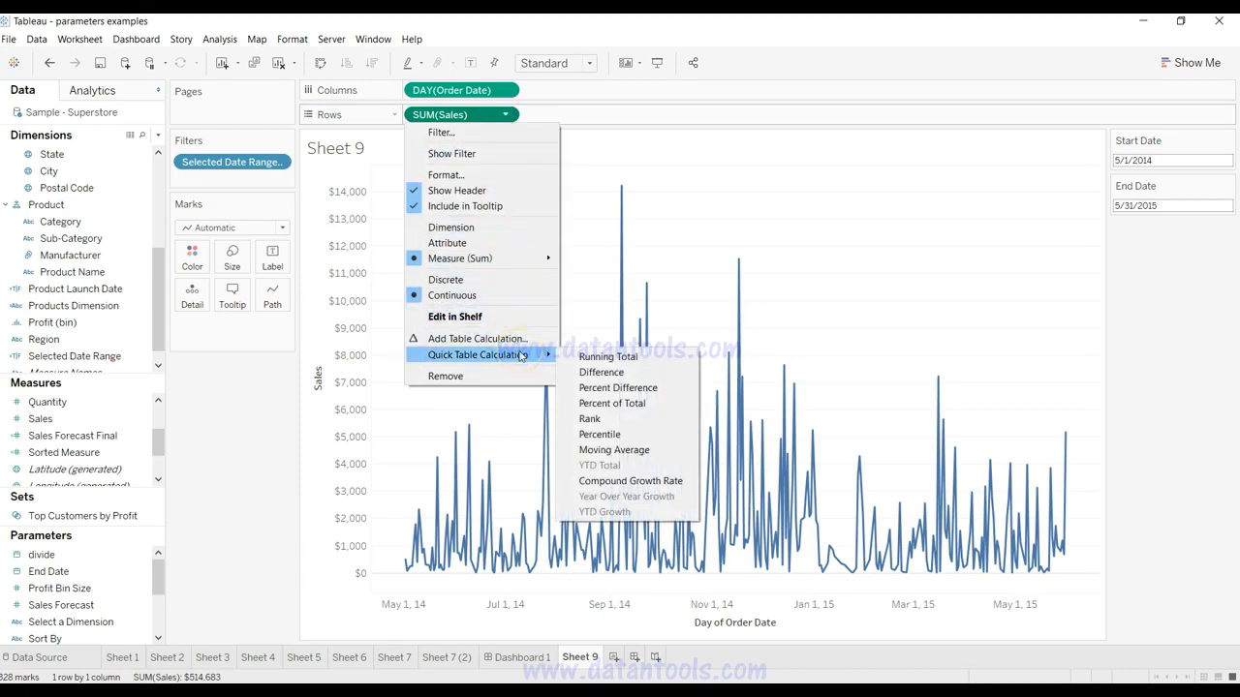
pyautogui.click(601, 452)
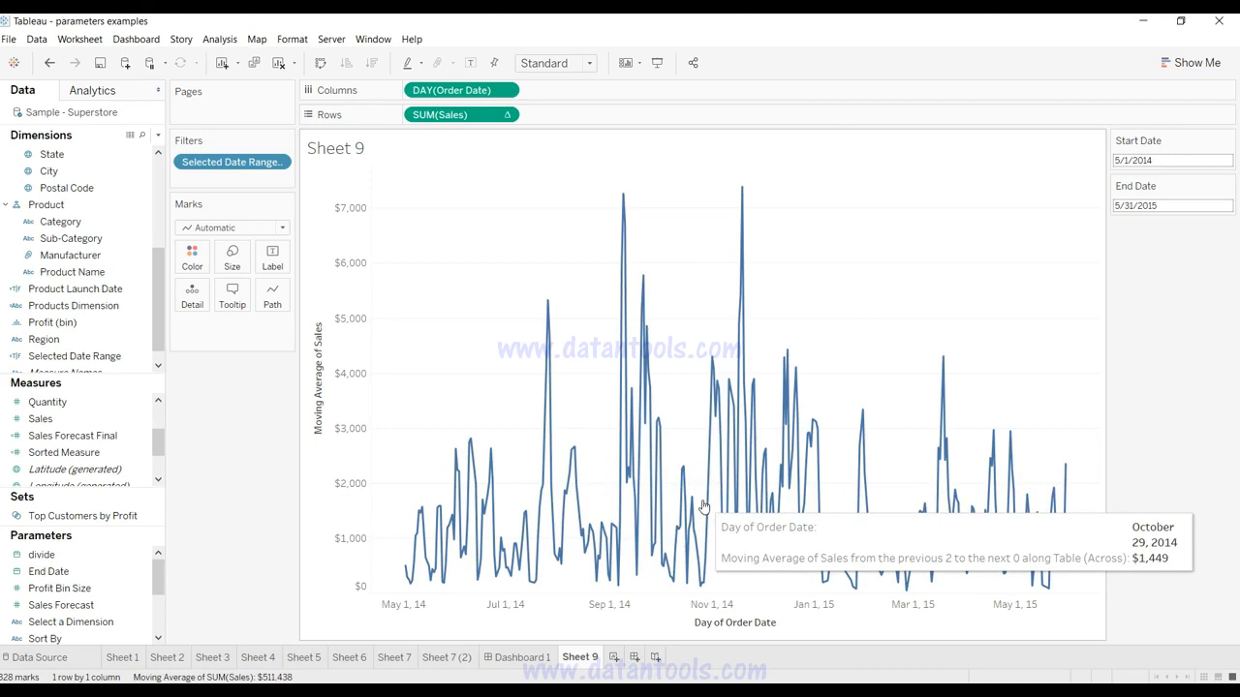
# Open the SUM(Sales) table calculation for editing and have it compute using Table (across).
pyautogui.click(503, 117)
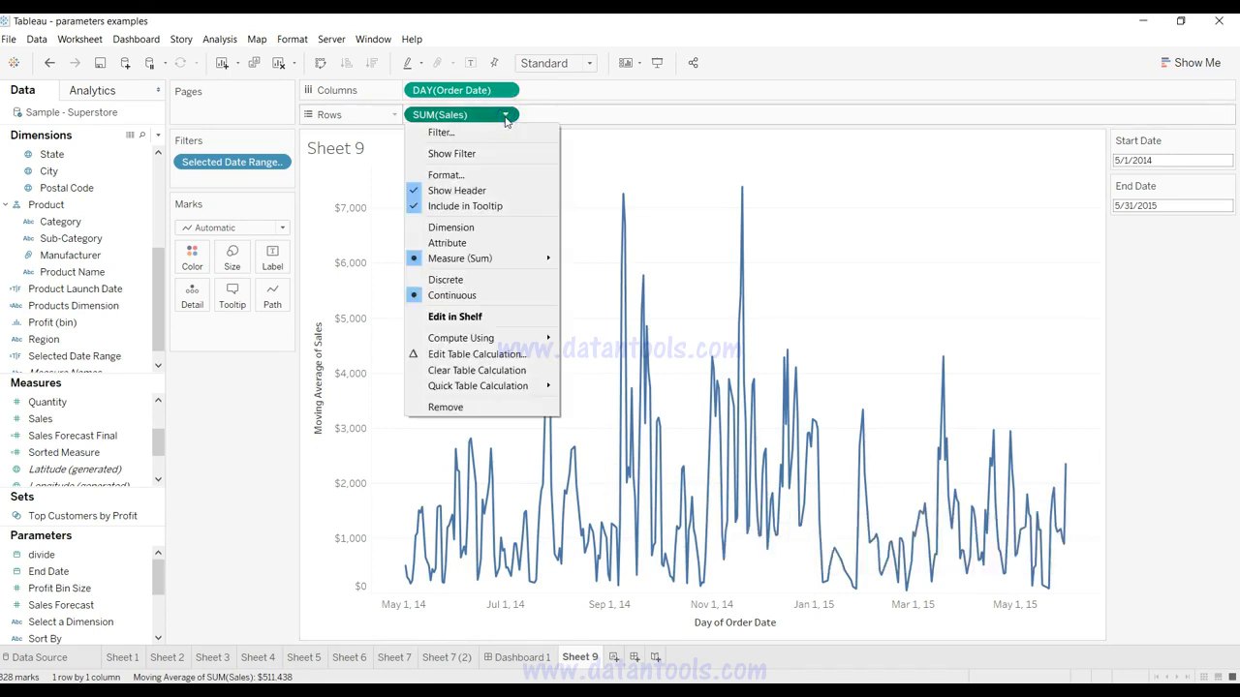
pyautogui.click(513, 354)
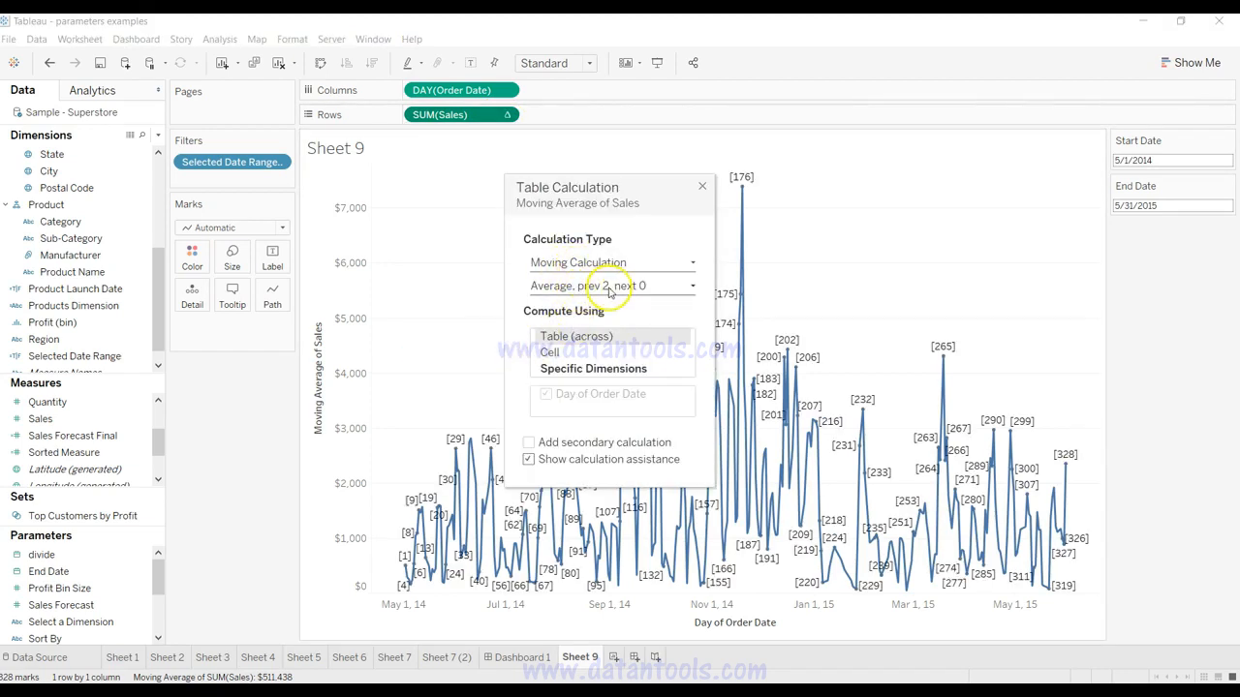
pyautogui.click(608, 370)
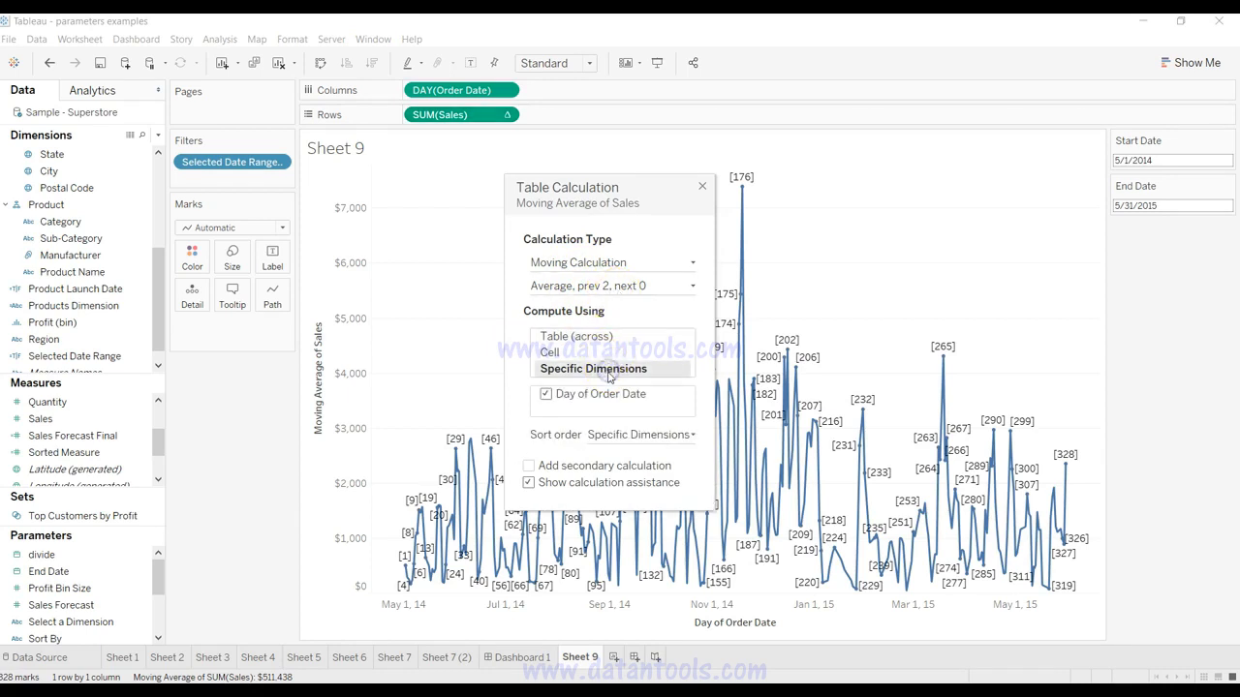
pyautogui.click(608, 353)
pyautogui.click(618, 338)
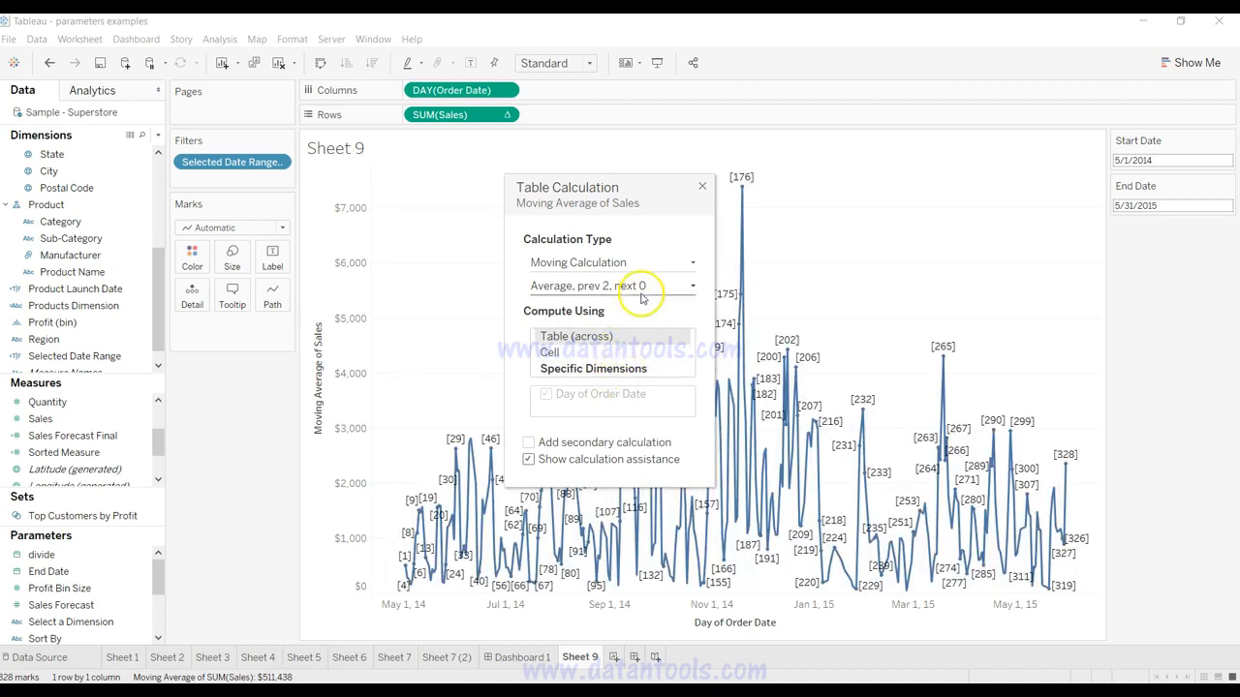
# Set the moving average to use 20 previous values.
pyautogui.click(692, 289)
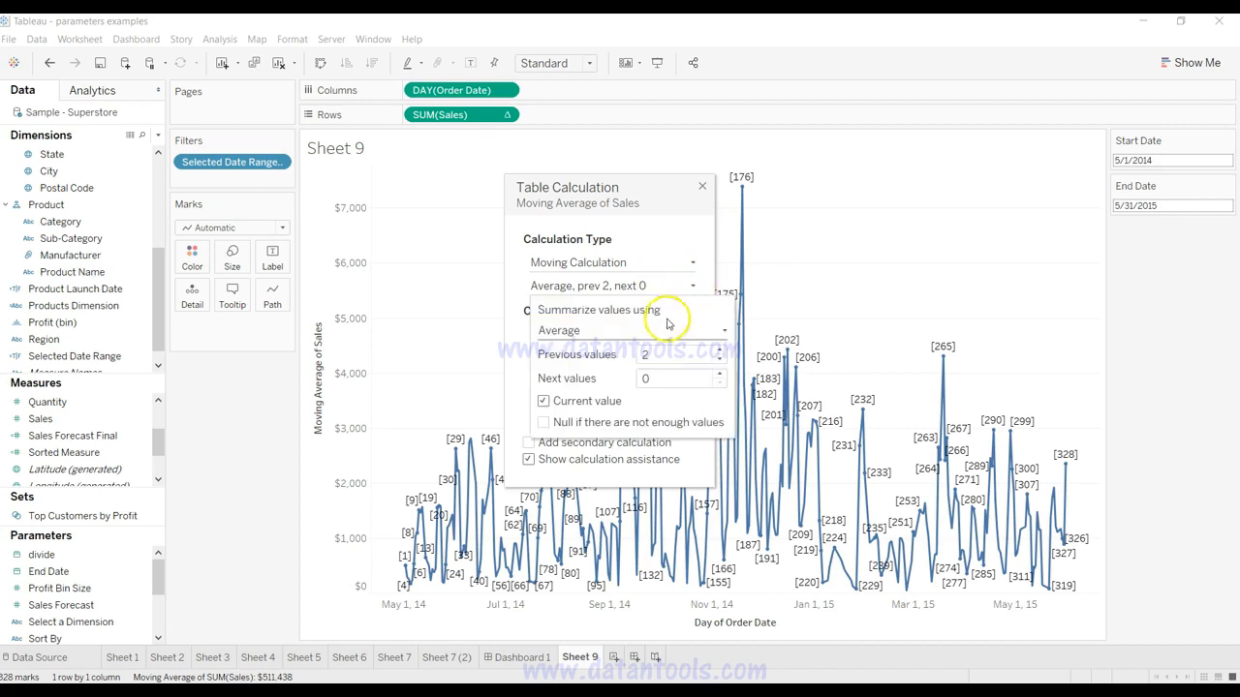
pyautogui.click(720, 350)
pyautogui.click(720, 350)
pyautogui.click(720, 350)
pyautogui.click(720, 349)
pyautogui.click(720, 350)
pyautogui.click(720, 350)
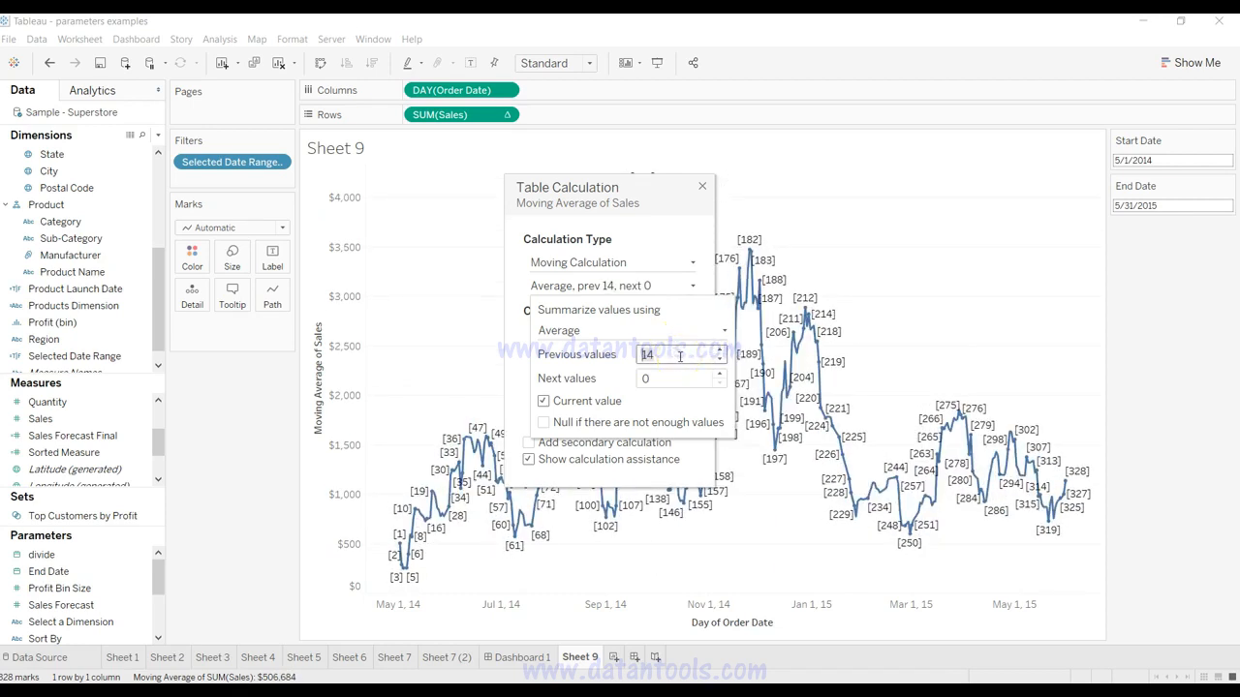
pyautogui.press('Delete')
pyautogui.press('Delete')
pyautogui.write('20')
pyautogui.press('Tab')
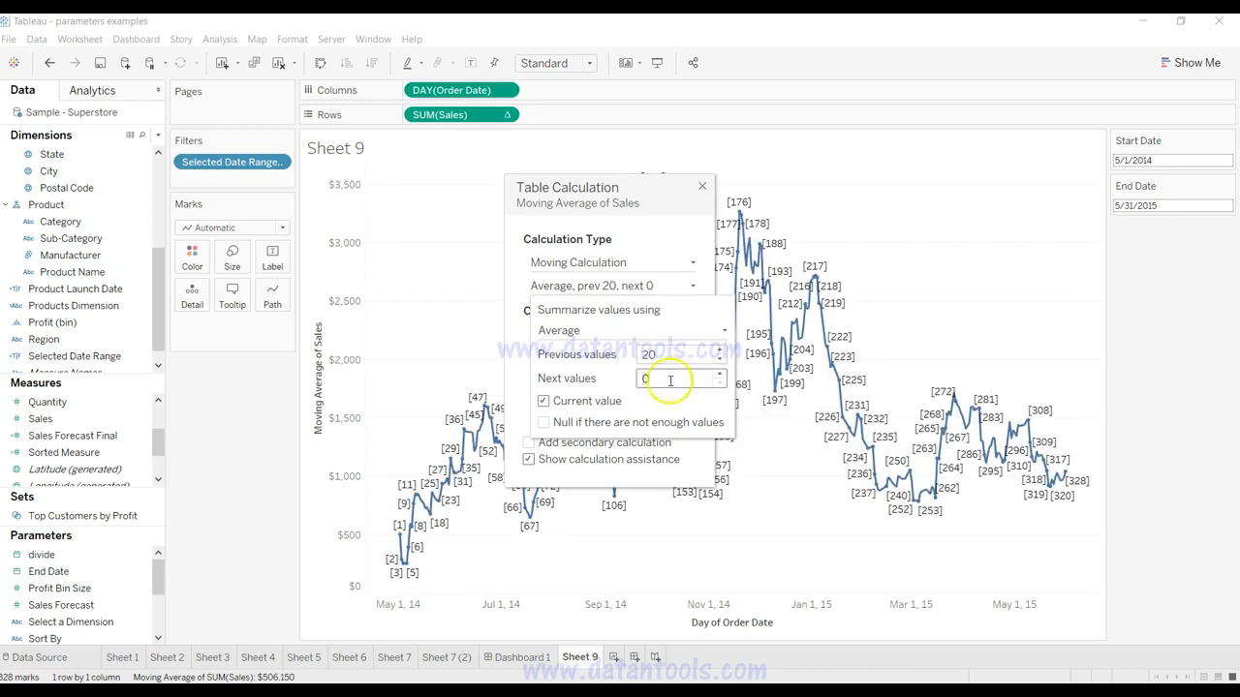
# Turn off the calculation assistance and close the table calculation settings.
pyautogui.click(775, 358)
pyautogui.moveTo(766, 356)
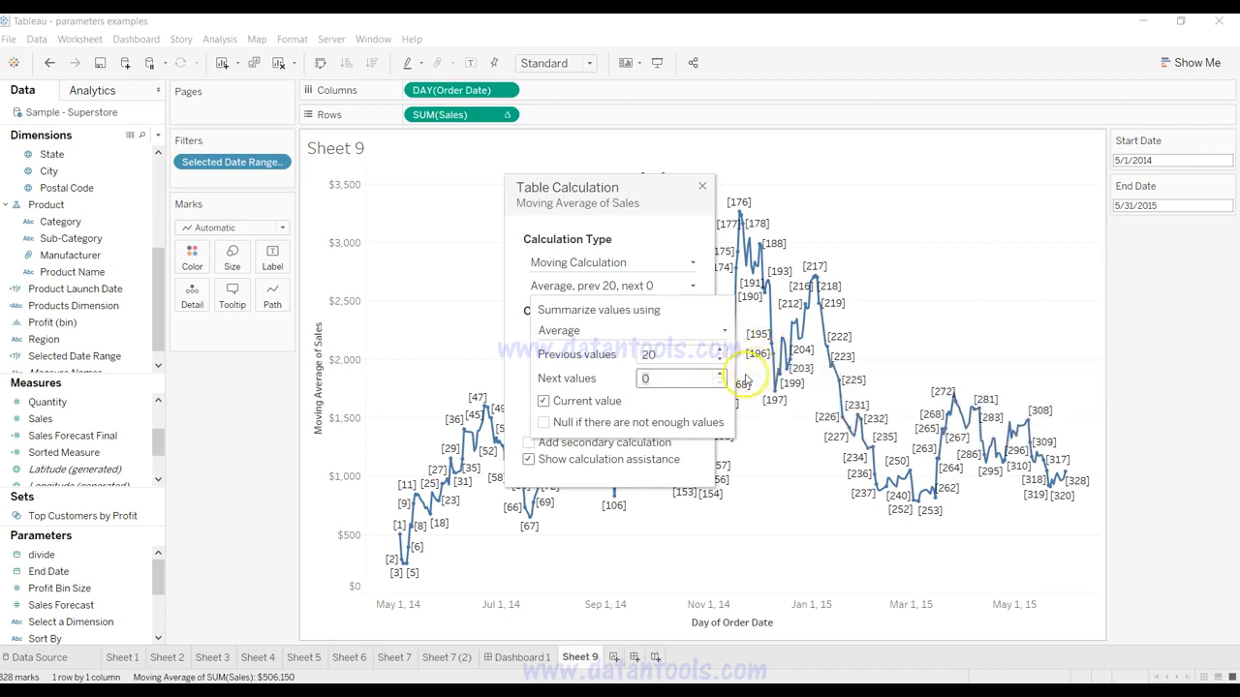
pyautogui.click(662, 356)
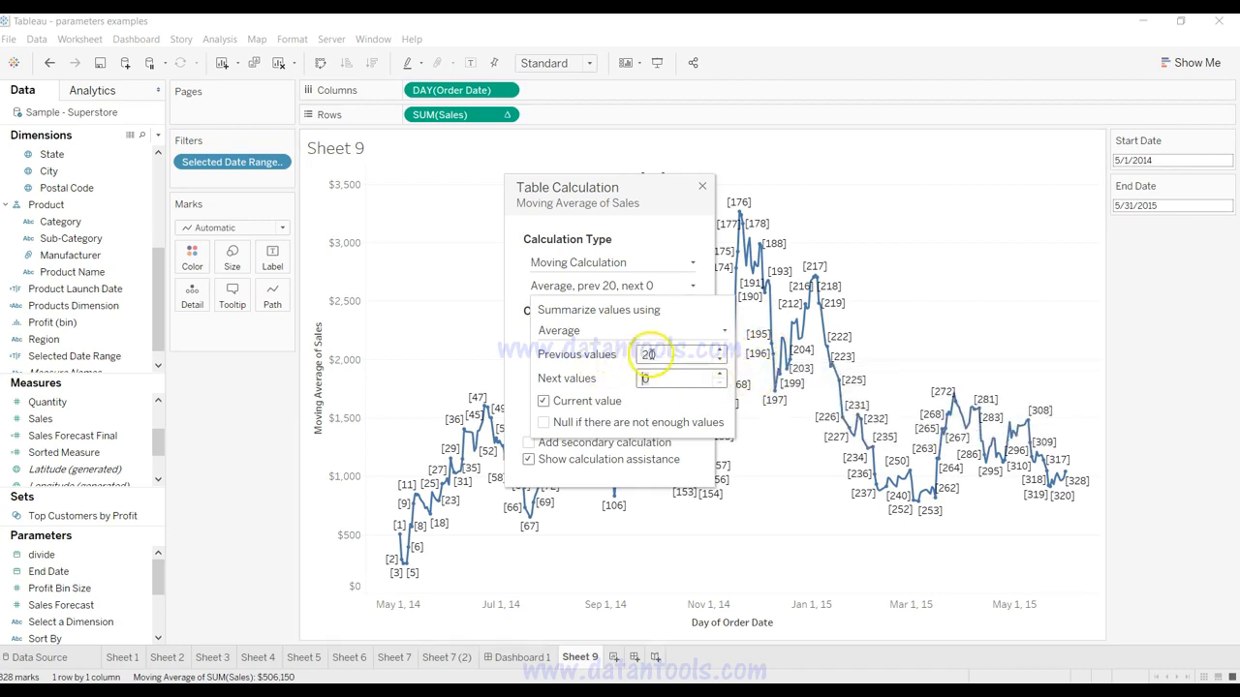
pyautogui.click(608, 239)
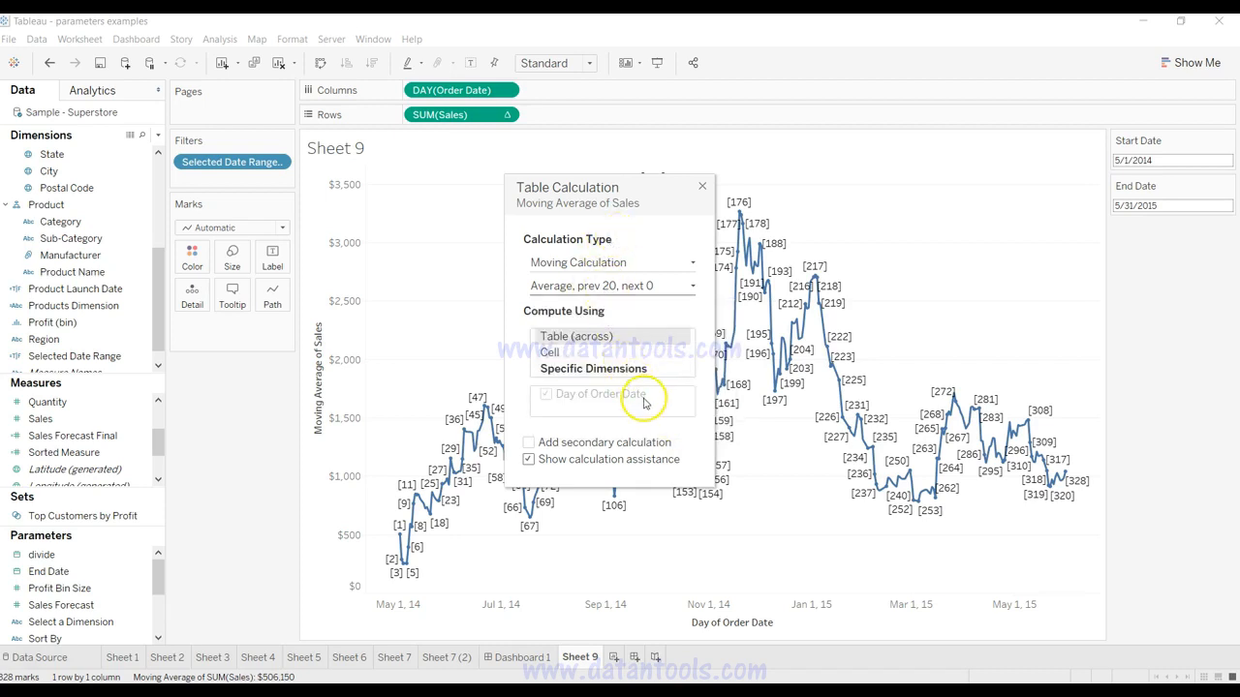
pyautogui.click(656, 465)
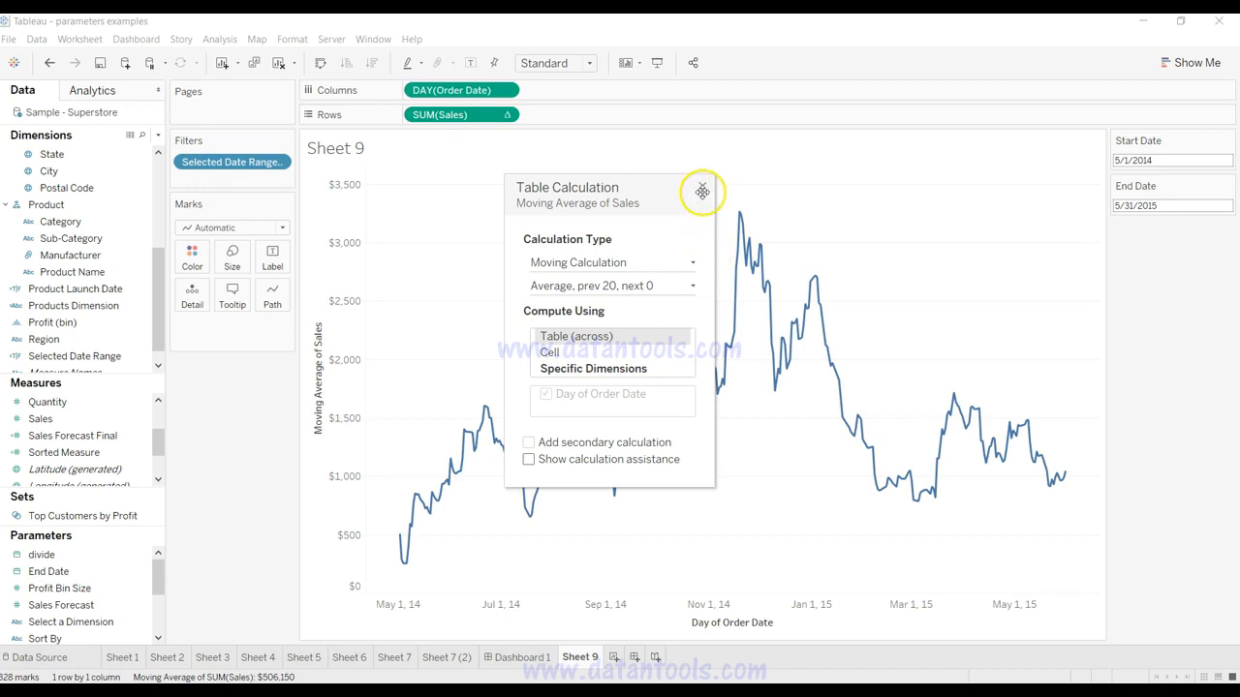
pyautogui.click(703, 186)
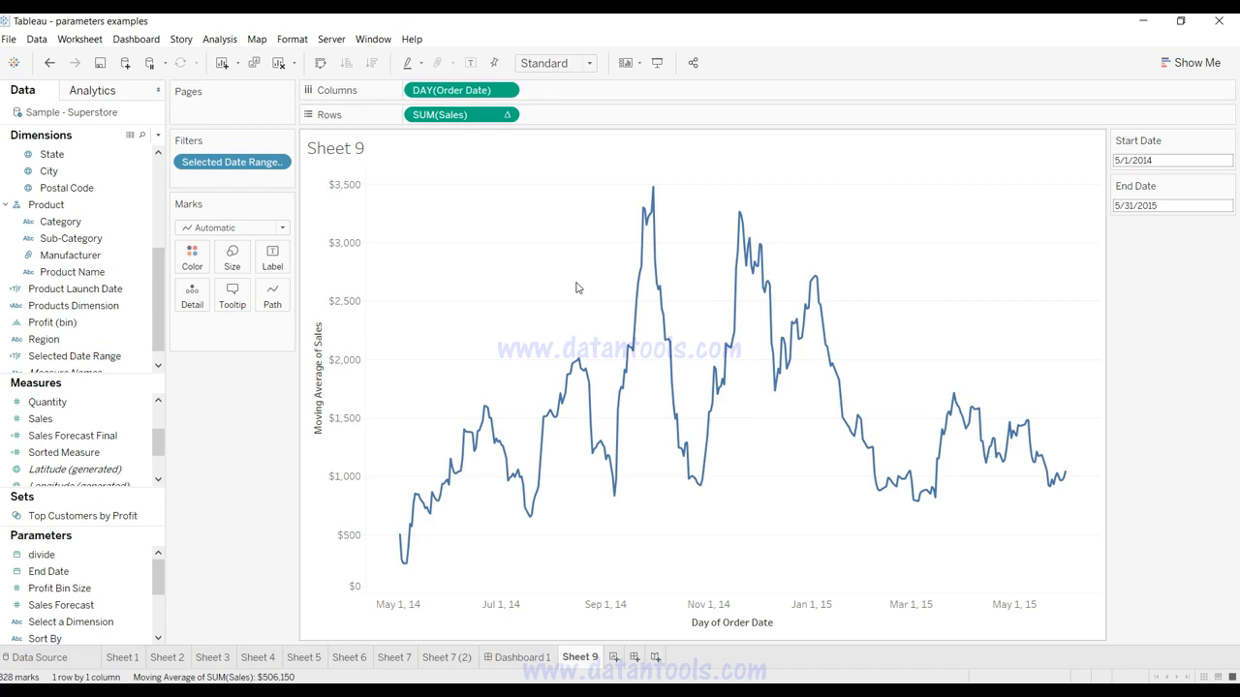
# Save the SUM(Sales) table calculation from Rows as a new measure named "moving average".
pyautogui.rightClick(487, 116)
pyautogui.moveTo(487, 116); pyautogui.dragTo(494, 115)
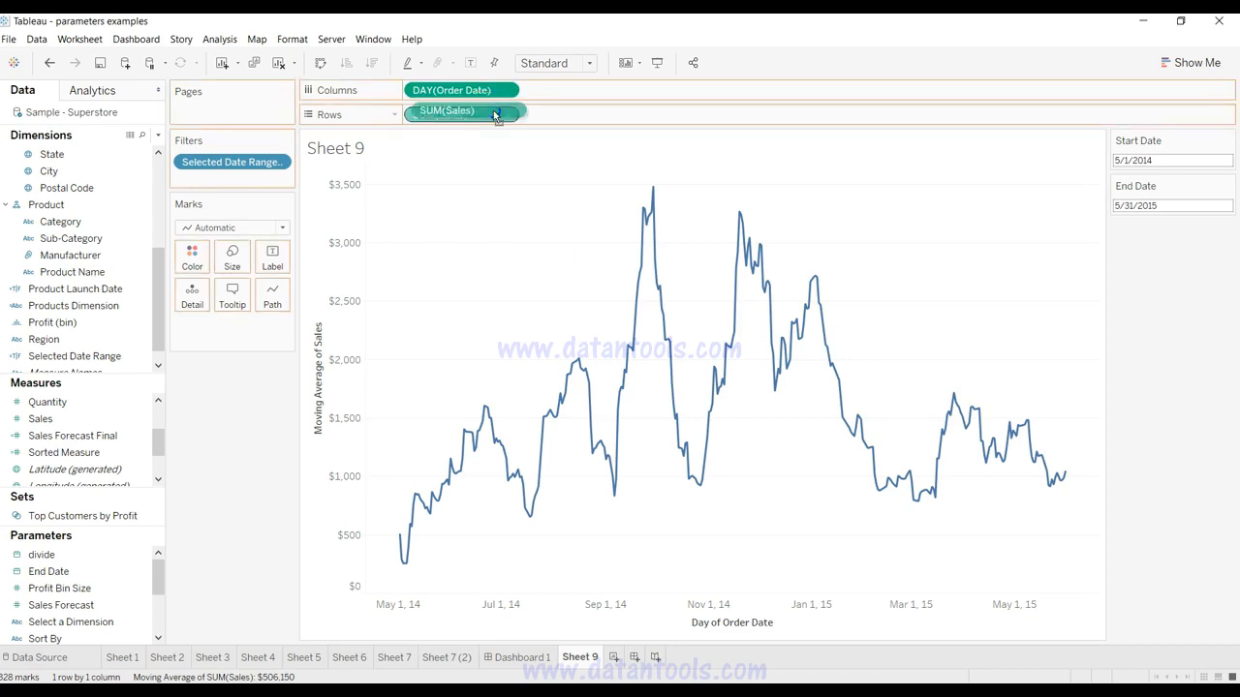
pyautogui.moveTo(493, 114); pyautogui.dragTo(108, 429)
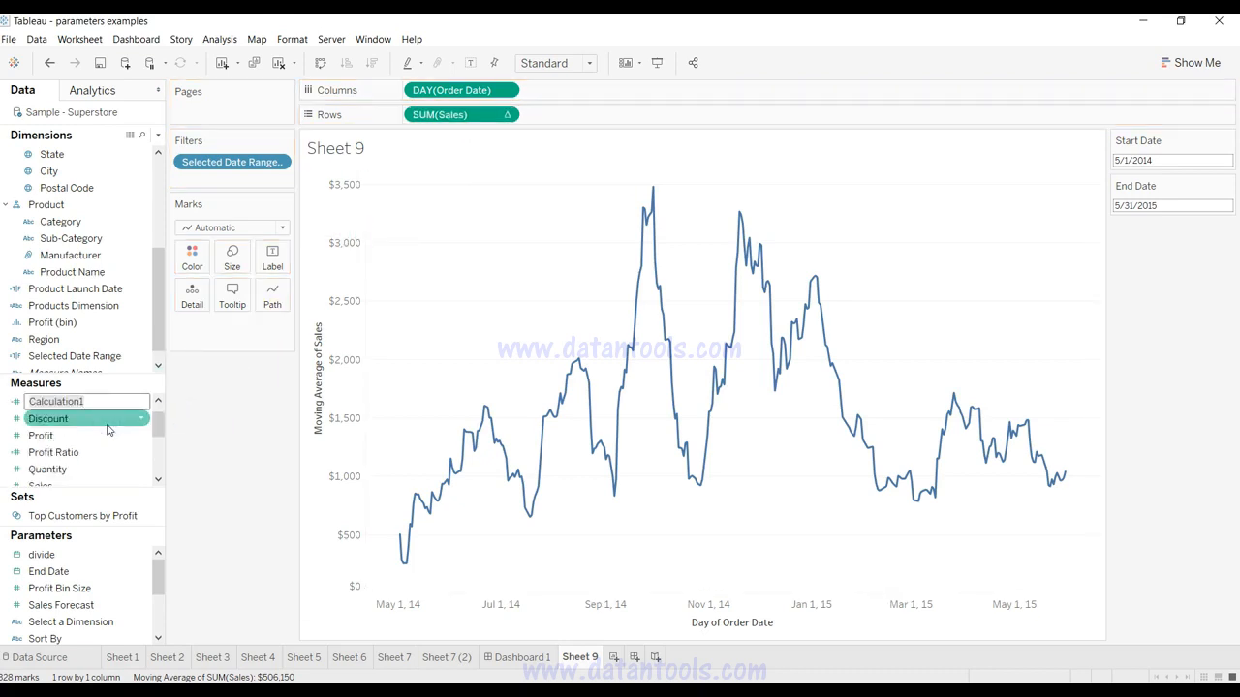
pyautogui.write('moving average')
pyautogui.press('Return')
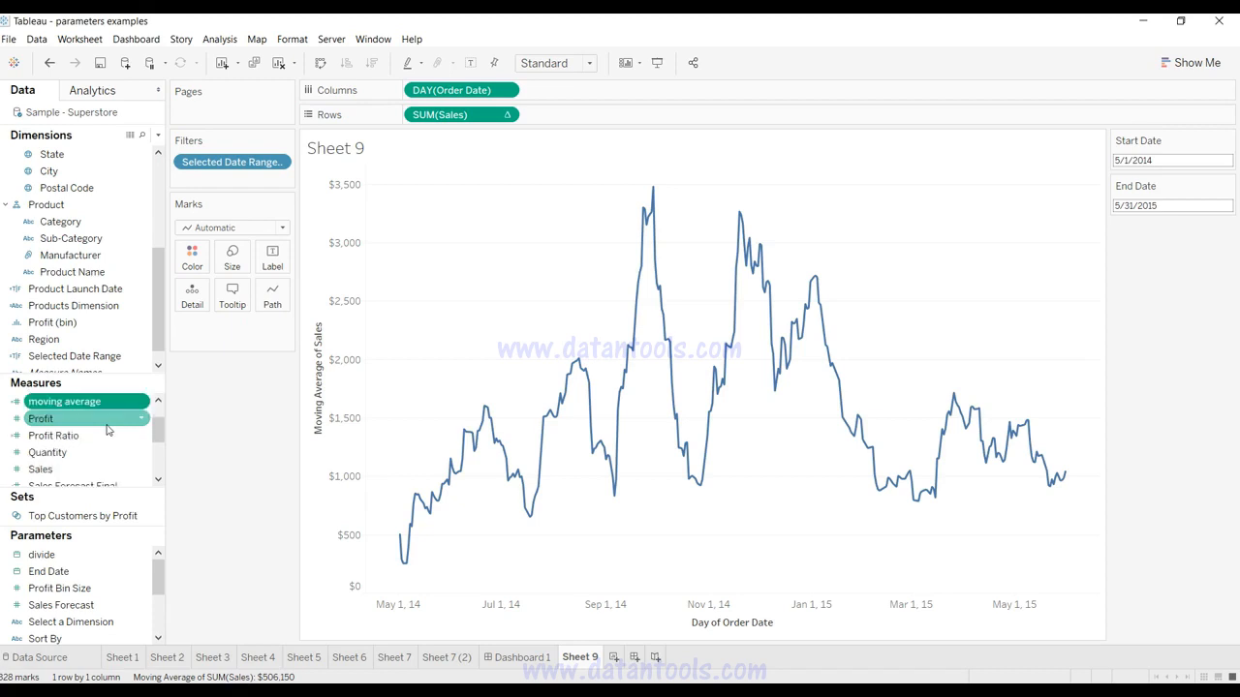
# Examine the WINDOW_AVG formula of the moving average measure, including its expression, start and end arguments.
pyautogui.rightClick(142, 402)
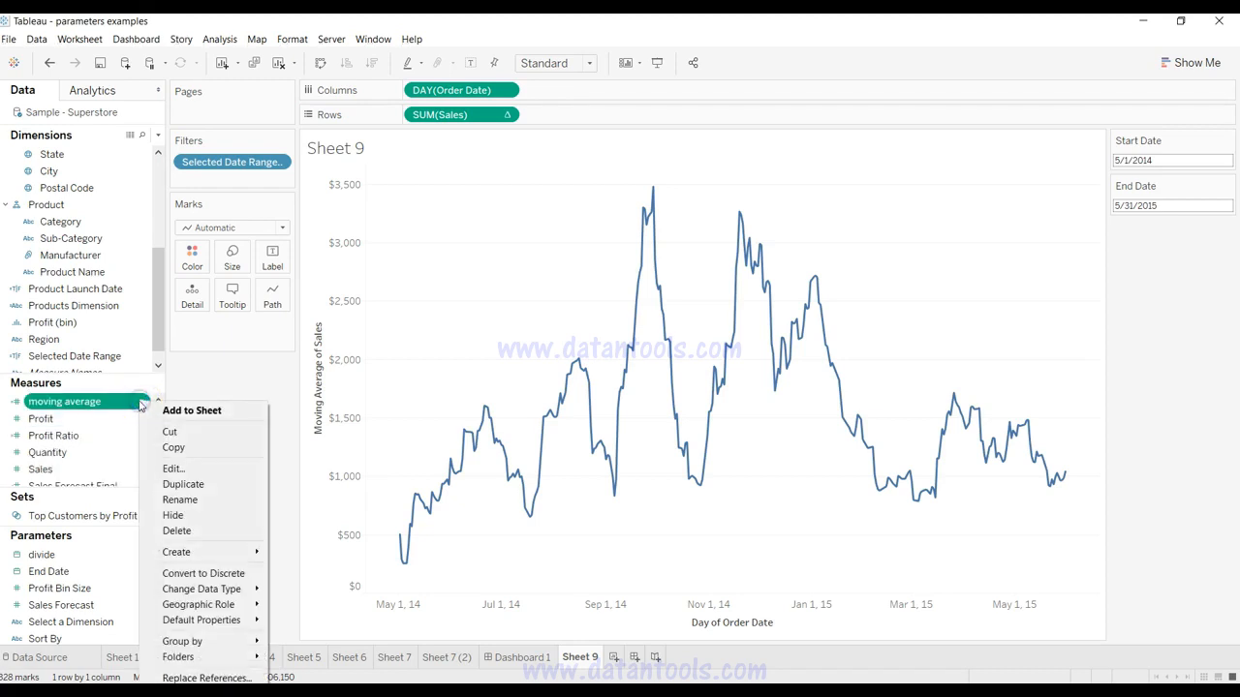
pyautogui.click(174, 469)
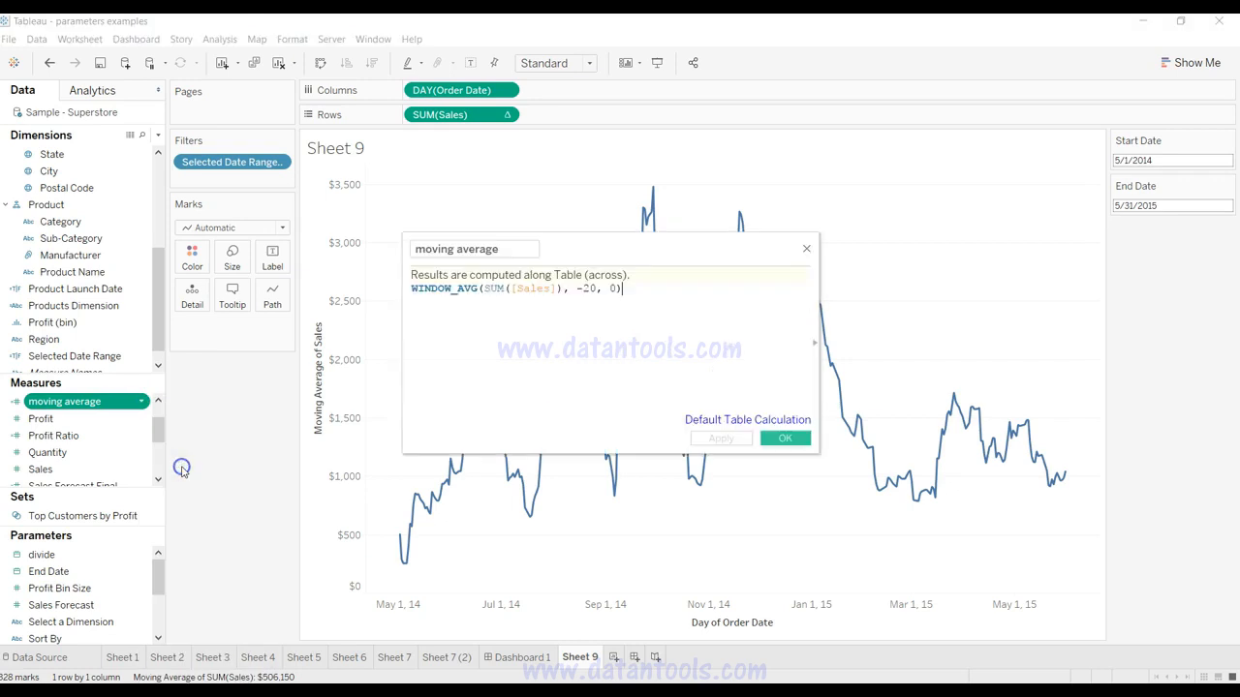
pyautogui.moveTo(439, 289); pyautogui.dragTo(542, 289)
pyautogui.click(513, 287)
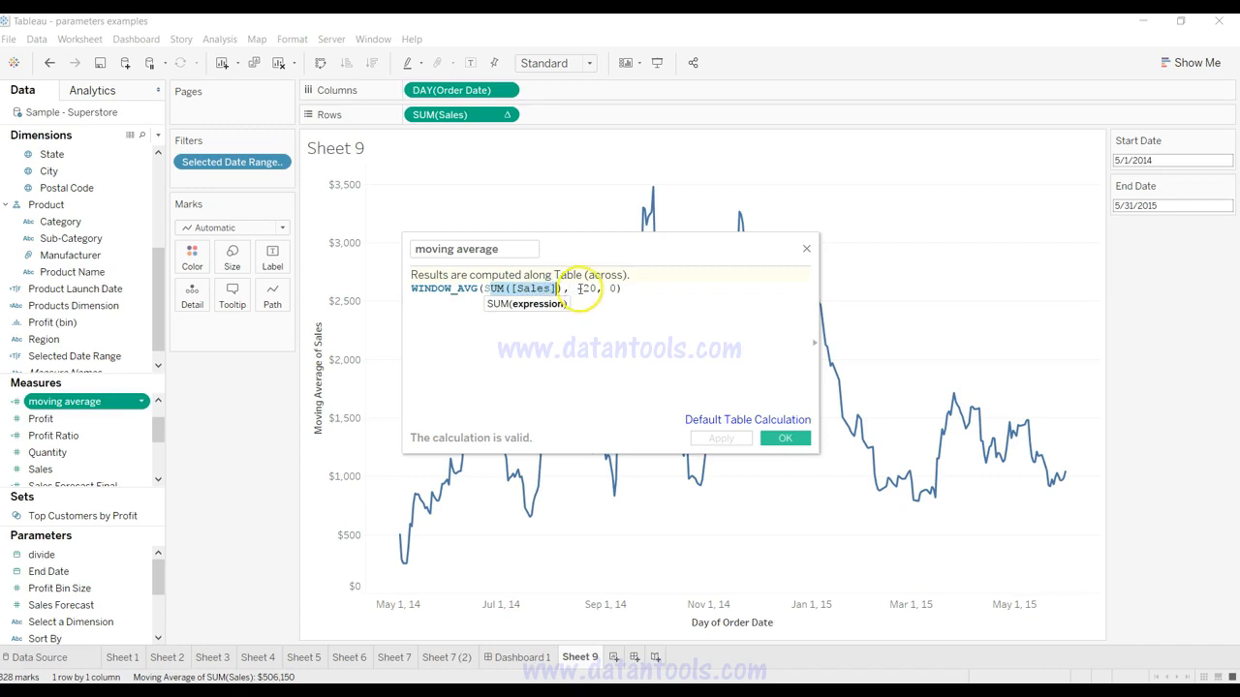
pyautogui.click(586, 289)
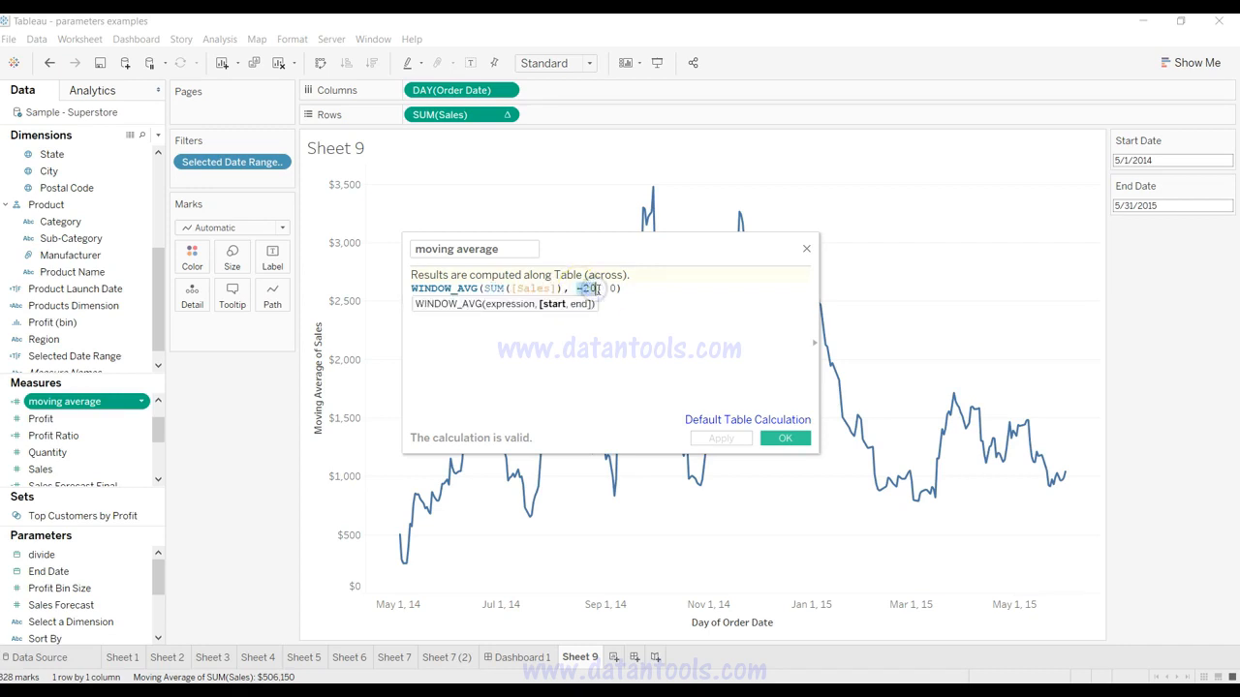
pyautogui.click(611, 288)
pyautogui.click(614, 289)
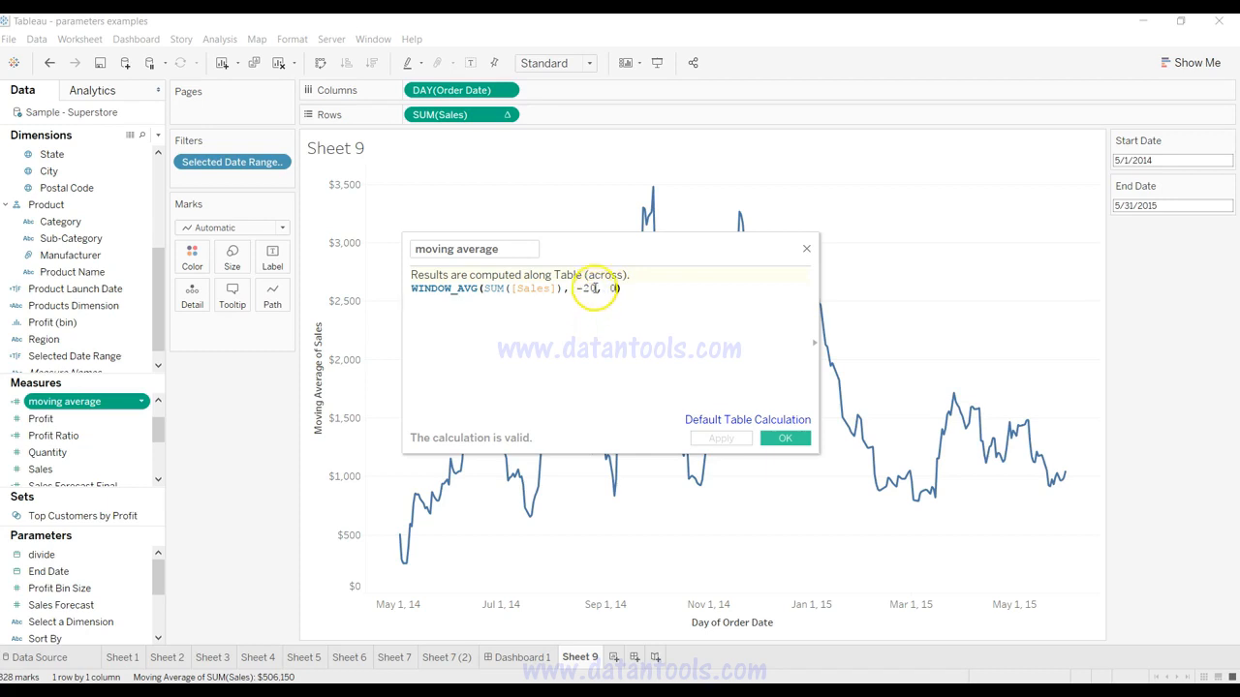
pyautogui.click(593, 289)
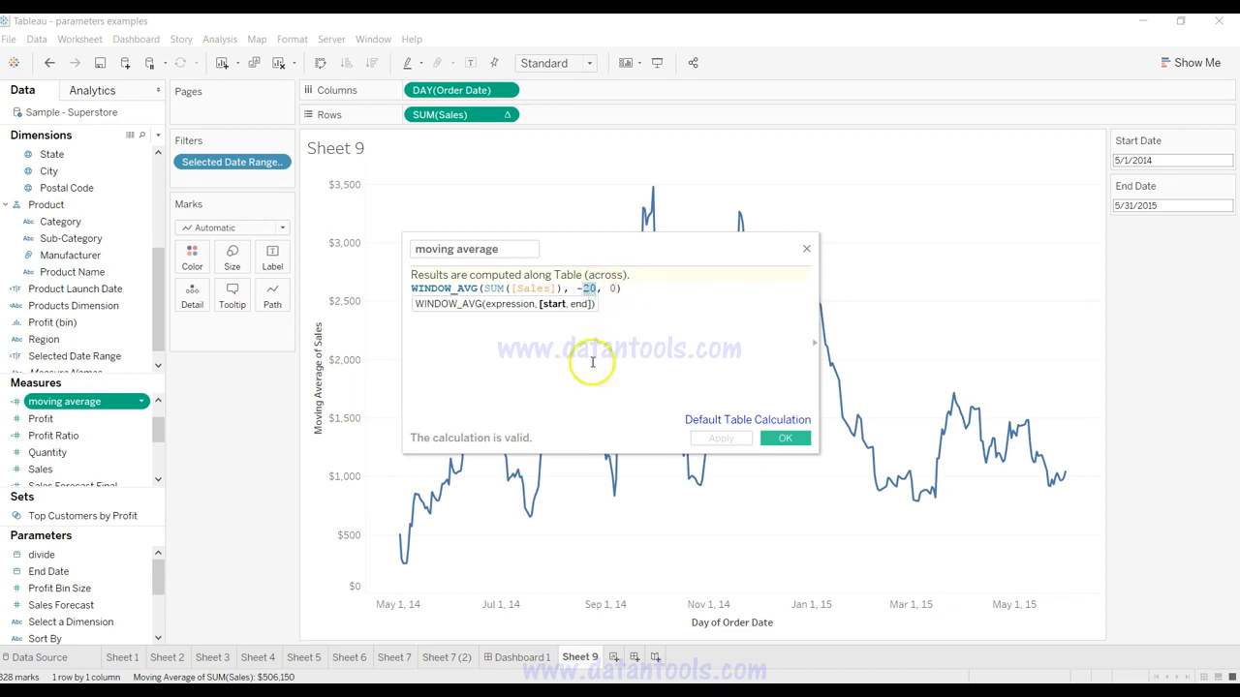
pyautogui.click(805, 250)
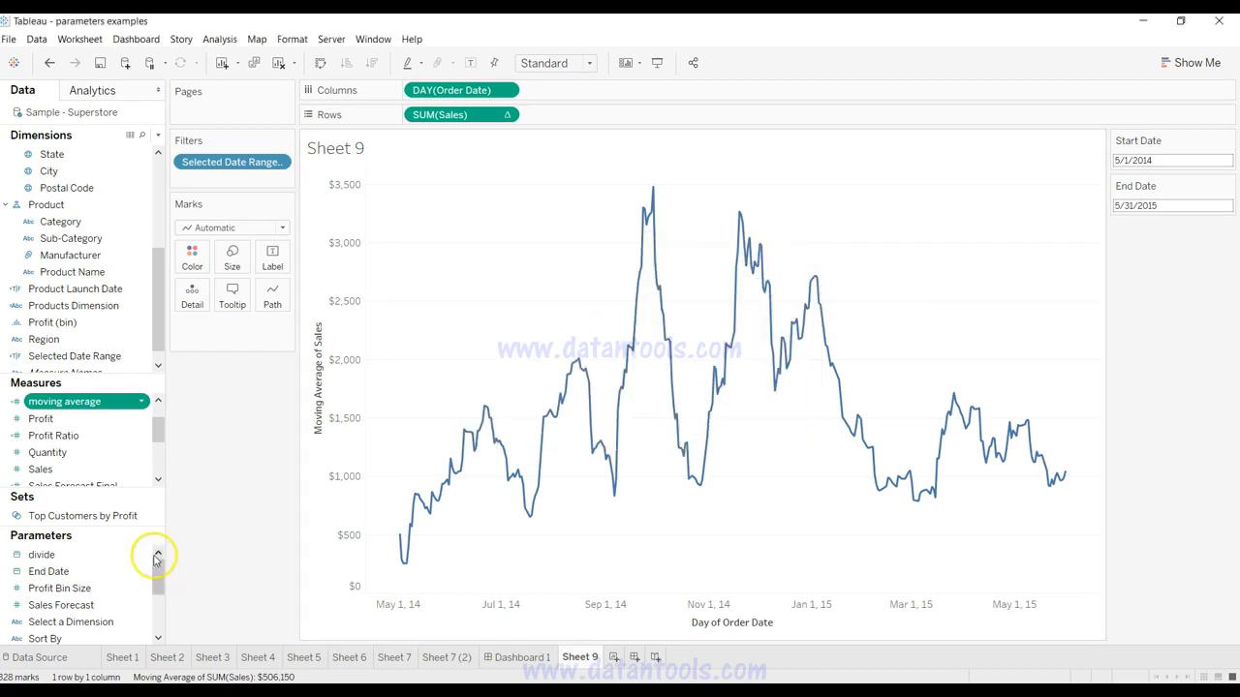
# Create a parameter named "moving avg range" that allows a range of values from minimum 2 to maximum 500.
pyautogui.click(158, 134)
pyautogui.click(145, 164)
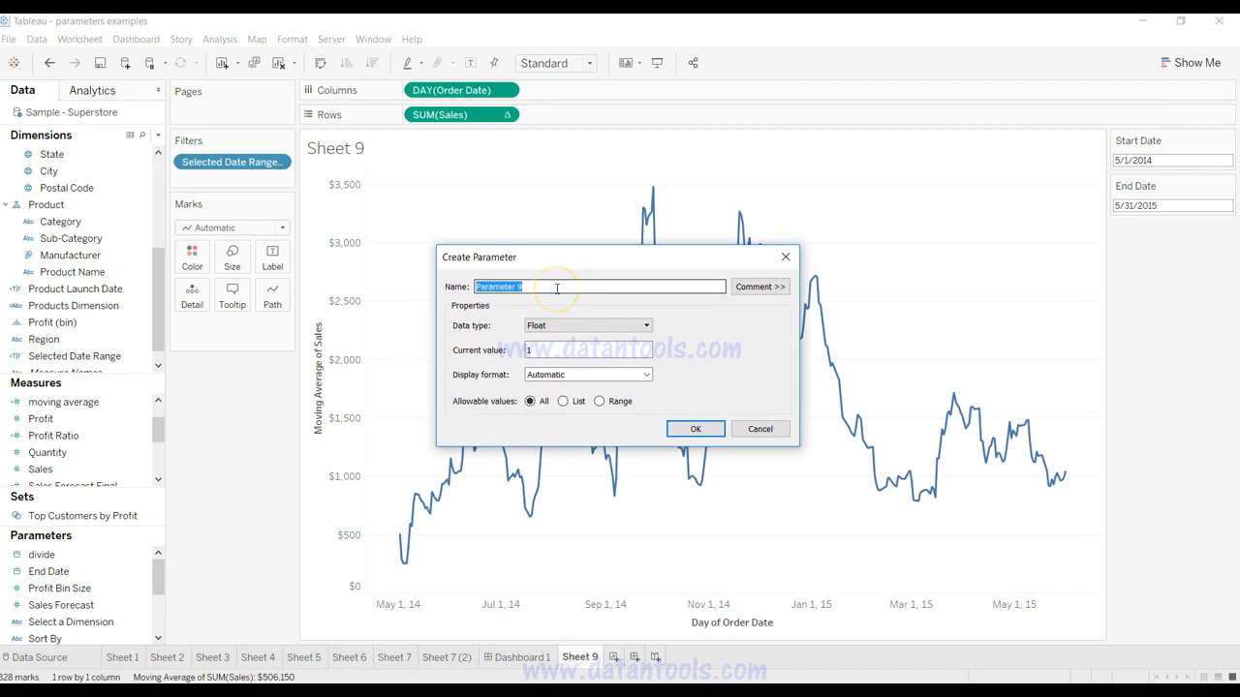
pyautogui.write('moving avg range')
pyautogui.click(599, 401)
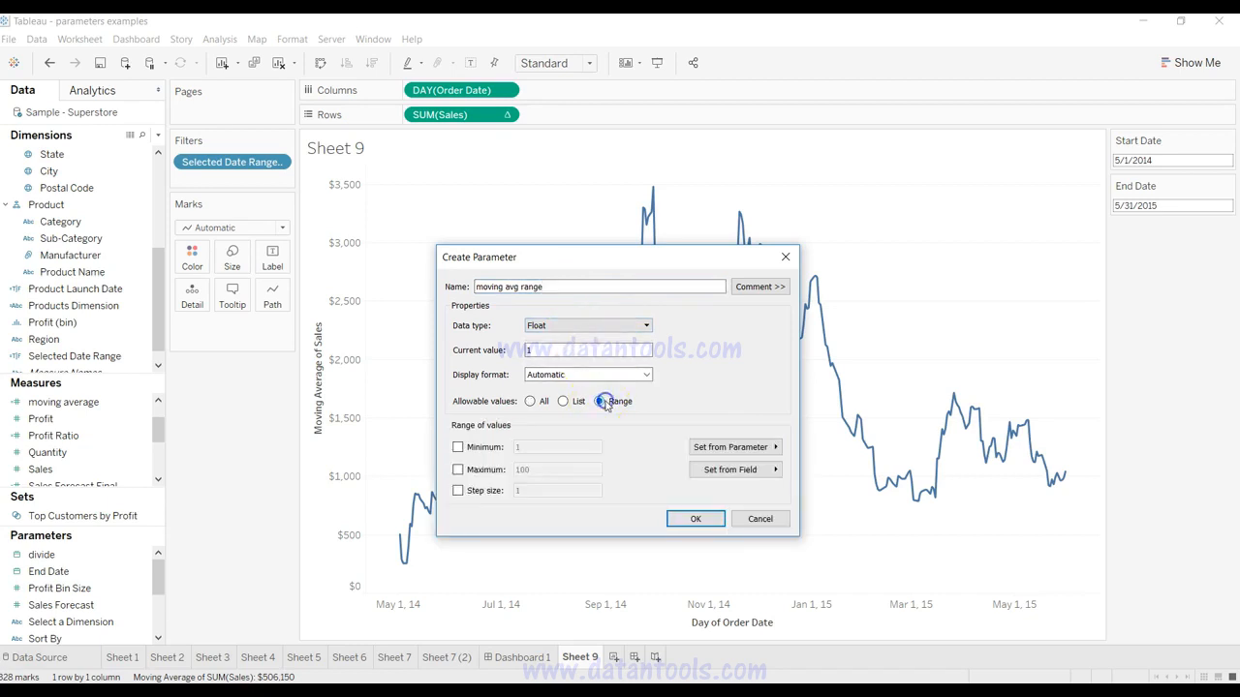
pyautogui.click(489, 452)
pyautogui.doubleClick(532, 448)
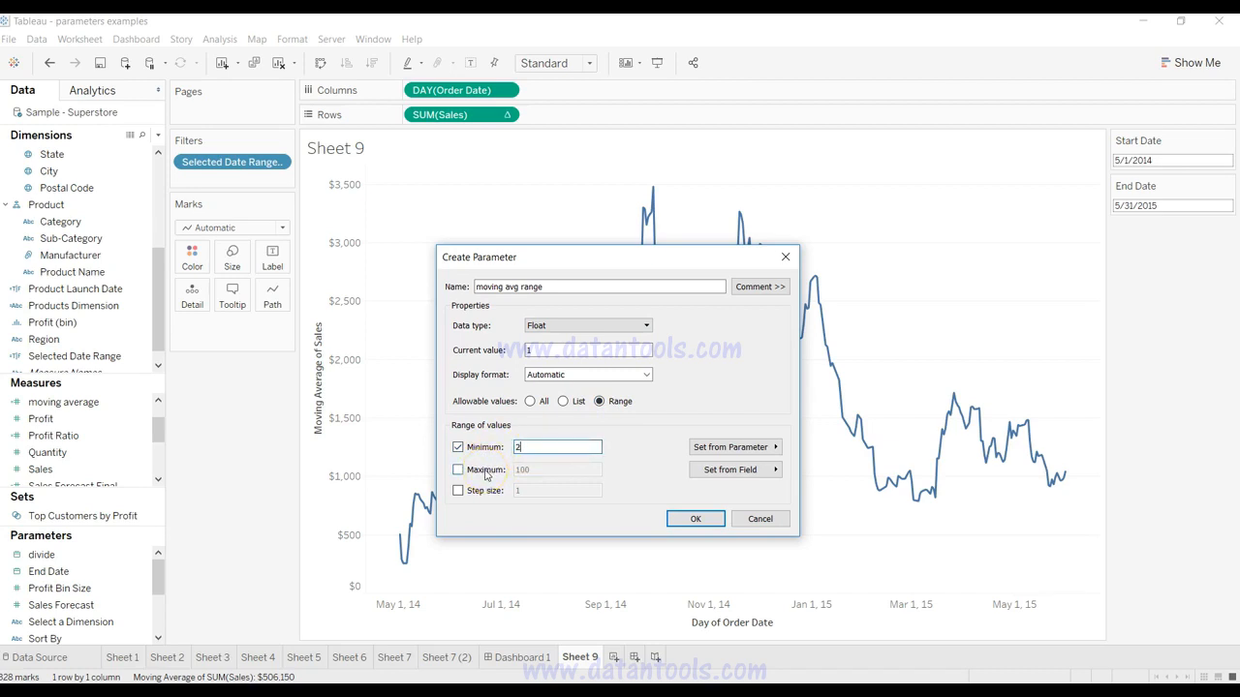
pyautogui.click(486, 470)
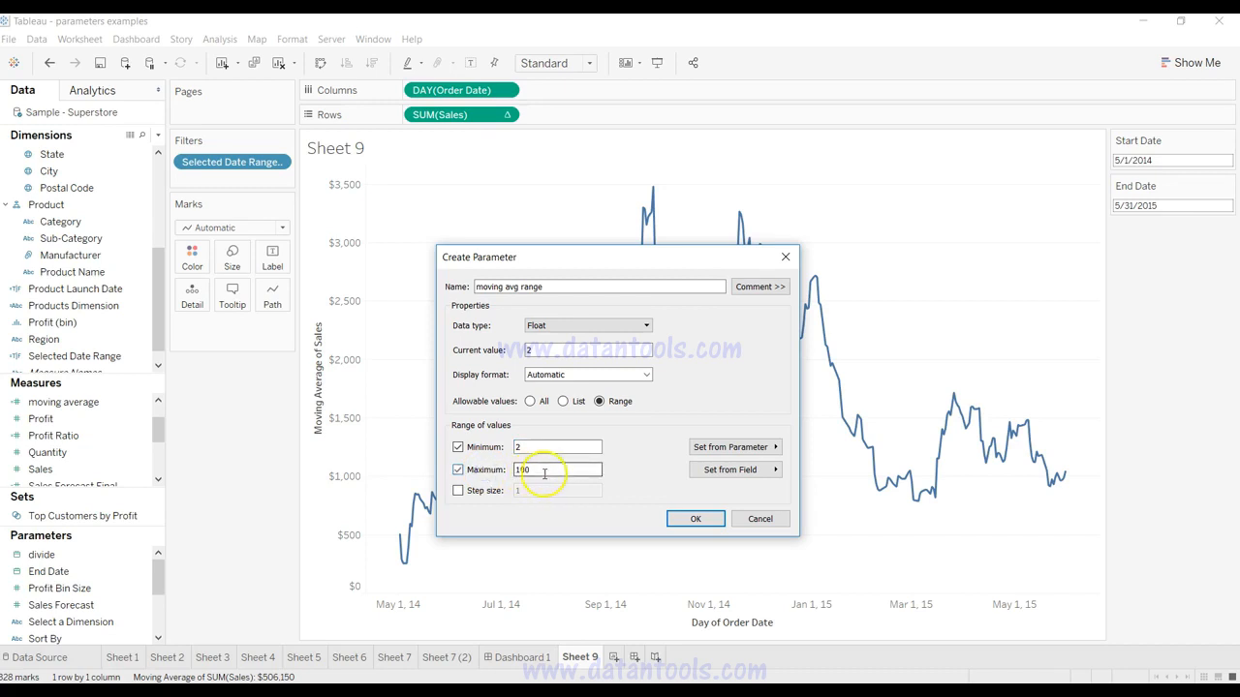
pyautogui.moveTo(542, 472); pyautogui.dragTo(508, 474)
pyautogui.write('500')
pyautogui.click(691, 519)
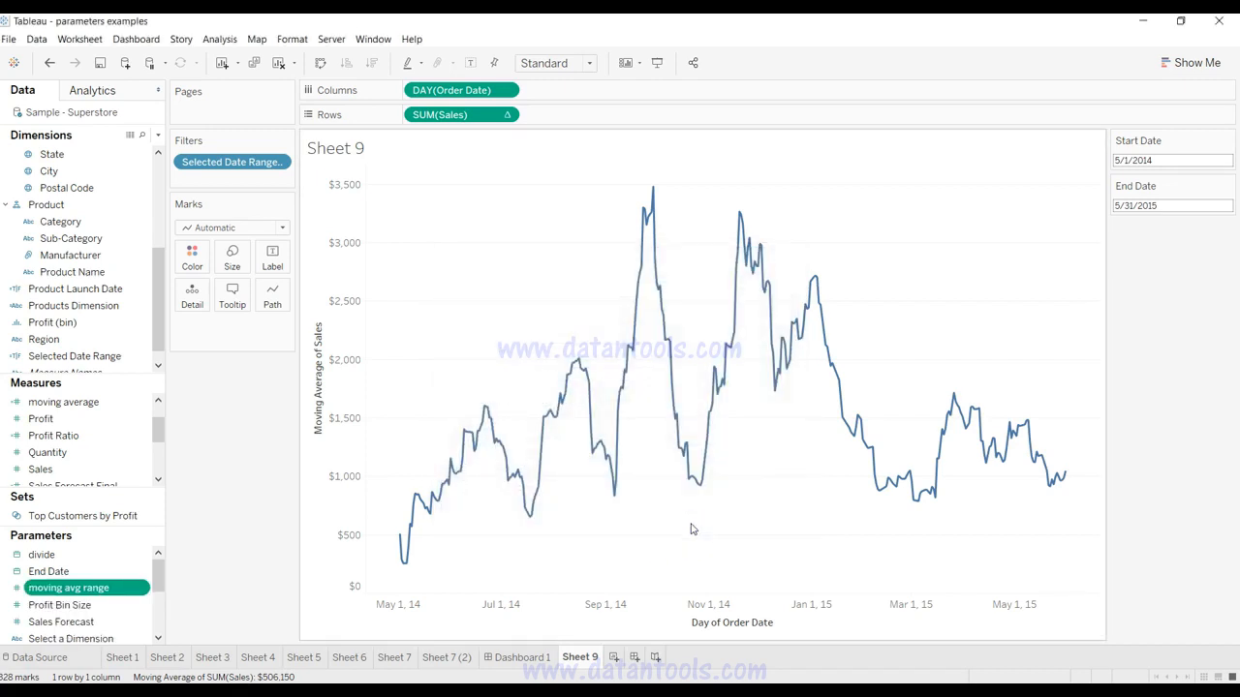
# Show the parameter control for moving avg range on the sheet.
pyautogui.click(136, 588)
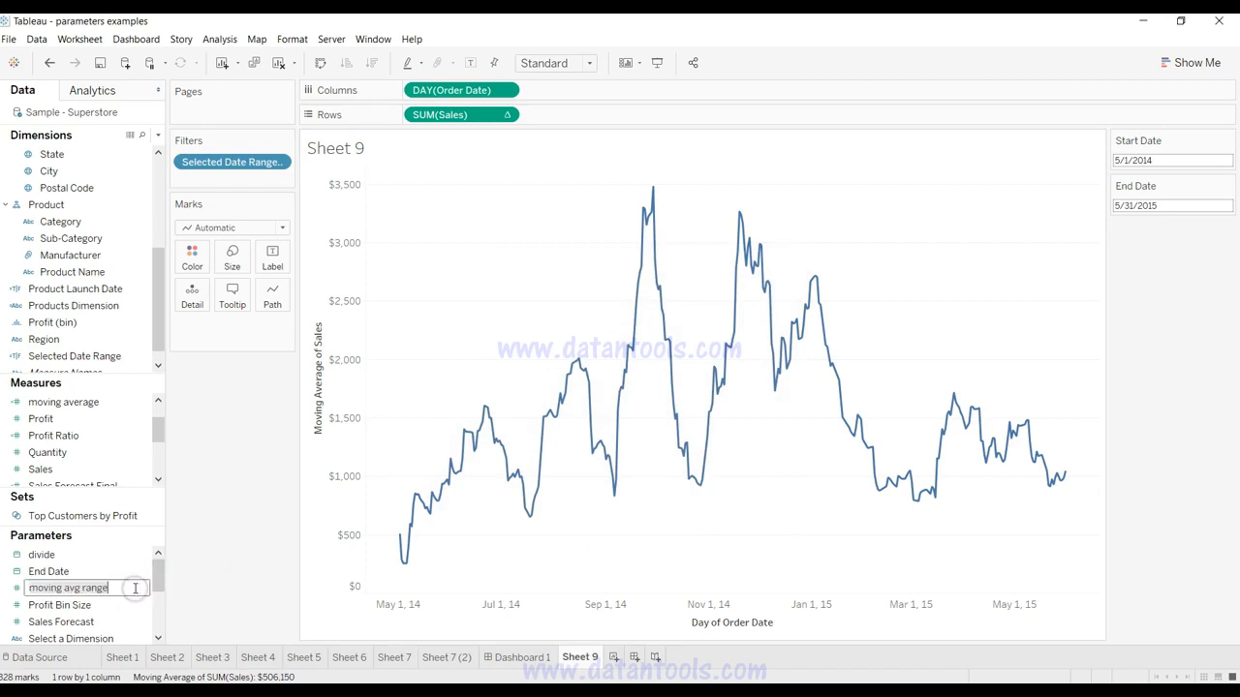
pyautogui.click(15, 588)
pyautogui.rightClick(134, 590)
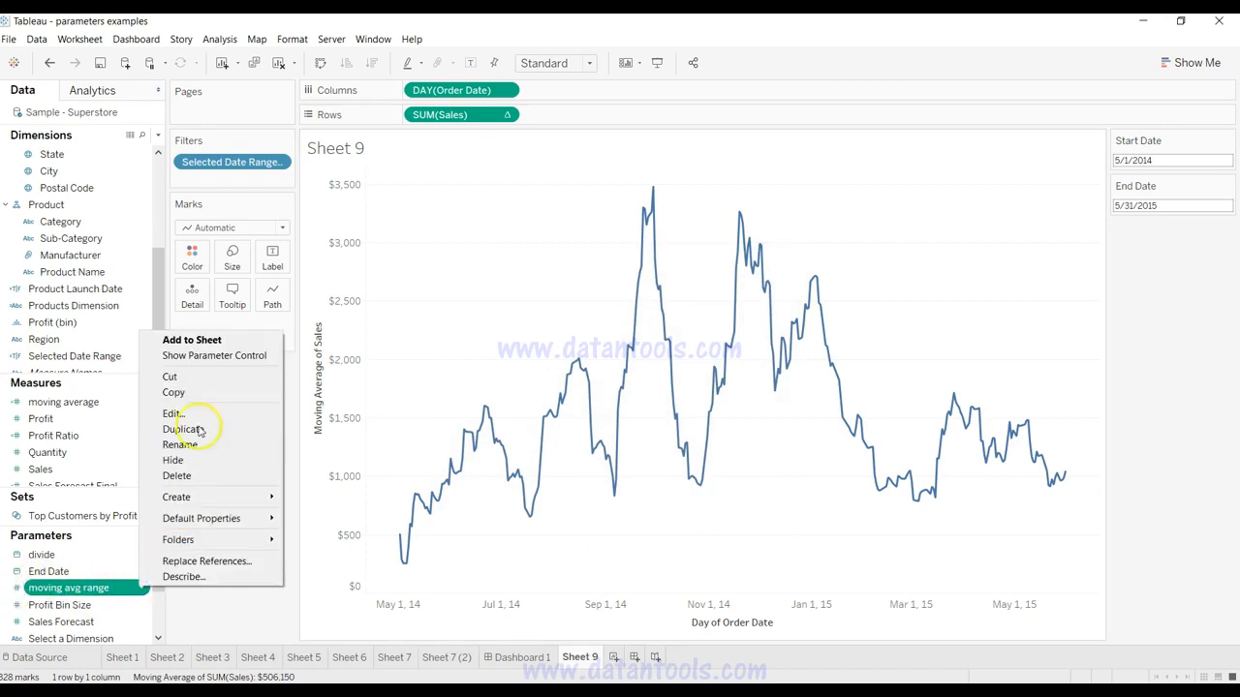
pyautogui.click(220, 357)
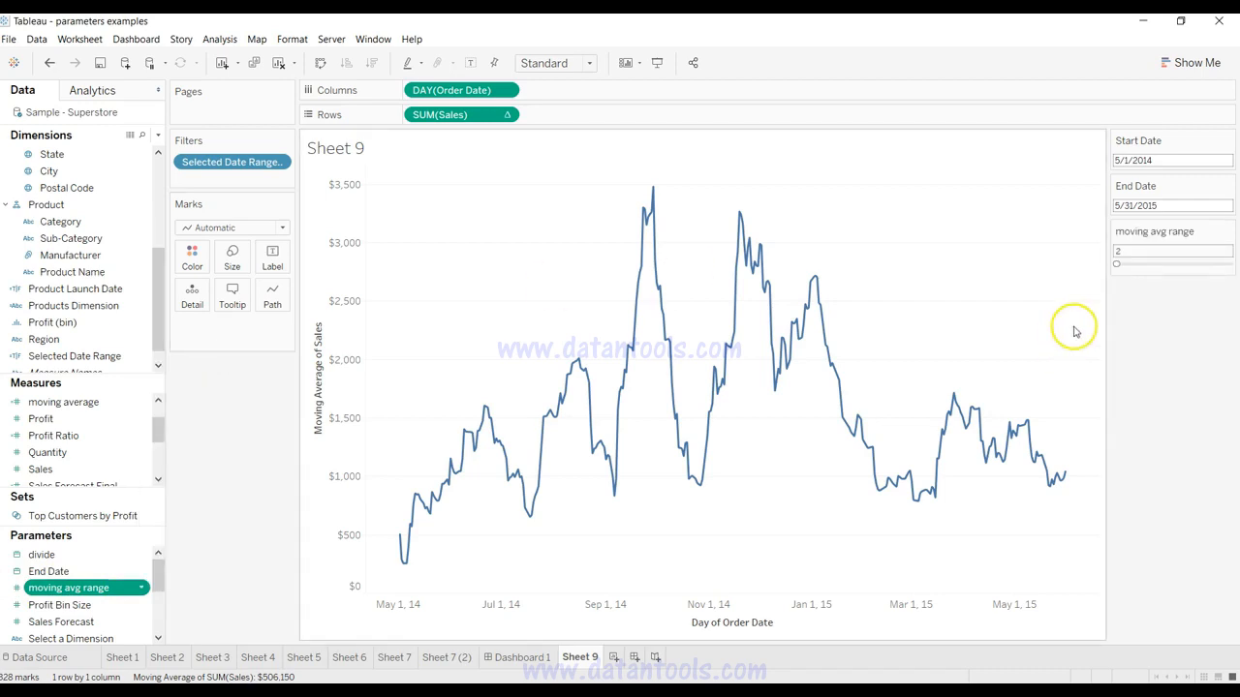
# Change the moving avg range parameter's data type to Integer and set its value to 56.
pyautogui.moveTo(1117, 266); pyautogui.dragTo(1122, 265)
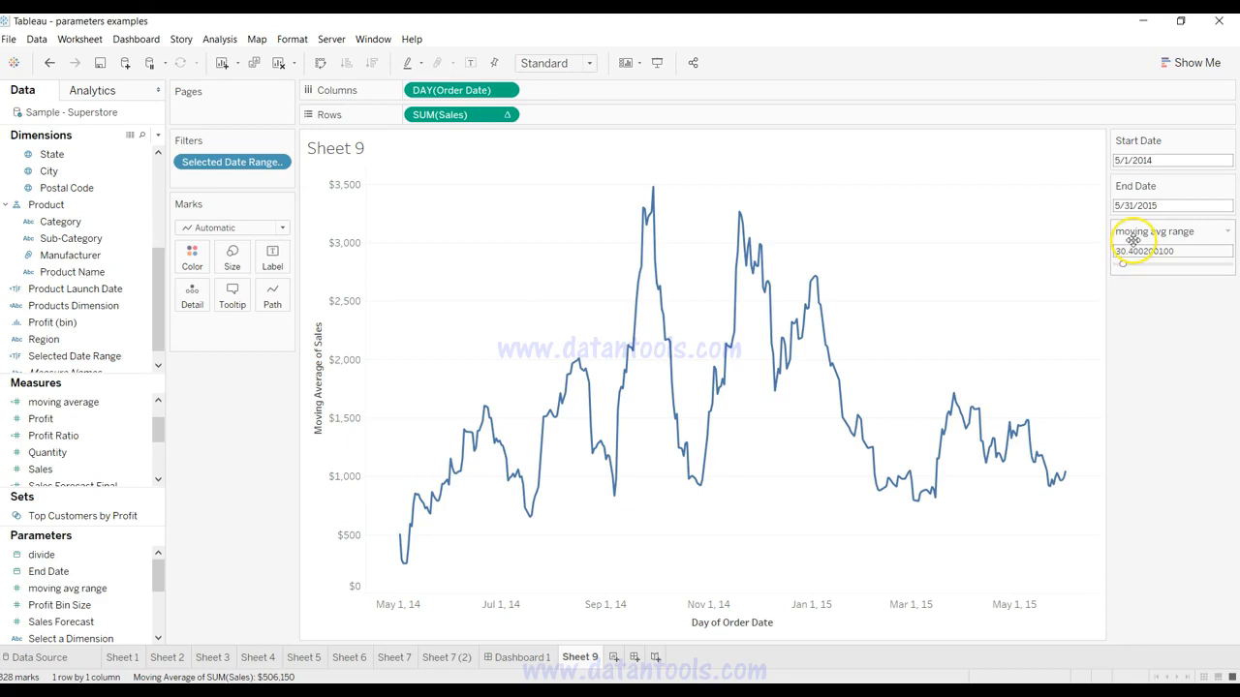
pyautogui.click(139, 572)
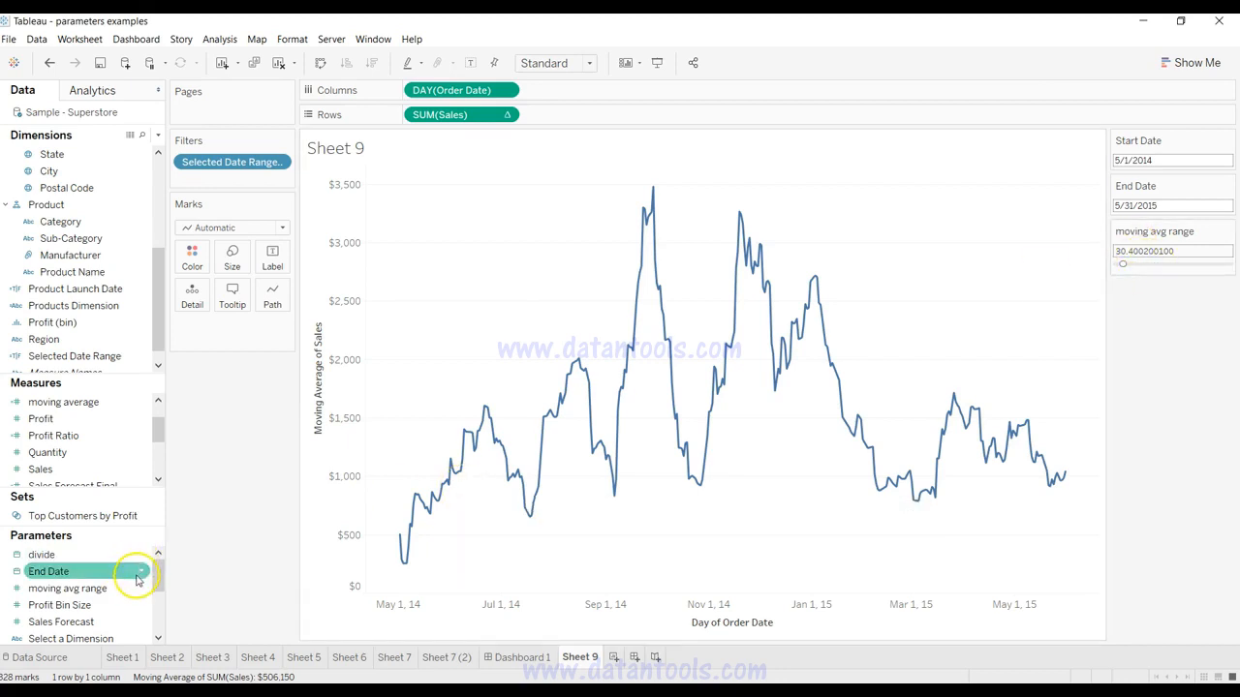
pyautogui.click(138, 587)
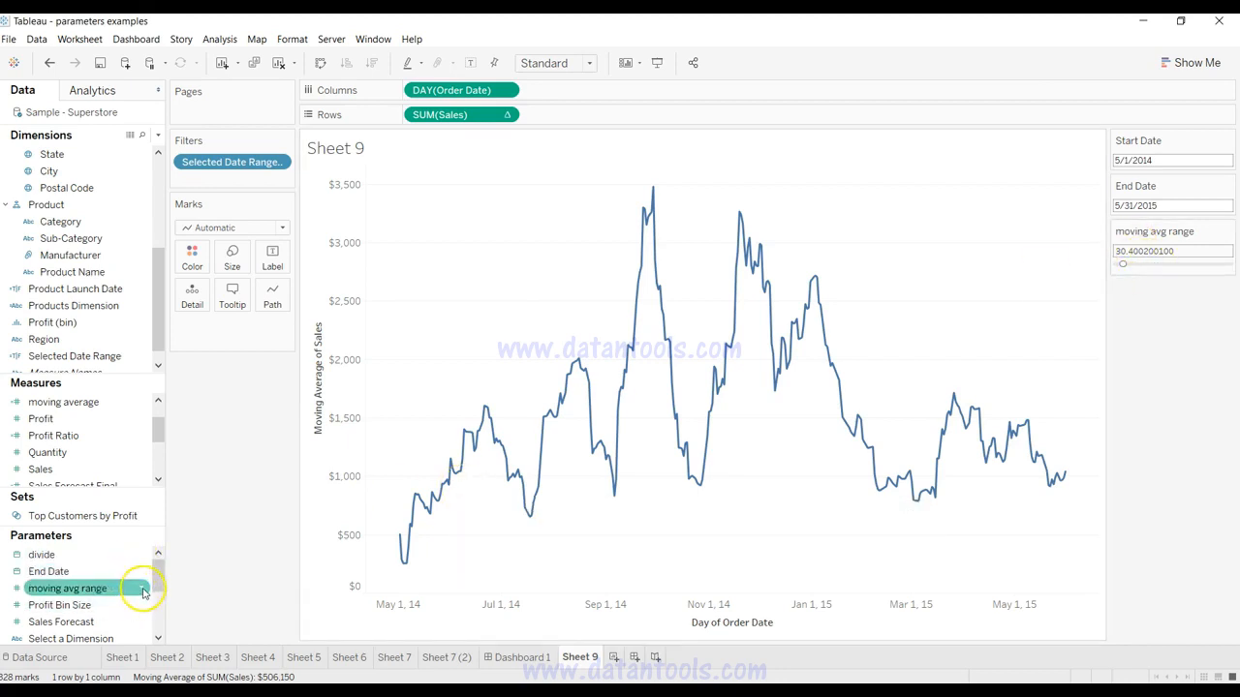
pyautogui.rightClick(139, 587)
pyautogui.click(184, 415)
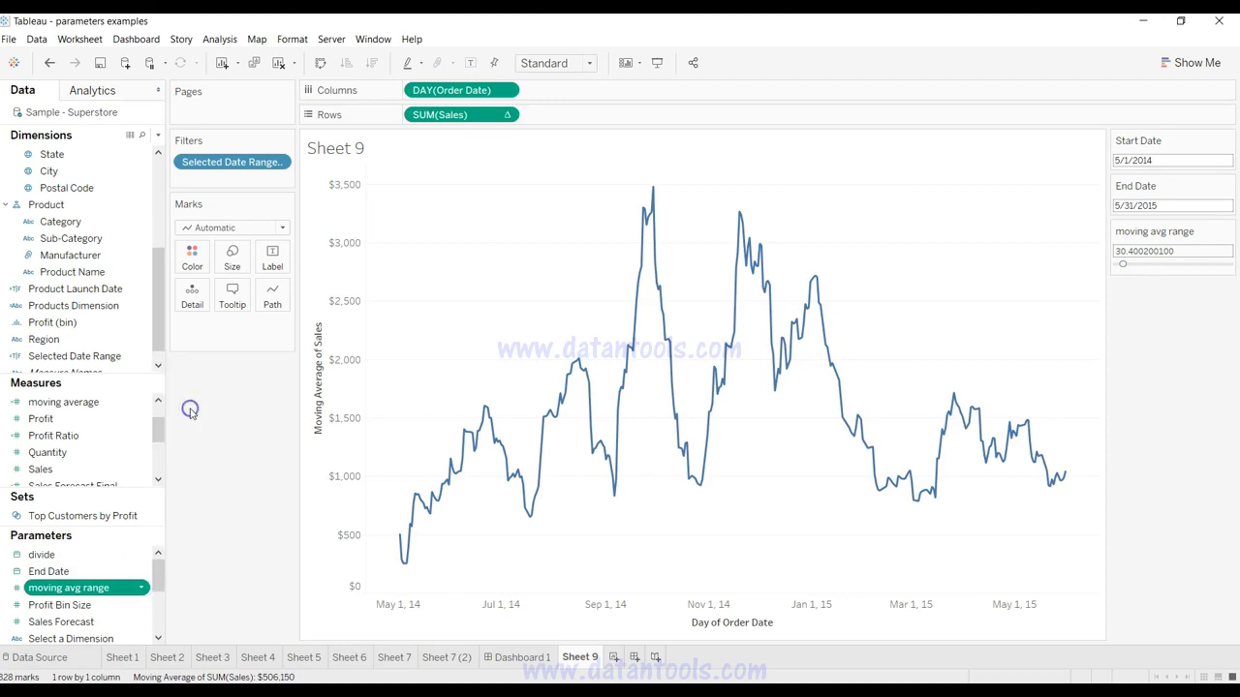
pyautogui.click(616, 281)
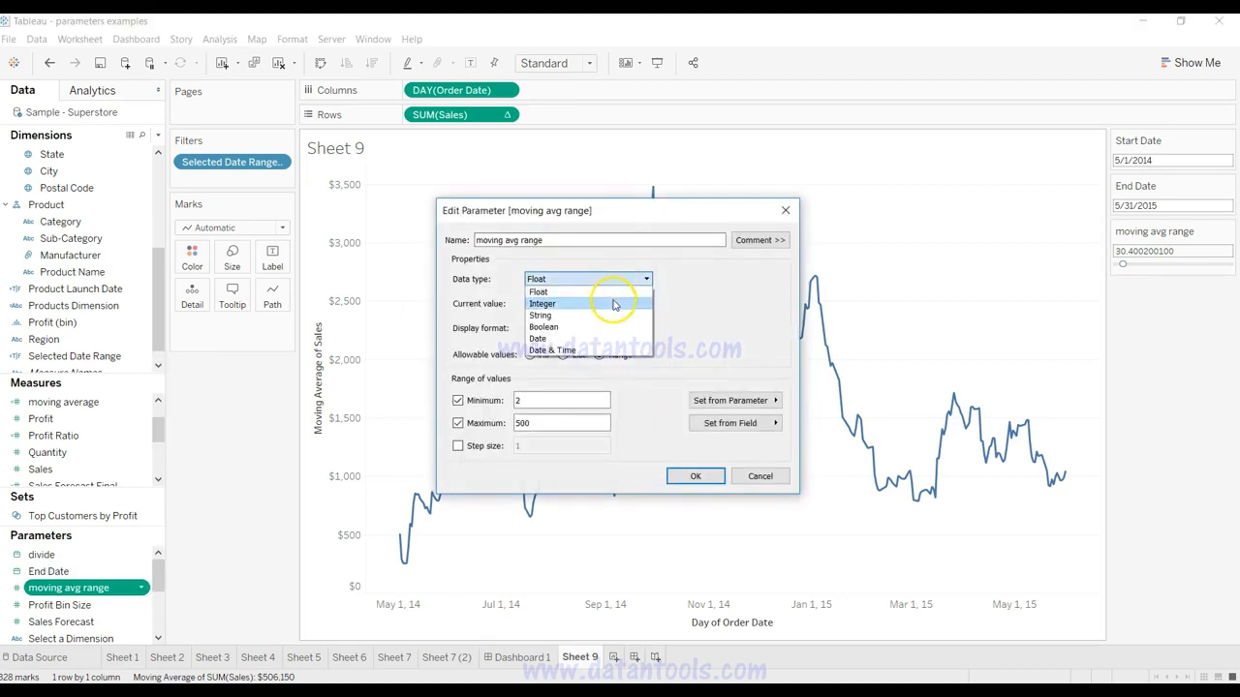
pyautogui.click(612, 295)
pyautogui.click(692, 479)
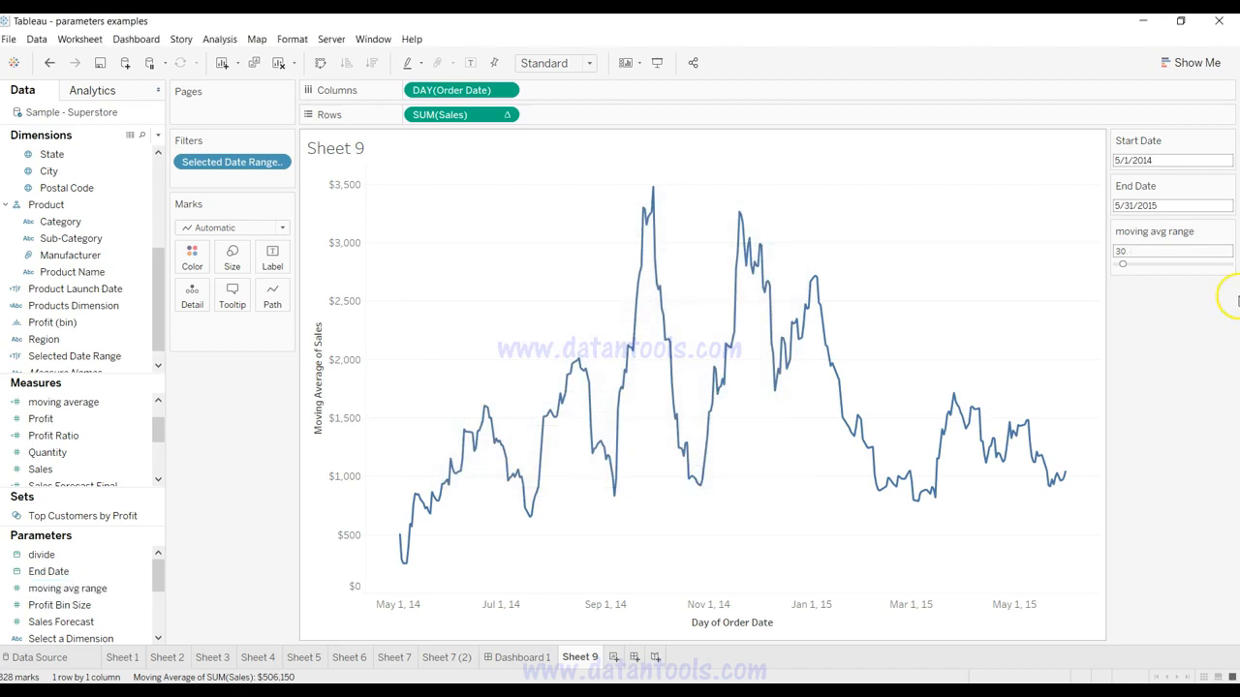
pyautogui.moveTo(1122, 265); pyautogui.dragTo(1125, 266)
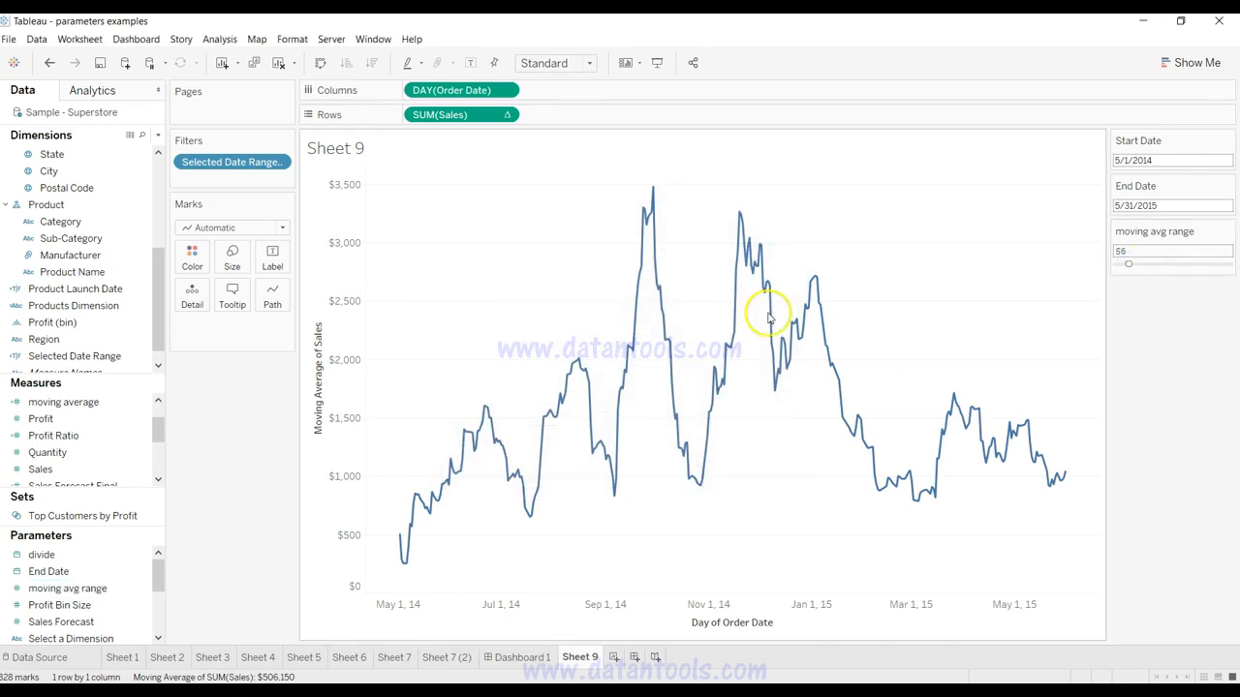
# Edit the moving average formula so its start argument is -[moving avg range] instead of the fixed number, and save it.
pyautogui.click(140, 403)
pyautogui.click(140, 403)
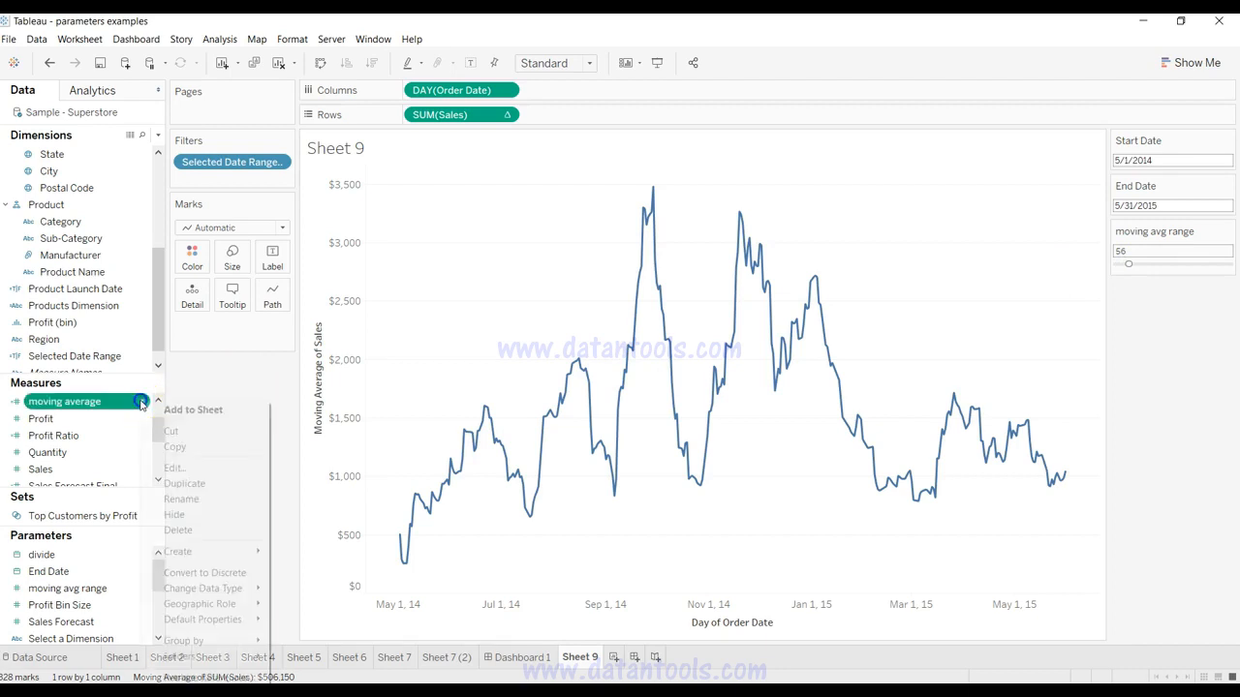
pyautogui.click(178, 469)
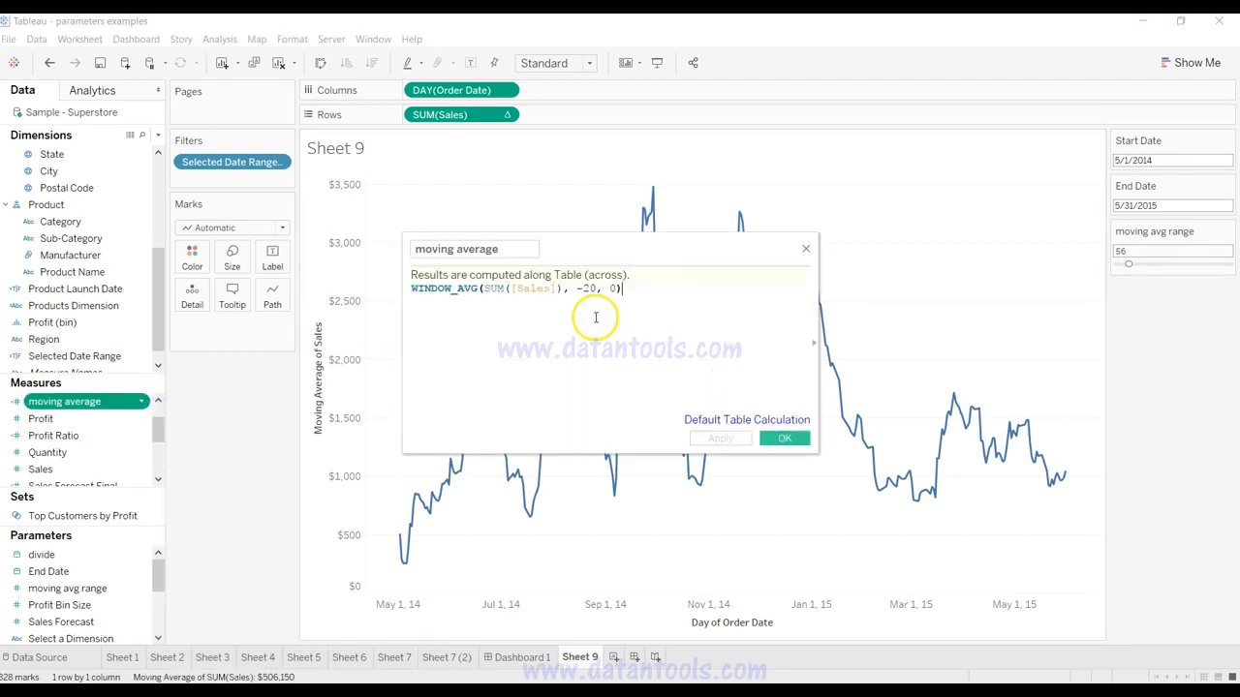
pyautogui.click(588, 288)
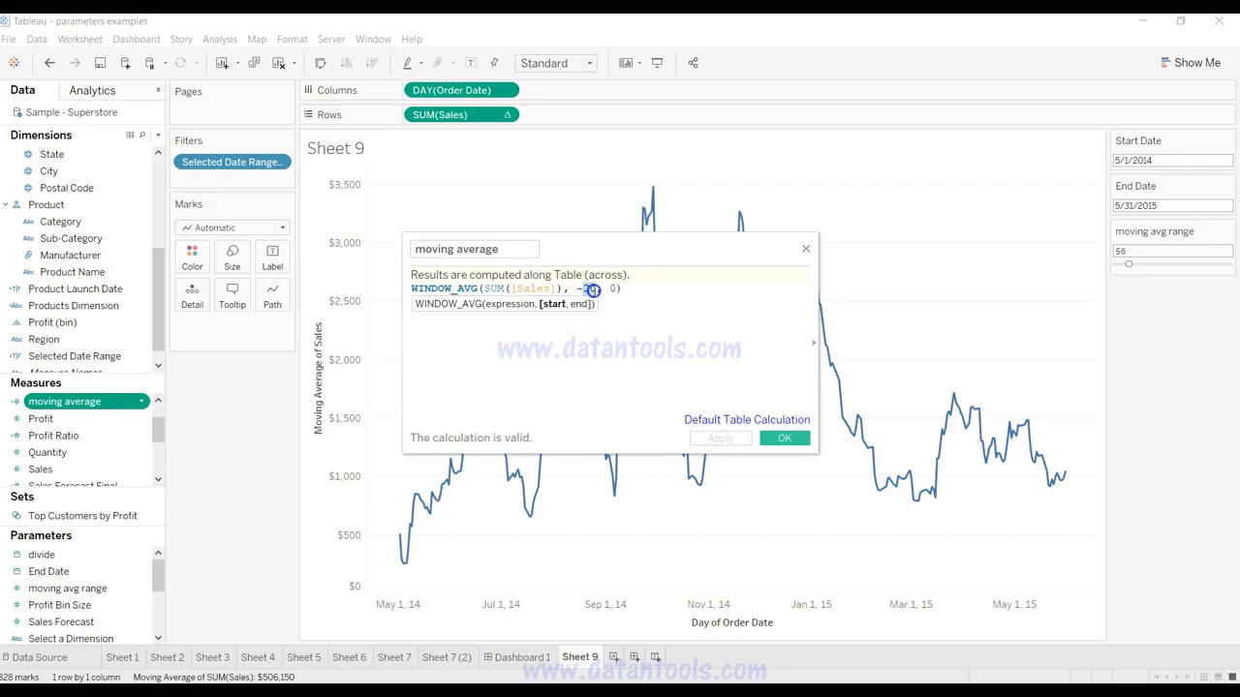
pyautogui.doubleClick(587, 288)
pyautogui.write('movi')
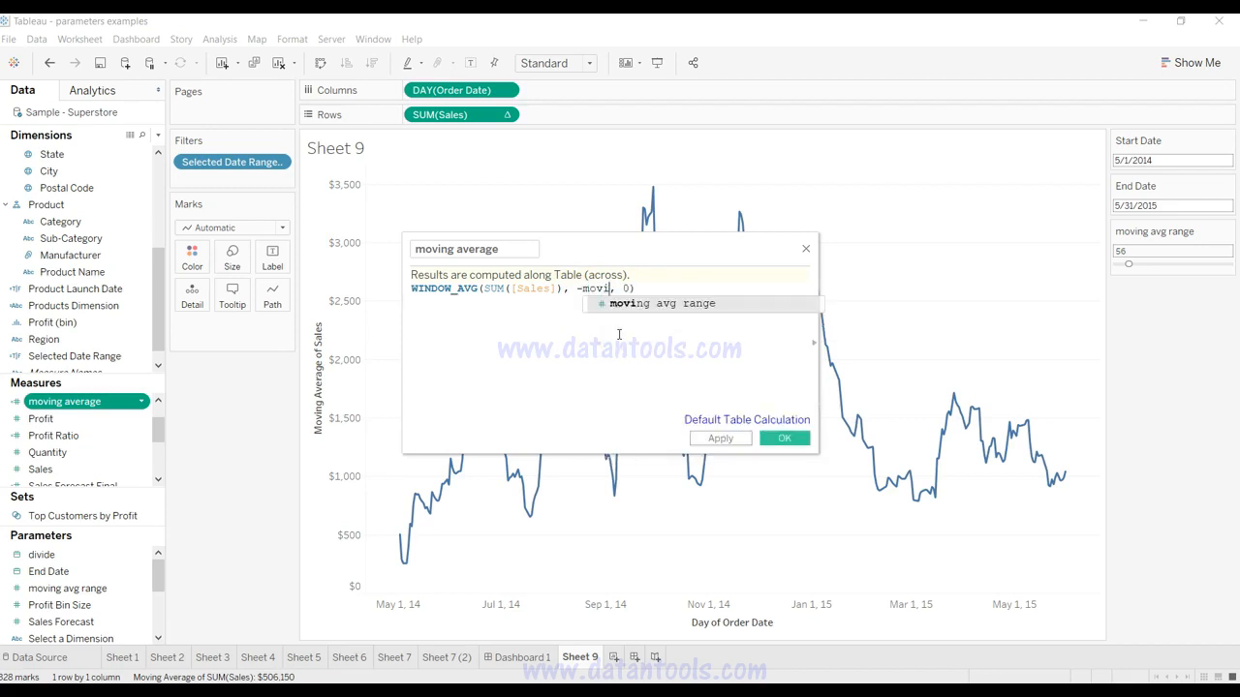
pyautogui.press('Return')
pyautogui.click(725, 440)
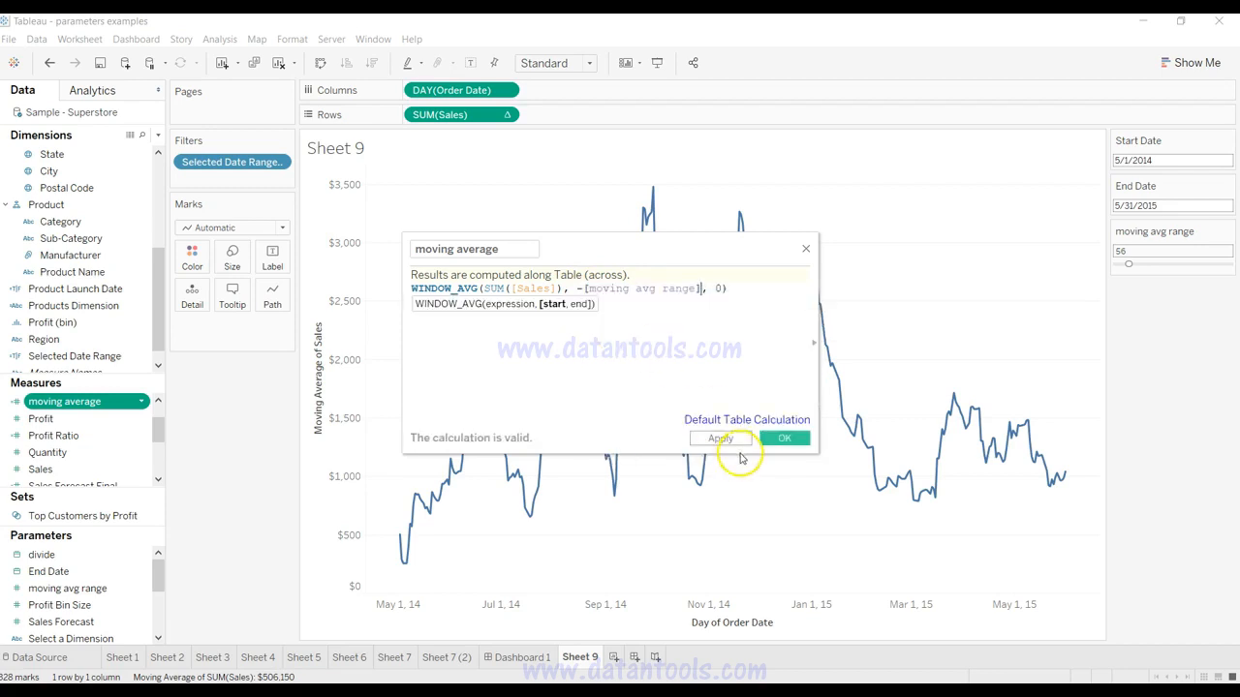
pyautogui.click(766, 443)
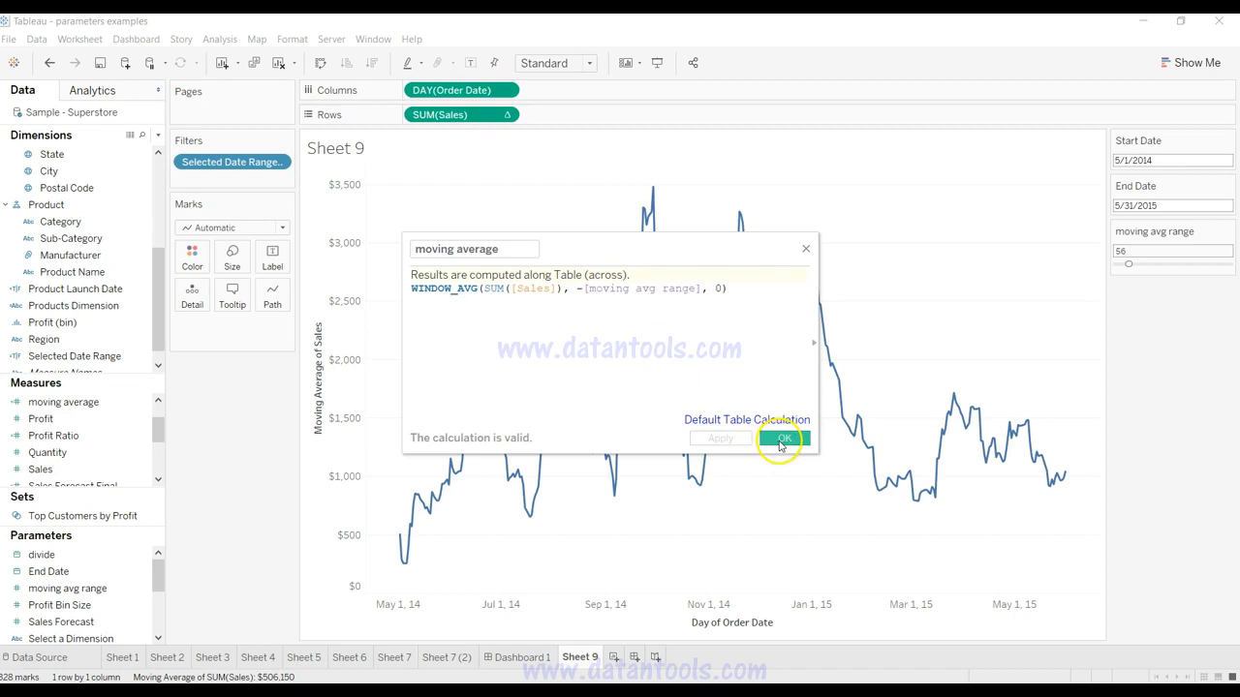
# Set moving avg range to 224 and replace SUM(Sales) on Rows with the moving average measure.
pyautogui.moveTo(1129, 263); pyautogui.dragTo(1167, 266)
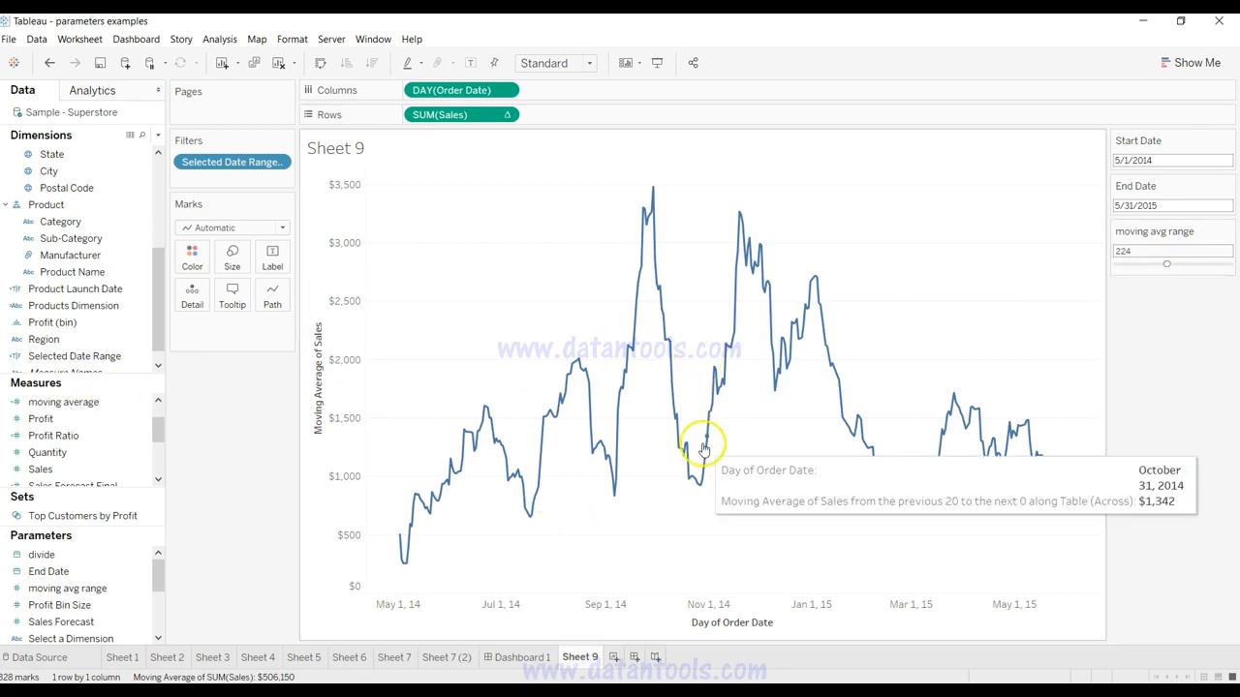
pyautogui.moveTo(449, 118); pyautogui.dragTo(222, 455)
pyautogui.moveTo(100, 403); pyautogui.dragTo(498, 114)
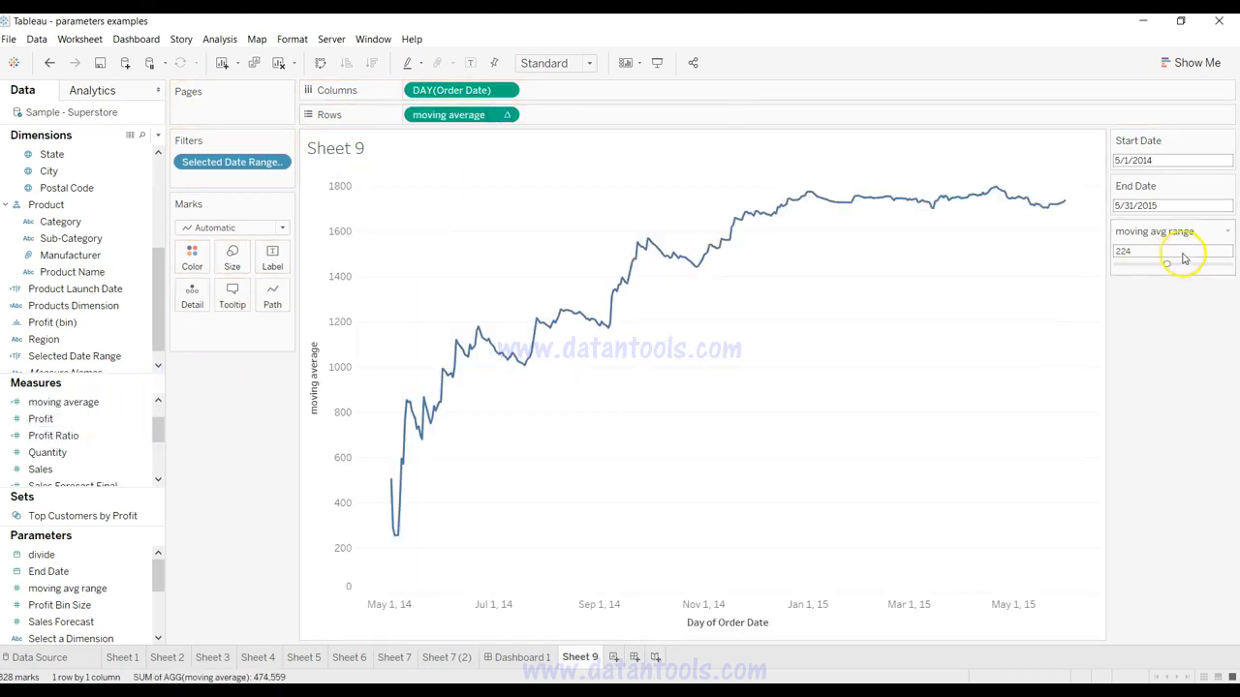
# Test the chart with moving avg range values of 90 and 343, ending at 33.
pyautogui.moveTo(1166, 265); pyautogui.dragTo(1137, 269)
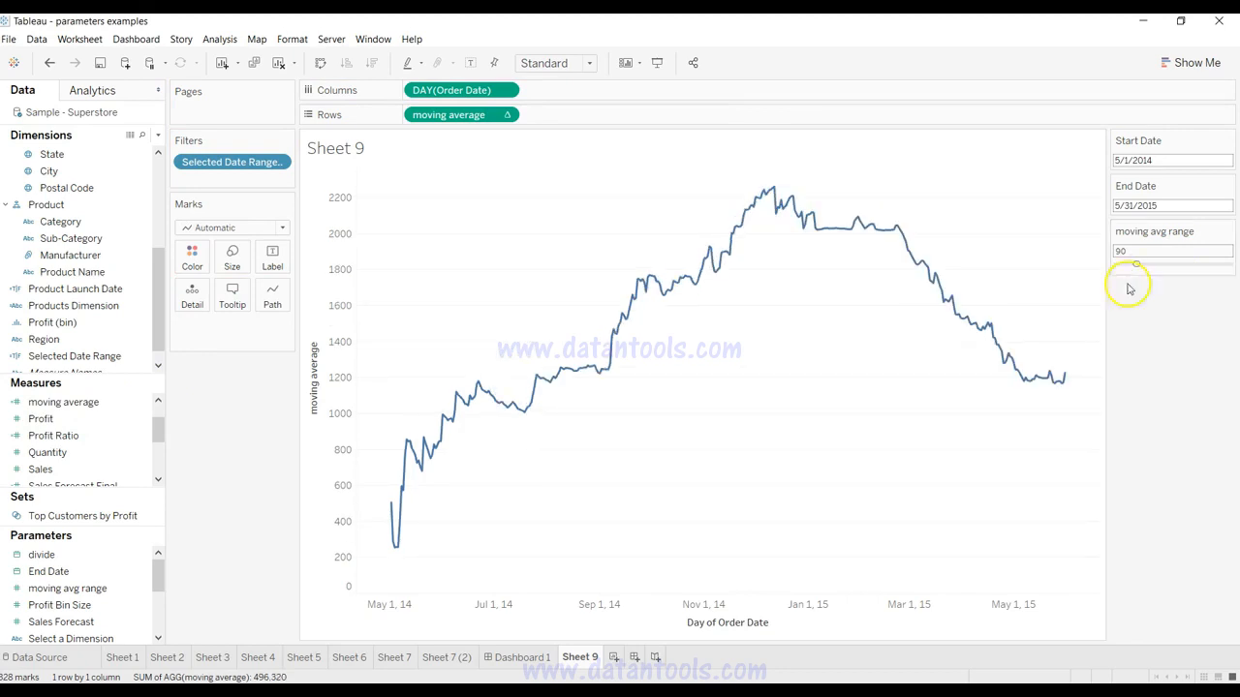
pyautogui.moveTo(1138, 268); pyautogui.dragTo(1193, 265)
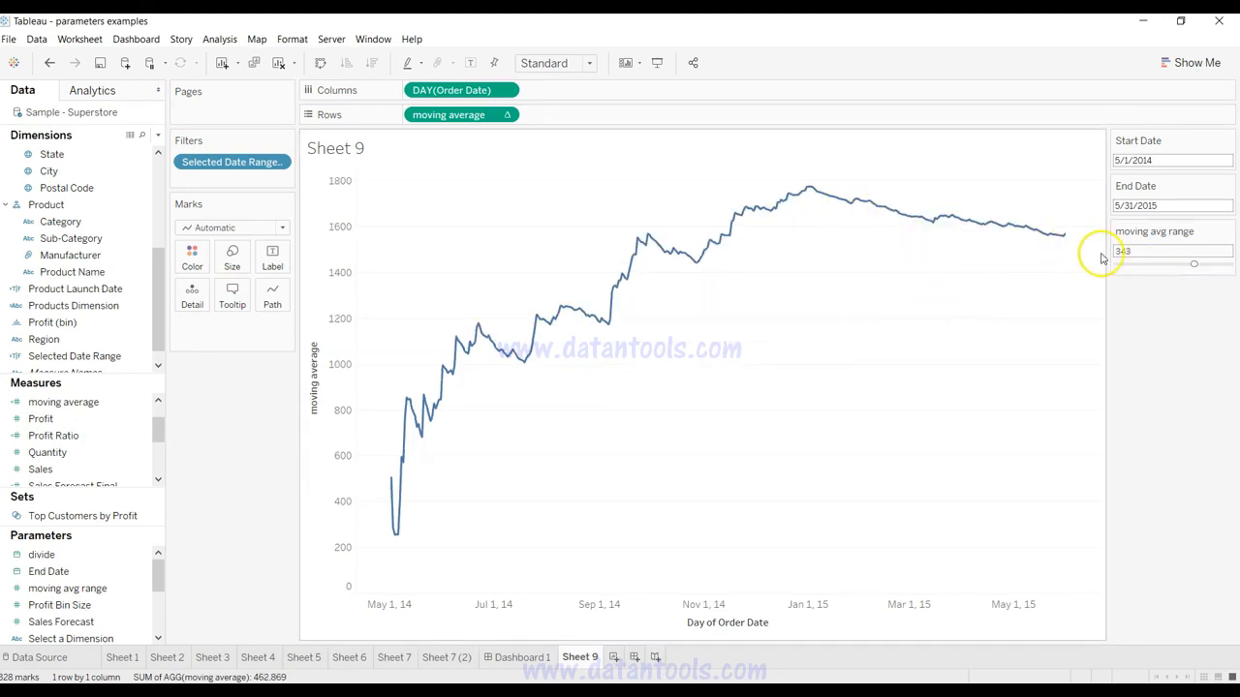
pyautogui.moveTo(1194, 264); pyautogui.dragTo(1124, 263)
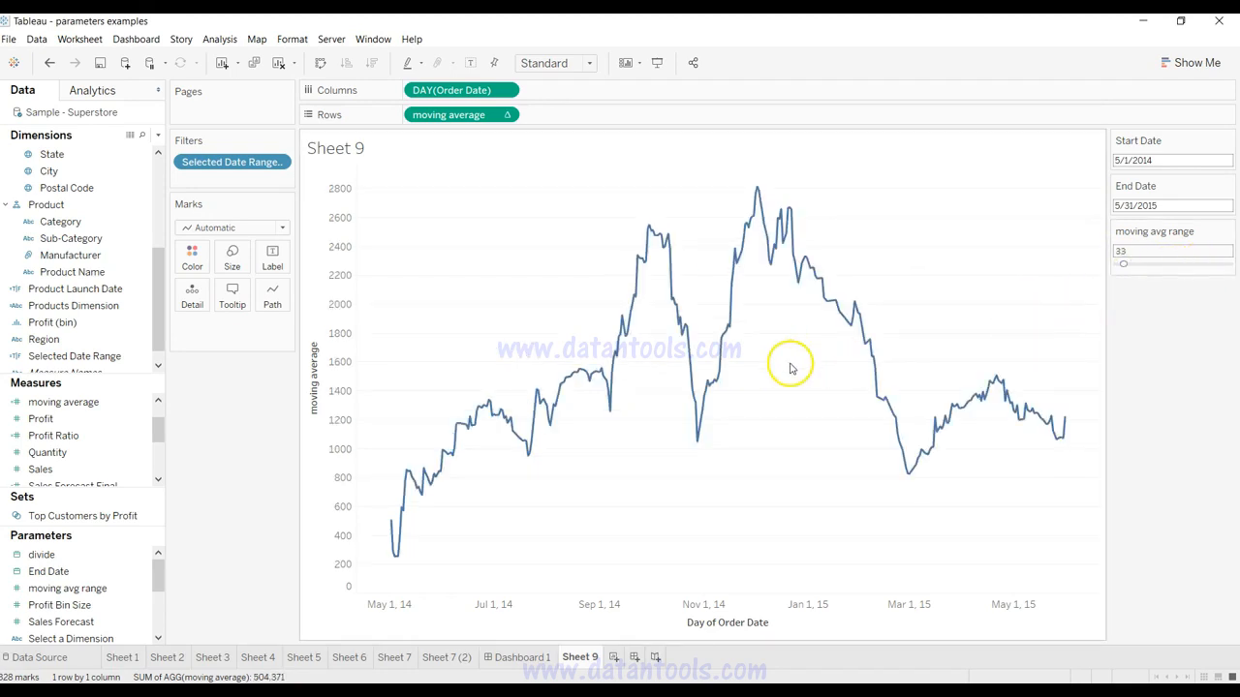
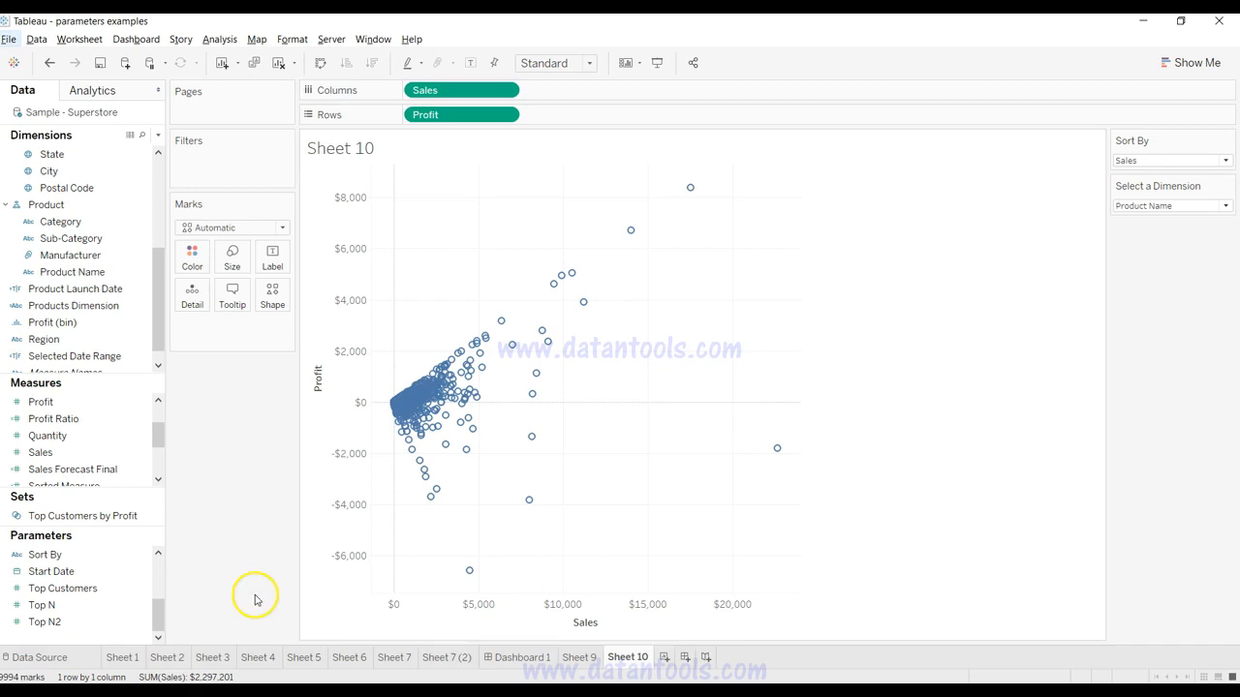
# Review the Sort By parameter's options, keep Sales selected, and remove Sales from Columns.
pyautogui.click(112, 558)
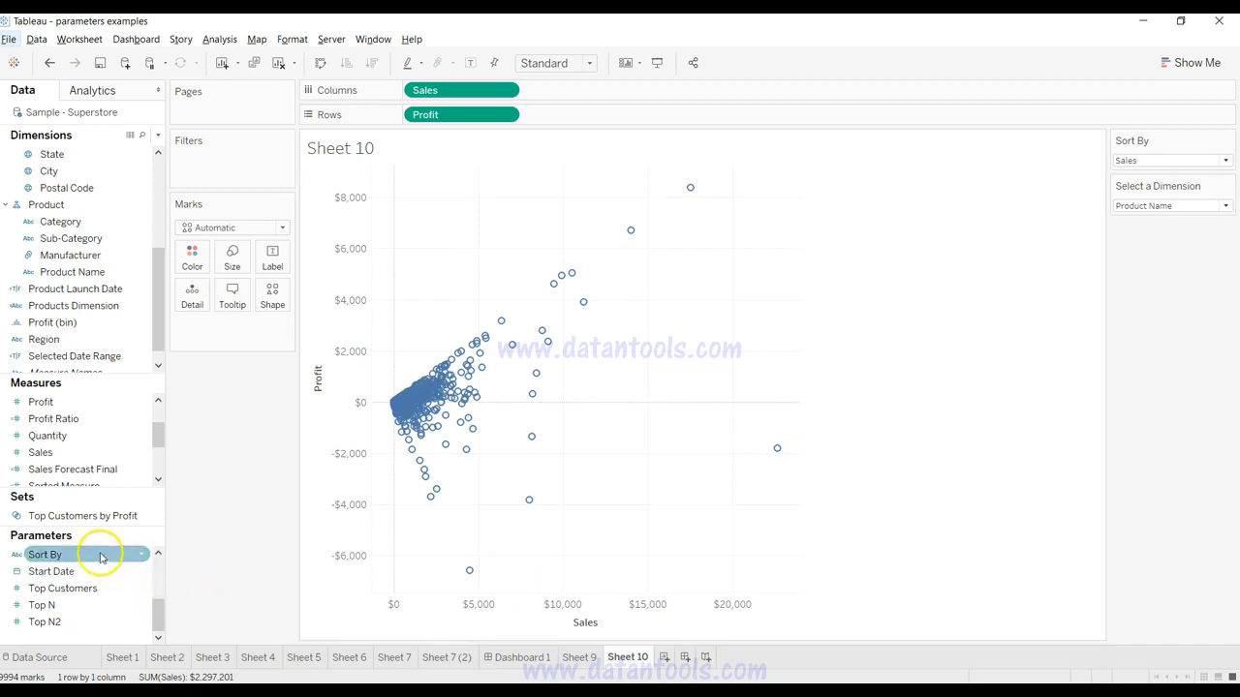
pyautogui.click(1133, 166)
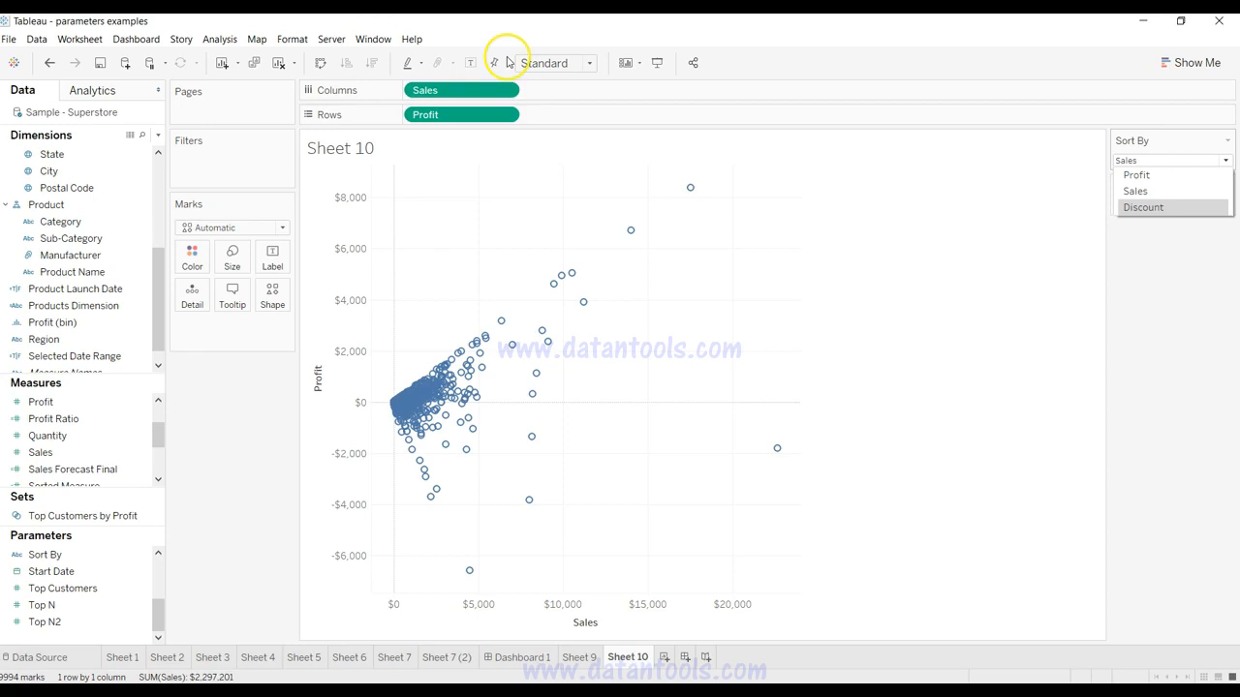
pyautogui.click(1151, 191)
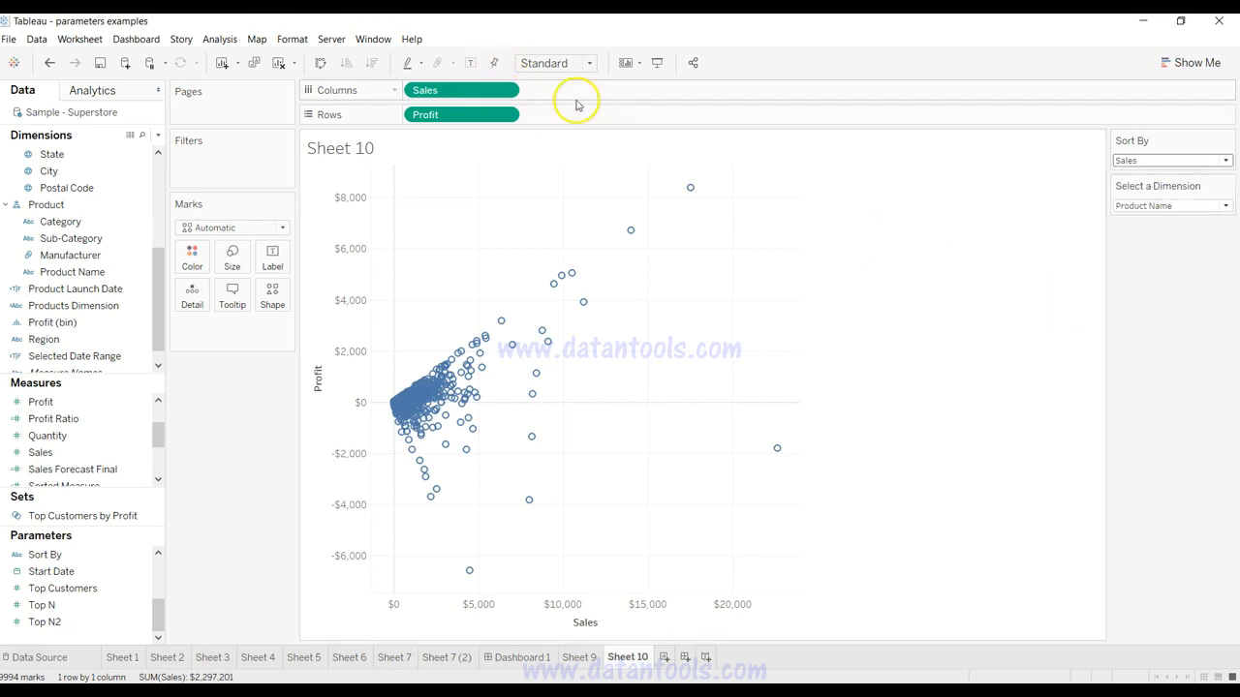
pyautogui.moveTo(479, 89); pyautogui.dragTo(239, 416)
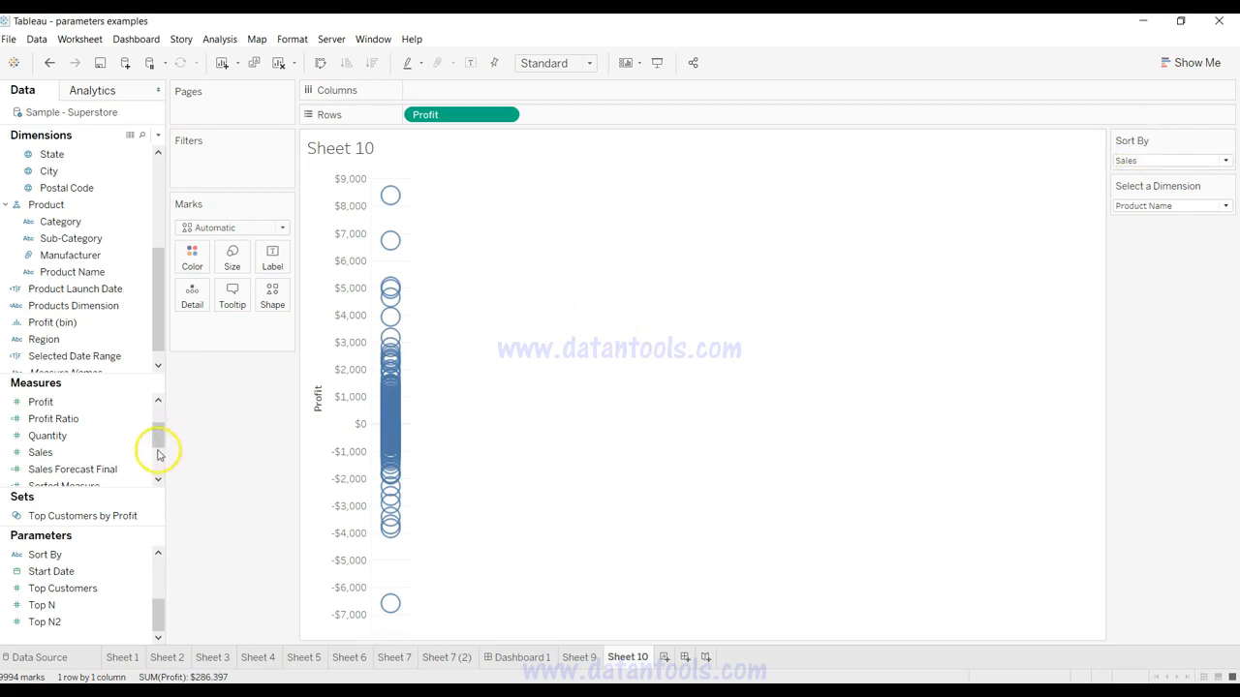
# Examine the Sorted Measure calculation, including its Sort By case, the Sales and Profit branches, and the Discount fallback.
pyautogui.click(126, 469)
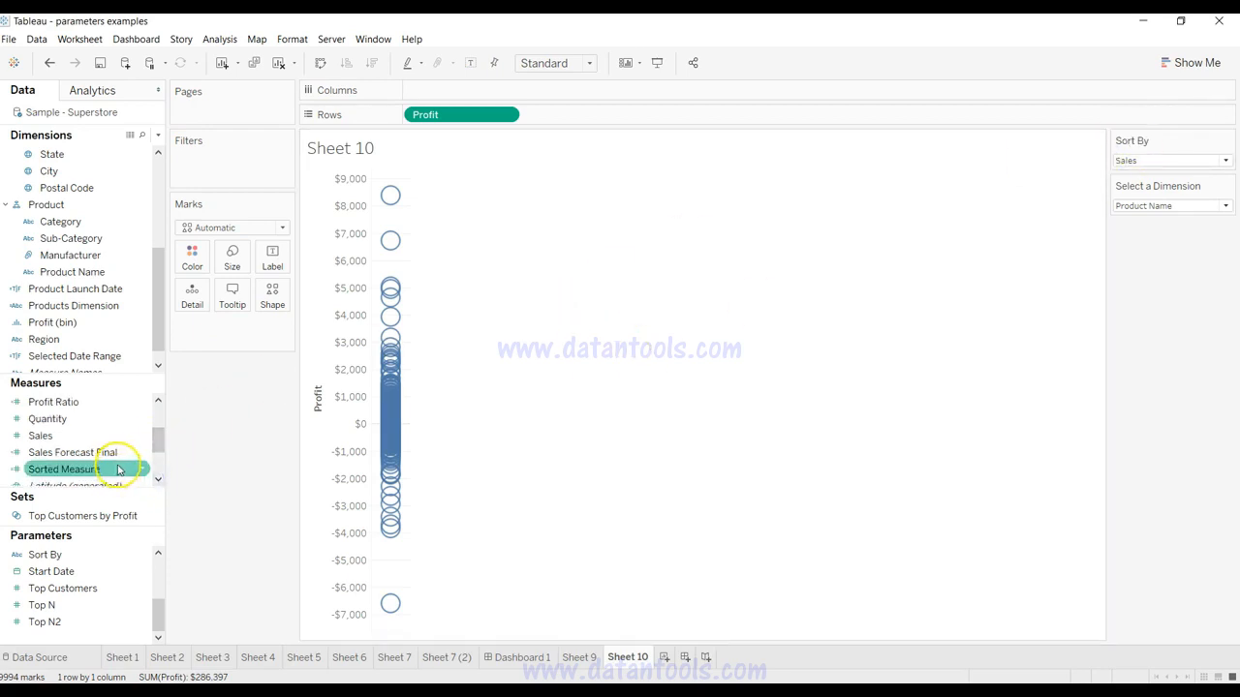
pyautogui.click(142, 470)
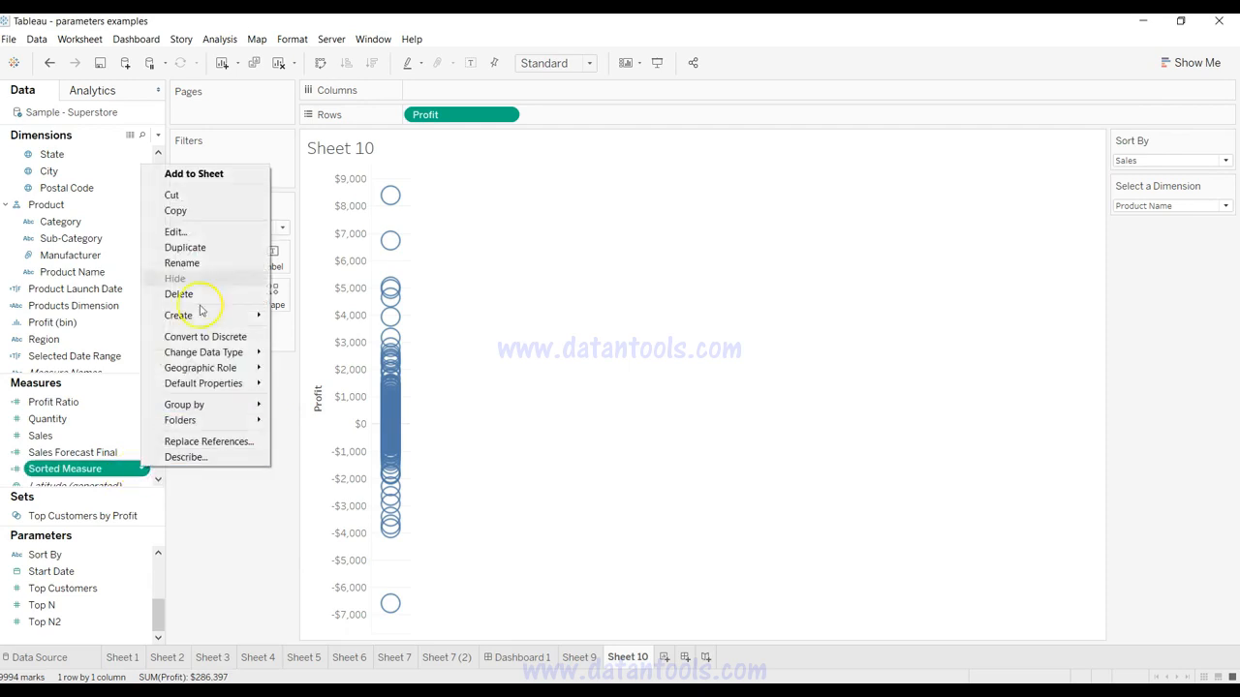
pyautogui.click(215, 236)
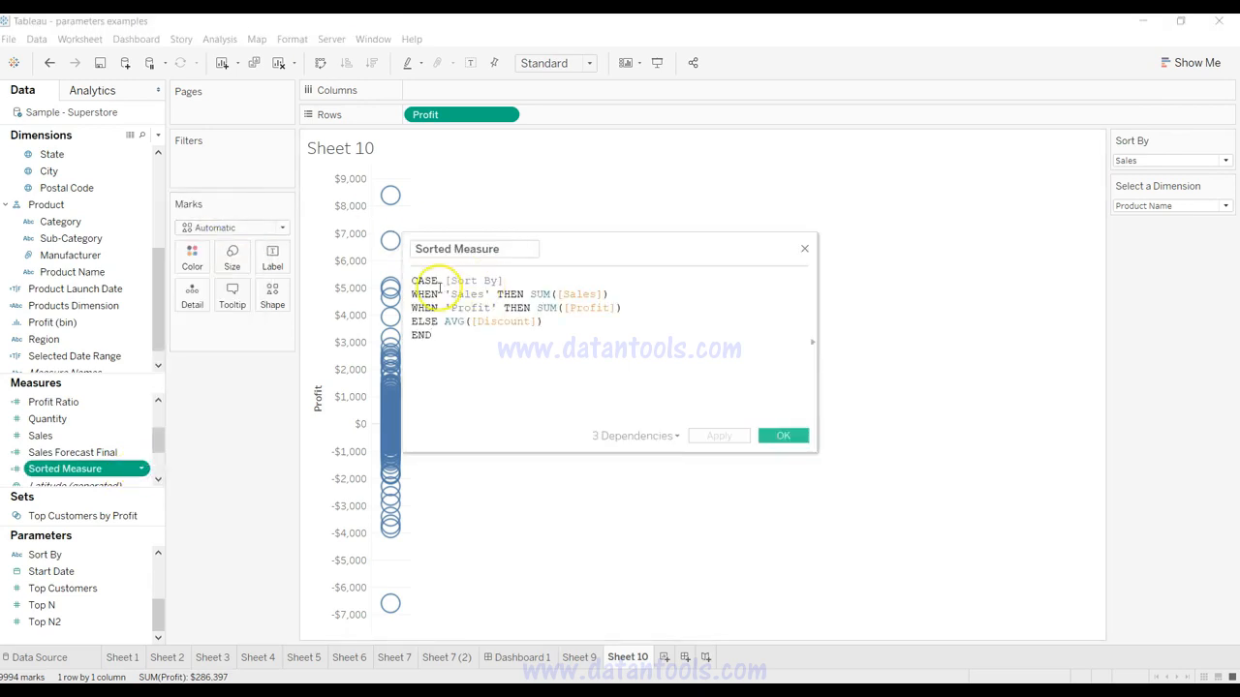
pyautogui.moveTo(412, 281); pyautogui.dragTo(489, 280)
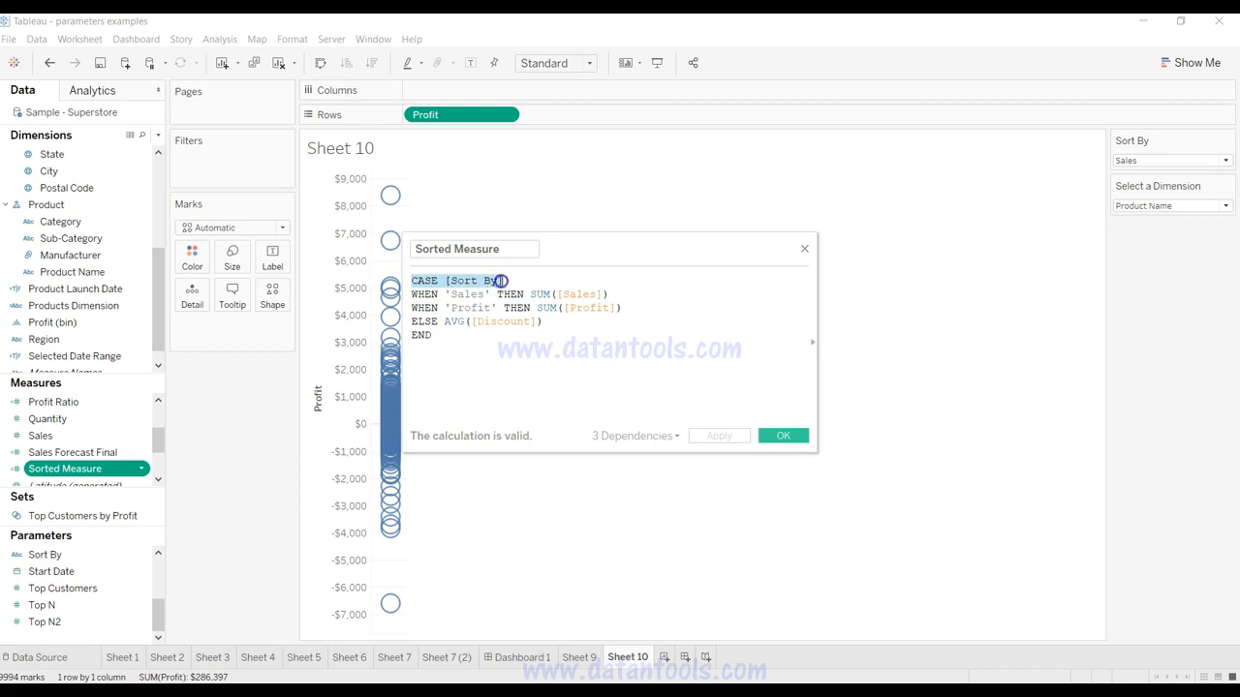
pyautogui.click(471, 282)
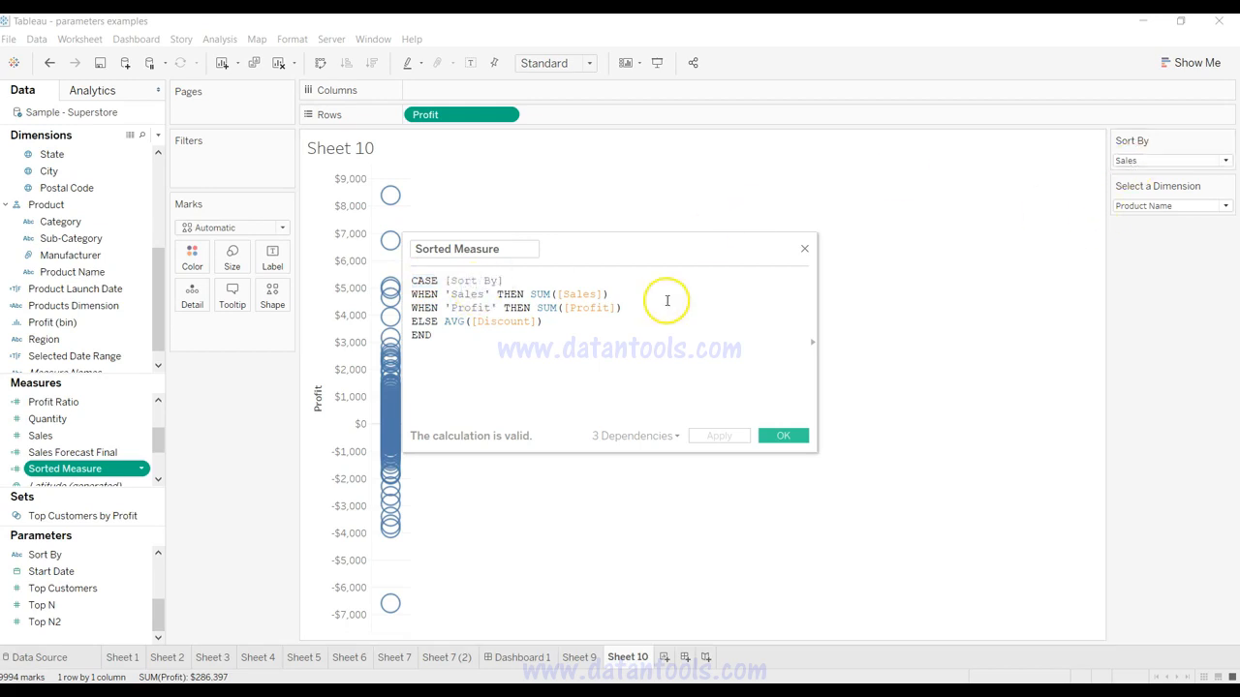
pyautogui.click(463, 296)
pyautogui.click(458, 308)
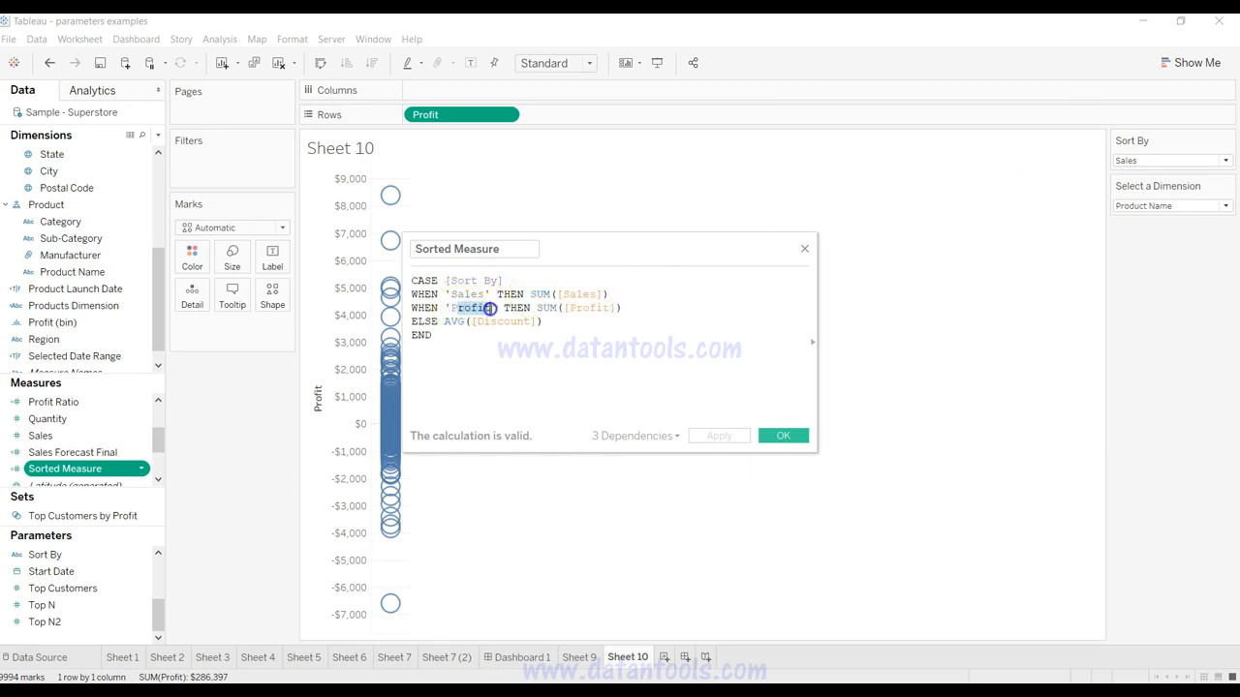
pyautogui.moveTo(538, 308); pyautogui.dragTo(623, 308)
pyautogui.moveTo(446, 321); pyautogui.dragTo(564, 321)
pyautogui.click(564, 320)
pyautogui.click(801, 442)
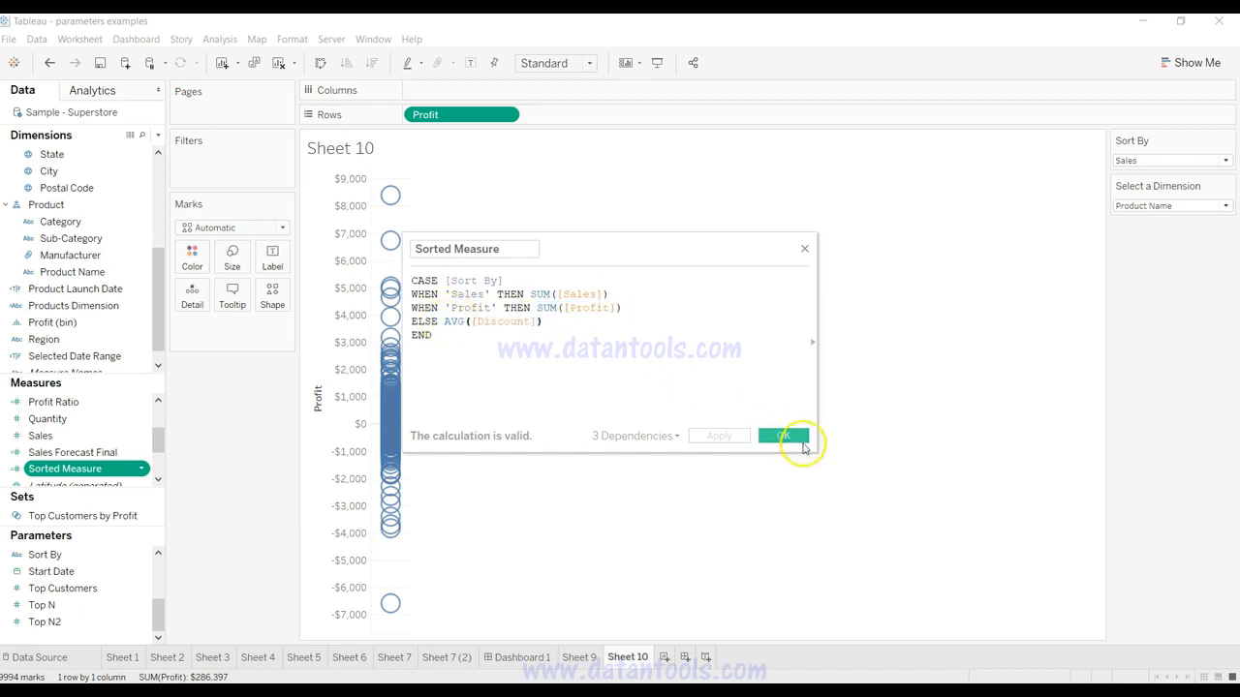
# Place Sorted Measure on Columns and switch the Sort By parameter to Discount.
pyautogui.moveTo(103, 468); pyautogui.dragTo(512, 89)
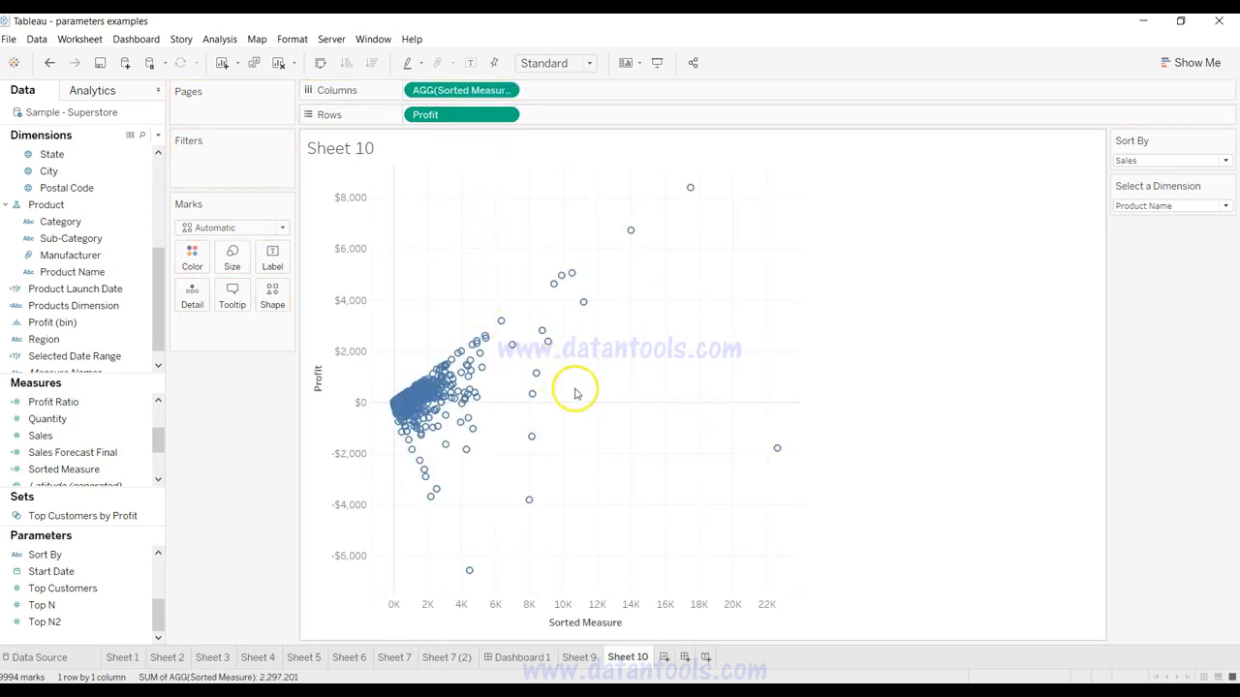
pyautogui.click(1226, 161)
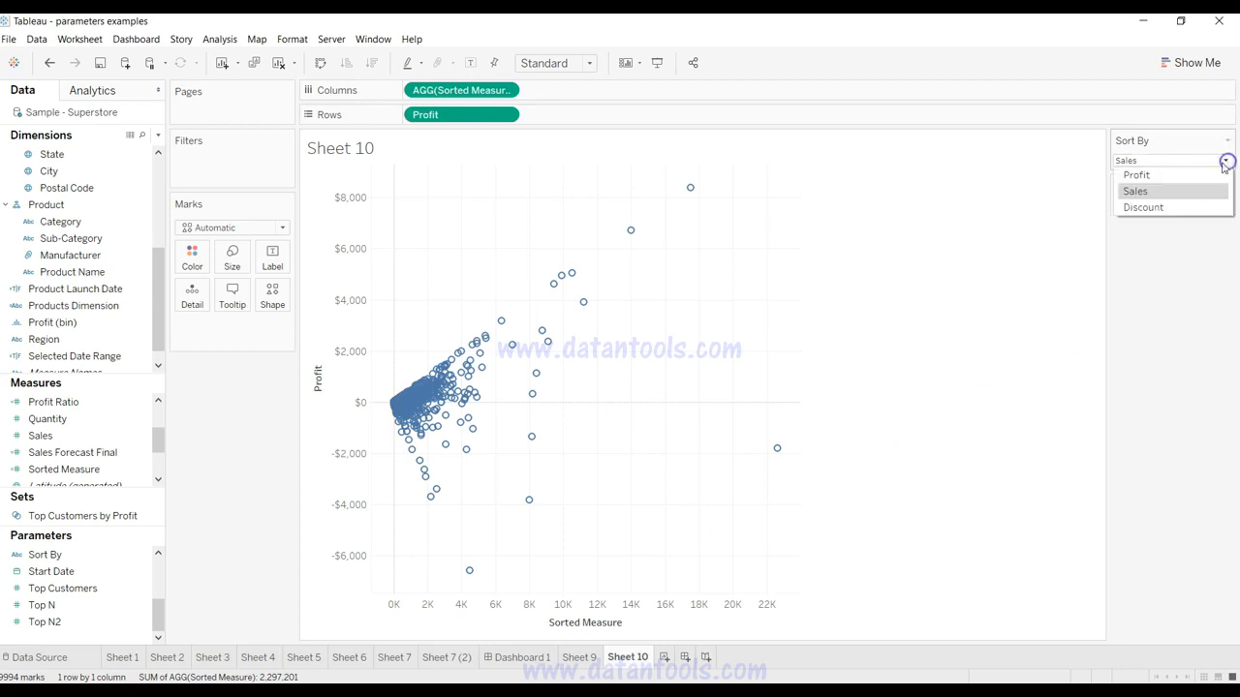
pyautogui.click(1200, 209)
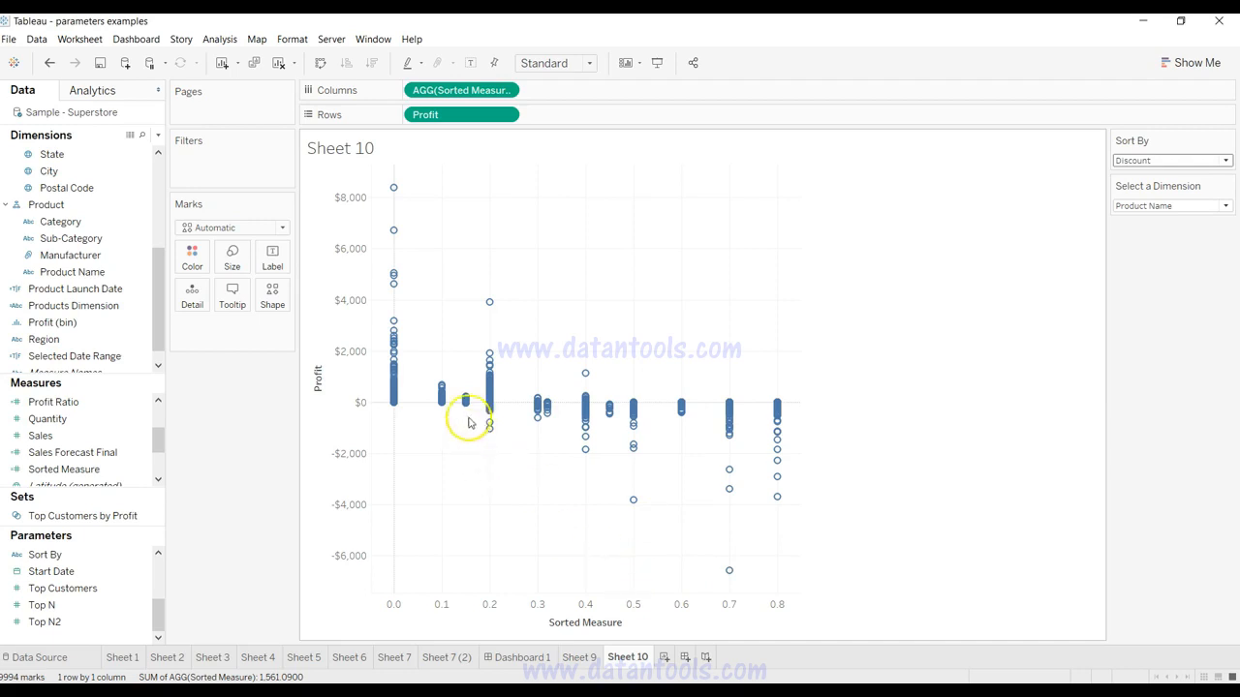
pyautogui.moveTo(535, 410)
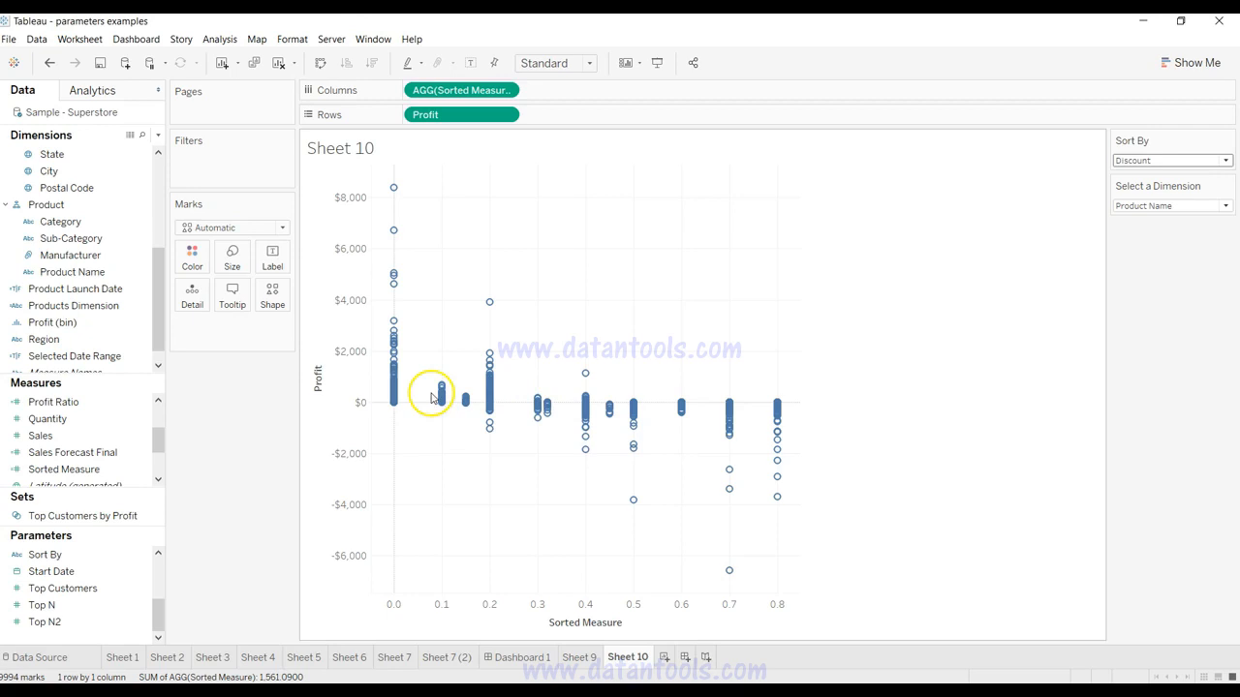
pyautogui.moveTo(385, 411)
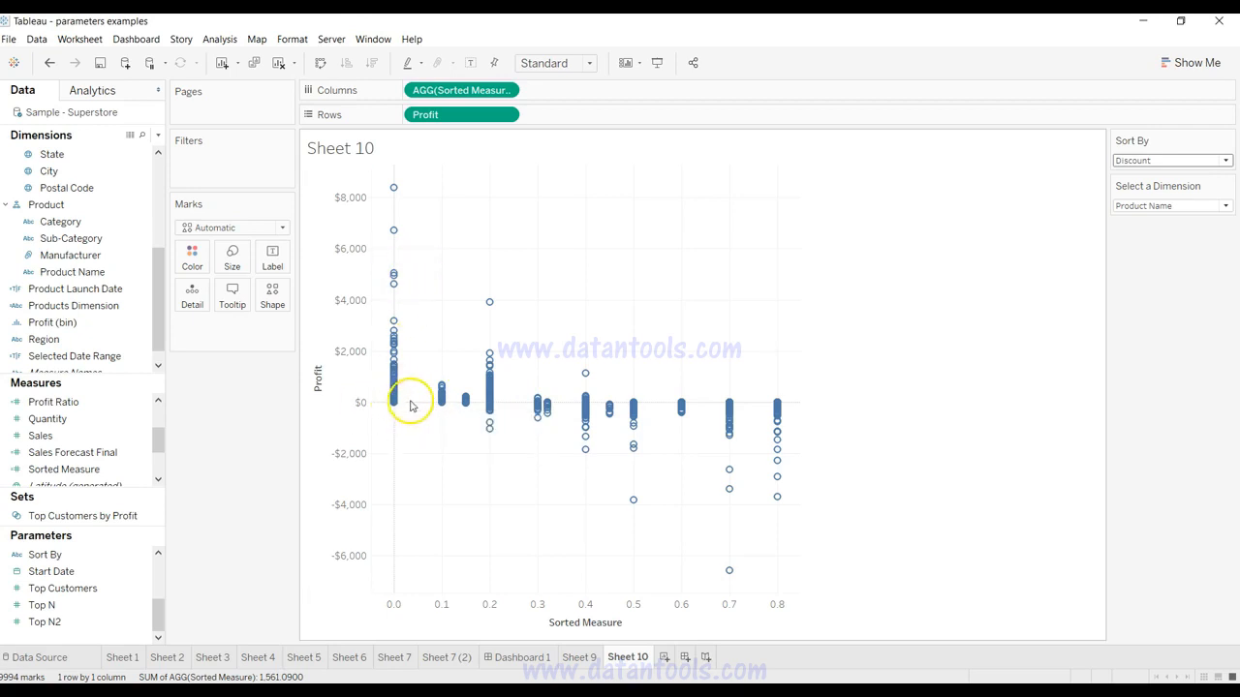
# Duplicate the Sort By parameter and rename the copy Y.
pyautogui.moveTo(398, 388)
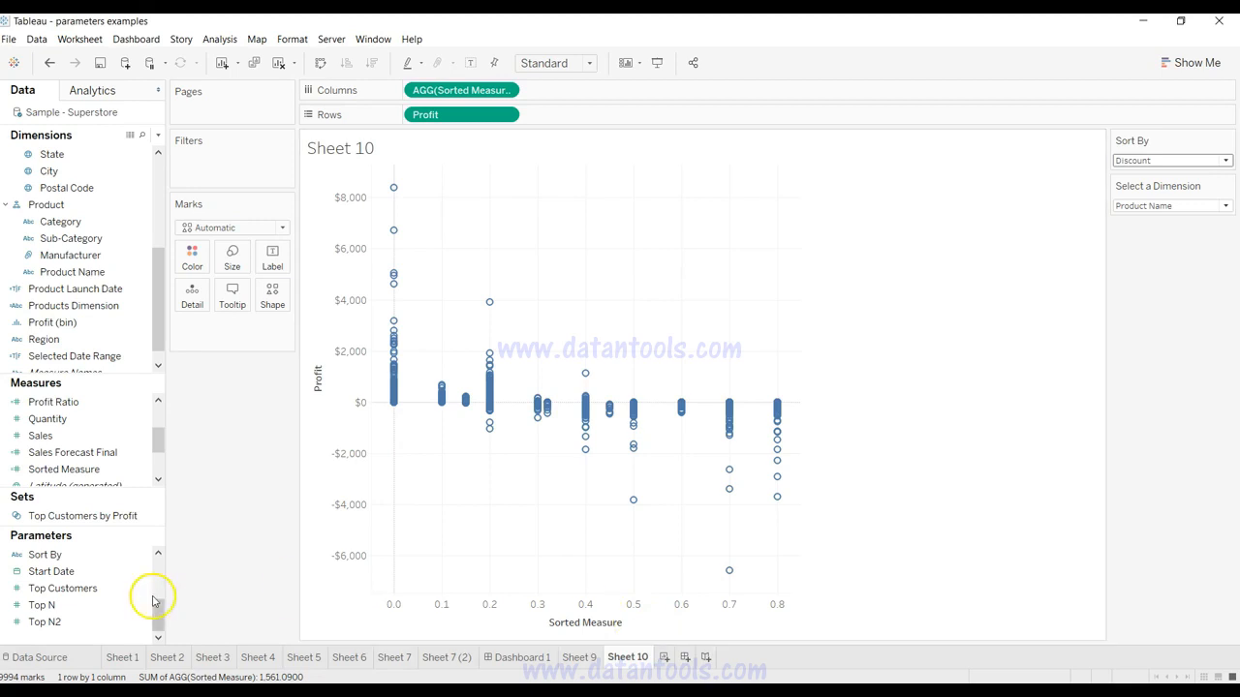
pyautogui.click(140, 554)
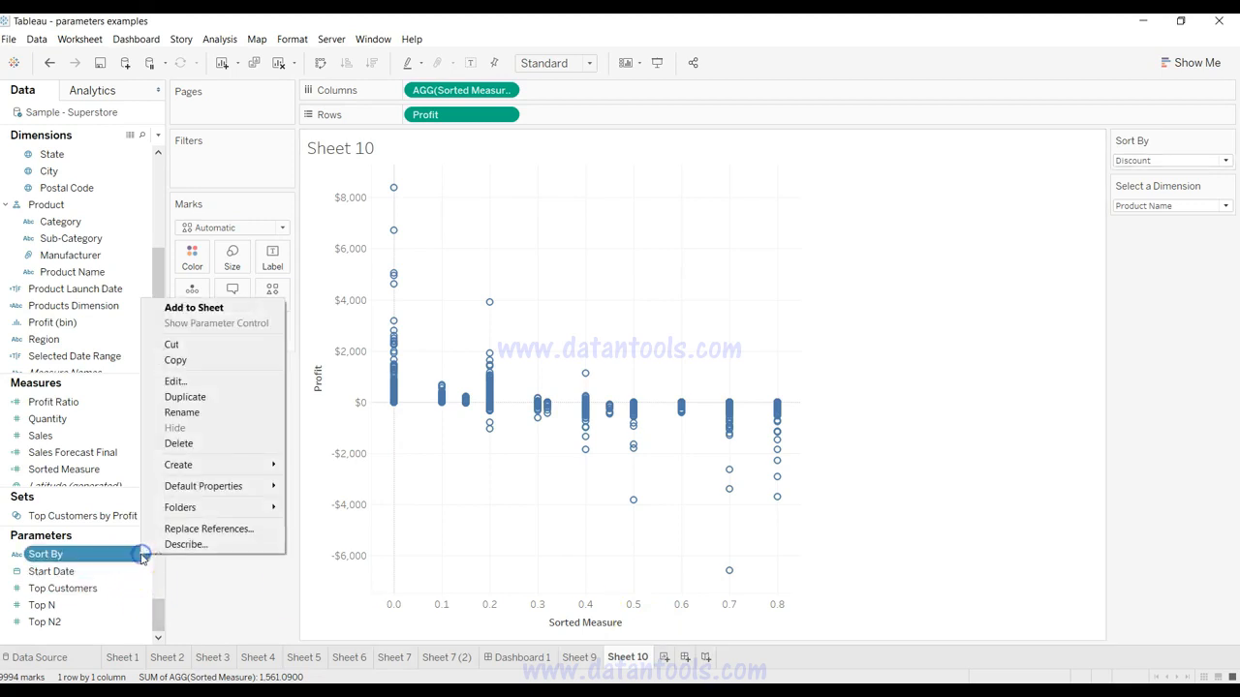
pyautogui.click(201, 403)
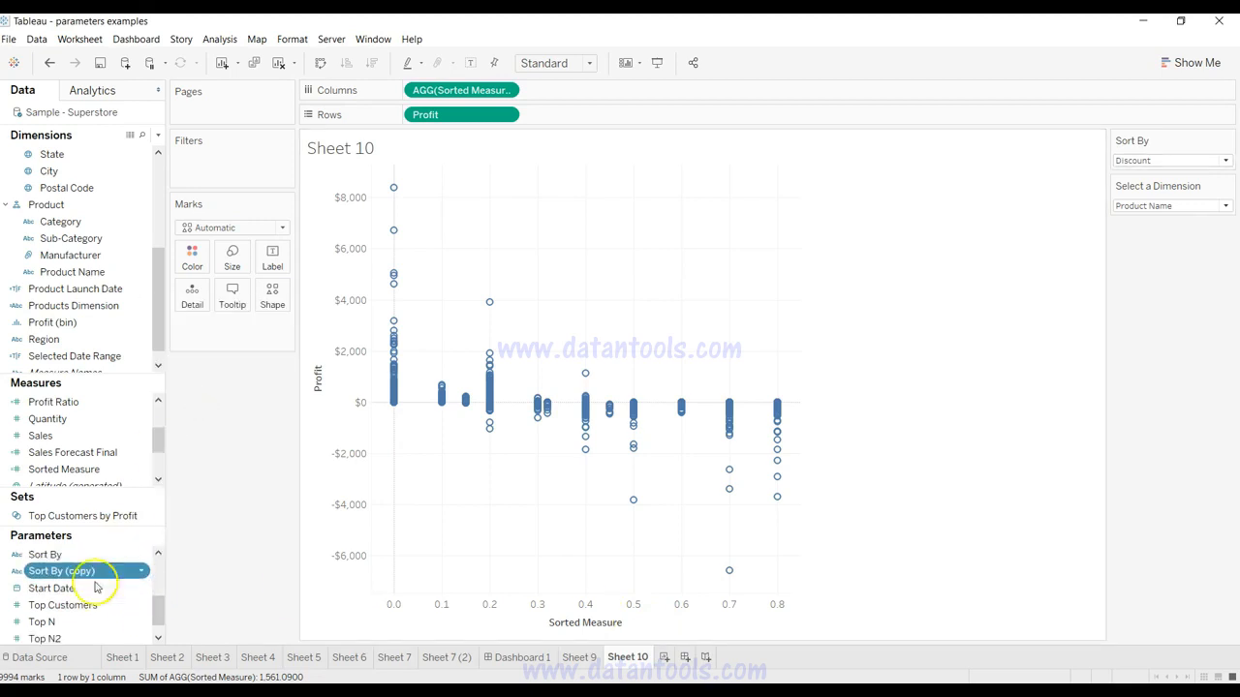
pyautogui.click(83, 573)
pyautogui.write('Y')
pyautogui.press('Return')
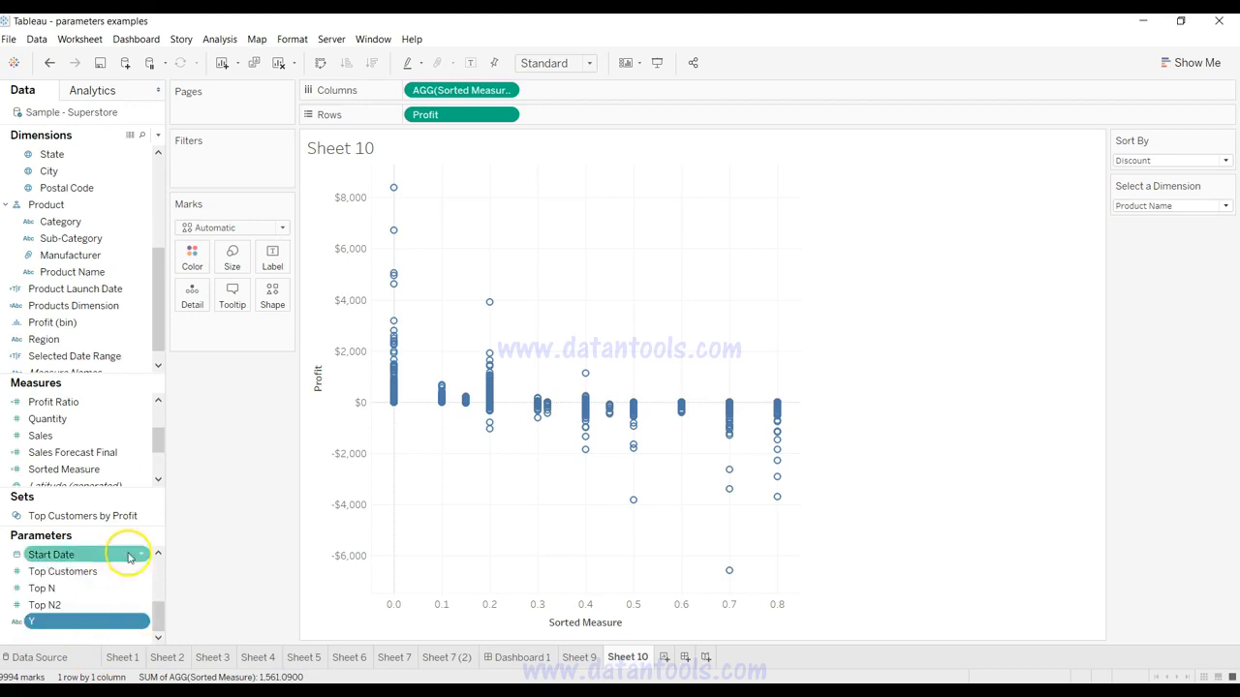
# Duplicate the Sorted Measure calculation as yaxis and put it on Rows in place of Profit.
pyautogui.rightClick(136, 470)
pyautogui.click(183, 252)
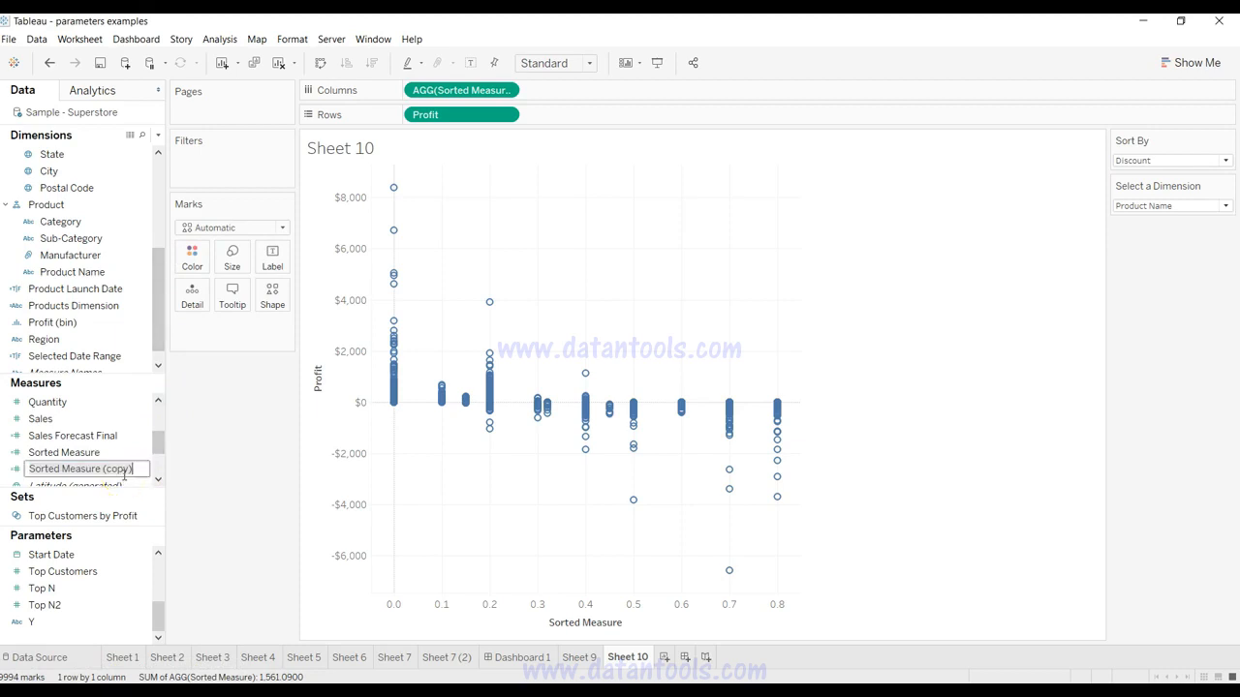
pyautogui.write('yaxis')
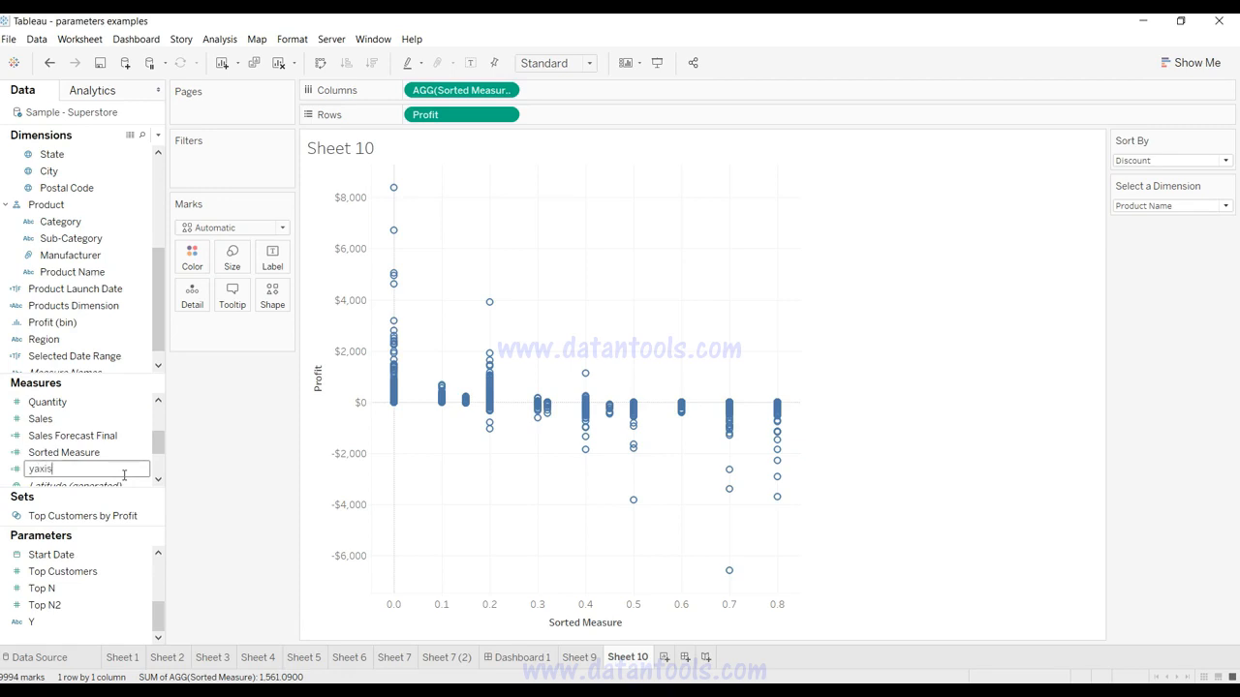
pyautogui.press('Return')
pyautogui.moveTo(441, 114); pyautogui.dragTo(481, 116)
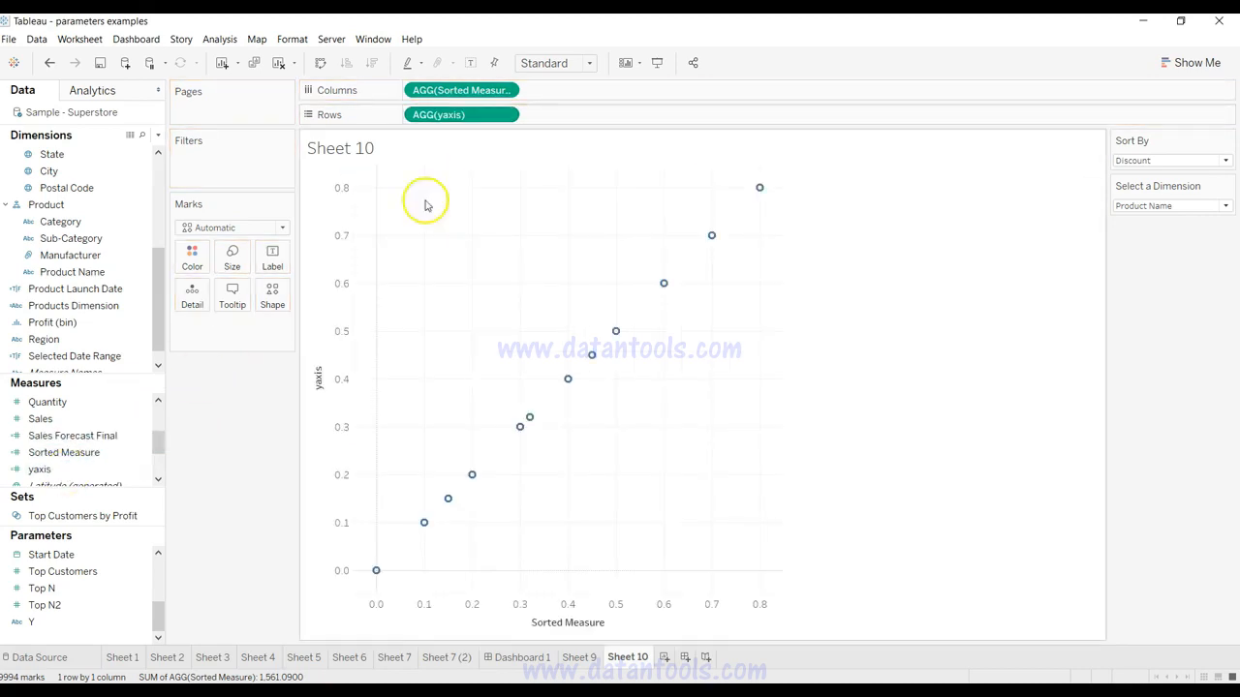
# Show the Y parameter control, set it to Profit, and inspect a mark in the scatter plot.
pyautogui.click(138, 625)
pyautogui.click(142, 621)
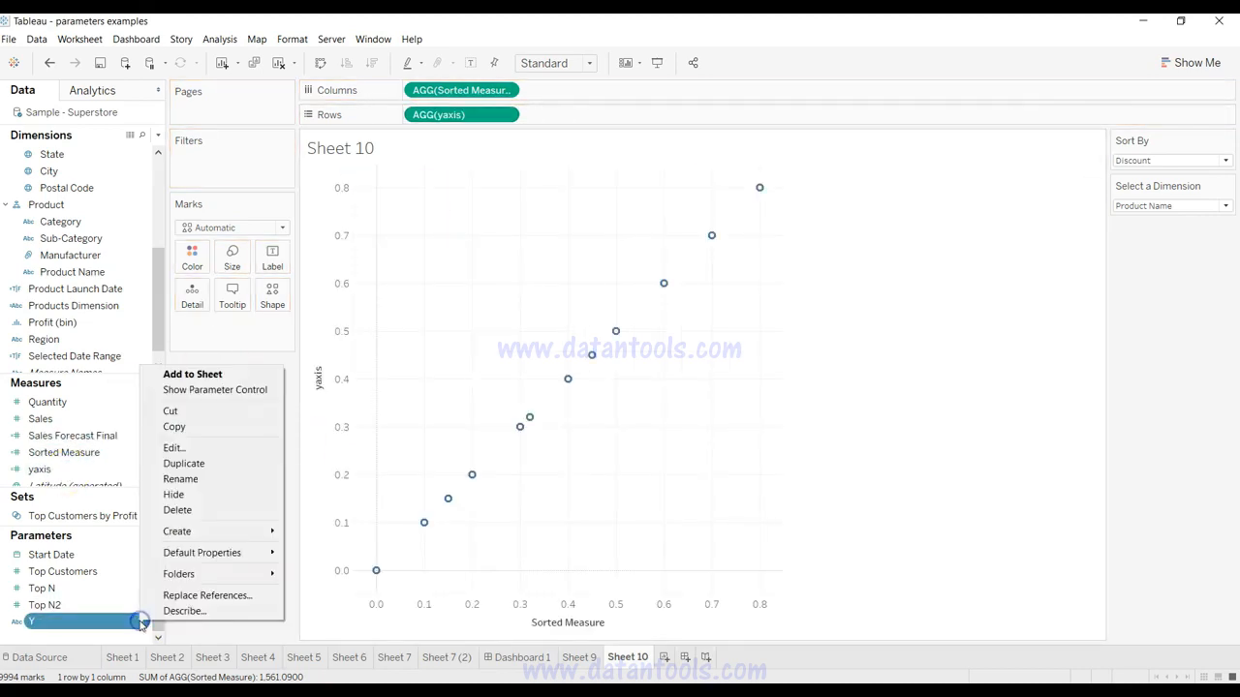
pyautogui.click(243, 391)
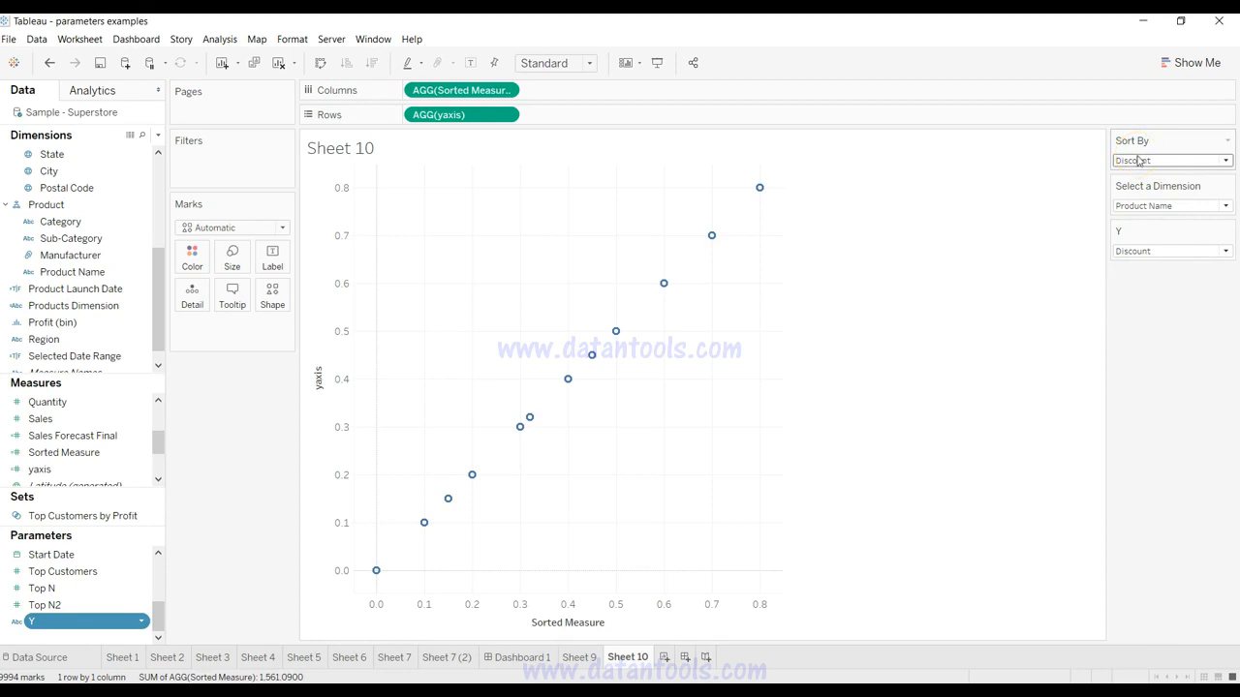
pyautogui.click(1159, 253)
pyautogui.click(1158, 265)
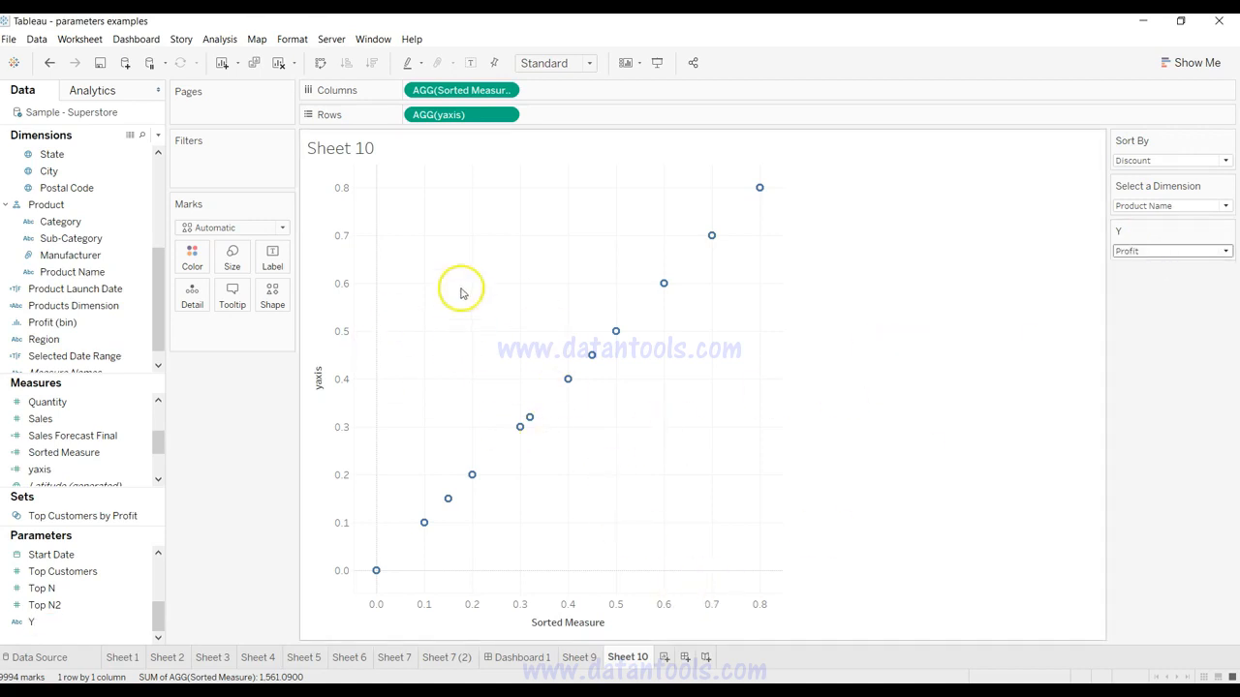
pyautogui.moveTo(528, 422)
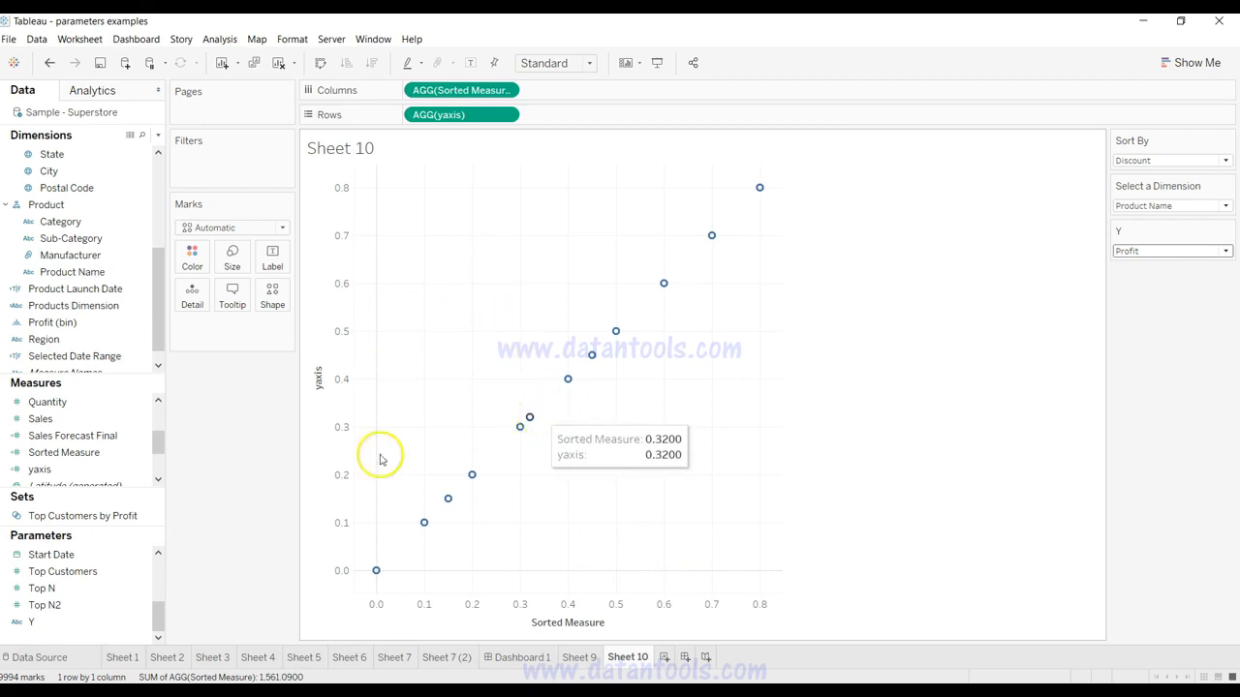
# Edit the yaxis calculation so its CASE evaluates the Y parameter instead of Sort By.
pyautogui.click(142, 468)
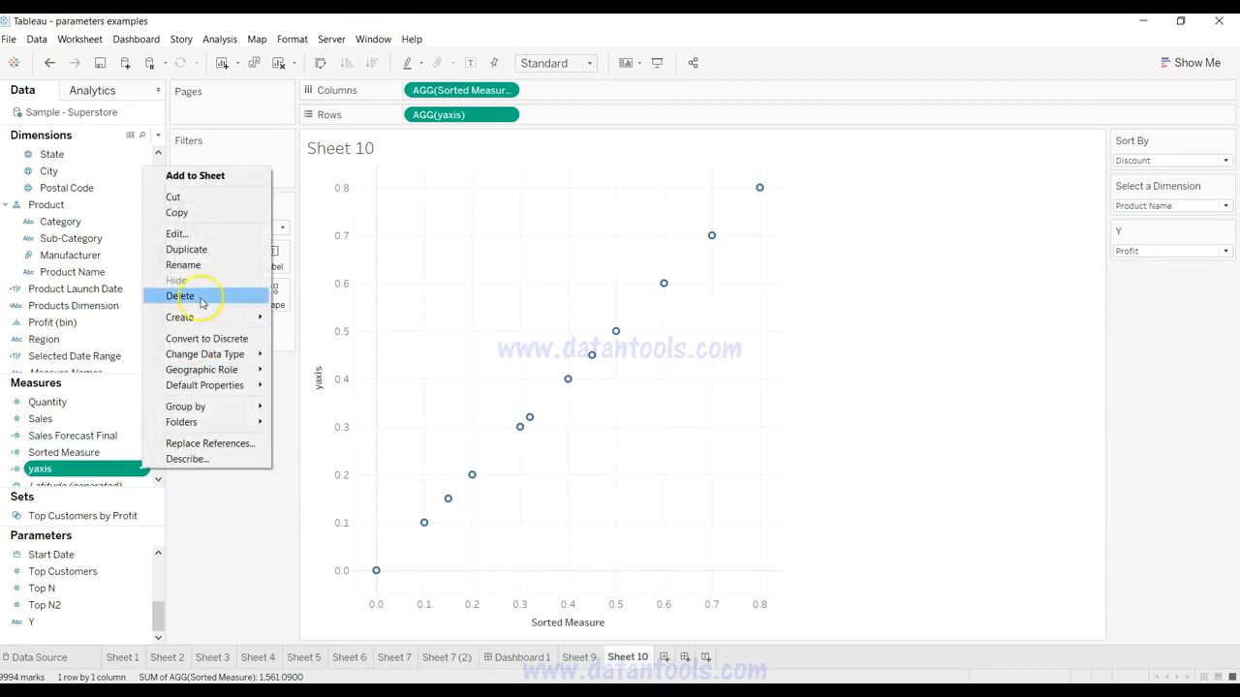
pyautogui.click(209, 234)
pyautogui.moveTo(445, 280); pyautogui.dragTo(485, 280)
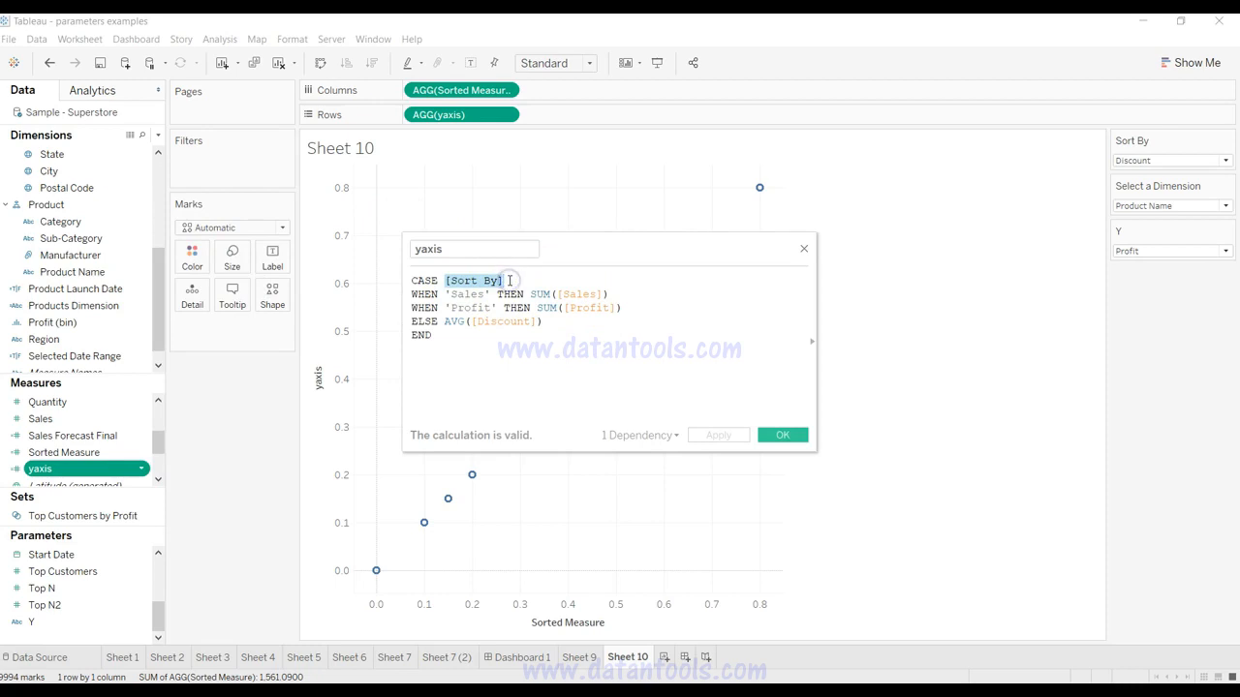
pyautogui.write('y')
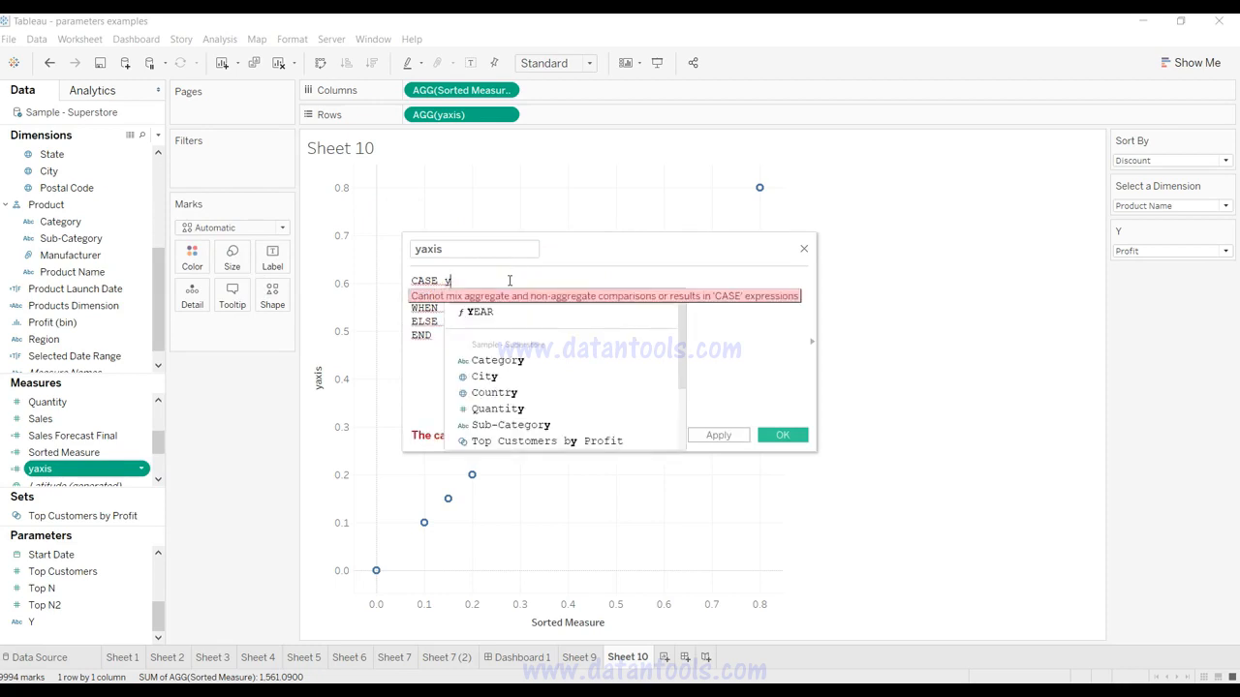
pyautogui.press('Return')
pyautogui.click(718, 435)
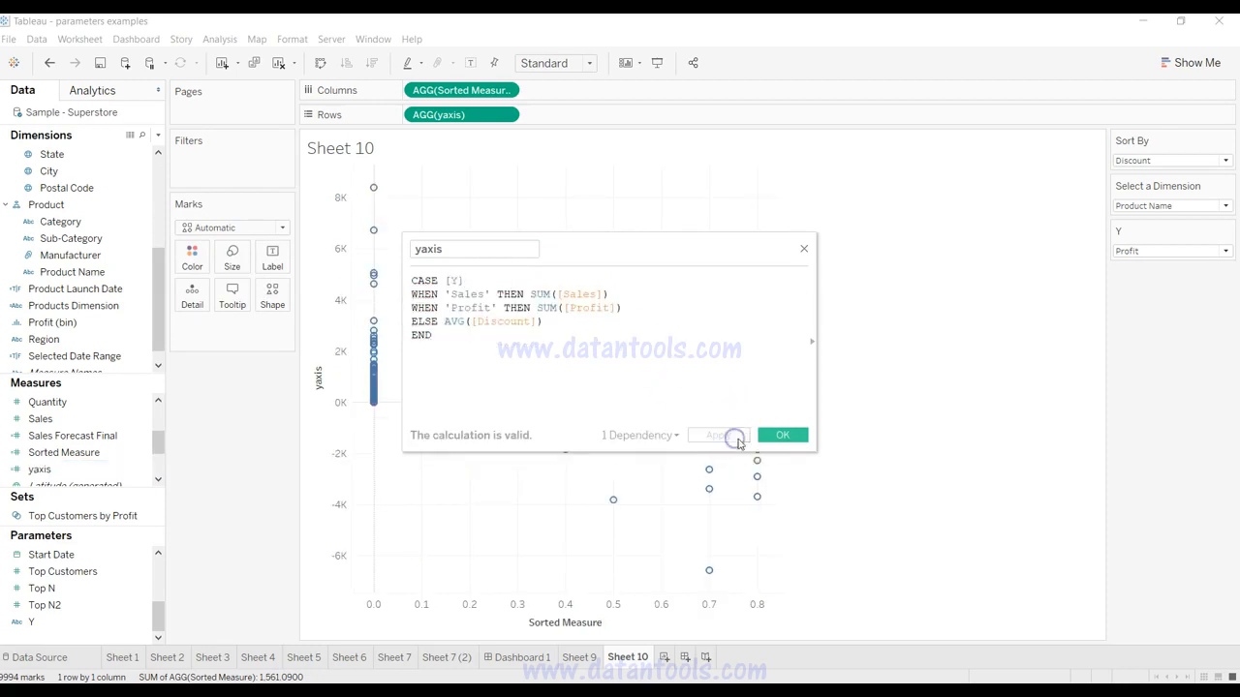
pyautogui.click(781, 436)
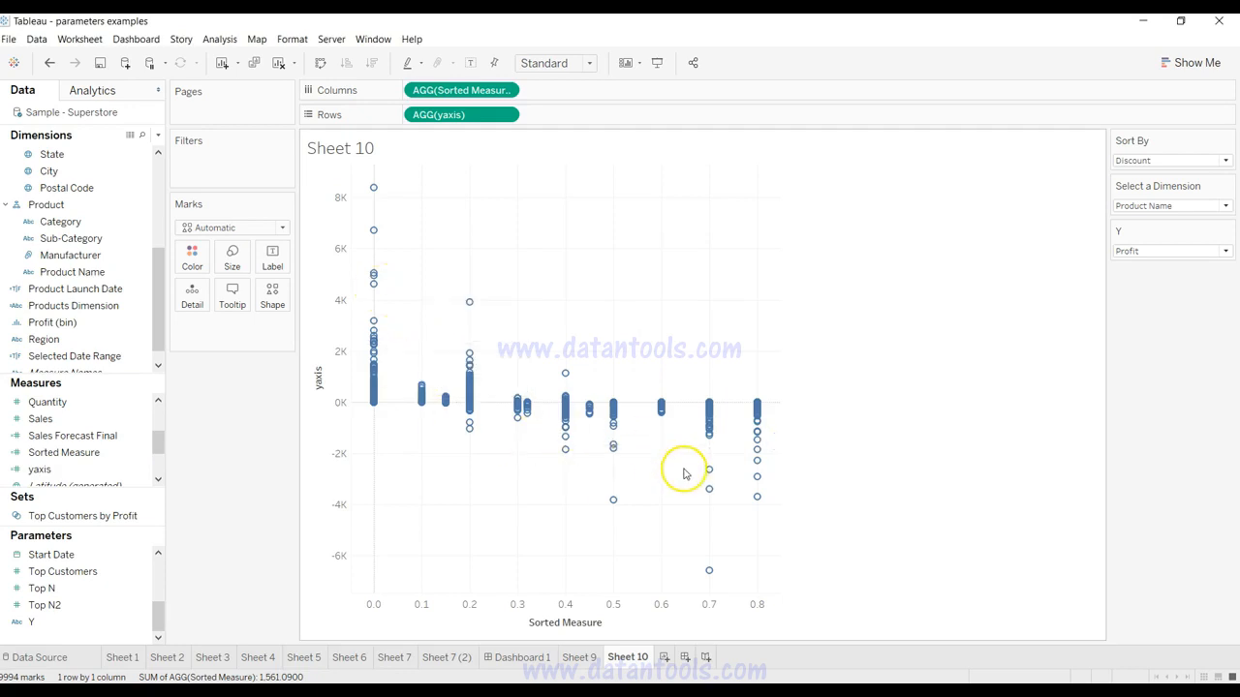
# Test both axis parameters by setting Y to Sales and Sort By to Profit.
pyautogui.click(1168, 250)
pyautogui.click(1169, 281)
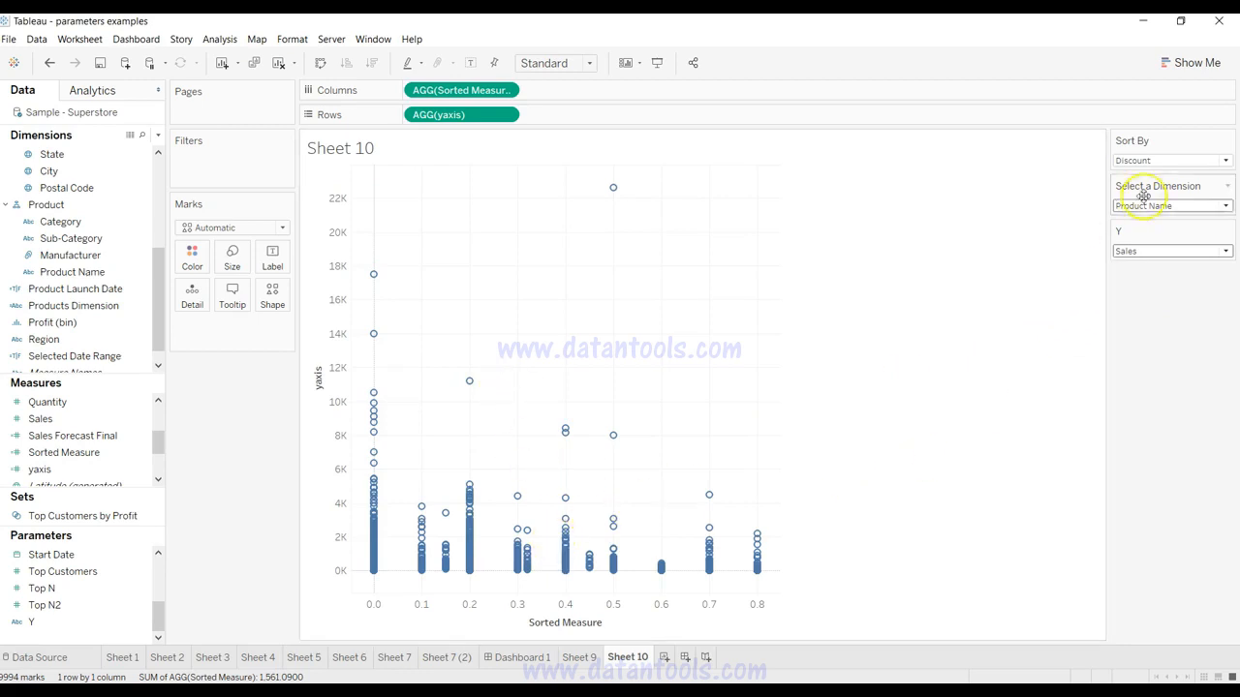
pyautogui.click(1159, 163)
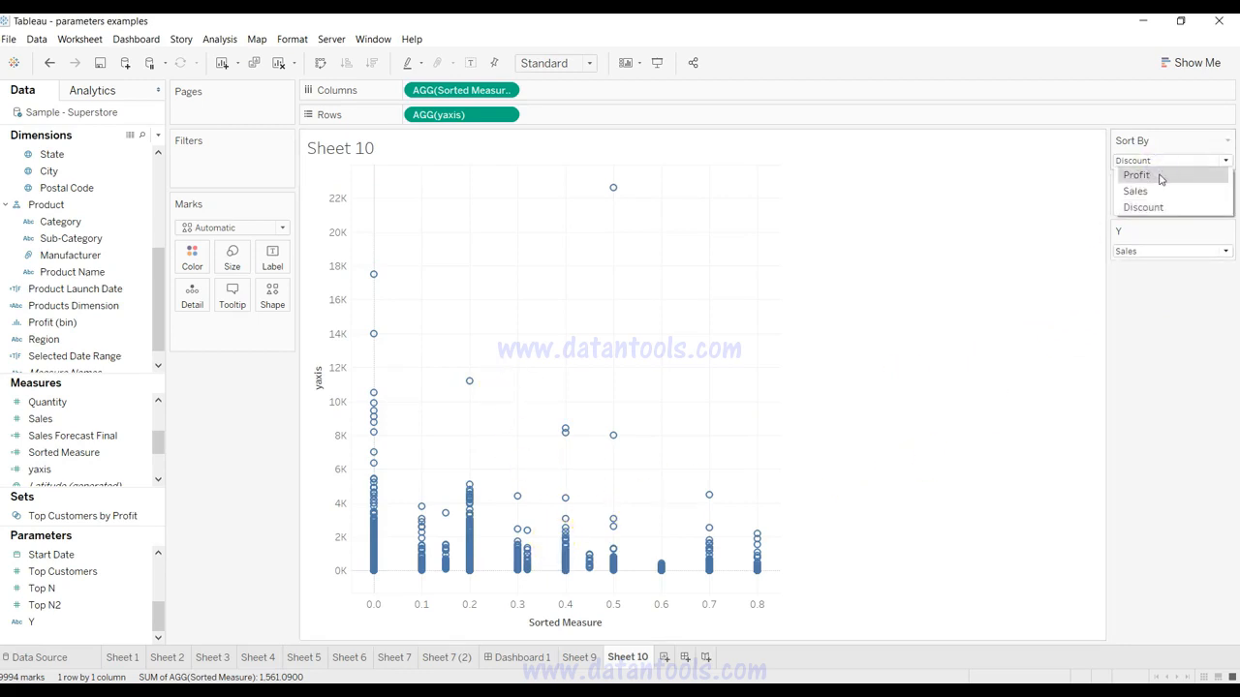
pyautogui.click(1160, 175)
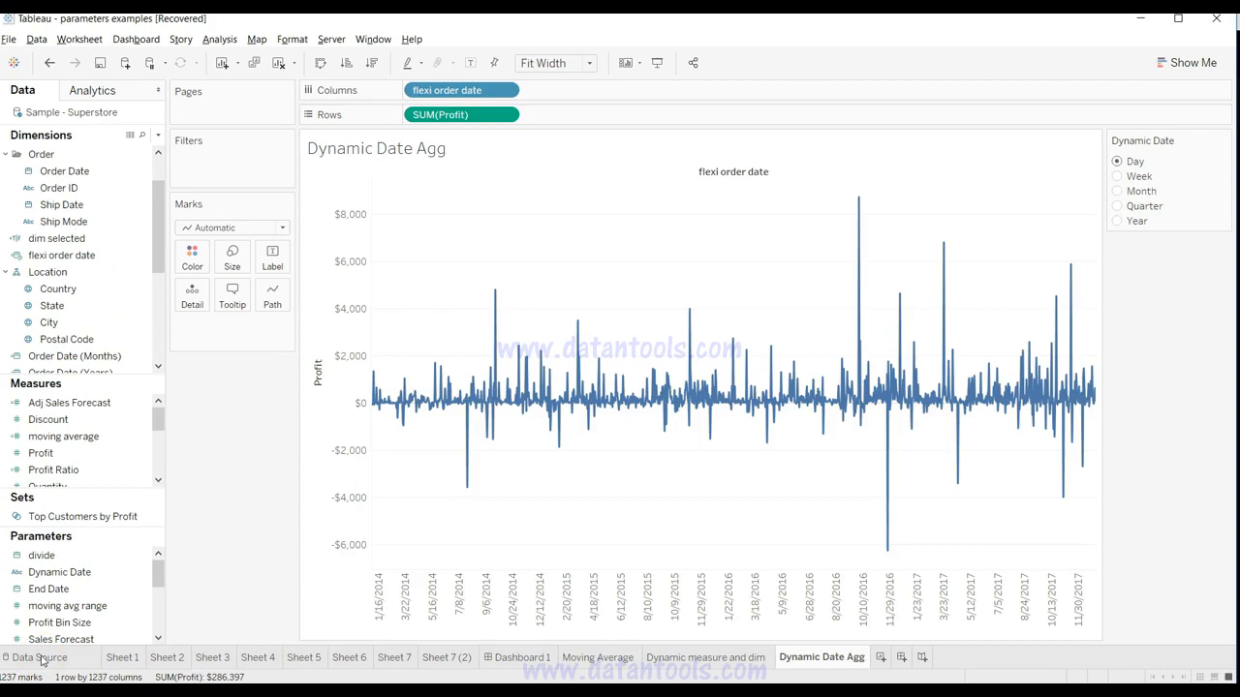
pyautogui.click(594, 611)
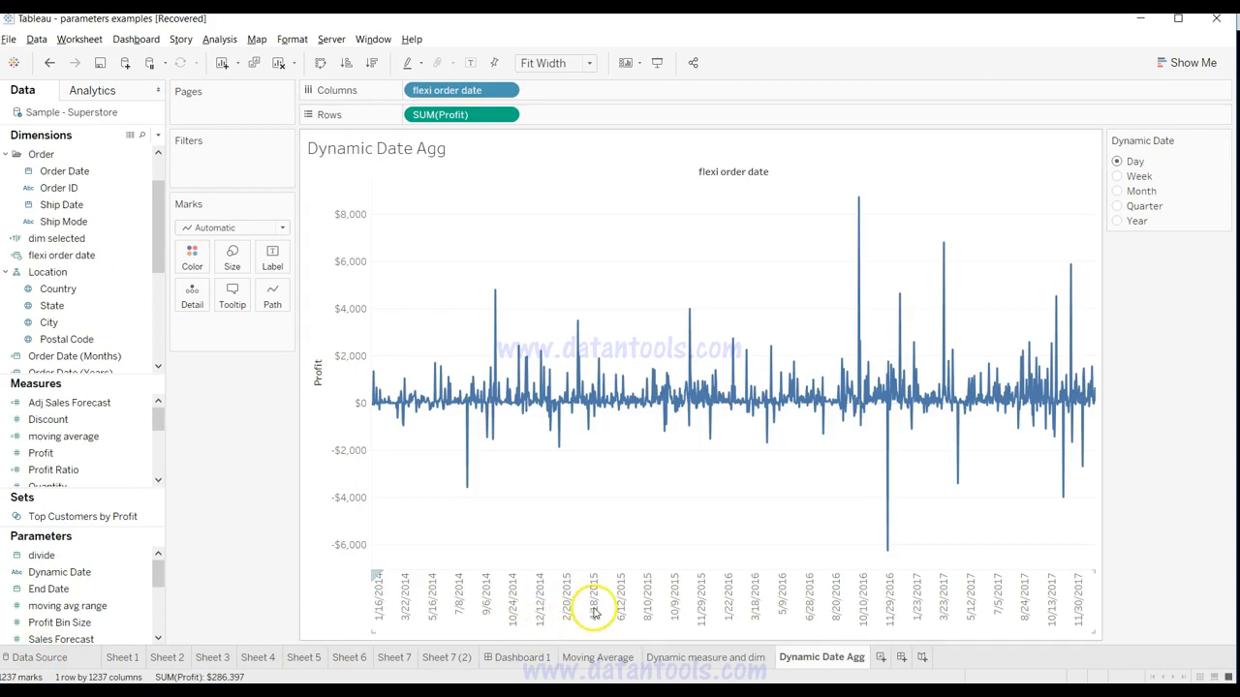
pyautogui.click(596, 609)
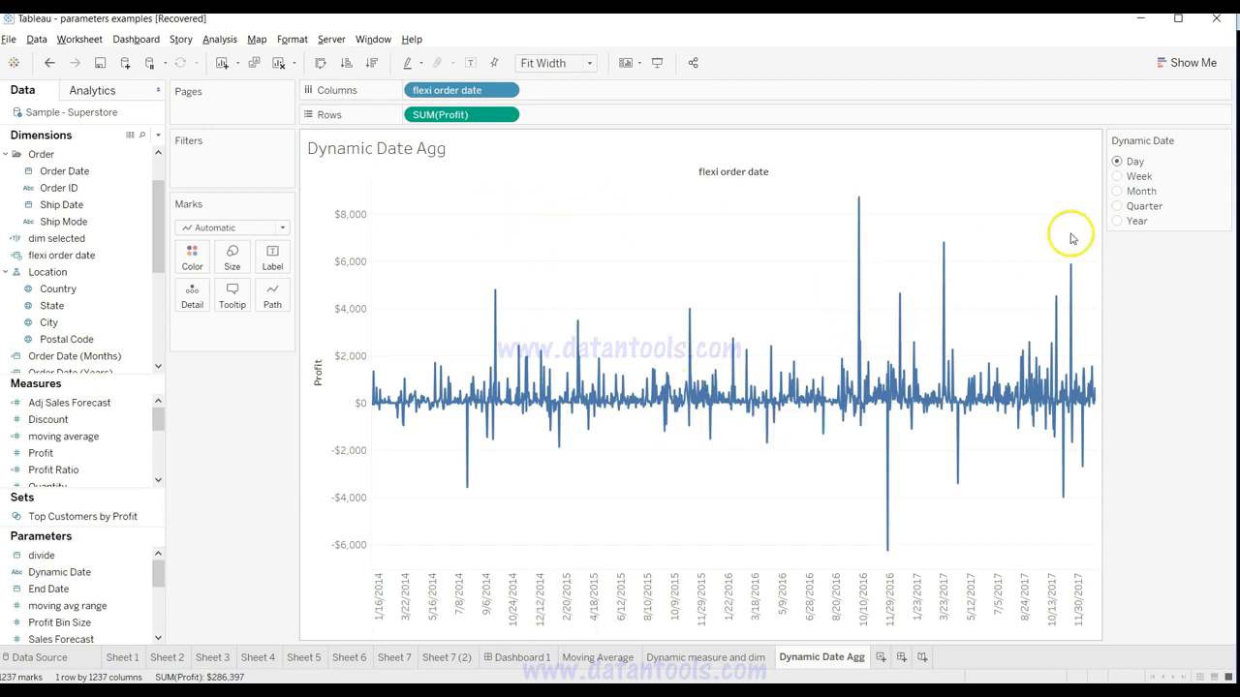
pyautogui.moveTo(484, 96); pyautogui.dragTo(765, 520)
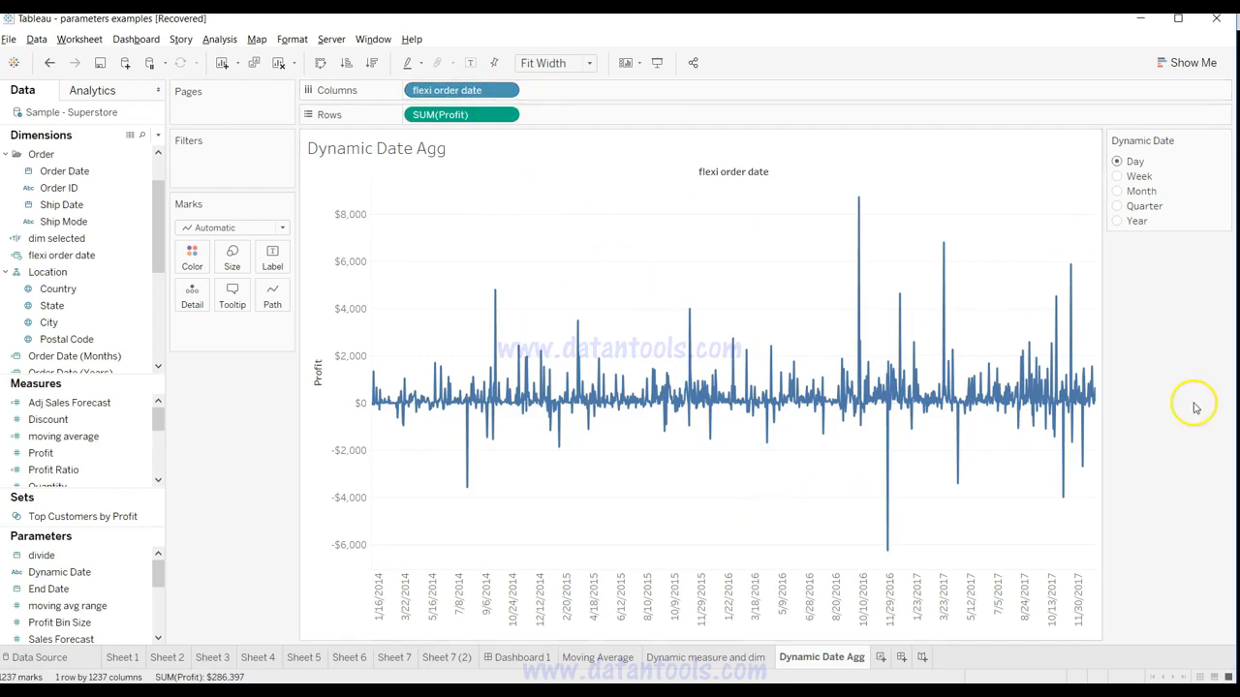
# Test the Dynamic Date parameter on the profit line chart with Year, Quarter, Month and Week, ending at Day.
pyautogui.click(1118, 222)
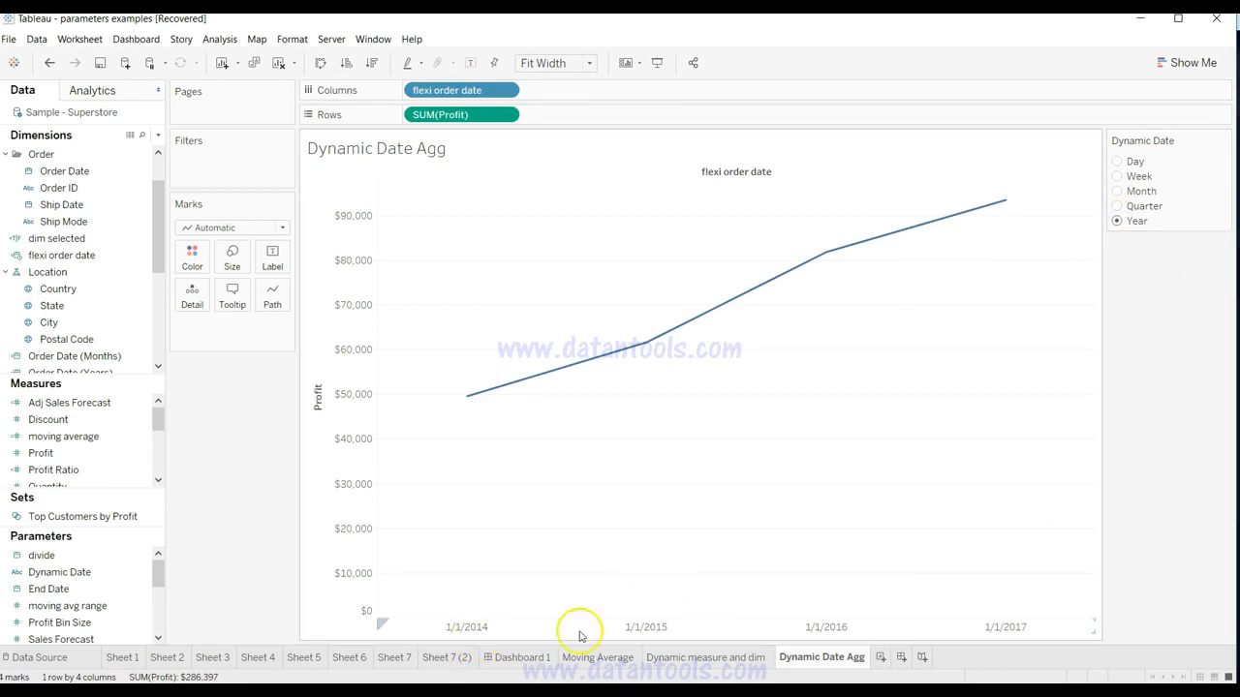
pyautogui.click(1117, 207)
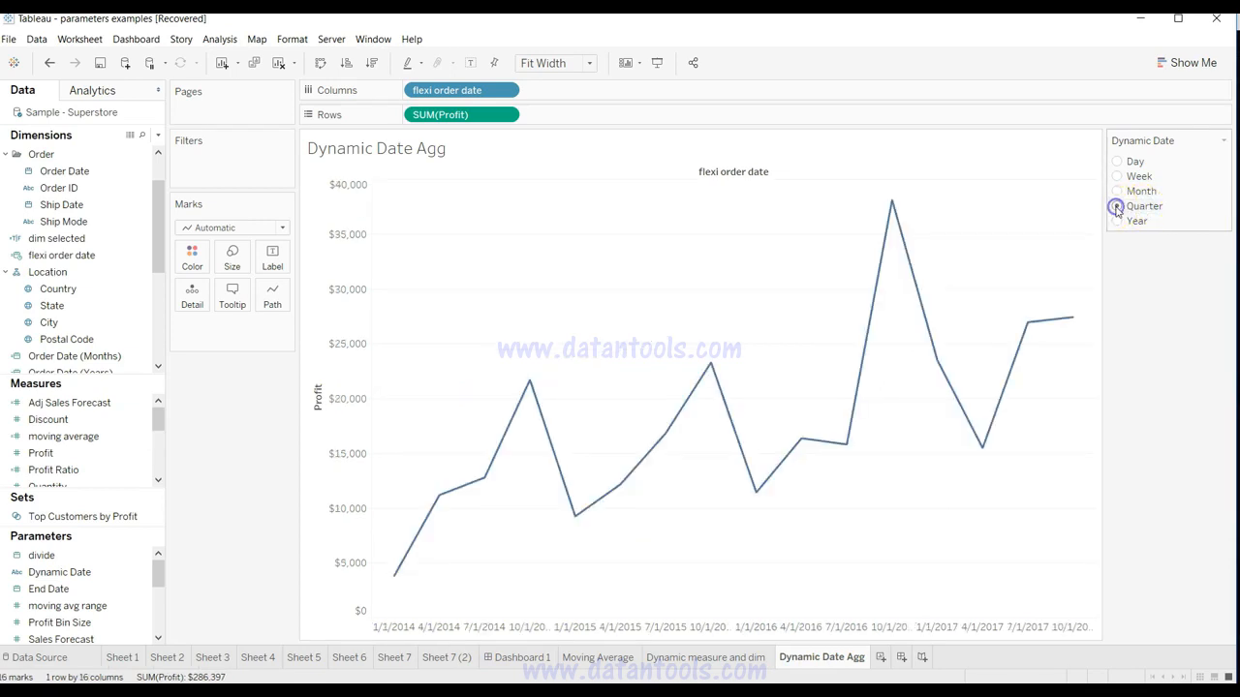
pyautogui.click(1115, 192)
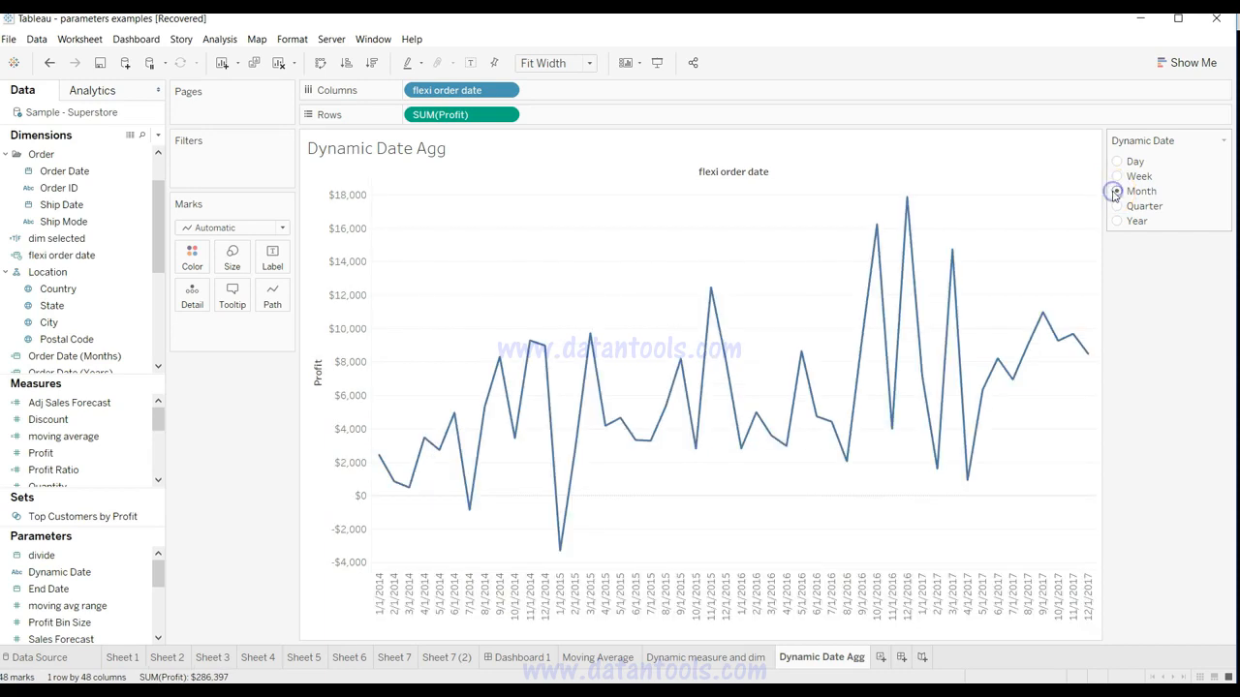
pyautogui.click(1116, 177)
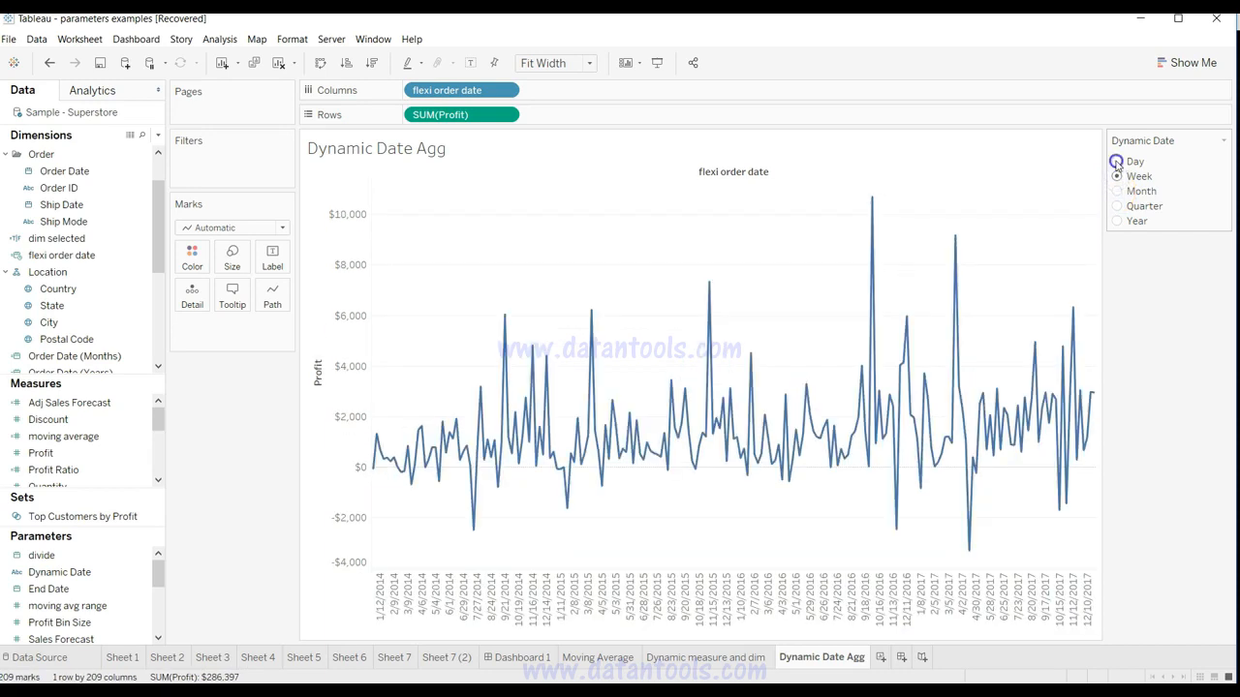
pyautogui.click(1116, 162)
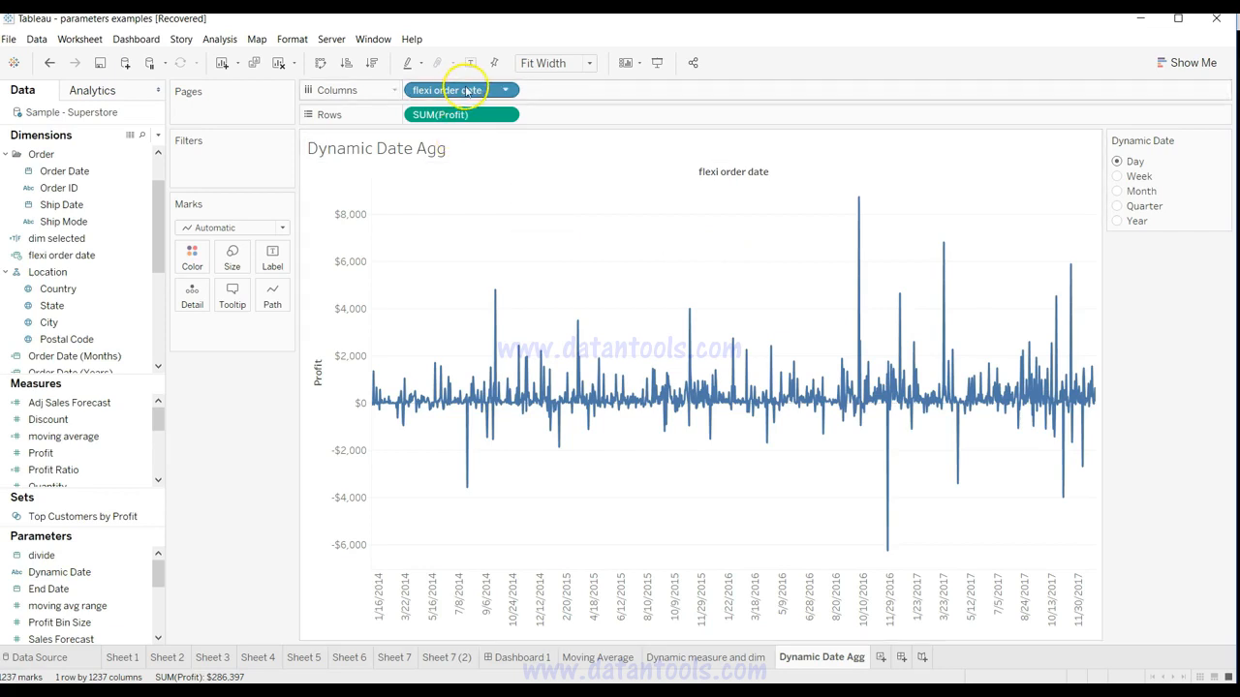
# Replace flexi order date on Columns with the Order Date dimension.
pyautogui.moveTo(466, 90); pyautogui.dragTo(83, 230)
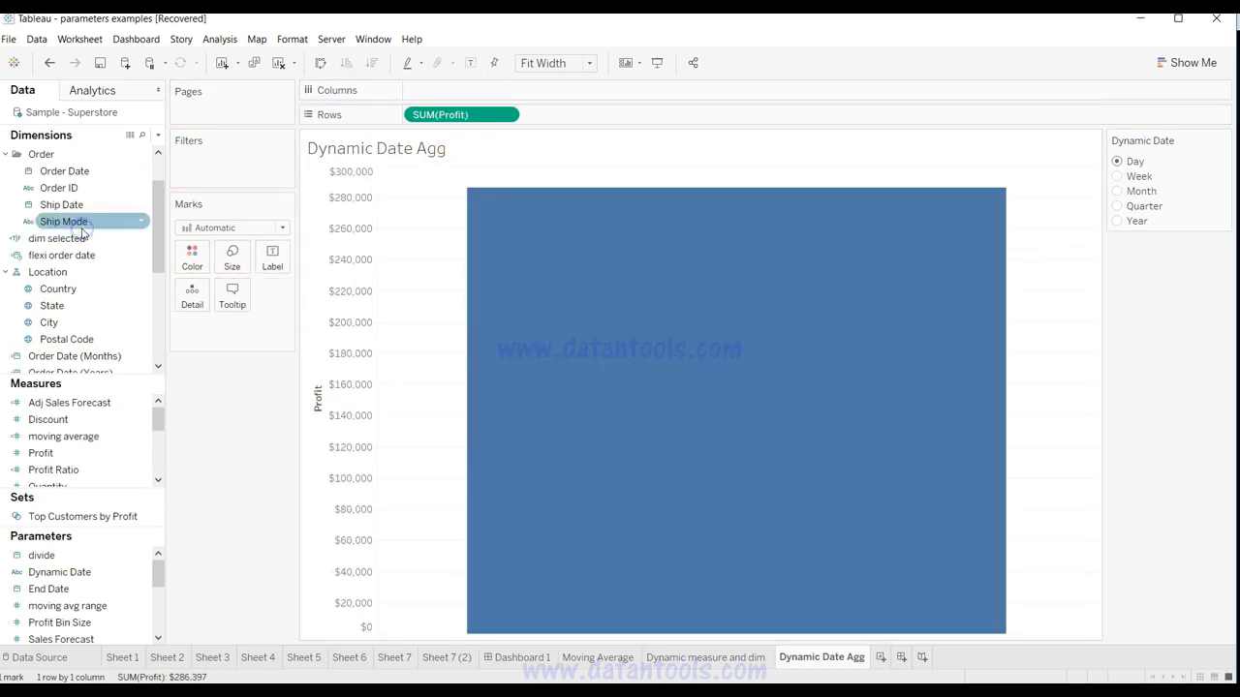
pyautogui.moveTo(121, 174); pyautogui.dragTo(482, 92)
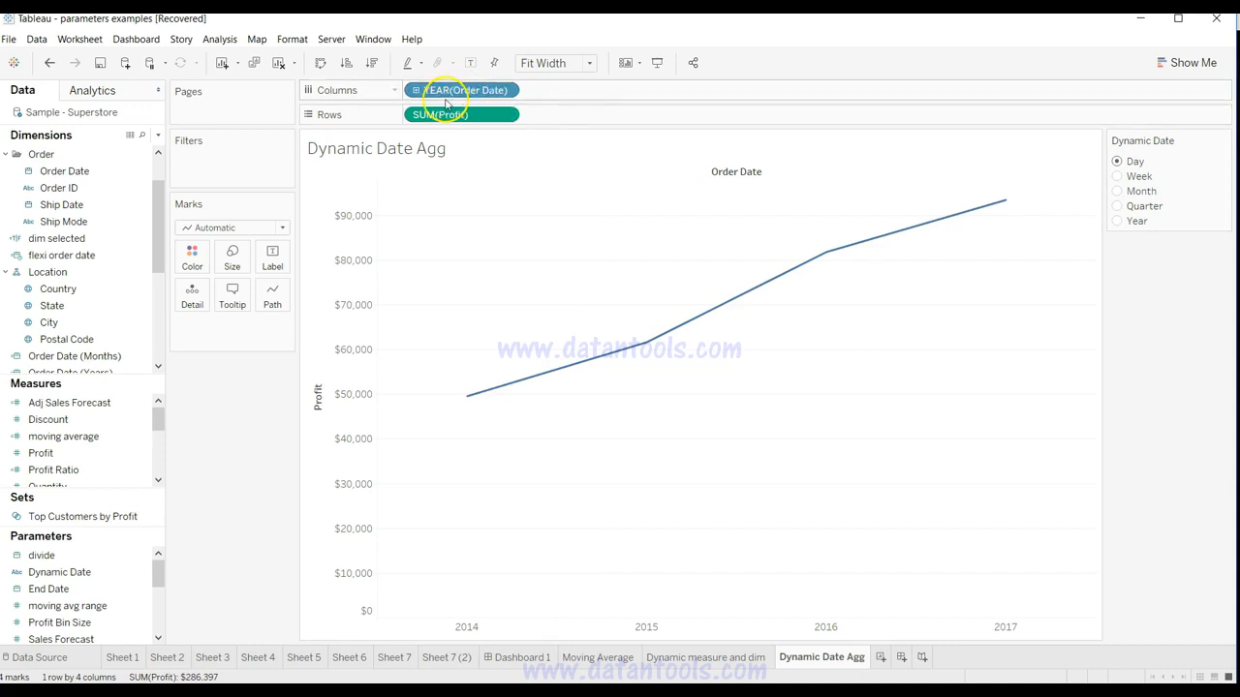
pyautogui.click(479, 97)
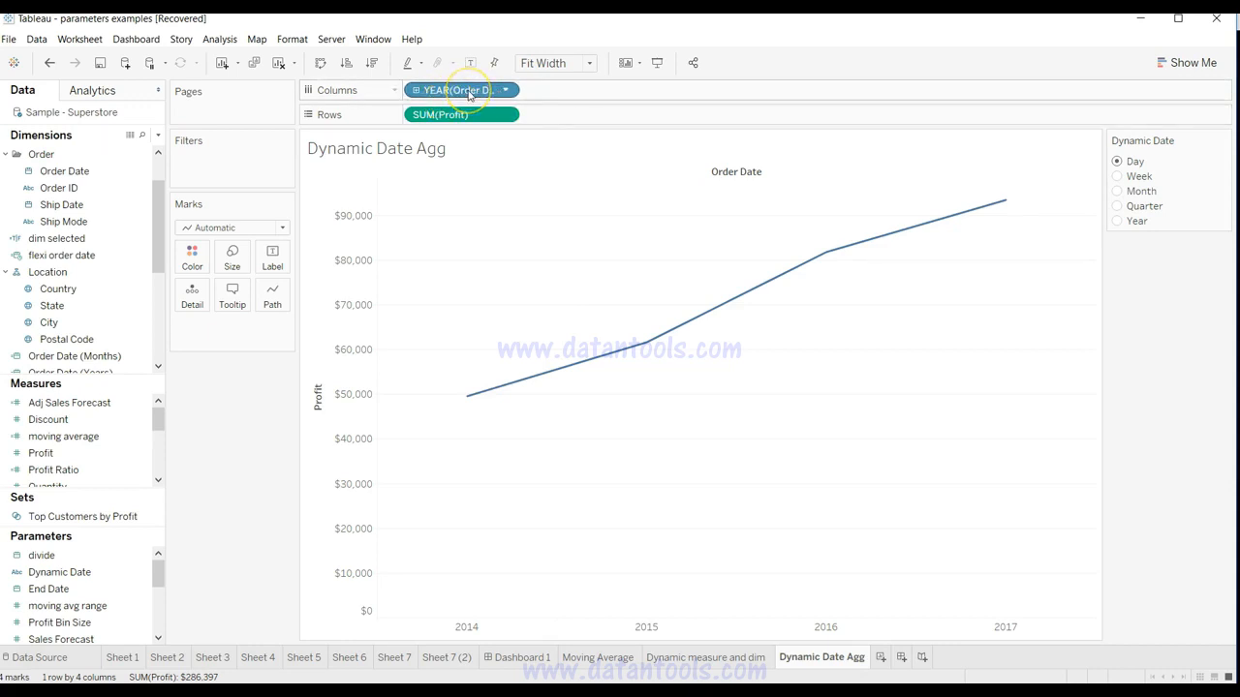
# Change the discrete date level of Order Date on Columns to Quarter and after that to Month.
pyautogui.click(504, 92)
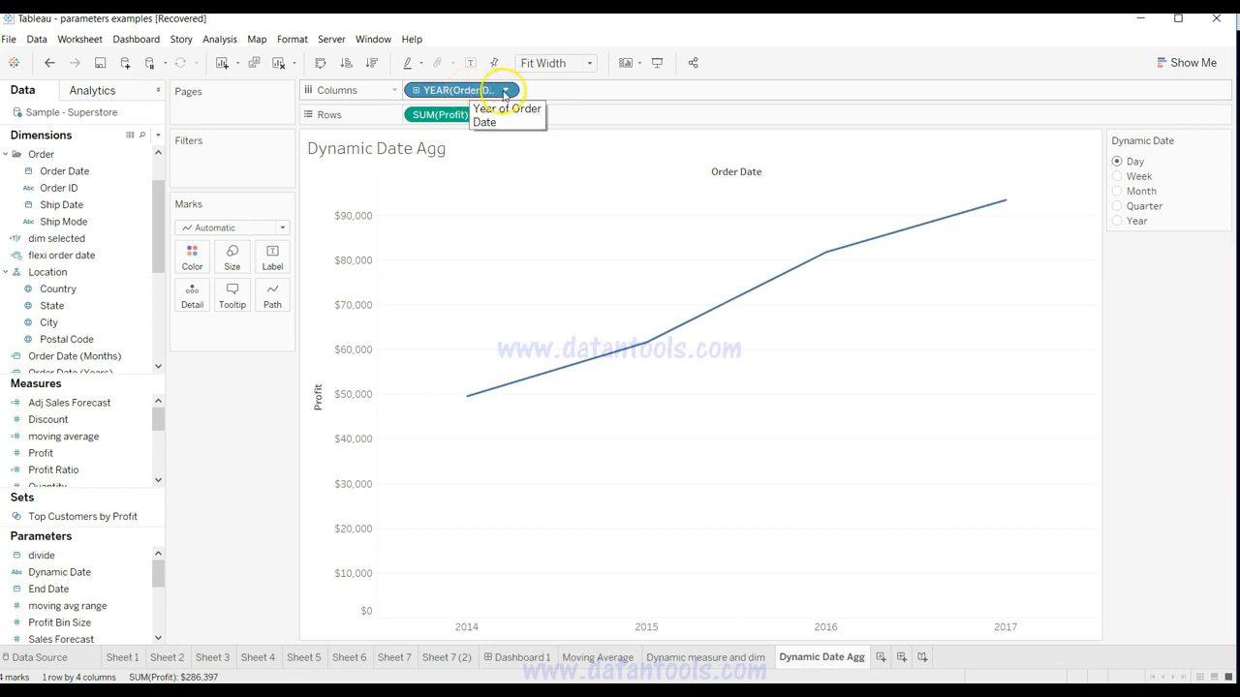
pyautogui.click(505, 92)
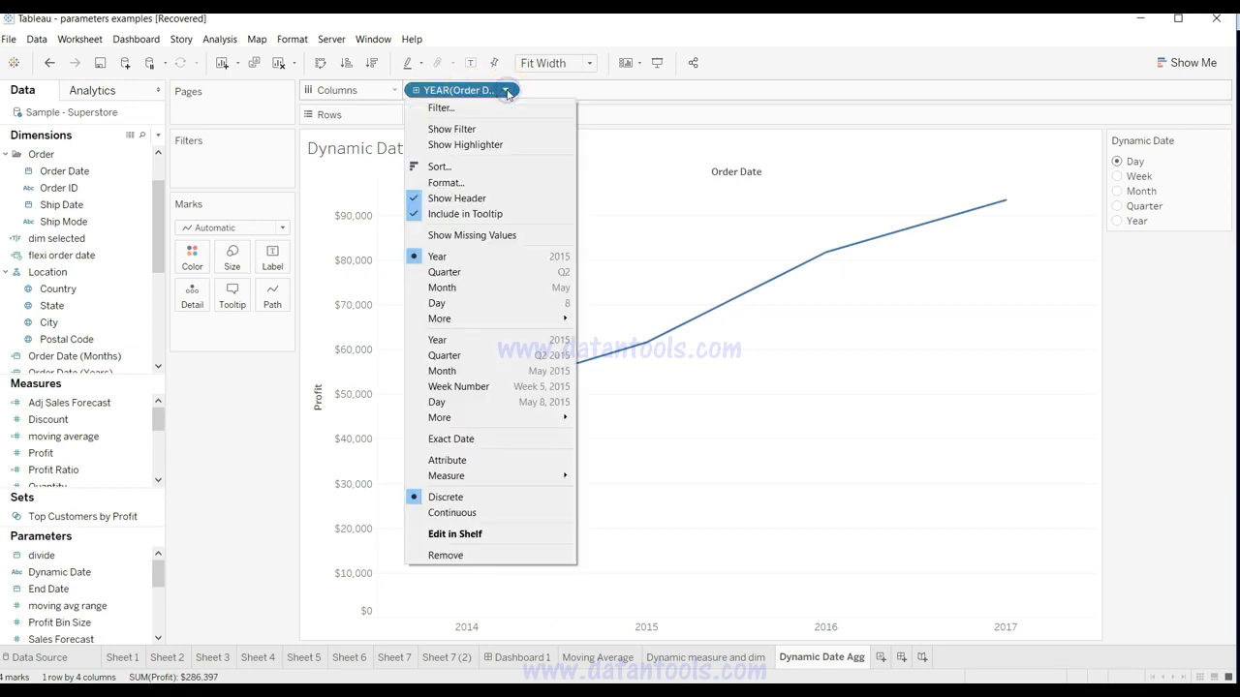
pyautogui.click(498, 275)
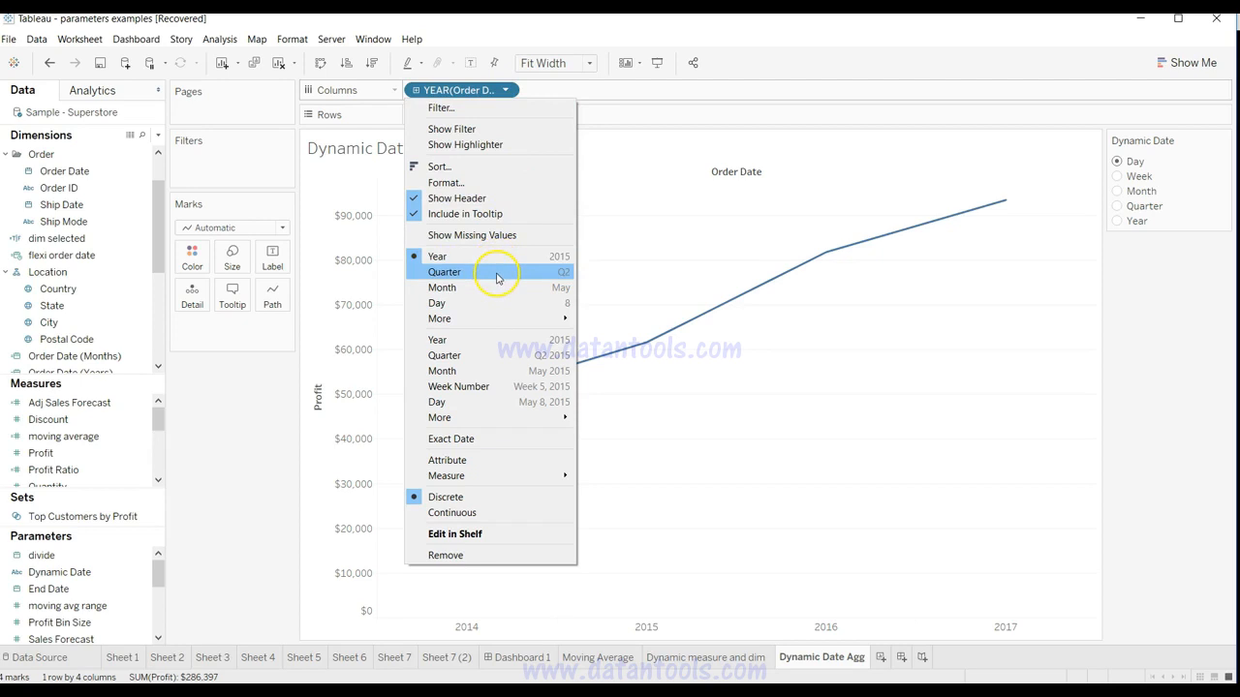
pyautogui.click(504, 91)
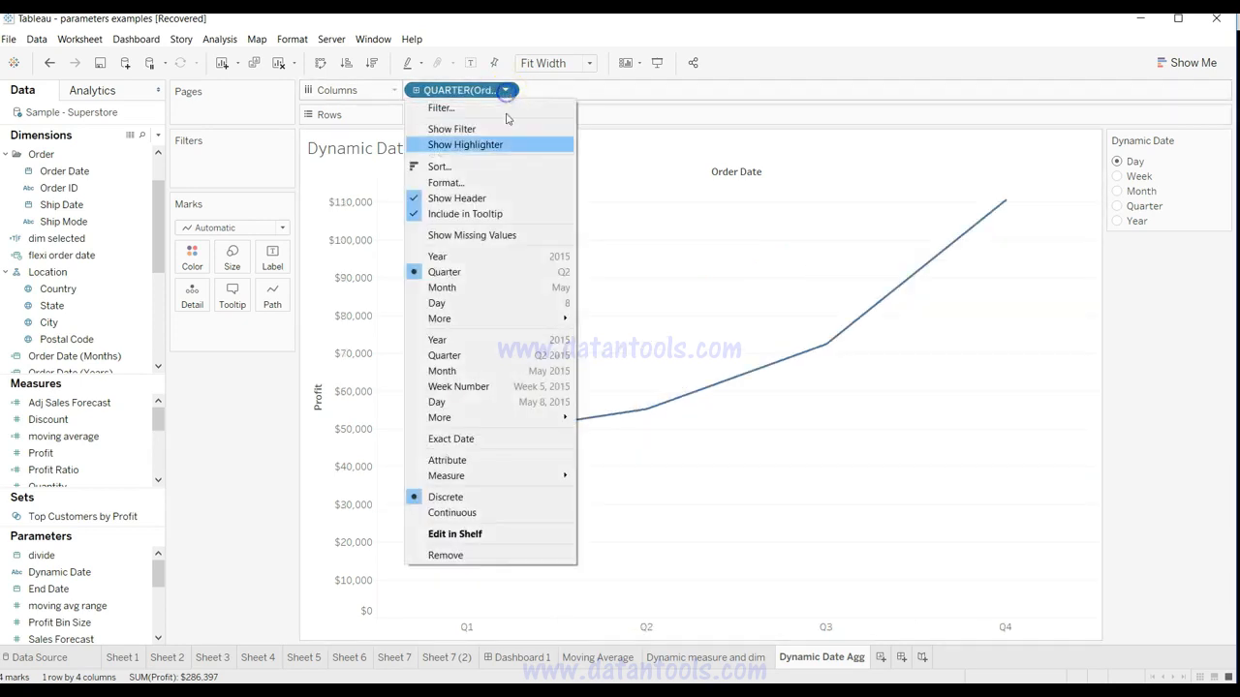
pyautogui.click(500, 290)
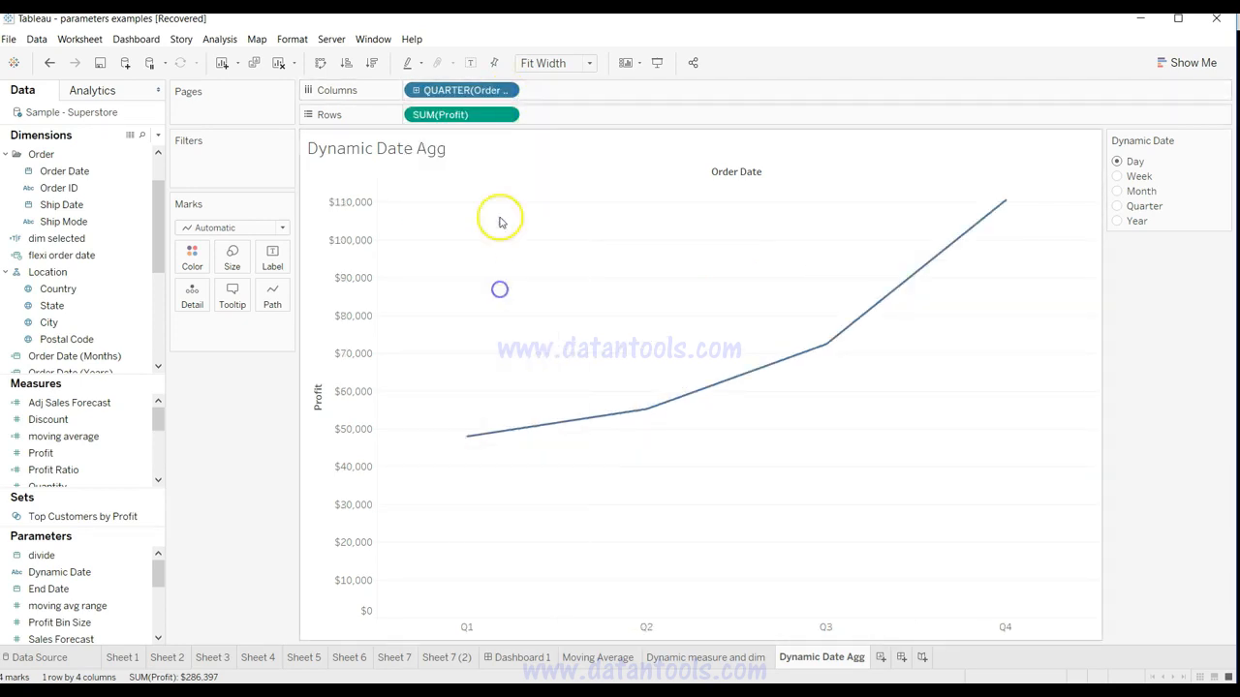
# Change Order Date on Columns to the continuous Month level, which combines month and year.
pyautogui.click(504, 90)
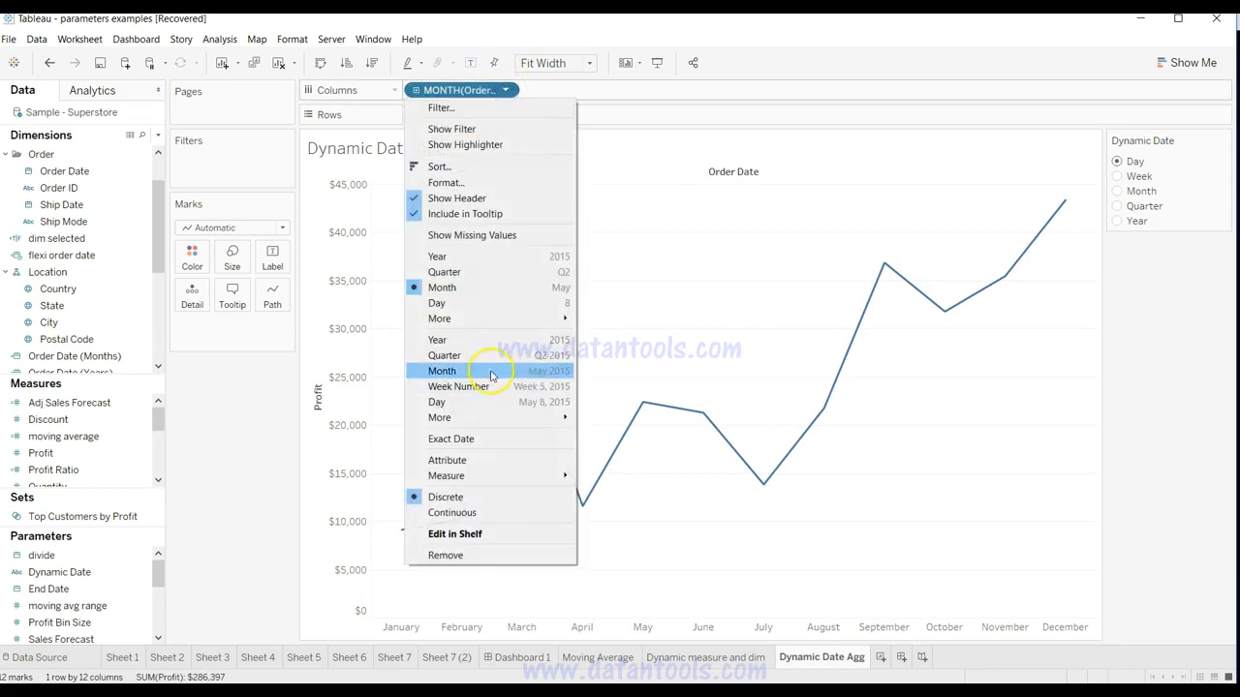
pyautogui.click(492, 373)
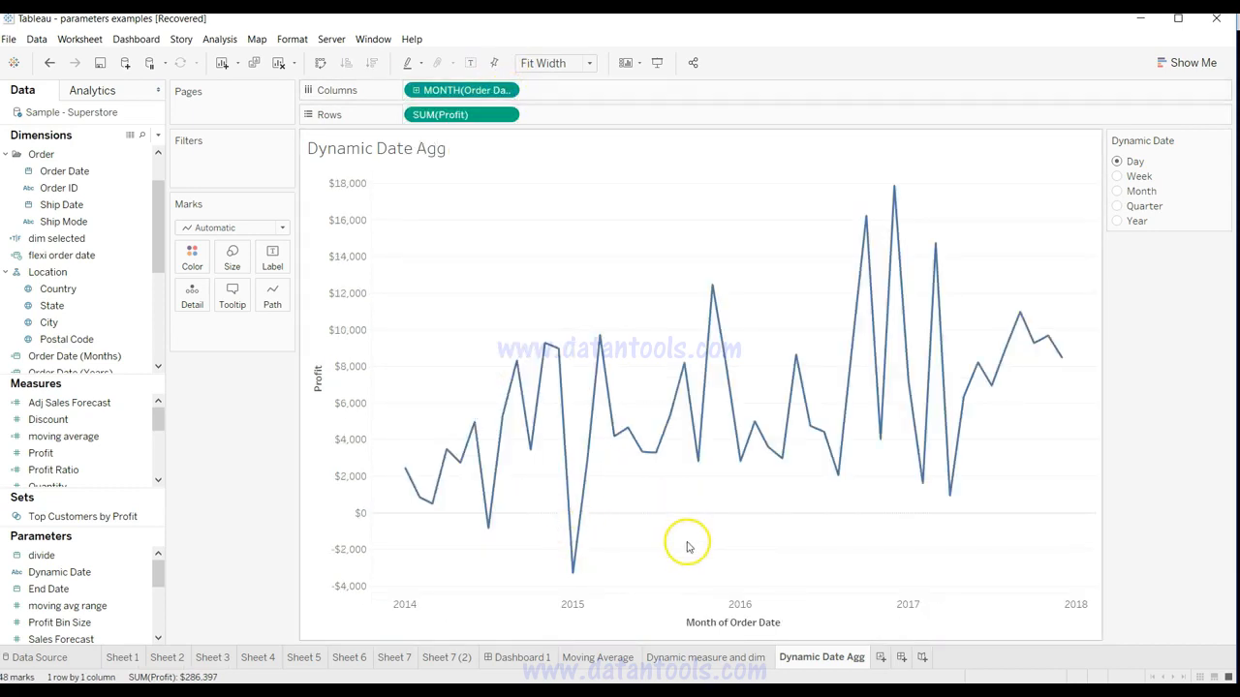
pyautogui.click(506, 91)
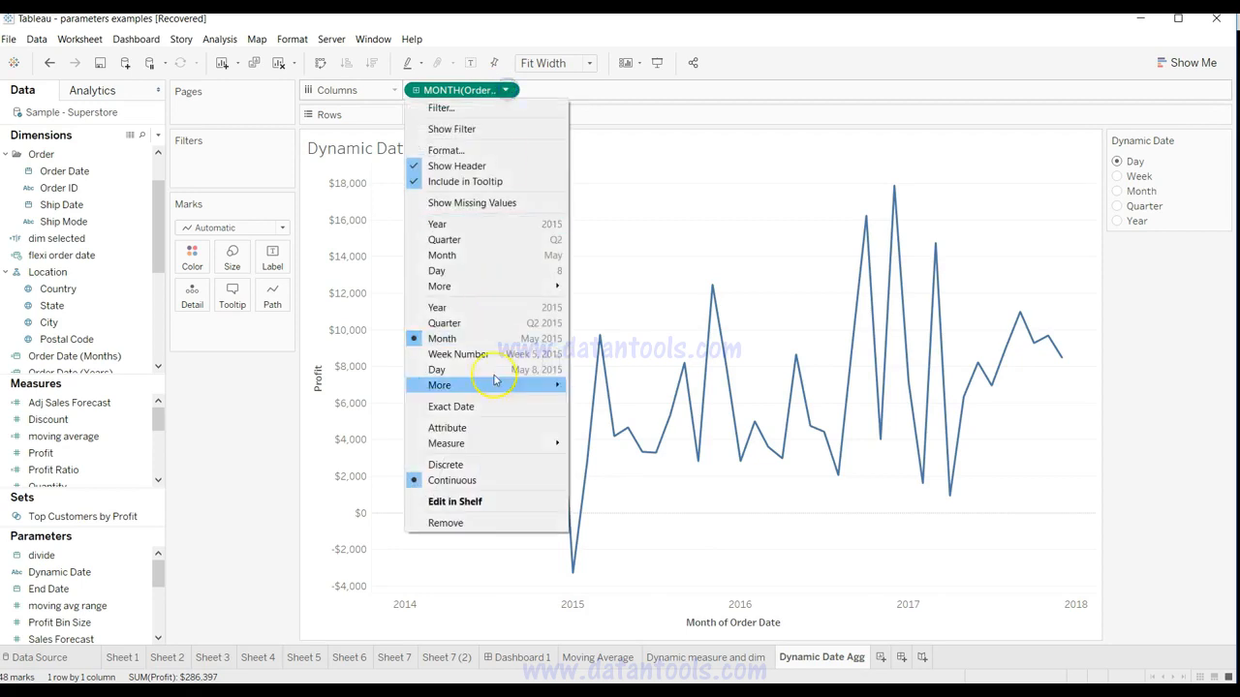
pyautogui.click(504, 91)
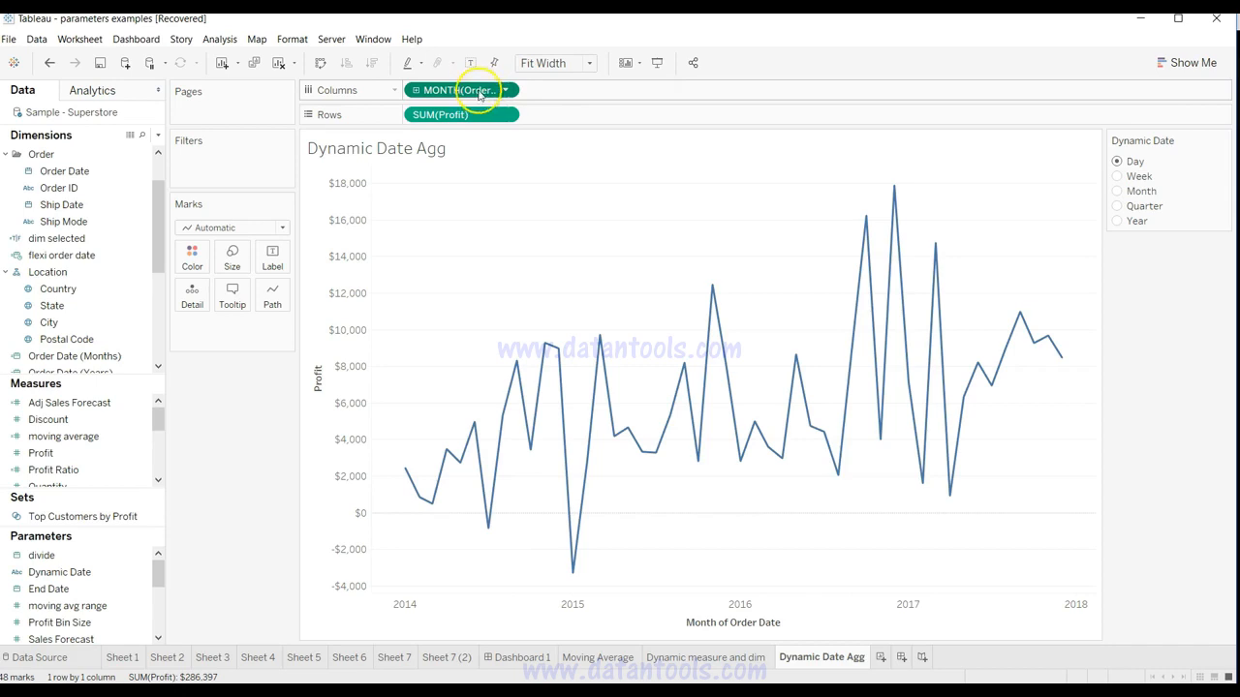
# Replace Order Date on Columns with flexi order date and strip the year truncation from its formula, leaving only [flexi order date].
pyautogui.moveTo(484, 93); pyautogui.dragTo(81, 308)
pyautogui.moveTo(61, 255); pyautogui.dragTo(495, 93)
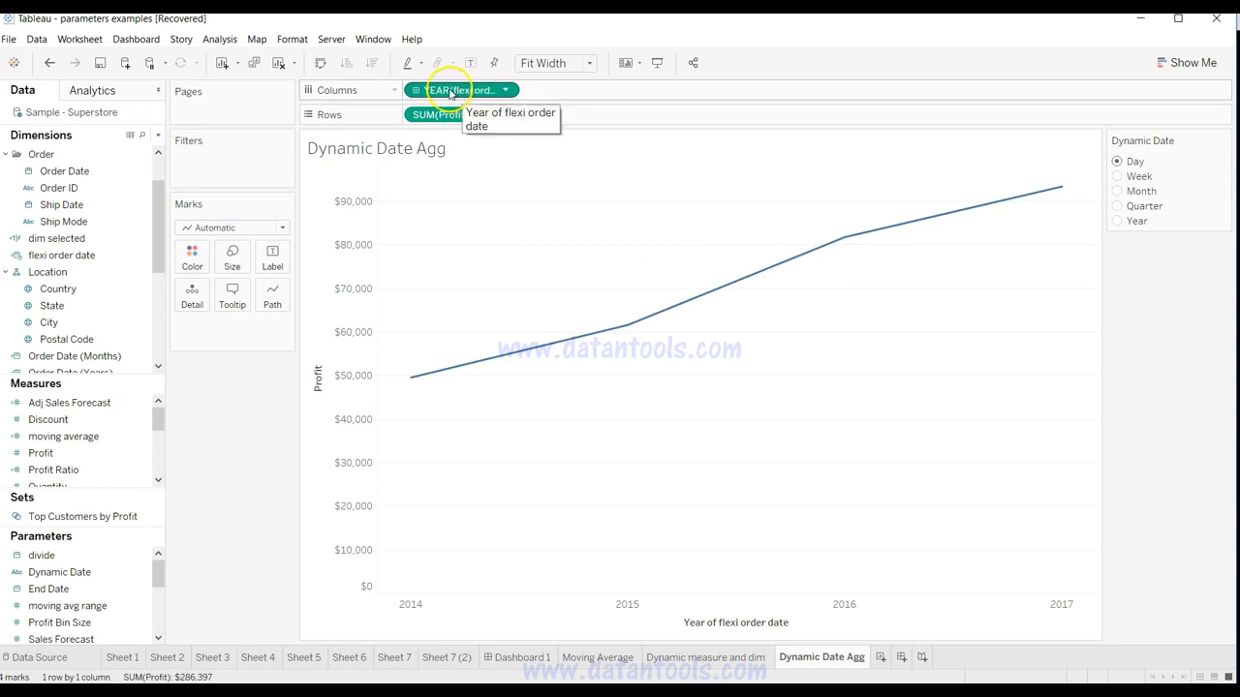
pyautogui.rightClick(454, 94)
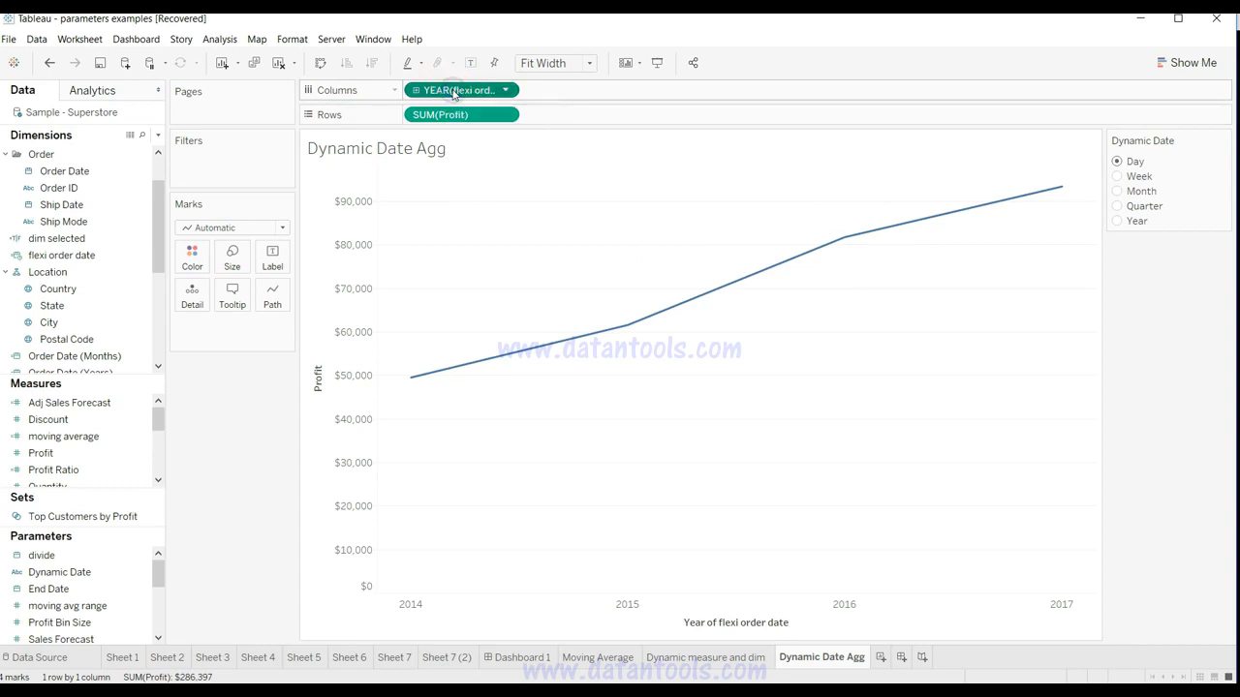
pyautogui.doubleClick(454, 91)
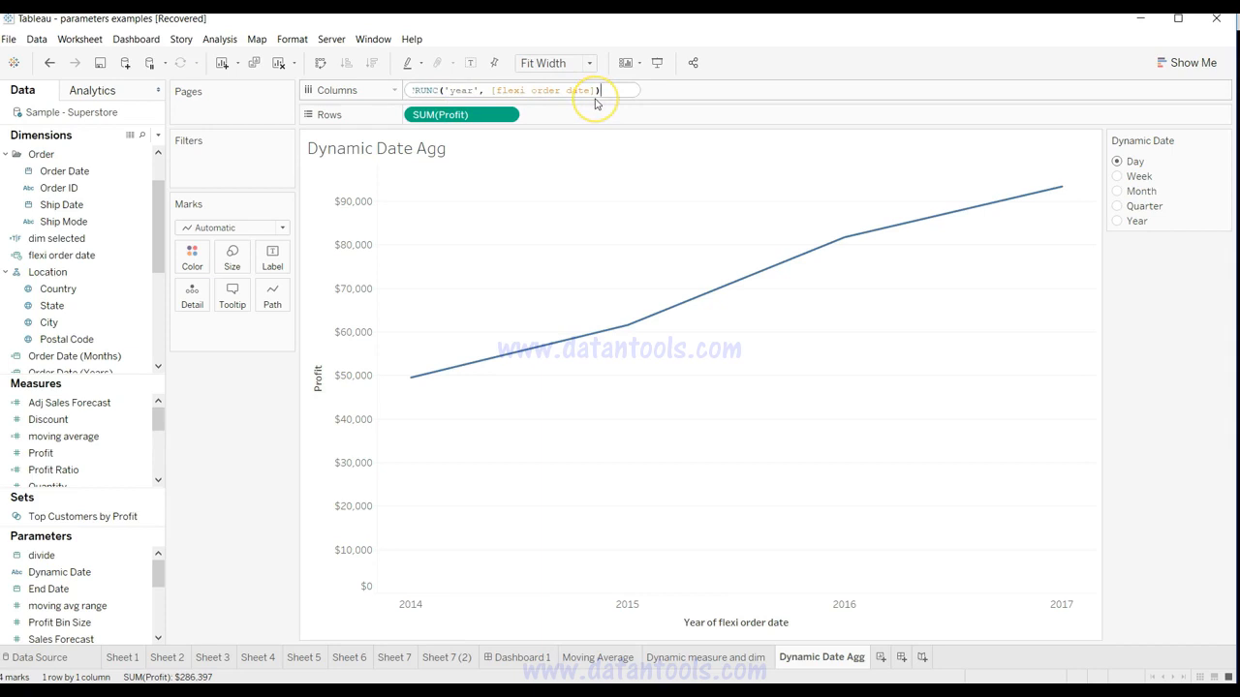
pyautogui.press('Home')
pyautogui.press('Delete')
pyautogui.press('Delete')
pyautogui.press('Delete')
pyautogui.press('Delete')
pyautogui.press('Delete')
pyautogui.press('Delete')
pyautogui.press('Delete')
pyautogui.press('Delete')
pyautogui.press('Delete')
pyautogui.press('Delete')
pyautogui.press('Delete')
pyautogui.press('Delete')
pyautogui.press('Delete')
pyautogui.press('Delete')
pyautogui.press('Delete')
pyautogui.press('Delete')
pyautogui.press('Delete')
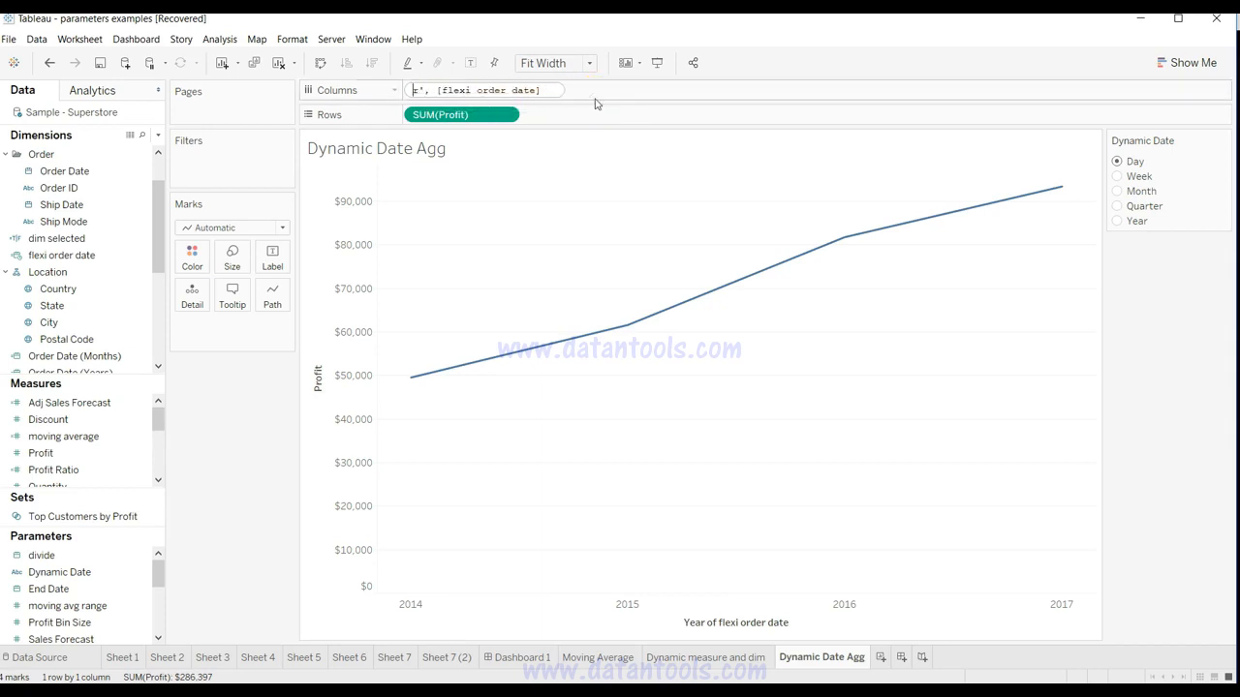
pyautogui.press('Return')
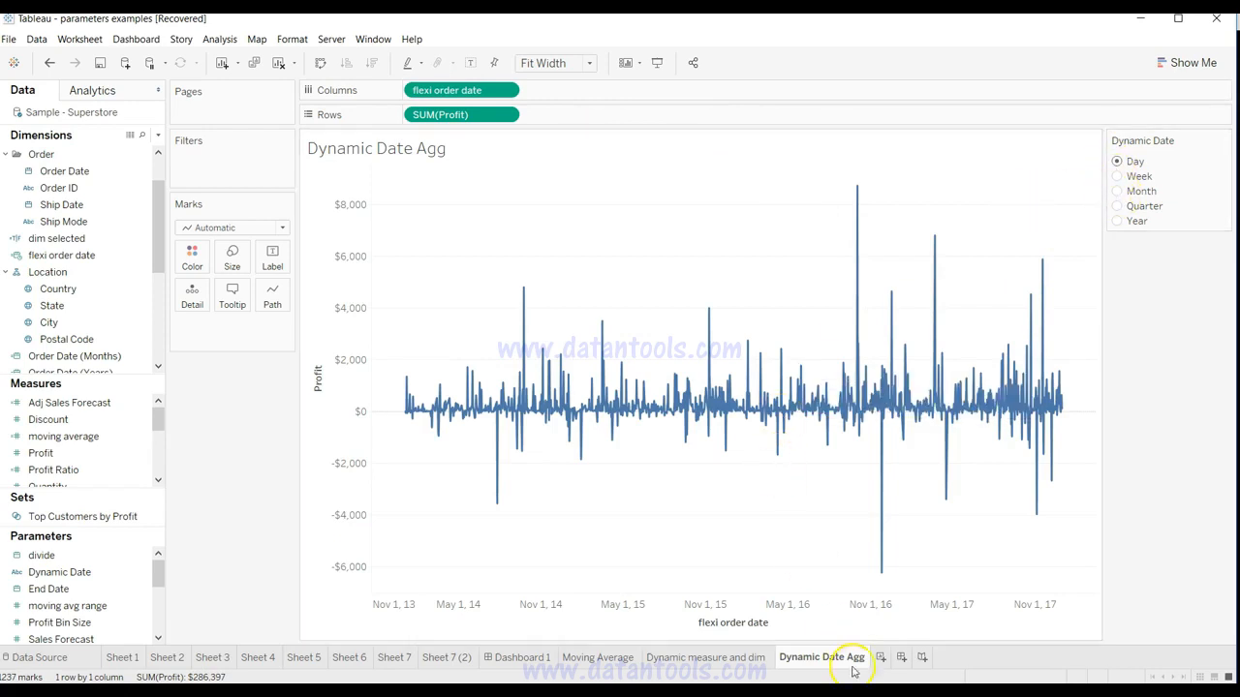
# Add a new blank worksheet after Dynamic Date Agg, check the finished chart and return to the blank sheet.
pyautogui.click(880, 657)
pyautogui.click(570, 327)
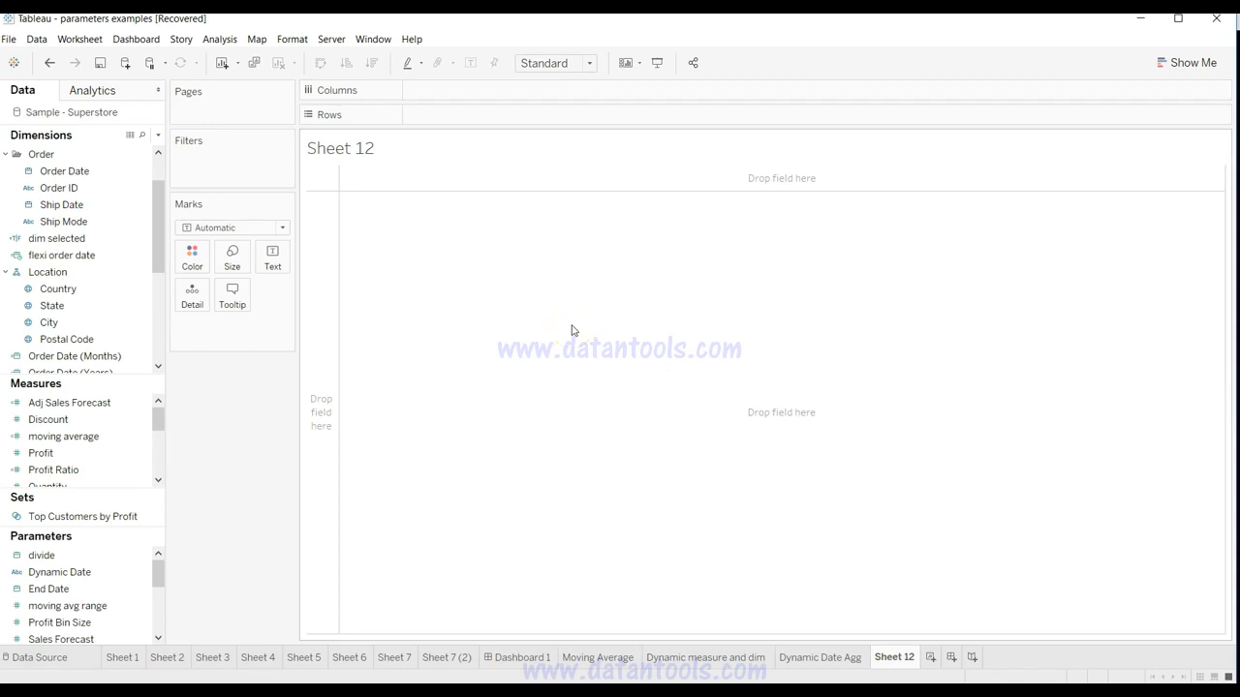
pyautogui.click(831, 658)
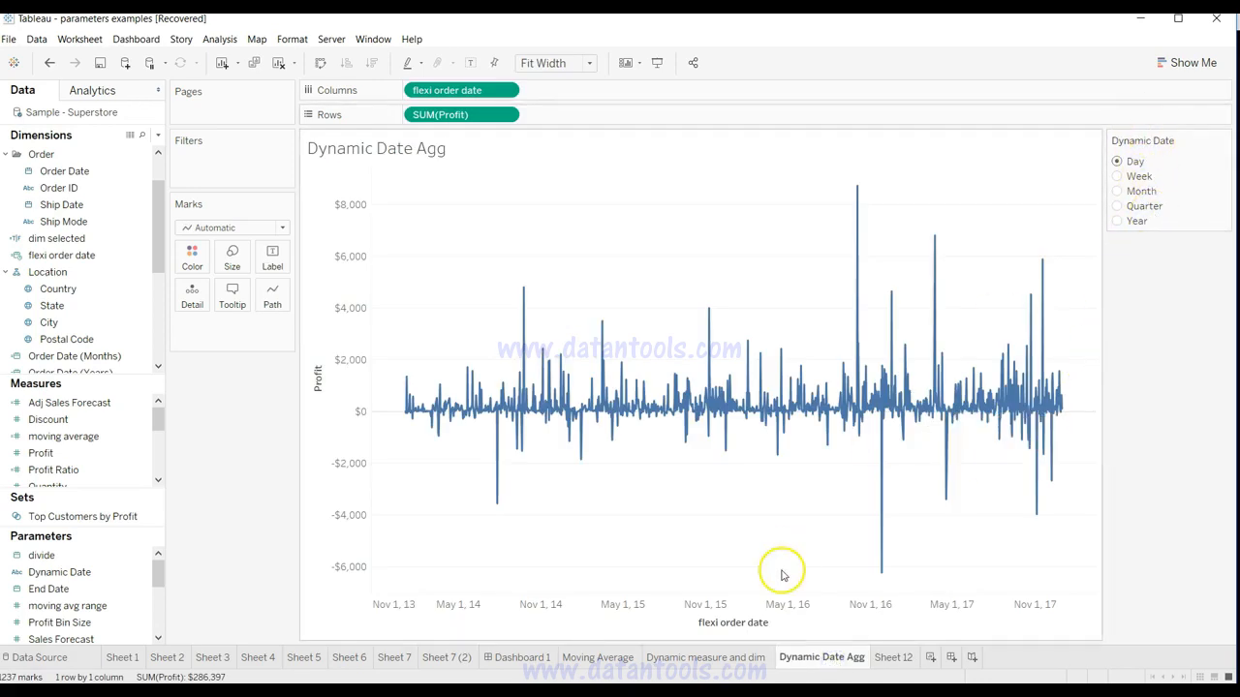
pyautogui.click(893, 657)
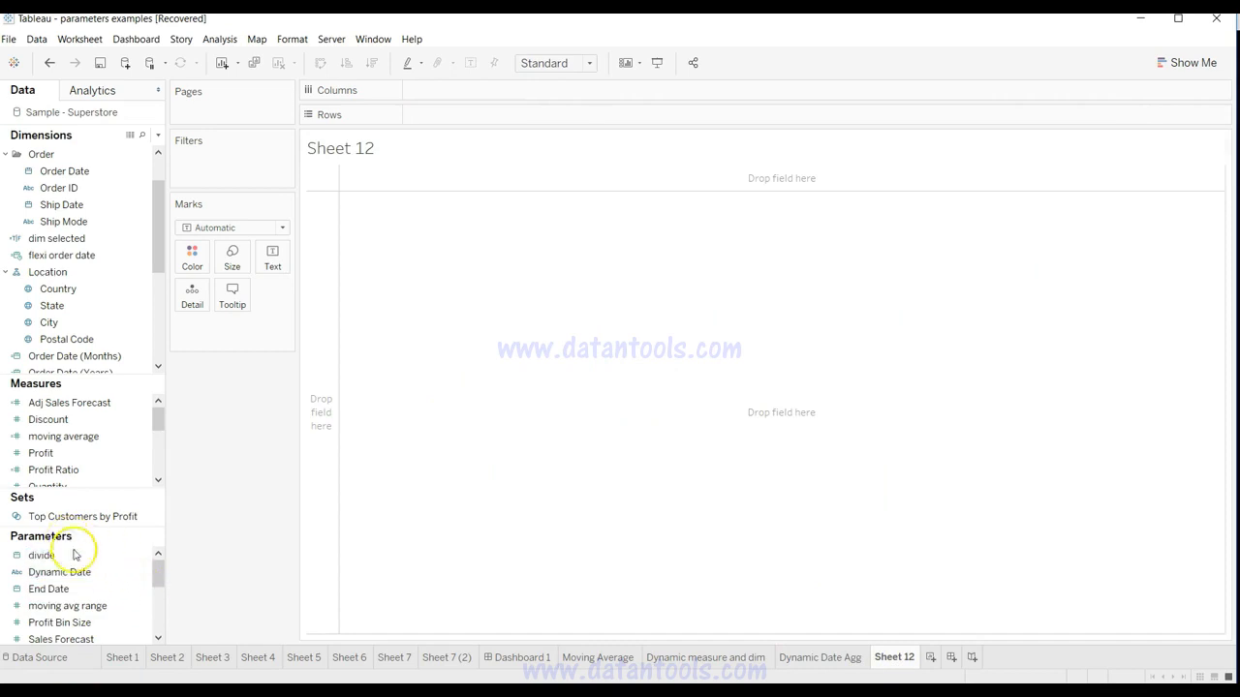
# Start a new parameter named Dynamic Date1 with data type String and allowable values restricted to a list.
pyautogui.click(159, 136)
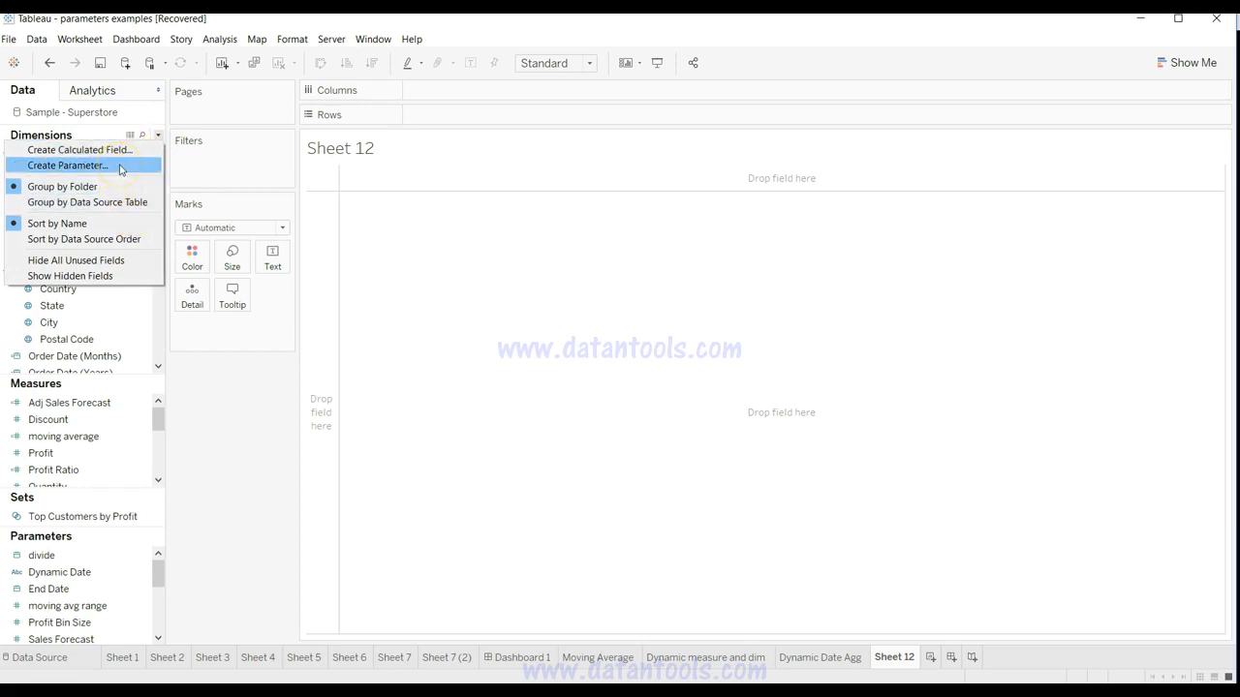
pyautogui.click(121, 165)
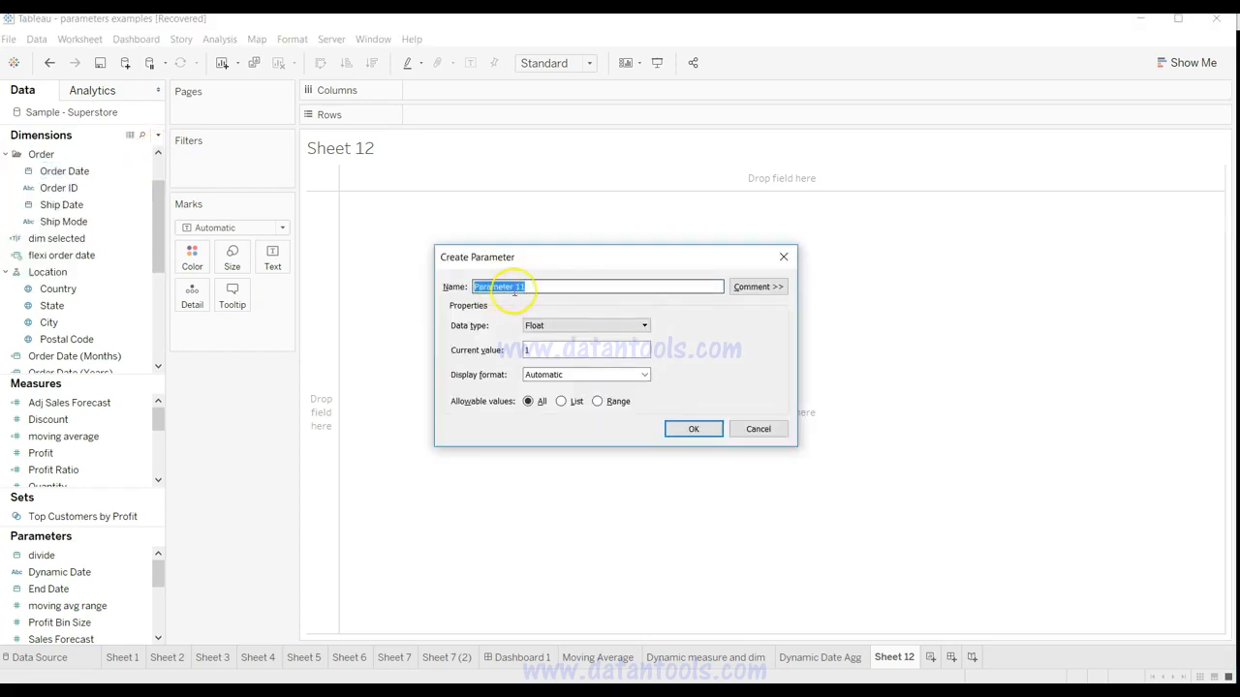
pyautogui.write('Dynamic Date1')
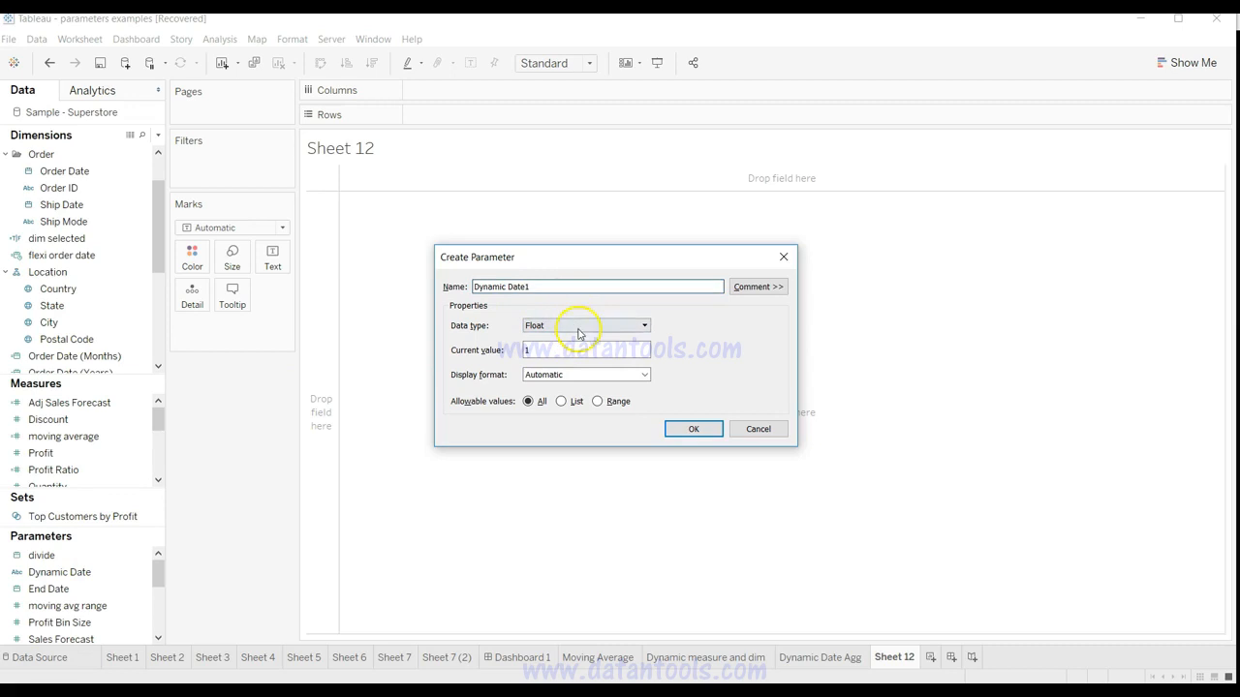
pyautogui.click(578, 327)
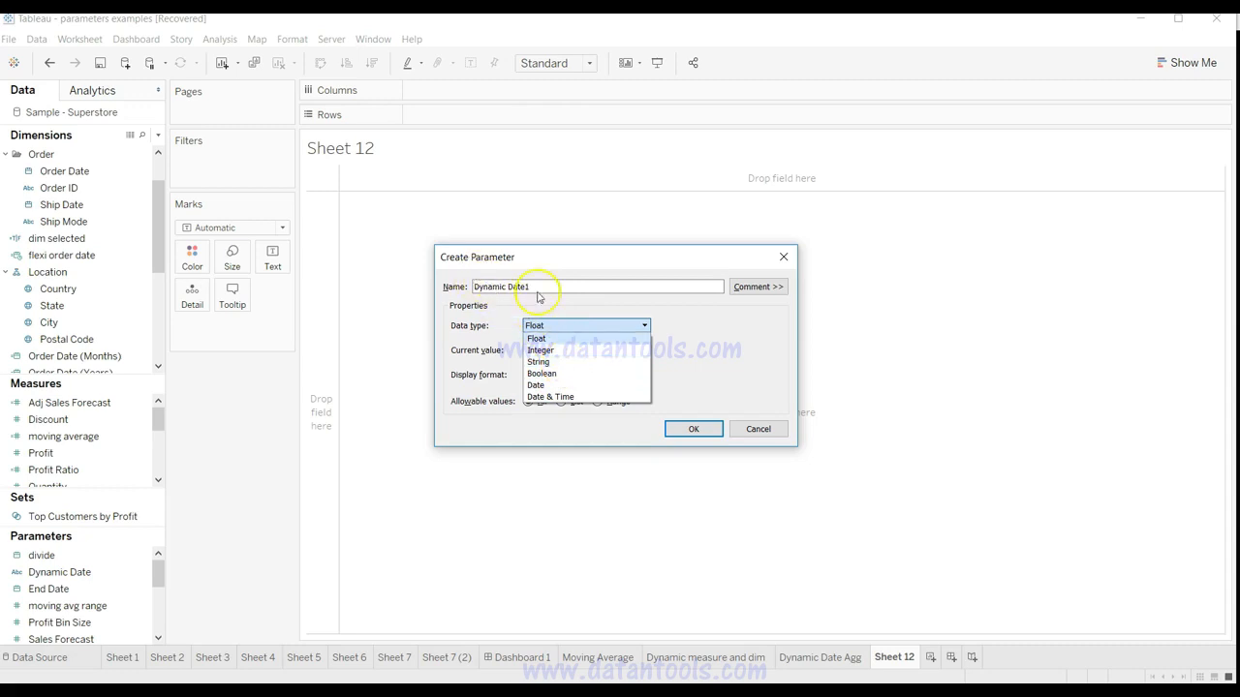
pyautogui.click(548, 365)
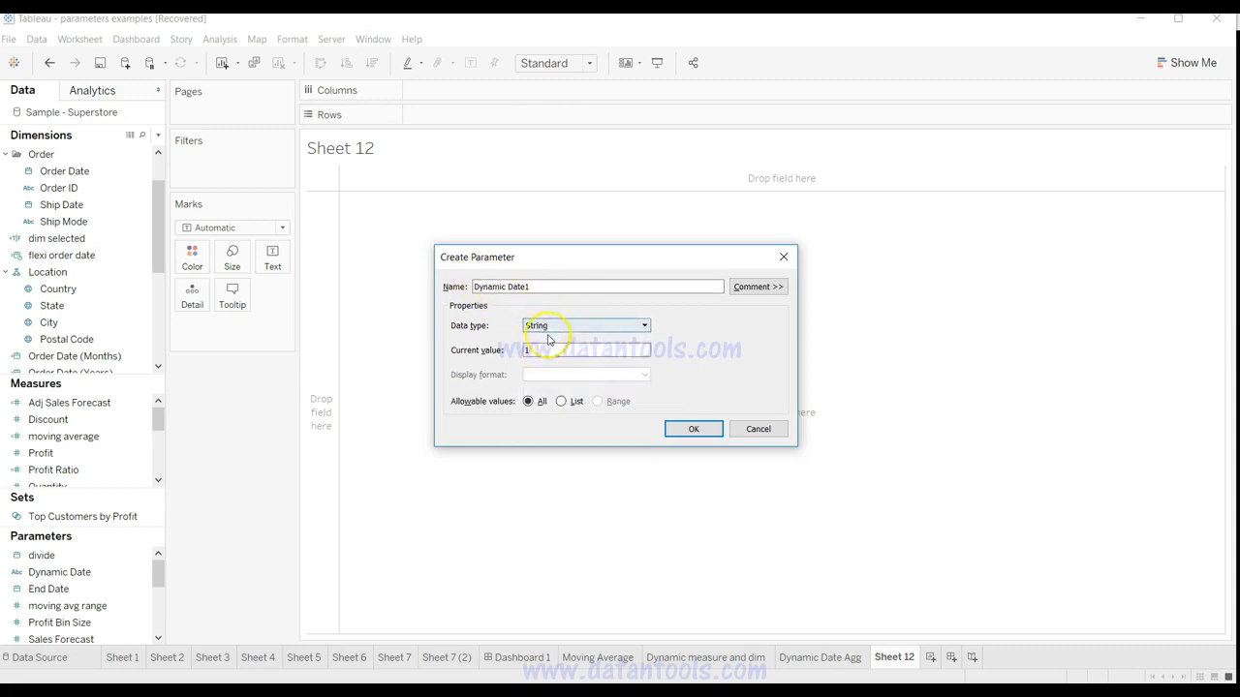
pyautogui.click(561, 401)
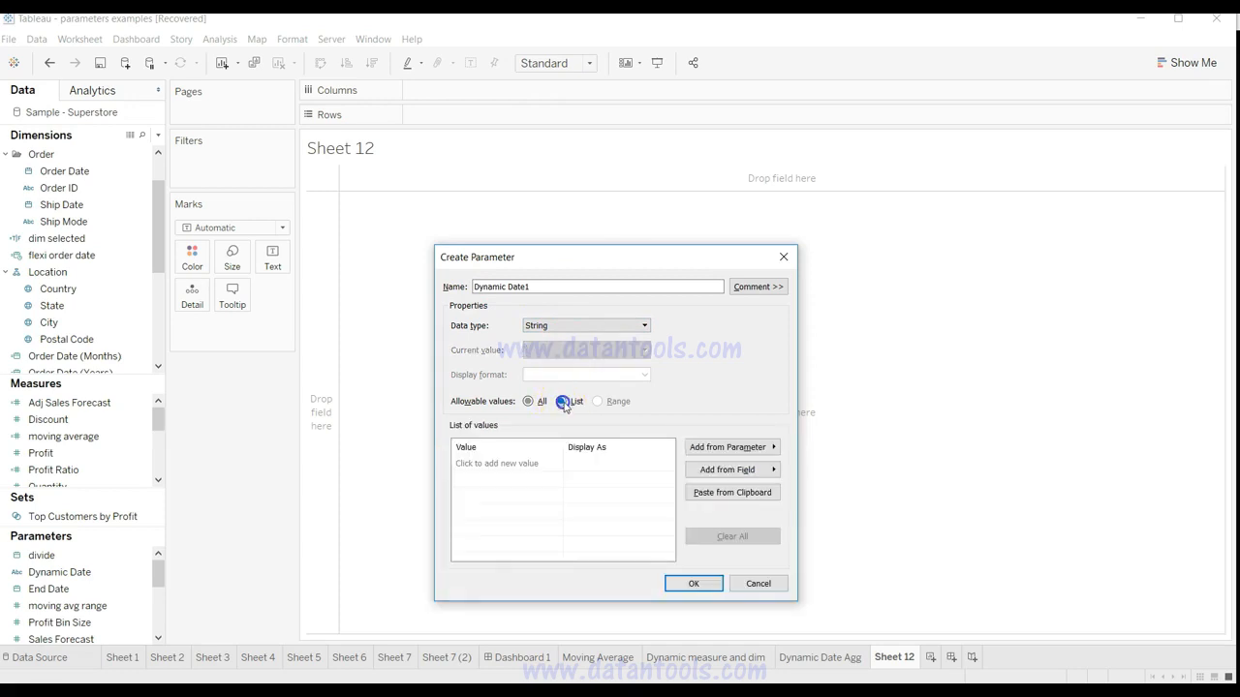
# Add the list values day, displayed as Day, and month, displayed as Month.
pyautogui.click(527, 464)
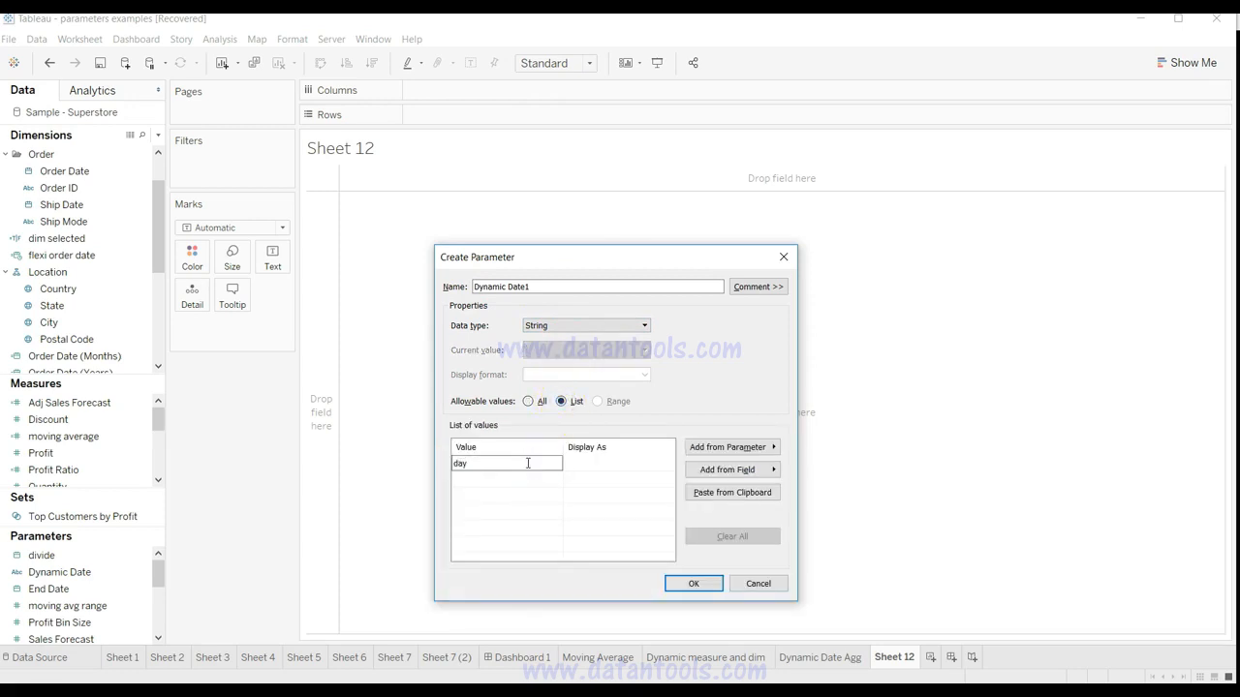
pyautogui.write('day')
pyautogui.press('Tab')
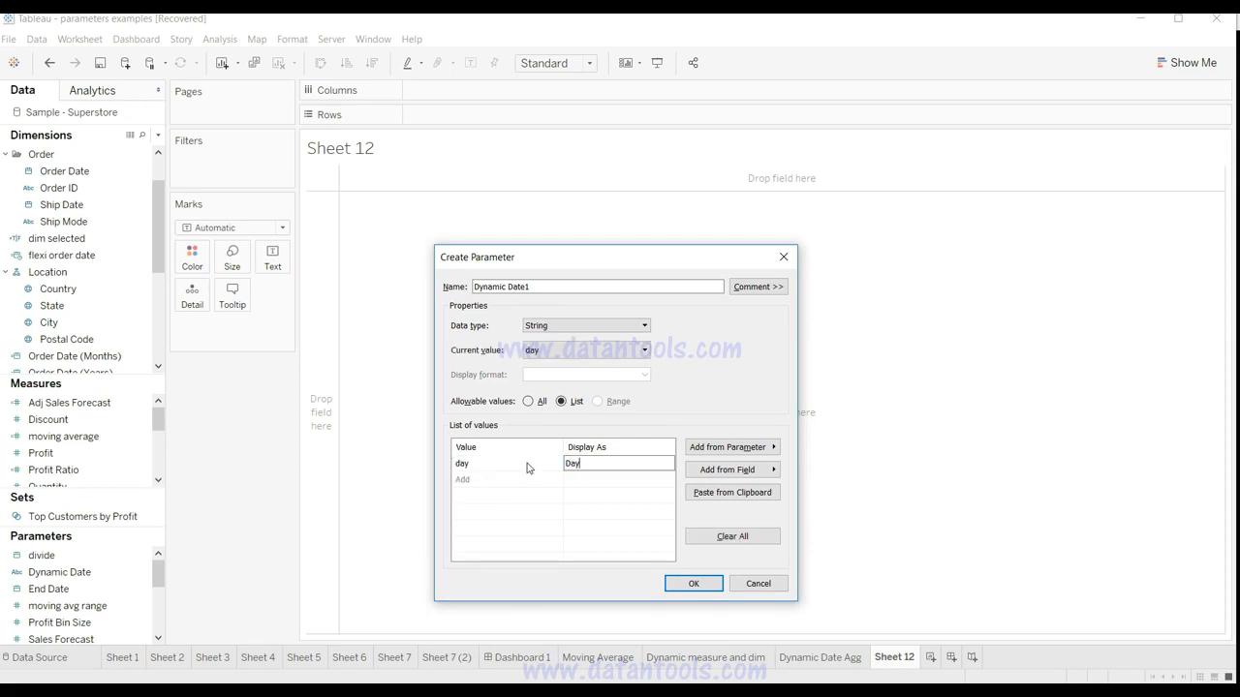
pyautogui.click(528, 479)
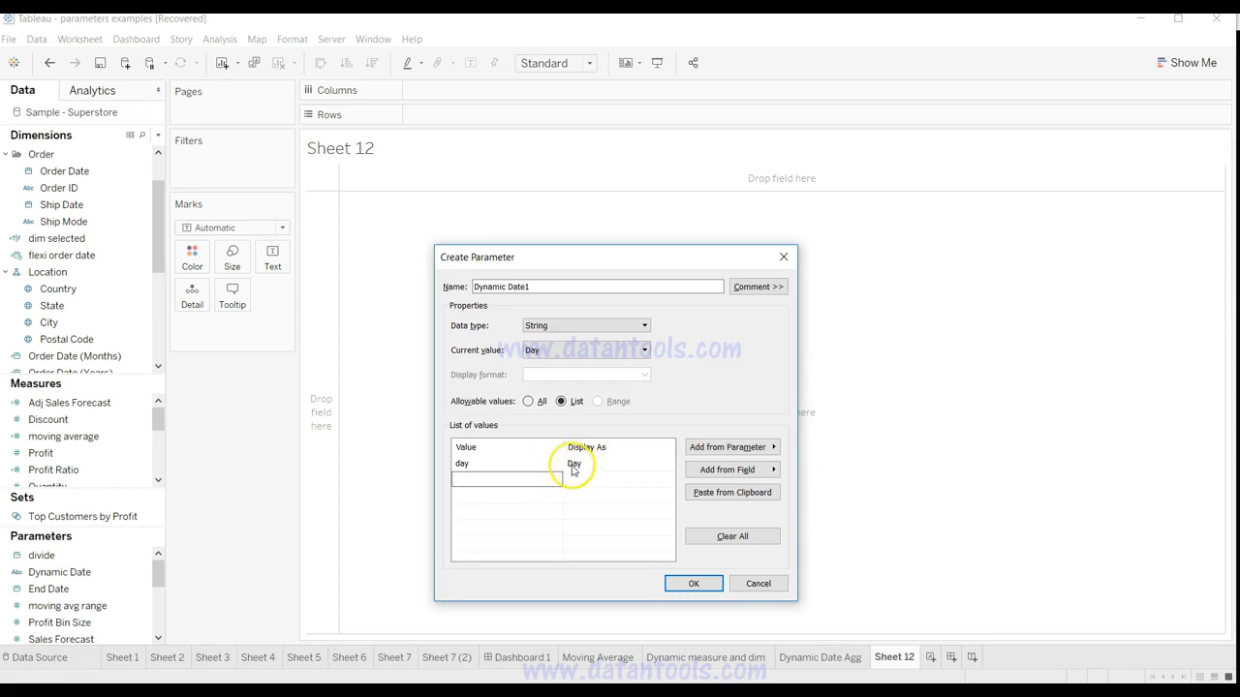
pyautogui.click(585, 469)
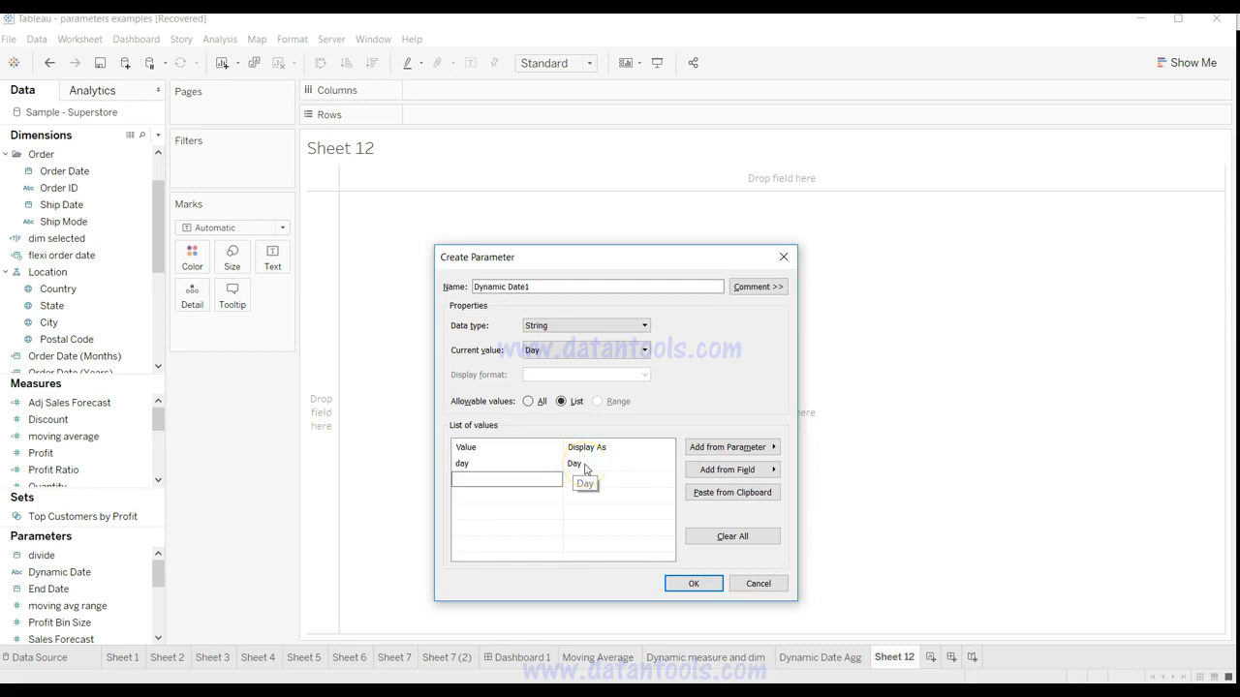
pyautogui.press('Tab')
pyautogui.write('Mo')
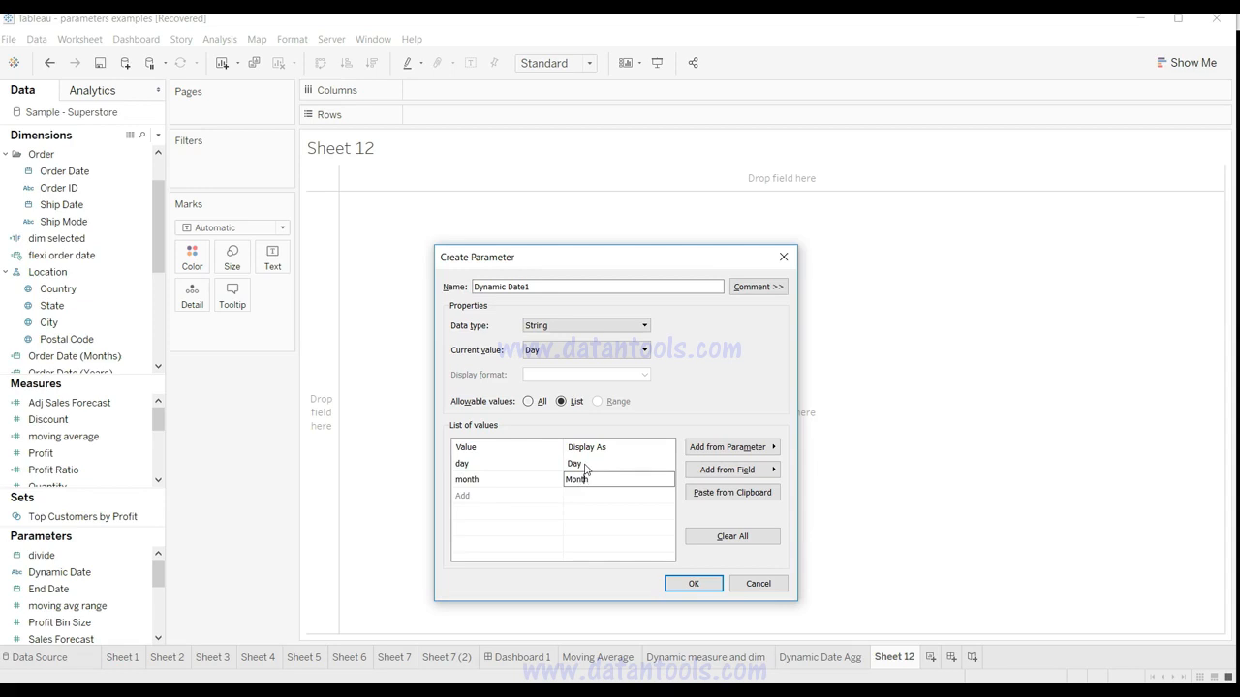
pyautogui.press('Return')
# Add the list value quarter, displayed as Quarter, followed by a Year value with its default display name.
pyautogui.click(526, 493)
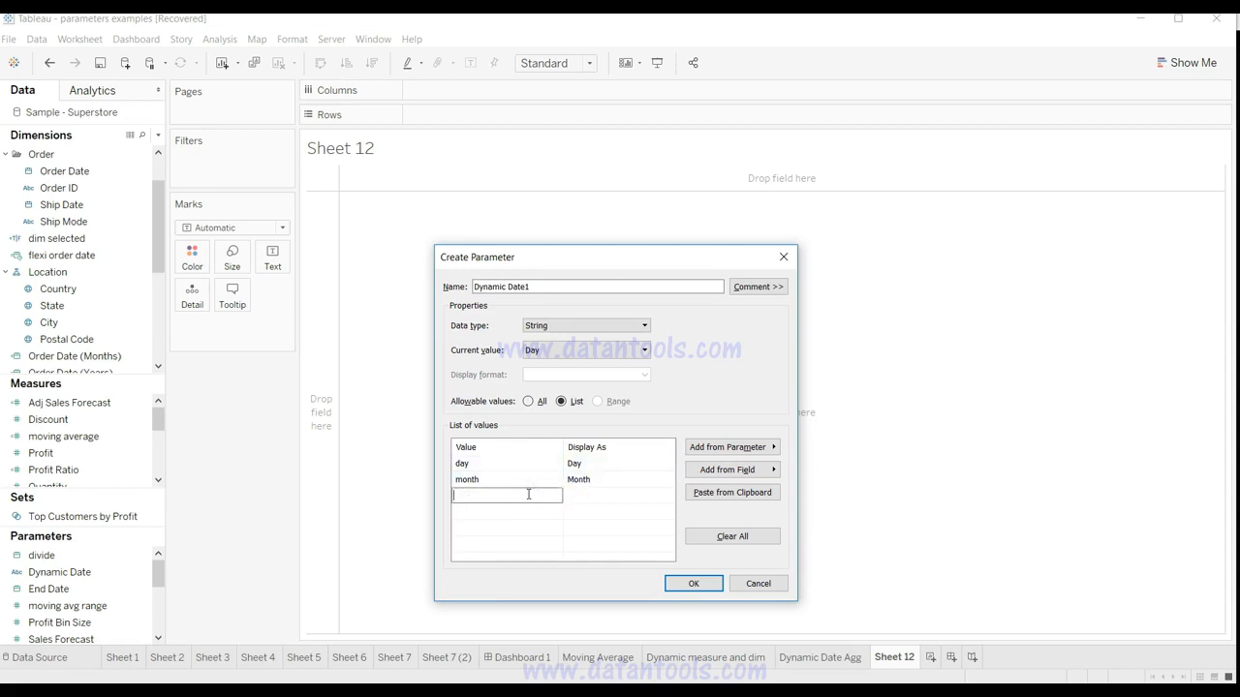
pyautogui.write('quarter')
pyautogui.press('Tab')
pyautogui.write('Q')
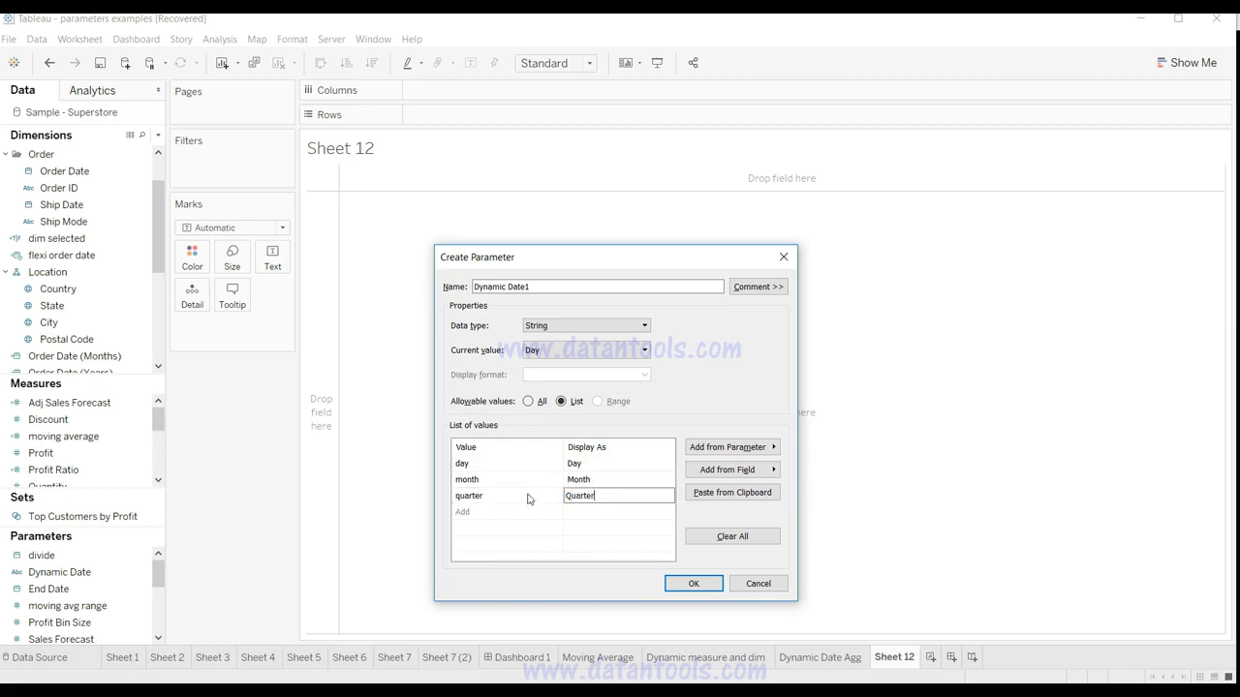
pyautogui.click(524, 512)
pyautogui.click(492, 513)
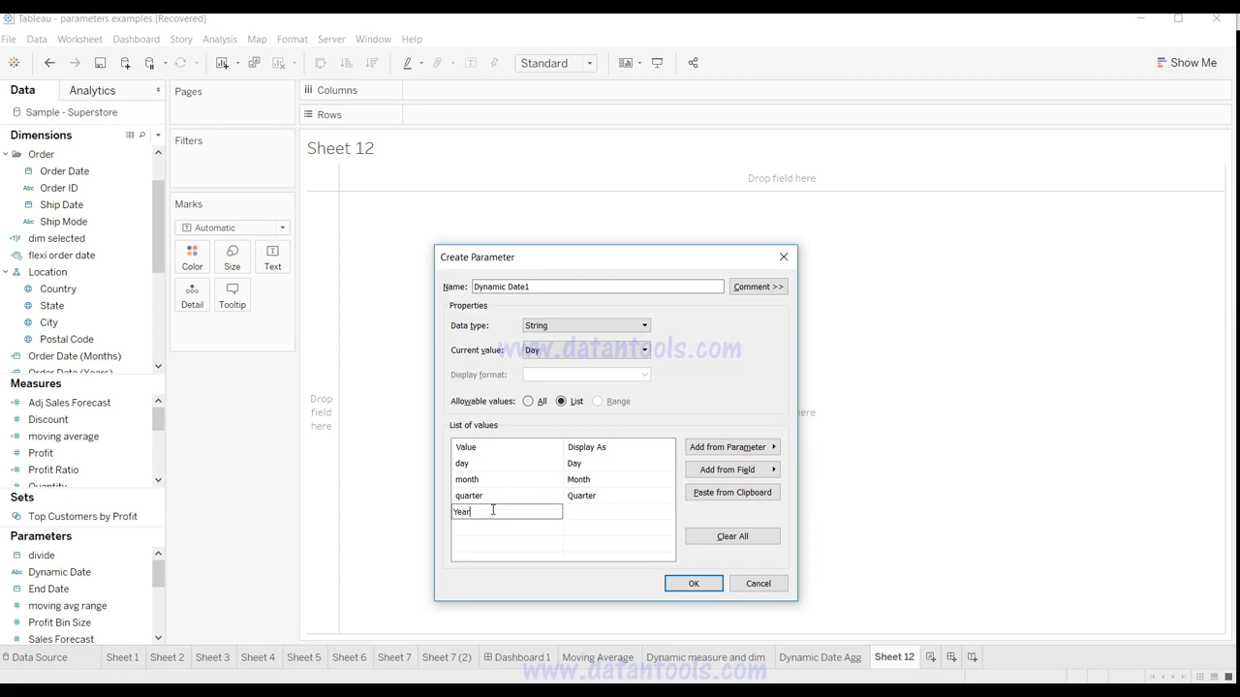
pyautogui.press('Tab')
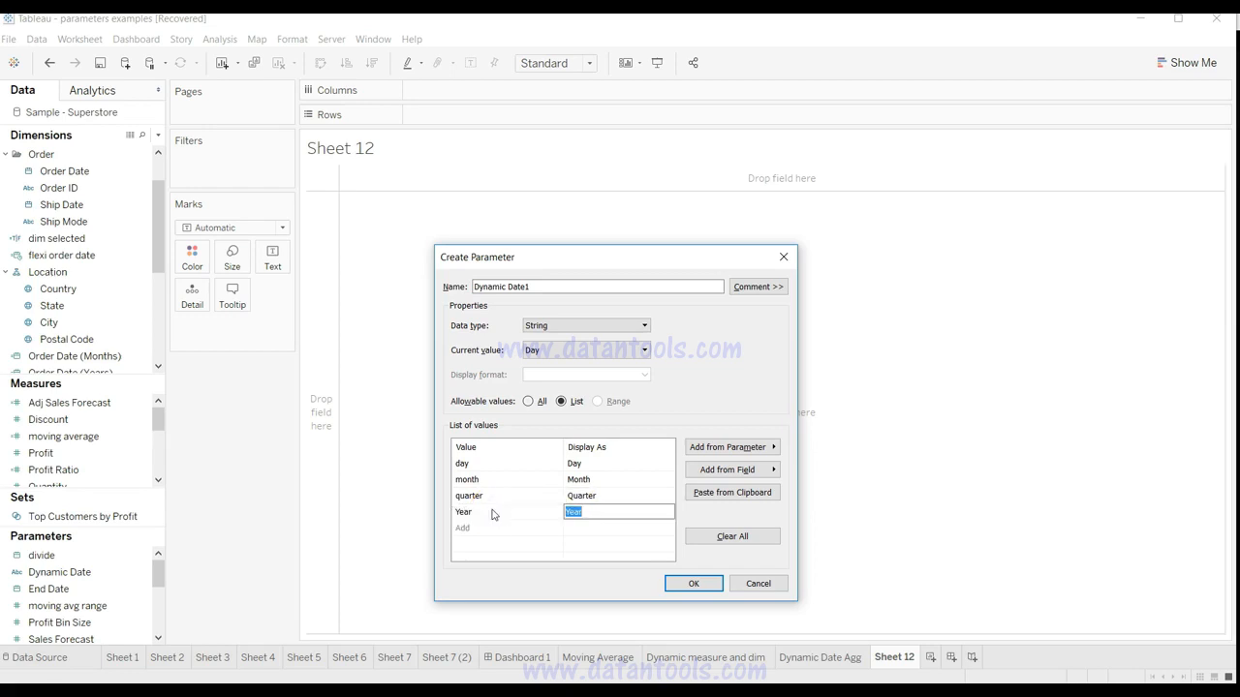
# Add Week as the fifth entry in the parameter's list of values.
pyautogui.press('Up')
pyautogui.press('Up')
pyautogui.press('Right')
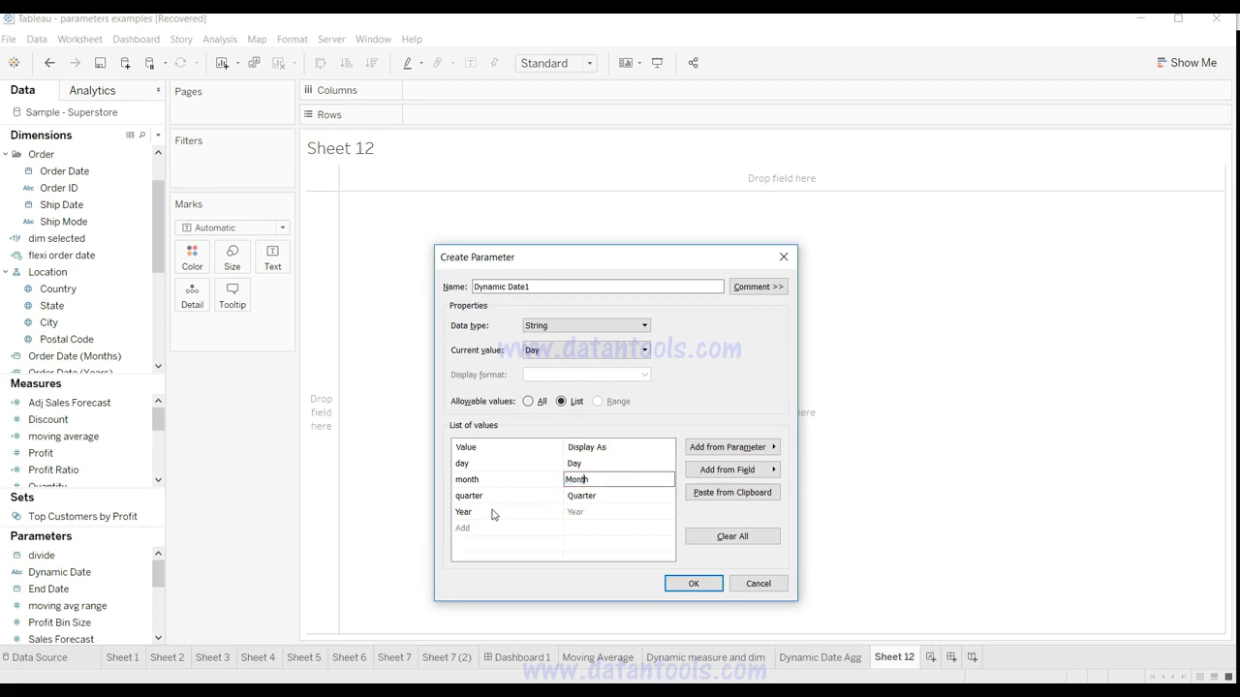
pyautogui.click(469, 480)
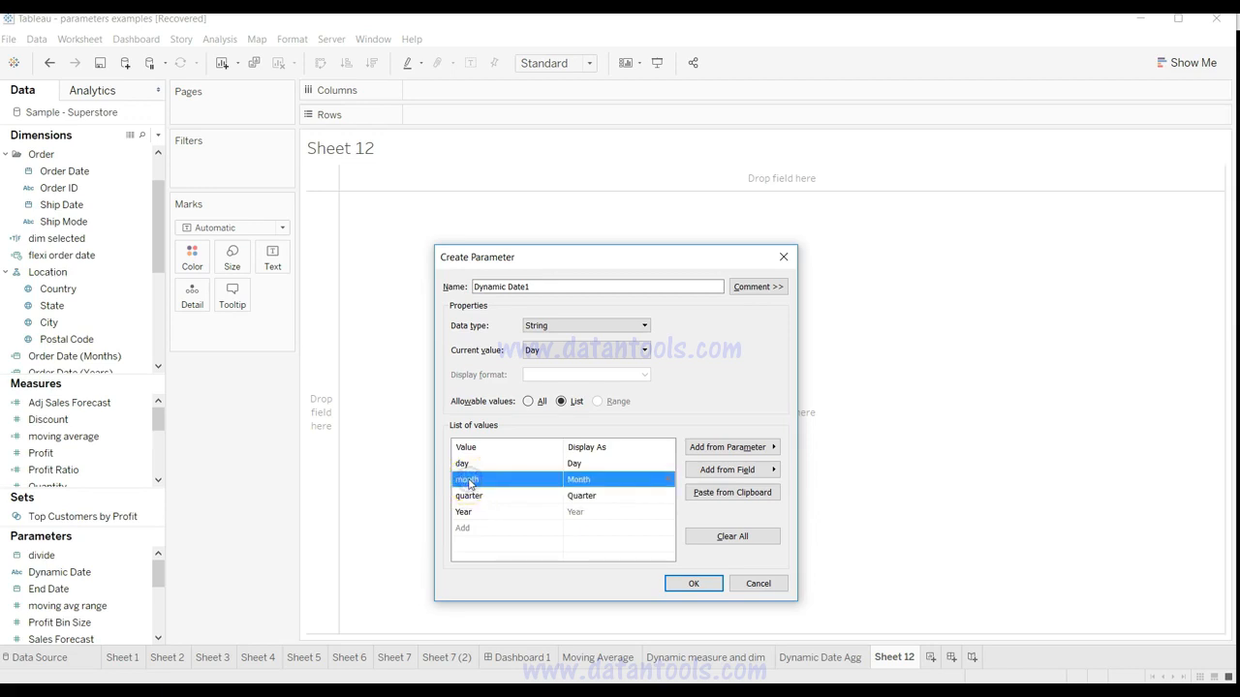
pyautogui.click(474, 529)
pyautogui.write('Week')
pyautogui.click(592, 530)
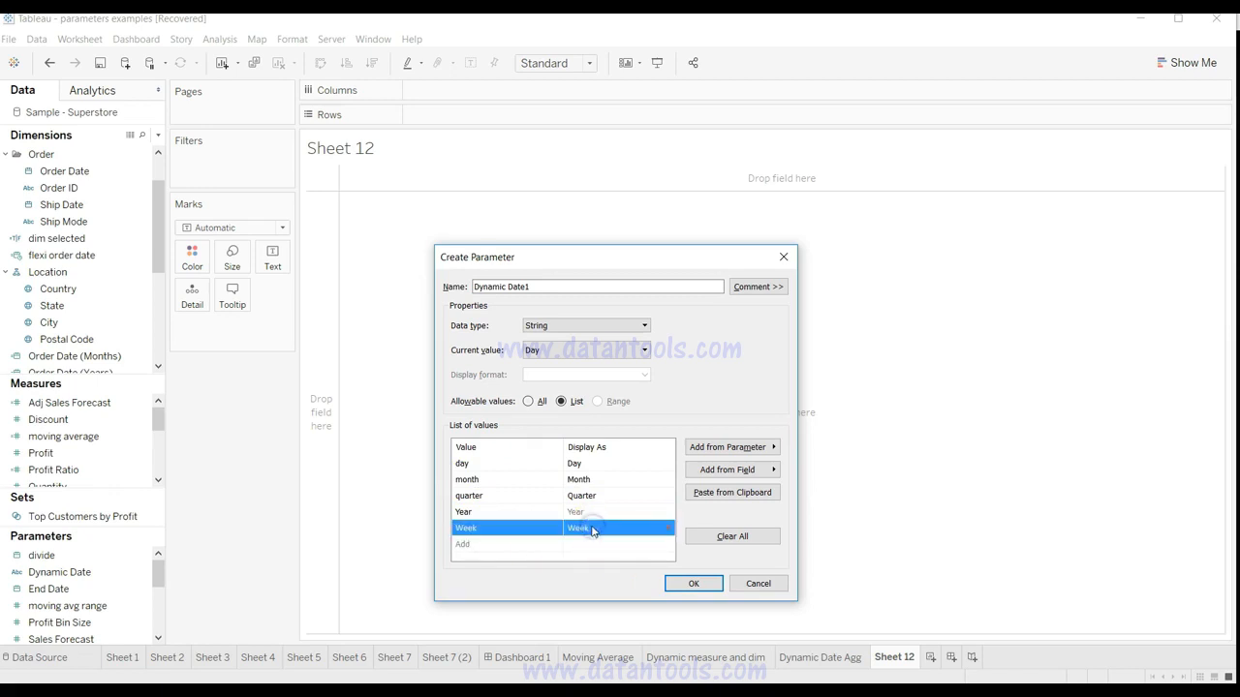
# Change the parameter values Year and Week to lowercase year and week.
pyautogui.click(464, 511)
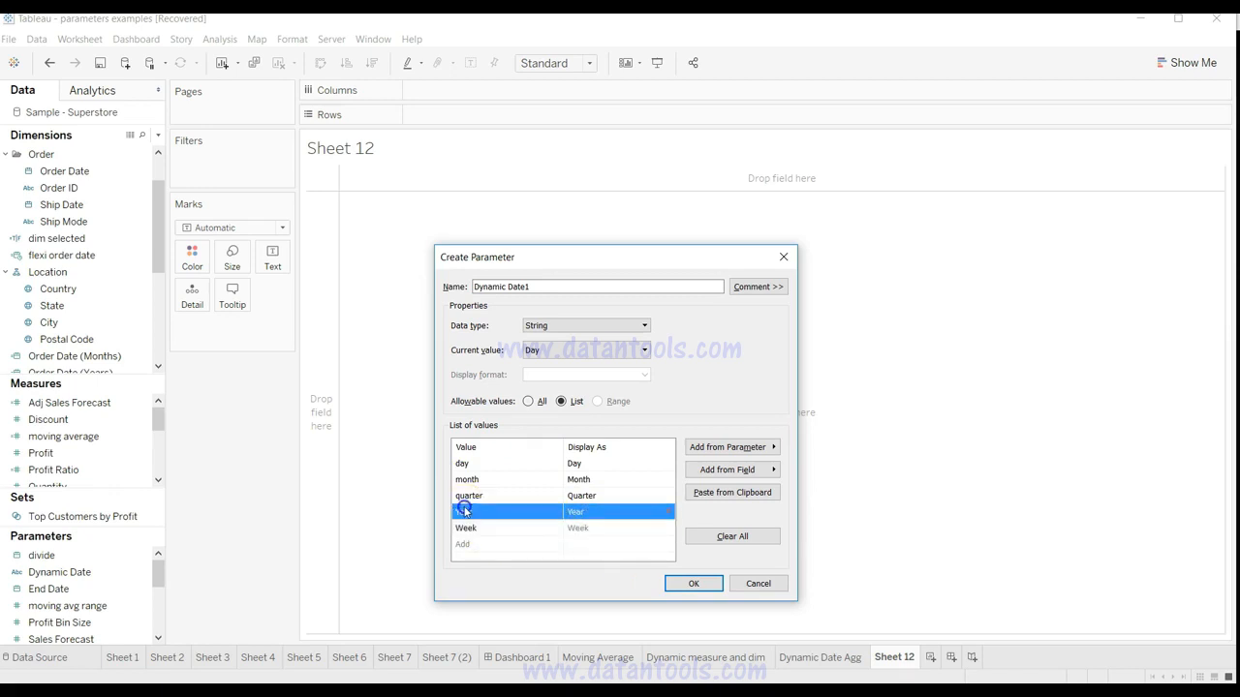
pyautogui.click(464, 512)
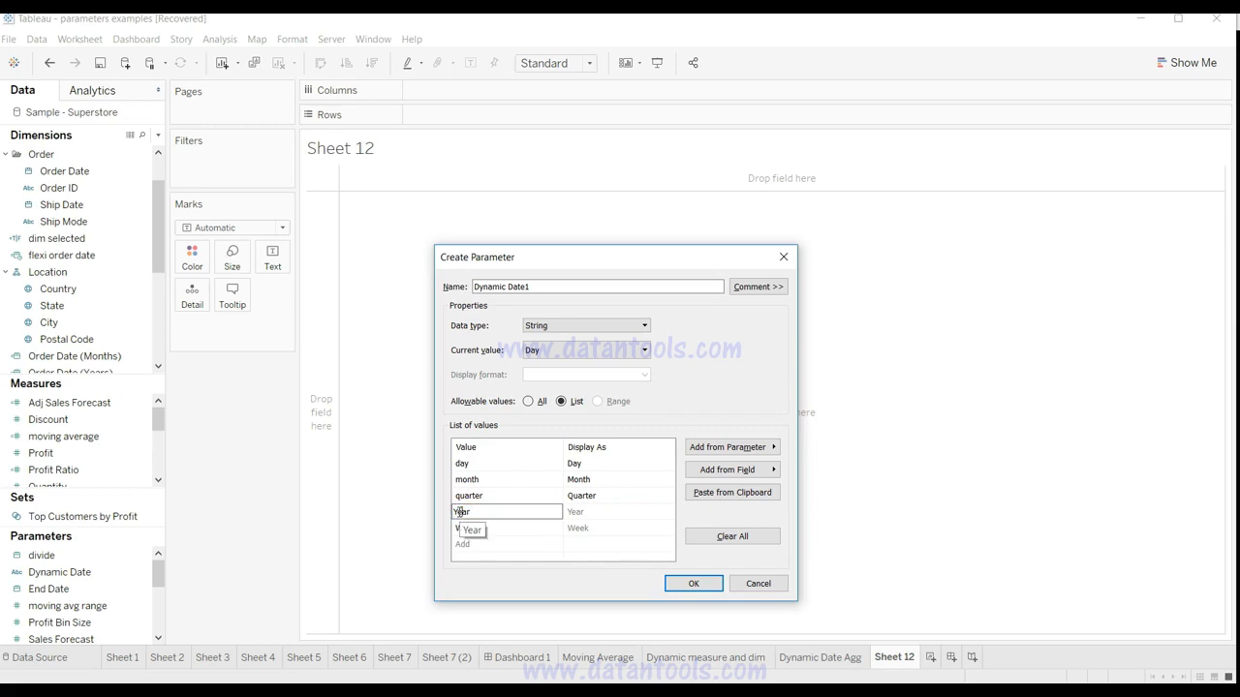
pyautogui.click(462, 527)
pyautogui.click(462, 527)
pyautogui.write('week')
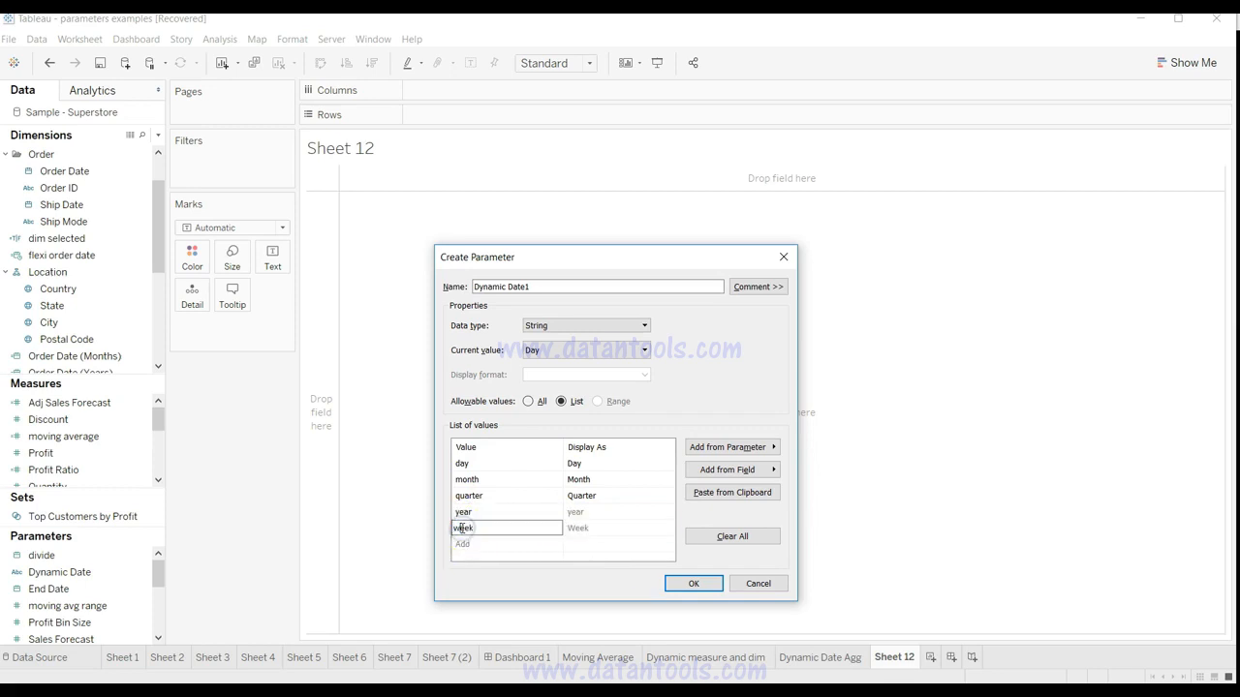
pyautogui.click(498, 552)
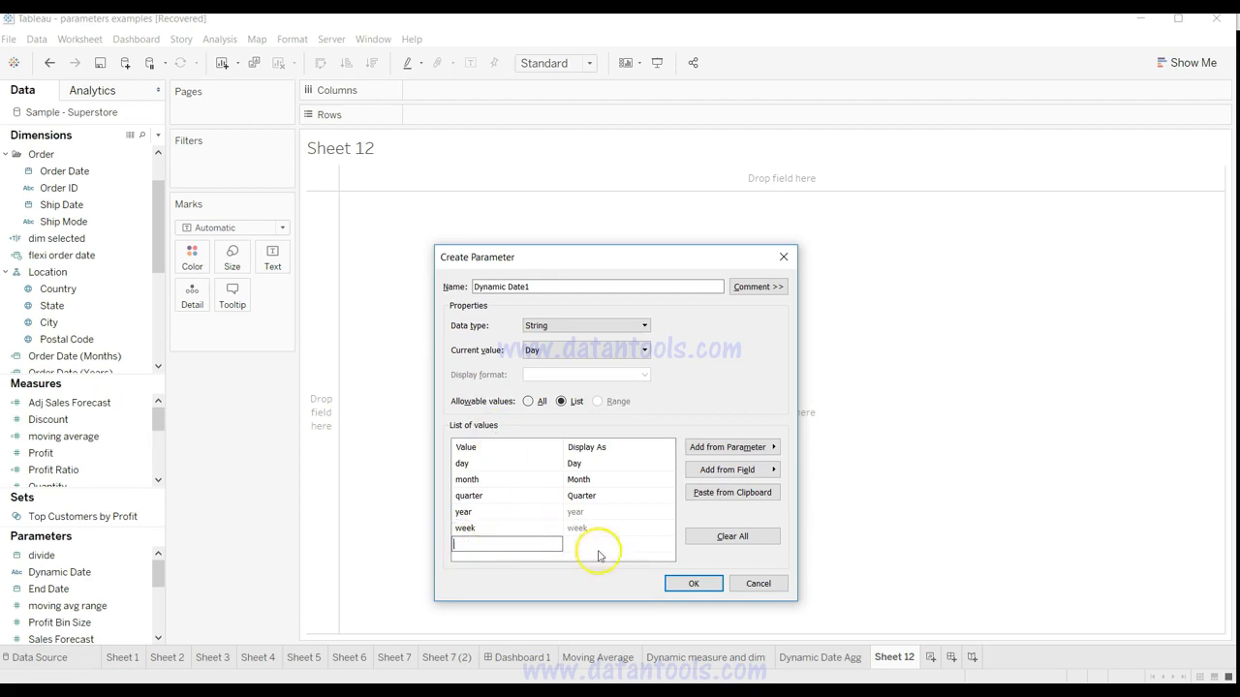
pyautogui.click(580, 513)
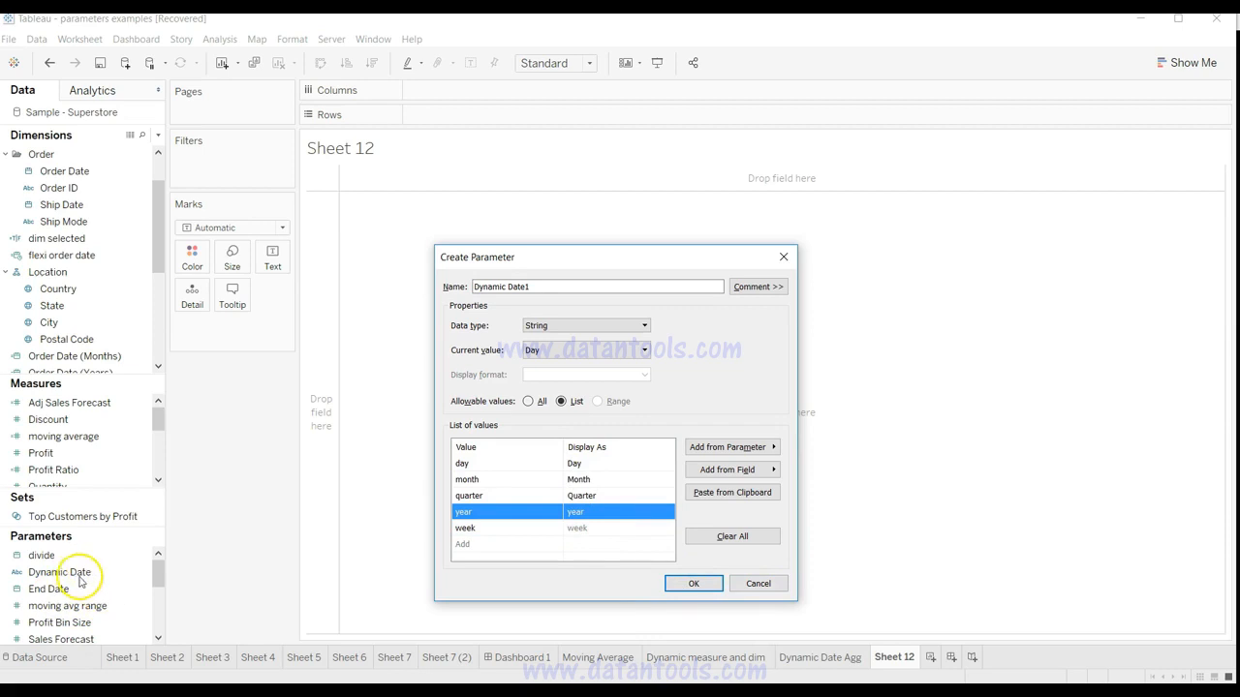
# Discard the new parameter and review the settings and current value options of the existing Dynamic Date parameter.
pyautogui.click(757, 583)
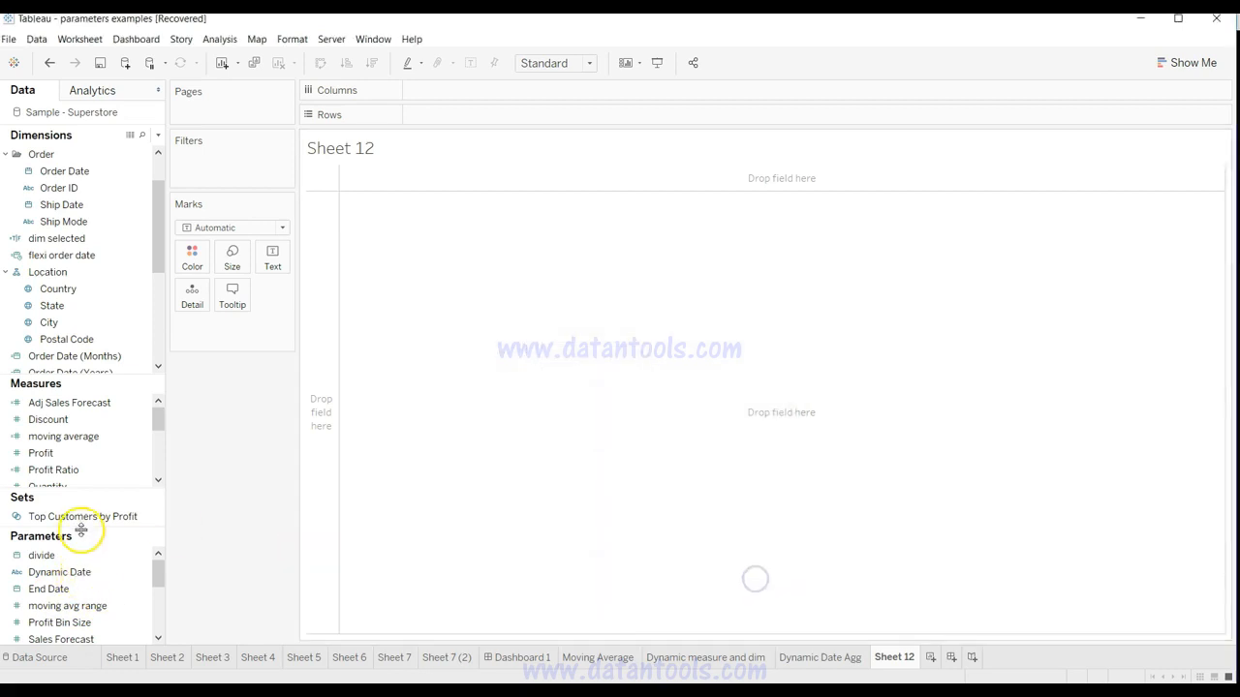
pyautogui.rightClick(145, 564)
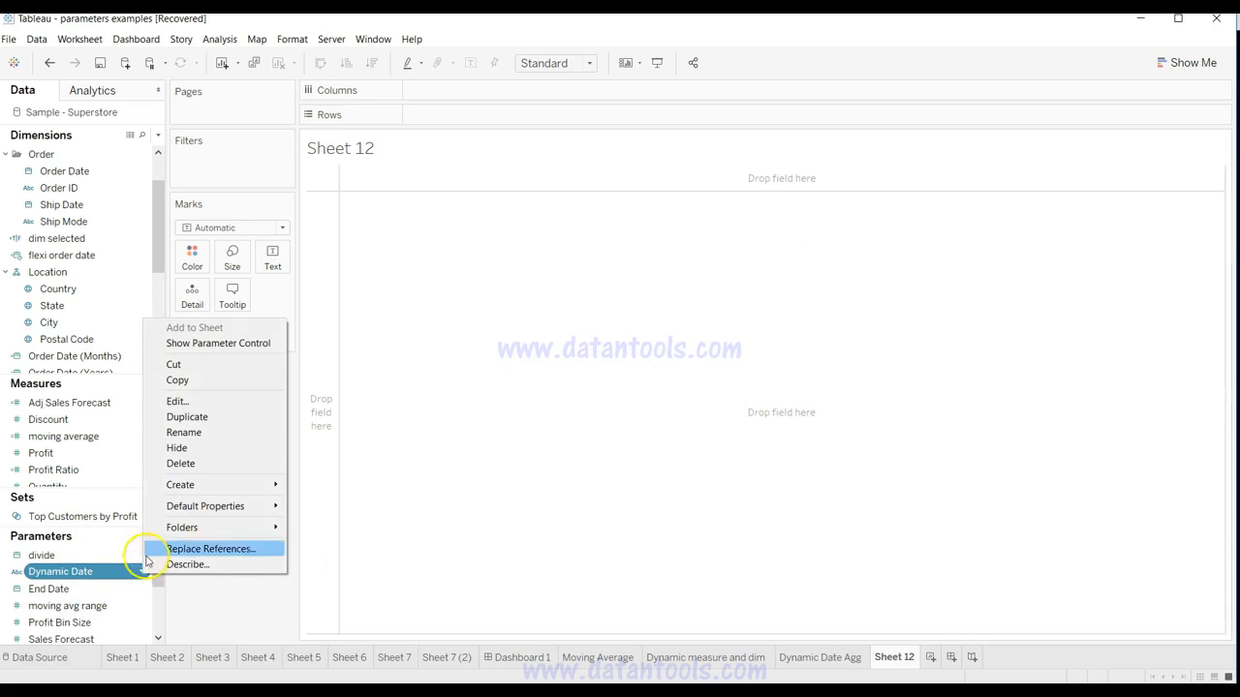
pyautogui.click(189, 401)
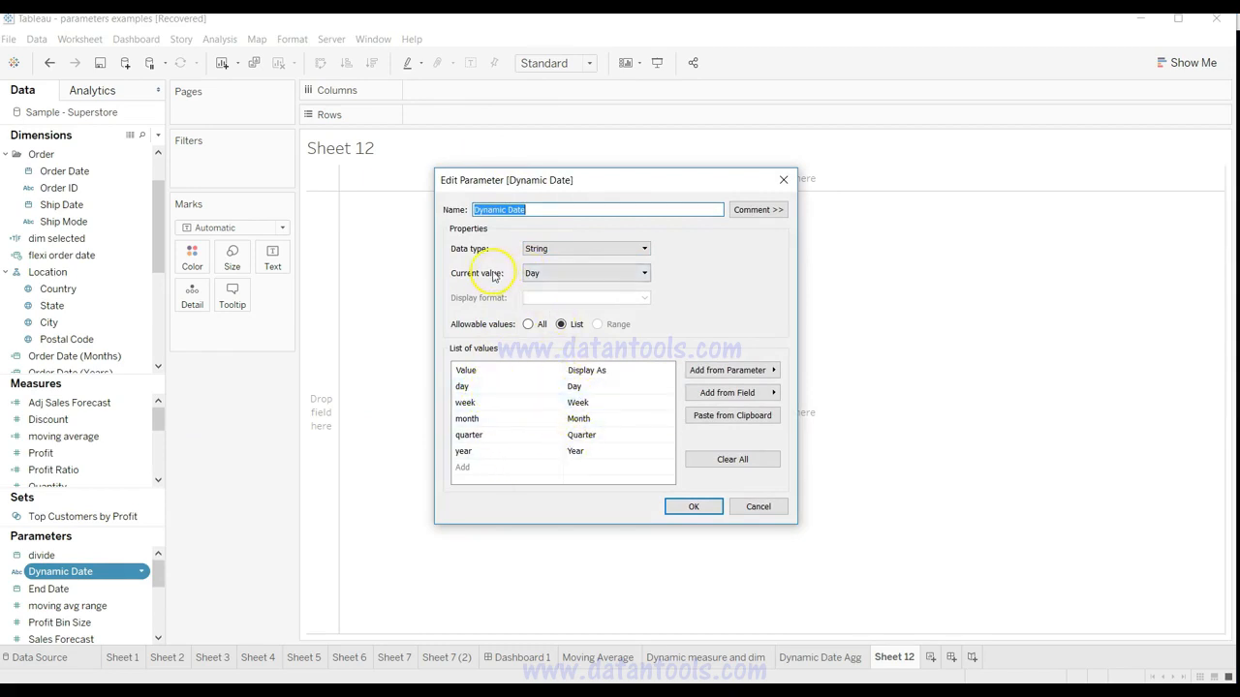
pyautogui.click(549, 275)
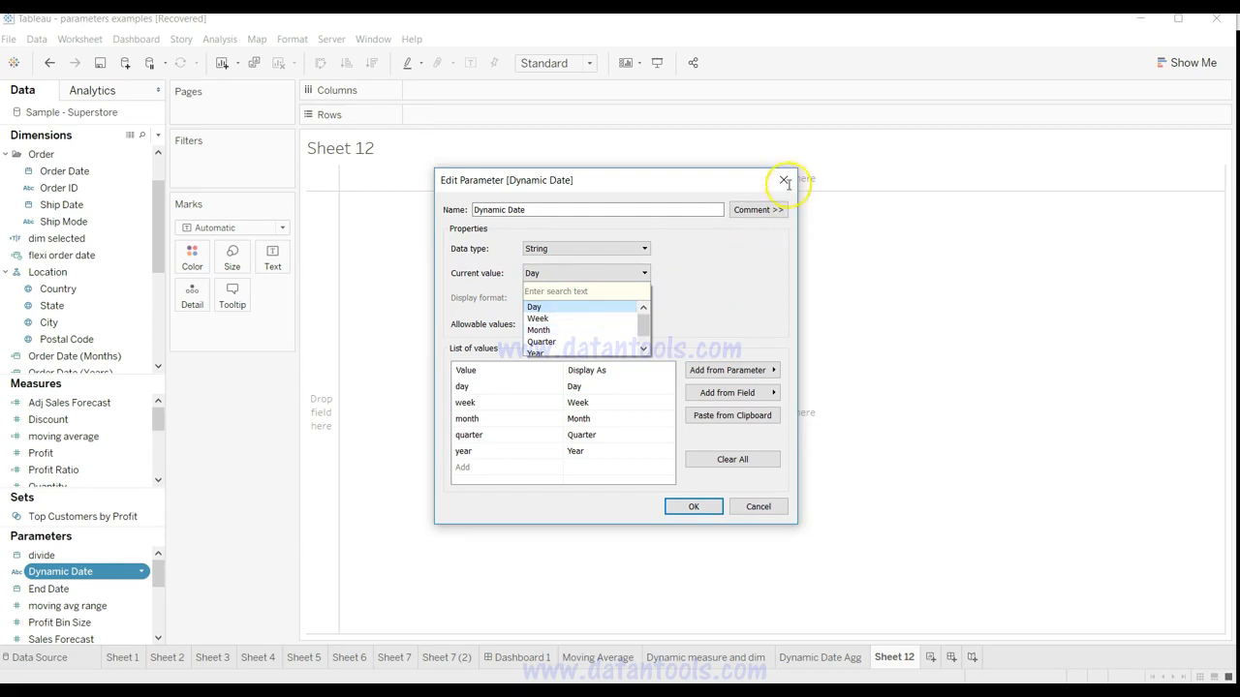
pyautogui.click(694, 507)
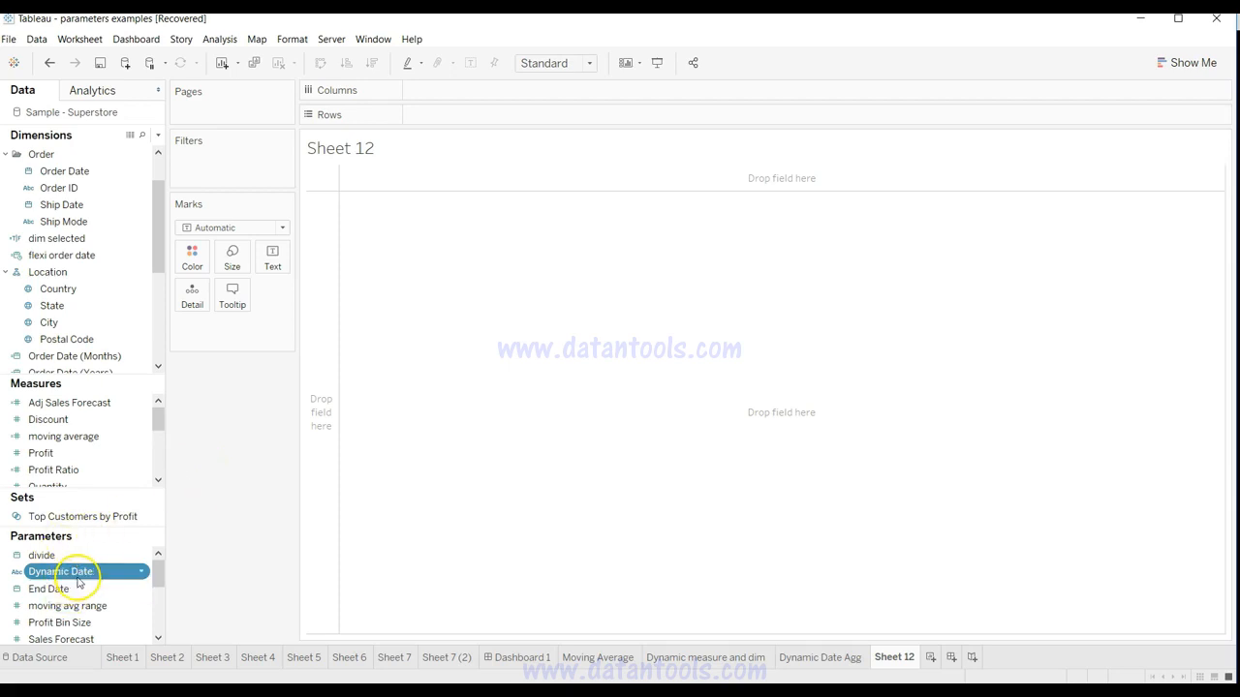
# Open the flexi order date calculated field for editing.
pyautogui.click(89, 259)
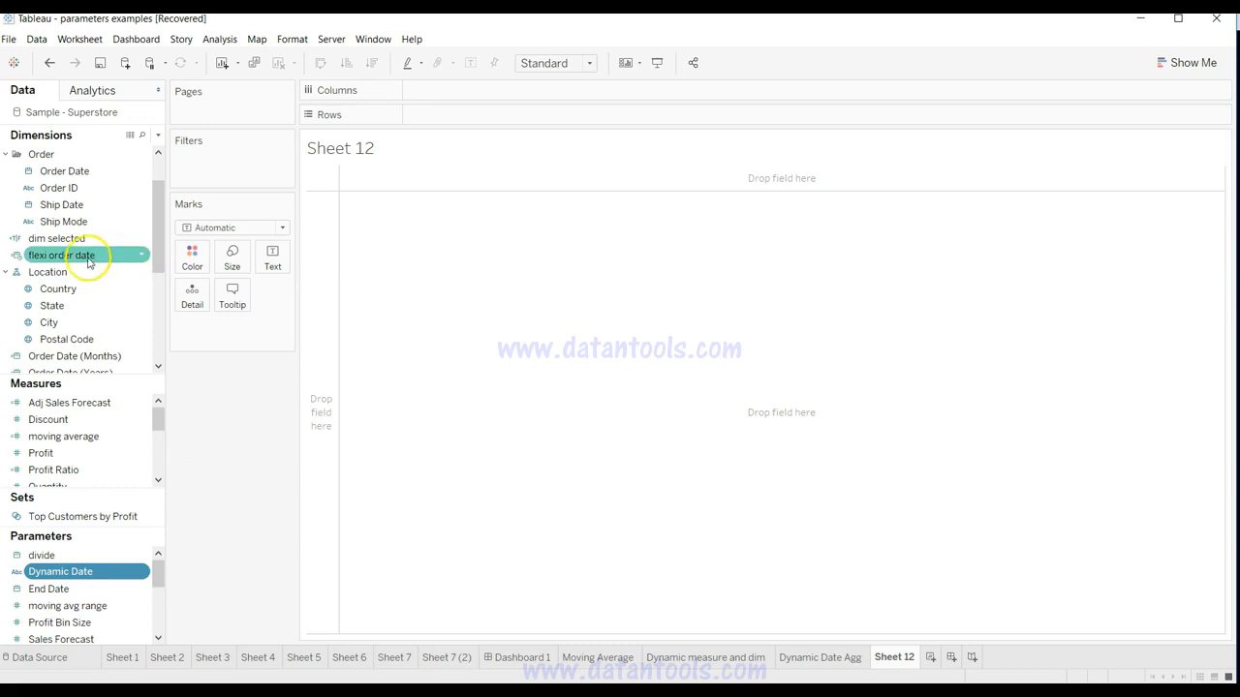
pyautogui.click(142, 256)
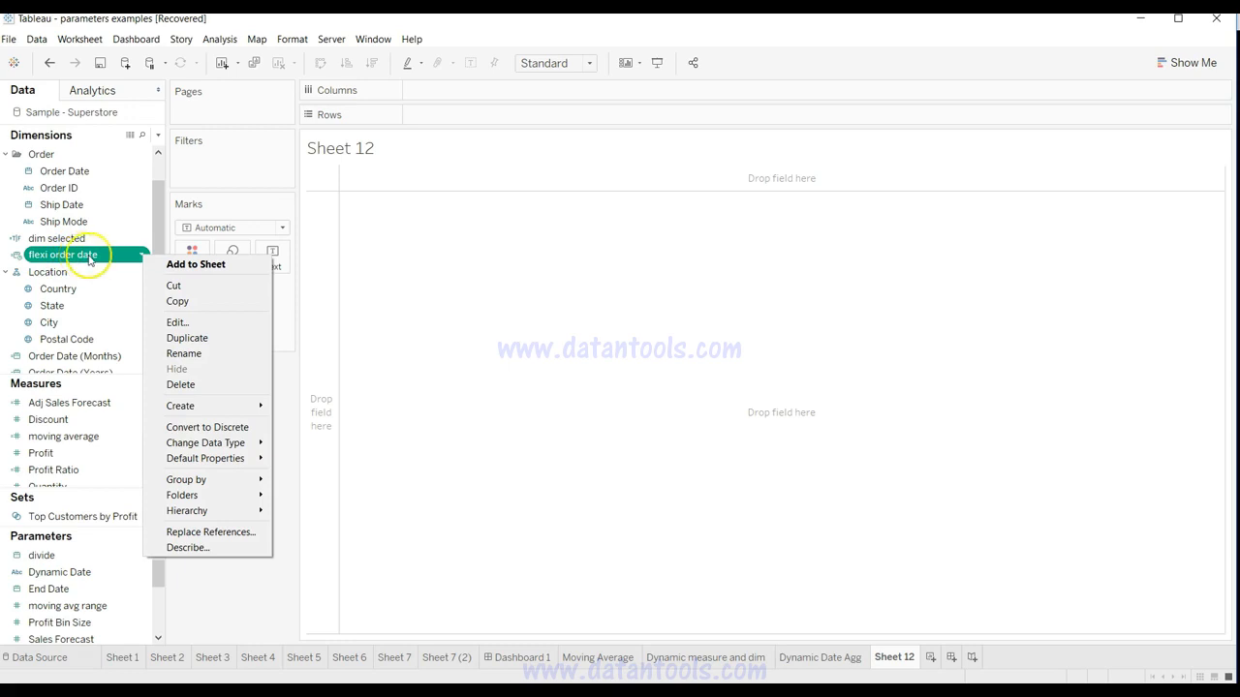
pyautogui.click(89, 257)
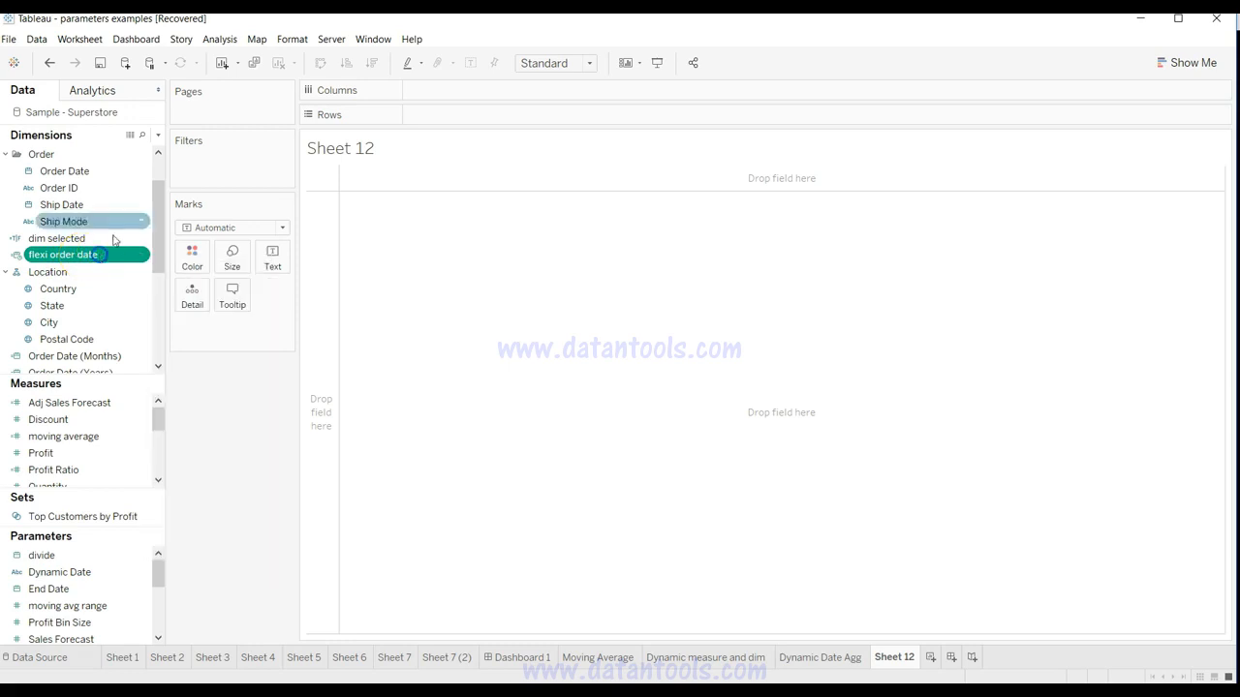
pyautogui.click(158, 136)
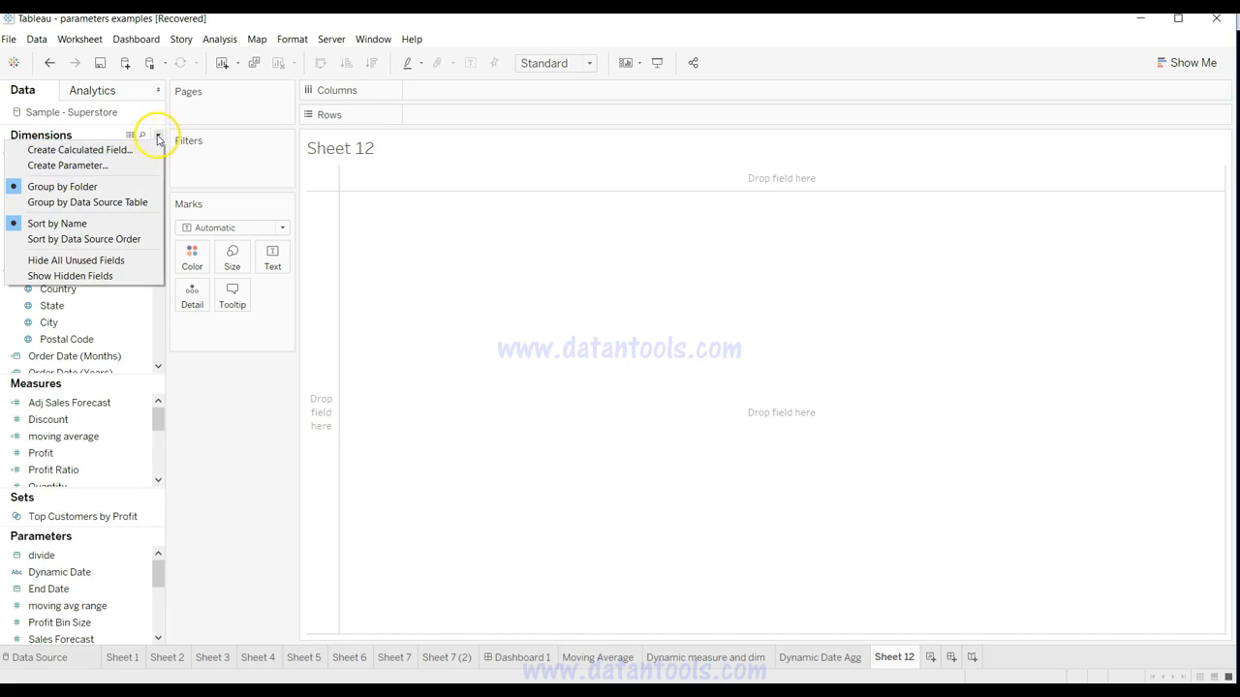
pyautogui.click(158, 136)
pyautogui.rightClick(143, 259)
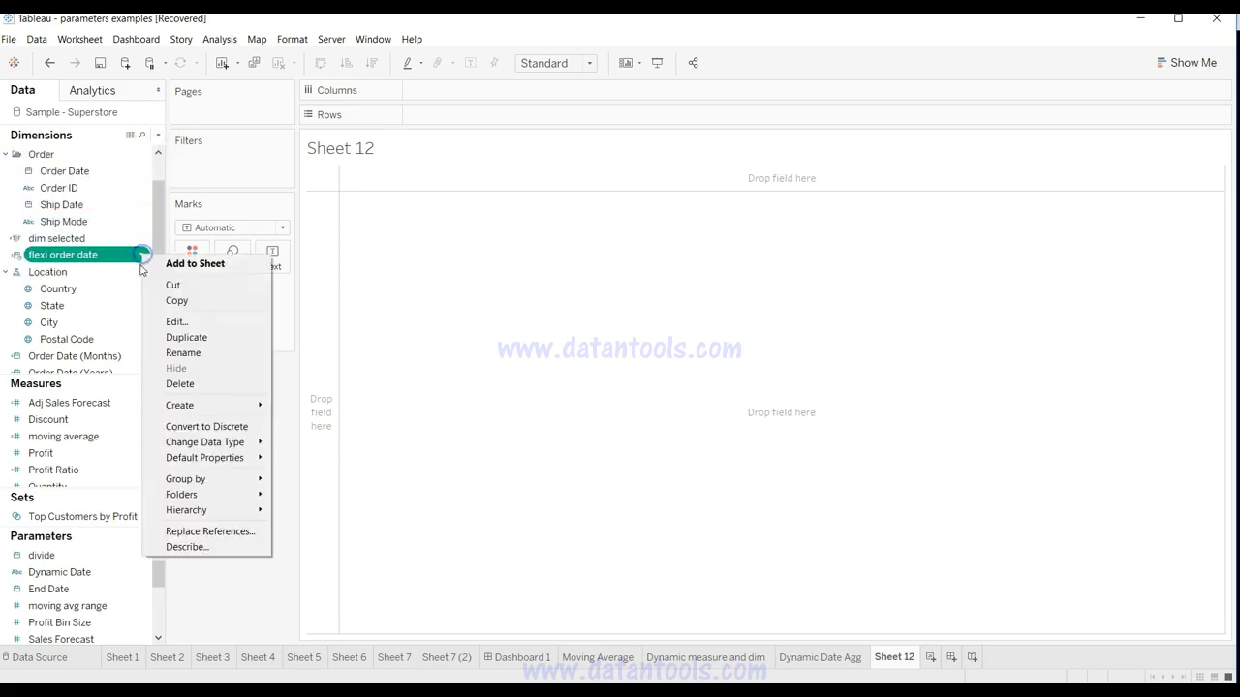
pyautogui.click(178, 322)
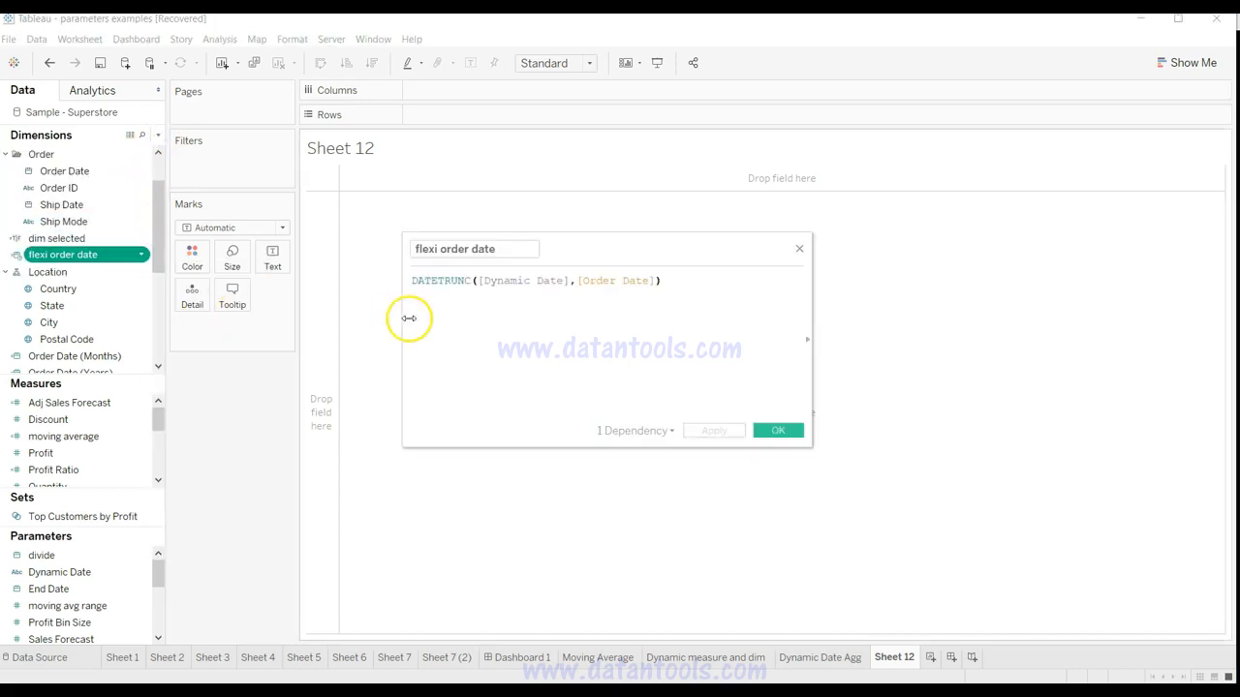
# Examine the flexi order date formula's DATETRUNC function and its Dynamic Date and Order Date arguments, and close the editor.
pyautogui.moveTo(501, 250); pyautogui.dragTo(423, 250)
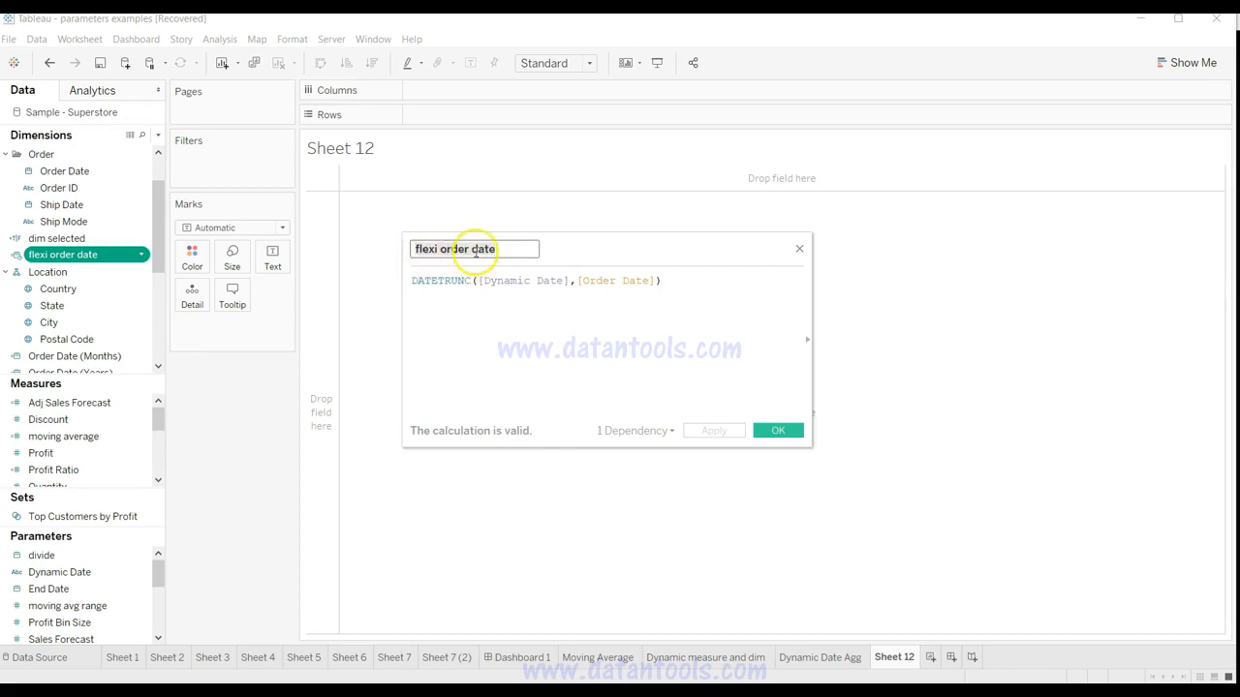
pyautogui.click(467, 287)
pyautogui.click(411, 281)
pyautogui.moveTo(463, 280); pyautogui.dragTo(475, 281)
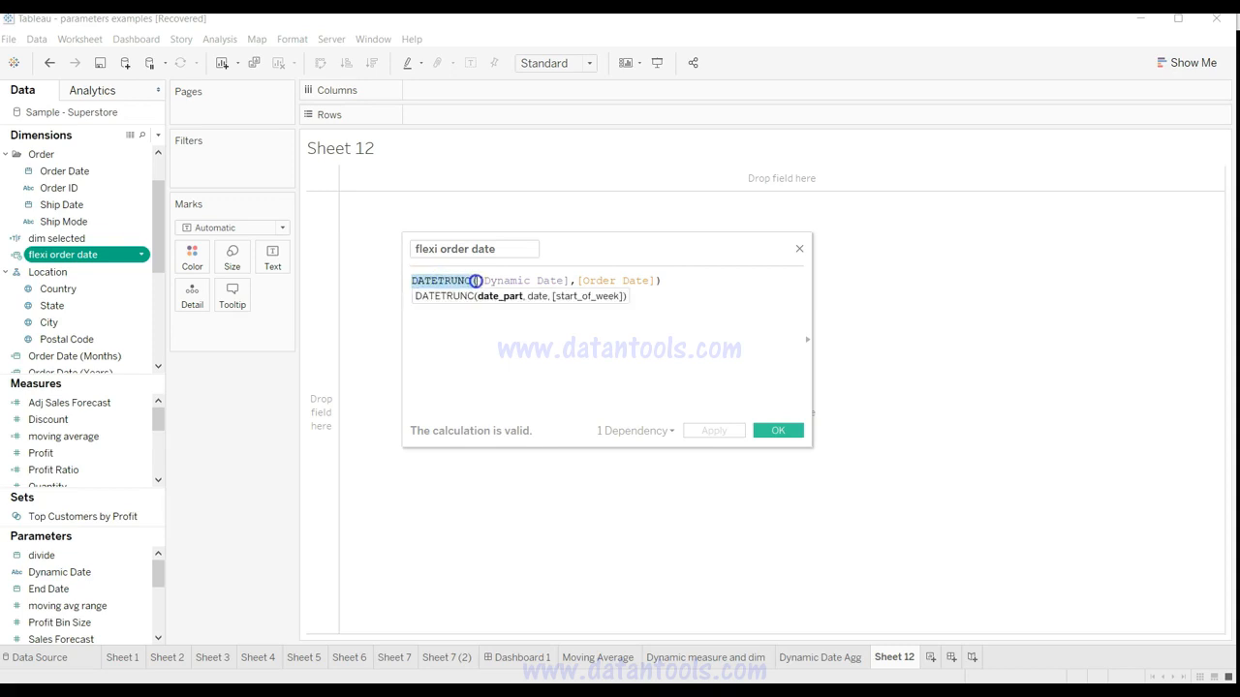
pyautogui.click(476, 281)
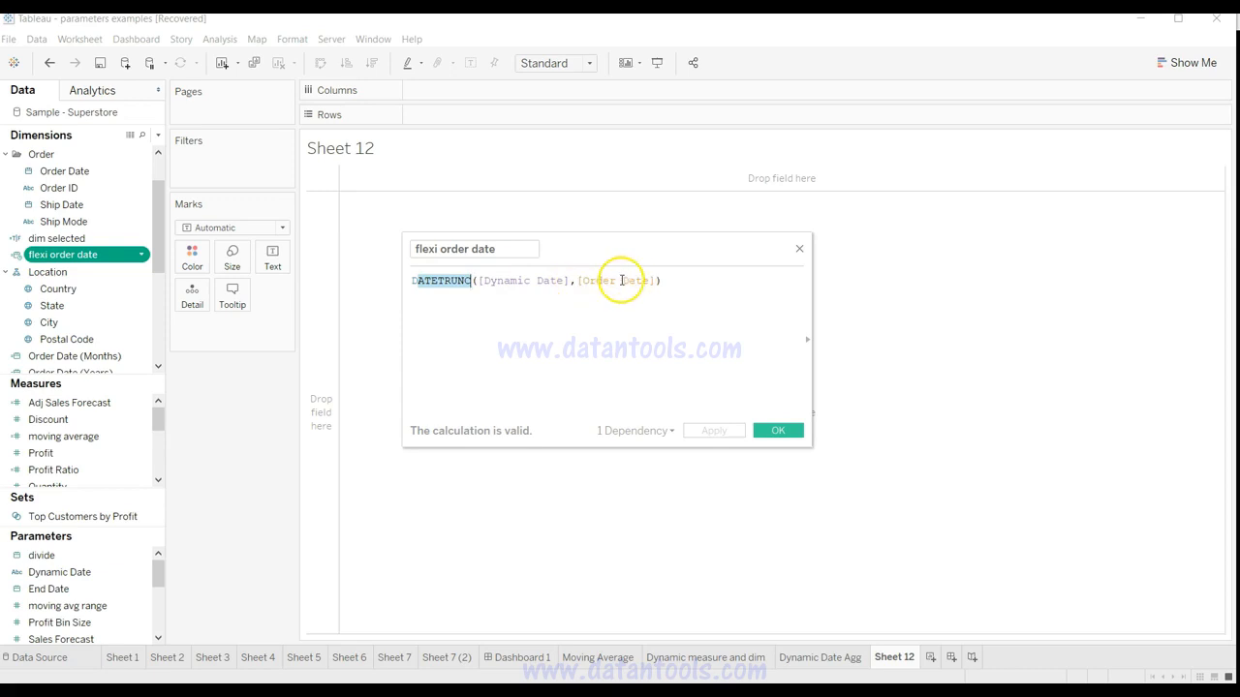
pyautogui.moveTo(577, 281); pyautogui.dragTo(616, 280)
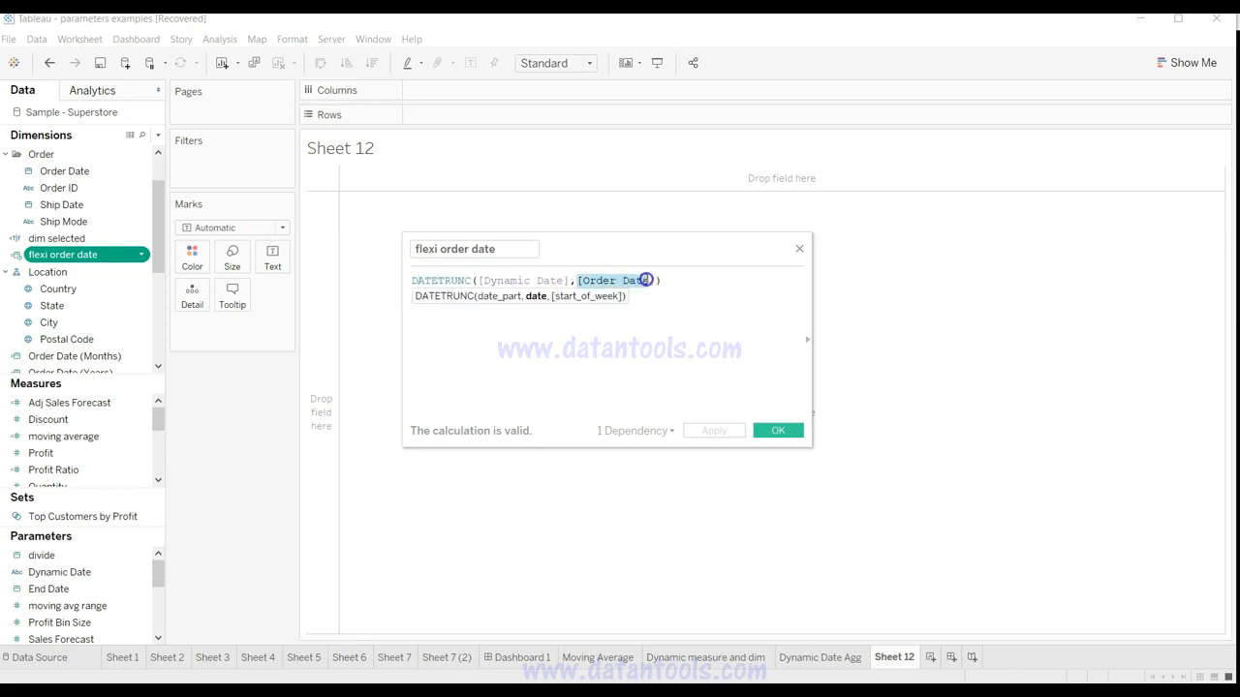
pyautogui.click(478, 281)
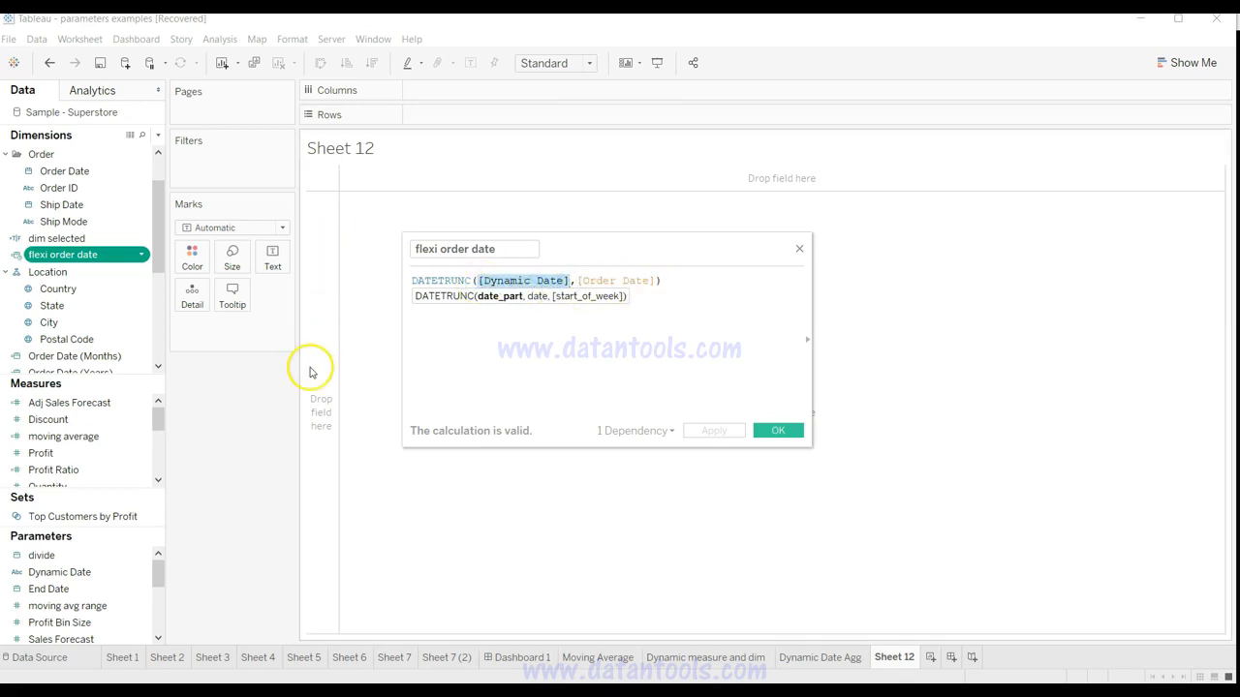
pyautogui.click(568, 281)
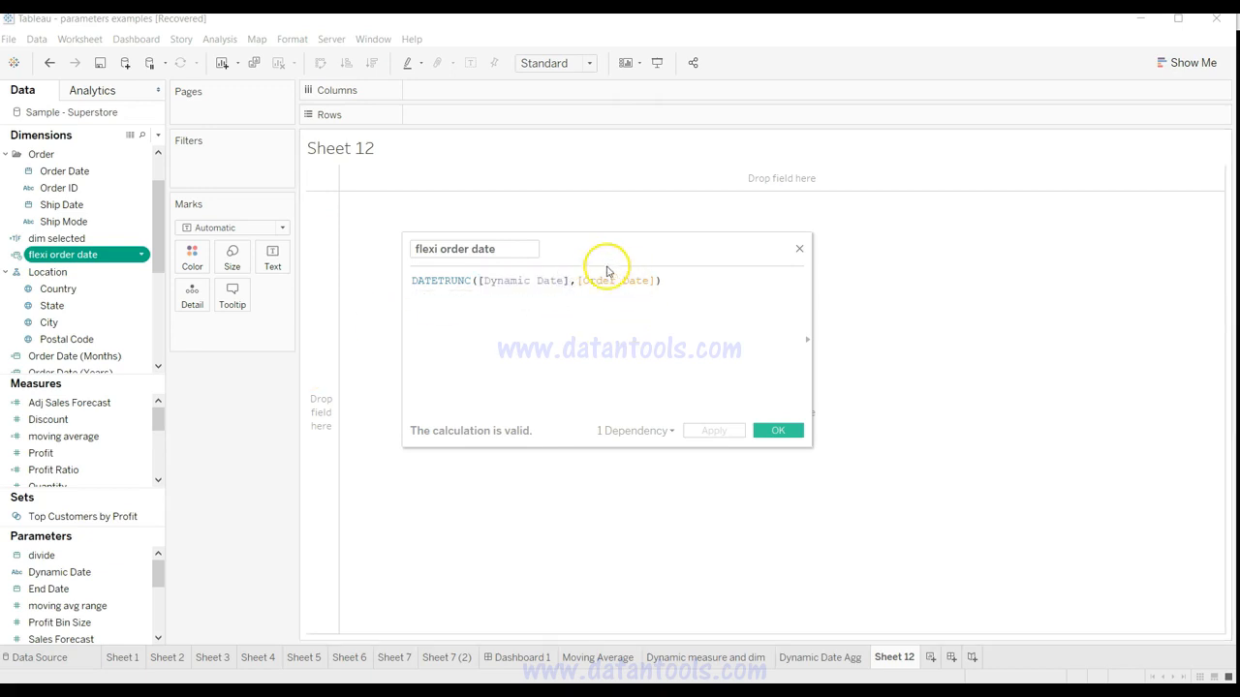
pyautogui.moveTo(673, 284); pyautogui.dragTo(408, 280)
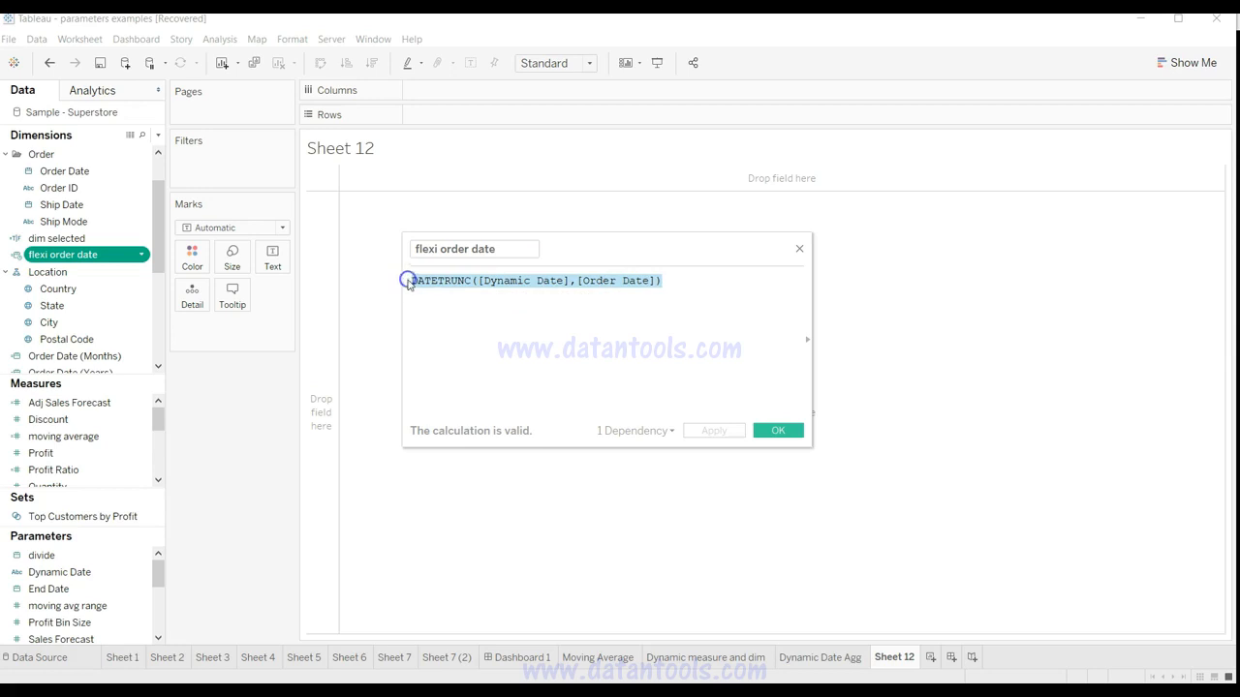
pyautogui.click(419, 284)
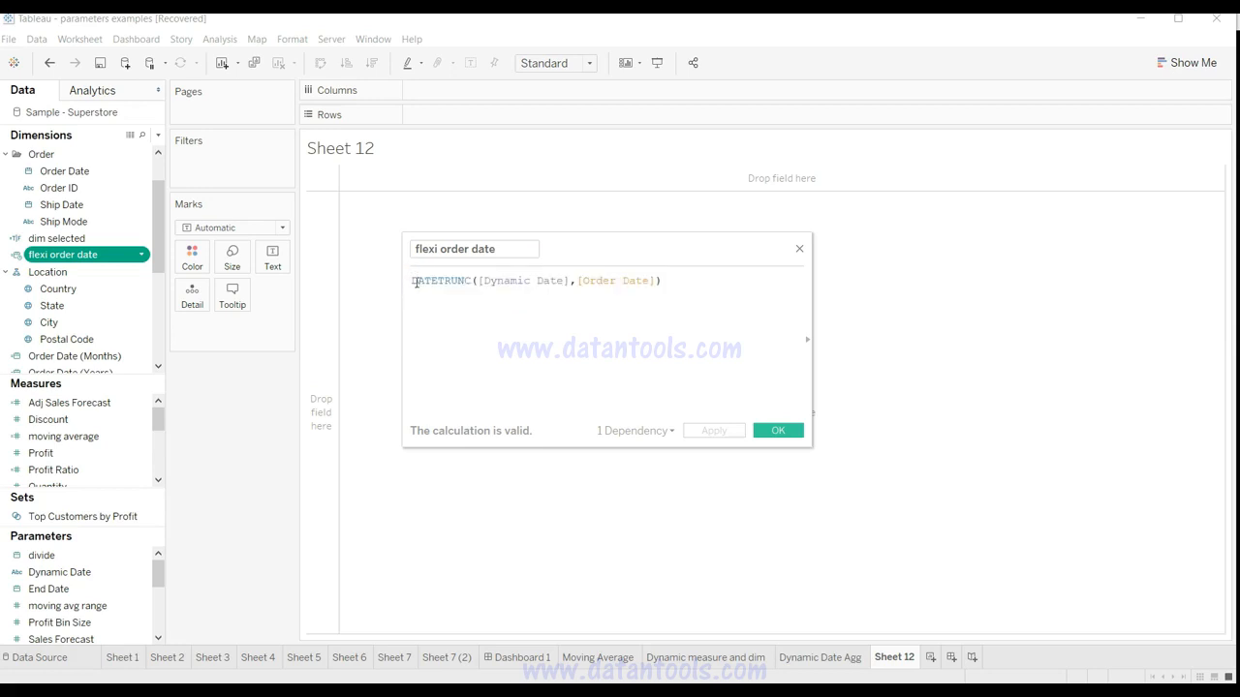
pyautogui.moveTo(432, 281); pyautogui.dragTo(663, 281)
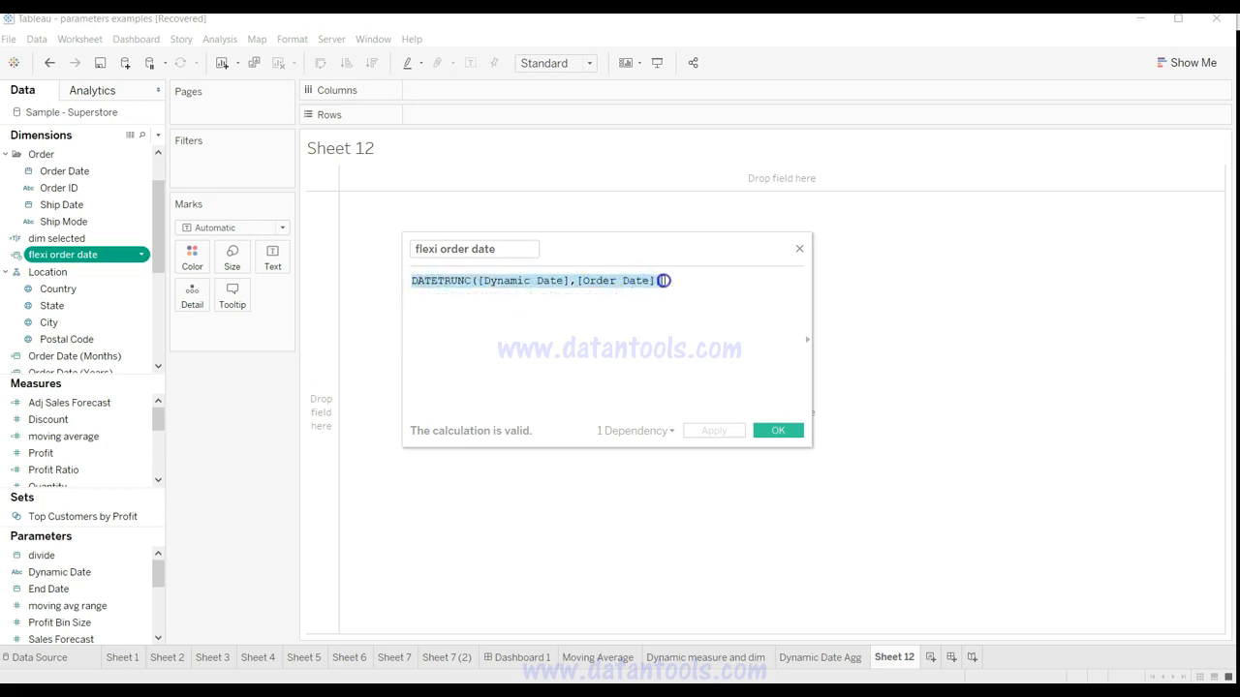
pyautogui.click(800, 252)
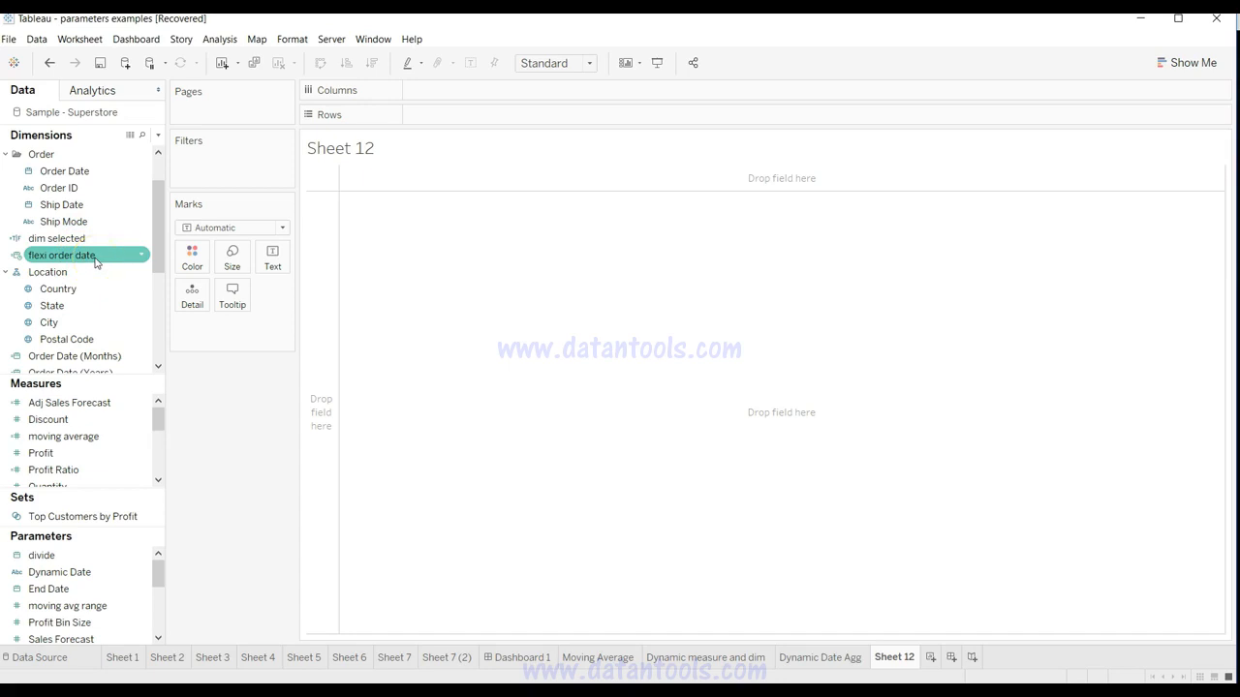
# Place flexi order date on Columns as an exact date and make it discrete.
pyautogui.moveTo(96, 261); pyautogui.dragTo(491, 97)
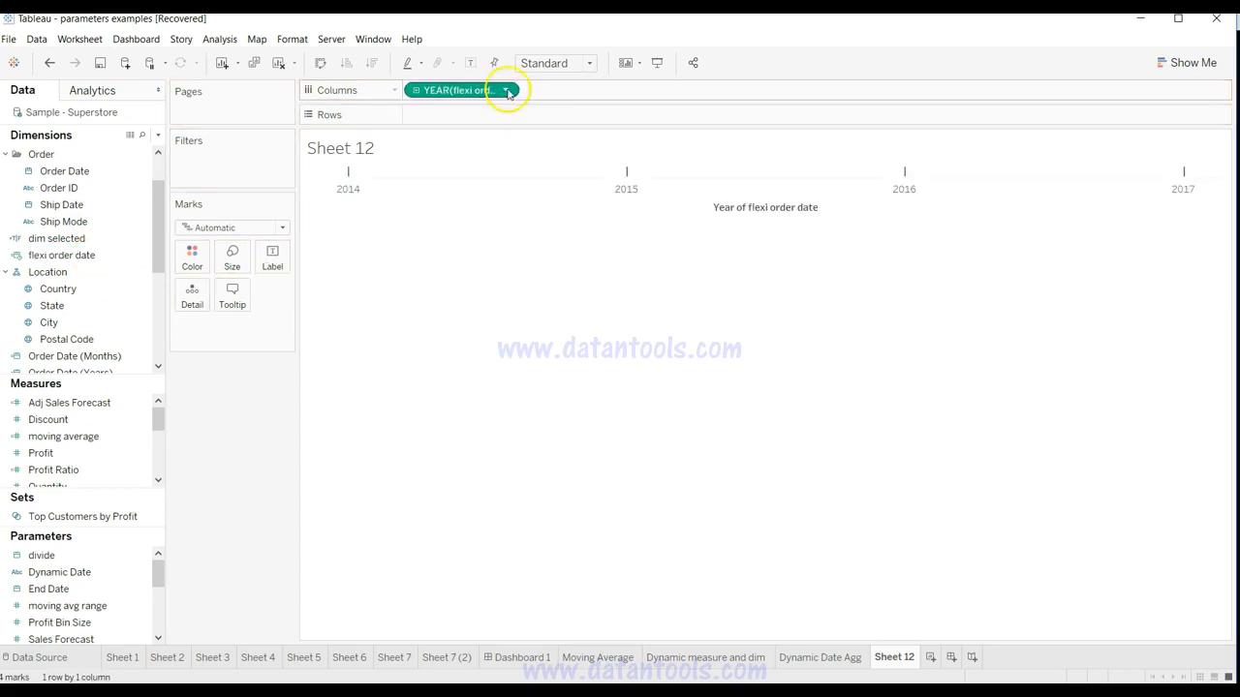
pyautogui.click(505, 92)
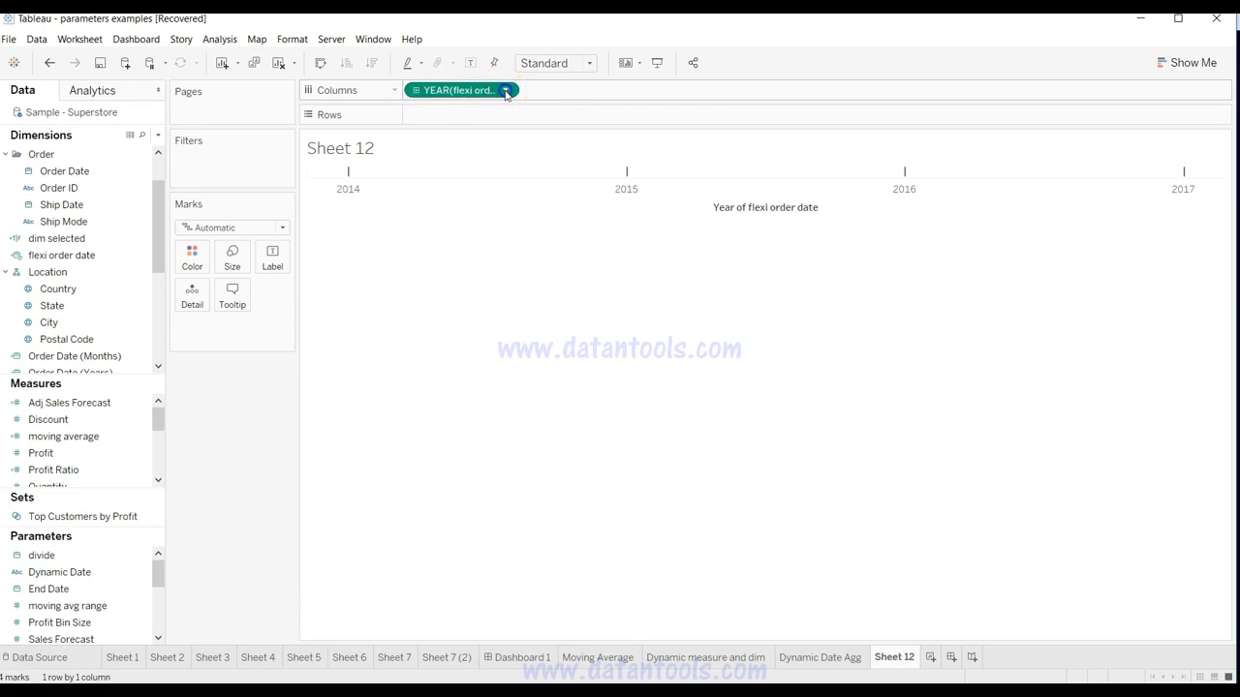
pyautogui.click(483, 408)
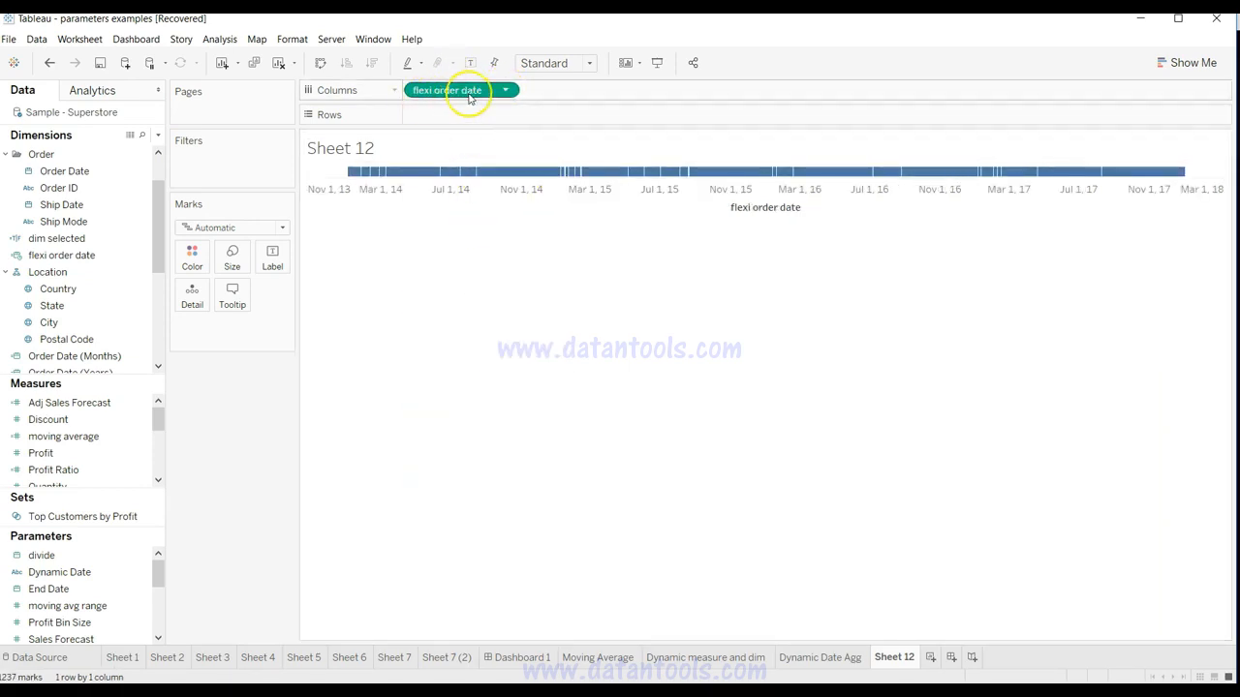
pyautogui.click(504, 91)
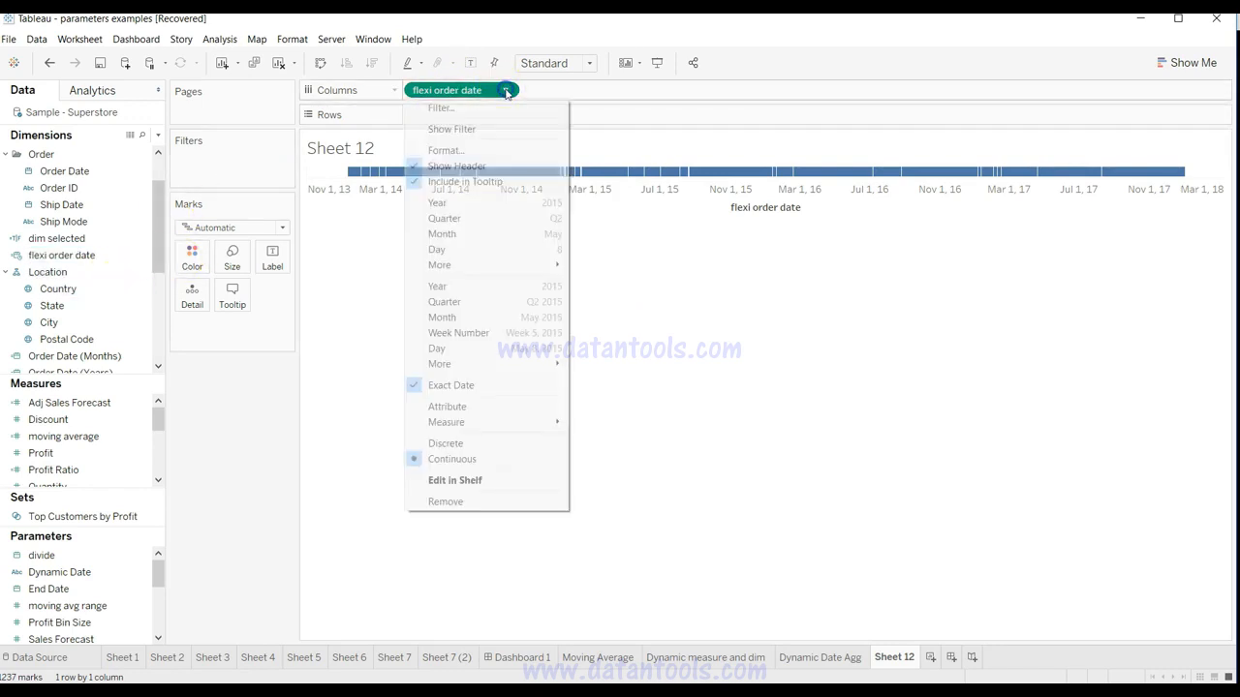
pyautogui.click(460, 444)
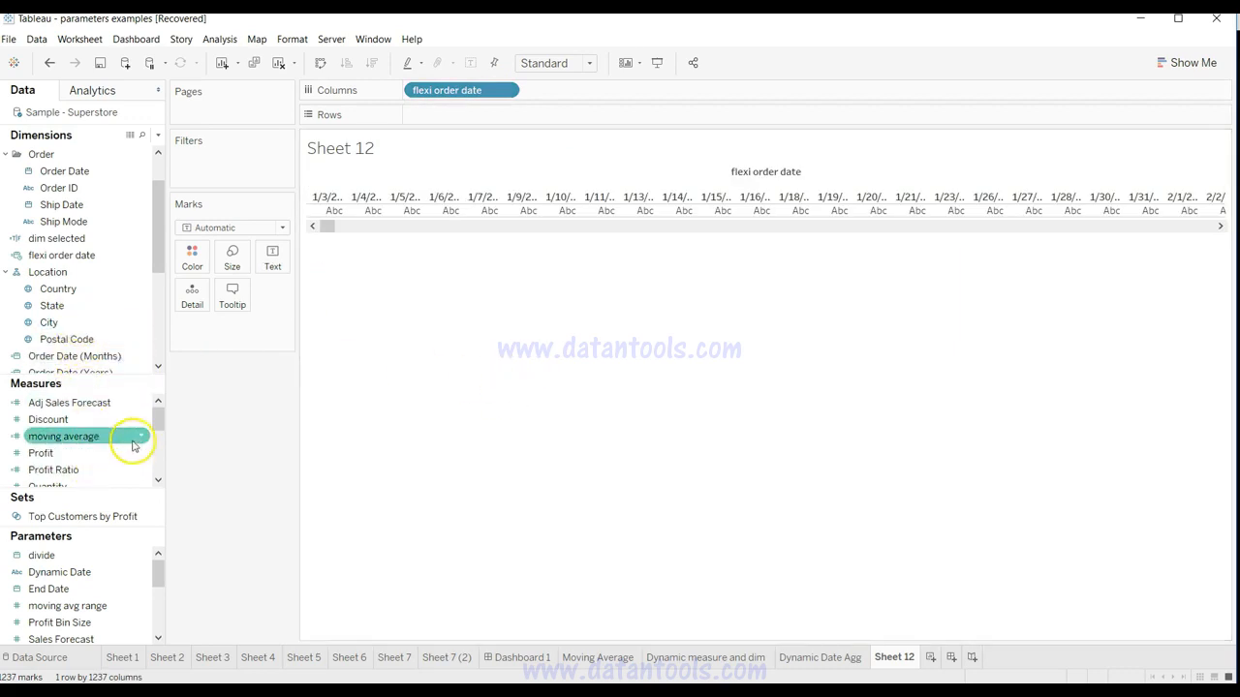
# Add Sales to Rows and show the Dynamic Date parameter control on the sheet.
pyautogui.moveTo(158, 420)
pyautogui.mouseDown()
pyautogui.moveTo(158, 442)
pyautogui.moveTo(124, 436)
pyautogui.moveTo(431, 257)
pyautogui.moveTo(518, 128)
pyautogui.mouseUp()
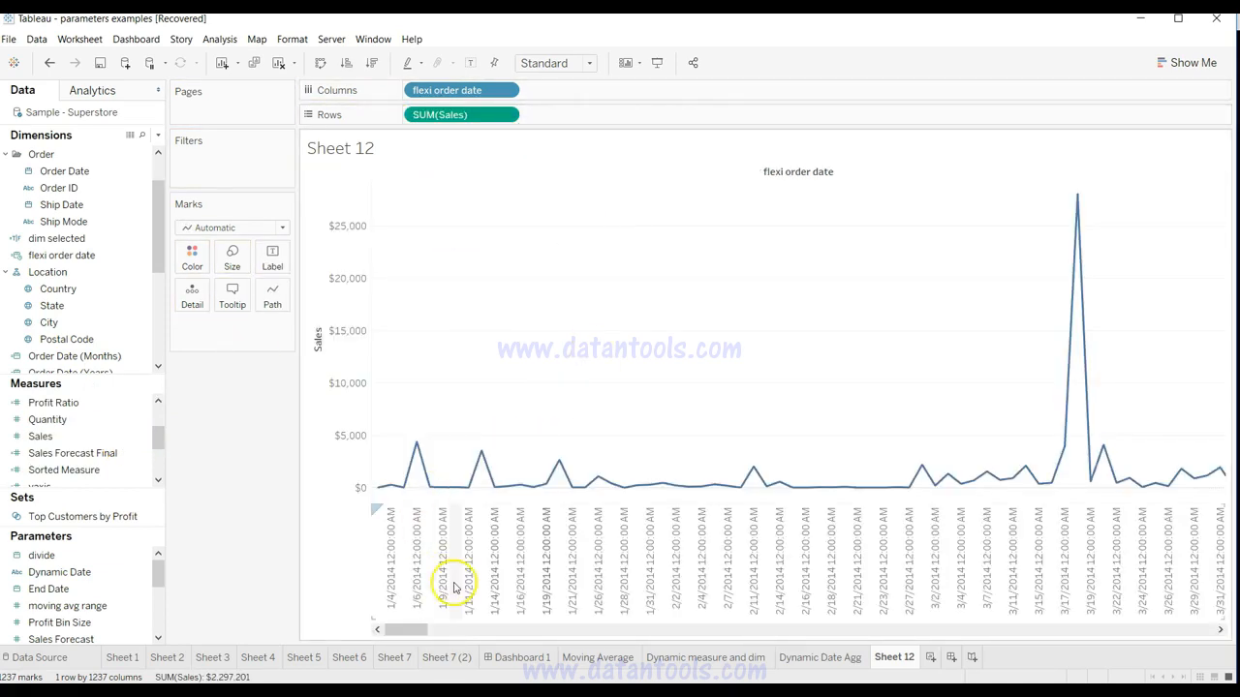
pyautogui.moveTo(406, 629); pyautogui.dragTo(251, 589)
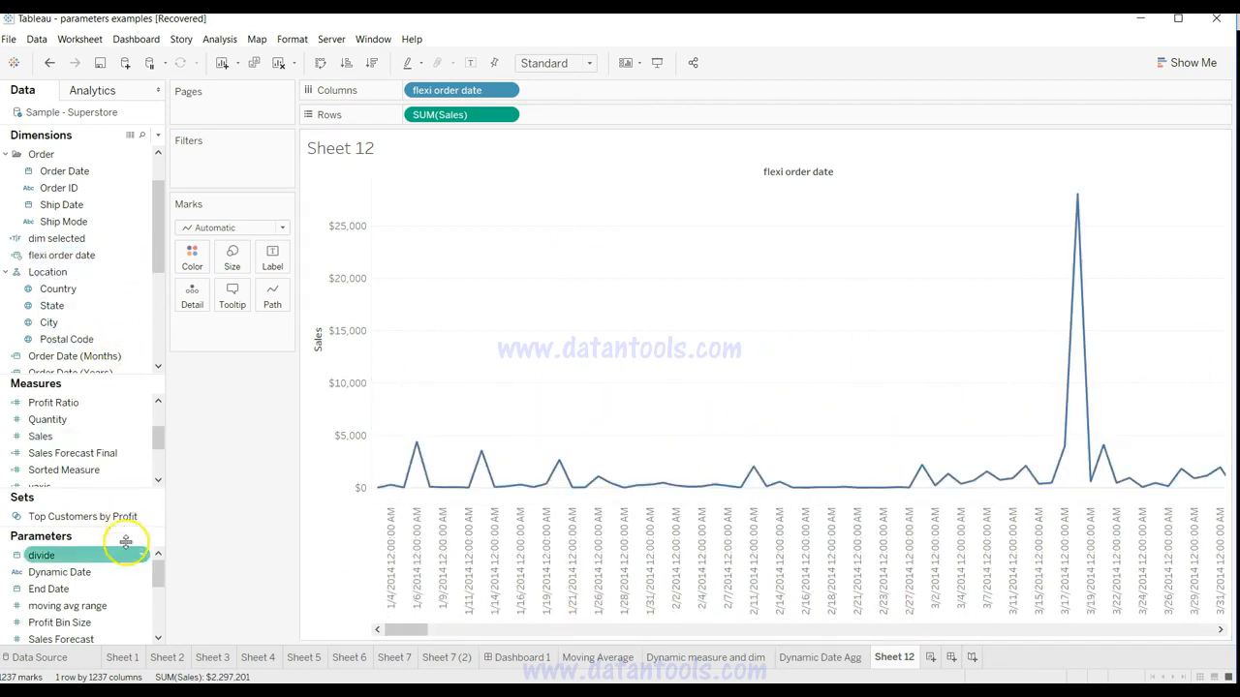
pyautogui.click(143, 573)
pyautogui.click(142, 573)
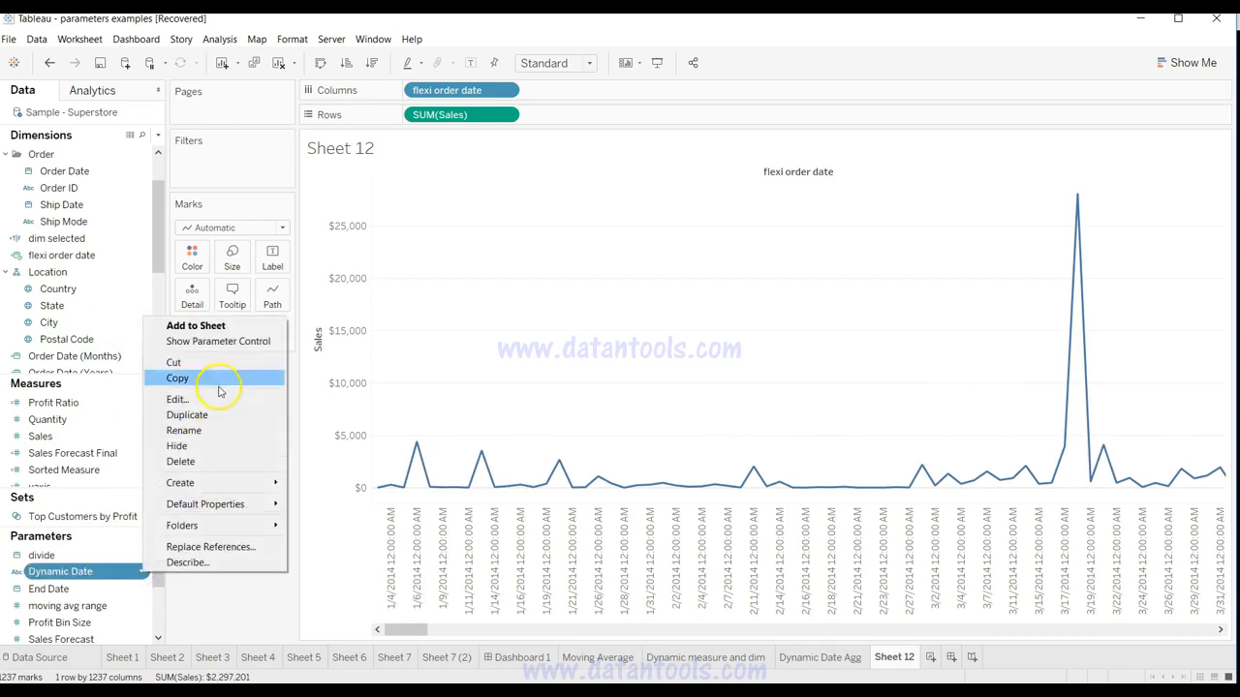
pyautogui.click(222, 341)
# Test the sales chart by setting Dynamic Date to Week, Month, Quarter, Year and Day in turn.
pyautogui.click(1165, 162)
pyautogui.click(1167, 192)
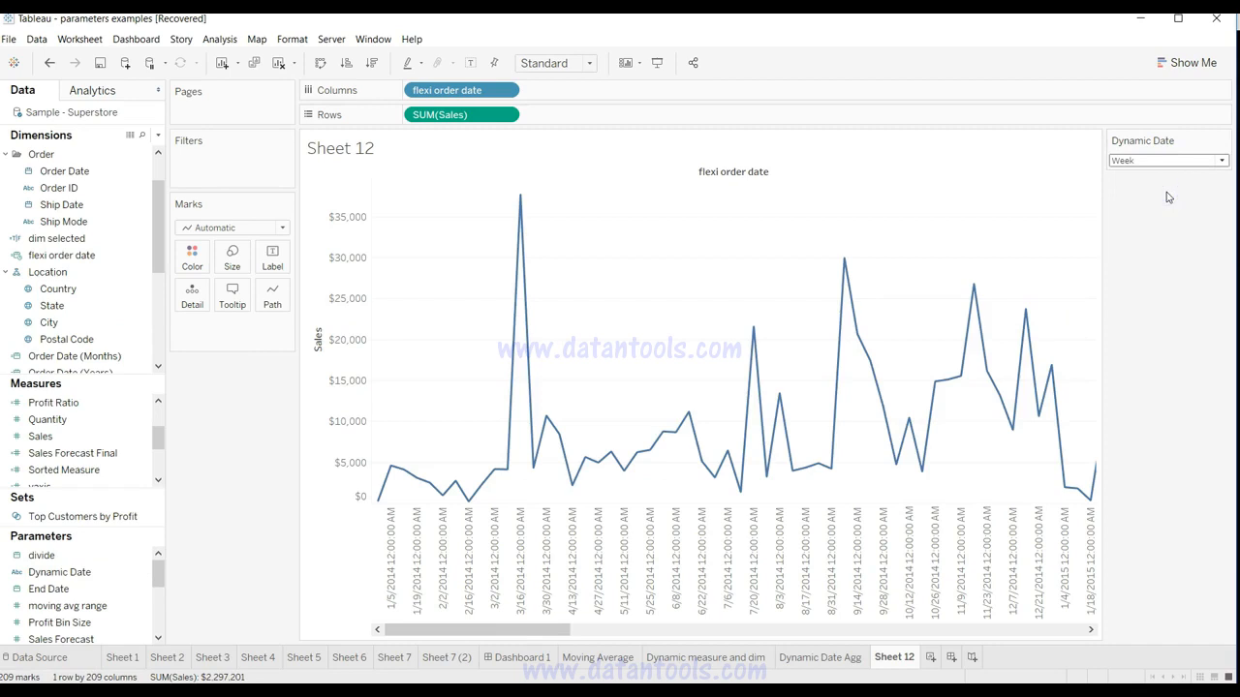
pyautogui.click(1198, 161)
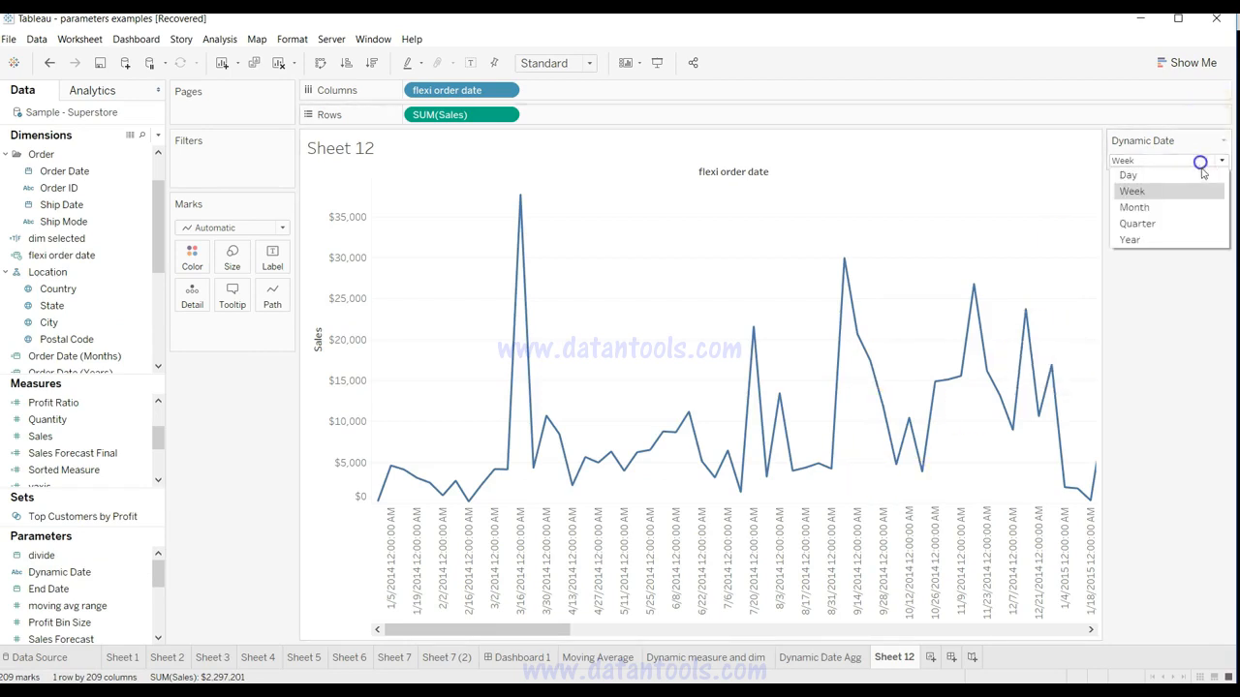
pyautogui.click(1196, 206)
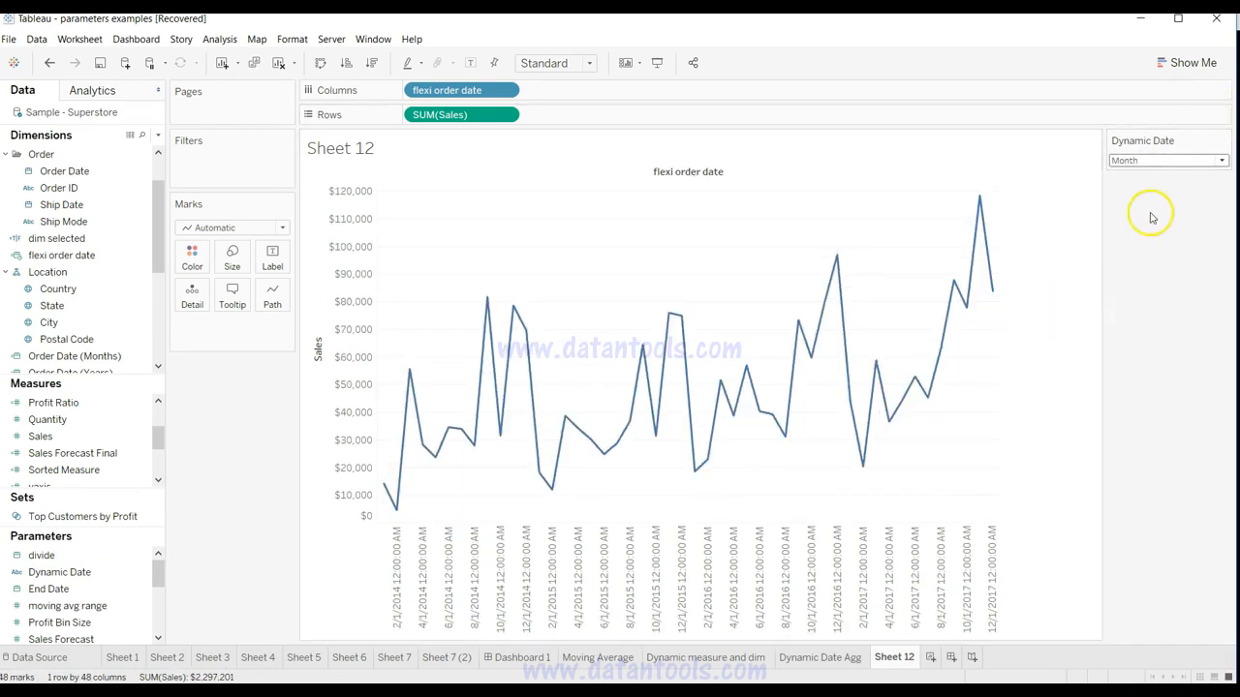
pyautogui.click(1166, 162)
pyautogui.click(1165, 223)
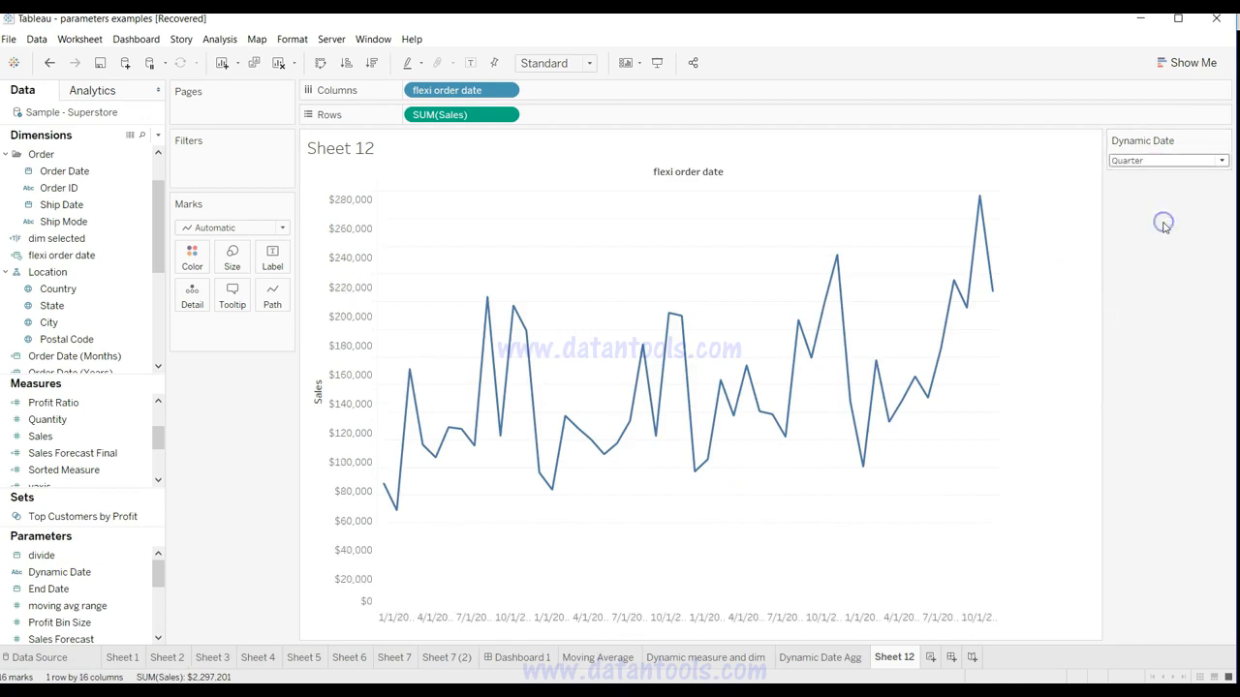
pyautogui.click(1165, 155)
pyautogui.click(1163, 242)
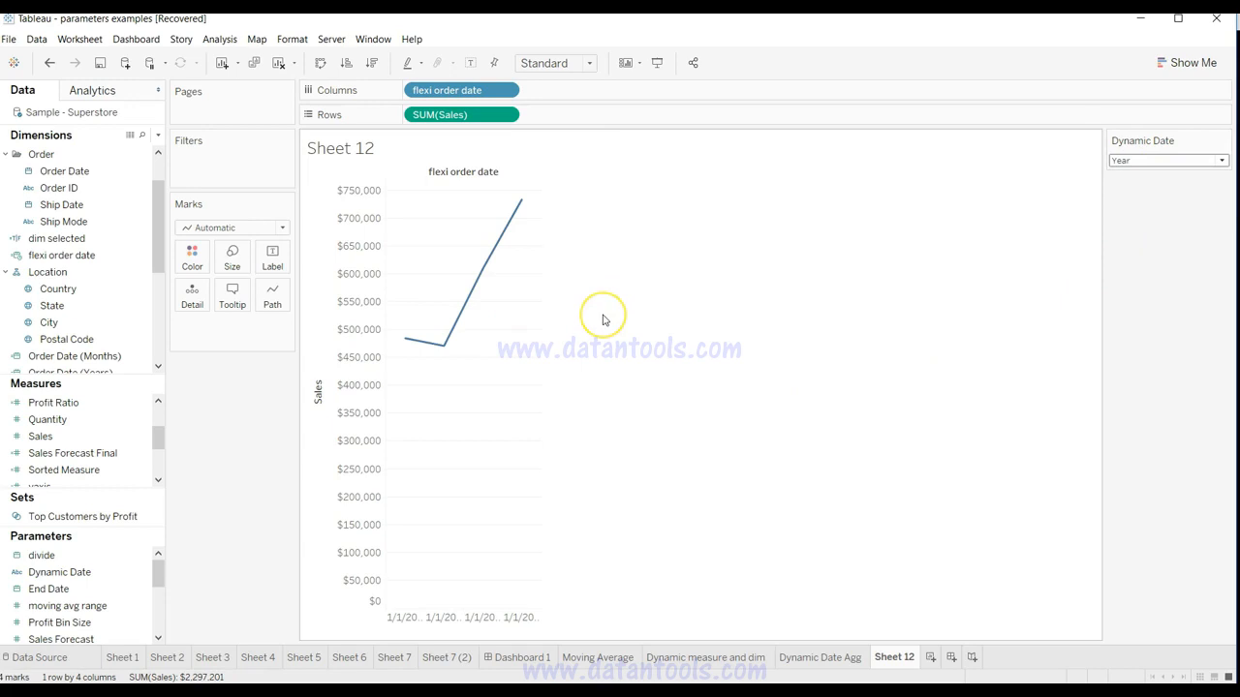
pyautogui.click(1129, 158)
pyautogui.click(1131, 175)
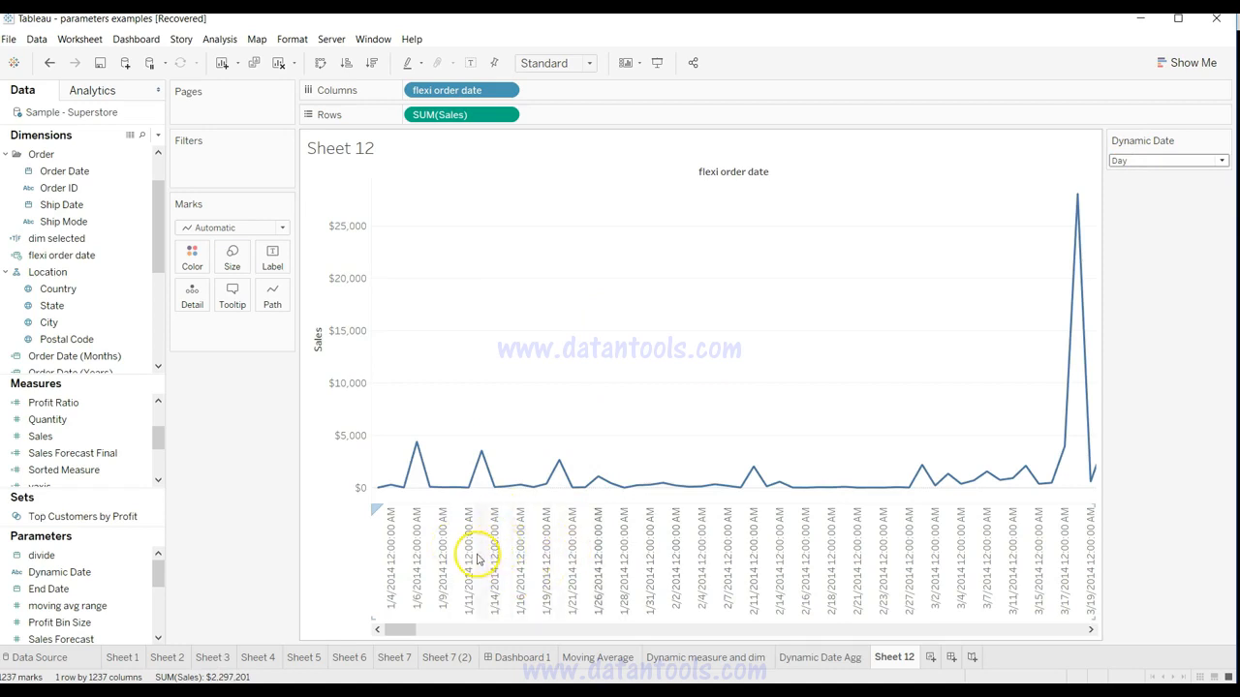
# Format the flexi order date header in the March 14, 2001 style, after trying 3/14/2001 and 2001-03-14.
pyautogui.click(505, 90)
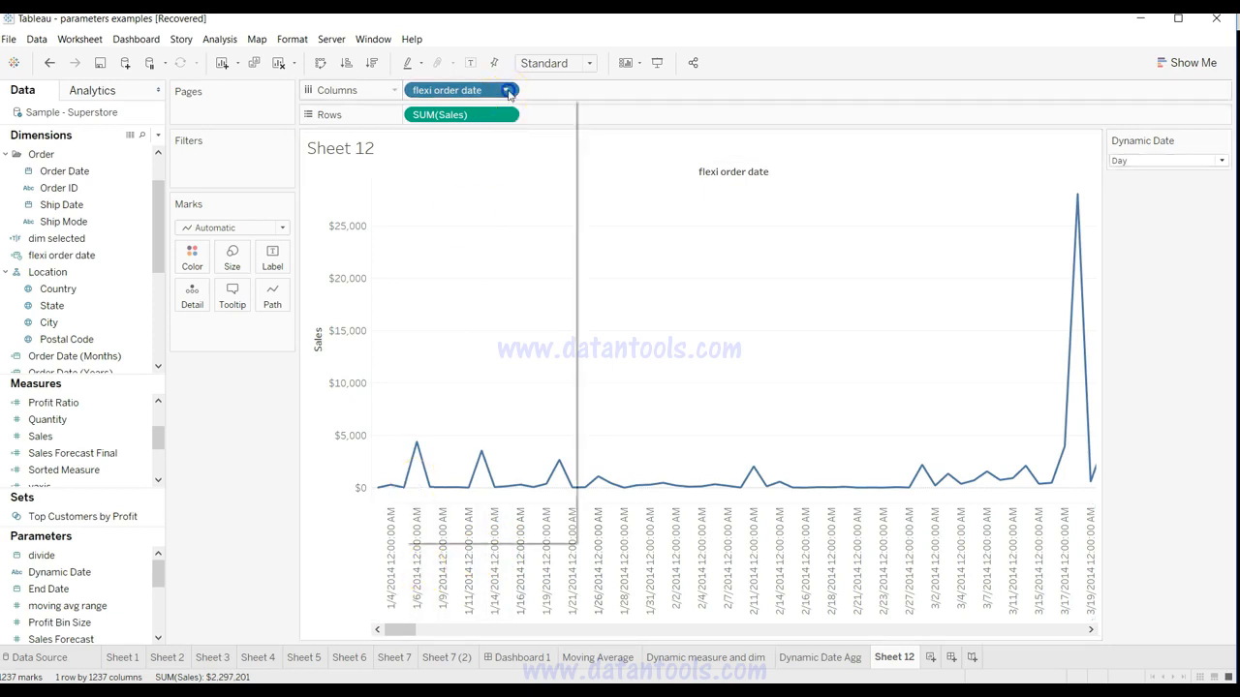
pyautogui.press('Escape')
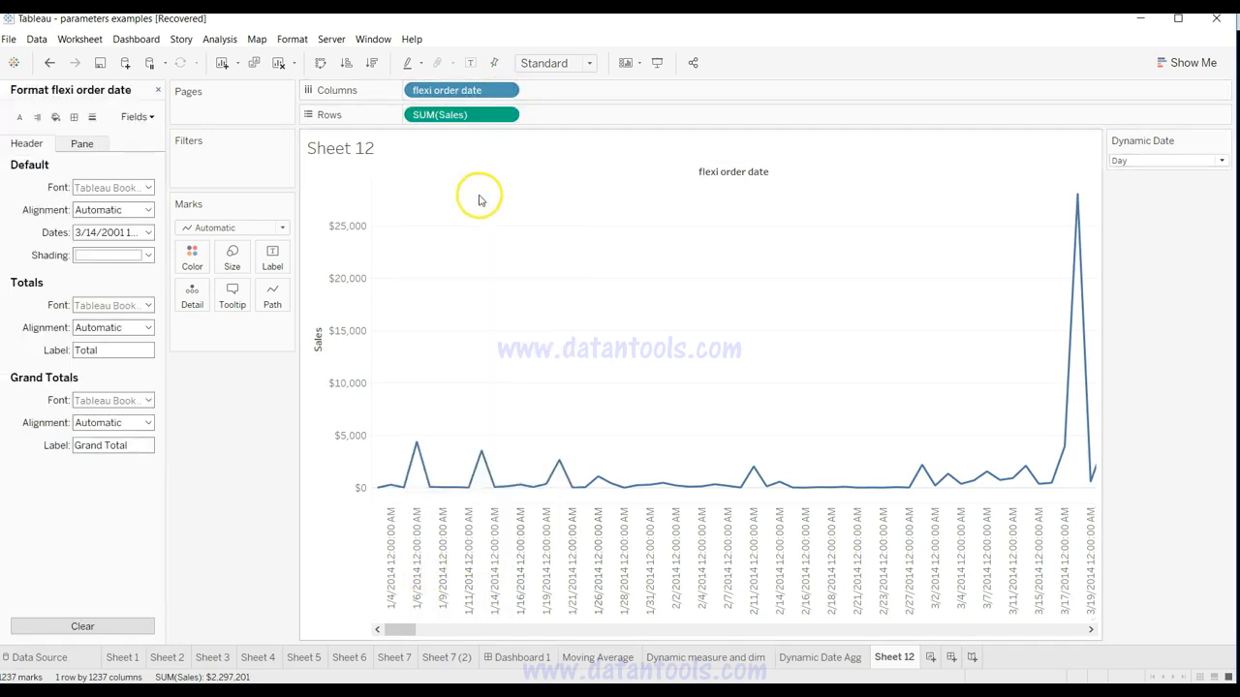
pyautogui.click(147, 232)
pyautogui.click(134, 288)
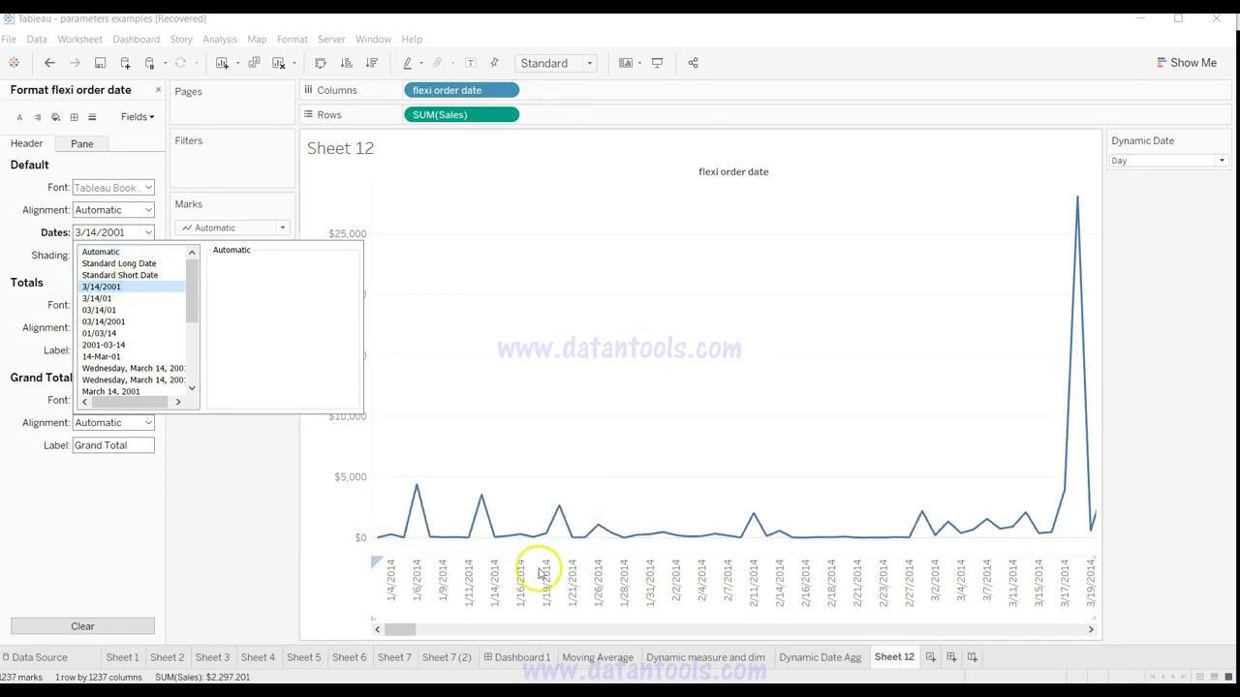
pyautogui.click(143, 344)
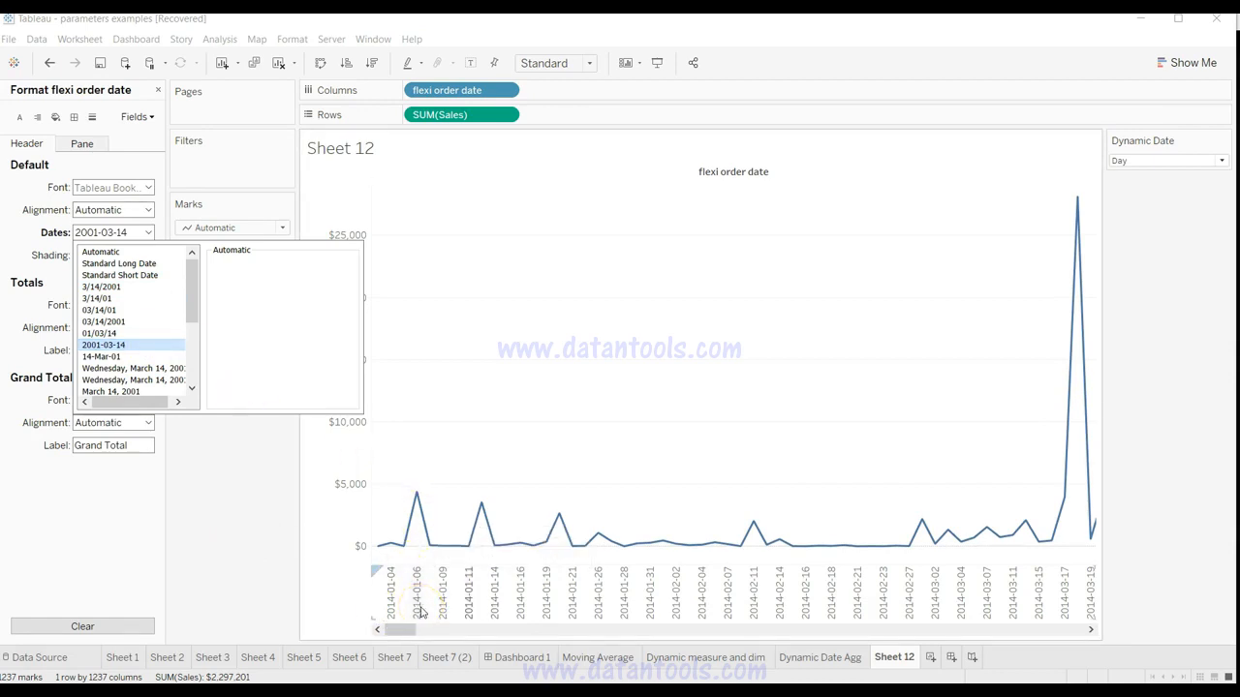
pyautogui.click(155, 392)
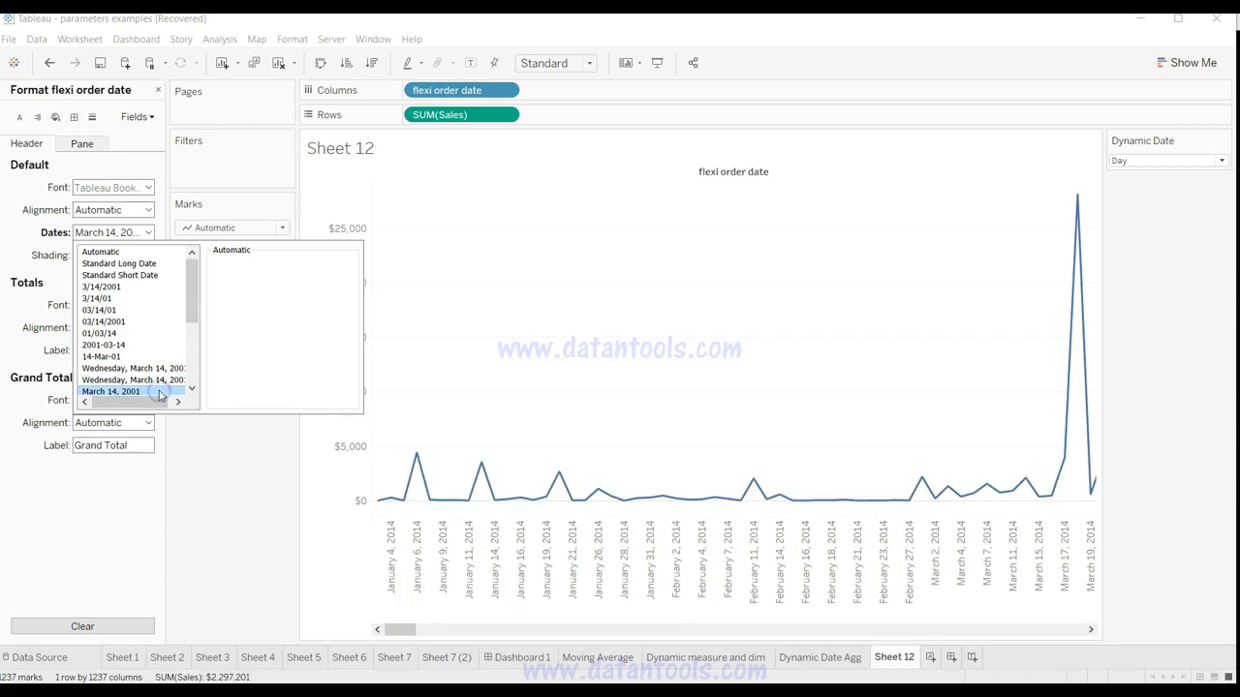
pyautogui.click(232, 526)
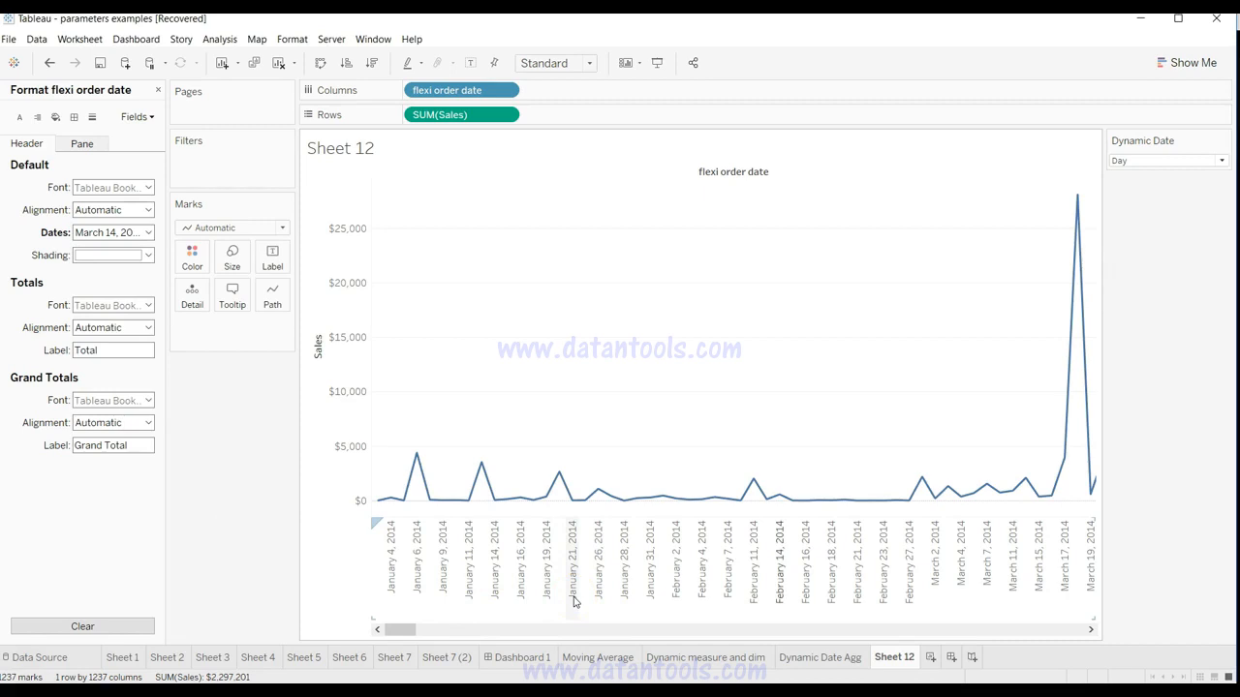
pyautogui.click(158, 90)
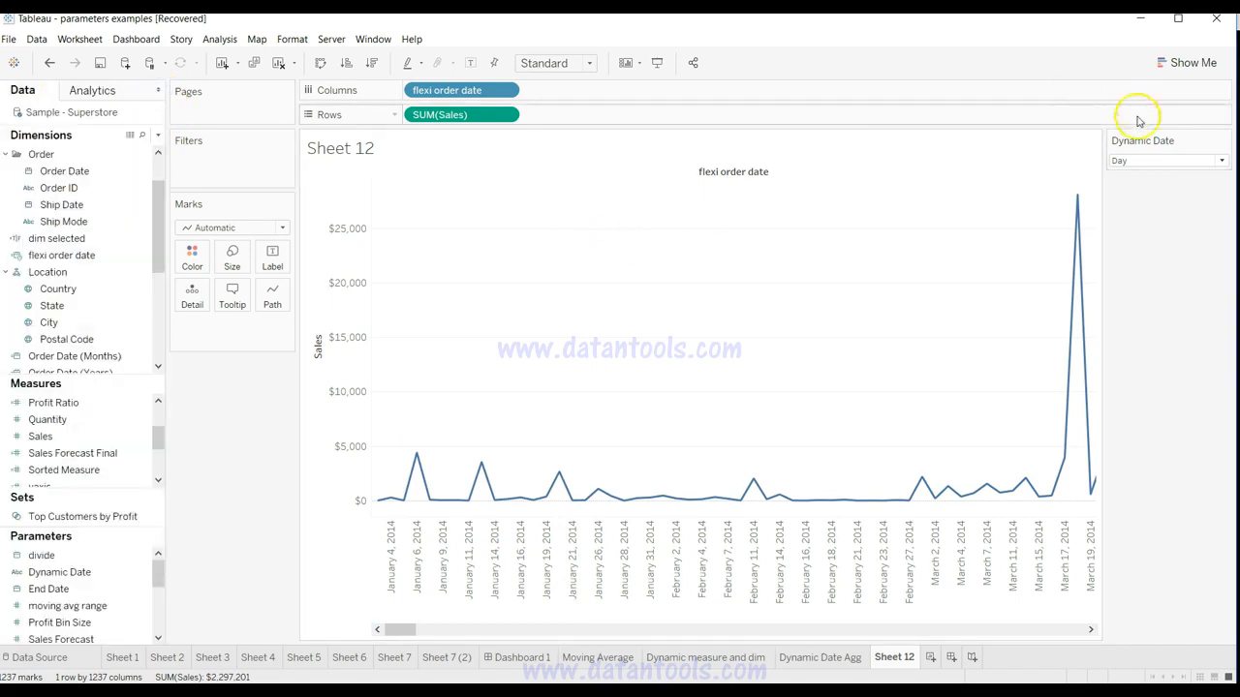
pyautogui.click(1154, 162)
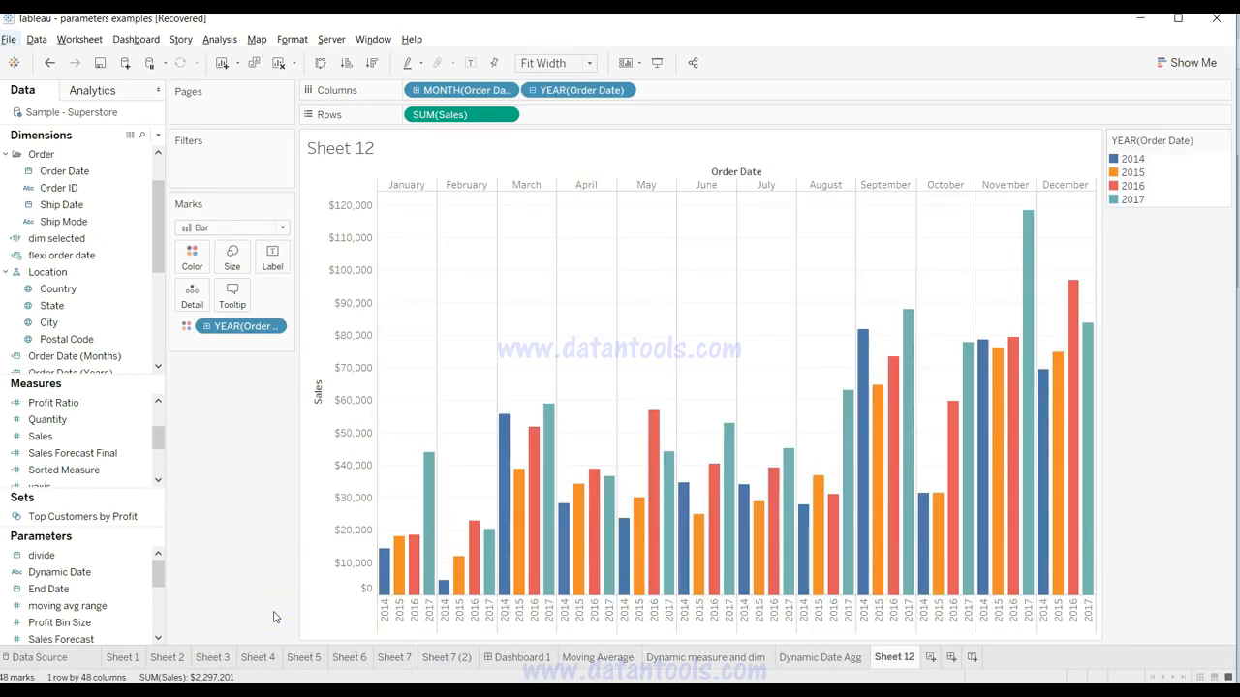
# Examine the side-by-side sales bars, comparing the years 2014 to 2017 within each month of Order Date.
pyautogui.moveTo(494, 579)
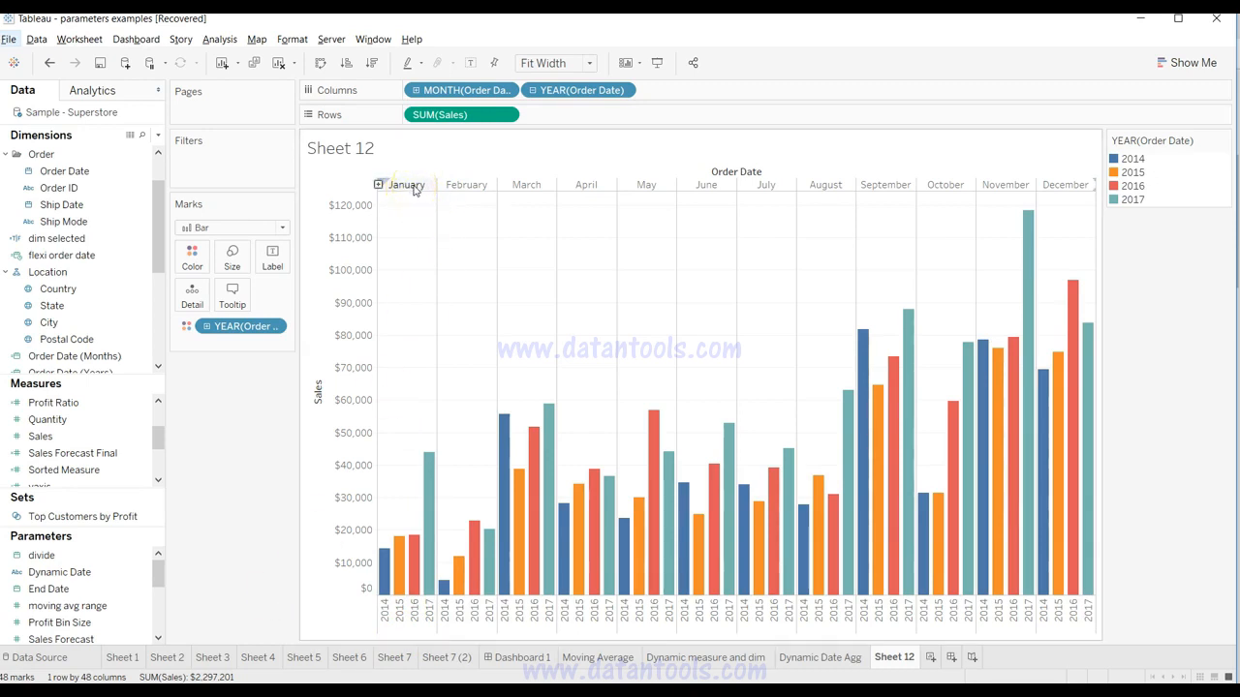
pyautogui.click(423, 573)
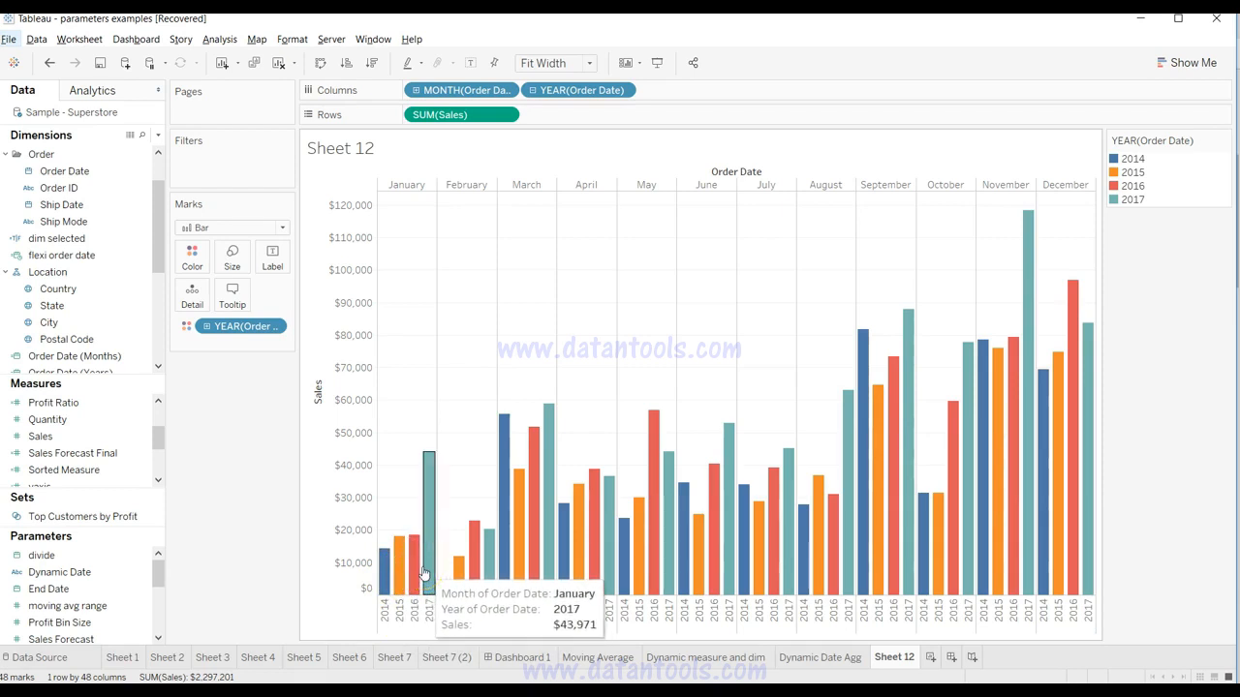
pyautogui.click(466, 563)
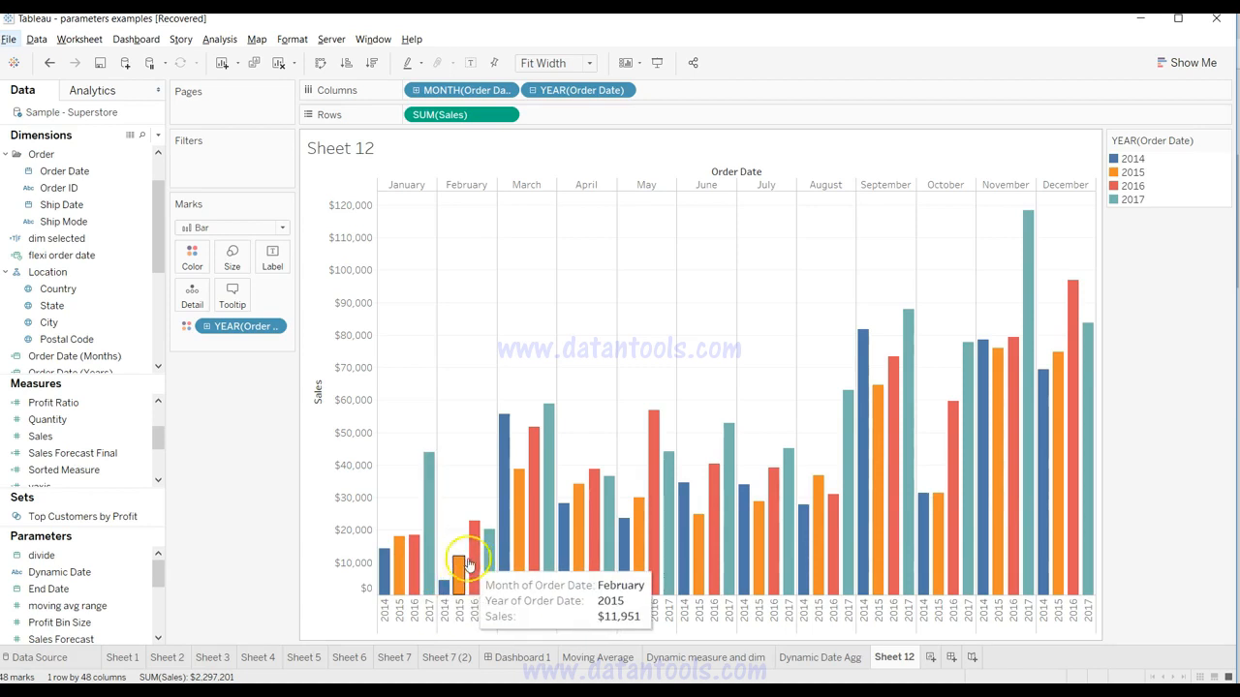
pyautogui.click(533, 562)
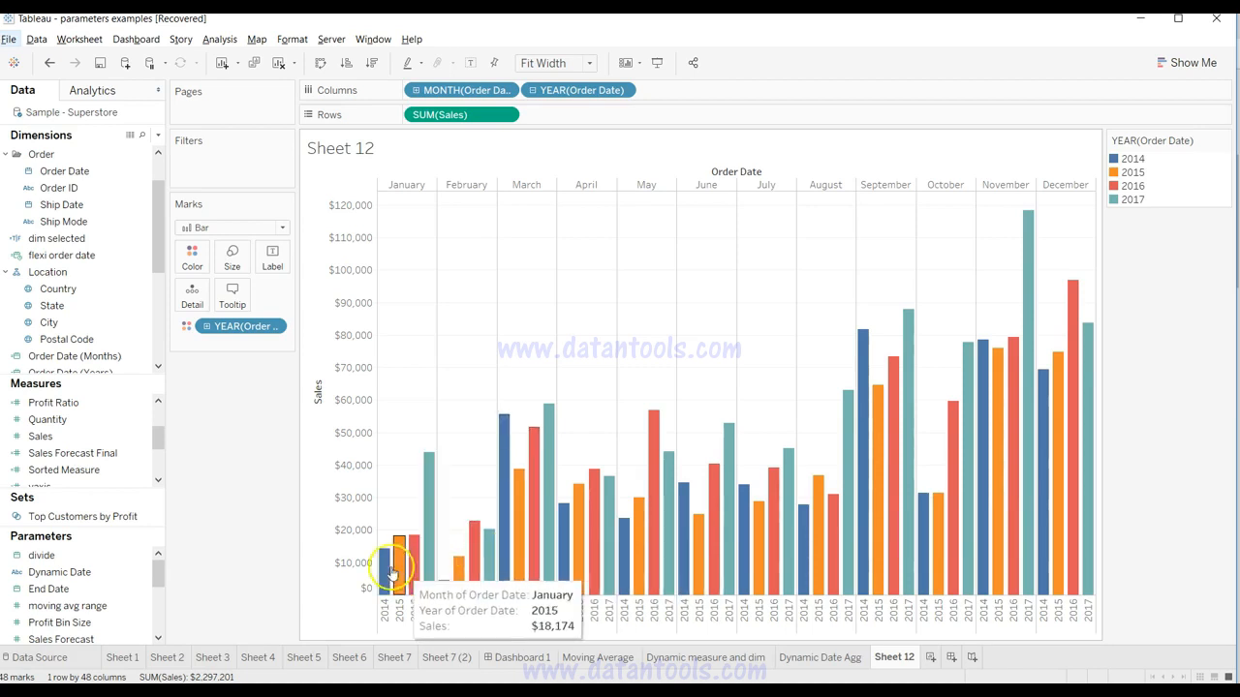
pyautogui.click(426, 542)
pyautogui.click(385, 569)
pyautogui.click(426, 508)
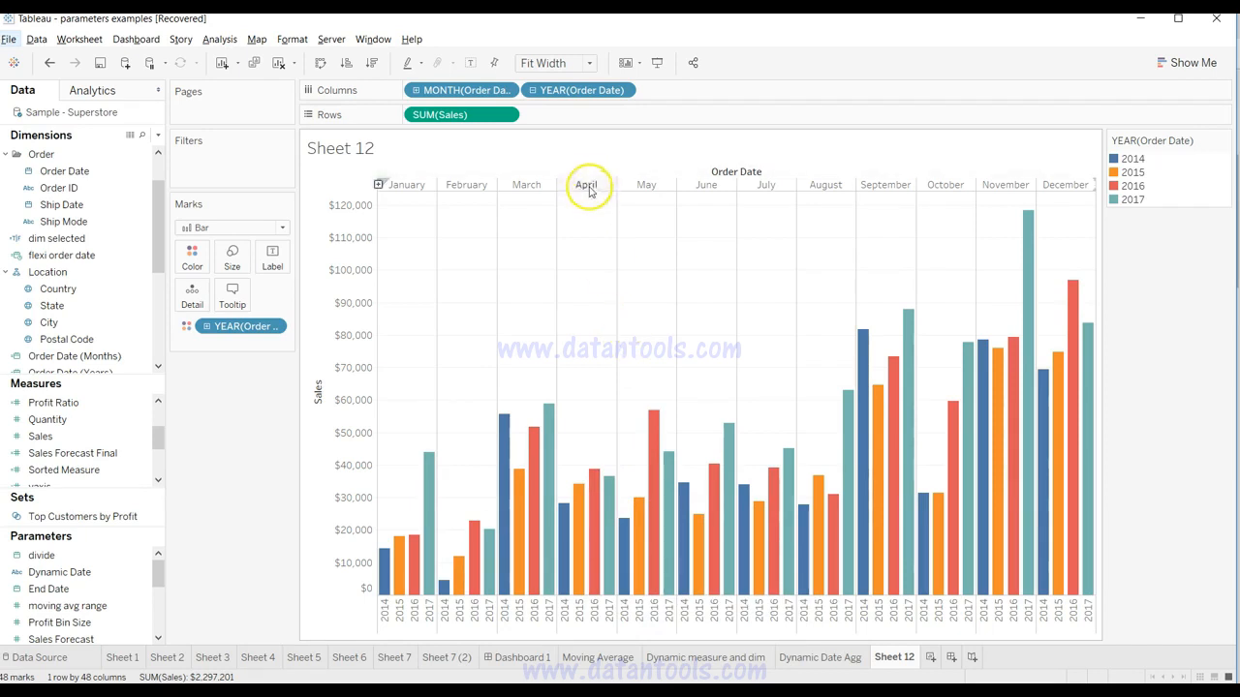
pyautogui.moveTo(598, 510)
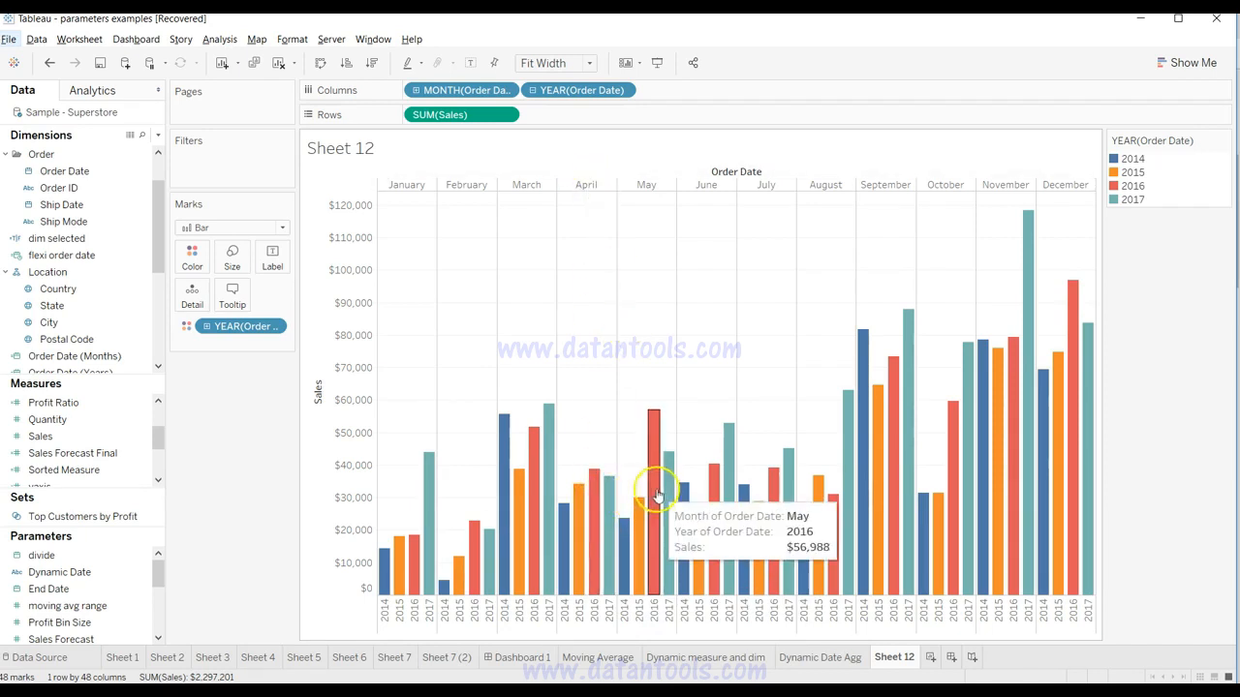
pyautogui.moveTo(666, 486)
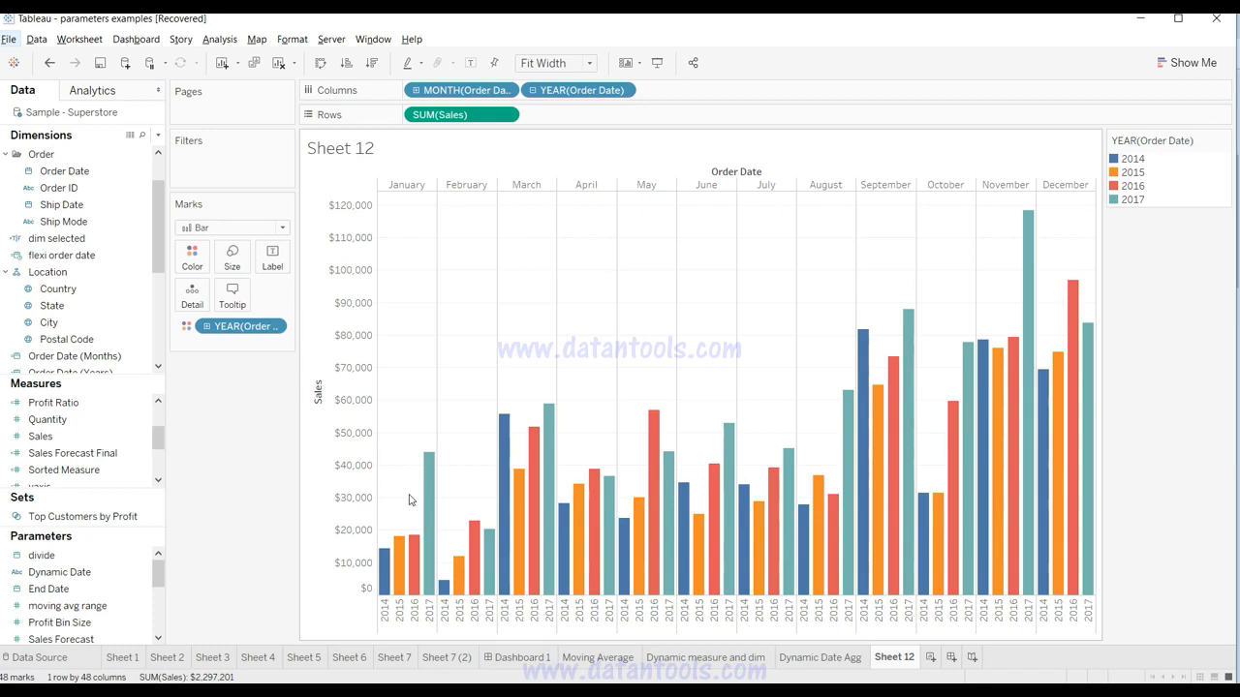
# Create a new sheet with Sales on Rows and Order Date on Columns as discrete months.
pyautogui.click(931, 658)
pyautogui.click(85, 420)
pyautogui.click(90, 438)
pyautogui.moveTo(90, 438); pyautogui.dragTo(476, 118)
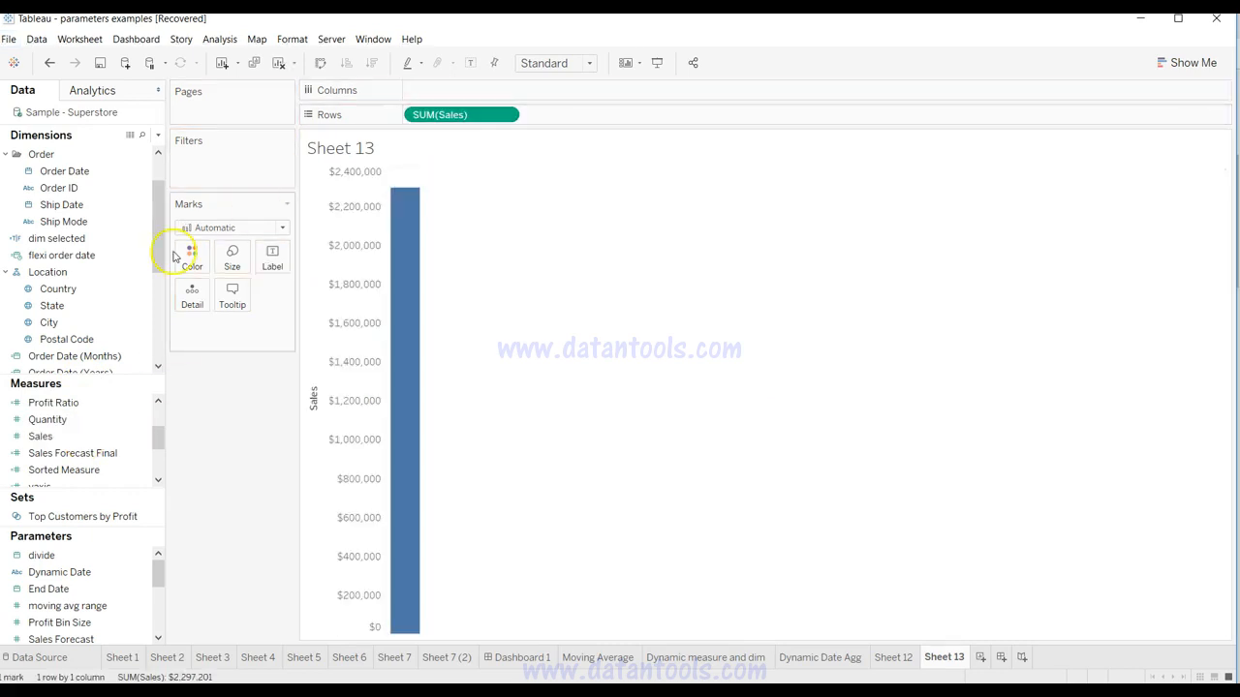
pyautogui.moveTo(105, 178); pyautogui.dragTo(486, 87)
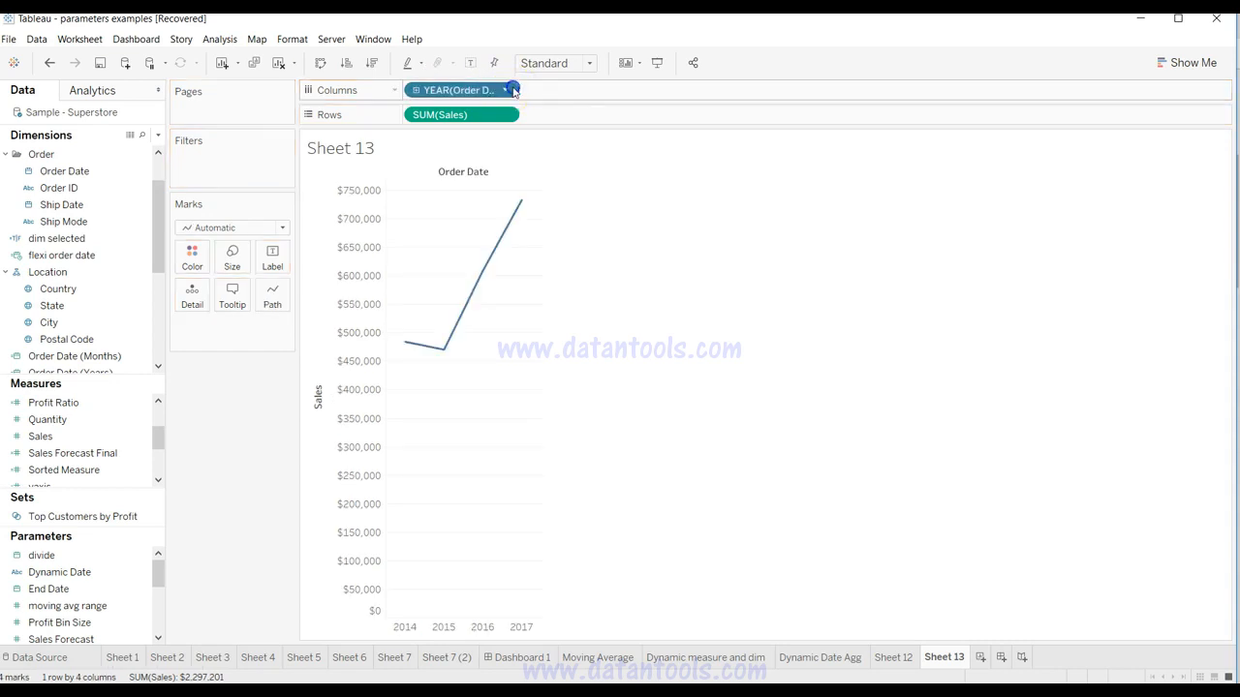
pyautogui.click(514, 89)
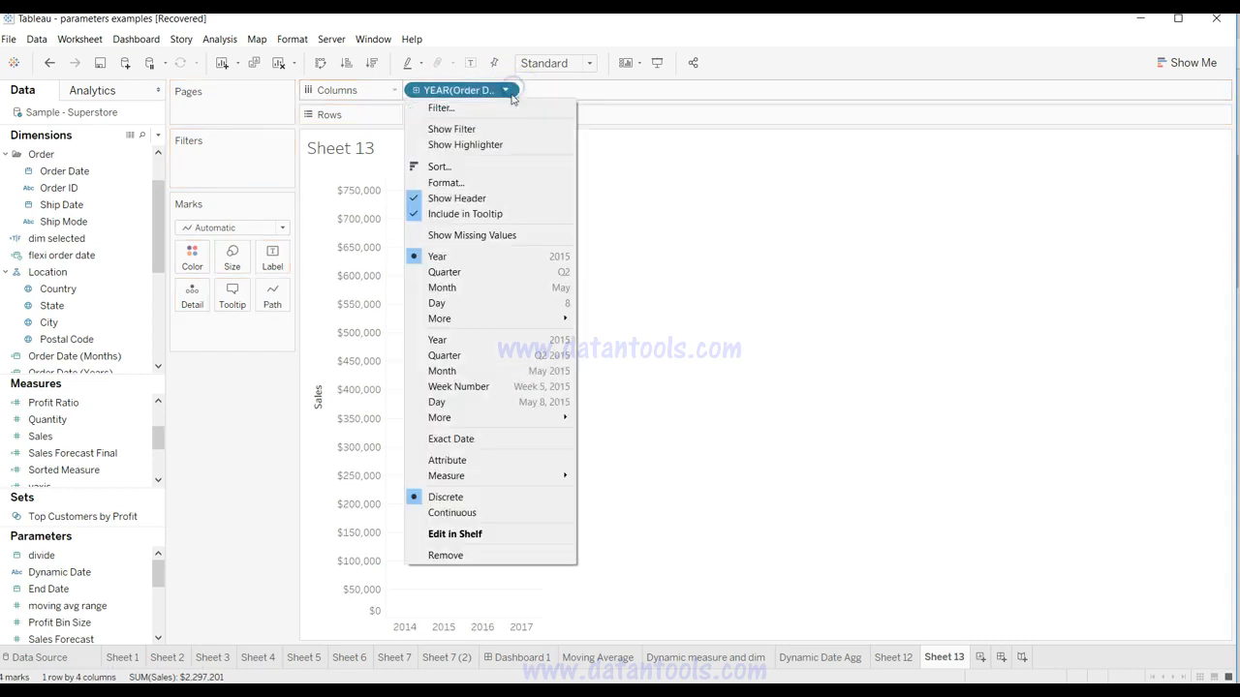
pyautogui.click(485, 292)
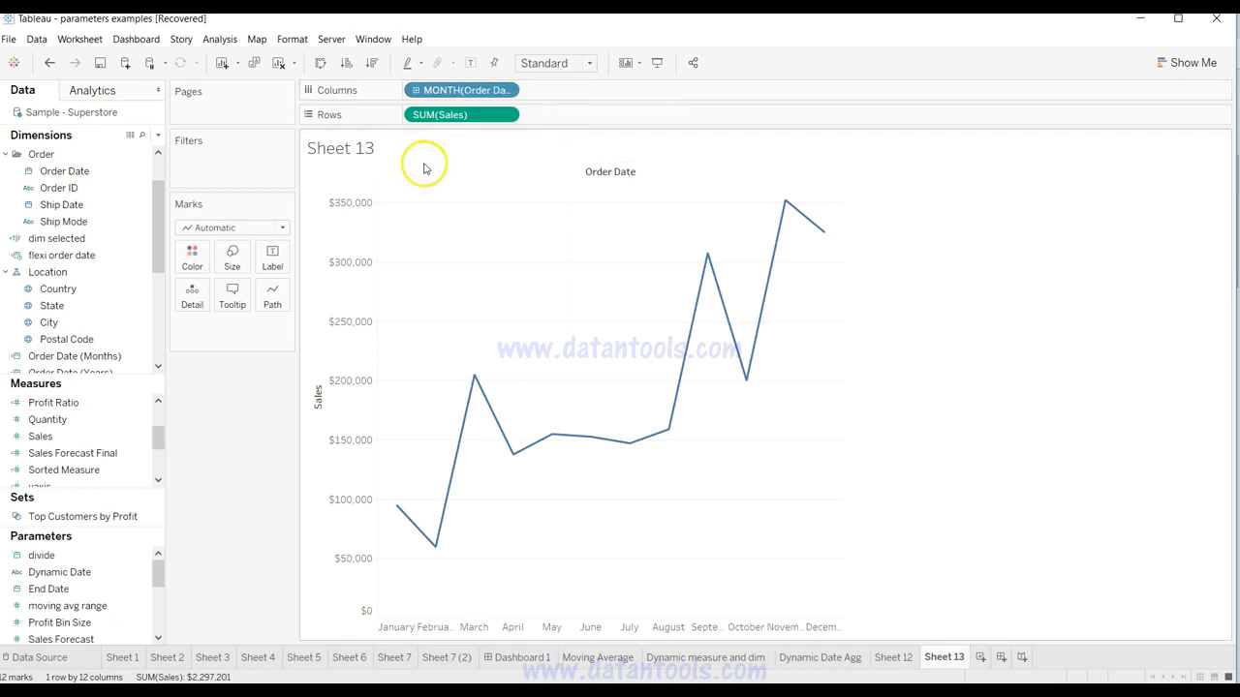
# Add the year of Order Date to Columns after the month and change the mark type to Bar.
pyautogui.click(82, 174)
pyautogui.moveTo(82, 174); pyautogui.dragTo(585, 98)
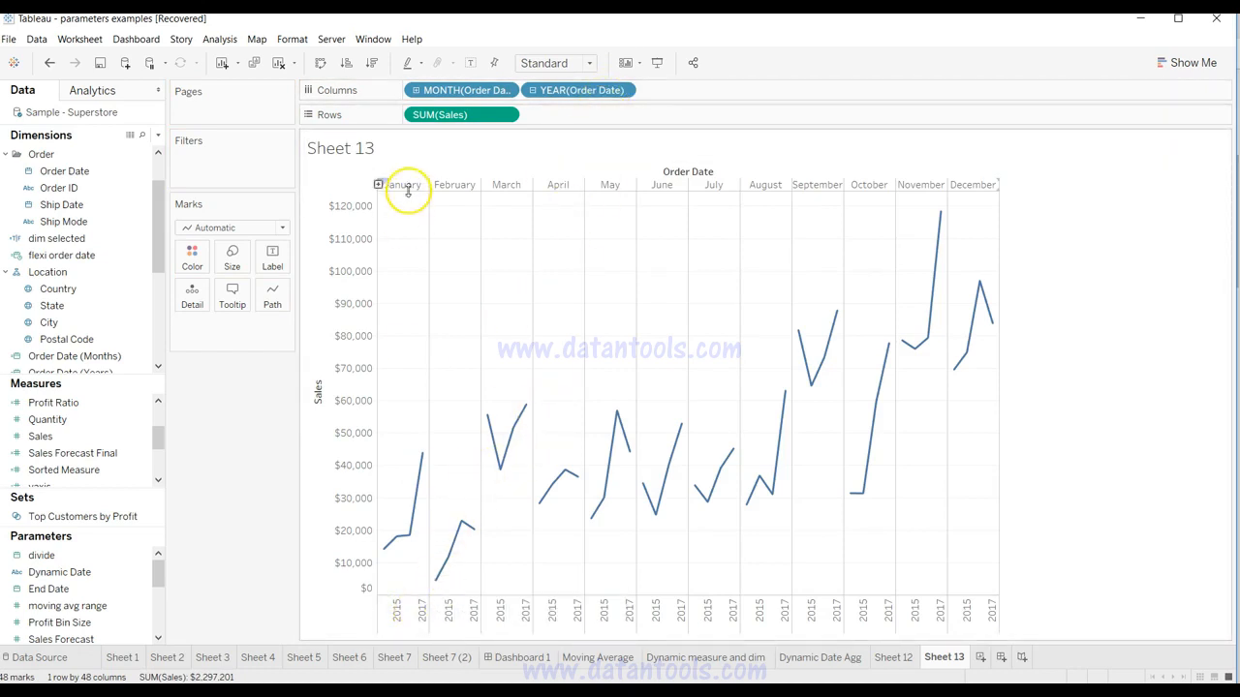
pyautogui.click(277, 230)
pyautogui.click(261, 258)
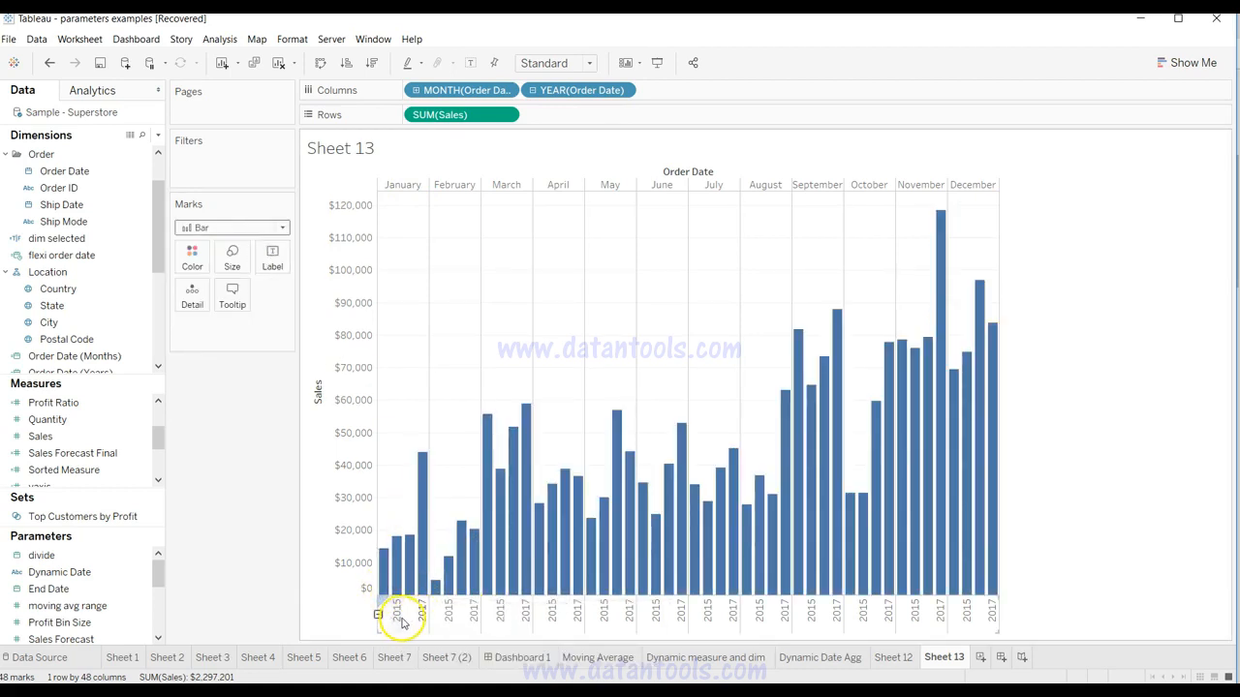
# Set the view to Fit Width and color the bars by the year of Order Date.
pyautogui.click(588, 66)
pyautogui.click(584, 94)
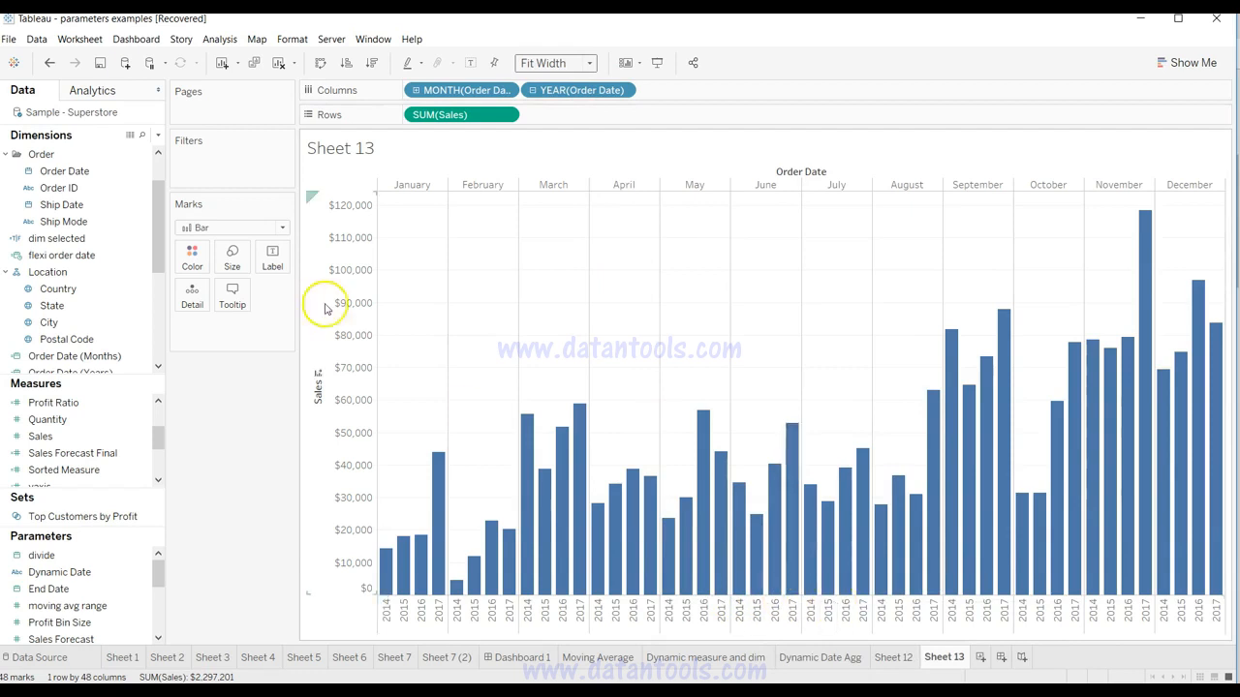
pyautogui.moveTo(64, 170); pyautogui.dragTo(200, 257)
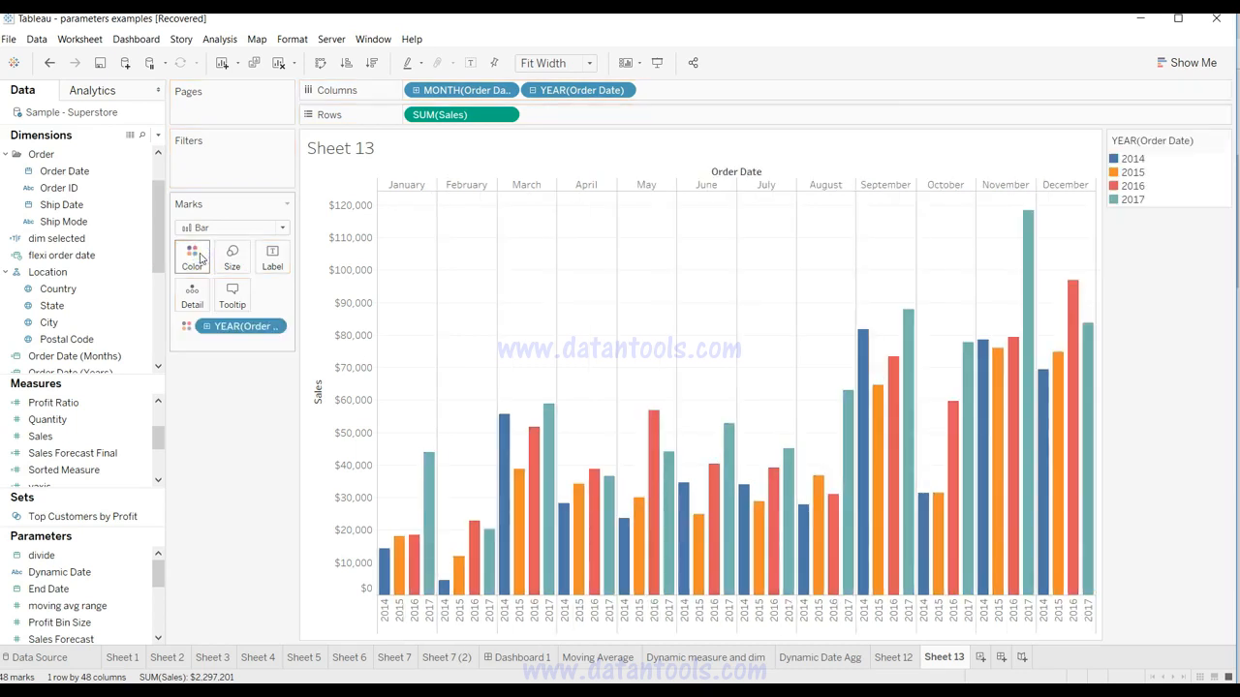
pyautogui.moveTo(727, 305); pyautogui.dragTo(241, 400)
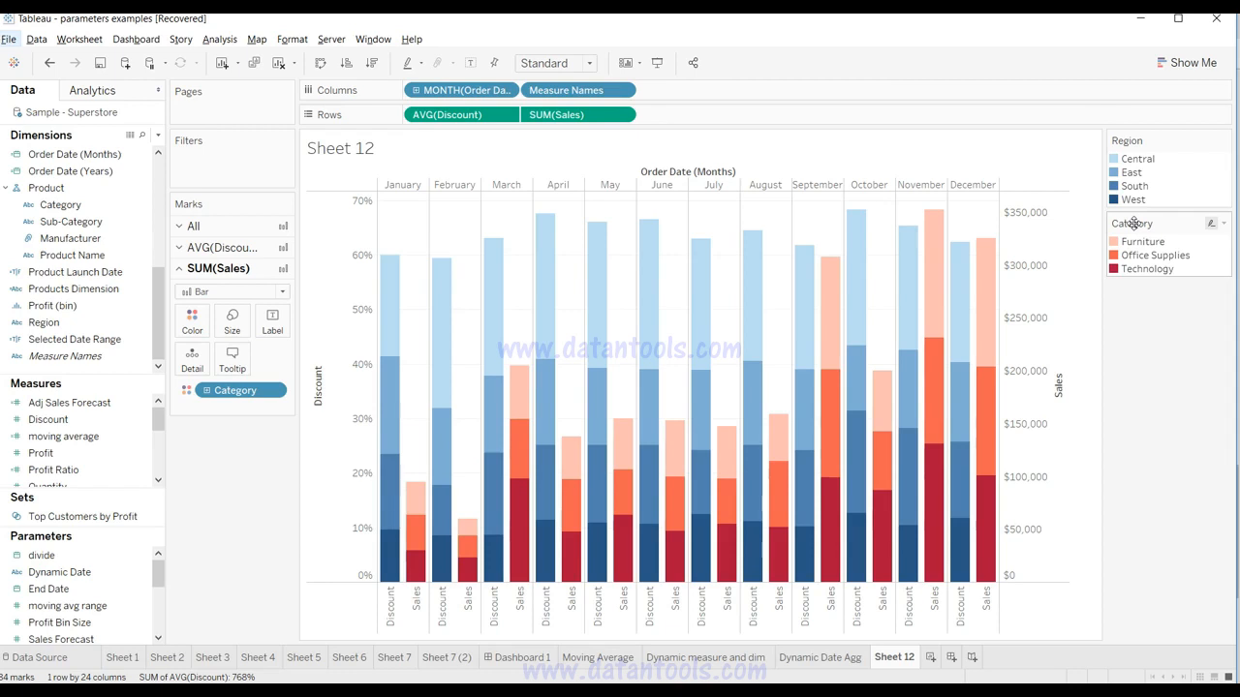
# Create a new sheet and place Order Date on Columns as discrete months.
pyautogui.click(930, 657)
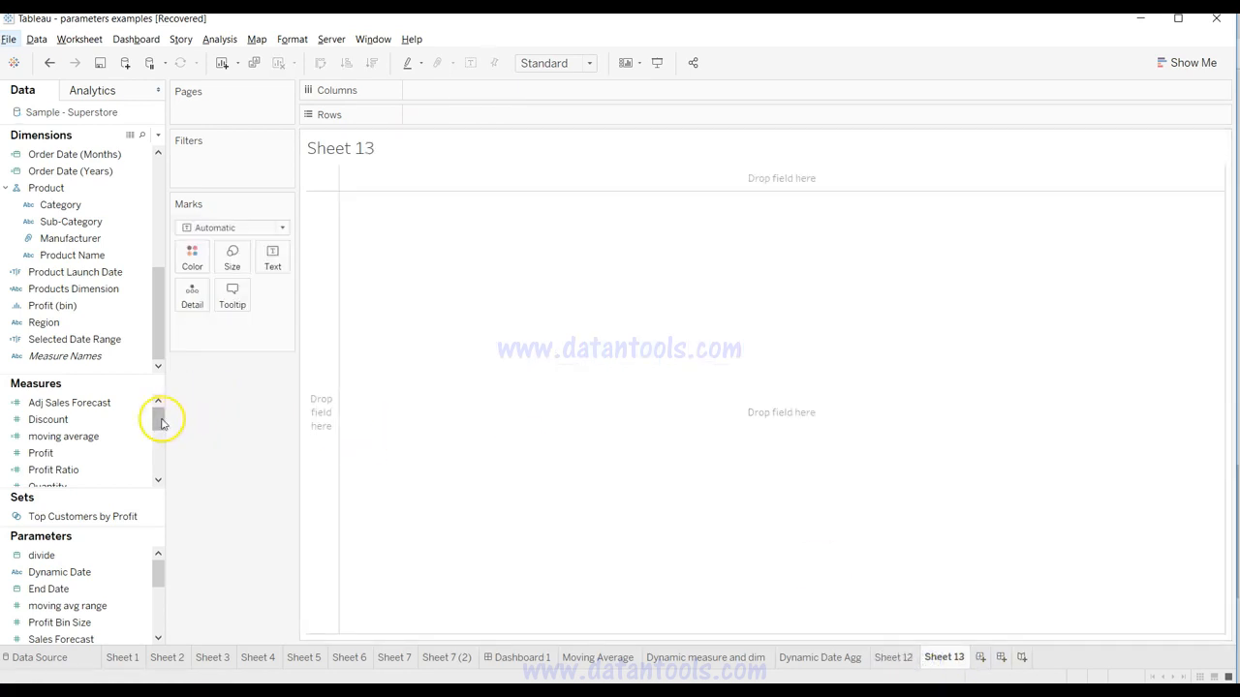
pyautogui.moveTo(155, 296); pyautogui.dragTo(158, 157)
pyautogui.moveTo(118, 227); pyautogui.dragTo(567, 94)
pyautogui.click(503, 90)
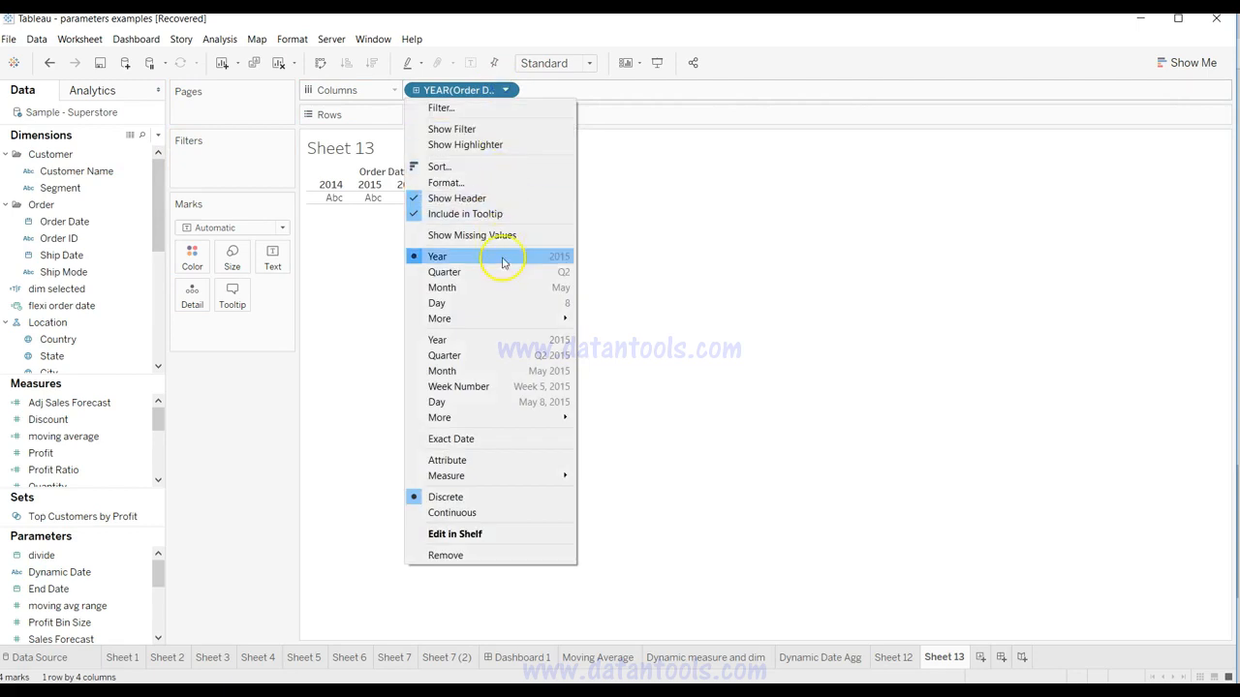
pyautogui.click(501, 288)
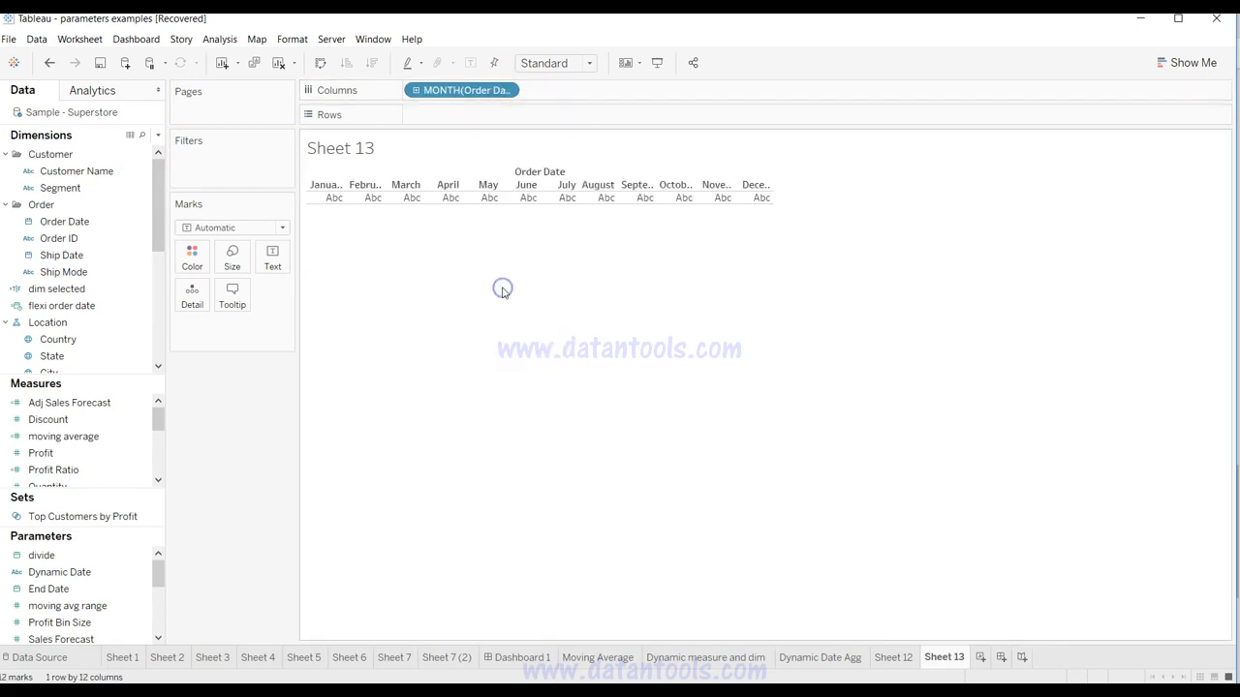
# Add Sales and Discount to Rows and combine them in a dual-axis chart.
pyautogui.moveTo(158, 421)
pyautogui.mouseDown()
pyautogui.moveTo(157, 437)
pyautogui.moveTo(565, 127)
pyautogui.moveTo(625, 124)
pyautogui.moveTo(564, 127)
pyautogui.mouseUp()
pyautogui.click(121, 440)
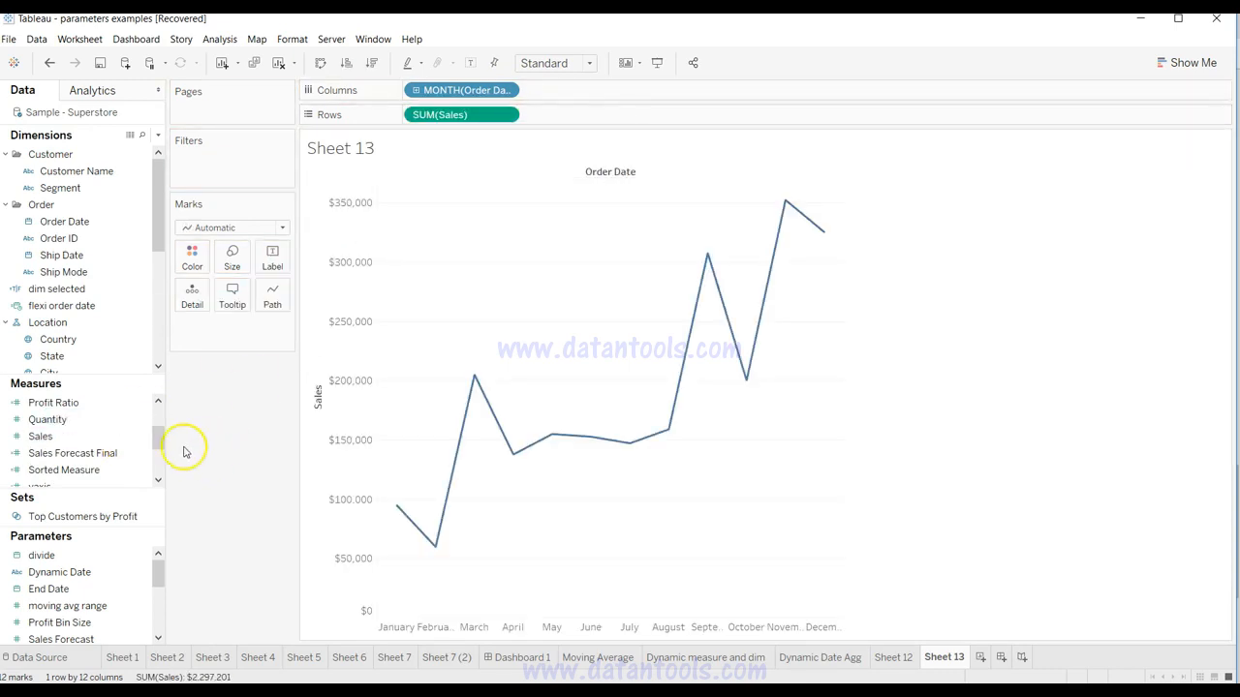
pyautogui.moveTo(158, 432)
pyautogui.mouseDown()
pyautogui.moveTo(159, 419)
pyautogui.moveTo(145, 420)
pyautogui.moveTo(456, 129)
pyautogui.moveTo(600, 117)
pyautogui.mouseUp()
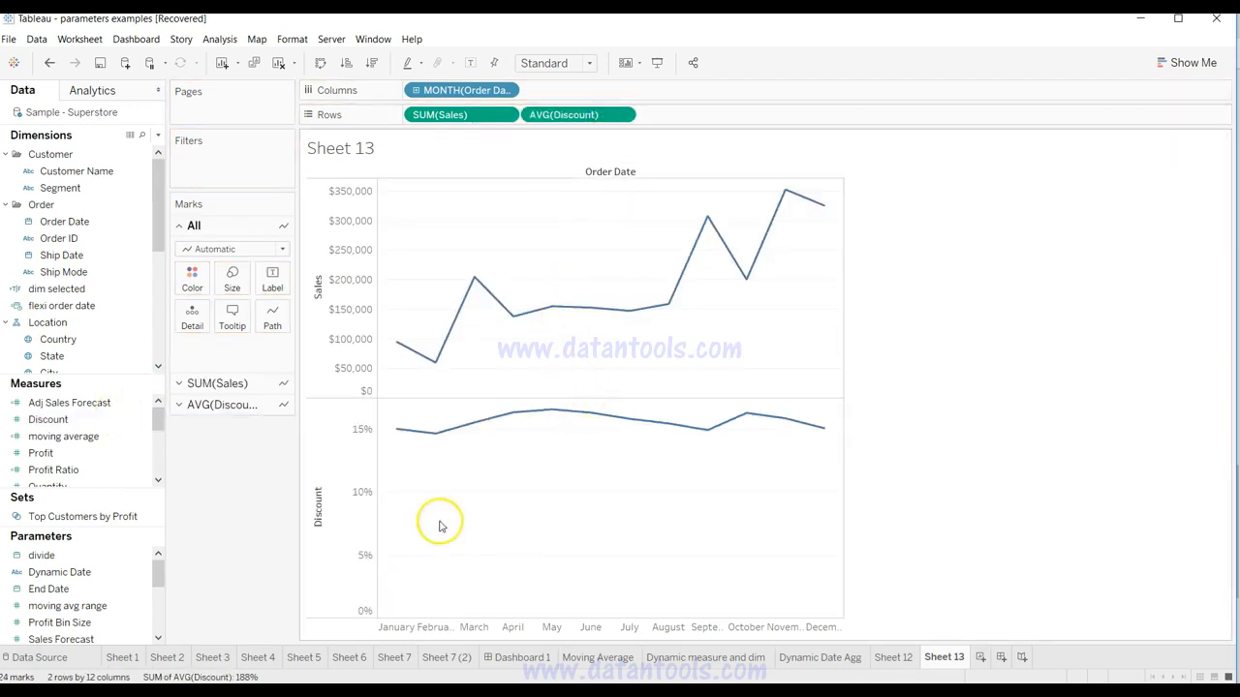
pyautogui.click(624, 116)
pyautogui.click(623, 117)
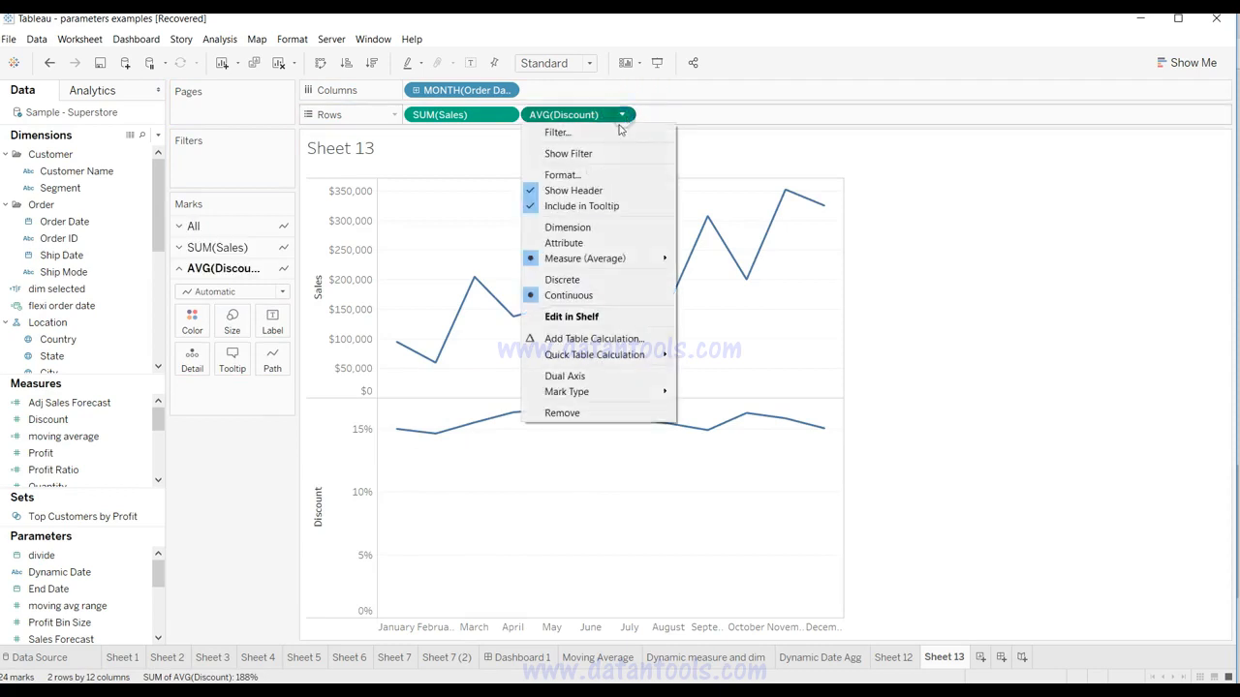
pyautogui.click(603, 379)
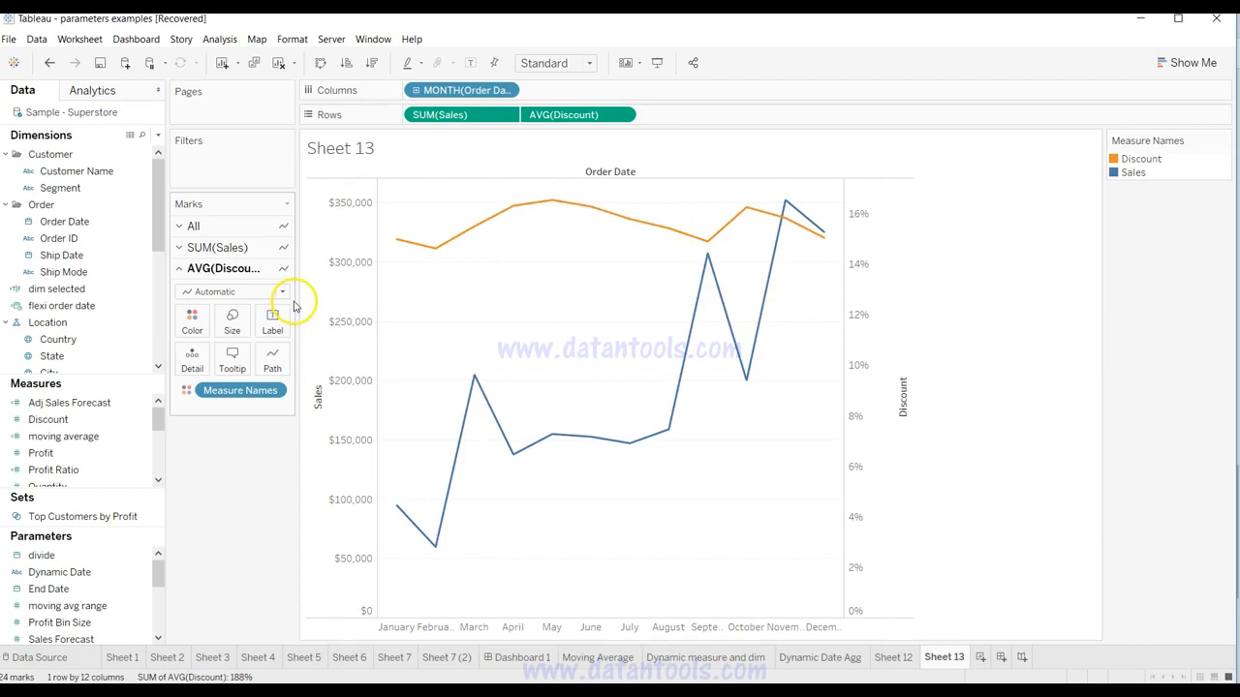
# Set the mark type of all measures in the dual-axis chart to Bar.
pyautogui.click(241, 228)
pyautogui.click(242, 249)
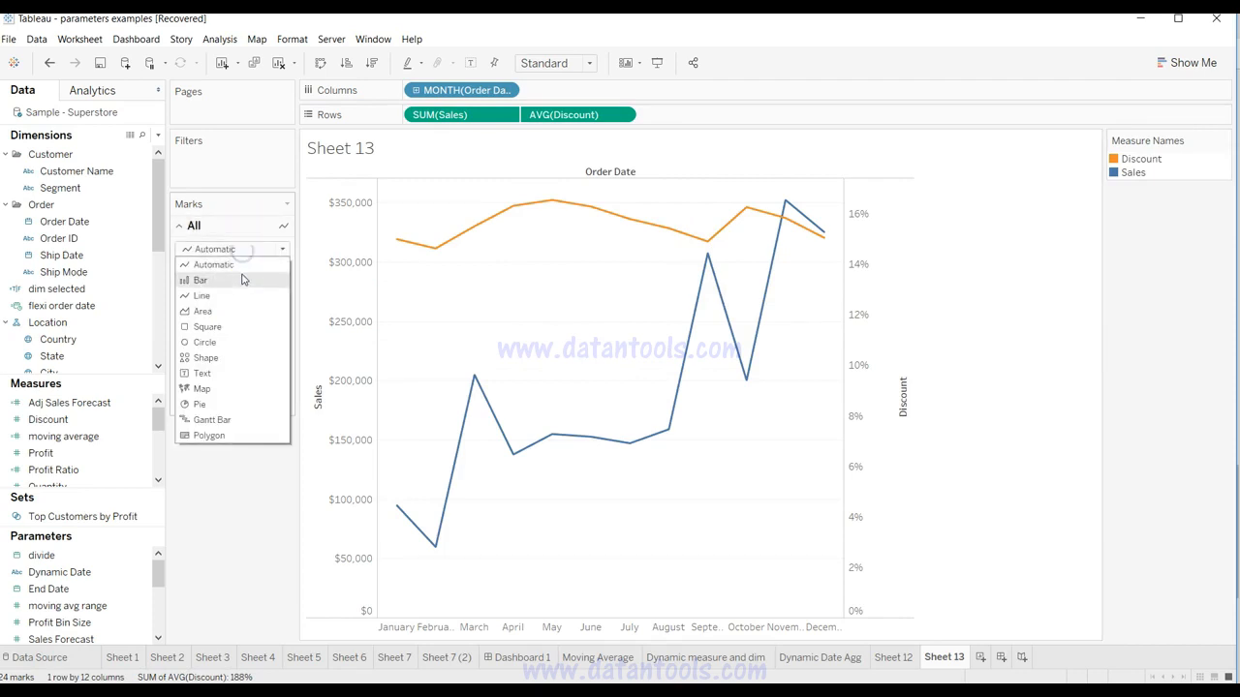
pyautogui.click(242, 279)
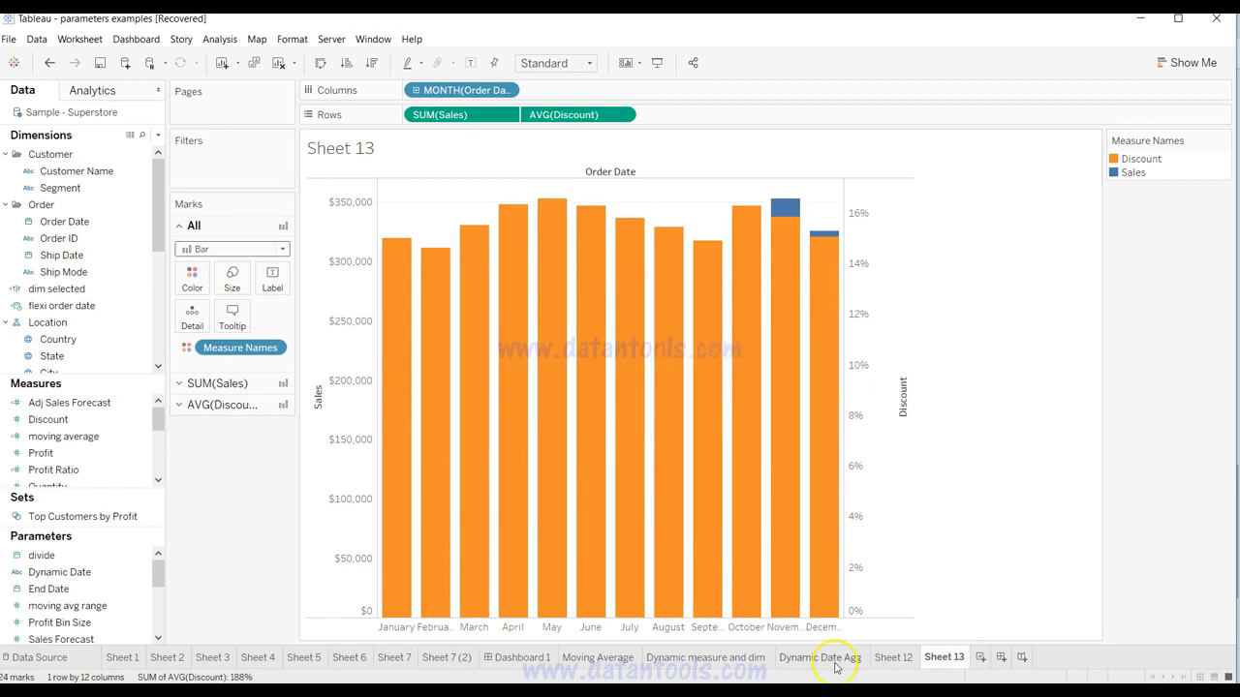
# Check the Columns fields on Sheet 12, then place Measure Names after the month on Sheet 13's Columns.
pyautogui.click(891, 657)
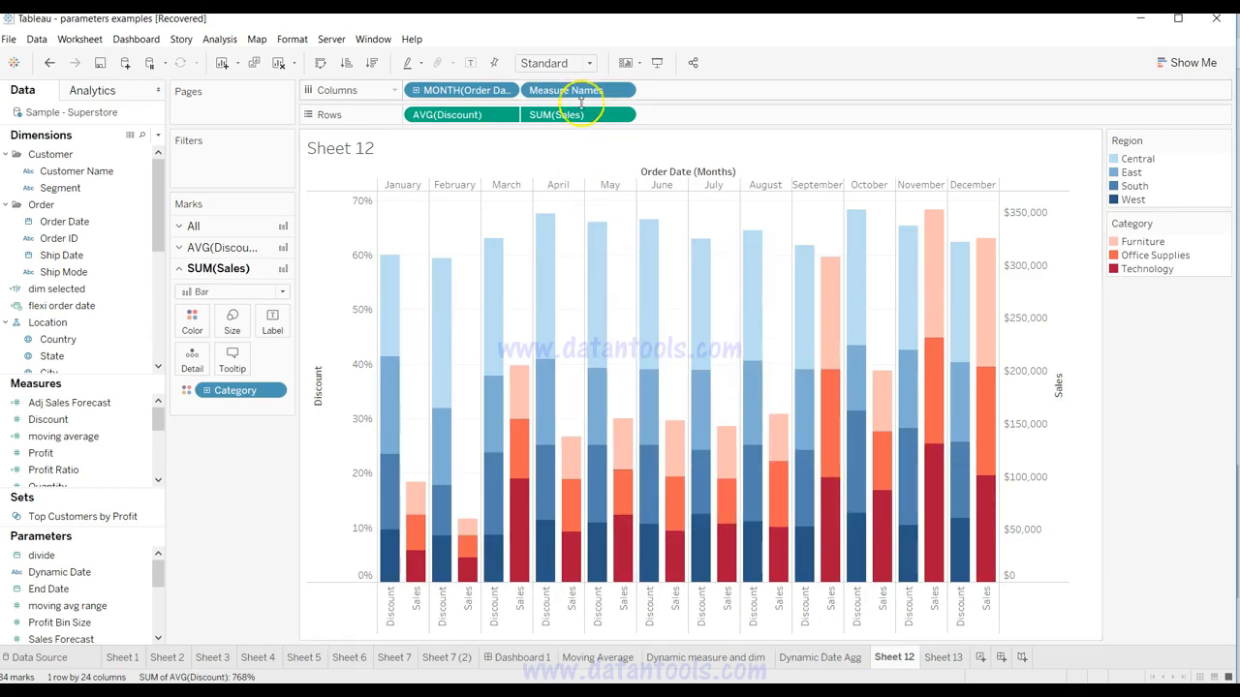
pyautogui.click(949, 656)
pyautogui.moveTo(152, 226); pyautogui.dragTo(606, 93)
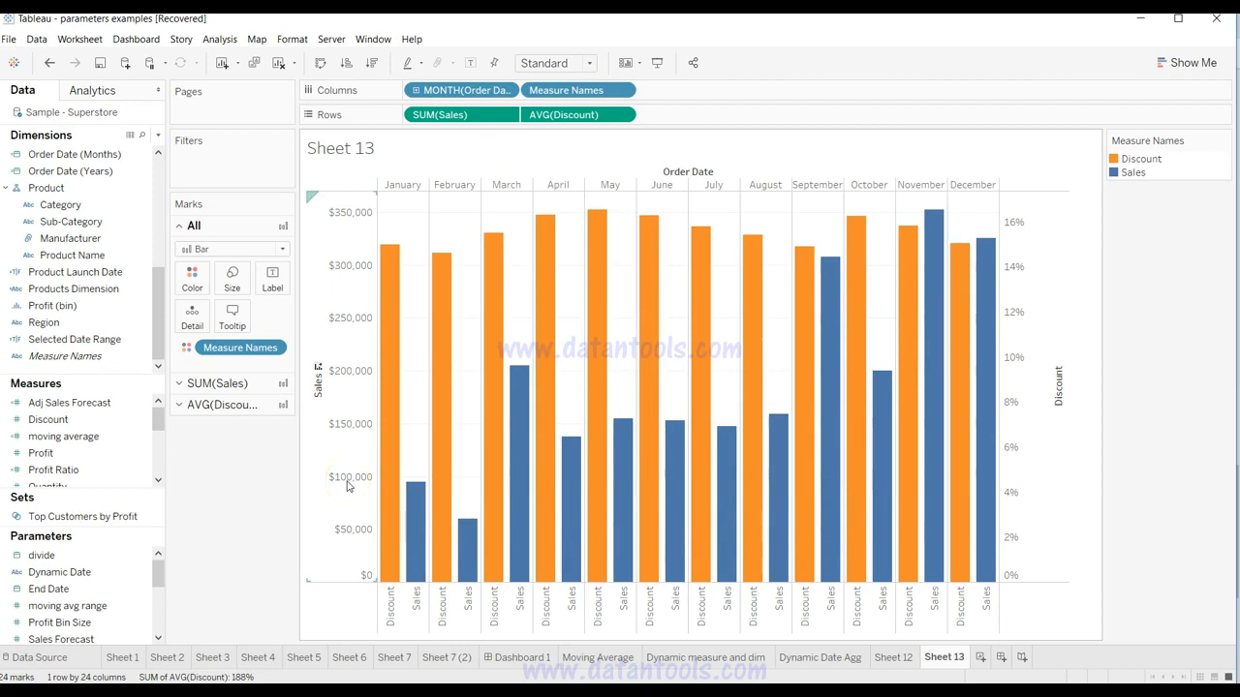
# Remove Measure Names from the average Discount marks and color those bars by Region.
pyautogui.click(236, 568)
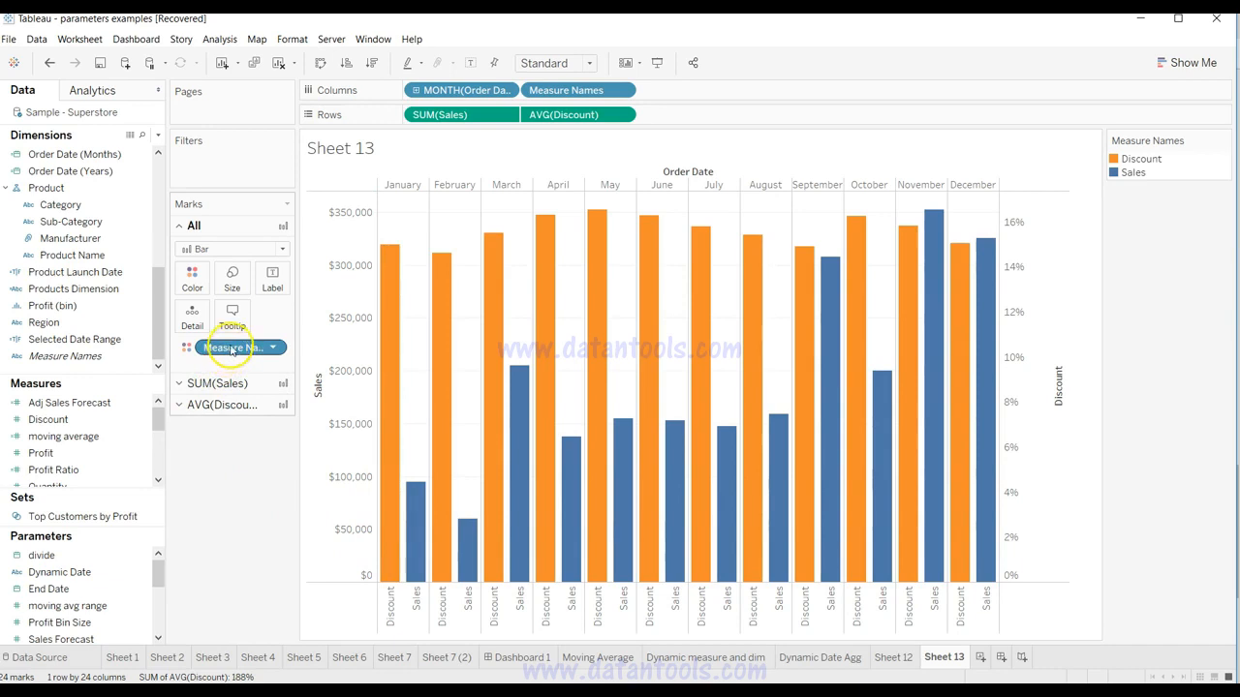
pyautogui.click(189, 405)
pyautogui.moveTo(226, 397); pyautogui.dragTo(216, 493)
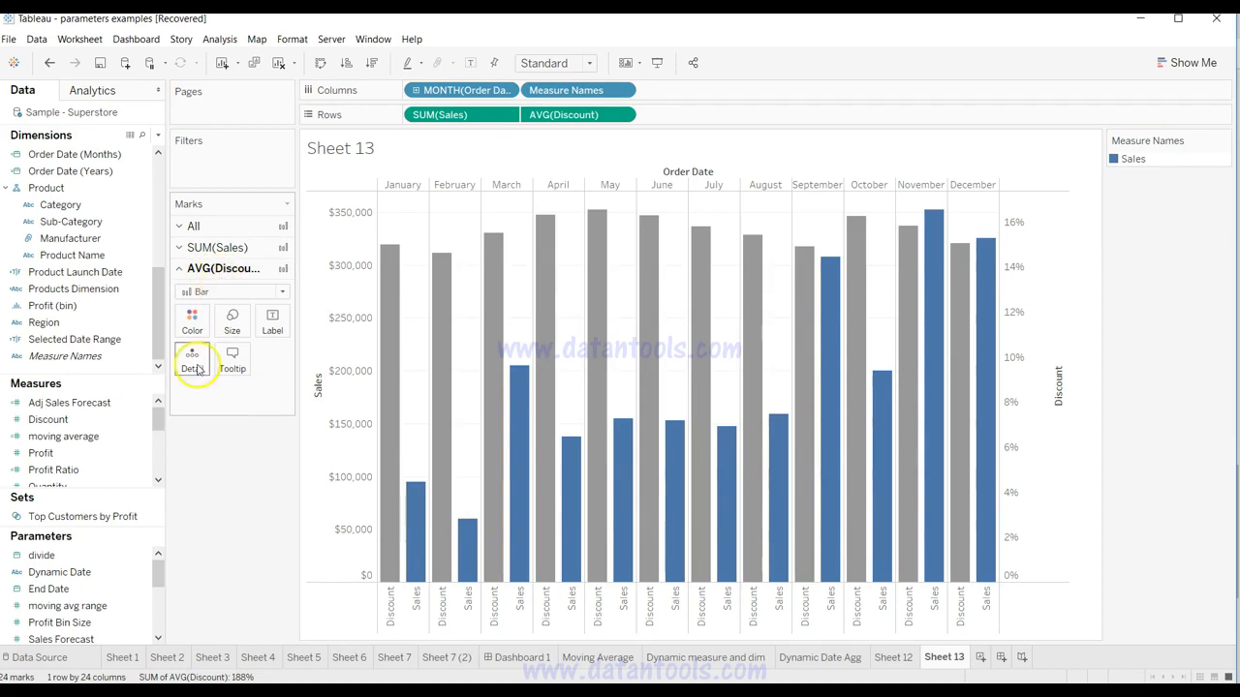
pyautogui.click(101, 308)
pyautogui.moveTo(102, 322); pyautogui.dragTo(195, 323)
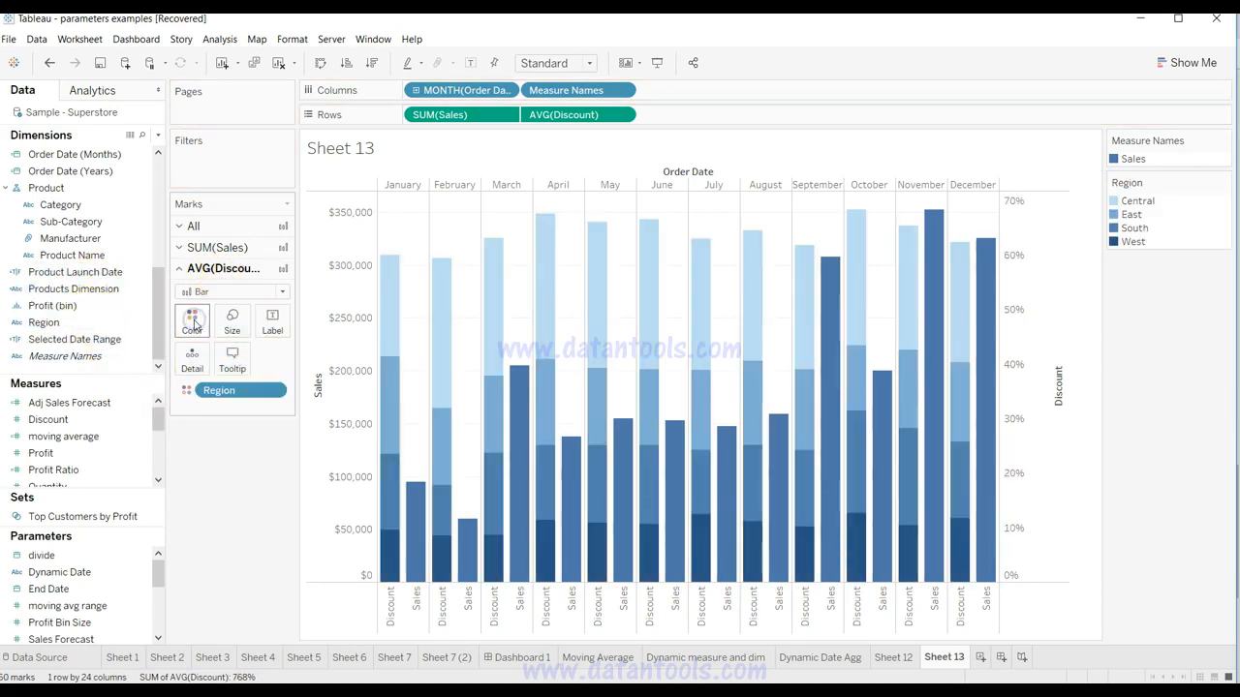
# Remove Measure Names from the Sales marks and color the Sales bars by Category.
pyautogui.click(215, 247)
pyautogui.moveTo(232, 371); pyautogui.dragTo(228, 517)
pyautogui.moveTo(89, 206); pyautogui.dragTo(194, 304)
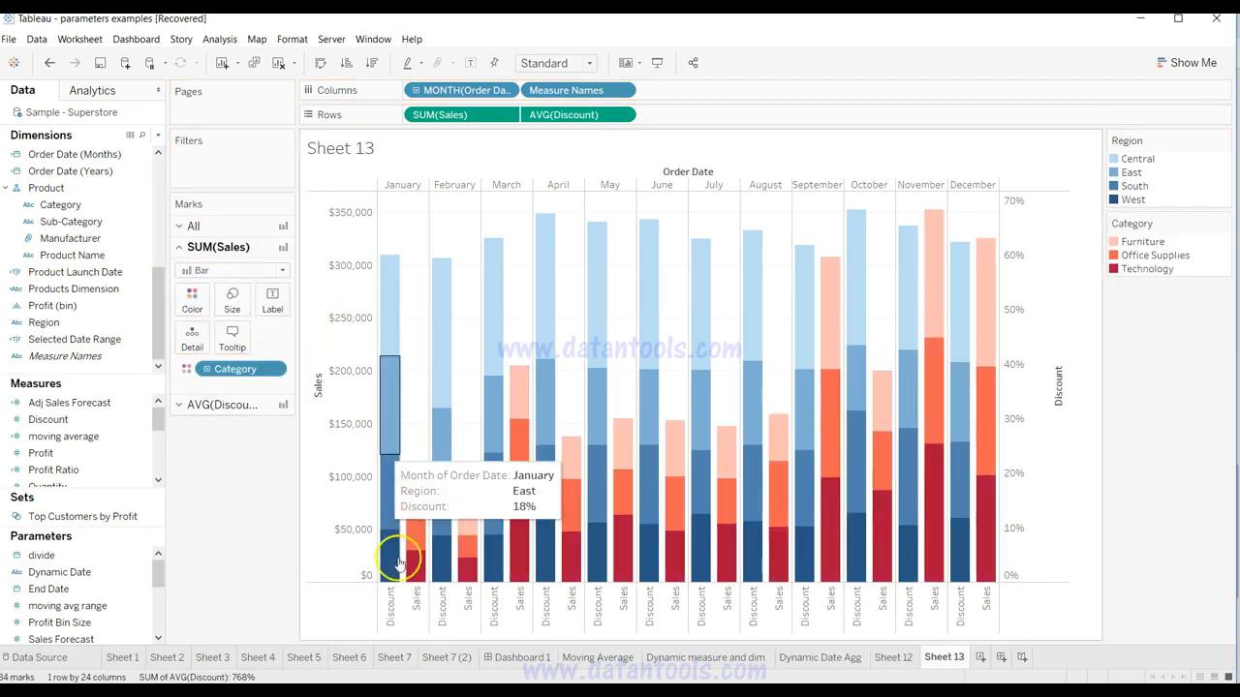
pyautogui.moveTo(416, 545)
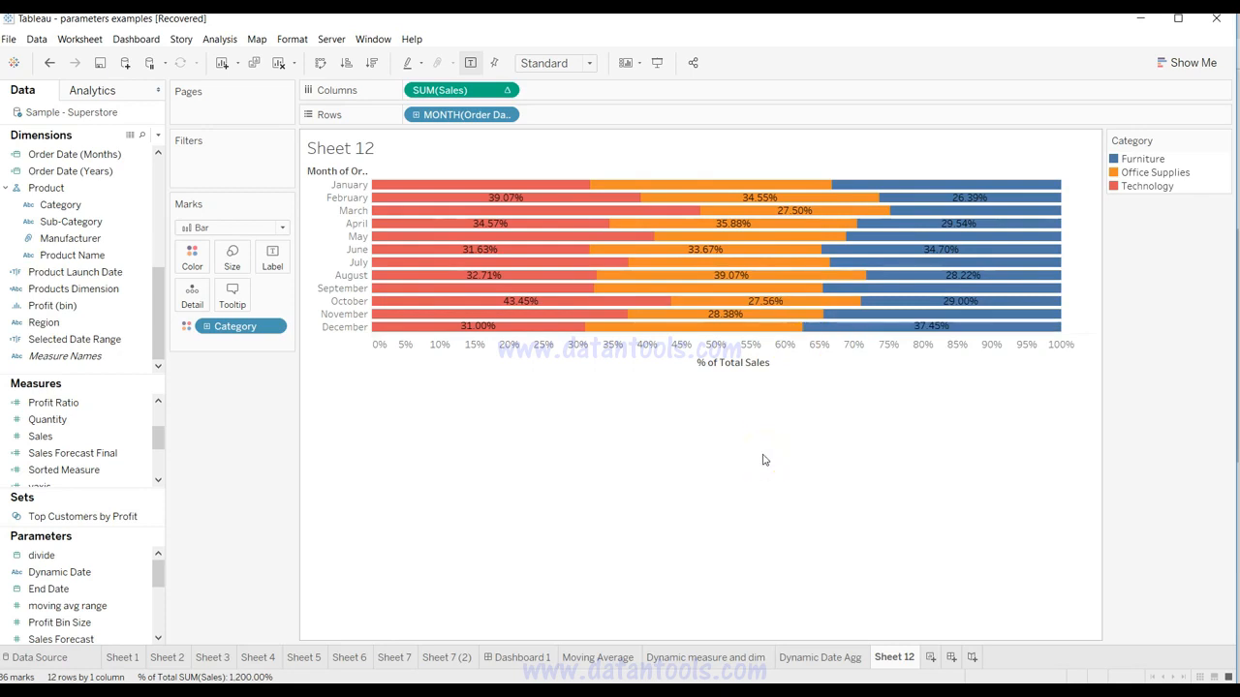
# Create a new sheet and place Order Date on Rows as discrete months.
pyautogui.click(929, 659)
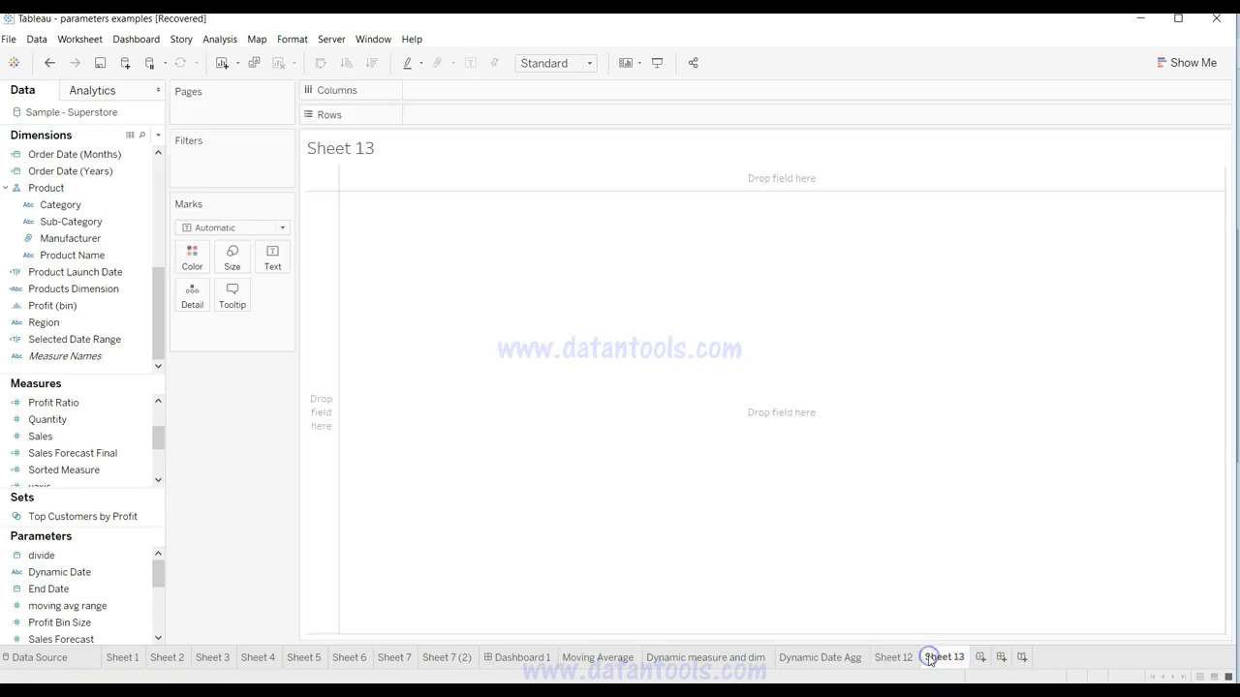
pyautogui.click(126, 189)
pyautogui.moveTo(158, 284); pyautogui.dragTo(167, 139)
pyautogui.moveTo(106, 220); pyautogui.dragTo(471, 115)
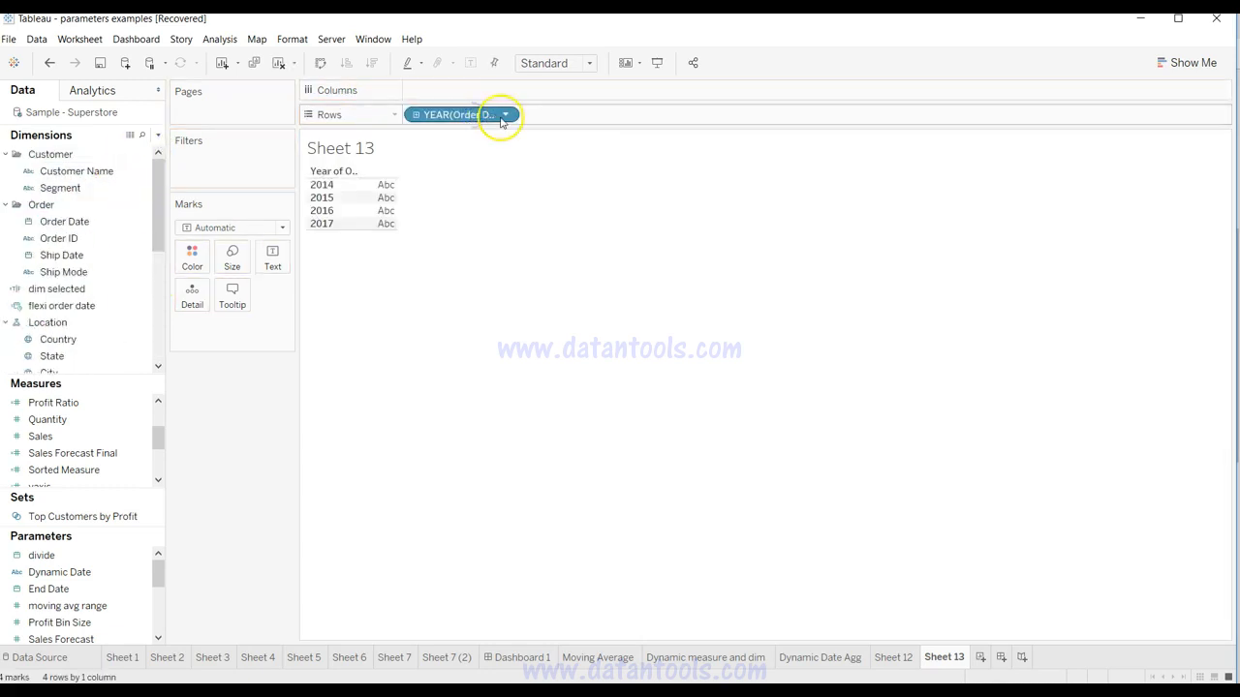
pyautogui.click(504, 114)
pyautogui.click(513, 311)
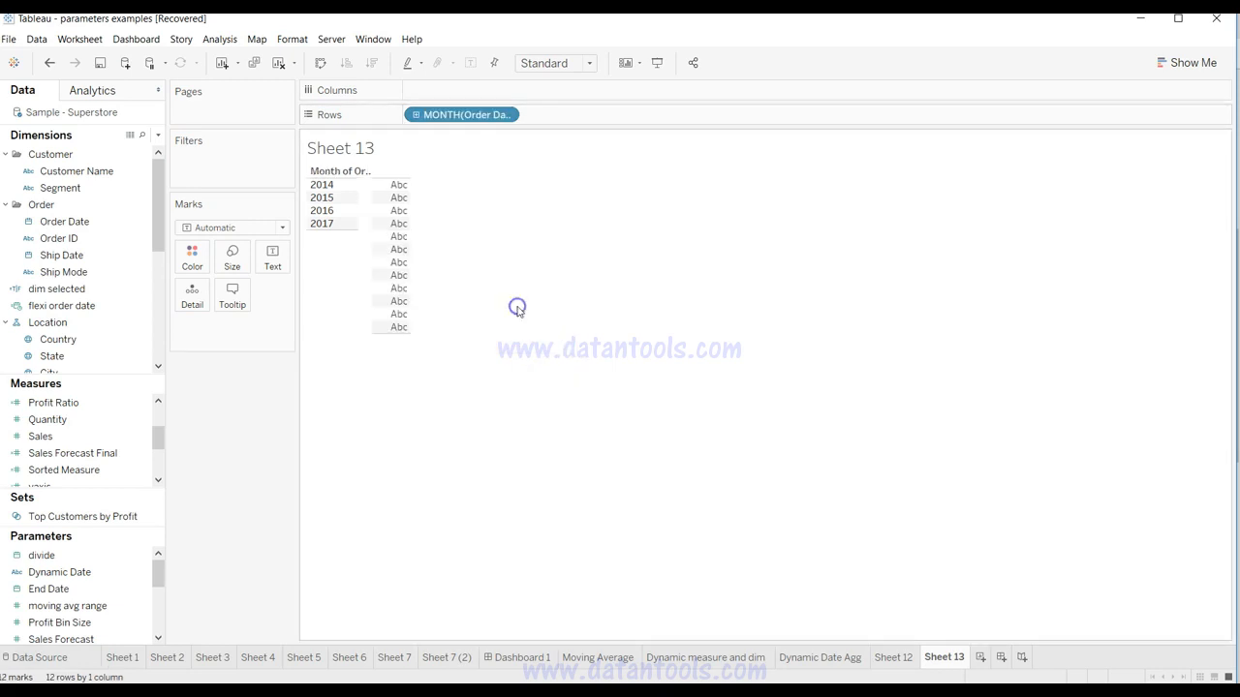
# Add Sales to Columns and set the mark type to Bar.
pyautogui.click(103, 453)
pyautogui.moveTo(103, 453); pyautogui.dragTo(587, 91)
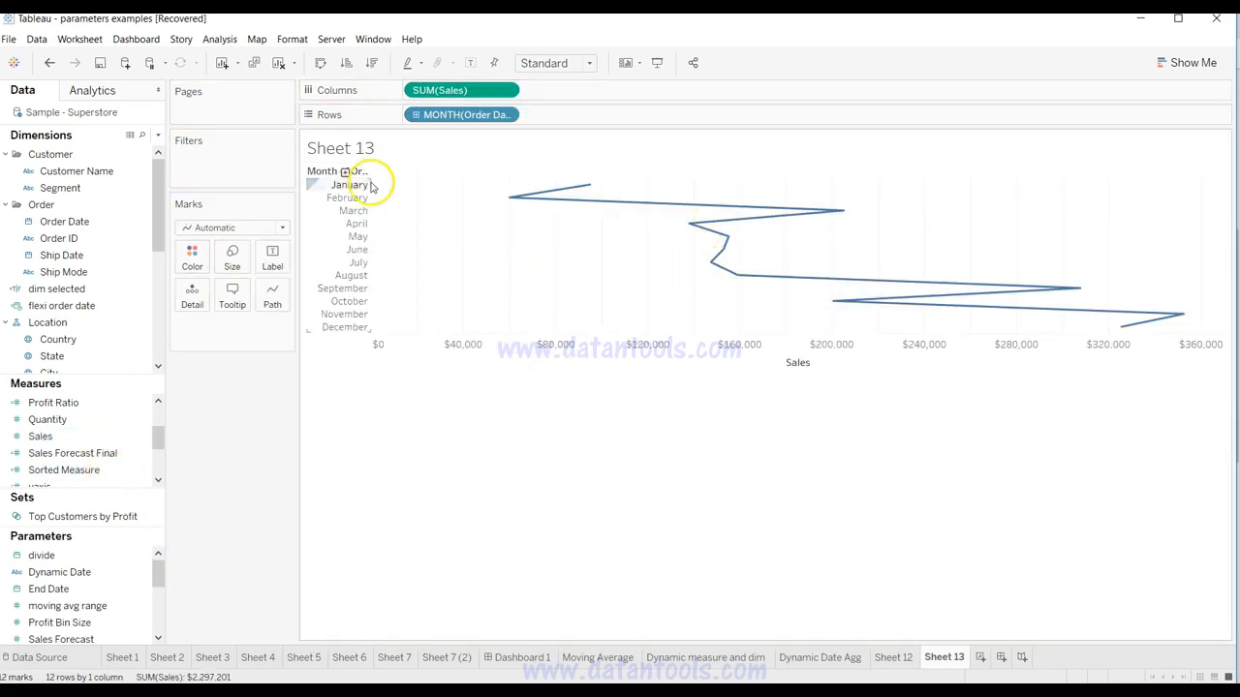
pyautogui.click(276, 228)
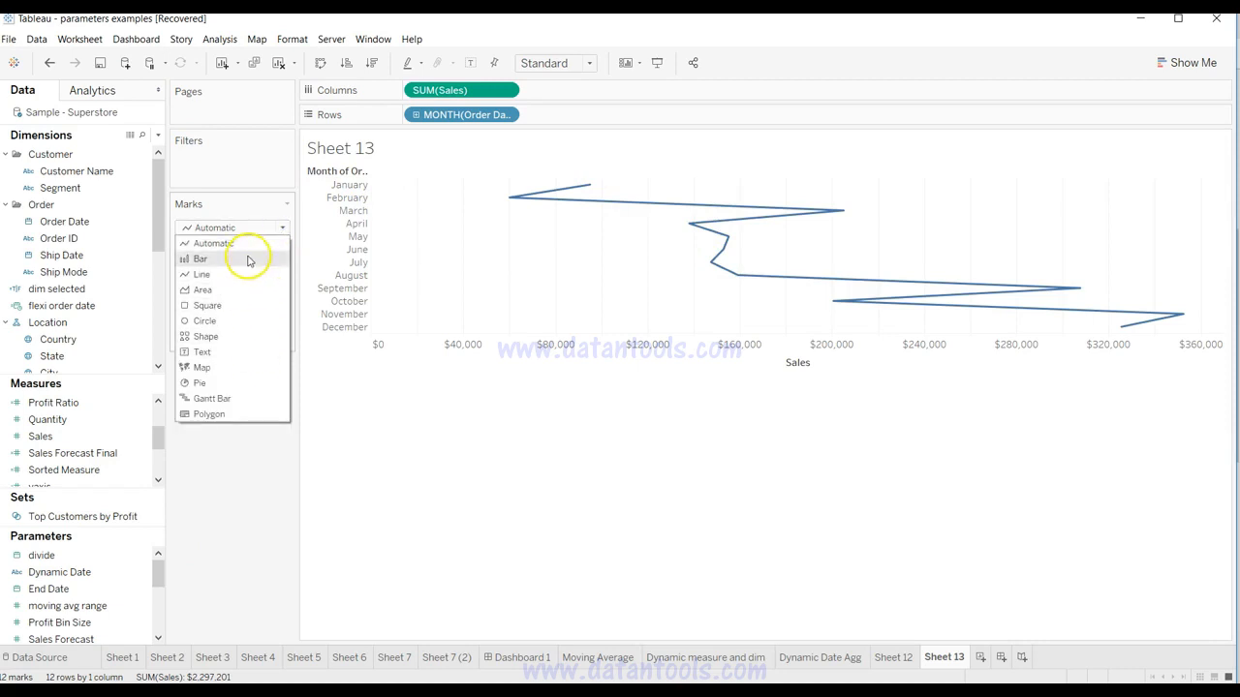
pyautogui.click(247, 258)
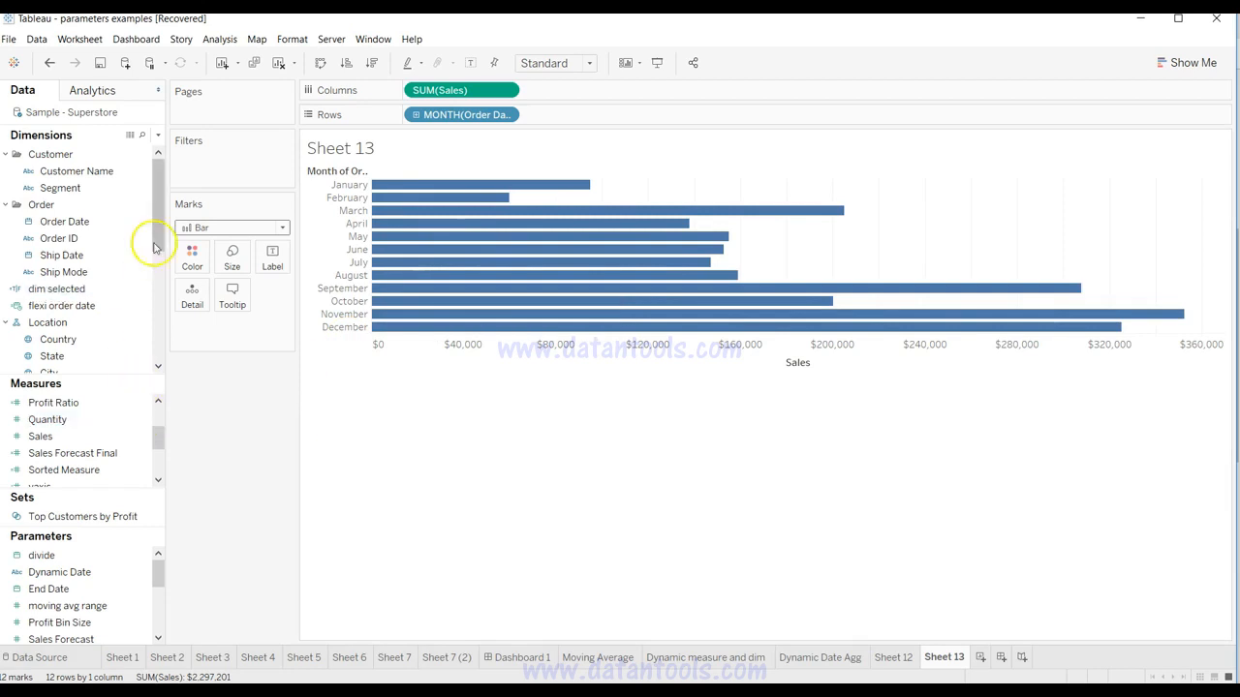
# Color the monthly Sales bars by Category to stack them.
pyautogui.moveTo(158, 204); pyautogui.dragTo(155, 322)
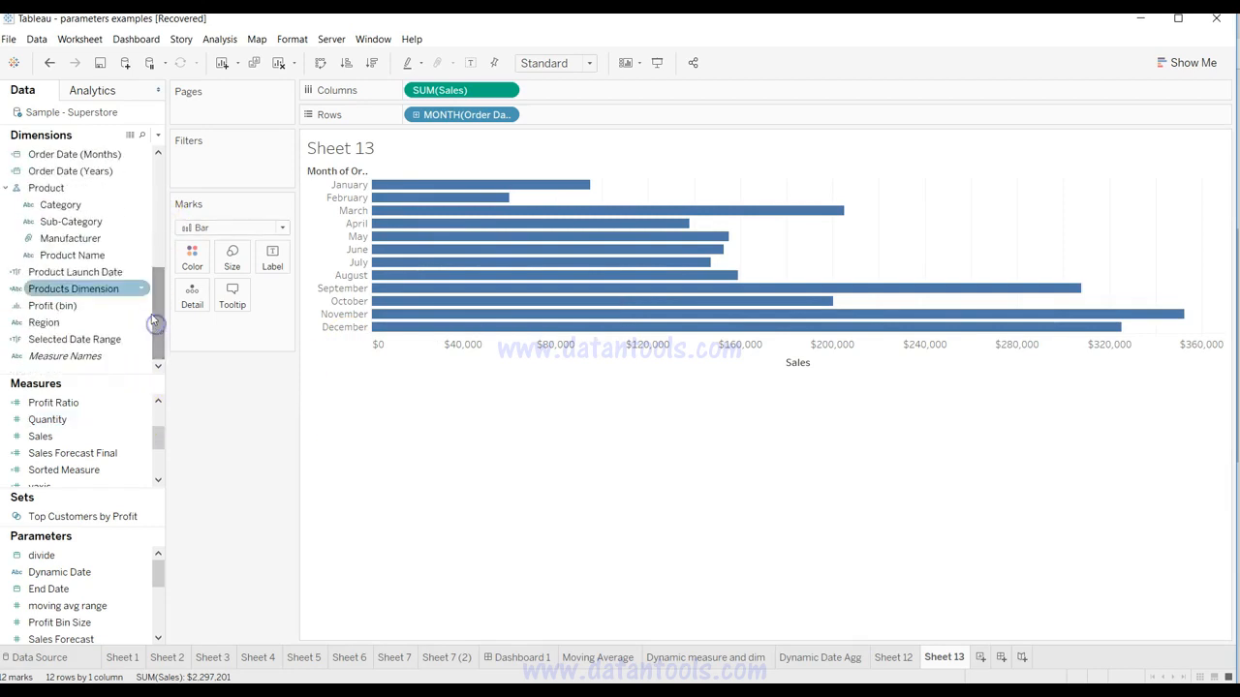
pyautogui.click(103, 208)
pyautogui.moveTo(103, 209); pyautogui.dragTo(192, 256)
pyautogui.moveTo(453, 320)
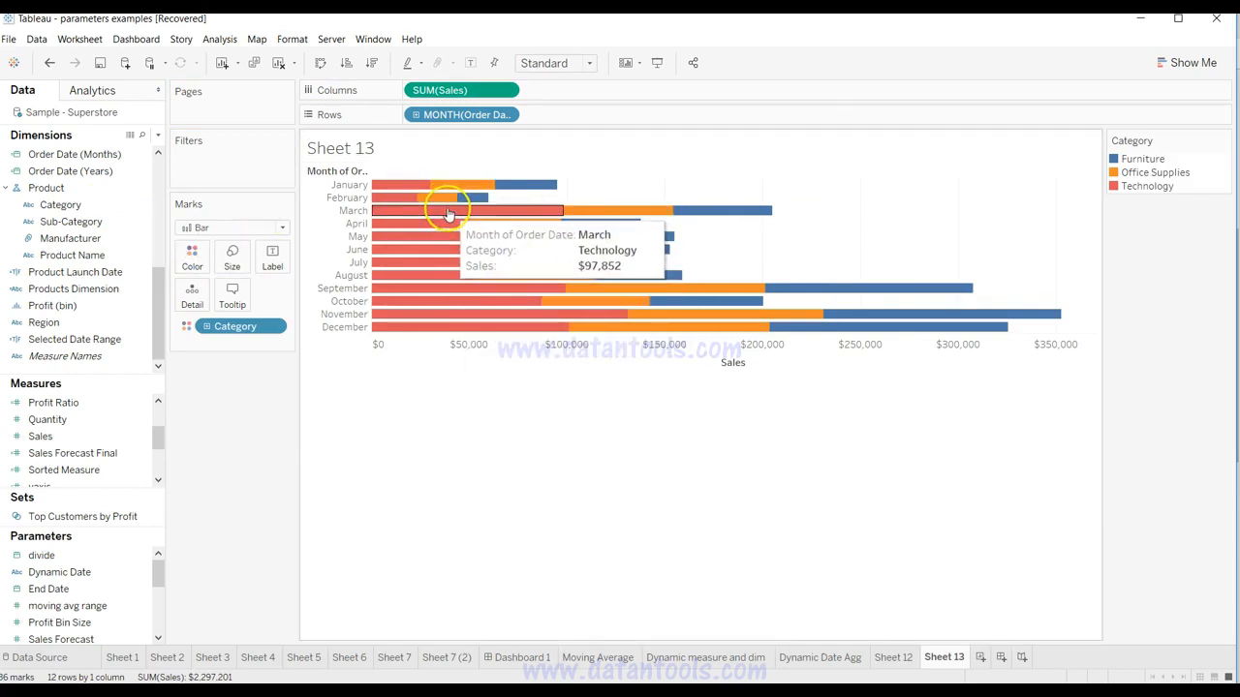
# Apply a Percent of Total quick table calculation to Sales on Columns.
pyautogui.click(503, 94)
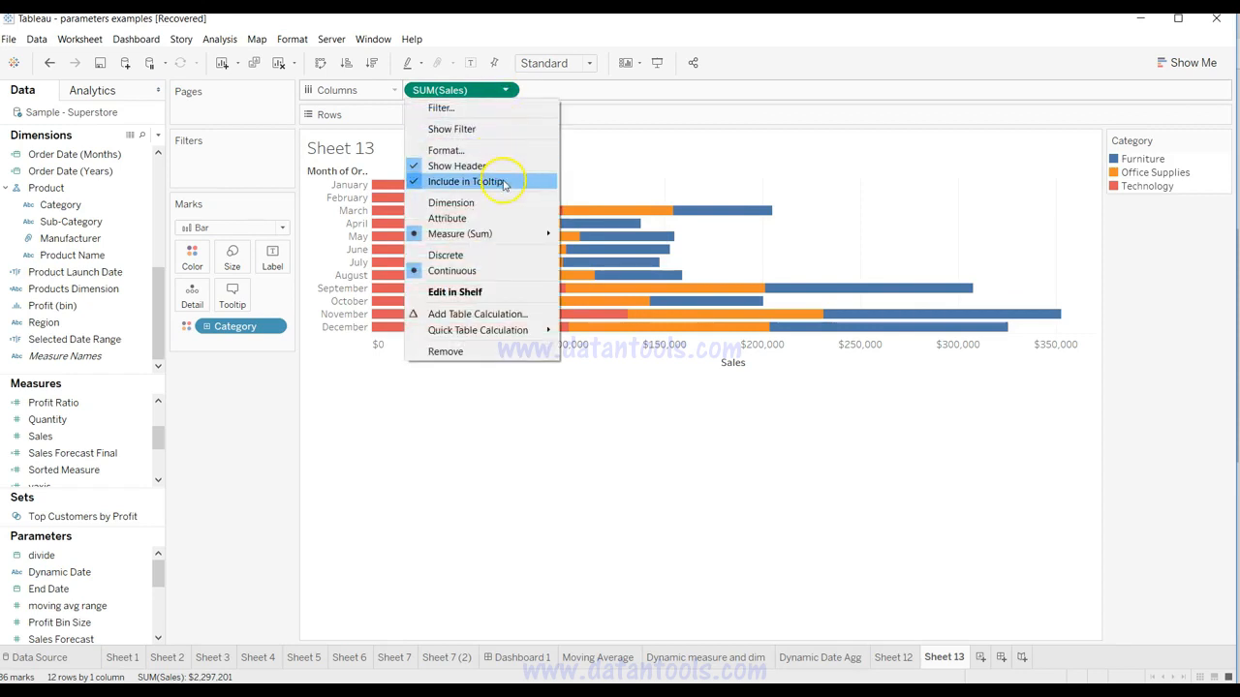
pyautogui.moveTo(543, 330)
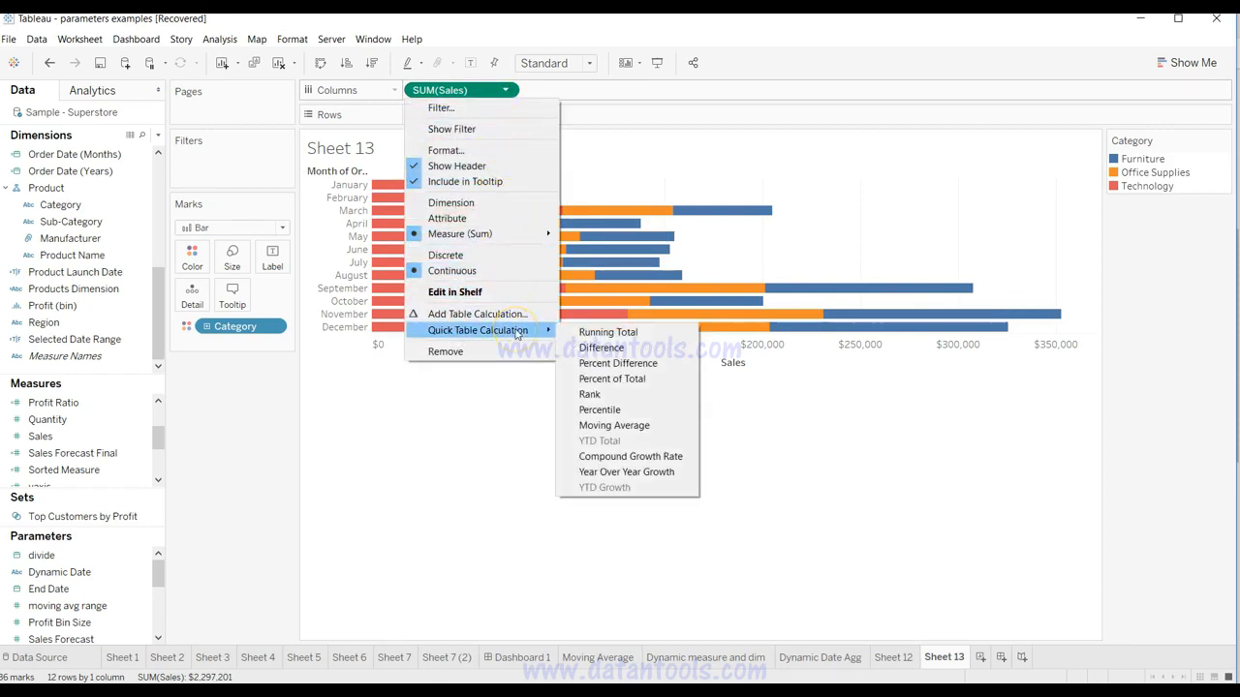
pyautogui.click(593, 379)
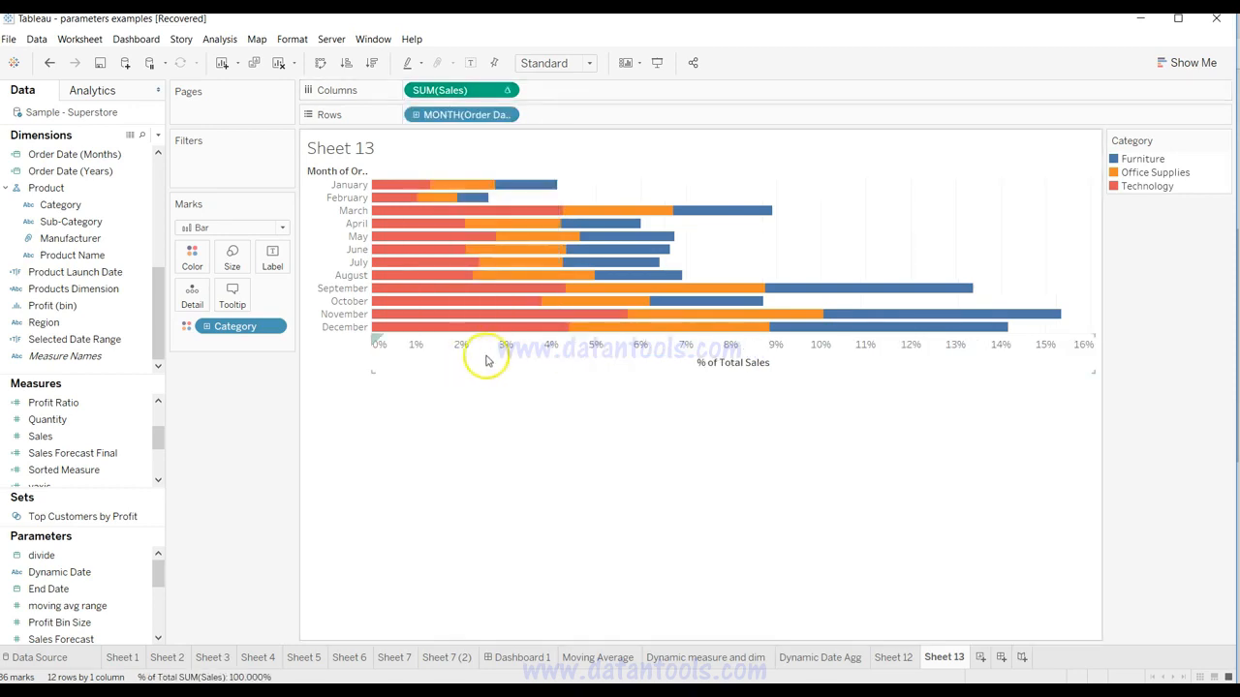
pyautogui.moveTo(538, 253)
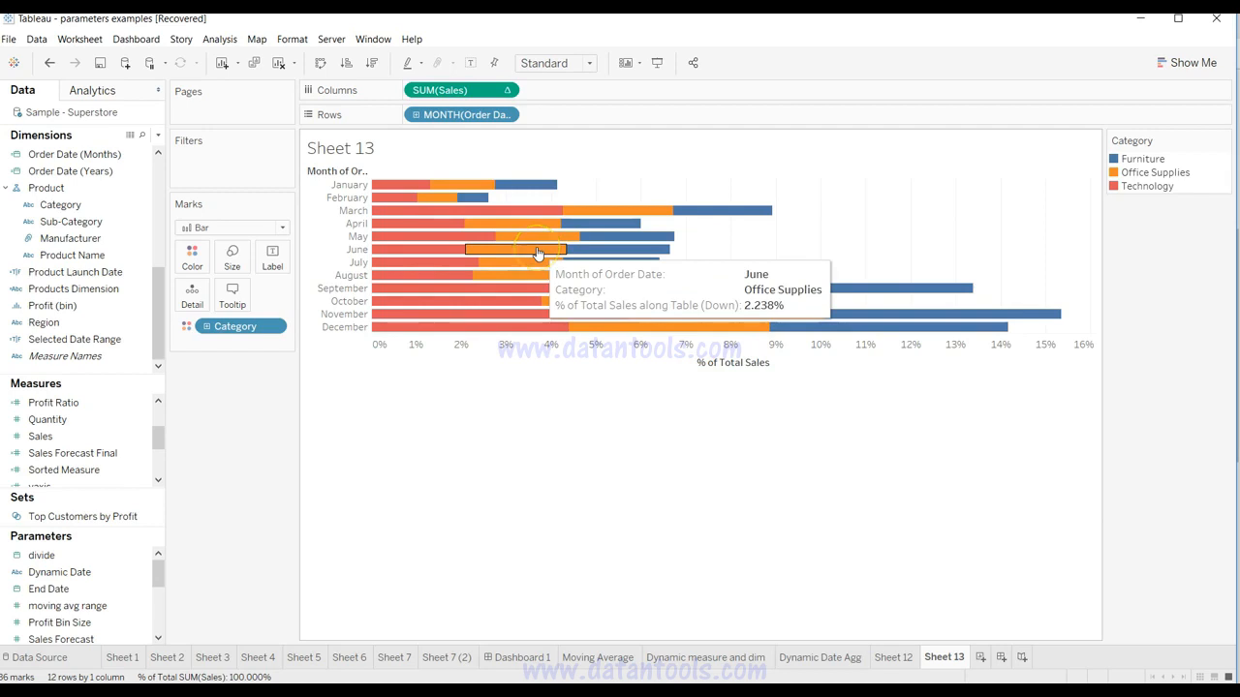
# Compute the Sales percent of total using Cell and show mark labels on the bars.
pyautogui.click(505, 91)
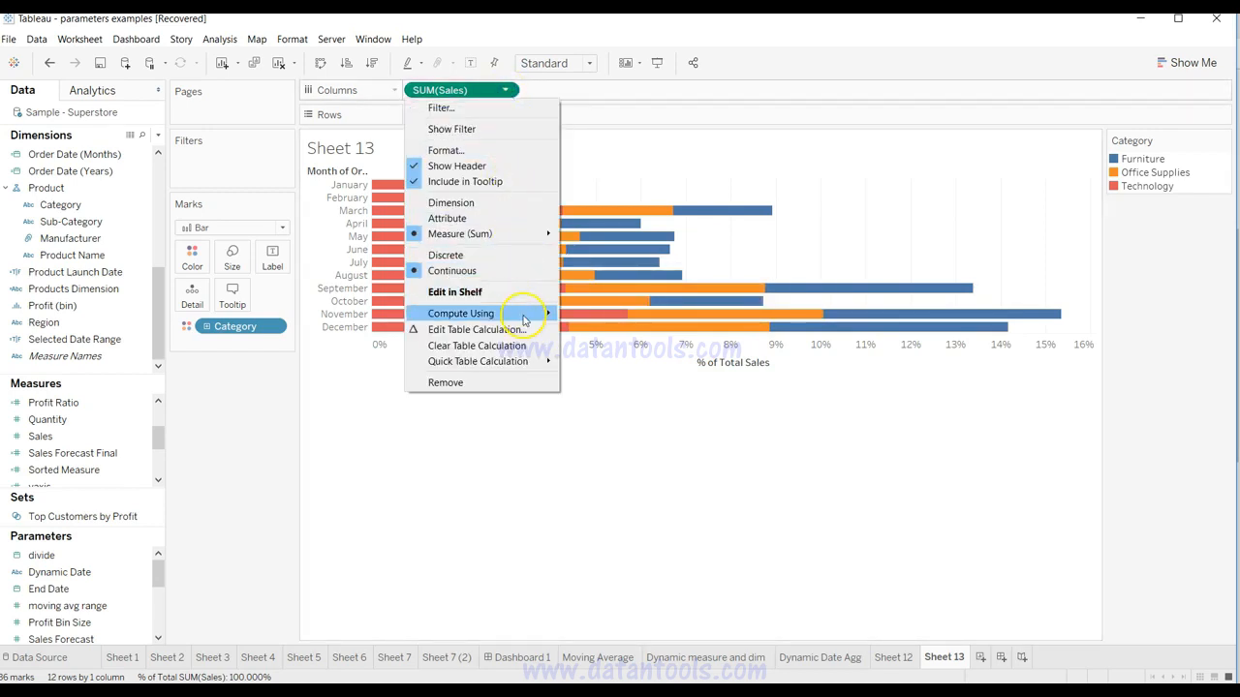
pyautogui.moveTo(520, 315)
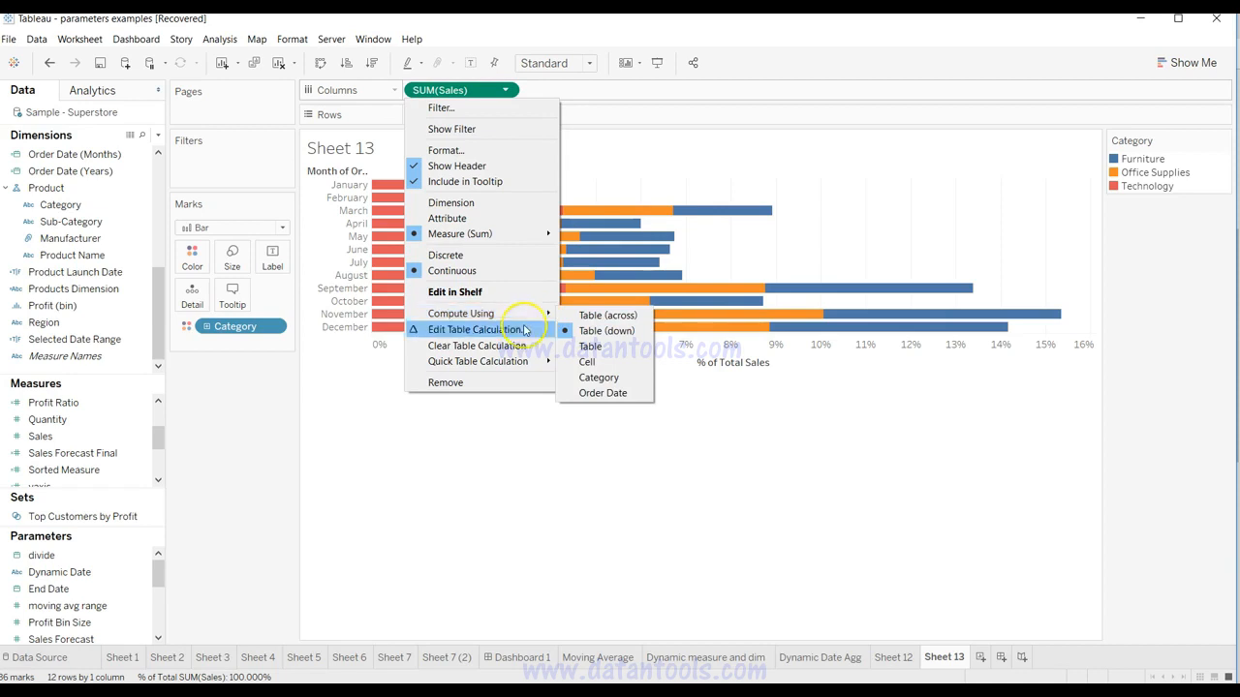
pyautogui.moveTo(517, 368)
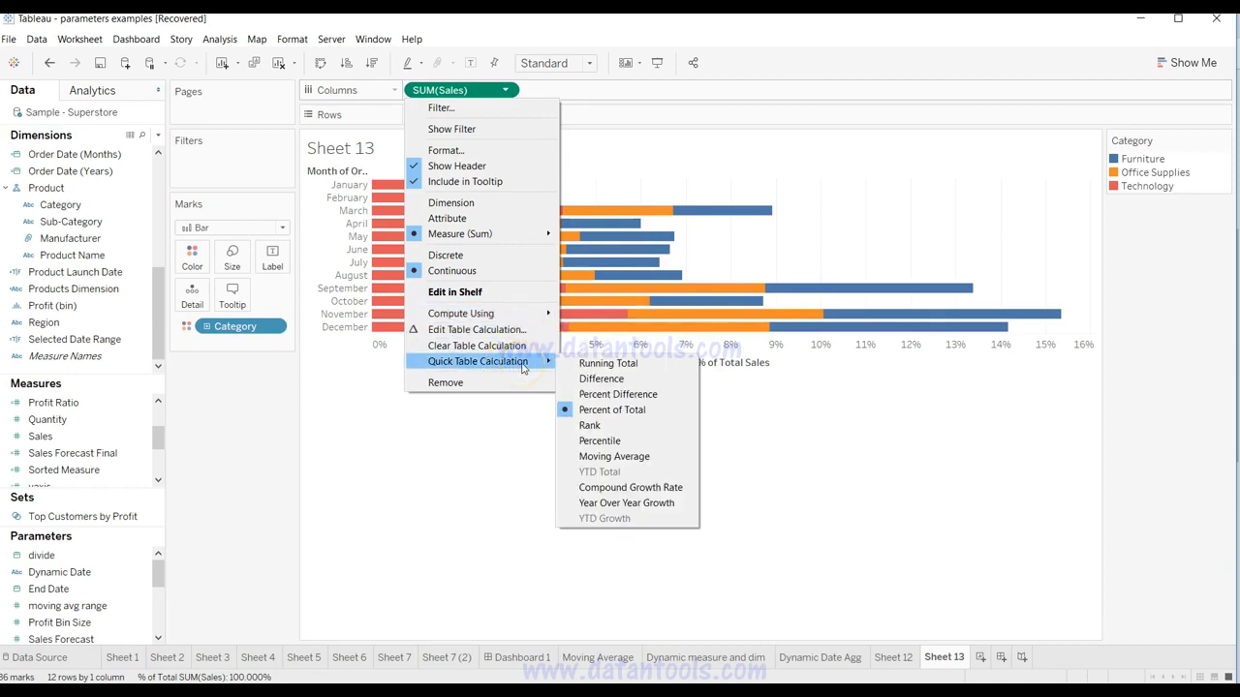
pyautogui.click(526, 316)
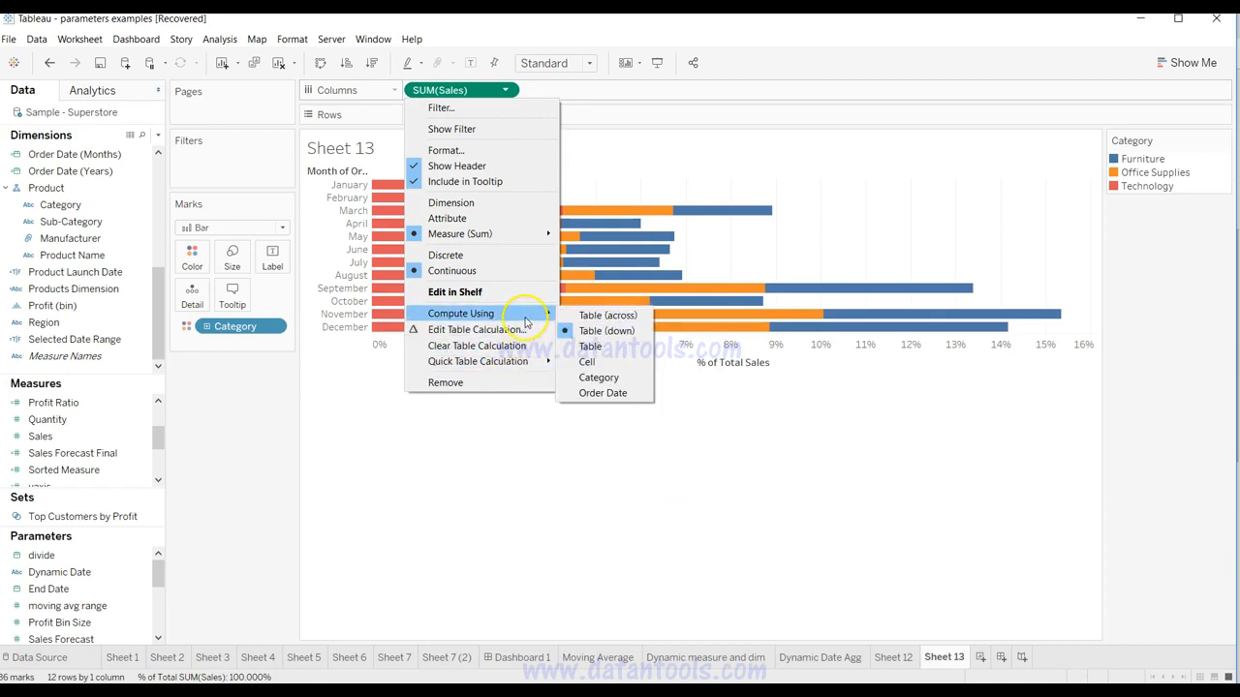
pyautogui.click(586, 361)
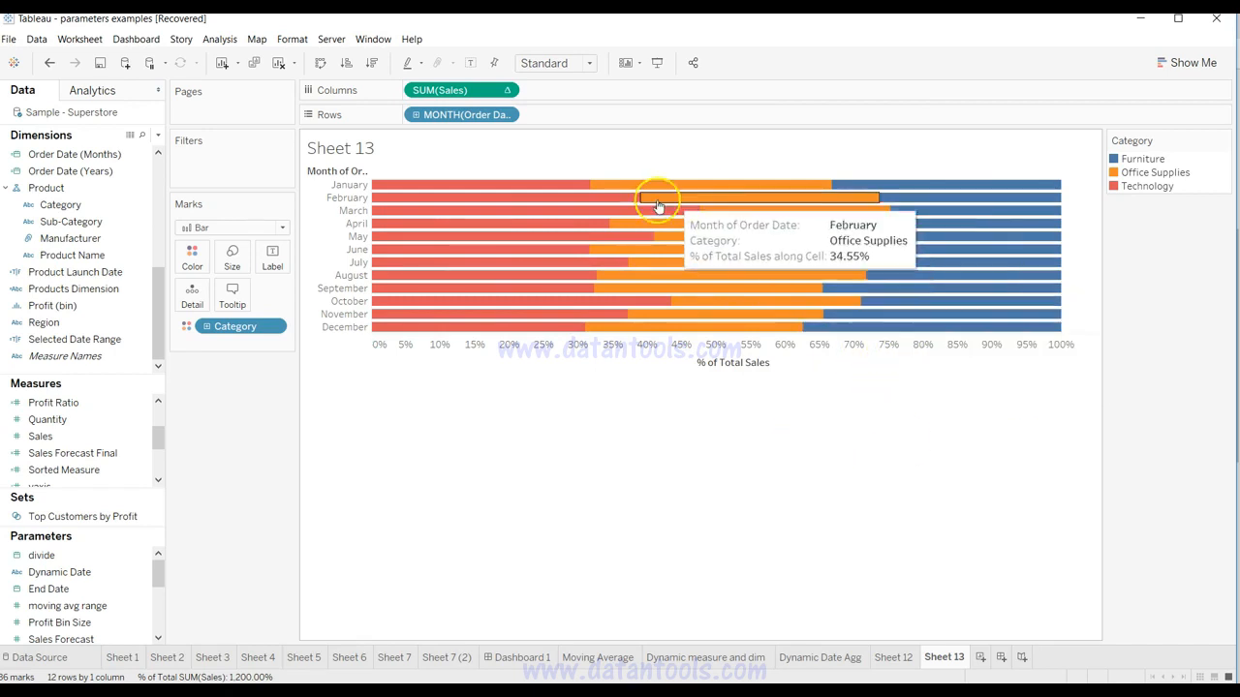
pyautogui.click(470, 63)
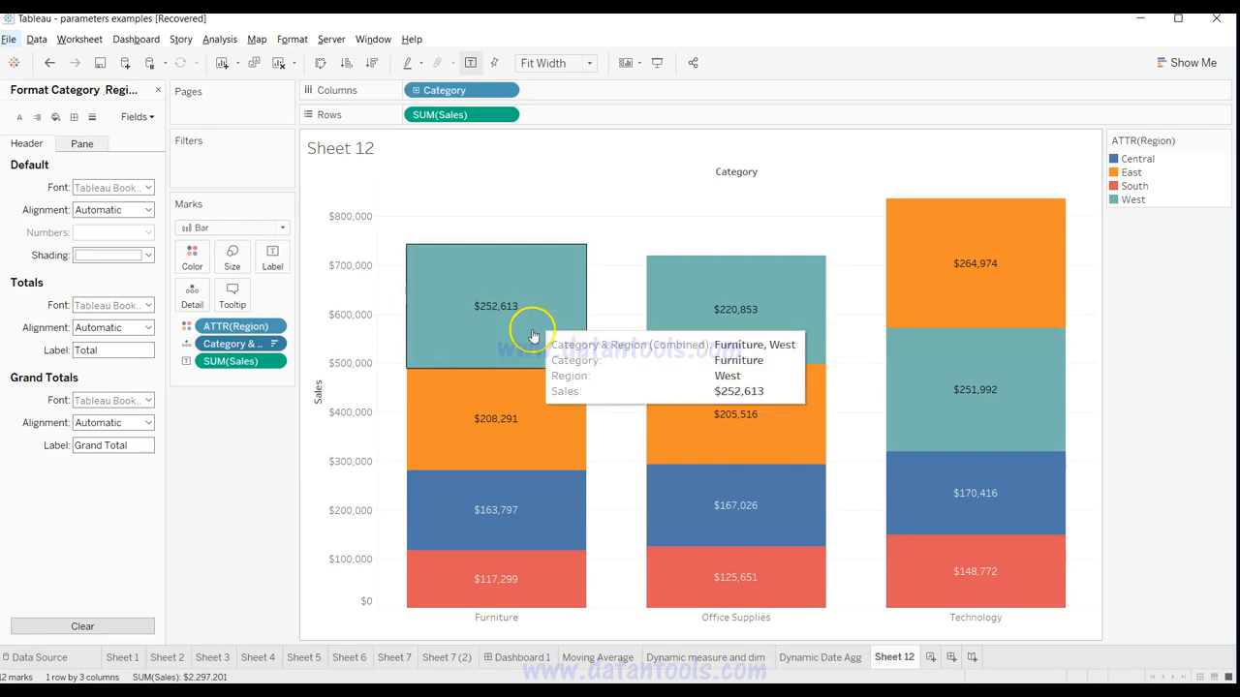
# Build a bar chart on a new sheet with Category on Columns and Sales on Rows, and fit it to width.
pyautogui.moveTo(535, 344)
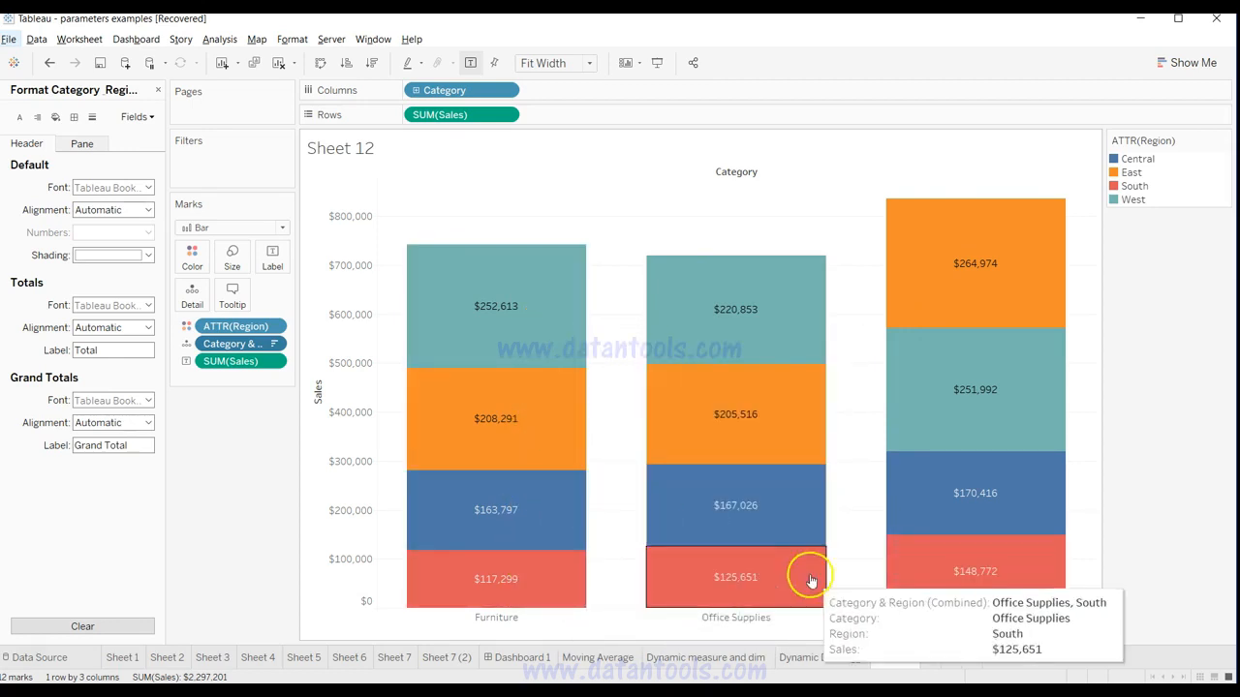
pyautogui.click(929, 657)
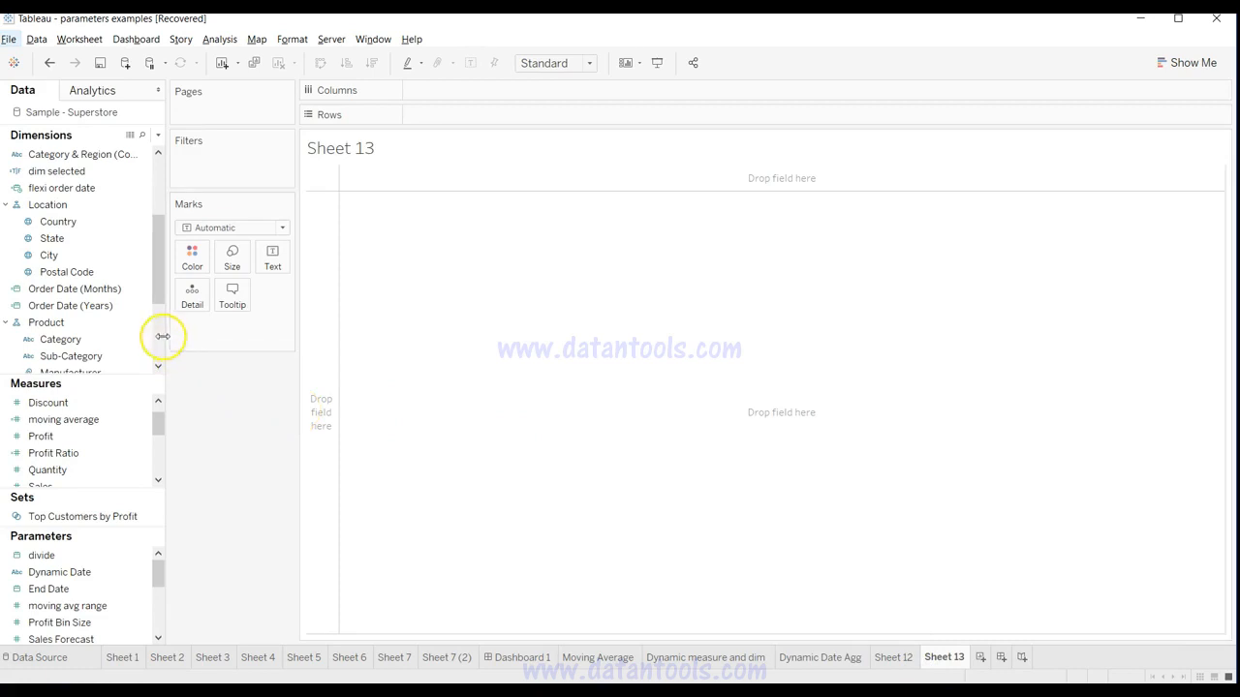
pyautogui.moveTo(115, 339); pyautogui.dragTo(474, 97)
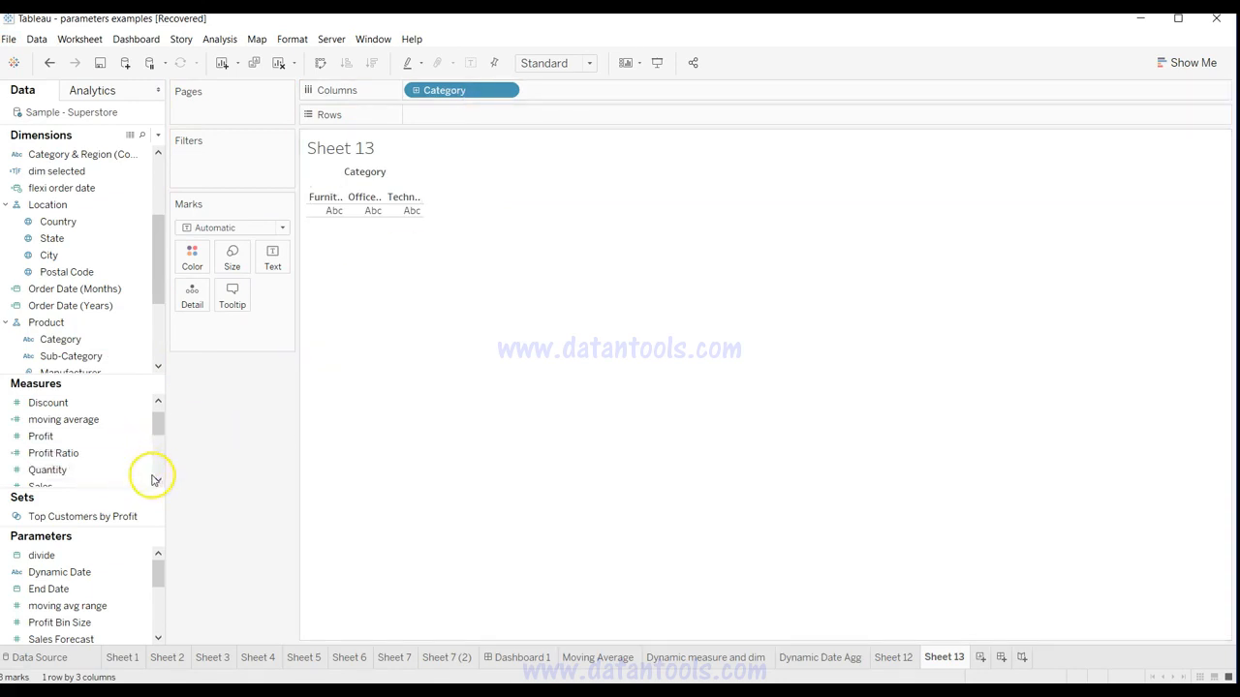
pyautogui.scroll(-1, 156, 478)
pyautogui.moveTo(125, 468); pyautogui.dragTo(537, 114)
pyautogui.moveTo(478, 475)
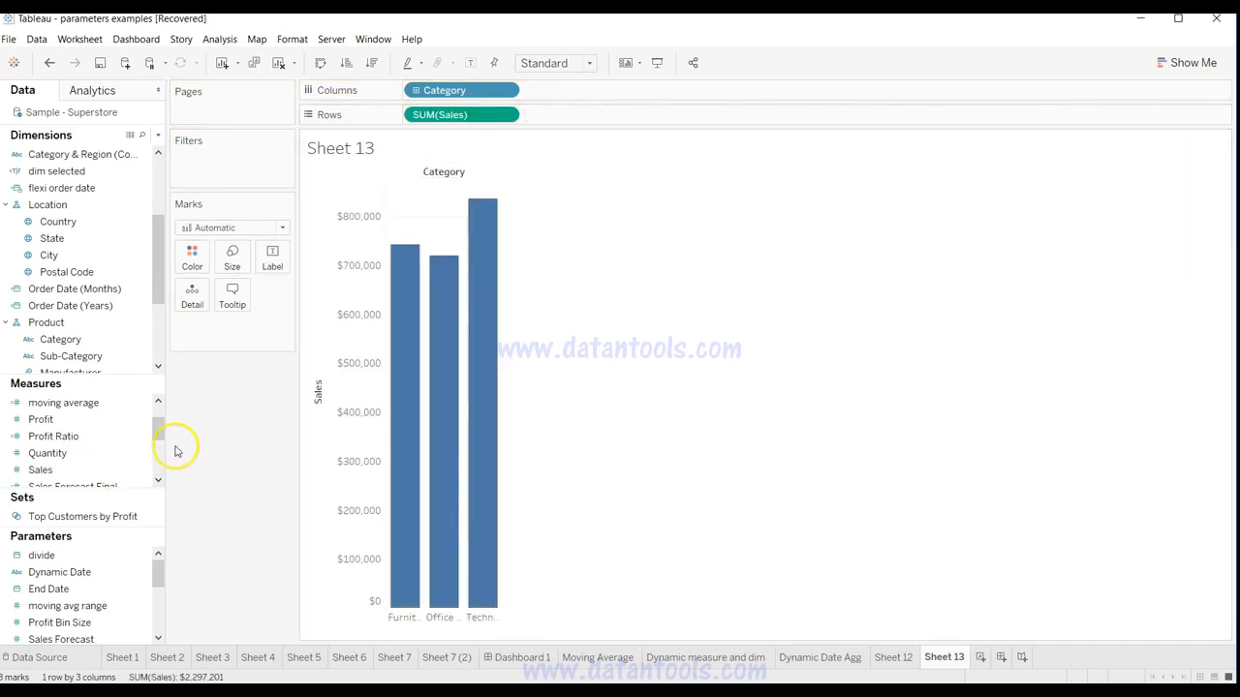
pyautogui.click(563, 65)
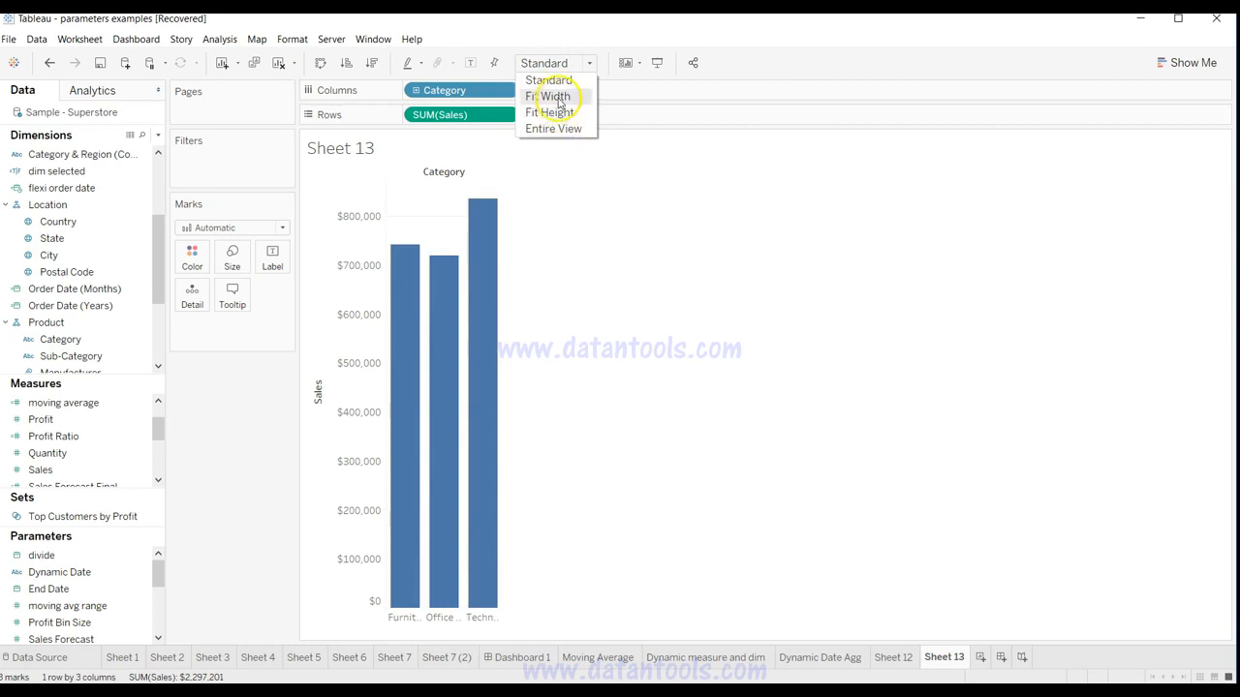
pyautogui.click(548, 96)
# Label the Category bars with Sales and color them by Region.
pyautogui.click(100, 453)
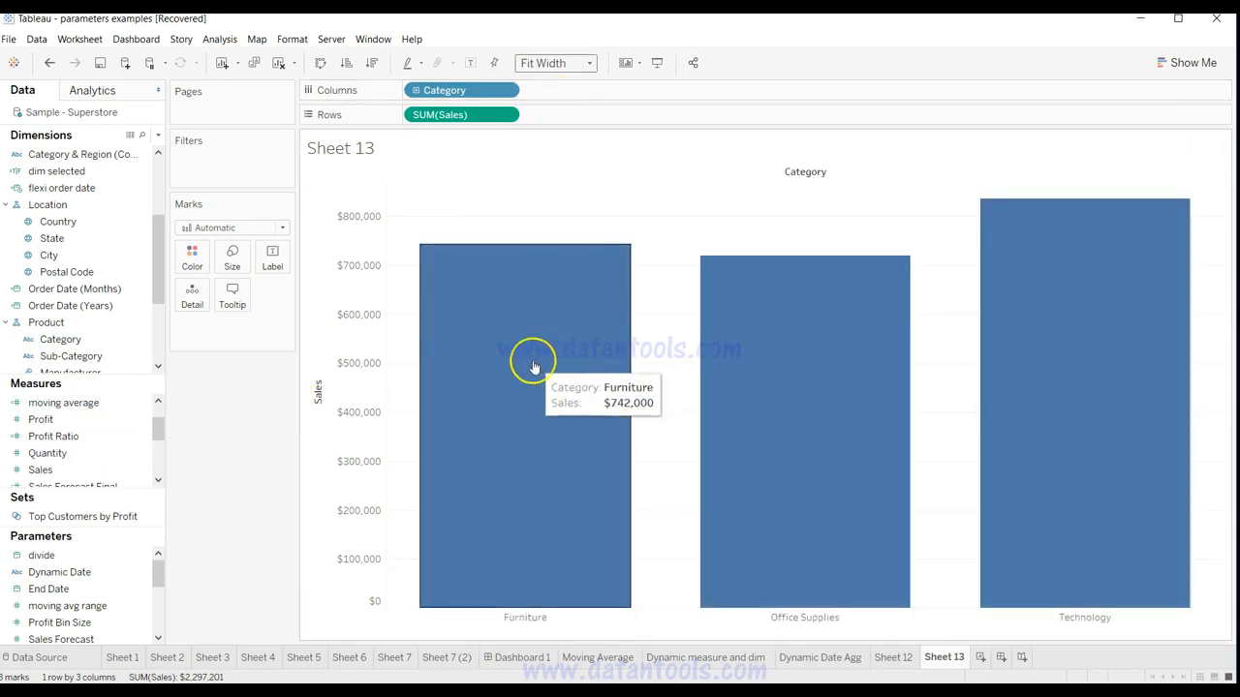
pyautogui.moveTo(125, 468); pyautogui.dragTo(275, 263)
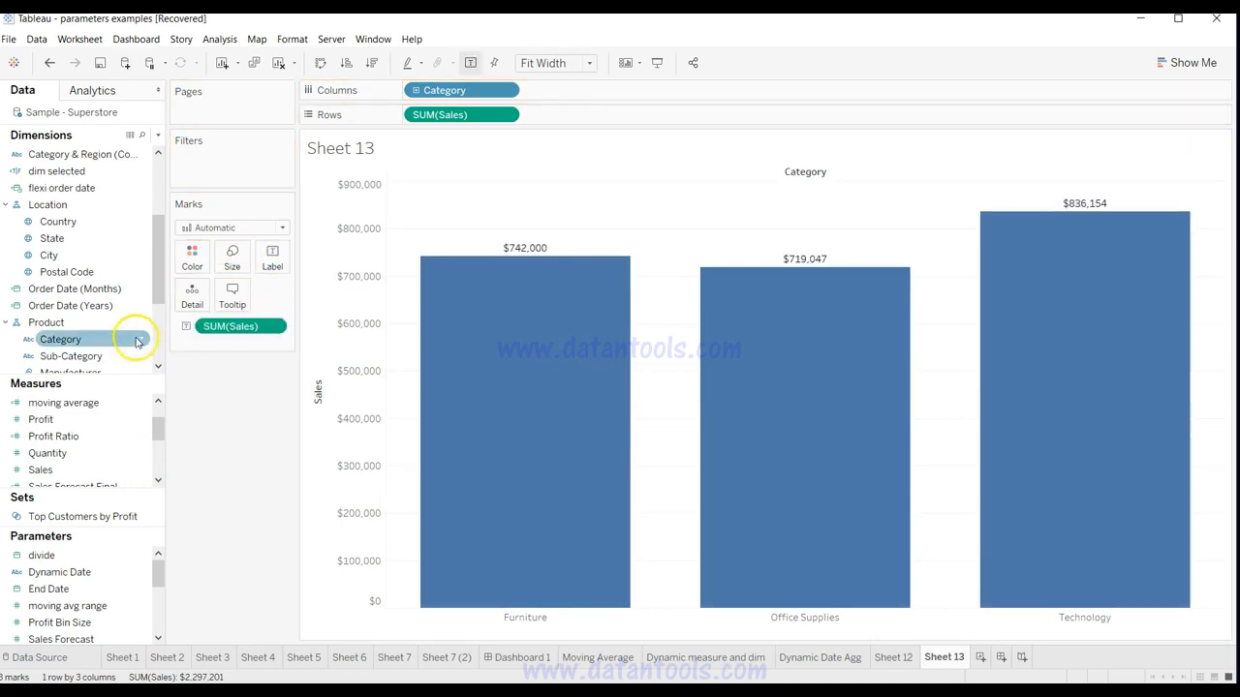
pyautogui.moveTo(156, 264); pyautogui.dragTo(193, 258)
pyautogui.moveTo(444, 274)
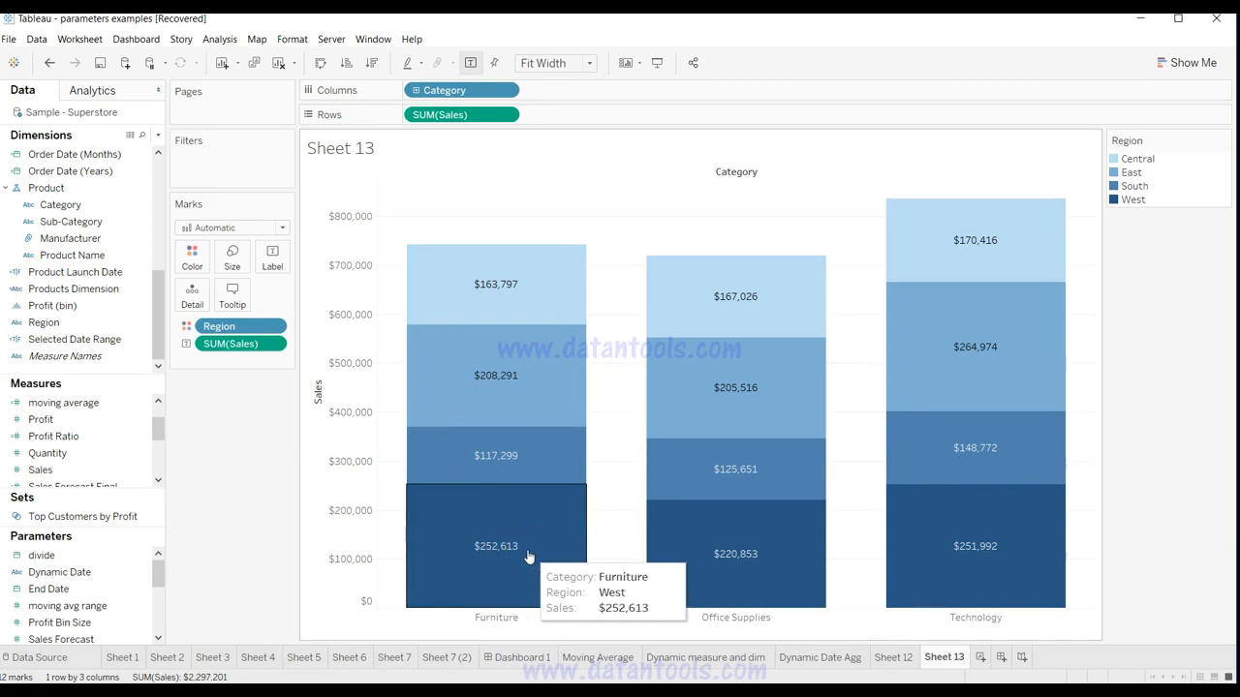
# Sort Category on Columns by the sum of the Sales field in ascending order.
pyautogui.click(273, 344)
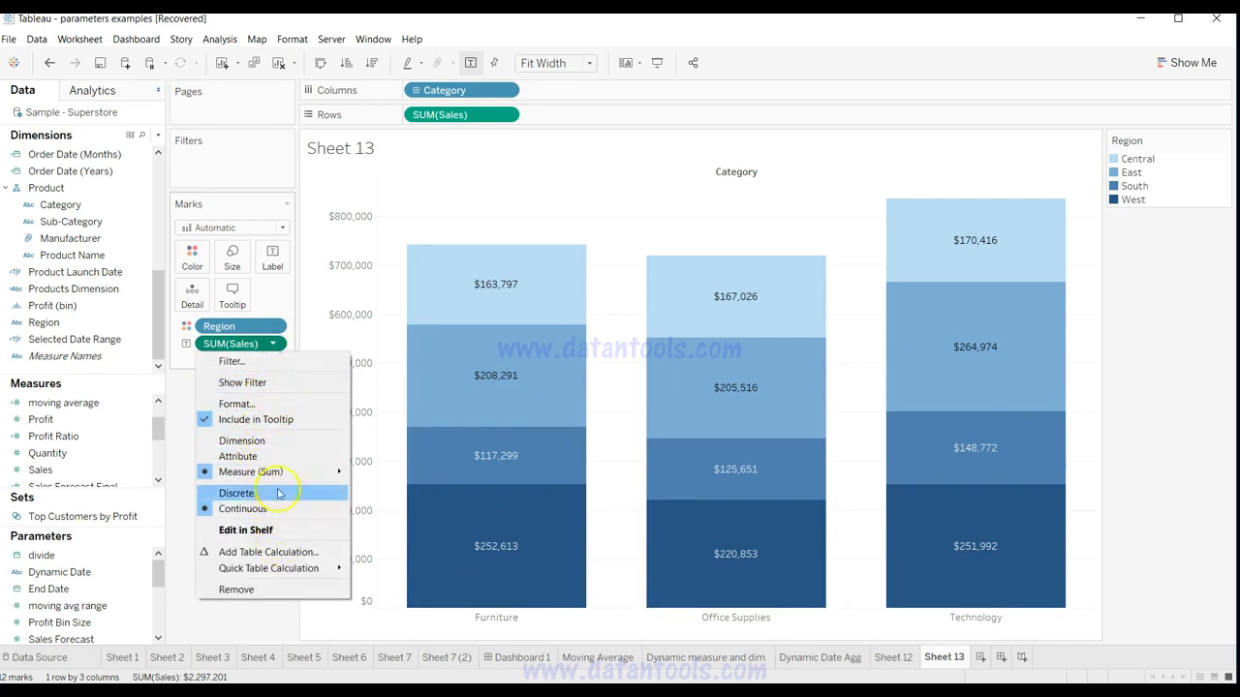
pyautogui.click(504, 115)
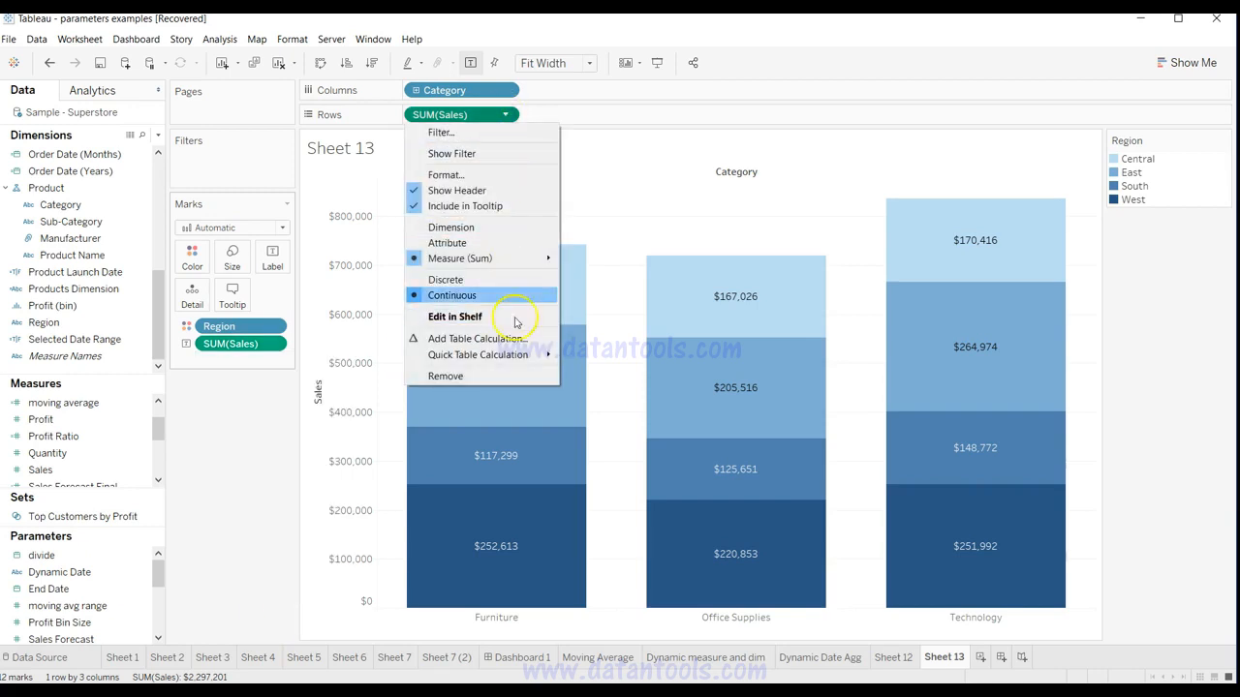
pyautogui.click(506, 91)
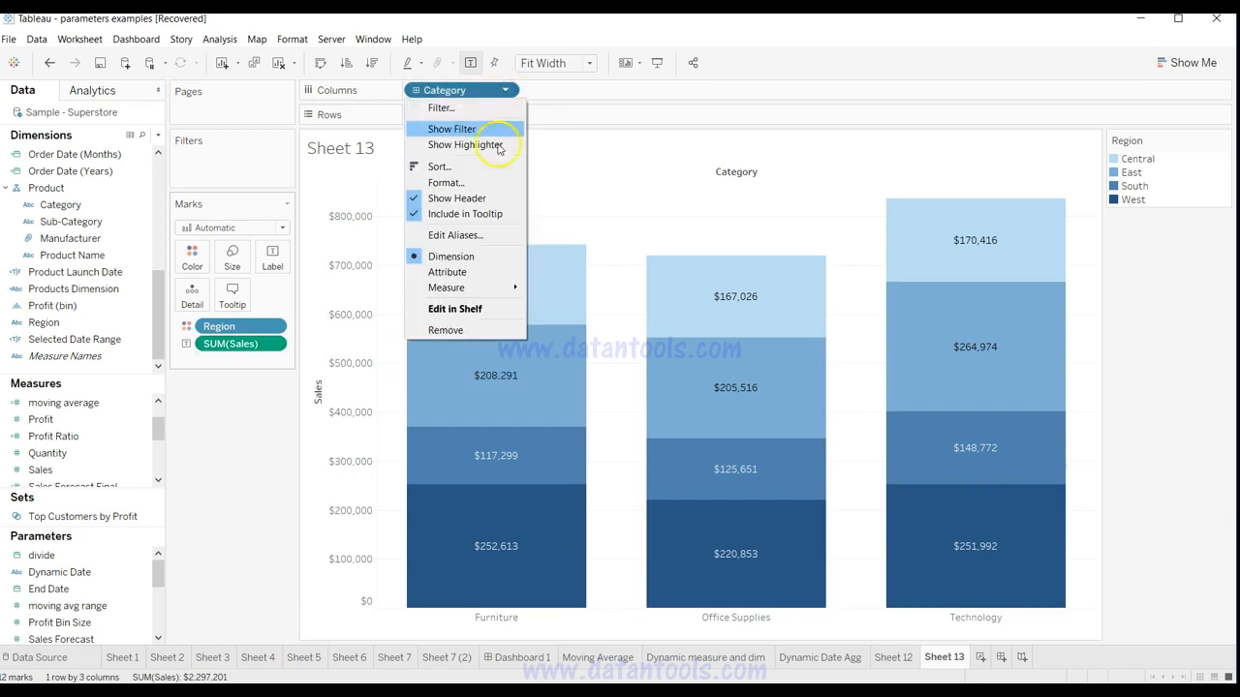
pyautogui.click(478, 166)
pyautogui.moveTo(514, 201); pyautogui.dragTo(133, 154)
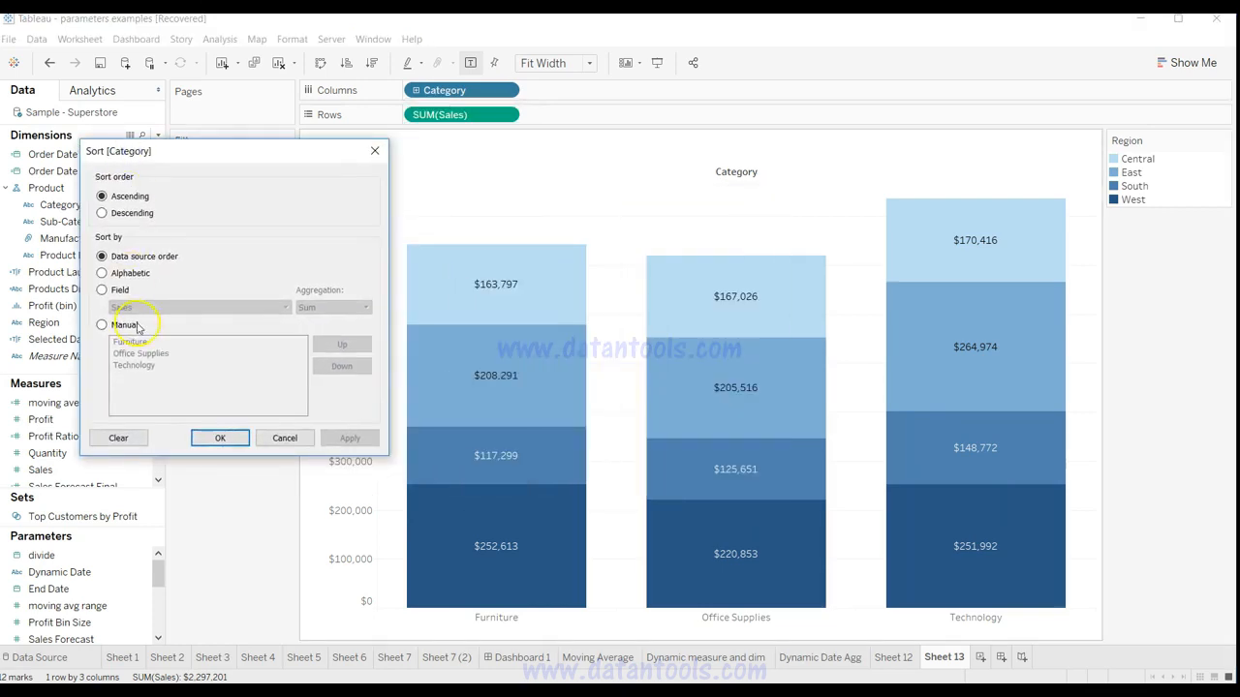
pyautogui.click(103, 290)
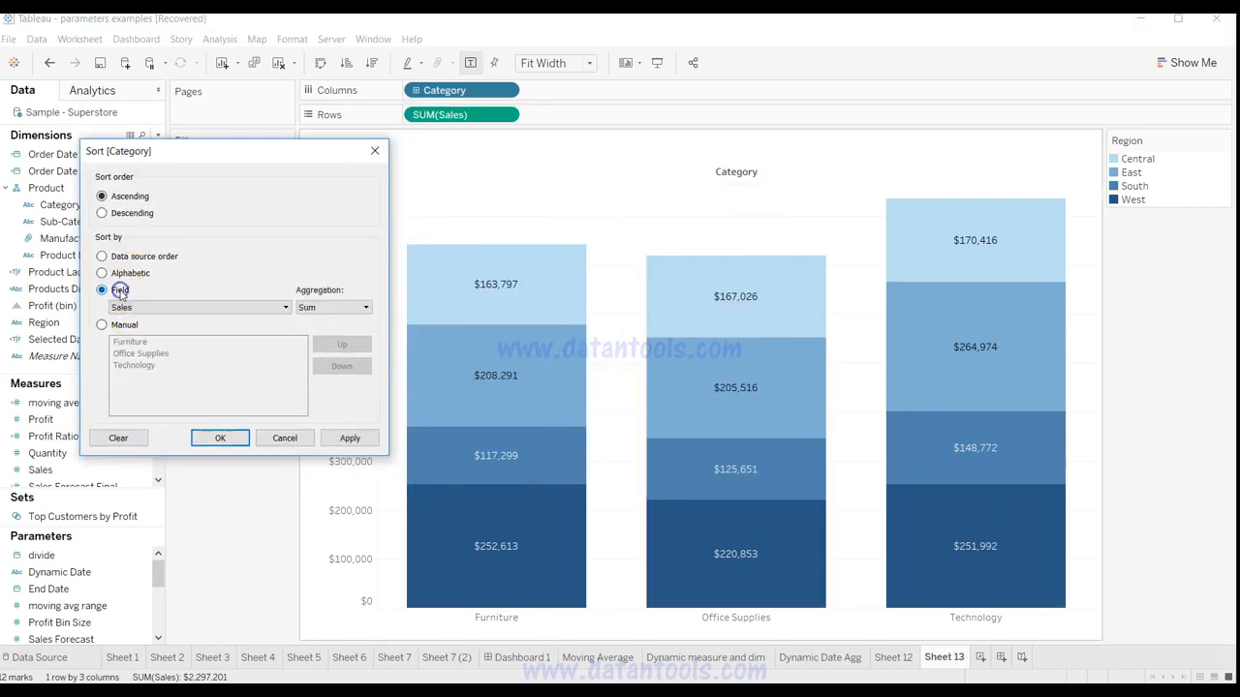
pyautogui.click(346, 440)
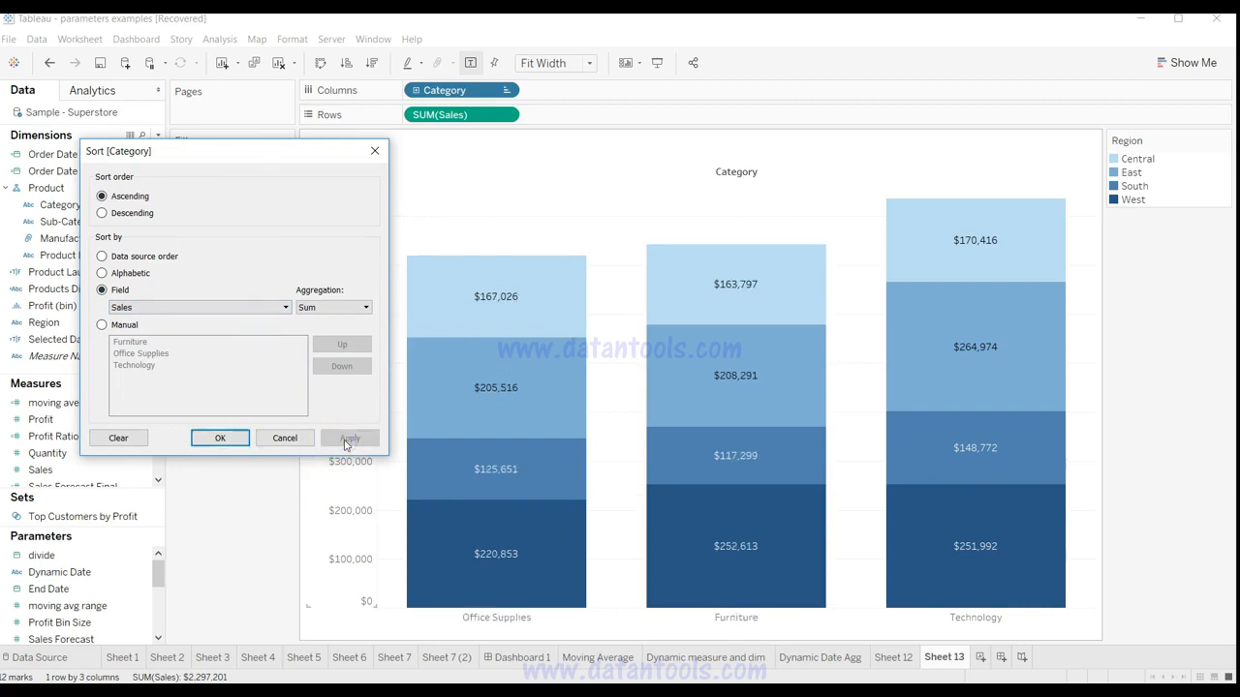
pyautogui.click(219, 438)
# Return the Category sort to data source order.
pyautogui.moveTo(518, 581)
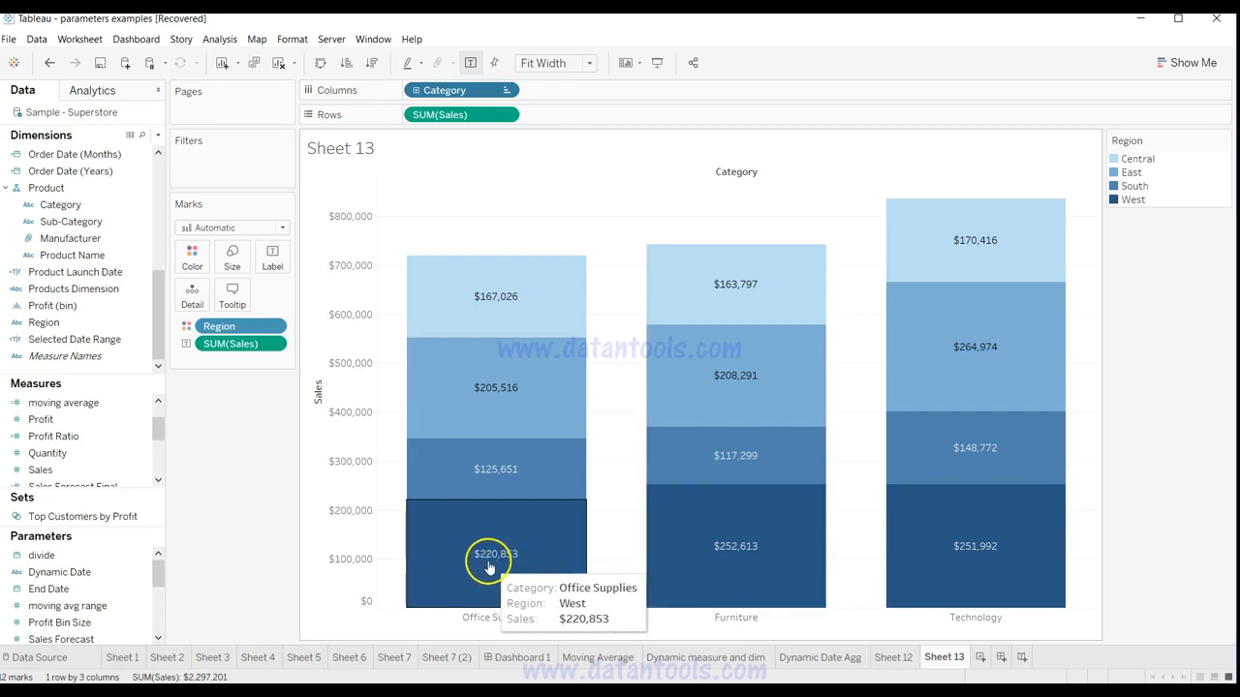
pyautogui.moveTo(491, 479)
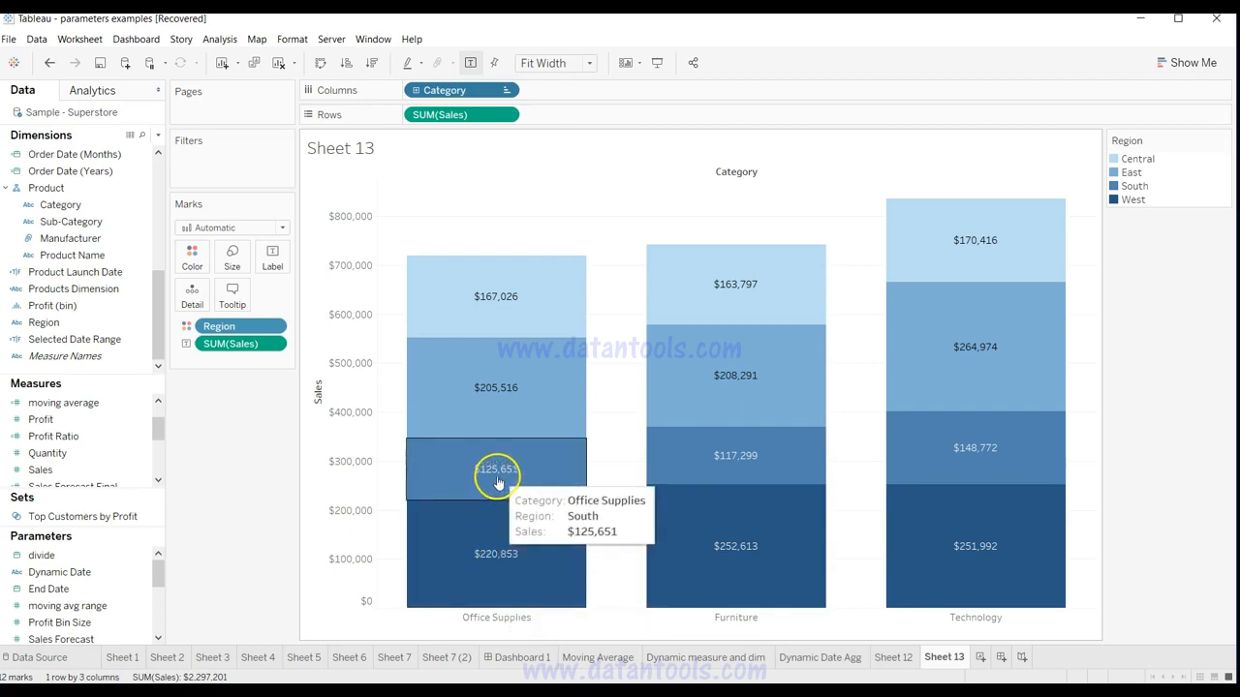
pyautogui.moveTo(513, 298)
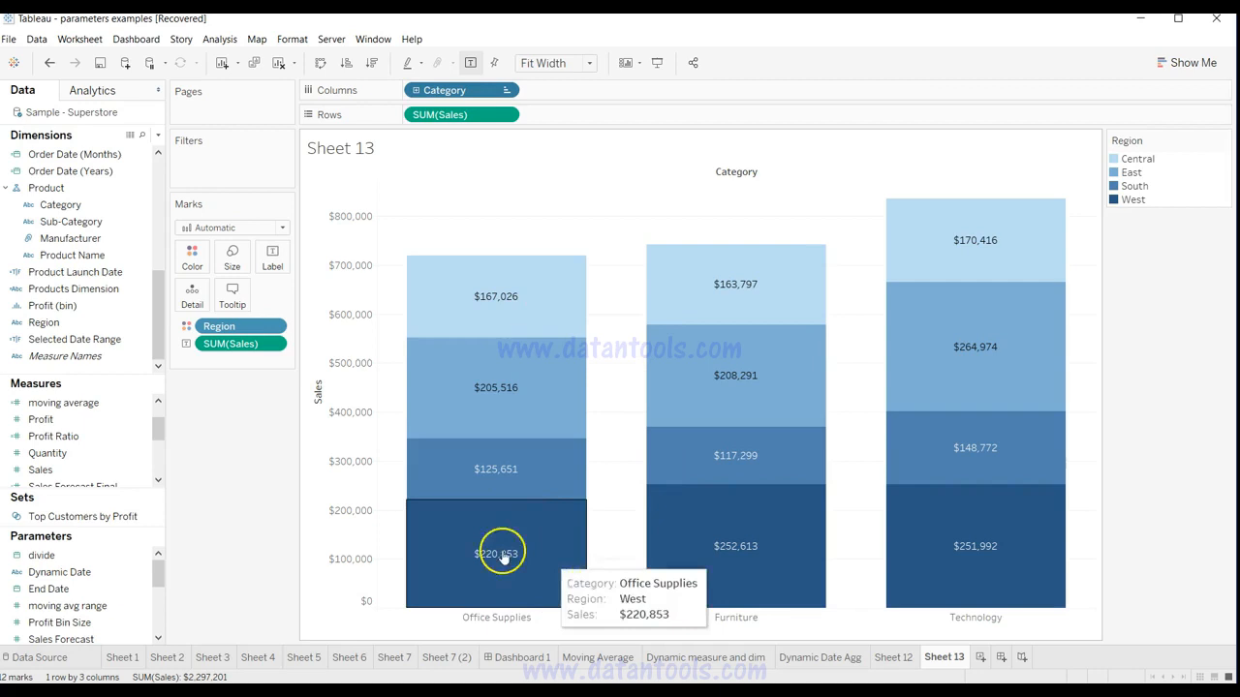
pyautogui.click(504, 91)
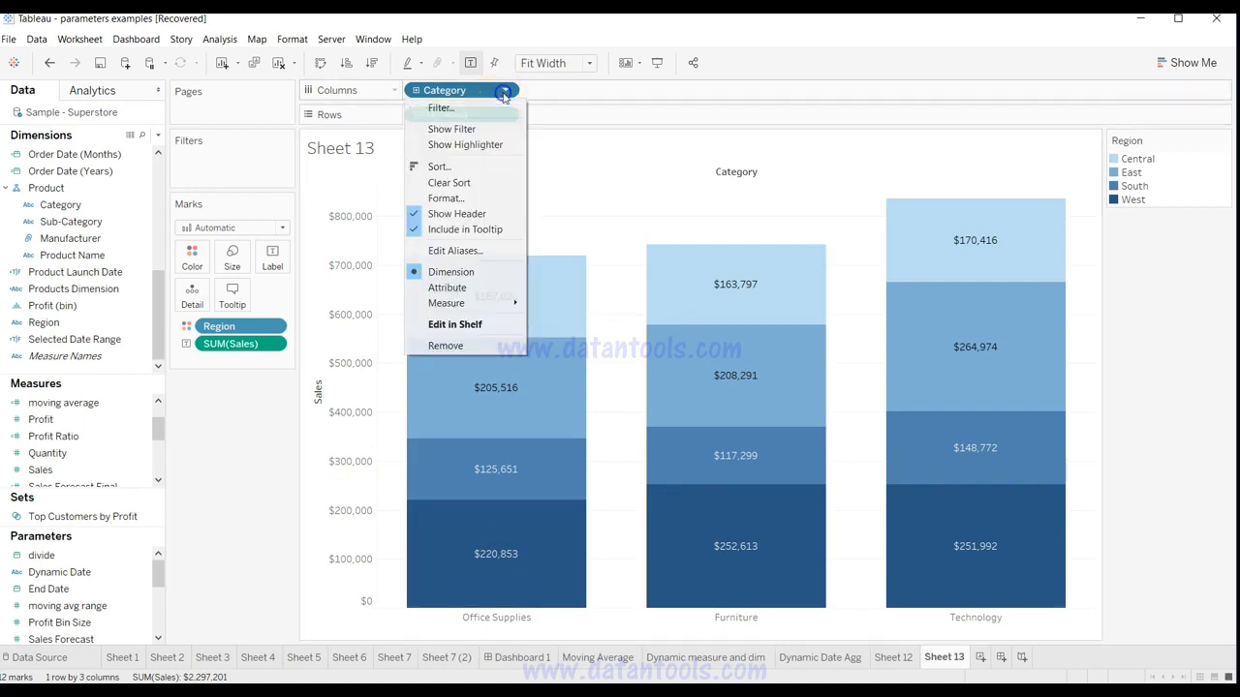
pyautogui.click(464, 166)
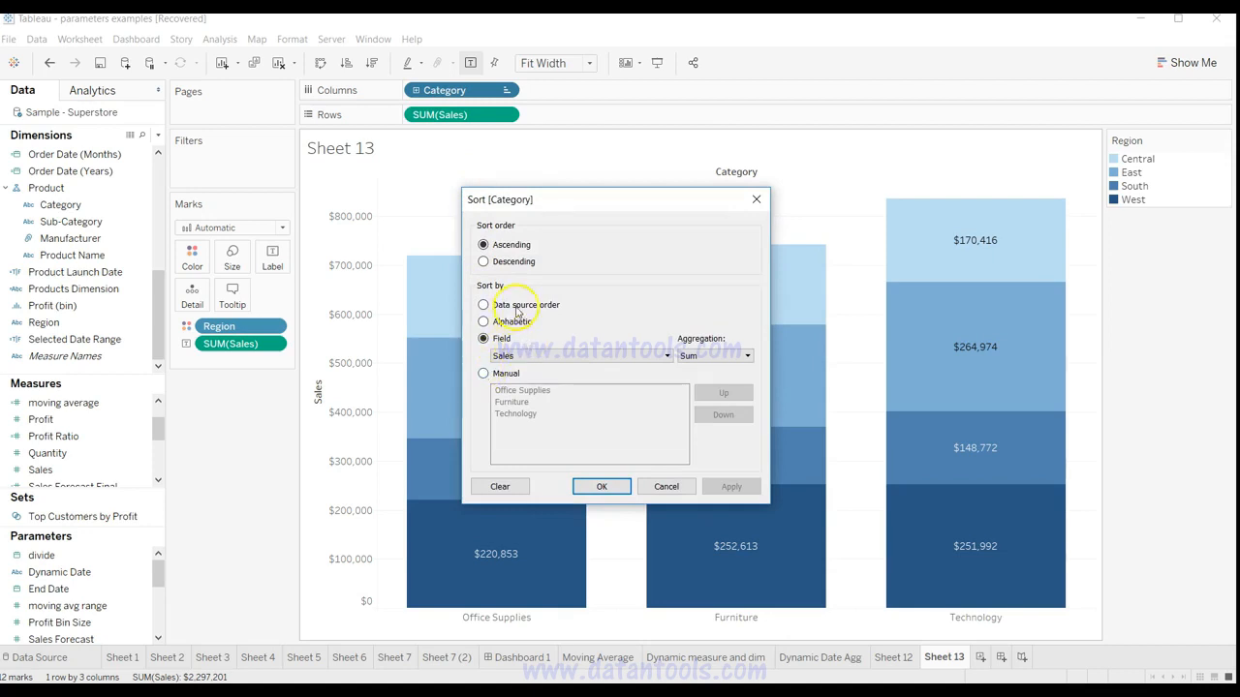
pyautogui.click(517, 308)
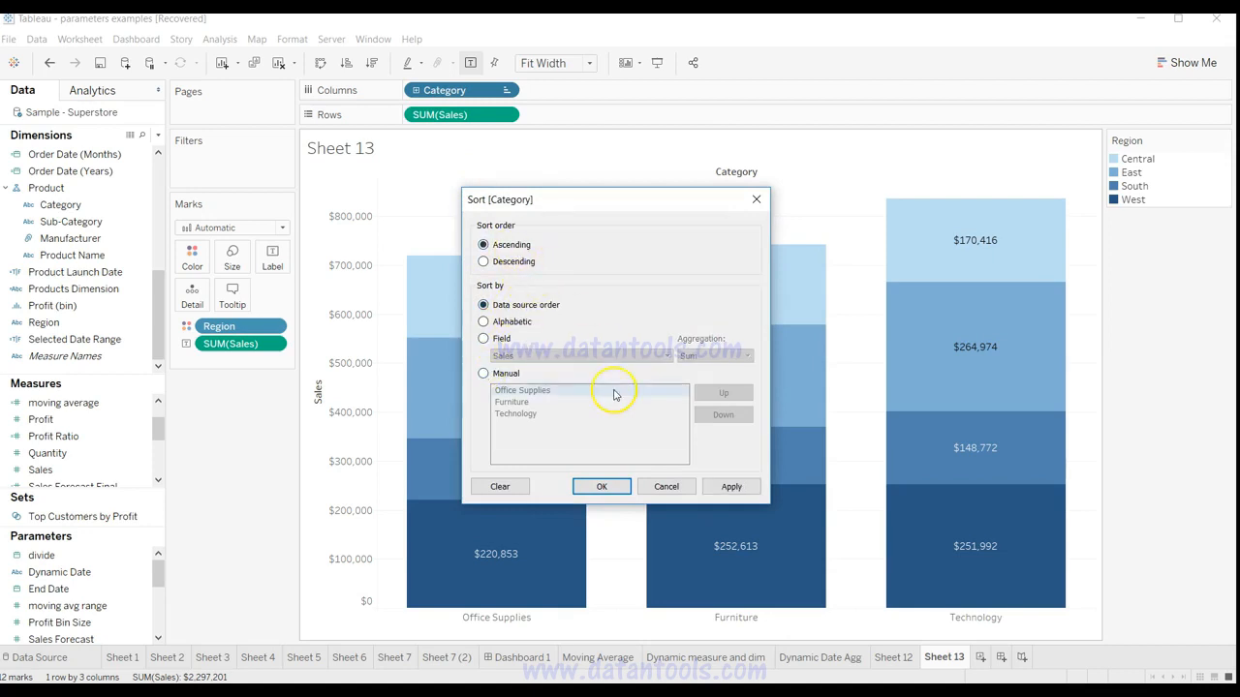
pyautogui.click(602, 486)
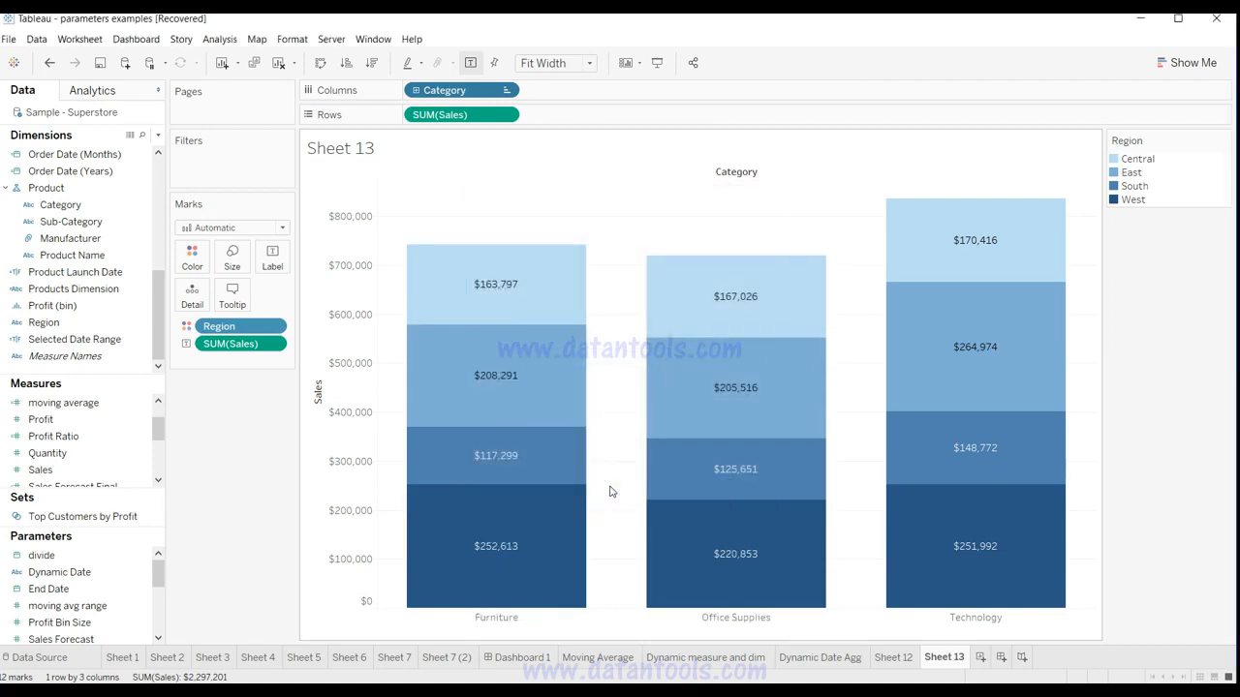
# Change the Region field that colors the bars from a dimension to an attribute.
pyautogui.click(222, 495)
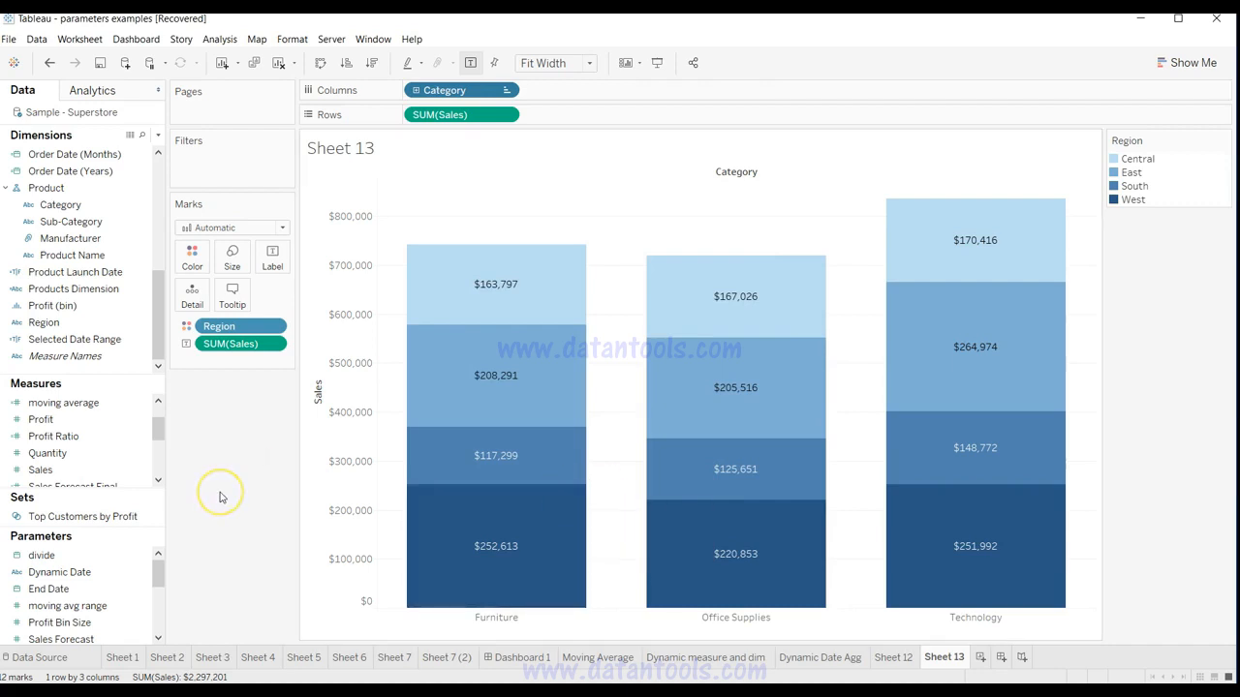
pyautogui.click(274, 327)
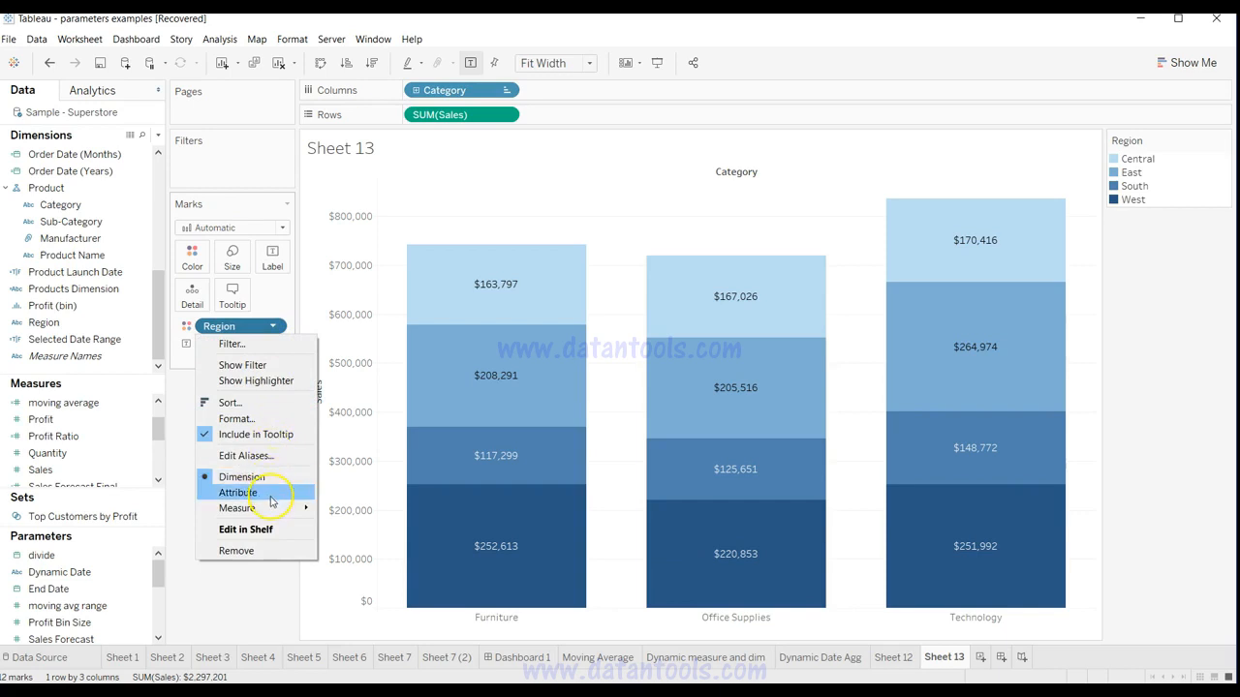
pyautogui.click(270, 493)
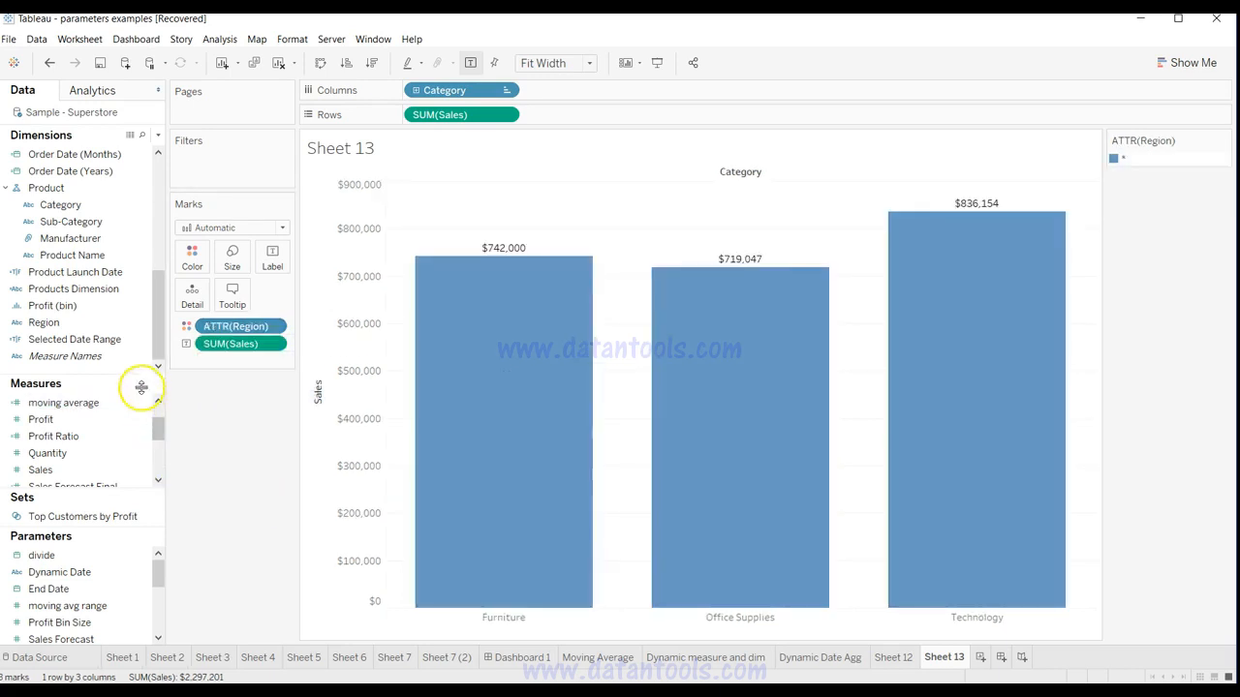
# Create a combined field from Category and Region and add it to Detail on the marks.
pyautogui.click(103, 207)
pyautogui.click(103, 172)
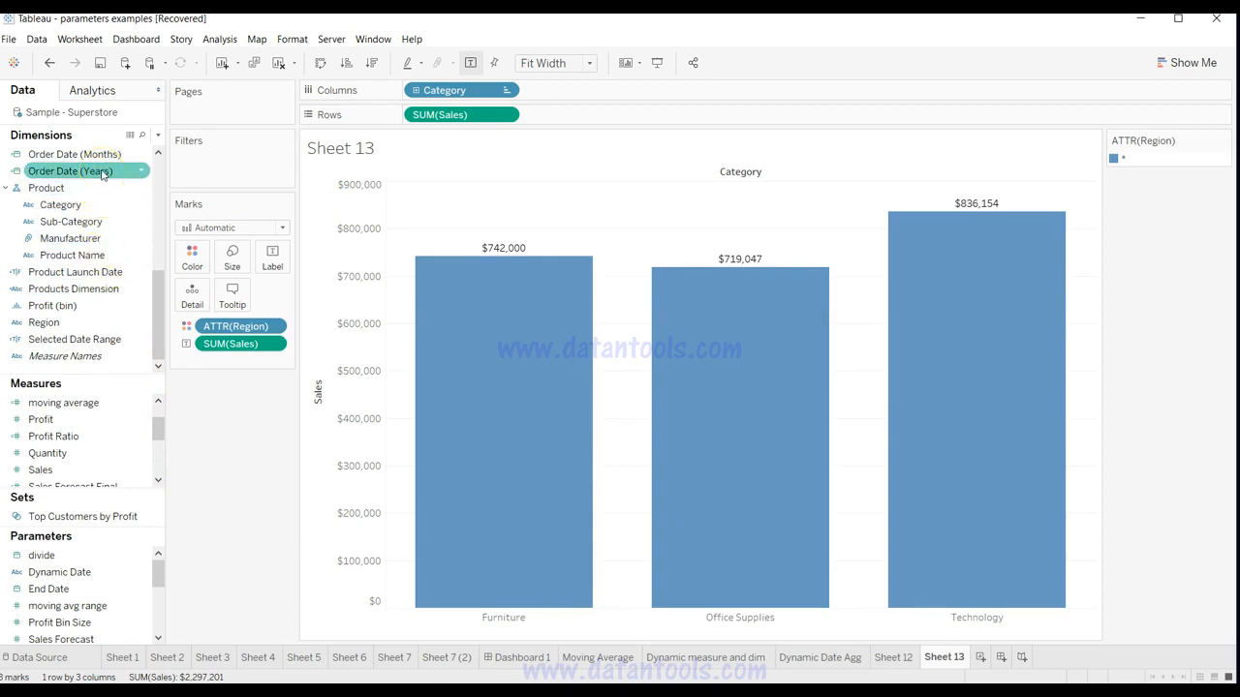
pyautogui.click(80, 205)
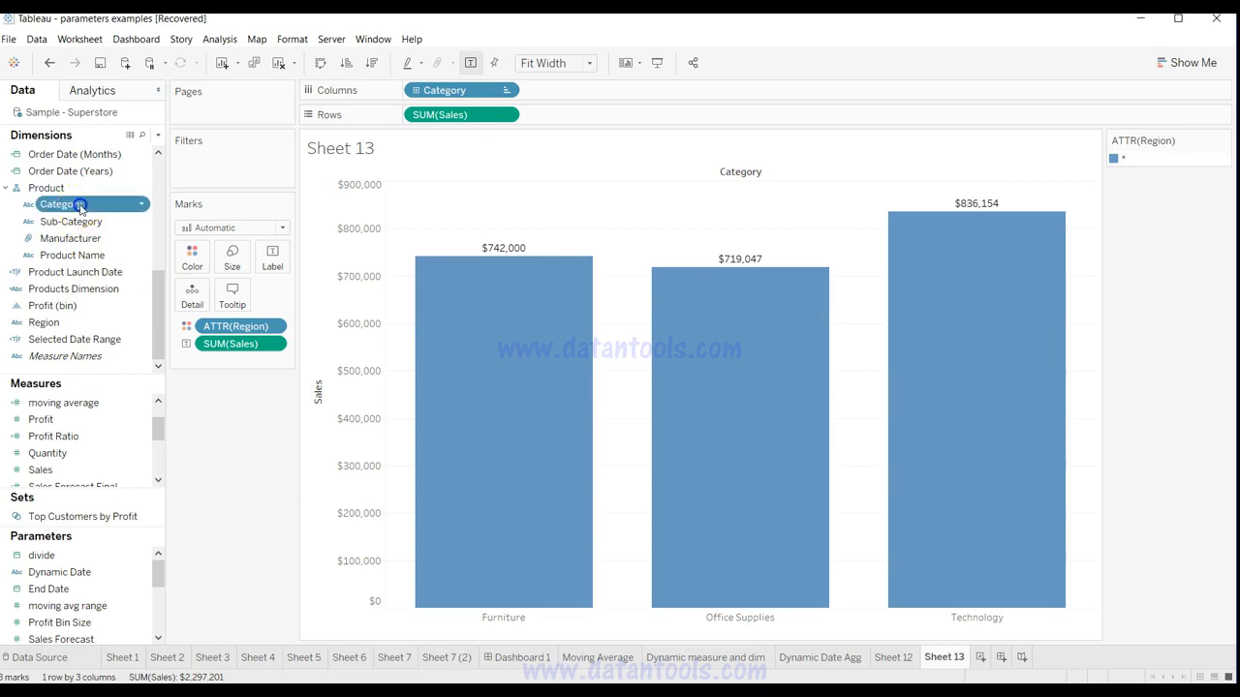
pyautogui.keyDown('ctrl'); pyautogui.click(79, 324); pyautogui.keyUp('ctrl')
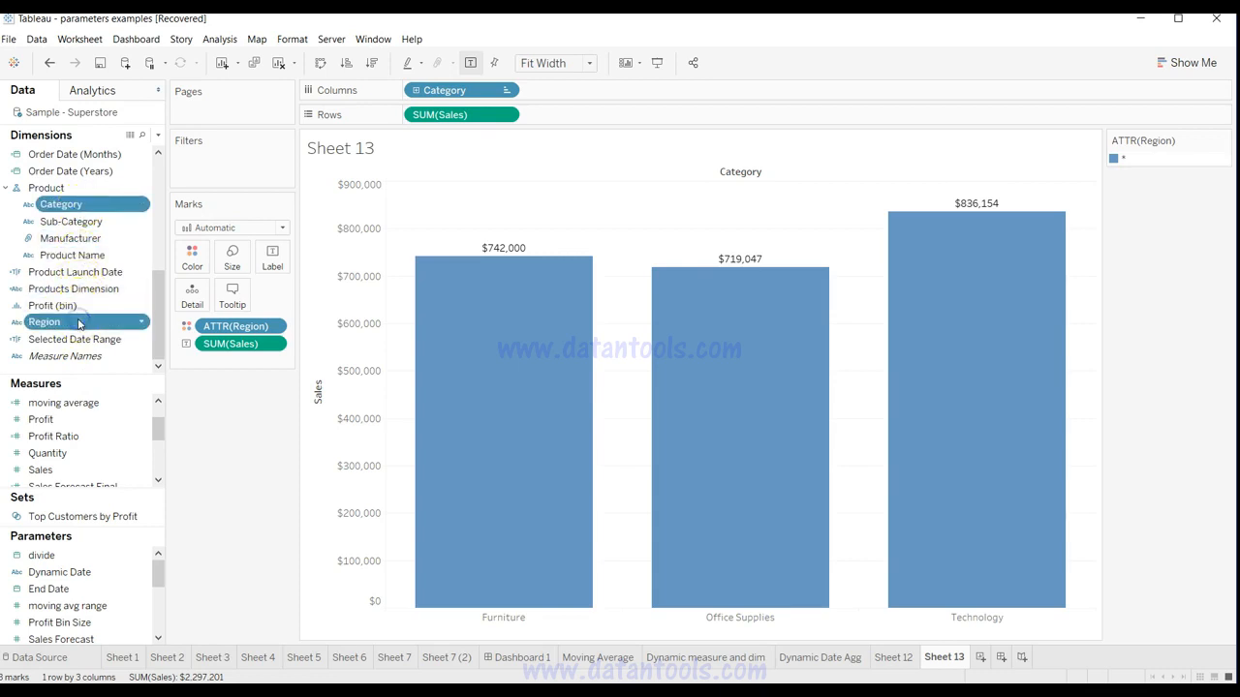
pyautogui.rightClick(78, 323)
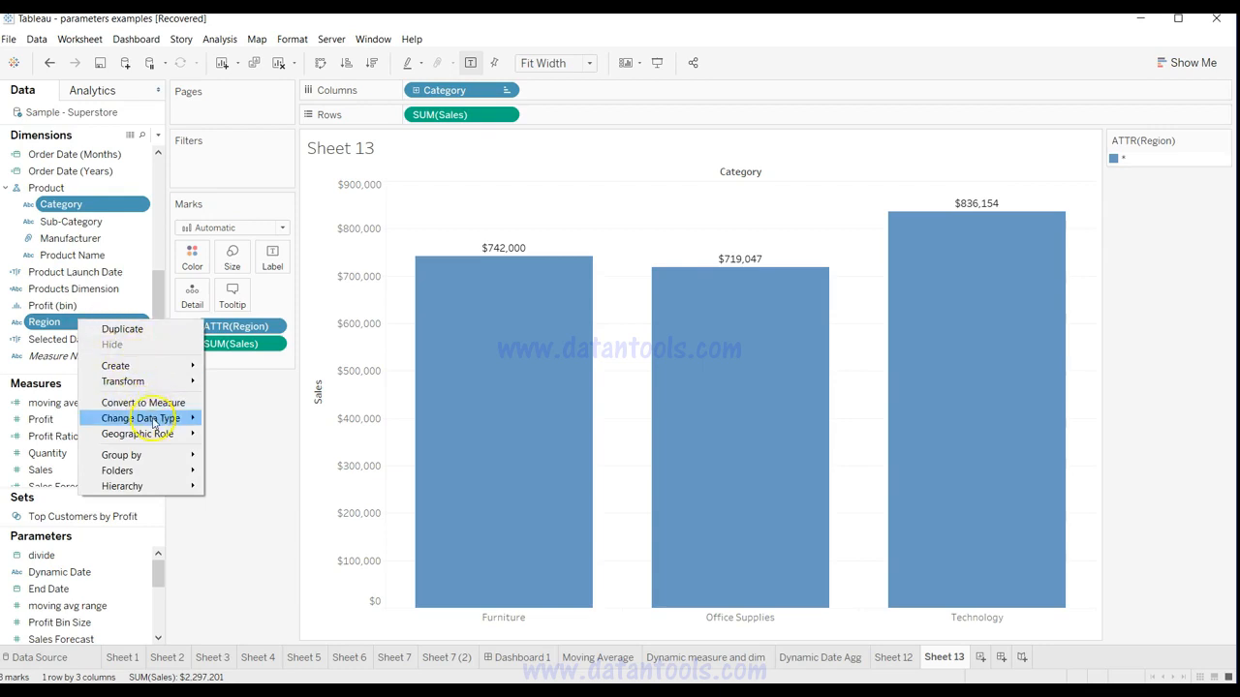
pyautogui.moveTo(169, 367)
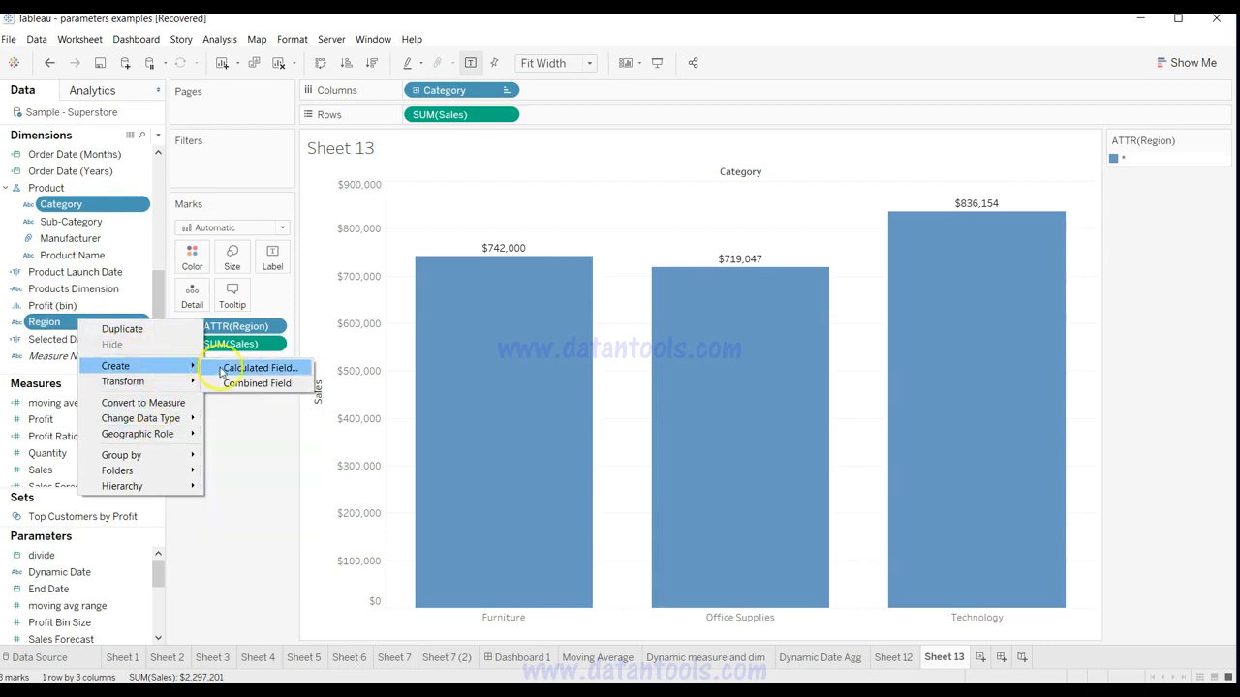
pyautogui.click(233, 385)
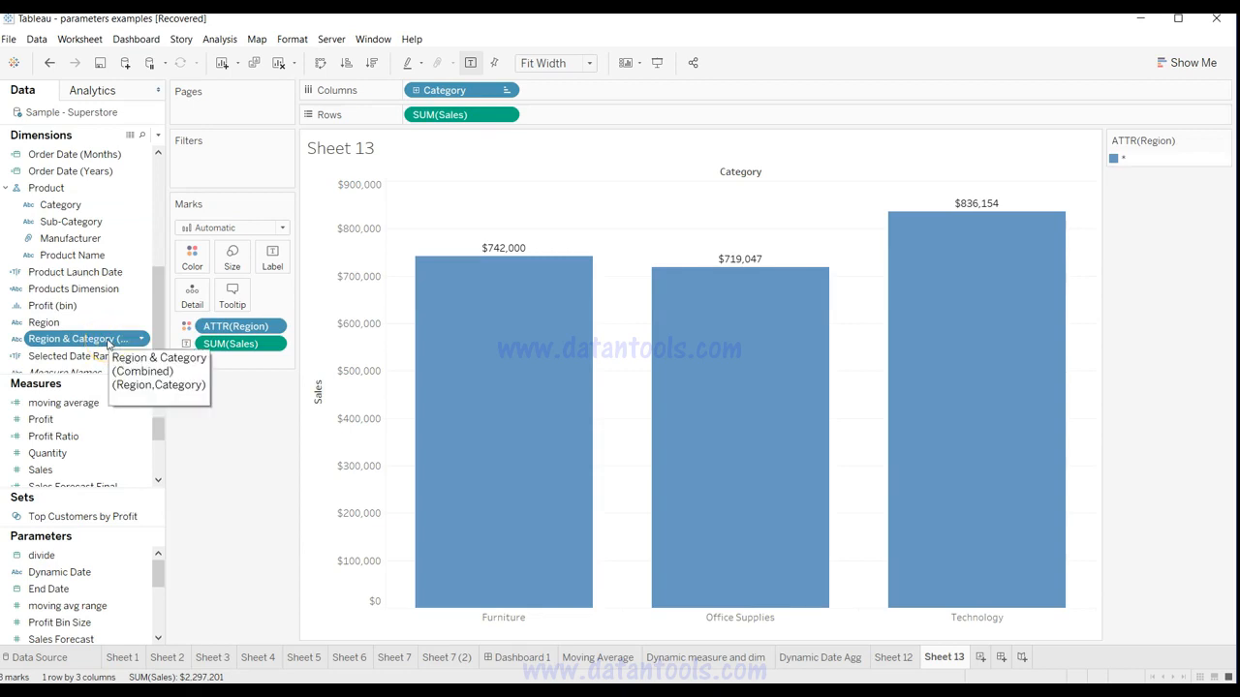
pyautogui.moveTo(106, 339); pyautogui.dragTo(190, 303)
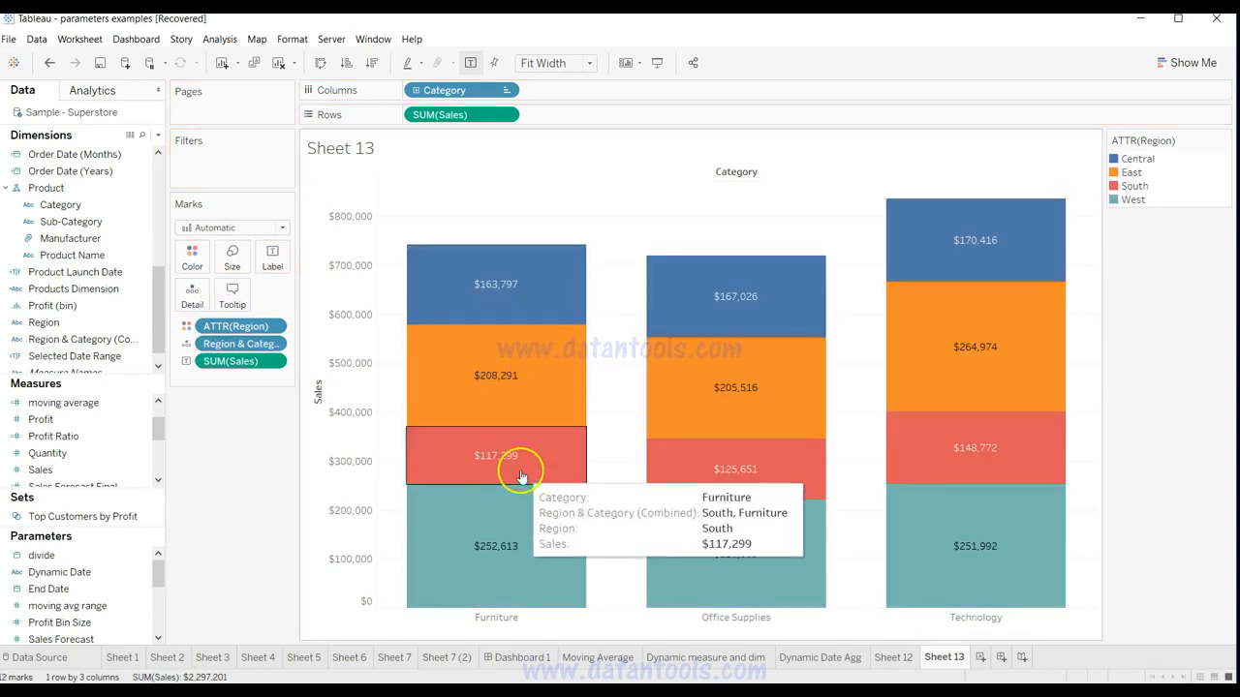
# Sort the combined Region and Category field by the sum of Sales in descending order.
pyautogui.moveTo(725, 486)
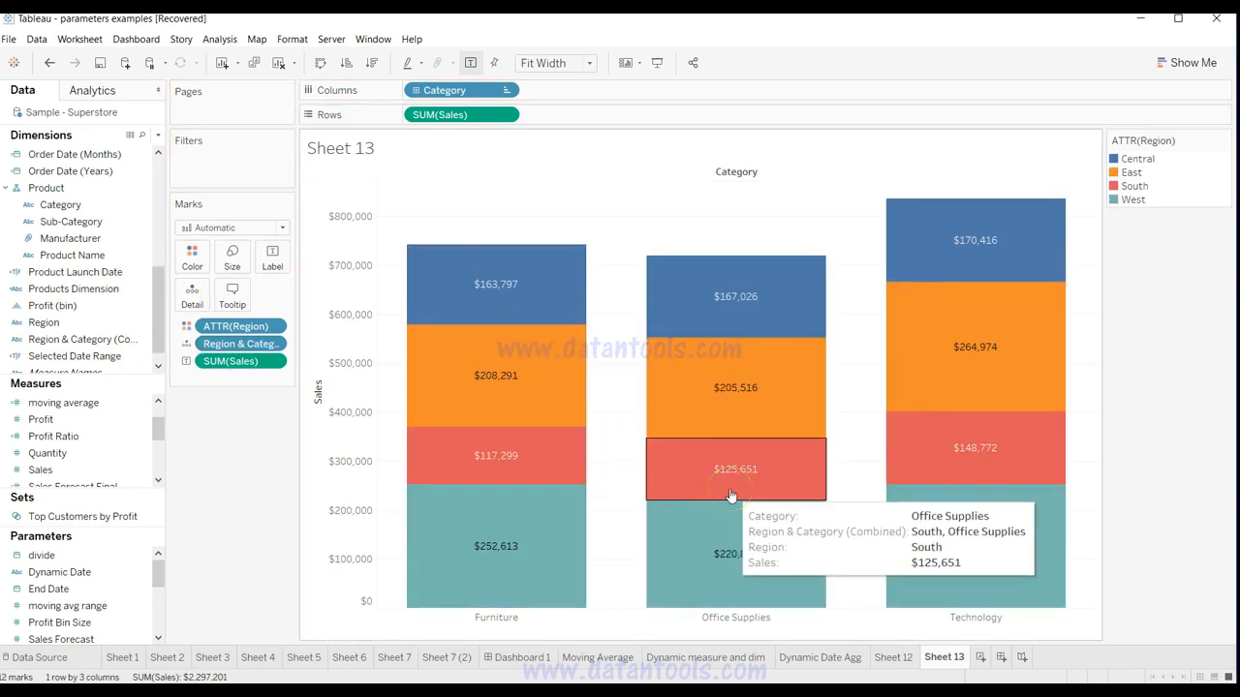
pyautogui.click(274, 345)
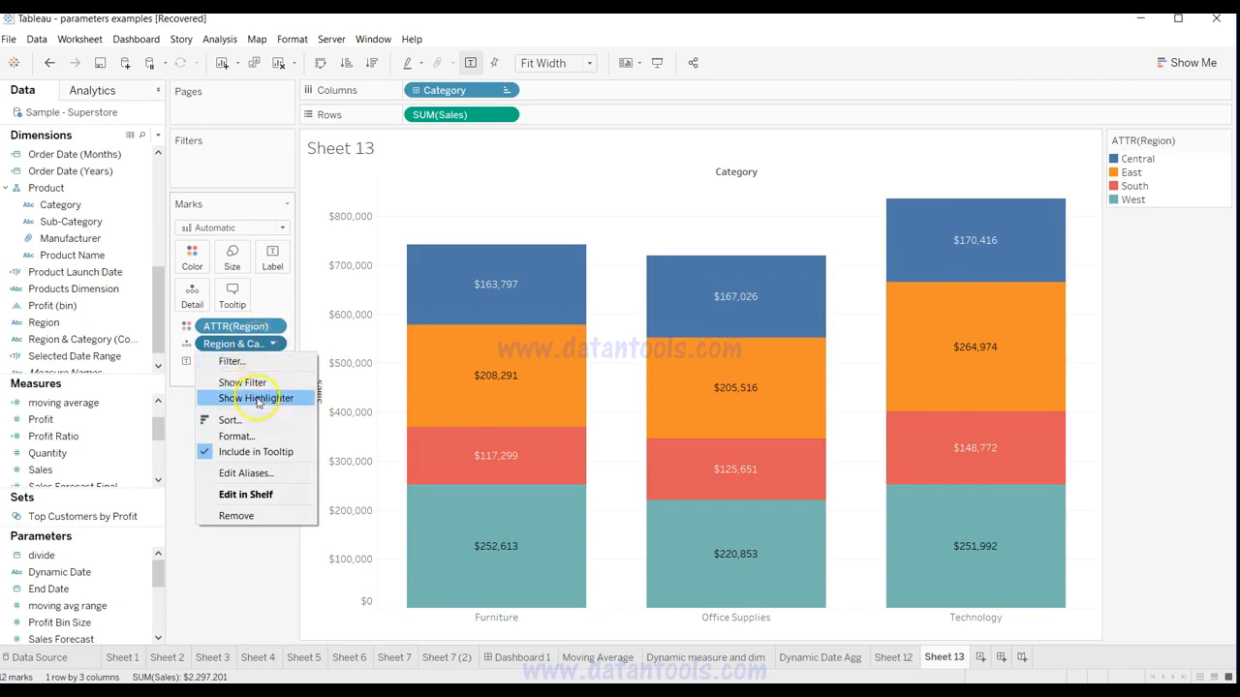
pyautogui.click(229, 419)
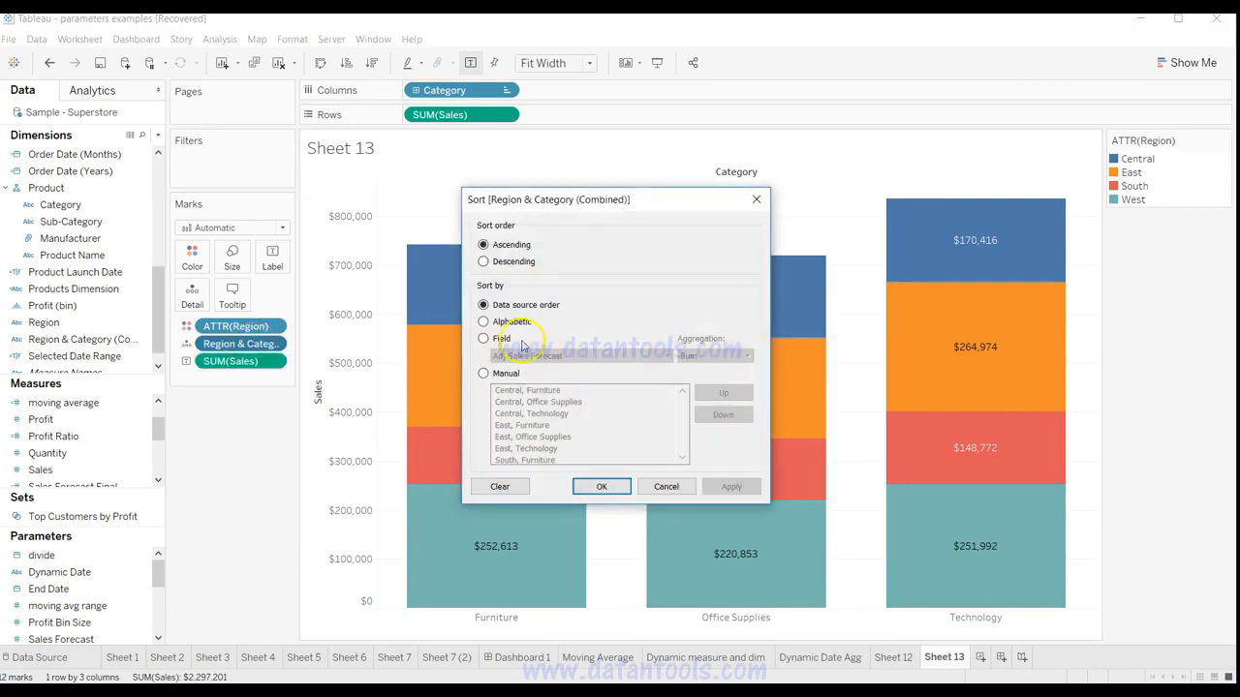
pyautogui.click(520, 265)
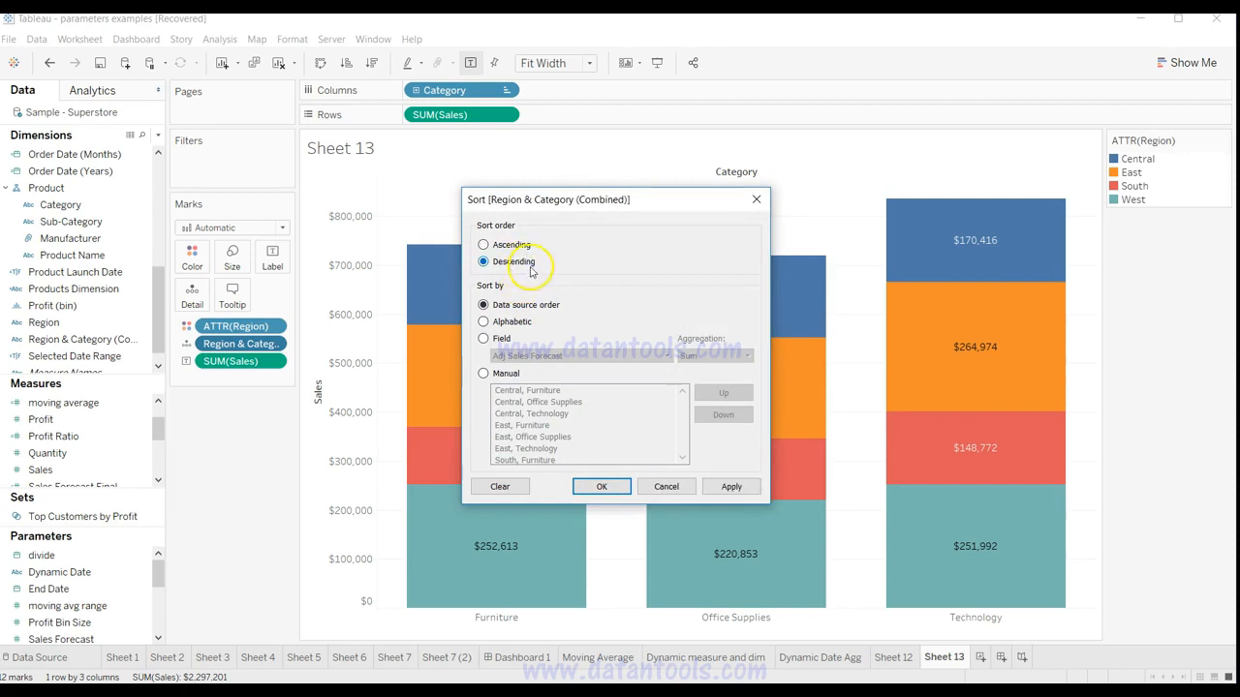
pyautogui.click(500, 340)
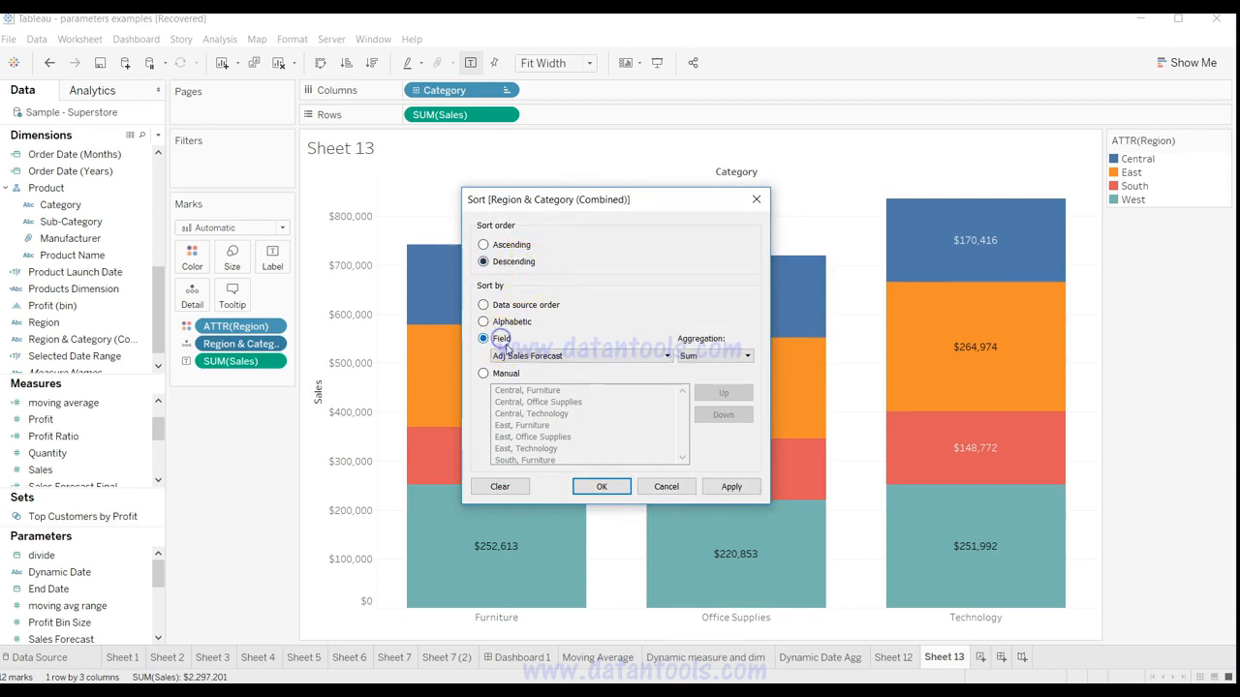
pyautogui.click(520, 356)
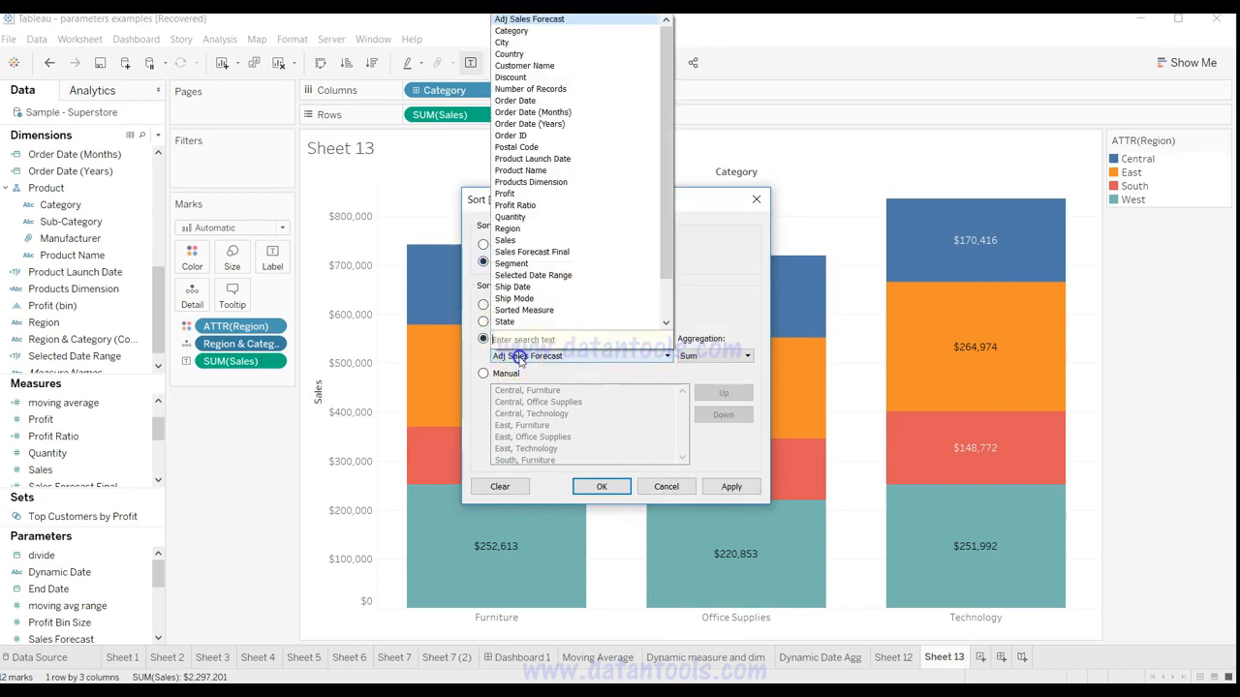
pyautogui.click(528, 240)
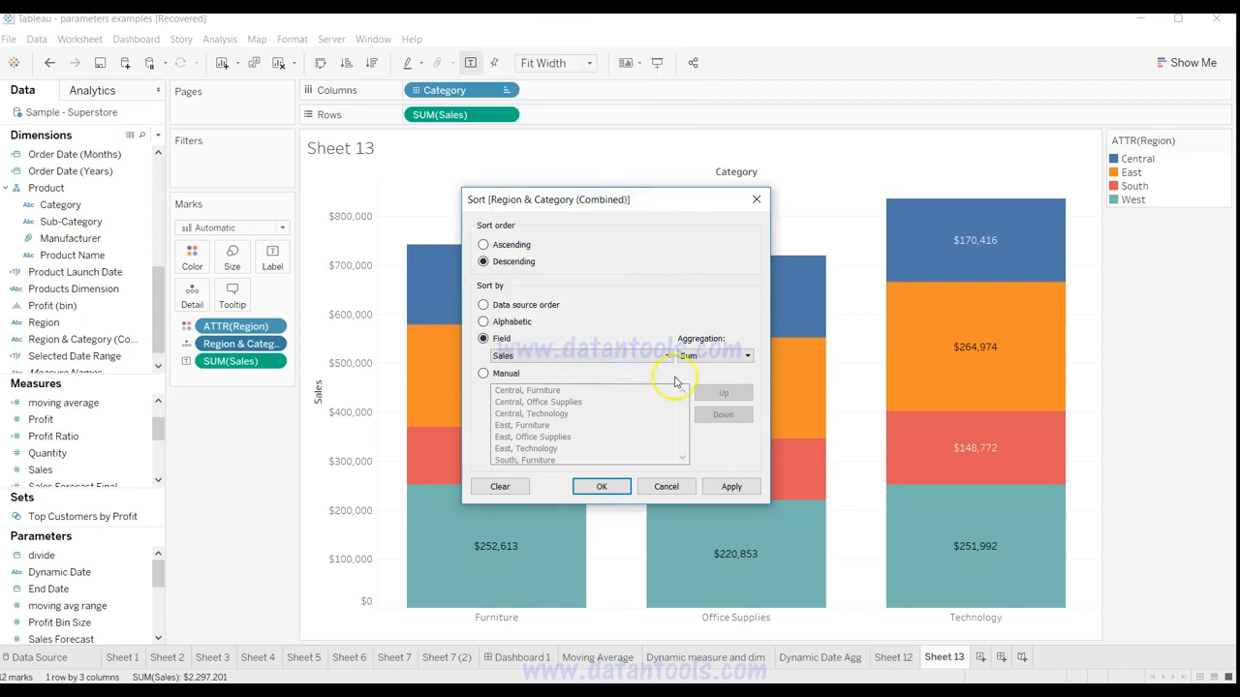
pyautogui.click(731, 488)
pyautogui.click(601, 487)
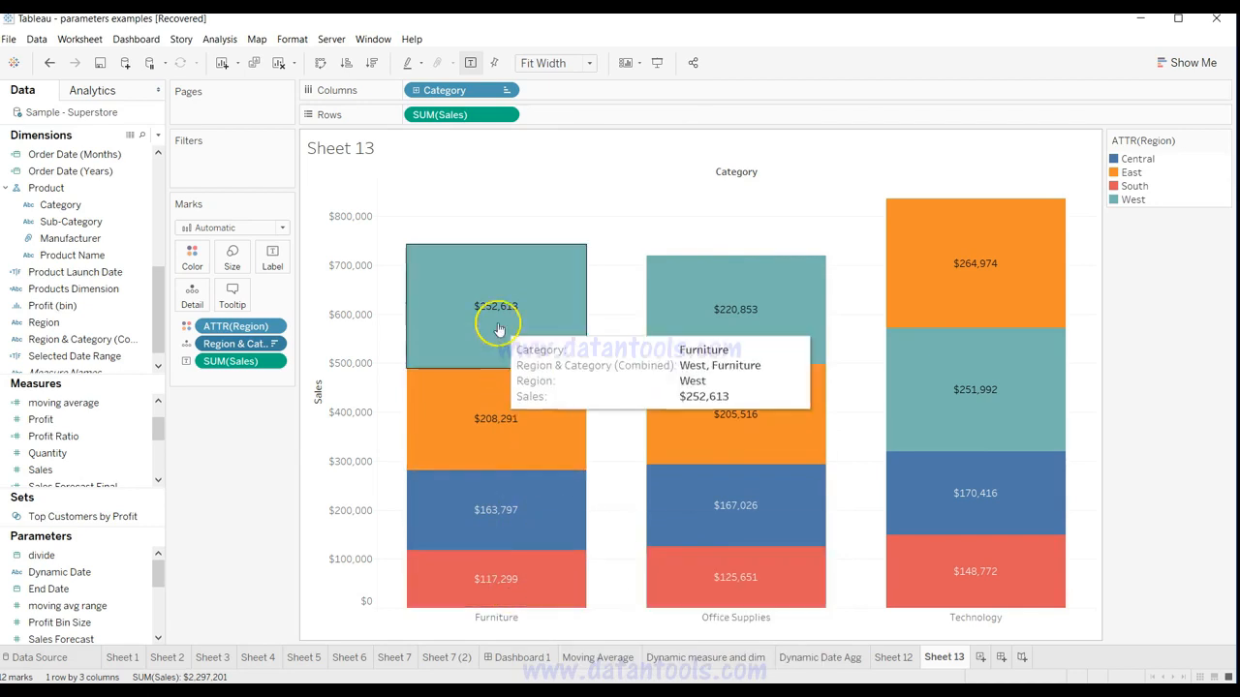
# Switch the combined field's Sales sort order to ascending.
pyautogui.click(272, 344)
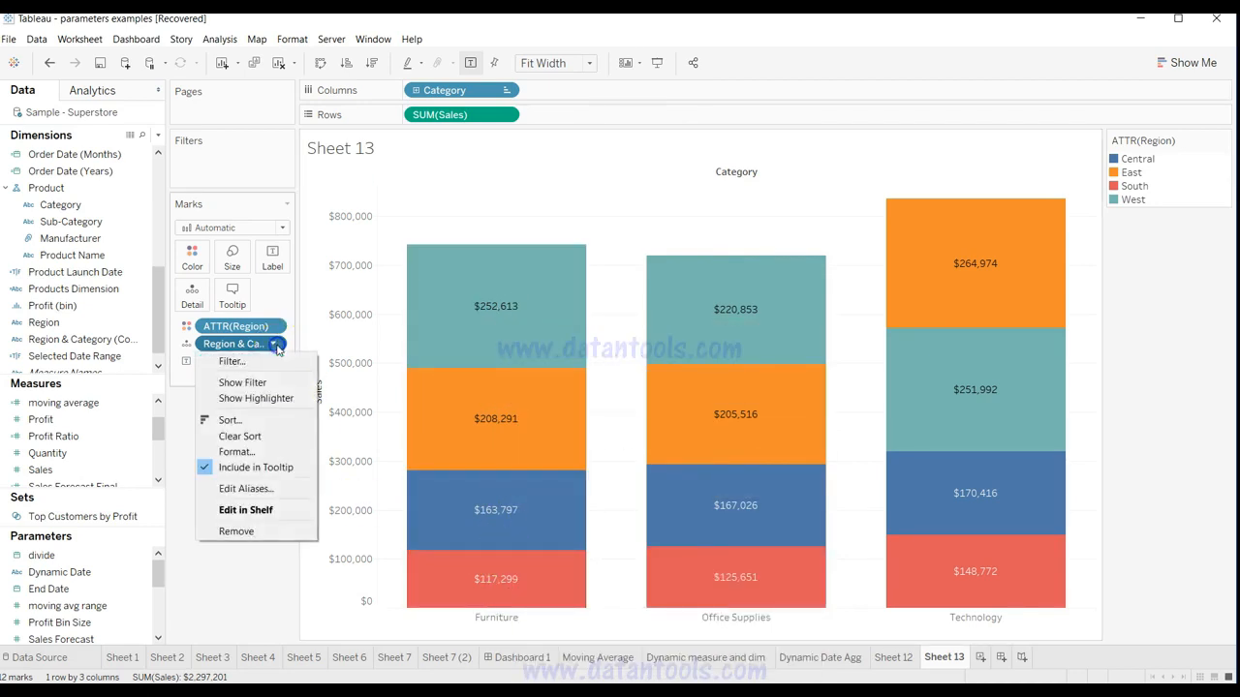
pyautogui.click(273, 420)
pyautogui.click(496, 244)
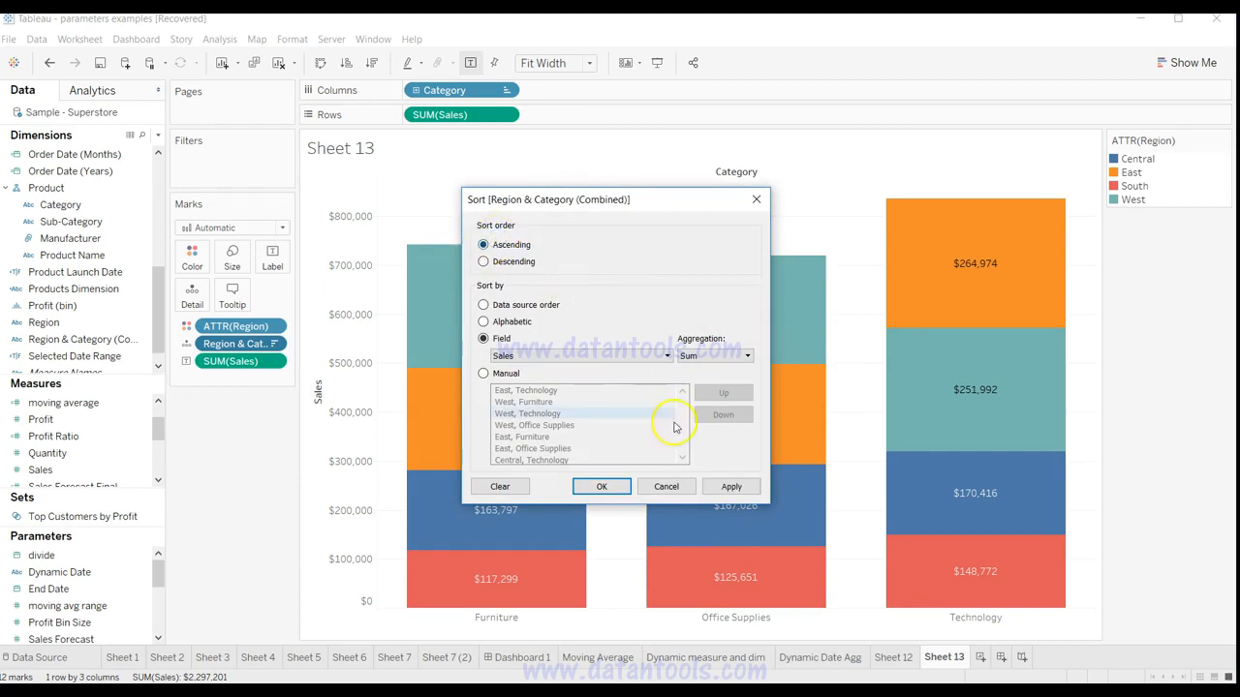
pyautogui.click(738, 487)
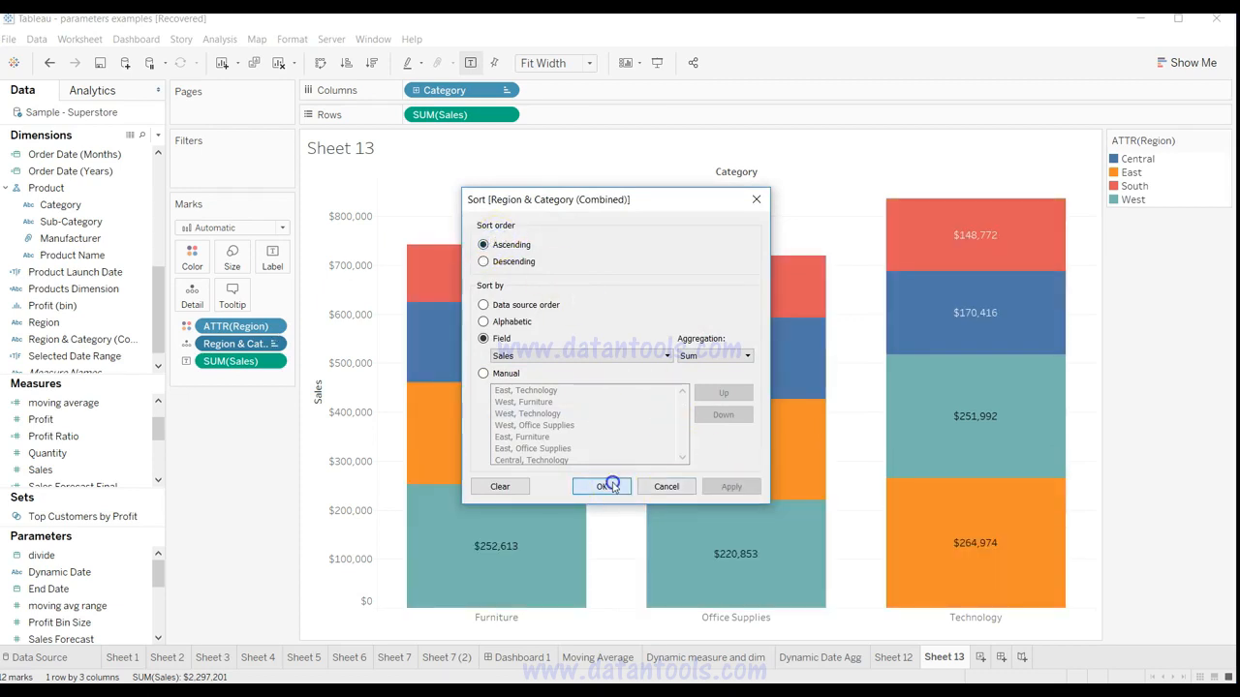
pyautogui.click(612, 486)
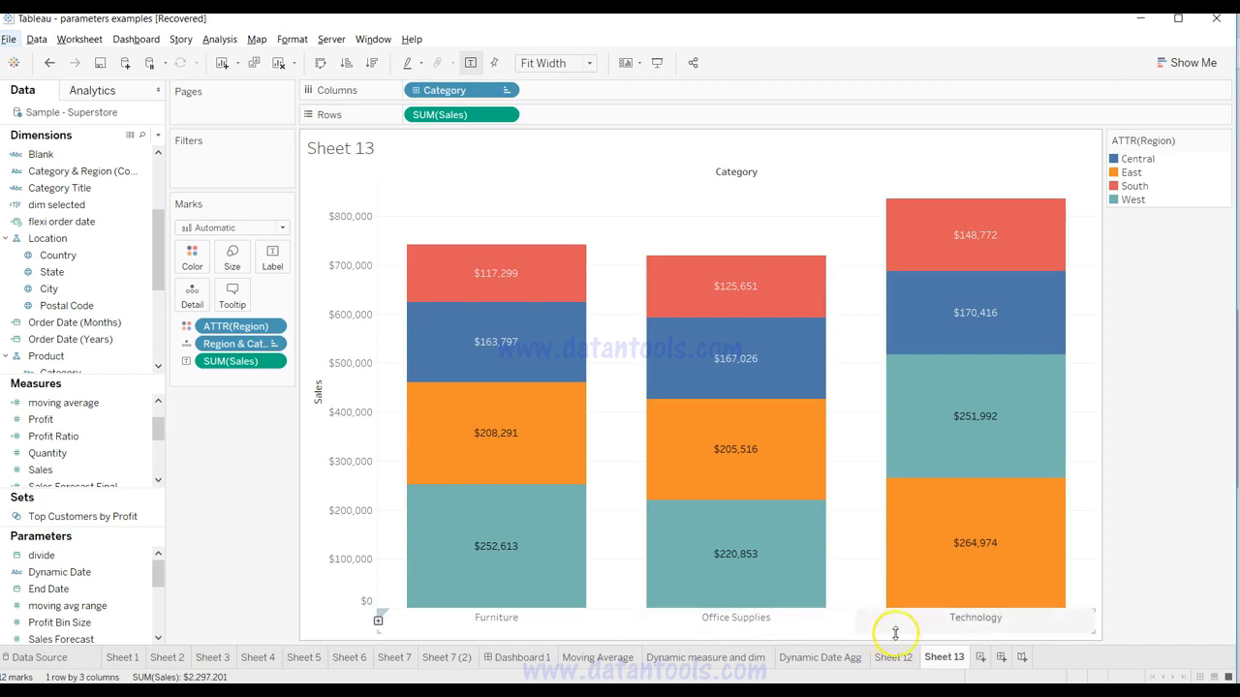
# Create a new worksheet and review the formula of the Category Title calculated field.
pyautogui.click(980, 657)
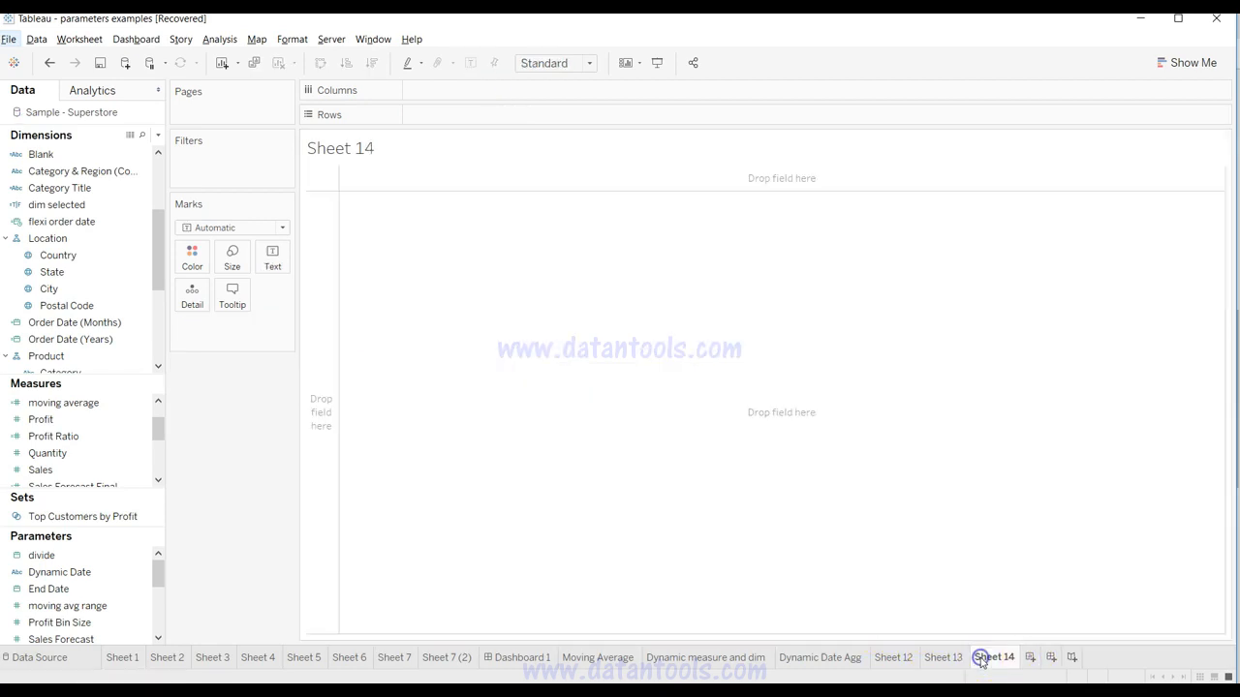
pyautogui.click(129, 260)
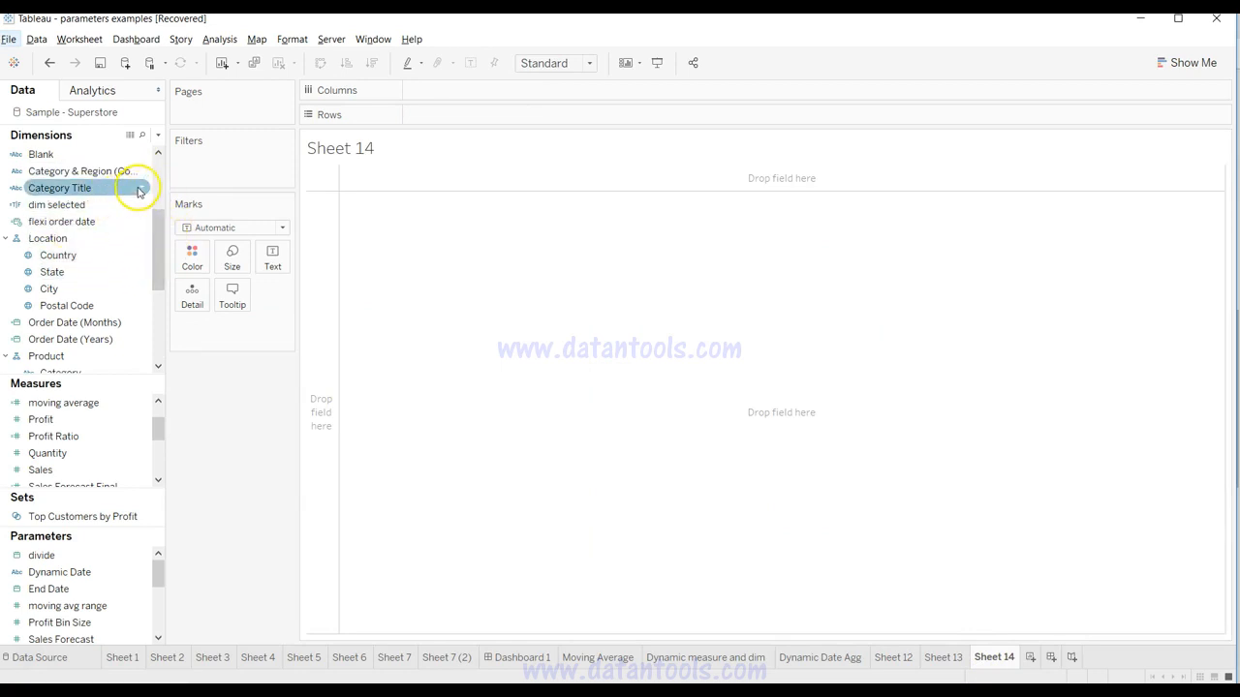
pyautogui.click(158, 135)
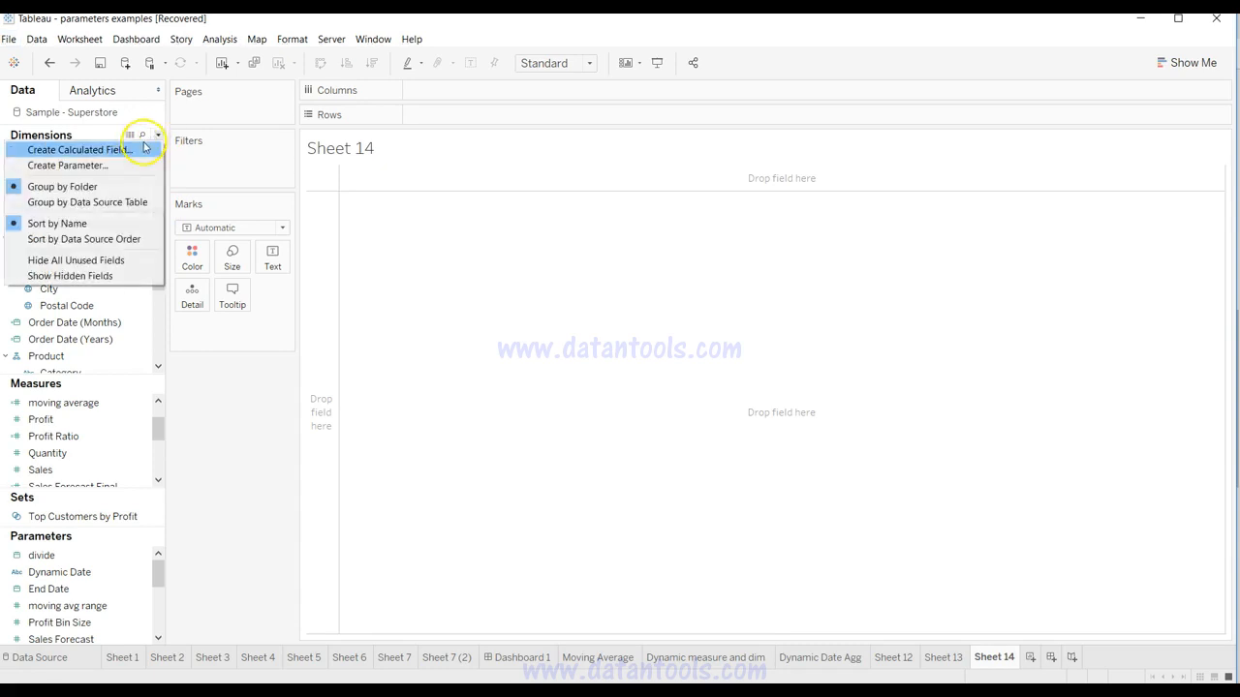
pyautogui.click(158, 135)
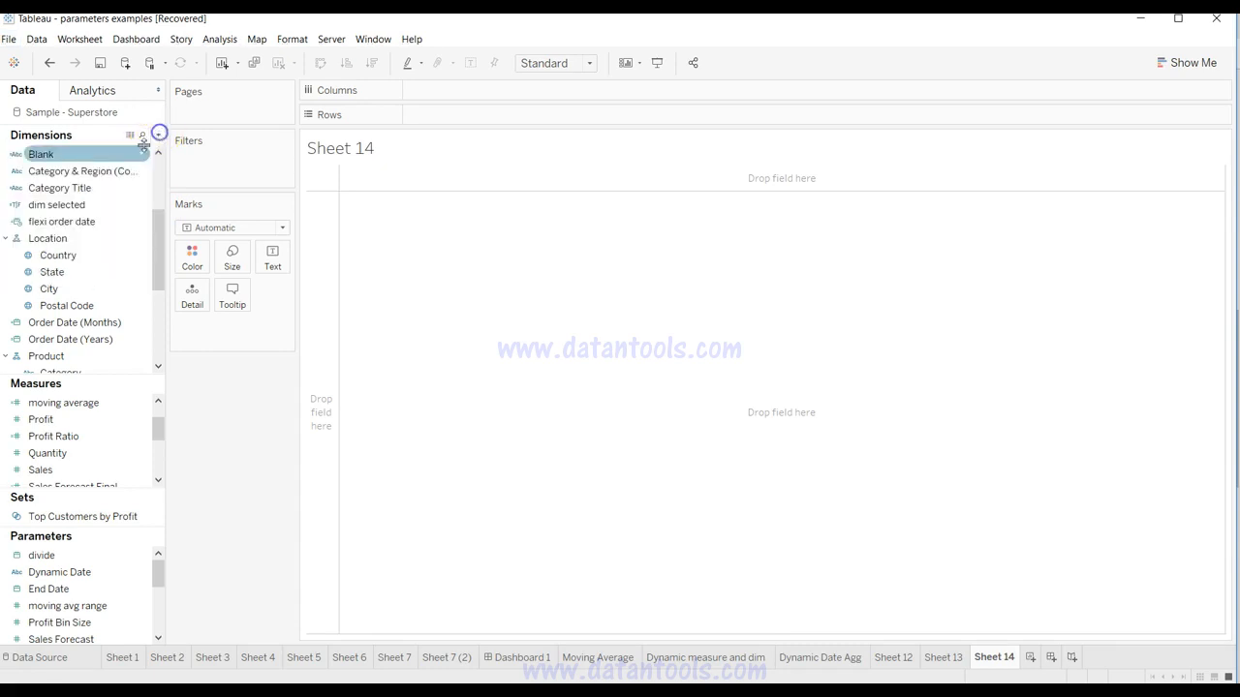
pyautogui.rightClick(138, 188)
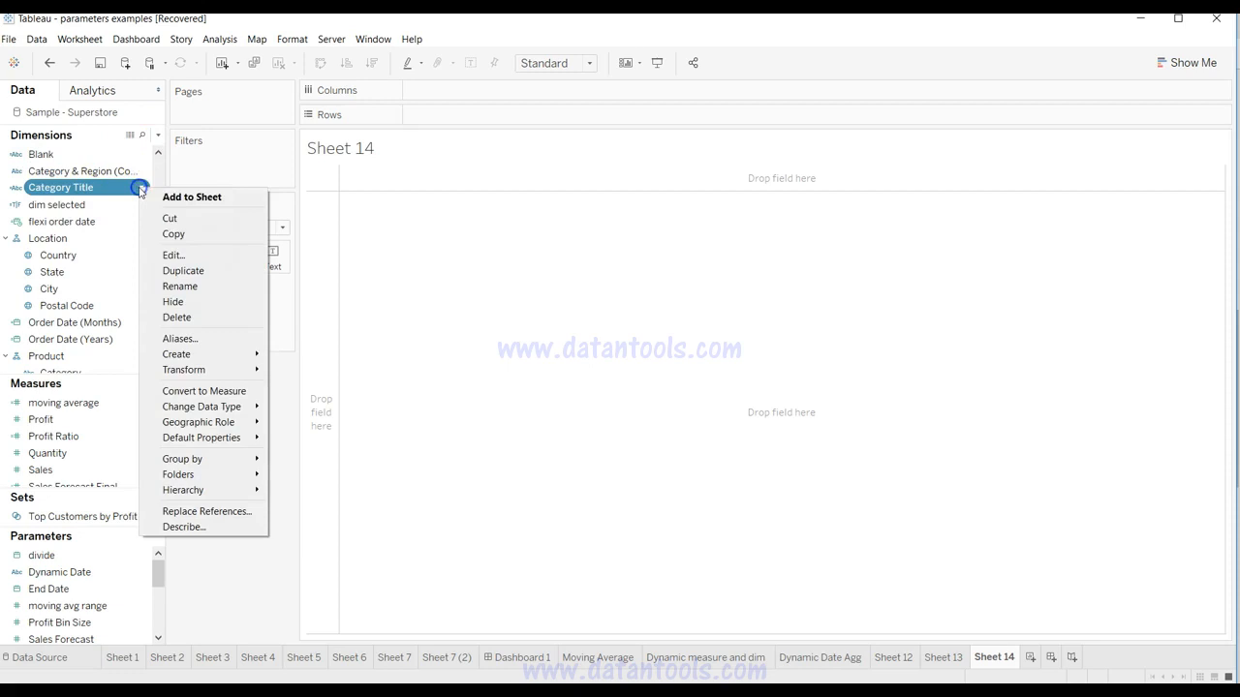
pyautogui.click(172, 256)
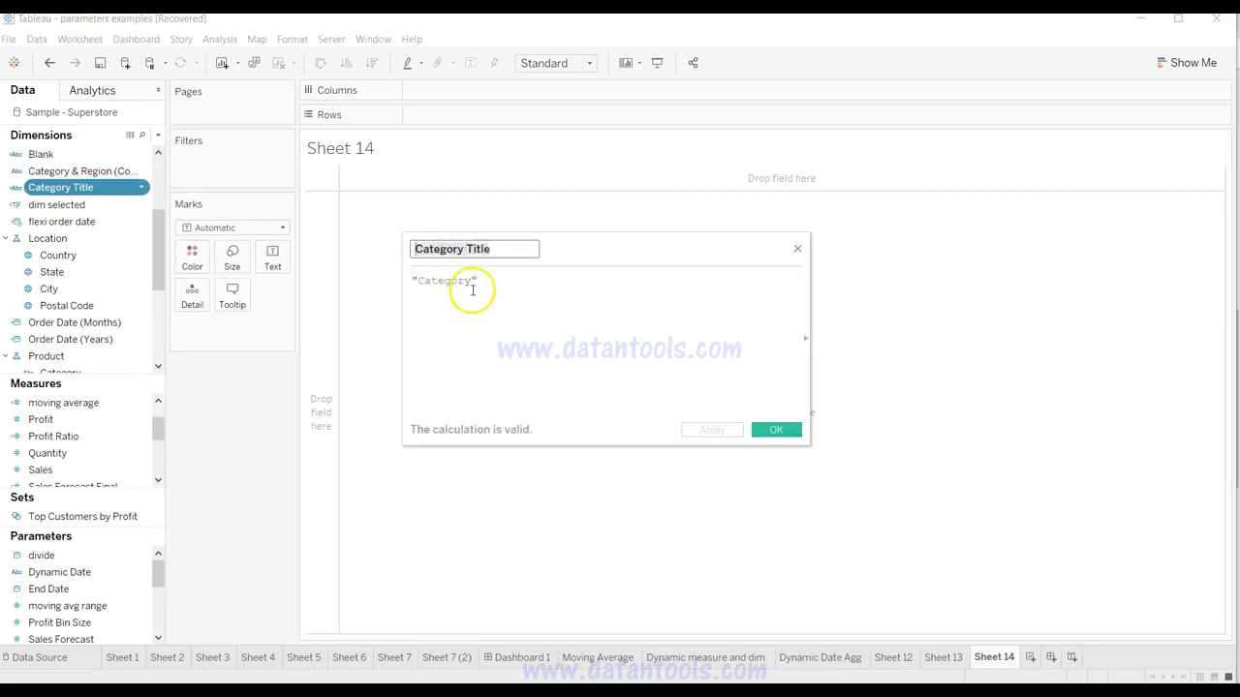
pyautogui.moveTo(481, 280); pyautogui.dragTo(438, 281)
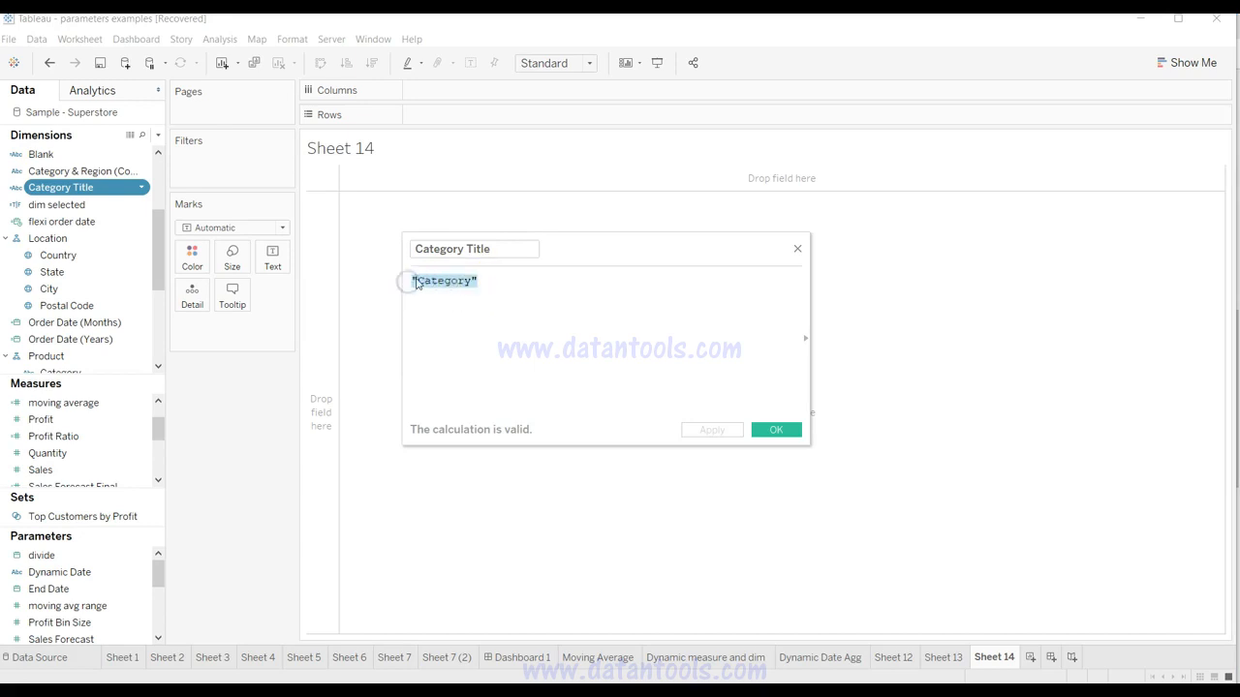
pyautogui.click(416, 281)
pyautogui.click(766, 432)
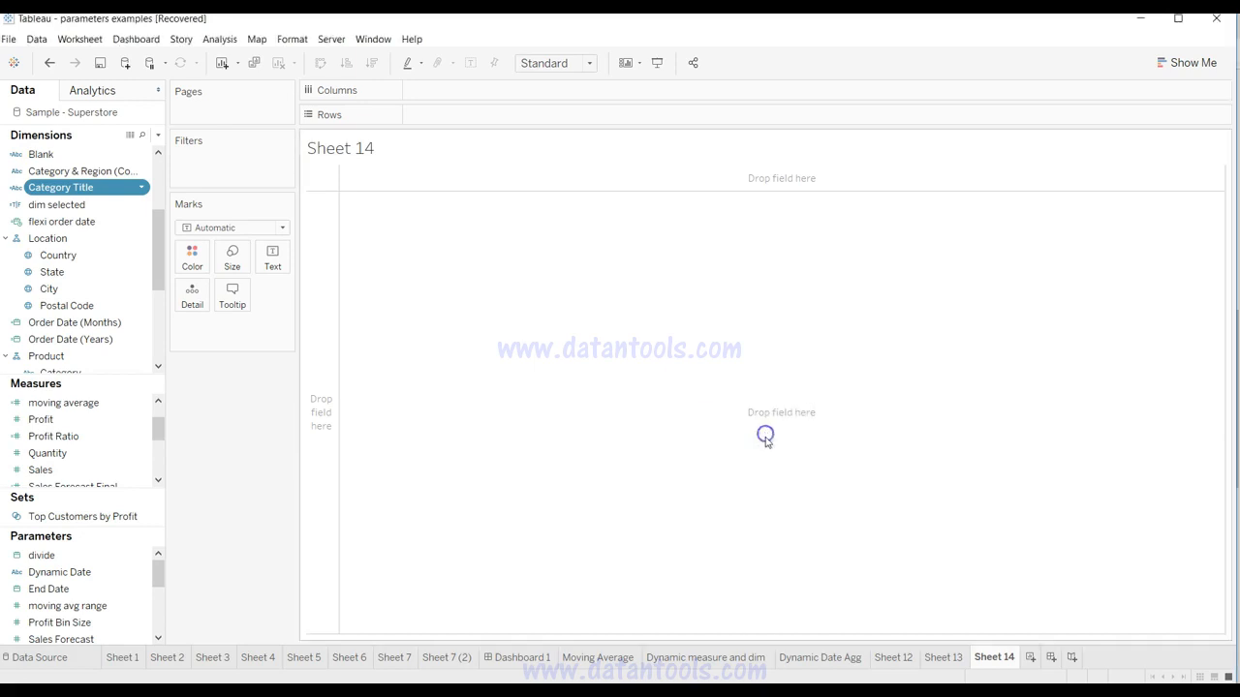
# Review the formula of the Blank calculated field and close it without changes.
pyautogui.rightClick(142, 156)
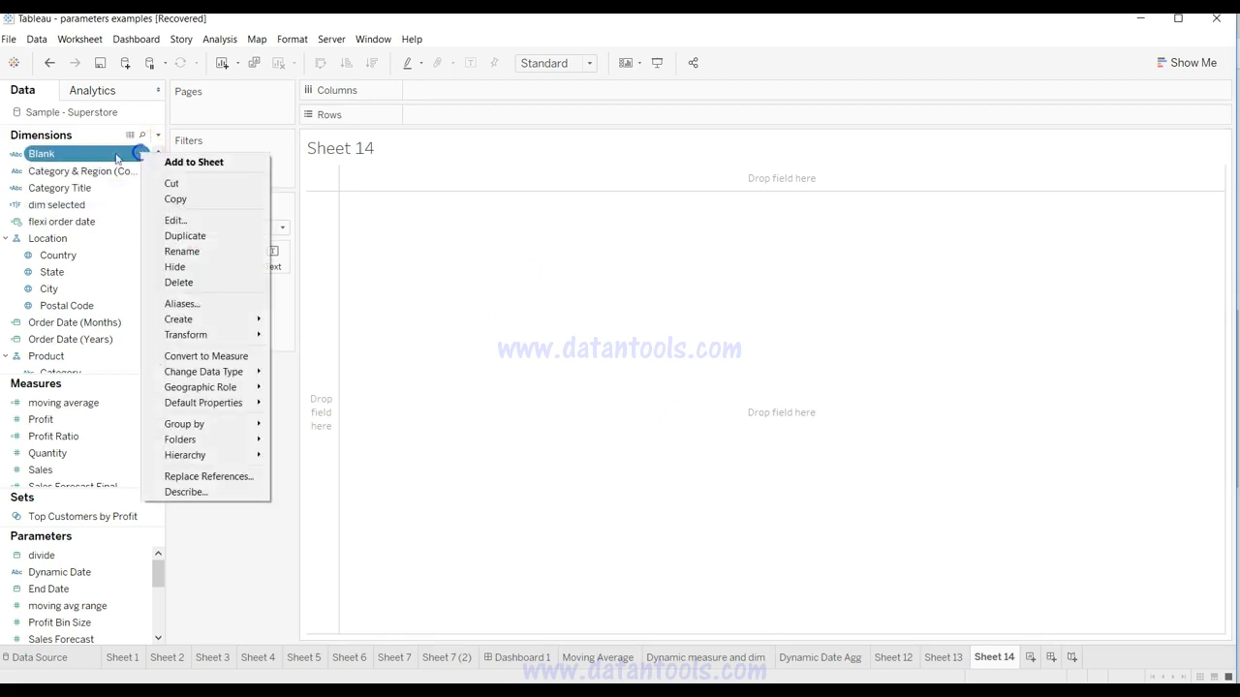
pyautogui.click(179, 220)
pyautogui.click(474, 256)
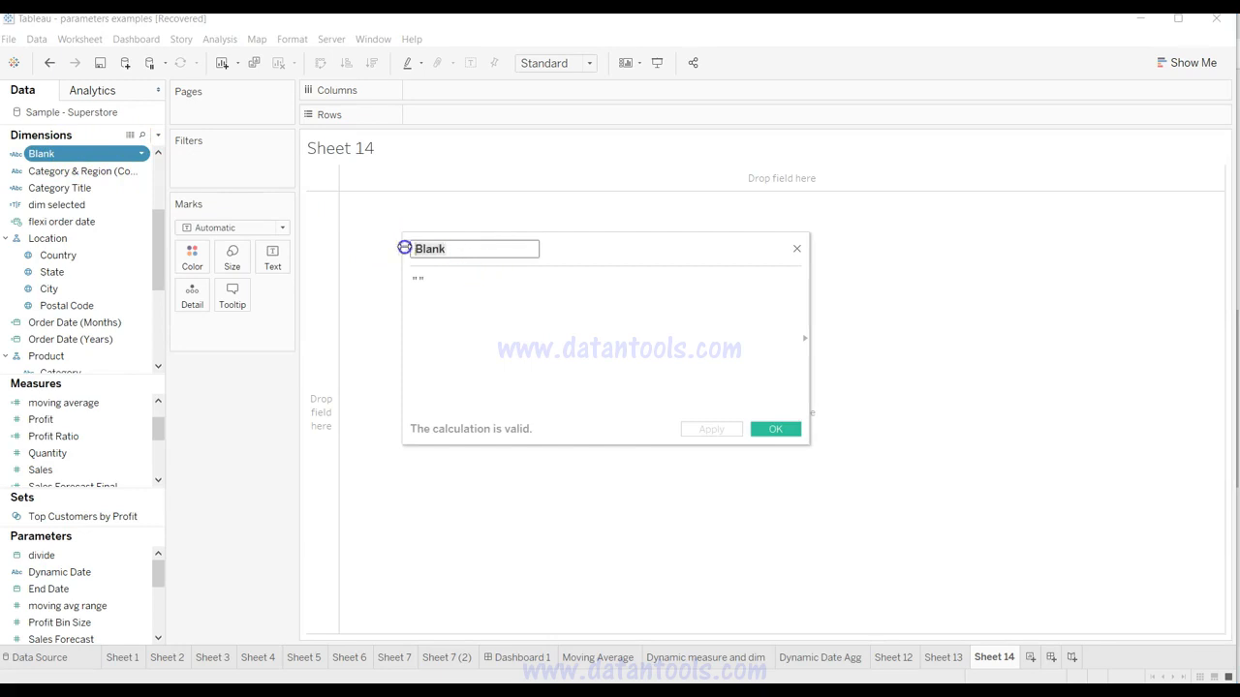
pyautogui.moveTo(430, 288); pyautogui.dragTo(411, 282)
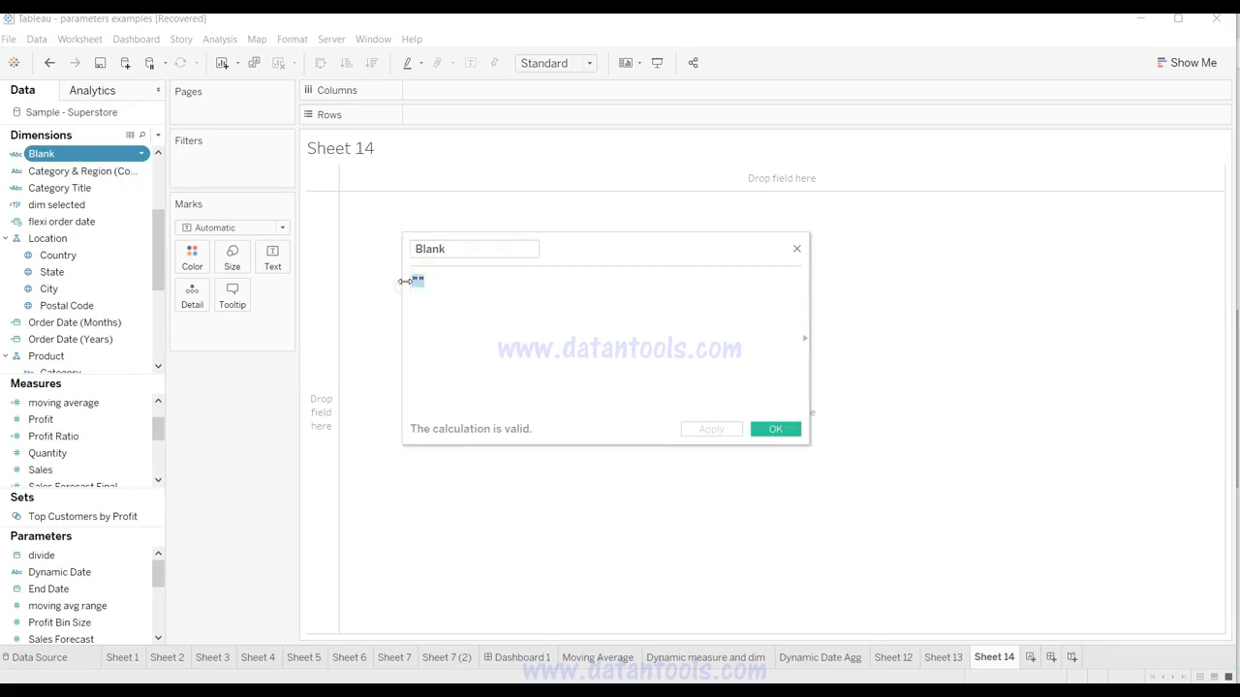
pyautogui.click(775, 430)
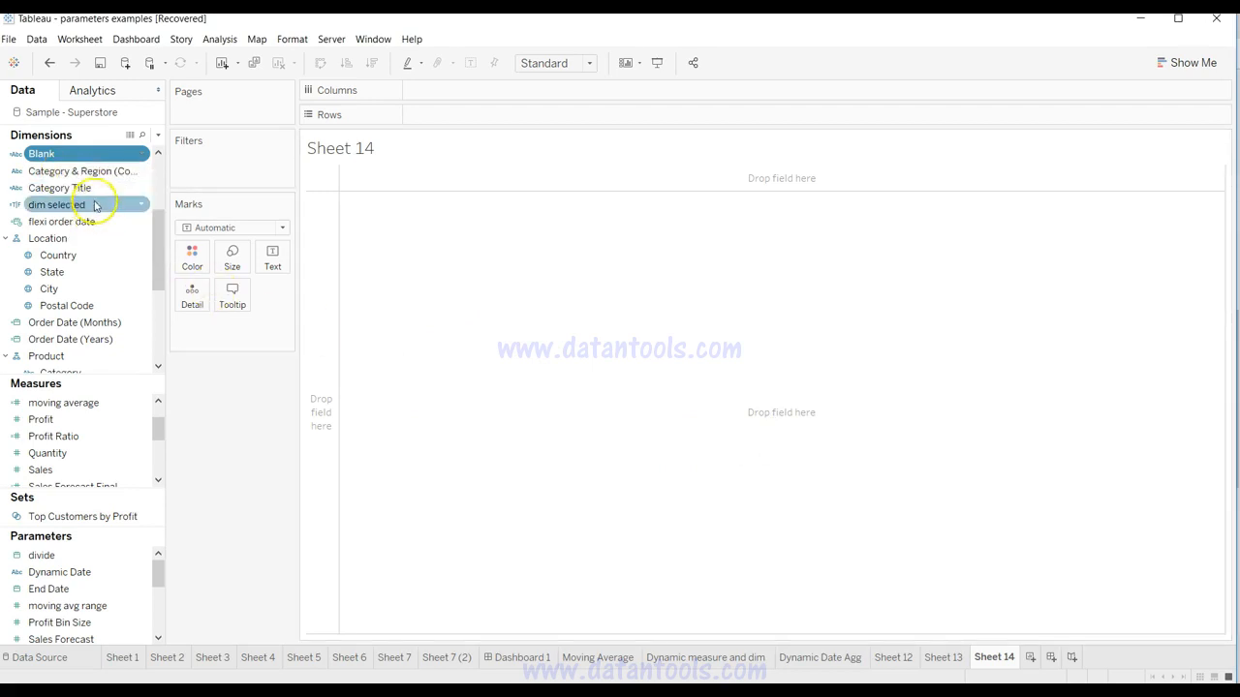
# Place Category Title on Rows and add Blank as the text mark.
pyautogui.moveTo(97, 197); pyautogui.dragTo(474, 118)
pyautogui.moveTo(85, 154); pyautogui.dragTo(275, 255)
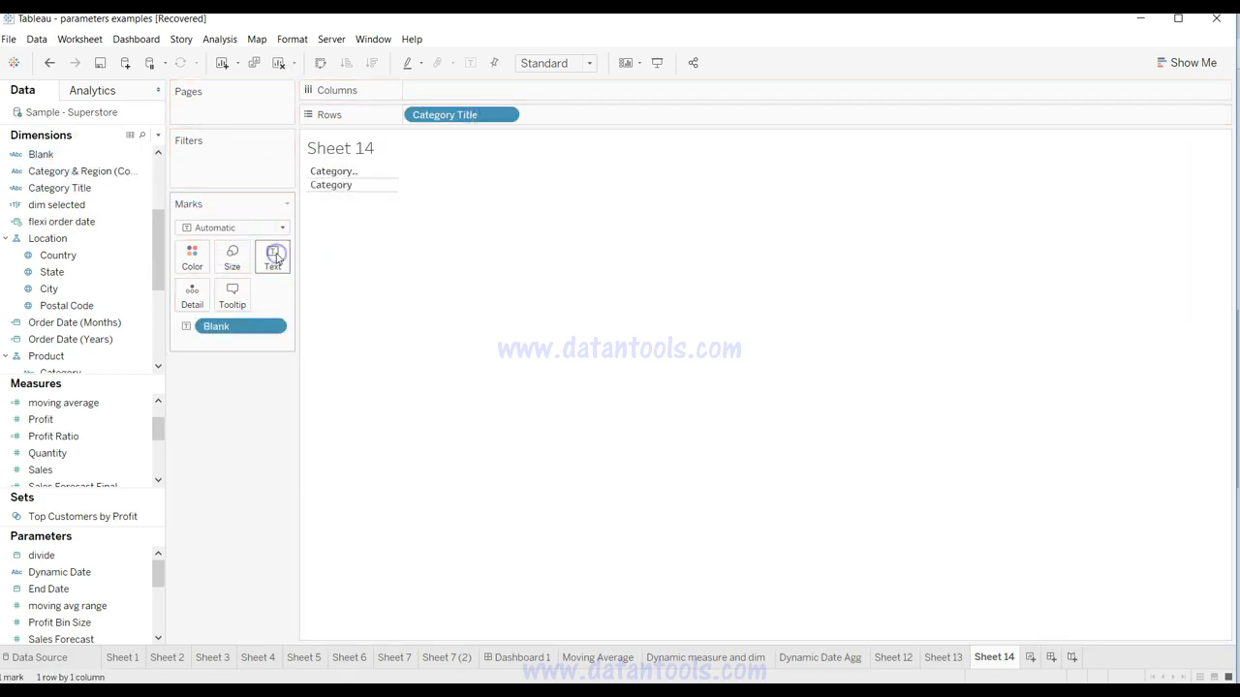
# Hide the Sheet 14 title and the field labels for rows.
pyautogui.rightClick(346, 152)
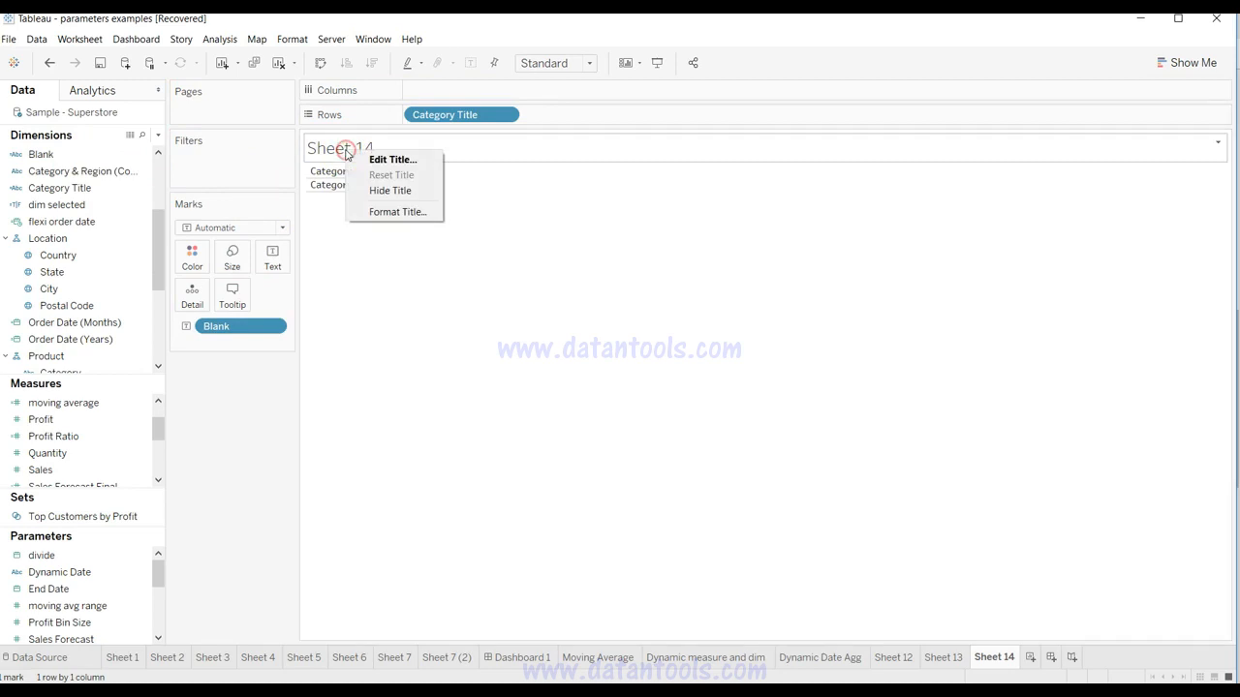
pyautogui.click(395, 191)
pyautogui.rightClick(345, 145)
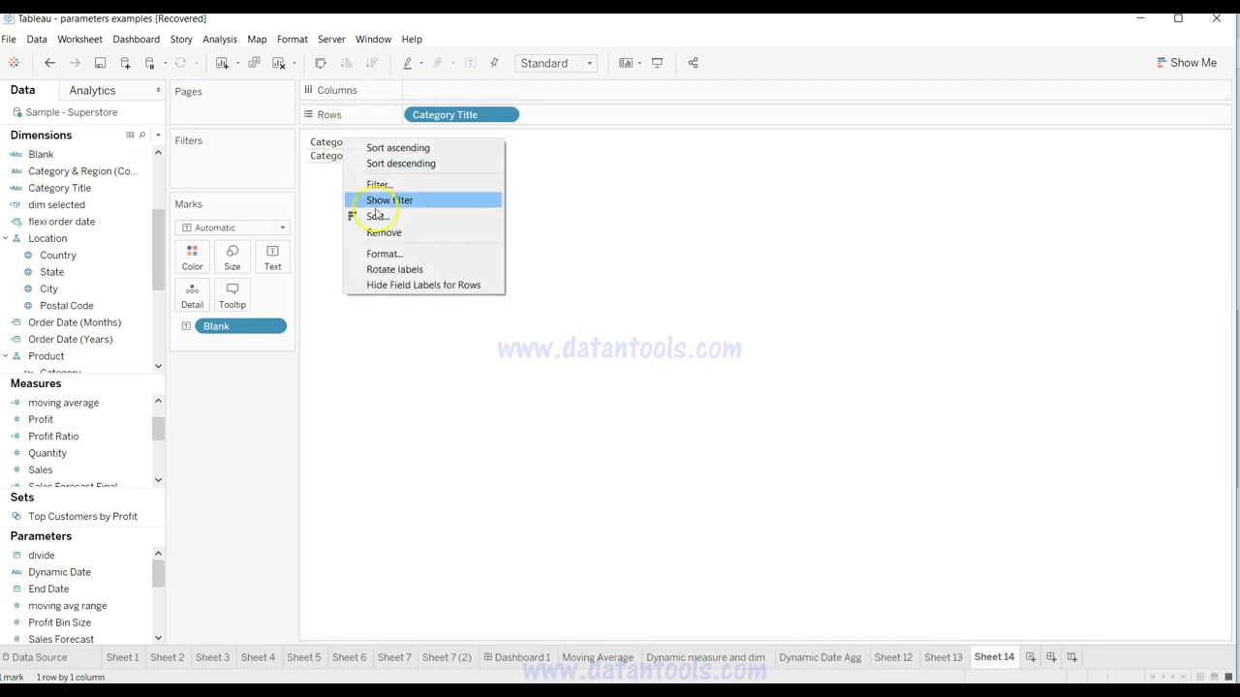
pyautogui.click(403, 289)
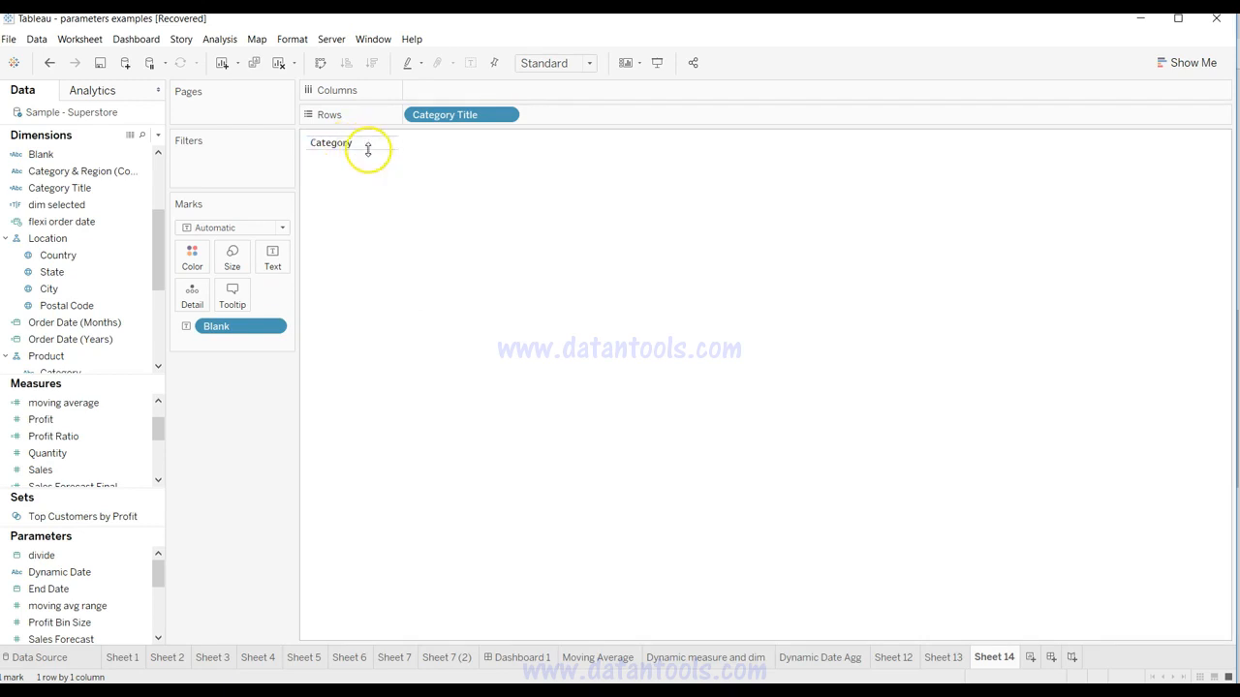
# Set the Sheet 14 view to Fit Width so the Category header spans the sheet.
pyautogui.click(548, 64)
pyautogui.click(547, 96)
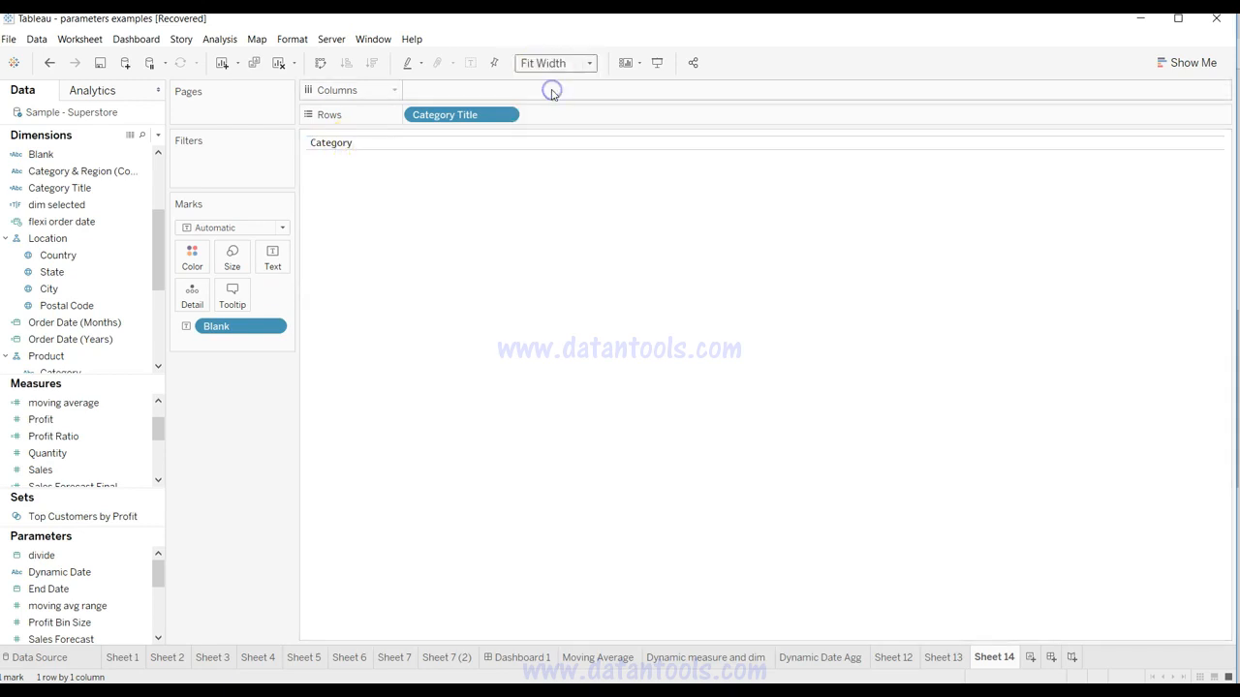
pyautogui.click(350, 143)
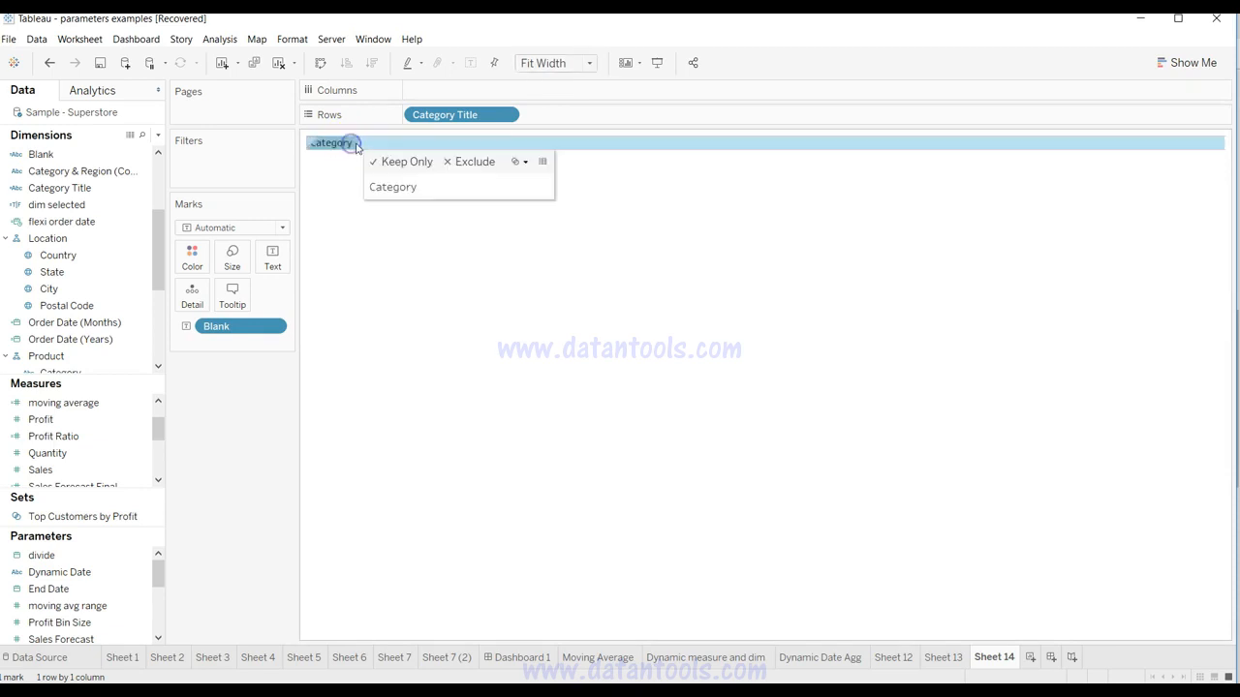
pyautogui.click(762, 142)
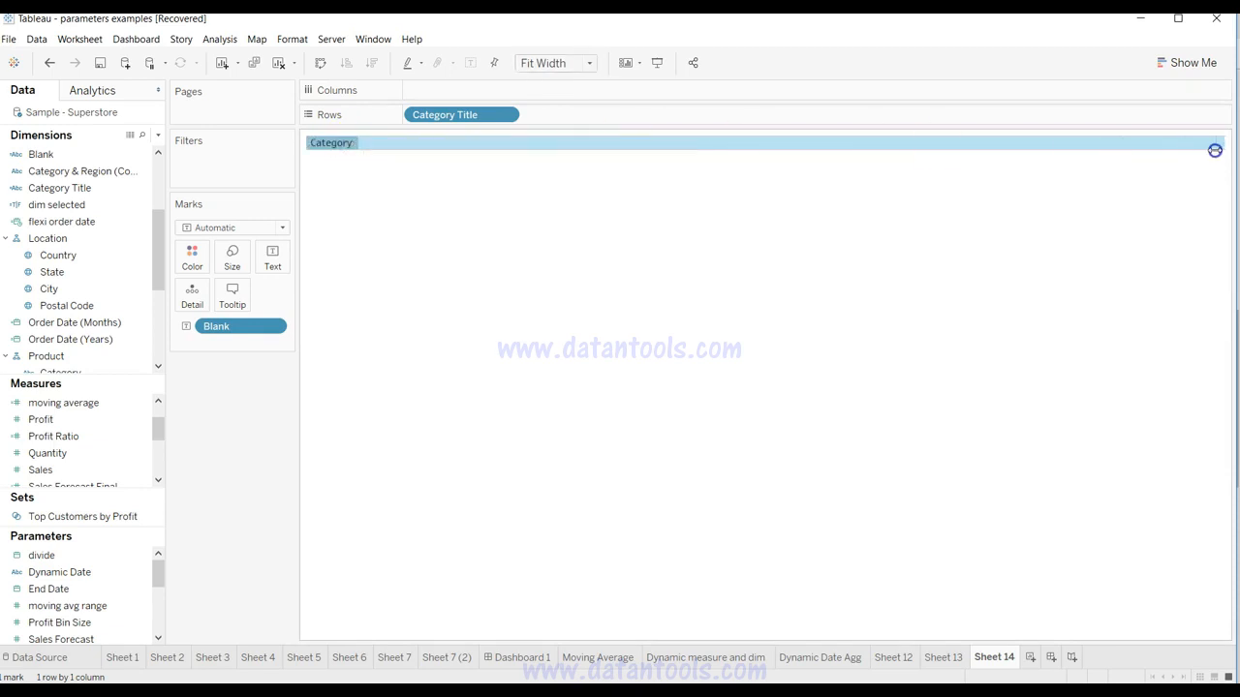
pyautogui.moveTo(1220, 152); pyautogui.dragTo(1221, 152)
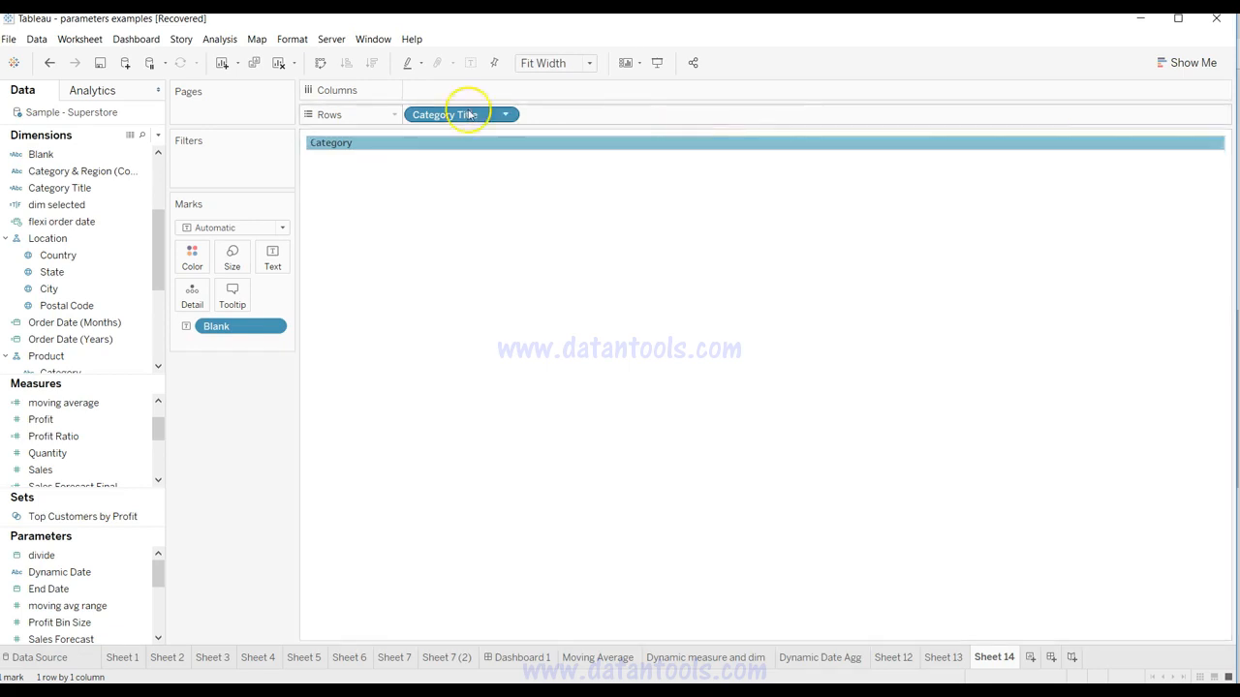
# Format the Category header with centered horizontal alignment.
pyautogui.rightClick(337, 148)
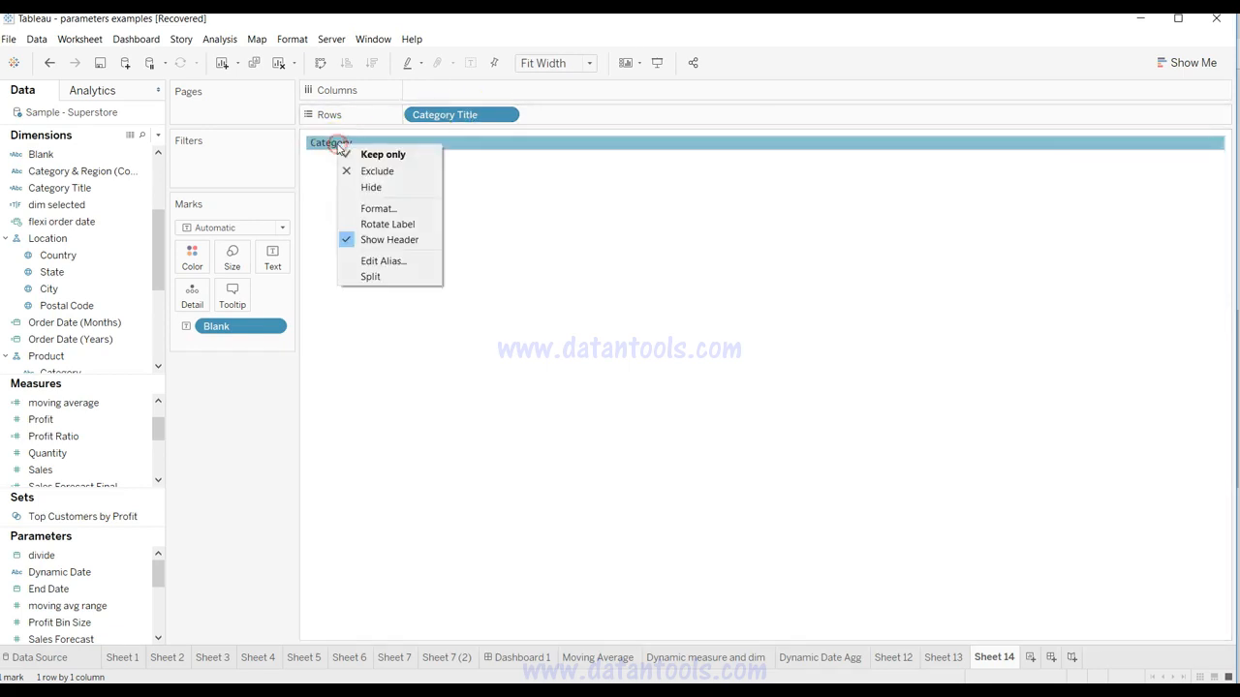
pyautogui.click(350, 208)
pyautogui.click(114, 210)
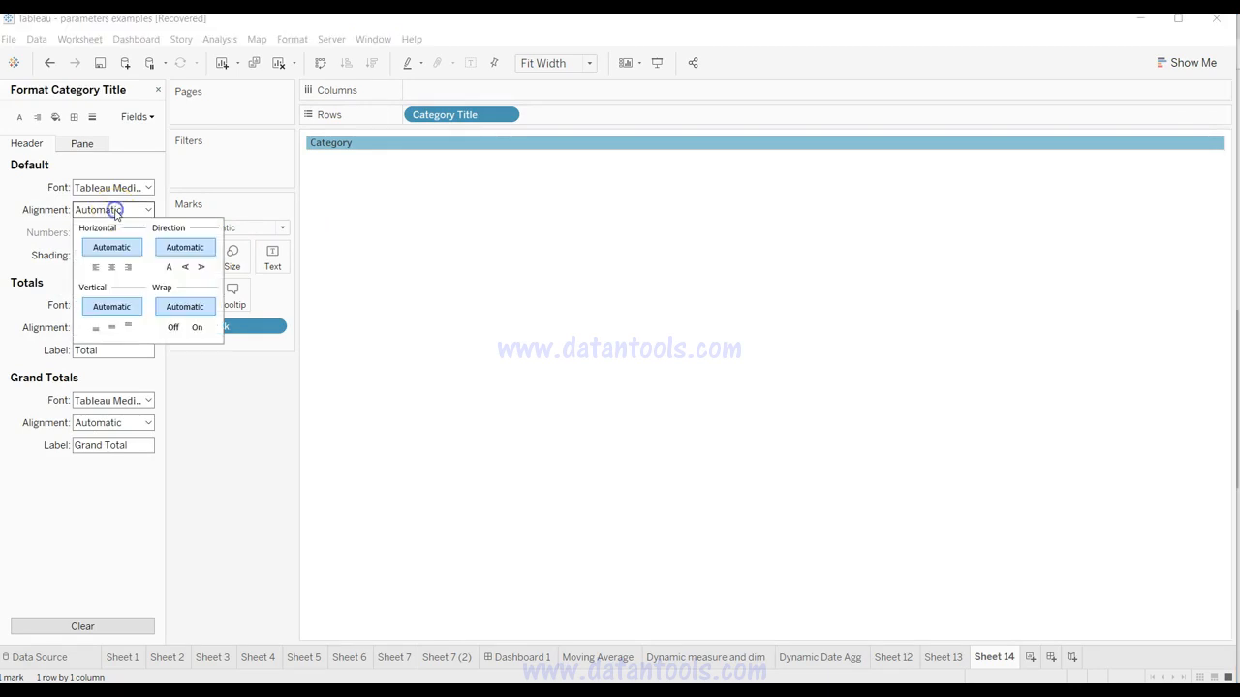
pyautogui.click(112, 269)
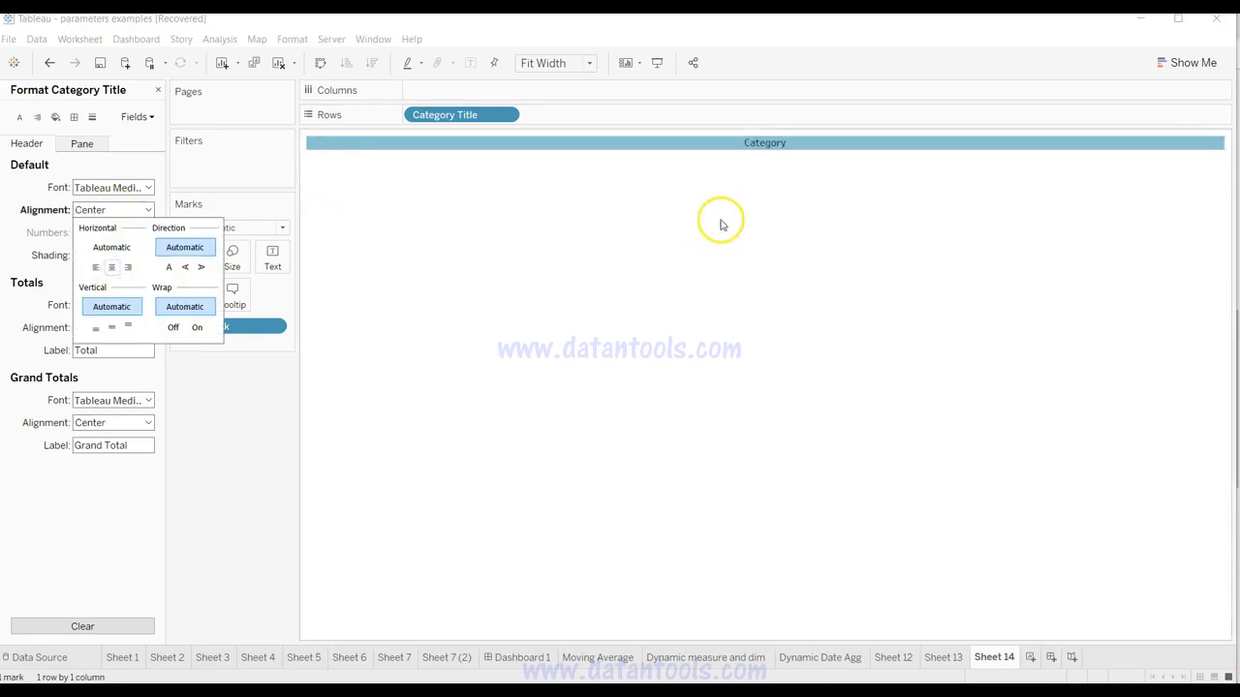
pyautogui.click(776, 190)
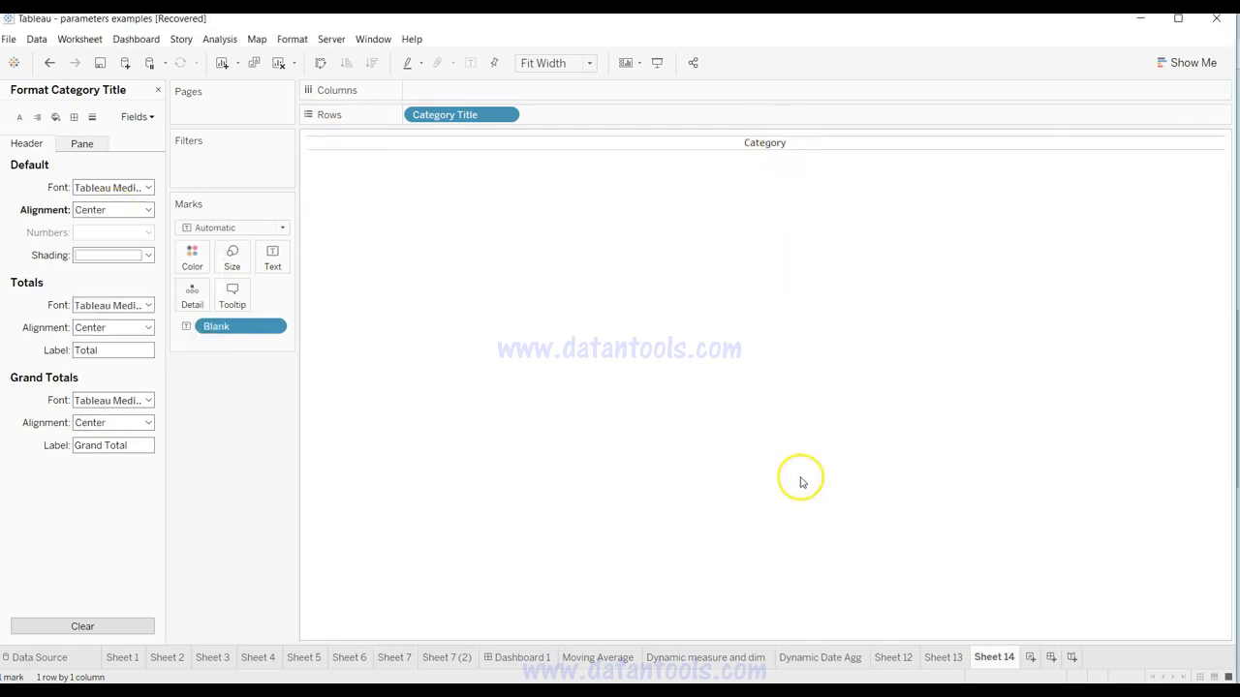
# Create a new blank dashboard.
pyautogui.click(1050, 658)
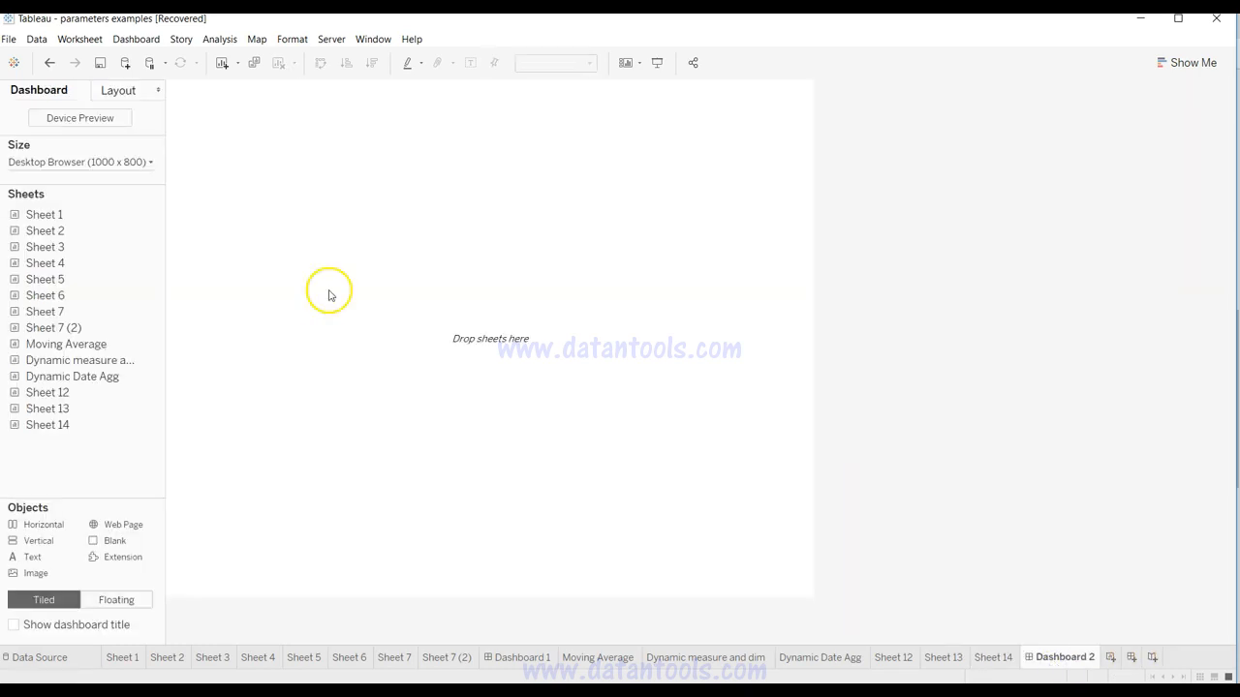
# Hide the Category field label above the columns and the sheet title on Sheet 13.
pyautogui.click(954, 659)
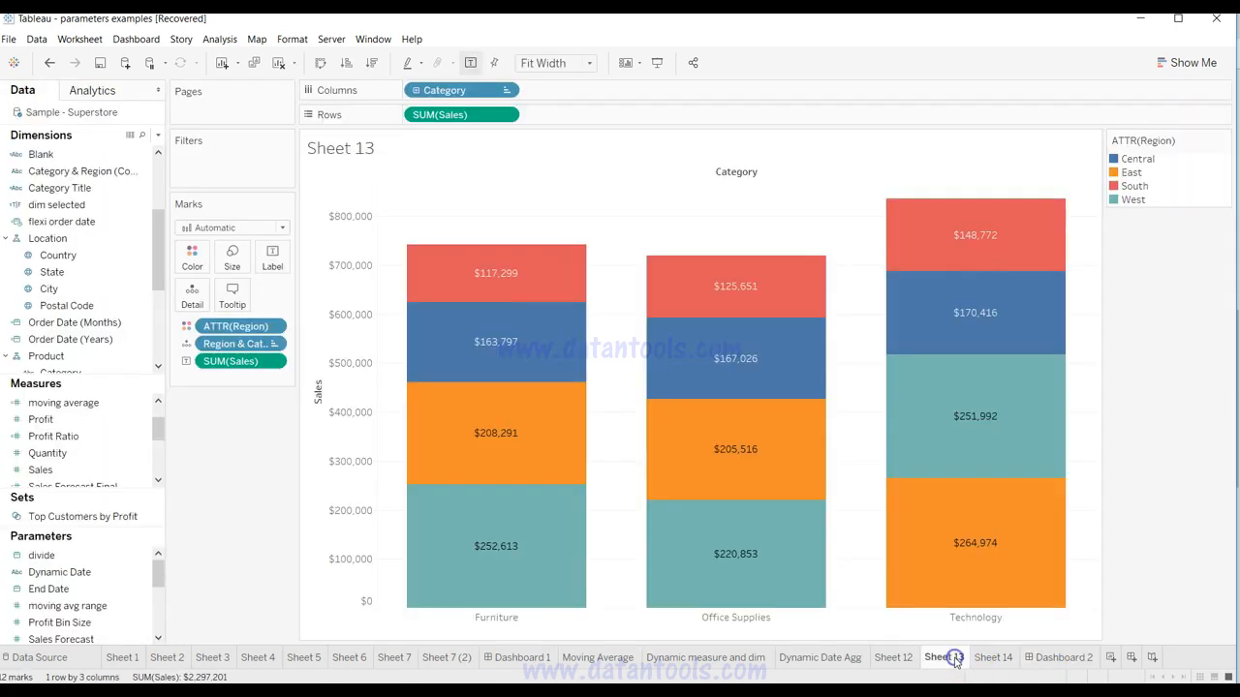
pyautogui.rightClick(748, 173)
pyautogui.click(788, 237)
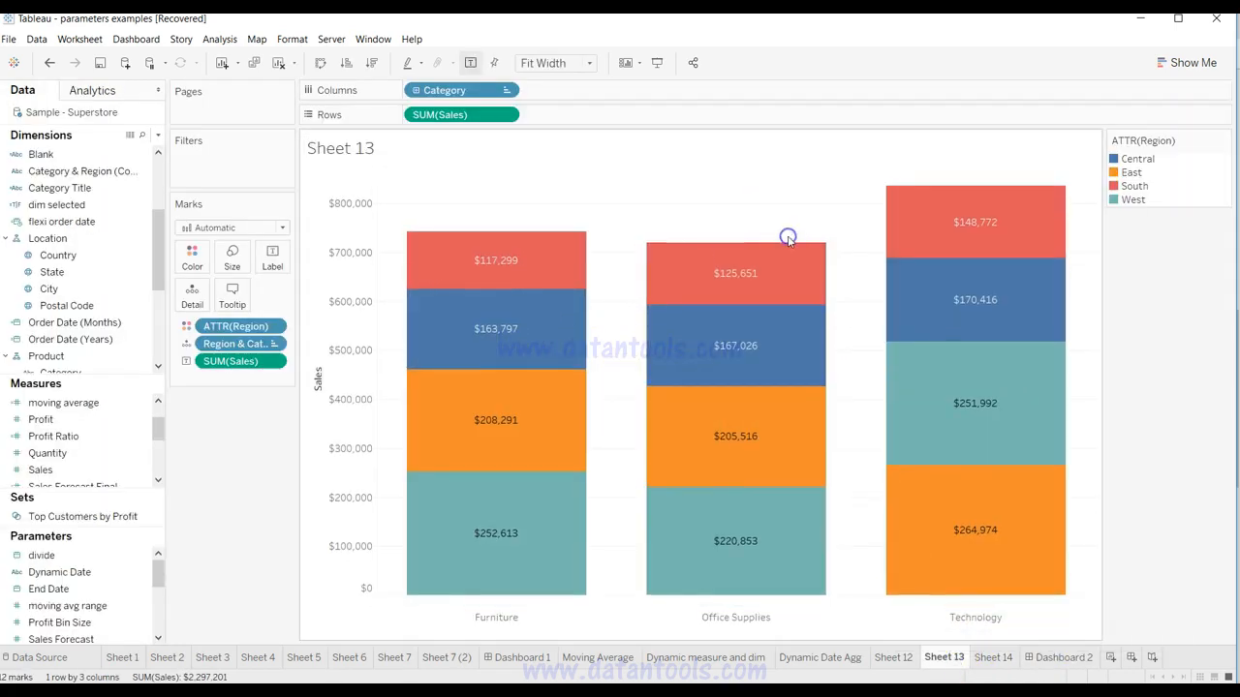
pyautogui.rightClick(341, 157)
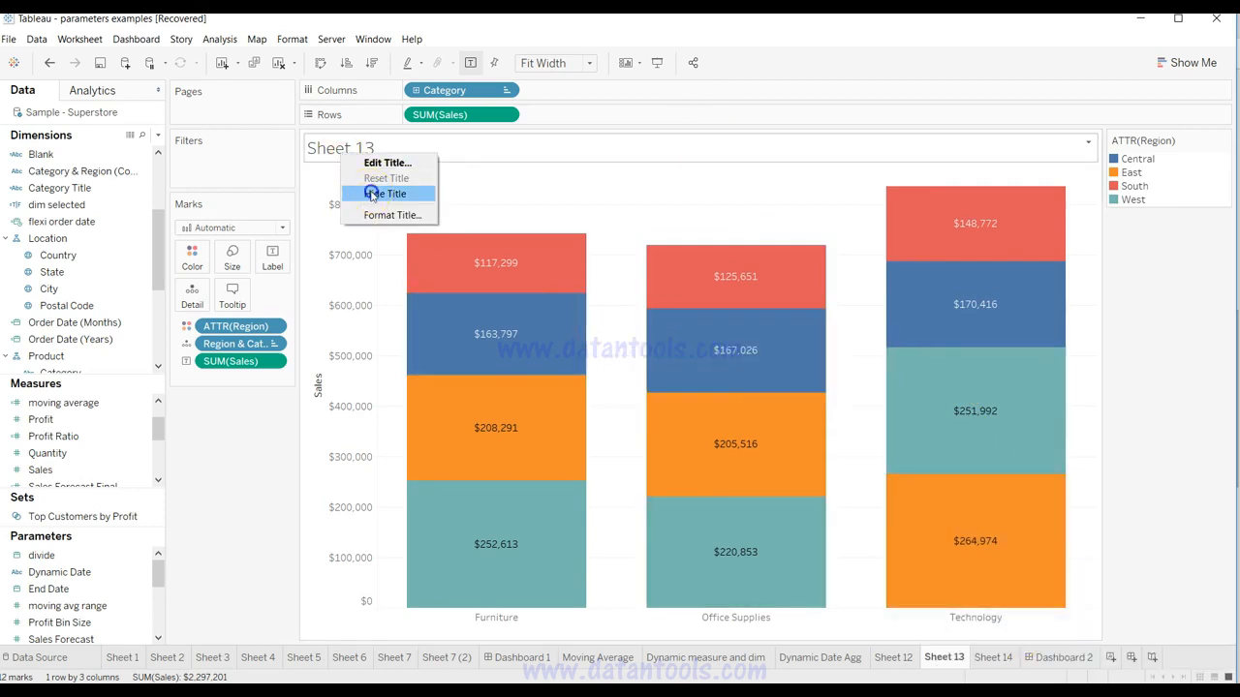
pyautogui.click(371, 195)
# Add Sheet 13 to Dashboard 2 and hide its title there.
pyautogui.click(1064, 658)
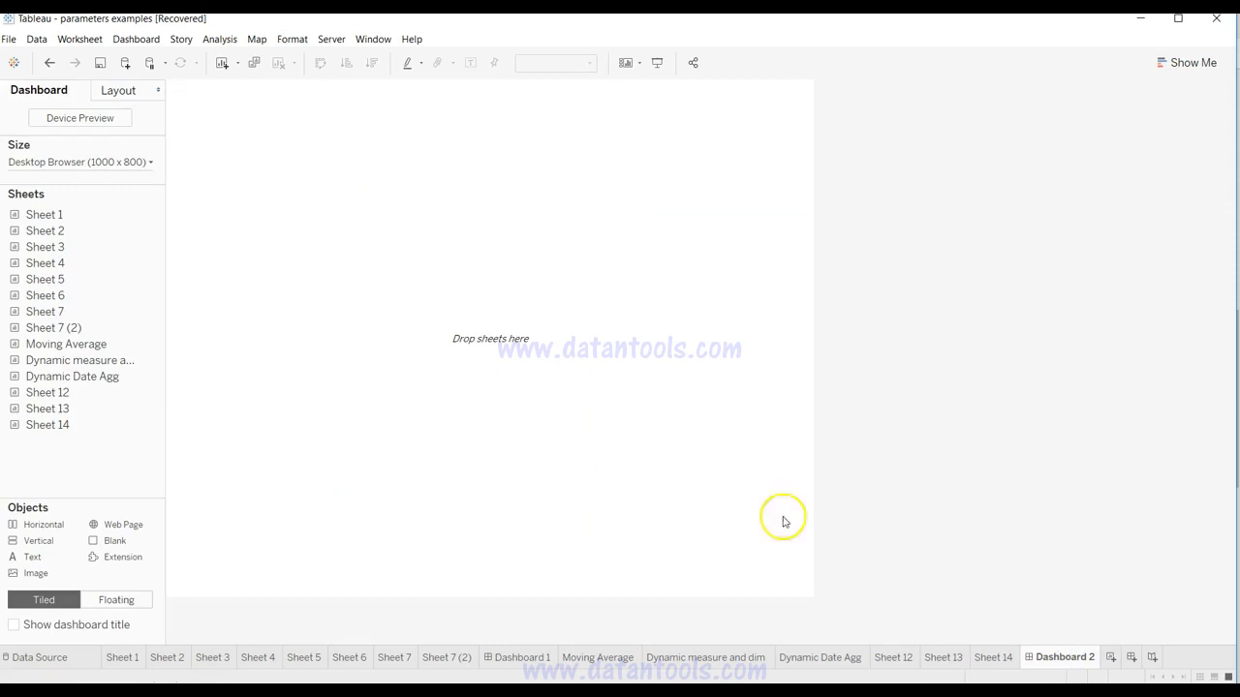
pyautogui.click(114, 413)
pyautogui.moveTo(113, 414); pyautogui.dragTo(448, 346)
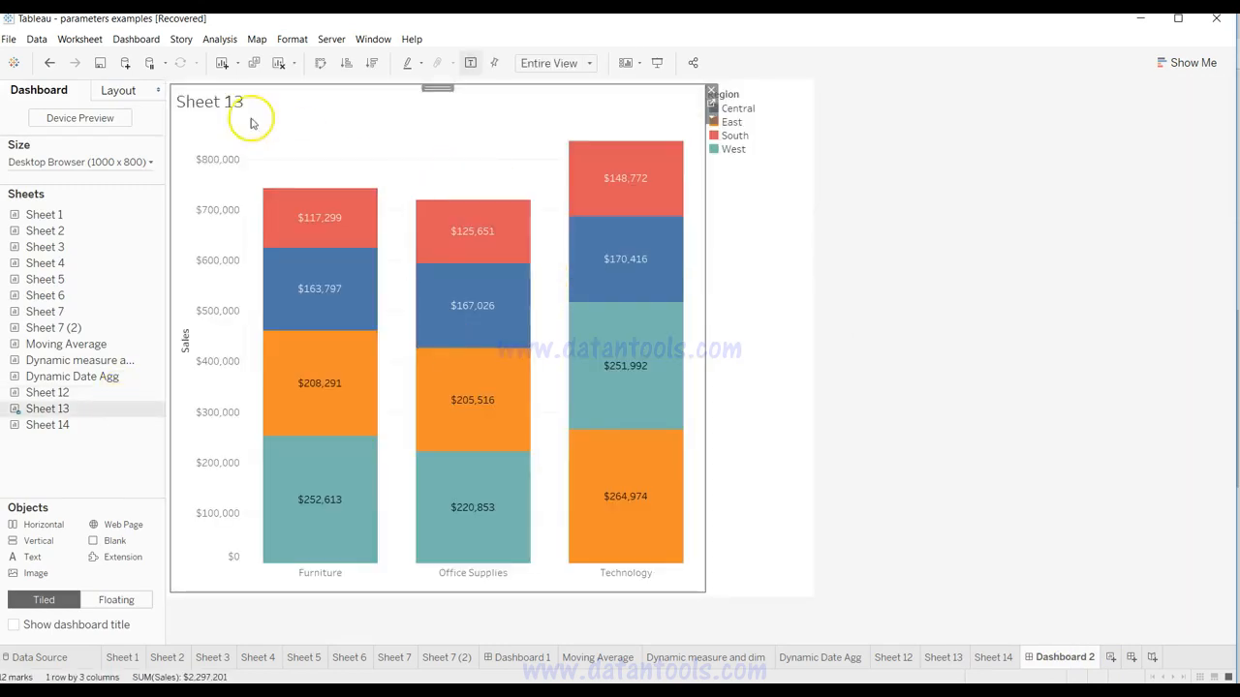
pyautogui.rightClick(222, 102)
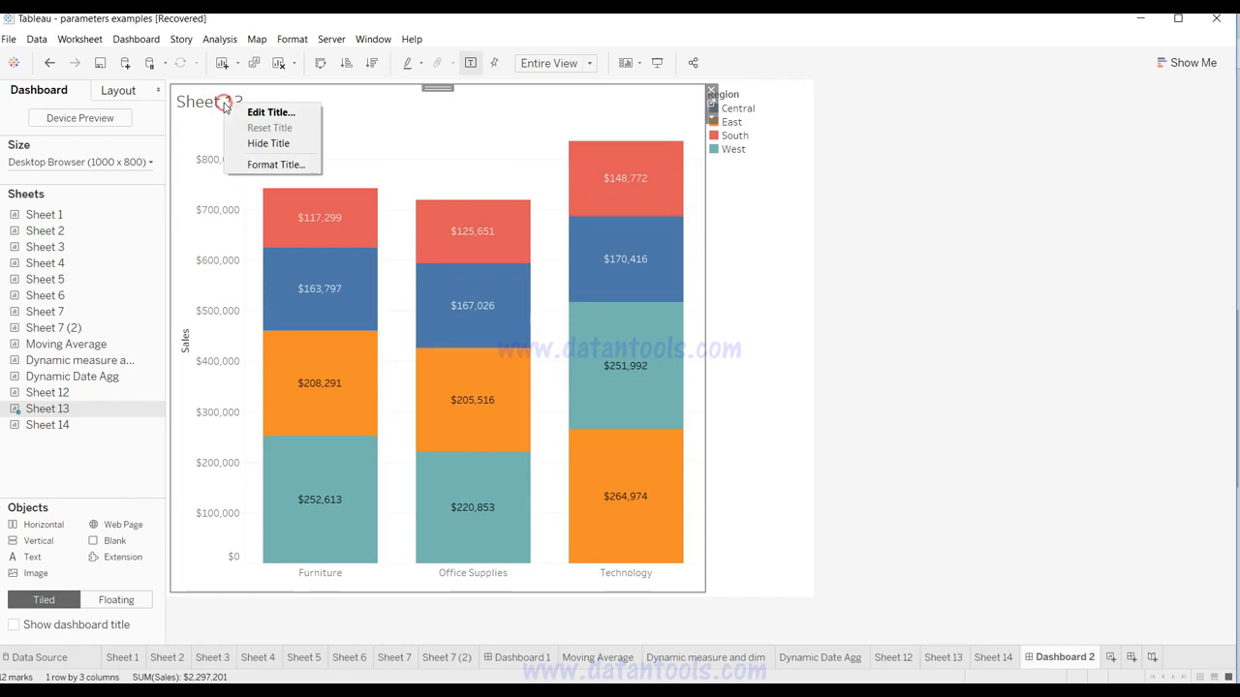
pyautogui.click(262, 143)
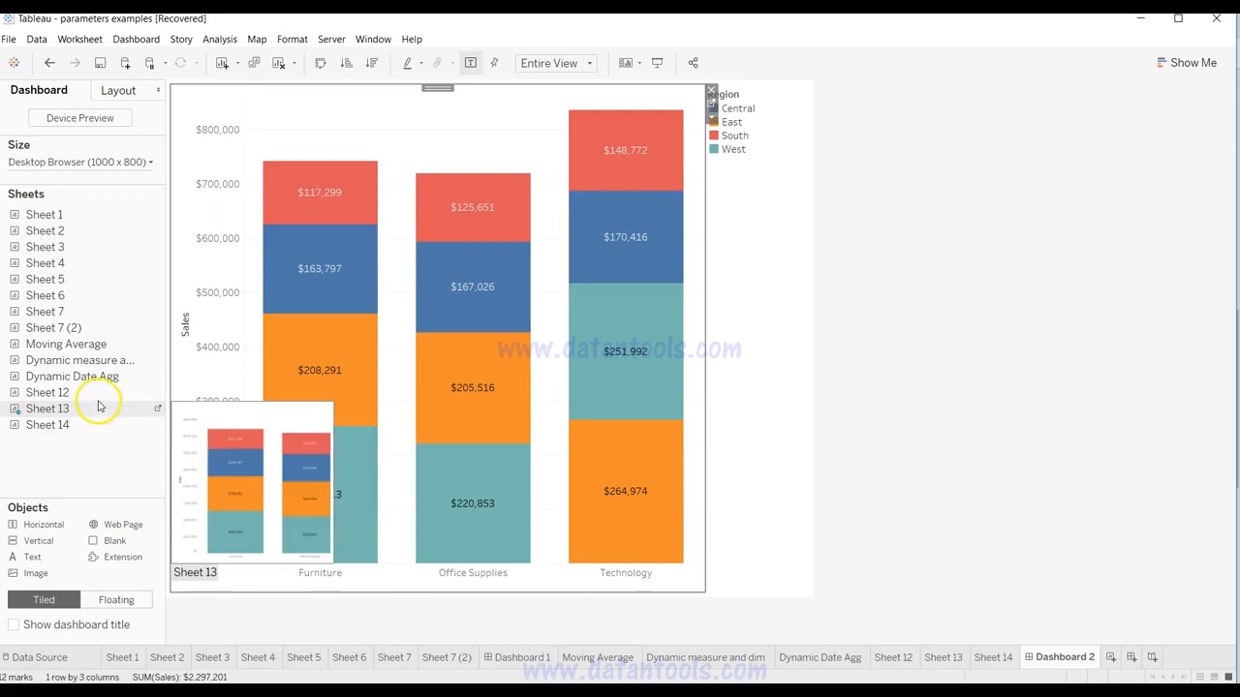
# Place Sheet 14 across the dashboard below the bar chart and shrink its height to a thin strip.
pyautogui.moveTo(94, 429); pyautogui.dragTo(401, 594)
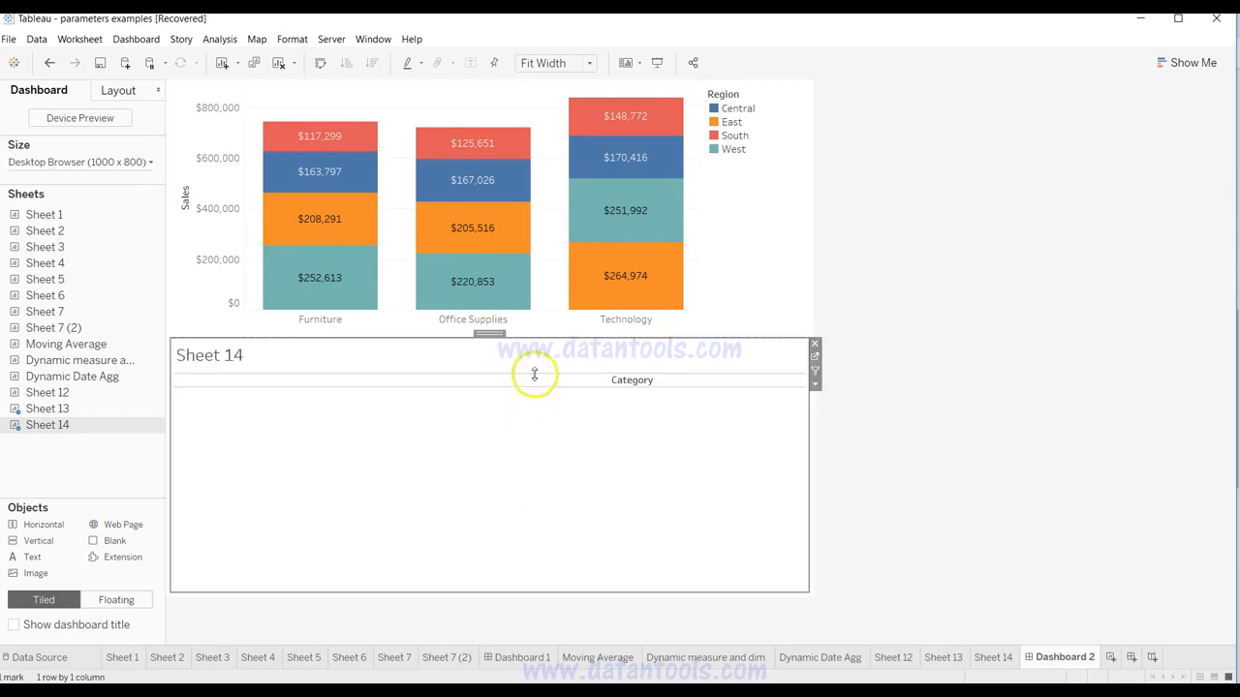
pyautogui.moveTo(554, 339); pyautogui.dragTo(555, 554)
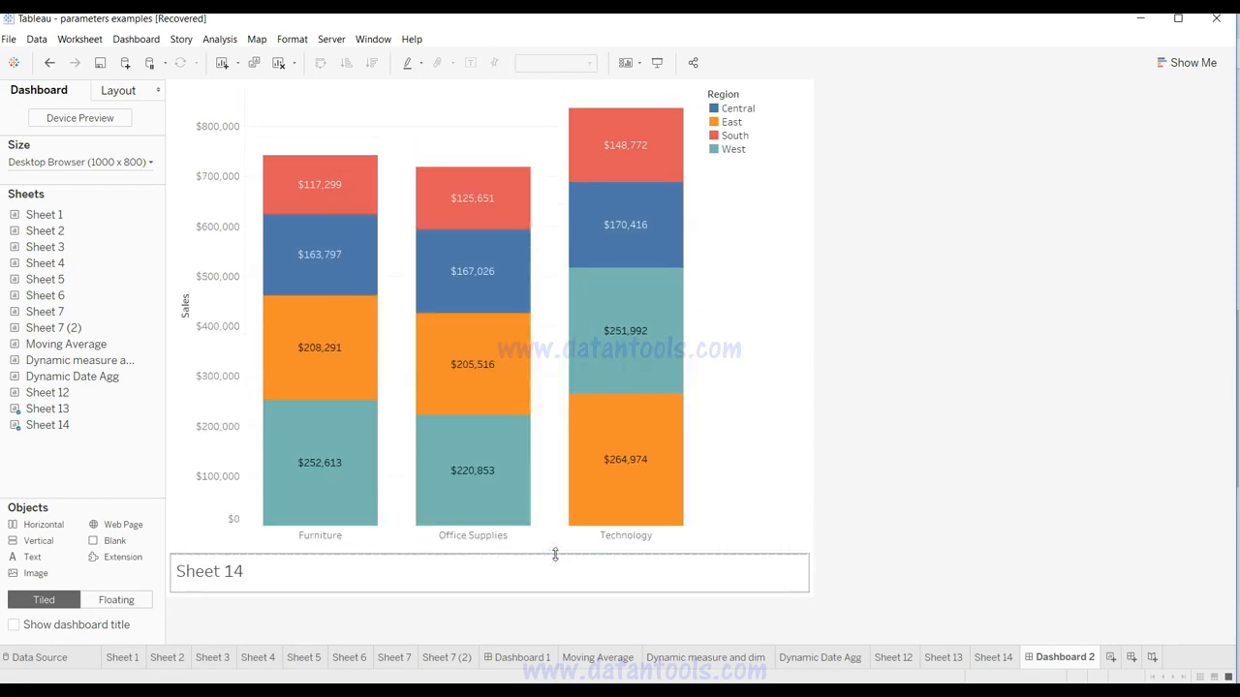
# Hide the title of Sheet 14 in the strip below the bar chart on the dashboard.
pyautogui.click(244, 574)
pyautogui.rightClick(240, 572)
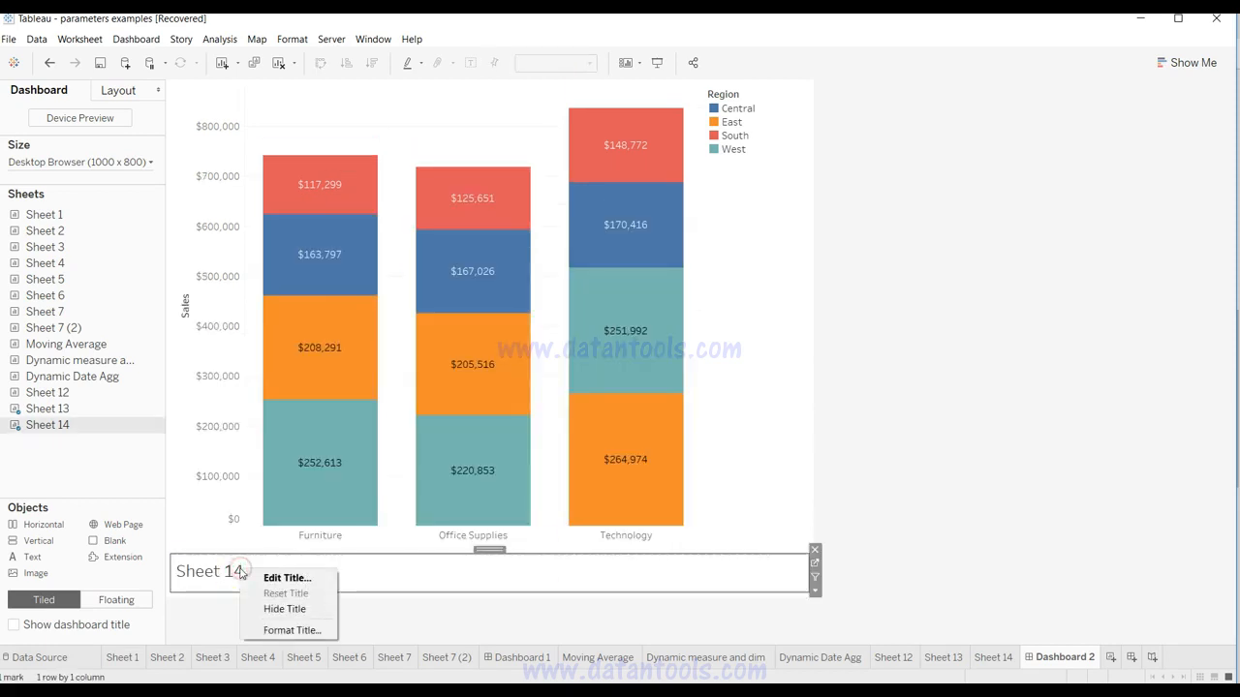
pyautogui.click(283, 609)
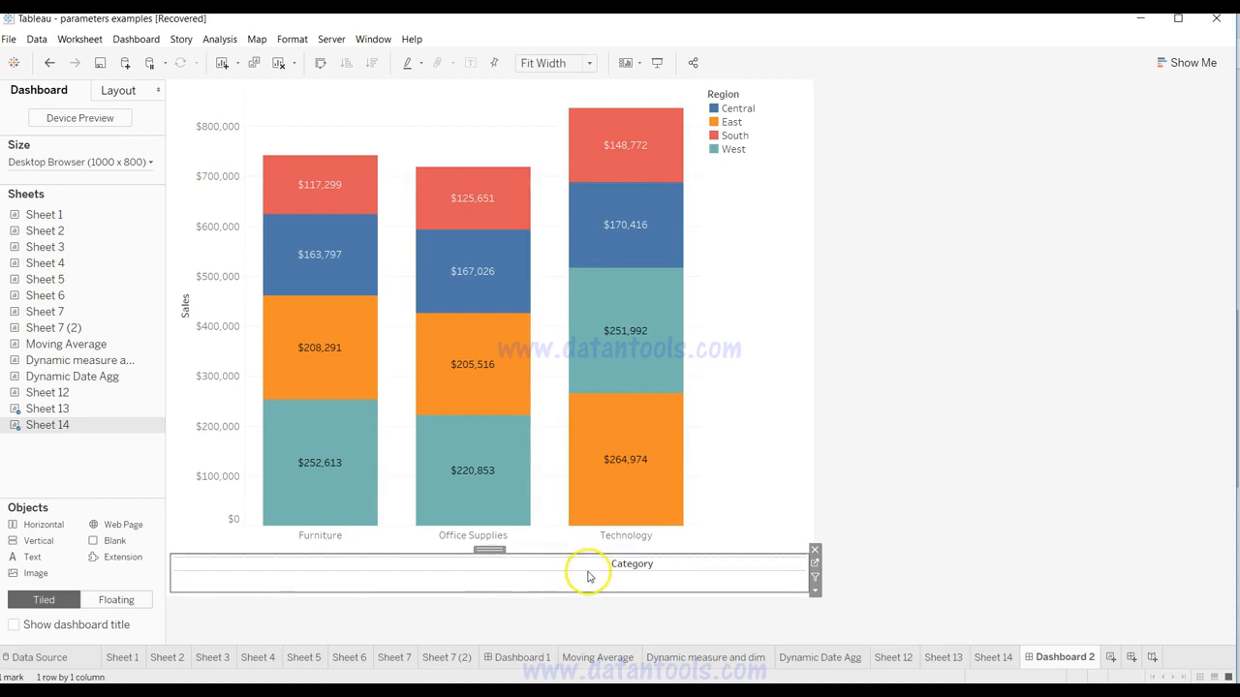
pyautogui.click(641, 570)
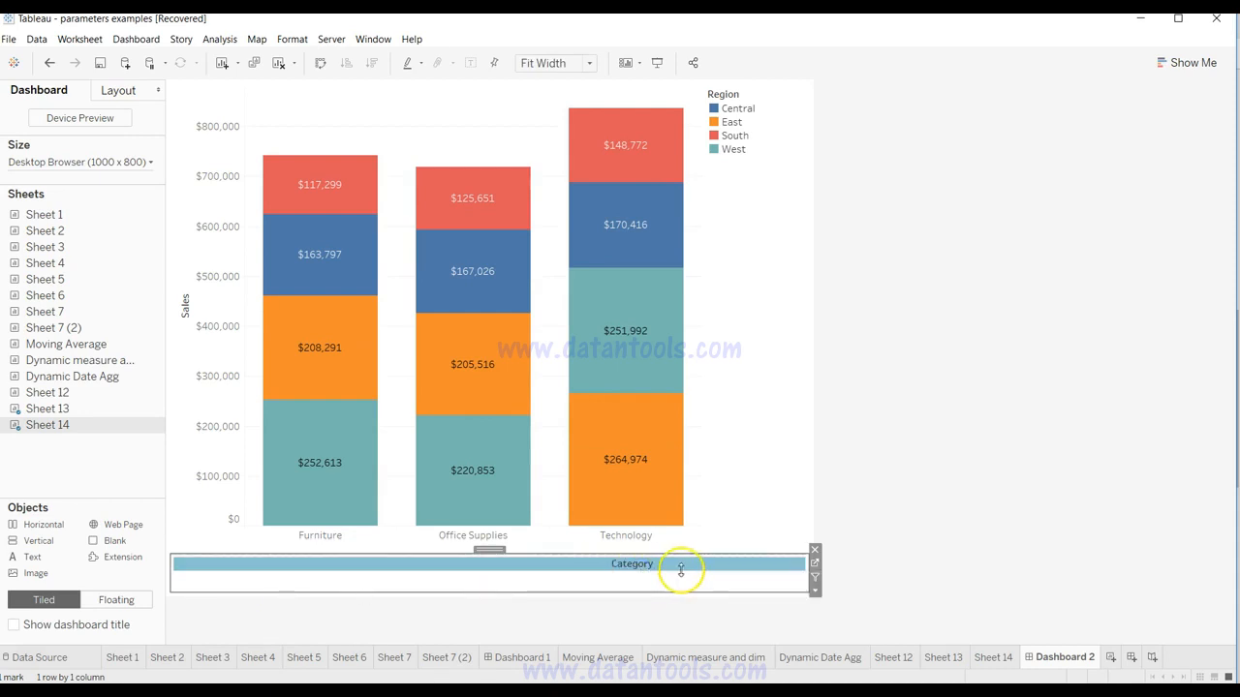
pyautogui.click(802, 567)
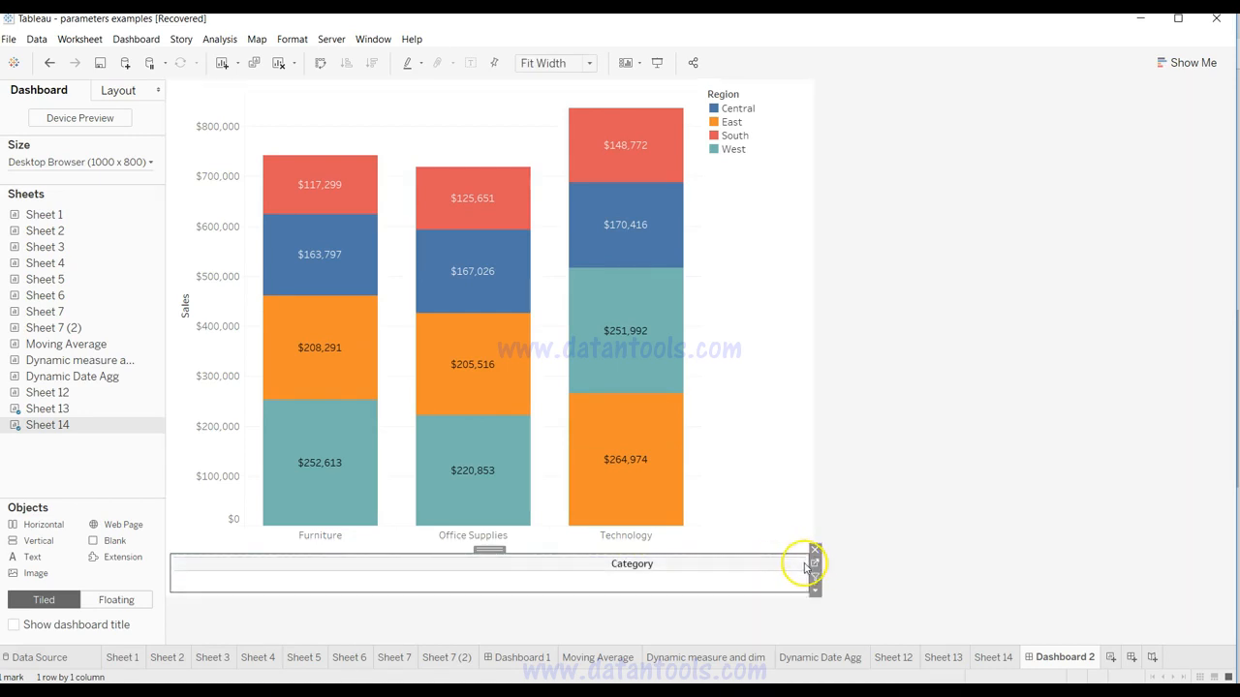
pyautogui.click(613, 569)
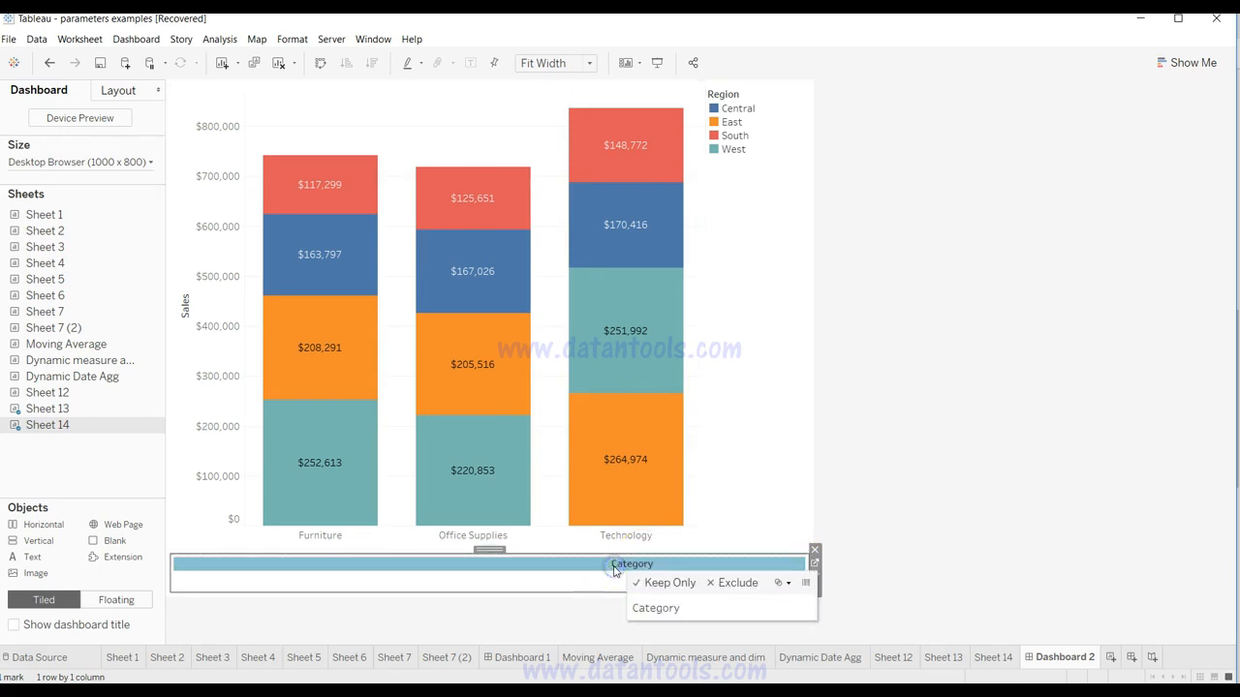
pyautogui.click(517, 569)
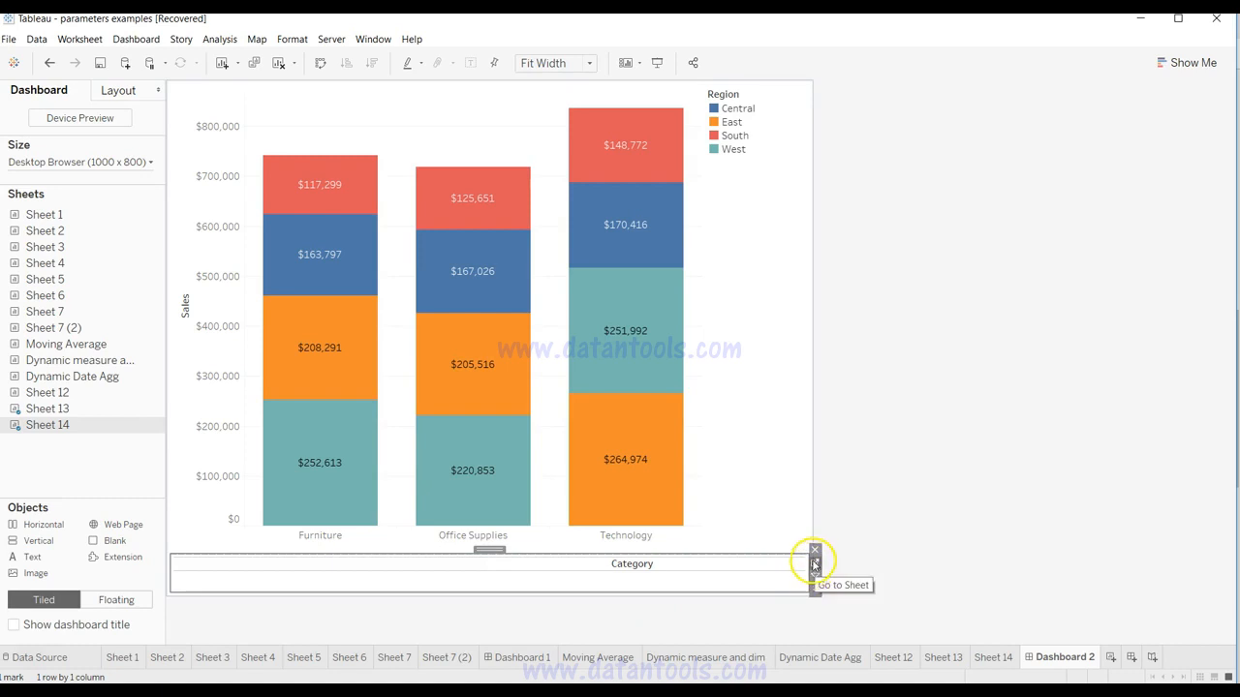
pyautogui.click(657, 566)
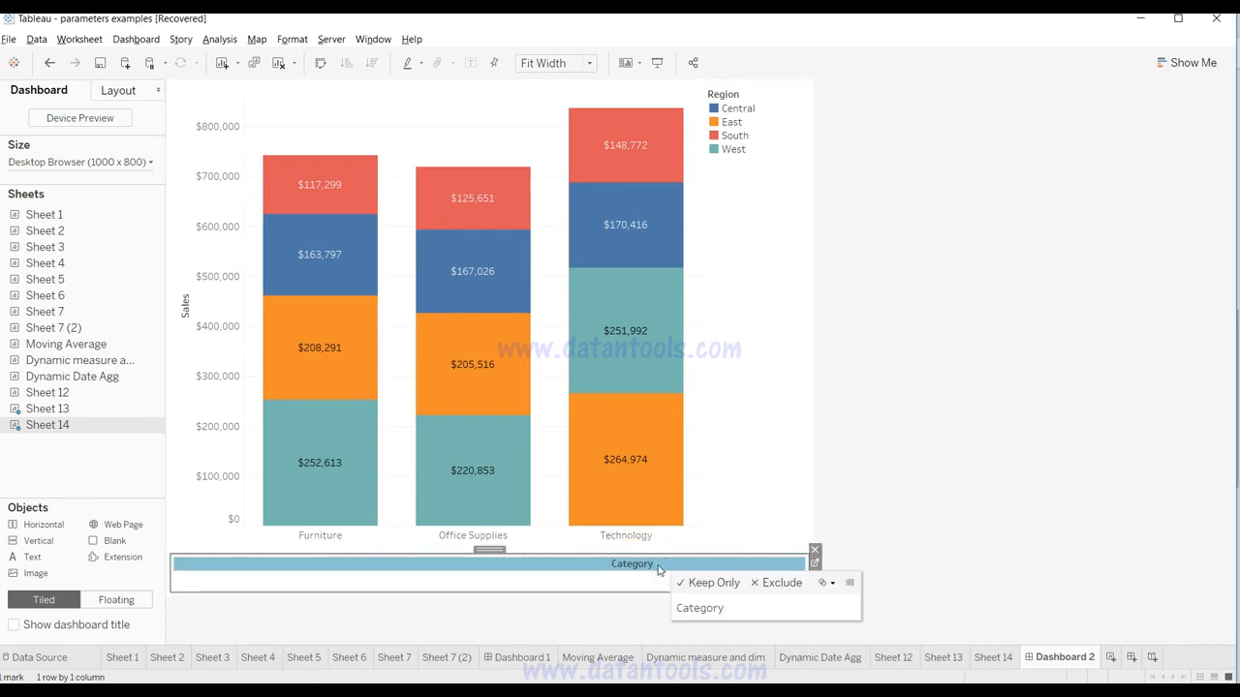
# Set the Category title header on Sheet 14 to left horizontal alignment and check its placement on Dashboard 2.
pyautogui.doubleClick(658, 568)
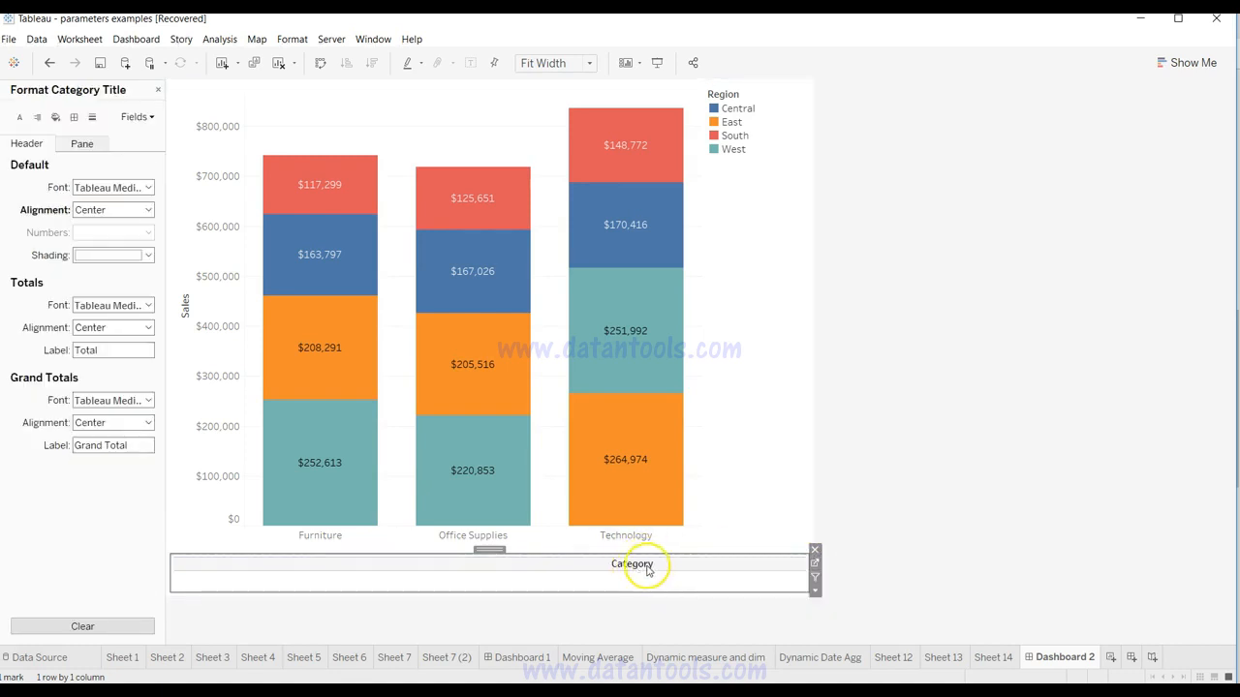
pyautogui.click(988, 658)
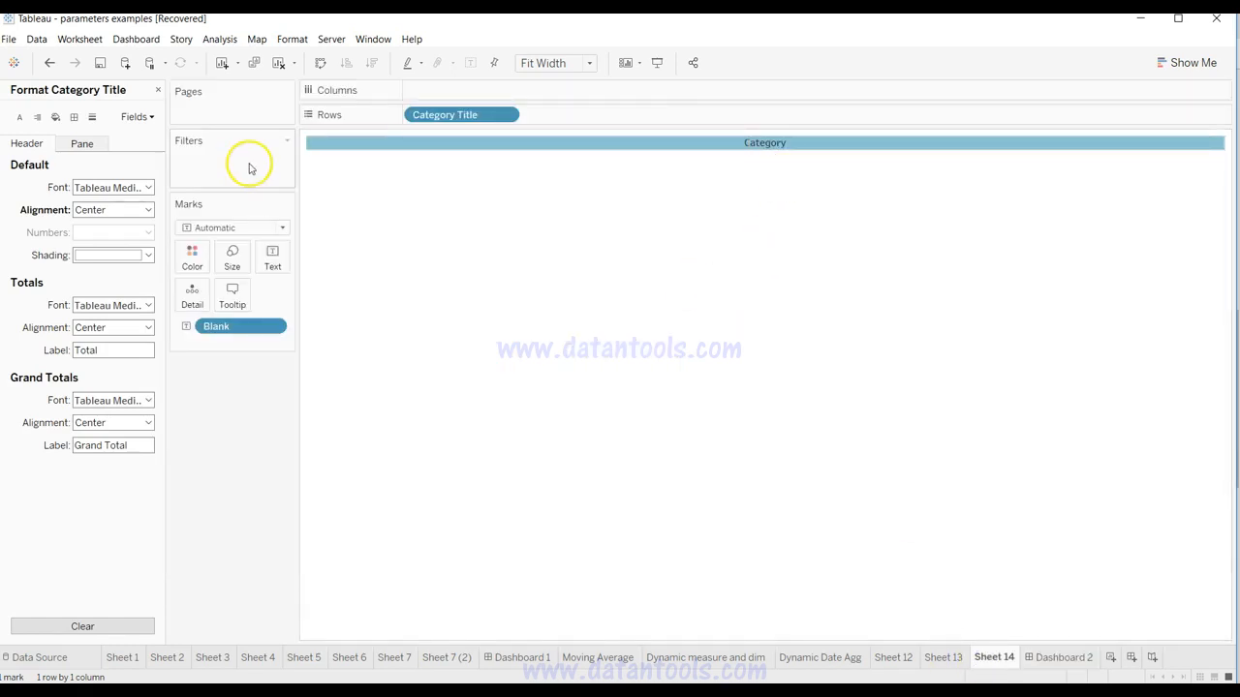
pyautogui.click(122, 209)
pyautogui.click(94, 269)
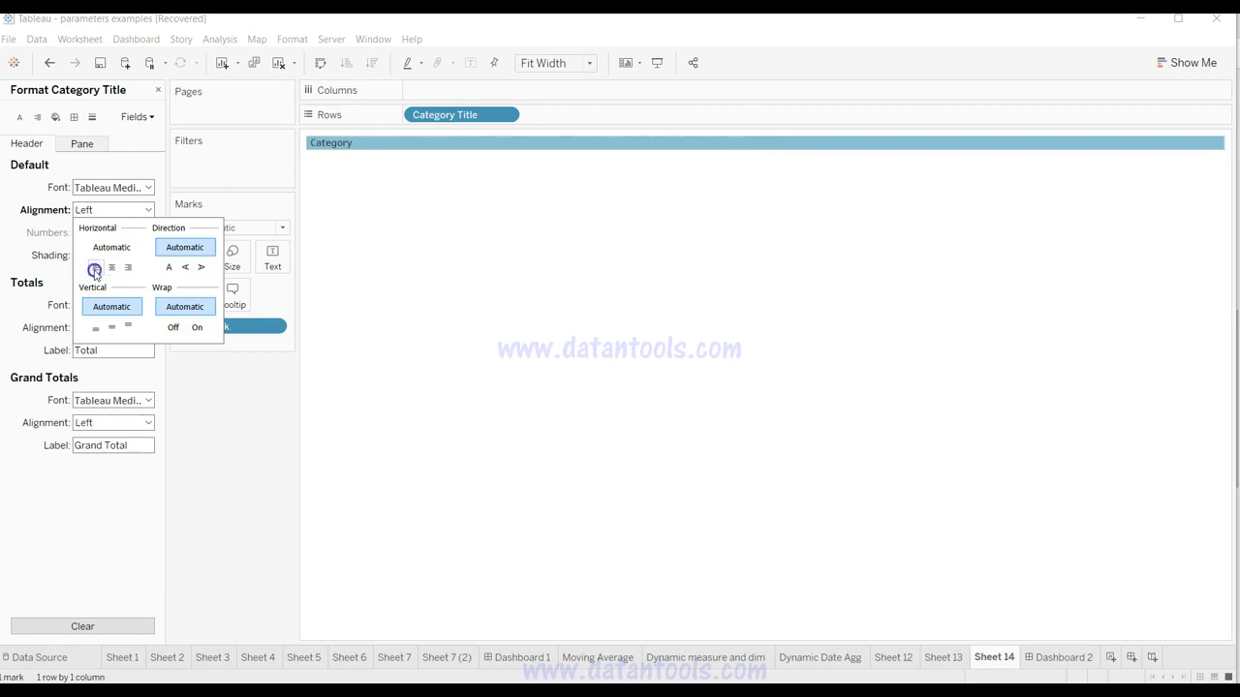
pyautogui.click(1042, 660)
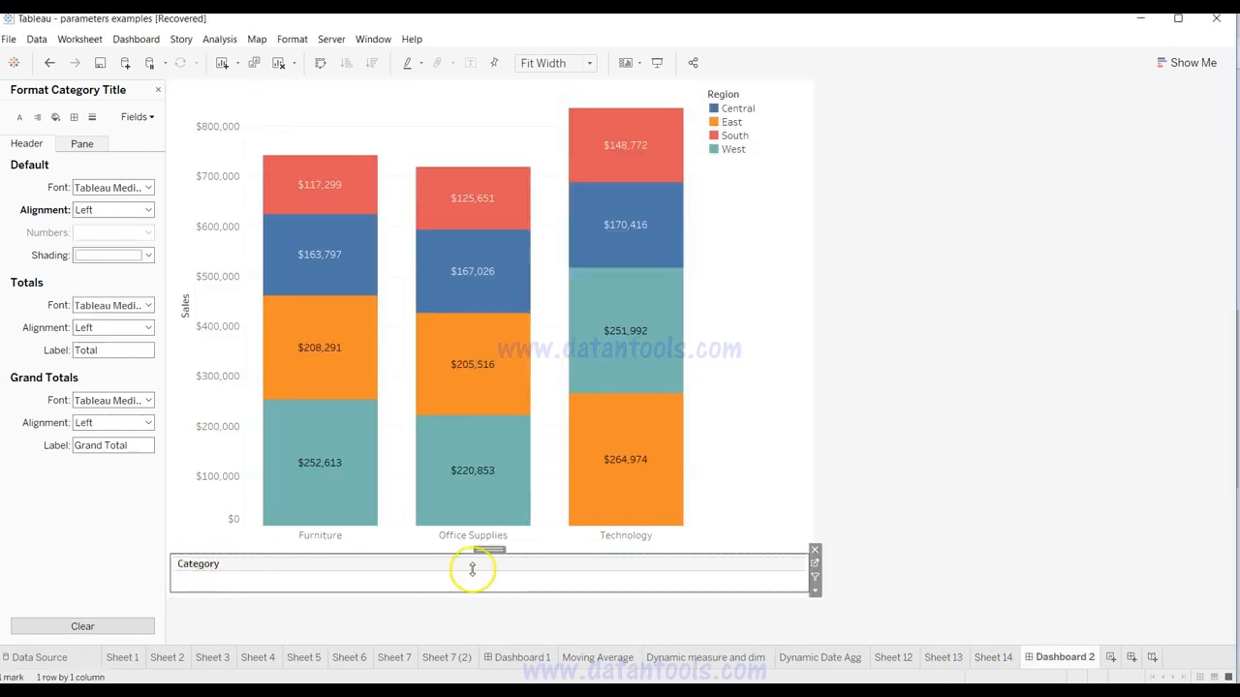
# Set the Category title header on Sheet 14 back to center alignment and return to Dashboard 2.
pyautogui.click(1002, 660)
pyautogui.click(143, 209)
pyautogui.click(112, 266)
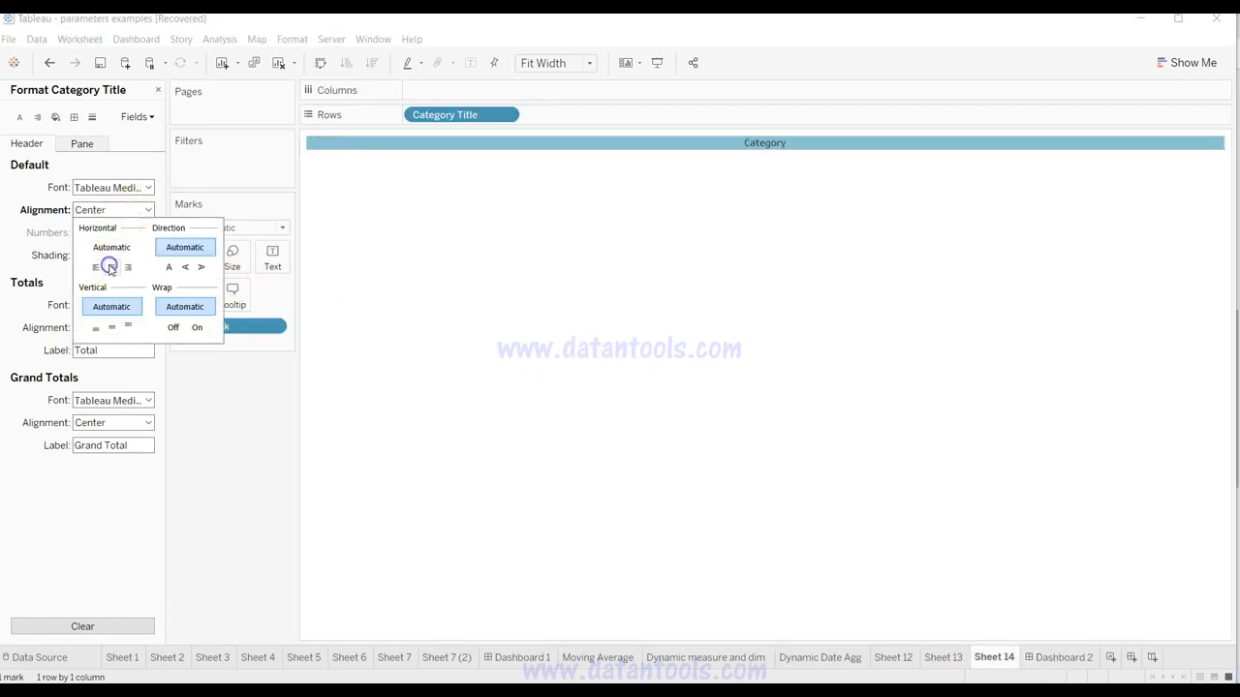
pyautogui.click(842, 346)
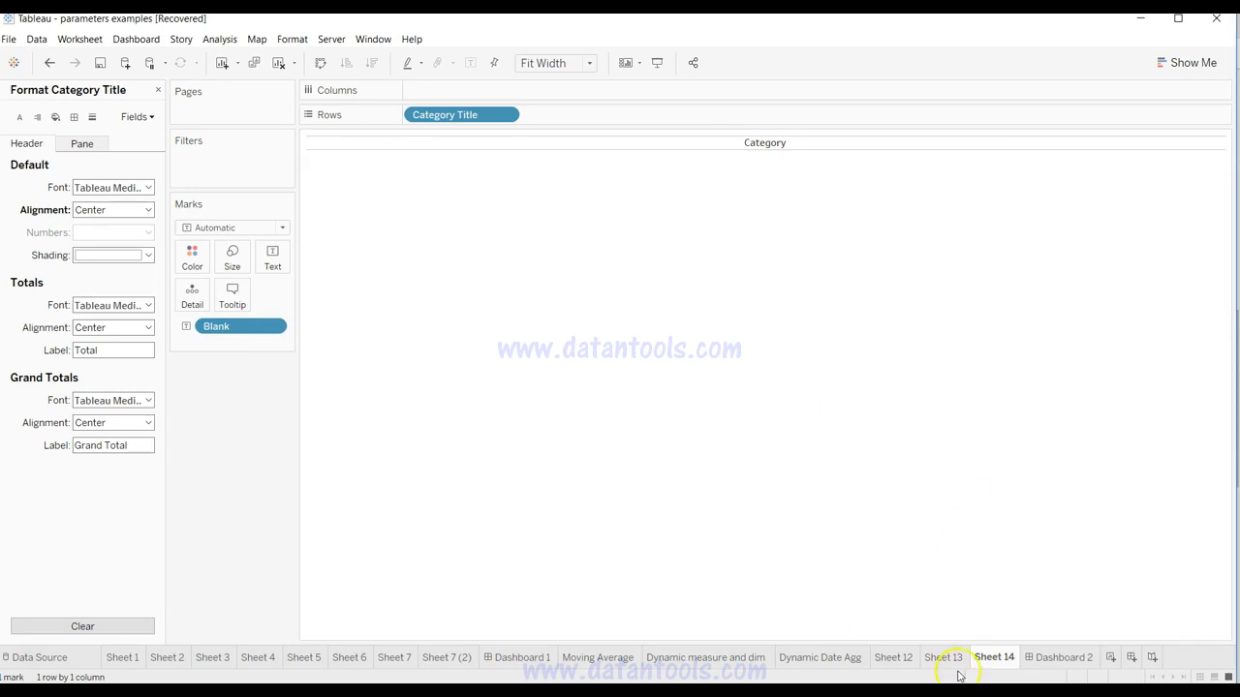
pyautogui.click(1040, 664)
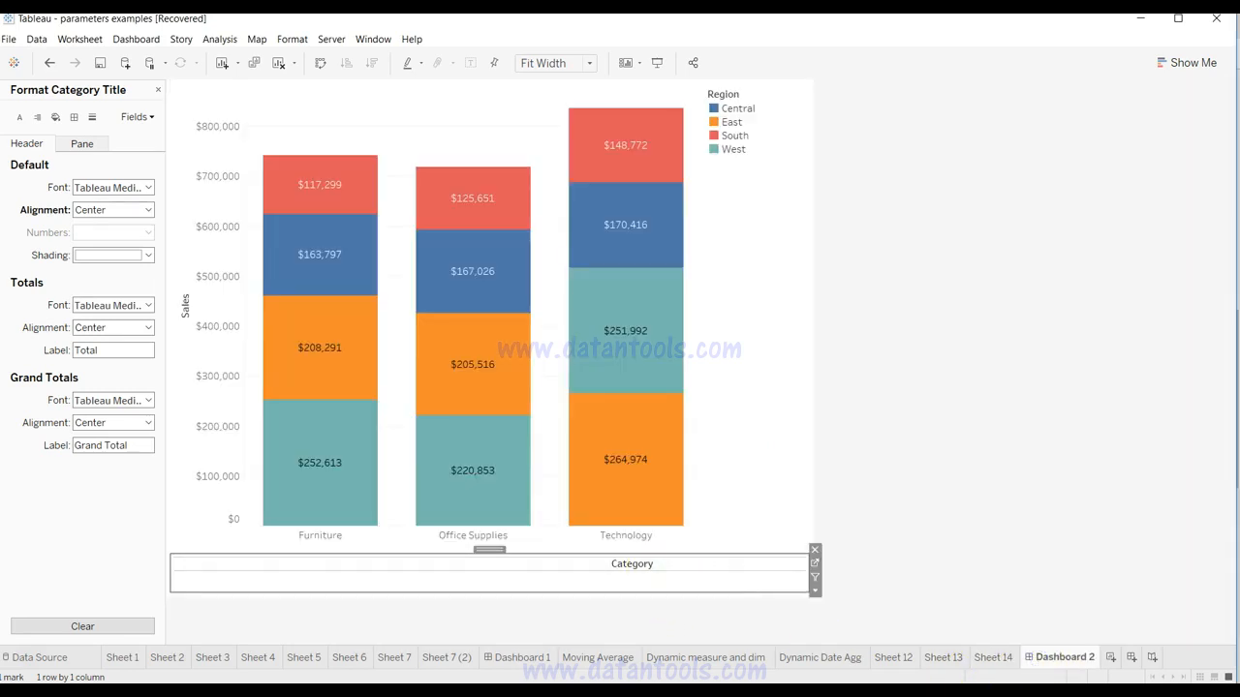
# Narrow the Category header column on Sheet 14 until its label sits centered beneath the Office Supplies bar on Dashboard 2.
pyautogui.click(995, 659)
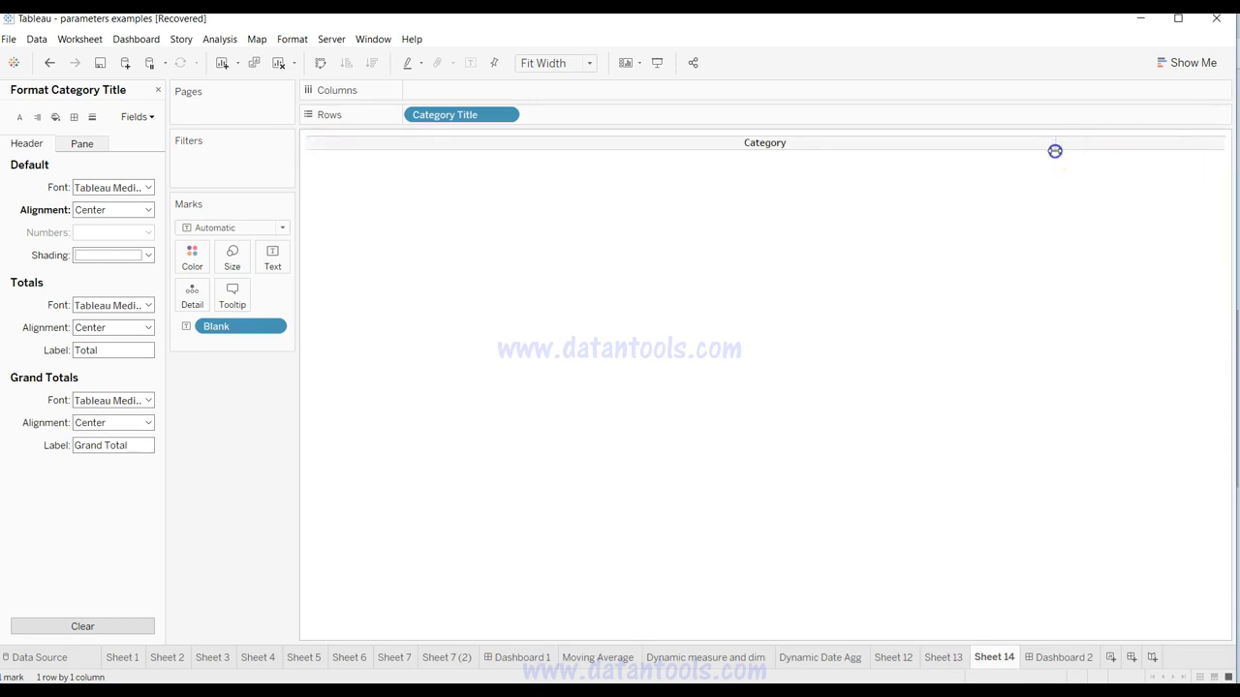
pyautogui.moveTo(1056, 153); pyautogui.dragTo(1057, 156)
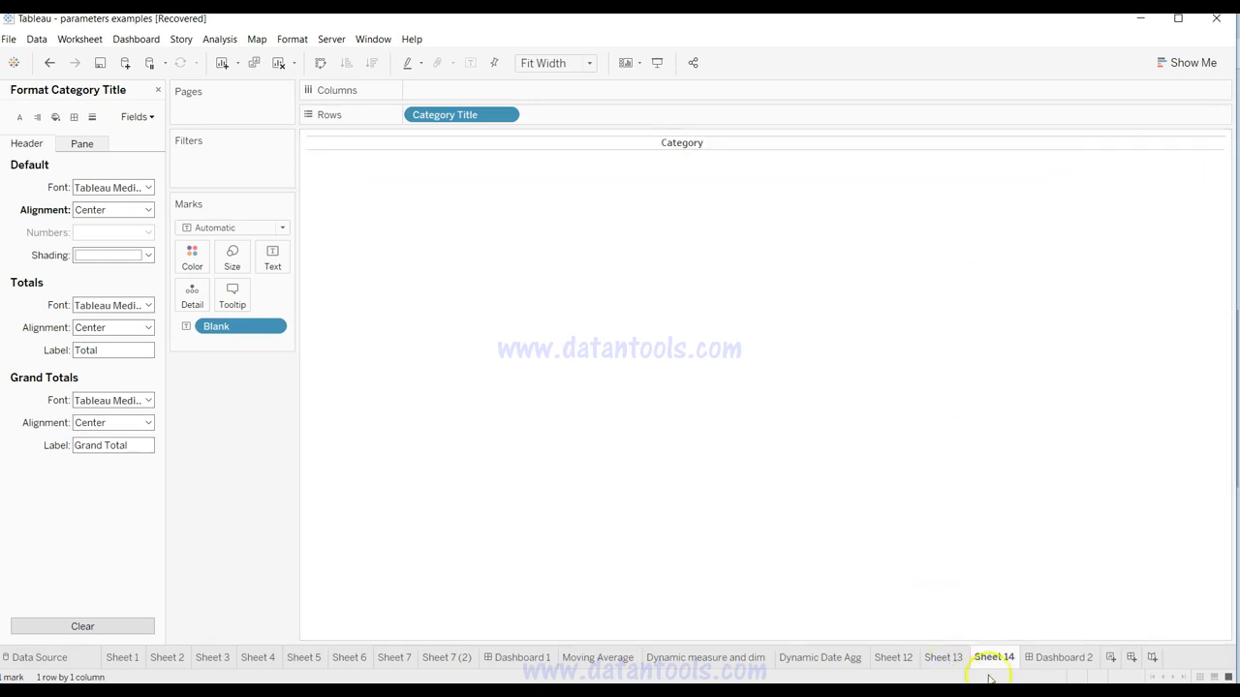
pyautogui.click(1060, 657)
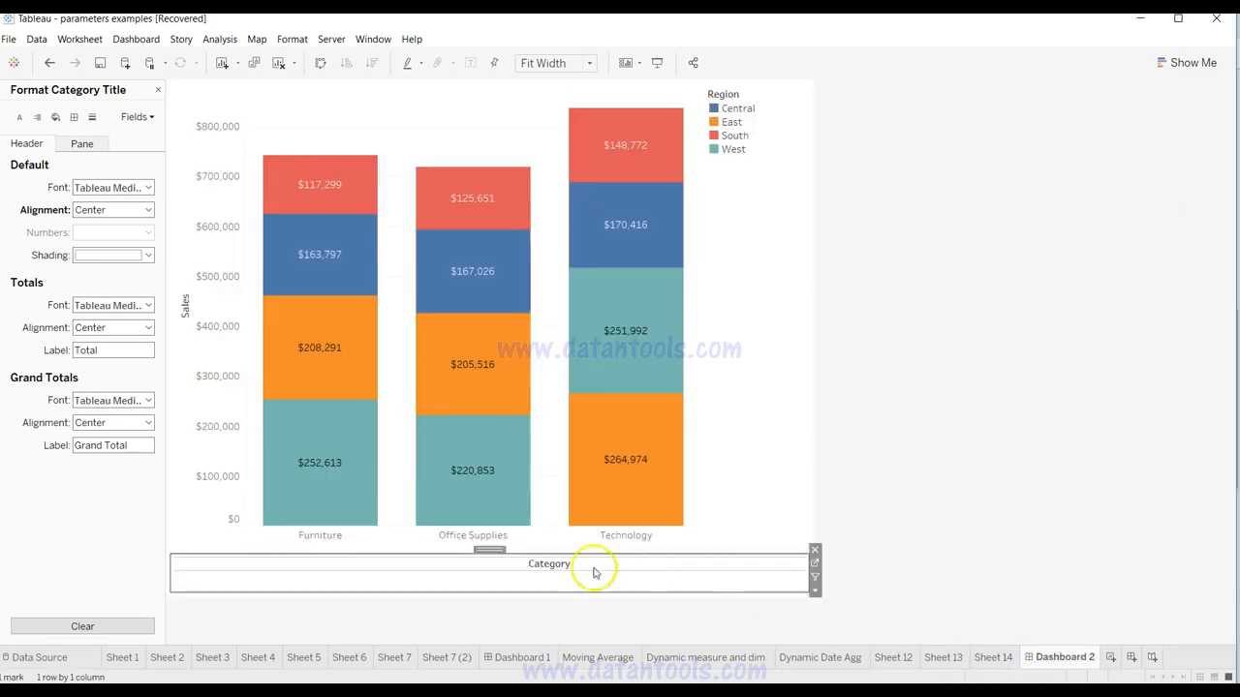
pyautogui.click(992, 657)
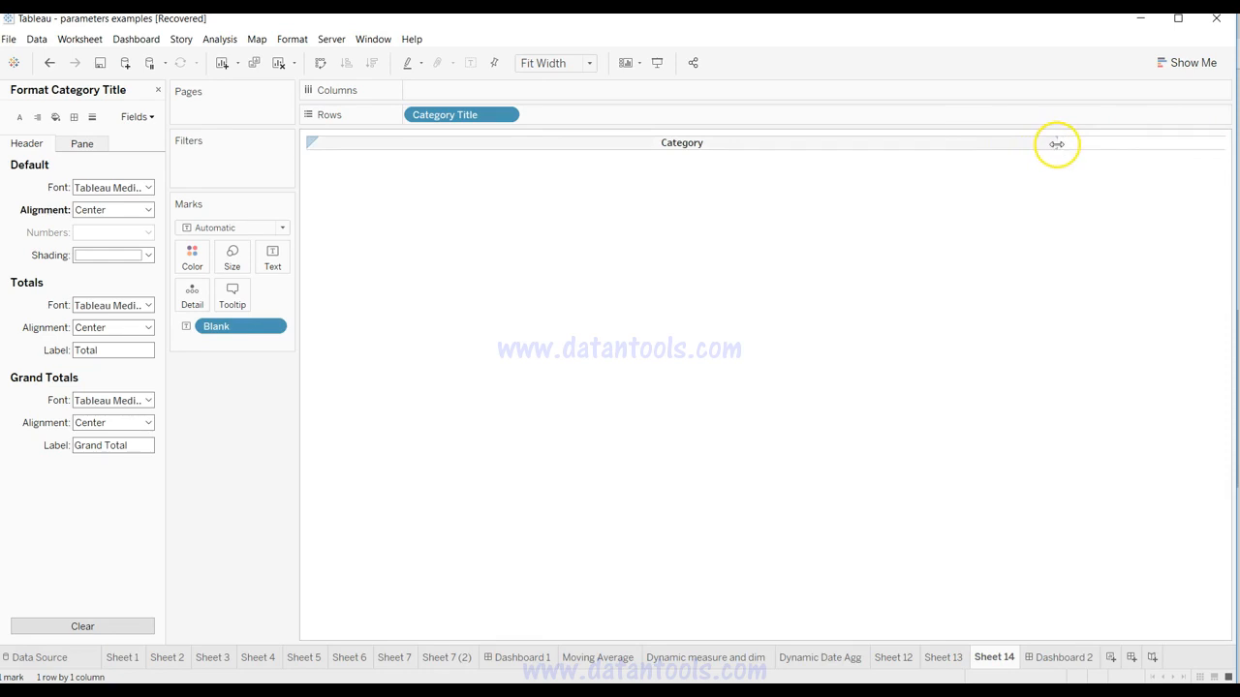
pyautogui.moveTo(923, 149); pyautogui.dragTo(921, 148)
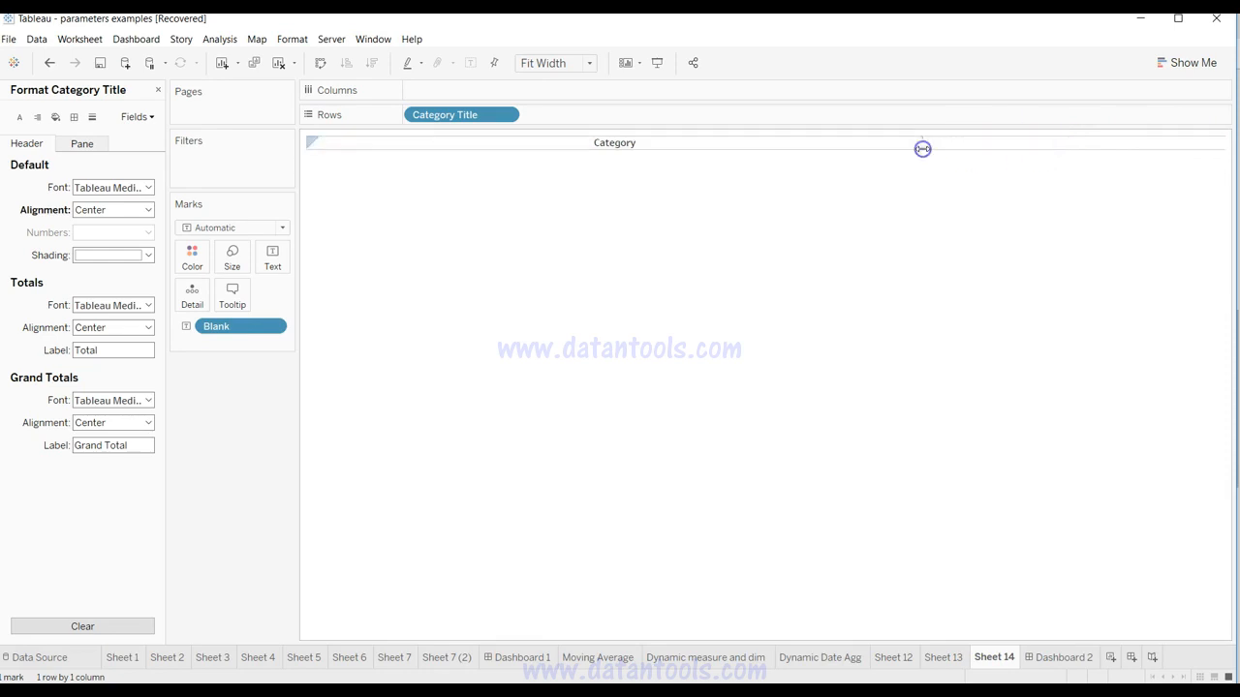
pyautogui.click(1083, 660)
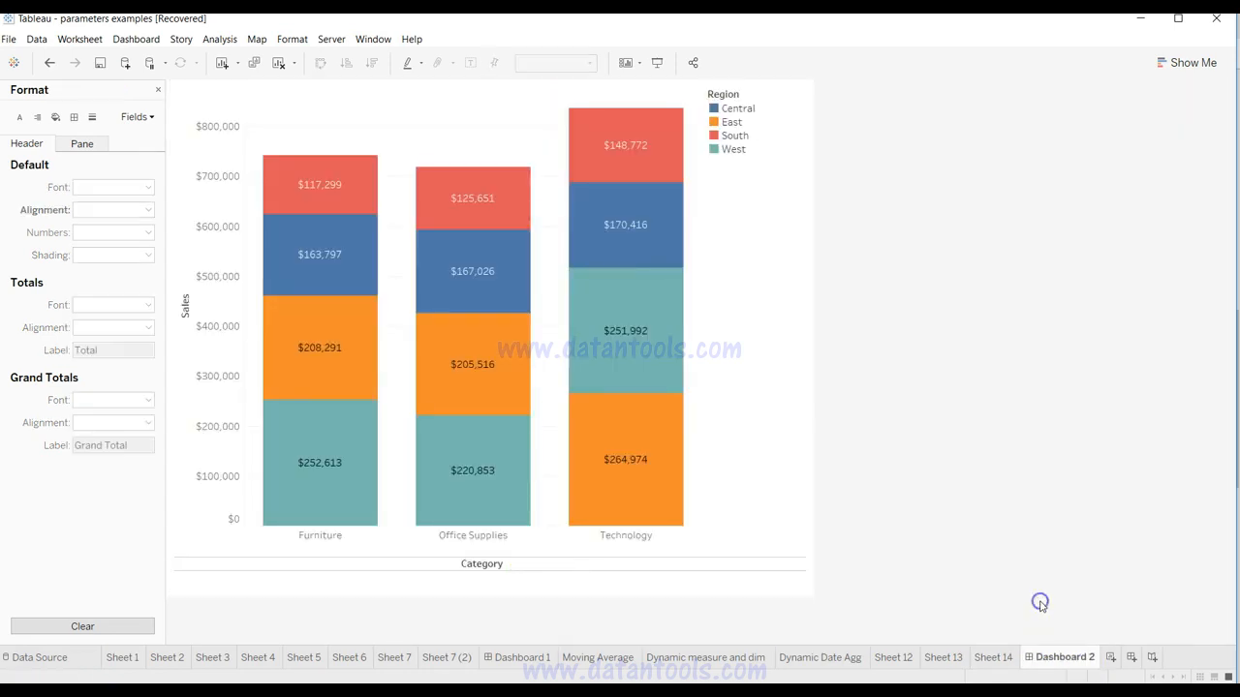
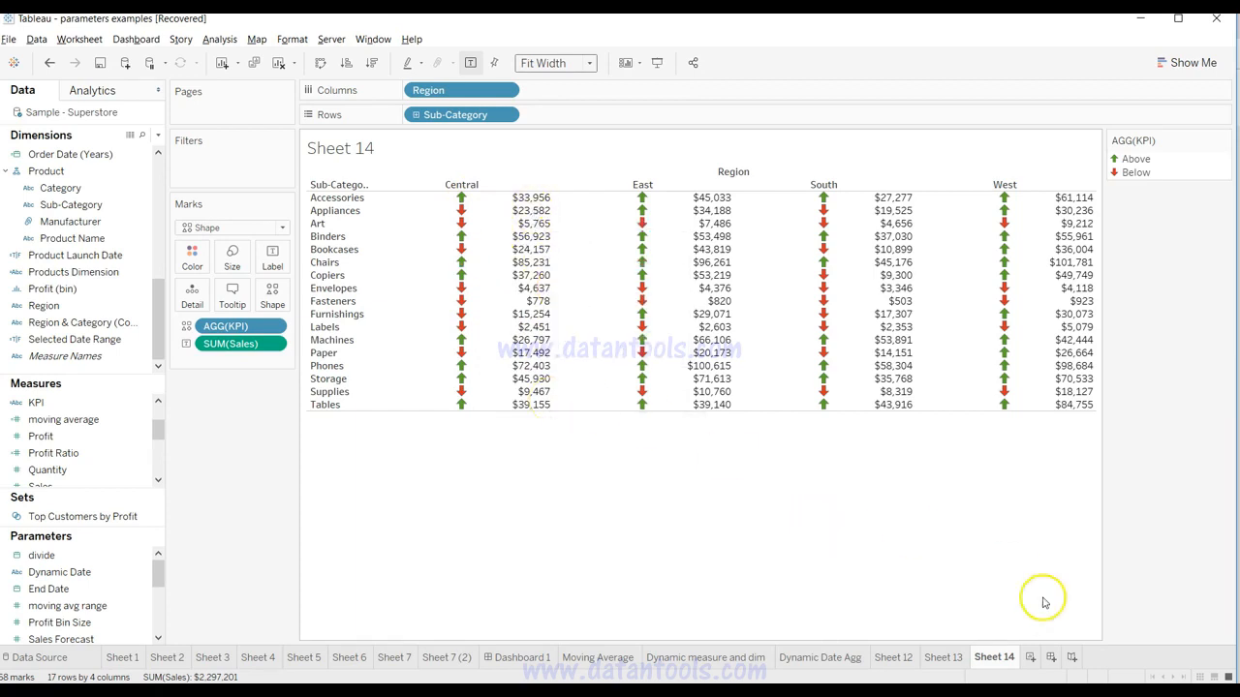
# Create a new worksheet with Sub-Category on rows and Region on columns.
pyautogui.click(1029, 657)
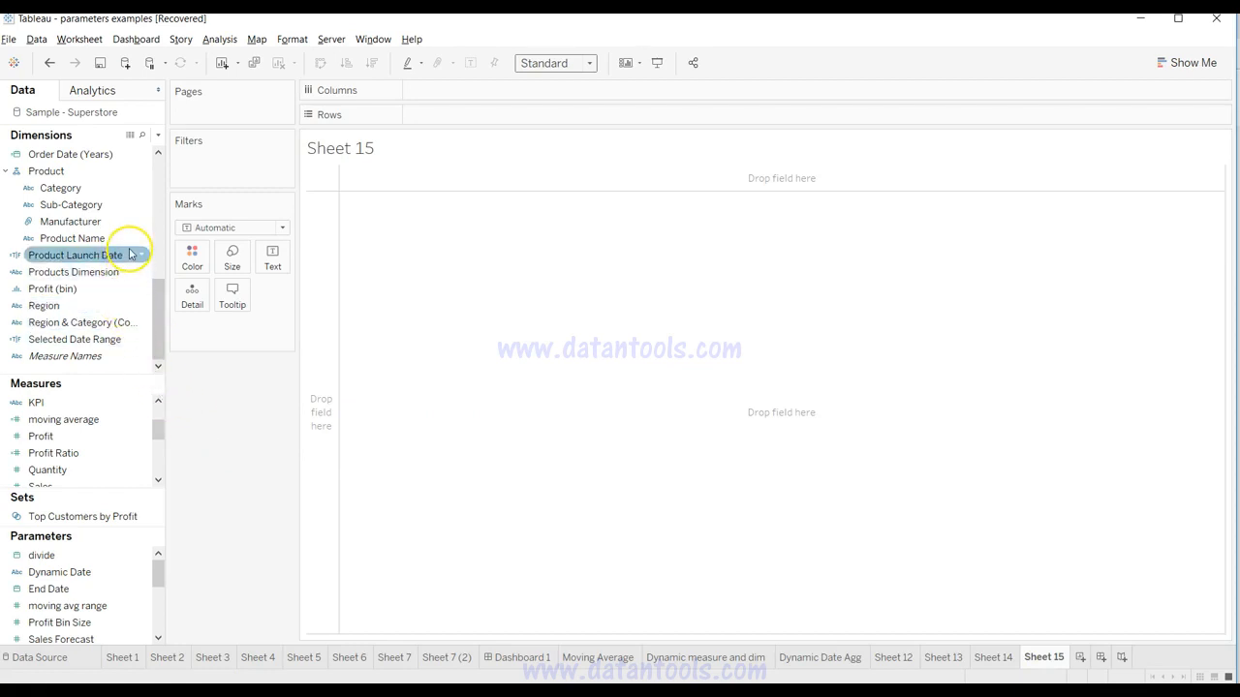
pyautogui.moveTo(152, 314); pyautogui.dragTo(152, 296)
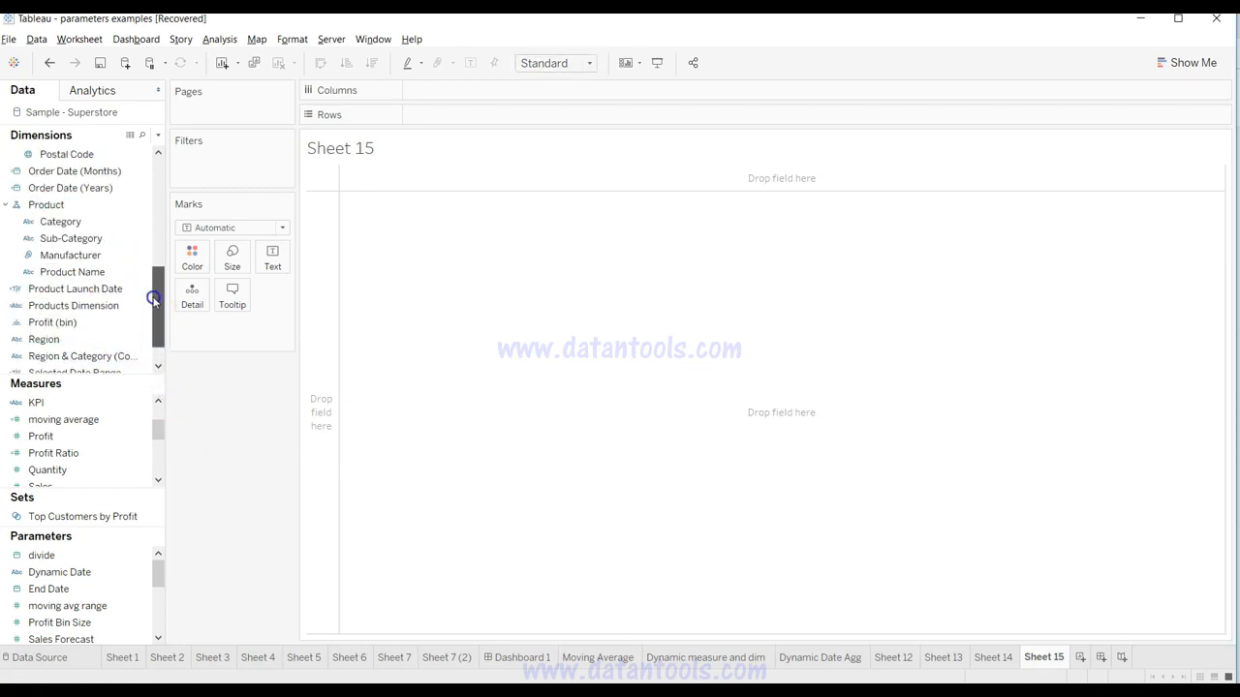
pyautogui.moveTo(136, 240); pyautogui.dragTo(491, 116)
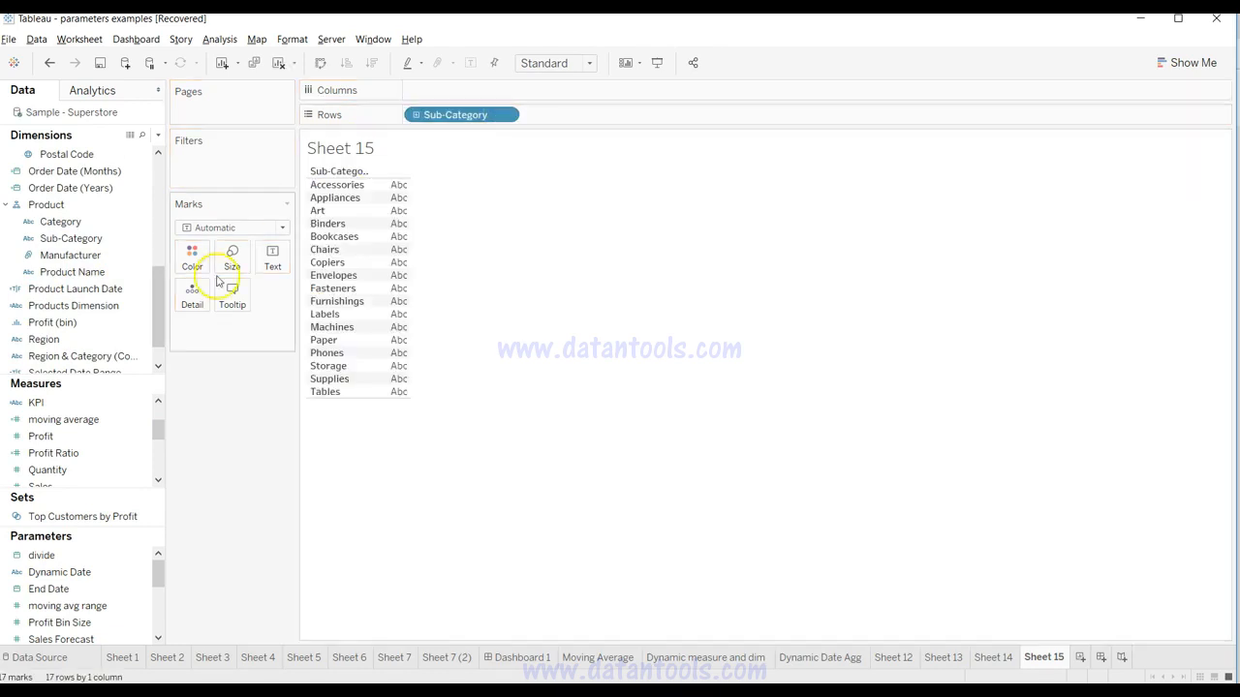
pyautogui.moveTo(160, 294); pyautogui.dragTo(477, 96)
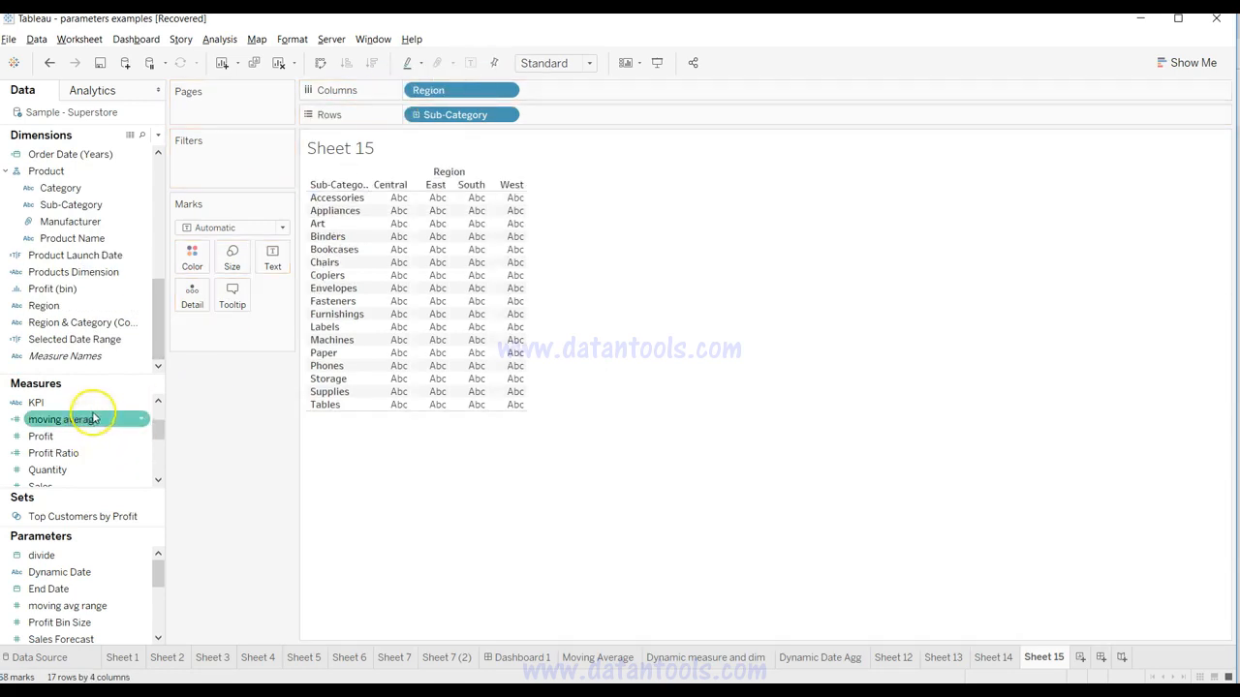
# Fill the Sub-Category by Region table with Sales as text values.
pyautogui.click(158, 479)
pyautogui.click(157, 479)
pyautogui.moveTo(100, 452); pyautogui.dragTo(274, 259)
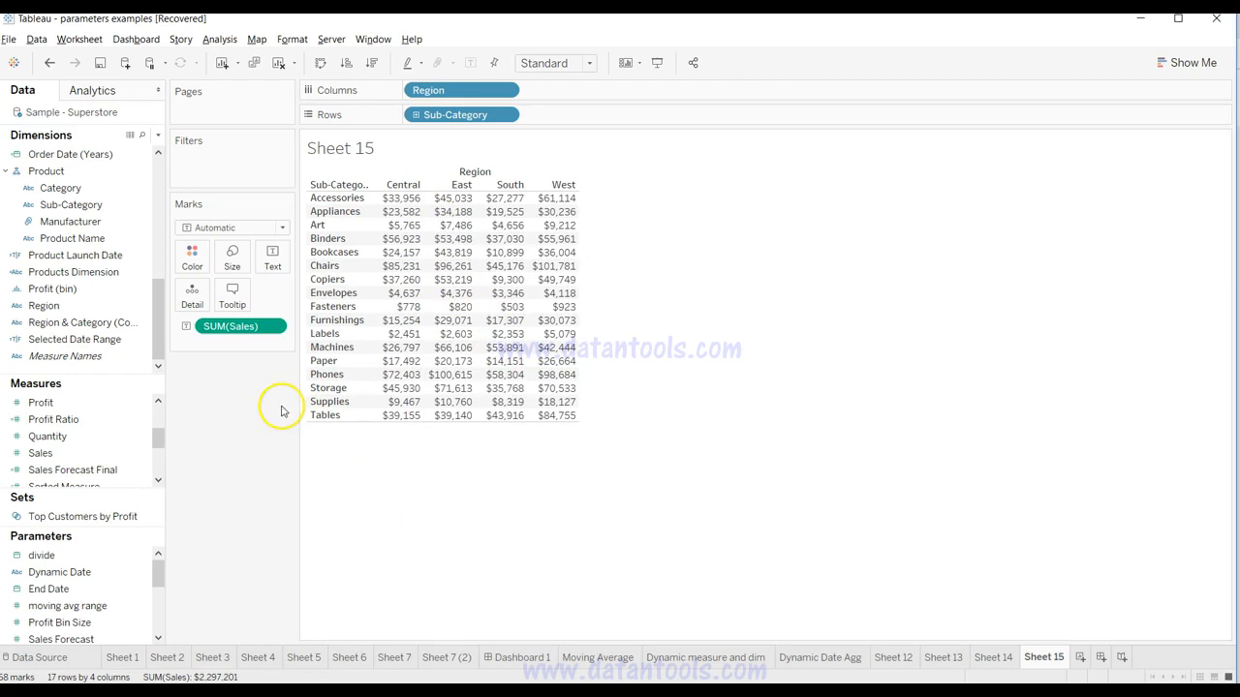
pyautogui.moveTo(160, 444); pyautogui.dragTo(156, 436)
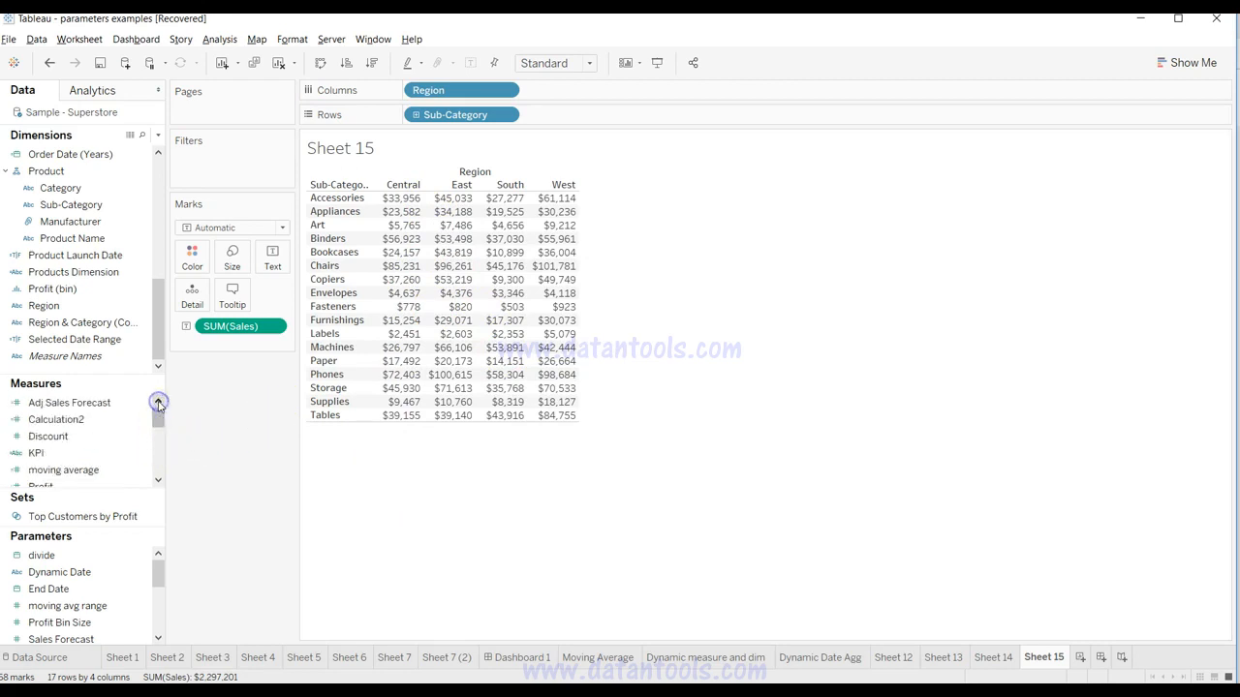
pyautogui.click(108, 452)
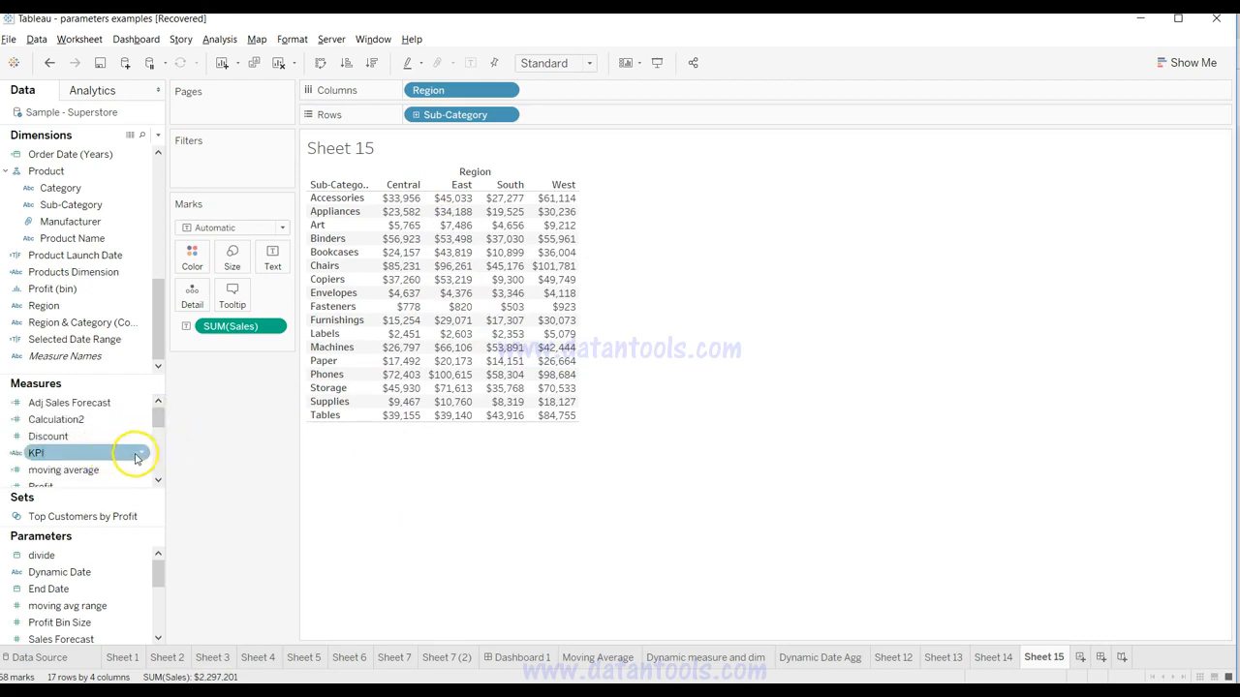
pyautogui.click(158, 135)
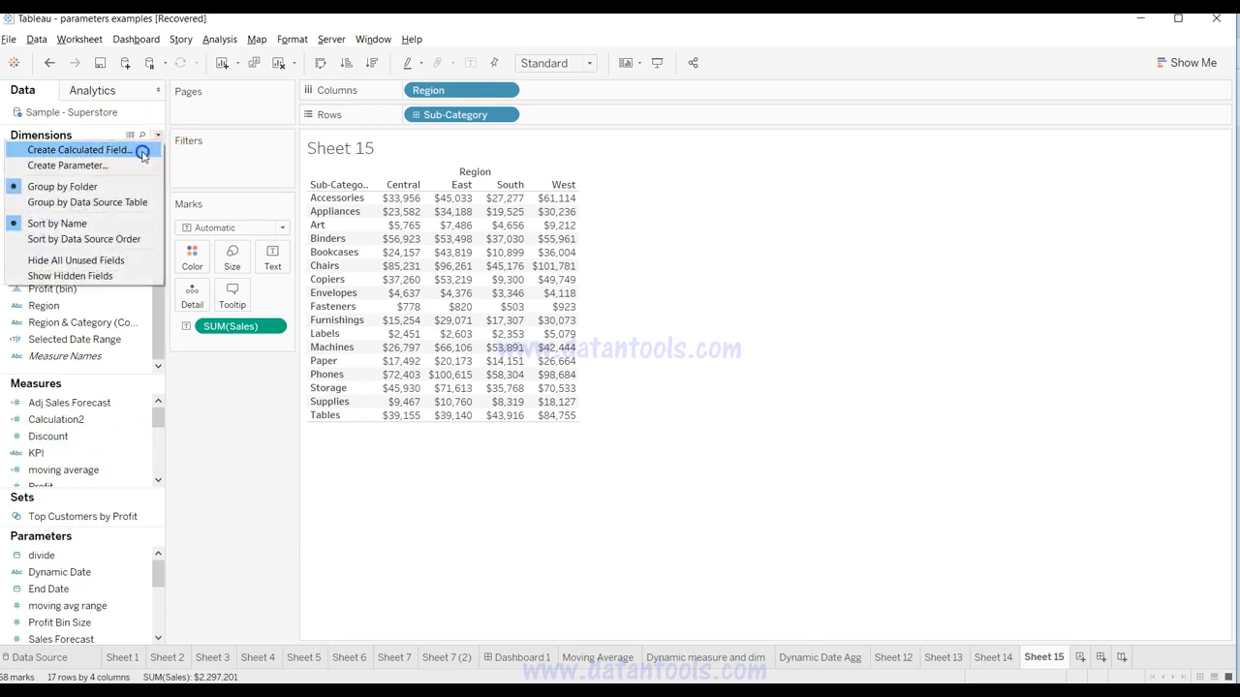
pyautogui.click(142, 152)
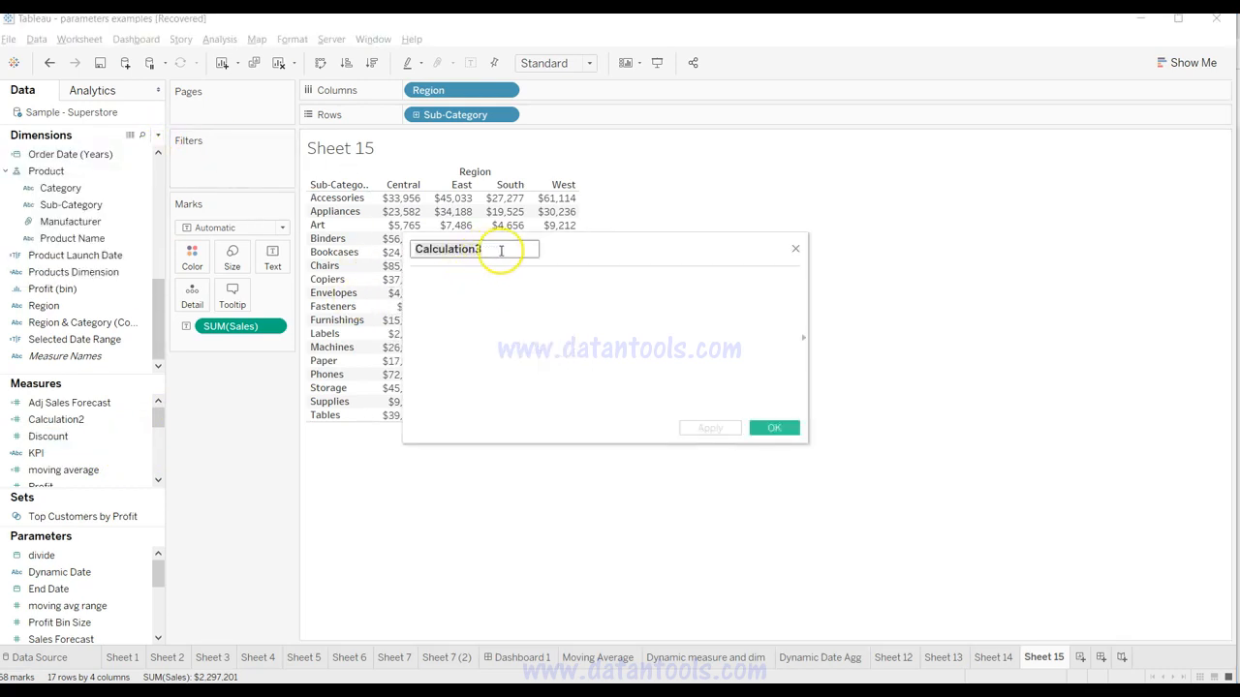
pyautogui.click(436, 290)
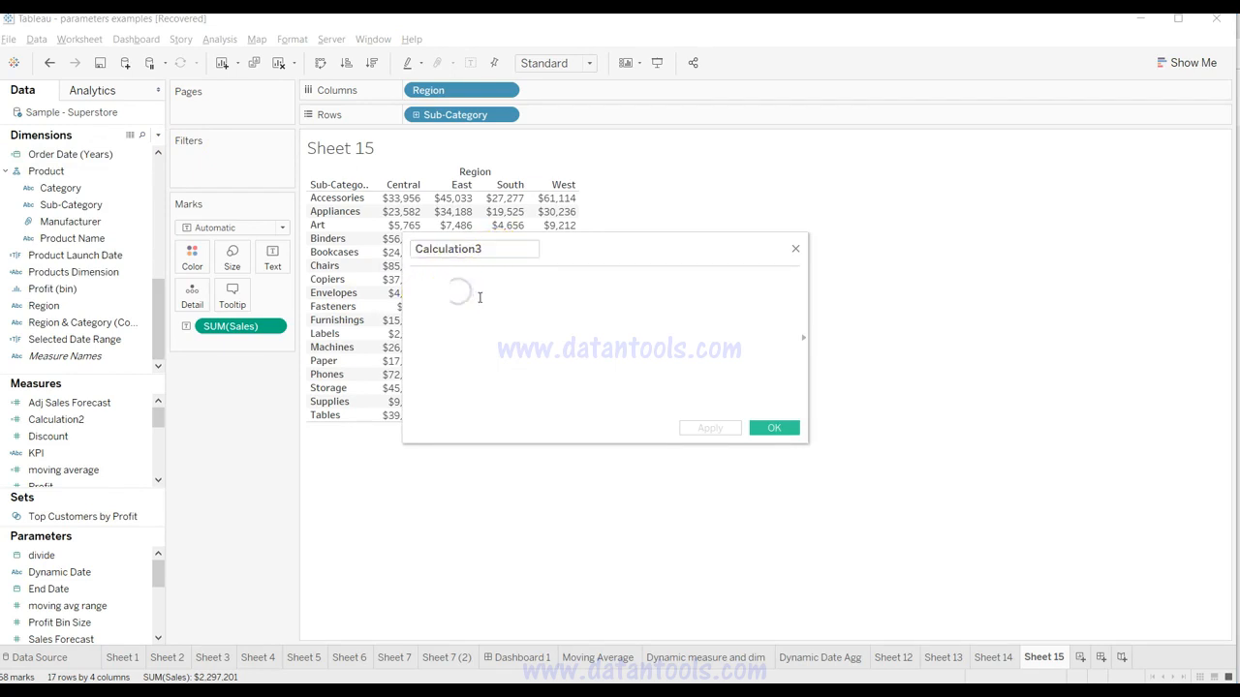
pyautogui.click(796, 251)
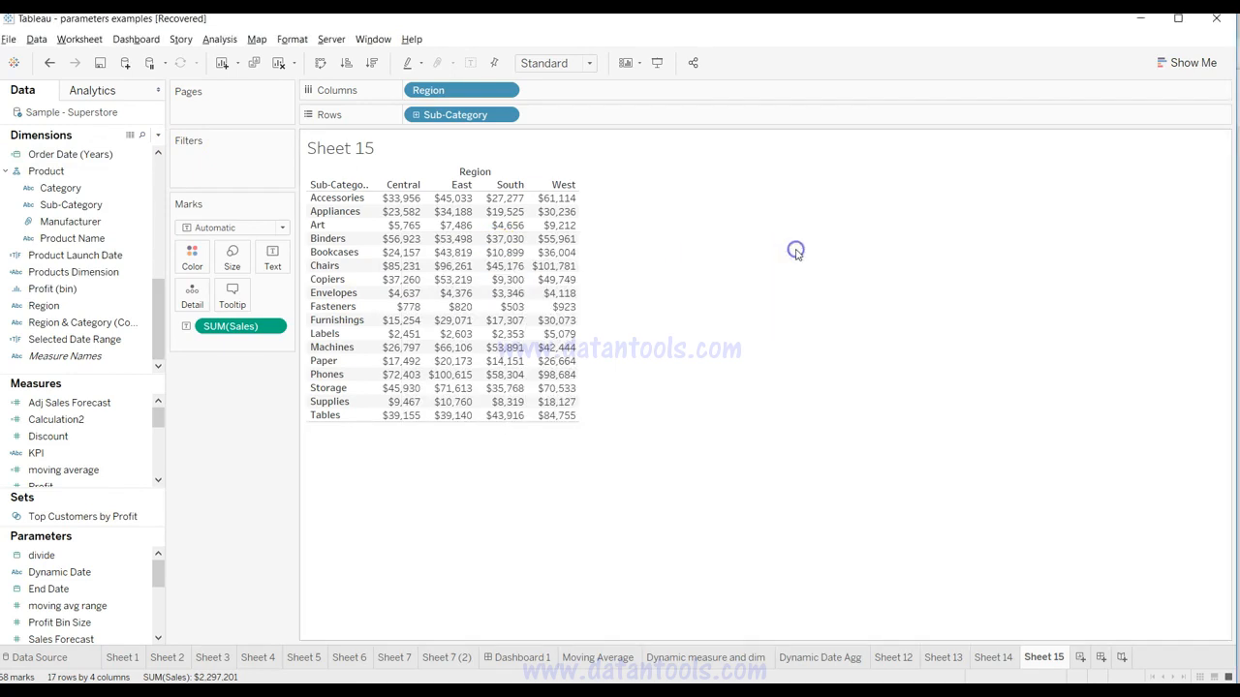
# Examine the KPI calculated field's formula, including its Sales threshold and result labels, and close the calculation editor.
pyautogui.click(142, 438)
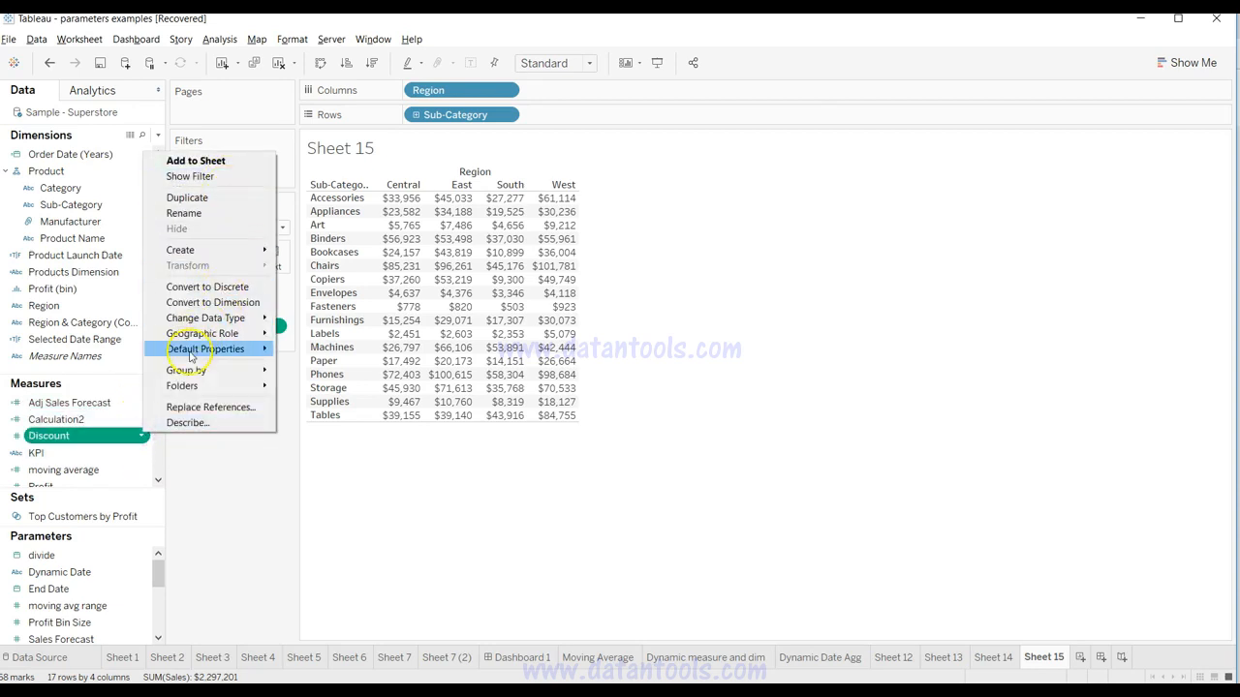
pyautogui.click(140, 452)
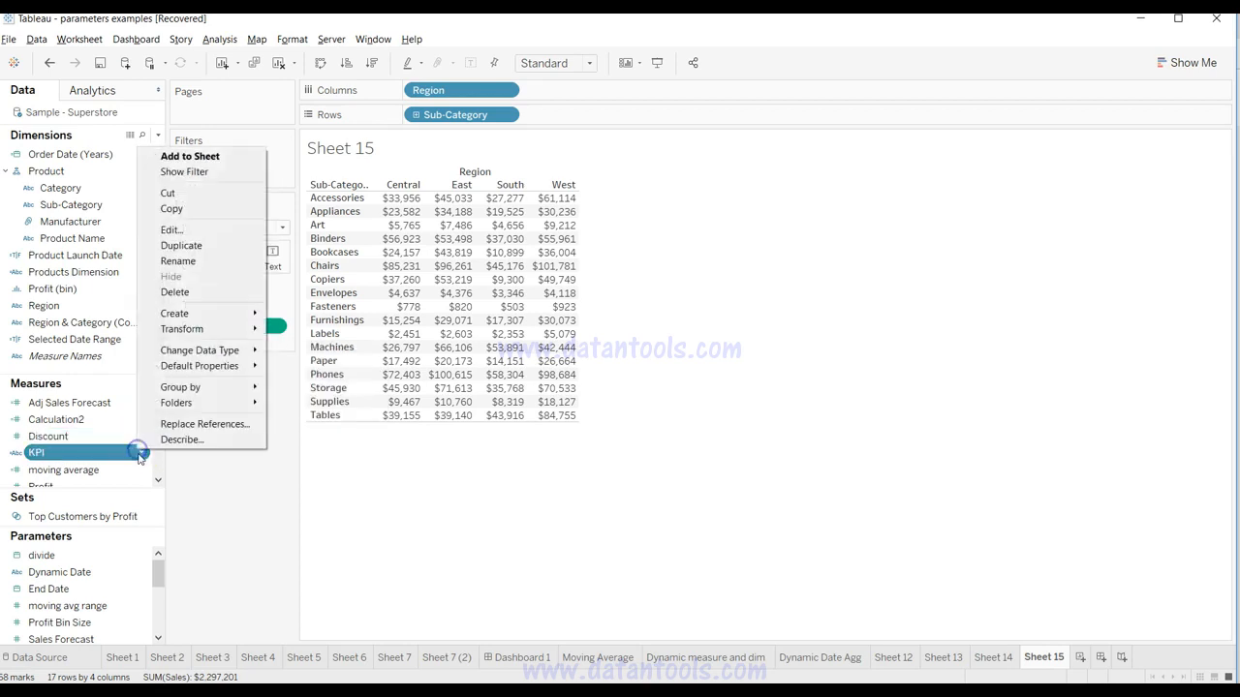
pyautogui.click(184, 230)
pyautogui.click(411, 252)
pyautogui.moveTo(437, 312); pyautogui.dragTo(411, 276)
pyautogui.click(446, 289)
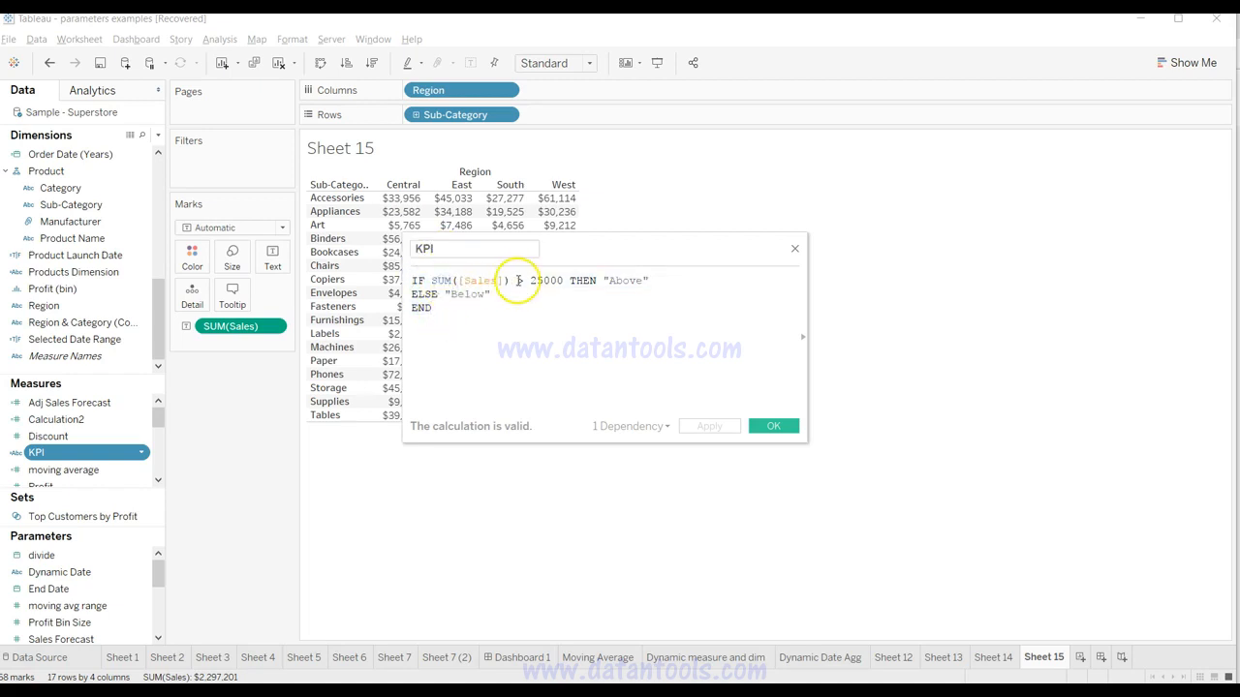
pyautogui.moveTo(529, 281); pyautogui.dragTo(560, 283)
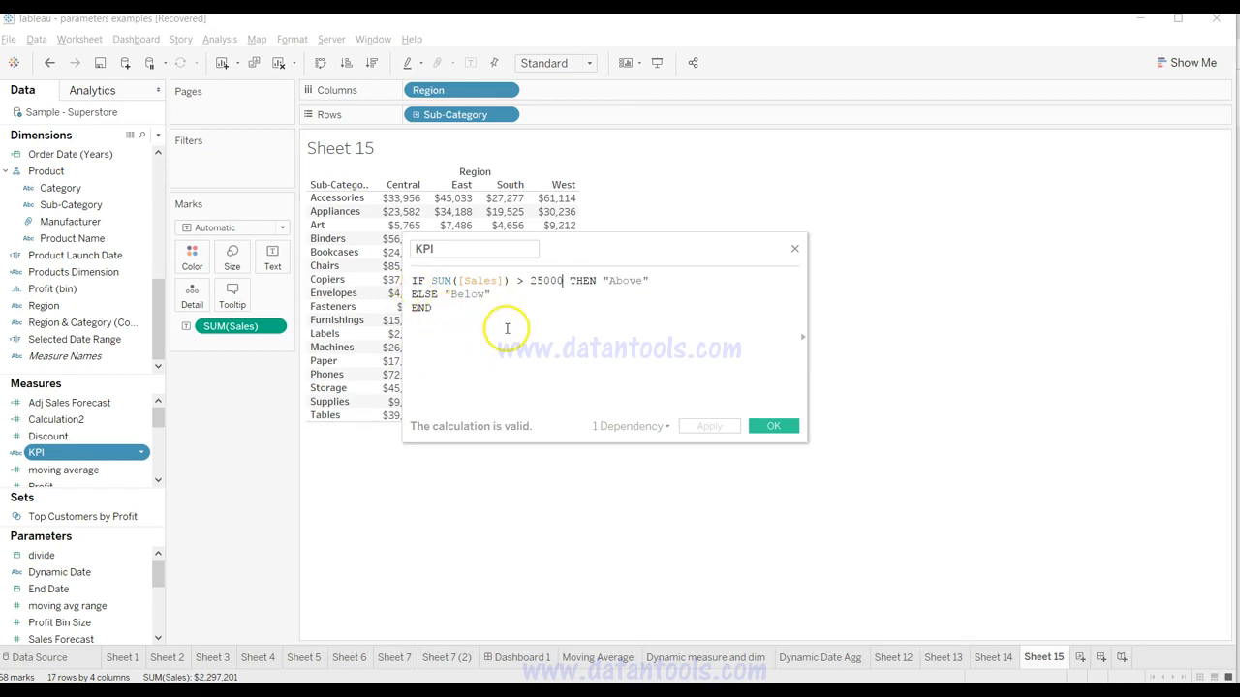
pyautogui.moveTo(434, 308); pyautogui.dragTo(413, 281)
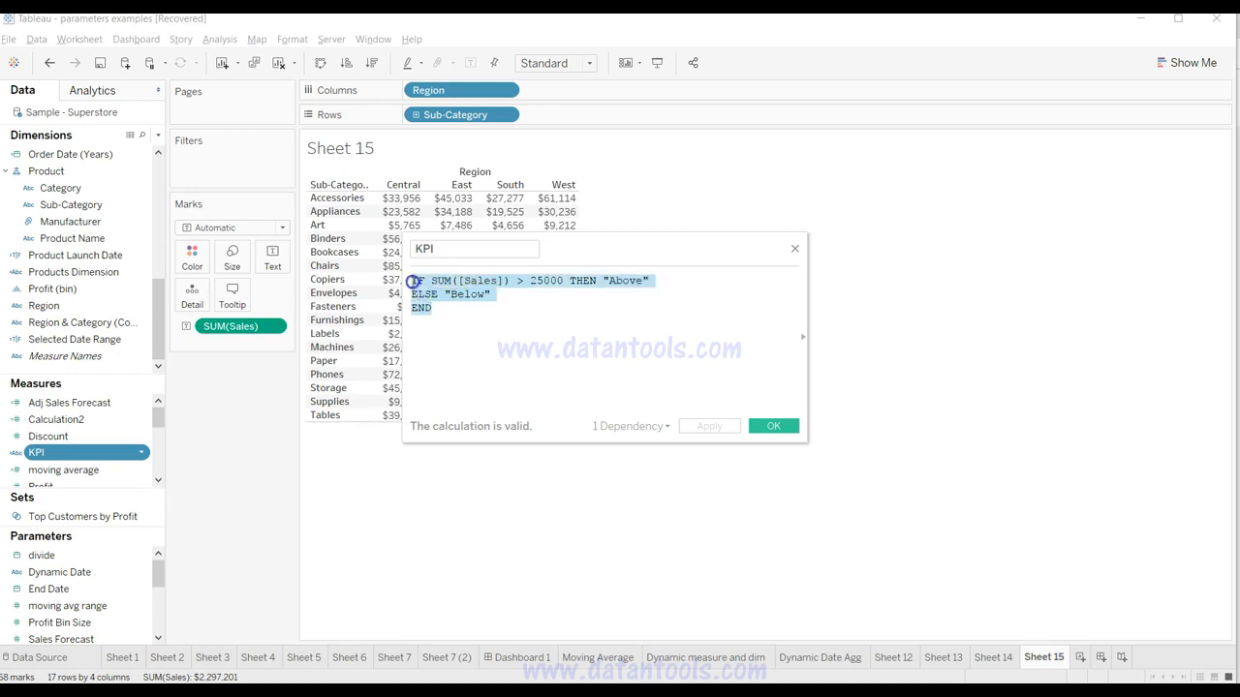
pyautogui.click(413, 281)
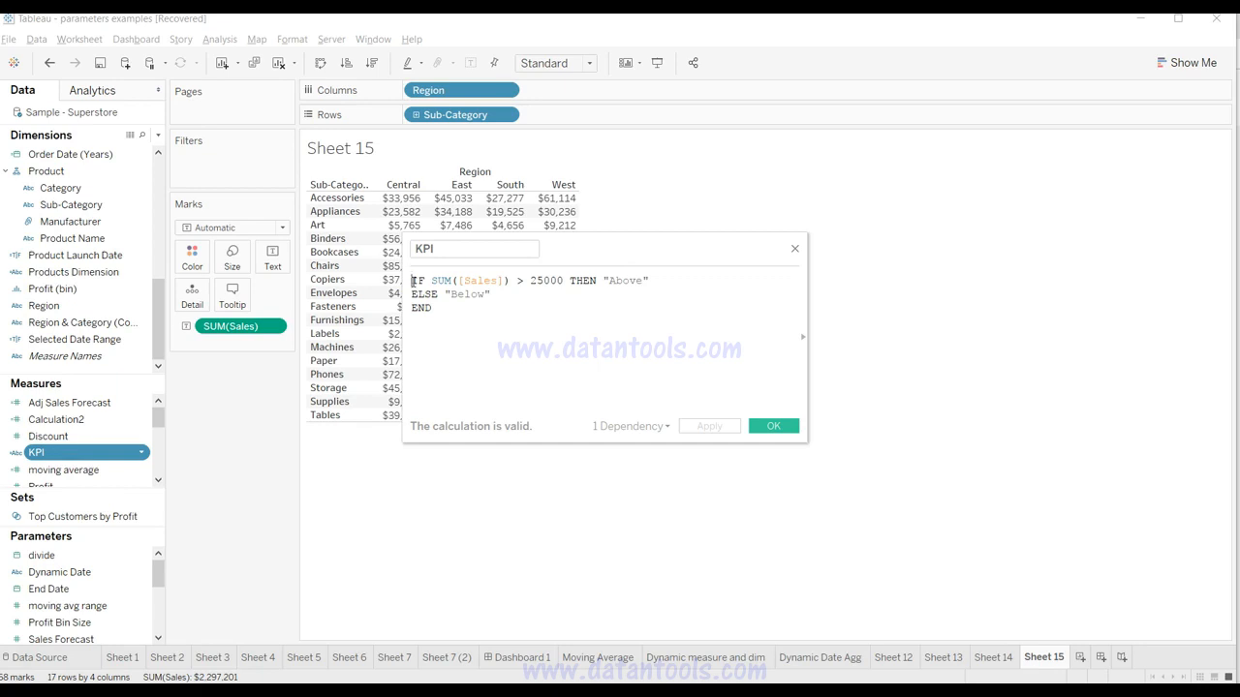
pyautogui.moveTo(413, 281); pyautogui.dragTo(438, 307)
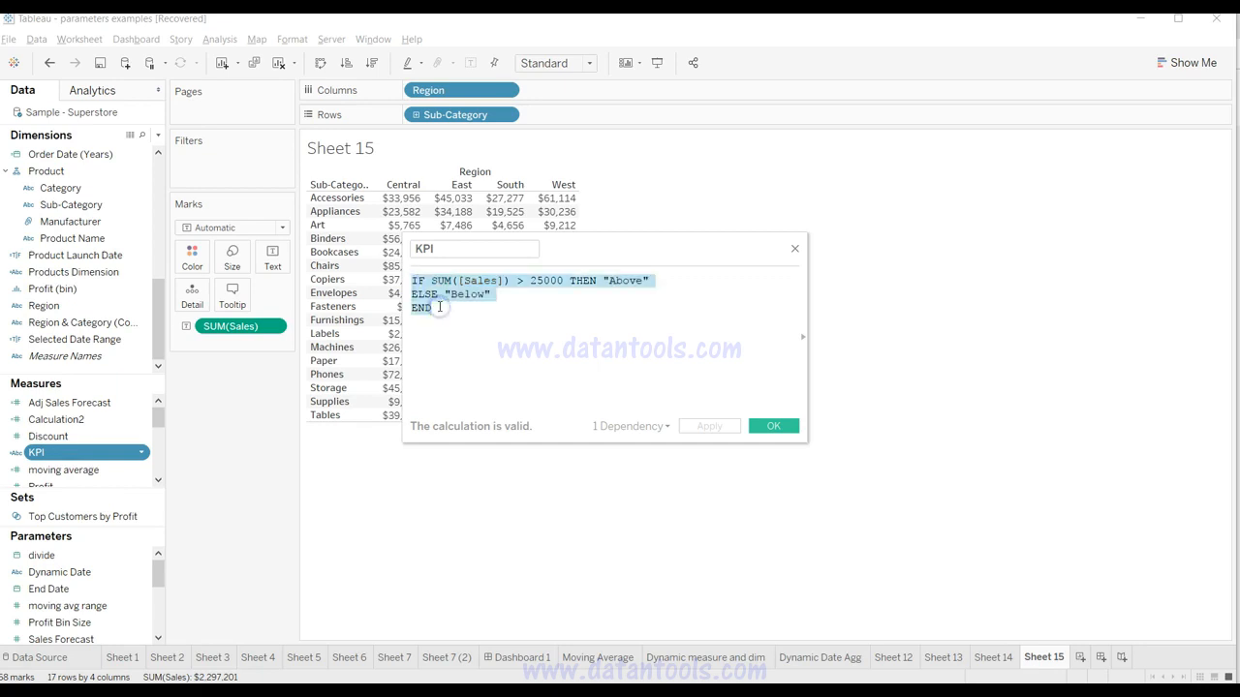
pyautogui.click(443, 316)
pyautogui.click(773, 426)
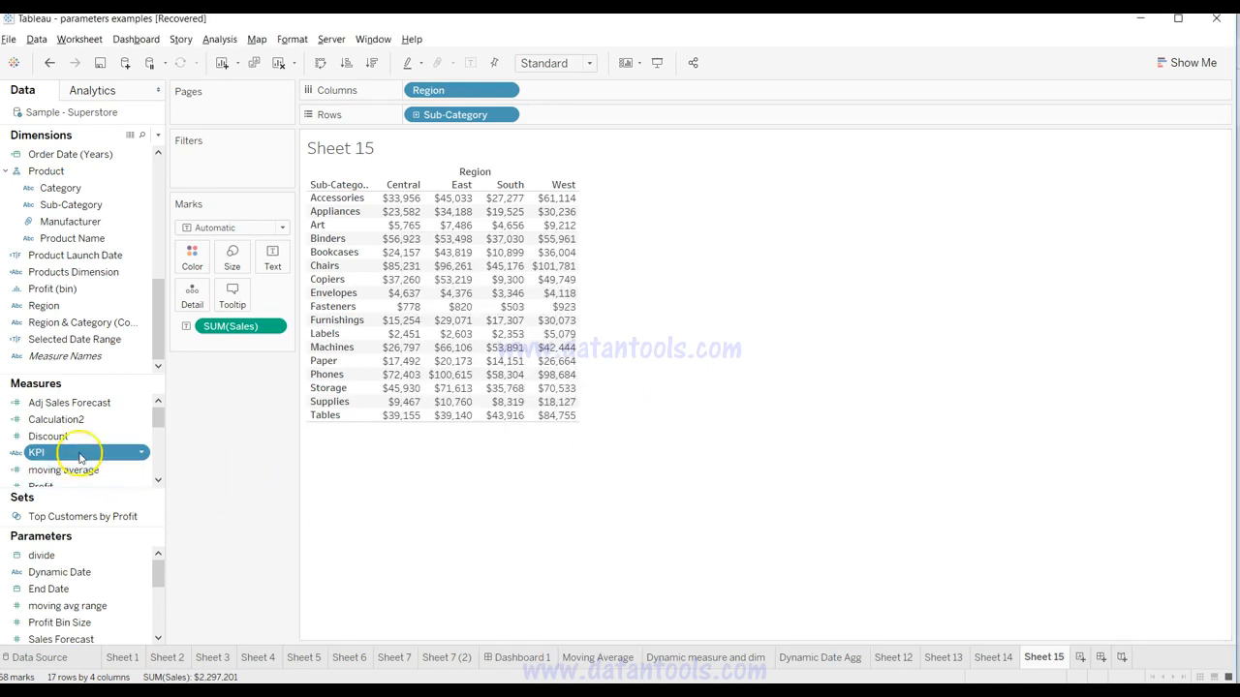
# Change the mark type of the Sub-Category by Region sales table to Shape.
pyautogui.moveTo(86, 453)
pyautogui.mouseDown()
pyautogui.moveTo(228, 411)
pyautogui.moveTo(86, 453)
pyautogui.mouseUp()
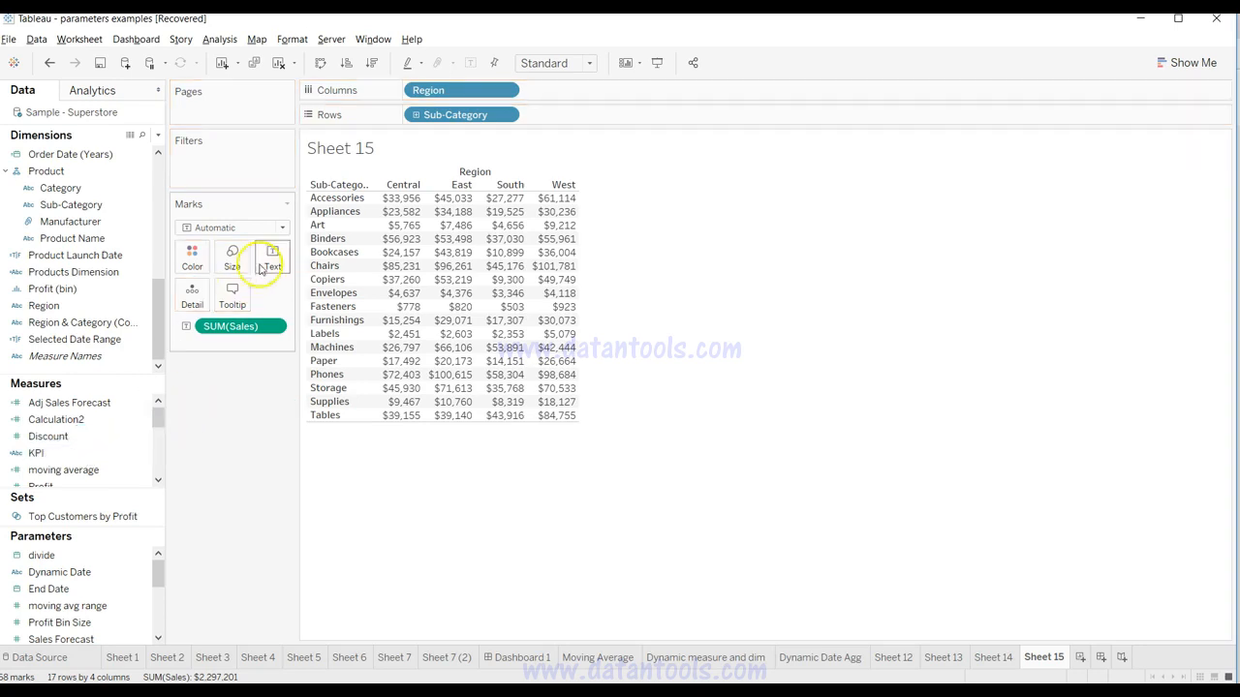
pyautogui.click(241, 228)
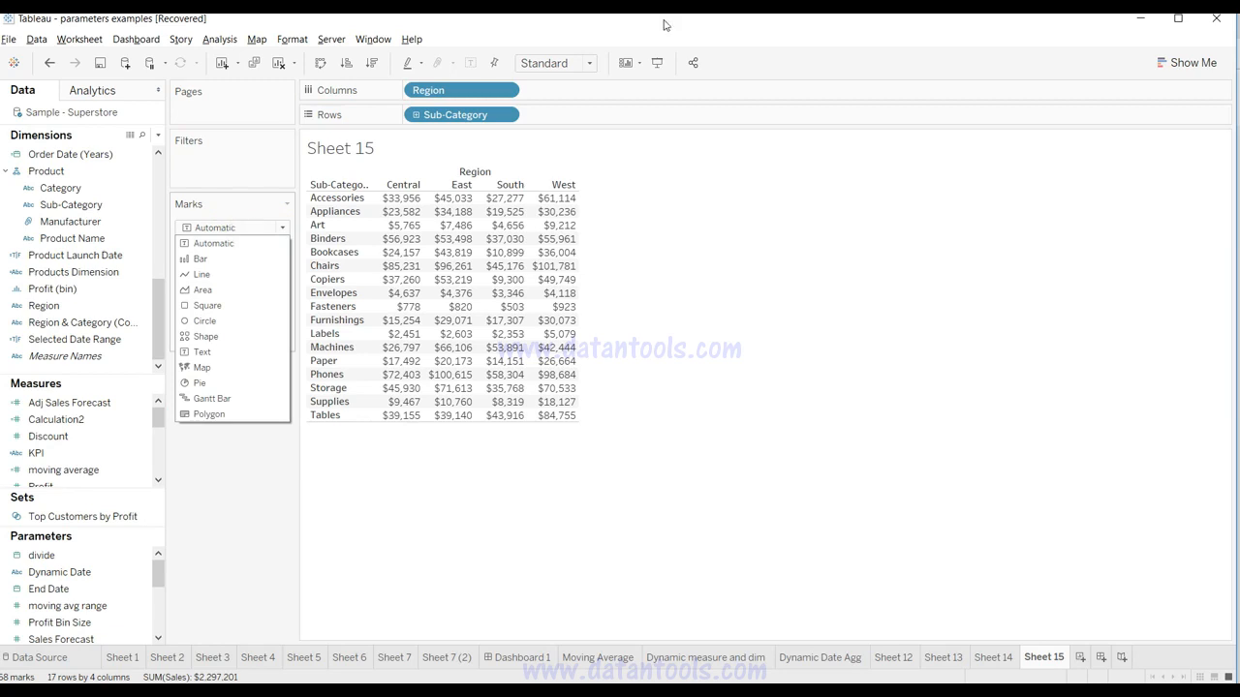
pyautogui.click(255, 336)
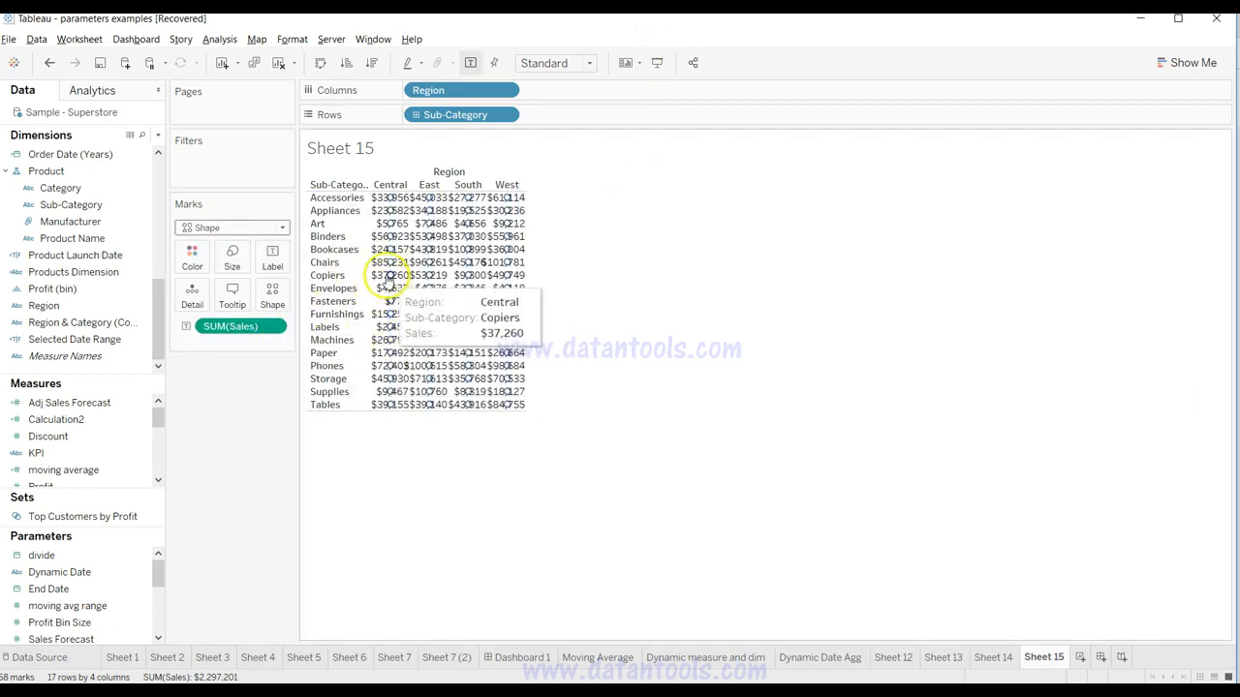
# Fit the worksheet to width and assign the KPI field to the marks' shape.
pyautogui.click(555, 64)
pyautogui.click(547, 96)
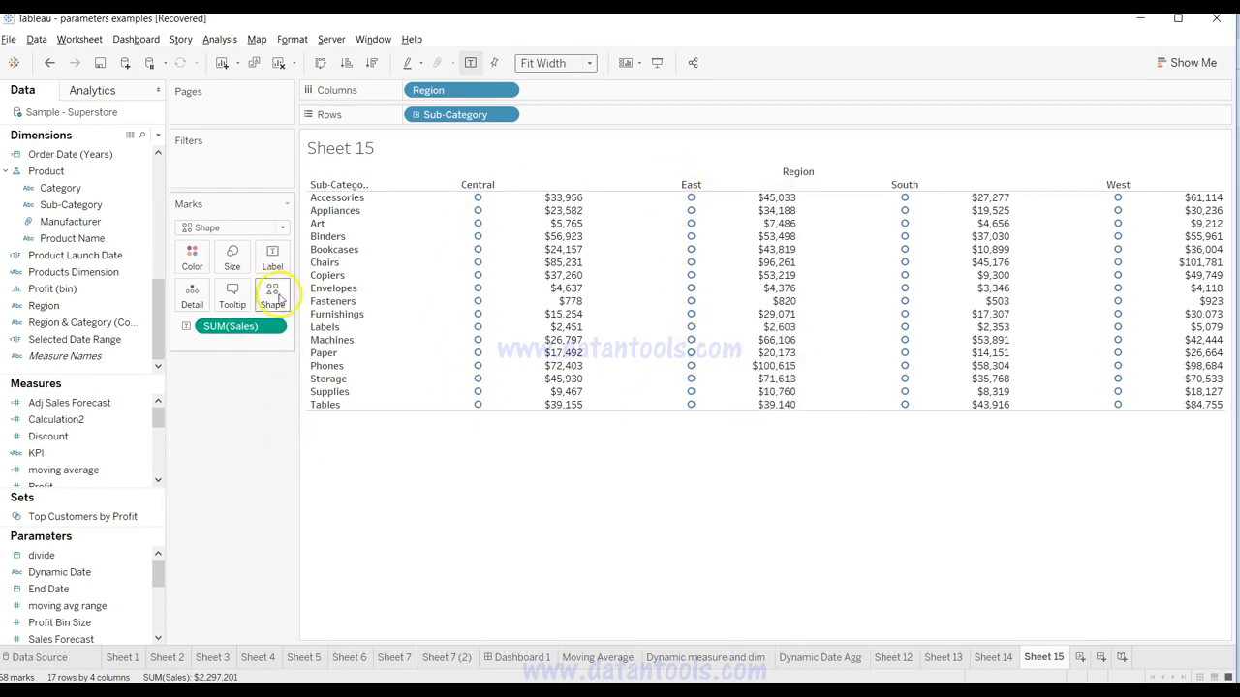
pyautogui.moveTo(106, 443); pyautogui.dragTo(268, 295)
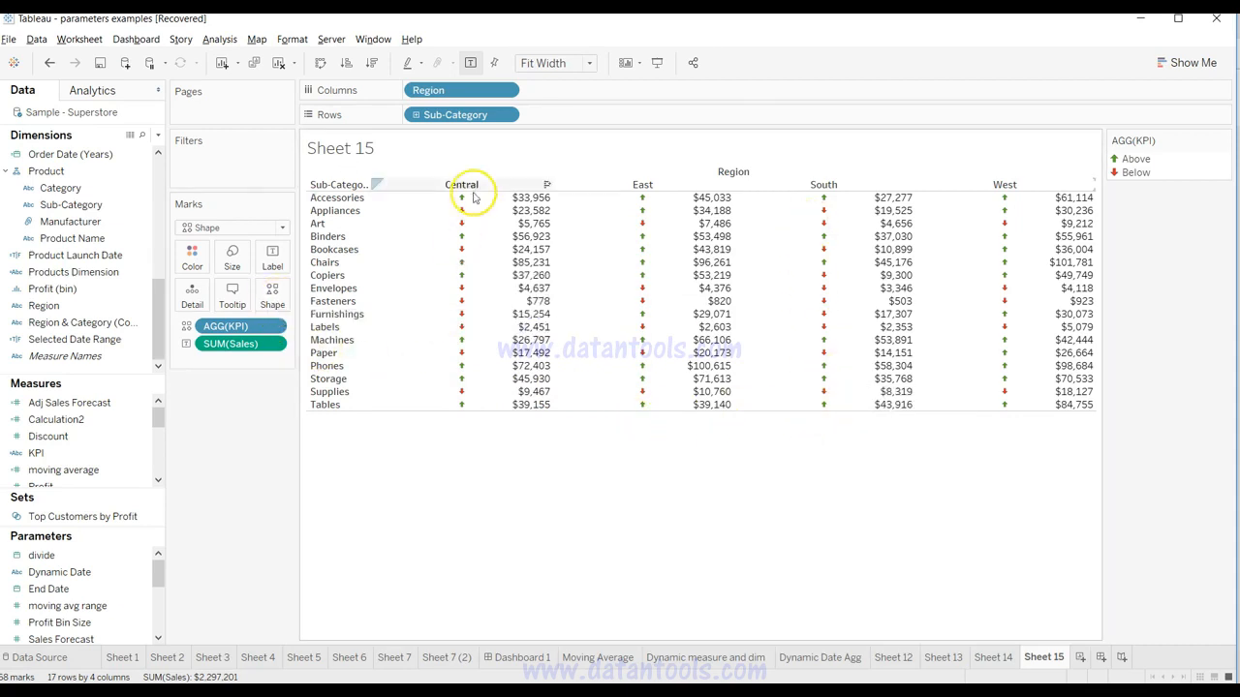
# Open the KPI shape settings and bring up the available shape palettes for the Above item.
pyautogui.click(272, 295)
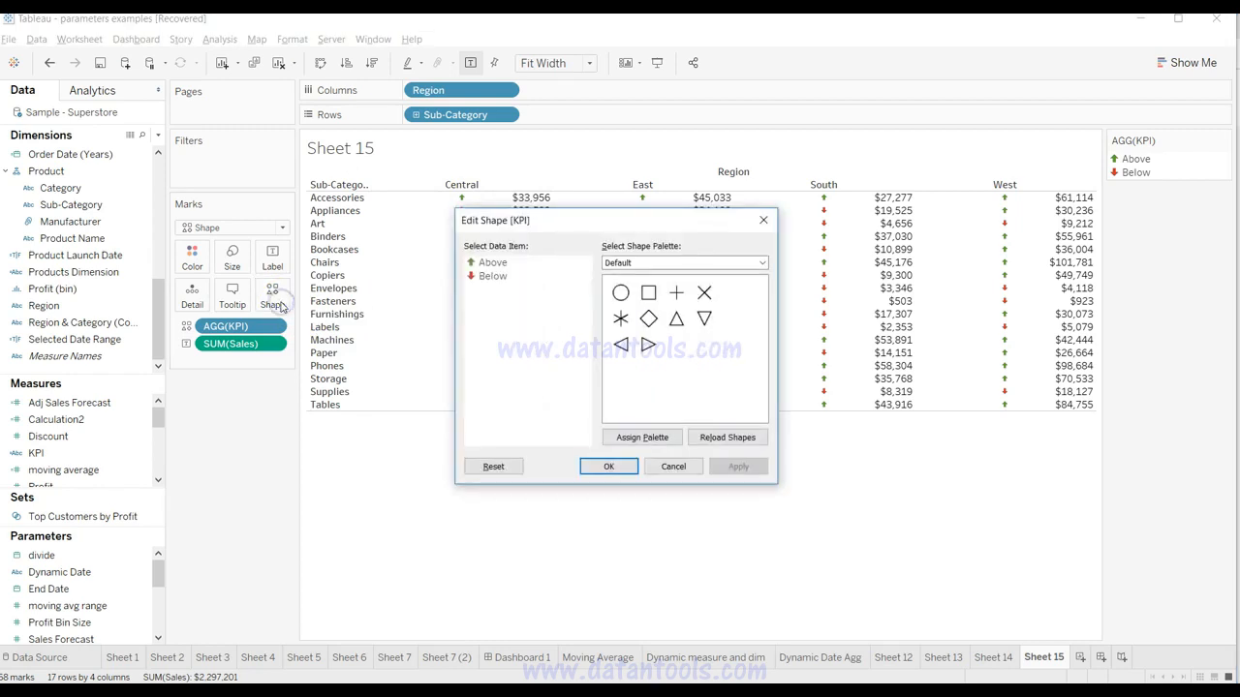
pyautogui.click(495, 263)
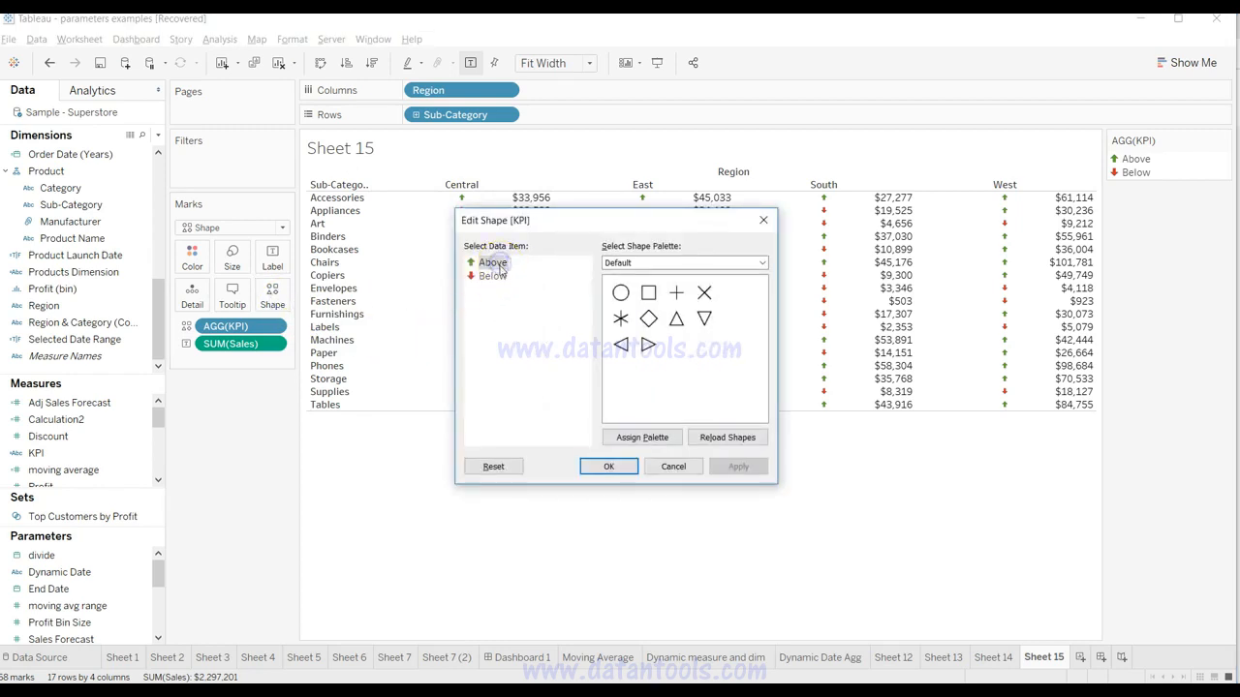
pyautogui.click(496, 277)
pyautogui.click(493, 262)
pyautogui.click(642, 263)
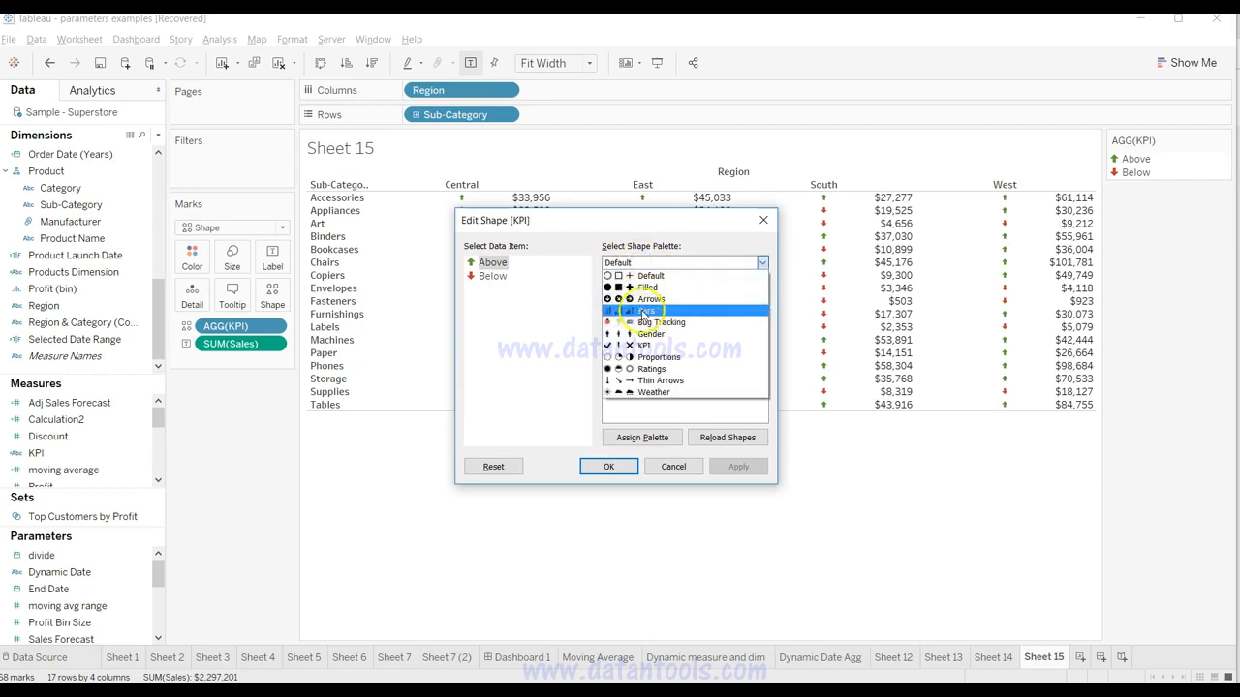
# Browse the Arrows, Bars and Bug Tracking shape palettes for the KPI field's Above and Below items.
pyautogui.click(649, 299)
pyautogui.click(760, 354)
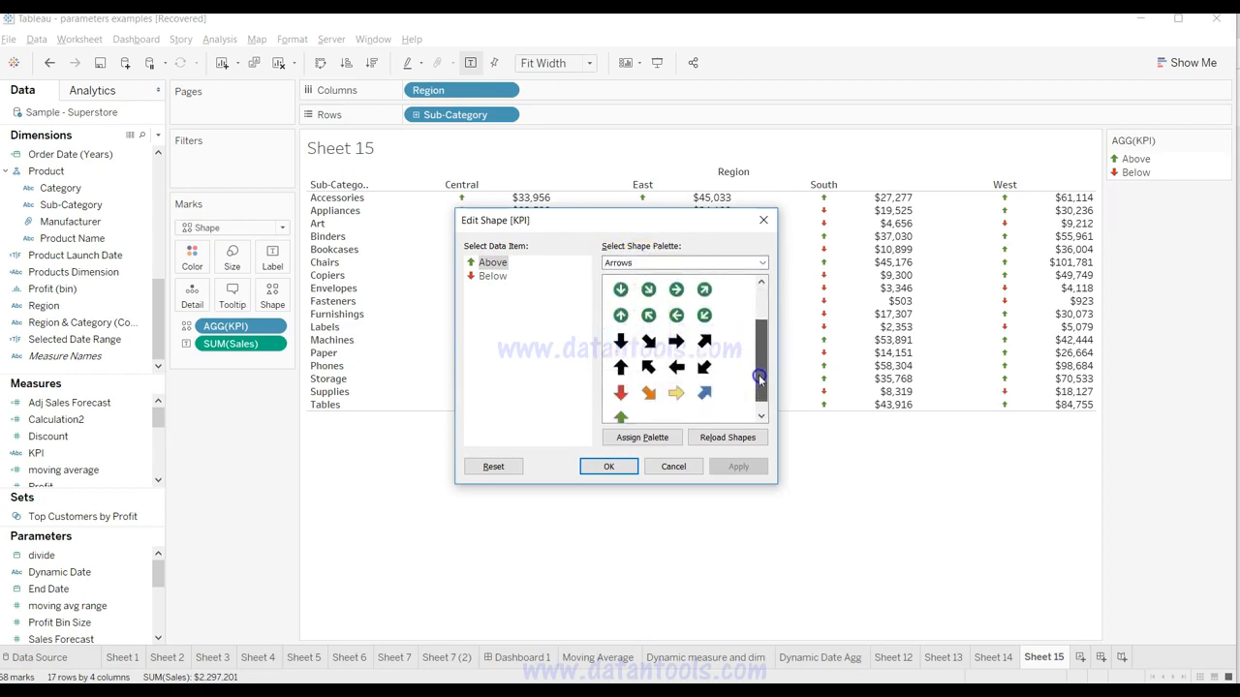
pyautogui.click(621, 380)
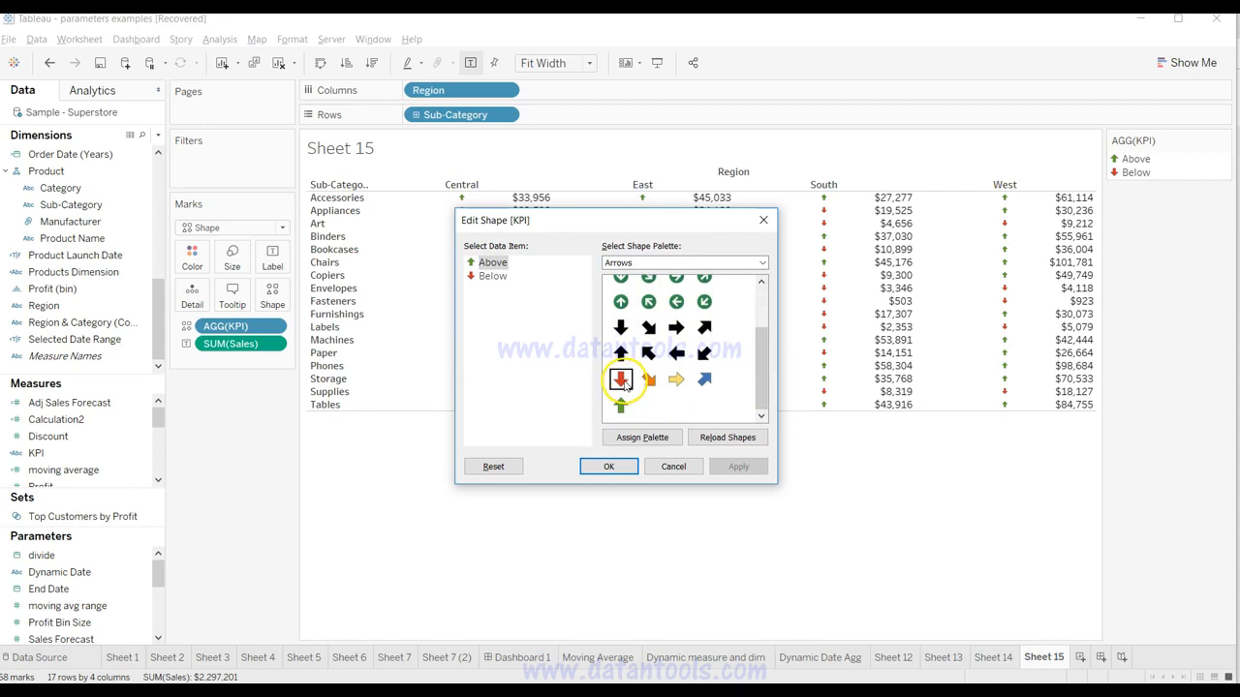
pyautogui.click(622, 408)
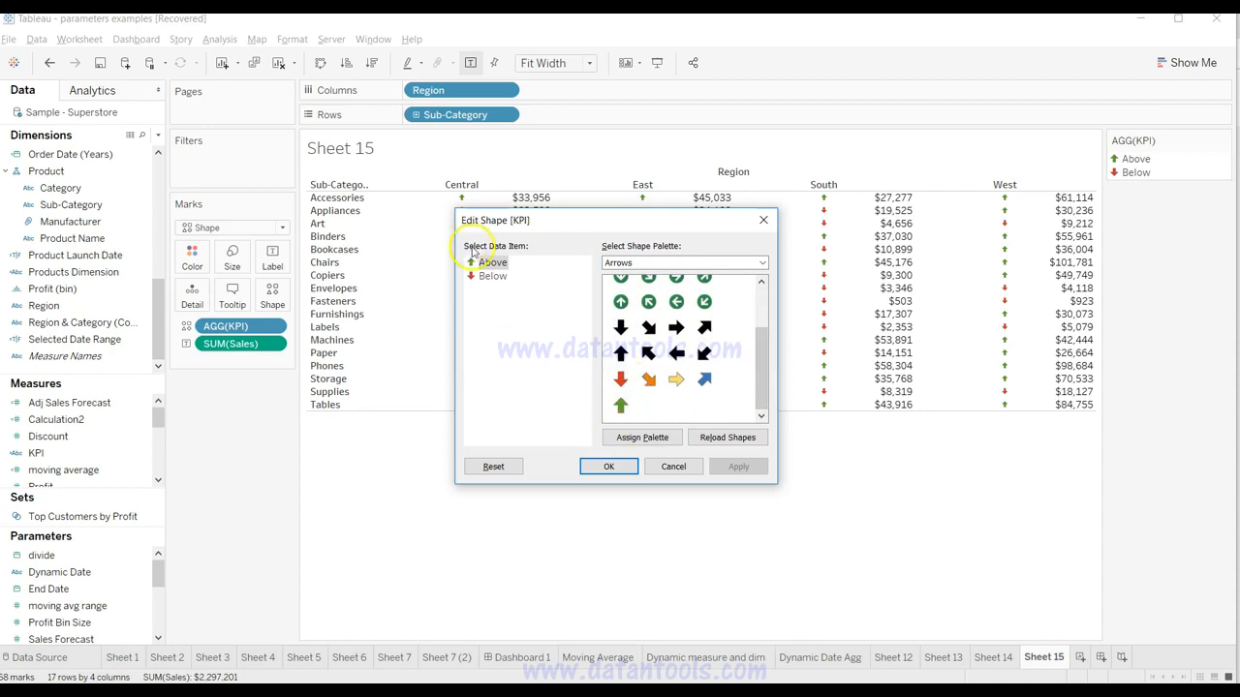
pyautogui.click(492, 276)
pyautogui.click(621, 380)
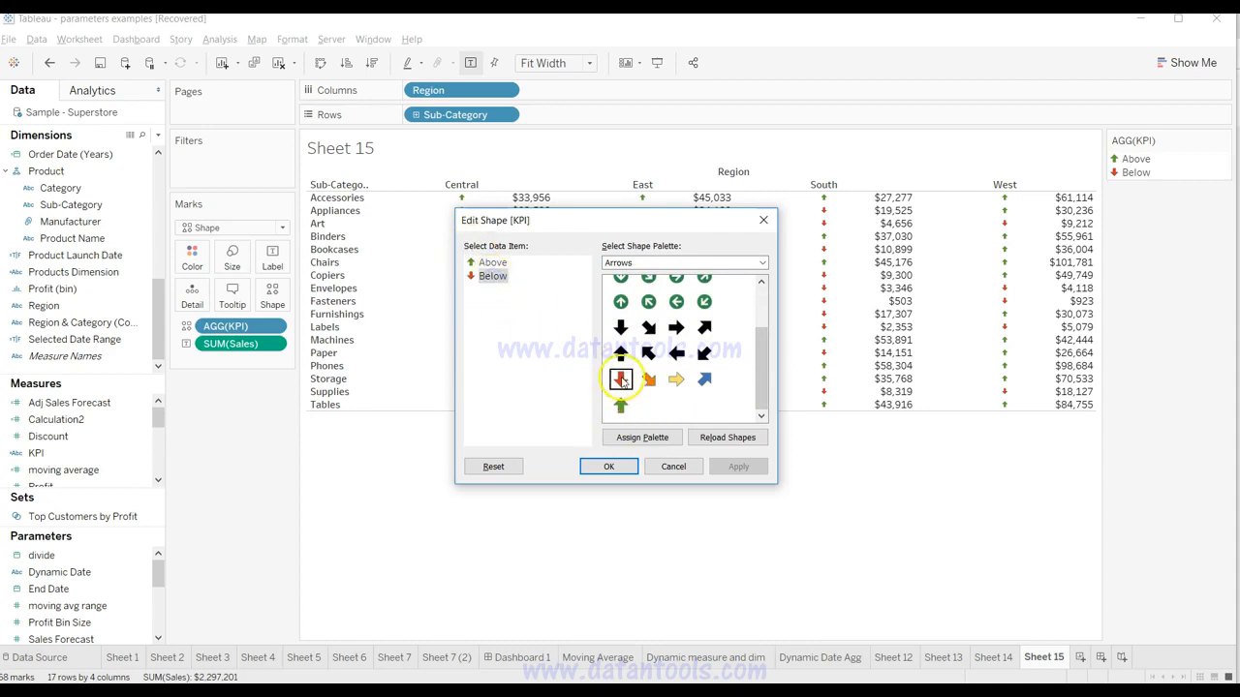
pyautogui.scroll(1, 761, 349)
pyautogui.click(620, 313)
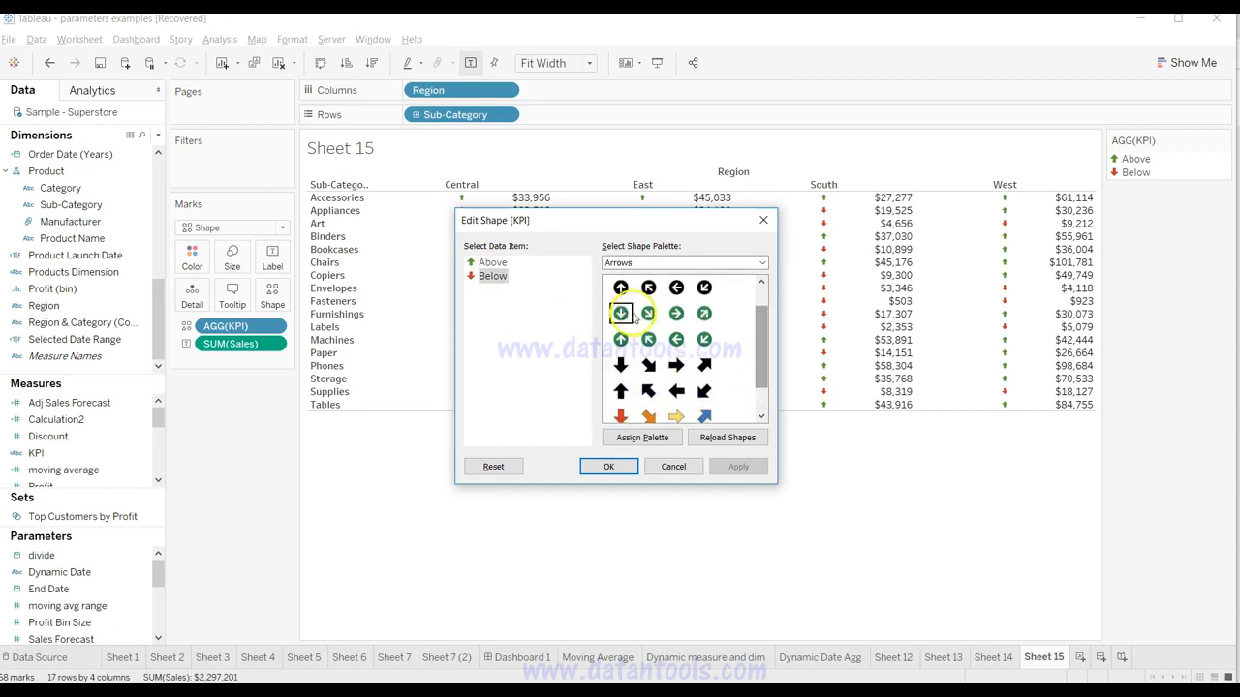
pyautogui.click(705, 261)
pyautogui.click(683, 311)
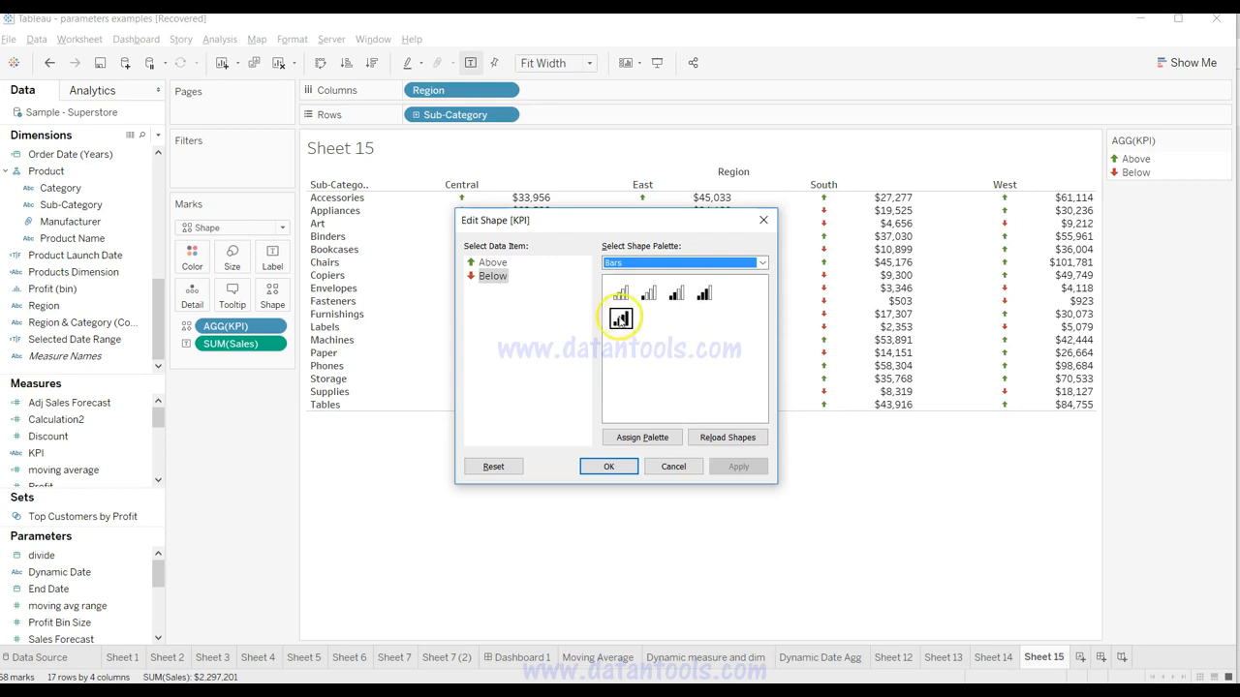
pyautogui.click(675, 268)
pyautogui.click(670, 325)
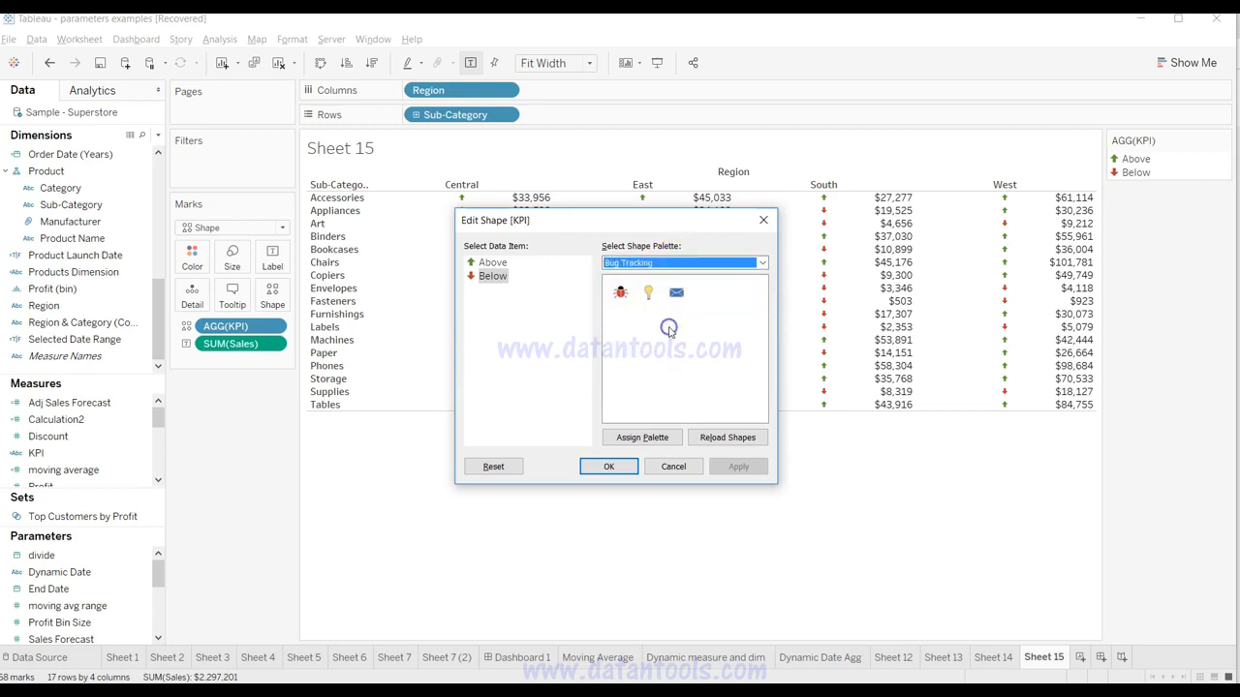
# Assign shapes from the KPI palette, a green circle for Above and a red diamond for Below, and apply them.
pyautogui.click(669, 264)
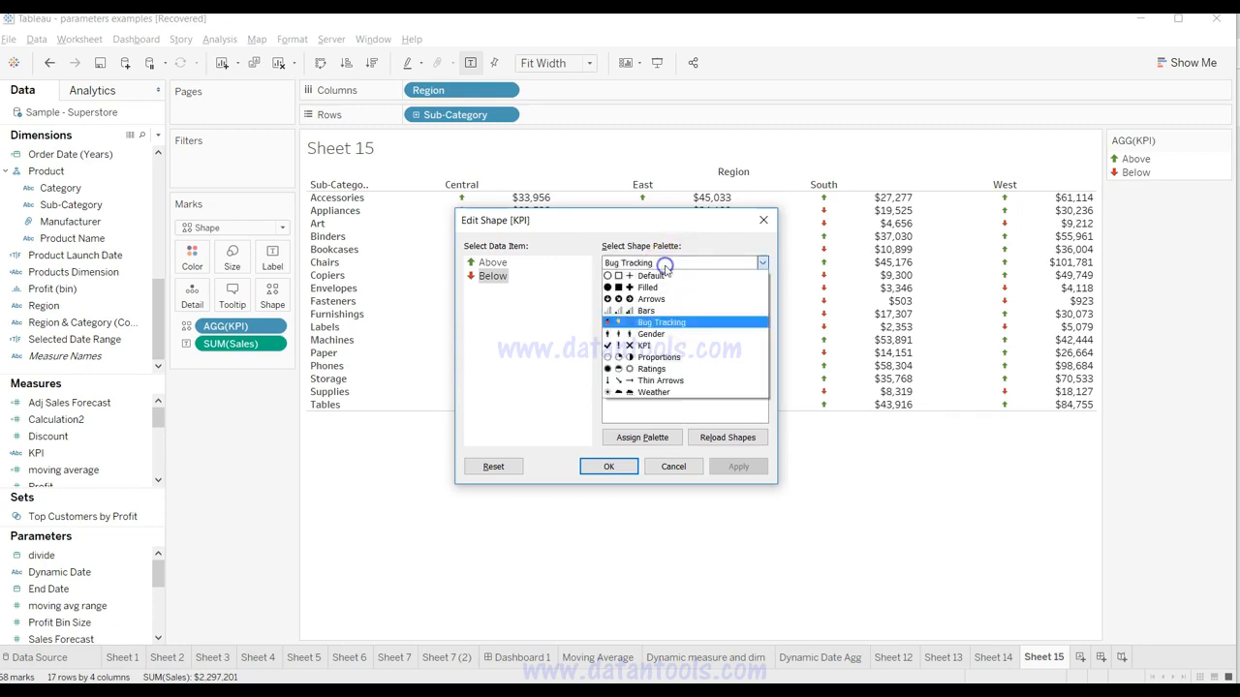
pyautogui.click(661, 347)
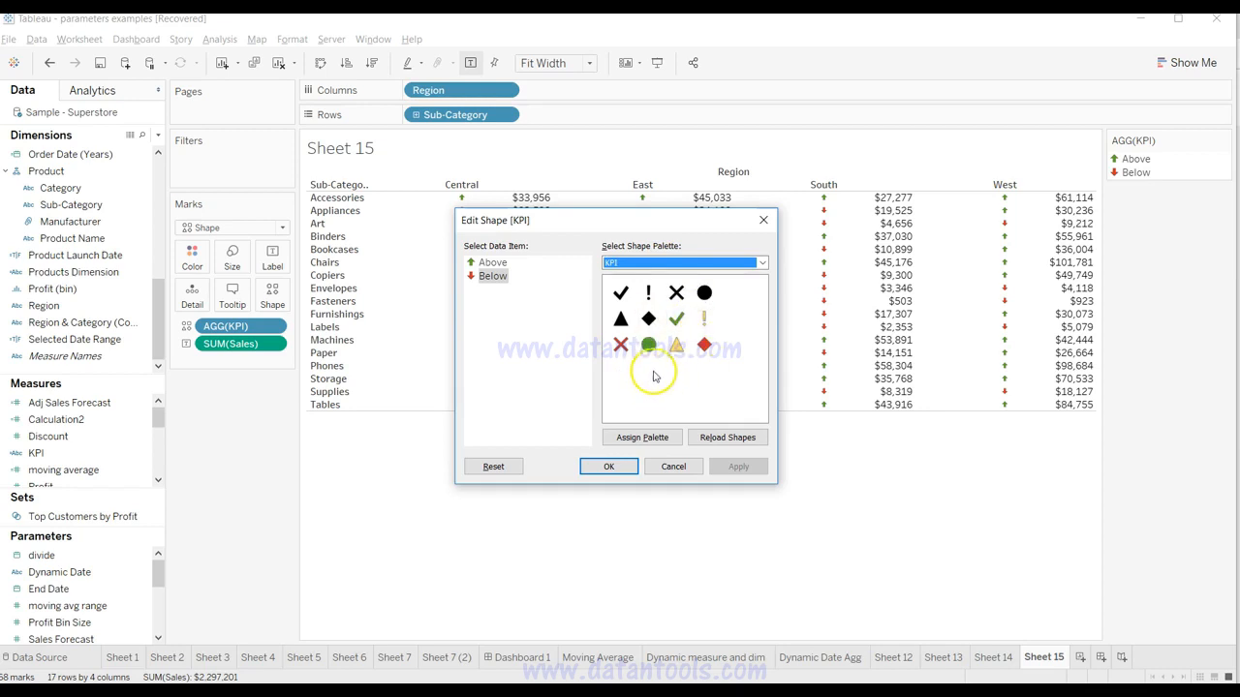
pyautogui.click(491, 262)
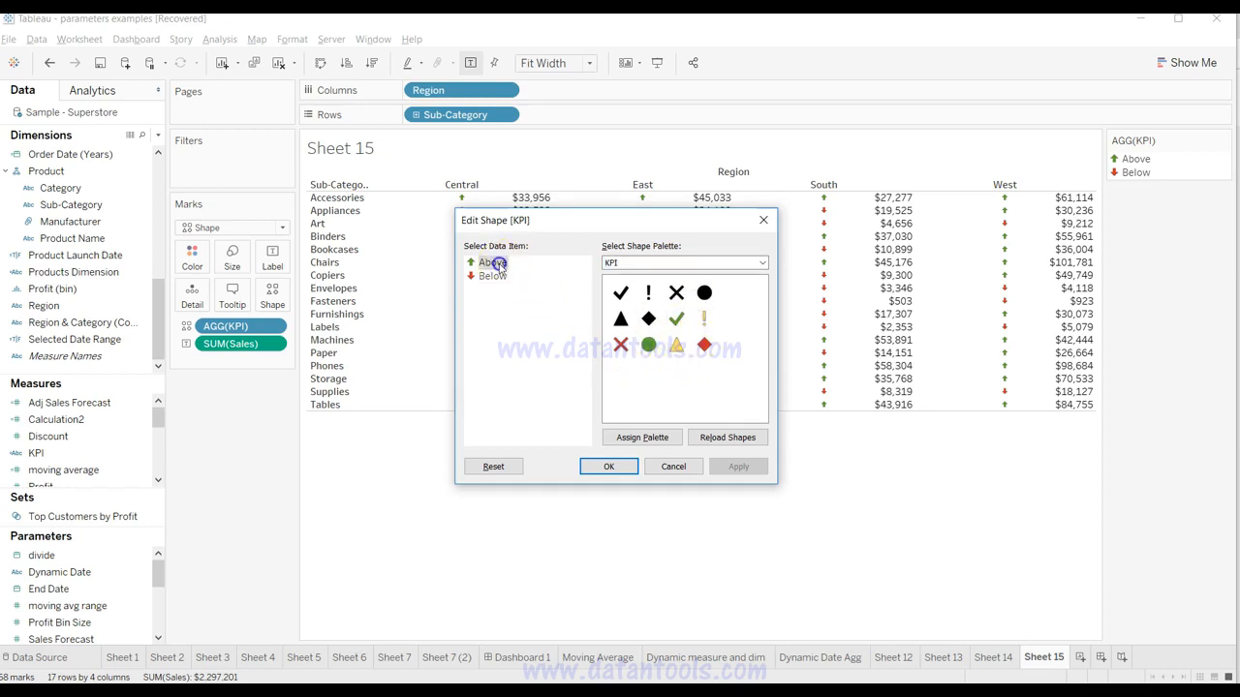
pyautogui.click(649, 347)
pyautogui.click(492, 276)
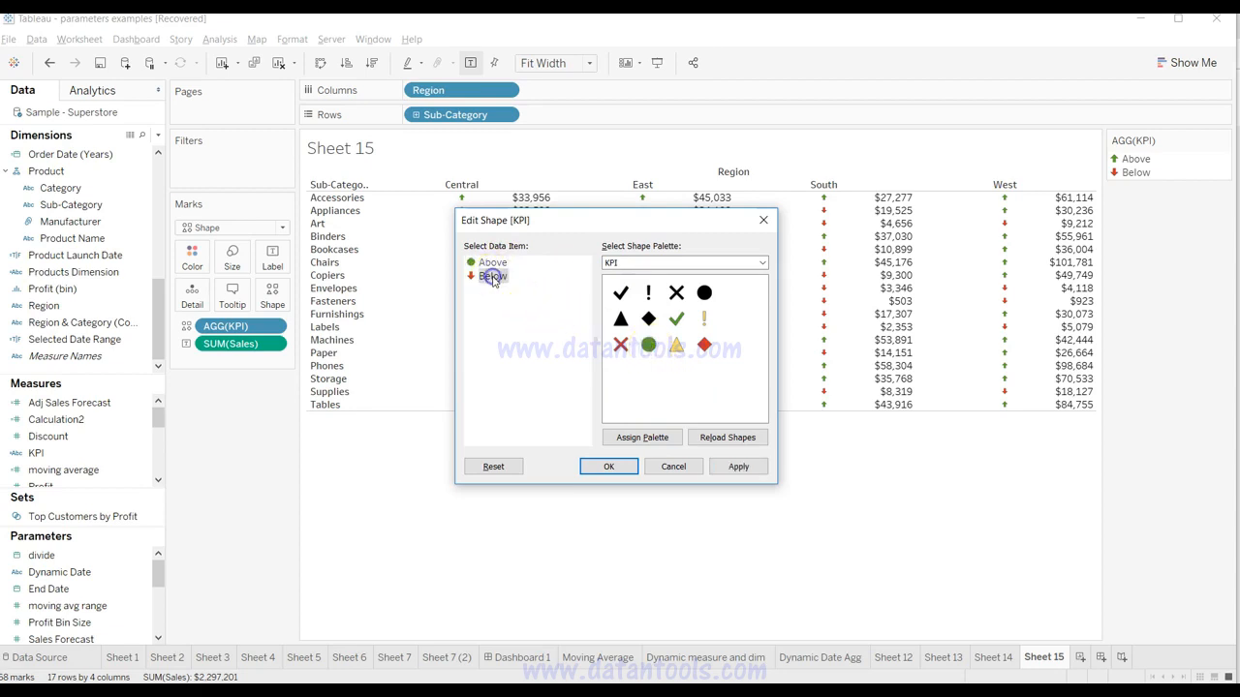
pyautogui.click(704, 345)
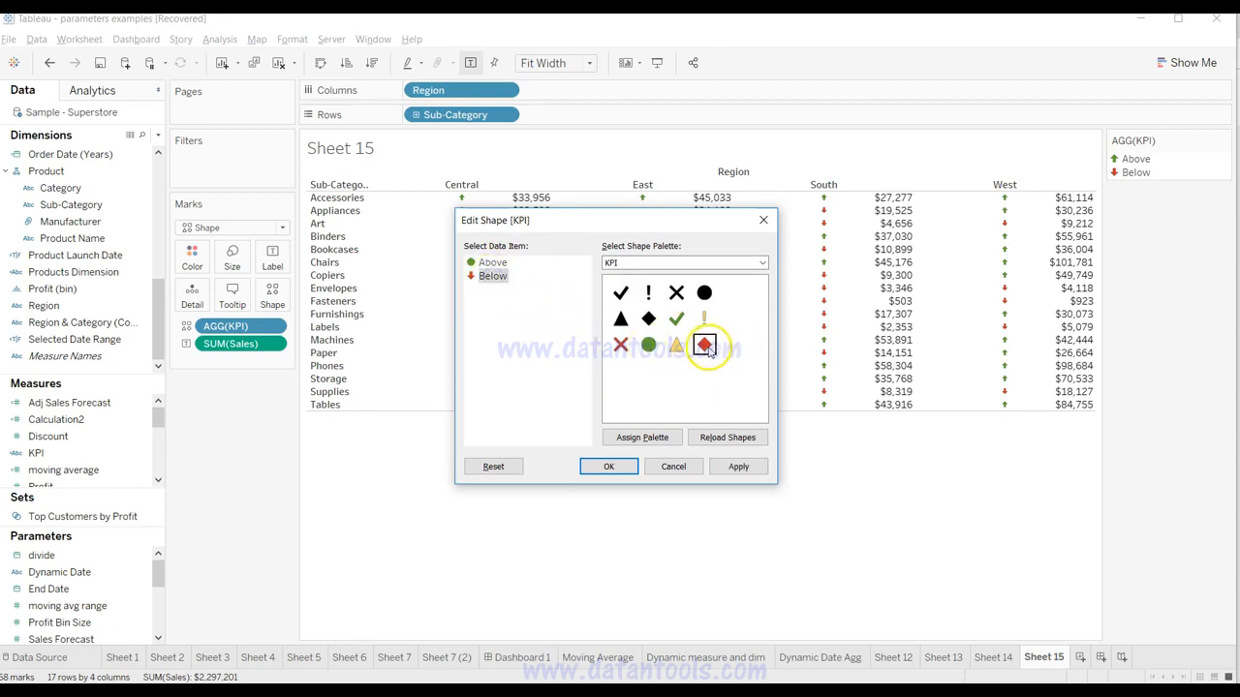
pyautogui.click(736, 467)
pyautogui.click(608, 467)
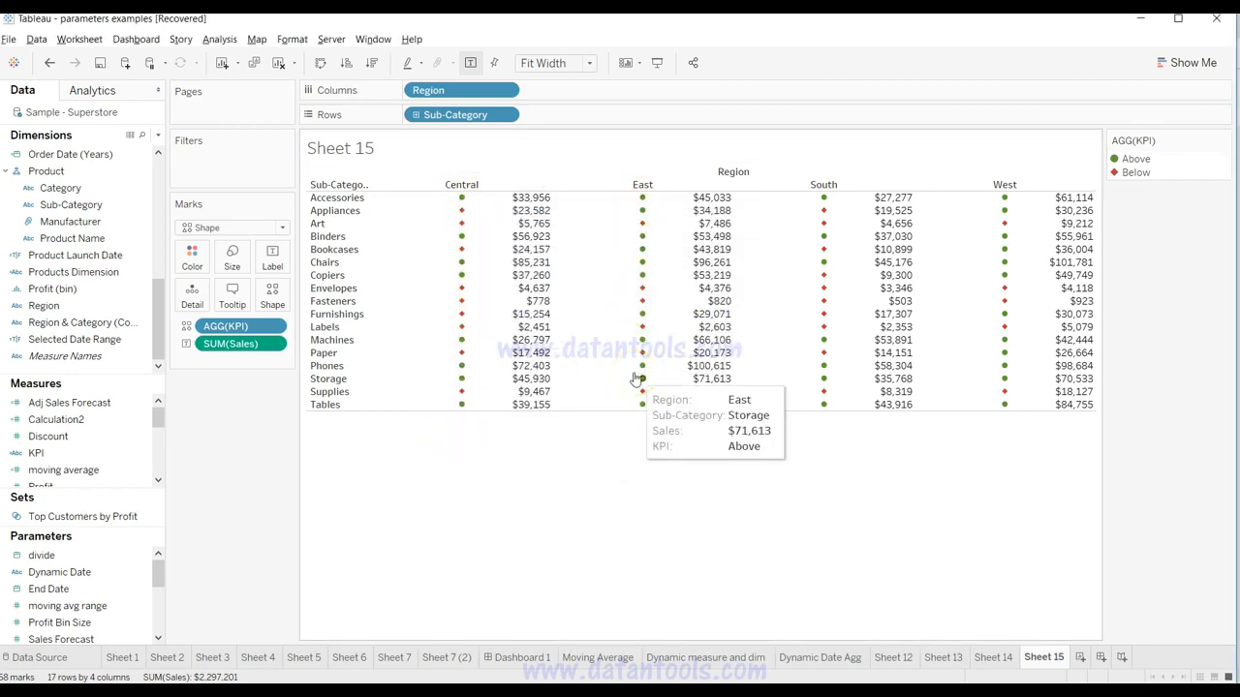
pyautogui.click(656, 483)
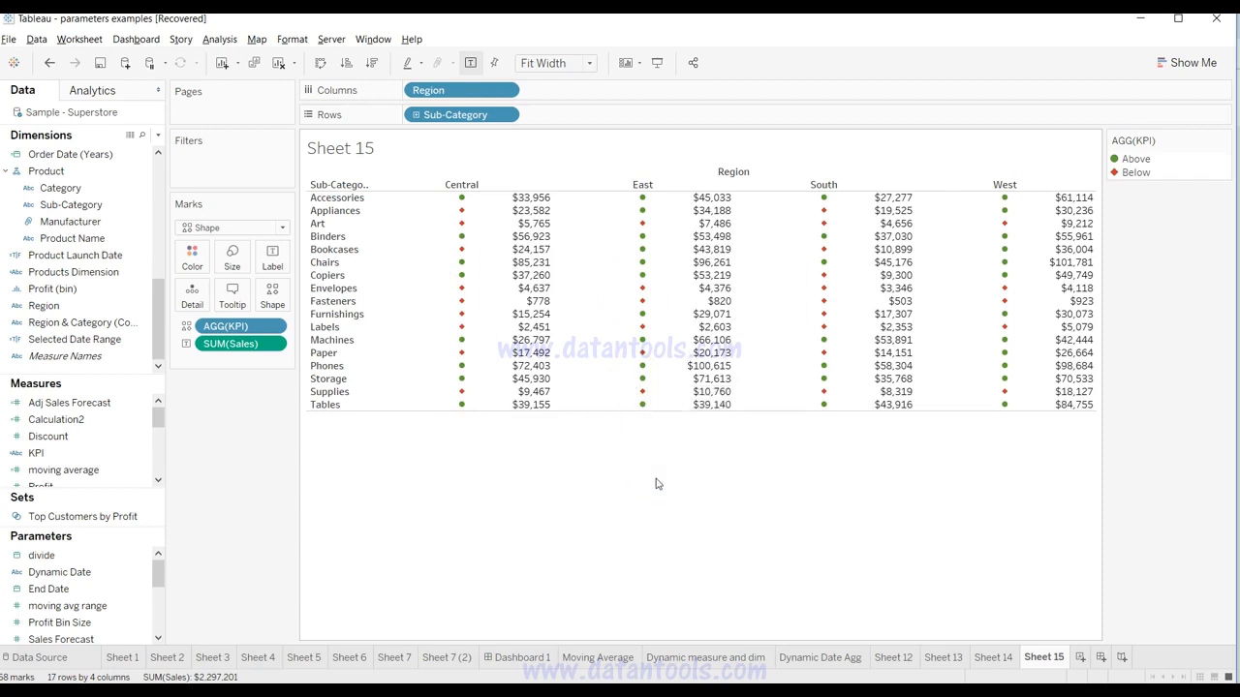
pyautogui.click(625, 475)
pyautogui.click(661, 474)
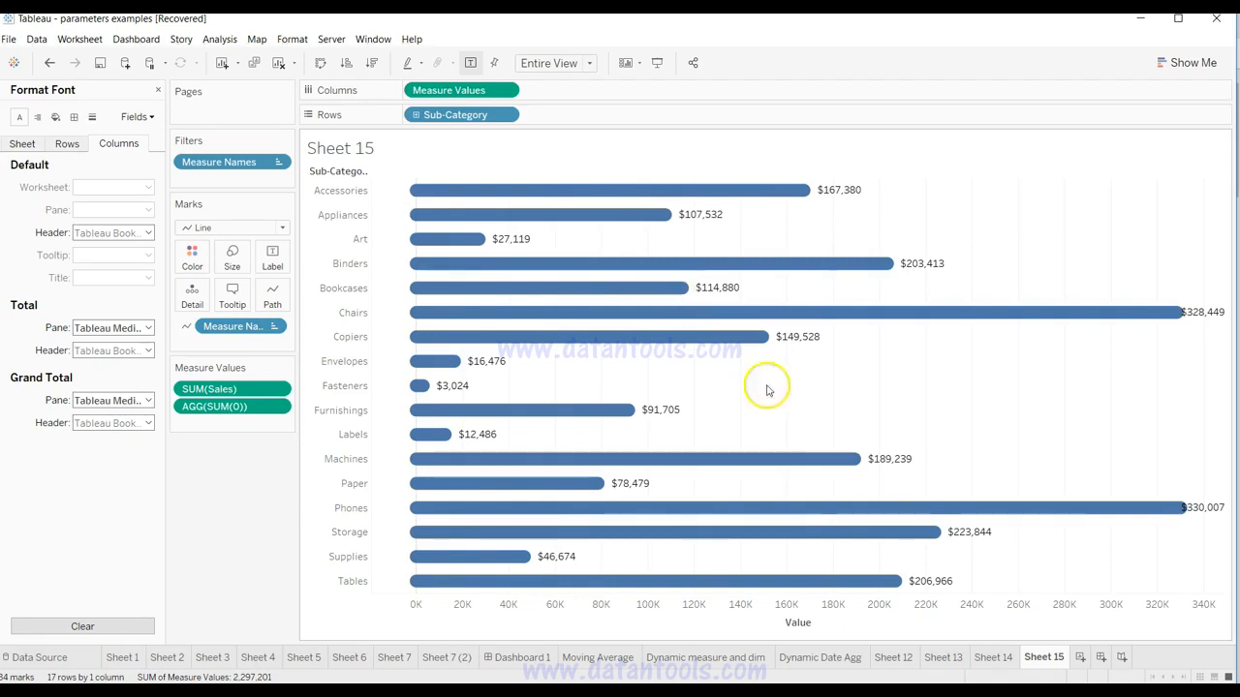
# Create a new worksheet and build a bar chart with Sub-Category on Rows and Sales on Columns.
pyautogui.click(1082, 661)
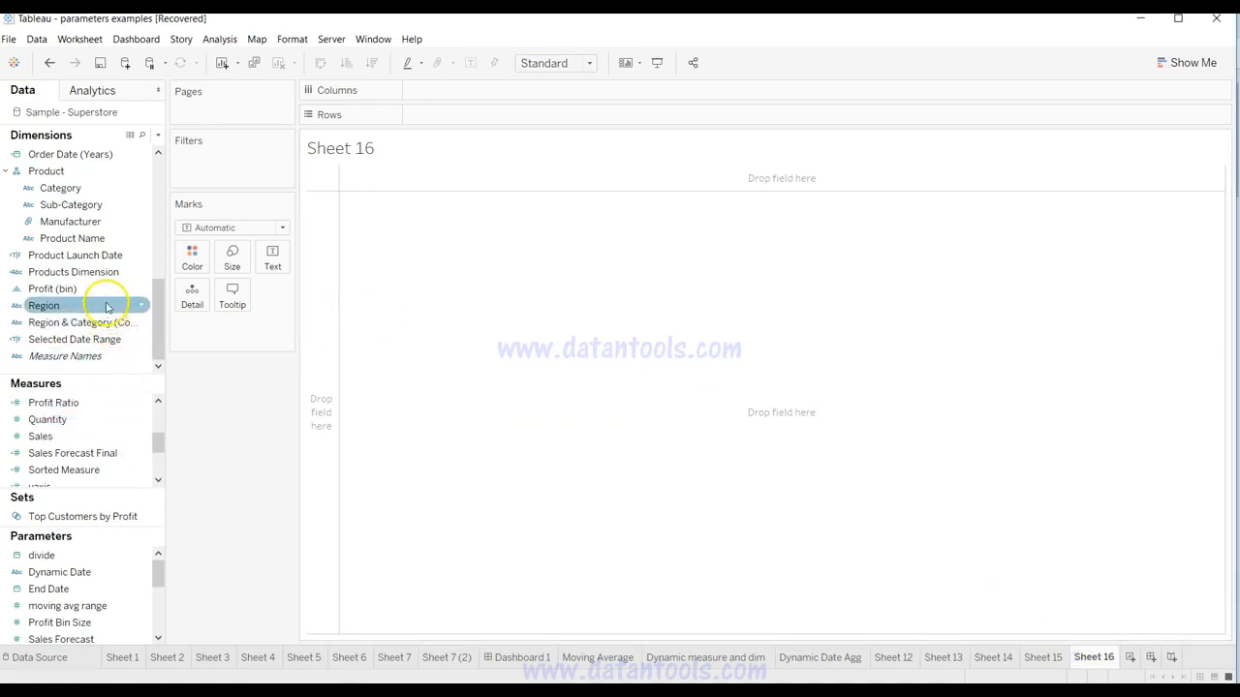
pyautogui.moveTo(111, 205); pyautogui.dragTo(451, 123)
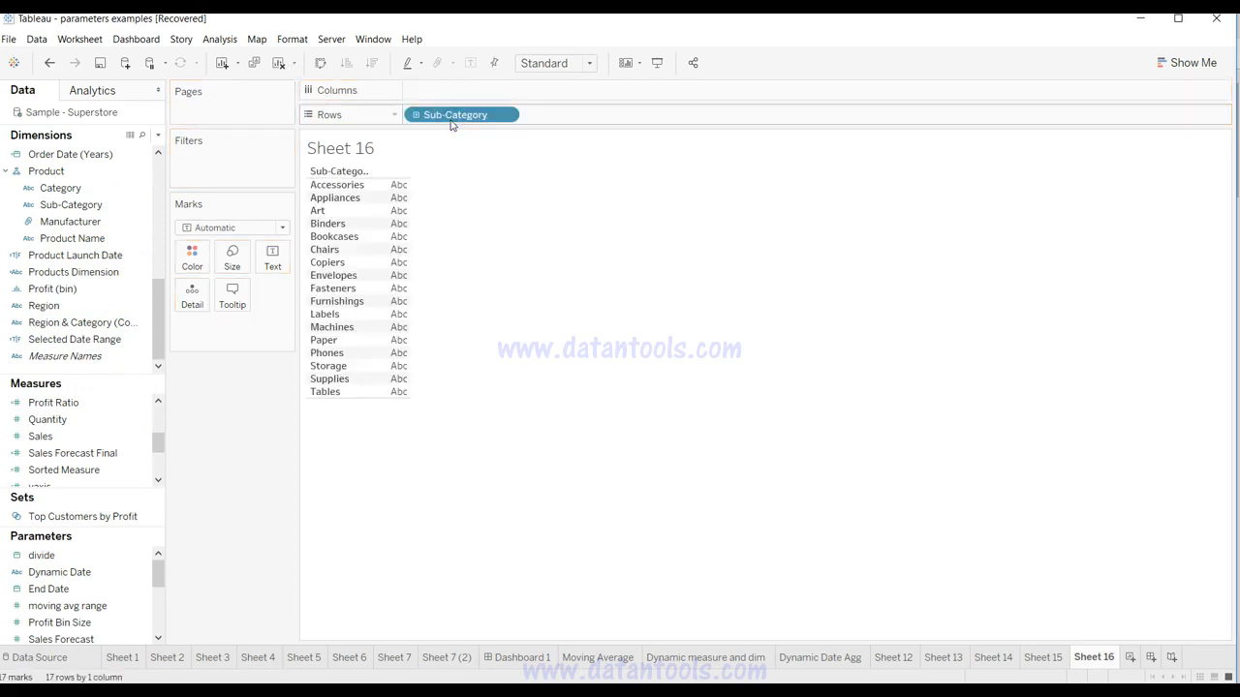
pyautogui.moveTo(40, 436); pyautogui.dragTo(497, 91)
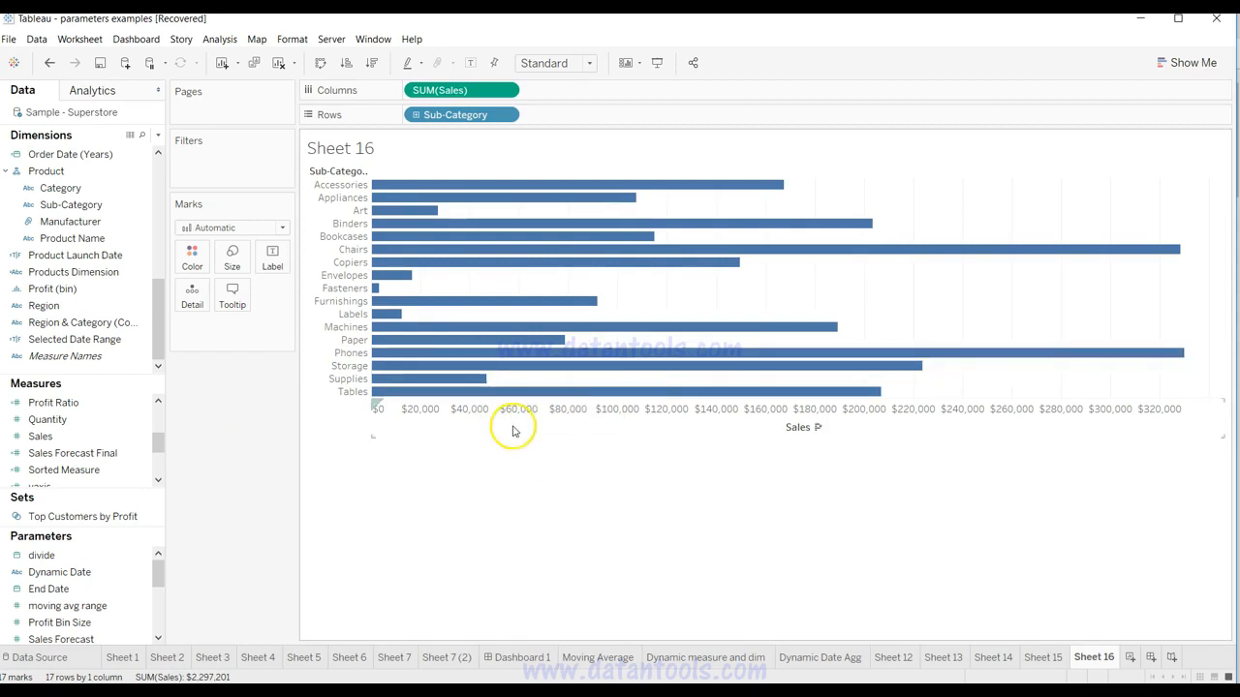
# Add the ad-hoc calculation sum(0) to Columns and combine it with Sales on one shared axis.
pyautogui.doubleClick(576, 91)
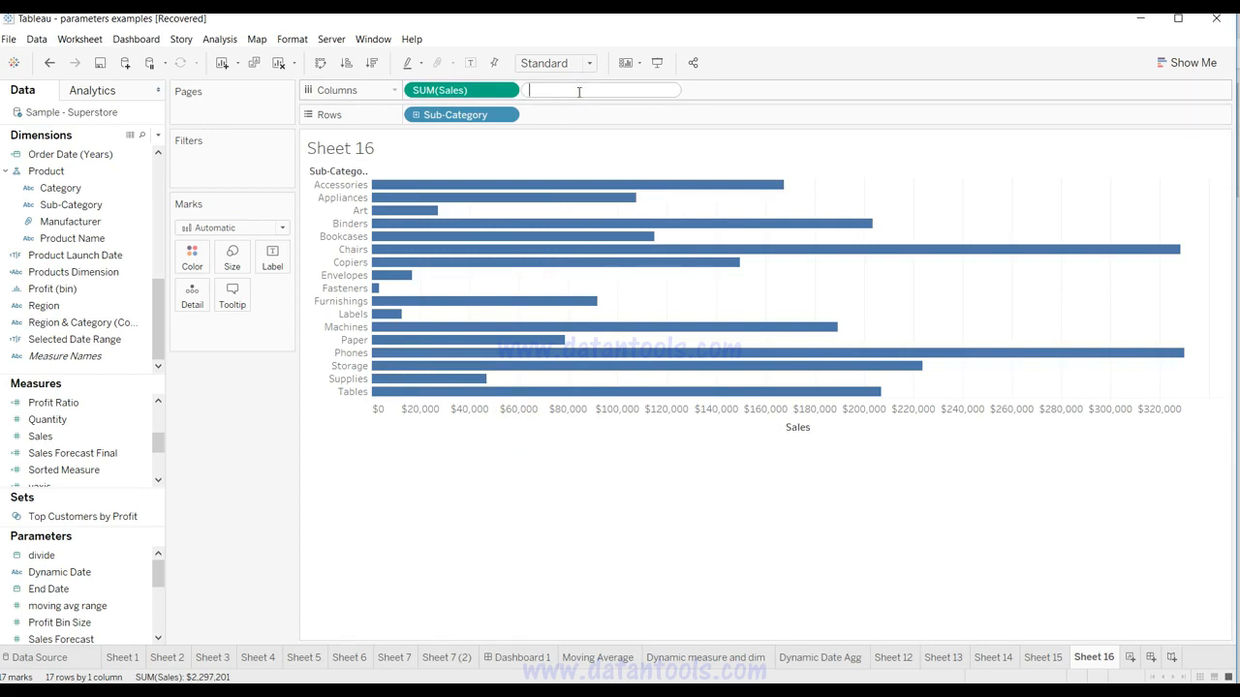
pyautogui.write('sum(0)')
pyautogui.press('Return')
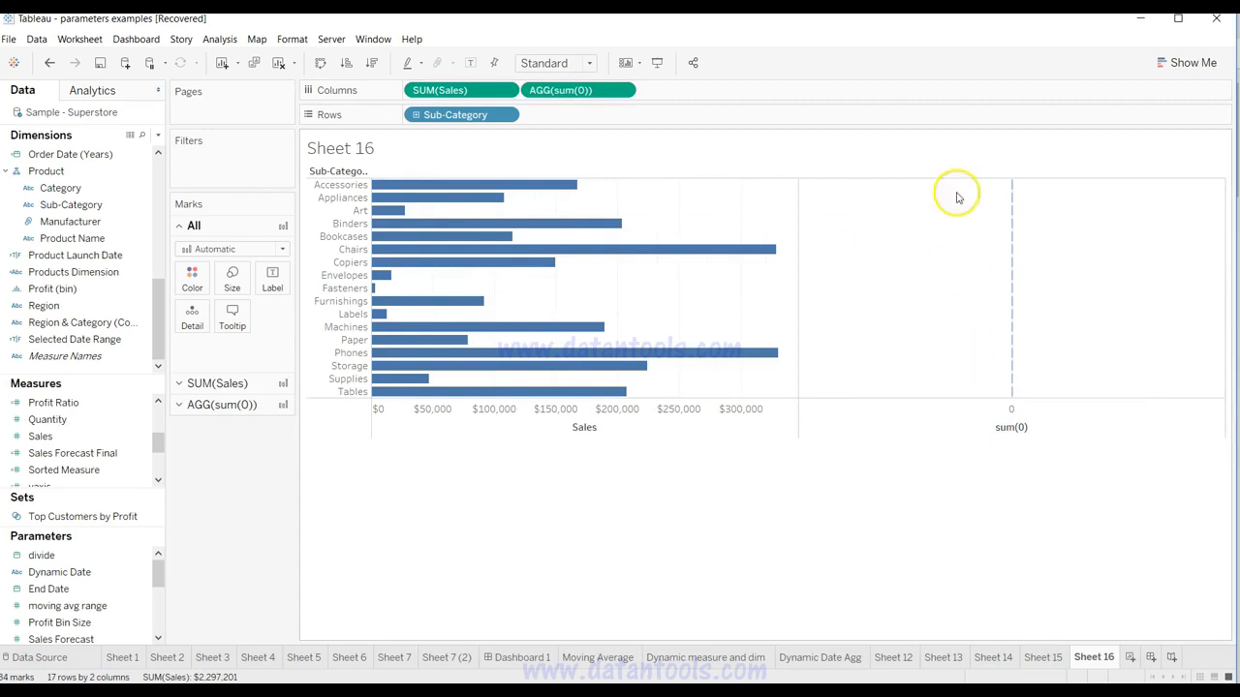
pyautogui.moveTo(568, 91); pyautogui.dragTo(568, 424)
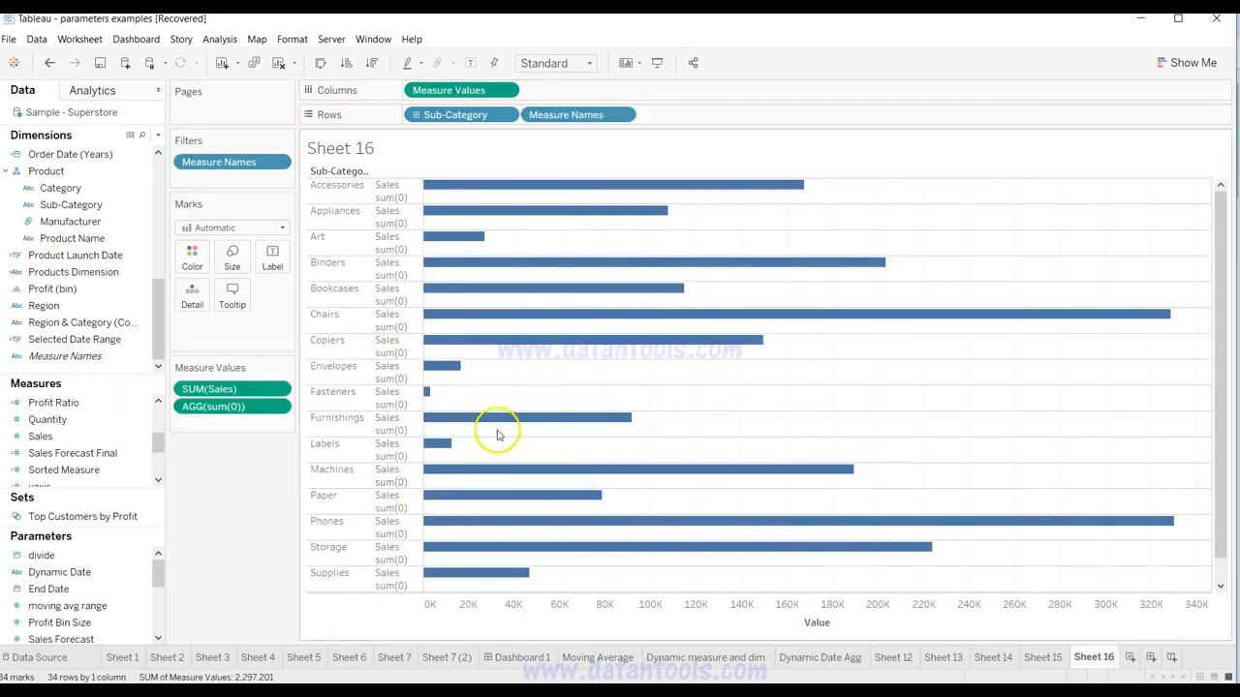
# Change the mark type to Line and move Measure Names from Rows to Path.
pyautogui.click(230, 227)
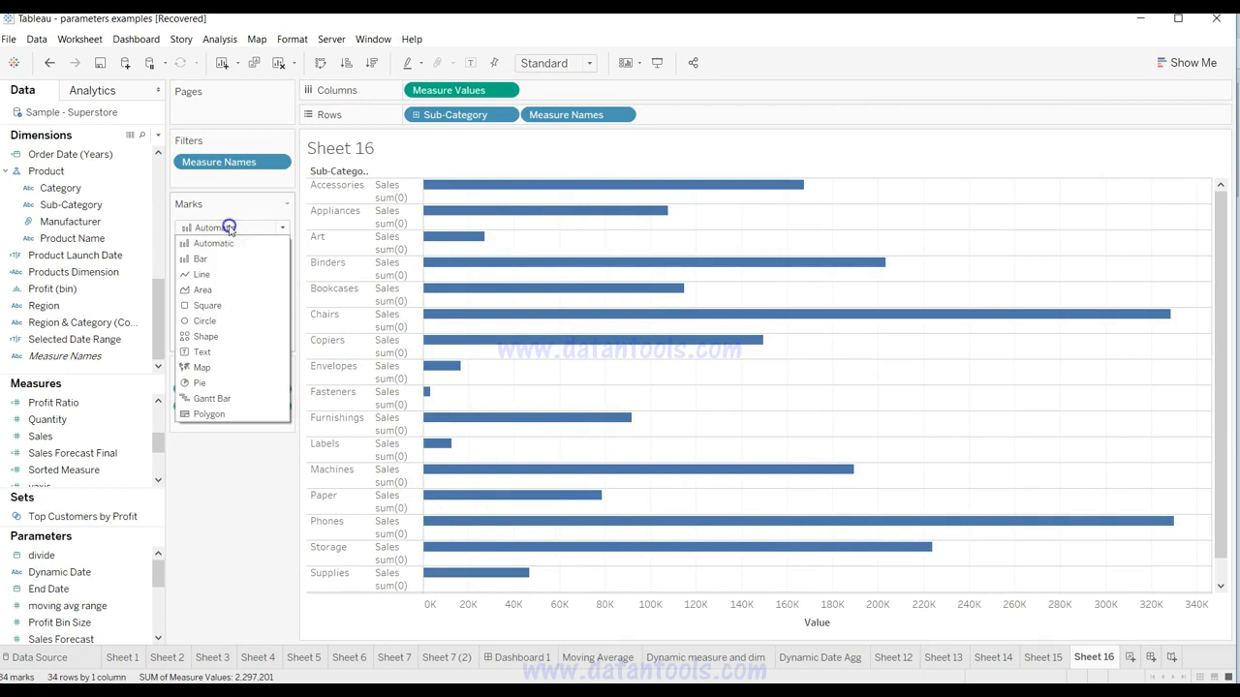
pyautogui.click(230, 274)
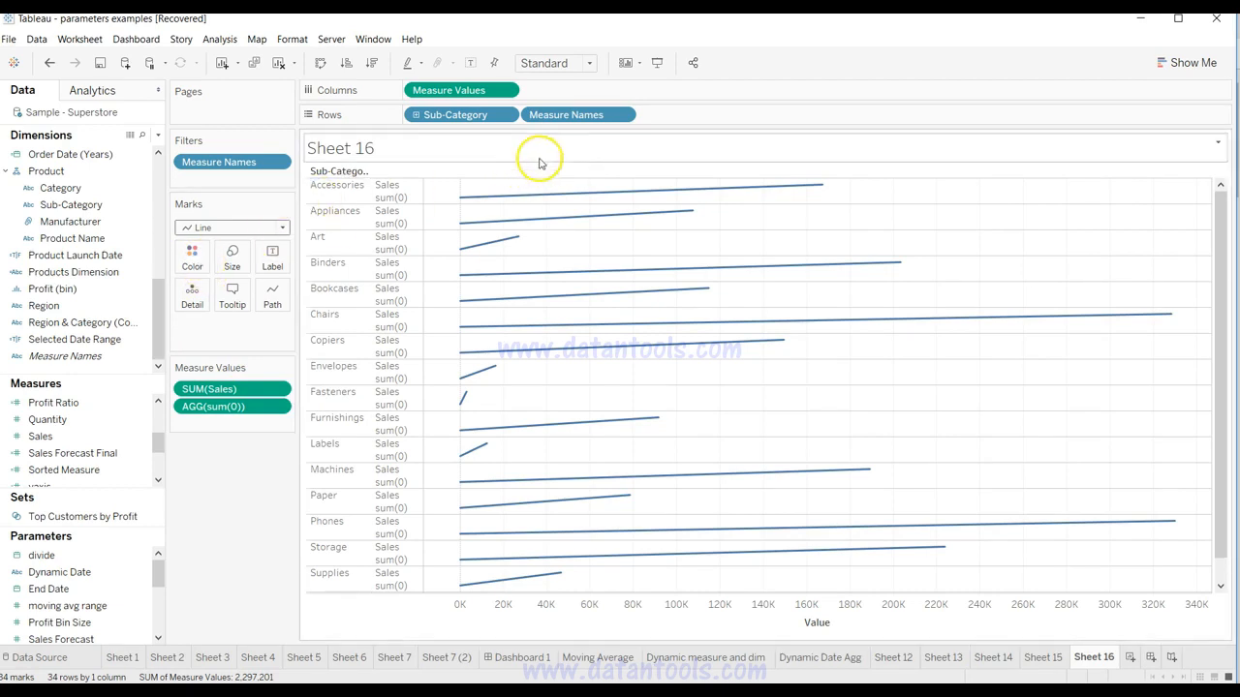
pyautogui.click(563, 117)
pyautogui.moveTo(563, 117); pyautogui.dragTo(275, 304)
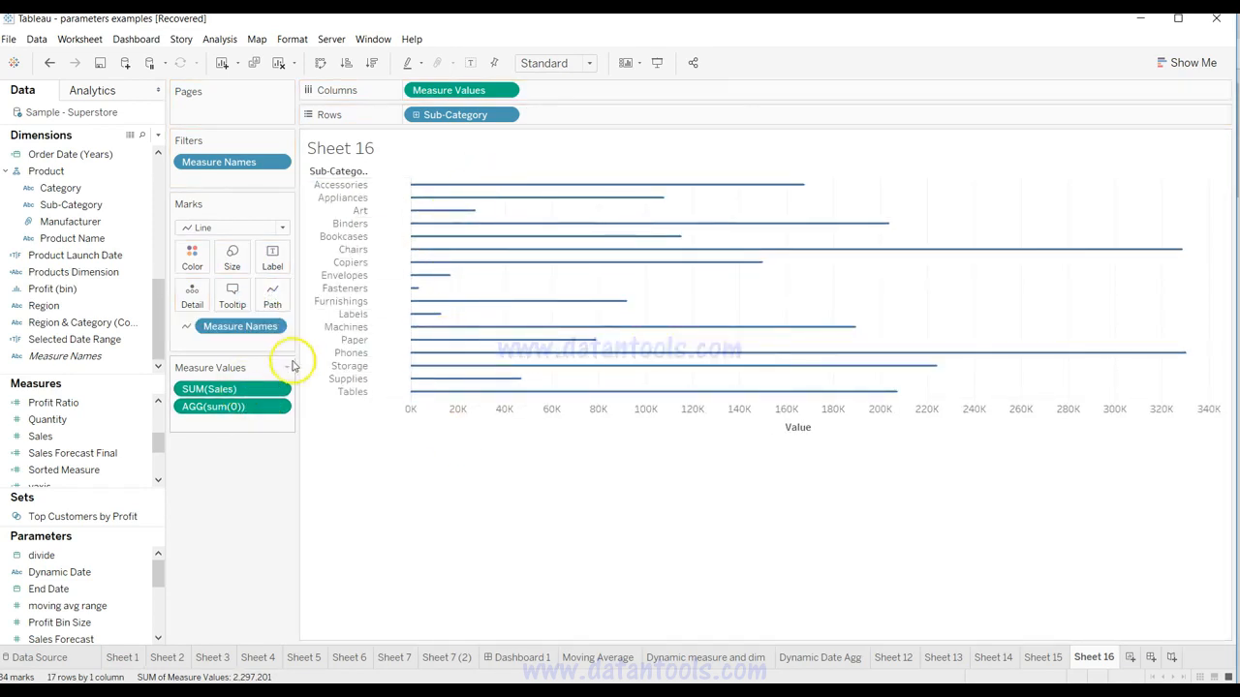
# Increase the mark size so the sub-category lines become thick, rounded bars.
pyautogui.click(232, 257)
pyautogui.moveTo(252, 293); pyautogui.dragTo(298, 299)
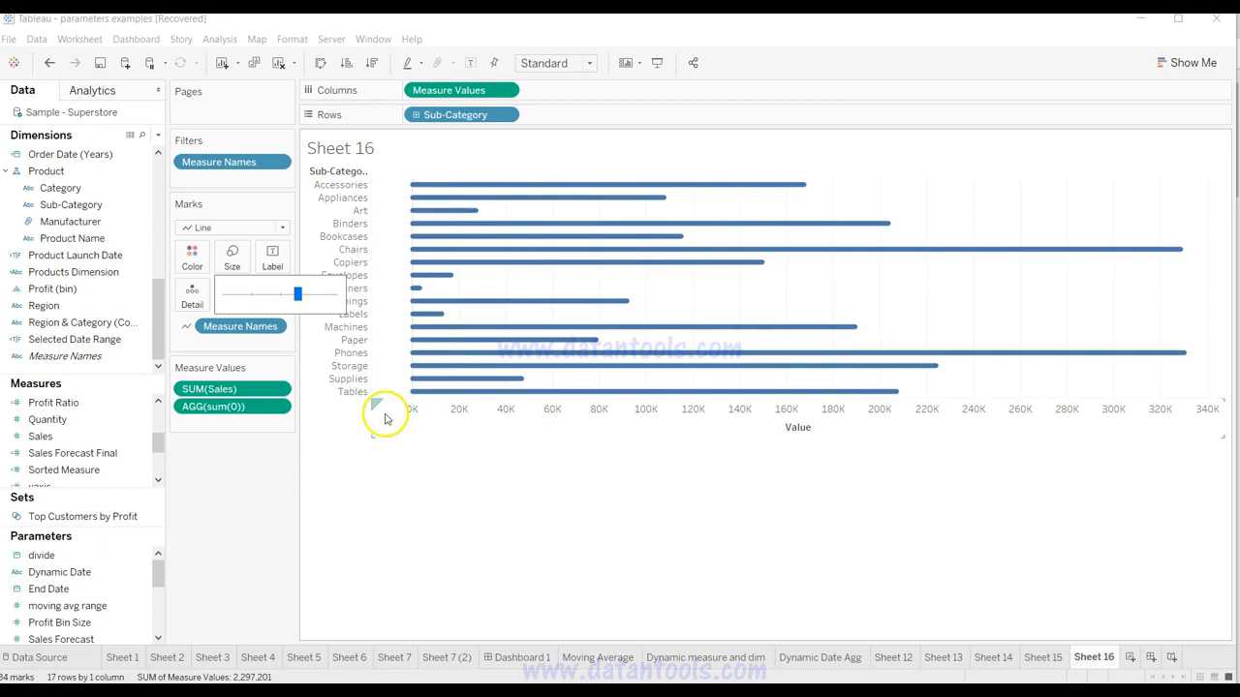
pyautogui.click(372, 533)
# Turn on mark labels for the sub-category bars.
pyautogui.click(272, 254)
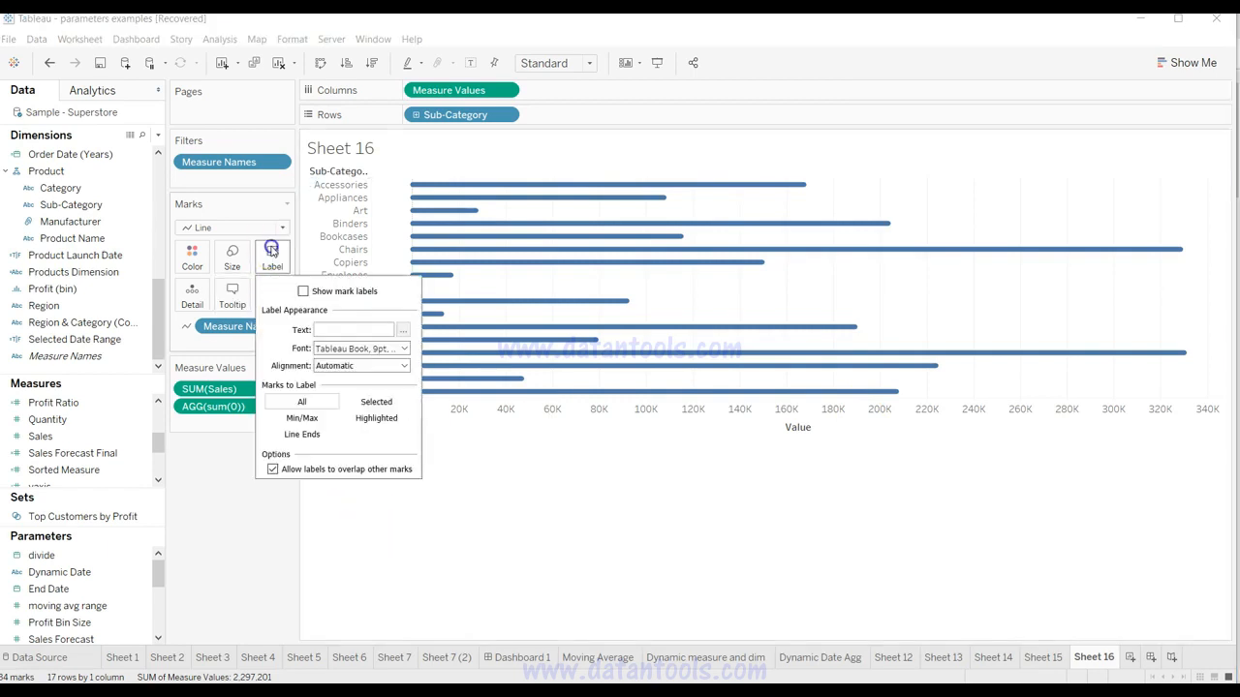
pyautogui.click(304, 292)
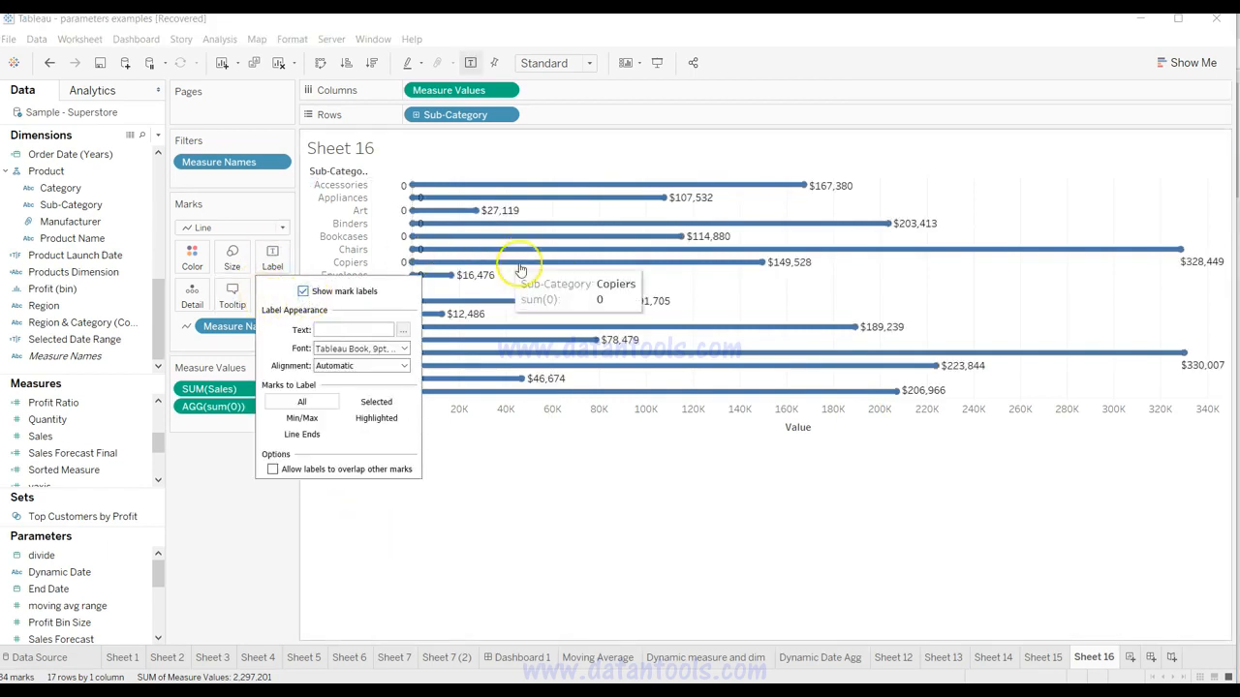
pyautogui.click(634, 620)
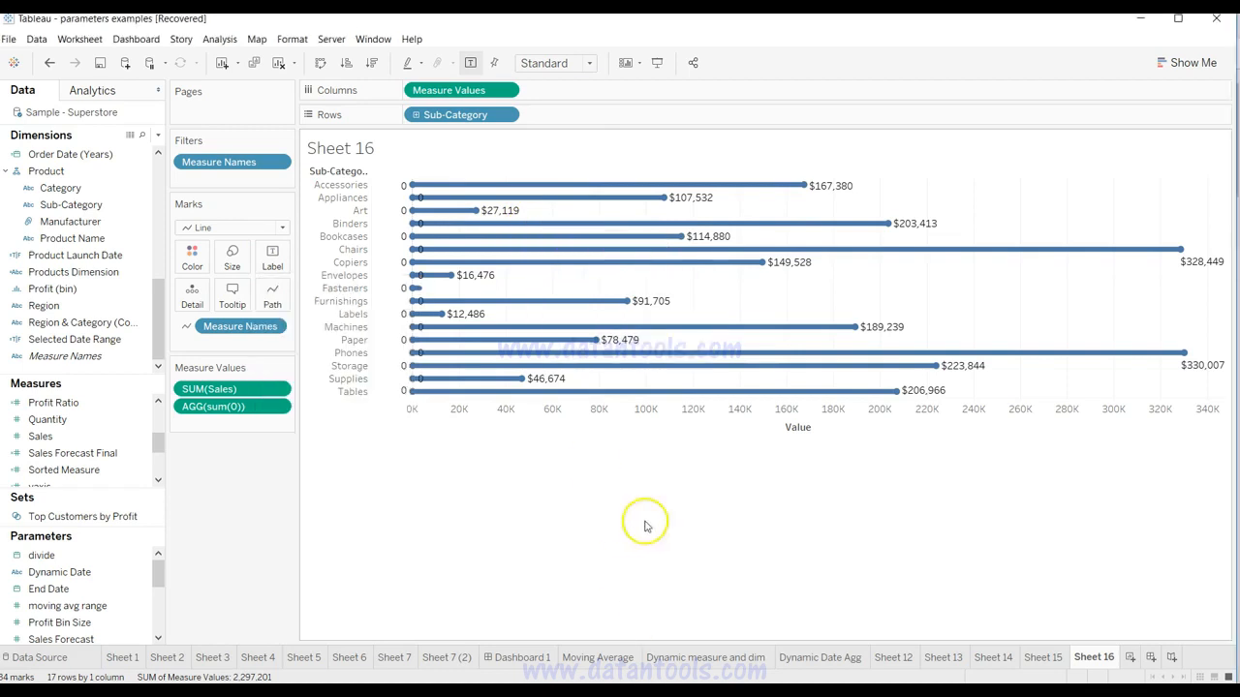
# Make the rounded bars slightly thicker by raising the mark size a little more.
pyautogui.moveTo(477, 213)
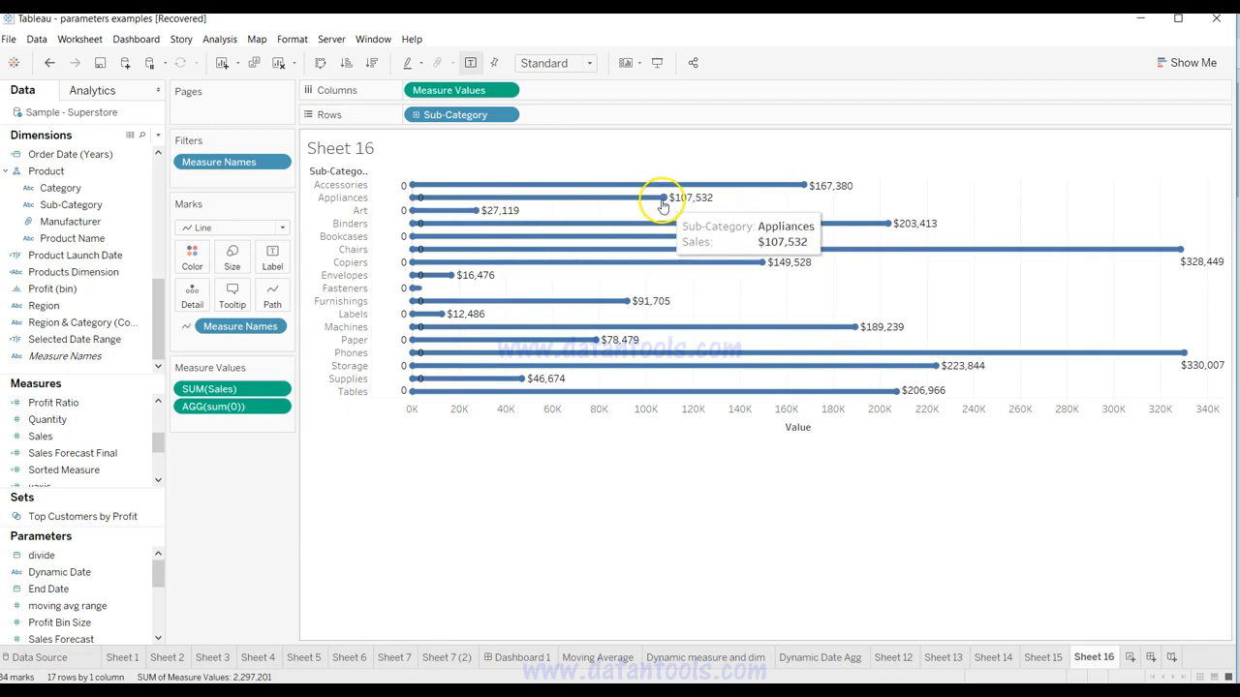
pyautogui.click(233, 259)
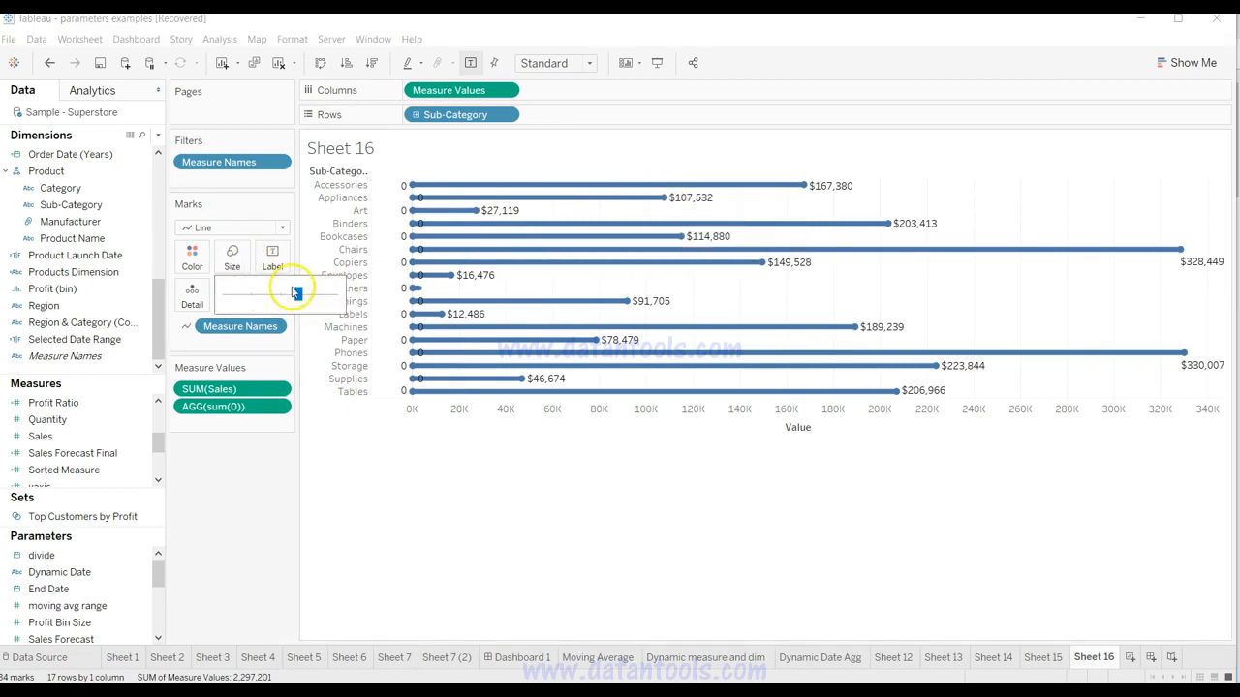
pyautogui.moveTo(297, 294)
pyautogui.mouseDown()
pyautogui.moveTo(327, 296)
pyautogui.moveTo(303, 296)
pyautogui.mouseUp()
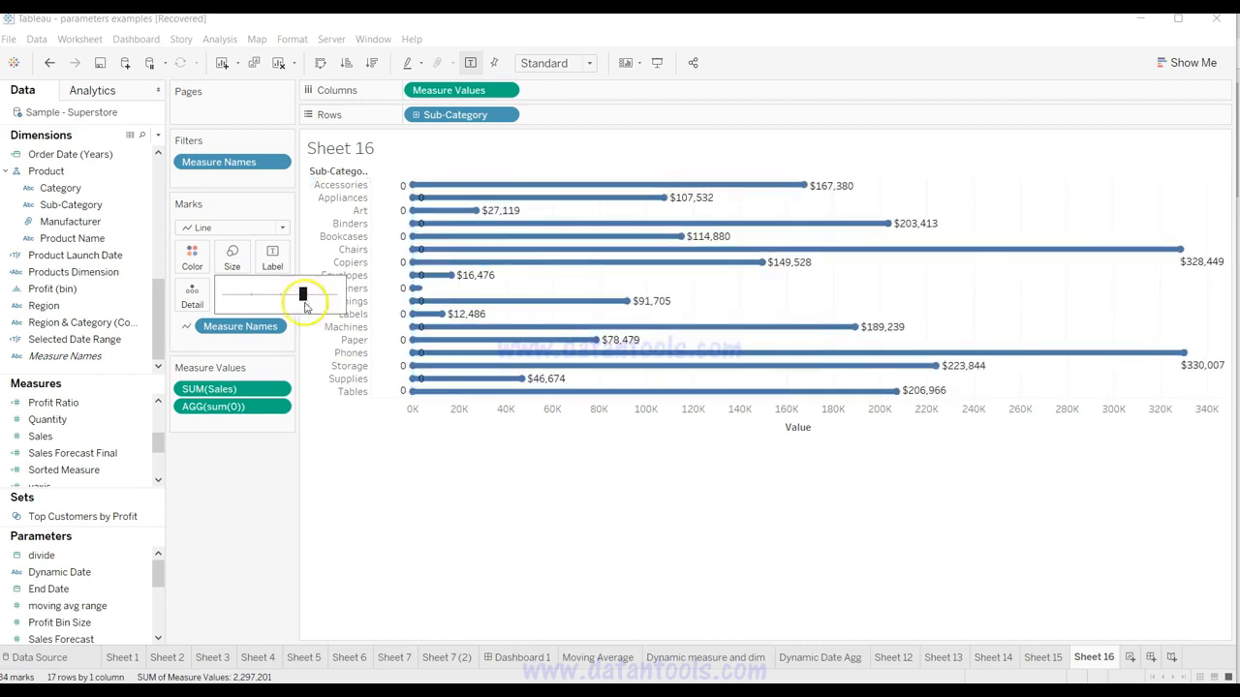
pyautogui.click(340, 456)
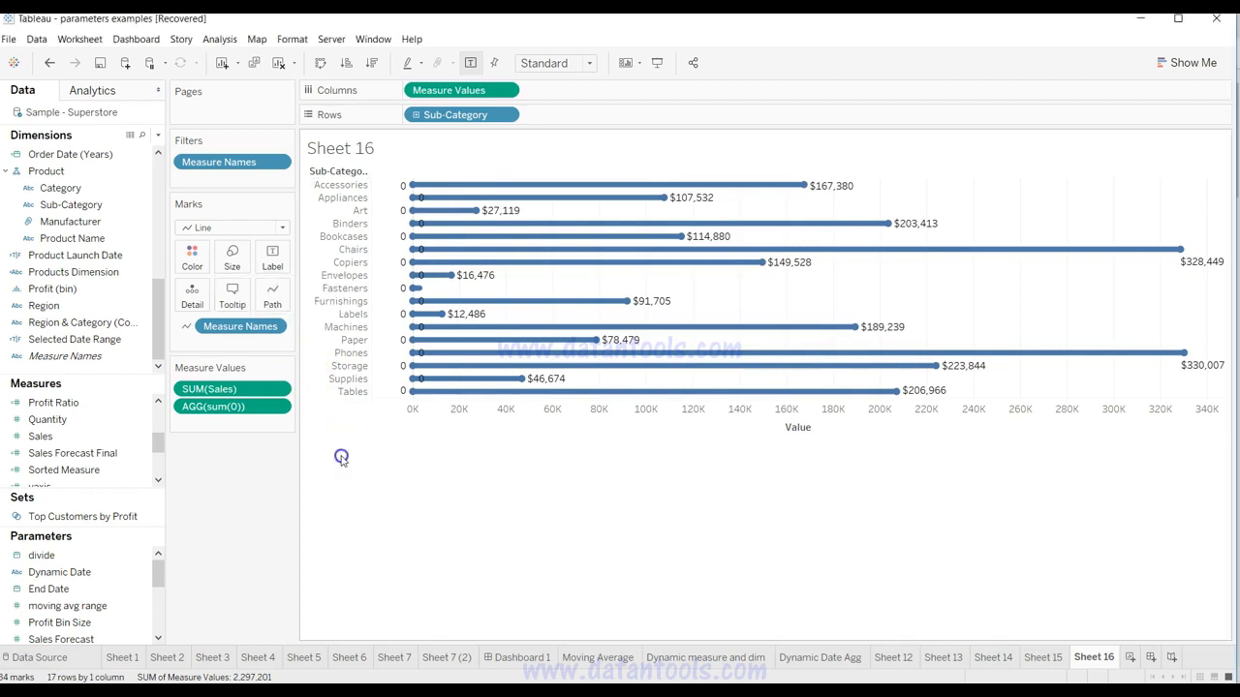
# Restrict the mark labels to Line Ends, with both the start and end of each line labelled.
pyautogui.click(272, 255)
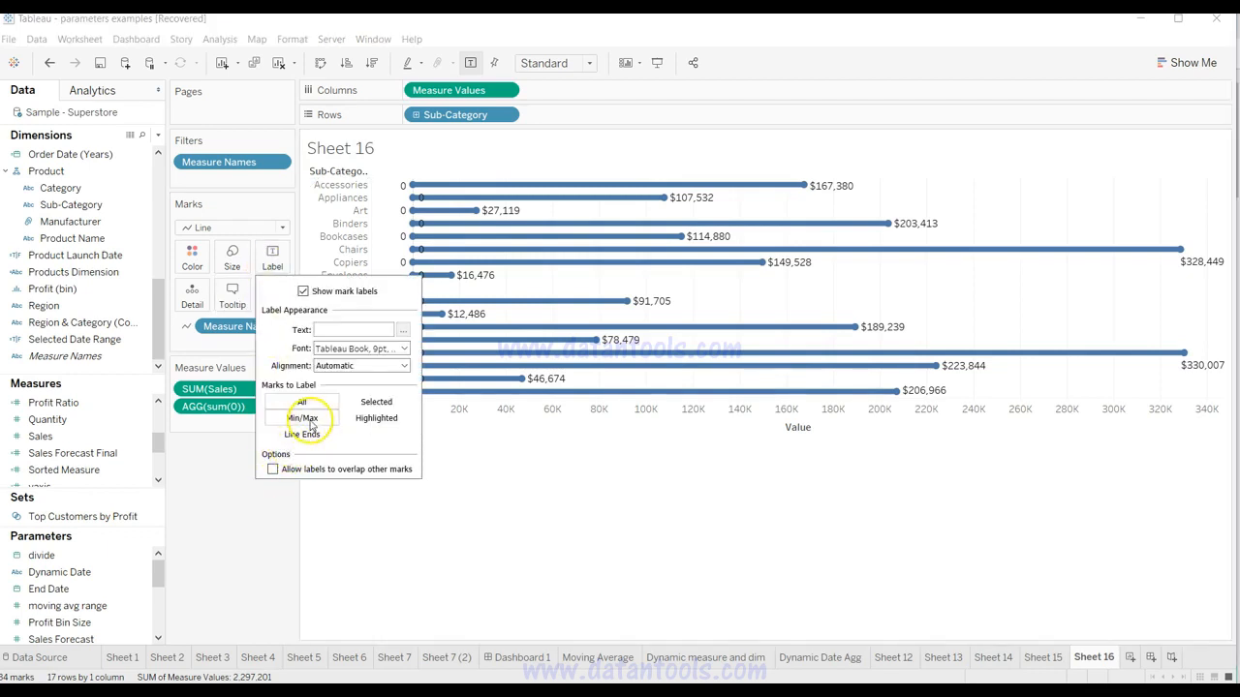
pyautogui.click(312, 438)
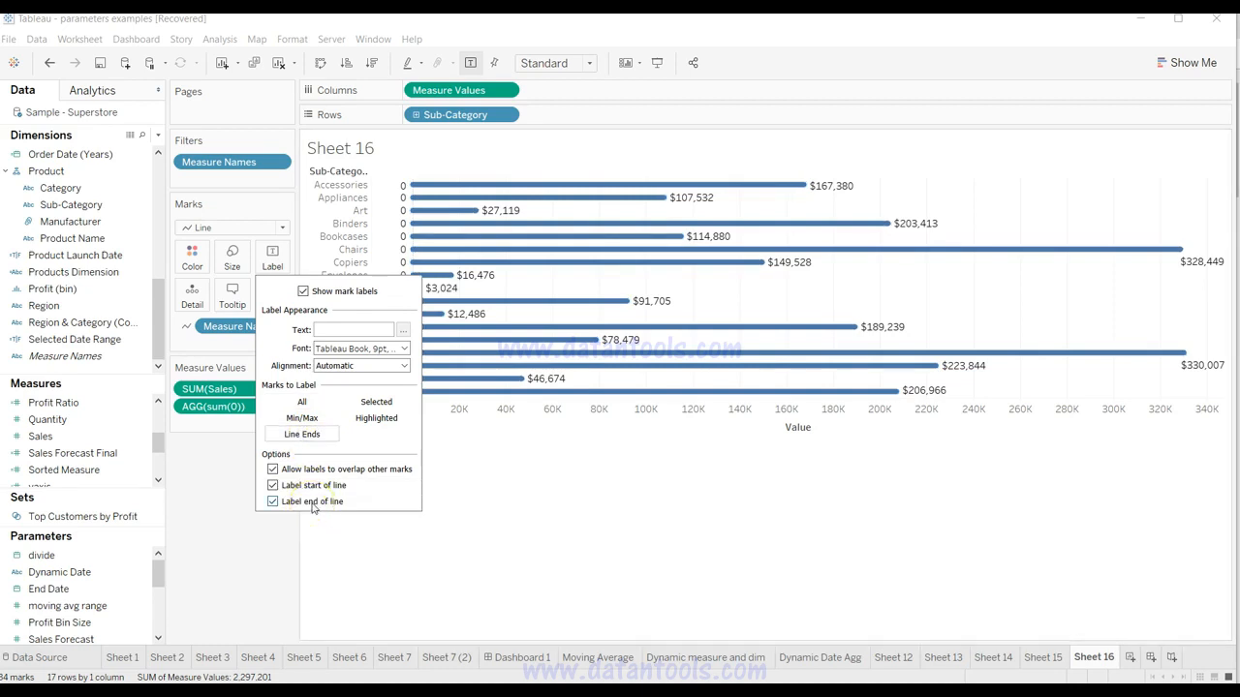
pyautogui.click(557, 572)
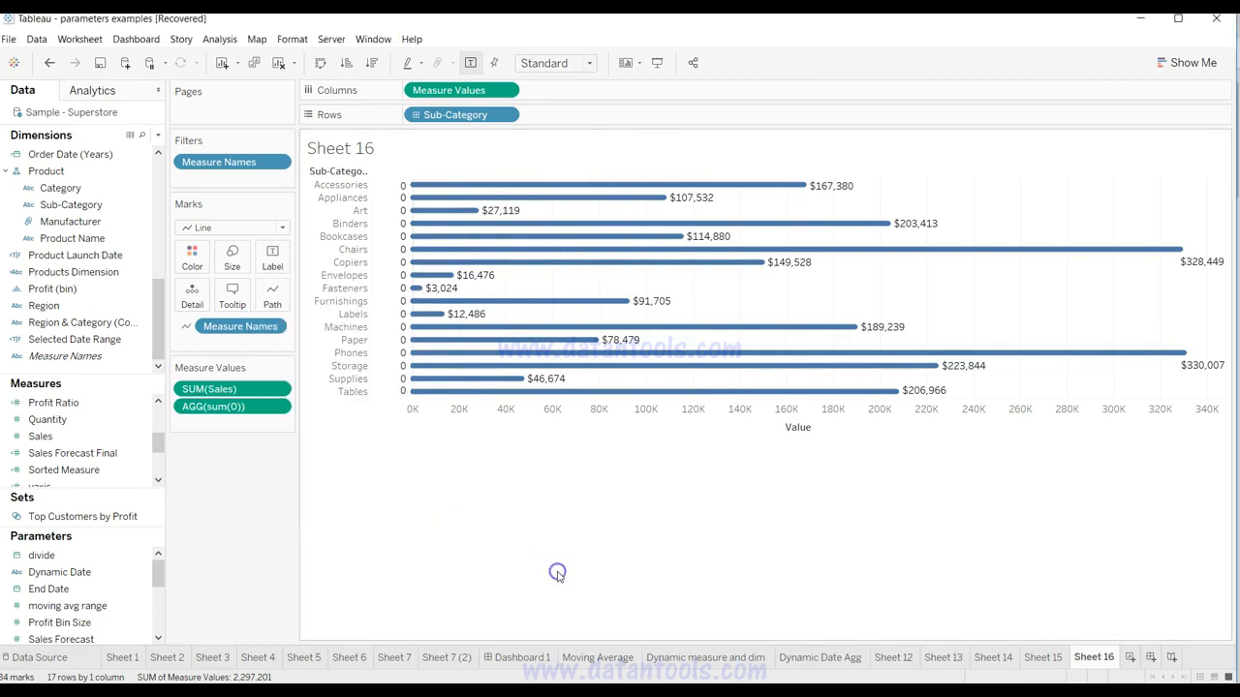
# Increase the mark size further so the rounded sub-category bars become thicker.
pyautogui.click(233, 258)
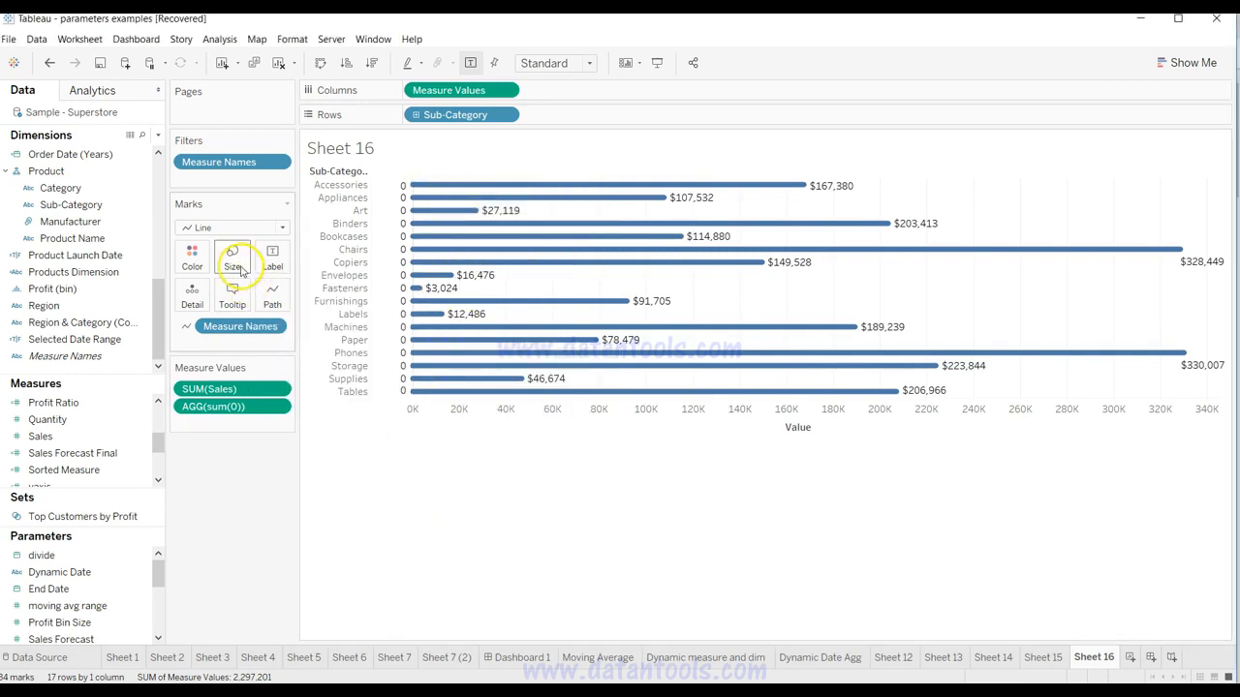
pyautogui.moveTo(305, 296); pyautogui.dragTo(321, 296)
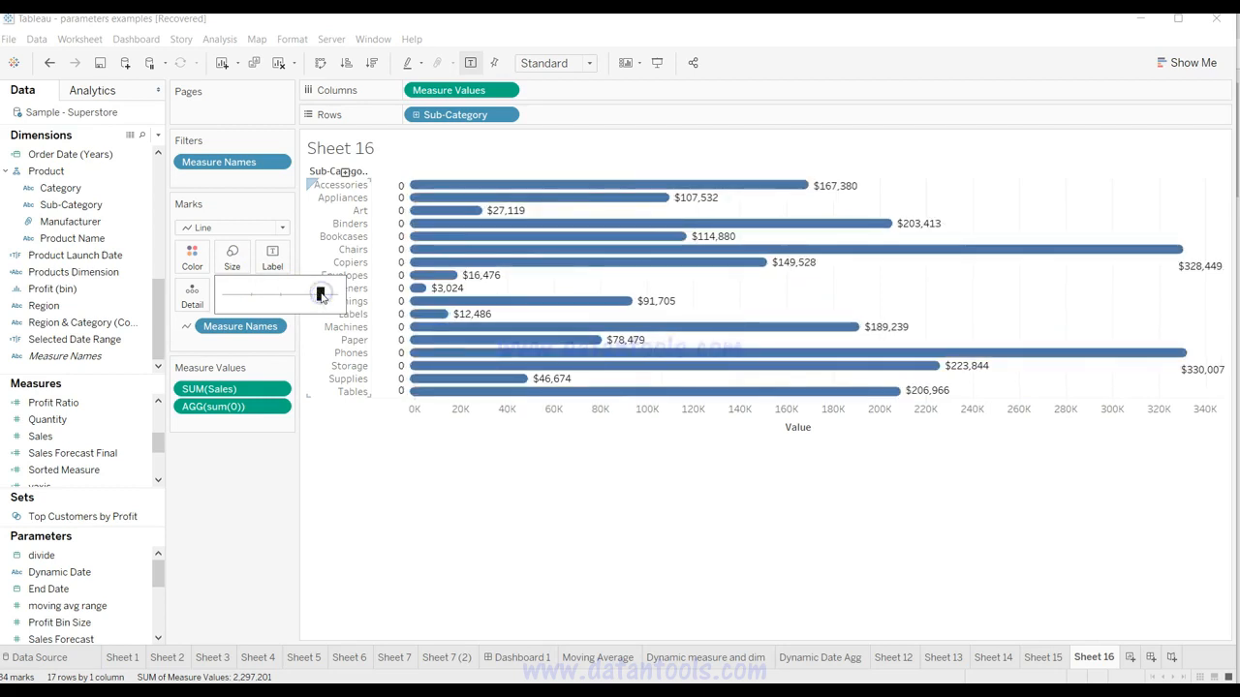
pyautogui.click(514, 518)
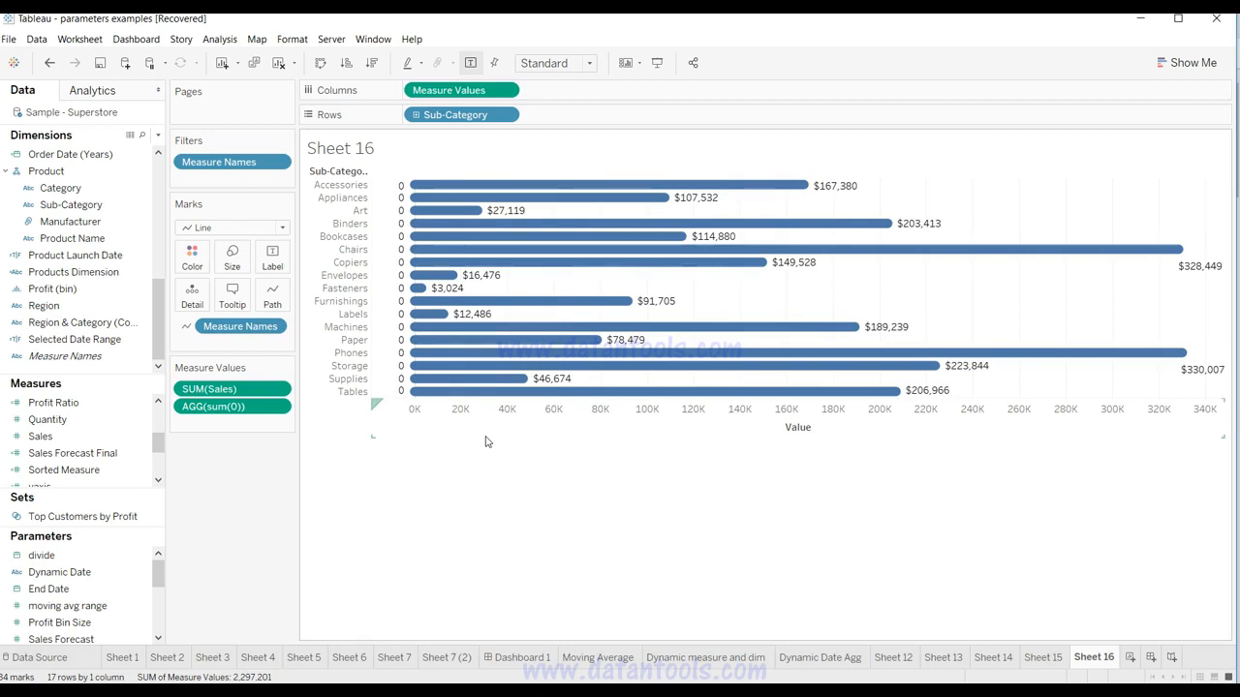
pyautogui.click(243, 417)
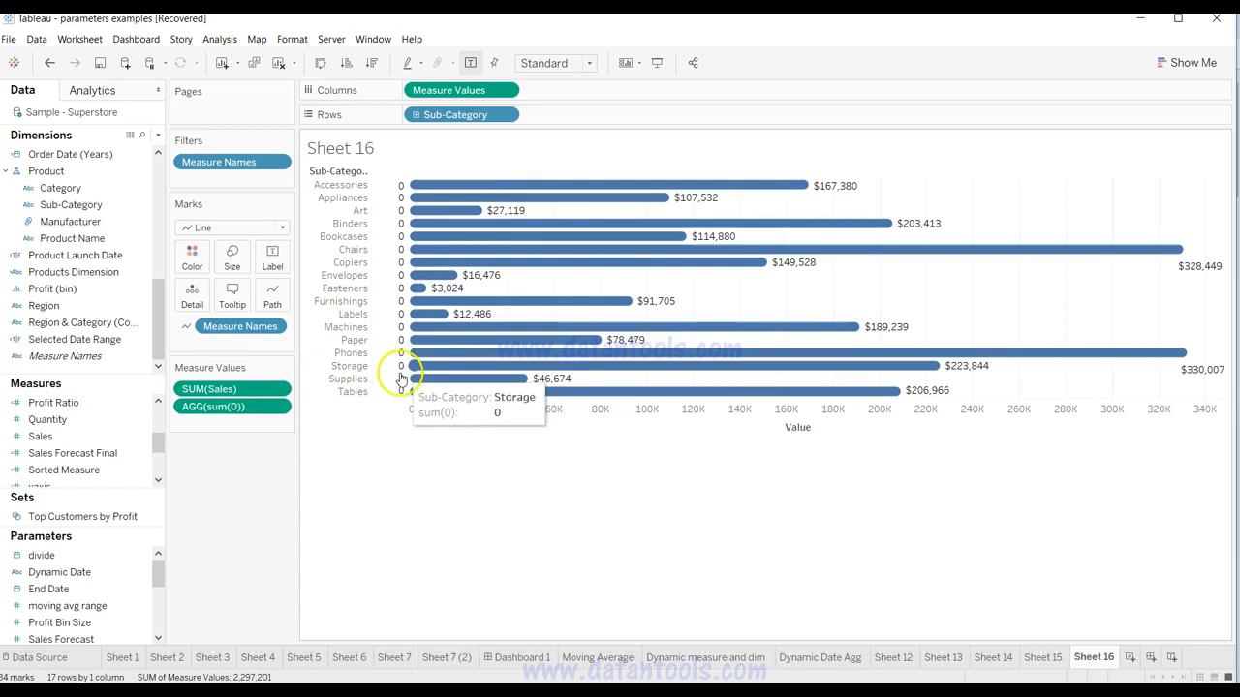
pyautogui.click(412, 470)
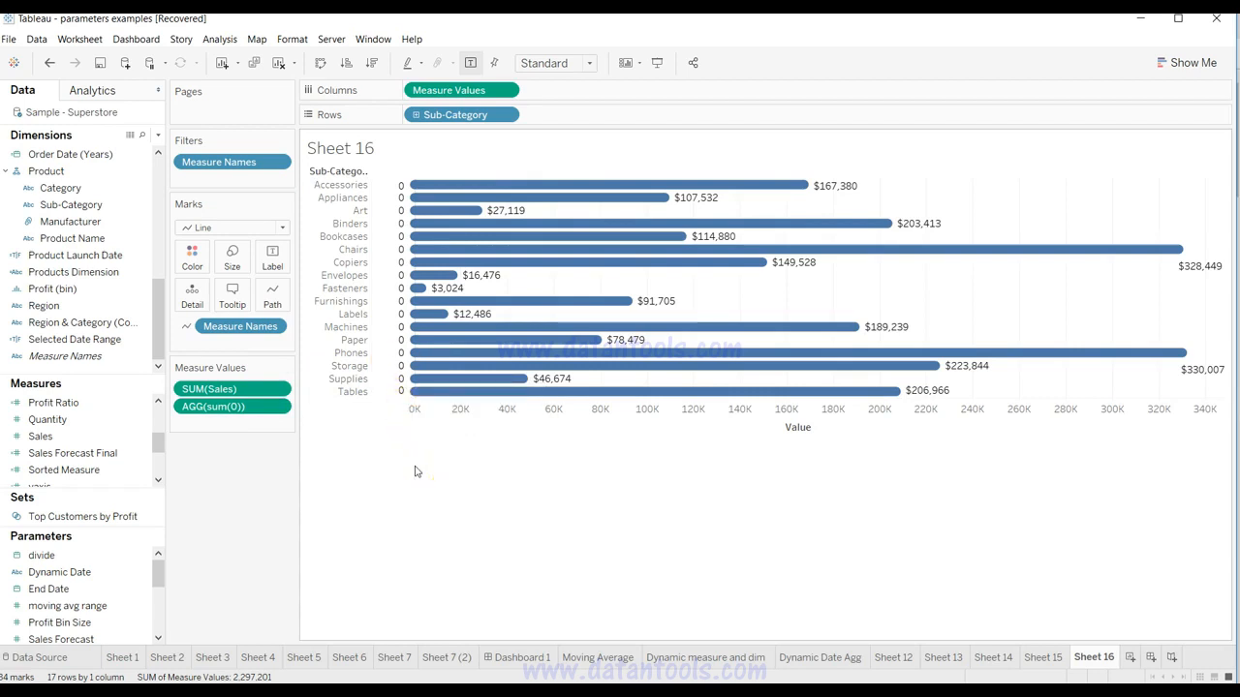
# Turn off Label end of line in the mark label options, keeping only the start of each line labelled.
pyautogui.moveTo(401, 201)
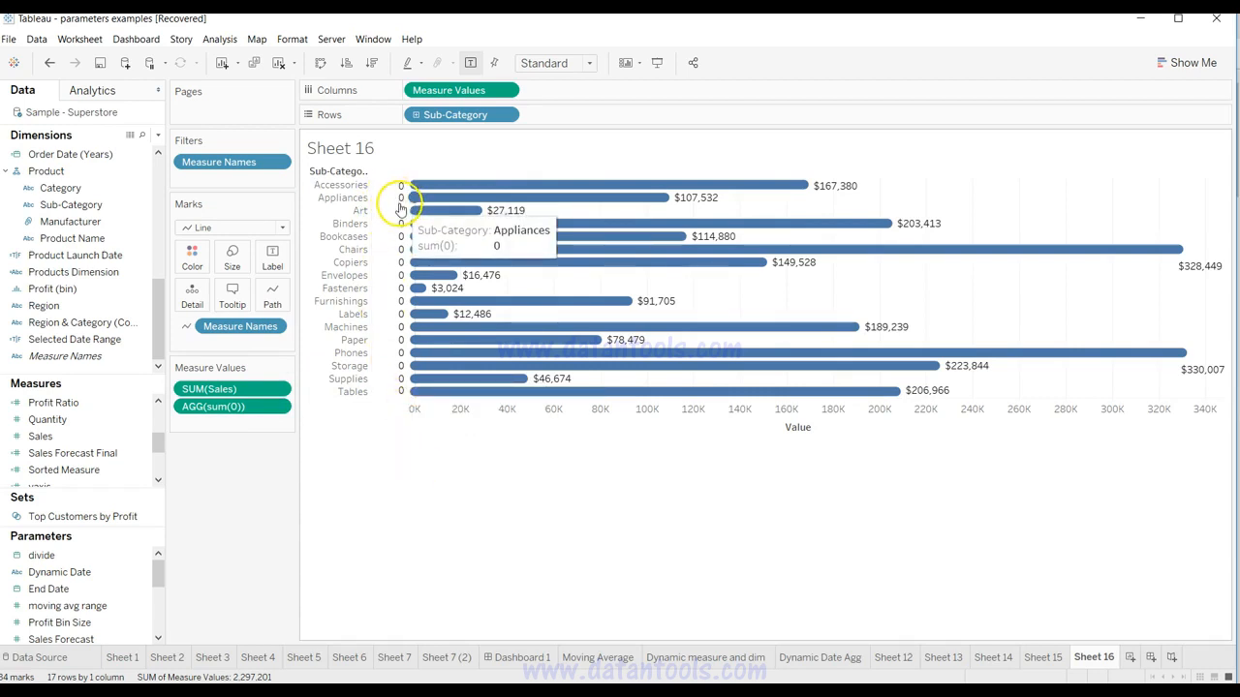
pyautogui.click(271, 266)
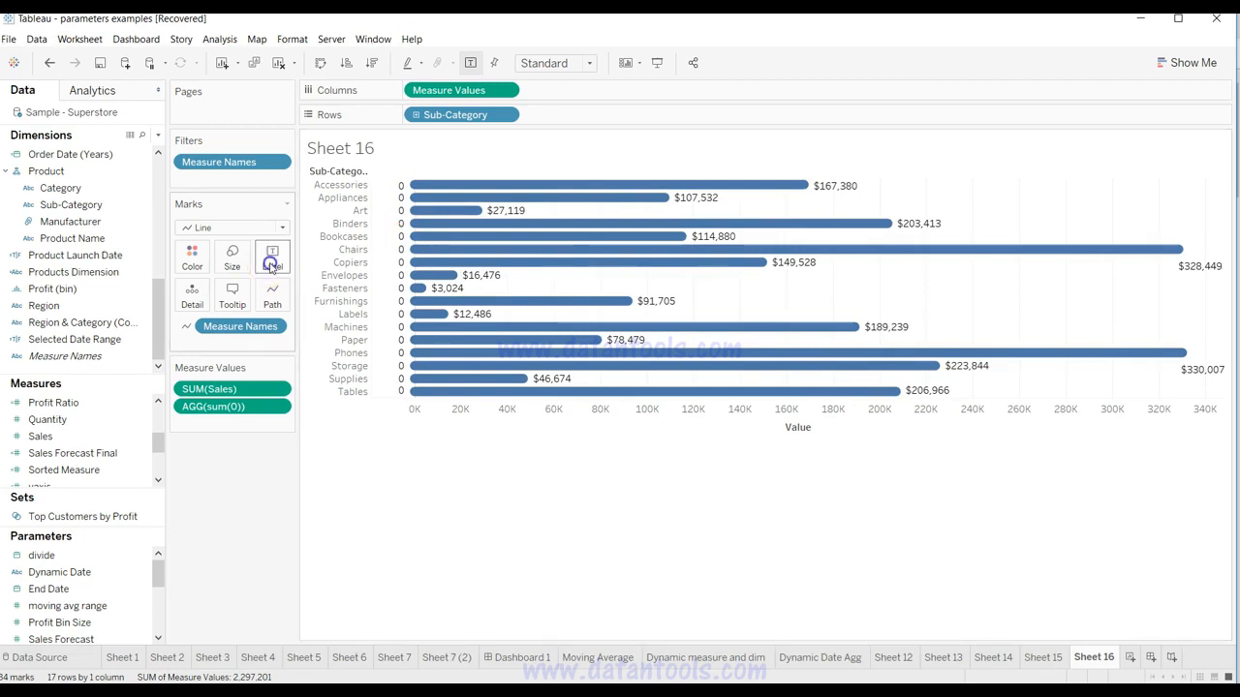
pyautogui.click(310, 502)
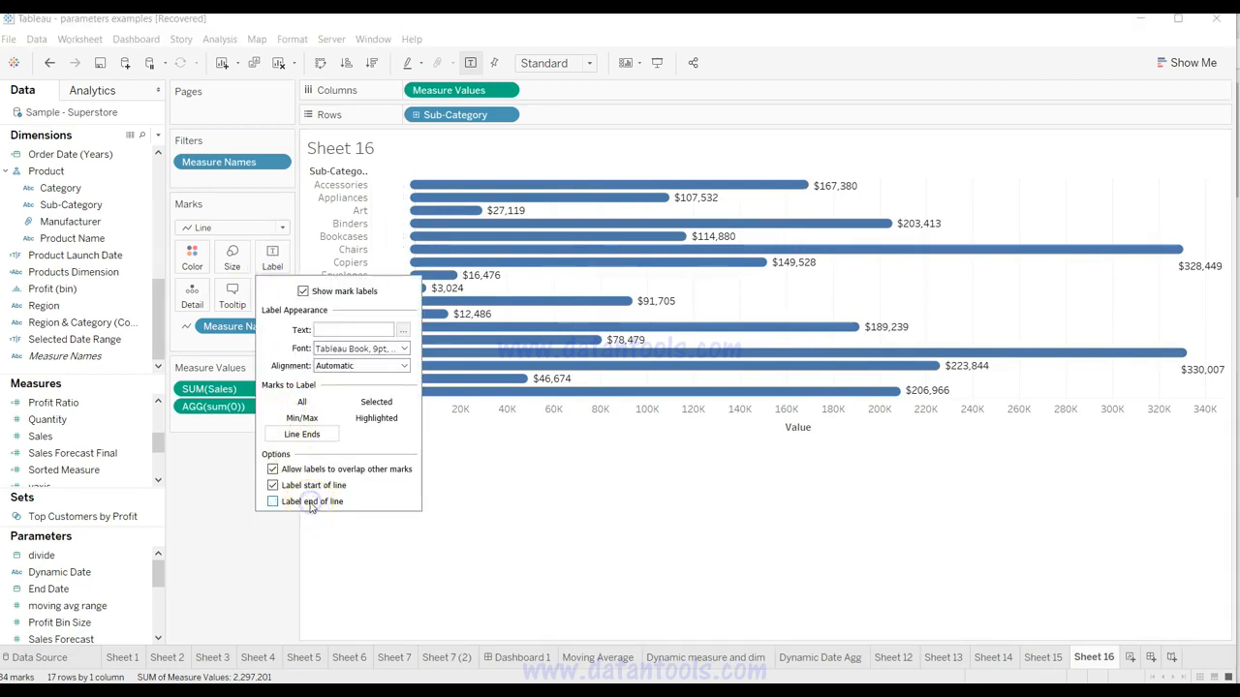
pyautogui.click(446, 528)
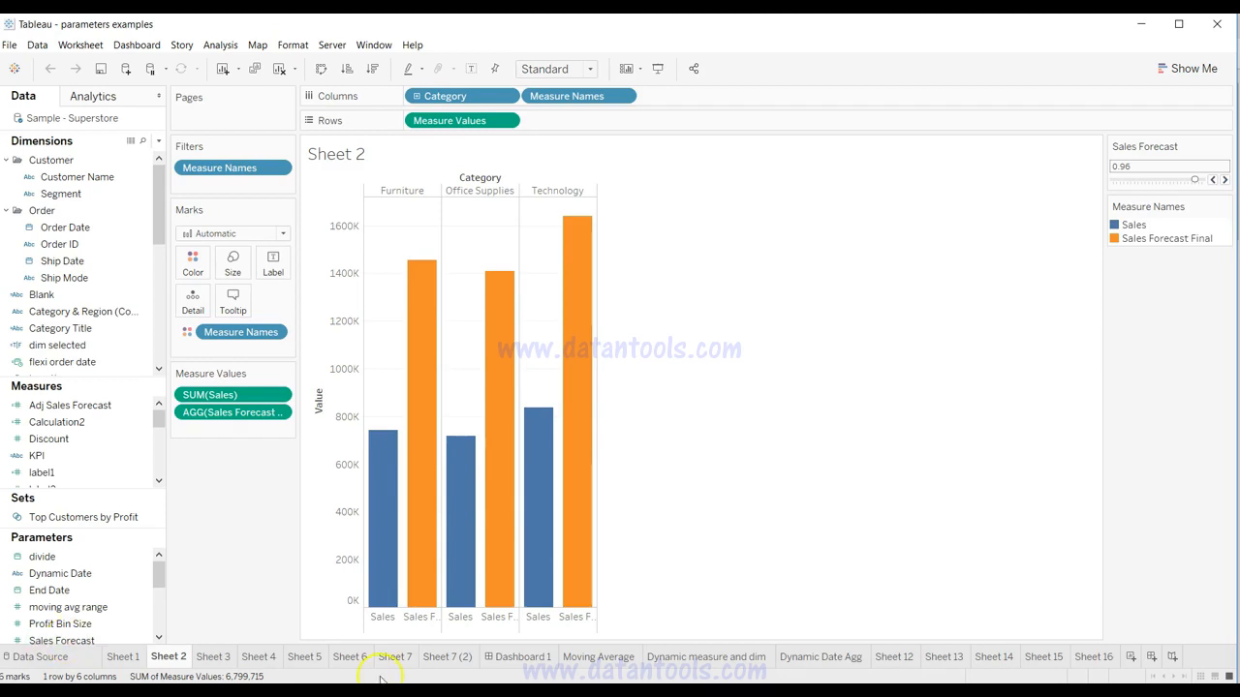
# Look through Sheet 7 (2), Sheet 7 and Sheet 6, and preview other sheets to see which views belong together.
pyautogui.click(436, 658)
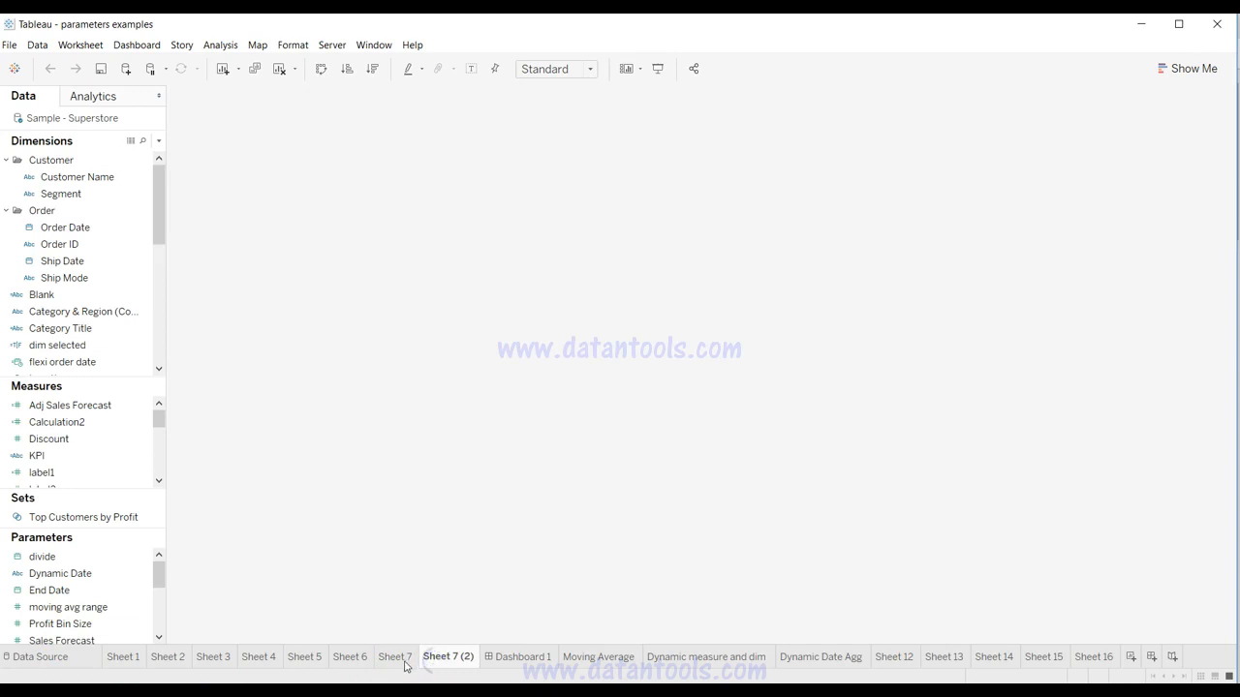
pyautogui.click(397, 659)
pyautogui.click(354, 659)
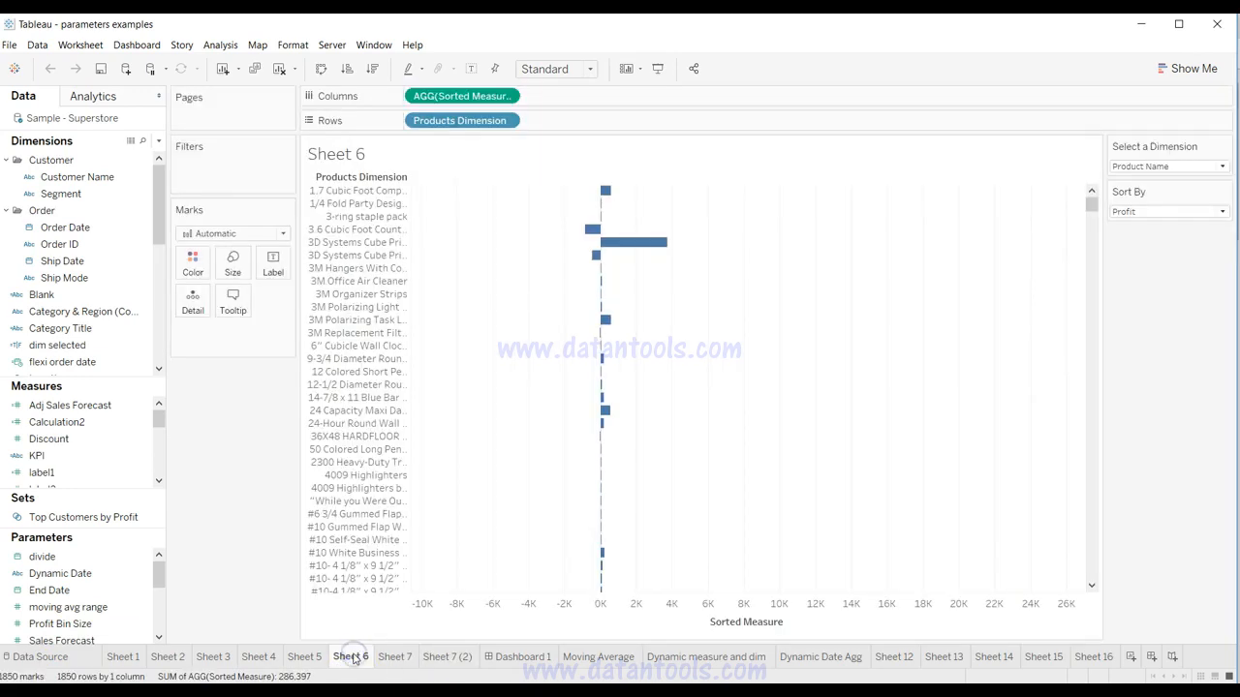
pyautogui.click(396, 659)
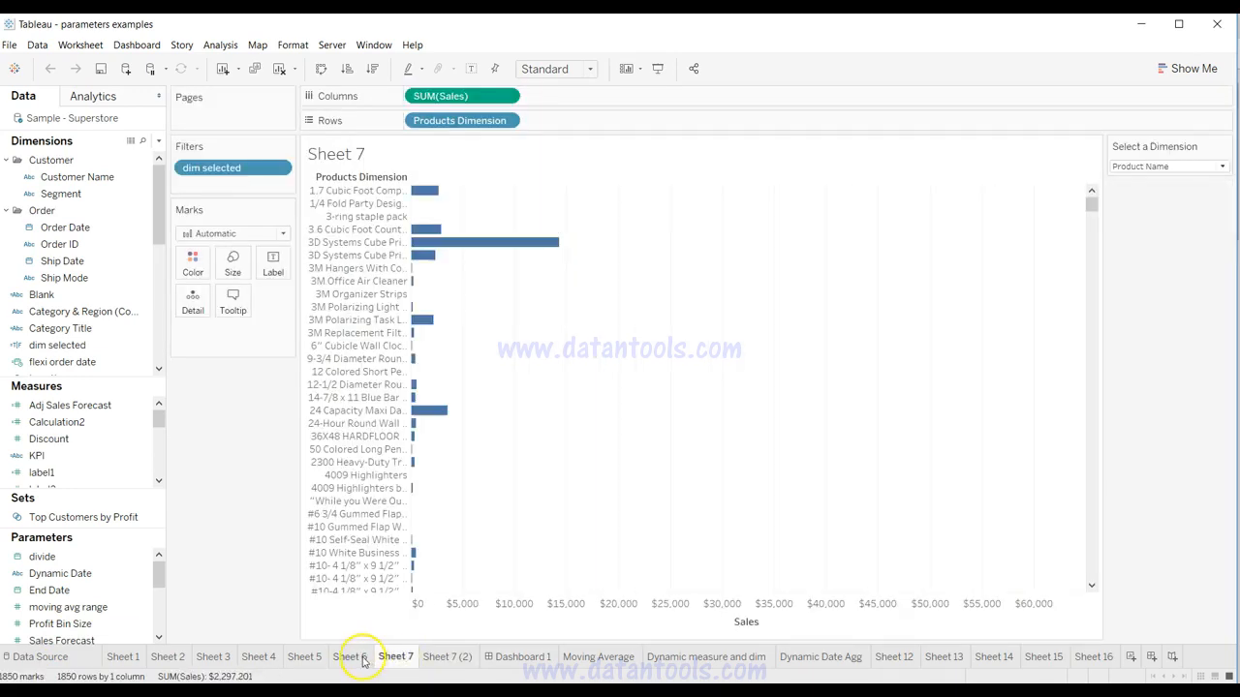
pyautogui.moveTo(712, 662)
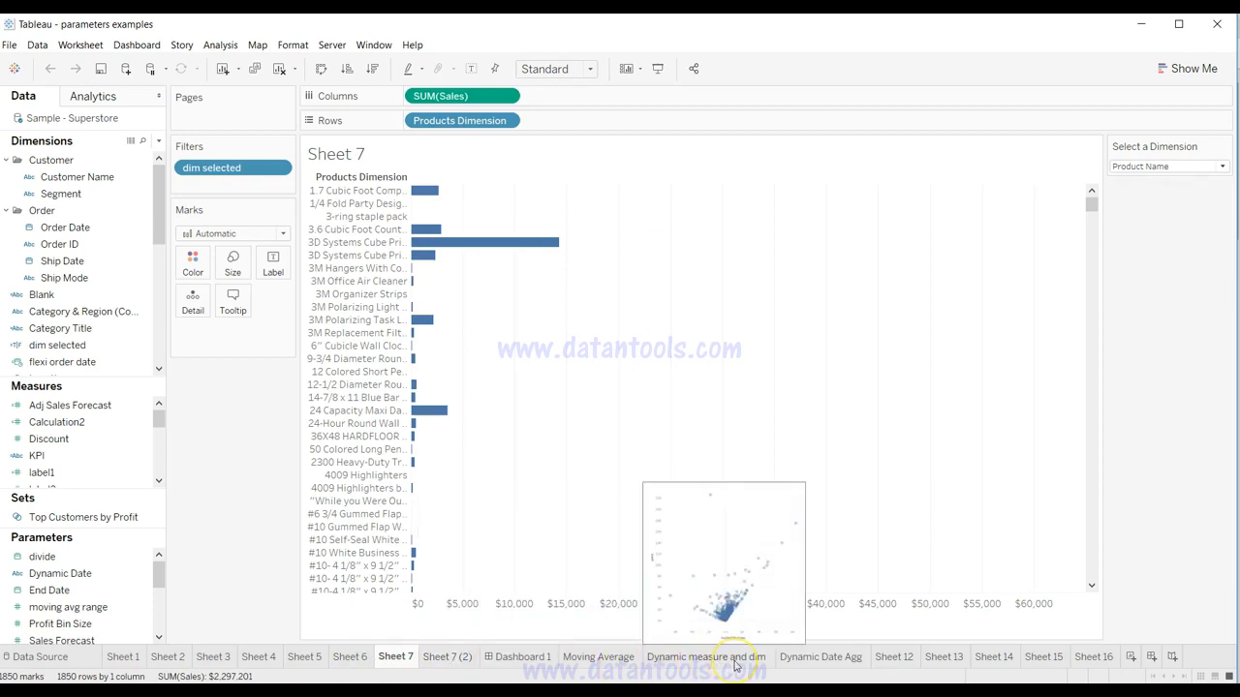
pyautogui.click(353, 659)
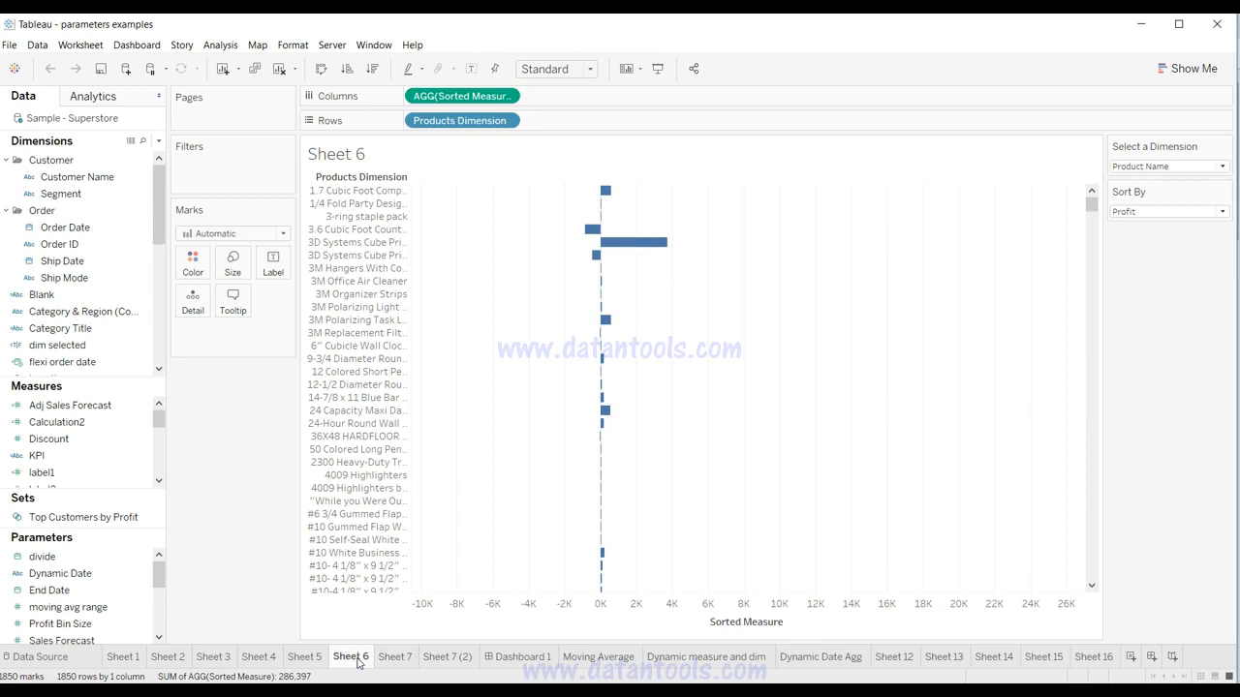
pyautogui.click(357, 662)
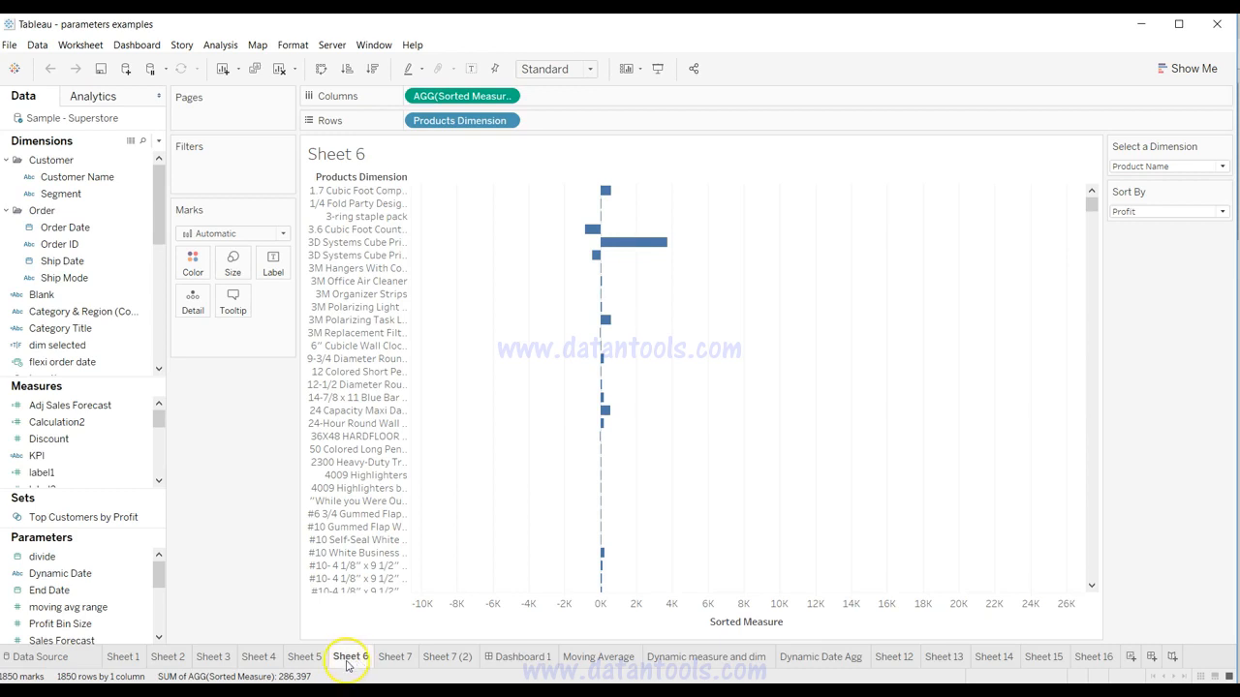
pyautogui.click(397, 657)
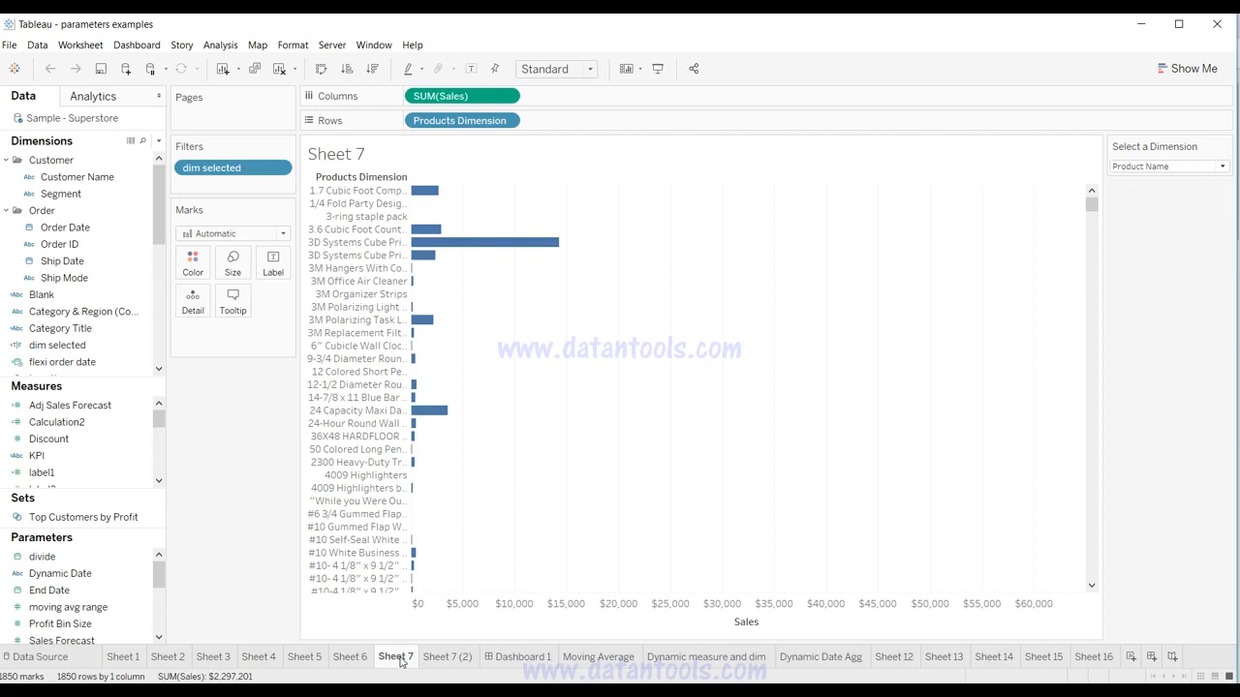
pyautogui.click(350, 658)
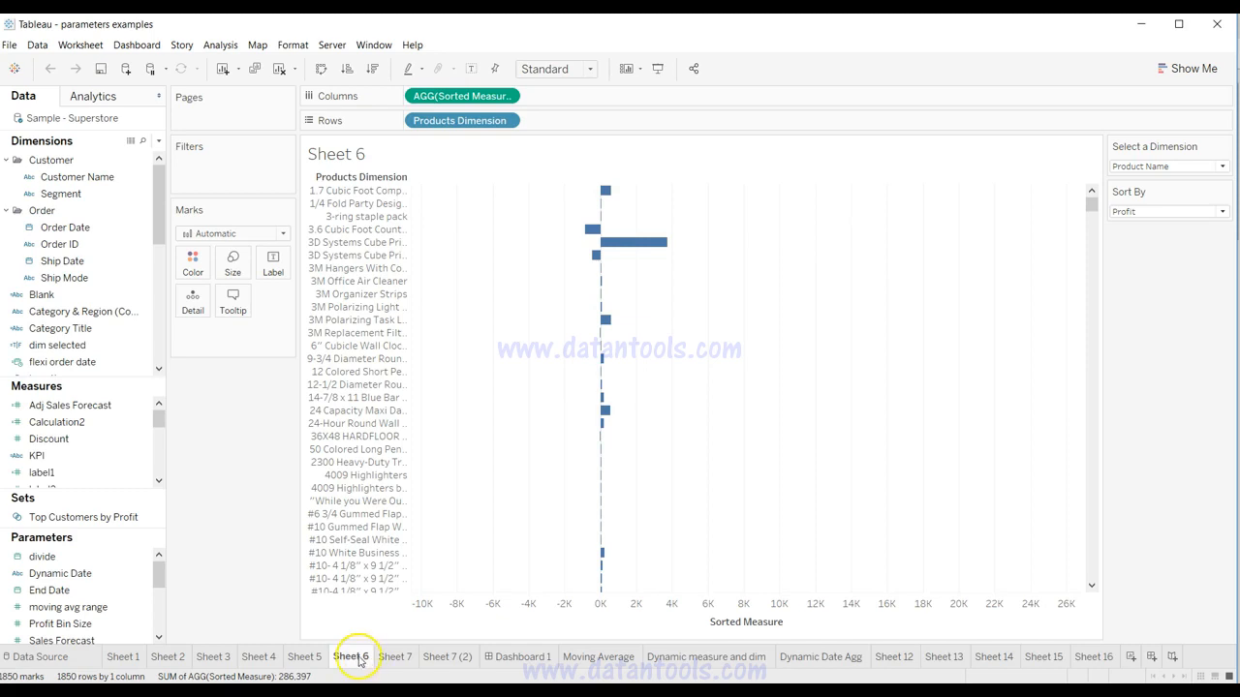
pyautogui.moveTo(360, 661)
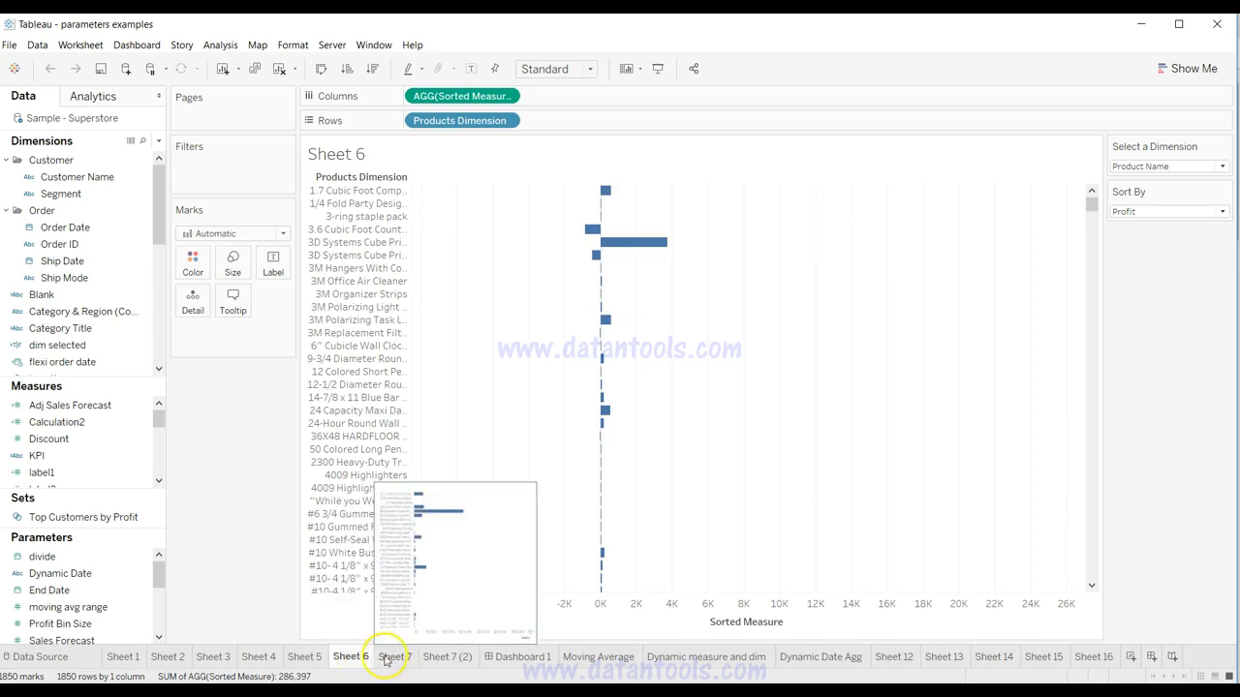
# Set the tab color of Sheet 7 to Red.
pyautogui.click(391, 657)
pyautogui.rightClick(389, 658)
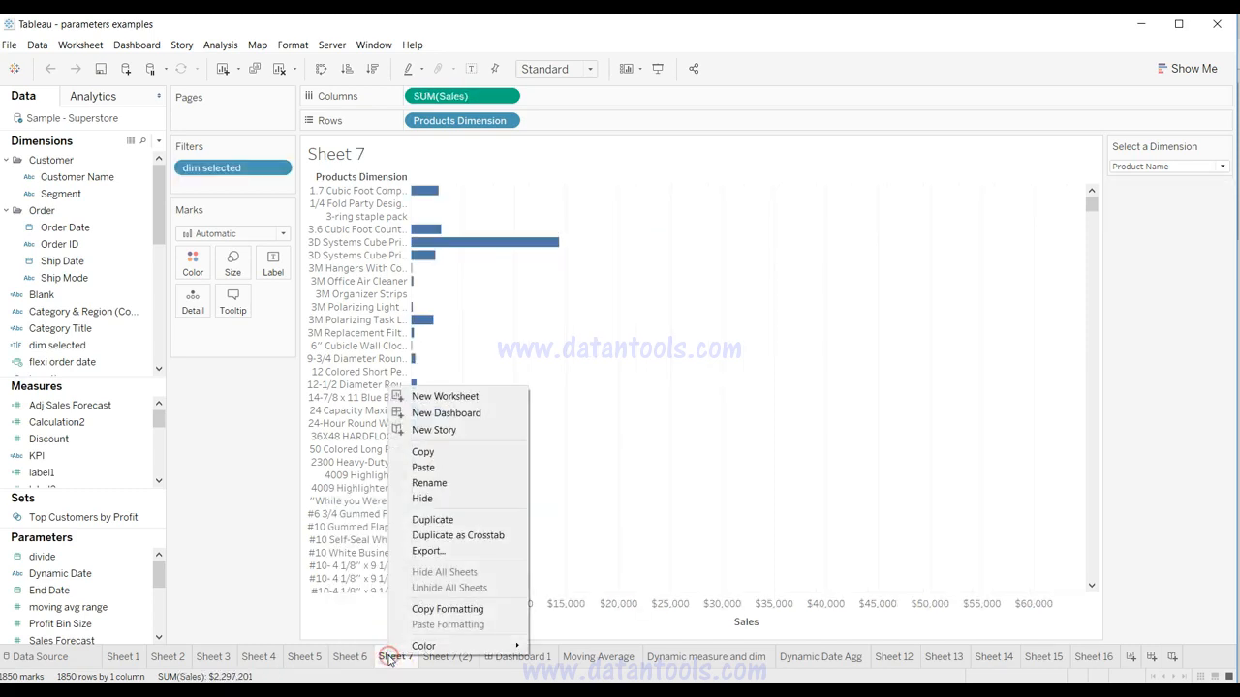
pyautogui.moveTo(435, 646)
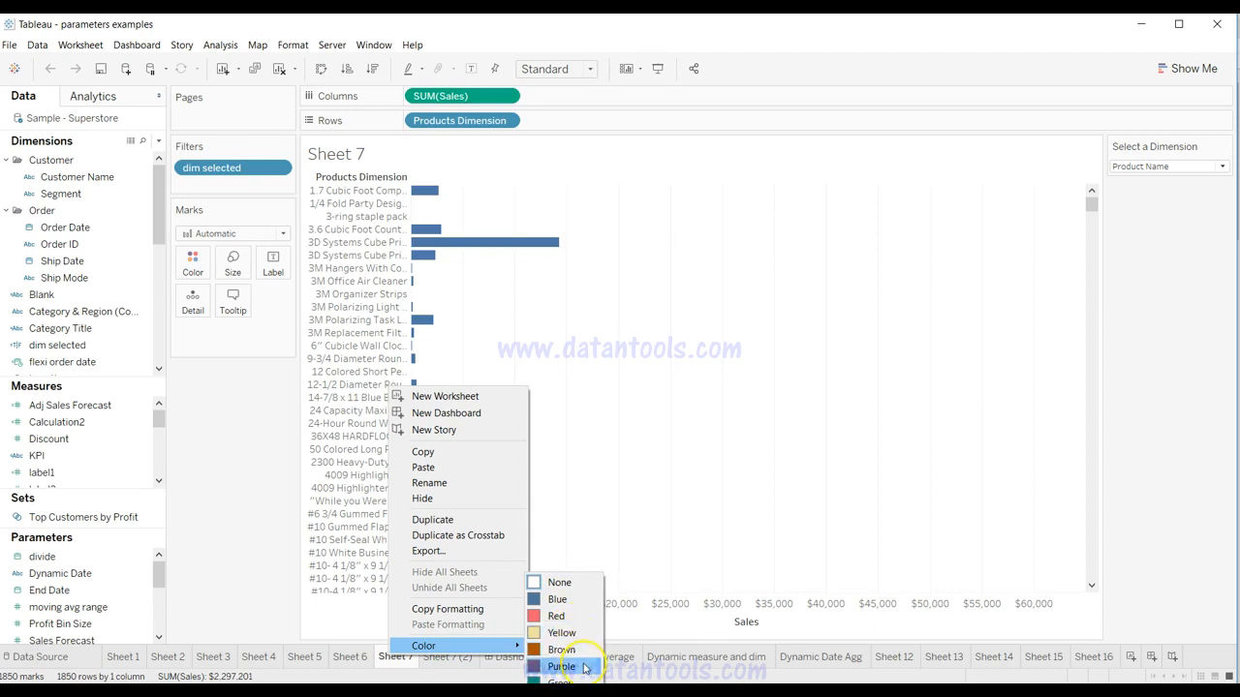
pyautogui.click(573, 616)
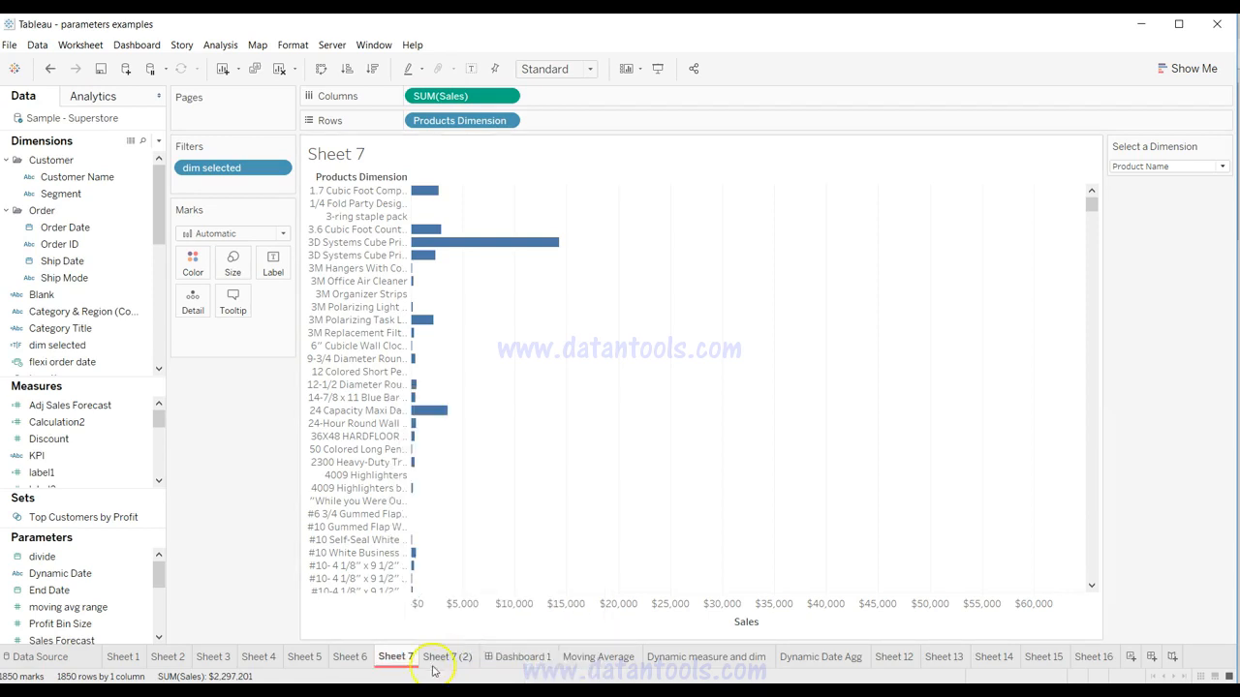
# Set the tab colors of Sheet 6 and Sheet 5 to Red.
pyautogui.click(350, 661)
pyautogui.rightClick(350, 661)
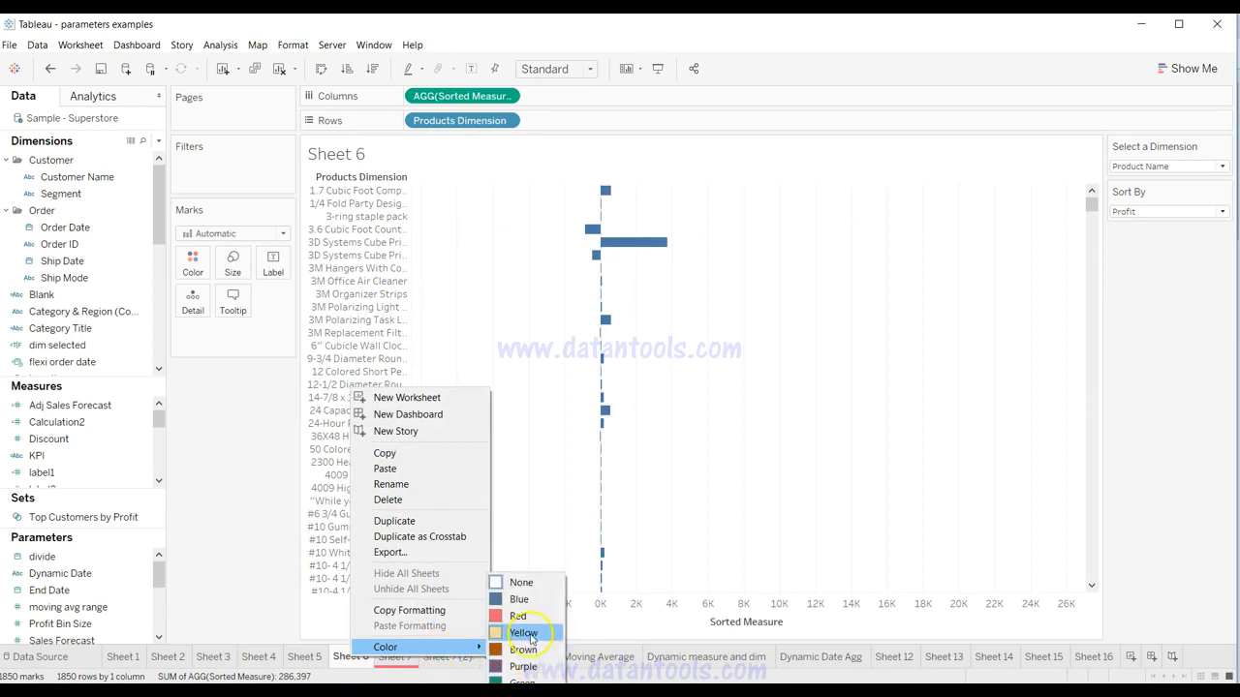
pyautogui.click(521, 616)
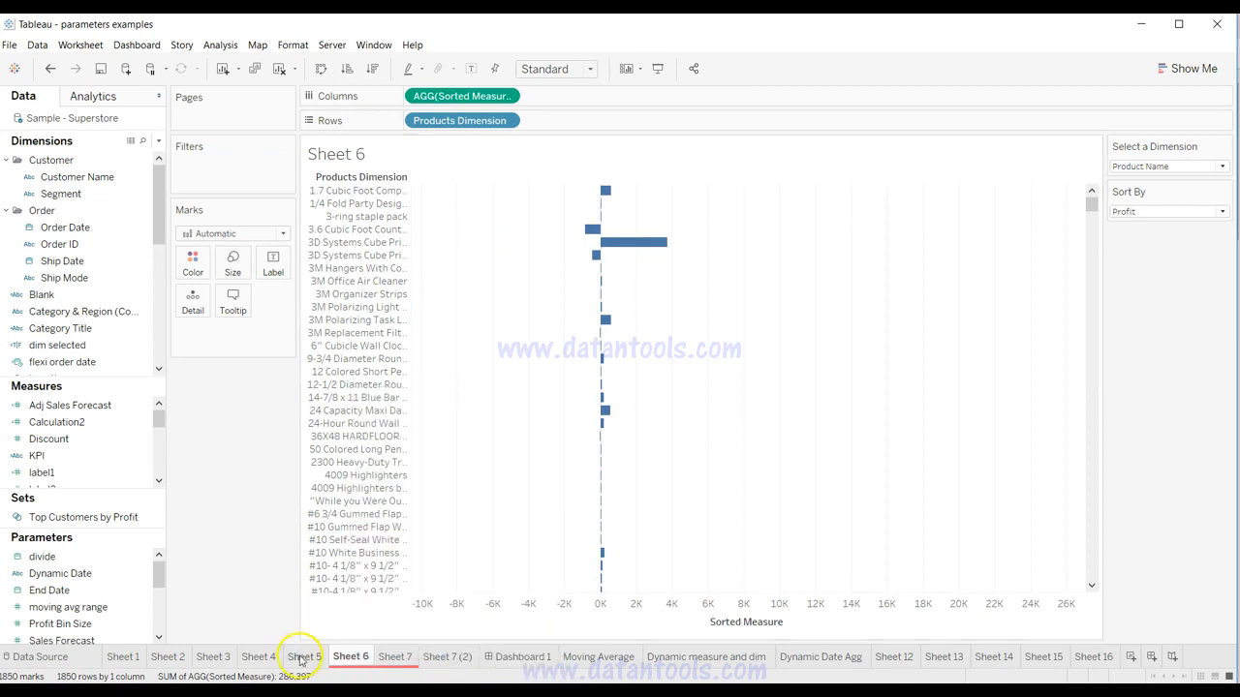
pyautogui.click(302, 659)
pyautogui.rightClick(302, 658)
pyautogui.moveTo(388, 645)
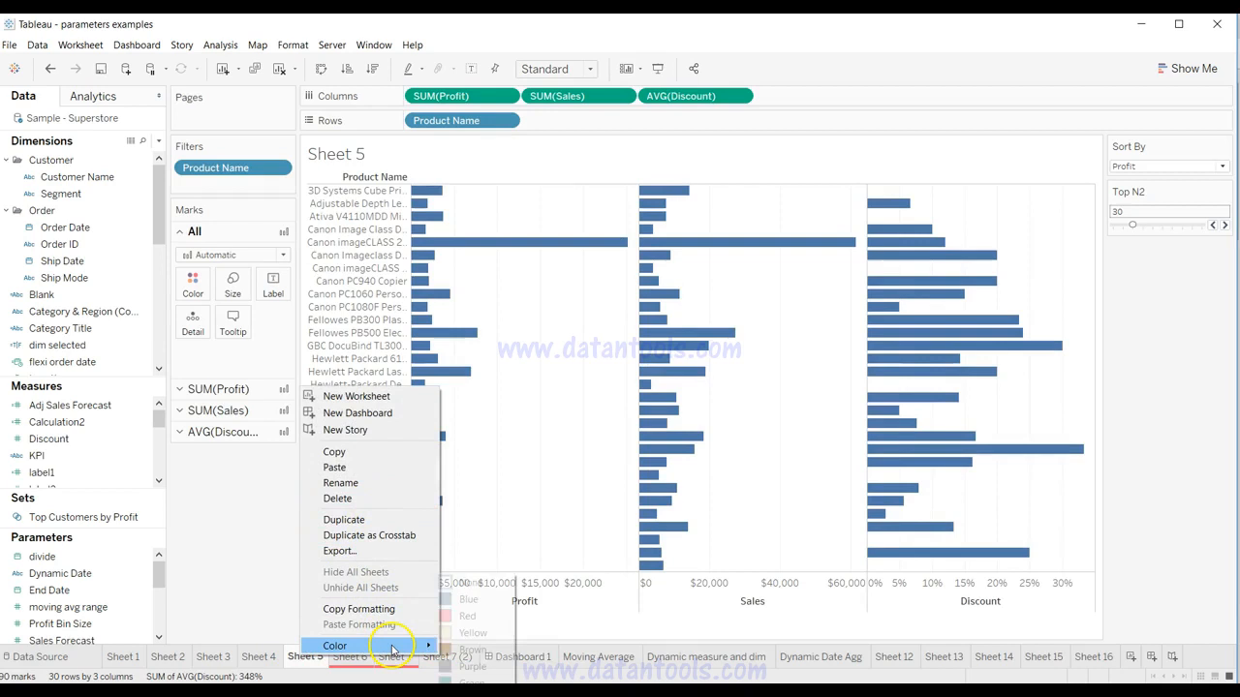
pyautogui.click(467, 616)
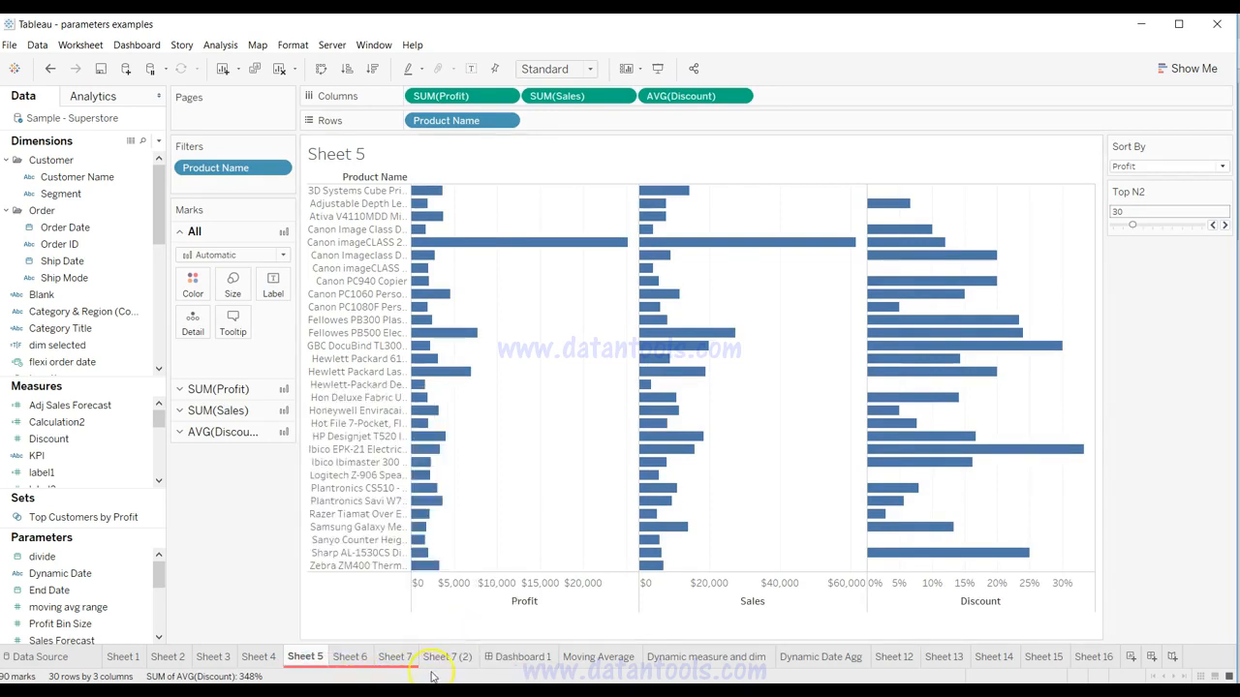
# Set the tab colors of Sheet 7 (2) and the Moving Average sheet to Blue.
pyautogui.rightClick(461, 662)
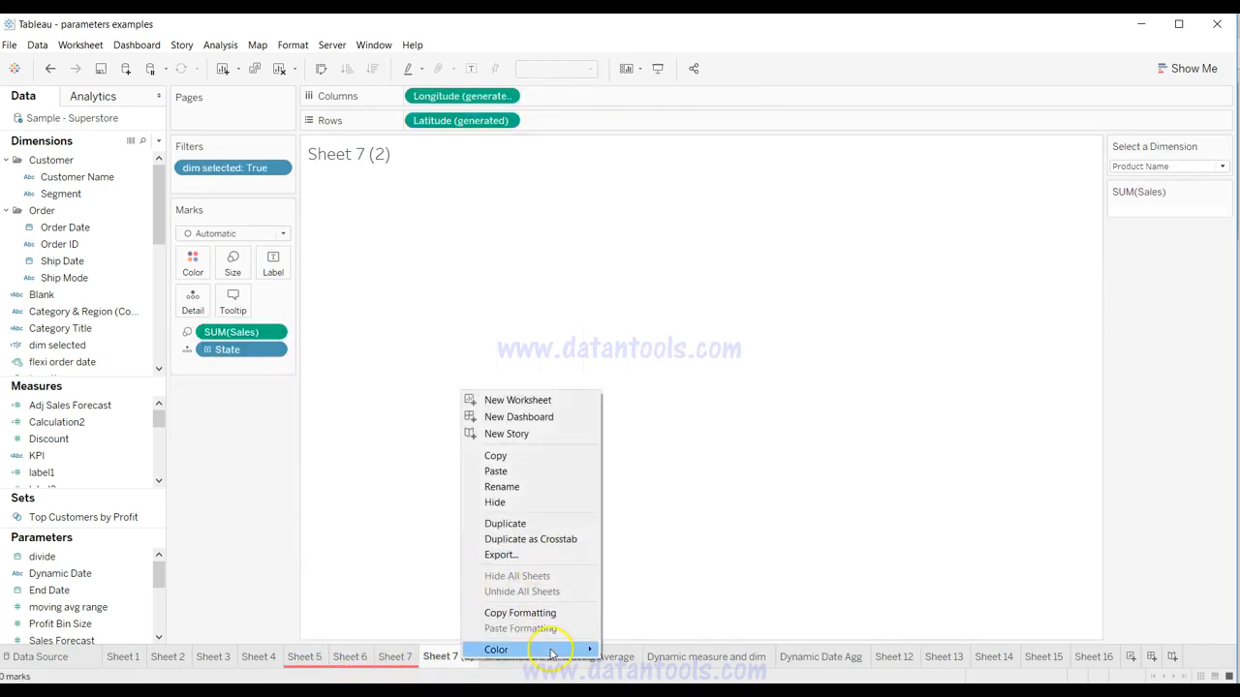
pyautogui.moveTo(550, 656)
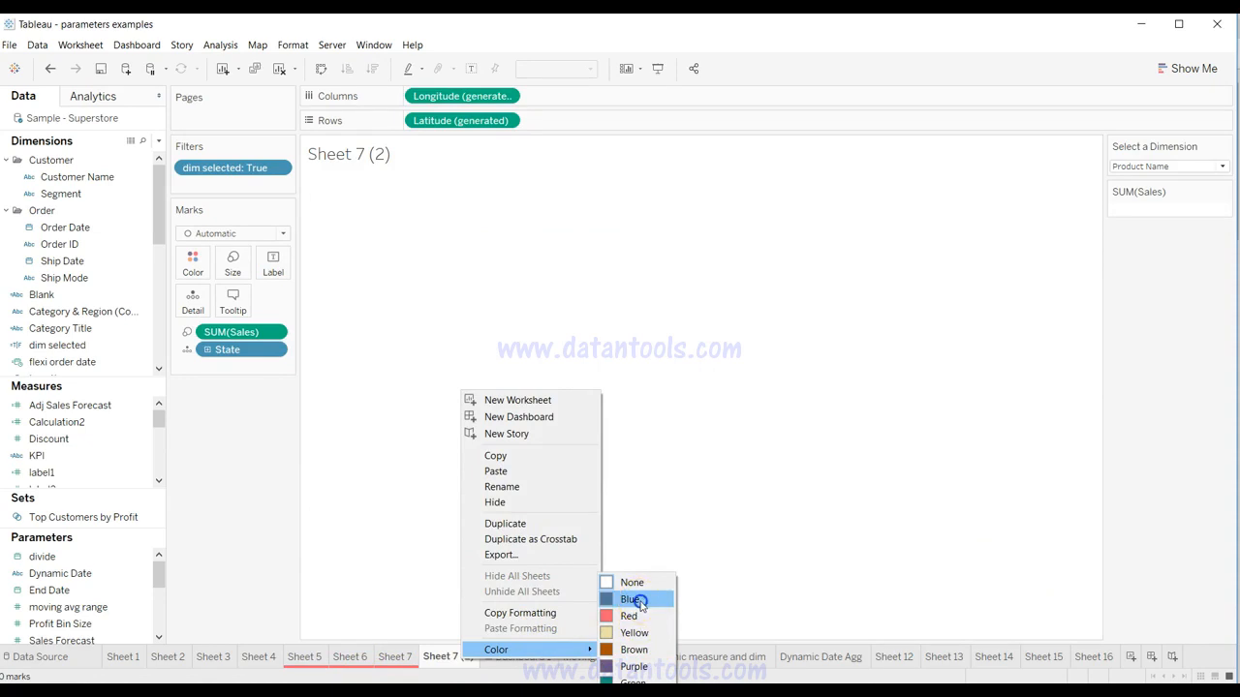
pyautogui.click(630, 599)
pyautogui.click(597, 659)
pyautogui.rightClick(598, 659)
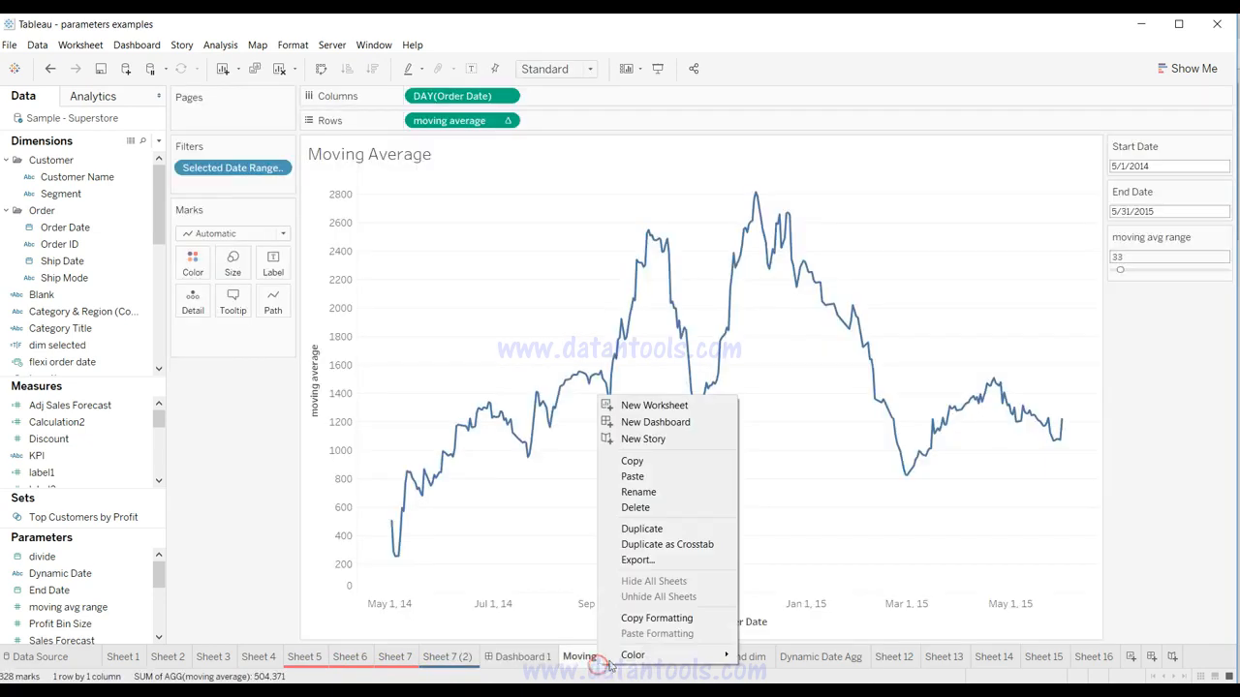
pyautogui.moveTo(707, 655)
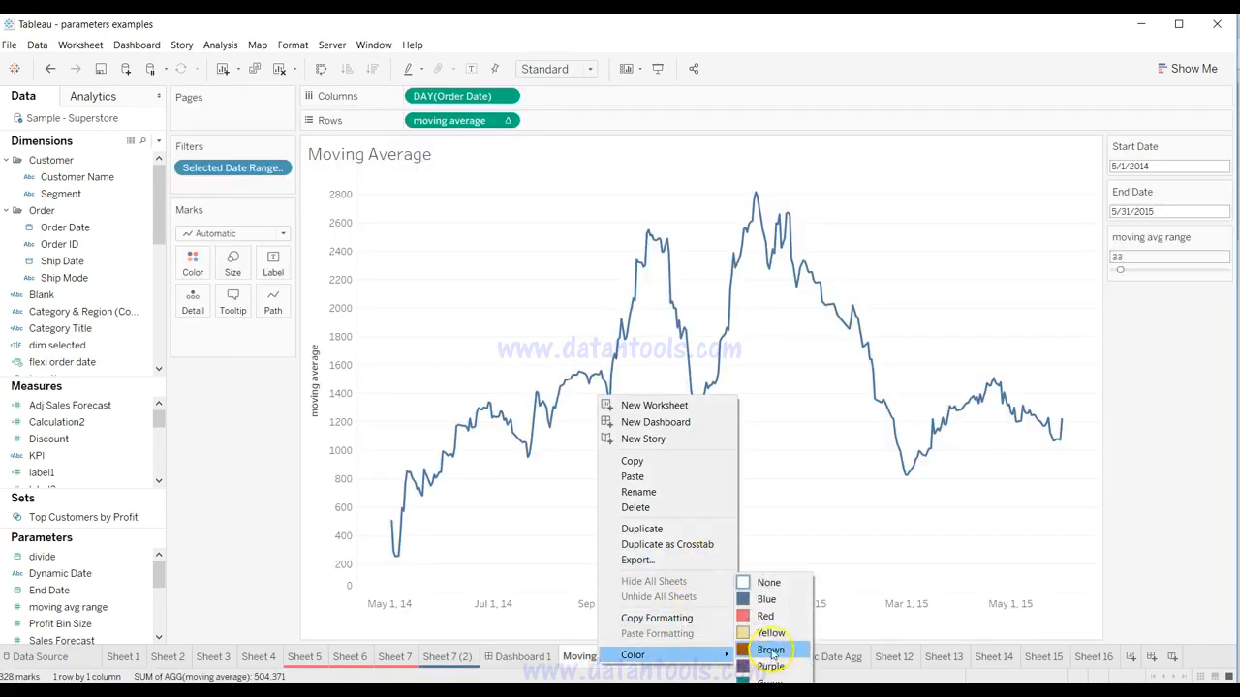
pyautogui.click(774, 597)
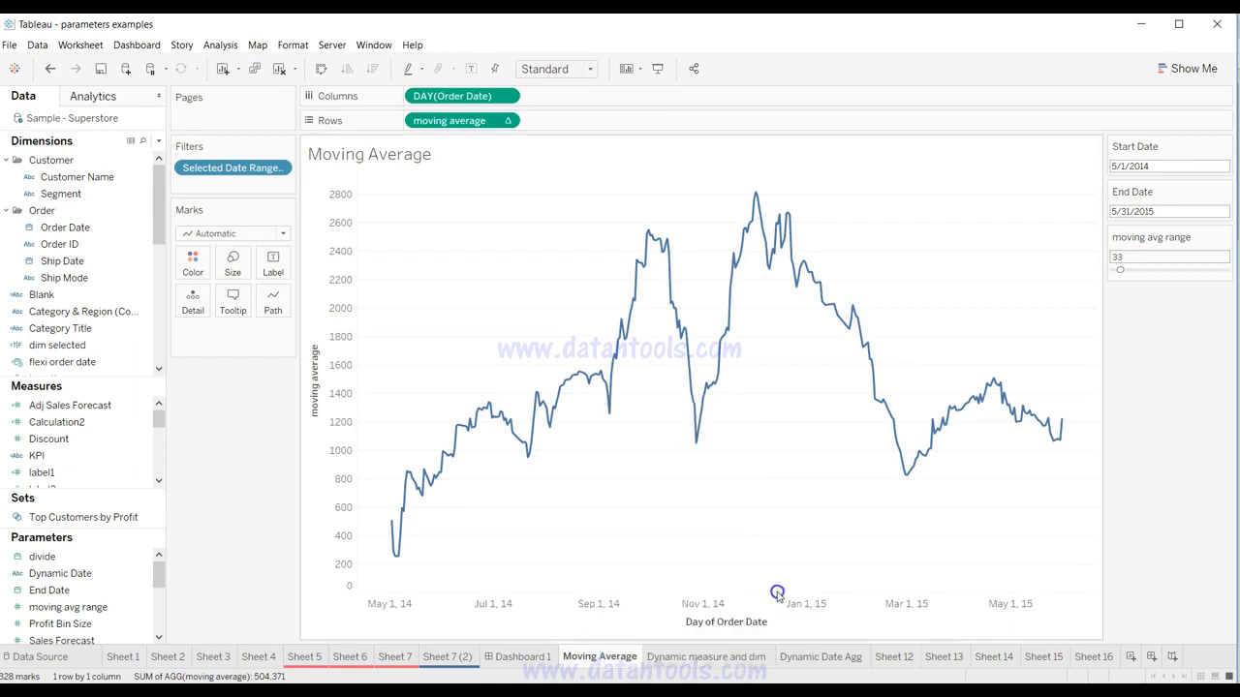
# Set the tab color of the Dynamic measure and dim sheet to Blue.
pyautogui.click(695, 658)
pyautogui.rightClick(694, 659)
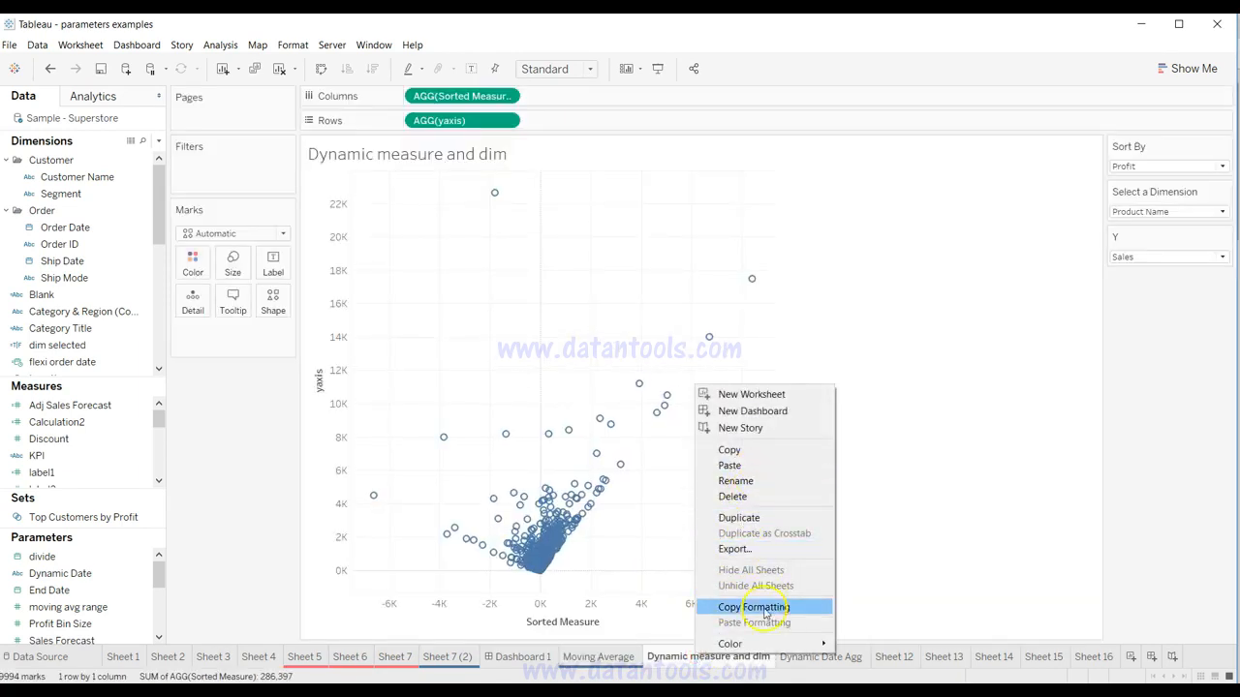
pyautogui.moveTo(772, 645)
pyautogui.click(870, 598)
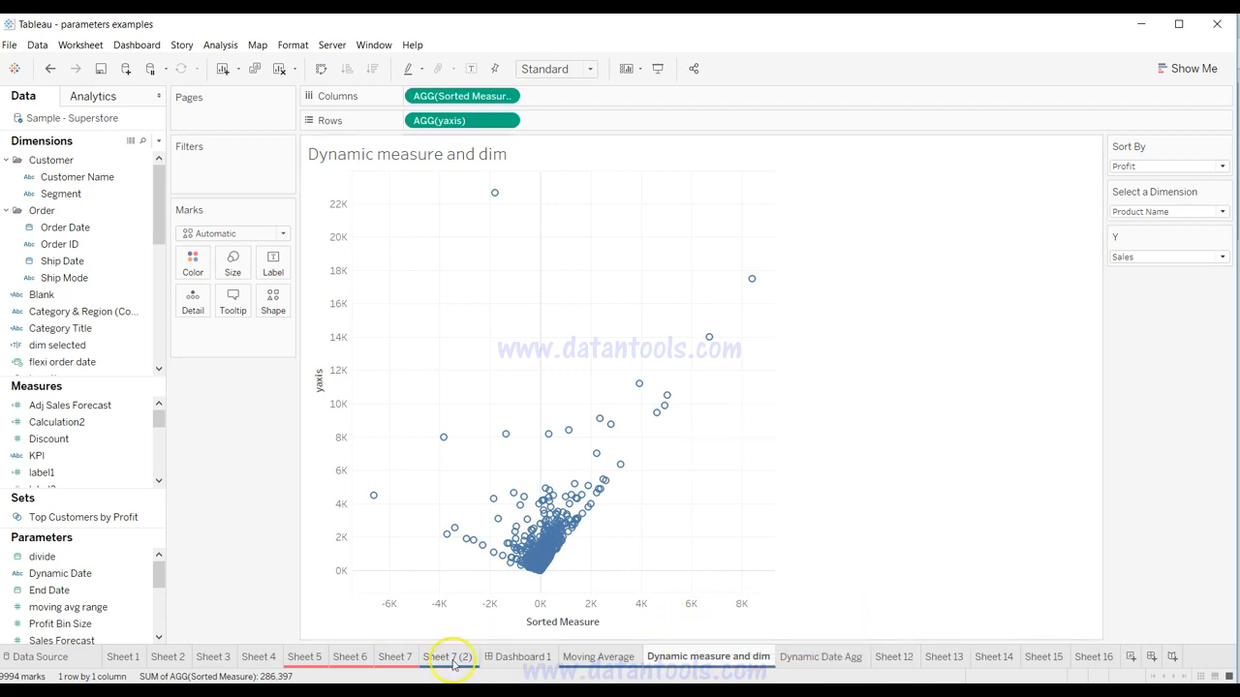
# Review the color-grouped sheets by previewing Moving Average and opening Sheet 7 (2) and Sheet 7.
pyautogui.moveTo(631, 667)
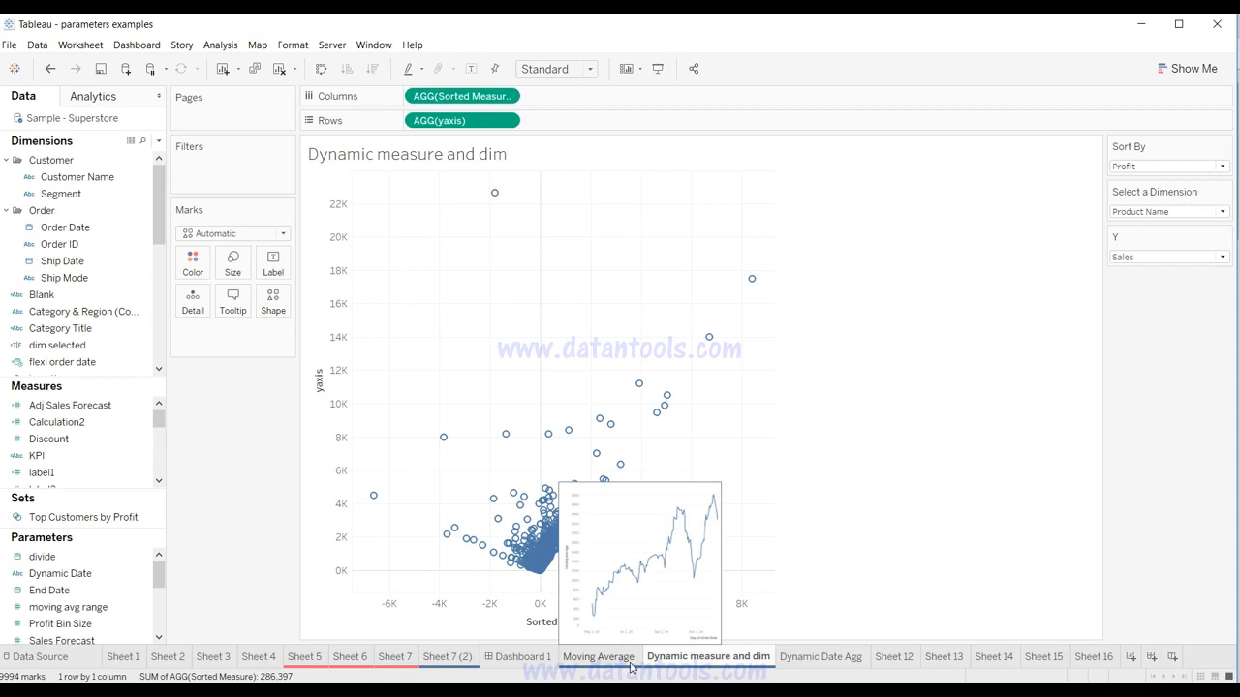
pyautogui.click(455, 660)
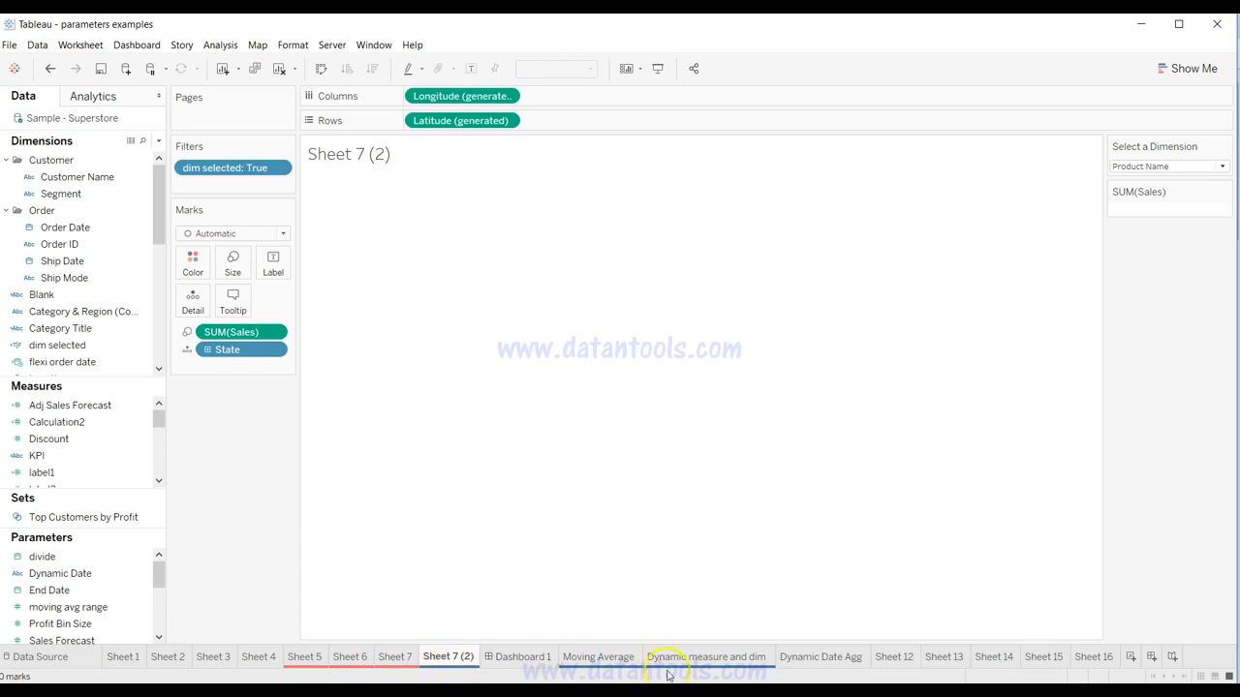
pyautogui.click(394, 661)
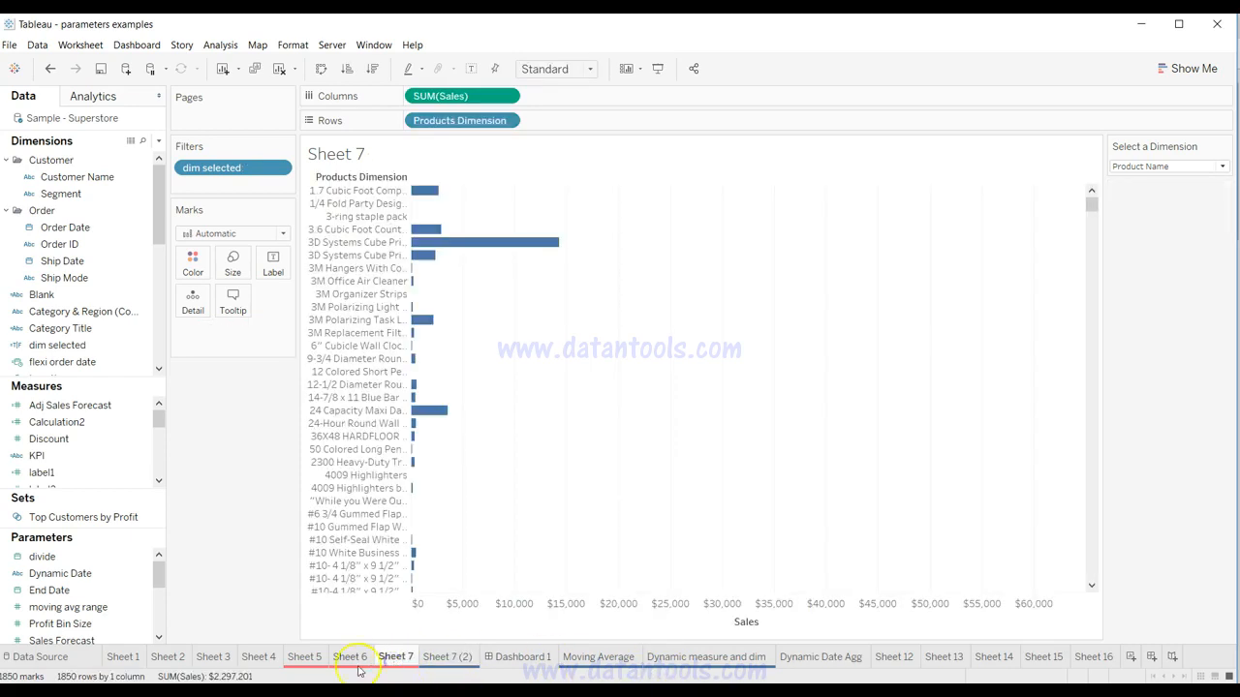
# Review the red-tabbed worksheets by opening Sheet 6 and Sheet 5 and previewing Sheet 6.
pyautogui.click(349, 658)
pyautogui.click(306, 659)
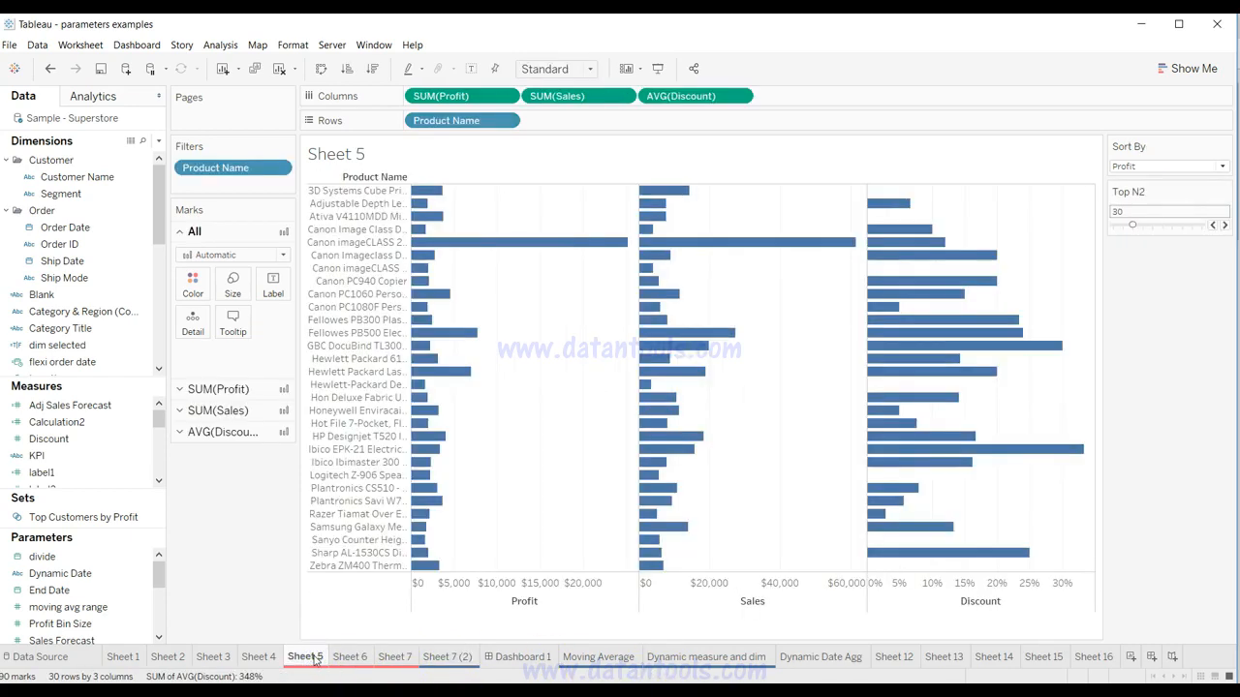
pyautogui.click(352, 663)
pyautogui.moveTo(360, 669)
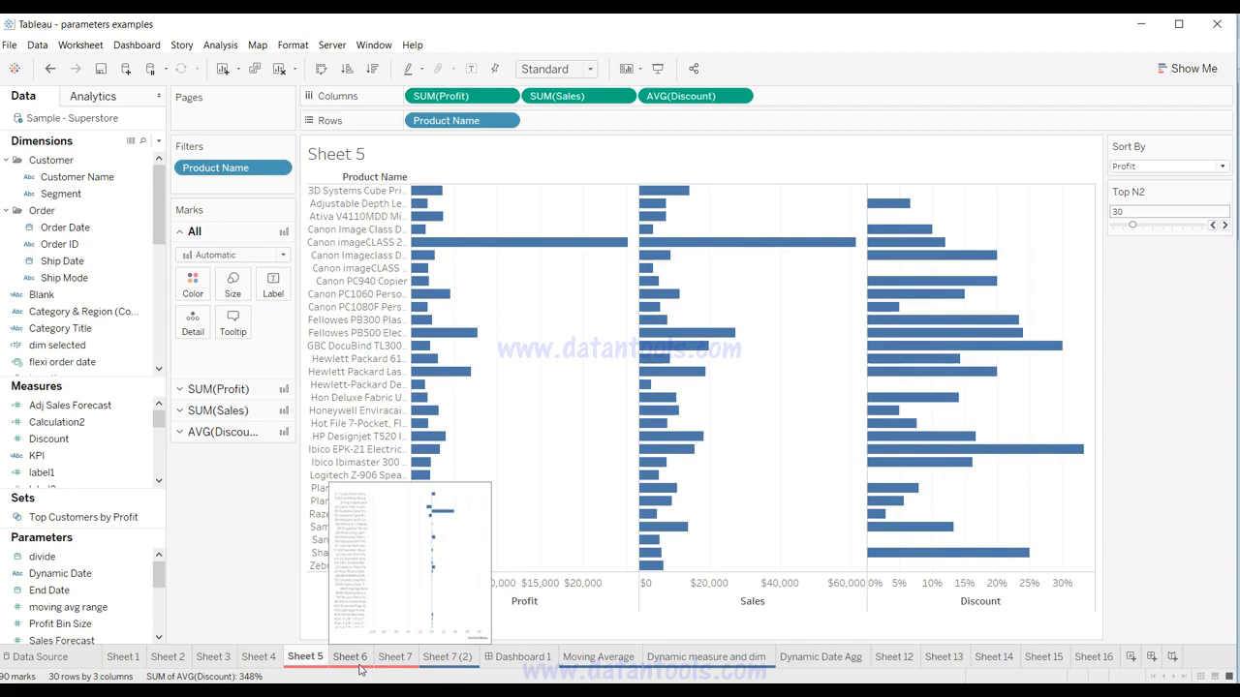
pyautogui.click(360, 666)
pyautogui.moveTo(388, 668)
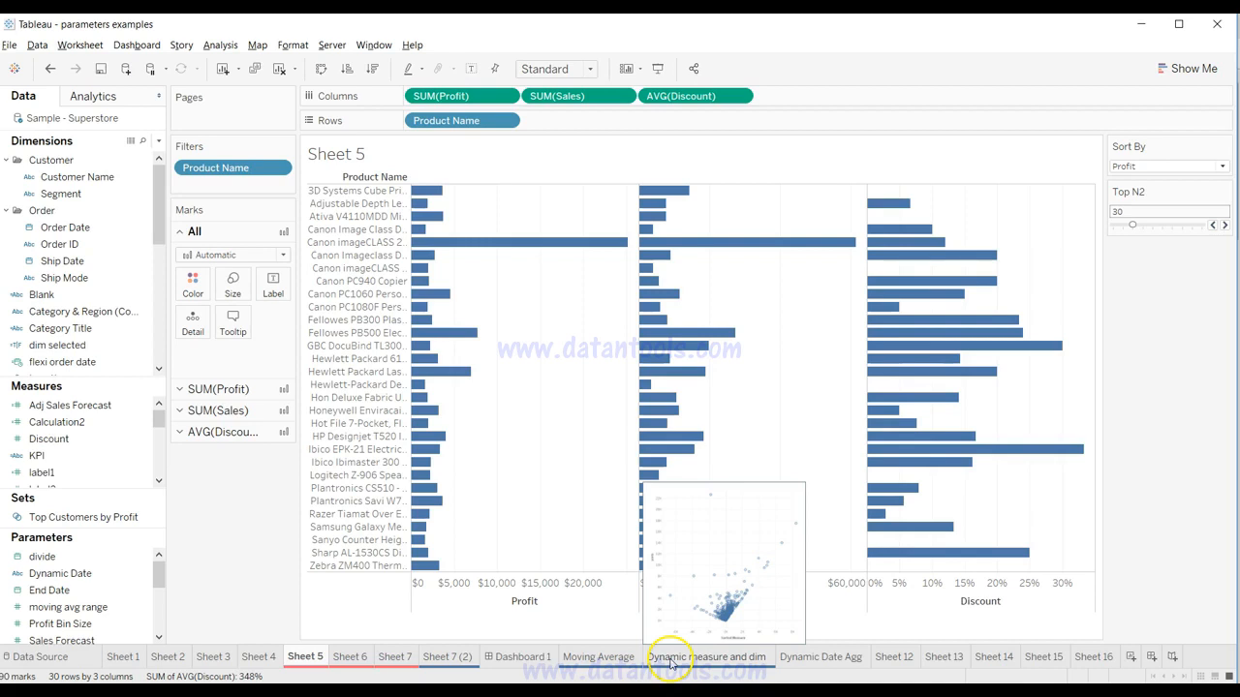
# Add the desktop file iris.csv to the workbook as a new data source.
pyautogui.click(46, 658)
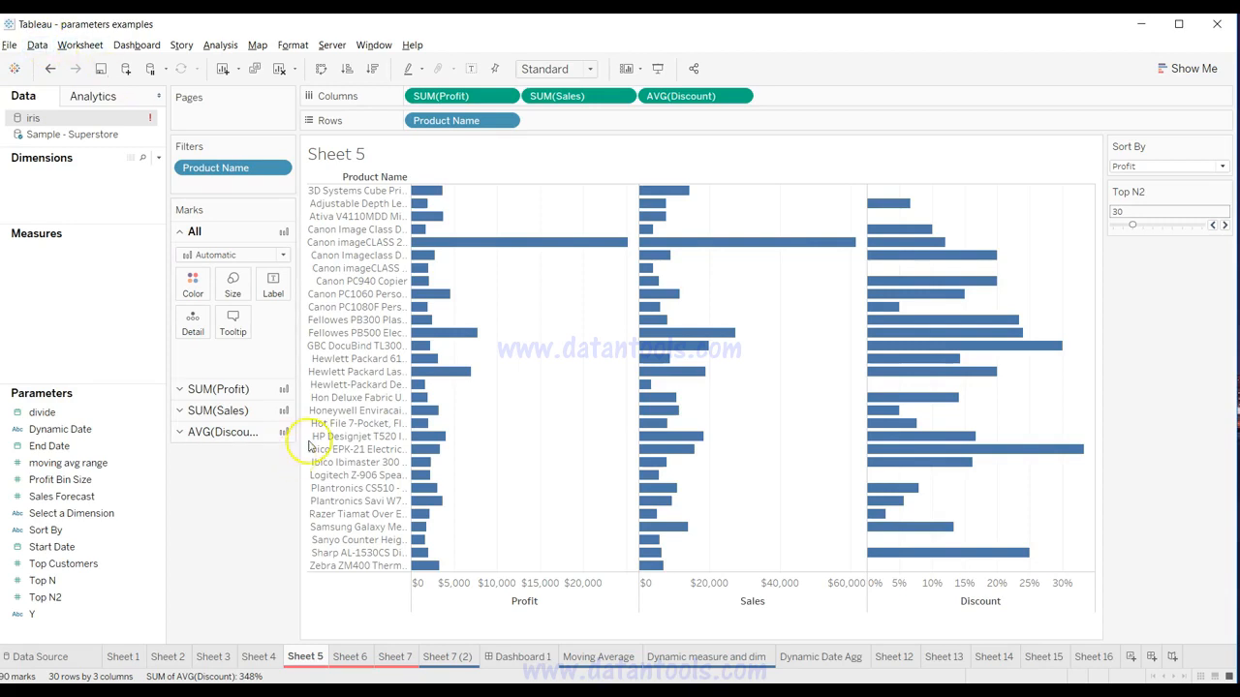
pyautogui.click(1139, 28)
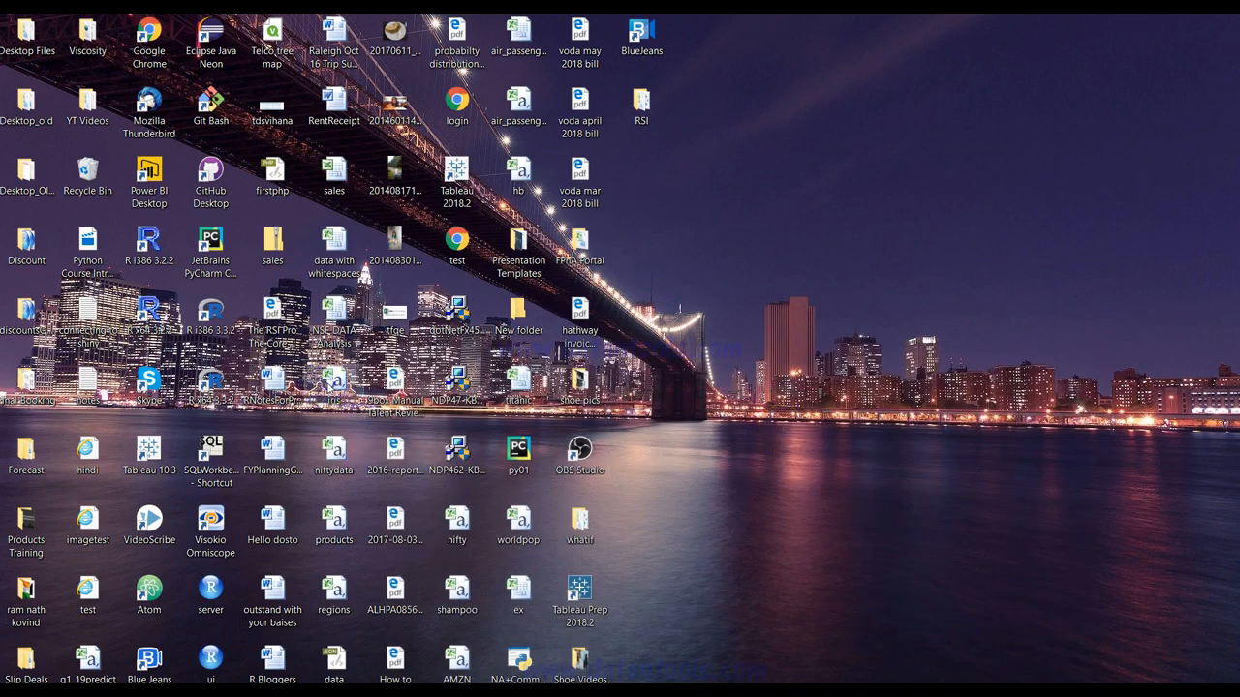
pyautogui.moveTo(333, 382); pyautogui.dragTo(536, 407)
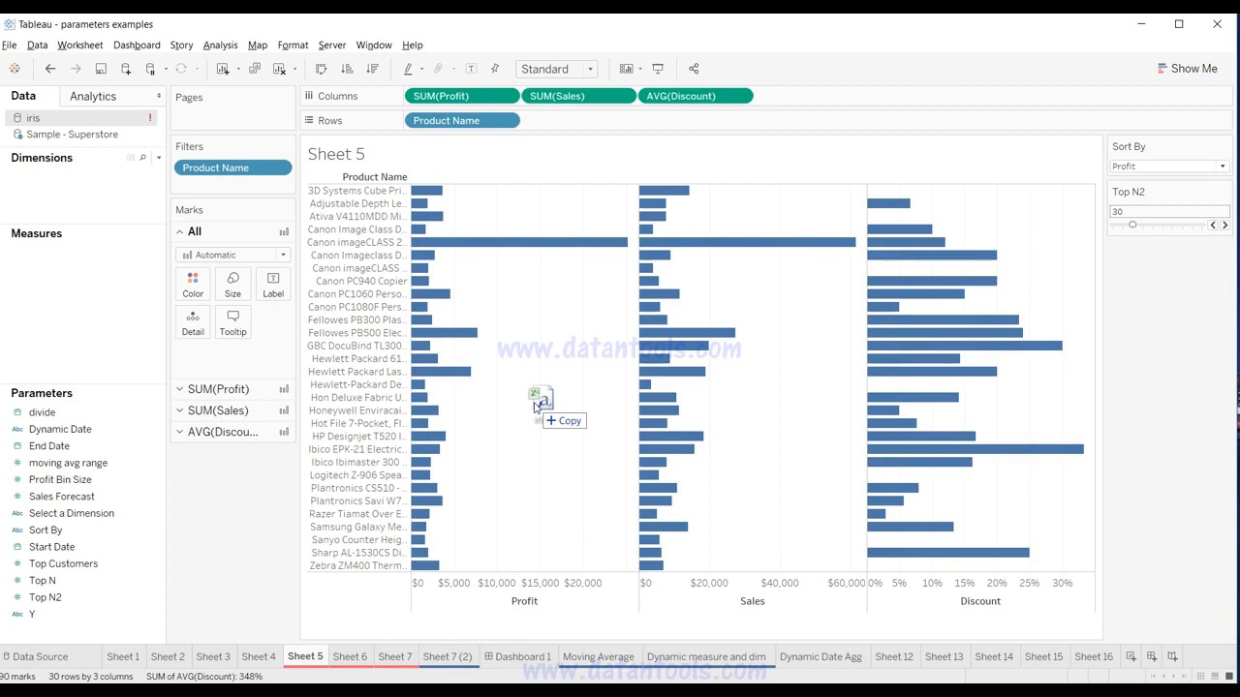
pyautogui.moveTo(535, 407); pyautogui.dragTo(535, 407)
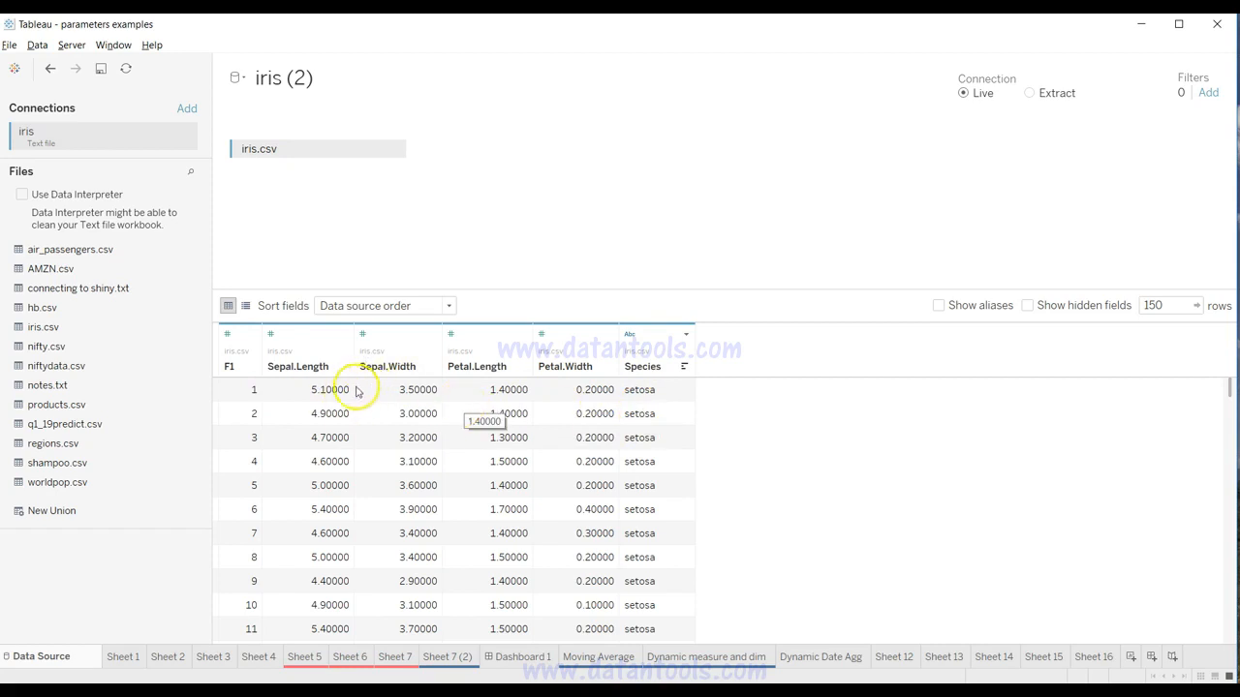
# Examine Sheet 1, Sheet 2 and the Sample - Superstore data source page, ending on Sheet 1.
pyautogui.click(123, 658)
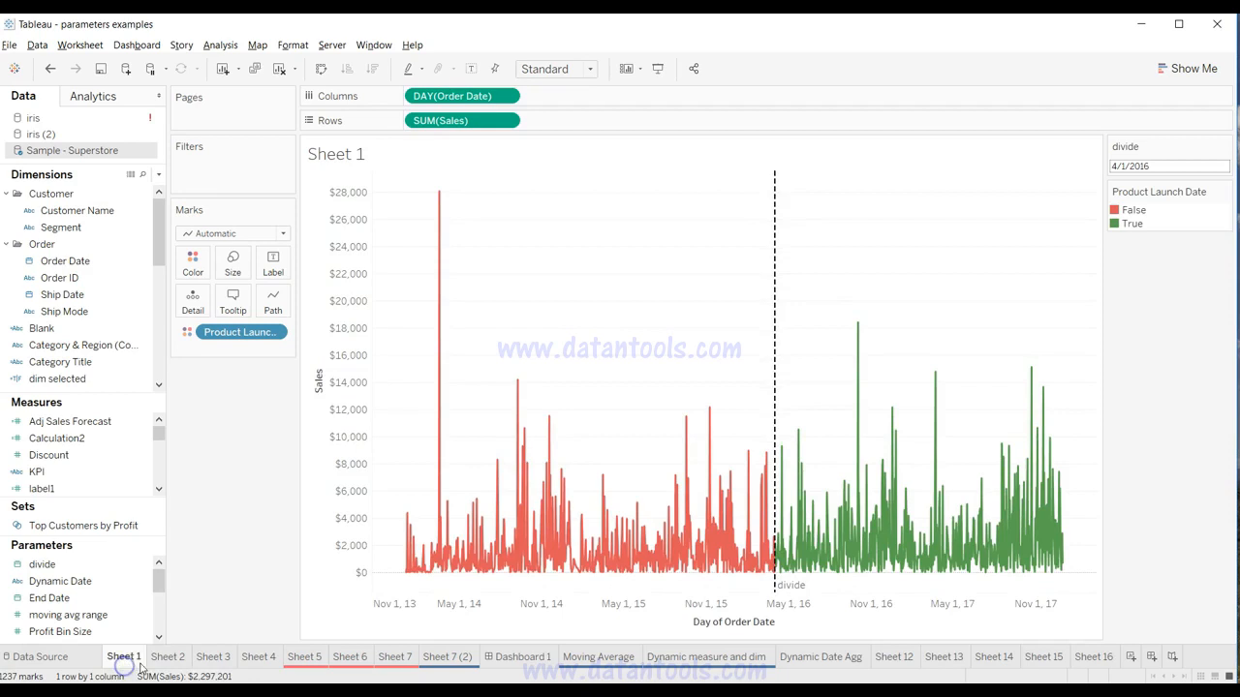
pyautogui.click(169, 658)
pyautogui.click(126, 659)
pyautogui.click(85, 659)
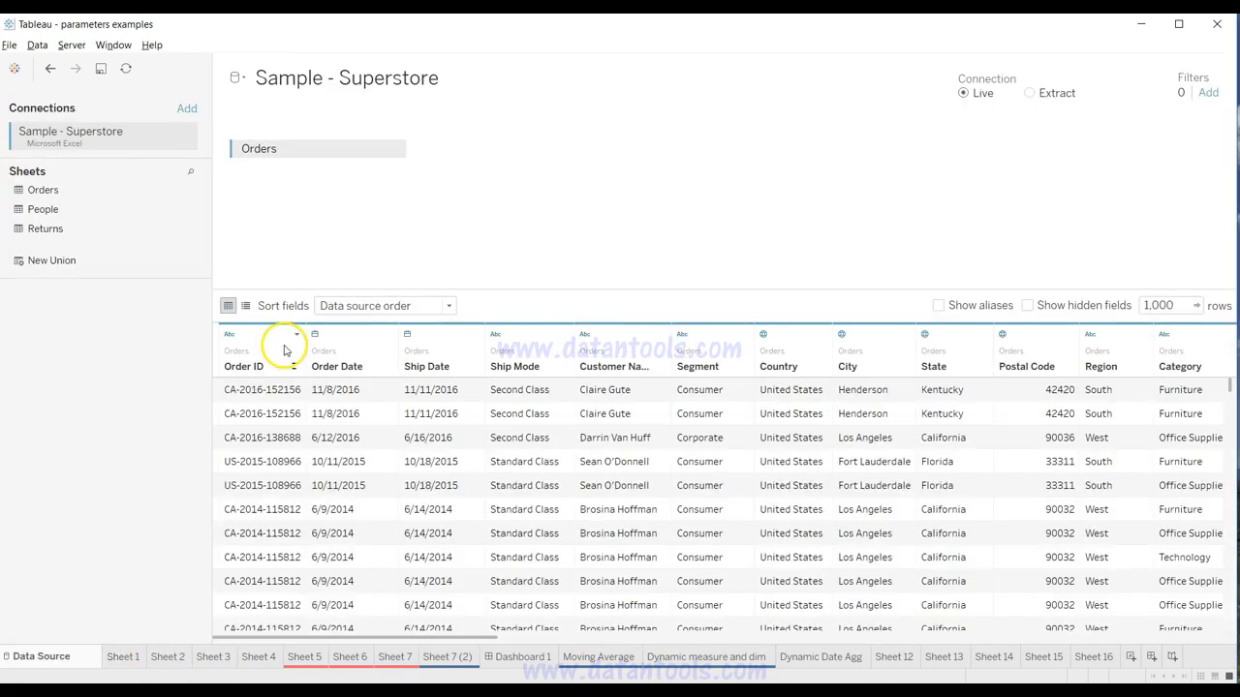
pyautogui.click(135, 662)
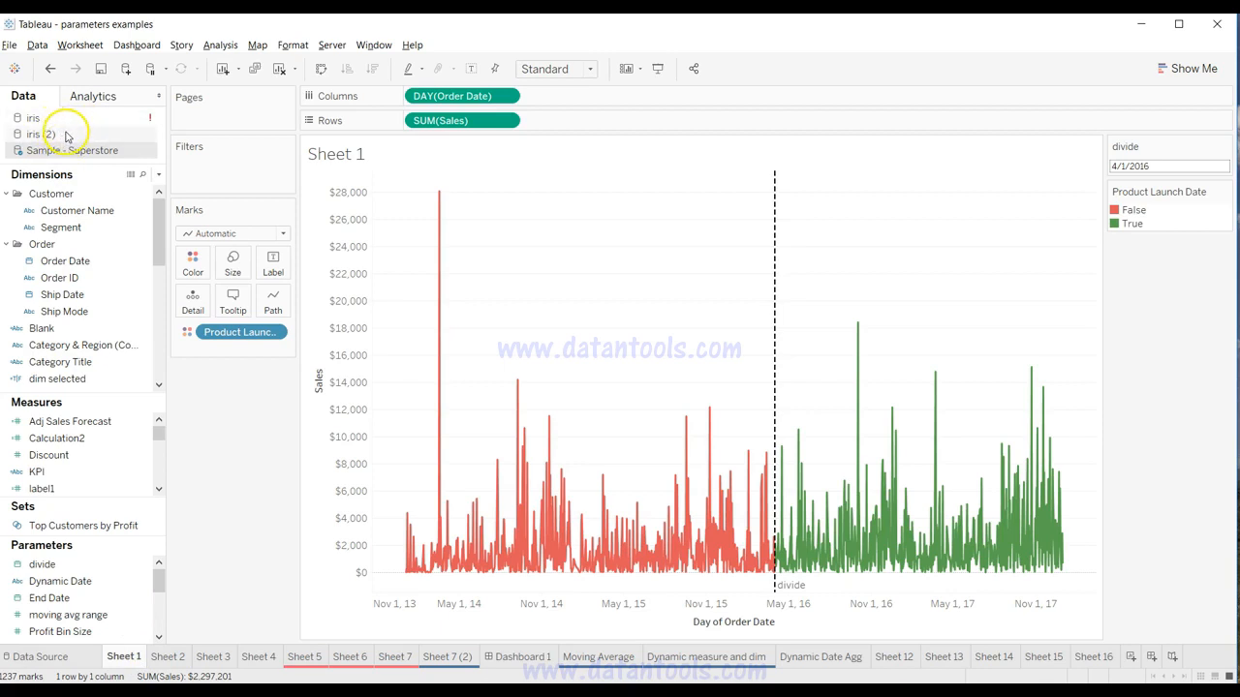
pyautogui.click(168, 657)
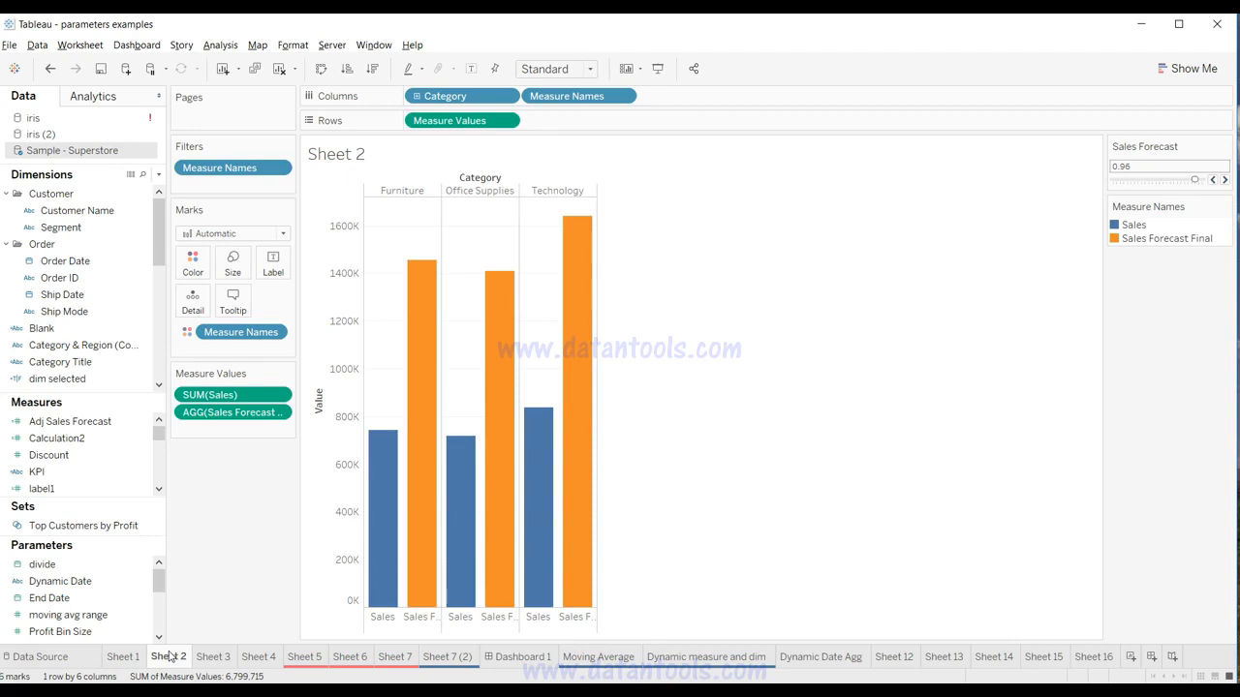
pyautogui.click(123, 656)
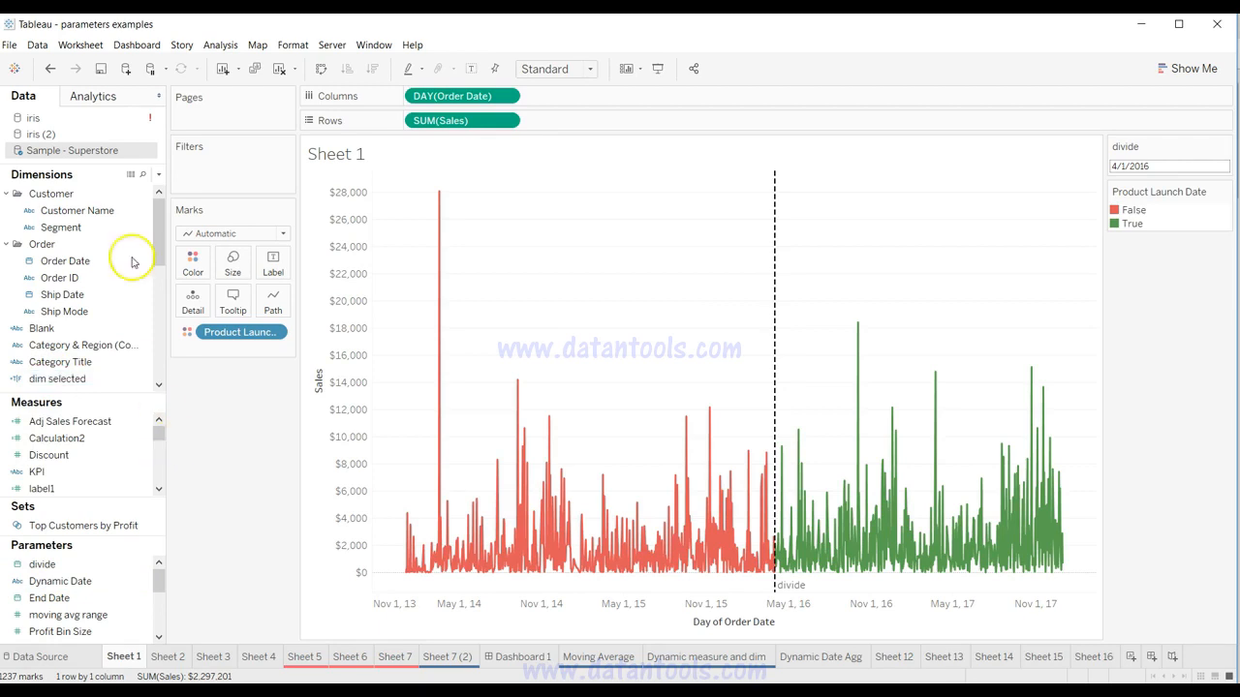
# View the underlying data of Sample - Superstore and limit the table to 500 rows.
pyautogui.click(125, 175)
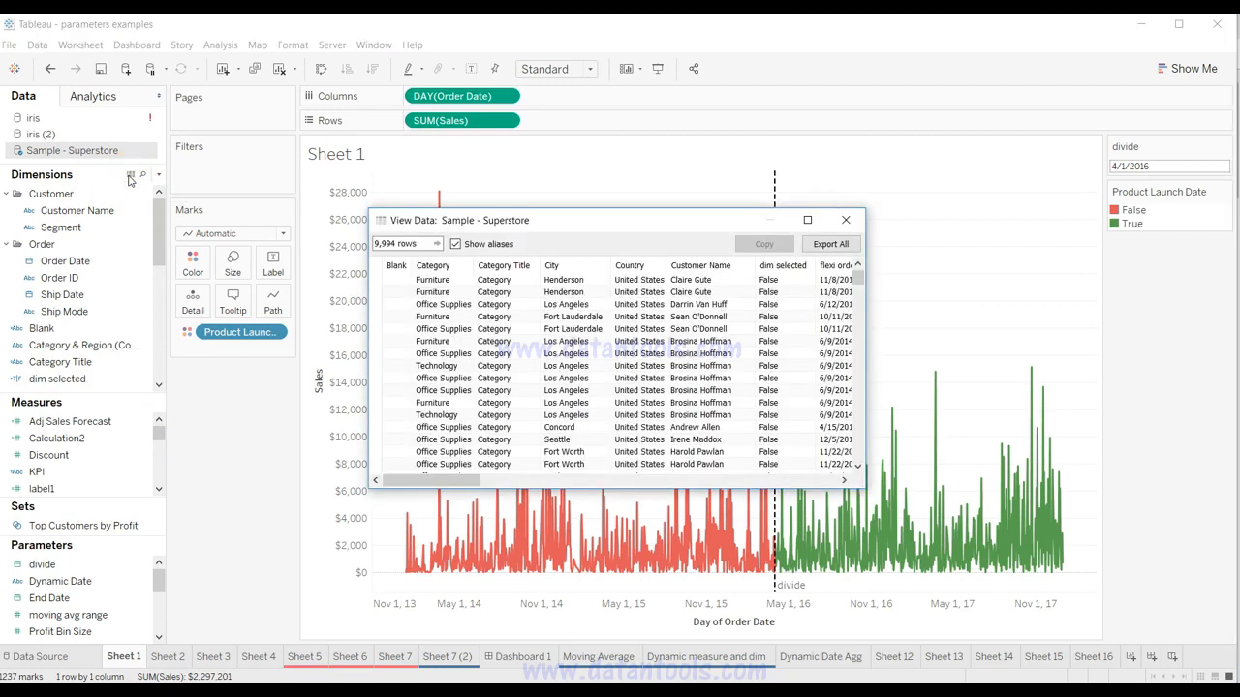
pyautogui.click(397, 243)
pyautogui.press('BackSpace')
pyautogui.press('BackSpace')
pyautogui.write('50000')
pyautogui.press('BackSpace')
pyautogui.press('BackSpace')
pyautogui.press('BackSpace')
pyautogui.press('BackSpace')
pyautogui.press('BackSpace')
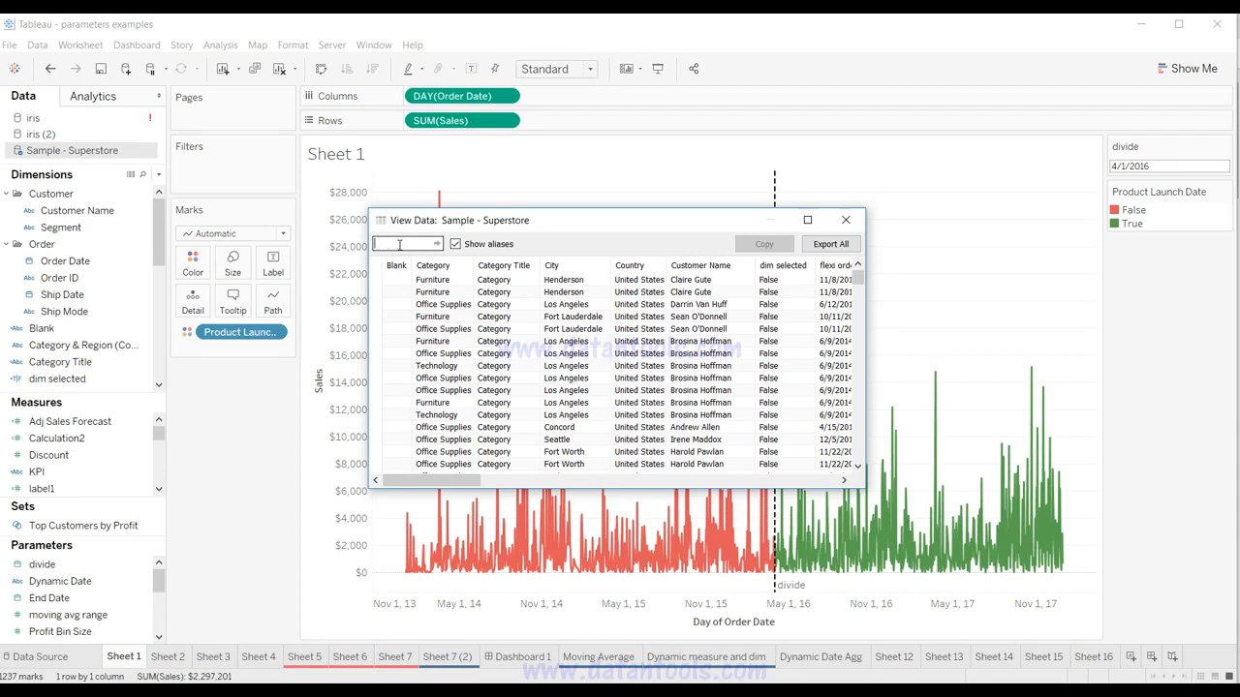
pyautogui.click(399, 245)
pyautogui.click(427, 256)
pyautogui.write('500')
pyautogui.press('Return')
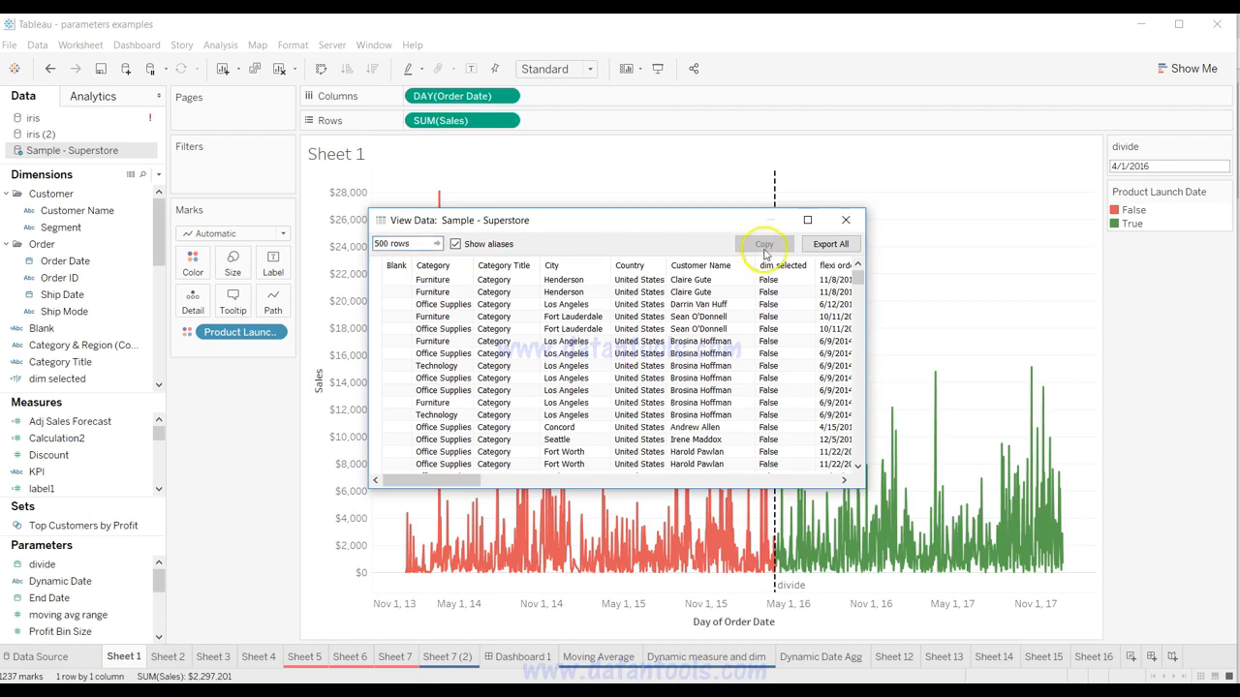
# Browse the rows of the Sample - Superstore data and select the entire table.
pyautogui.click(560, 380)
pyautogui.scroll(-20, 560, 381)
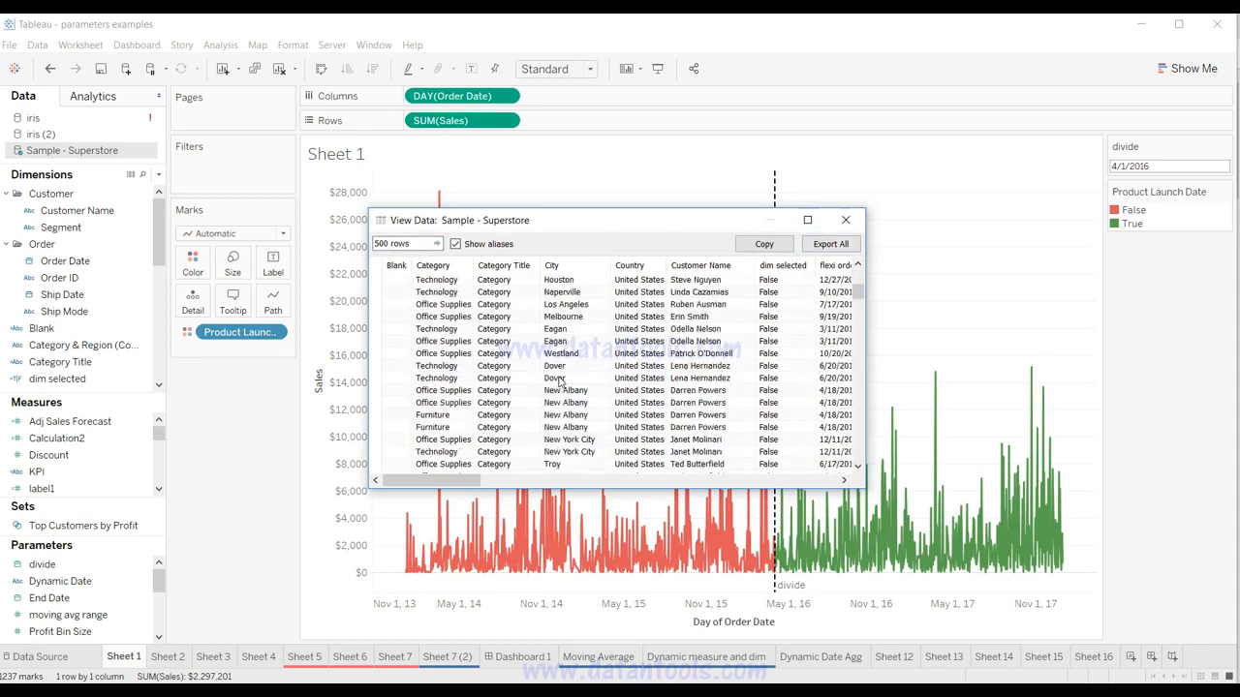
pyautogui.scroll(20, 560, 380)
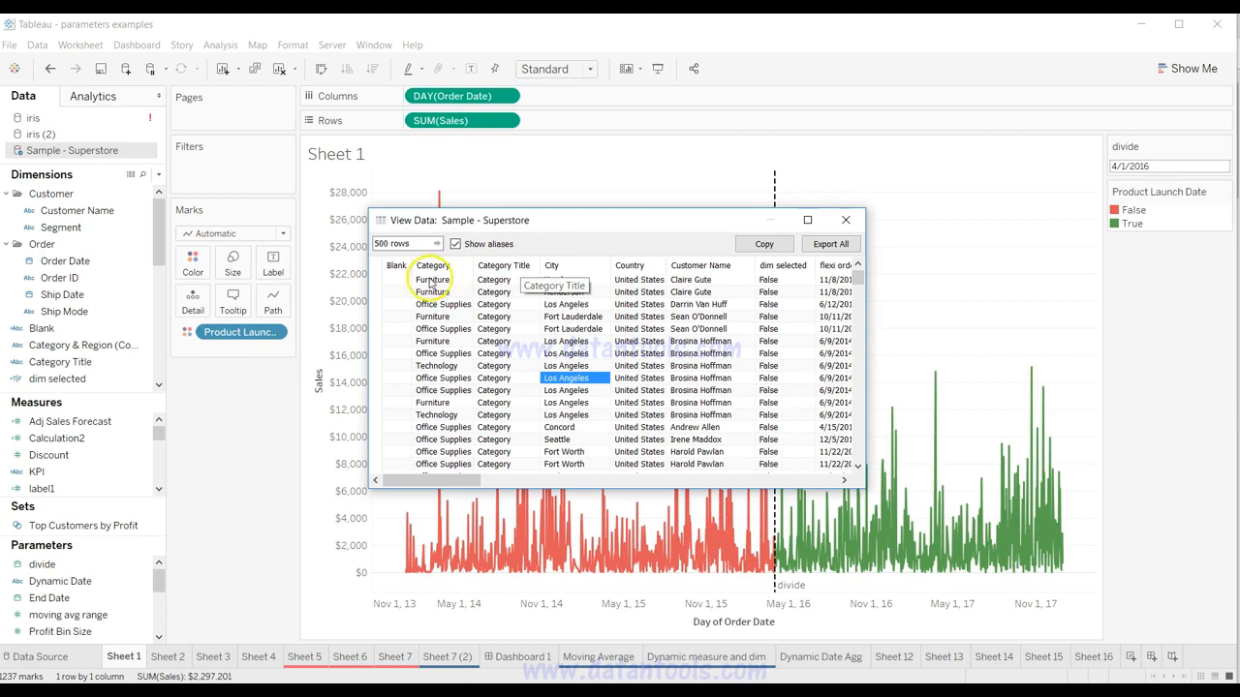
pyautogui.click(392, 265)
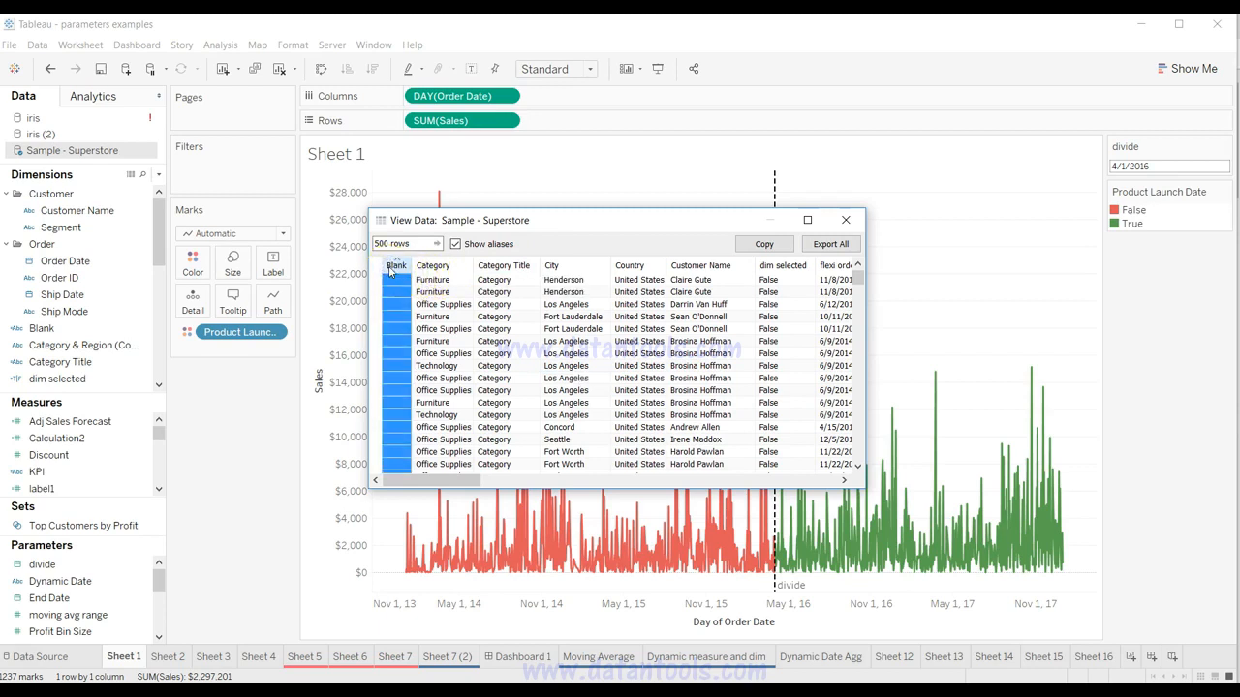
pyautogui.hotkey('ctrl', 'a')
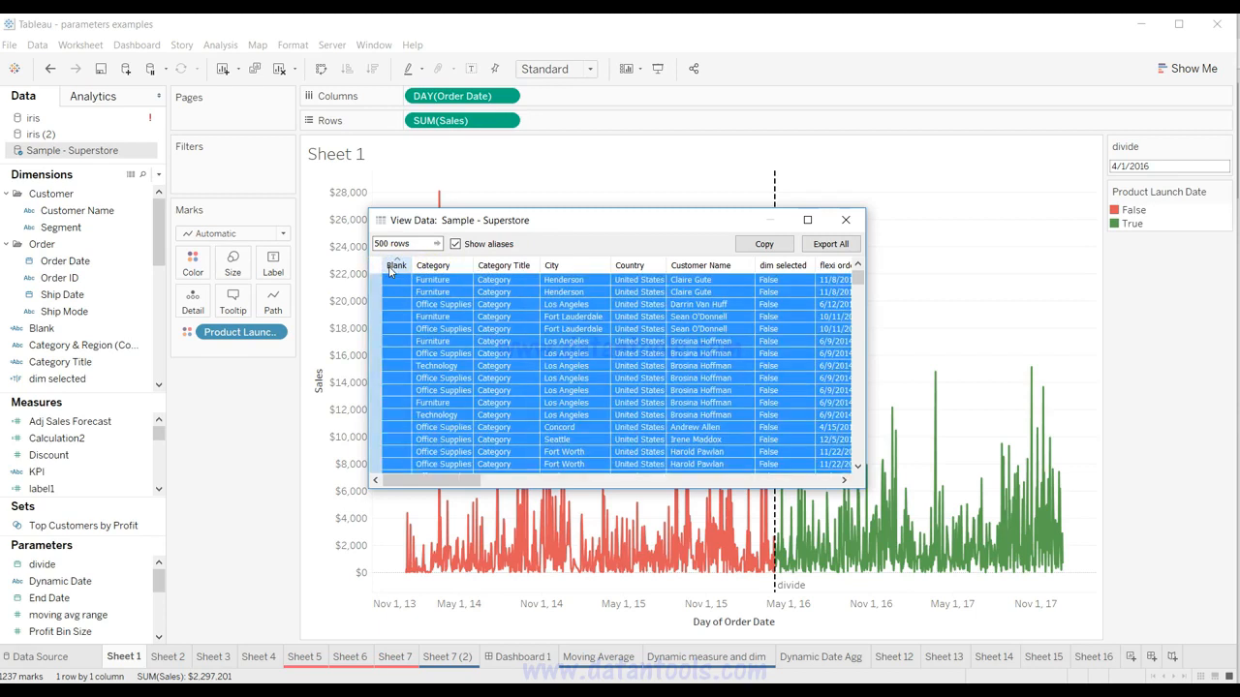
pyautogui.click(374, 265)
pyautogui.click(431, 304)
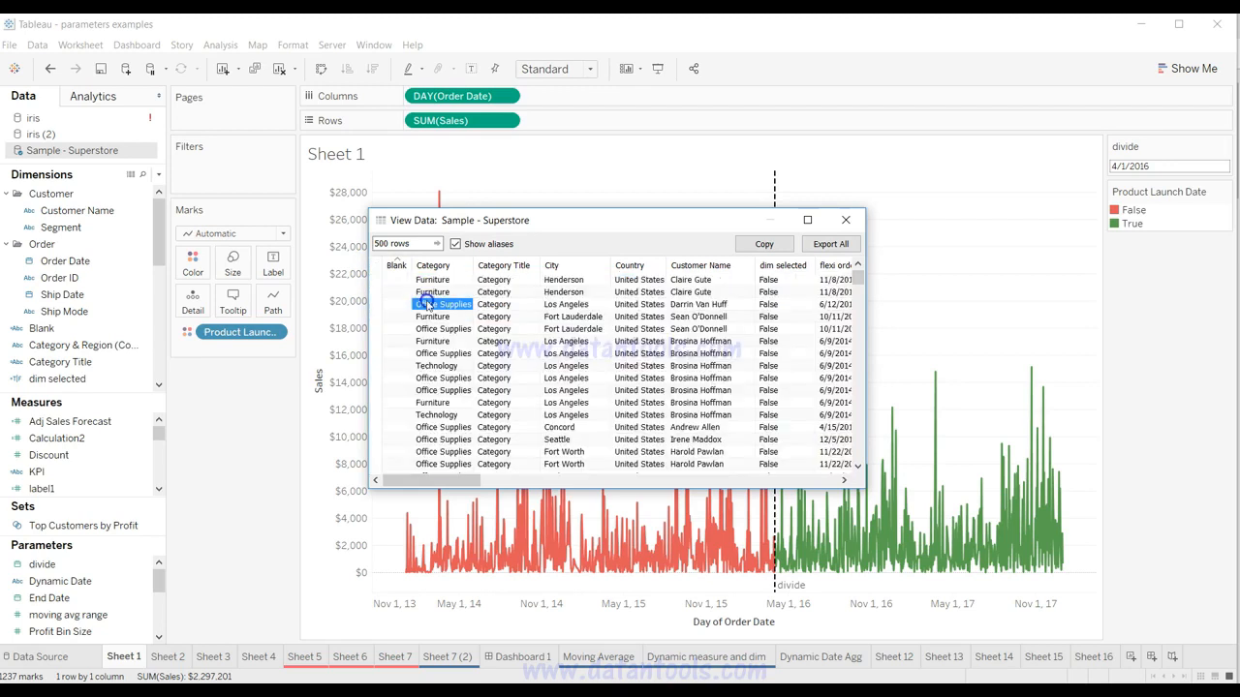
pyautogui.click(375, 268)
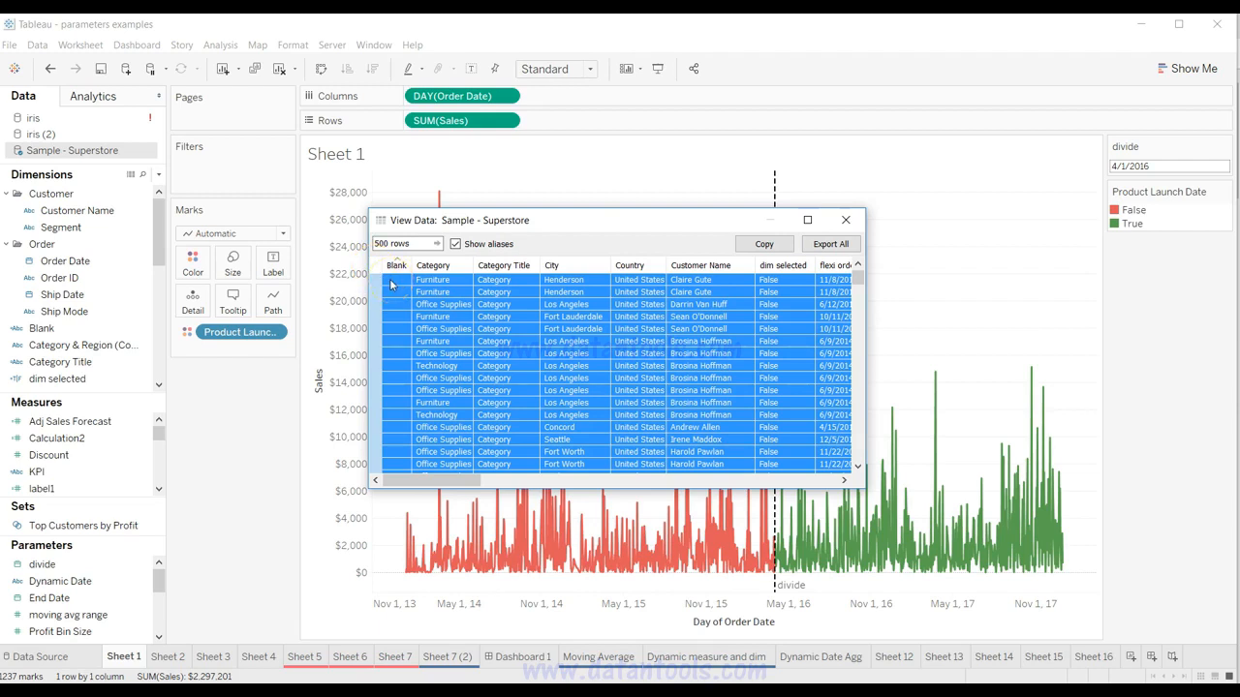
# Start Excel and paste the copied Sample - Superstore rows into a blank workbook at cell A1.
pyautogui.press('super+r')
pyautogui.write('excel')
pyautogui.press('Return')
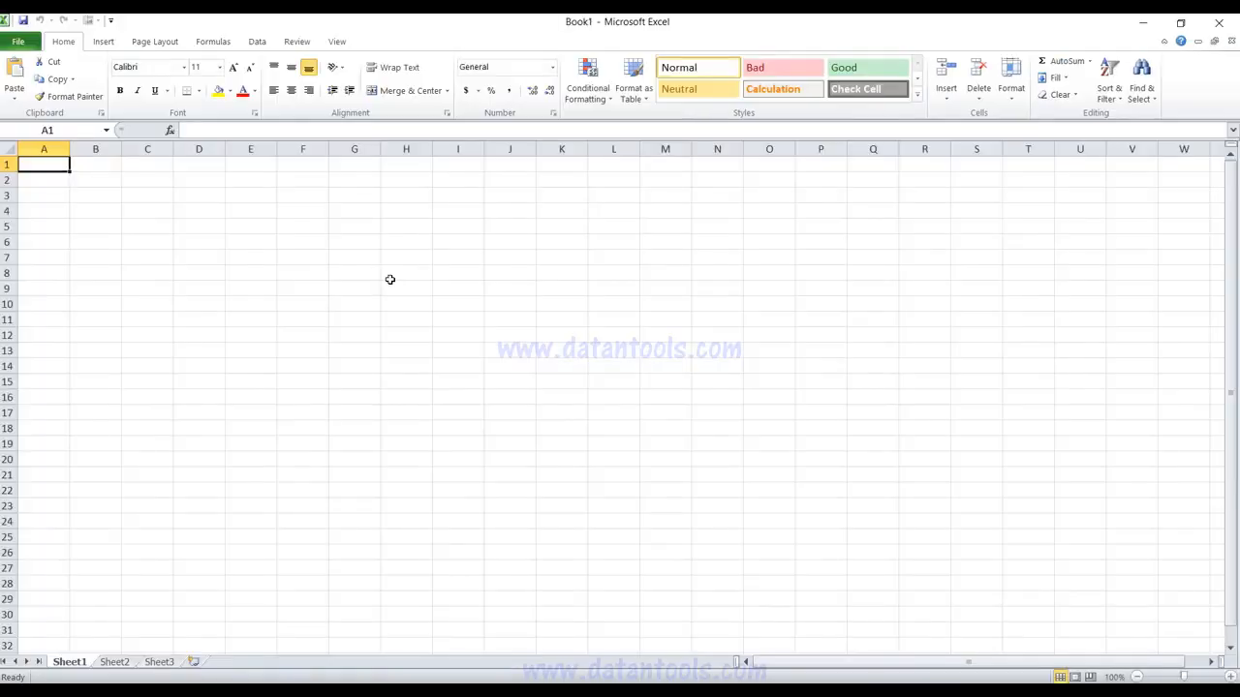
pyautogui.hotkey('ctrl', 'v')
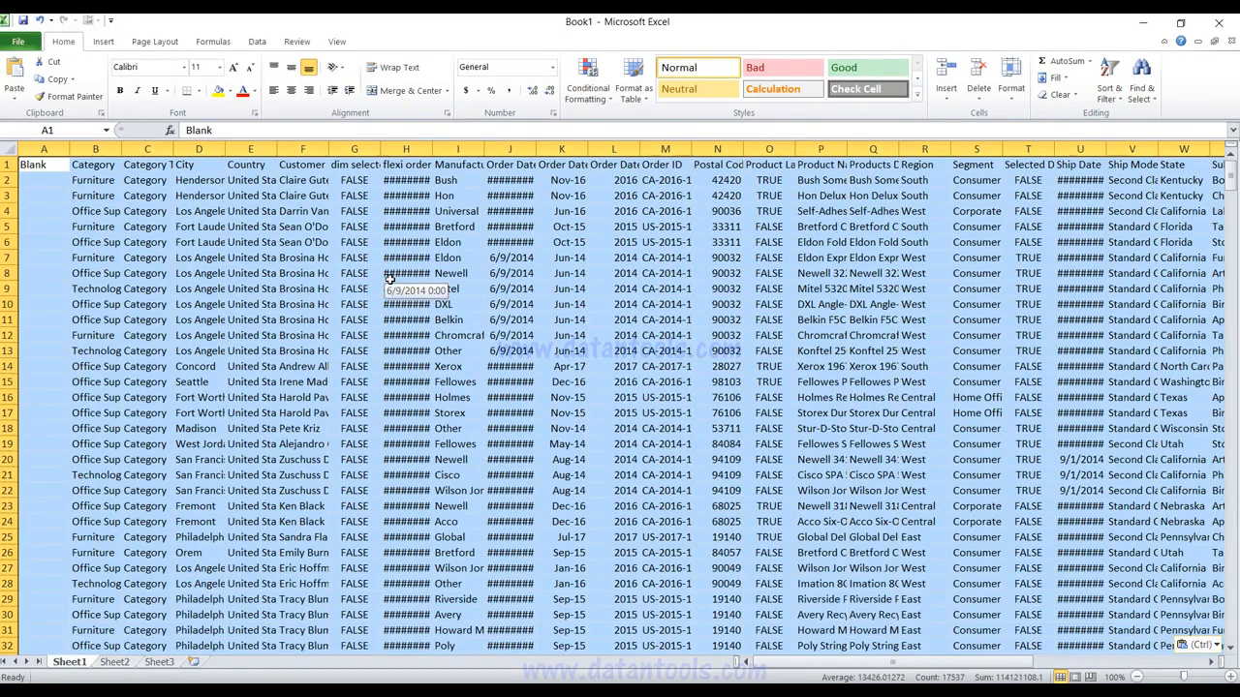
# Close the Excel workbook without saving and exit Excel to return to the data view in Tableau.
pyautogui.hotkey('ctrl', 'w')
pyautogui.press('Tab')
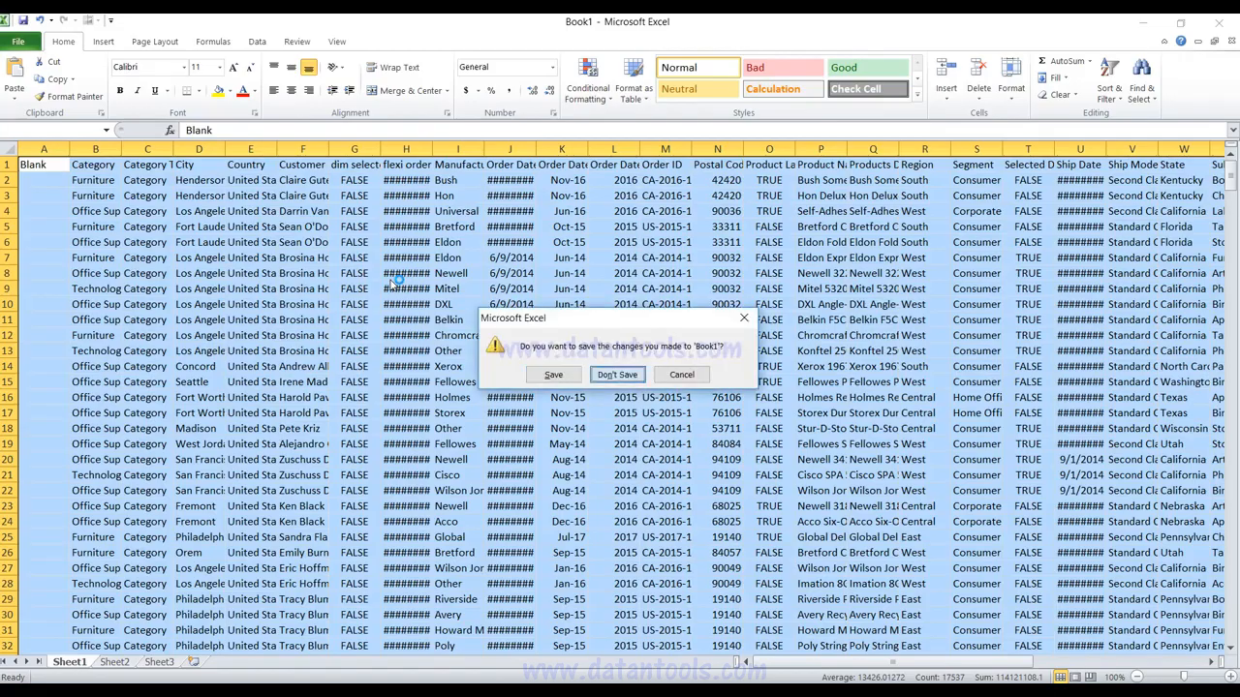
pyautogui.press('Return')
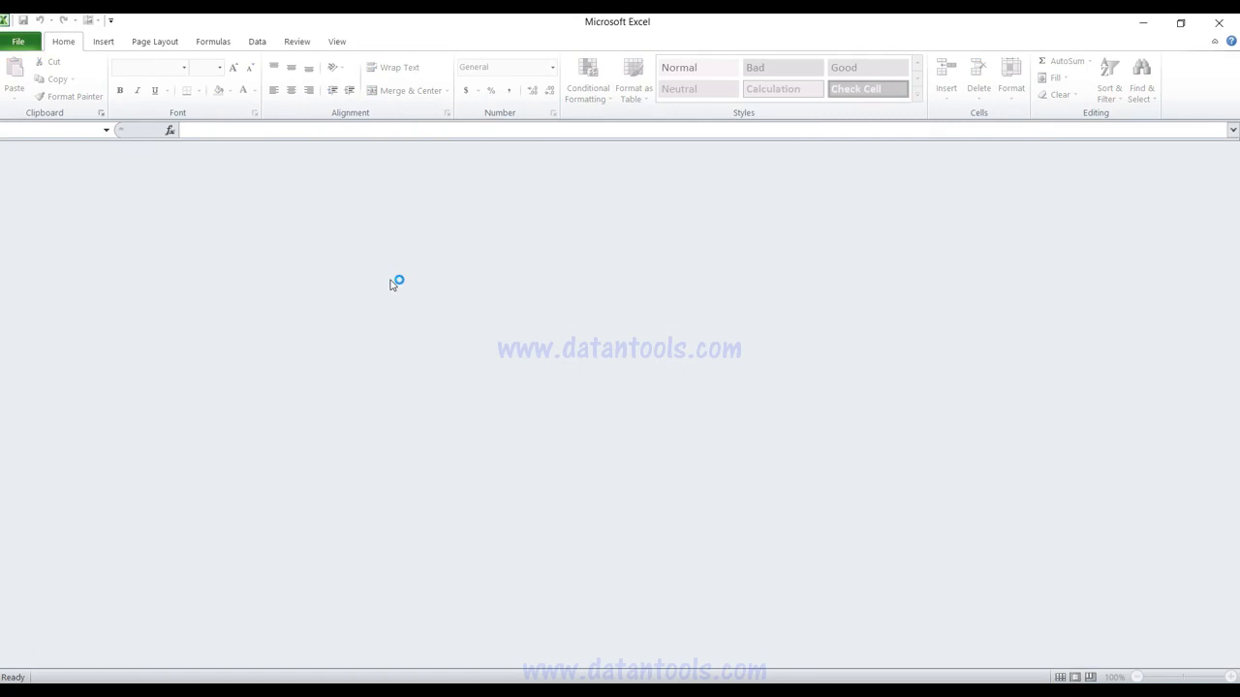
pyautogui.click(1218, 28)
# Try moving City before Category Title and Country after dim selected in the data table, and reopen the table to check the column order.
pyautogui.moveTo(510, 269); pyautogui.dragTo(449, 266)
pyautogui.moveTo(562, 265); pyautogui.dragTo(466, 270)
pyautogui.moveTo(629, 265); pyautogui.dragTo(823, 265)
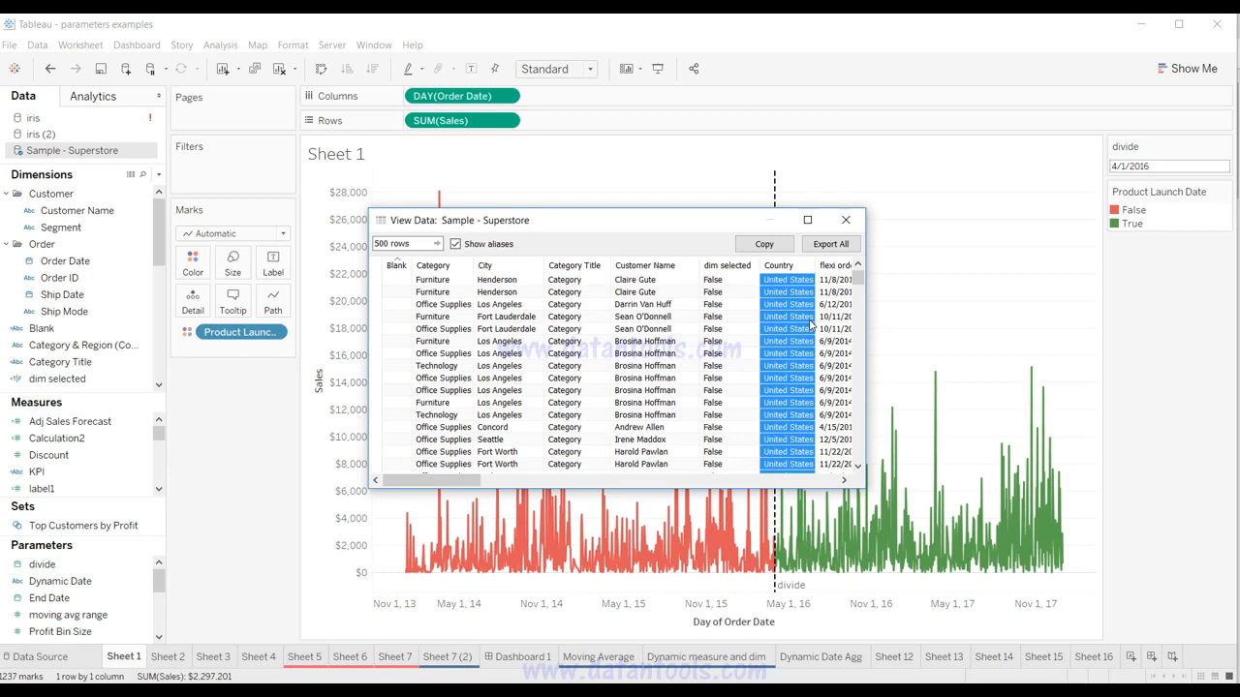
pyautogui.click(378, 243)
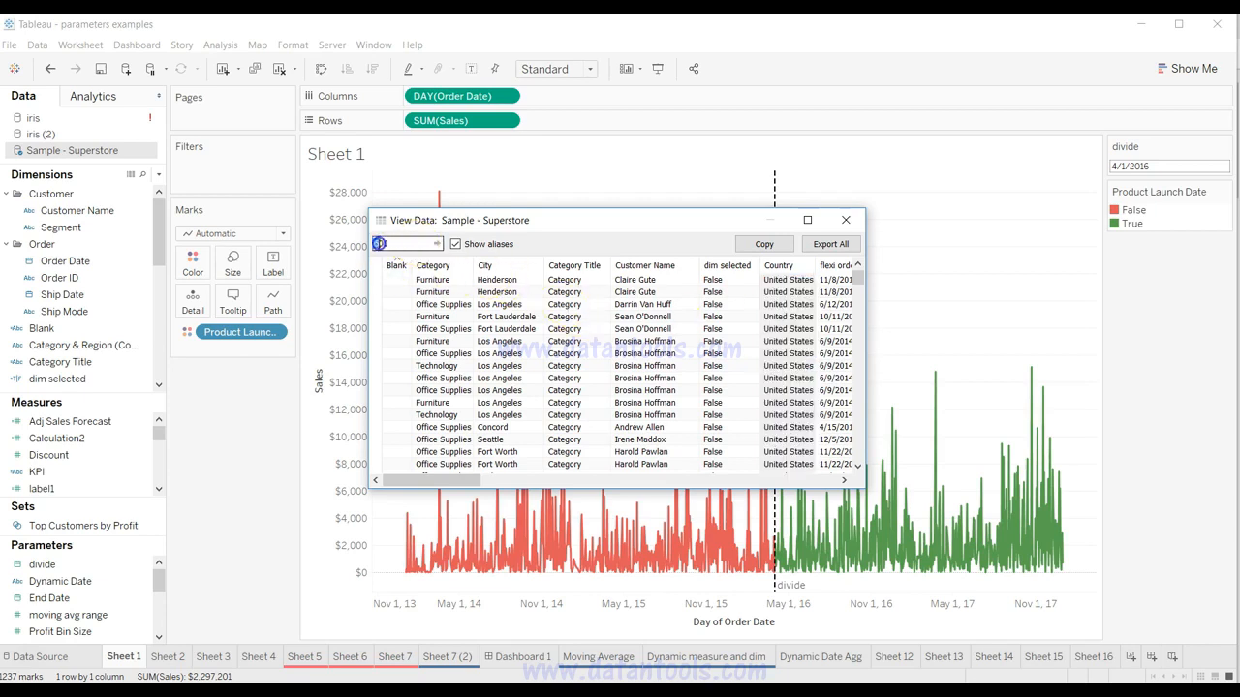
pyautogui.click(846, 222)
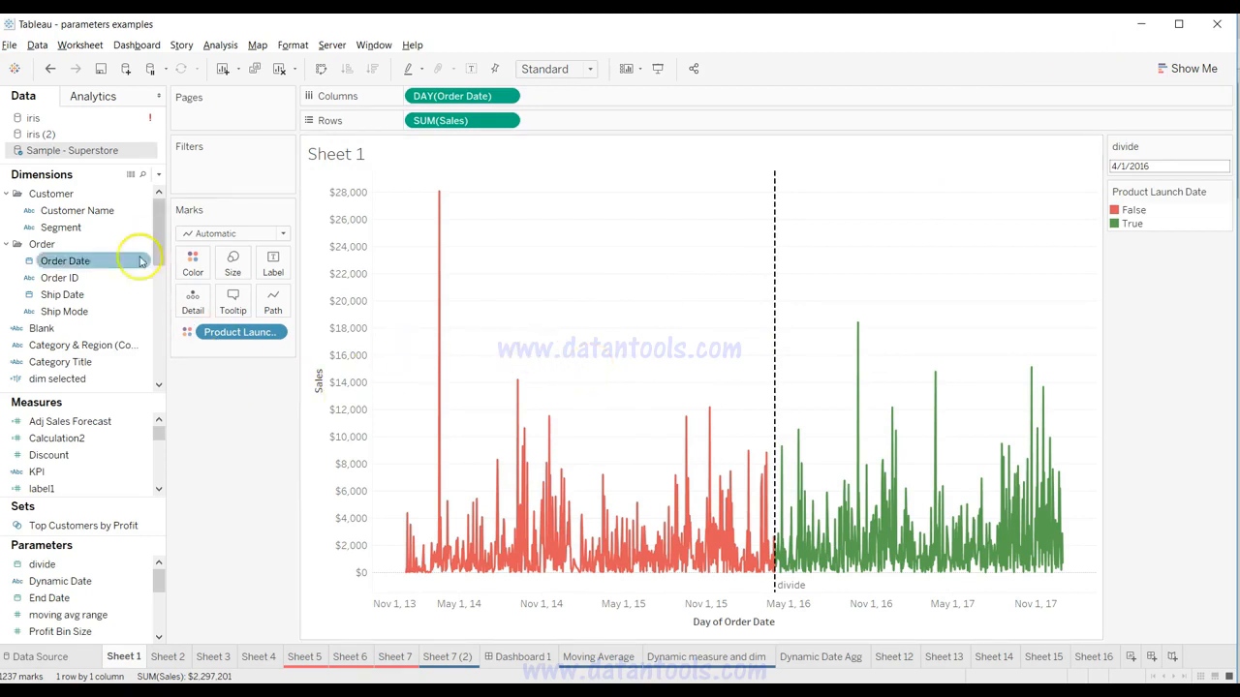
pyautogui.click(131, 175)
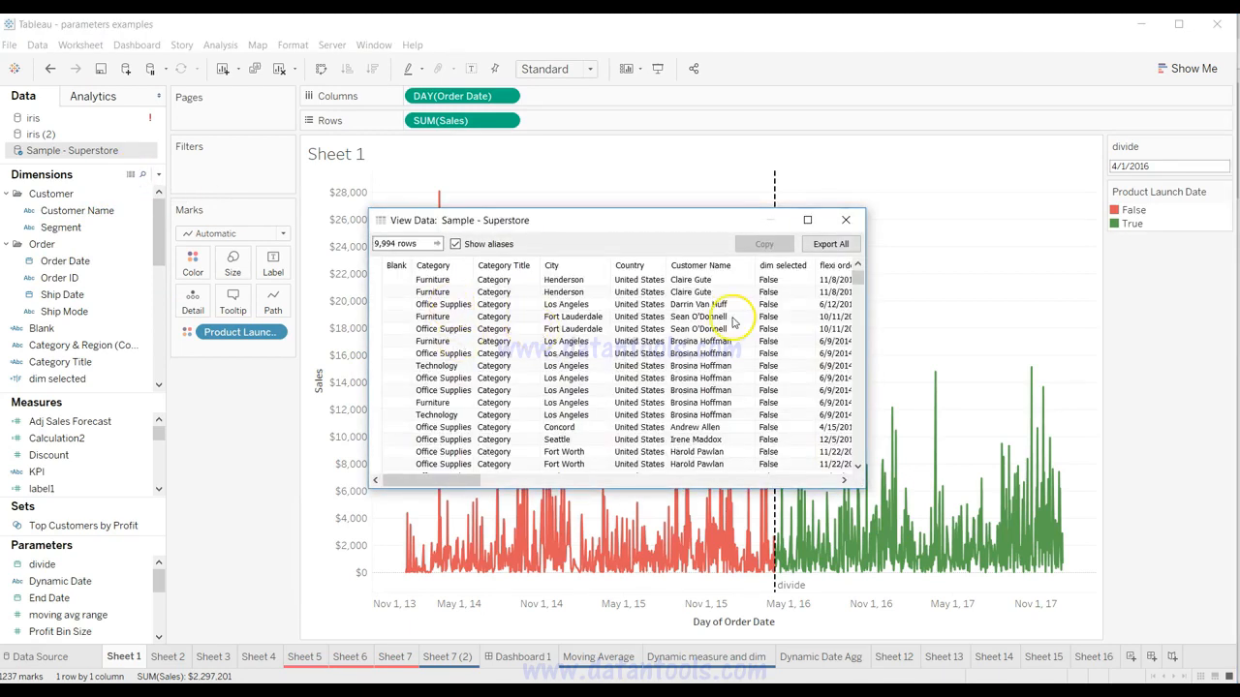
pyautogui.click(846, 220)
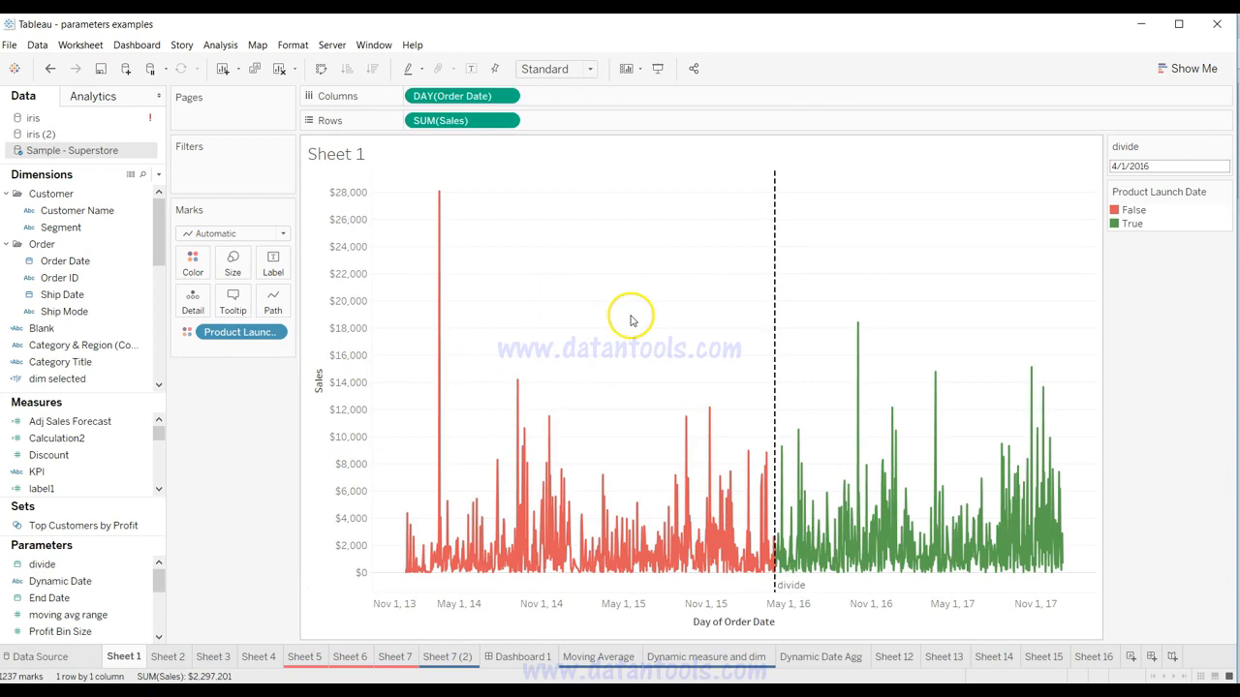
# View the summary data behind the Sheet 1 chart, select all its rows, and close the data window.
pyautogui.rightClick(656, 264)
pyautogui.click(685, 295)
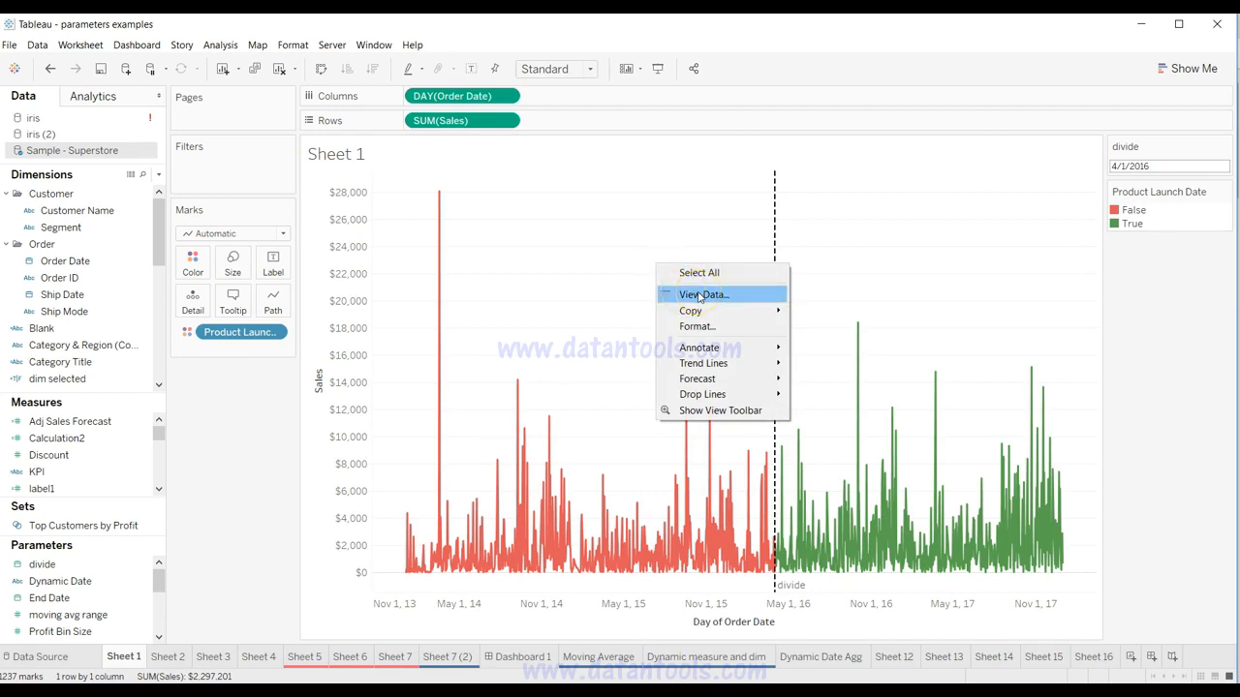
pyautogui.click(699, 295)
pyautogui.scroll(-20, 482, 380)
pyautogui.scroll(20, 481, 379)
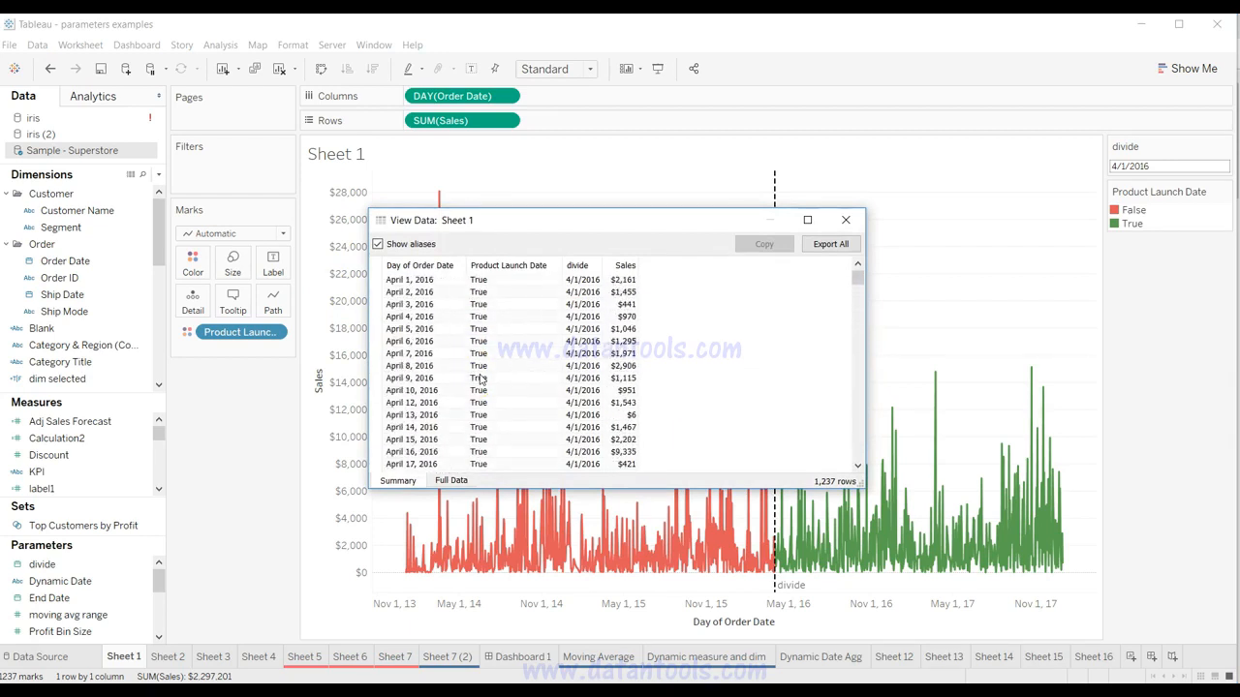
pyautogui.click(377, 267)
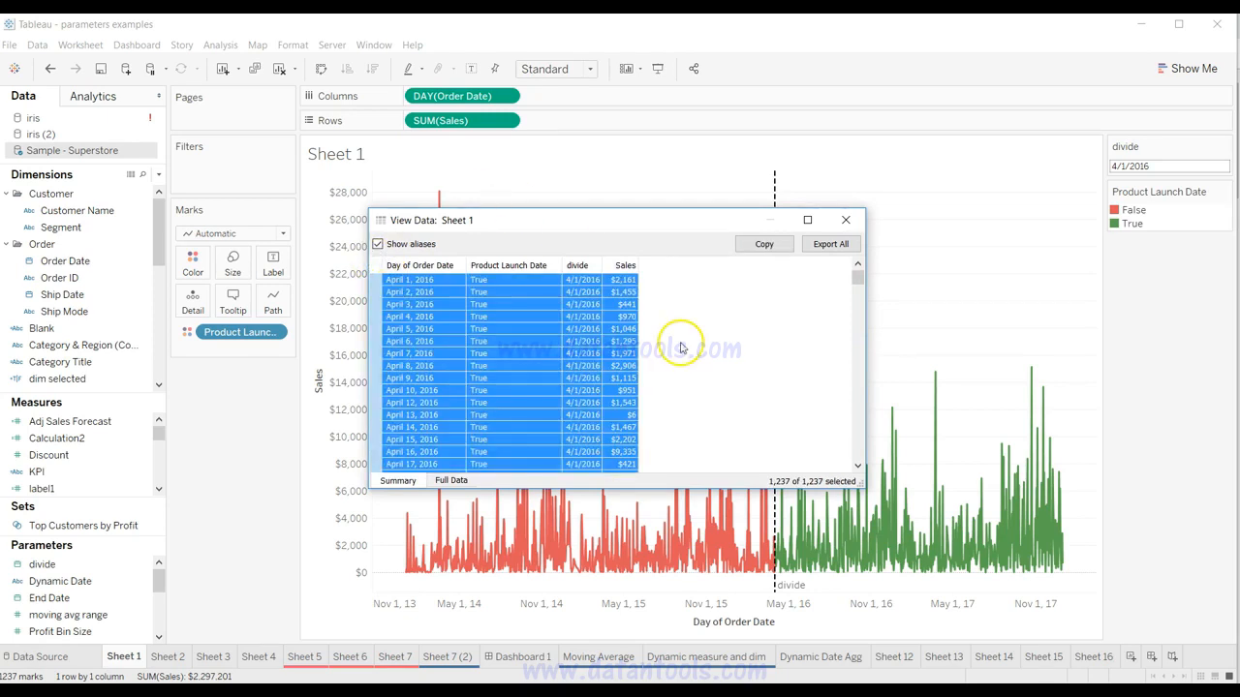
pyautogui.click(847, 226)
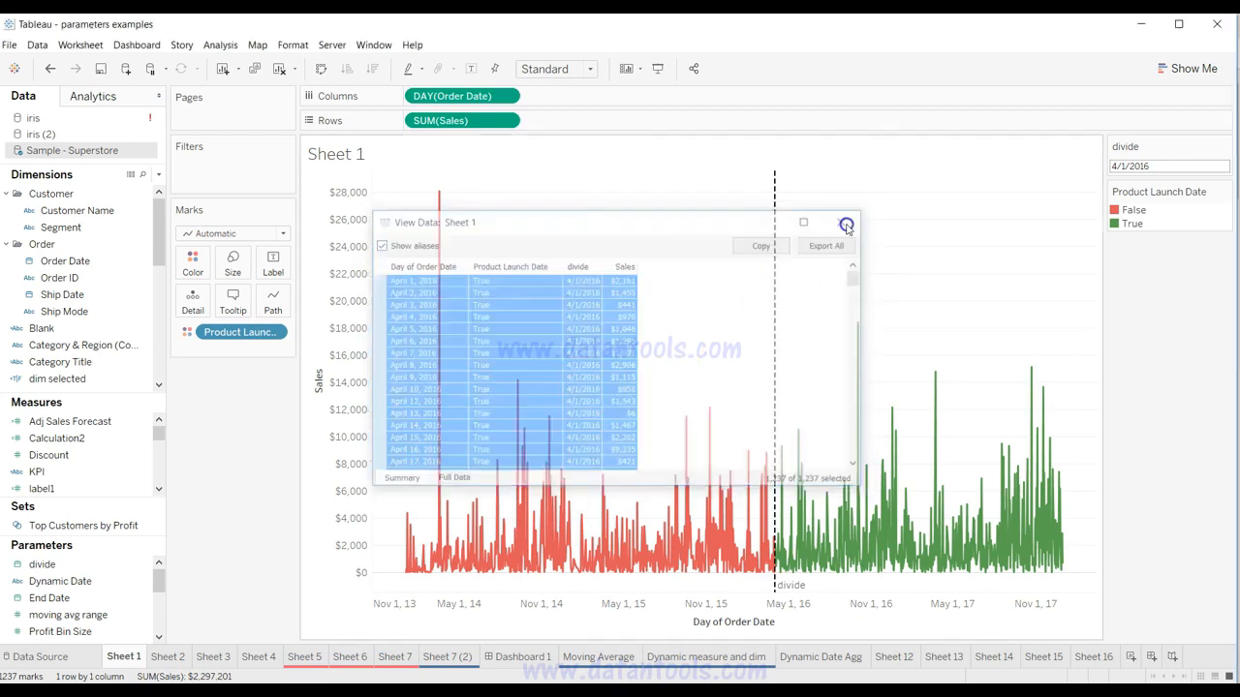
# Copy the data of the Sheet 1 chart, start Excel, and paste it into a blank workbook at cell A1.
pyautogui.rightClick(667, 290)
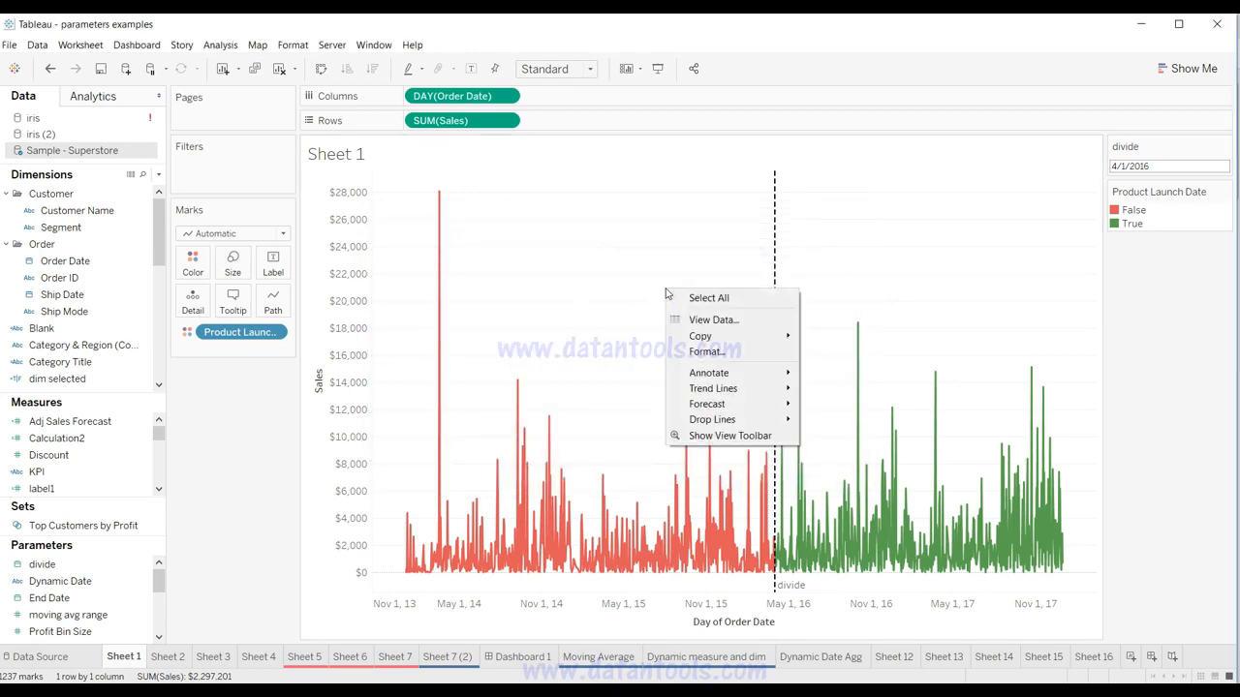
pyautogui.moveTo(724, 335)
pyautogui.click(538, 351)
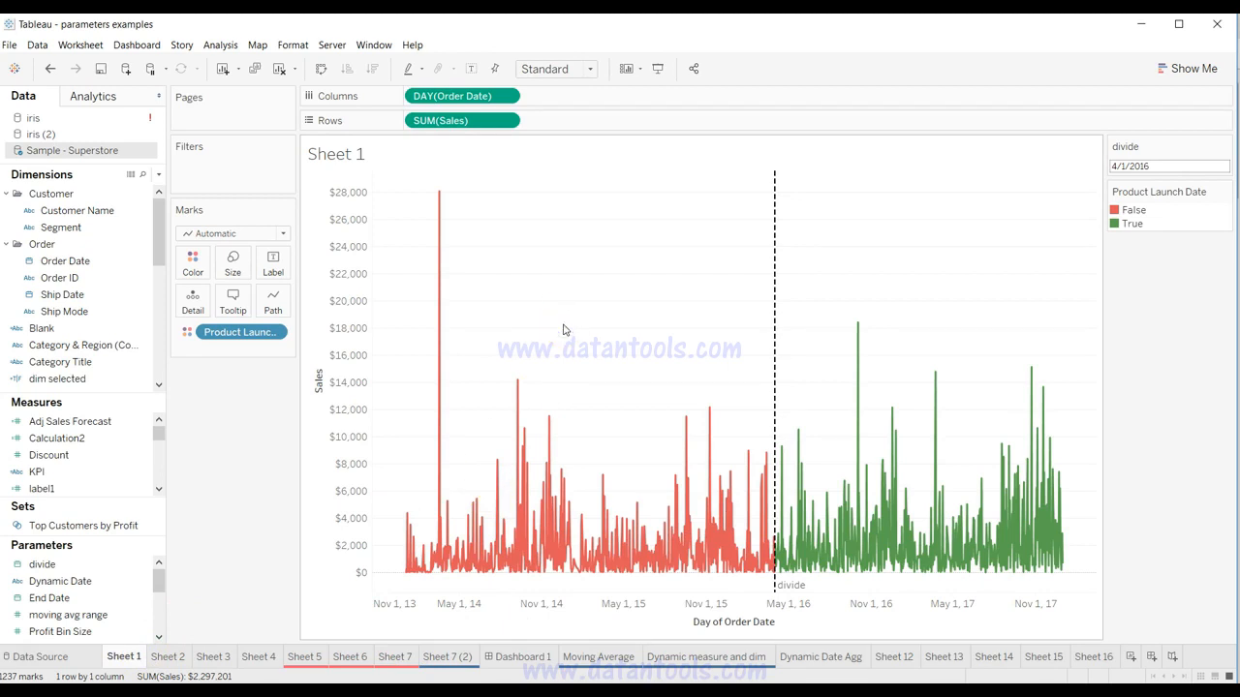
pyautogui.press('super+r')
pyautogui.press('Return')
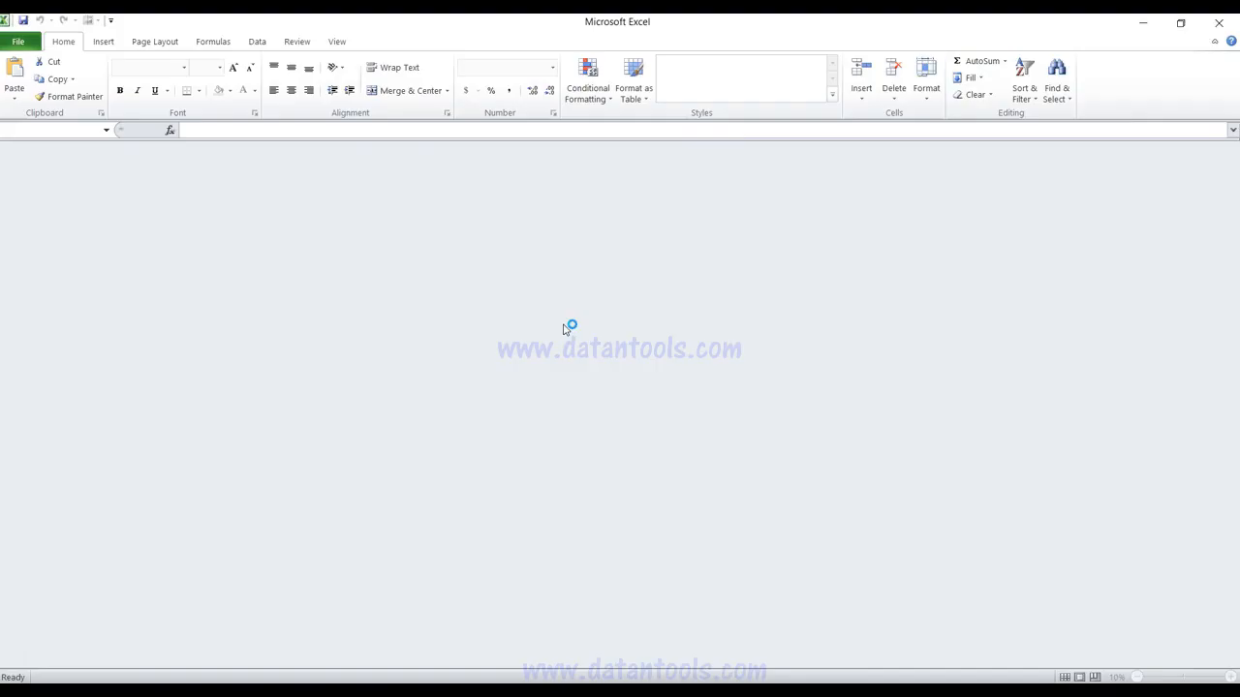
pyautogui.hotkey('ctrl', 'v')
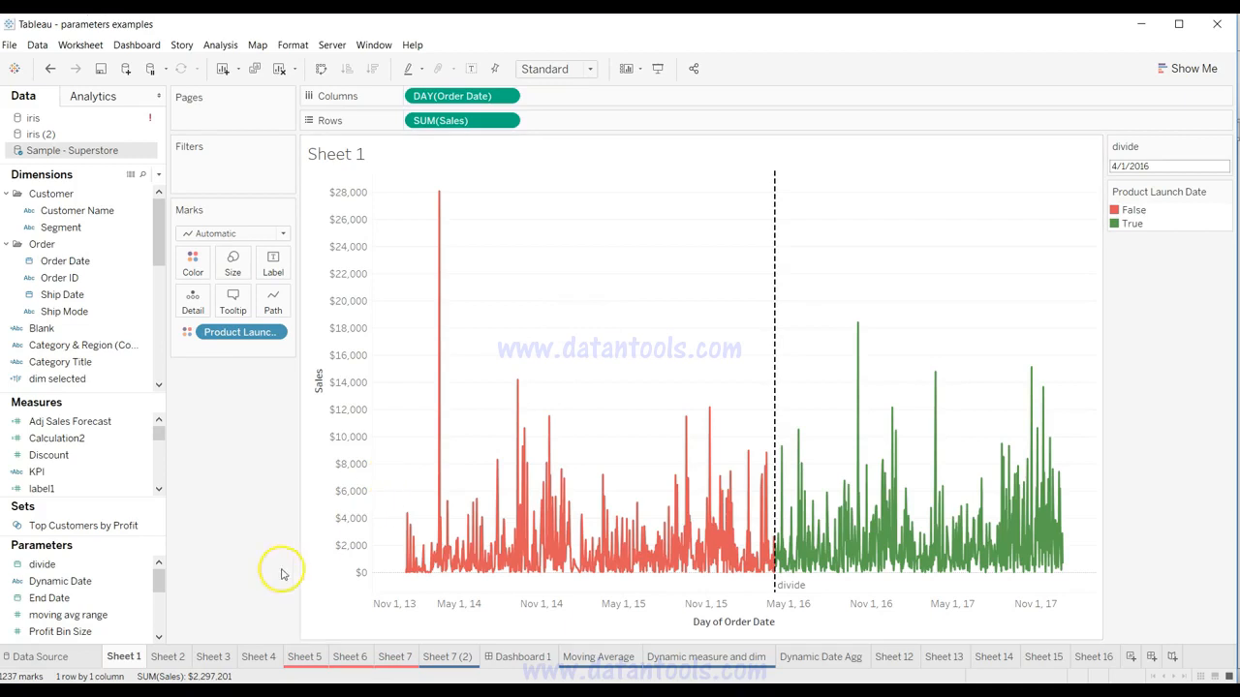
# Copy the data of the Sheet 2 chart and paste it into the same Excel worksheet at cell K2.
pyautogui.click(169, 656)
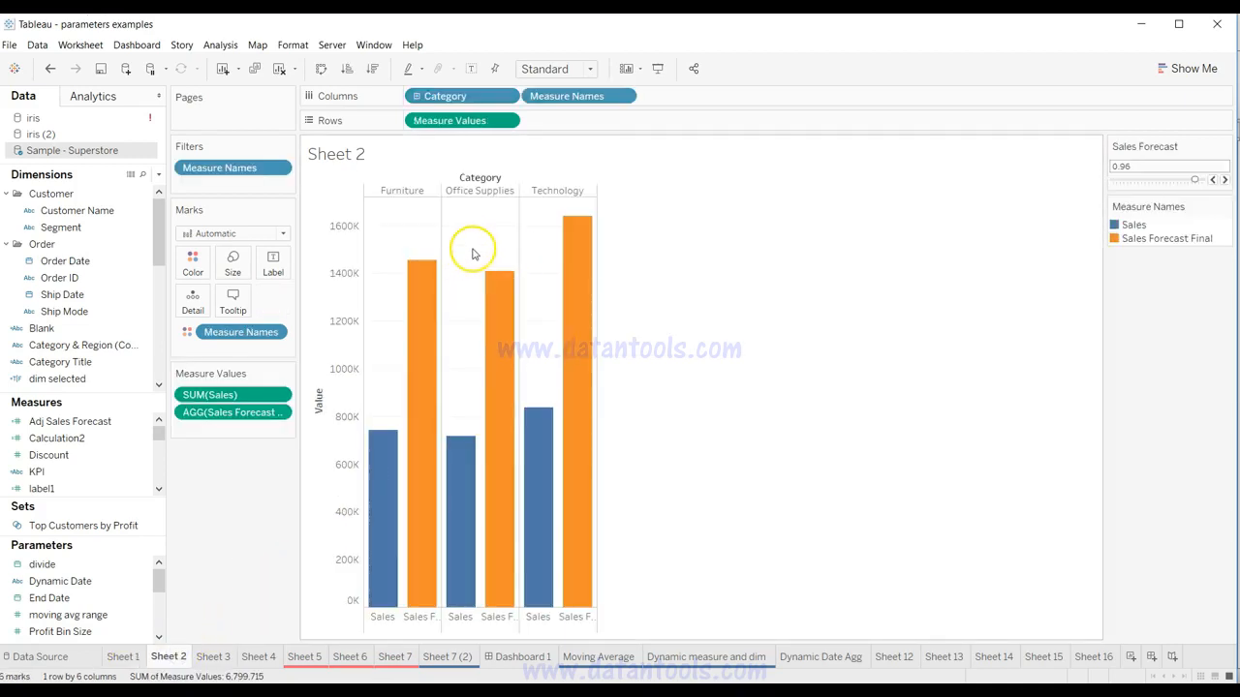
pyautogui.hotkey('alt', 'Tab')
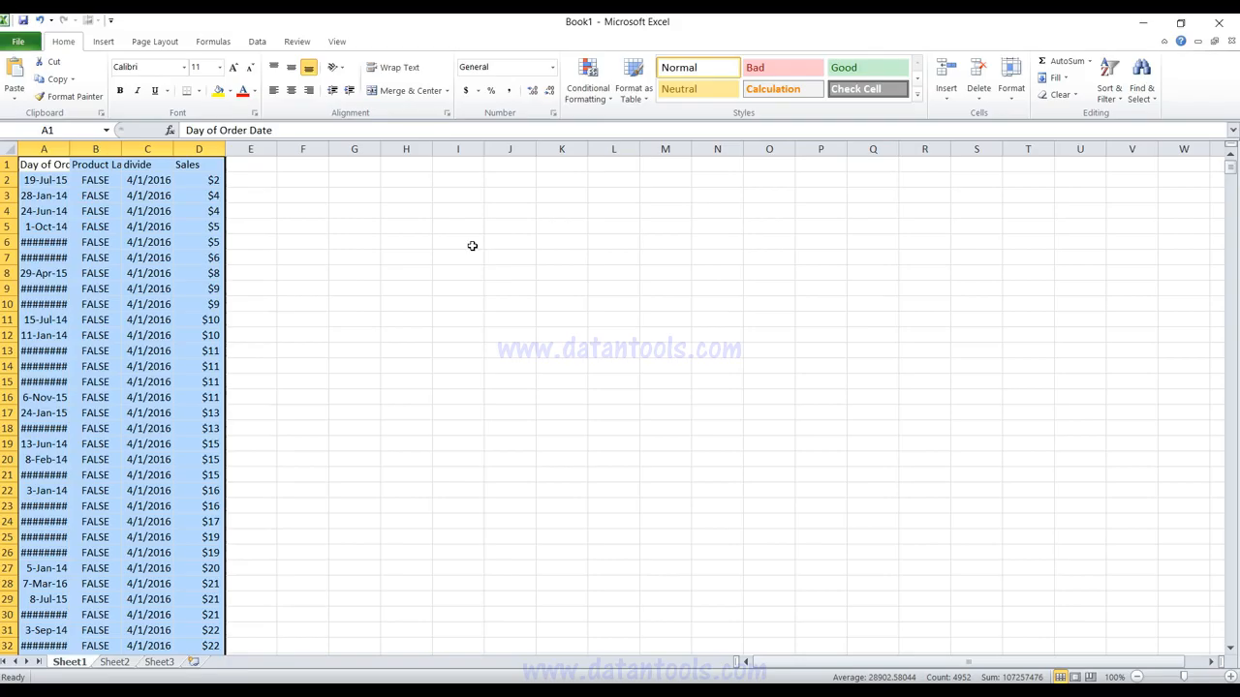
pyautogui.click(545, 183)
pyautogui.hotkey('ctrl', 'v')
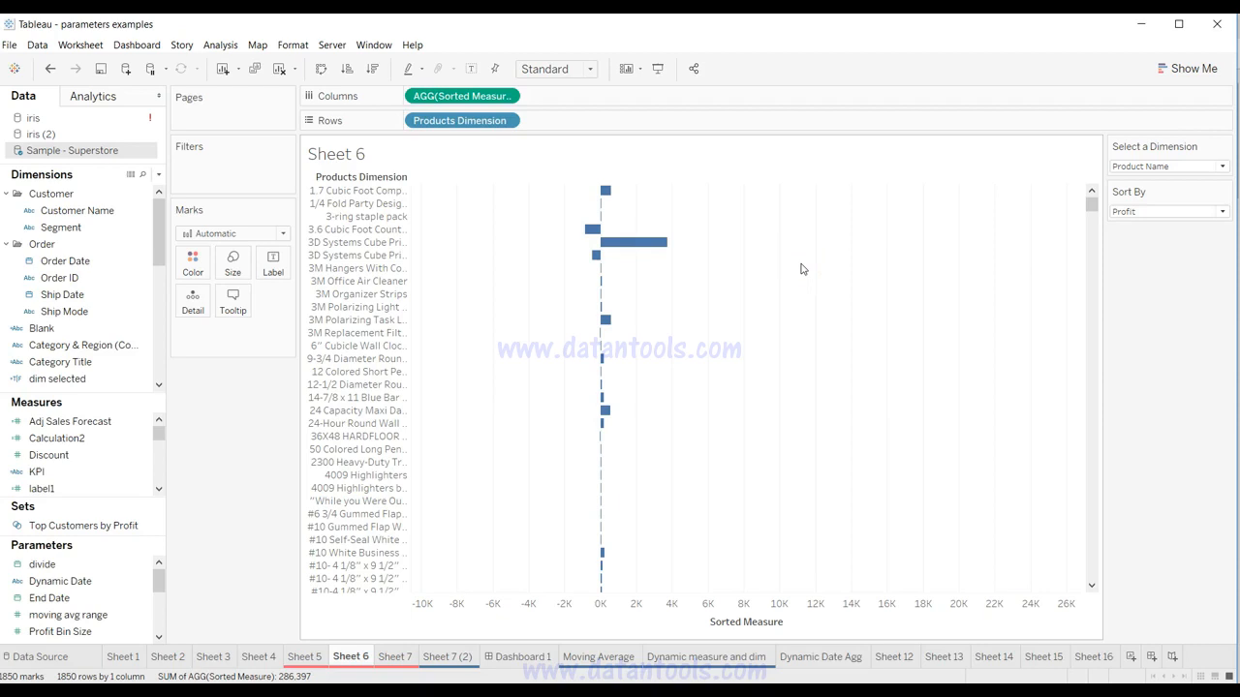
# Format the column zero lines of the Sheet 6 chart as solid after trying the dashed and dotted styles.
pyautogui.moveTo(611, 222)
pyautogui.rightClick(673, 366)
pyautogui.click(725, 423)
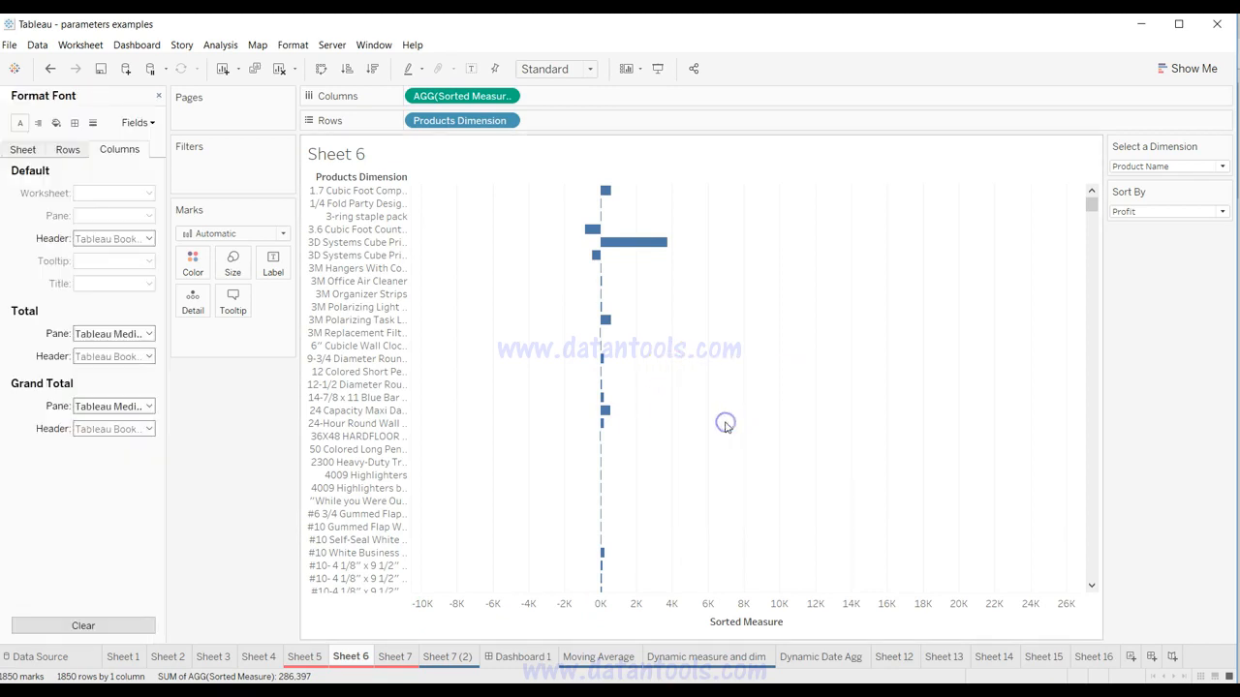
pyautogui.click(93, 125)
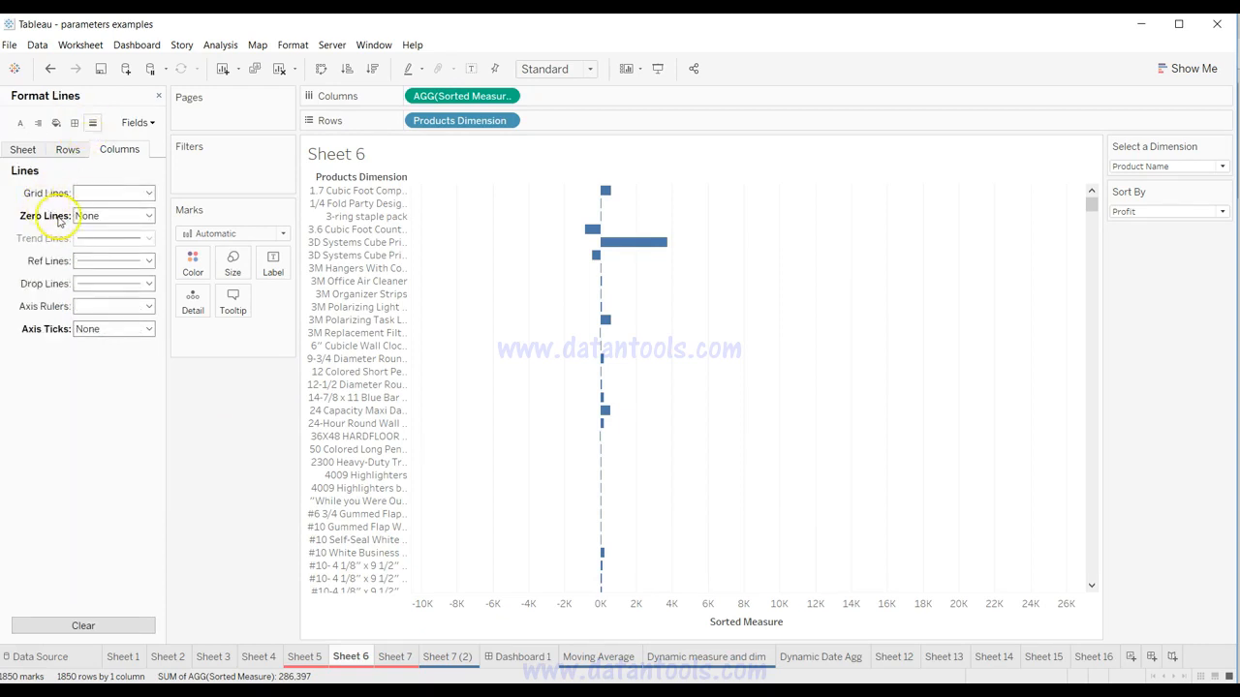
pyautogui.click(95, 215)
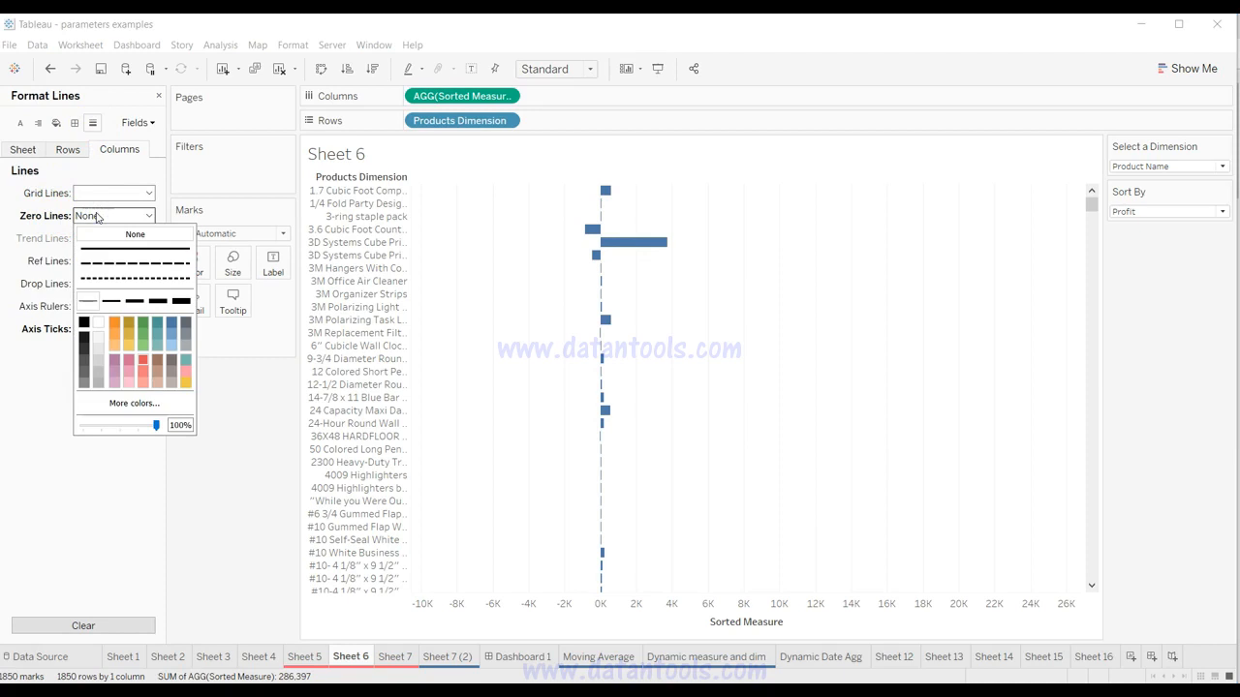
pyautogui.click(145, 250)
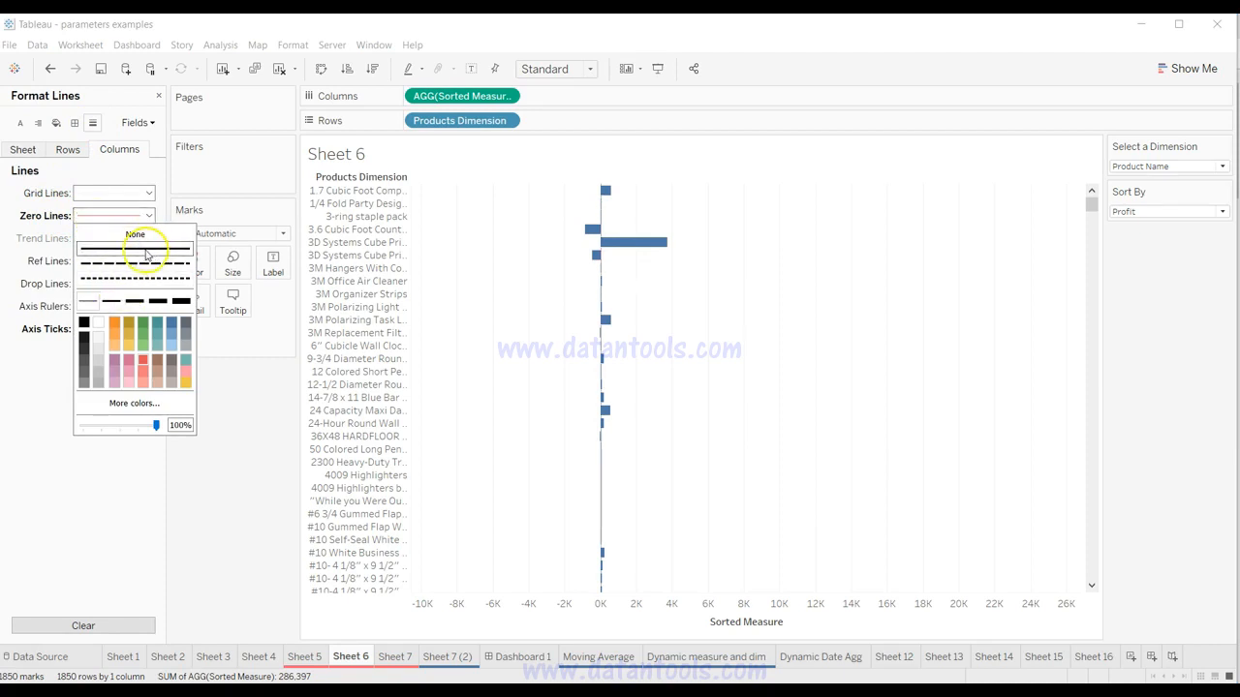
pyautogui.click(155, 263)
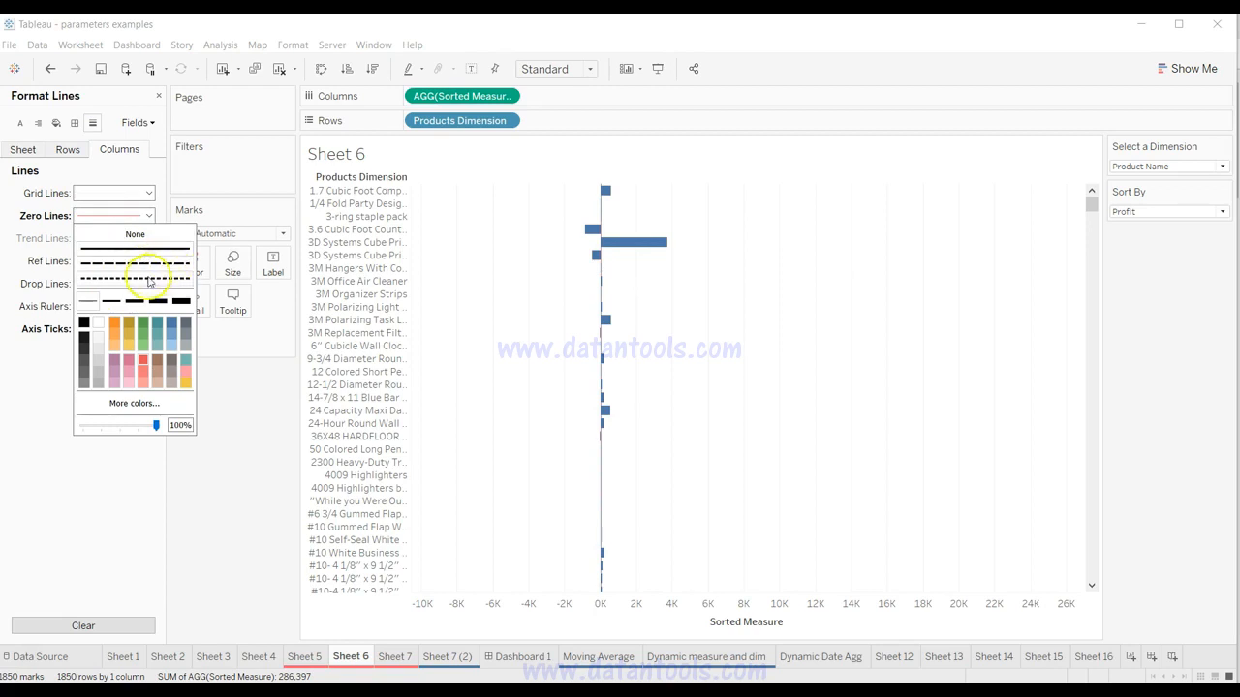
pyautogui.click(163, 279)
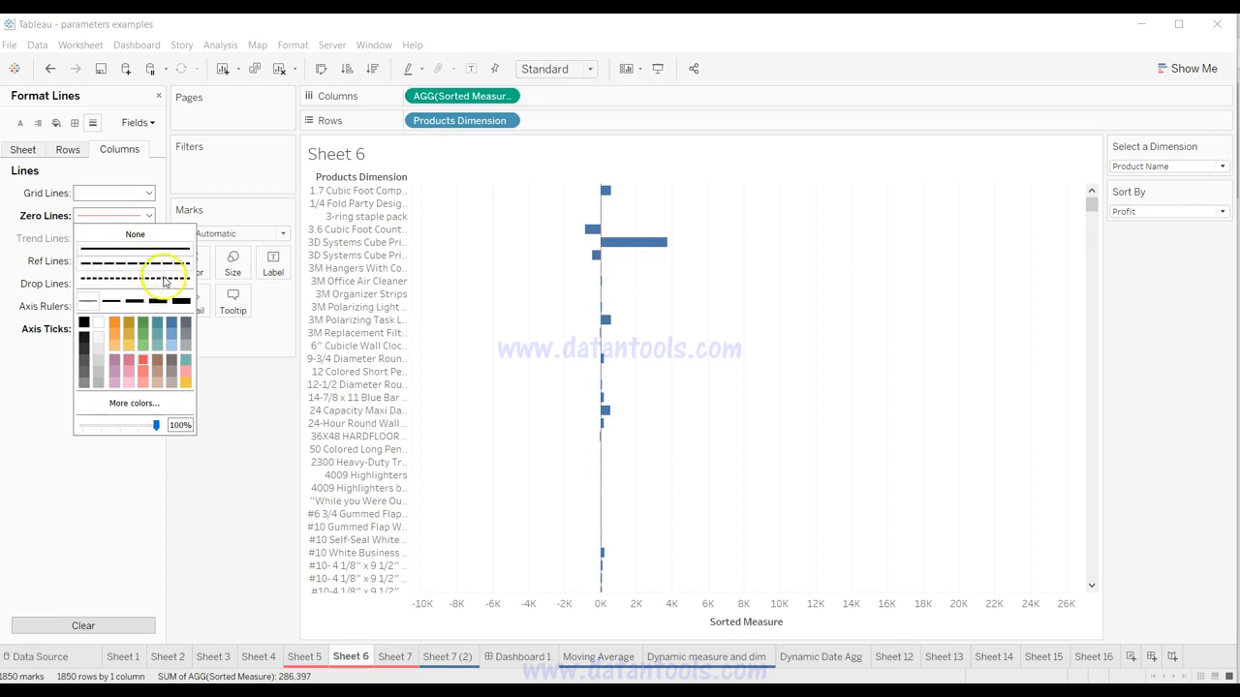
pyautogui.click(160, 252)
# Try orange and other colors for the zero lines, settle on red, and set the thickest line width.
pyautogui.click(111, 322)
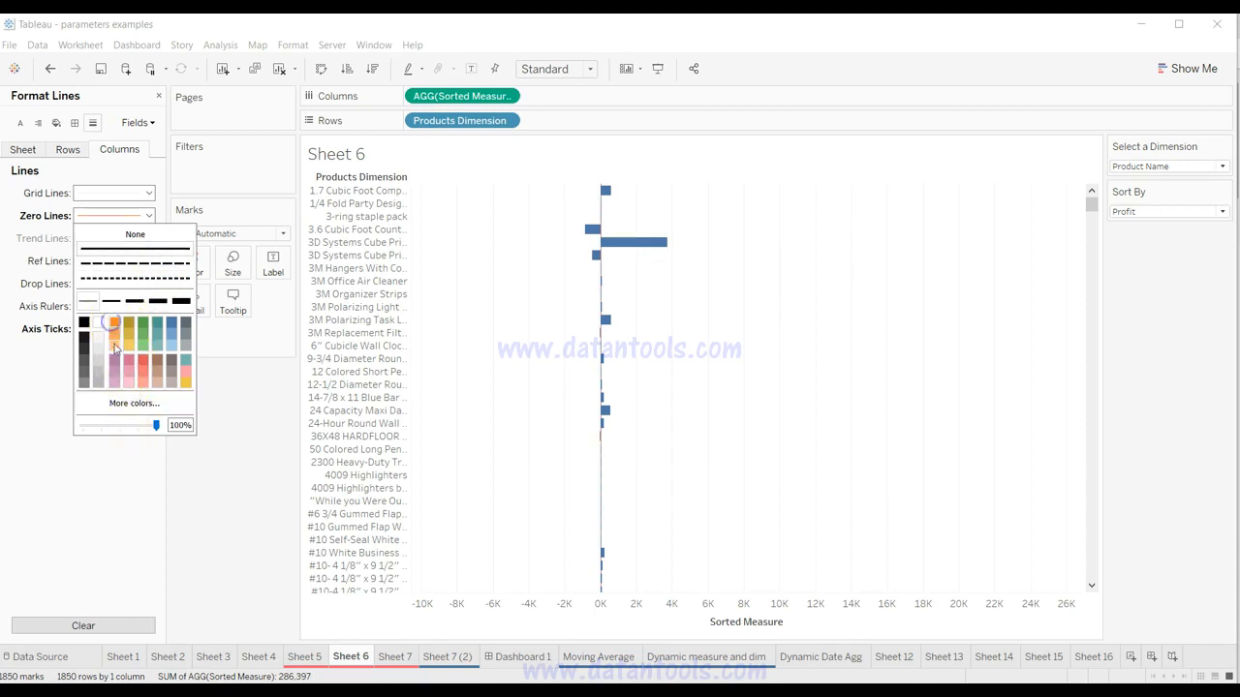
pyautogui.click(122, 361)
pyautogui.click(143, 363)
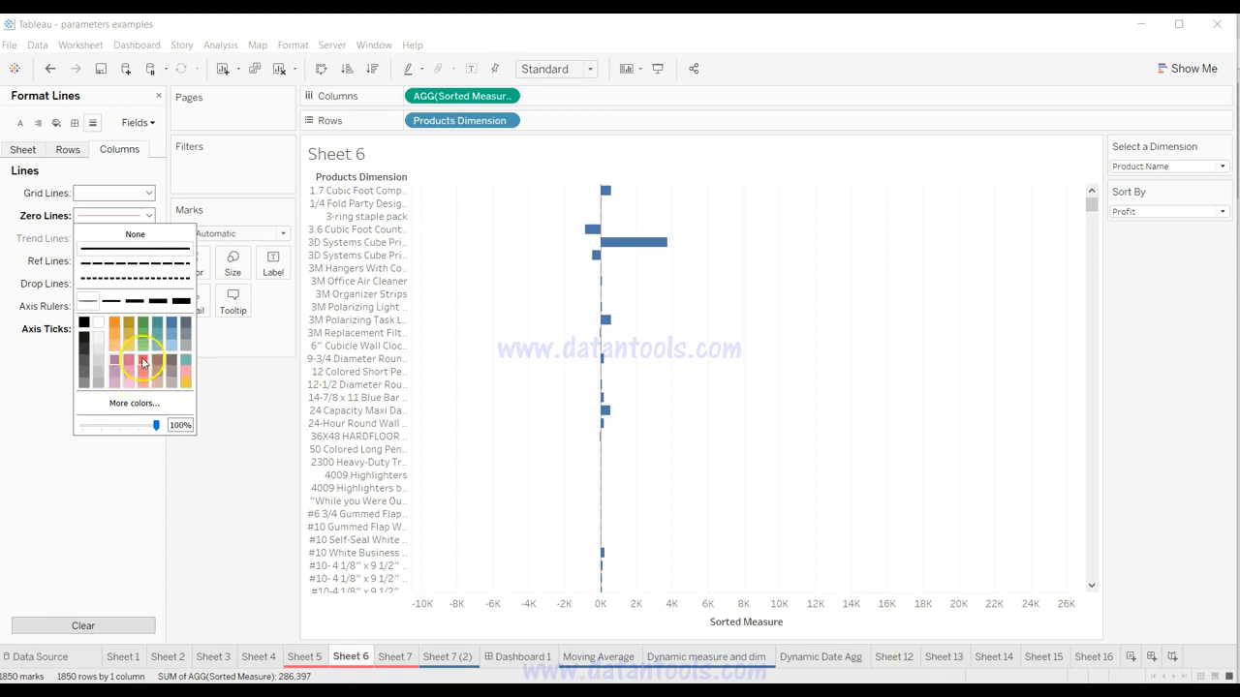
pyautogui.click(148, 375)
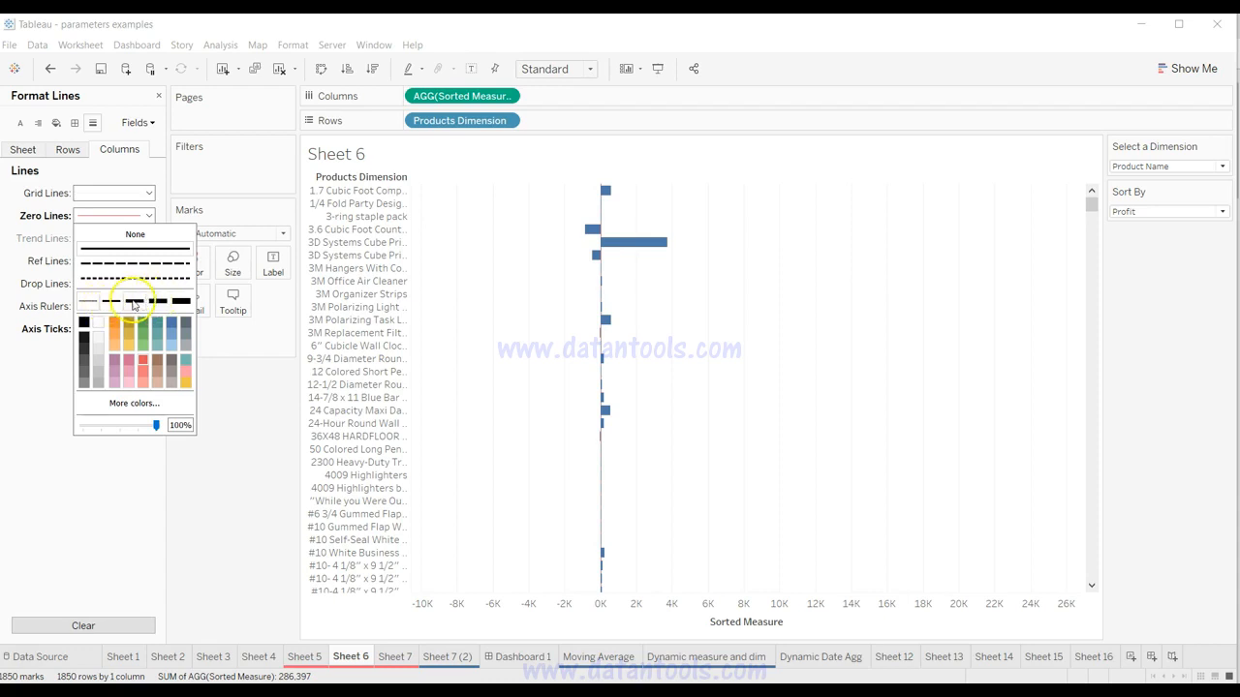
pyautogui.click(135, 302)
pyautogui.click(157, 301)
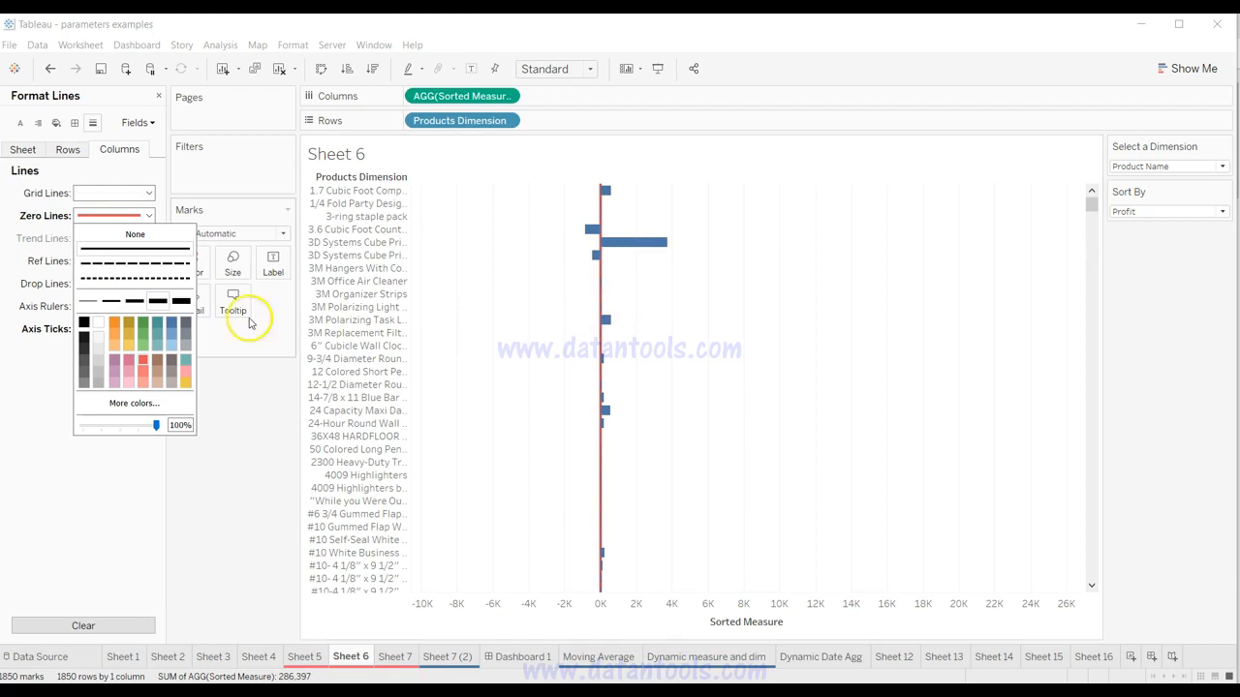
pyautogui.click(181, 301)
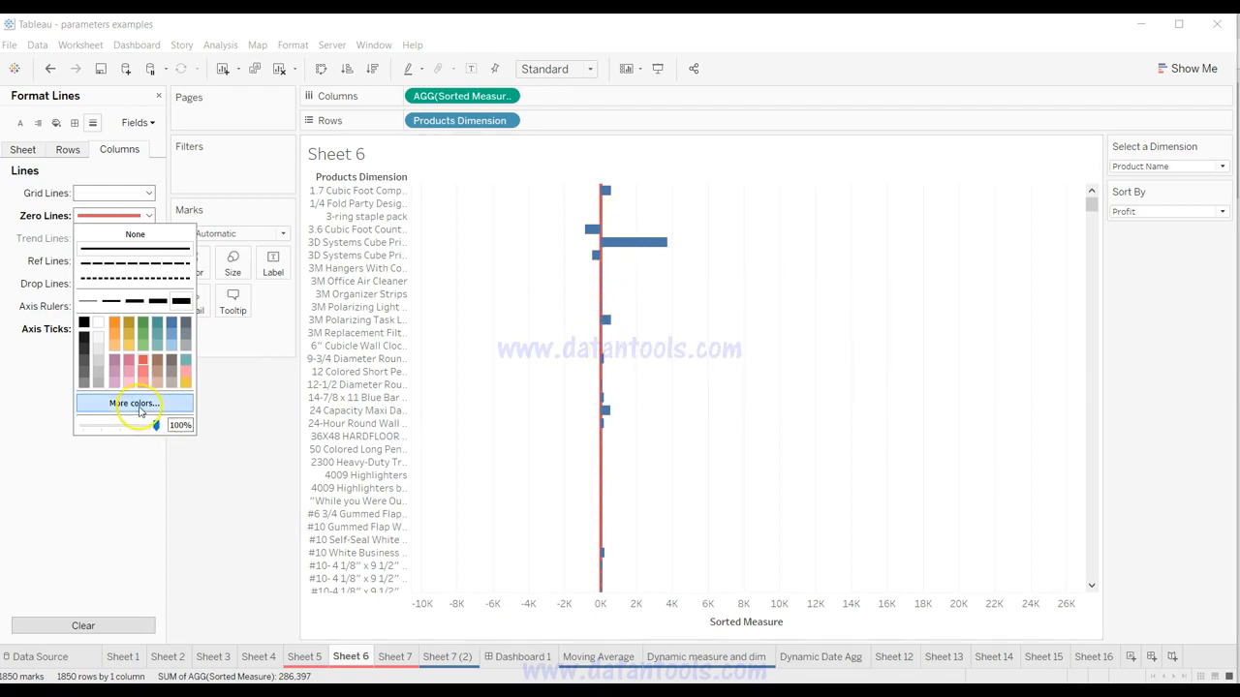
# Give the zero lines the custom color pure red (#ff0000) and review the line along the product list.
pyautogui.click(138, 405)
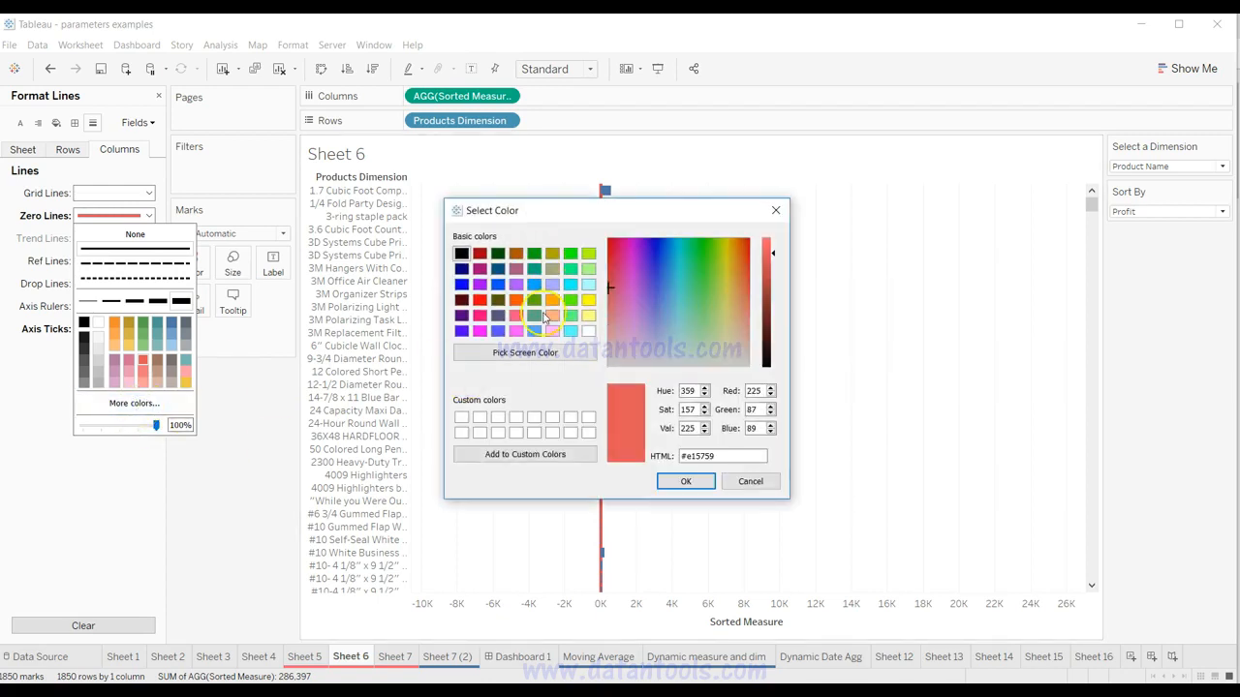
pyautogui.click(773, 266)
pyautogui.moveTo(774, 265); pyautogui.dragTo(774, 270)
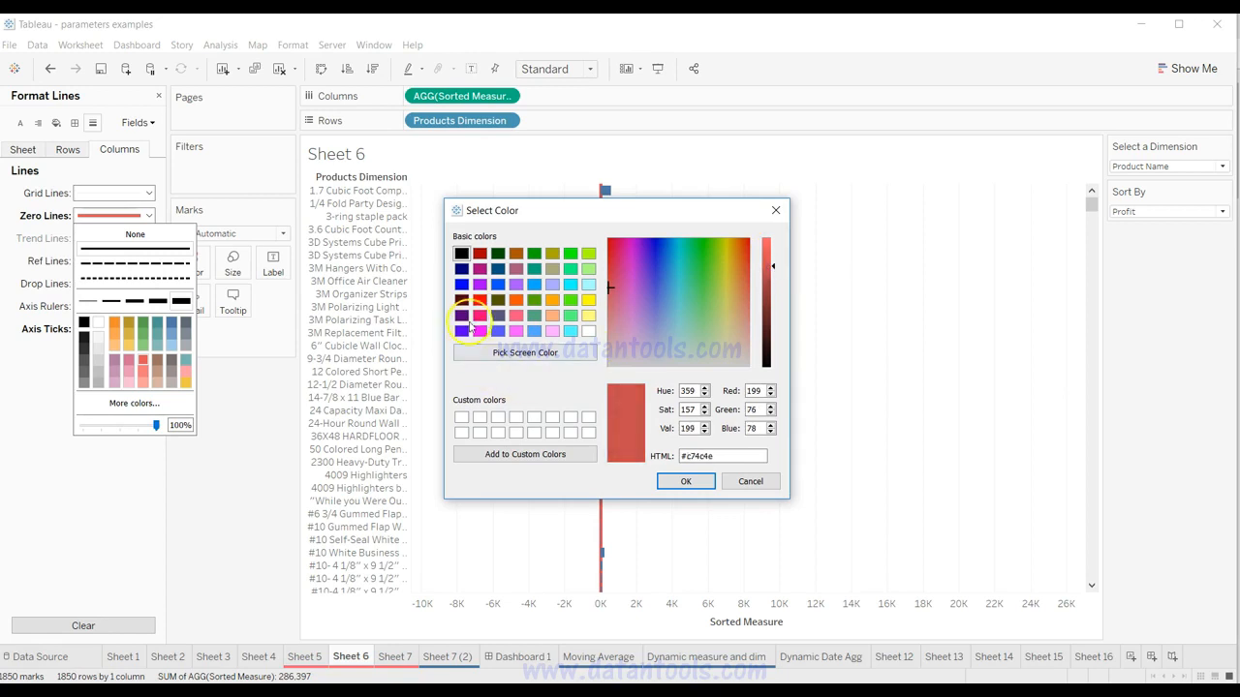
pyautogui.click(479, 300)
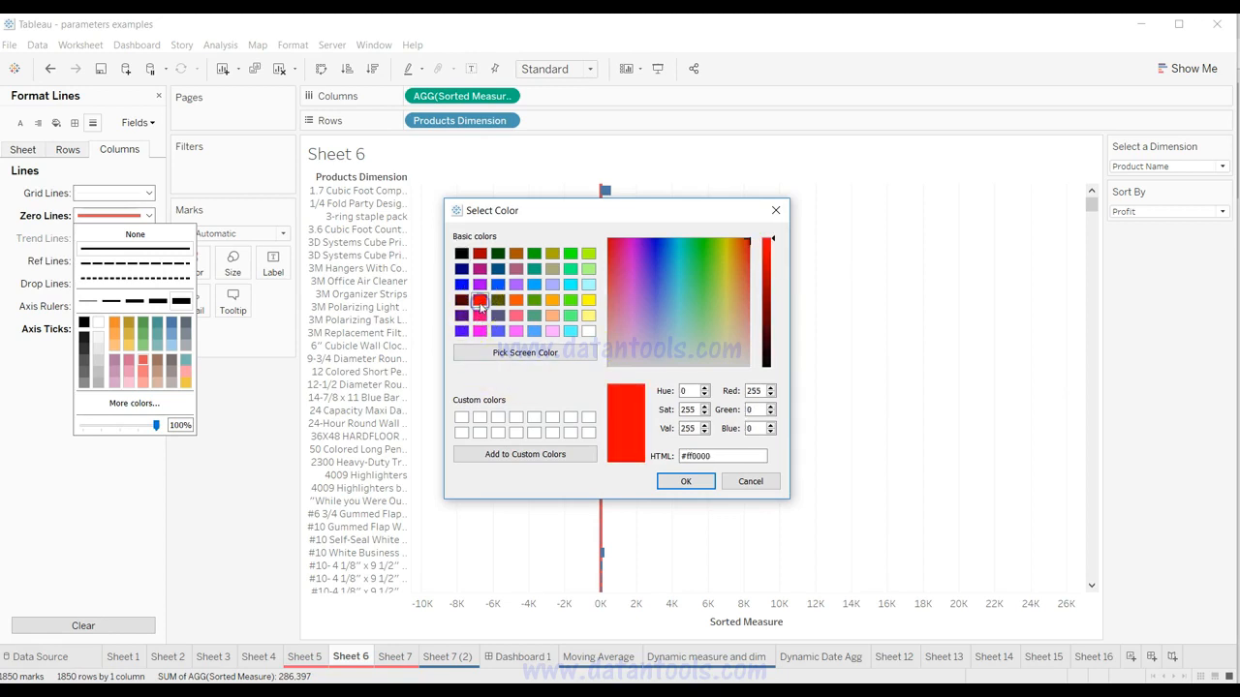
pyautogui.click(691, 482)
pyautogui.click(686, 407)
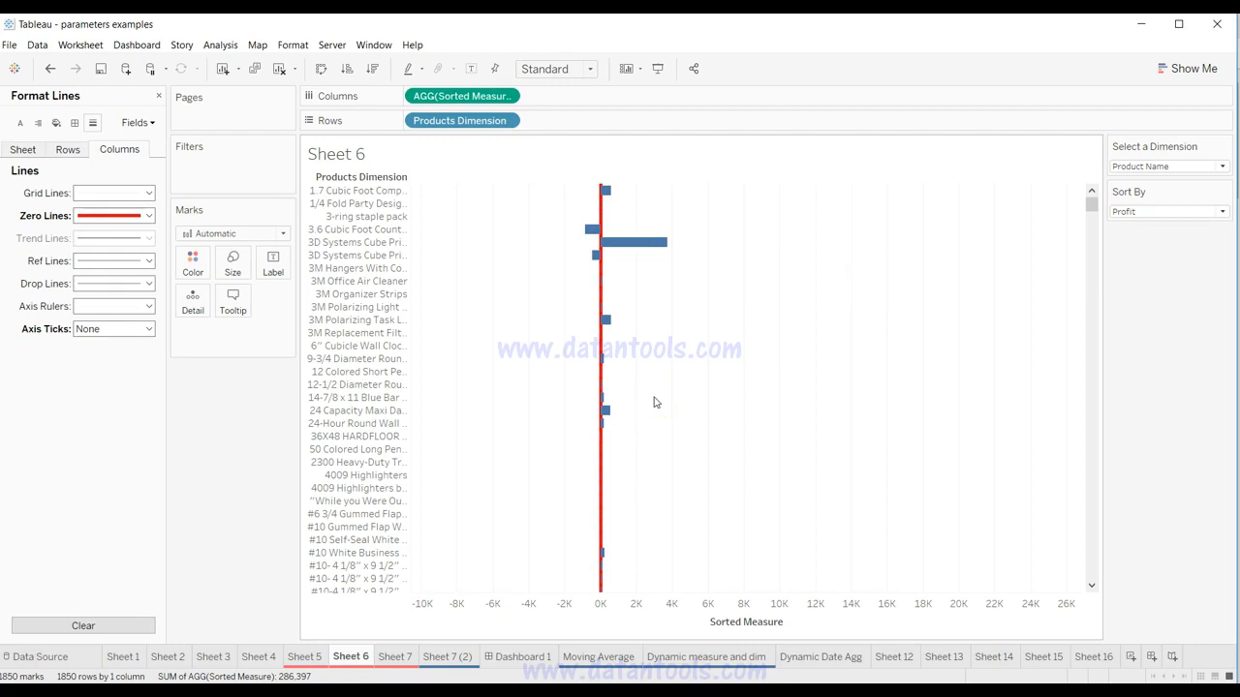
pyautogui.scroll(-15, 654, 402)
pyautogui.scroll(12, 654, 409)
pyautogui.scroll(-5, 654, 408)
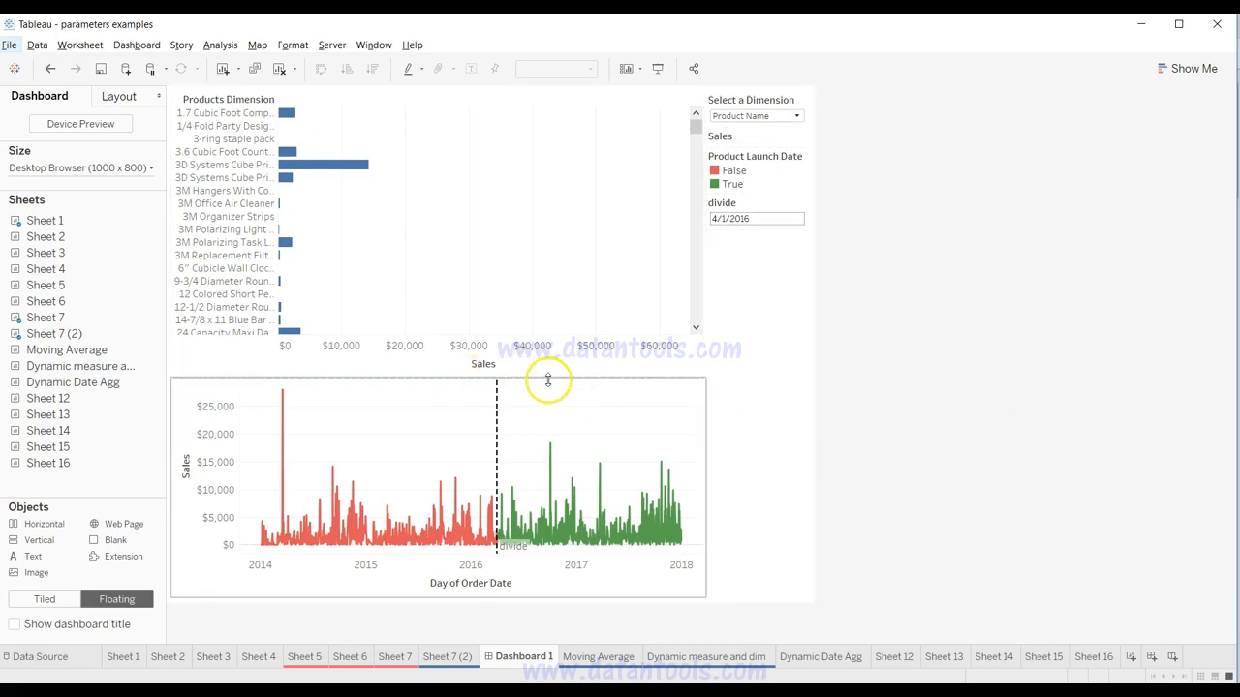
# Add an empty floating text object to Dashboard 1 and shape it into a strip about 818 wide and 4 high between the charts.
pyautogui.moveTo(83, 334); pyautogui.dragTo(87, 331)
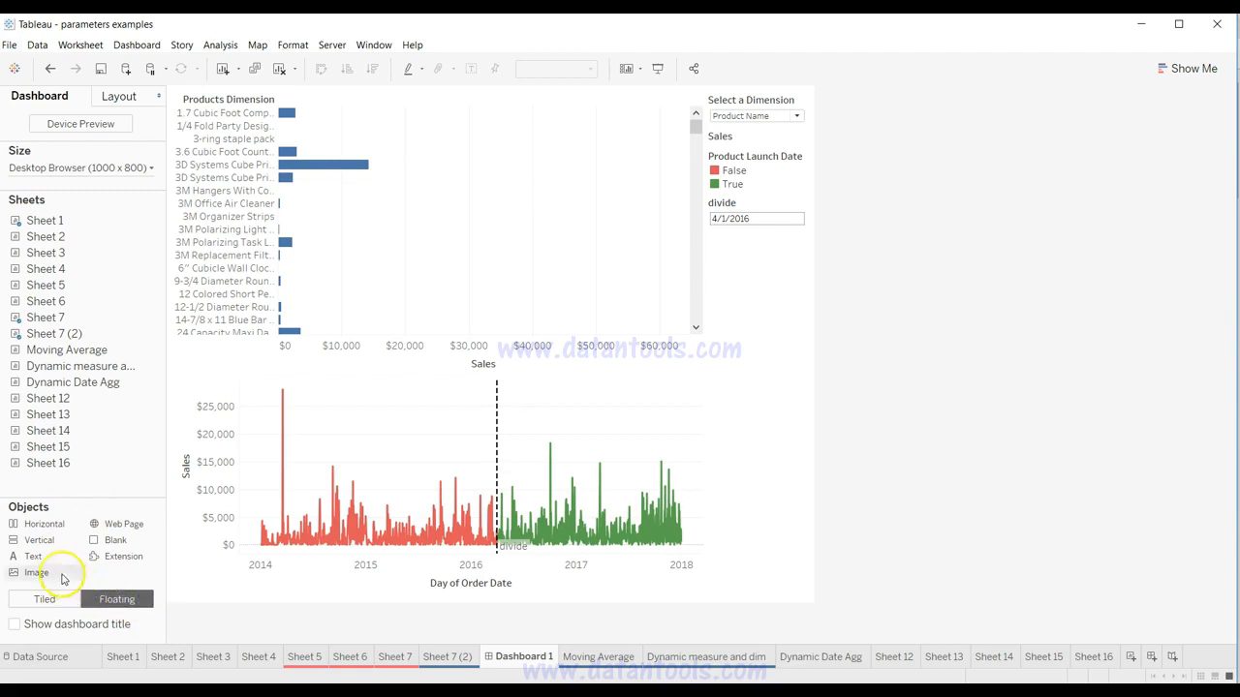
pyautogui.moveTo(103, 518); pyautogui.dragTo(176, 312)
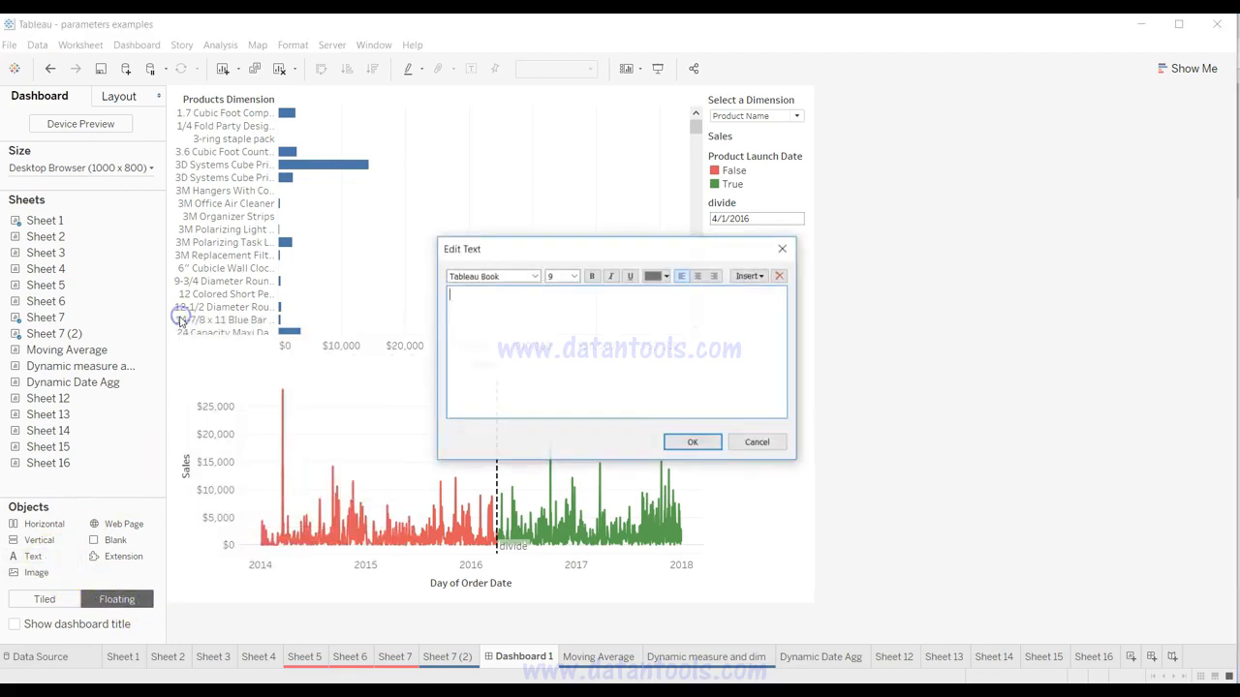
pyautogui.click(692, 443)
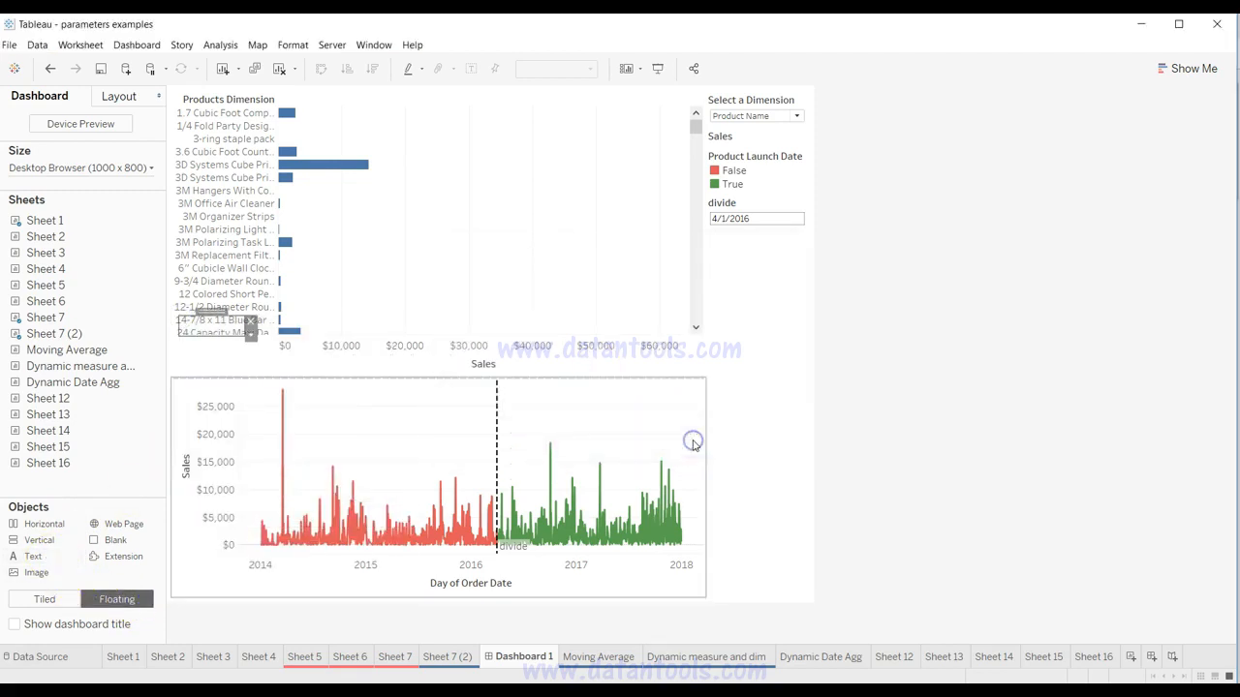
pyautogui.moveTo(215, 312); pyautogui.dragTo(707, 360)
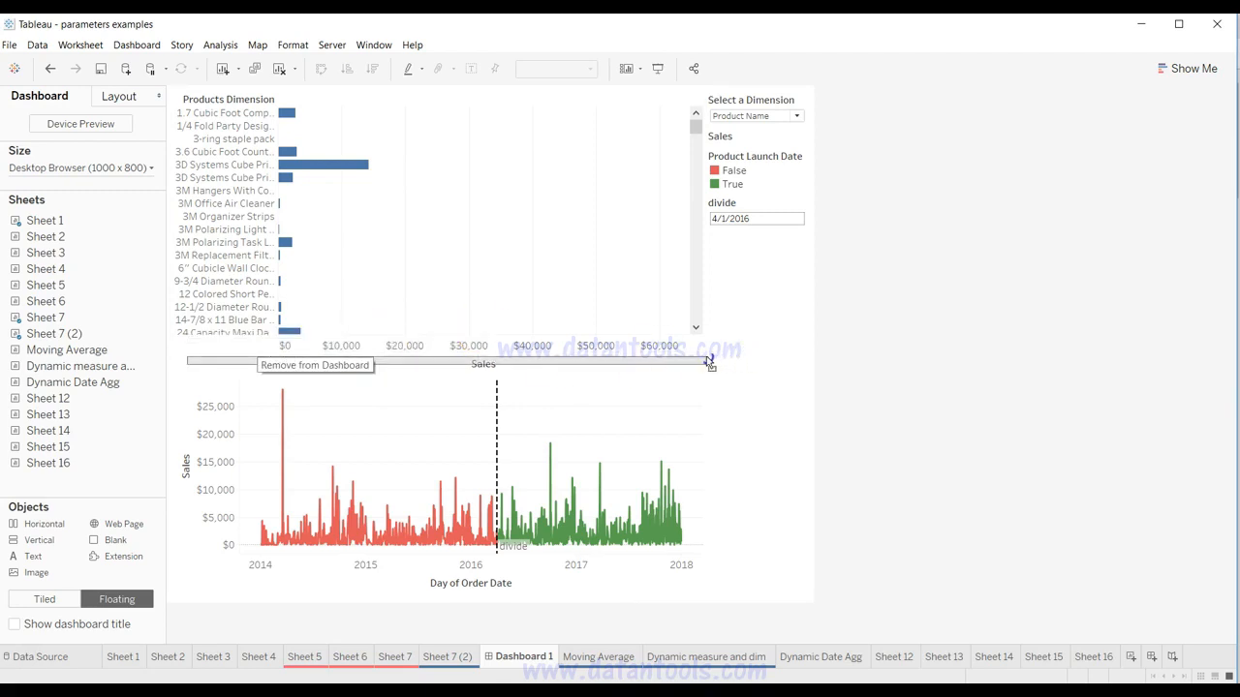
pyautogui.moveTo(192, 366); pyautogui.dragTo(176, 363)
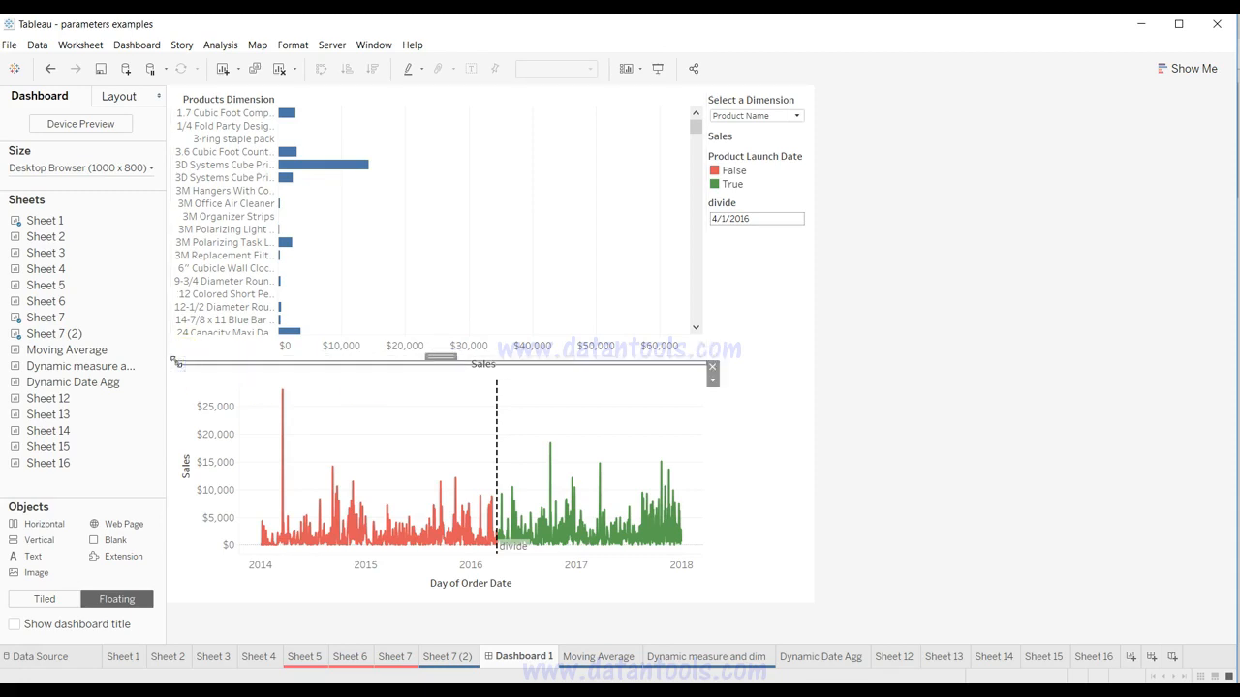
# Nudge the thin text strip upward to about y 416, just above the upper chart's Sales axis title.
pyautogui.press('Up')
pyautogui.press('Up')
pyautogui.press('Up')
pyautogui.press('Up')
pyautogui.press('Up')
pyautogui.press('Up')
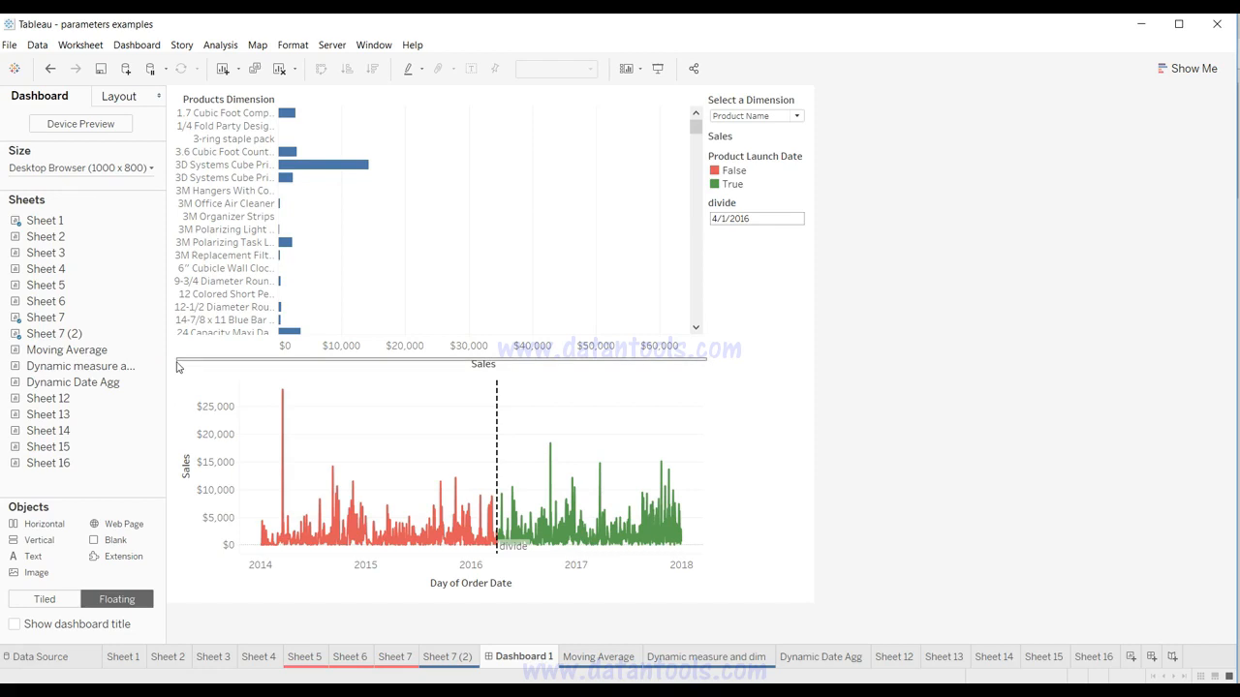
pyautogui.press('Up')
pyautogui.press('Up')
pyautogui.click(177, 366)
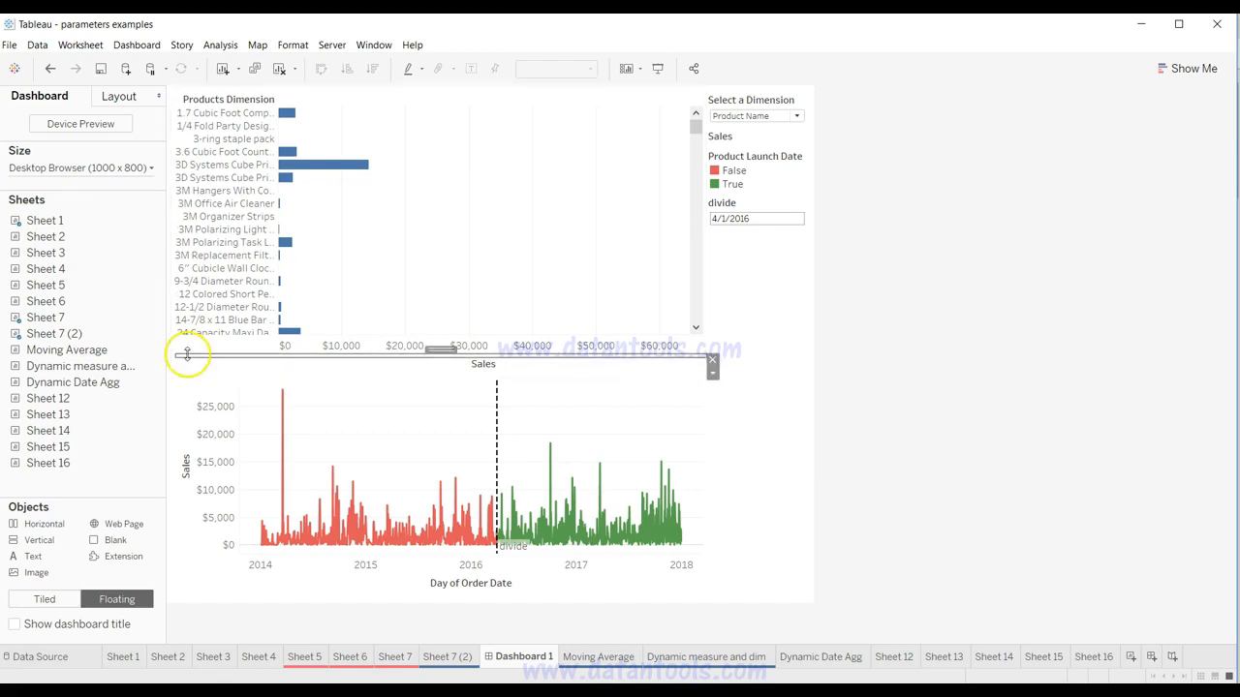
# Fill the text strip's background with red and set its height to 2 to form a divider line.
pyautogui.click(122, 97)
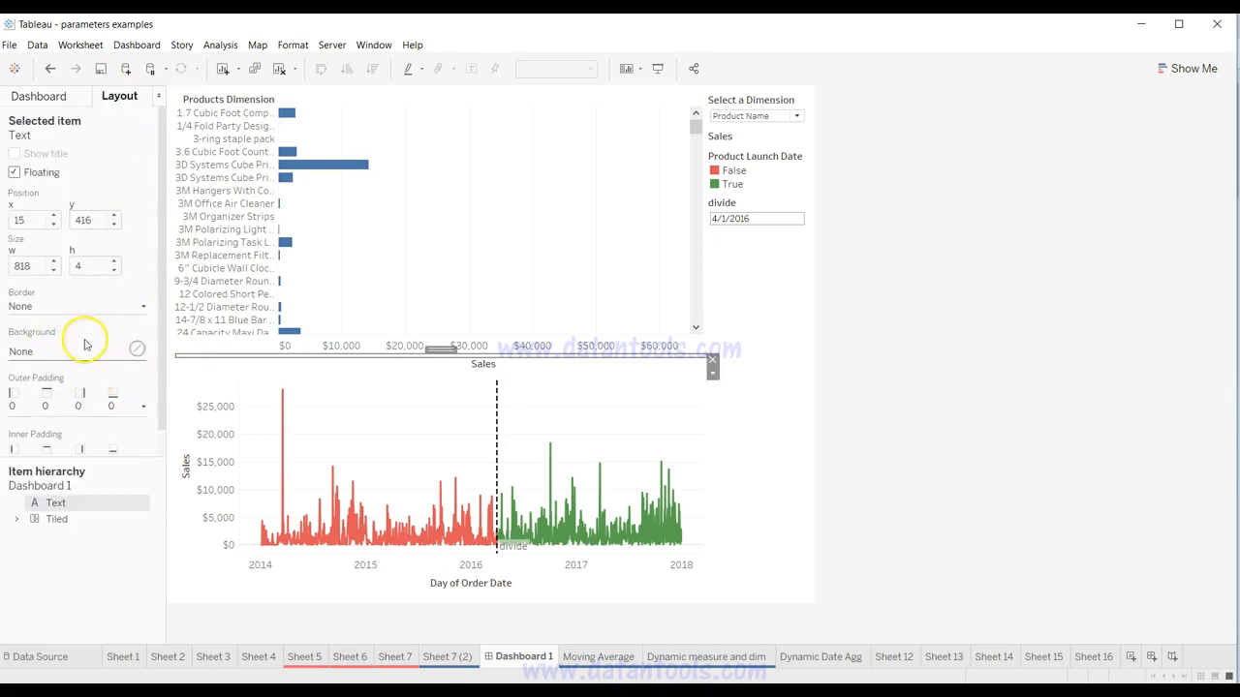
pyautogui.click(137, 350)
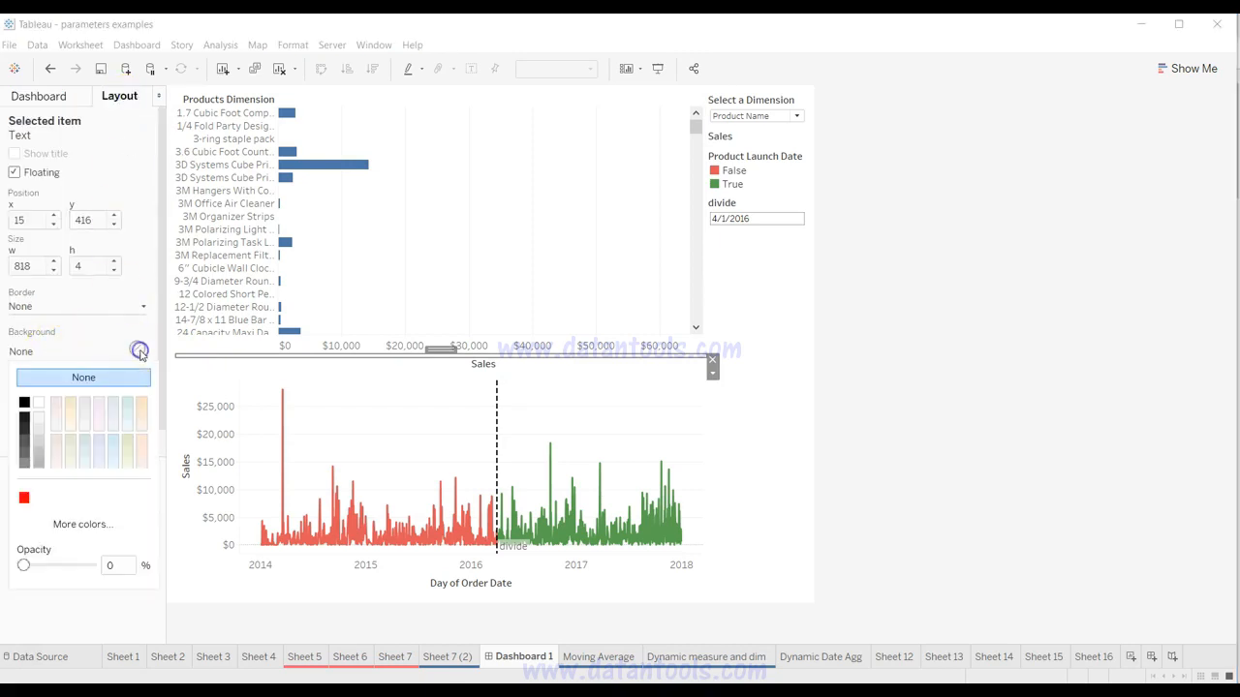
pyautogui.click(25, 498)
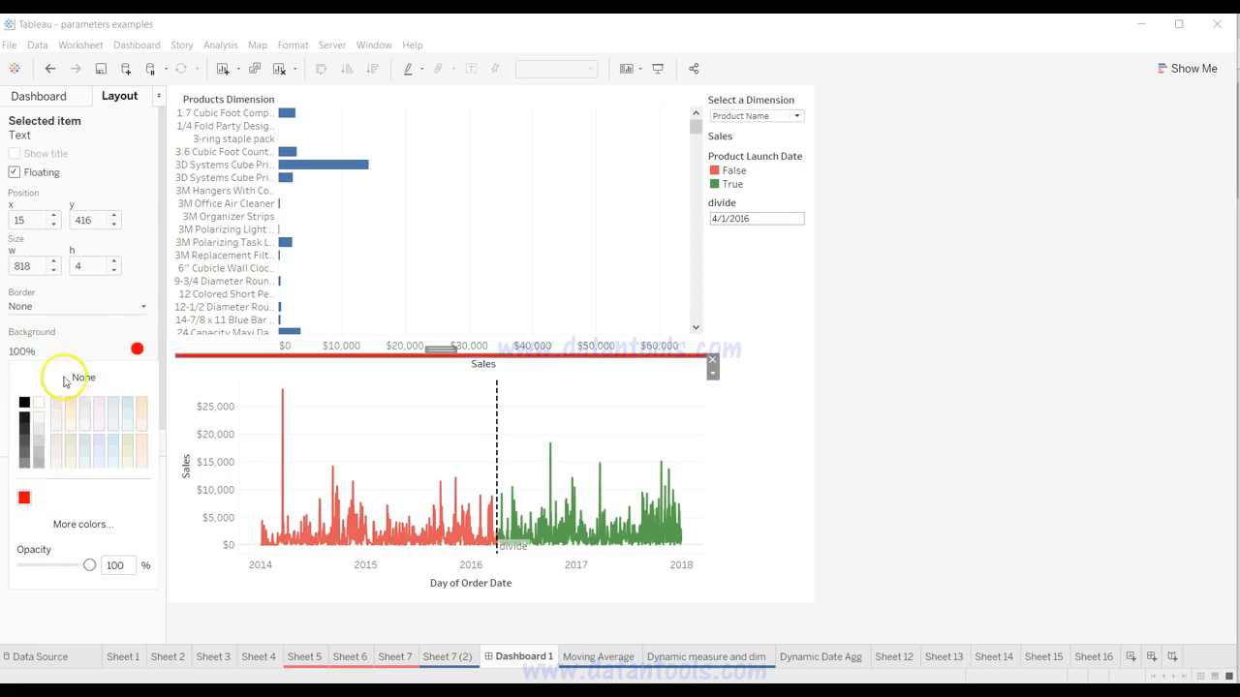
pyautogui.click(91, 265)
pyautogui.click(113, 271)
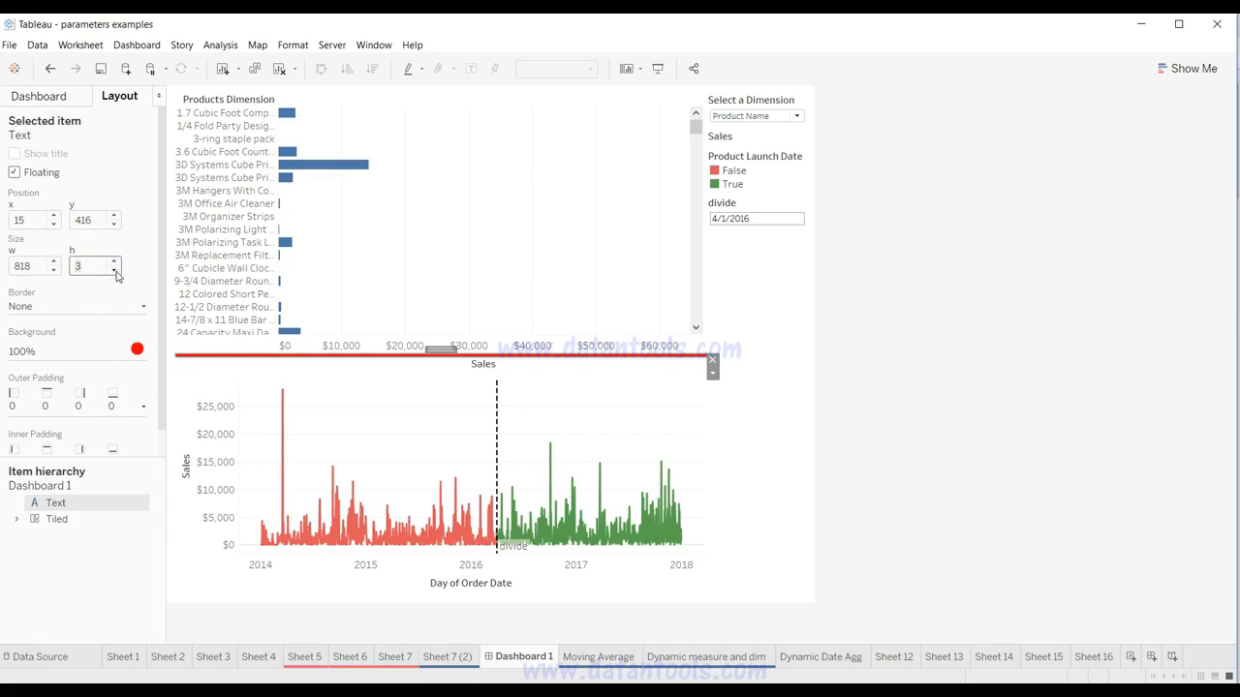
pyautogui.click(115, 273)
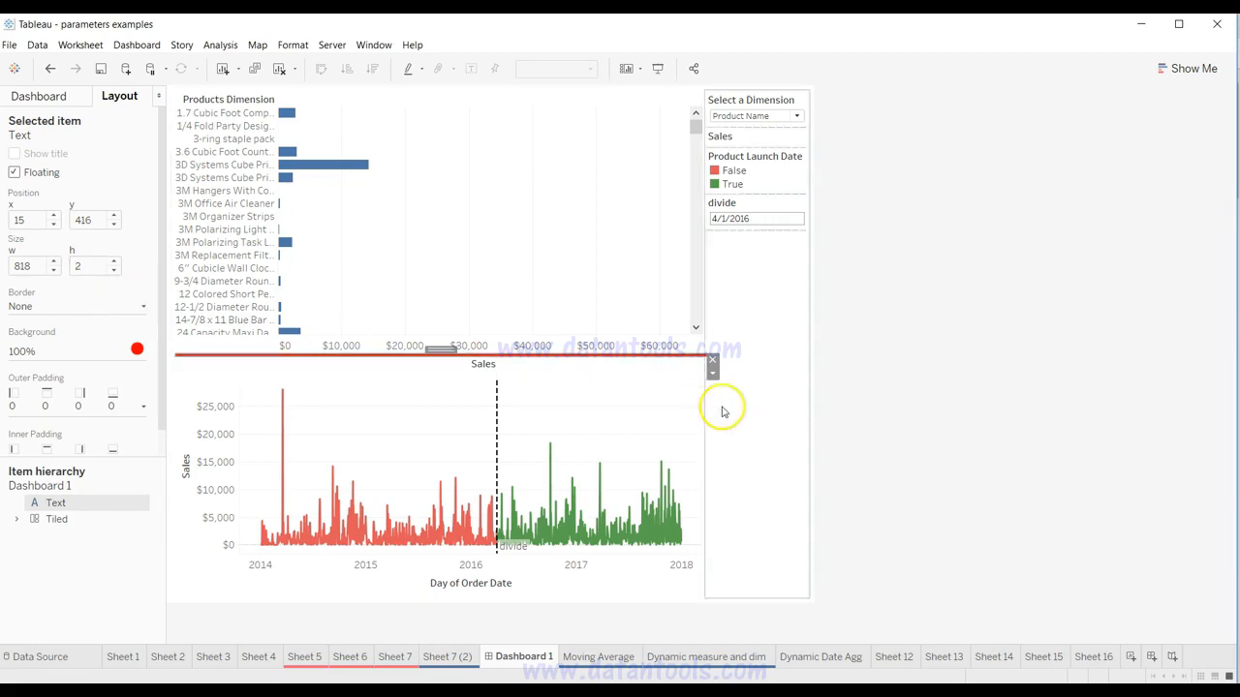
# Clear the vertical axis title on Sheet 3 so the axis has no label.
pyautogui.click(811, 412)
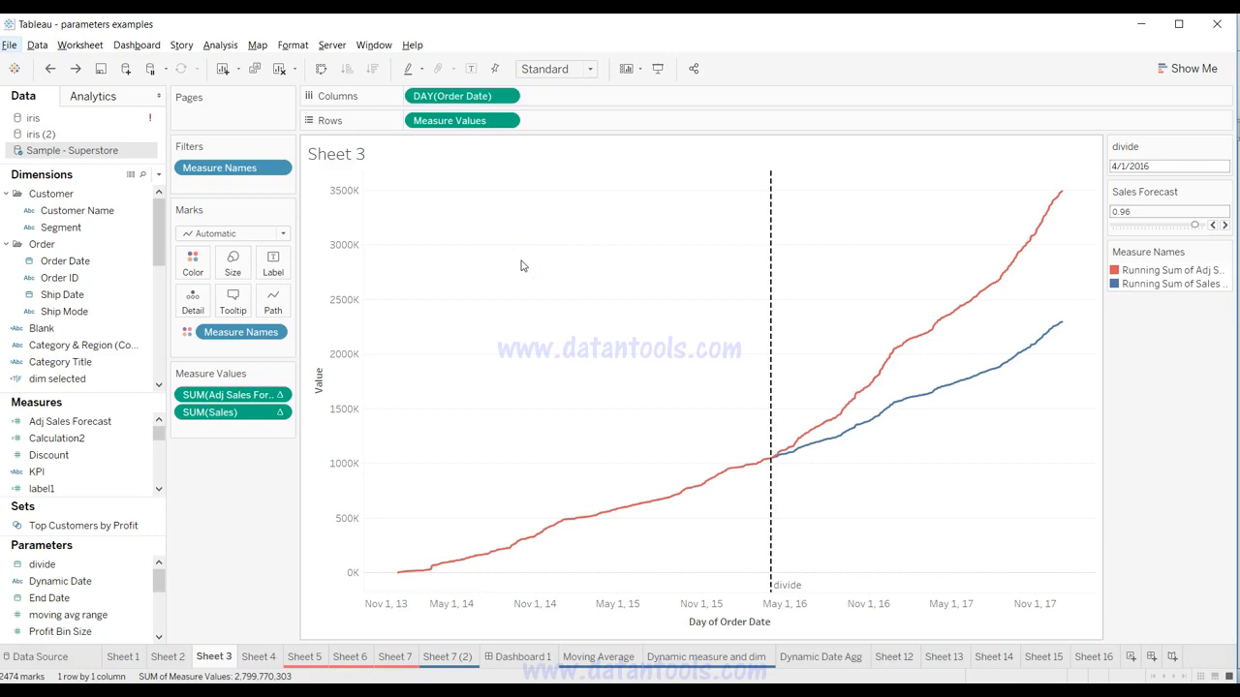
pyautogui.click(411, 450)
pyautogui.rightClick(319, 384)
pyautogui.click(366, 390)
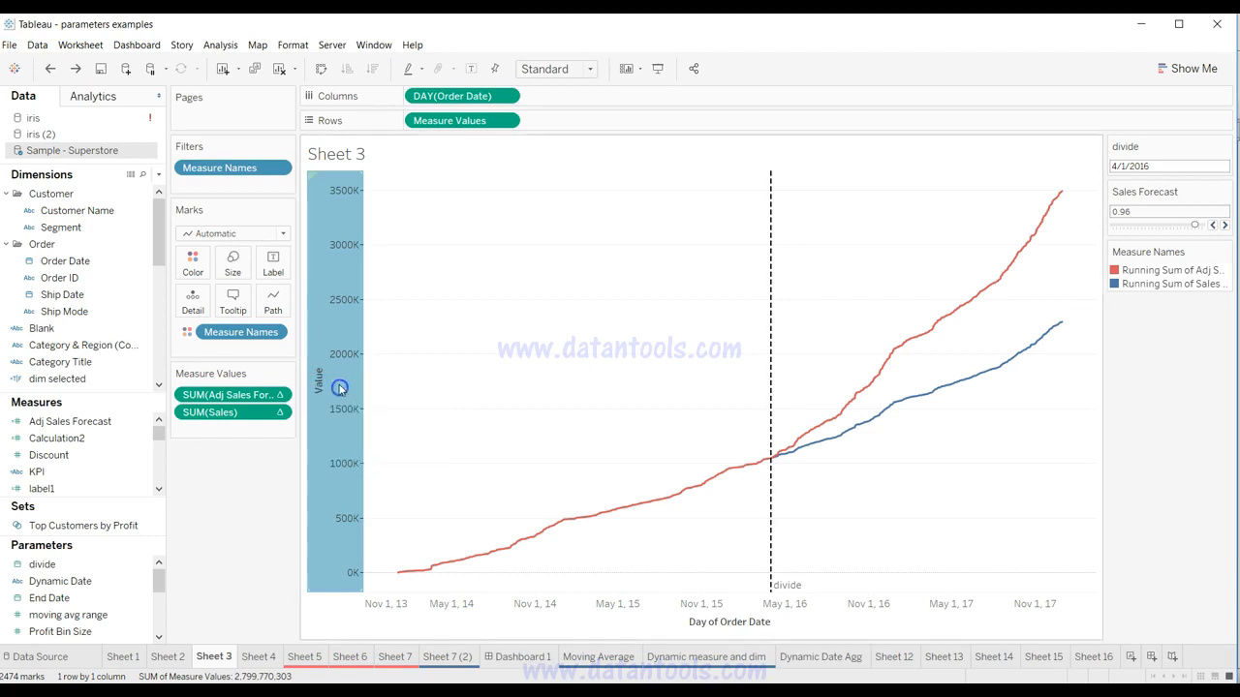
pyautogui.click(535, 442)
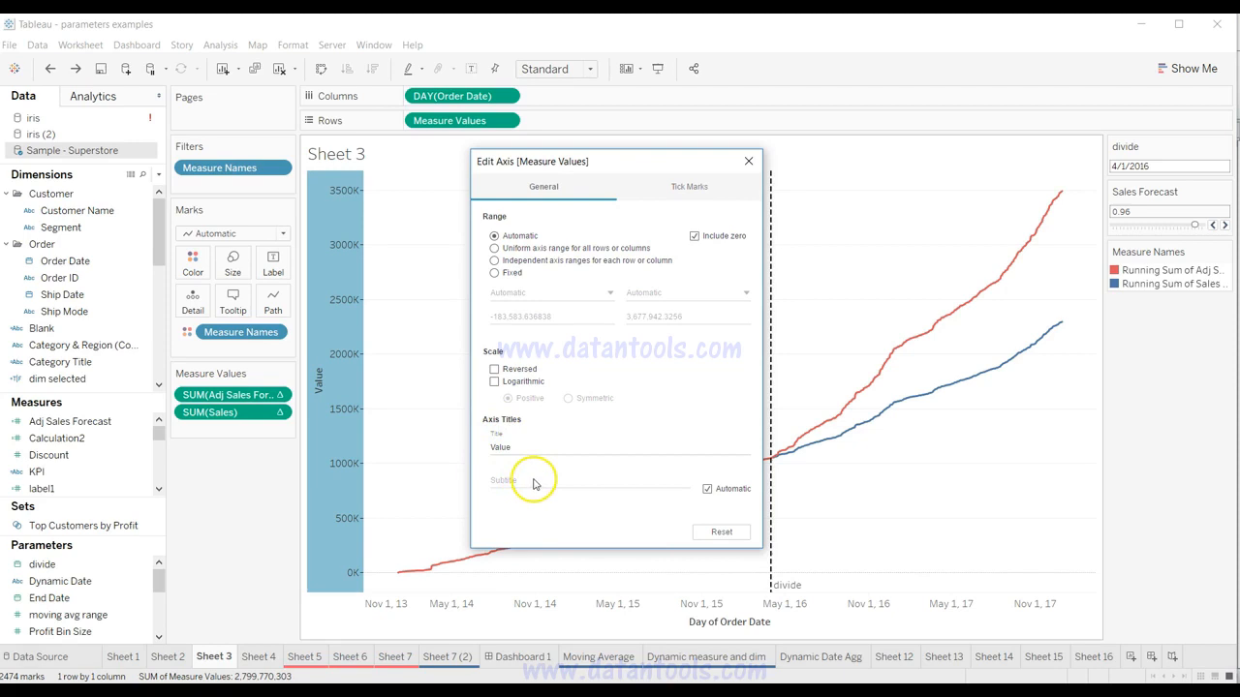
pyautogui.moveTo(562, 443); pyautogui.dragTo(470, 438)
pyautogui.press('BackSpace')
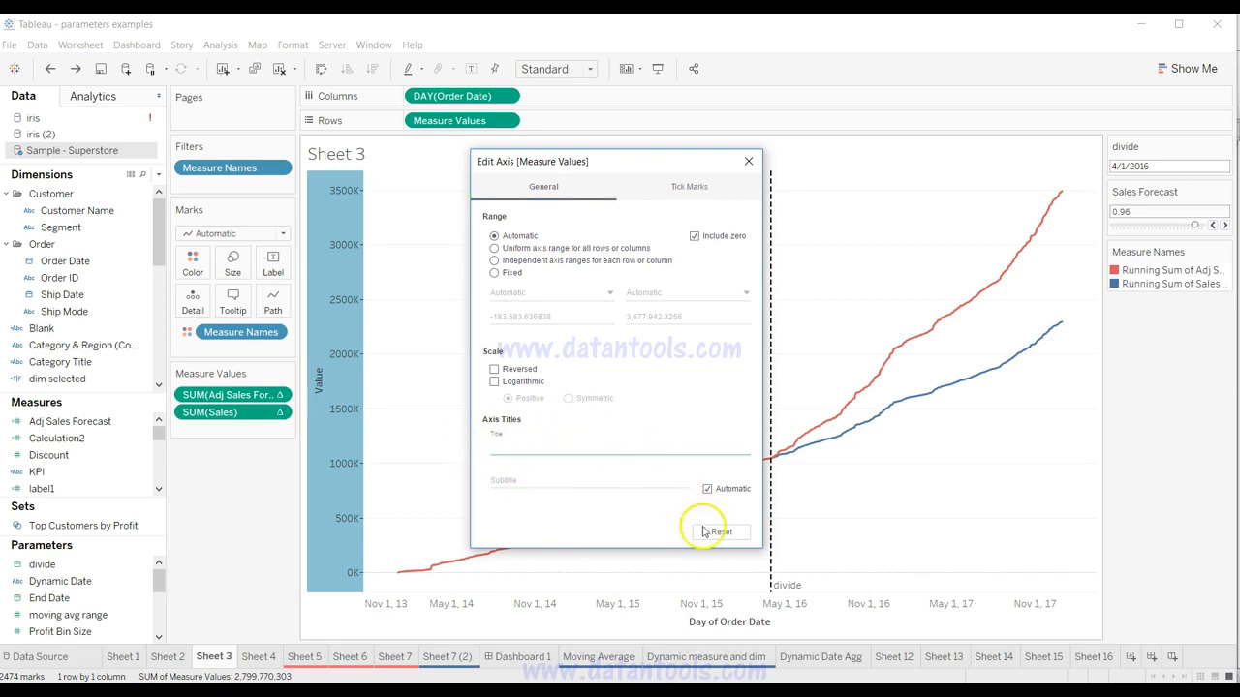
pyautogui.click(755, 165)
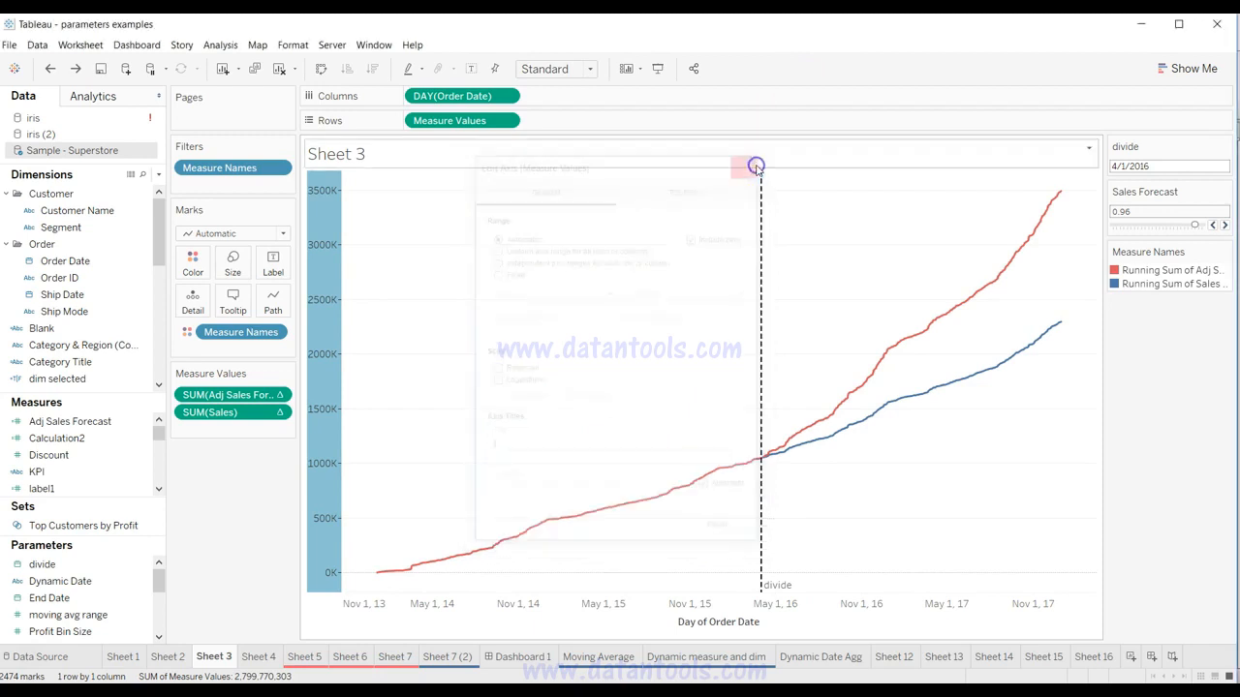
# Add the text constant "Values" to Rows before Measure Values and inspect the horizontal label beside the axis.
pyautogui.click(617, 125)
pyautogui.doubleClick(626, 122)
pyautogui.write('"Values"')
pyautogui.press('Return')
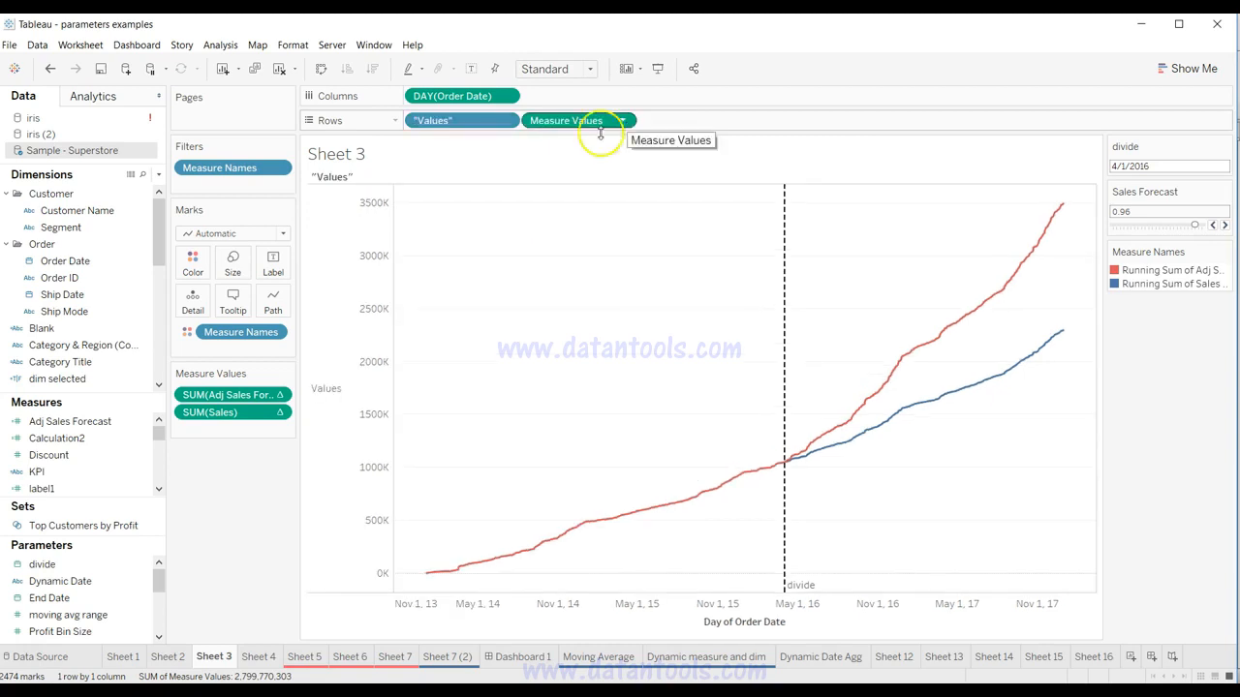
pyautogui.click(329, 396)
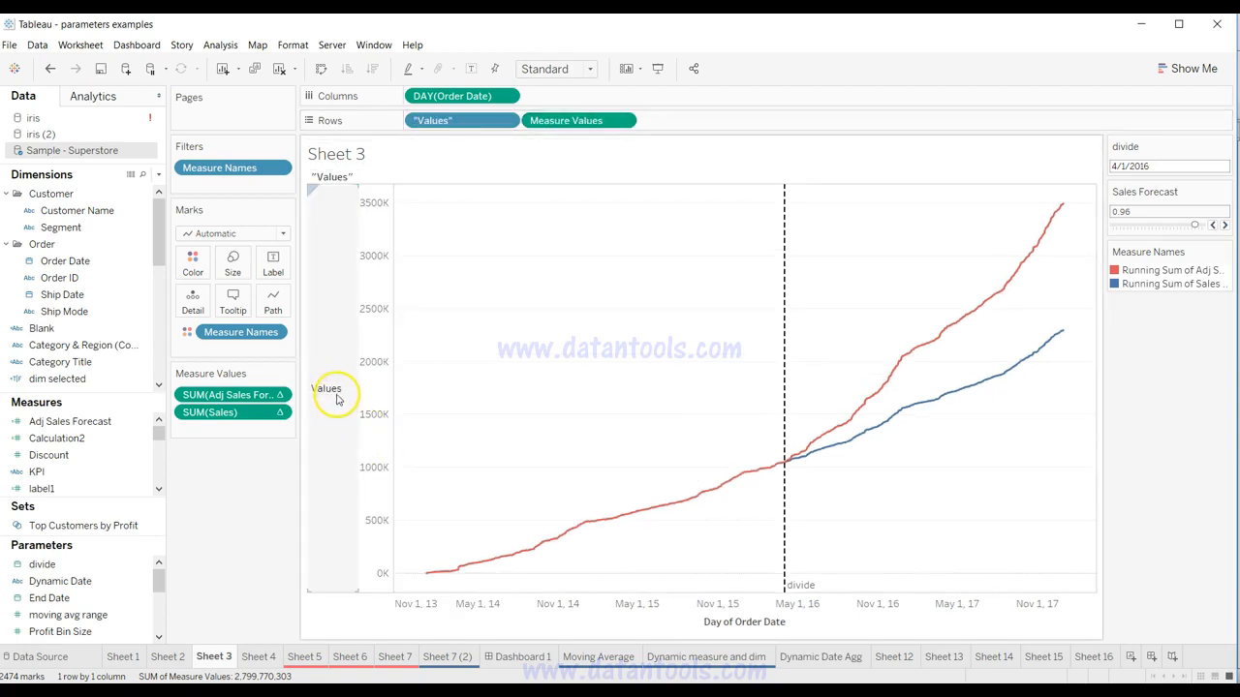
pyautogui.click(354, 396)
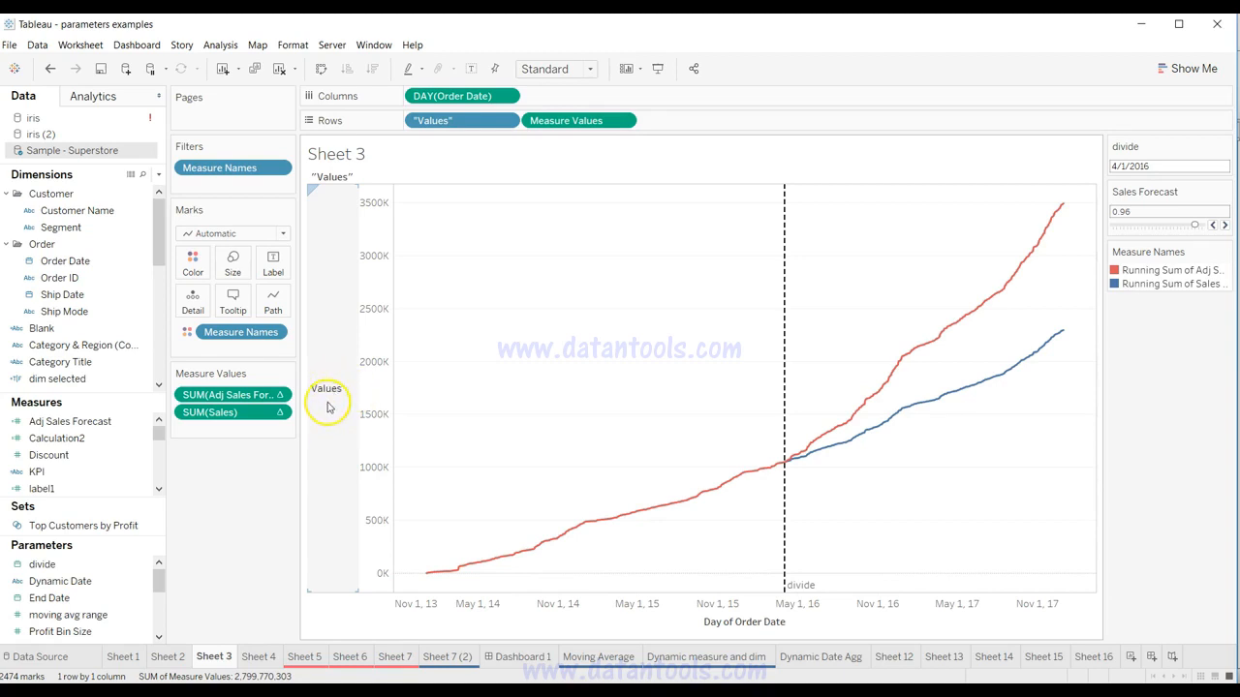
pyautogui.click(373, 377)
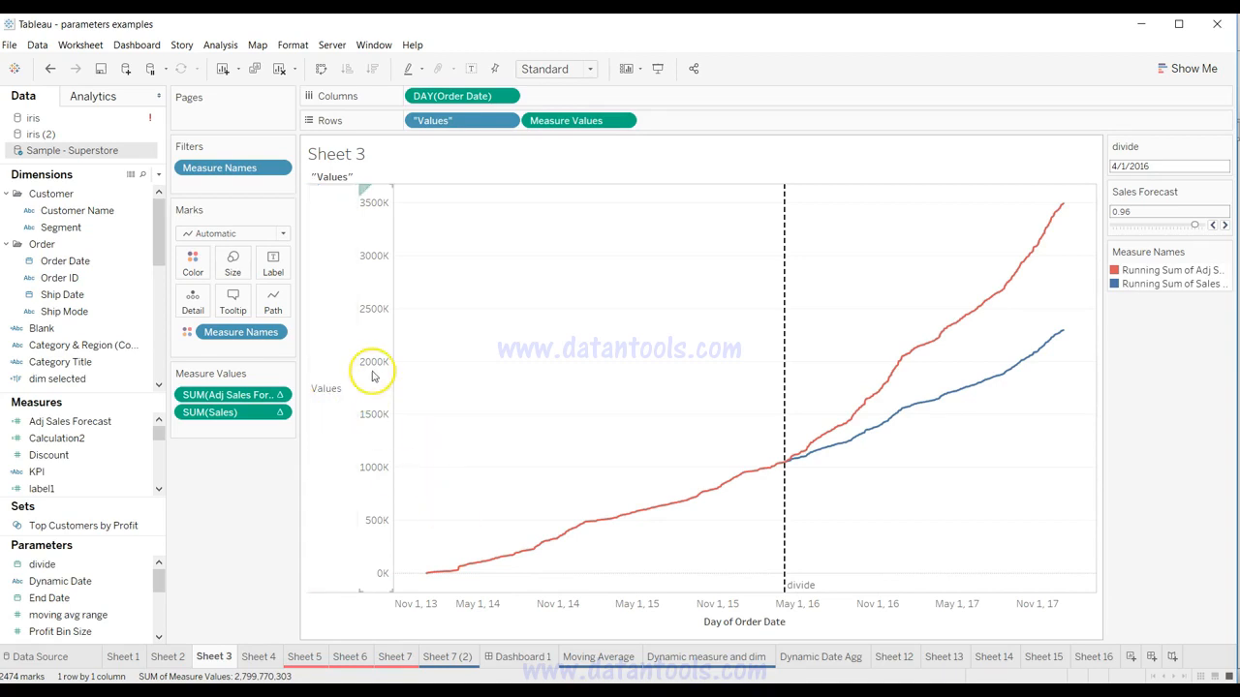
pyautogui.click(324, 328)
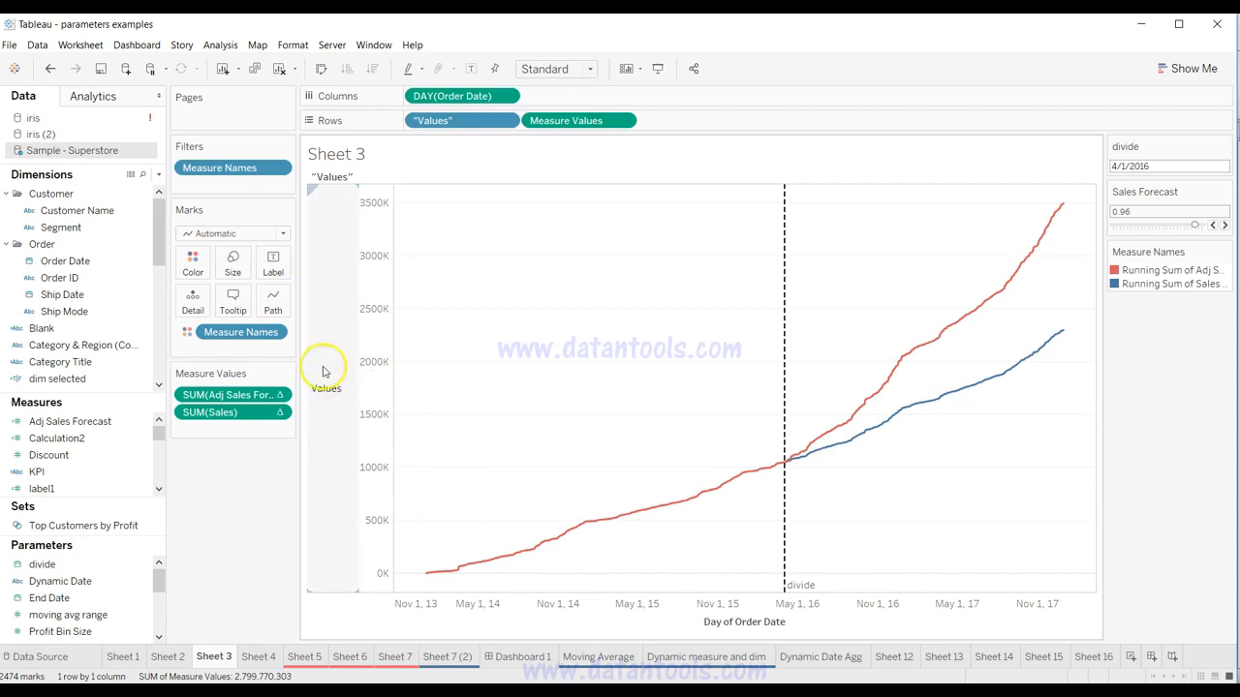
pyautogui.click(483, 538)
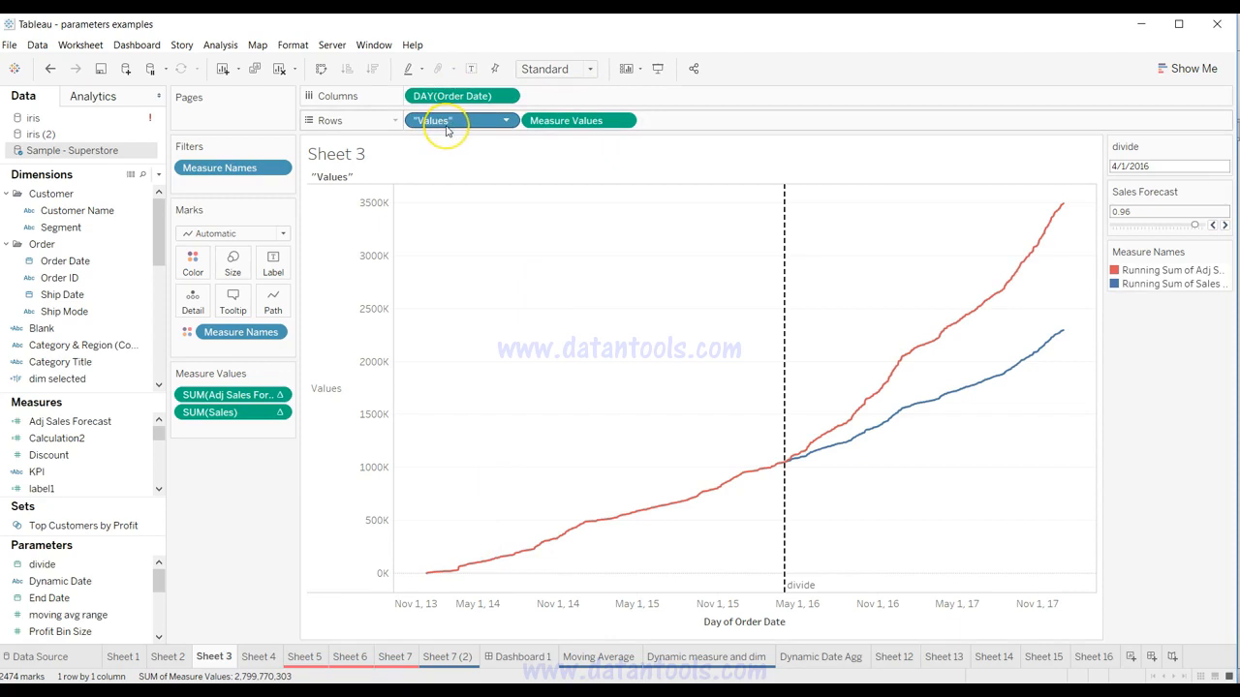
pyautogui.click(353, 310)
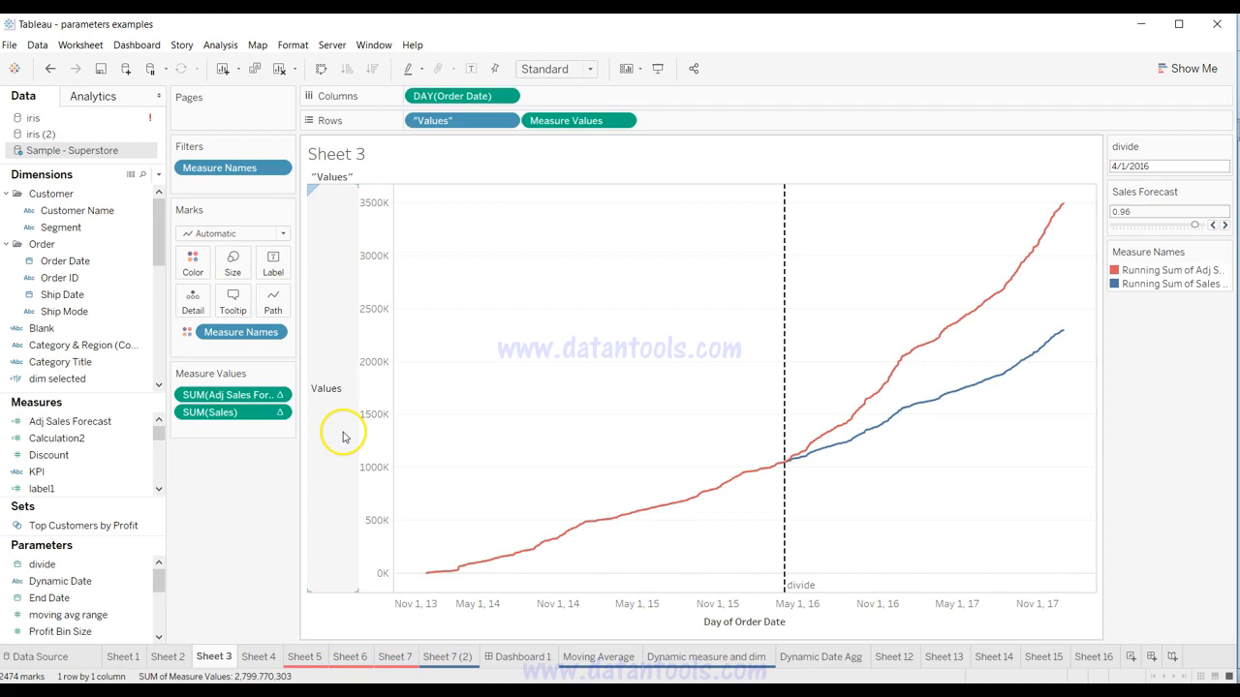
# From Dashboard 1, create a new dashboard and place Sheet 7 on it as a floating chart.
pyautogui.click(523, 656)
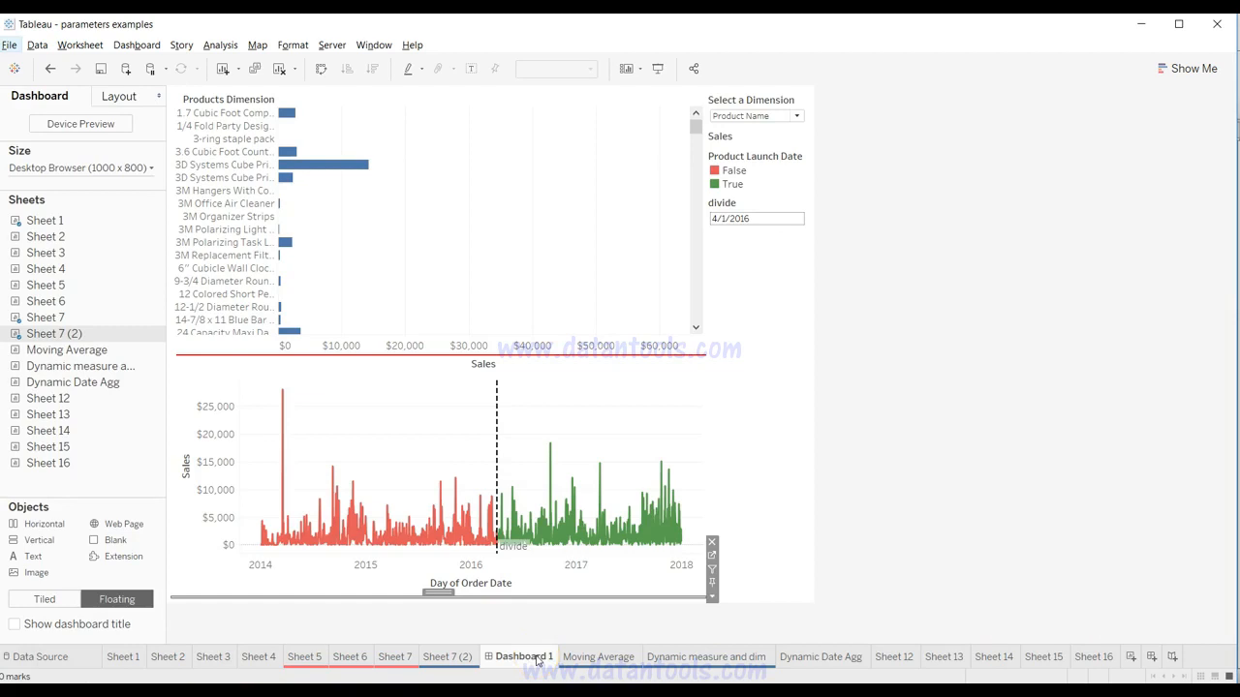
pyautogui.moveTo(573, 513)
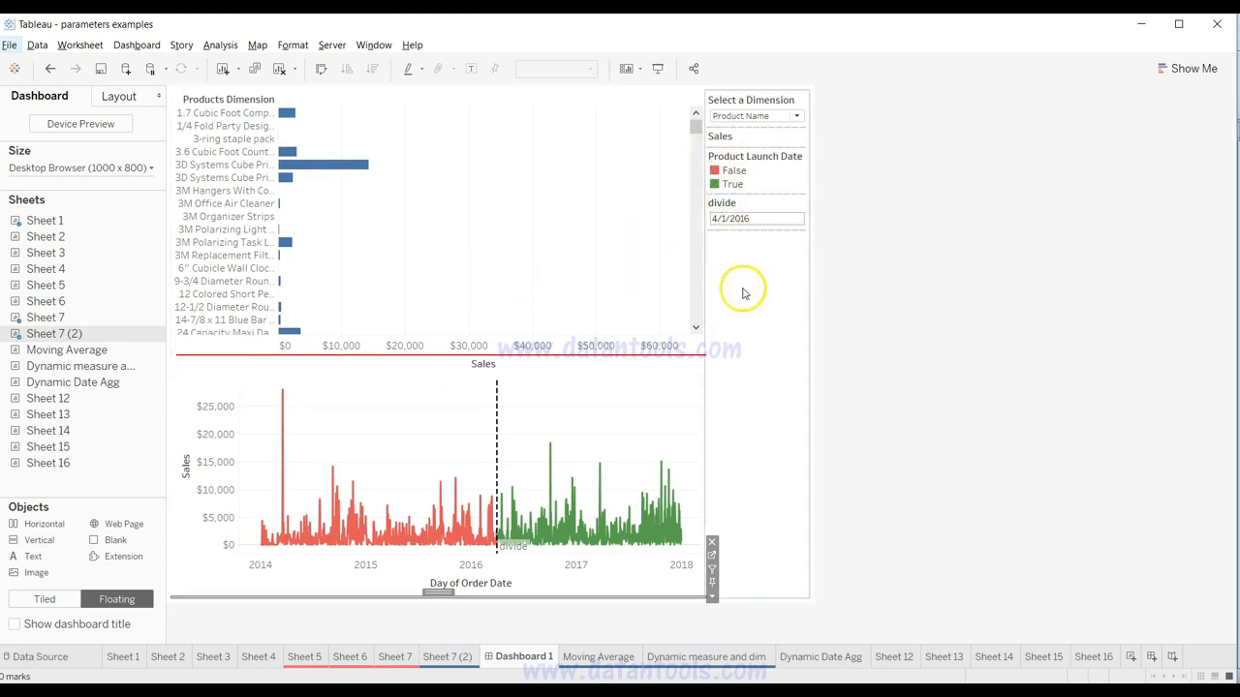
pyautogui.click(1152, 657)
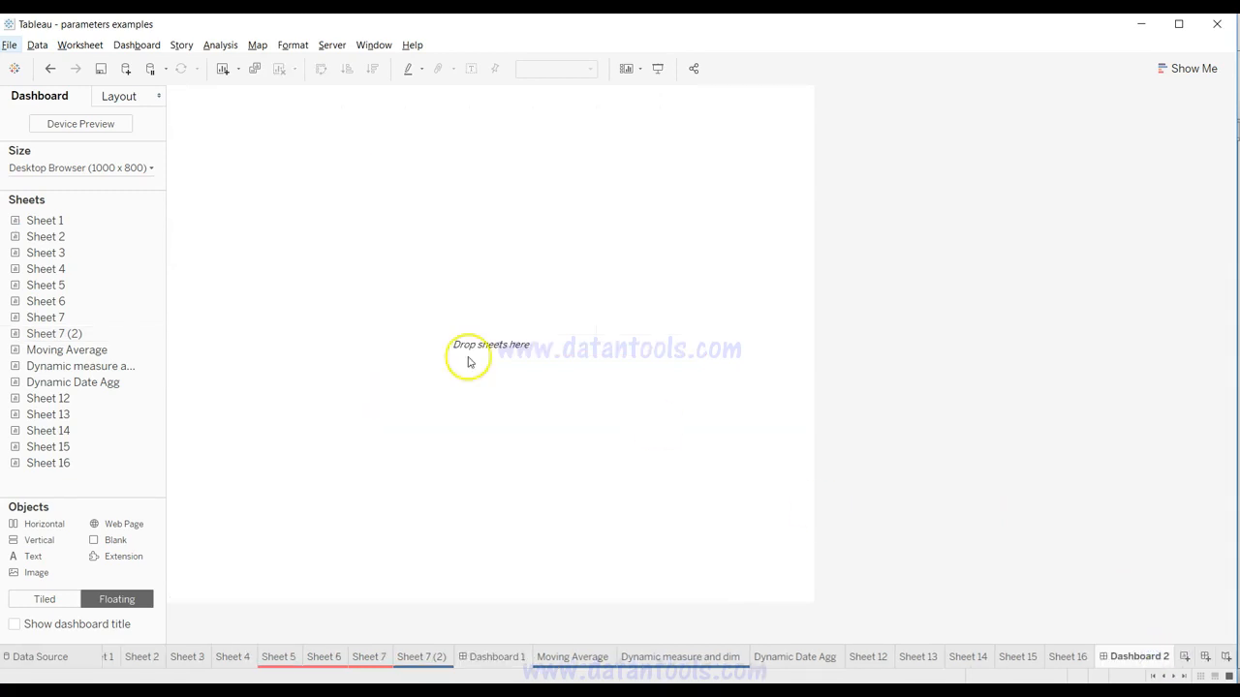
pyautogui.moveTo(111, 221)
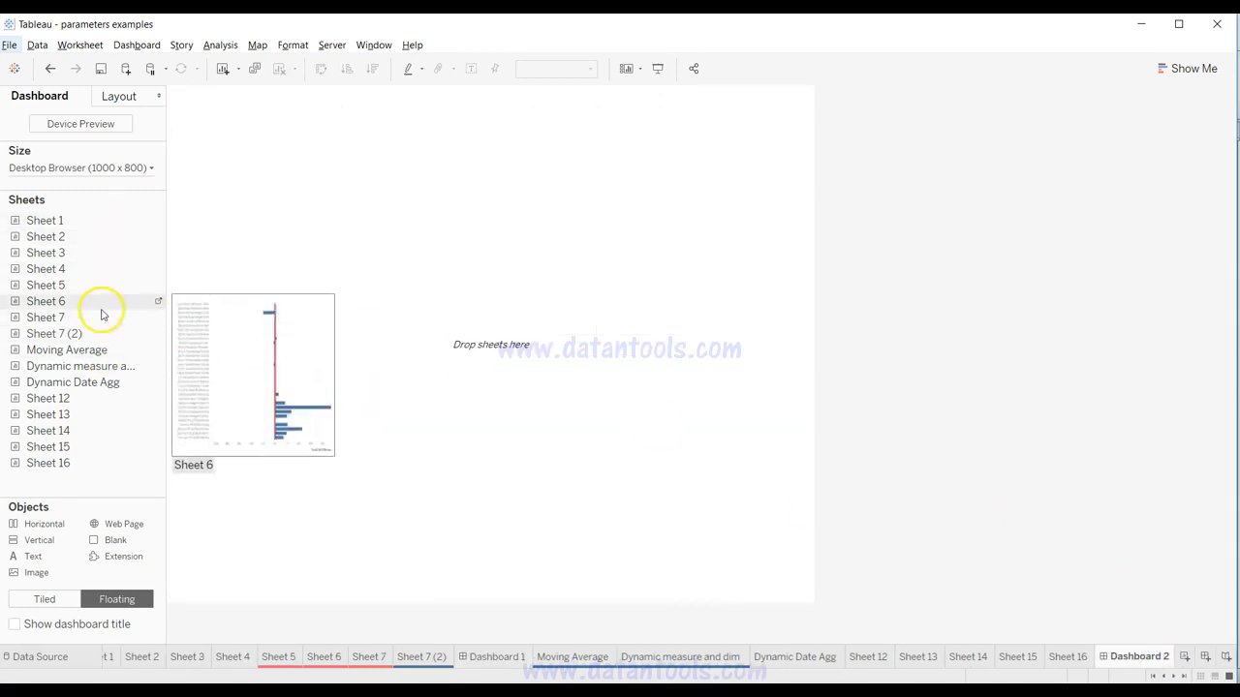
pyautogui.moveTo(102, 322)
pyautogui.moveTo(102, 323); pyautogui.dragTo(360, 239)
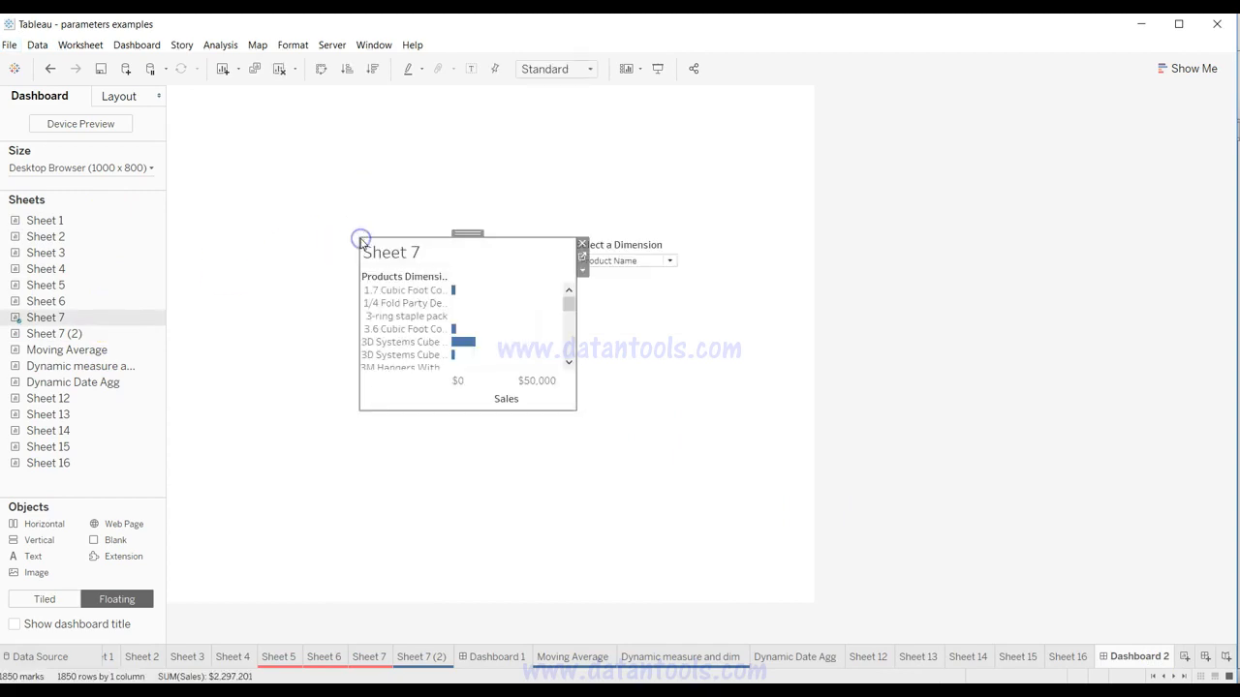
# Move the Select a Dimension control to the new dashboard's upper-right corner, then move Sheet 7 up and widen it leftward.
pyautogui.moveTo(115, 279)
pyautogui.click(642, 247)
pyautogui.moveTo(628, 233); pyautogui.dragTo(750, 113)
pyautogui.click(484, 275)
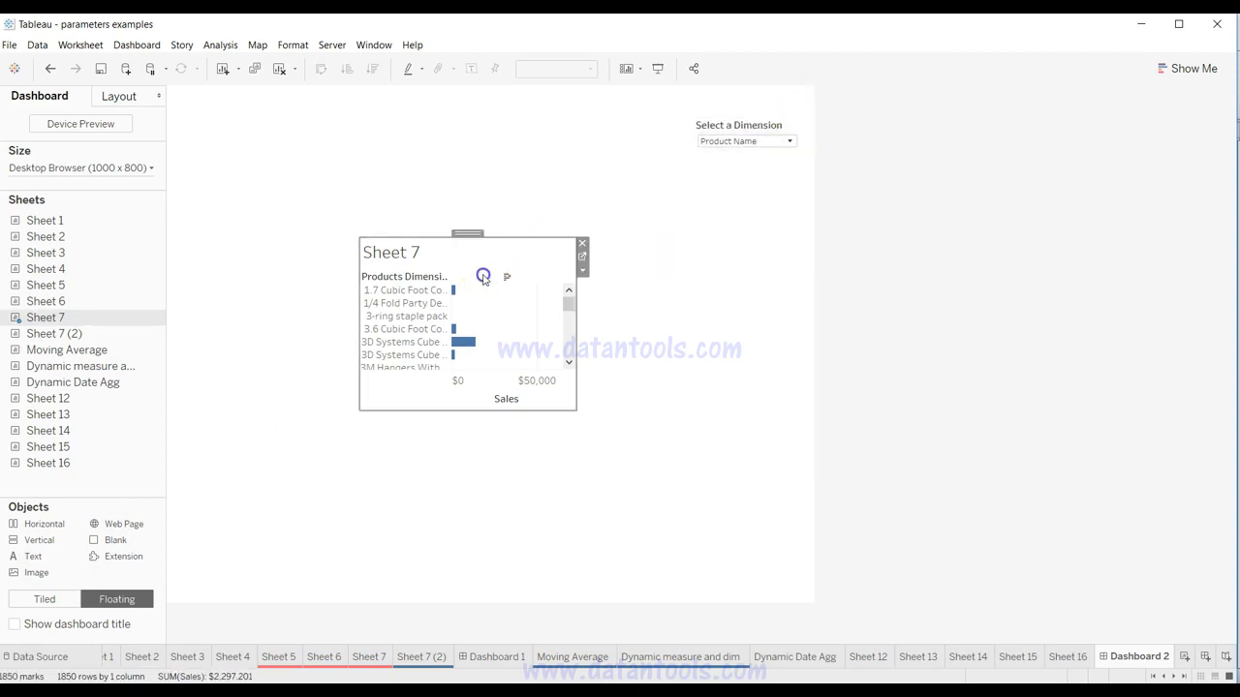
pyautogui.moveTo(471, 235); pyautogui.dragTo(460, 110)
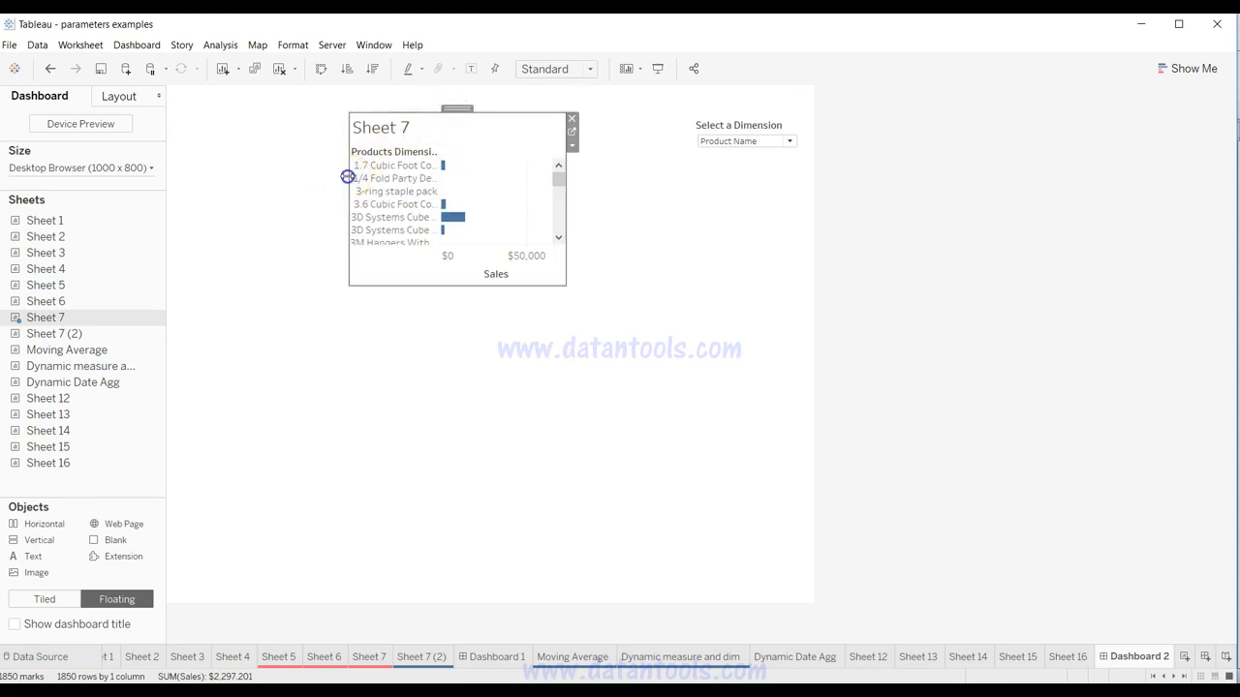
pyautogui.moveTo(347, 174); pyautogui.dragTo(193, 168)
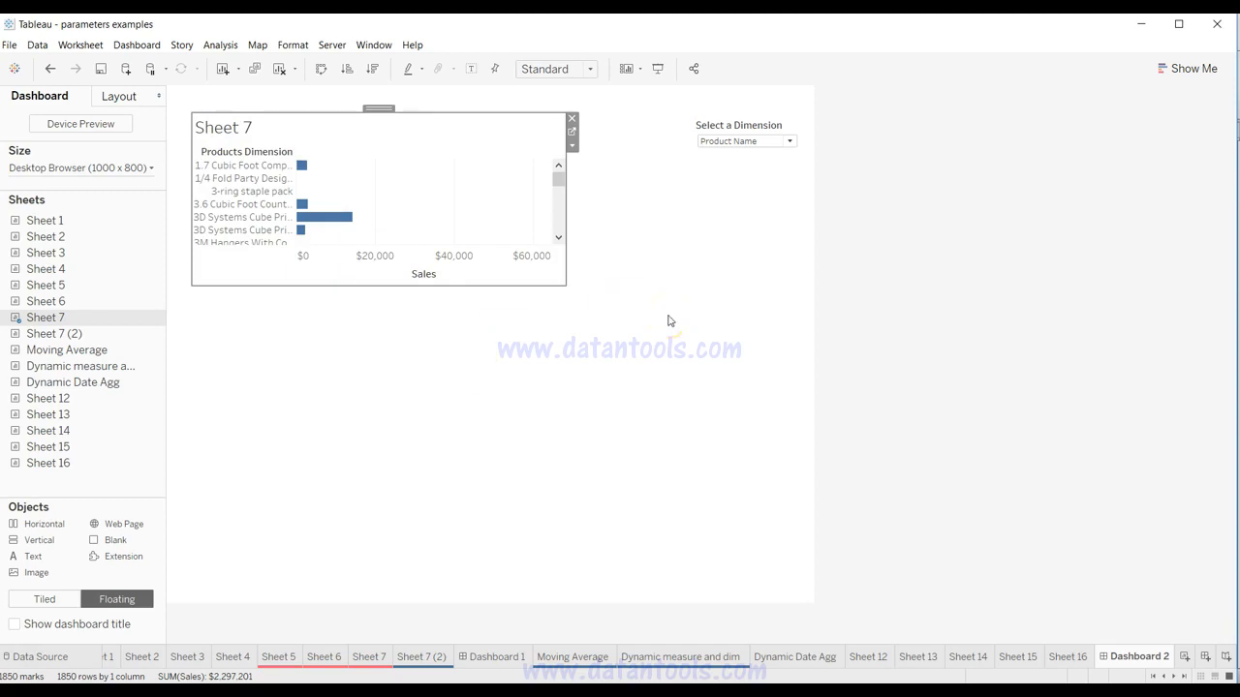
# Delete Dashboard 2.
pyautogui.rightClick(1129, 656)
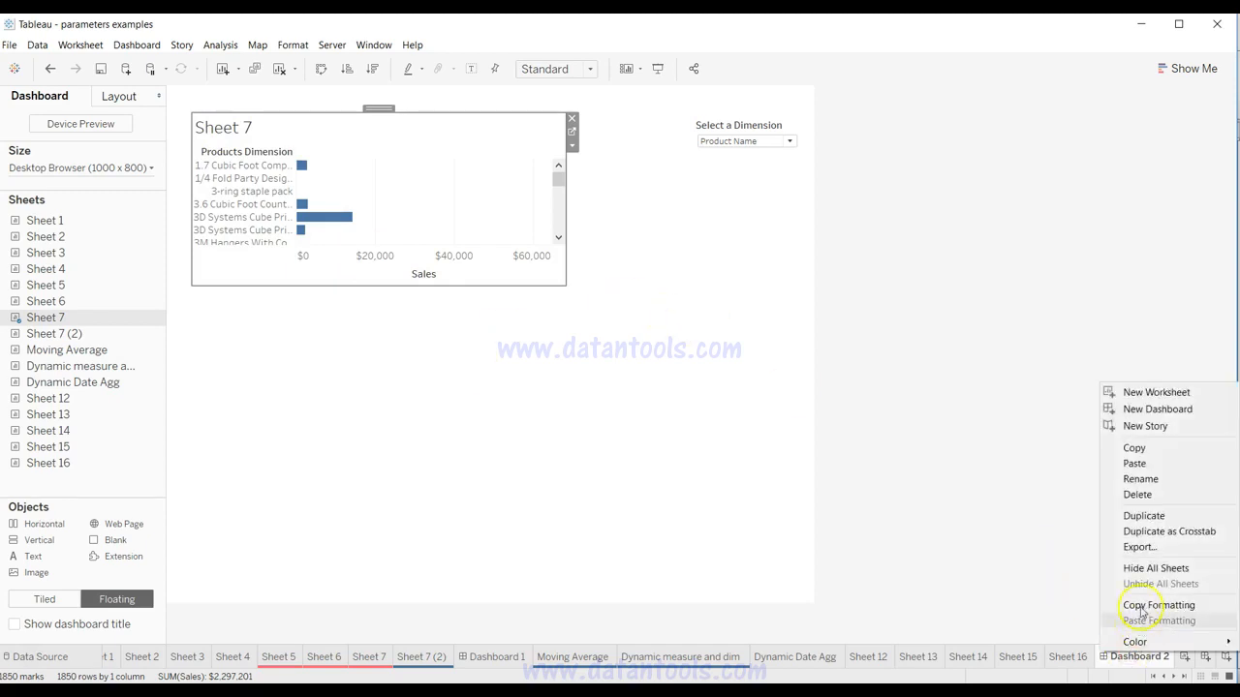
pyautogui.click(1142, 495)
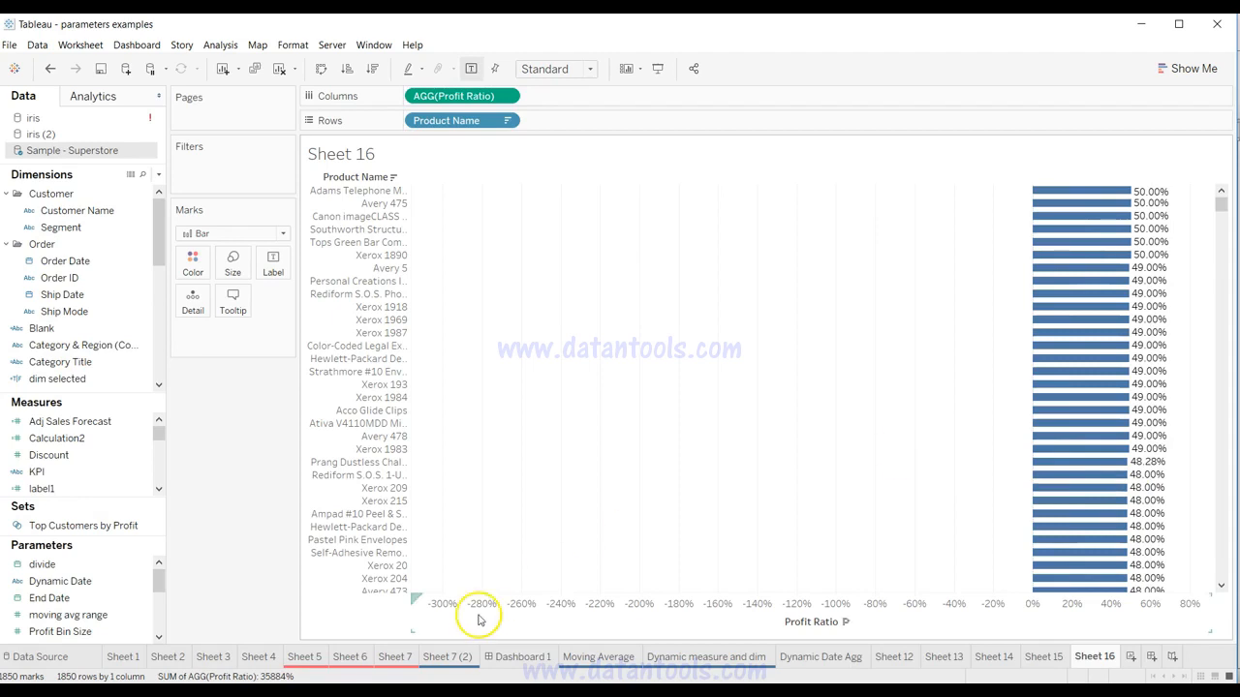
# Duplicate Dashboard 1 and open the copy.
pyautogui.click(521, 657)
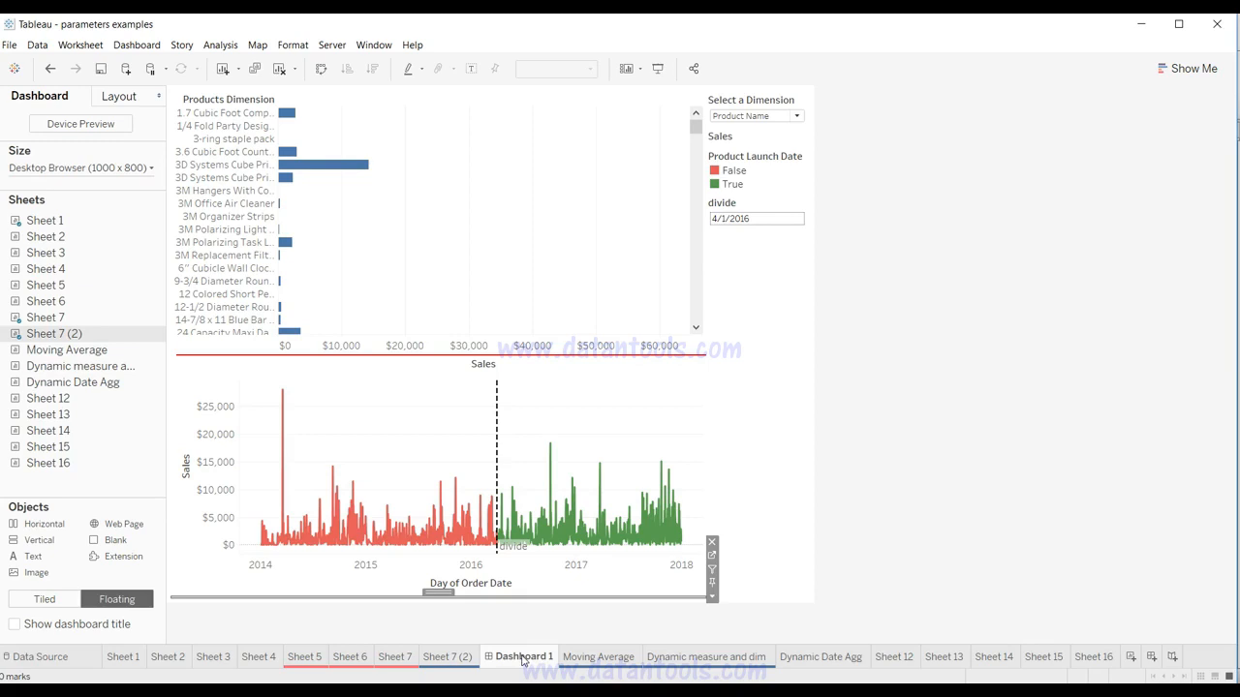
pyautogui.rightClick(521, 658)
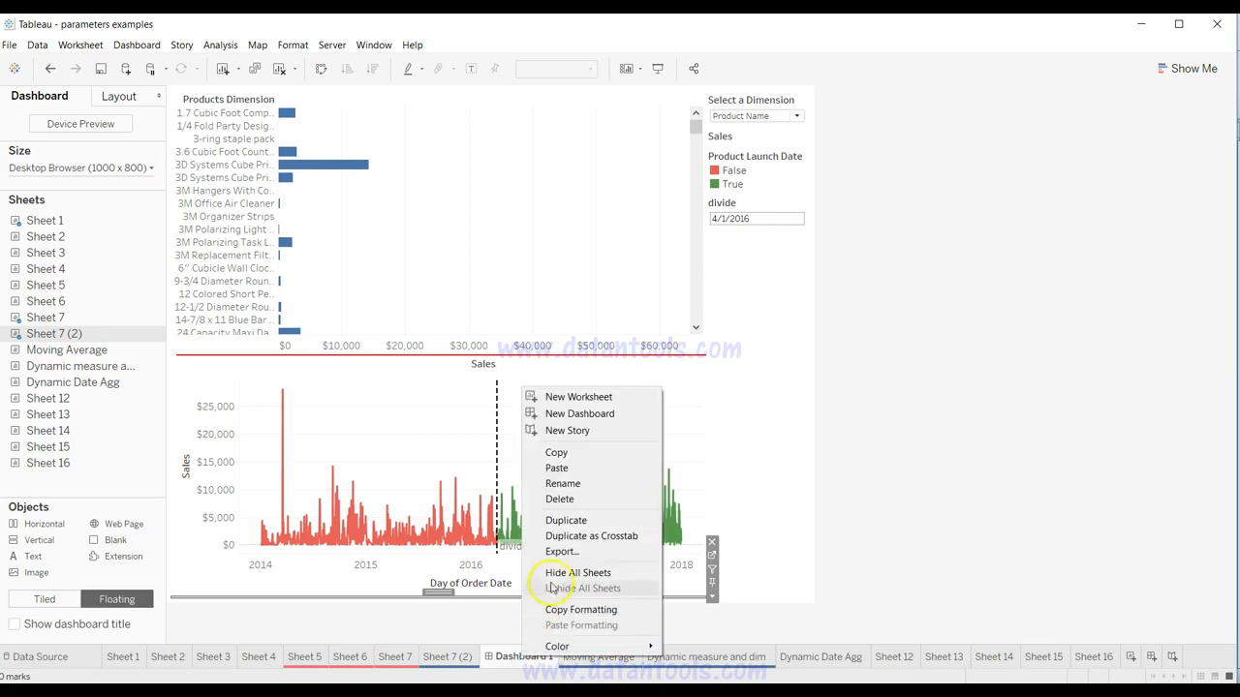
pyautogui.click(565, 523)
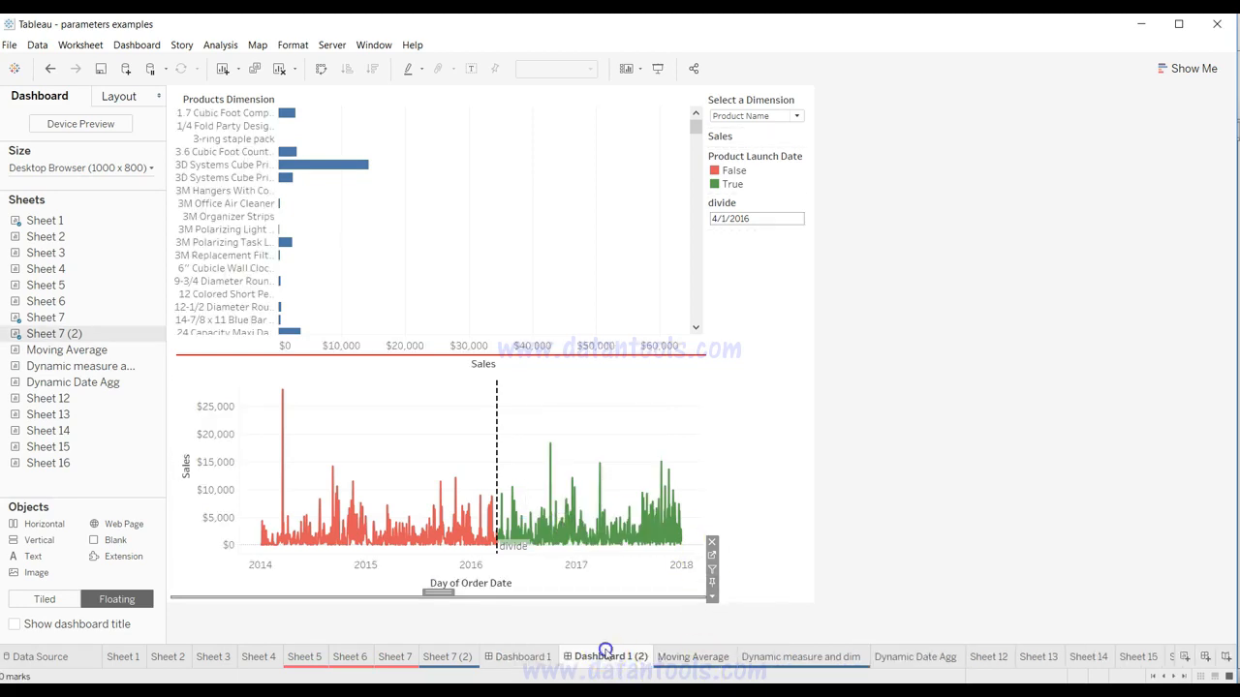
pyautogui.moveTo(624, 536)
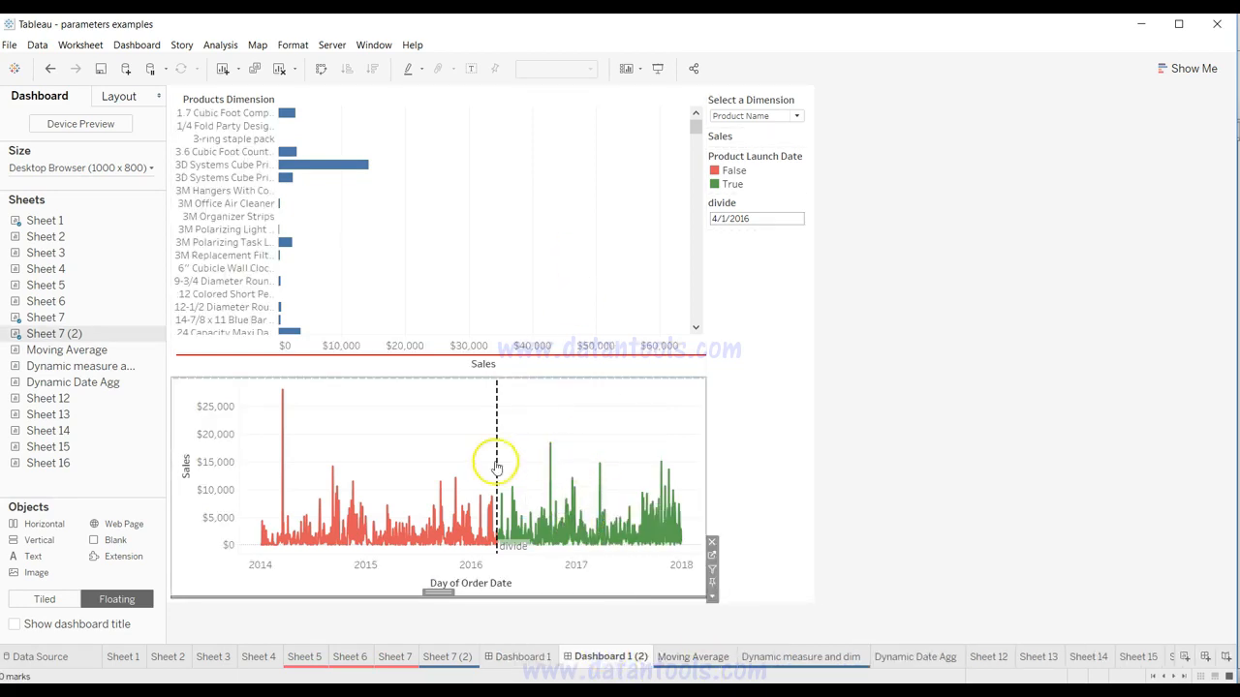
# Try to remove the daily Order Date sales chart from the duplicated dashboard.
pyautogui.click(563, 393)
pyautogui.rightClick(565, 393)
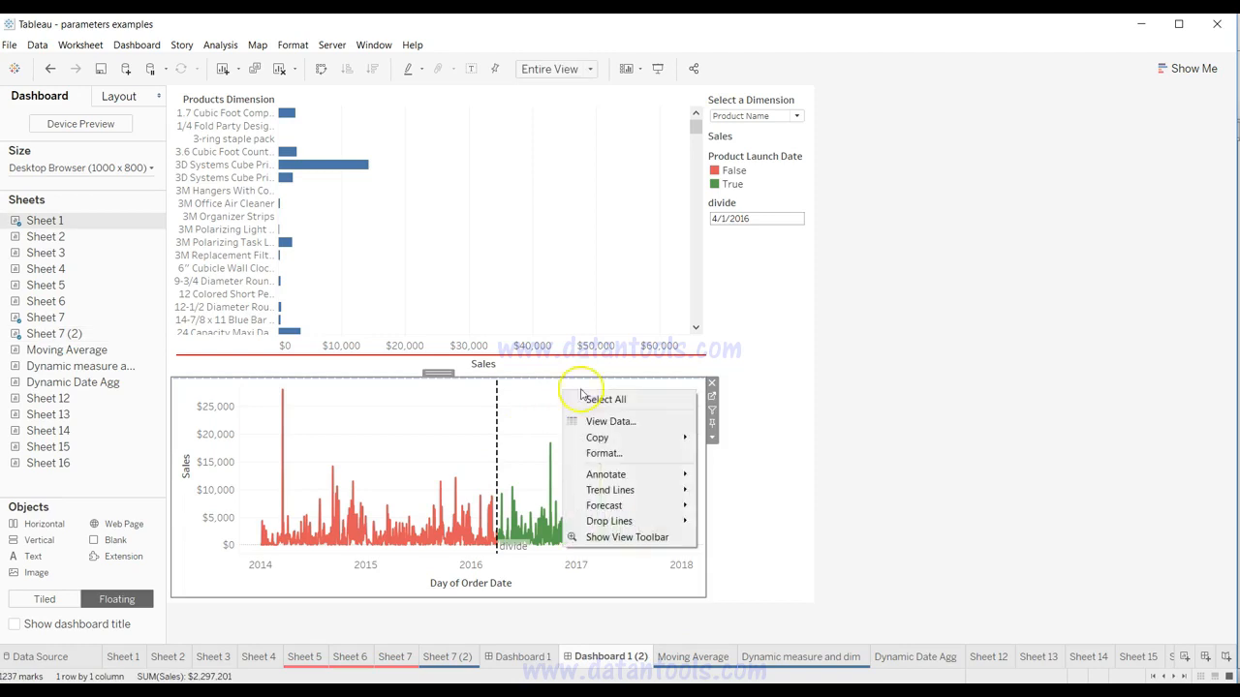
pyautogui.click(711, 384)
pyautogui.click(538, 475)
pyautogui.click(721, 418)
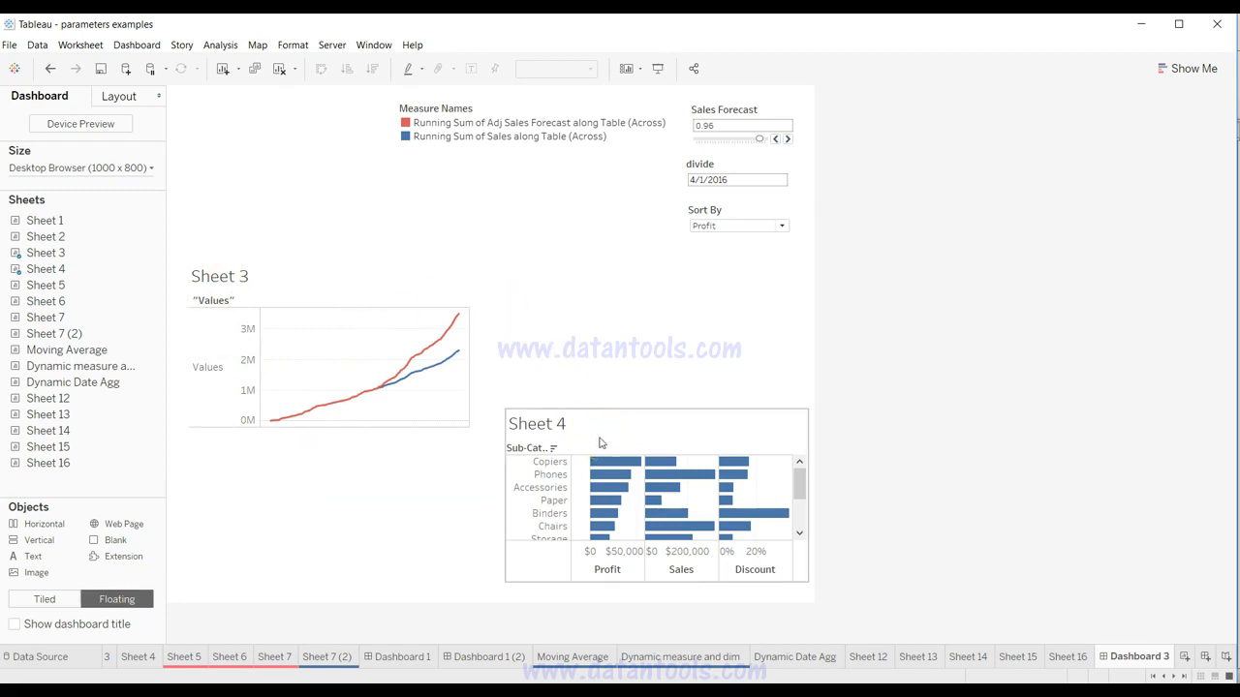
# Align Sheet 4 with Sheet 3 on Dashboard 3 by setting Sheet 4's y position to 273.
pyautogui.moveTo(417, 381)
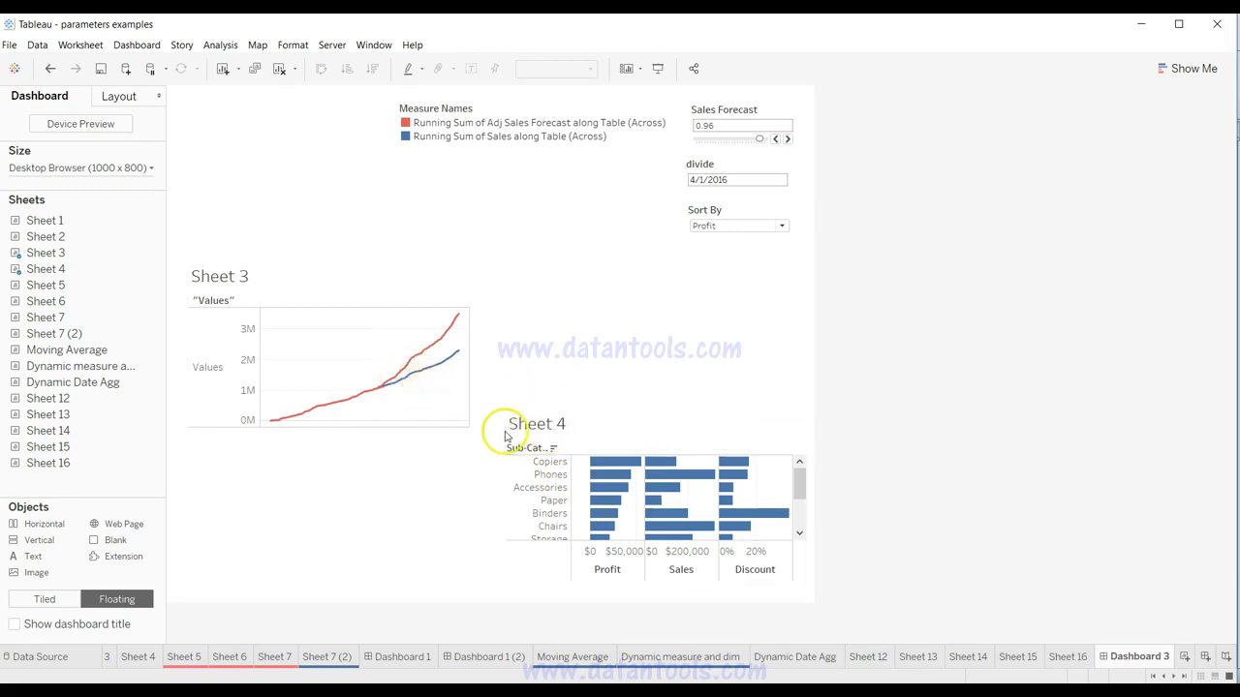
pyautogui.click(627, 417)
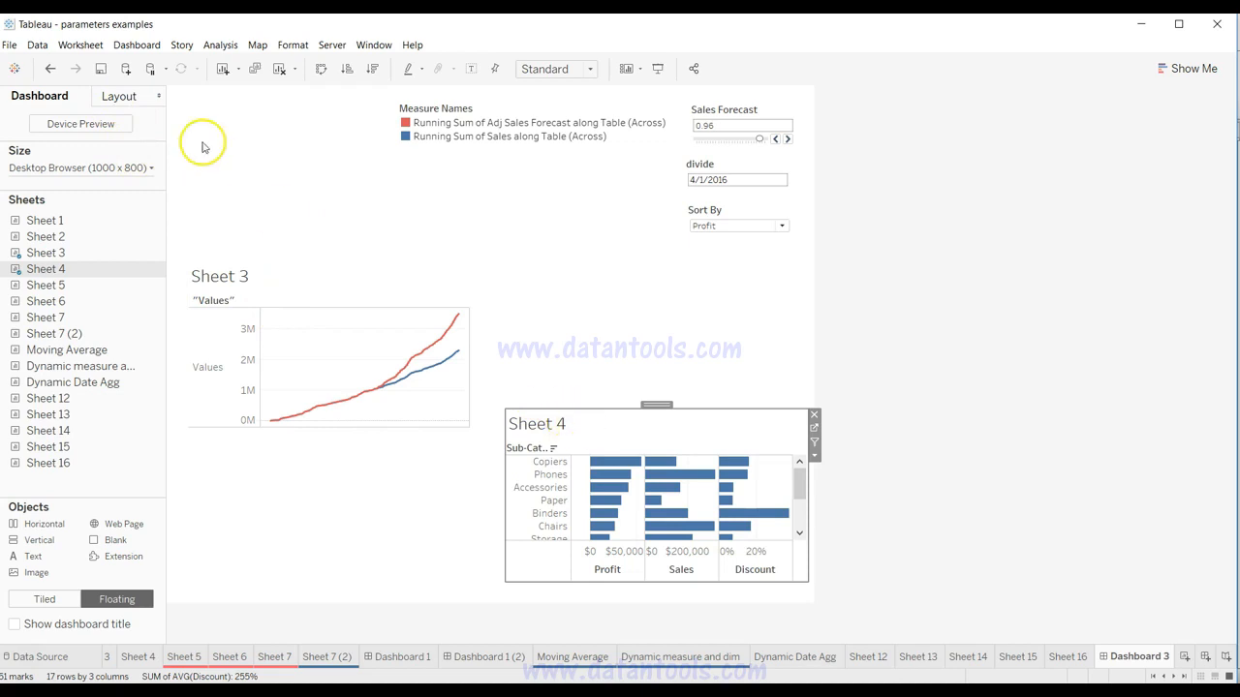
pyautogui.click(131, 96)
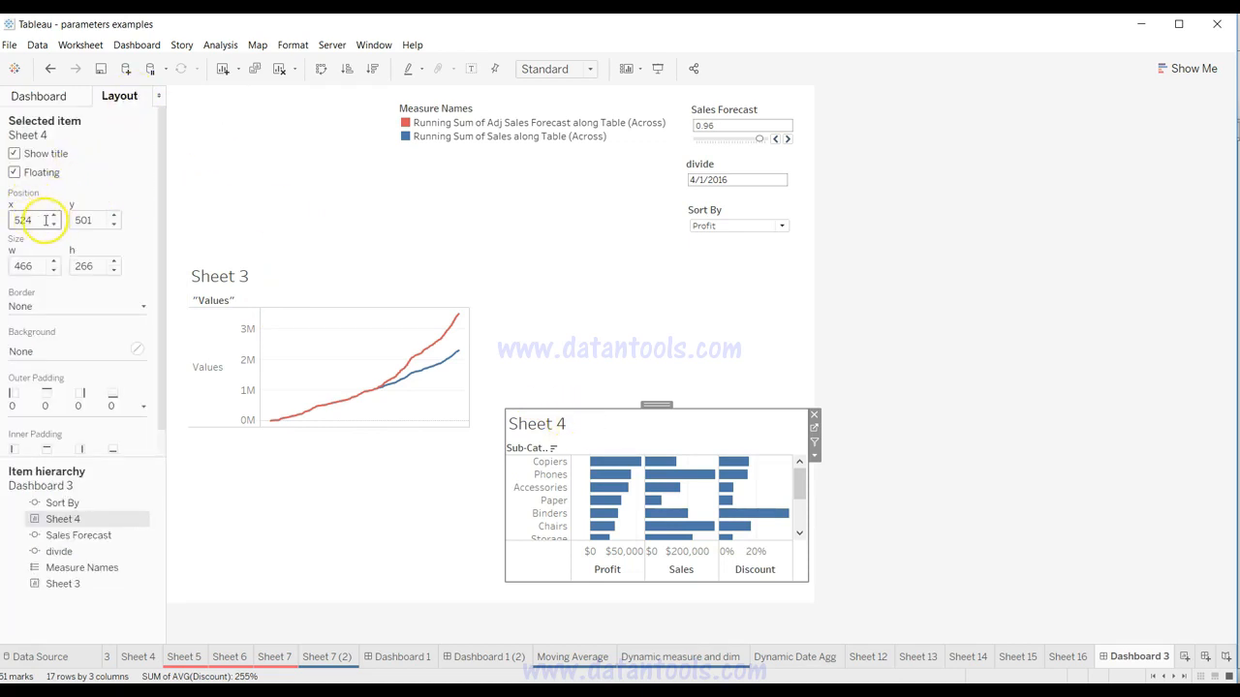
pyautogui.click(100, 219)
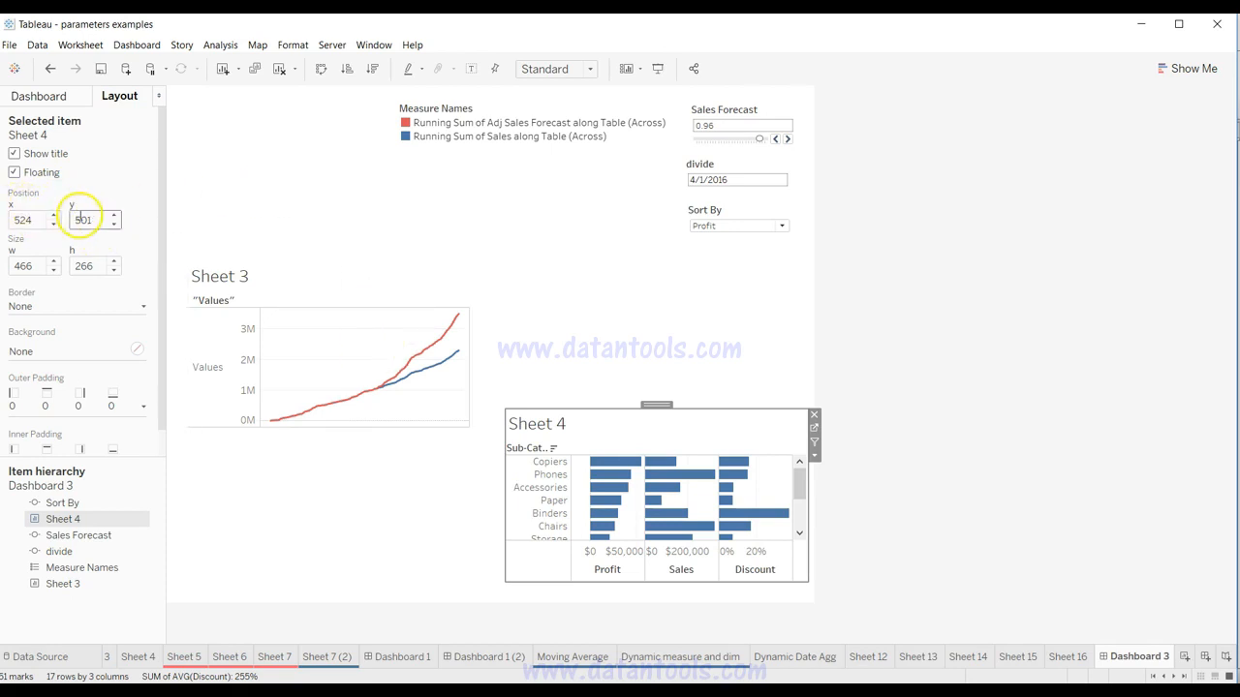
pyautogui.click(274, 276)
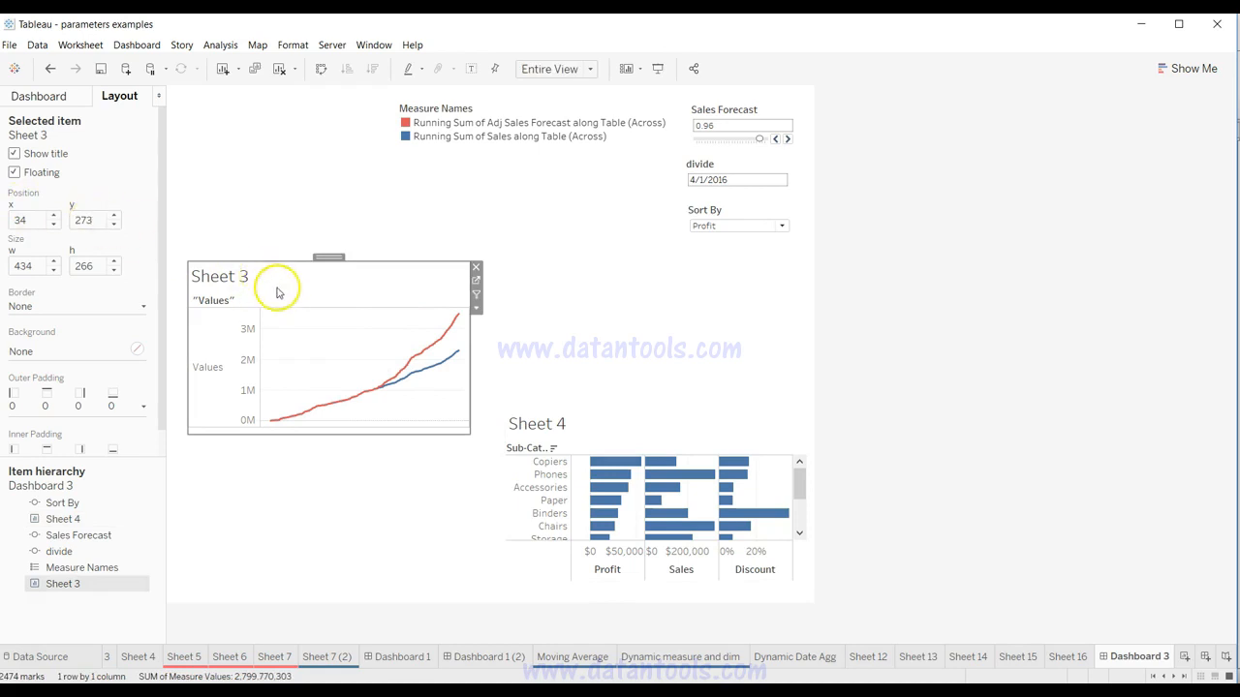
pyautogui.click(608, 437)
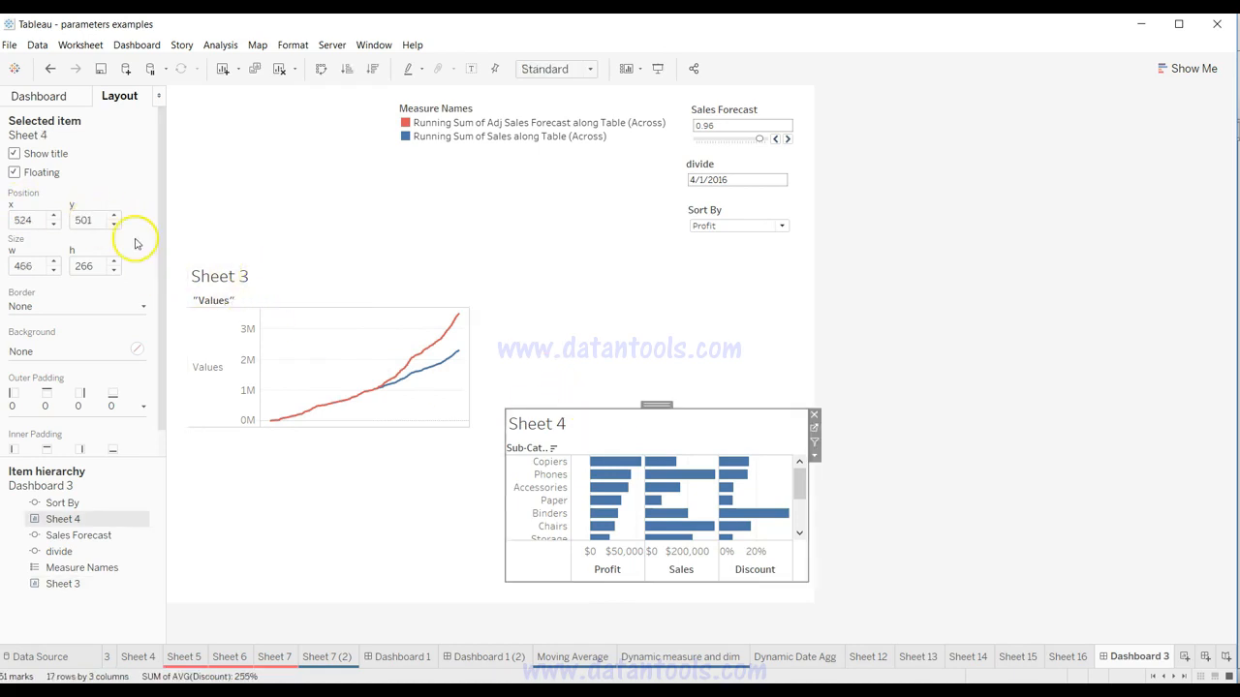
pyautogui.doubleClick(98, 223)
pyautogui.press('BackSpace')
pyautogui.write('273')
pyautogui.press('Return')
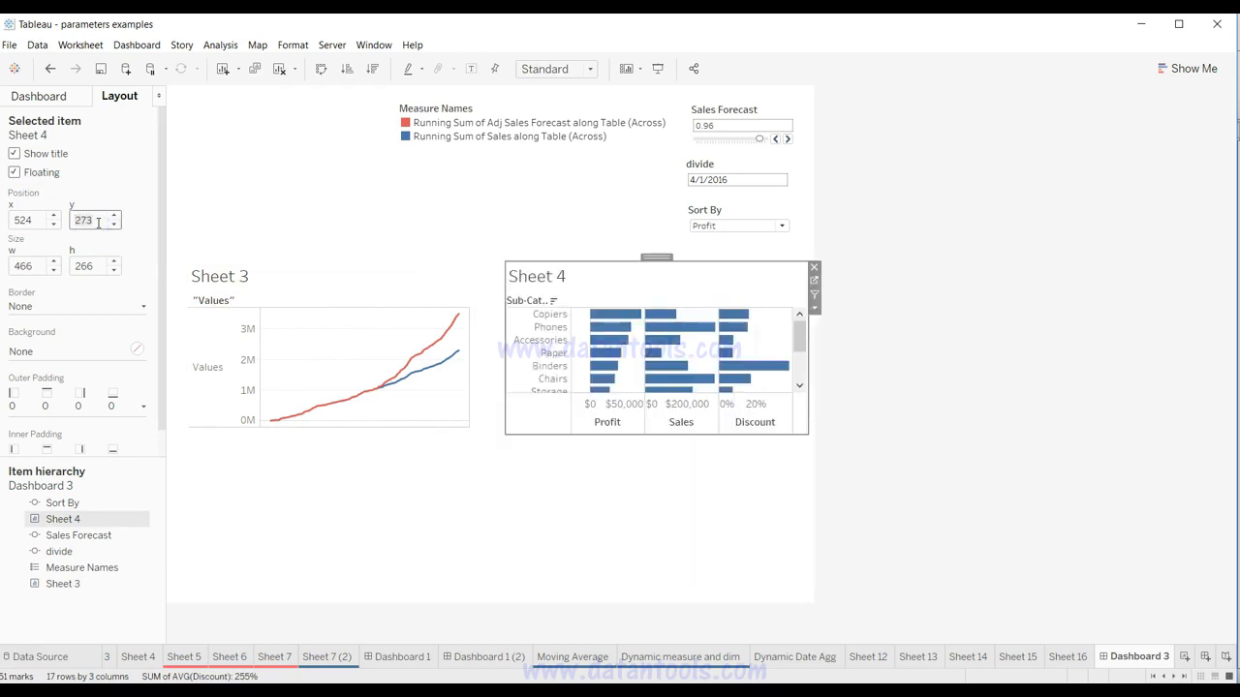
# Set the x position of the floating Sheet 4 on Dashboard 3 to 1000.
pyautogui.click(586, 509)
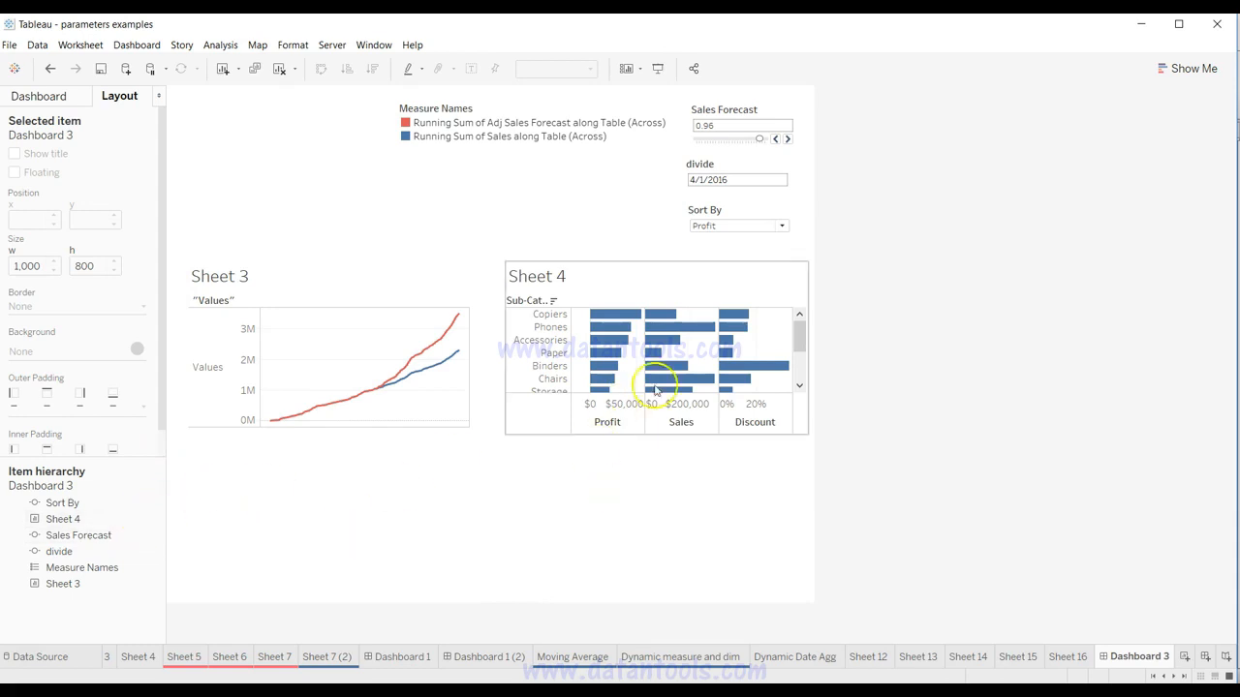
pyautogui.click(680, 283)
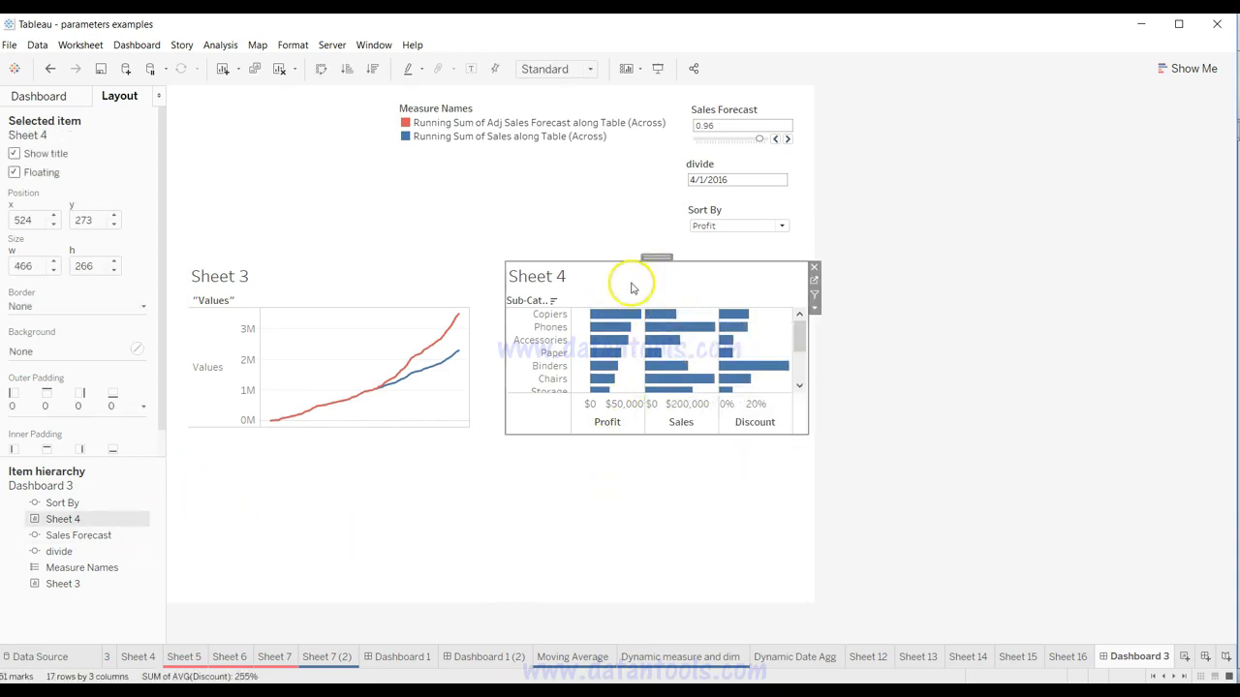
pyautogui.doubleClick(39, 221)
pyautogui.press('BackSpace')
pyautogui.write('1000')
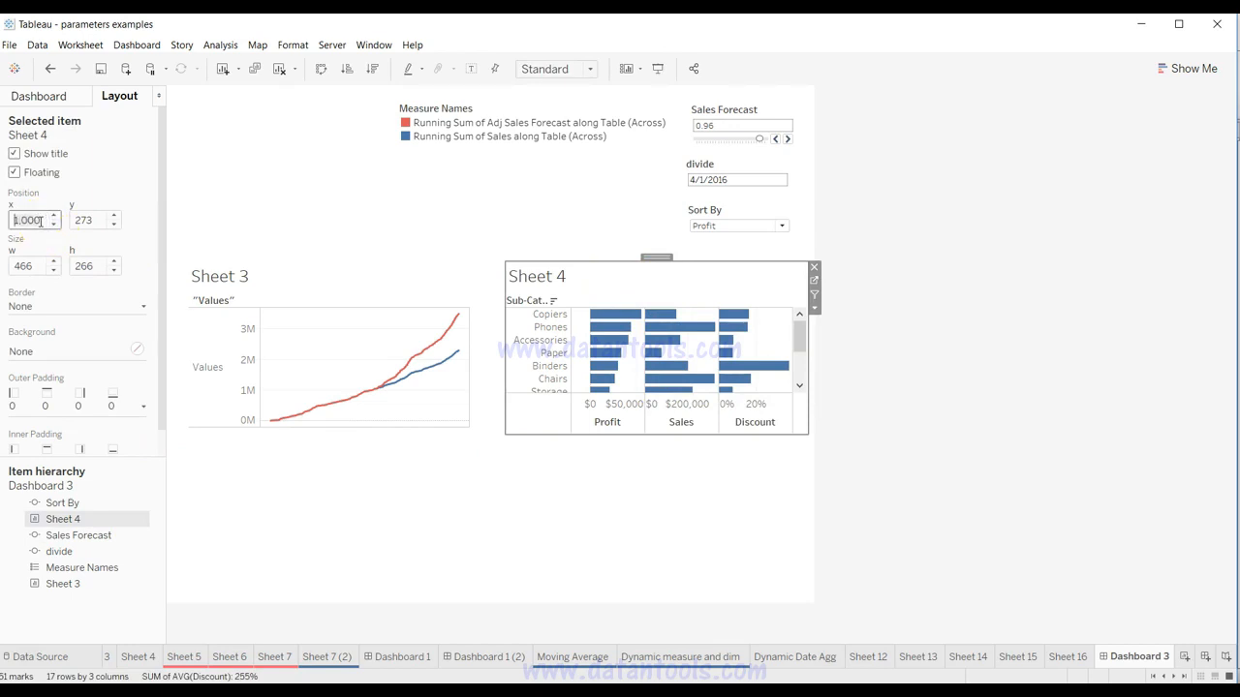
pyautogui.press('Return')
pyautogui.moveTo(1029, 313)
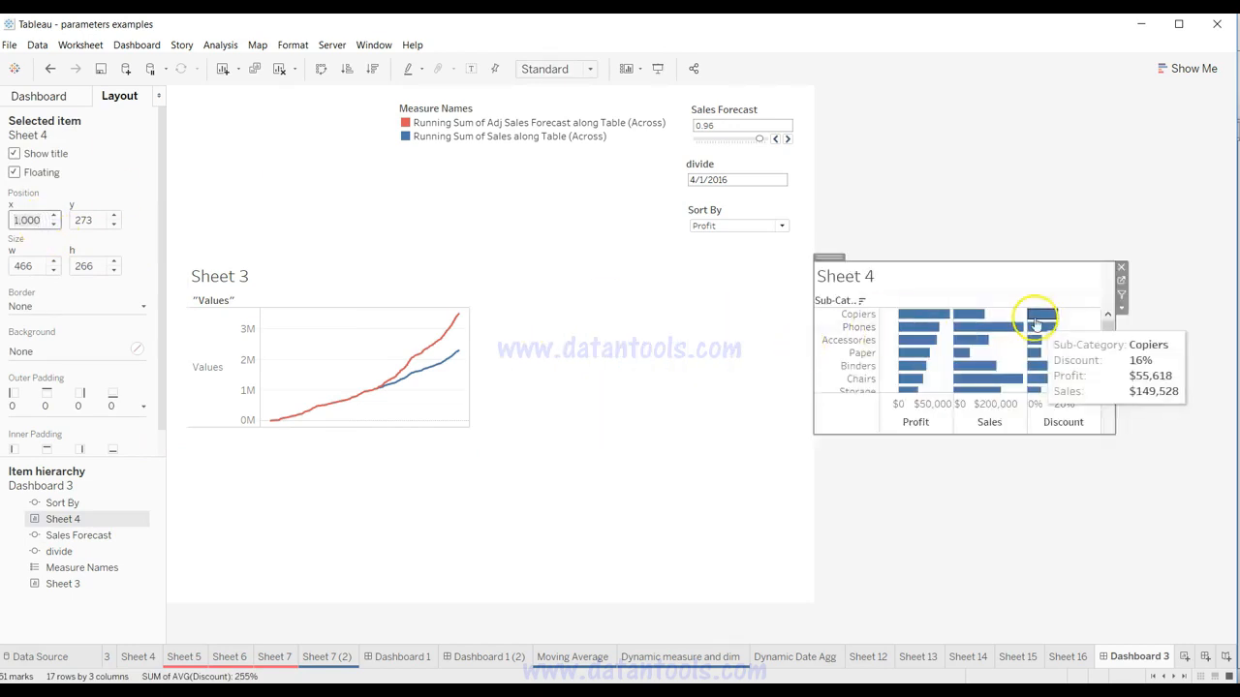
pyautogui.moveTo(1045, 333)
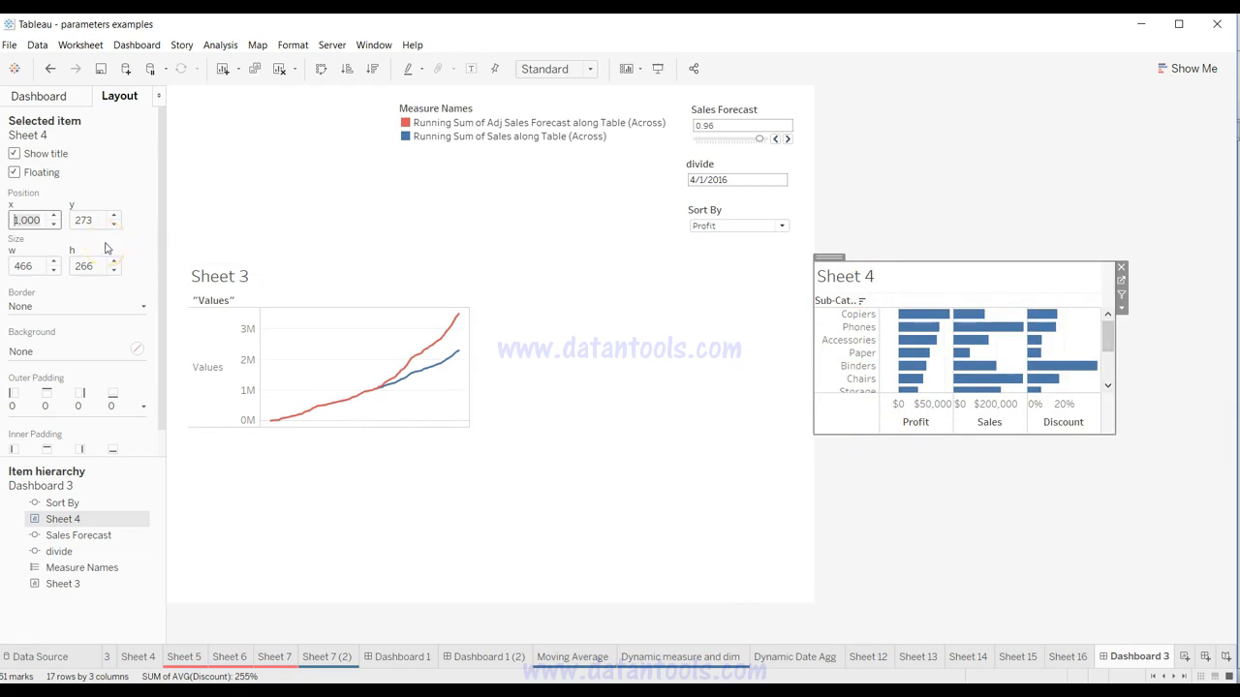
# Set Sheet 4's x position to 523 to bring it back onto the dashboard.
pyautogui.press('Delete')
pyautogui.write('523')
pyautogui.press('Return')
pyautogui.click(625, 539)
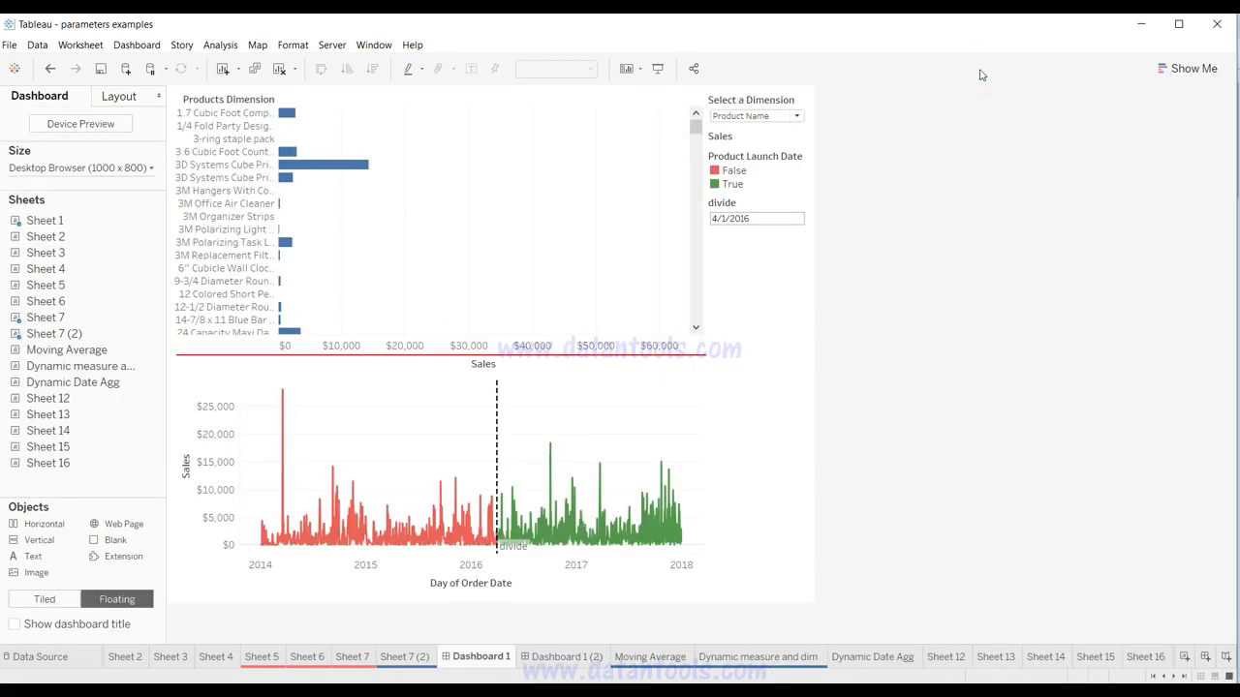
# Change Dashboard 1's sizing from a fixed size to Automatic.
pyautogui.click(612, 412)
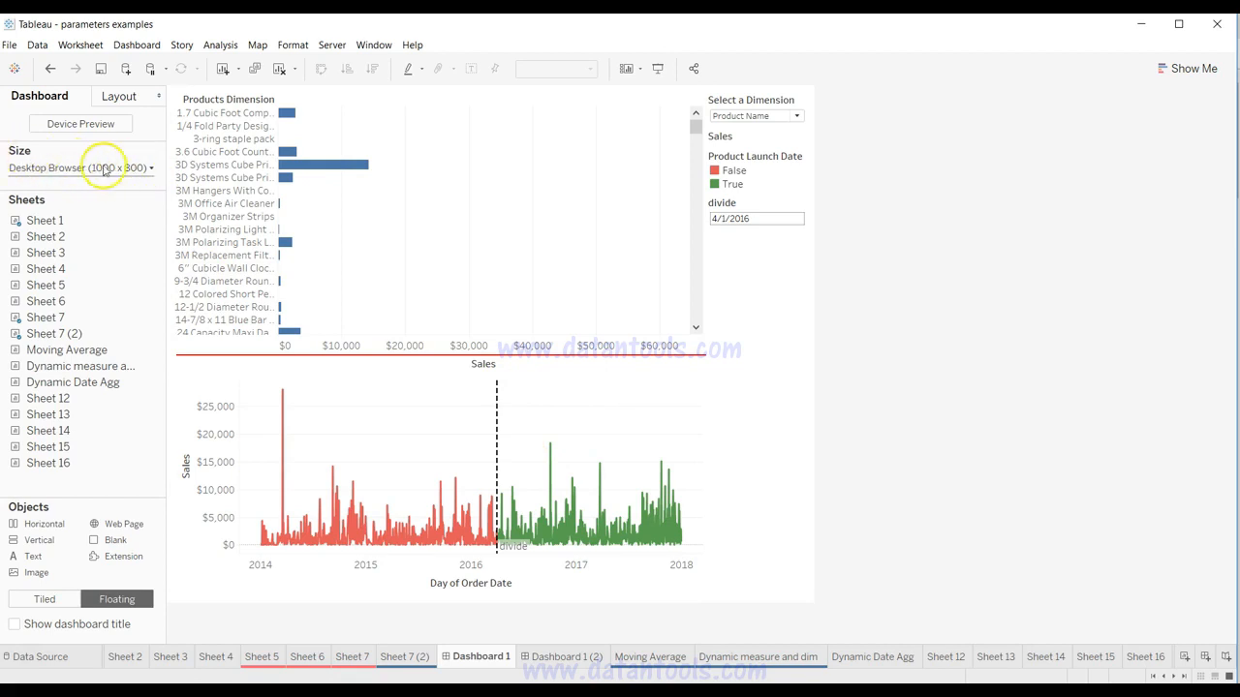
pyautogui.click(124, 167)
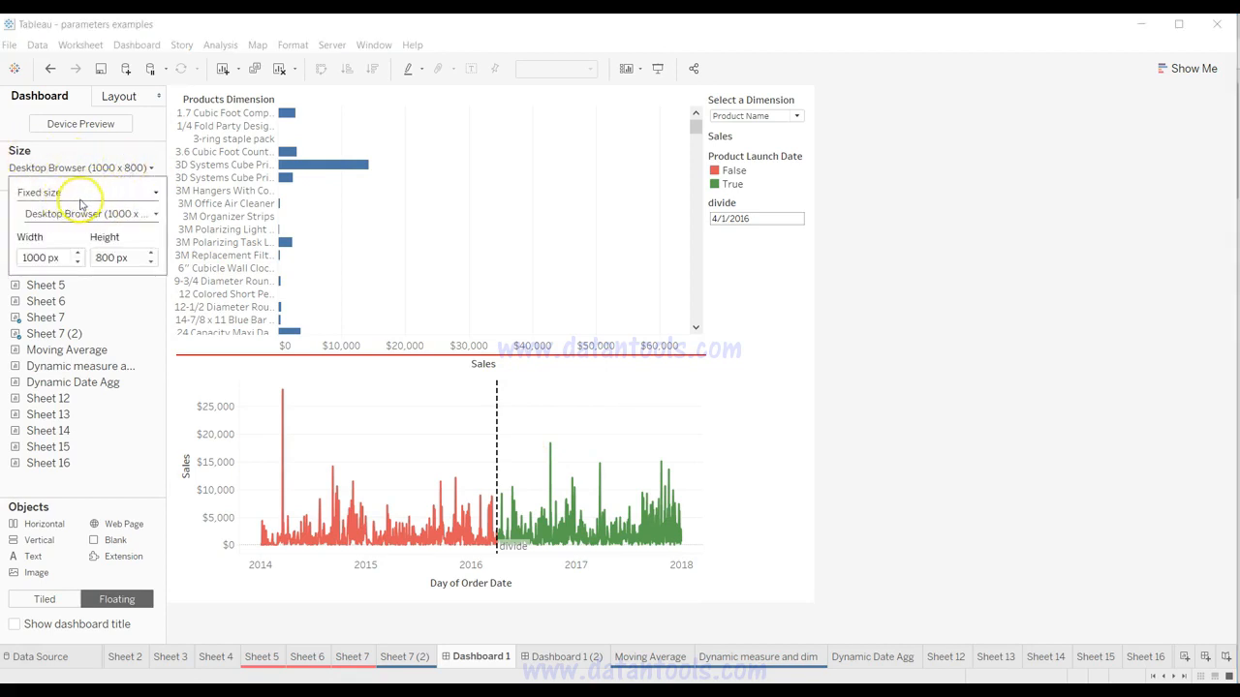
pyautogui.click(107, 192)
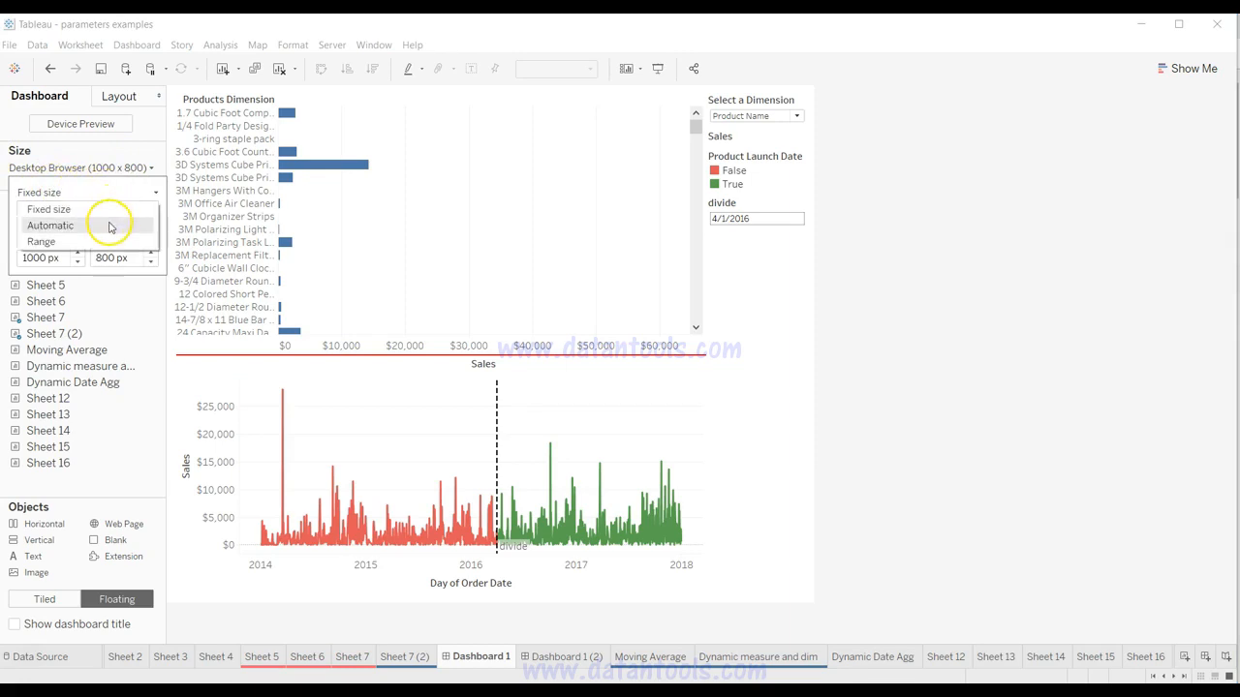
pyautogui.click(110, 226)
pyautogui.click(1143, 463)
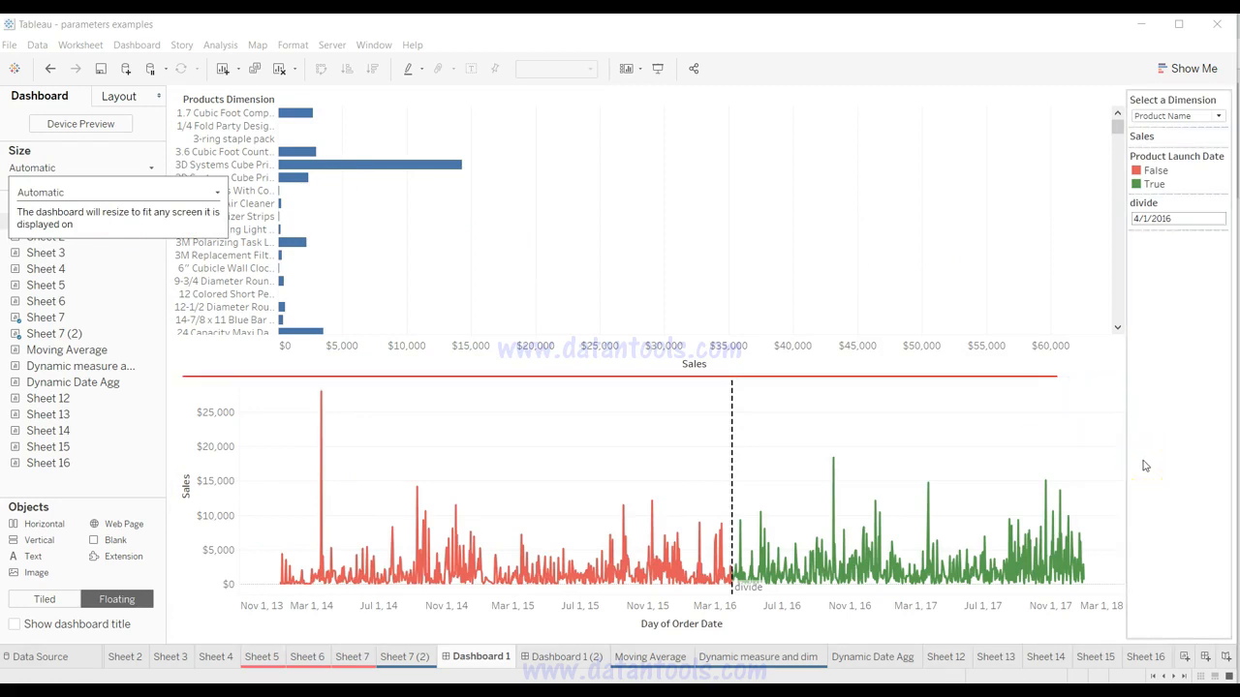
# Preview Dashboard 1 in presentation mode and return to editing.
pyautogui.click(660, 67)
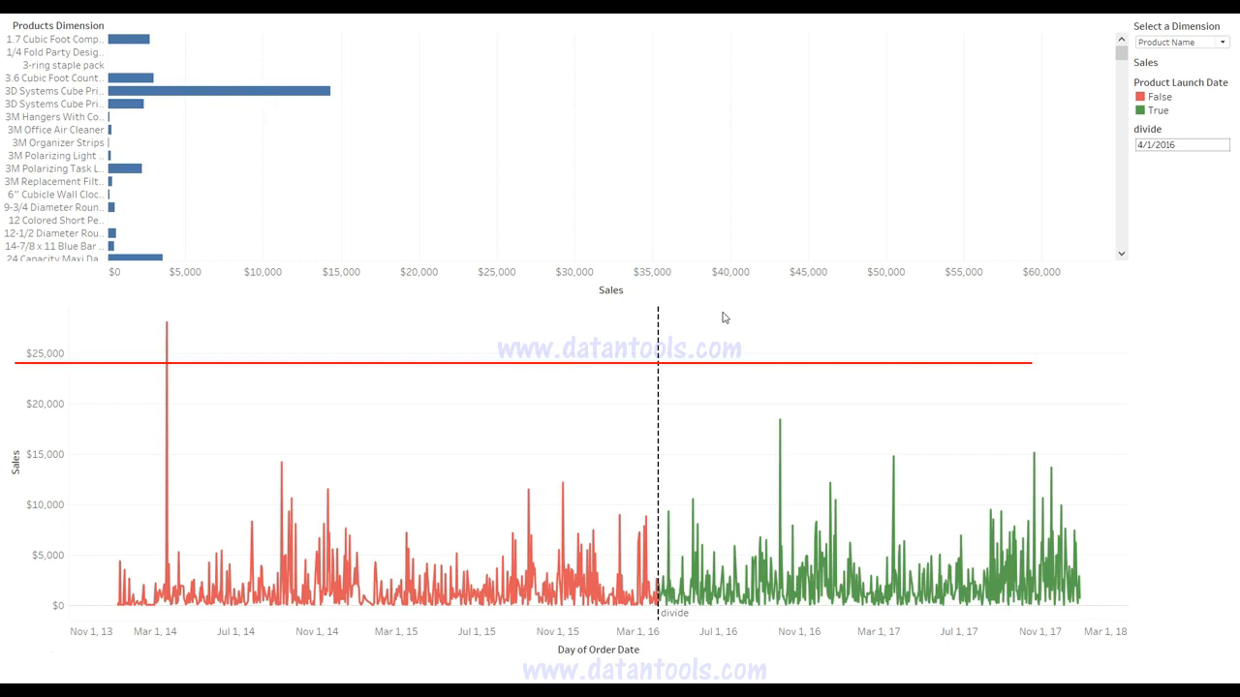
pyautogui.press('Escape')
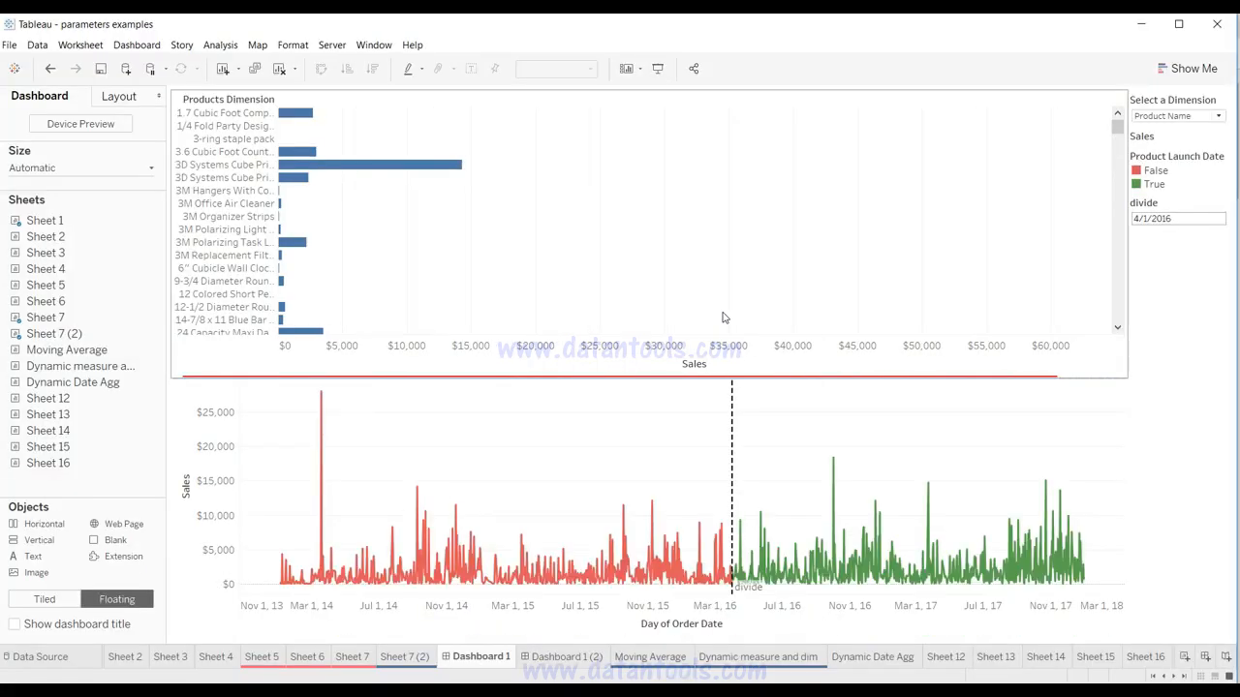
pyautogui.click(246, 206)
# Try a fixed size with the Custom preset for Dashboard 1 and return its sizing to Automatic.
pyautogui.click(122, 170)
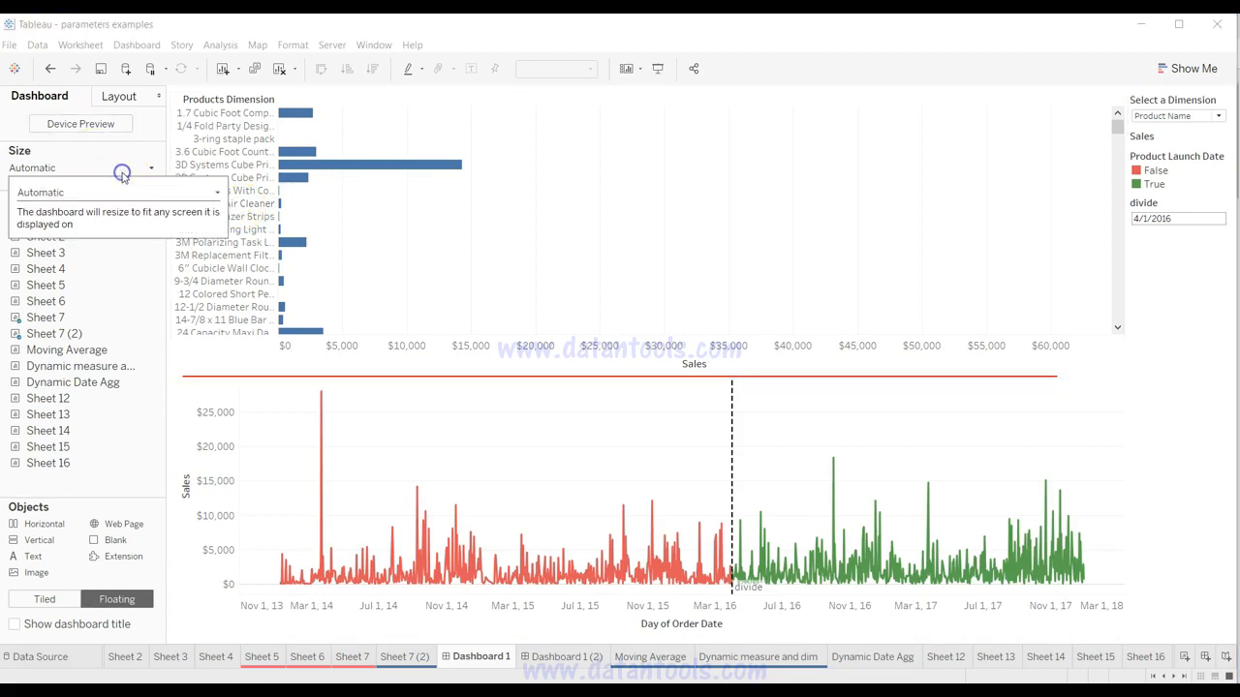
pyautogui.click(132, 196)
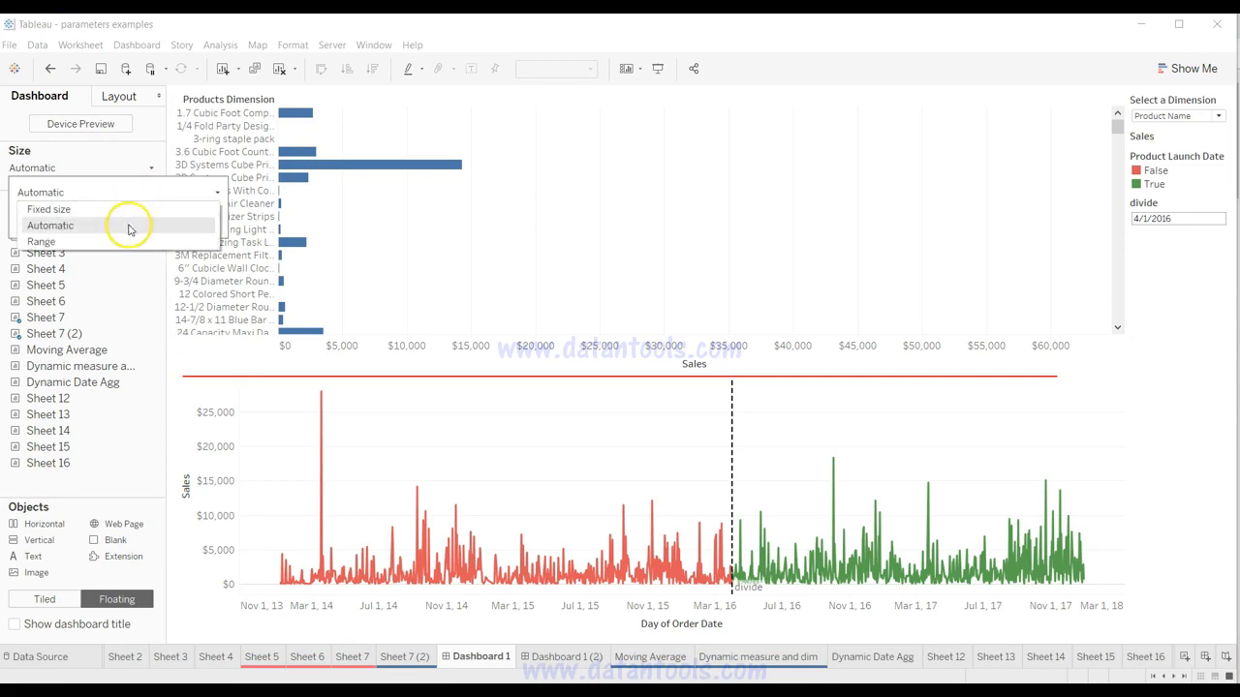
pyautogui.click(121, 209)
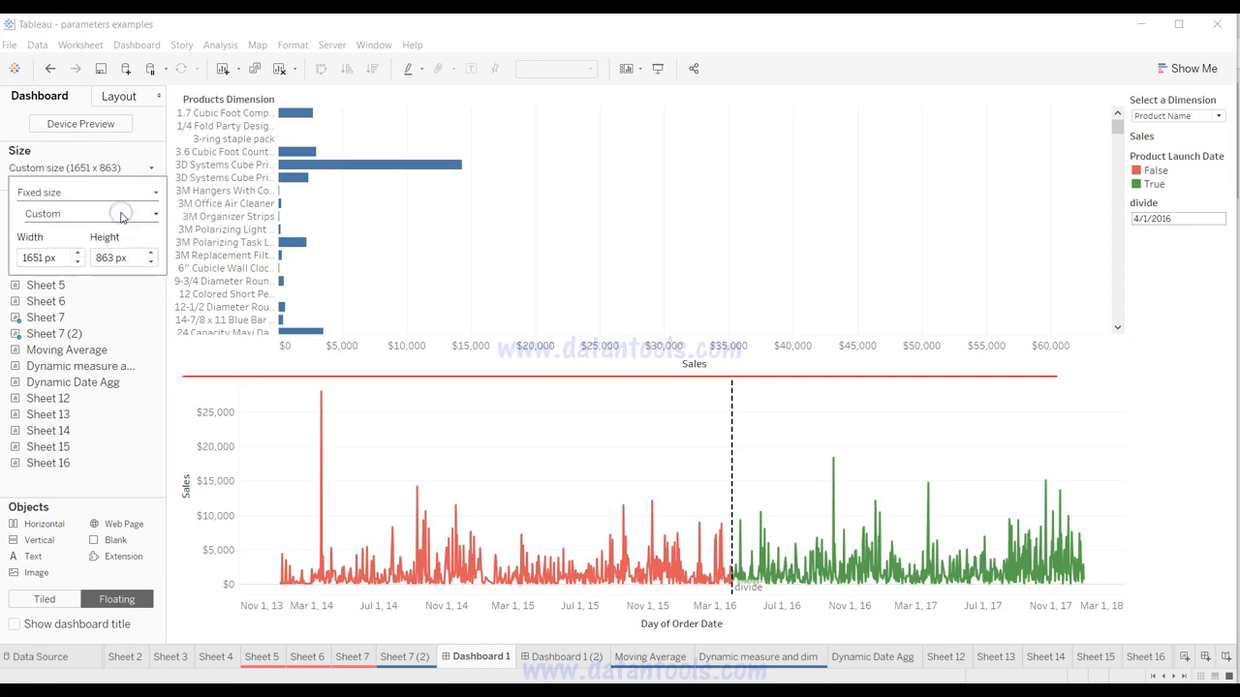
pyautogui.click(136, 196)
pyautogui.click(138, 198)
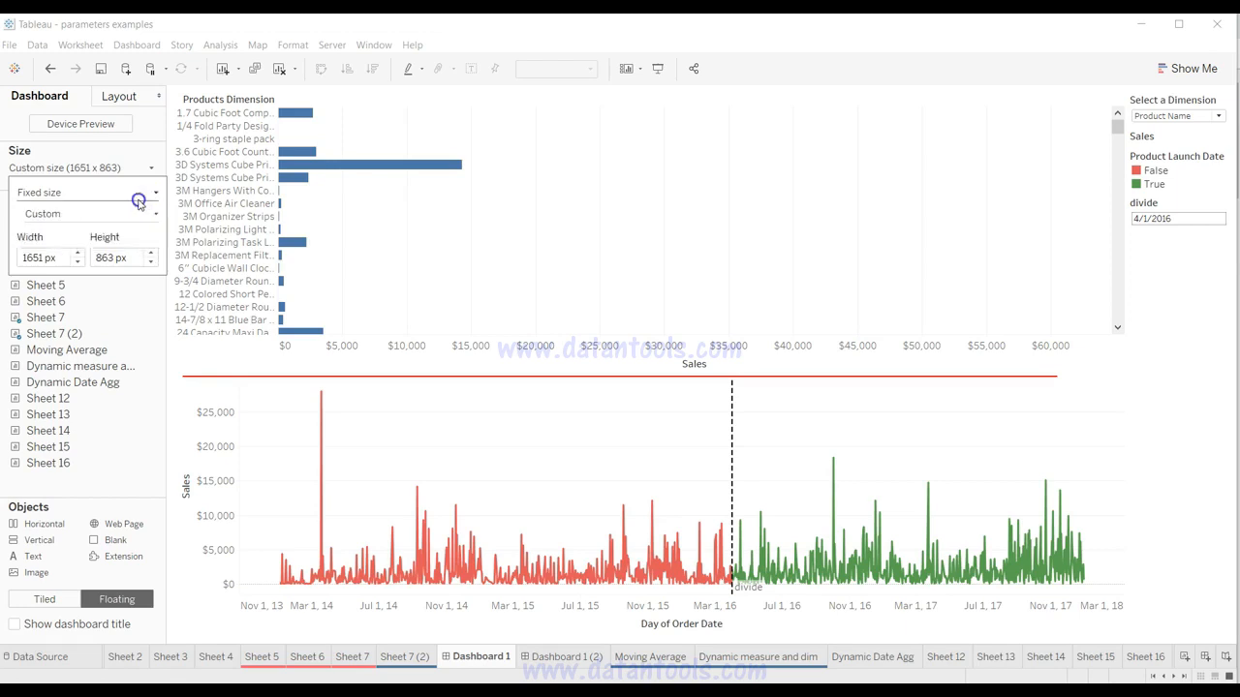
pyautogui.click(138, 217)
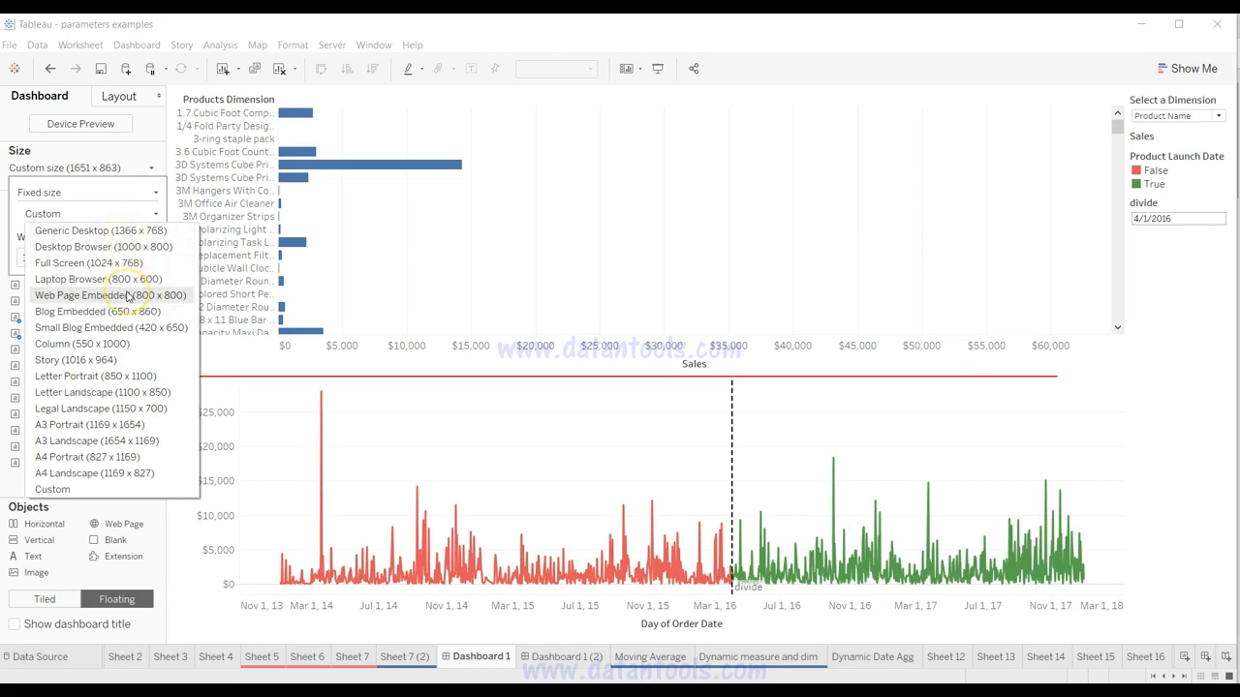
pyautogui.click(110, 489)
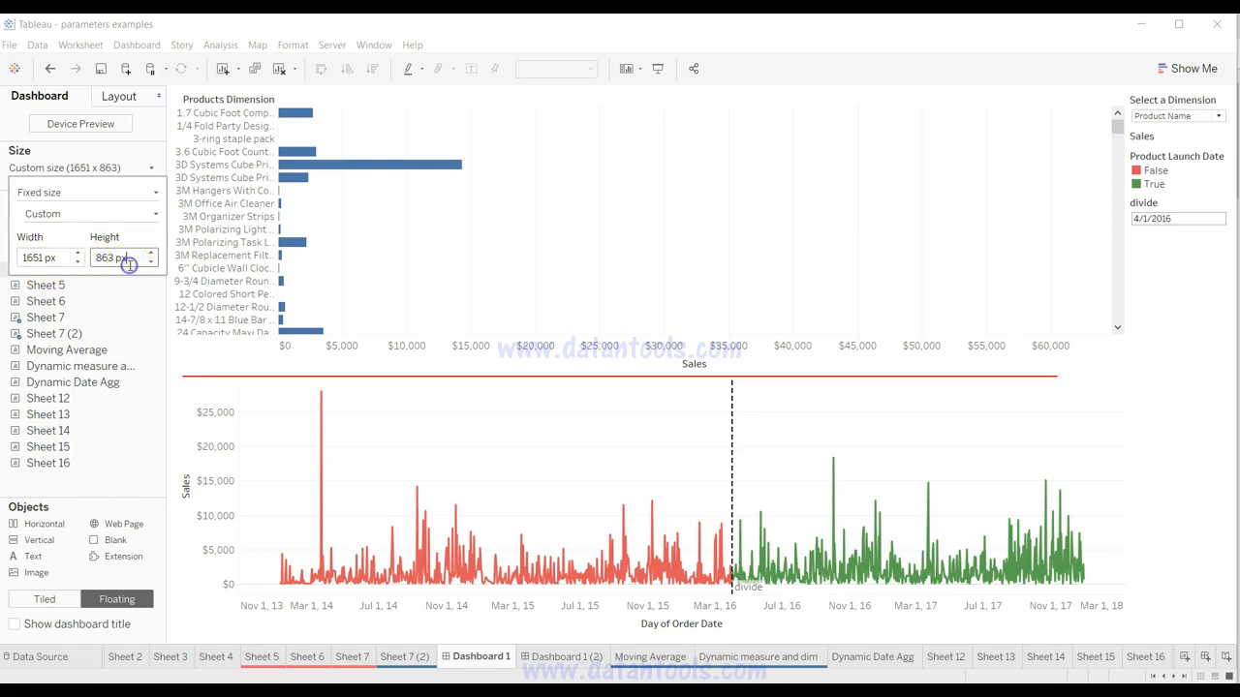
pyautogui.click(153, 193)
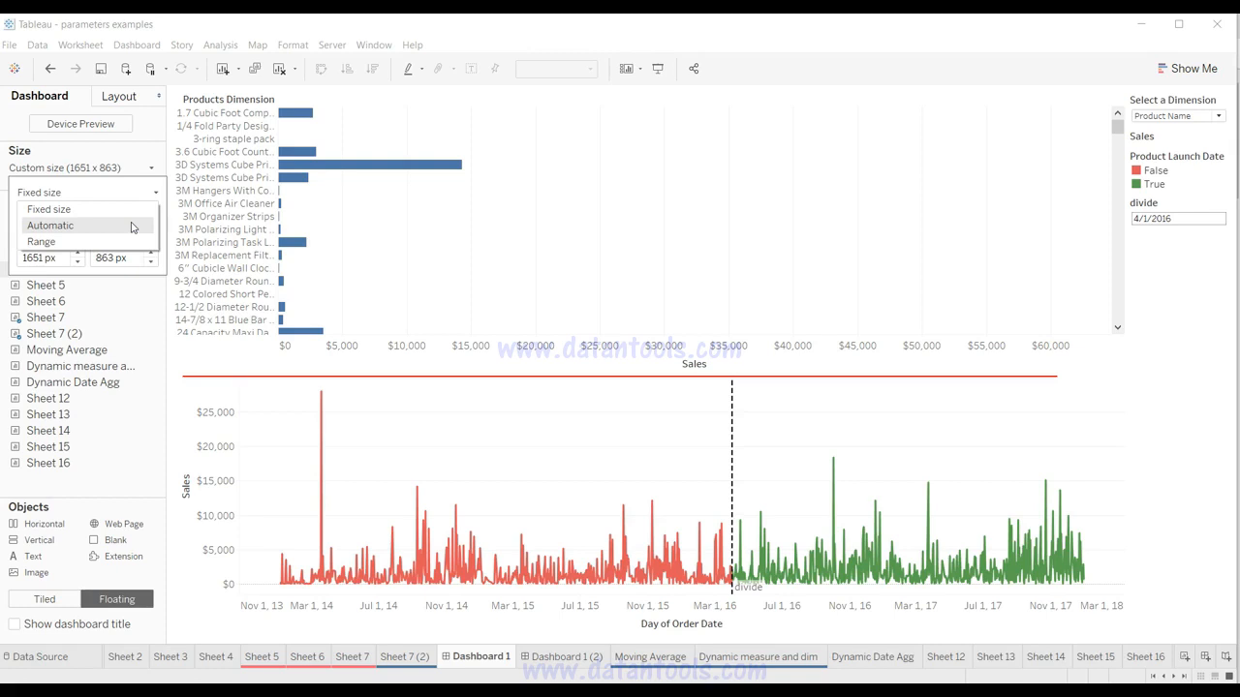
pyautogui.click(133, 227)
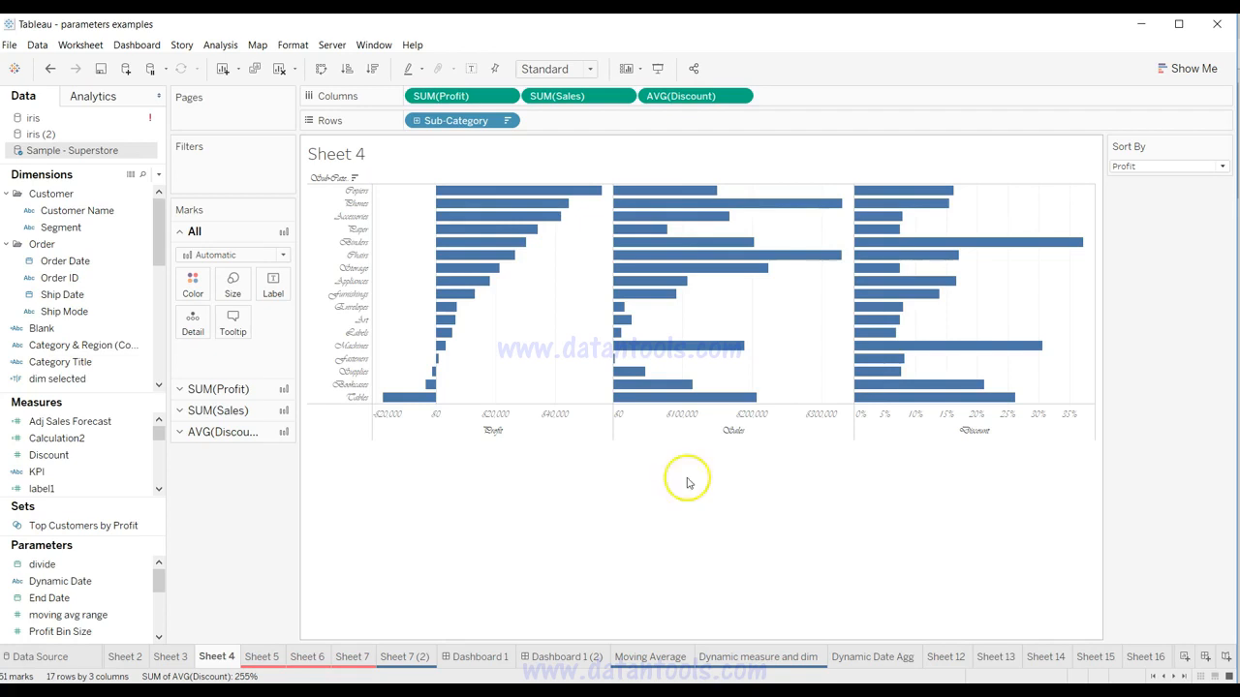
# Clear the row header font formatting in Sheet 4 so the Sub-Category labels use the default font.
pyautogui.rightClick(320, 281)
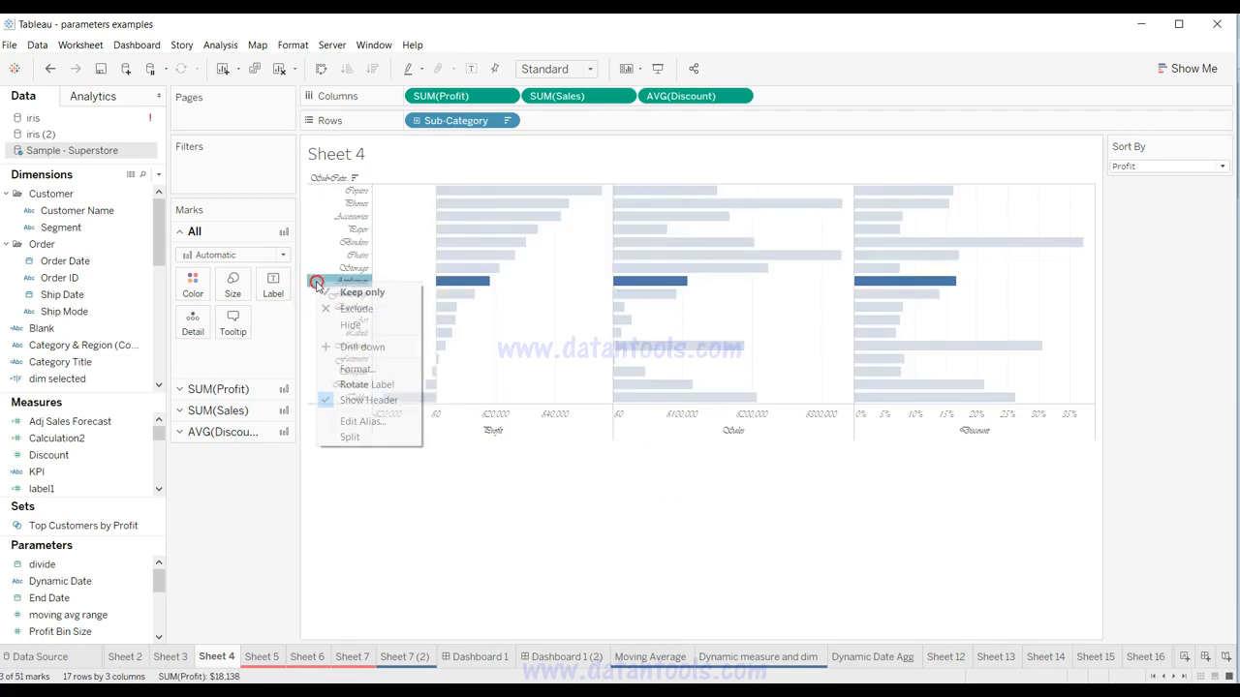
pyautogui.click(357, 369)
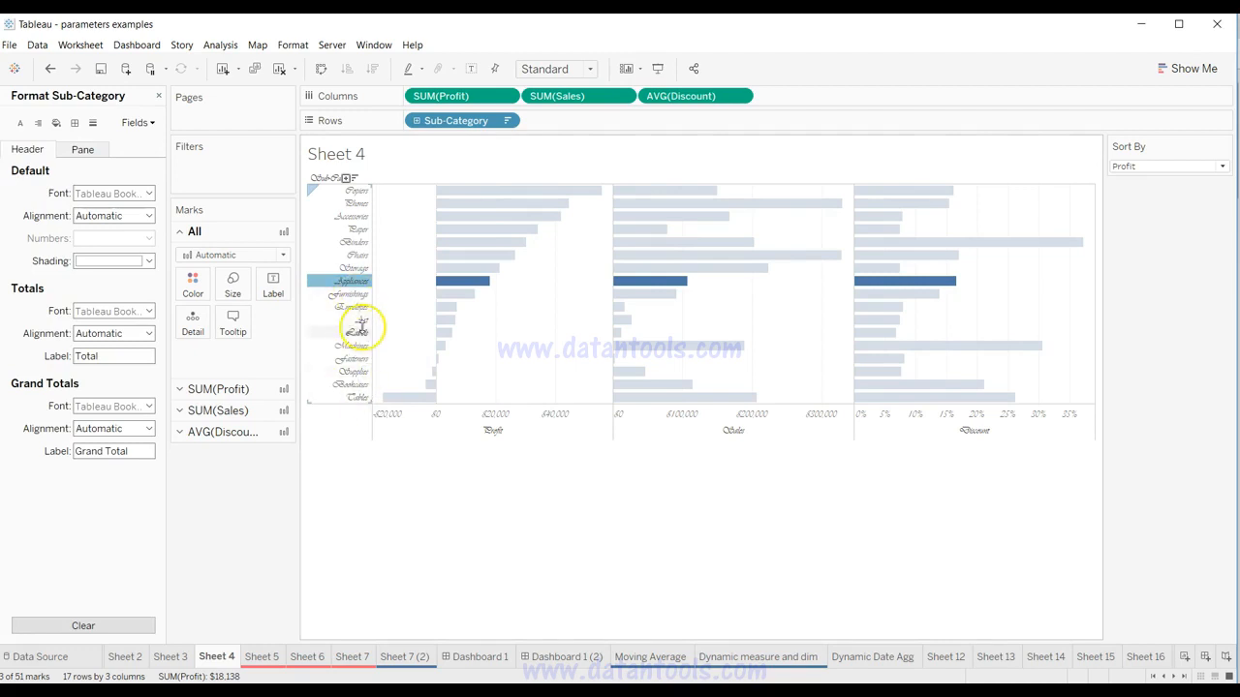
pyautogui.click(21, 124)
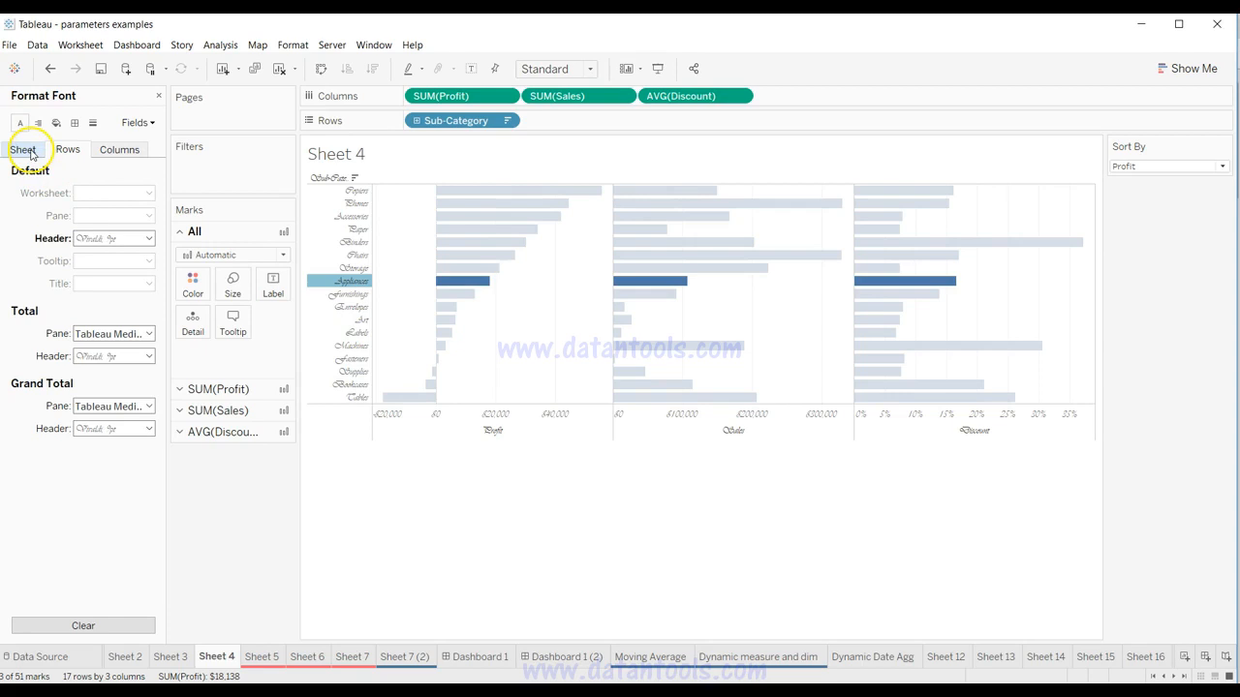
pyautogui.click(105, 149)
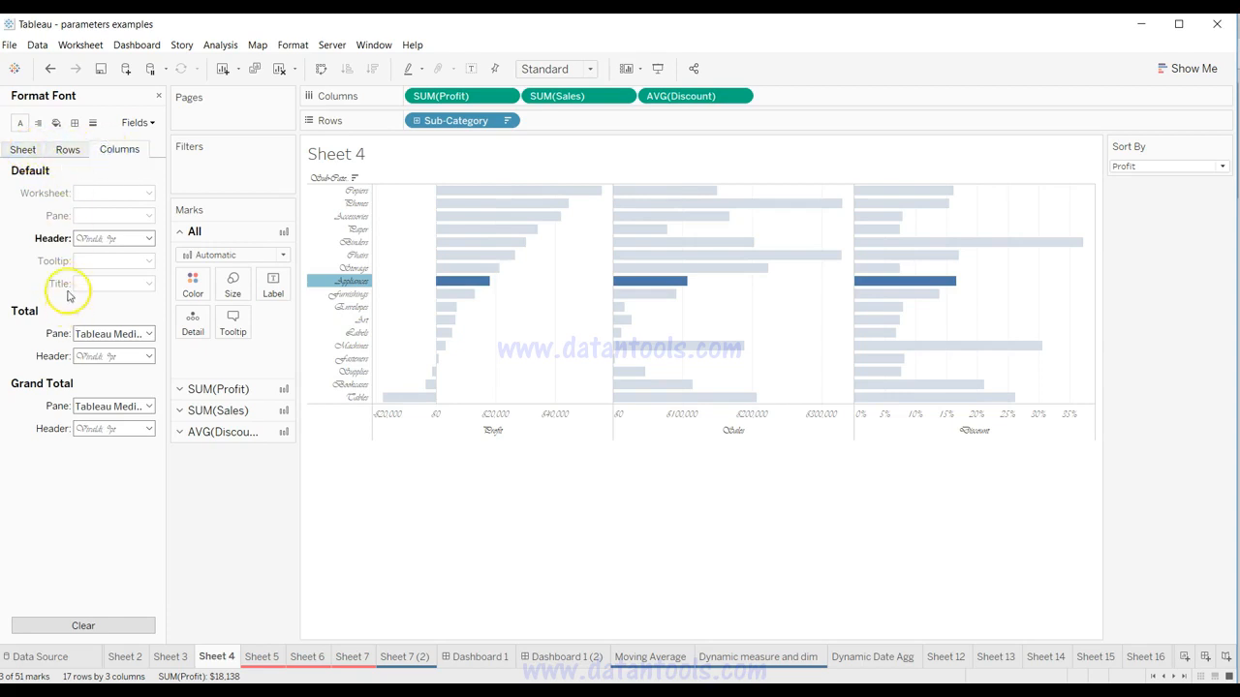
pyautogui.click(68, 150)
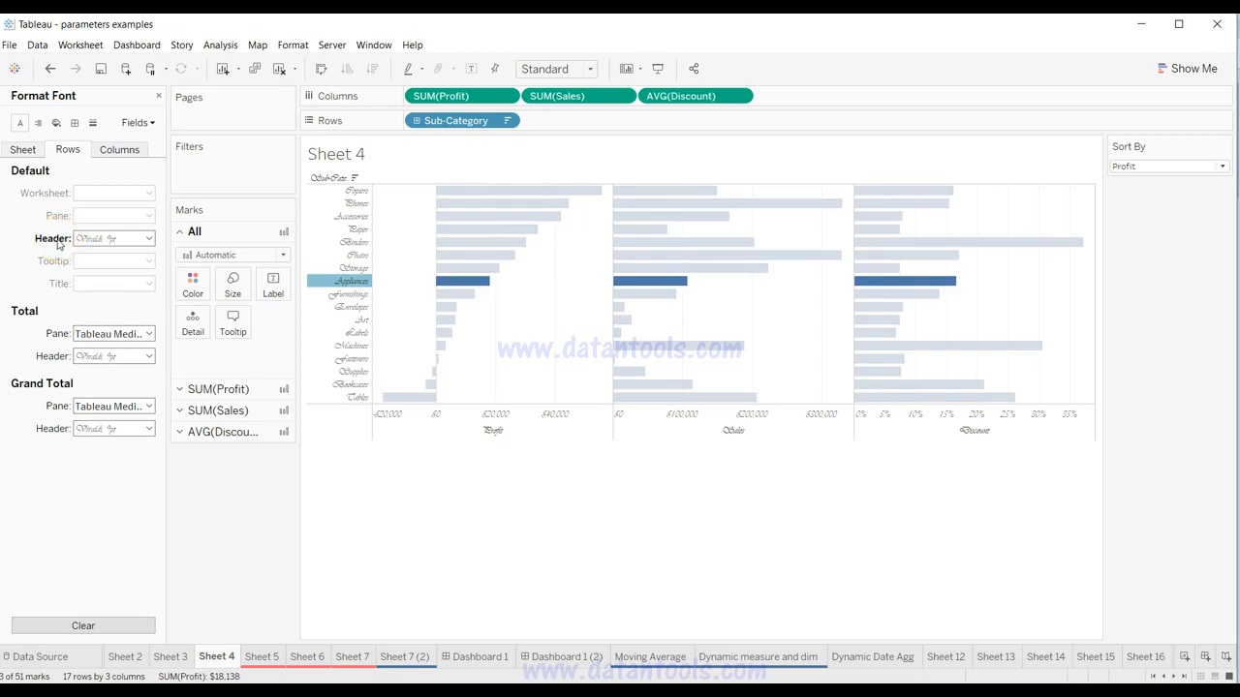
pyautogui.click(148, 238)
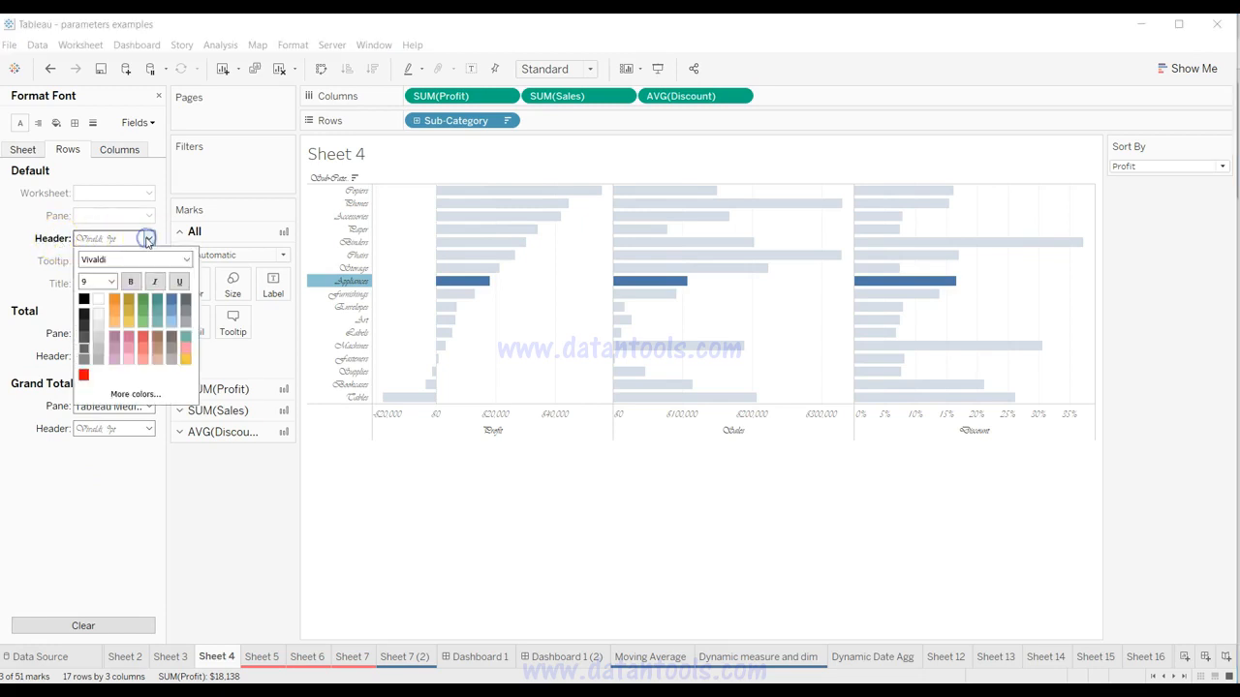
pyautogui.click(186, 259)
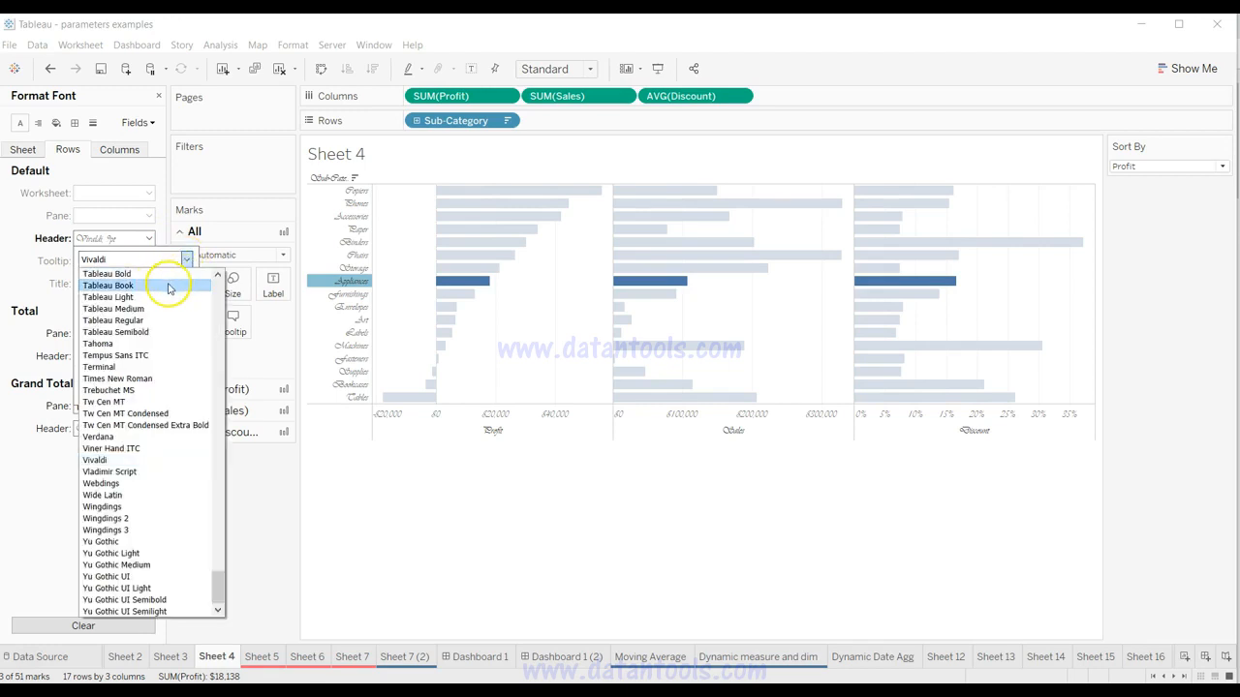
pyautogui.click(153, 236)
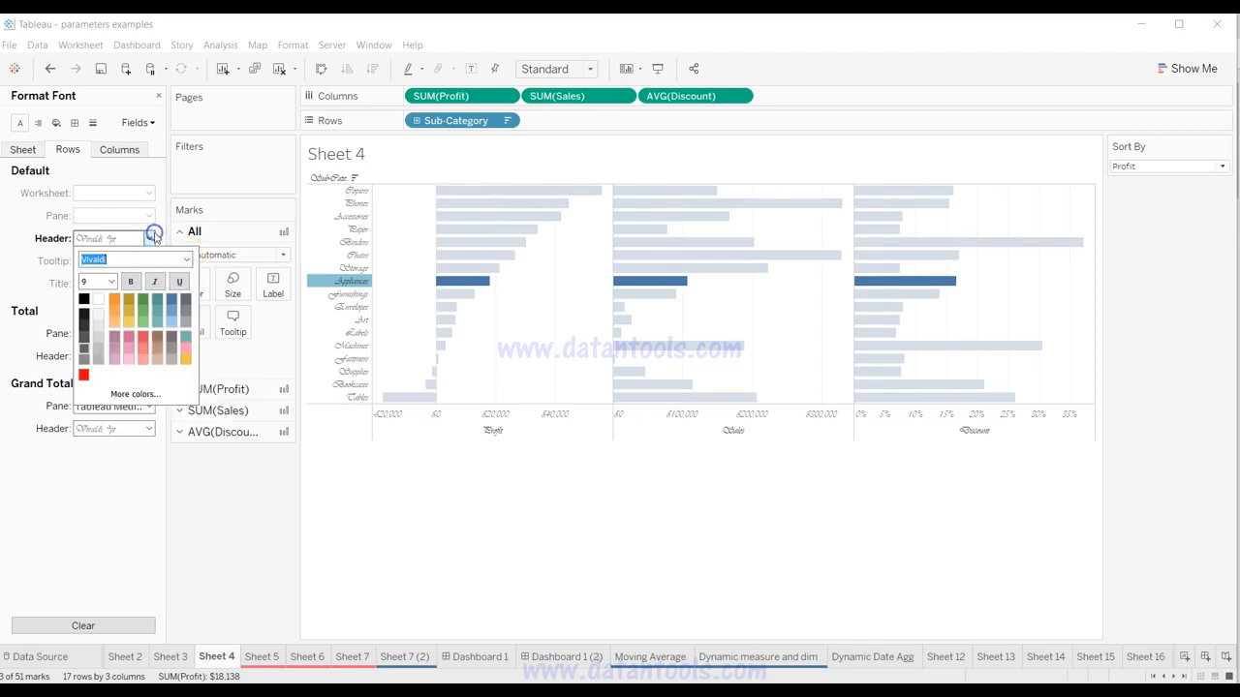
pyautogui.click(13, 243)
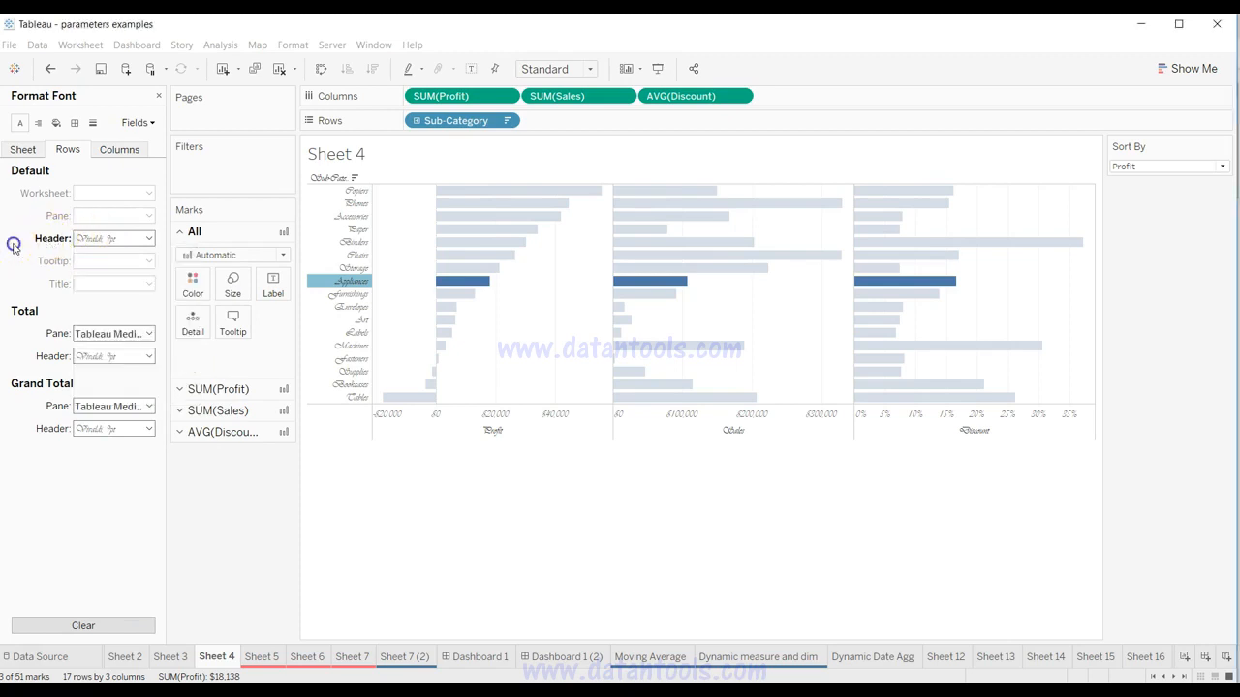
pyautogui.rightClick(74, 243)
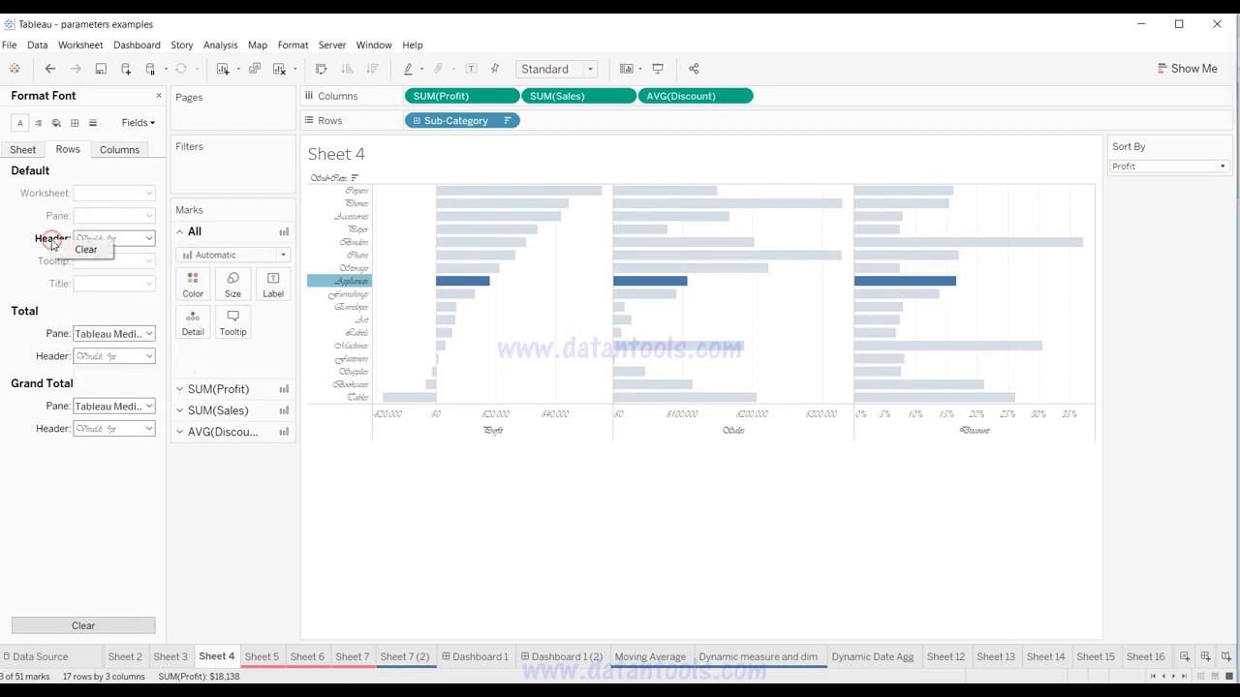
pyautogui.click(81, 249)
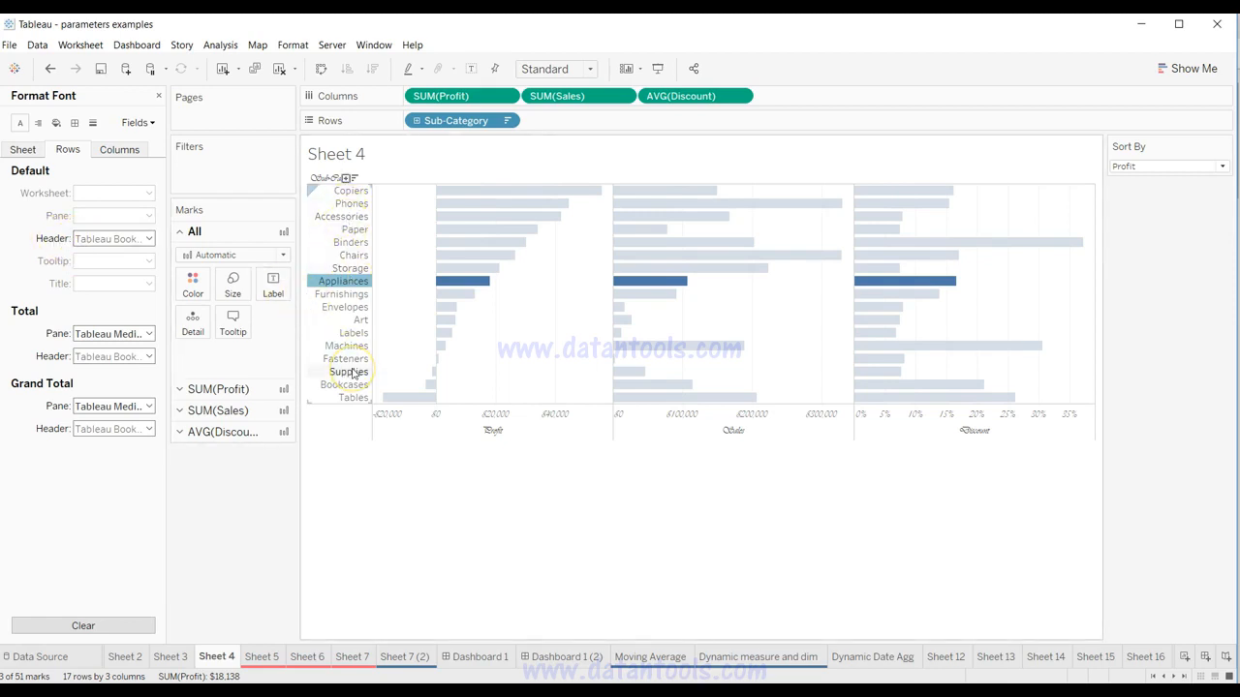
# Clear the column header font formatting in Sheet 4.
pyautogui.click(22, 150)
pyautogui.click(92, 413)
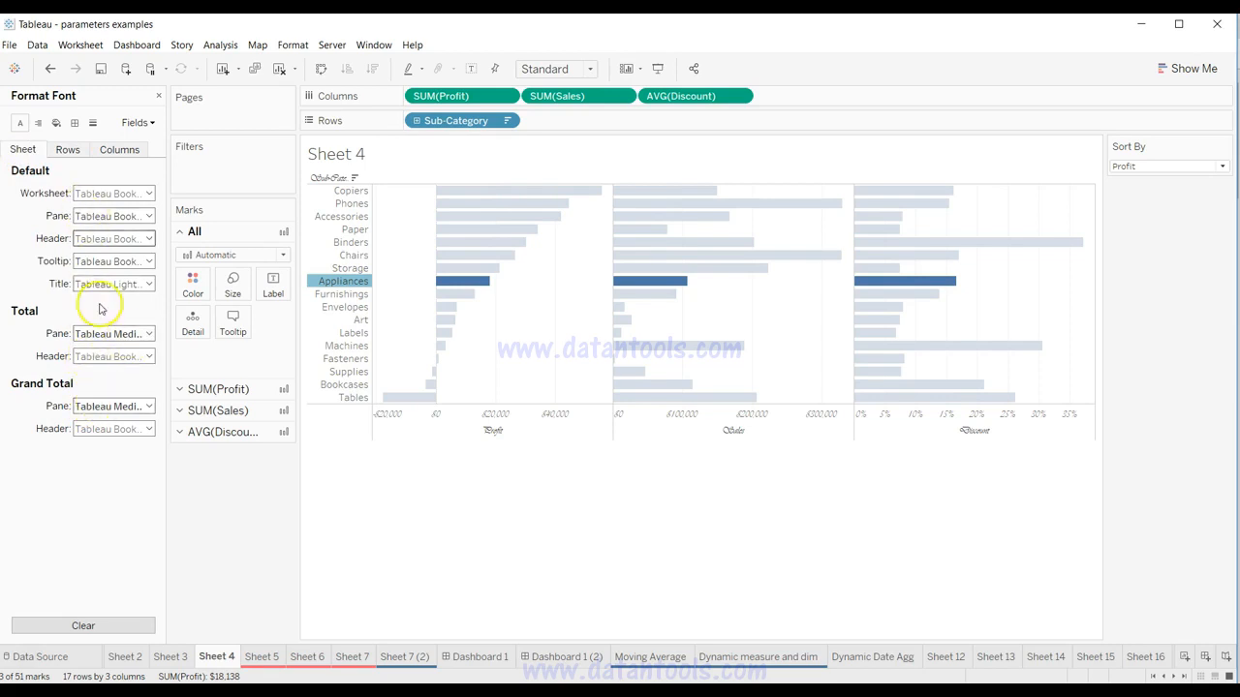
pyautogui.click(115, 152)
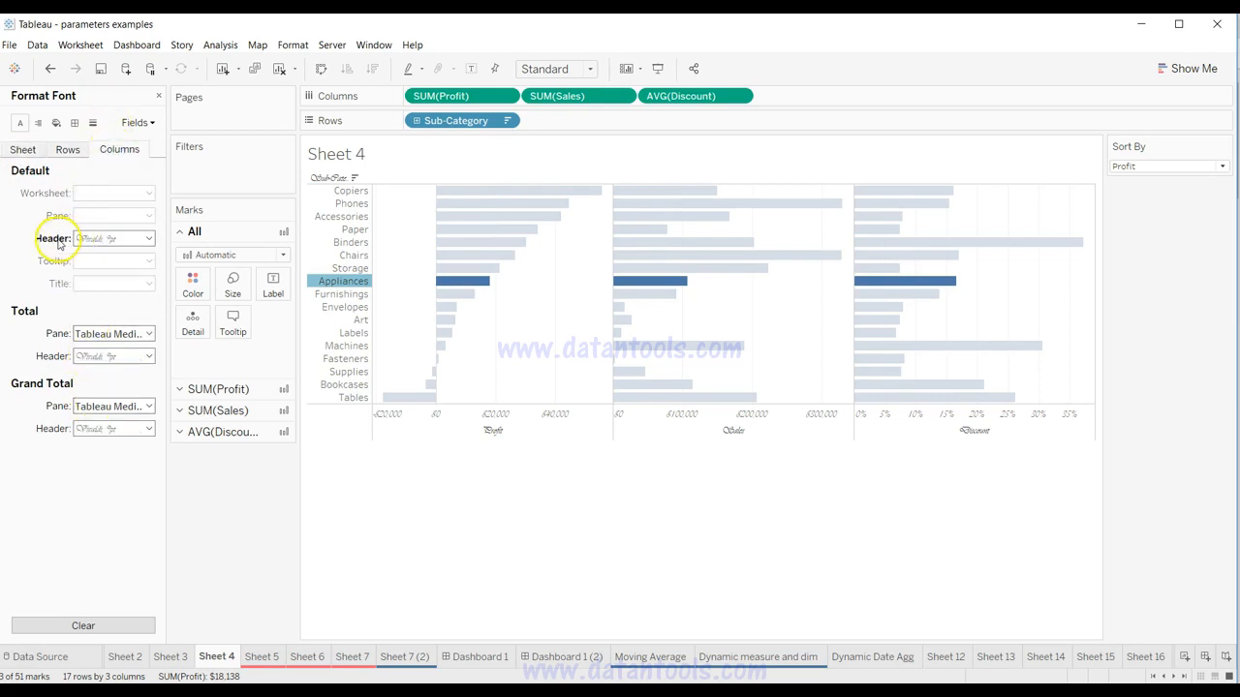
pyautogui.rightClick(57, 244)
pyautogui.click(86, 250)
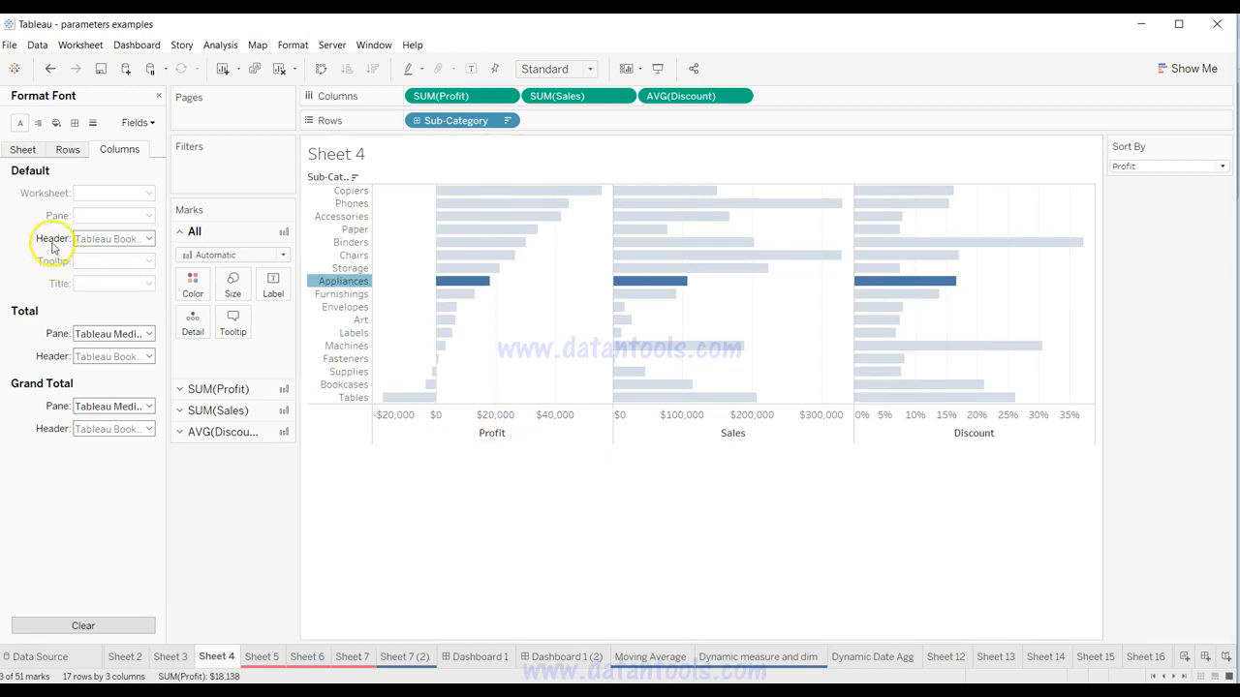
pyautogui.click(78, 152)
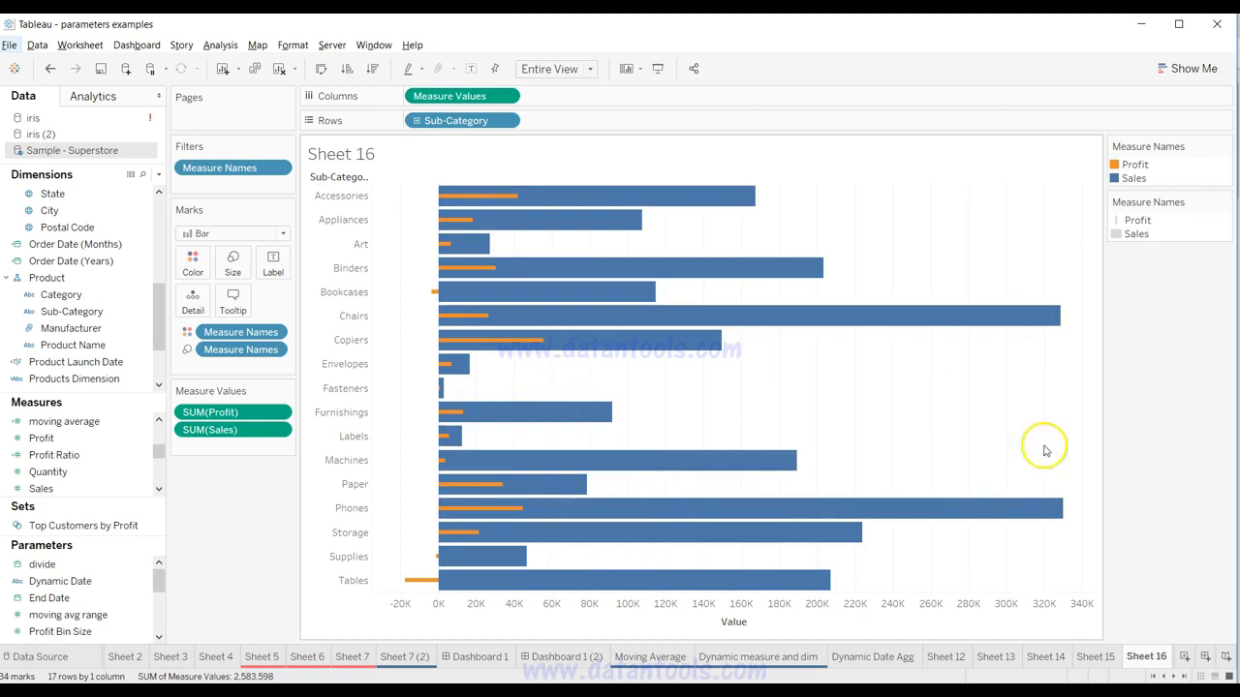
# Create a new worksheet and build a bar chart with Sub-Category on rows and Sales on columns.
pyautogui.click(1185, 657)
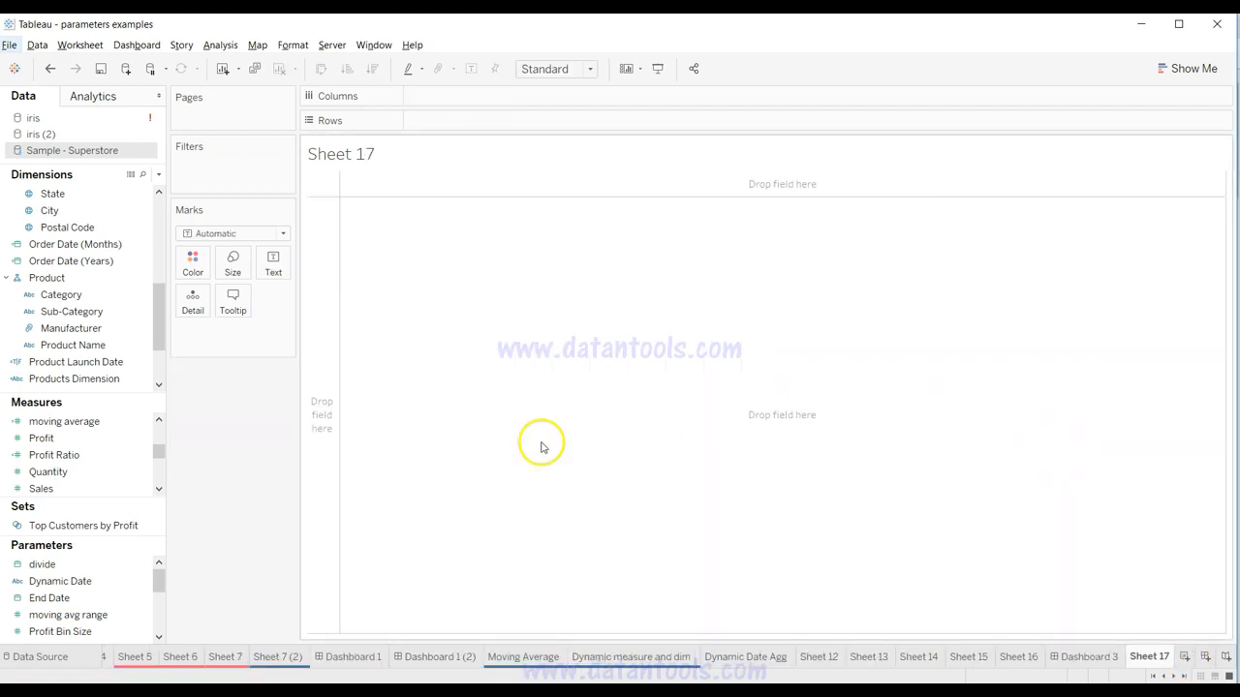
pyautogui.click(102, 312)
pyautogui.moveTo(102, 312); pyautogui.dragTo(465, 126)
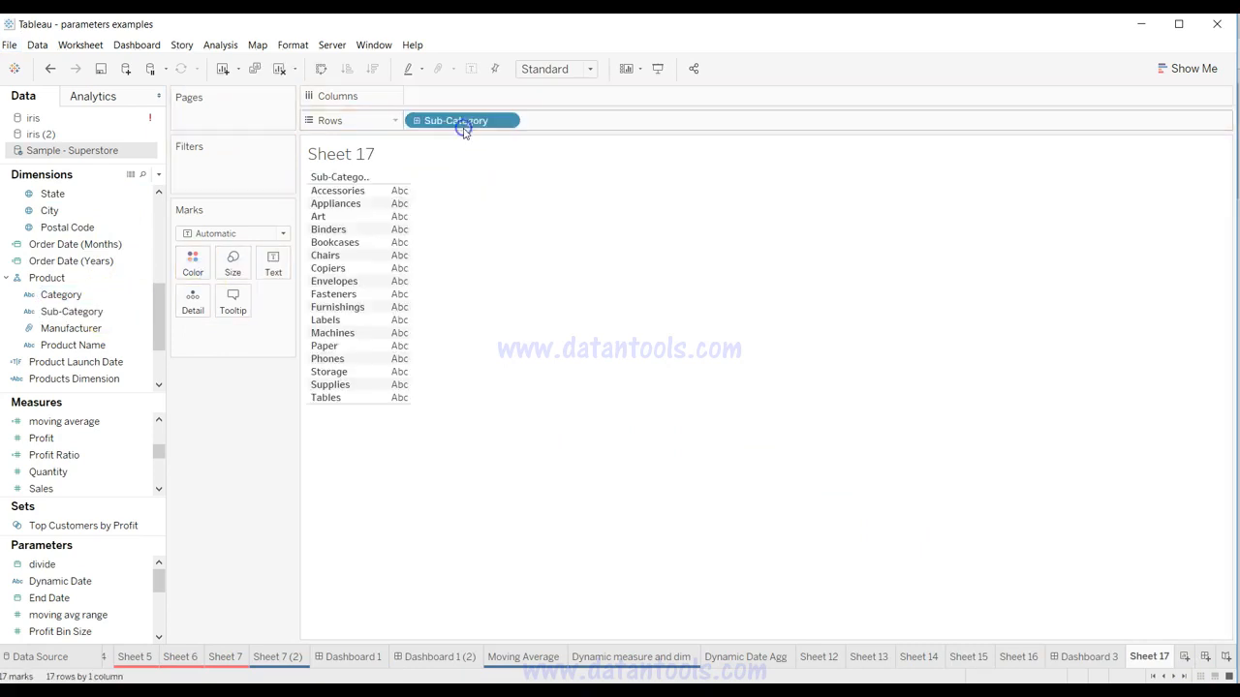
pyautogui.click(58, 472)
pyautogui.moveTo(97, 489); pyautogui.dragTo(518, 106)
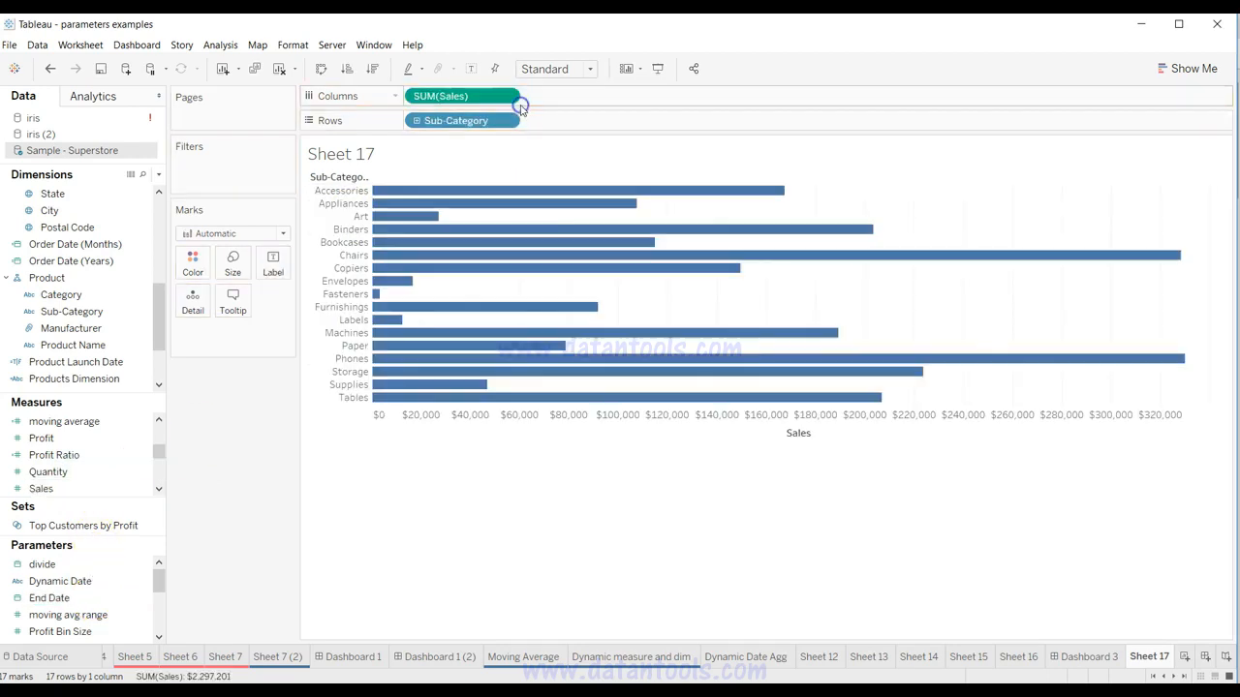
# Add Profit to the Sales axis as a combined measure axis, and color the bars by Measure Names instead of splitting rows.
pyautogui.click(158, 489)
pyautogui.click(158, 489)
pyautogui.click(157, 490)
pyautogui.moveTo(157, 467); pyautogui.dragTo(157, 444)
pyautogui.moveTo(58, 471); pyautogui.dragTo(510, 414)
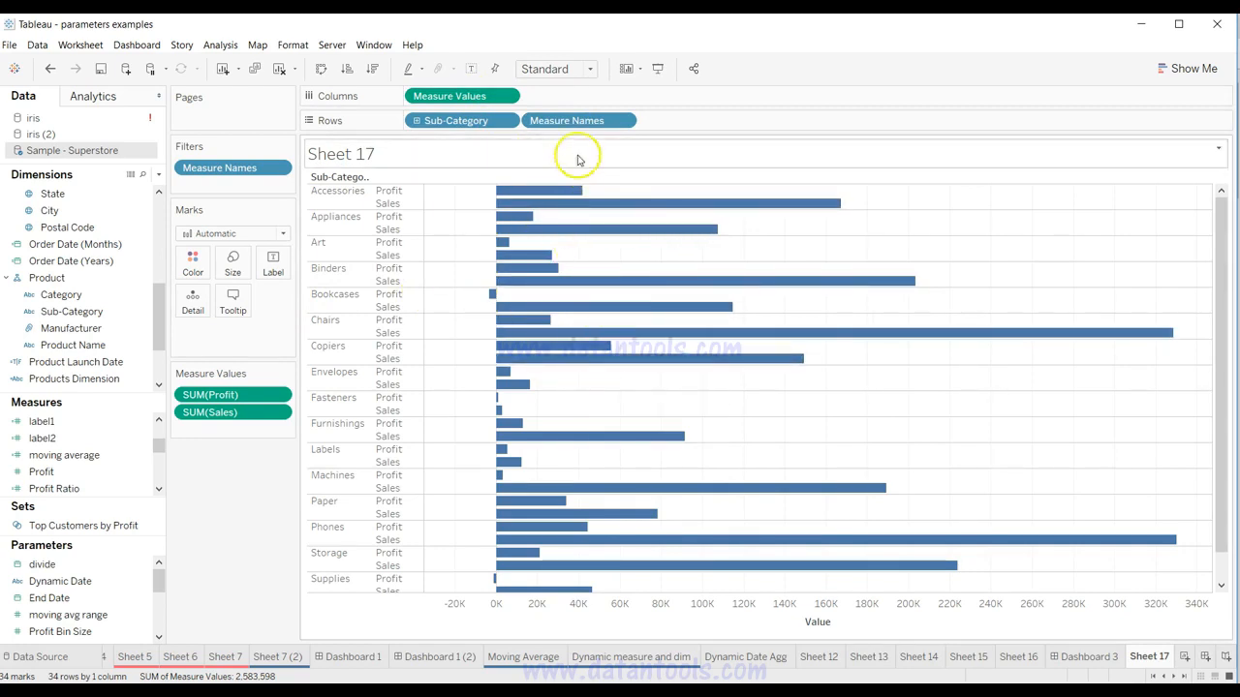
pyautogui.moveTo(575, 120); pyautogui.dragTo(193, 262)
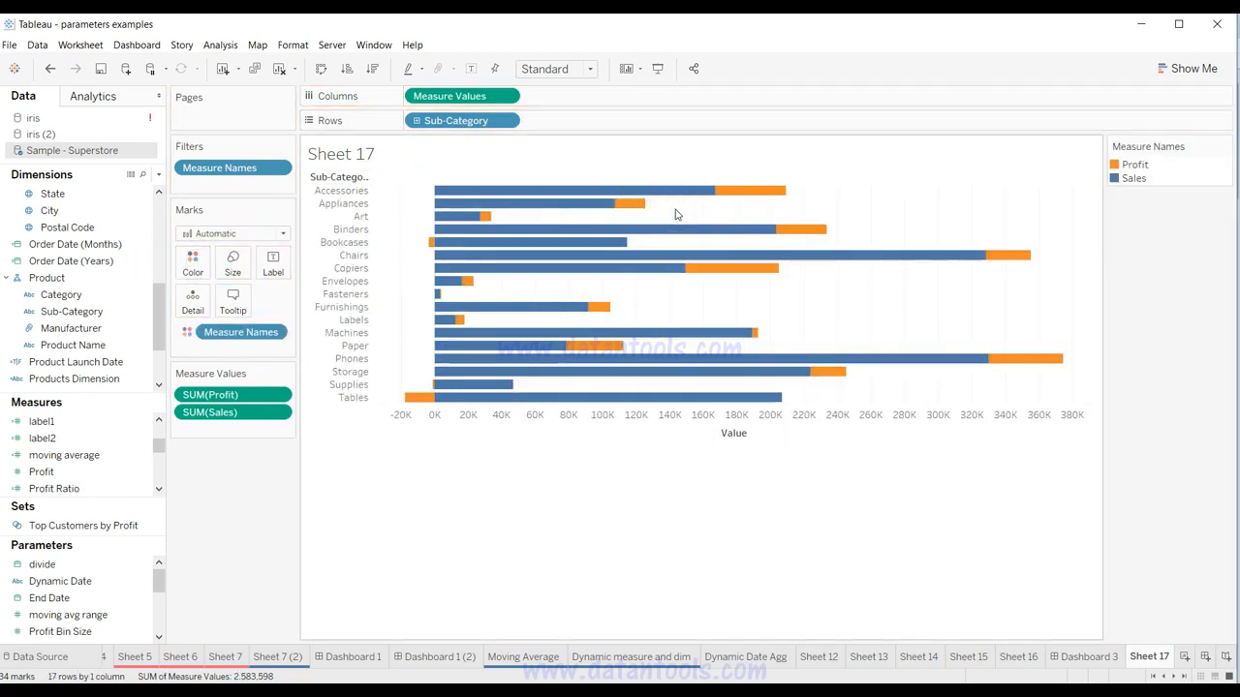
# Size the bars by a copy of Measure Names and turn mark stacking off so Profit overlaps Sales.
pyautogui.moveTo(679, 196)
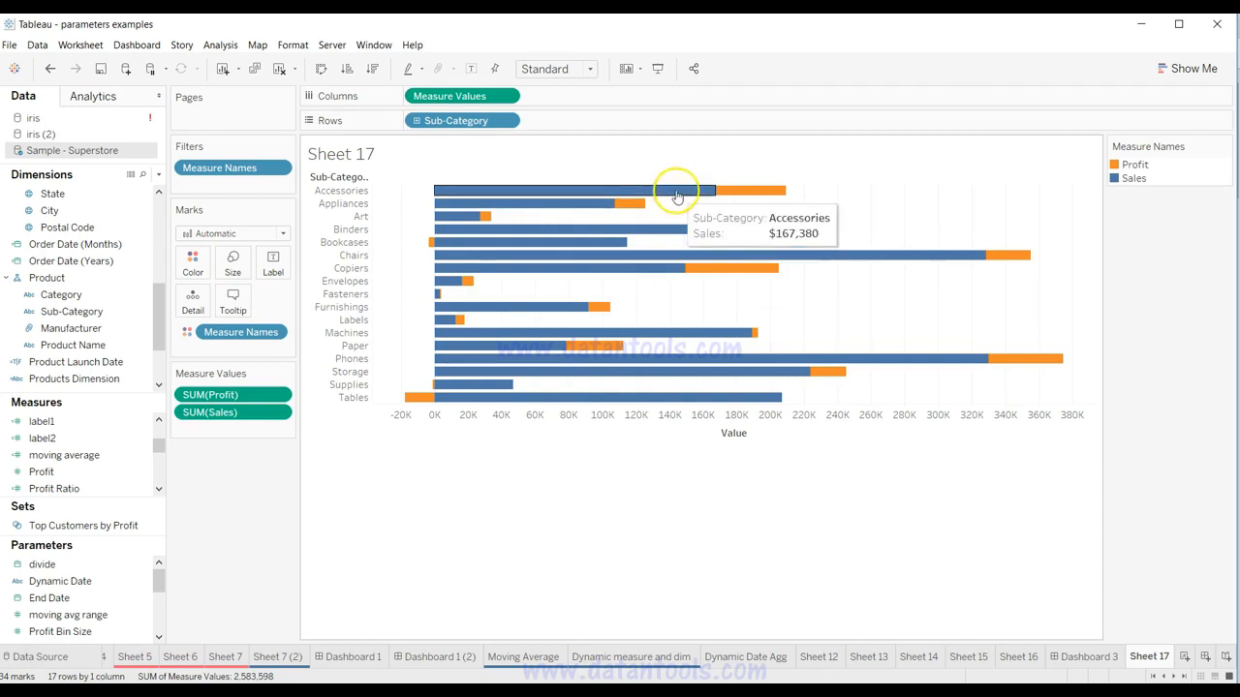
pyautogui.moveTo(742, 197)
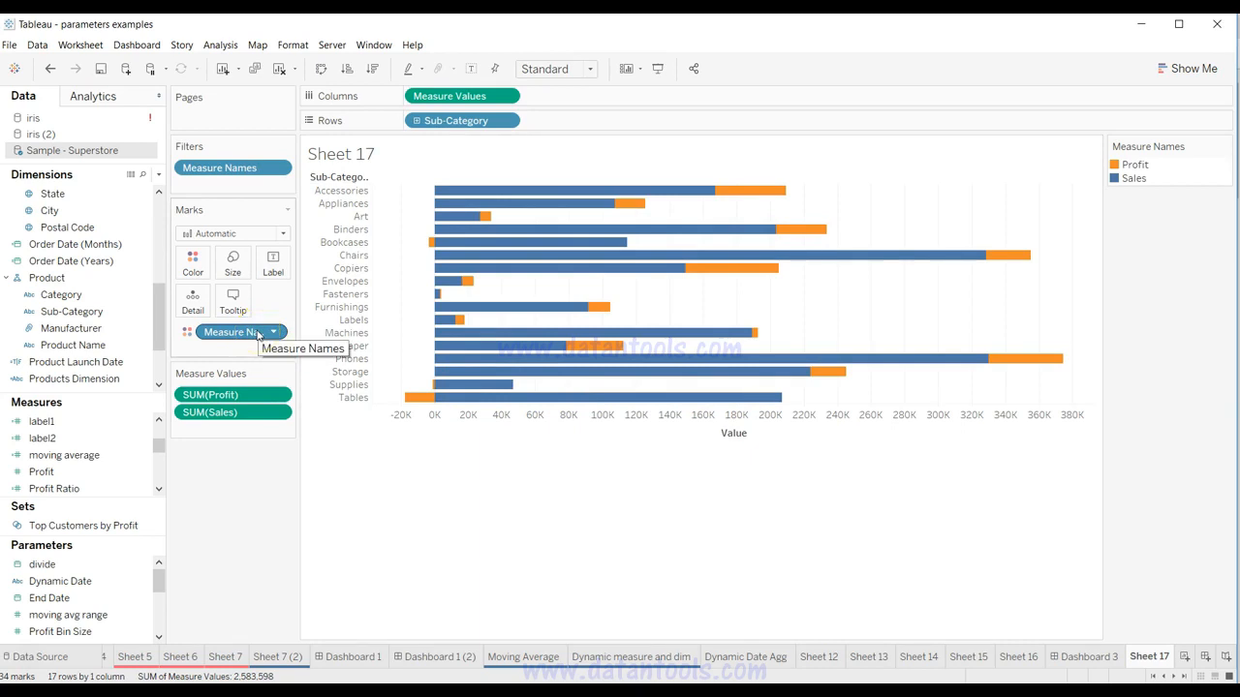
pyautogui.moveTo(258, 334); pyautogui.dragTo(241, 268)
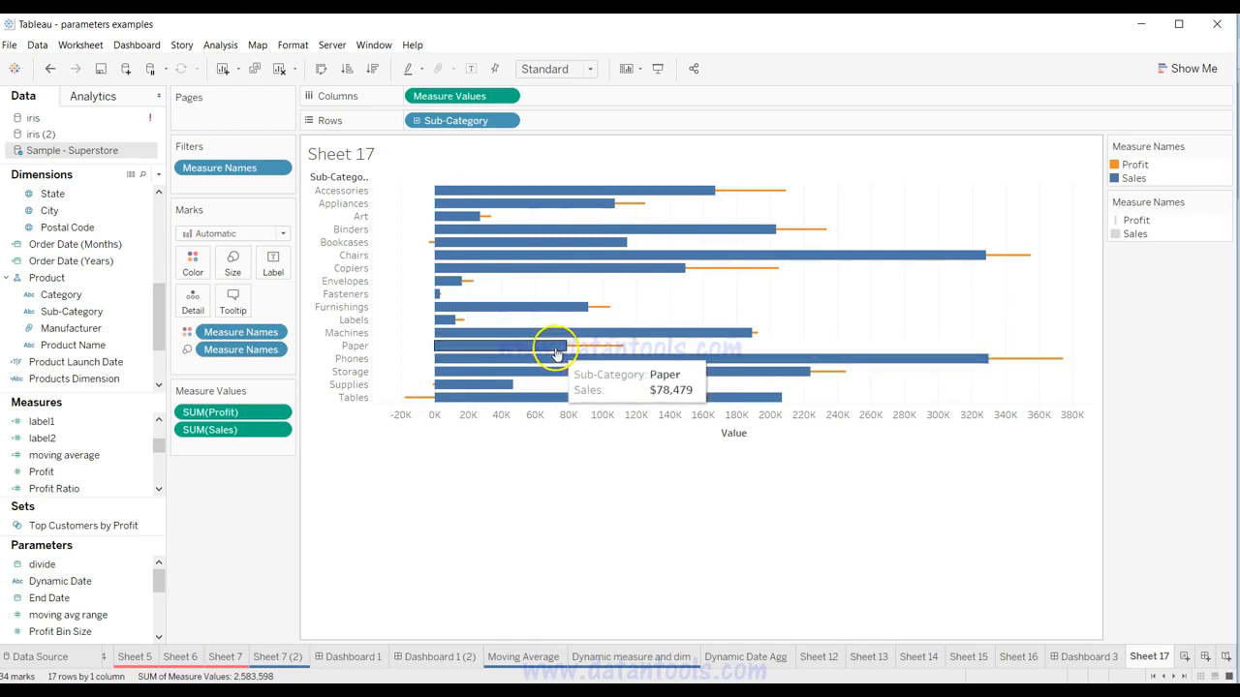
pyautogui.click(223, 44)
pyautogui.moveTo(279, 95)
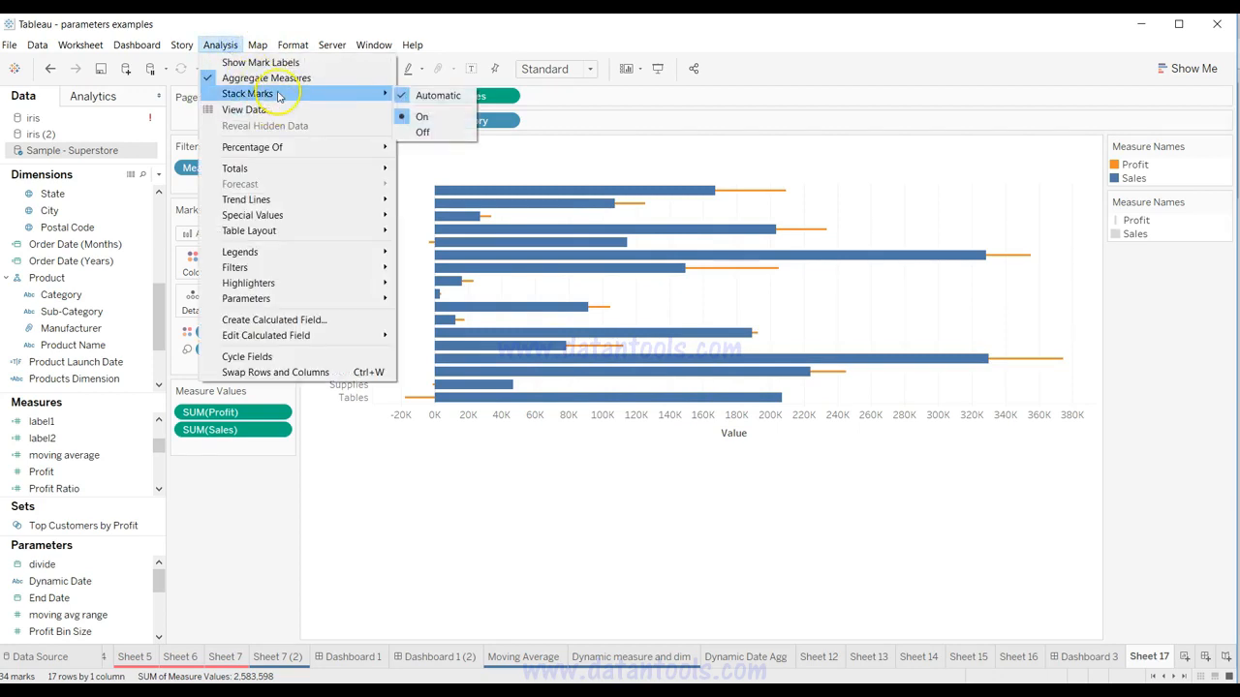
pyautogui.click(459, 119)
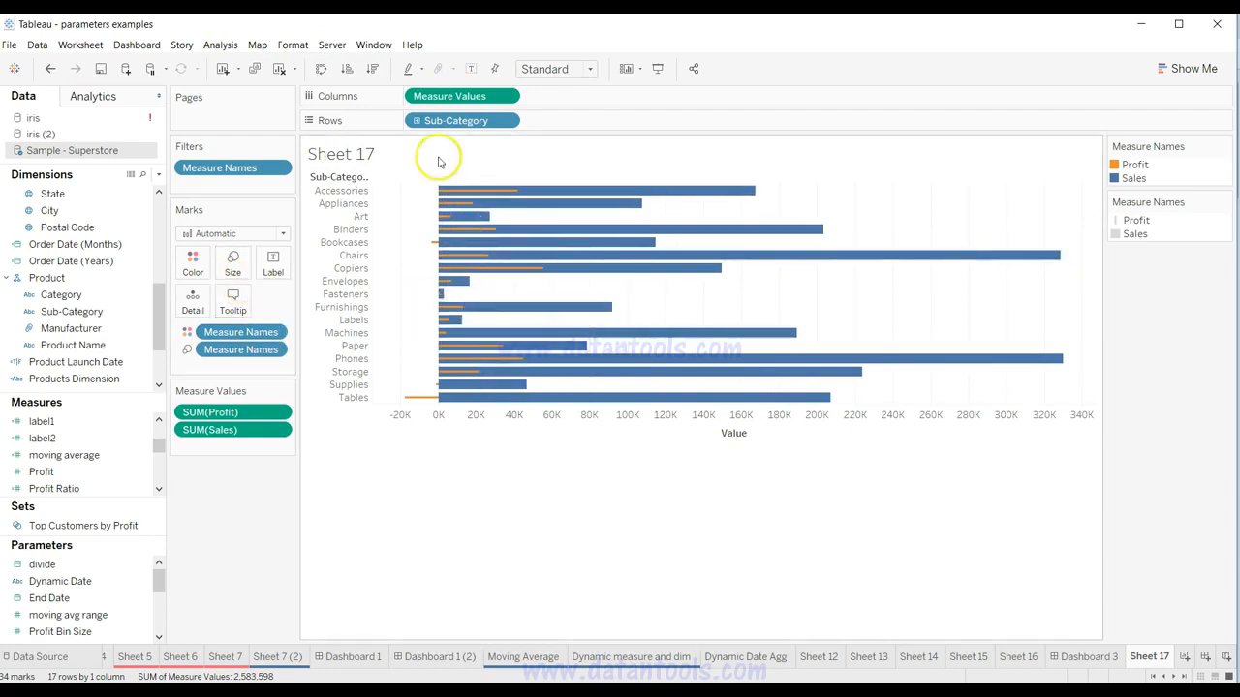
# Fit the bar-in-bar chart to Entire View and adjust the size of its bars.
pyautogui.click(561, 67)
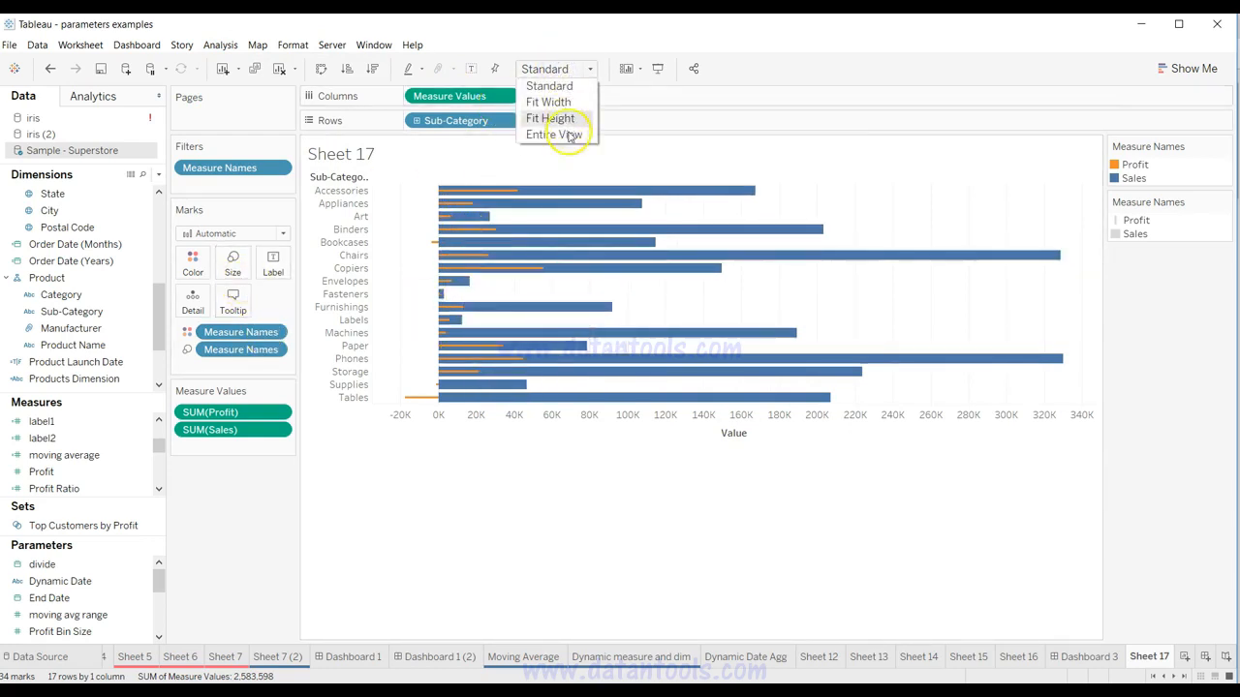
pyautogui.click(563, 133)
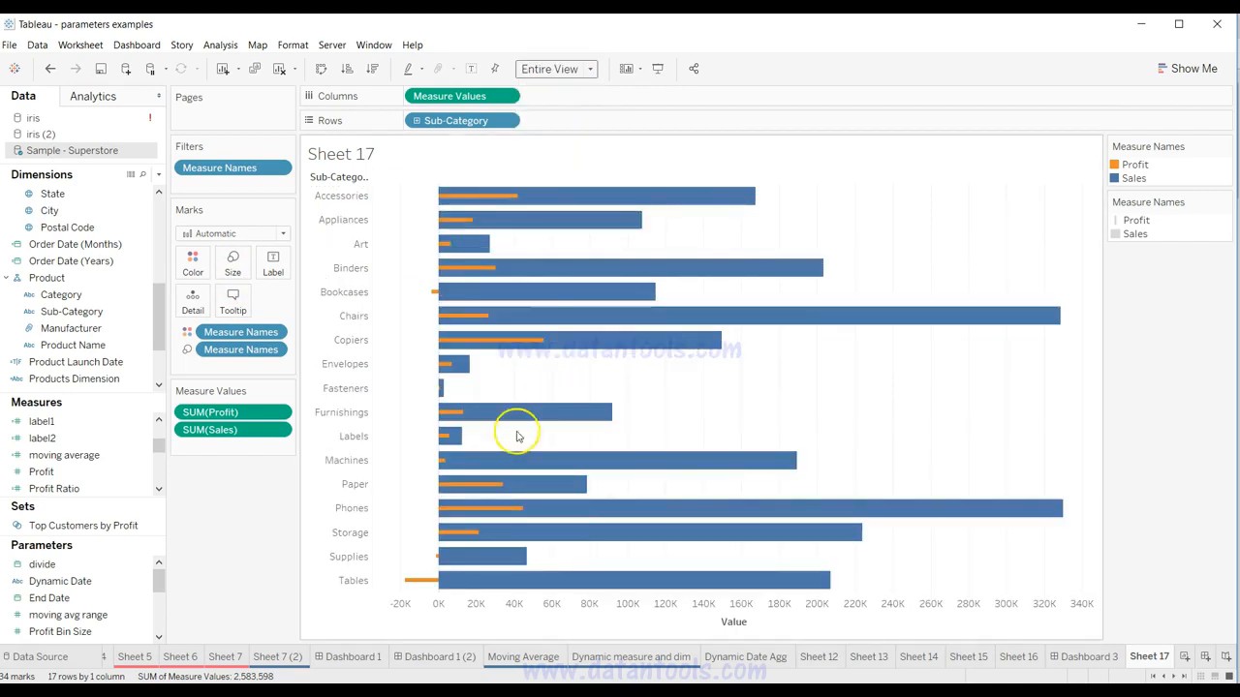
pyautogui.click(235, 255)
pyautogui.moveTo(268, 298); pyautogui.dragTo(312, 301)
pyautogui.click(235, 548)
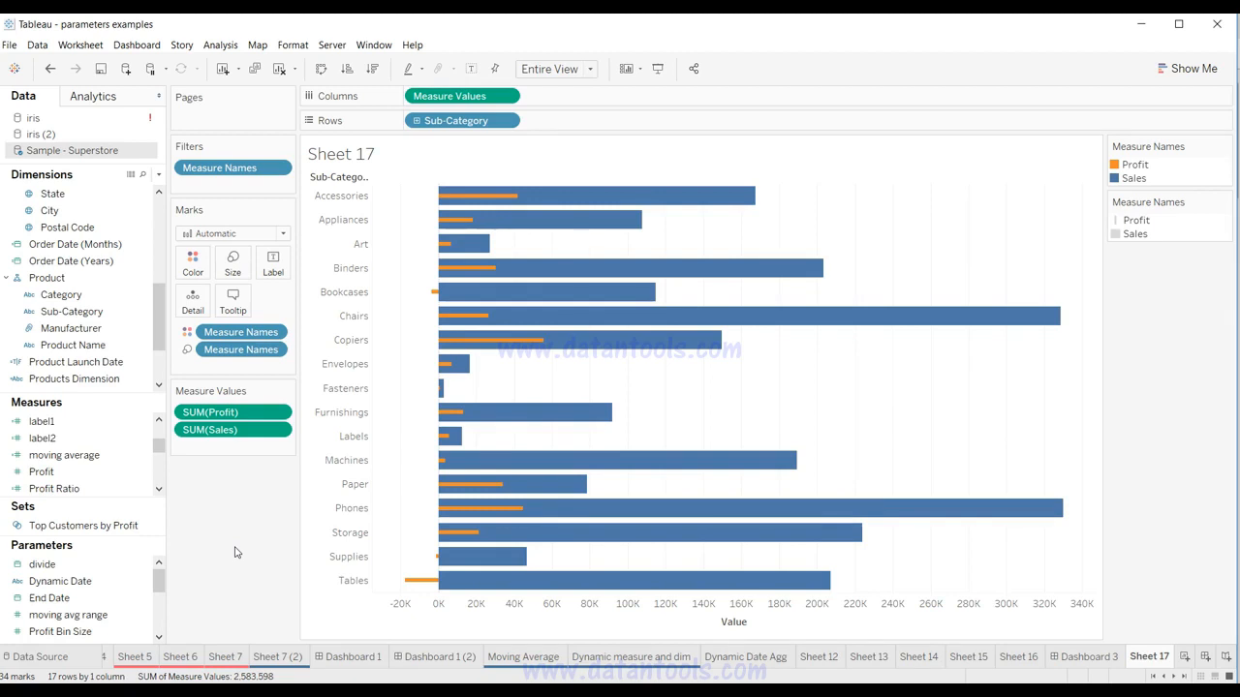
# Open the aliases of the Sub-Category dimension and set the alias of Art to "Art Work".
pyautogui.press('alt')
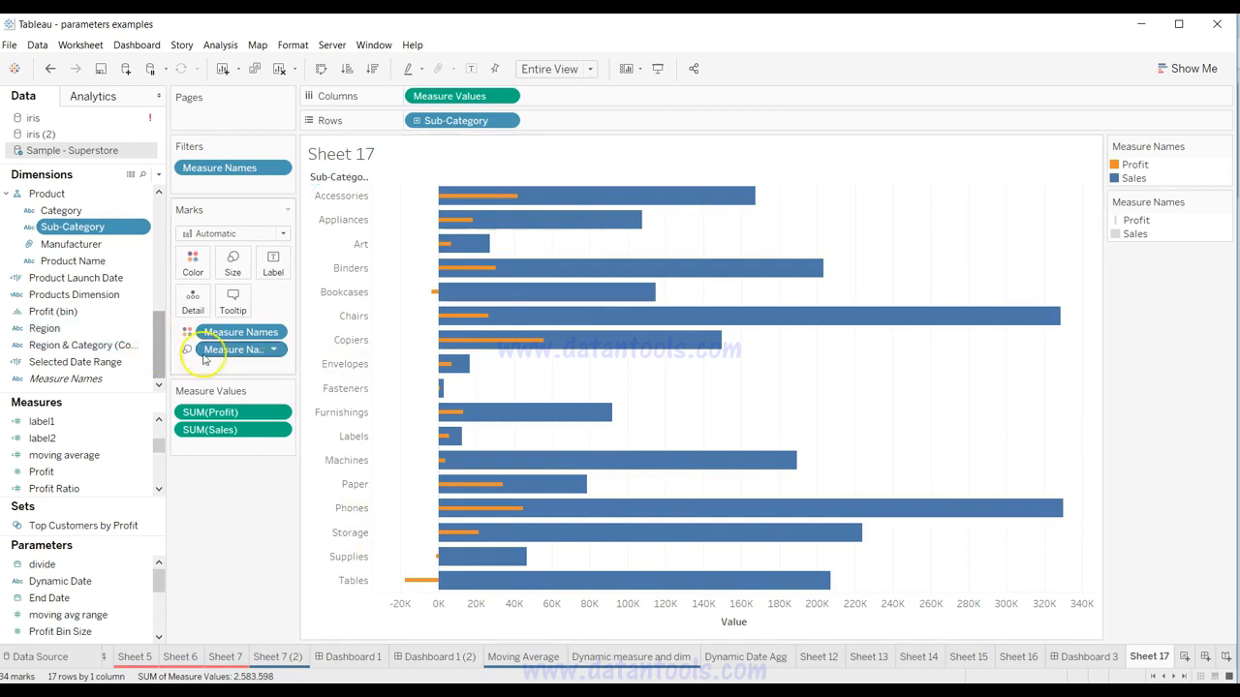
pyautogui.click(143, 228)
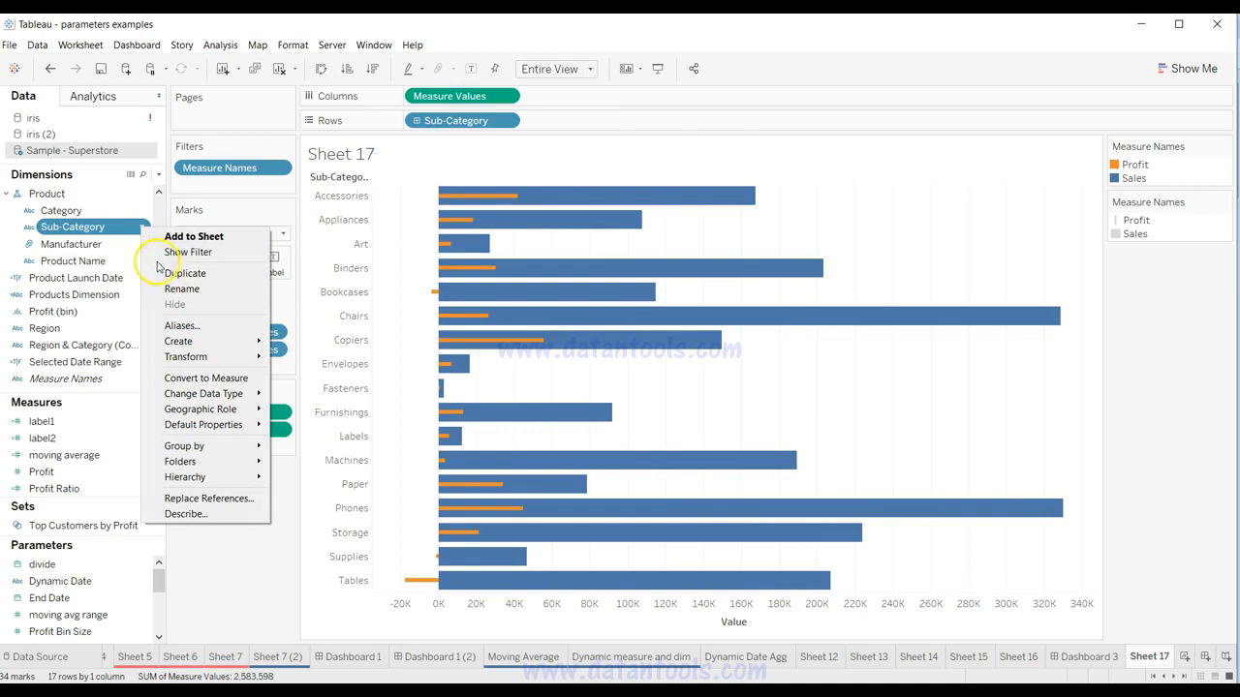
pyautogui.click(181, 325)
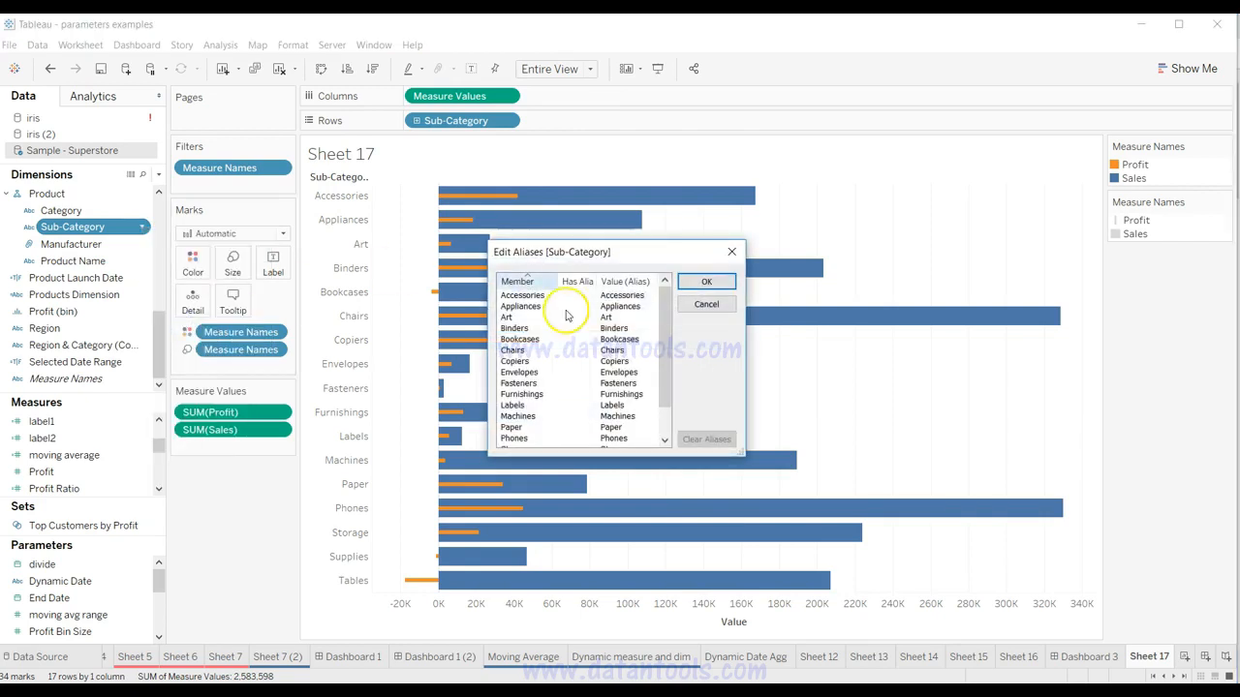
pyautogui.click(508, 317)
pyautogui.doubleClick(620, 317)
pyautogui.write('Art Work')
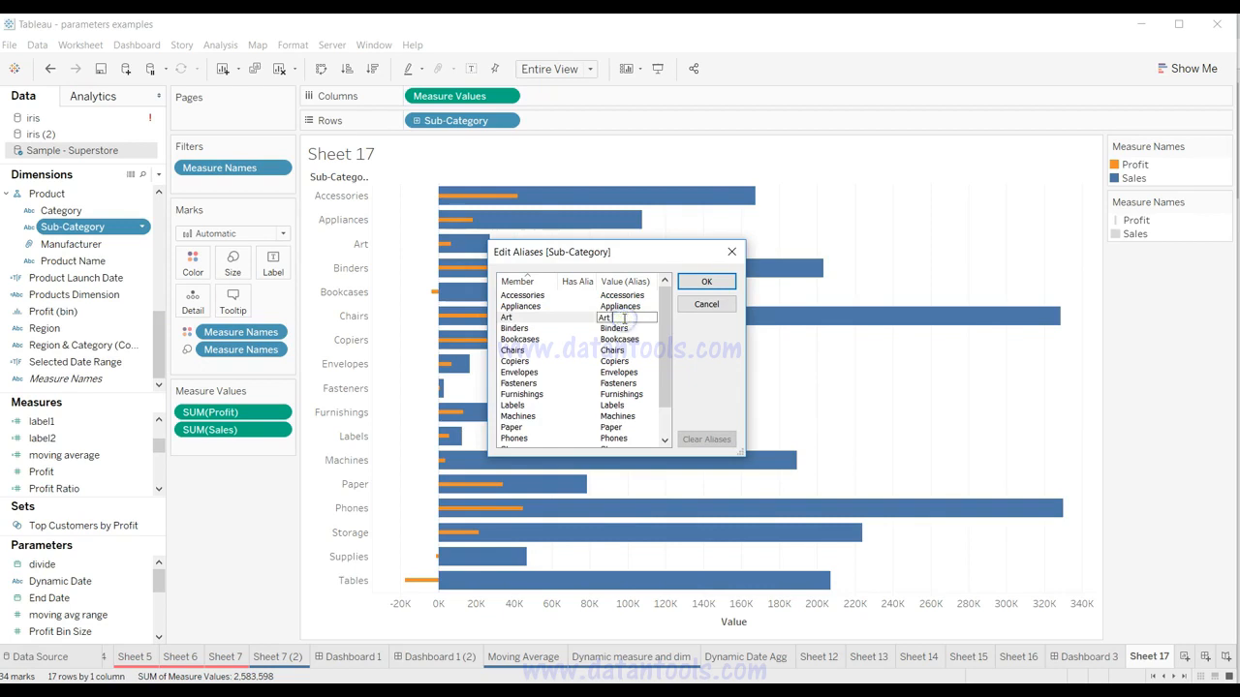
# Set the alias of Labels to "Labels Type" and apply the Sub-Category aliases.
pyautogui.doubleClick(624, 339)
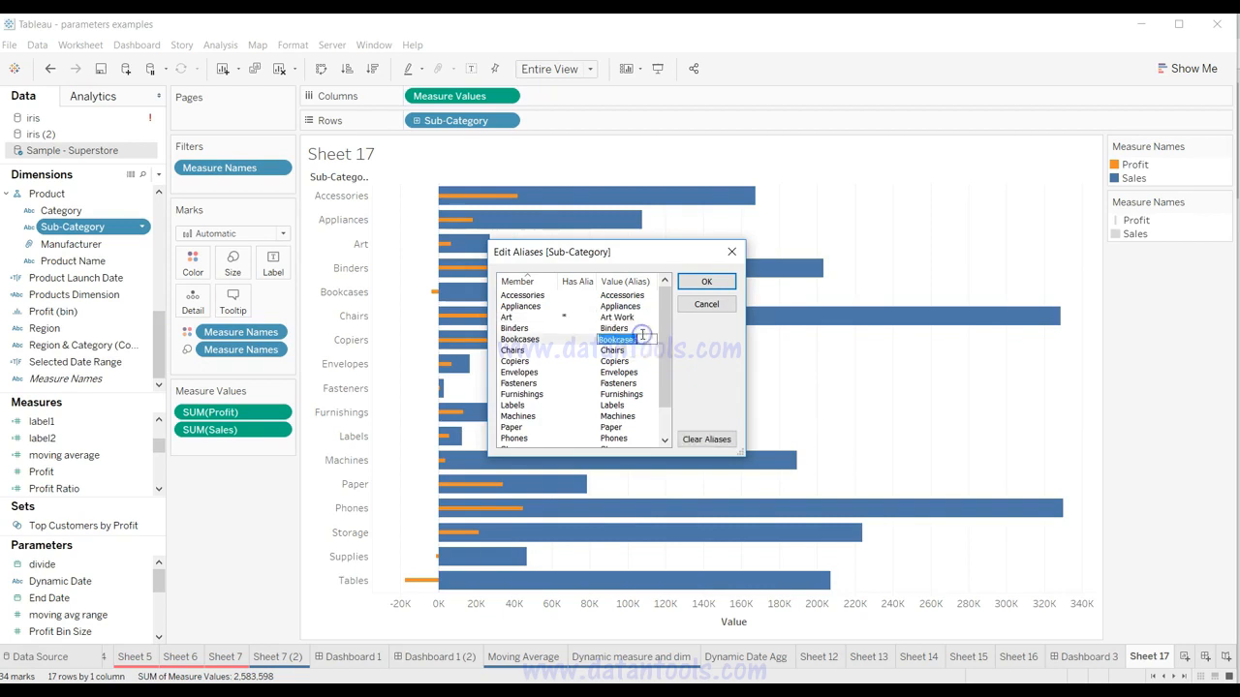
pyautogui.doubleClick(629, 405)
pyautogui.click(636, 404)
pyautogui.write('Type')
pyautogui.press('Return')
pyautogui.click(706, 412)
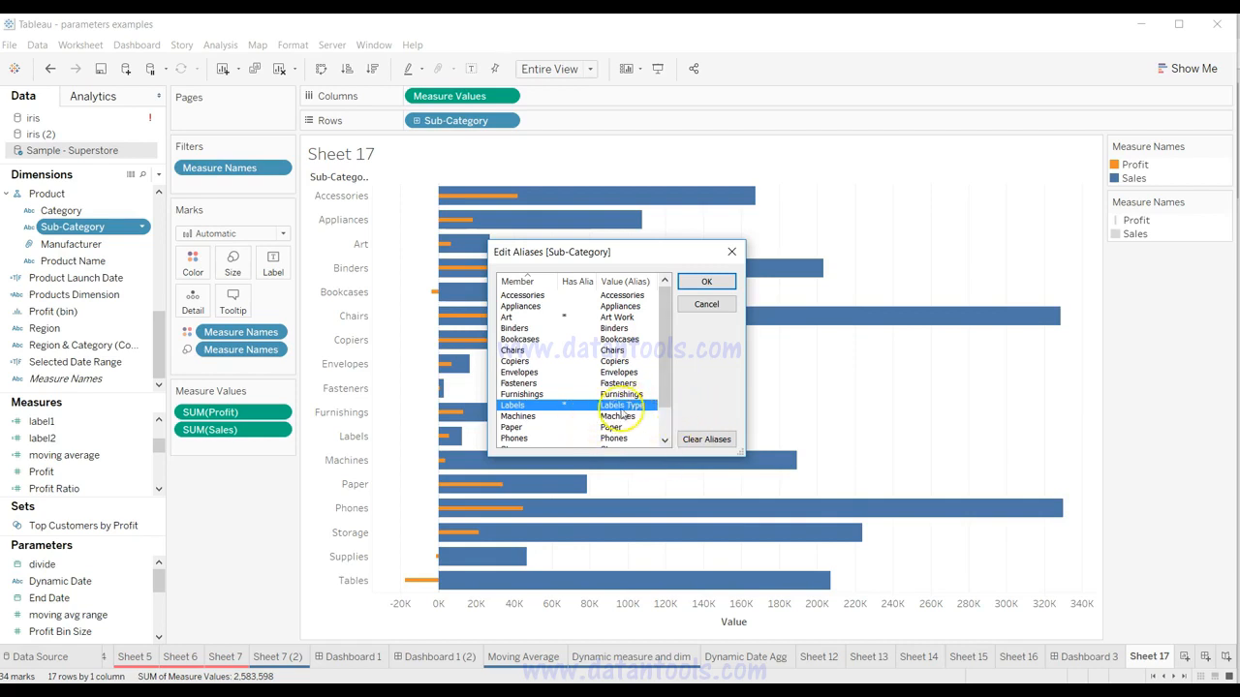
pyautogui.doubleClick(564, 319)
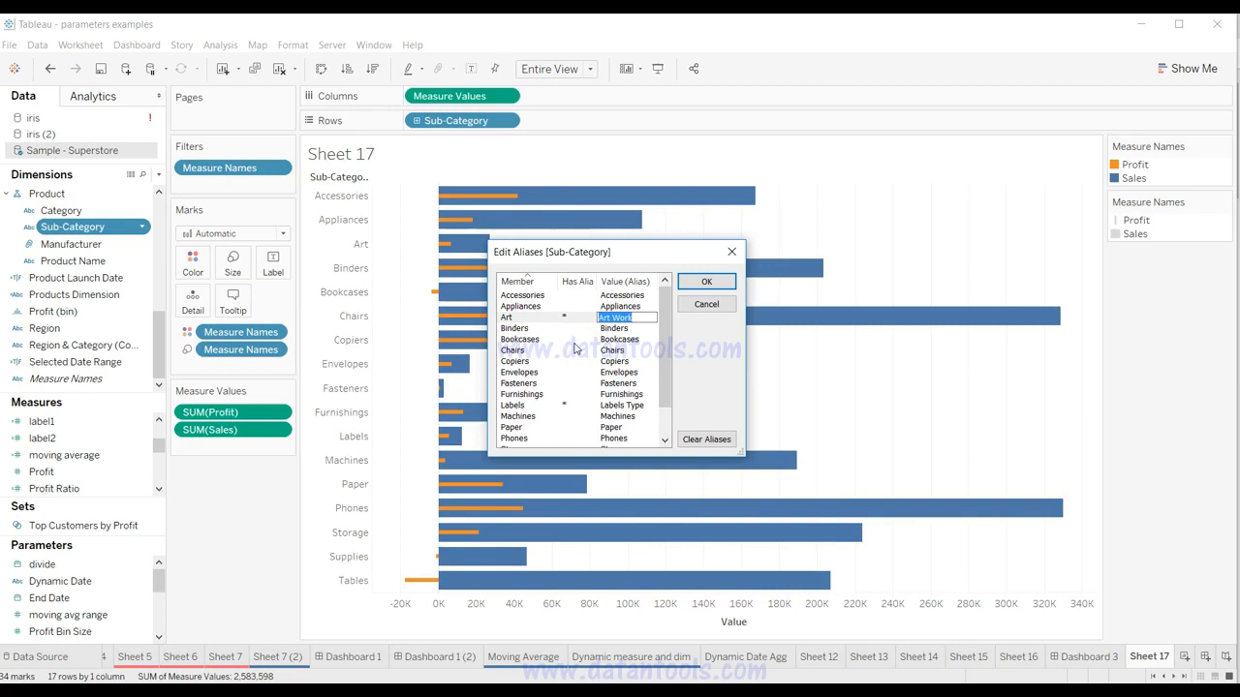
pyautogui.click(706, 282)
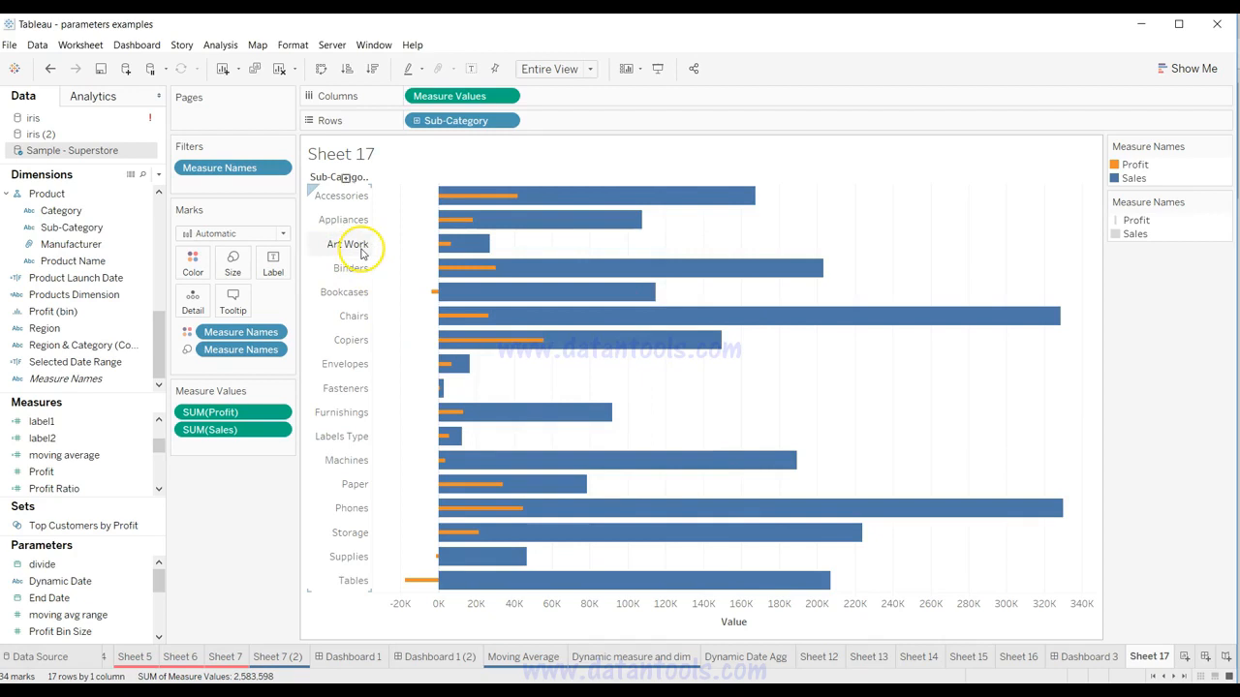
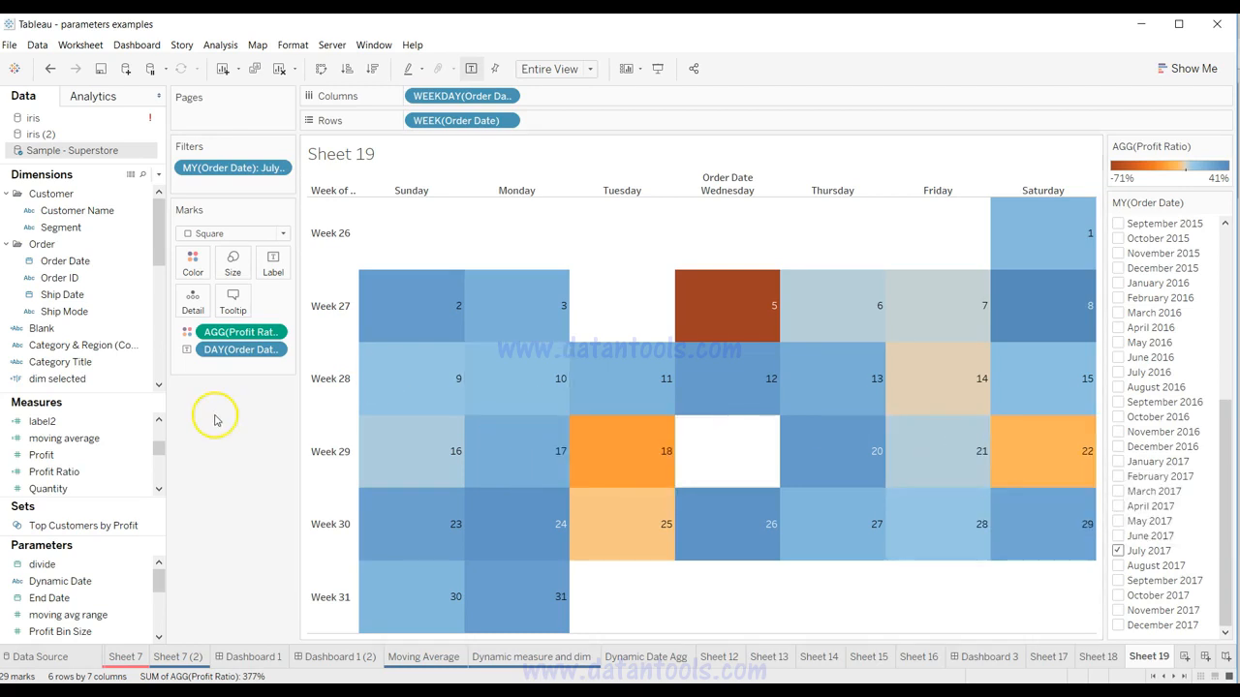
# Create a new worksheet and place Order Date on both columns and rows.
pyautogui.click(1183, 657)
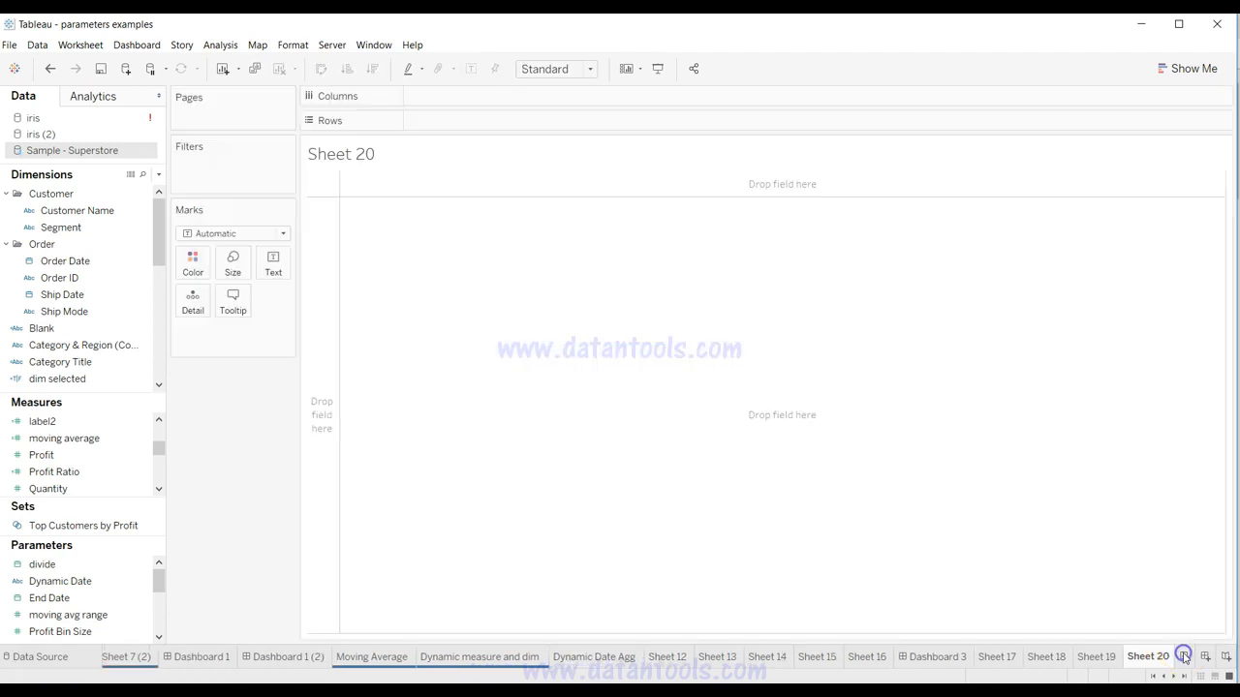
pyautogui.click(90, 225)
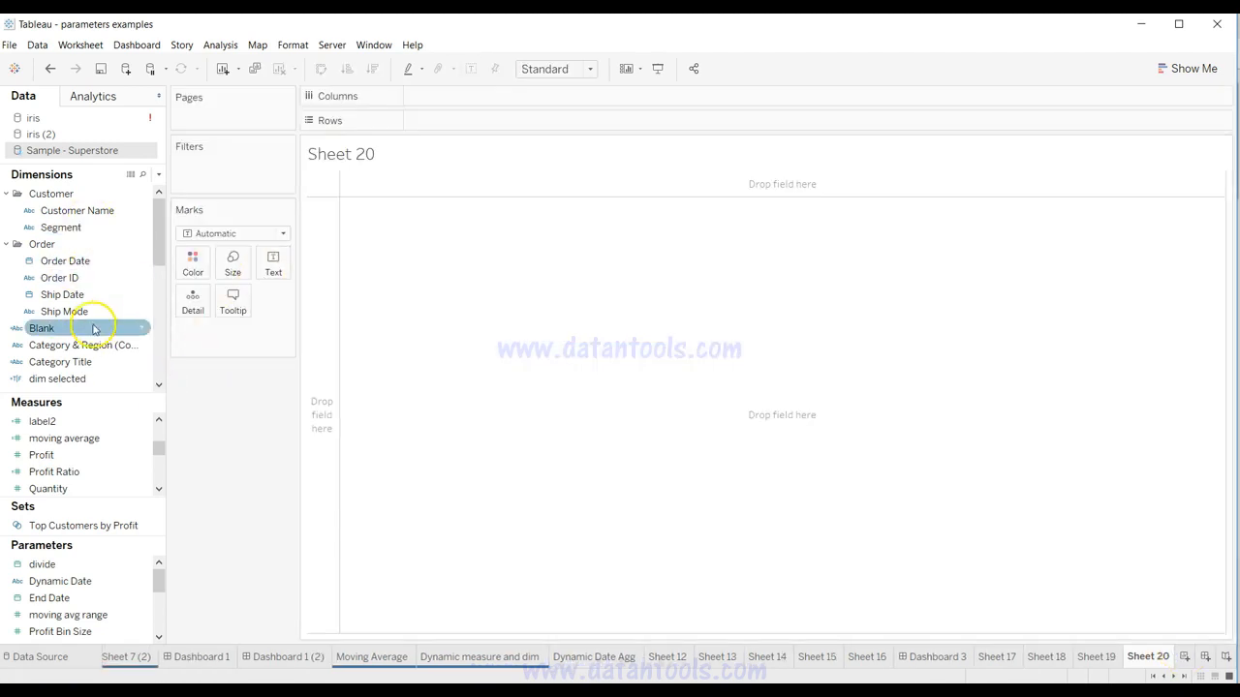
pyautogui.moveTo(97, 261); pyautogui.dragTo(473, 104)
pyautogui.moveTo(111, 260); pyautogui.dragTo(545, 123)
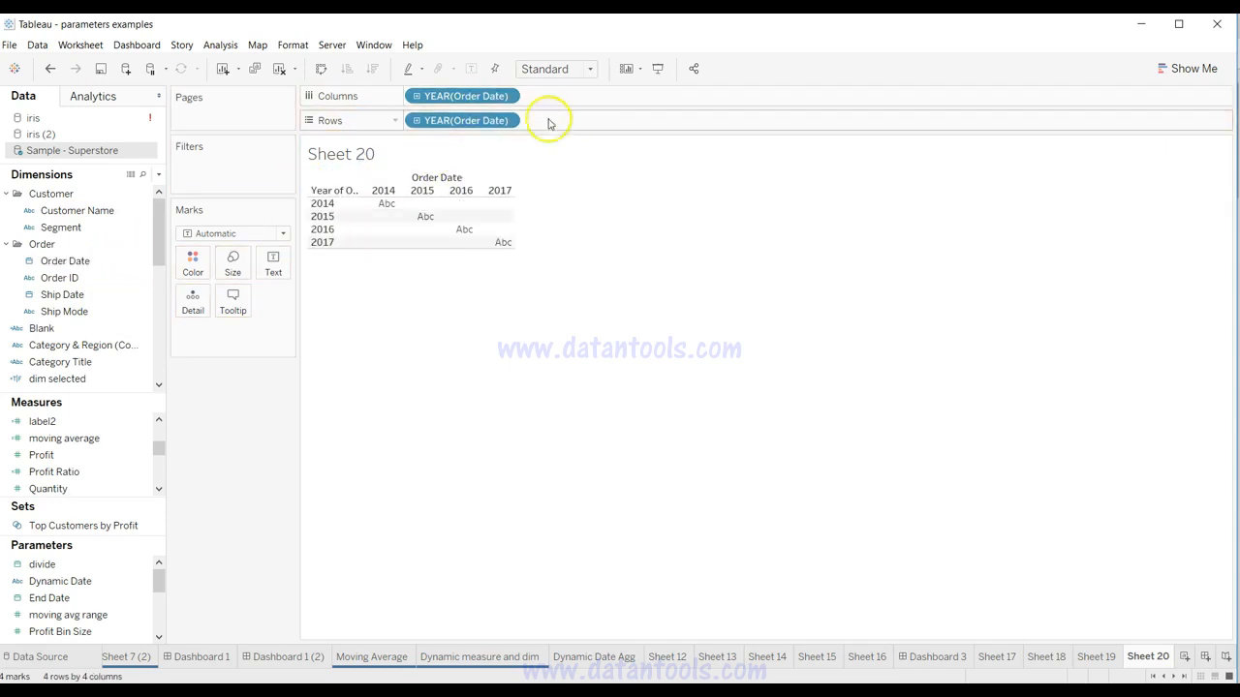
# Change the column Order Date to discrete Weekday and the row Order Date to discrete Week Number.
pyautogui.click(506, 97)
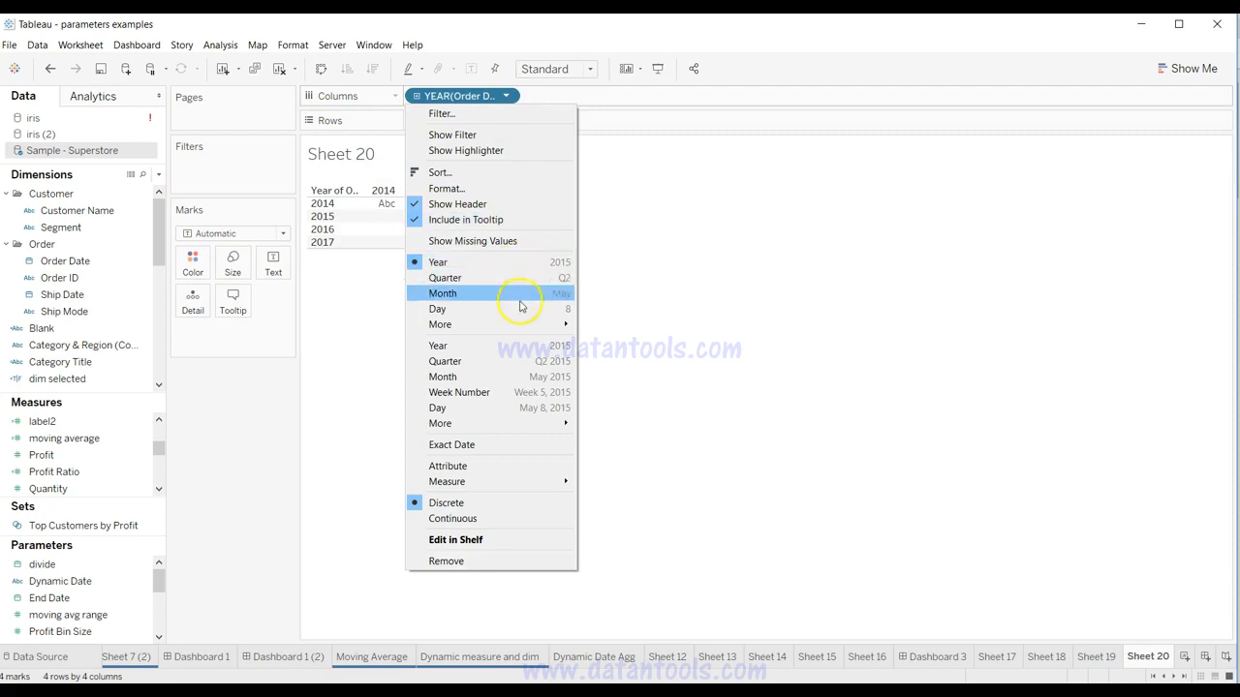
pyautogui.moveTo(547, 325)
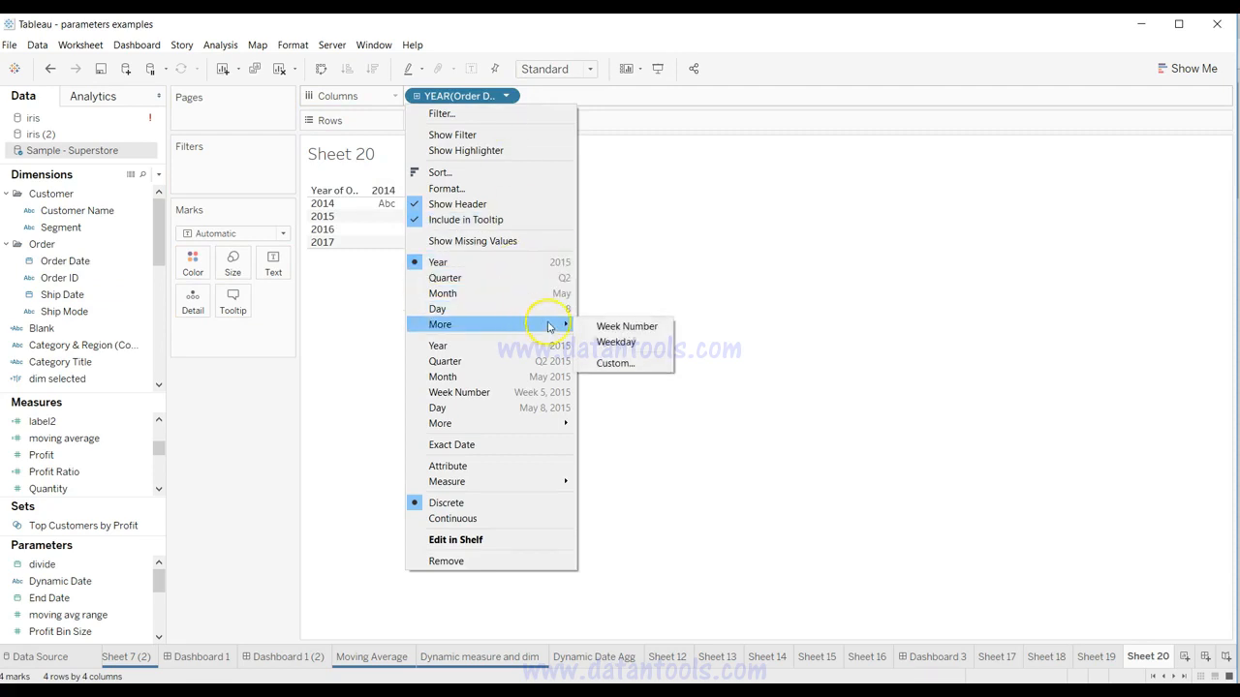
pyautogui.click(615, 342)
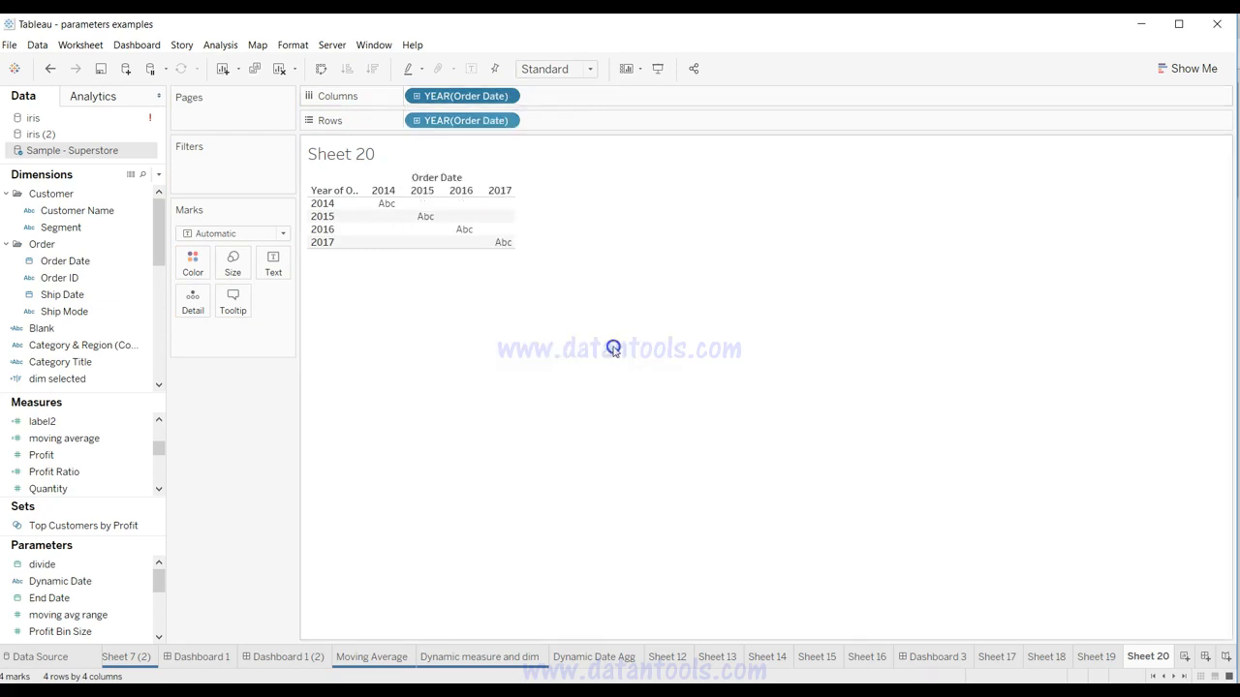
pyautogui.click(505, 120)
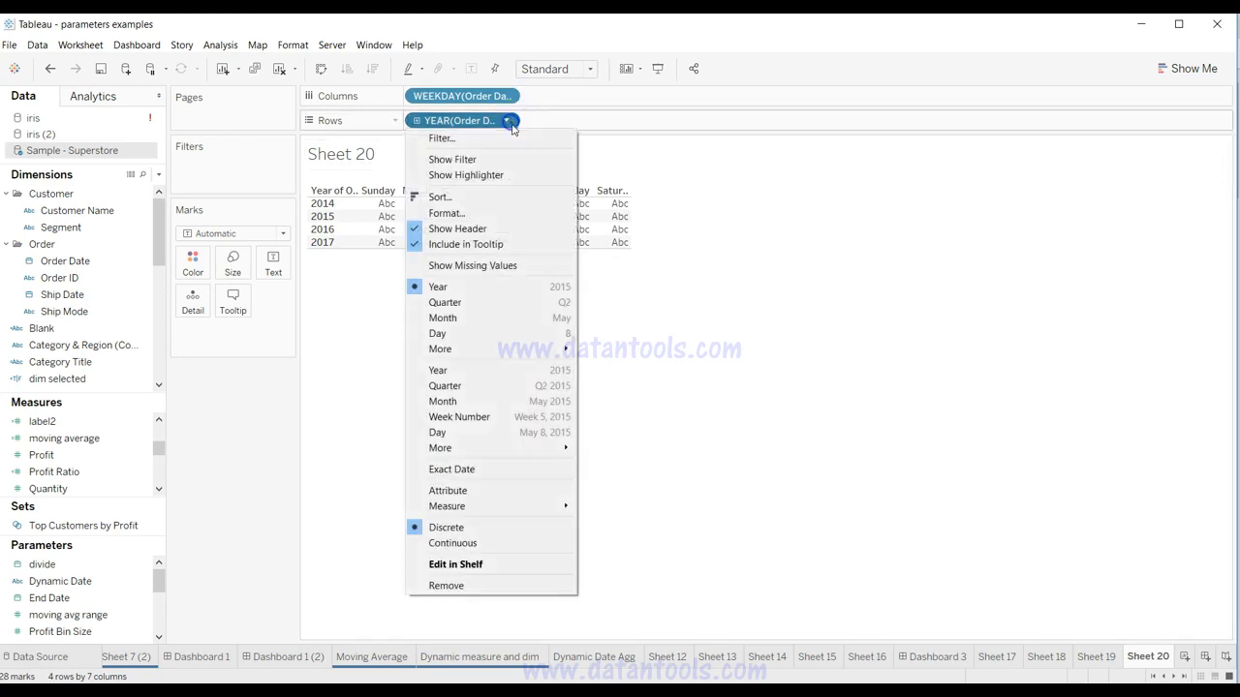
pyautogui.moveTo(526, 348)
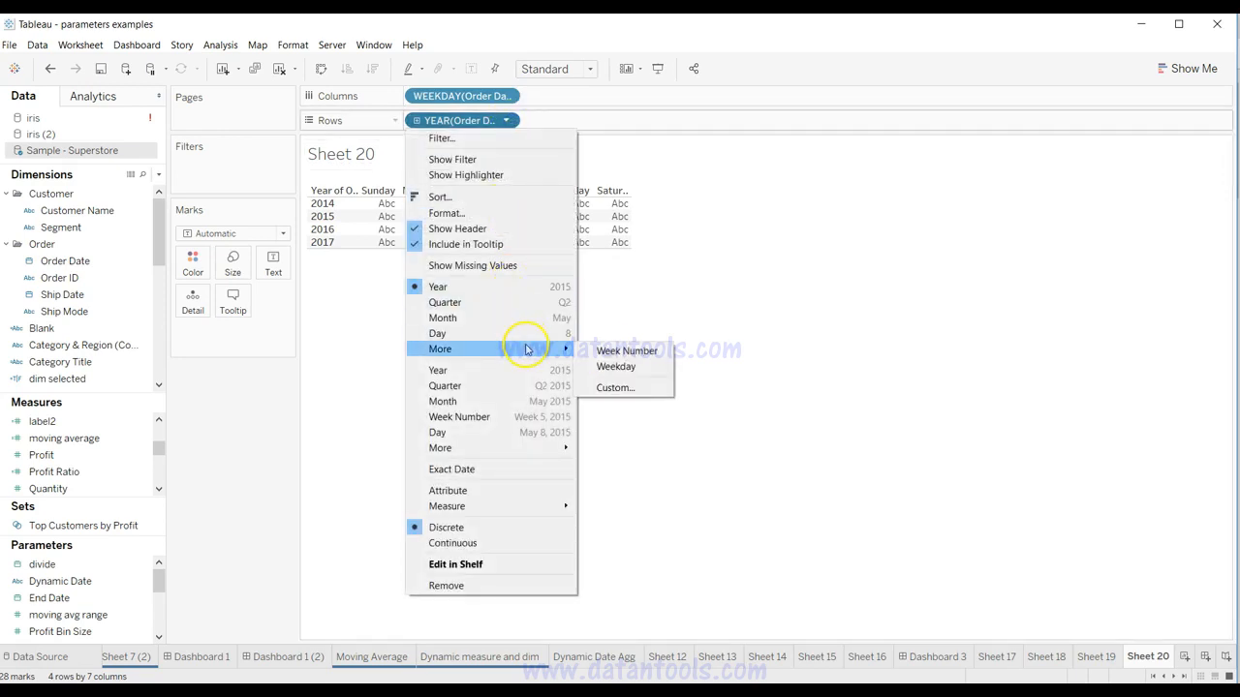
pyautogui.click(612, 352)
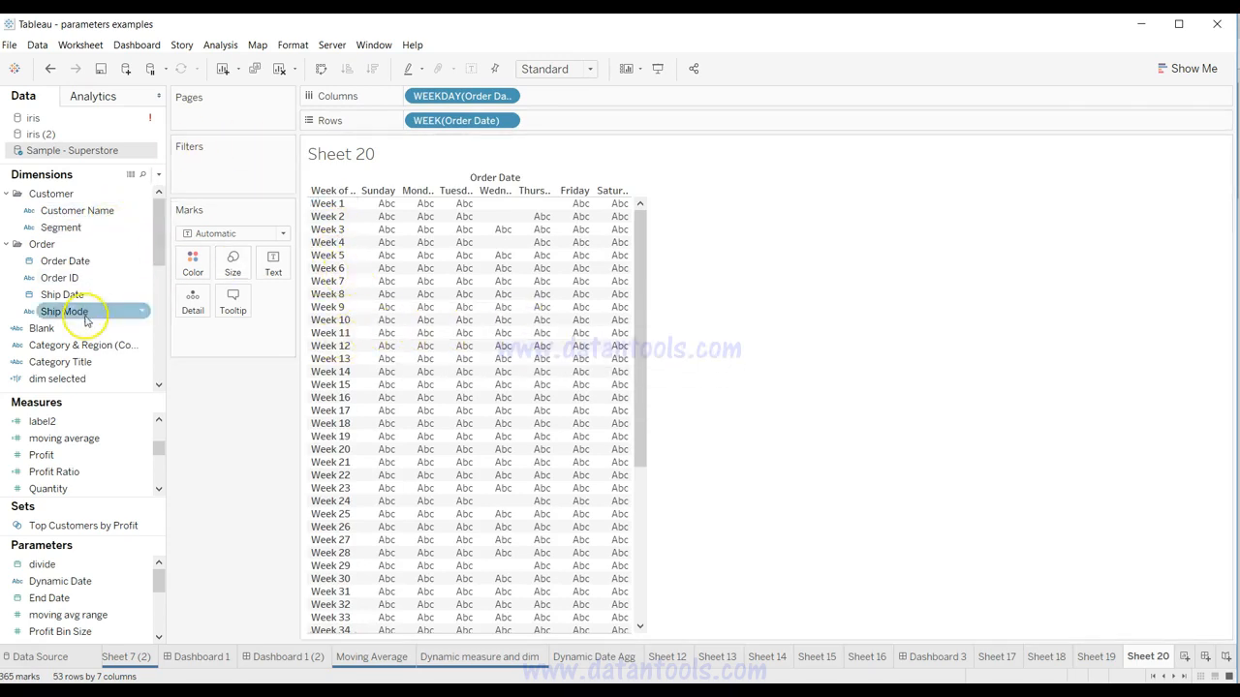
# Filter the sheet on Order Date by Month / Year, keeping only June 2014.
pyautogui.moveTo(89, 264); pyautogui.dragTo(230, 182)
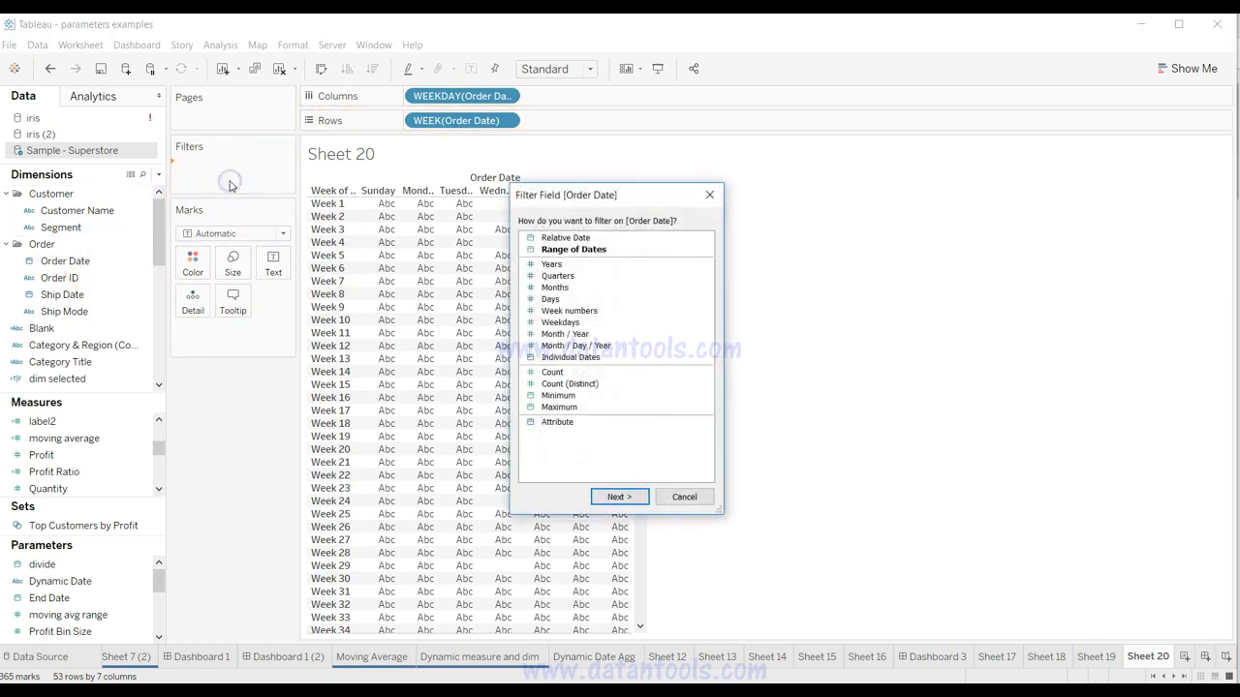
pyautogui.click(557, 336)
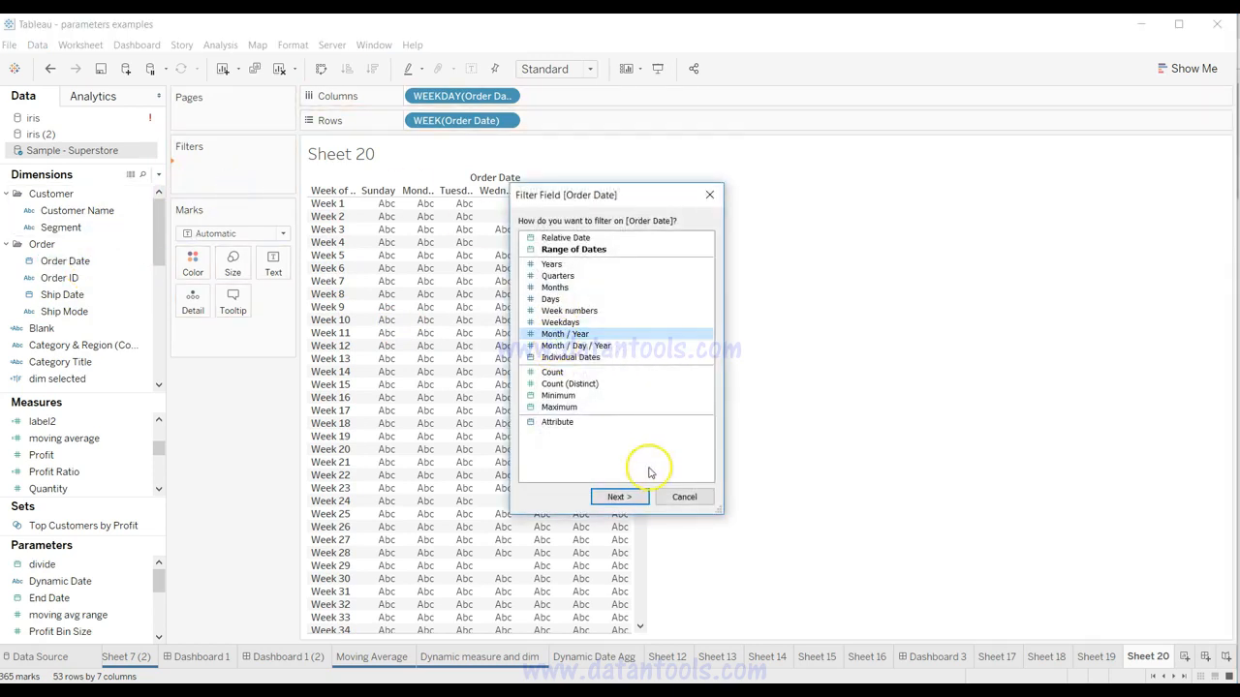
pyautogui.click(625, 497)
pyautogui.click(482, 304)
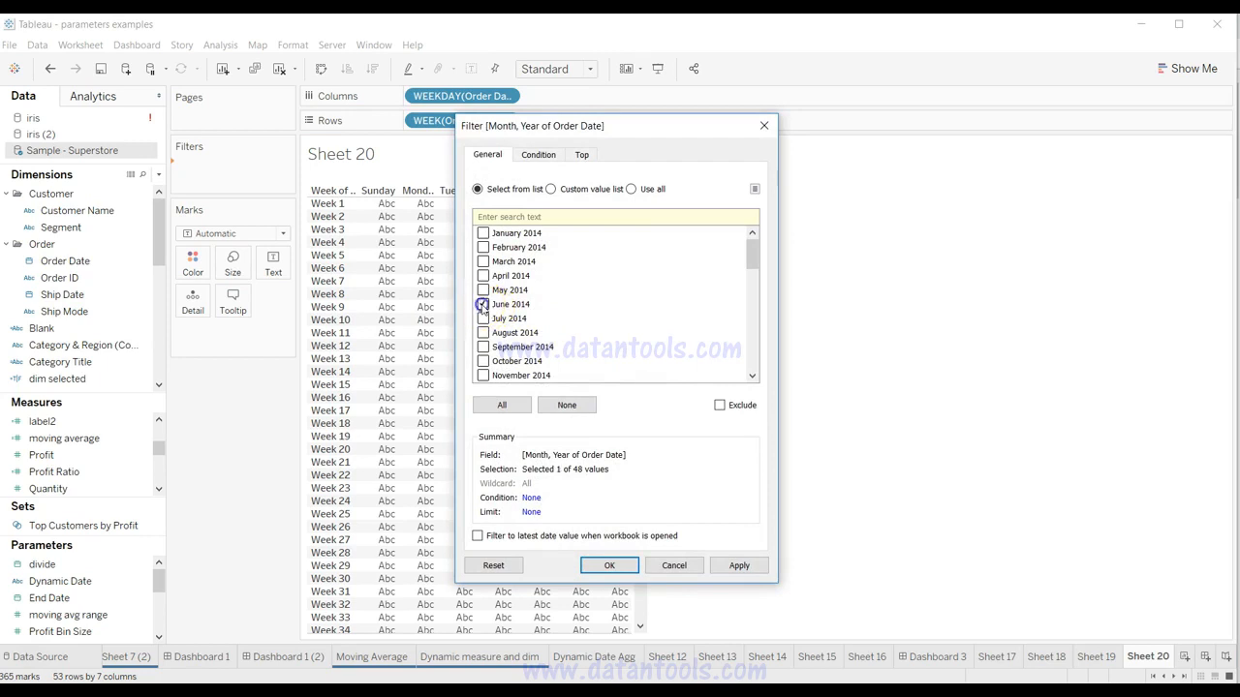
pyautogui.click(607, 565)
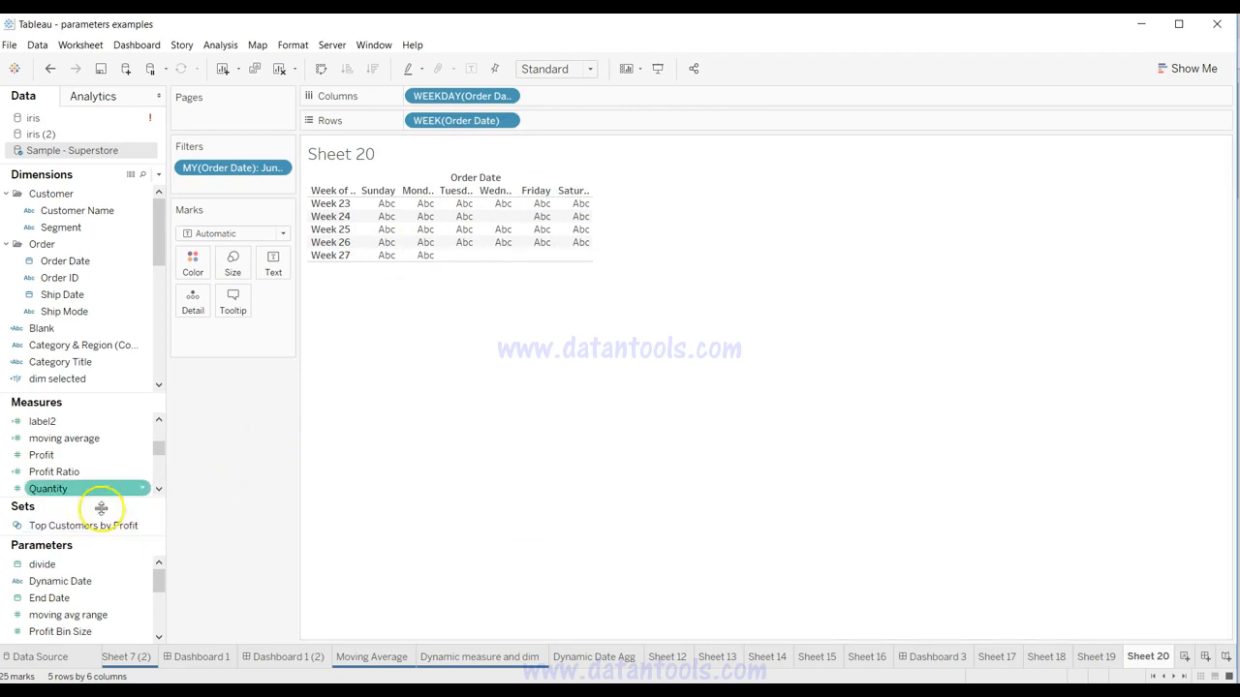
# Color the calendar cells by Profit Ratio and fit Sheet 20 to Entire View.
pyautogui.moveTo(97, 473); pyautogui.dragTo(194, 271)
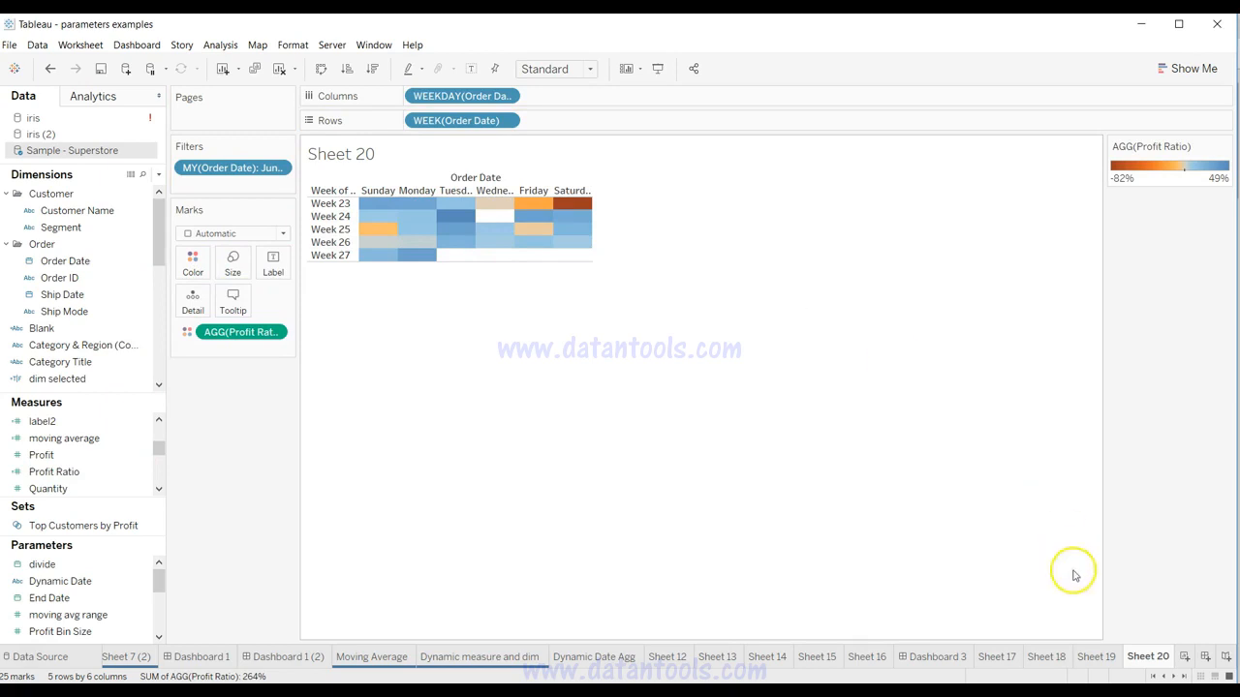
pyautogui.click(1096, 657)
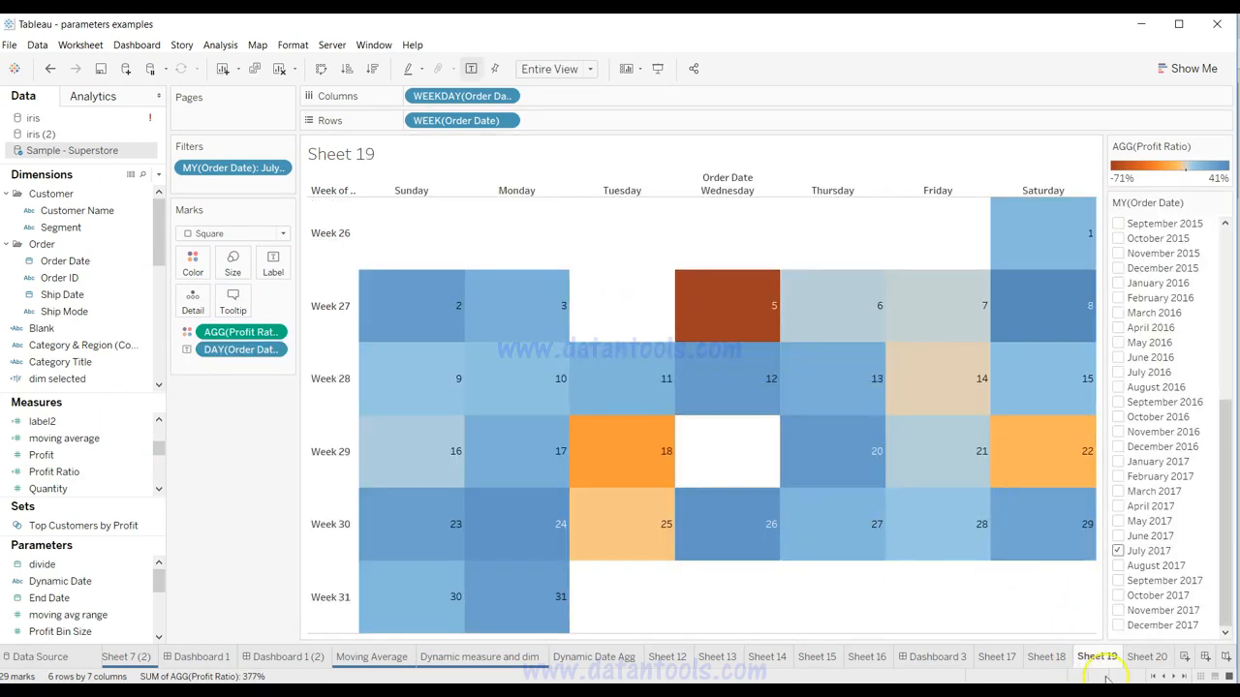
pyautogui.click(1145, 657)
pyautogui.click(588, 69)
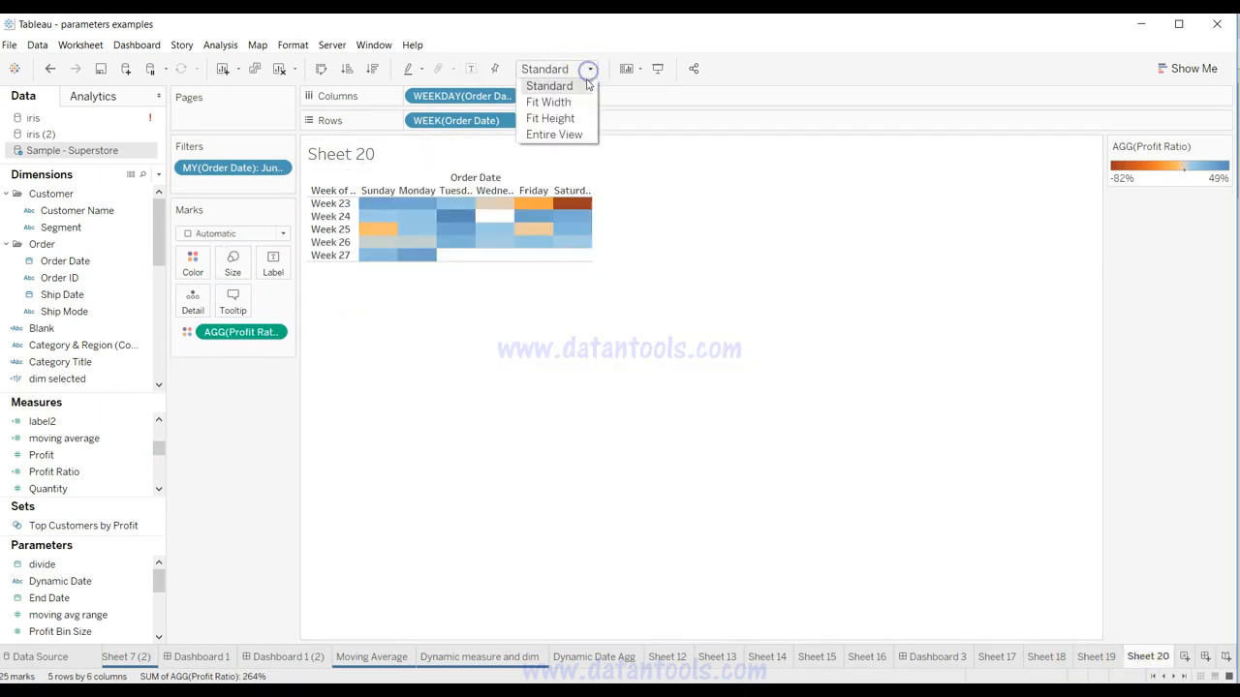
pyautogui.click(581, 131)
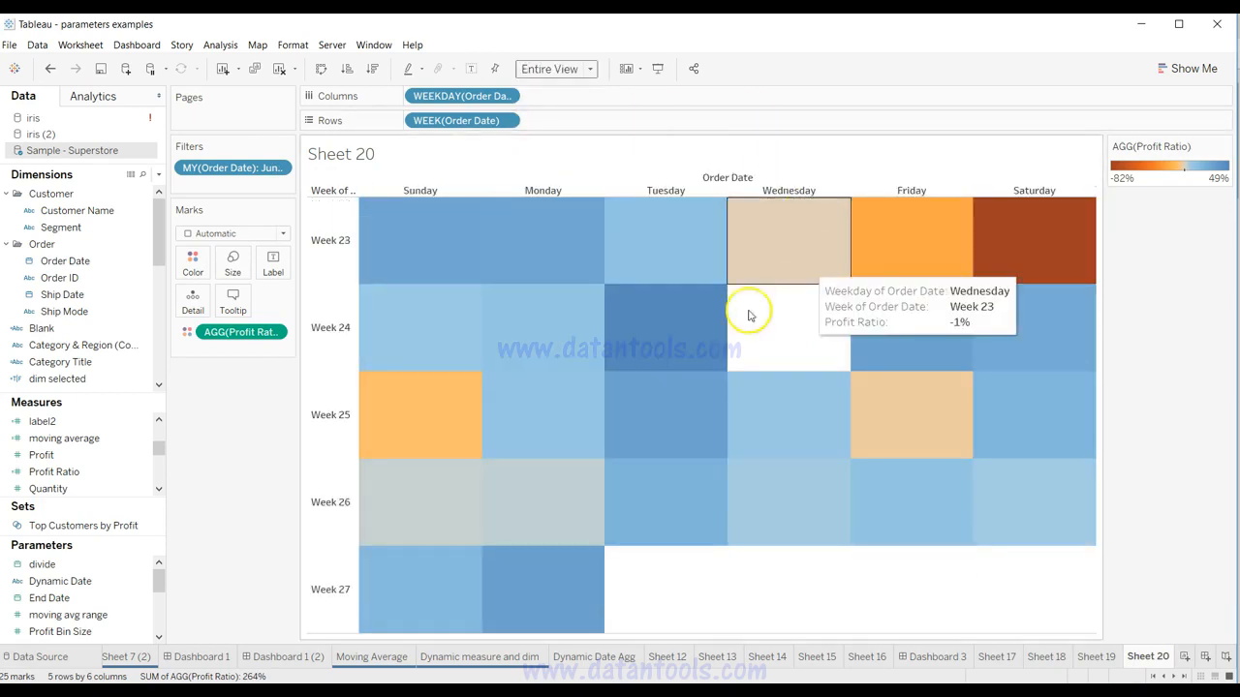
pyautogui.moveTo(528, 508)
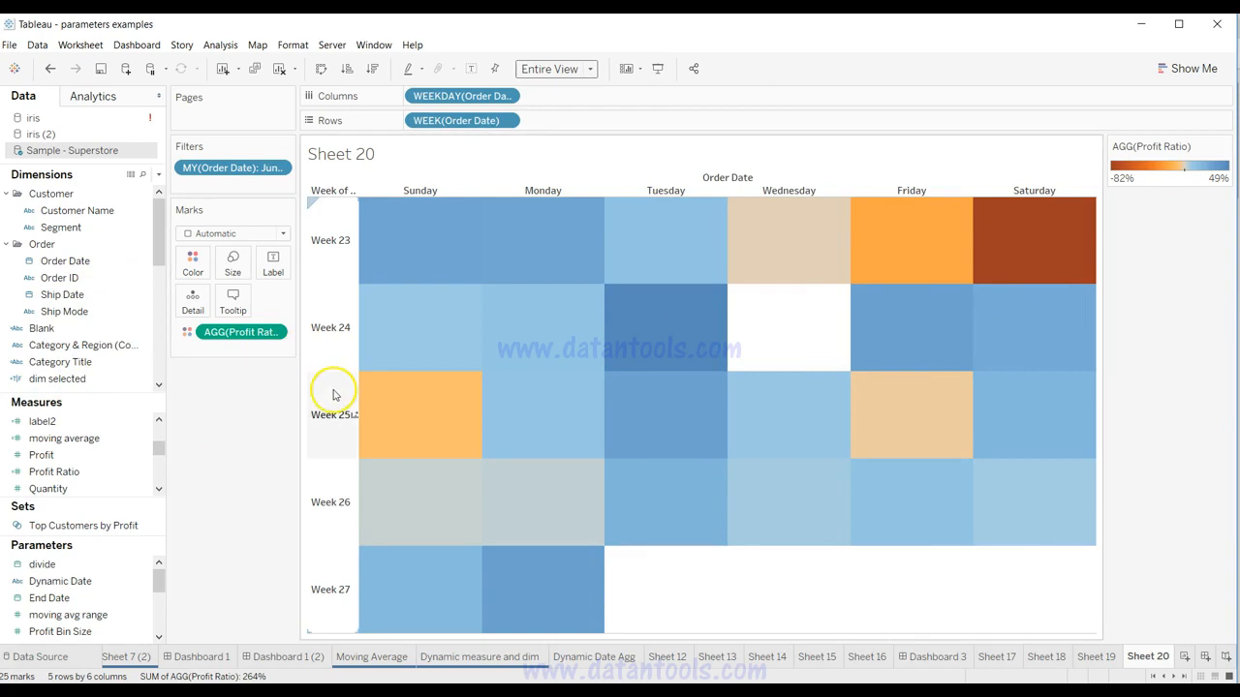
# Compare with the Sheet 19 calendar and label the Sheet 20 cells with Order Date as discrete Day.
pyautogui.click(1100, 655)
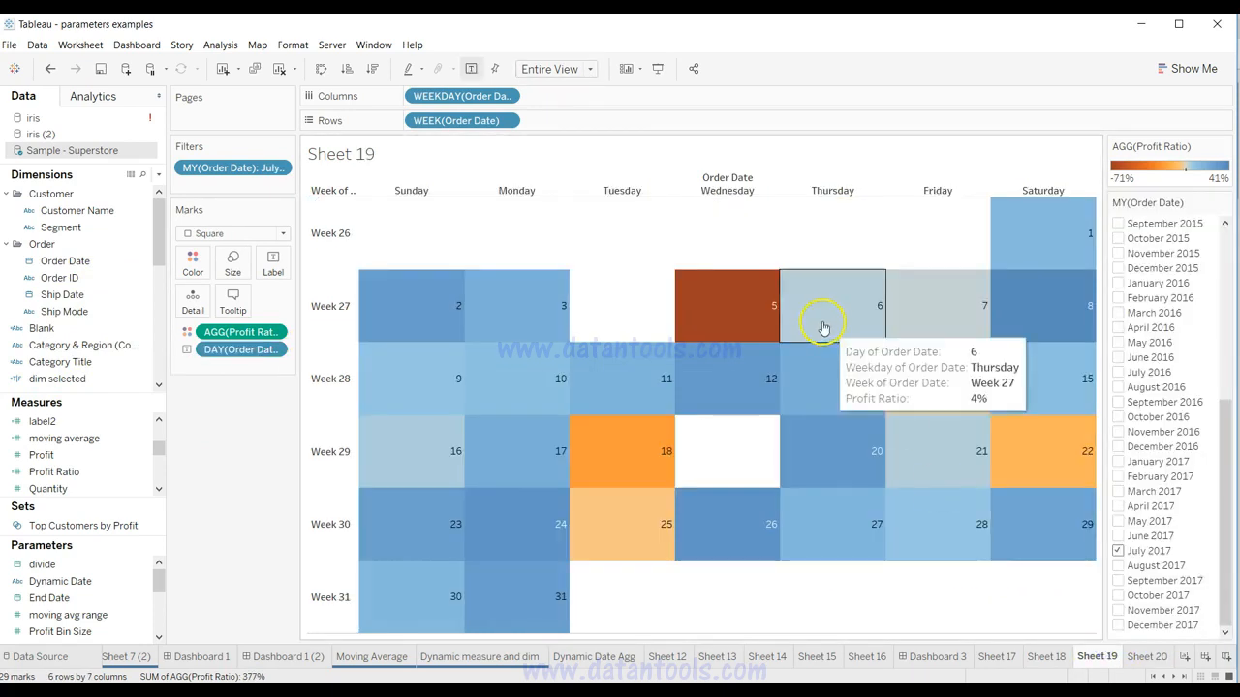
pyautogui.moveTo(1043, 369)
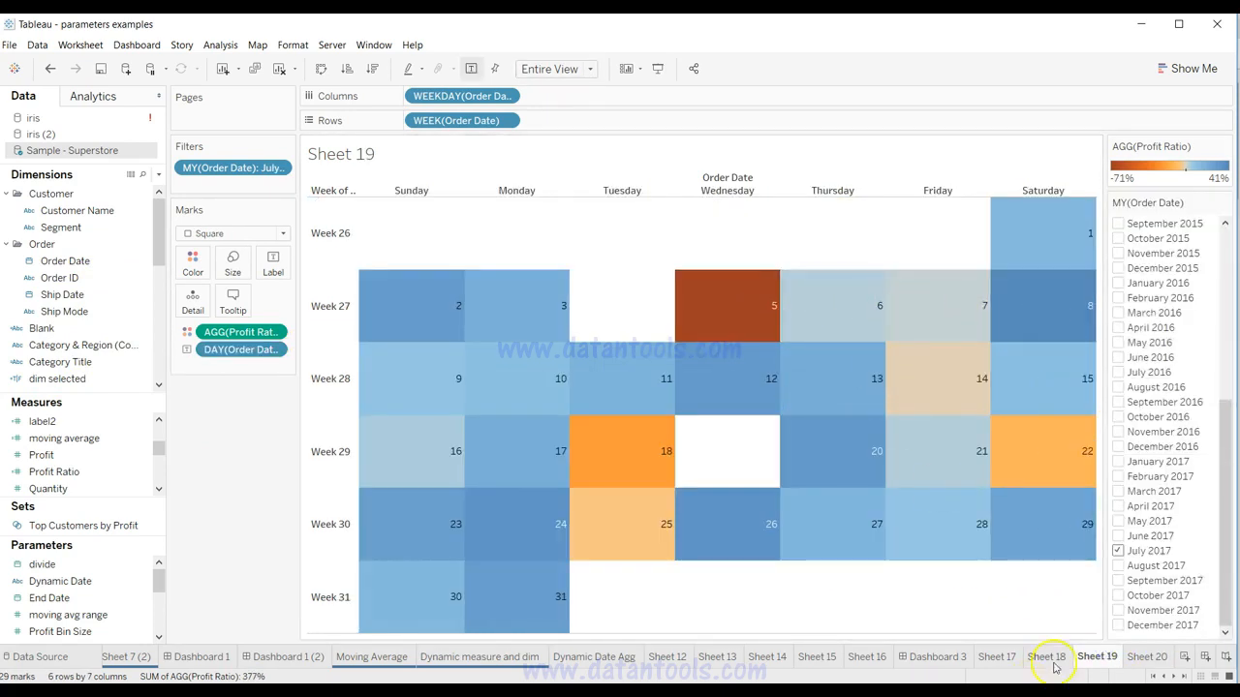
pyautogui.click(1144, 657)
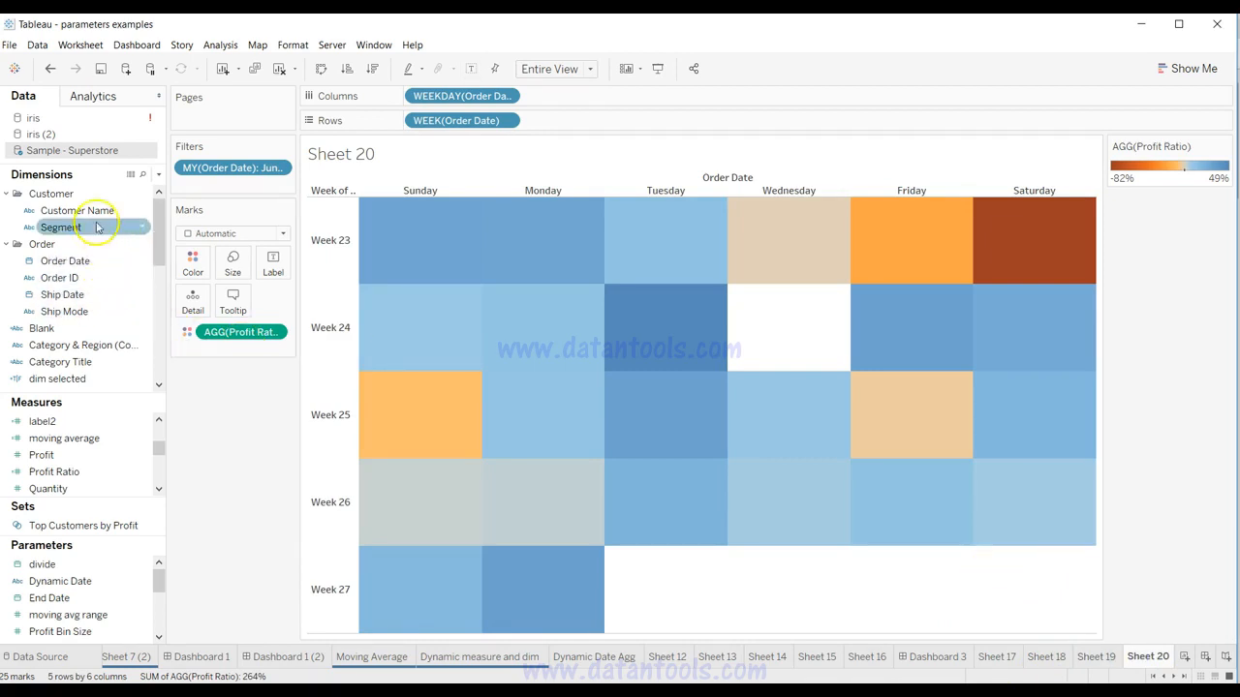
pyautogui.click(96, 261)
pyautogui.moveTo(96, 262); pyautogui.dragTo(277, 272)
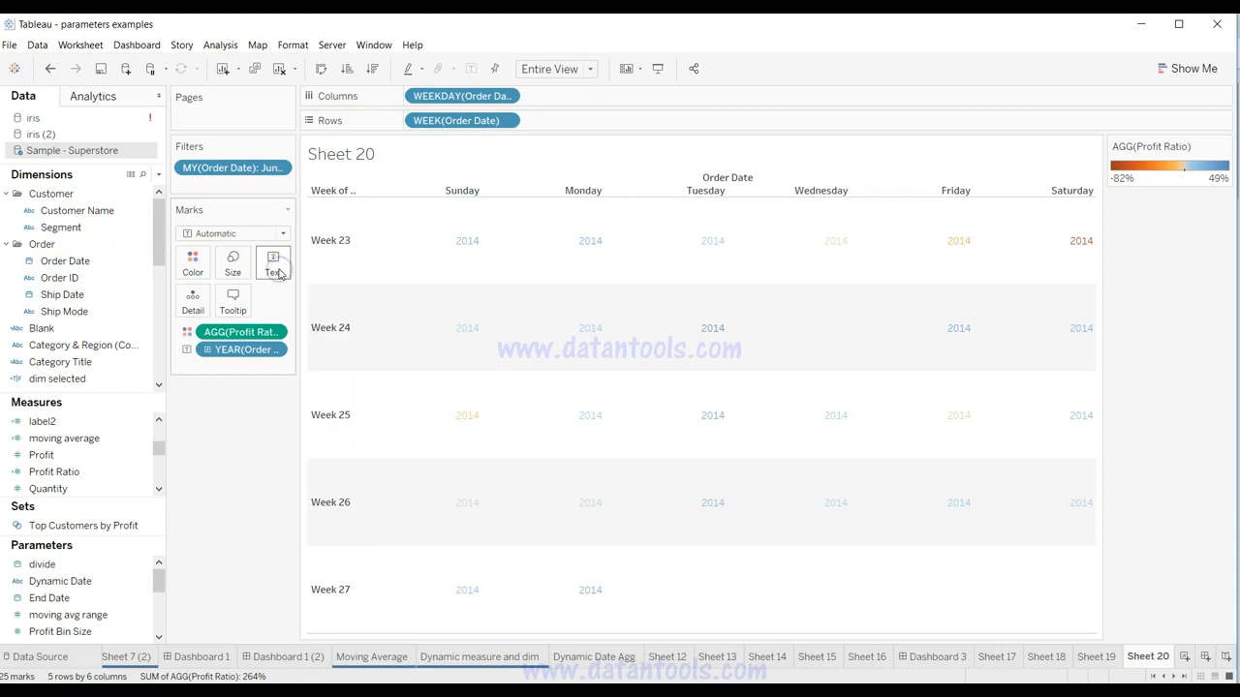
pyautogui.click(274, 351)
pyautogui.click(267, 450)
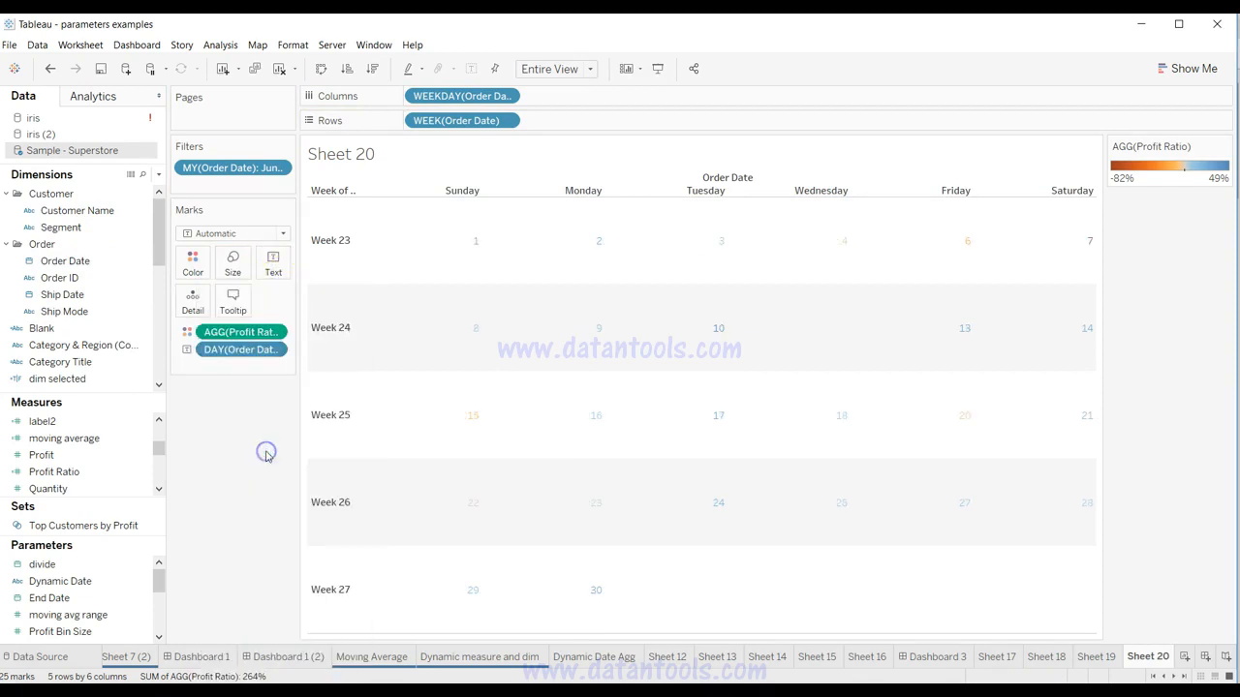
# Set the mark type of the Sheet 20 calendar to Square.
pyautogui.click(282, 234)
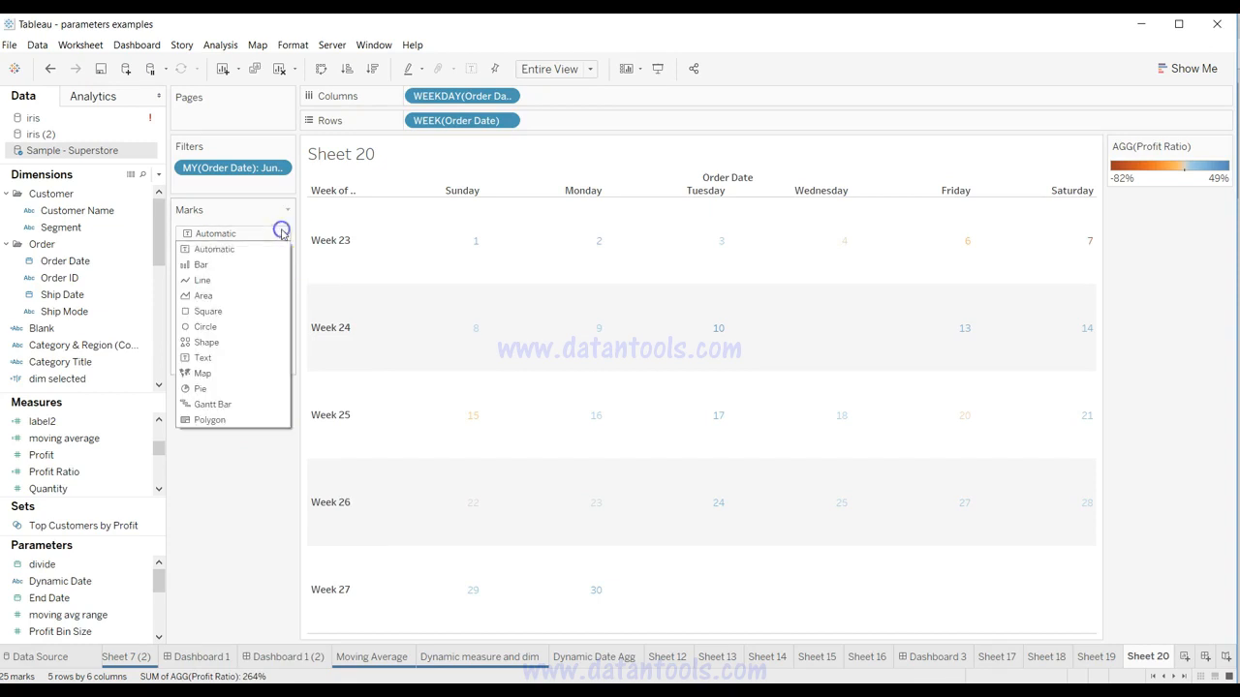
pyautogui.click(266, 312)
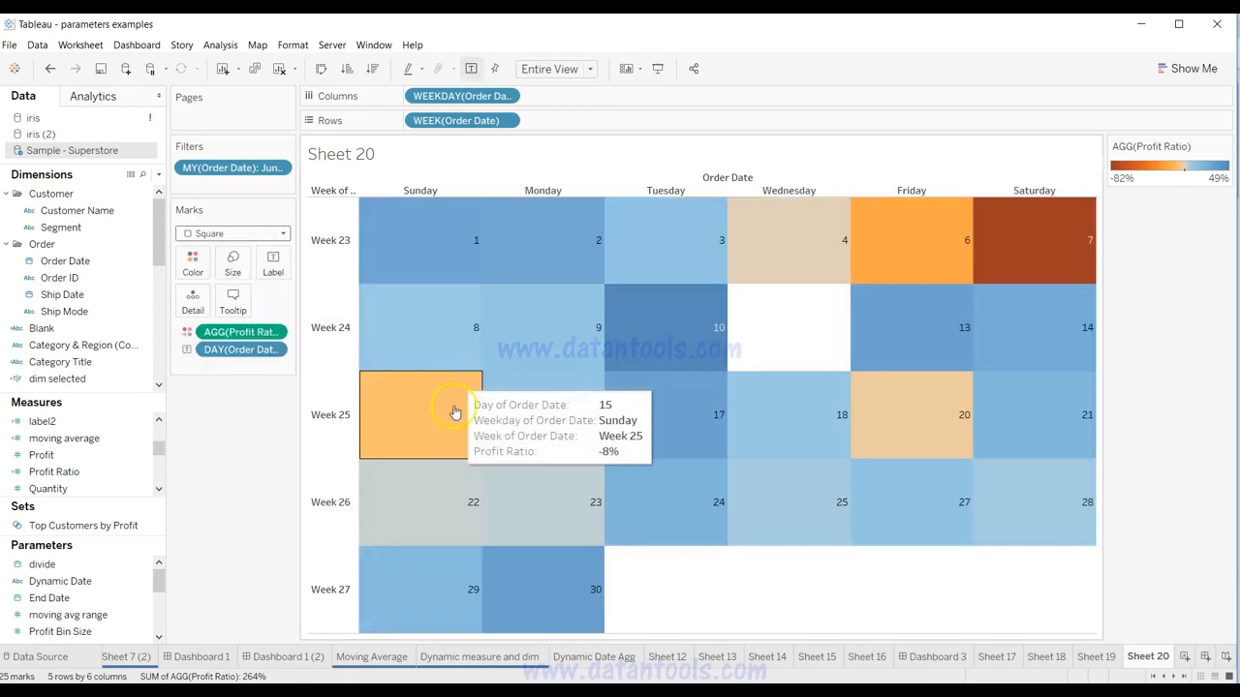
pyautogui.moveTo(556, 415)
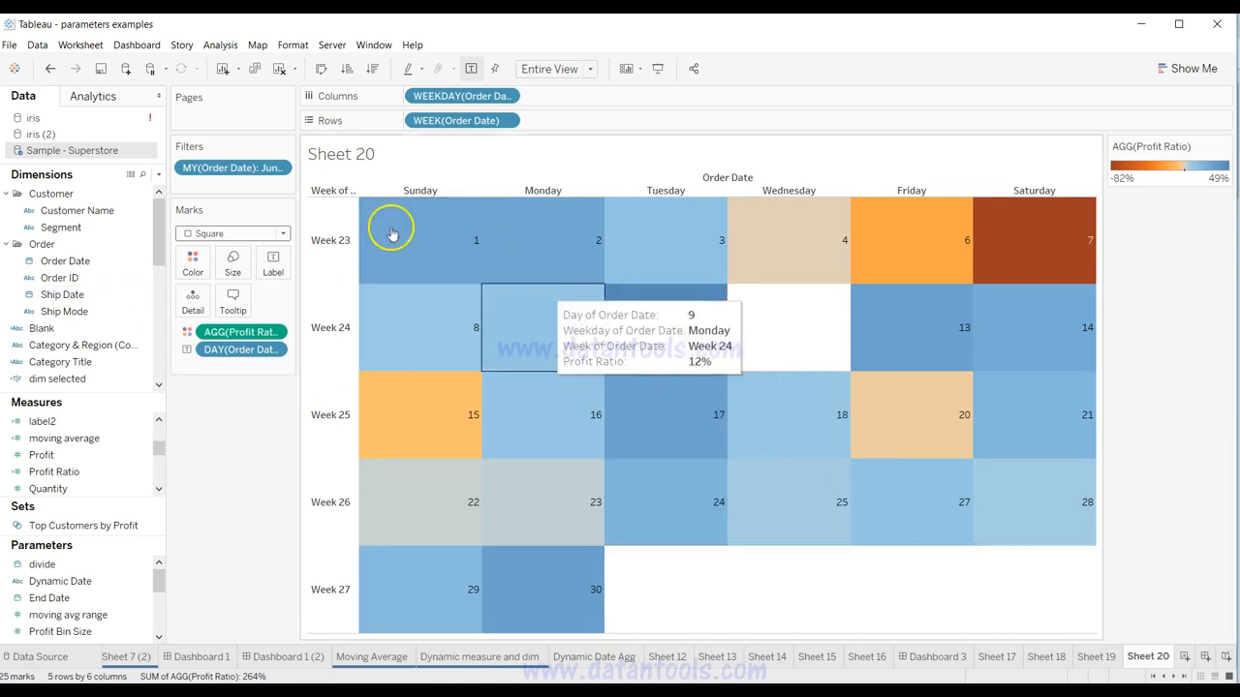
# Show the Order Date Month / Year filter on Sheet 20 and move the selection through July and August to only September 2014.
pyautogui.click(1094, 656)
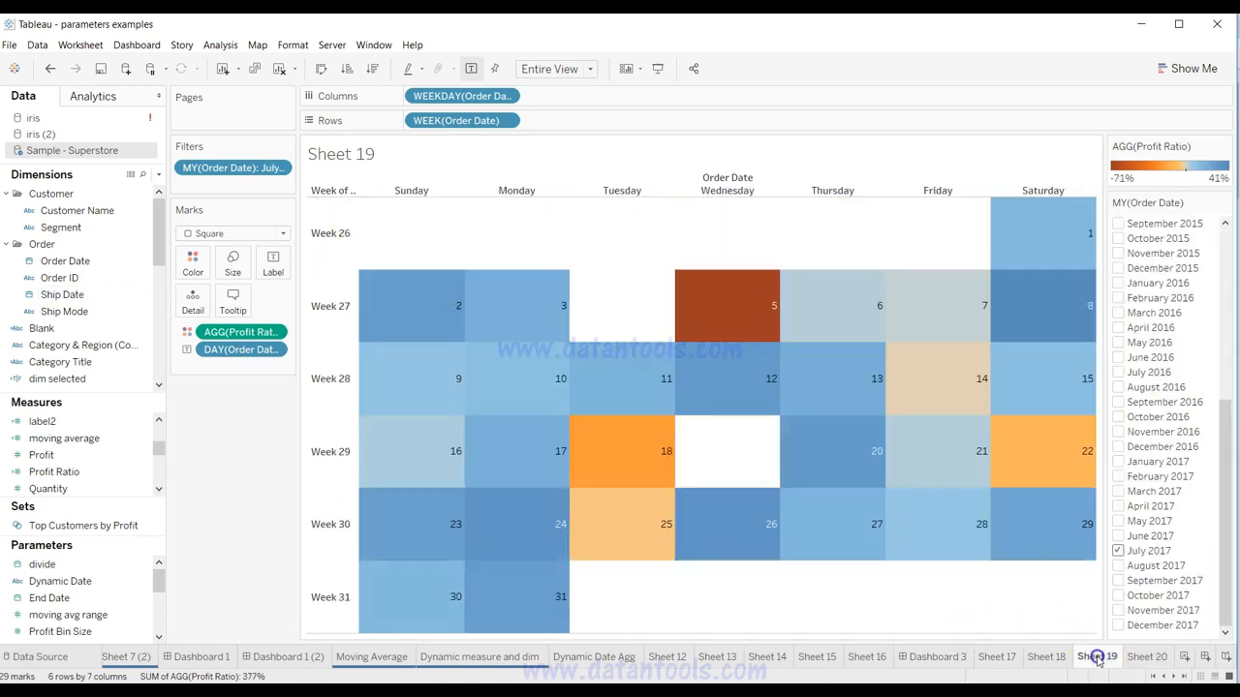
pyautogui.click(1149, 656)
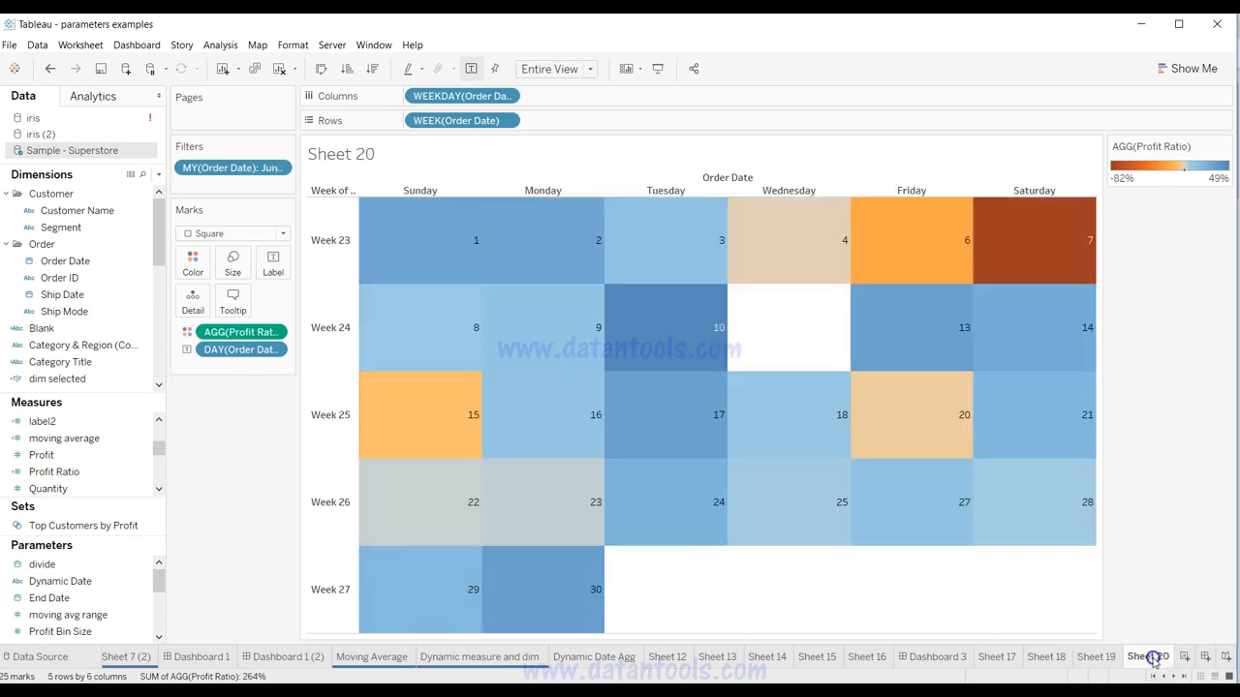
pyautogui.click(279, 168)
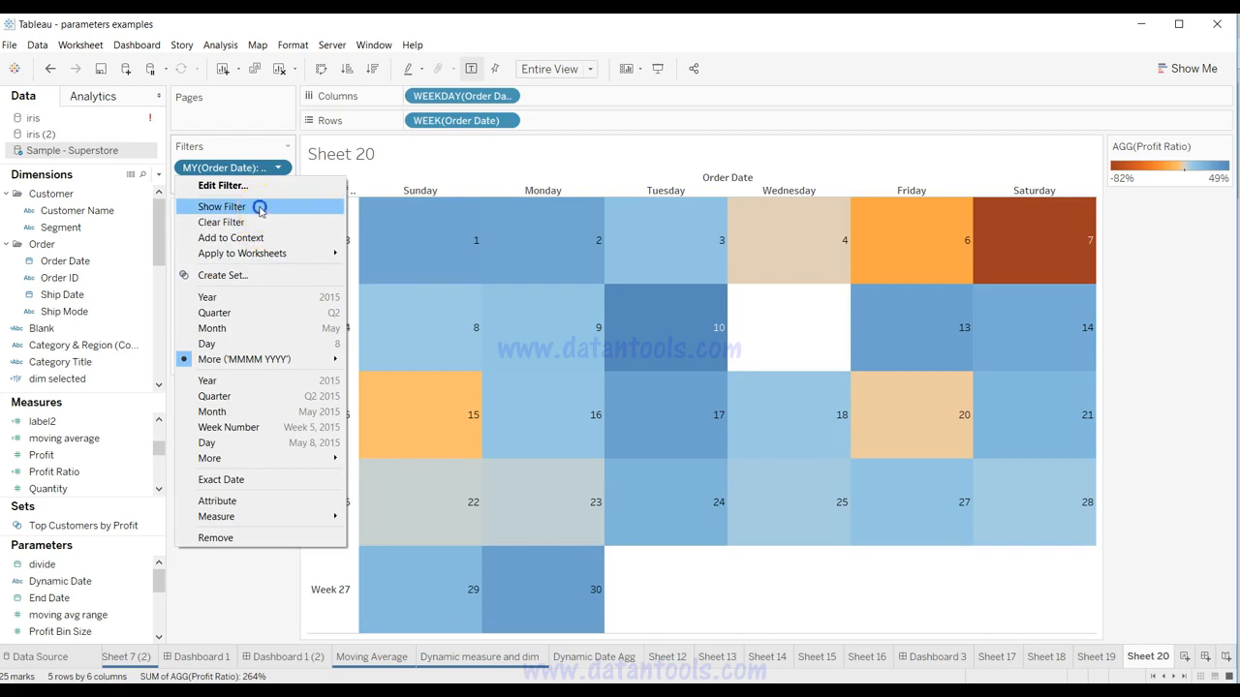
pyautogui.click(257, 205)
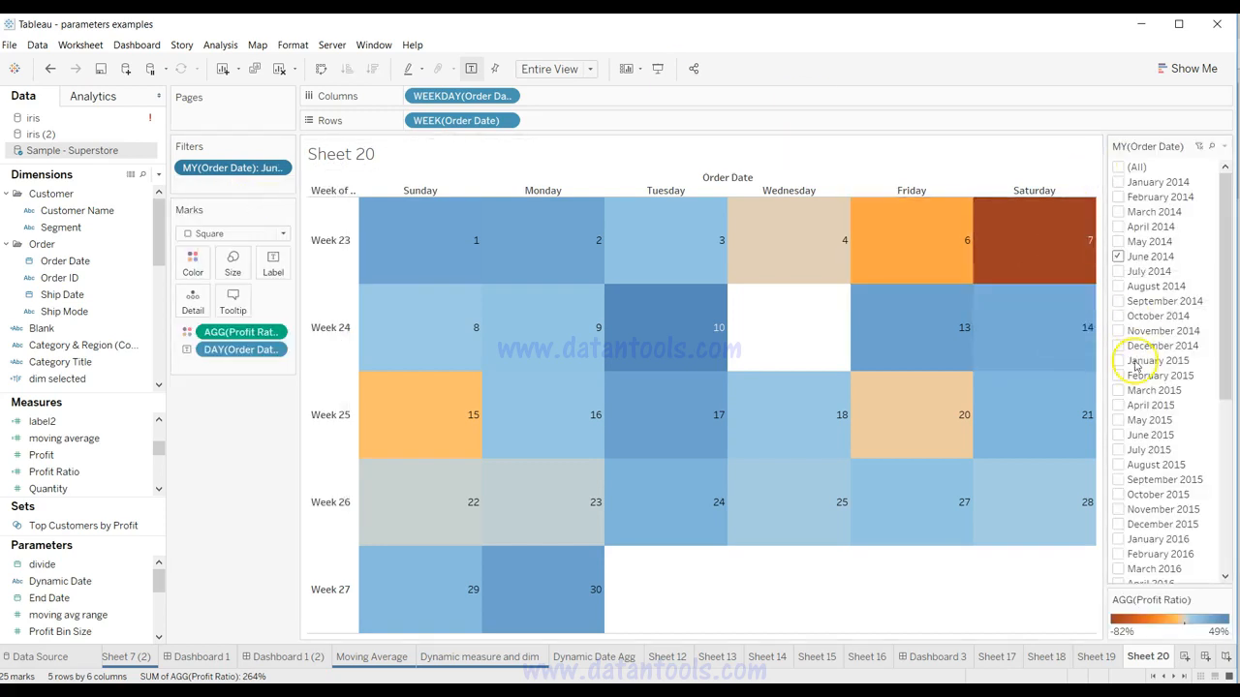
pyautogui.click(1116, 257)
pyautogui.click(1118, 272)
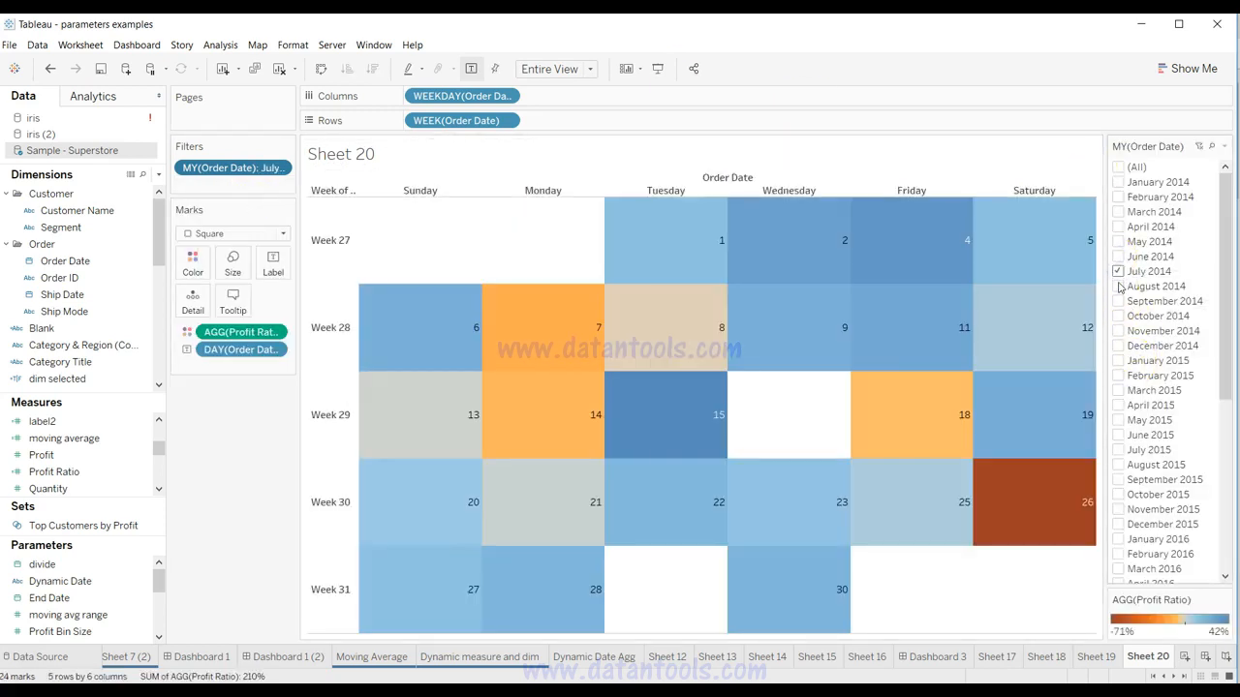
pyautogui.click(1118, 287)
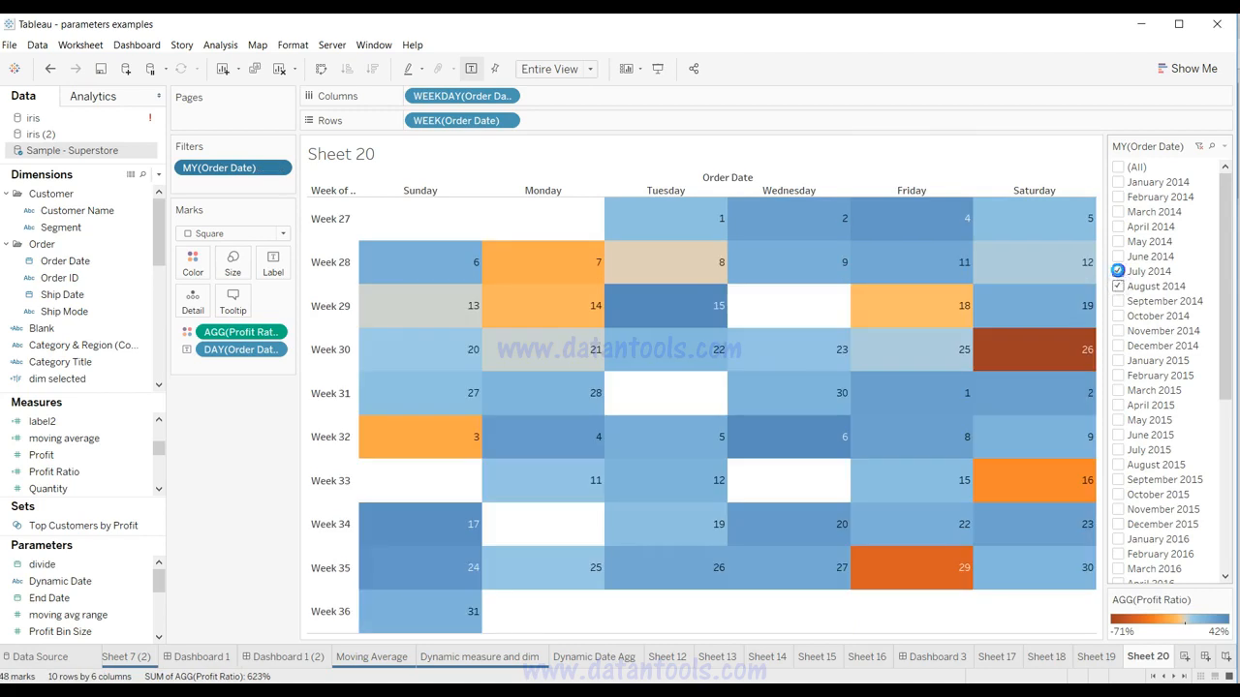
pyautogui.click(1118, 271)
pyautogui.click(1117, 302)
pyautogui.click(1118, 288)
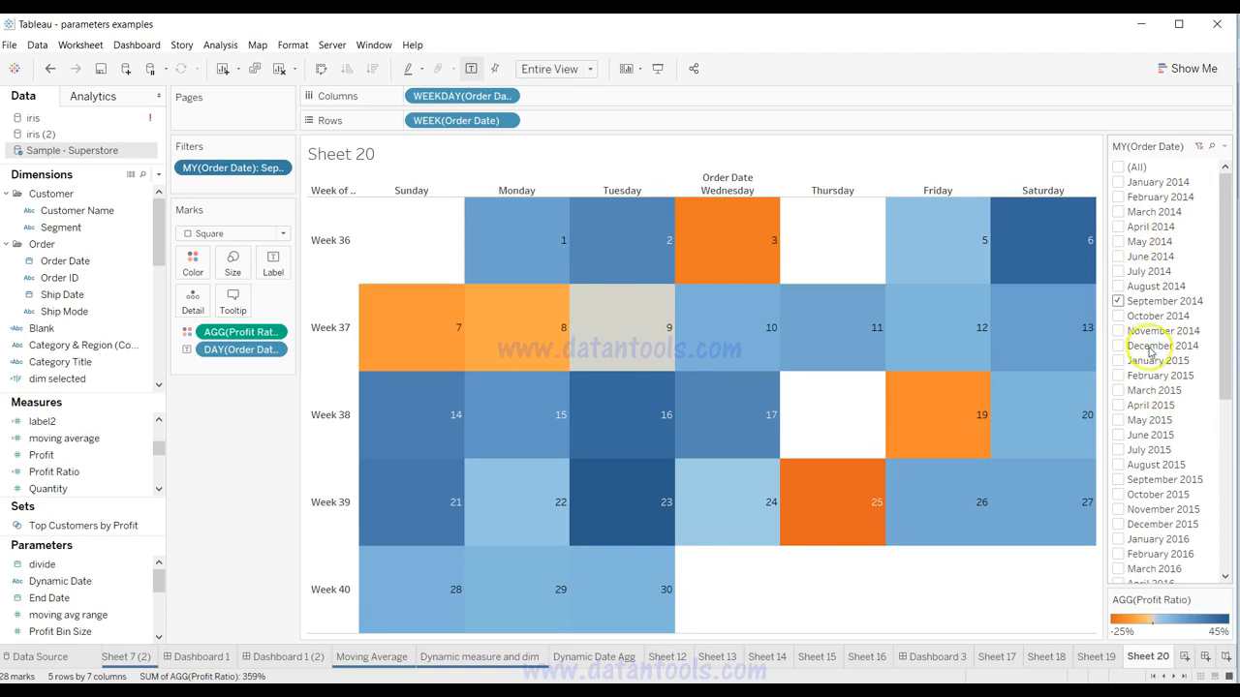
# Change the month filter to Single Value (dropdown) and use it to choose July 2016 and June 2017.
pyautogui.click(1223, 146)
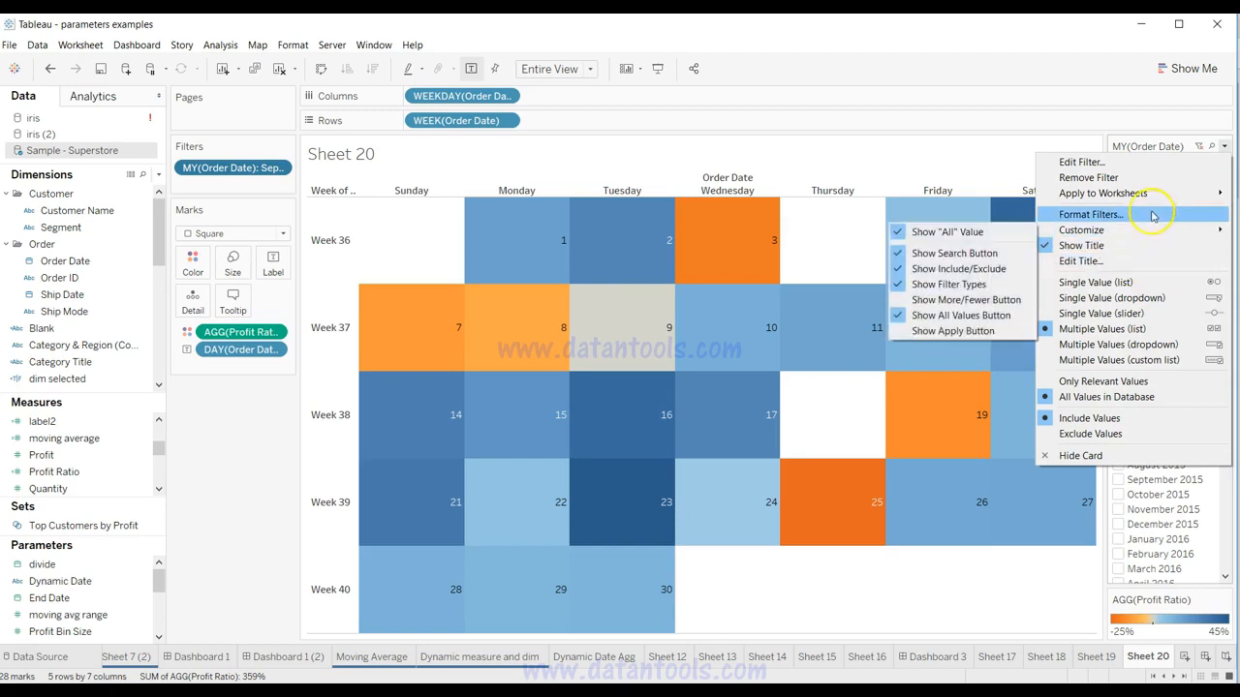
pyautogui.moveTo(1152, 230)
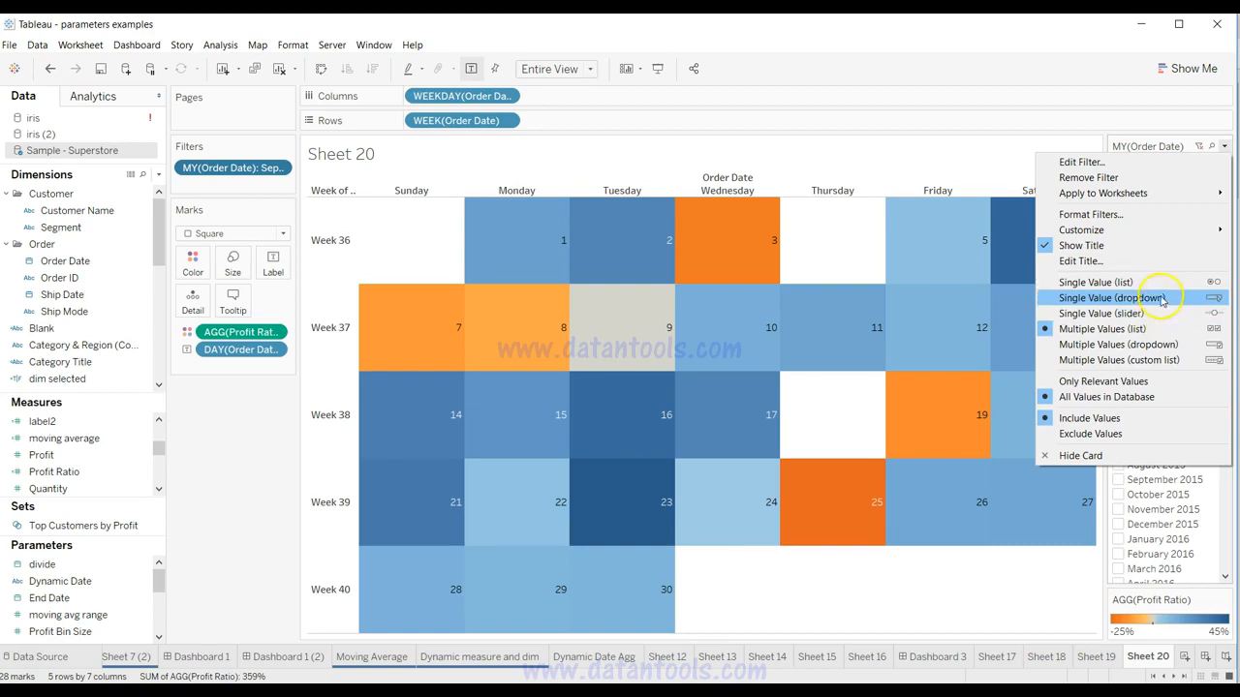
pyautogui.click(1151, 298)
pyautogui.click(1181, 174)
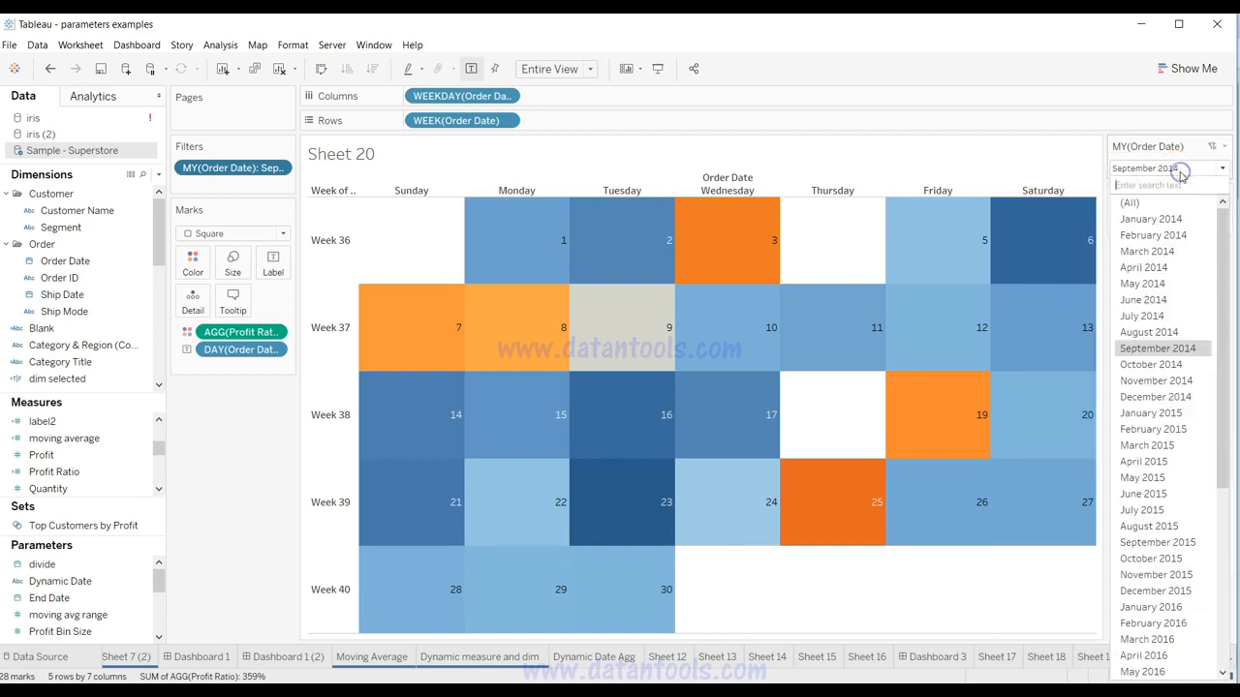
pyautogui.scroll(-6, 1186, 455)
pyautogui.click(1152, 397)
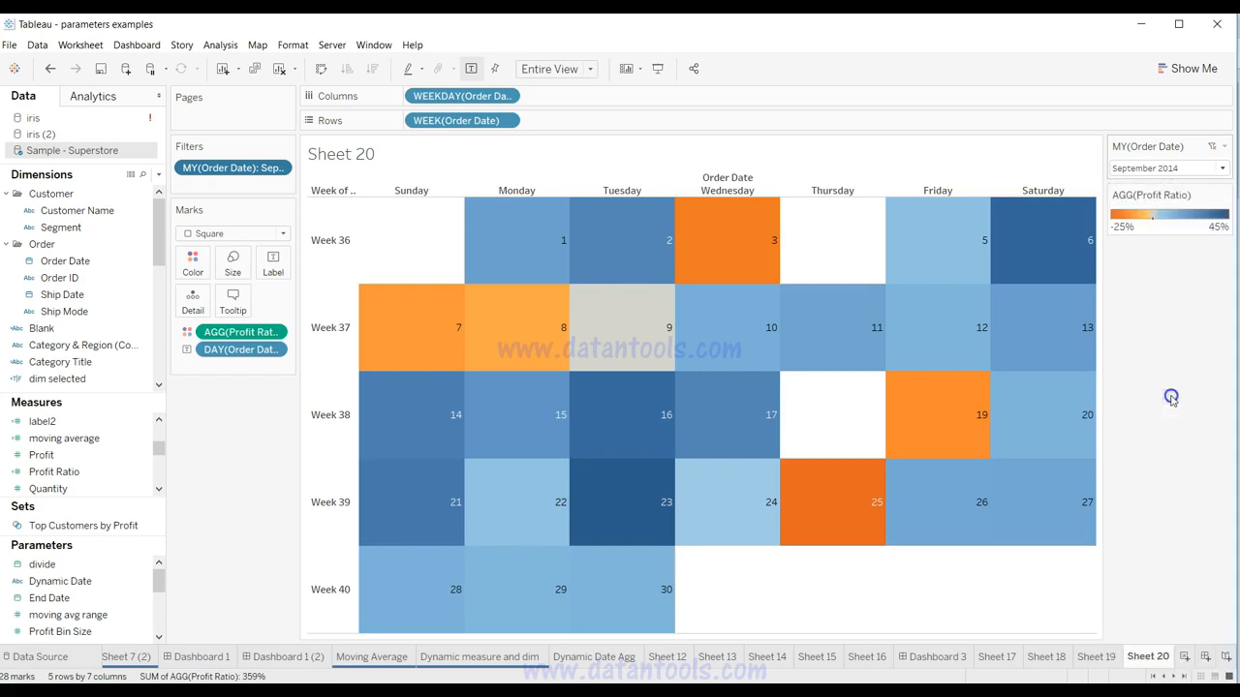
pyautogui.click(1160, 170)
pyautogui.click(1189, 414)
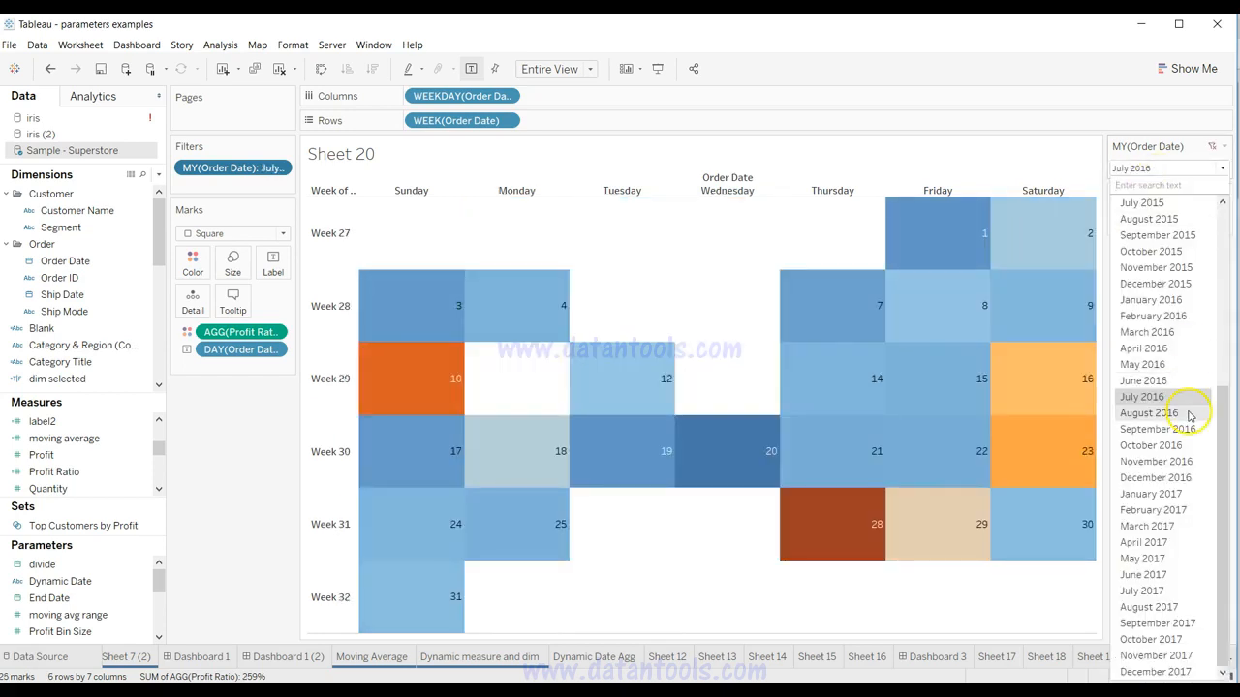
pyautogui.click(1174, 574)
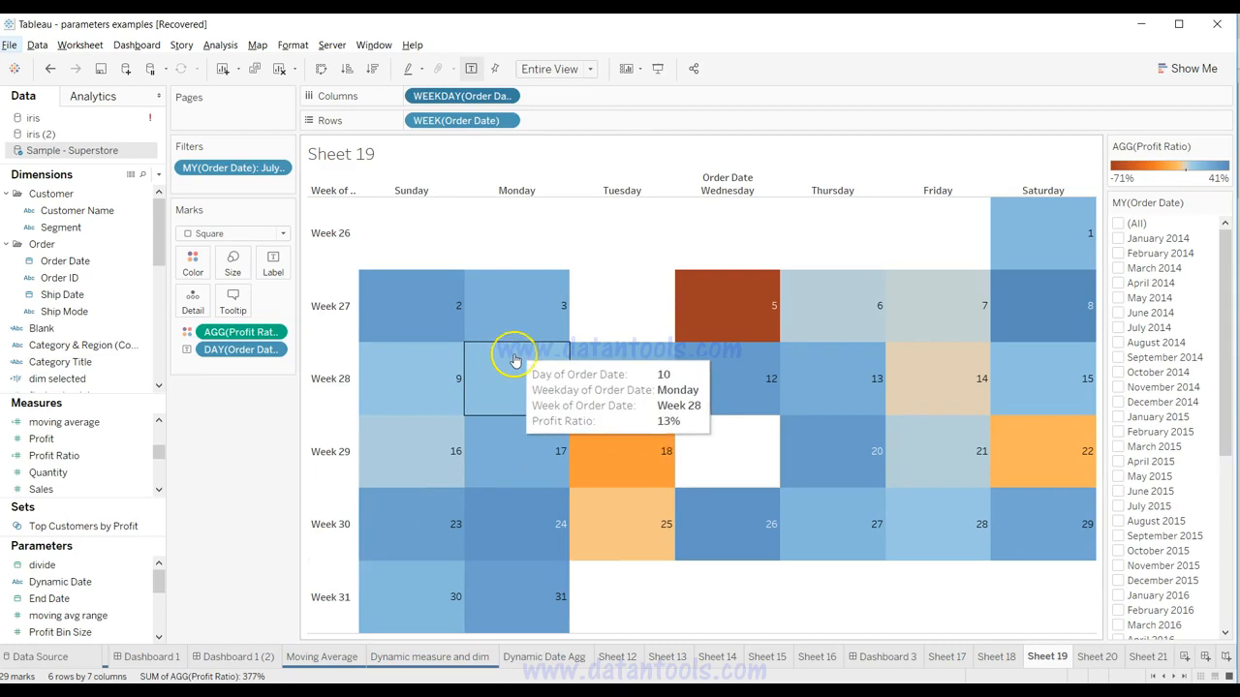
# Exclude the day of Order Date from the tooltip of the Sheet 19 calendar.
pyautogui.moveTo(520, 319)
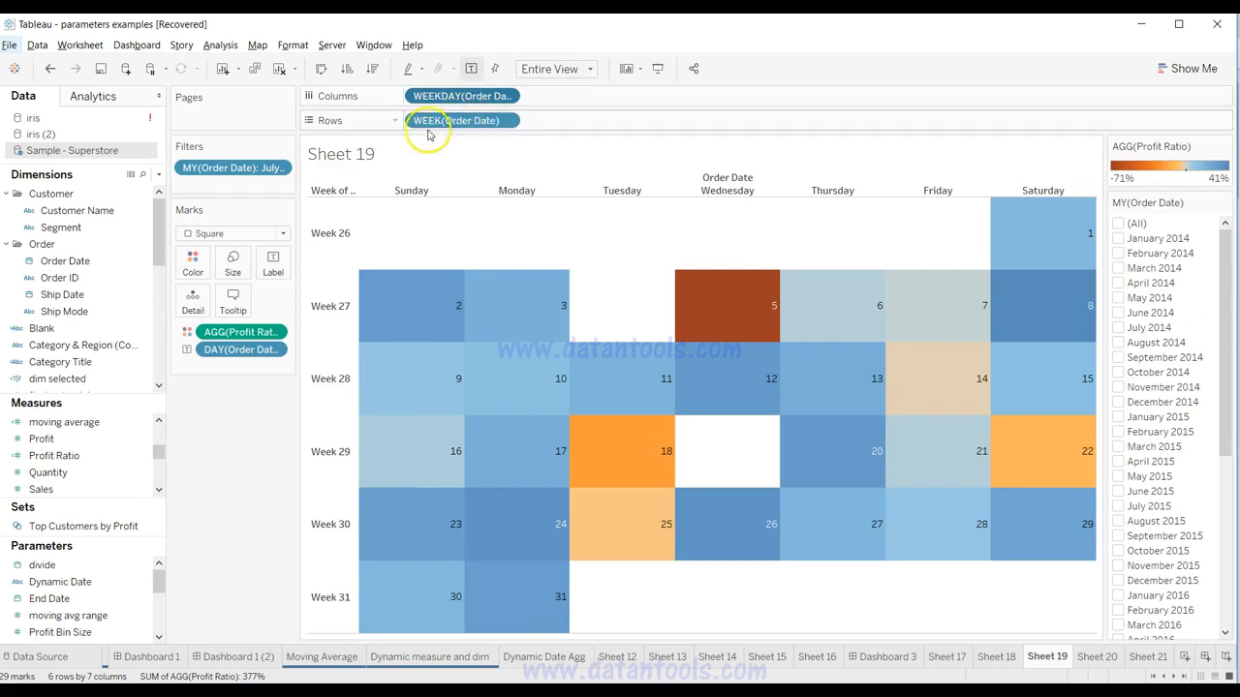
pyautogui.moveTo(439, 316)
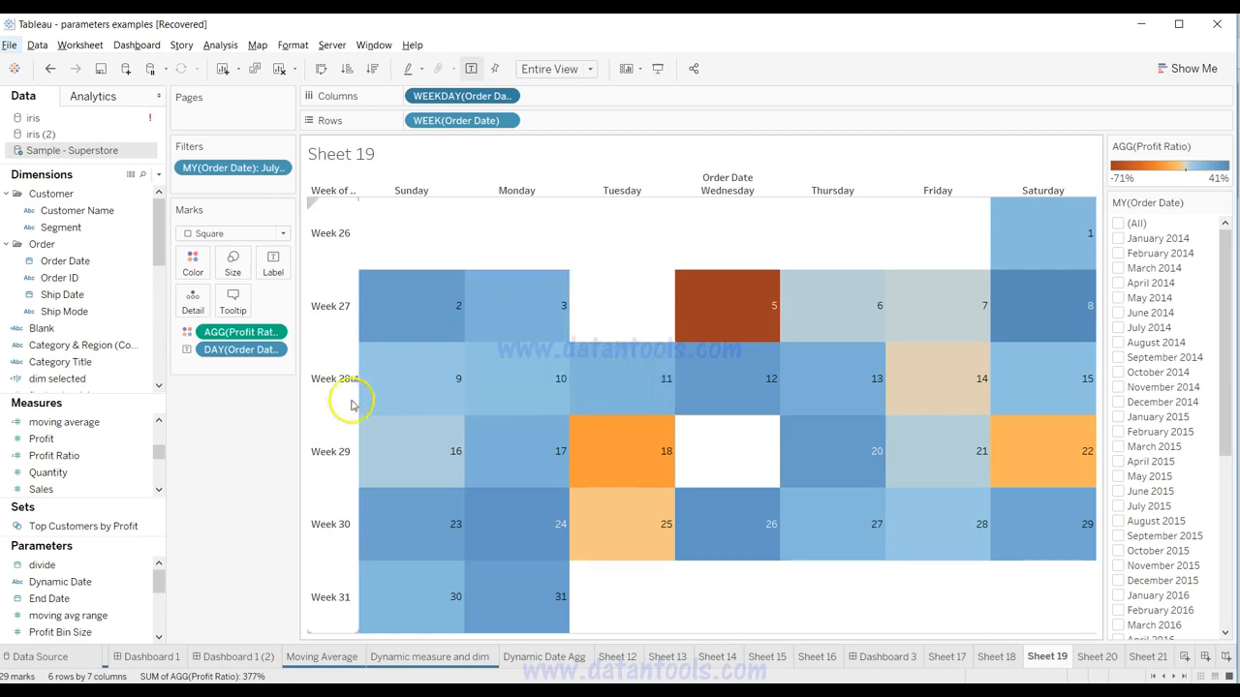
pyautogui.click(278, 349)
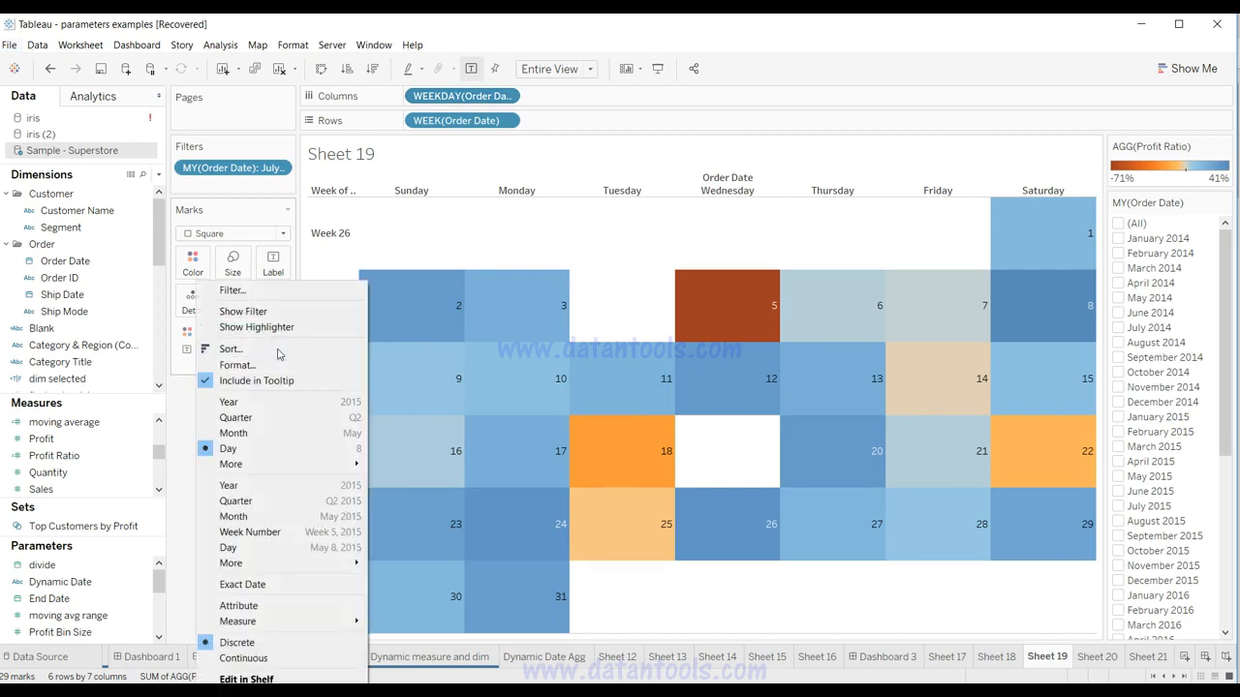
pyautogui.click(245, 386)
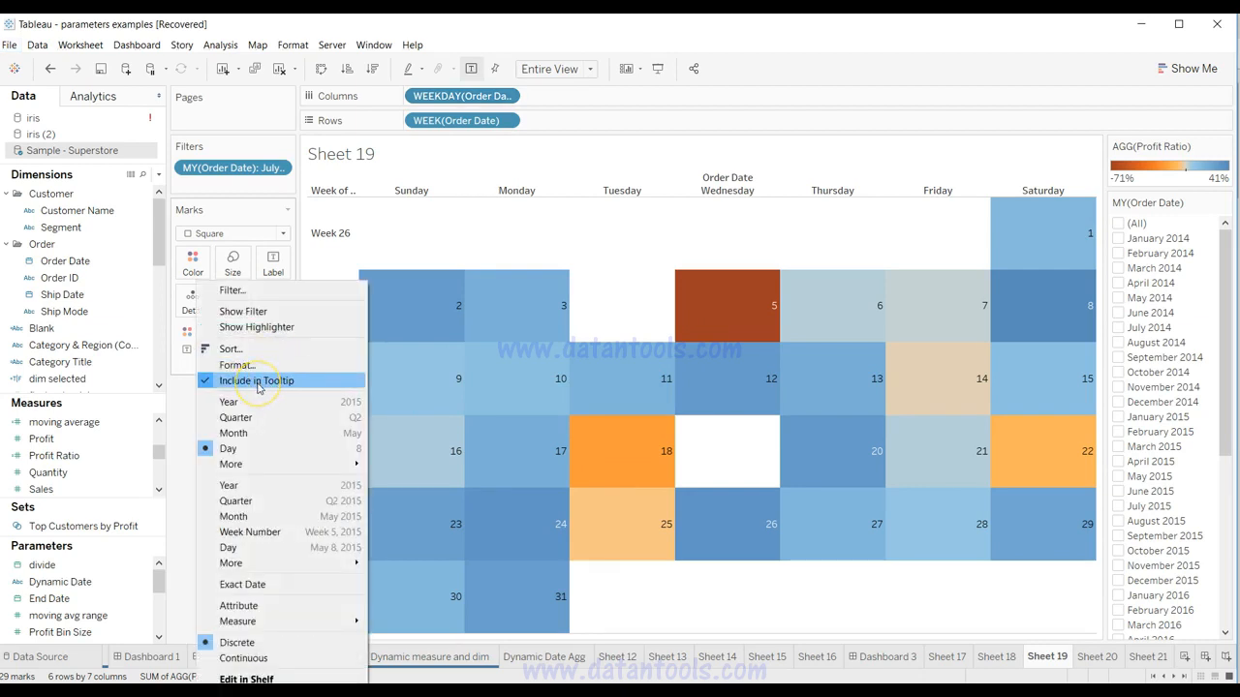
pyautogui.click(257, 382)
pyautogui.moveTo(484, 310)
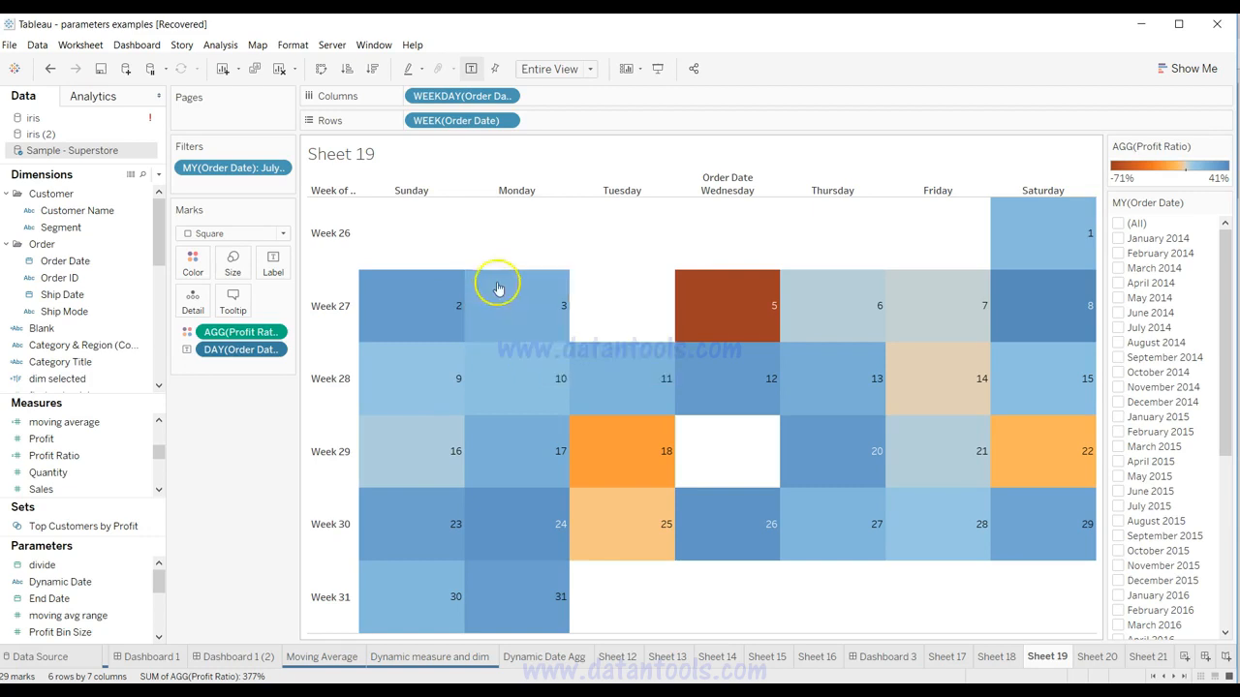
# Exclude the weekday of Order Date from the Sheet 19 calendar's tooltip.
pyautogui.click(507, 96)
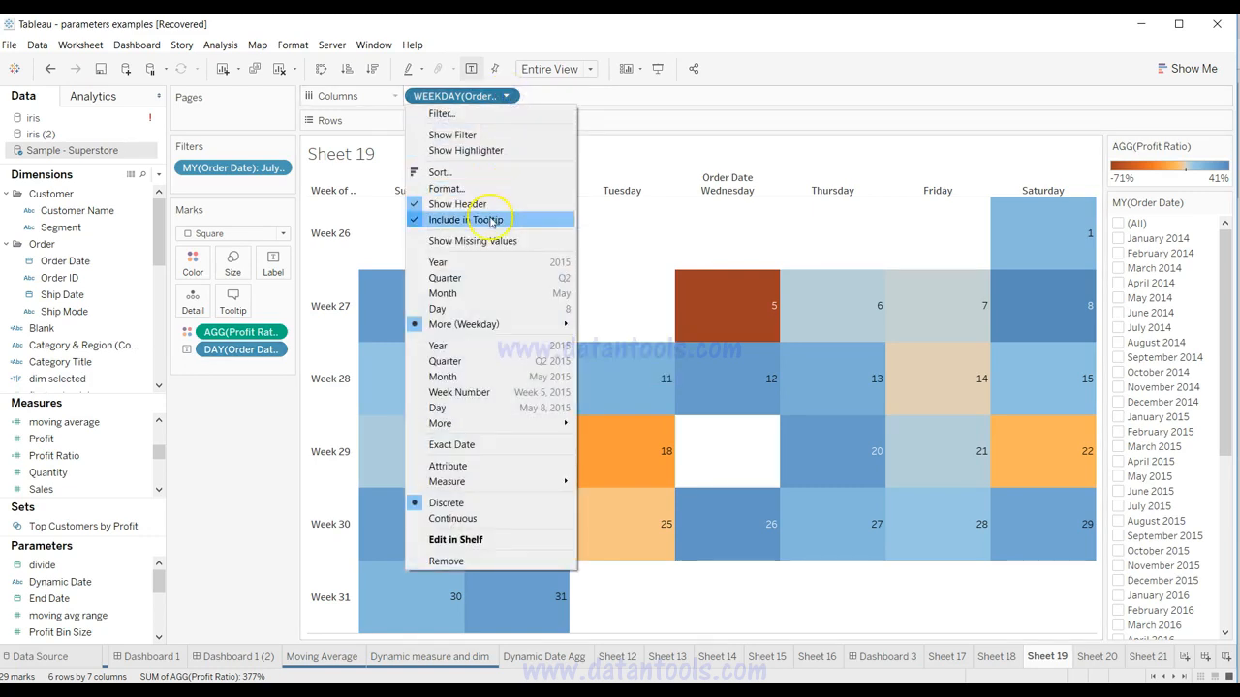
pyautogui.click(489, 219)
pyautogui.moveTo(526, 340)
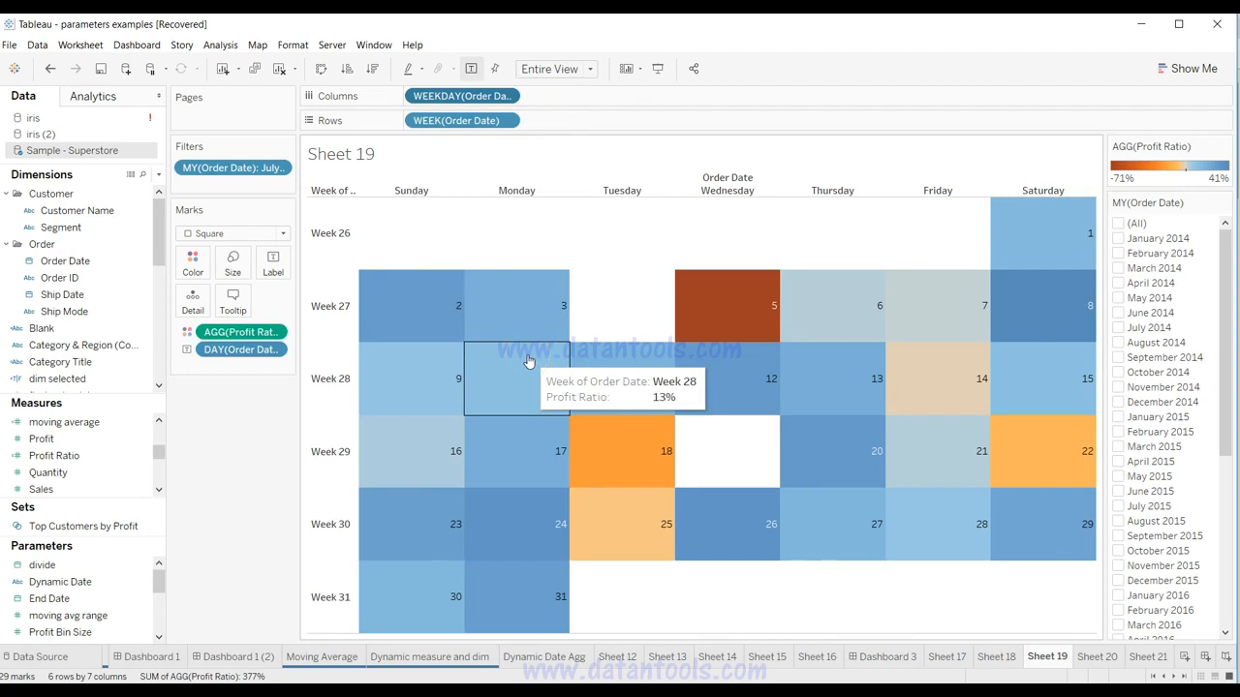
# Examine the Sheet 19 tooltip's contents and the tooltip option of the Order Date weekday field.
pyautogui.click(233, 300)
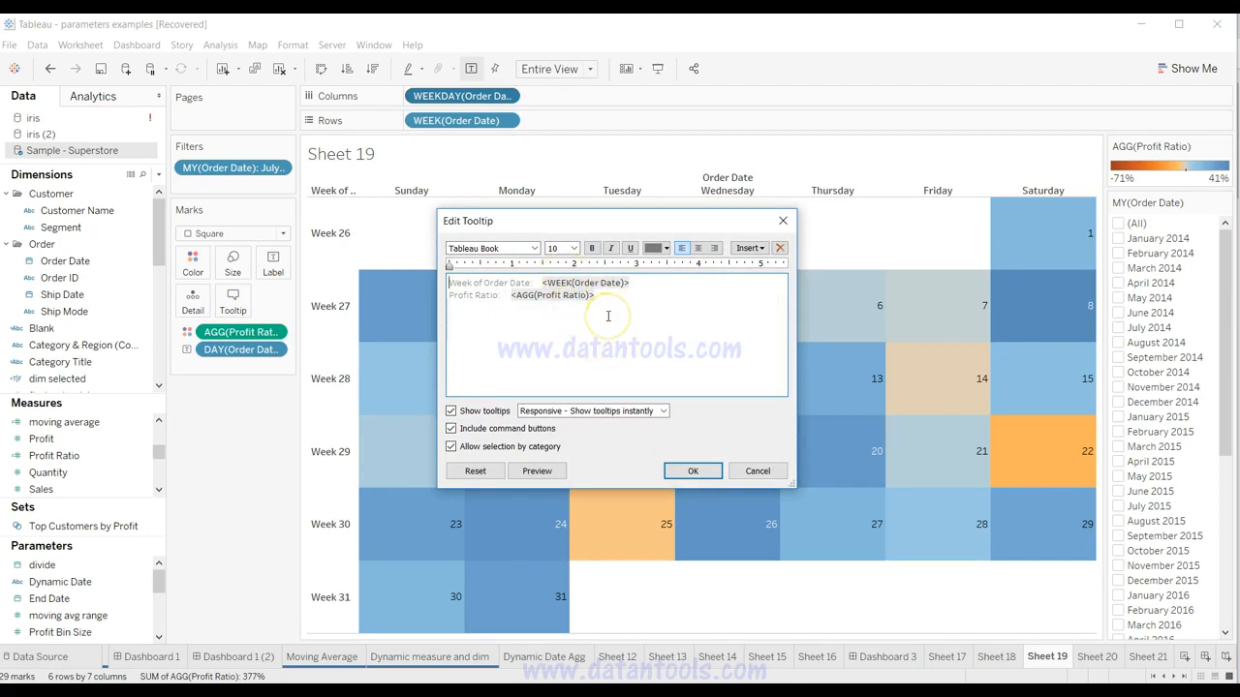
pyautogui.click(755, 471)
pyautogui.click(506, 96)
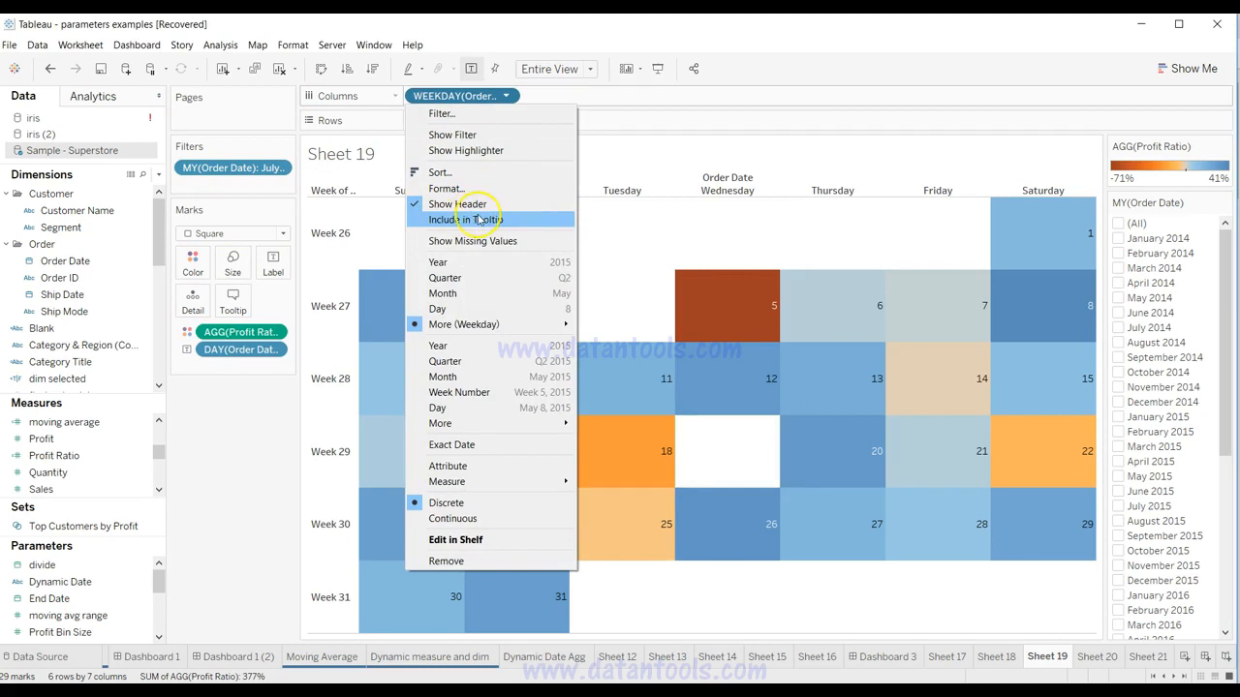
pyautogui.click(614, 131)
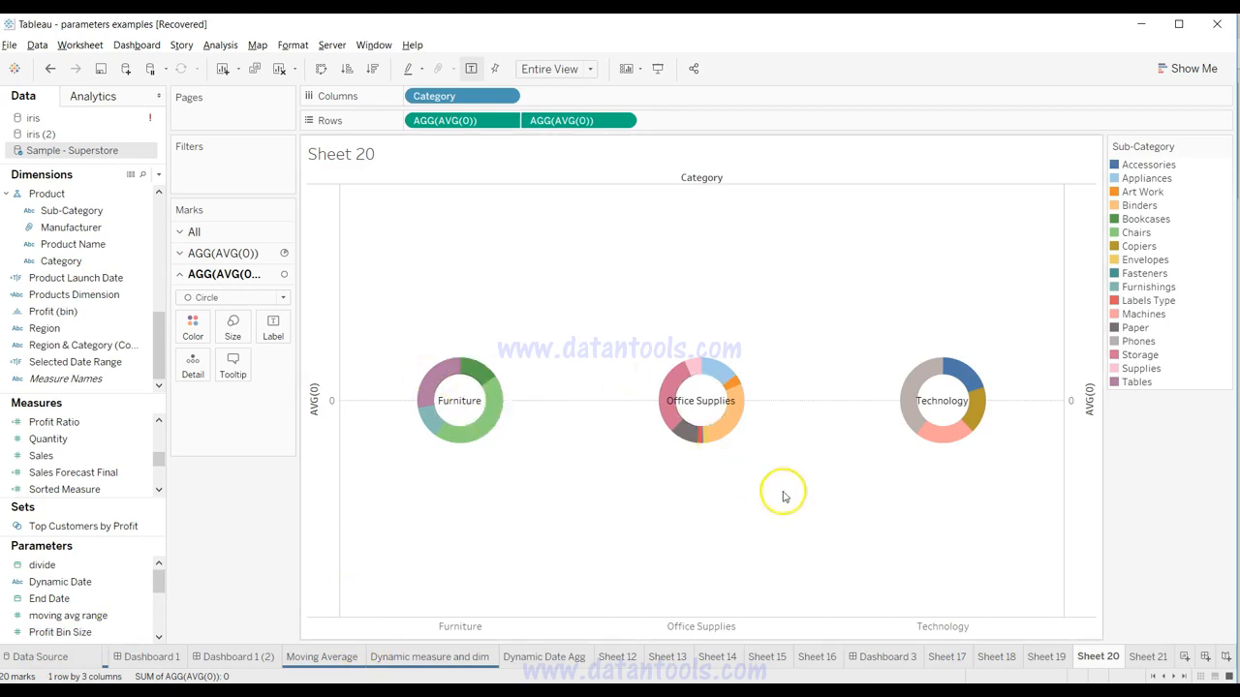
# Build a horizontal bar chart of Sales by Category on Sheet 21, with Category on Rows and Sales on Columns.
pyautogui.moveTo(464, 412)
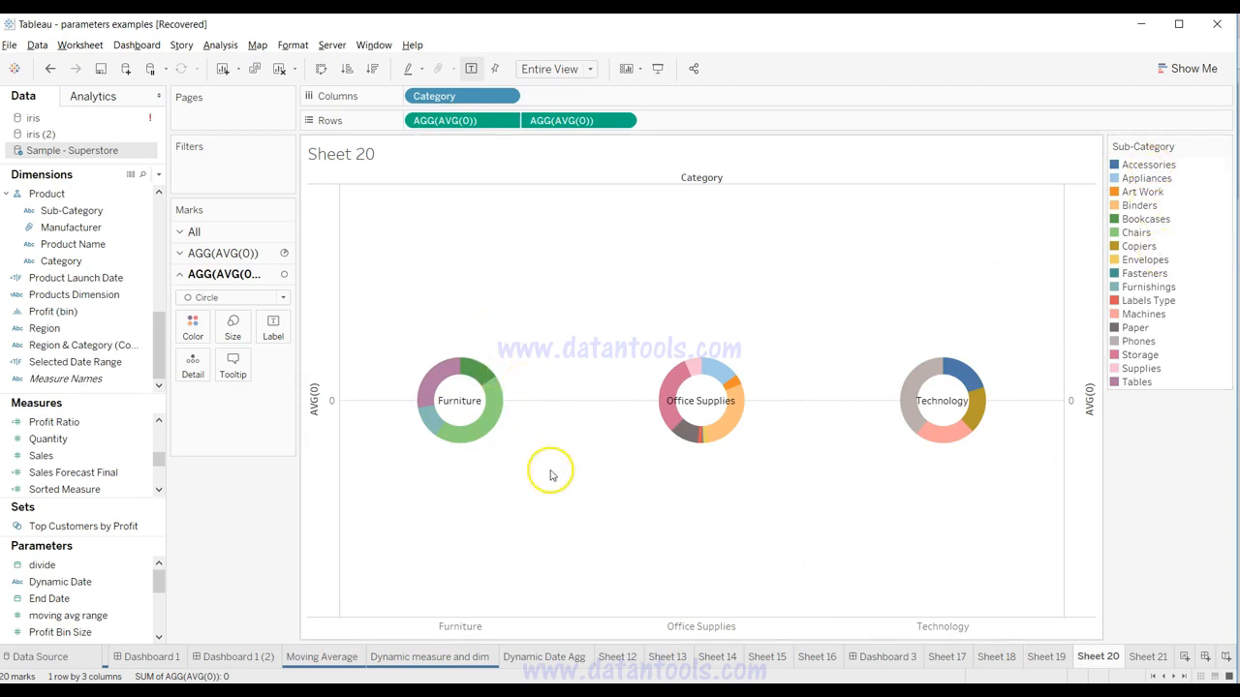
pyautogui.click(1149, 657)
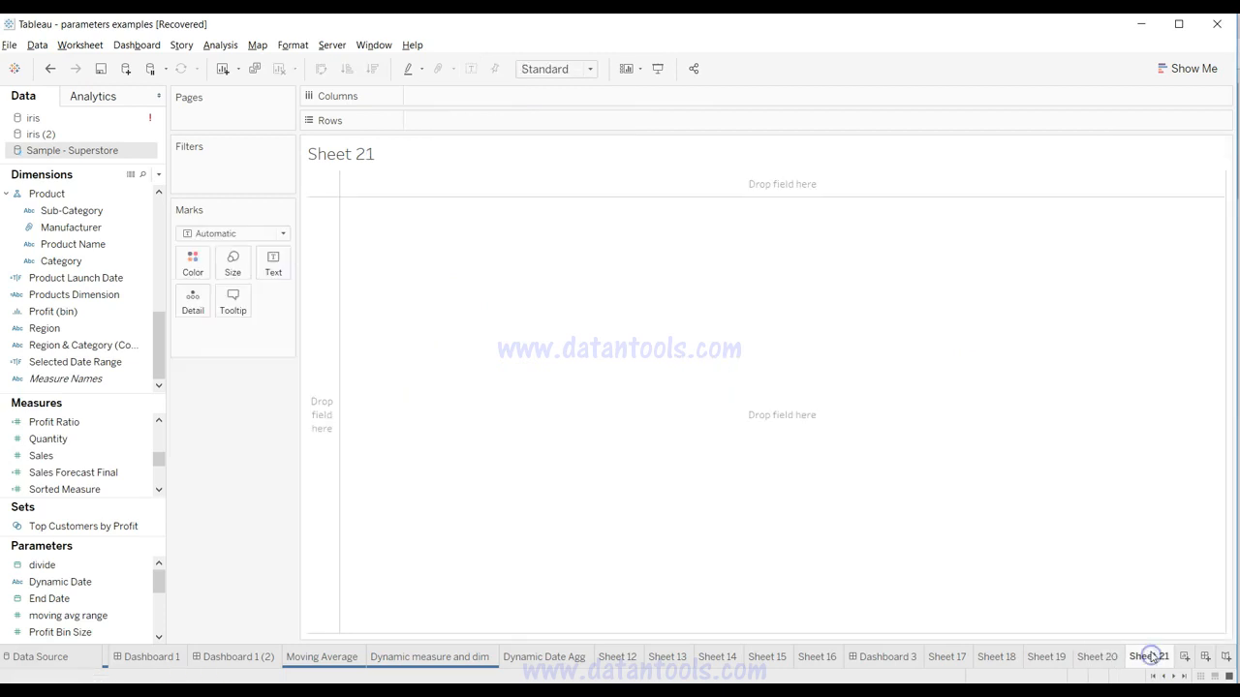
pyautogui.click(110, 261)
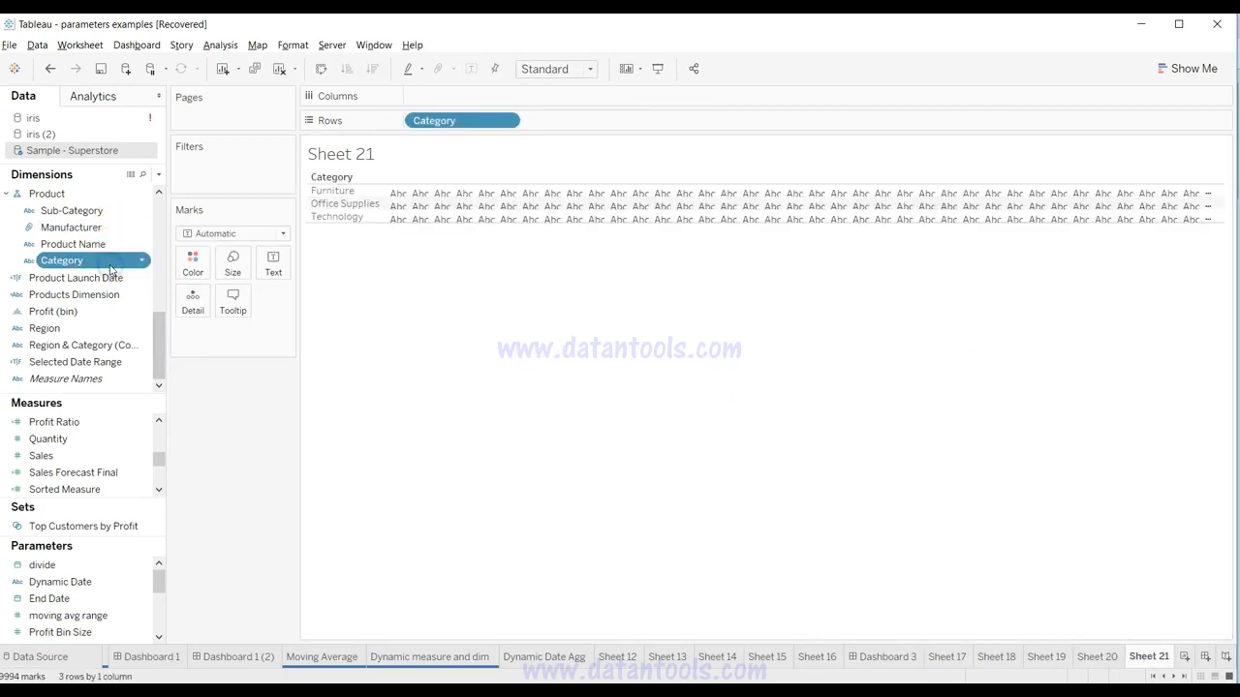
pyautogui.click(109, 456)
pyautogui.moveTo(108, 456); pyautogui.dragTo(526, 99)
pyautogui.click(1185, 70)
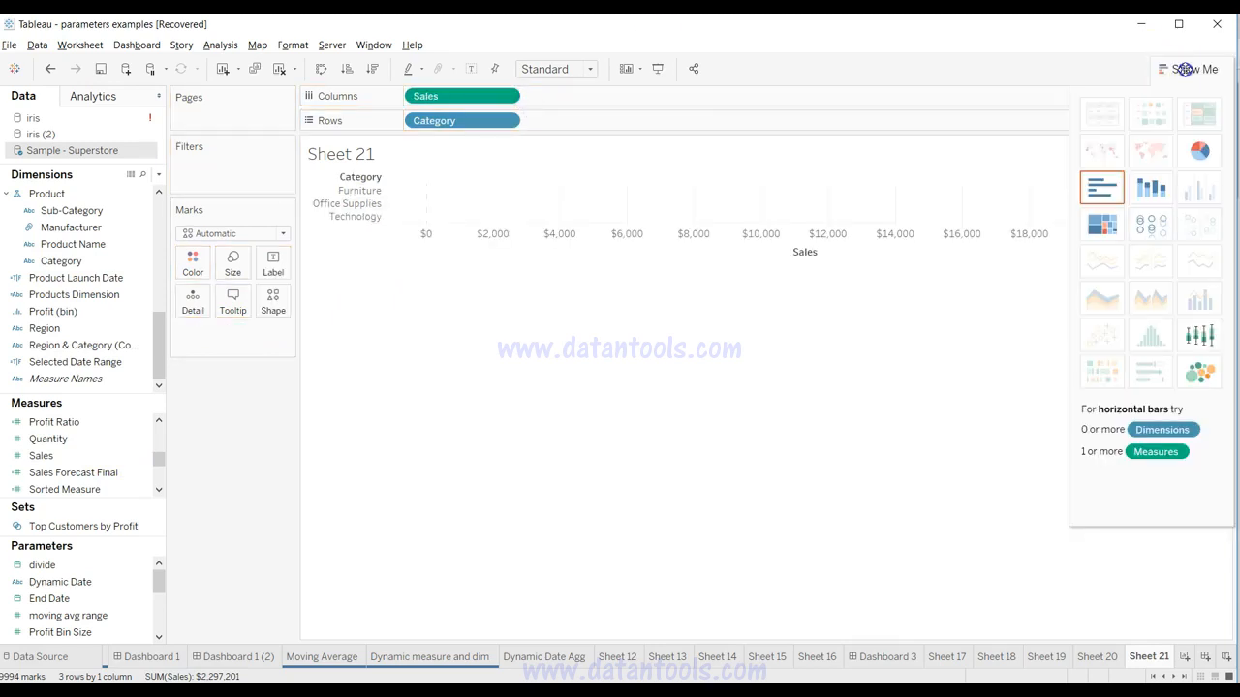
pyautogui.click(1101, 187)
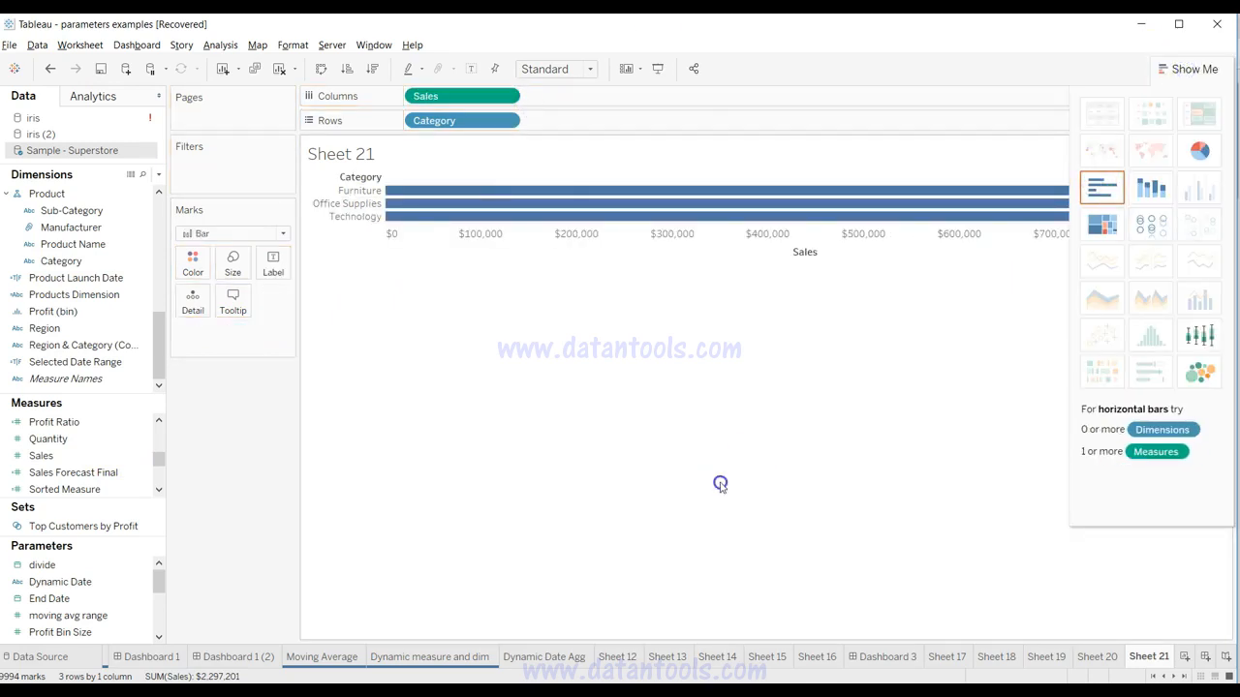
pyautogui.click(1198, 70)
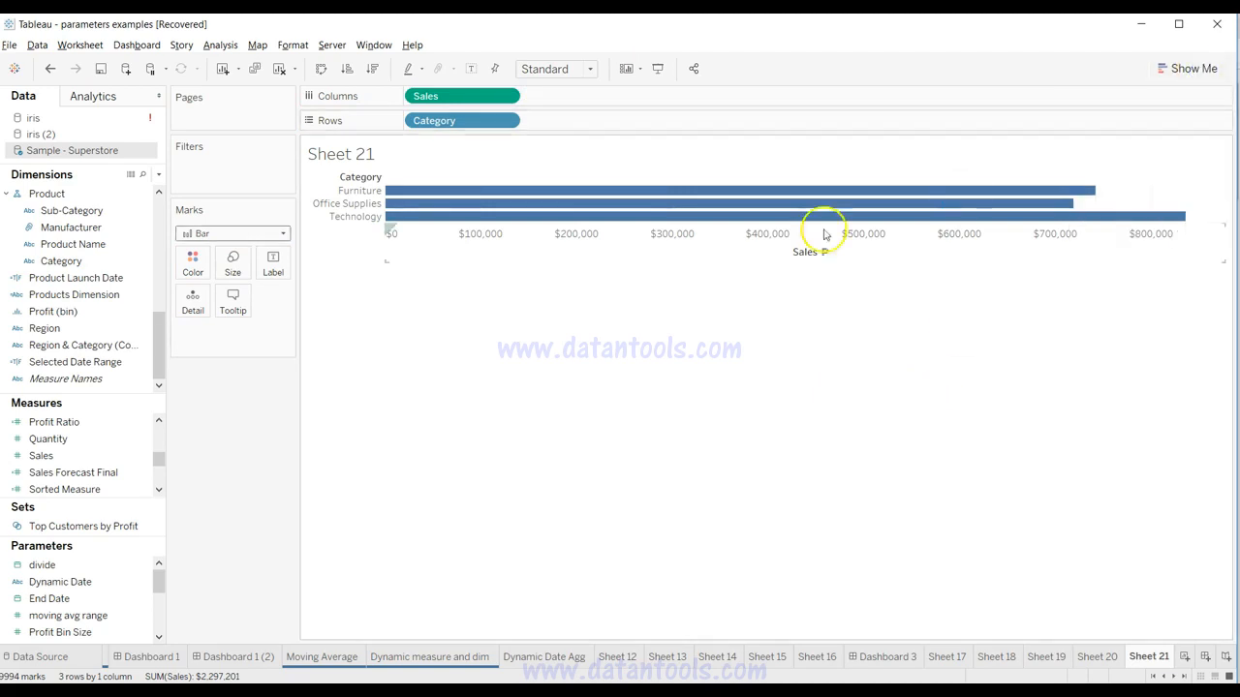
# Add the AVG(0) calculated field to Columns after Sales and duplicate it beside itself.
pyautogui.doubleClick(565, 97)
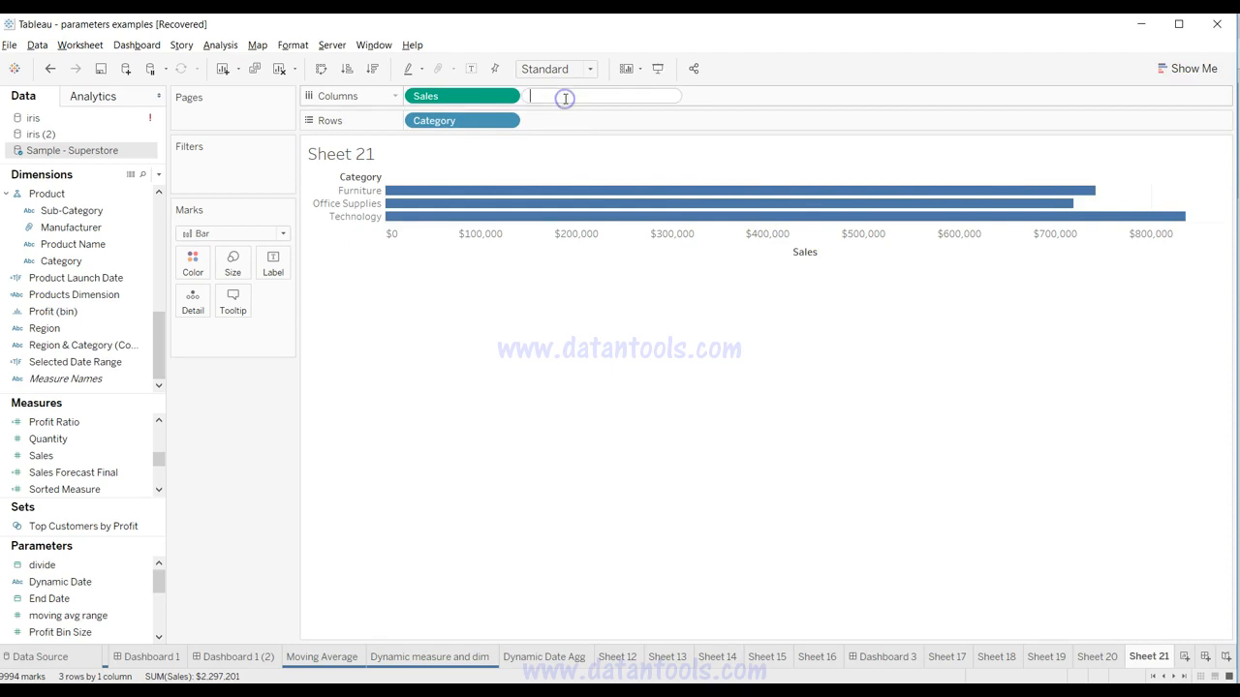
pyautogui.write('Av')
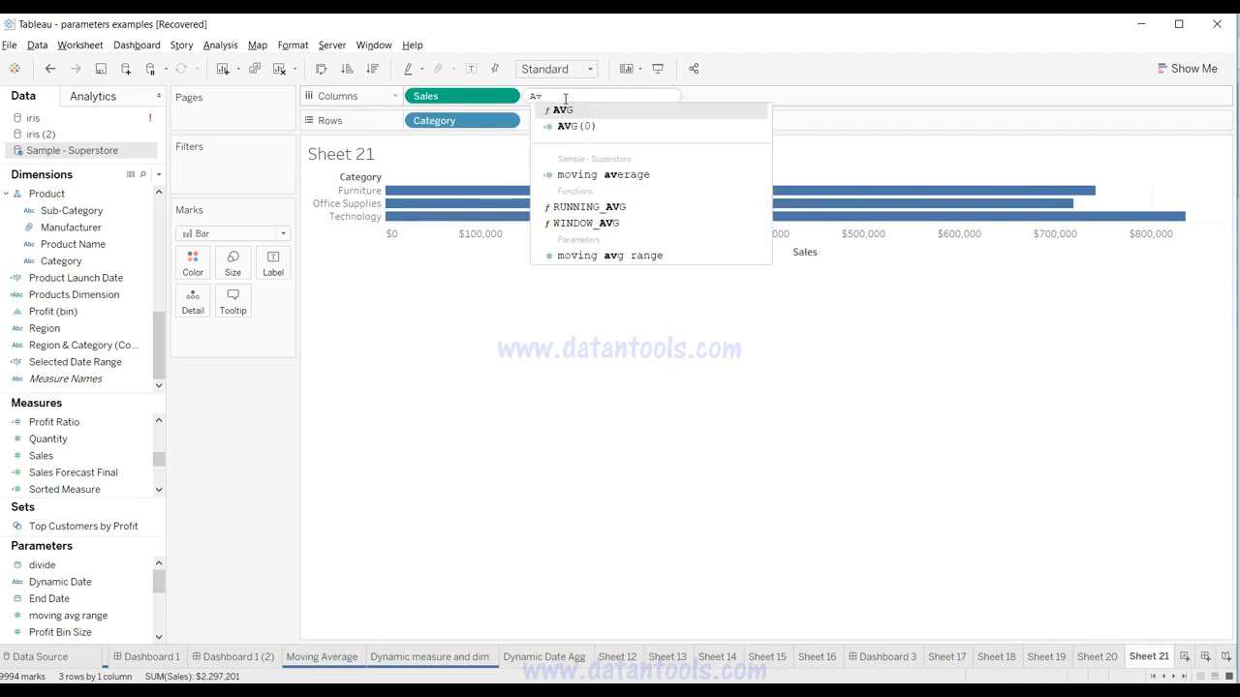
pyautogui.press('Down')
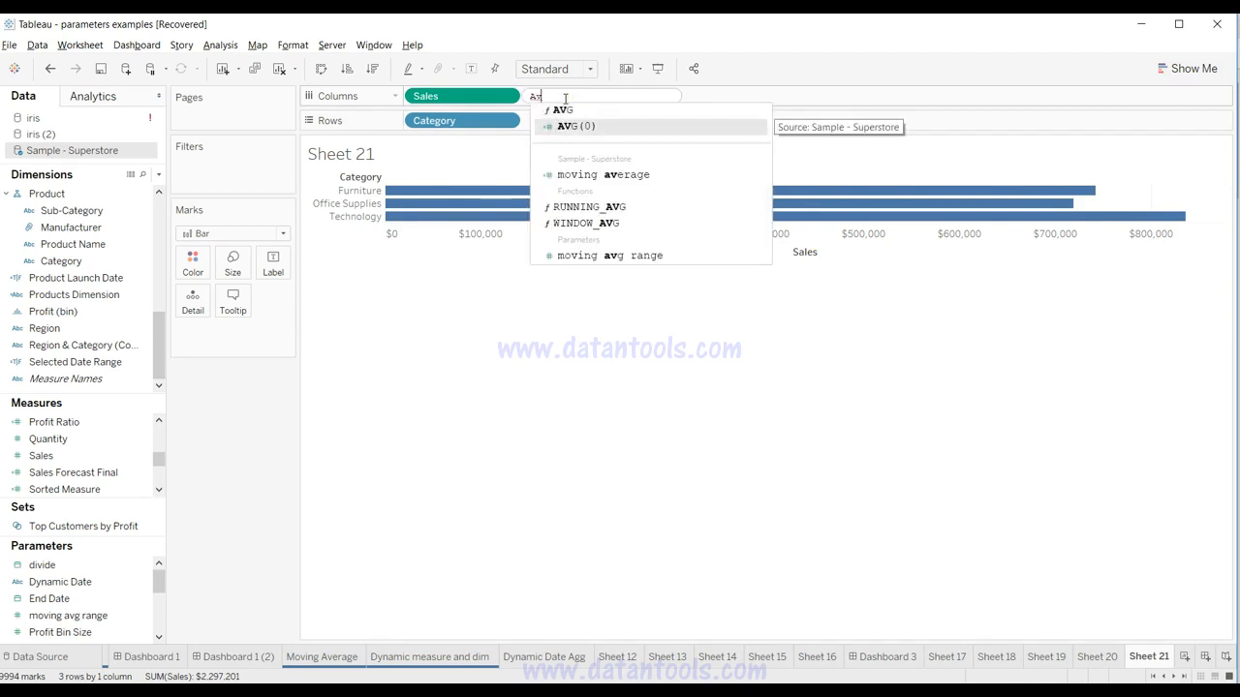
pyautogui.press('Return')
pyautogui.press('Return')
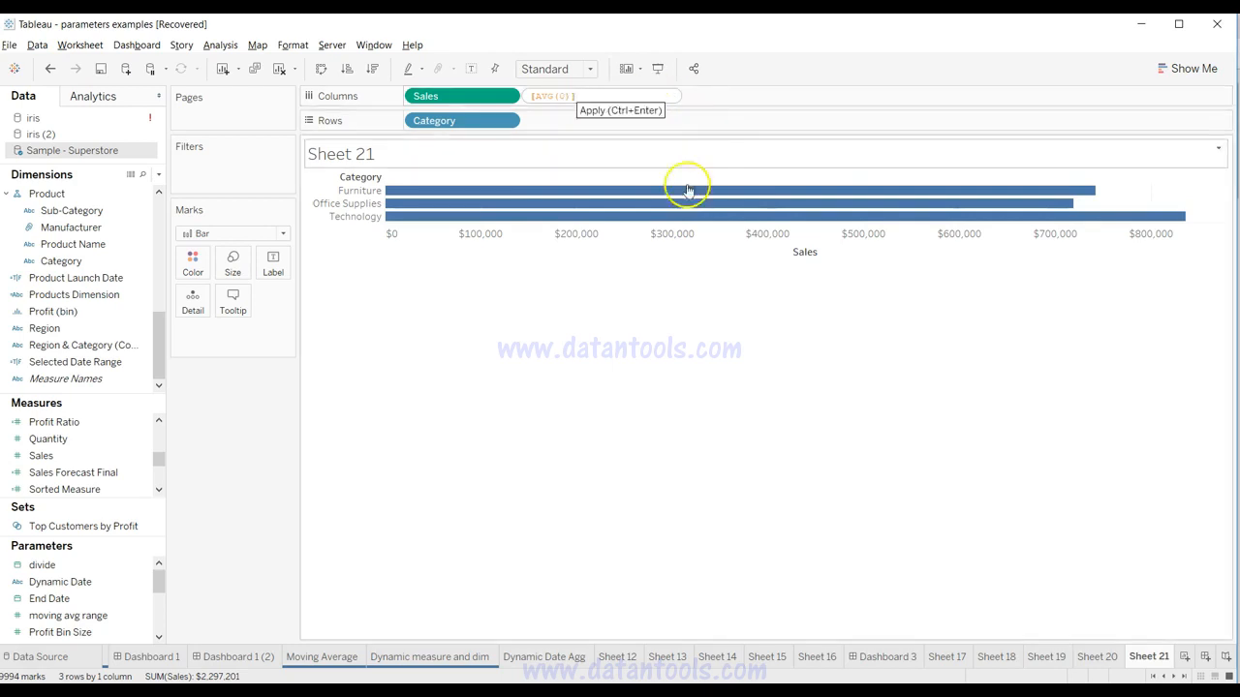
pyautogui.moveTo(577, 98); pyautogui.dragTo(678, 100)
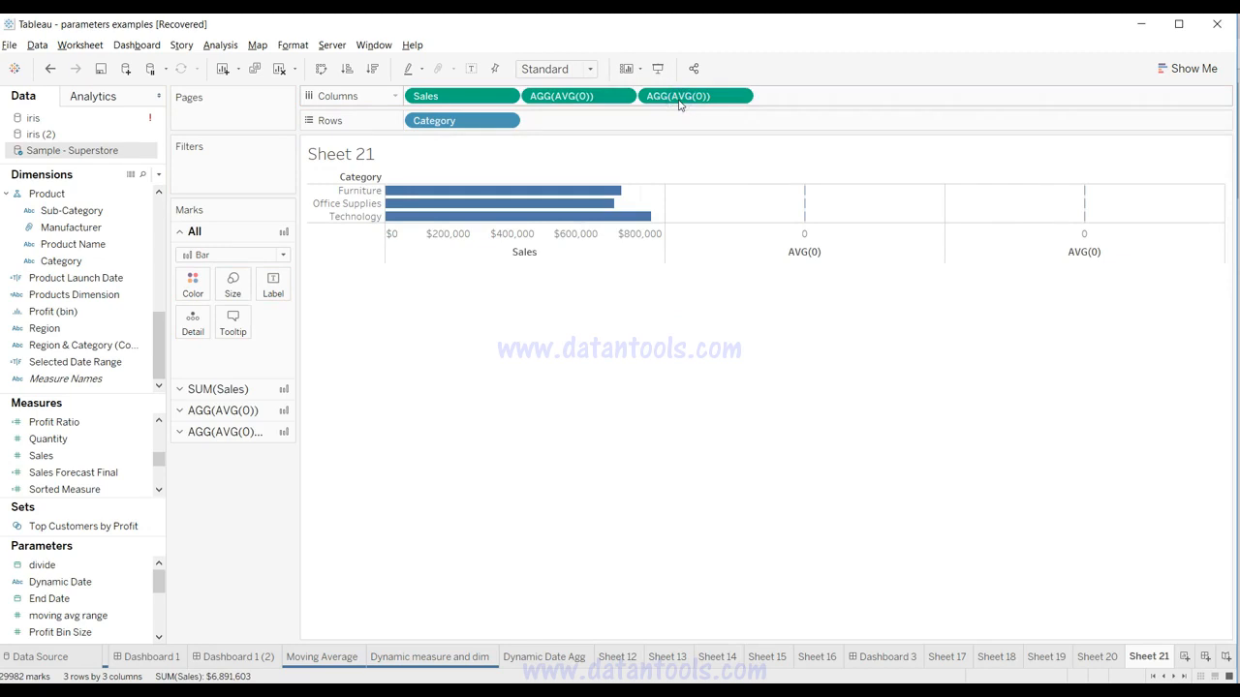
# Change the first AVG(0) mark type to Pie and move Sales from Columns to its Angle.
pyautogui.moveTo(801, 193)
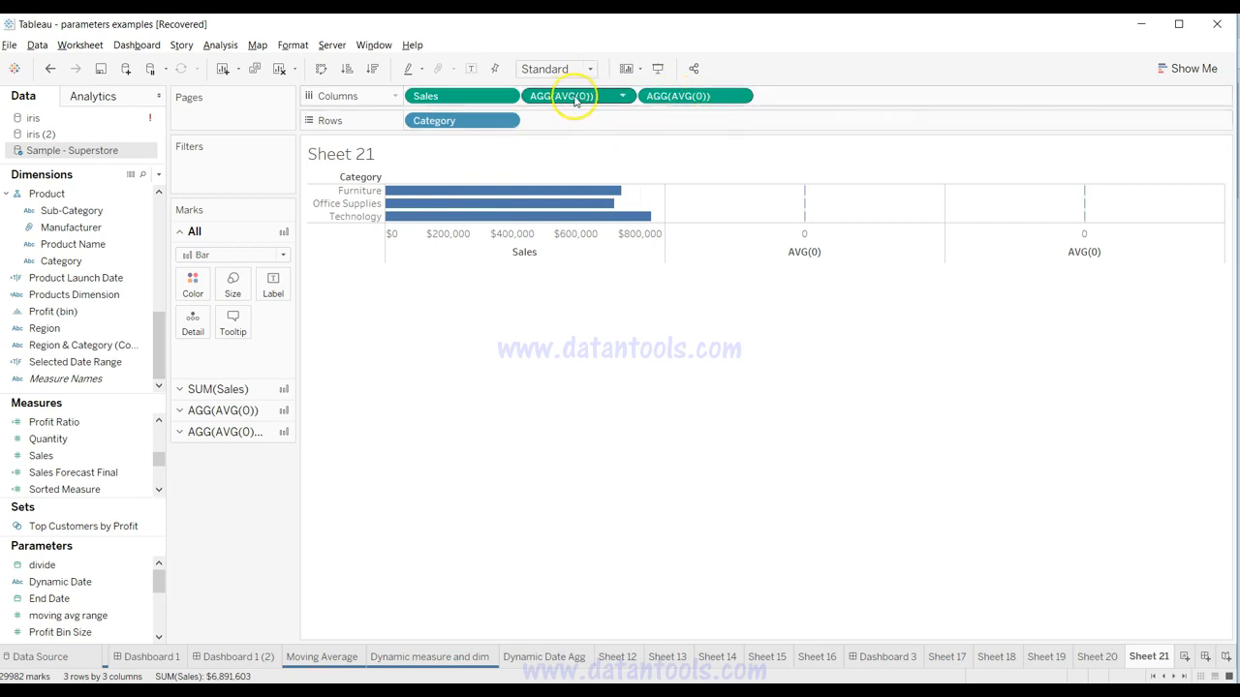
pyautogui.click(240, 411)
pyautogui.moveTo(455, 104)
pyautogui.mouseDown()
pyautogui.moveTo(318, 271)
pyautogui.moveTo(272, 360)
pyautogui.moveTo(449, 39)
pyautogui.moveTo(455, 97)
pyautogui.mouseUp()
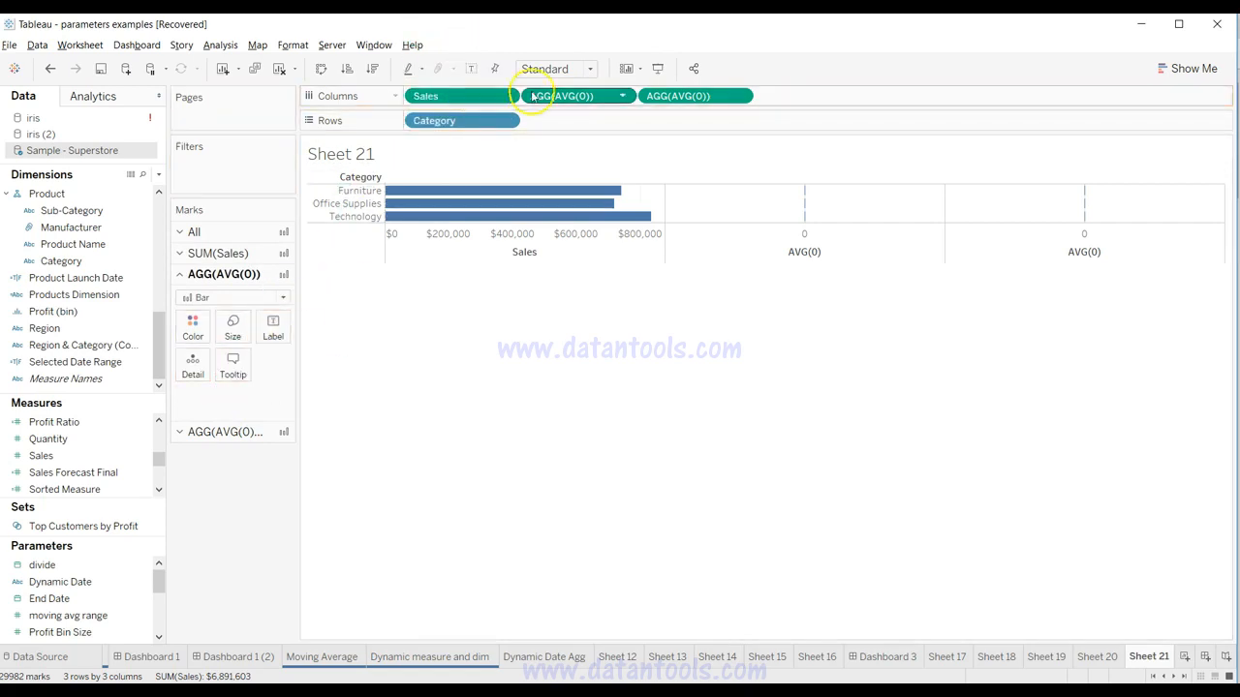
pyautogui.click(270, 299)
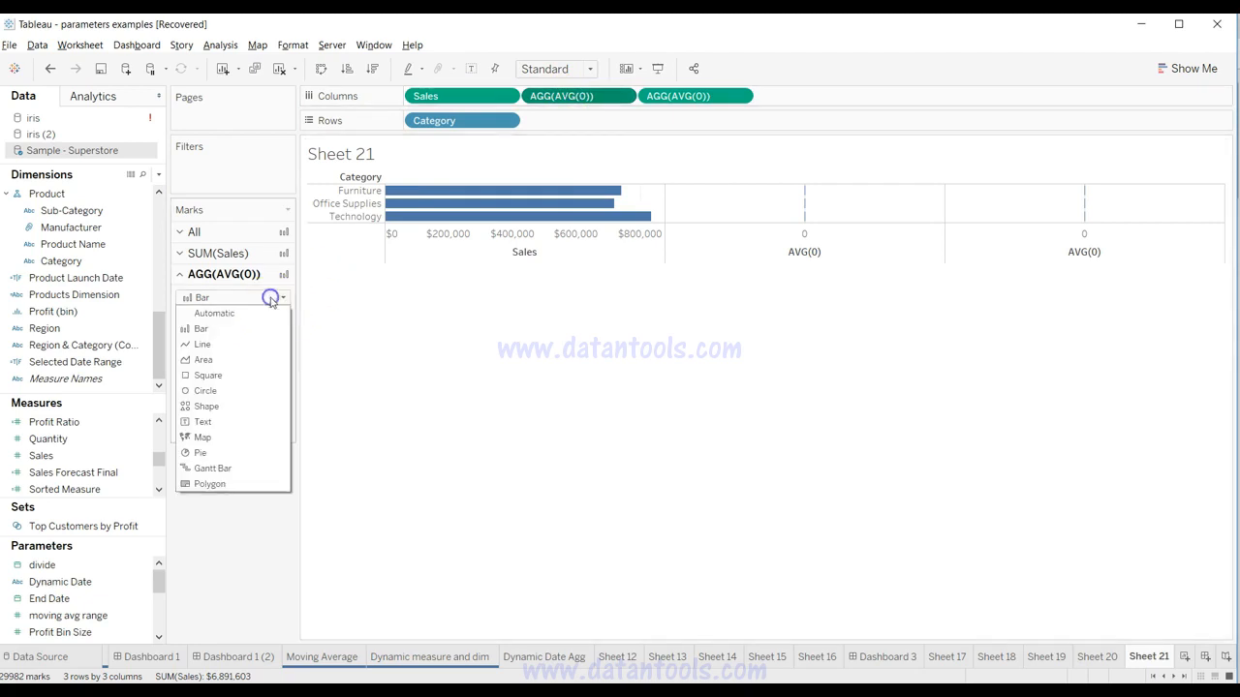
pyautogui.click(240, 452)
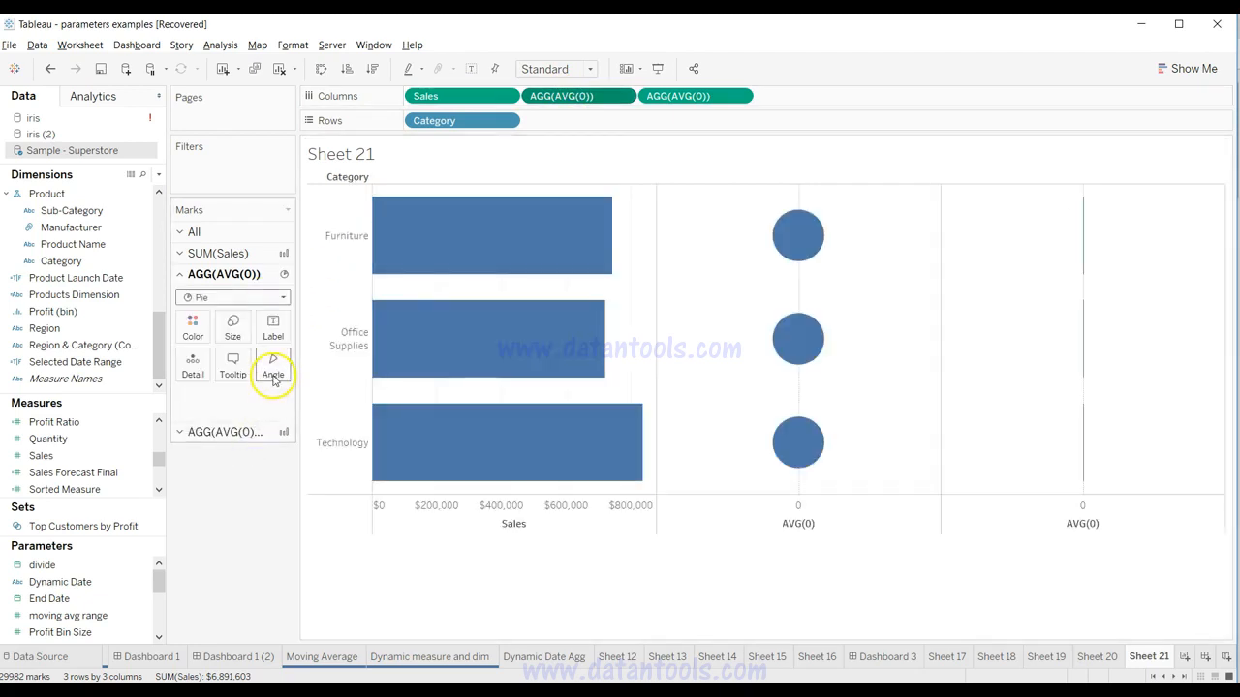
pyautogui.moveTo(498, 97); pyautogui.dragTo(276, 361)
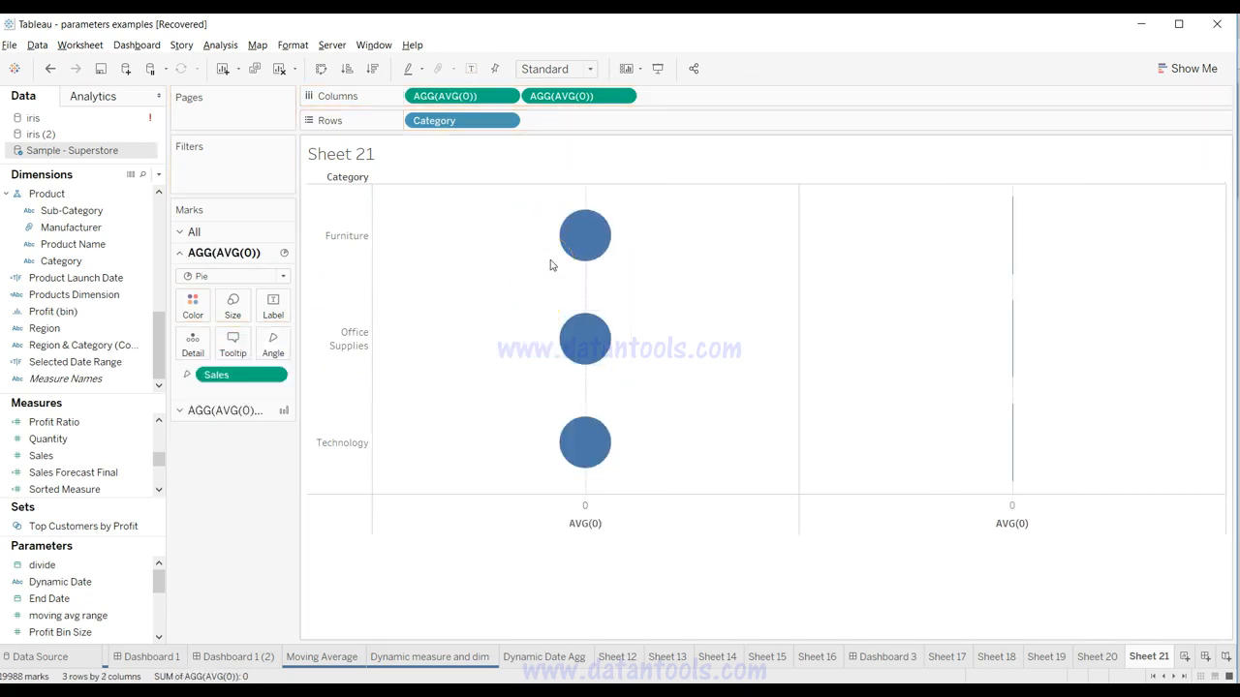
# Combine the second AVG(0) with the first as a dual axis.
pyautogui.click(242, 415)
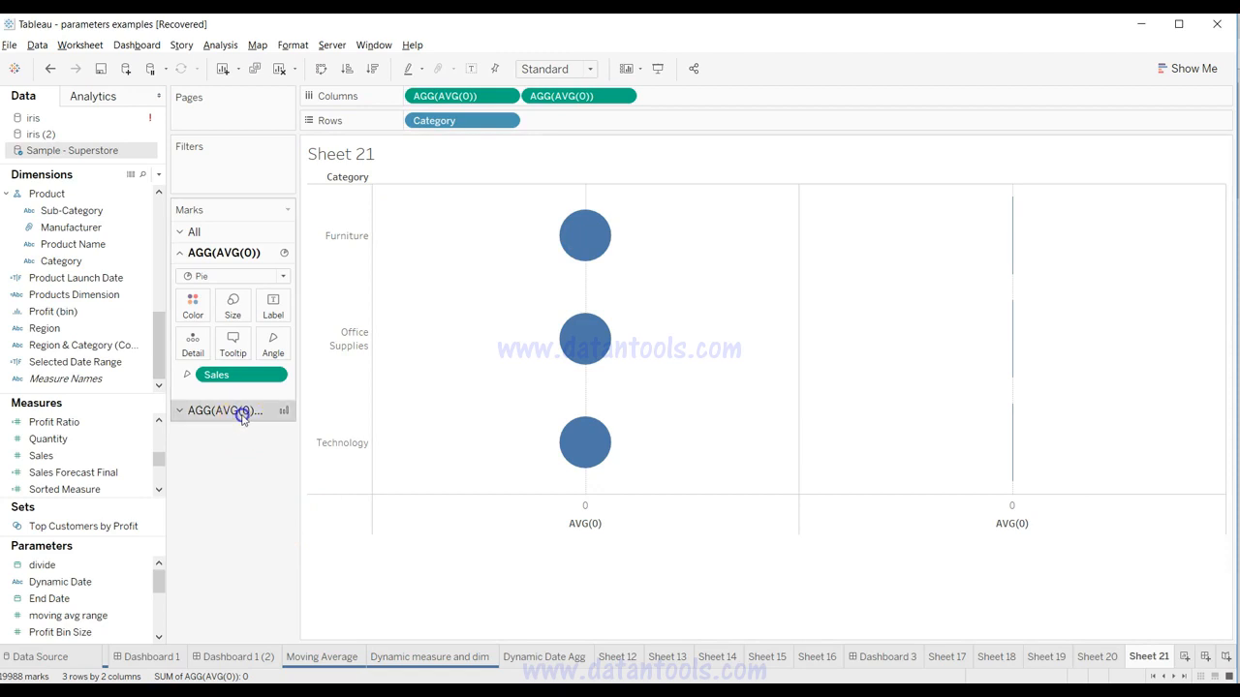
pyautogui.click(214, 252)
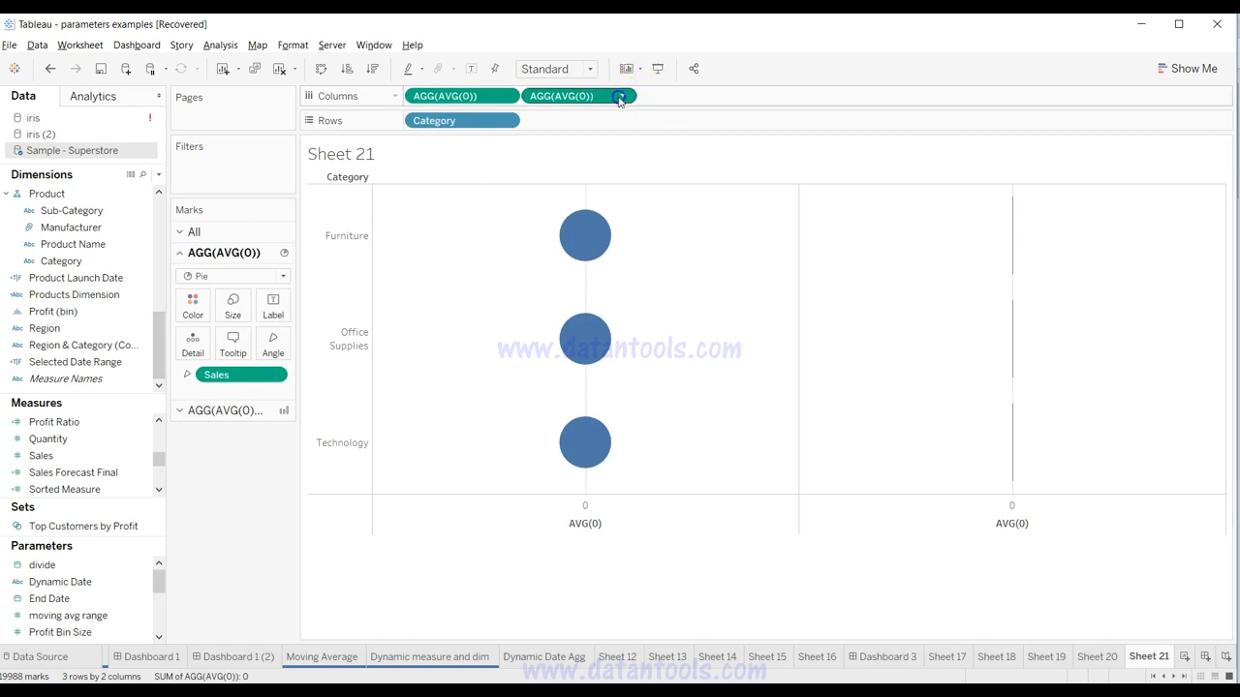
pyautogui.click(620, 96)
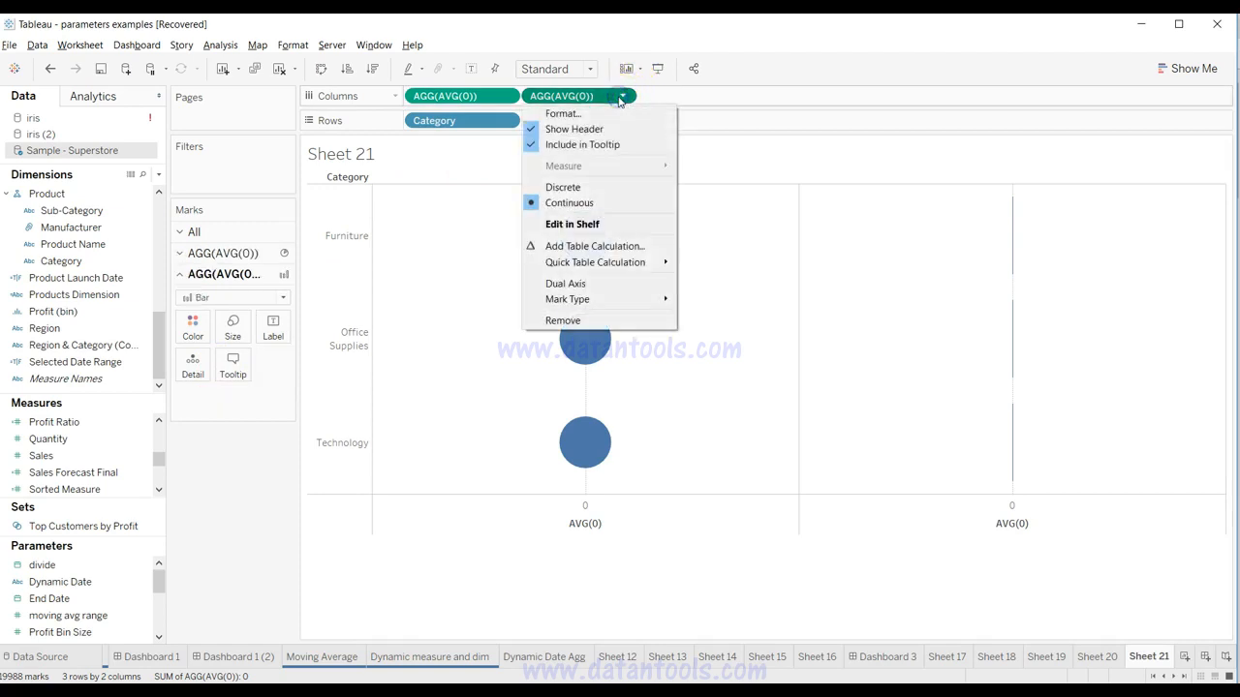
pyautogui.click(610, 287)
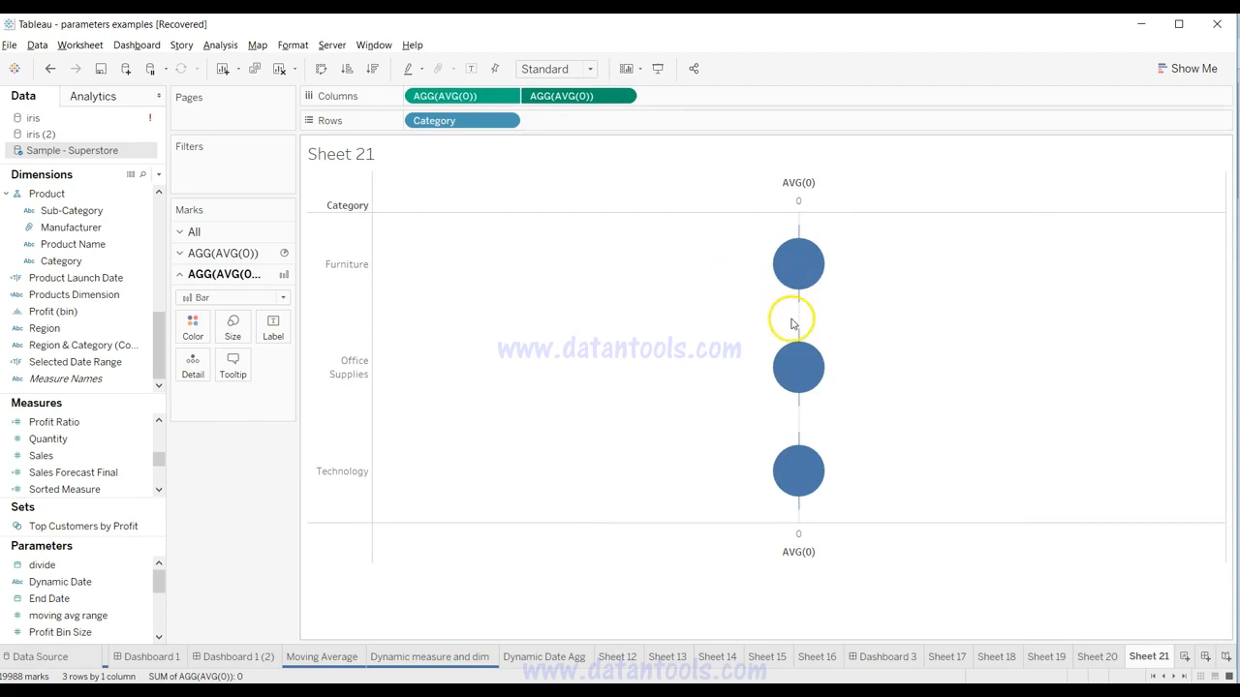
# Enlarge the first AVG(0) pies until they nearly fill their Category rows.
pyautogui.click(222, 253)
pyautogui.click(227, 308)
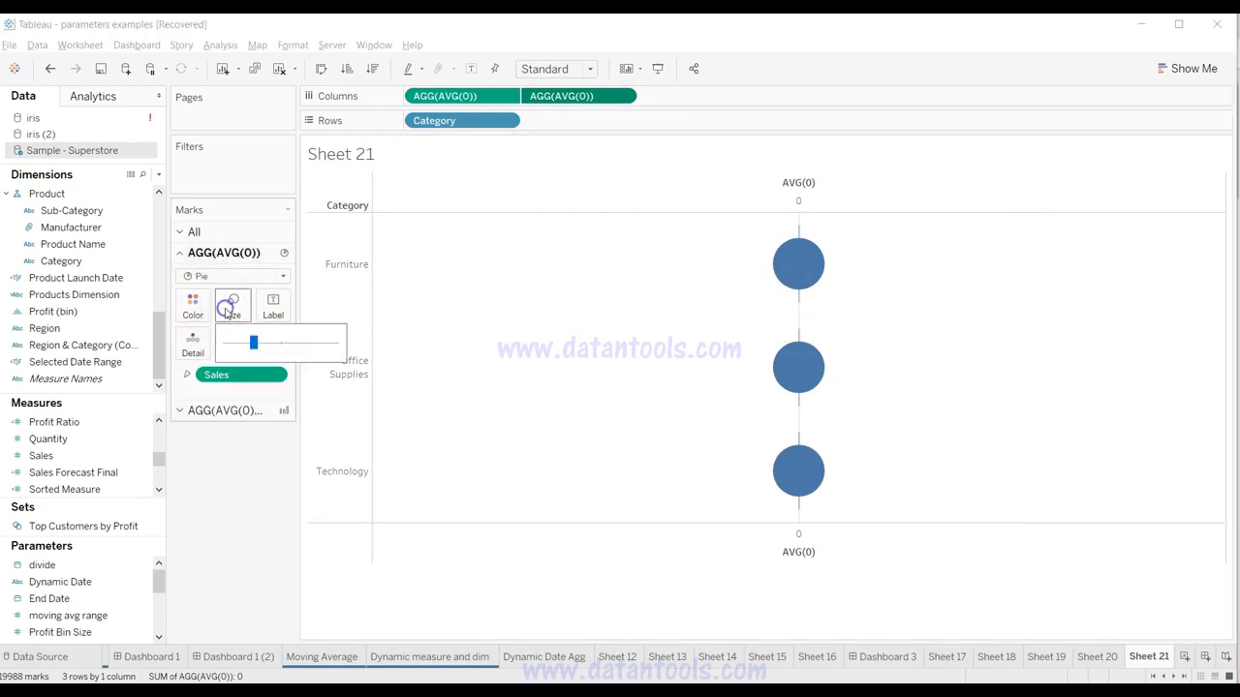
pyautogui.moveTo(253, 345); pyautogui.dragTo(274, 344)
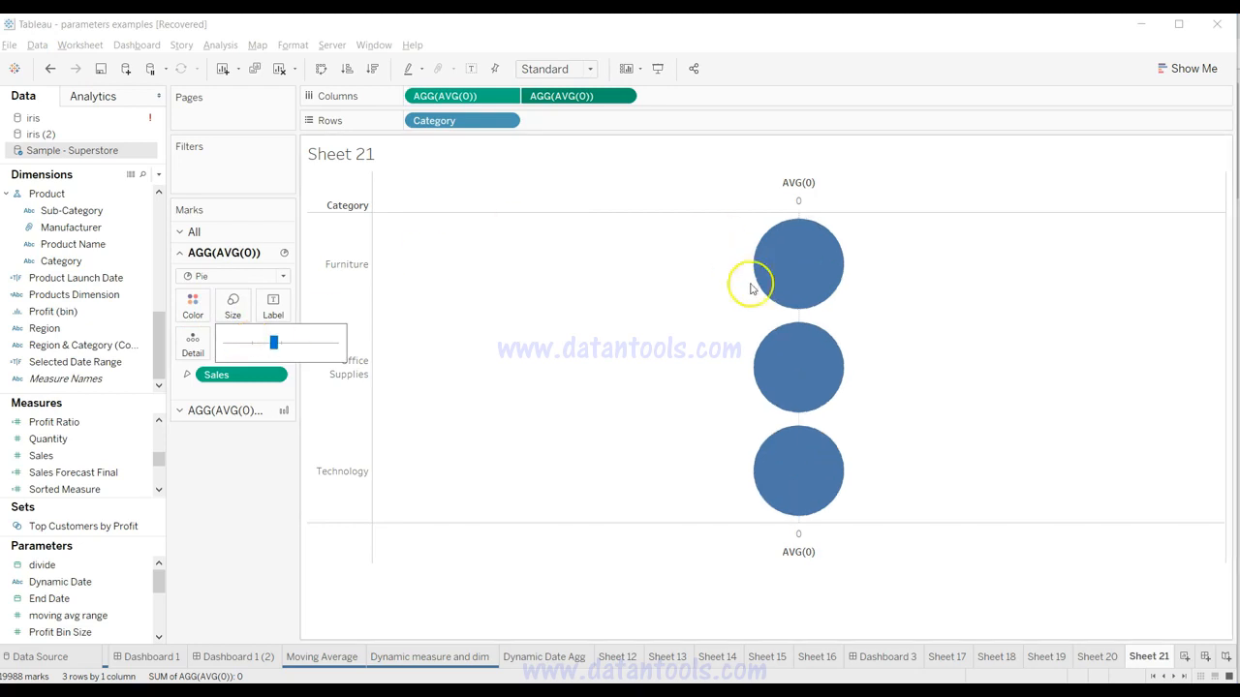
# Change the second AVG(0) mark type to Pie and color it white to form the donut holes.
pyautogui.click(244, 416)
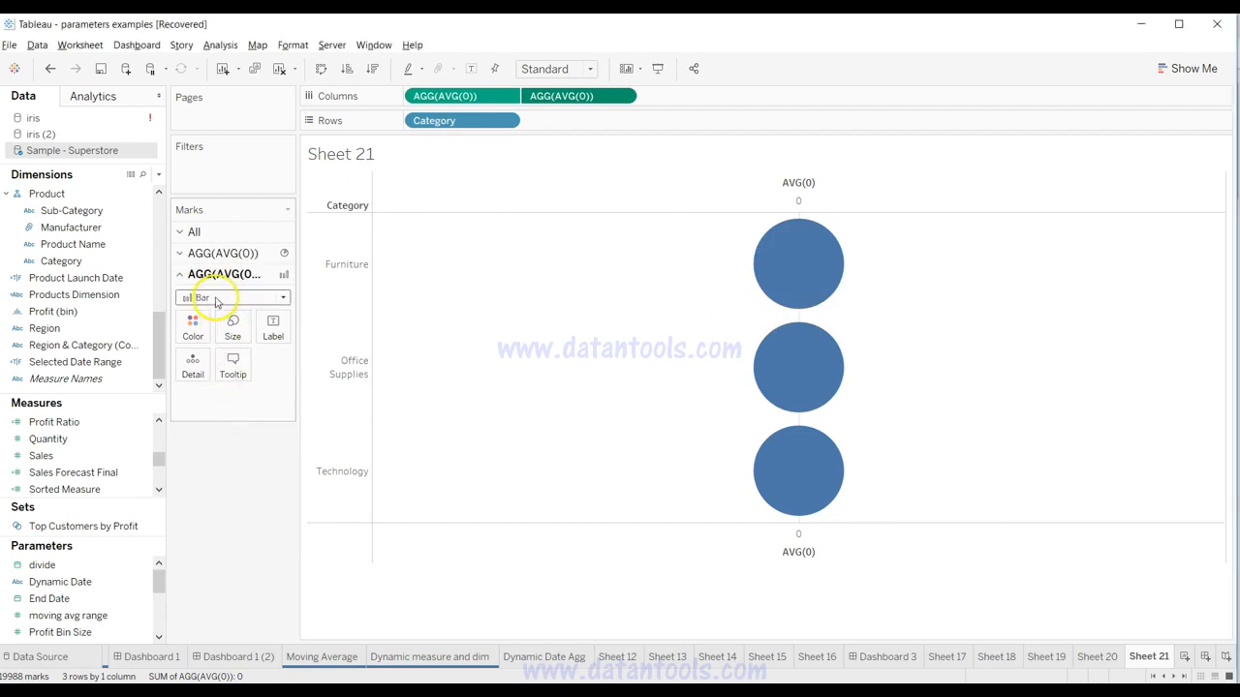
pyautogui.click(195, 328)
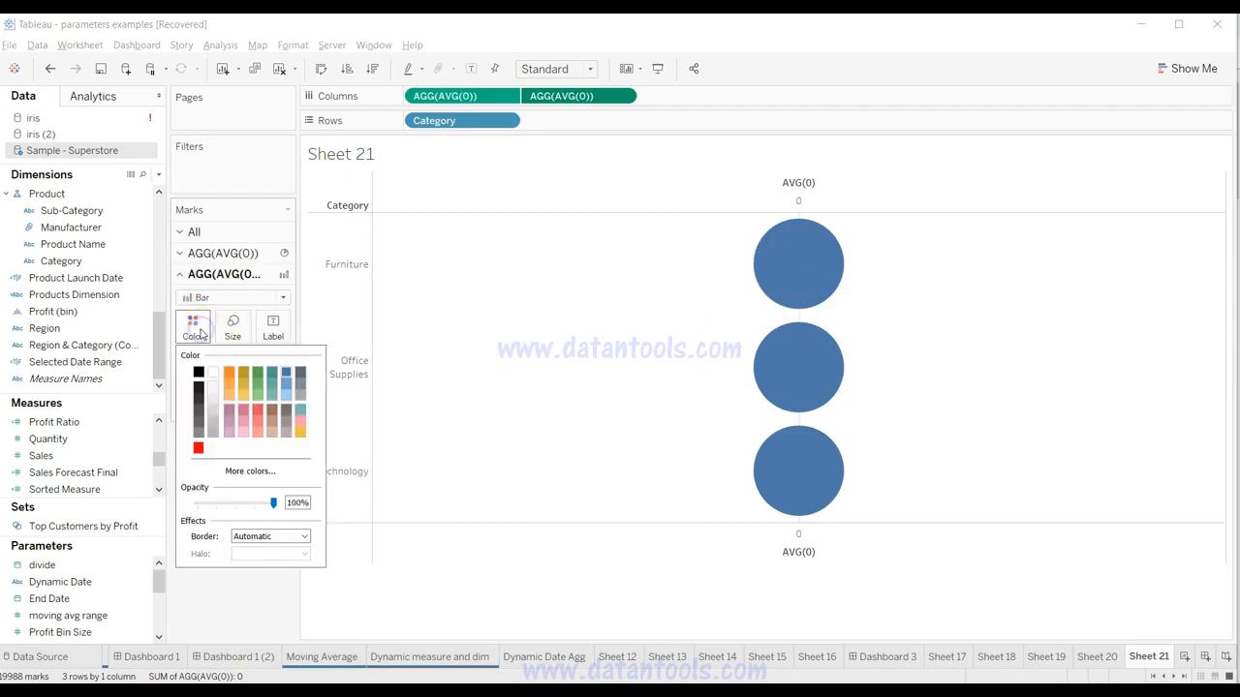
pyautogui.click(220, 300)
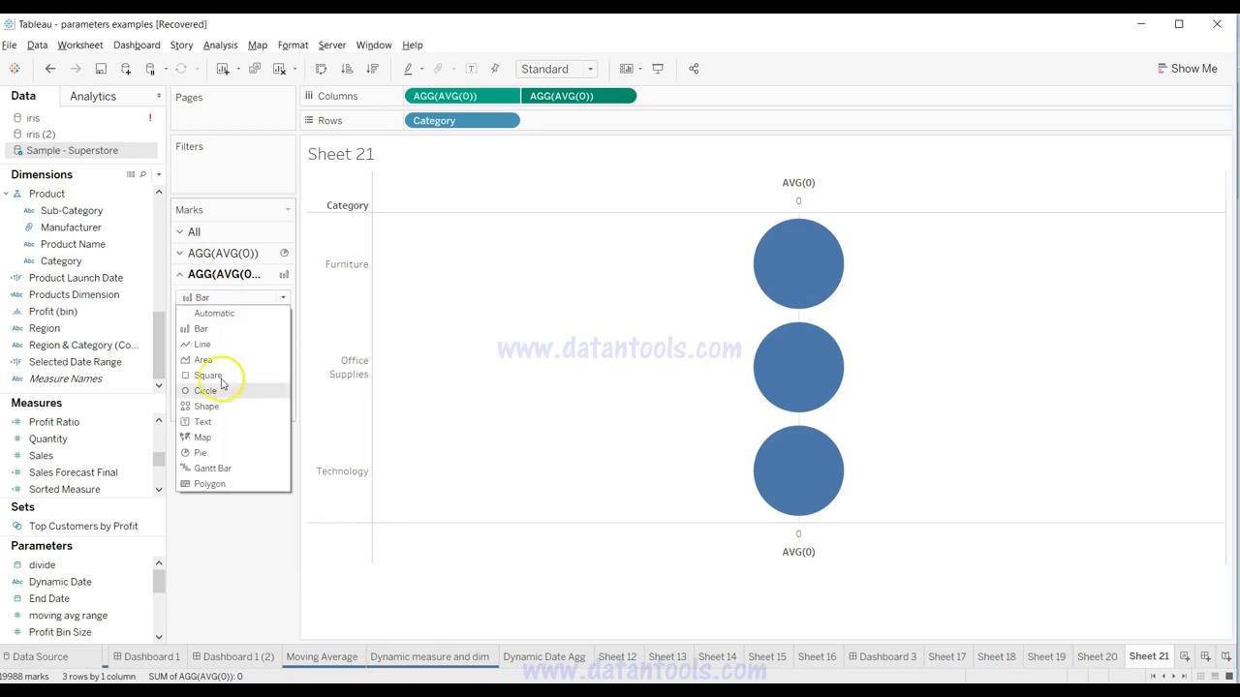
pyautogui.click(222, 453)
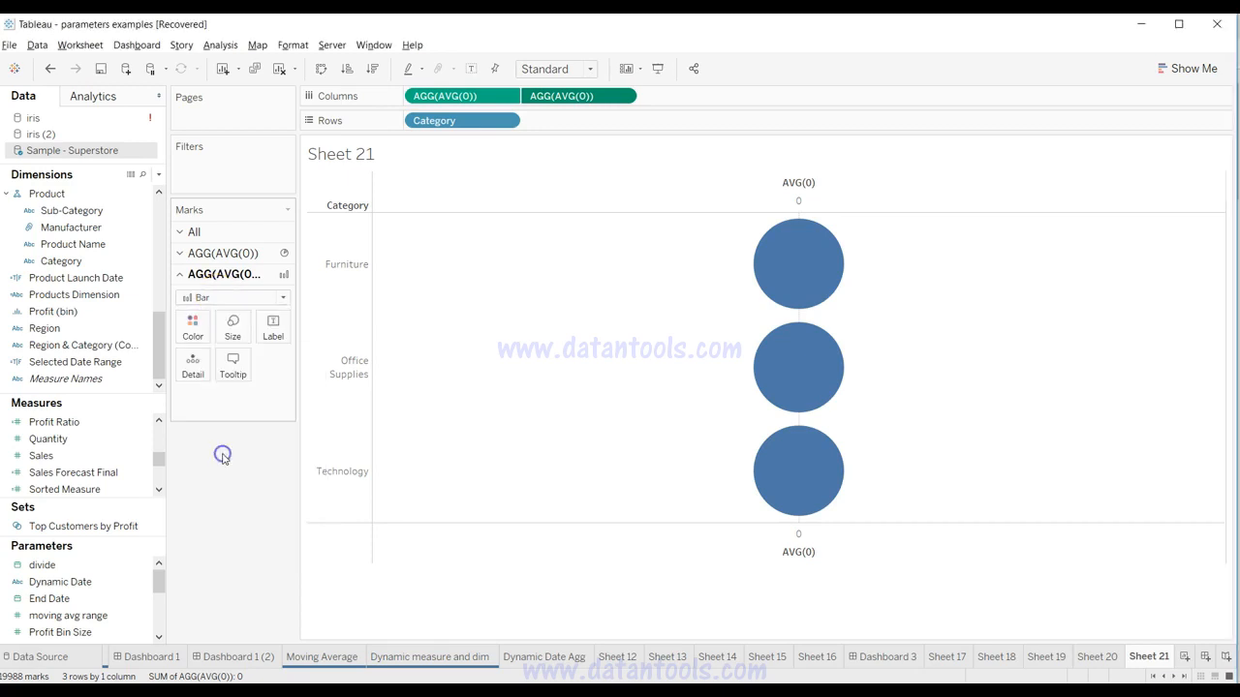
pyautogui.click(193, 325)
pyautogui.click(212, 374)
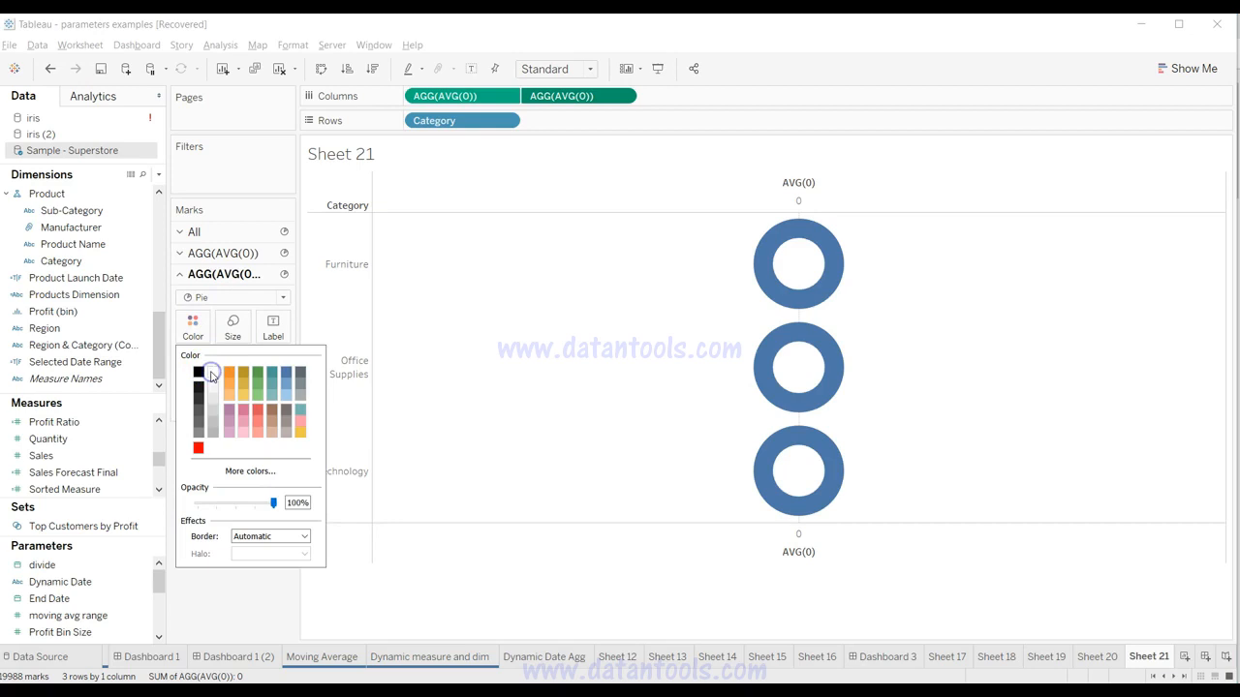
pyautogui.click(584, 396)
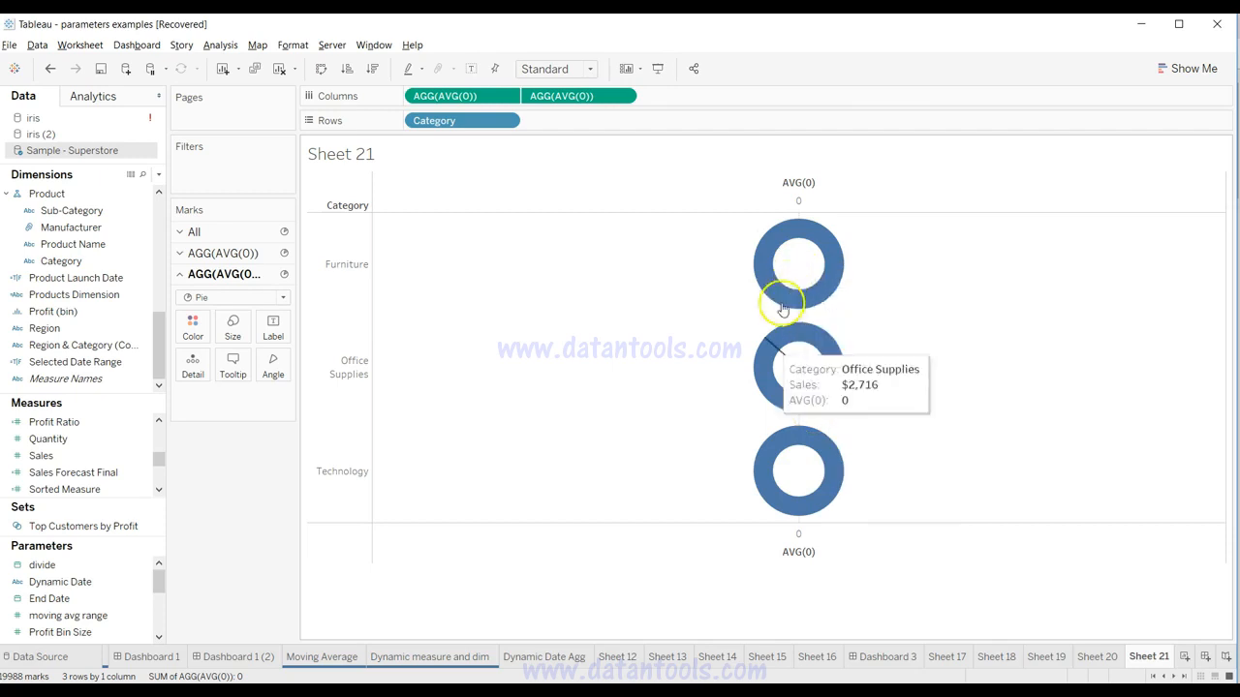
# Compare the Sheet 21 donuts with the finished donut charts on Sheet 20.
pyautogui.click(1098, 657)
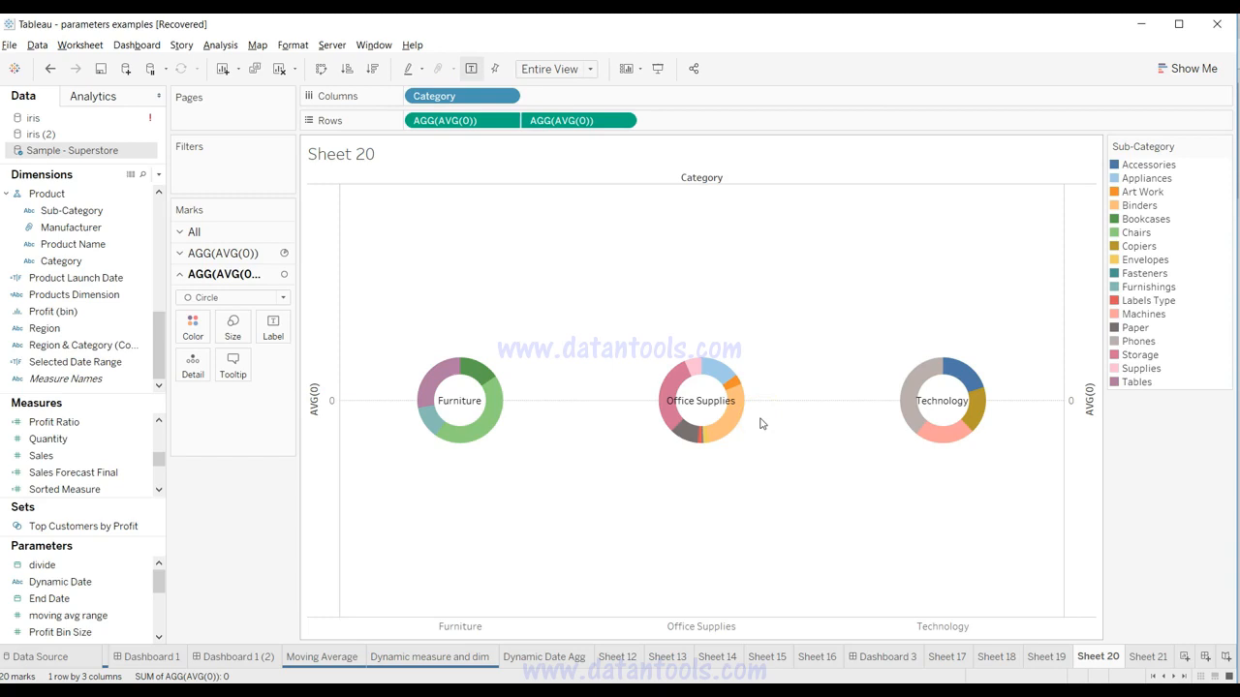
pyautogui.click(1134, 660)
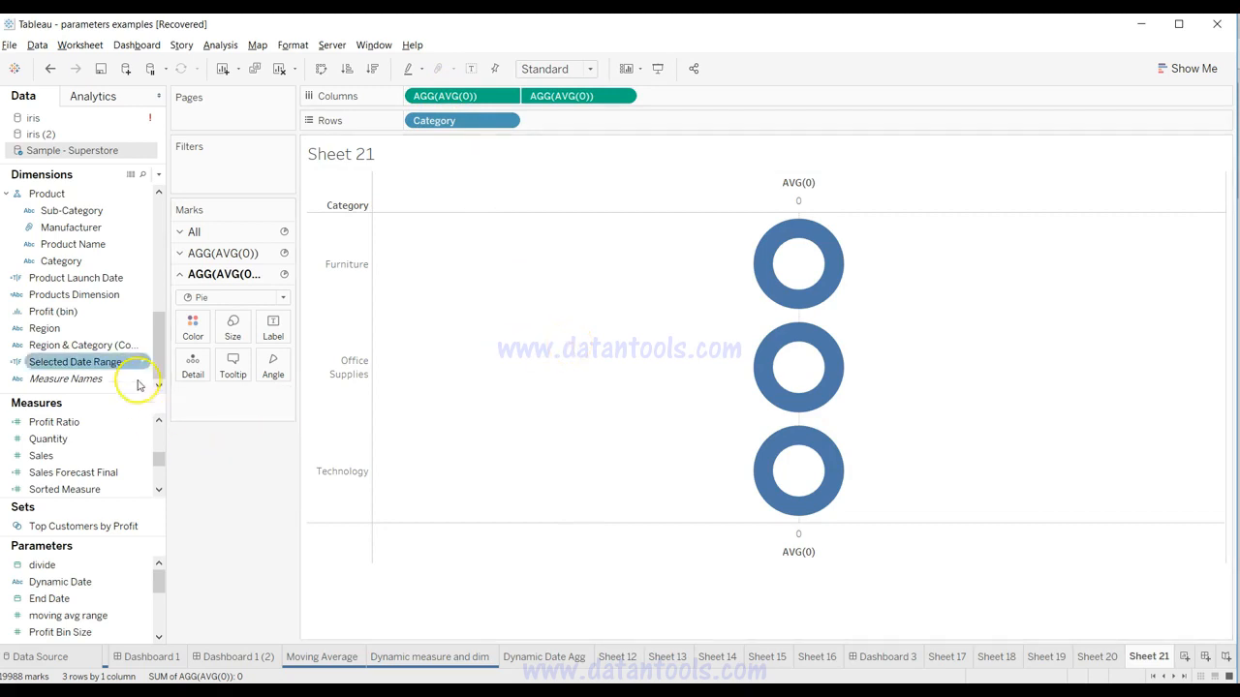
pyautogui.click(1090, 657)
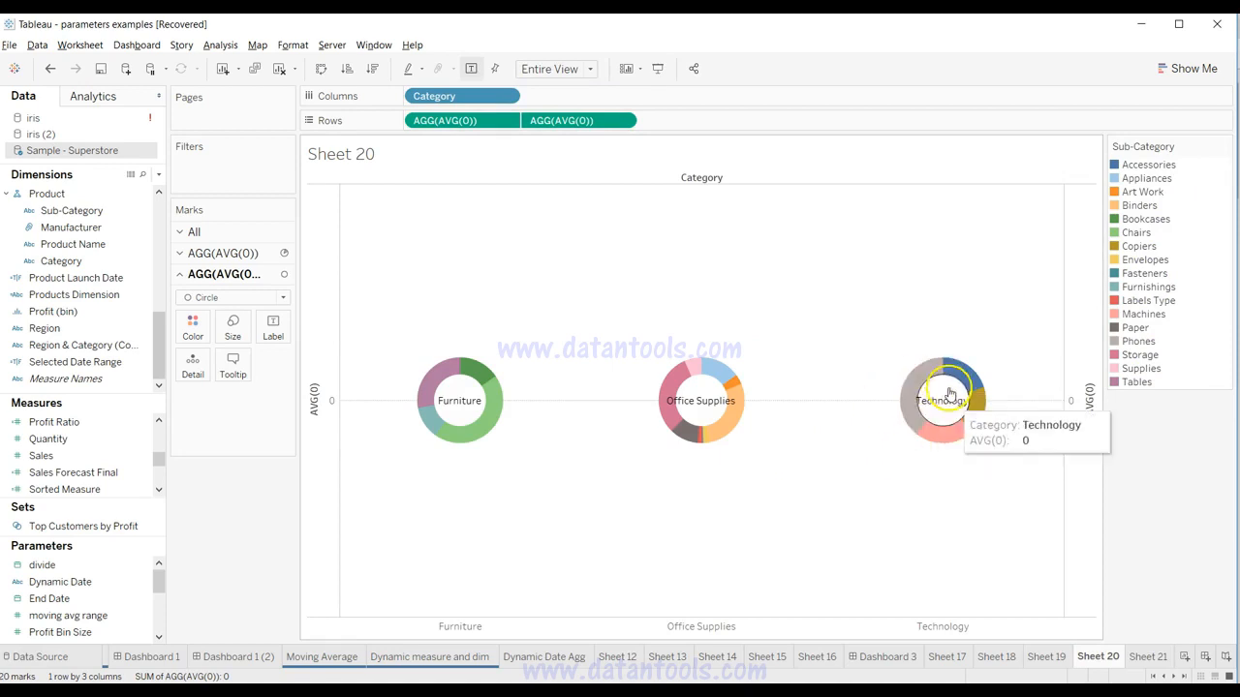
pyautogui.click(1149, 657)
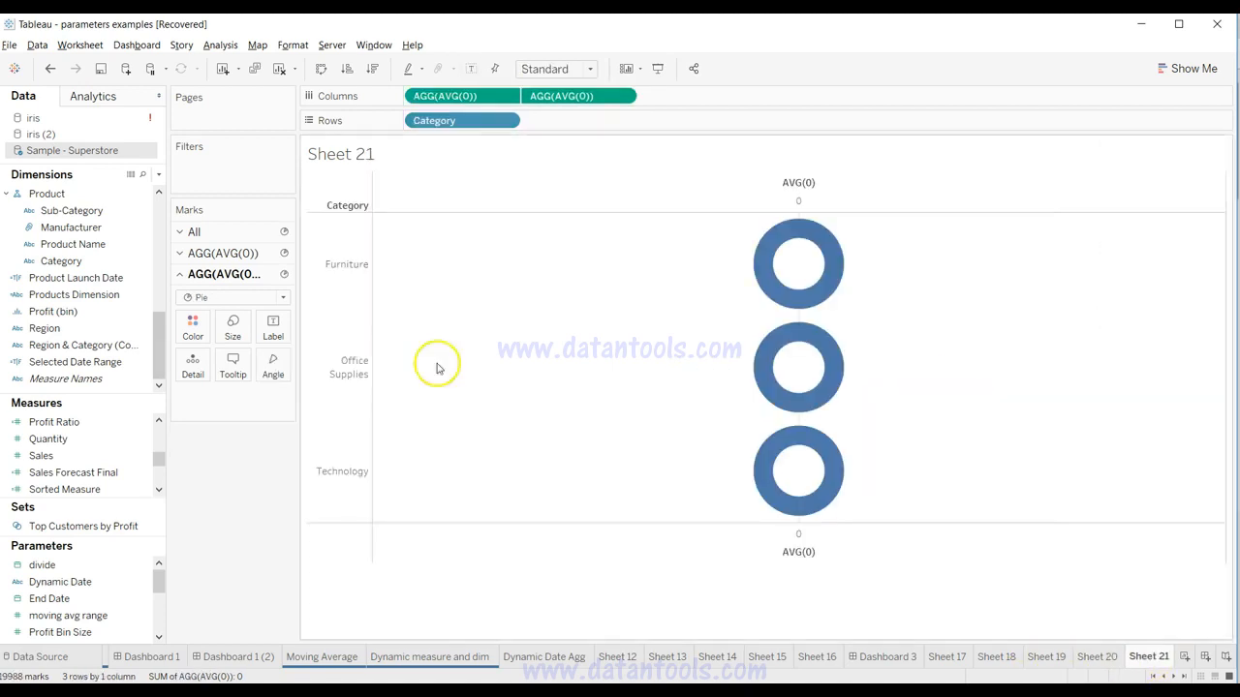
pyautogui.moveTo(121, 211); pyautogui.dragTo(638, 301)
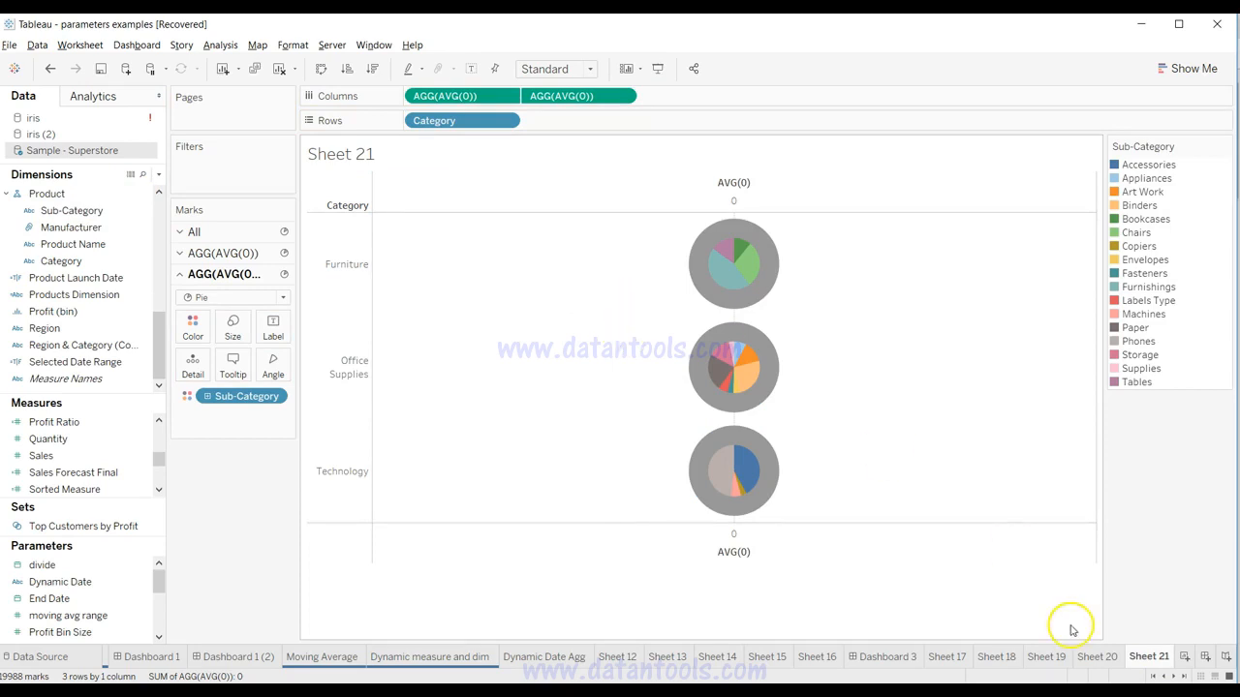
pyautogui.click(1095, 657)
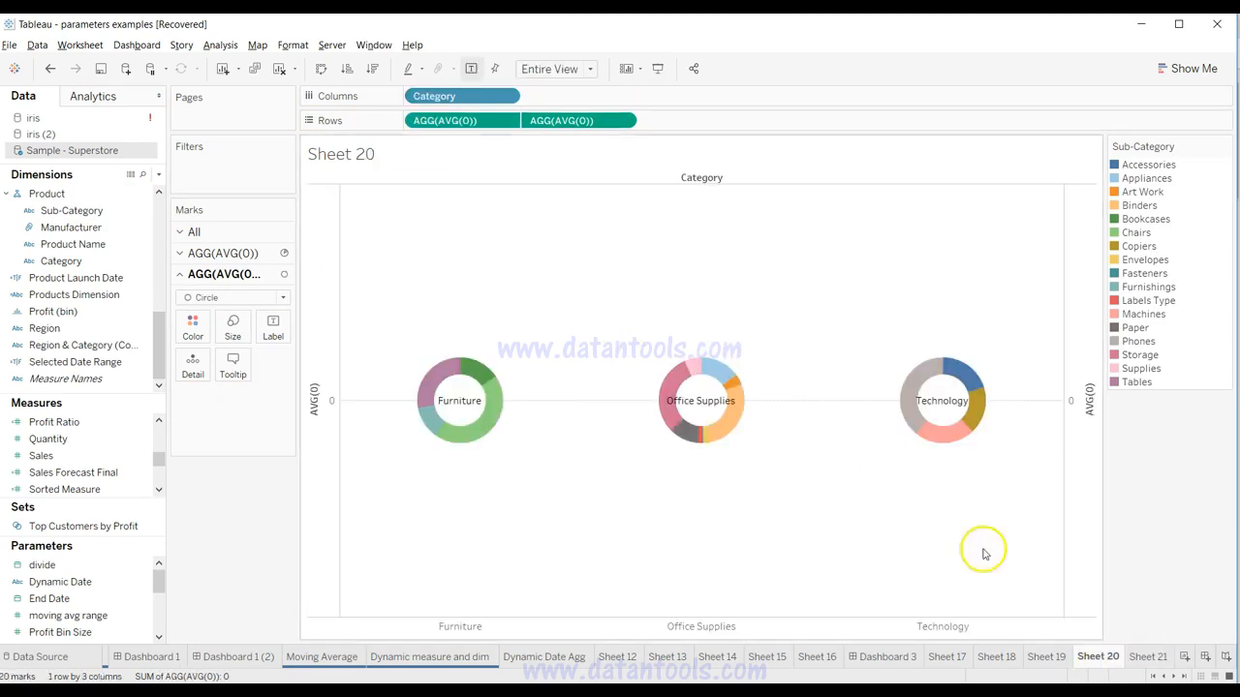
pyautogui.click(1147, 656)
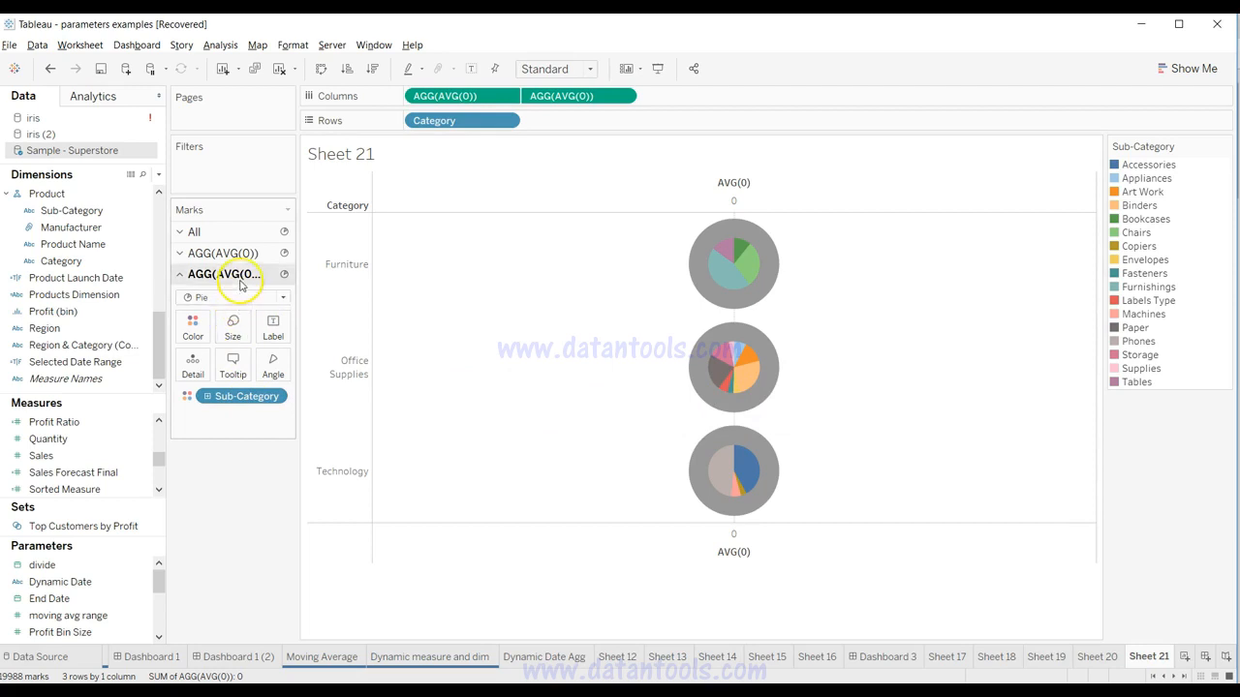
pyautogui.moveTo(263, 396); pyautogui.dragTo(265, 492)
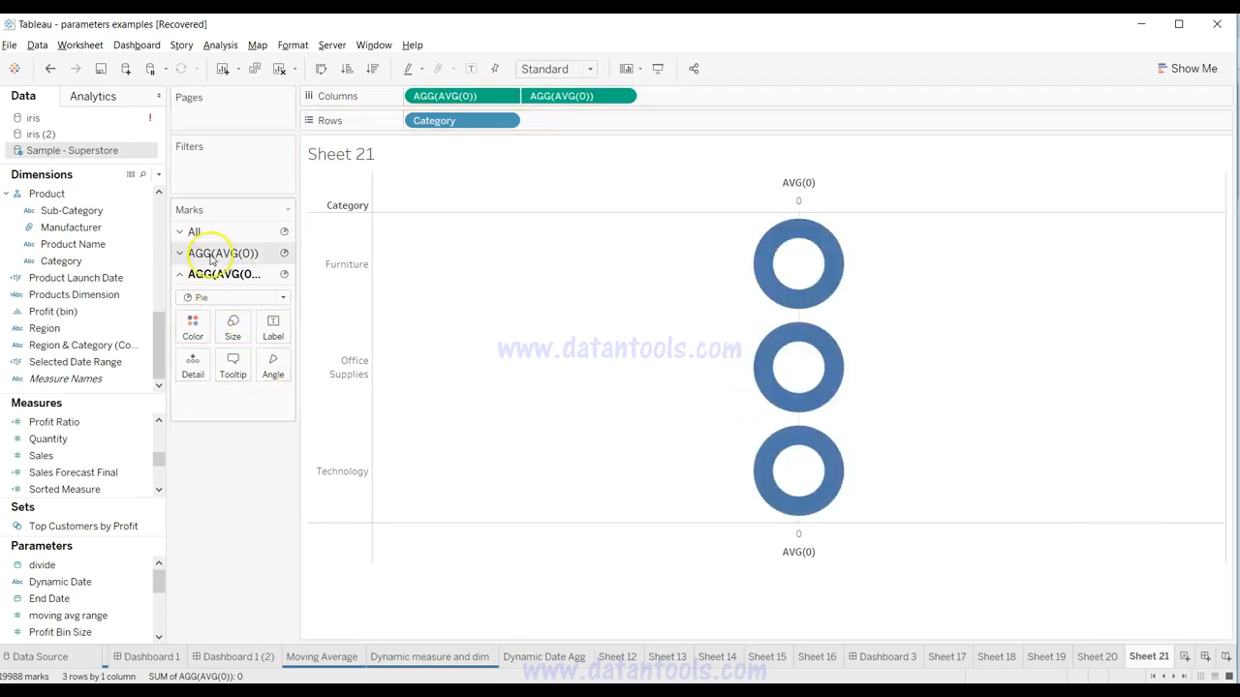
# Color the first AVG(0) pies by Sub-Category so the donut rings split into segments.
pyautogui.click(211, 255)
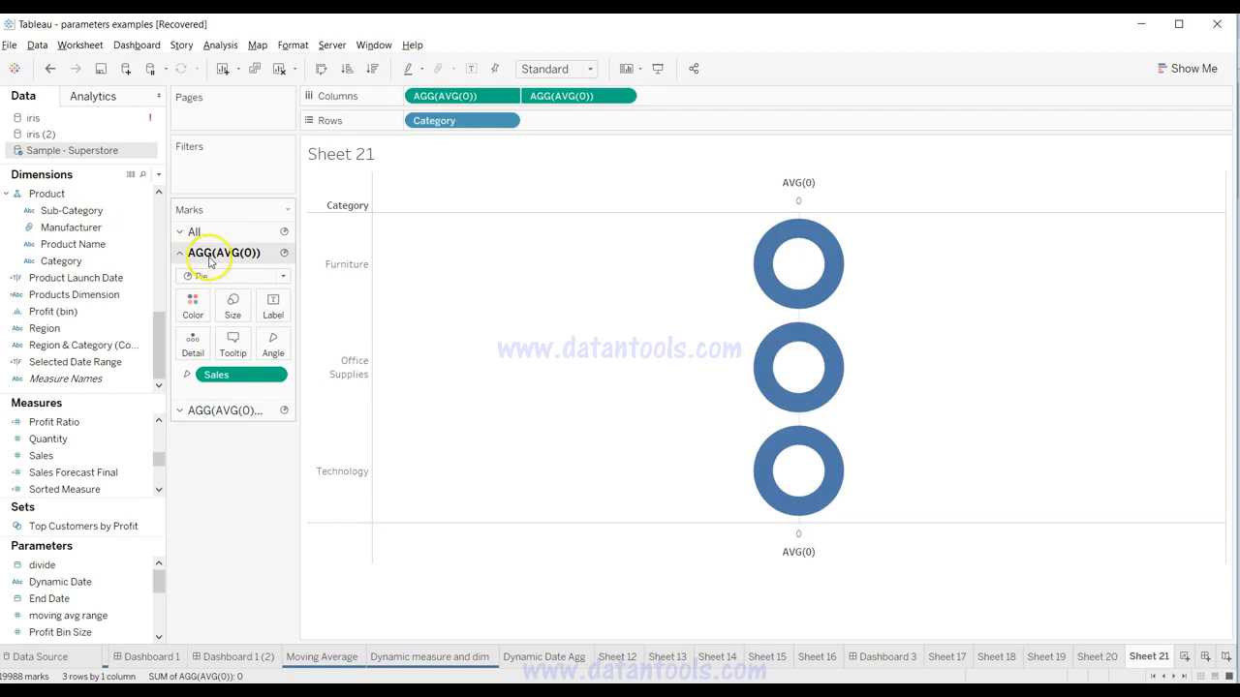
pyautogui.click(105, 213)
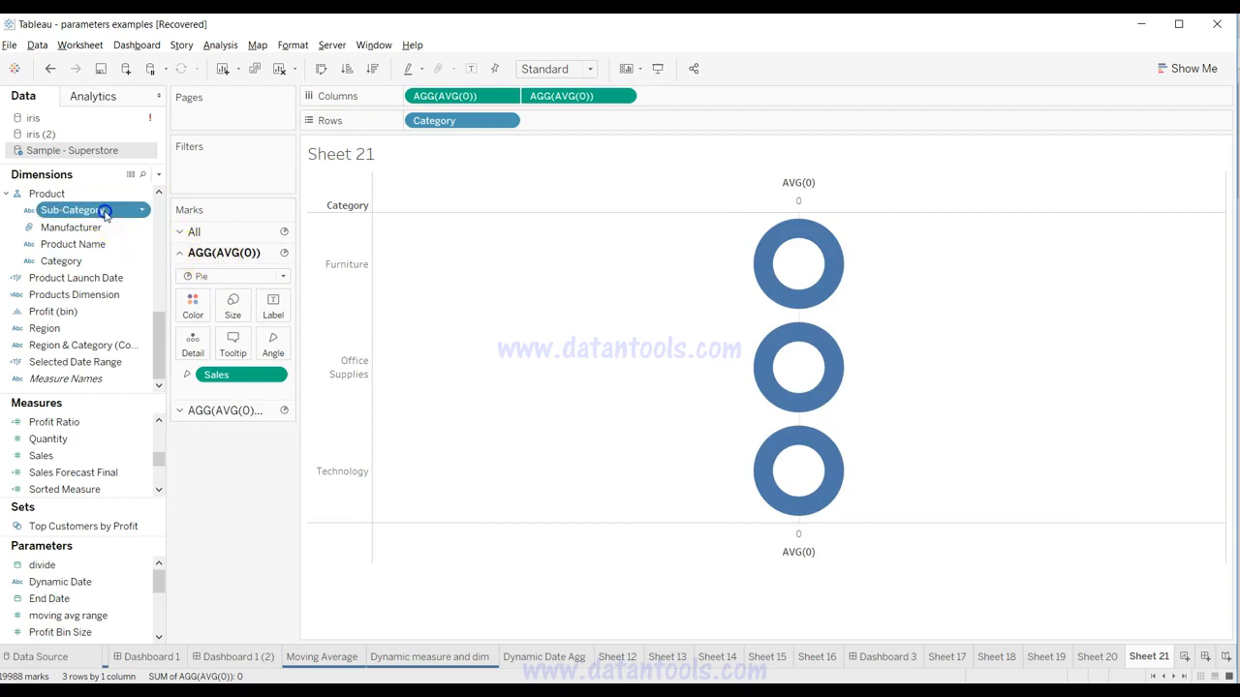
pyautogui.moveTo(105, 213); pyautogui.dragTo(723, 332)
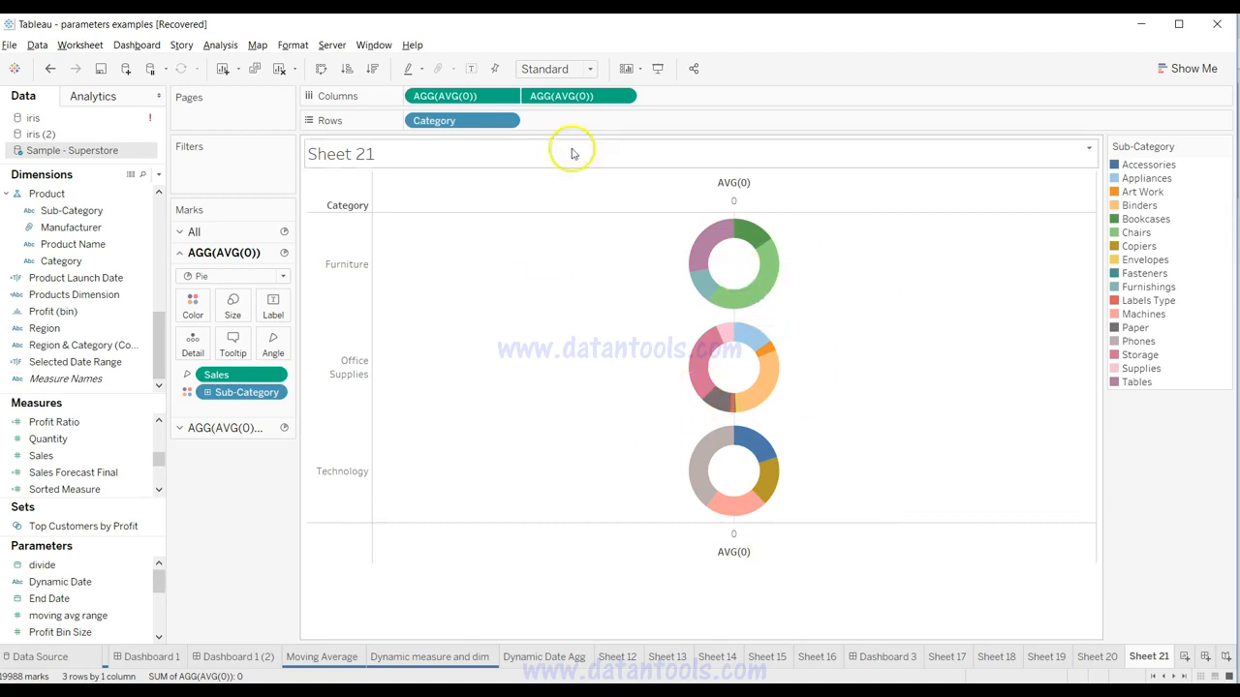
# Label the first AVG(0) pies with Category and center the labels horizontally inside the donut holes.
pyautogui.click(1099, 657)
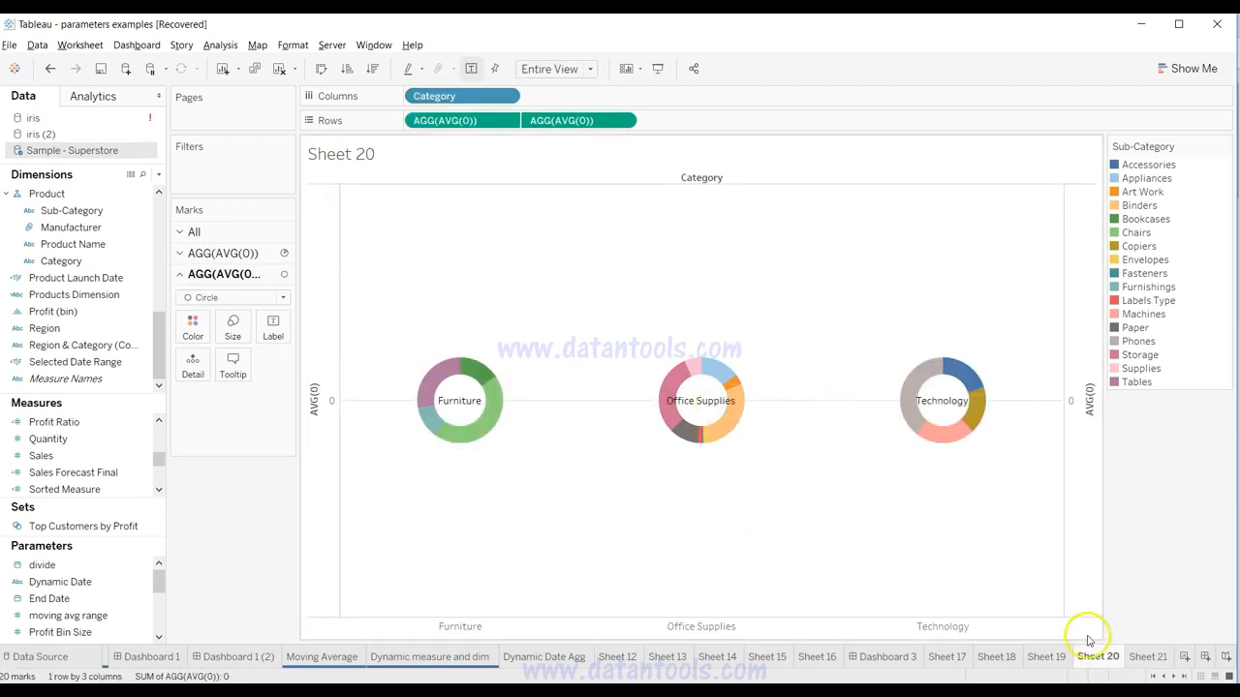
pyautogui.click(1148, 658)
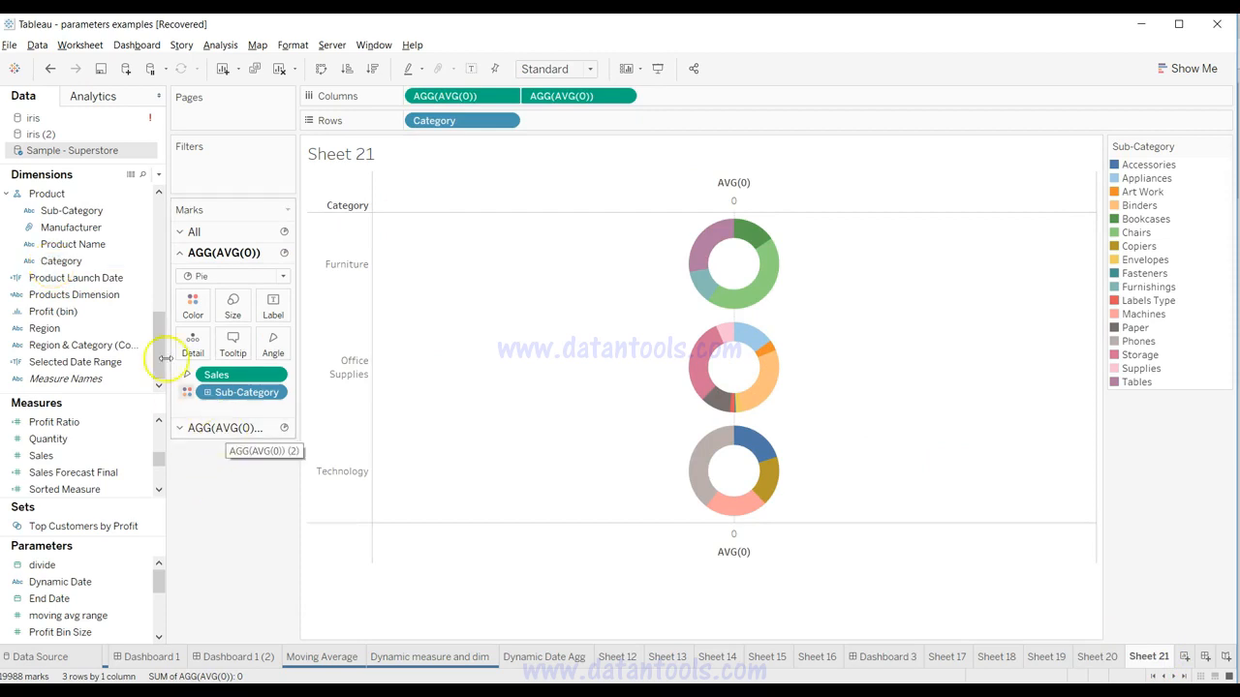
pyautogui.moveTo(87, 261); pyautogui.dragTo(274, 310)
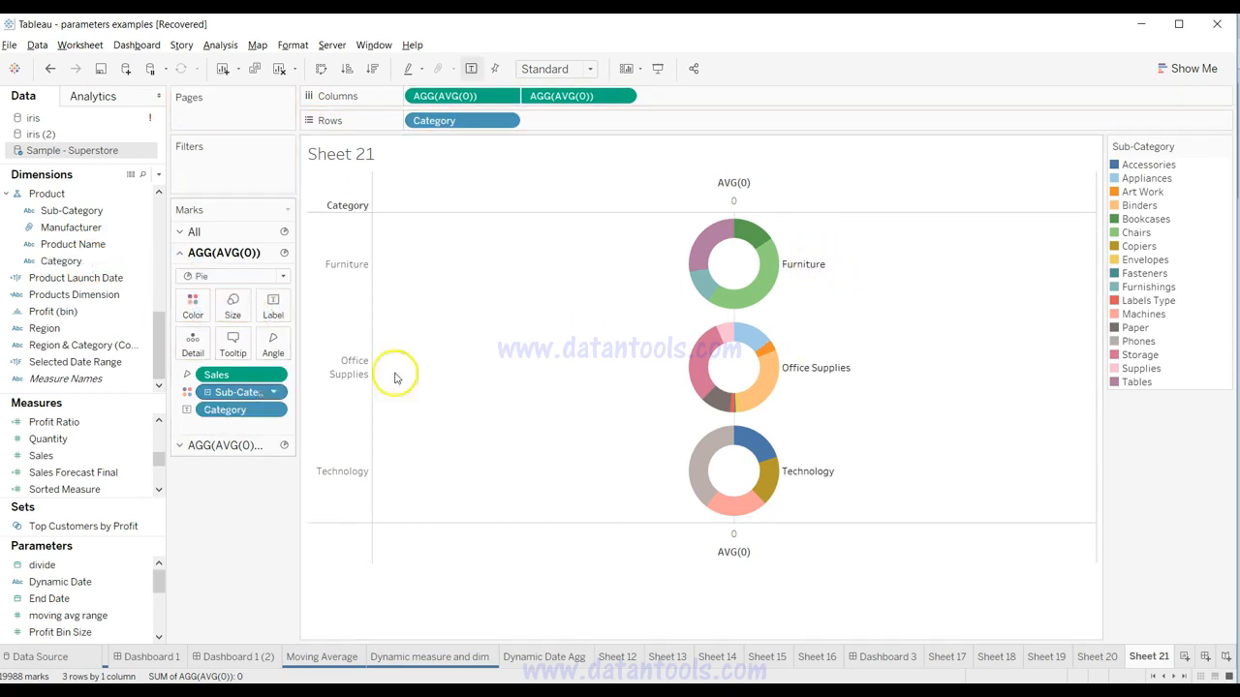
pyautogui.click(272, 306)
pyautogui.click(388, 414)
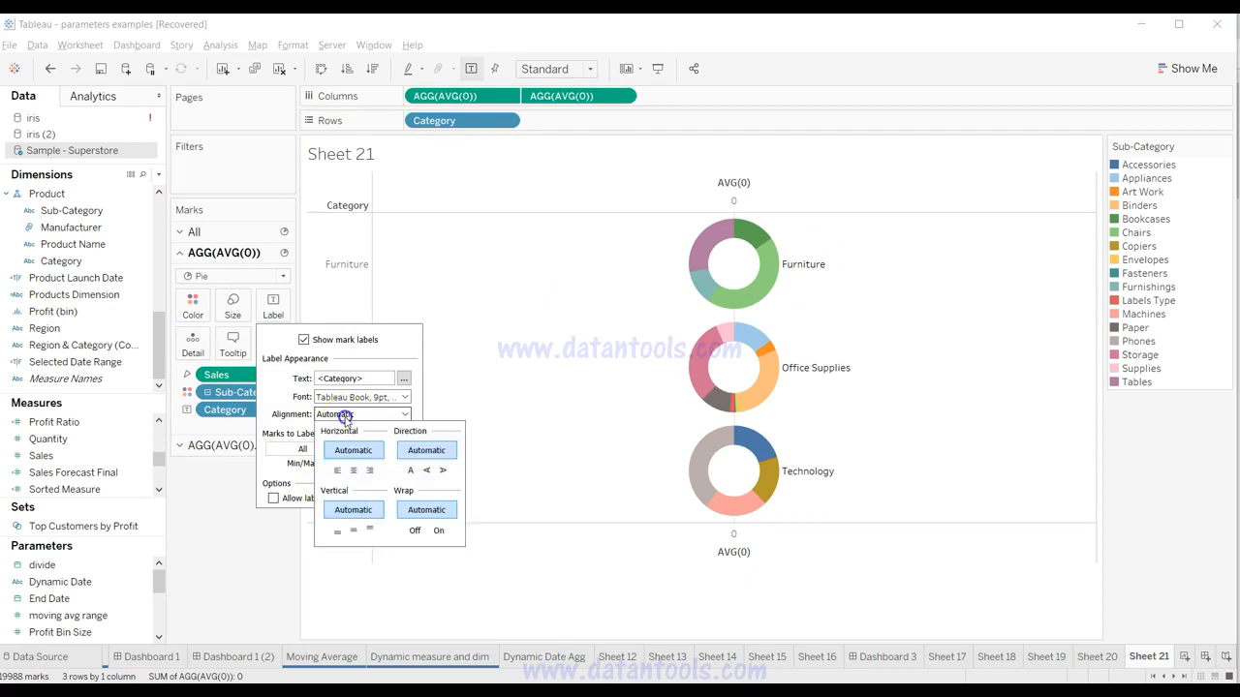
pyautogui.click(354, 471)
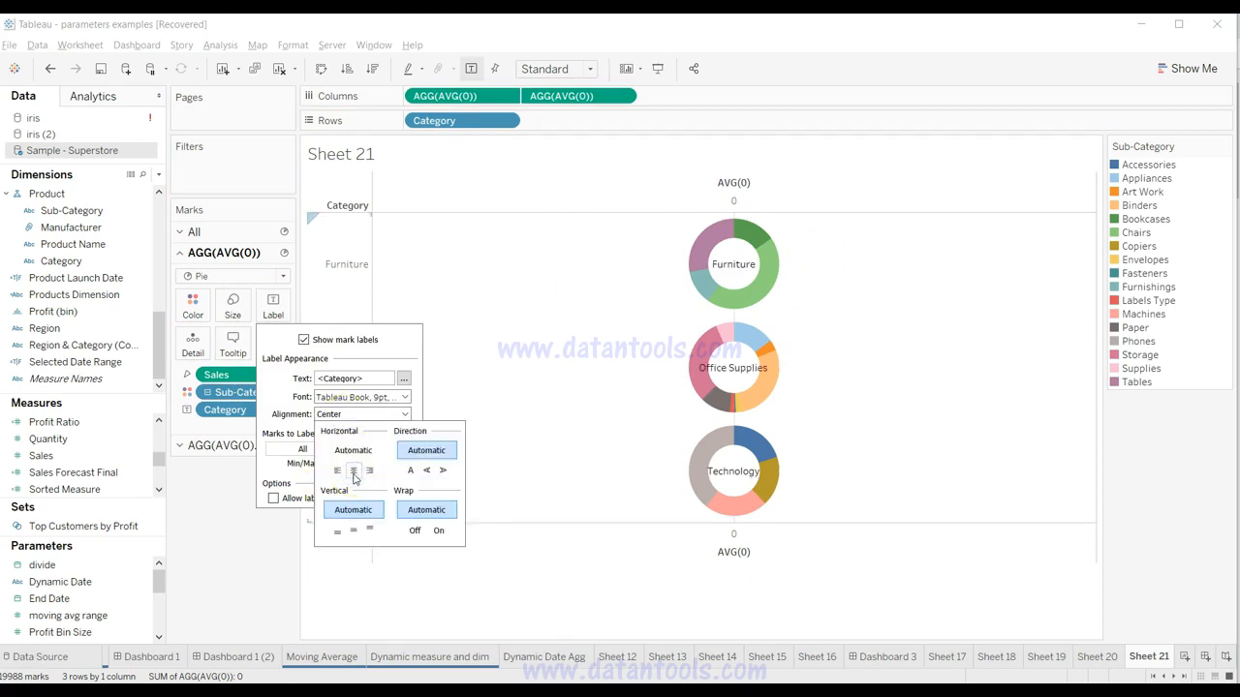
pyautogui.click(259, 589)
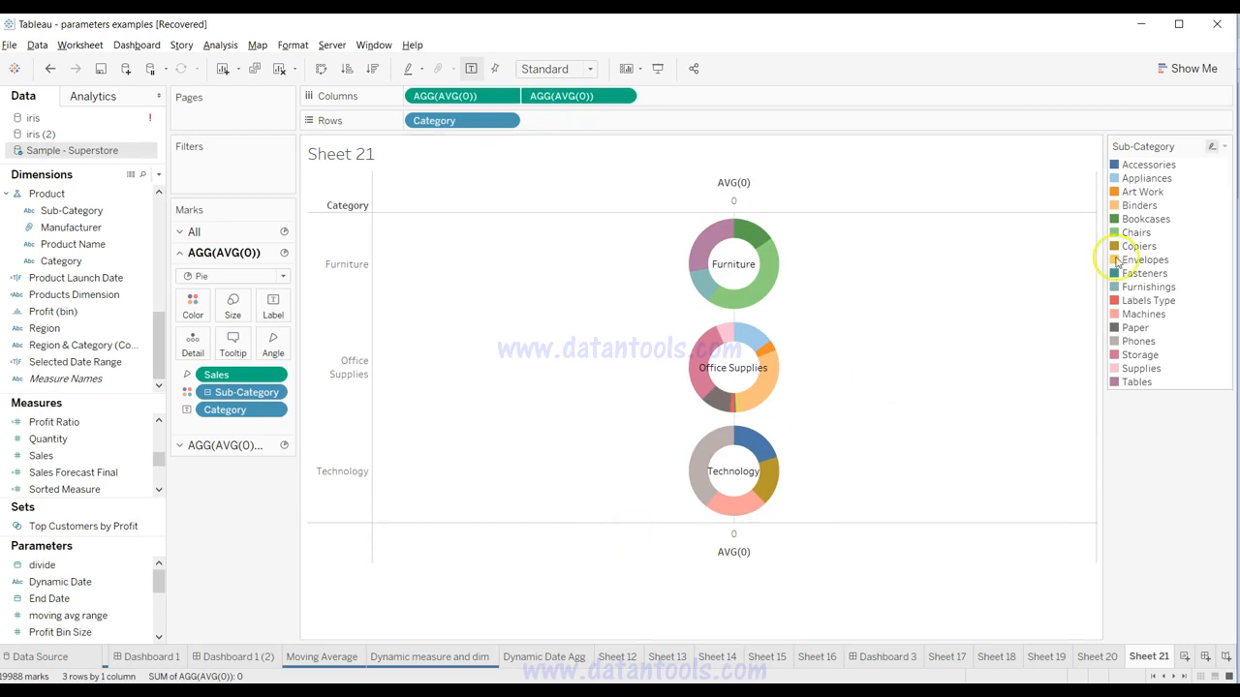
pyautogui.click(1186, 69)
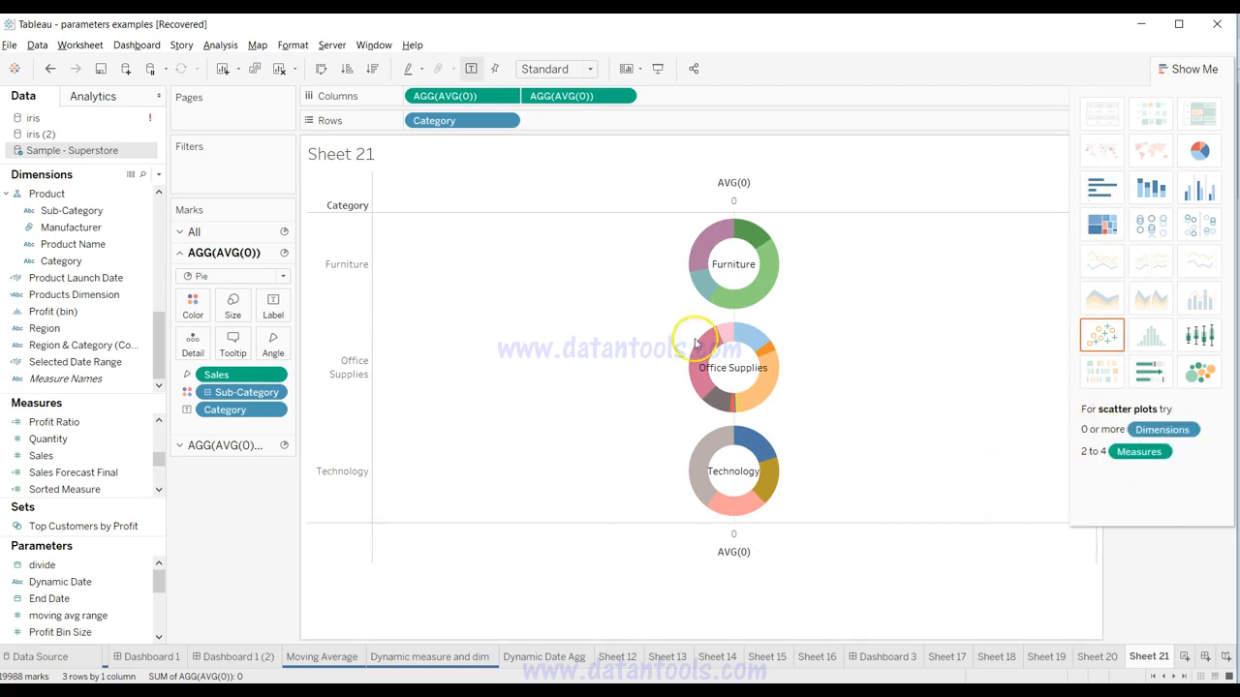
pyautogui.click(1174, 74)
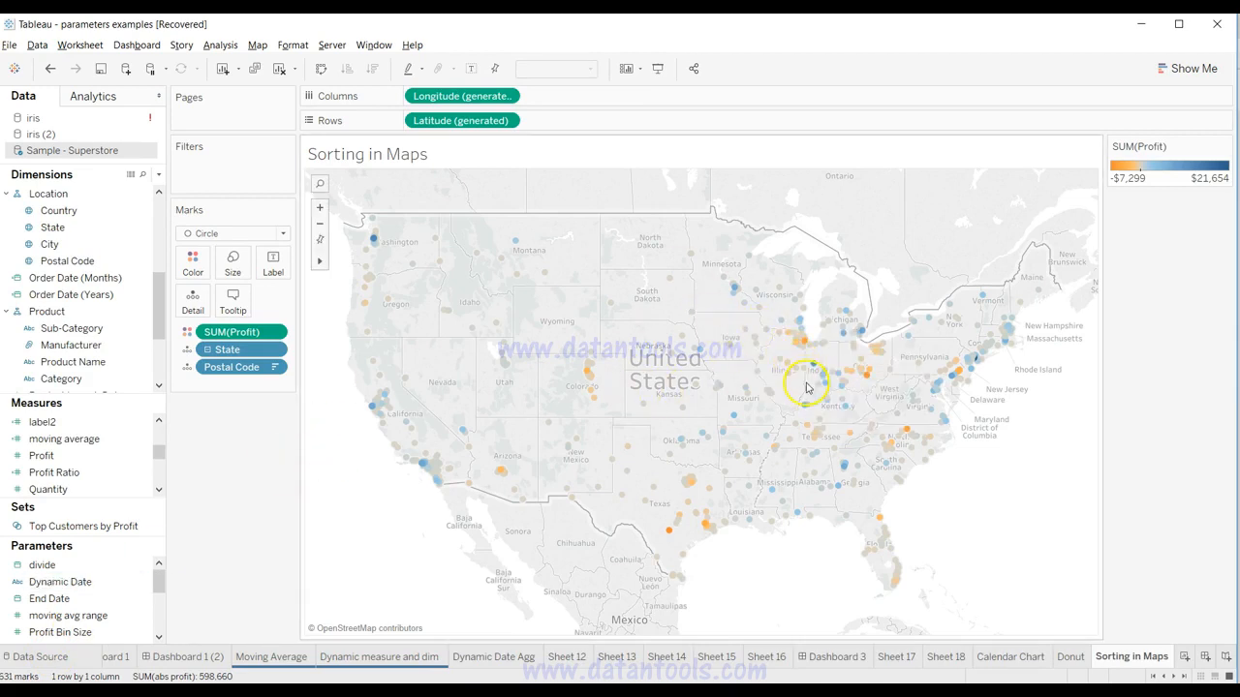
# Sort the Postal Code marks on the Sorting in Maps sheet in ascending order by the sum of abs profit.
pyautogui.moveTo(675, 465)
pyautogui.click(274, 369)
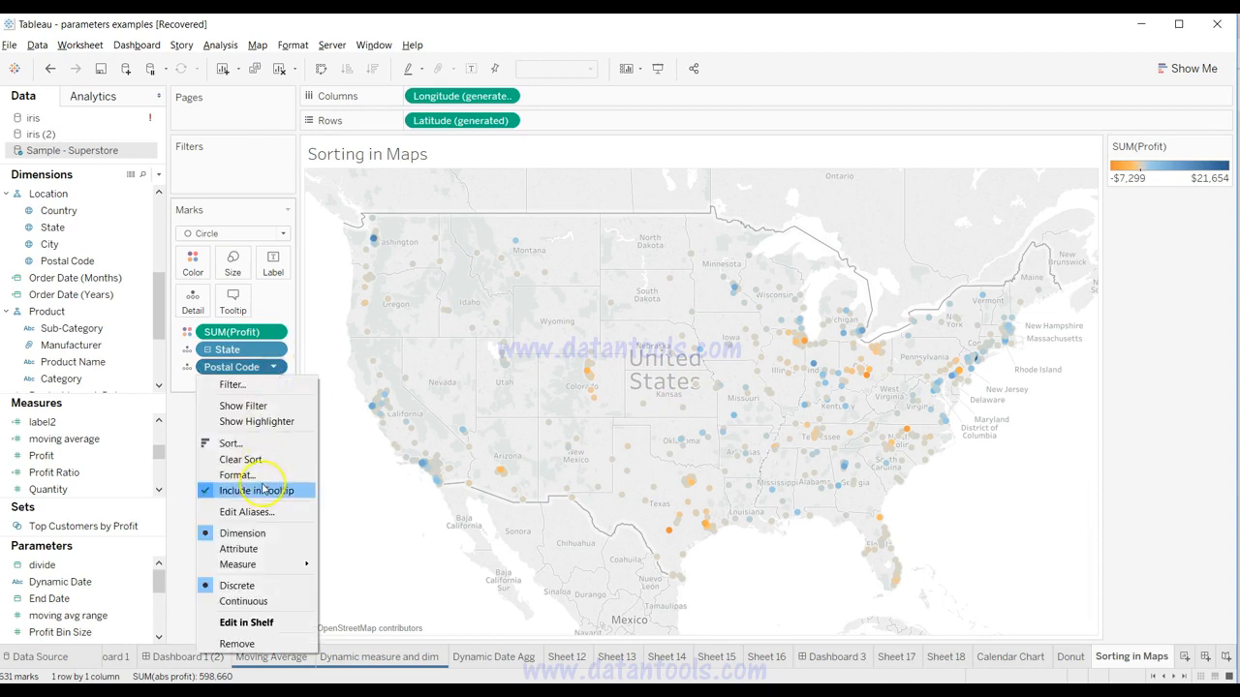
pyautogui.click(232, 443)
pyautogui.moveTo(578, 215); pyautogui.dragTo(111, 96)
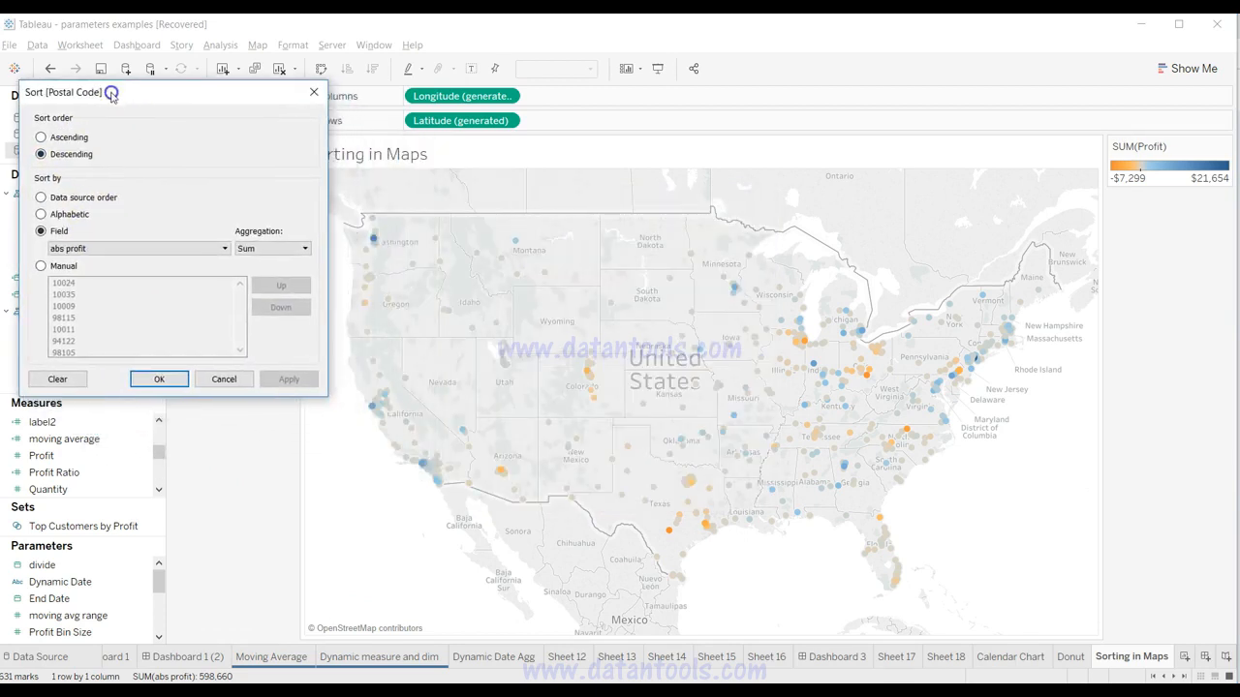
pyautogui.click(81, 139)
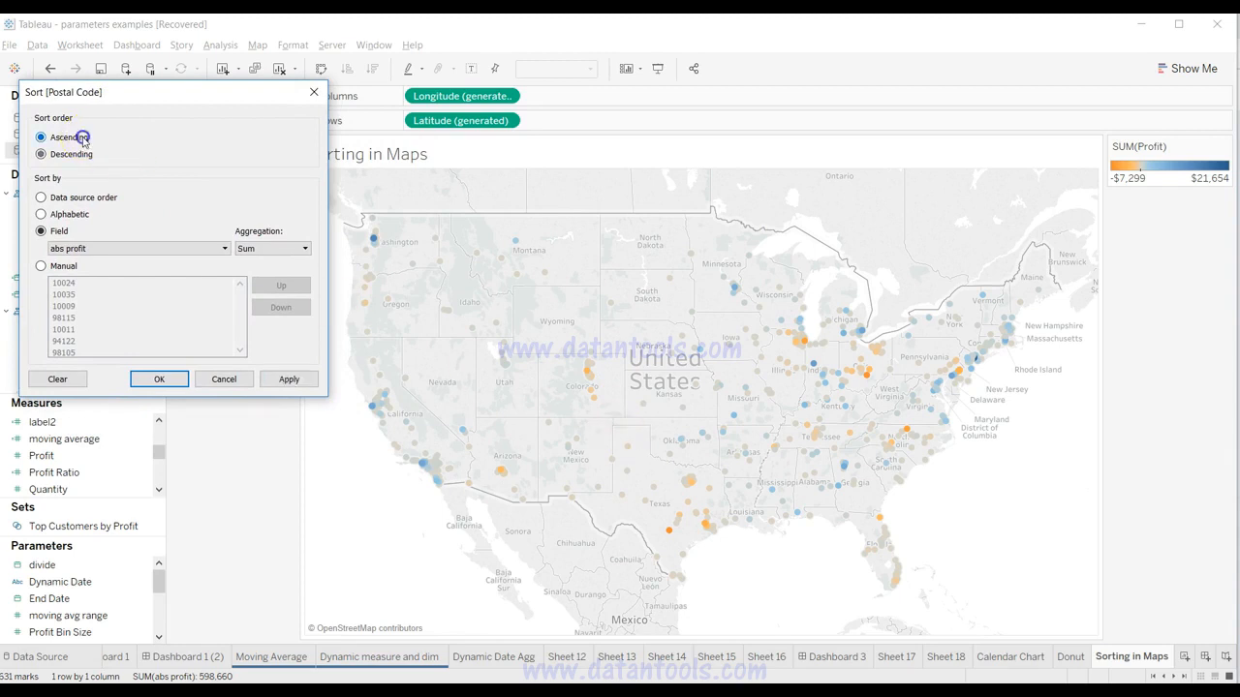
pyautogui.click(299, 380)
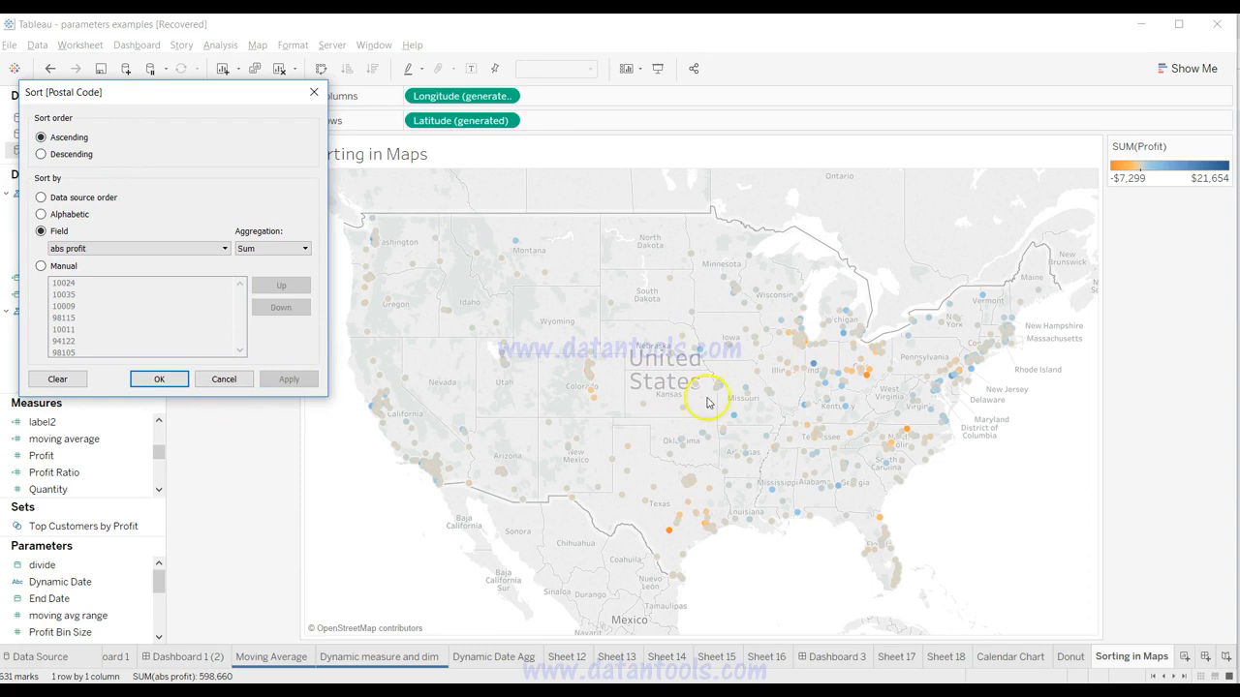
# Set the Postal Code sort to descending by the sum of abs profit and accept it.
pyautogui.click(70, 155)
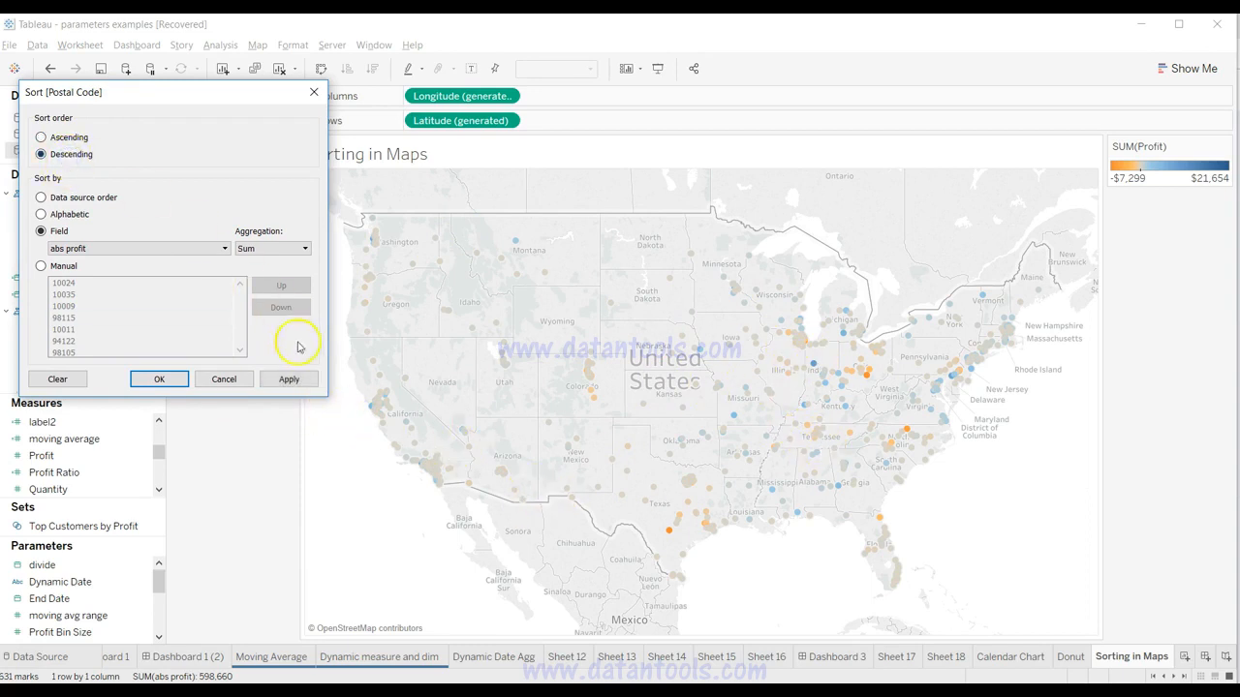
pyautogui.click(290, 378)
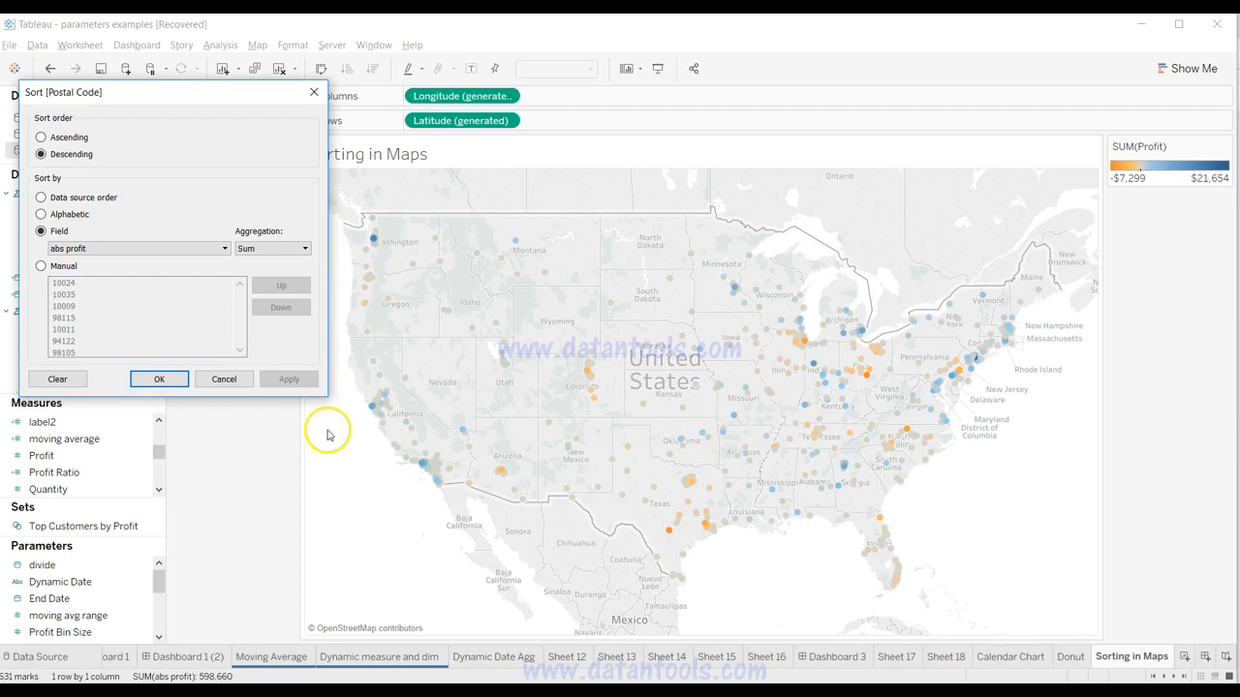
pyautogui.click(161, 378)
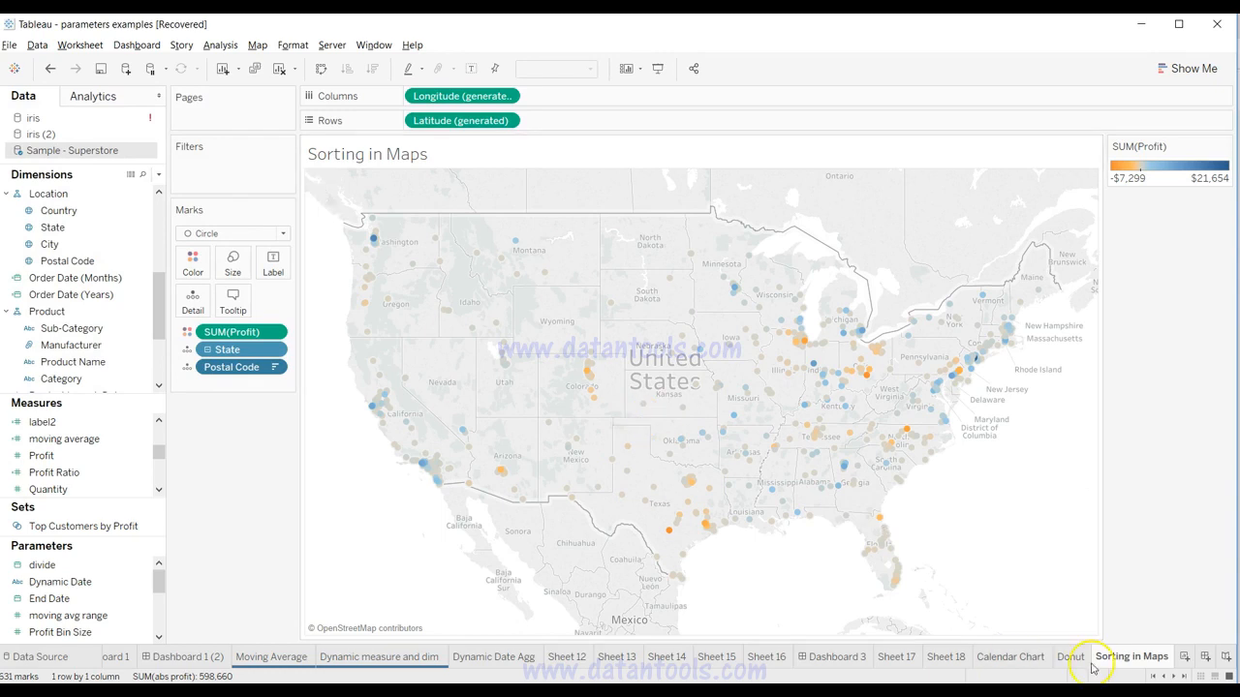
# Create a new worksheet with a map of State and add Postal Code as detail.
pyautogui.click(1184, 657)
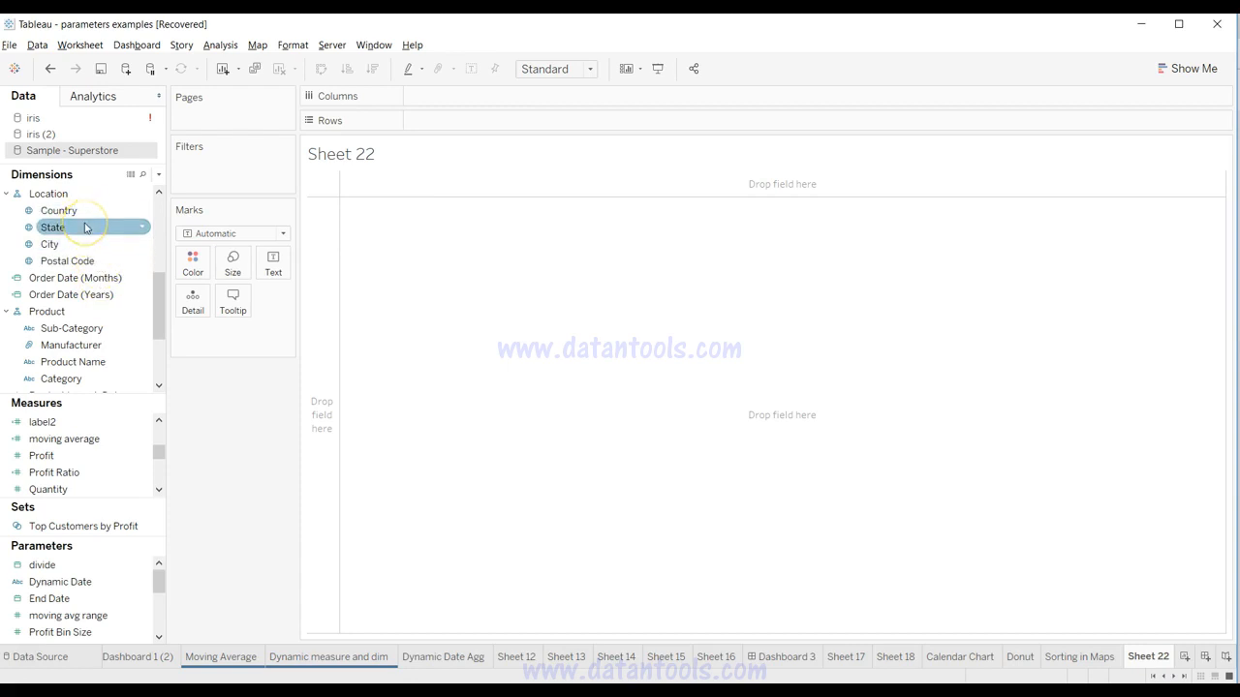
pyautogui.moveTo(85, 228); pyautogui.dragTo(503, 349)
pyautogui.moveTo(68, 261); pyautogui.dragTo(208, 358)
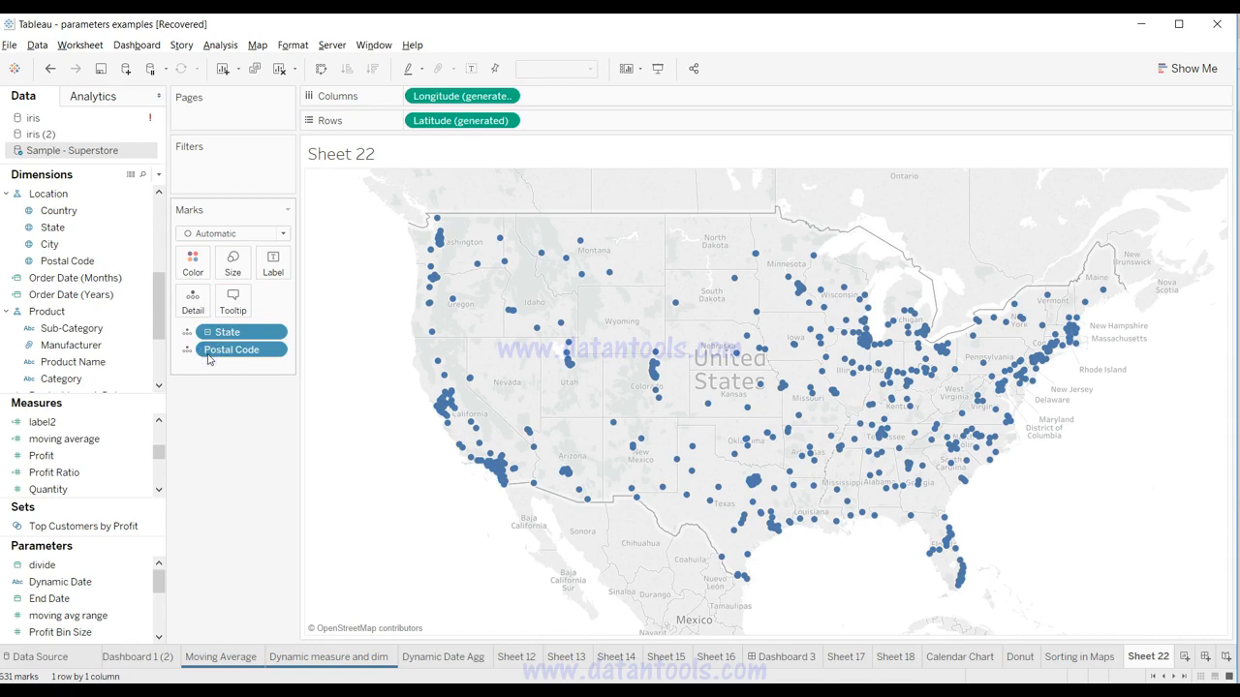
# Color the map marks by the sum of Profit and change the mark type to Circle.
pyautogui.doubleClick(111, 465)
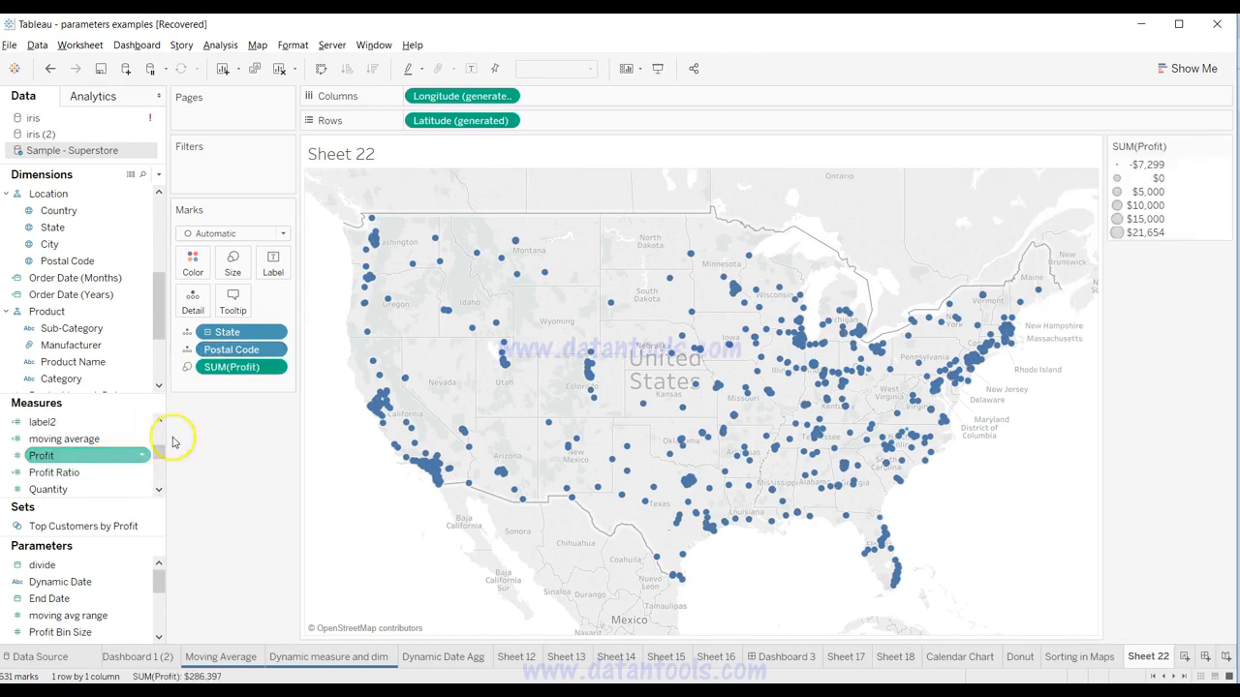
pyautogui.click(190, 367)
pyautogui.click(194, 385)
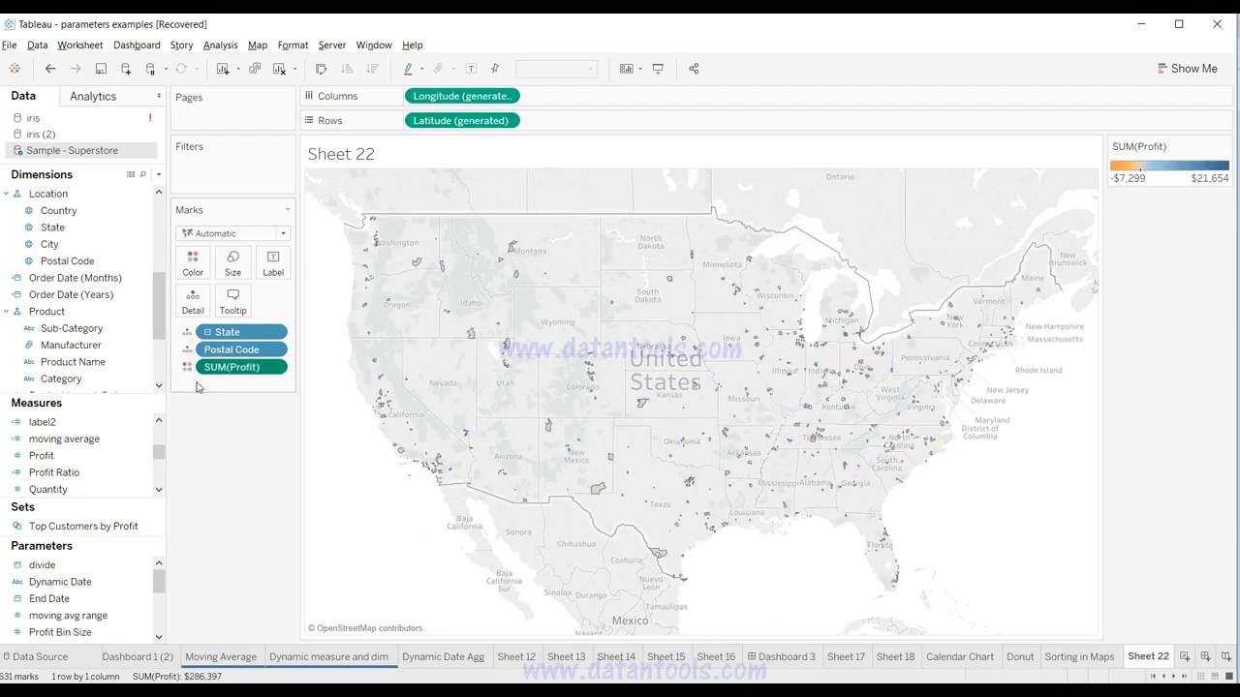
pyautogui.click(221, 234)
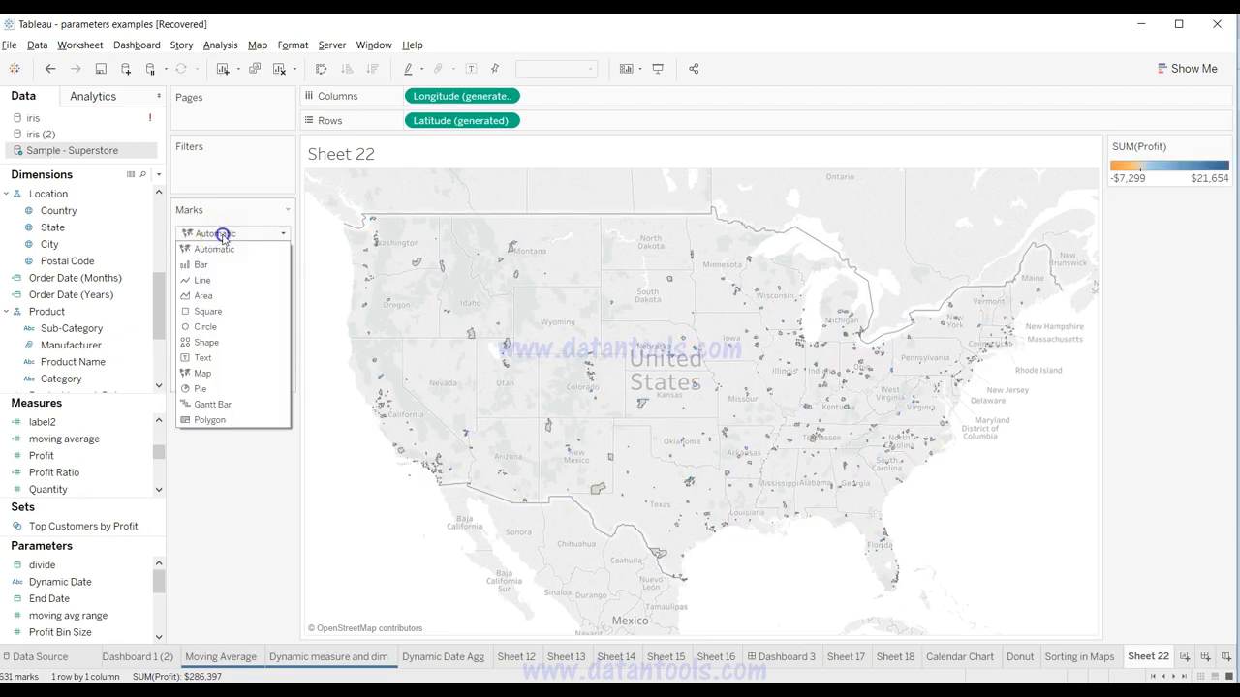
pyautogui.click(225, 331)
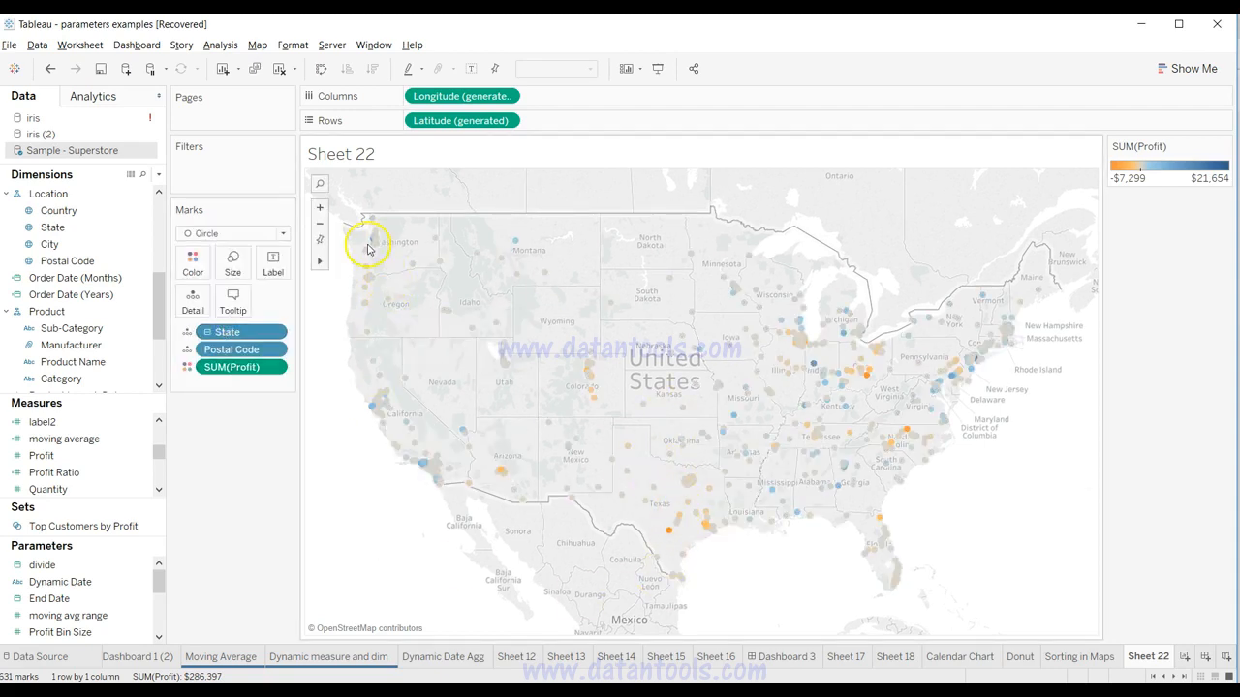
pyautogui.moveTo(370, 245)
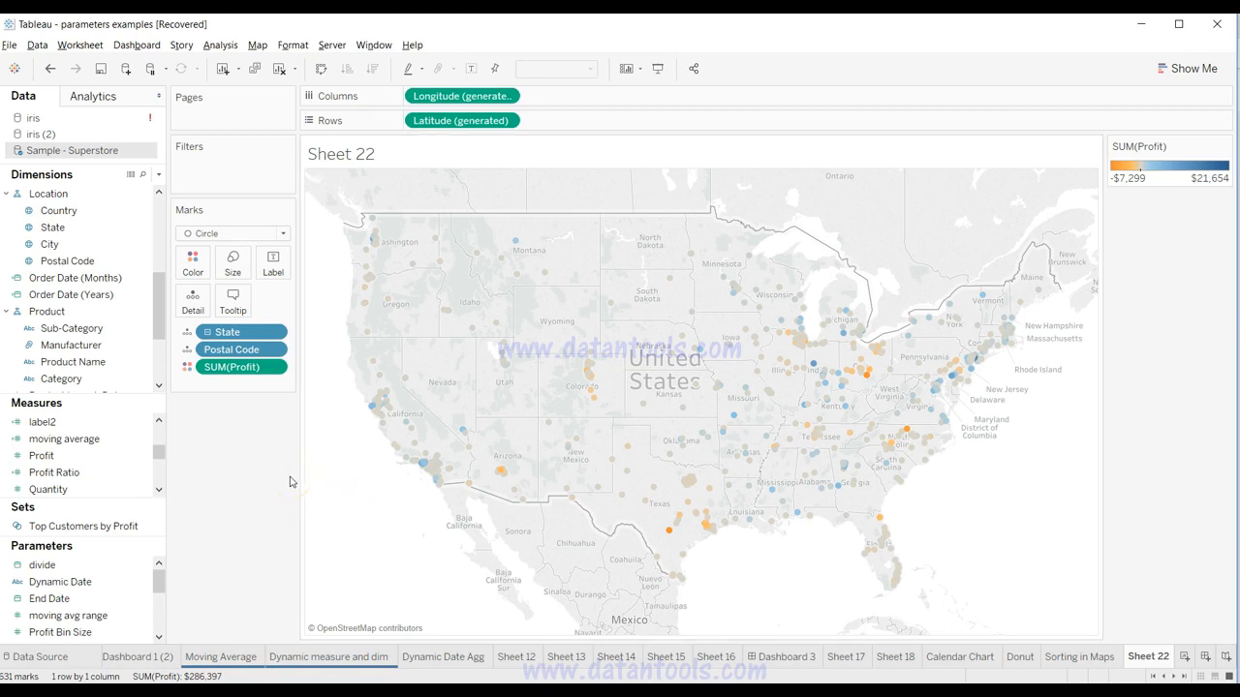
# Open the abs profit calculated field to view its formula.
pyautogui.click(141, 343)
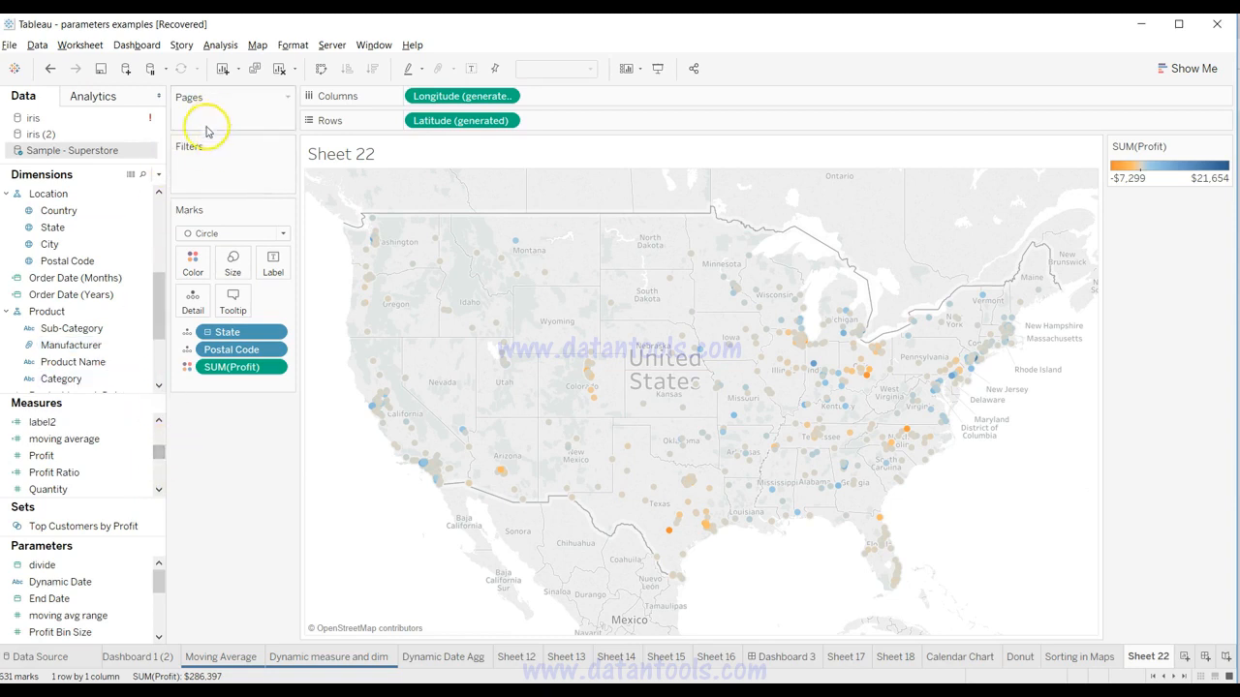
pyautogui.click(159, 176)
pyautogui.click(141, 192)
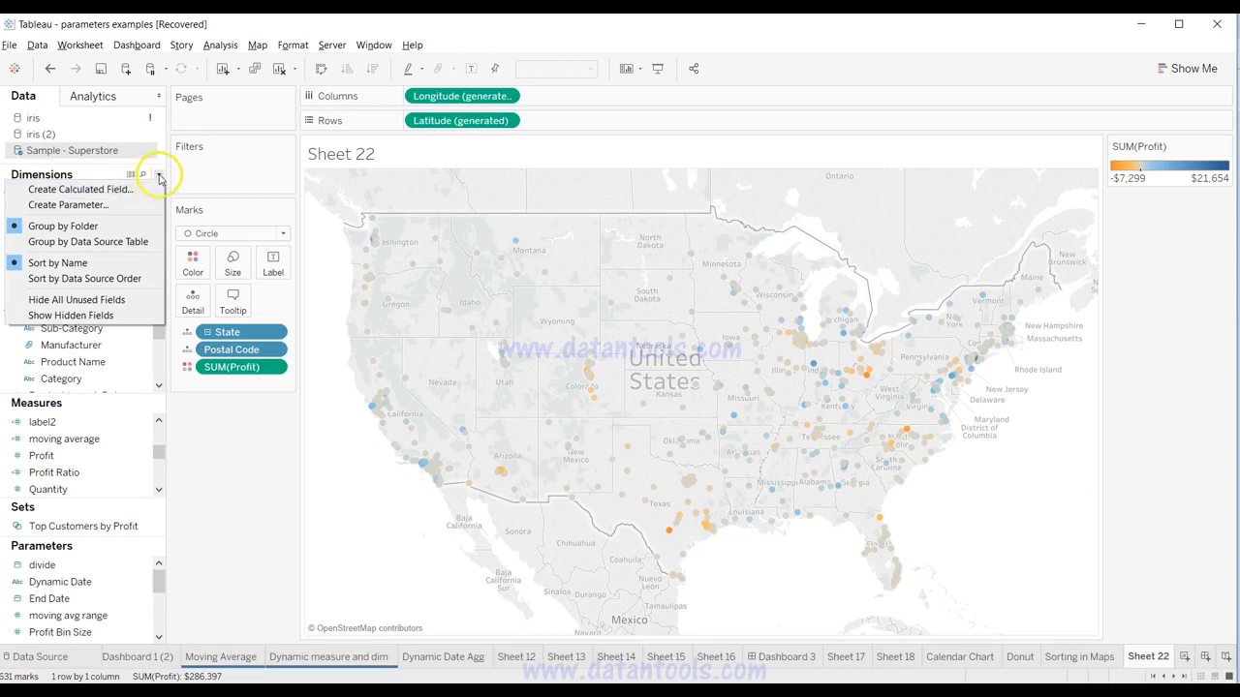
pyautogui.click(157, 175)
pyautogui.moveTo(160, 451); pyautogui.dragTo(161, 427)
pyautogui.click(152, 424)
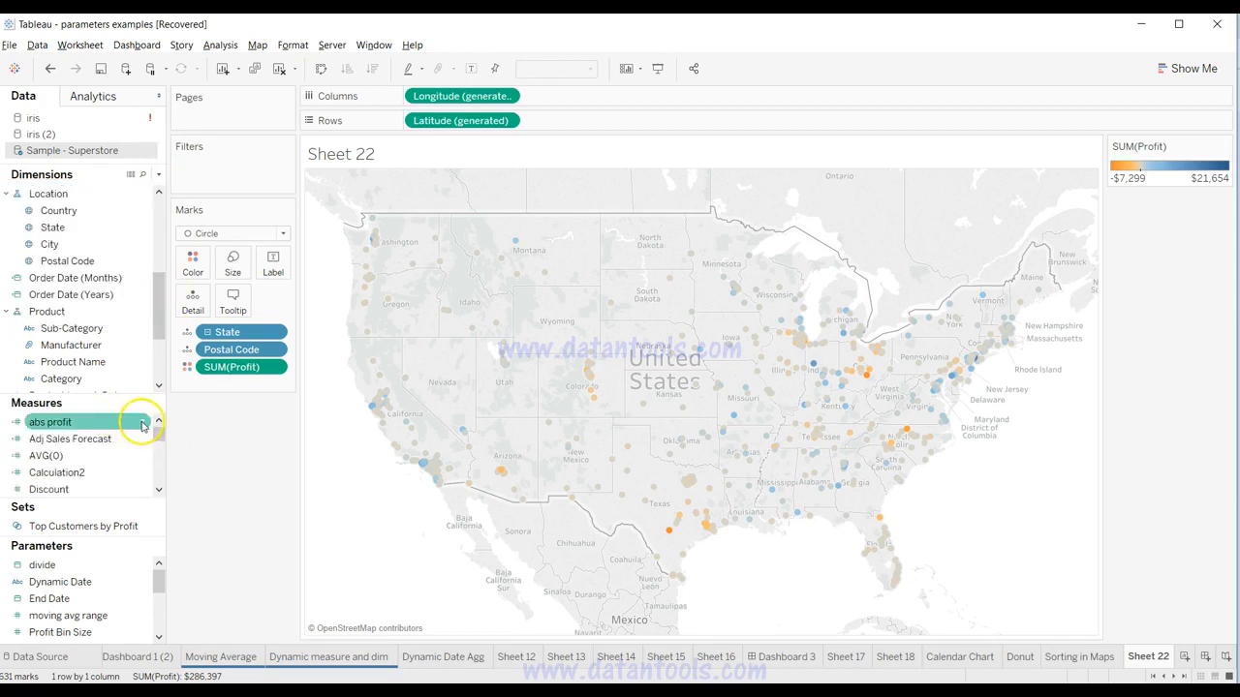
pyautogui.click(143, 423)
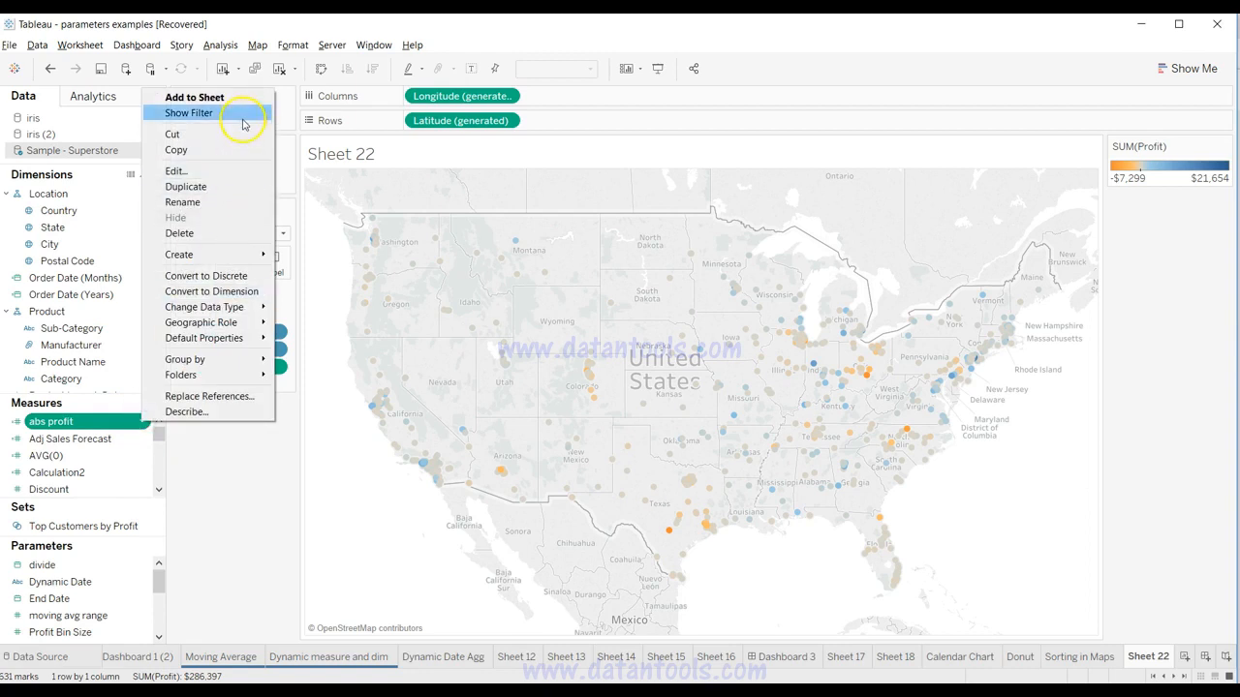
pyautogui.click(222, 182)
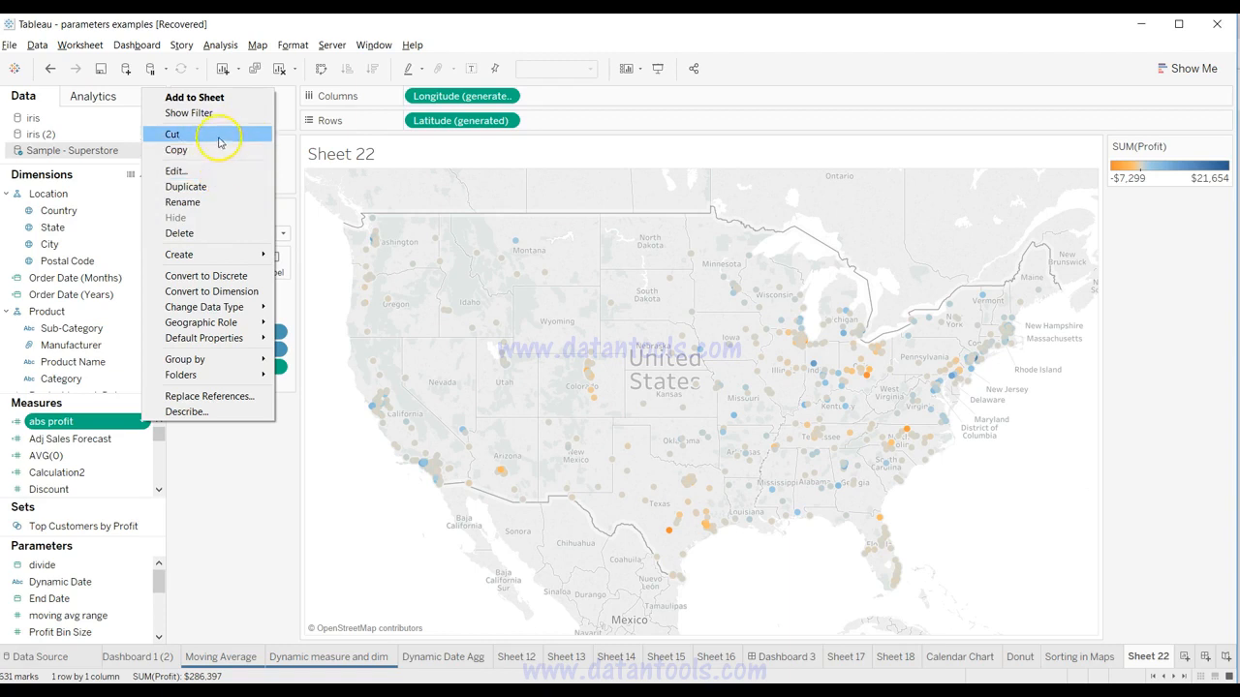
pyautogui.click(218, 173)
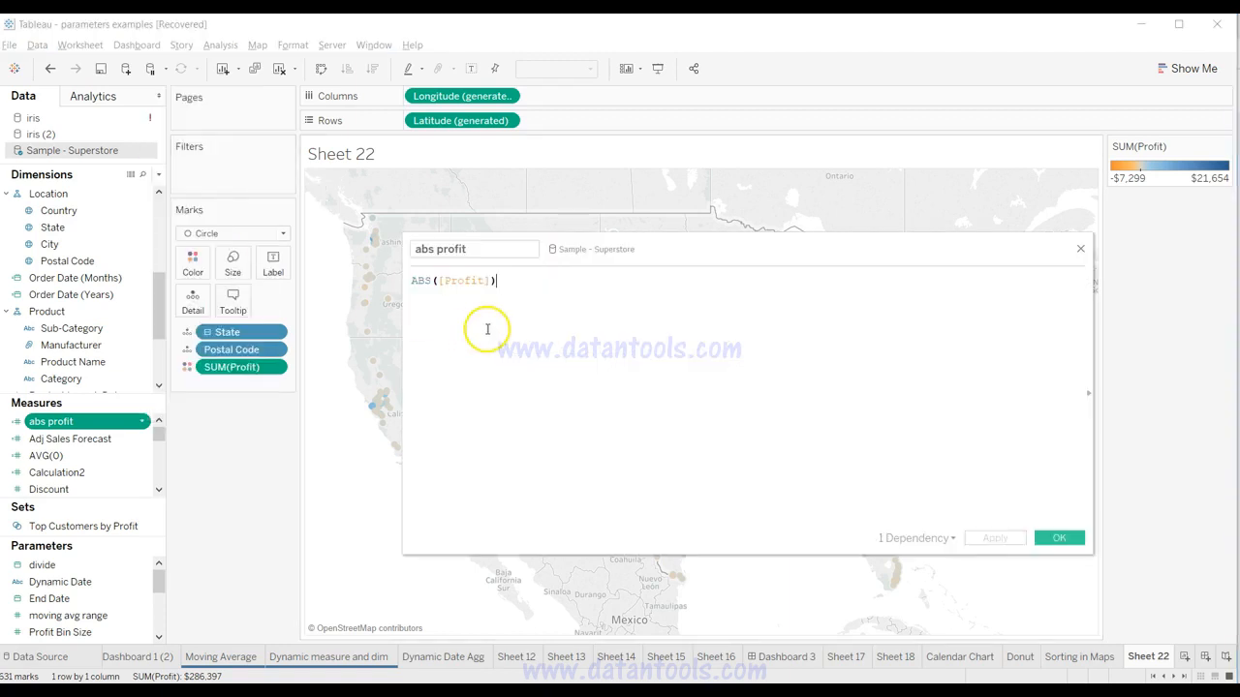
# Review the ABS([Profit]) formula in the abs profit calculation and close the editor.
pyautogui.moveTo(499, 285); pyautogui.dragTo(467, 281)
pyautogui.click(633, 294)
pyautogui.click(491, 280)
pyautogui.click(1054, 539)
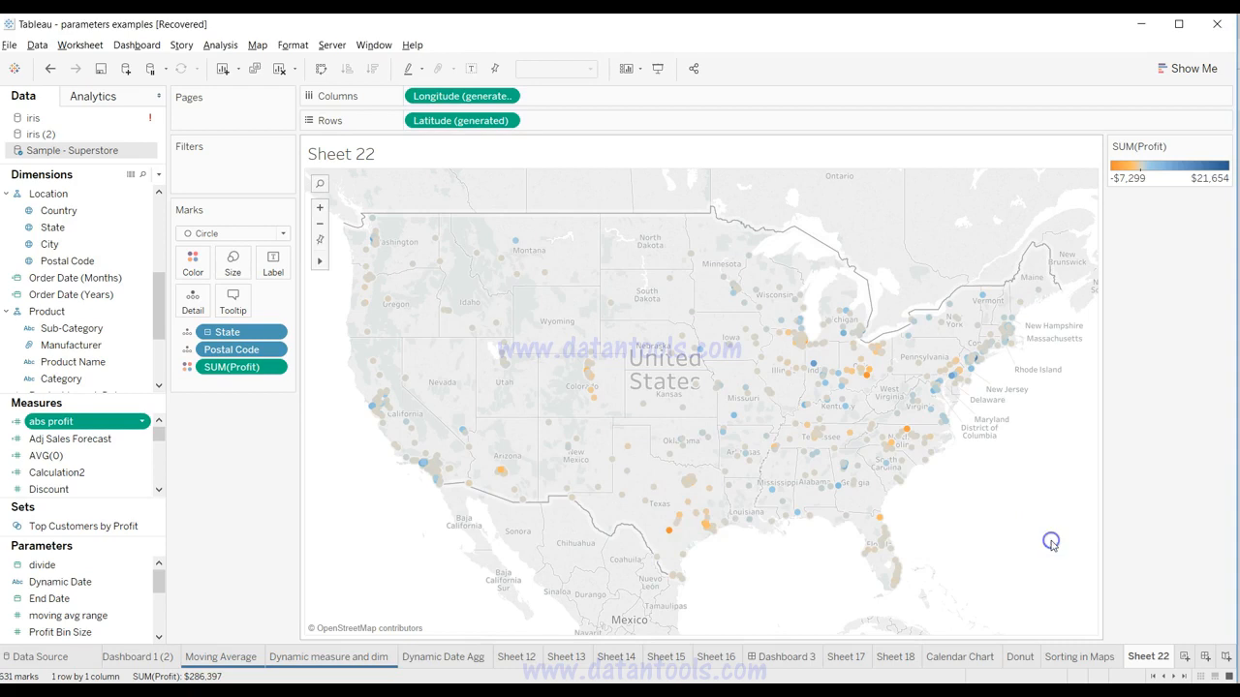
# Sort Postal Code on the map in descending order by the sum of abs profit and accept the sort.
pyautogui.click(273, 350)
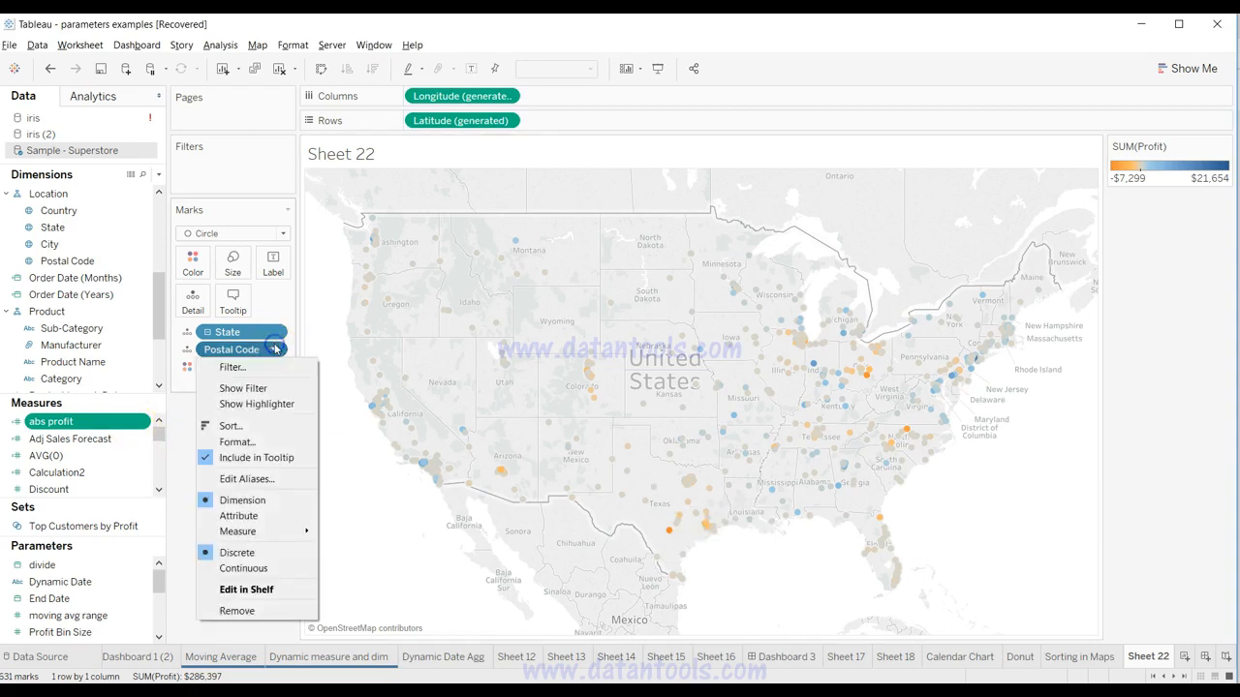
pyautogui.click(277, 424)
pyautogui.moveTo(490, 199); pyautogui.dragTo(54, 136)
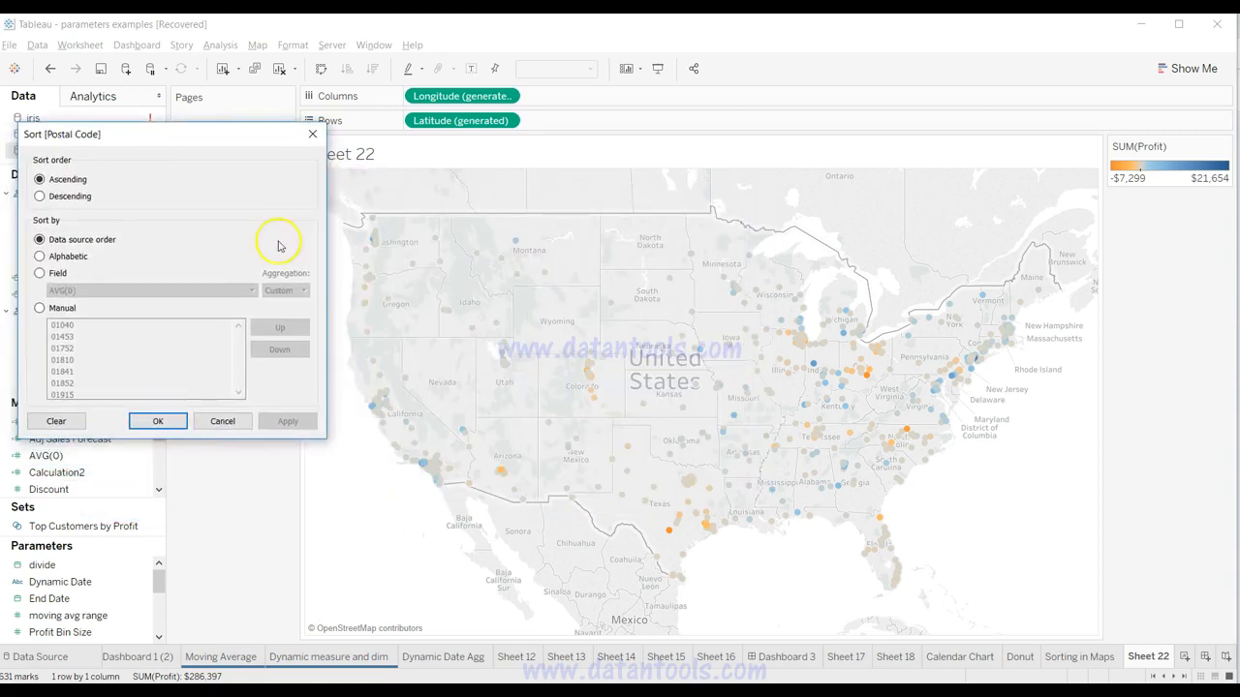
pyautogui.click(70, 197)
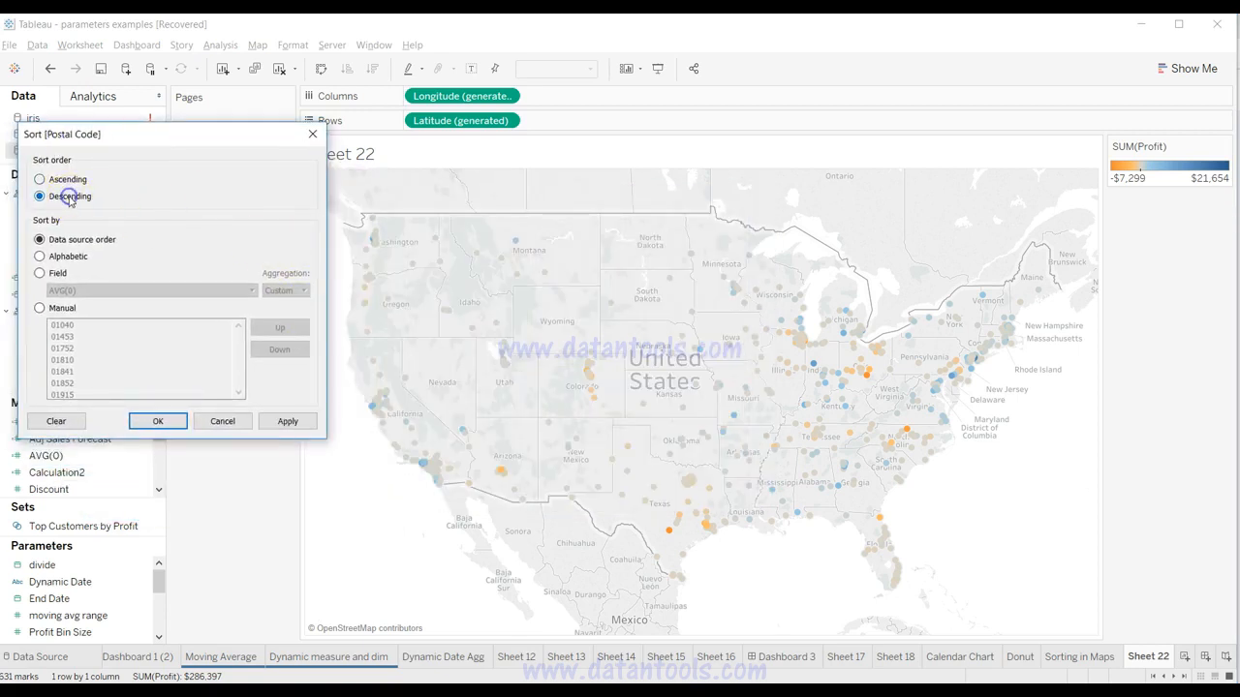
pyautogui.click(58, 274)
pyautogui.click(90, 290)
pyautogui.scroll(-3, 150, 436)
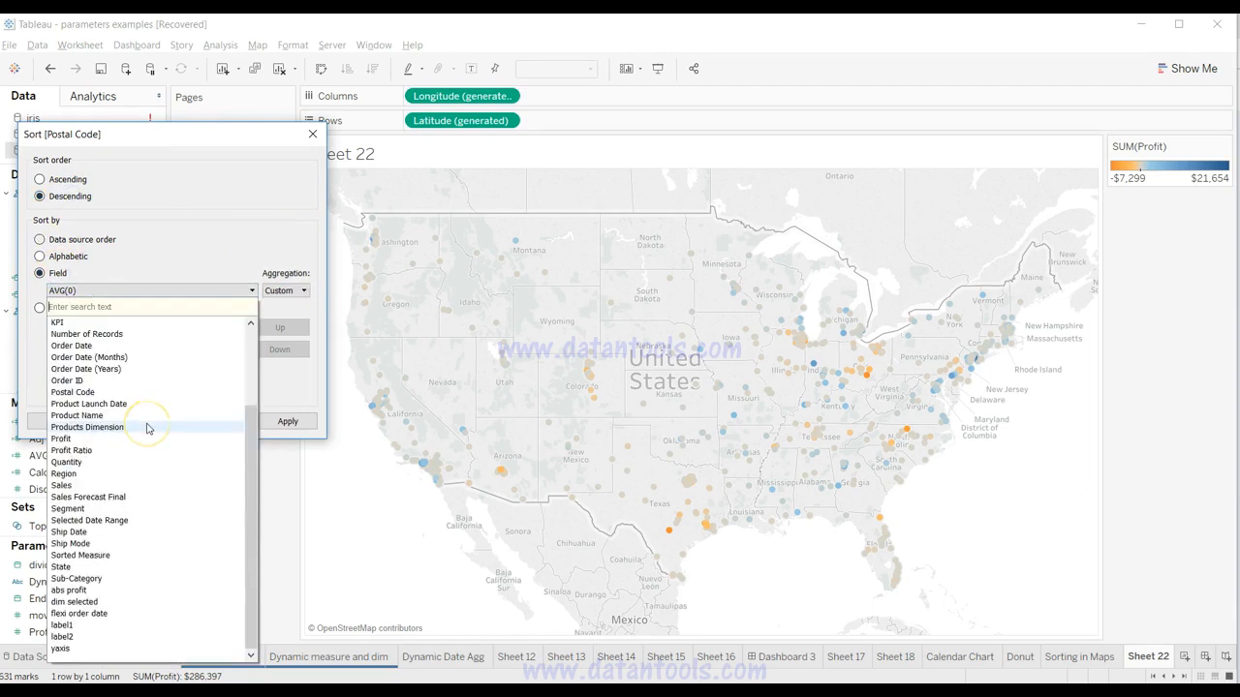
pyautogui.scroll(3, 147, 428)
pyautogui.scroll(-3, 145, 407)
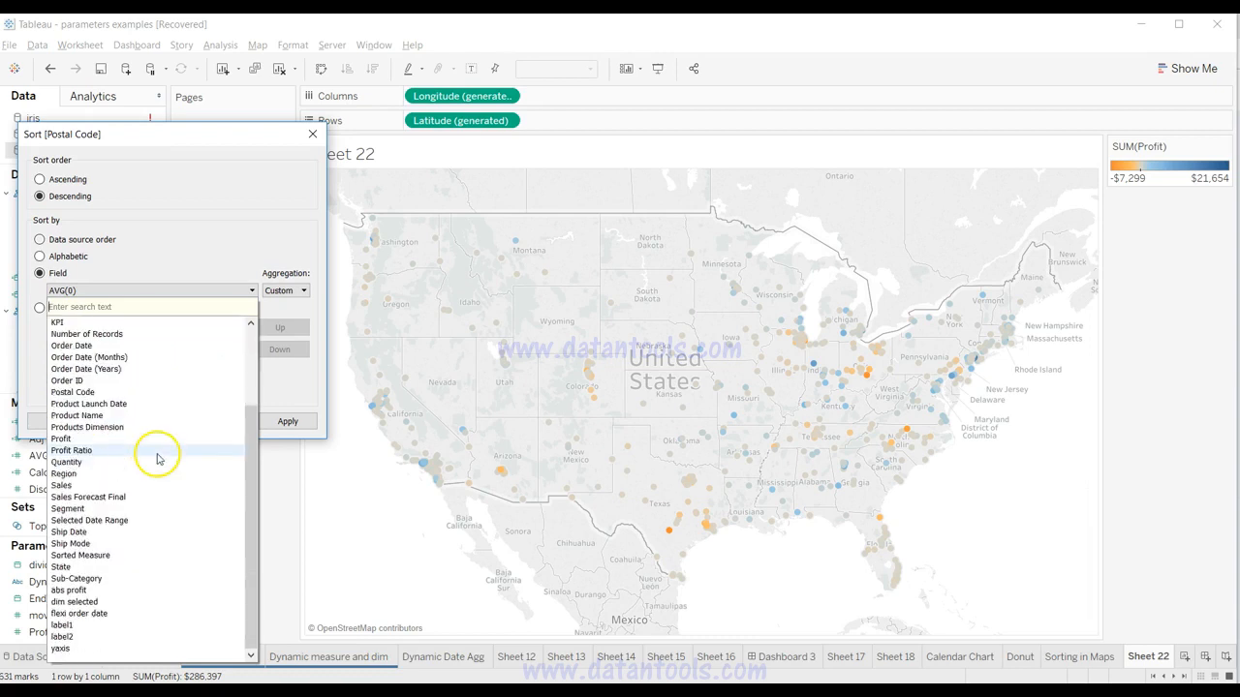
pyautogui.click(153, 588)
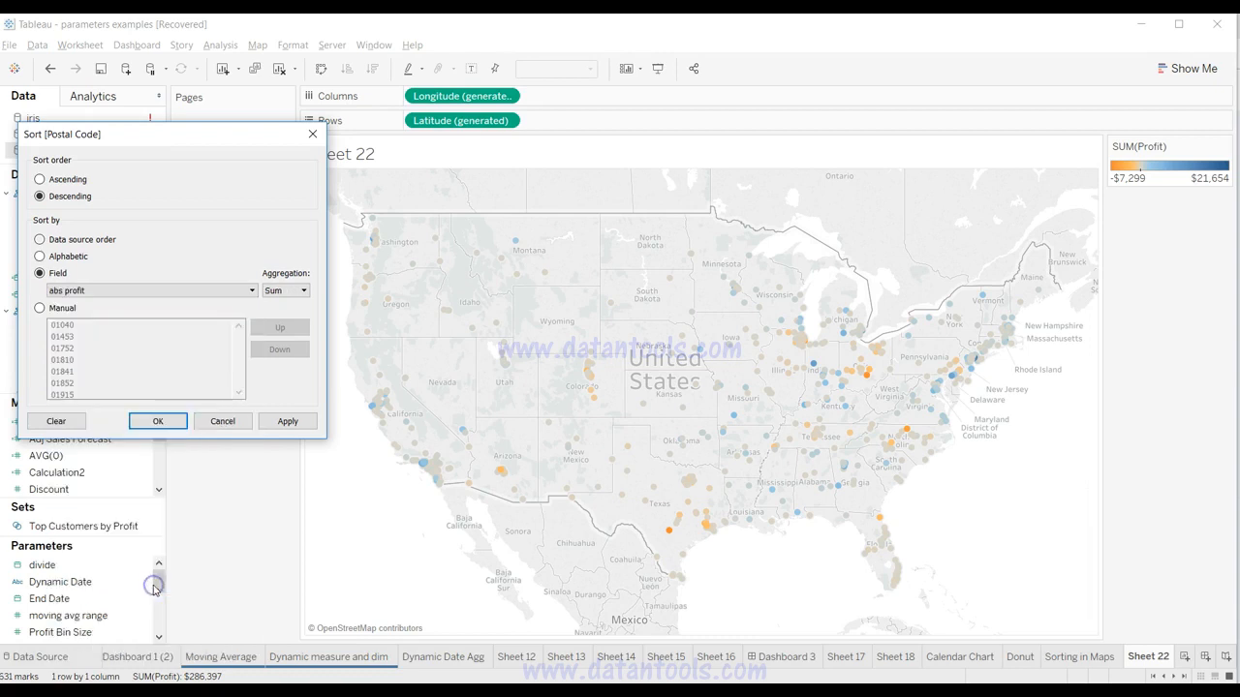
pyautogui.click(290, 423)
pyautogui.click(297, 429)
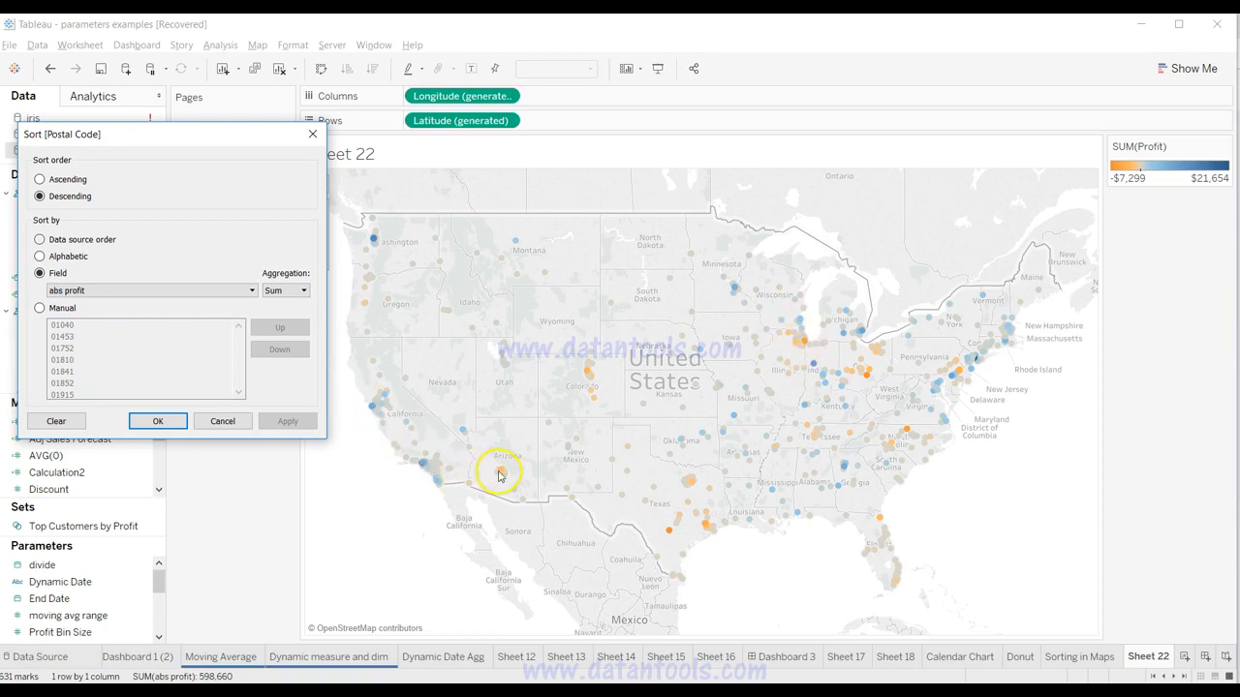
pyautogui.click(172, 423)
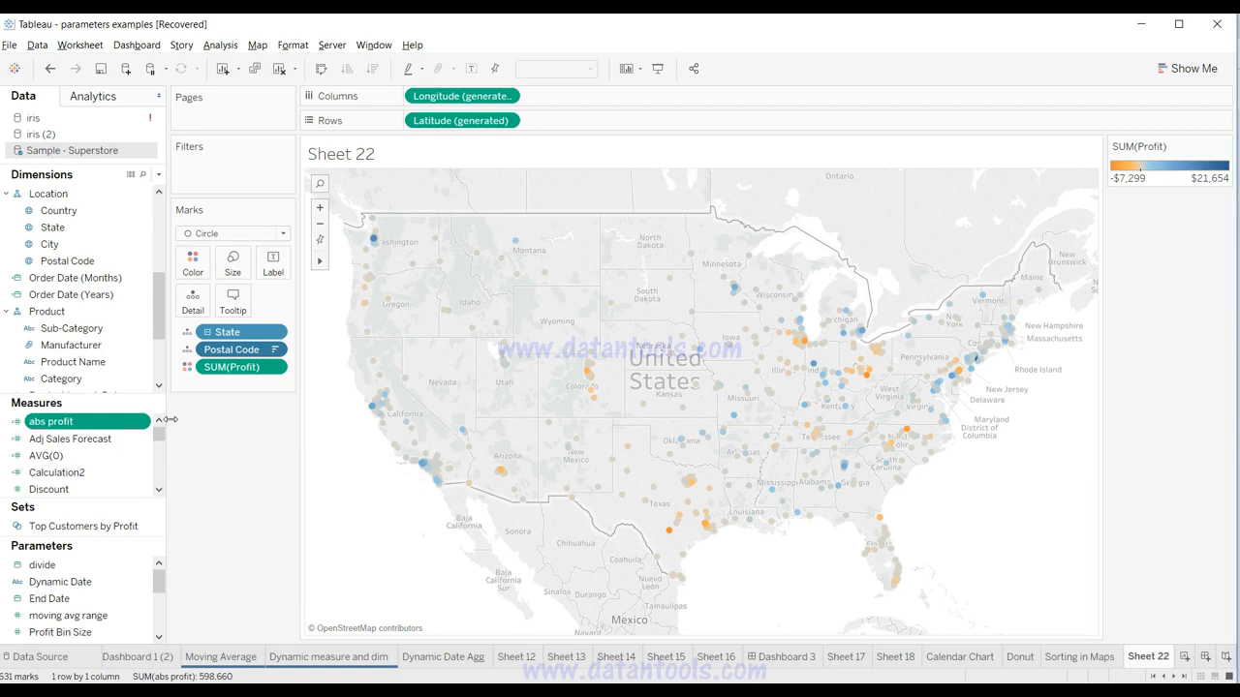
pyautogui.click(241, 288)
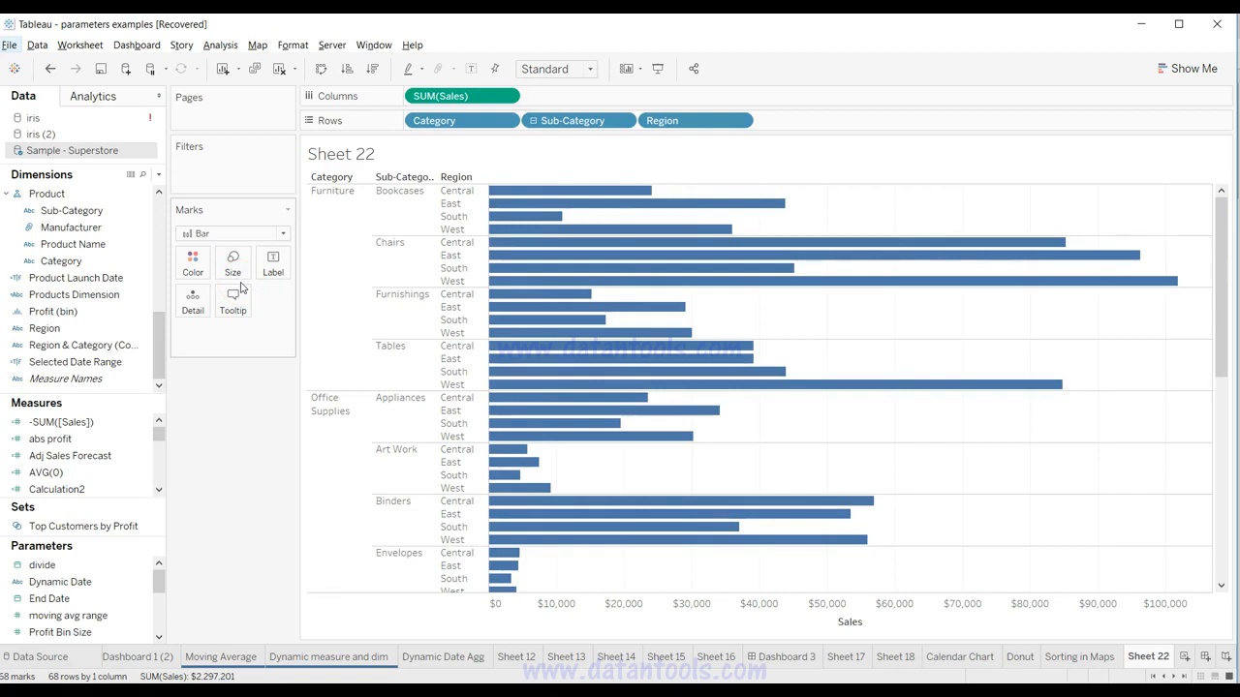
pyautogui.click(507, 120)
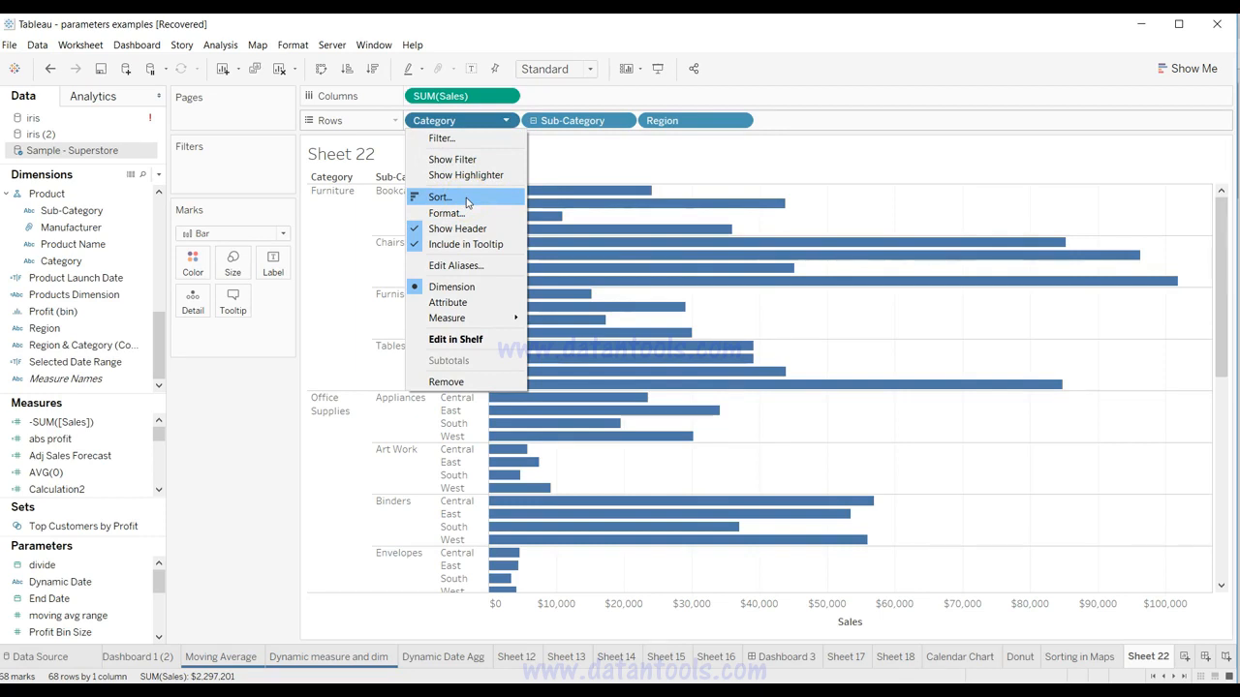
pyautogui.click(562, 97)
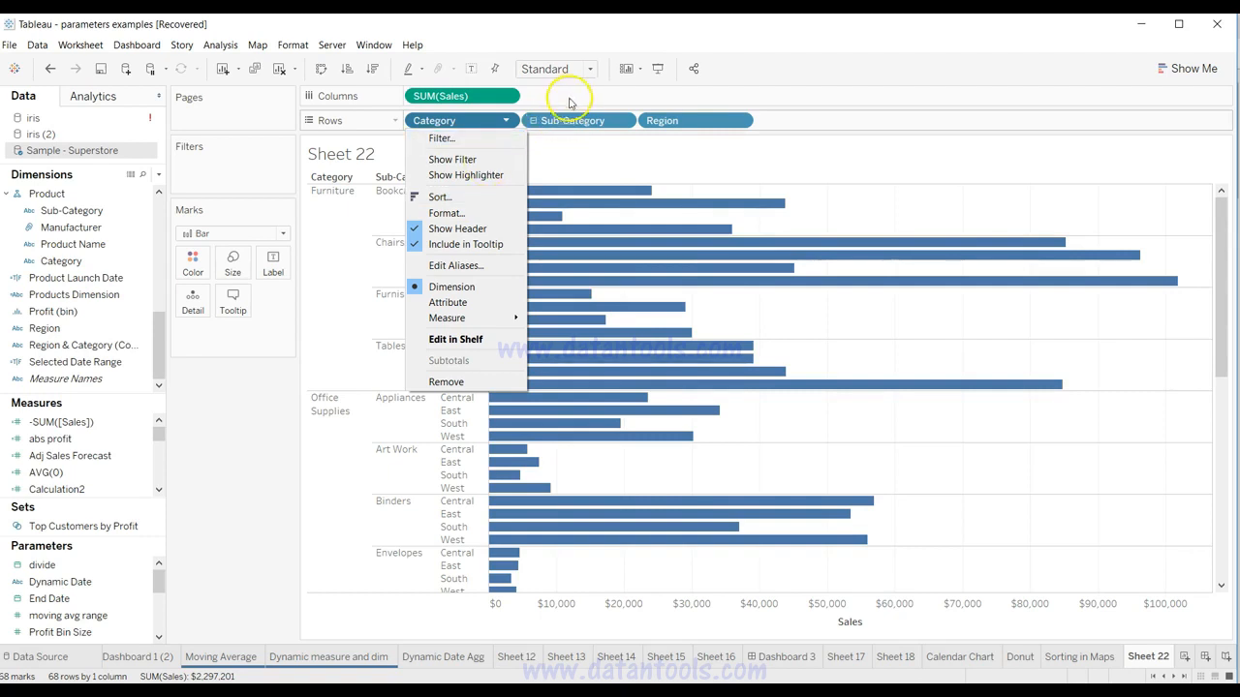
# Duplicate SUM(Sales) on Columns and edit the copy's formula to -SUM([Sales]).
pyautogui.moveTo(471, 98); pyautogui.dragTo(577, 95)
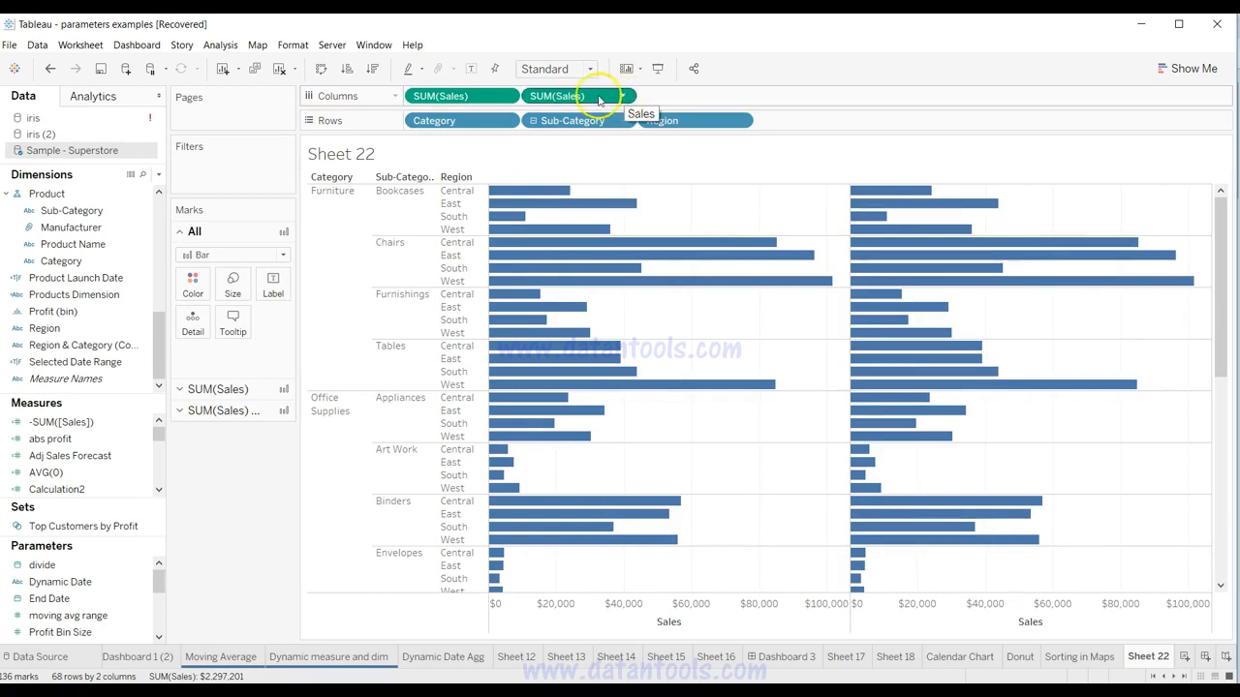
pyautogui.doubleClick(599, 96)
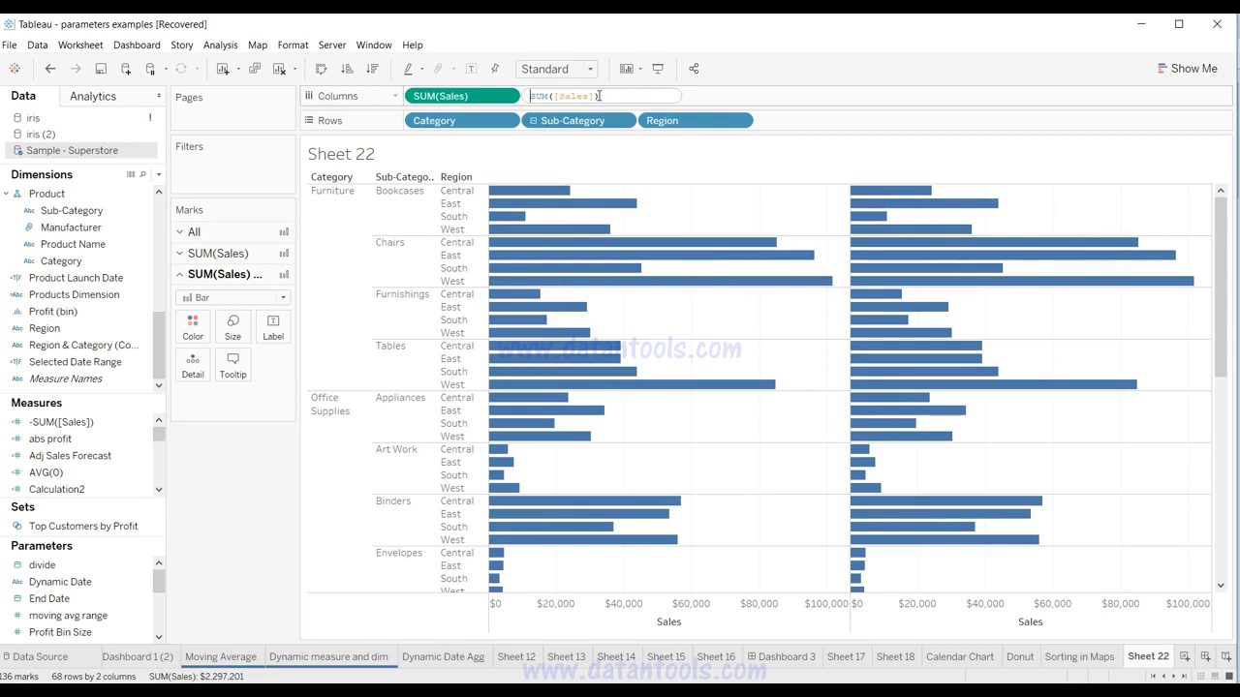
pyautogui.write('-')
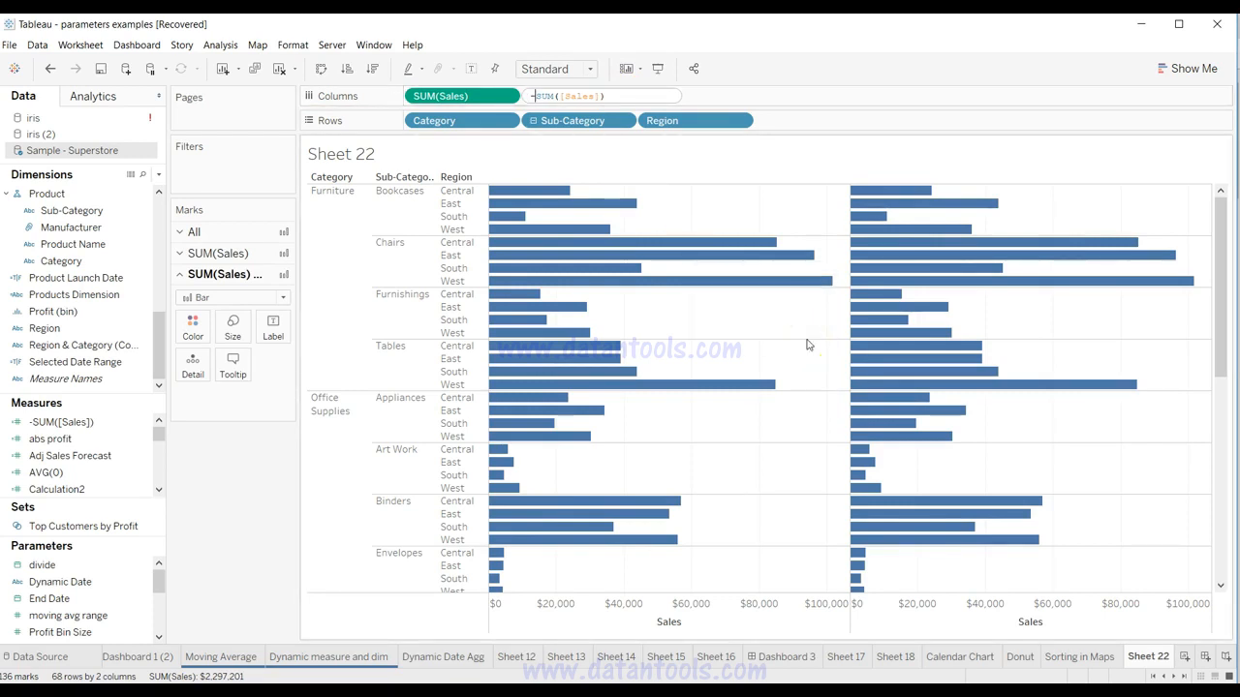
pyautogui.press('Return')
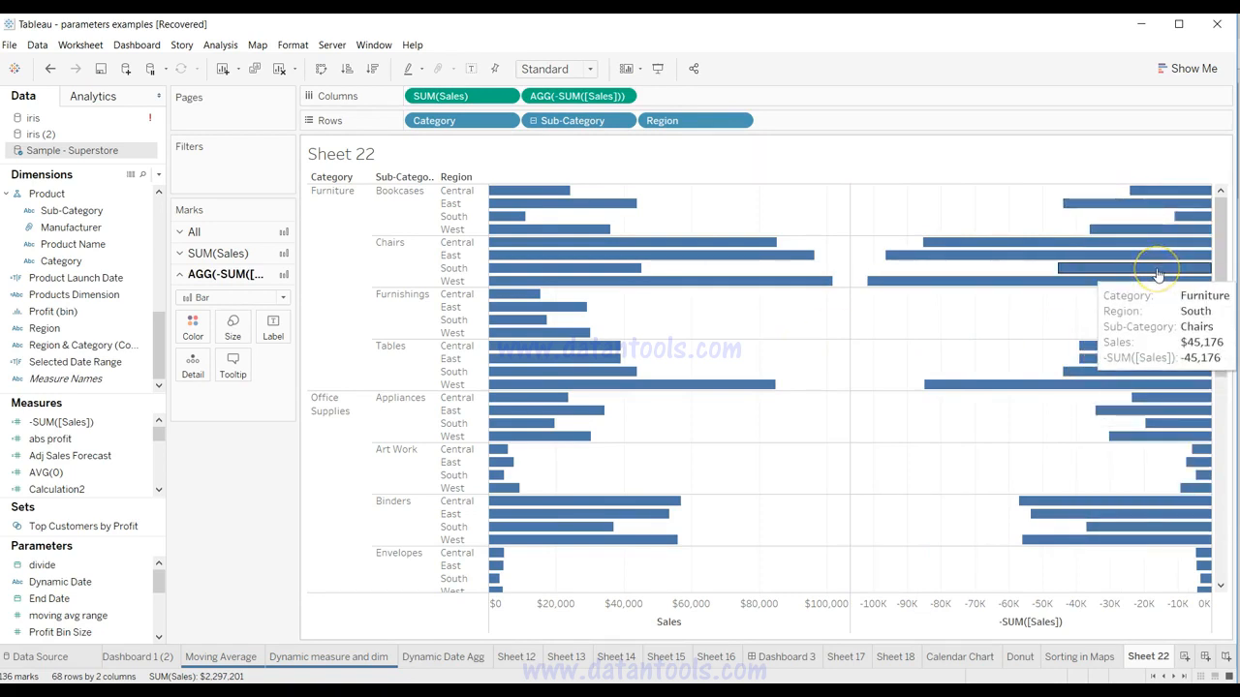
# Make the -SUM([Sales]) field discrete, place it before Category on Rows and check the resulting bar order.
pyautogui.click(624, 96)
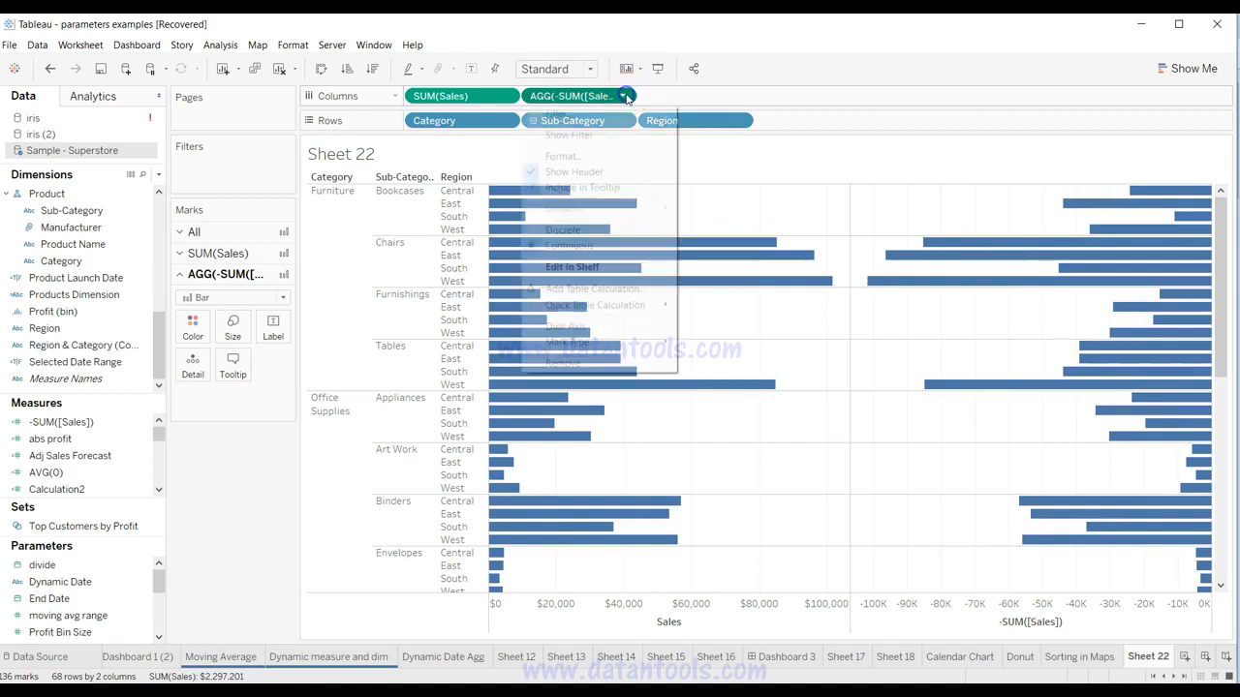
pyautogui.click(586, 235)
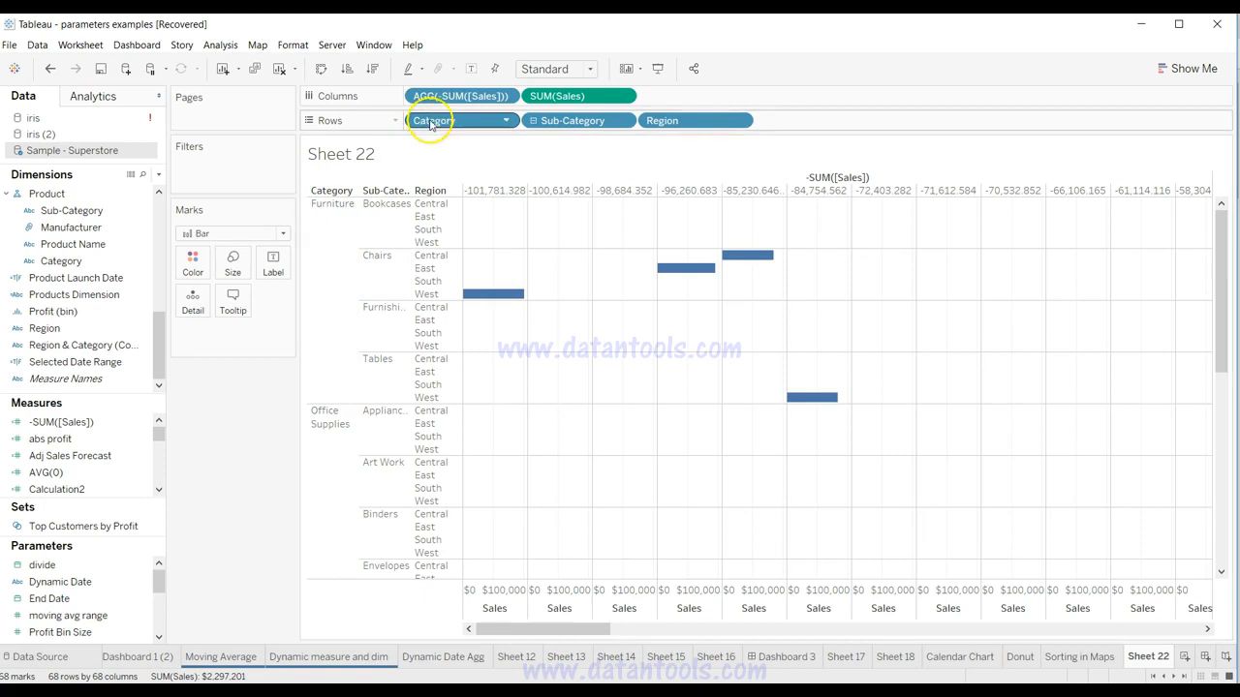
pyautogui.moveTo(443, 96); pyautogui.dragTo(408, 121)
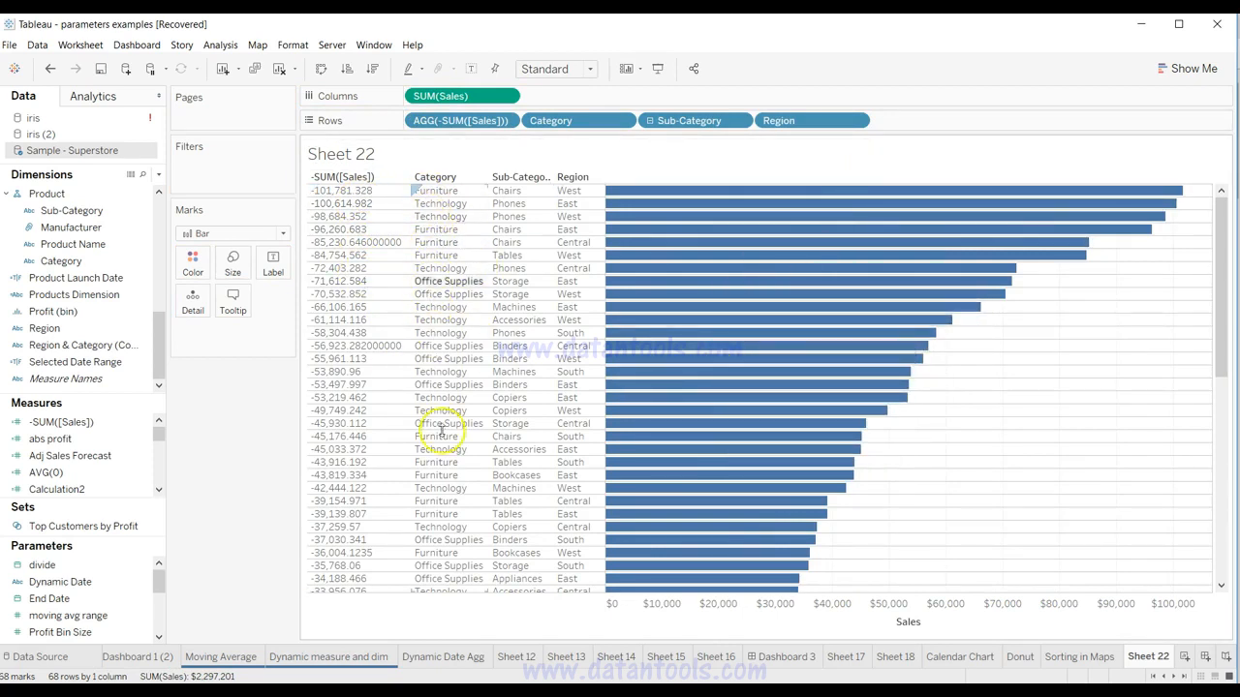
pyautogui.scroll(-10, 756, 319)
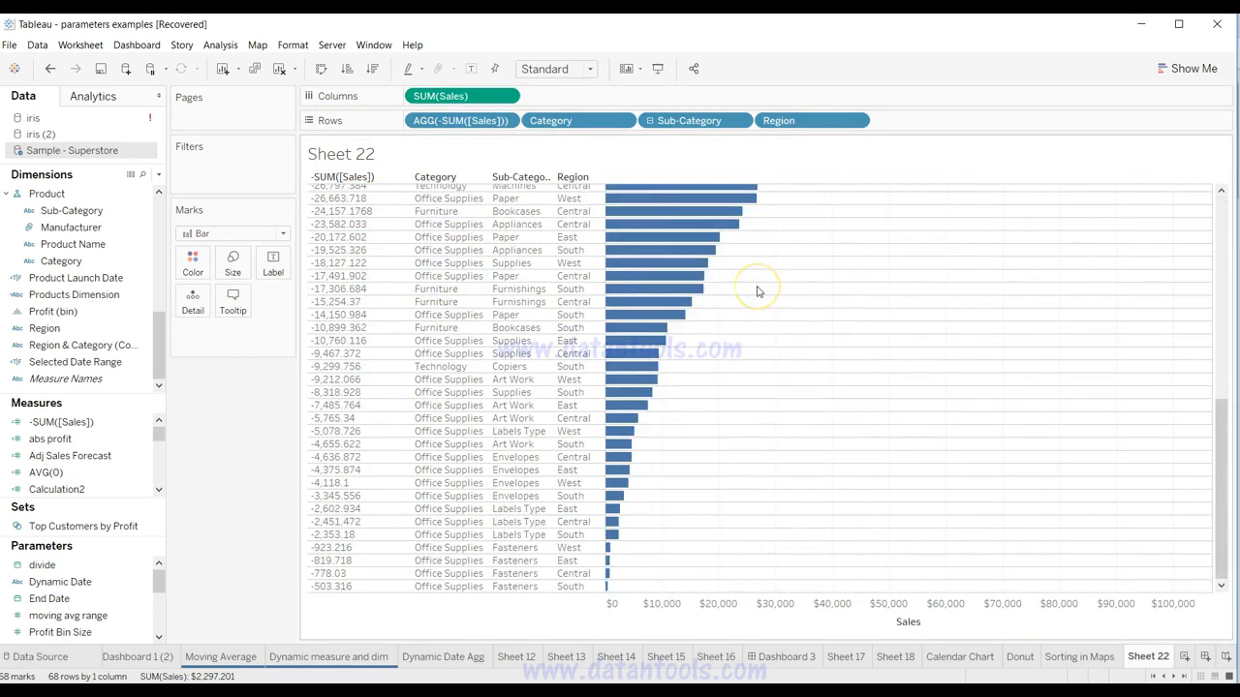
pyautogui.scroll(10, 758, 290)
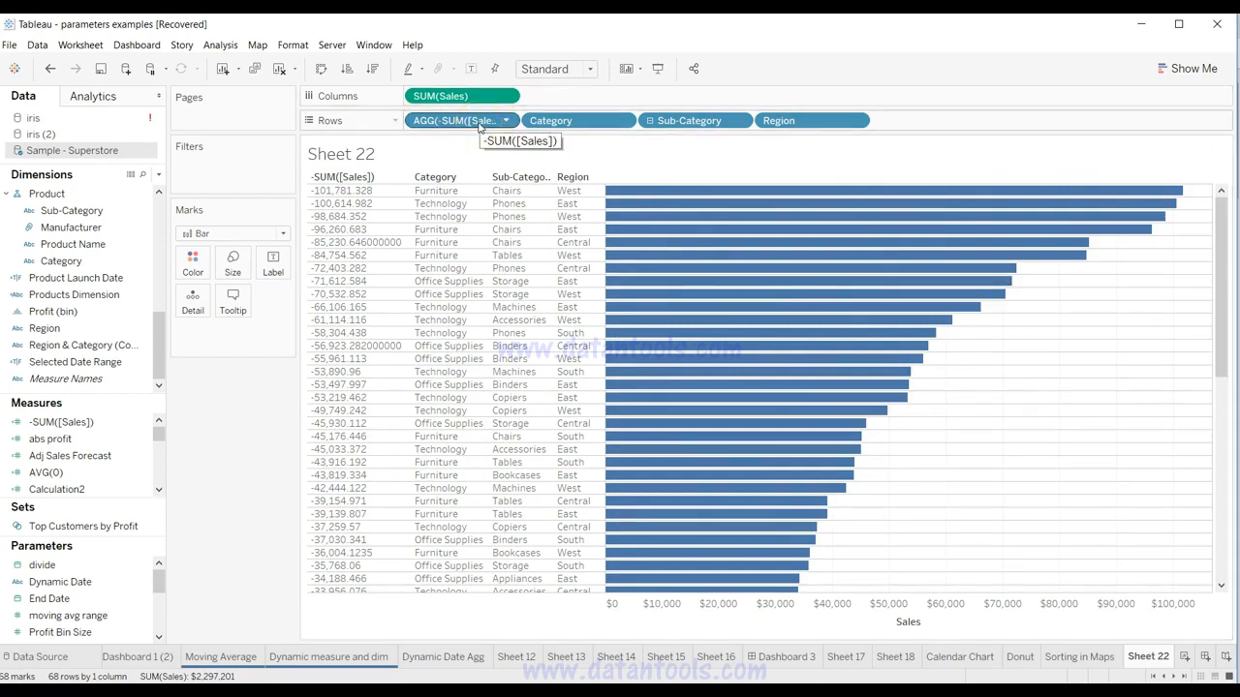
# Move the discrete -SUM([Sales]) field on Rows behind Category and on to between Sub-Category and Region.
pyautogui.moveTo(478, 126); pyautogui.dragTo(651, 128)
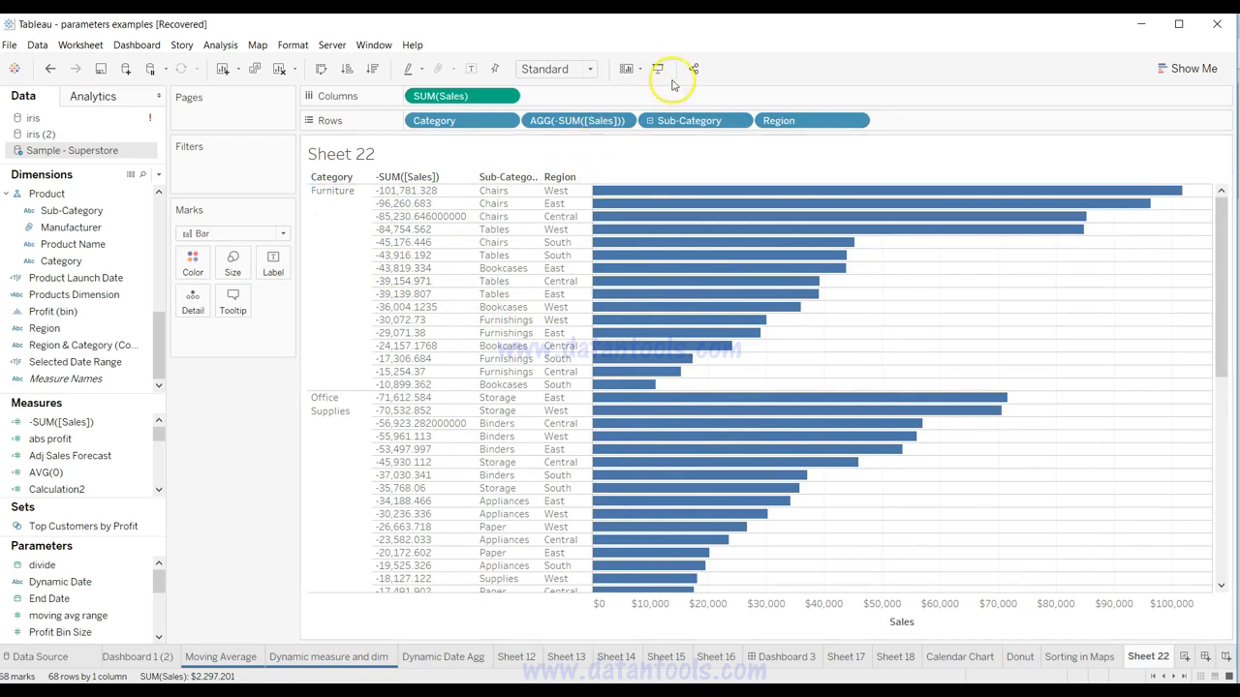
pyautogui.moveTo(586, 118); pyautogui.dragTo(741, 118)
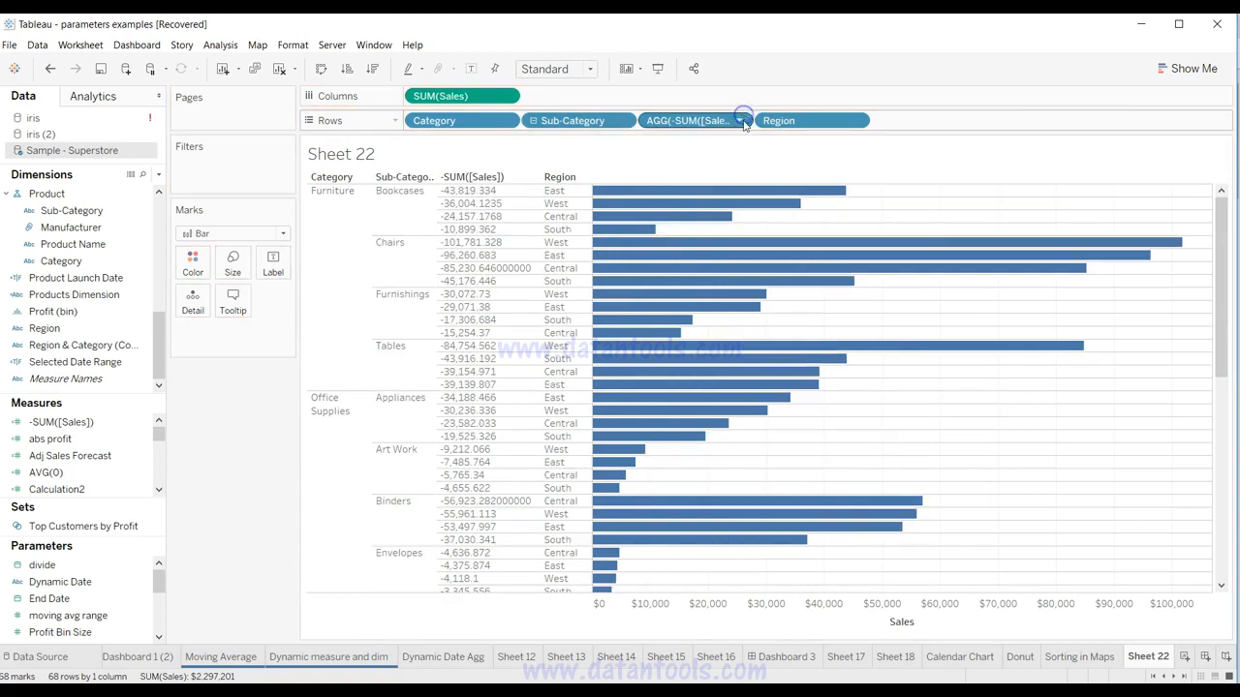
pyautogui.moveTo(634, 235)
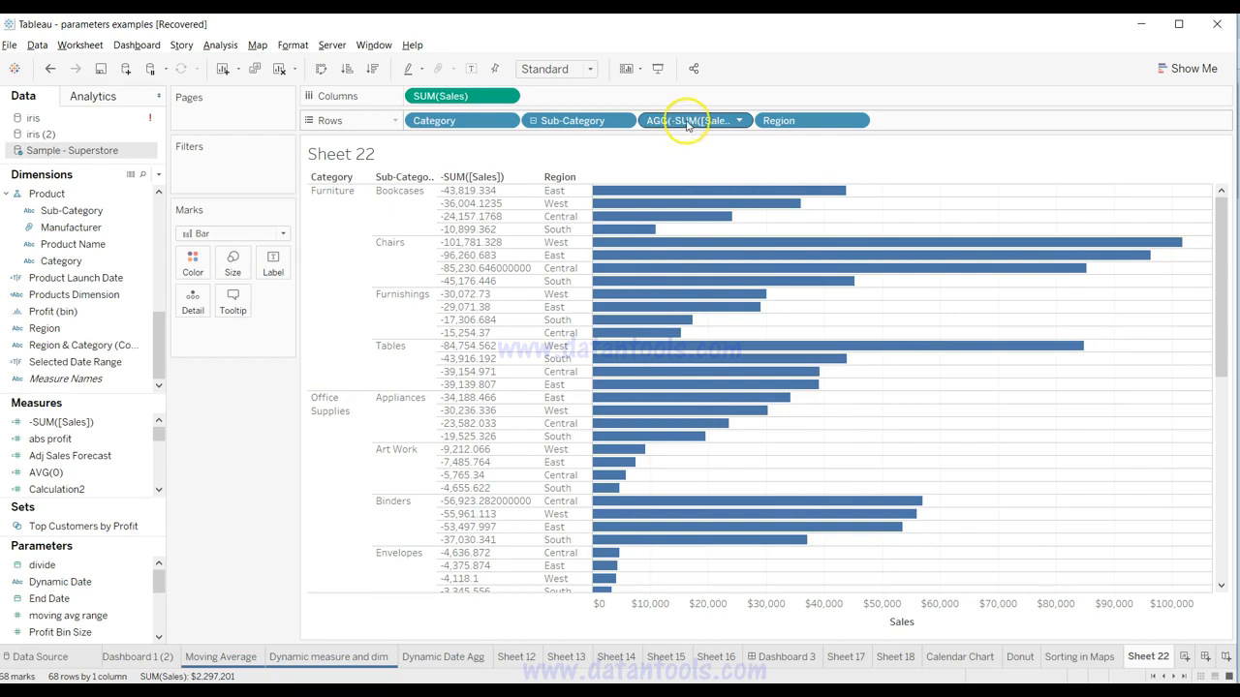
# Remove the discrete -SUM([Sales]) field from Rows.
pyautogui.moveTo(685, 130); pyautogui.dragTo(396, 120)
pyautogui.click(396, 120)
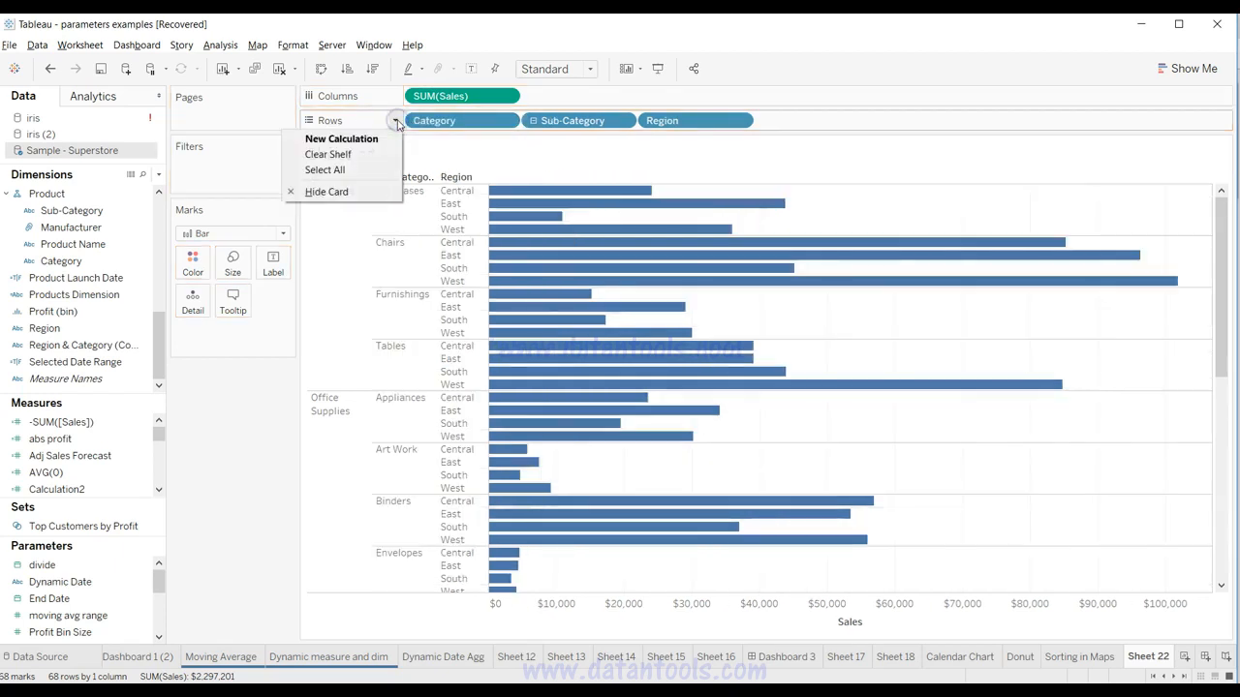
pyautogui.click(222, 459)
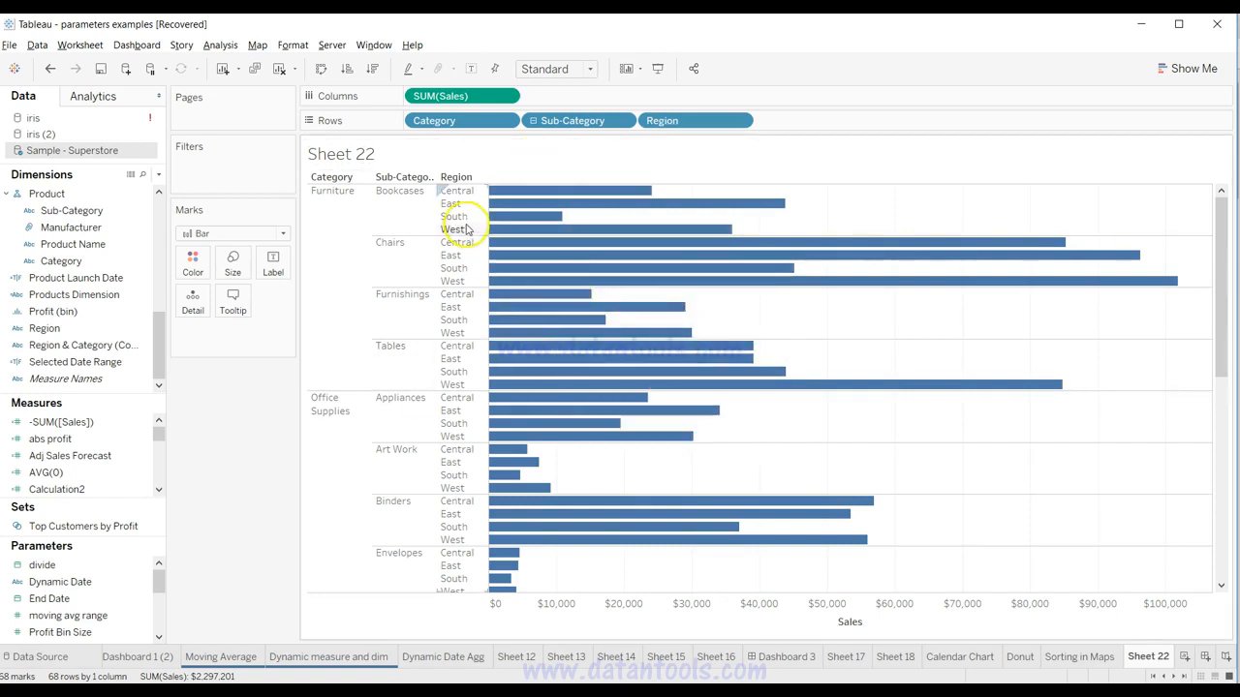
# Start a new parameter named Sort By with the String data type and a list of allowable values.
pyautogui.click(138, 585)
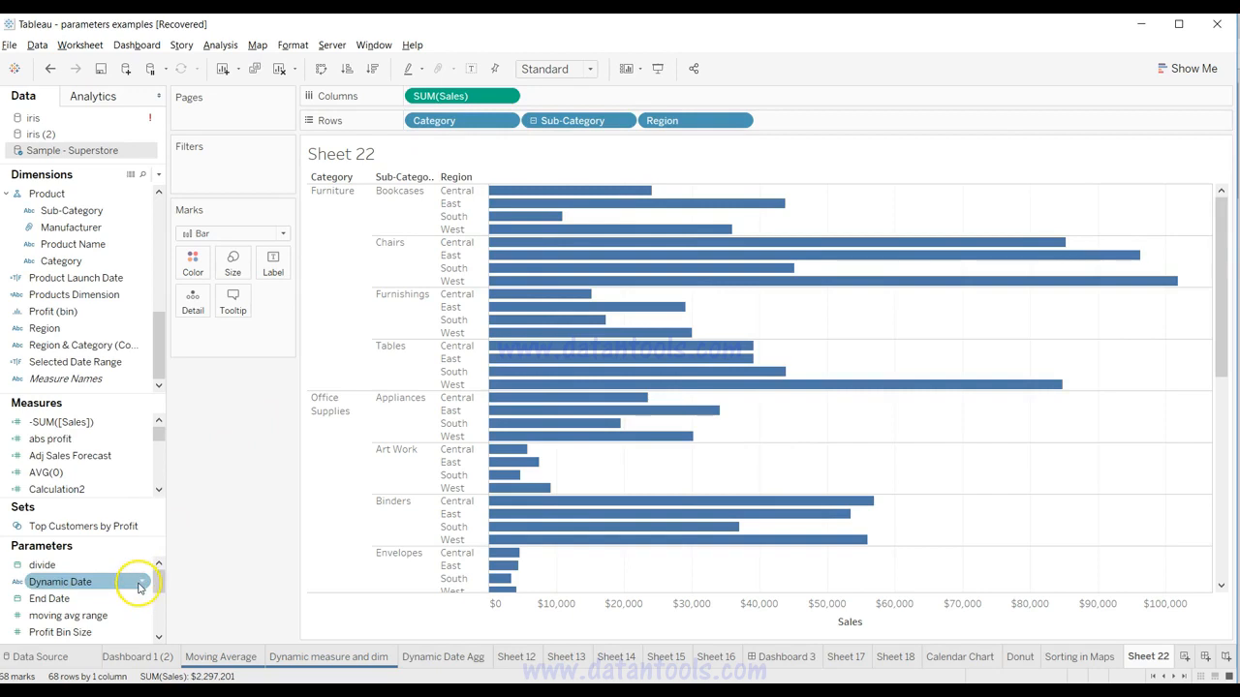
pyautogui.click(159, 175)
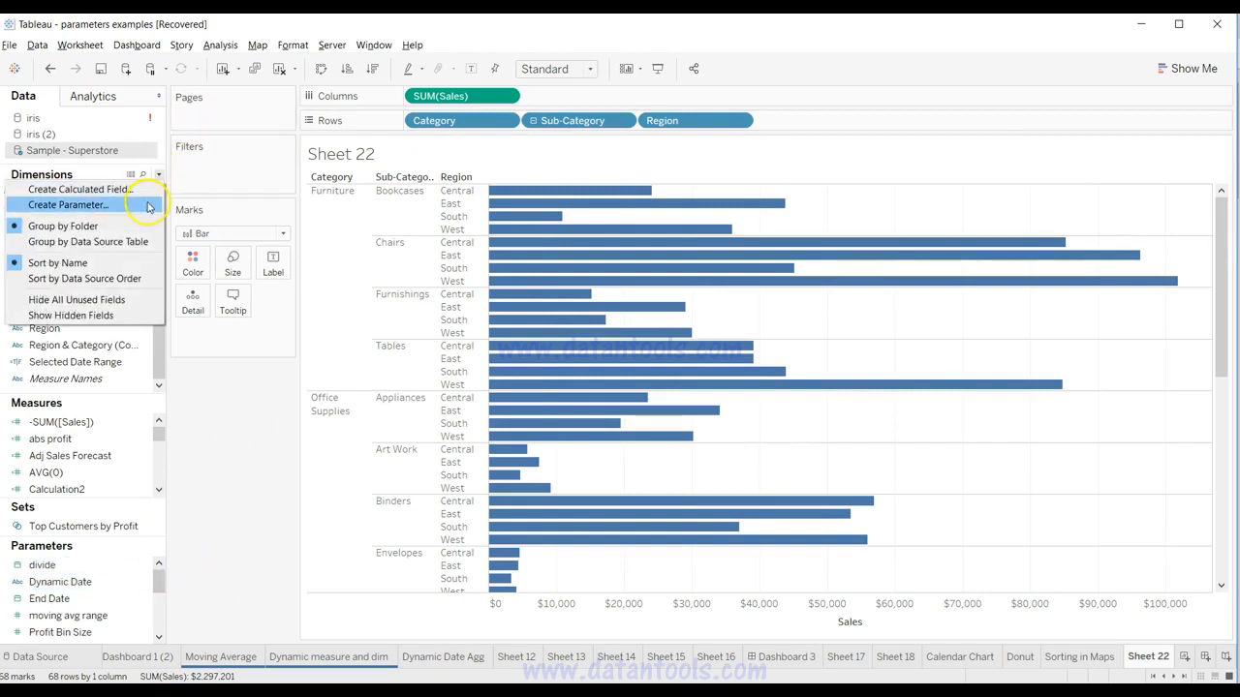
pyautogui.click(148, 205)
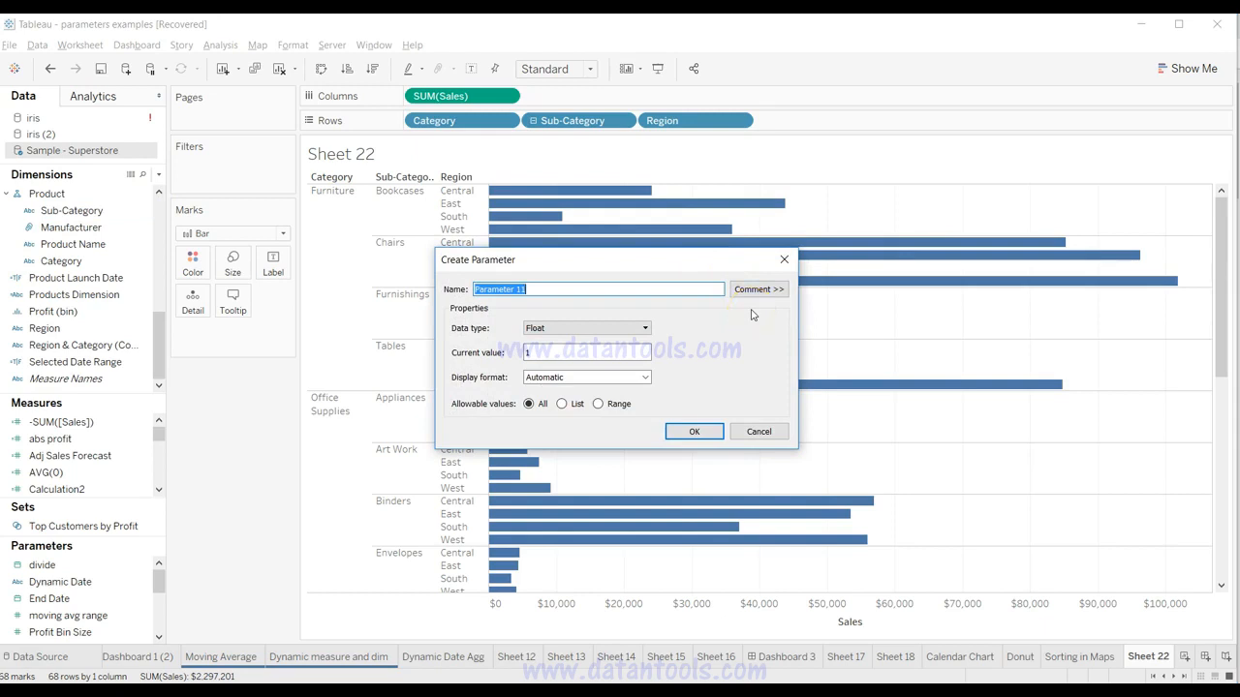
pyautogui.write('Sort By')
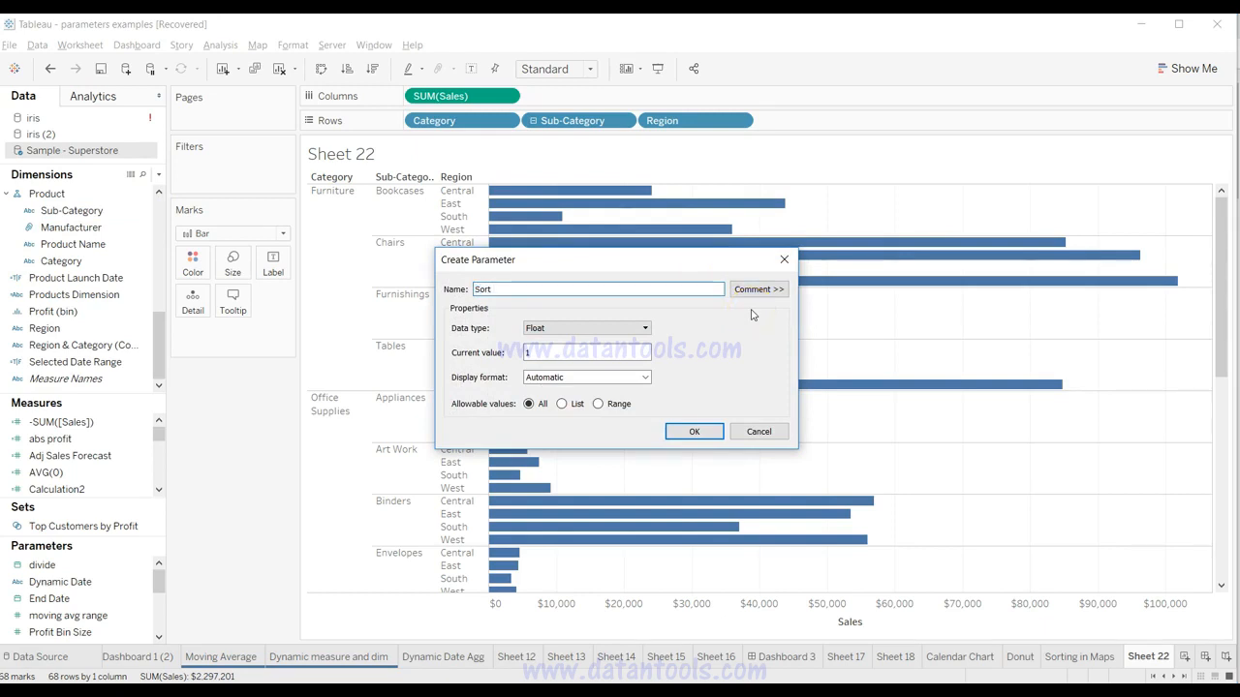
pyautogui.click(628, 330)
pyautogui.click(621, 367)
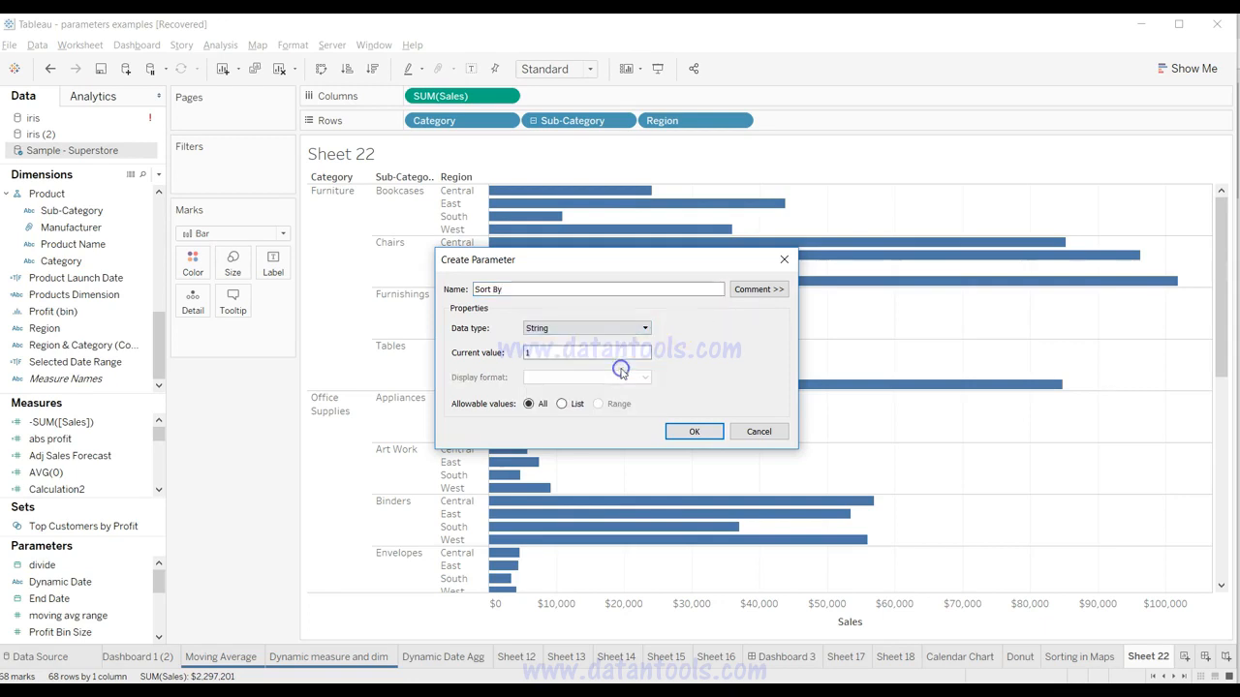
pyautogui.click(563, 402)
# Enter Sort By Category as the first allowable value in the parameter's list.
pyautogui.click(506, 470)
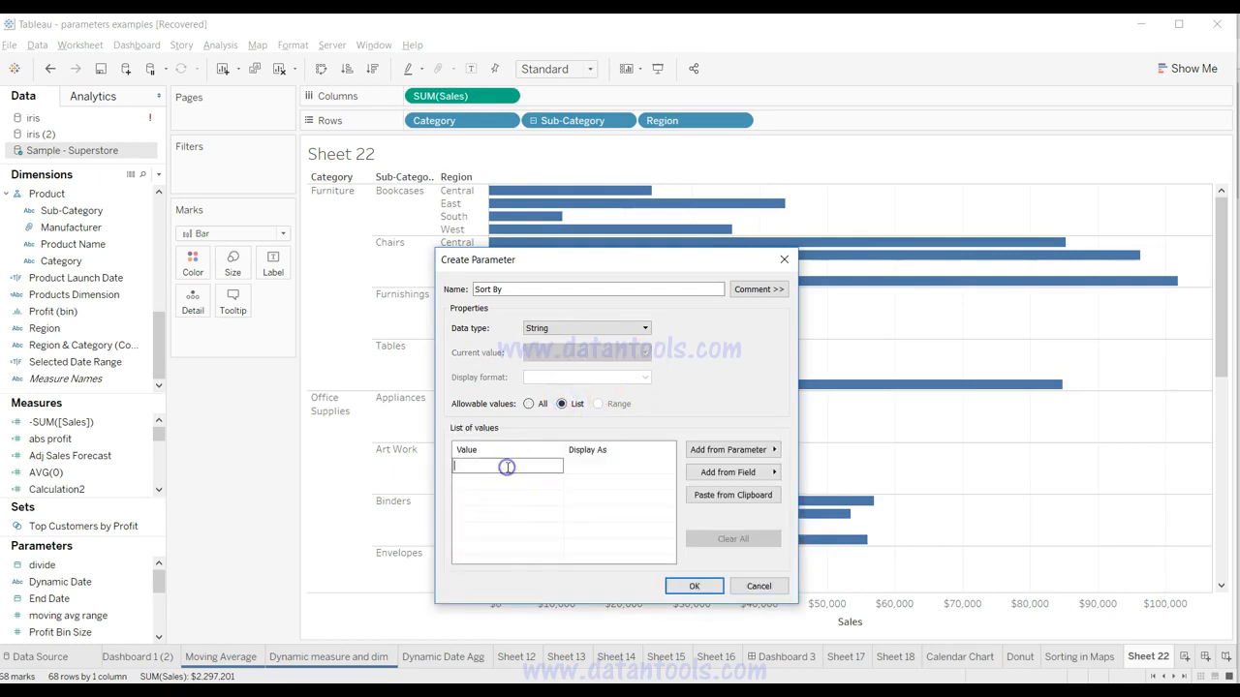
pyautogui.write('Sorty')
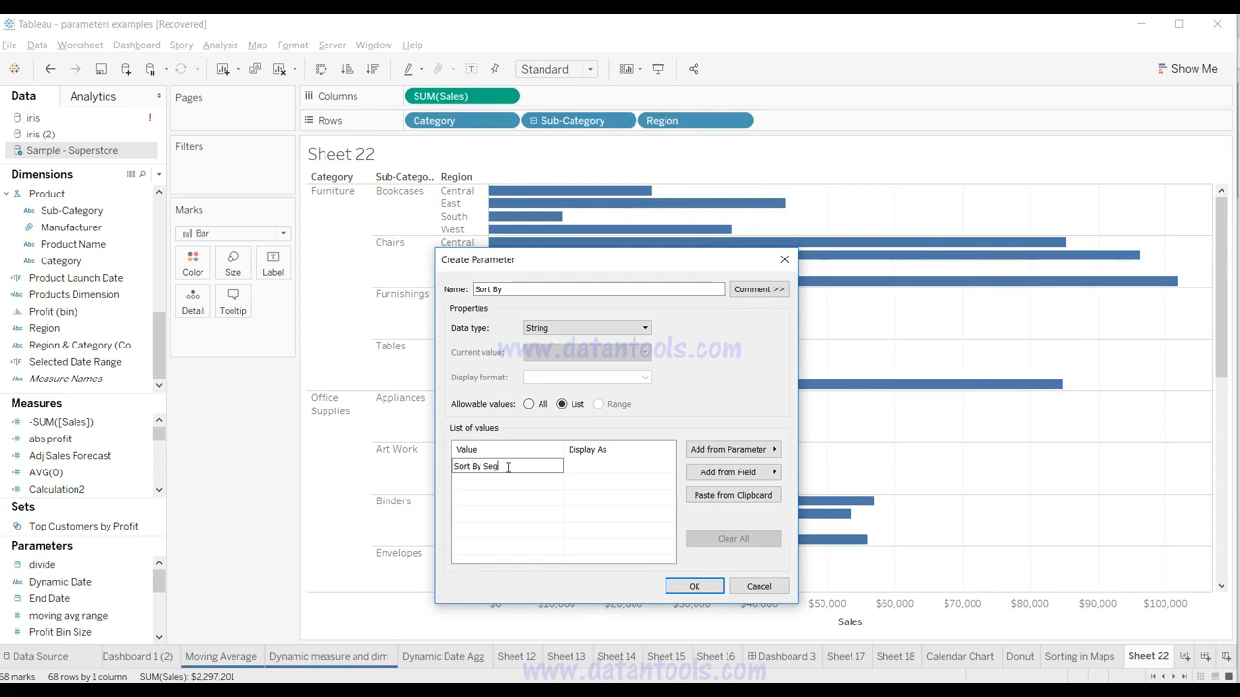
pyautogui.click(512, 478)
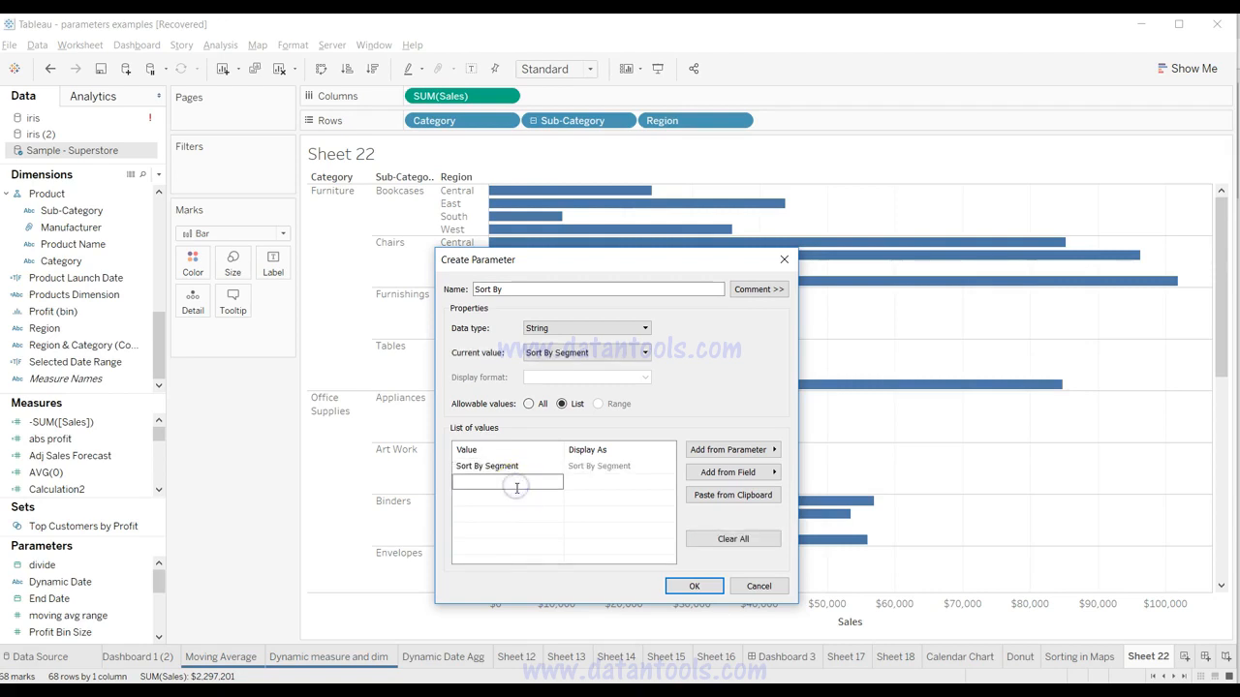
pyautogui.click(520, 467)
pyautogui.click(523, 465)
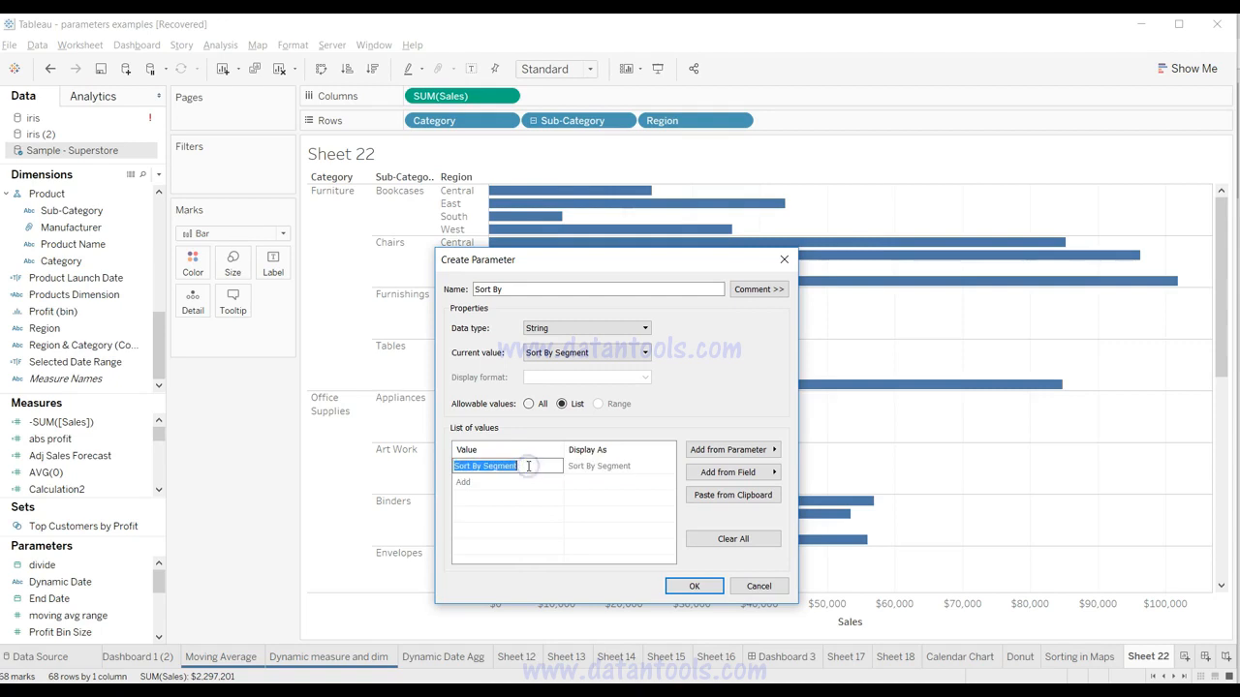
pyautogui.click(528, 466)
pyautogui.press('BackSpace')
pyautogui.write('Category')
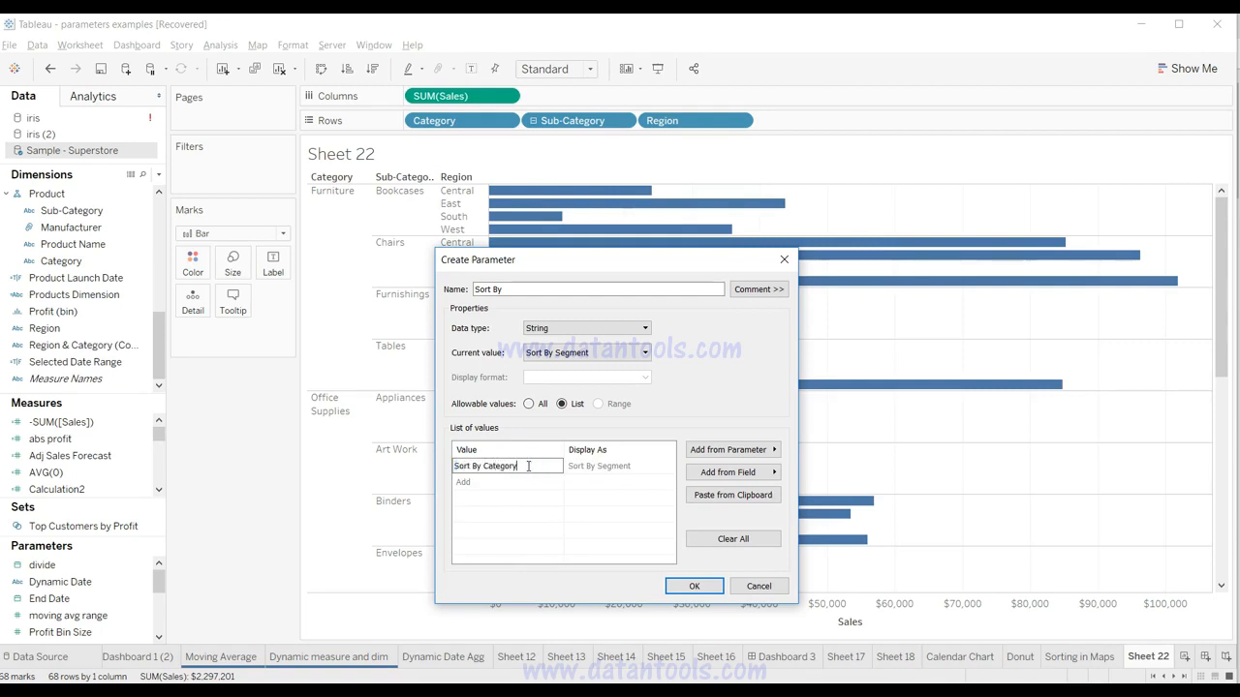
# Add Sort by Sub Category as the second allowable value of the parameter.
pyautogui.click(522, 483)
pyautogui.write('Sort')
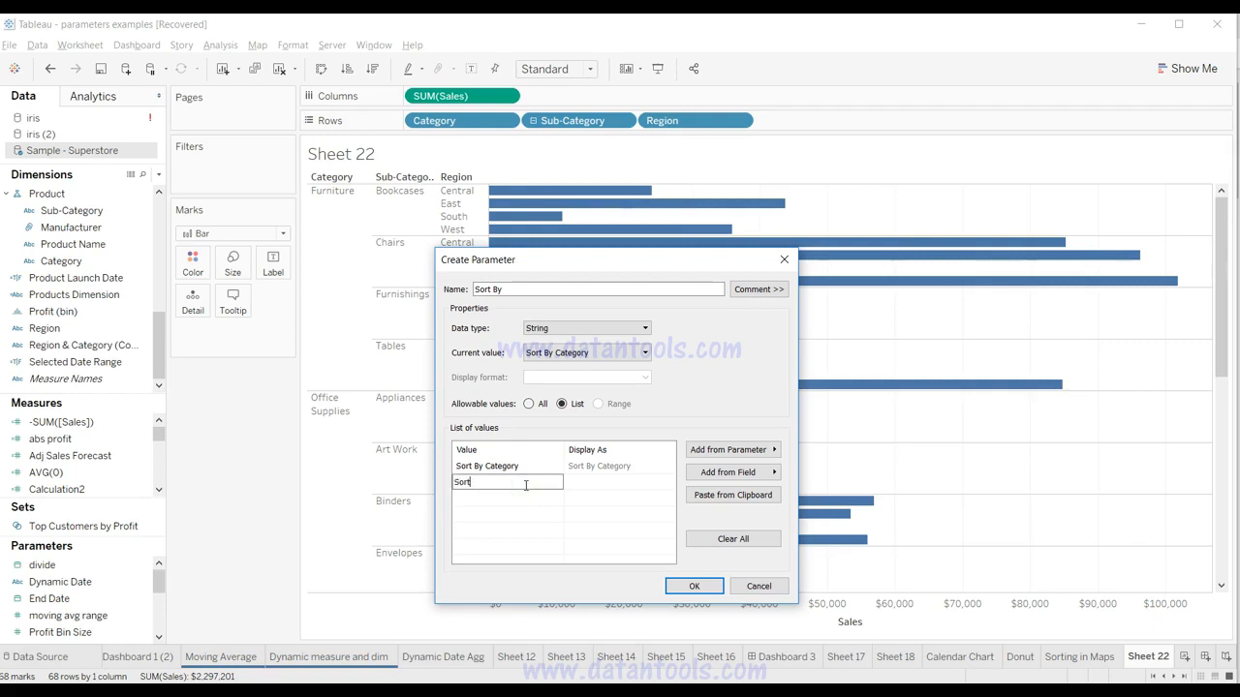
pyautogui.write(' by Sub Category')
pyautogui.click(591, 509)
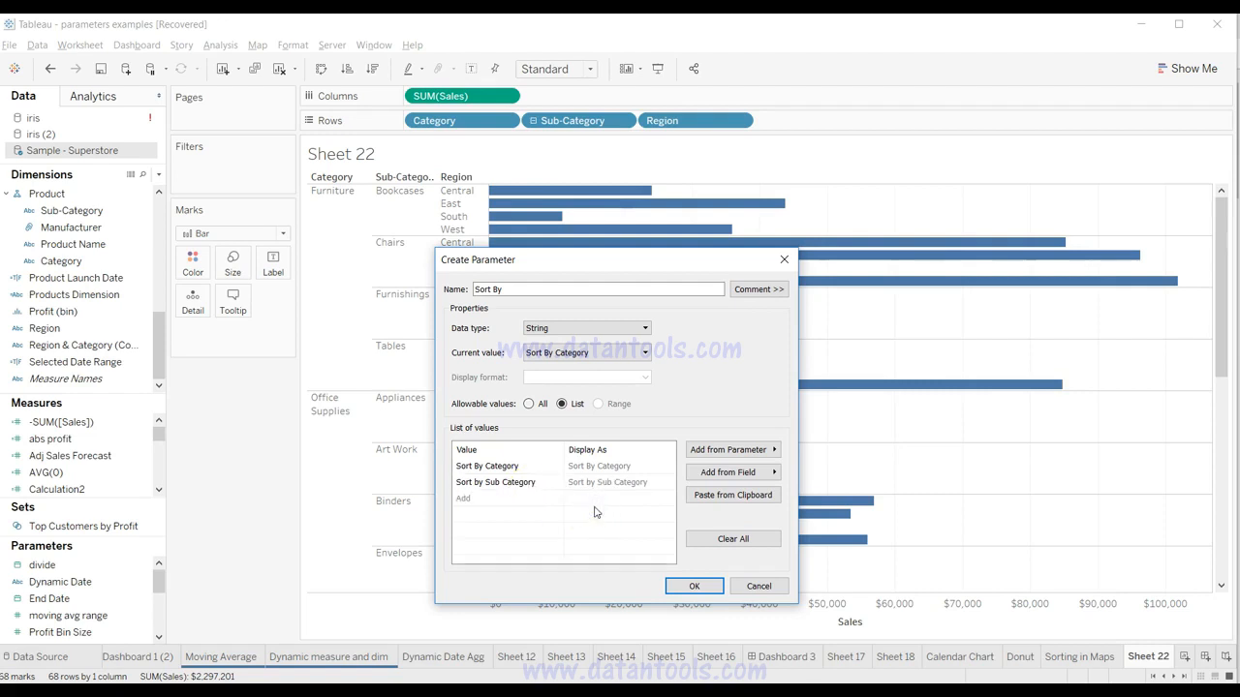
# Rename the new parameter as Sorting By and finish creating it.
pyautogui.click(684, 585)
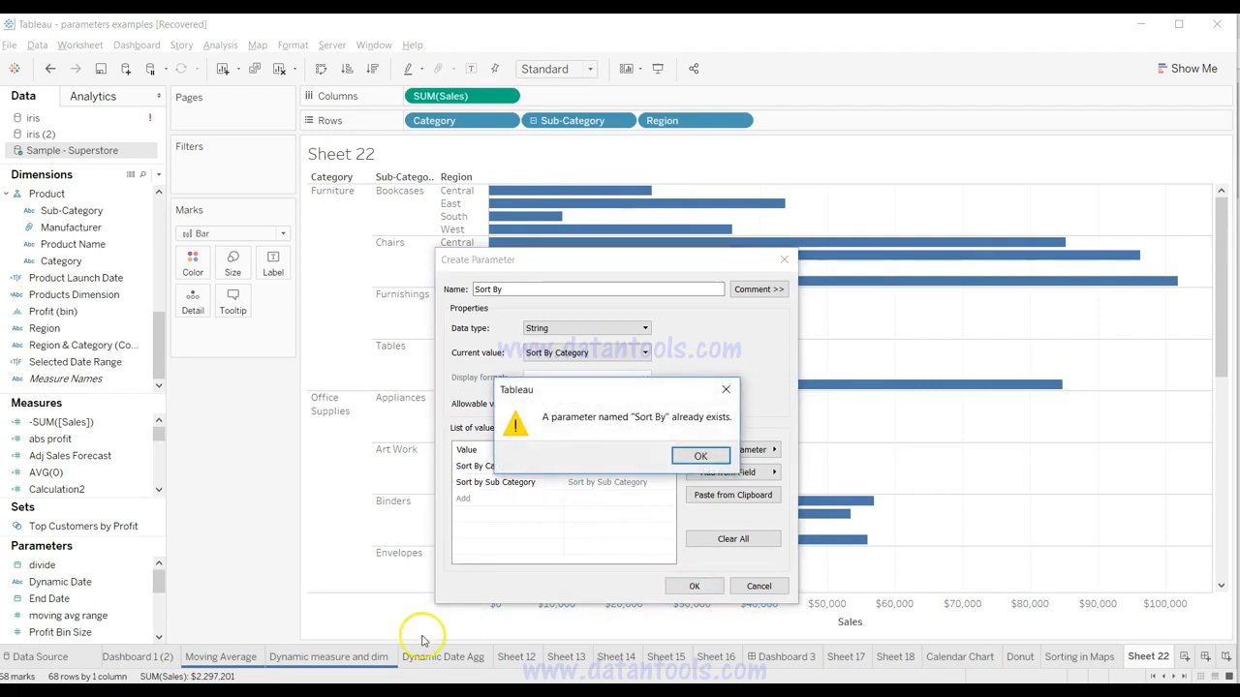
pyautogui.click(704, 457)
pyautogui.click(527, 289)
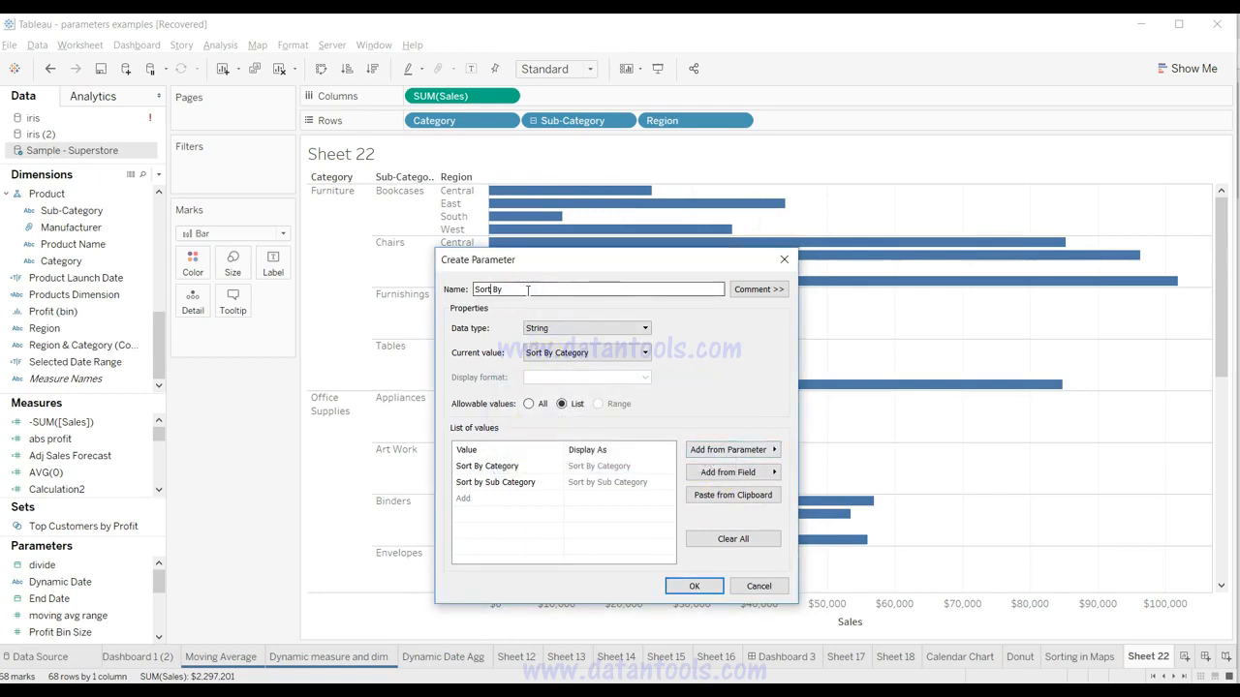
pyautogui.click(700, 586)
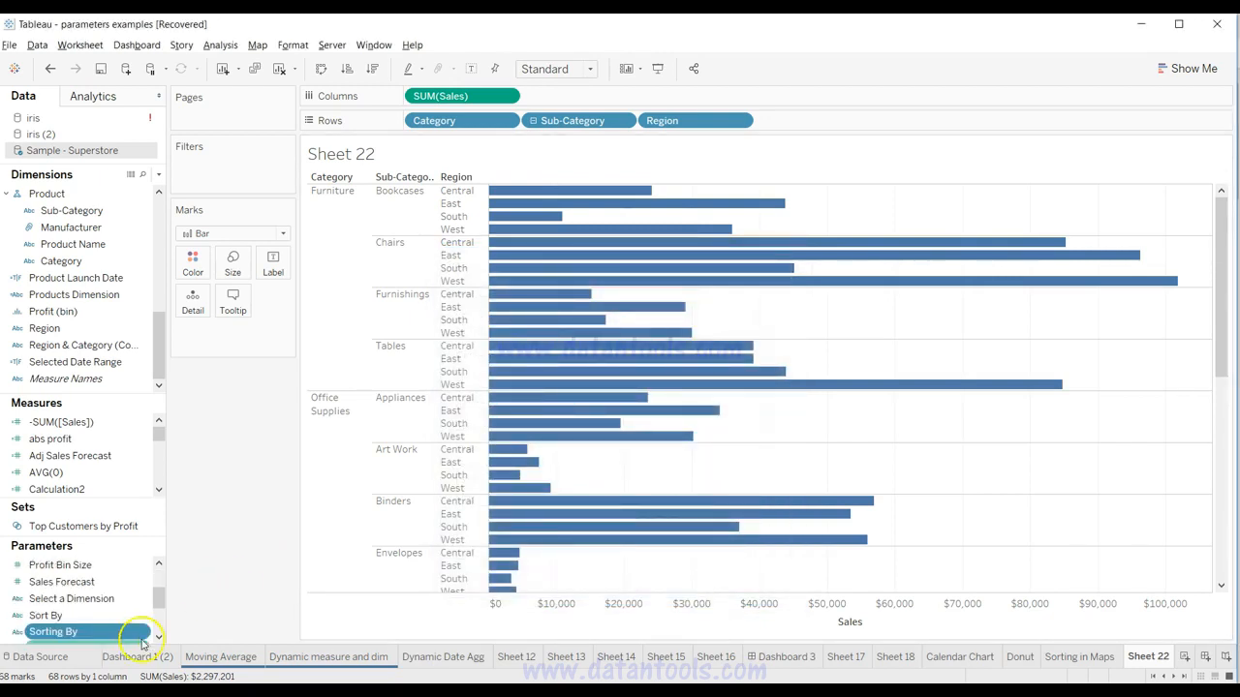
# Show the parameter control for Sorting By on the sheet and check its selectable options, keeping Sort By Category.
pyautogui.click(139, 631)
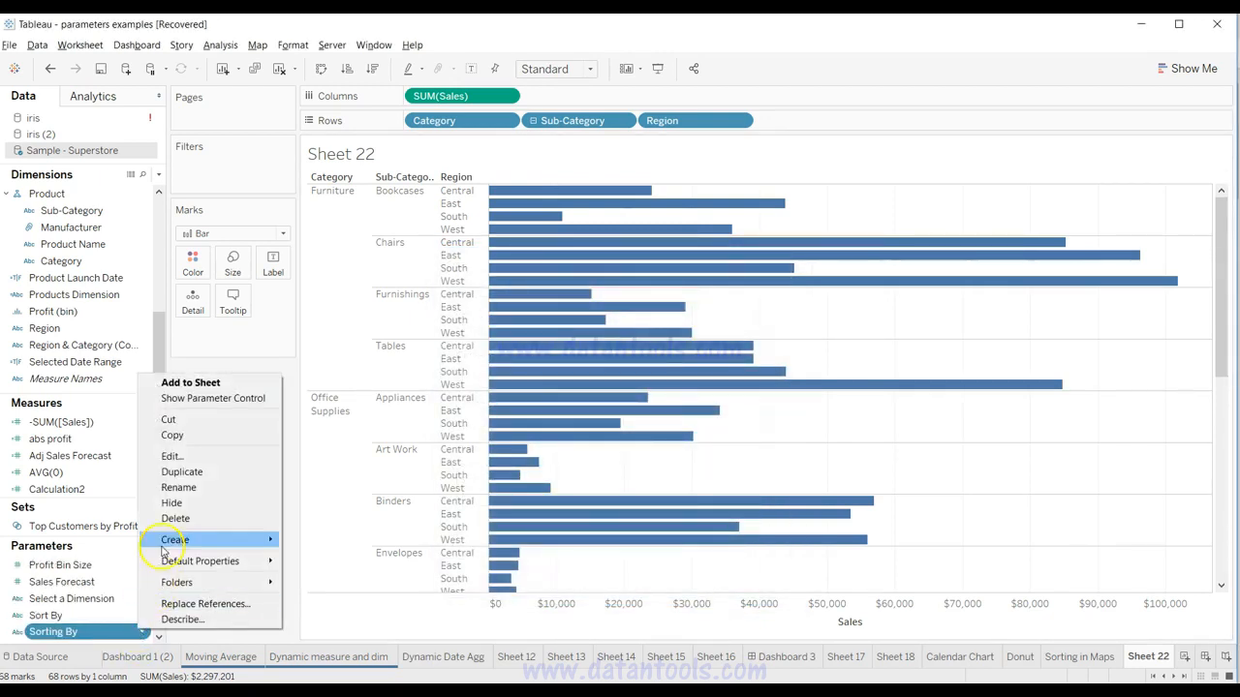
pyautogui.click(213, 398)
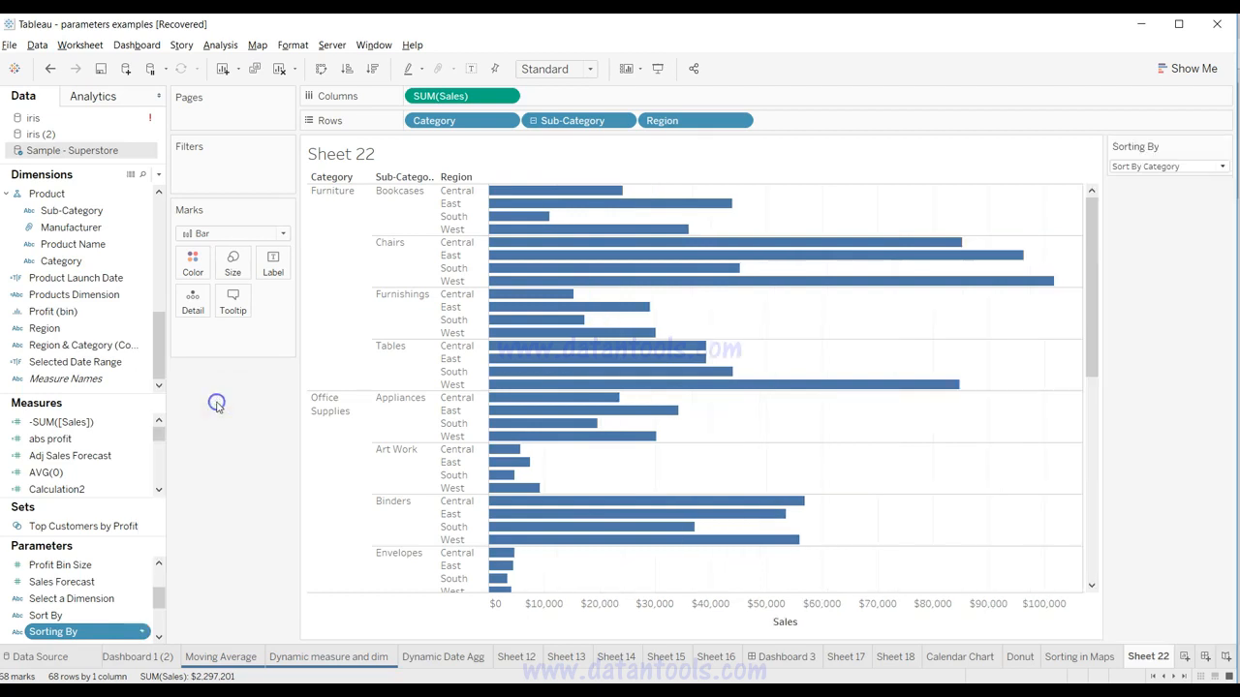
pyautogui.click(1167, 174)
pyautogui.click(1173, 198)
pyautogui.click(1175, 174)
pyautogui.click(1173, 179)
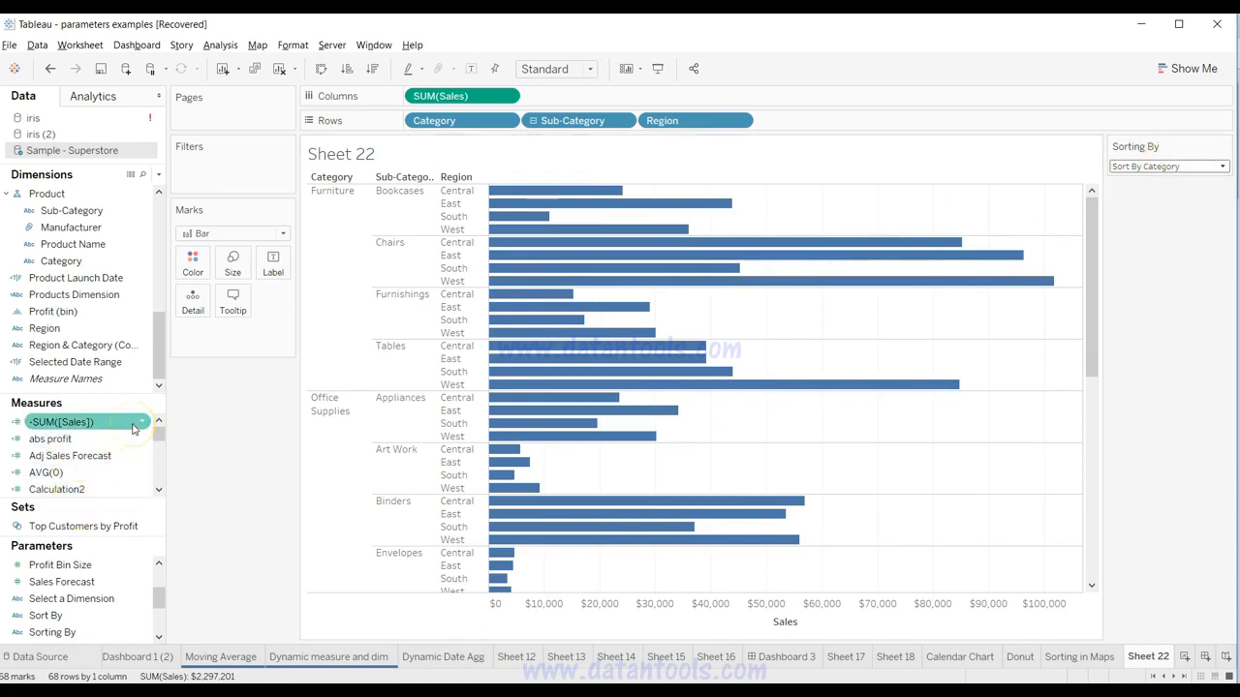
# Start creating a new calculated field in the Sample - Superstore data source.
pyautogui.click(158, 176)
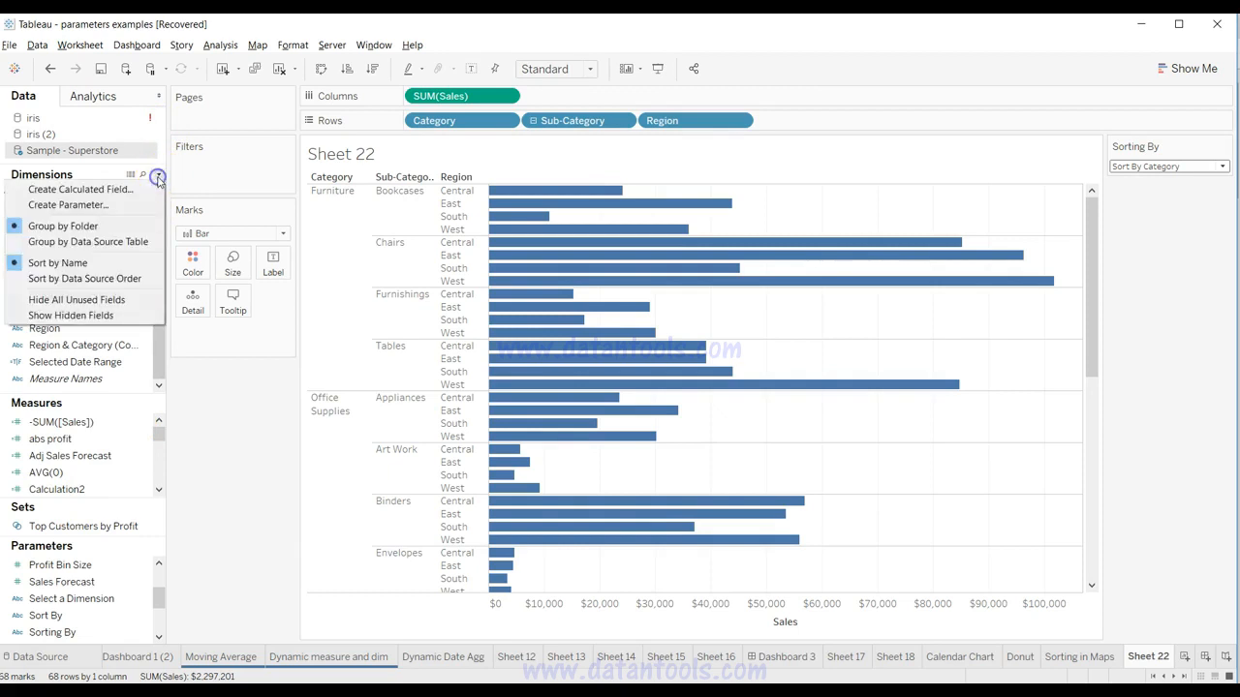
# Start a new calculated field named "sort by cateogry" in the Sample - Superstore data source.
pyautogui.click(145, 189)
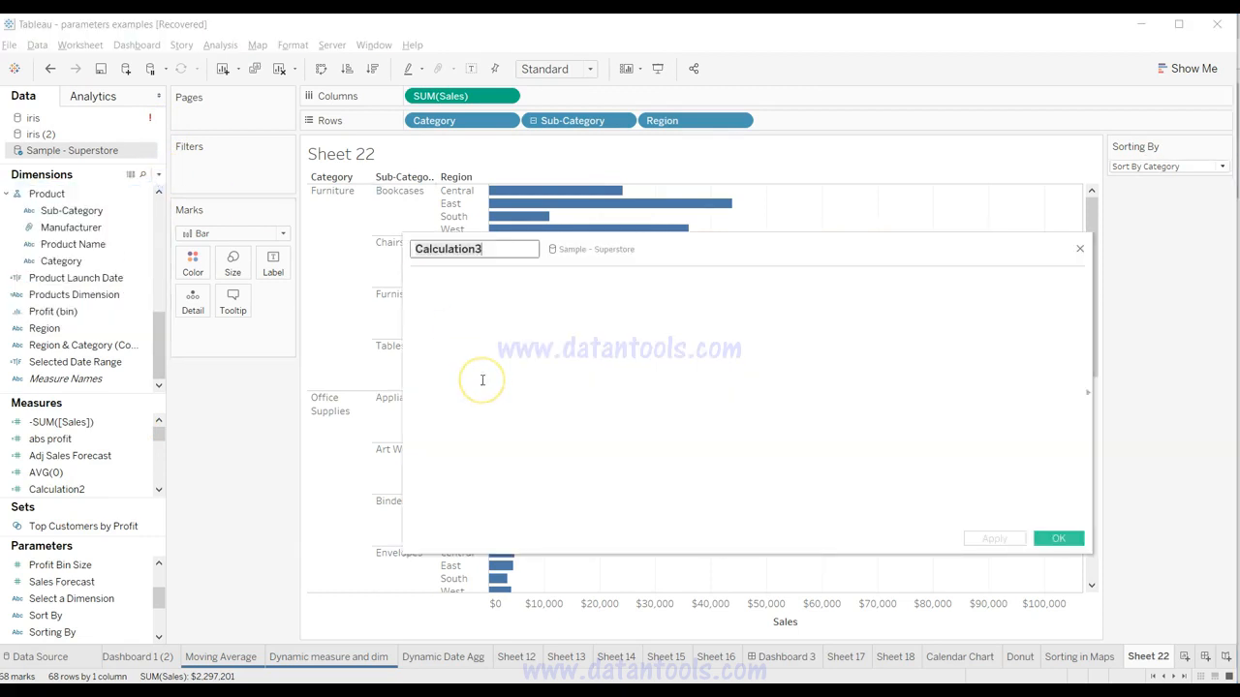
pyautogui.write('sort by cateogry')
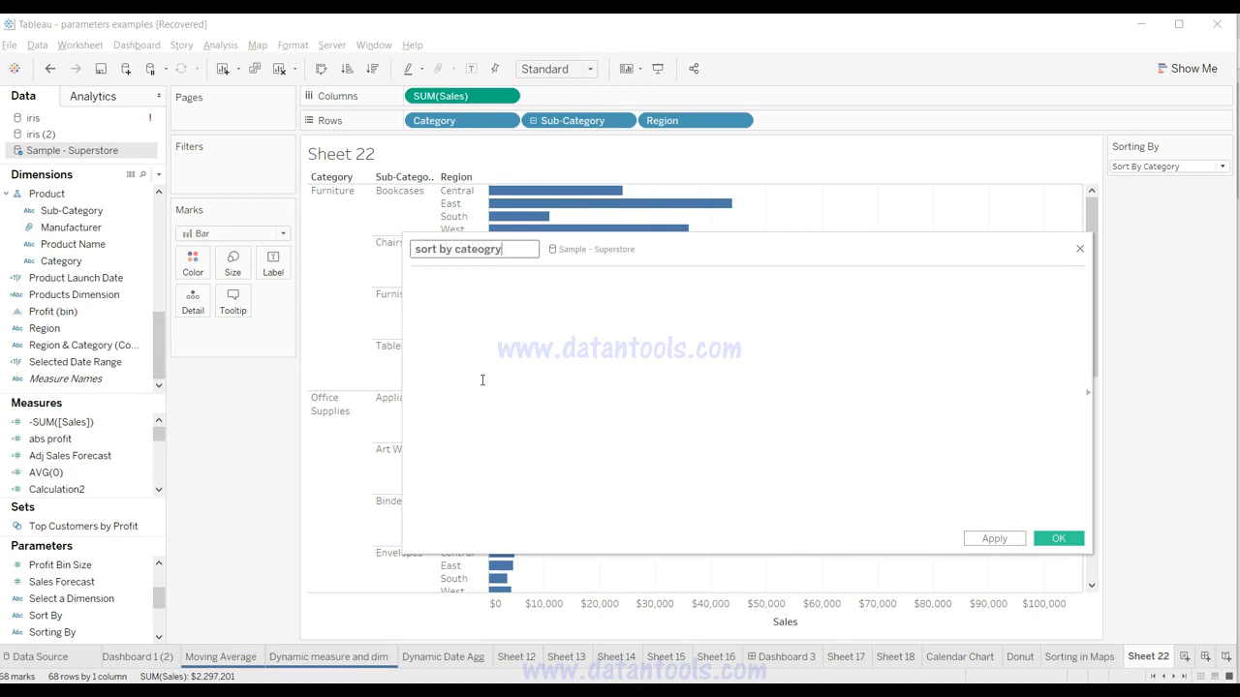
pyautogui.click(517, 335)
pyautogui.click(426, 248)
pyautogui.click(535, 350)
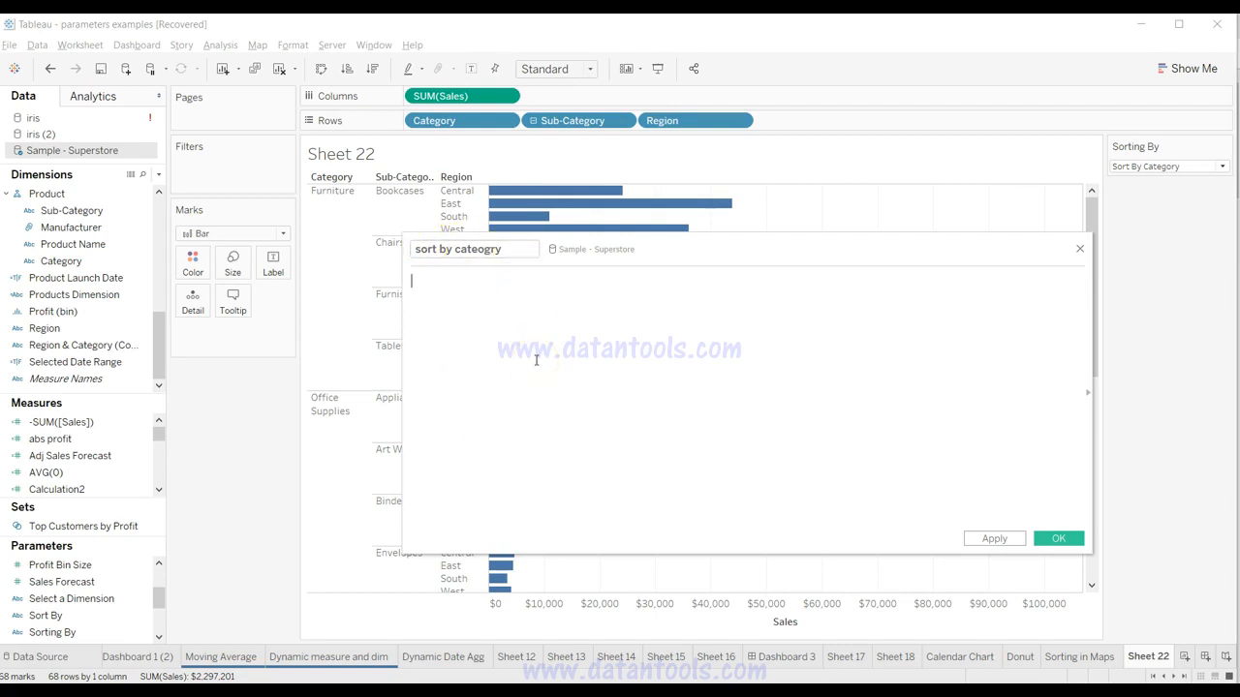
# Enter the formula IF [Sorting By] = 'Sort By Category' THEN -SUM([Sales]) ELSE 0 END.
pyautogui.write('IF sorti')
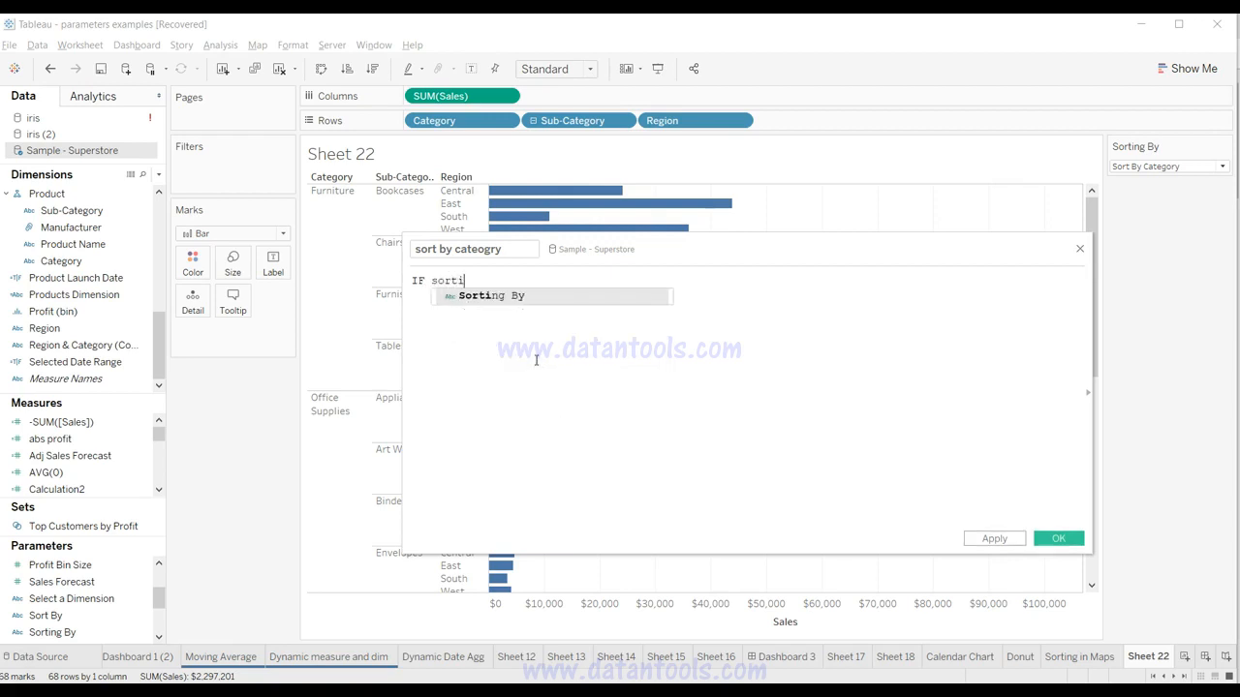
pyautogui.press('Return')
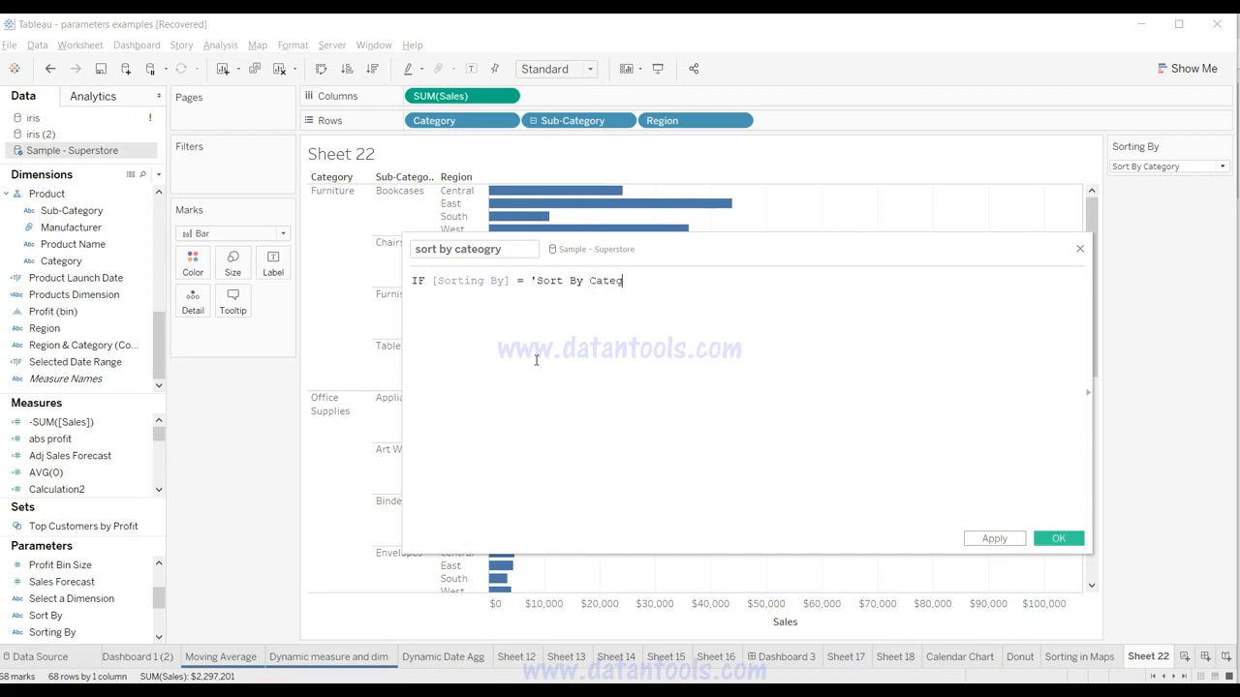
pyautogui.write('THEN -su')
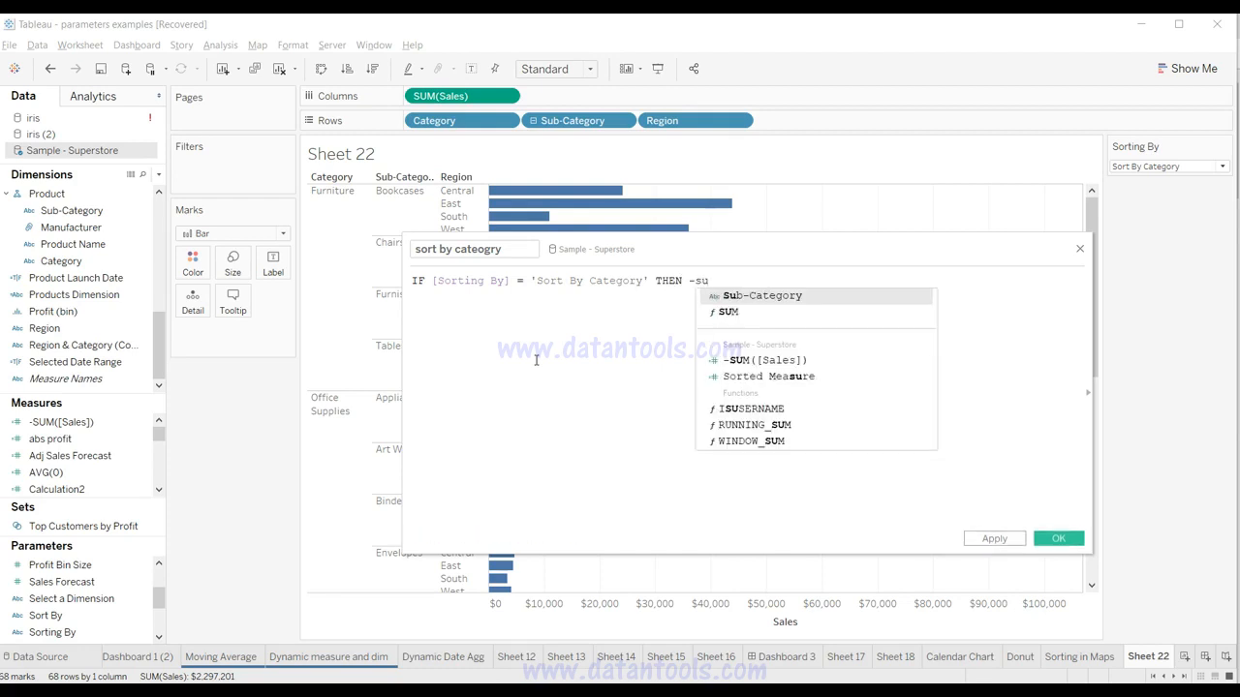
pyautogui.press('Down')
pyautogui.press('Return')
pyautogui.write('[sa')
pyautogui.press('Return')
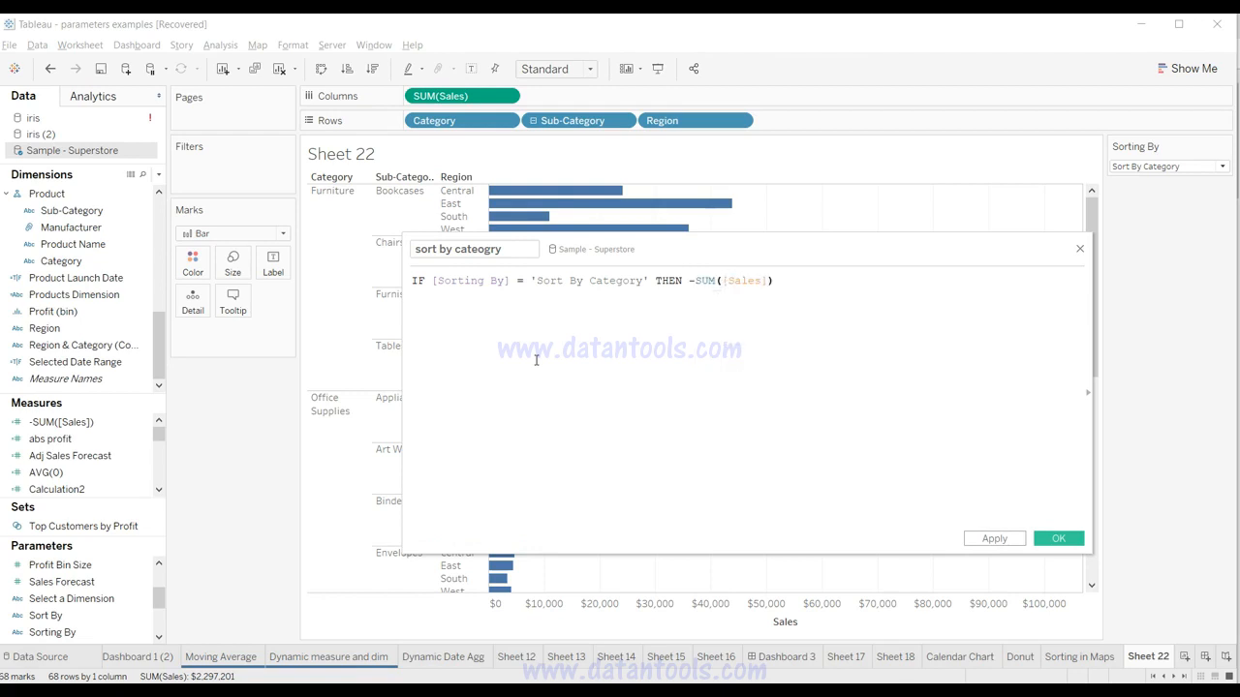
pyautogui.write('el')
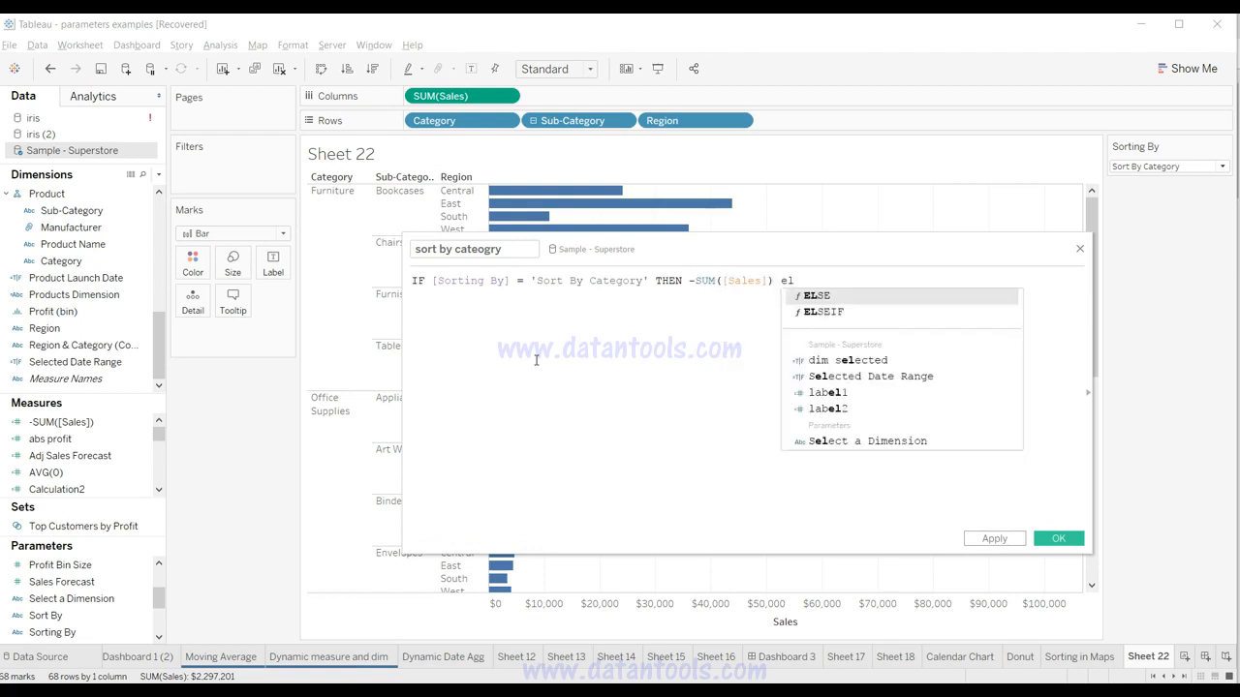
pyautogui.press('Return')
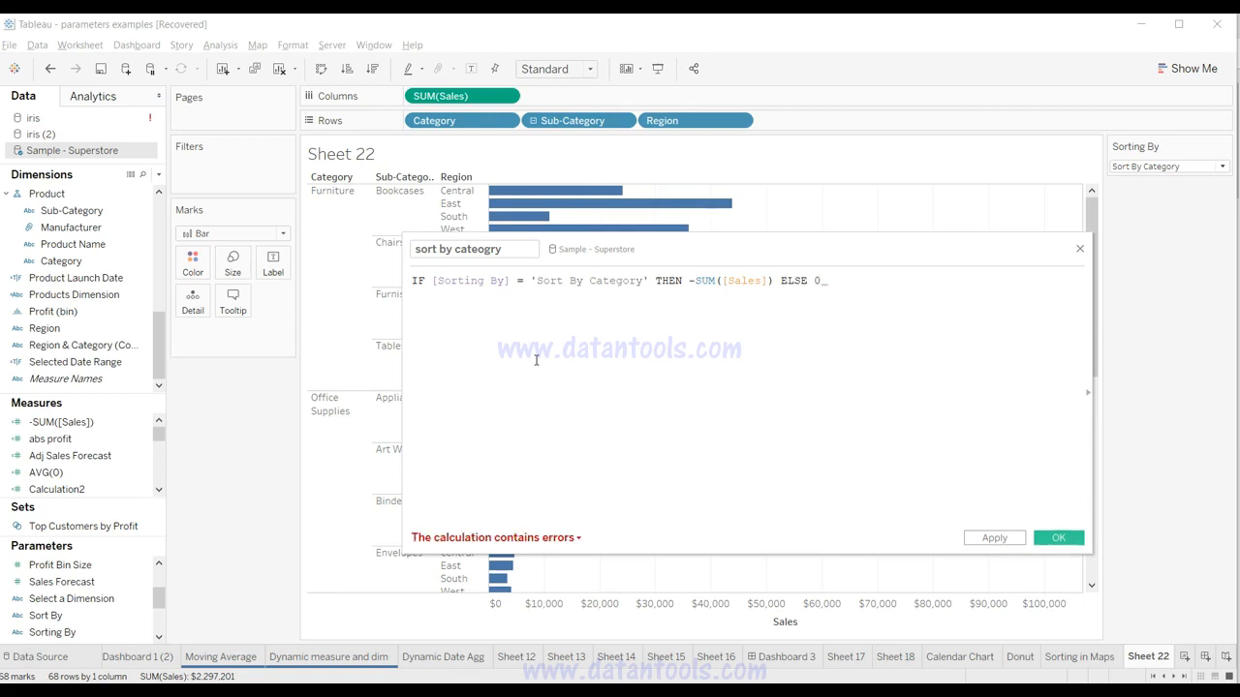
pyautogui.write('en')
pyautogui.press('Return')
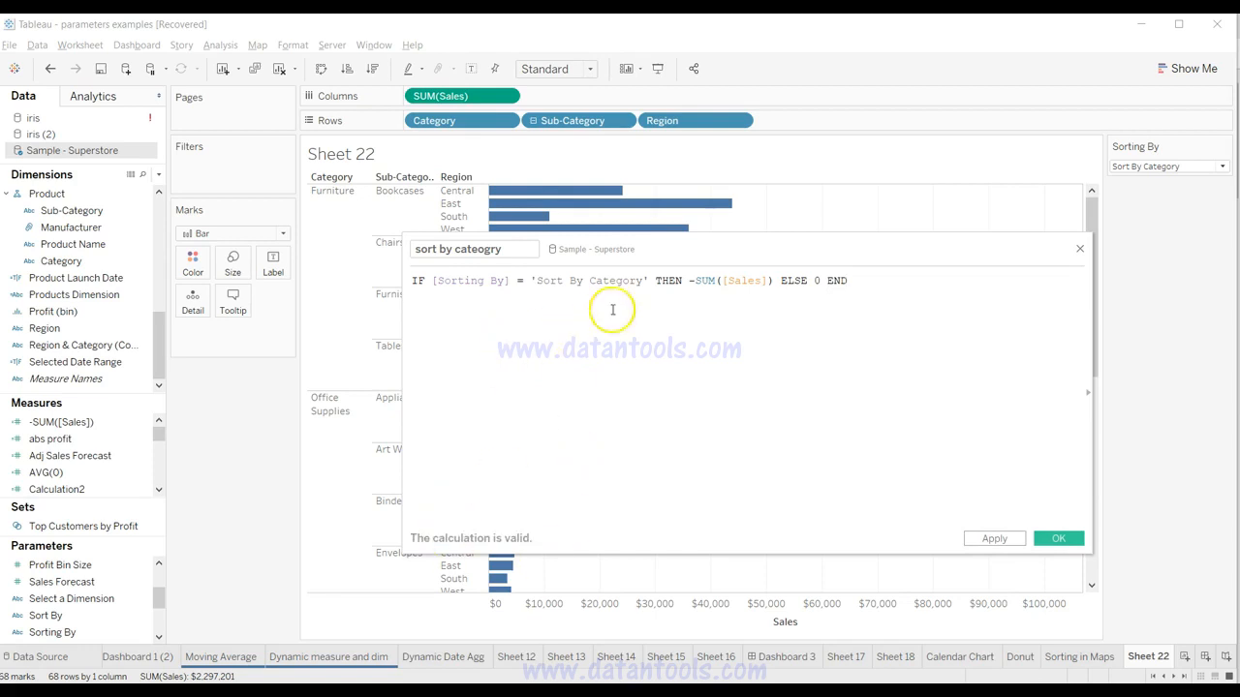
# Copy the whole formula for reuse and save the "sort by cateogry" calculated field.
pyautogui.tripleClick(613, 278)
pyautogui.hotkey('ctrl', 'c')
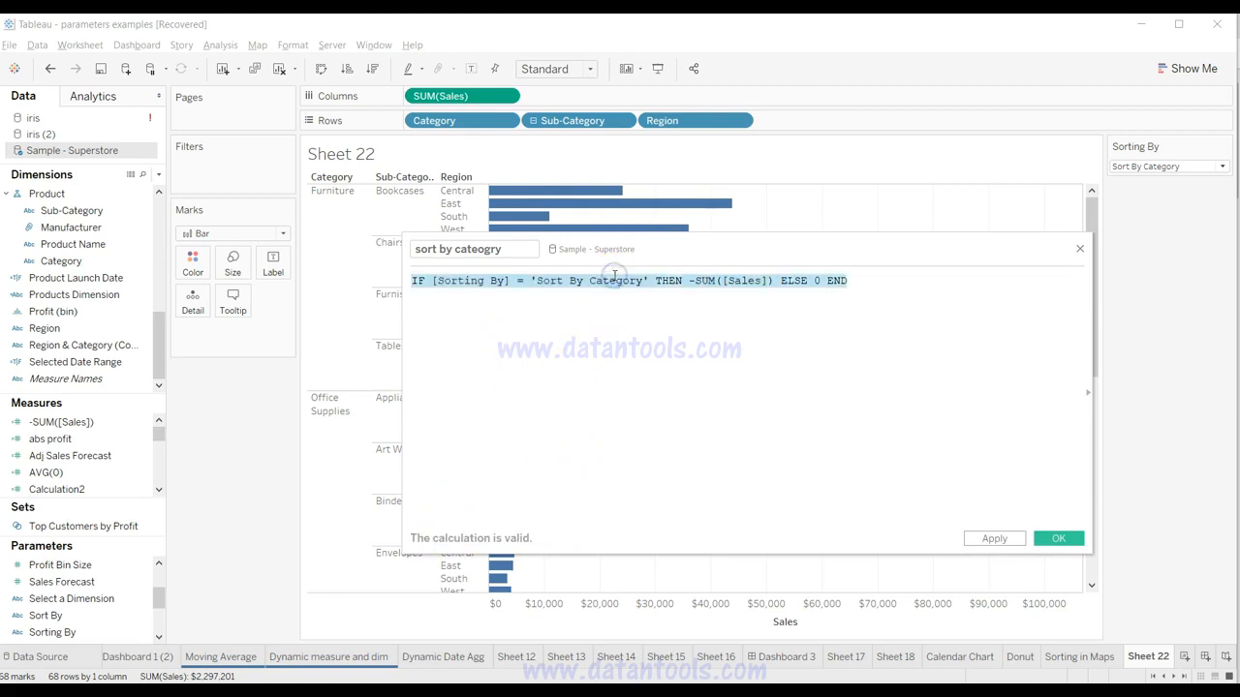
pyautogui.click(996, 540)
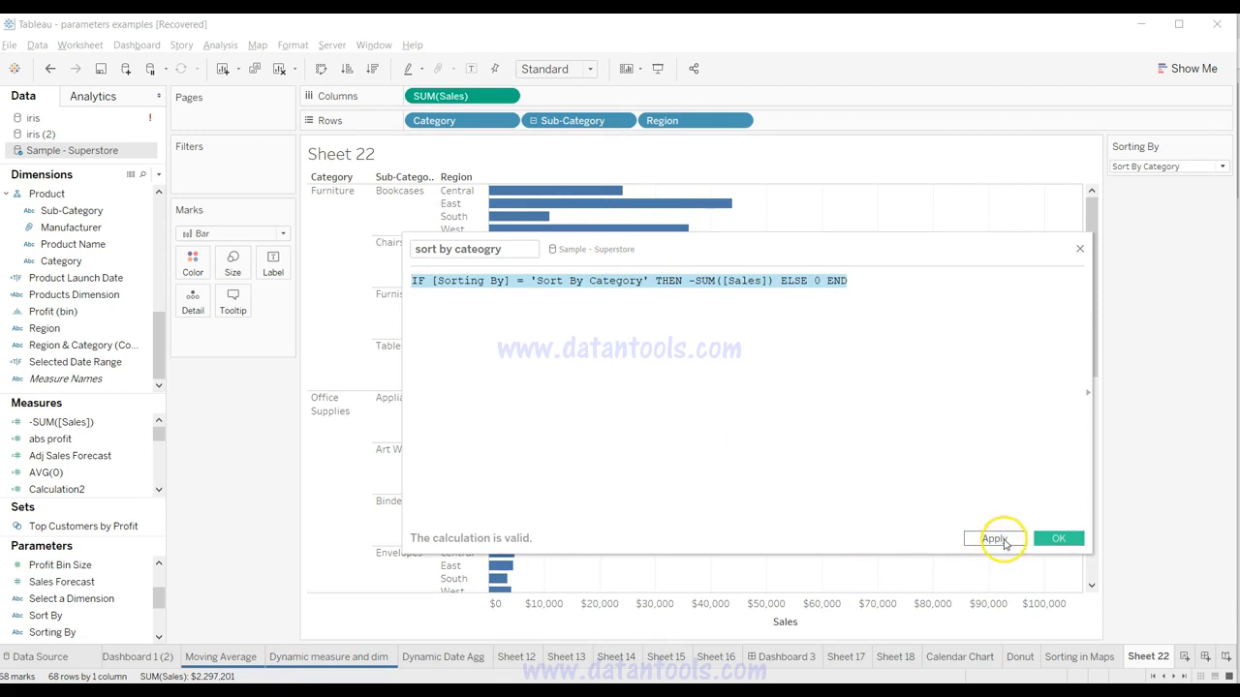
pyautogui.click(1055, 536)
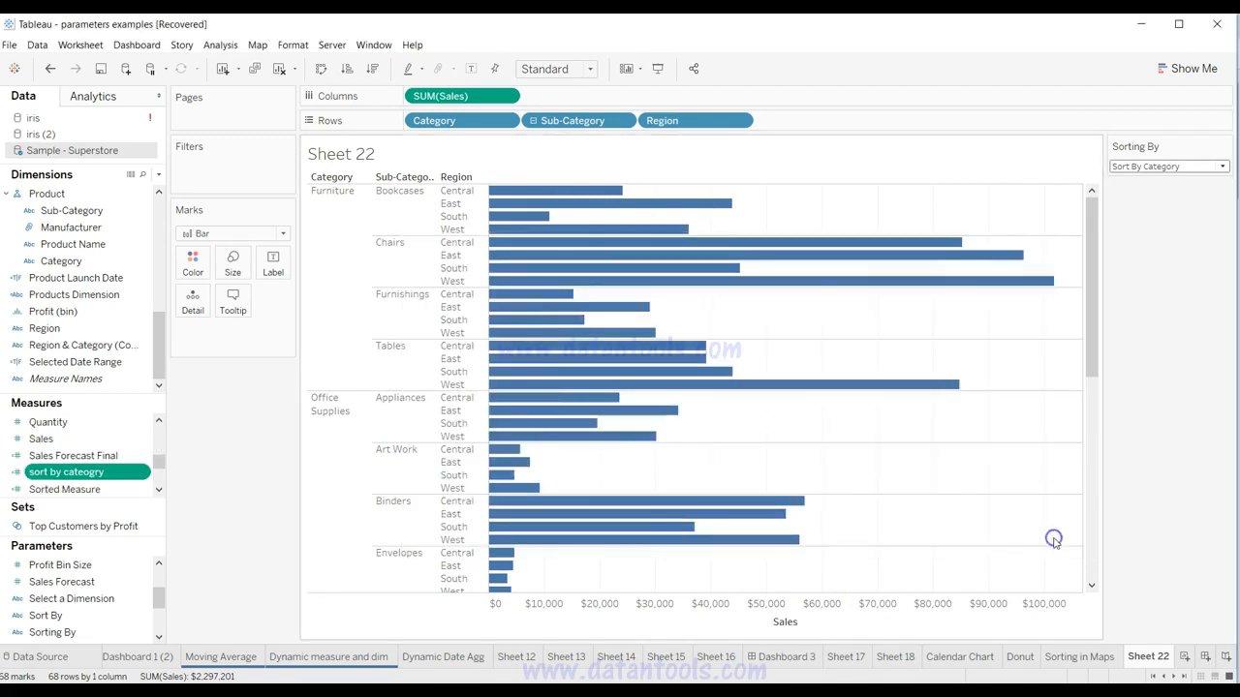
# Switch the Sorting By parameter to Sort by Sub Category and start a calculated field named "Sort by Sub Category".
pyautogui.click(1169, 168)
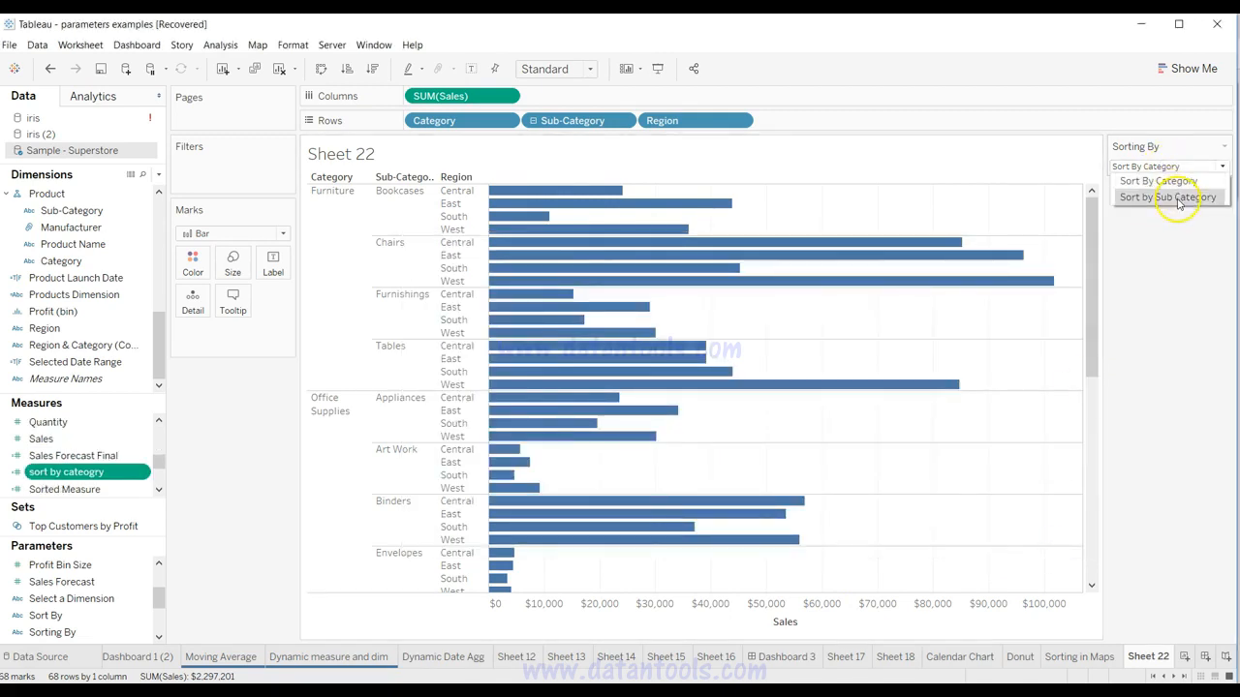
pyautogui.click(1175, 197)
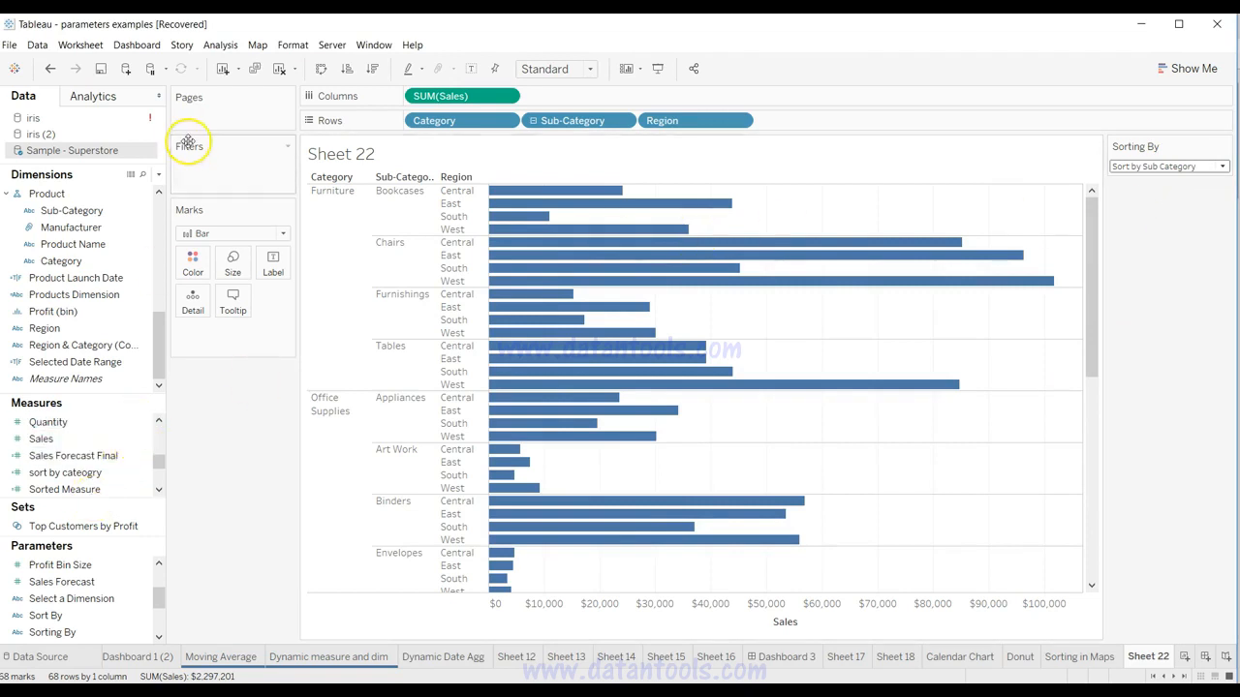
pyautogui.click(158, 175)
pyautogui.click(133, 189)
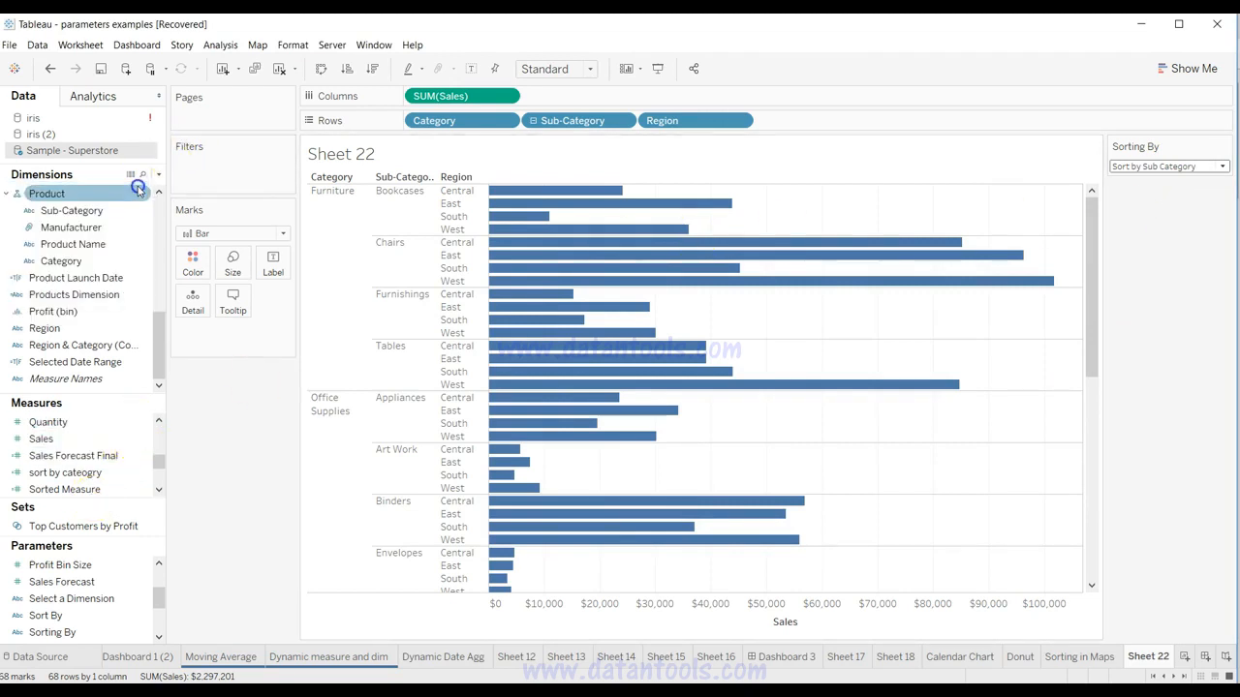
pyautogui.write('Sort by Sub Category')
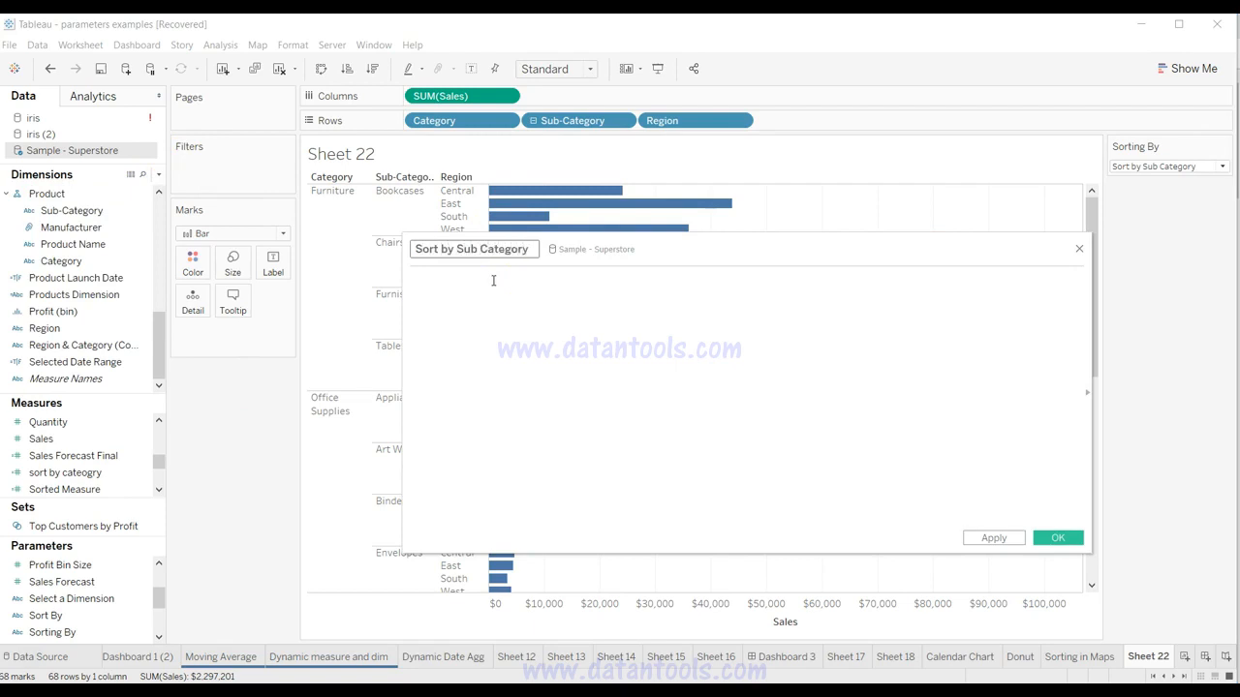
# Paste the copied formula, change the compared text to 'Sort By Sub Category', and save the calculated field.
pyautogui.click(492, 280)
pyautogui.hotkey('ctrl', 'v')
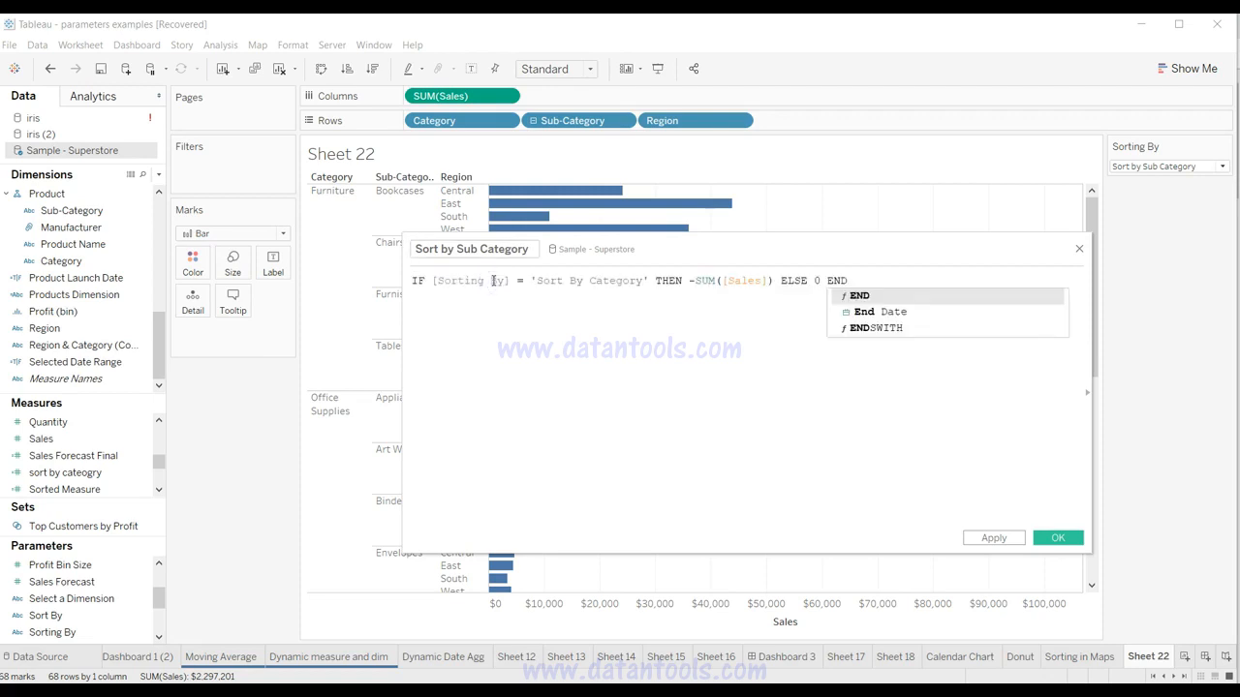
pyautogui.click(588, 283)
pyautogui.write('Sub')
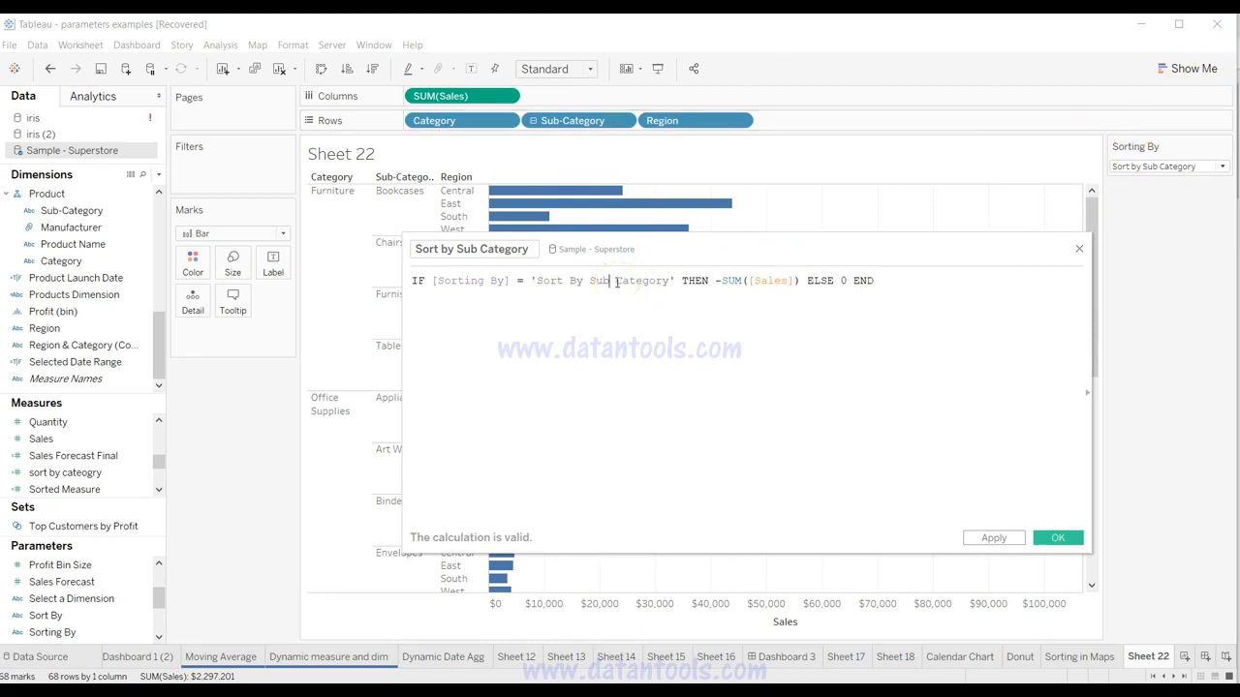
pyautogui.click(992, 537)
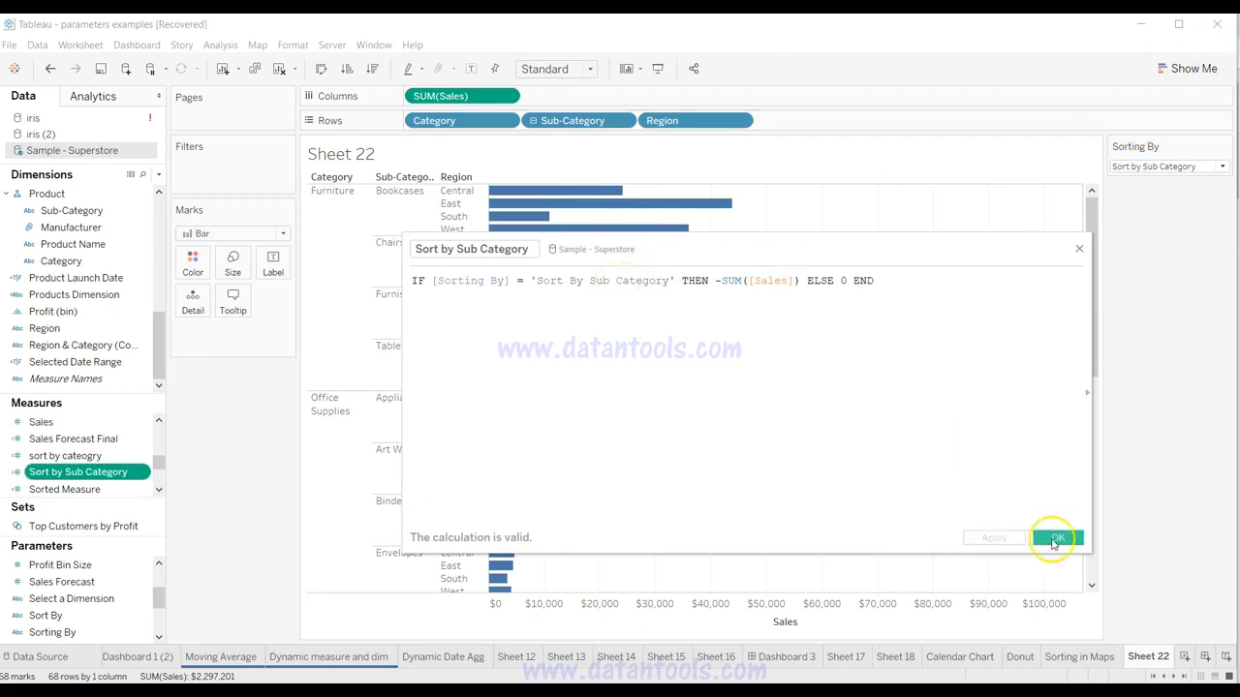
pyautogui.click(1055, 539)
# Add the "sort by cateogry" measure to Rows as a discrete field in front of Category.
pyautogui.moveTo(96, 455); pyautogui.dragTo(412, 122)
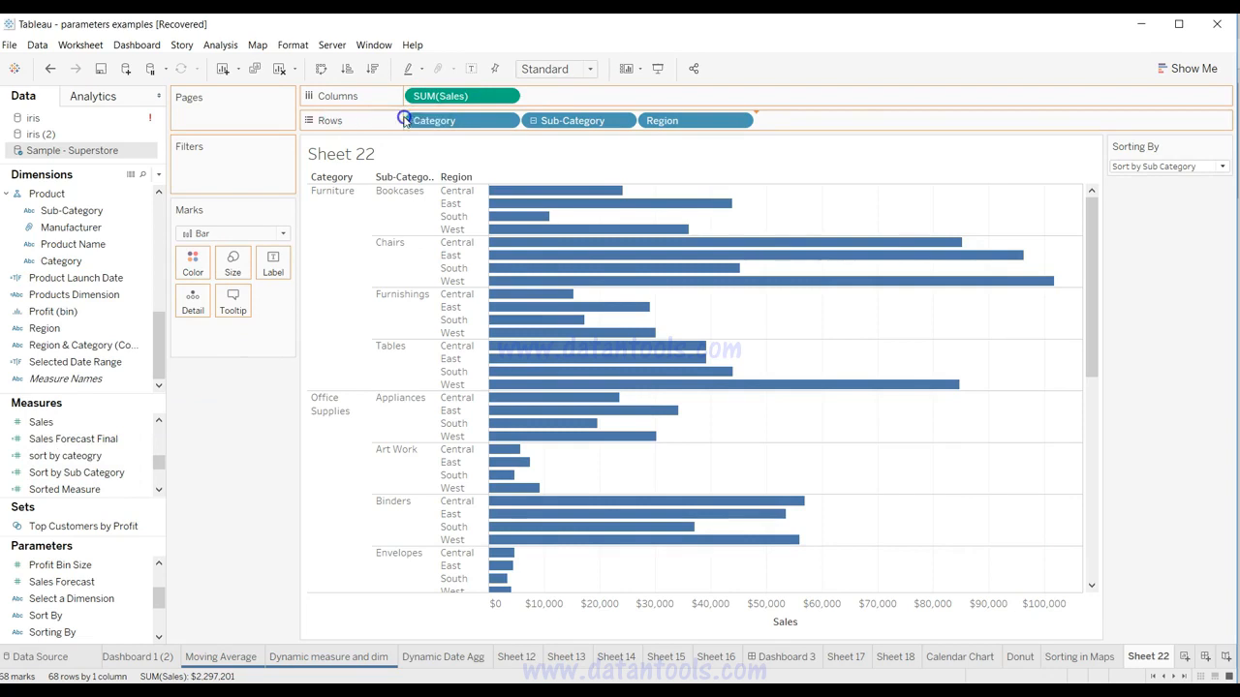
pyautogui.moveTo(794, 122); pyautogui.dragTo(406, 123)
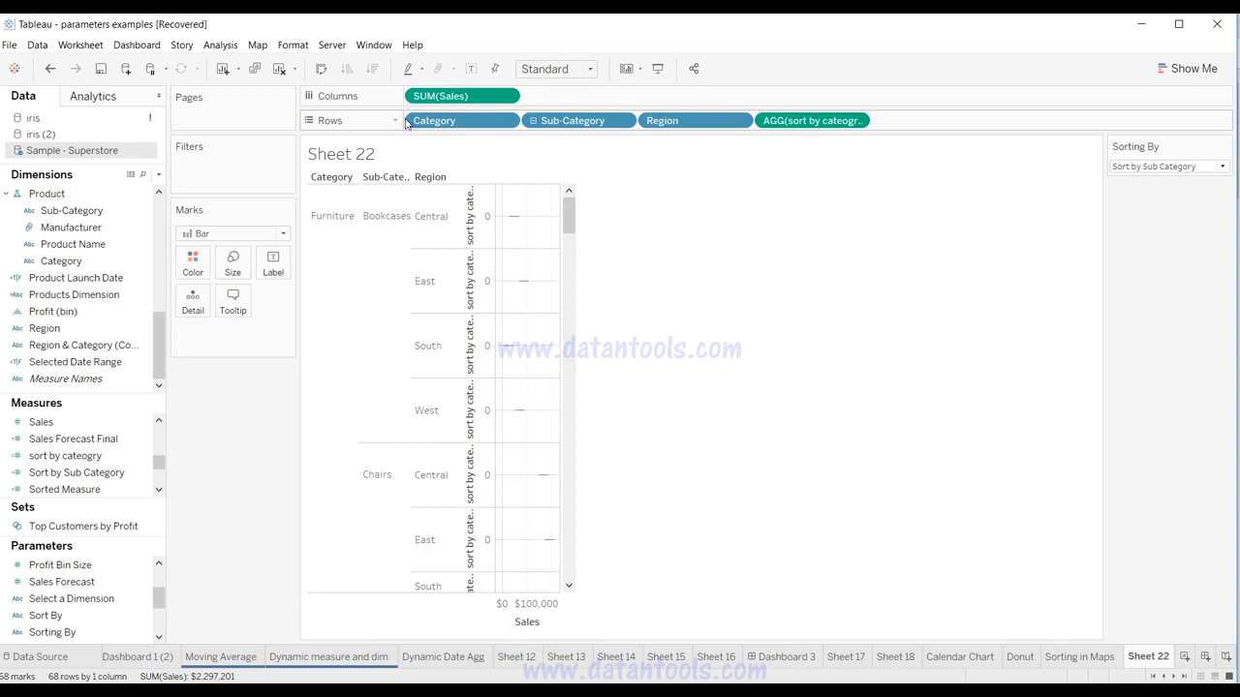
pyautogui.click(857, 122)
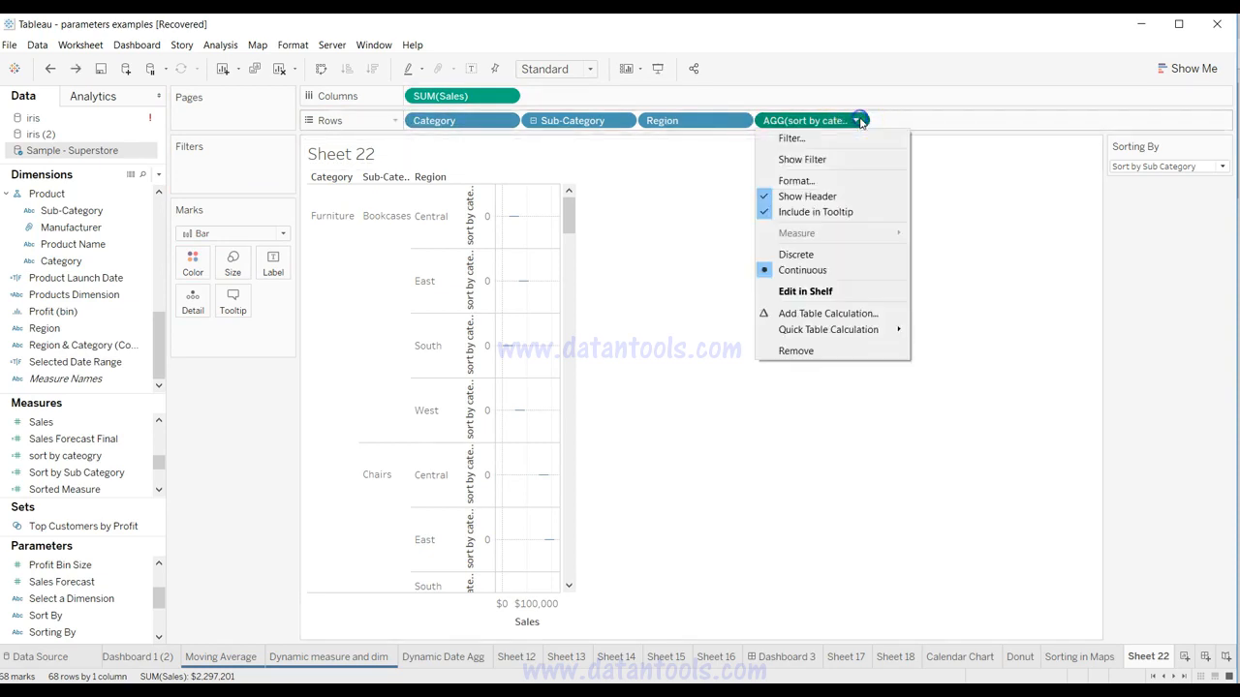
pyautogui.click(803, 254)
pyautogui.moveTo(808, 123); pyautogui.dragTo(413, 124)
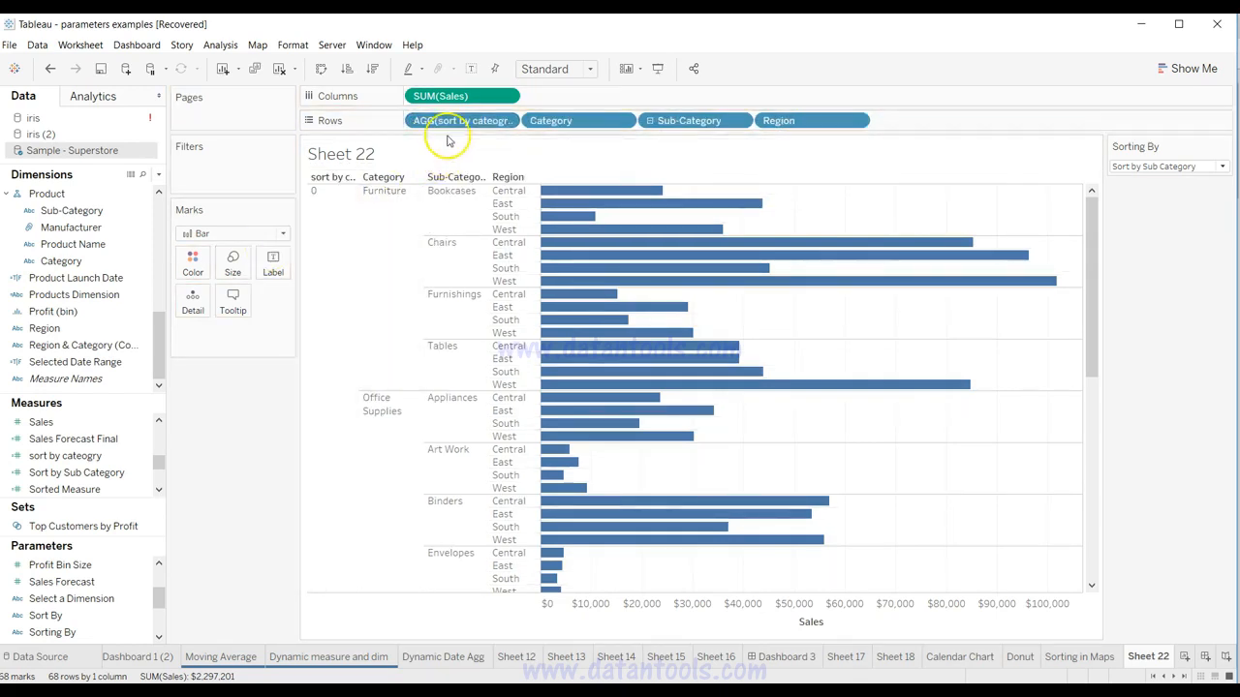
# Add the "Sort by Sub Category" measure to Rows as a discrete field between Category and Sub-Category.
pyautogui.click(132, 473)
pyautogui.moveTo(130, 477); pyautogui.dragTo(644, 122)
pyautogui.click(972, 120)
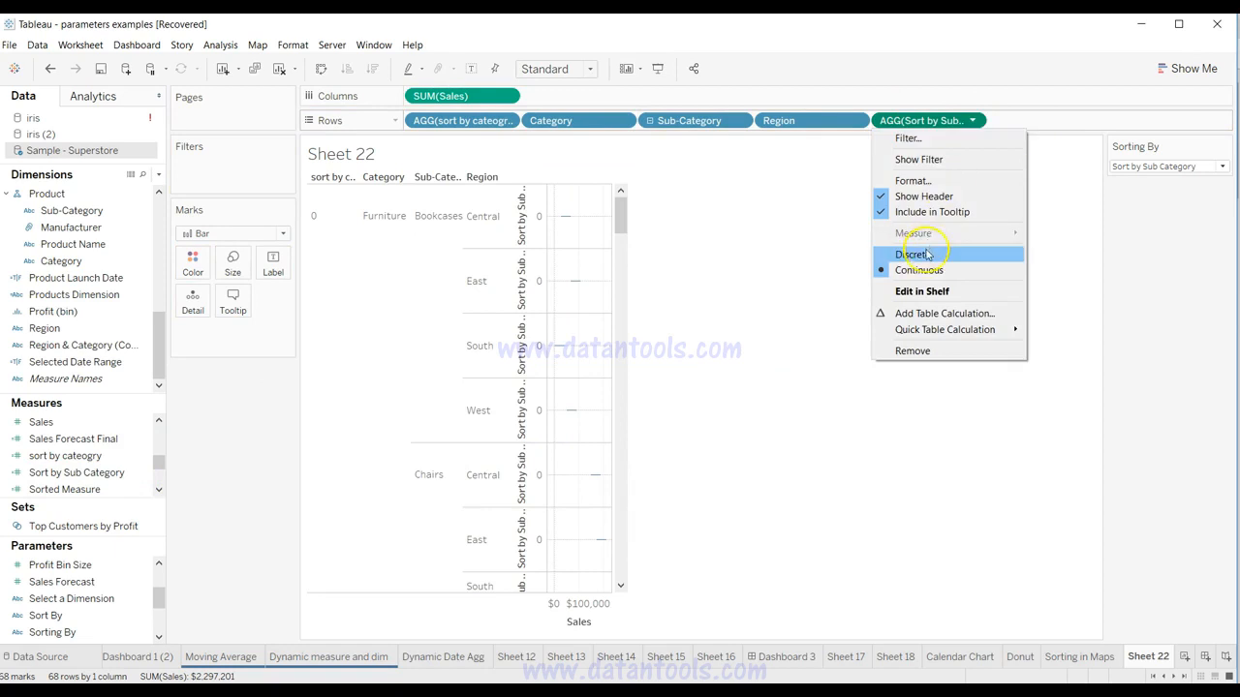
pyautogui.click(924, 257)
pyautogui.moveTo(930, 121); pyautogui.dragTo(642, 127)
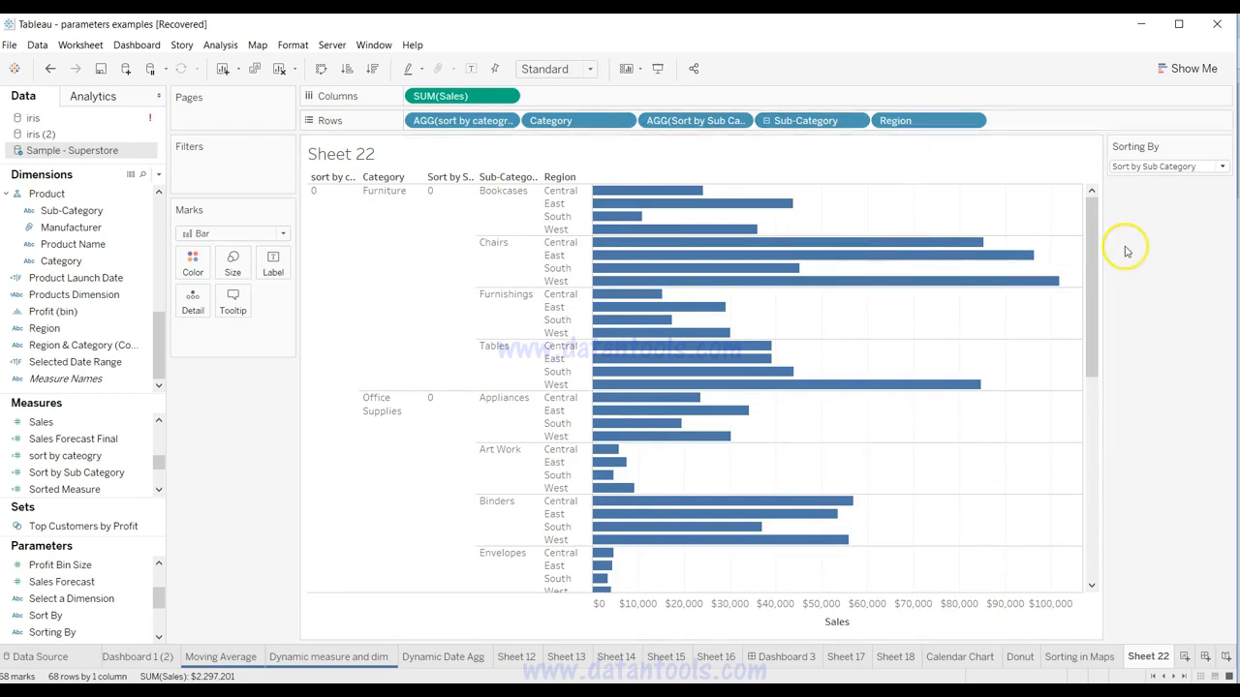
# Test the chart's sorting by switching the Sorting By parameter to Sort By Category and back to Sort by Sub Category.
pyautogui.click(1158, 166)
pyautogui.click(1159, 180)
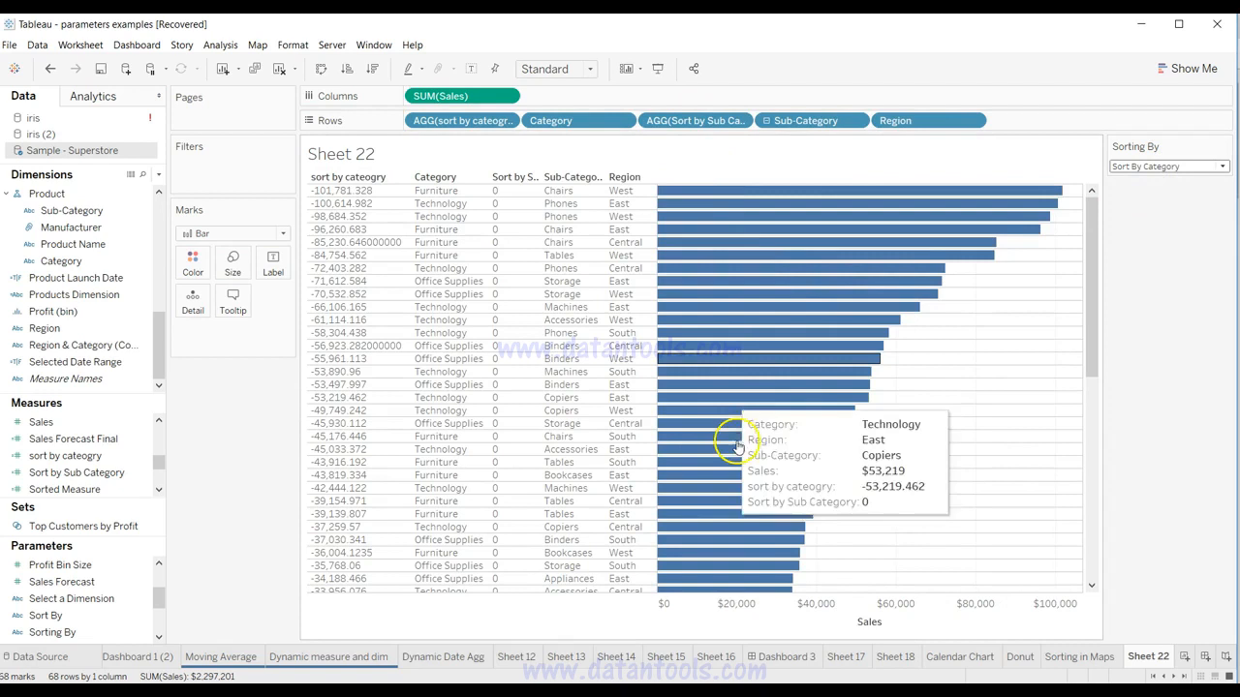
pyautogui.click(1138, 166)
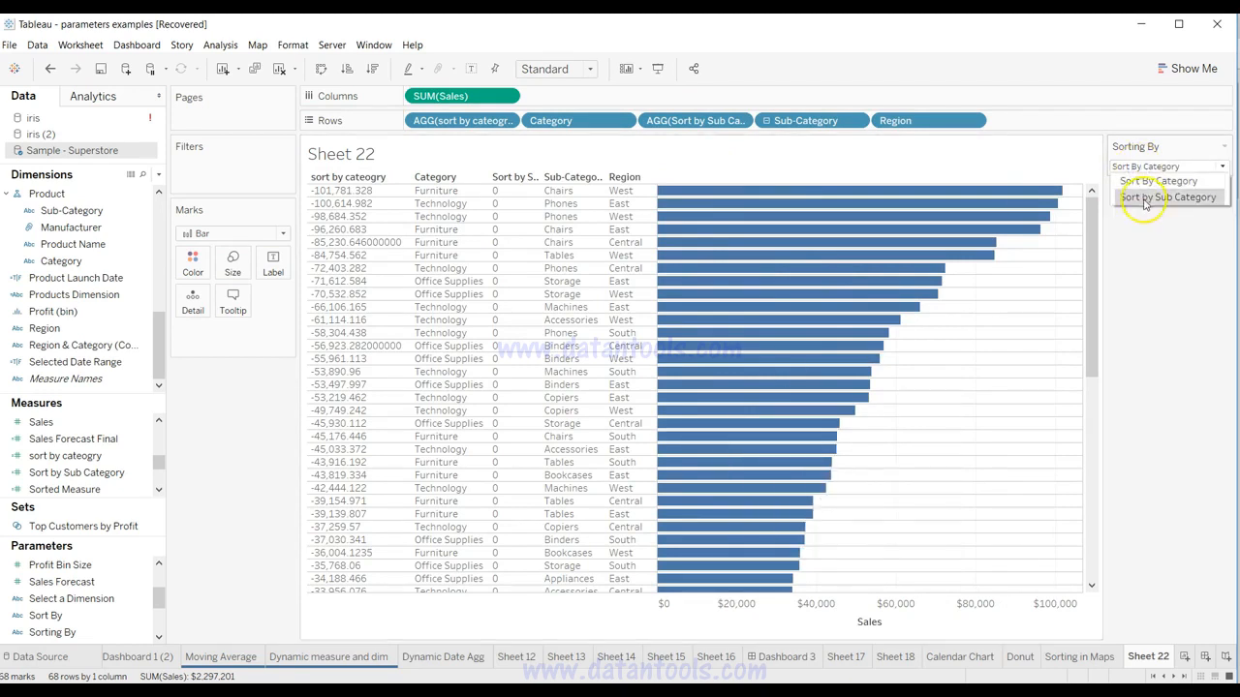
pyautogui.click(1167, 197)
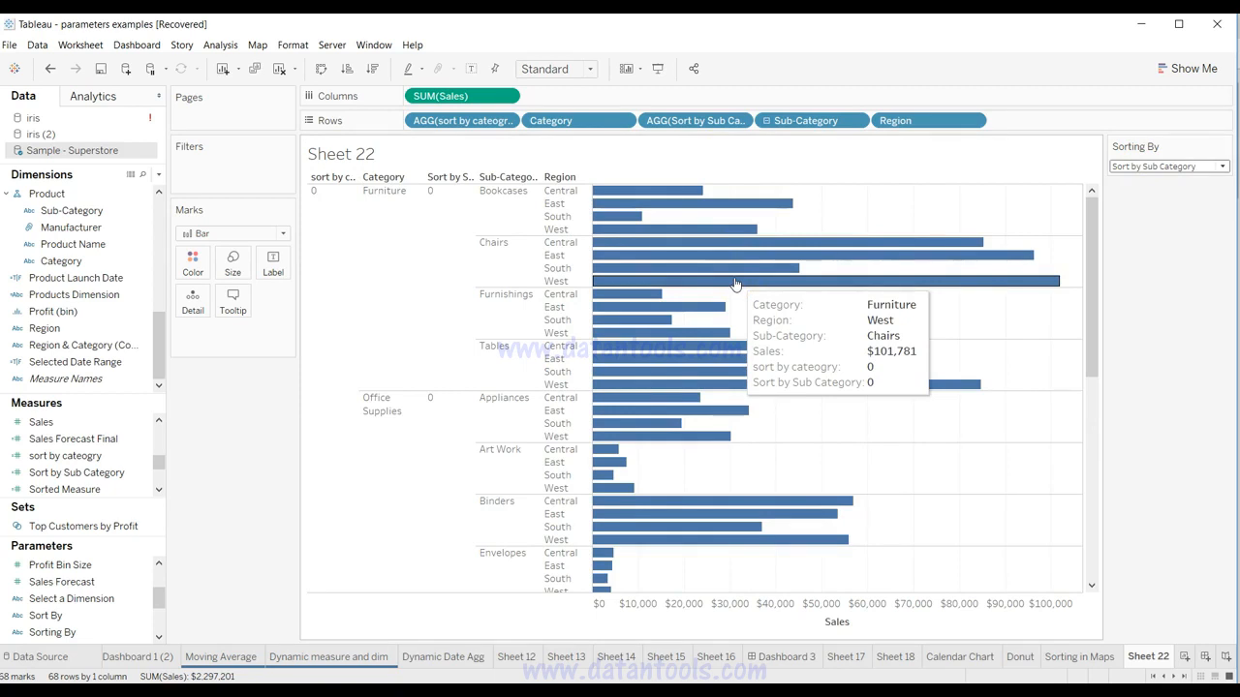
# Edit the "Sort by Sub Category" calculation so the compared text reads 'Sort by Sub Category', and save it.
pyautogui.rightClick(142, 474)
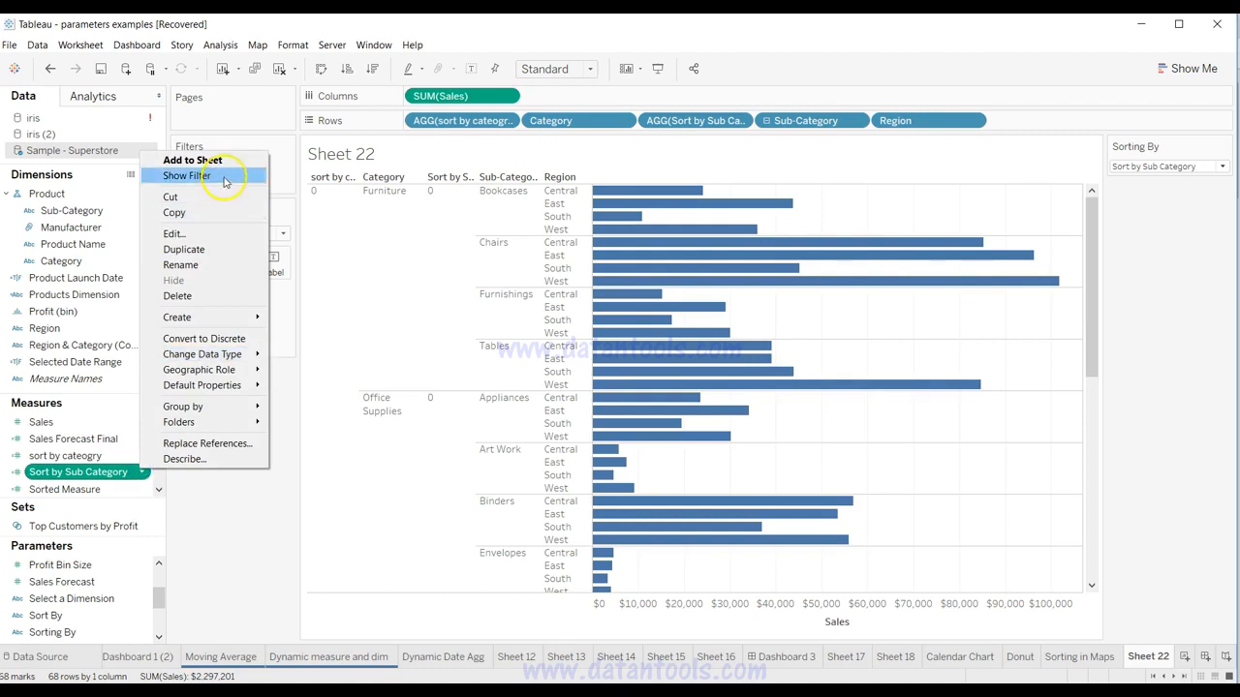
pyautogui.click(218, 235)
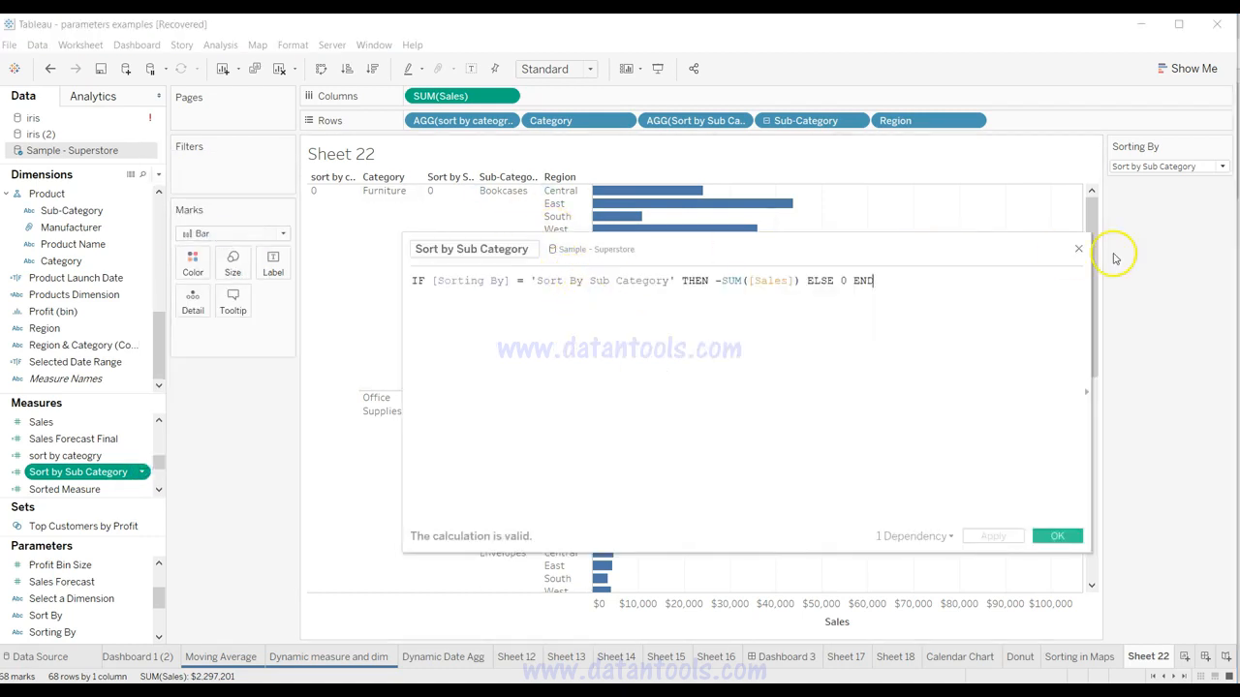
pyautogui.click(578, 281)
pyautogui.press('BackSpace')
pyautogui.write('b')
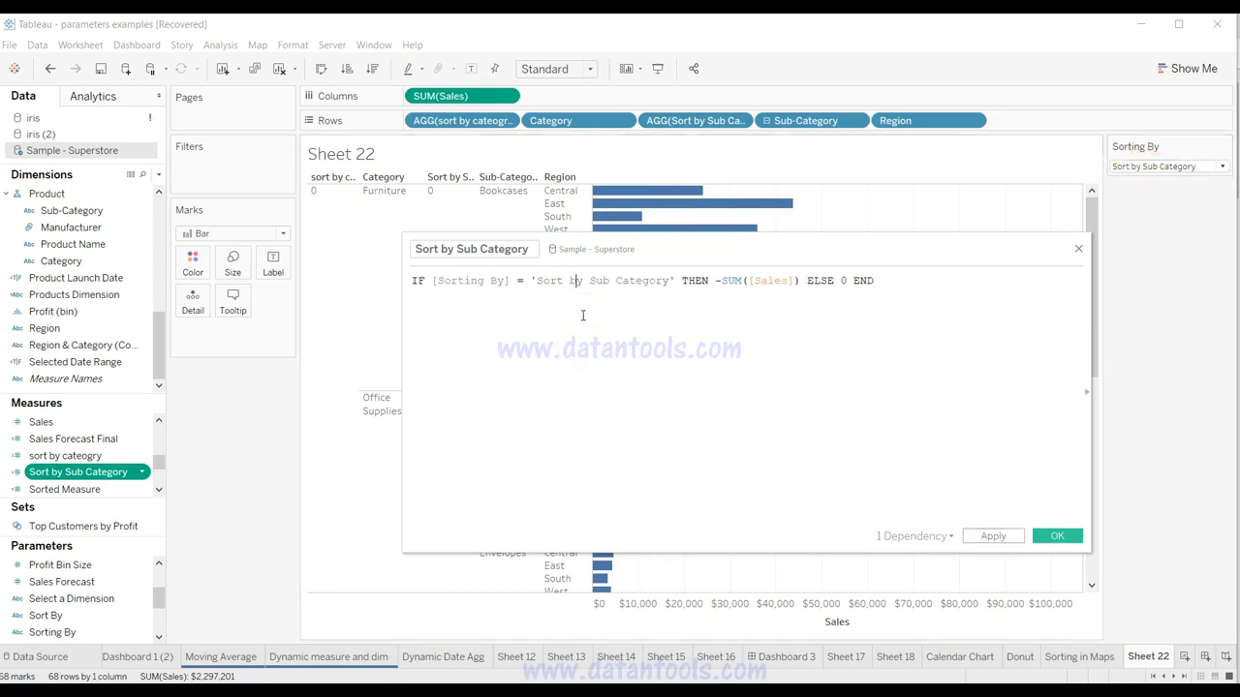
pyautogui.click(995, 535)
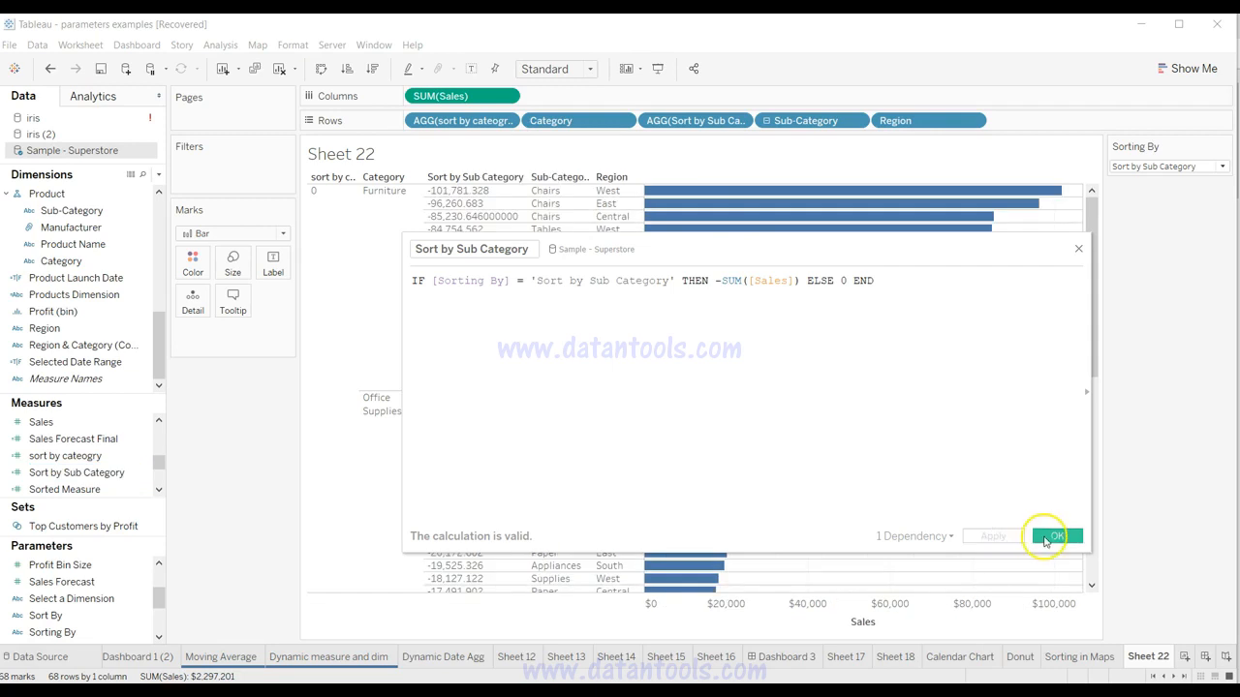
pyautogui.click(1049, 535)
# Retest the corrected sorting by setting Sorting By to Sort By Category, then to Sort by Sub Category.
pyautogui.click(1178, 166)
pyautogui.click(1177, 182)
pyautogui.click(1200, 170)
pyautogui.click(1199, 199)
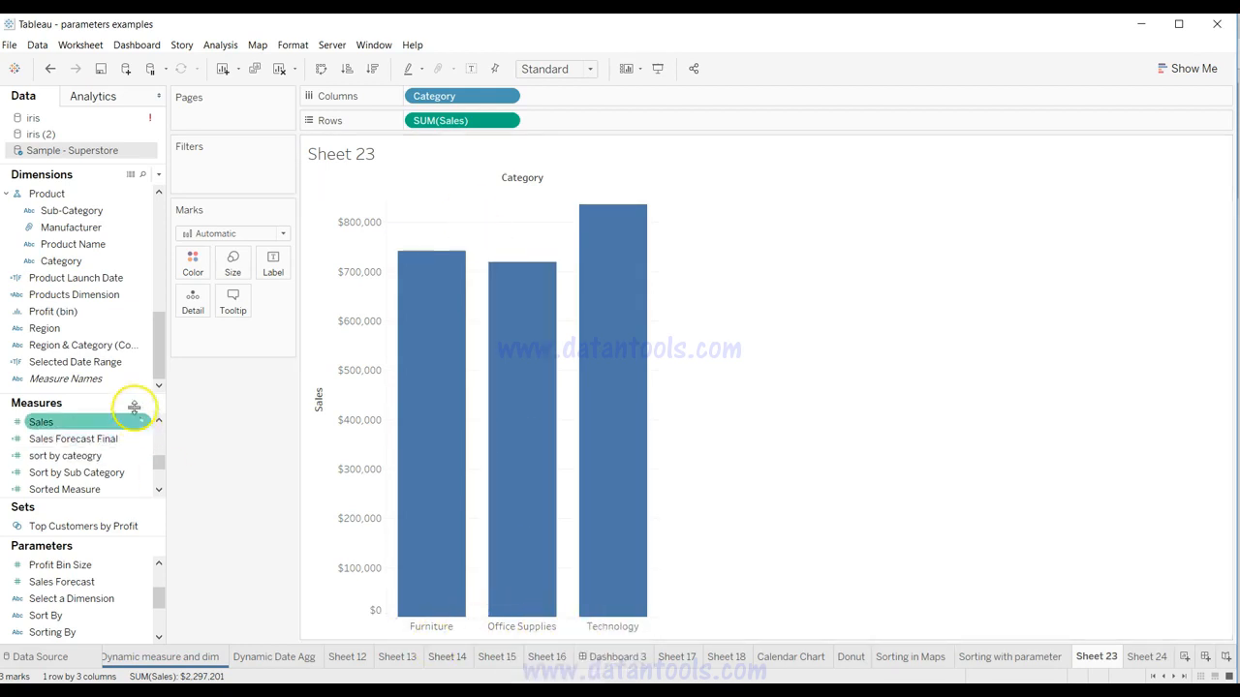
# Duplicate the Category dimension, add Category (copy) to Columns after Category, and widen the chart columns so the headers are readable.
pyautogui.rightClick(97, 263)
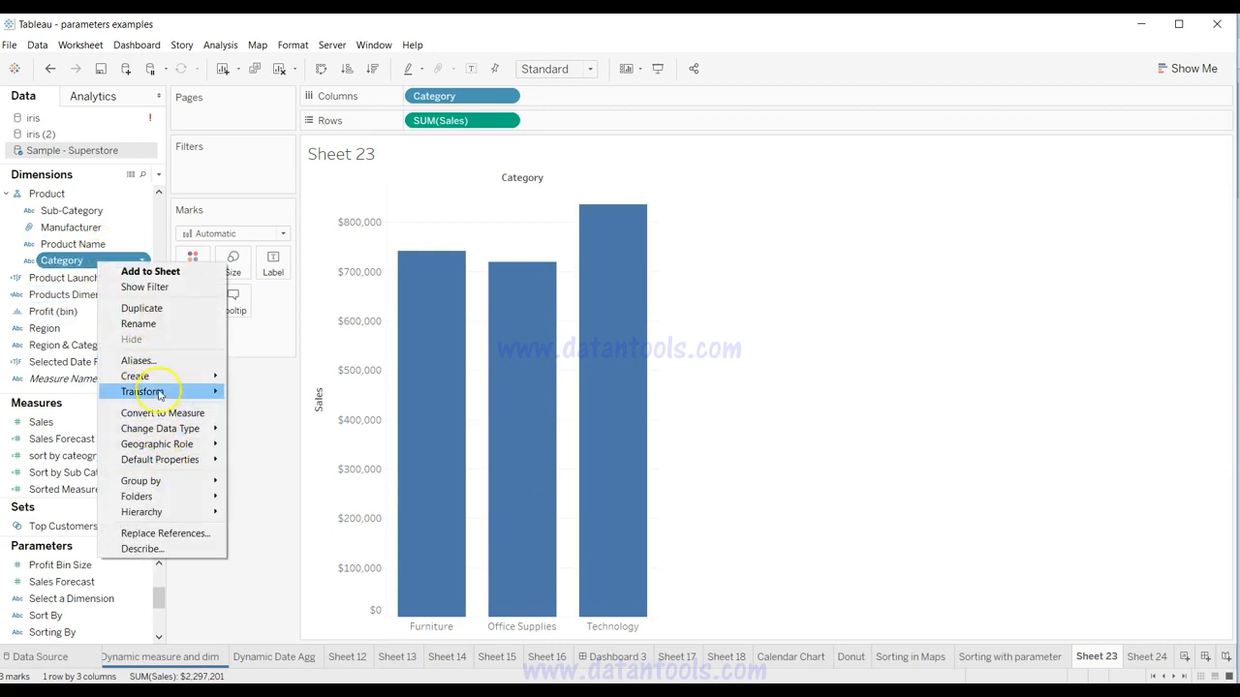
pyautogui.moveTo(155, 376)
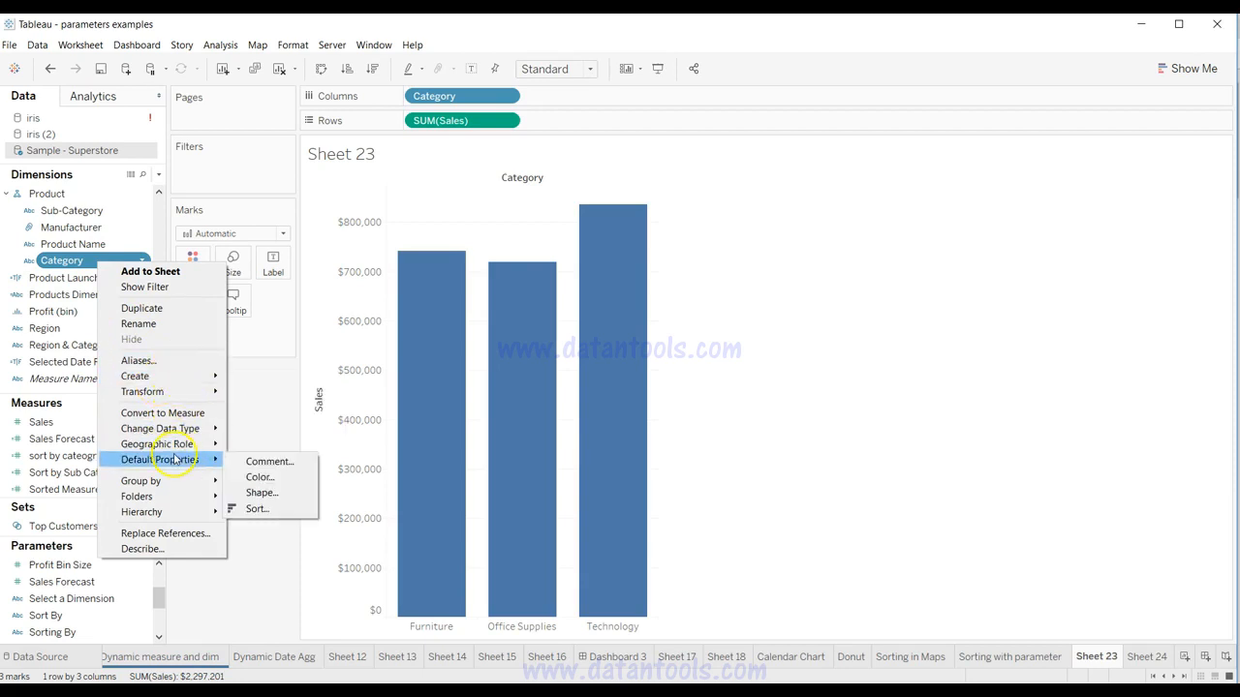
pyautogui.click(141, 308)
pyautogui.moveTo(85, 197); pyautogui.dragTo(566, 96)
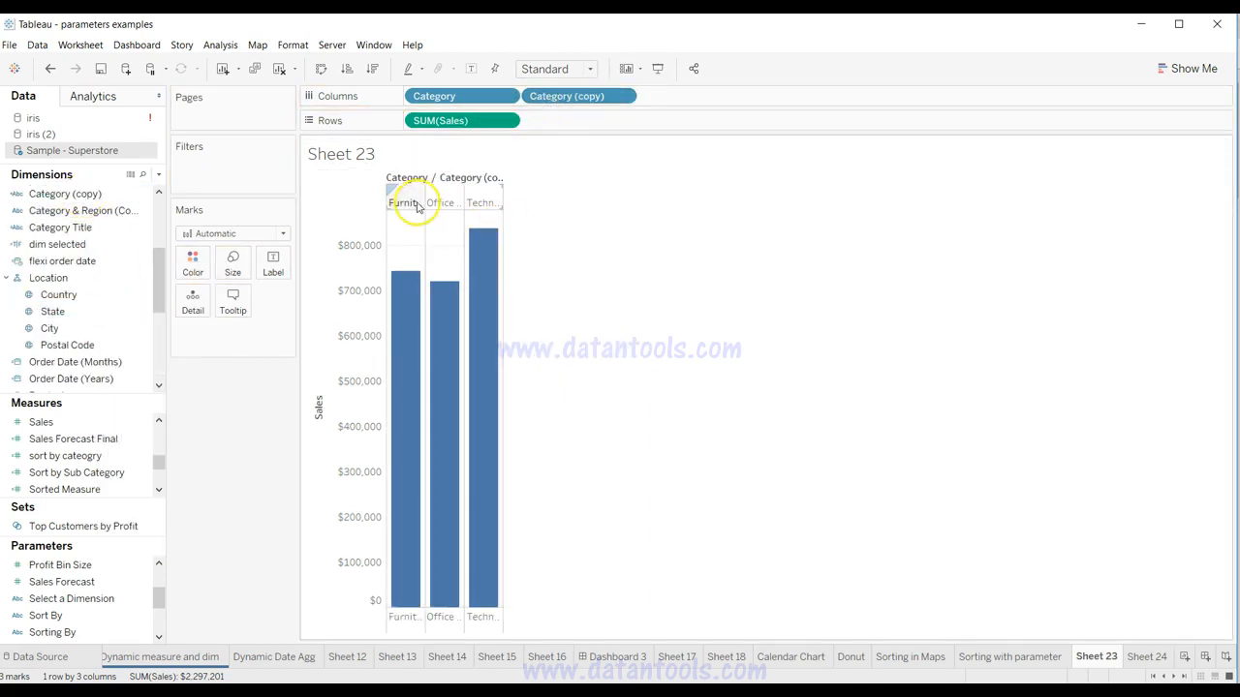
pyautogui.moveTo(502, 196); pyautogui.dragTo(611, 197)
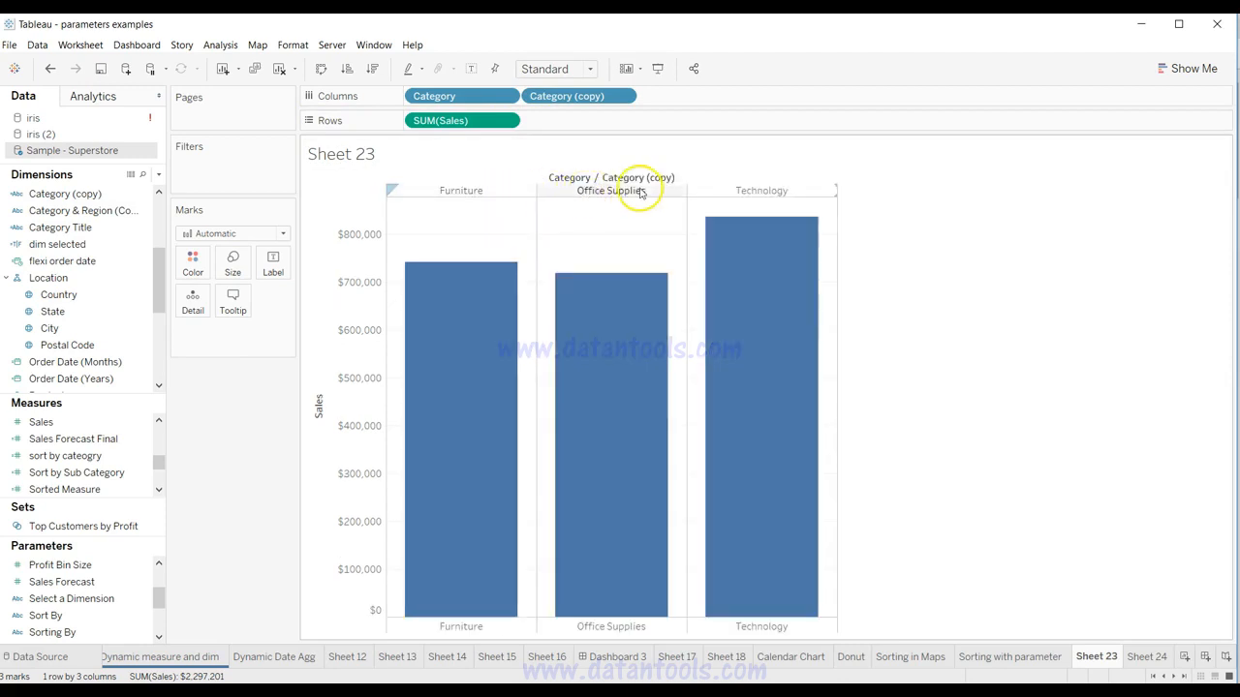
# Hide the Category (copy) headers beneath the sales bars, leaving the Category headers above them.
pyautogui.rightClick(621, 625)
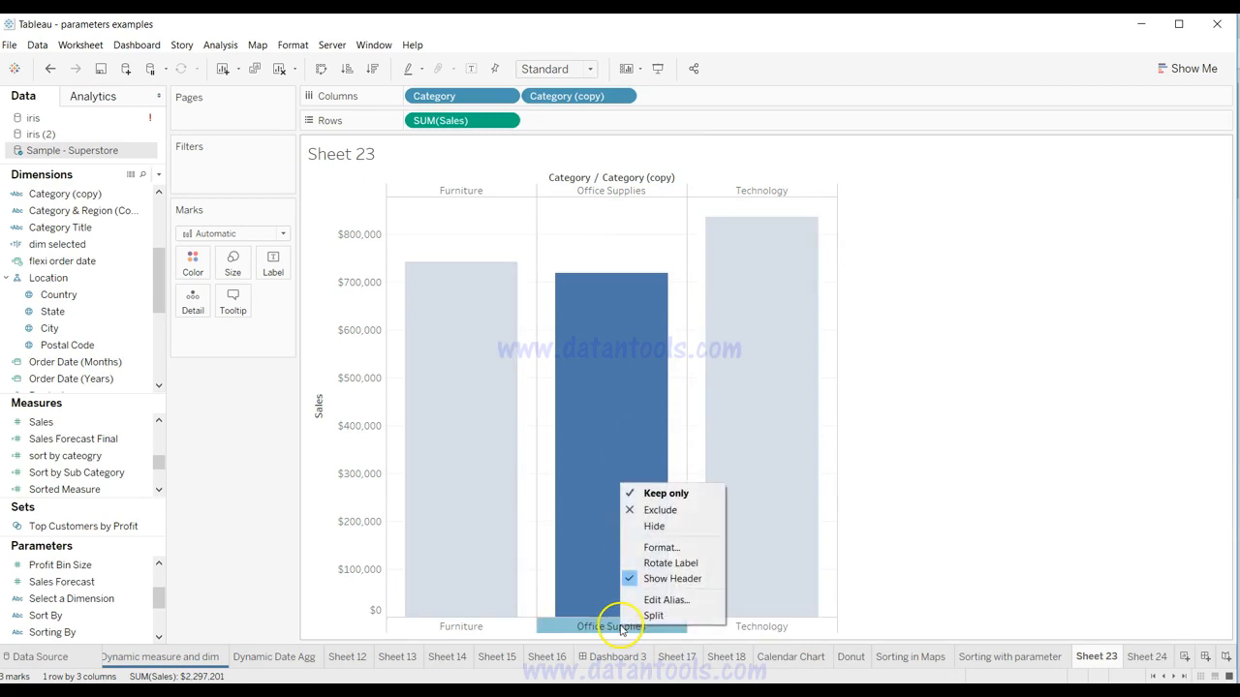
pyautogui.click(651, 579)
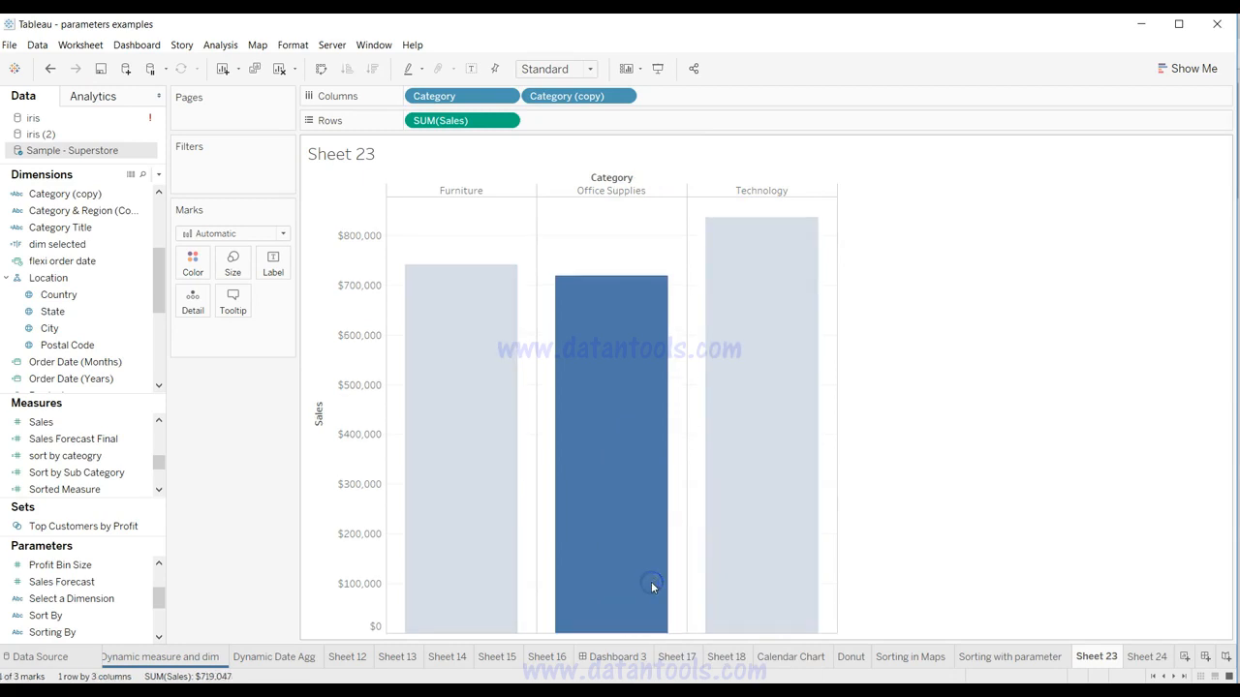
pyautogui.rightClick(616, 181)
pyautogui.click(606, 180)
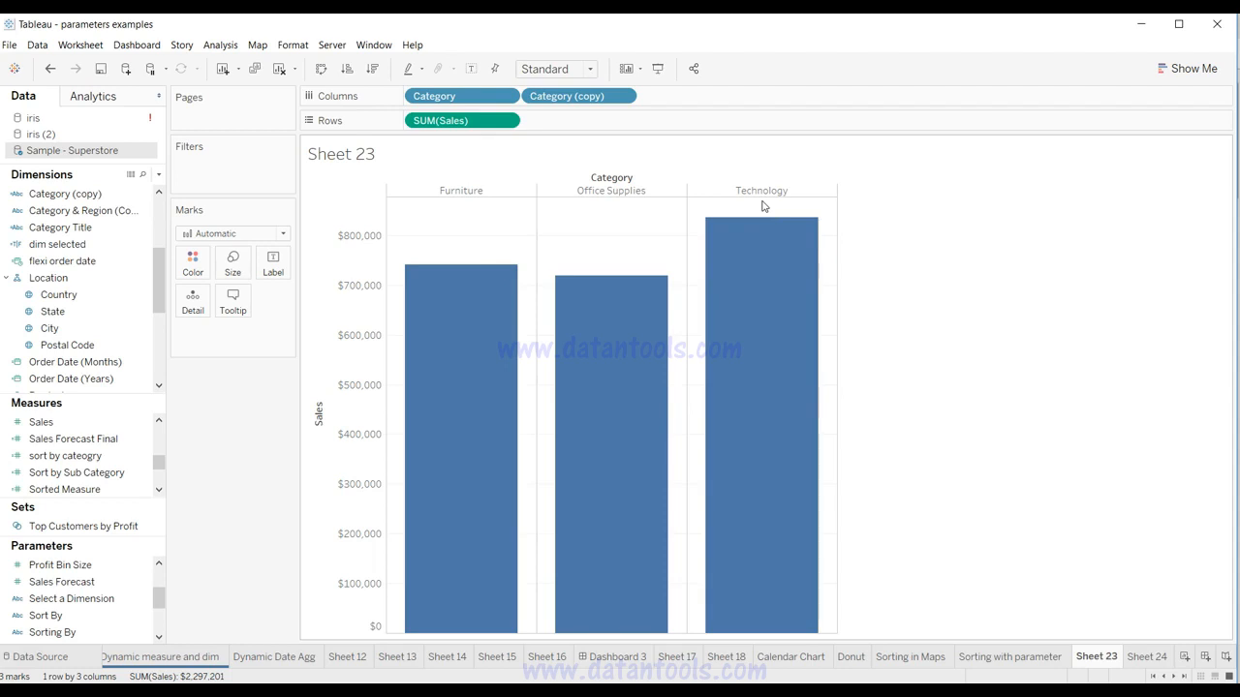
# Undo the duplicate-header changes and turn off showing the innermost level at the bottom of the view in the table options.
pyautogui.hotkey('ctrl', 'z')
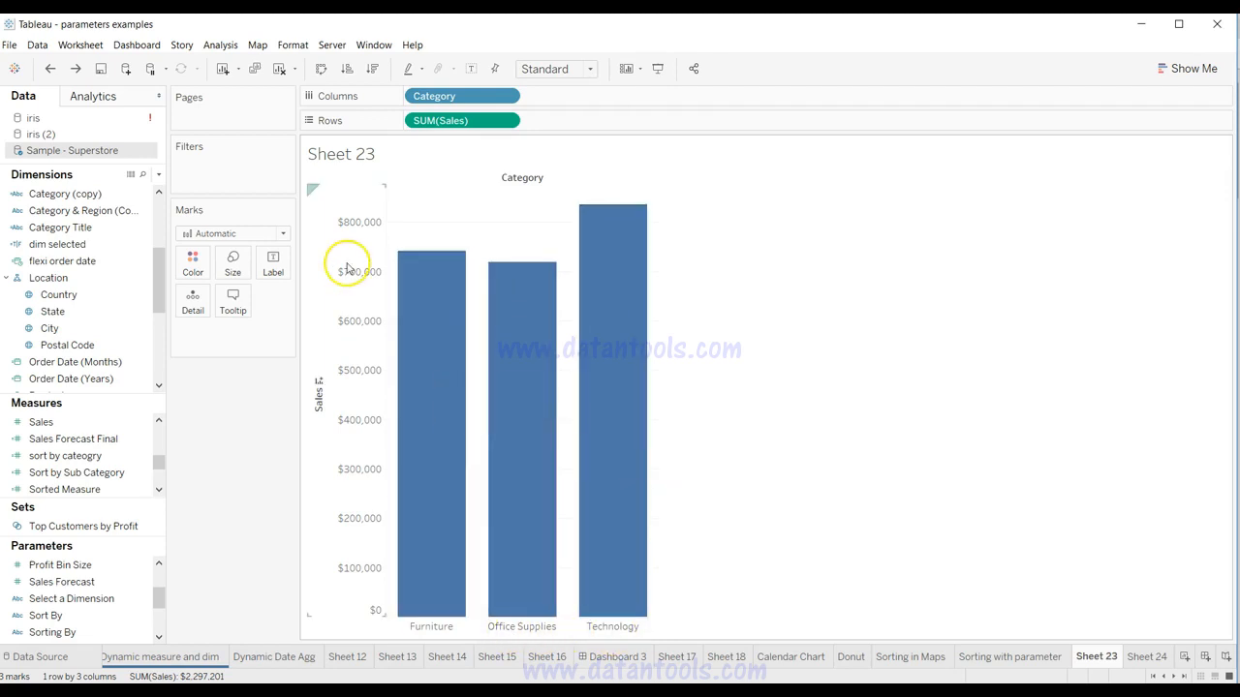
pyautogui.click(220, 45)
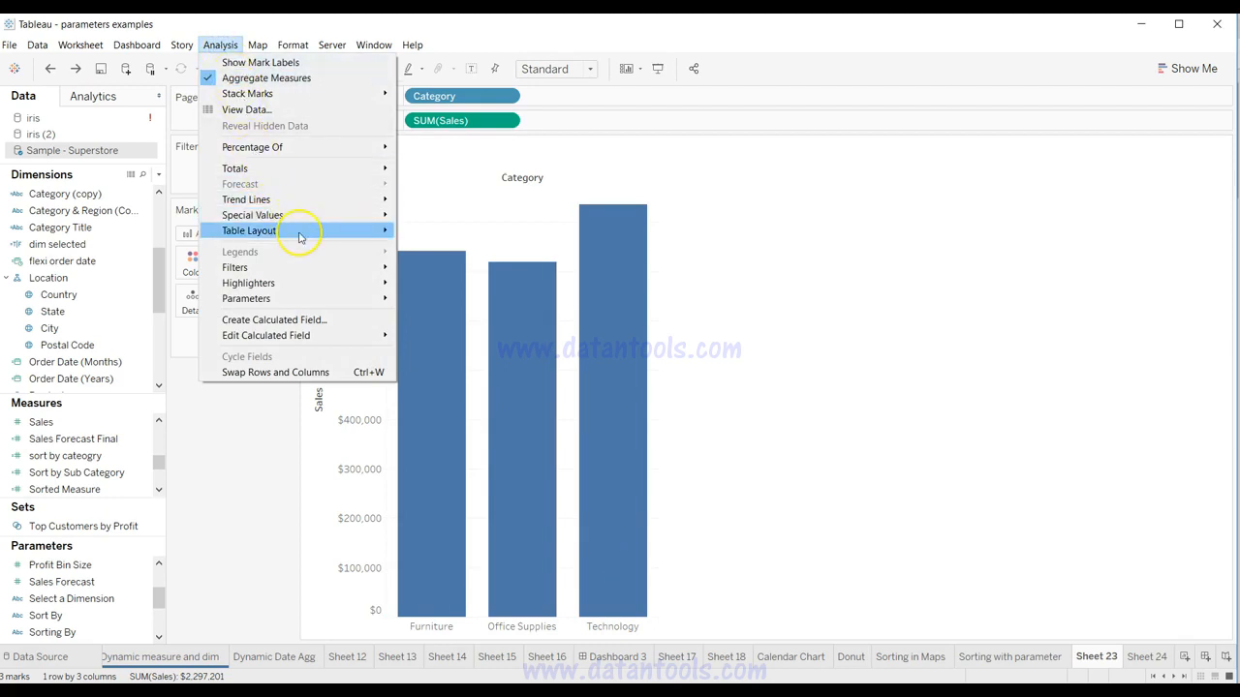
pyautogui.moveTo(299, 237)
pyautogui.click(471, 302)
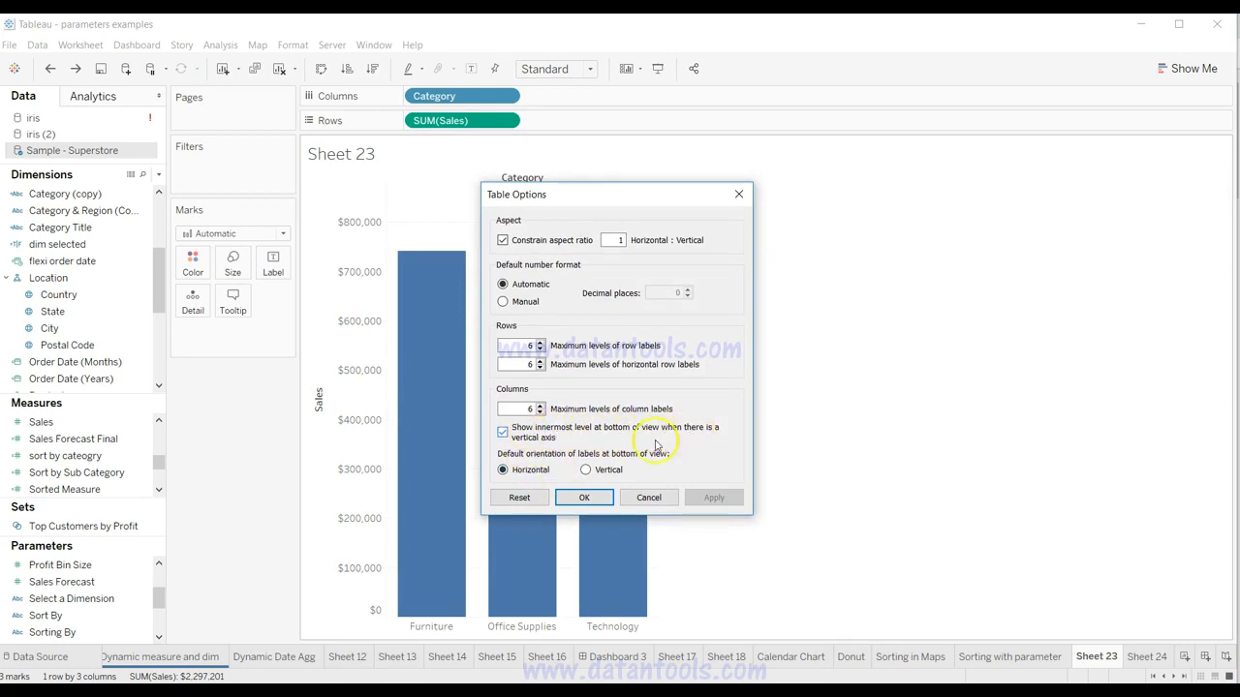
pyautogui.click(530, 432)
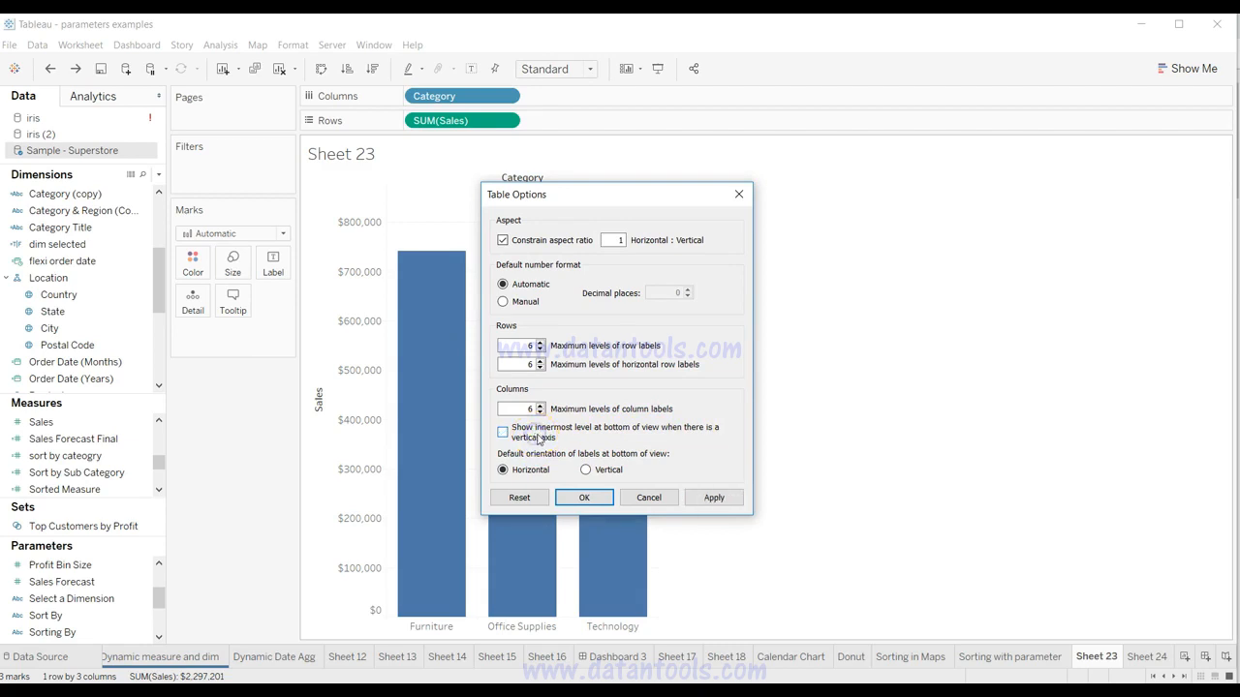
pyautogui.click(699, 499)
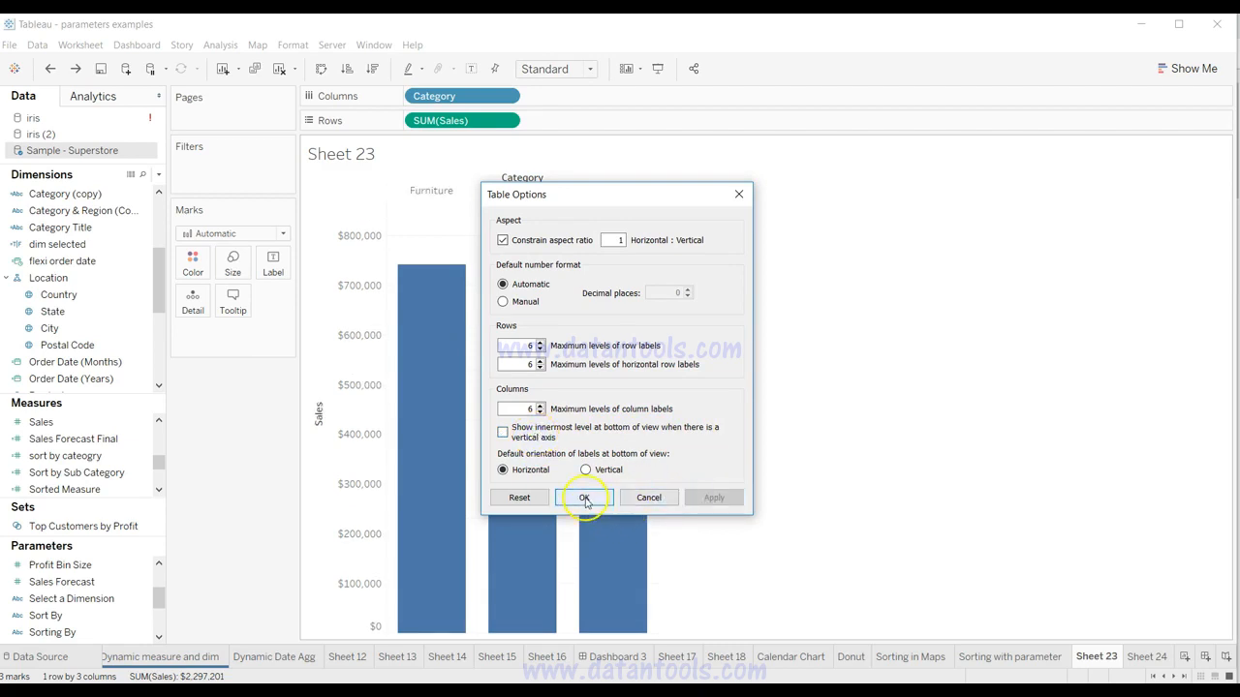
pyautogui.click(584, 497)
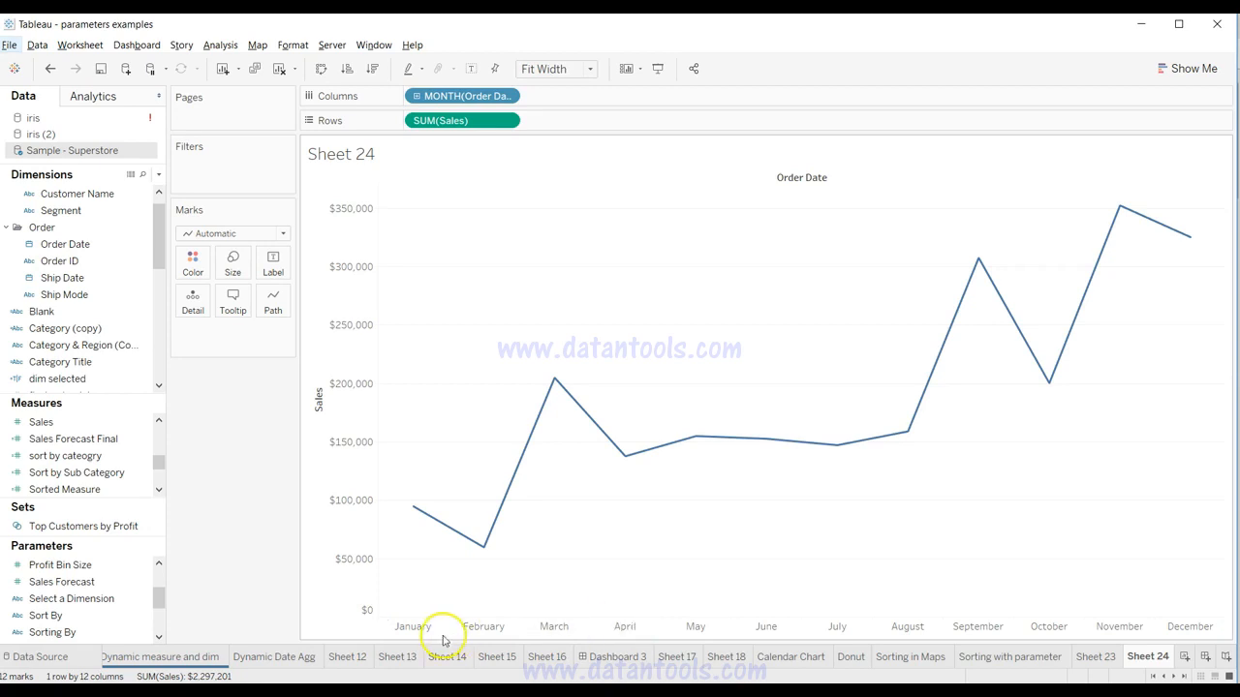
# Format the month headers of the Sheet 24 sales line chart to show dates as First Letter.
pyautogui.rightClick(565, 631)
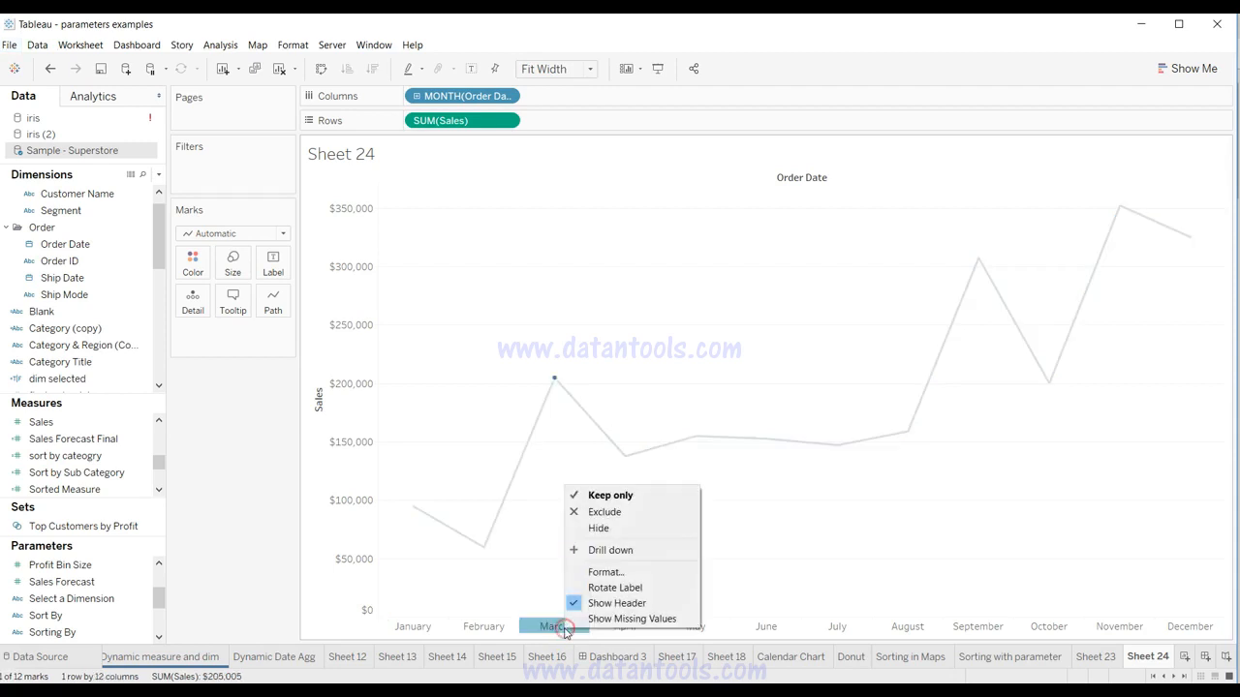
pyautogui.click(607, 572)
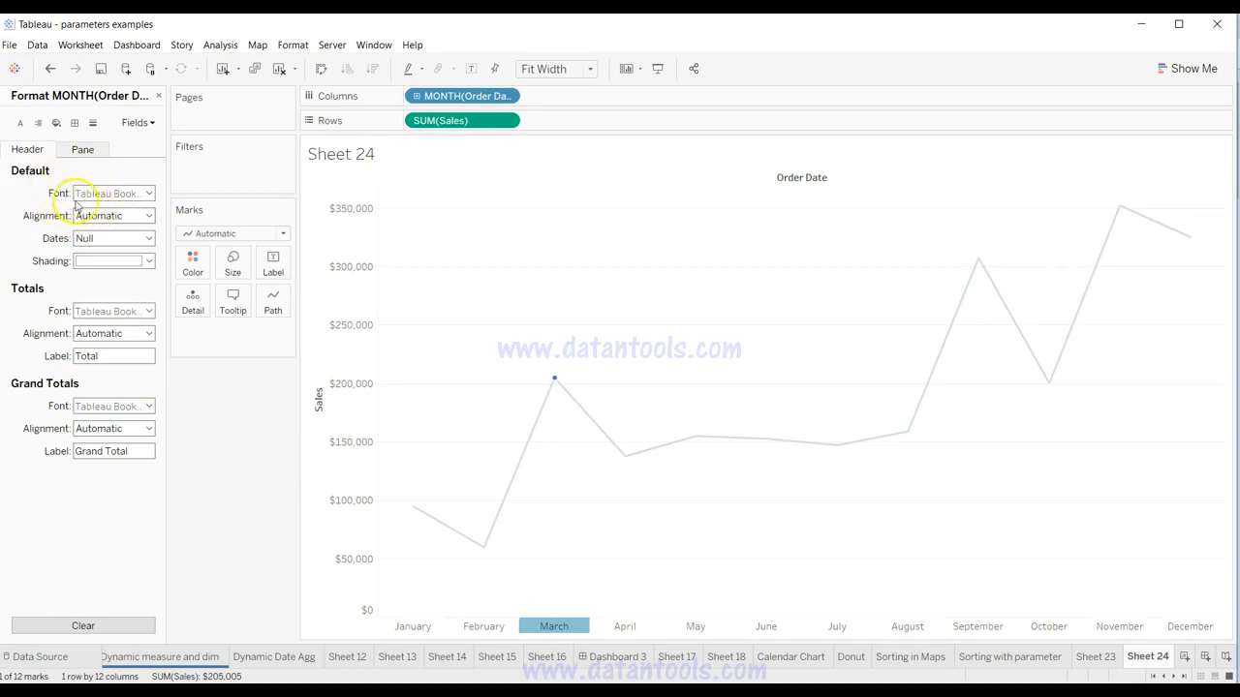
pyautogui.click(106, 242)
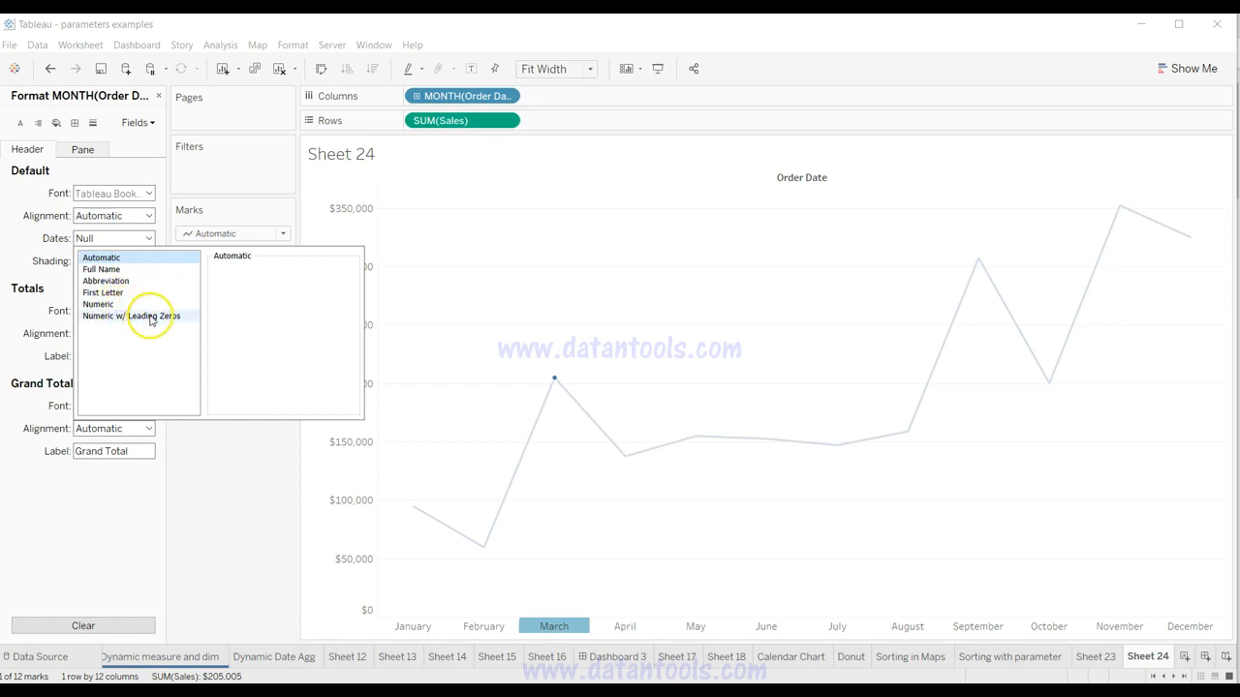
pyautogui.click(130, 293)
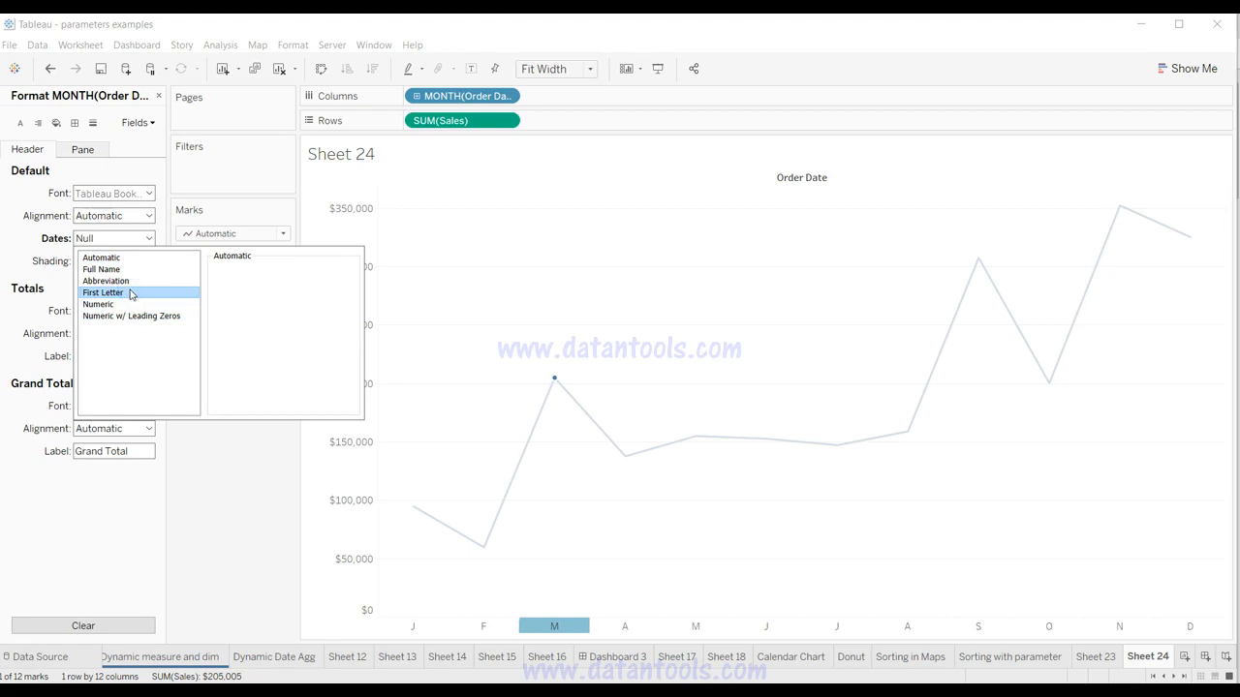
pyautogui.click(374, 597)
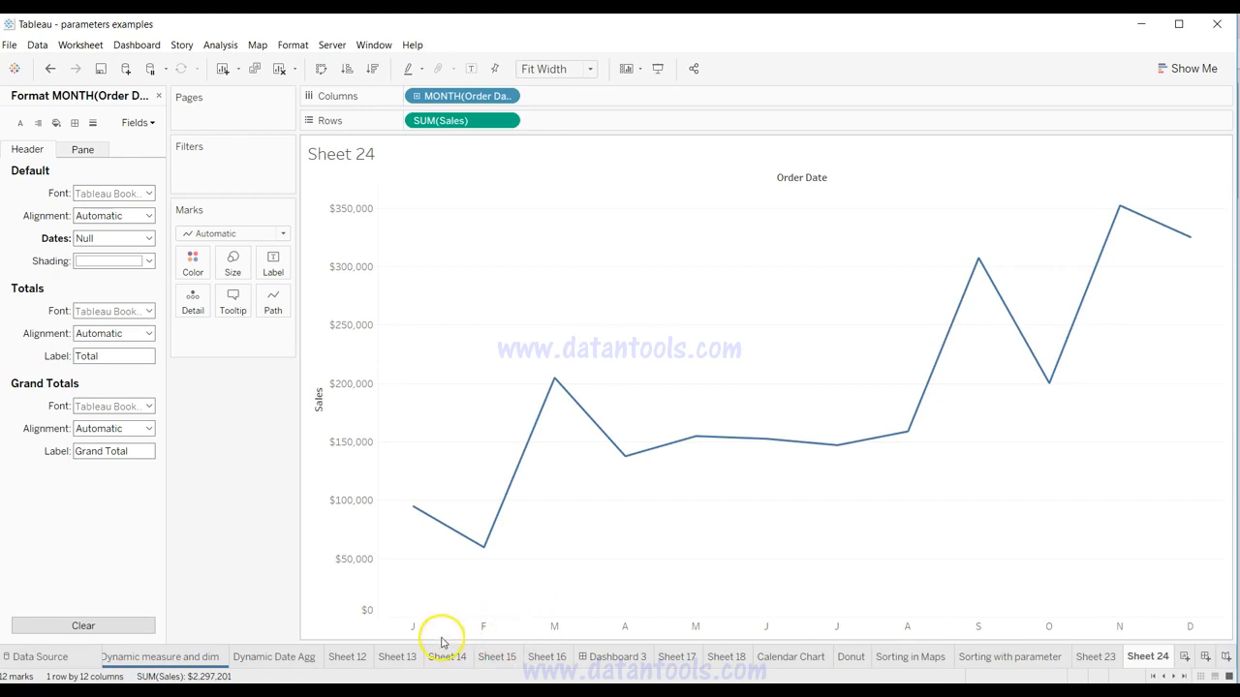
# Change the Order Date field on Columns from Month to Weekday.
pyautogui.click(504, 98)
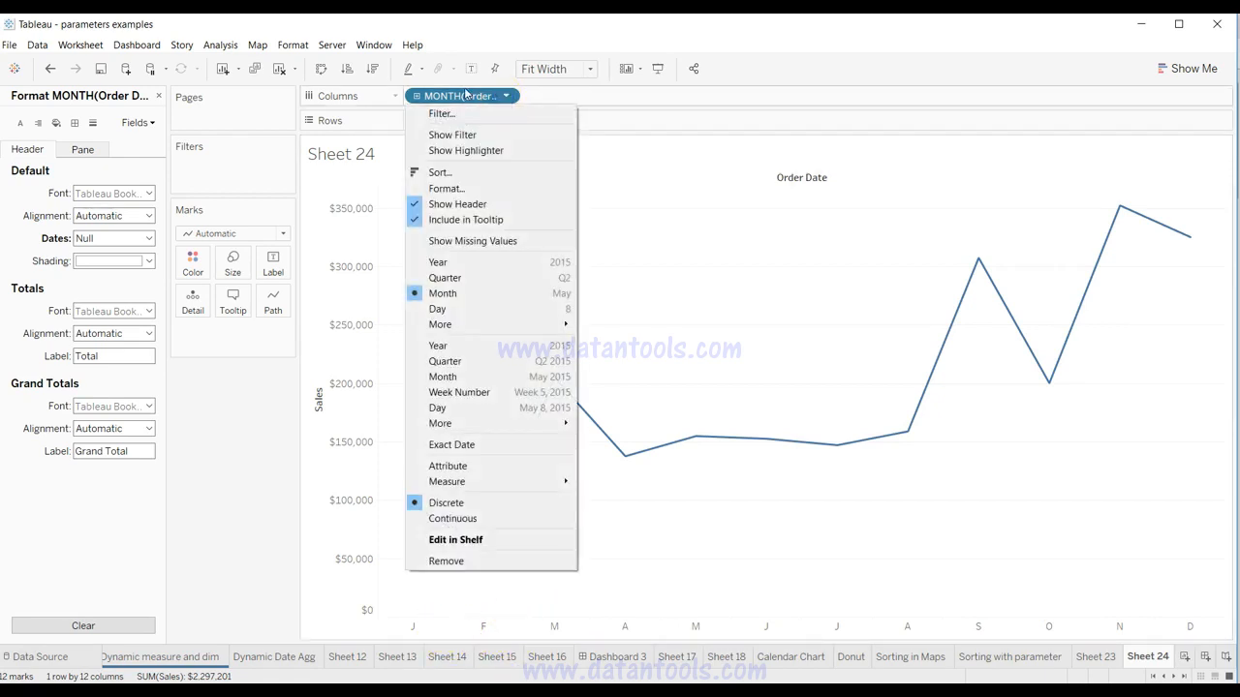
pyautogui.moveTo(487, 324)
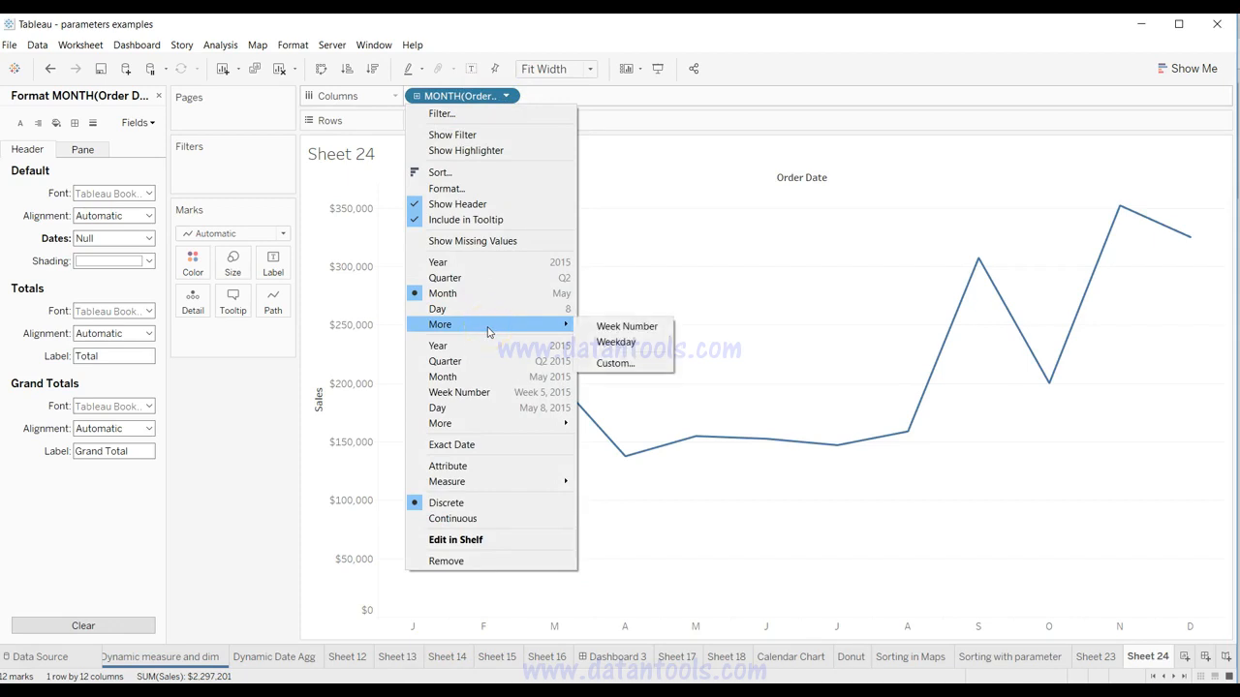
pyautogui.click(622, 344)
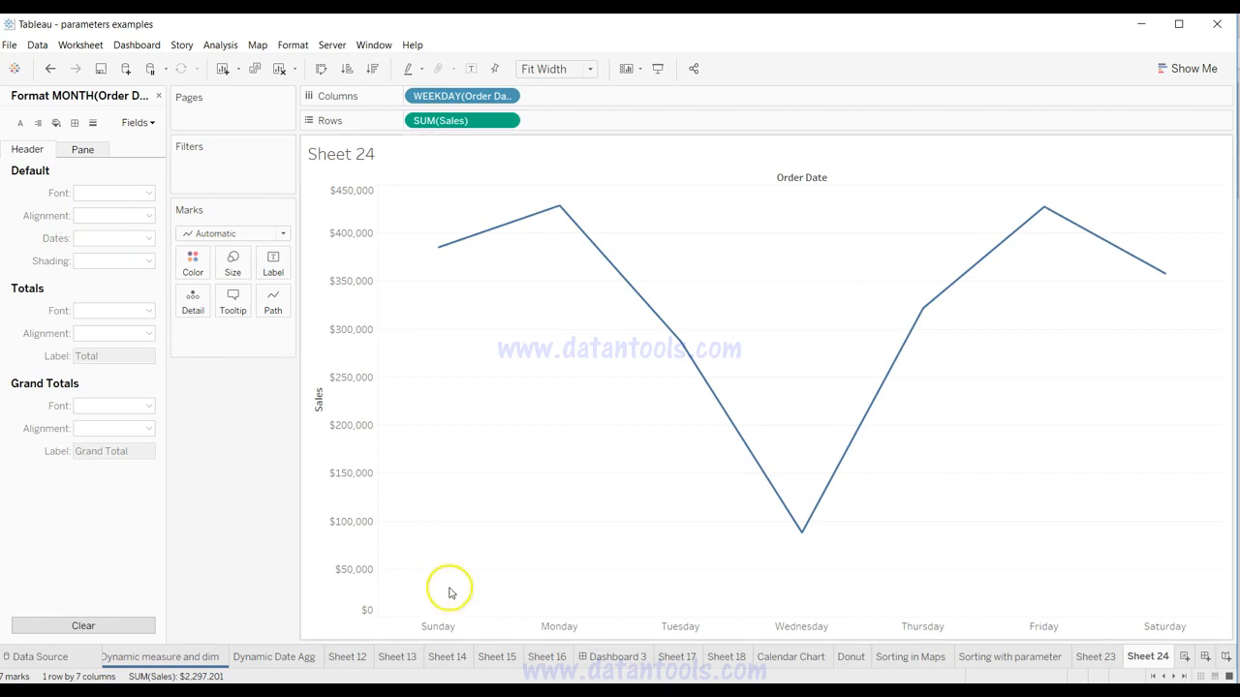
# Format the weekday headers of the sales line chart to show dates as First Letter.
pyautogui.rightClick(441, 626)
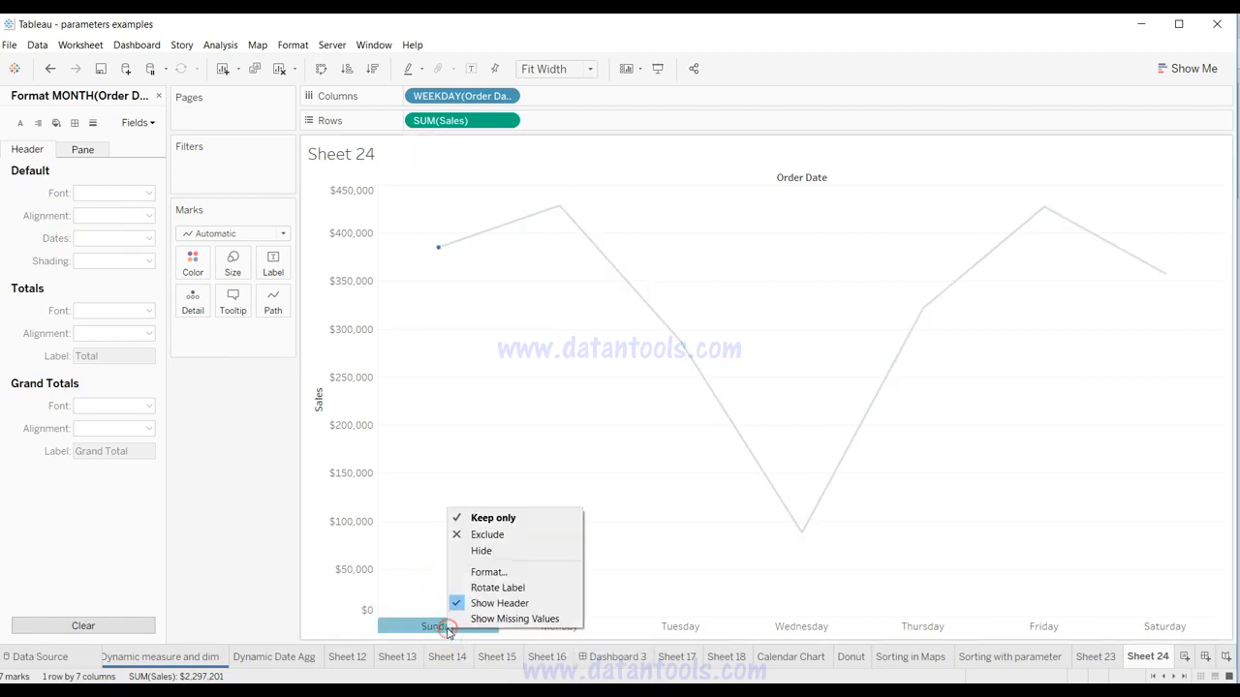
pyautogui.click(489, 571)
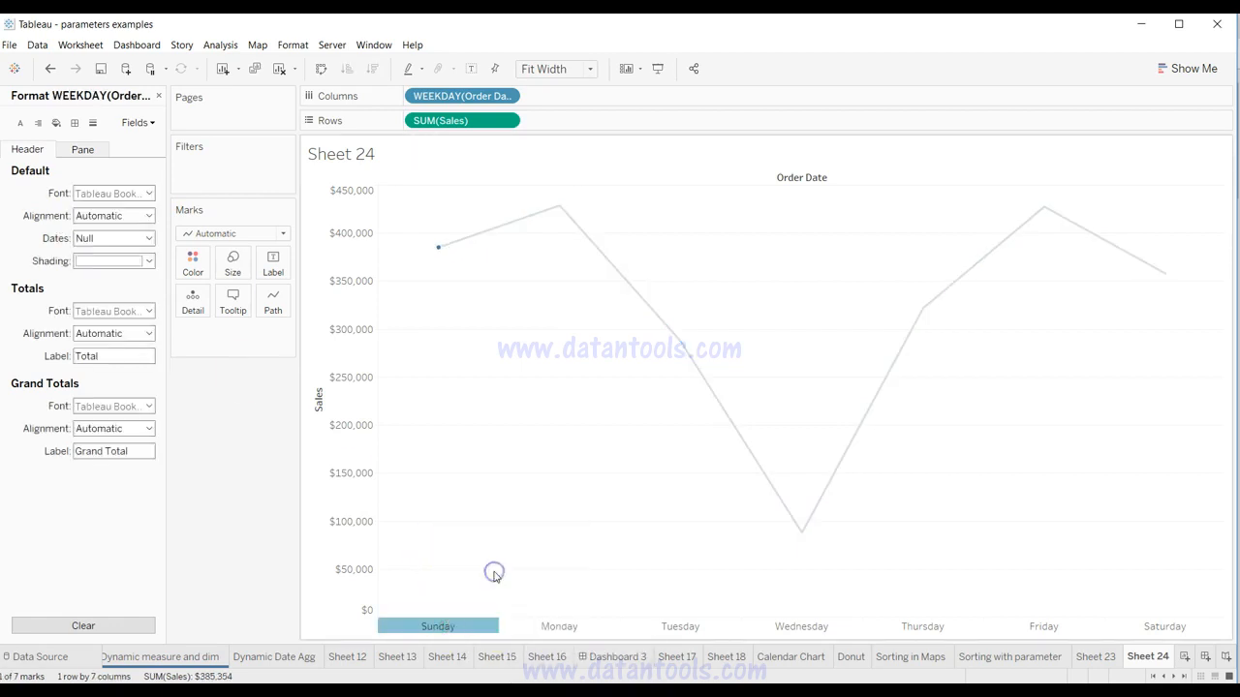
pyautogui.click(130, 215)
pyautogui.click(50, 225)
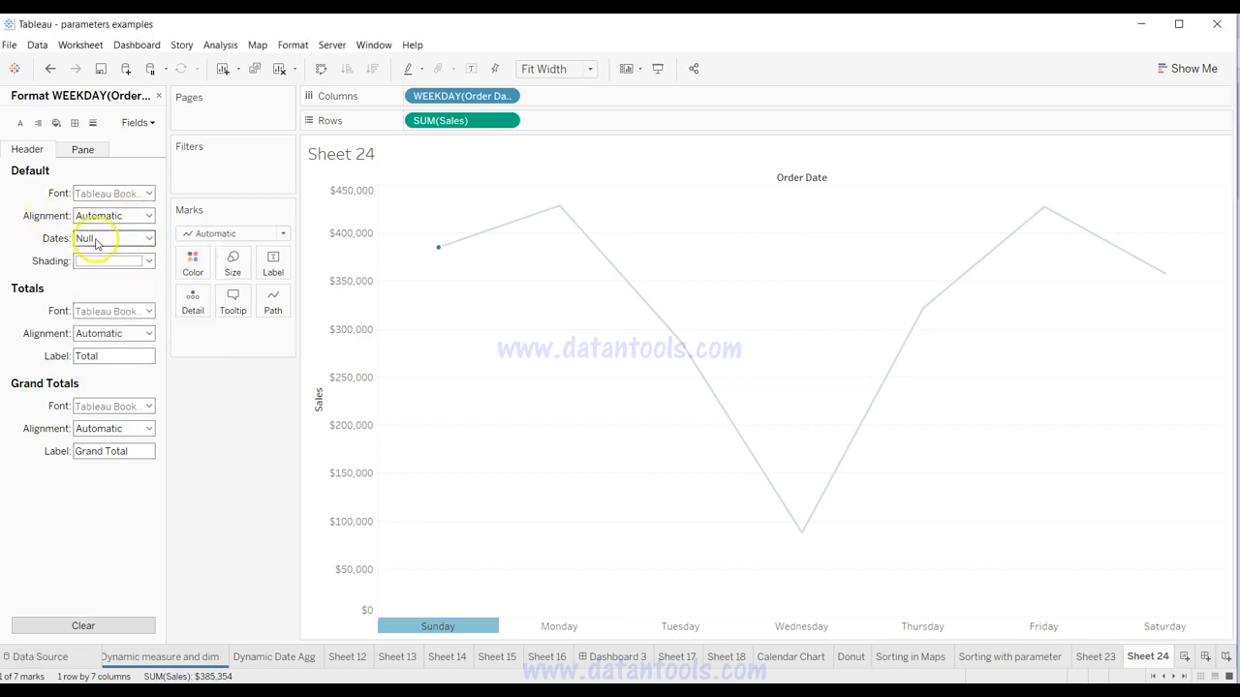
pyautogui.click(107, 239)
pyautogui.click(117, 295)
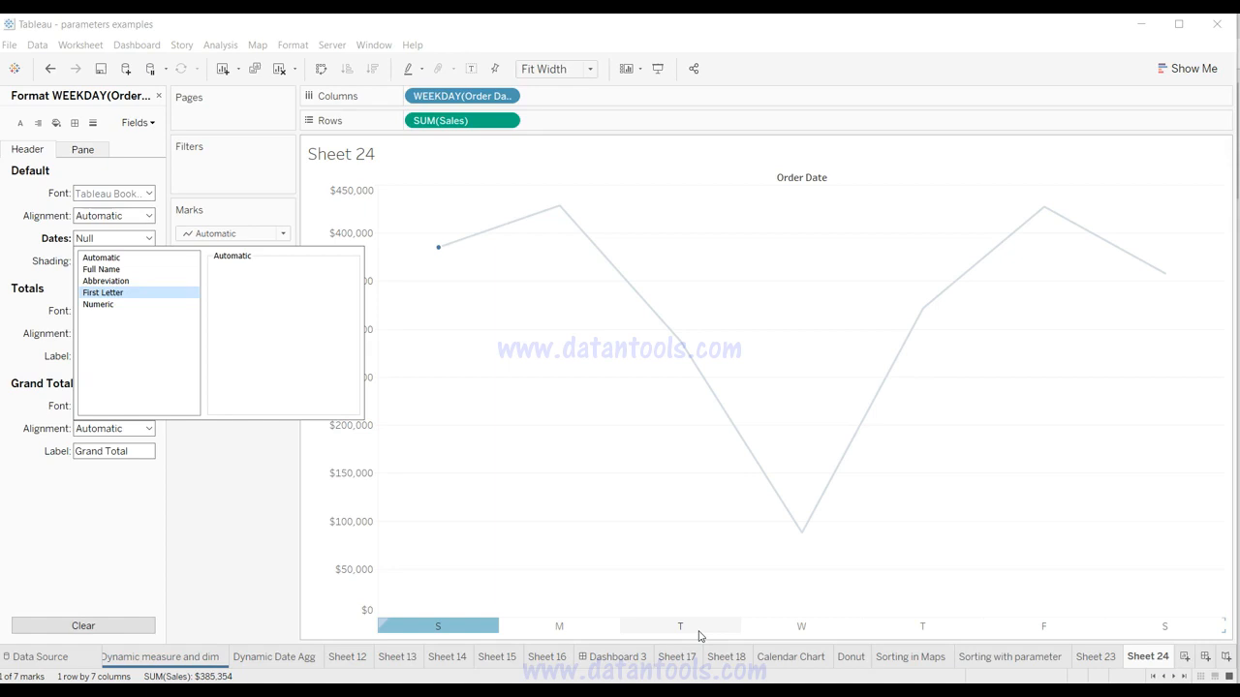
pyautogui.click(246, 533)
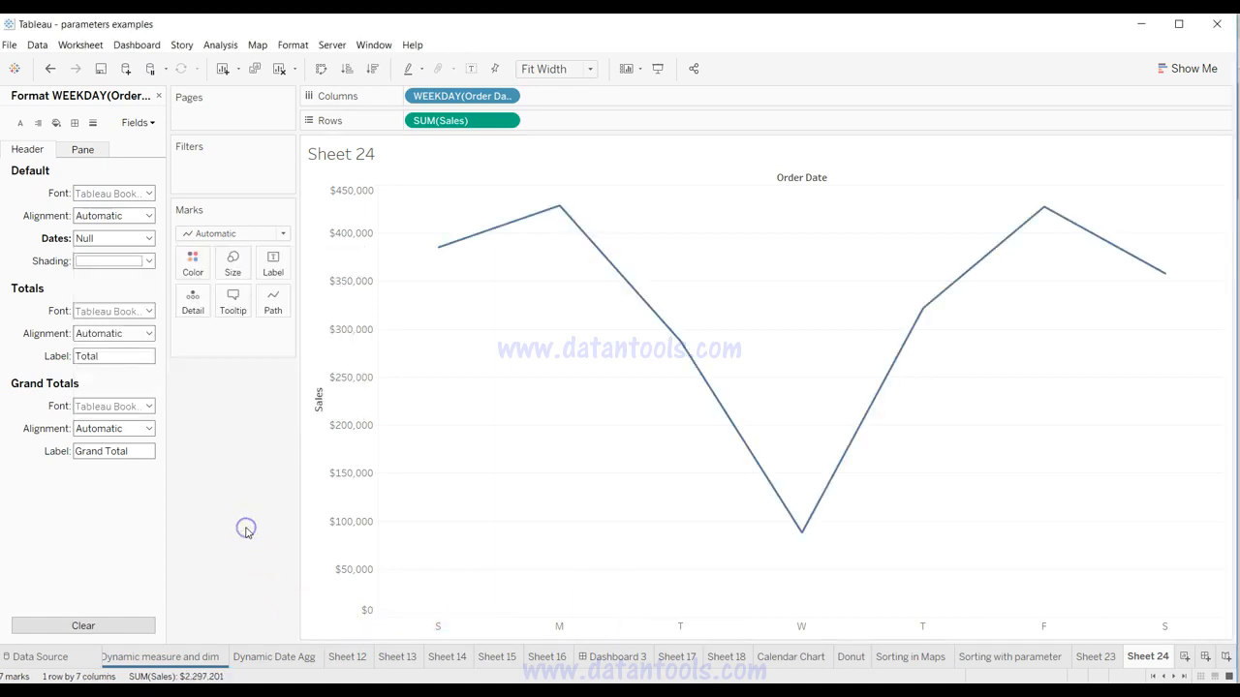
pyautogui.click(489, 628)
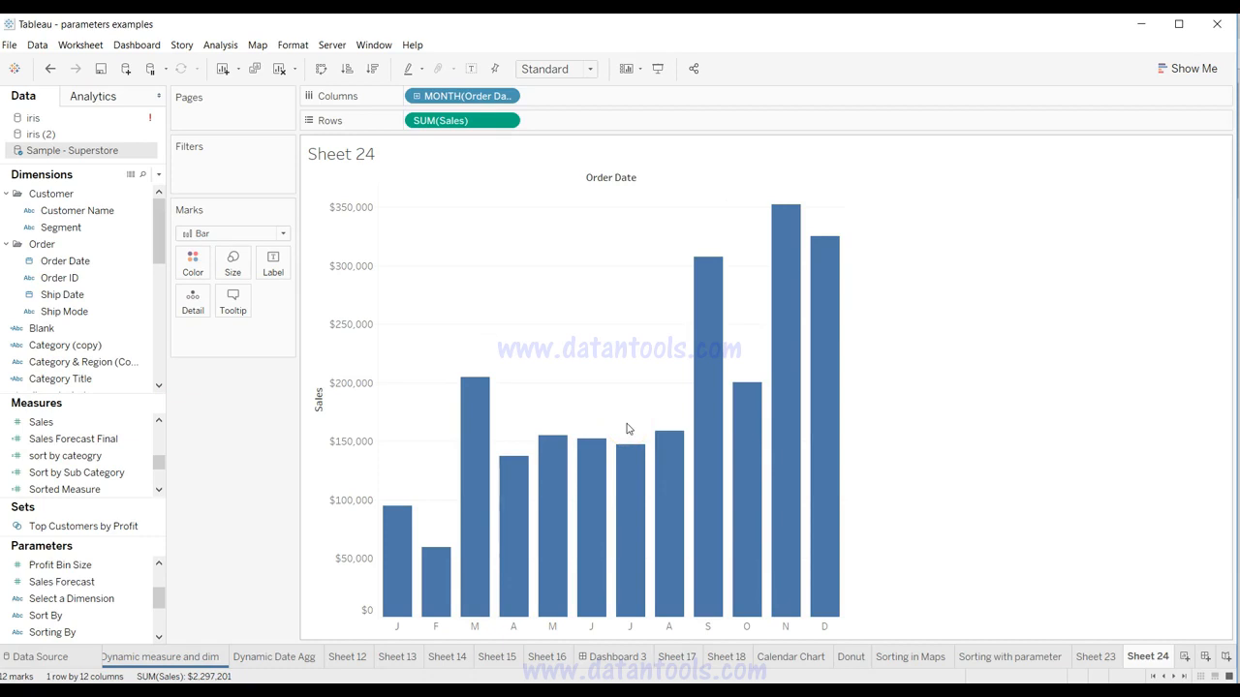
# Color the monthly sales bars by Segment, and replace that coloring with Category.
pyautogui.click(56, 228)
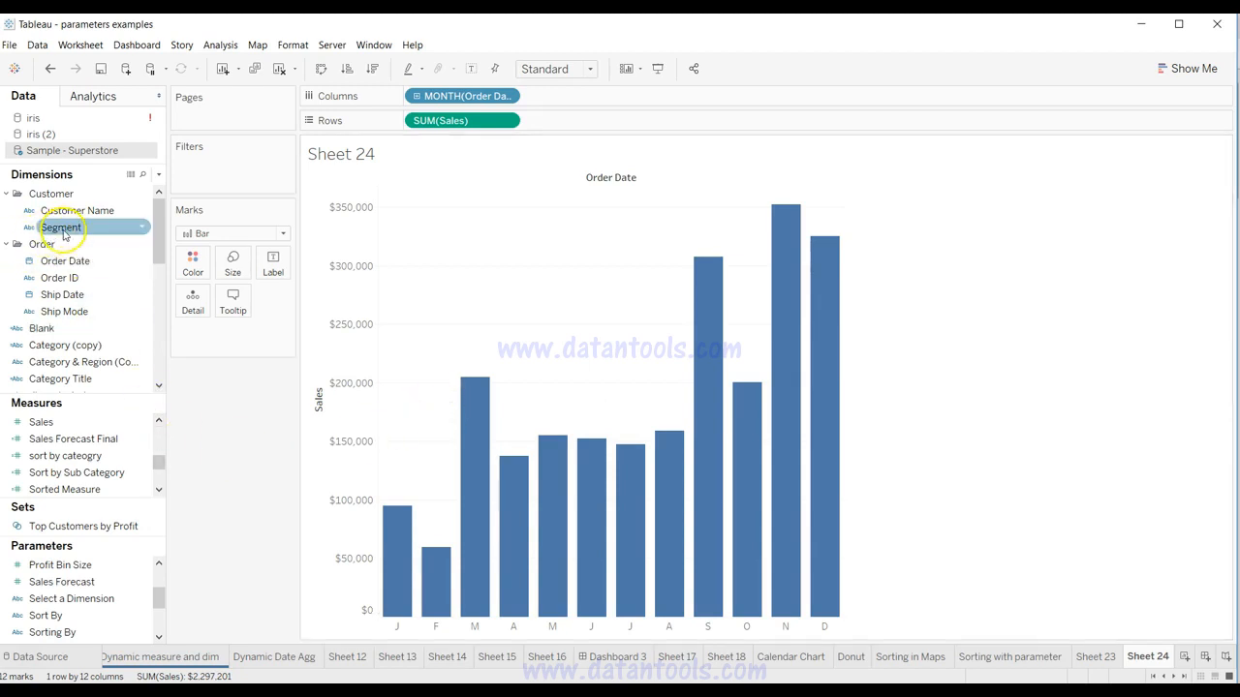
pyautogui.moveTo(158, 230); pyautogui.dragTo(189, 263)
pyautogui.click(77, 331)
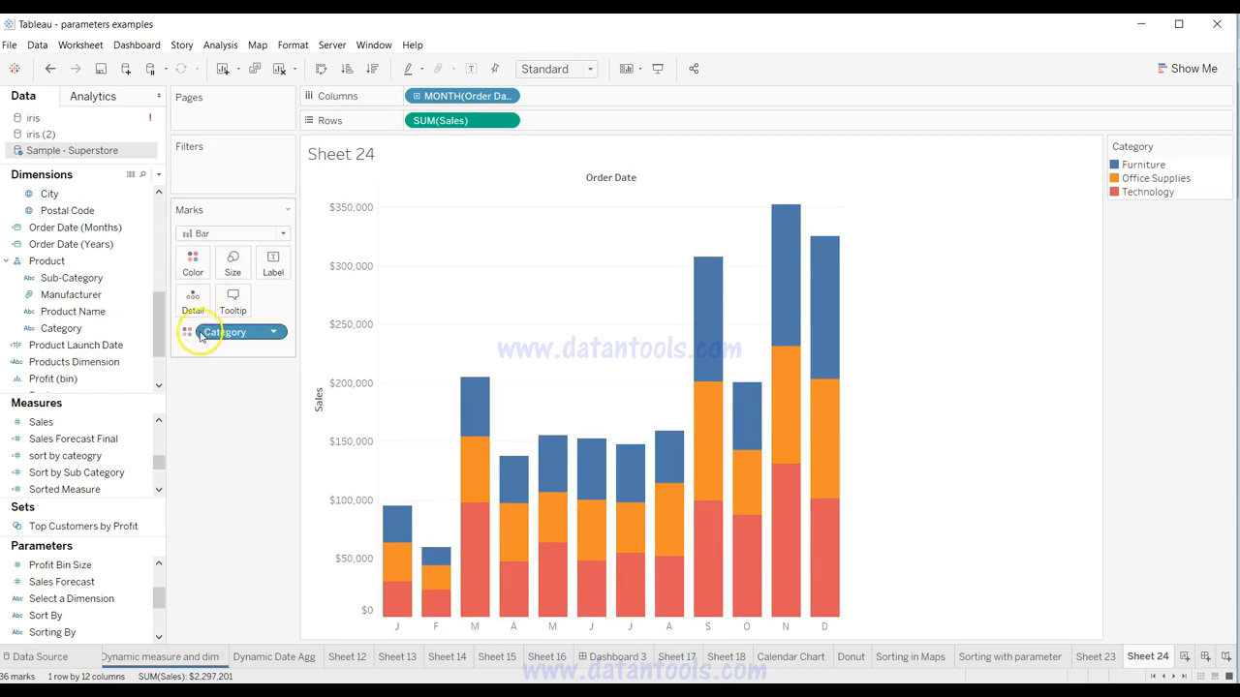
# Replace Category with Segment as the bars' color field, and remove Segment from the Marks card.
pyautogui.scroll(5, 130, 326)
pyautogui.click(85, 227)
pyautogui.moveTo(85, 227); pyautogui.dragTo(185, 262)
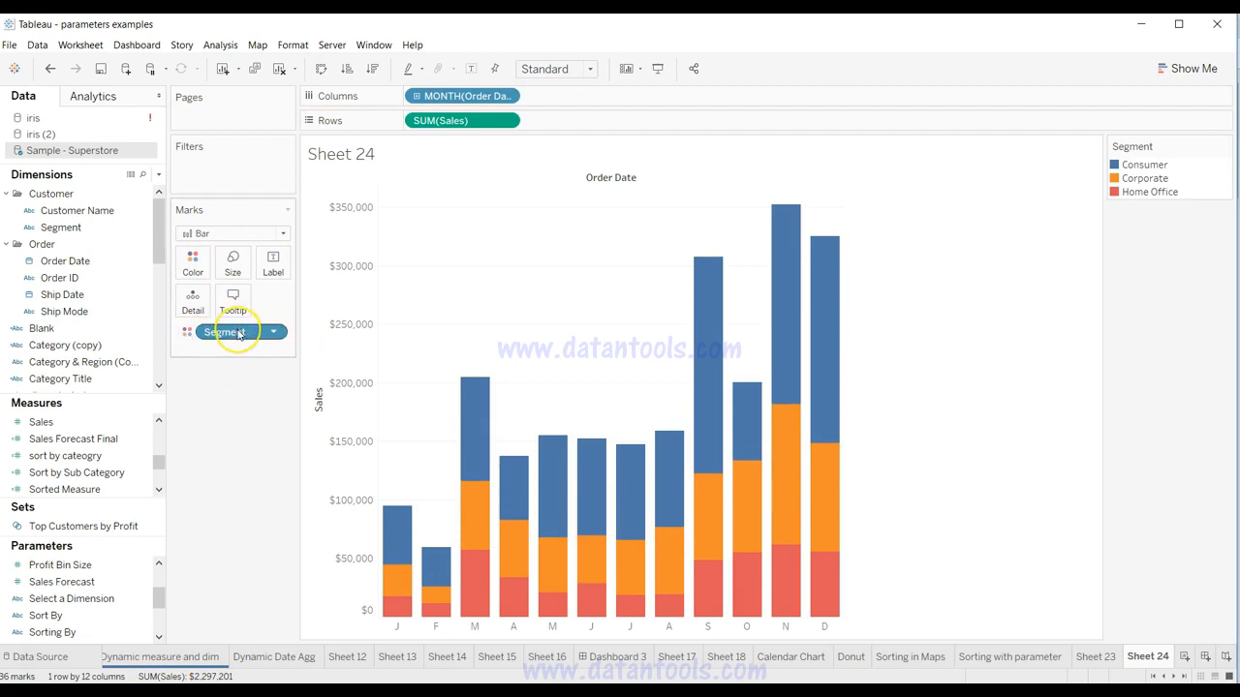
pyautogui.moveTo(240, 334); pyautogui.dragTo(230, 399)
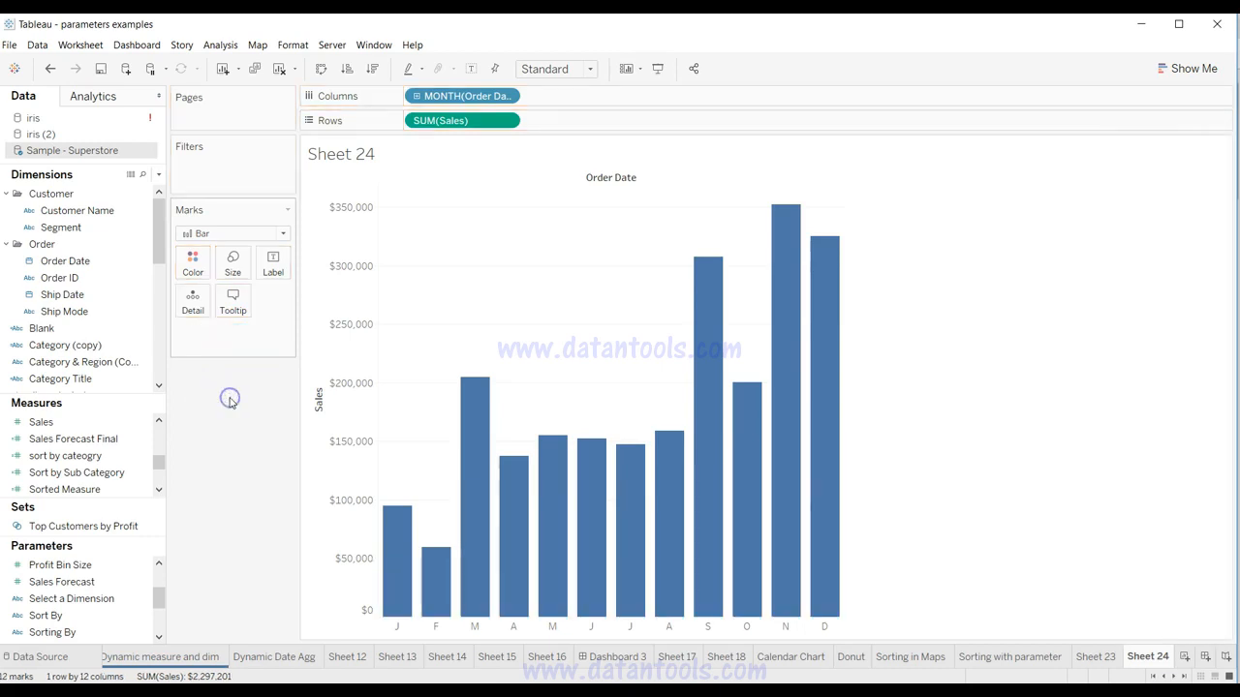
# Color the monthly sales bars by Segment and Category together, and inspect the combined color legend and a September bar segment's tooltip.
pyautogui.click(95, 230)
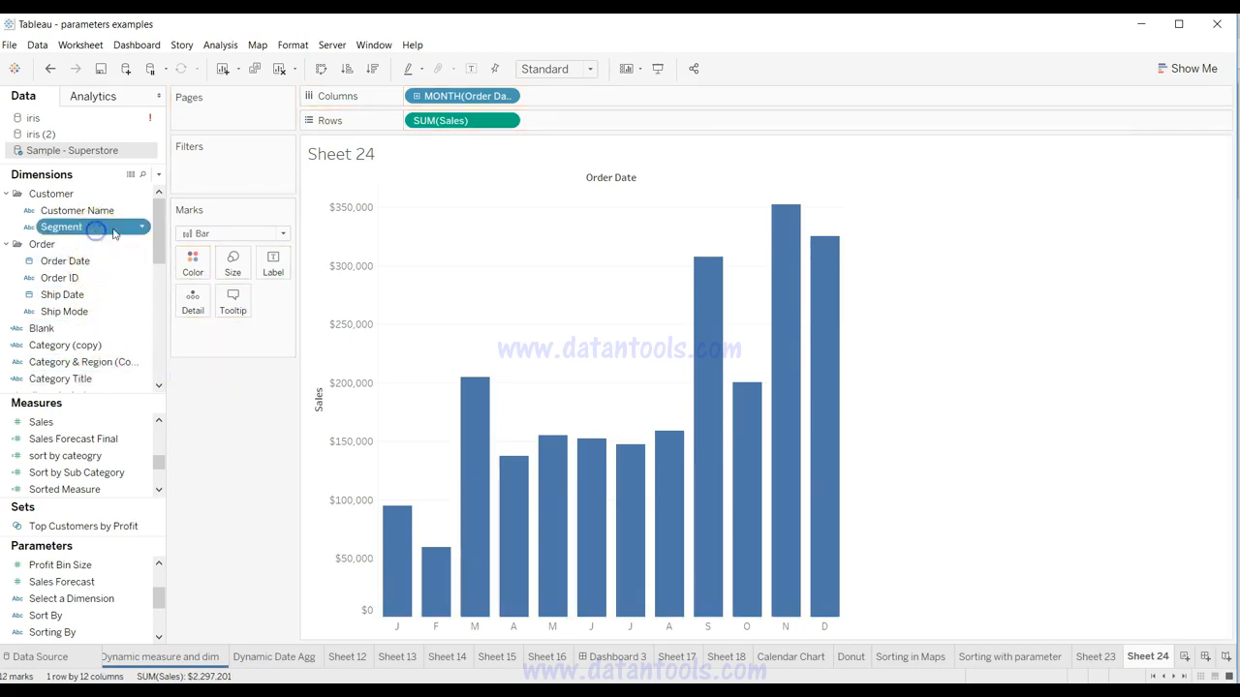
pyautogui.moveTo(159, 241); pyautogui.dragTo(193, 270)
pyautogui.click(118, 336)
pyautogui.click(117, 329)
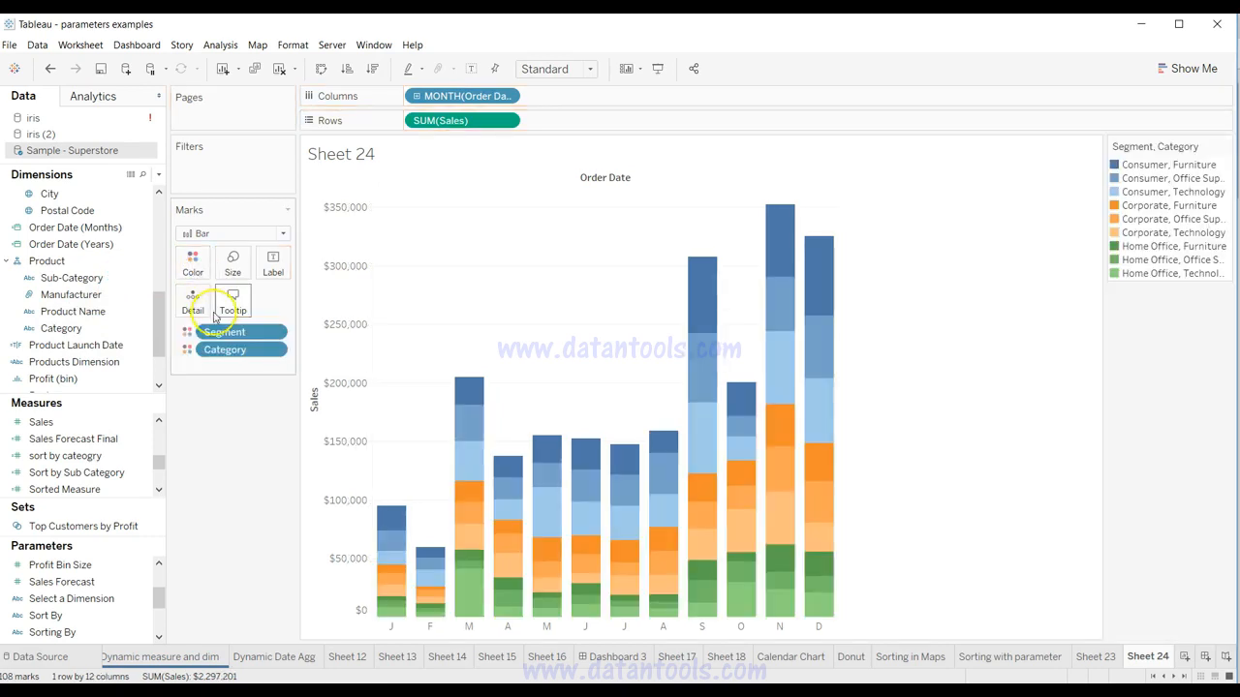
pyautogui.moveTo(694, 464)
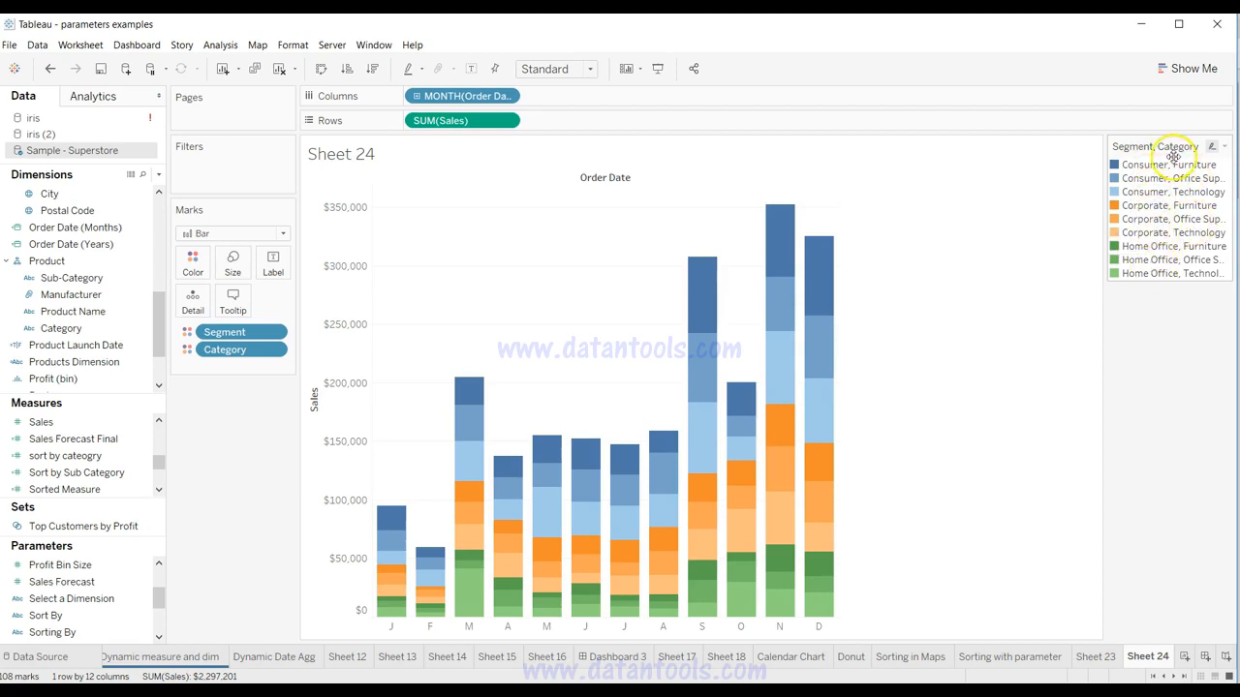
pyautogui.moveTo(705, 578)
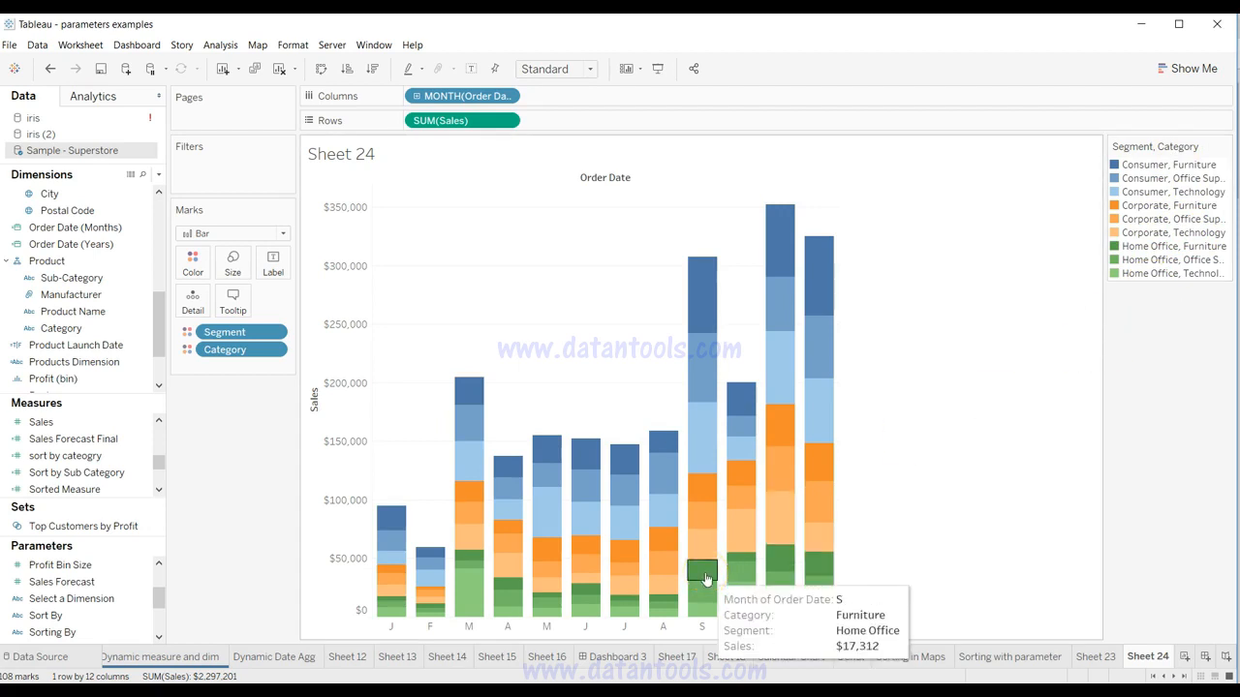
# Remove Category and Segment from the Marks card, and color the monthly sales bars by Segment alone.
pyautogui.moveTo(250, 348); pyautogui.dragTo(248, 381)
pyautogui.moveTo(238, 335); pyautogui.dragTo(236, 451)
pyautogui.moveTo(158, 284); pyautogui.dragTo(158, 194)
pyautogui.moveTo(102, 227); pyautogui.dragTo(193, 261)
pyautogui.scroll(-5, 105, 322)
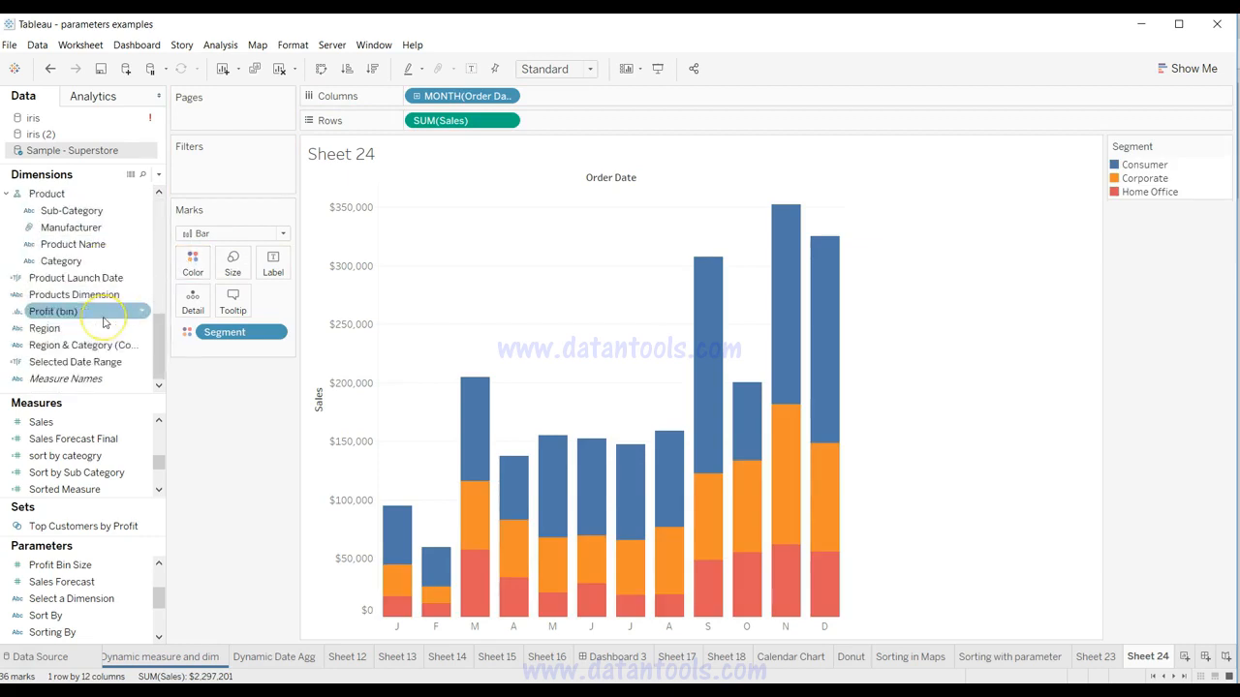
# Add Category as a second color field beside Segment, and inspect an April bar segment's tooltip.
pyautogui.moveTo(107, 264); pyautogui.dragTo(202, 304)
pyautogui.click(186, 349)
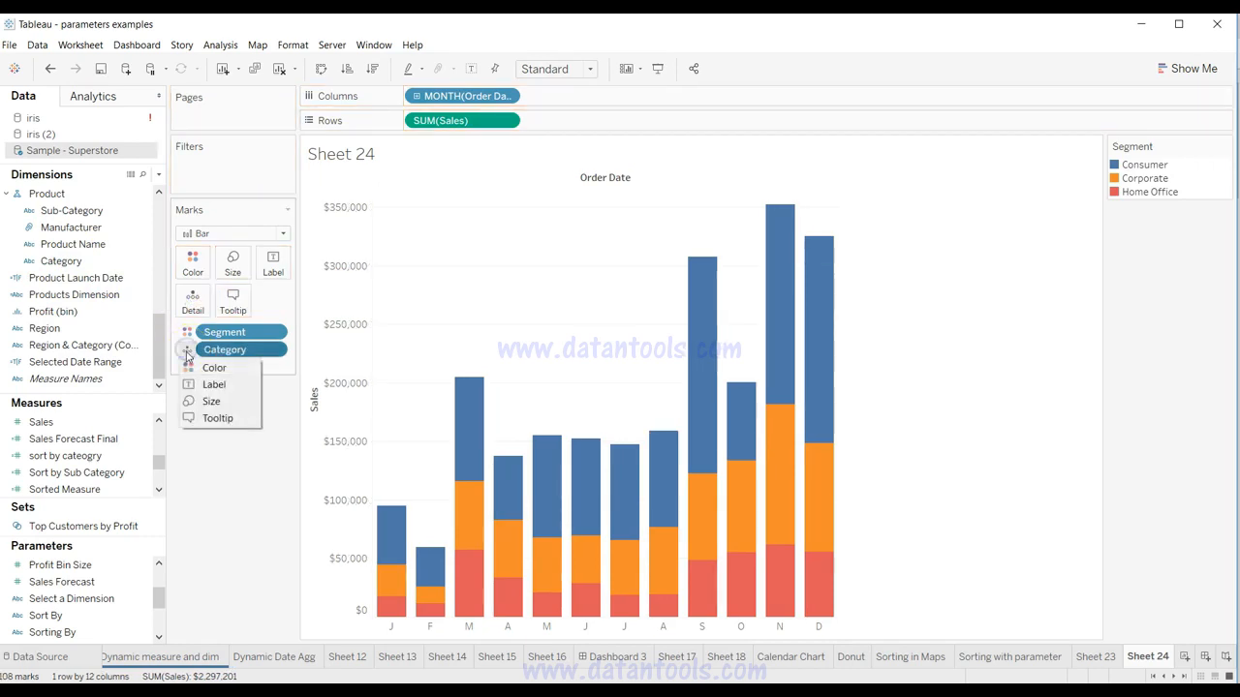
pyautogui.click(189, 368)
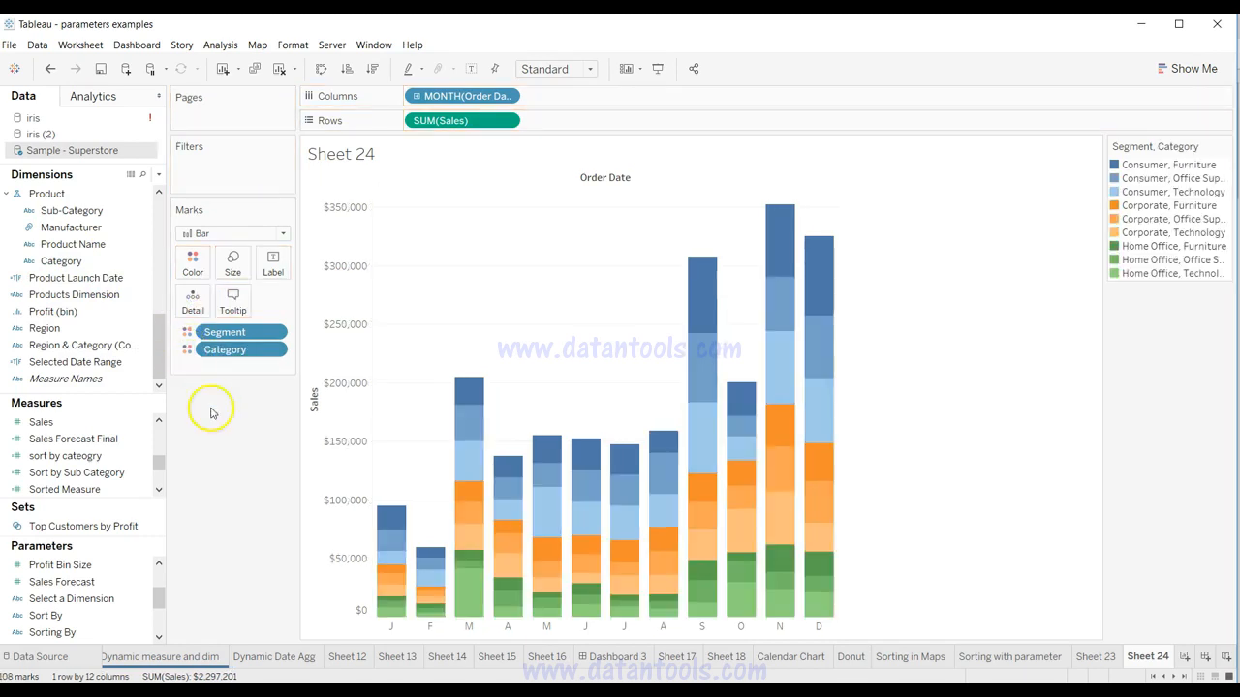
pyautogui.moveTo(511, 565)
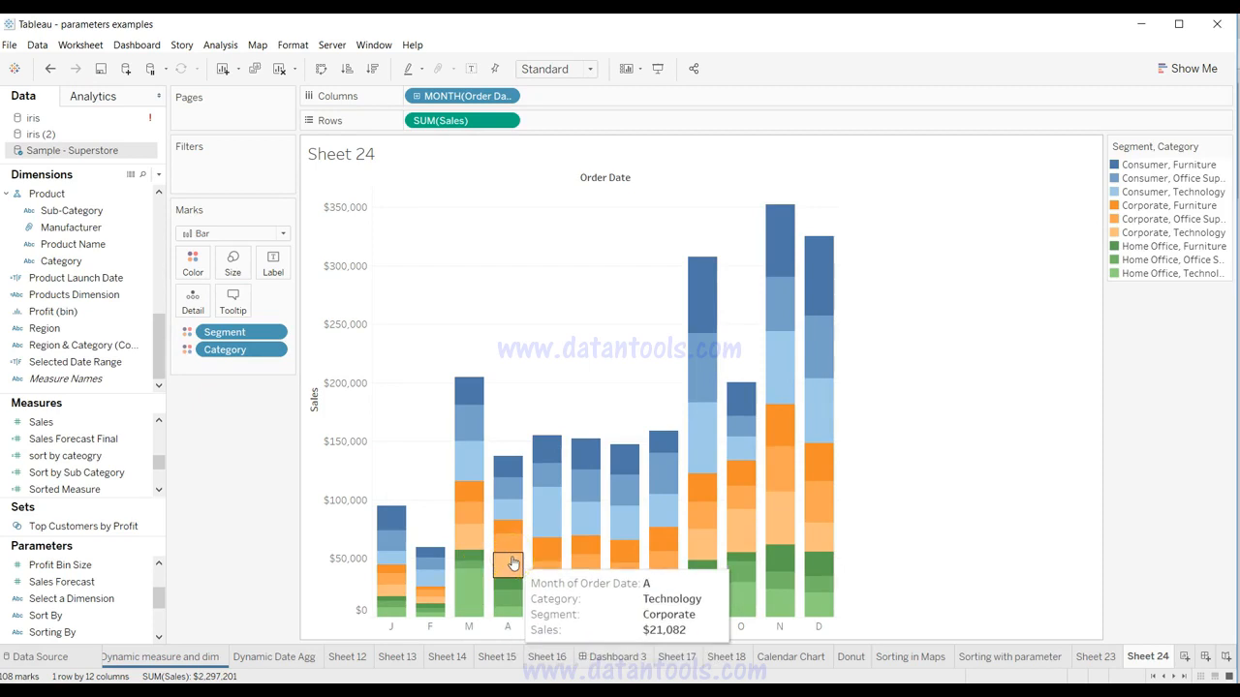
pyautogui.click(313, 544)
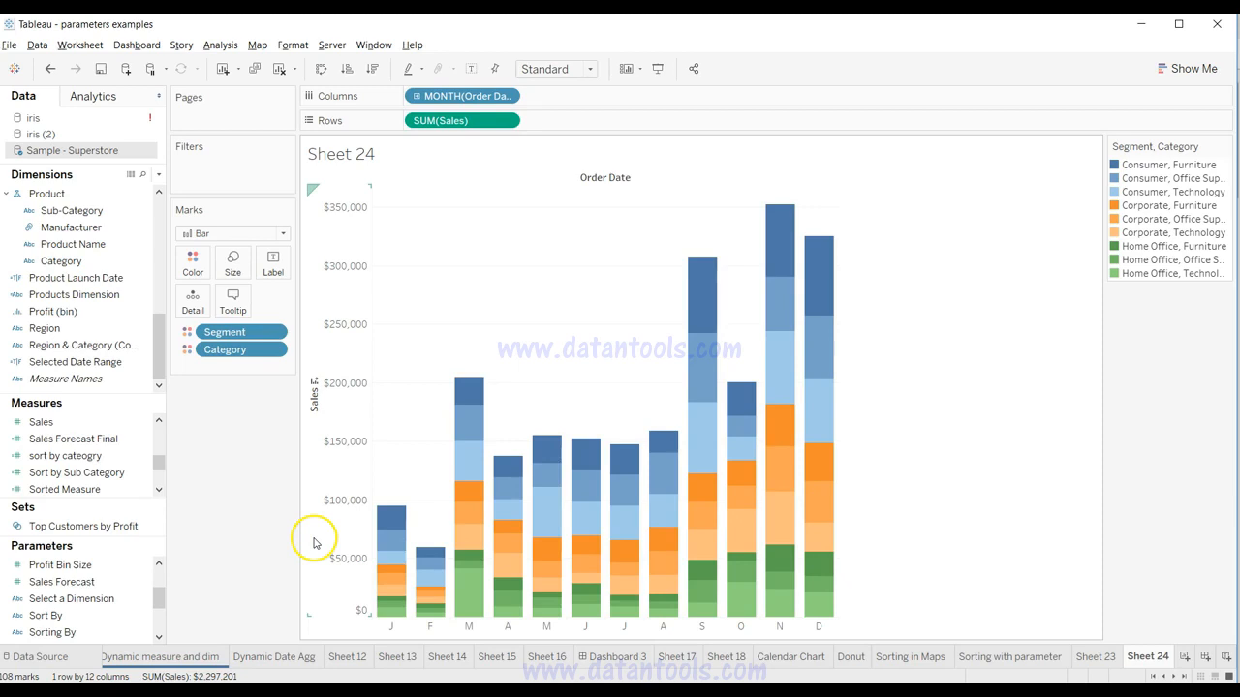
pyautogui.scroll(2, 150, 542)
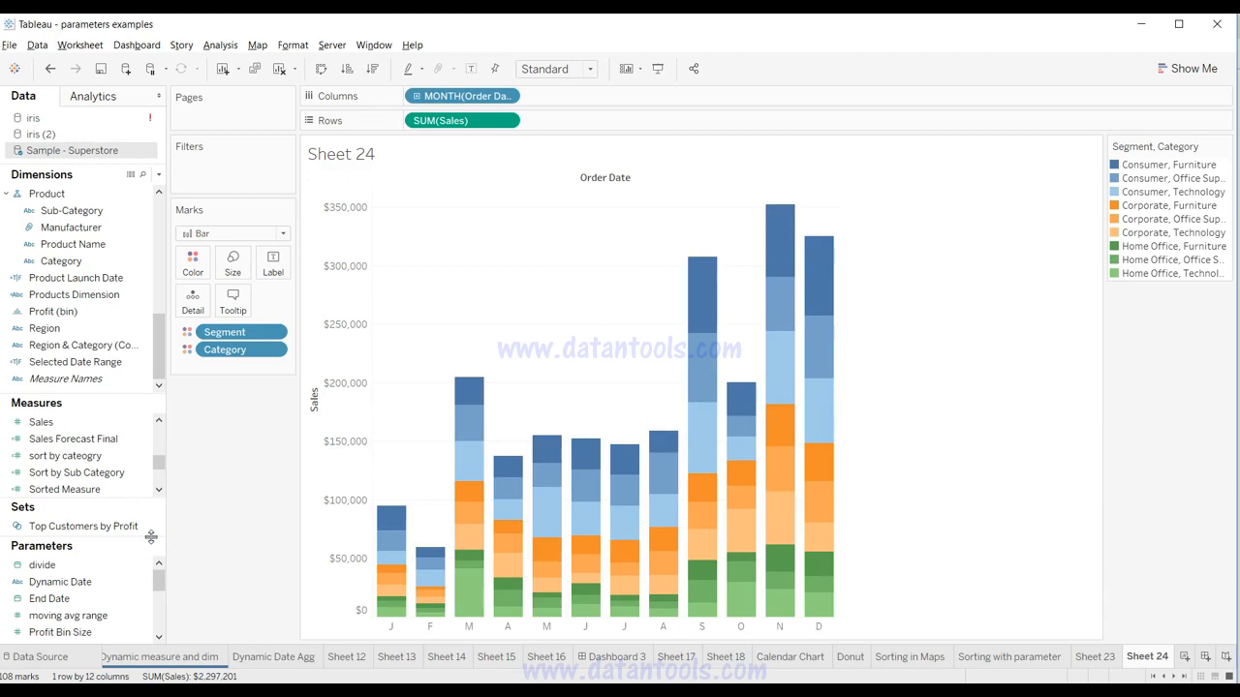
# Switch to the browser's Unicode Characters page and select the geometric shapes, miscellaneous symbols, dingbats and arrows for copying.
pyautogui.hotkey('alt', 'Tab')
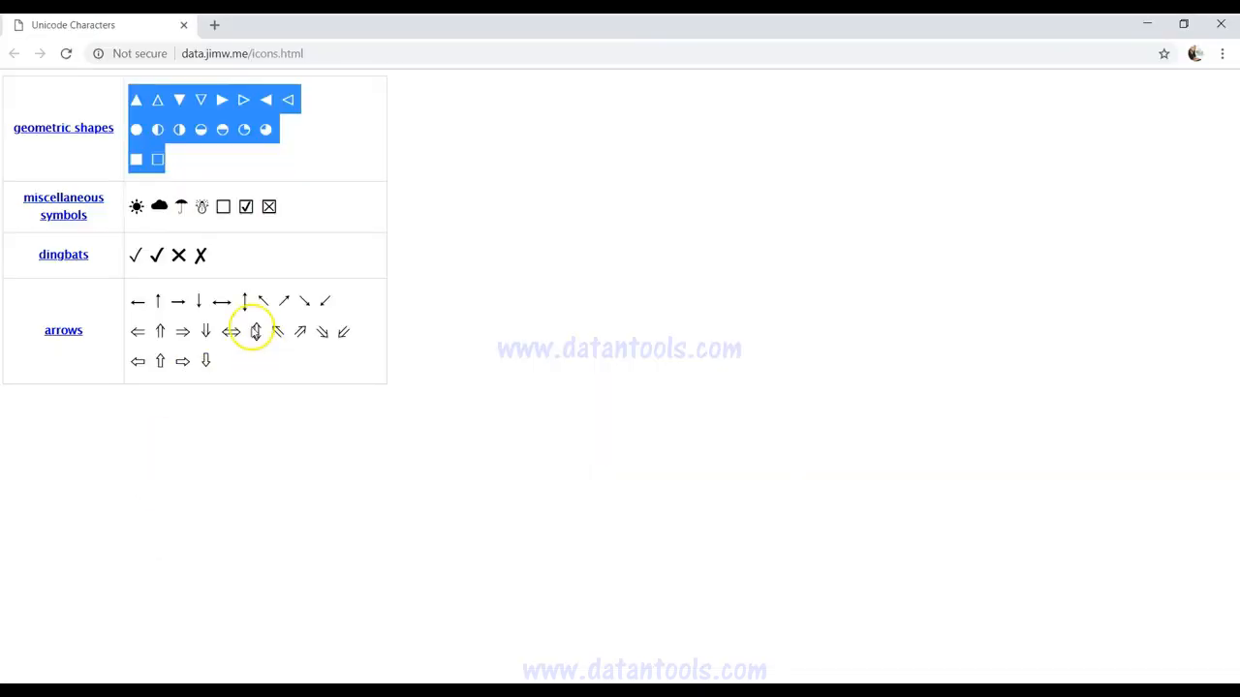
pyautogui.click(304, 279)
pyautogui.moveTo(184, 53); pyautogui.dragTo(312, 53)
pyautogui.click(313, 53)
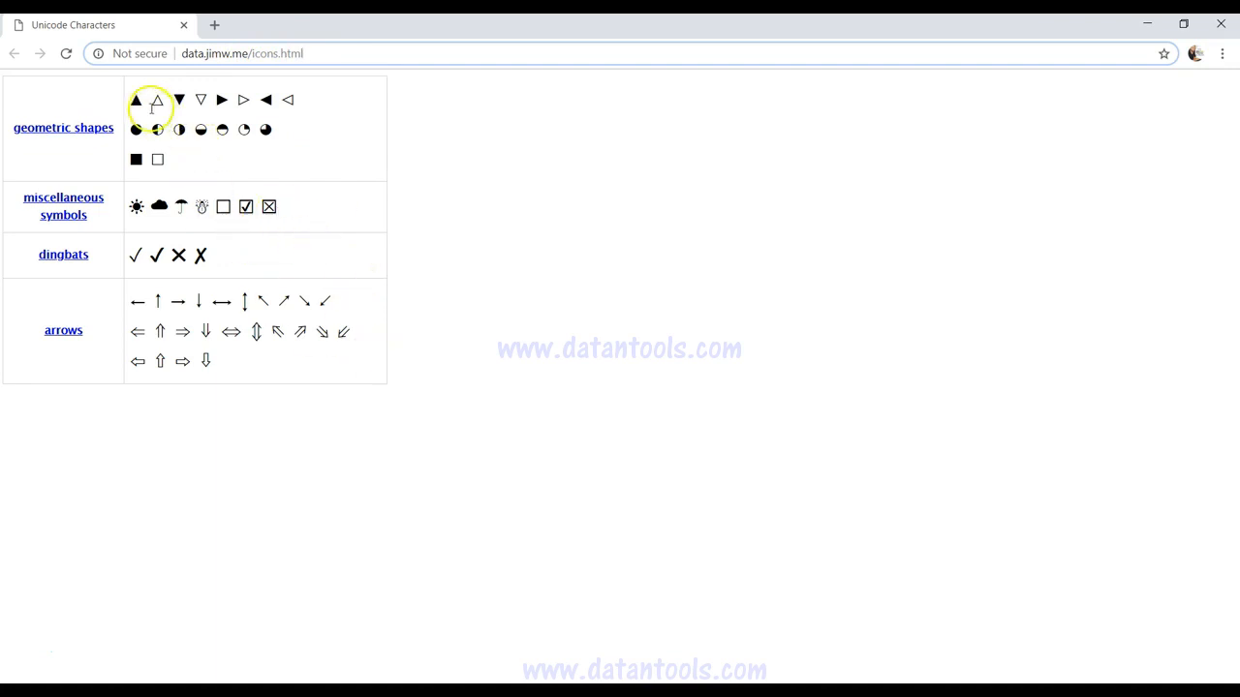
pyautogui.moveTo(136, 98); pyautogui.dragTo(181, 155)
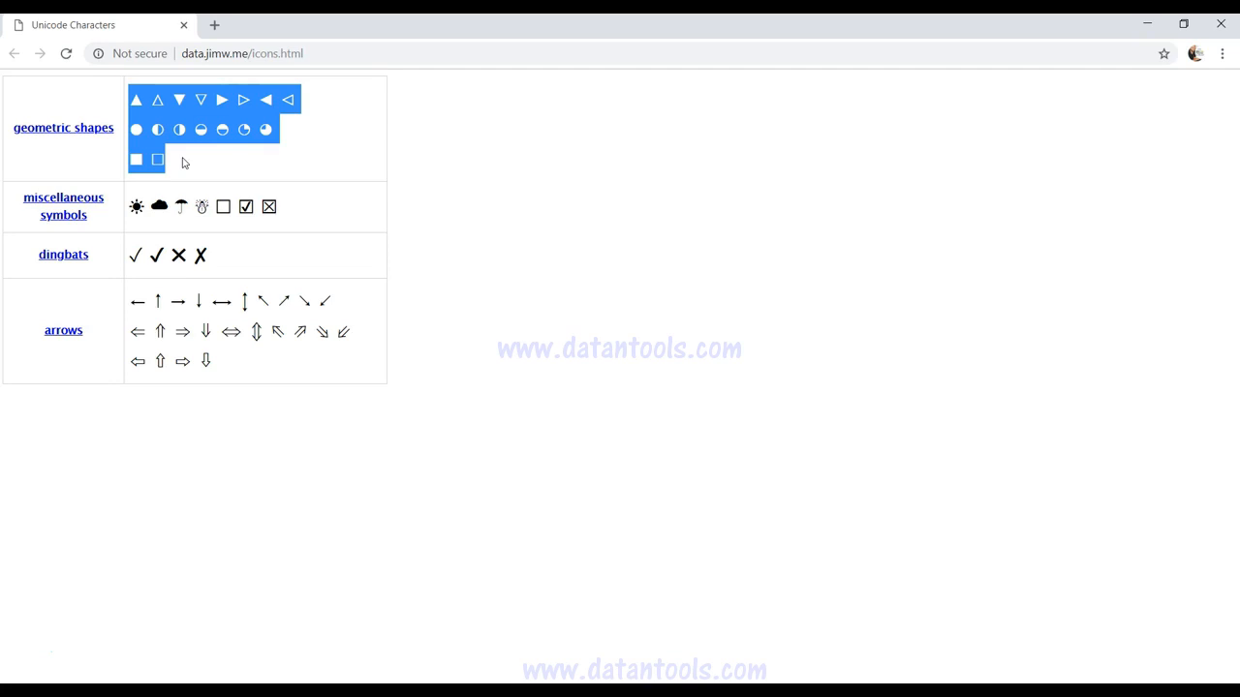
pyautogui.moveTo(29, 124); pyautogui.dragTo(351, 441)
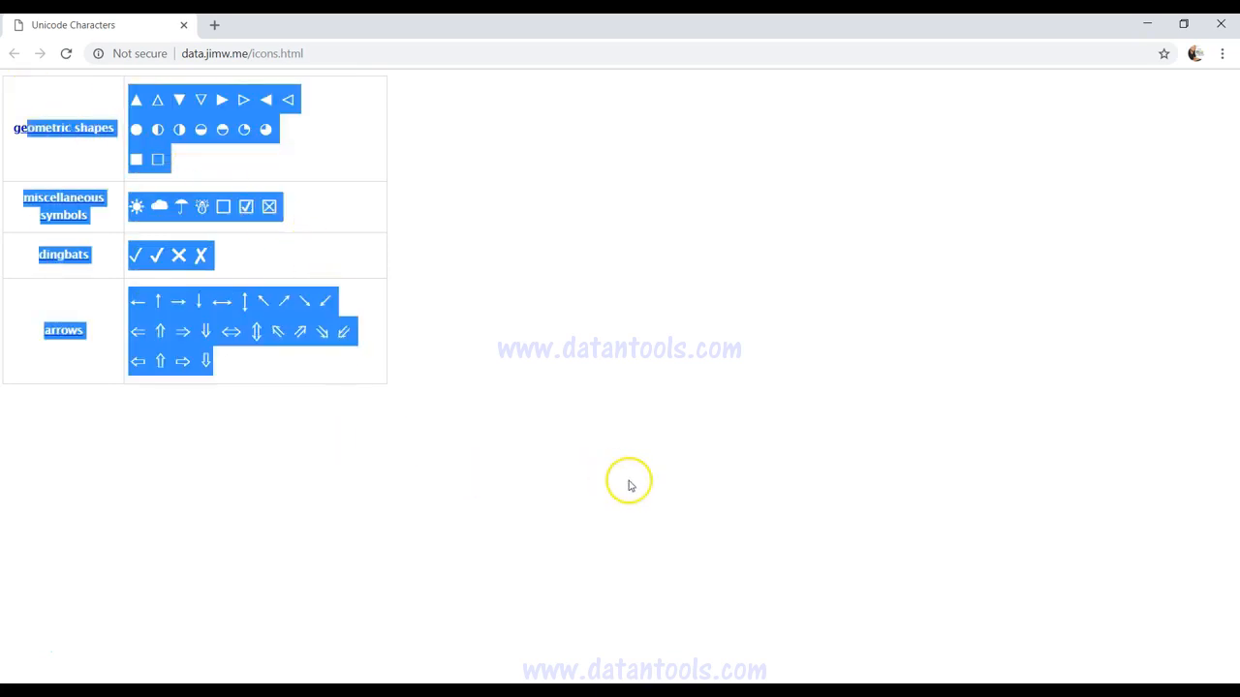
# Switch back to Tableau and create a dashboard with a text object containing the copied Unicode symbols.
pyautogui.hotkey('alt', 'Tab')
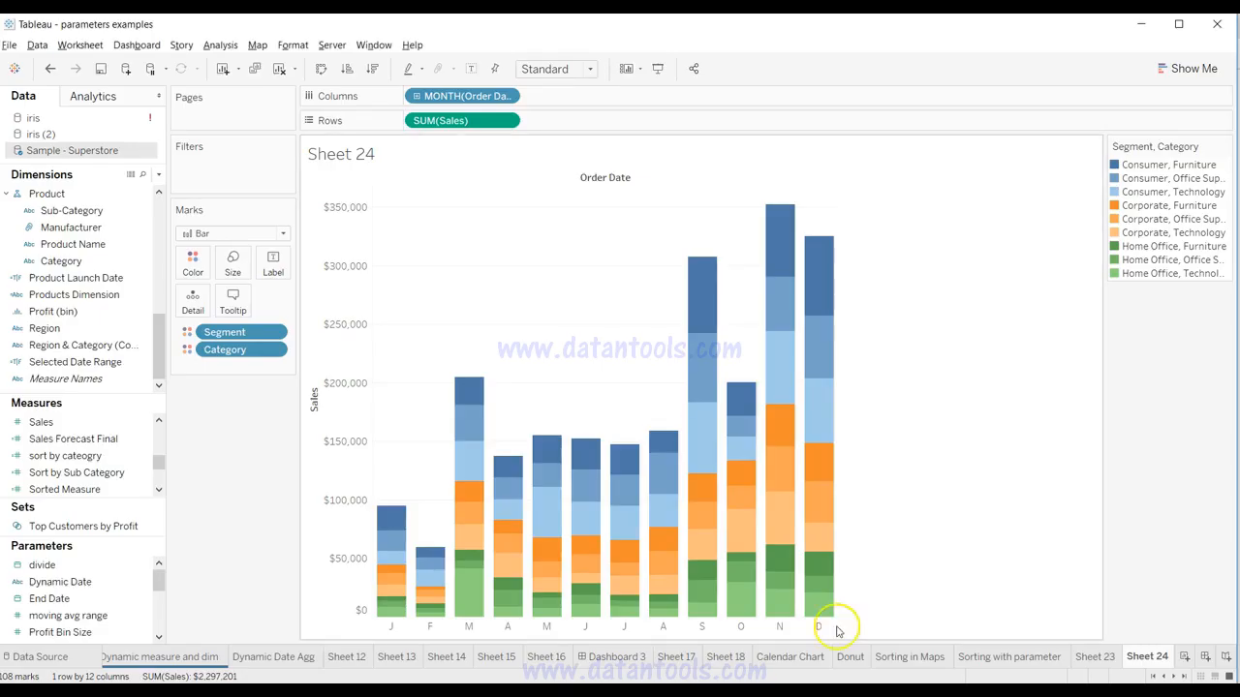
pyautogui.click(1203, 660)
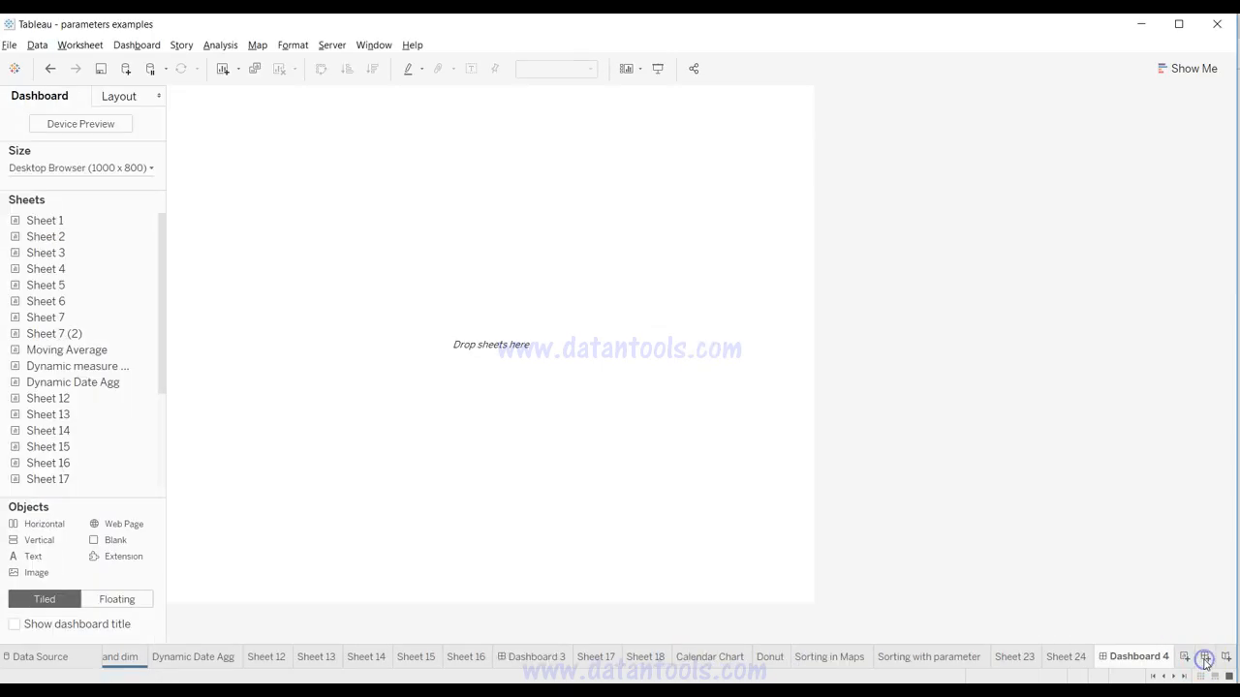
pyautogui.moveTo(64, 560); pyautogui.dragTo(410, 387)
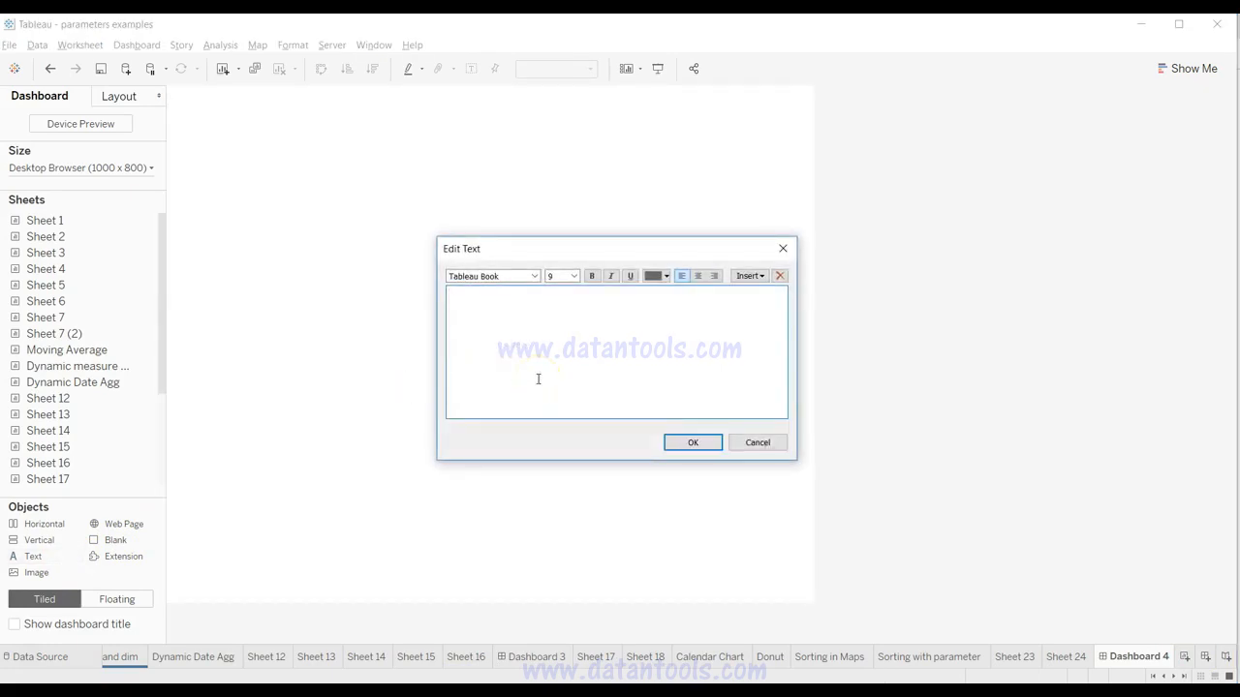
pyautogui.hotkey('ctrl', 'v')
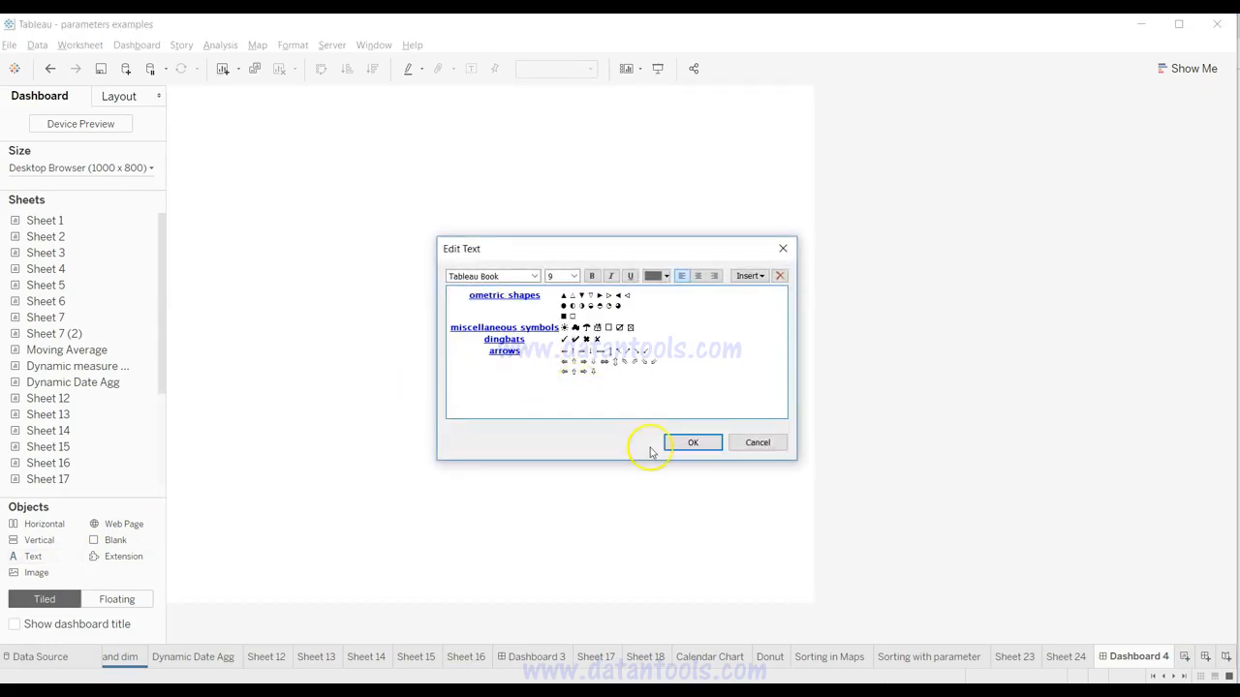
pyautogui.click(638, 348)
pyautogui.moveTo(554, 295); pyautogui.dragTo(577, 295)
pyautogui.click(577, 295)
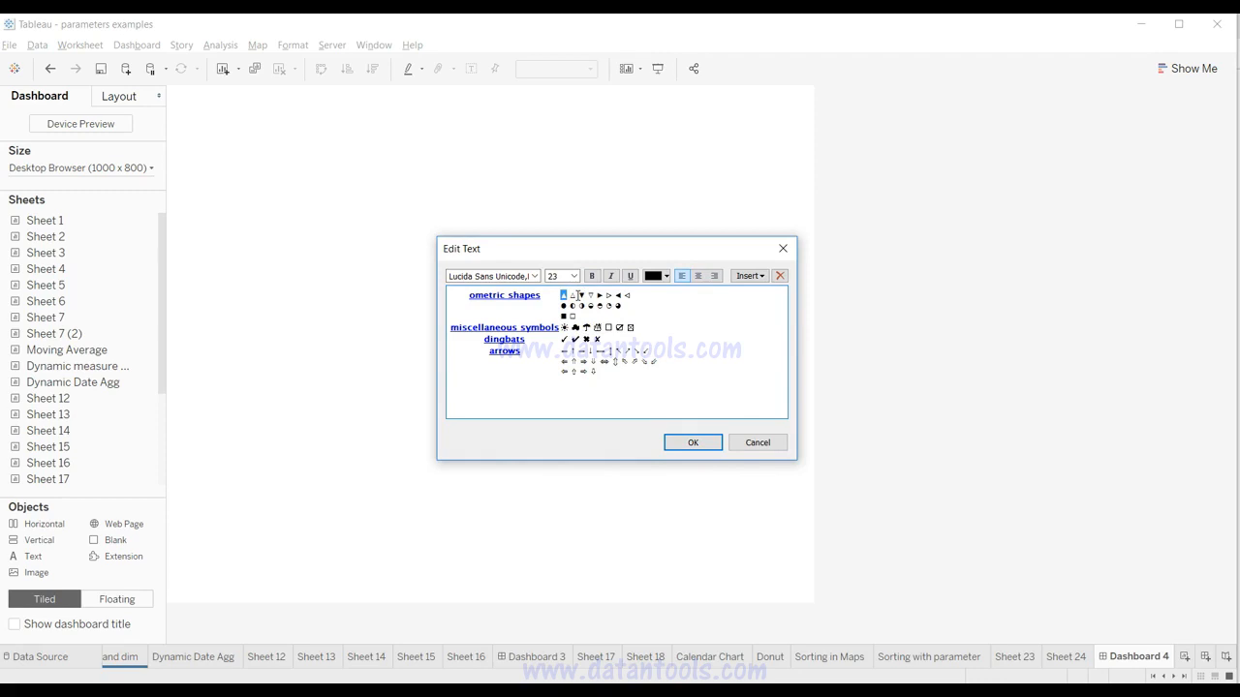
pyautogui.click(693, 444)
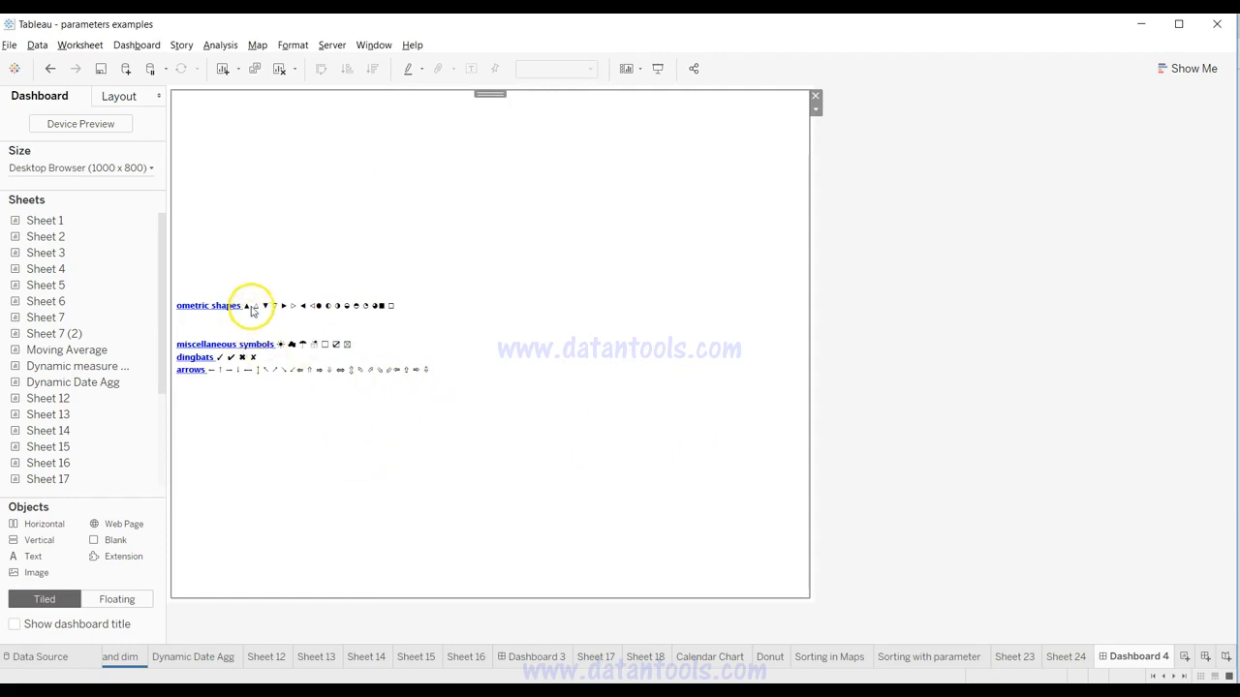
# Reopen the dashboard's text object and copy the filled down-pointing triangle from the geometric shapes.
pyautogui.doubleClick(300, 330)
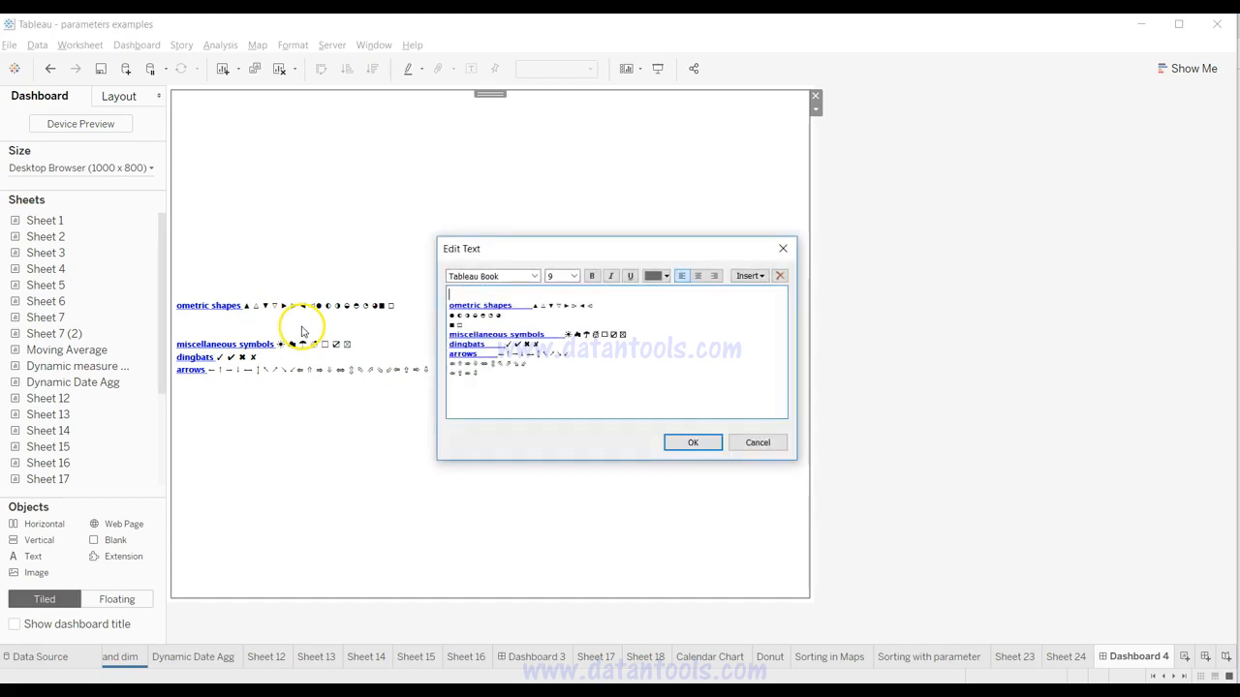
pyautogui.click(538, 306)
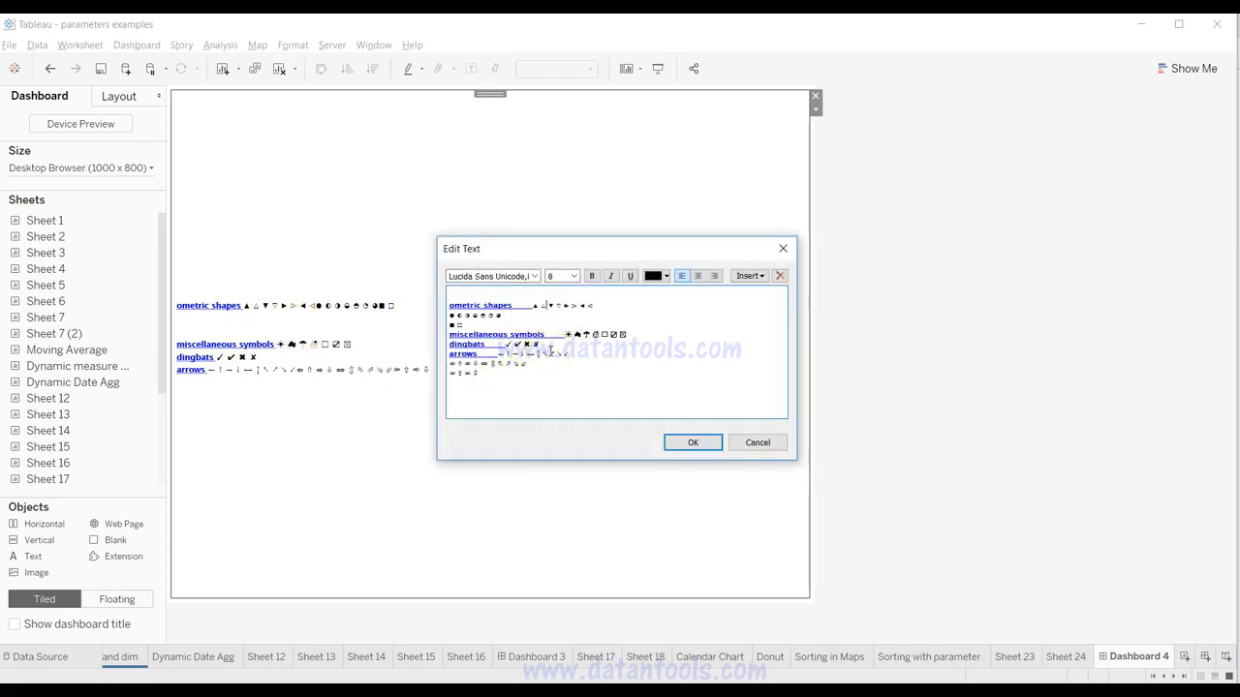
pyautogui.hotkey('shift', 'Right')
pyautogui.click(693, 442)
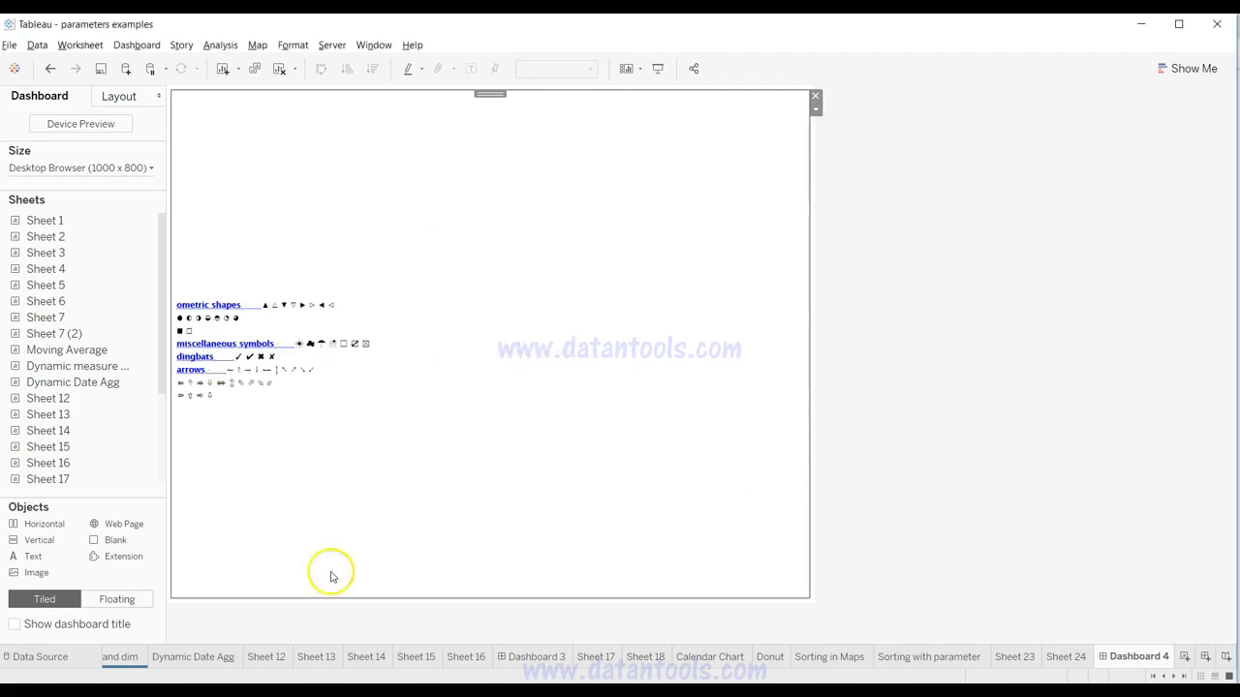
# Insert the down-pointing triangle ▼ before the sheet name in Sheet 12's title and apply it.
pyautogui.click(267, 657)
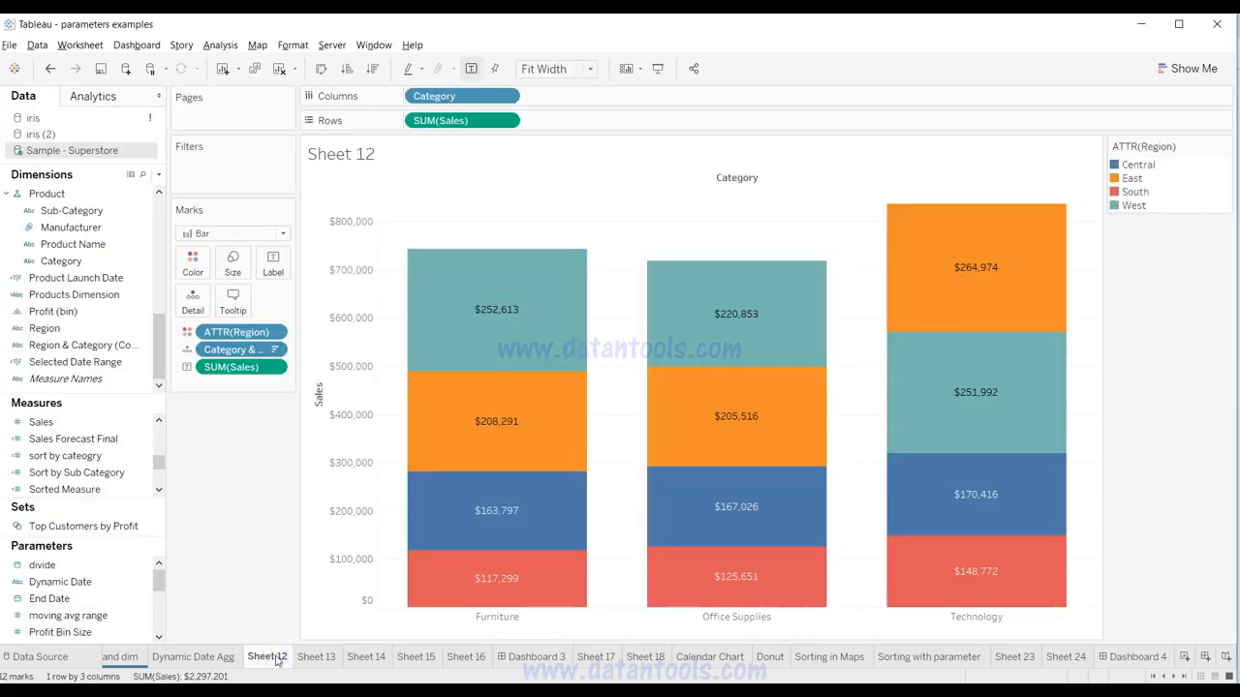
pyautogui.doubleClick(380, 154)
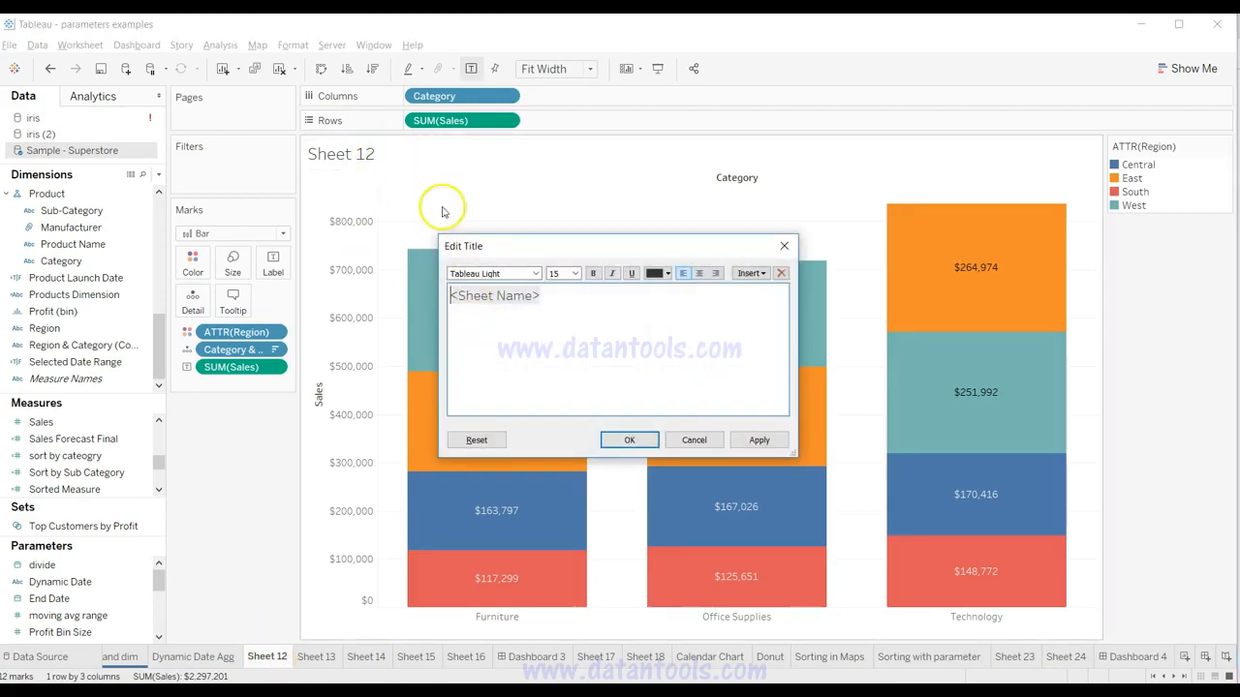
pyautogui.hotkey('ctrl', 'a')
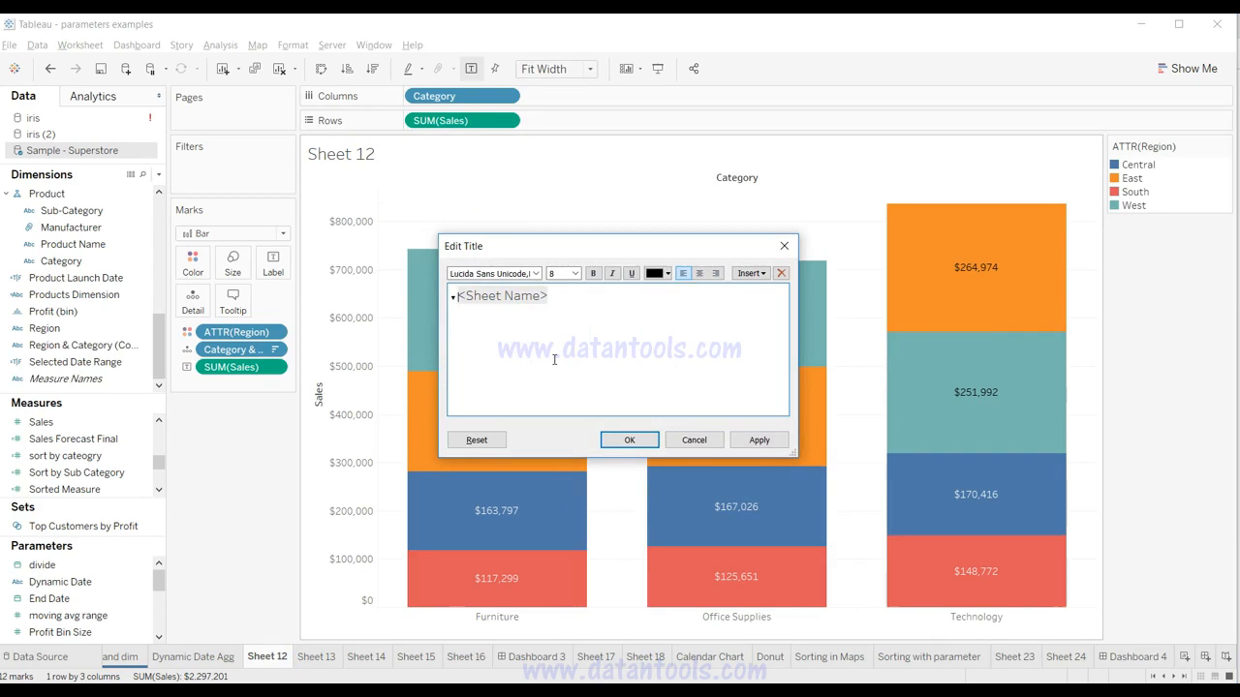
pyautogui.click(760, 441)
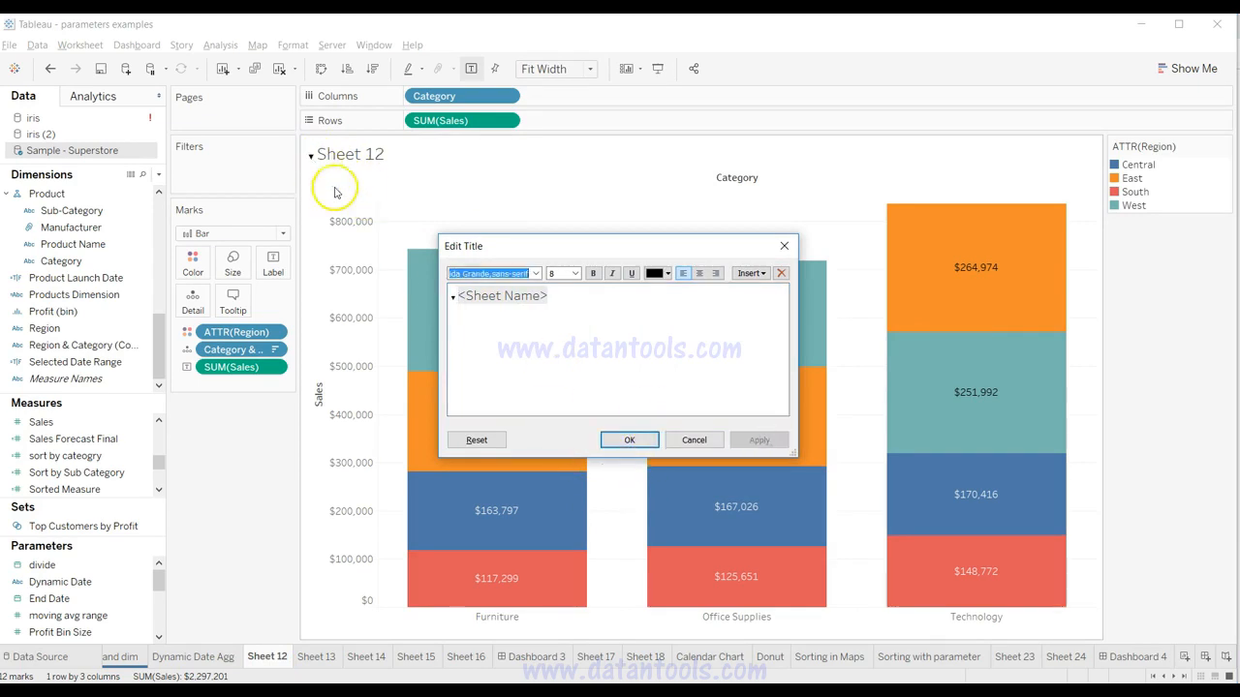
# Set the triangle's font size in Sheet 12's title to 15, and return to Dashboard 4.
pyautogui.click(454, 300)
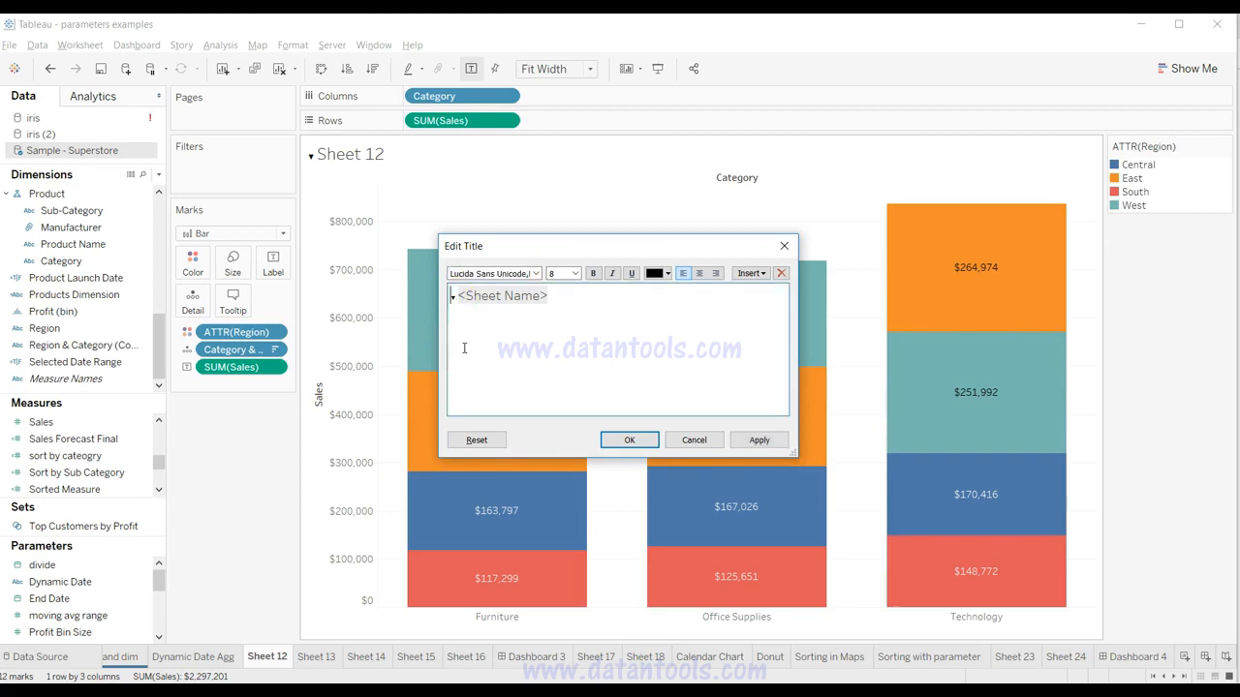
pyautogui.click(574, 273)
pyautogui.click(563, 356)
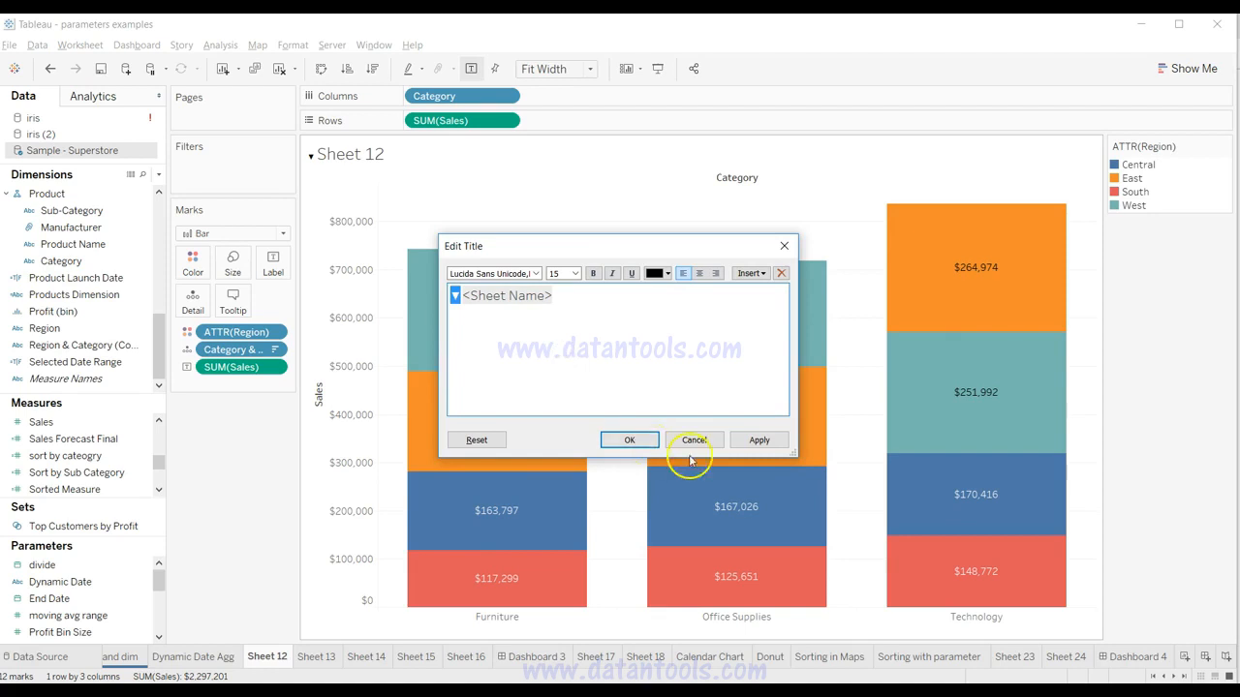
pyautogui.click(760, 441)
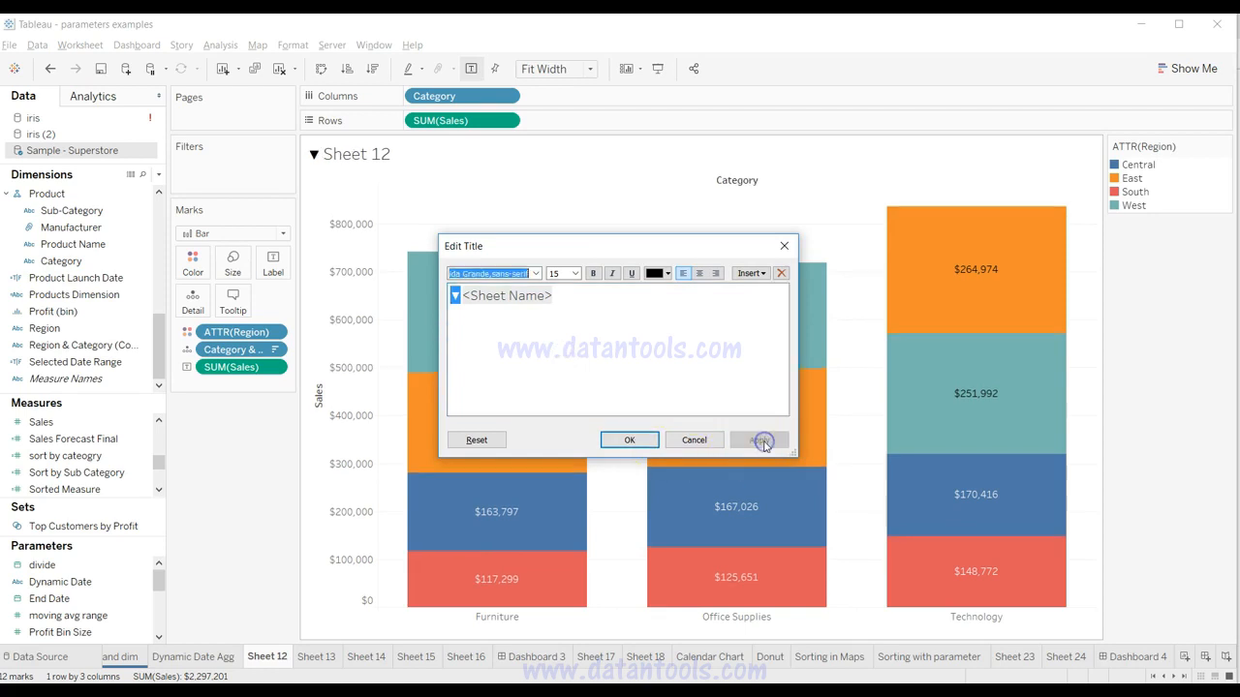
pyautogui.click(630, 440)
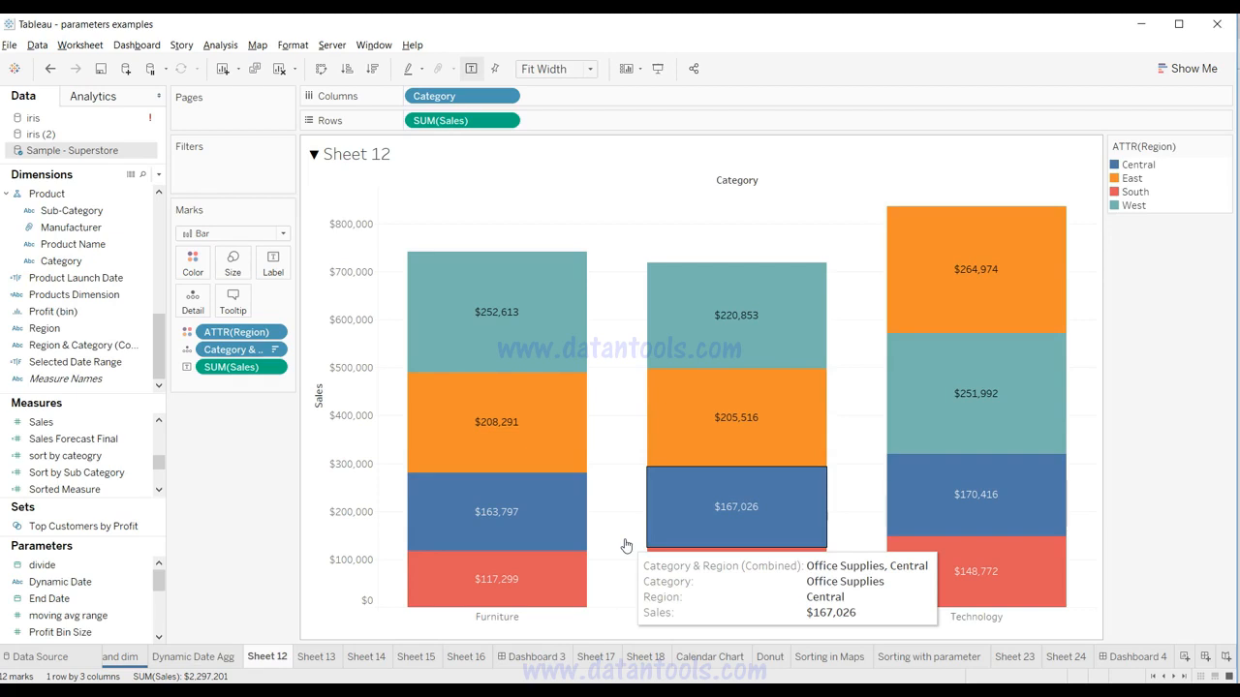
pyautogui.click(1135, 657)
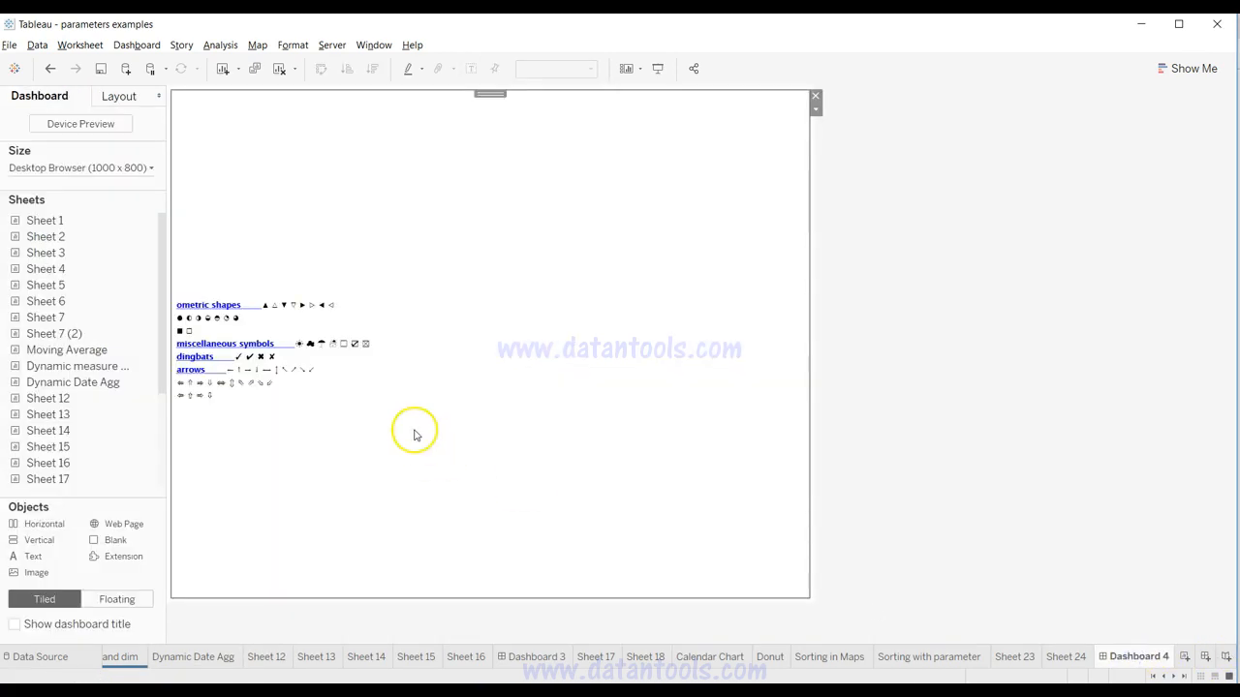
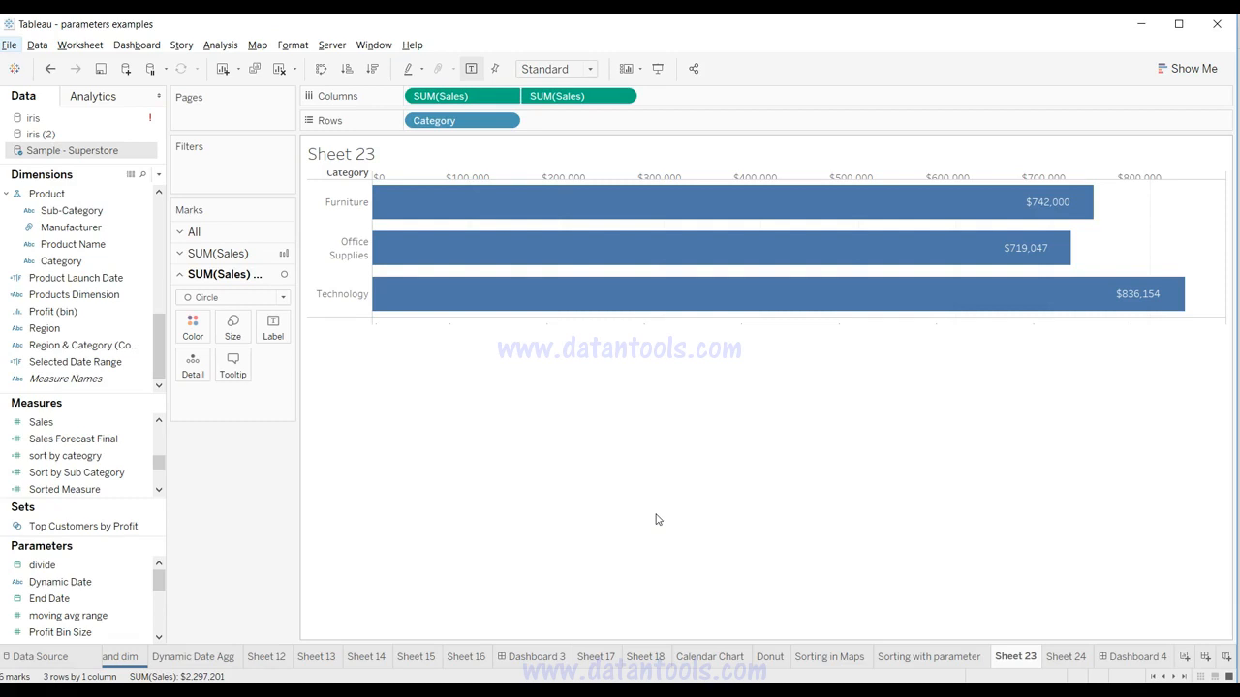
# Create a new worksheet with a horizontal bar chart of Sales by Category.
pyautogui.moveTo(1038, 198)
pyautogui.moveTo(1019, 296)
pyautogui.click(1186, 659)
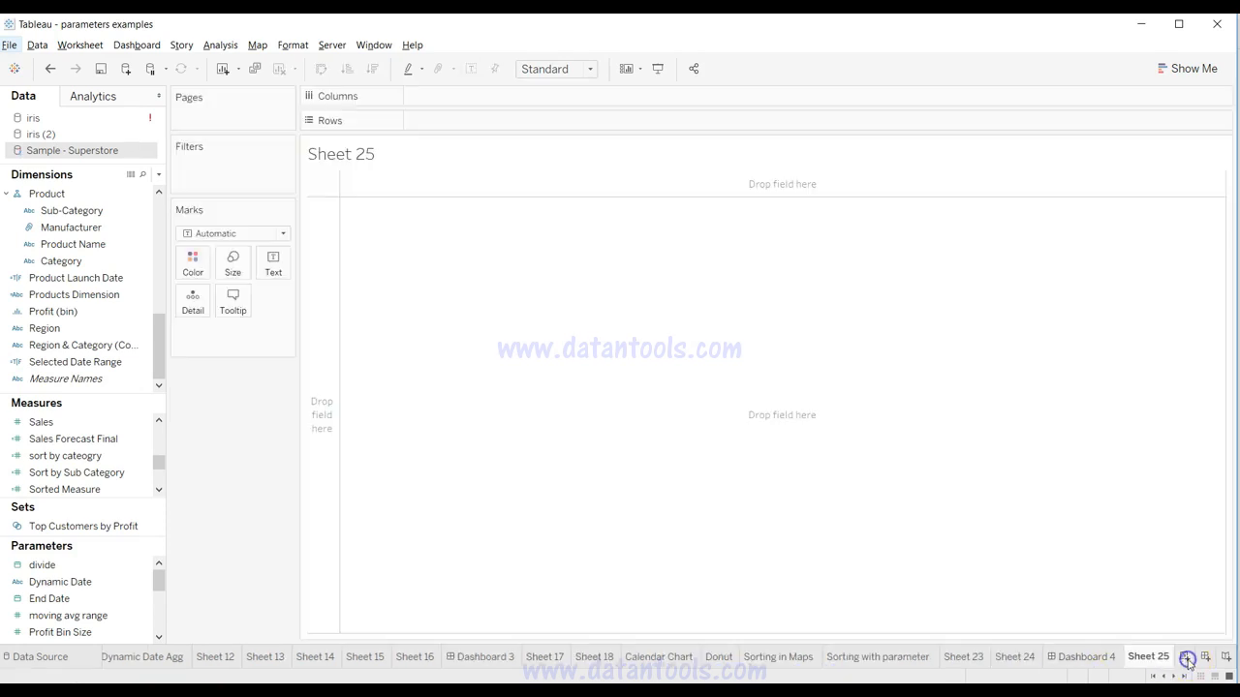
pyautogui.moveTo(97, 244); pyautogui.dragTo(478, 117)
pyautogui.click(83, 464)
pyautogui.moveTo(40, 422); pyautogui.dragTo(480, 100)
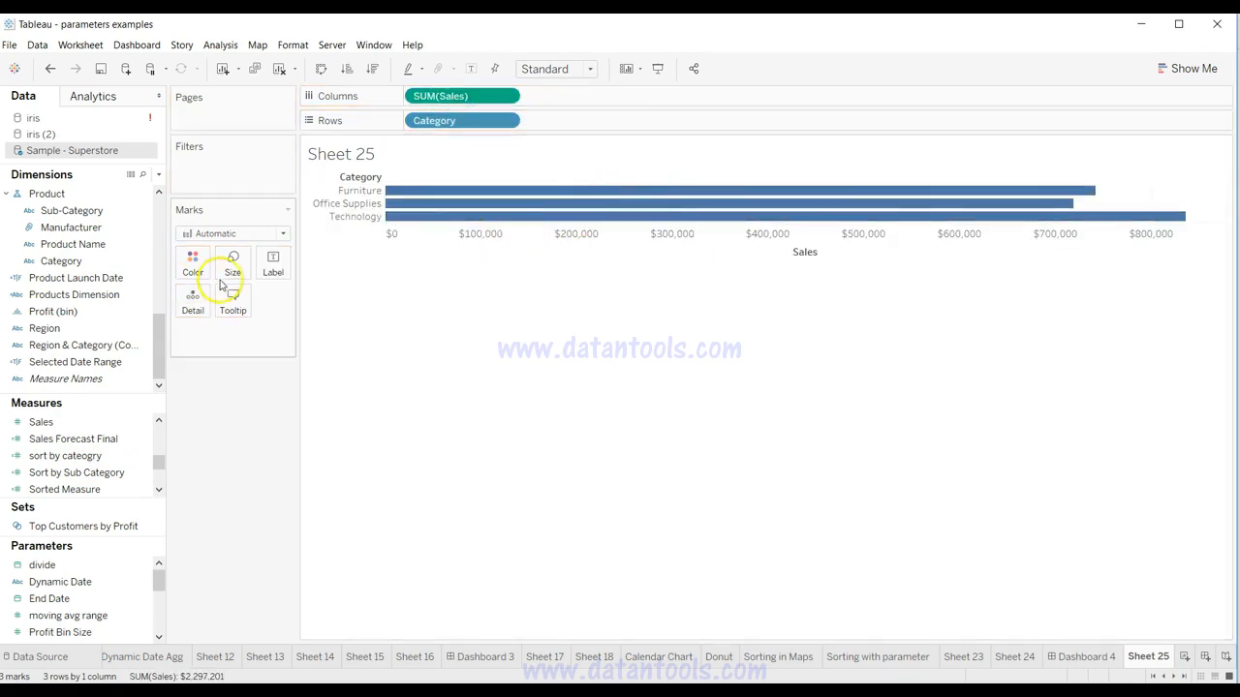
# Show mark labels on the Category bars and increase the row height to make all the bars thicker.
pyautogui.click(273, 263)
pyautogui.click(304, 297)
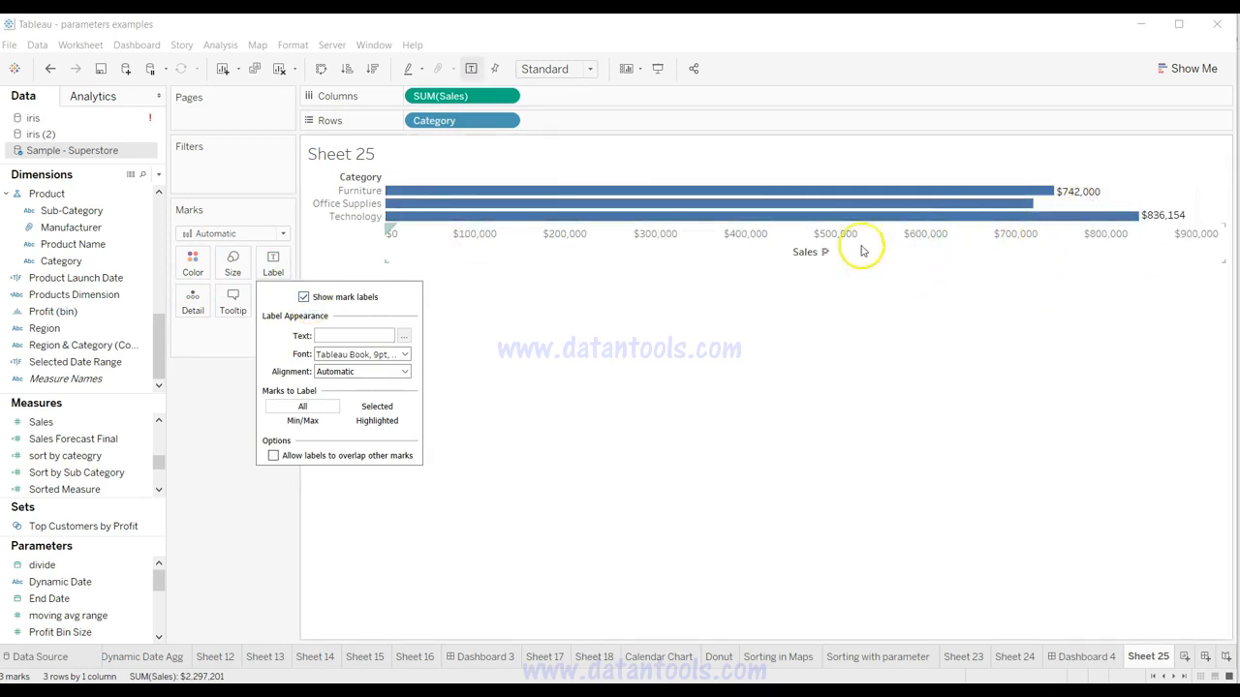
pyautogui.click(805, 233)
pyautogui.moveTo(805, 232); pyautogui.dragTo(805, 293)
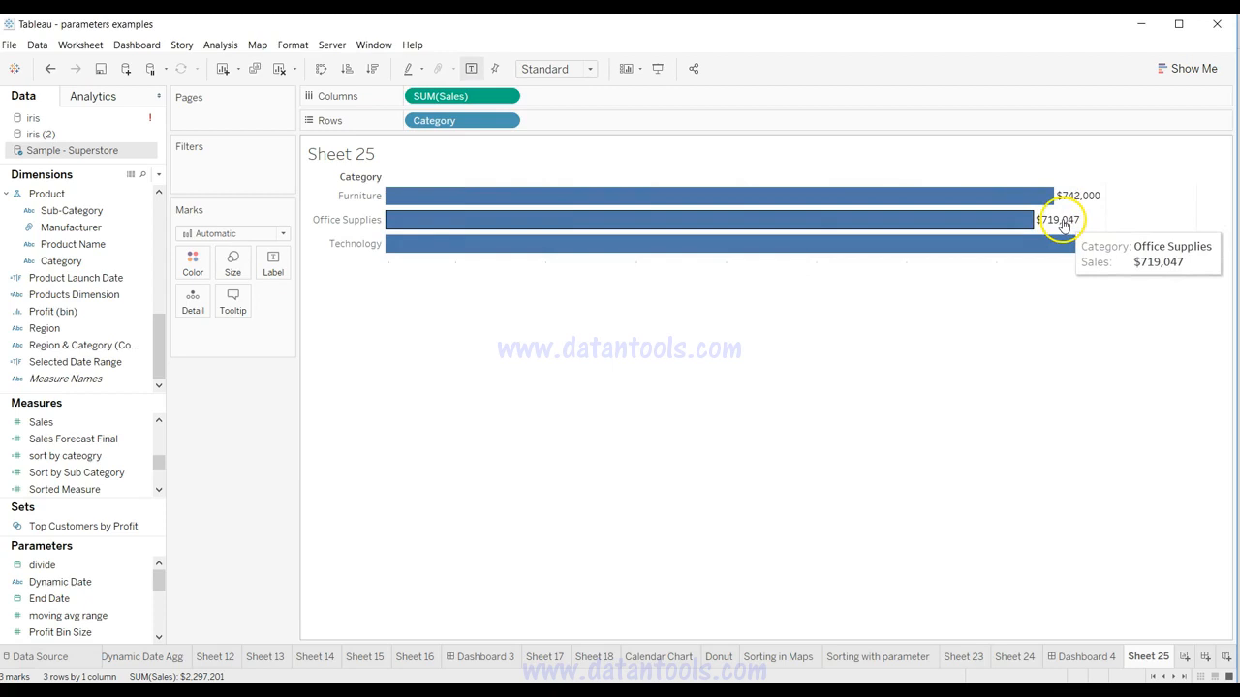
# Try the left, center and right horizontal alignments for the Category bar labels, ending on right.
pyautogui.click(273, 264)
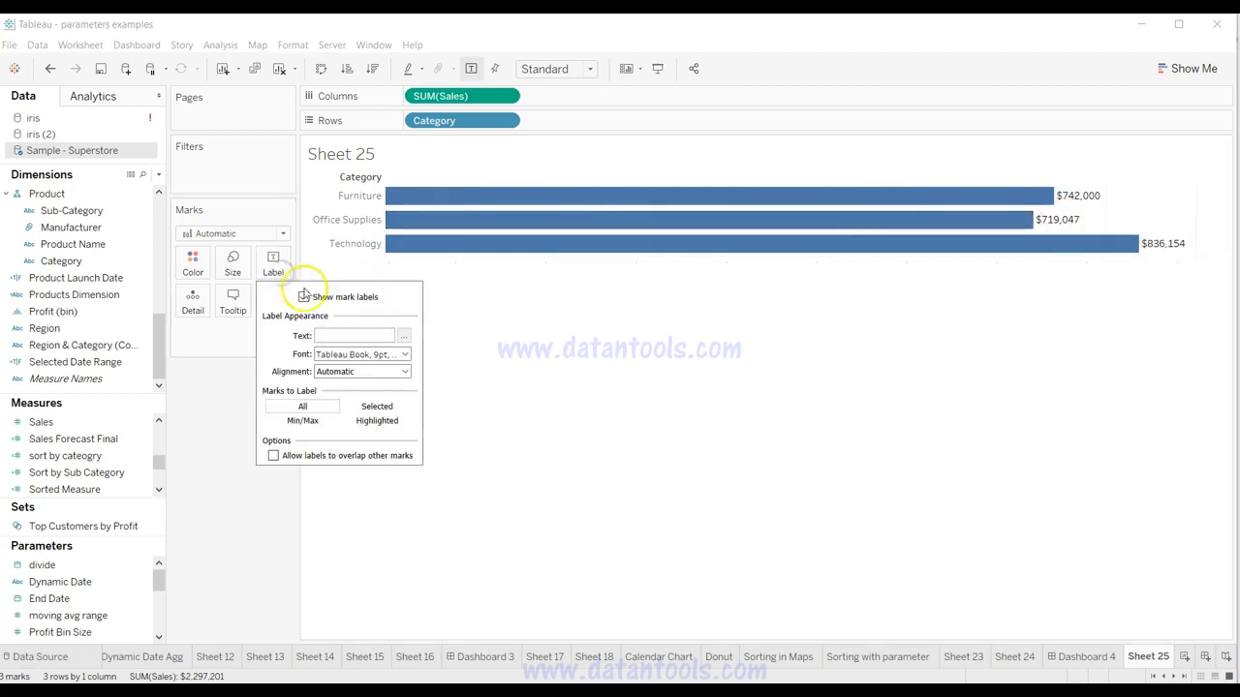
pyautogui.click(365, 372)
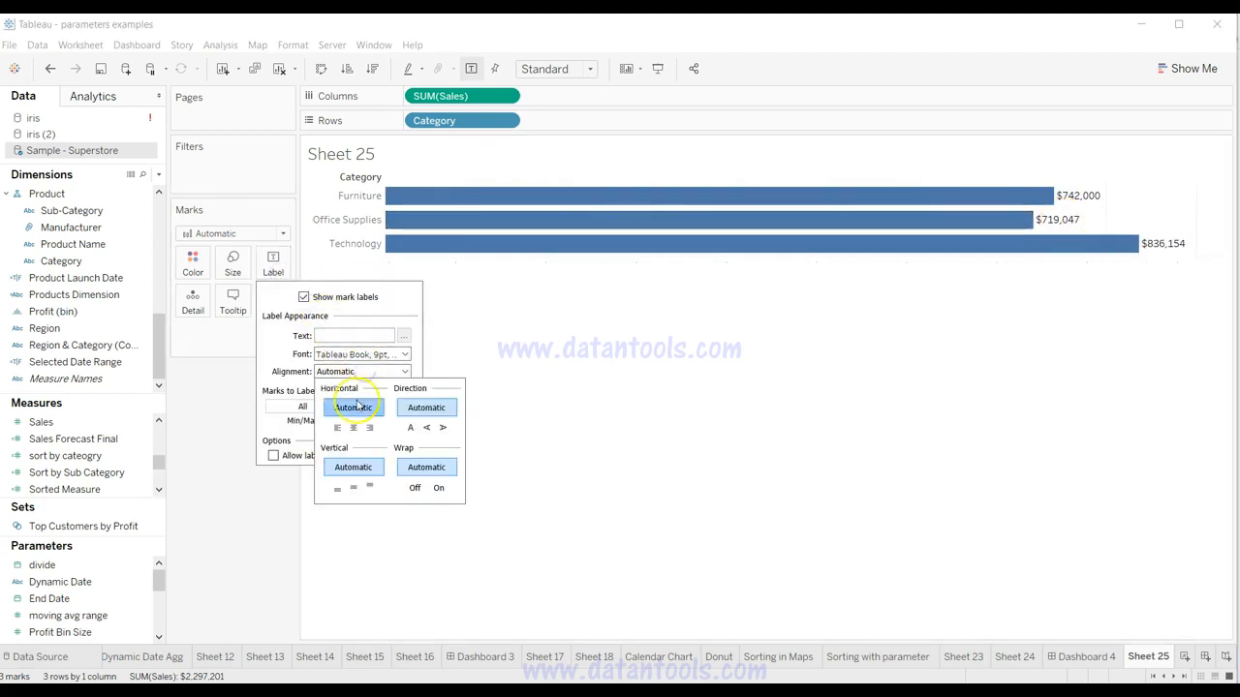
pyautogui.click(337, 429)
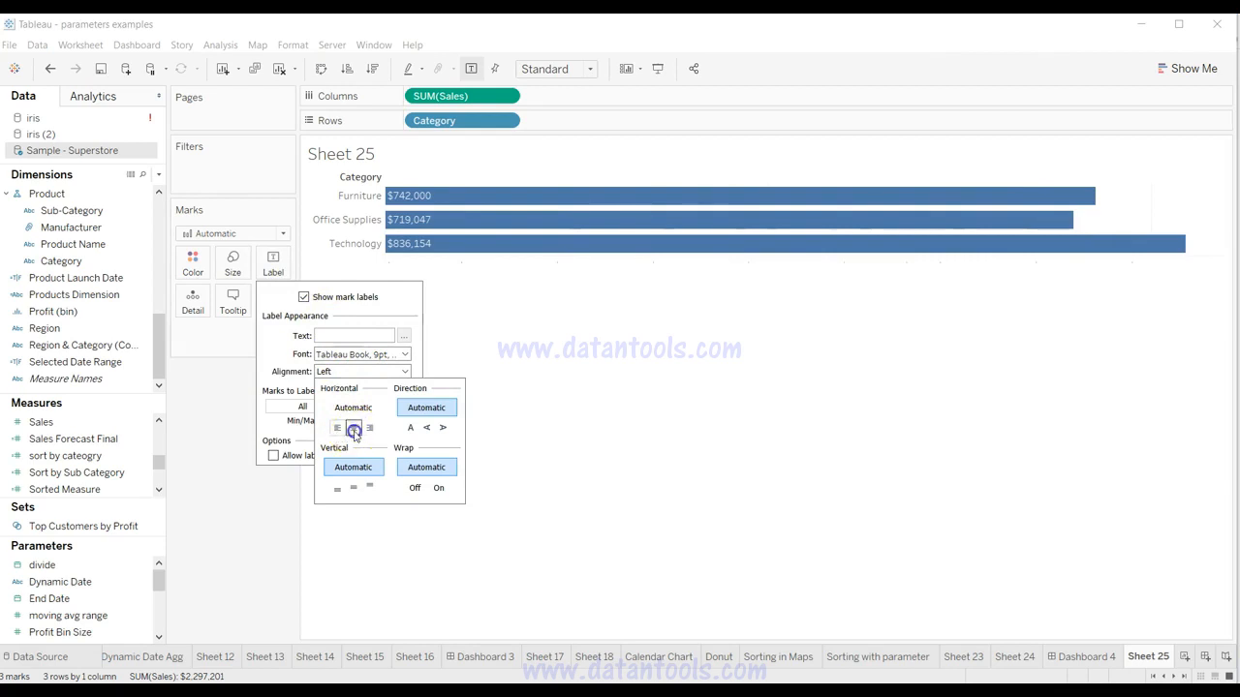
pyautogui.click(353, 429)
pyautogui.click(370, 429)
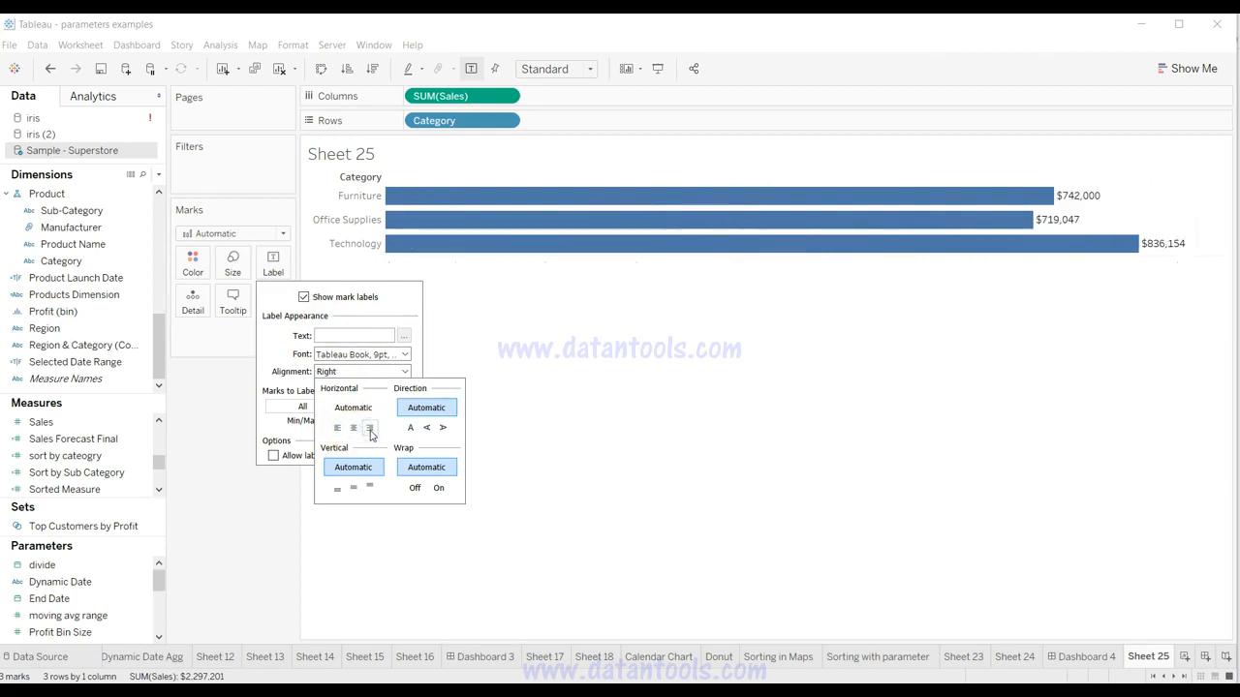
pyautogui.click(353, 429)
pyautogui.click(334, 429)
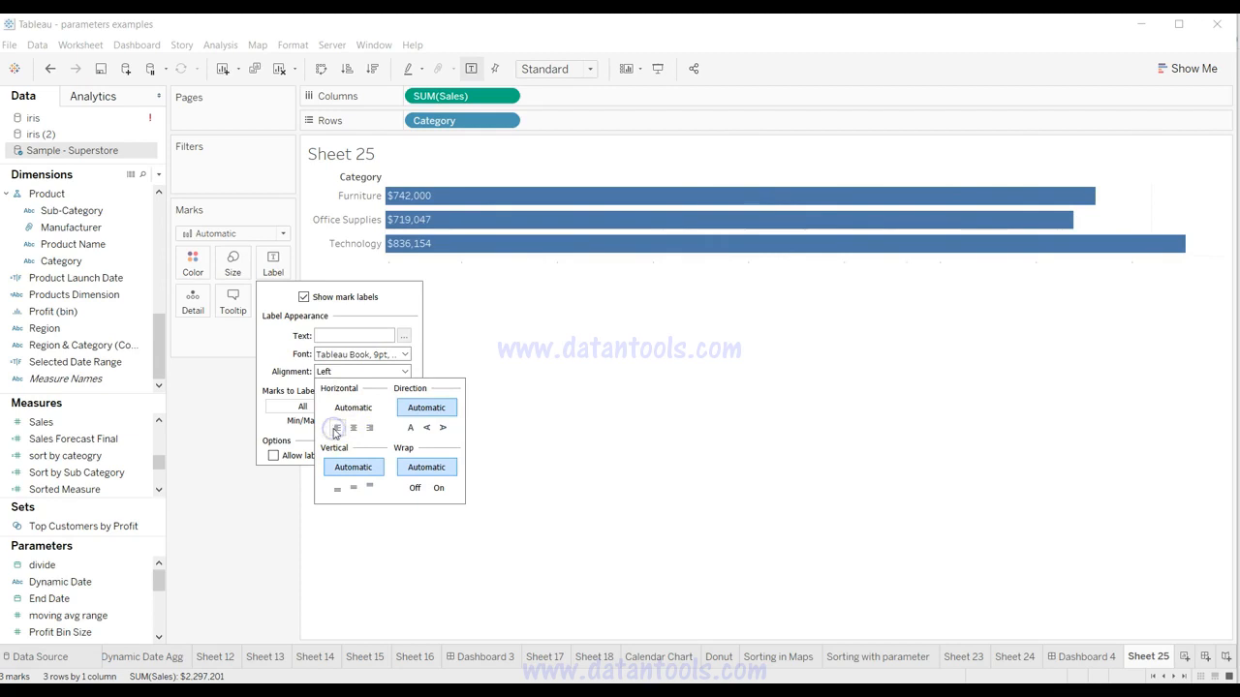
pyautogui.click(353, 429)
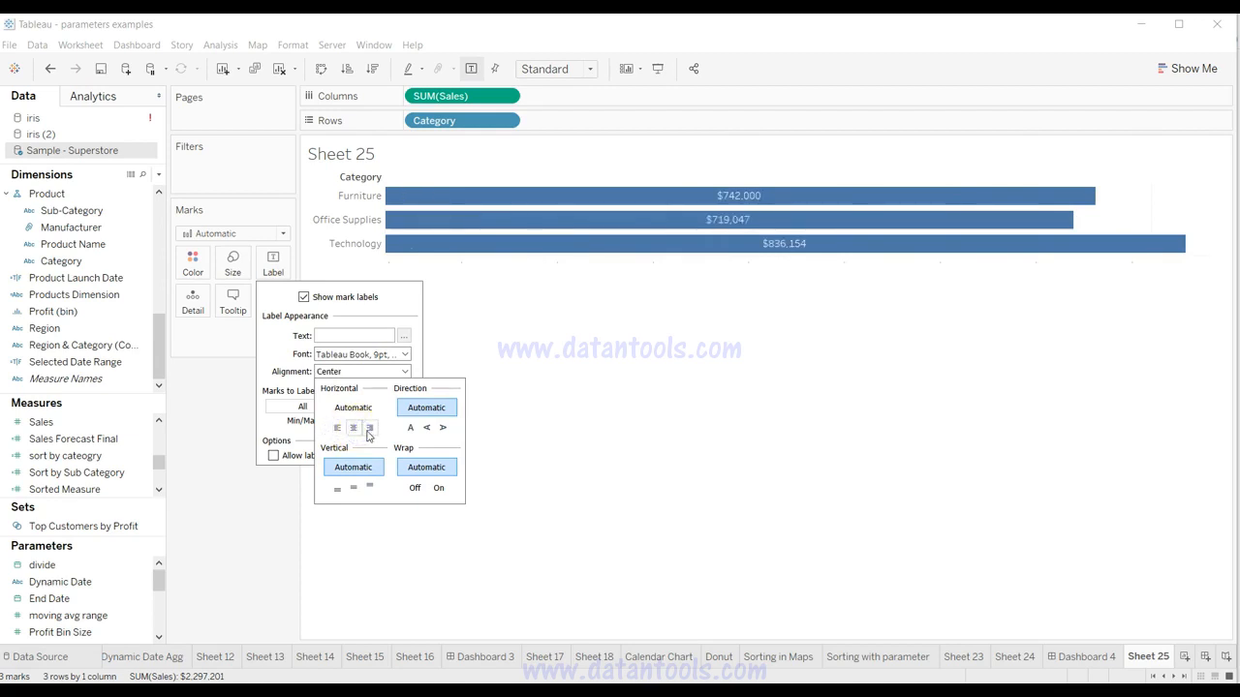
pyautogui.click(369, 429)
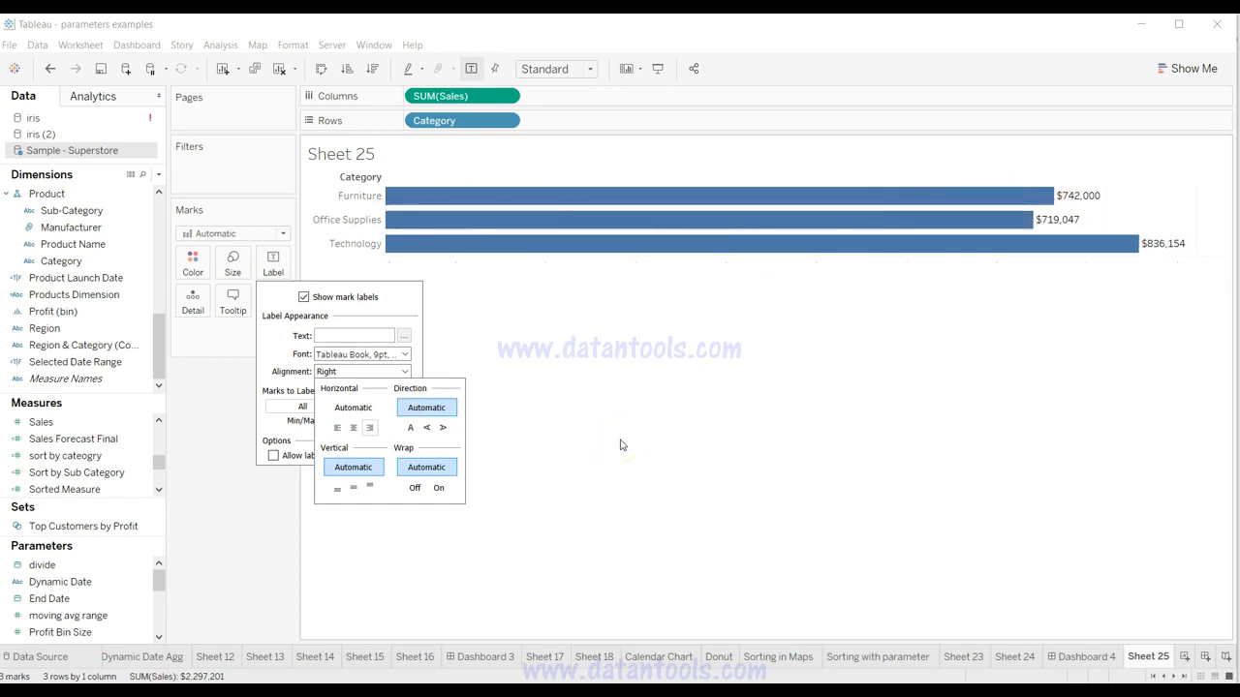
pyautogui.click(621, 444)
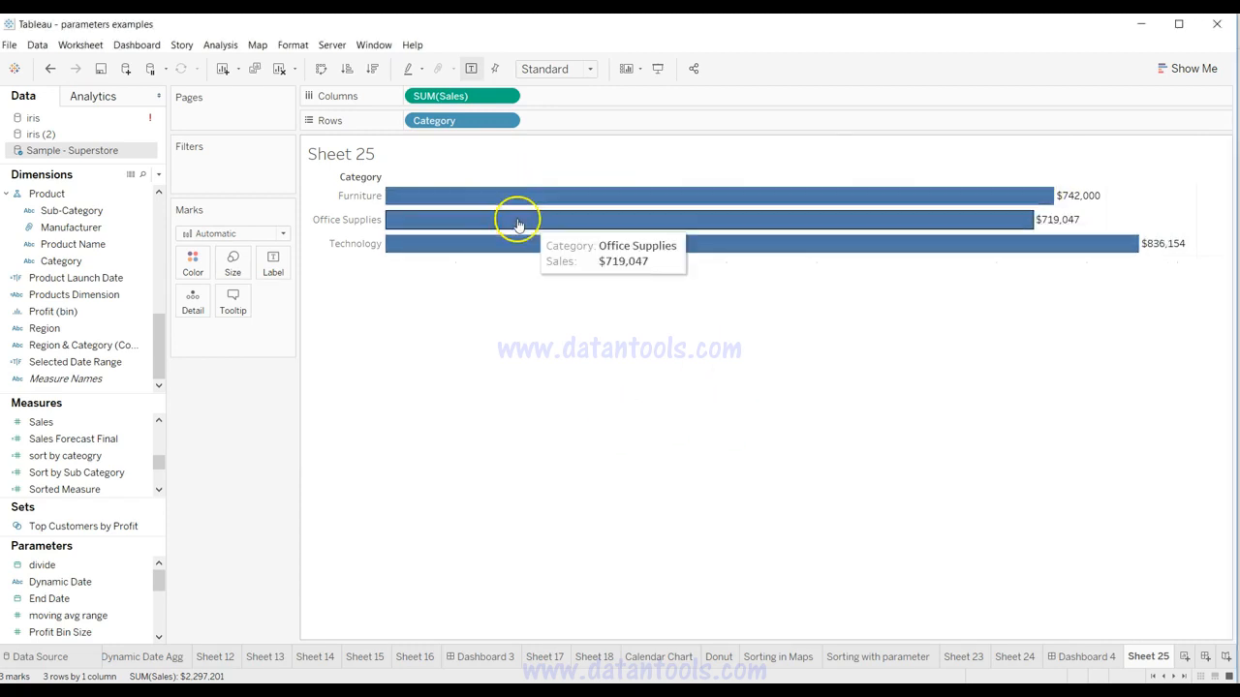
# Hide the mark labels and duplicate SUM(Sales) on Columns to make a second Sales axis.
pyautogui.click(274, 270)
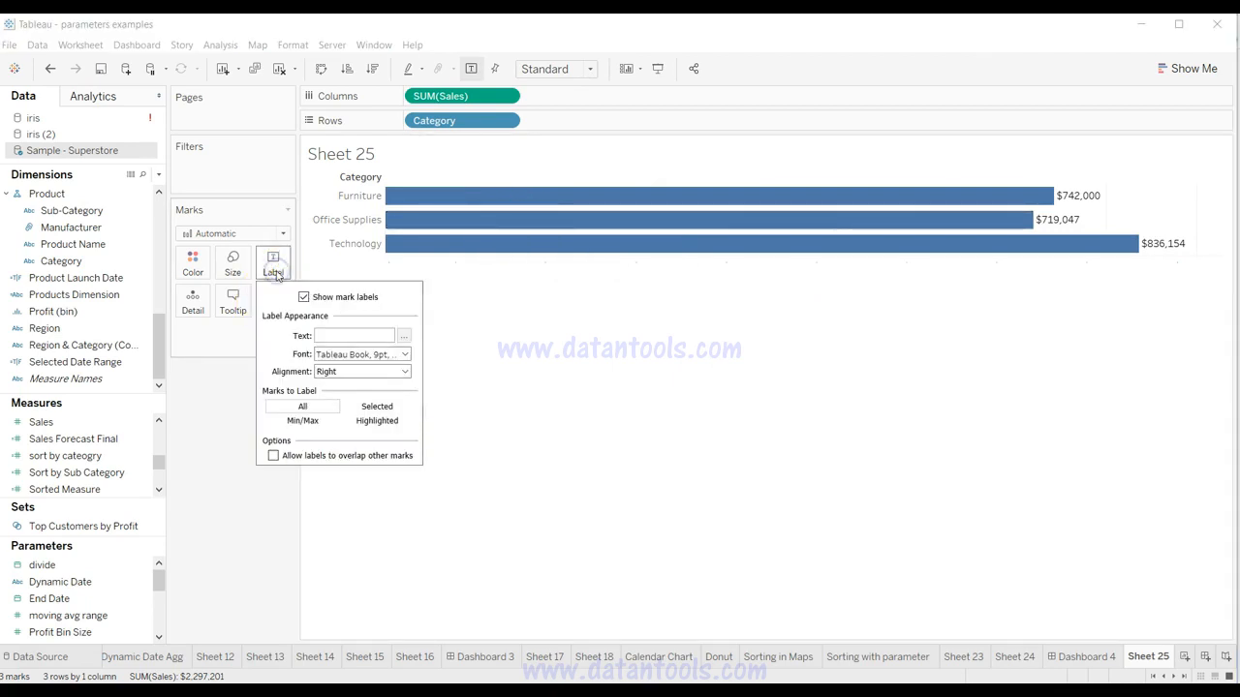
pyautogui.click(303, 296)
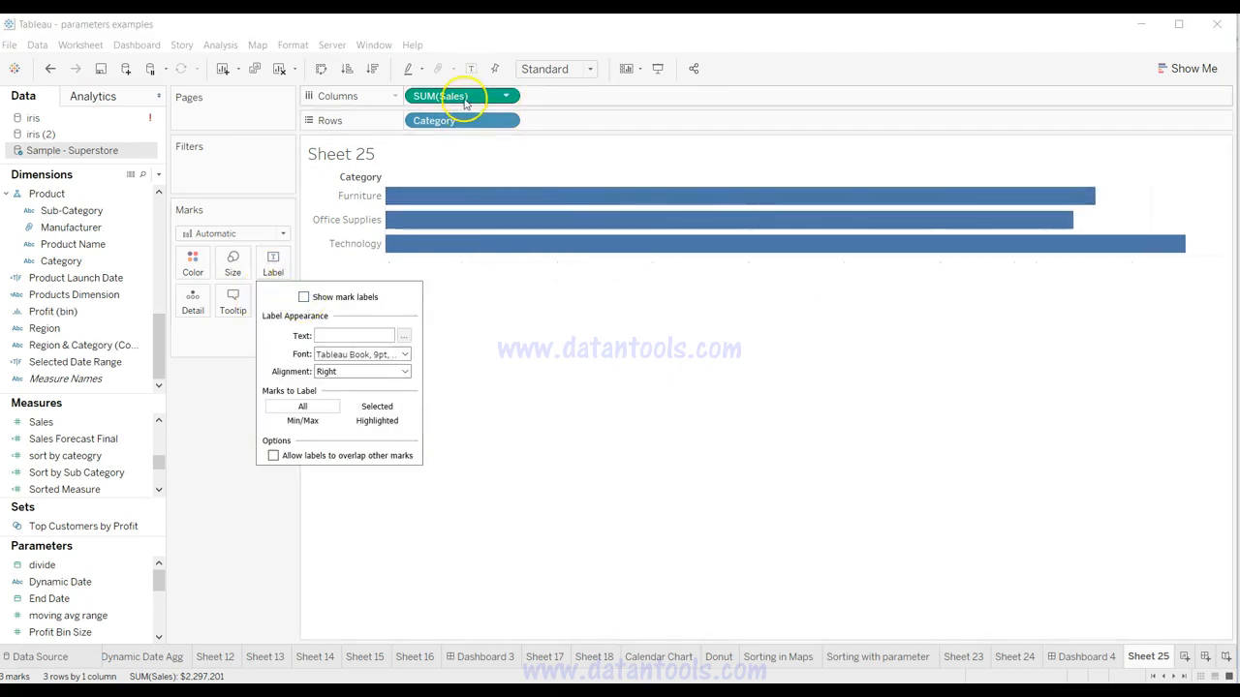
pyautogui.moveTo(463, 103); pyautogui.dragTo(559, 102)
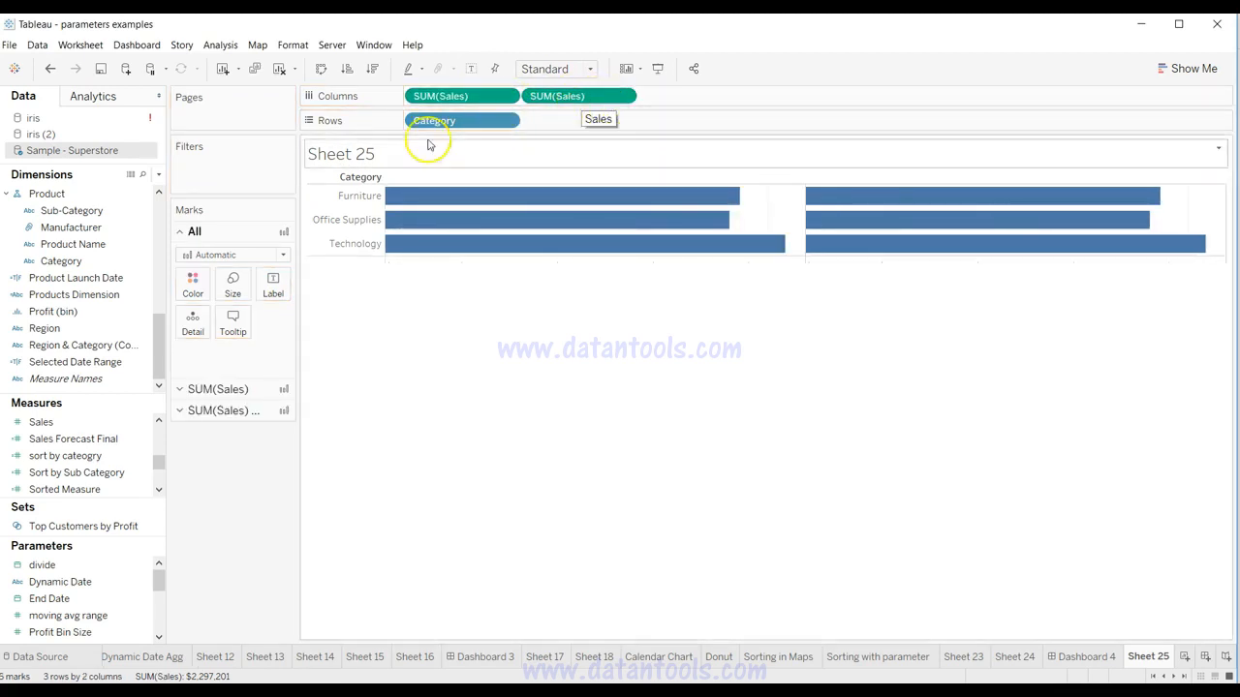
# Change the second SUM(Sales) marks to Square and set their color opacity to 0%.
pyautogui.click(268, 418)
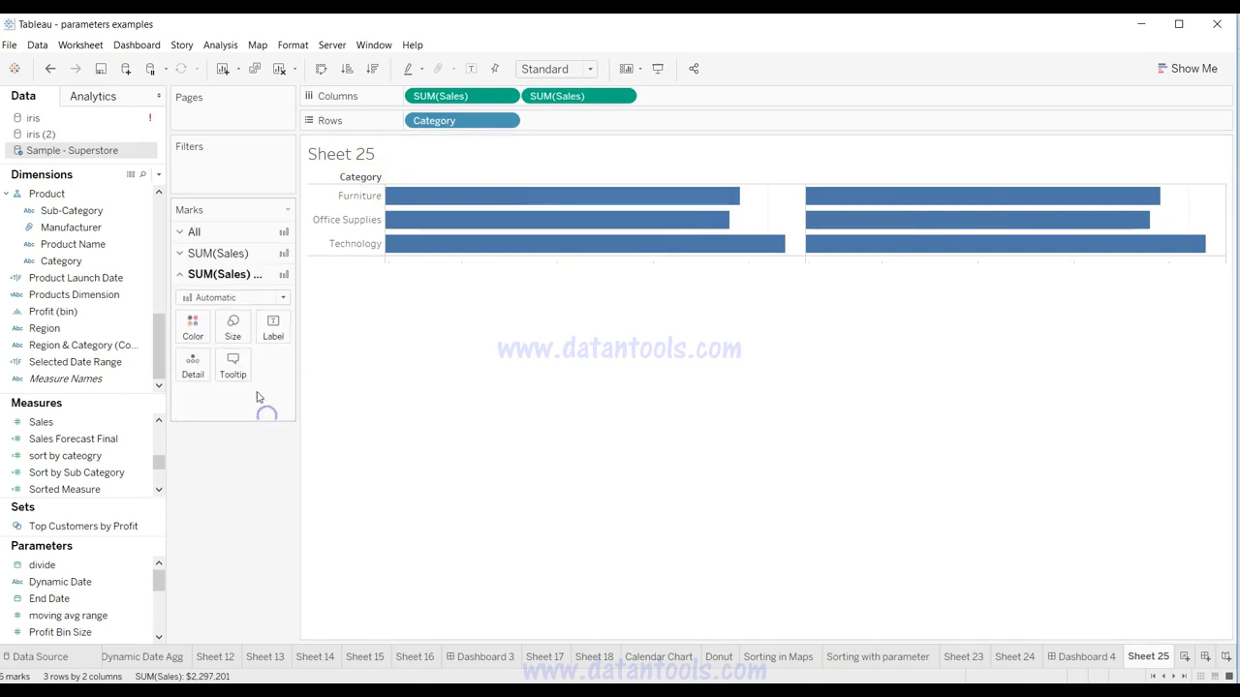
pyautogui.click(264, 297)
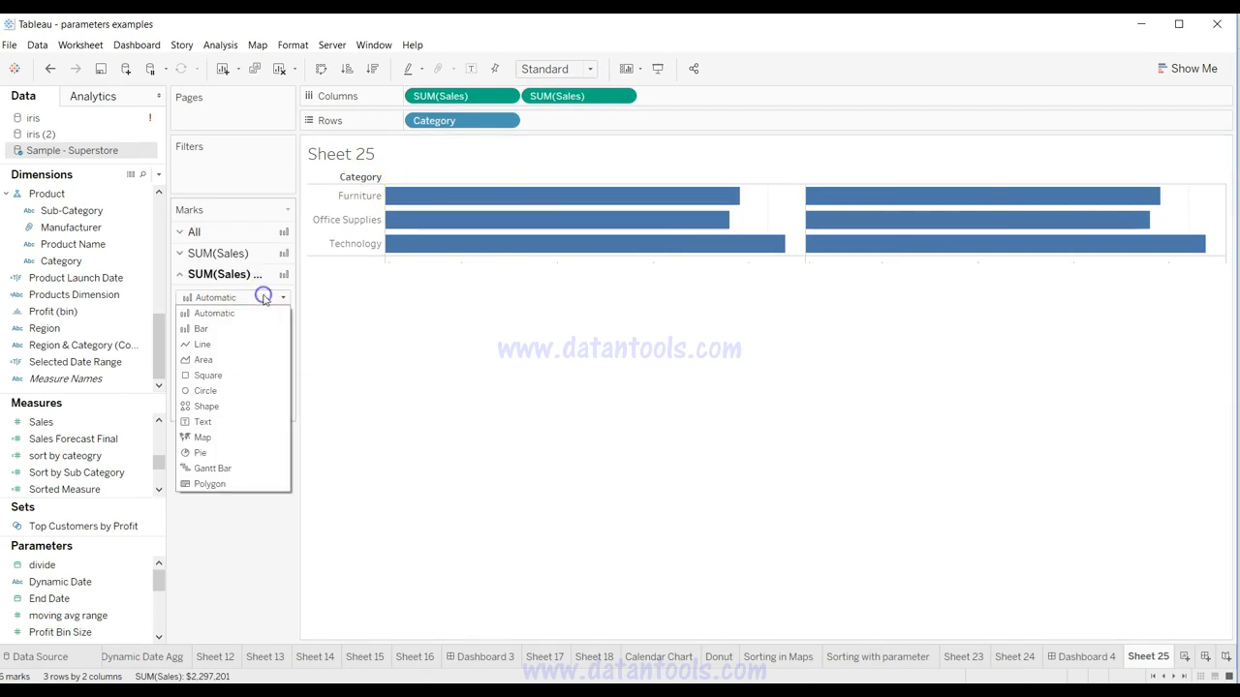
pyautogui.click(249, 382)
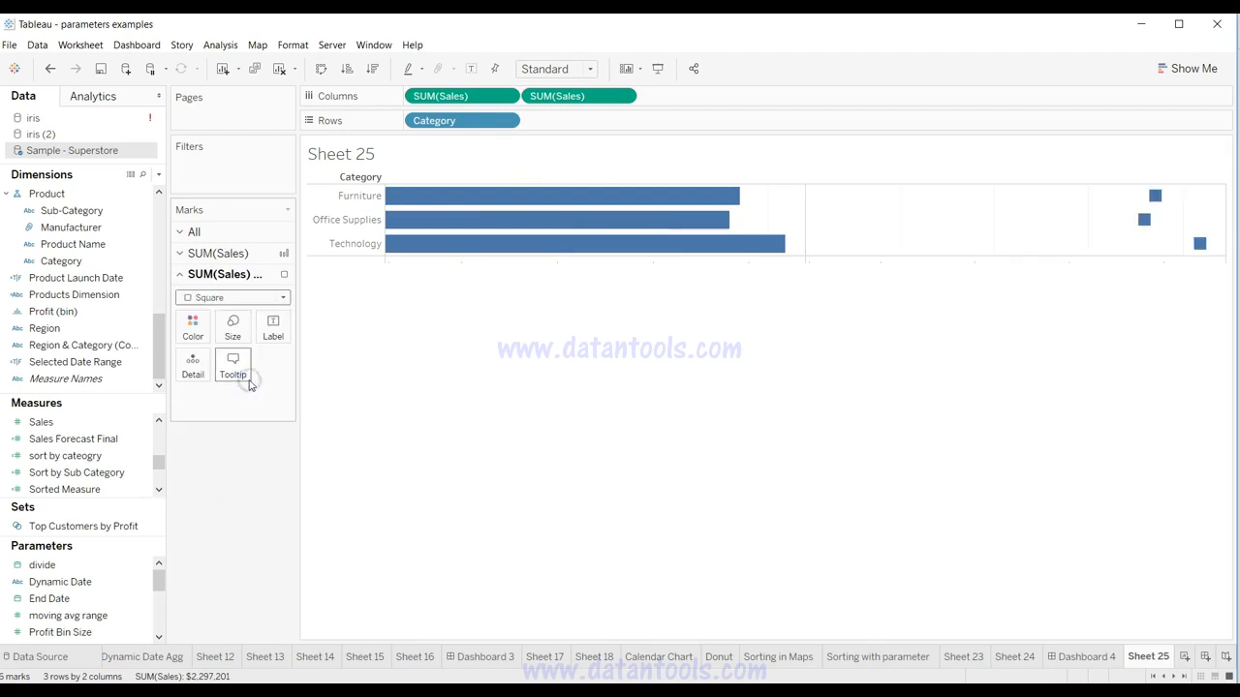
pyautogui.click(193, 332)
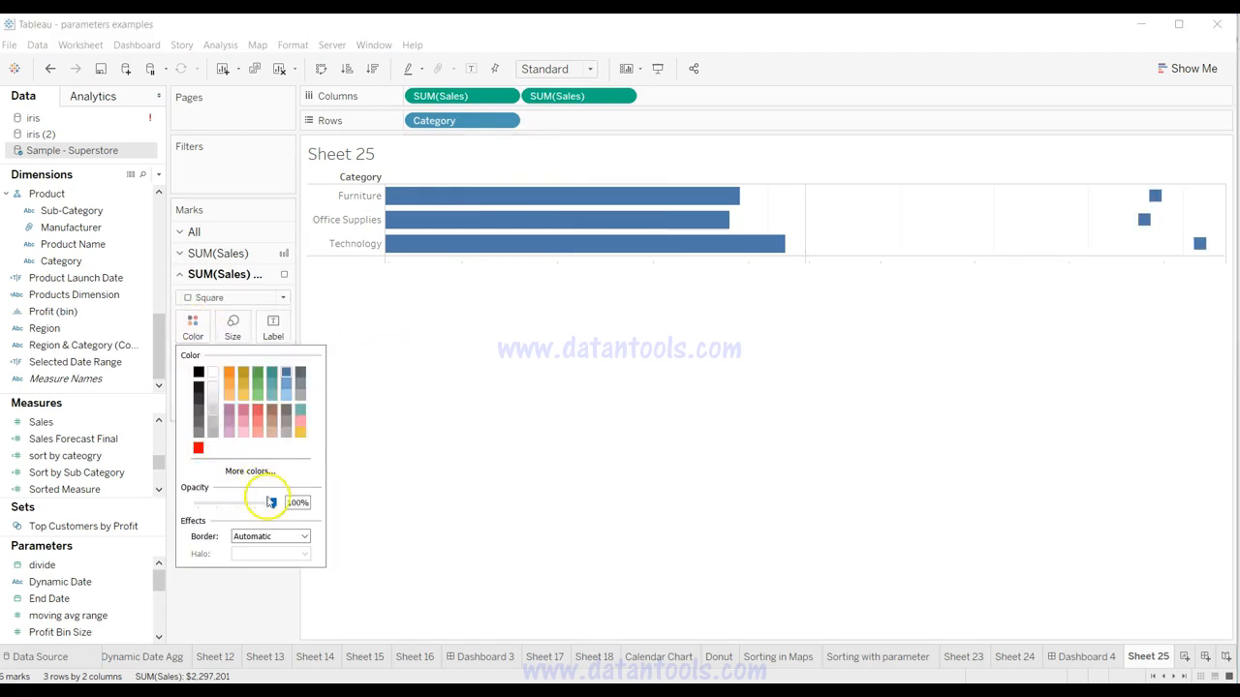
pyautogui.moveTo(272, 509); pyautogui.dragTo(127, 523)
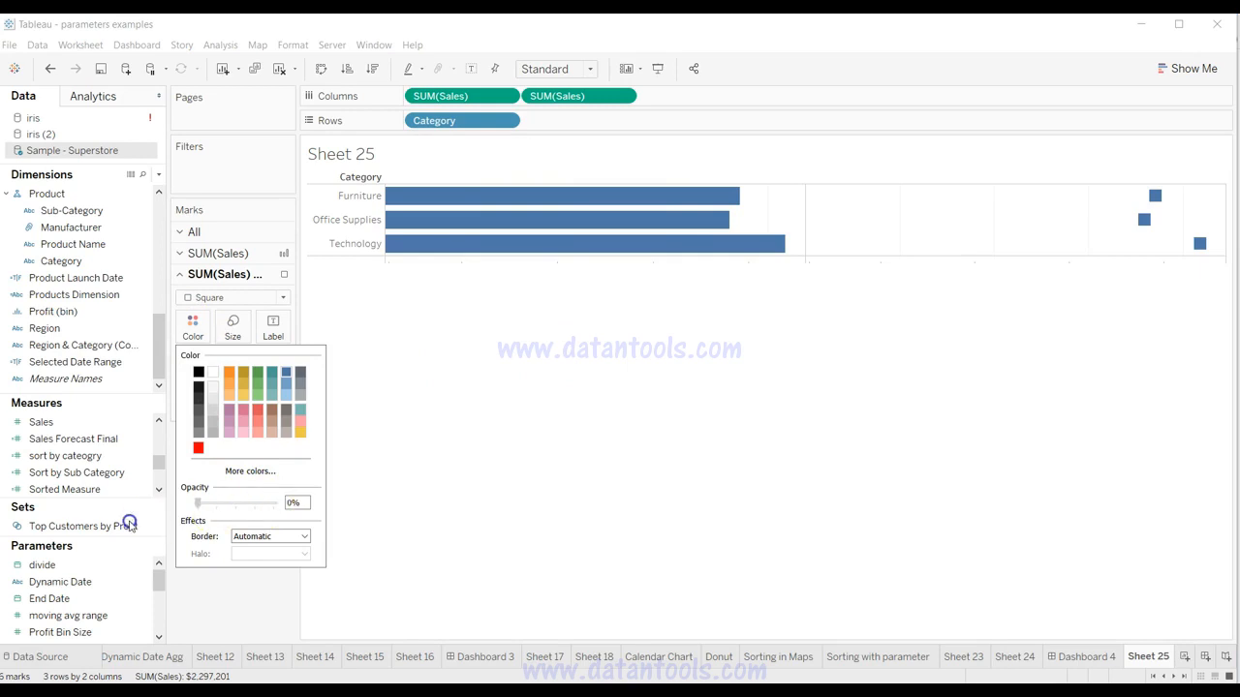
pyautogui.click(456, 460)
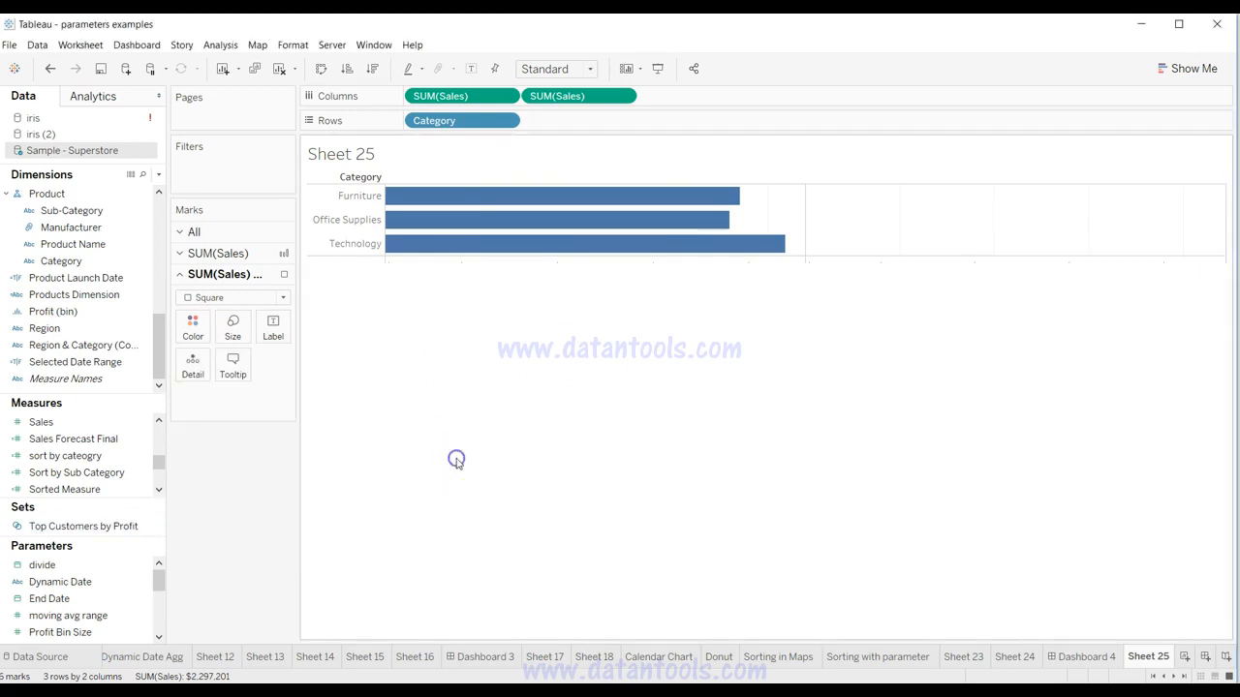
# Show mark labels on the transparent square marks of the second SUM(Sales).
pyautogui.click(270, 324)
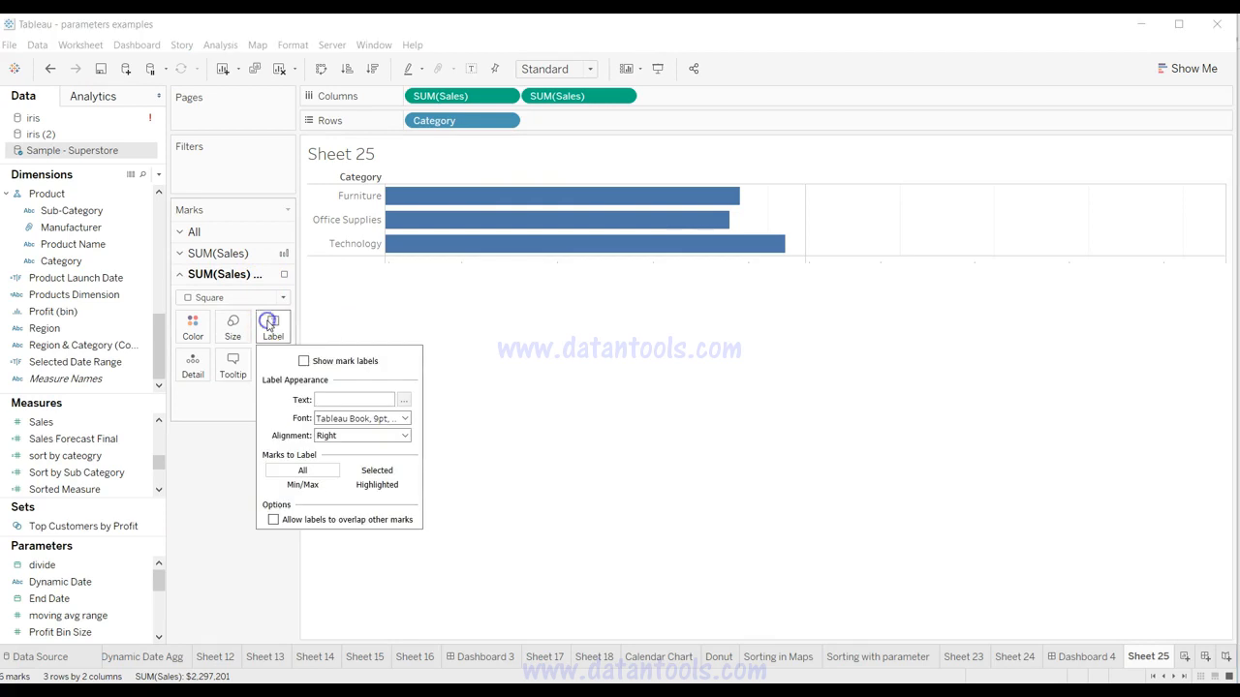
pyautogui.click(303, 361)
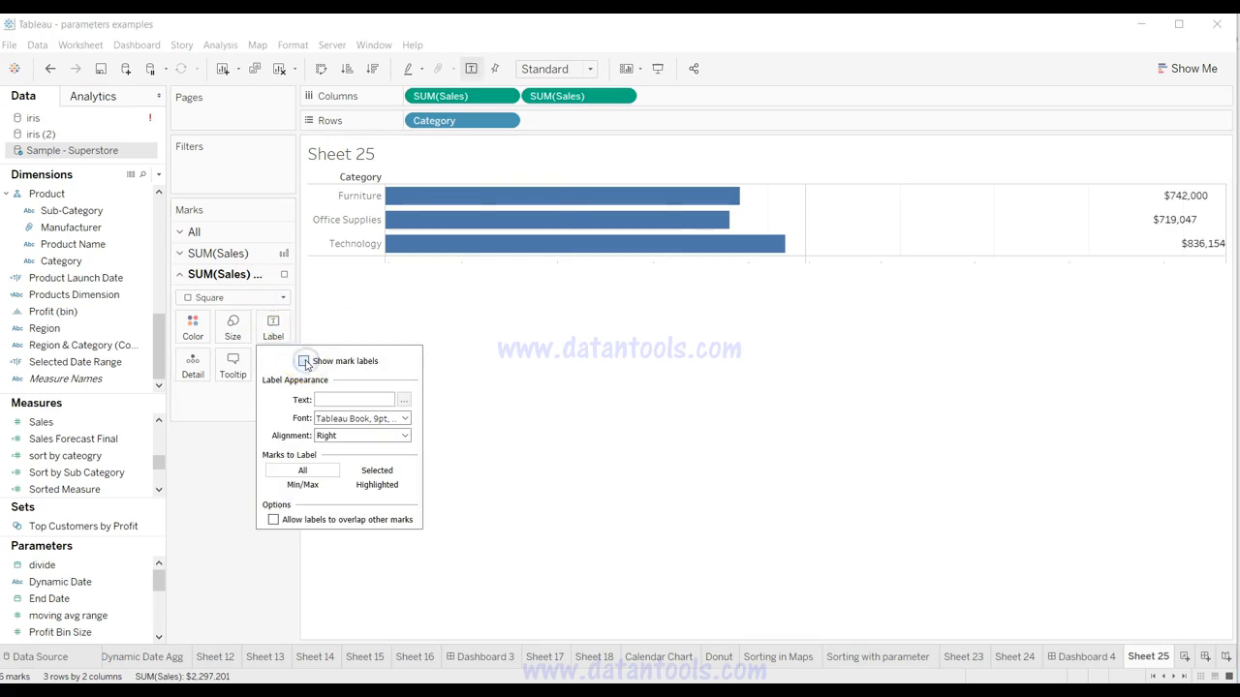
pyautogui.click(549, 388)
# Combine the two SUM(Sales) measures as a dual axis and set the first one's mark type to Bar.
pyautogui.click(622, 97)
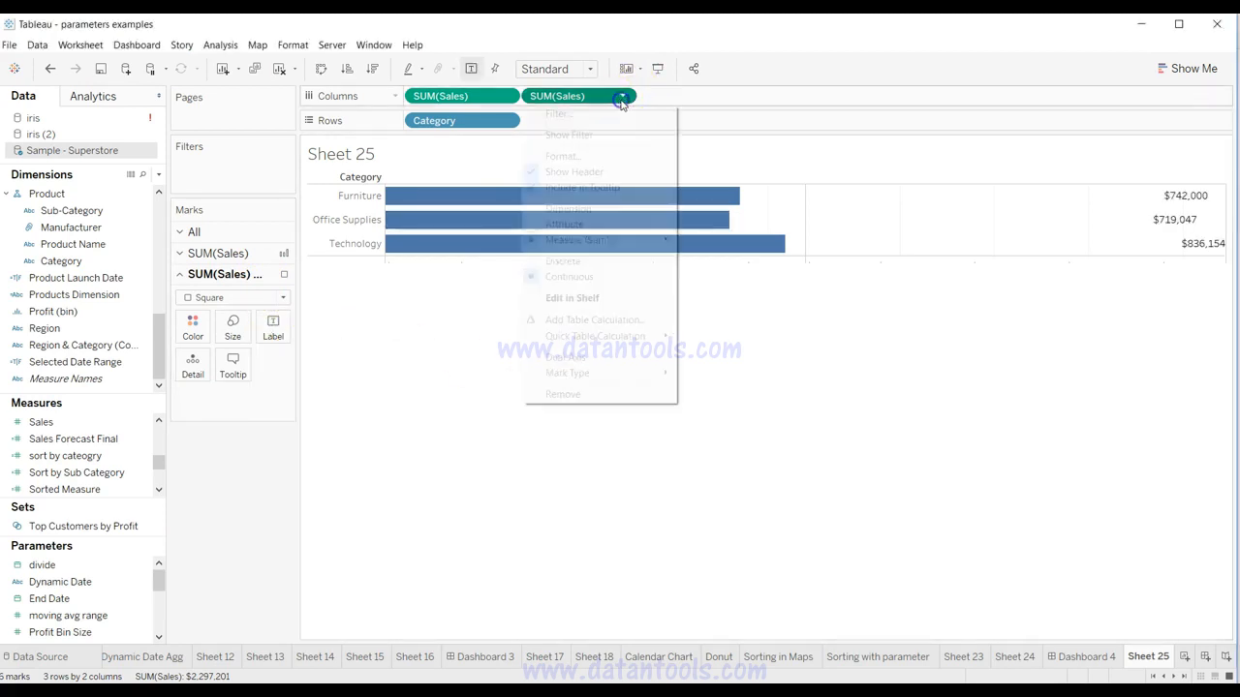
pyautogui.click(609, 358)
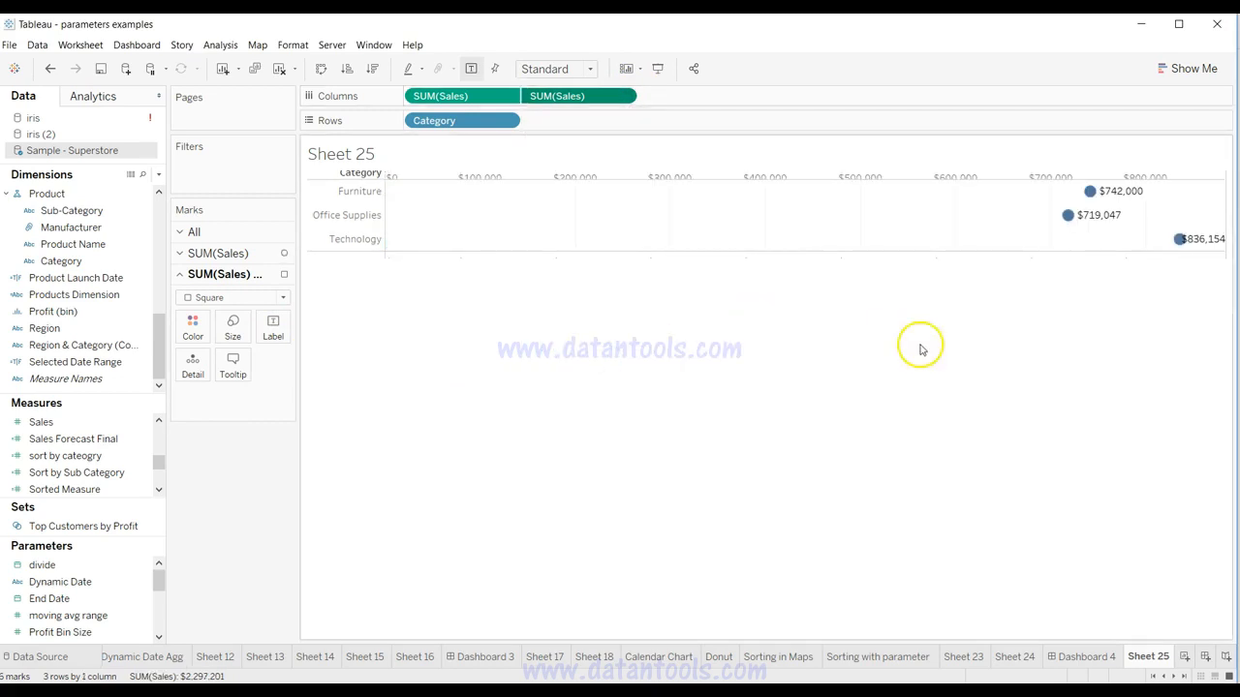
pyautogui.click(268, 254)
pyautogui.click(258, 276)
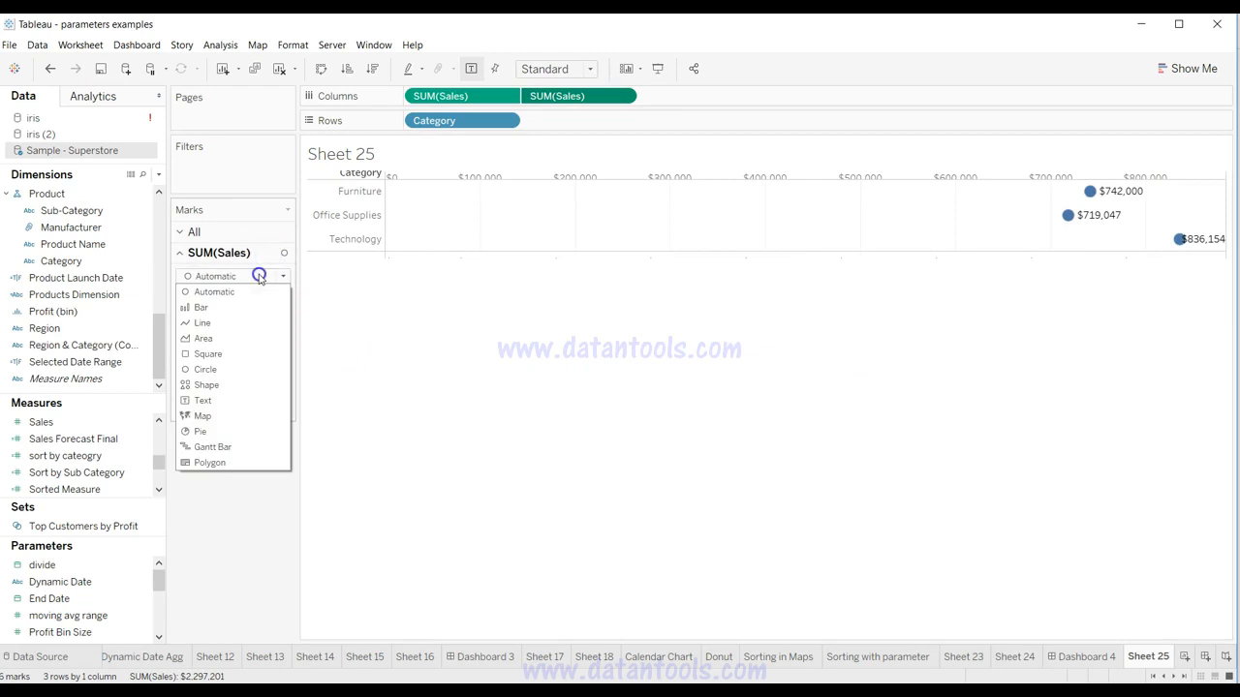
pyautogui.click(253, 308)
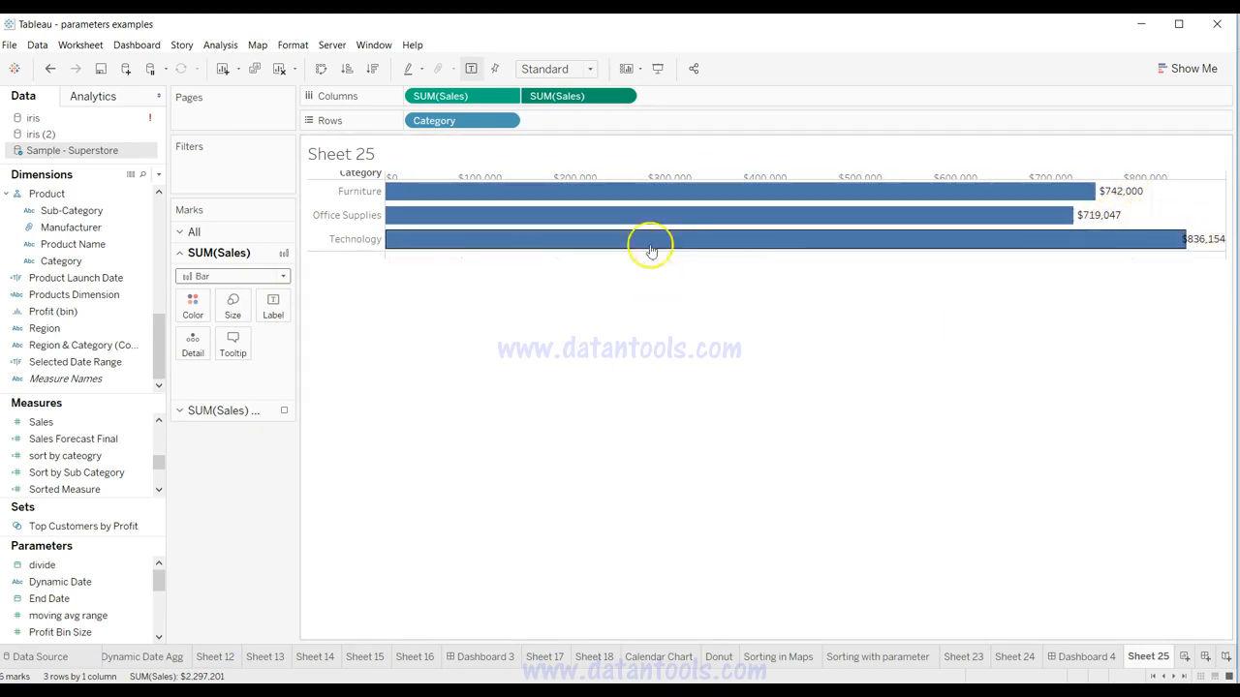
# Set the horizontal label alignment of the second SUM(Sales) squares to left.
pyautogui.click(260, 411)
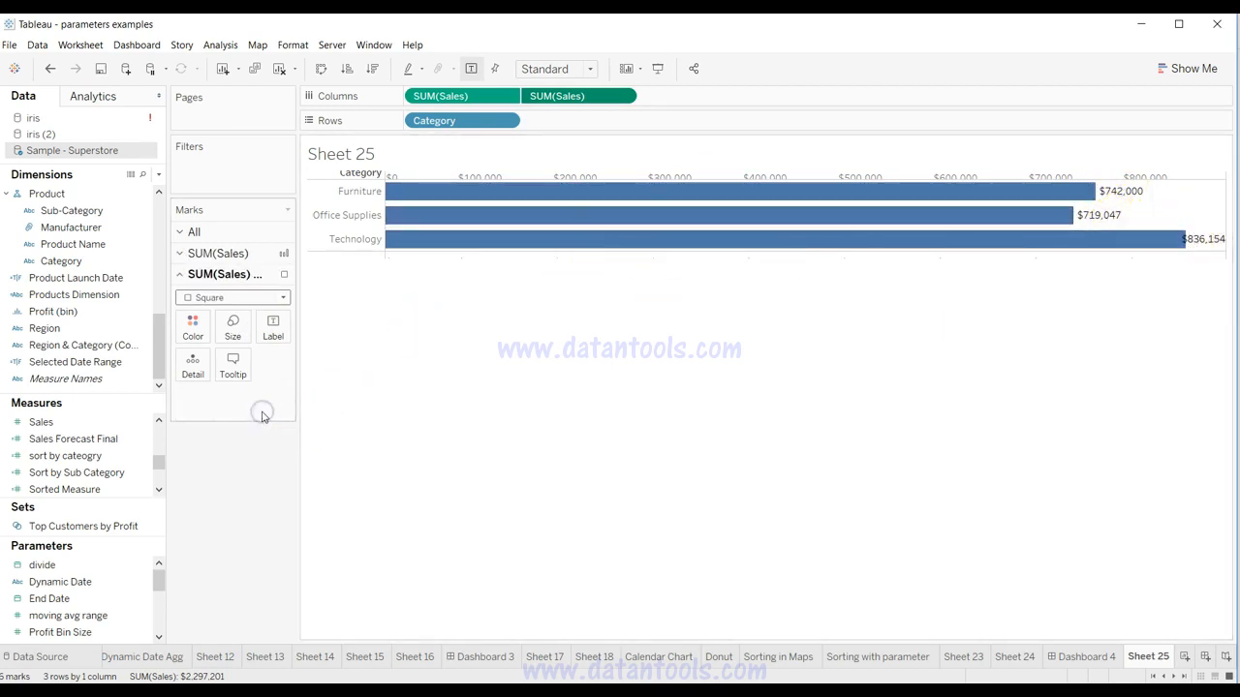
pyautogui.click(273, 330)
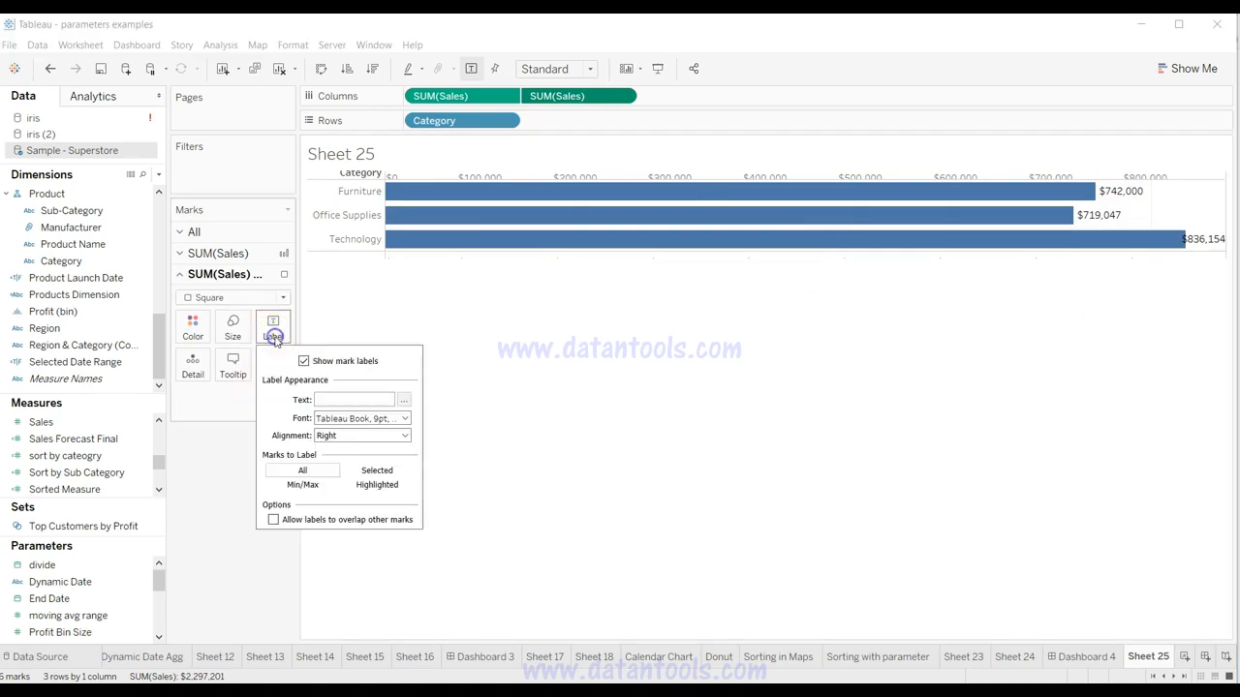
pyautogui.click(356, 435)
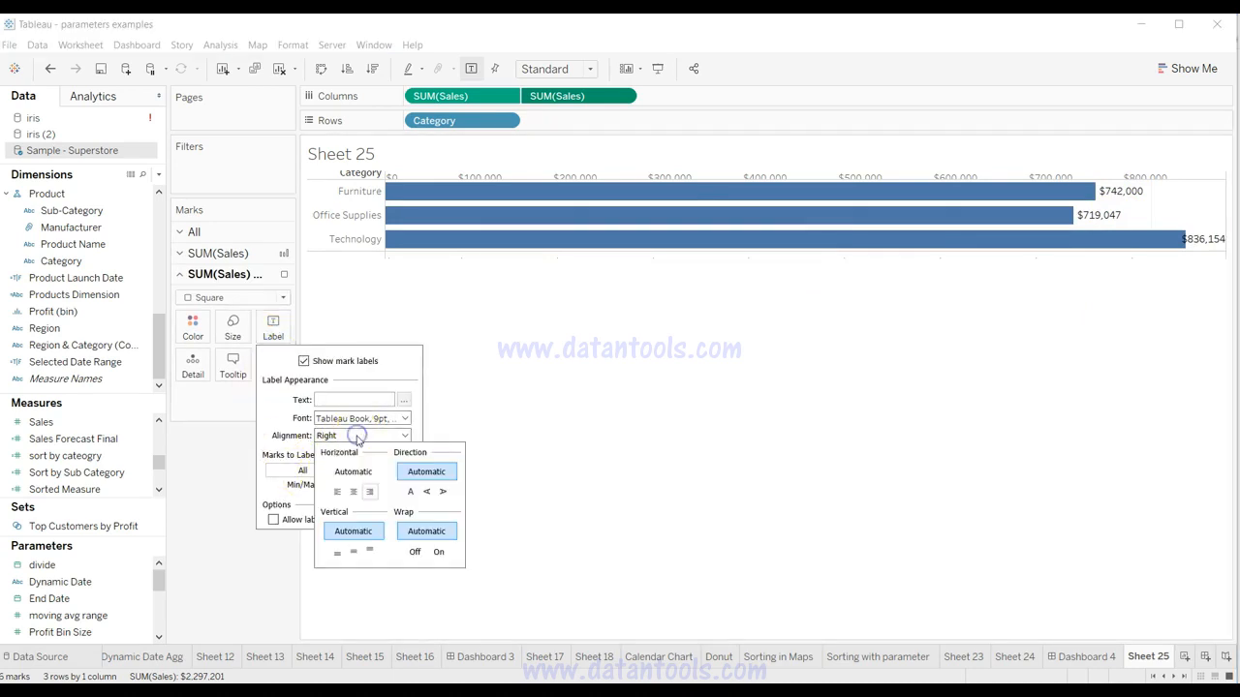
pyautogui.click(338, 492)
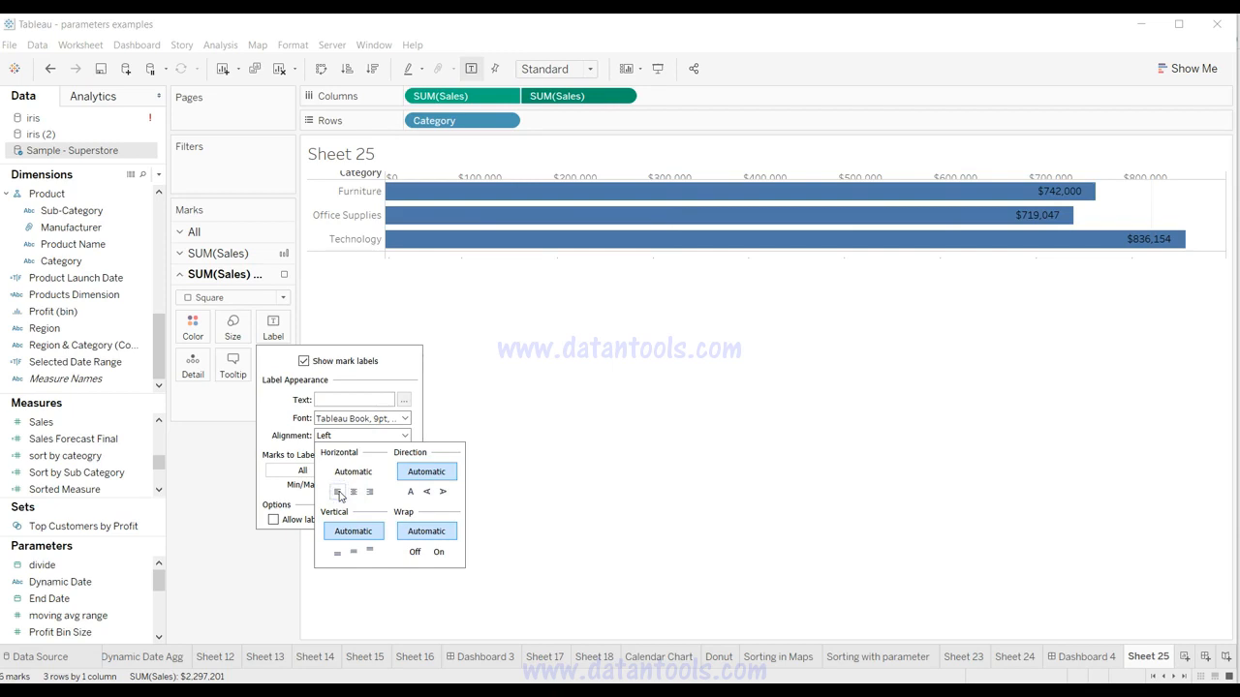
pyautogui.click(680, 431)
# Format the second SUM(Sales) labels as white, bold text at size 12.
pyautogui.click(274, 326)
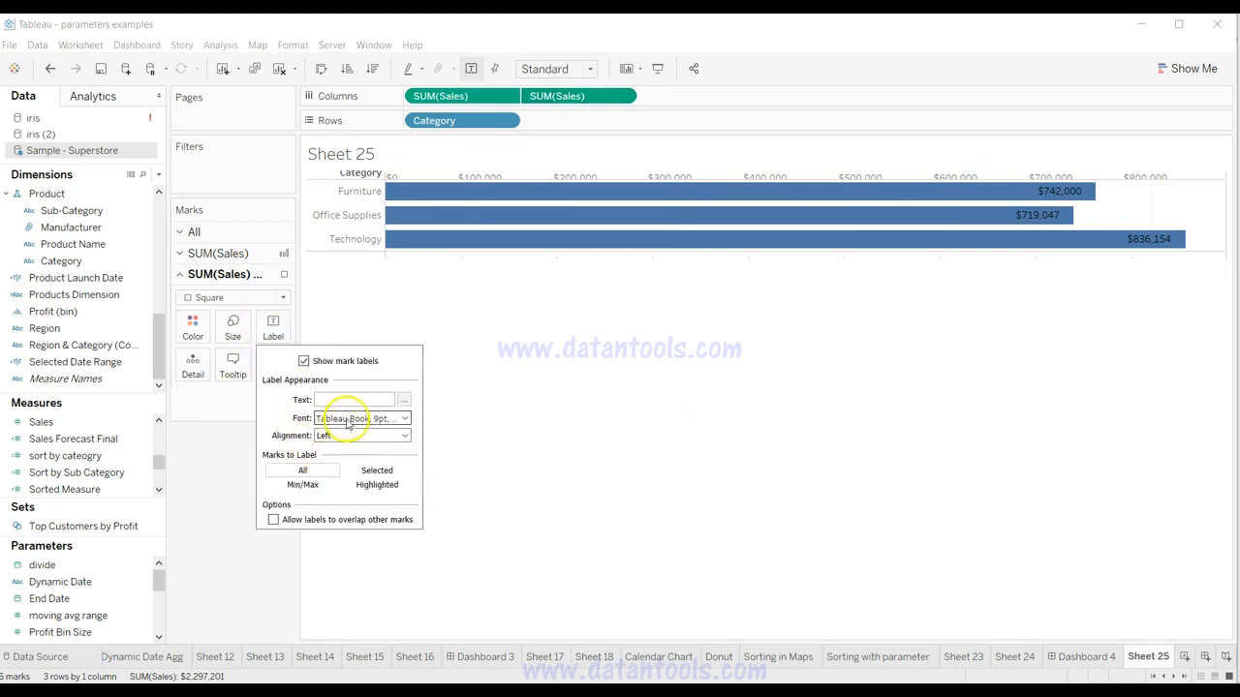
pyautogui.click(353, 419)
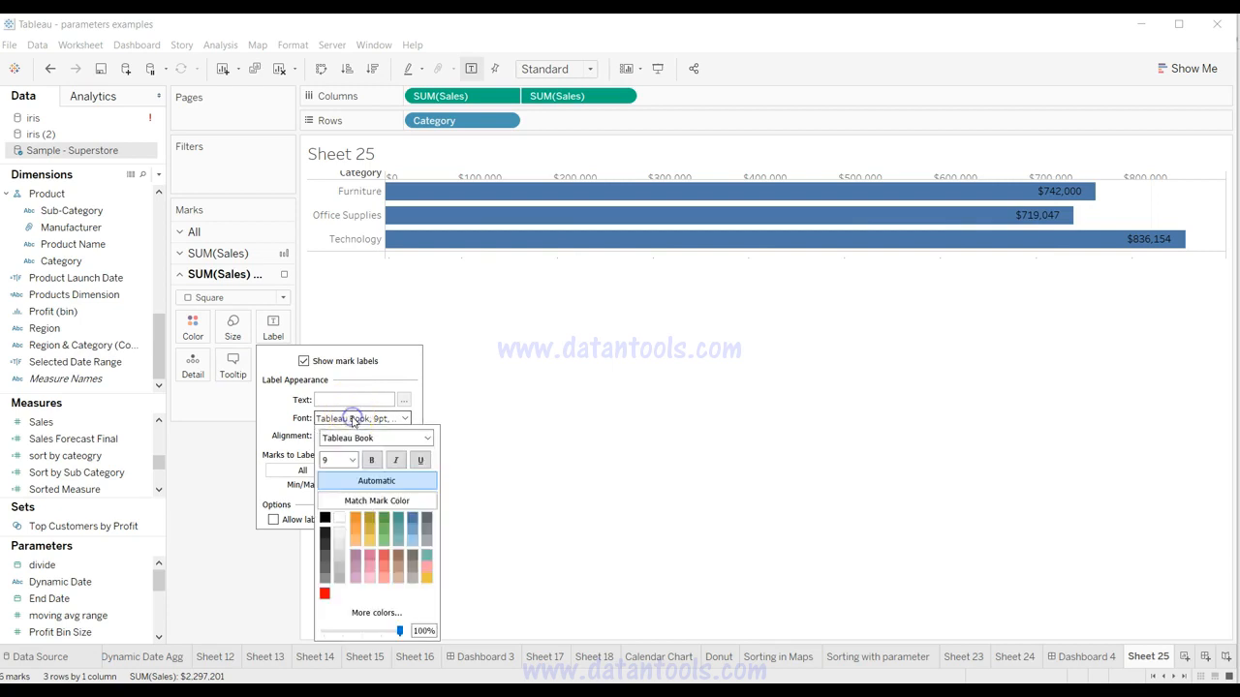
pyautogui.click(340, 518)
pyautogui.click(372, 463)
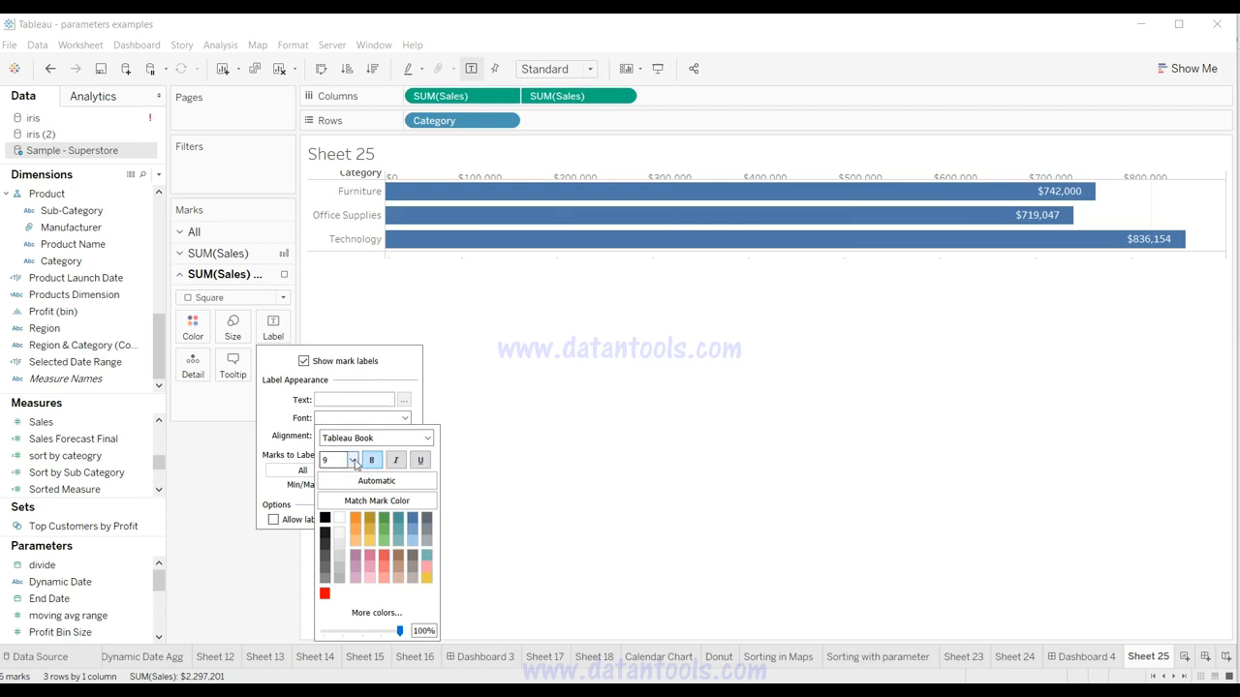
pyautogui.click(353, 461)
pyautogui.click(340, 521)
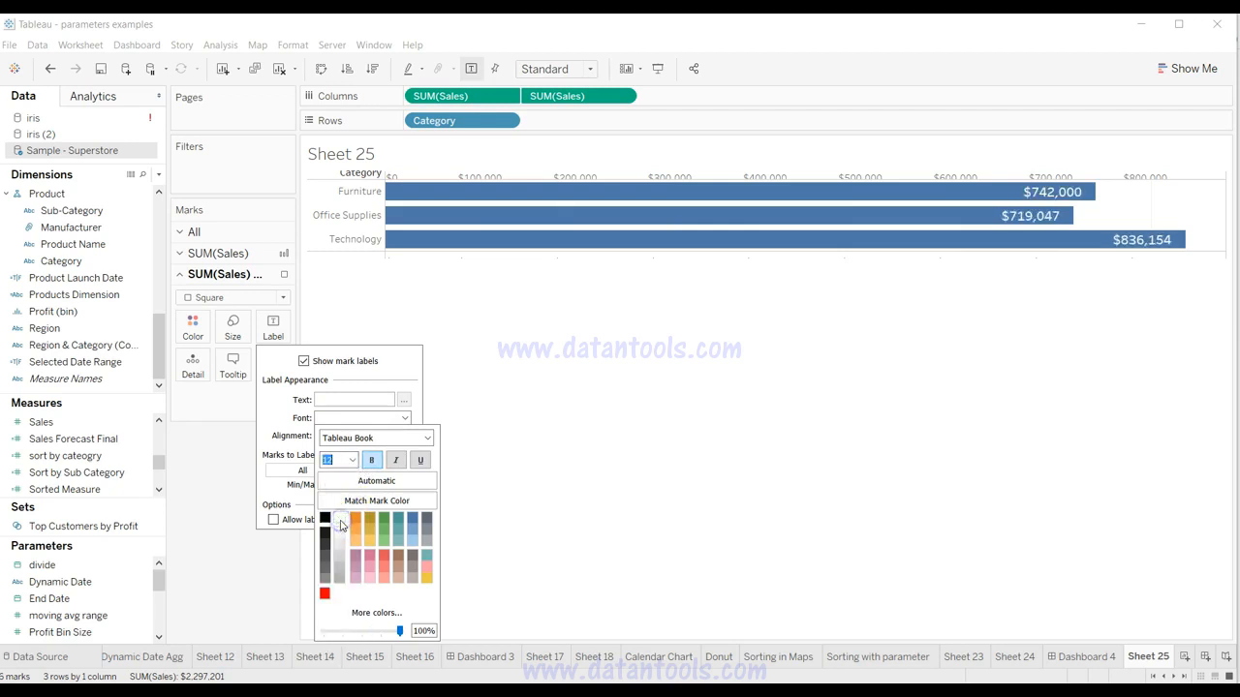
pyautogui.click(628, 396)
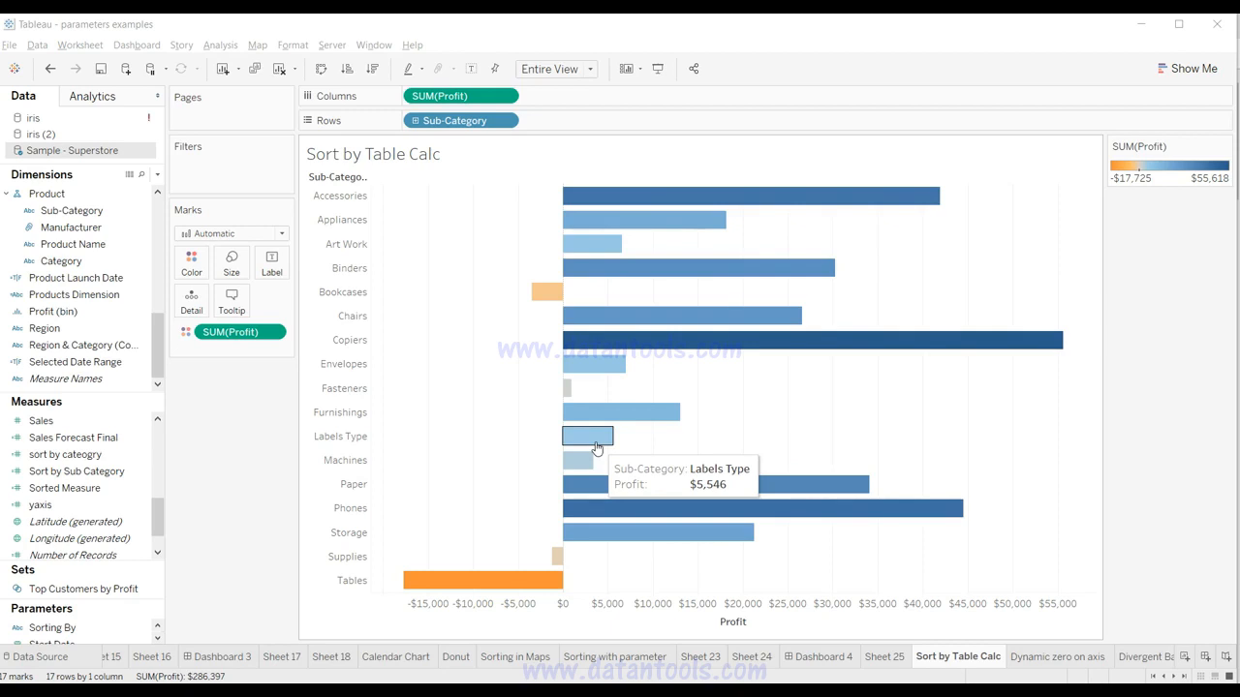
# On the Sort by Table Calc sheet, duplicate SUM(Profit) on Columns to make a second Profit axis.
pyautogui.click(459, 439)
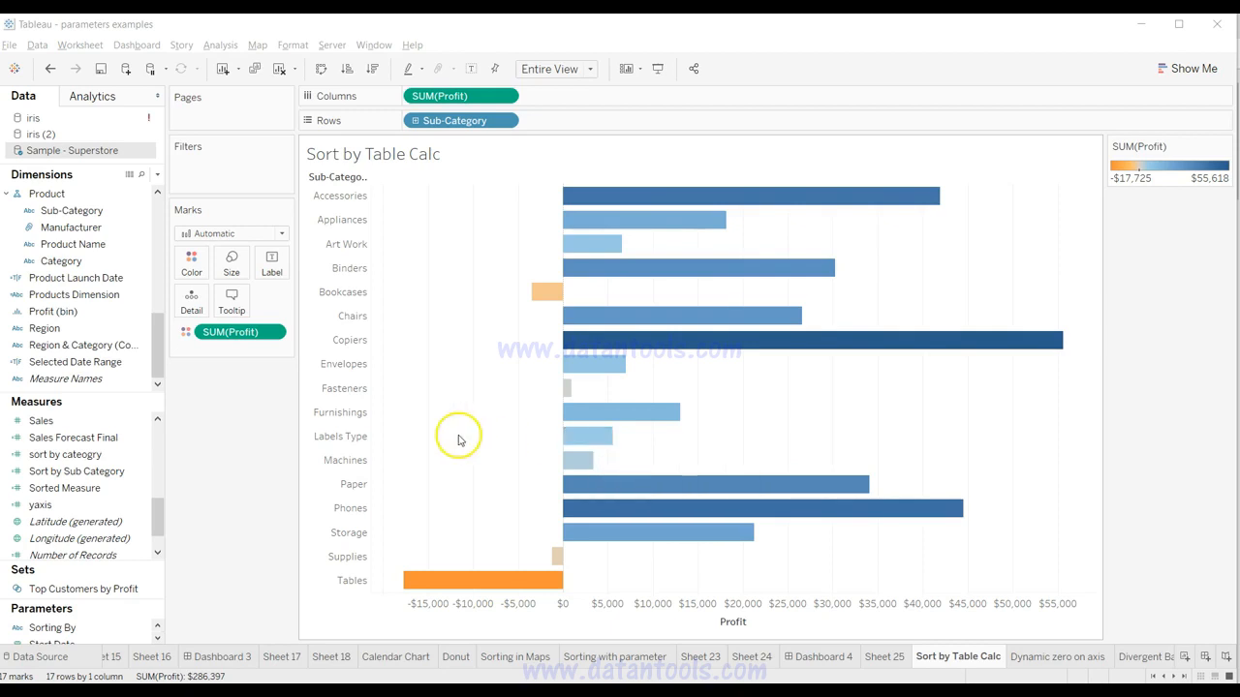
pyautogui.click(170, 427)
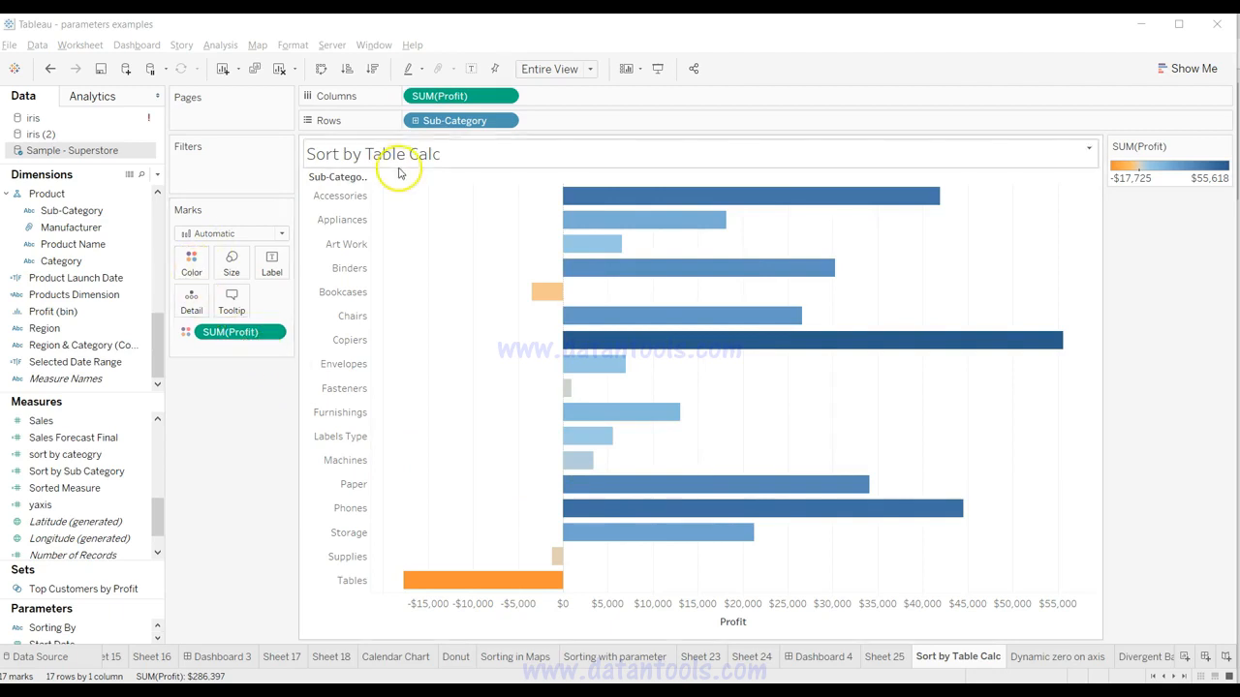
pyautogui.moveTo(474, 98); pyautogui.dragTo(567, 98)
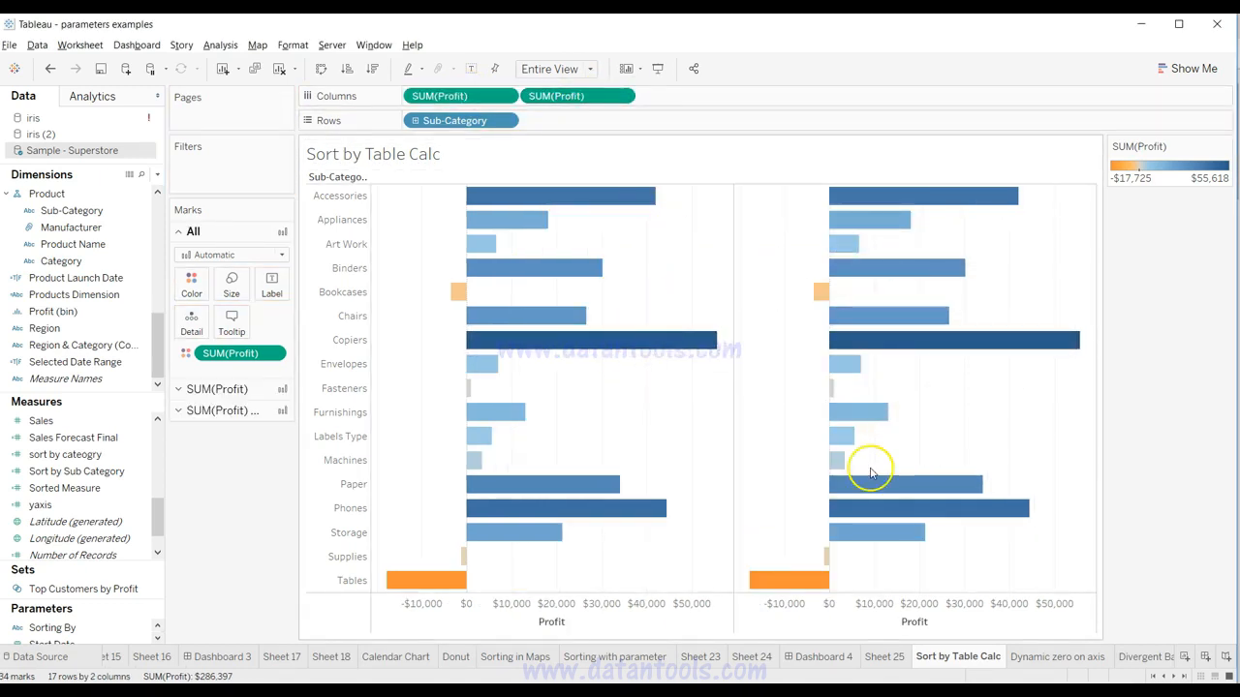
# Apply a Percent of Total quick table calculation to the second SUM(Profit) on Columns.
pyautogui.click(622, 95)
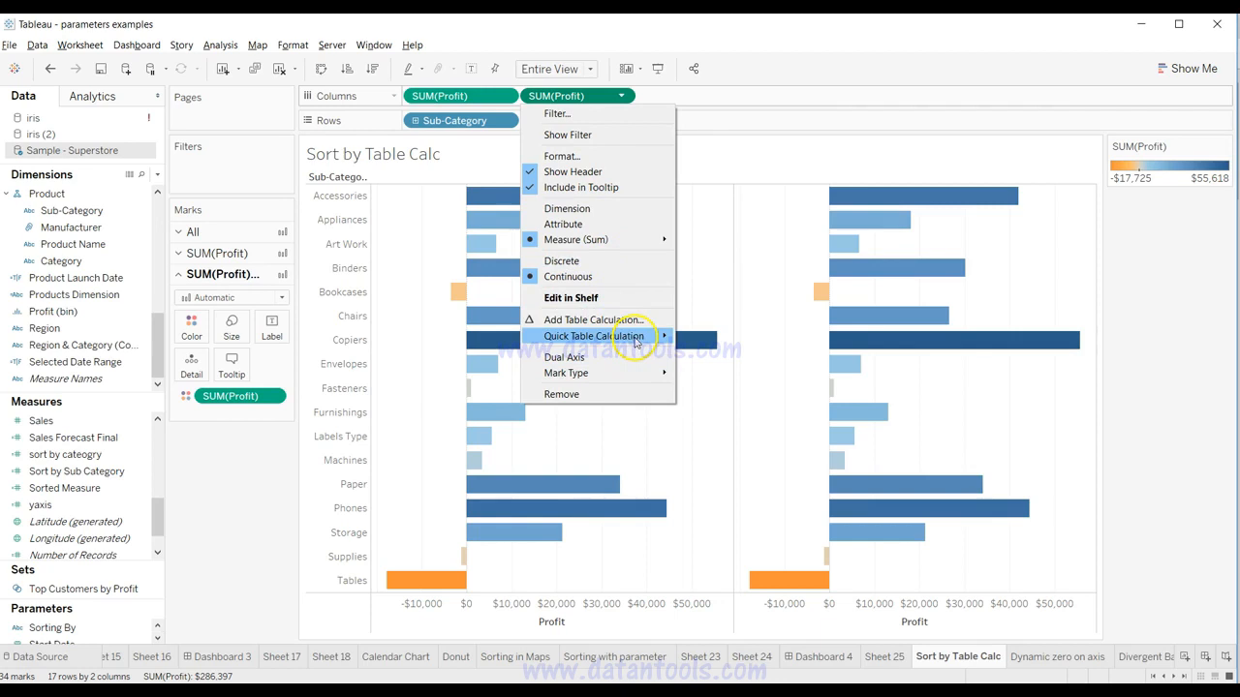
pyautogui.moveTo(636, 341)
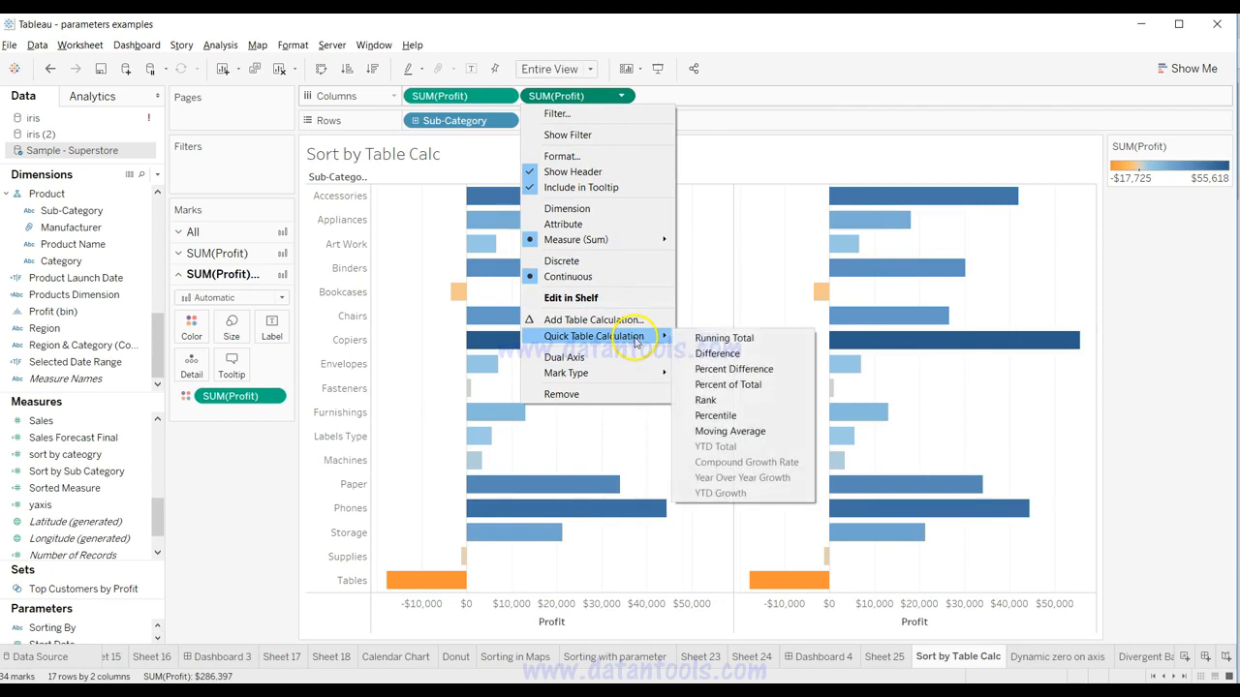
pyautogui.click(717, 388)
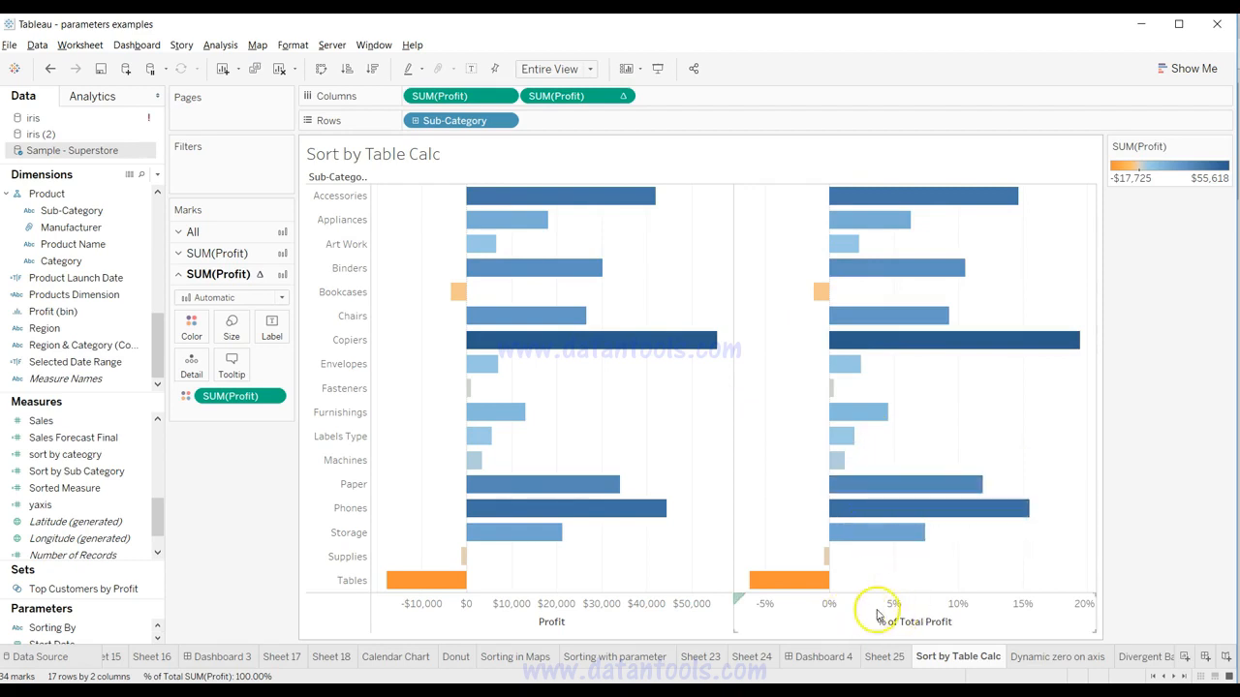
# Make the percent-of-total SUM(Profit) discrete and place it ahead of Sub-Category on Rows.
pyautogui.click(622, 96)
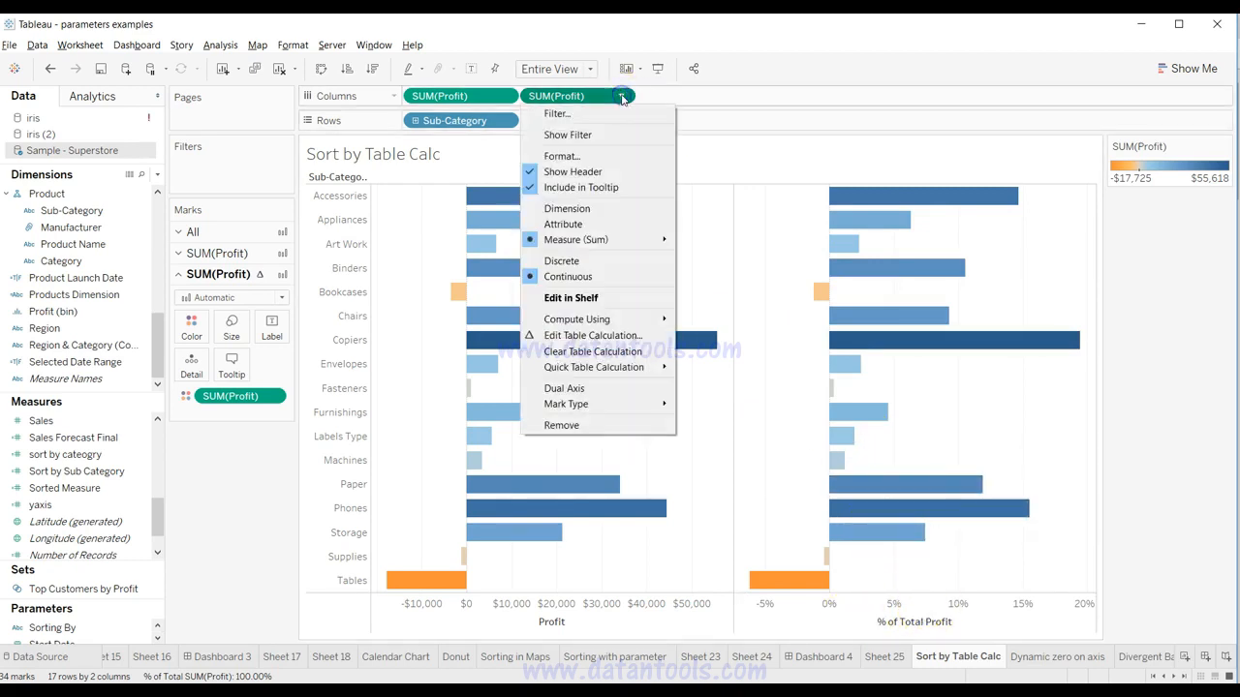
pyautogui.click(601, 261)
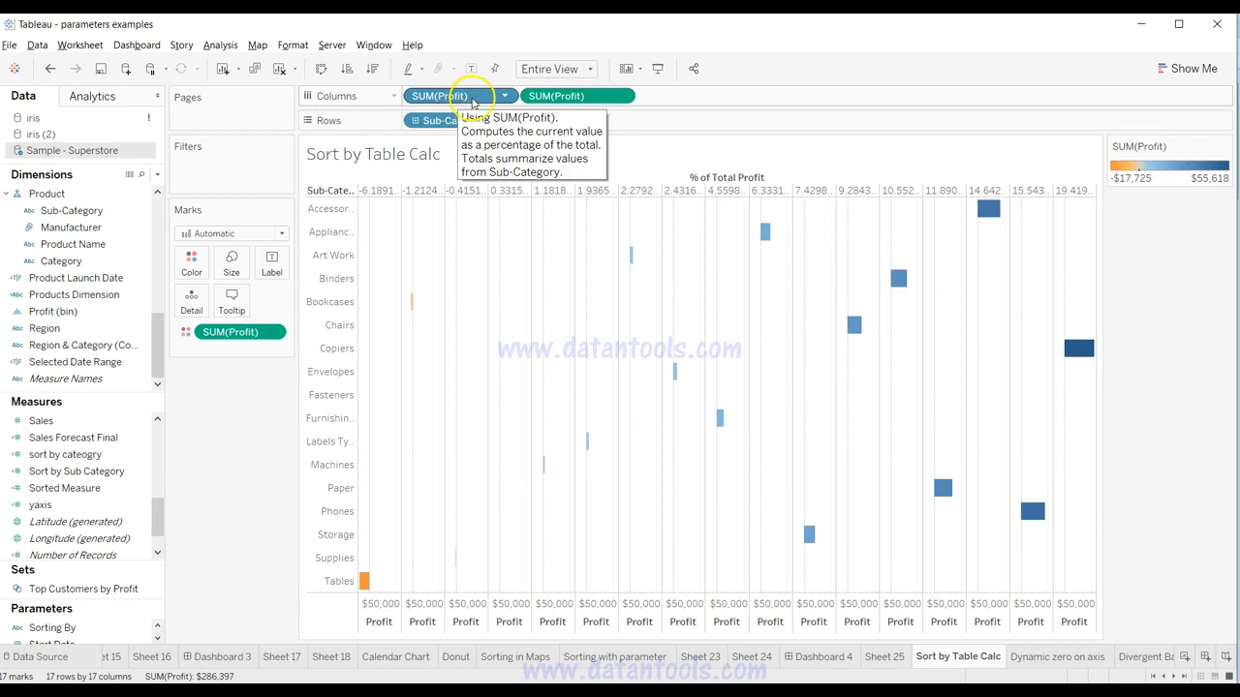
pyautogui.moveTo(474, 98); pyautogui.dragTo(415, 126)
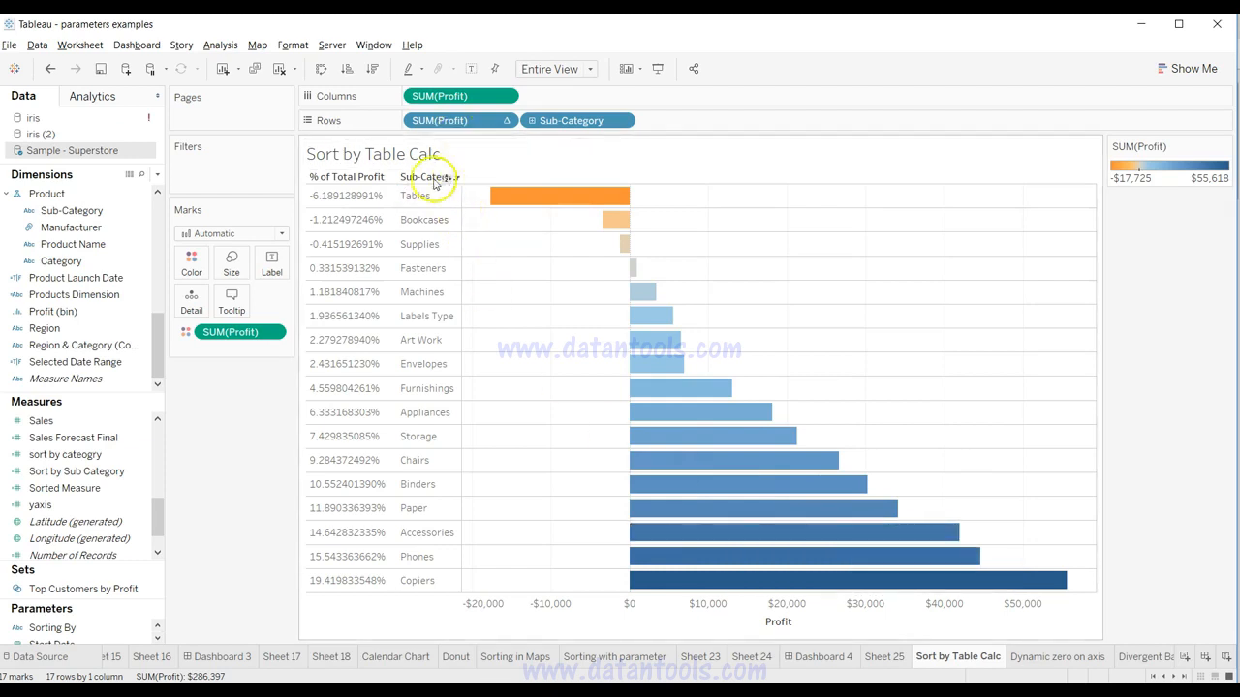
# Negate the percent-of-total calculation on Rows by wrapping its formula as -(SUM([Profit]) / TOTAL(SUM([Profit]))).
pyautogui.doubleClick(484, 124)
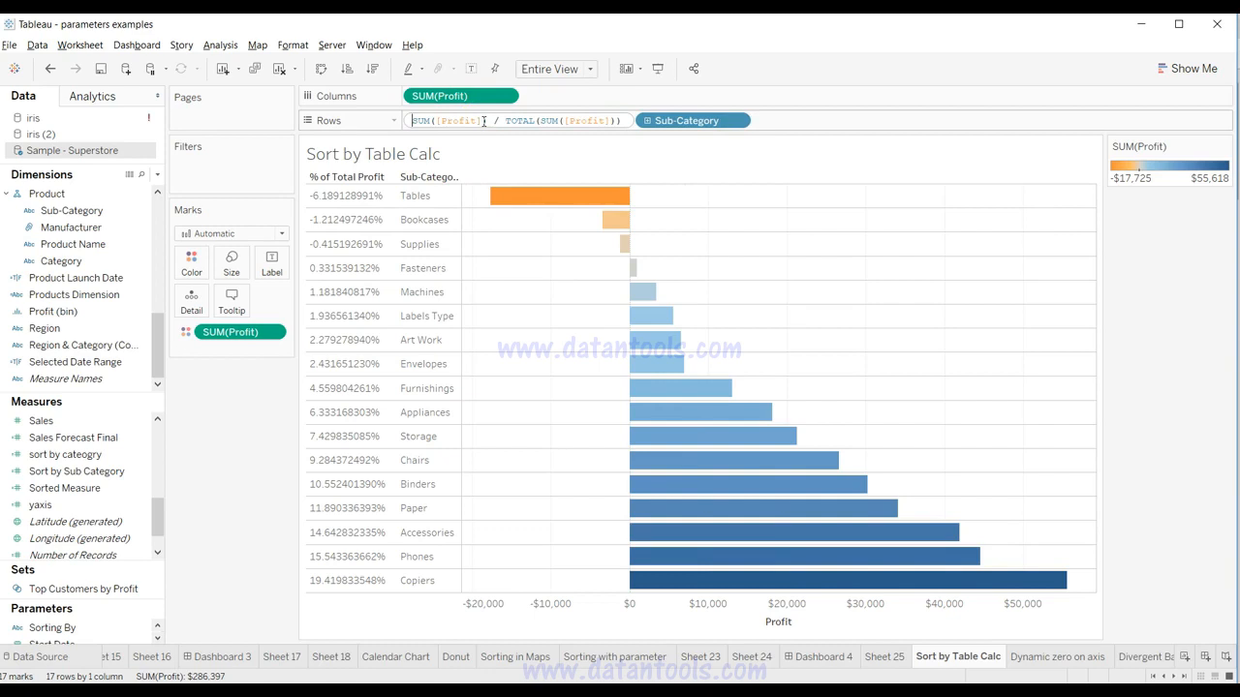
pyautogui.write('-(')
pyautogui.write(')')
pyautogui.press('Return')
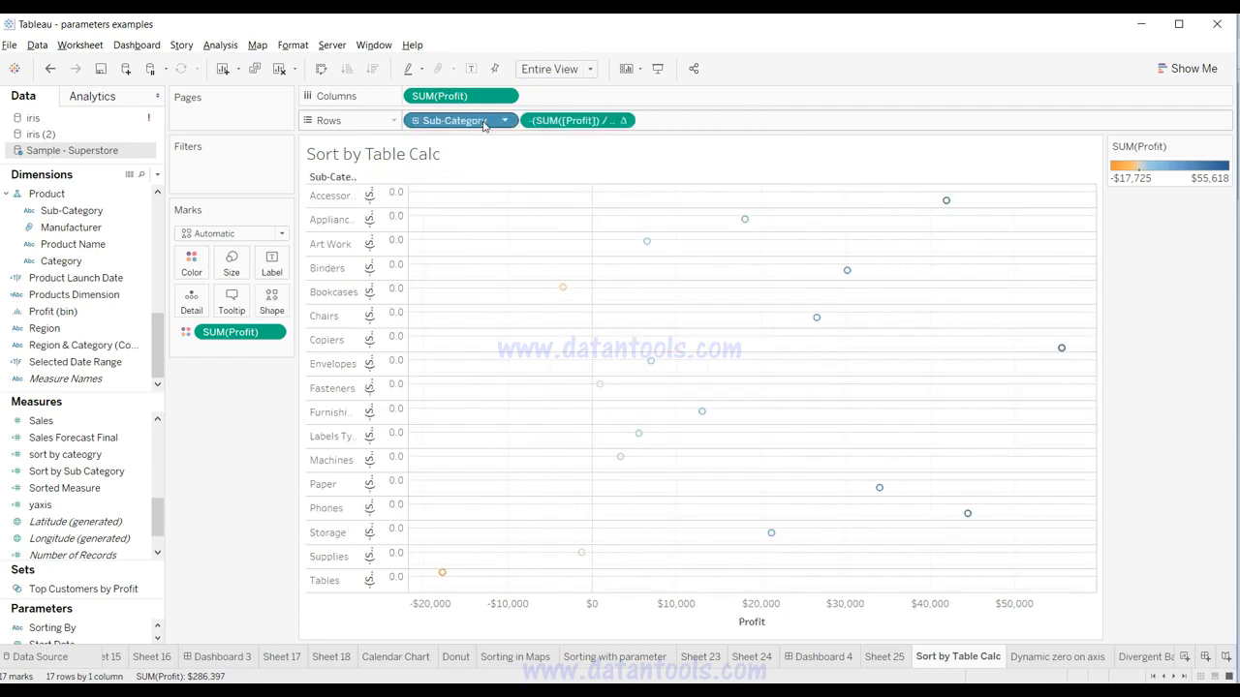
# Make the negated profit calculation discrete and move it ahead of Sub-Category on Rows.
pyautogui.click(622, 121)
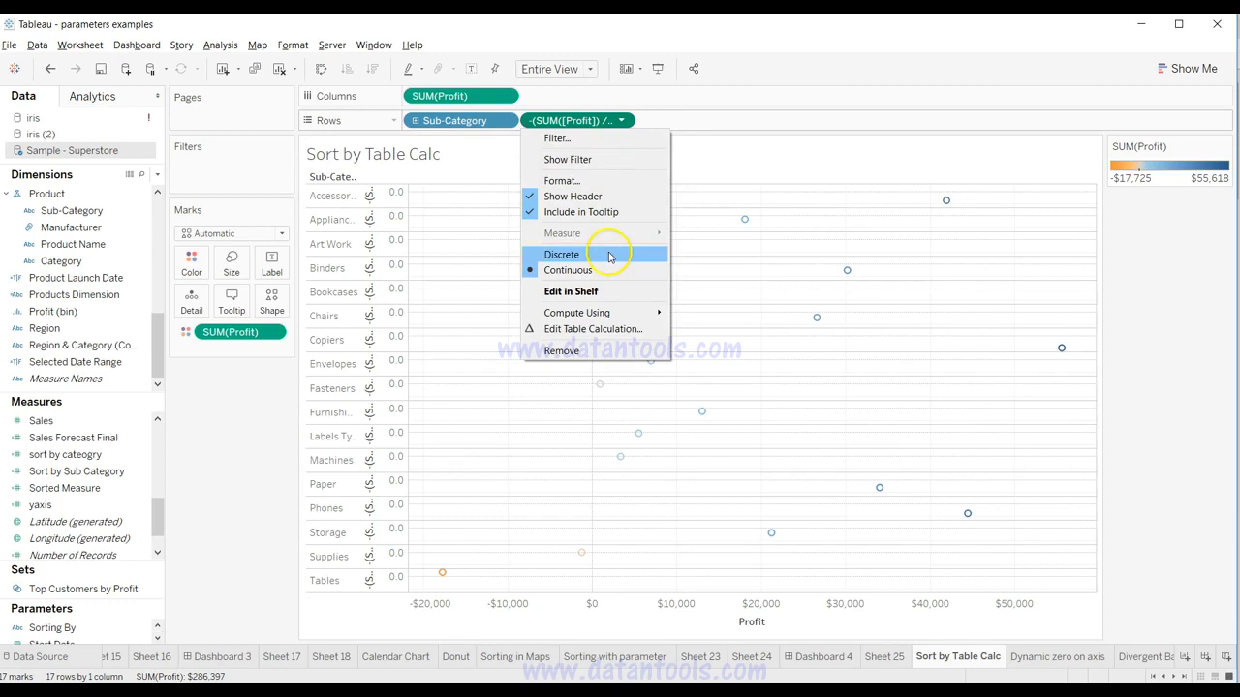
pyautogui.click(561, 255)
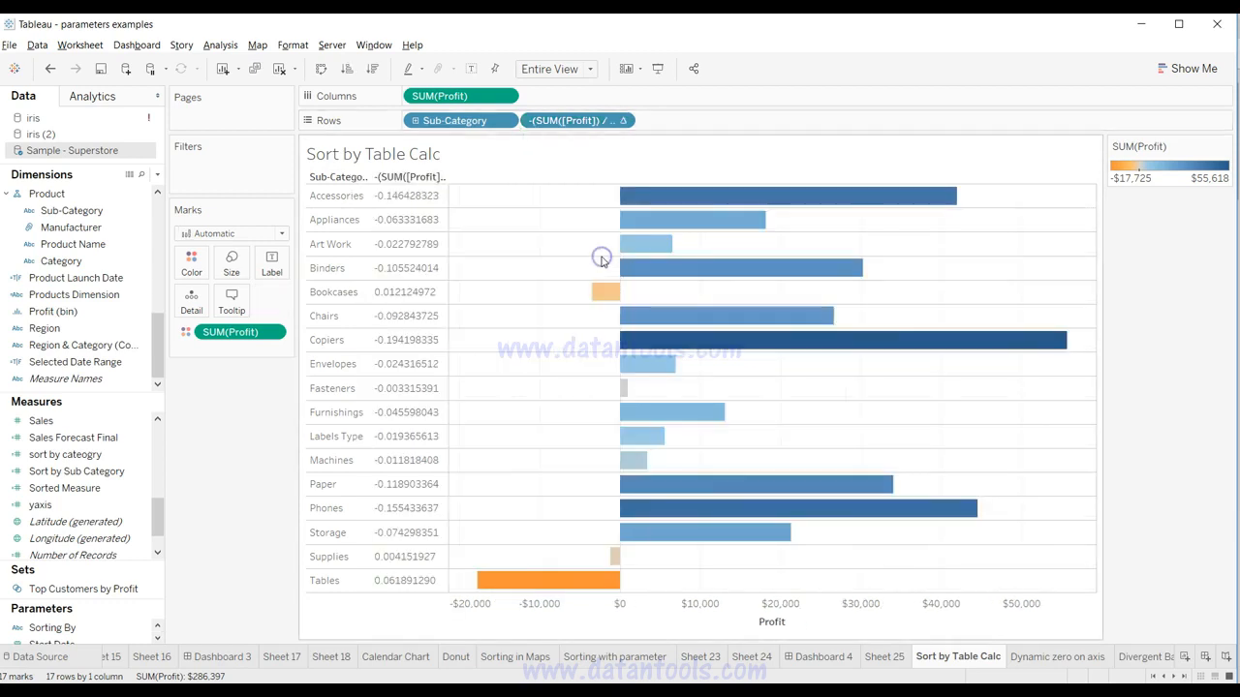
pyautogui.moveTo(570, 120); pyautogui.dragTo(407, 127)
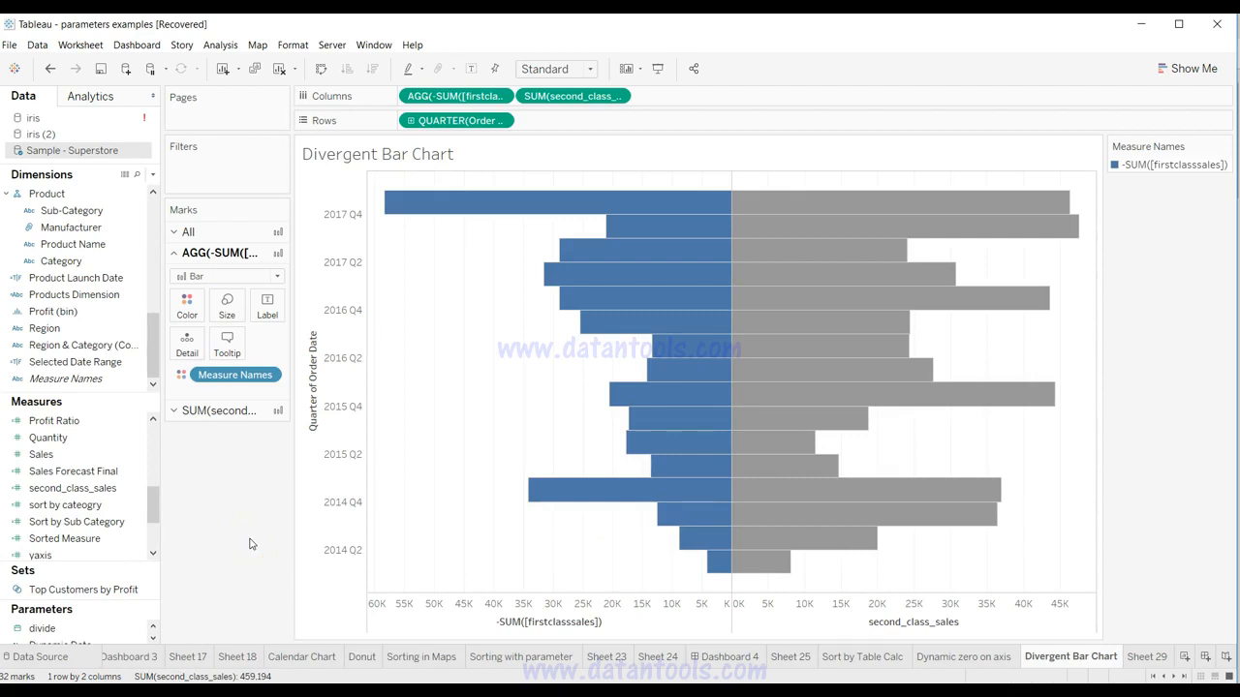
# On the empty Sheet 29, place Order Date on Rows as a continuous quarter.
pyautogui.moveTo(710, 408)
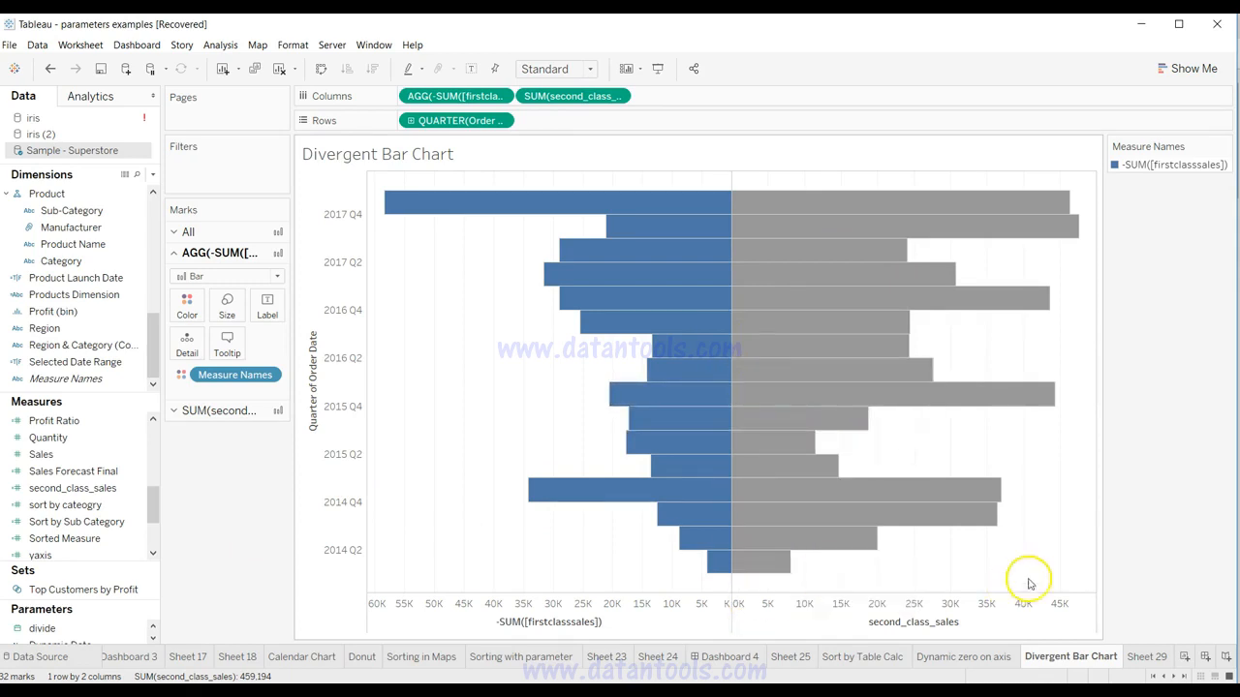
pyautogui.click(1152, 658)
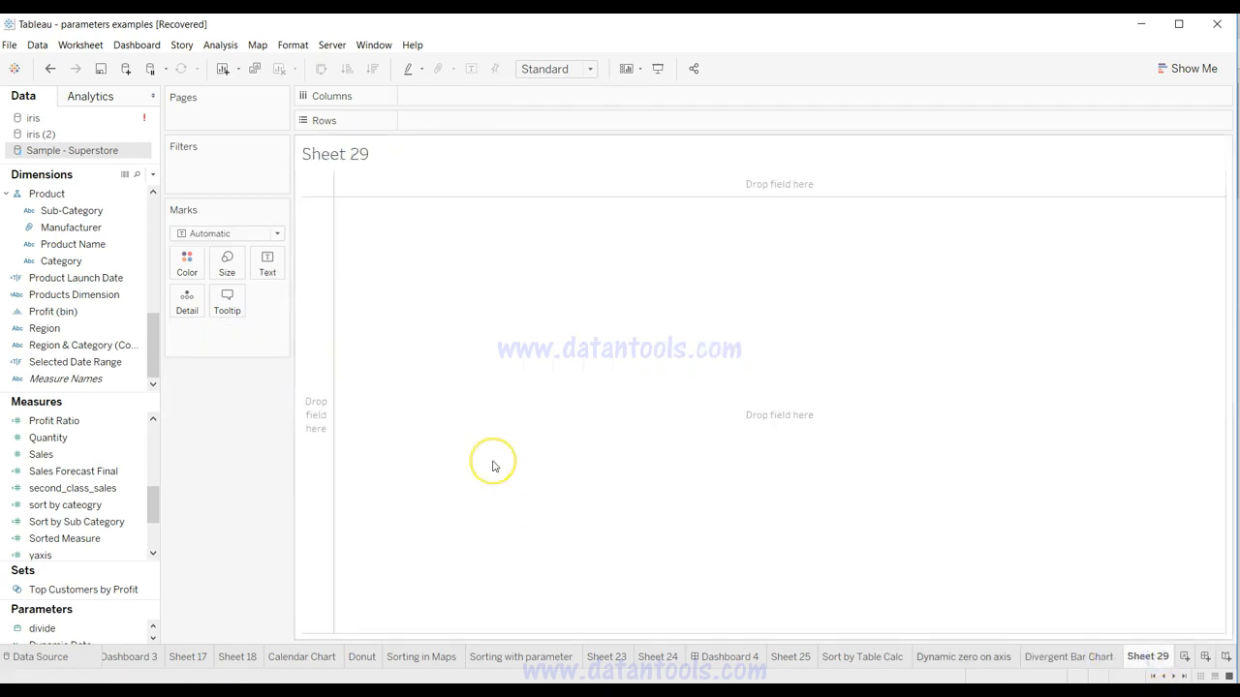
pyautogui.click(120, 341)
pyautogui.click(109, 327)
pyautogui.click(105, 262)
pyautogui.click(96, 311)
pyautogui.click(106, 295)
pyautogui.scroll(4, 149, 319)
pyautogui.click(113, 312)
pyautogui.moveTo(149, 297); pyautogui.dragTo(152, 202)
pyautogui.moveTo(65, 260); pyautogui.dragTo(446, 119)
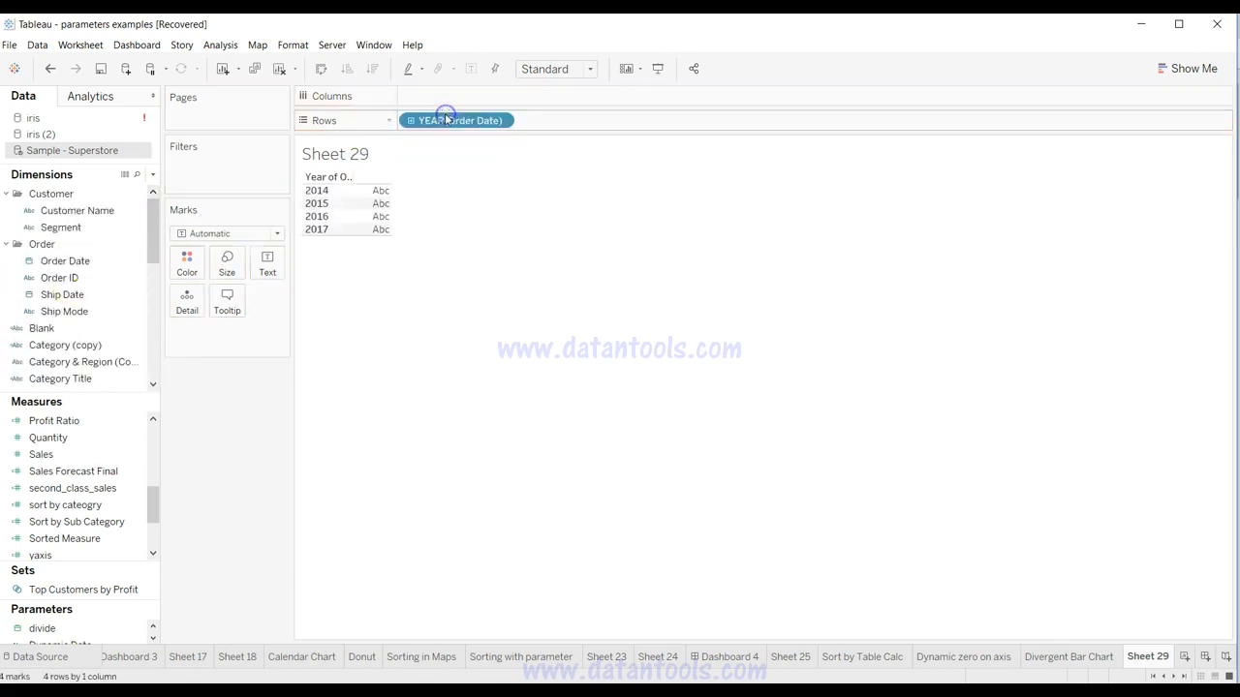
pyautogui.click(501, 120)
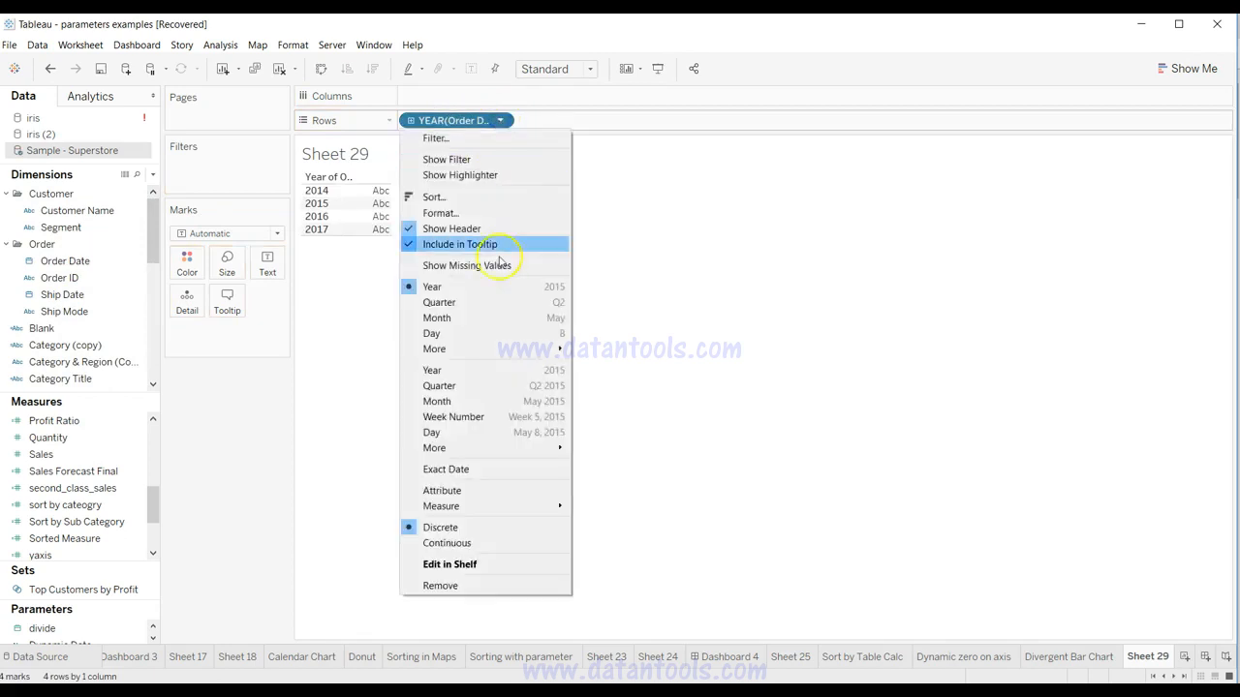
pyautogui.click(494, 386)
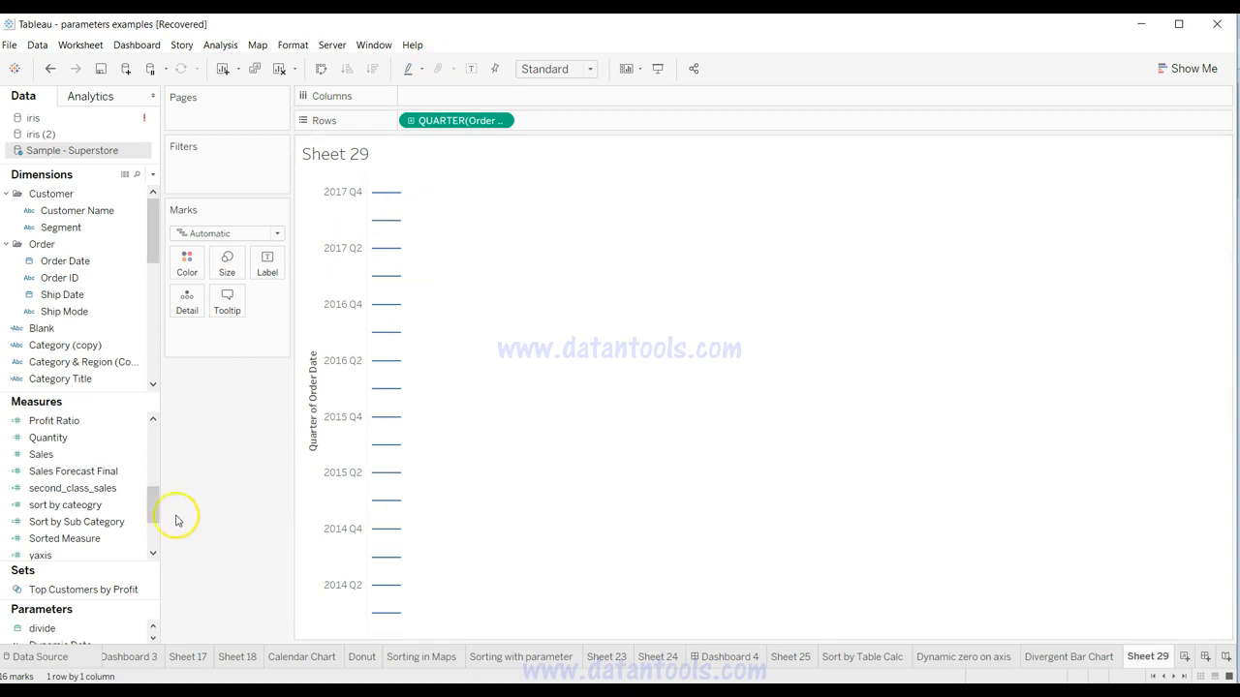
# Place Ship Mode on Columns to view its shipping classes, and remove it from the sheet again.
pyautogui.moveTo(154, 504); pyautogui.dragTo(157, 424)
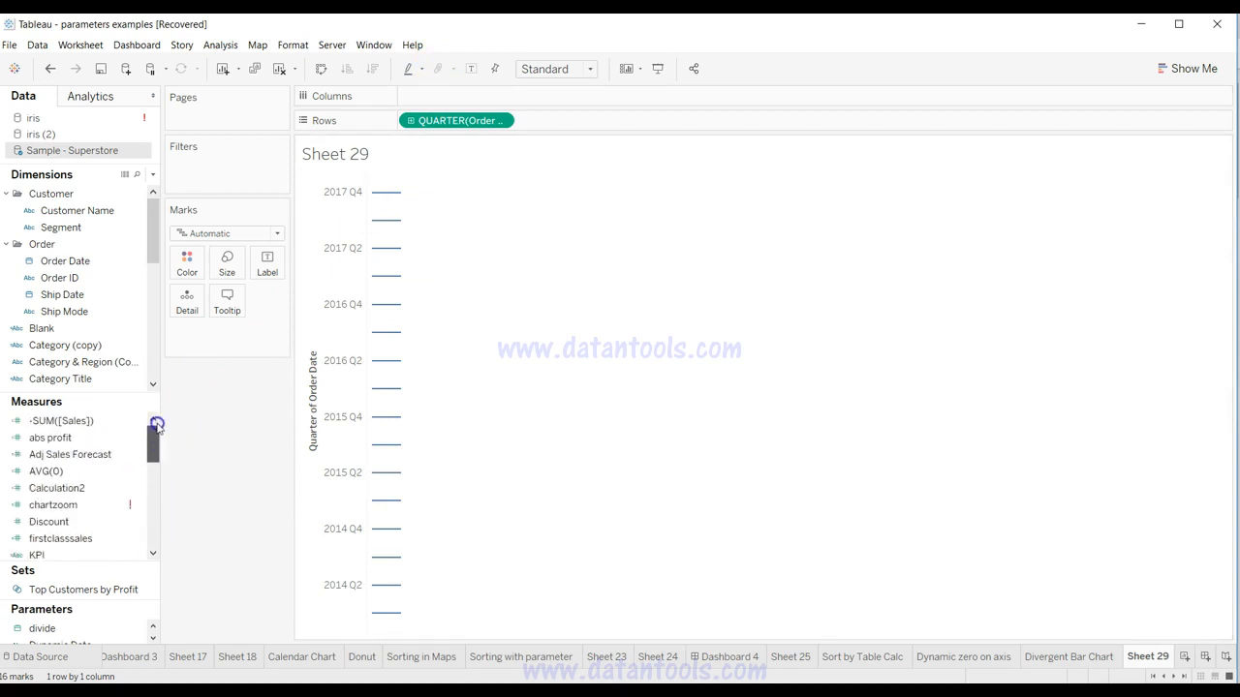
pyautogui.click(133, 538)
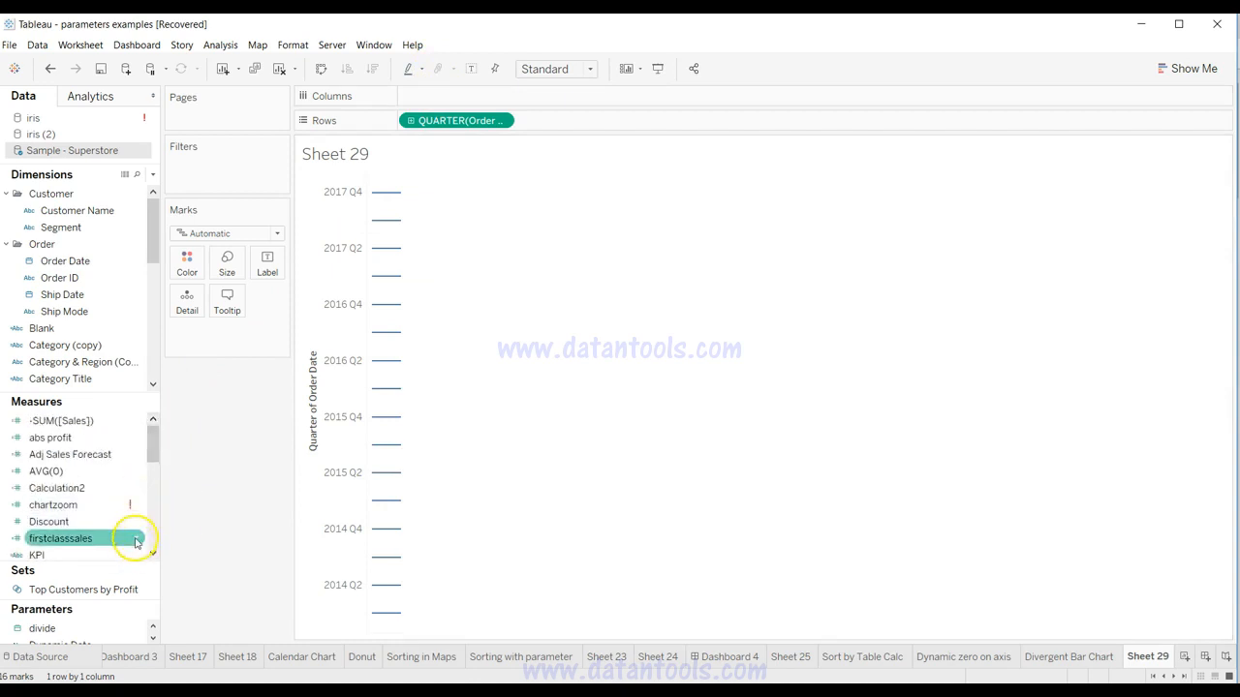
pyautogui.rightClick(135, 543)
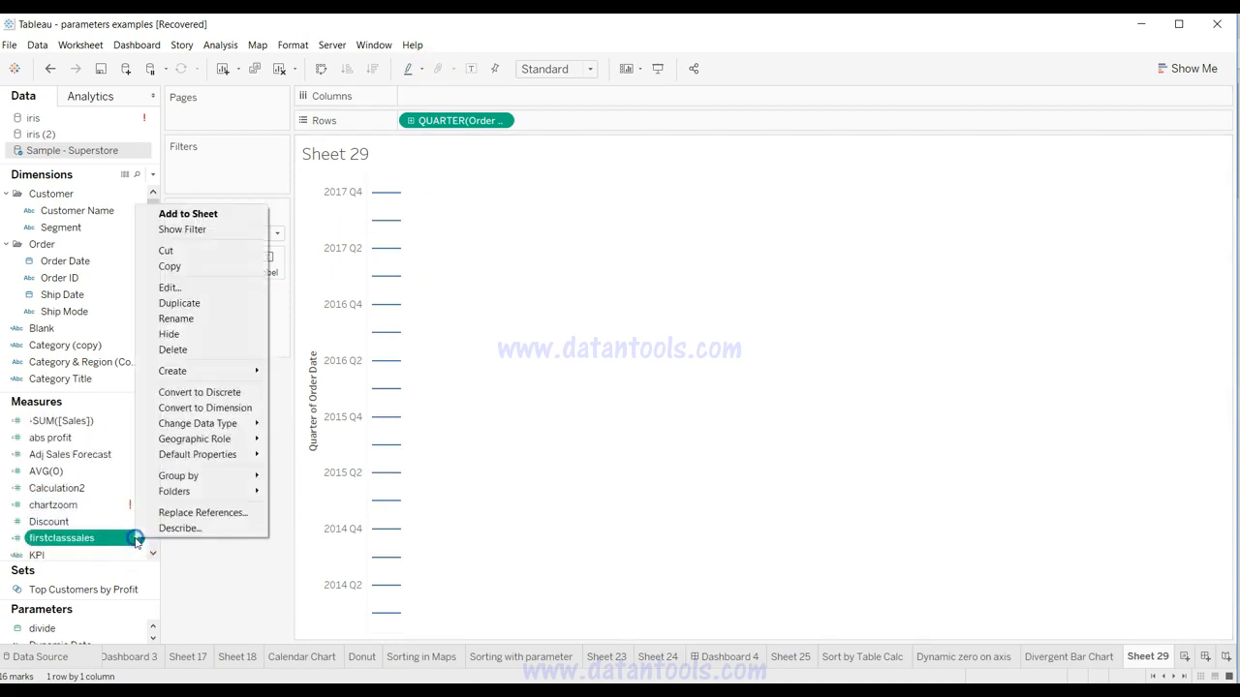
pyautogui.click(77, 310)
pyautogui.click(77, 311)
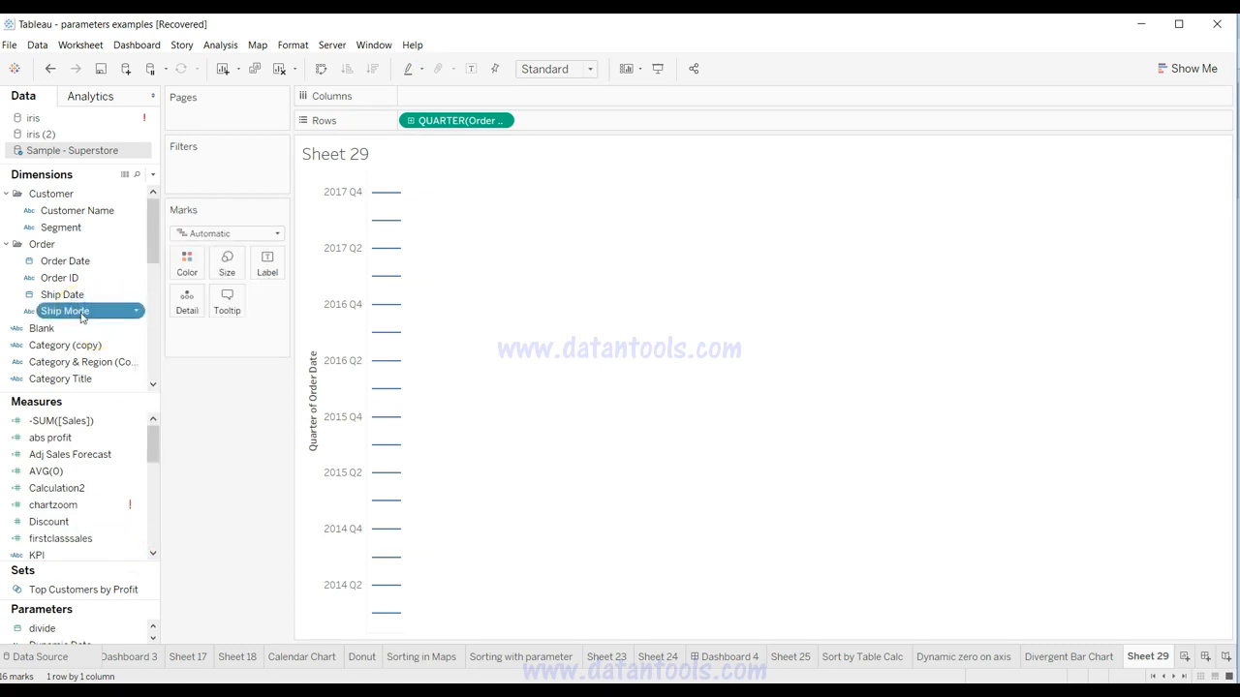
pyautogui.moveTo(81, 317); pyautogui.dragTo(484, 101)
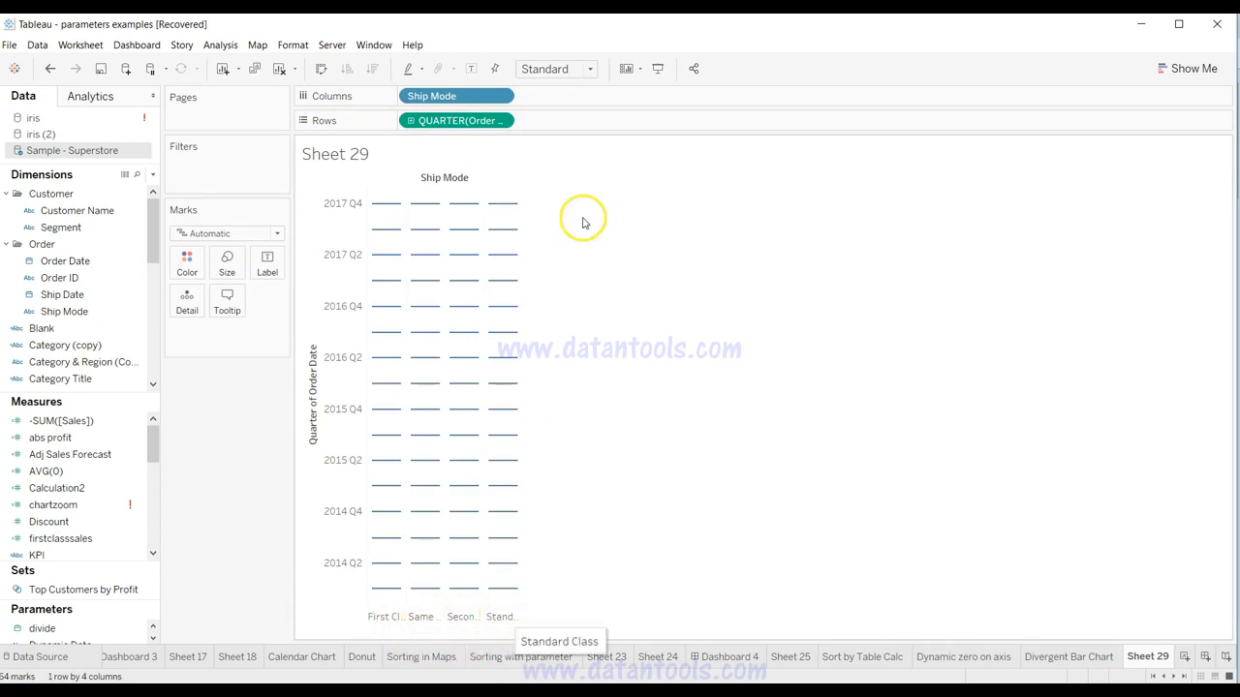
pyautogui.rightClick(464, 96)
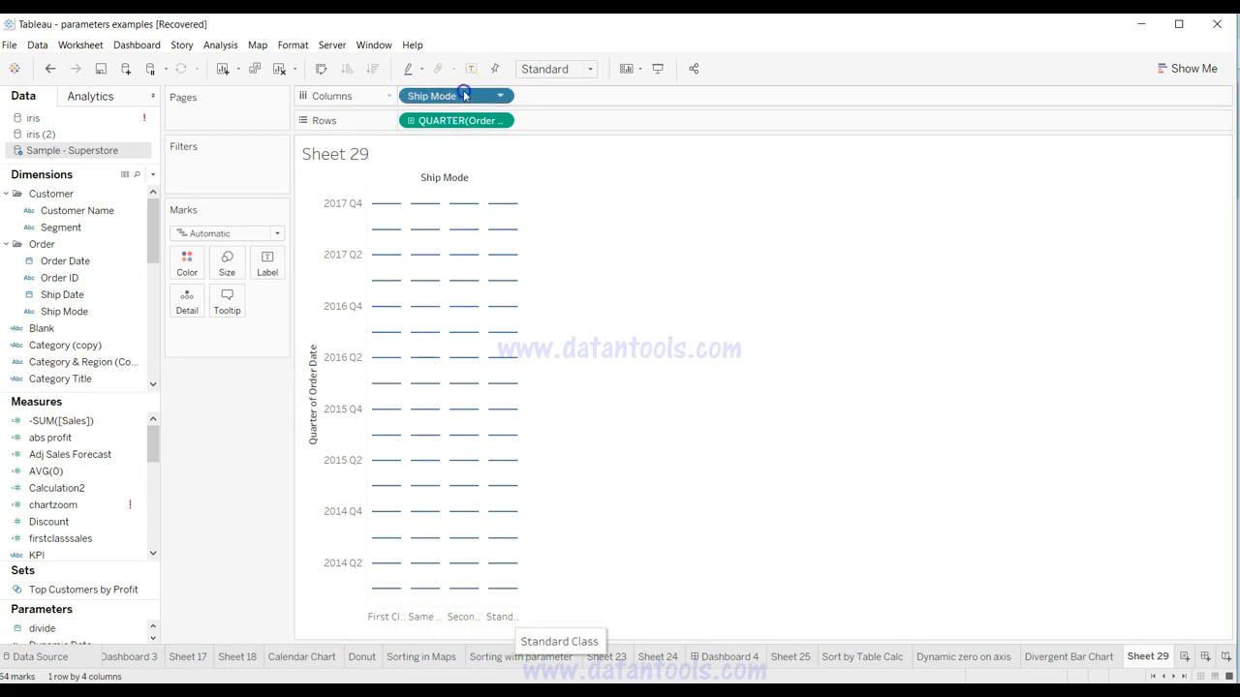
pyautogui.moveTo(465, 96); pyautogui.dragTo(125, 300)
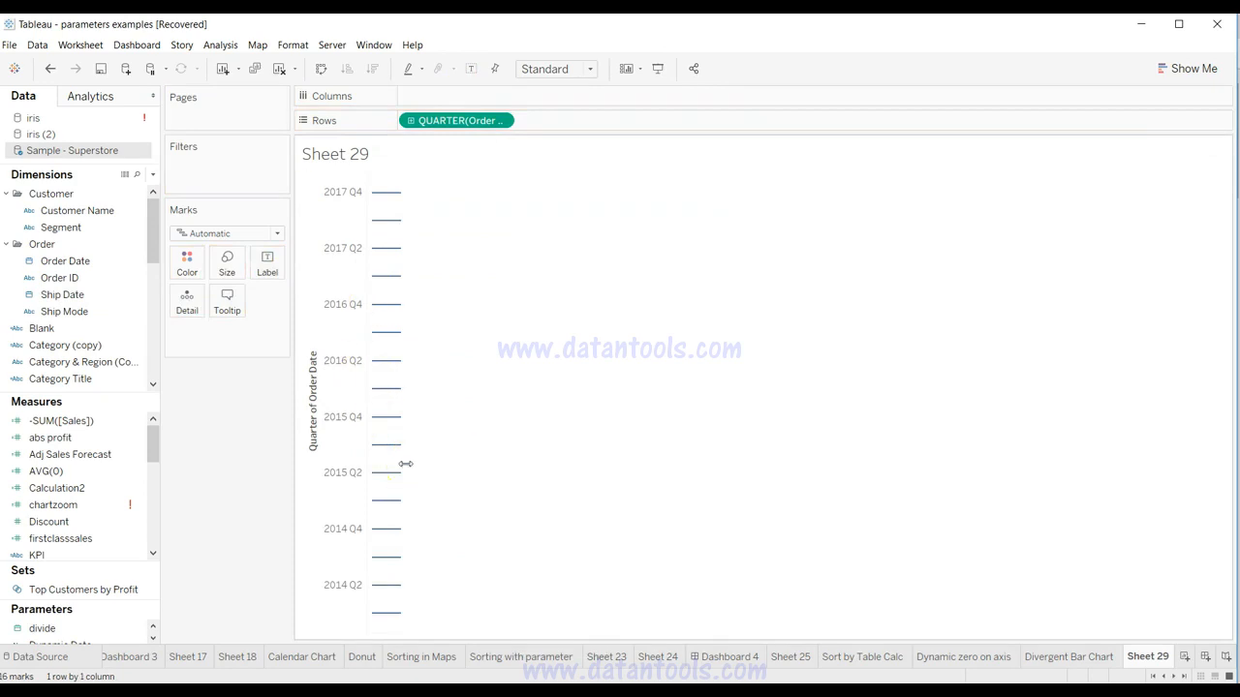
# Review the formula of the firstclasssales calculated field and close its editor.
pyautogui.click(138, 534)
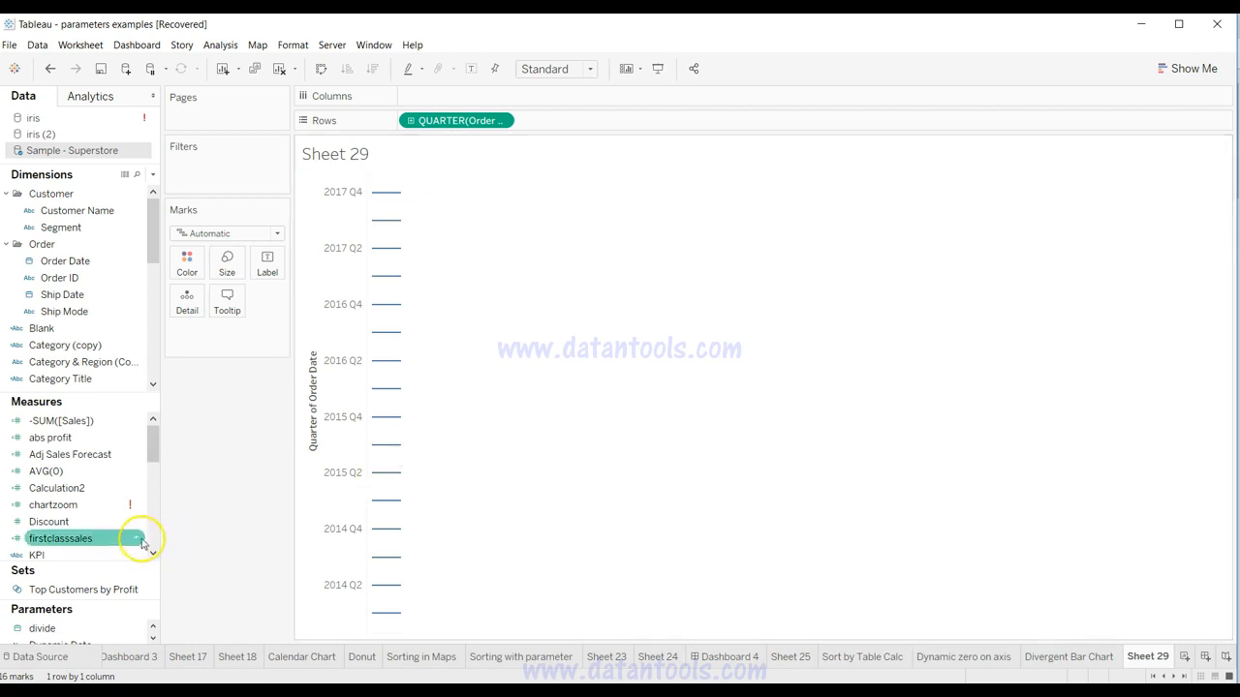
pyautogui.click(137, 538)
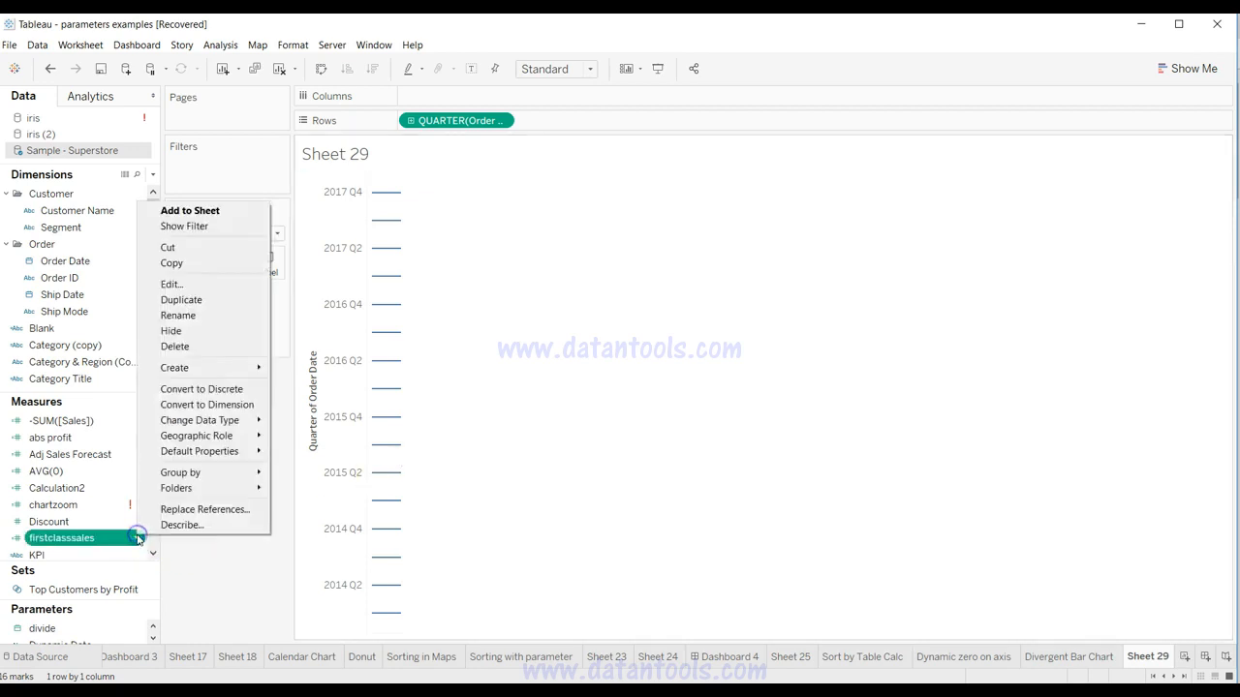
pyautogui.click(199, 285)
pyautogui.click(526, 278)
pyautogui.click(501, 249)
pyautogui.moveTo(501, 248); pyautogui.dragTo(726, 281)
pyautogui.click(725, 283)
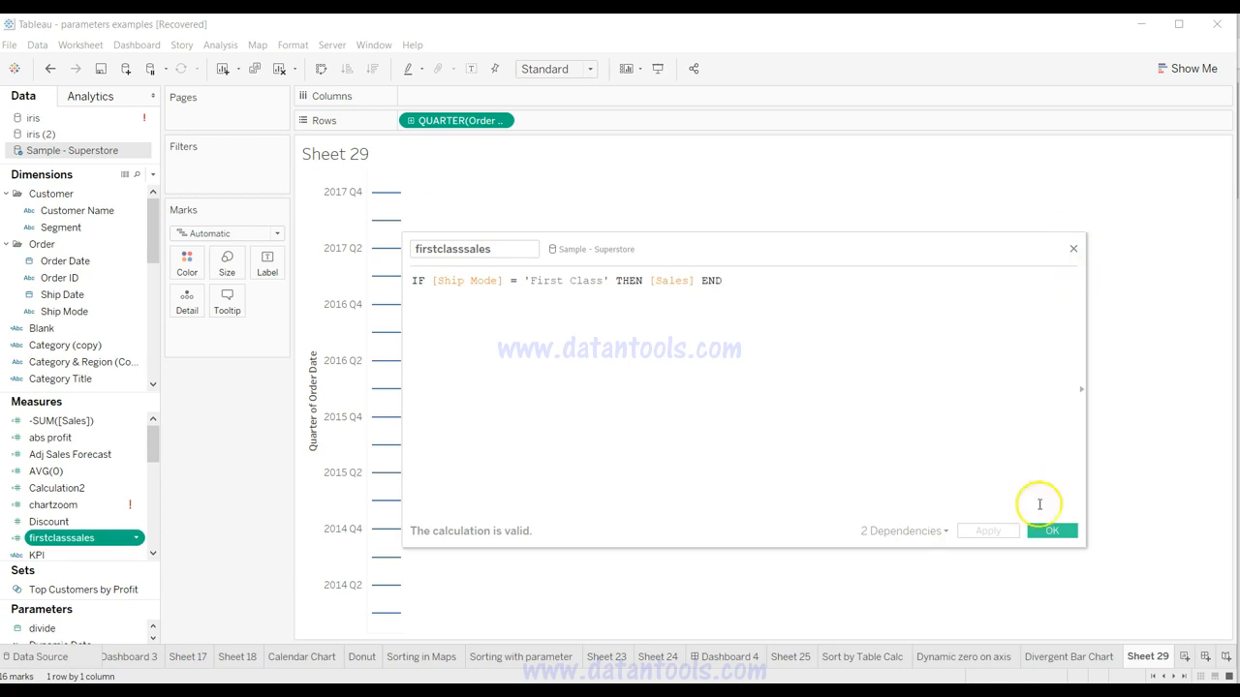
pyautogui.click(1052, 530)
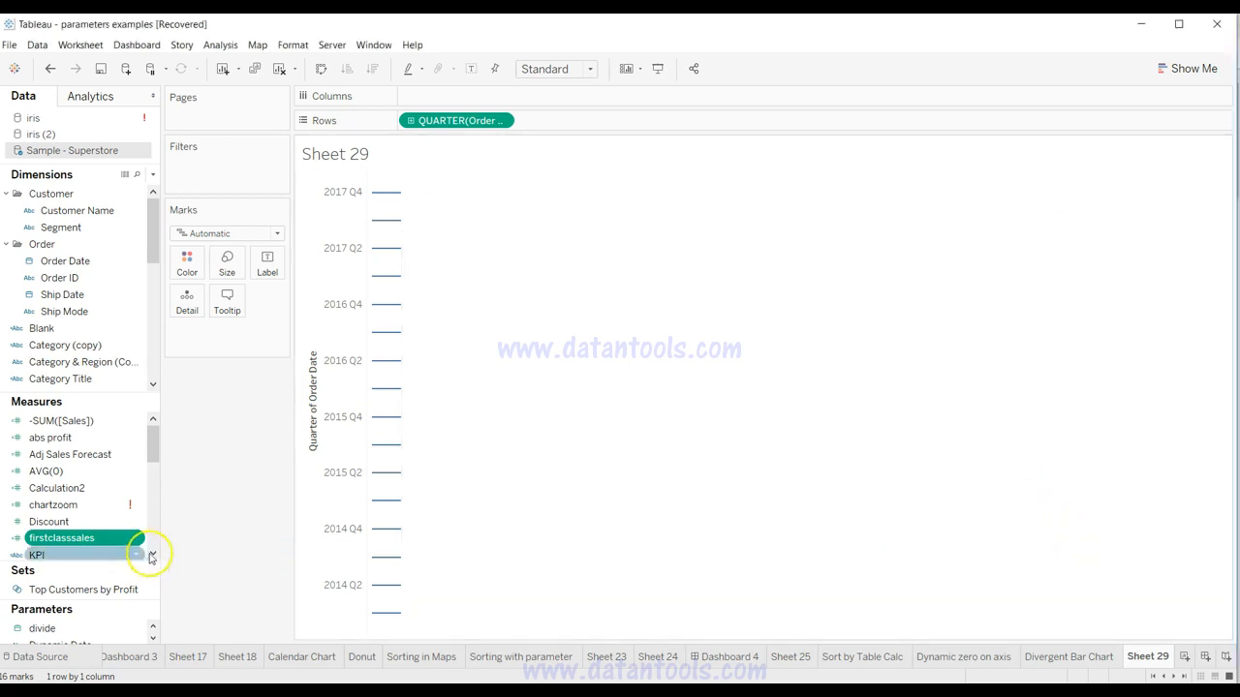
# Review the ship mode condition in the second_class_sales calculated field and close its editor.
pyautogui.moveTo(152, 443); pyautogui.dragTo(155, 503)
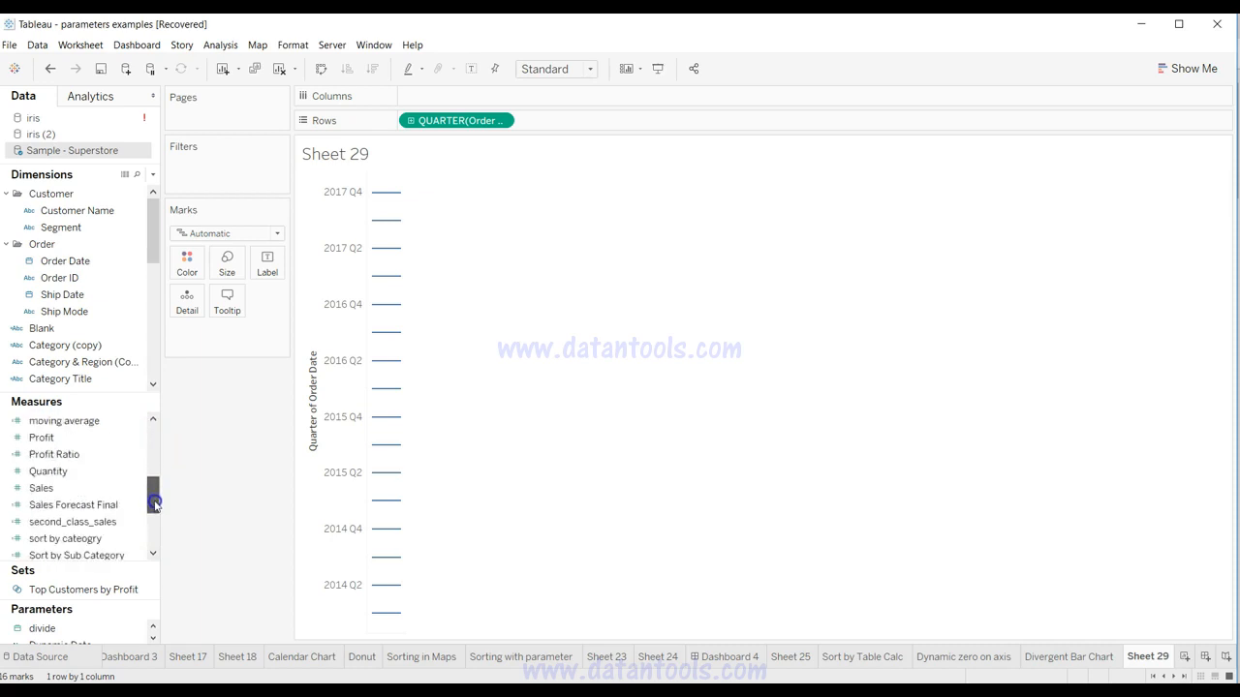
pyautogui.click(129, 521)
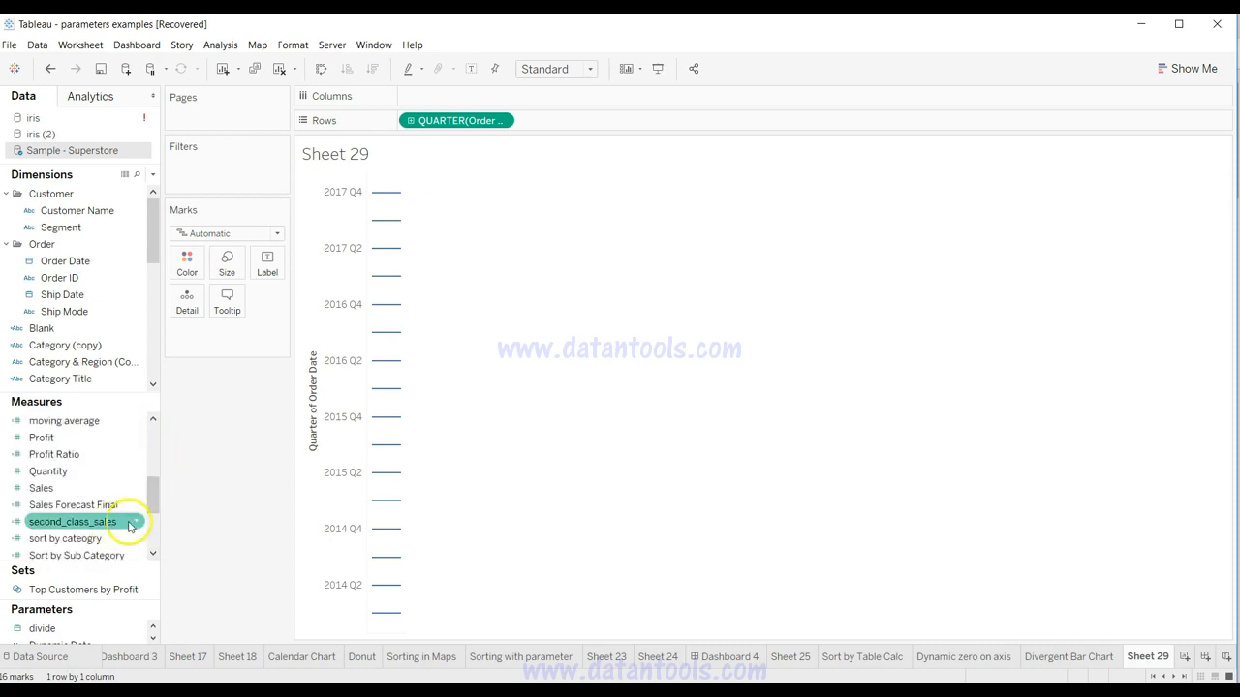
pyautogui.rightClick(136, 524)
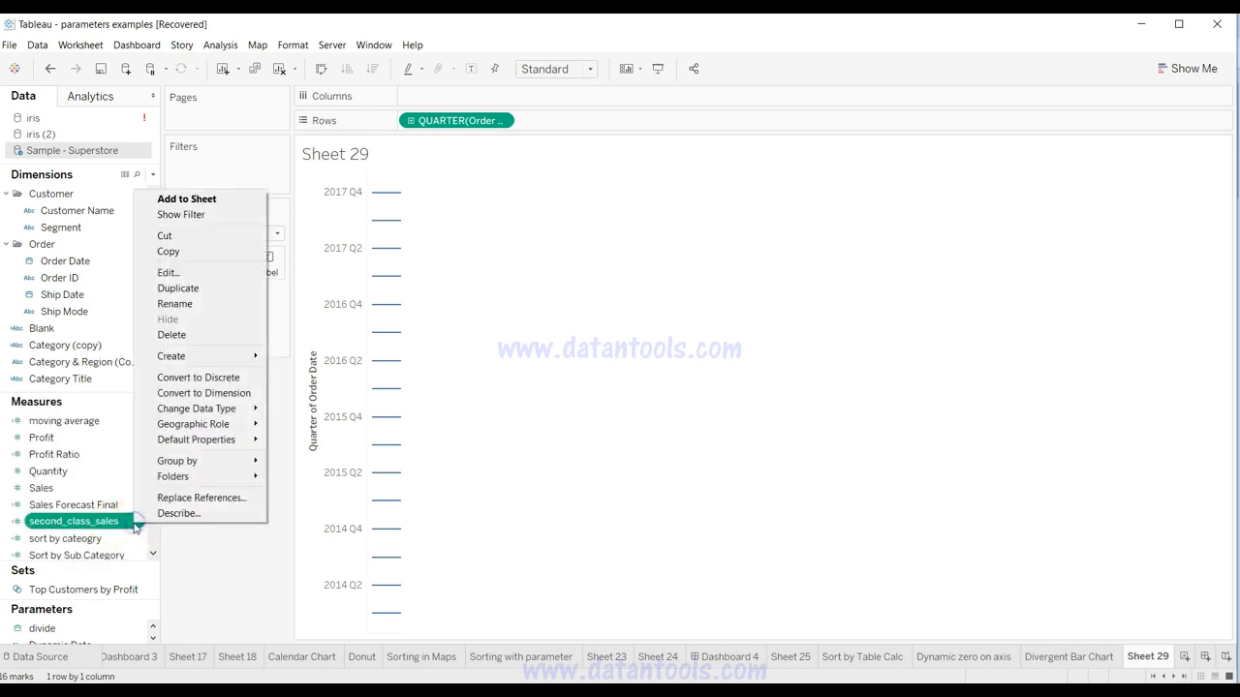
pyautogui.click(177, 273)
pyautogui.moveTo(424, 281); pyautogui.dragTo(607, 284)
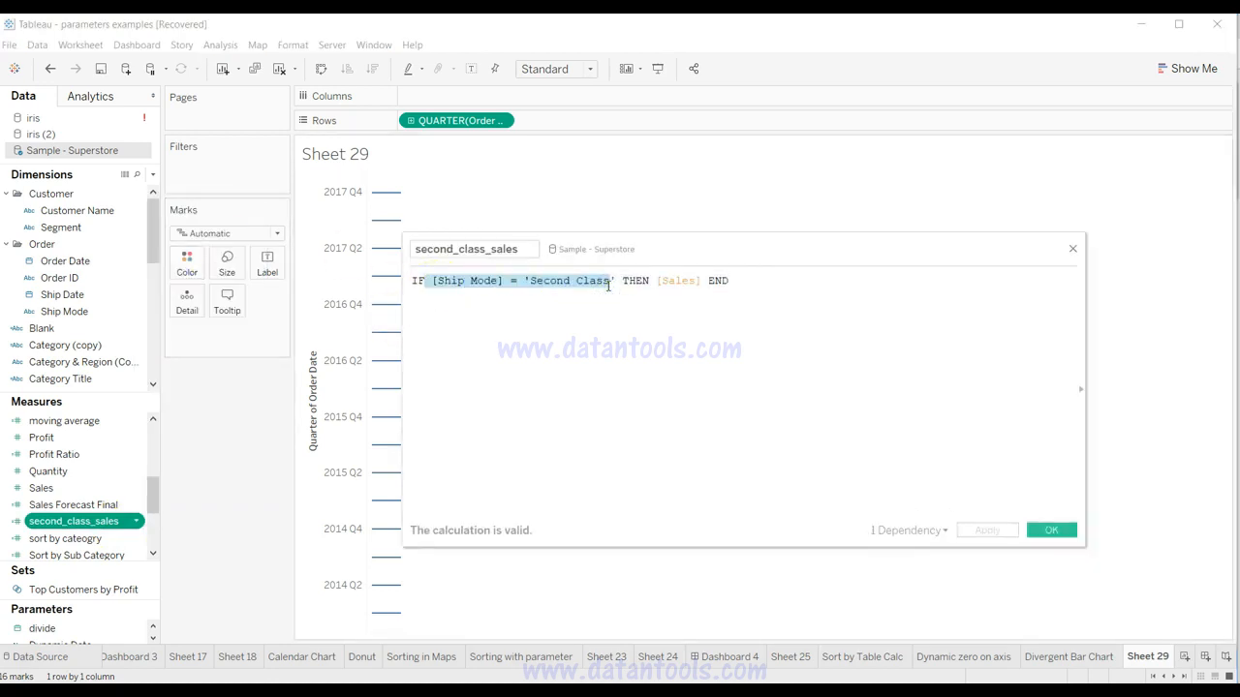
pyautogui.click(1072, 249)
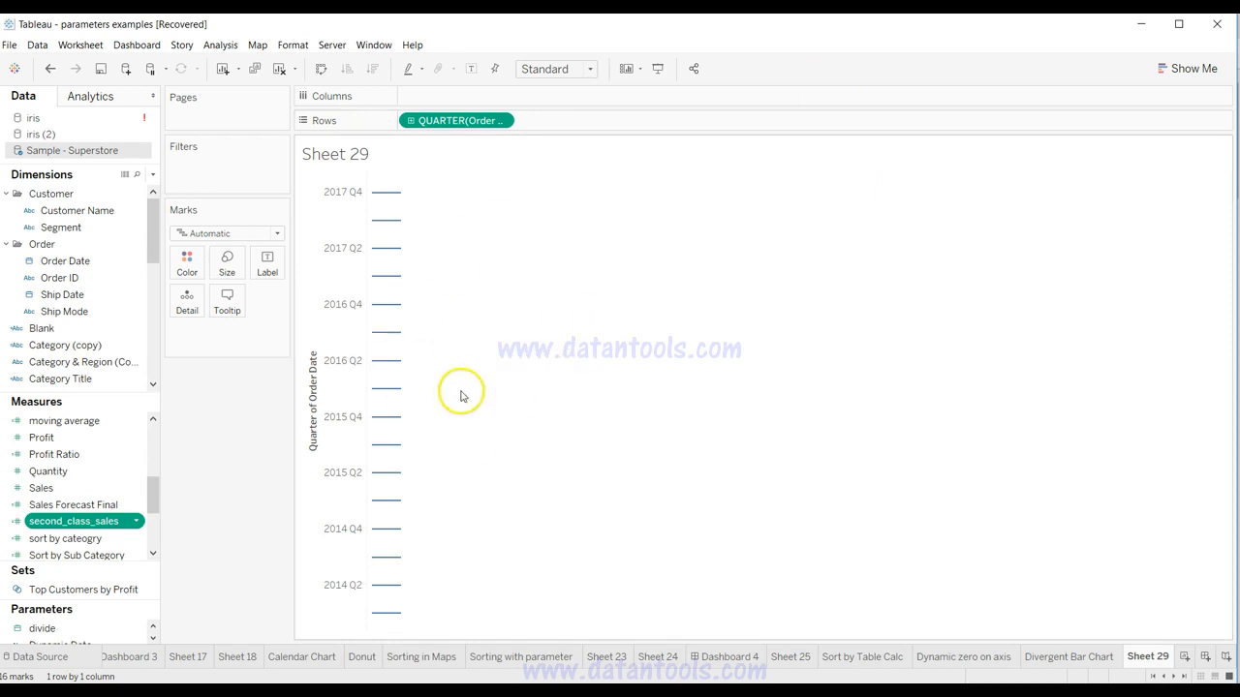
# Add firstclasssales to Columns against the order quarters and set the mark type to Bar.
pyautogui.moveTo(156, 501); pyautogui.dragTo(155, 429)
pyautogui.moveTo(101, 540); pyautogui.dragTo(463, 93)
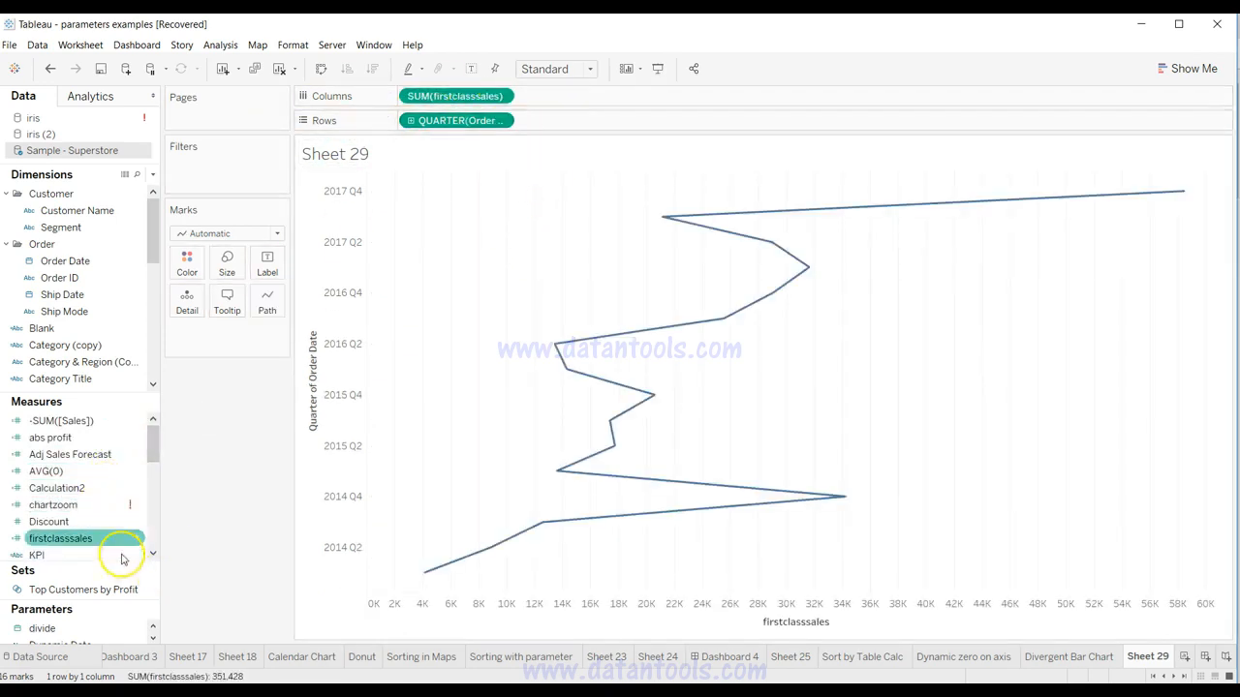
pyautogui.click(257, 234)
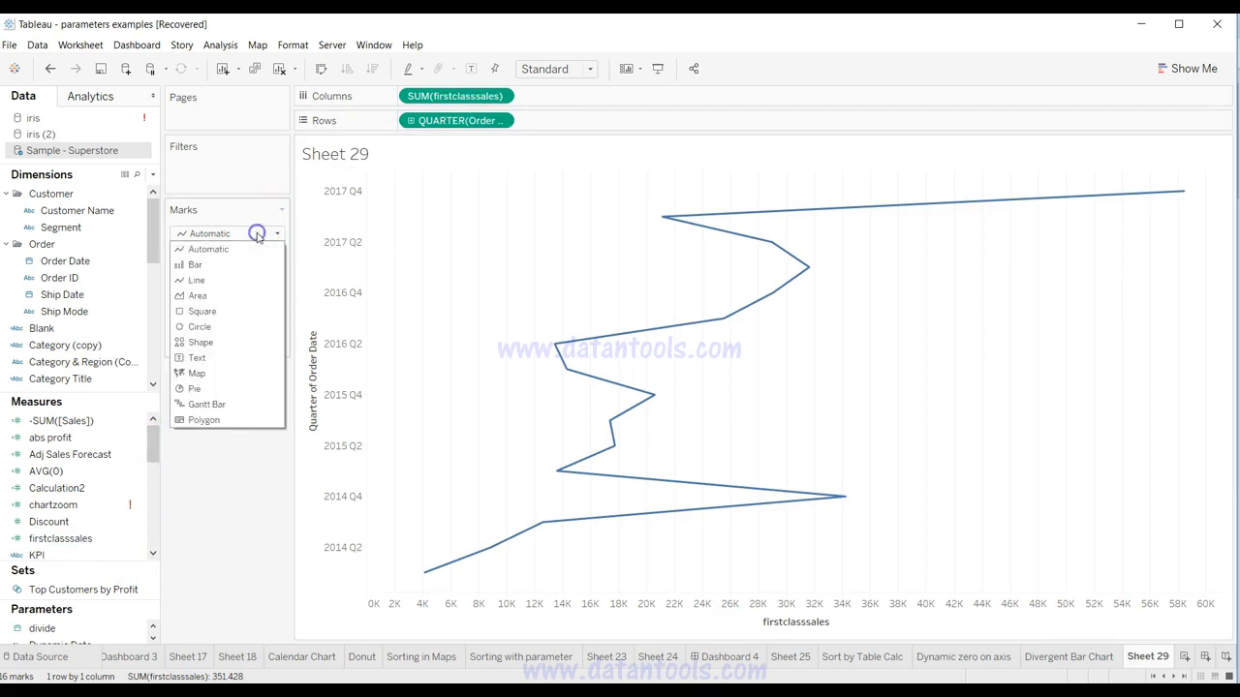
pyautogui.click(257, 262)
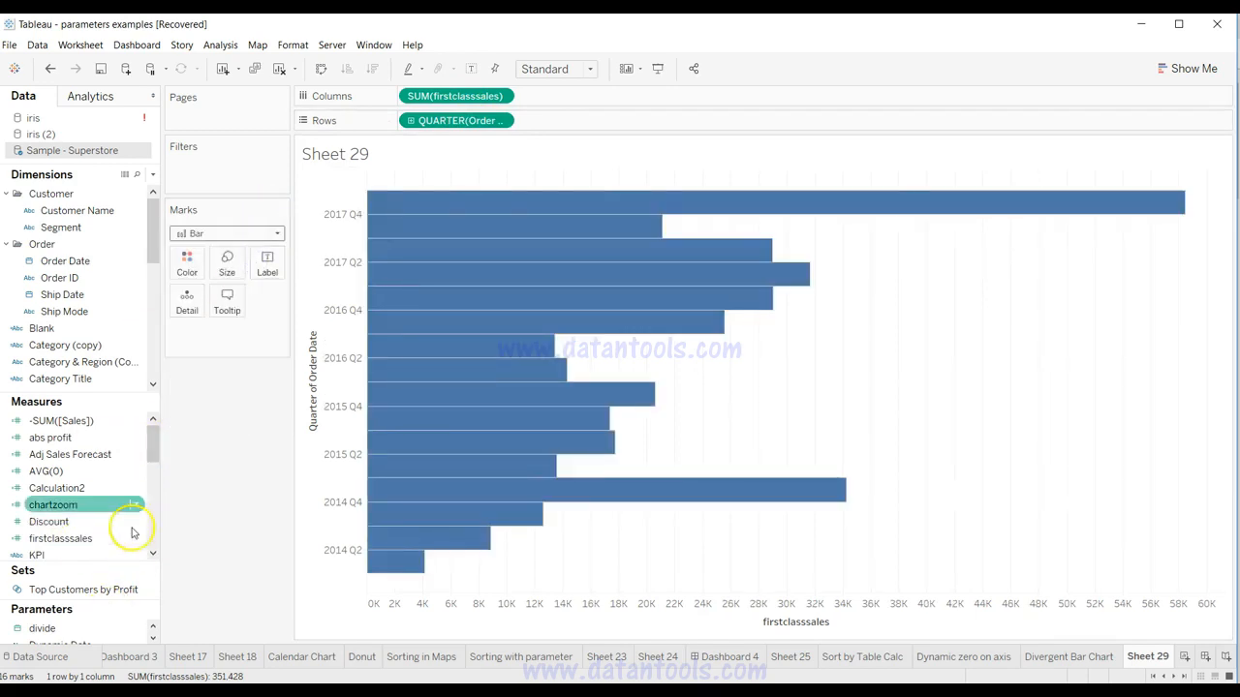
# Add second_class_sales to Columns beside firstclasssales and negate the SUM([firstclasssales]) expression with a leading minus sign.
pyautogui.moveTo(152, 436); pyautogui.dragTo(614, 96)
pyautogui.click(111, 490)
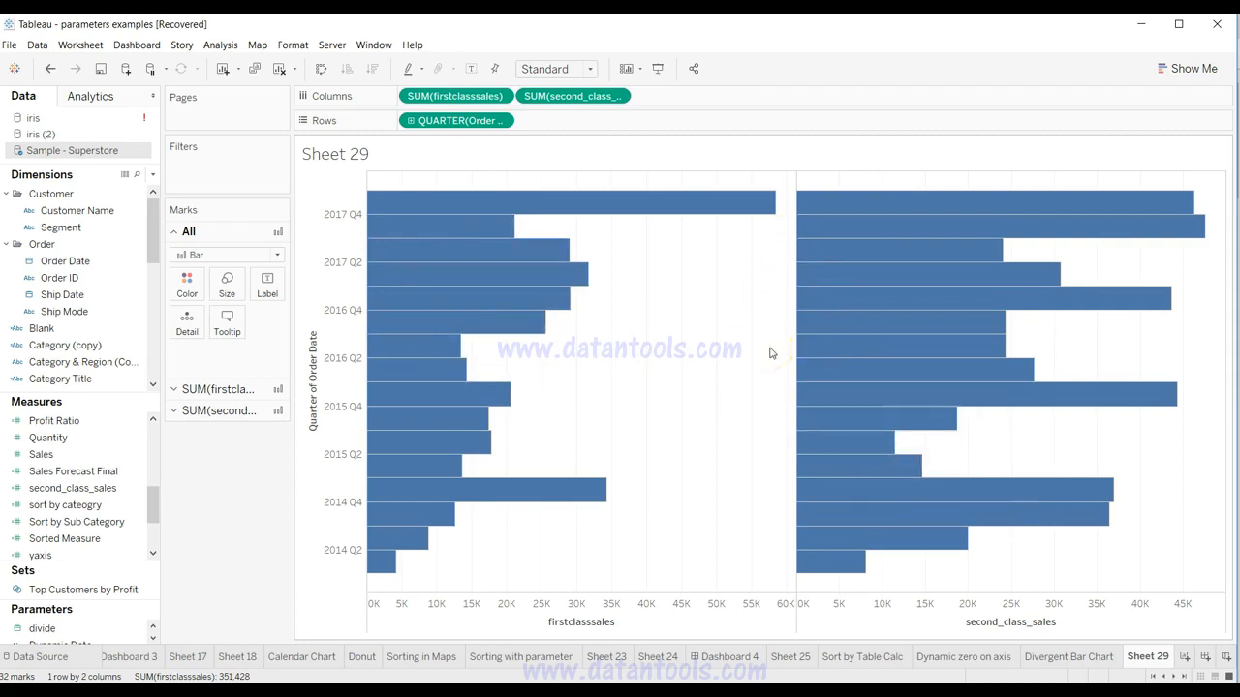
pyautogui.doubleClick(415, 96)
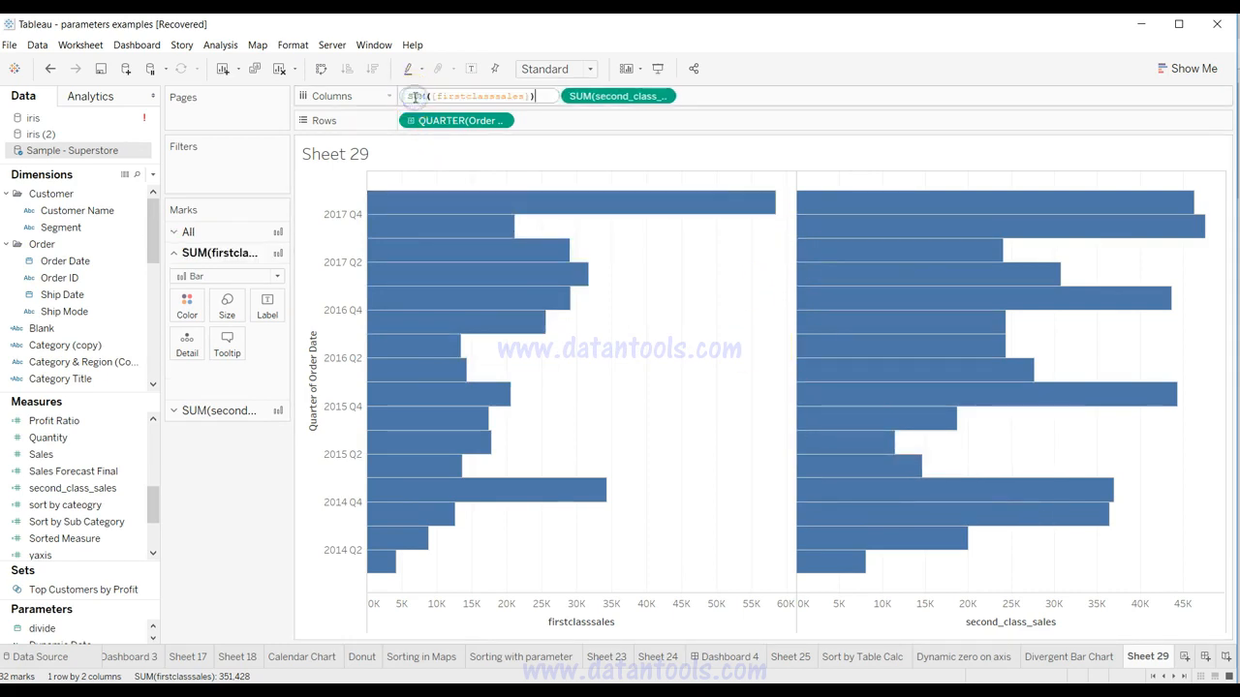
pyautogui.click(409, 96)
pyautogui.write('-')
pyautogui.press('Return')
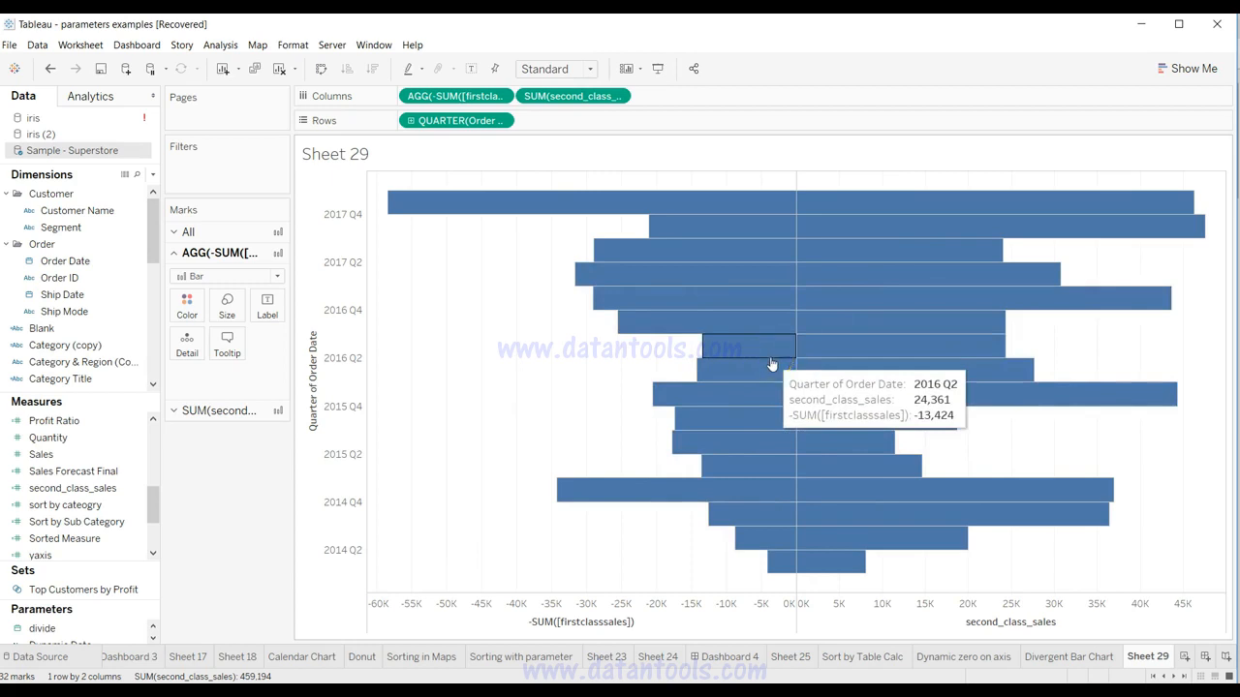
# Color the negated firstclasssales bars by Measure Names.
pyautogui.moveTo(153, 222); pyautogui.dragTo(151, 328)
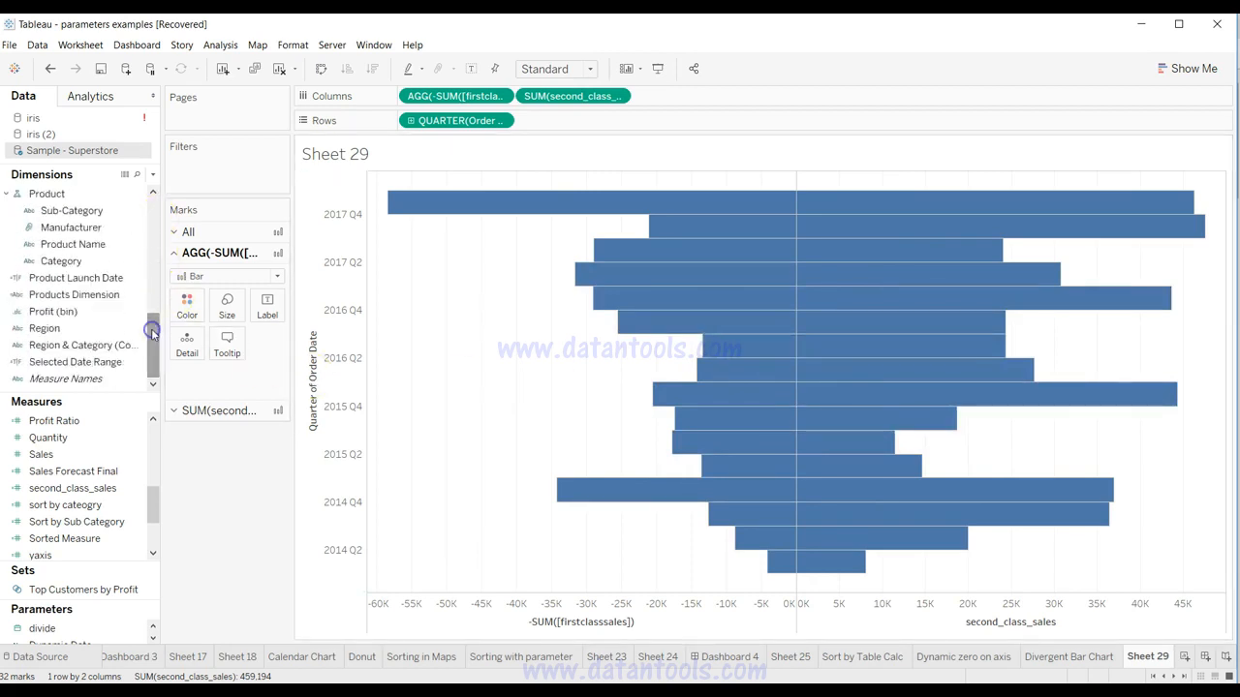
pyautogui.moveTo(106, 378); pyautogui.dragTo(185, 316)
pyautogui.click(636, 352)
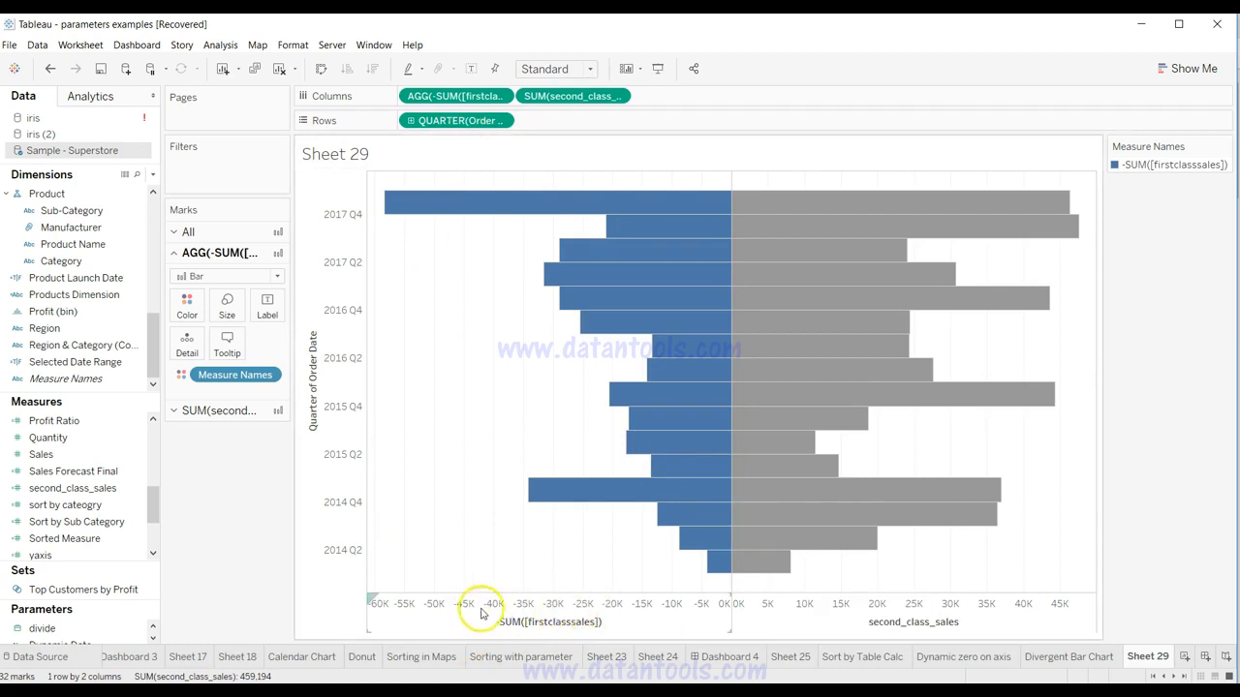
# Apply the custom number format #,K to the scale of the -SUM([firstclasssales]) axis.
pyautogui.click(691, 608)
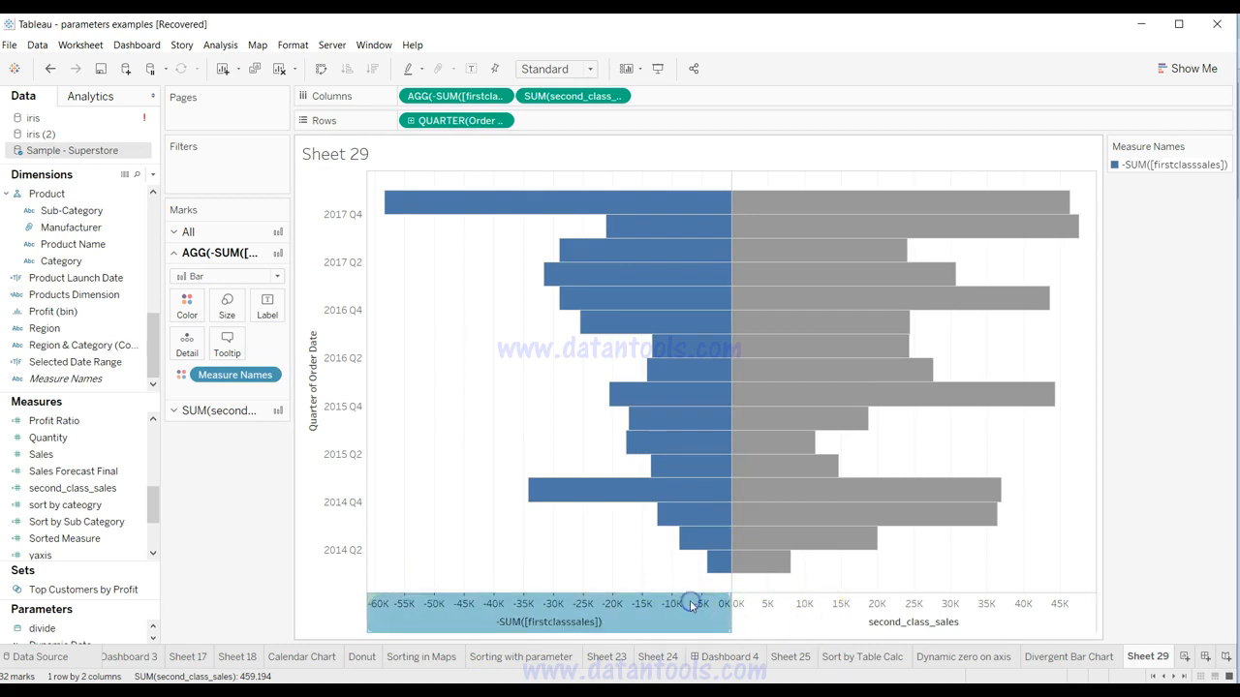
pyautogui.rightClick(692, 607)
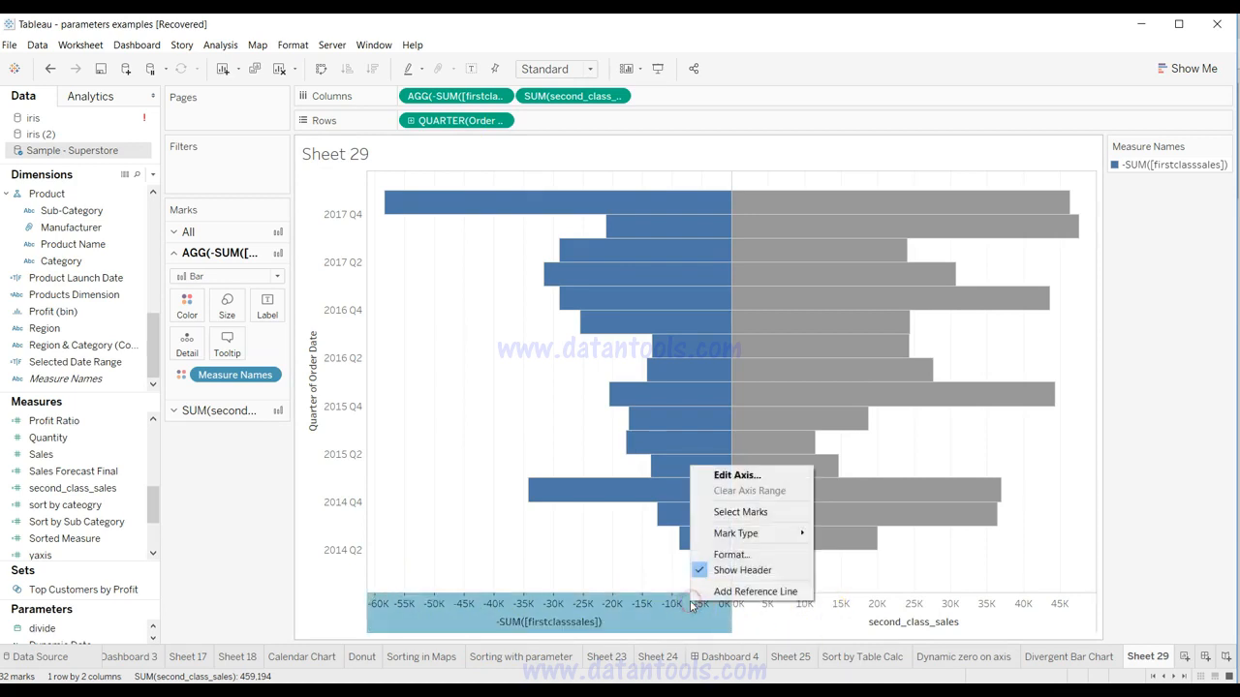
pyautogui.click(710, 554)
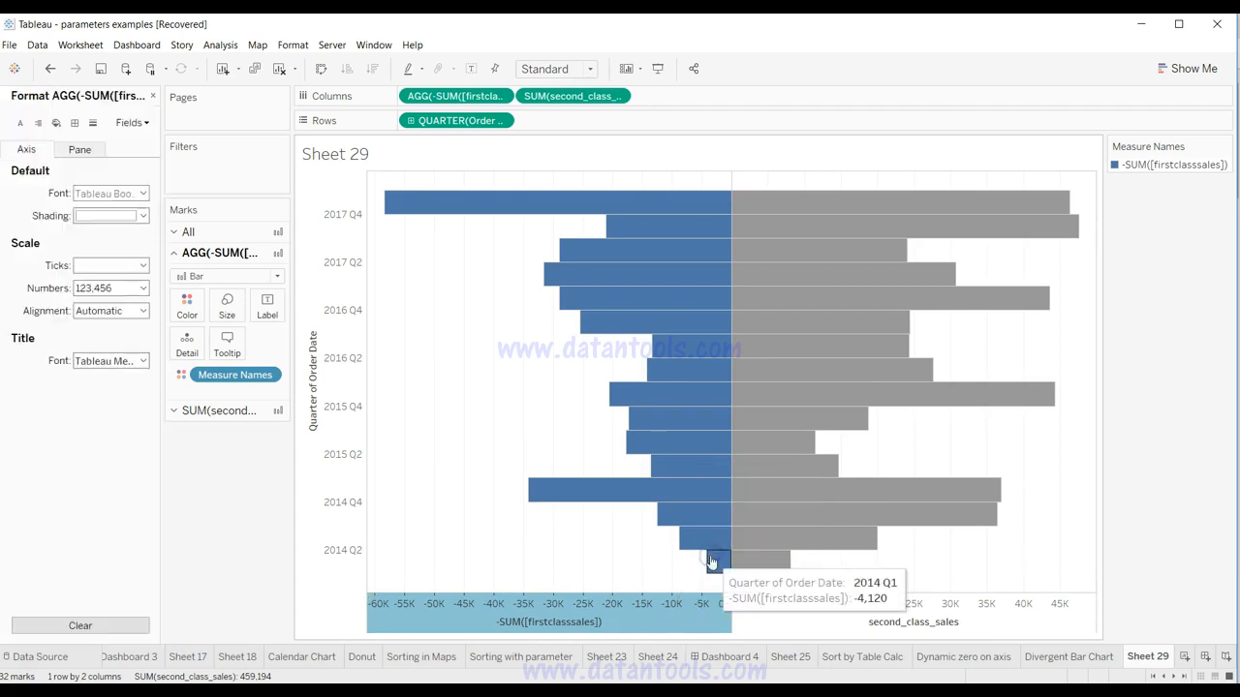
pyautogui.click(115, 289)
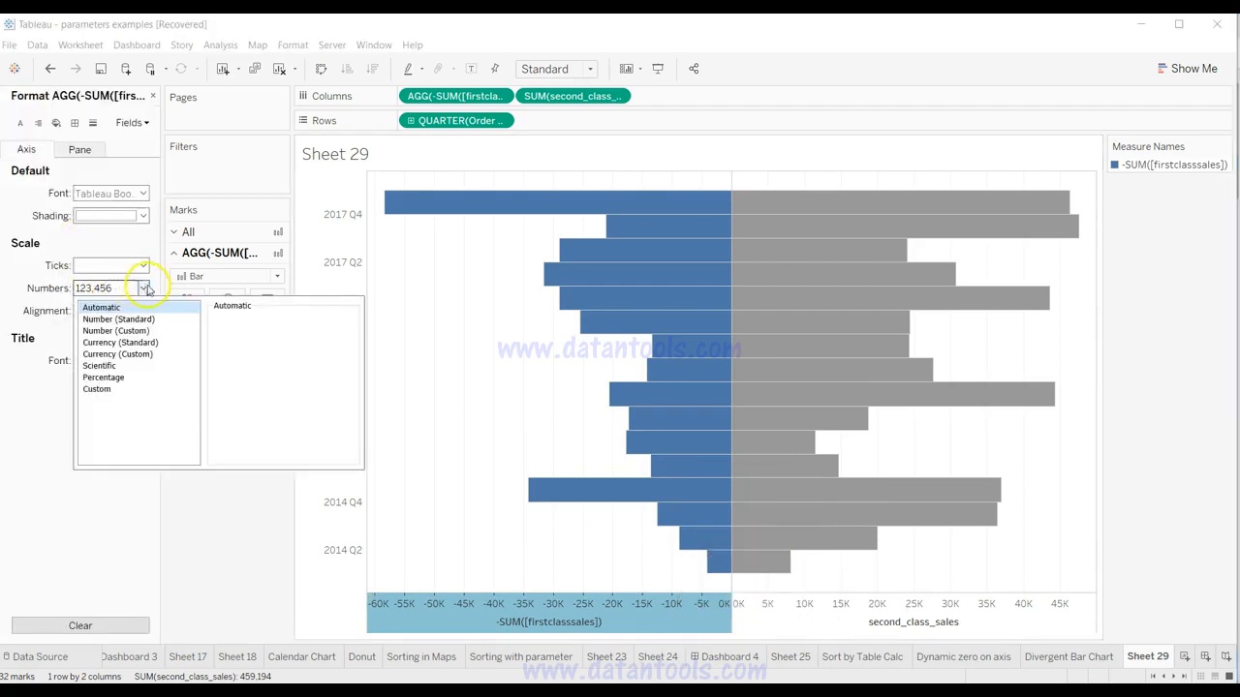
pyautogui.click(113, 389)
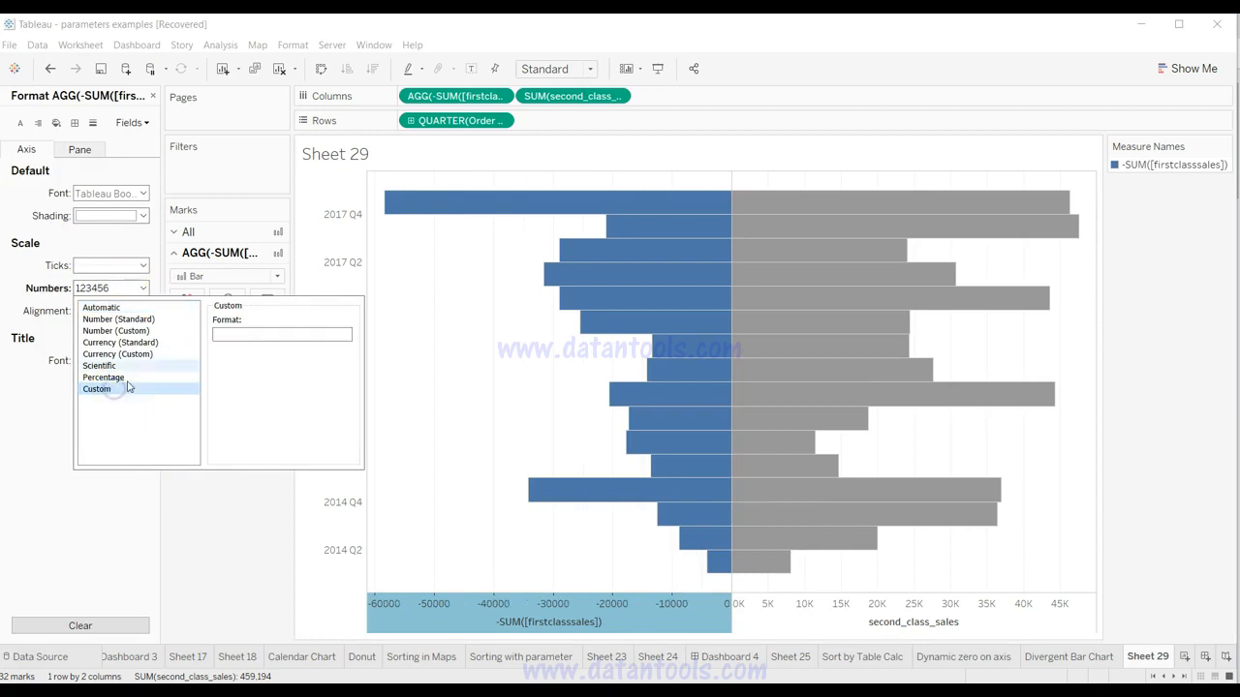
pyautogui.click(234, 332)
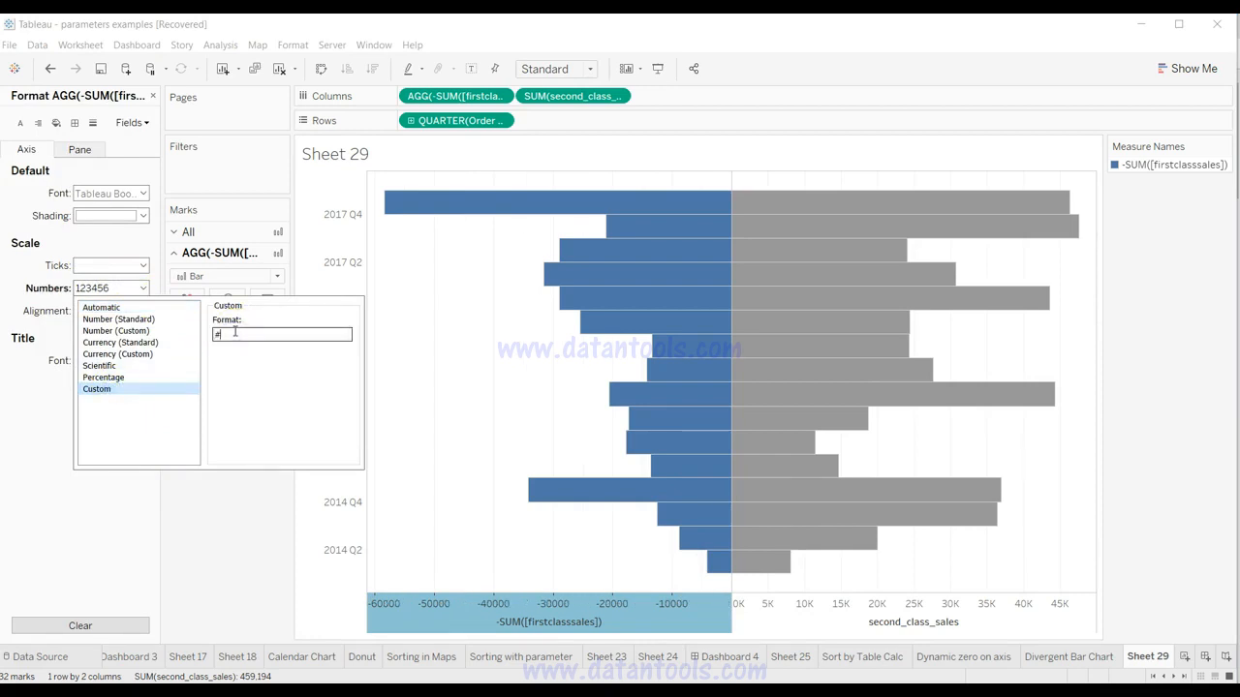
pyautogui.write('#,K')
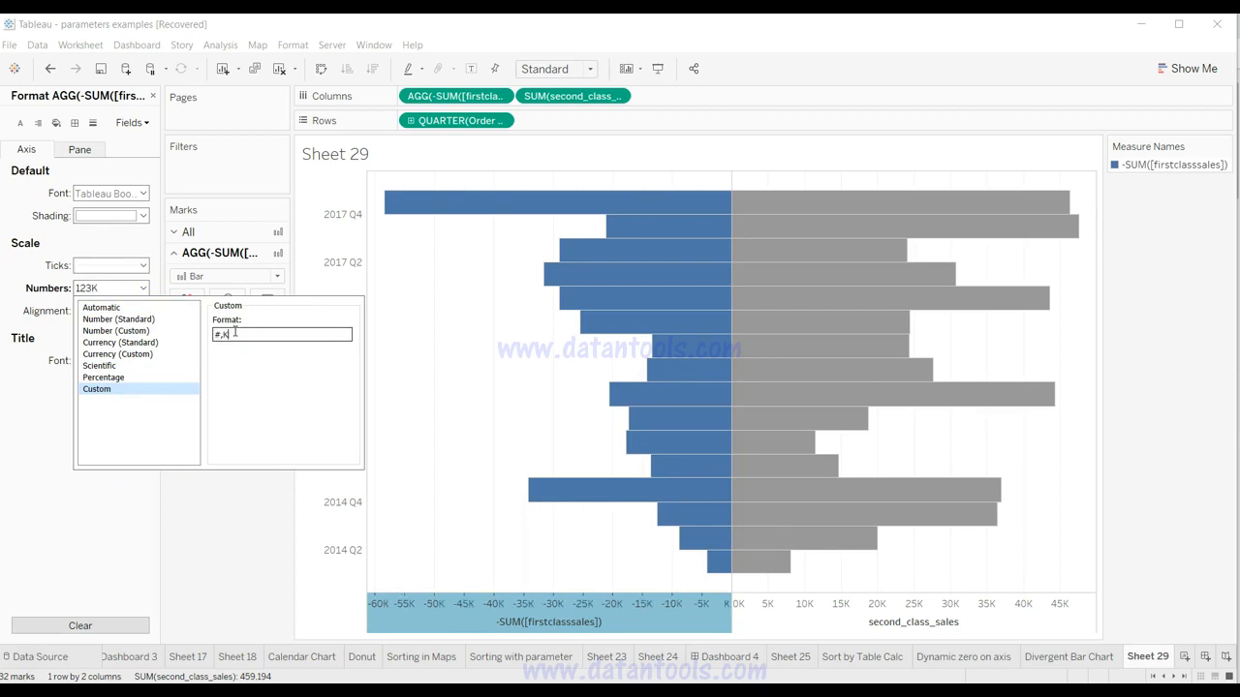
# Extend the custom axis number format to #,K;#,K so negative values are written without a minus sign, and finish the formatting.
pyautogui.click(542, 622)
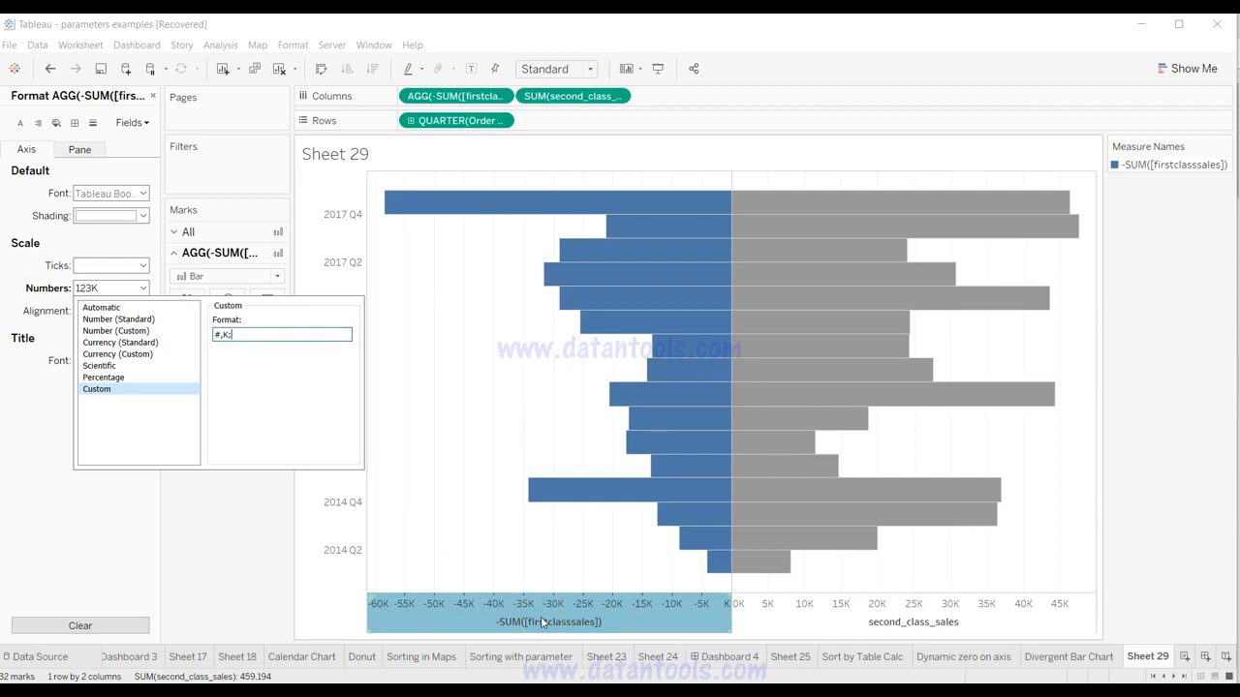
pyautogui.write('#,')
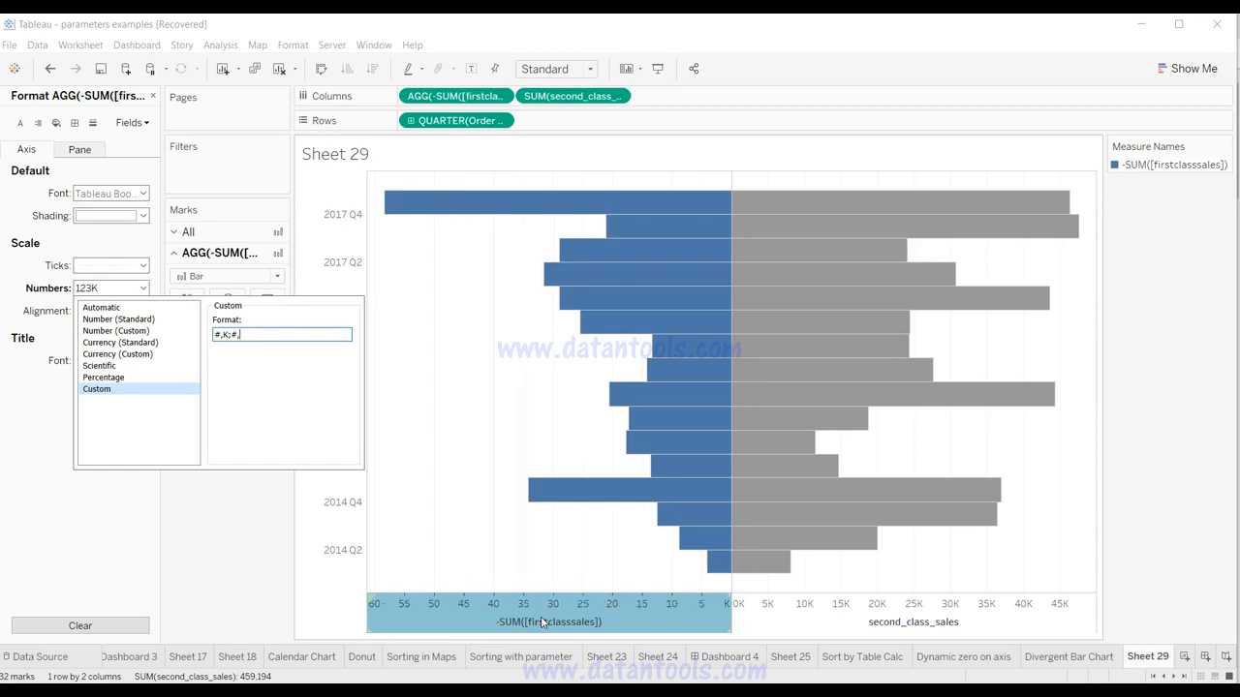
pyautogui.write('k')
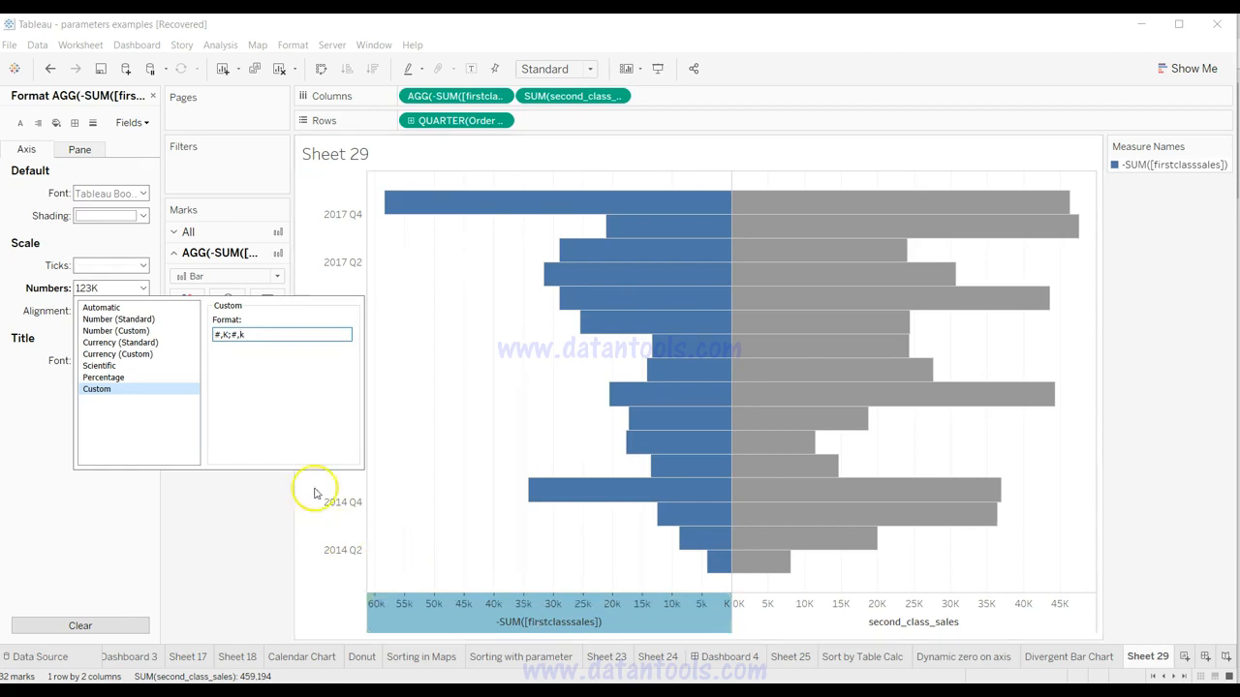
pyautogui.press('BackSpace')
pyautogui.write('K')
pyautogui.click(231, 334)
pyautogui.moveTo(231, 334); pyautogui.dragTo(224, 335)
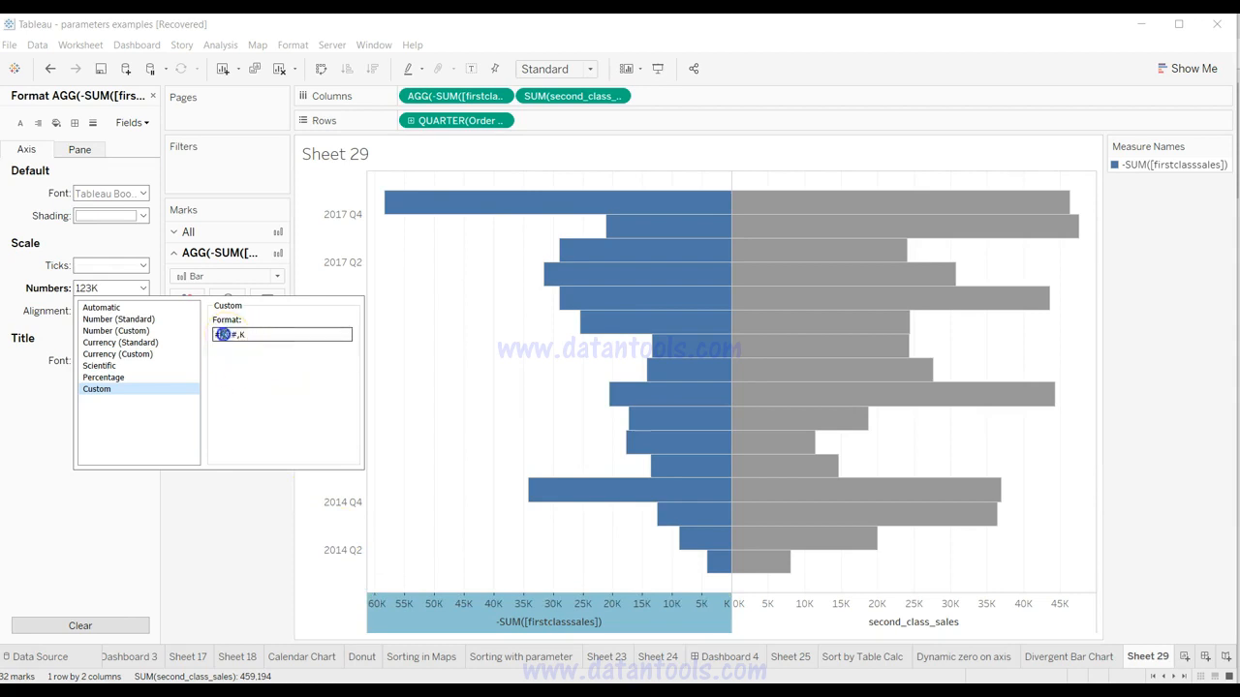
pyautogui.click(215, 334)
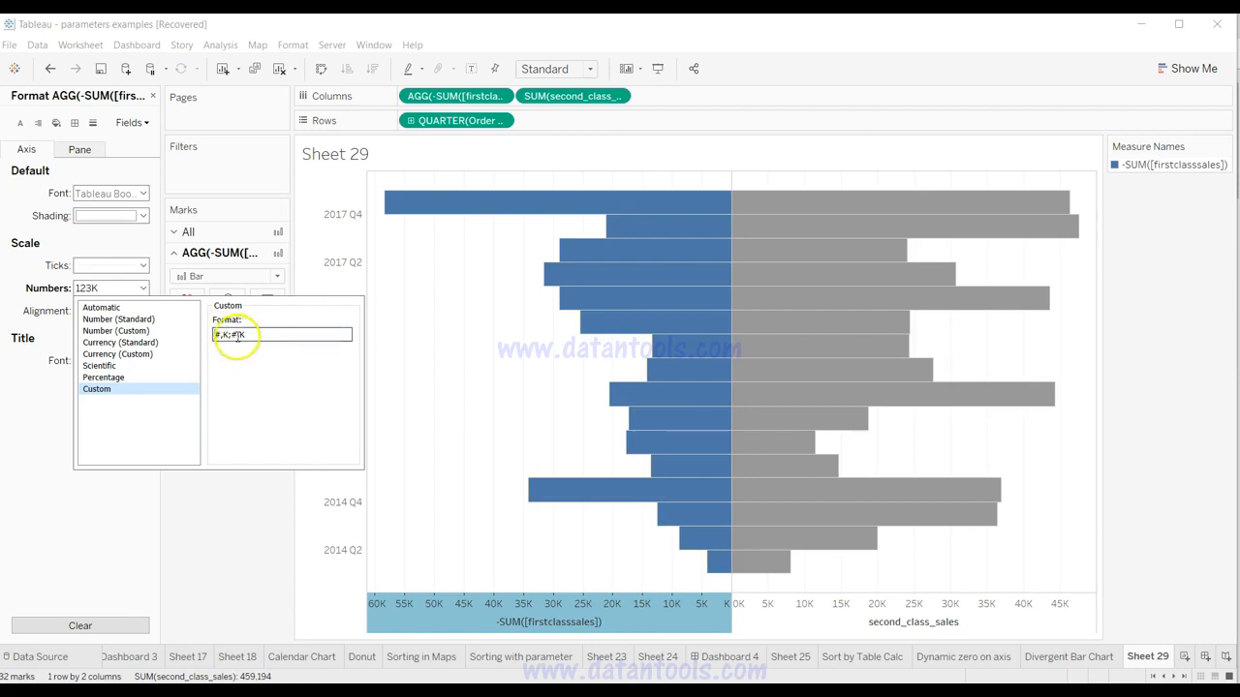
pyautogui.moveTo(230, 335); pyautogui.dragTo(250, 335)
pyautogui.click(252, 336)
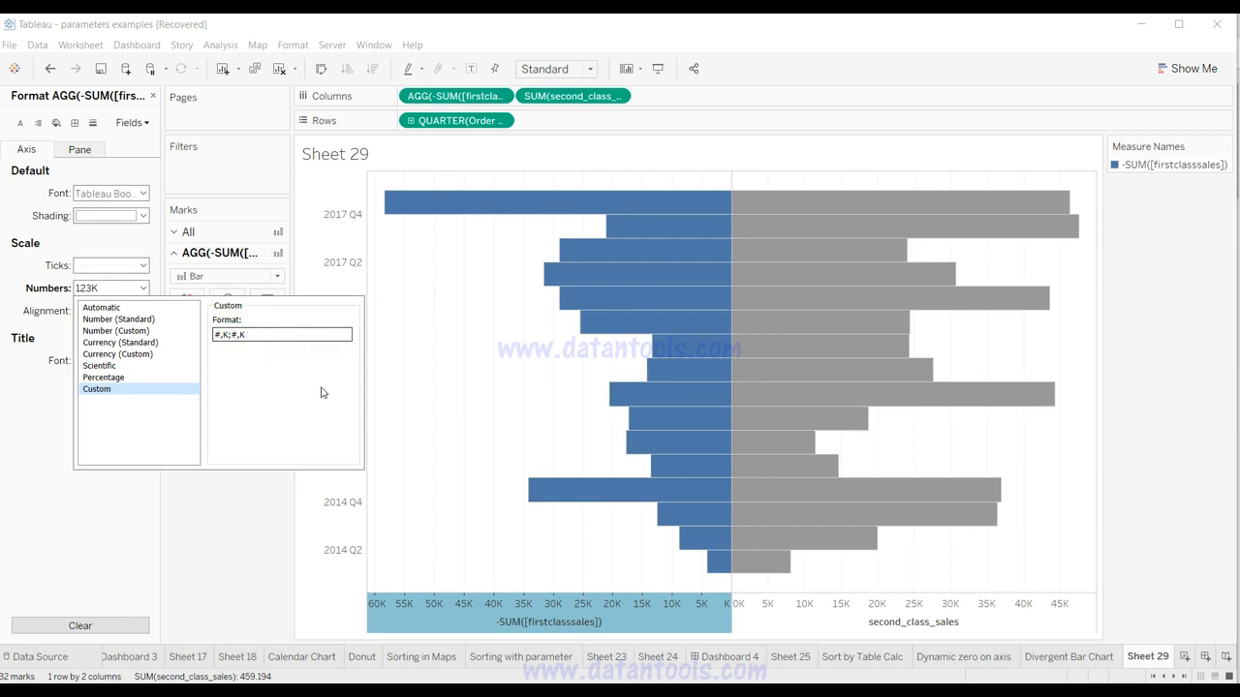
pyautogui.click(528, 612)
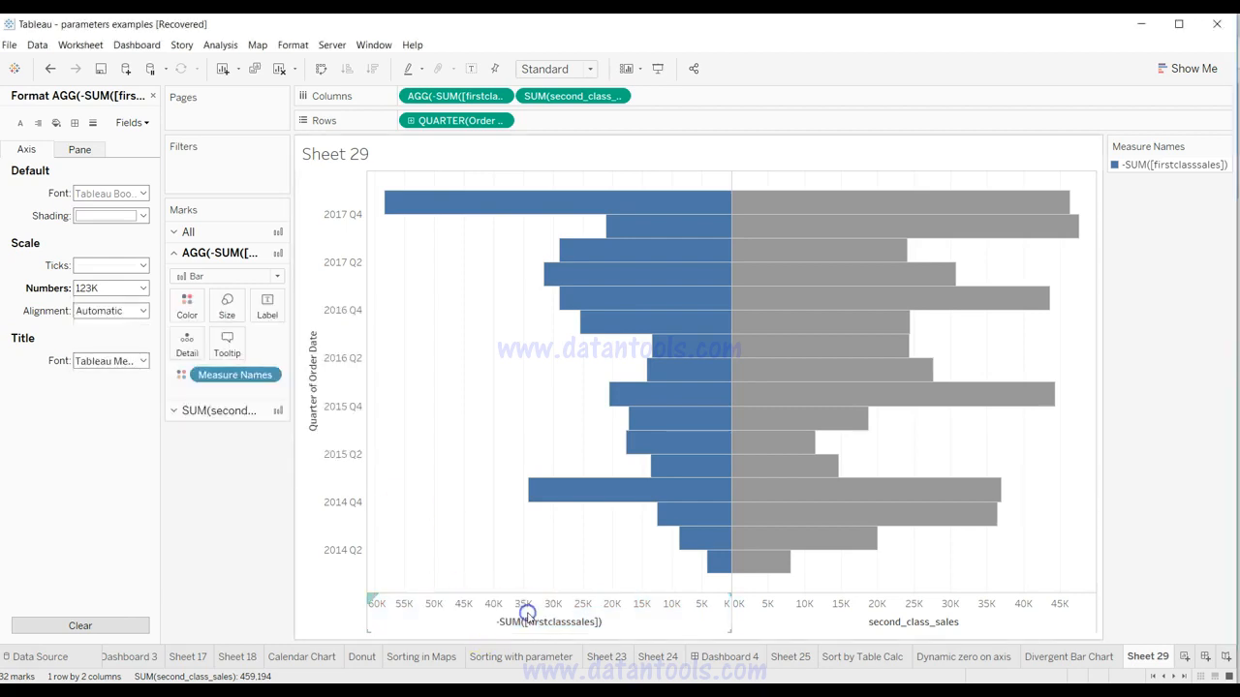
pyautogui.click(741, 595)
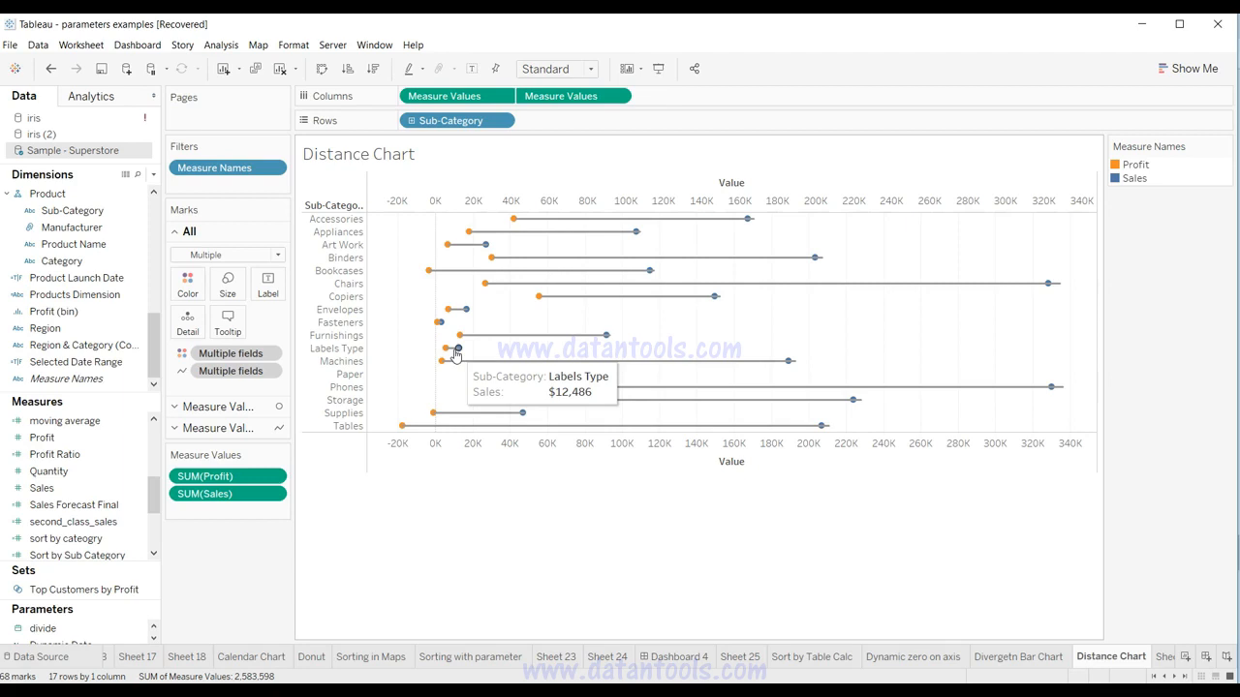
# Examine the Profit and Sales dots and their connecting lines for several sub-categories in the Distance Chart.
pyautogui.moveTo(445, 366)
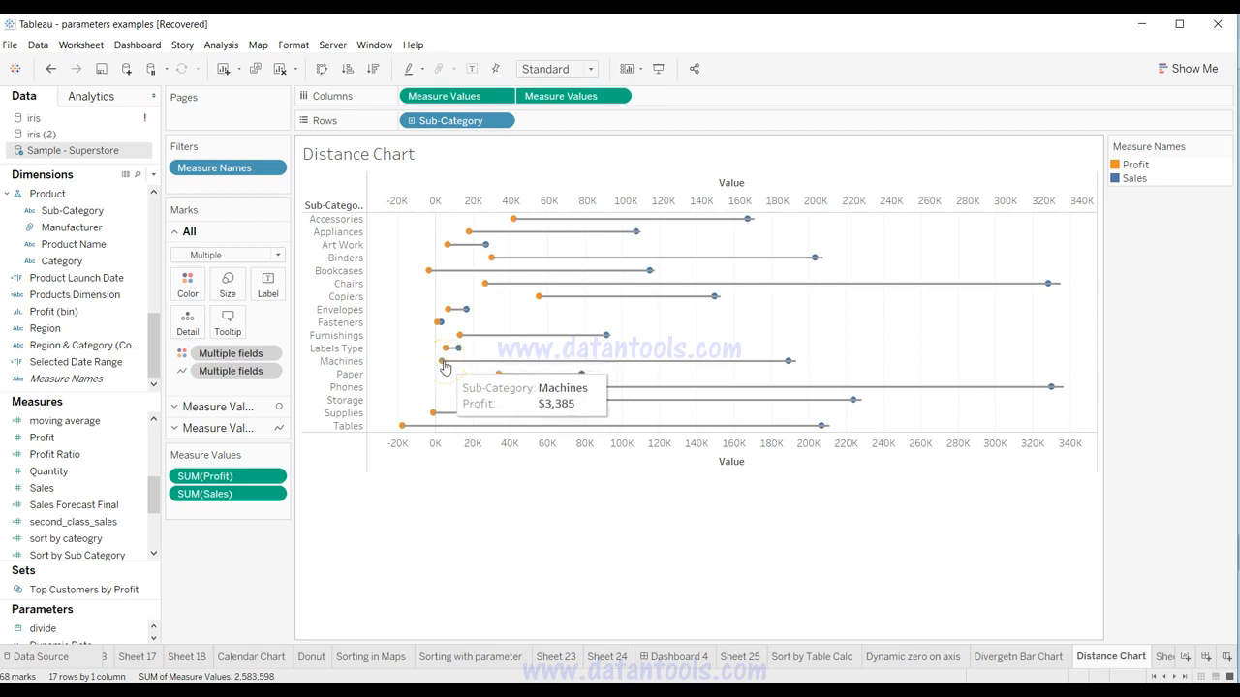
pyautogui.moveTo(787, 365)
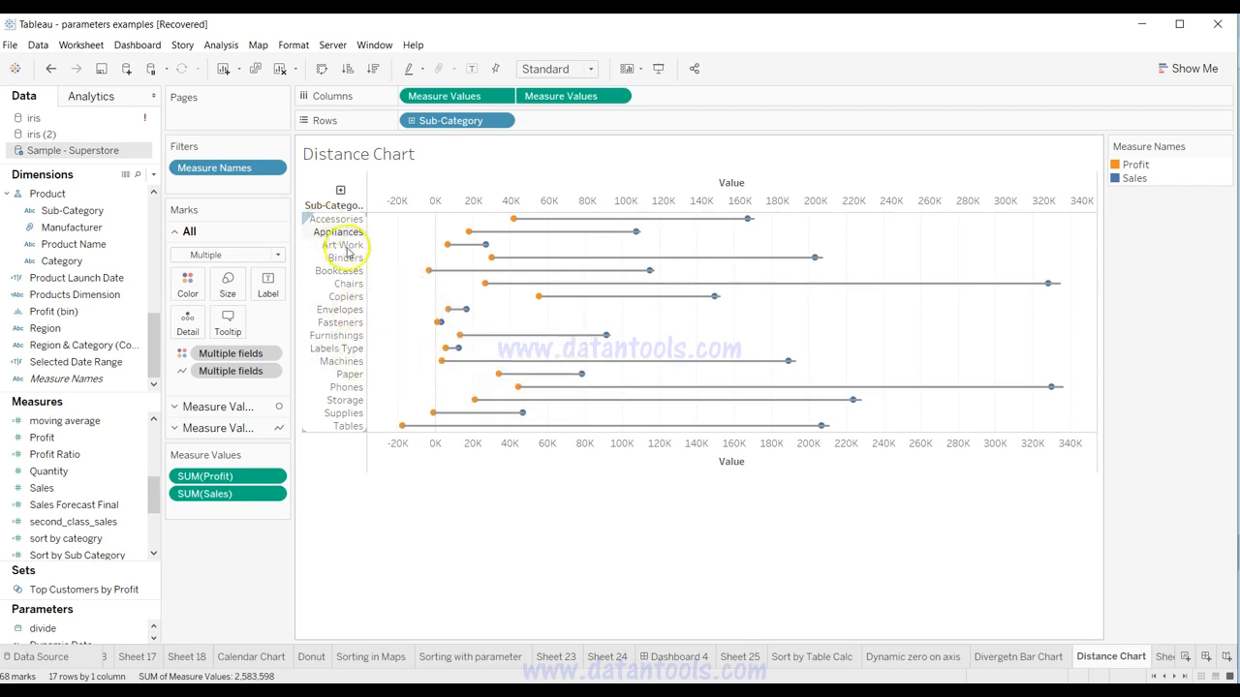
pyautogui.moveTo(463, 251)
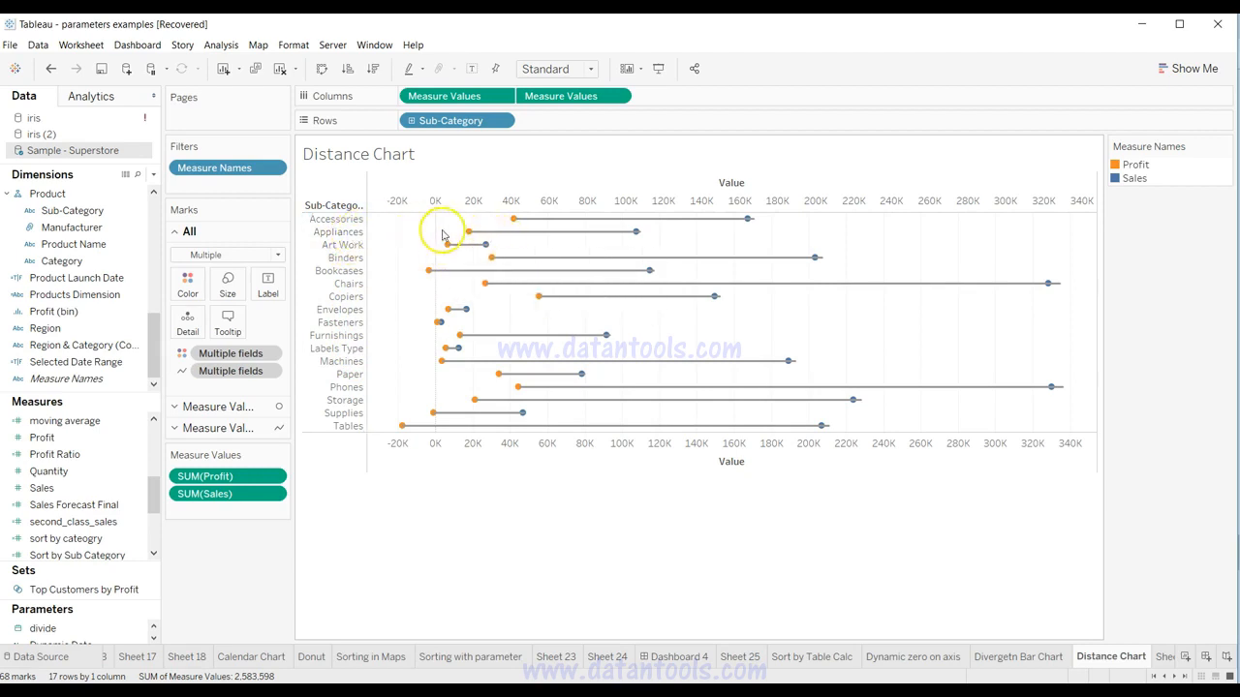
pyautogui.moveTo(609, 239)
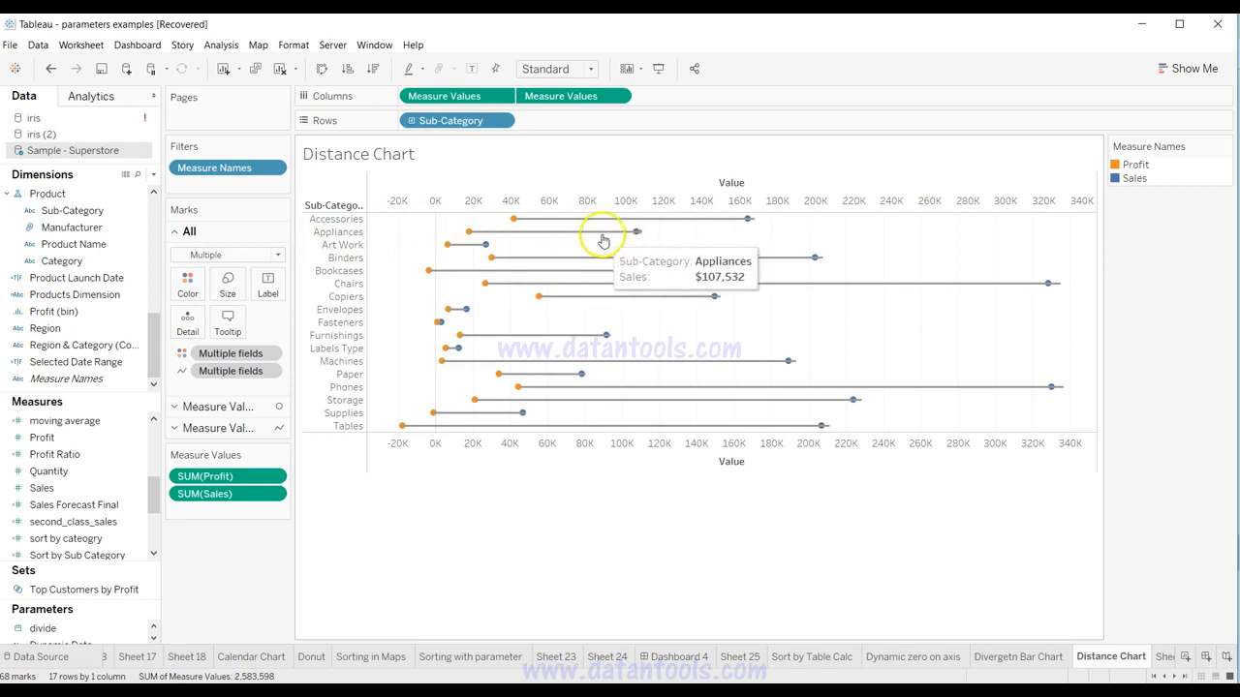
pyautogui.moveTo(676, 399)
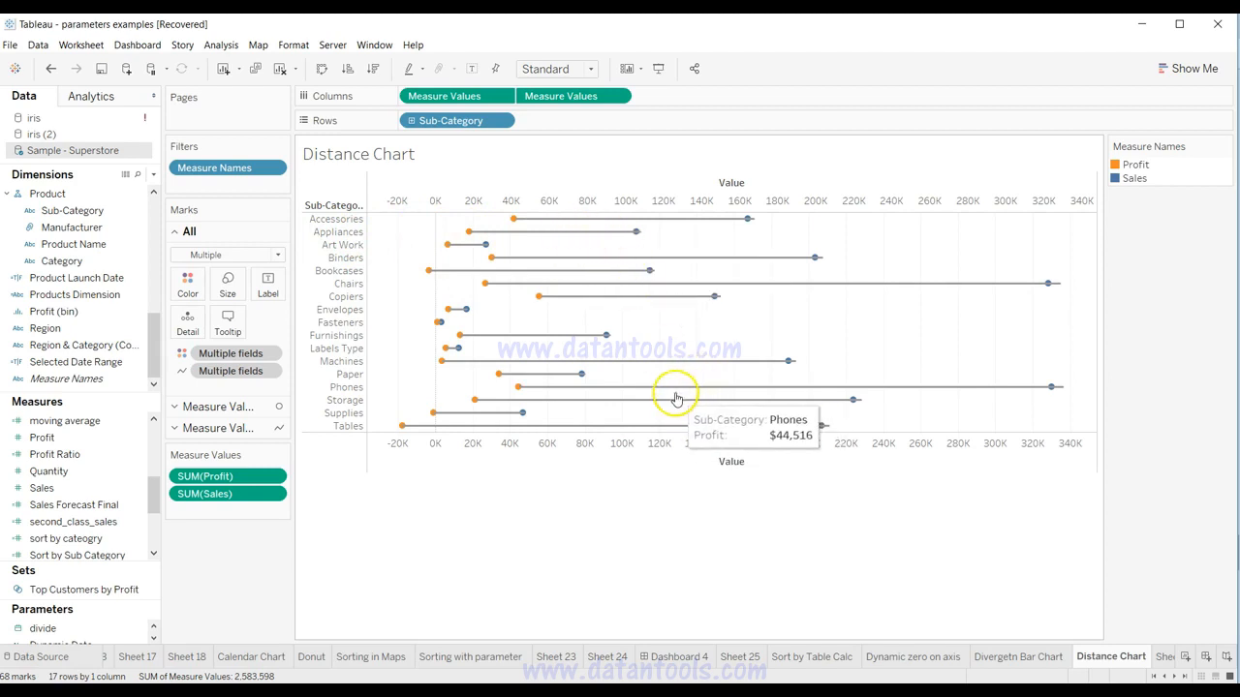
pyautogui.moveTo(681, 293)
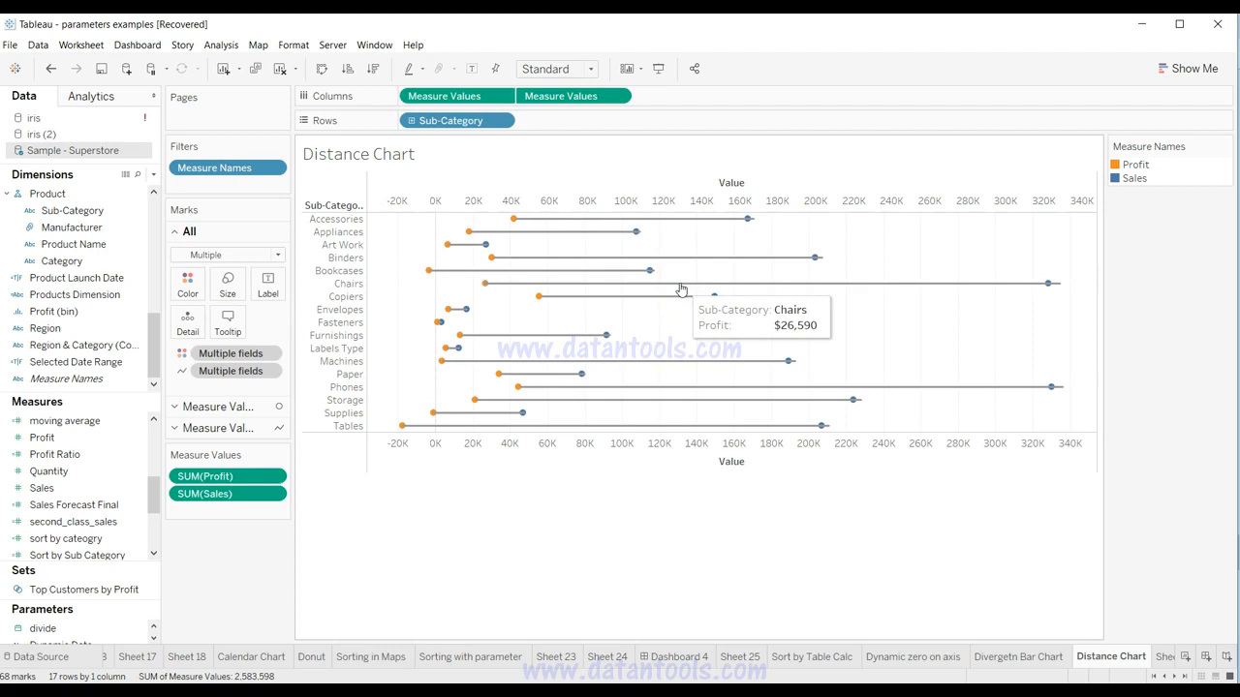
# On Sheet 30, place Sub-Category on Rows and set the mark type to Automatic.
pyautogui.click(1162, 656)
pyautogui.click(341, 476)
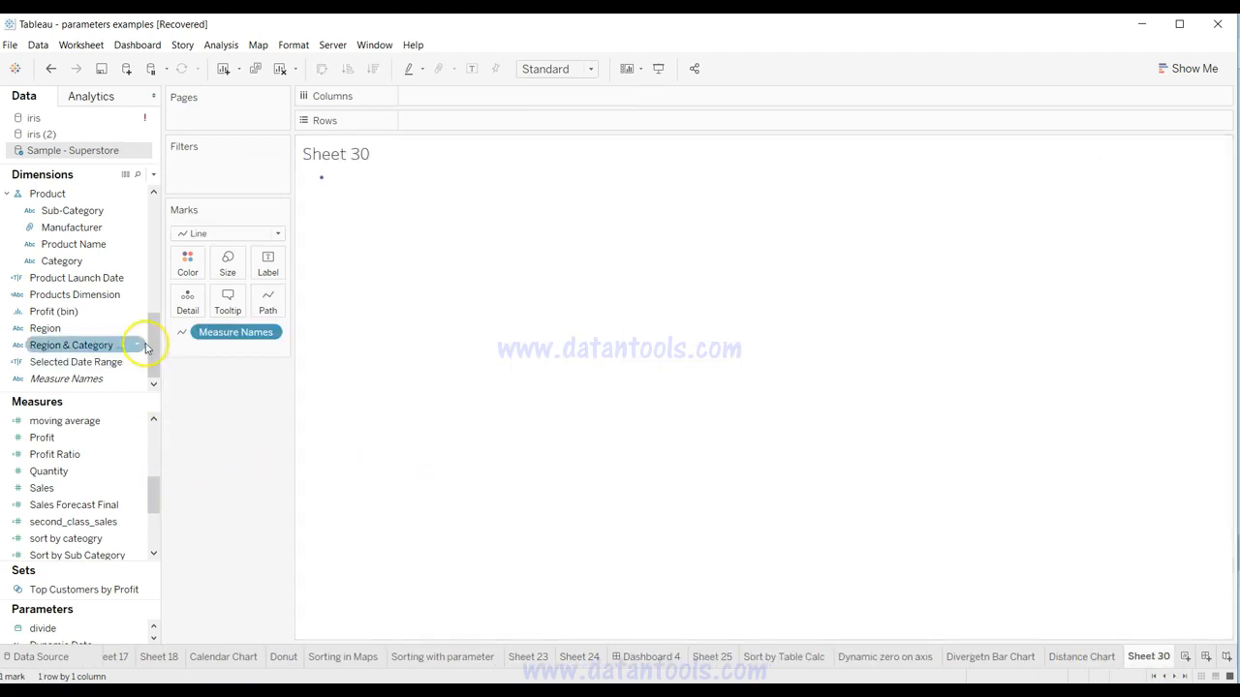
pyautogui.click(80, 211)
pyautogui.moveTo(92, 224); pyautogui.dragTo(448, 121)
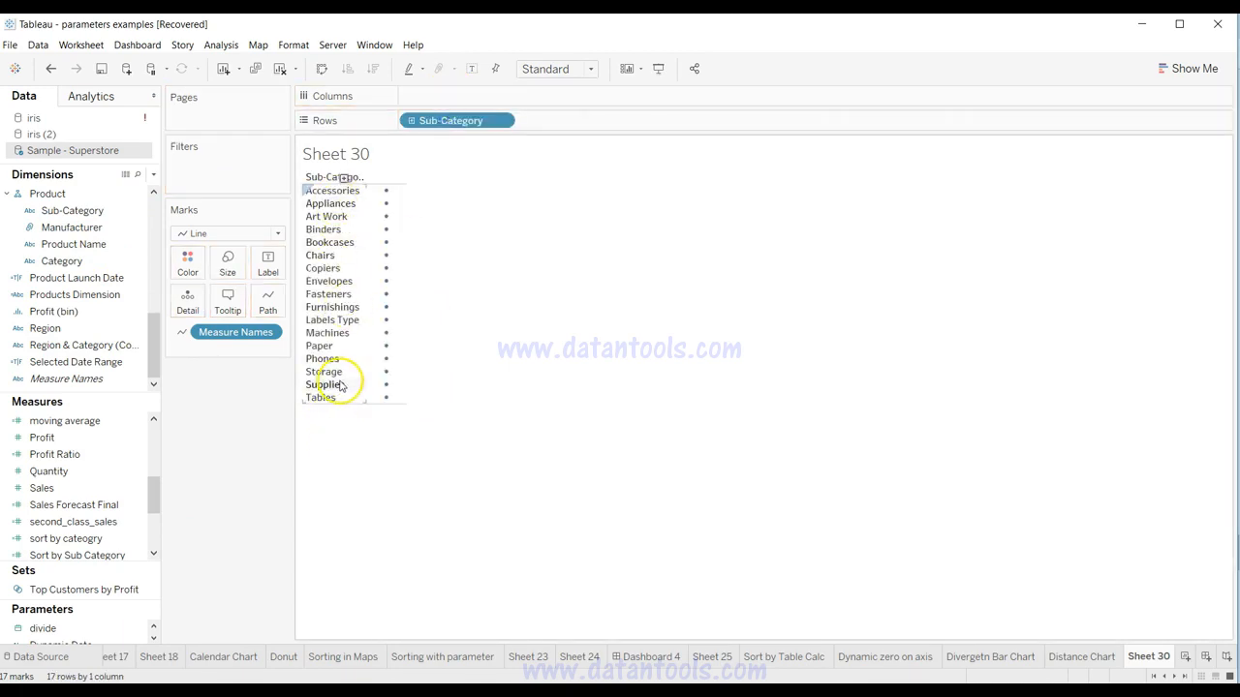
pyautogui.click(254, 235)
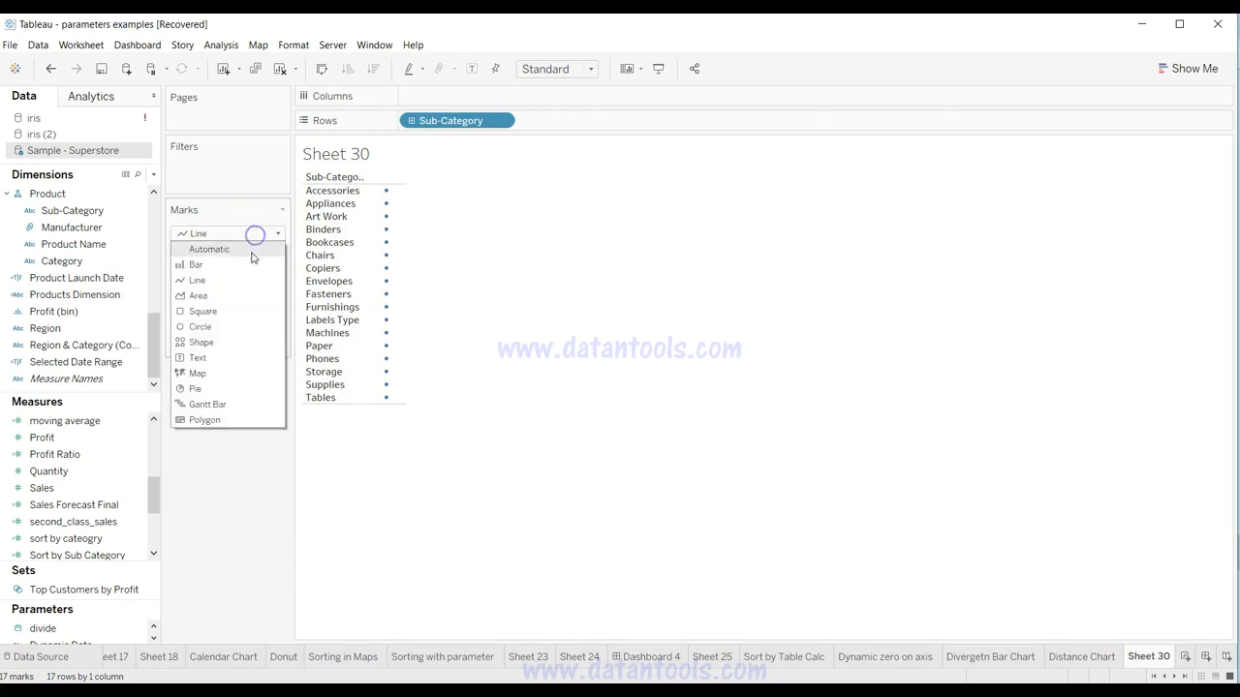
pyautogui.click(251, 254)
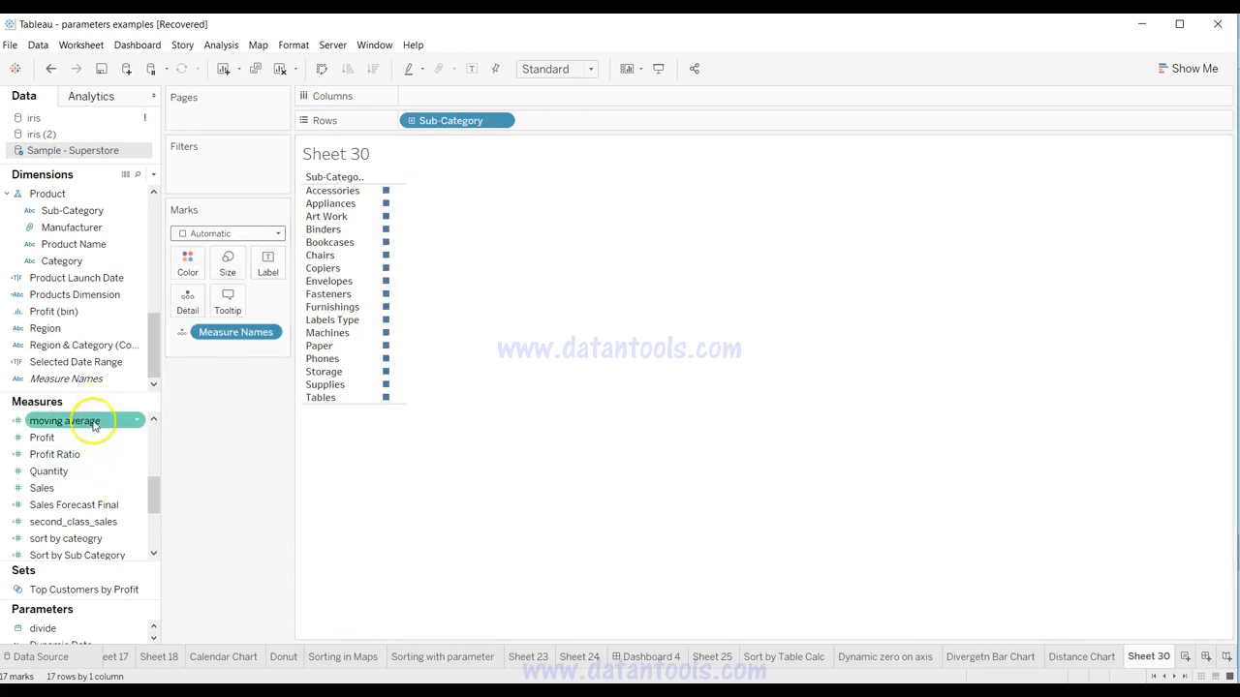
# Plot Sales and Profit on one shared axis in Columns, moving Measure Names from Rows to Color.
pyautogui.moveTo(92, 489); pyautogui.dragTo(494, 101)
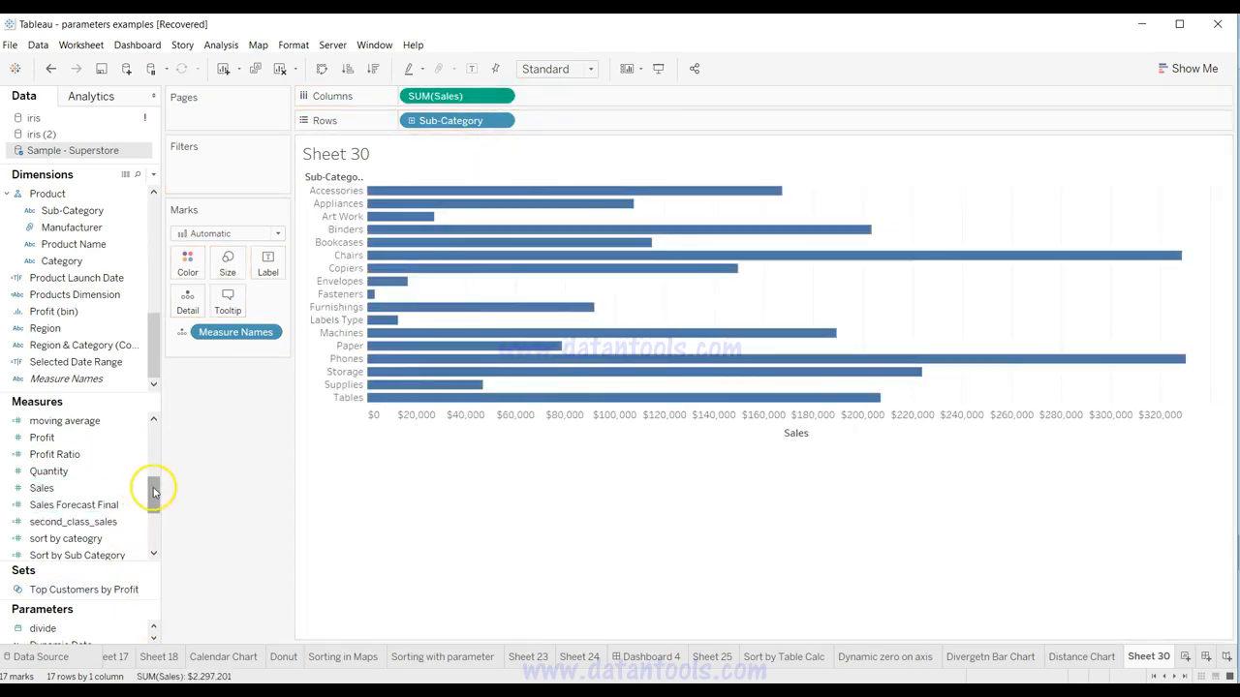
pyautogui.moveTo(116, 435); pyautogui.dragTo(459, 419)
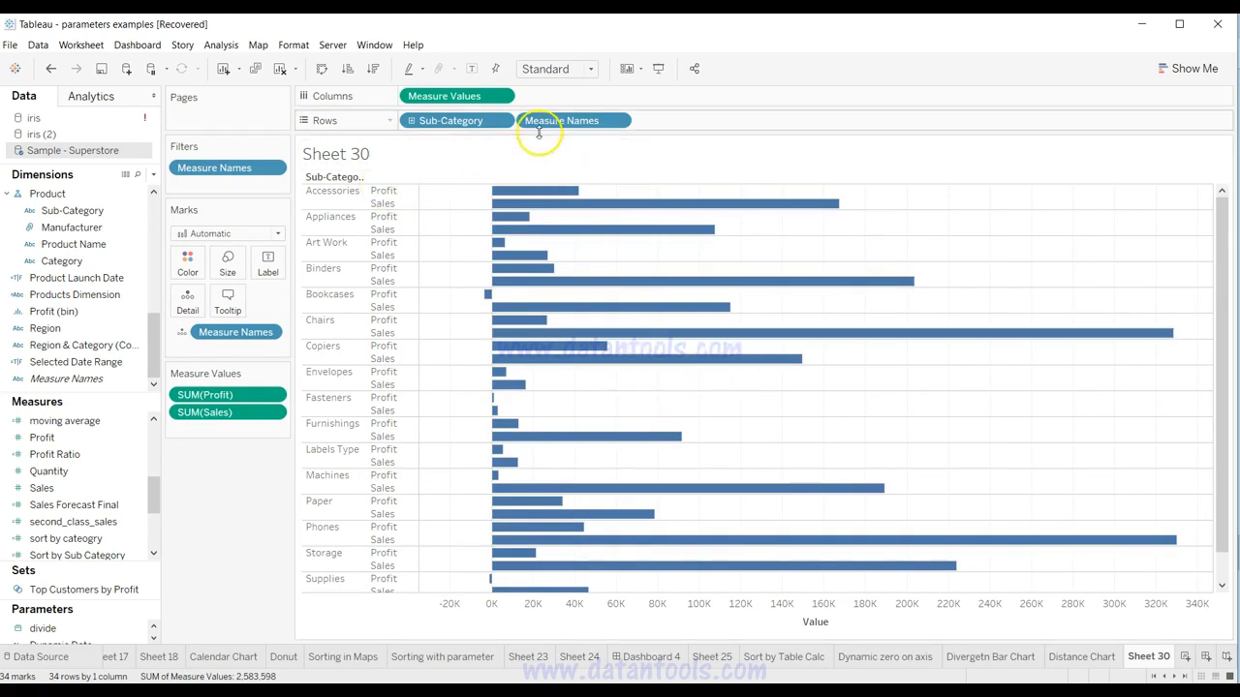
pyautogui.moveTo(552, 123); pyautogui.dragTo(190, 264)
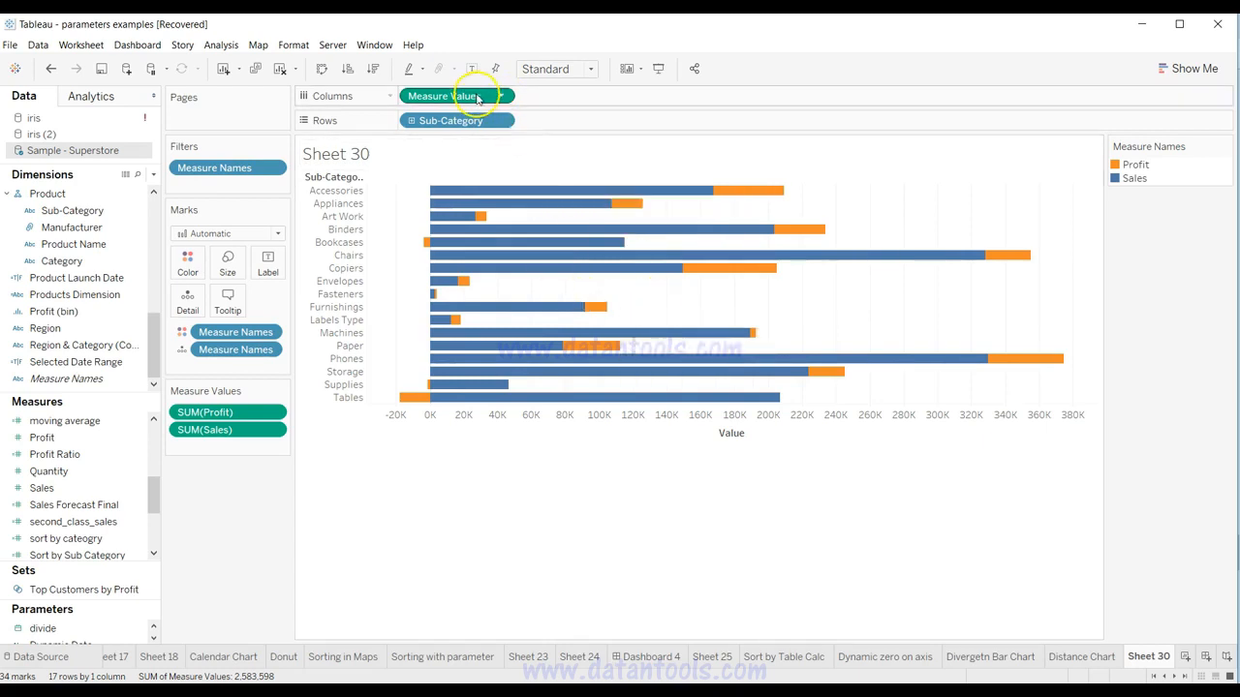
# Duplicate Measure Values on Columns and combine the two pills as a dual axis.
pyautogui.moveTo(475, 97); pyautogui.dragTo(589, 91)
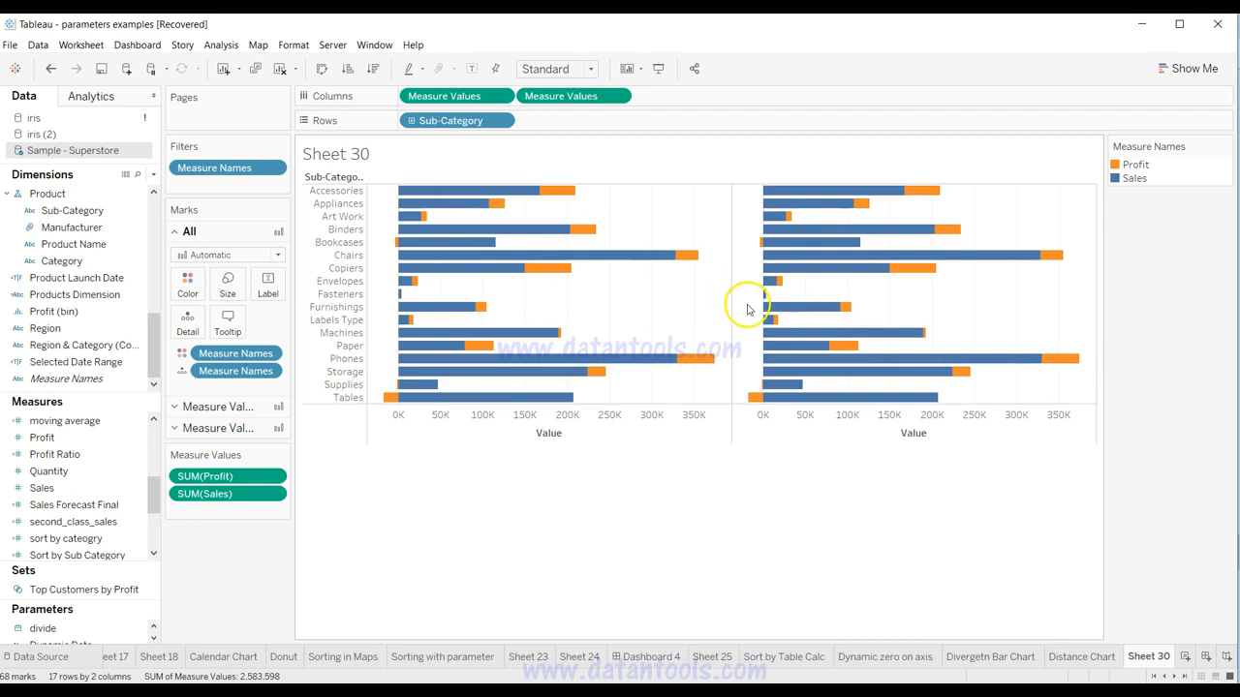
pyautogui.click(233, 404)
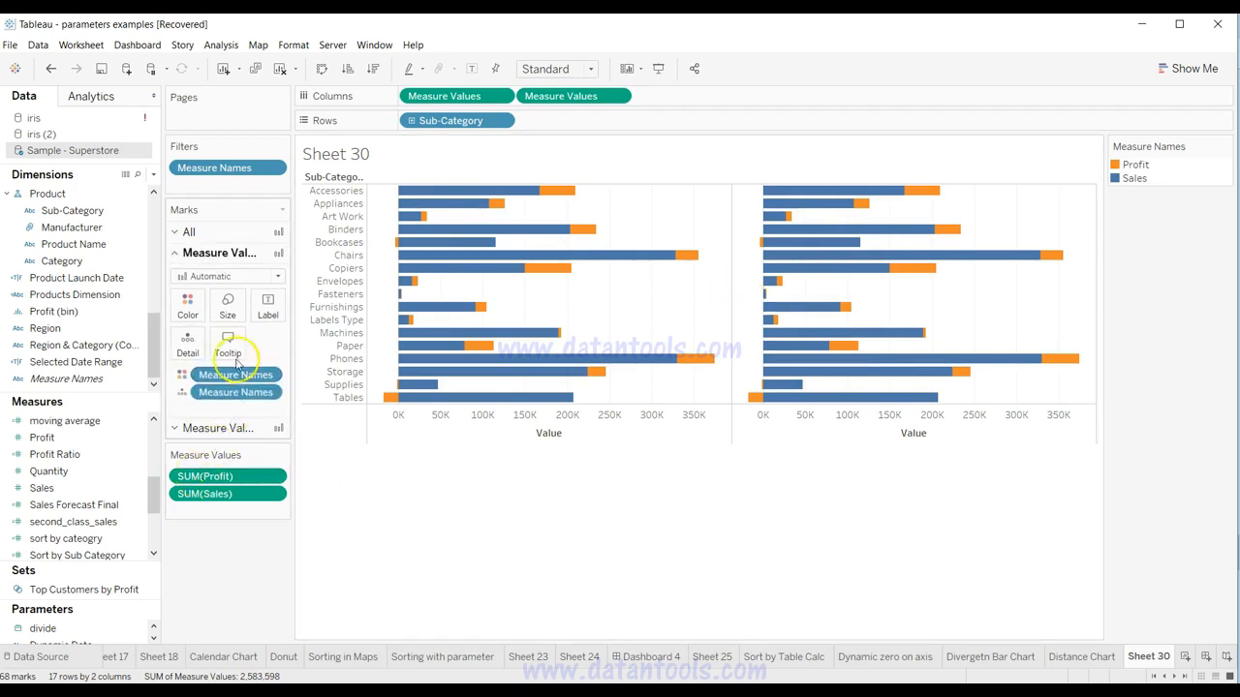
pyautogui.click(238, 427)
pyautogui.click(242, 299)
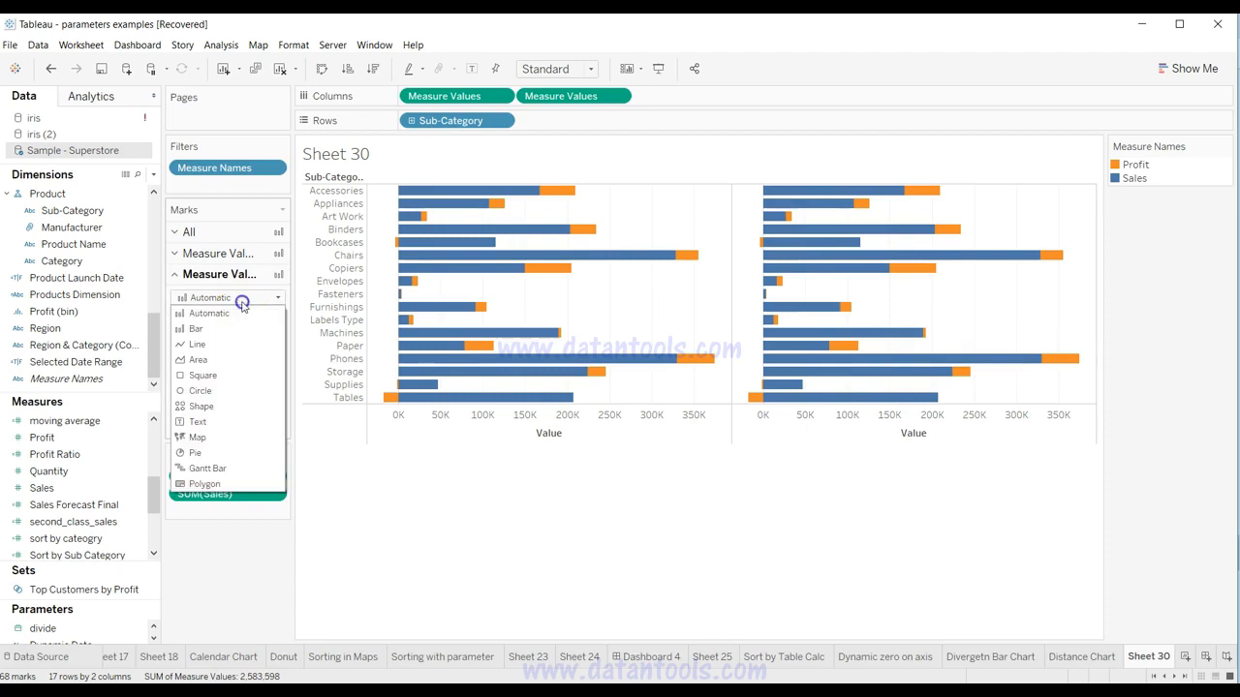
pyautogui.click(244, 312)
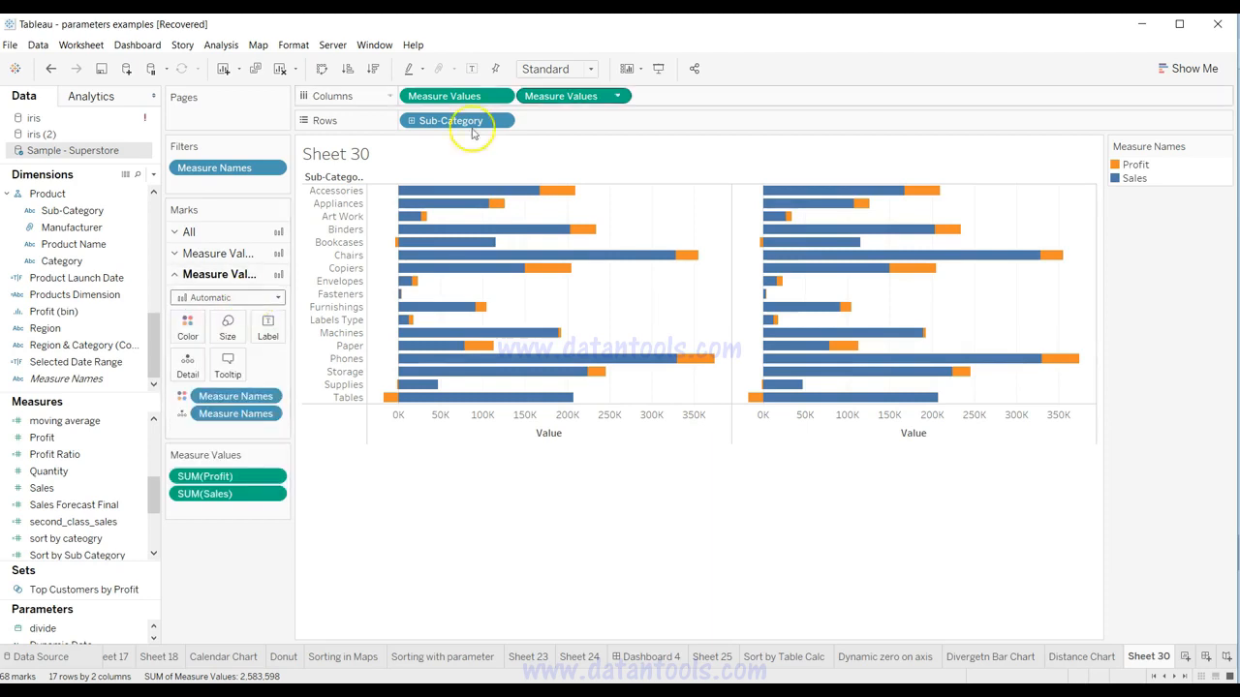
pyautogui.click(614, 96)
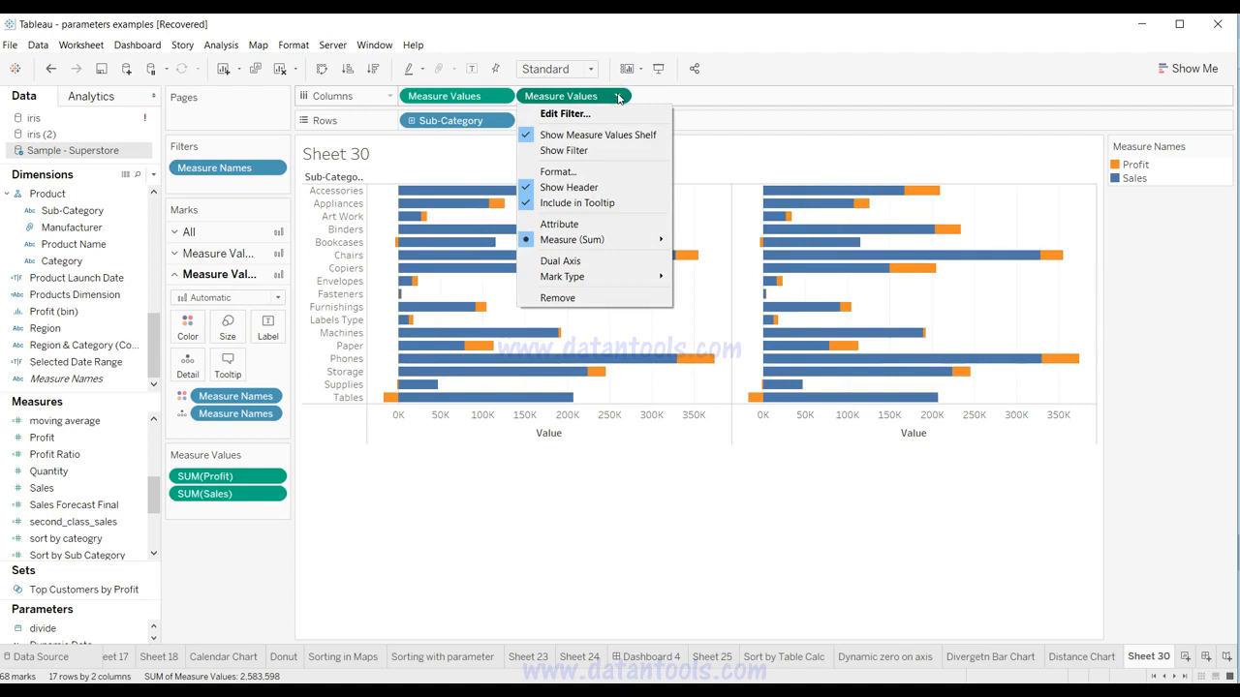
pyautogui.click(795, 320)
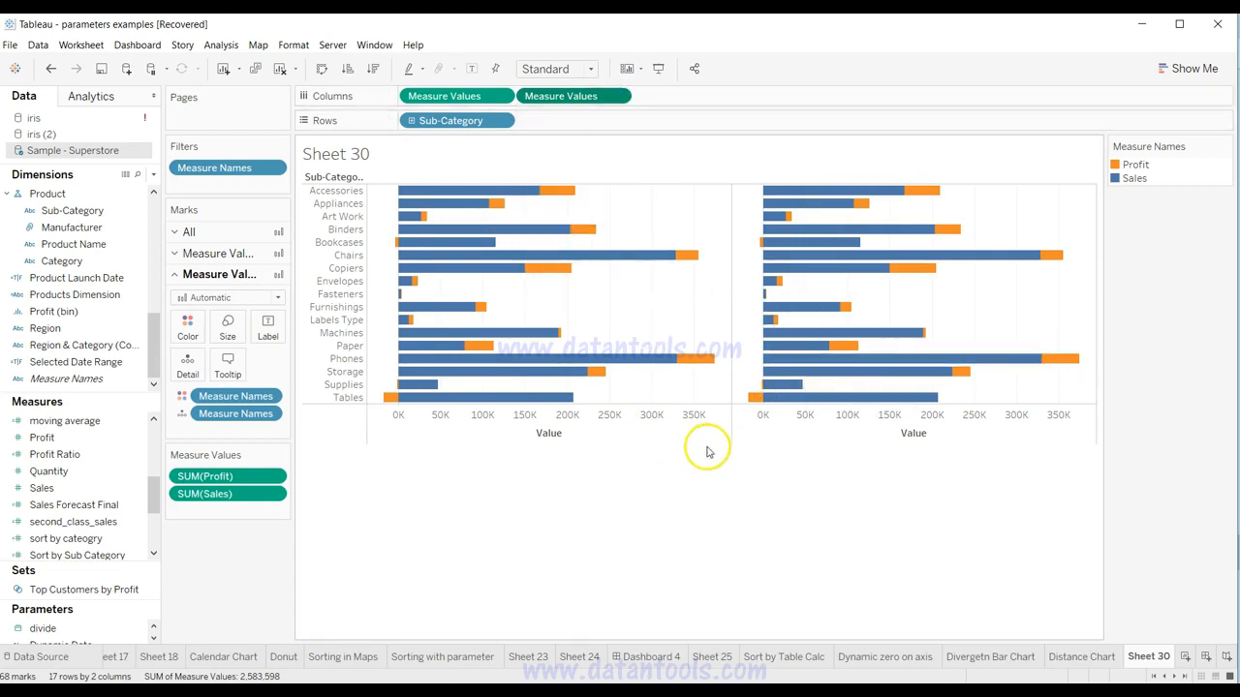
pyautogui.click(618, 96)
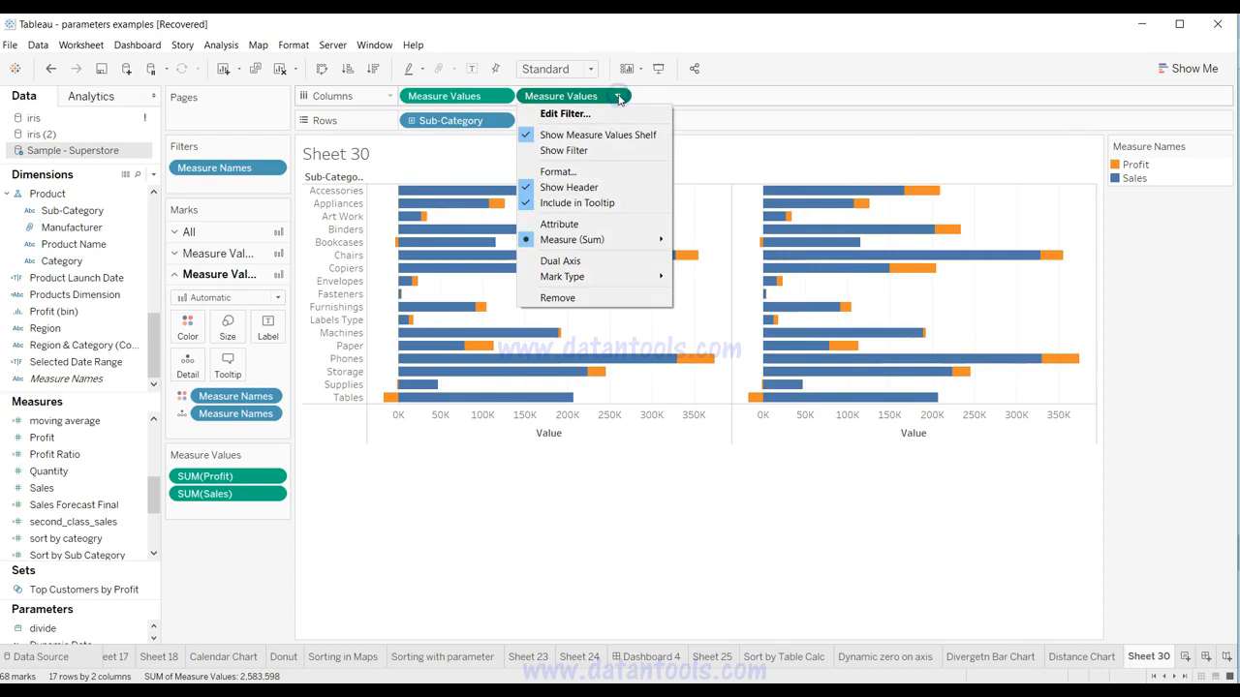
pyautogui.click(614, 261)
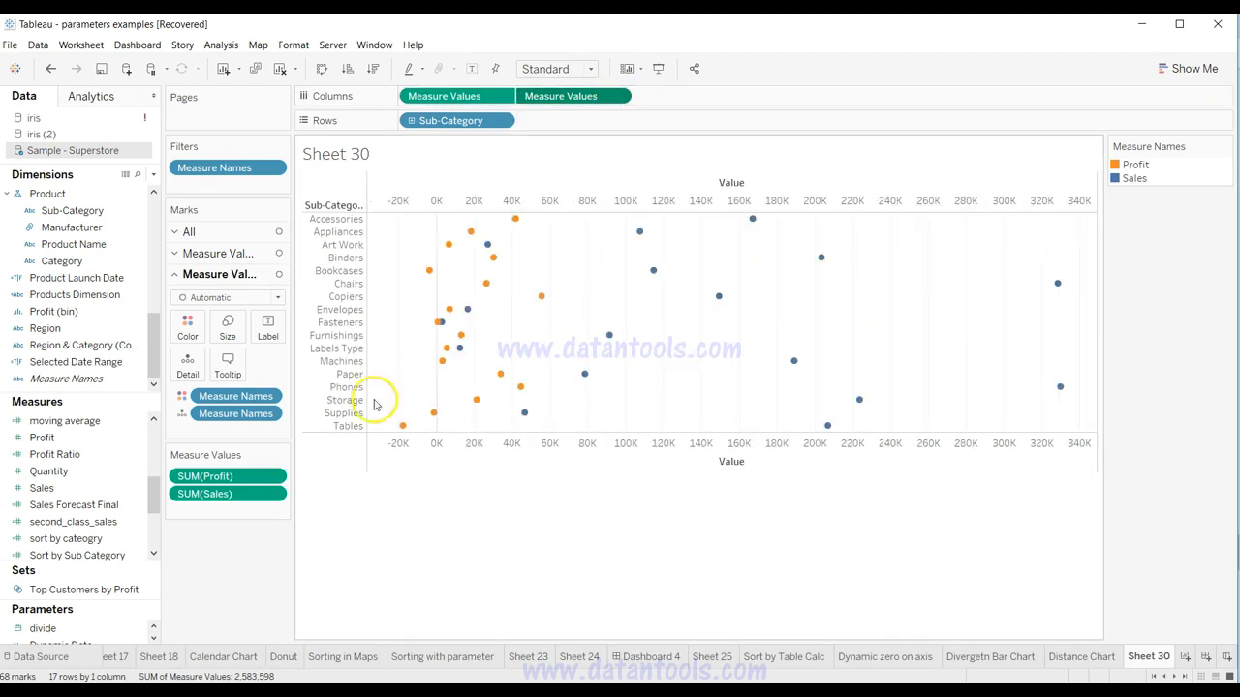
# Set the second Measure Values marks to Line, move Measure Names from Detail to Path, and remove it from Color.
pyautogui.click(277, 298)
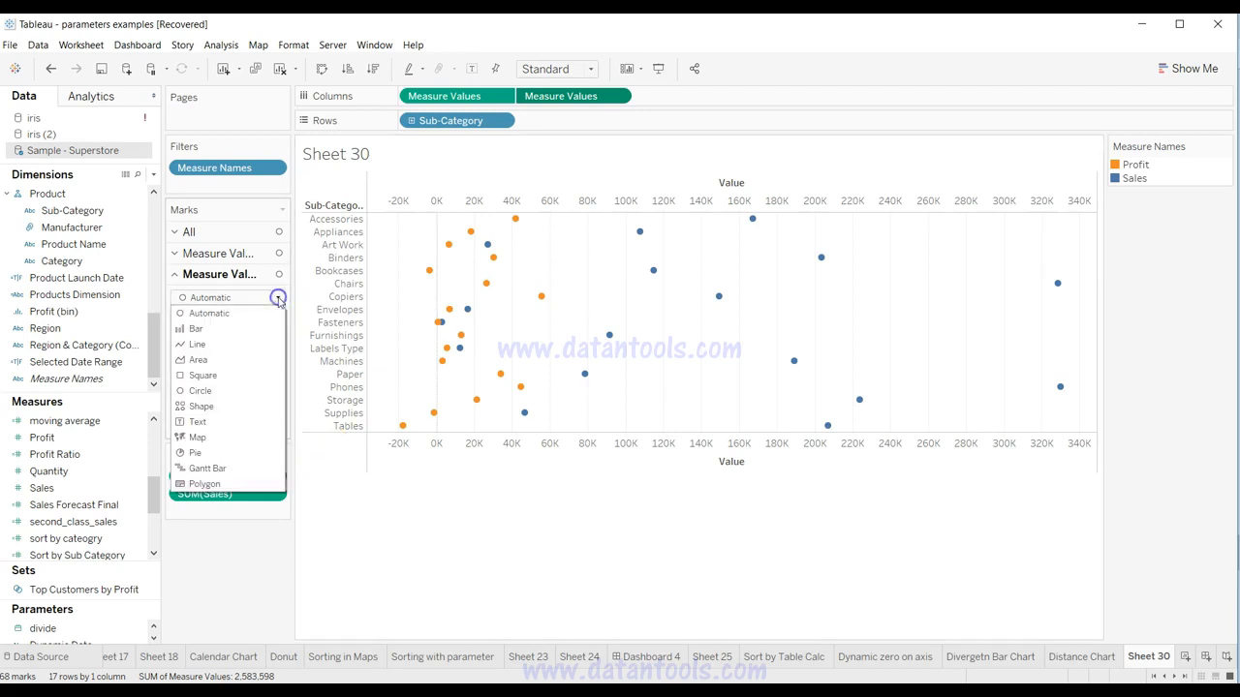
pyautogui.click(257, 344)
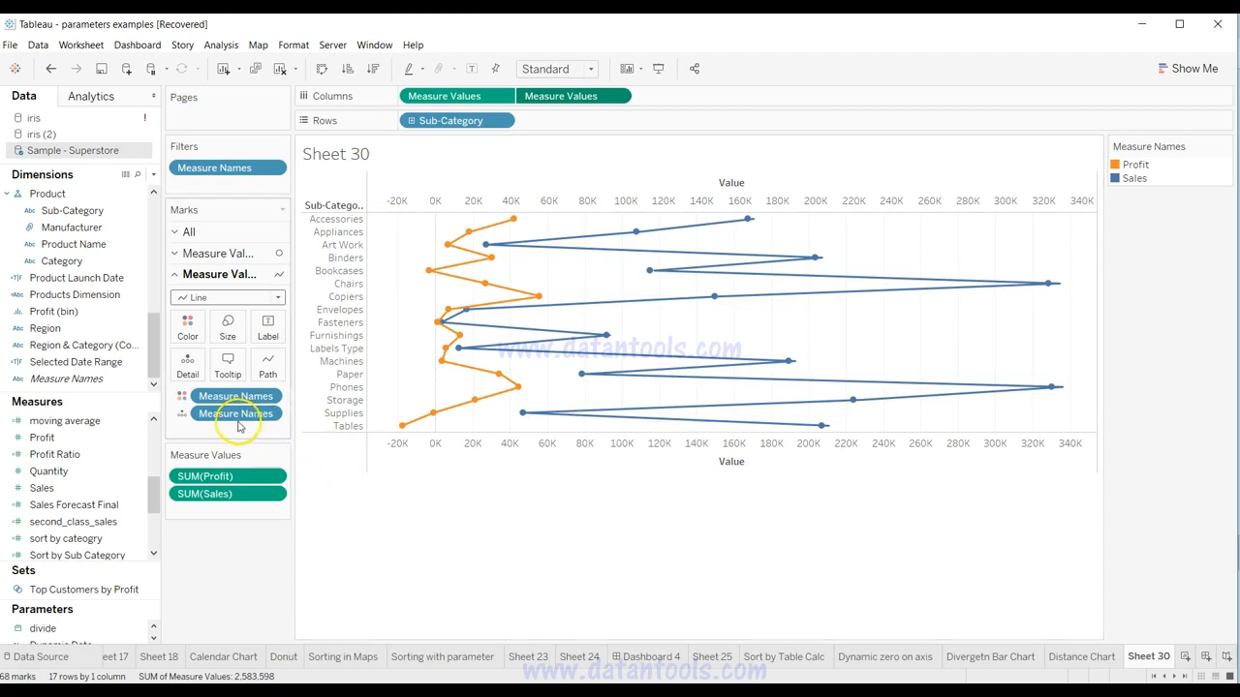
pyautogui.moveTo(233, 417); pyautogui.dragTo(271, 374)
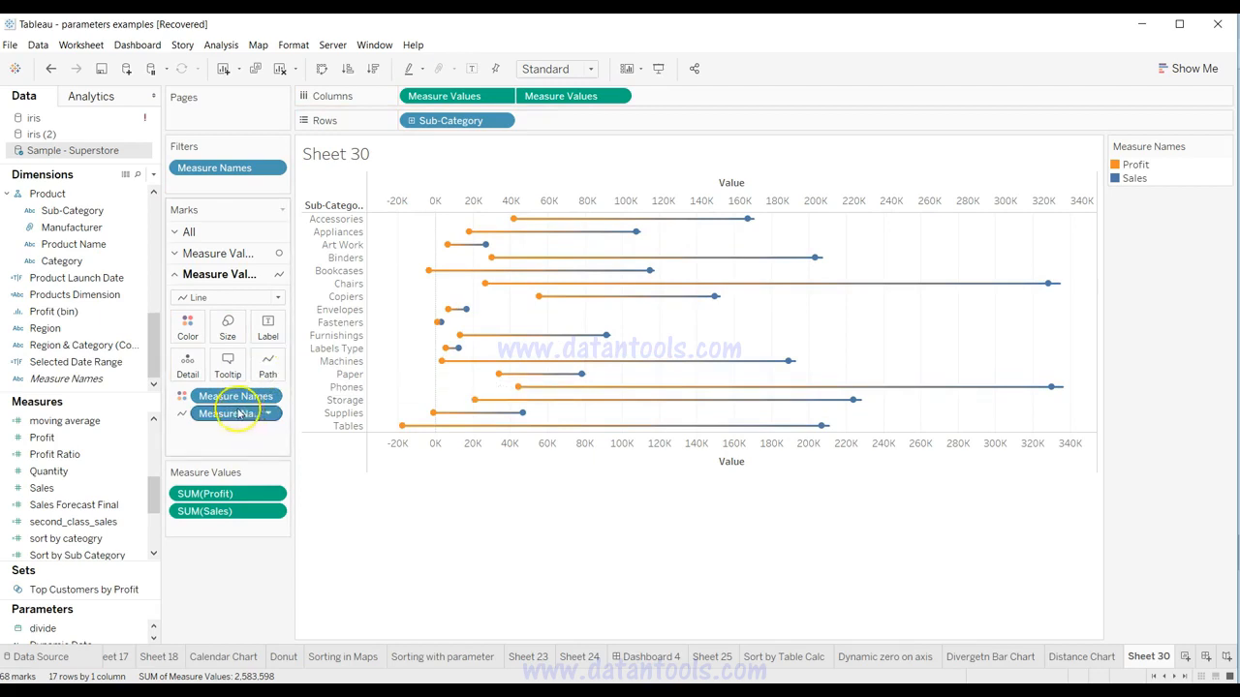
pyautogui.moveTo(696, 278)
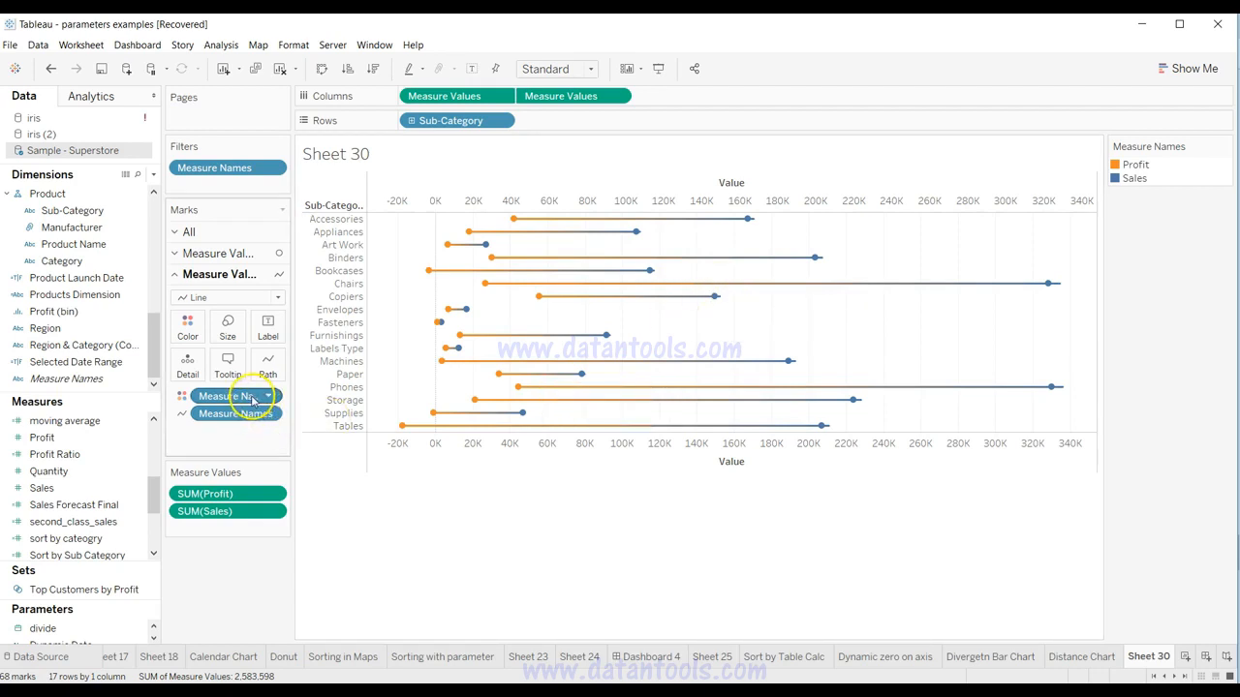
pyautogui.moveTo(257, 398); pyautogui.dragTo(243, 579)
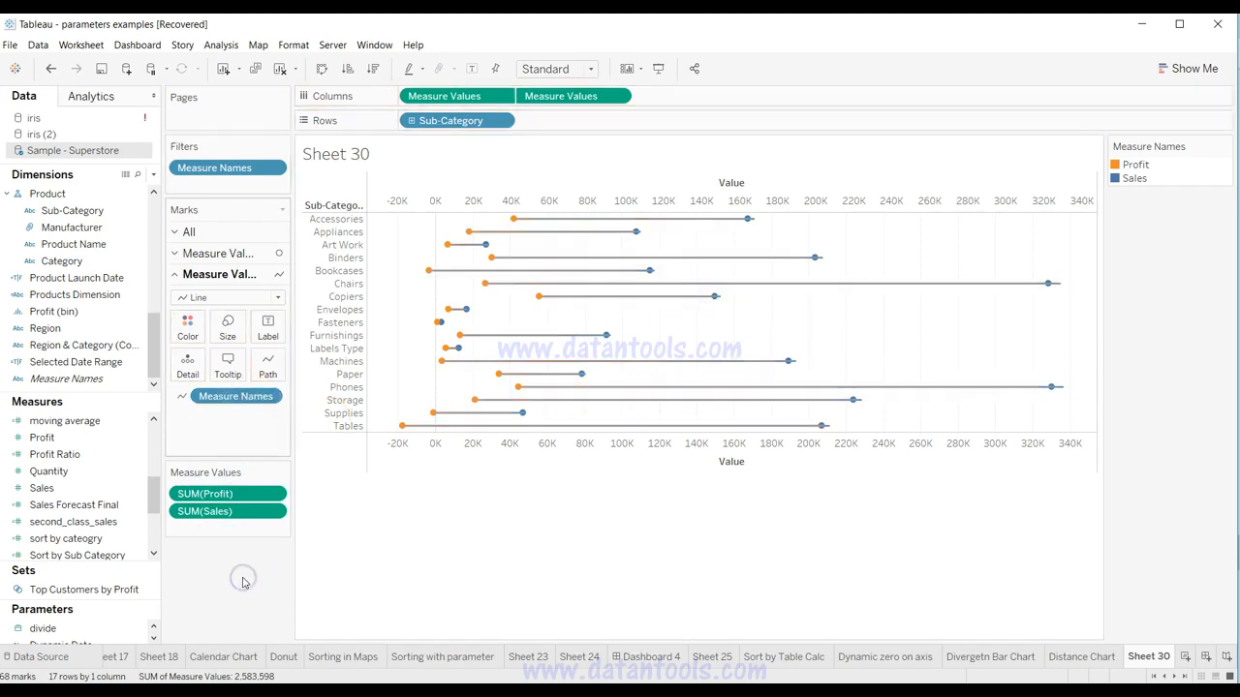
pyautogui.moveTo(587, 254)
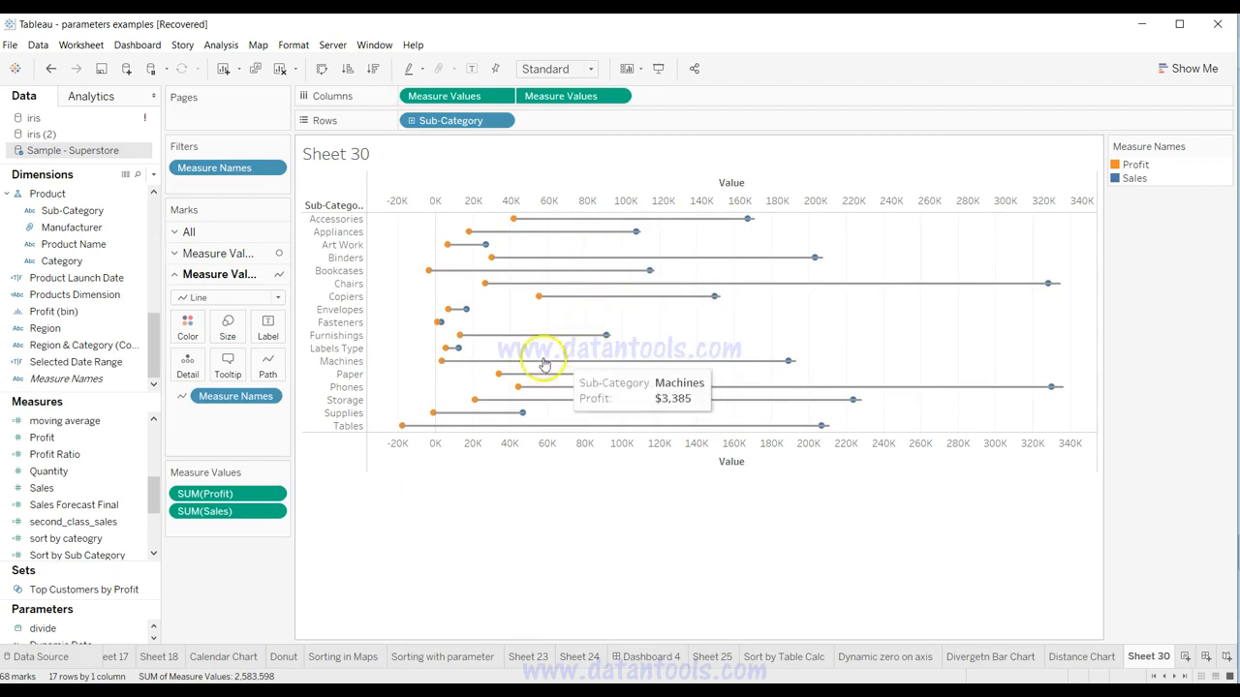
# Compare the dots and connecting lines on Sheet 30 with the finished Distance Chart sheet.
pyautogui.click(1078, 657)
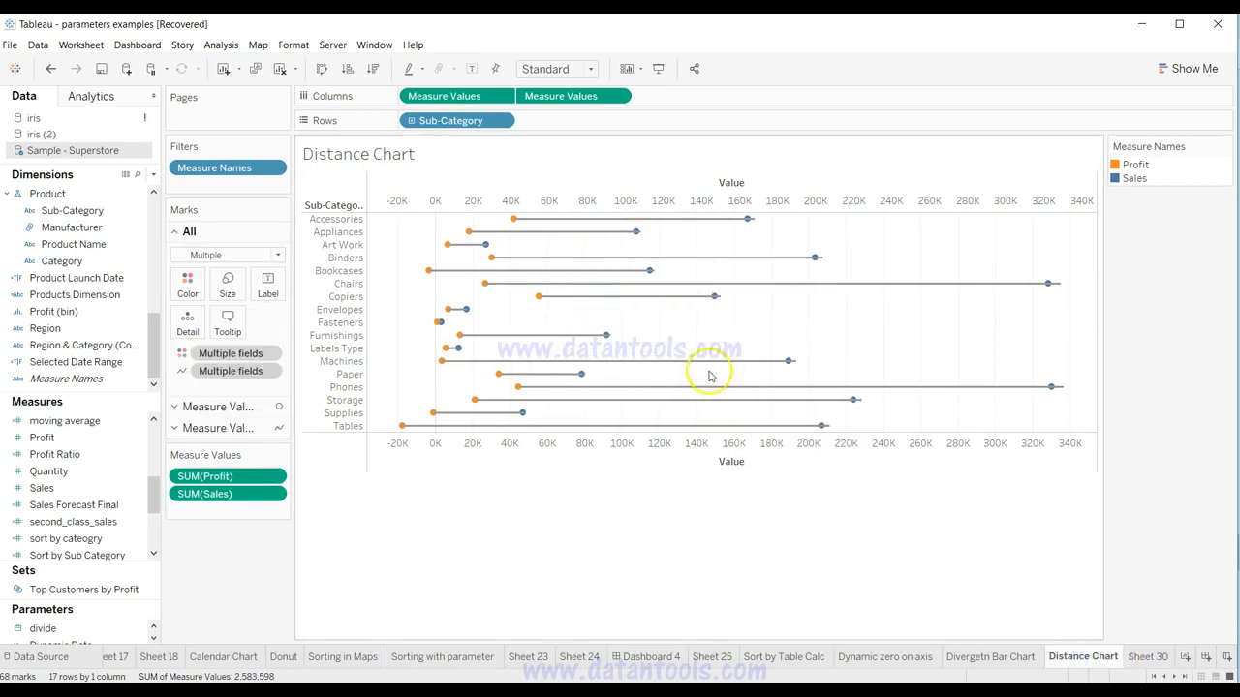
pyautogui.click(1143, 656)
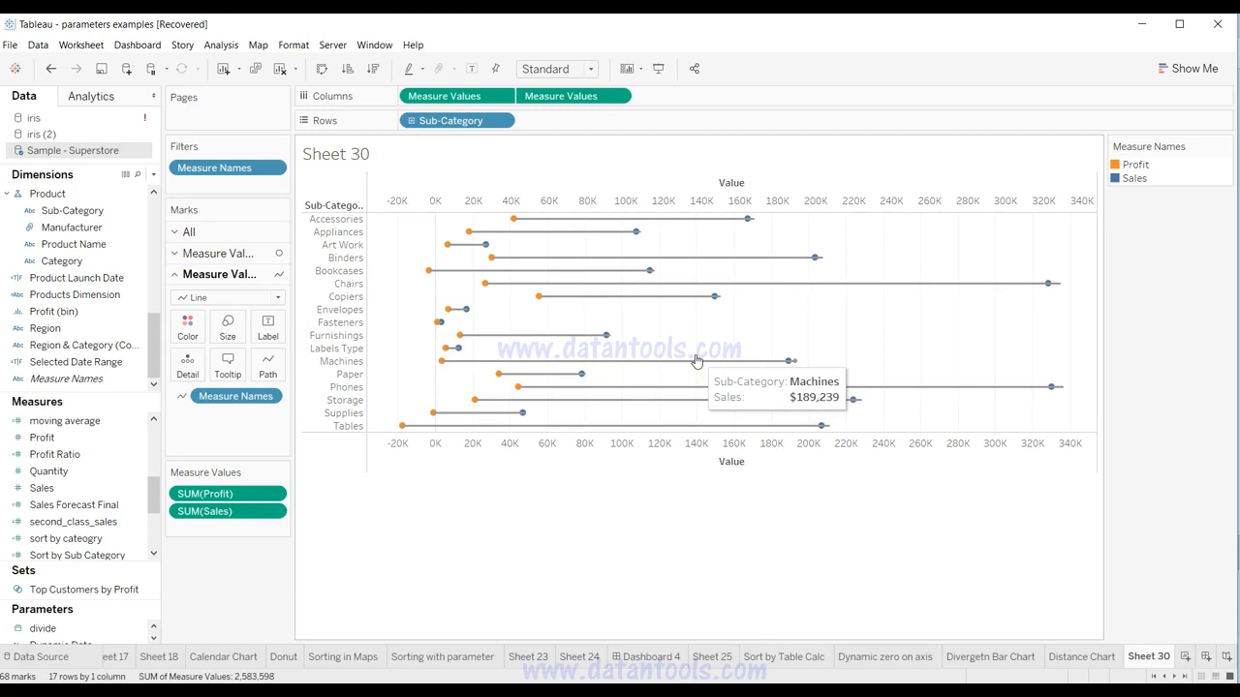
pyautogui.click(463, 415)
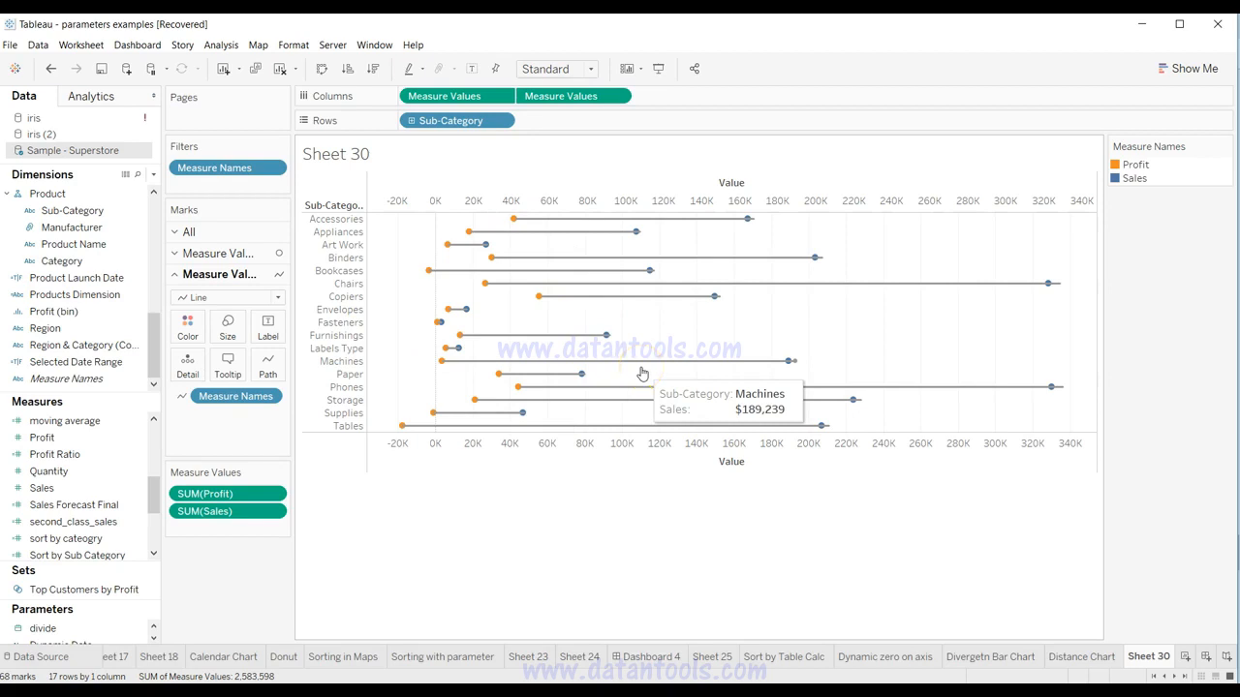
pyautogui.click(704, 351)
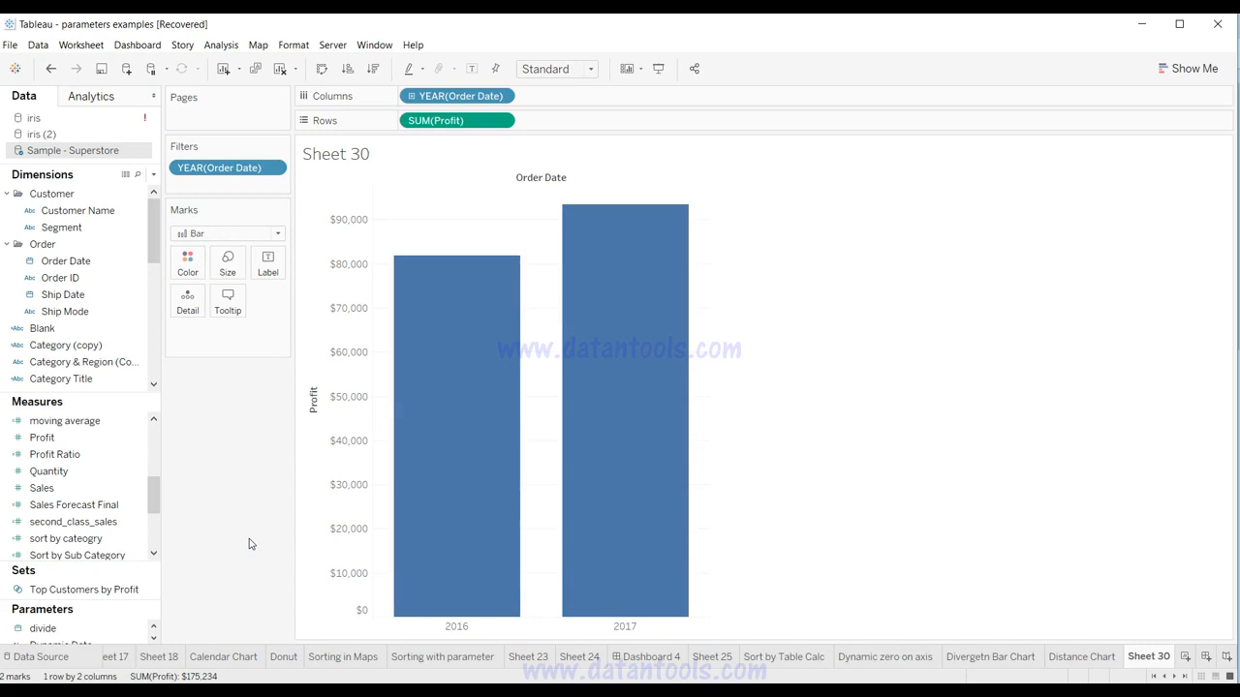
# Compare the yearly Profit bars for 2016 and 2017 on Sheet 30.
pyautogui.click(443, 465)
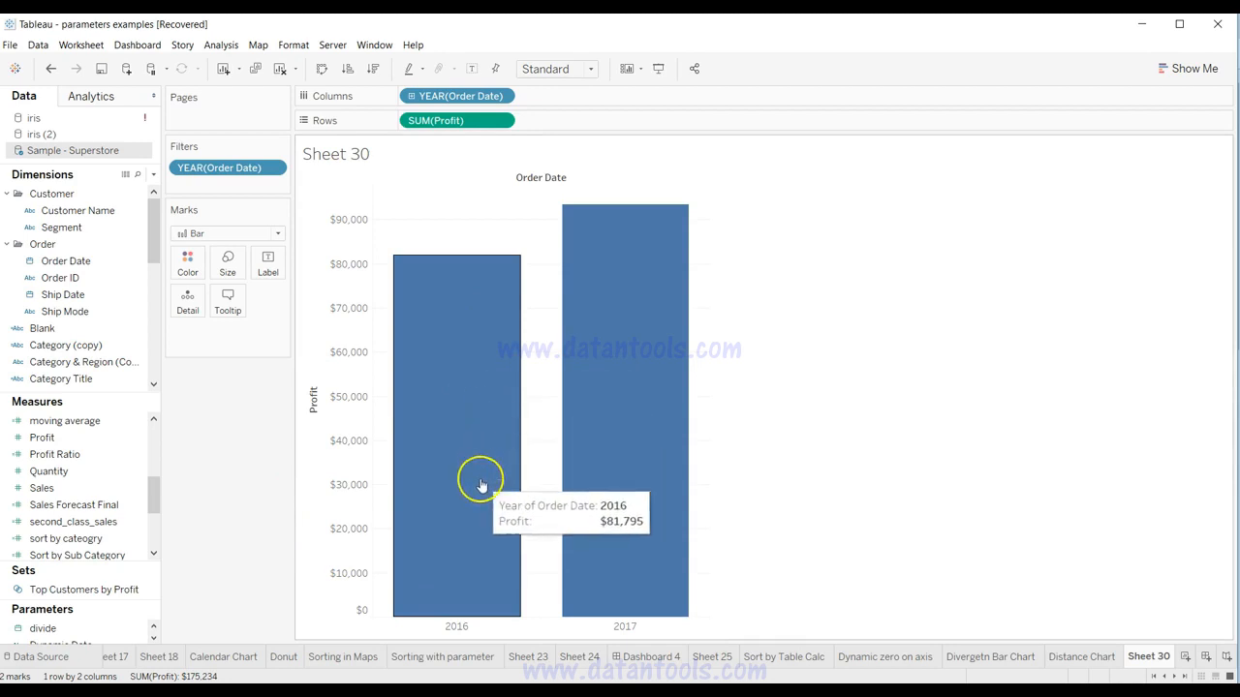
pyautogui.click(626, 426)
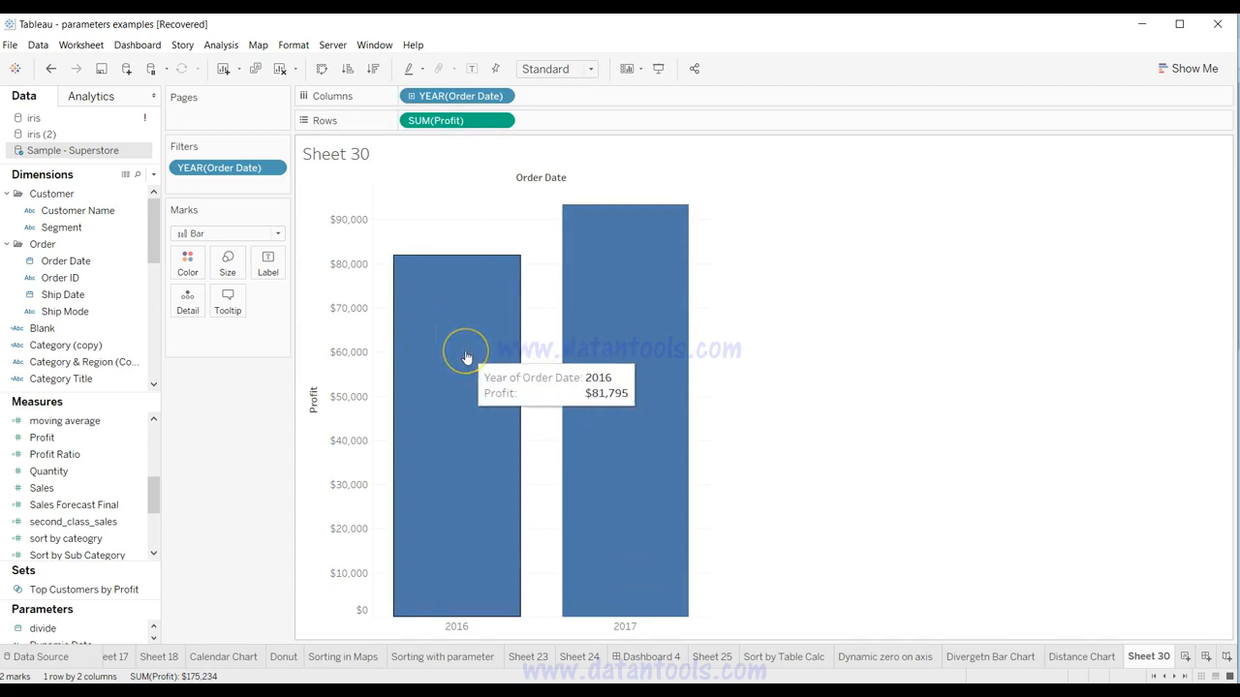
pyautogui.click(629, 311)
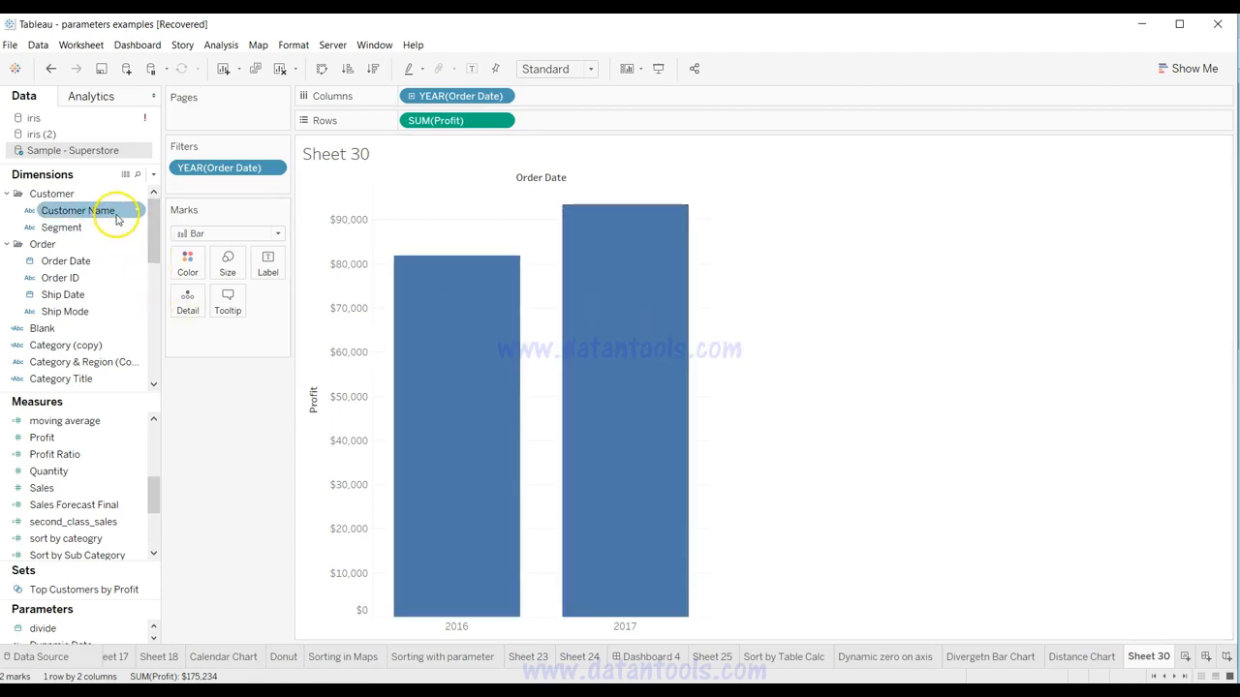
# Break down the yearly Profit chart by adding Sub-Category to Detail, and change the mark type to Line.
pyautogui.moveTo(152, 212); pyautogui.dragTo(154, 308)
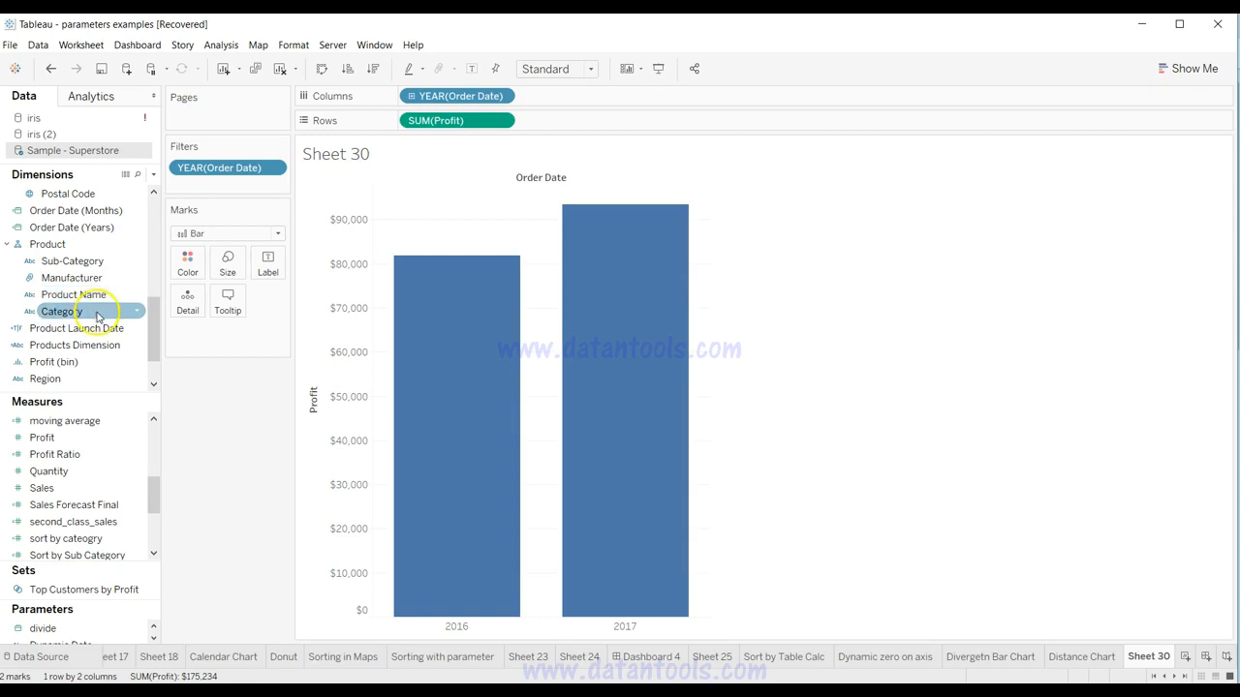
pyautogui.click(107, 264)
pyautogui.moveTo(107, 263); pyautogui.dragTo(189, 308)
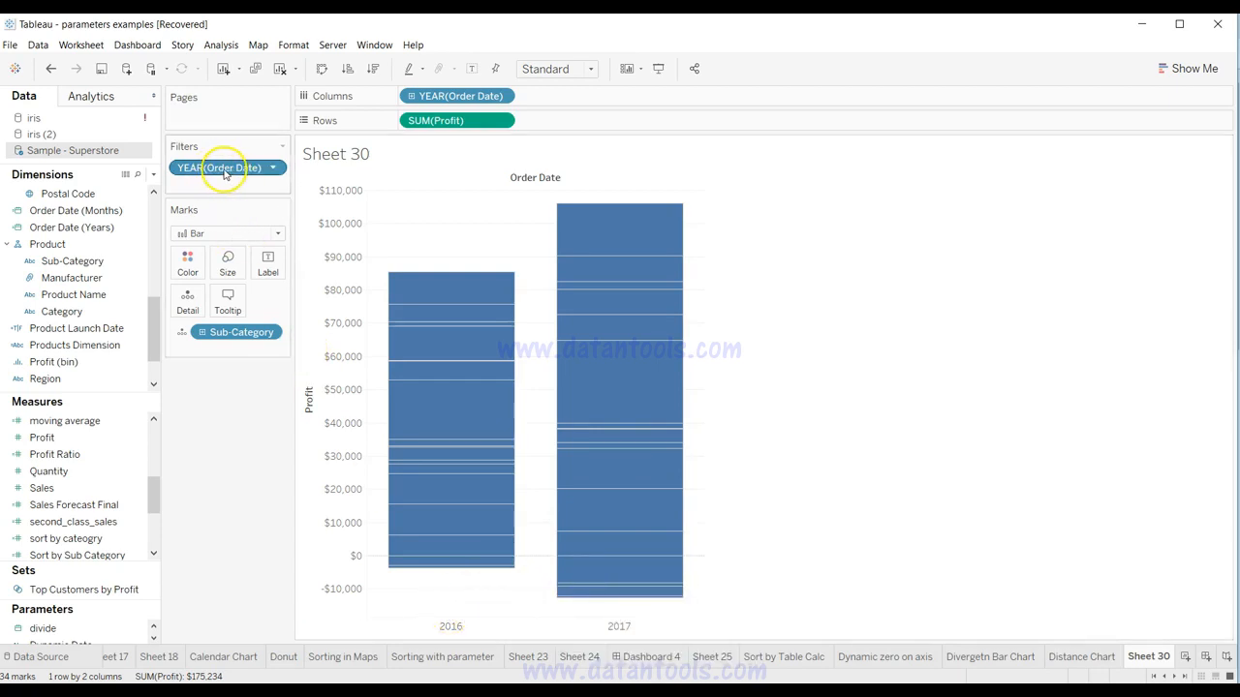
pyautogui.click(258, 233)
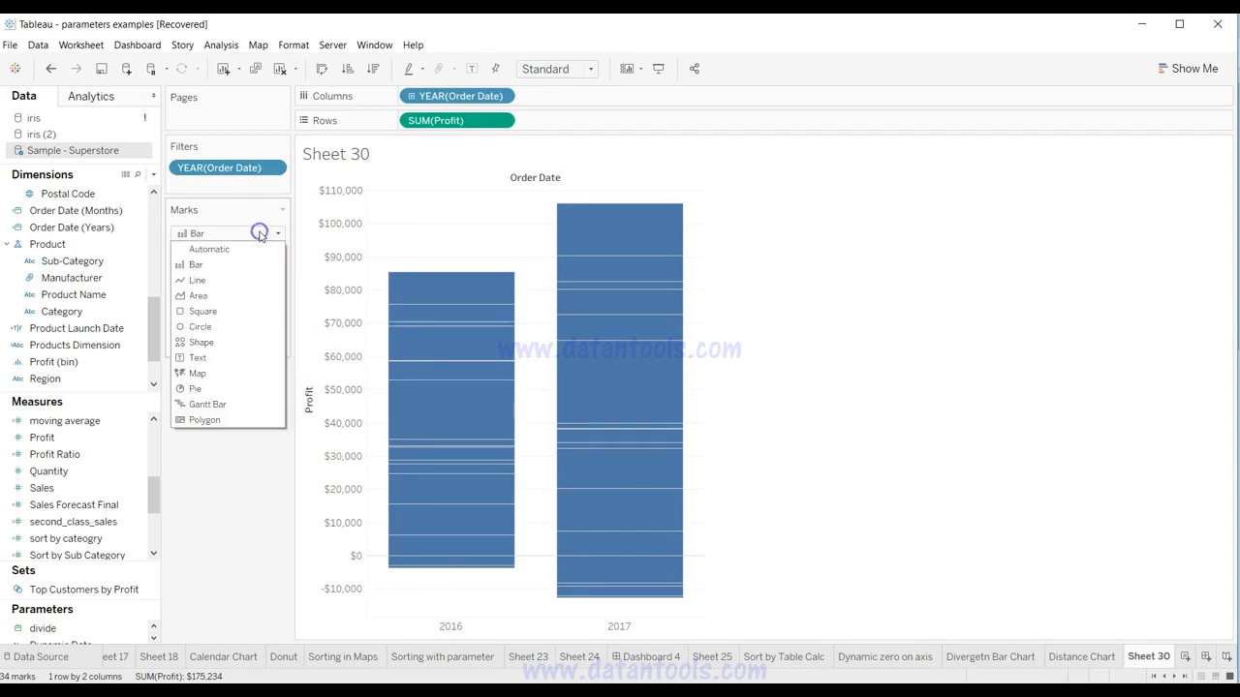
pyautogui.click(268, 282)
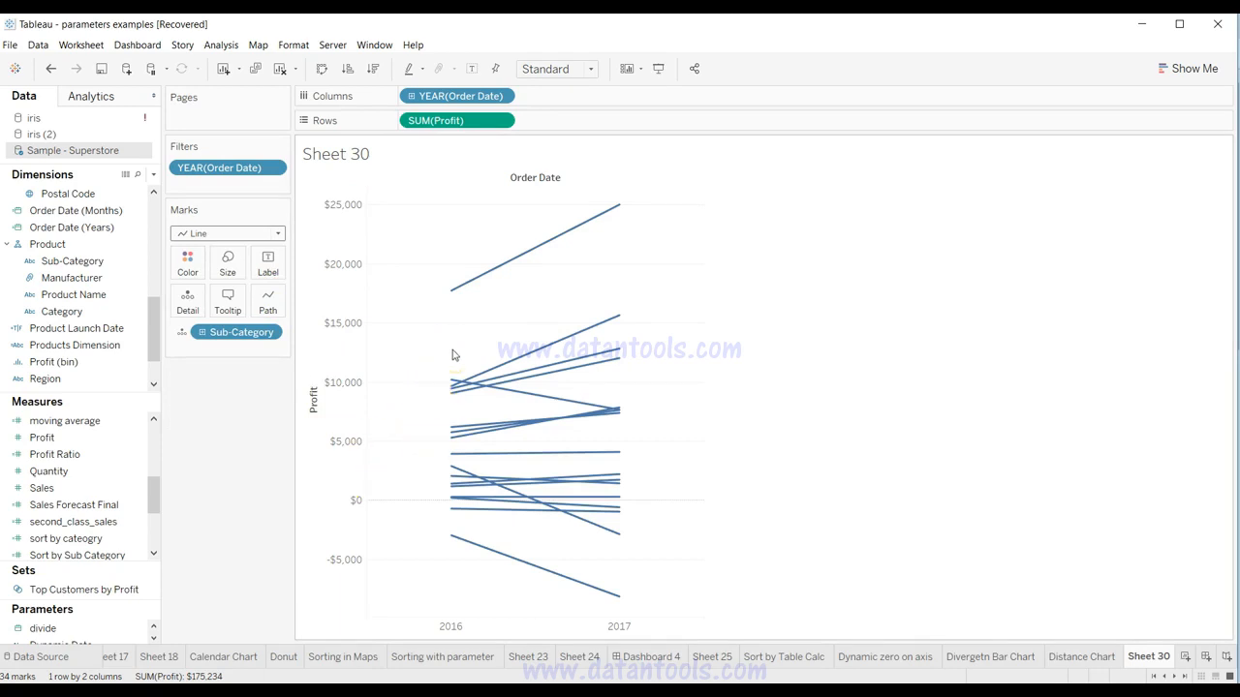
# Examine how Profit changes from 2016 to 2017 along the sub-category lines, including Copiers, Binders and Tables.
pyautogui.moveTo(451, 295)
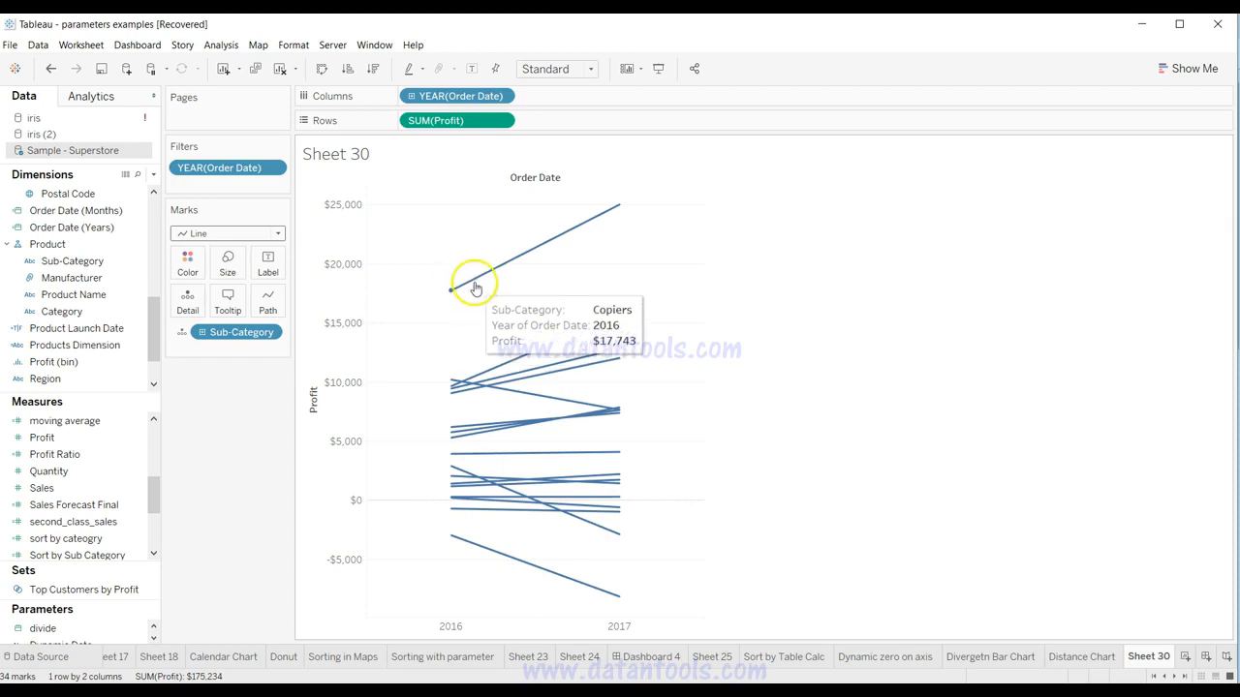
pyautogui.moveTo(618, 210)
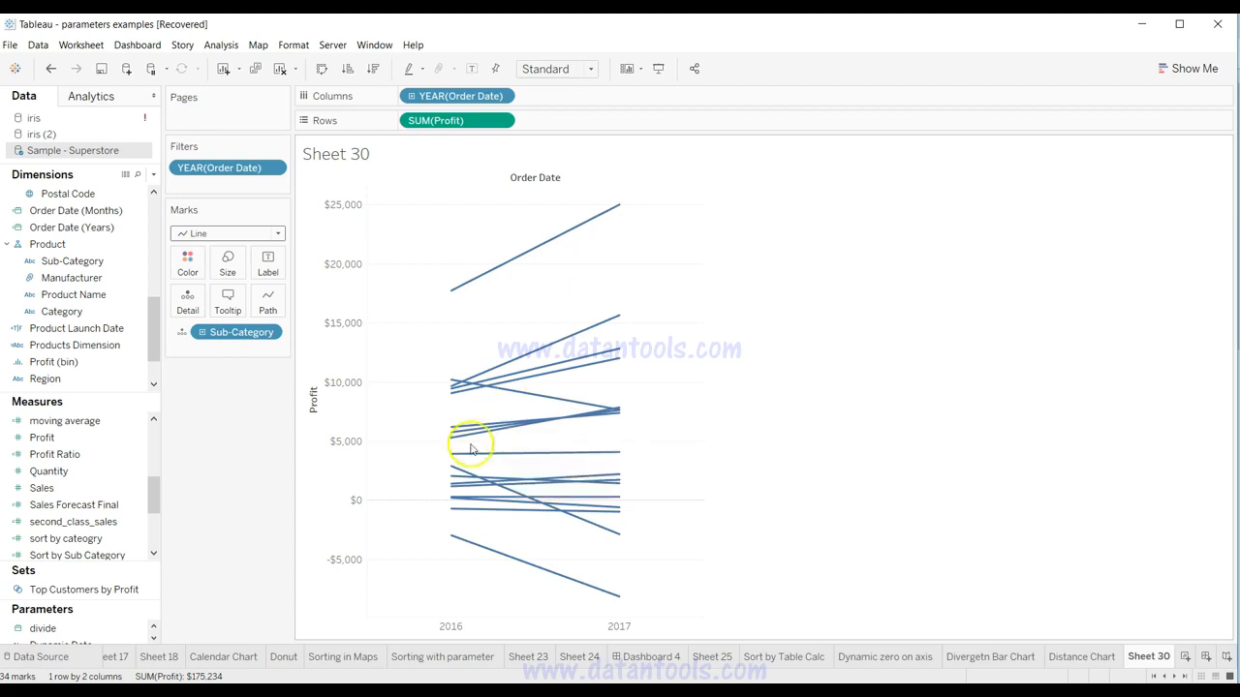
pyautogui.moveTo(451, 383)
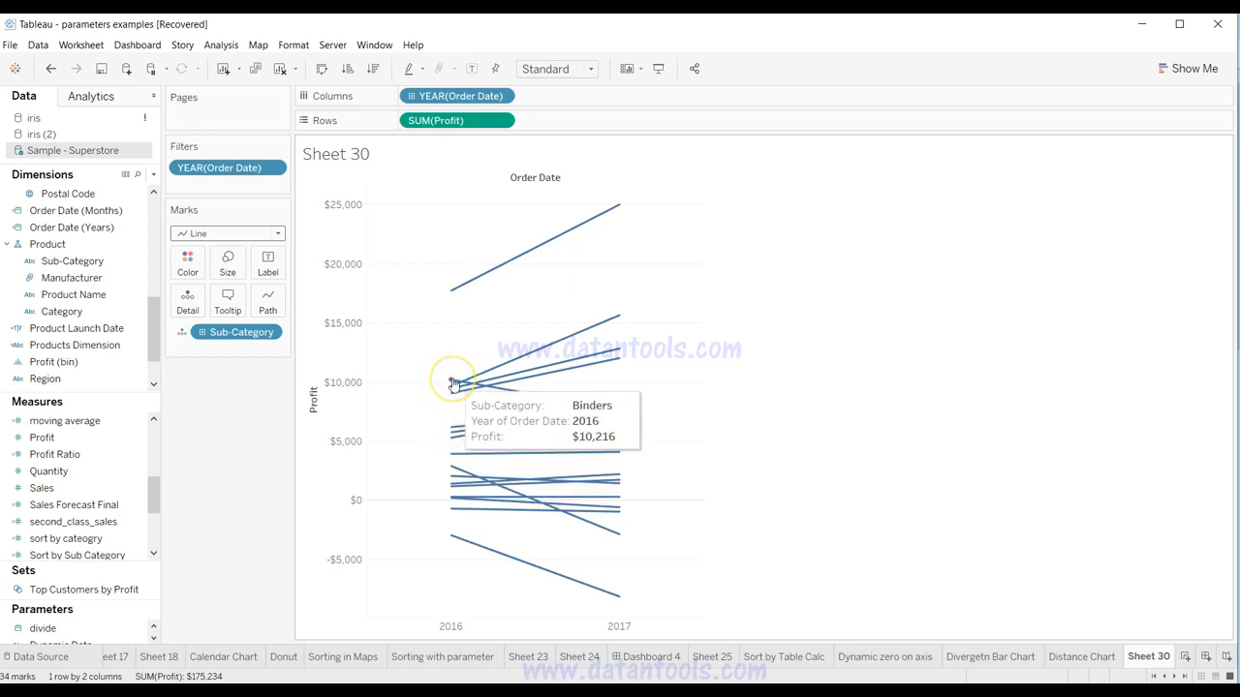
pyautogui.moveTo(620, 411)
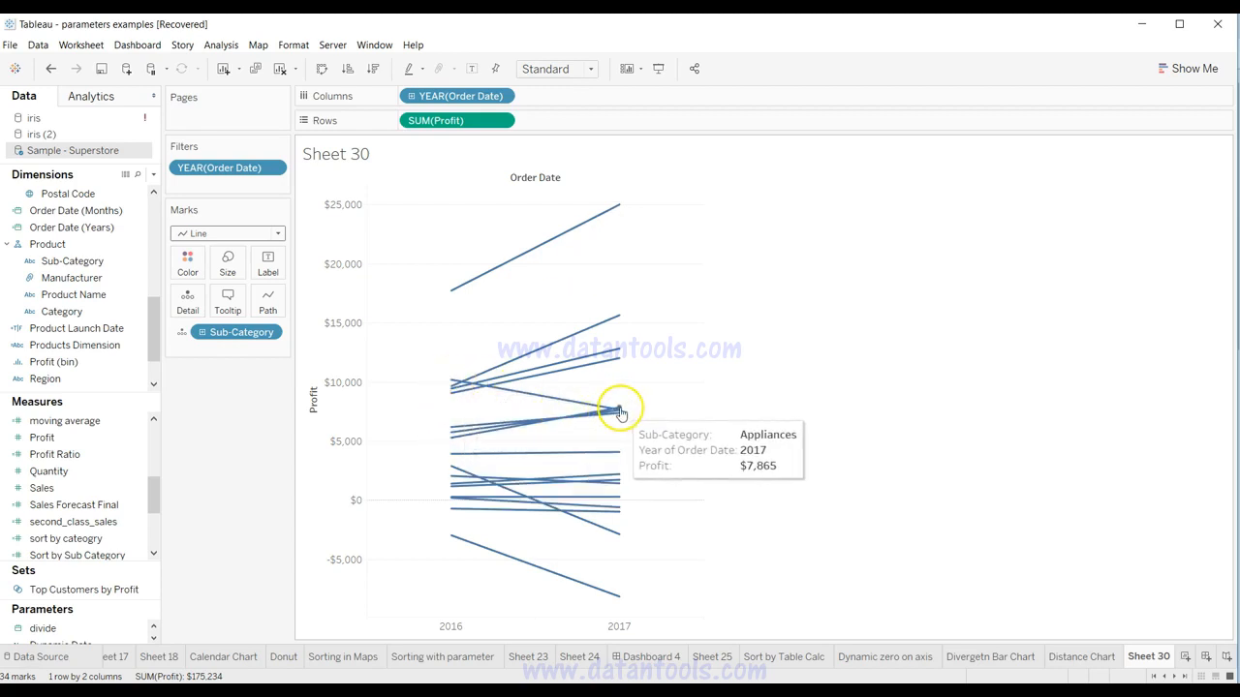
pyautogui.moveTo(452, 539)
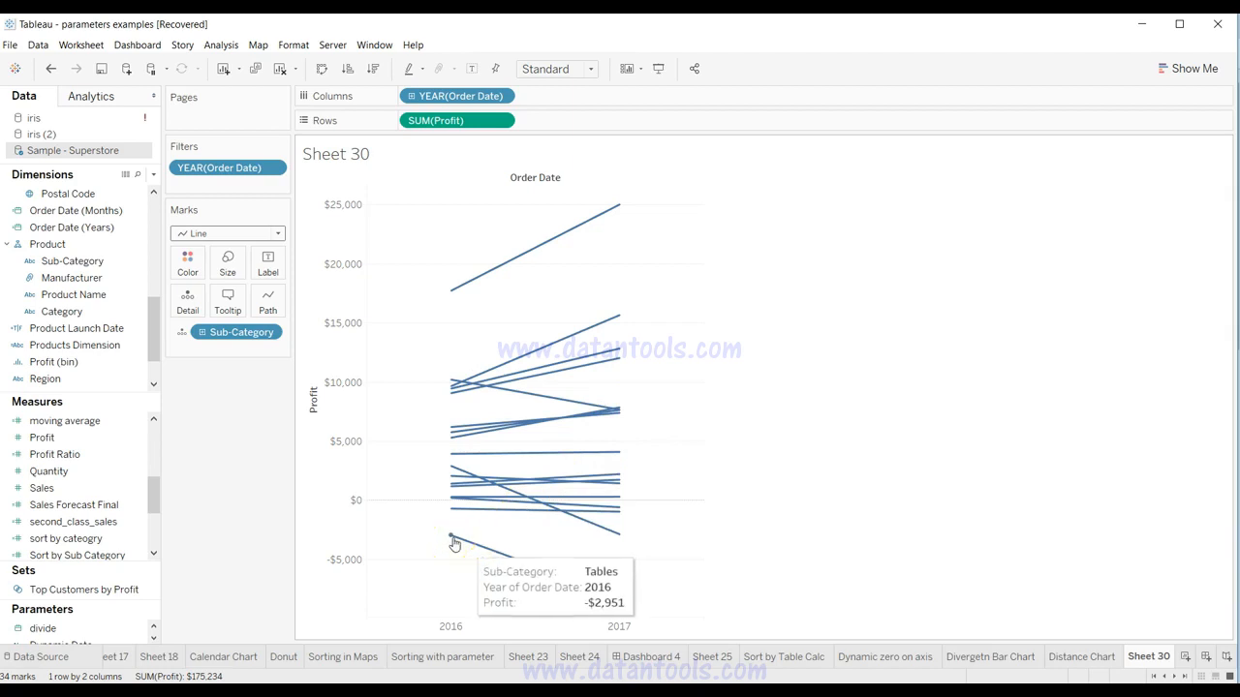
pyautogui.moveTo(618, 602)
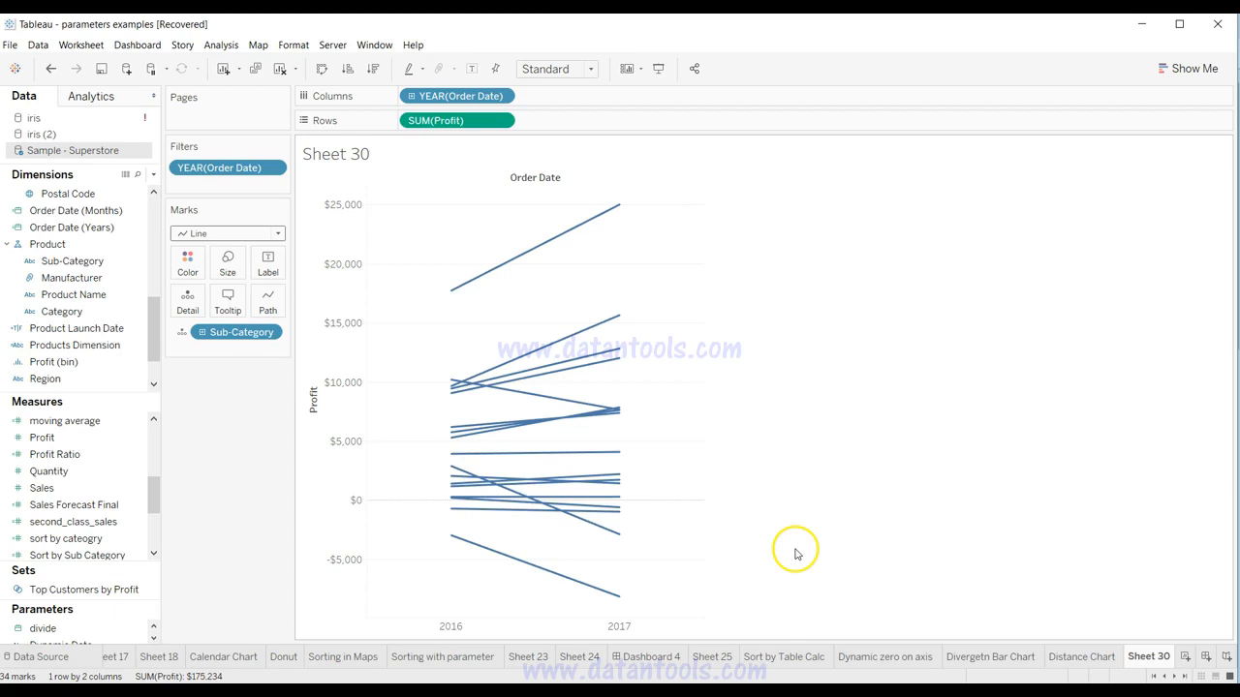
pyautogui.press('alt')
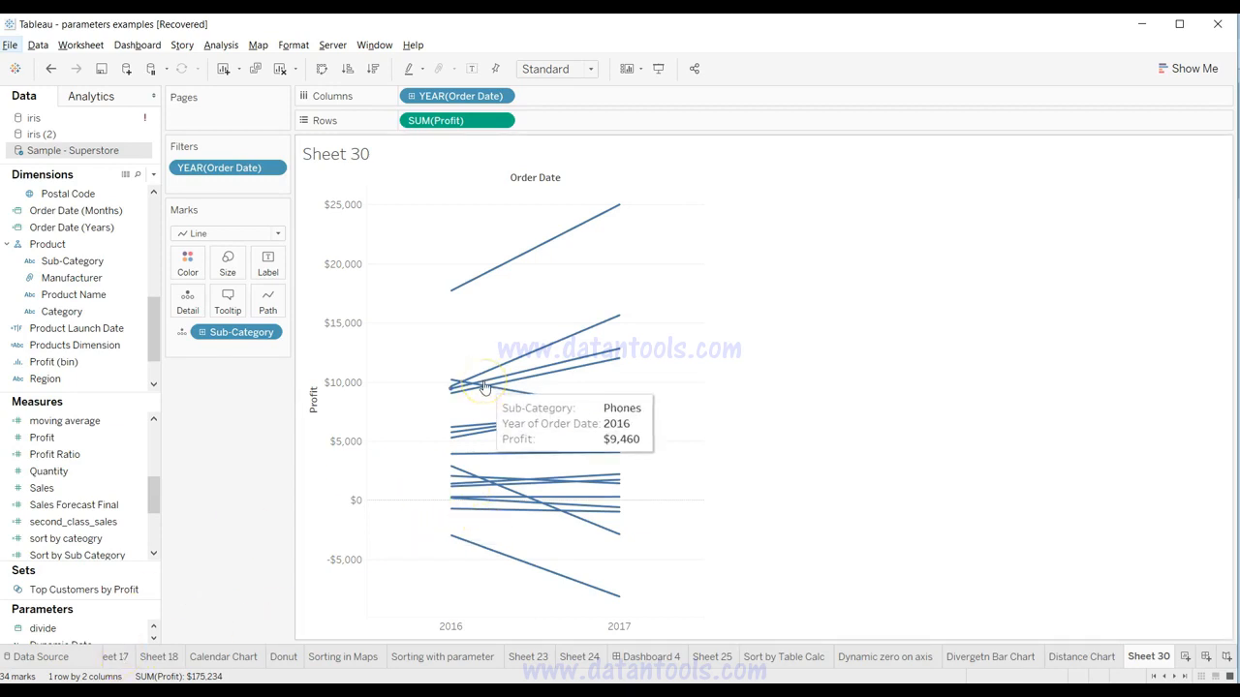
pyautogui.click(514, 415)
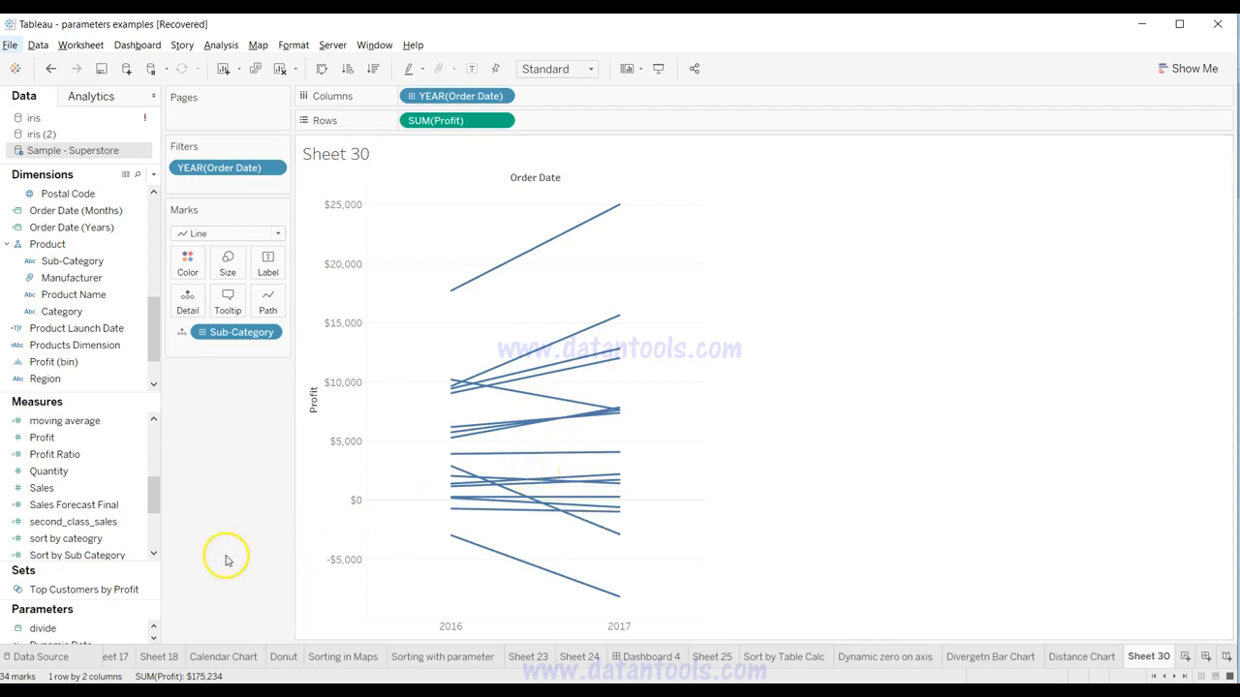
# Color the sub-category lines by the sum of Quantity.
pyautogui.moveTo(95, 471); pyautogui.dragTo(185, 274)
pyautogui.moveTo(185, 268); pyautogui.dragTo(187, 270)
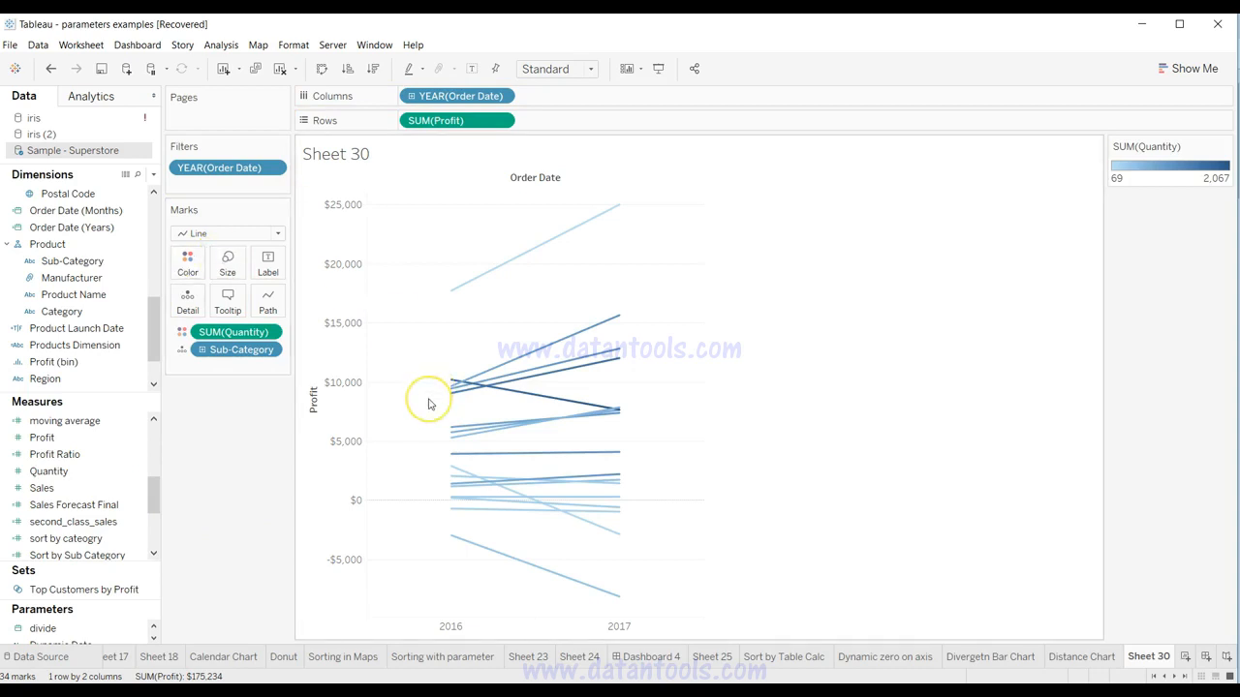
pyautogui.moveTo(510, 401)
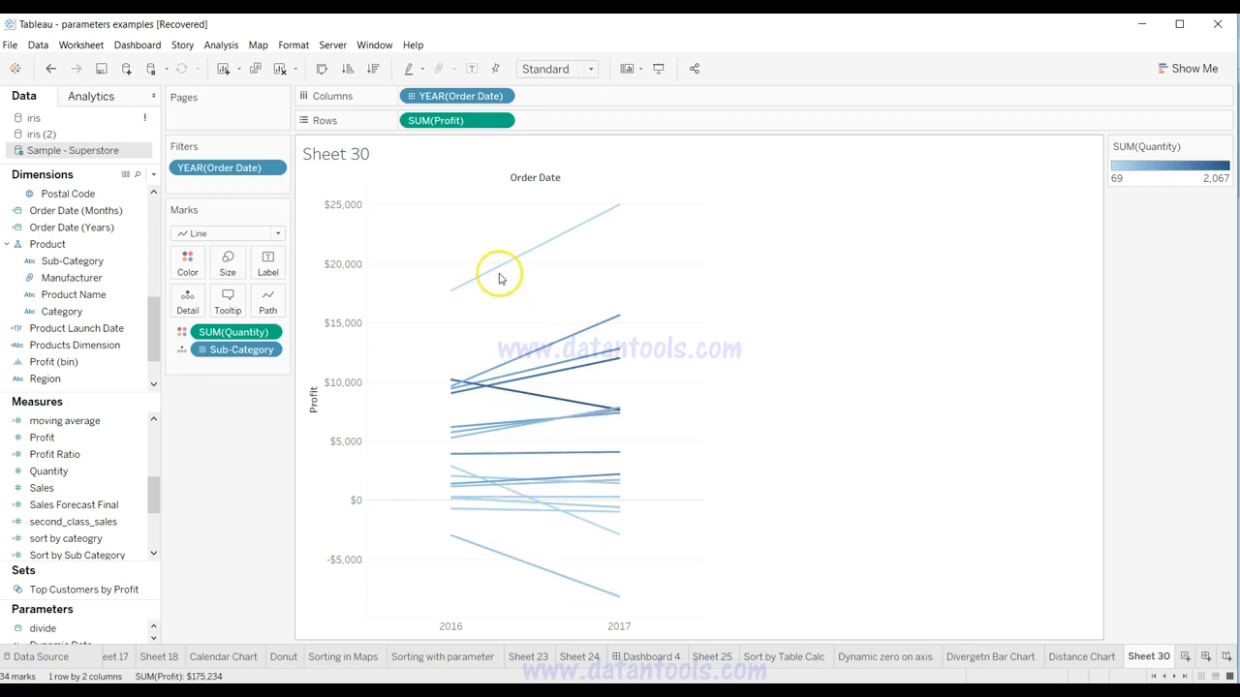
# Replace the sum of Quantity with the average of Discount as the color of the sub-category lines.
pyautogui.moveTo(499, 276)
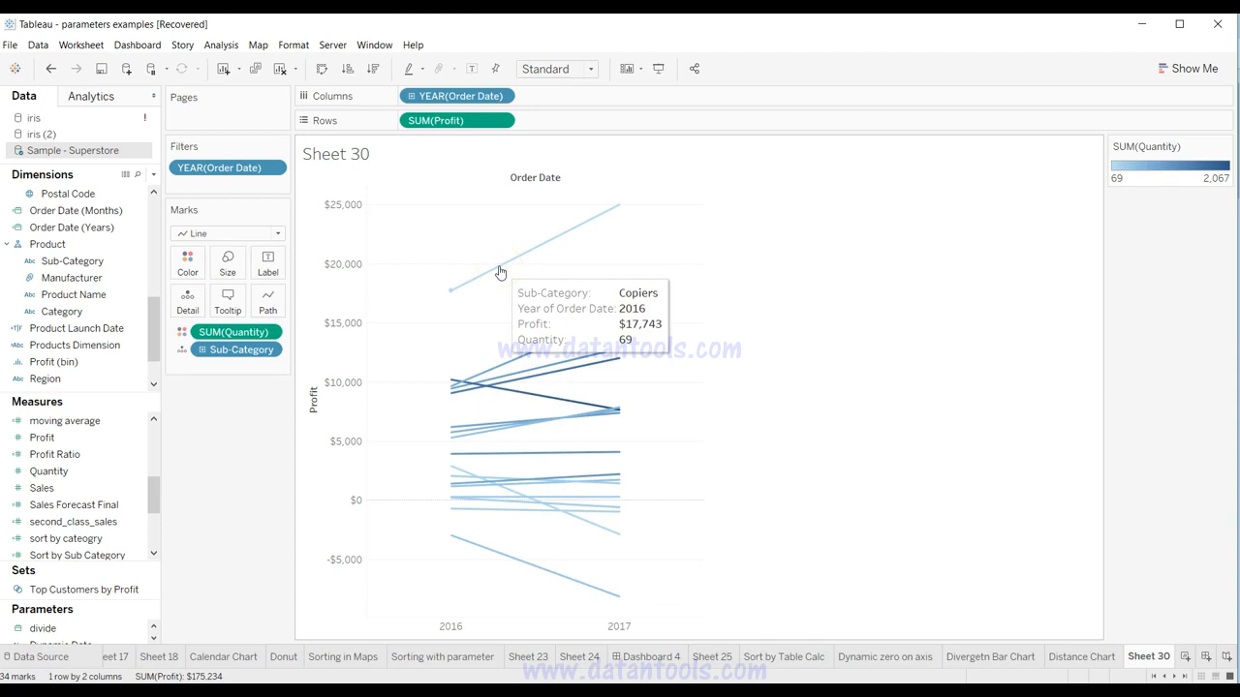
pyautogui.click(499, 274)
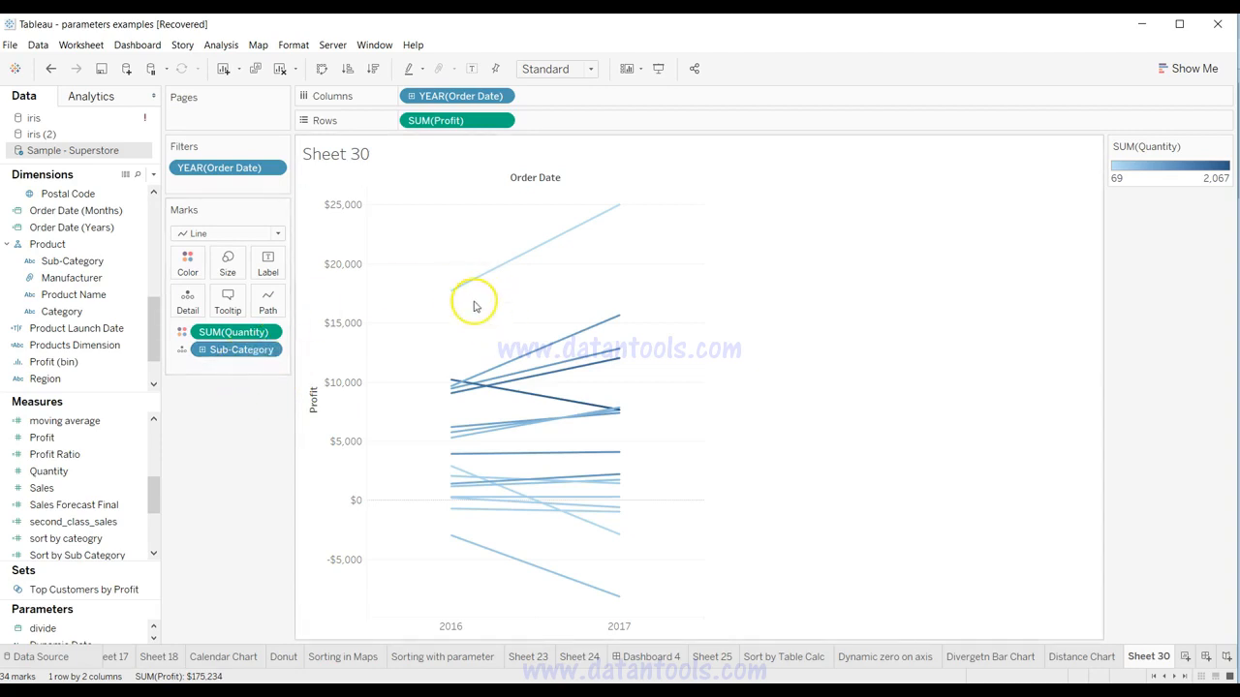
pyautogui.moveTo(238, 332); pyautogui.dragTo(231, 493)
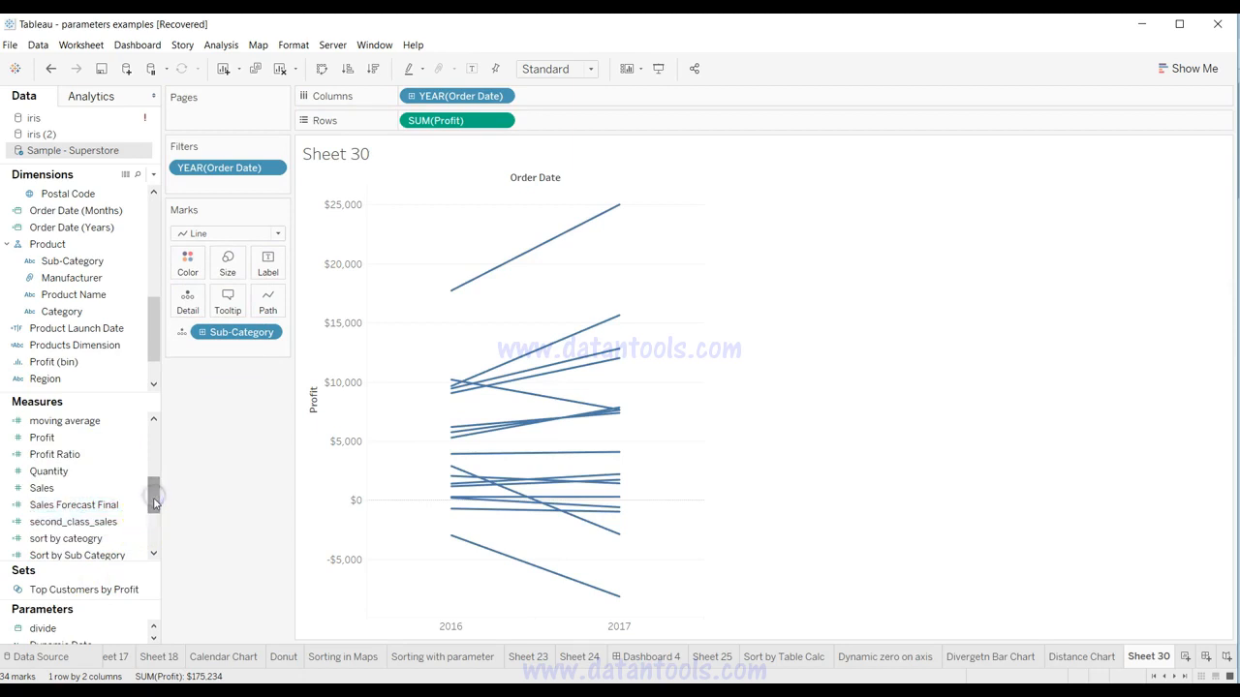
pyautogui.moveTo(152, 494); pyautogui.dragTo(154, 451)
pyautogui.moveTo(135, 521); pyautogui.dragTo(188, 273)
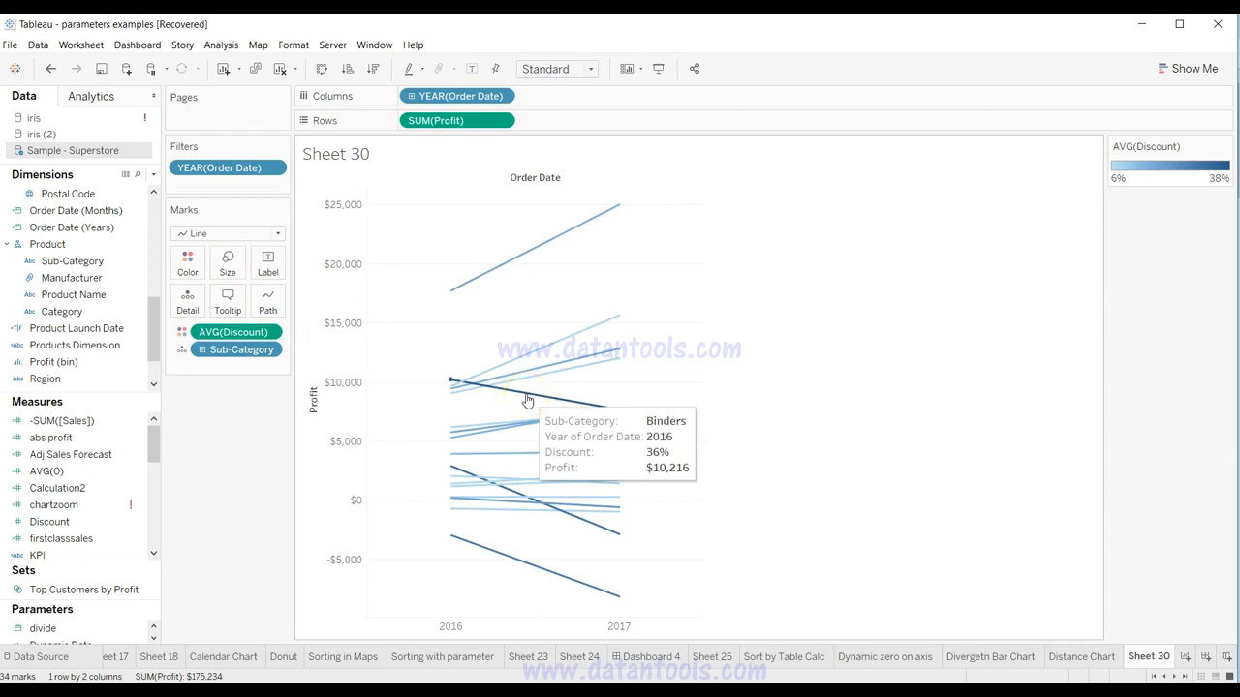
# Examine the discount and profit of the Binders, Machines and Tables lines in 2016 and 2017.
pyautogui.moveTo(589, 531)
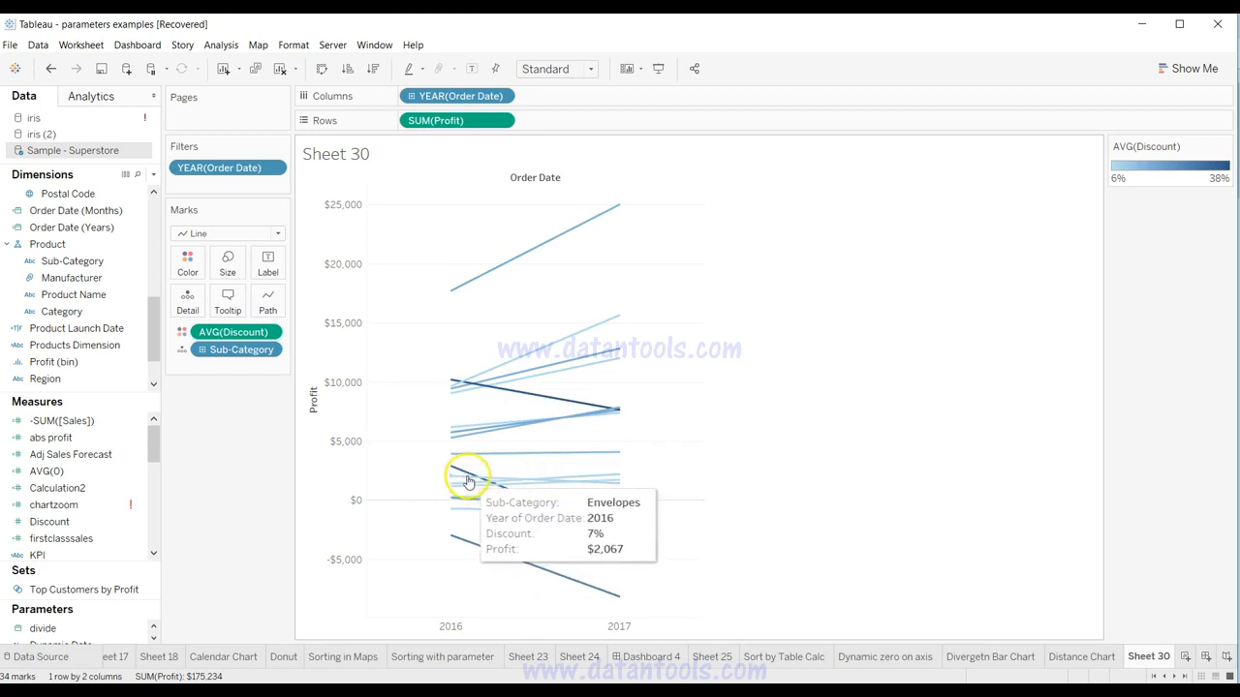
pyautogui.moveTo(457, 380)
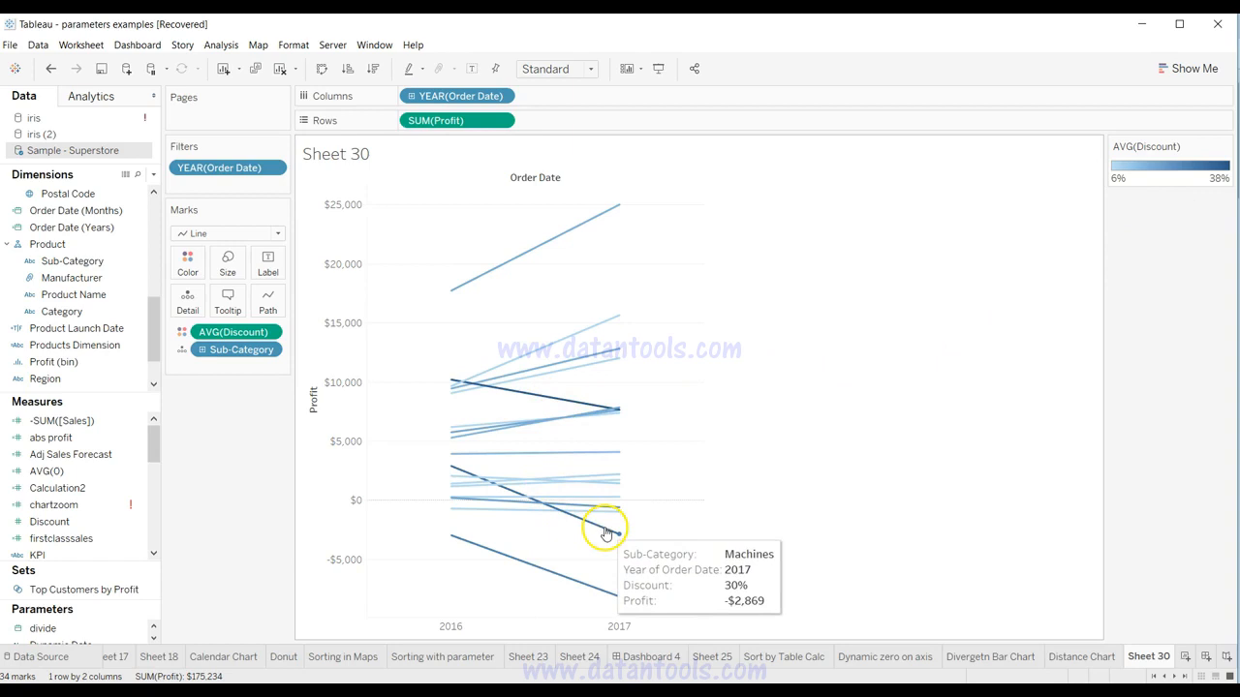
pyautogui.moveTo(584, 590)
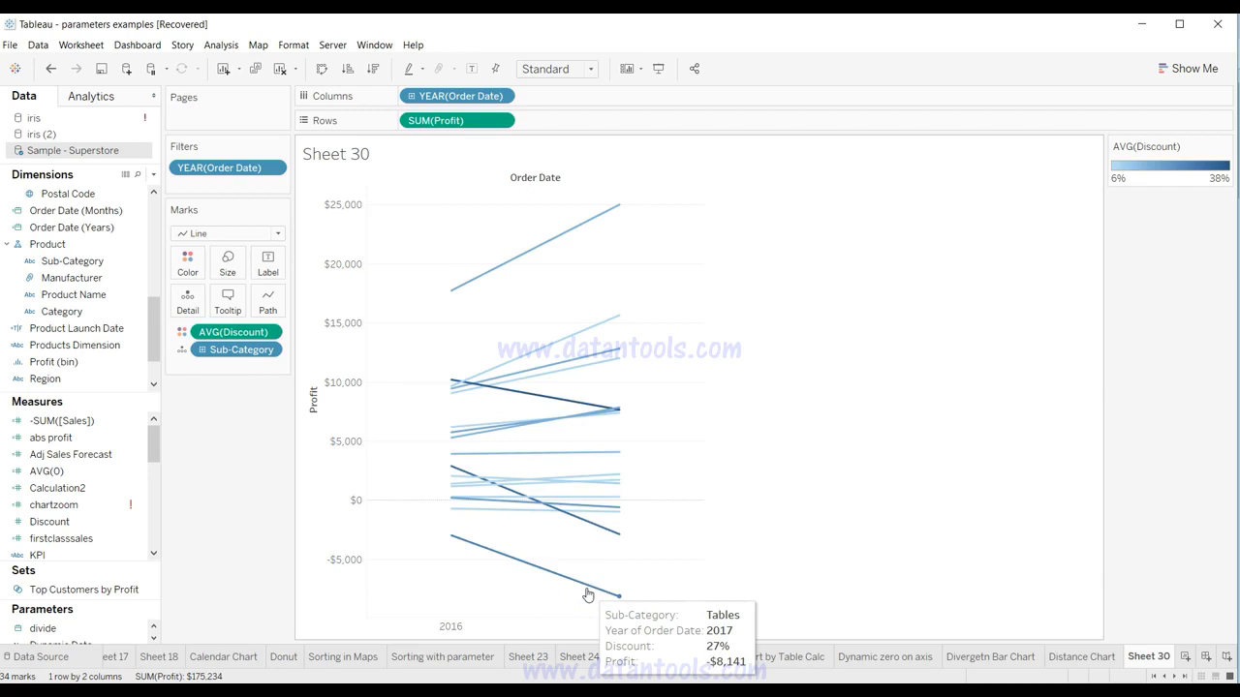
pyautogui.click(598, 593)
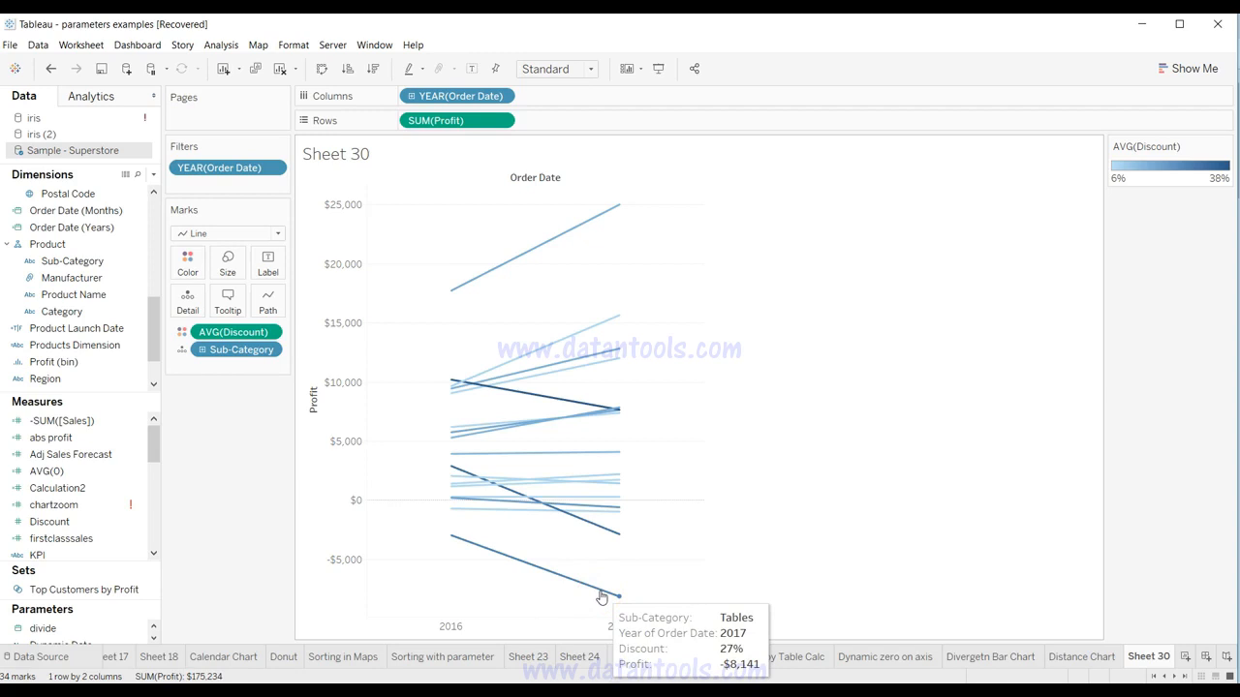
pyautogui.moveTo(601, 411)
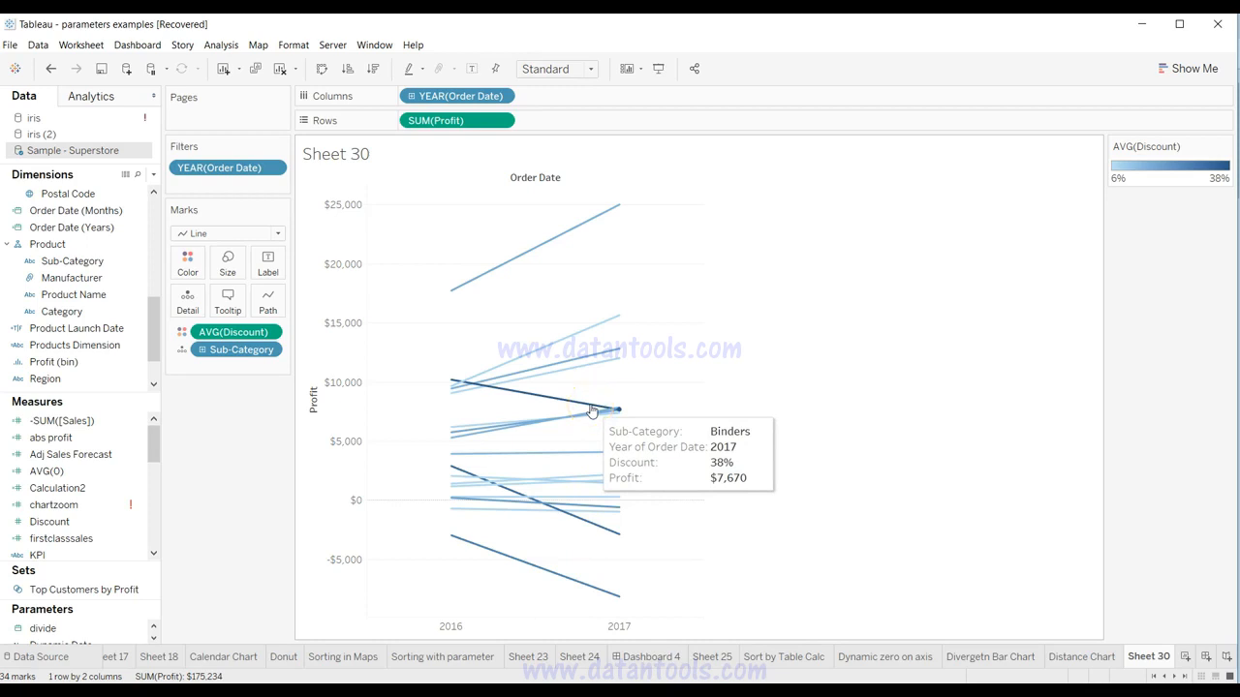
pyautogui.moveTo(545, 517)
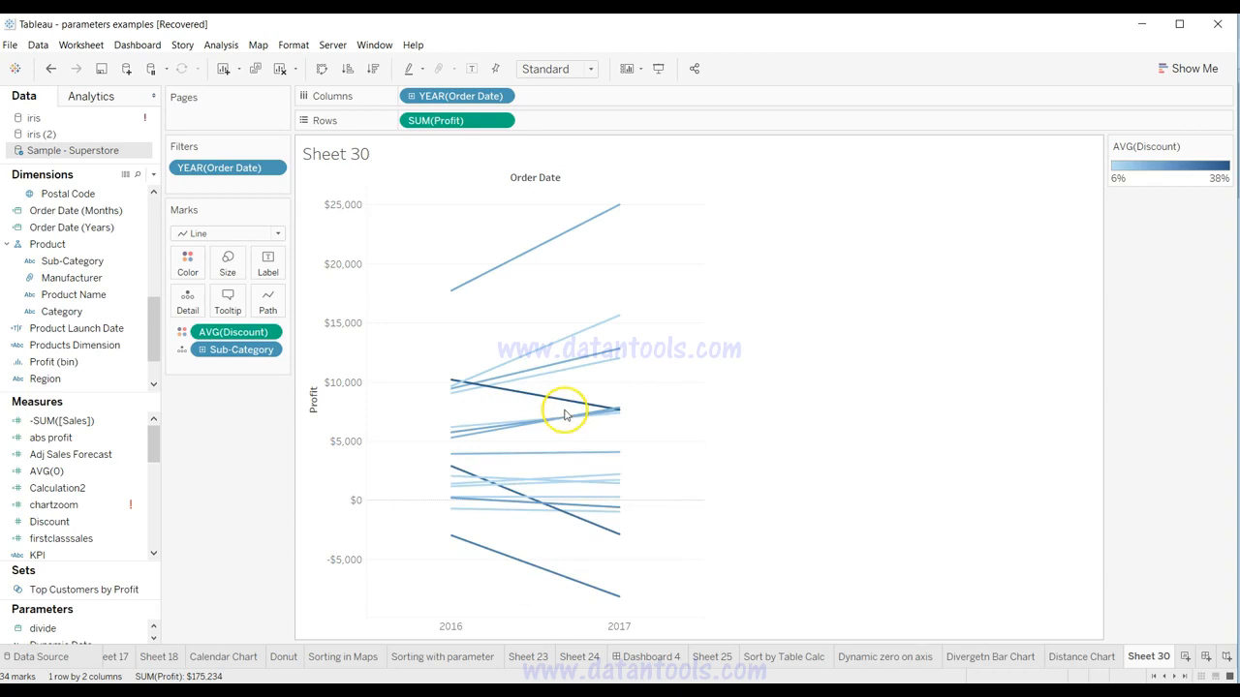
pyautogui.moveTo(200, 348); pyautogui.dragTo(188, 269)
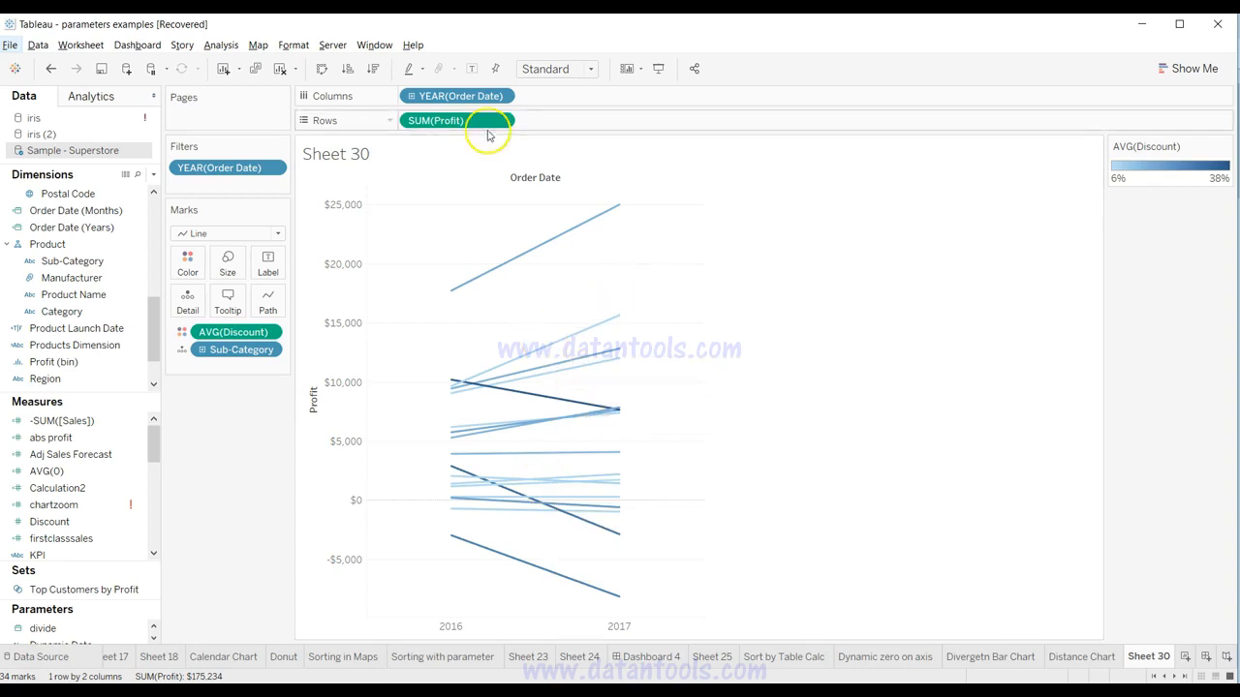
pyautogui.click(474, 72)
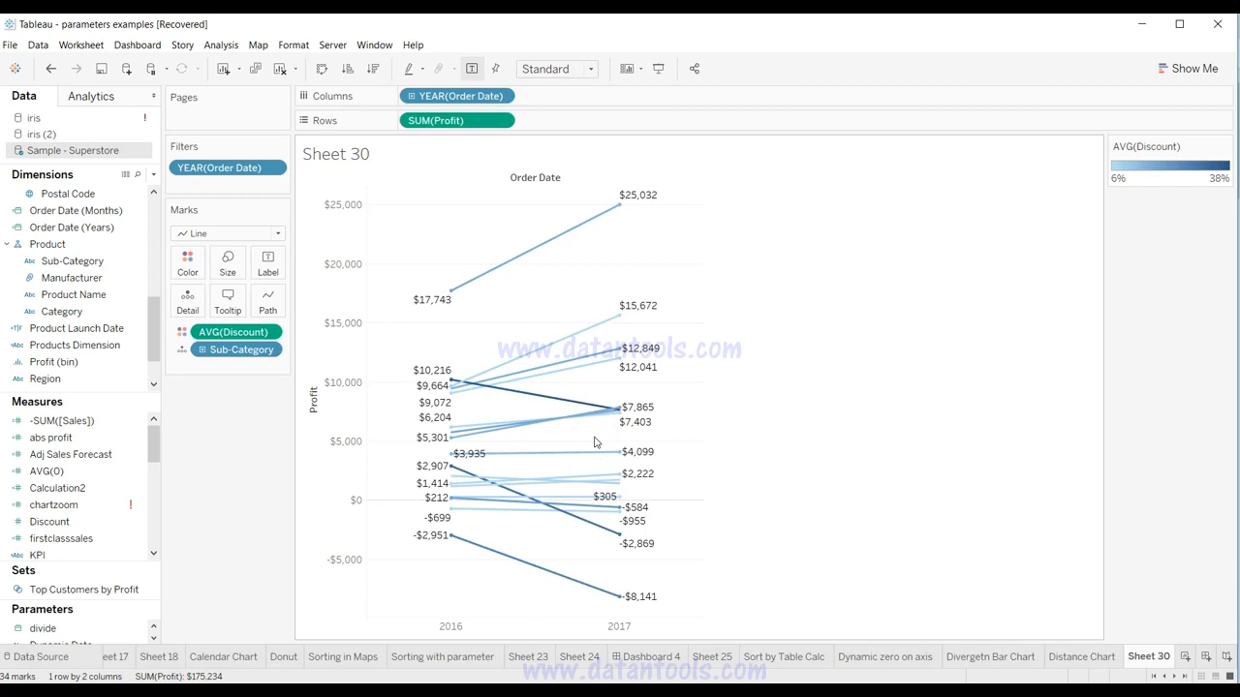
pyautogui.click(472, 70)
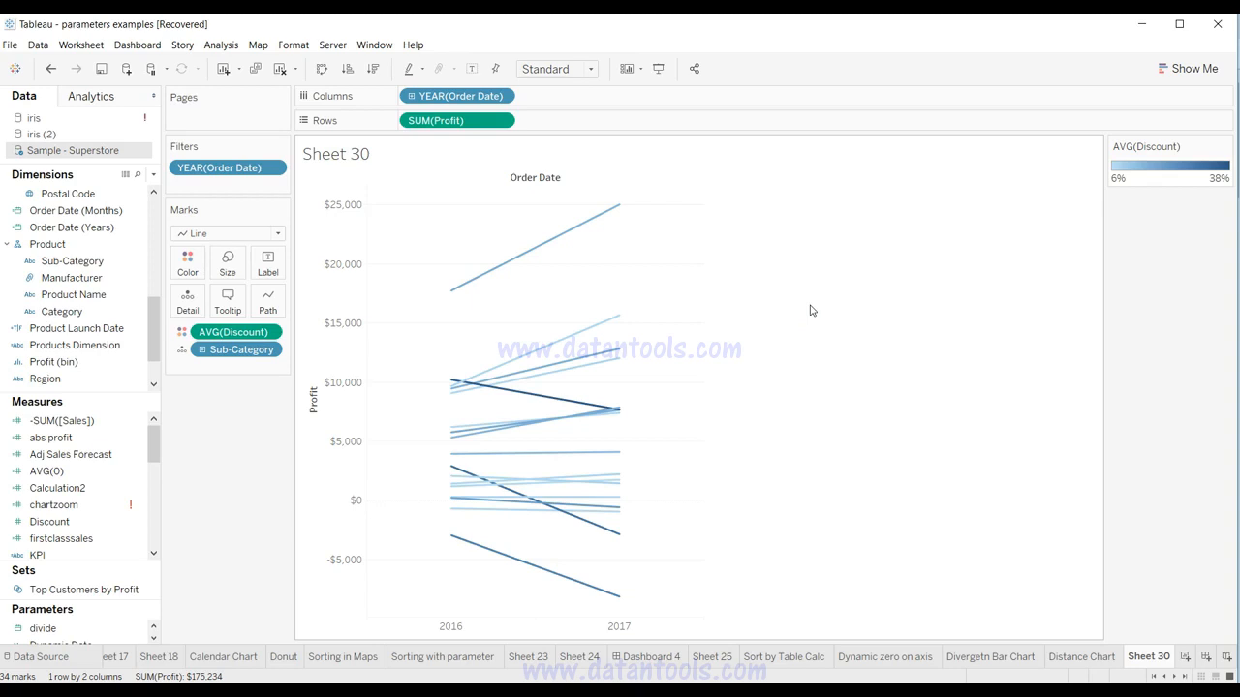
# Always show the mark labels on the 2017 ends of the Binders, Machines and Tables lines.
pyautogui.click(572, 407)
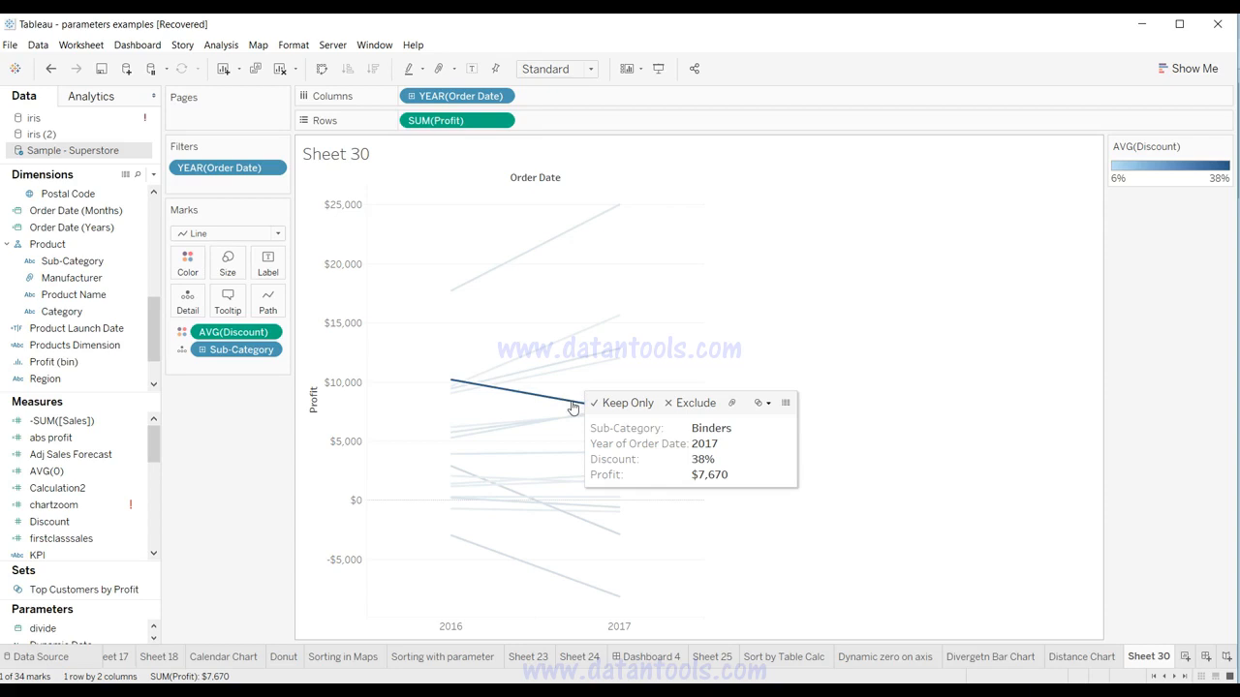
pyautogui.keyDown('ctrl'); pyautogui.click(602, 532); pyautogui.keyUp('ctrl')
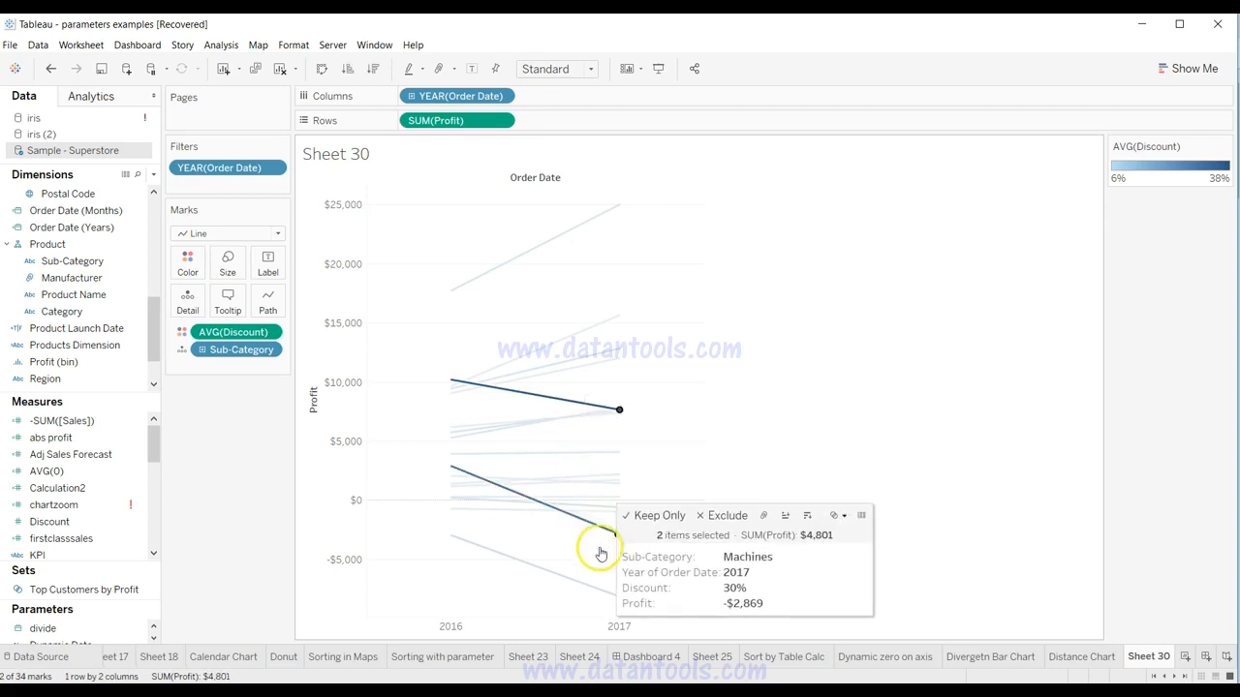
pyautogui.keyDown('ctrl'); pyautogui.click(598, 595); pyautogui.keyUp('ctrl')
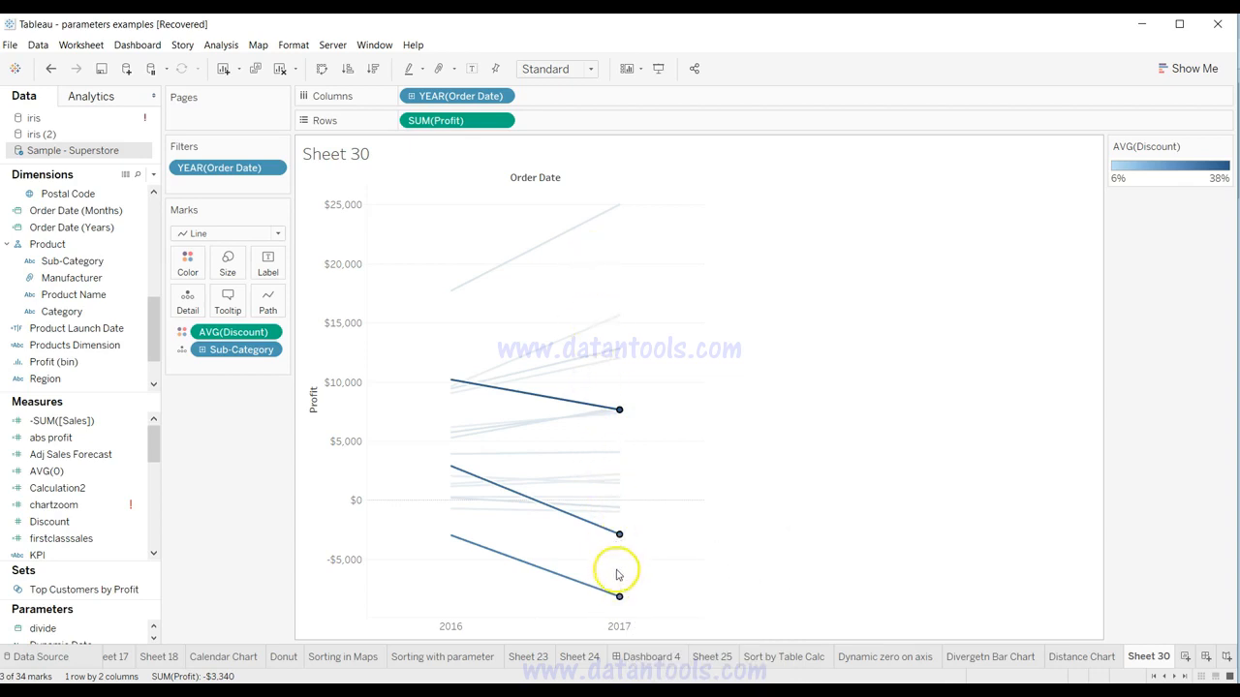
pyautogui.moveTo(619, 542)
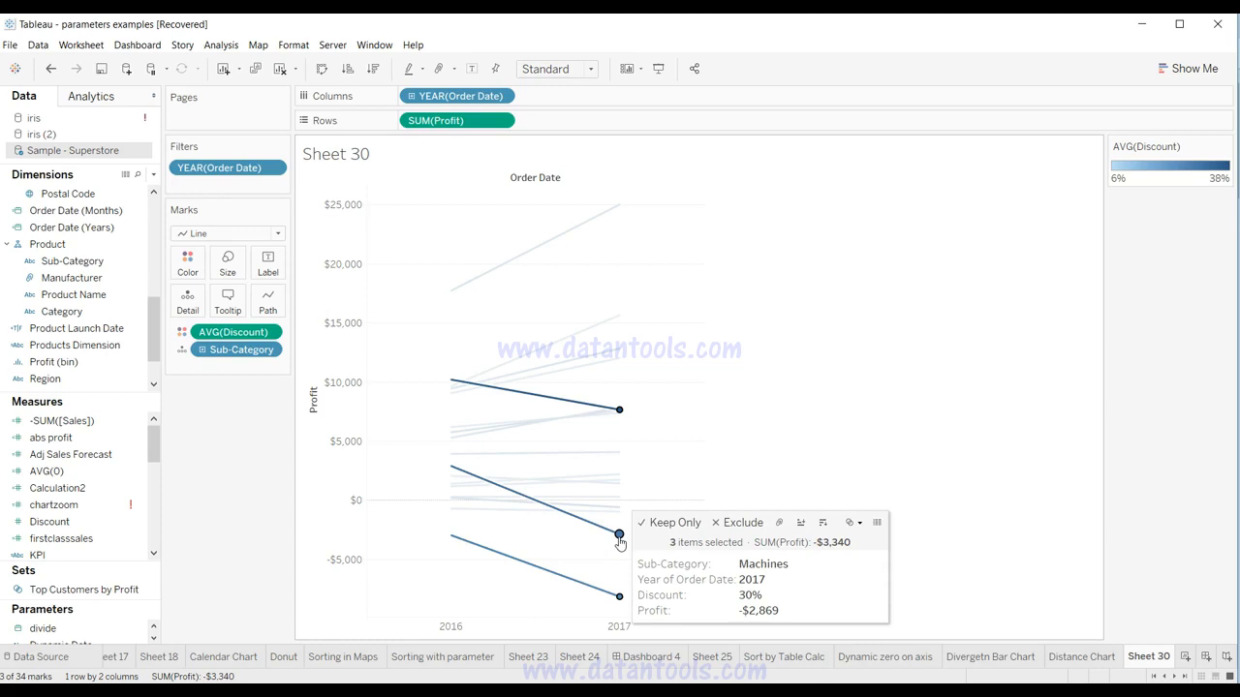
pyautogui.rightClick(620, 542)
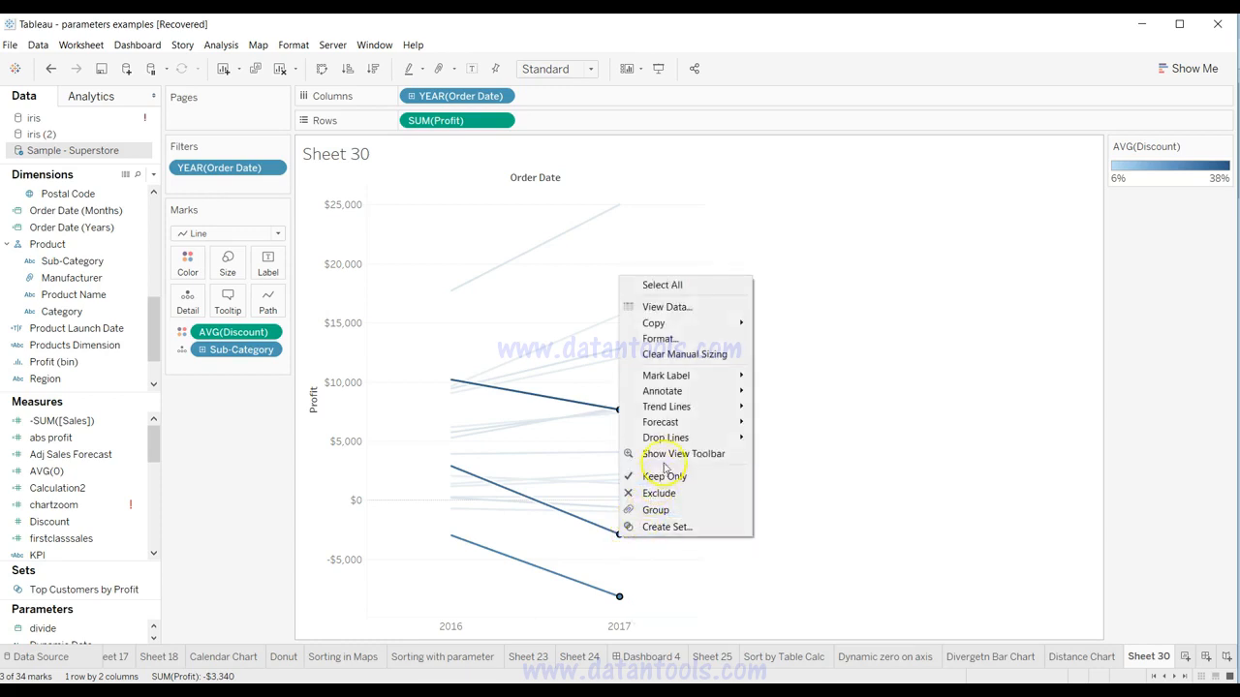
pyautogui.moveTo(706, 383)
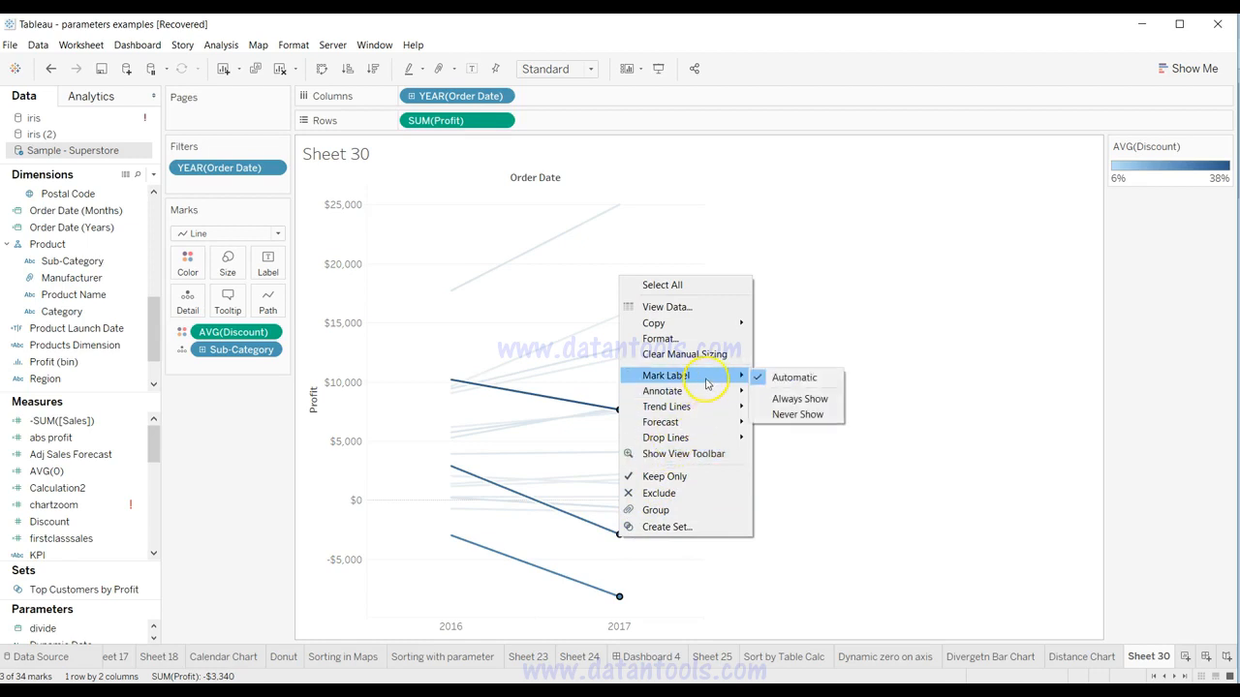
pyautogui.click(776, 399)
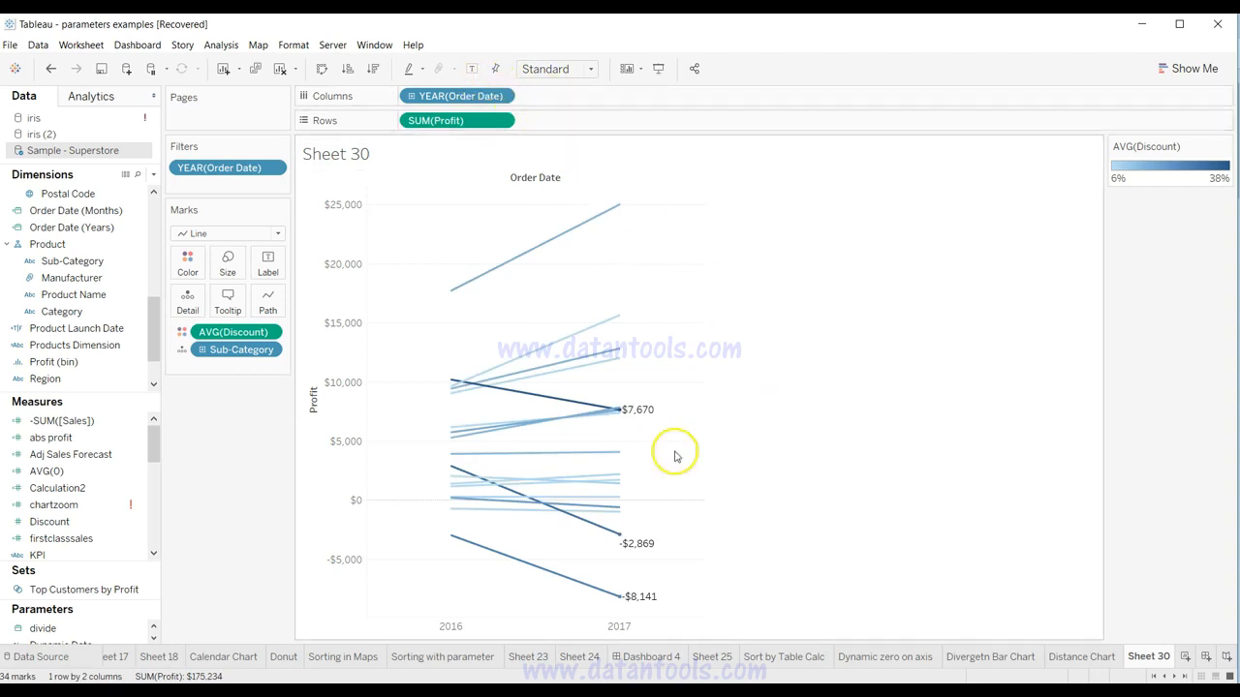
# Always show the mark labels on the 2016 ends of the Binders, Machines and Tables lines, and clear the selection.
pyautogui.moveTo(651, 547)
pyautogui.moveTo(640, 420)
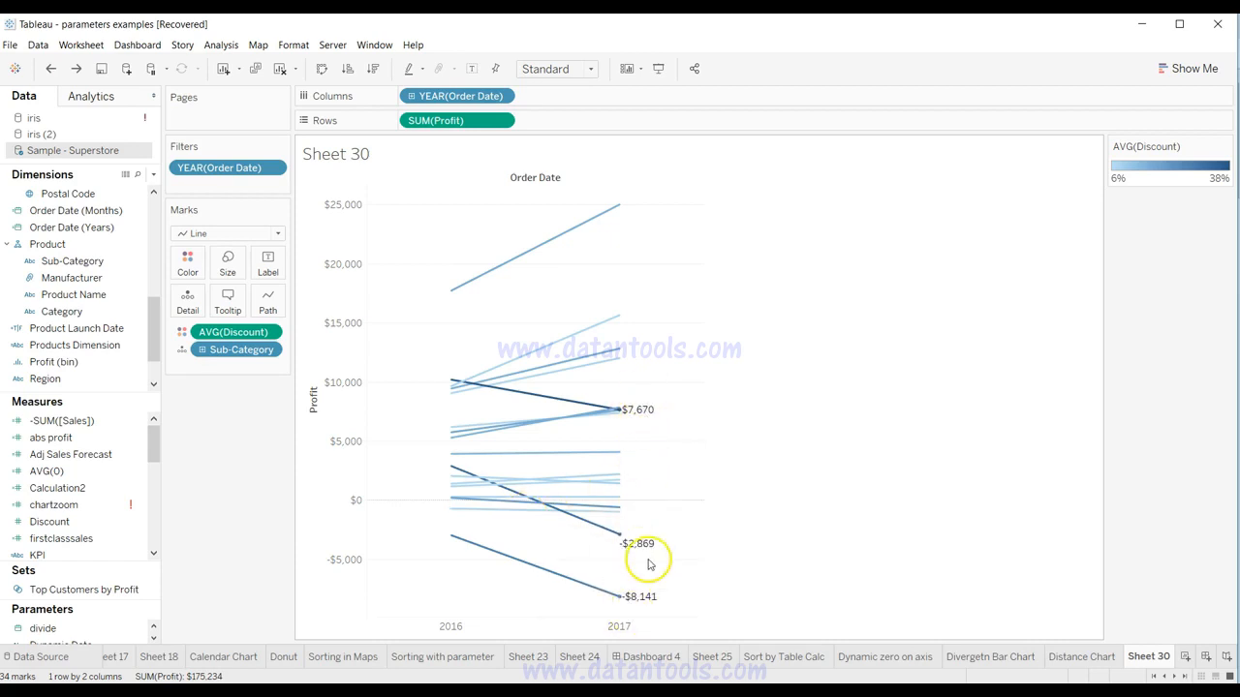
pyautogui.moveTo(452, 383)
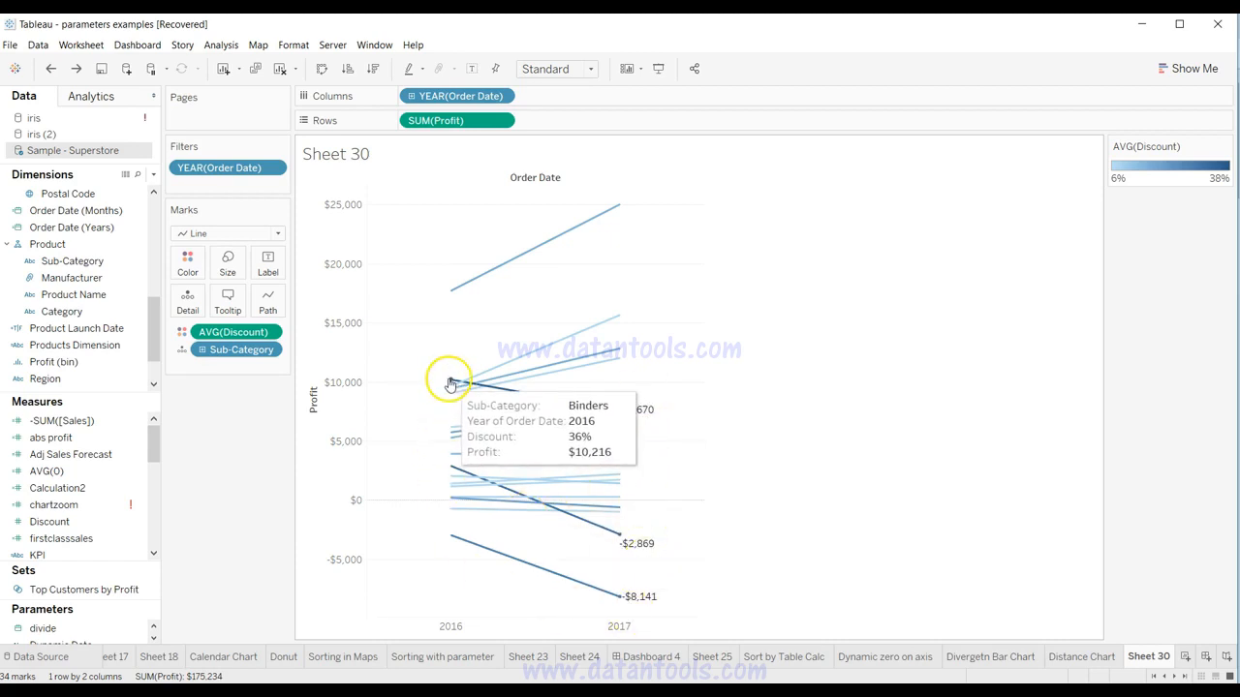
pyautogui.moveTo(445, 471)
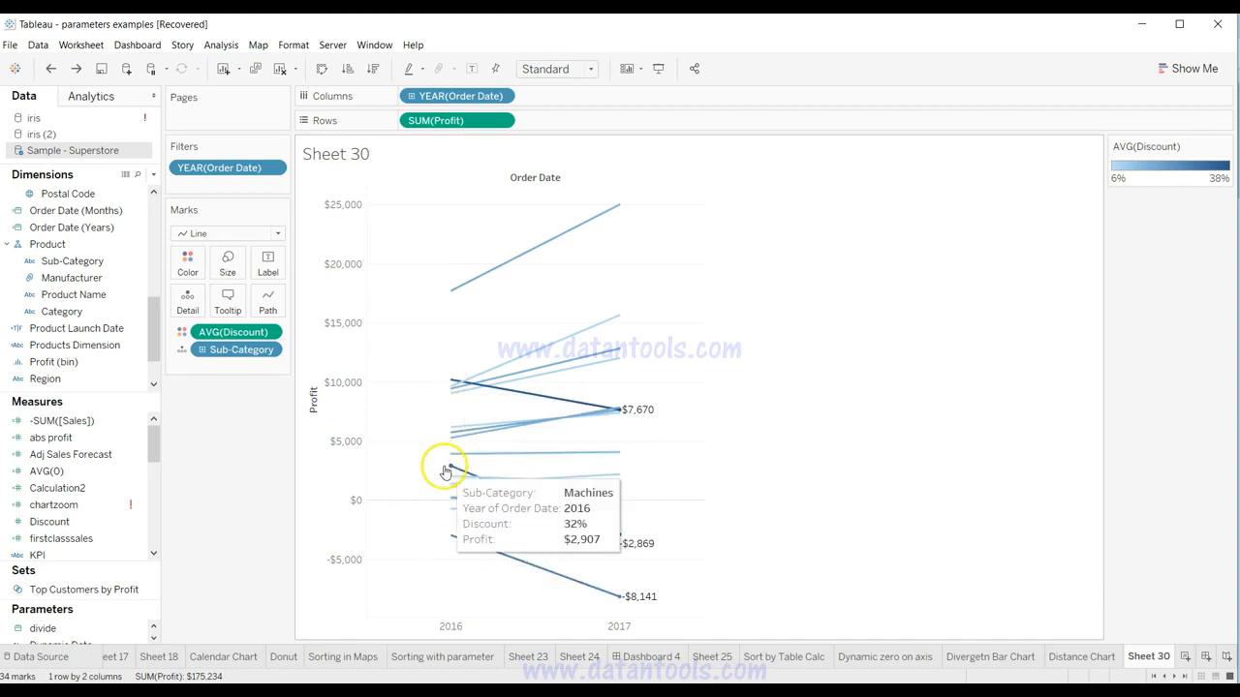
pyautogui.click(450, 384)
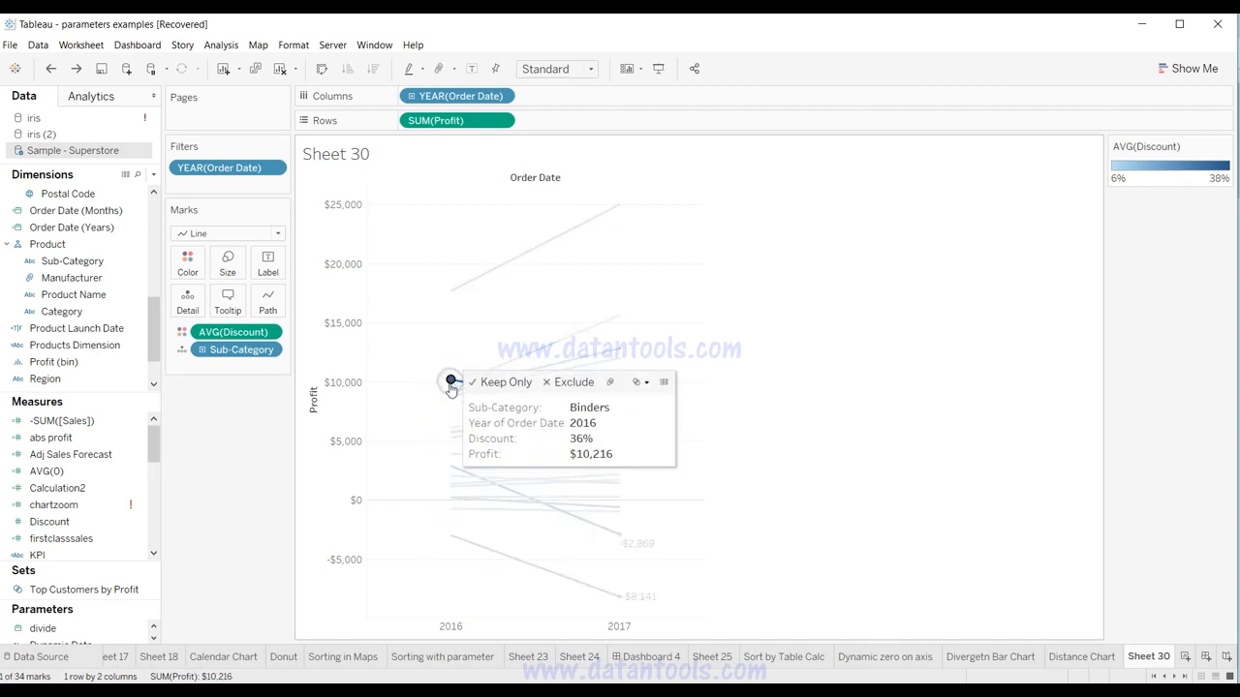
pyautogui.keyDown('ctrl'); pyautogui.click(450, 469); pyautogui.keyUp('ctrl')
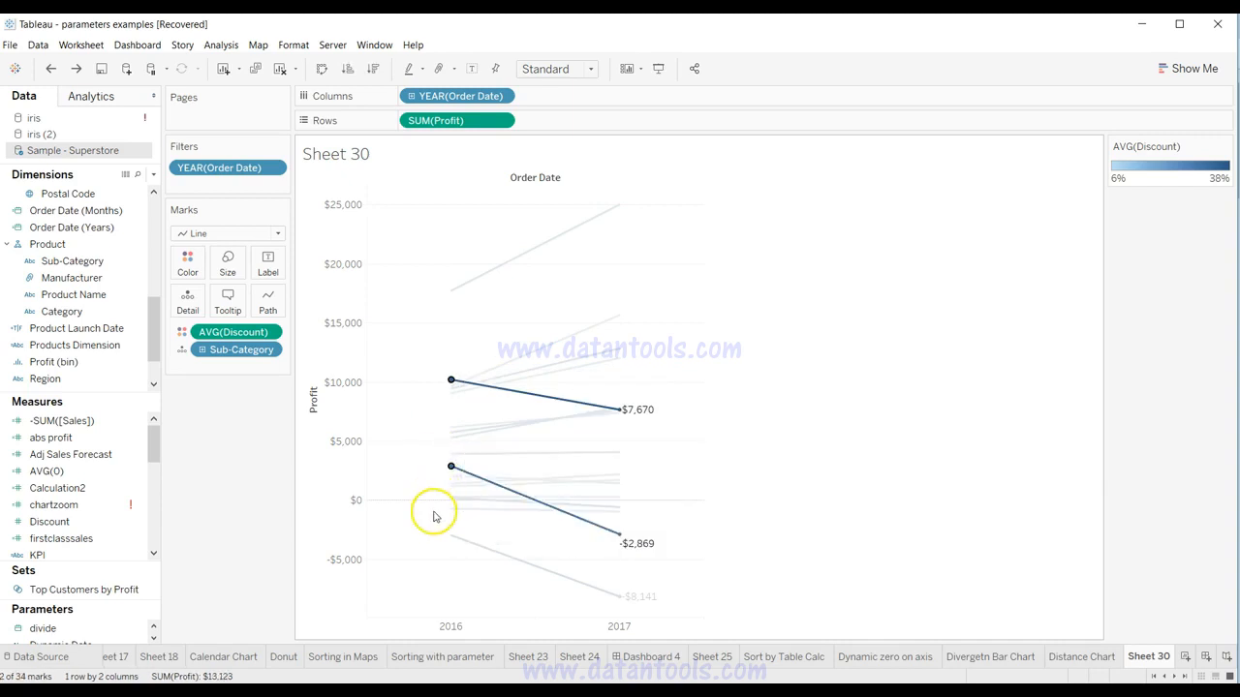
pyautogui.keyDown('ctrl'); pyautogui.click(451, 536); pyautogui.keyUp('ctrl')
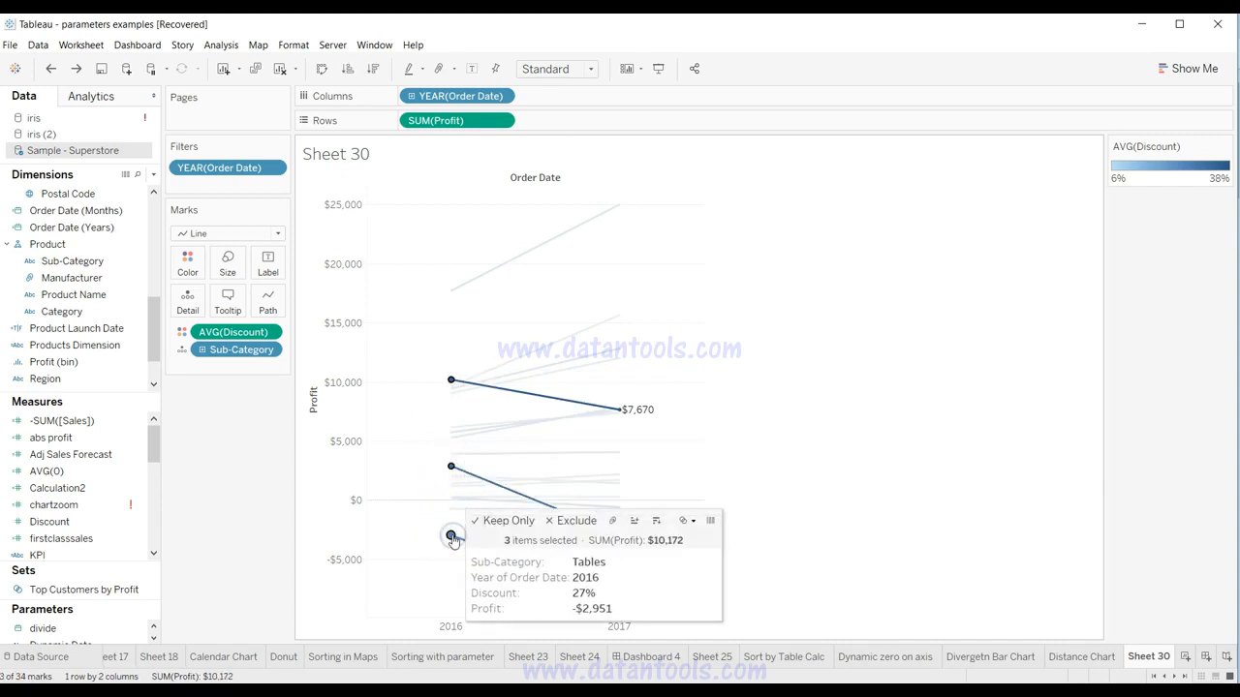
pyautogui.rightClick(452, 538)
pyautogui.moveTo(543, 378)
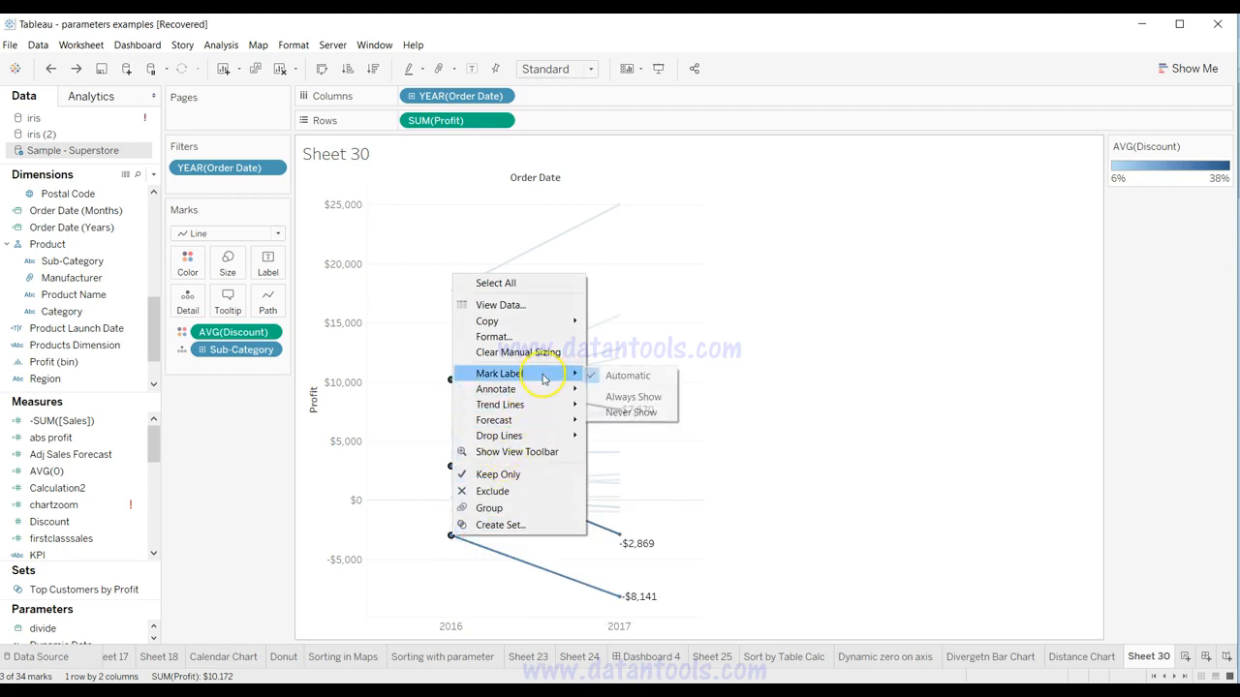
pyautogui.click(616, 396)
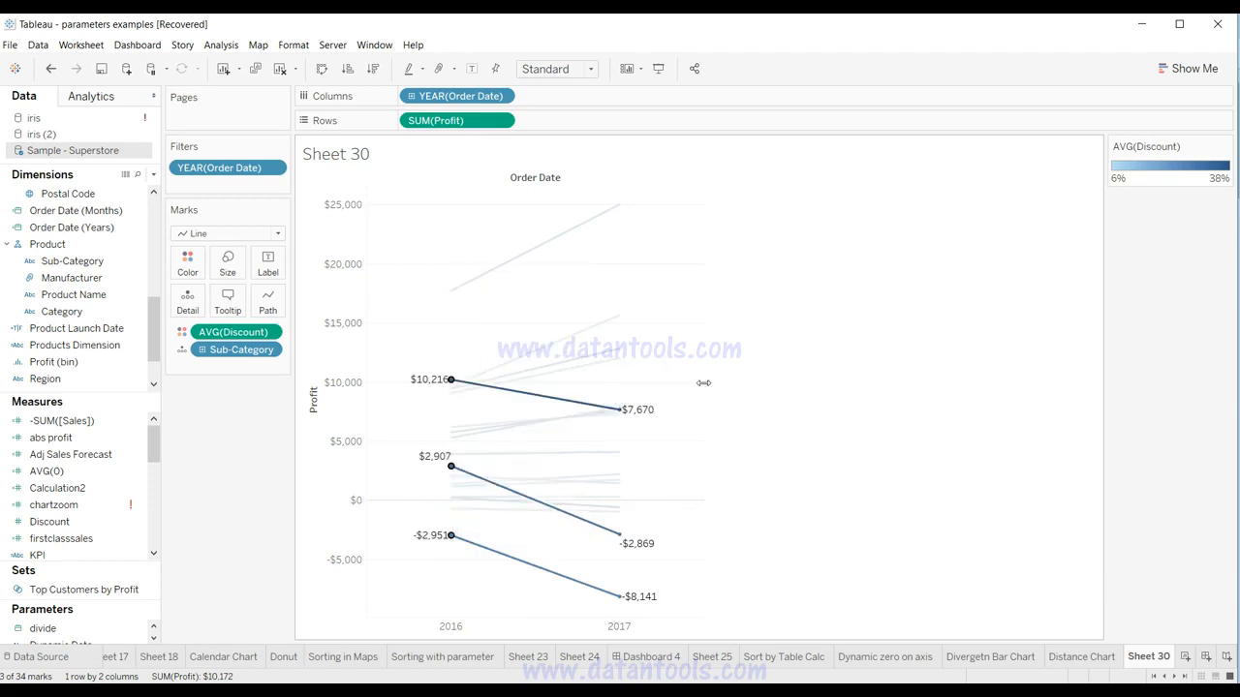
pyautogui.click(784, 390)
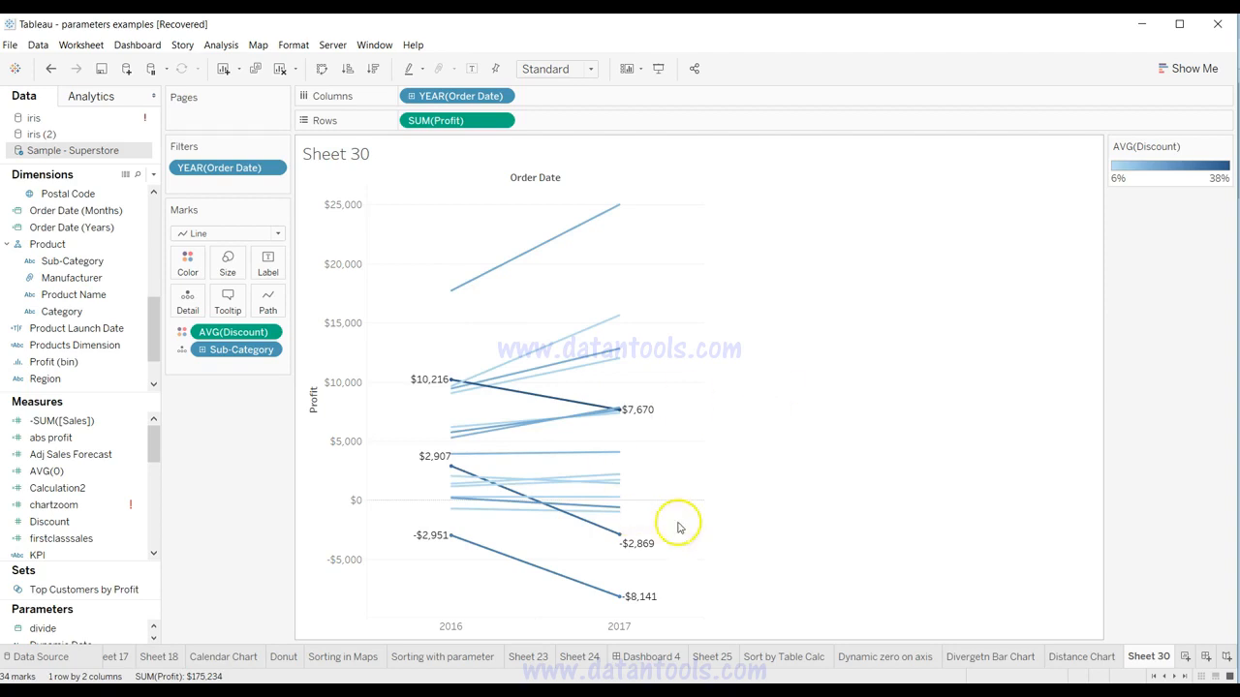
pyautogui.moveTo(451, 481)
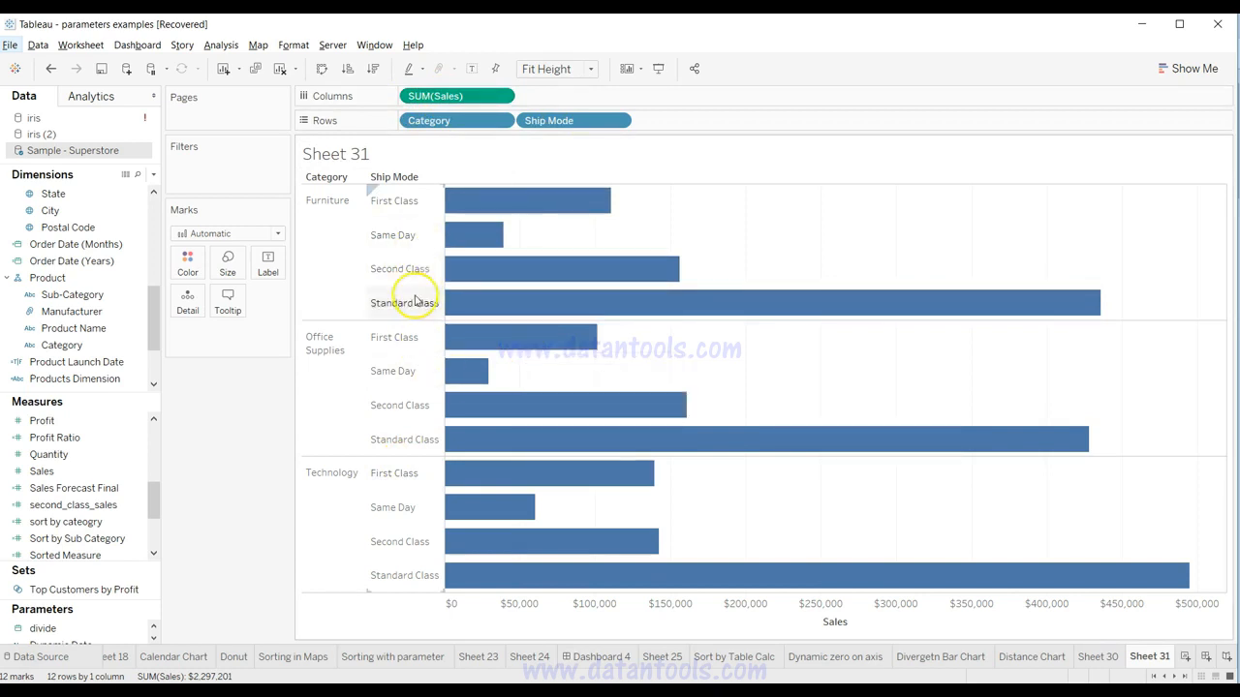
# Color the Sales bars on Sheet 31 by both Category and Ship Mode.
pyautogui.click(481, 233)
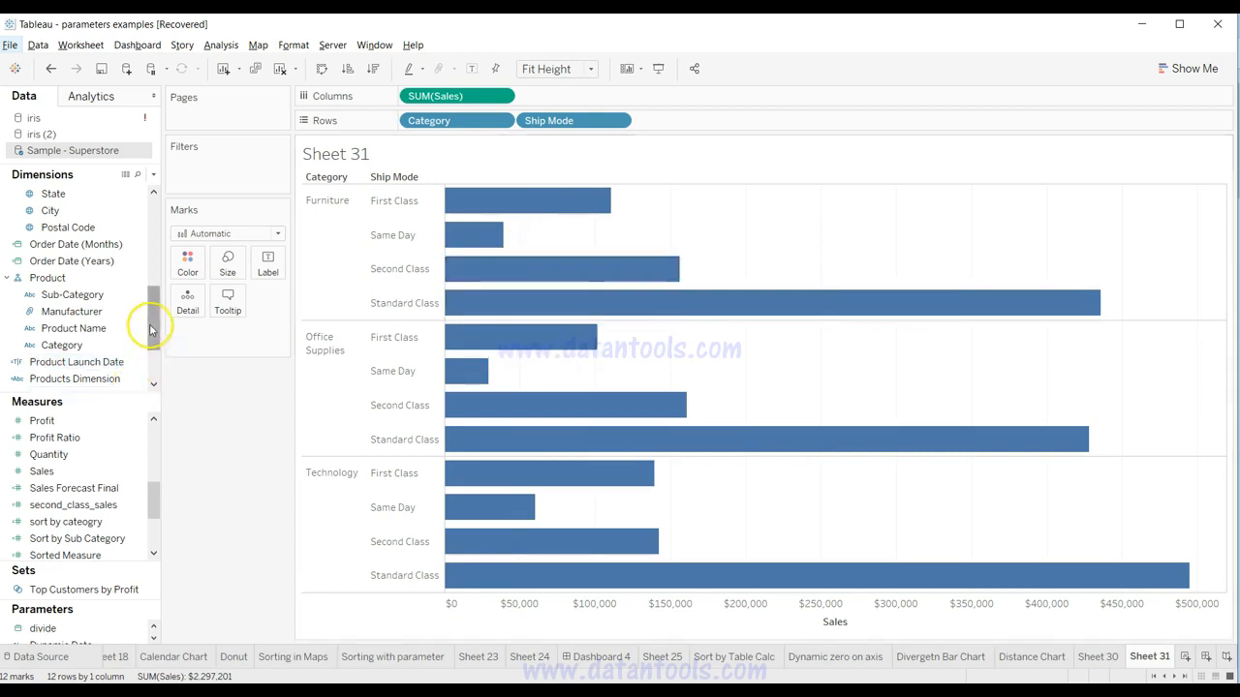
pyautogui.click(118, 345)
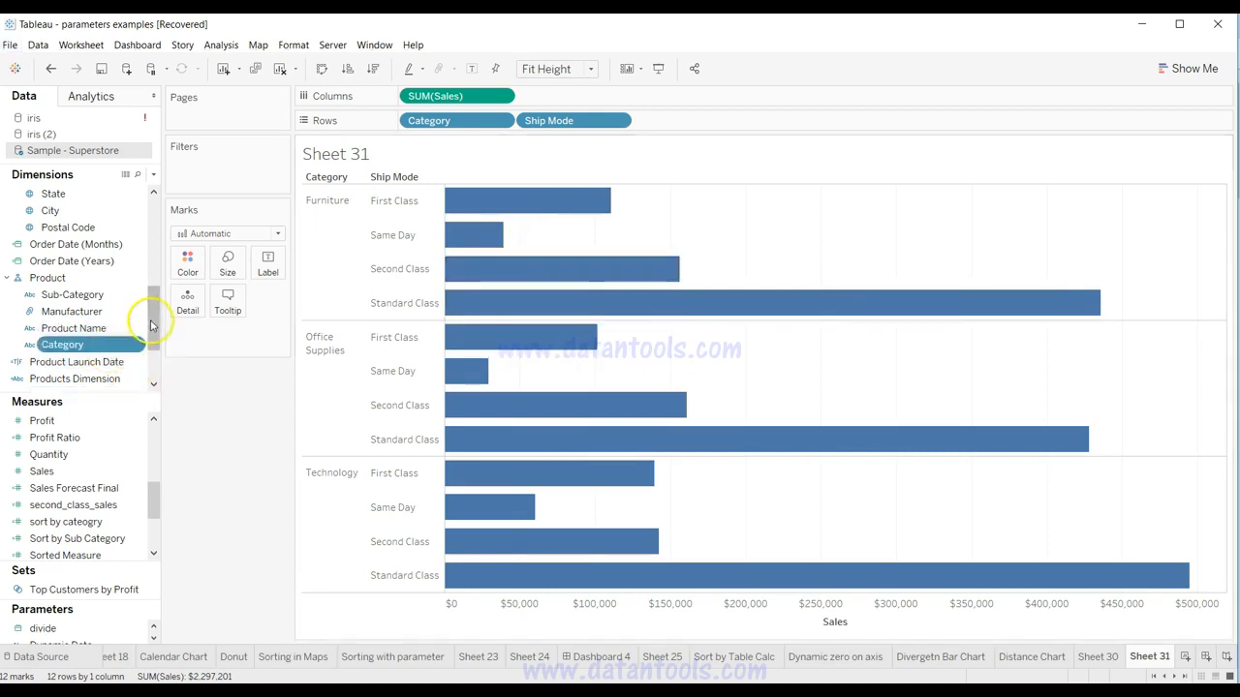
pyautogui.moveTo(155, 311); pyautogui.dragTo(155, 252)
pyautogui.click(113, 270)
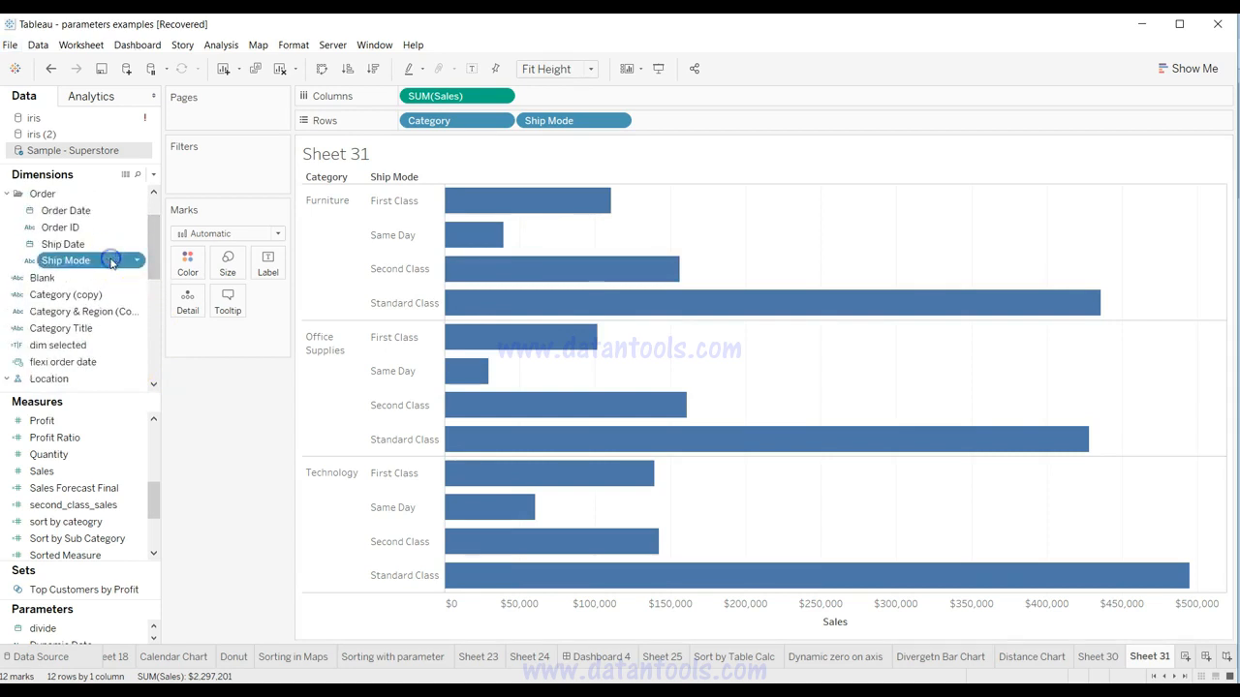
pyautogui.moveTo(112, 263); pyautogui.dragTo(189, 263)
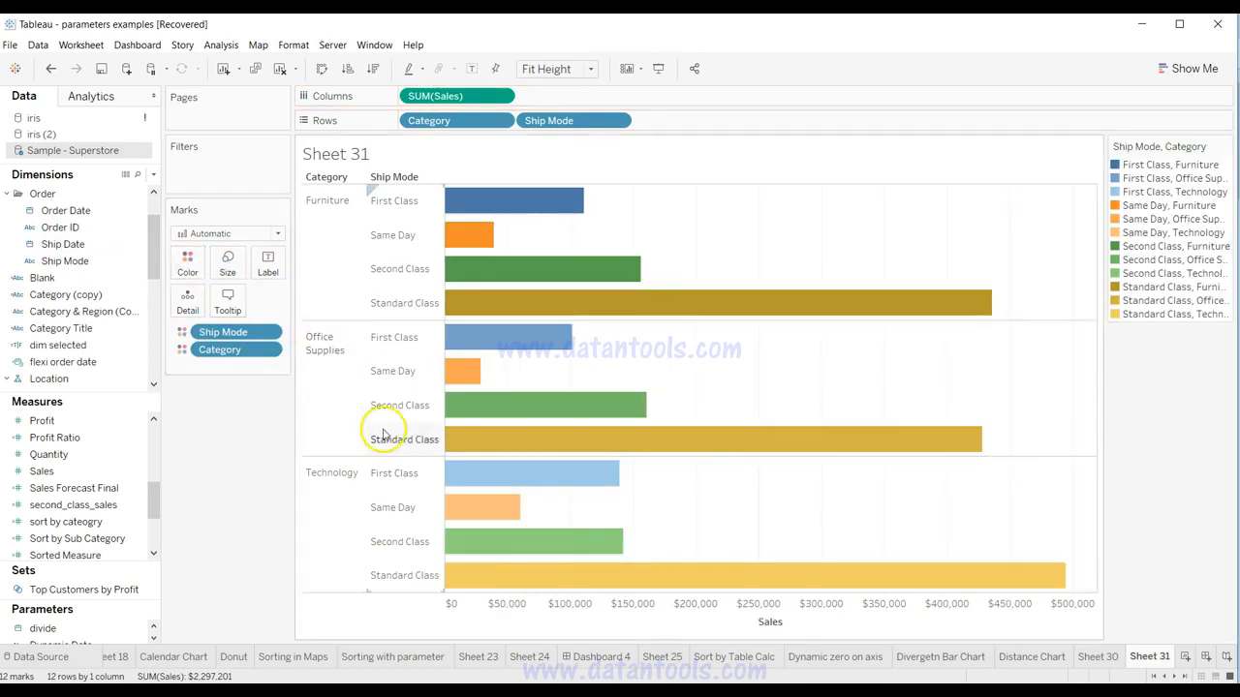
pyautogui.moveTo(611, 407)
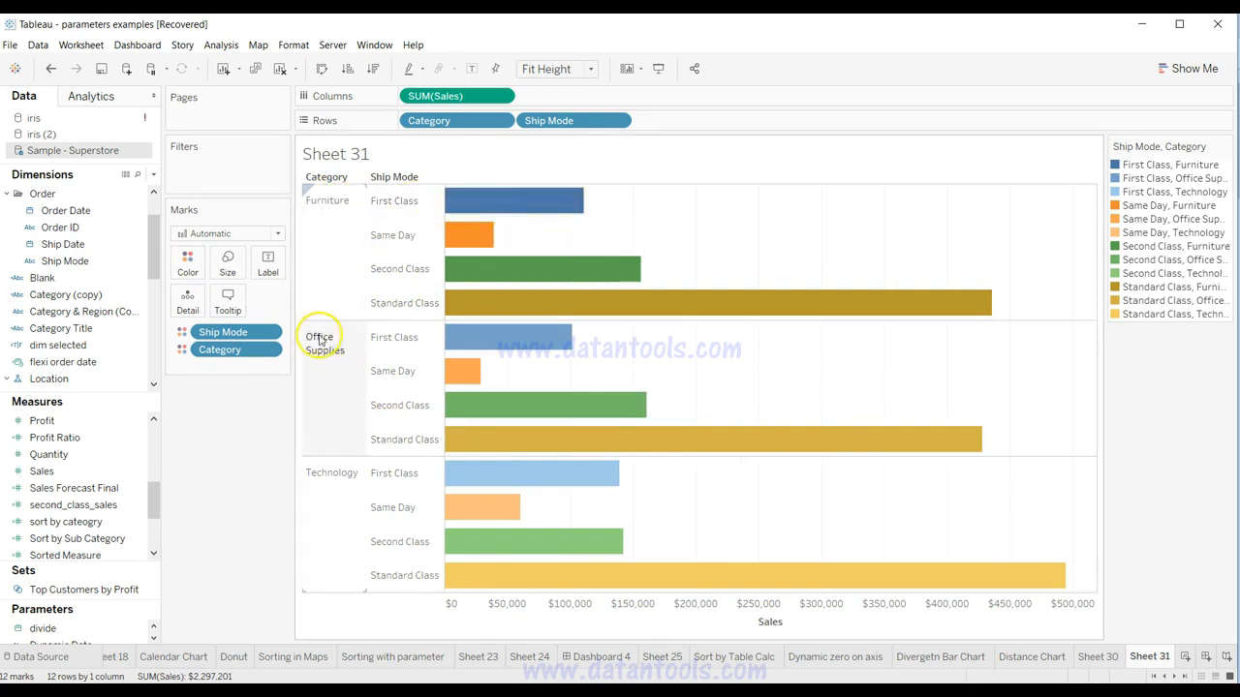
# Reorder the color fields of the Sales bars so that Category comes before Ship Mode.
pyautogui.moveTo(509, 341)
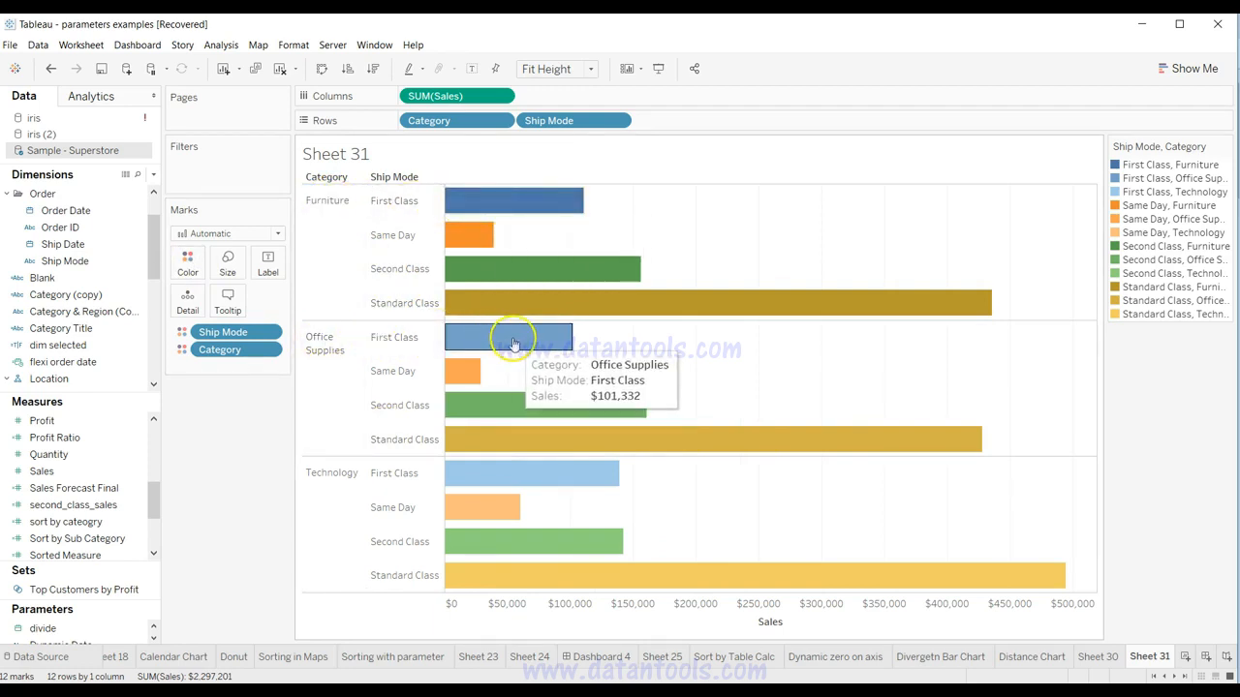
pyautogui.moveTo(487, 478)
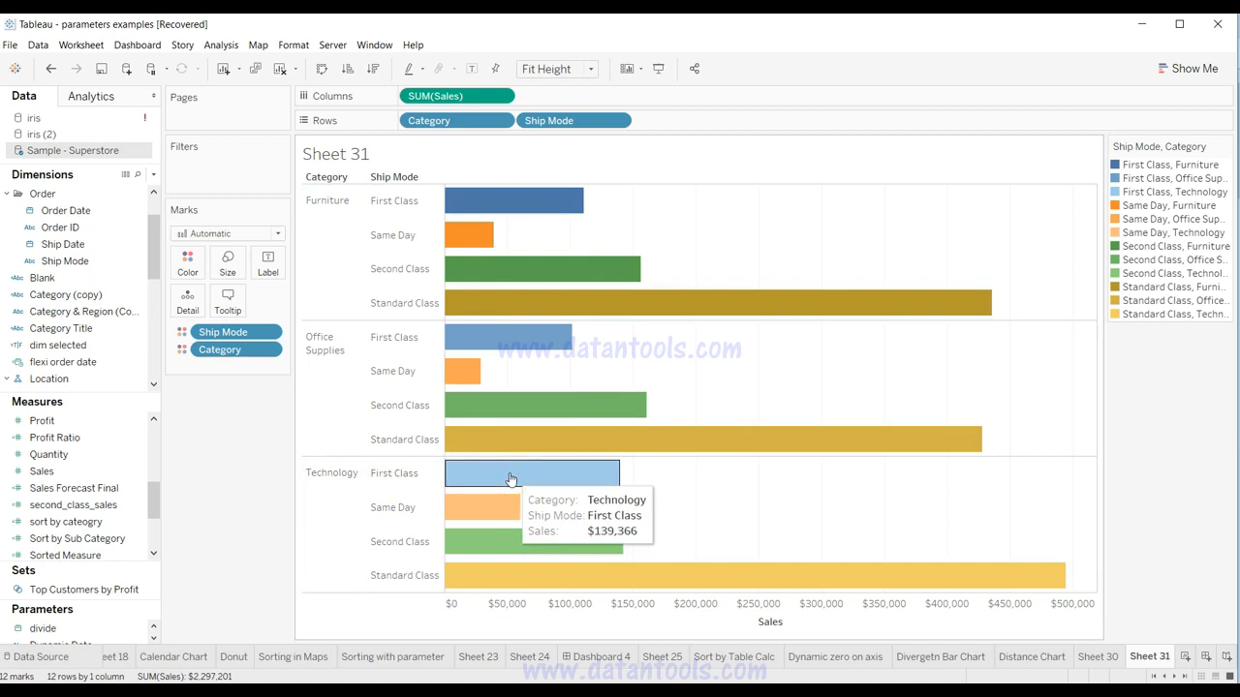
pyautogui.click(234, 335)
pyautogui.moveTo(234, 335); pyautogui.dragTo(234, 360)
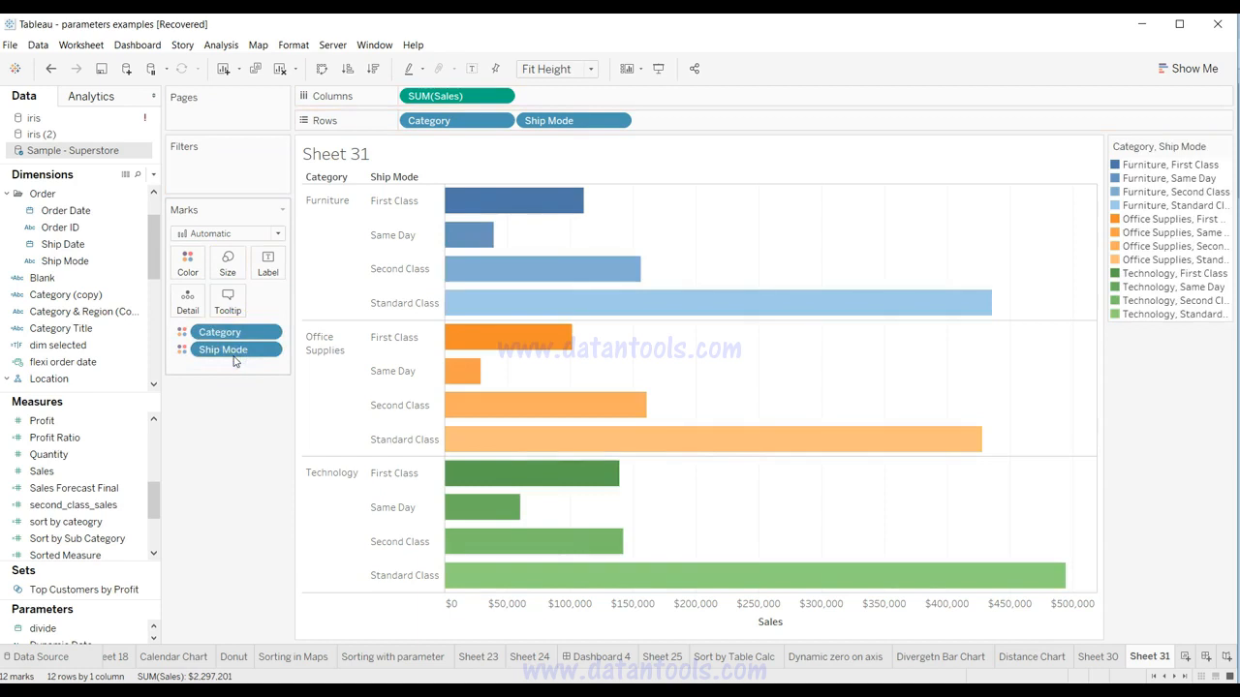
pyautogui.moveTo(553, 288)
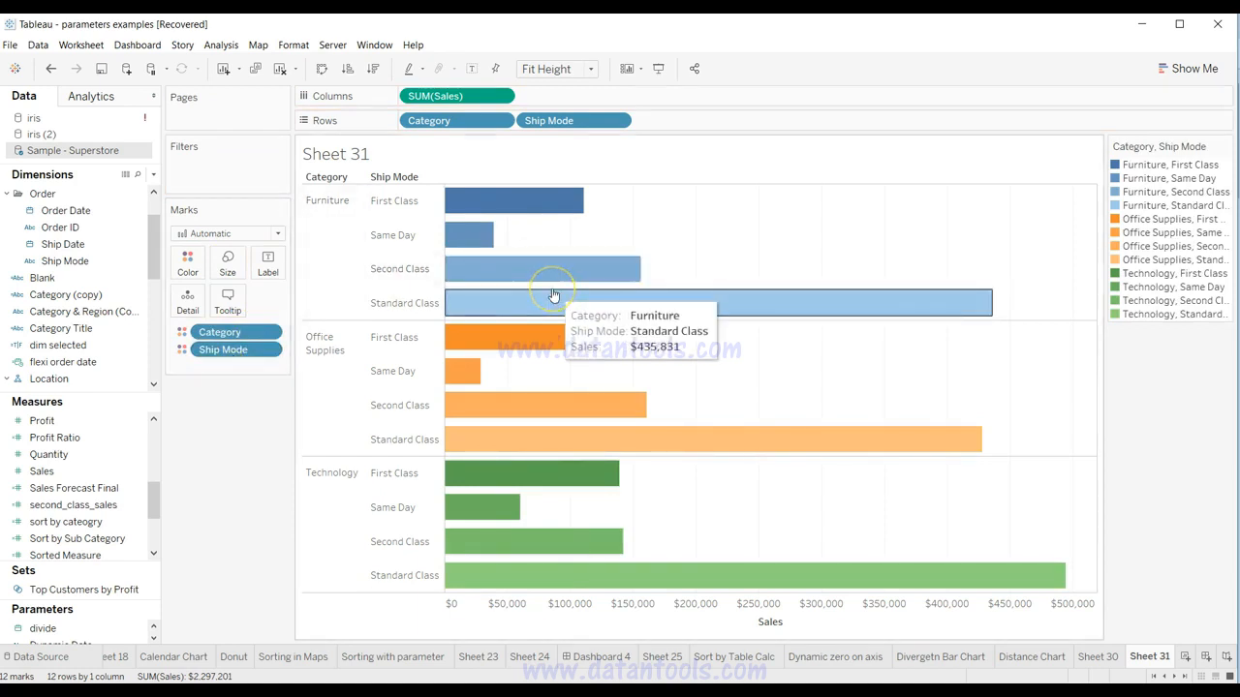
pyautogui.moveTo(514, 195)
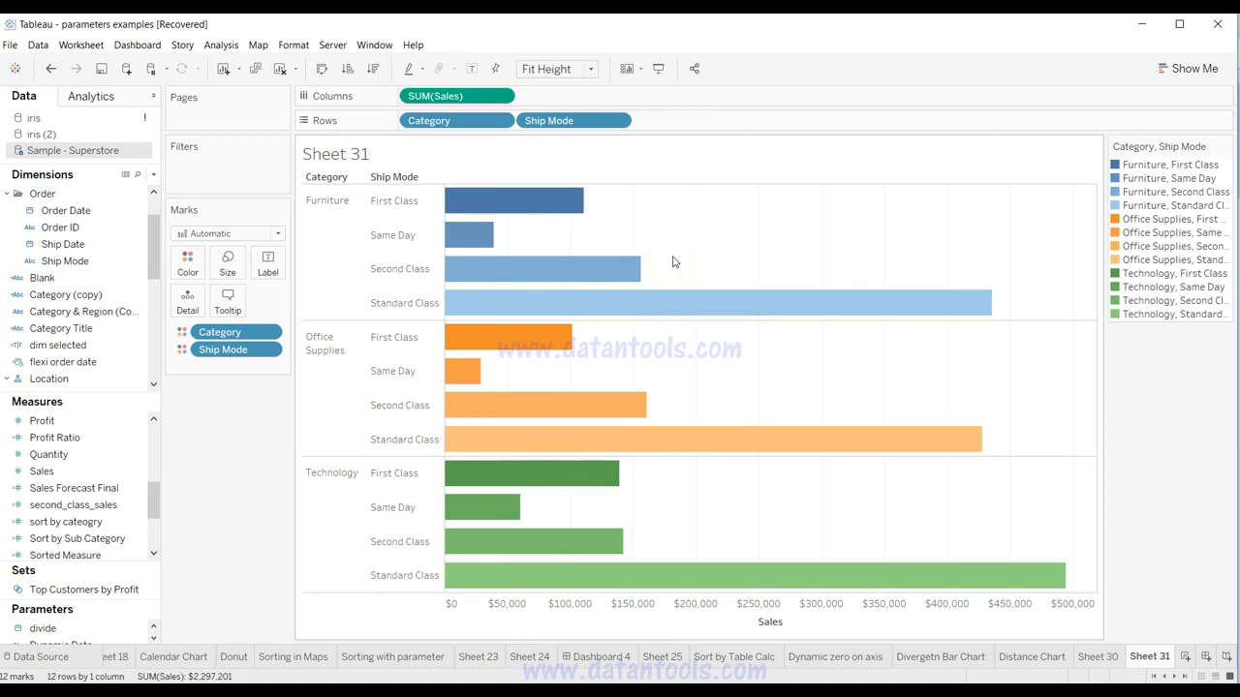
pyautogui.click(720, 220)
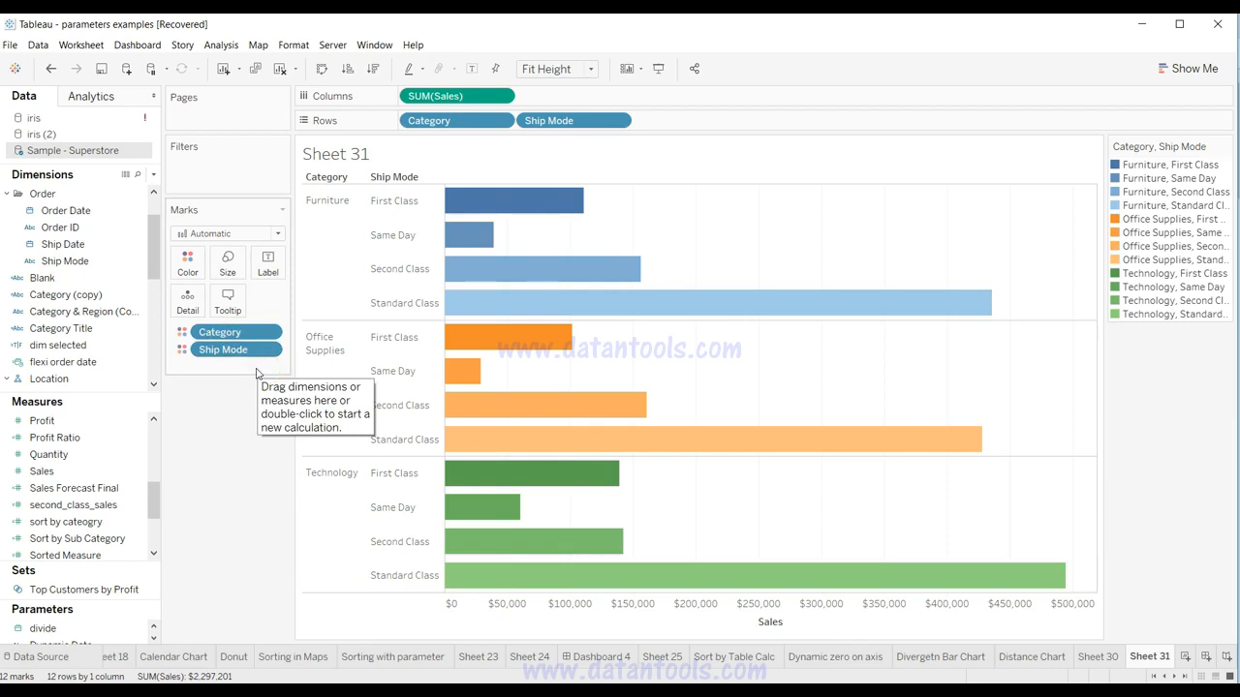
# Remove both Ship Mode and Category from the color encoding of the Sales bars.
pyautogui.moveTo(554, 469)
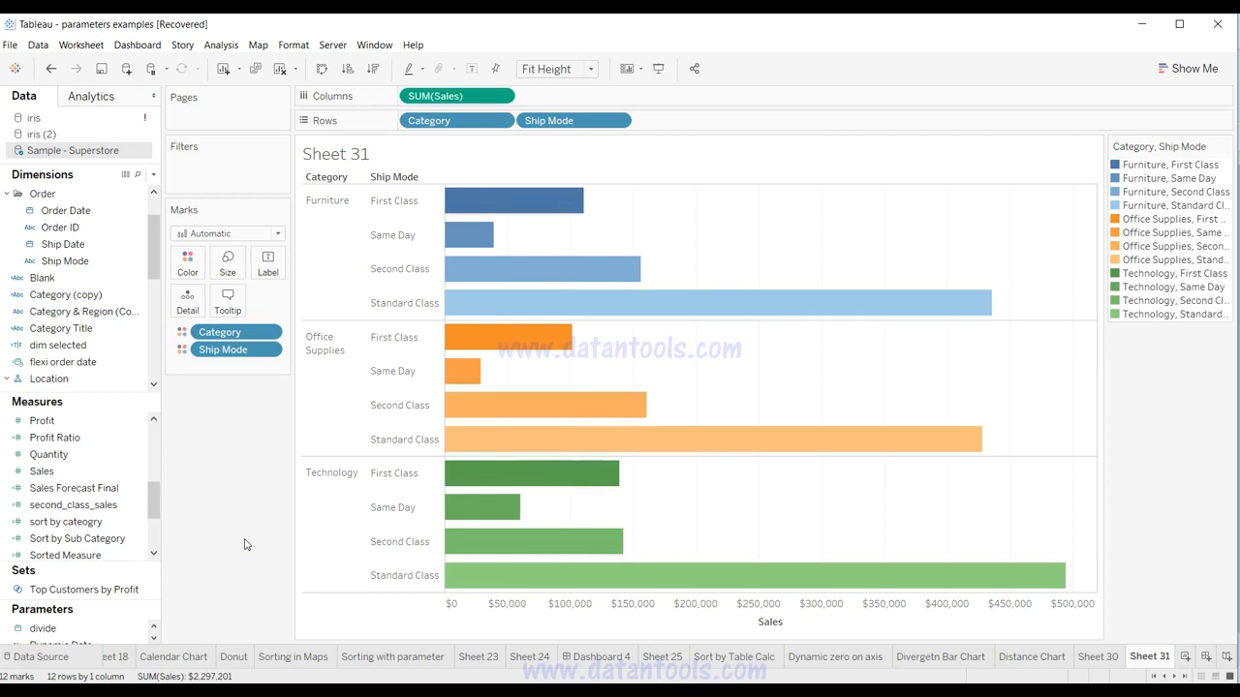
pyautogui.moveTo(511, 561)
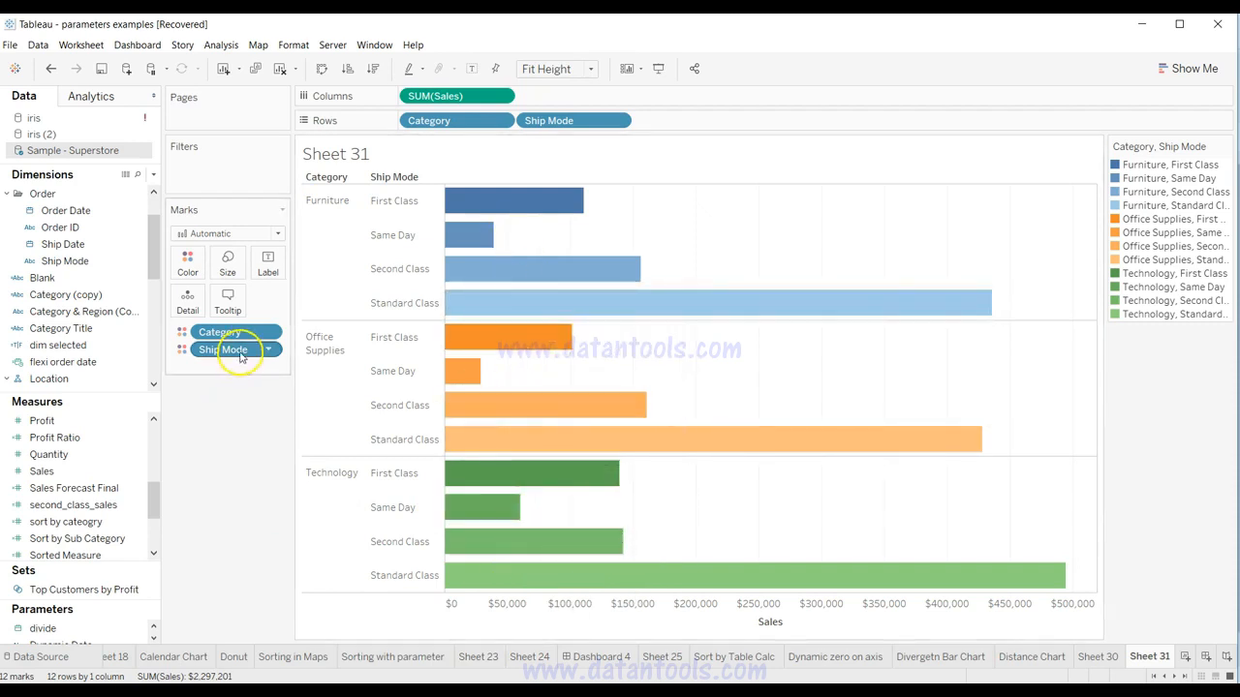
pyautogui.moveTo(241, 350); pyautogui.dragTo(236, 415)
pyautogui.moveTo(235, 331); pyautogui.dragTo(227, 498)
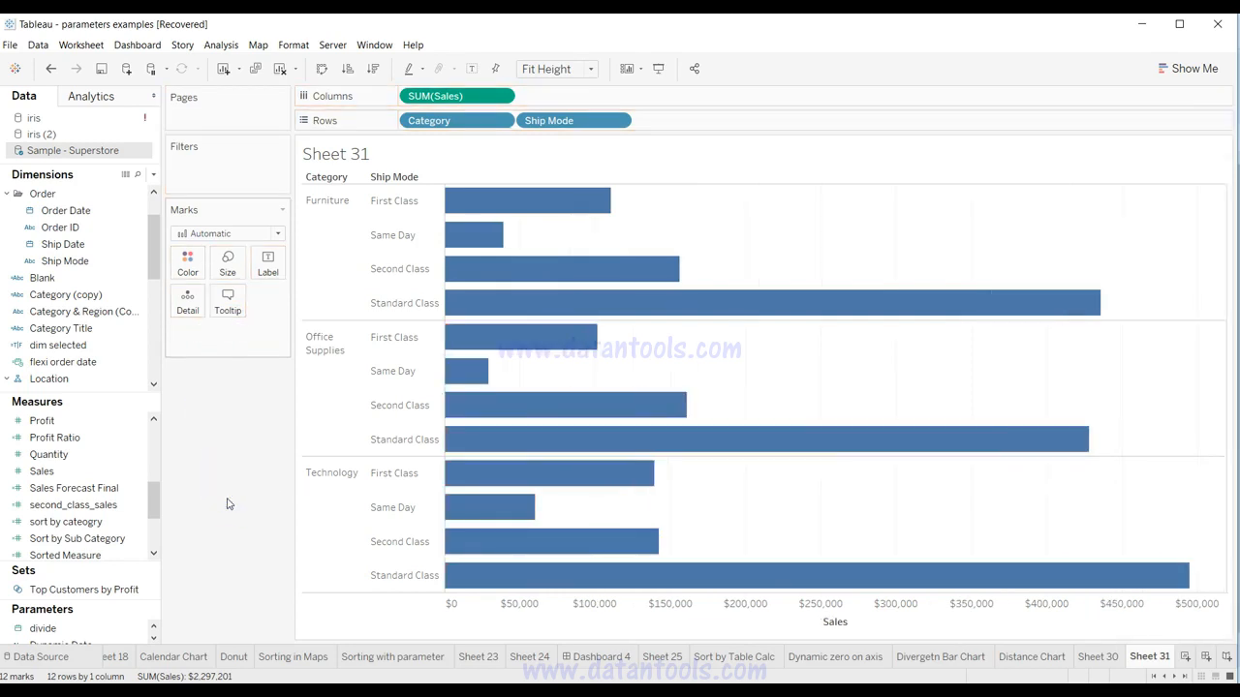
# Try coloring the bars from the chart's own Sales axis, Category headers and Ship Mode headers in turn, undoing each coloring.
pyautogui.moveTo(457, 538)
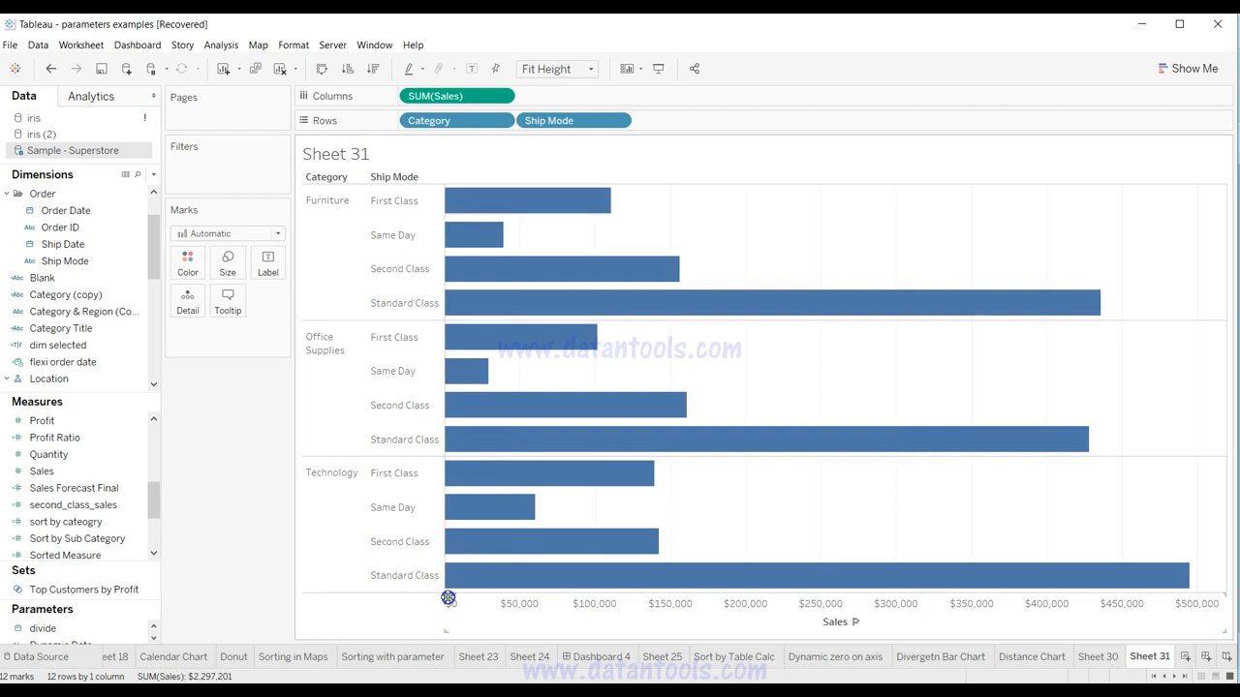
pyautogui.moveTo(448, 598)
pyautogui.mouseDown()
pyautogui.moveTo(471, 513)
pyautogui.moveTo(523, 511)
pyautogui.mouseUp()
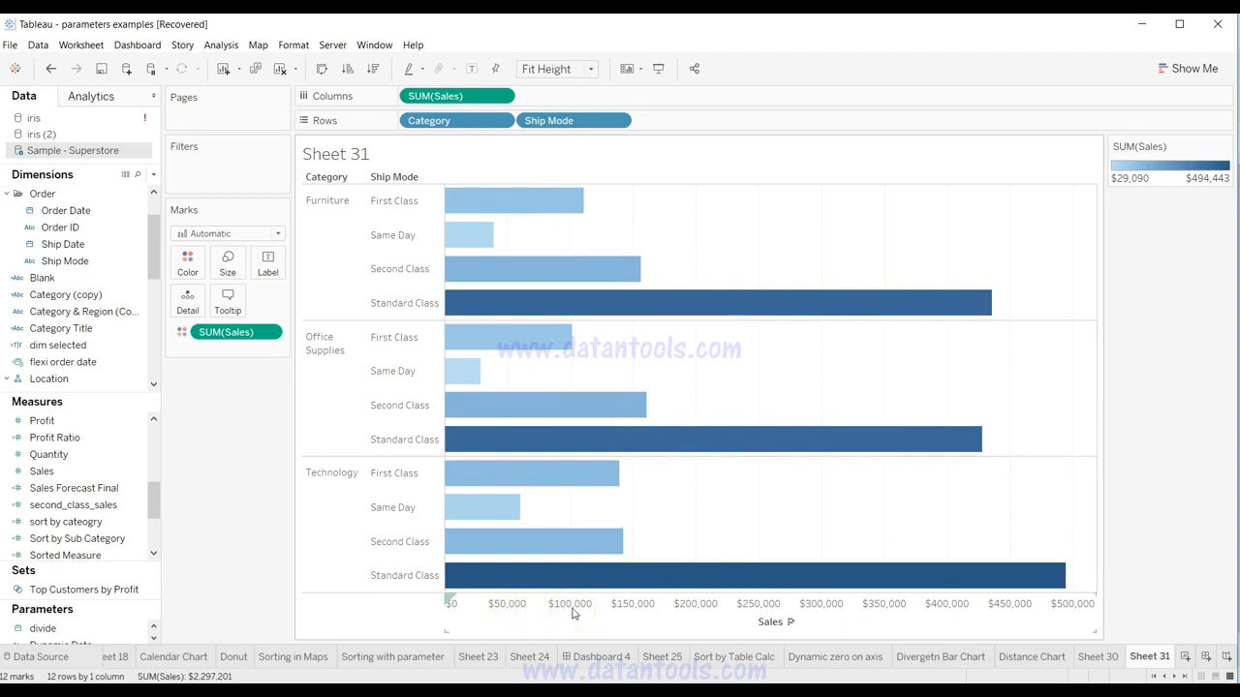
pyautogui.hotkey('ctrl', 'z')
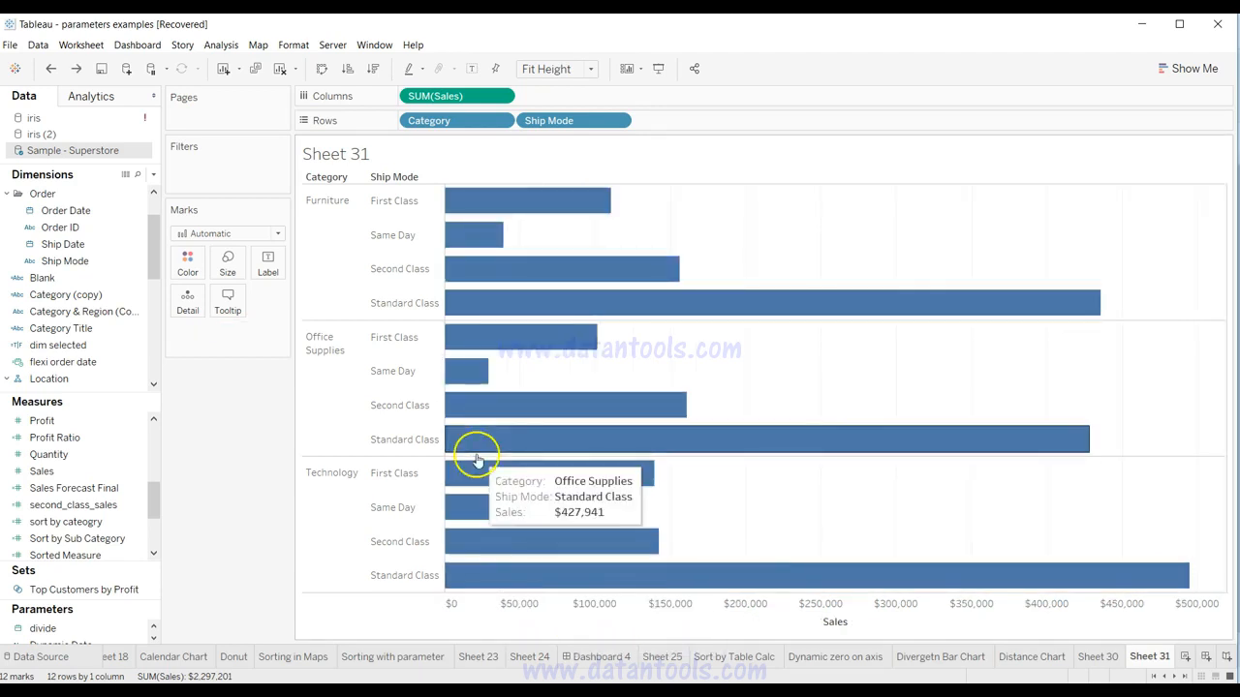
pyautogui.moveTo(307, 189); pyautogui.dragTo(523, 227)
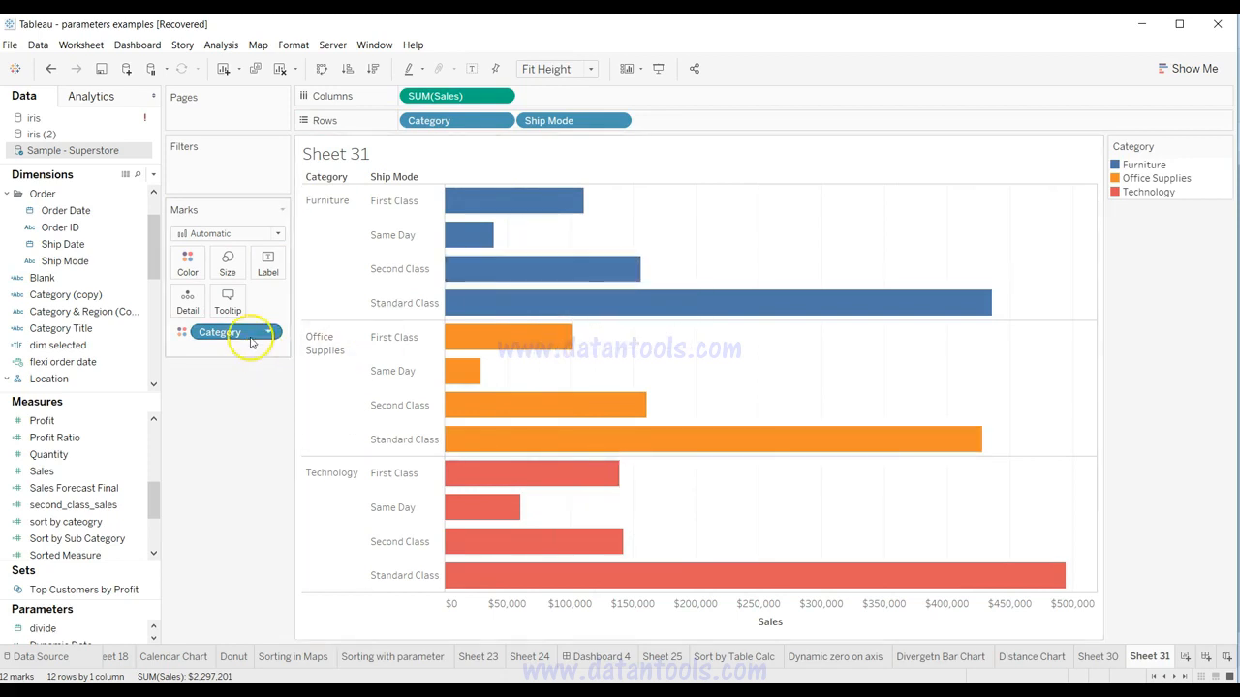
pyautogui.hotkey('ctrl', 'z')
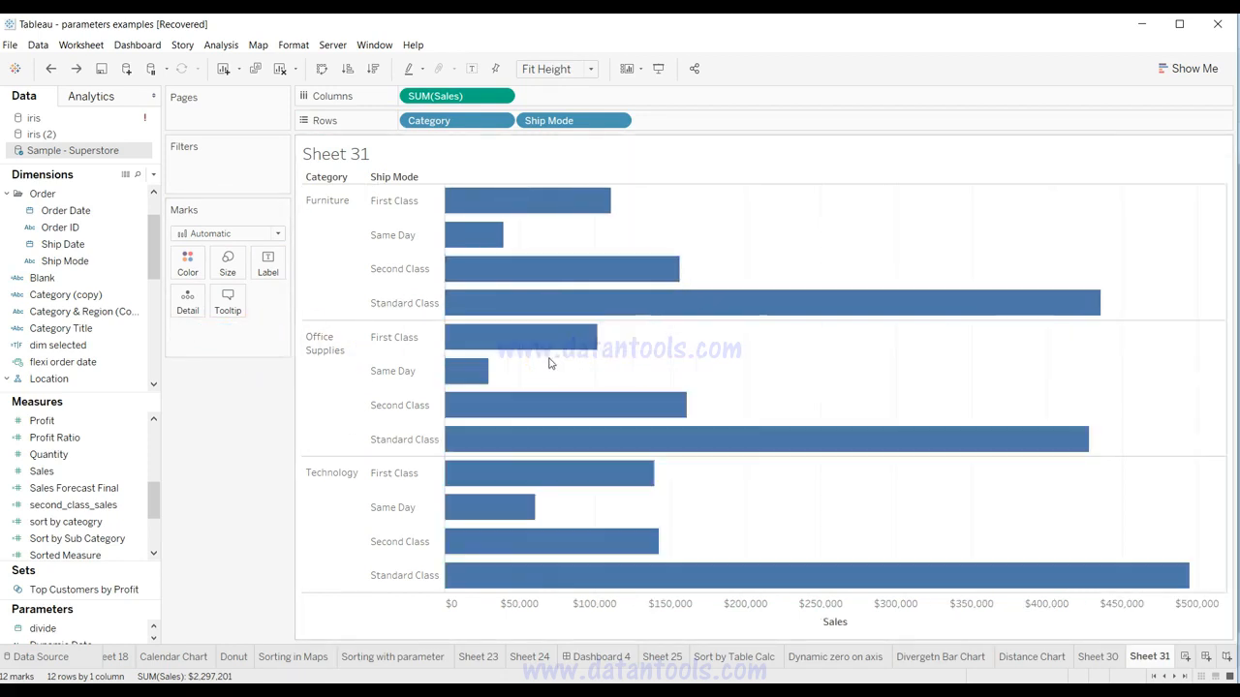
pyautogui.moveTo(374, 187); pyautogui.dragTo(542, 242)
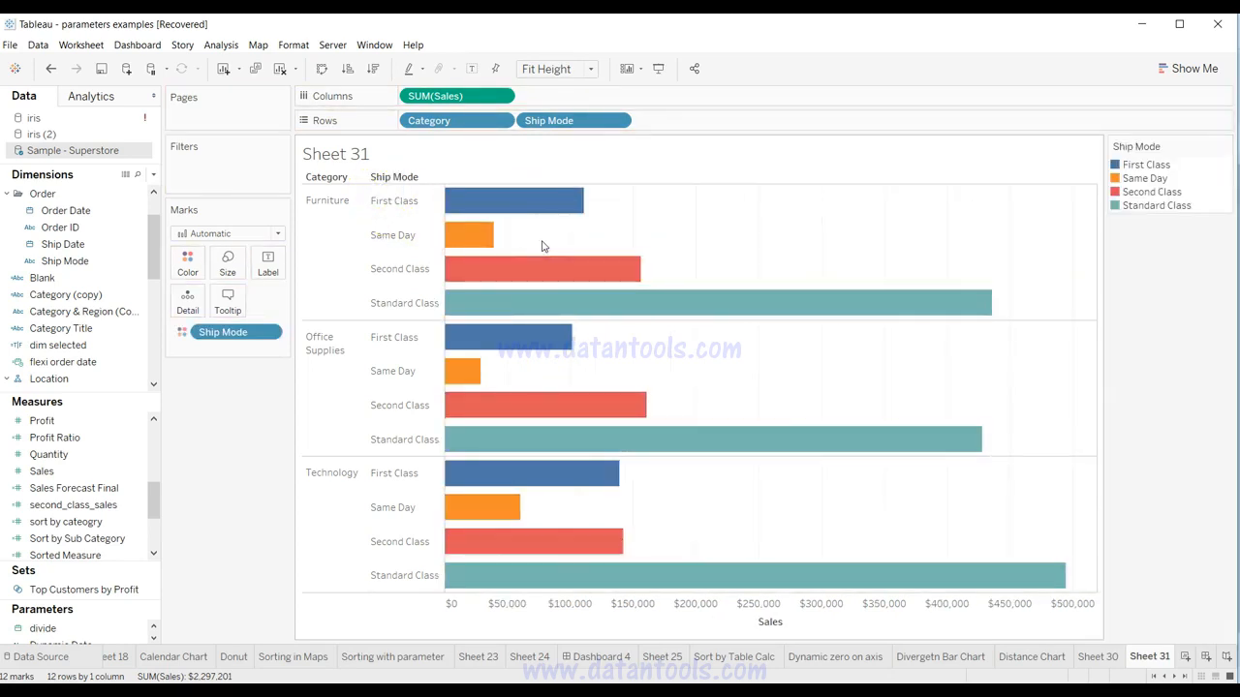
pyautogui.hotkey('ctrl', 'z')
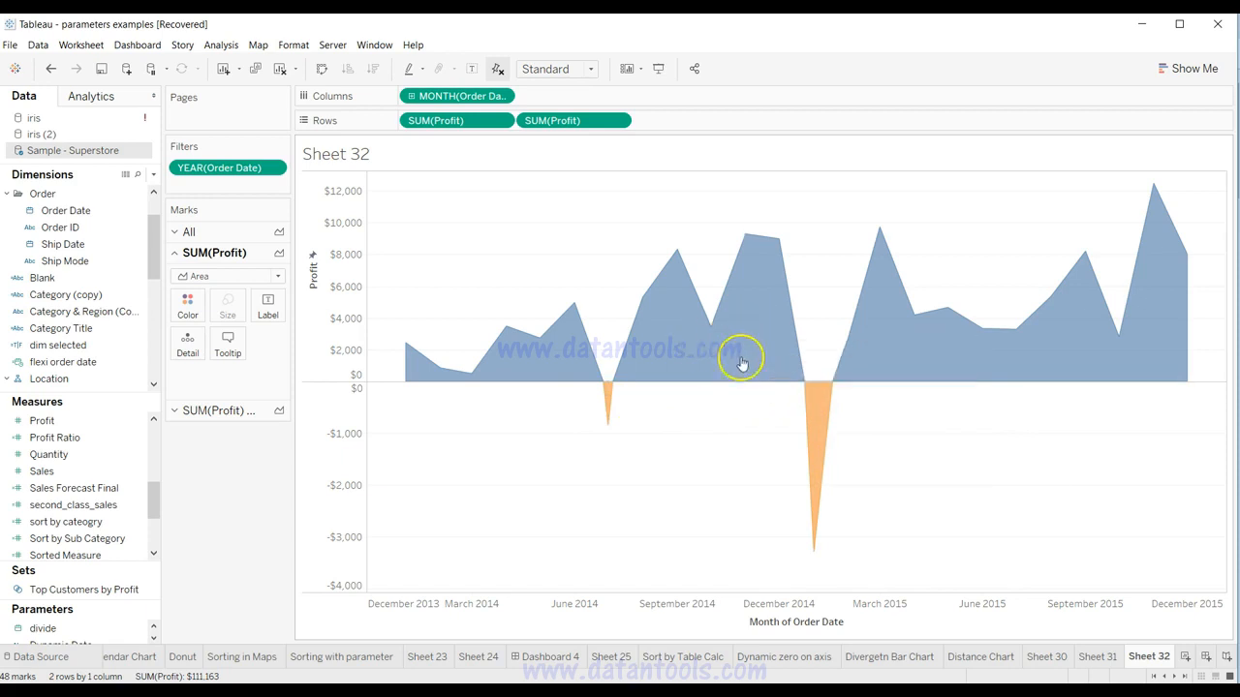
# Create a new worksheet and add Order Date to Columns as a continuous month.
pyautogui.click(1185, 658)
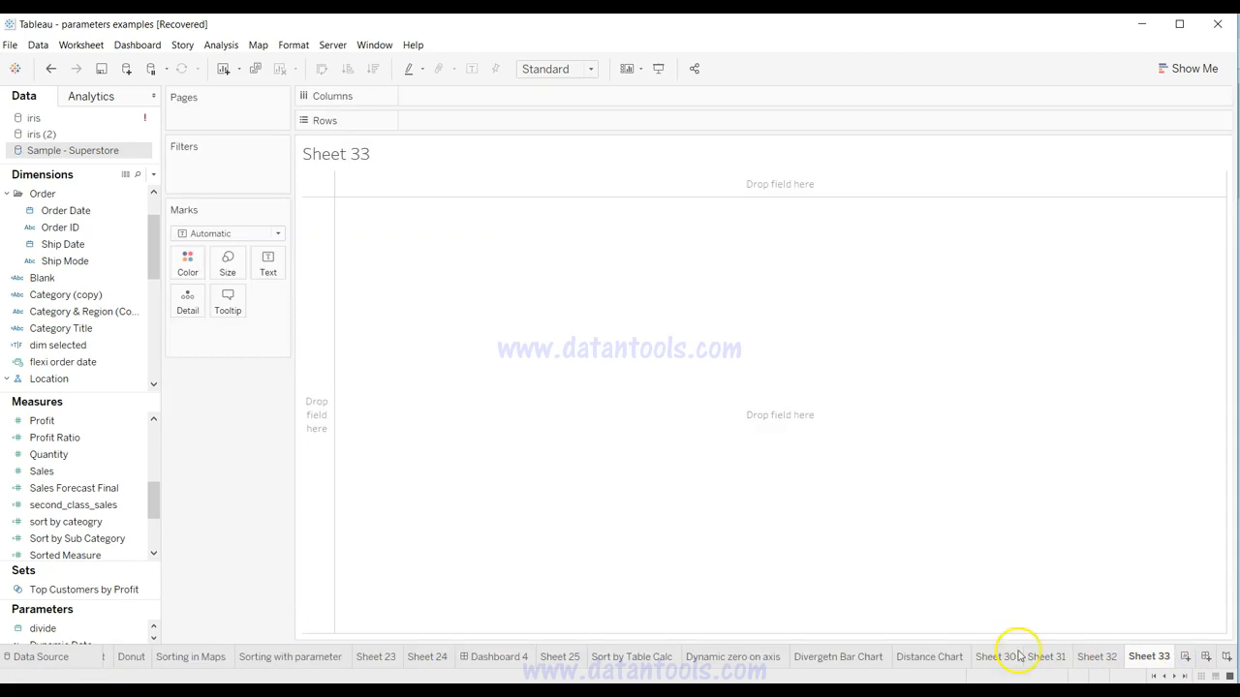
pyautogui.moveTo(66, 211); pyautogui.dragTo(485, 97)
pyautogui.click(501, 96)
pyautogui.click(484, 377)
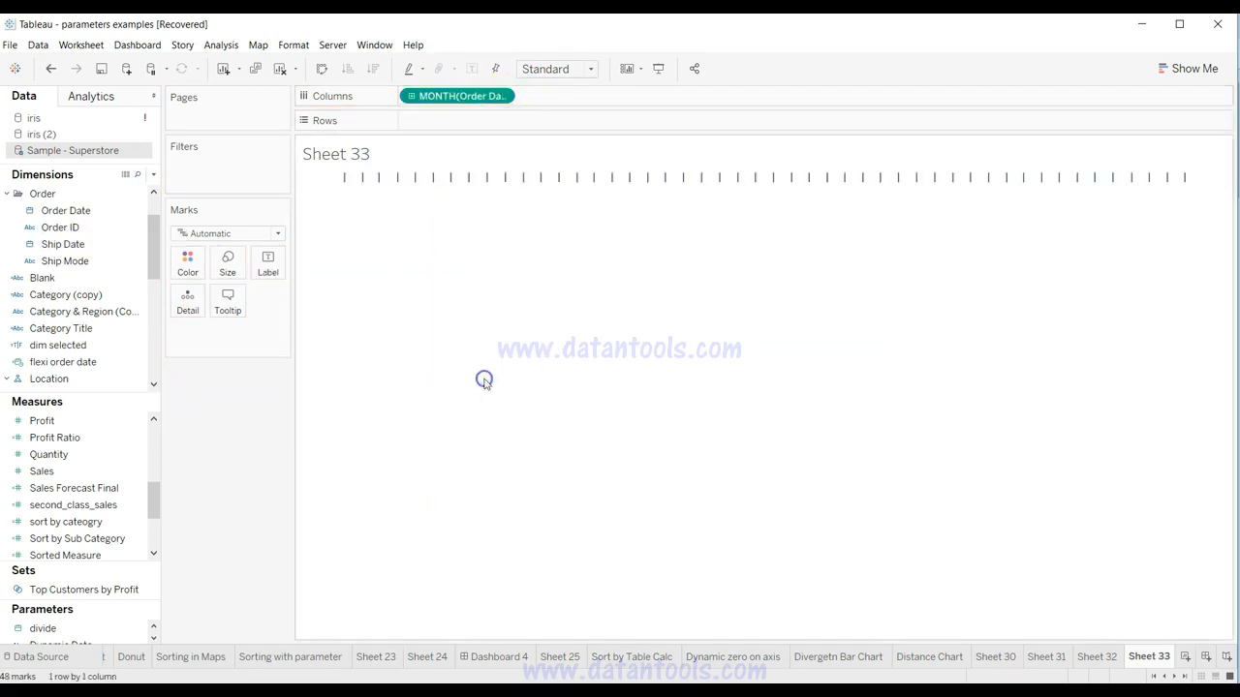
# Filter the sheet by the year of Order Date, keeping only 2014 and 2015.
pyautogui.click(55, 226)
pyautogui.moveTo(62, 210); pyautogui.dragTo(207, 180)
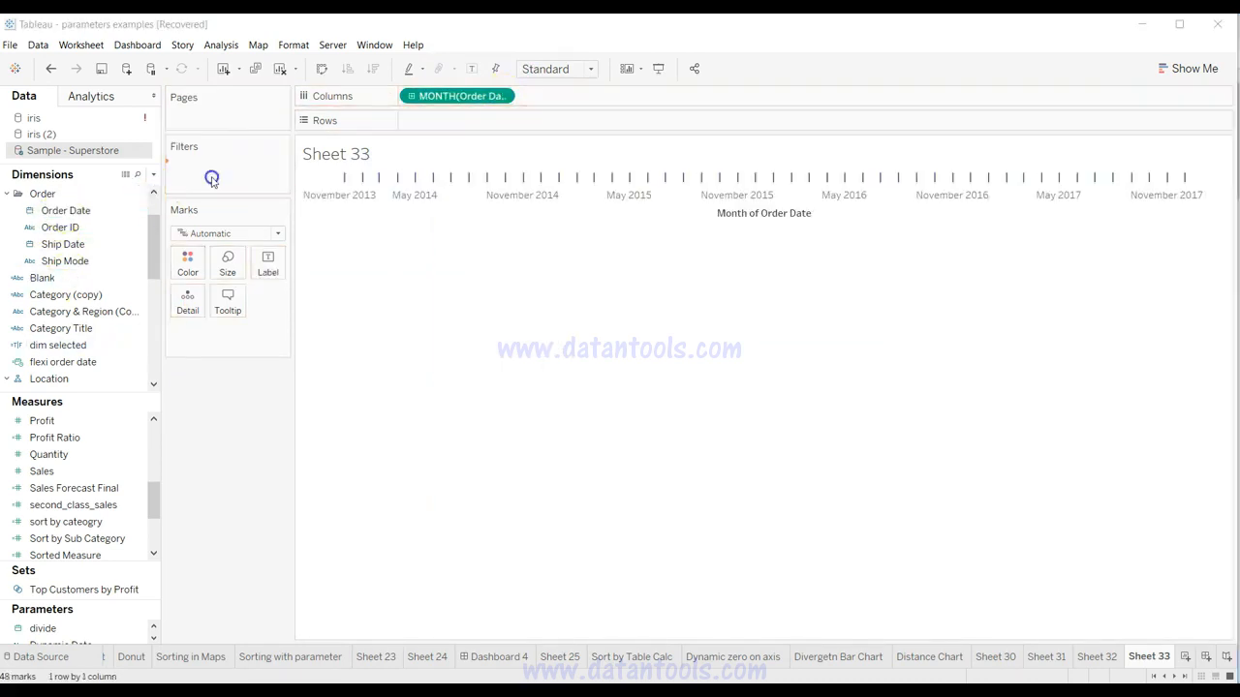
pyautogui.click(630, 267)
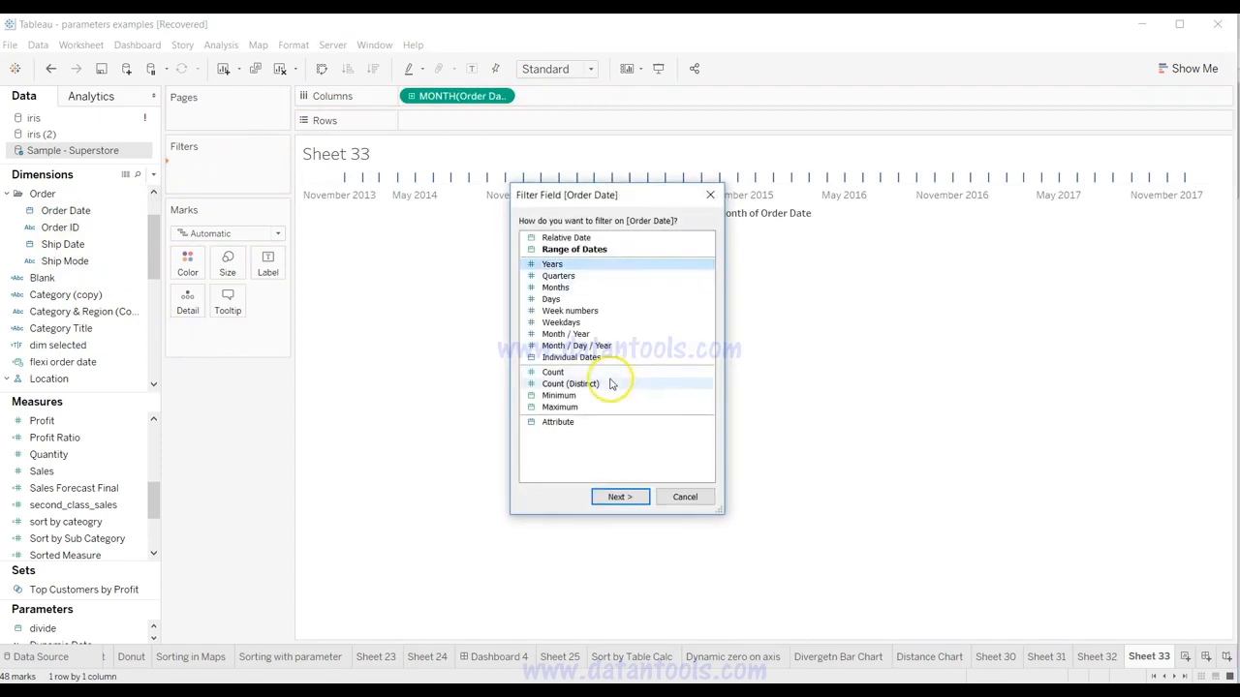
pyautogui.click(620, 497)
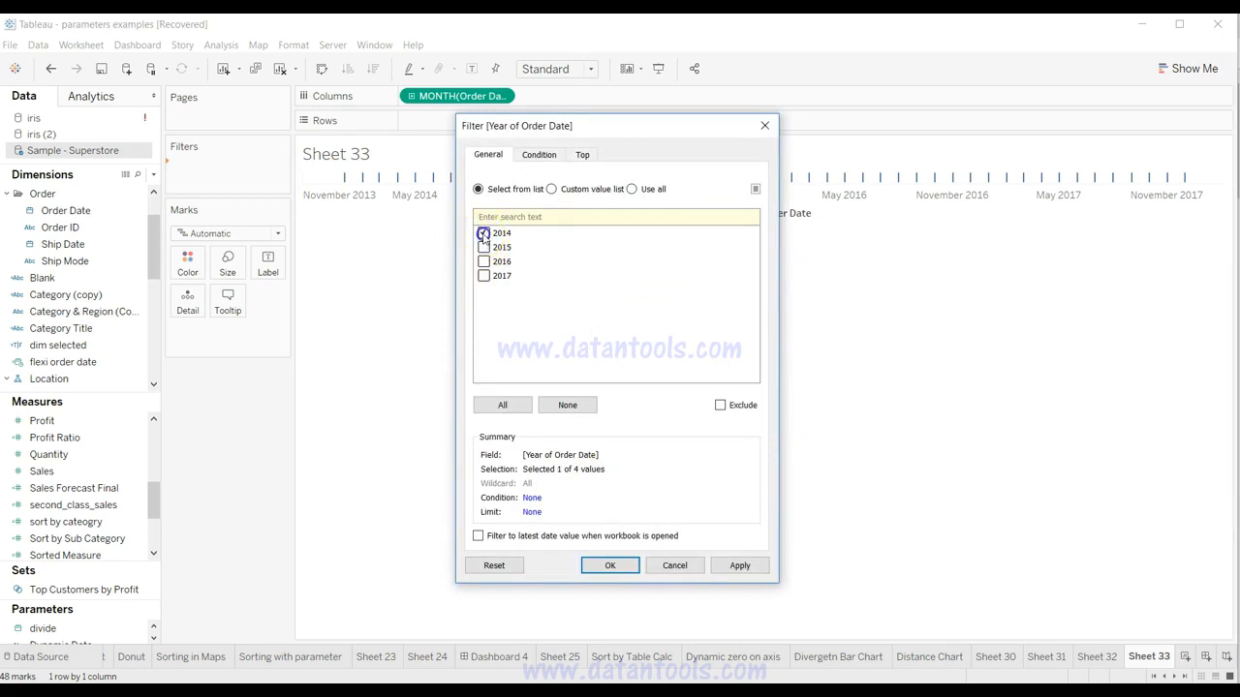
pyautogui.click(619, 565)
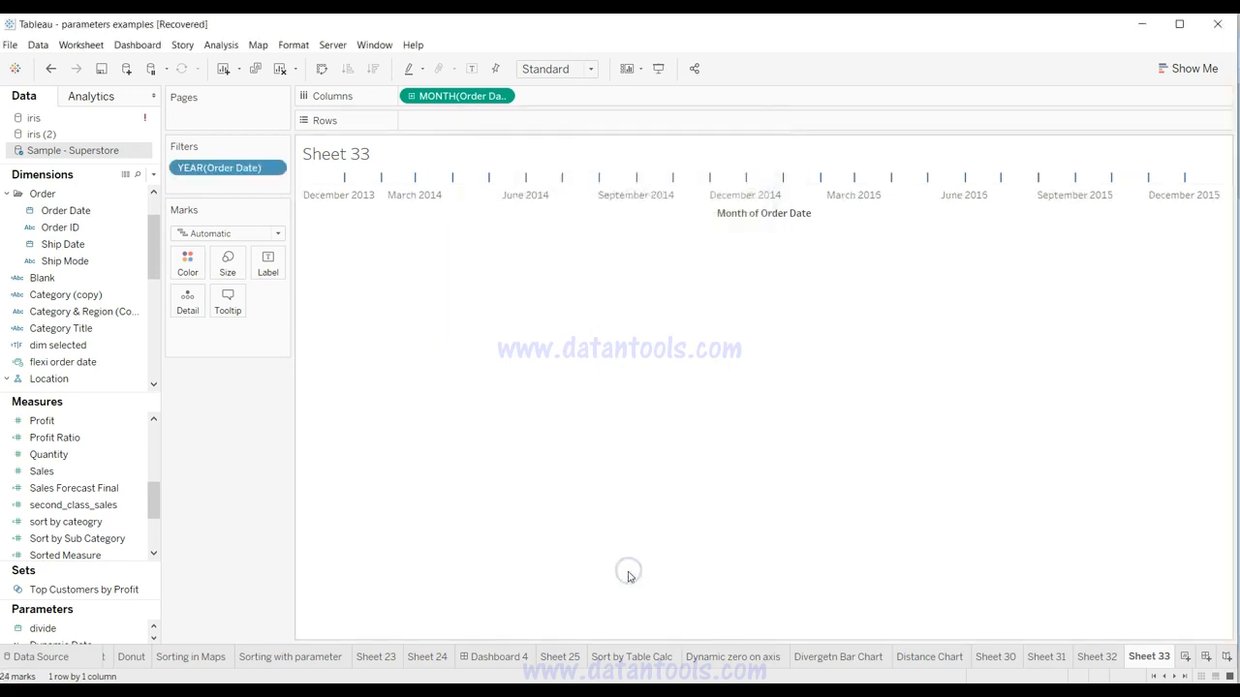
# Add Profit to Rows and change the mark type to Area.
pyautogui.moveTo(88, 421); pyautogui.dragTo(507, 122)
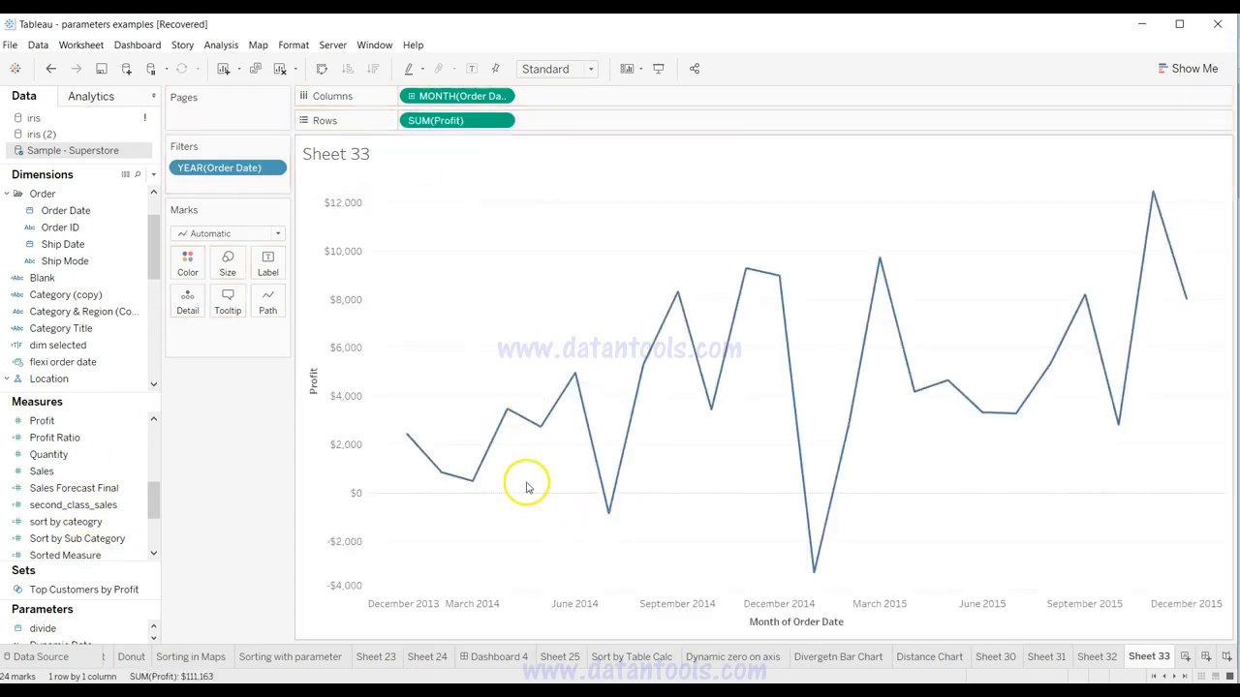
pyautogui.click(208, 233)
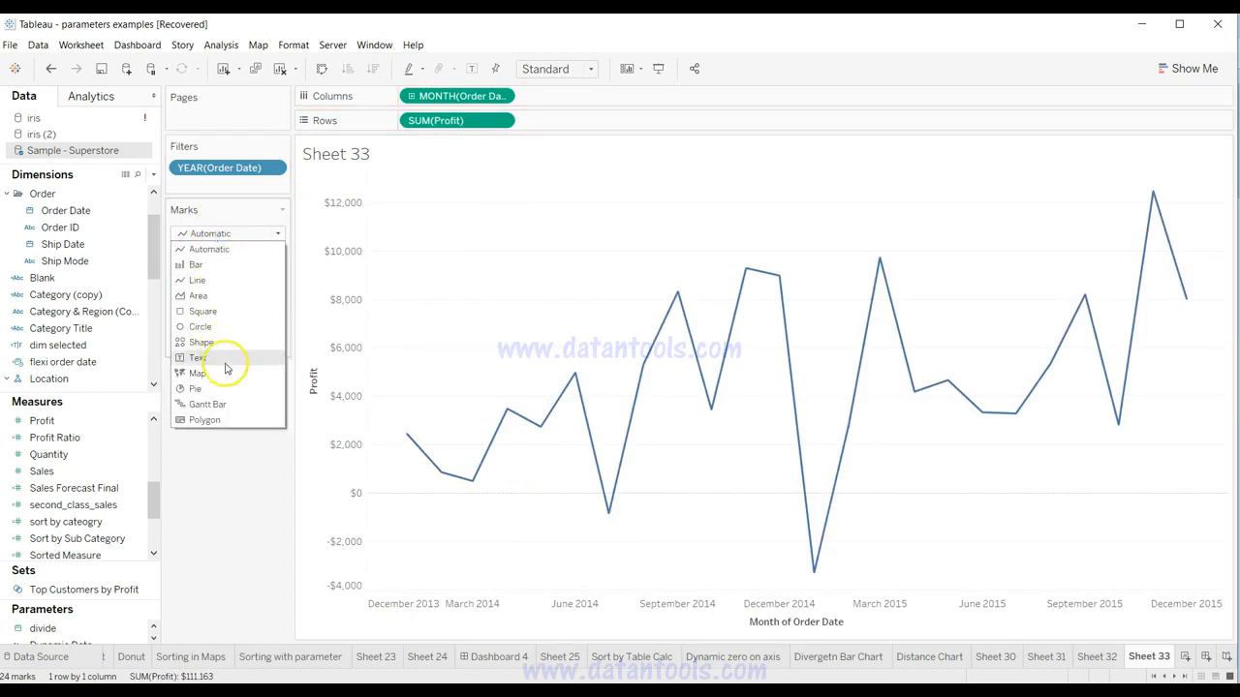
pyautogui.click(225, 295)
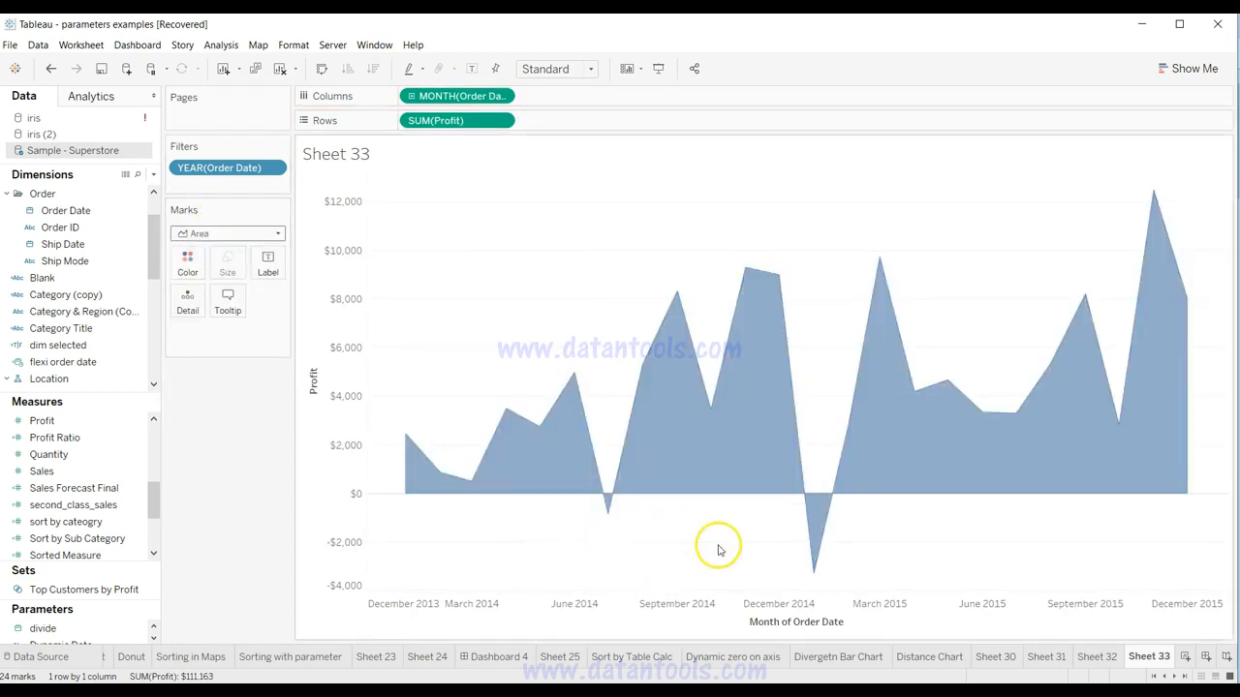
# Color the area chart by Profit, and move that color field to Rows as a second Profit chart.
pyautogui.click(103, 422)
pyautogui.moveTo(103, 422); pyautogui.dragTo(189, 270)
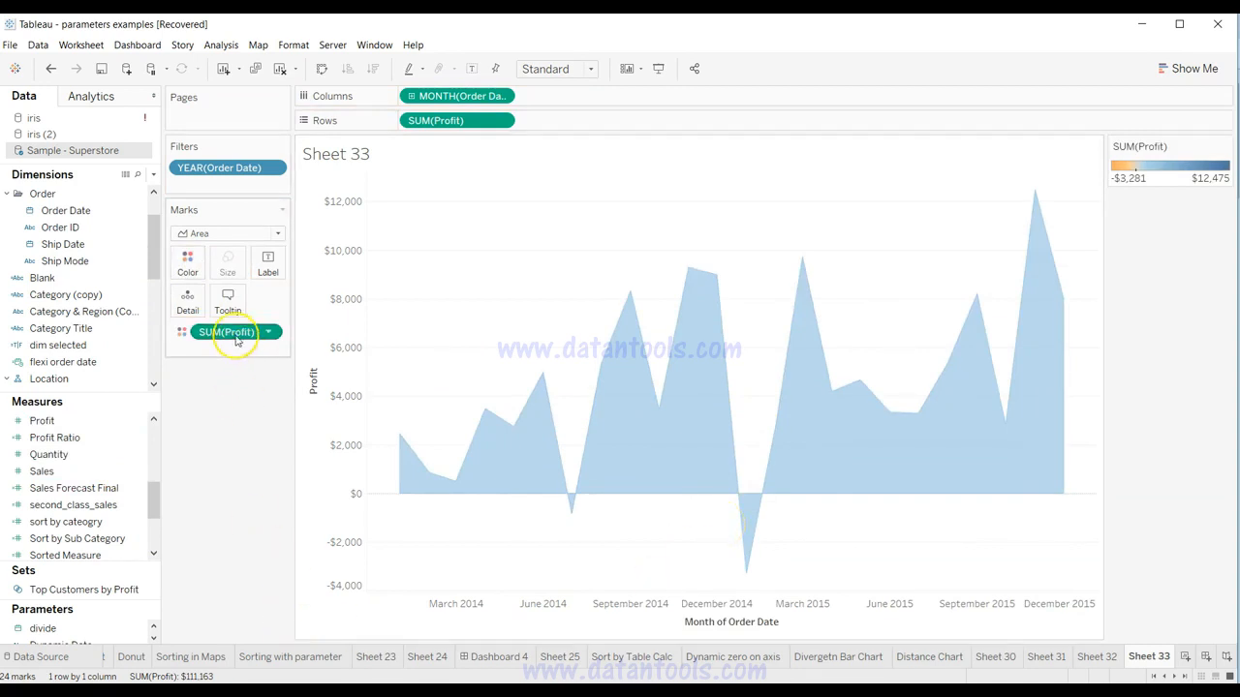
pyautogui.moveTo(235, 338); pyautogui.dragTo(579, 131)
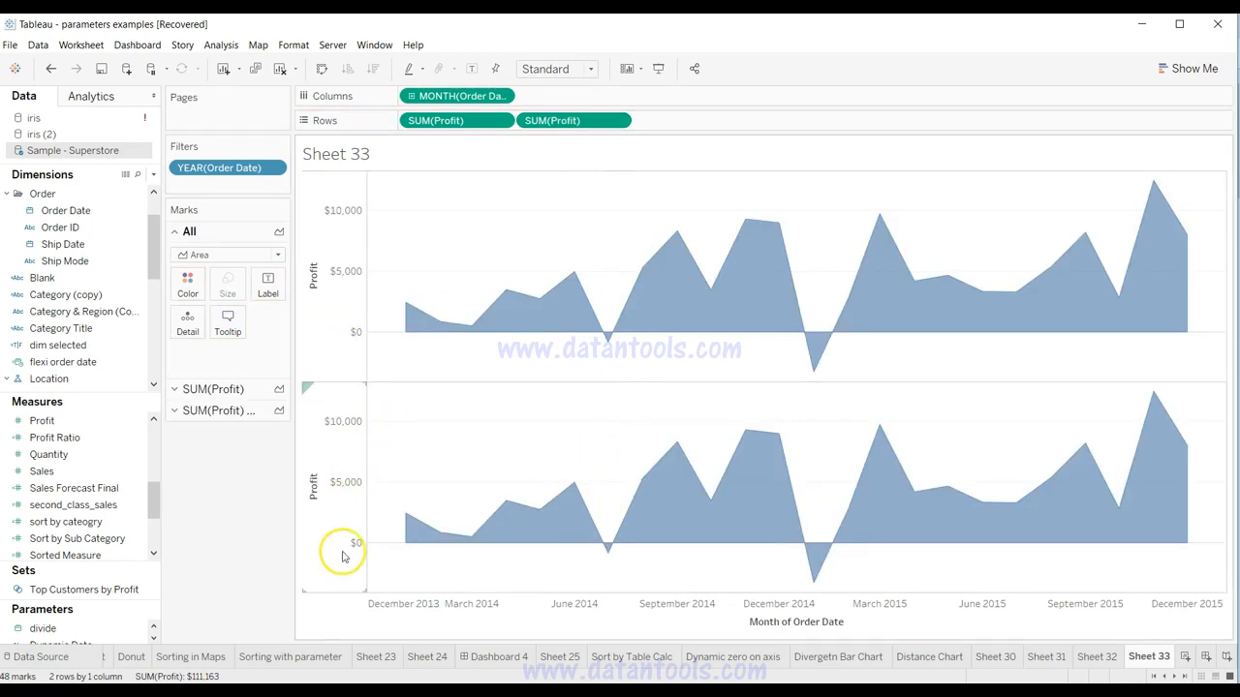
# Color the area of the second Profit chart red.
pyautogui.moveTo(425, 539)
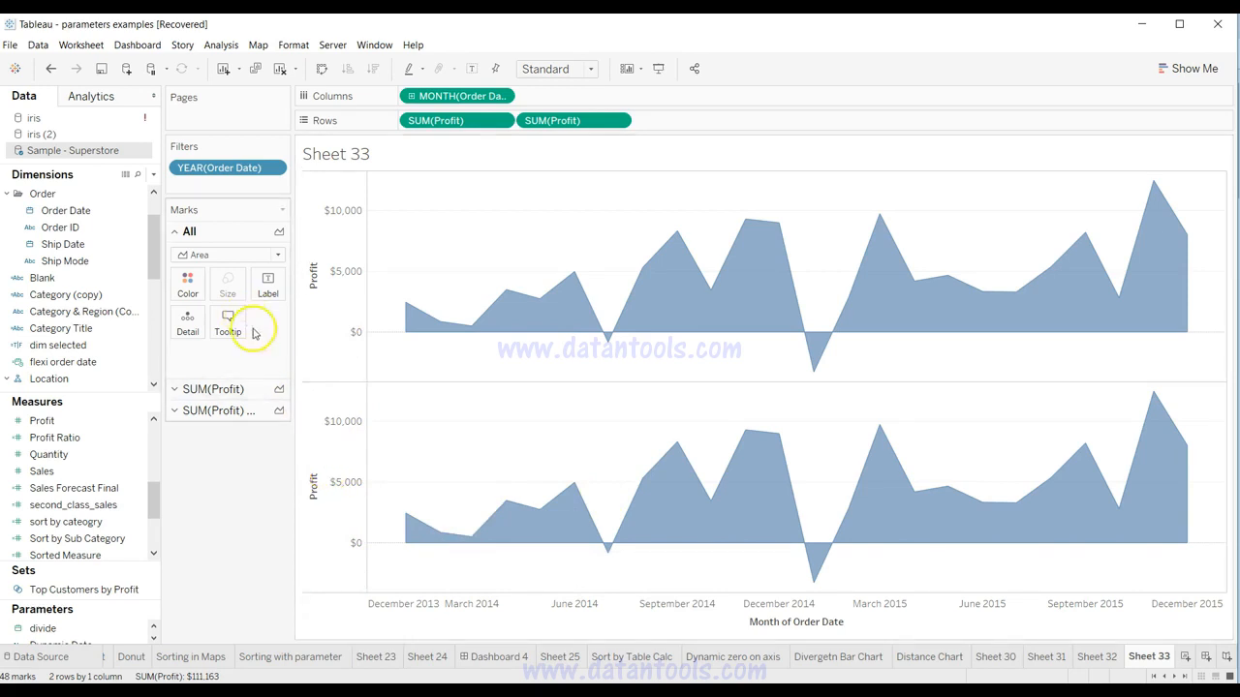
pyautogui.click(215, 388)
pyautogui.click(222, 411)
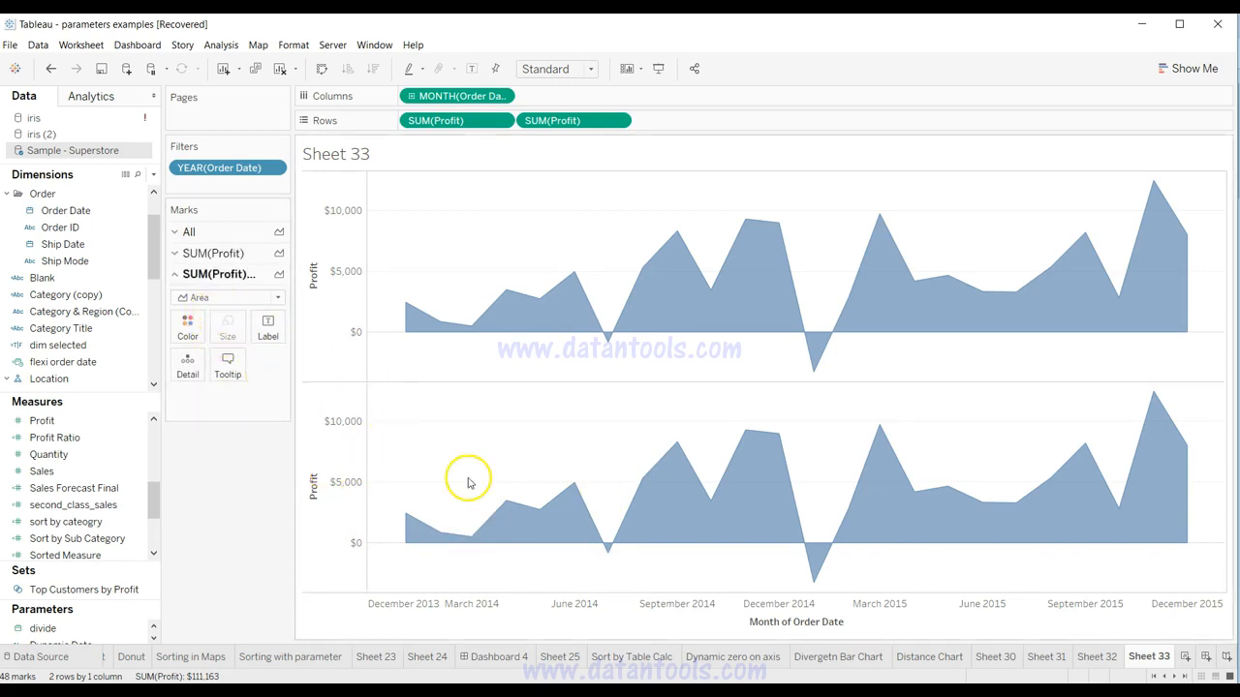
pyautogui.click(184, 332)
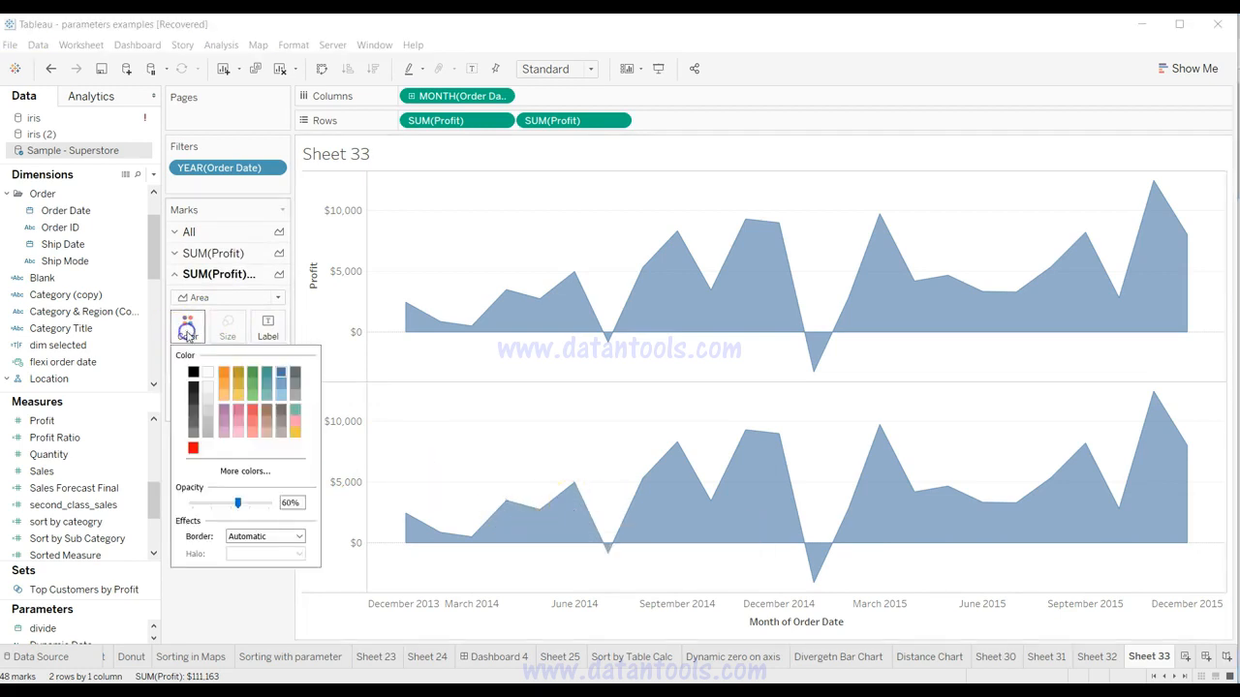
pyautogui.click(194, 449)
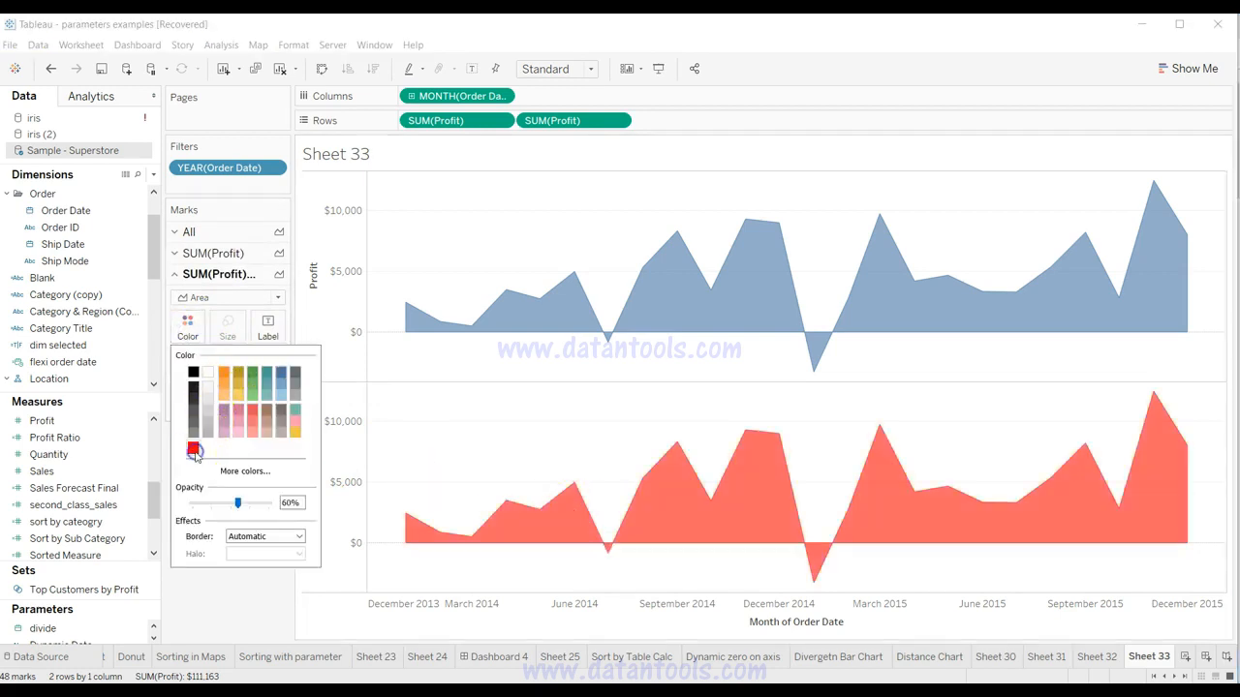
pyautogui.click(247, 592)
# Fix the range of the lower Profit chart's axis so that it ends at 0.
pyautogui.rightClick(334, 461)
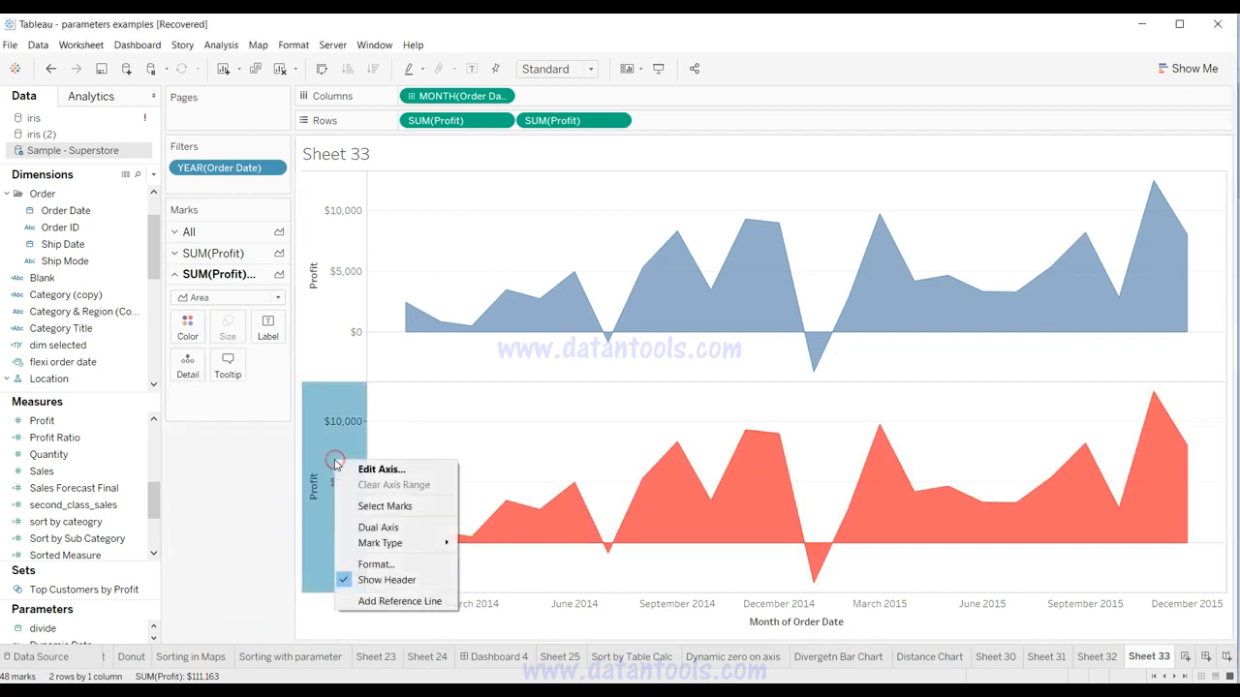
pyautogui.click(363, 469)
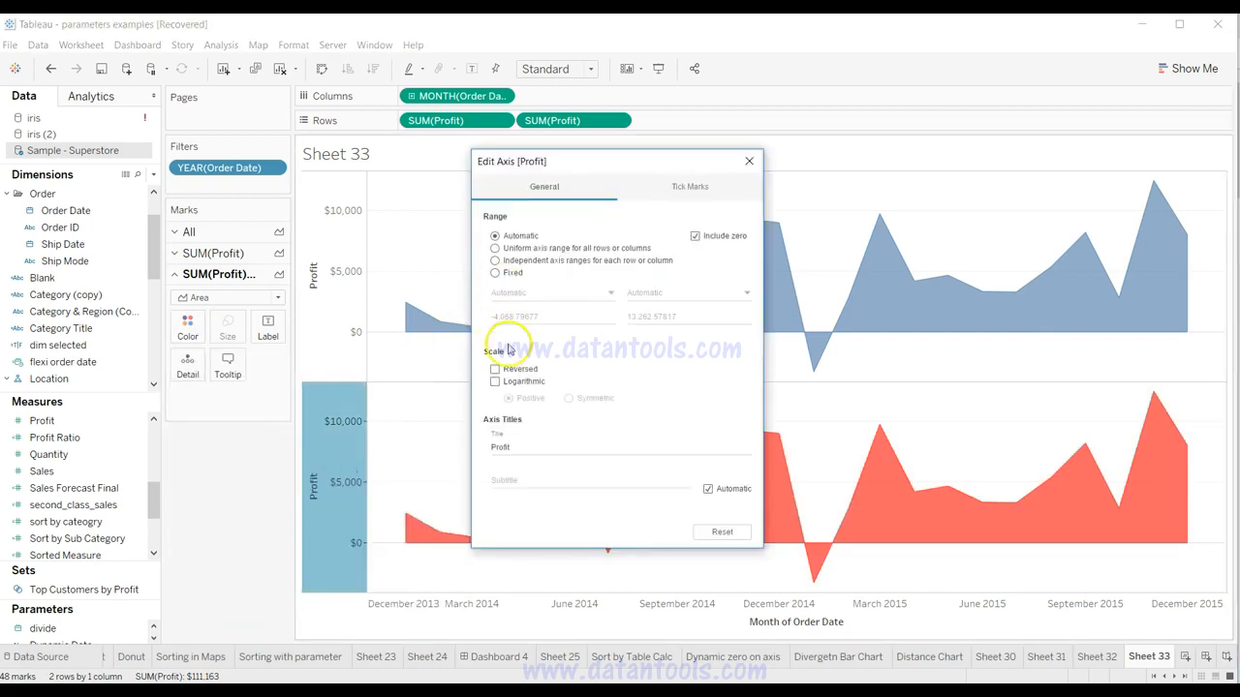
pyautogui.click(505, 275)
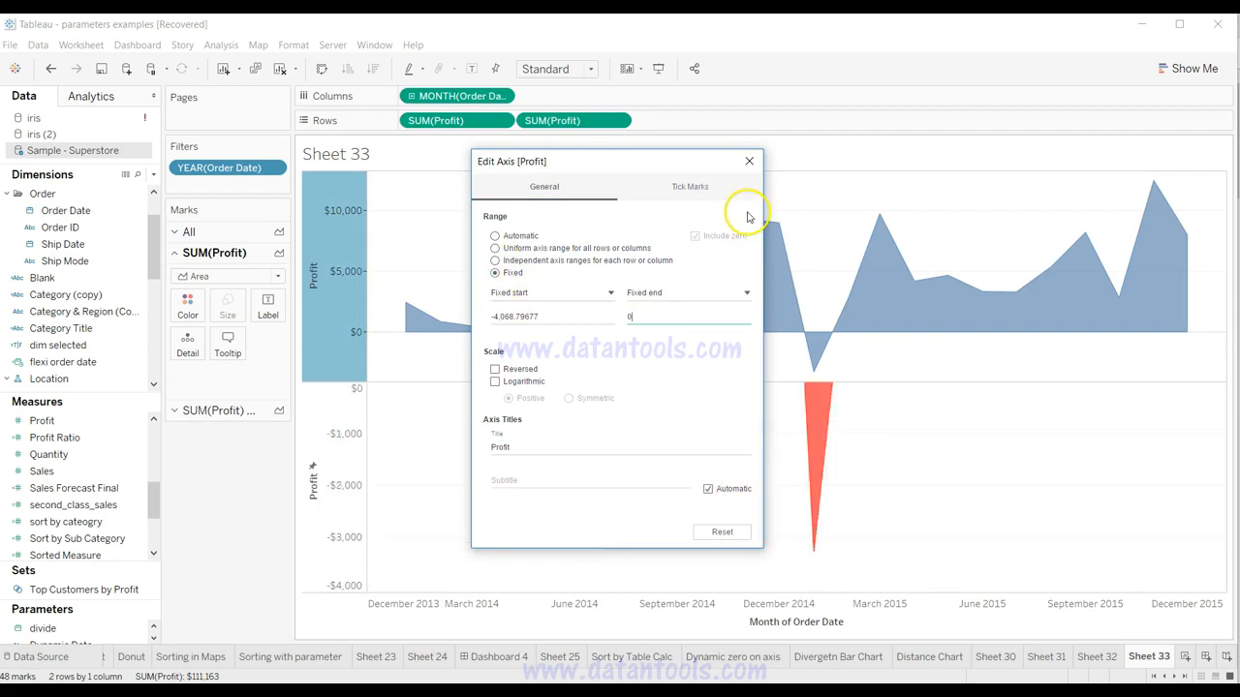
pyautogui.click(748, 161)
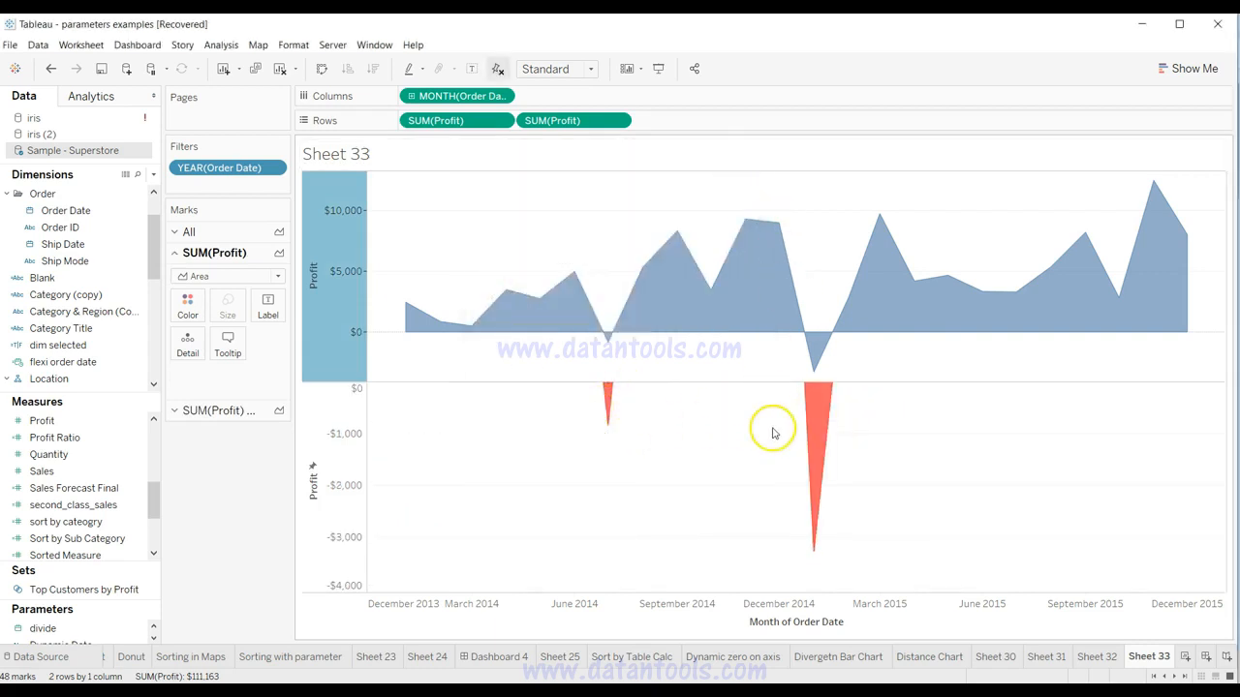
# Fix the range of the upper Profit chart's axis so that it starts at 0.
pyautogui.moveTo(554, 293)
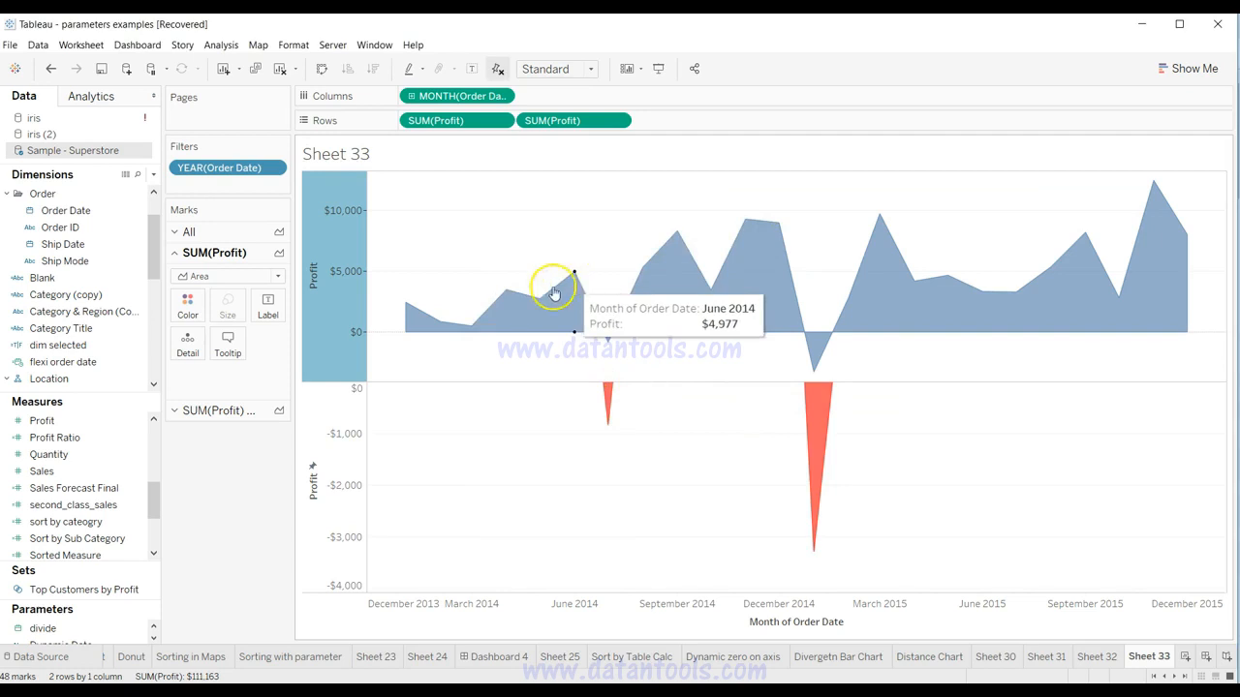
pyautogui.rightClick(339, 270)
pyautogui.click(353, 273)
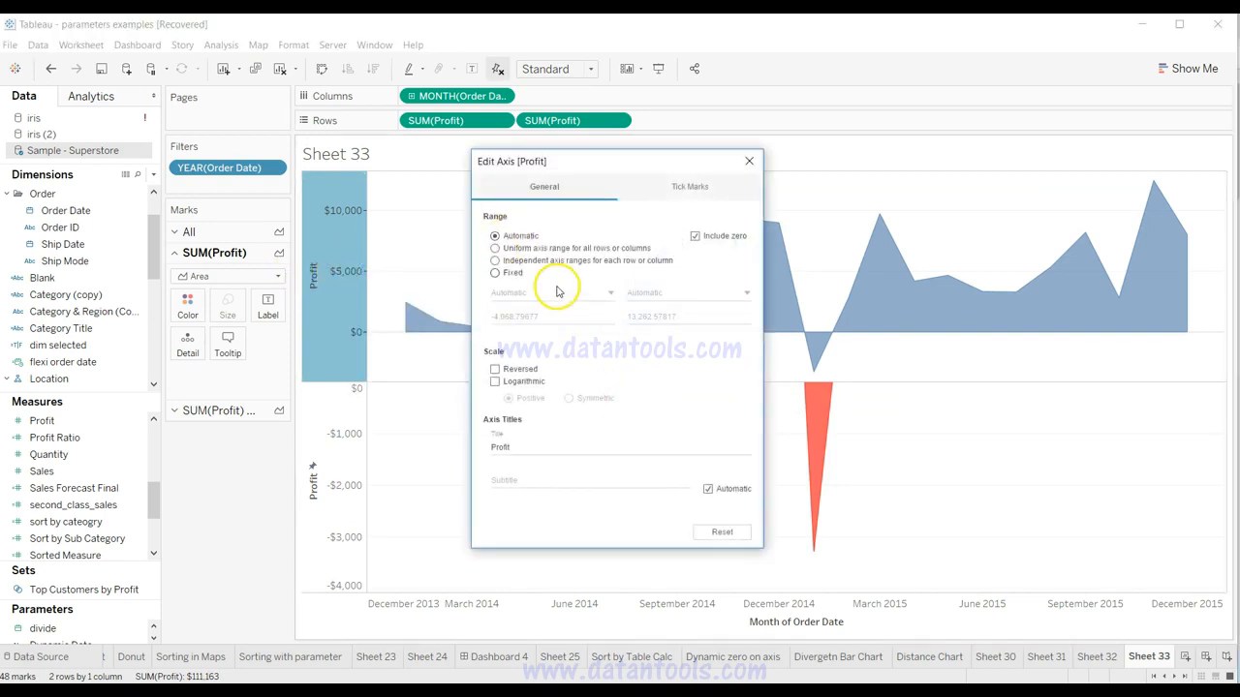
pyautogui.click(508, 274)
pyautogui.click(537, 316)
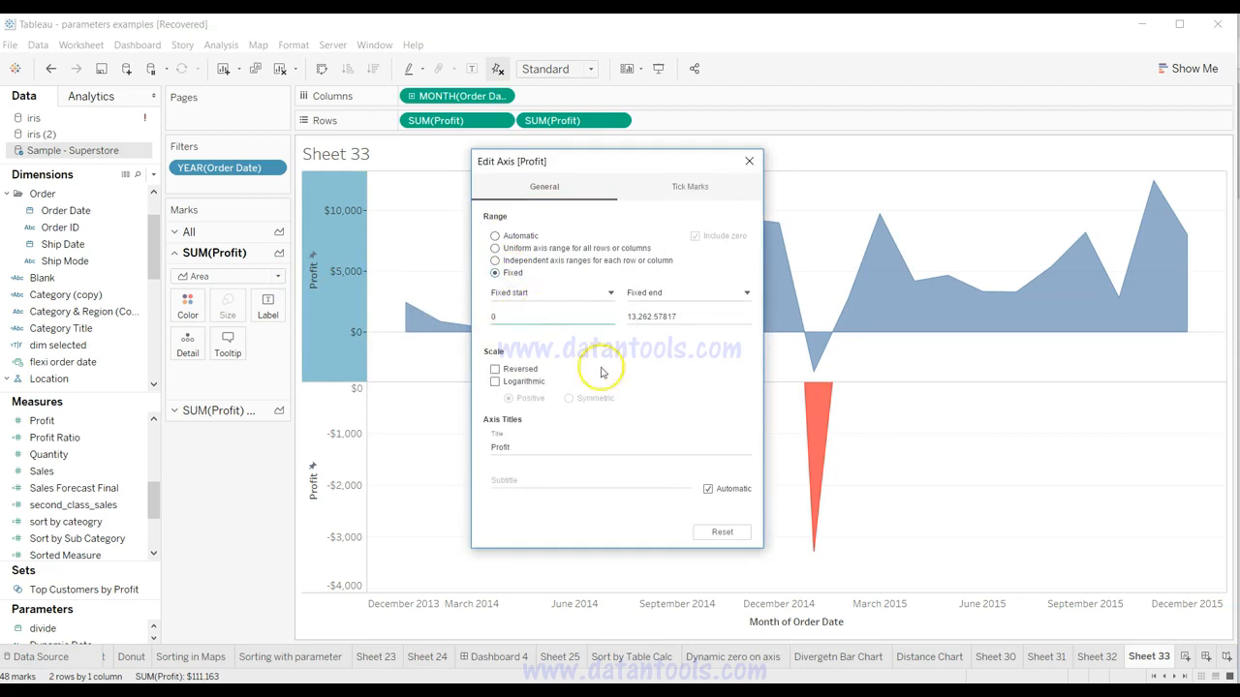
pyautogui.write('0')
pyautogui.click(748, 160)
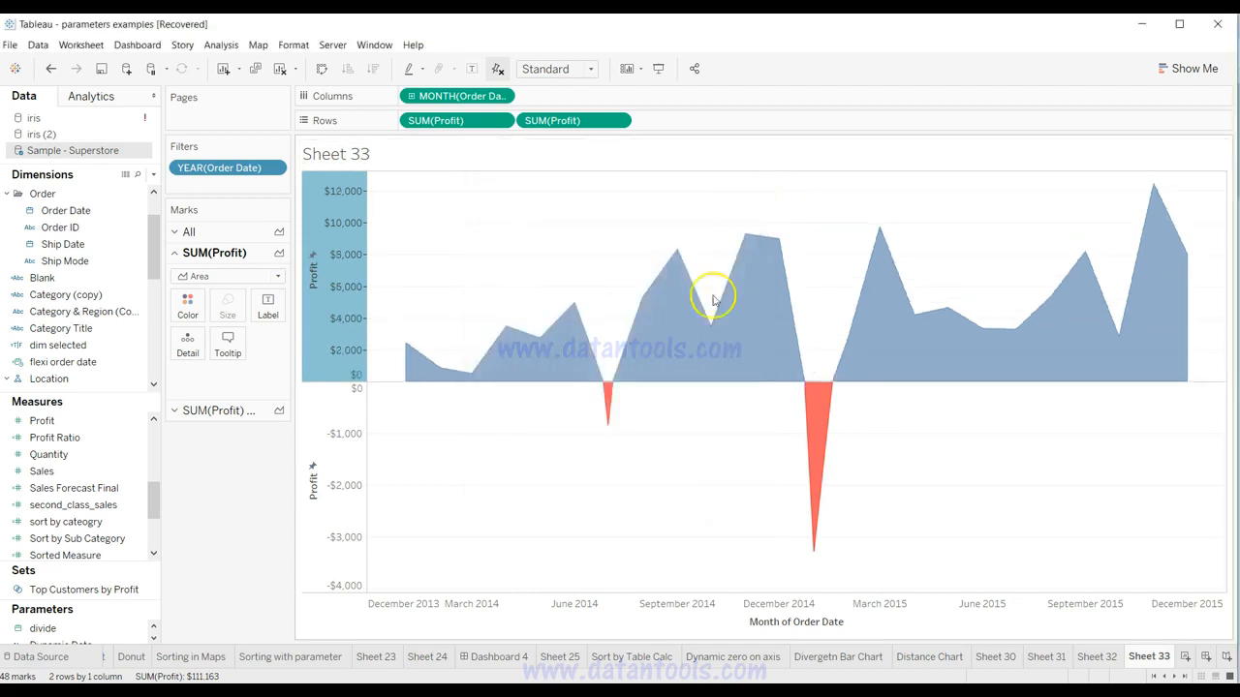
pyautogui.click(647, 475)
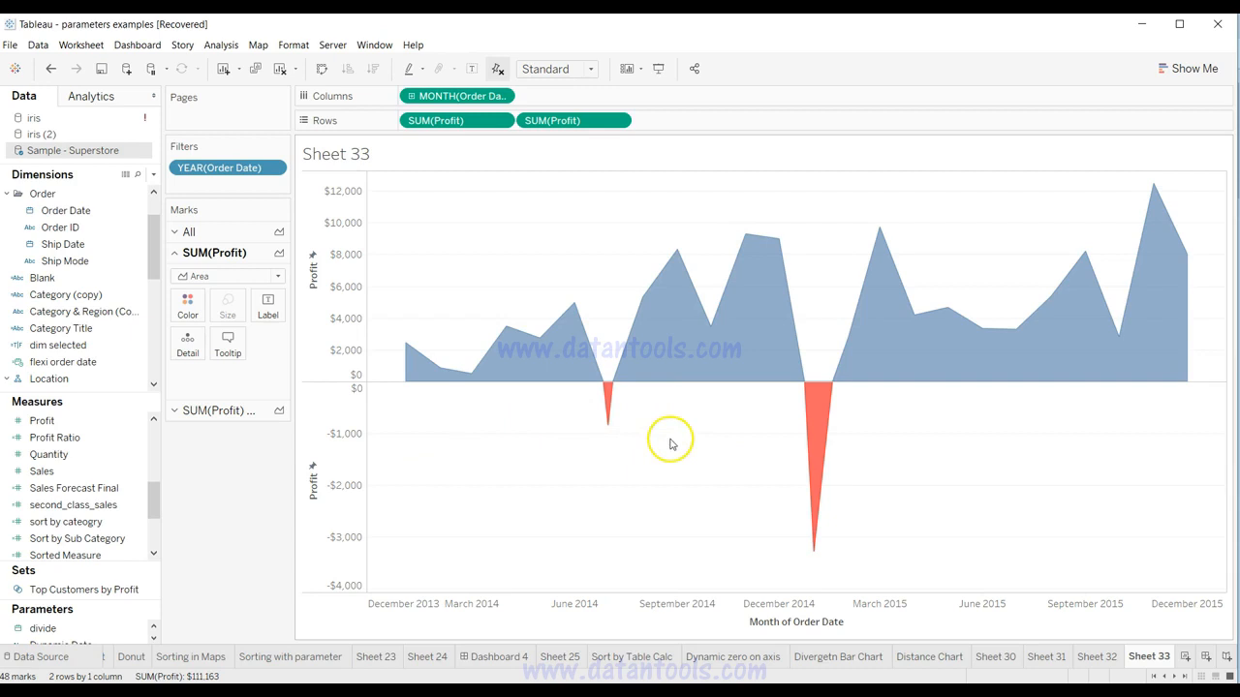
# Remove the title from the lower Profit chart's axis.
pyautogui.moveTo(608, 406)
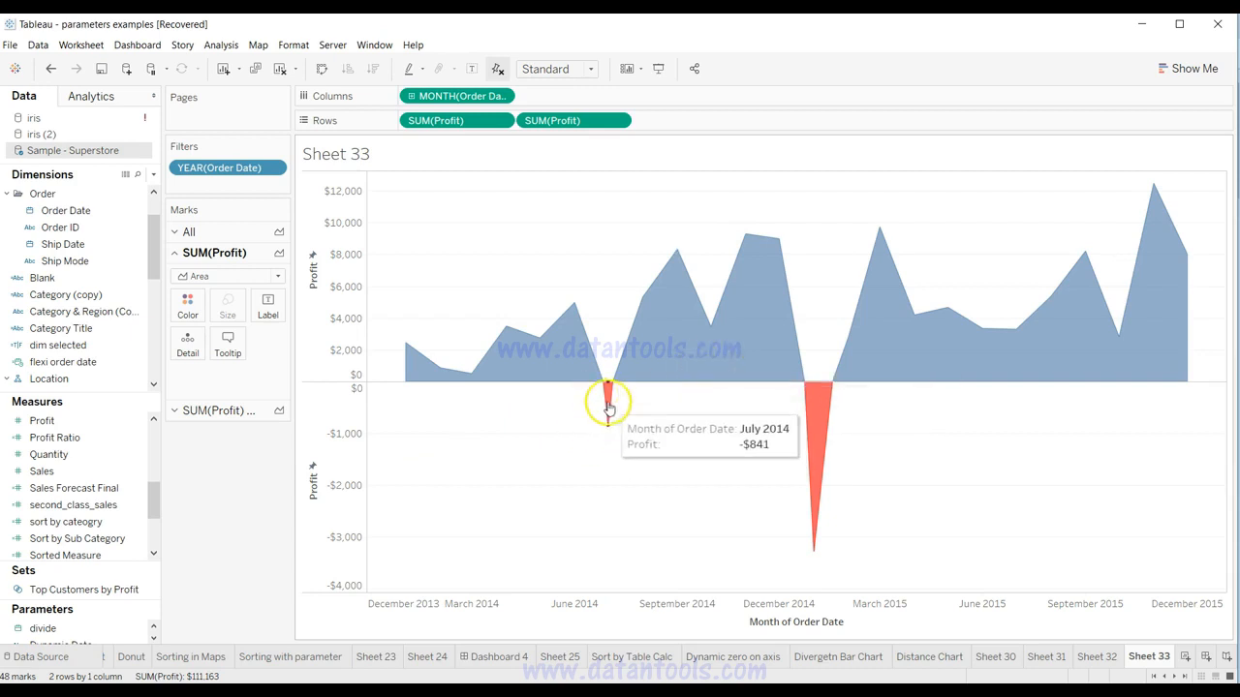
pyautogui.moveTo(806, 457)
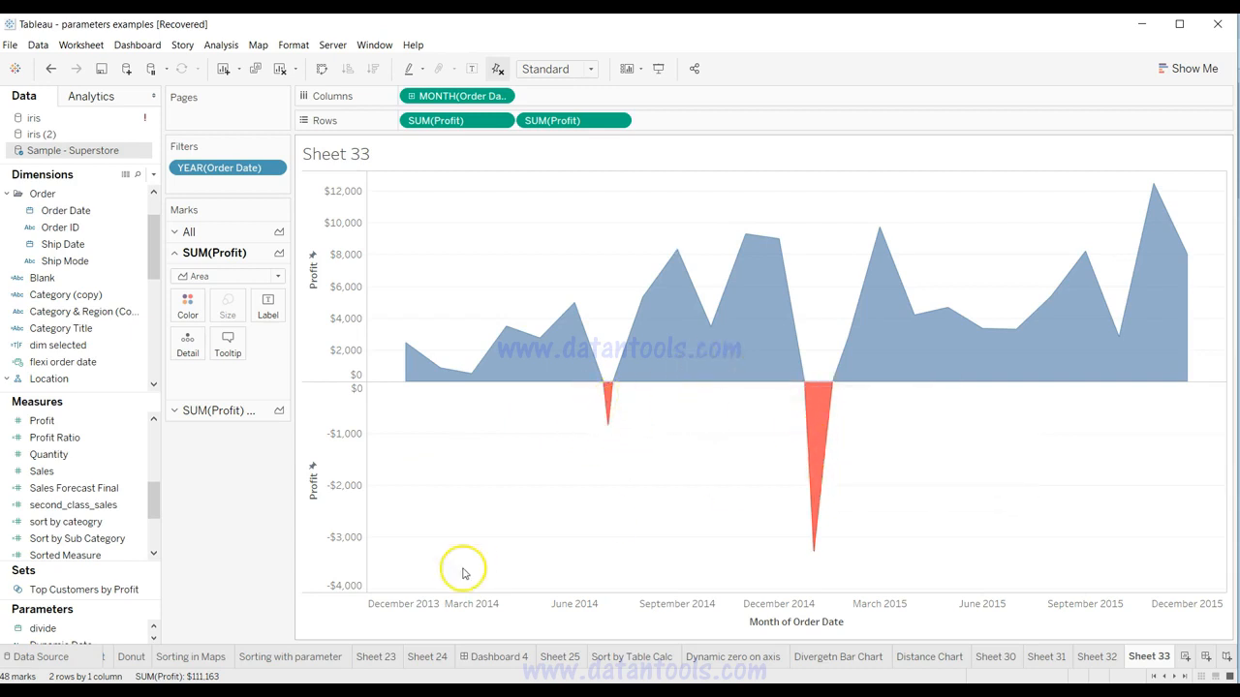
pyautogui.rightClick(307, 469)
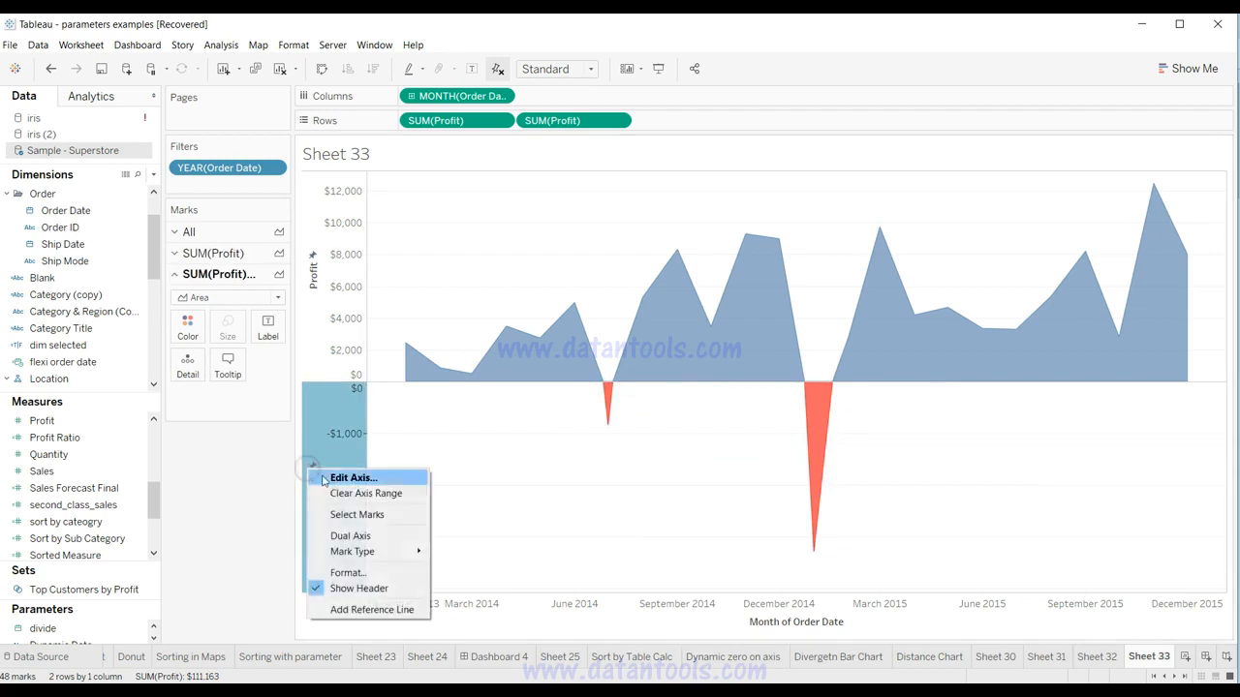
pyautogui.click(334, 478)
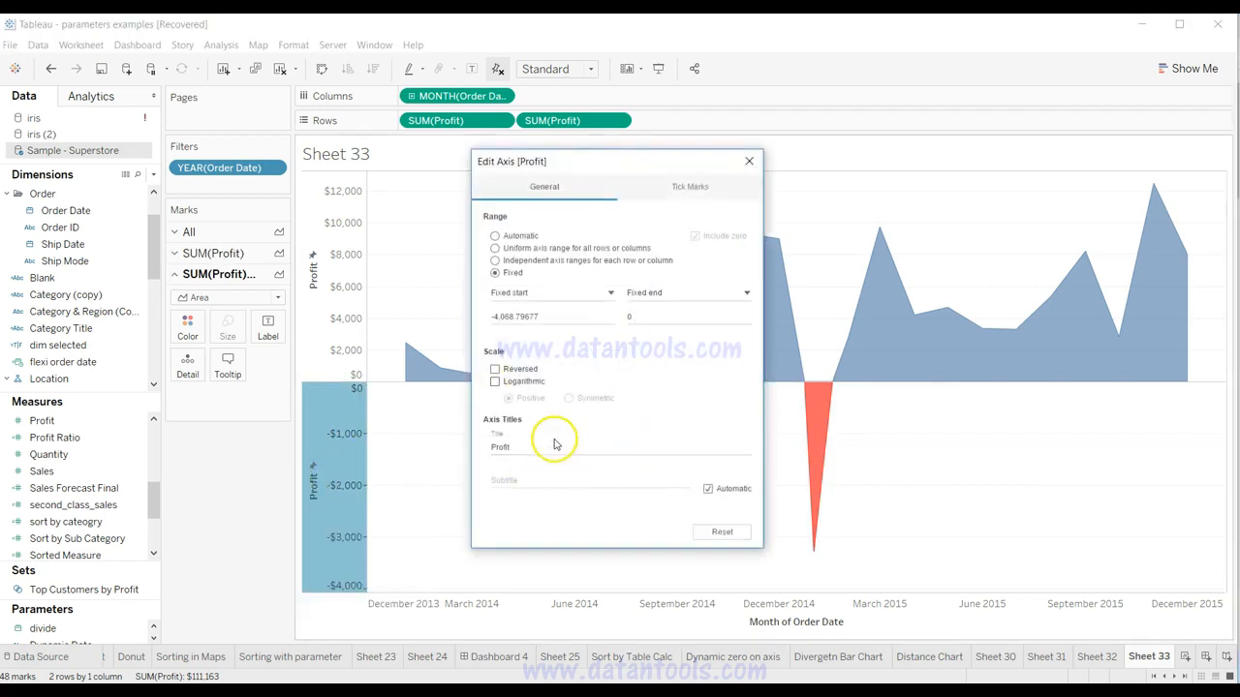
pyautogui.doubleClick(554, 451)
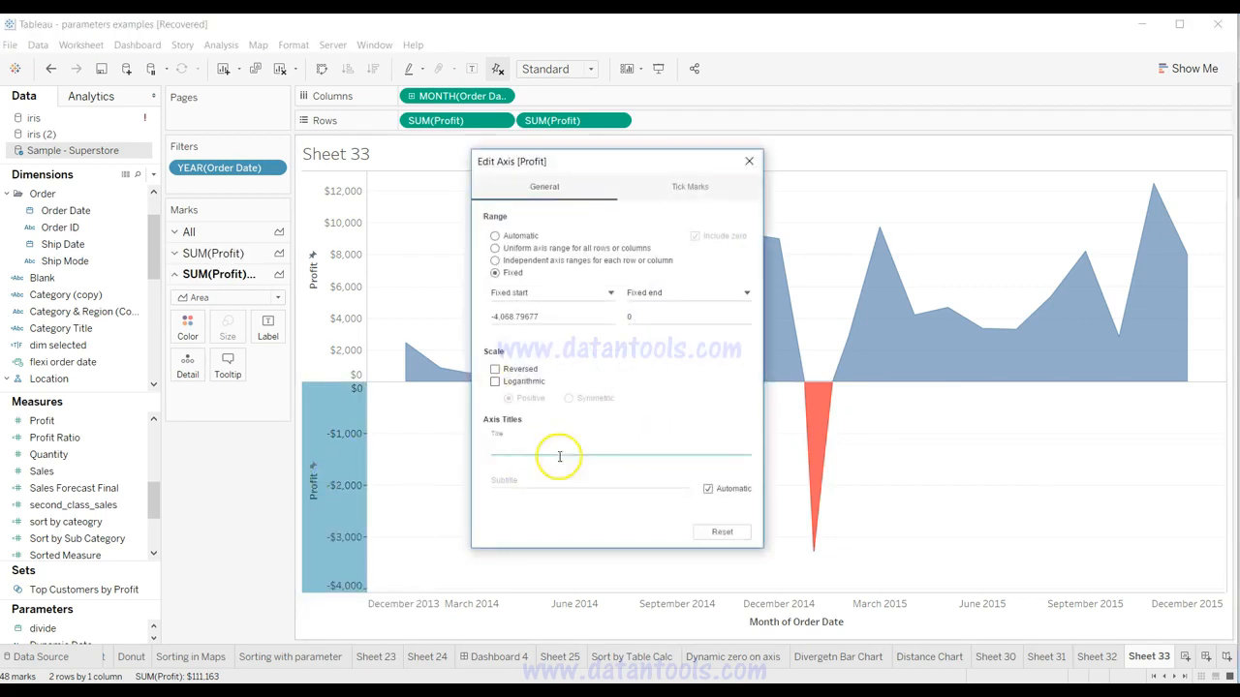
pyautogui.click(748, 160)
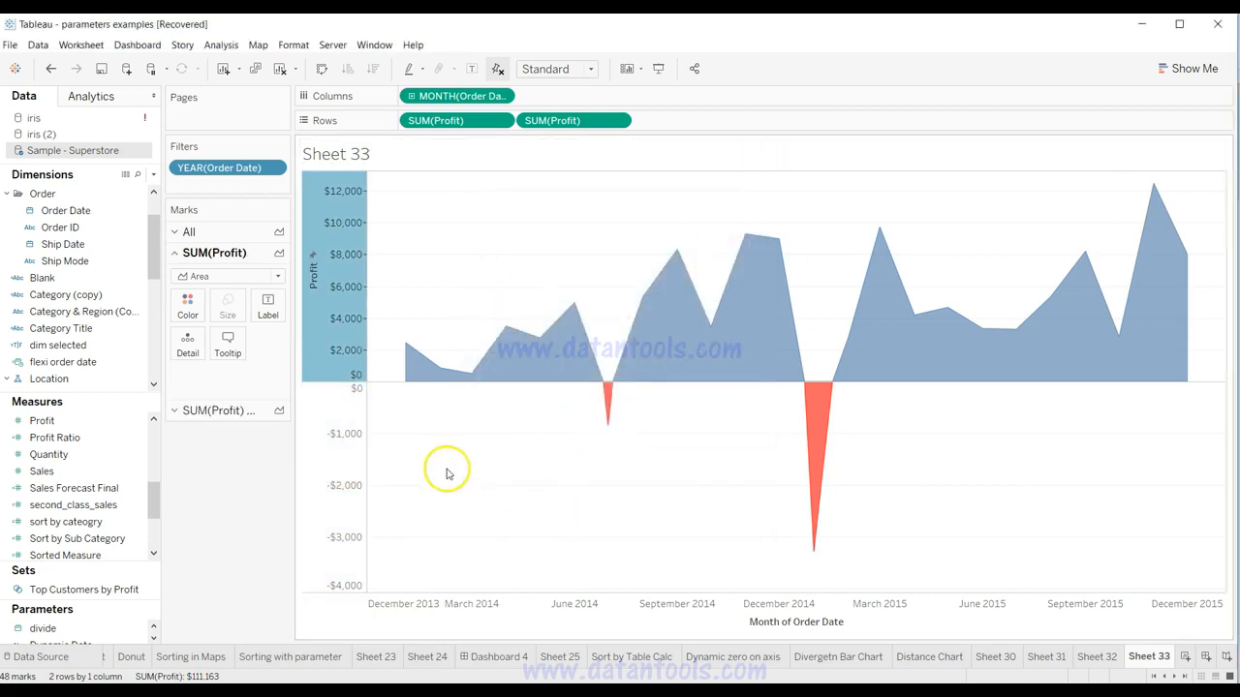
pyautogui.click(447, 469)
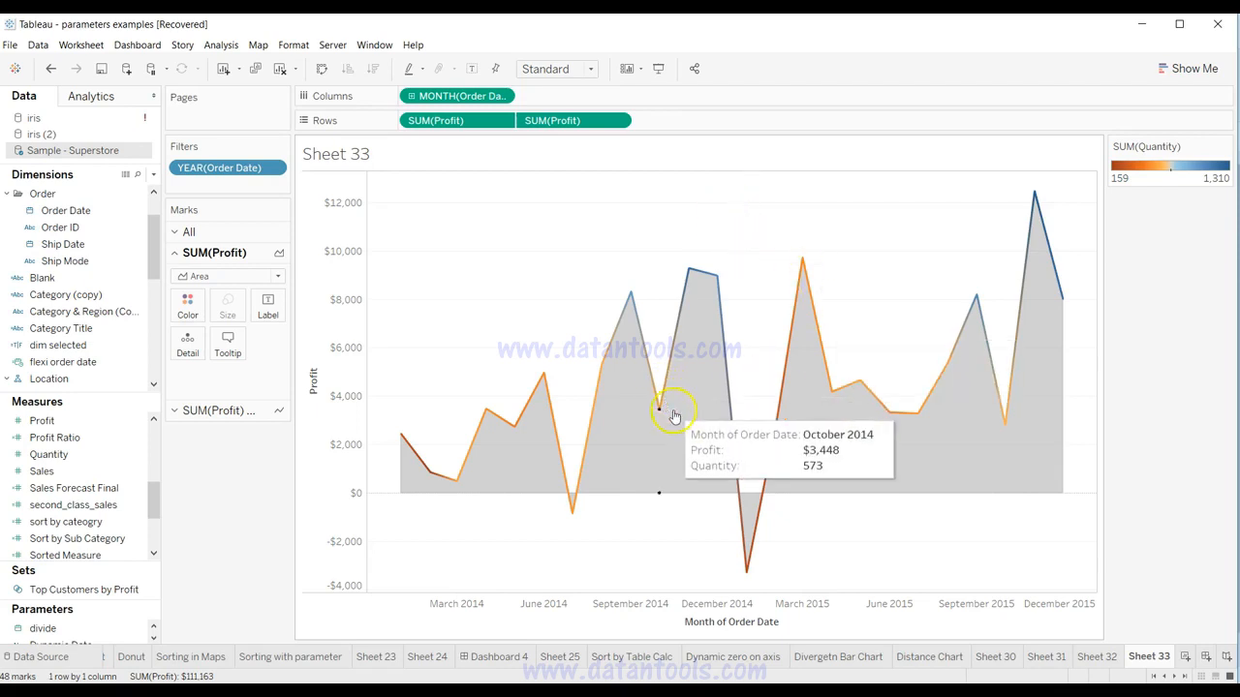
# Create a new worksheet and add Order Date to Columns as continuous quarters.
pyautogui.moveTo(685, 447)
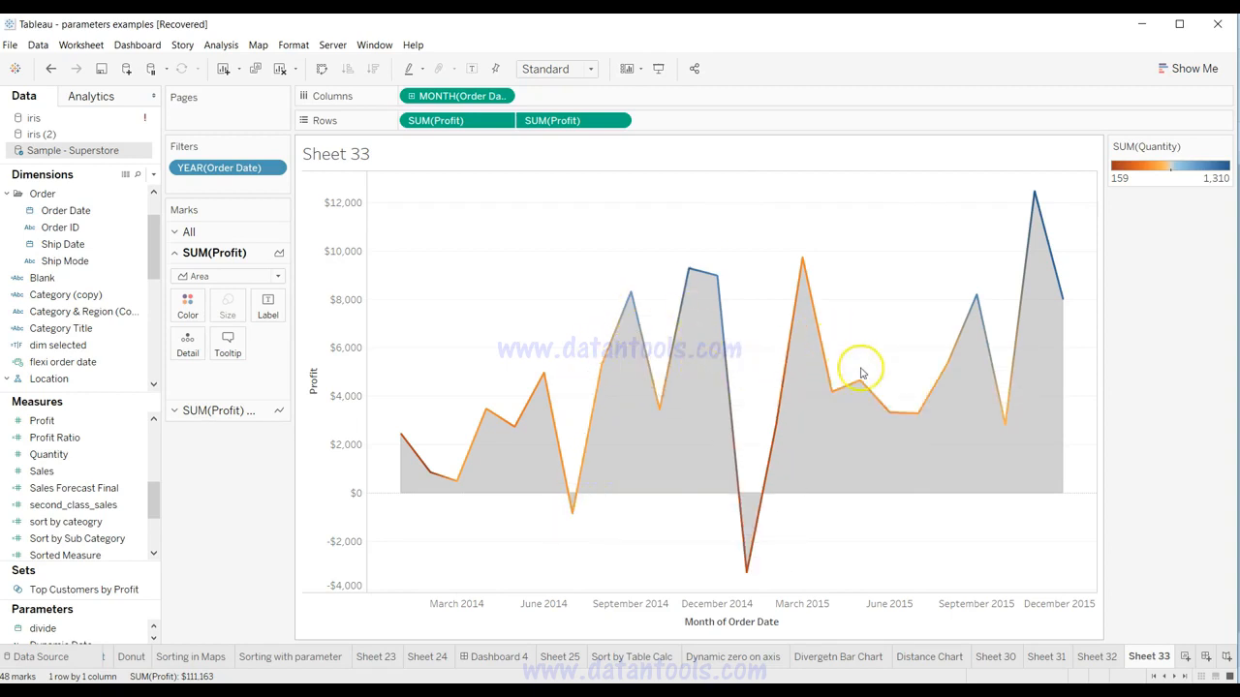
pyautogui.moveTo(867, 382)
pyautogui.moveTo(783, 390)
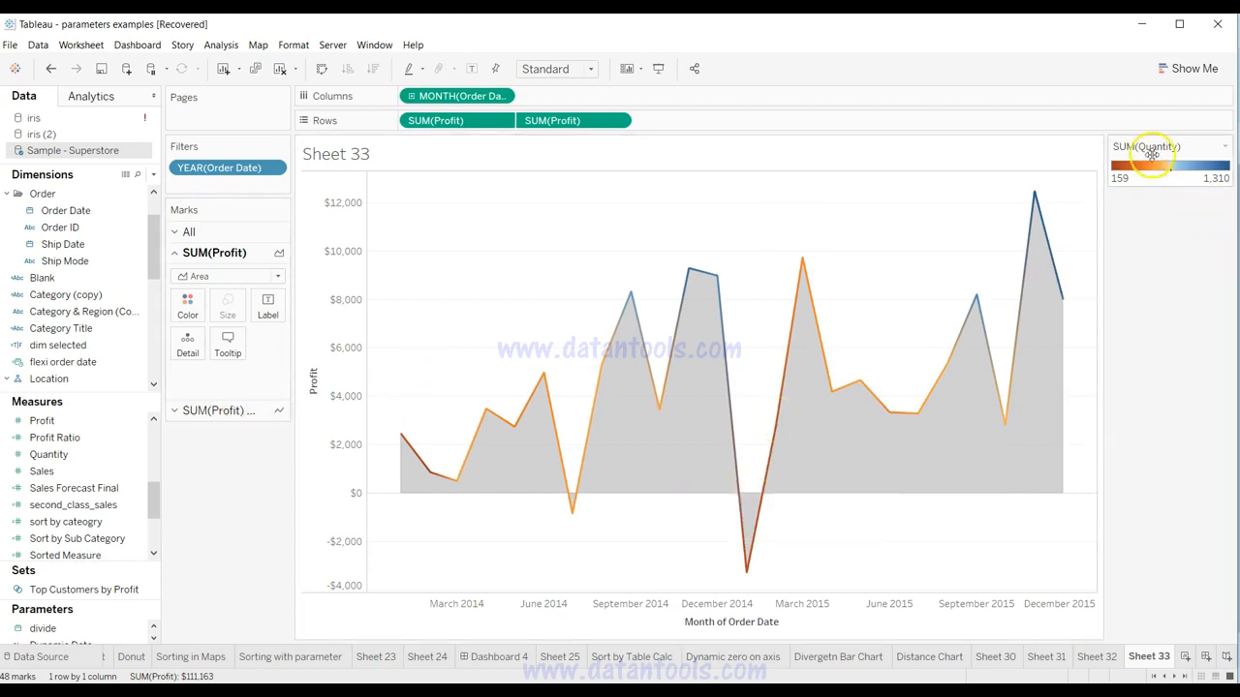
pyautogui.moveTo(777, 427)
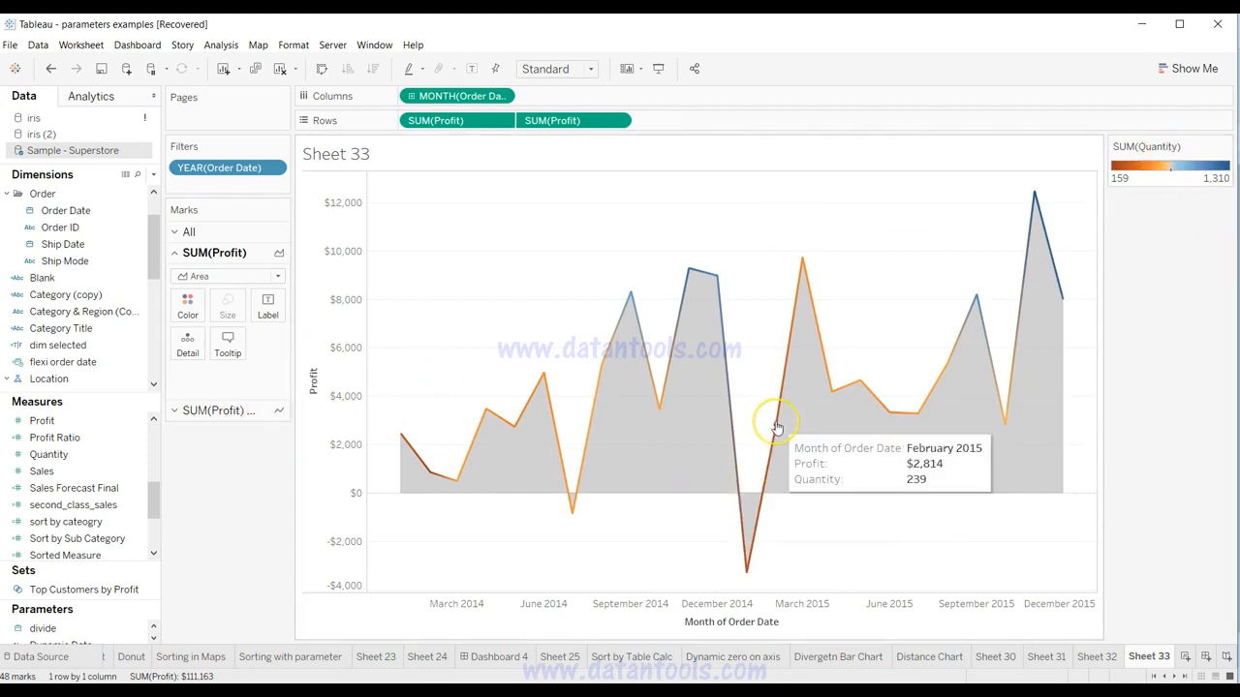
pyautogui.click(1185, 658)
pyautogui.moveTo(108, 221); pyautogui.dragTo(459, 105)
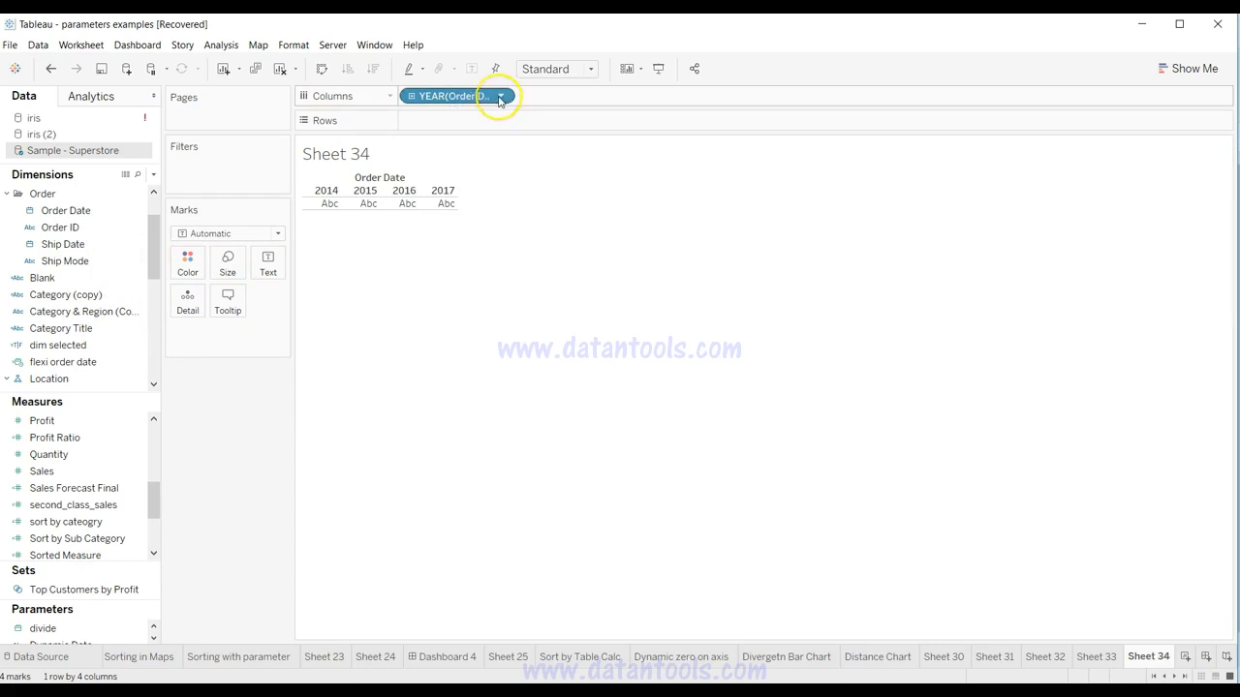
pyautogui.click(500, 97)
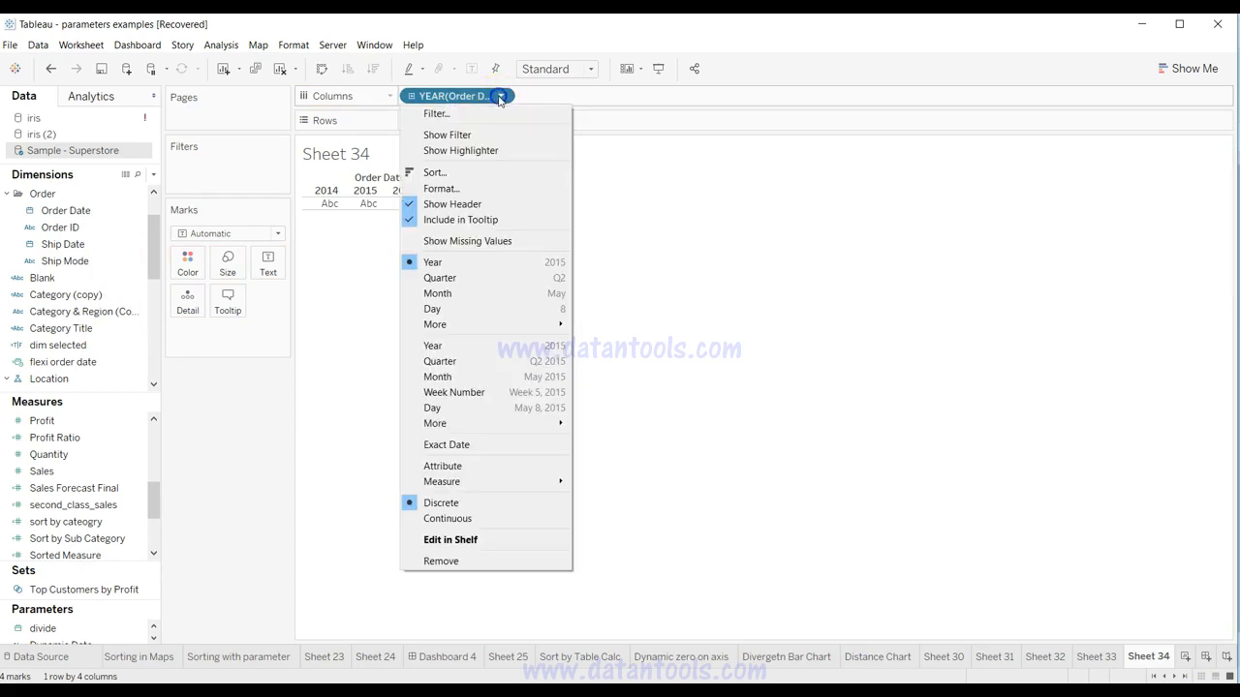
pyautogui.click(470, 366)
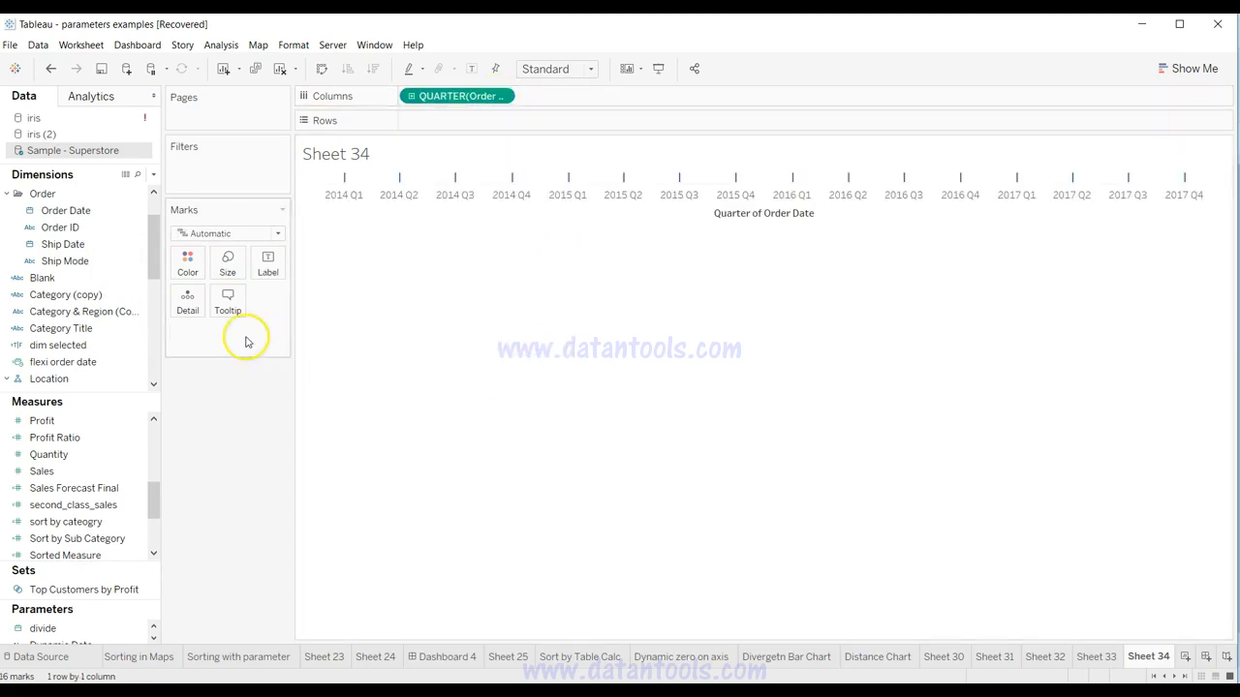
# Add Profit to Rows and change the mark type to Area.
pyautogui.moveTo(88, 470); pyautogui.dragTo(123, 461)
pyautogui.moveTo(42, 420); pyautogui.dragTo(463, 119)
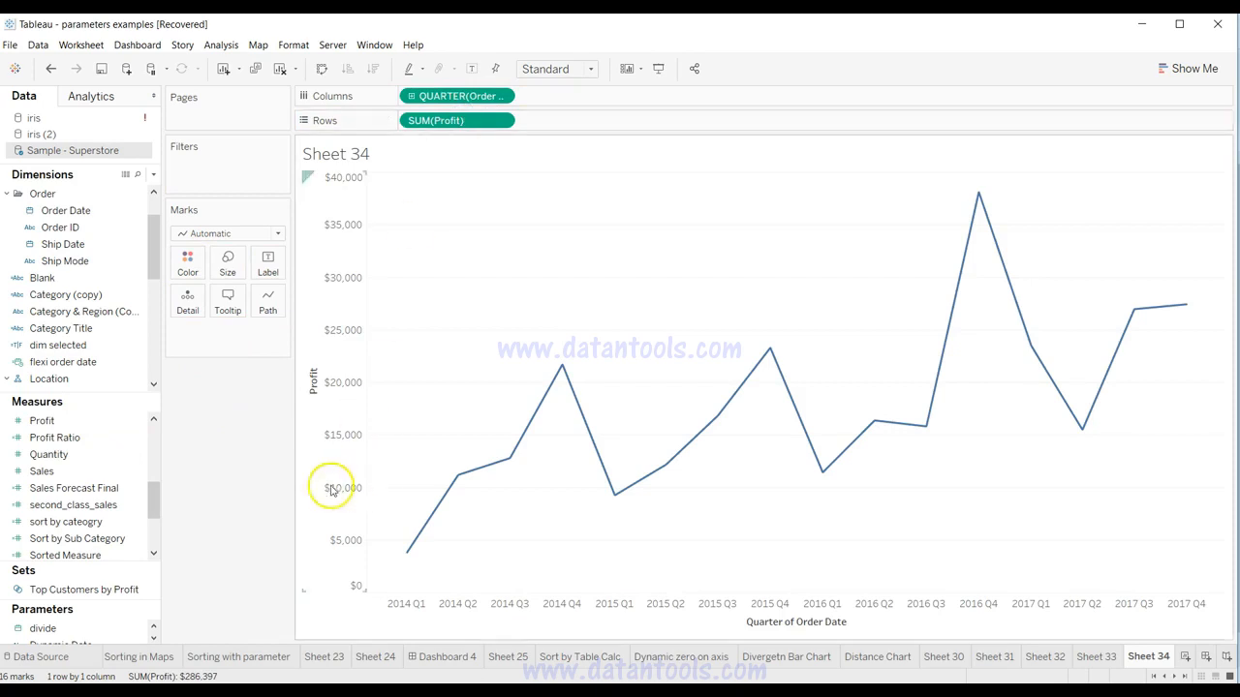
pyautogui.click(223, 234)
pyautogui.click(226, 296)
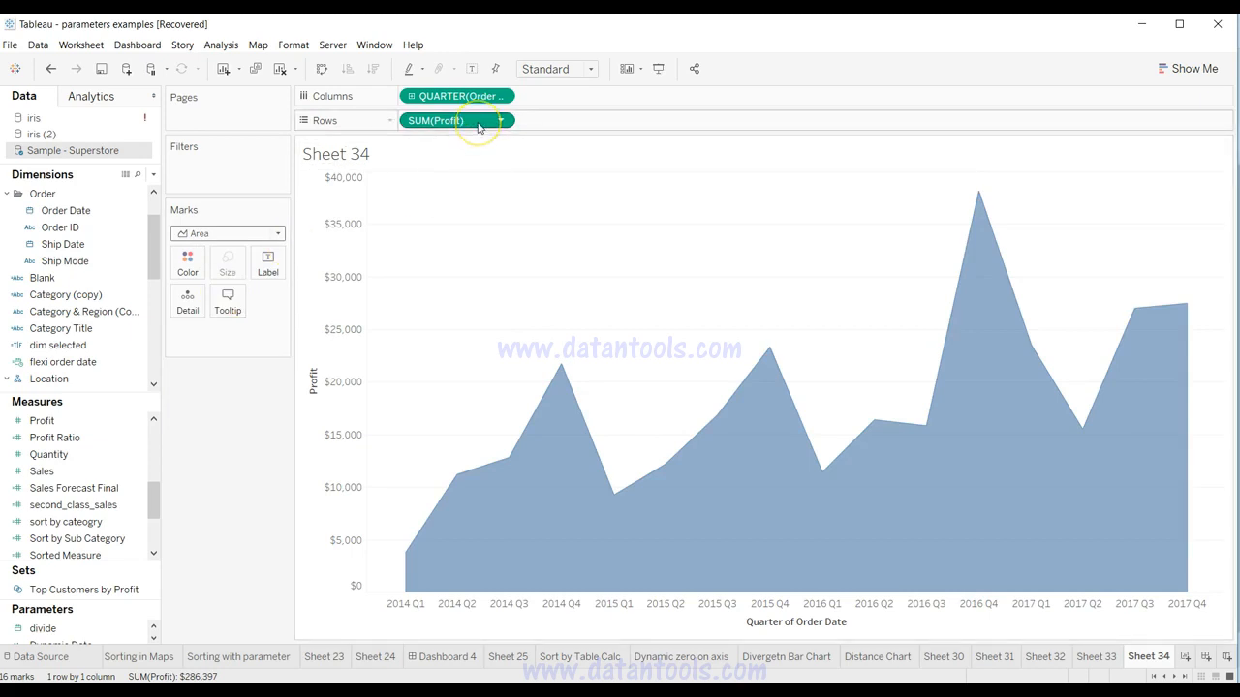
# Duplicate the Profit measure on Rows and change the second Profit chart's mark type to Line.
pyautogui.moveTo(478, 127); pyautogui.dragTo(578, 128)
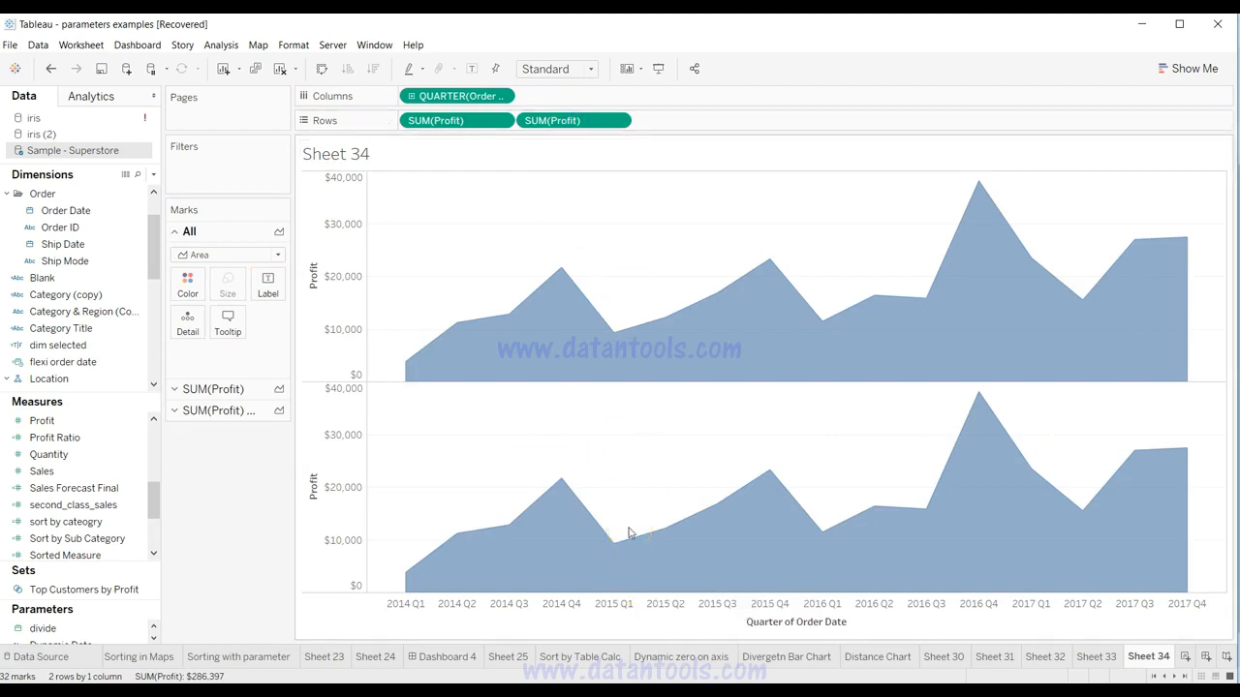
pyautogui.click(617, 121)
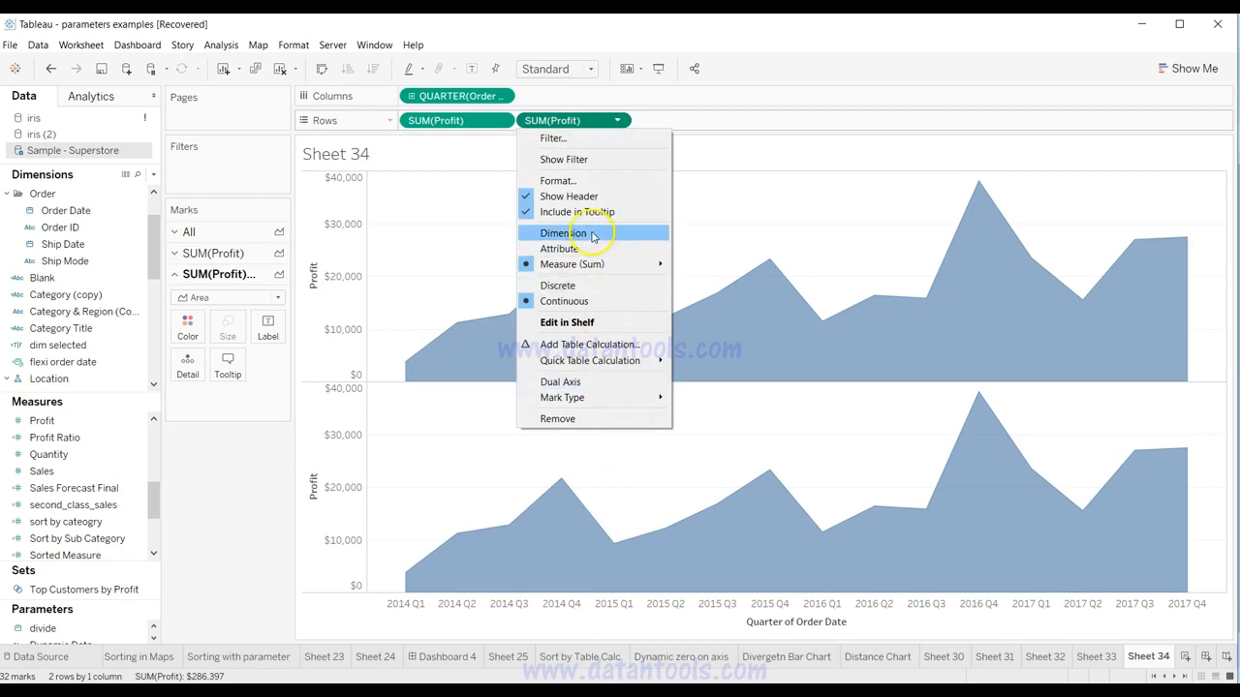
pyautogui.click(239, 299)
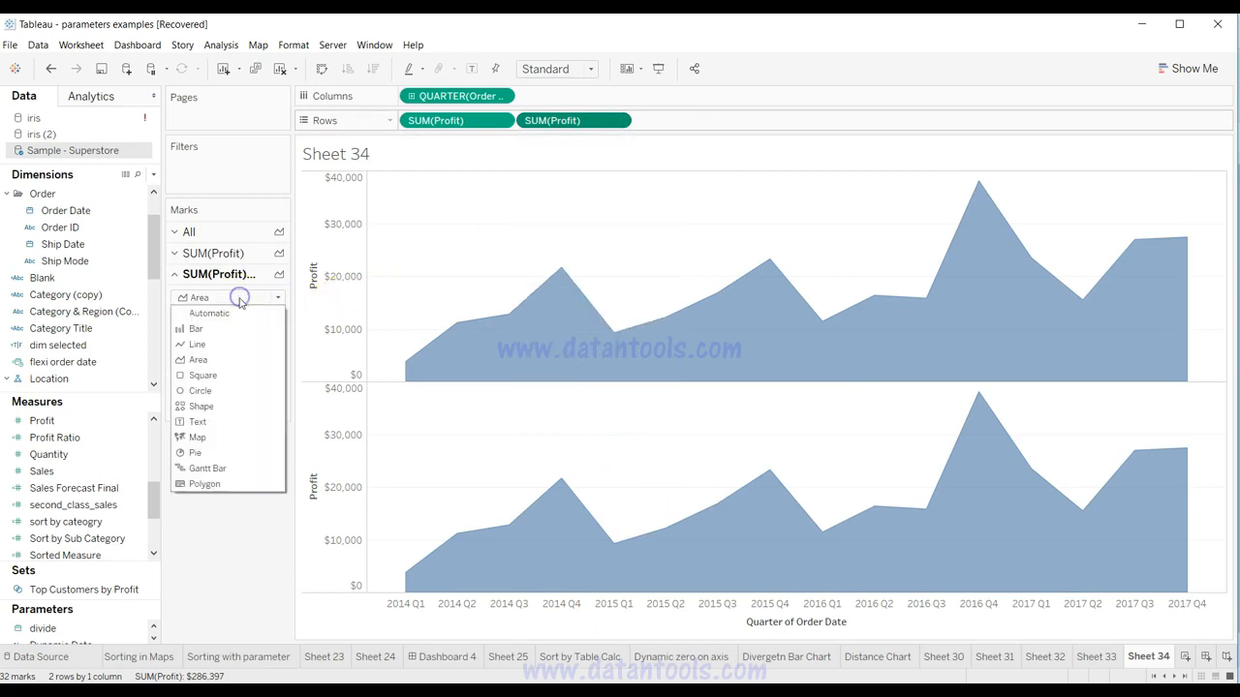
pyautogui.click(228, 344)
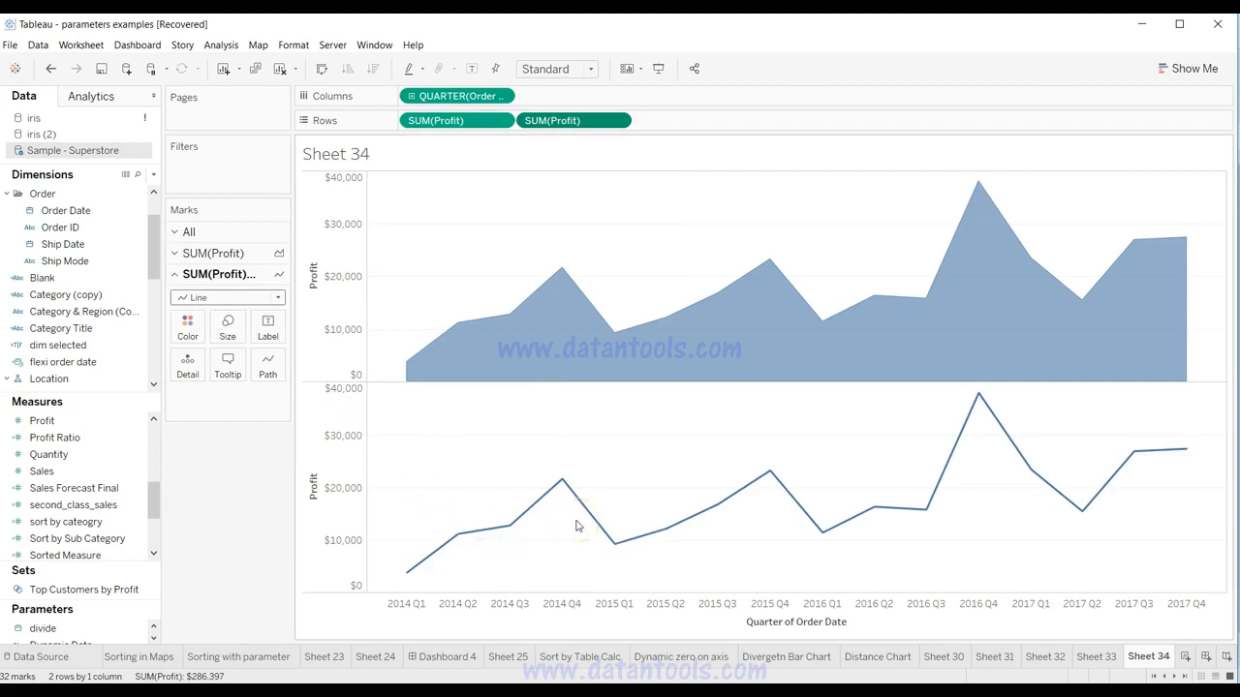
# Color the Profit line by Quantity using the Orange-Blue Diverging palette.
pyautogui.moveTo(555, 269)
pyautogui.moveTo(58, 454); pyautogui.dragTo(188, 346)
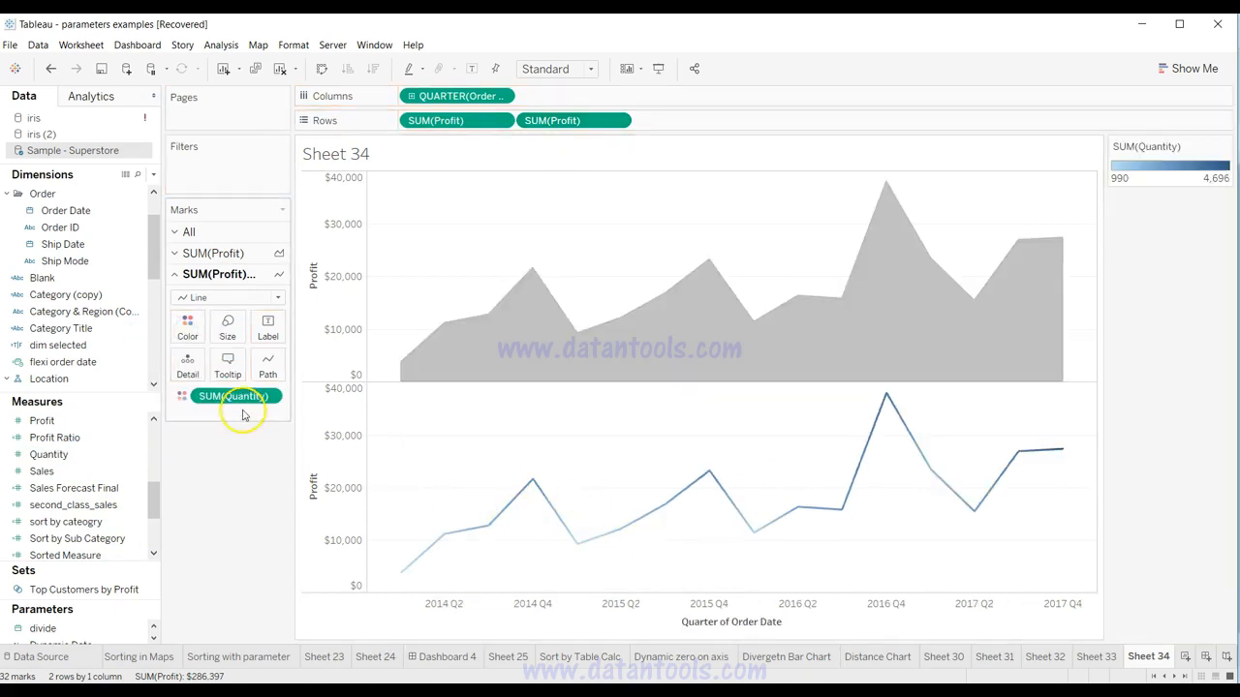
pyautogui.click(188, 329)
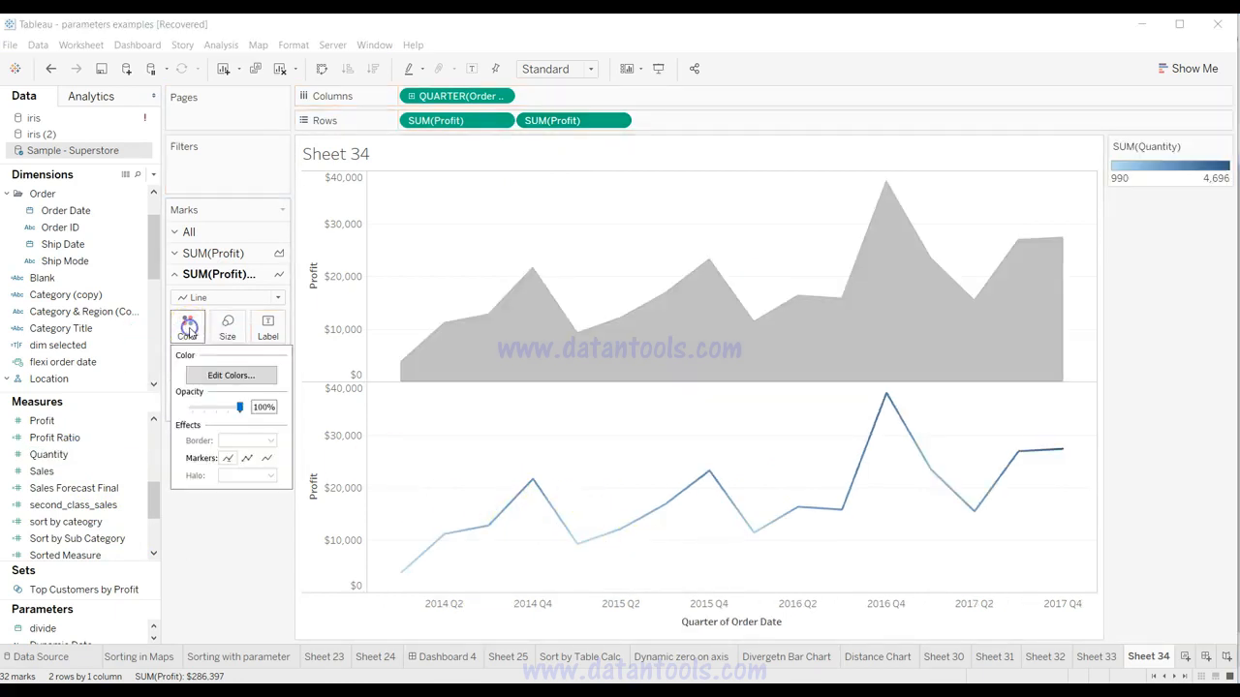
pyautogui.click(225, 378)
pyautogui.click(571, 301)
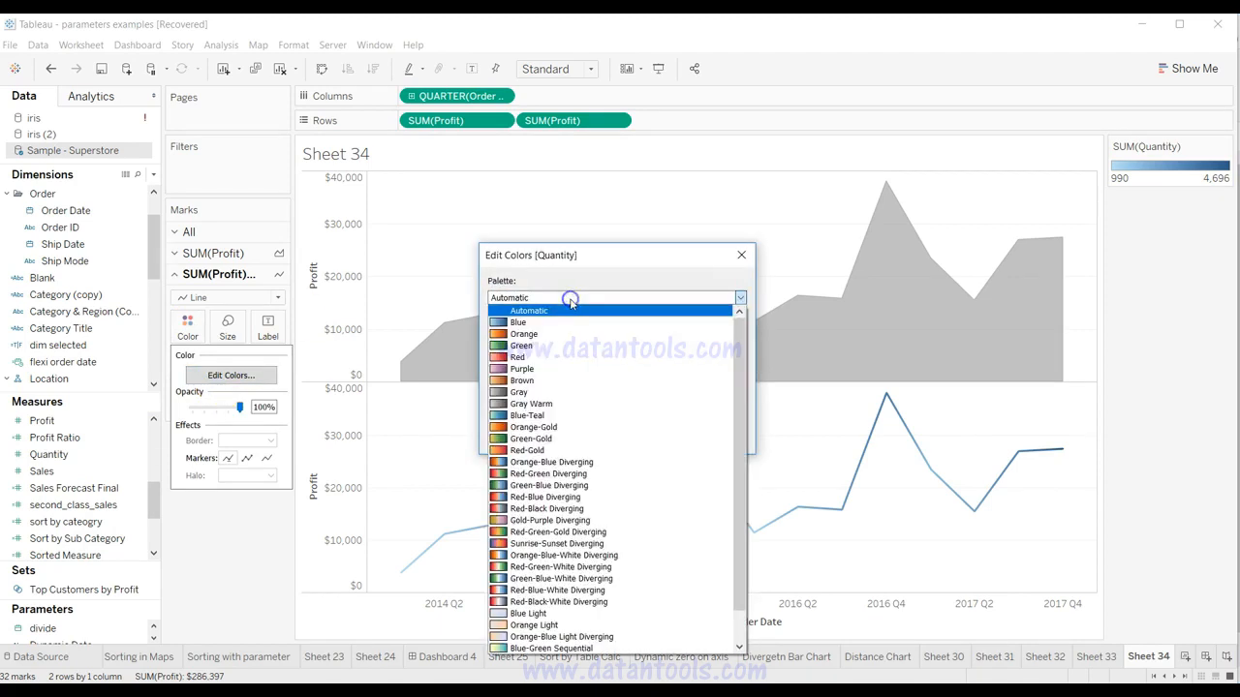
pyautogui.click(562, 461)
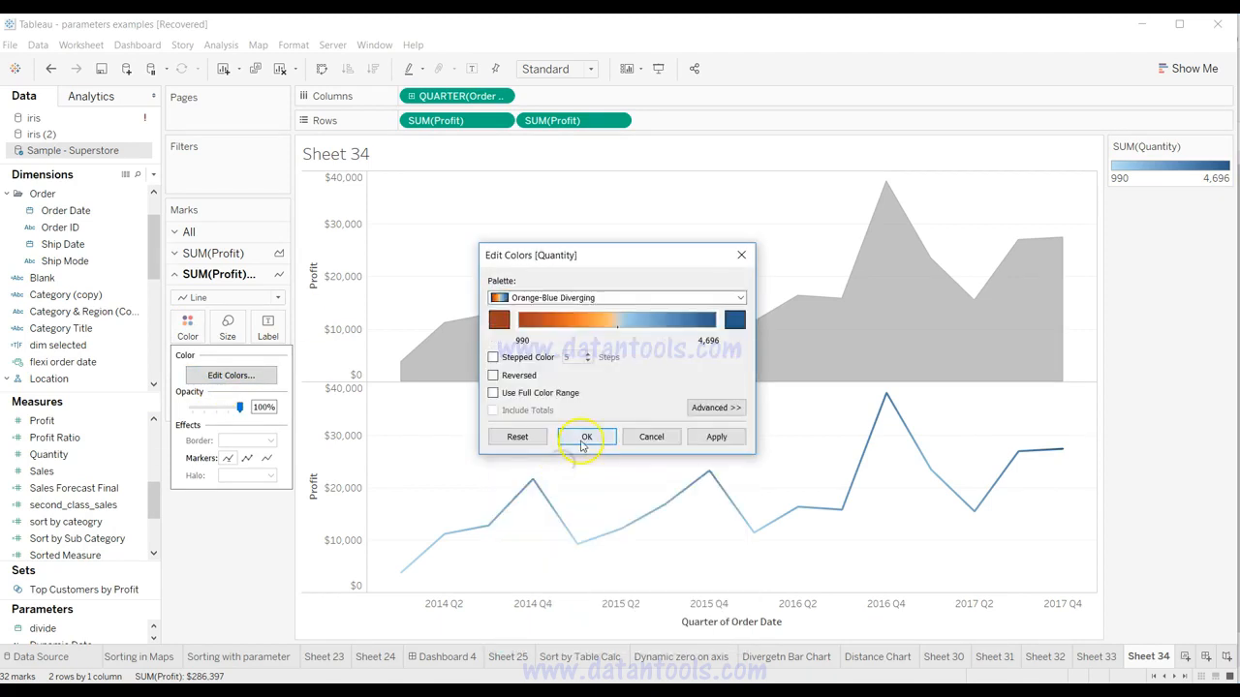
pyautogui.click(583, 438)
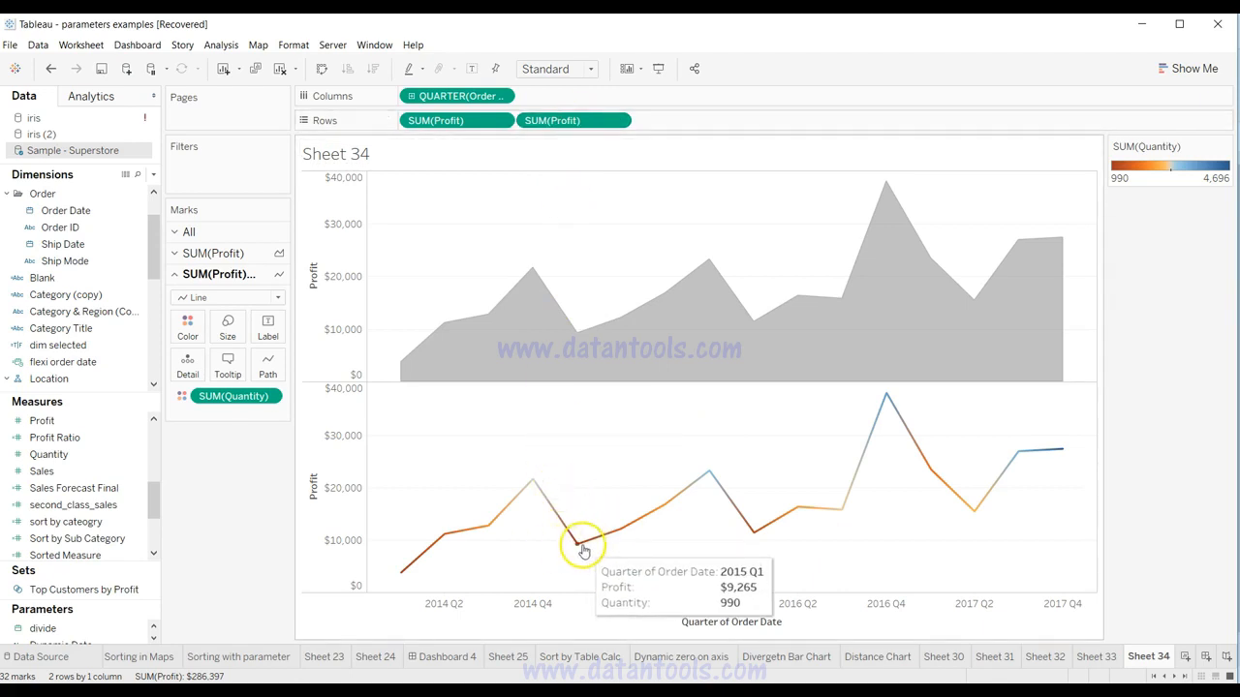
# Combine the Profit area and line charts into one dual-axis chart with synchronized axes.
pyautogui.moveTo(585, 129); pyautogui.dragTo(1079, 267)
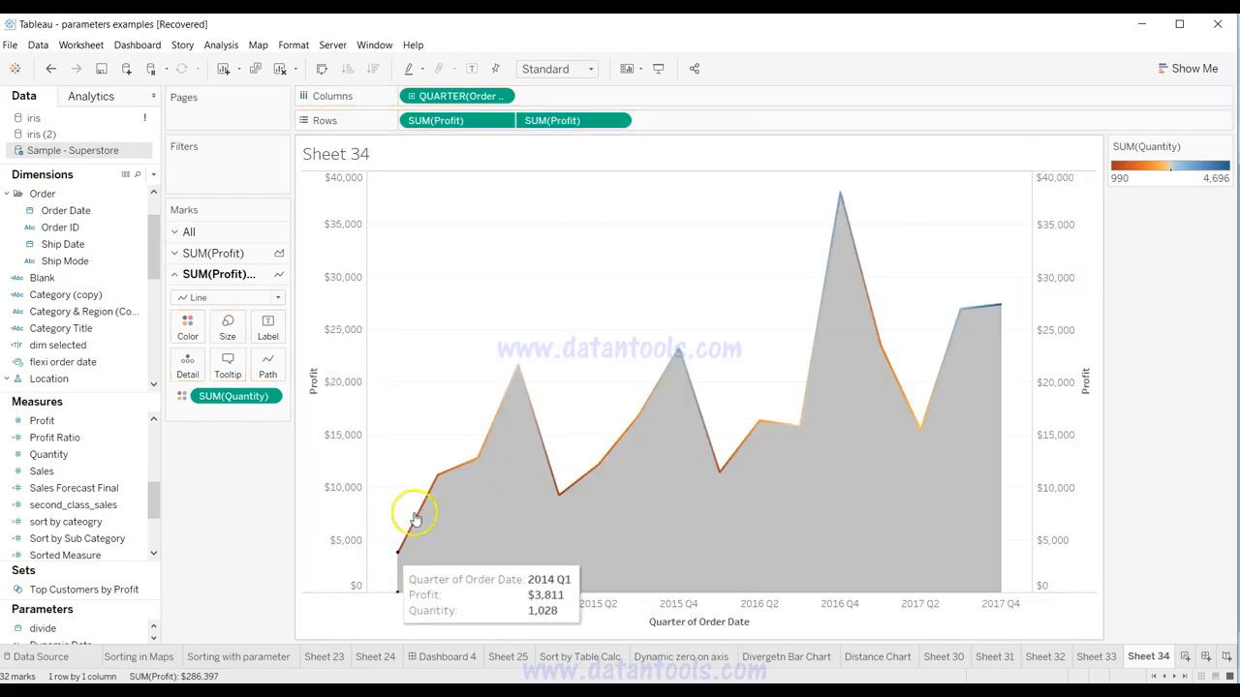
pyautogui.rightClick(1053, 404)
pyautogui.click(1081, 488)
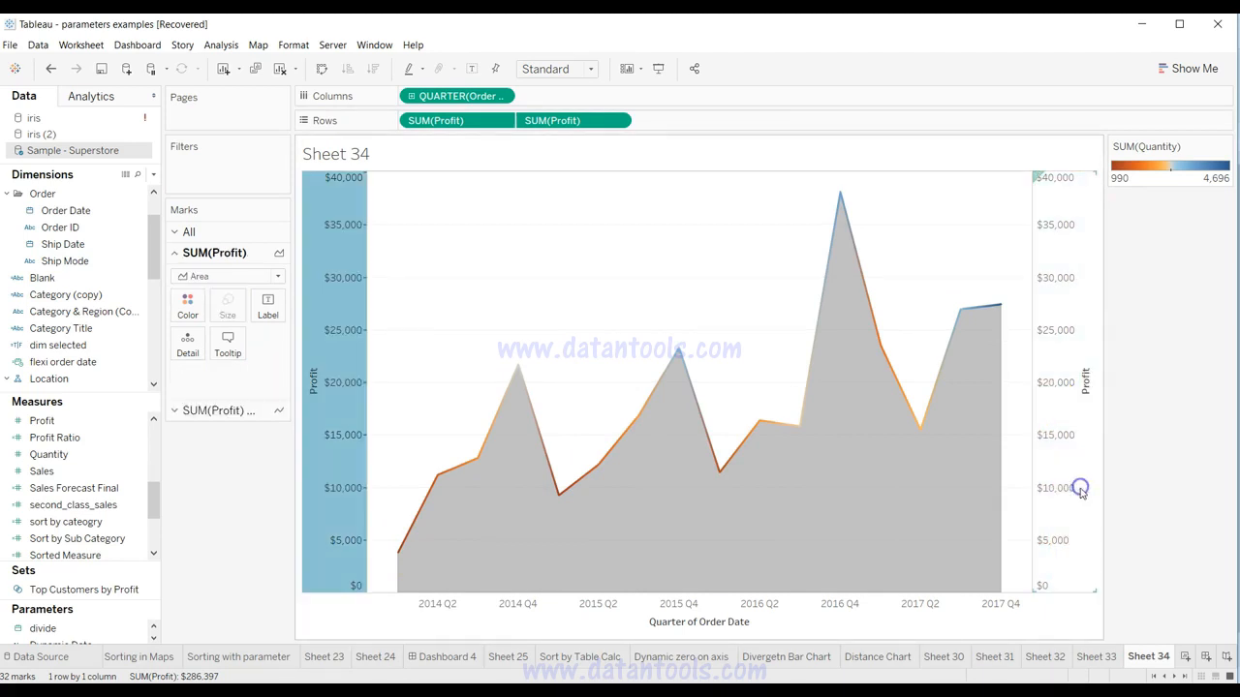
# Hide the header of the secondary Profit axis, and return to Sheet 33.
pyautogui.rightClick(1082, 493)
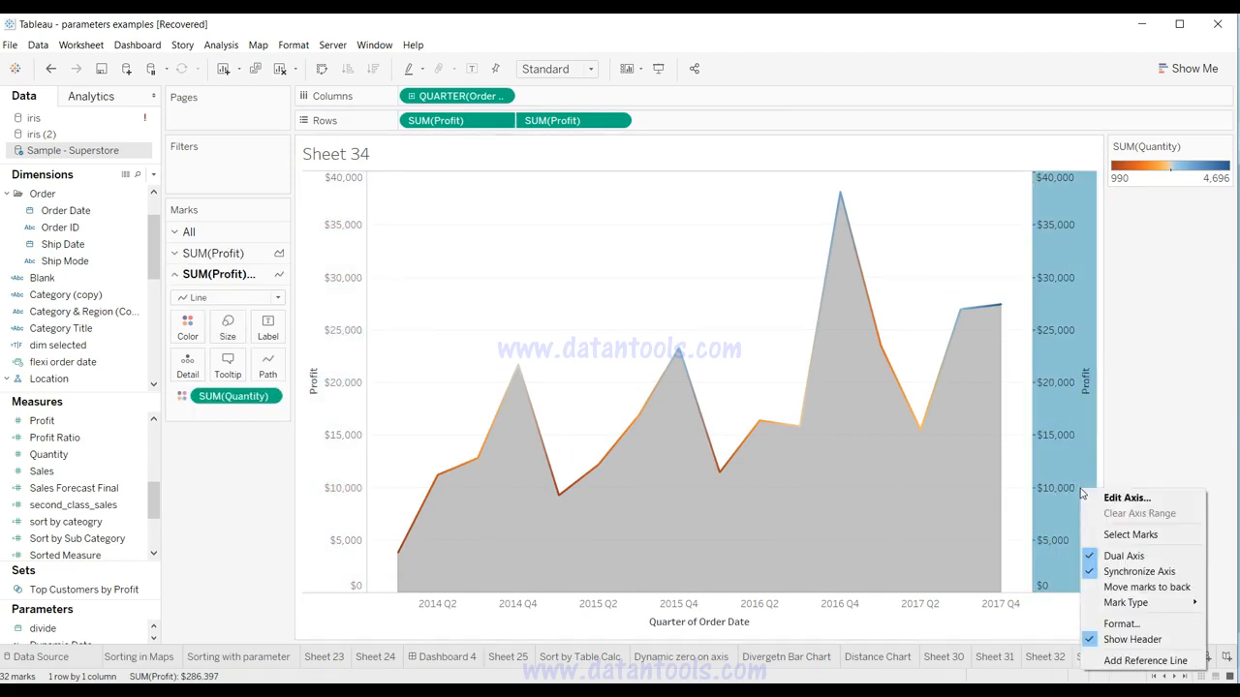
pyautogui.click(1119, 640)
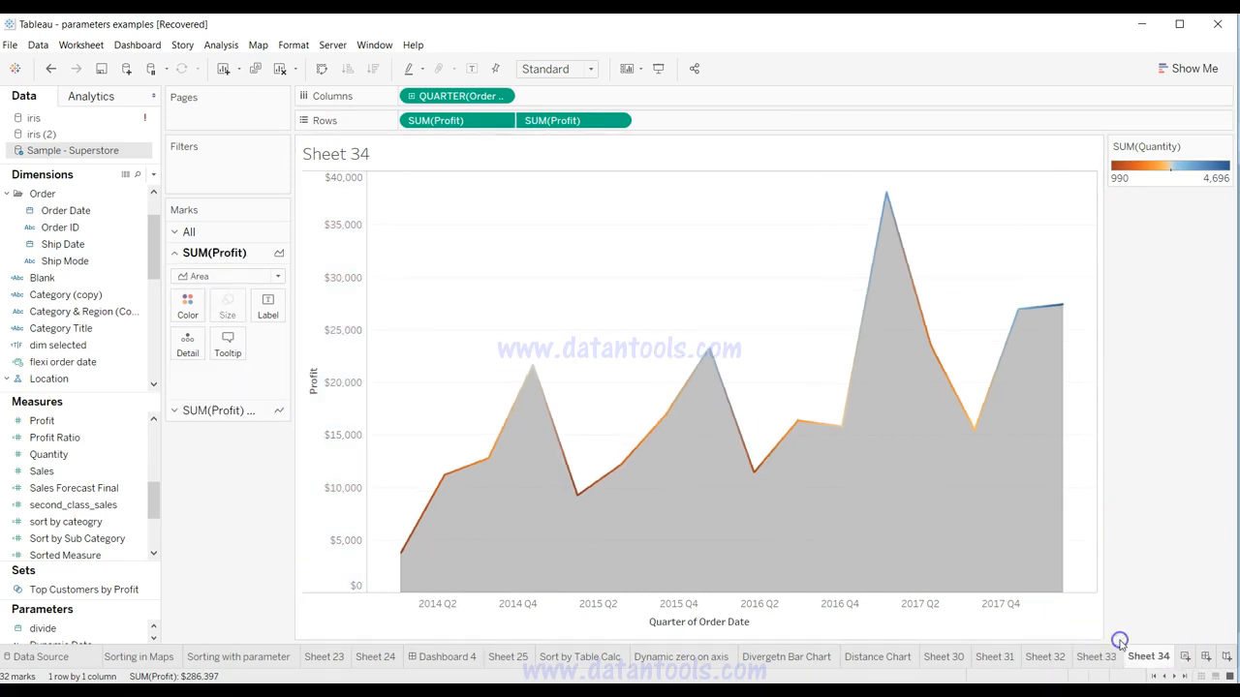
pyautogui.click(474, 417)
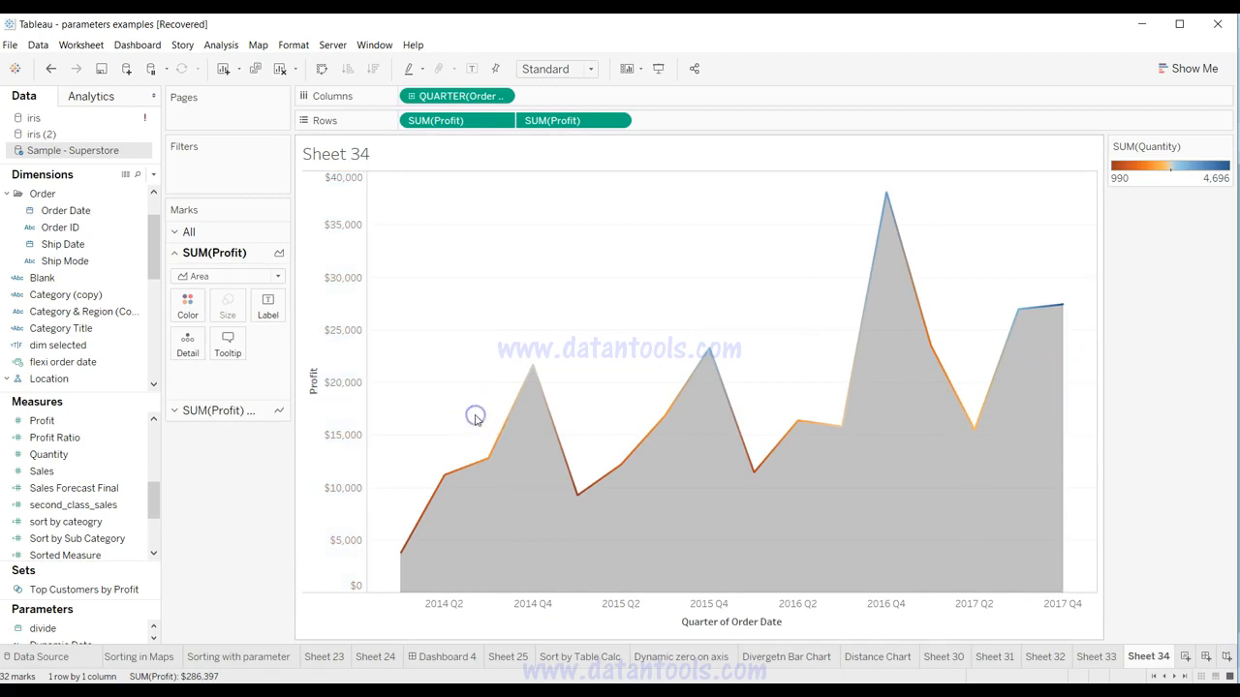
pyautogui.click(1094, 657)
pyautogui.moveTo(760, 537)
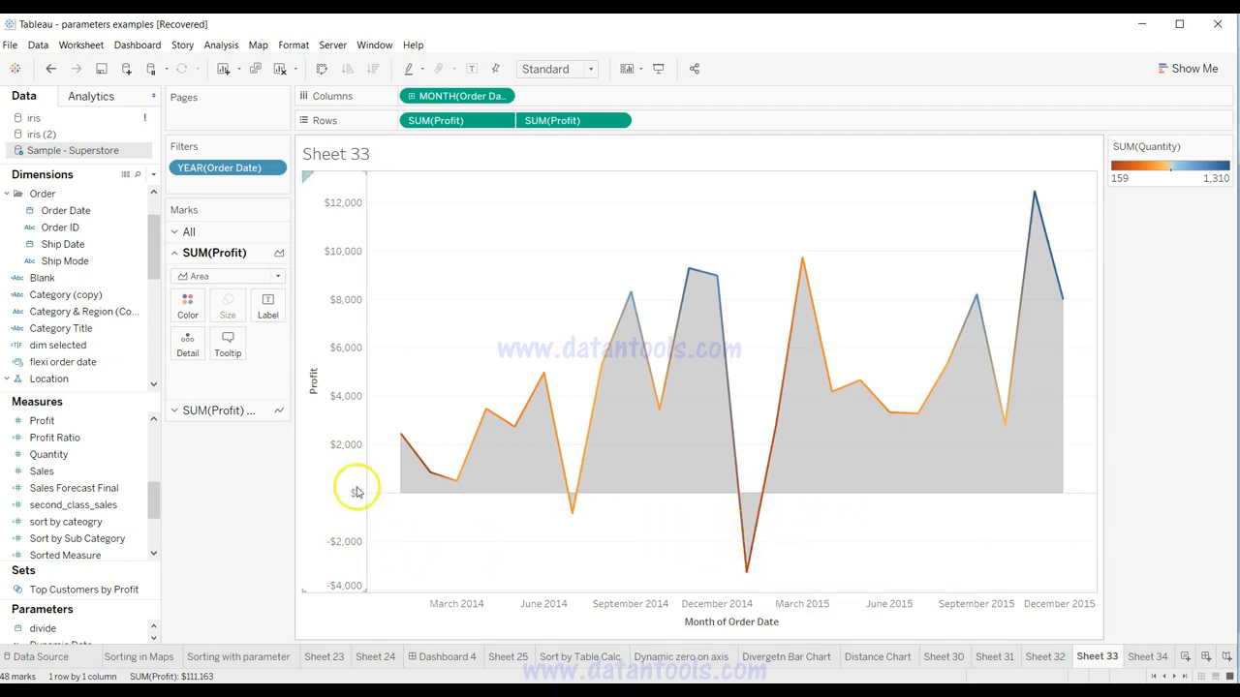
# Open Sheet 34 and examine its quarterly Profit area chart and the marks settings of the second Profit measure.
pyautogui.moveTo(812, 409)
pyautogui.click(1148, 658)
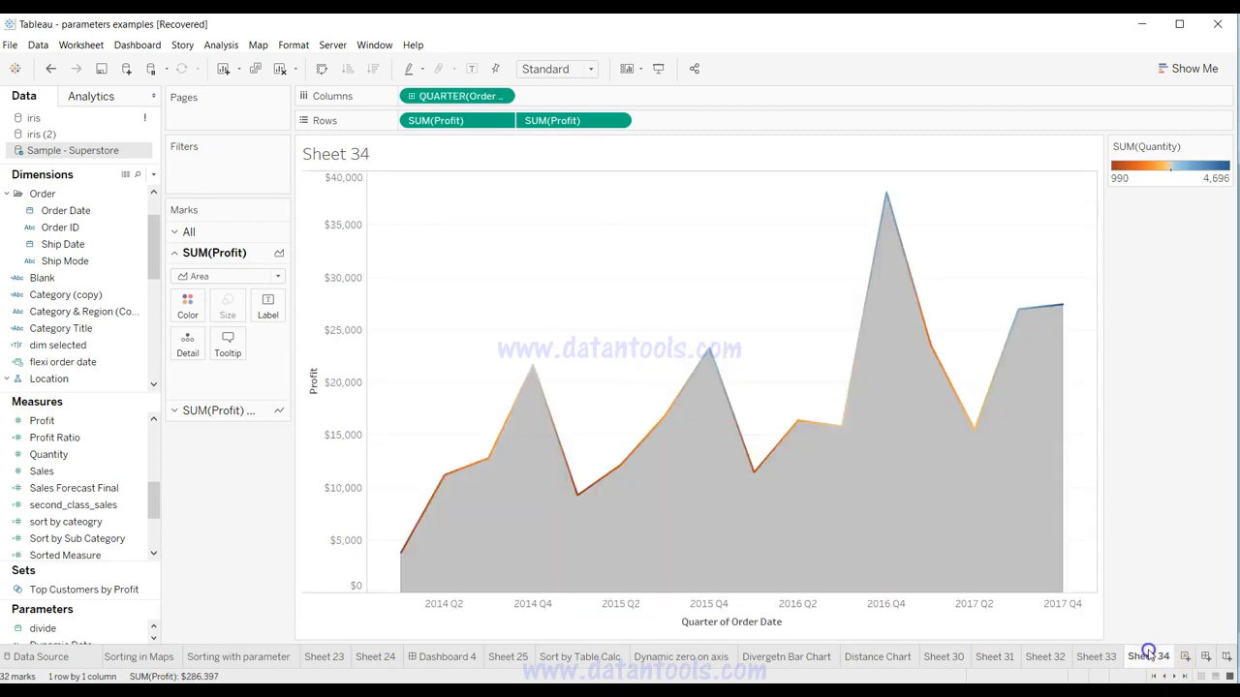
pyautogui.moveTo(539, 524)
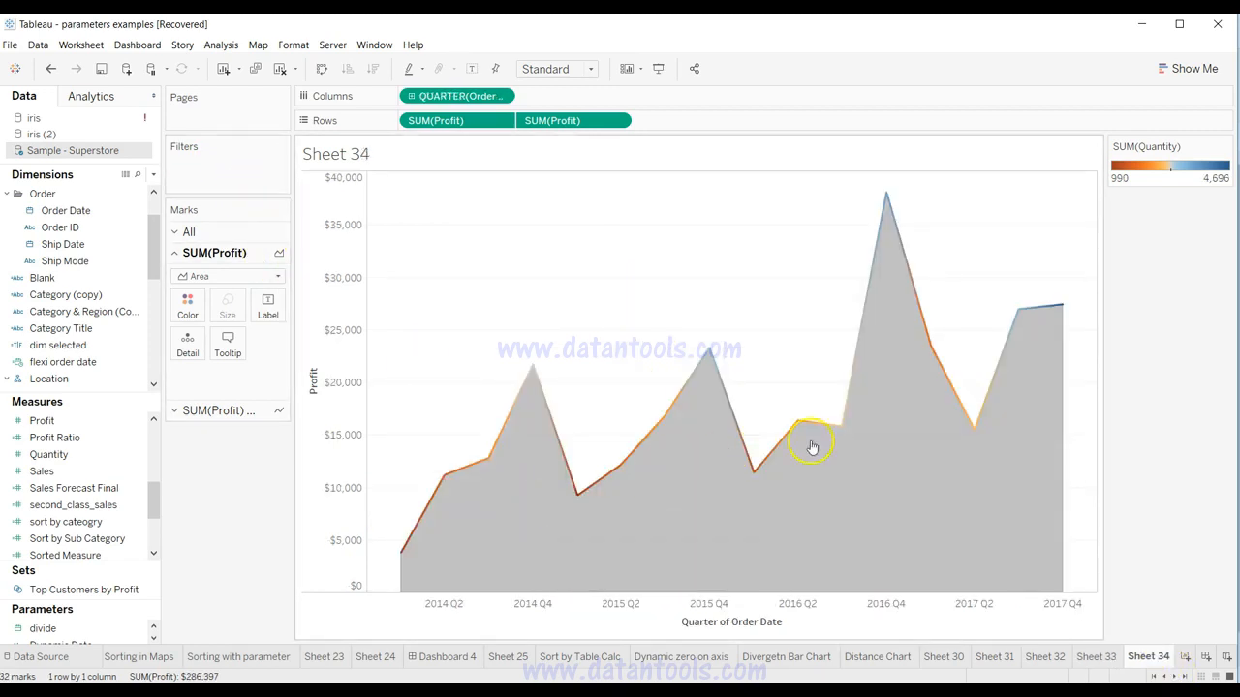
pyautogui.moveTo(965, 464)
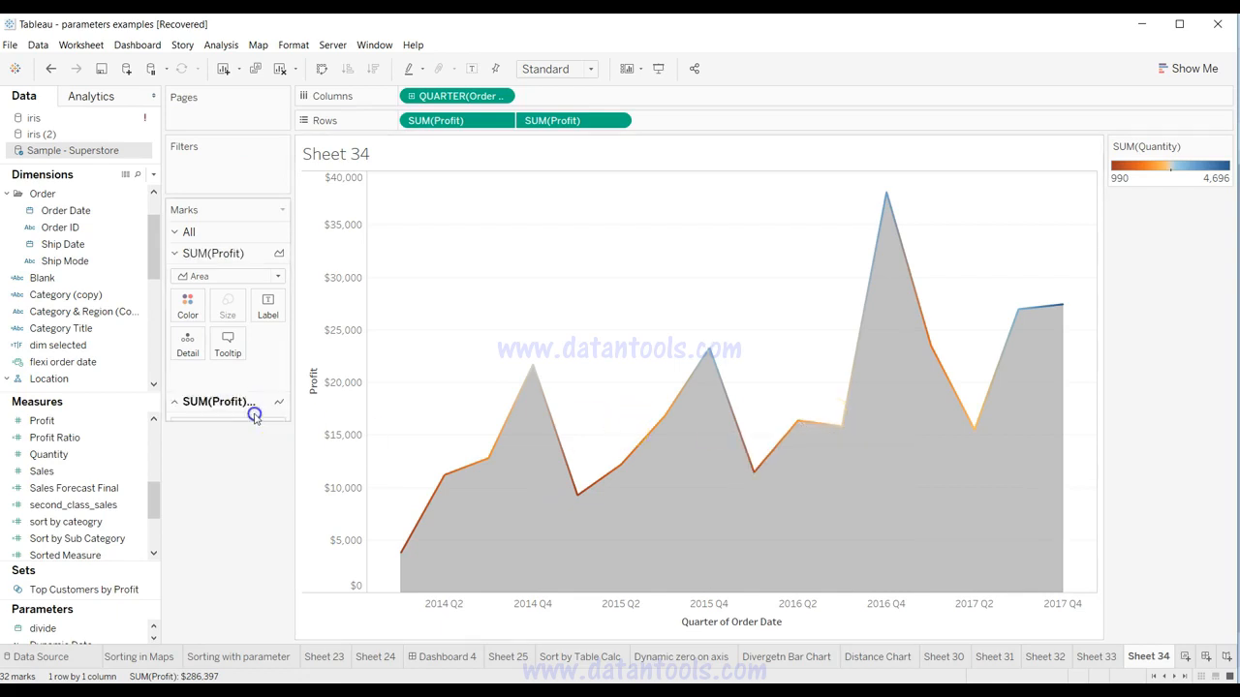
pyautogui.click(255, 410)
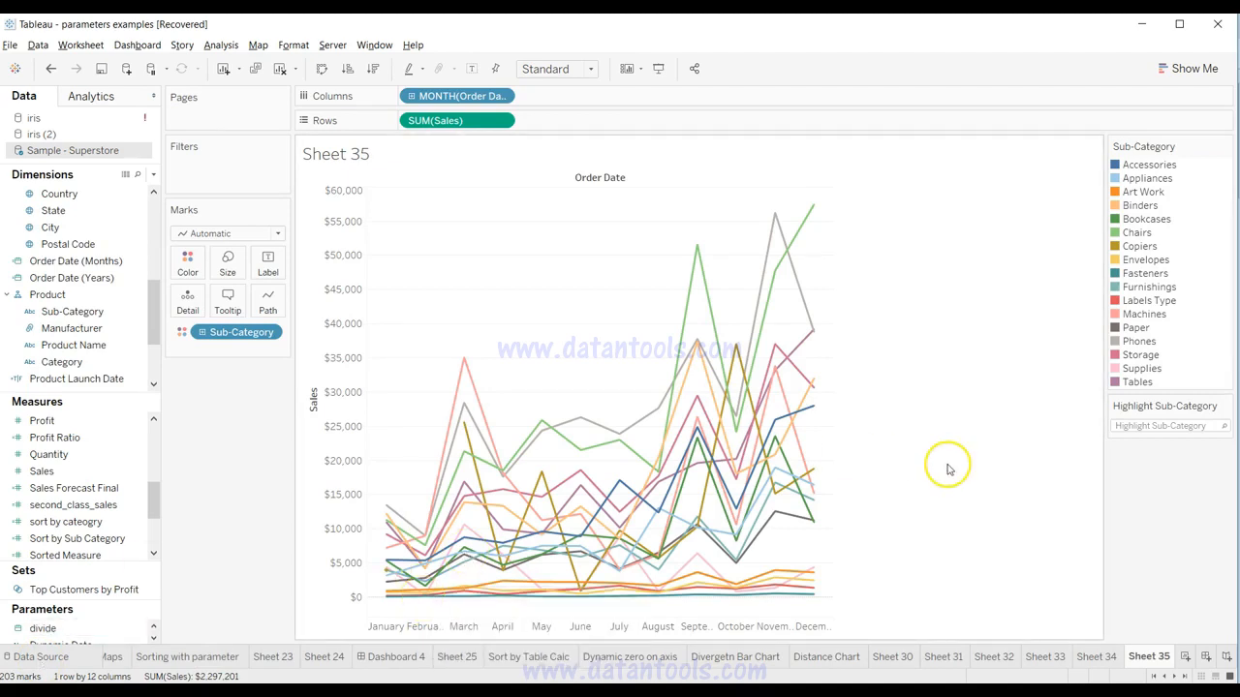
# Try the Sub-Category highlighter on Sheet 35 by searching for "tabl", and clear the search.
pyautogui.click(1136, 427)
pyautogui.scroll(-2, 1126, 406)
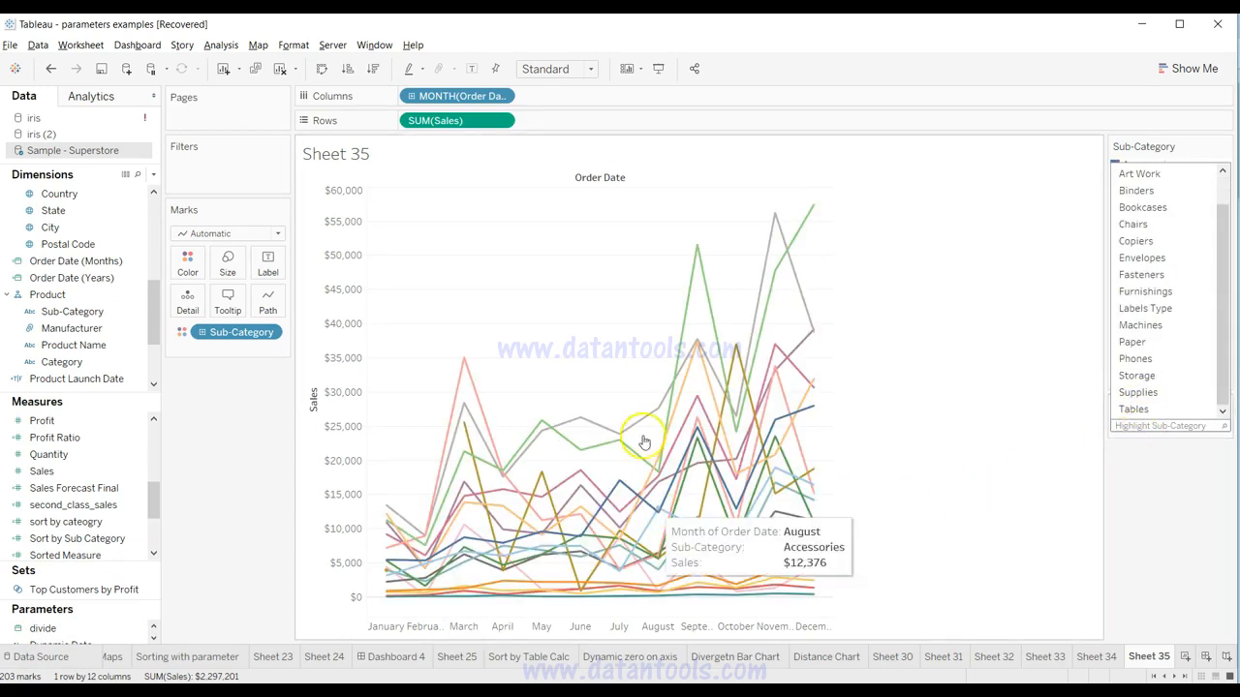
pyautogui.write('tabl')
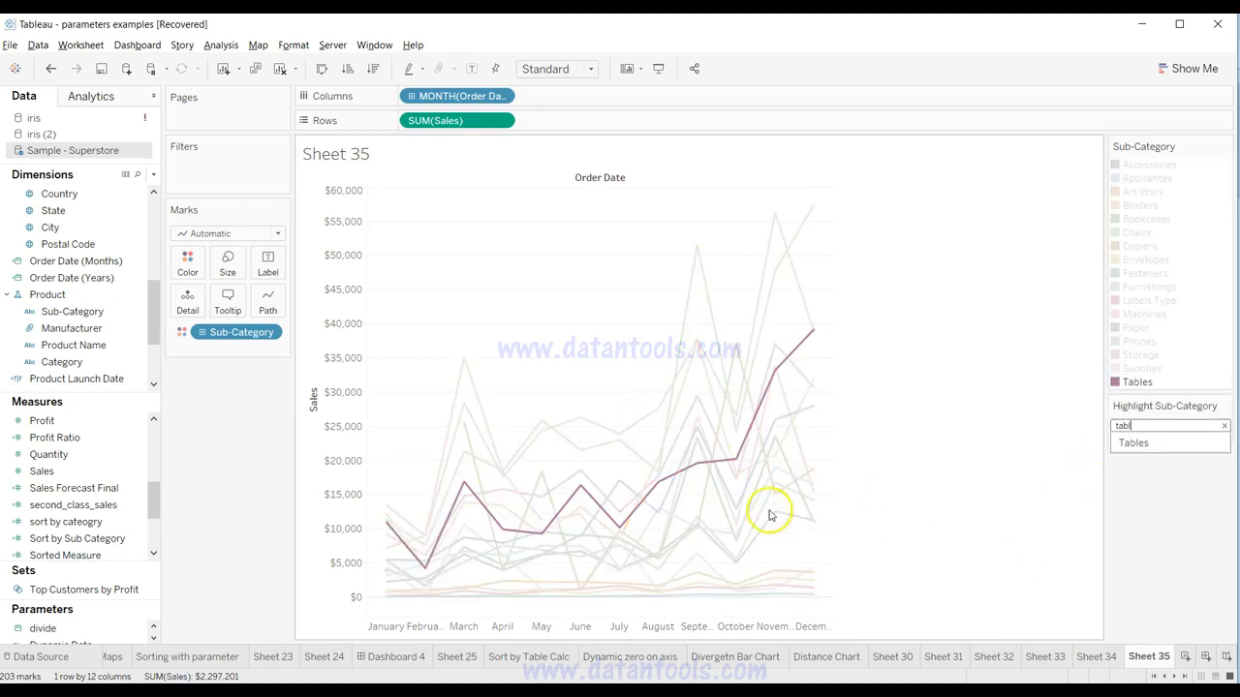
pyautogui.moveTo(721, 467)
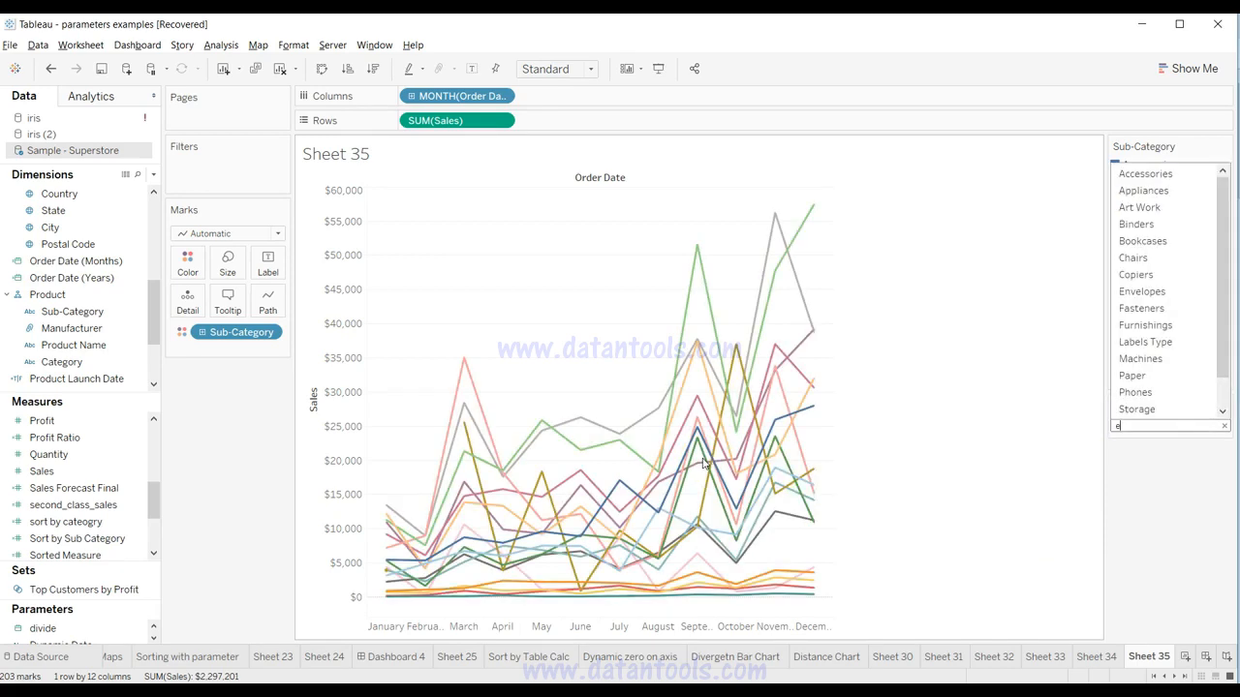
pyautogui.write('e')
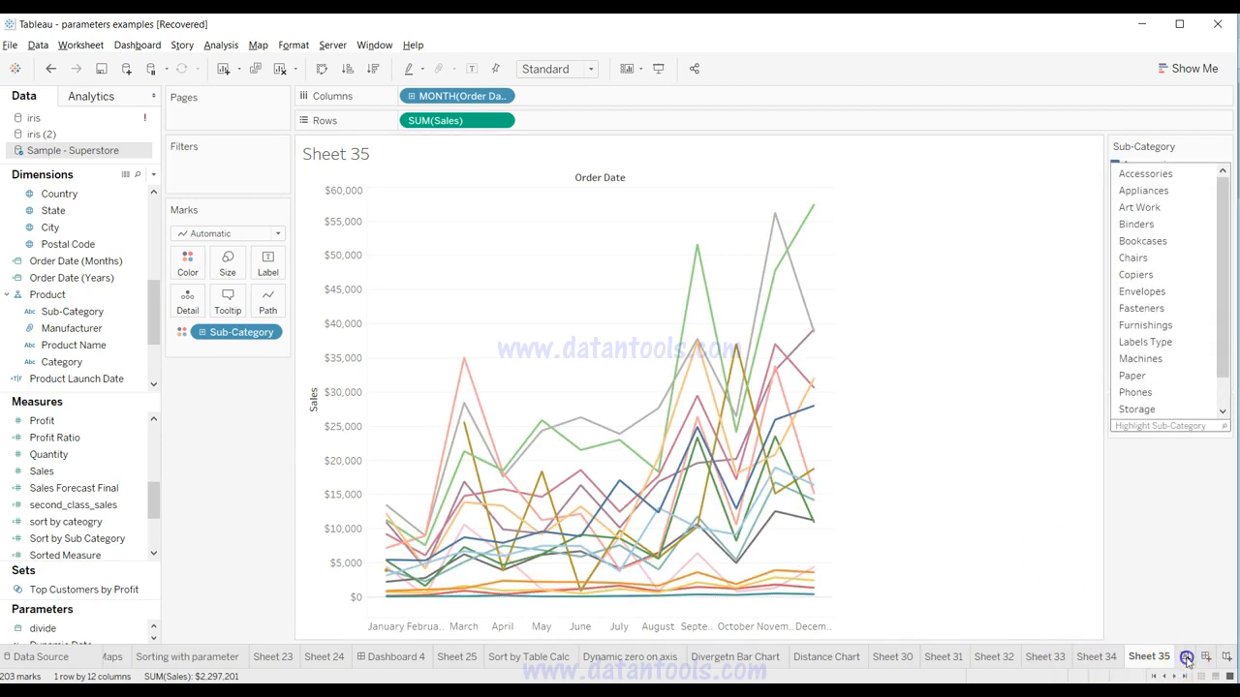
# Create a new worksheet plotting Sales on Rows against Order Date on Columns, grouped by discrete Month.
pyautogui.click(1185, 657)
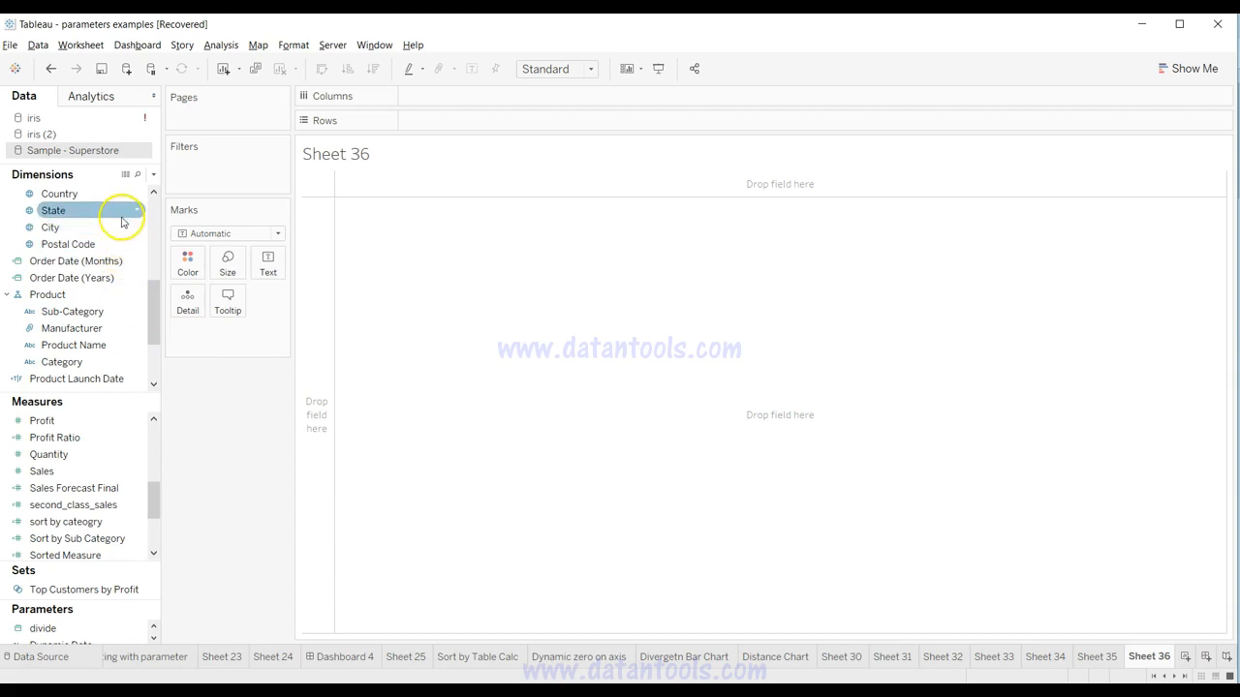
pyautogui.moveTo(152, 306); pyautogui.dragTo(152, 236)
pyautogui.moveTo(66, 261); pyautogui.dragTo(447, 99)
pyautogui.click(497, 97)
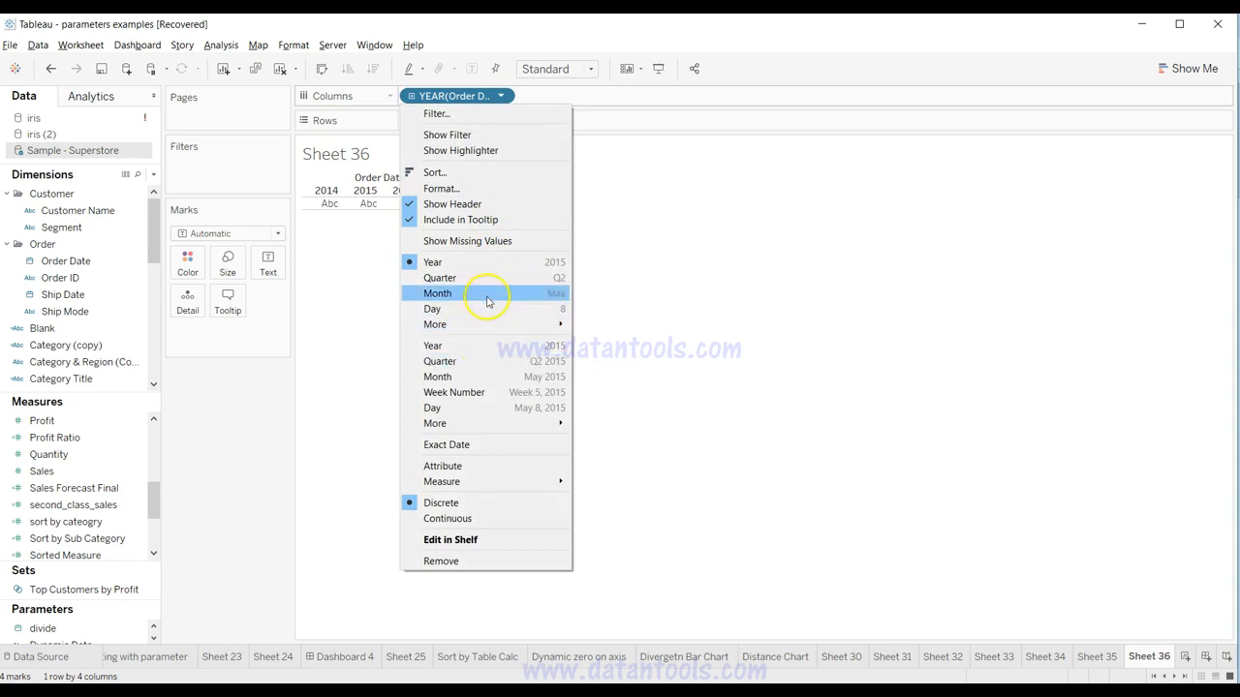
pyautogui.click(487, 298)
pyautogui.moveTo(44, 471); pyautogui.dragTo(478, 124)
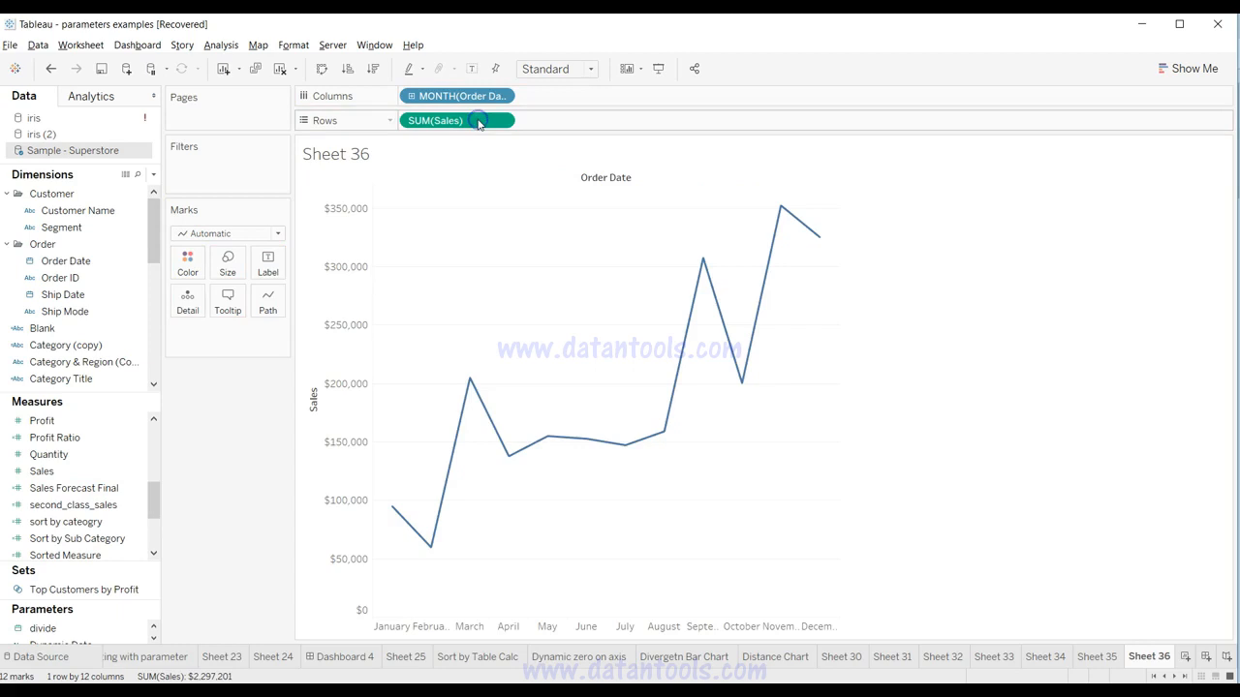
# Color the monthly Sales lines by Sub-Category and show the highlighter for Sub-Category.
pyautogui.moveTo(150, 232); pyautogui.dragTo(151, 330)
pyautogui.click(95, 261)
pyautogui.moveTo(95, 261); pyautogui.dragTo(592, 332)
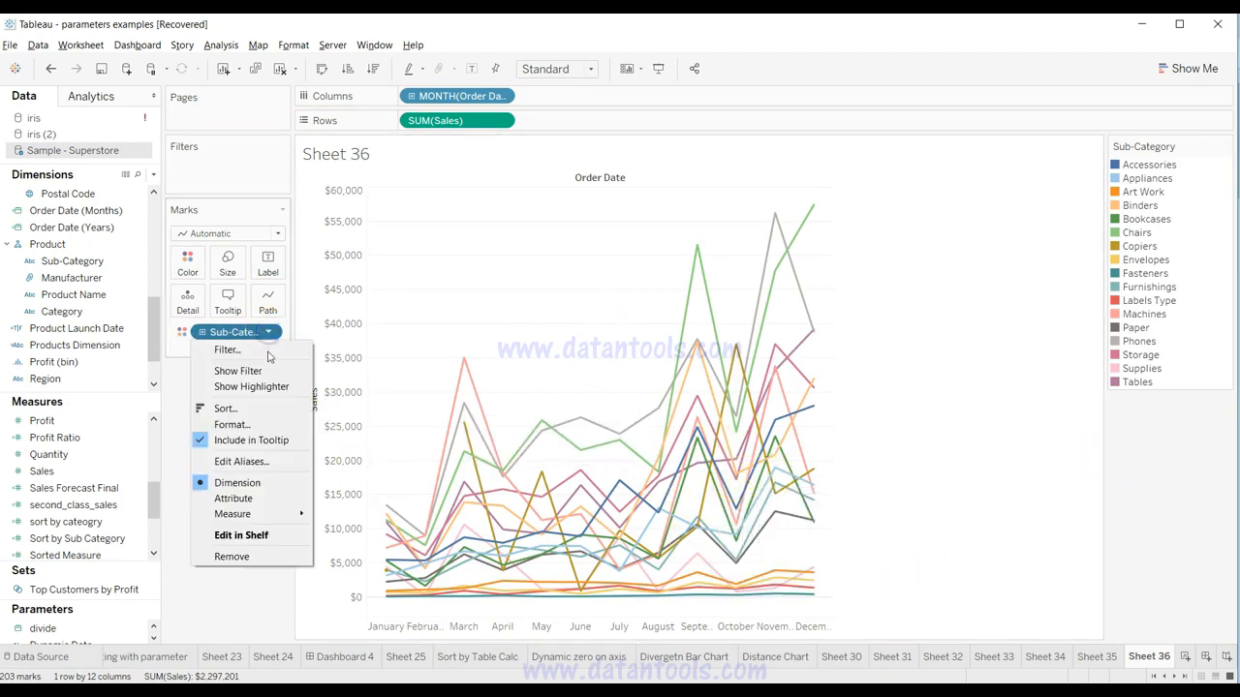
pyautogui.click(271, 387)
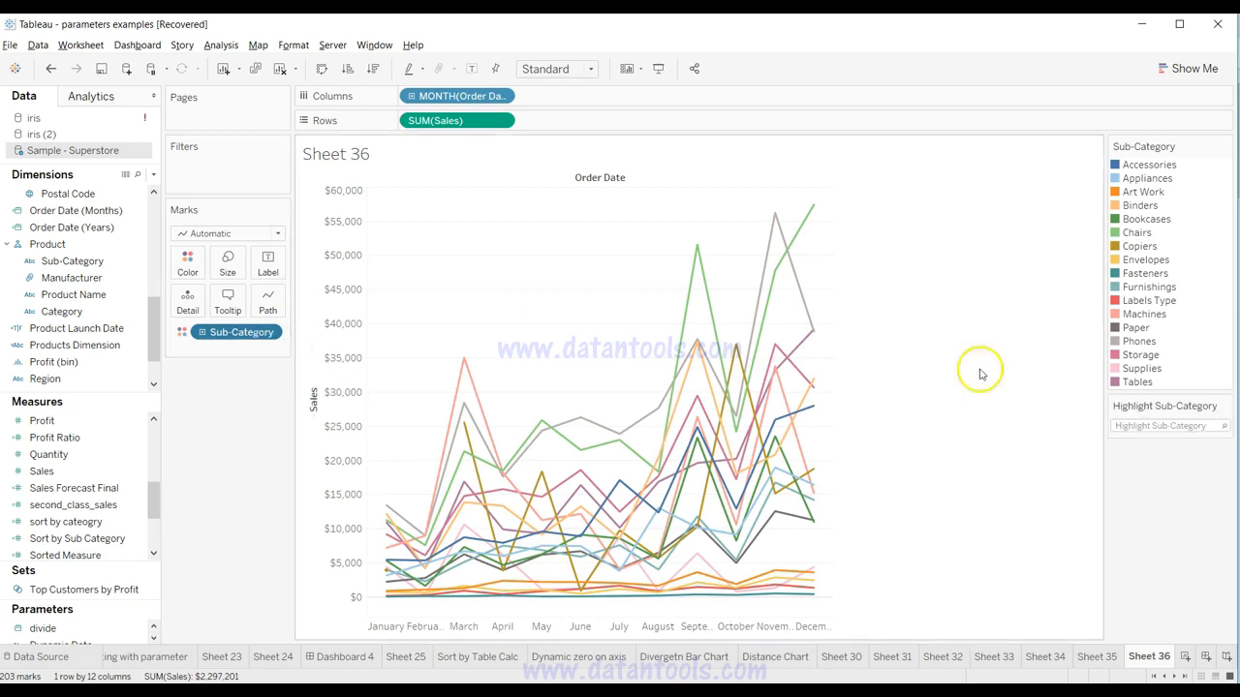
# Search the Sub-Category highlighter for "pho" and replace it with "supp" to compare the Phones and Supplies lines.
pyautogui.click(1148, 426)
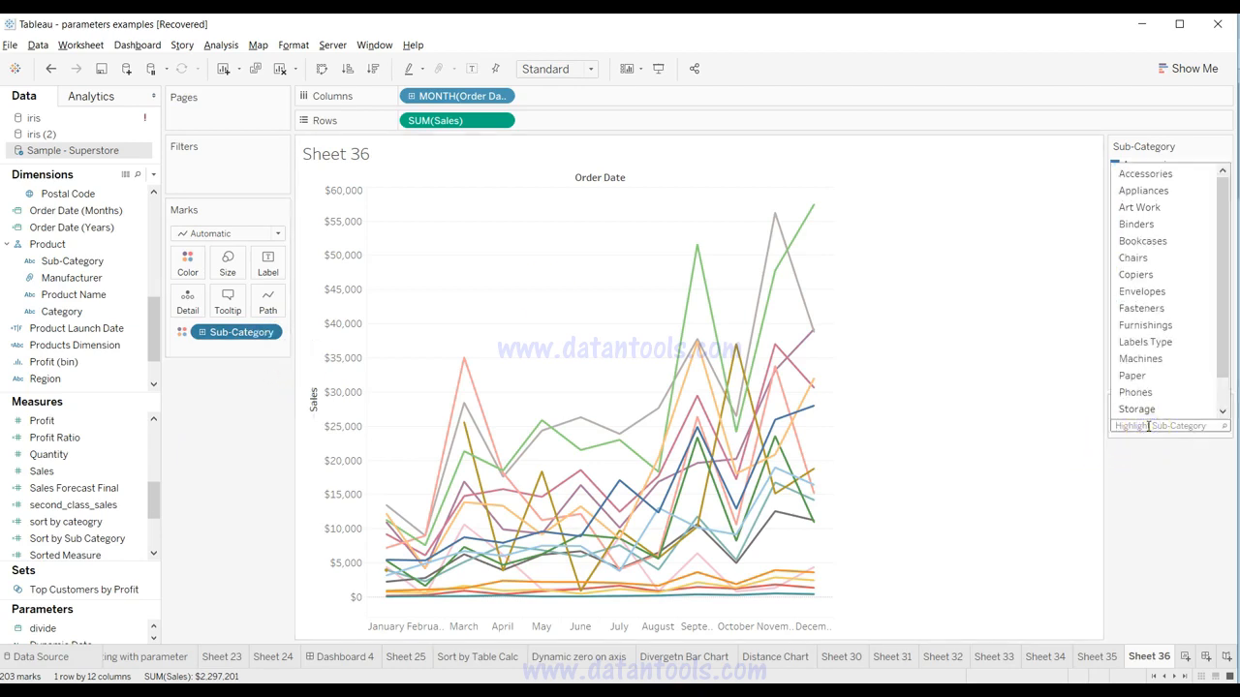
pyautogui.write('pho')
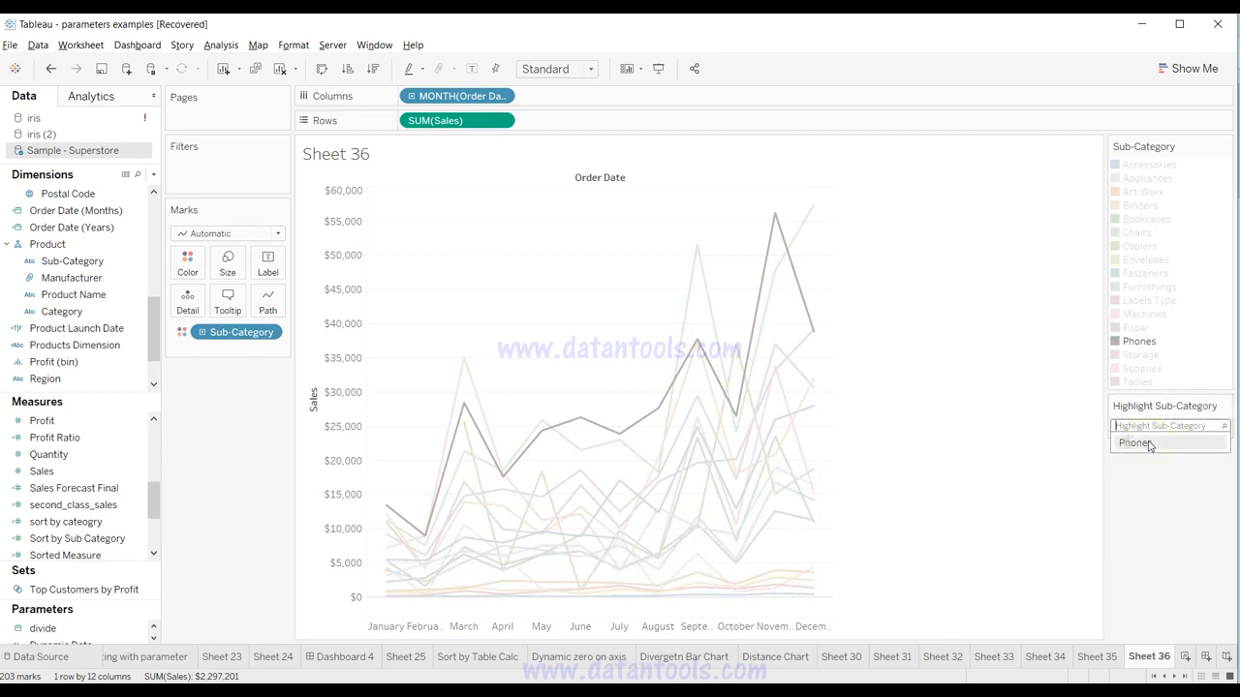
pyautogui.press('BackSpace')
pyautogui.press('BackSpace')
pyautogui.press('BackSpace')
pyautogui.write('supp')
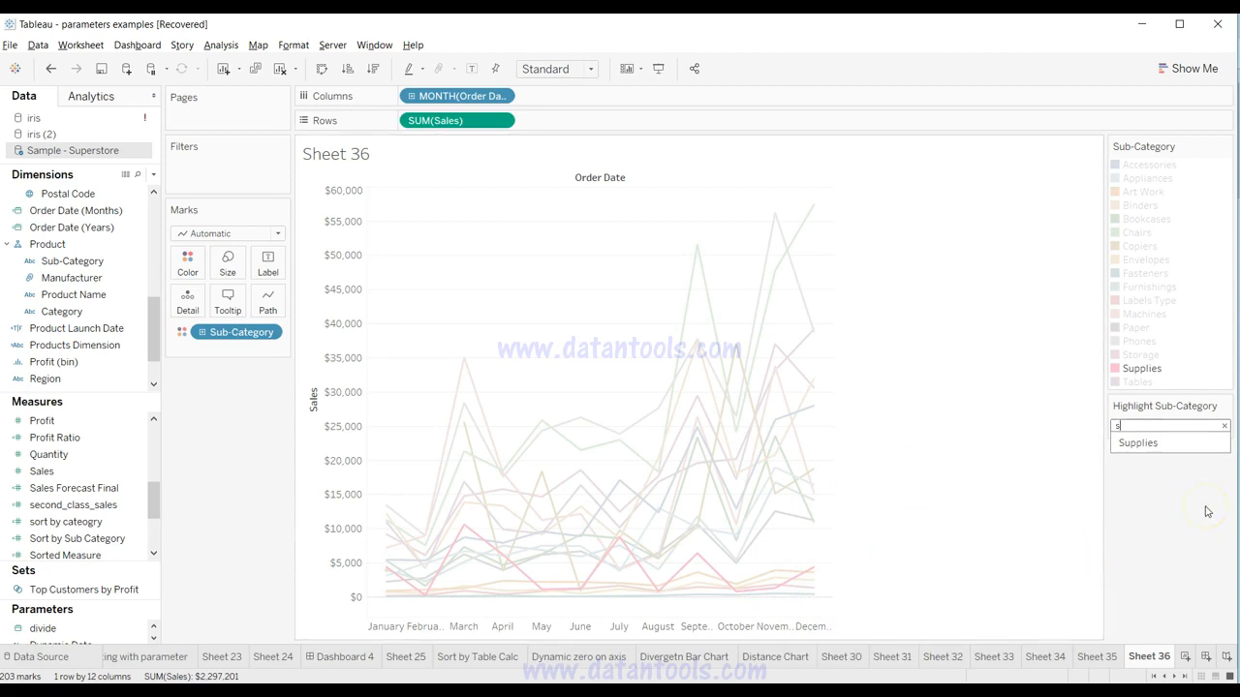
# Highlight the Chairs line with the search "chai", and replace it with "art" to highlight Art Work.
pyautogui.press('BackSpace')
pyautogui.write('chai')
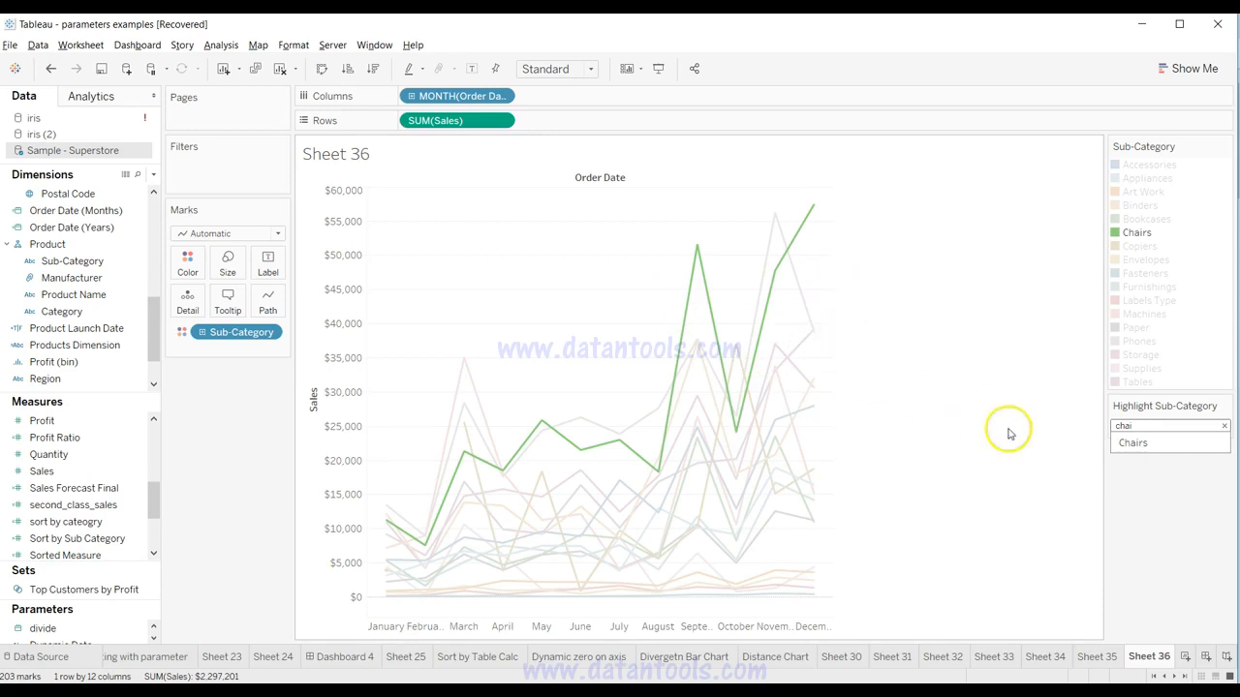
pyautogui.press('BackSpace')
pyautogui.press('BackSpace')
pyautogui.press('BackSpace')
pyautogui.write('art')
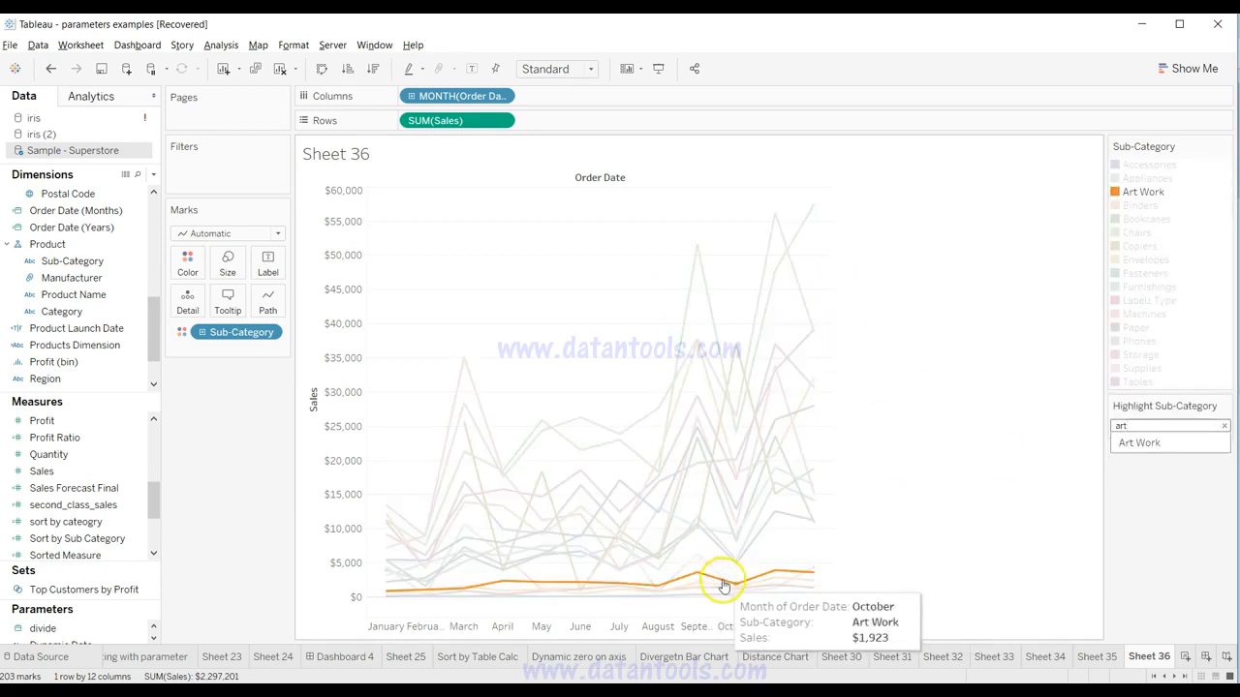
# Hide the Sub-Category color legend and reapply the Art Work highlight from the highlighter.
pyautogui.click(1161, 526)
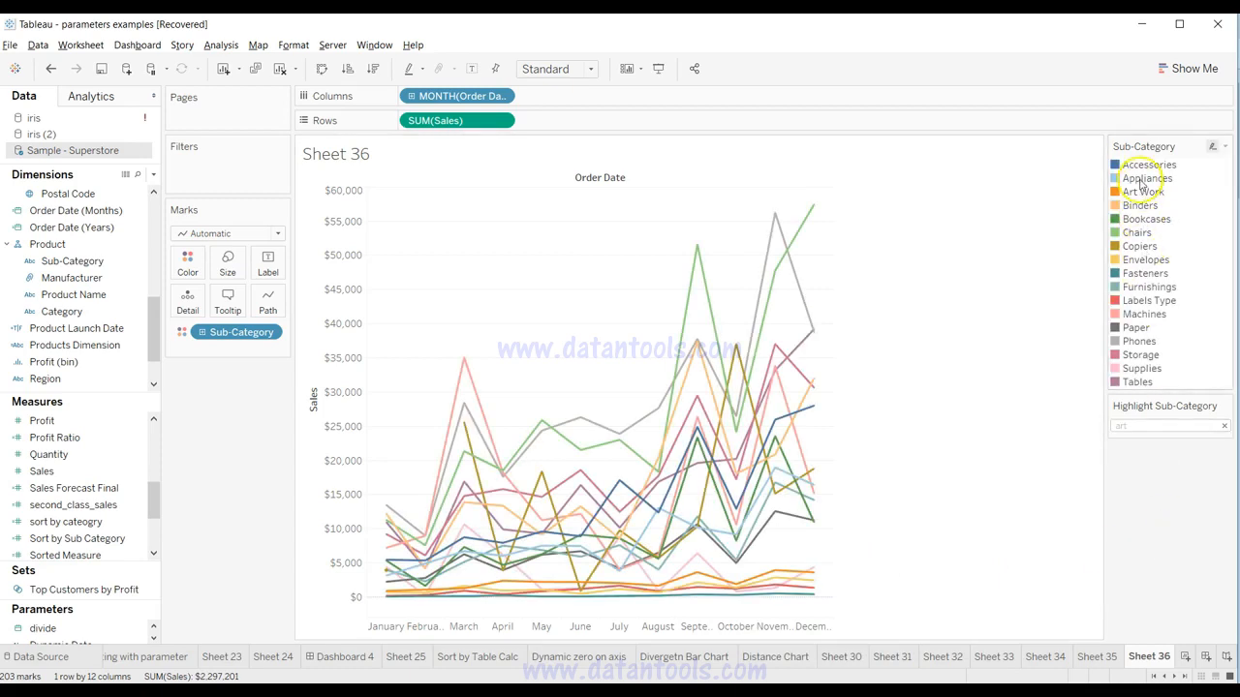
pyautogui.click(1151, 426)
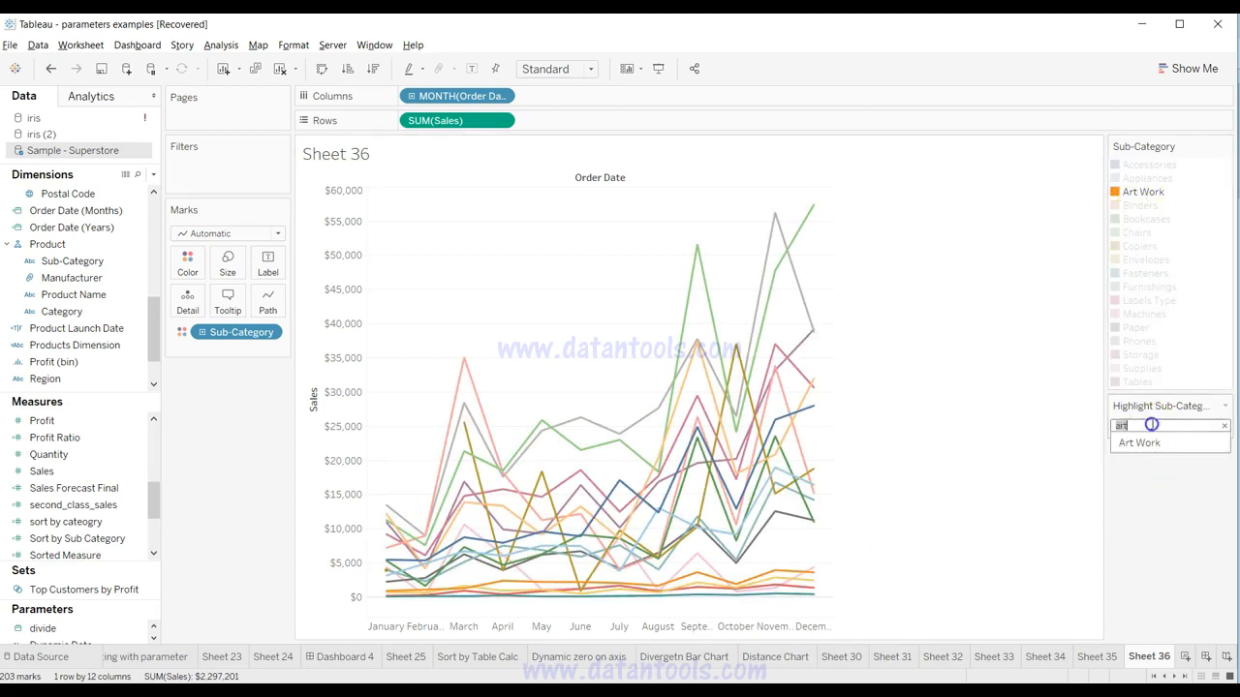
pyautogui.click(1156, 532)
pyautogui.click(1225, 147)
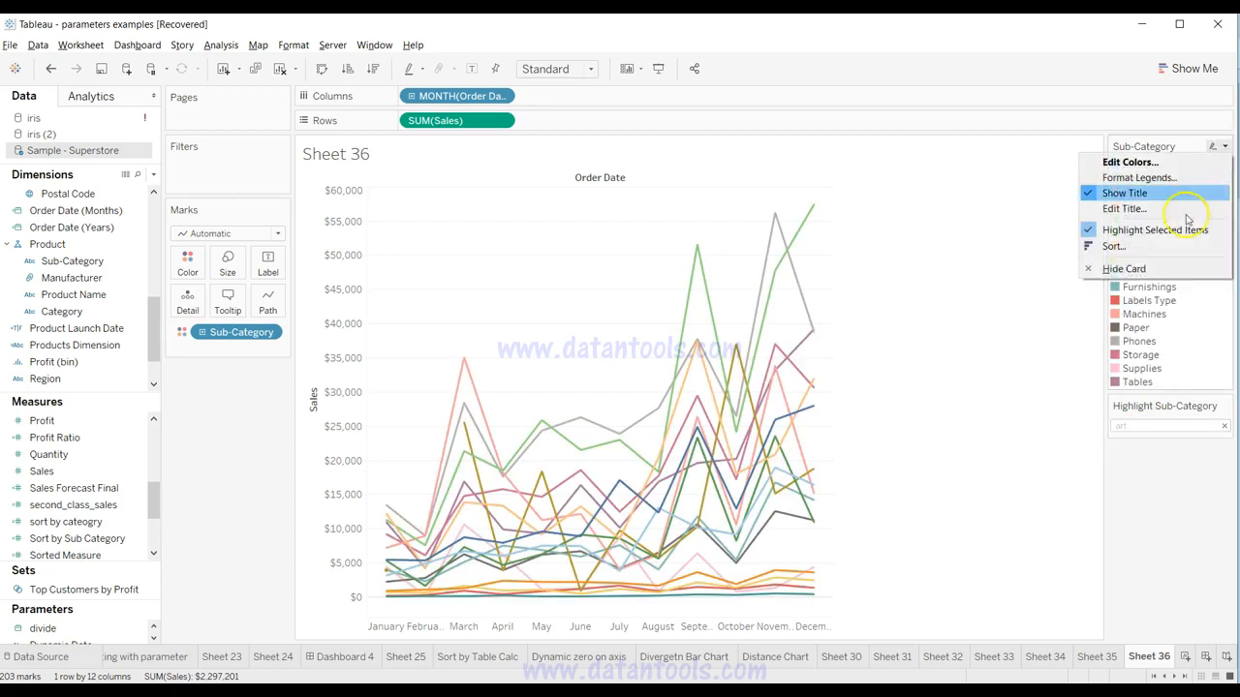
pyautogui.click(1146, 270)
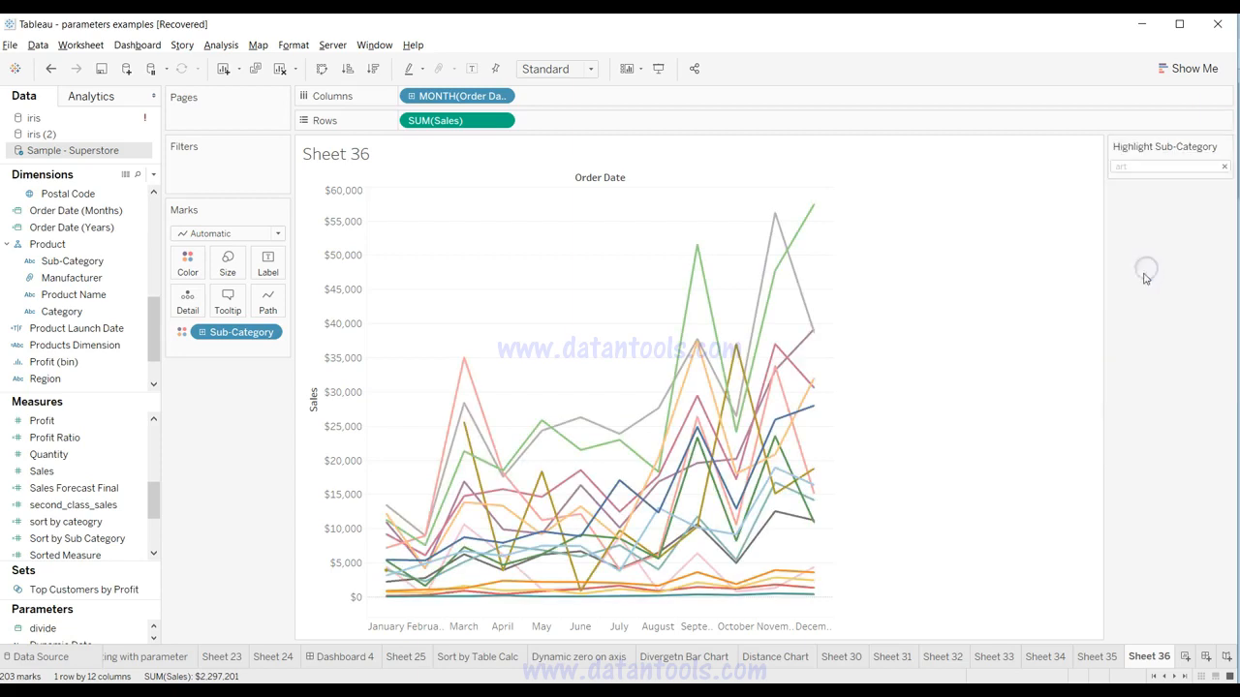
pyautogui.click(1131, 166)
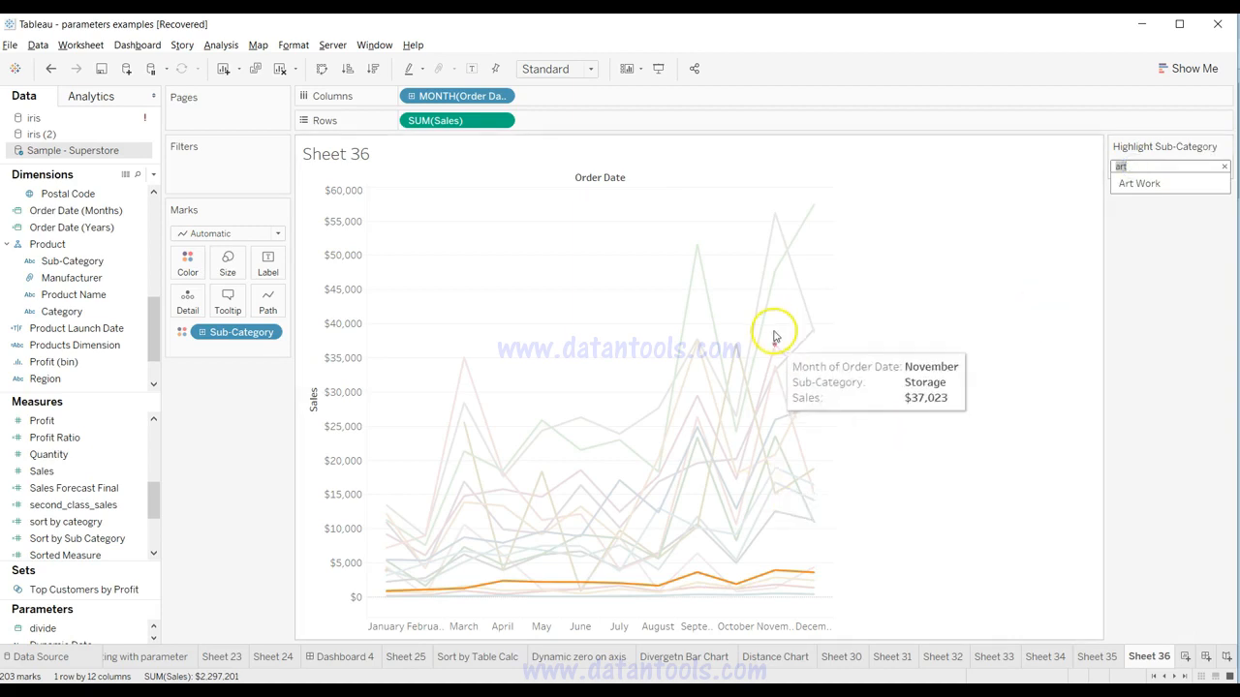
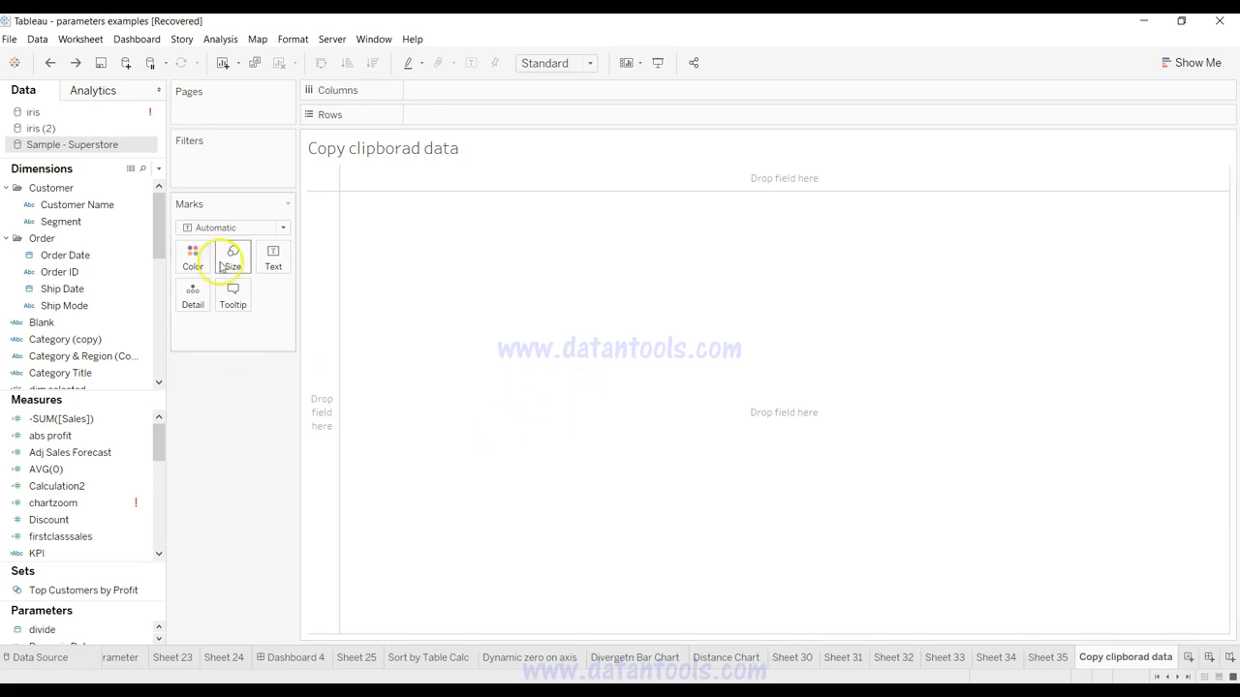
# View the data connection options on the start page, and return to the empty "Copy clipborad data" sheet.
pyautogui.click(16, 65)
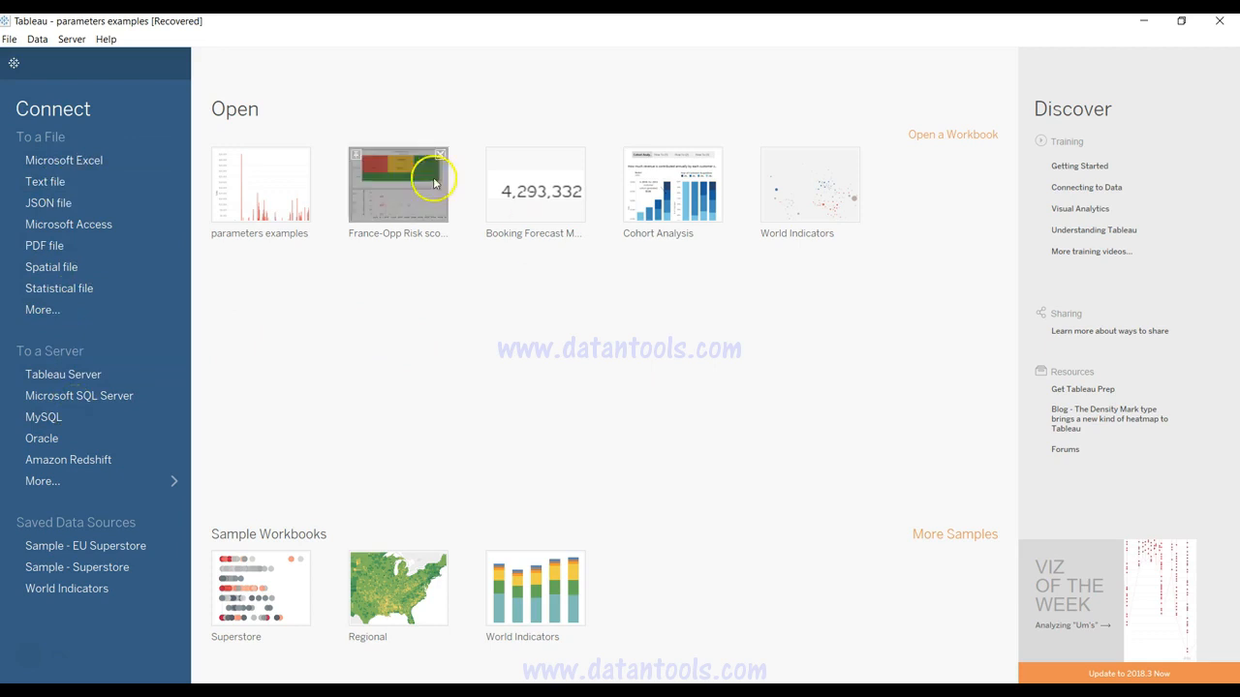
pyautogui.click(16, 60)
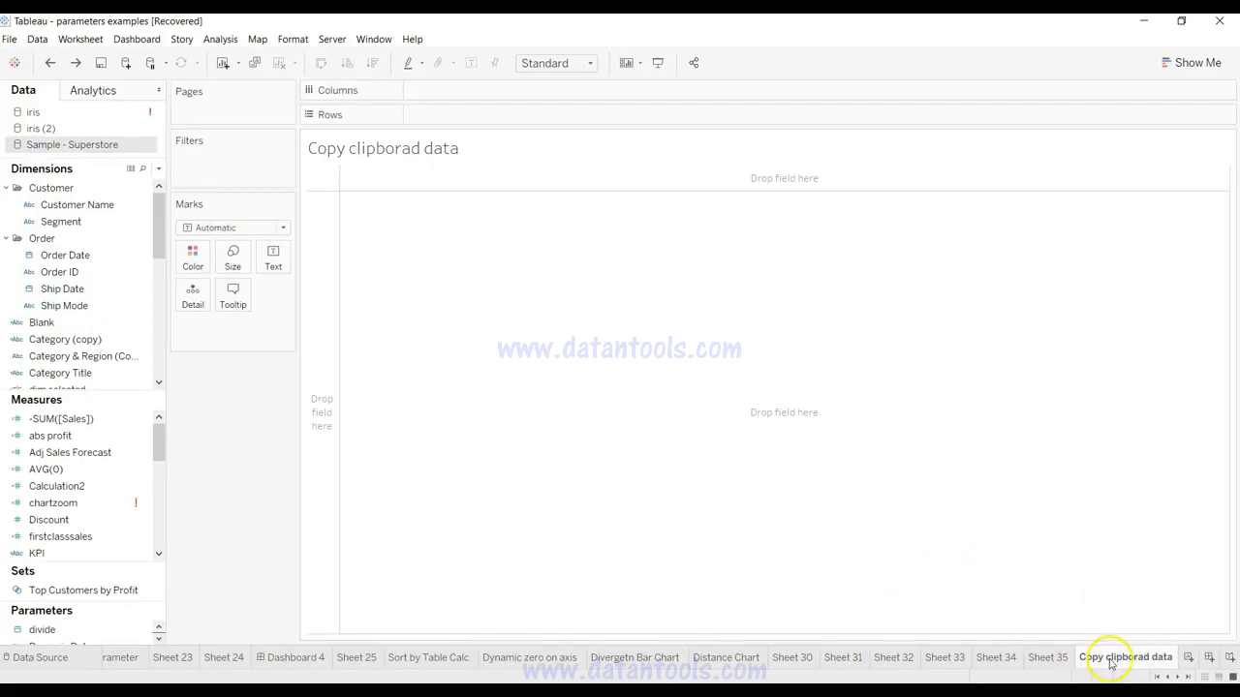
pyautogui.moveTo(1104, 662)
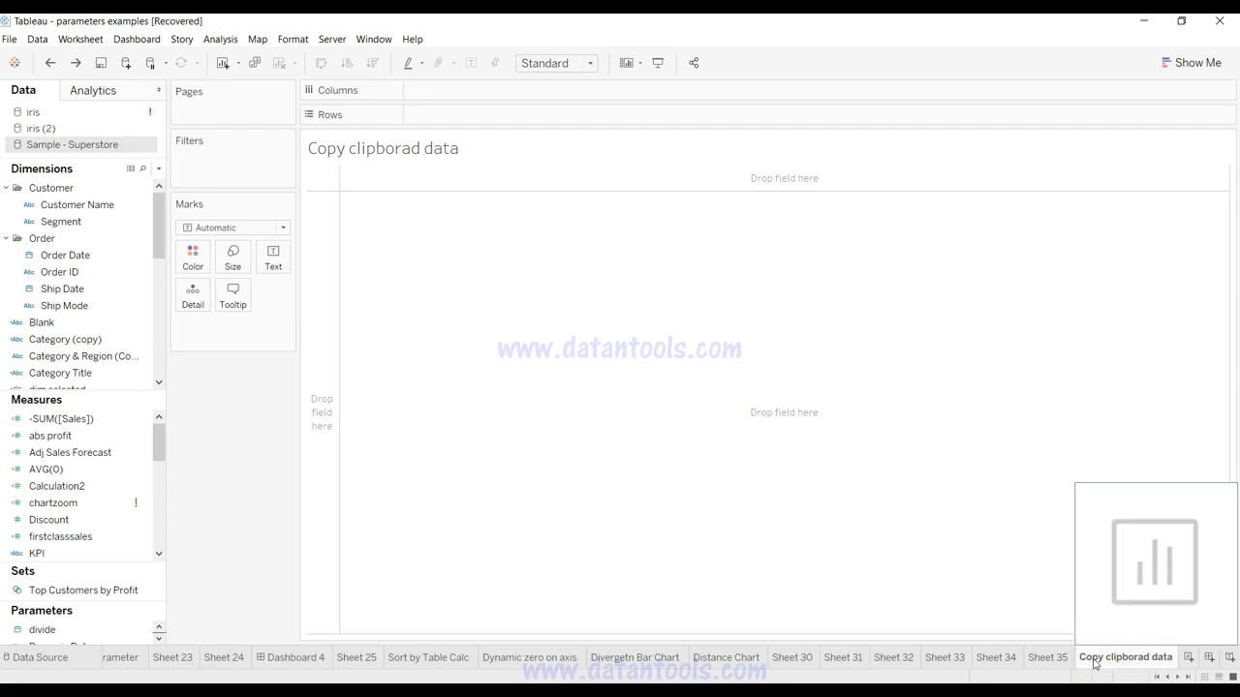
pyautogui.click(798, 352)
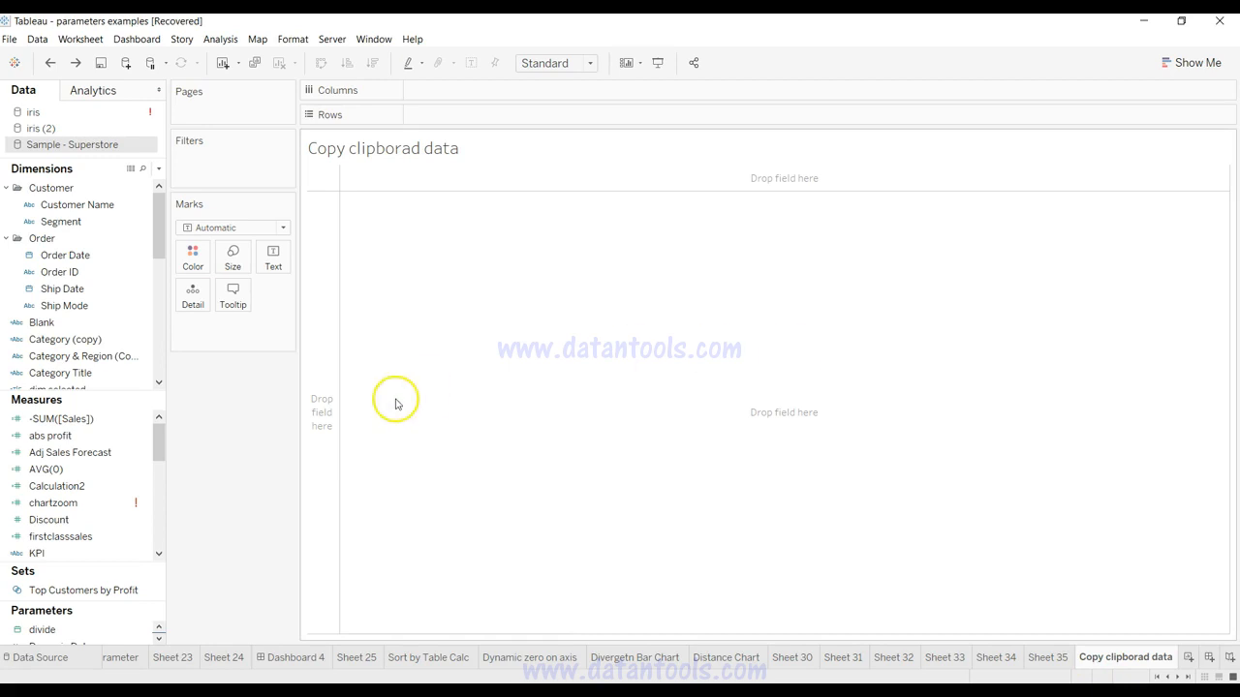
# Switch to the iris workbook in Excel, copy the selected range B1:F30, and paste it into the blank Tableau sheet.
pyautogui.click(192, 685)
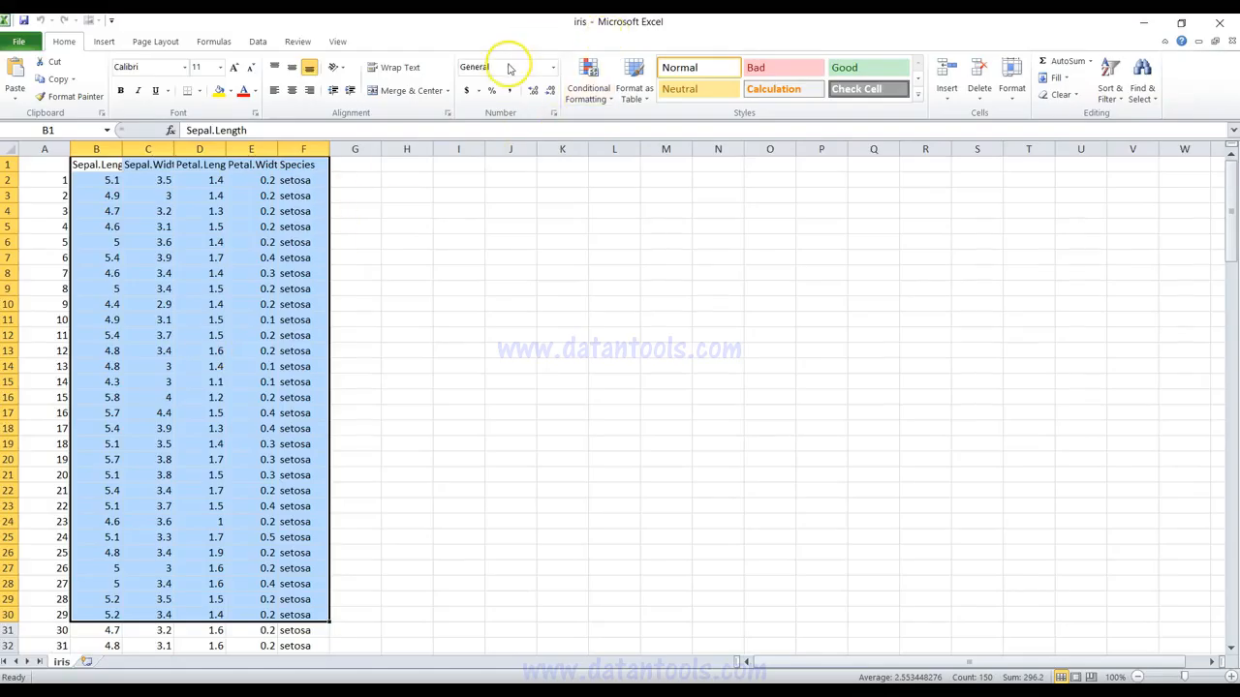
pyautogui.rightClick(287, 516)
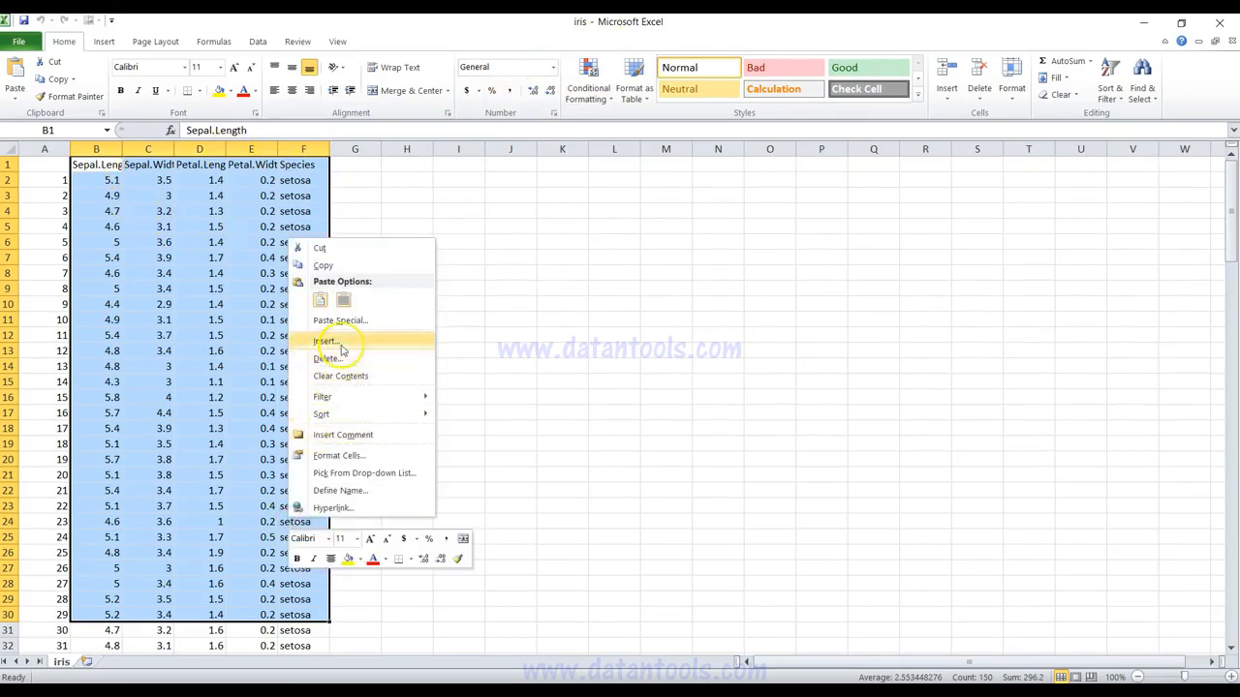
pyautogui.click(359, 267)
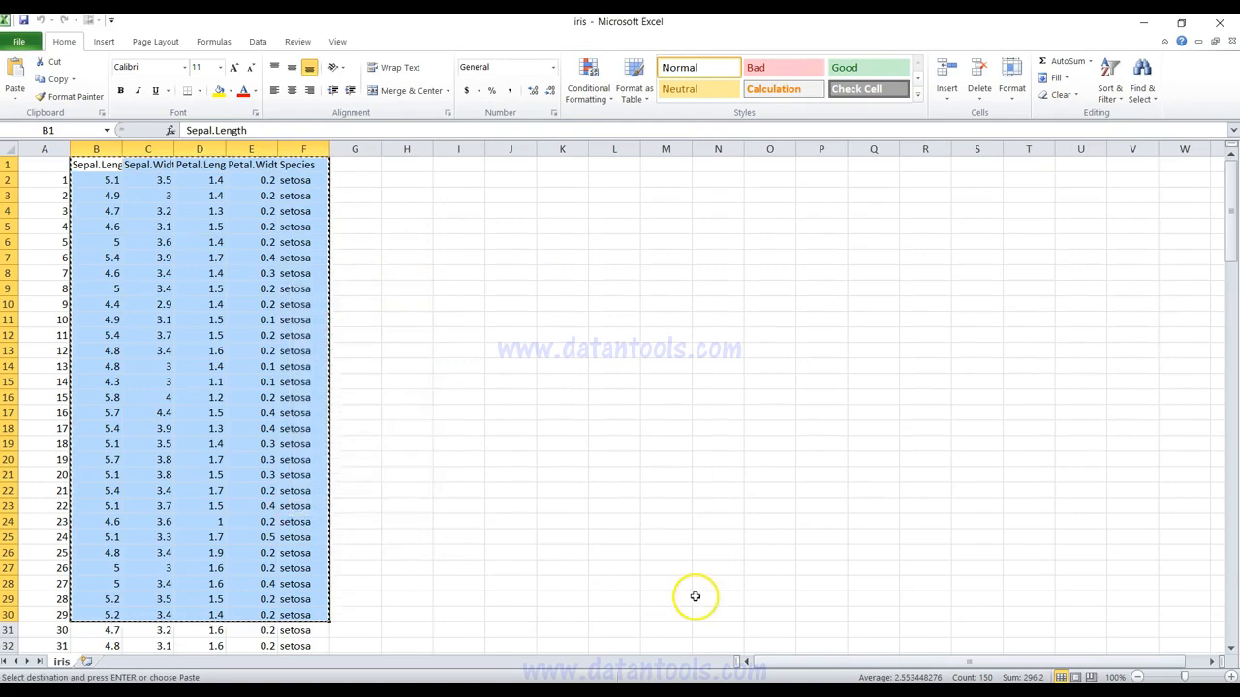
pyautogui.hotkey('alt', 'Tab')
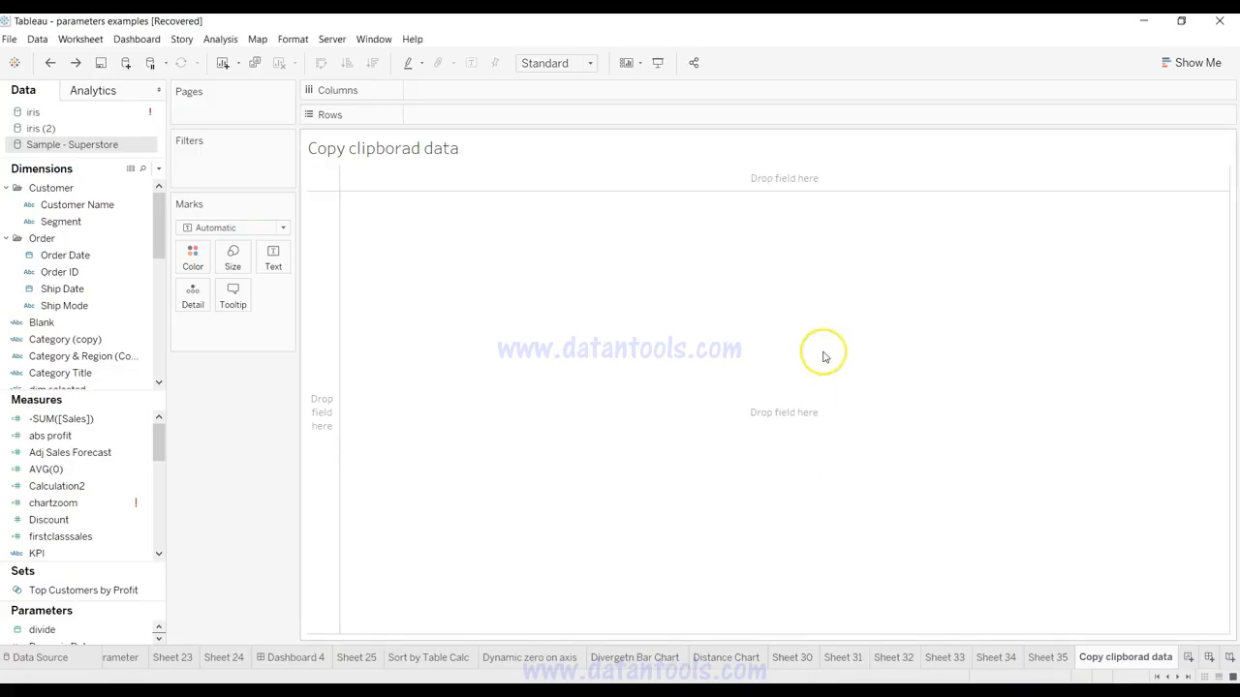
pyautogui.hotkey('ctrl', 'v')
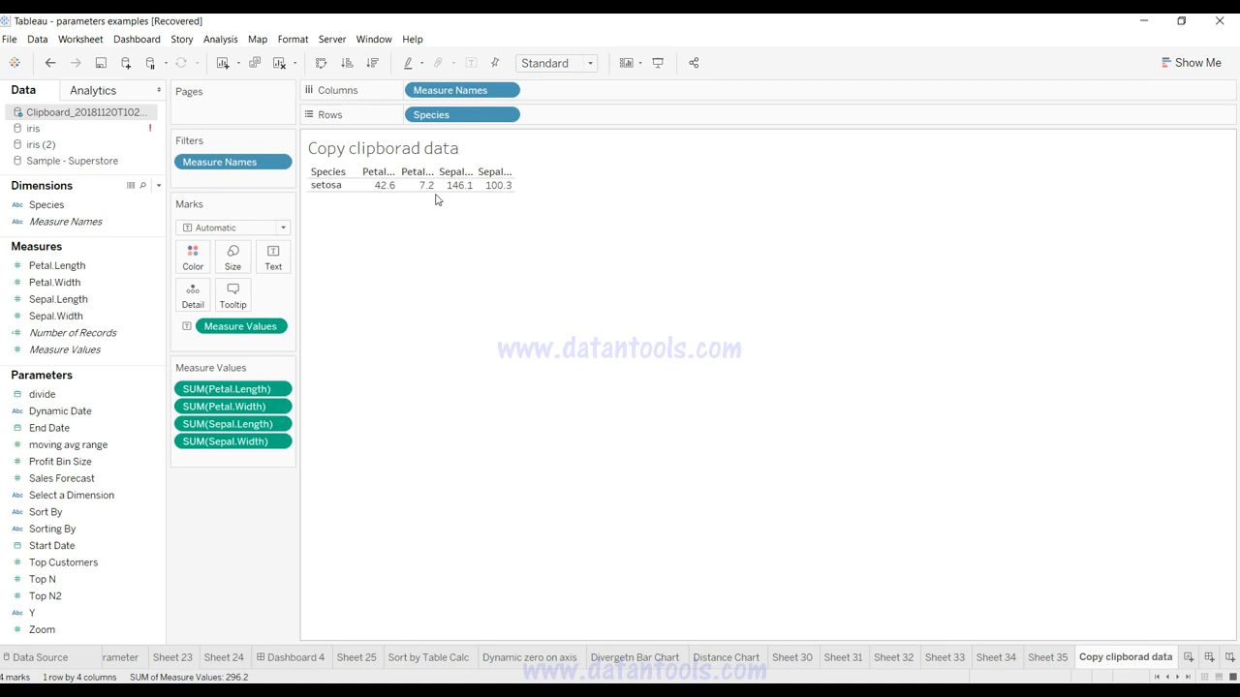
# Create a worksheet named Rank using the Sample - Superstore data, and list the sub-categories as rows.
pyautogui.click(215, 691)
pyautogui.hotkey('ctrl', 'm')
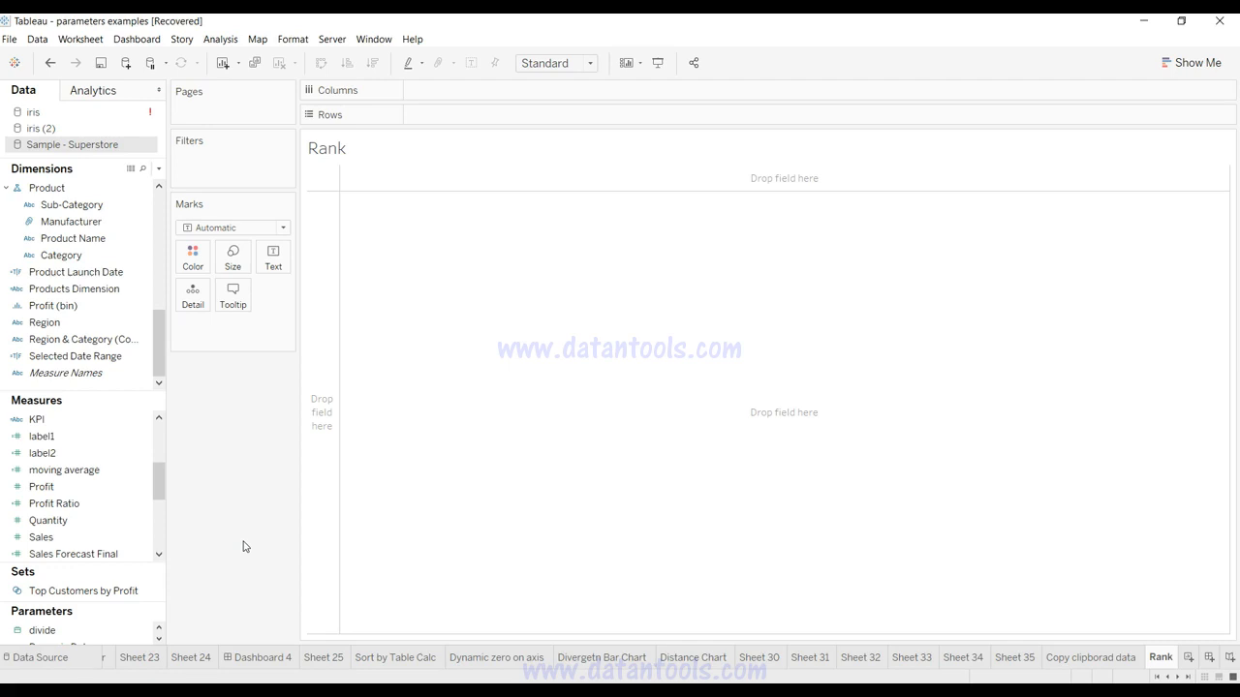
pyautogui.click(105, 276)
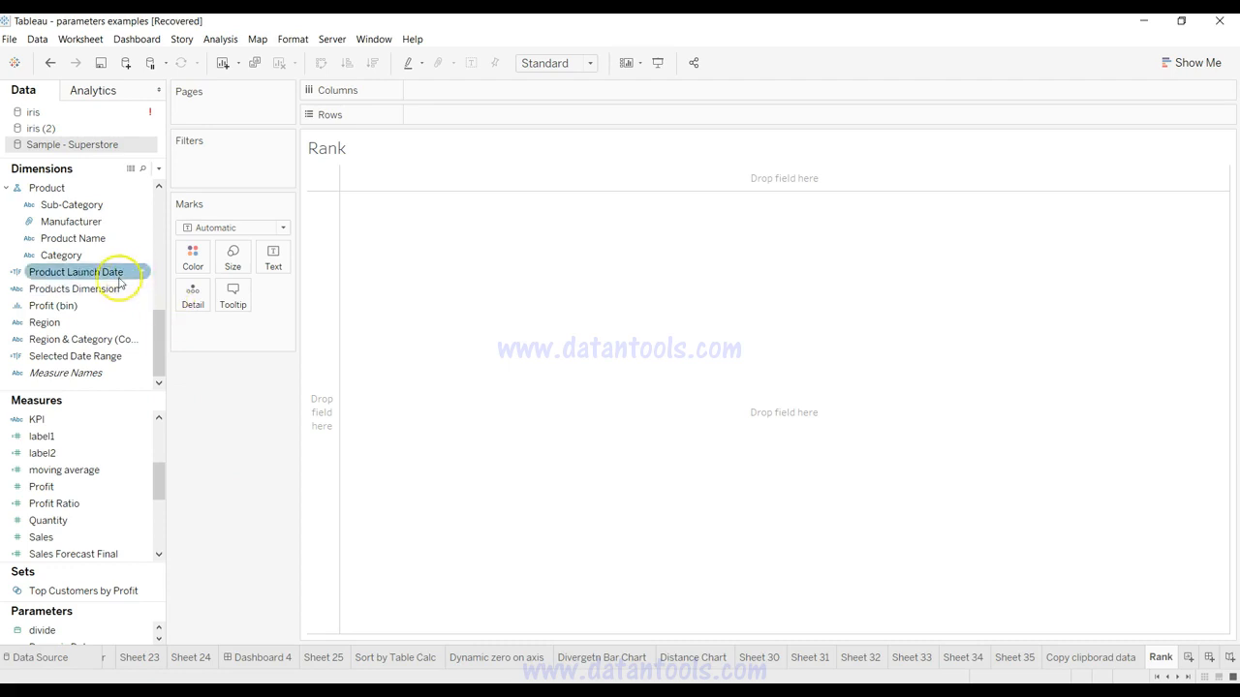
pyautogui.click(102, 258)
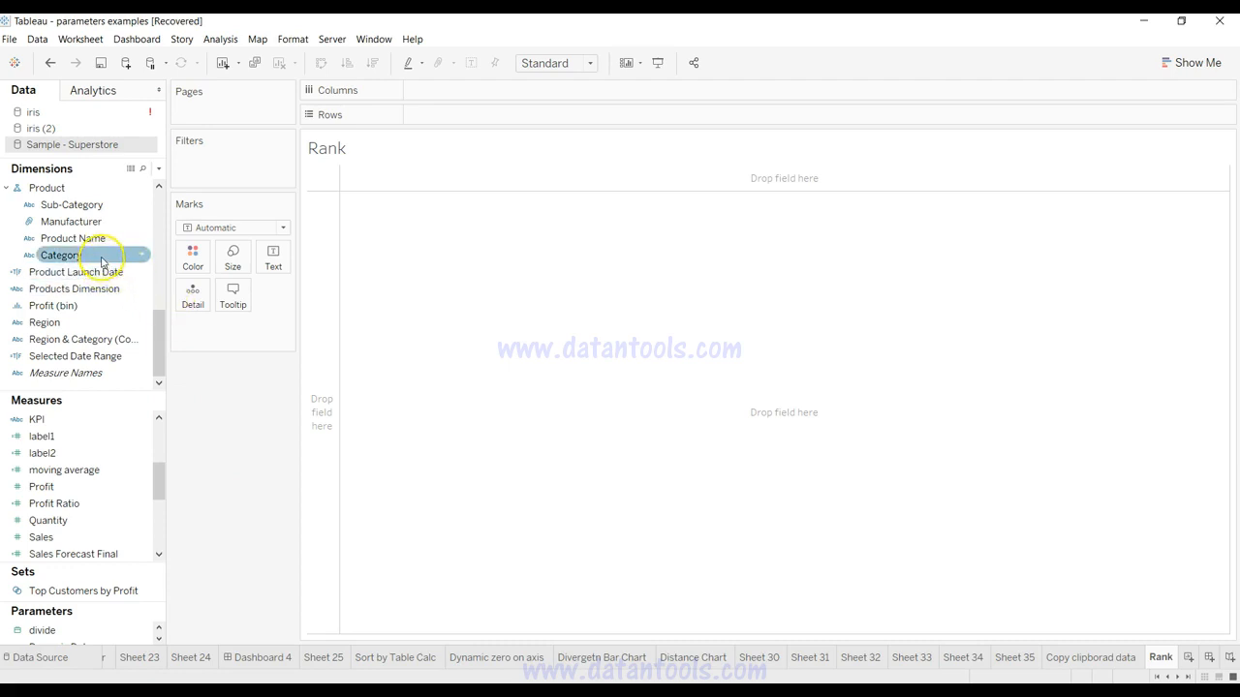
pyautogui.click(100, 306)
pyautogui.moveTo(85, 205); pyautogui.dragTo(465, 118)
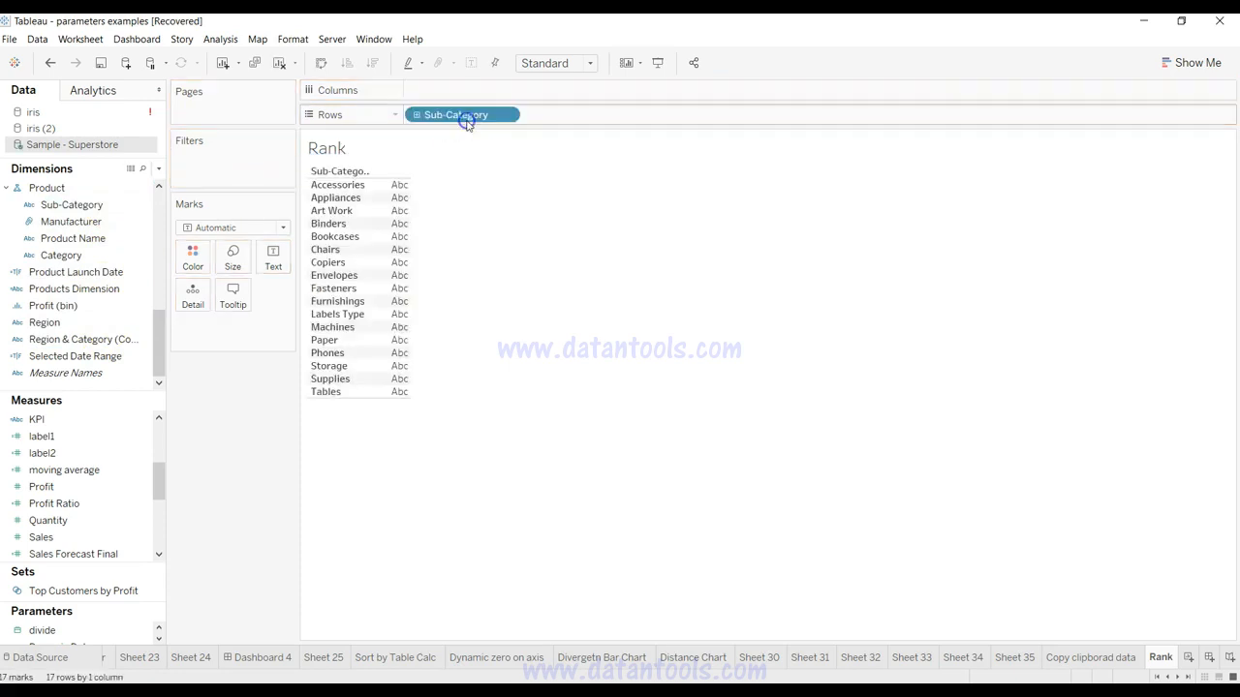
# Add Sales to the rows beside Sub-Category, aggregated as SUM(Sales).
pyautogui.click(97, 520)
pyautogui.click(109, 540)
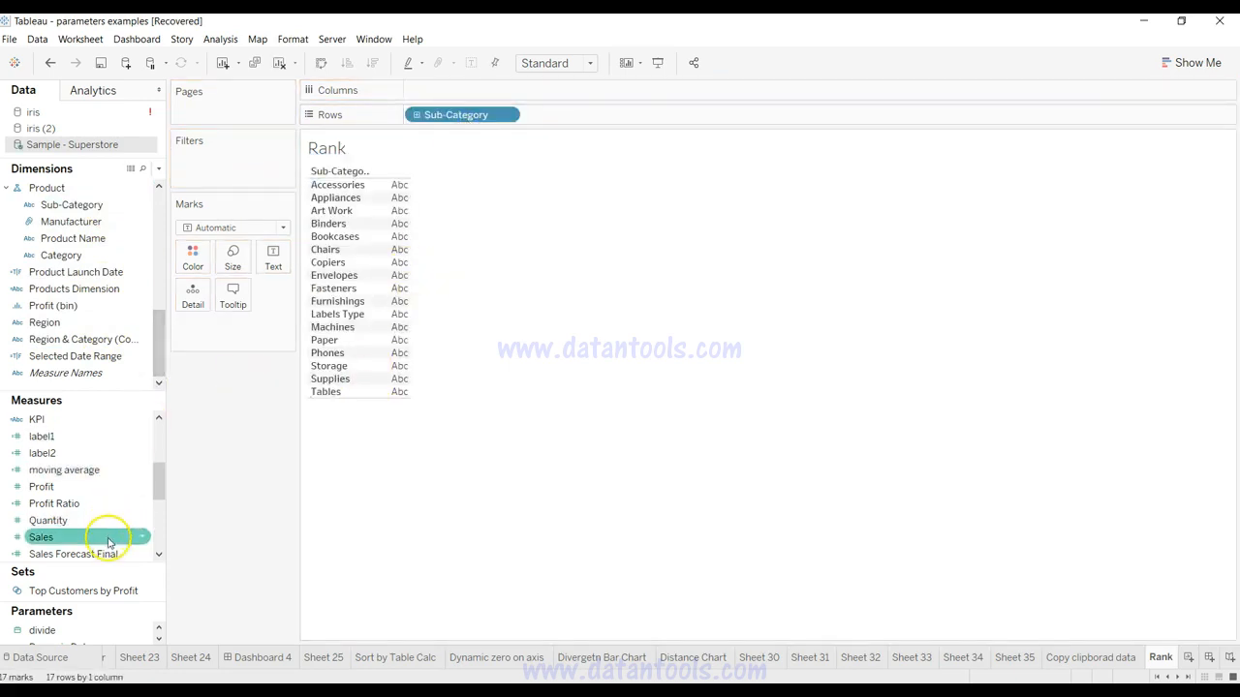
pyautogui.click(108, 538)
pyautogui.moveTo(559, 223); pyautogui.dragTo(625, 123)
pyautogui.click(592, 274)
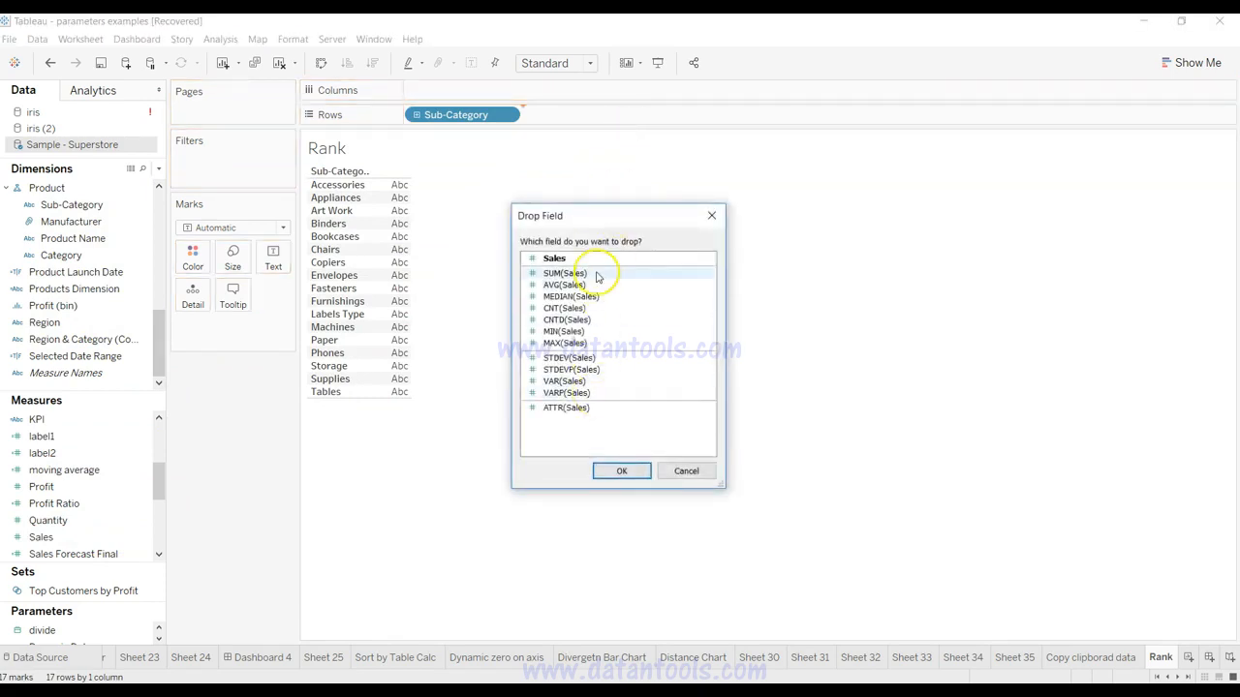
pyautogui.click(622, 471)
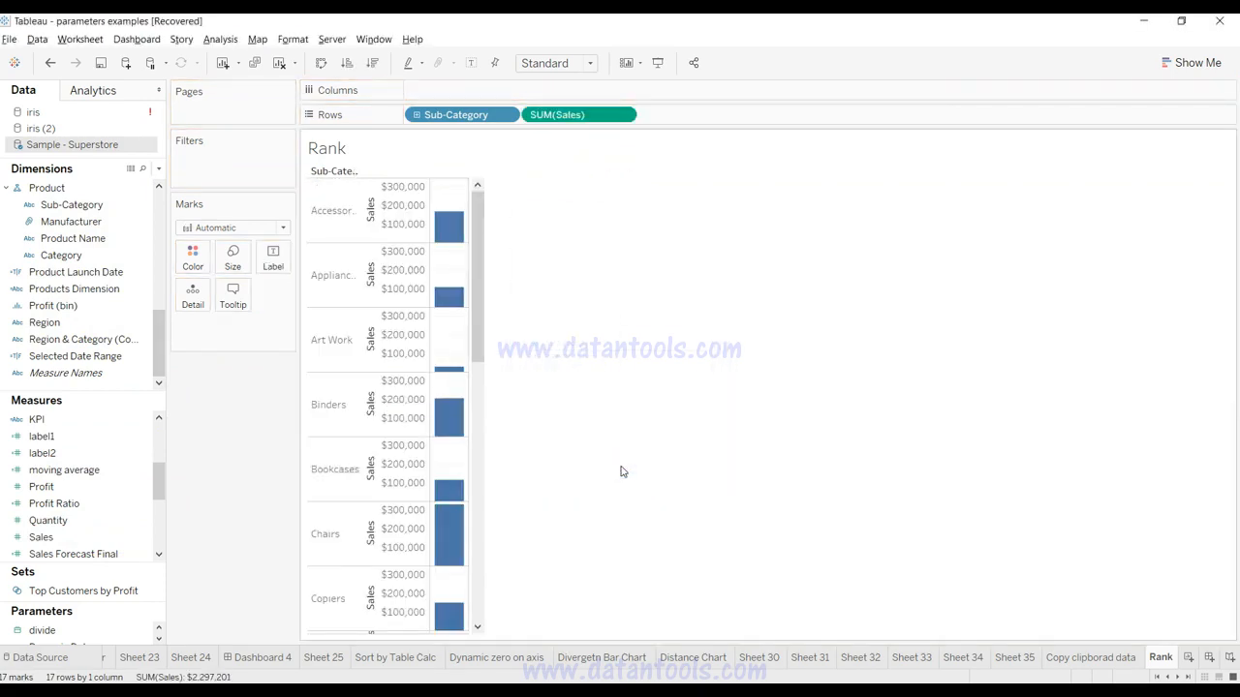
# Move SUM(Sales) to the columns and convert the bar chart into a text table.
pyautogui.click(263, 228)
pyautogui.moveTo(586, 114); pyautogui.dragTo(576, 91)
pyautogui.click(1152, 66)
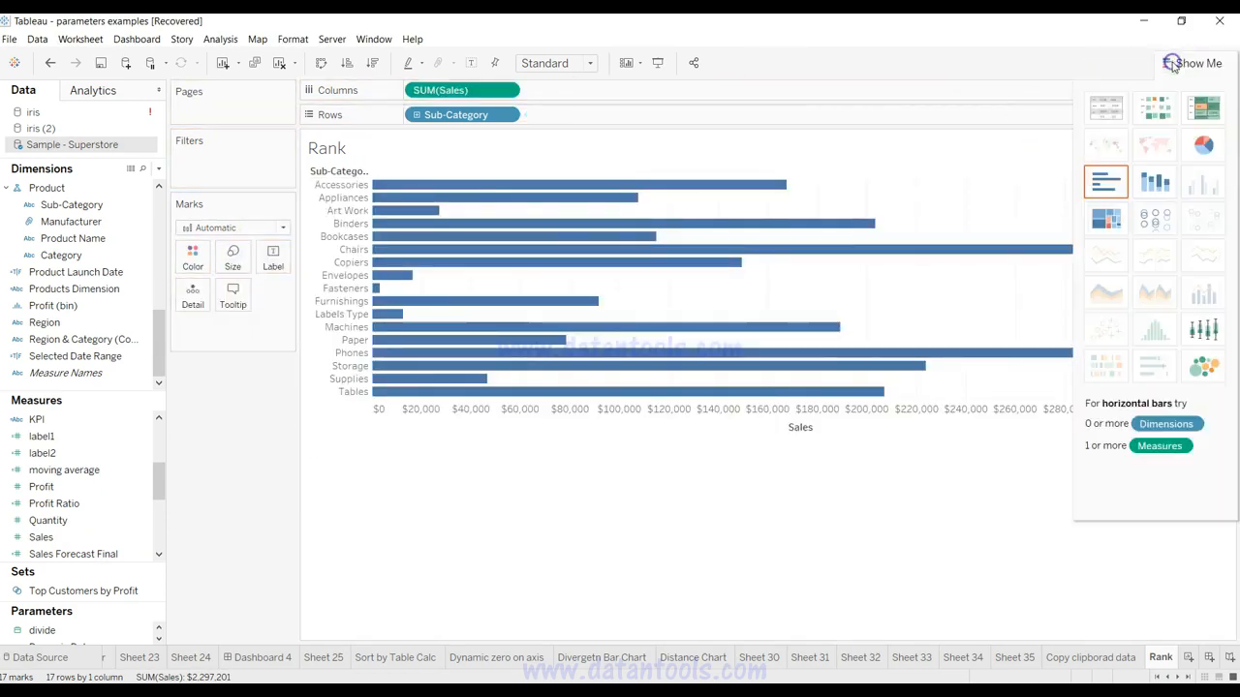
pyautogui.click(1105, 107)
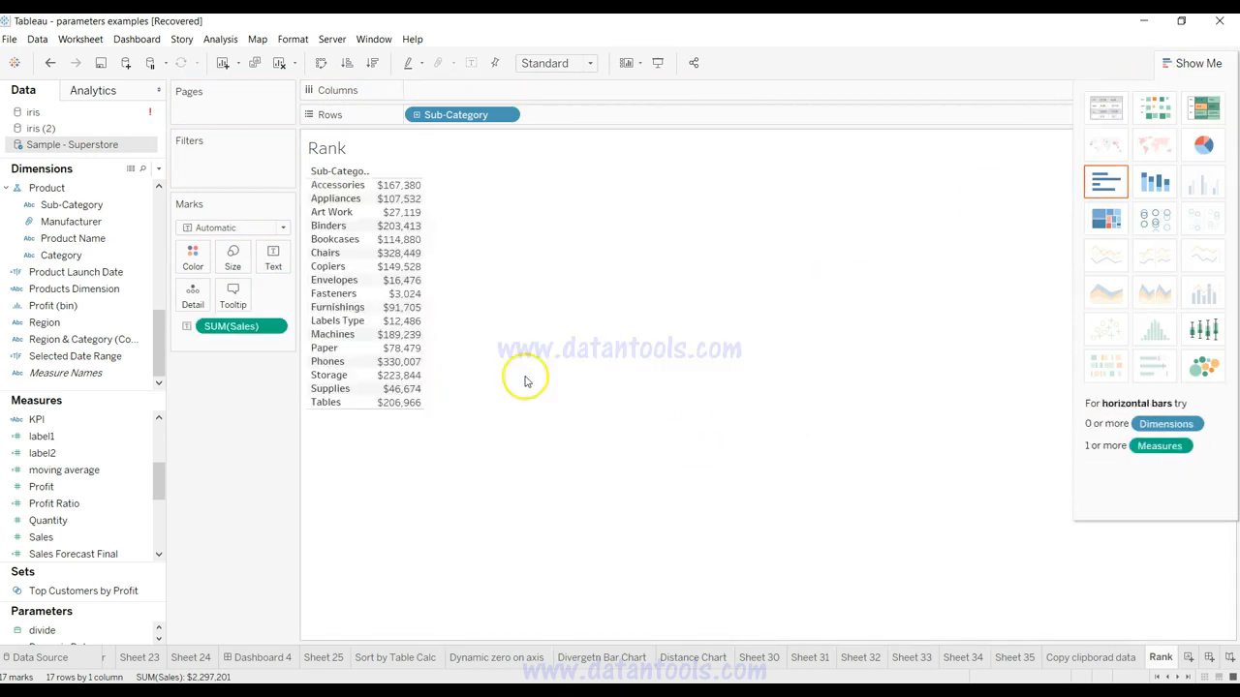
pyautogui.click(1167, 66)
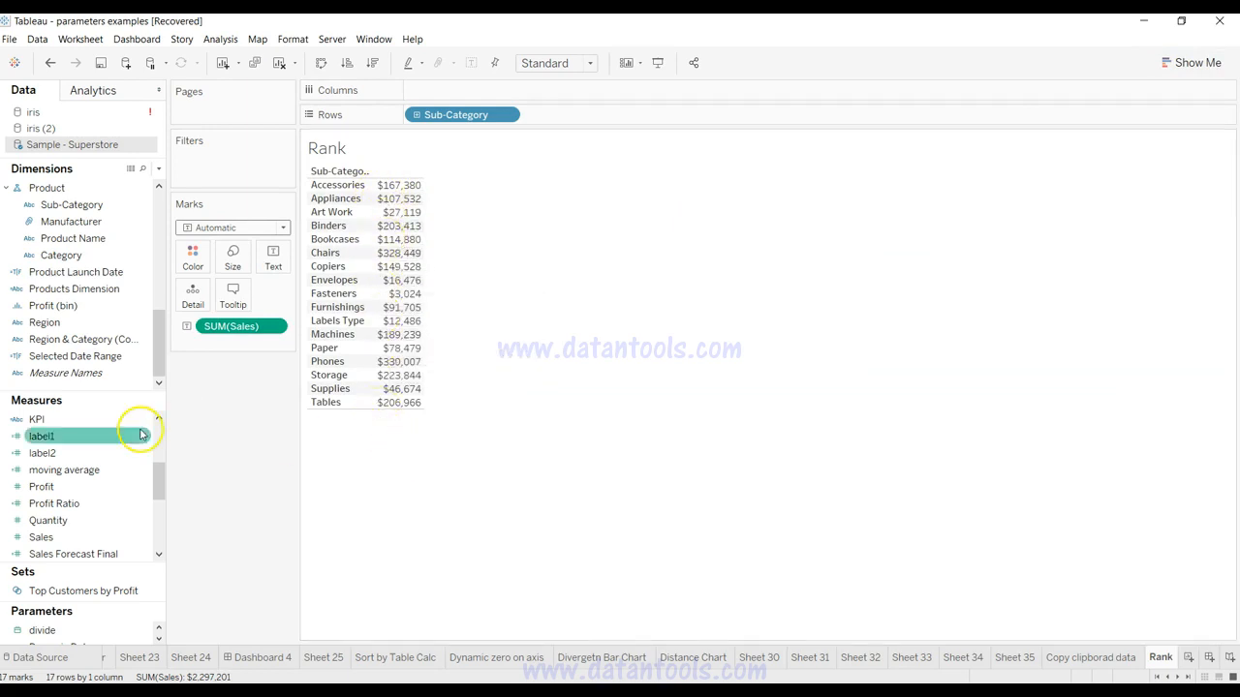
# Create a calculated field named Sales Rank and begin its formula with "Ra" to bring up the rank functions.
pyautogui.click(159, 171)
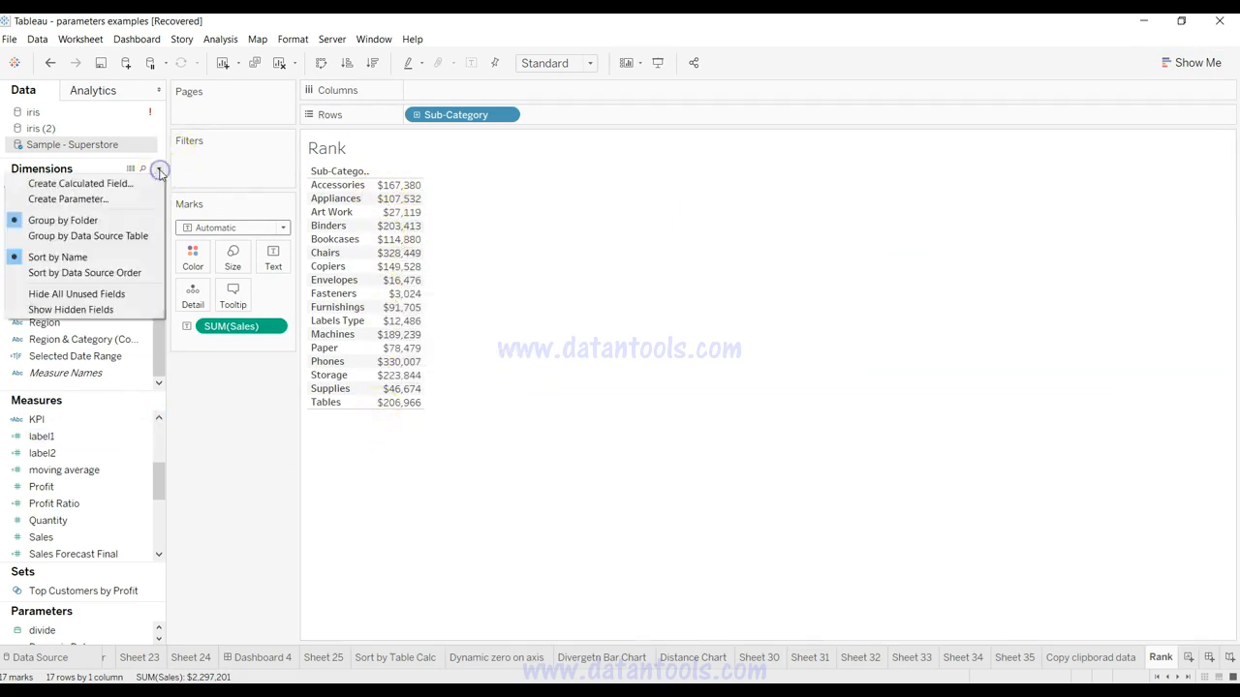
pyautogui.click(152, 184)
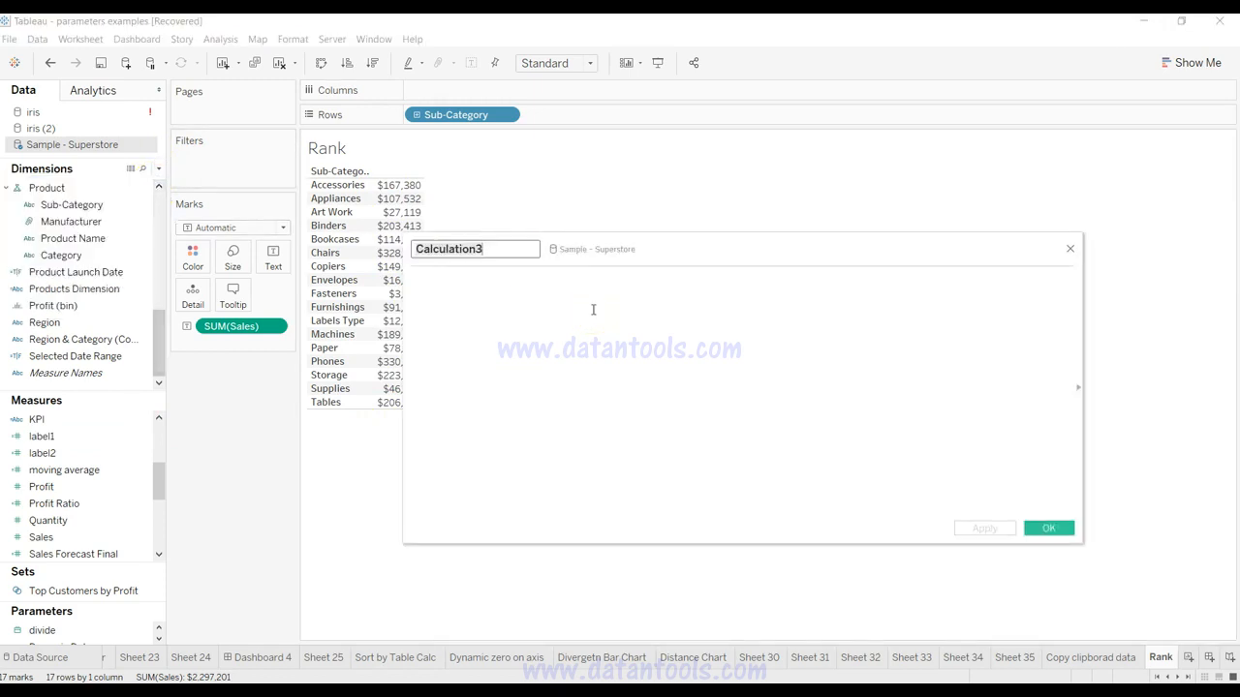
pyautogui.write('Ra')
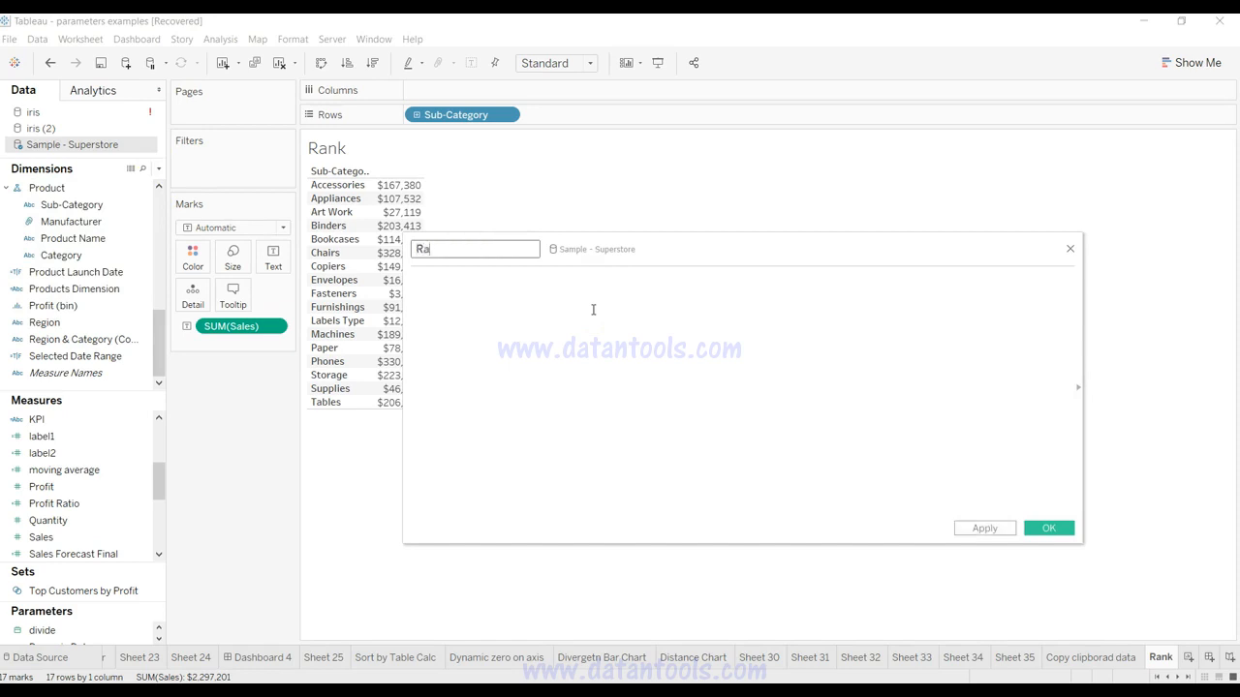
pyautogui.write('nkSales')
pyautogui.press('Tab')
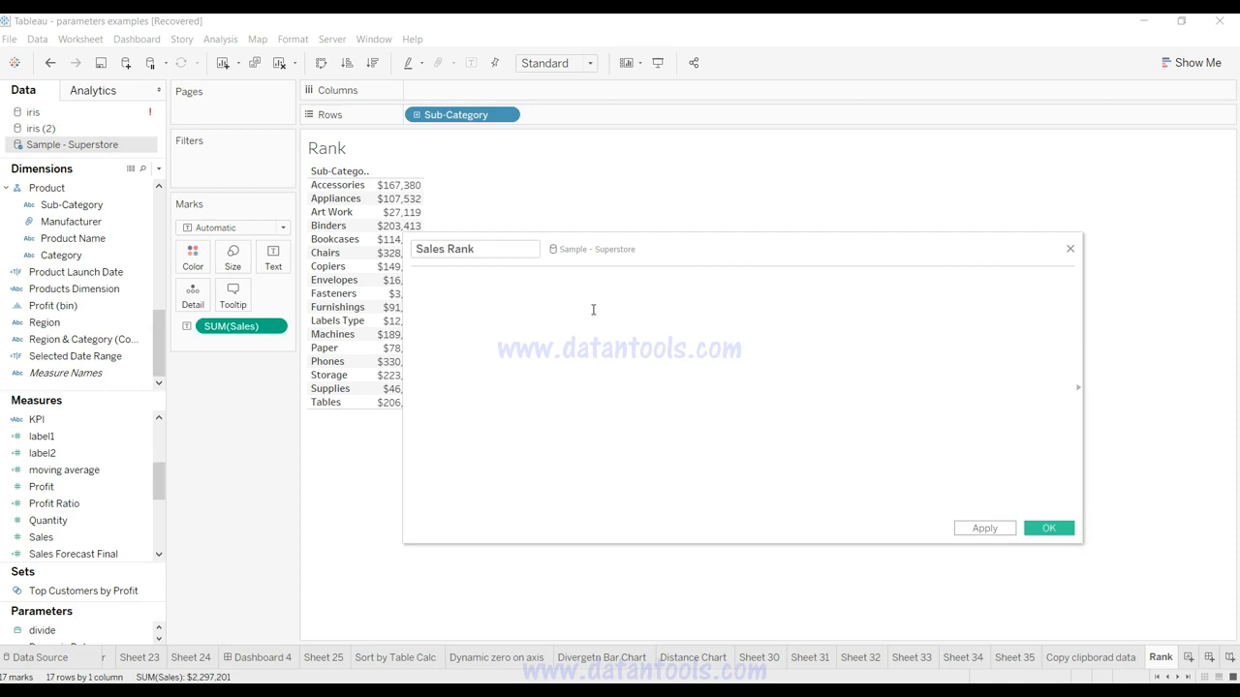
pyautogui.write('Ra')
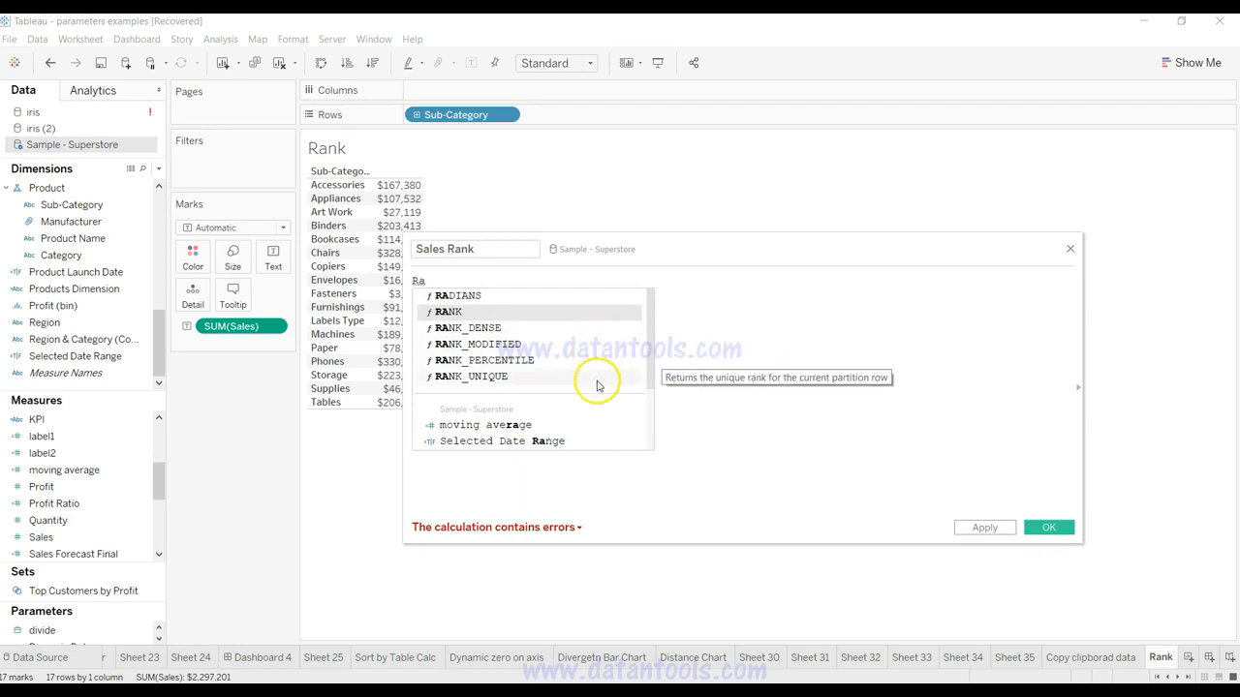
# Start the Sales Rank formula with the RANK function and leave its argument empty.
pyautogui.doubleClick(588, 311)
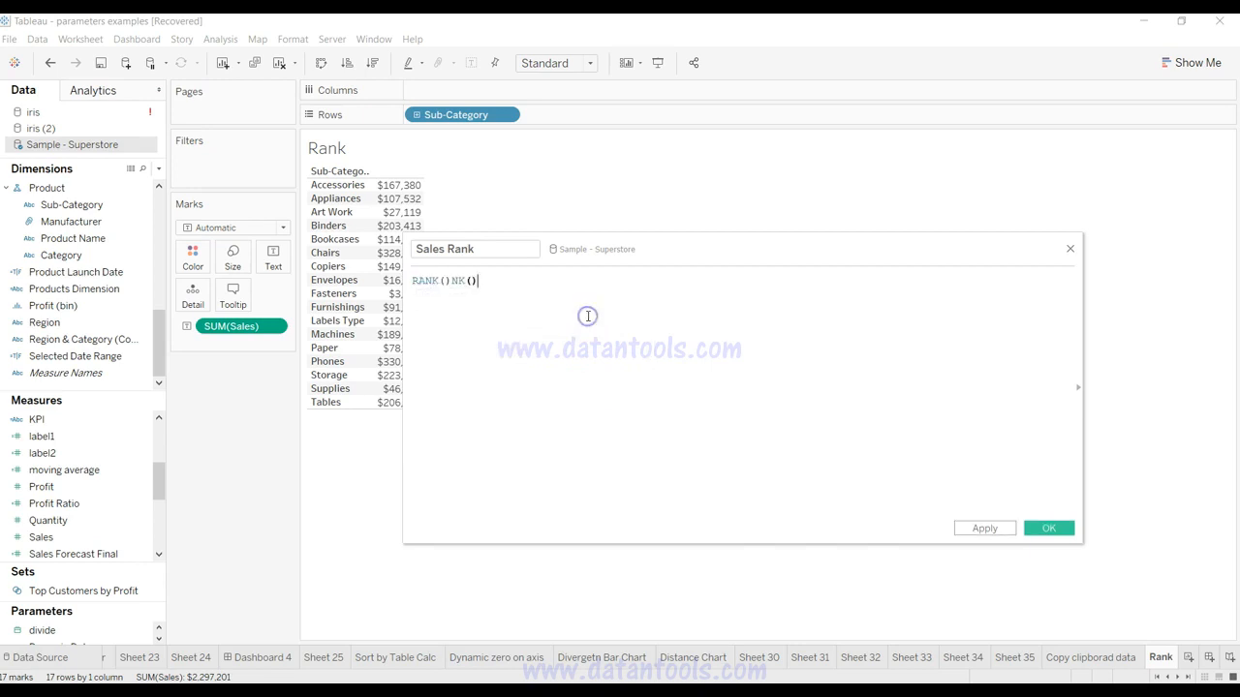
pyautogui.press('BackSpace')
pyautogui.press('BackSpace')
pyautogui.press('BackSpace')
pyautogui.press('BackSpace')
pyautogui.press('BackSpace')
pyautogui.press('BackSpace')
pyautogui.write('(')
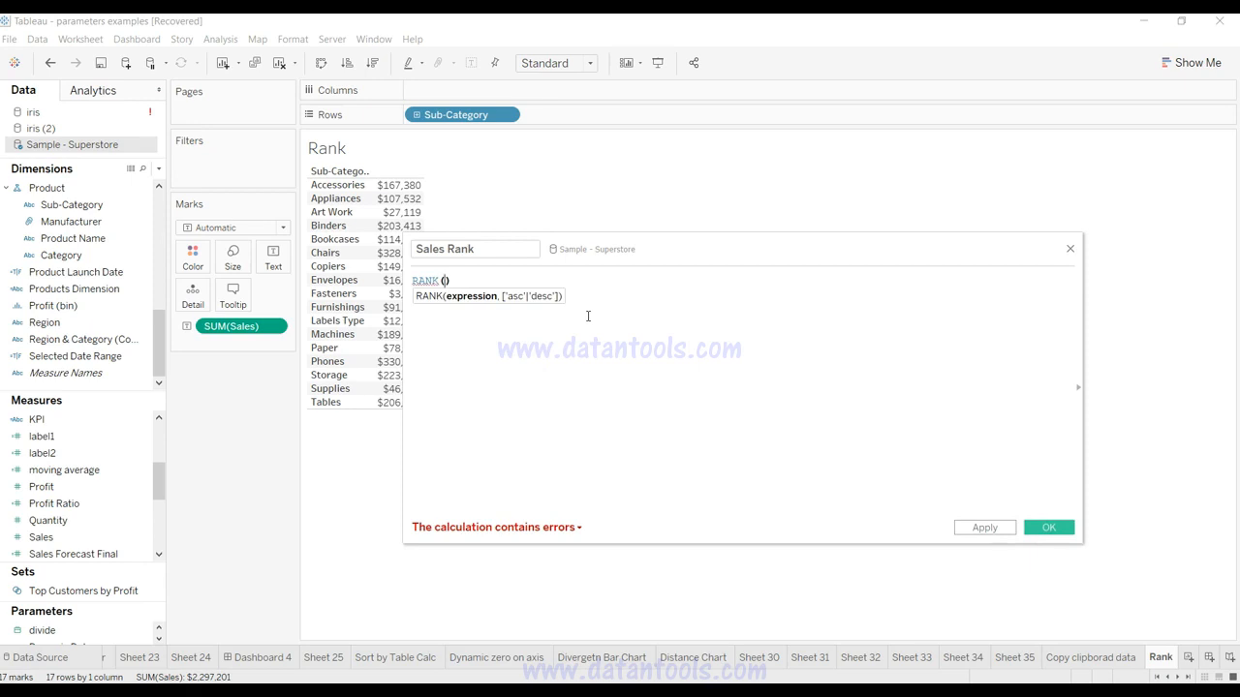
# Complete the Sales Rank formula as RANK(SUM([Sales])) and save the calculated field.
pyautogui.click(79, 540)
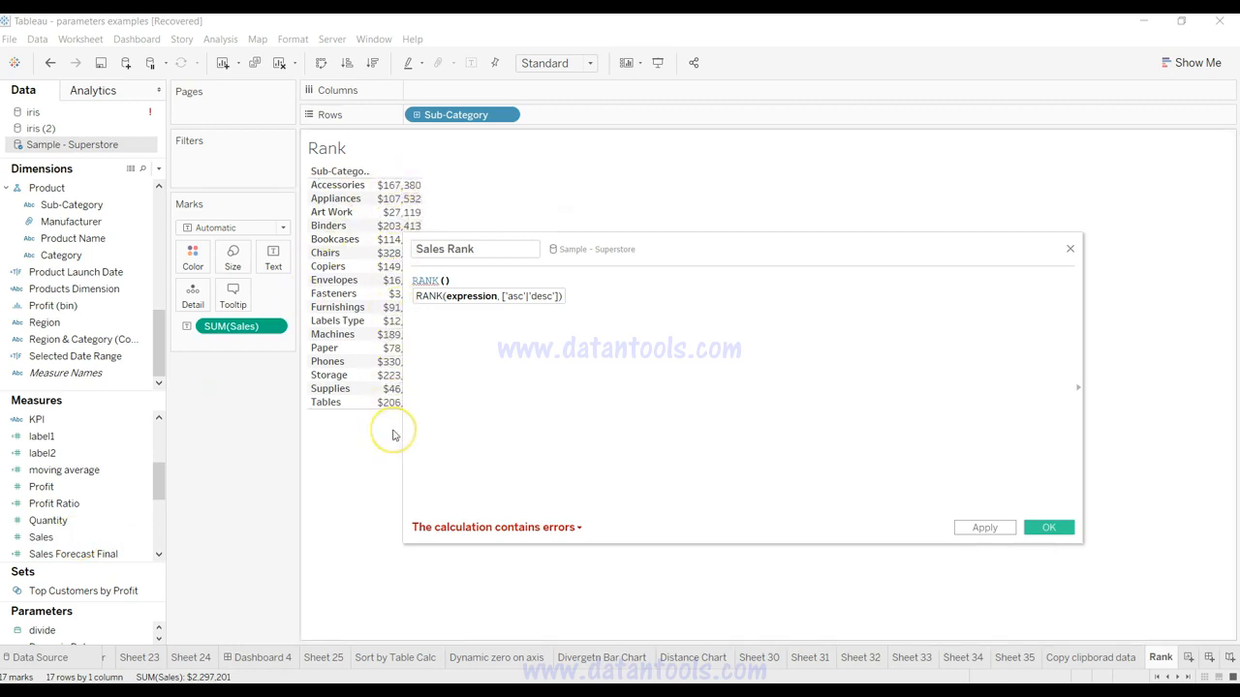
pyautogui.write('Sum')
pyautogui.press('Return')
pyautogui.write('sal')
pyautogui.press('Return')
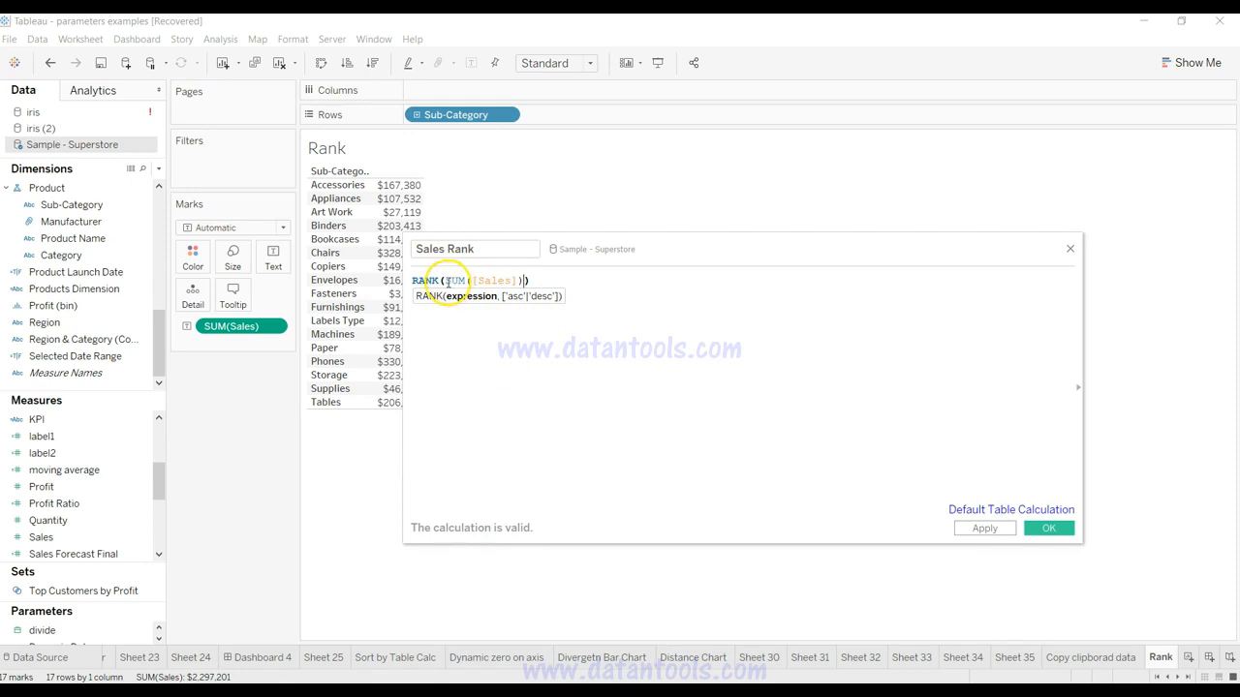
pyautogui.click(548, 282)
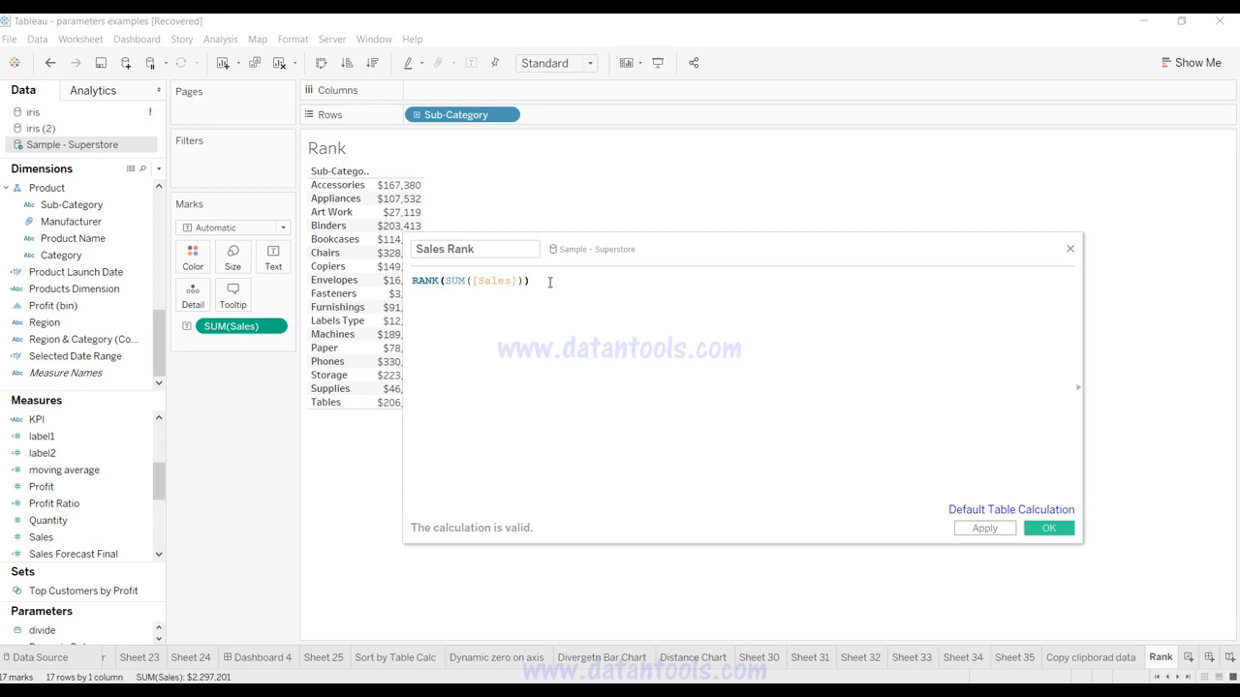
pyautogui.moveTo(548, 282); pyautogui.dragTo(405, 280)
pyautogui.click(537, 307)
pyautogui.click(976, 531)
pyautogui.click(1045, 528)
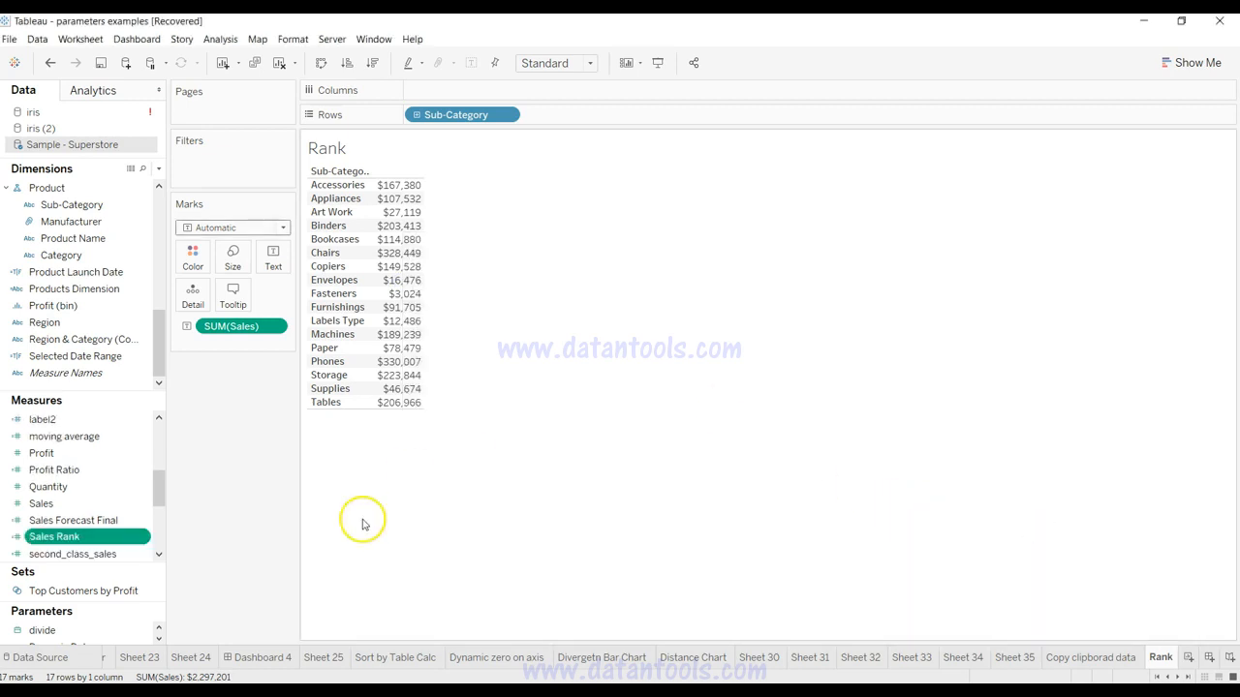
# Add the Sales Rank measure to the Sub-Category table beside the Sales values.
pyautogui.click(119, 540)
pyautogui.rightClick(119, 540)
pyautogui.moveTo(119, 541); pyautogui.dragTo(376, 271)
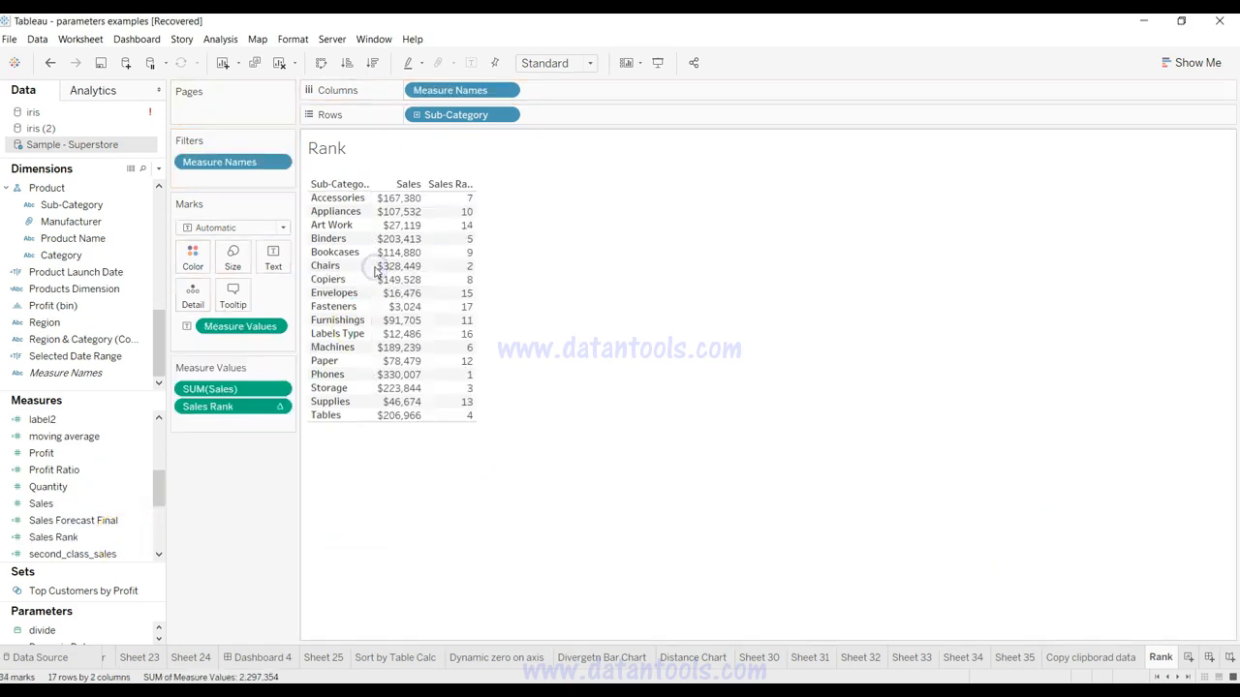
pyautogui.moveTo(459, 260)
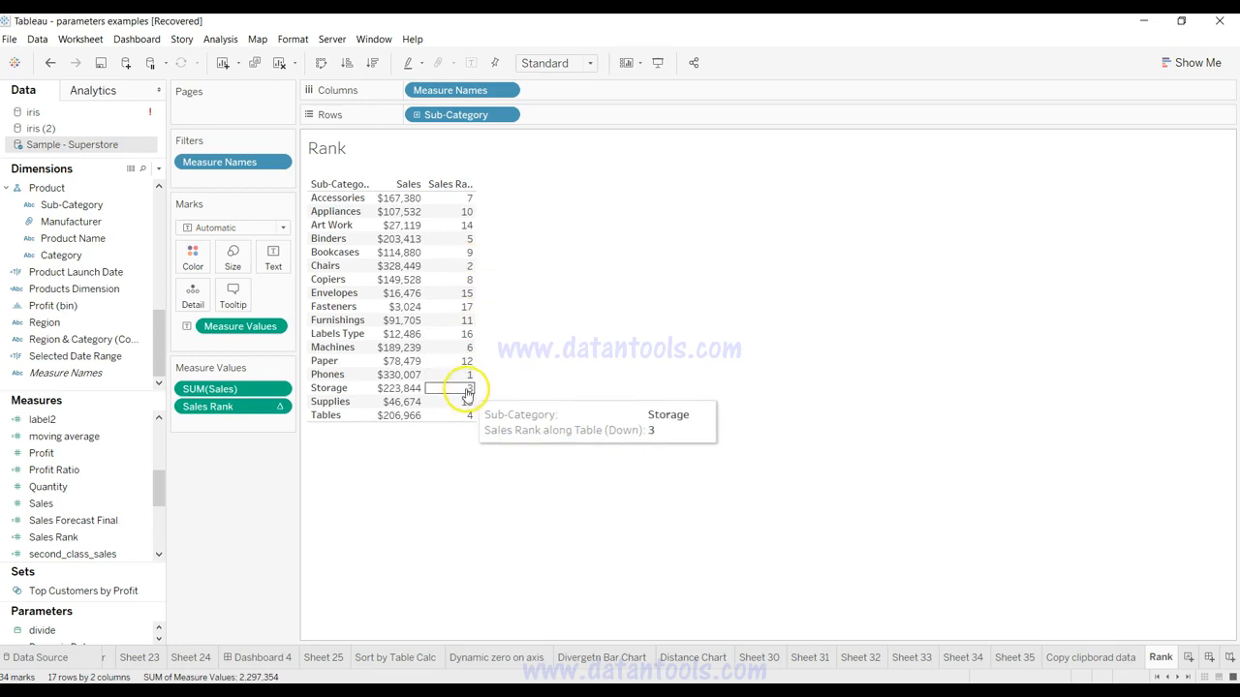
# Sort the sub-categories in ascending order by Sales Rank.
pyautogui.click(455, 182)
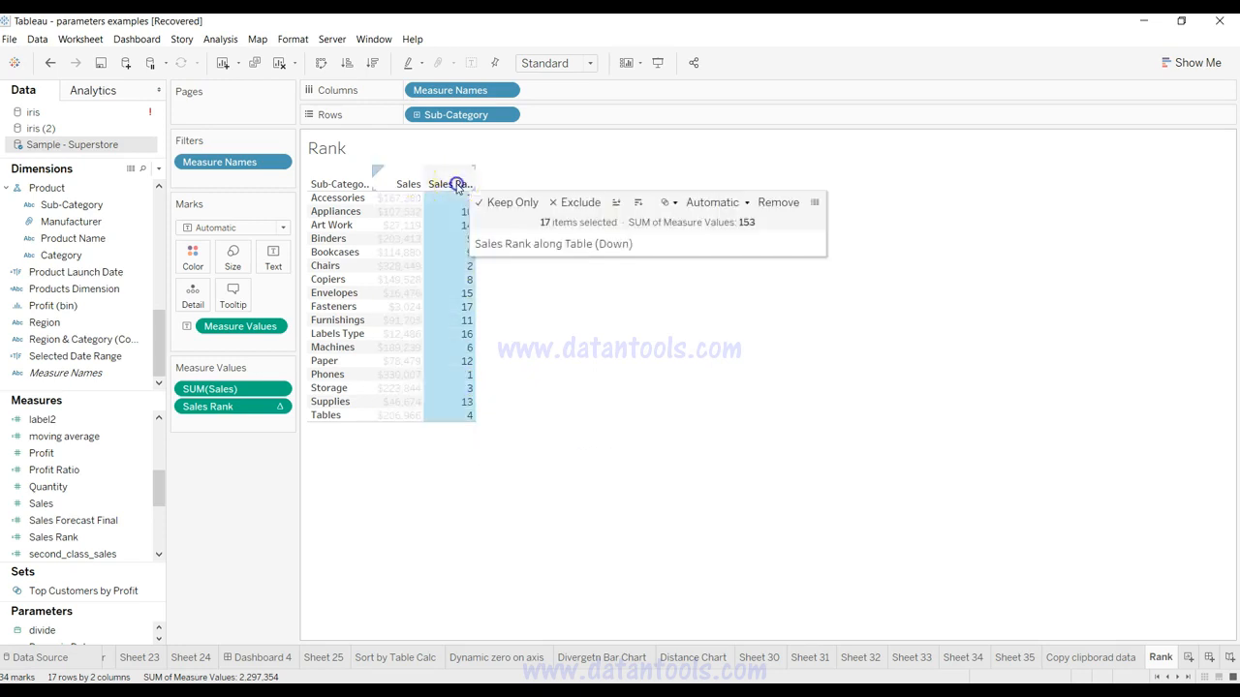
pyautogui.click(638, 204)
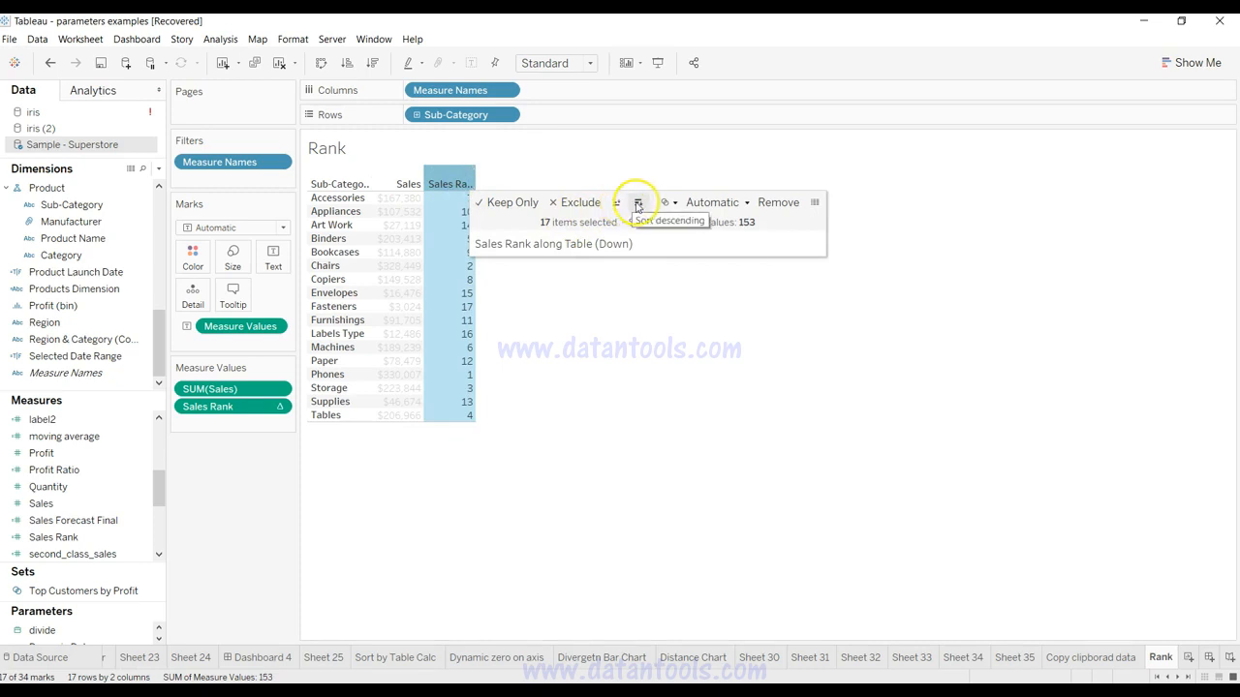
pyautogui.click(617, 203)
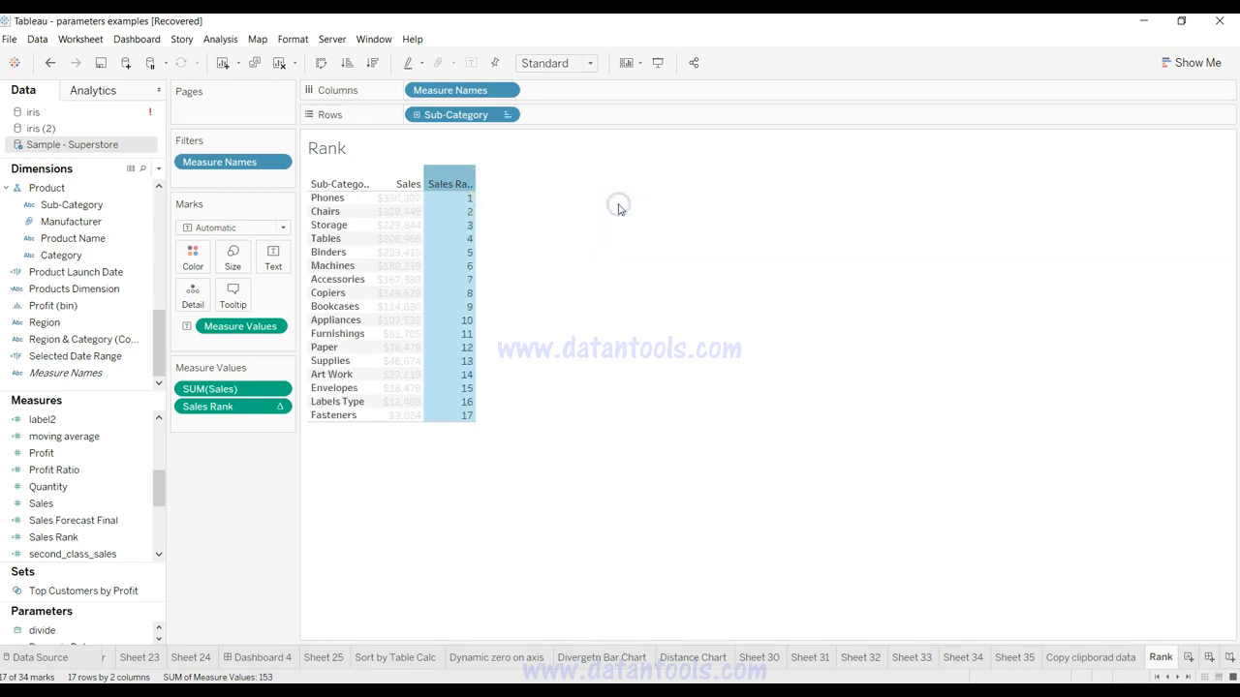
pyautogui.click(517, 255)
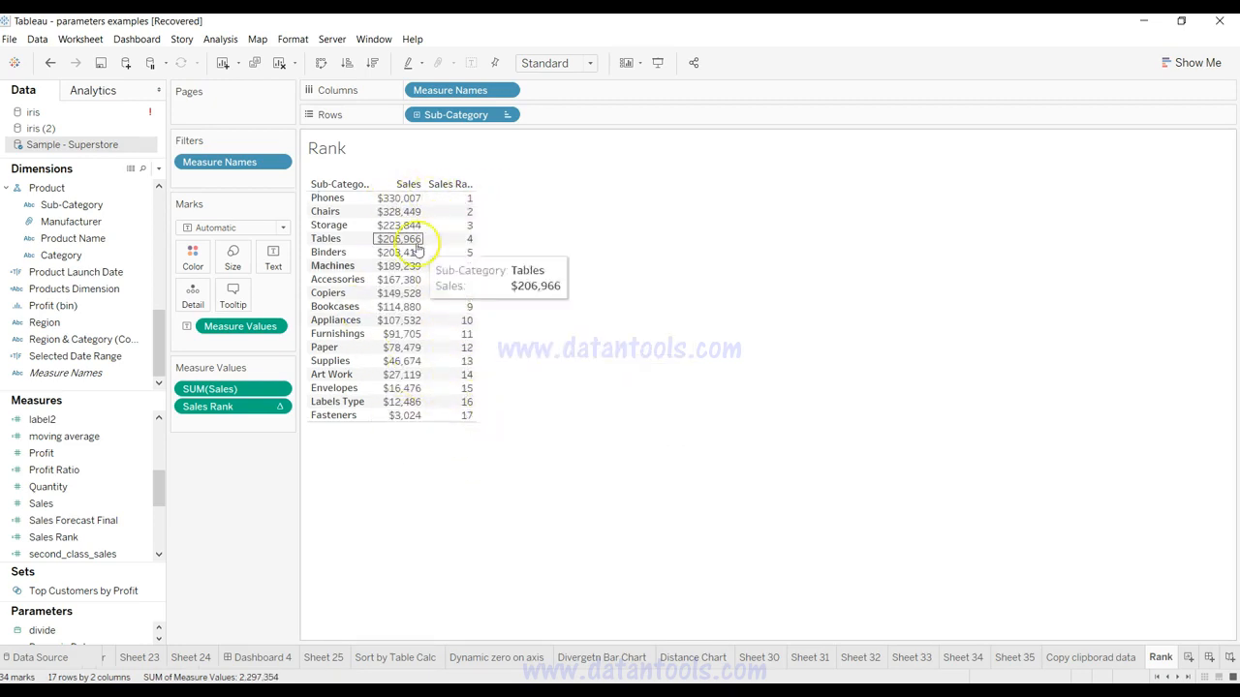
# Sort the sub-categories in descending order by Sales Rank.
pyautogui.click(457, 183)
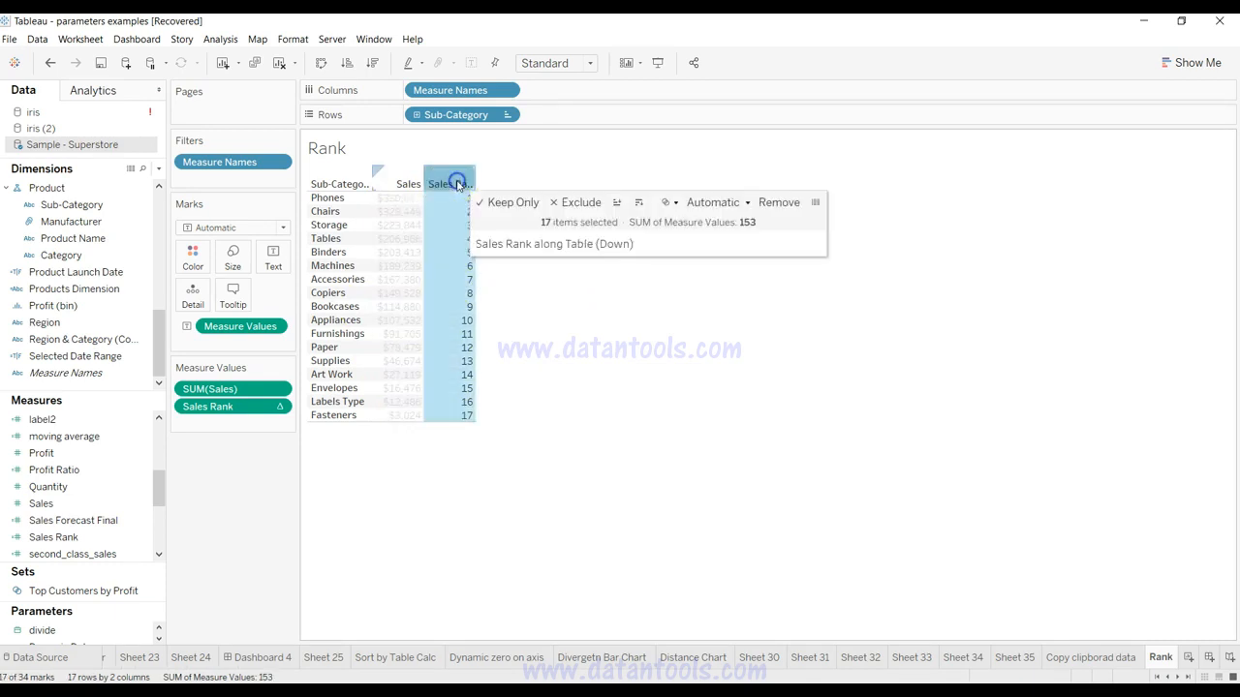
pyautogui.click(639, 205)
pyautogui.click(609, 359)
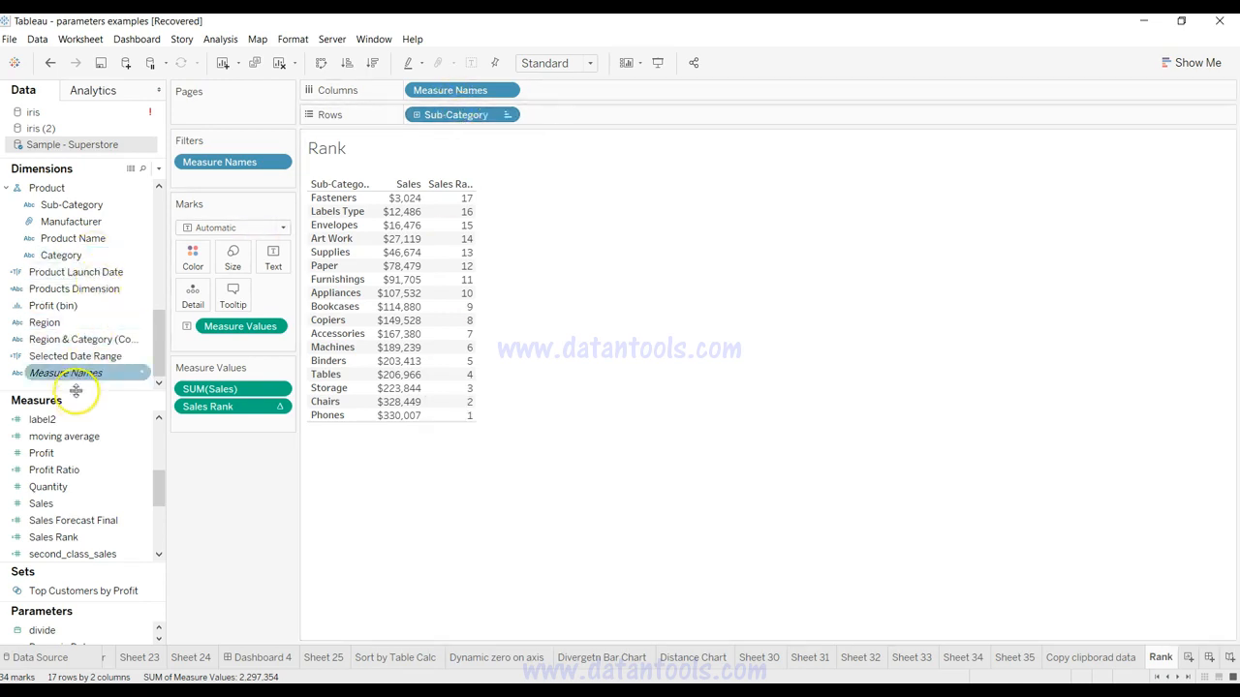
# Add Region to the rows after Sub-Category and examine the sales ranks across the whole table.
pyautogui.scroll(3, 87, 304)
pyautogui.scroll(-3, 87, 304)
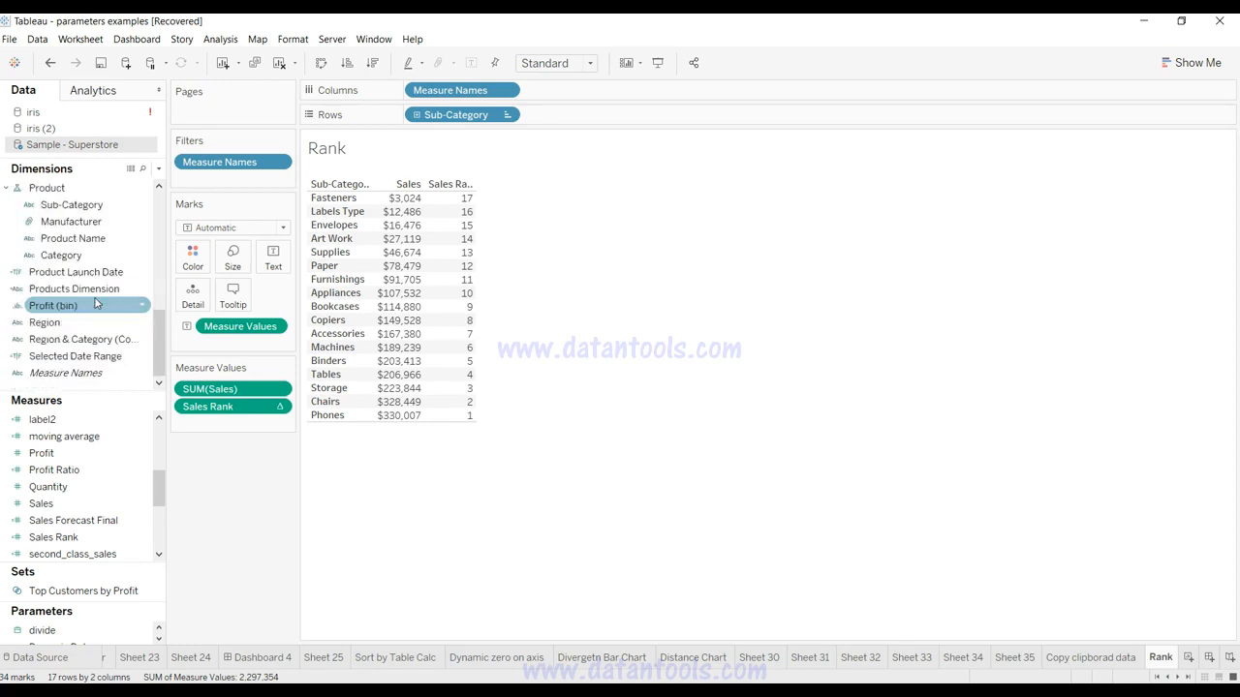
pyautogui.moveTo(87, 327); pyautogui.dragTo(588, 120)
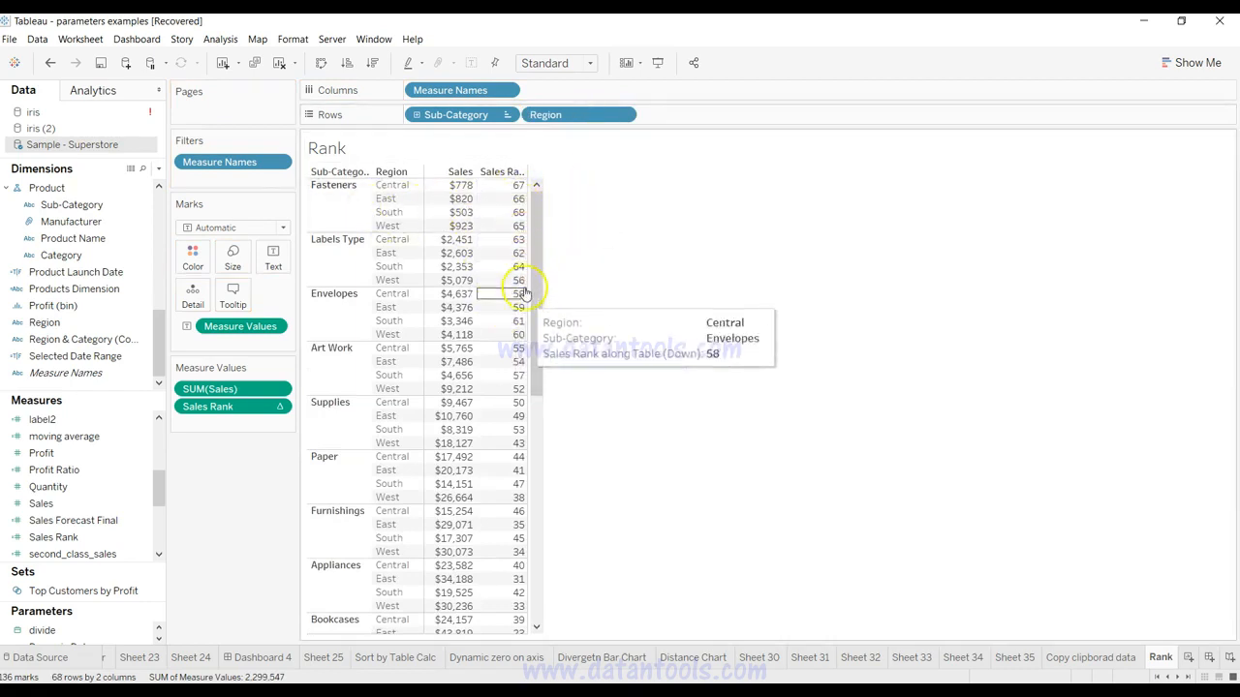
pyautogui.scroll(-1, 521, 397)
pyautogui.scroll(-10, 521, 398)
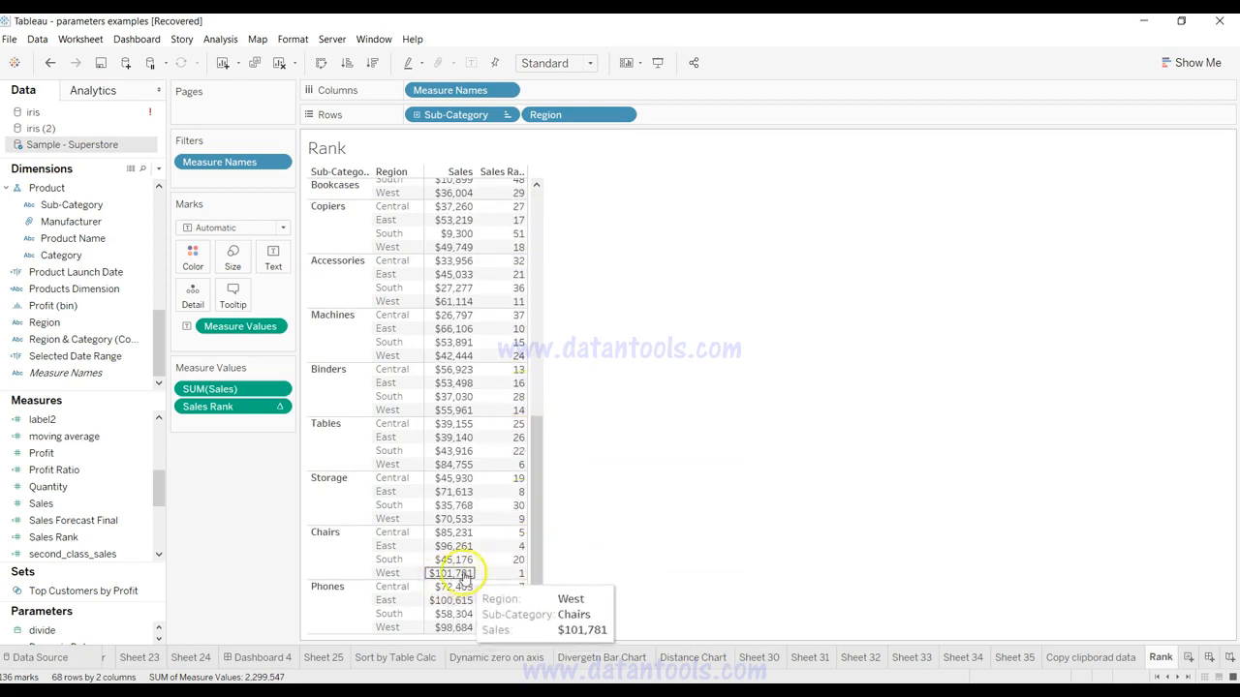
pyautogui.scroll(10, 502, 219)
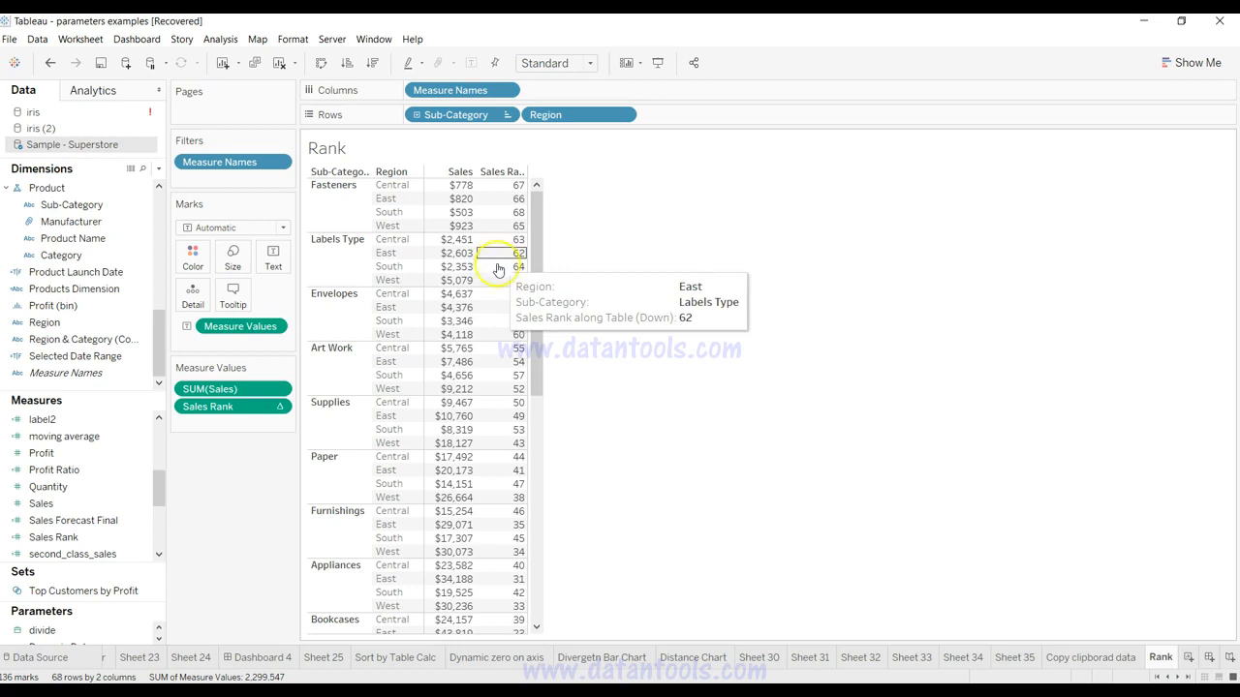
pyautogui.click(494, 377)
pyautogui.scroll(-10, 494, 377)
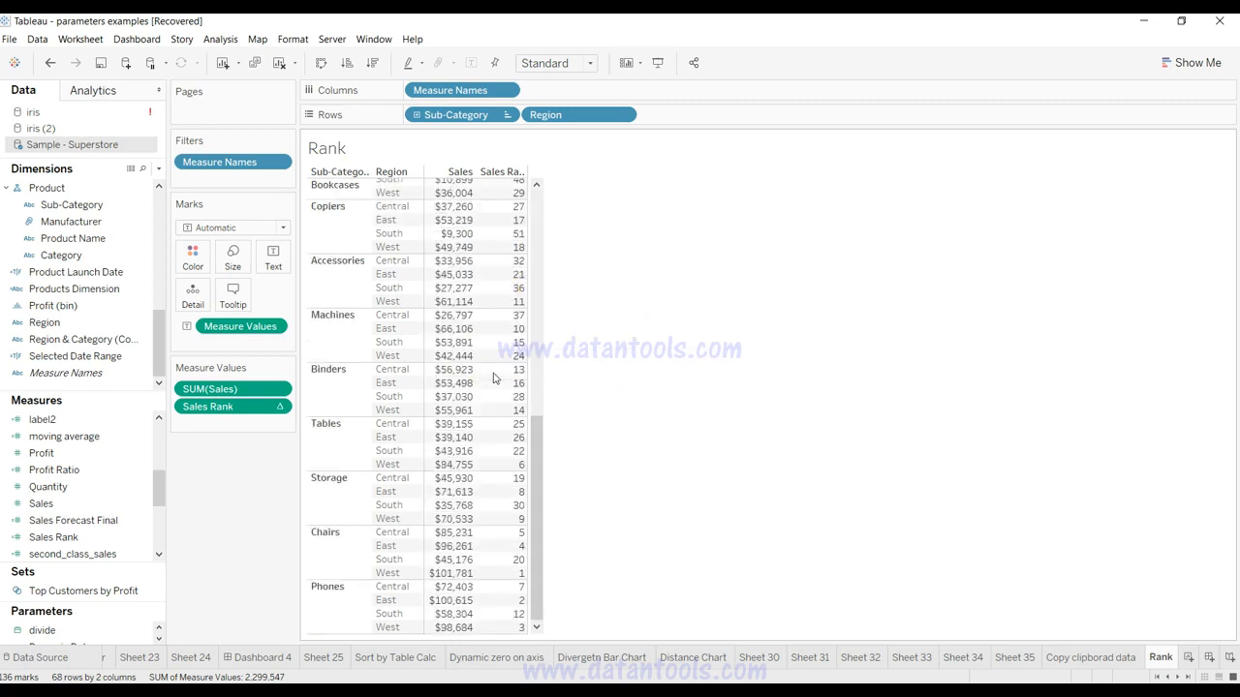
pyautogui.scroll(10, 494, 376)
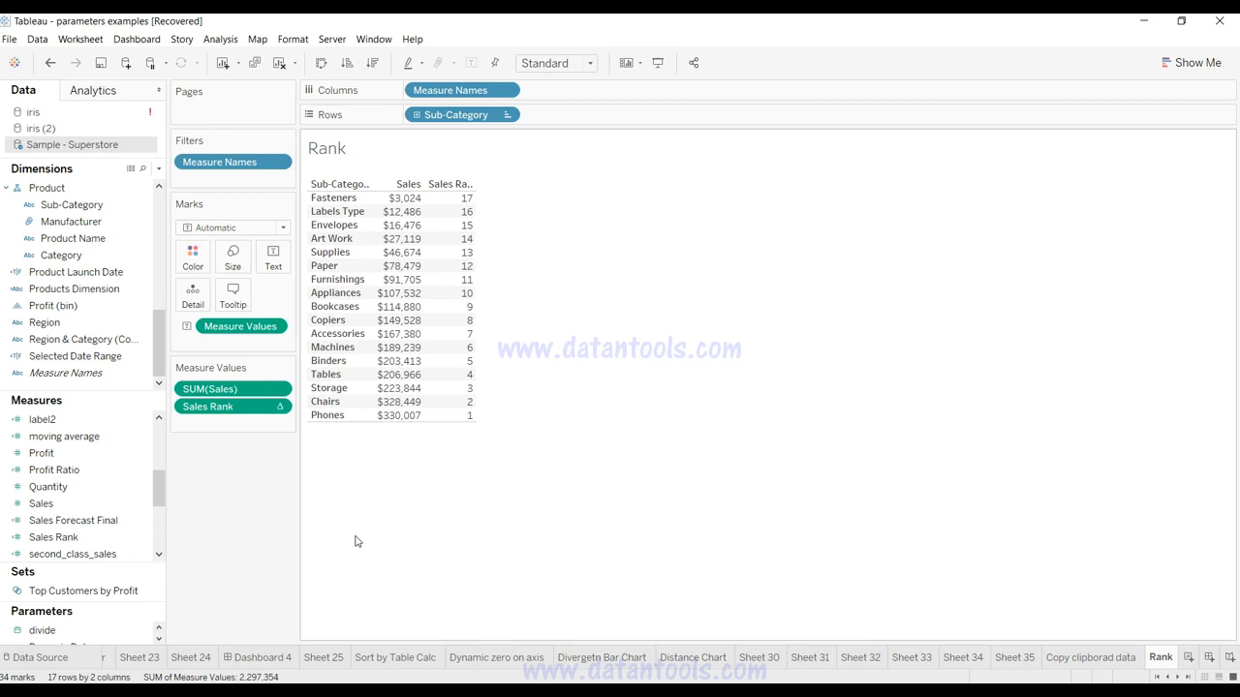
pyautogui.moveTo(464, 205)
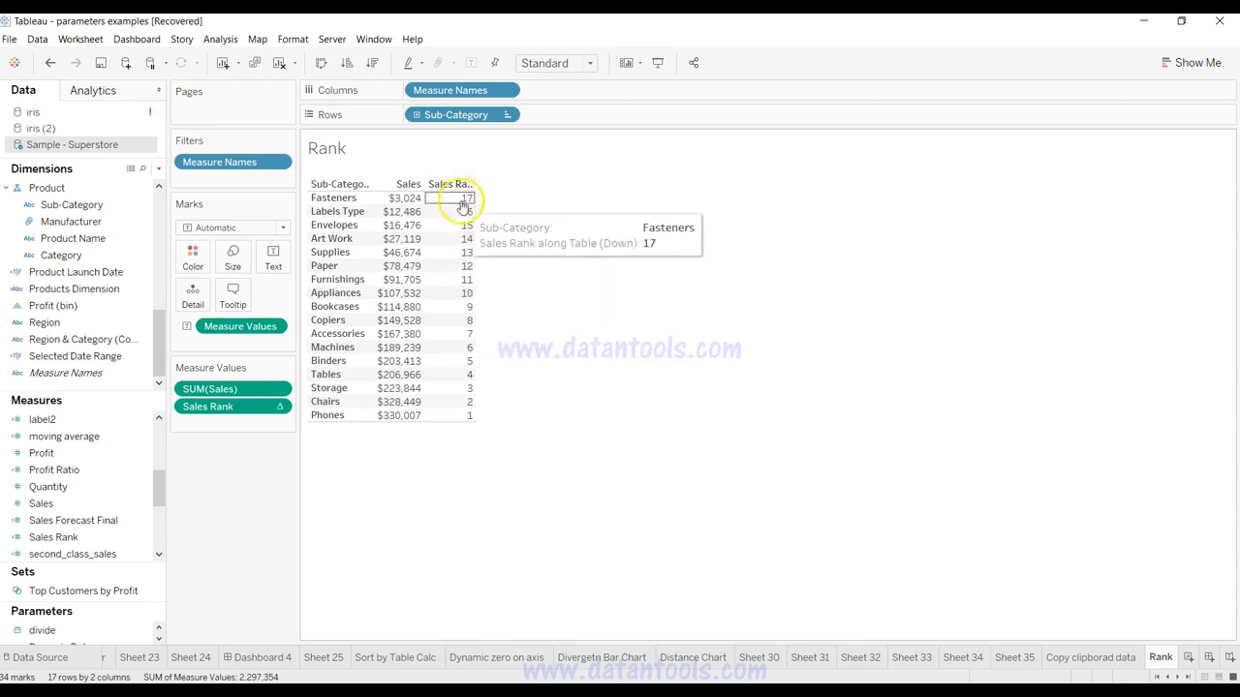
pyautogui.moveTo(465, 371)
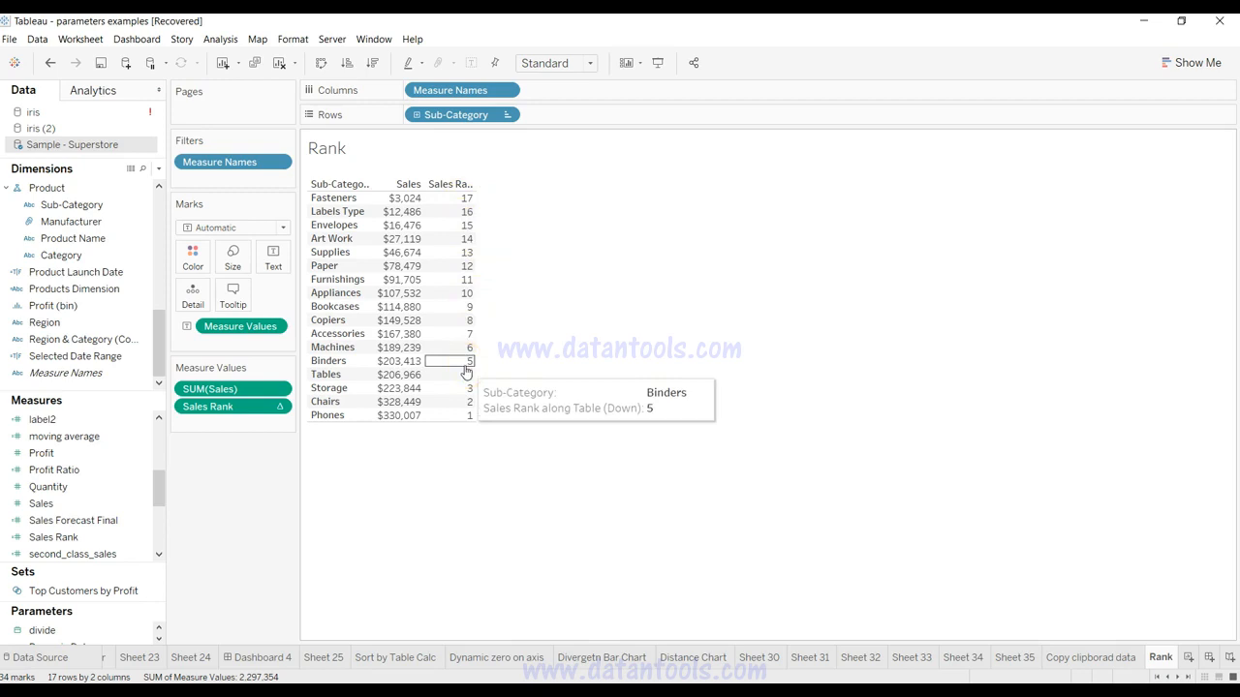
pyautogui.click(662, 470)
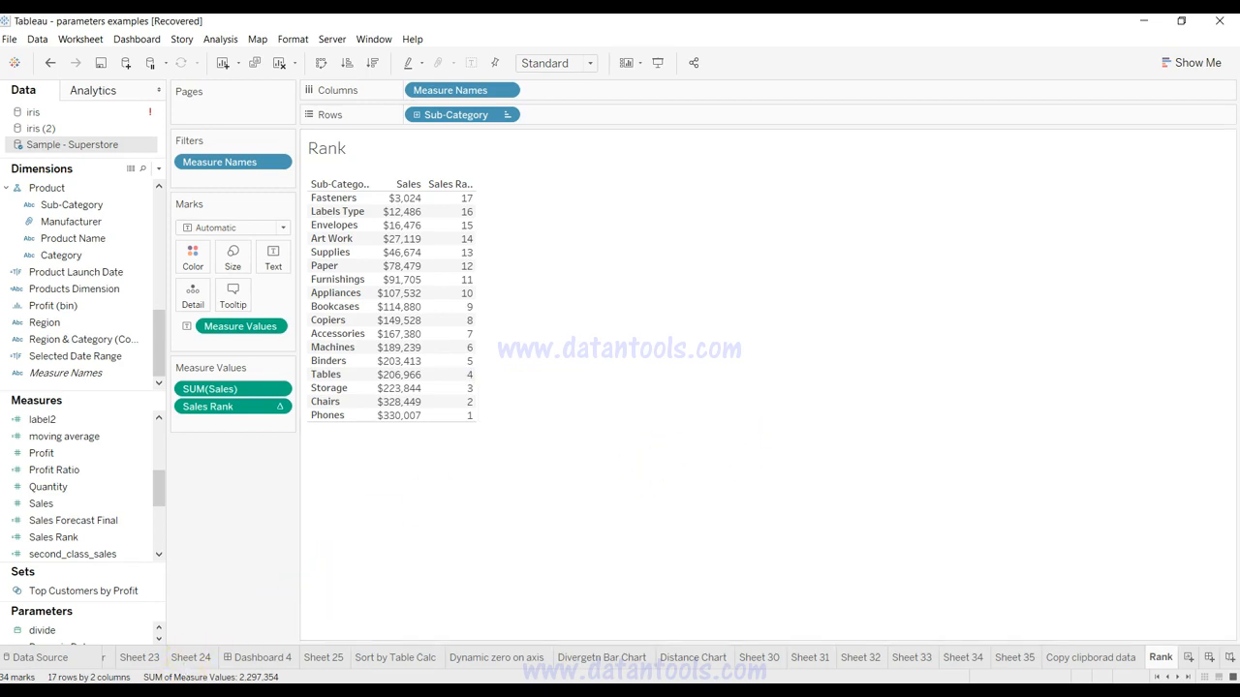
# Switch to Excel and copy the SubCateg and Sales Copy data with headers, A1:B18 on Sheet1.
pyautogui.click(192, 689)
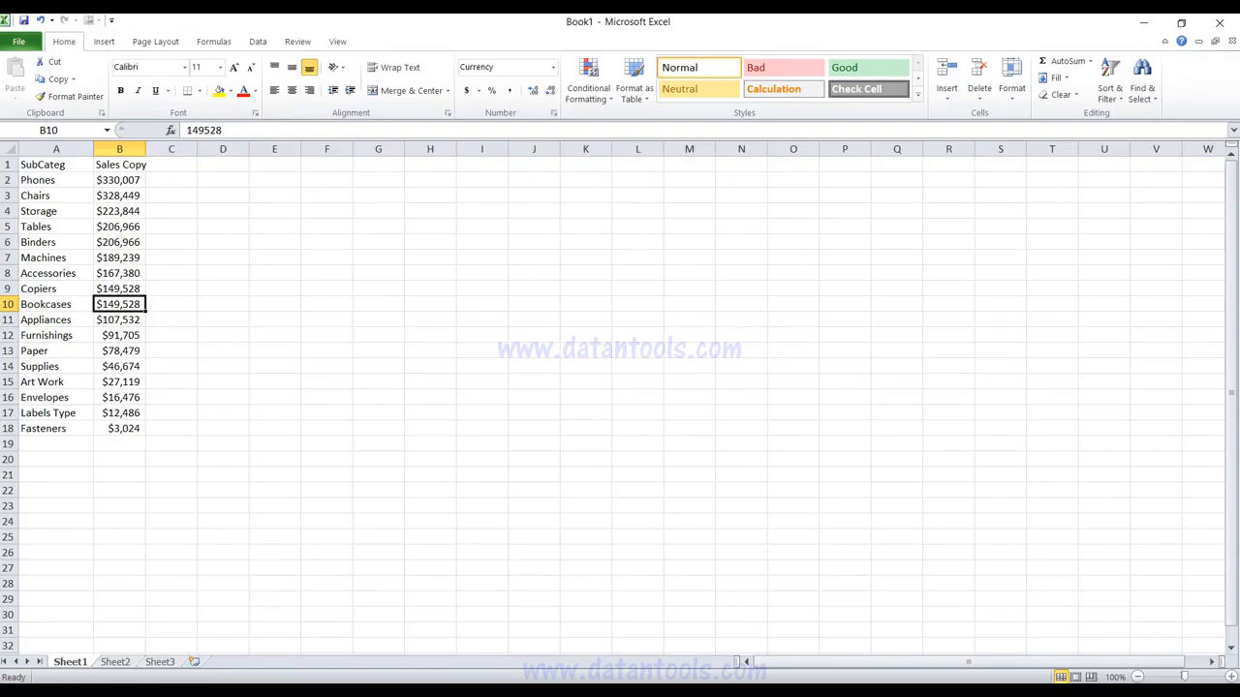
pyautogui.click(58, 165)
pyautogui.click(109, 166)
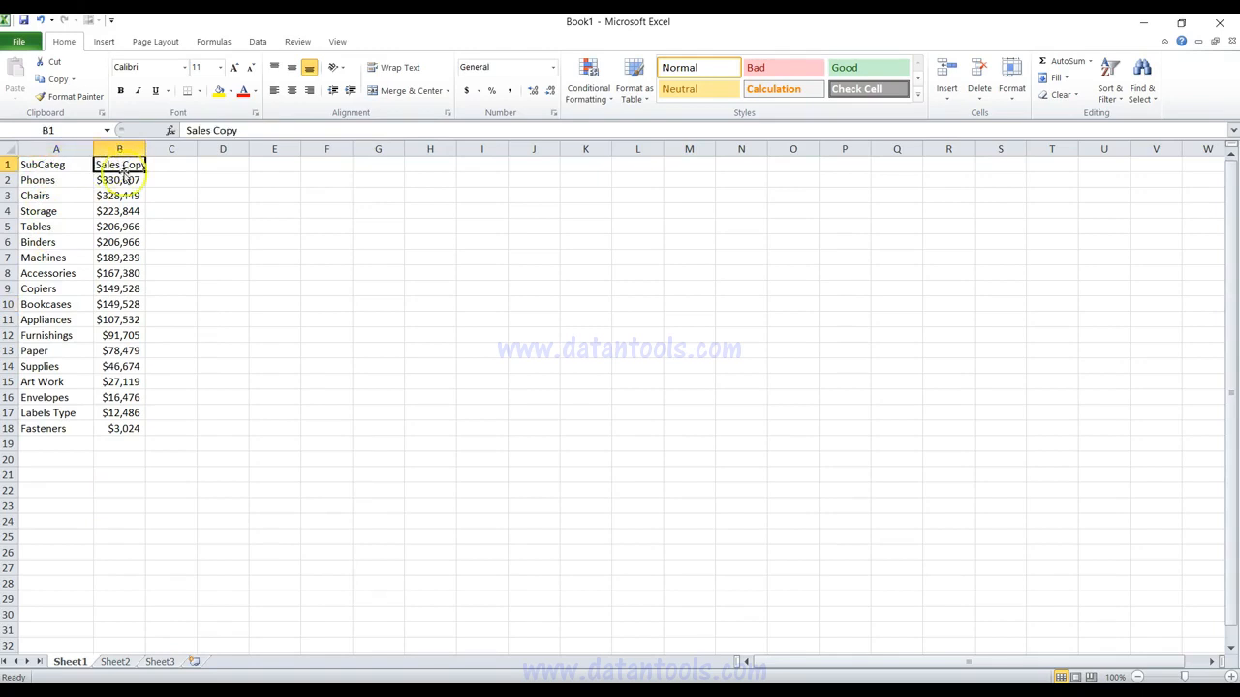
pyautogui.moveTo(75, 227); pyautogui.dragTo(118, 242)
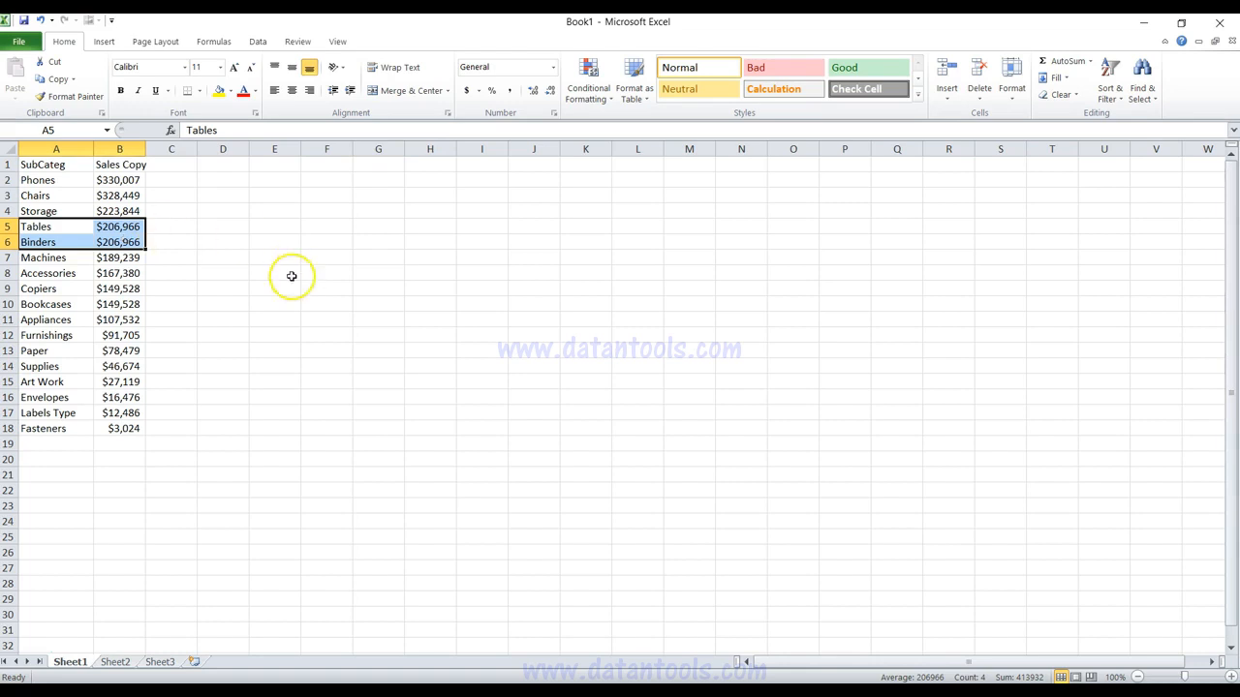
pyautogui.moveTo(40, 166); pyautogui.dragTo(116, 165)
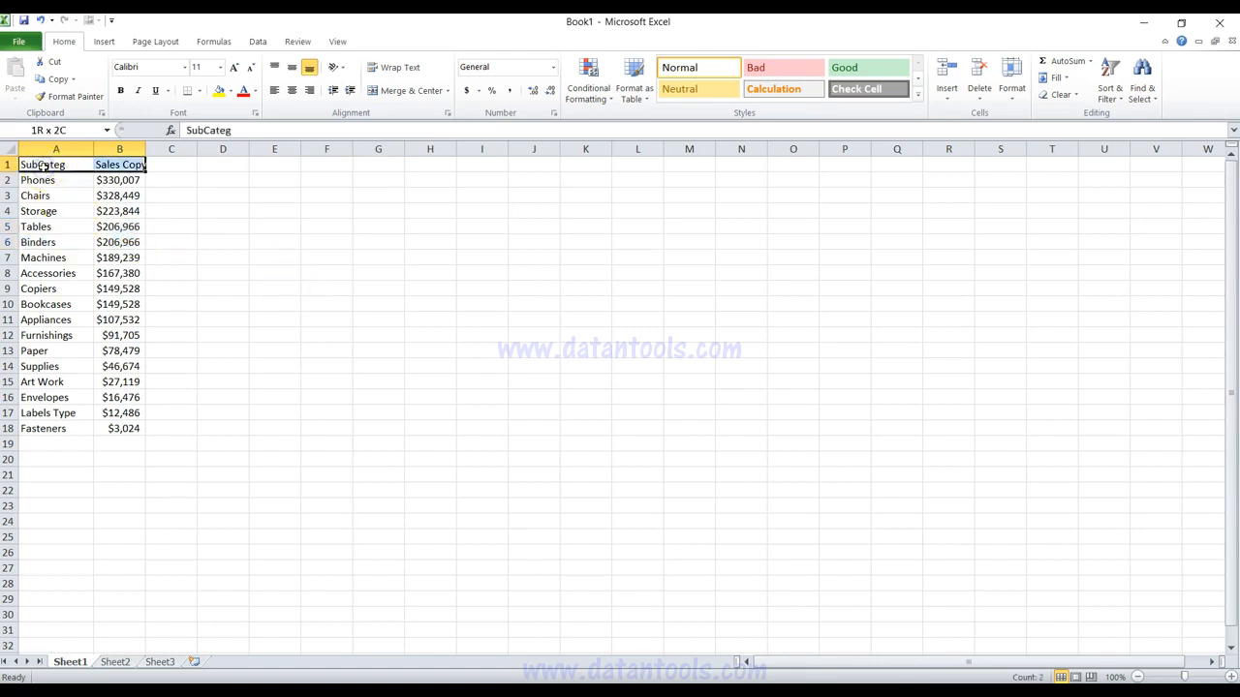
pyautogui.hotkey('ctrl', 'shift', 'Down')
pyautogui.hotkey('ctrl', 'c')
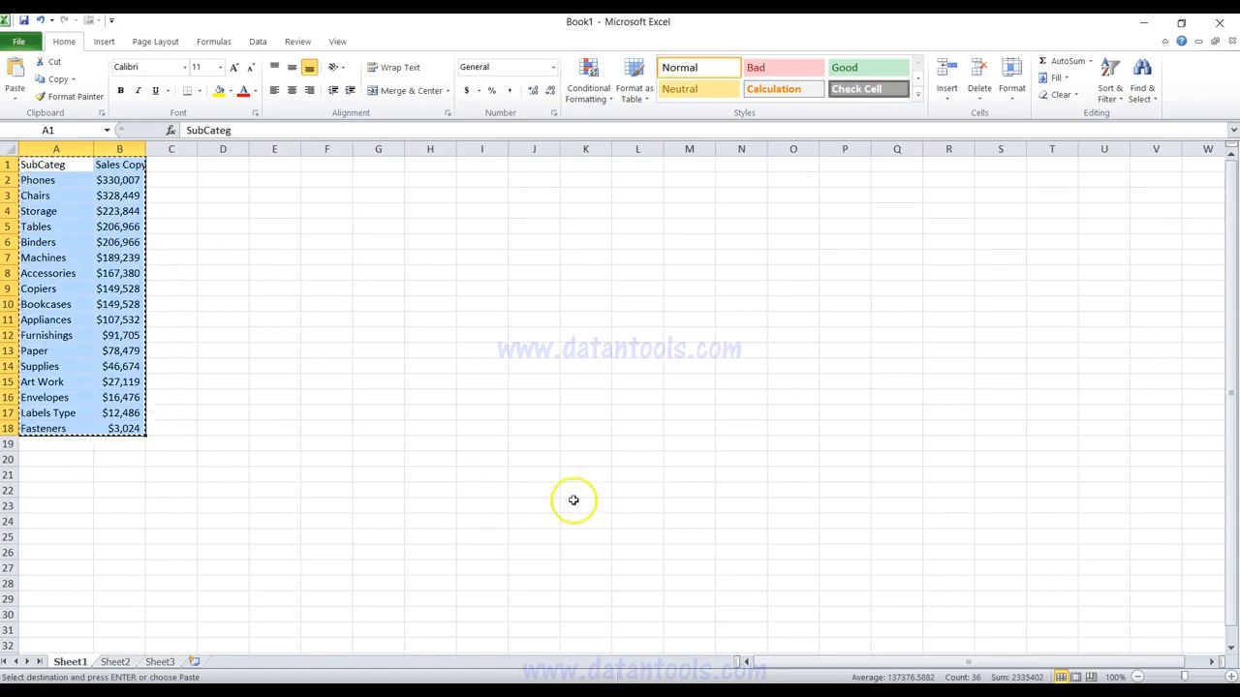
# Switch back to Tableau, clear all fields from the Rank sheet and paste the copied Excel data as a new data source.
pyautogui.click(797, 689)
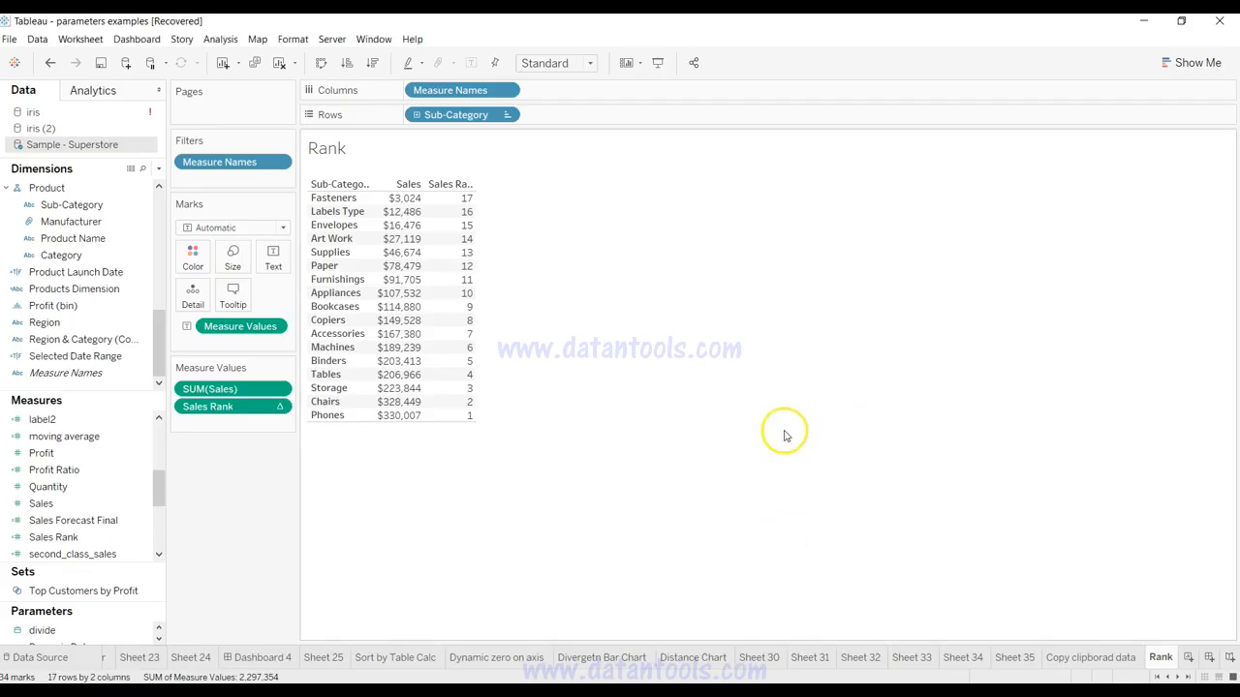
pyautogui.moveTo(471, 117); pyautogui.dragTo(271, 459)
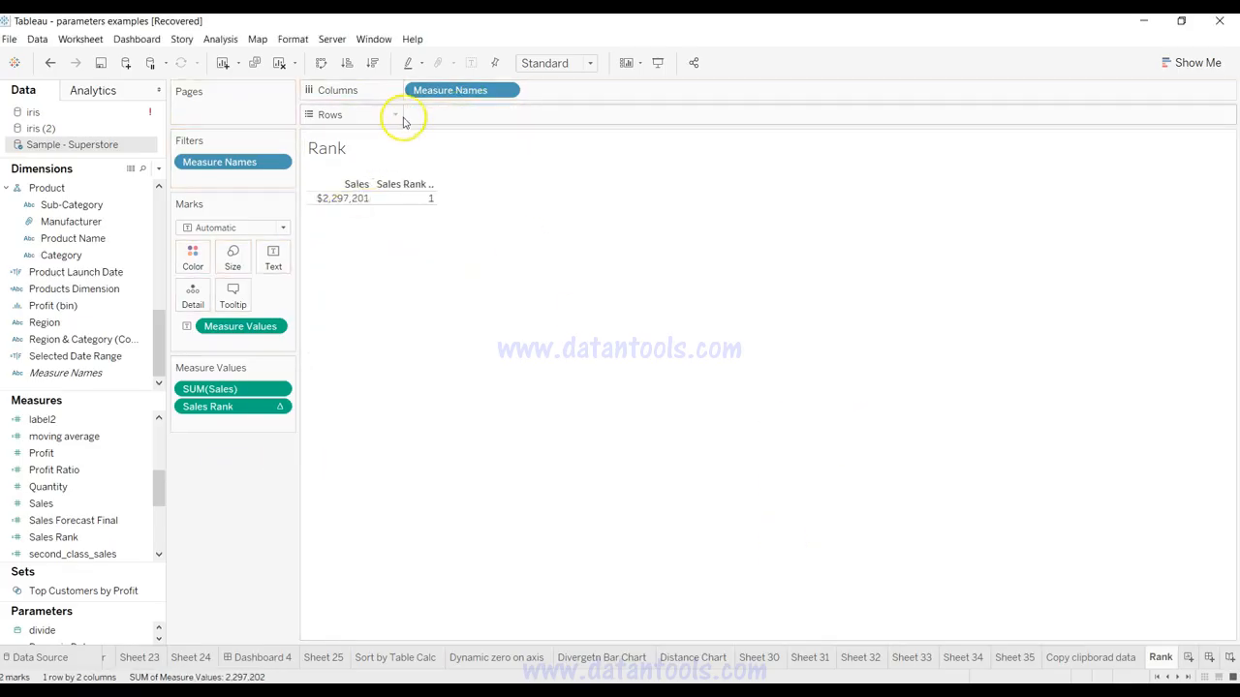
pyautogui.moveTo(437, 89); pyautogui.dragTo(224, 476)
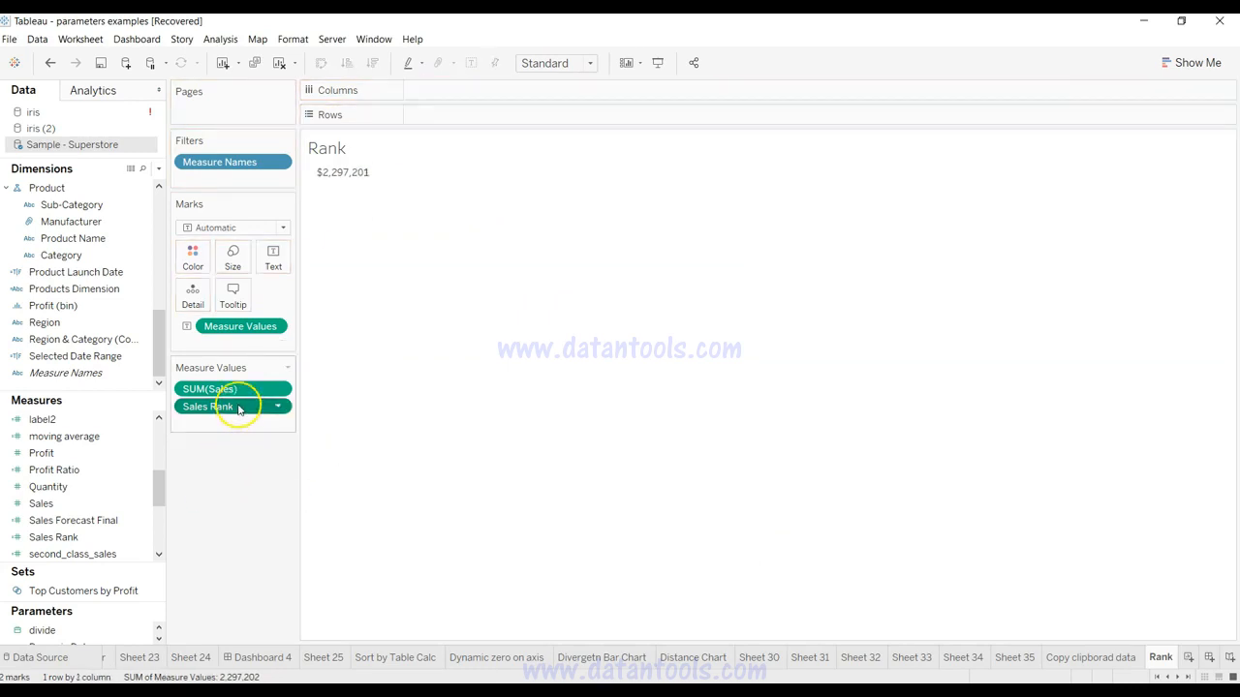
pyautogui.moveTo(239, 407); pyautogui.dragTo(232, 486)
pyautogui.moveTo(244, 327); pyautogui.dragTo(231, 468)
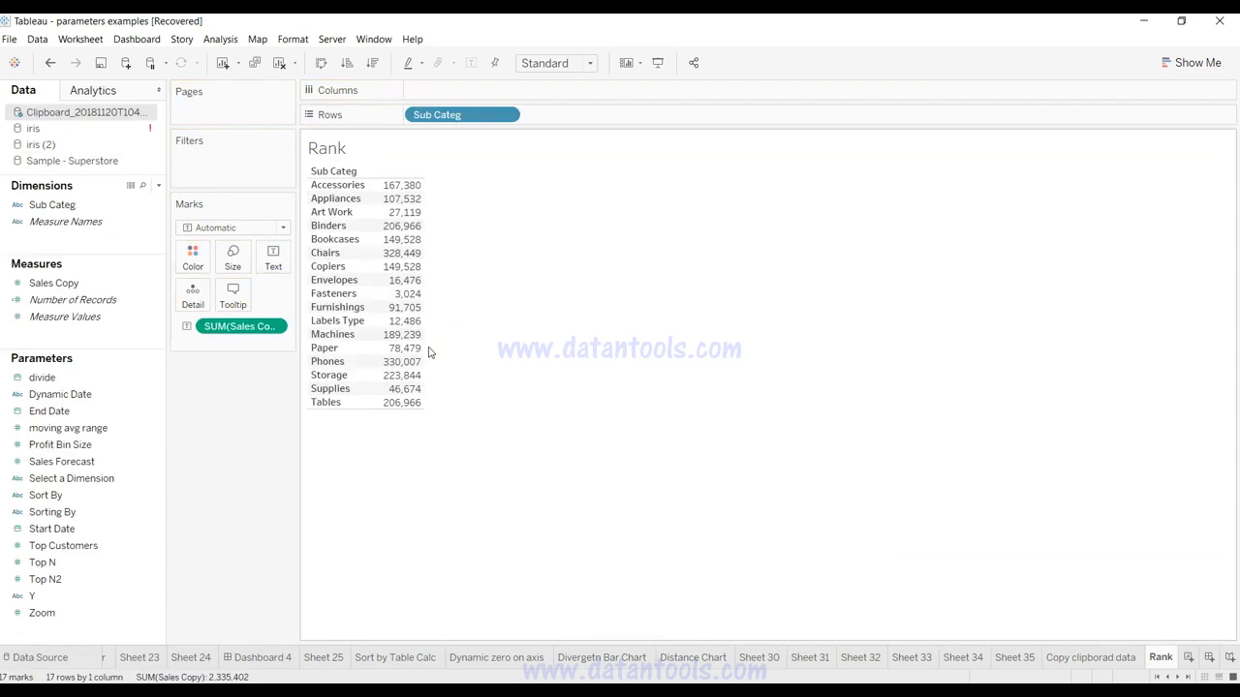
pyautogui.click(341, 192)
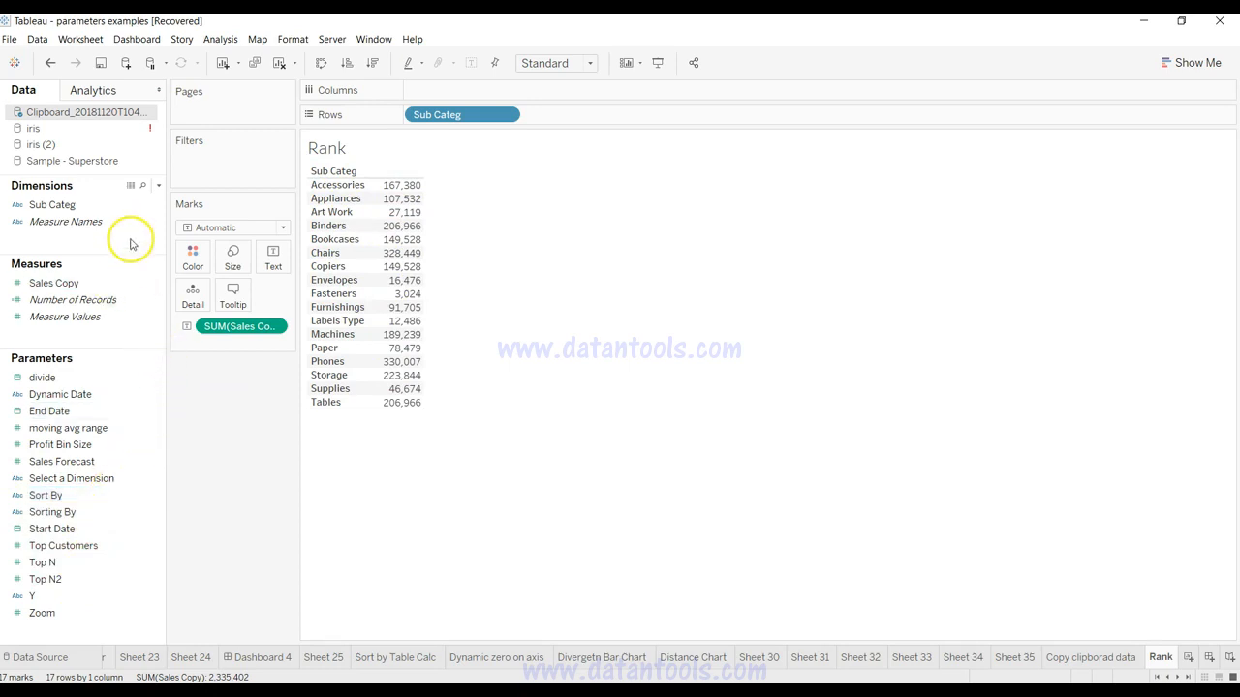
# Create a calculated field named Rank that applies the Rank function to SUM([Sales Copy]).
pyautogui.click(159, 184)
pyautogui.click(133, 203)
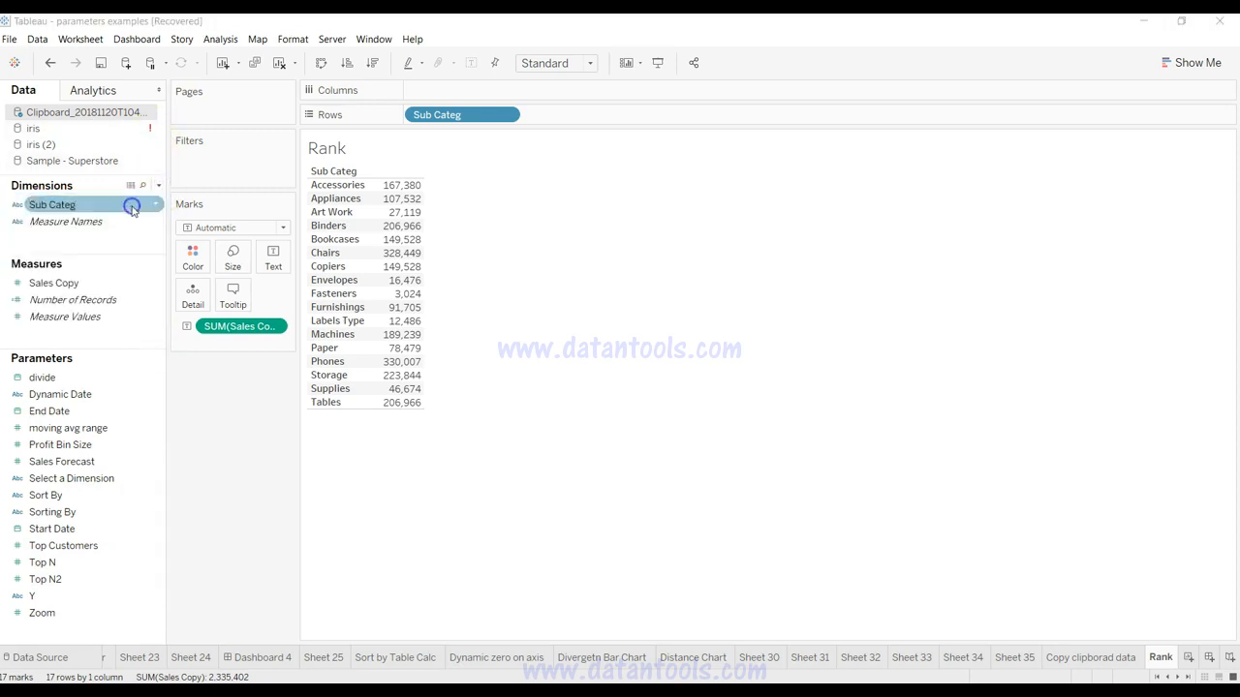
pyautogui.write('Rank')
pyautogui.click(514, 328)
pyautogui.write('Rank')
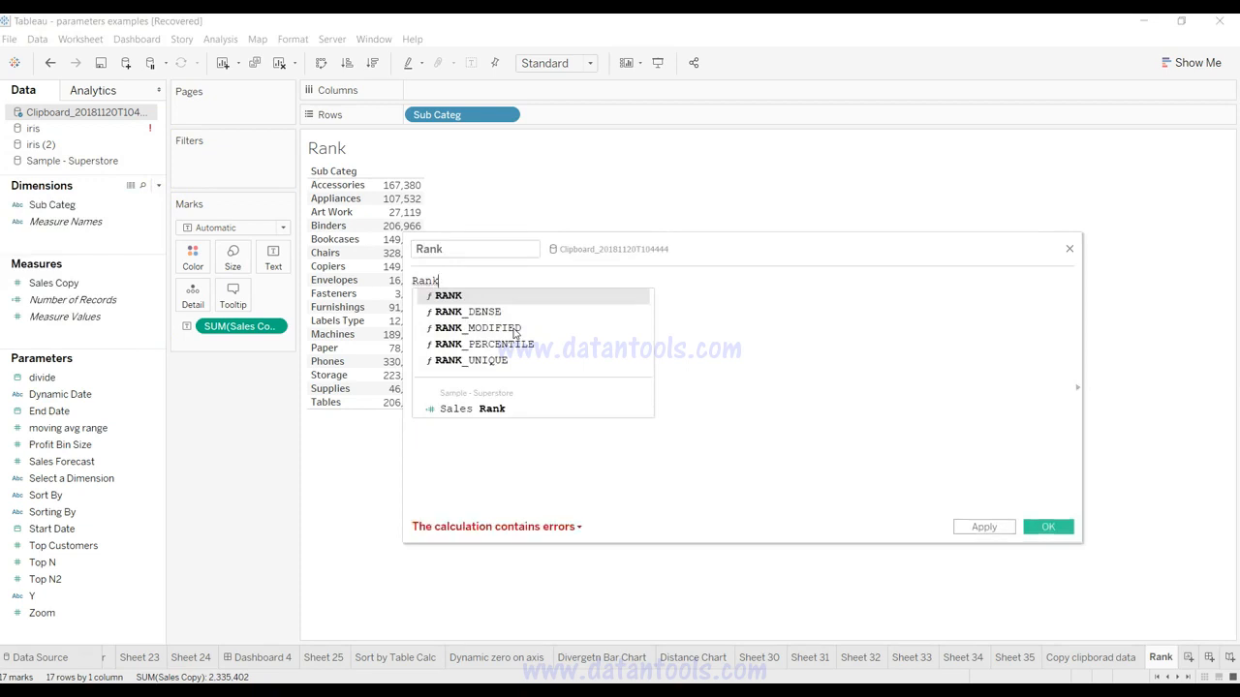
pyautogui.write('(su')
pyautogui.press('Down')
pyautogui.press('Return')
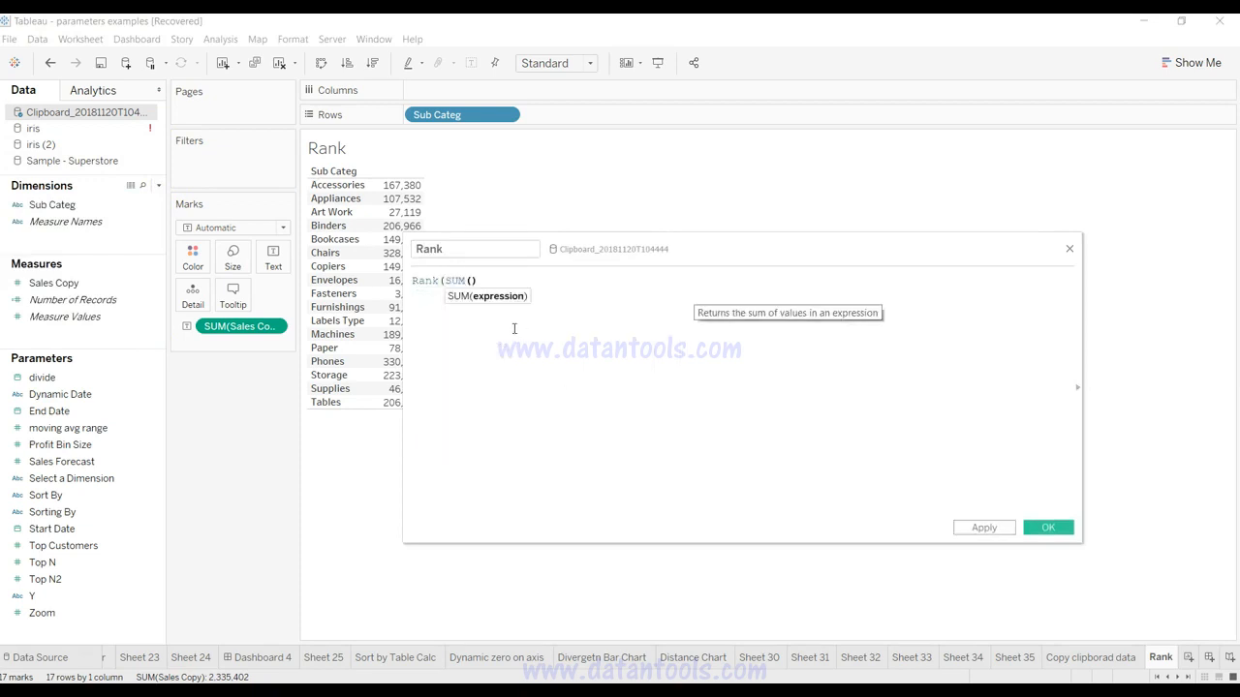
pyautogui.write('sal')
pyautogui.press('Return')
pyautogui.click(984, 526)
pyautogui.click(1047, 526)
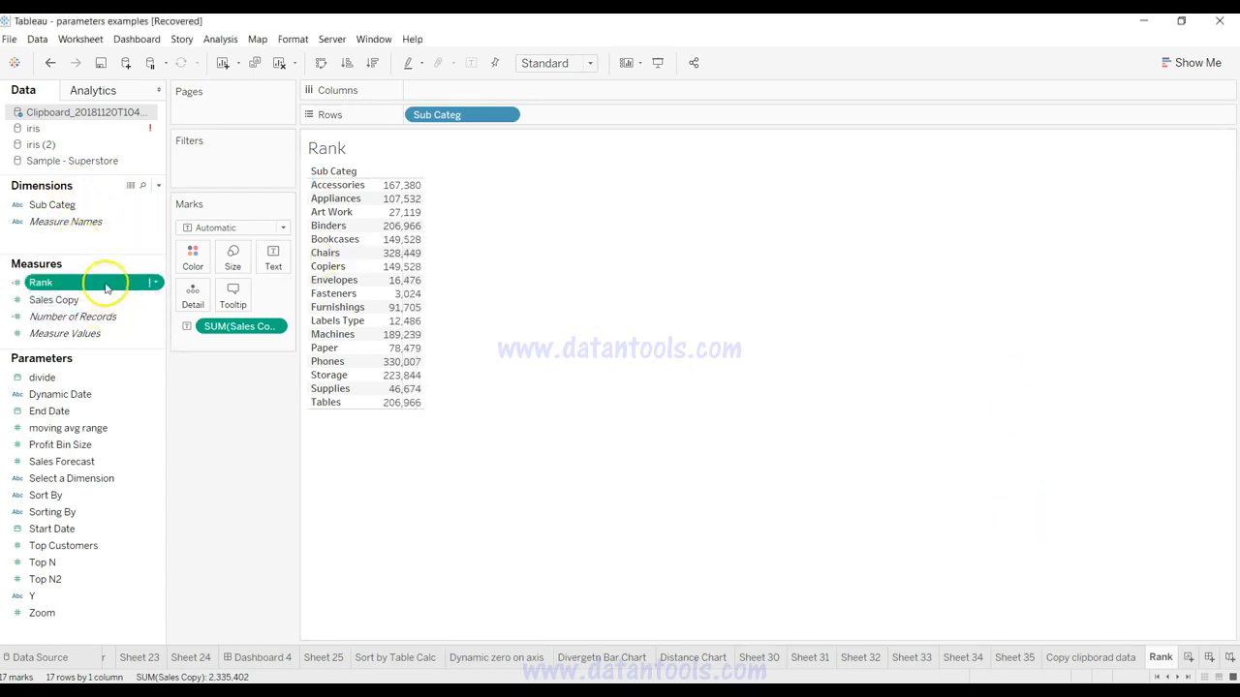
# Edit the Rank calculation and add the missing closing parenthesis to make it Rank(SUM([Sales Copy])).
pyautogui.click(474, 224)
pyautogui.click(145, 282)
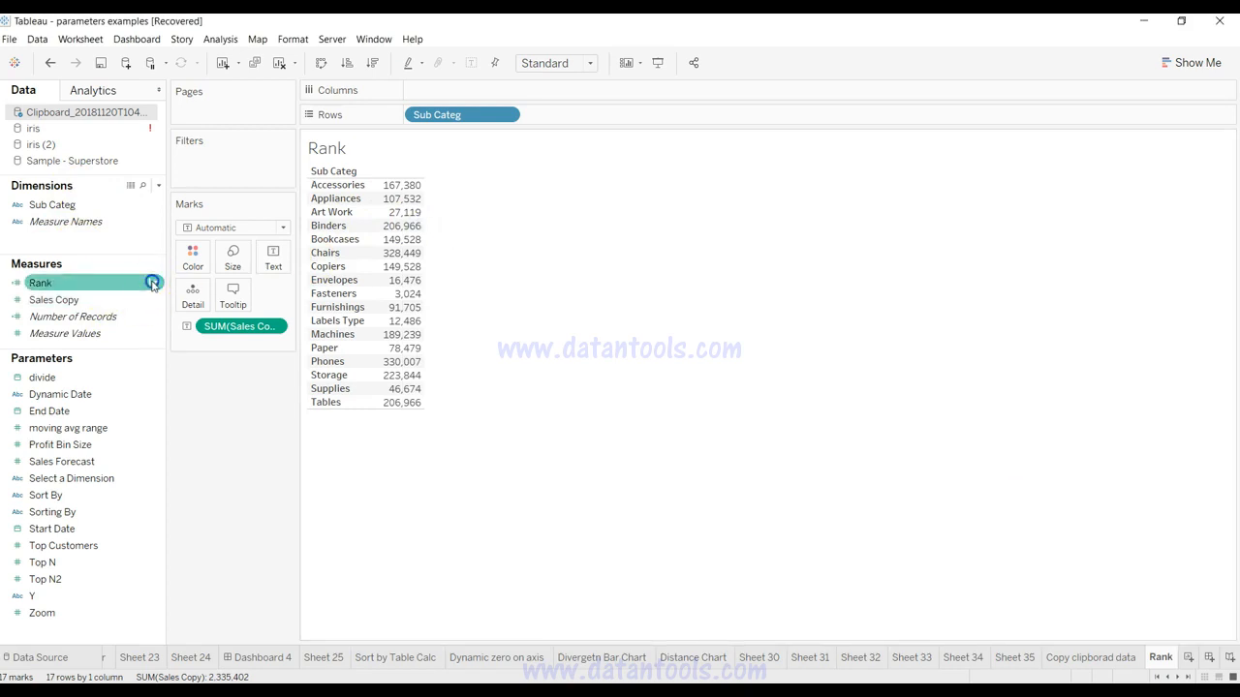
pyautogui.rightClick(151, 282)
pyautogui.click(192, 348)
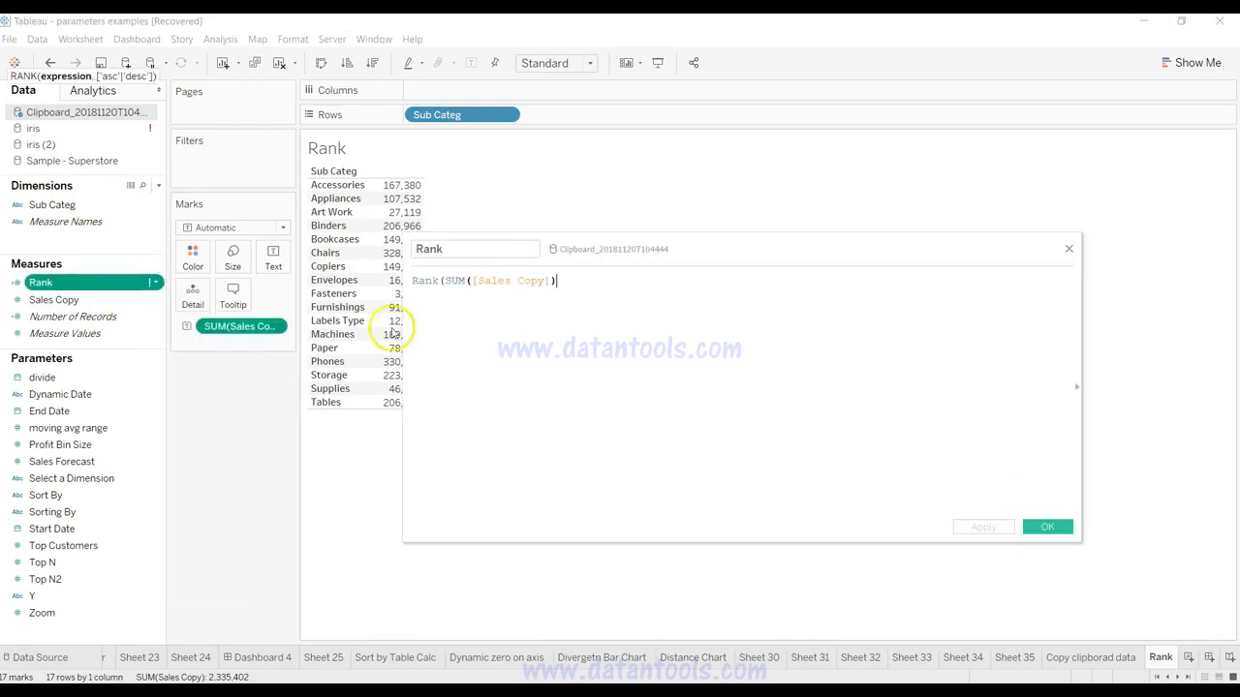
pyautogui.write(')')
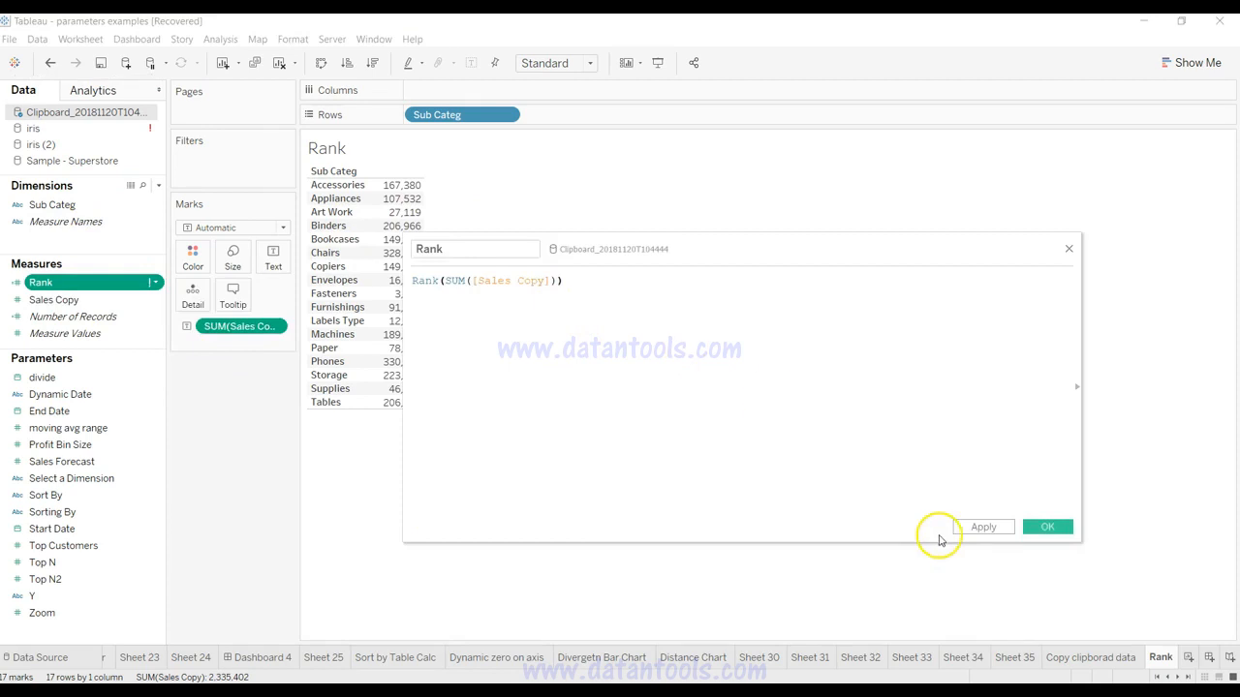
pyautogui.click(982, 527)
pyautogui.click(1043, 527)
# Add Rank to the table as a measure column beside Sales Copy and sort the sub-categories ascending by Rank.
pyautogui.moveTo(40, 282); pyautogui.dragTo(400, 262)
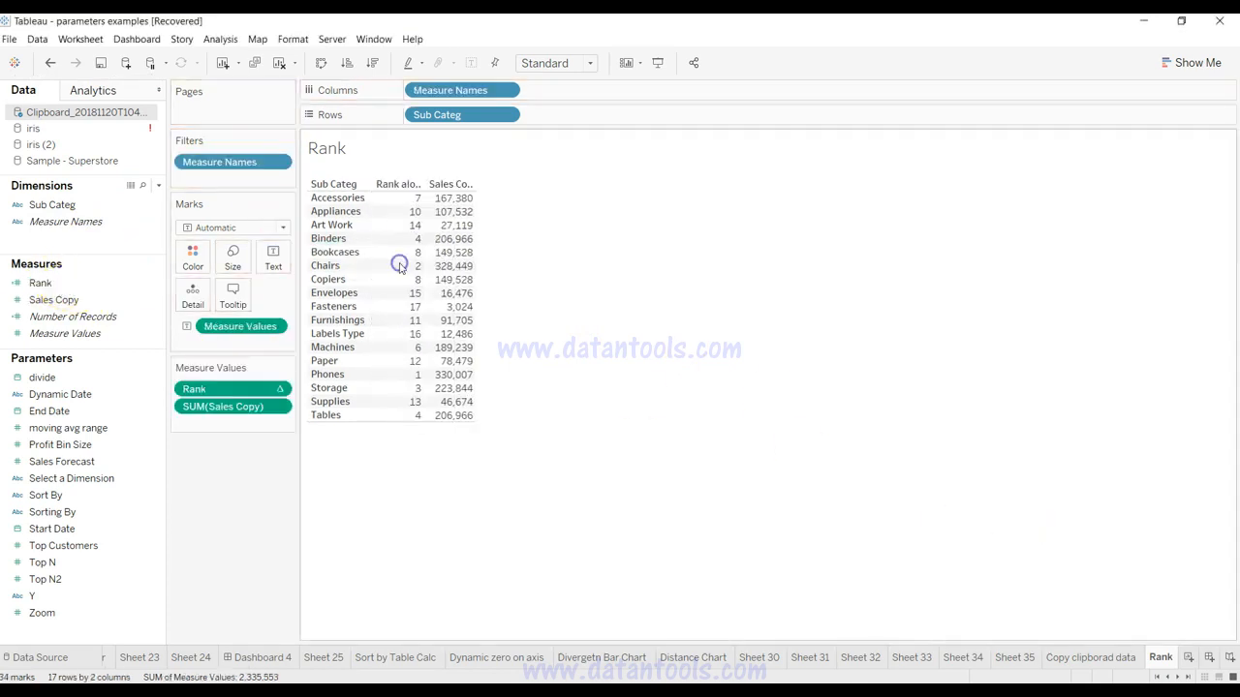
pyautogui.click(398, 183)
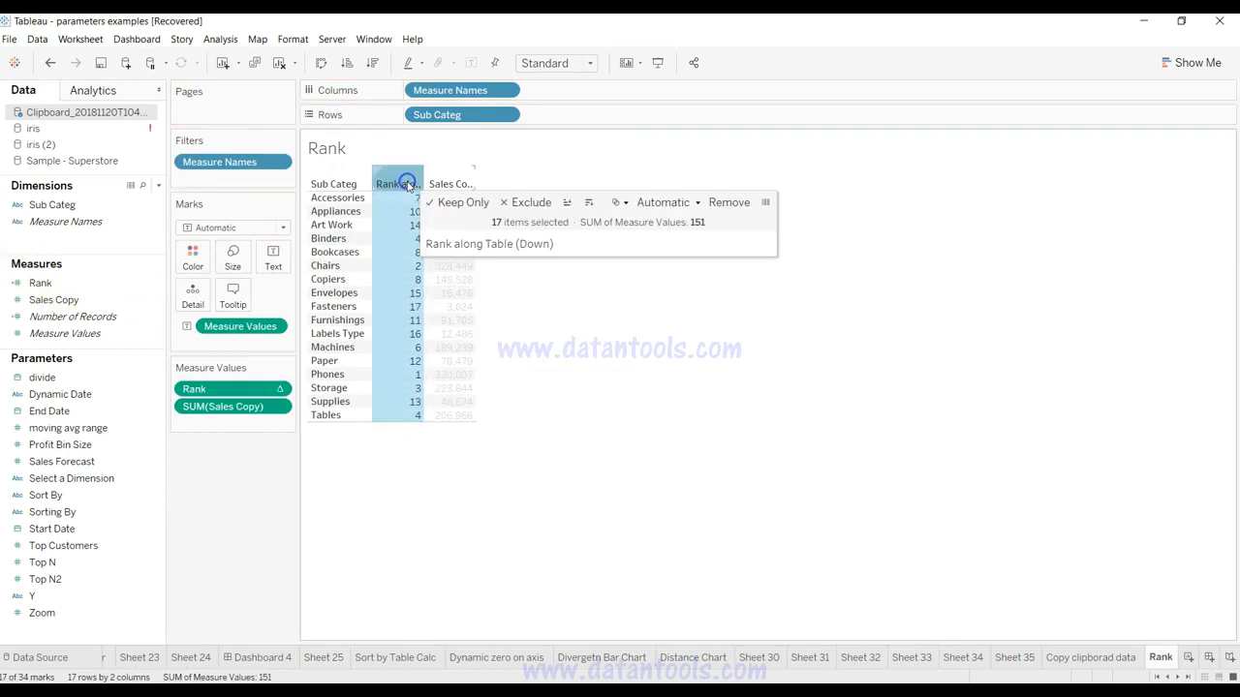
pyautogui.click(568, 204)
pyautogui.click(596, 410)
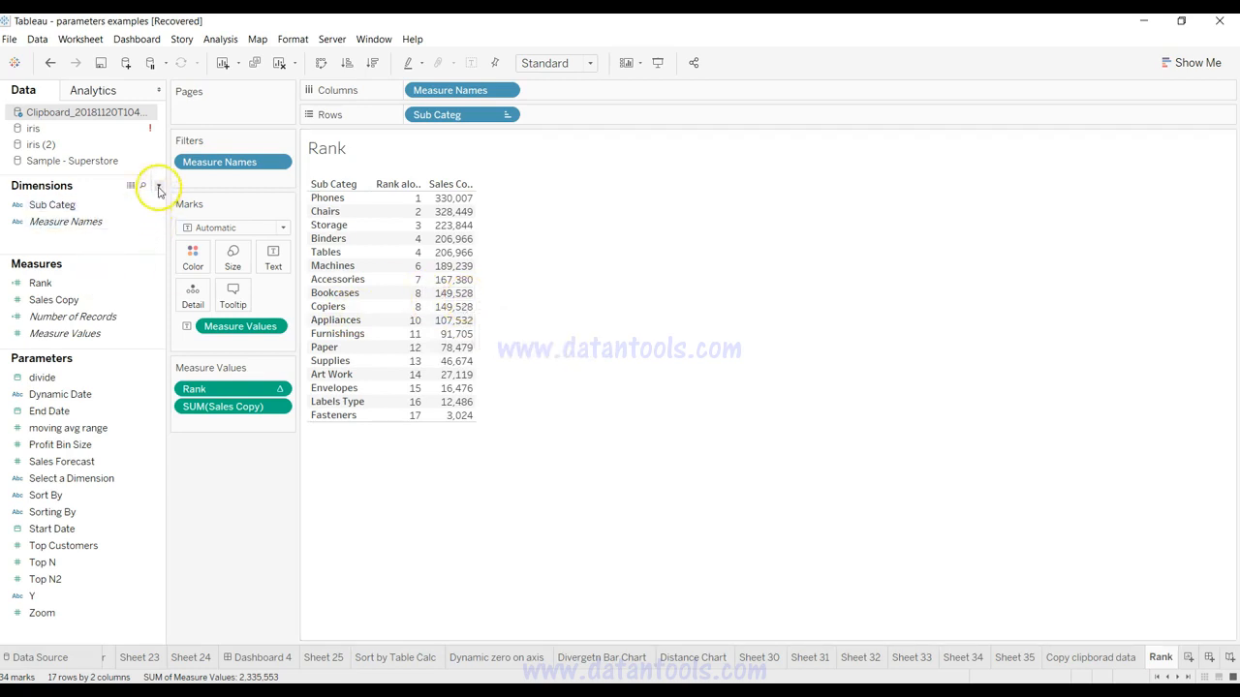
# Start a new calculated field named rankdesnse and insert the RANK_DENSE function in its formula.
pyautogui.click(159, 187)
pyautogui.click(153, 201)
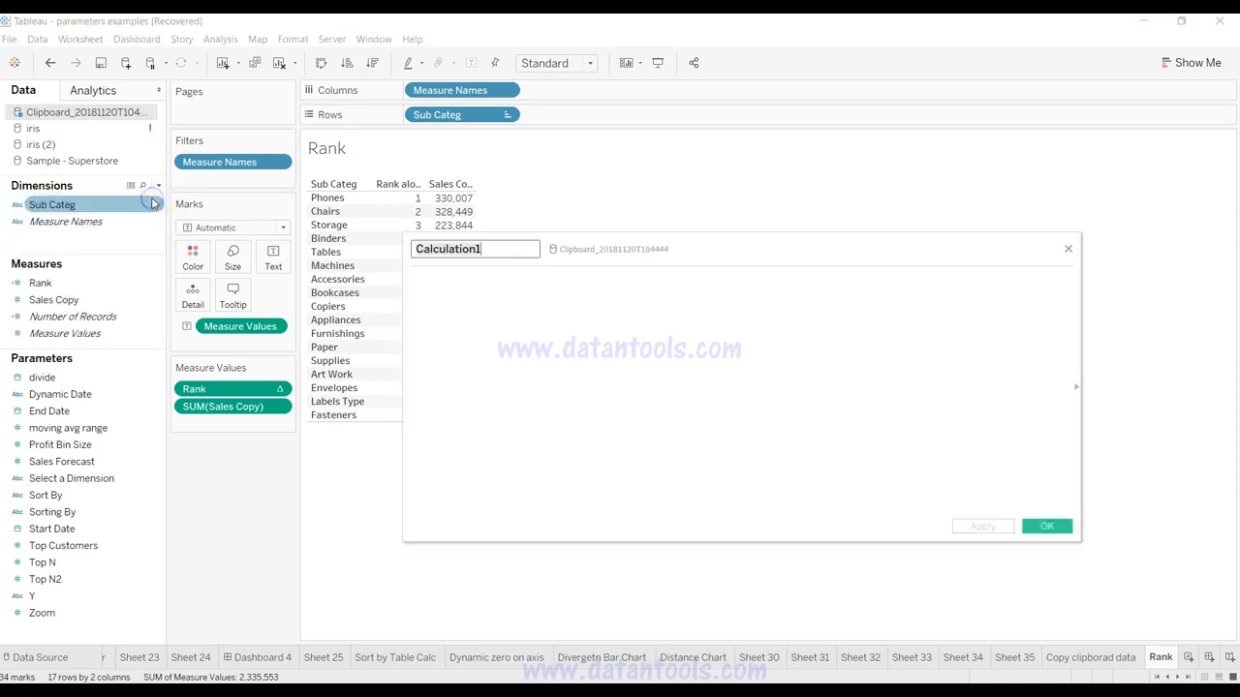
pyautogui.write('rankdesnse')
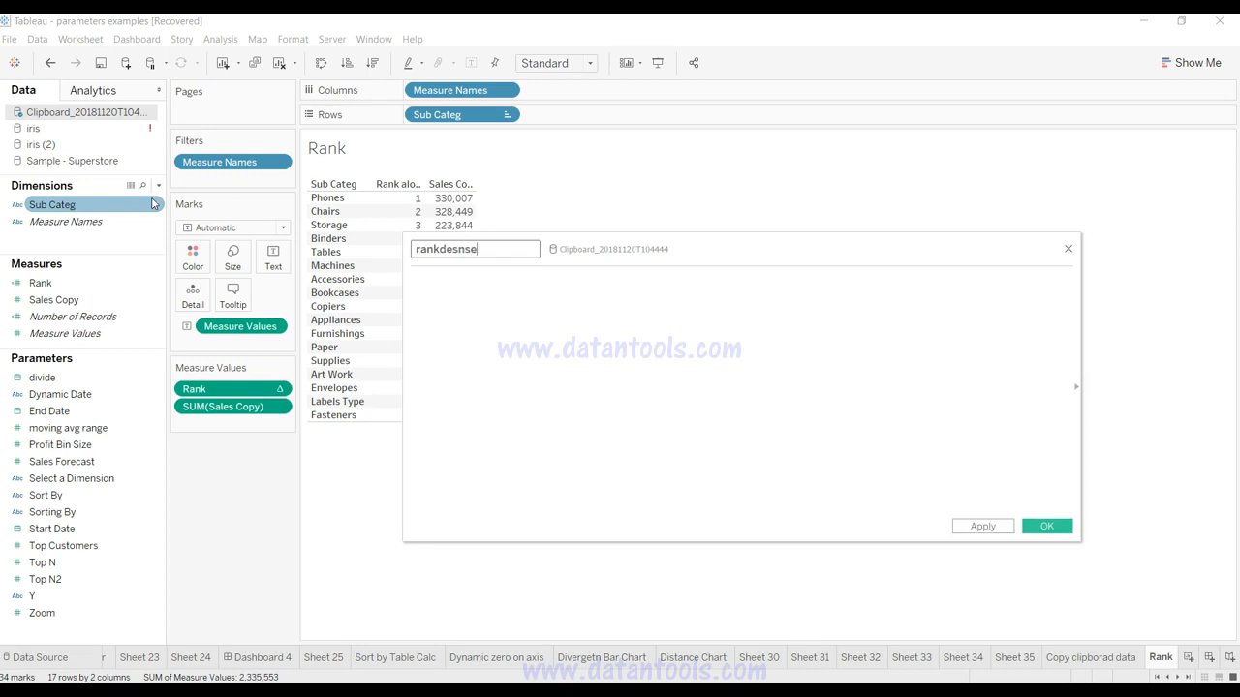
pyautogui.press('Tab')
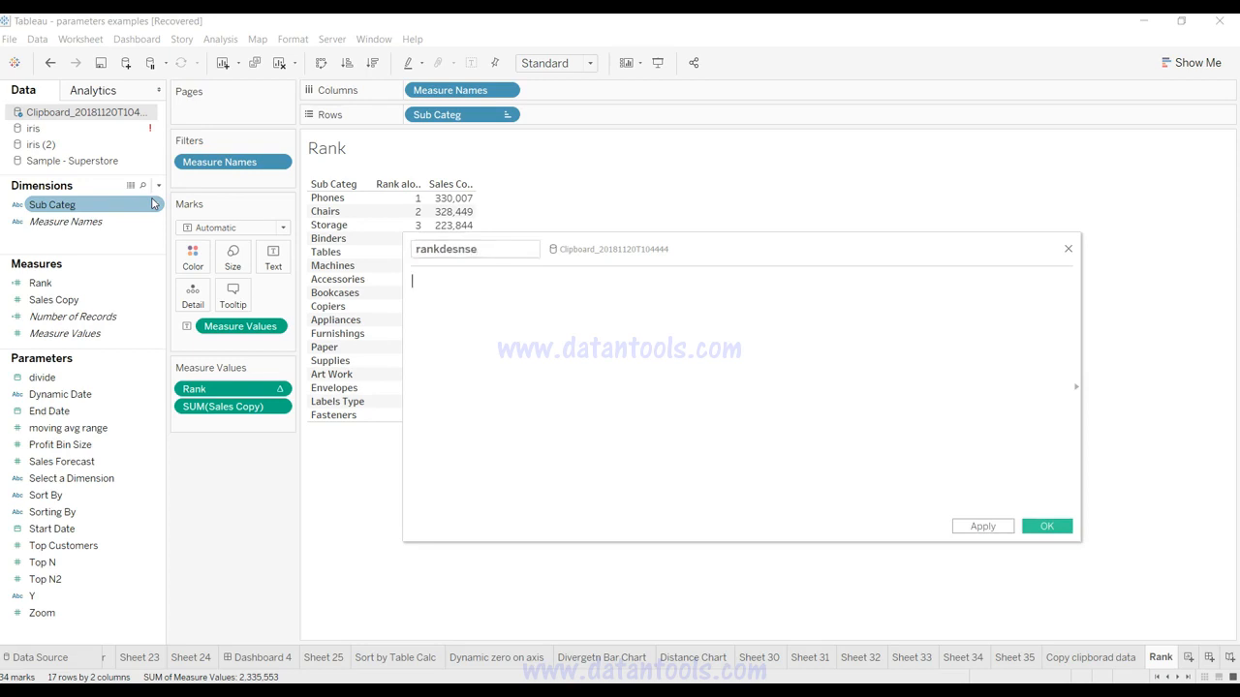
pyautogui.write('rank')
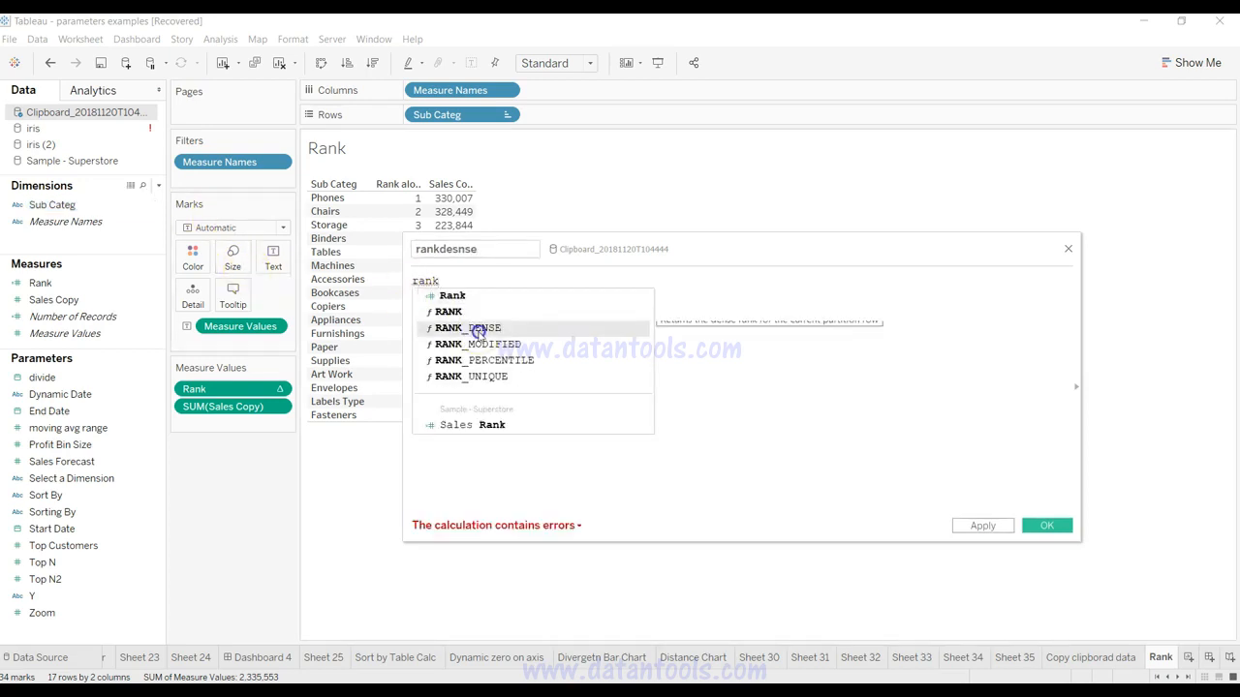
pyautogui.doubleClick(473, 329)
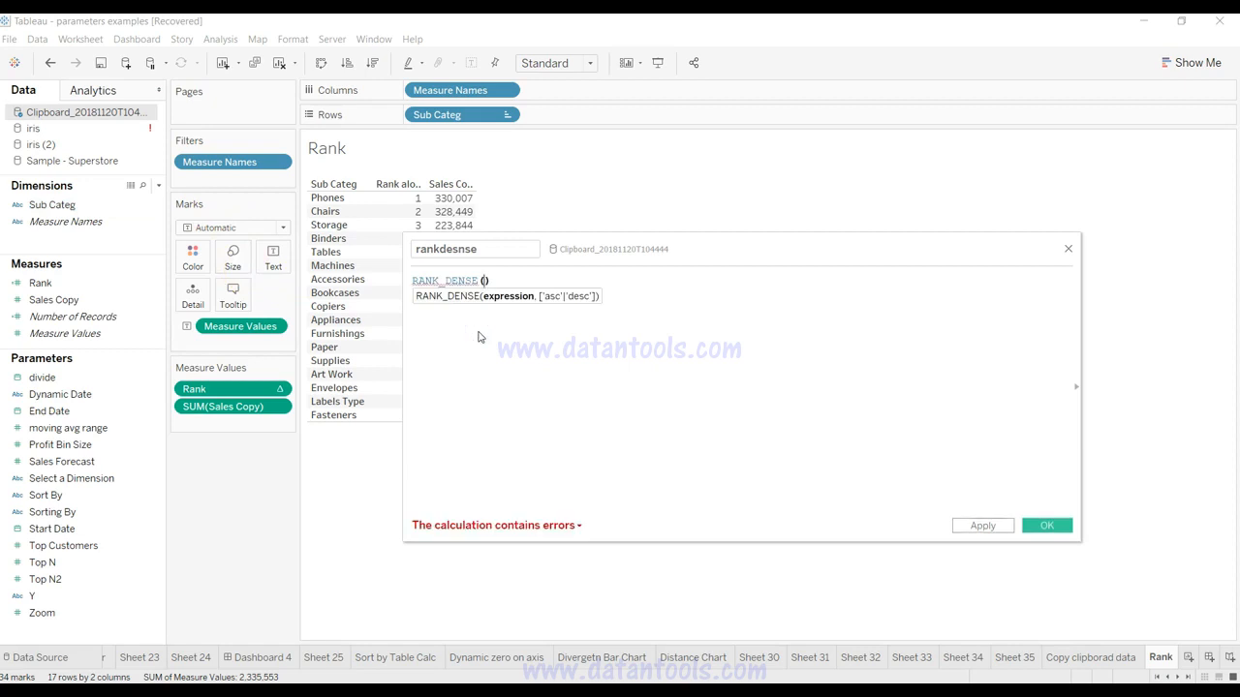
# Complete the formula as RANK_DENSE(SUM([Sales Copy])), save it and add rankdesnse to the table as a column.
pyautogui.write('su')
pyautogui.press('Down')
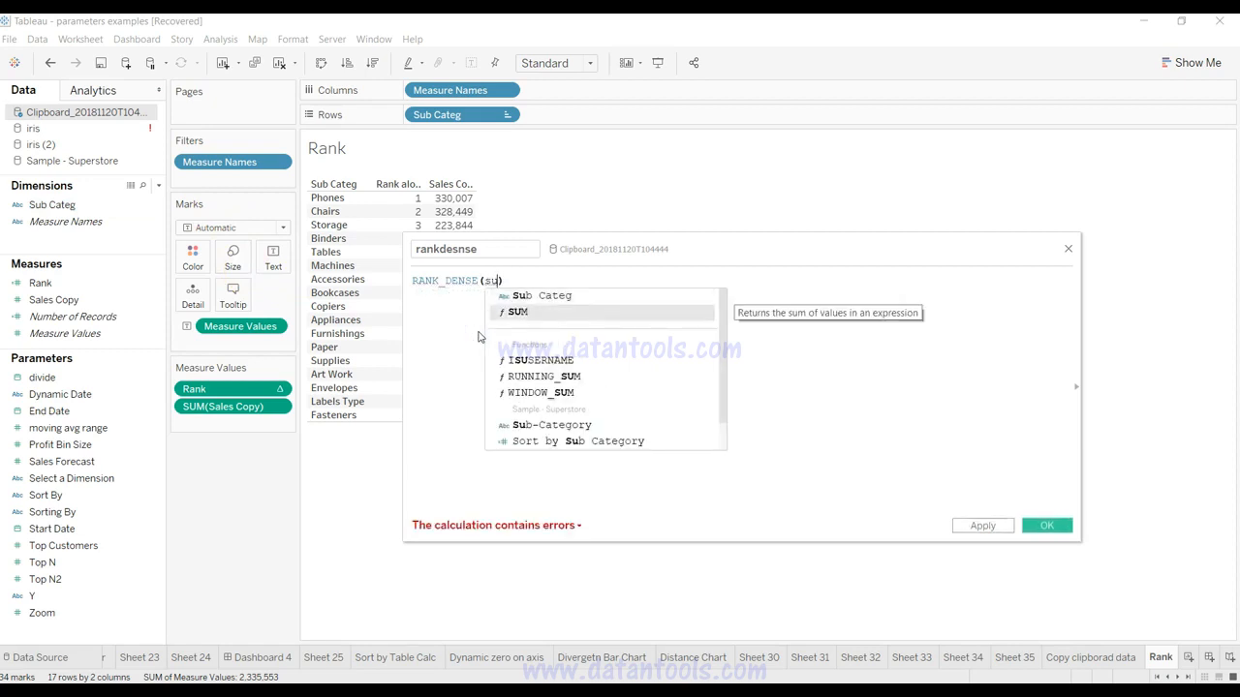
pyautogui.press('Return')
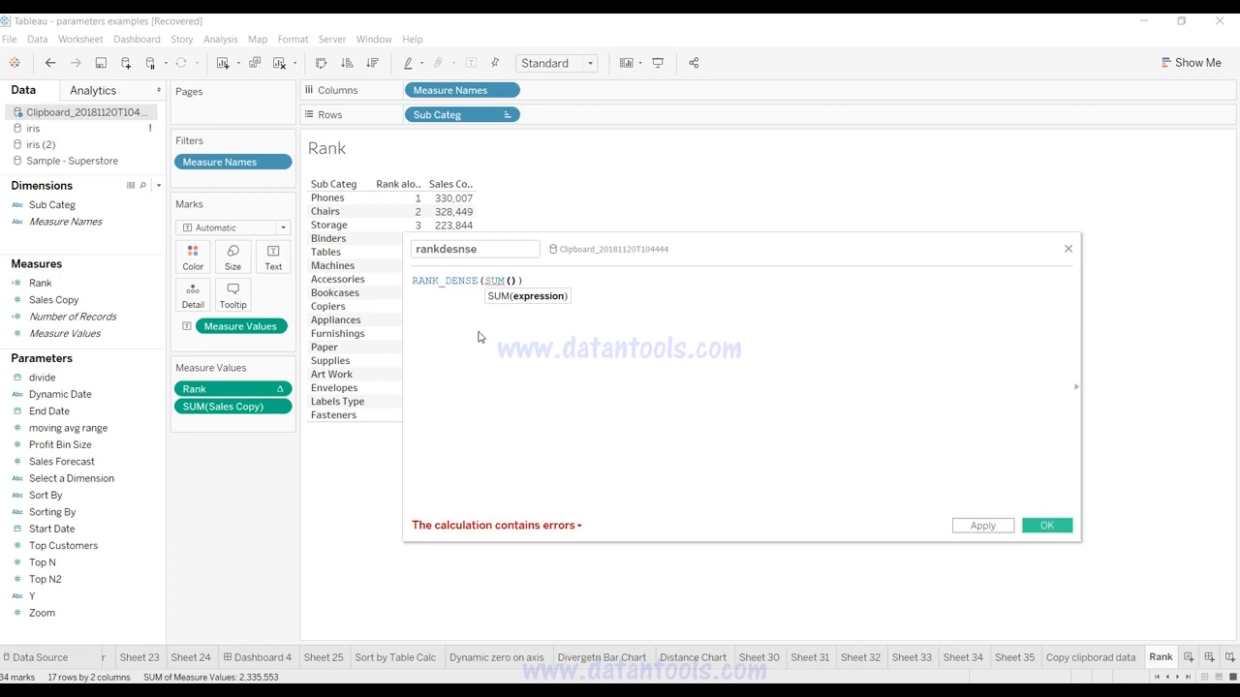
pyautogui.write('sal')
pyautogui.press('Return')
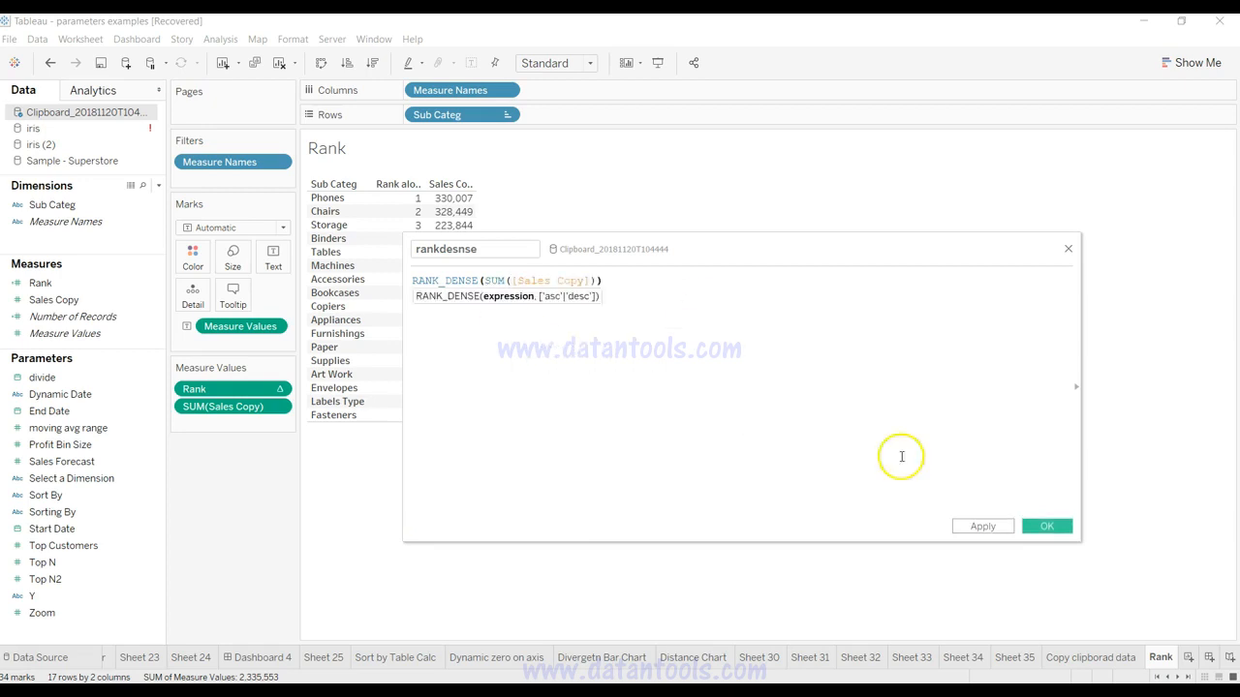
pyautogui.click(984, 526)
pyautogui.click(1042, 528)
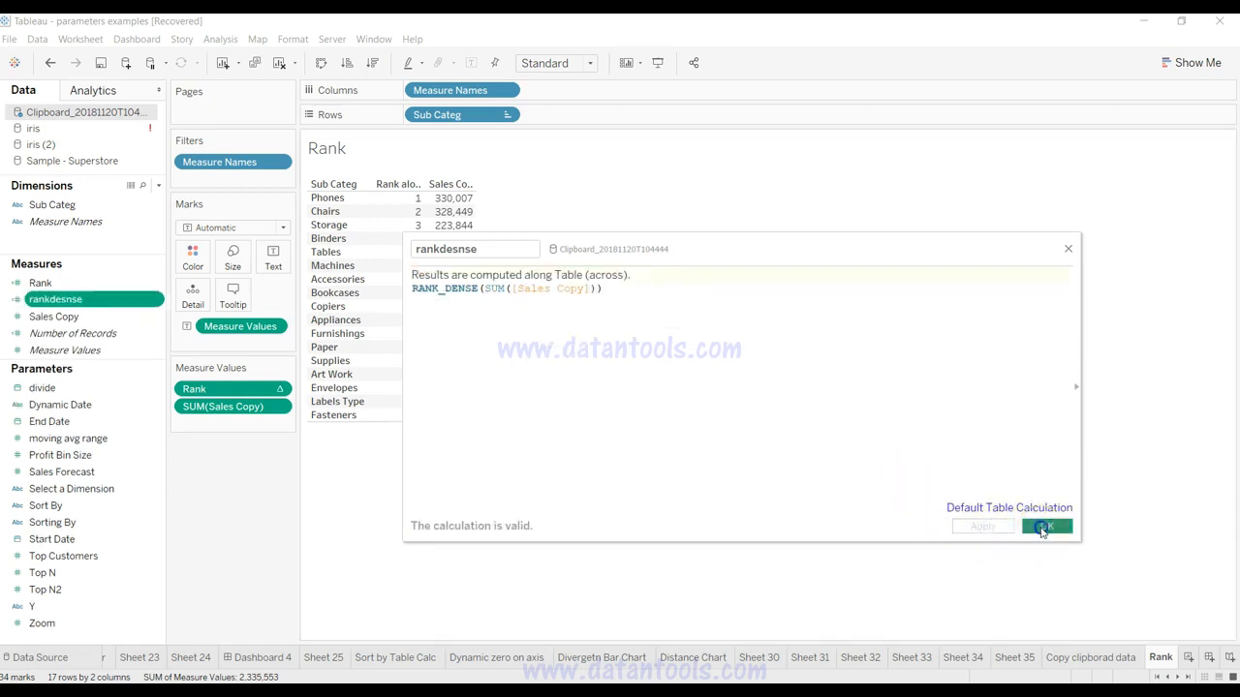
pyautogui.moveTo(102, 299); pyautogui.dragTo(446, 281)
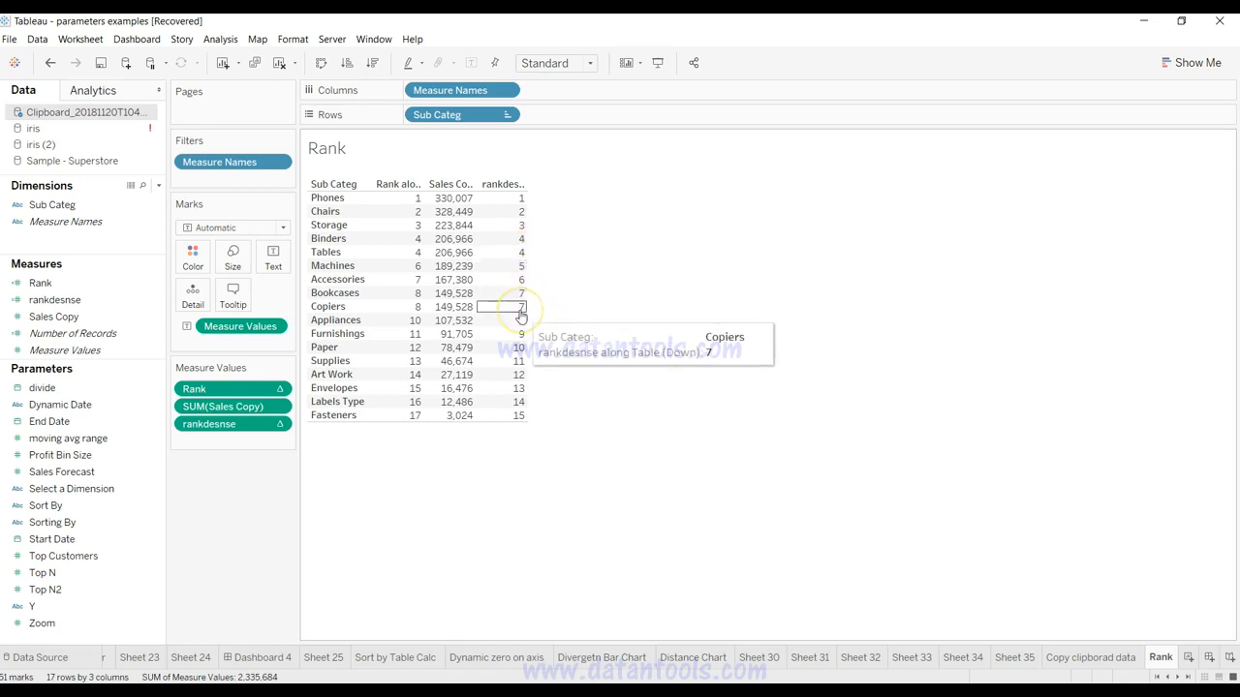
# Start another calculated field with the RANK_MODIFIED function and name it rankmodified.
pyautogui.click(158, 185)
pyautogui.click(143, 201)
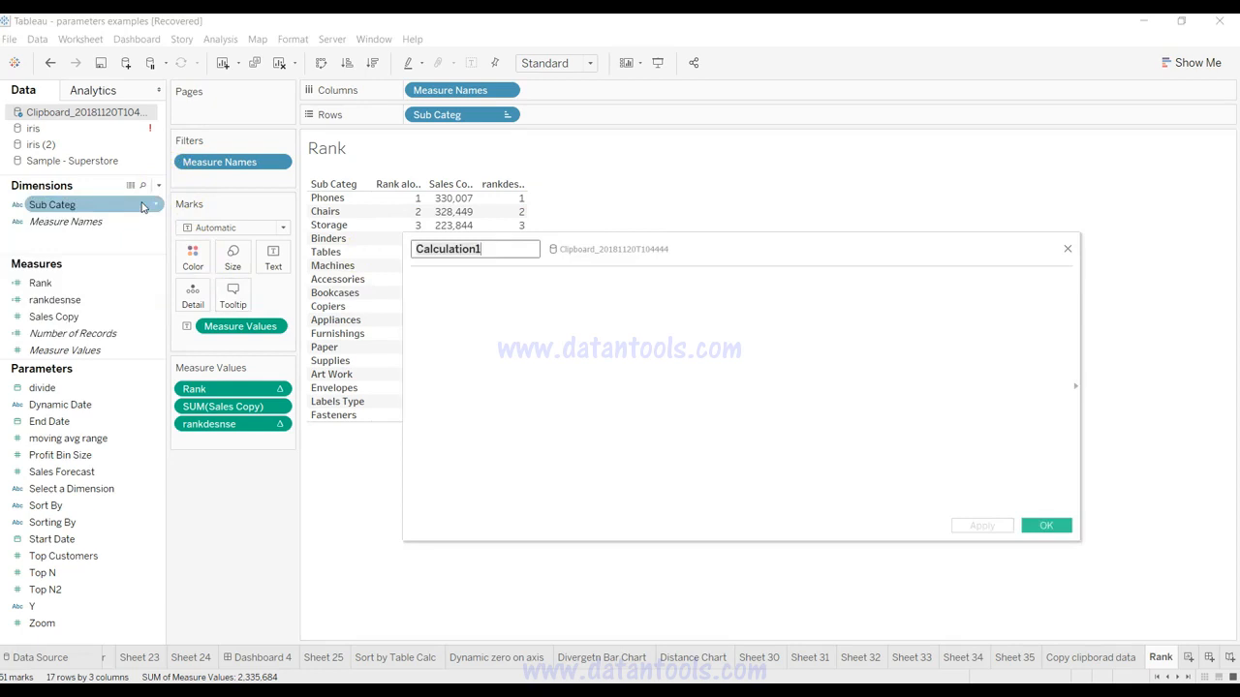
pyautogui.write('rank')
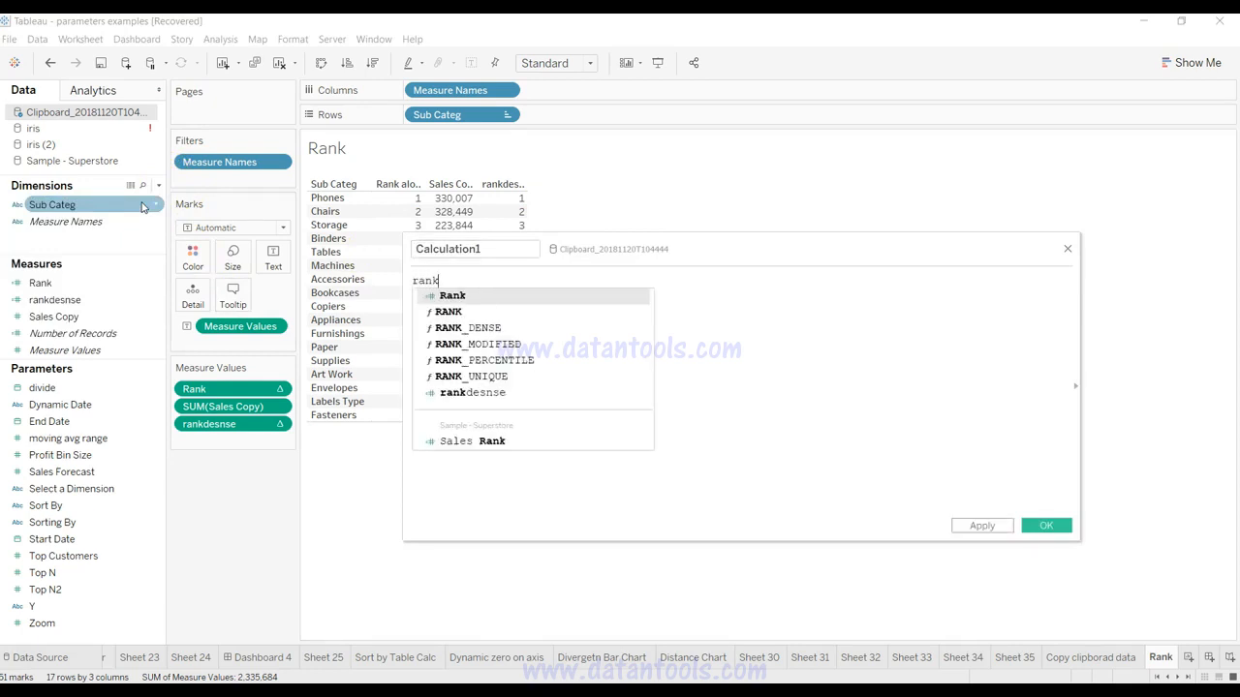
pyautogui.press('Down')
pyautogui.press('Down')
pyautogui.press('Down')
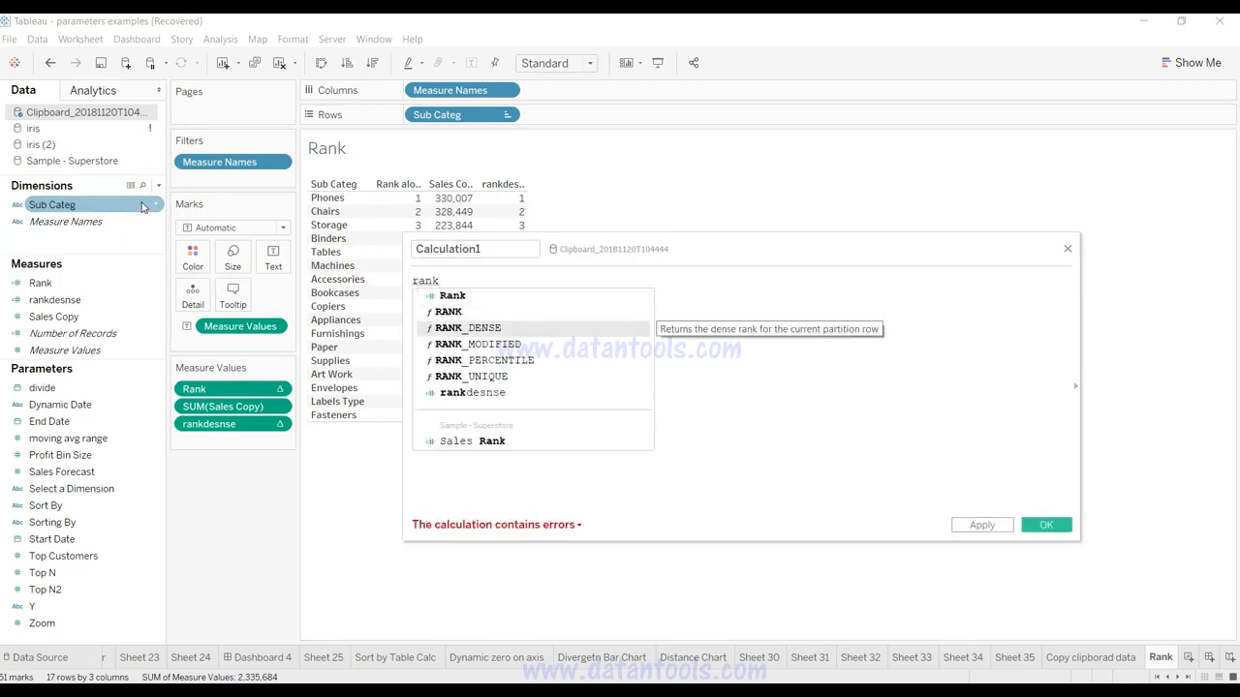
pyautogui.press('Return')
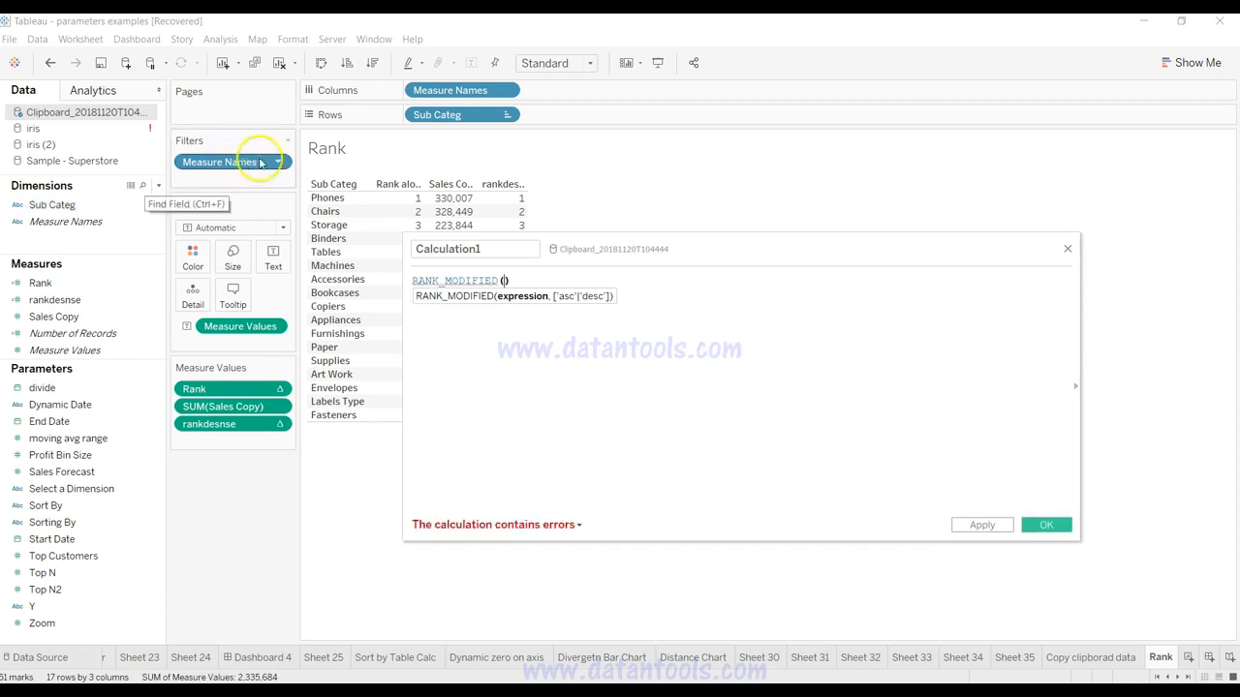
pyautogui.click(497, 253)
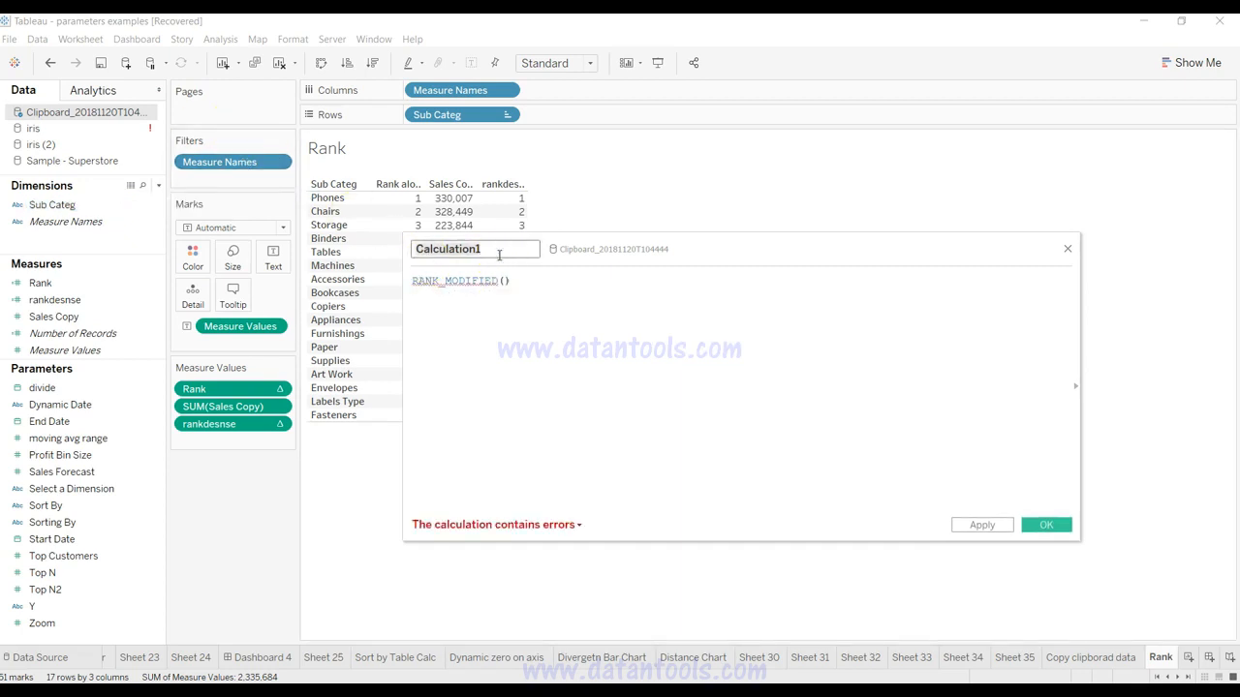
pyautogui.write('rankmodified')
# Complete the formula as RANK_MODIFIED(SUM([Sales Copy])) and save the calculated field.
pyautogui.click(504, 281)
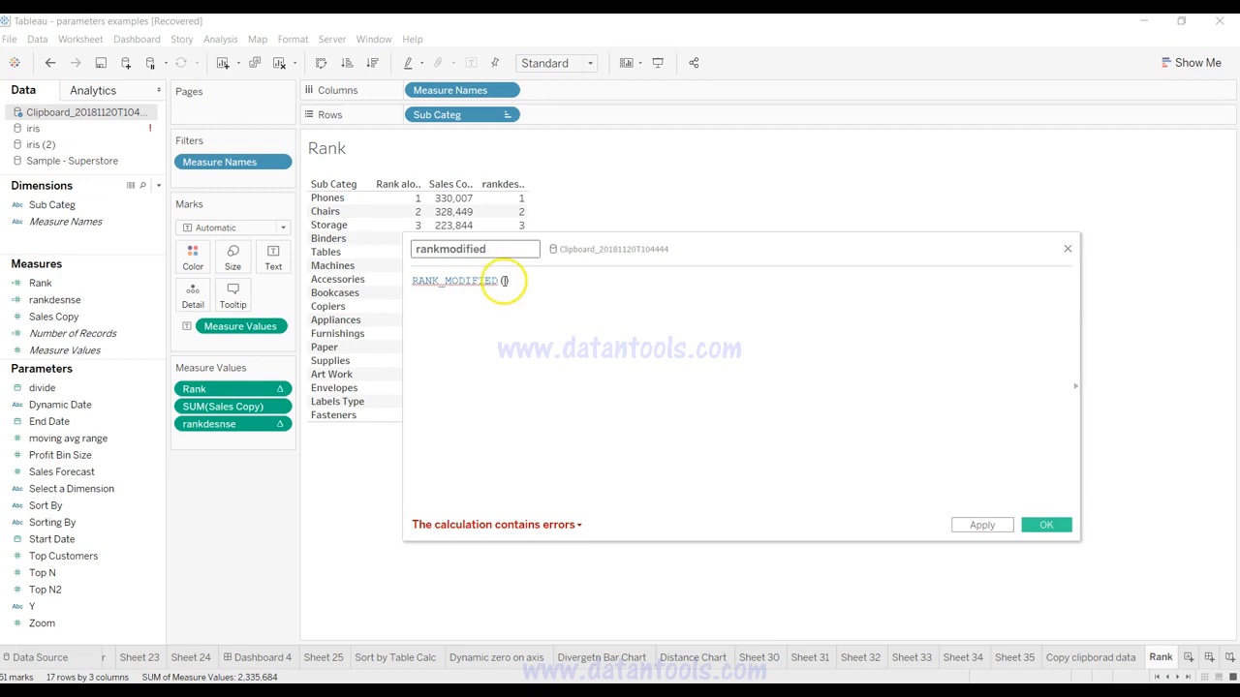
pyautogui.write('su')
pyautogui.press('Down')
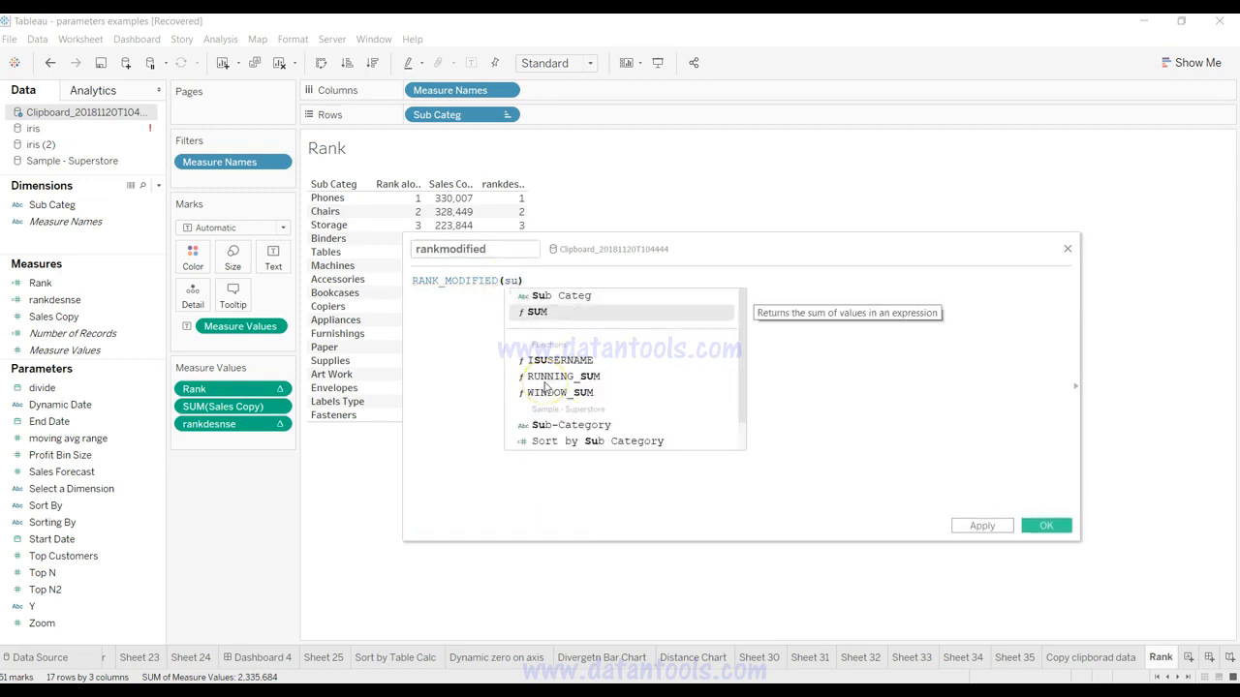
pyautogui.press('Return')
pyautogui.write('sa')
pyautogui.press('Return')
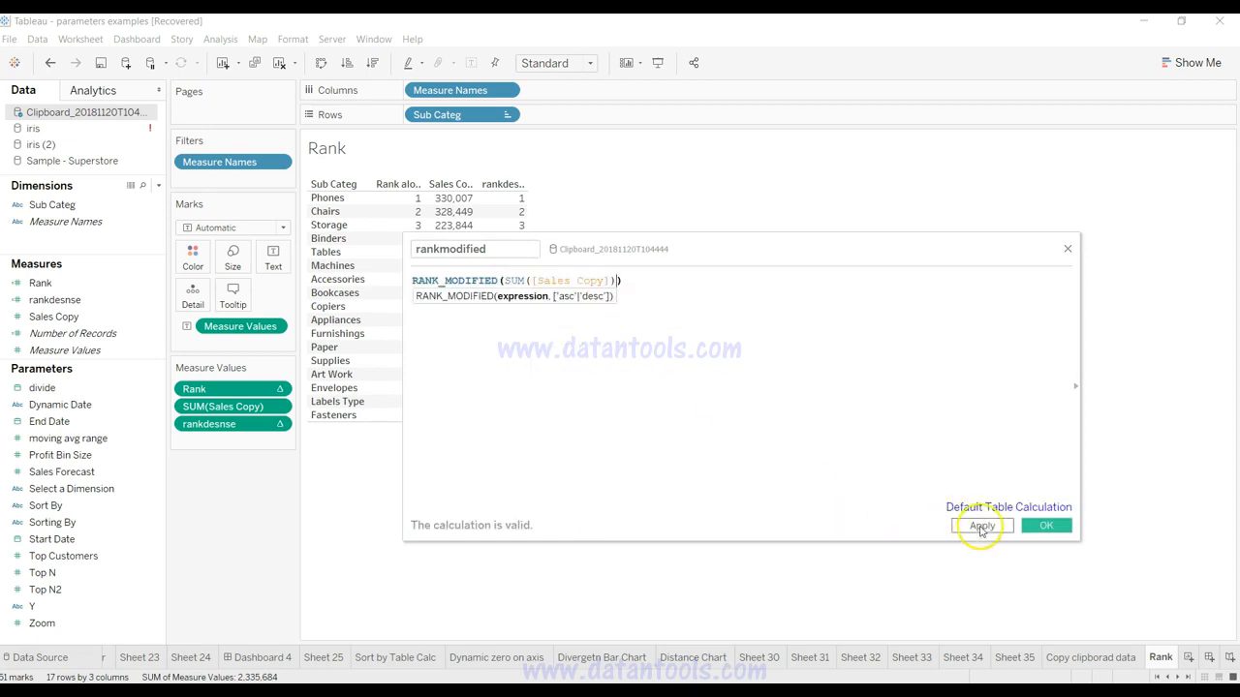
pyautogui.click(981, 526)
pyautogui.click(1045, 525)
# Add rankmodified to the table as a column and compare its ranks for the sub-categories with tied sales.
pyautogui.moveTo(106, 314); pyautogui.dragTo(485, 251)
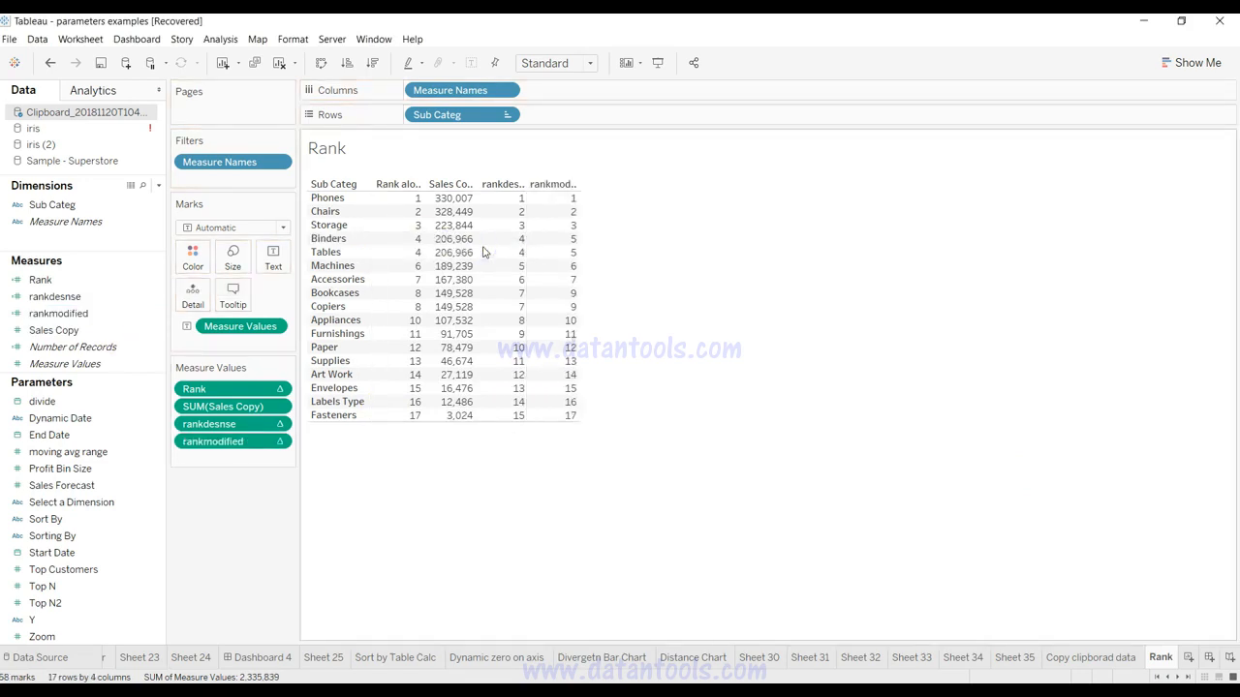
pyautogui.moveTo(576, 217)
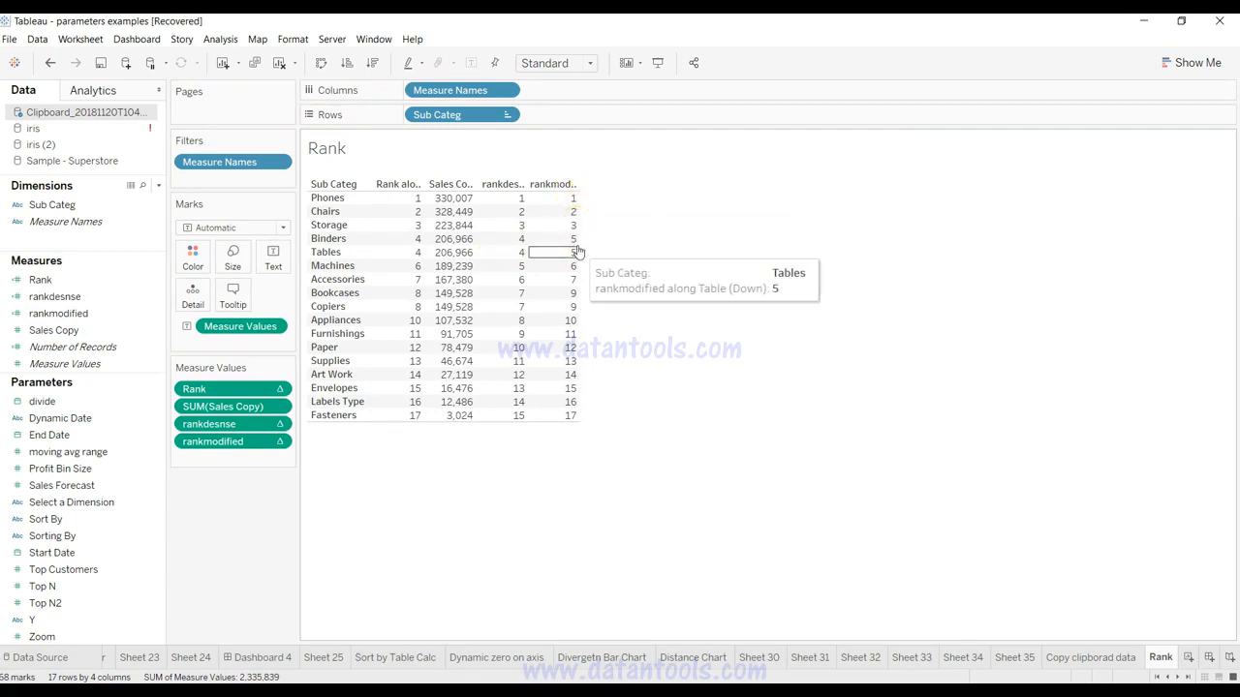
pyautogui.moveTo(575, 253)
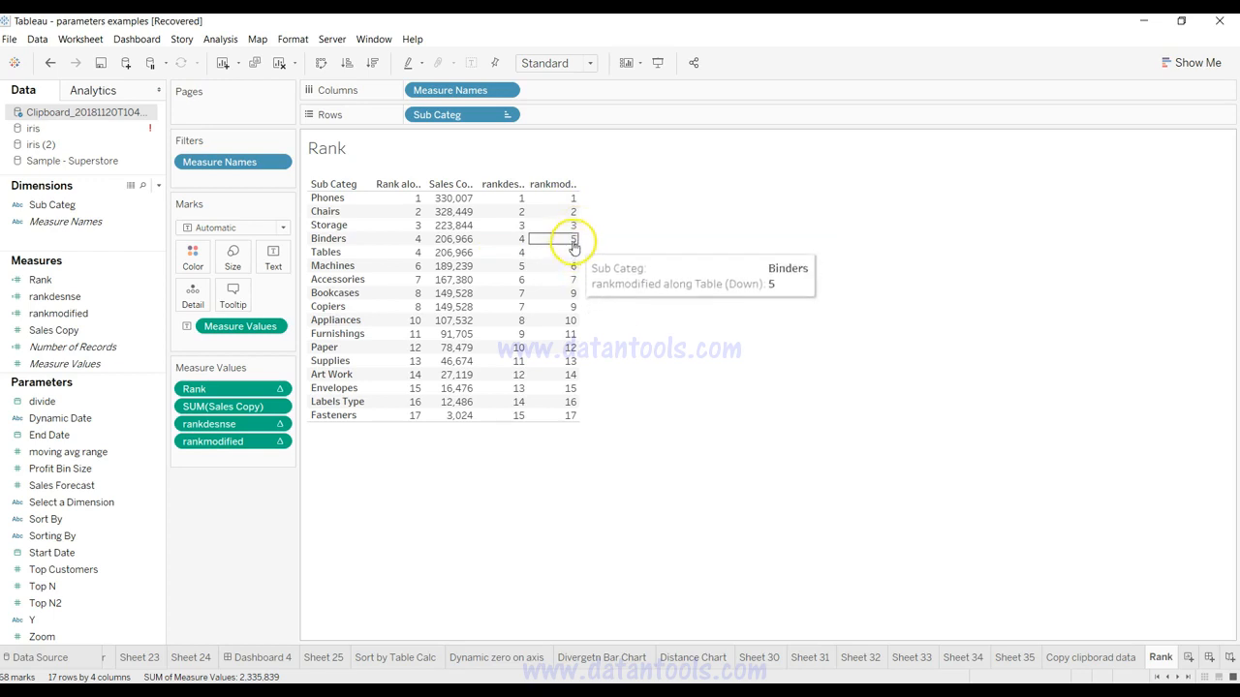
pyautogui.moveTo(576, 290)
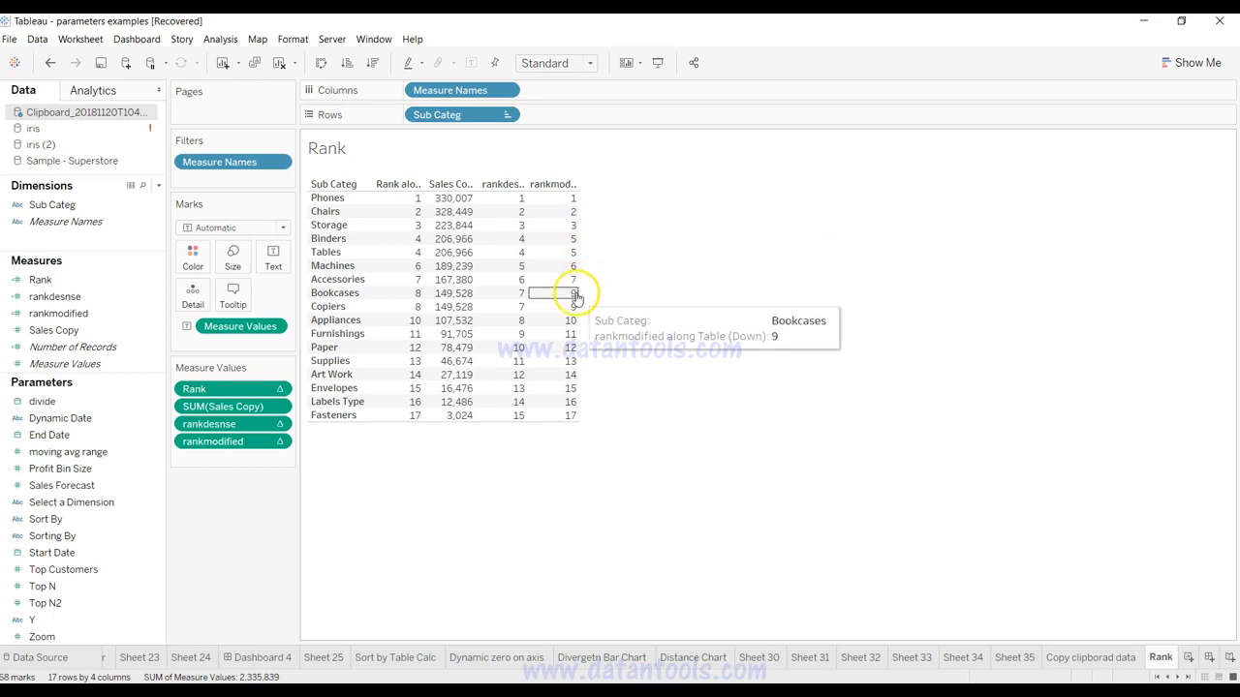
pyautogui.moveTo(572, 322)
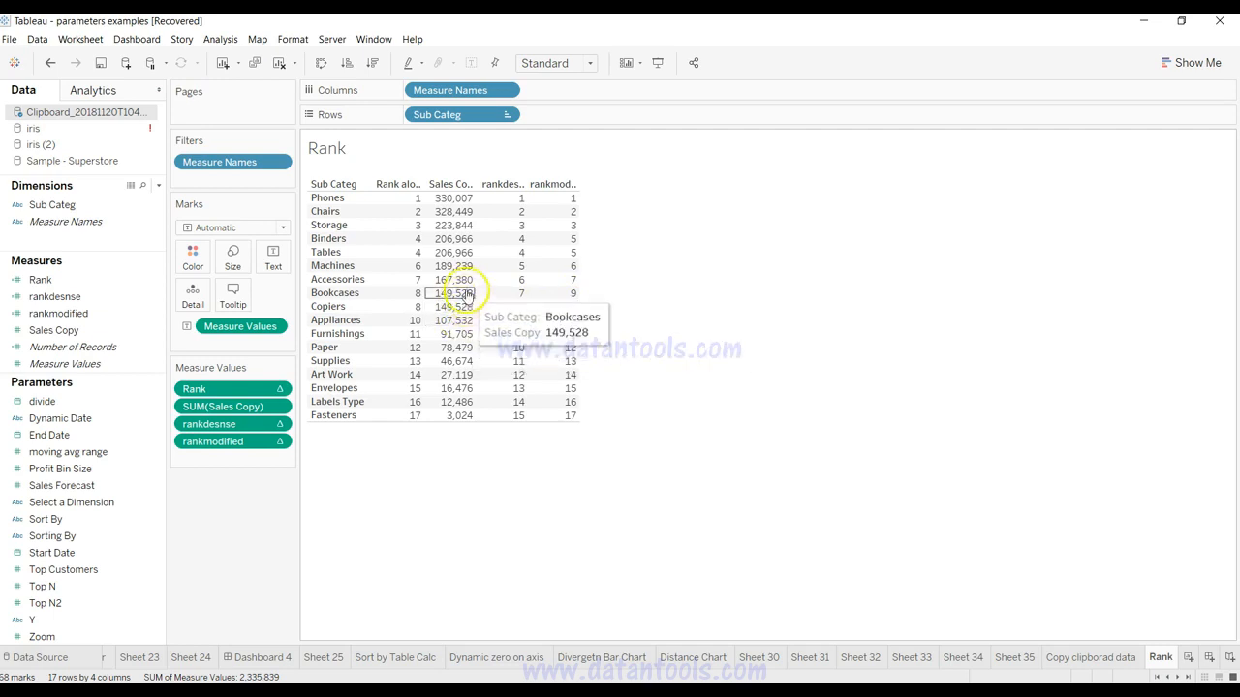
pyautogui.click(569, 213)
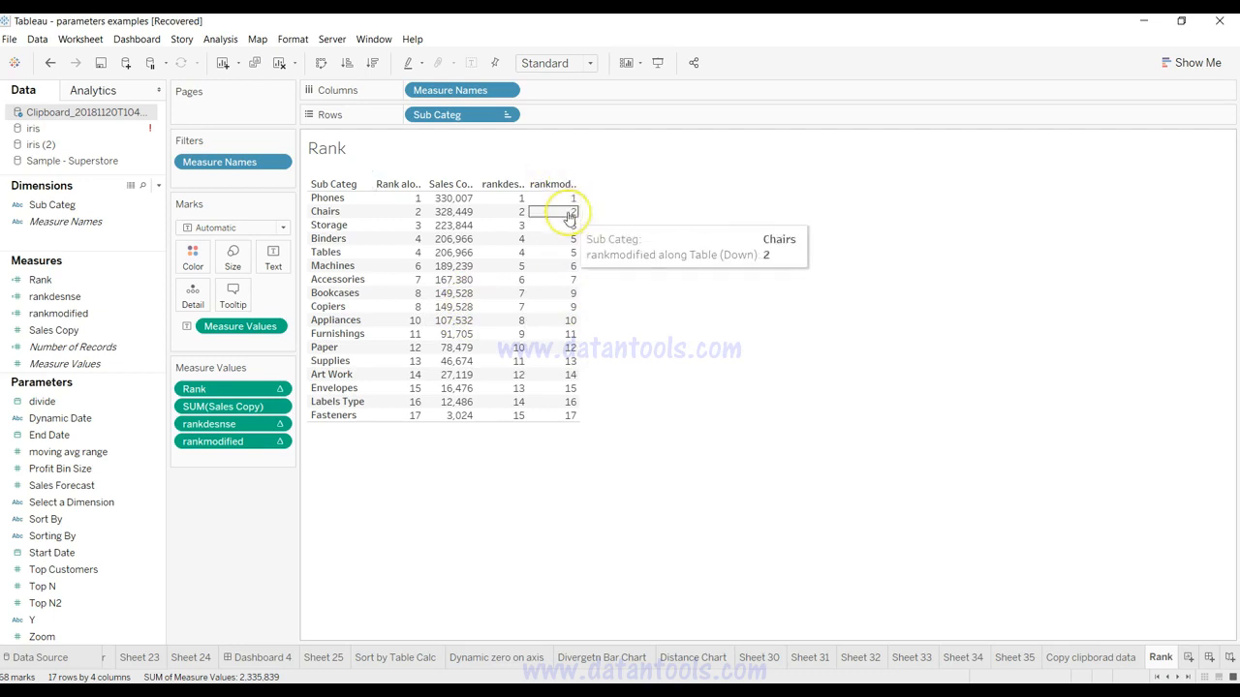
pyautogui.click(570, 215)
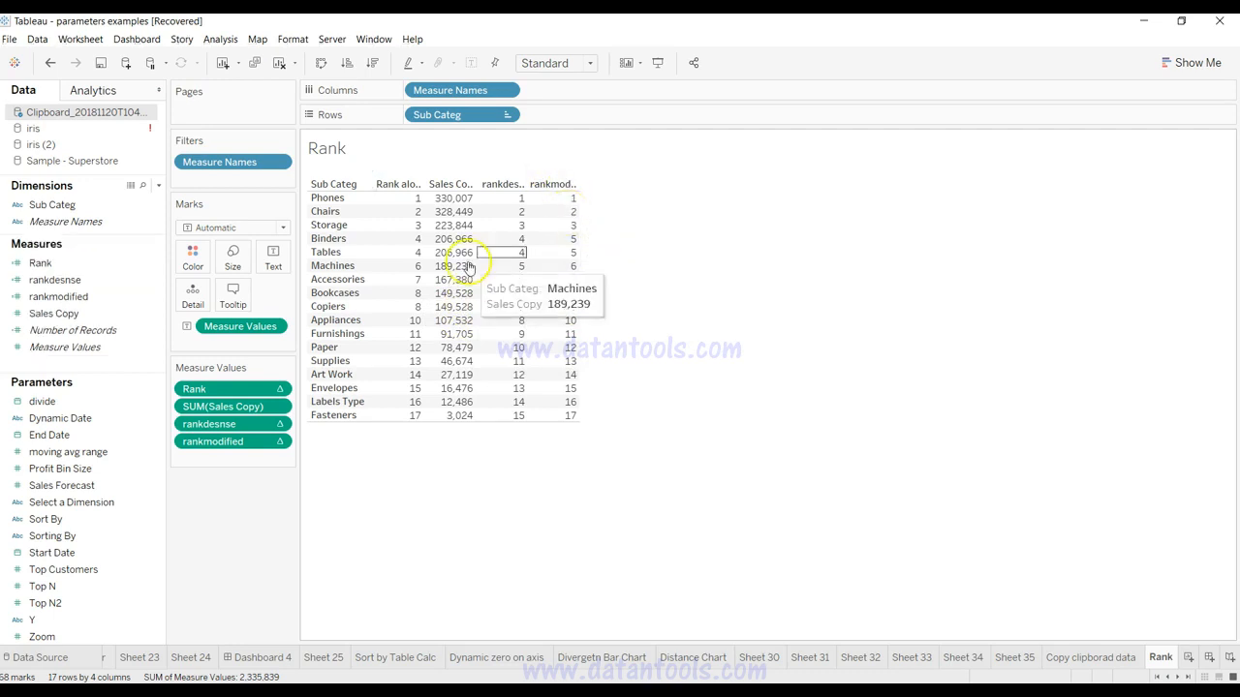
# Start a new calculated field and name it rank_unq.
pyautogui.click(161, 185)
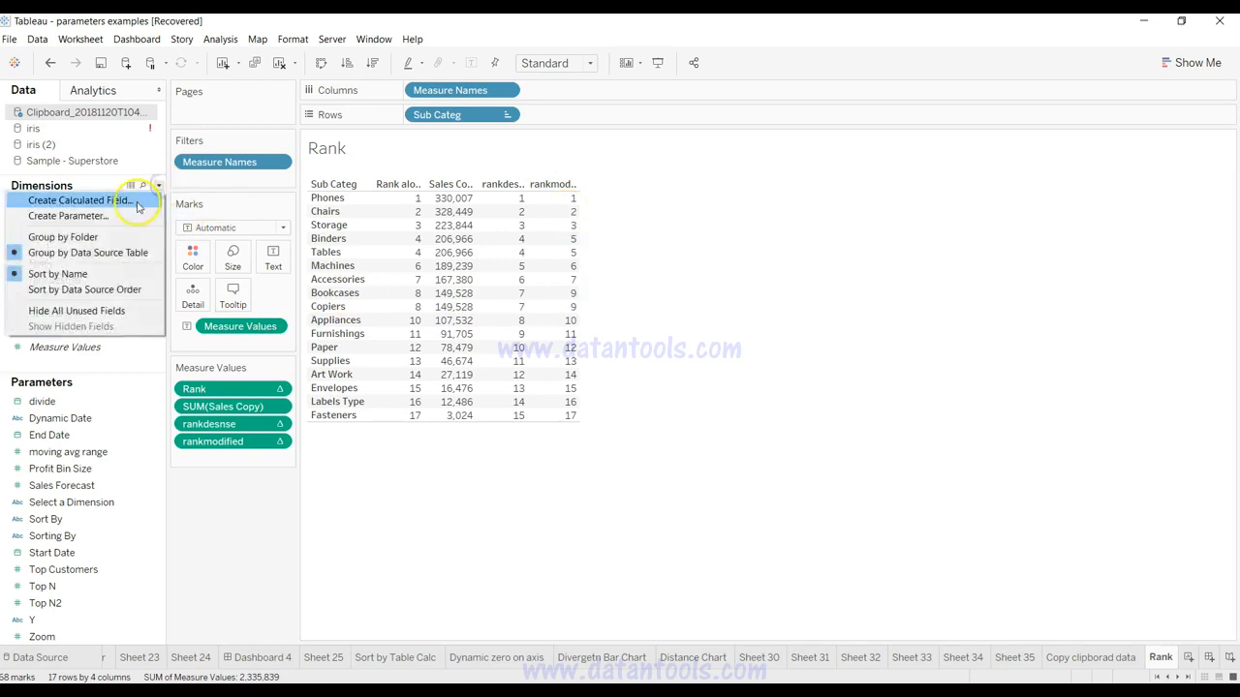
pyautogui.click(134, 200)
pyautogui.write('rank-unq')
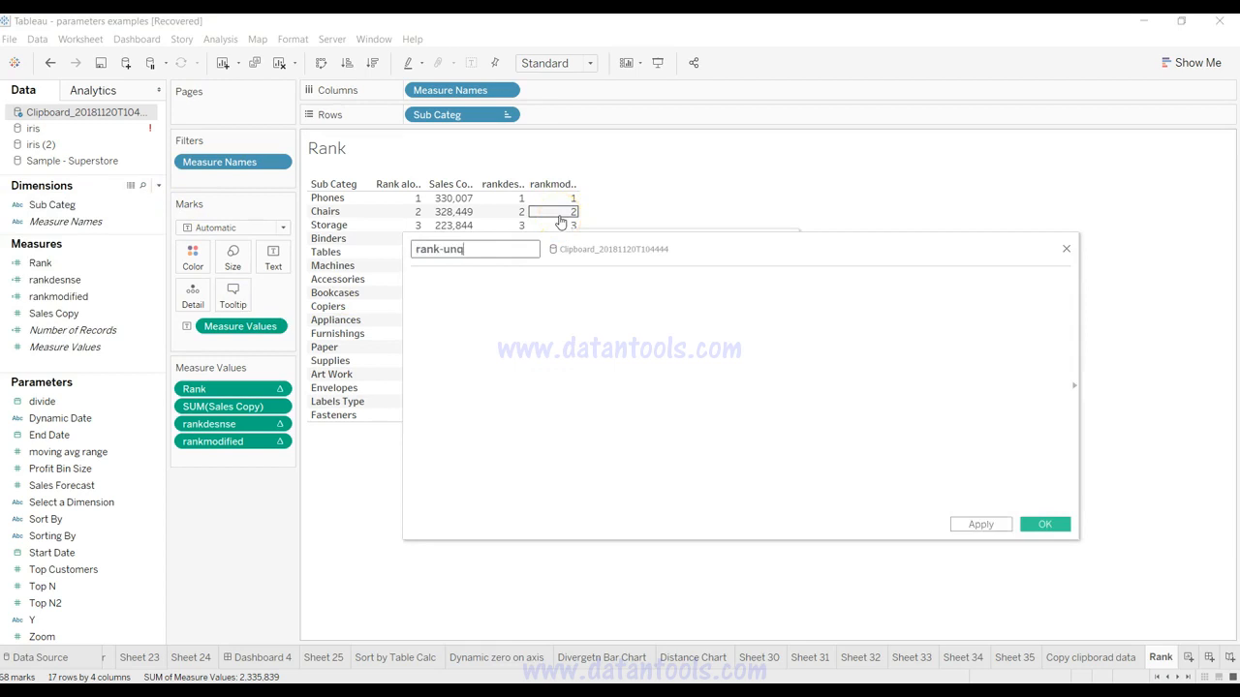
pyautogui.press('Tab')
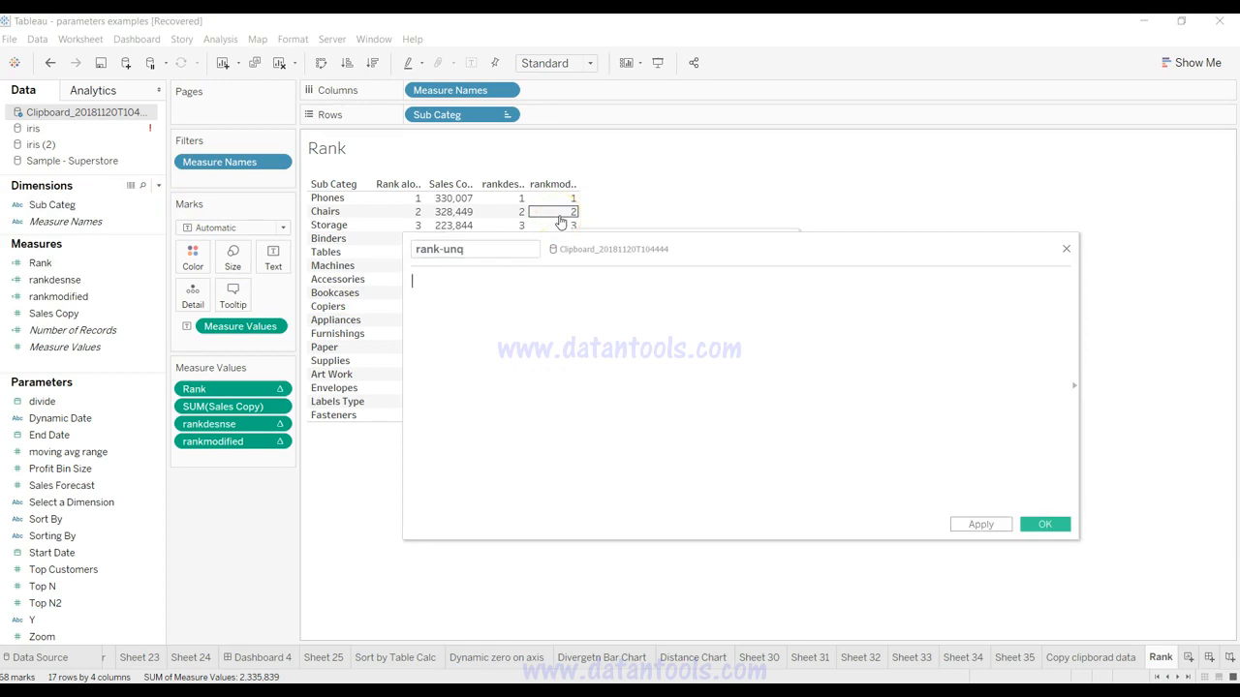
pyautogui.click(440, 249)
pyautogui.press('BackSpace')
pyautogui.press('Tab')
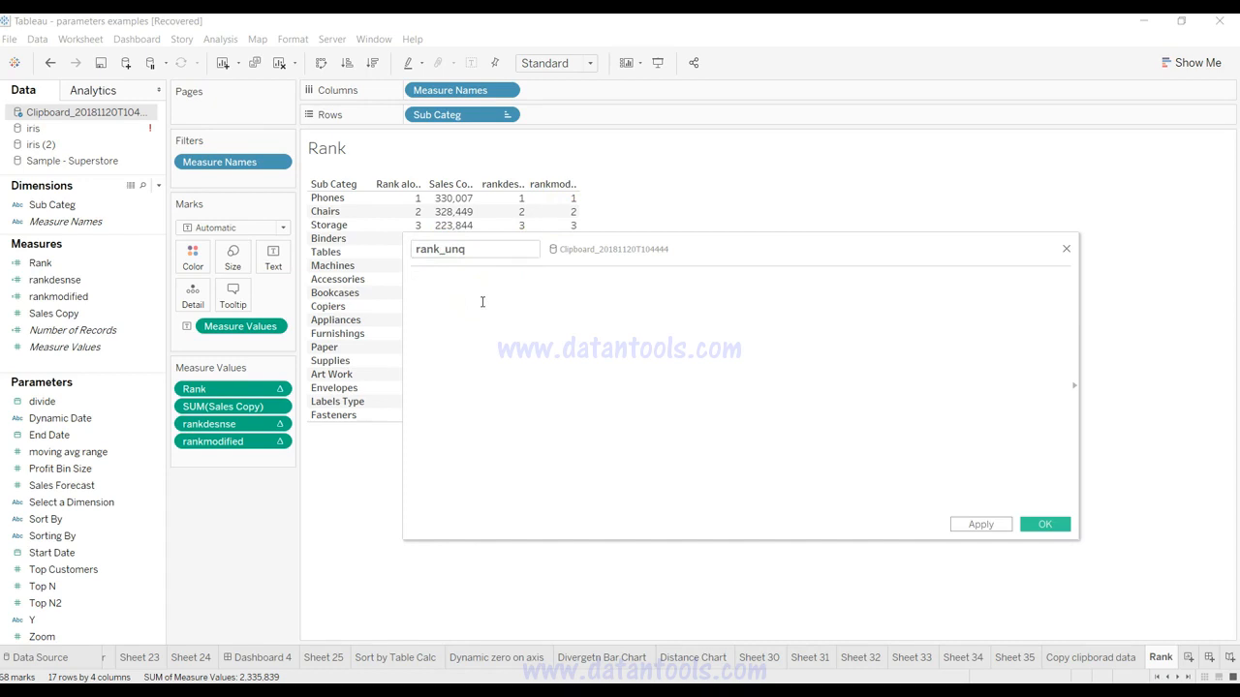
# Enter the formula RANK_UNIQUE(SUM([Sales Copy])) for rank_unq and save the calculated field.
pyautogui.write('rank_un')
pyautogui.press('Return')
pyautogui.write('sal')
pyautogui.press('BackSpace')
pyautogui.press('BackSpace')
pyautogui.write('um')
pyautogui.press('Return')
pyautogui.write('sal')
pyautogui.press('Return')
pyautogui.click(986, 525)
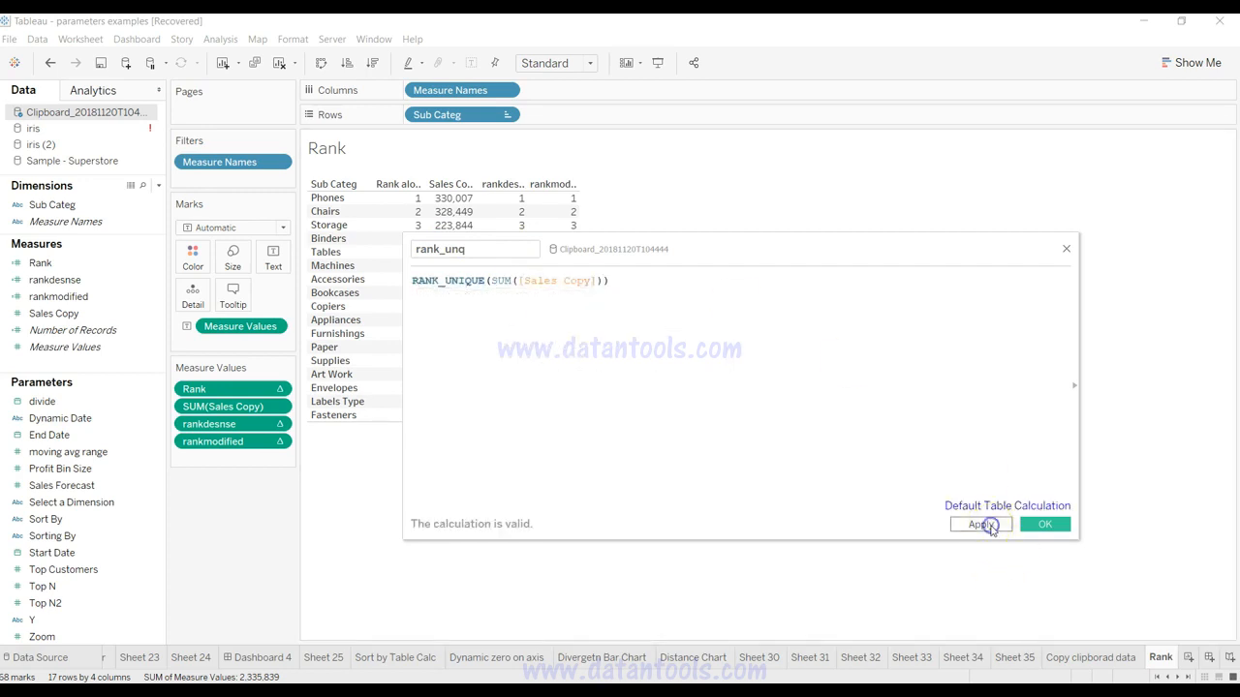
pyautogui.click(1045, 524)
# Add rank_unq to the table as a column and set the view to Fit Width.
pyautogui.moveTo(125, 288); pyautogui.dragTo(506, 272)
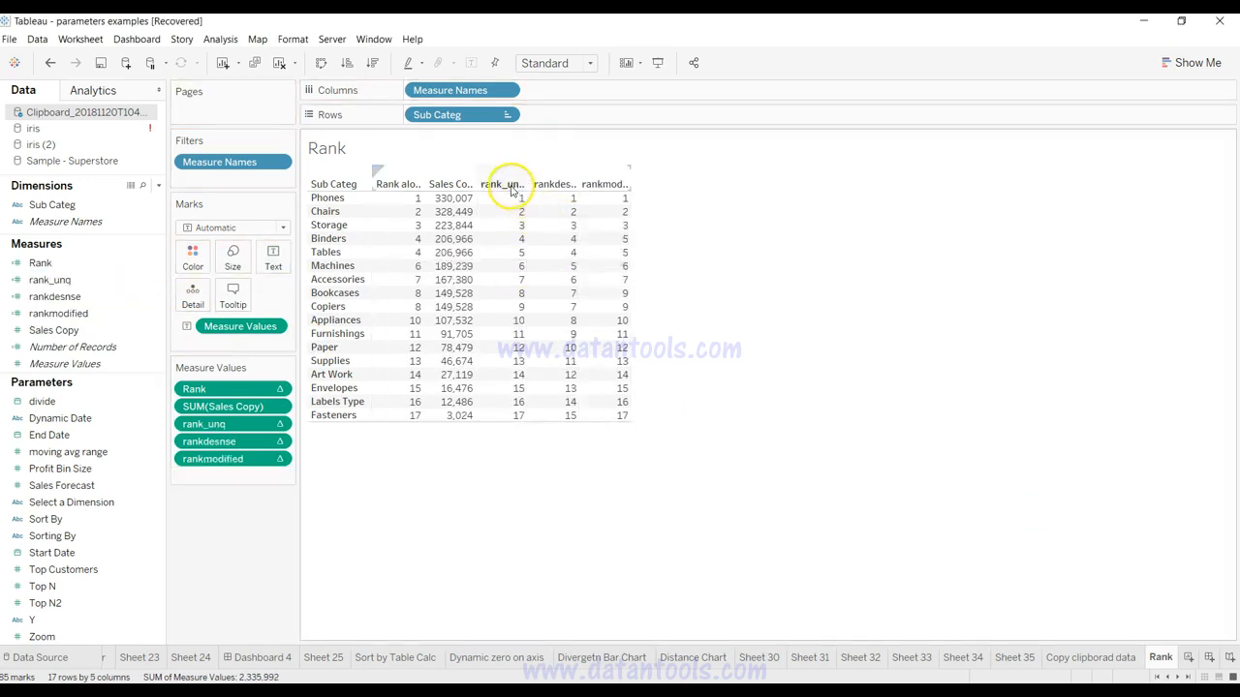
pyautogui.click(567, 62)
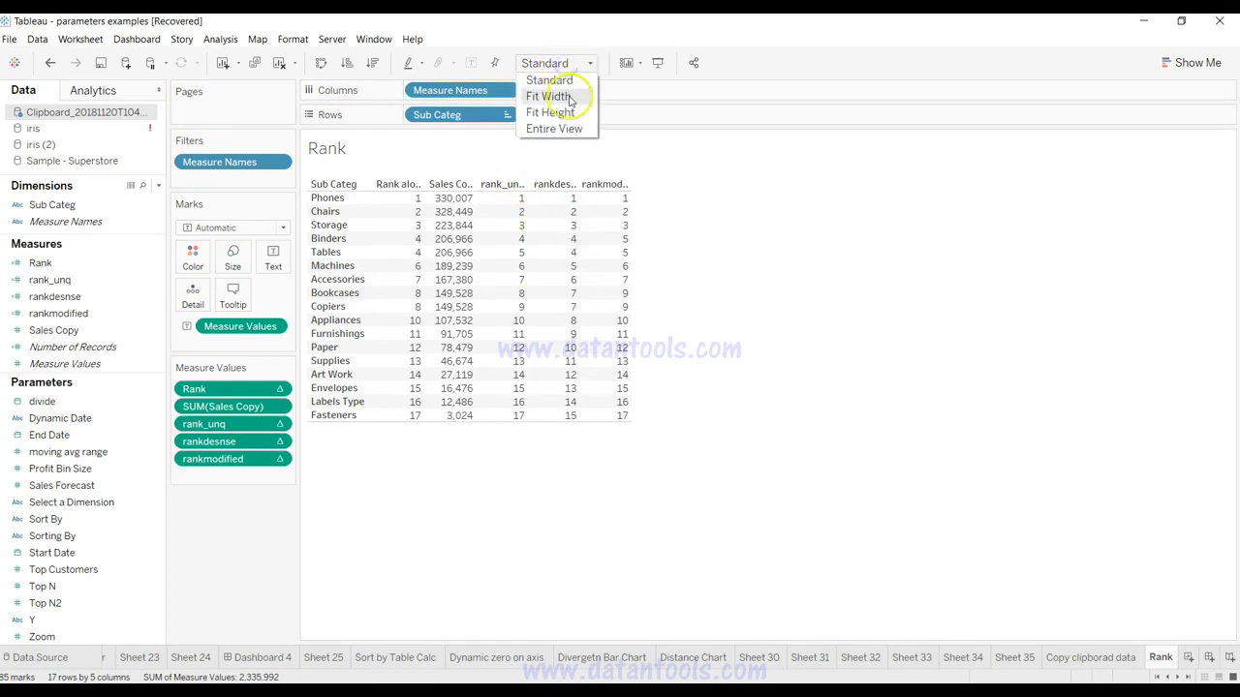
pyautogui.click(548, 96)
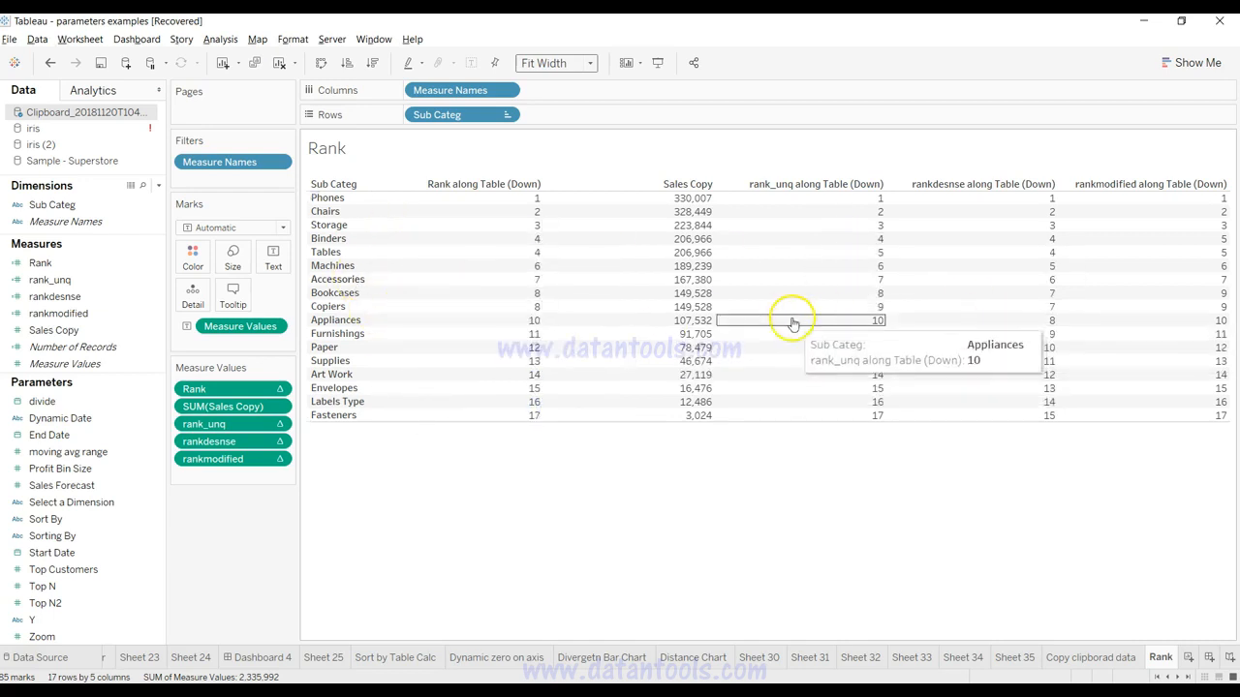
# Start another calculated field with the RANK_PERCENTILE function and name it rank_per.
pyautogui.click(158, 187)
pyautogui.click(155, 200)
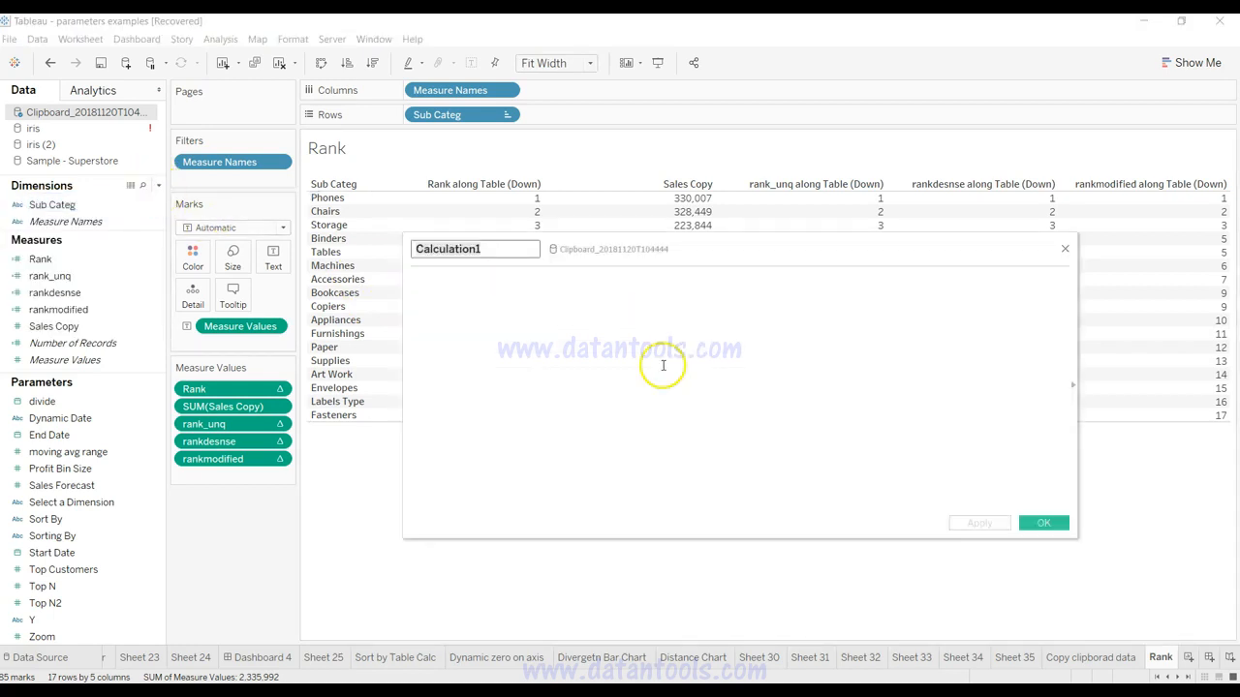
pyautogui.click(662, 365)
pyautogui.write('rank')
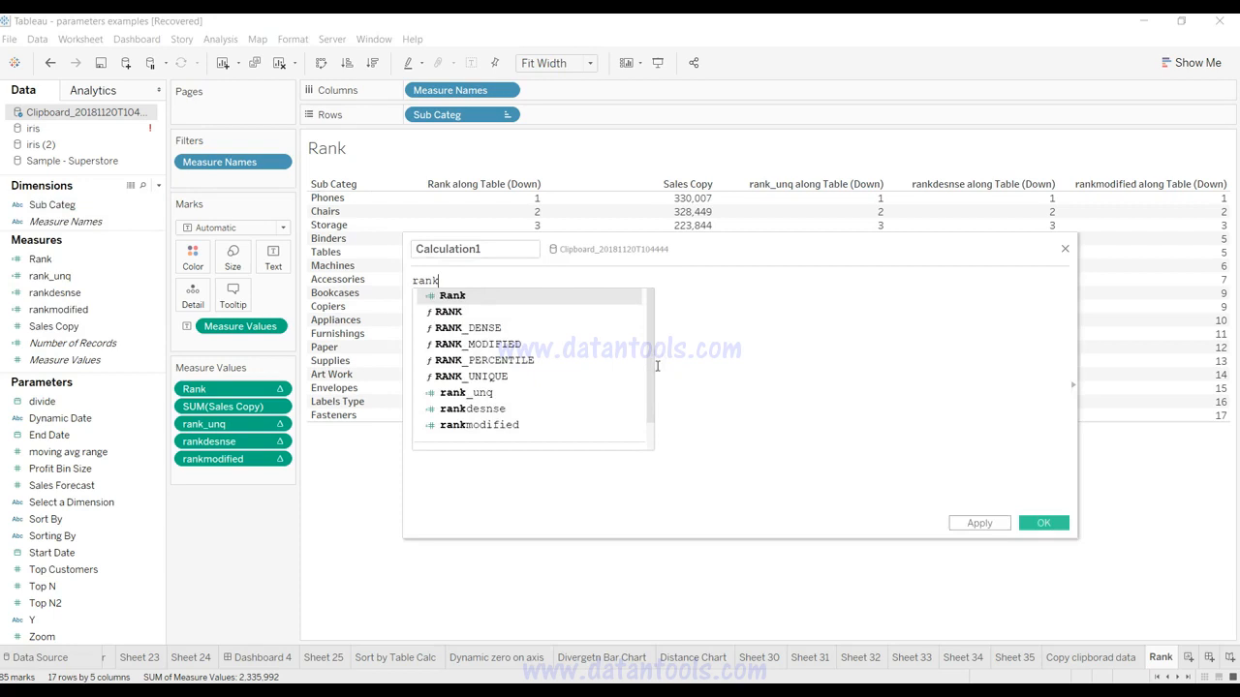
pyautogui.press('Down')
pyautogui.press('Down')
pyautogui.press('Down')
pyautogui.press('Down')
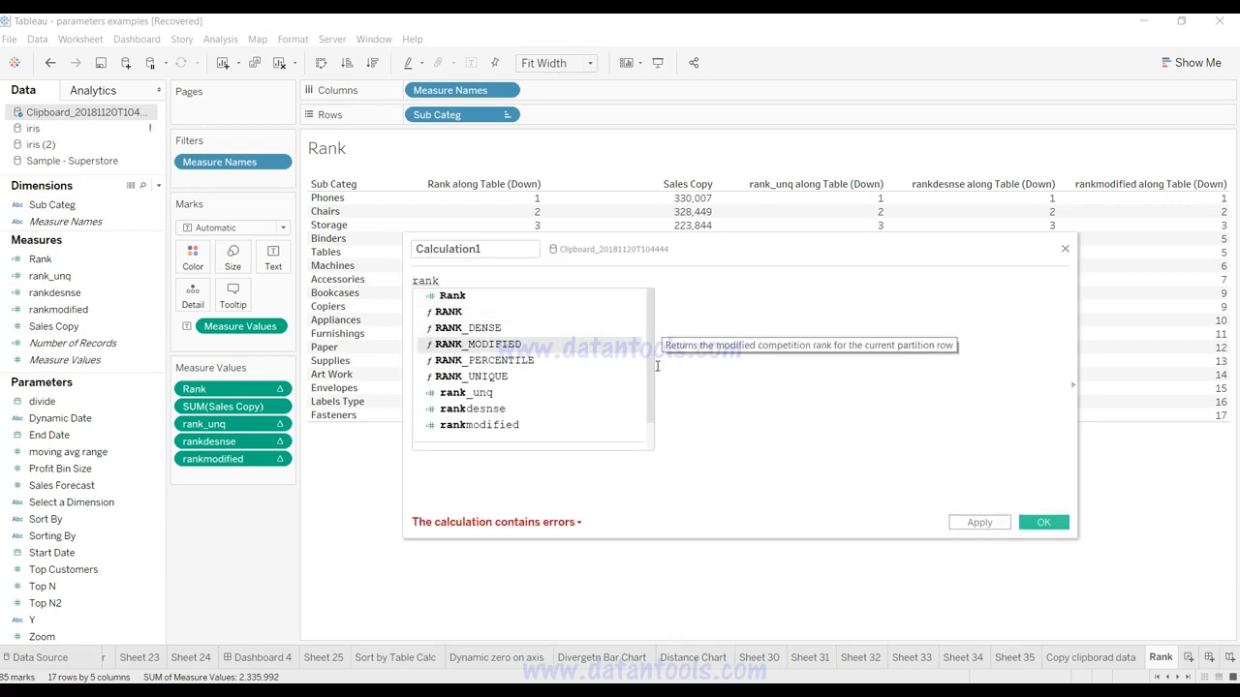
pyautogui.press('Return')
pyautogui.click(491, 249)
pyautogui.write('rank_per')
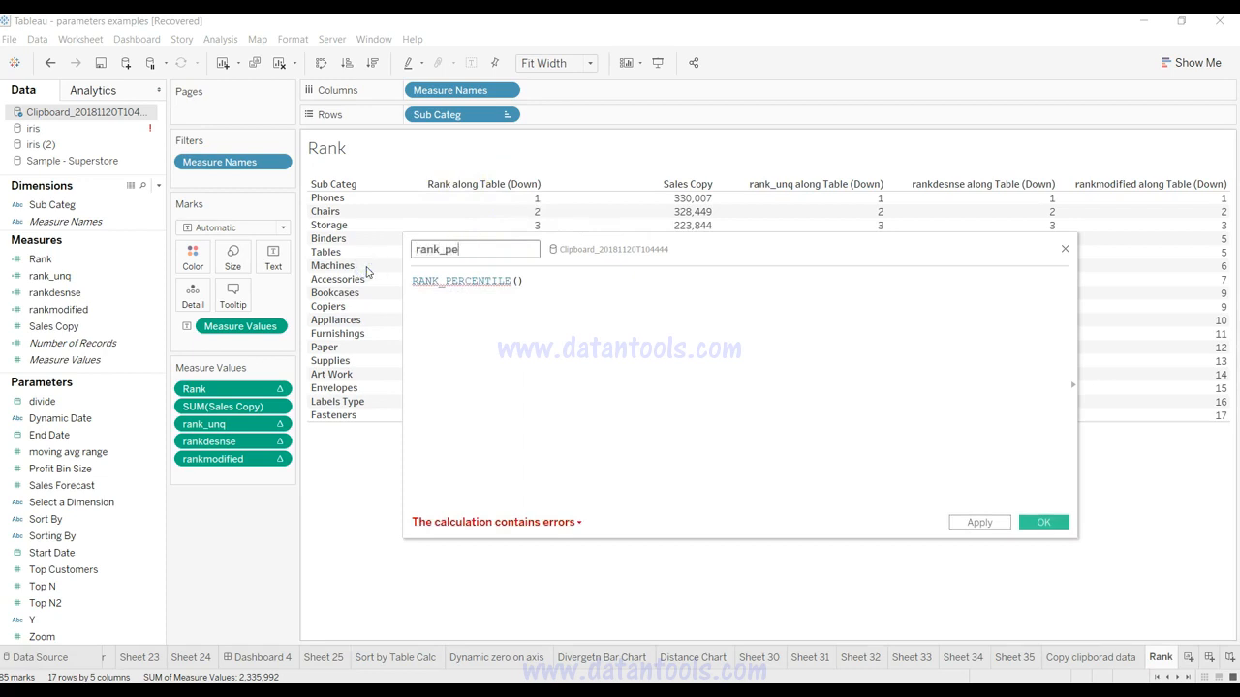
# Re-enter the rank_per formula as RANK_PERCENTILE(SUM([Sales Copy])) and save the calculated field.
pyautogui.click(517, 281)
pyautogui.click(556, 427)
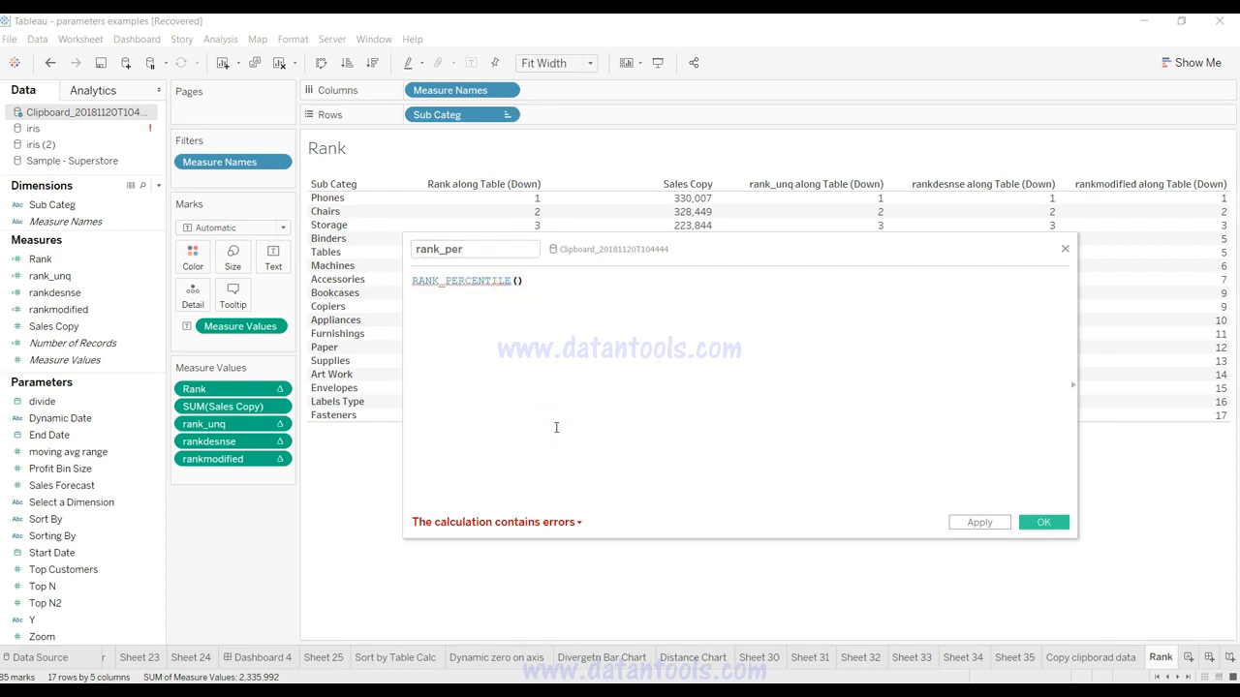
pyautogui.hotkey('ctrl', 'a')
pyautogui.write('rank')
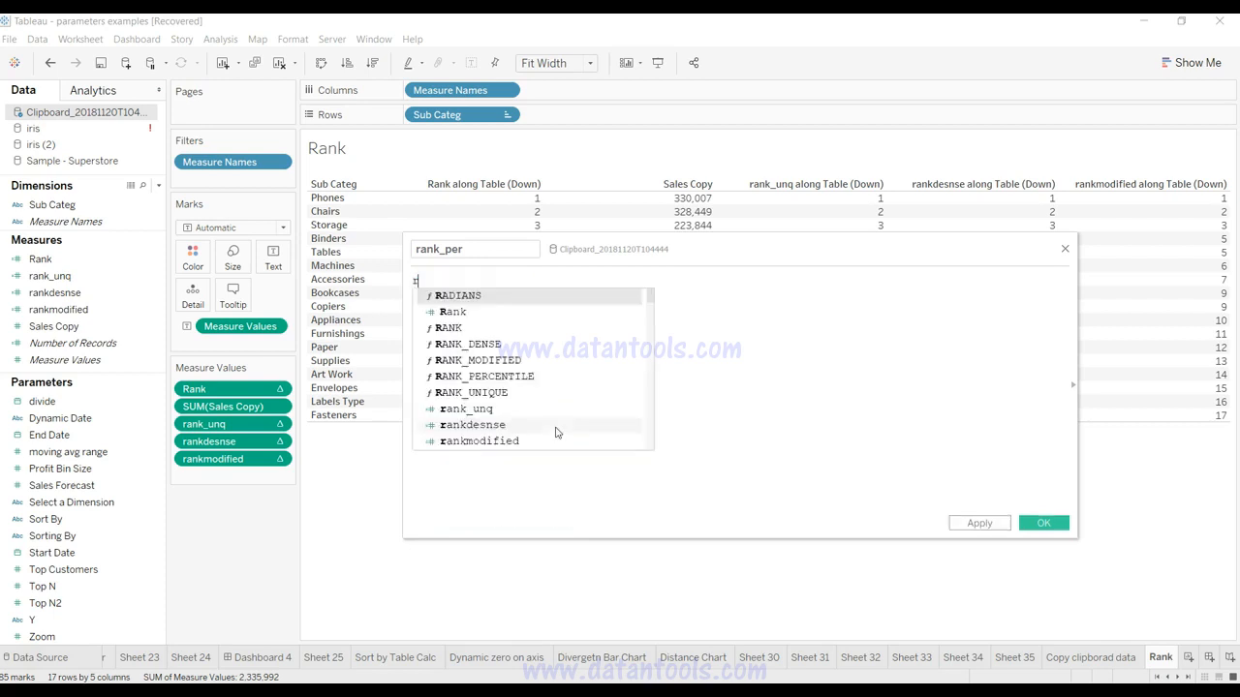
pyautogui.click(556, 410)
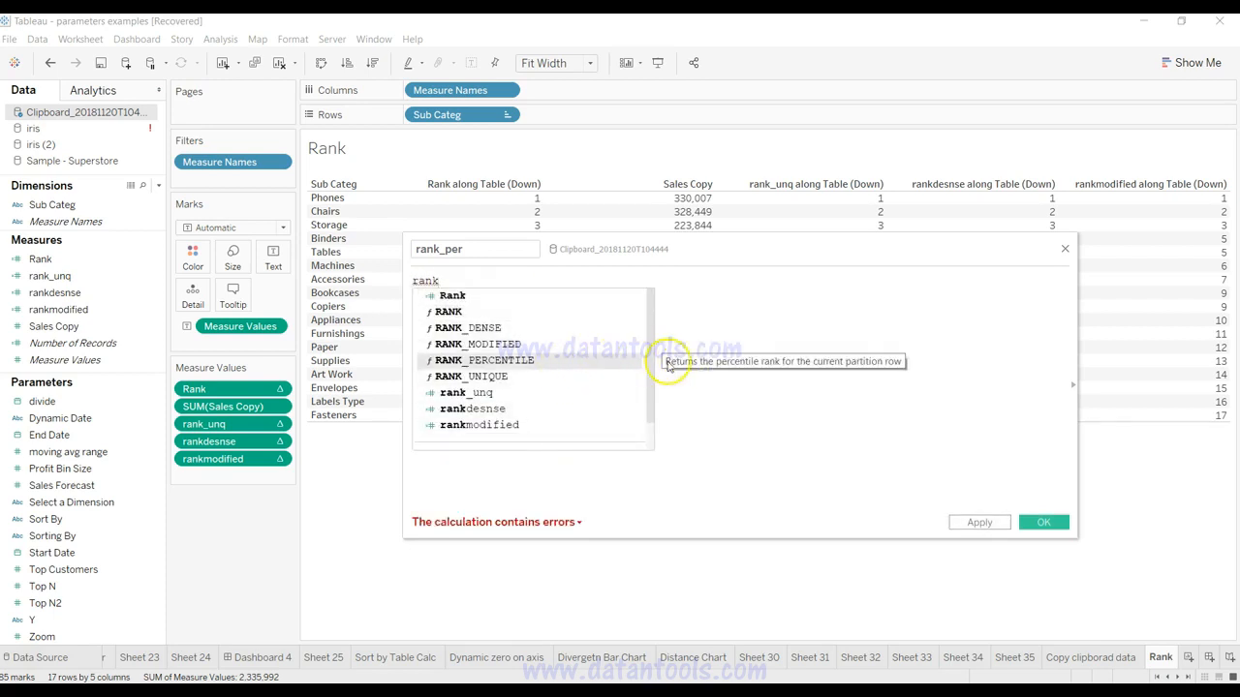
pyautogui.doubleClick(615, 364)
pyautogui.write('sum')
pyautogui.press('Return')
pyautogui.write('sa')
pyautogui.press('Return')
pyautogui.write(')')
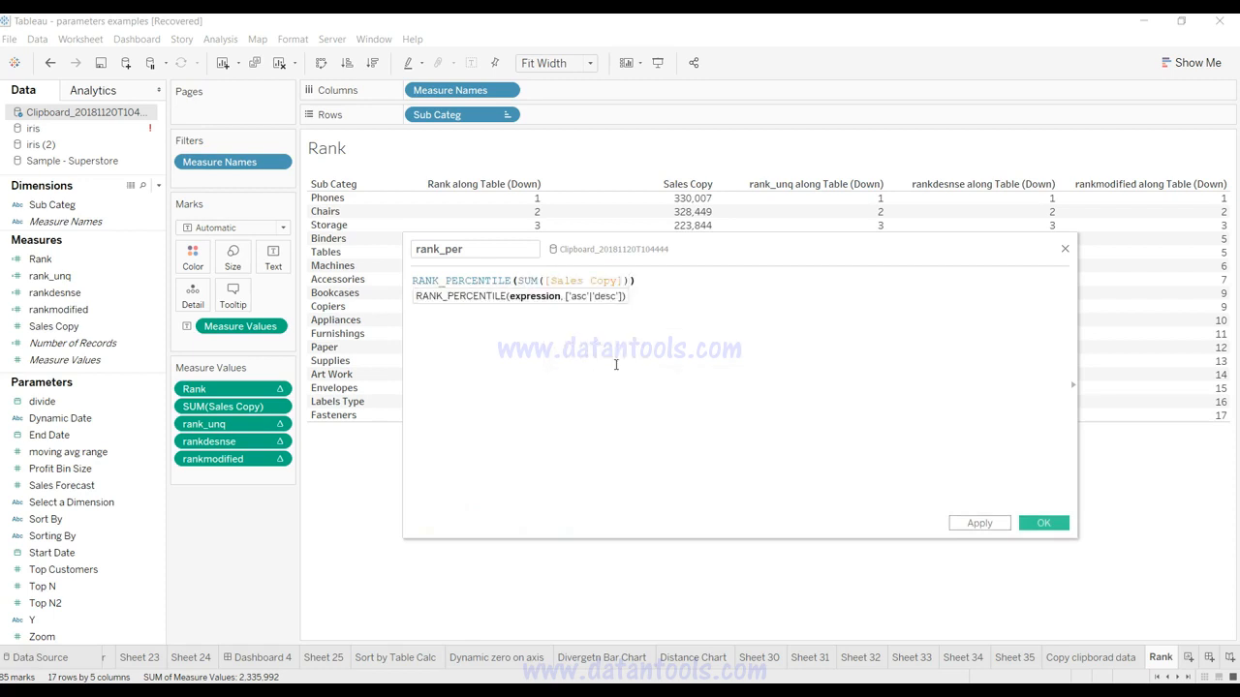
pyautogui.click(1032, 523)
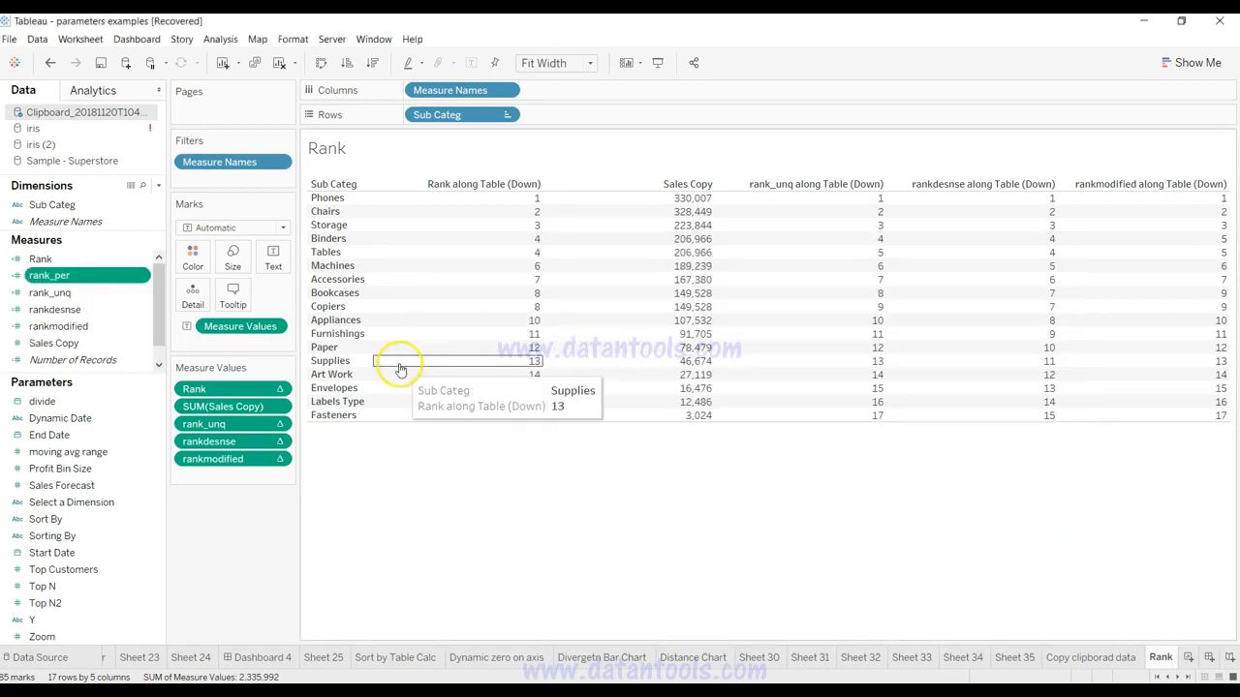
# Add rank_per to the table as a column and set its number format to Number (Standard).
pyautogui.moveTo(111, 275); pyautogui.dragTo(574, 257)
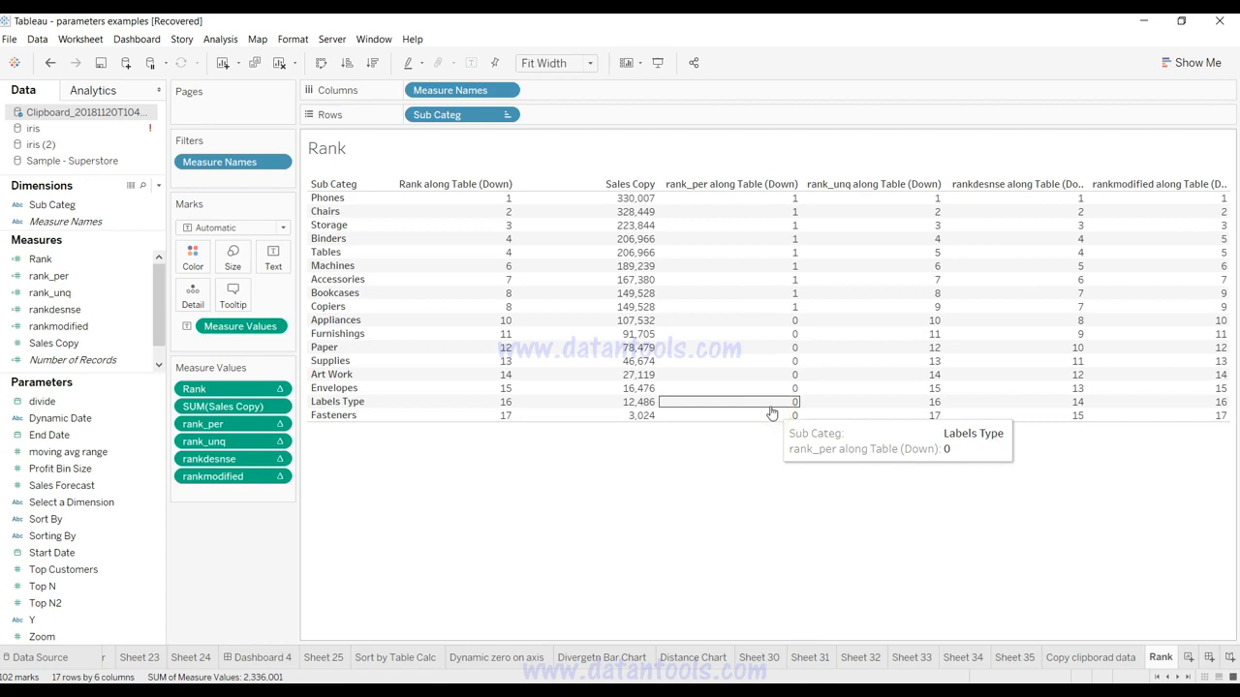
pyautogui.click(277, 424)
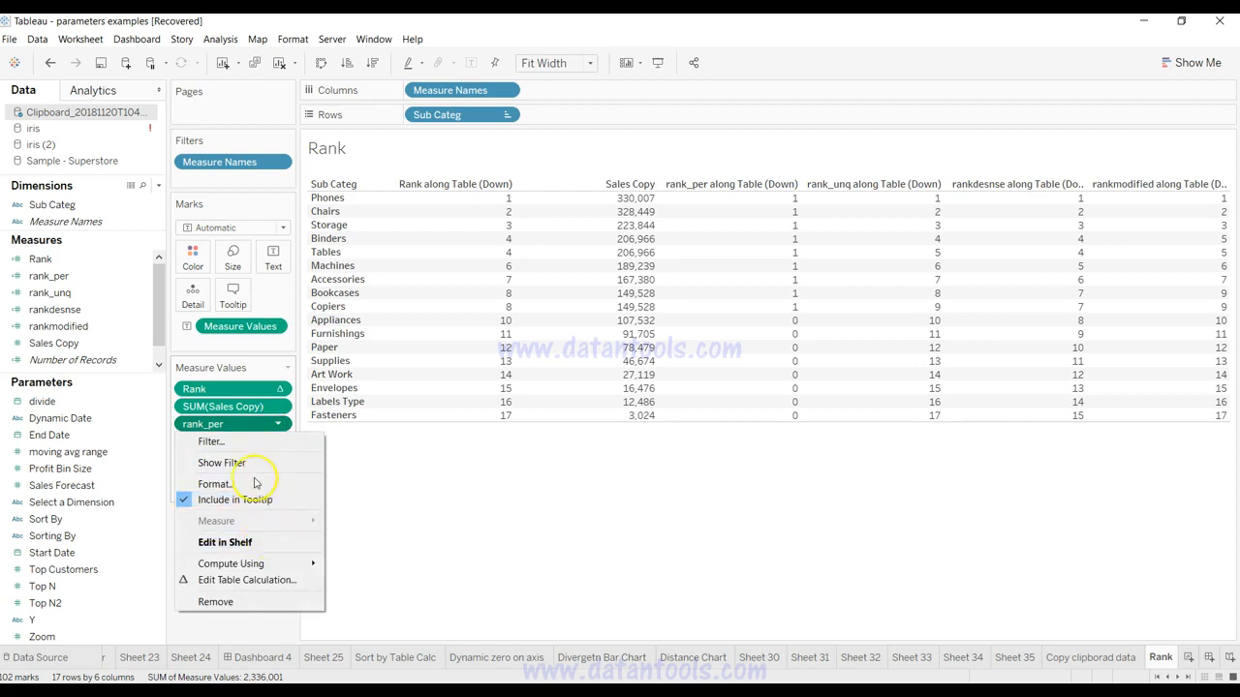
pyautogui.click(250, 484)
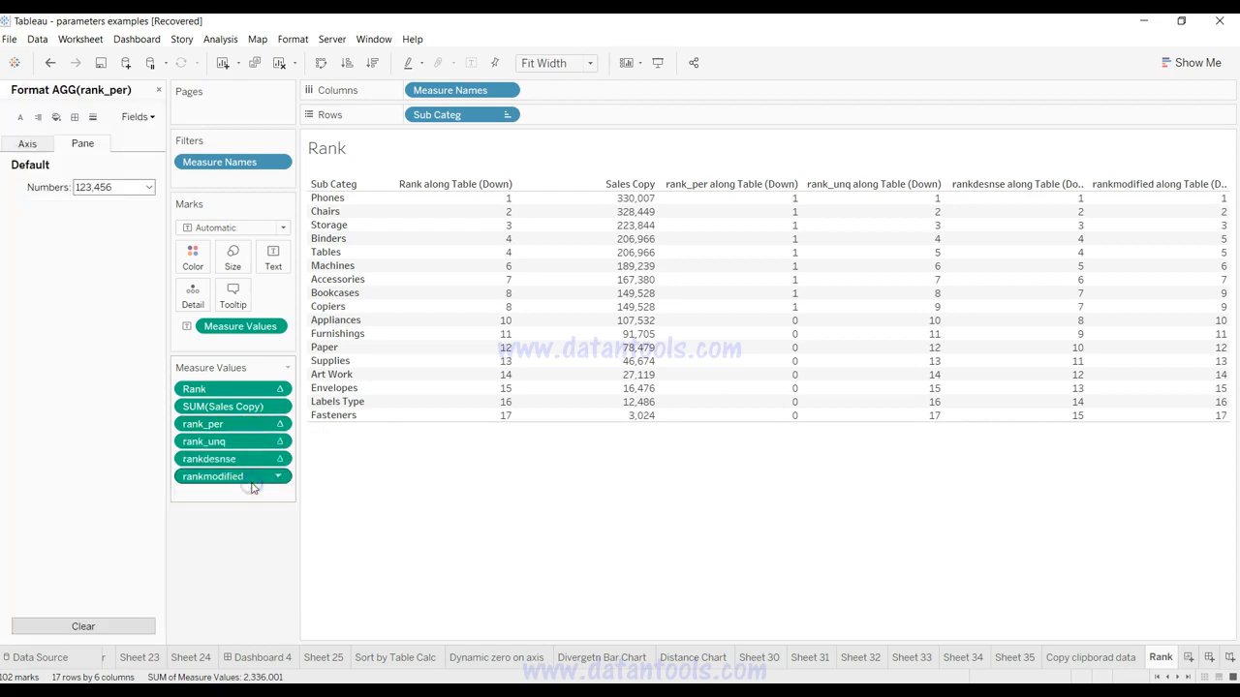
pyautogui.click(109, 189)
pyautogui.click(118, 219)
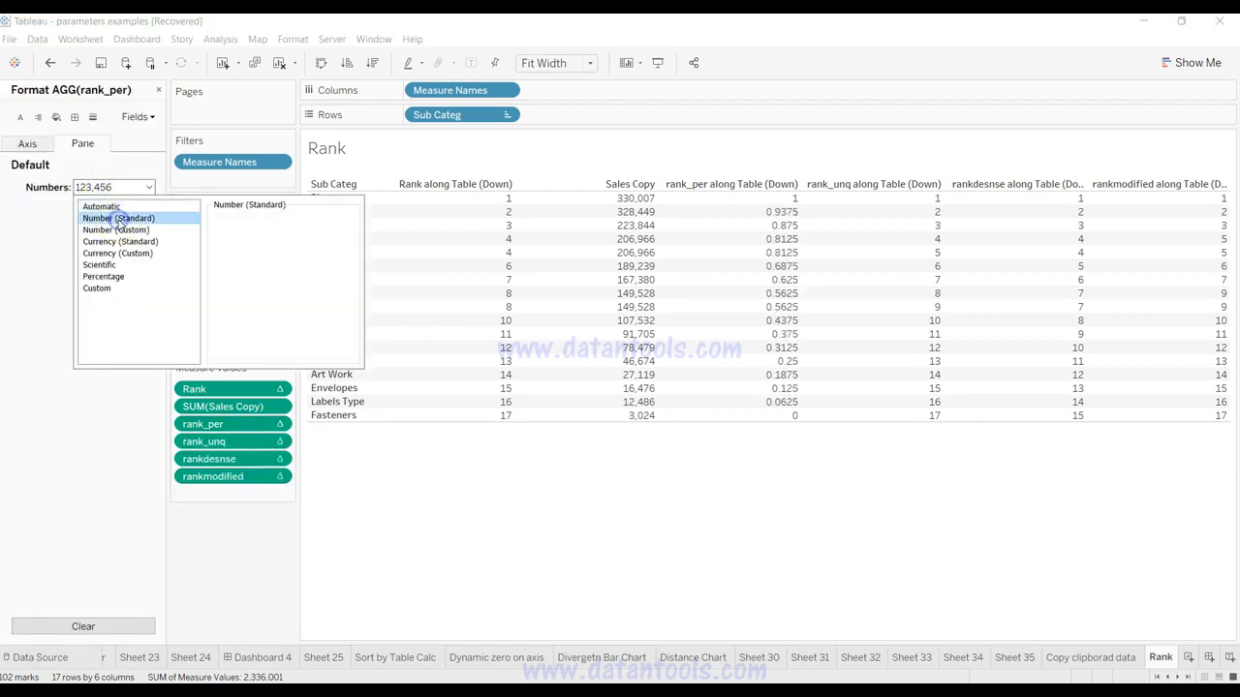
pyautogui.click(533, 630)
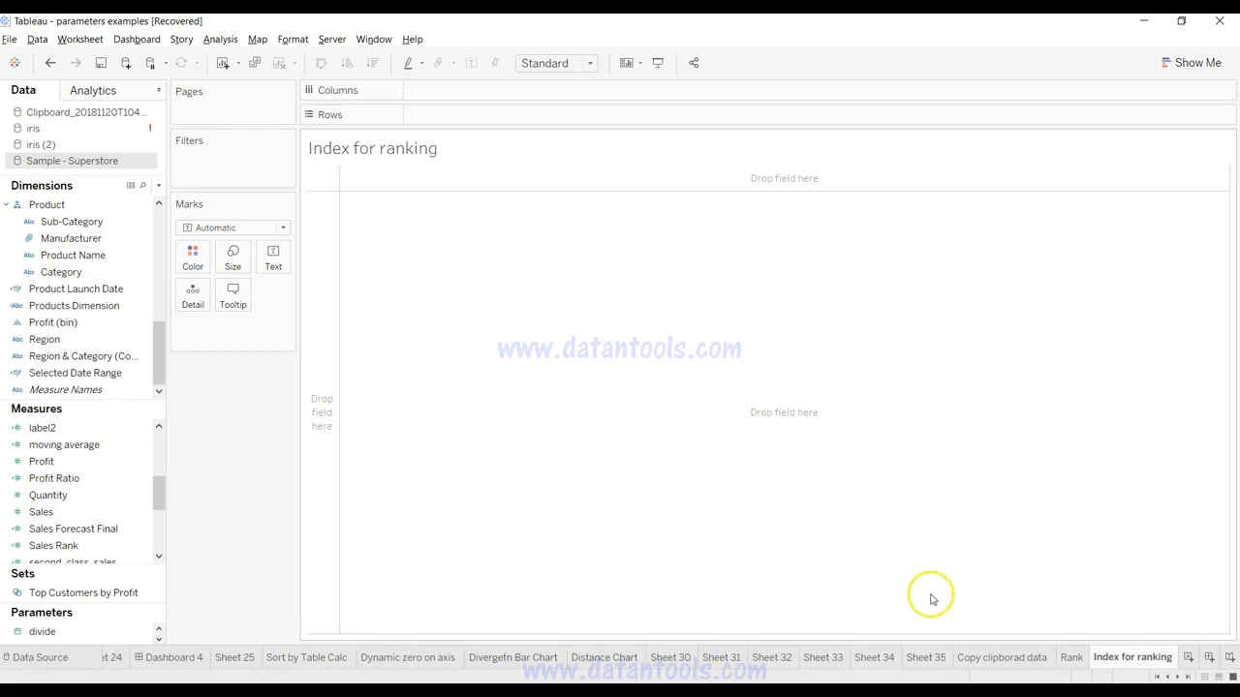
# Revisit the Rank sheet briefly, return to the Index for ranking sheet and select the Sample - Superstore data source.
pyautogui.click(1071, 658)
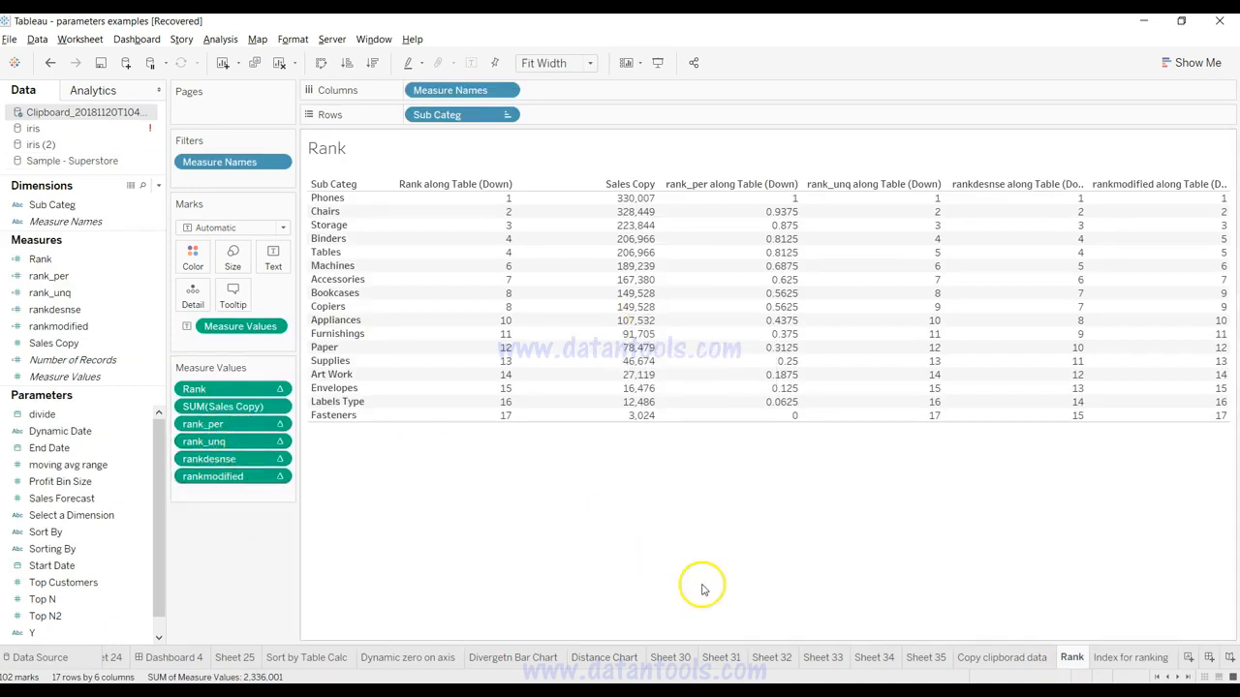
pyautogui.click(1102, 657)
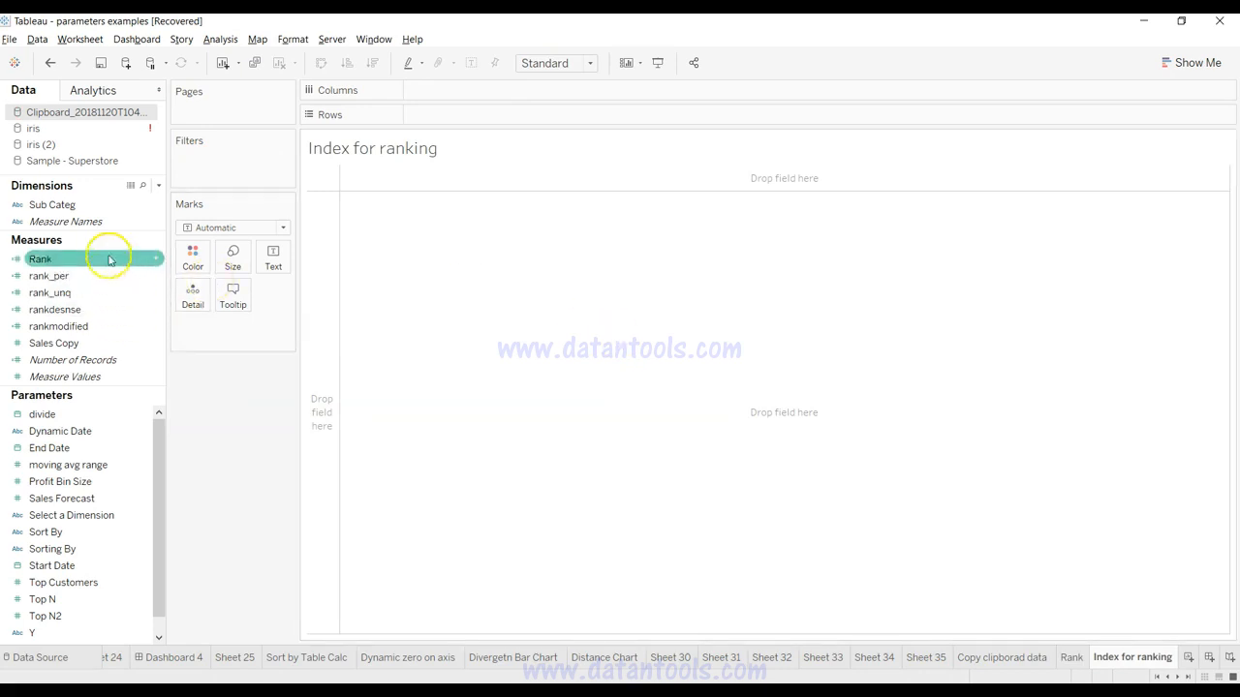
pyautogui.click(82, 205)
pyautogui.click(87, 161)
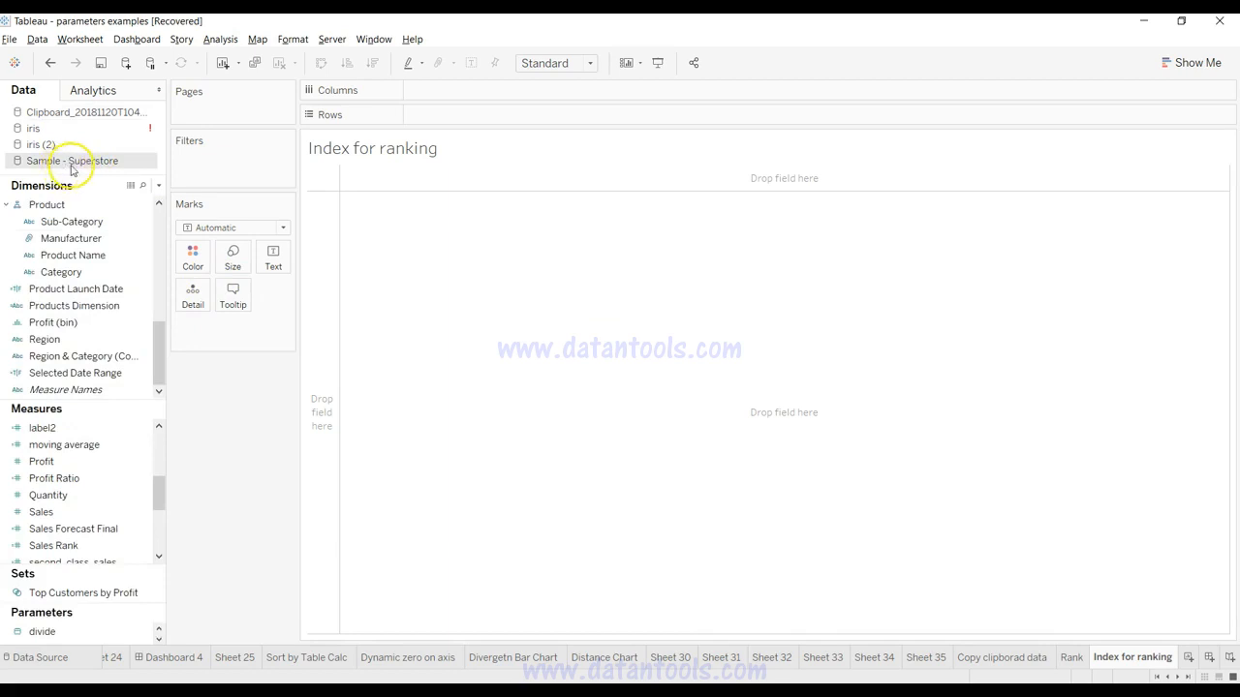
# Build a bar chart of Sales by Category and Sub-Category and show the mark labels.
pyautogui.moveTo(106, 272); pyautogui.dragTo(464, 116)
pyautogui.moveTo(75, 222); pyautogui.dragTo(597, 120)
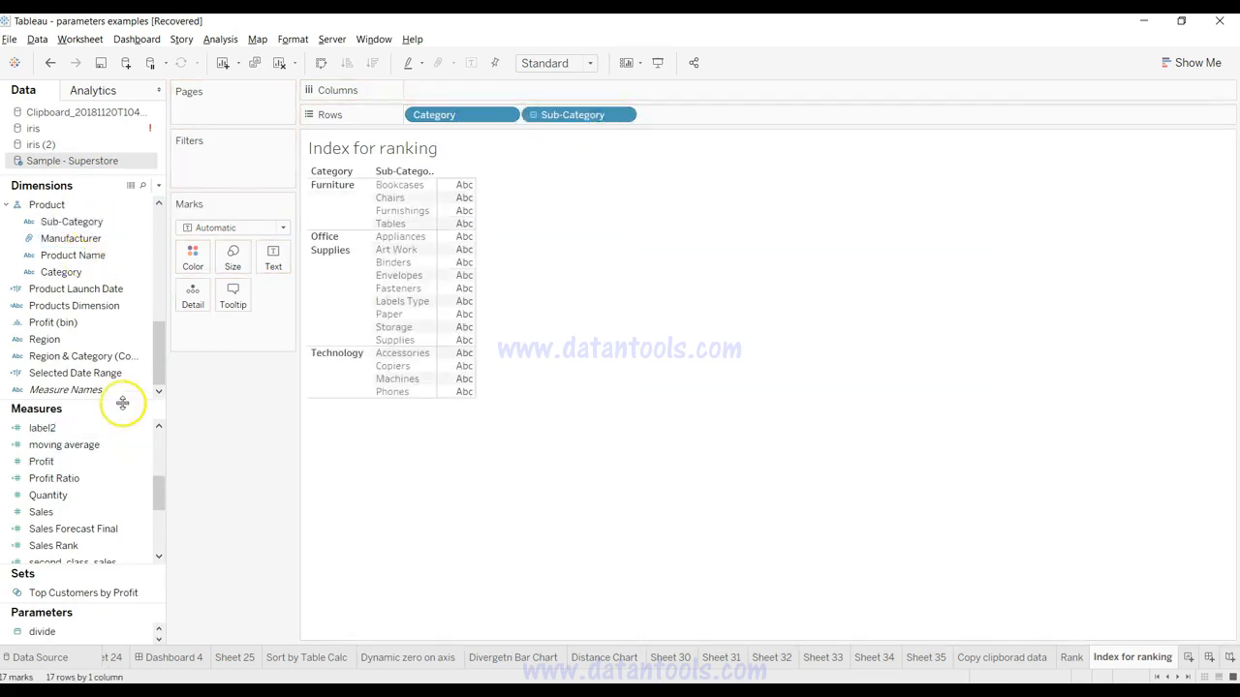
pyautogui.moveTo(107, 511); pyautogui.dragTo(489, 91)
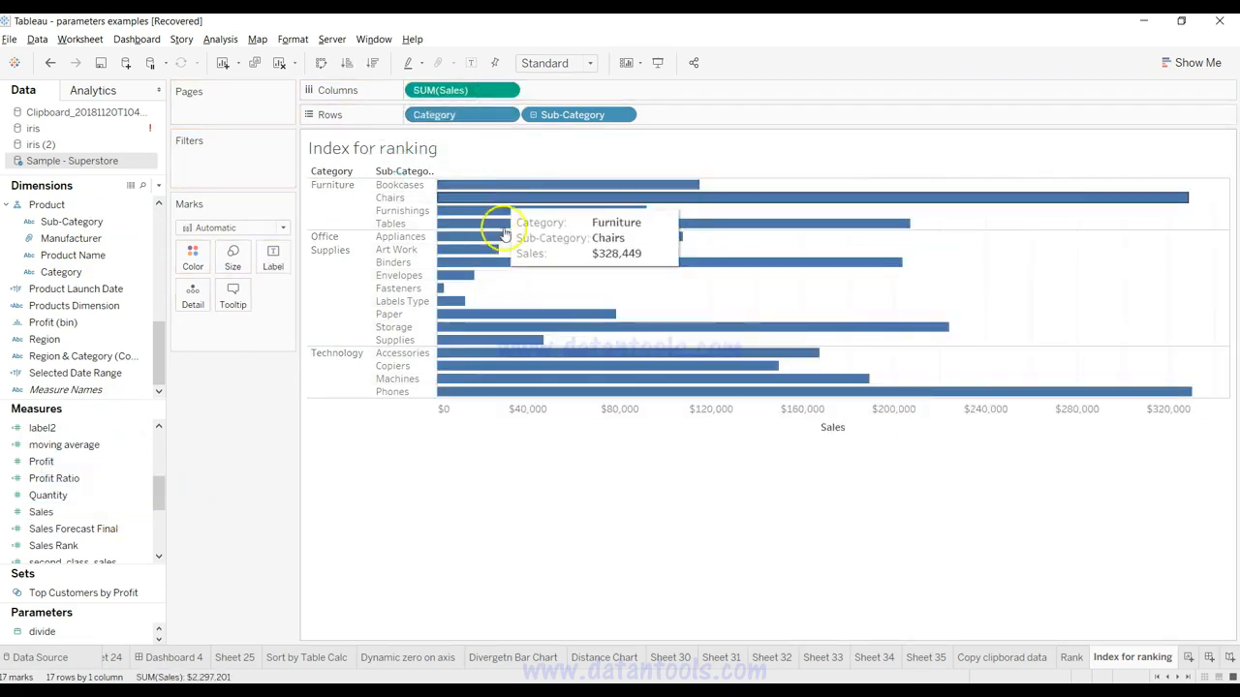
pyautogui.click(472, 64)
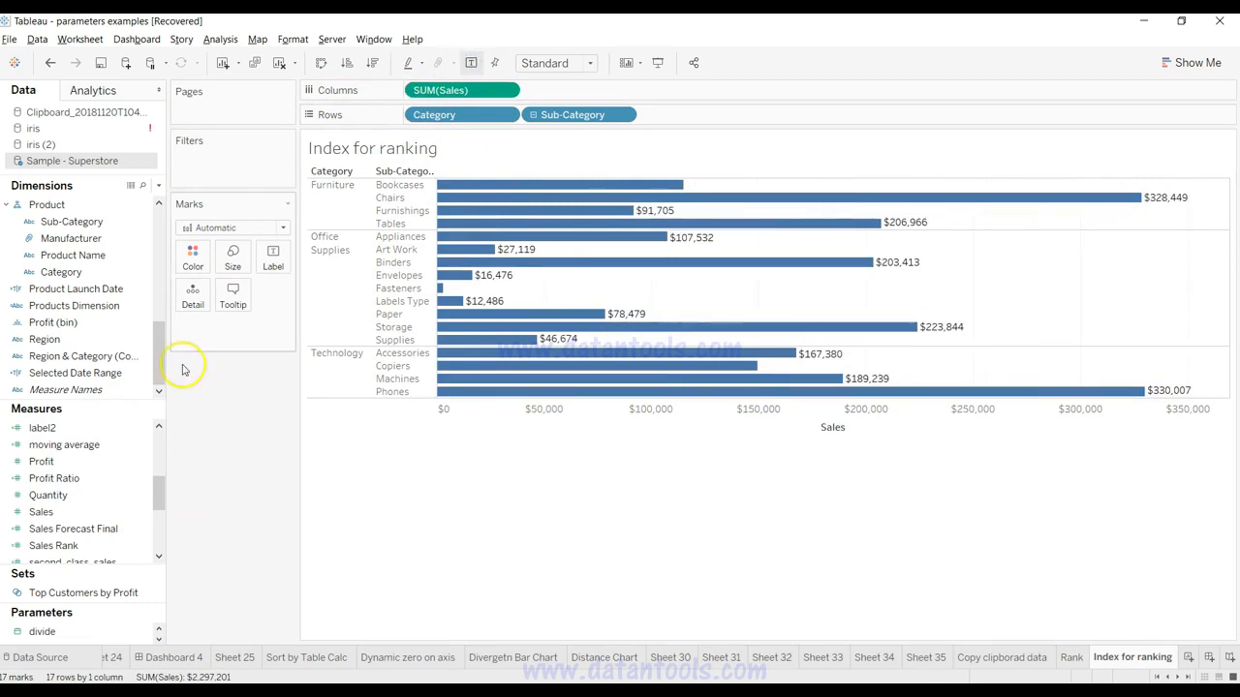
# Create a calculated field named Index_Rank with the formula INDEX() and save it.
pyautogui.click(159, 188)
pyautogui.click(150, 200)
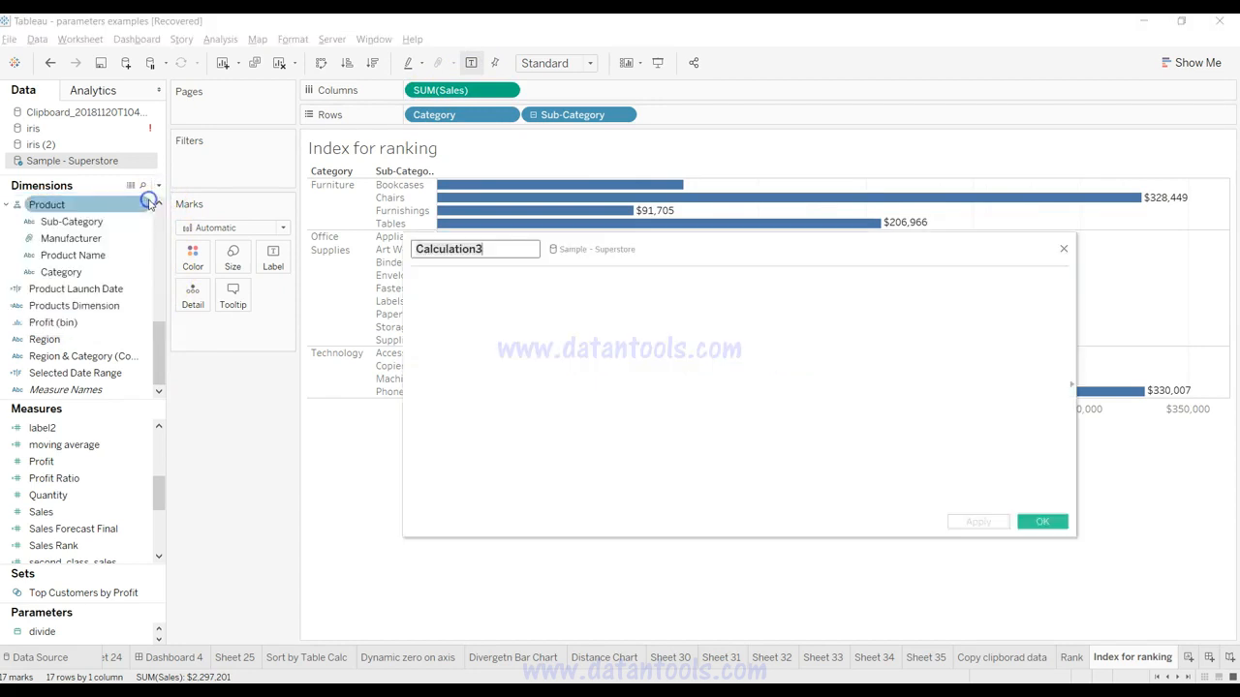
pyautogui.write('Ind')
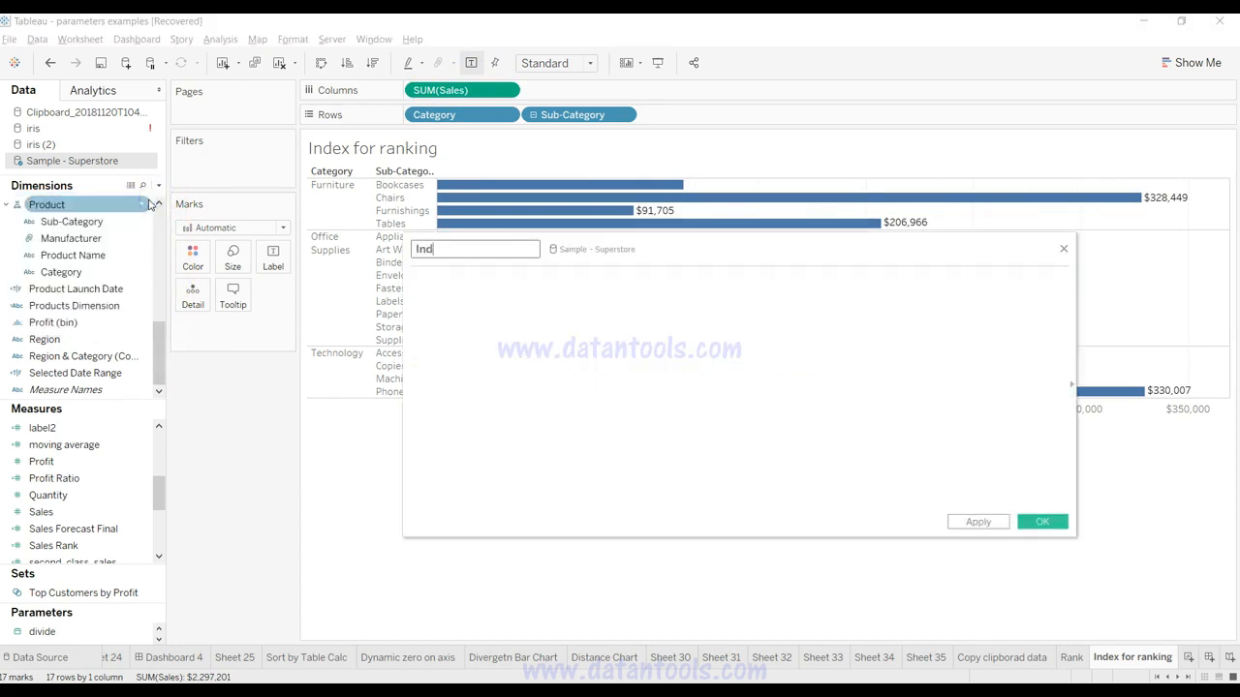
pyautogui.write('ex_Rank')
pyautogui.press('Tab')
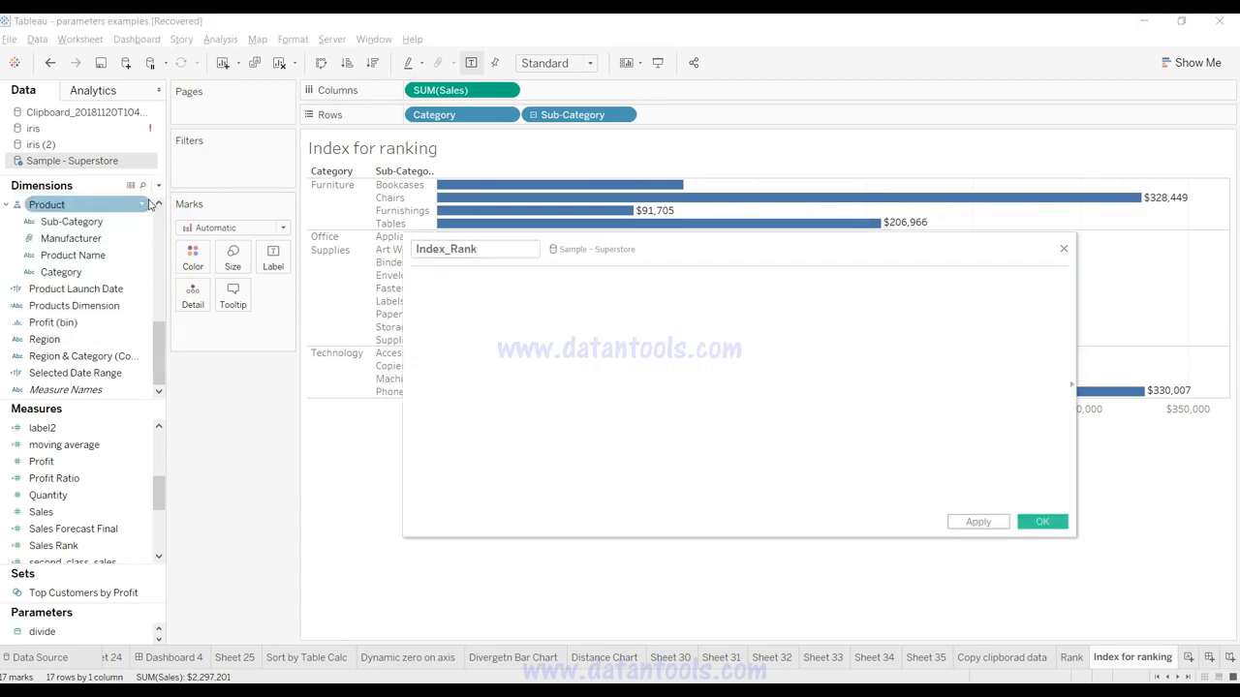
pyautogui.write('IND')
pyautogui.press('Return')
pyautogui.click(978, 521)
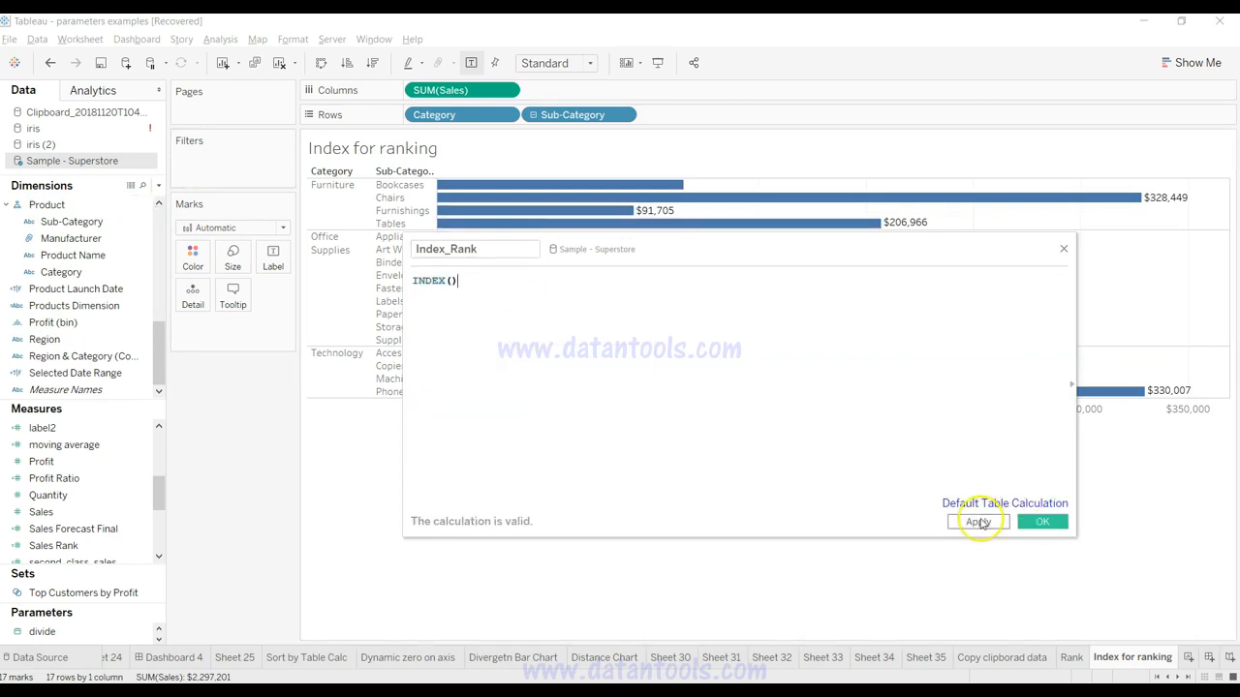
pyautogui.click(1016, 523)
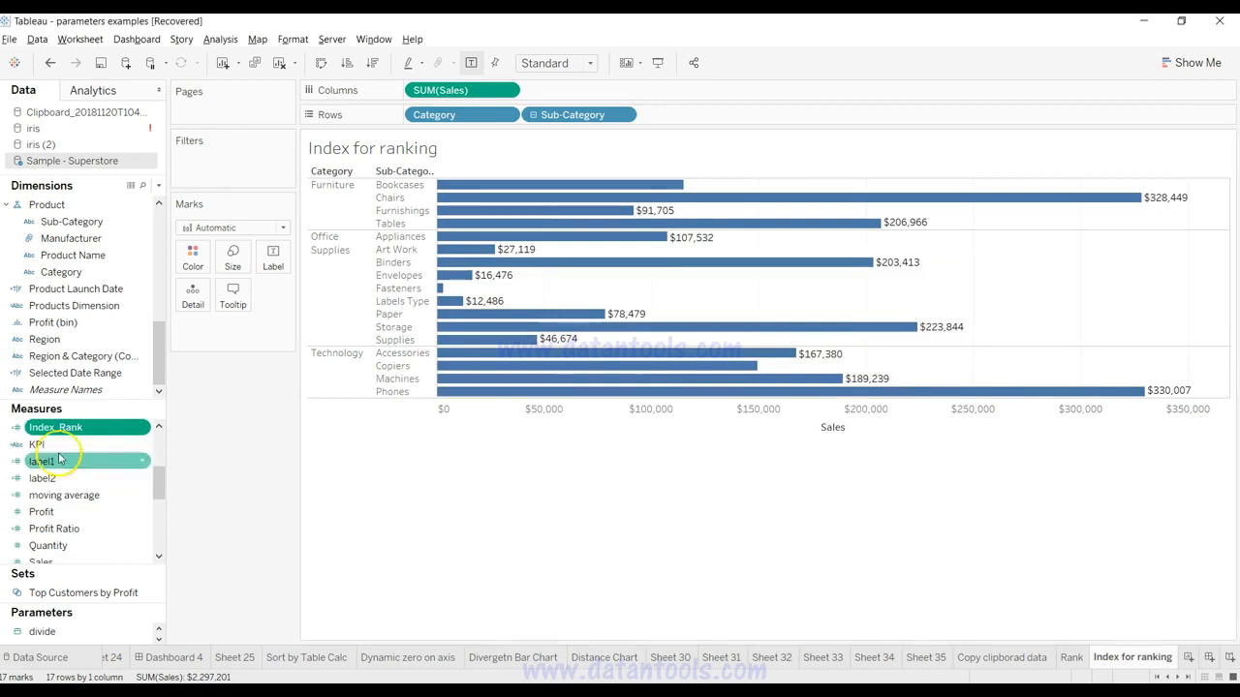
# Add Index_Rank to Columns beside Sales and compute it using Pane (down).
pyautogui.moveTo(83, 414); pyautogui.dragTo(658, 88)
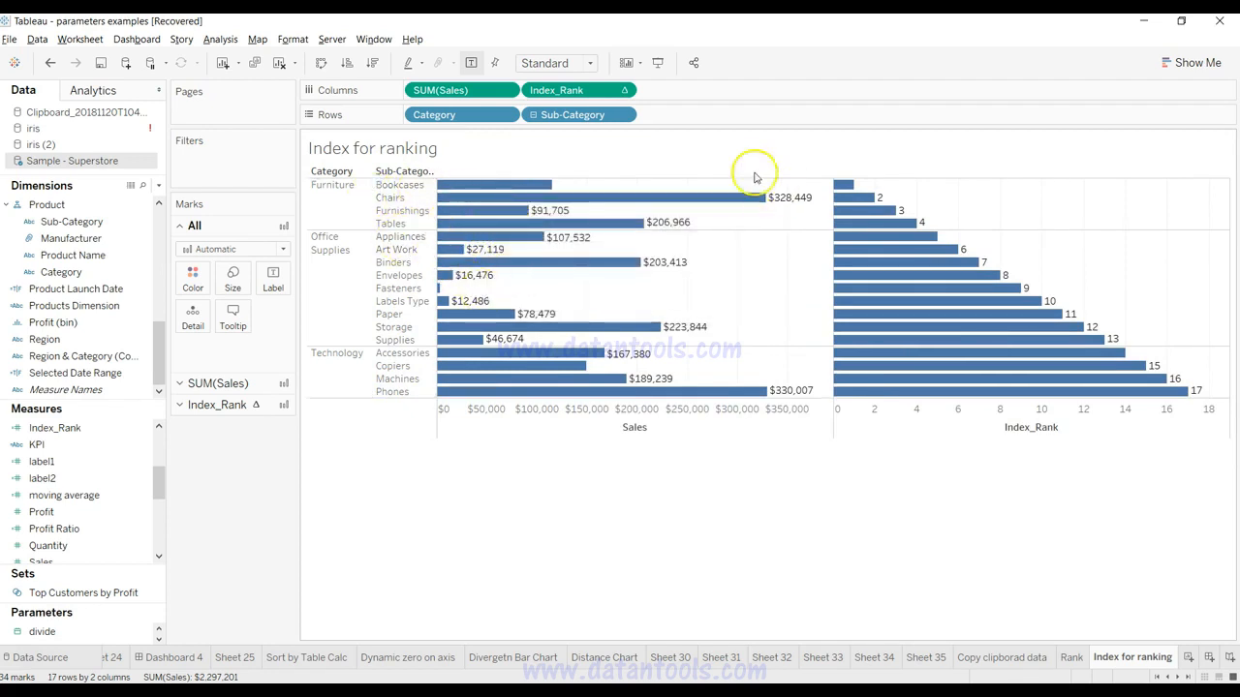
pyautogui.click(623, 91)
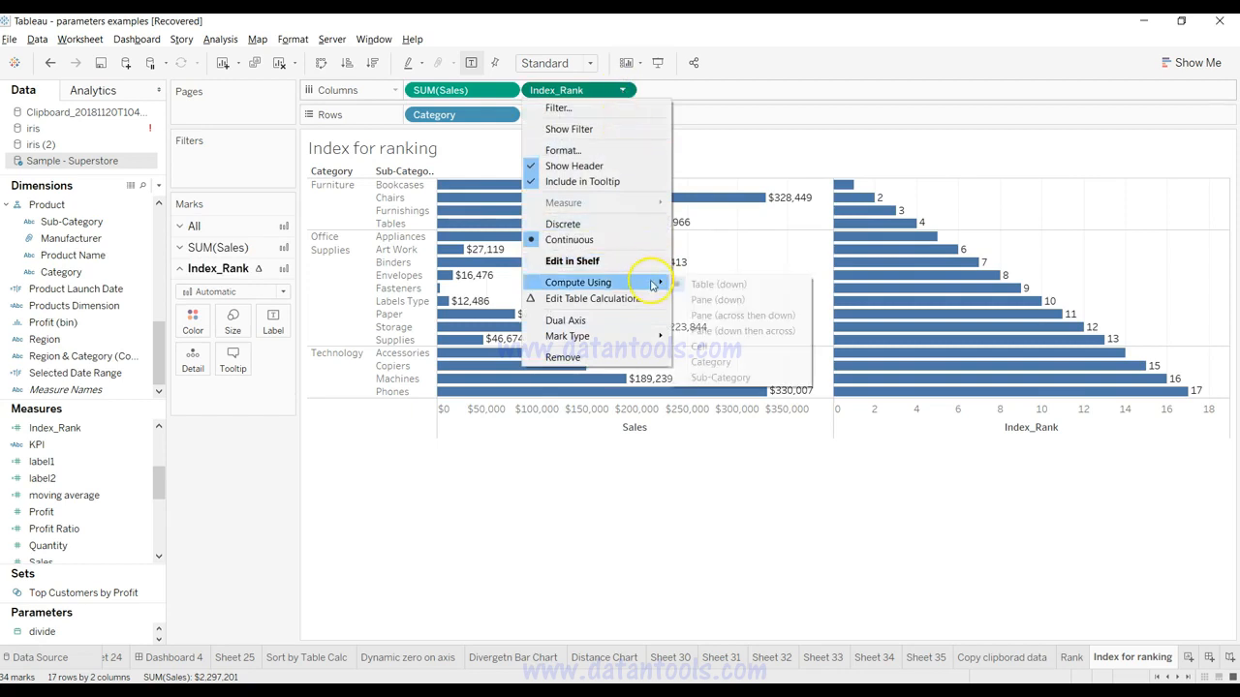
pyautogui.click(717, 301)
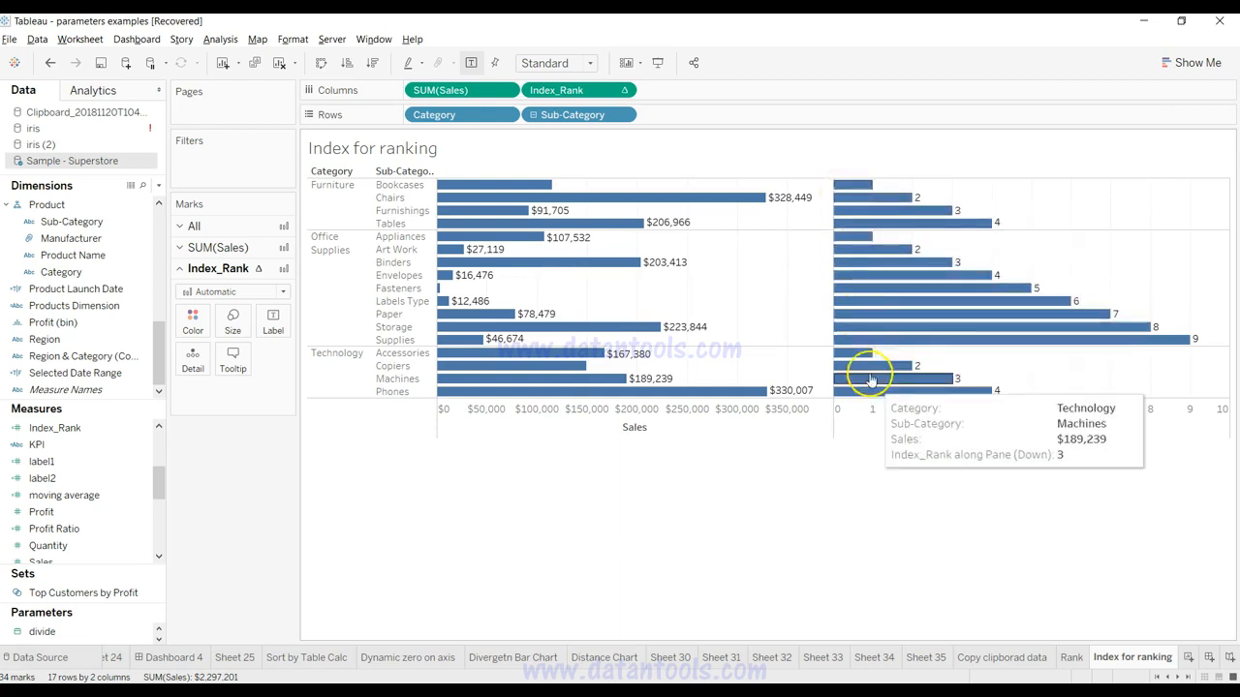
# Sort the sub-categories within each category by Sales in ascending order.
pyautogui.click(632, 175)
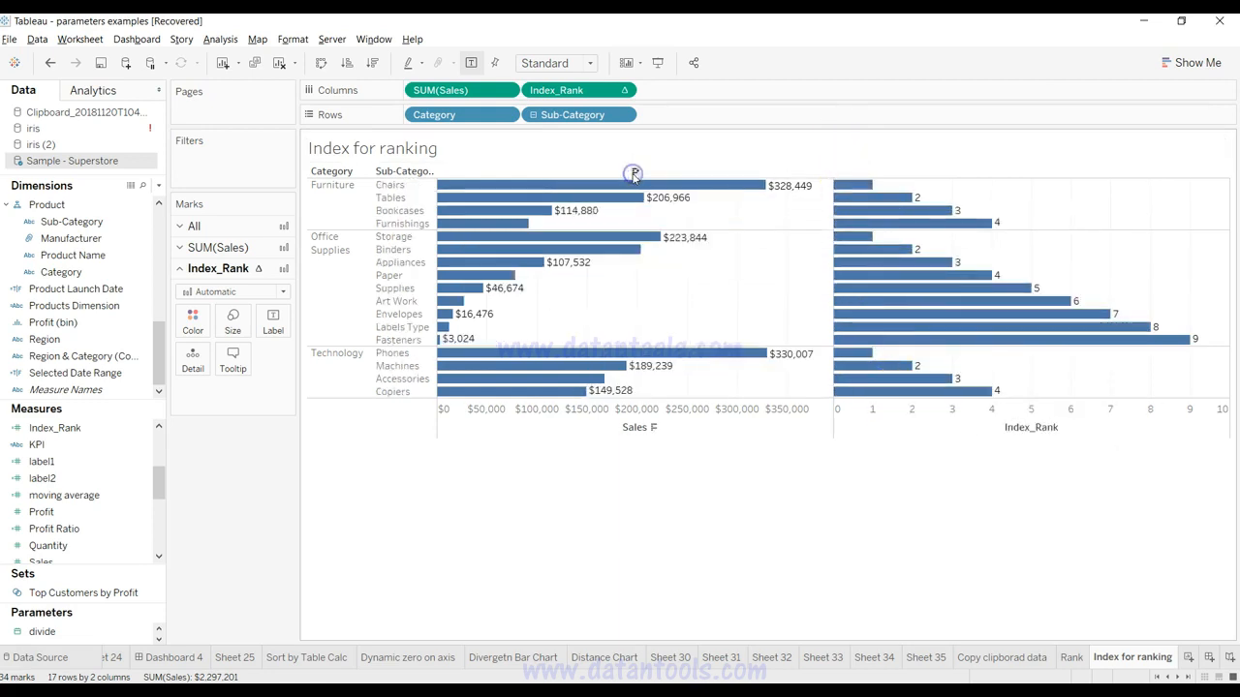
pyautogui.click(632, 175)
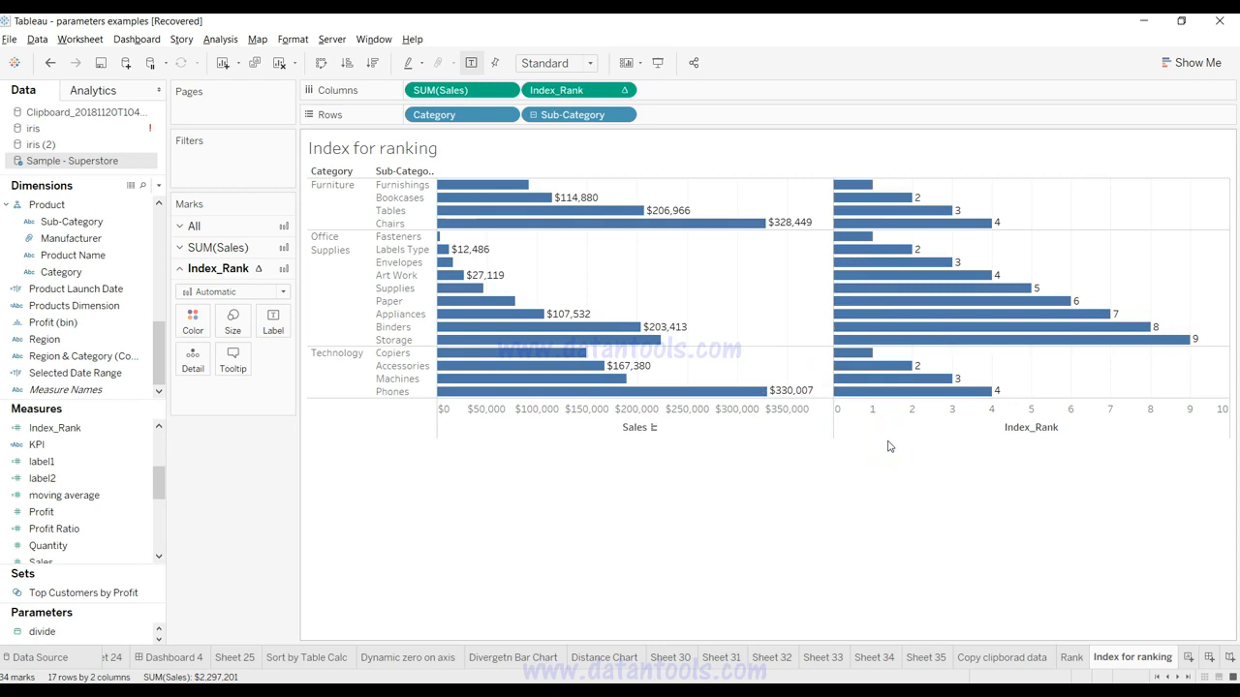
pyautogui.moveTo(621, 218)
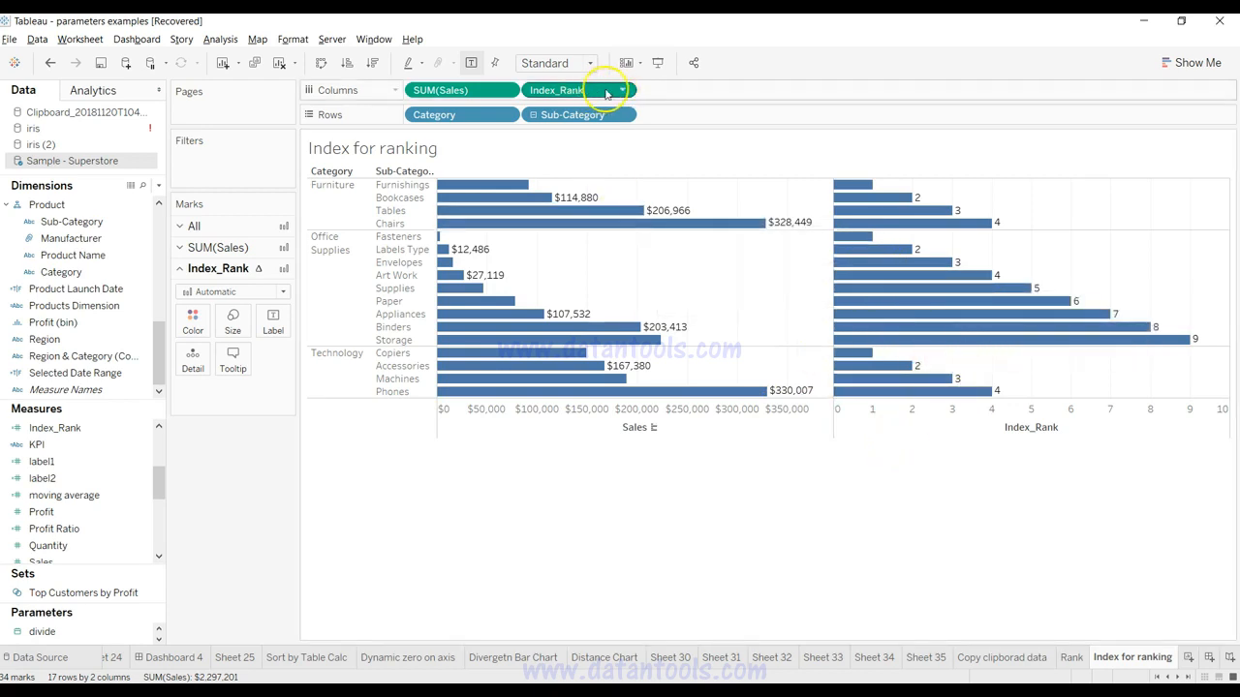
# Move Index_Rank to Rows as a discrete field and place it between Category and Sub-Category.
pyautogui.moveTo(591, 91); pyautogui.dragTo(666, 113)
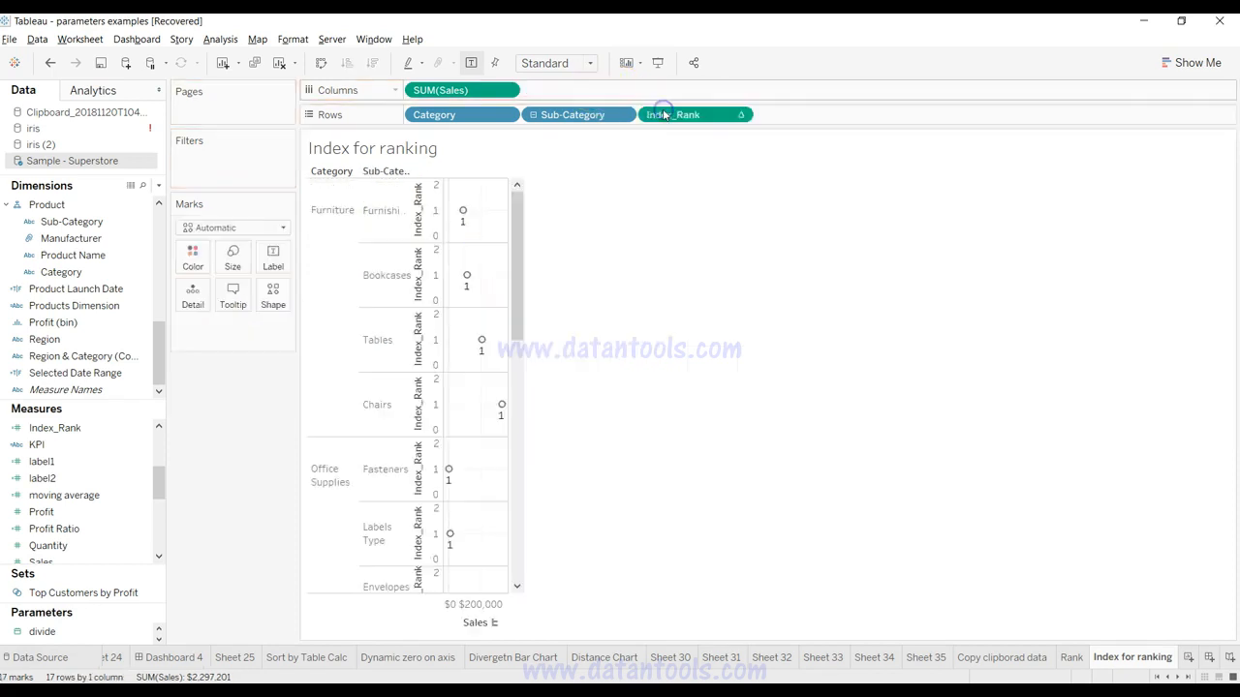
pyautogui.click(740, 115)
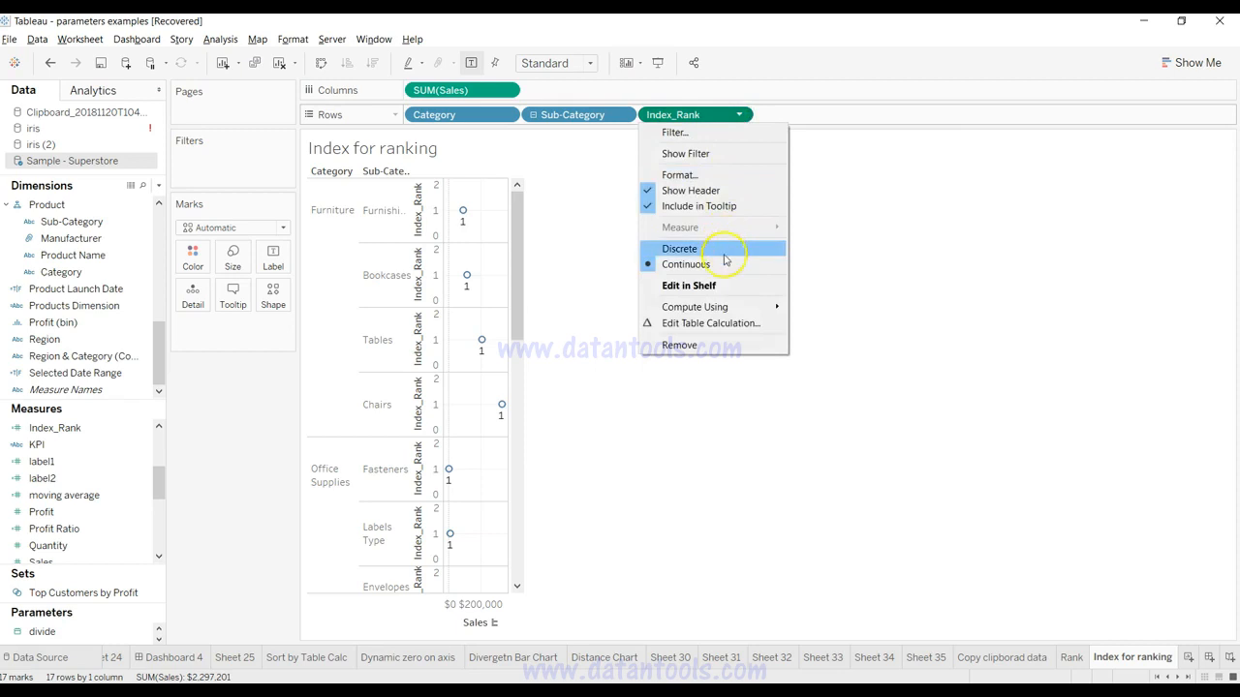
pyautogui.click(724, 248)
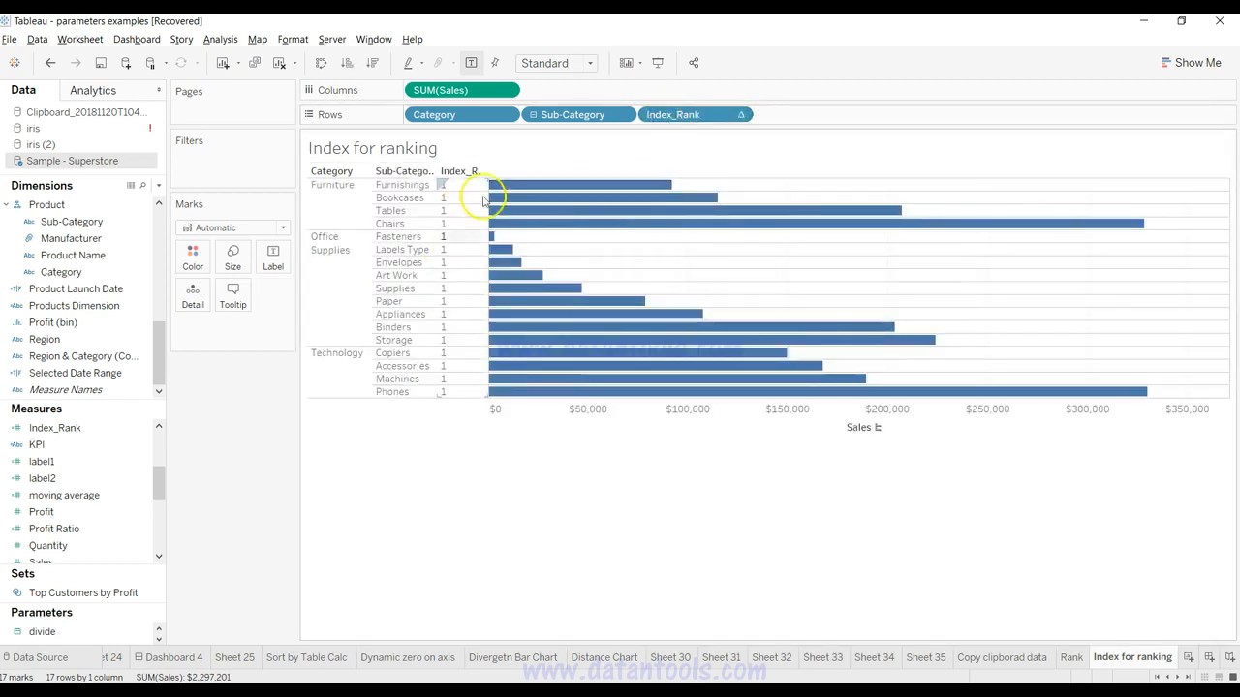
pyautogui.moveTo(664, 114); pyautogui.dragTo(520, 119)
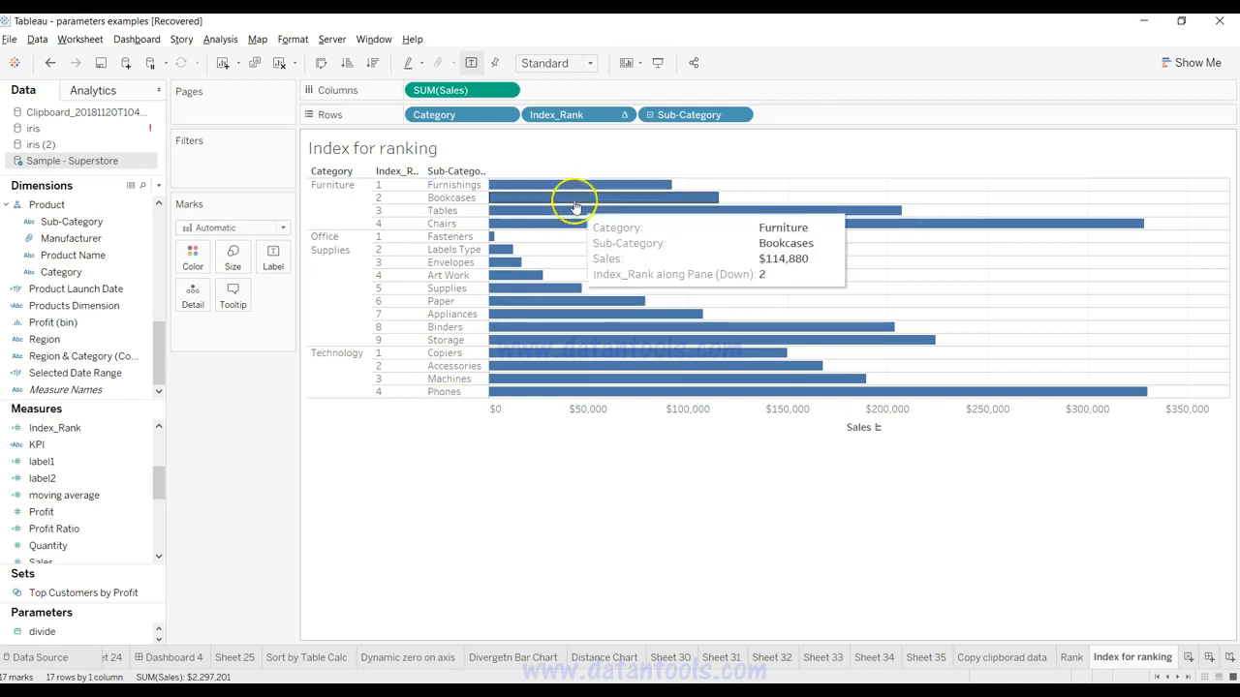
pyautogui.moveTo(603, 113); pyautogui.dragTo(257, 158)
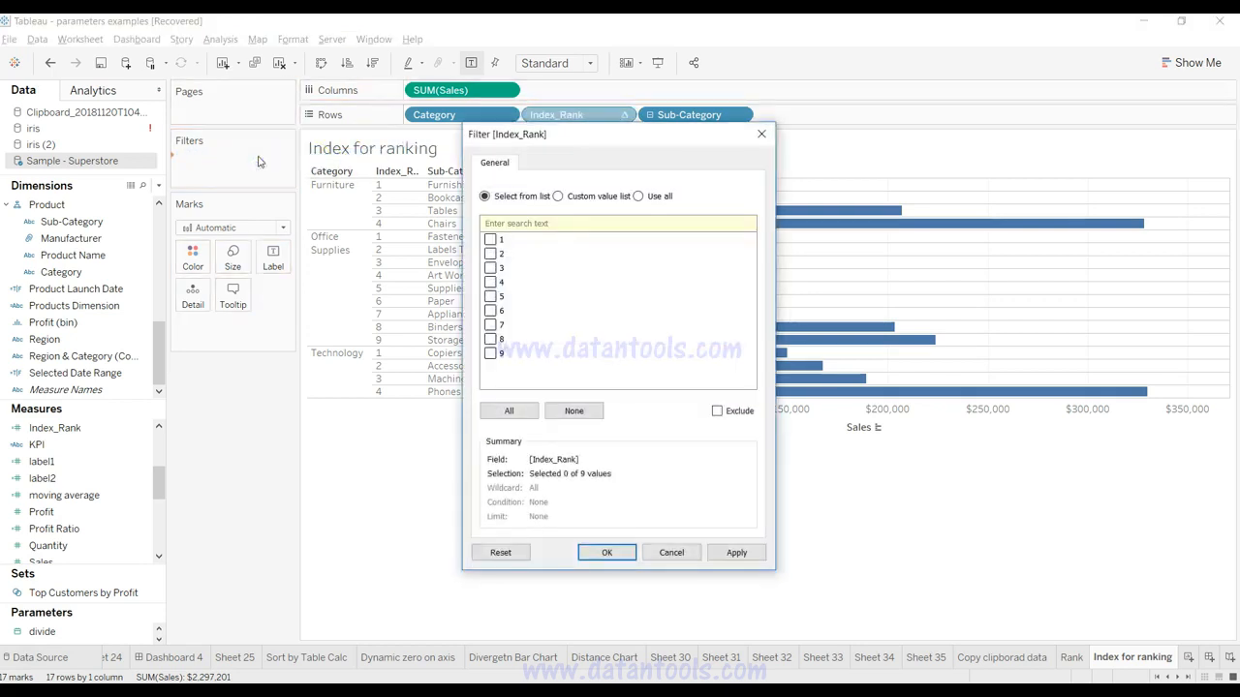
pyautogui.click(587, 196)
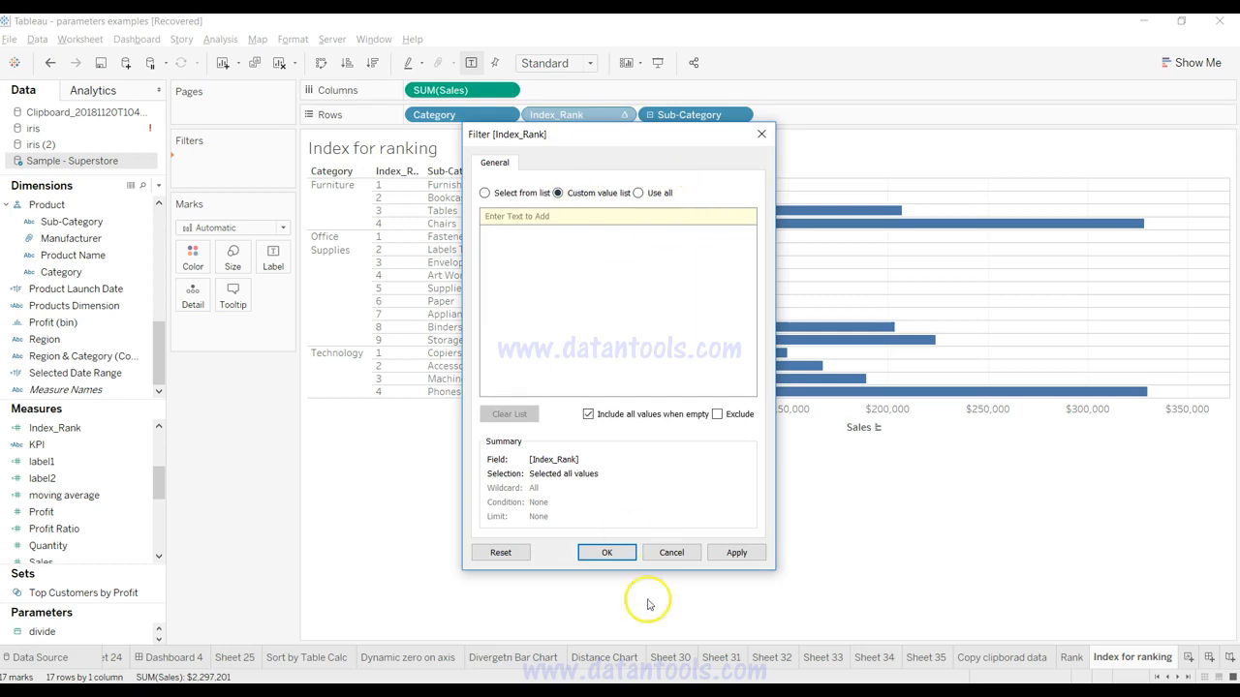
pyautogui.click(671, 552)
# Move Index_Rank to Columns ahead of Sales and make it continuous.
pyautogui.moveTo(623, 114); pyautogui.dragTo(611, 95)
pyautogui.click(625, 90)
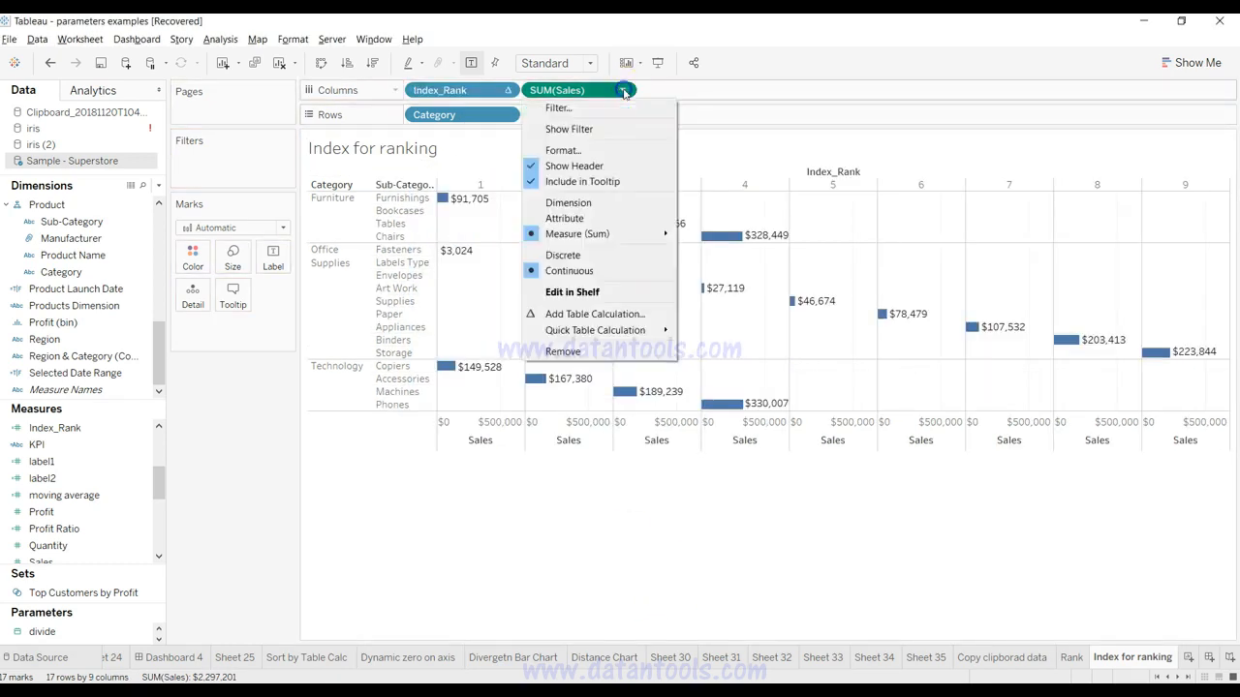
pyautogui.click(505, 91)
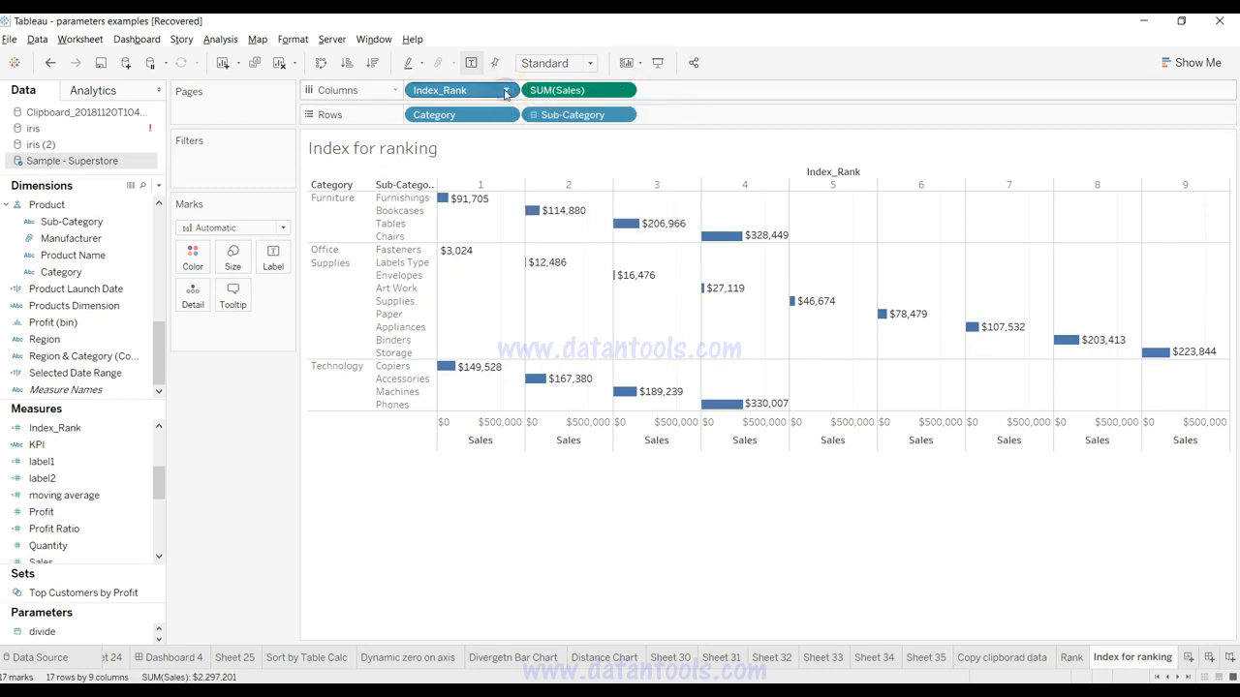
pyautogui.click(504, 92)
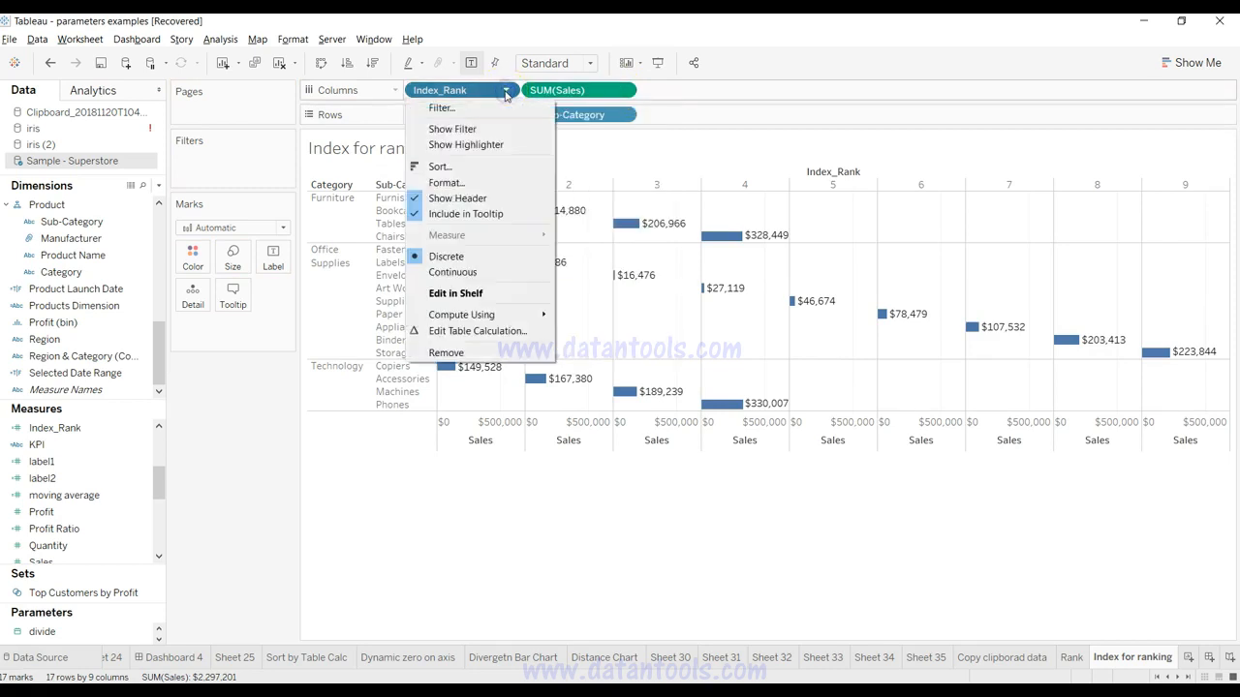
pyautogui.click(486, 274)
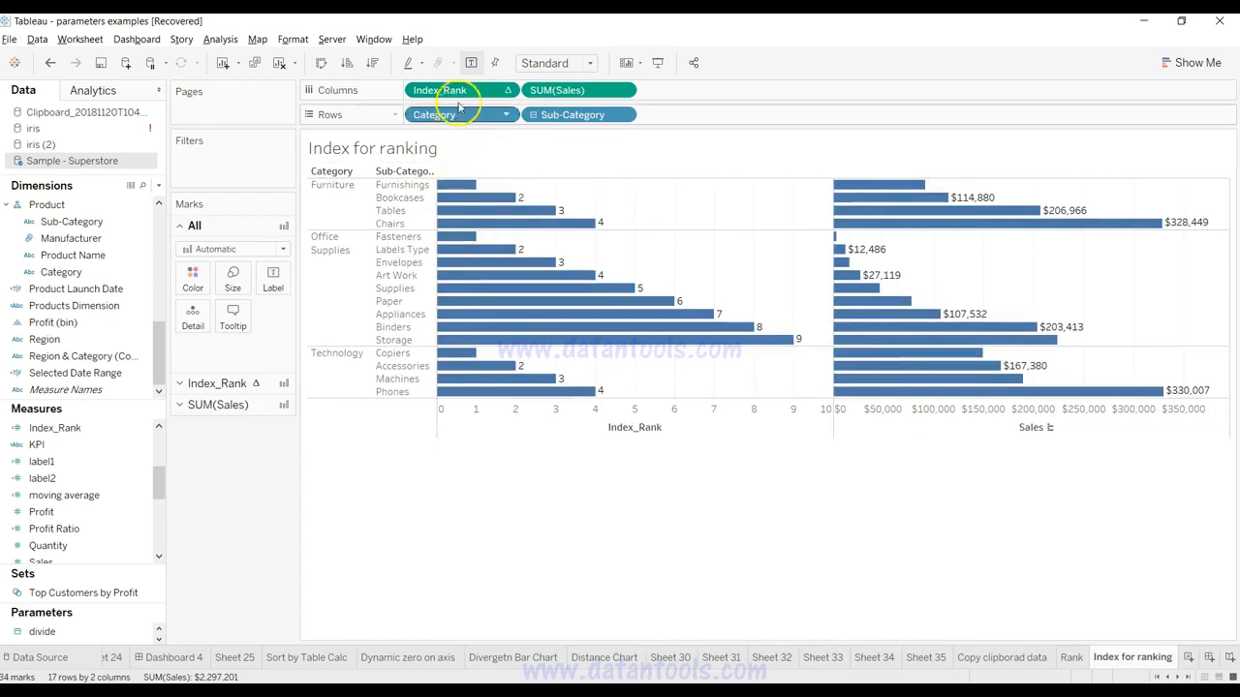
# Move Index_Rank to the filters and limit it to the range of values from 1 to 3.
pyautogui.moveTo(456, 91); pyautogui.dragTo(253, 156)
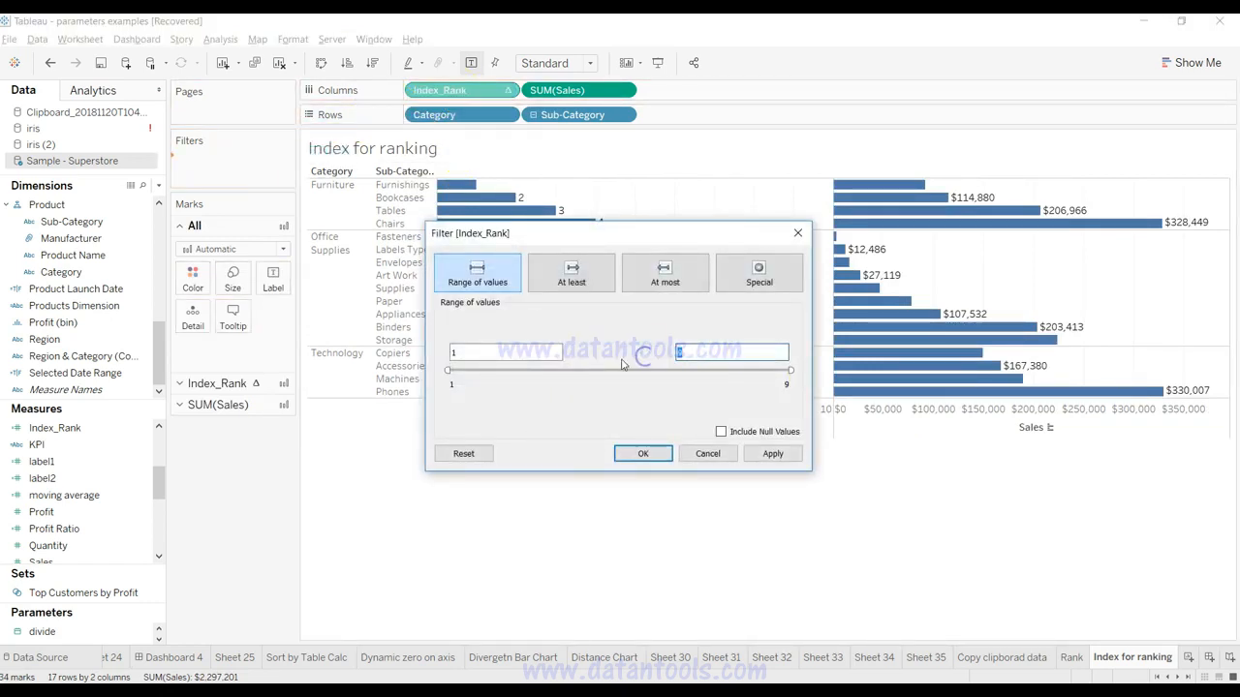
pyautogui.click(652, 457)
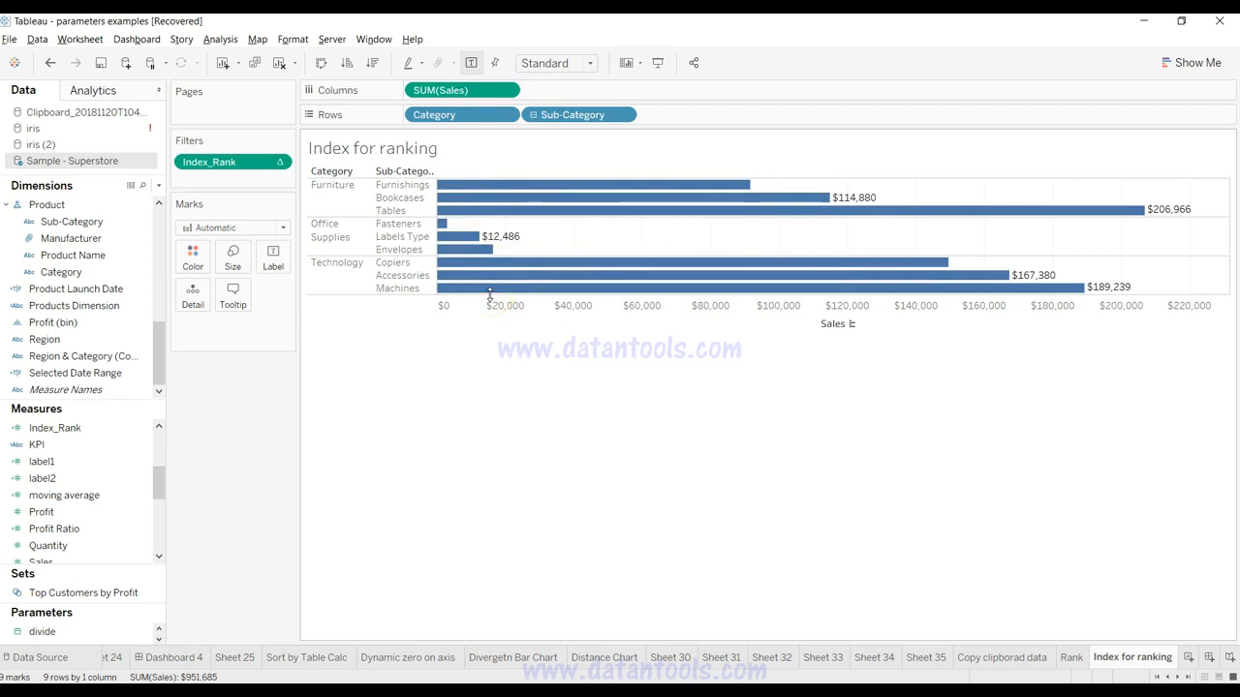
# Show the Index_Rank filter control and widen its upper limit to 4 and on to 8.
pyautogui.click(278, 161)
pyautogui.click(274, 201)
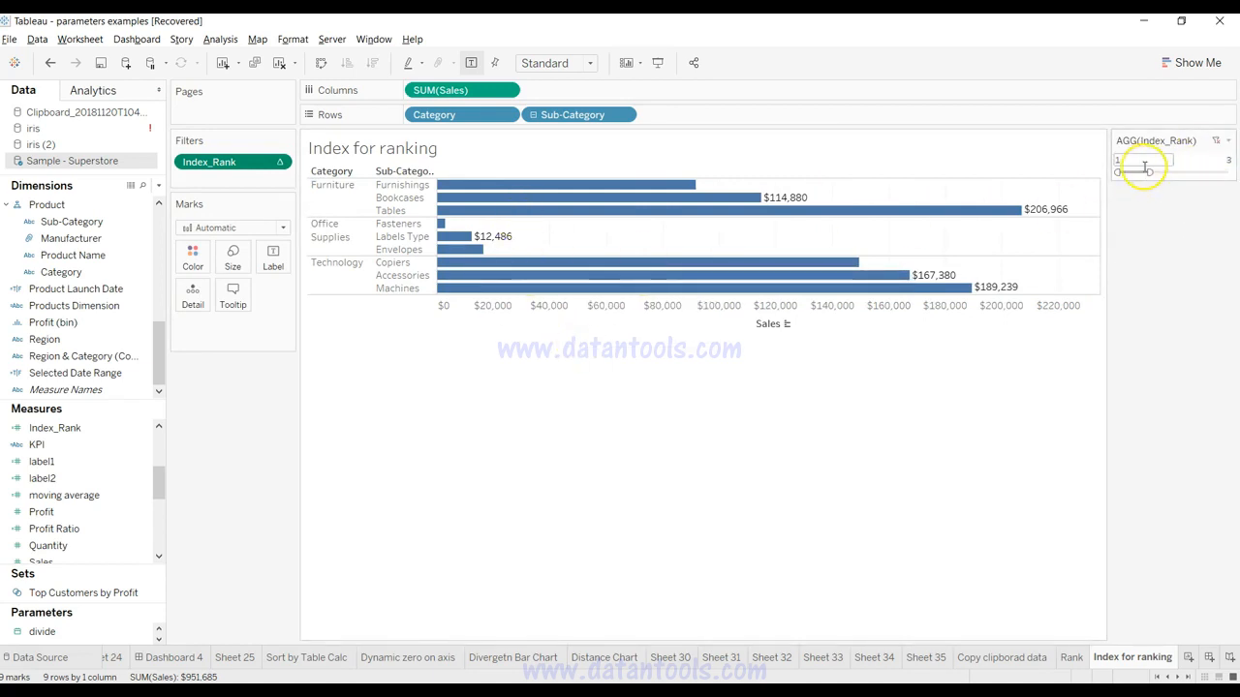
pyautogui.moveTo(1158, 173); pyautogui.dragTo(1162, 172)
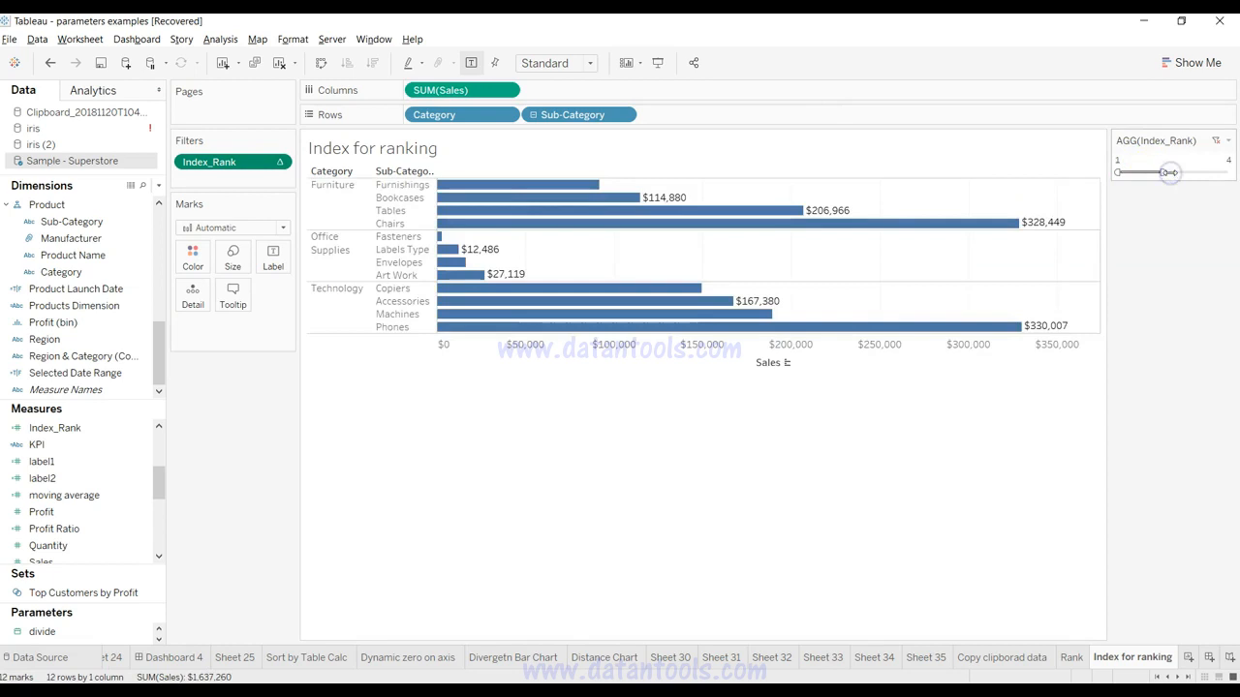
pyautogui.moveTo(1161, 171); pyautogui.dragTo(1221, 172)
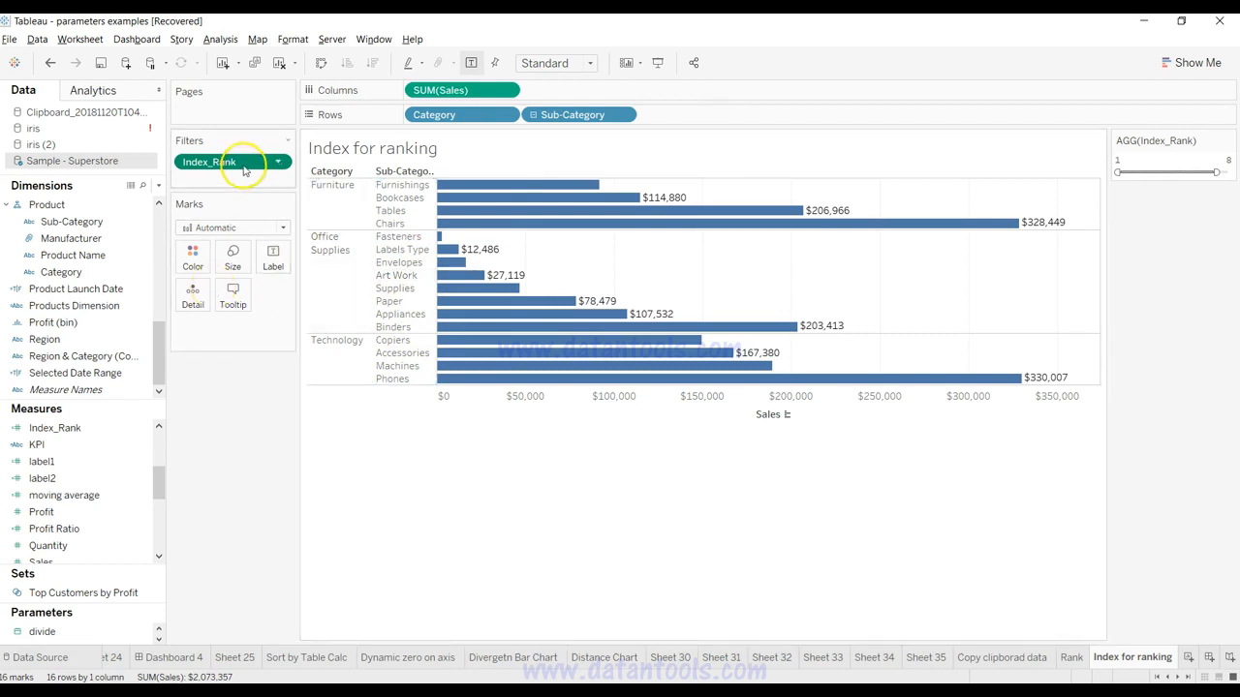
# Move Index_Rank from the filters to Columns and compute it using the specific dimensions Sub-Category and Category.
pyautogui.moveTo(269, 170); pyautogui.dragTo(581, 91)
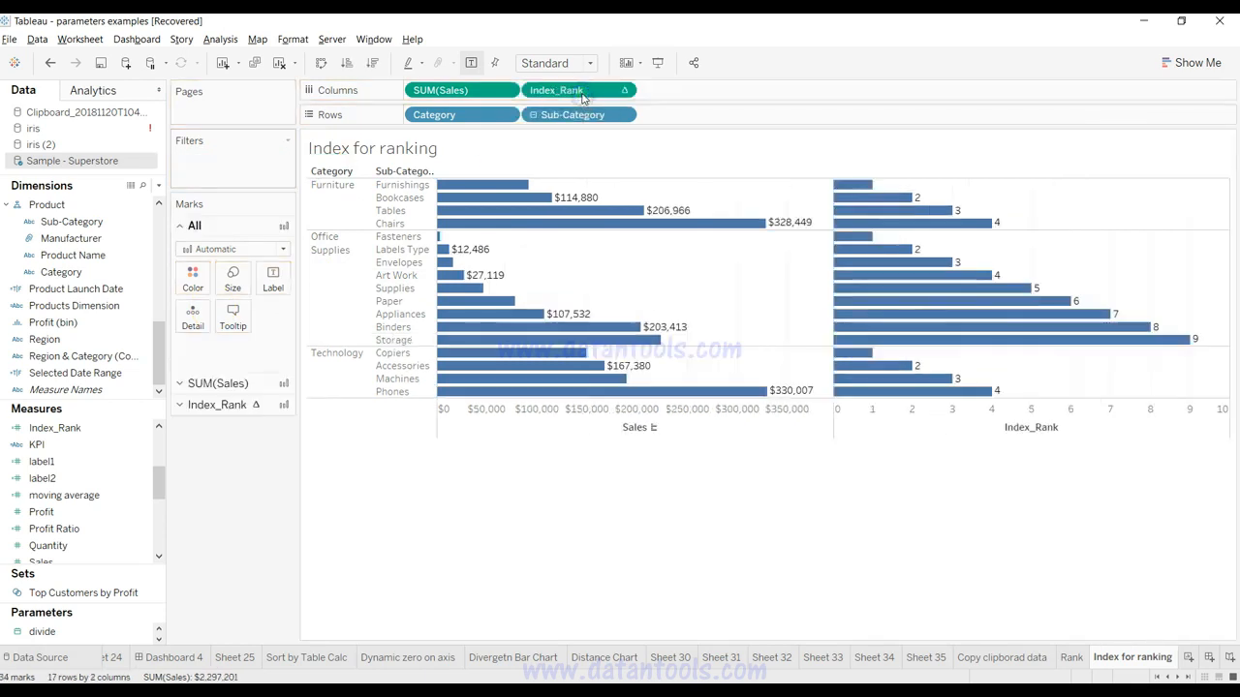
pyautogui.click(623, 91)
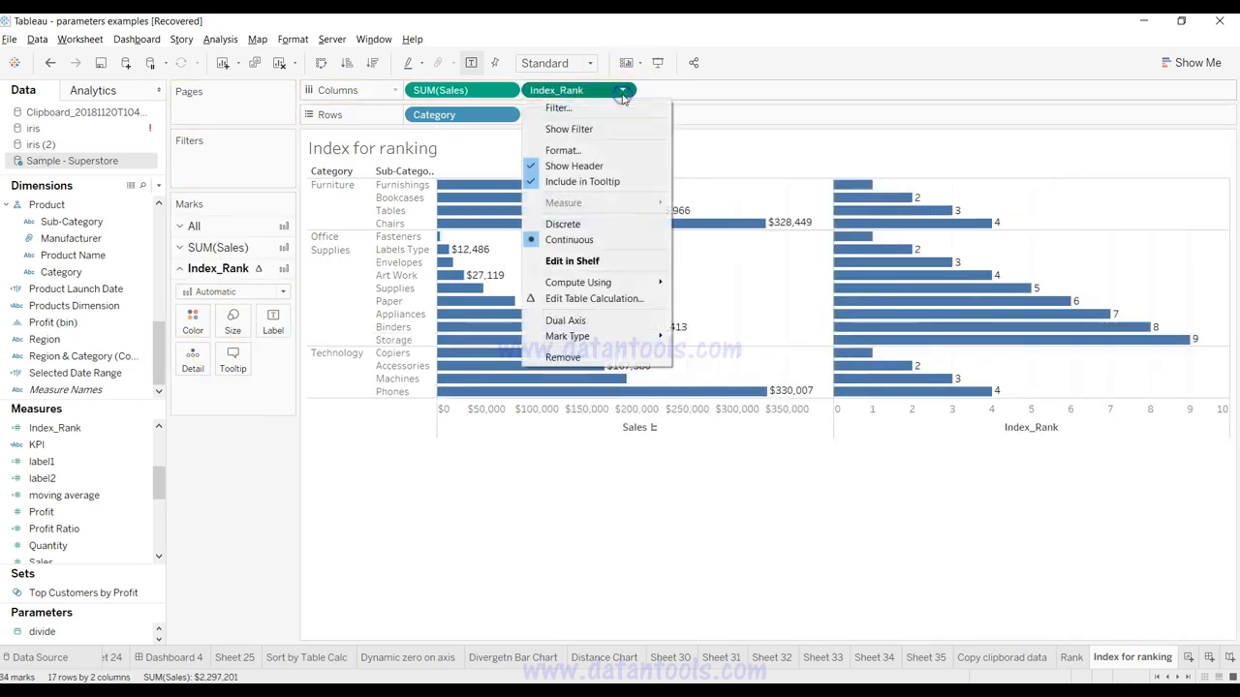
pyautogui.click(608, 299)
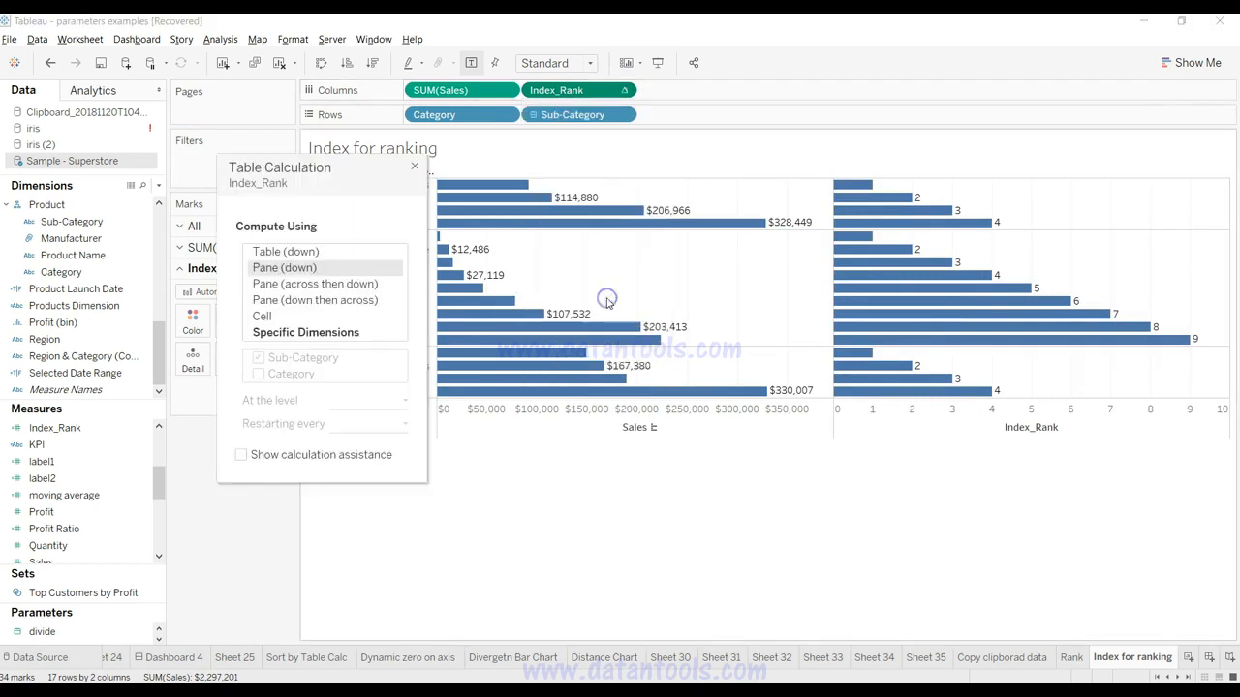
pyautogui.click(310, 333)
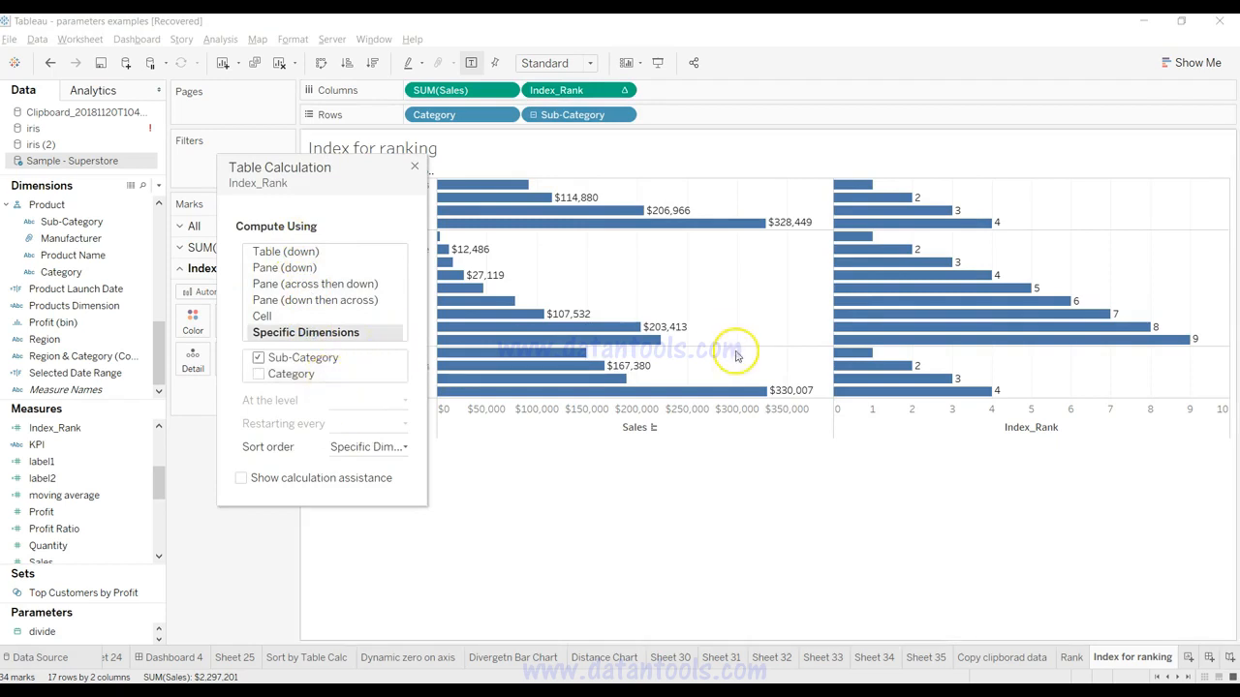
pyautogui.moveTo(360, 172); pyautogui.dragTo(826, 351)
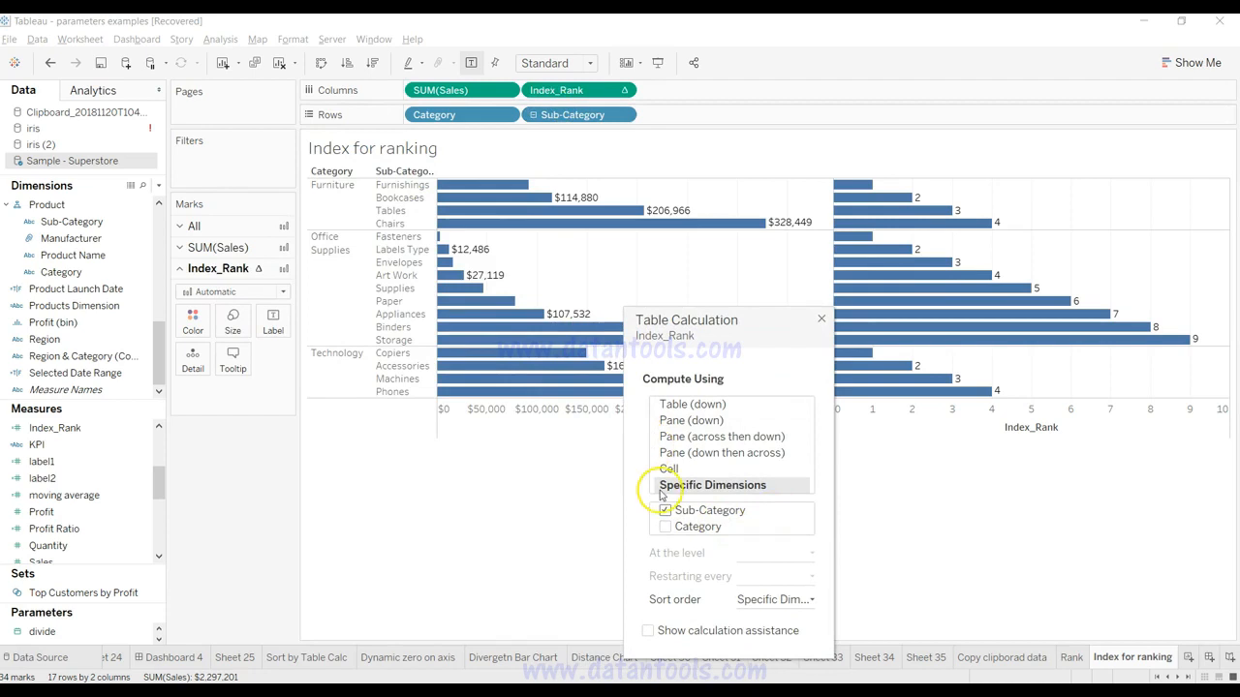
pyautogui.click(664, 528)
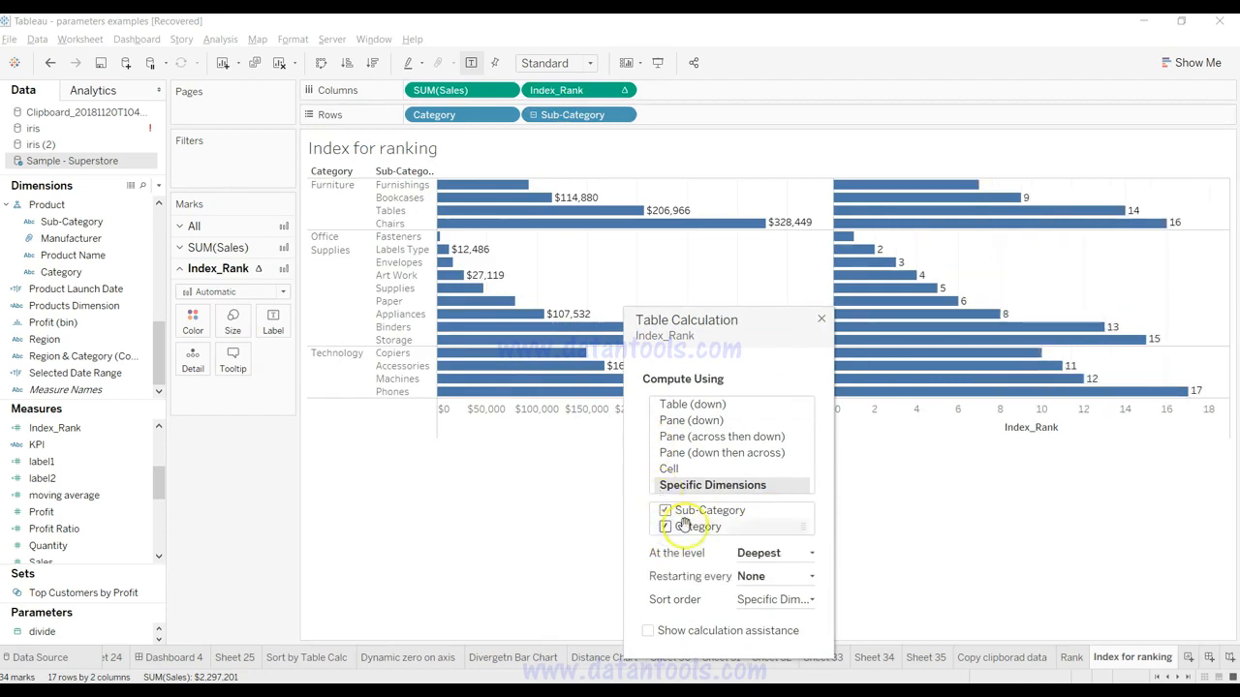
pyautogui.moveTo(954, 376)
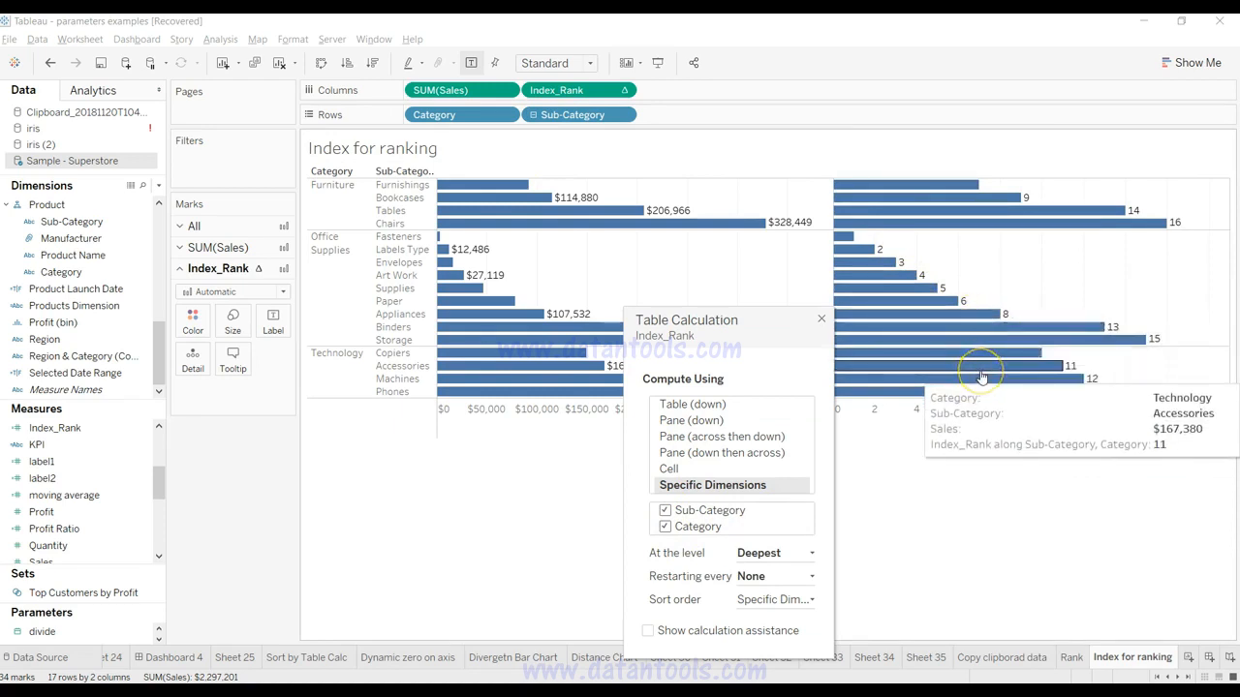
pyautogui.moveTo(1167, 402)
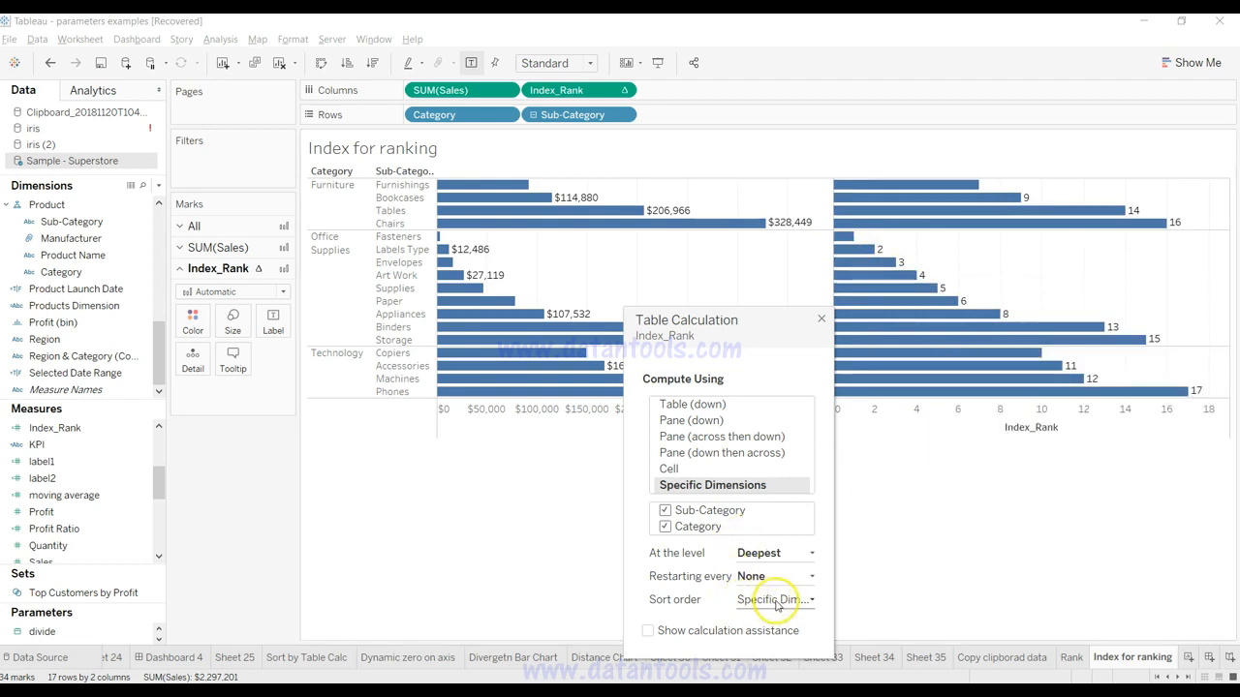
# Set the Index_Rank calculation's sort order to Custom by ascending count of Products Dimension and close the table calculation settings.
pyautogui.click(757, 601)
pyautogui.click(873, 527)
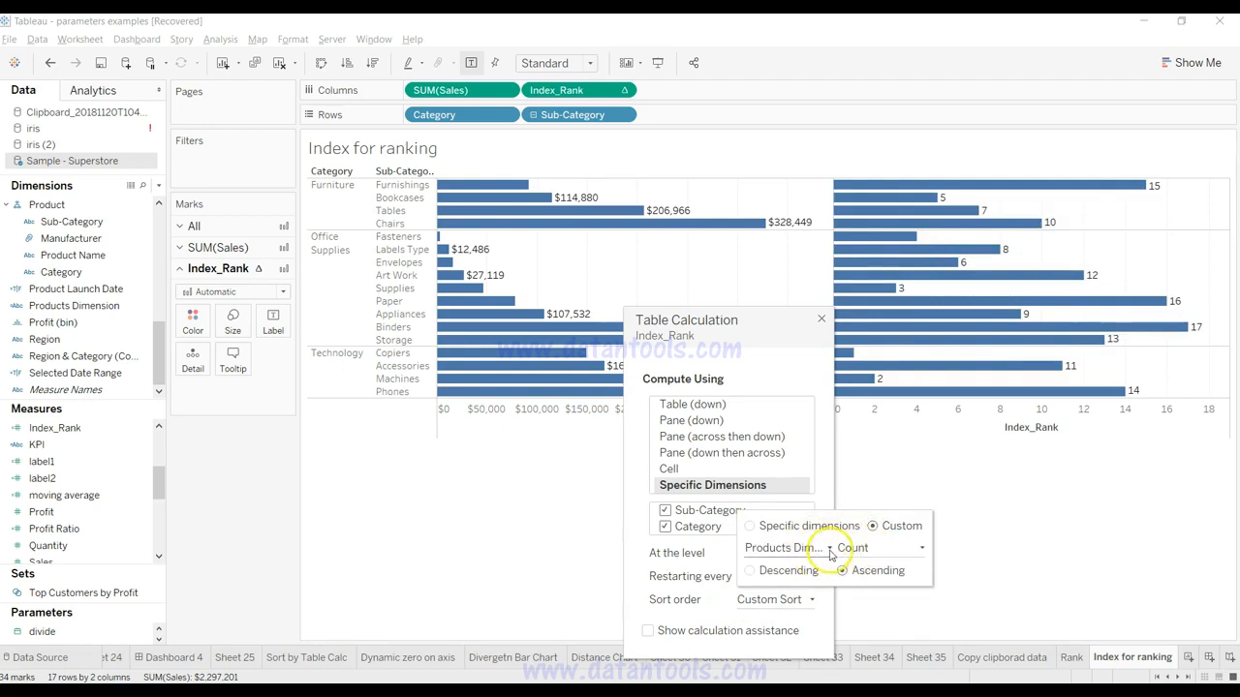
pyautogui.click(784, 548)
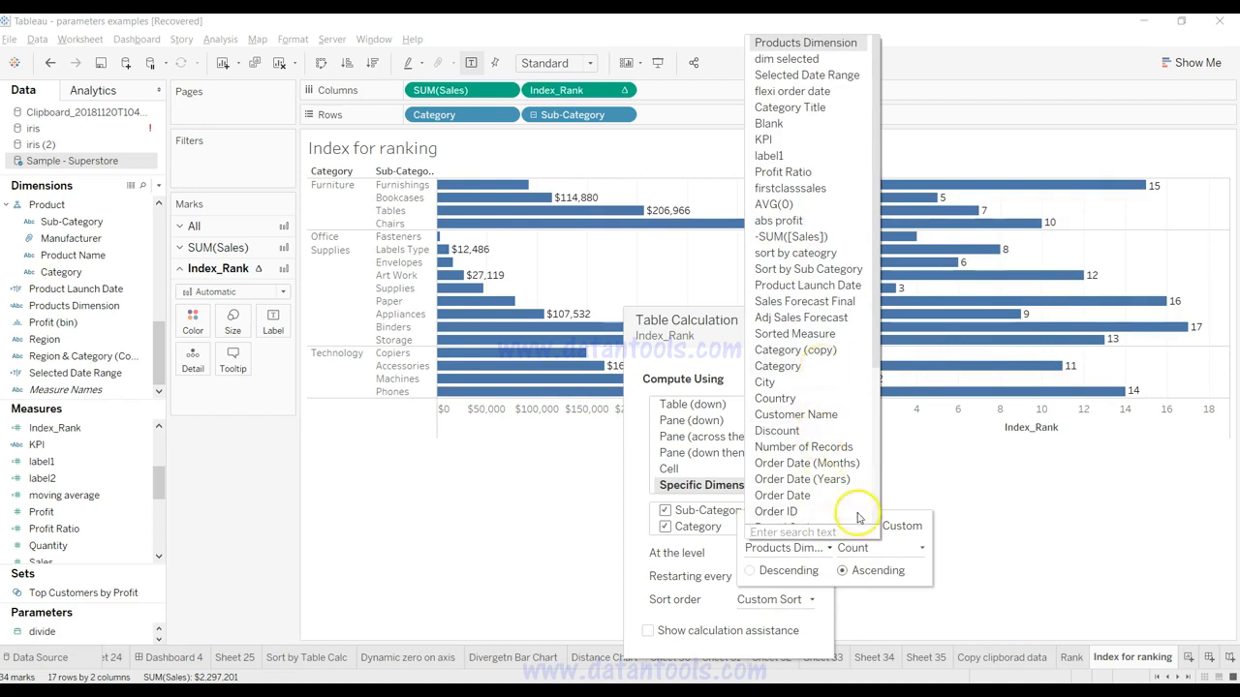
pyautogui.click(1001, 573)
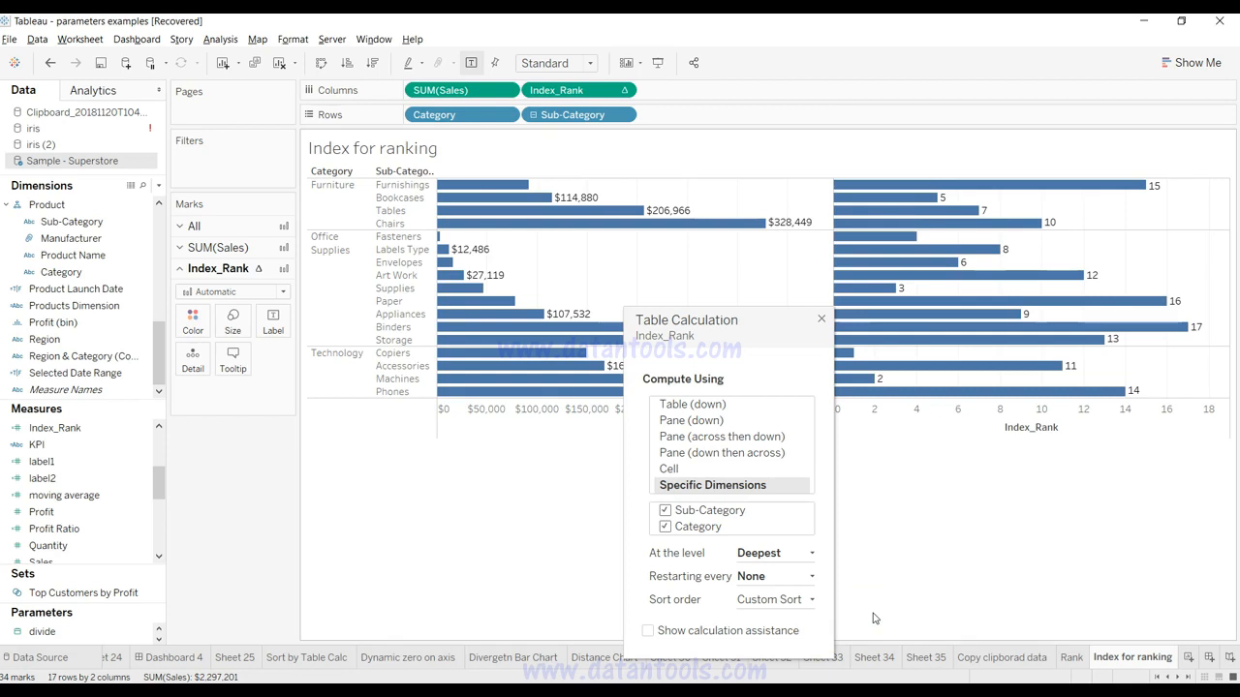
pyautogui.click(821, 320)
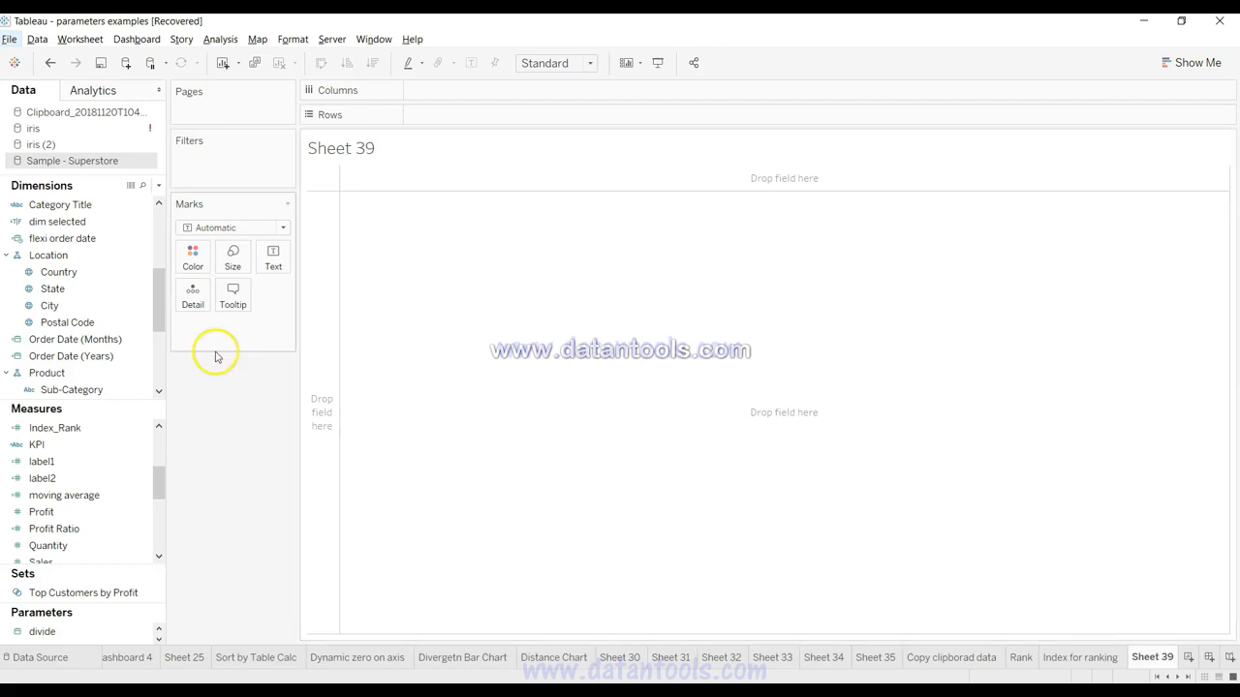
pyautogui.click(55, 272)
pyautogui.click(56, 308)
pyautogui.click(39, 289)
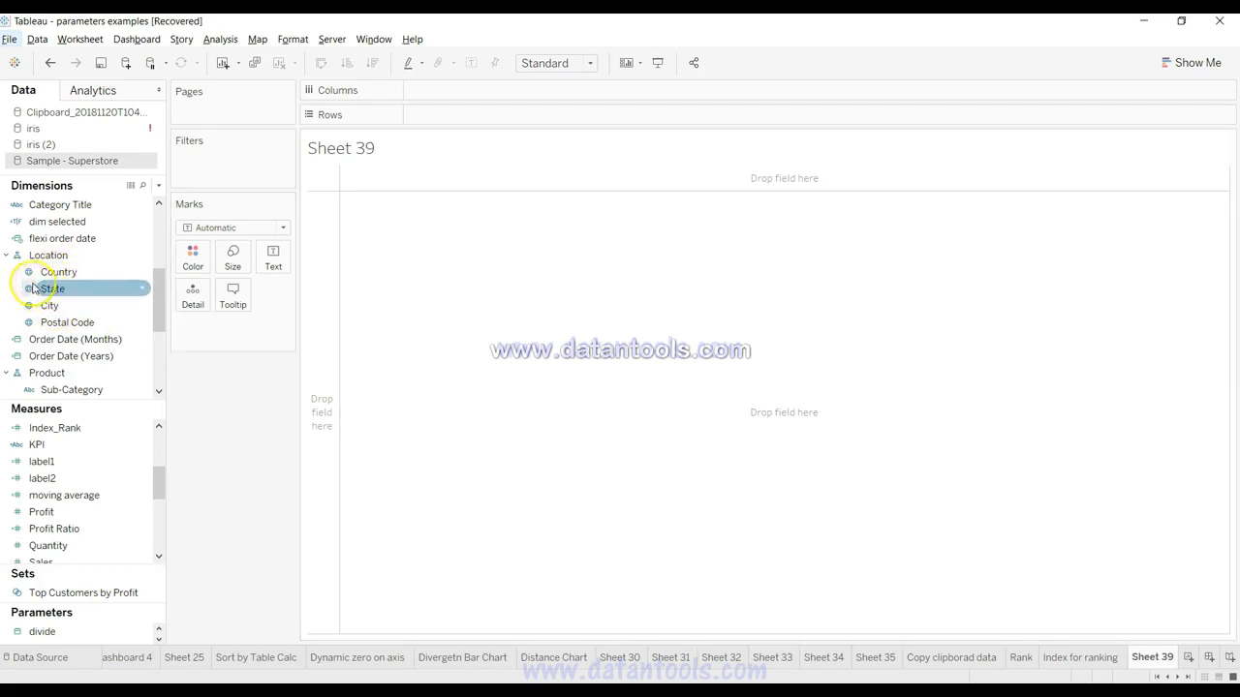
pyautogui.click(30, 275)
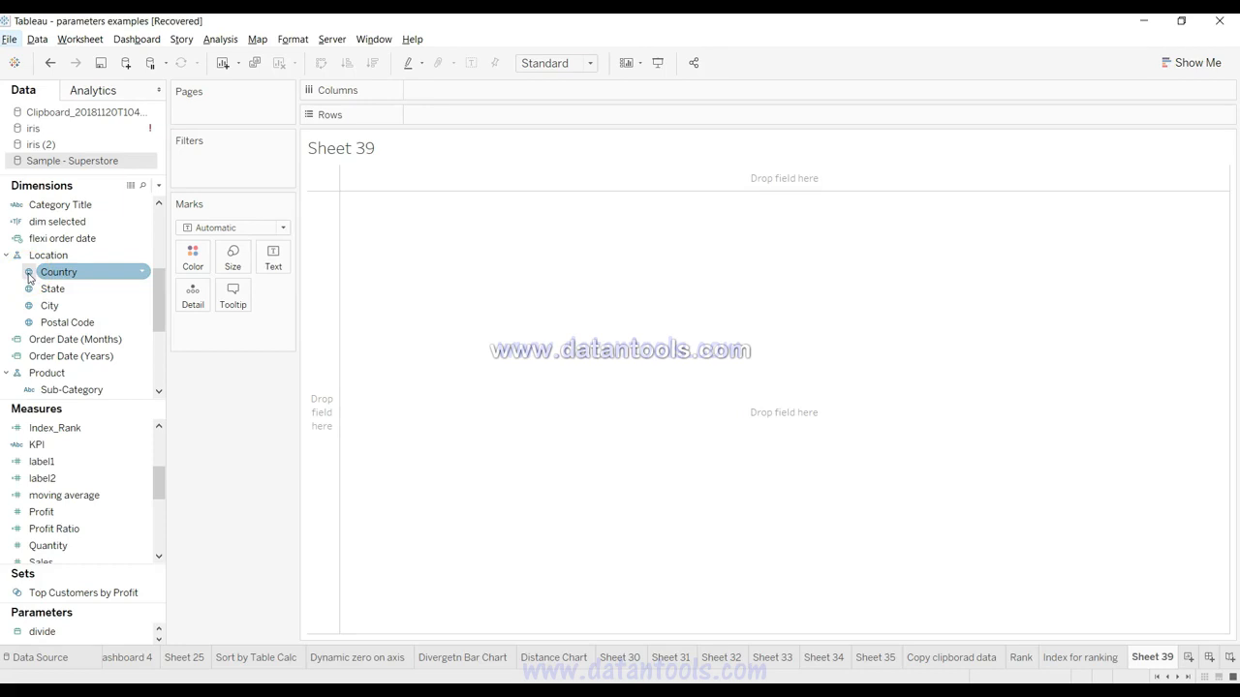
# Build a filled map of the Country field with Sales added to the marks, using the Map mark type.
pyautogui.moveTo(58, 274); pyautogui.dragTo(450, 320)
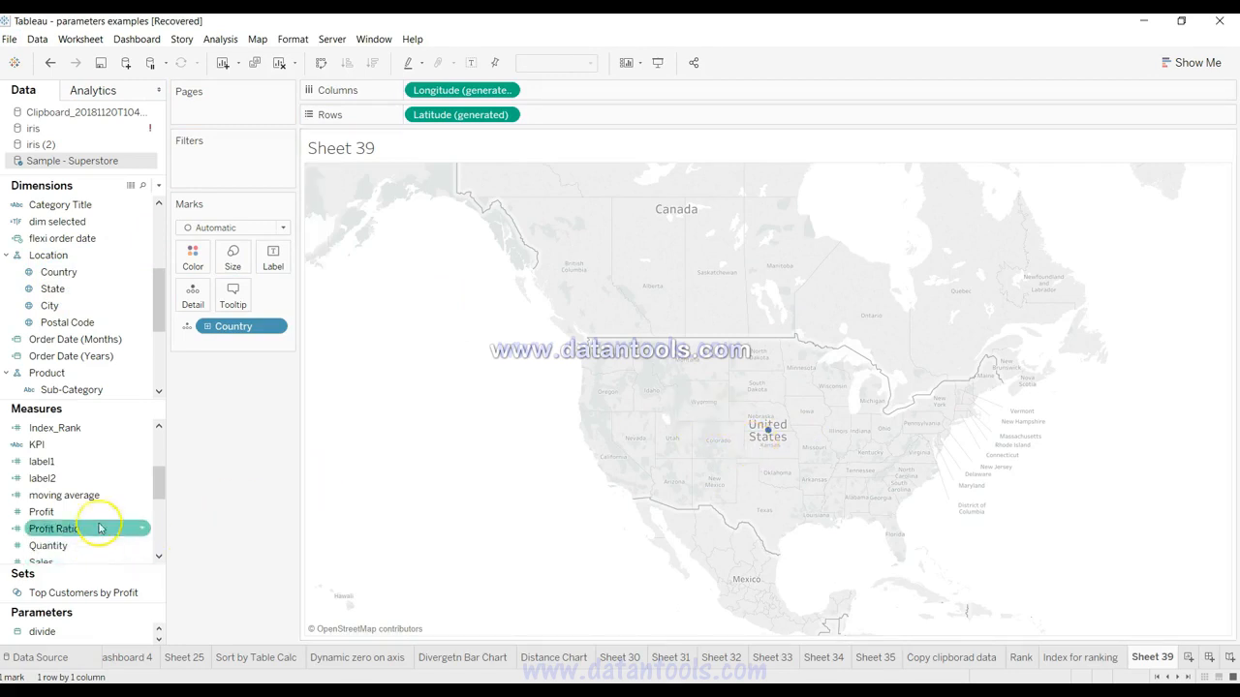
pyautogui.scroll(-3, 99, 520)
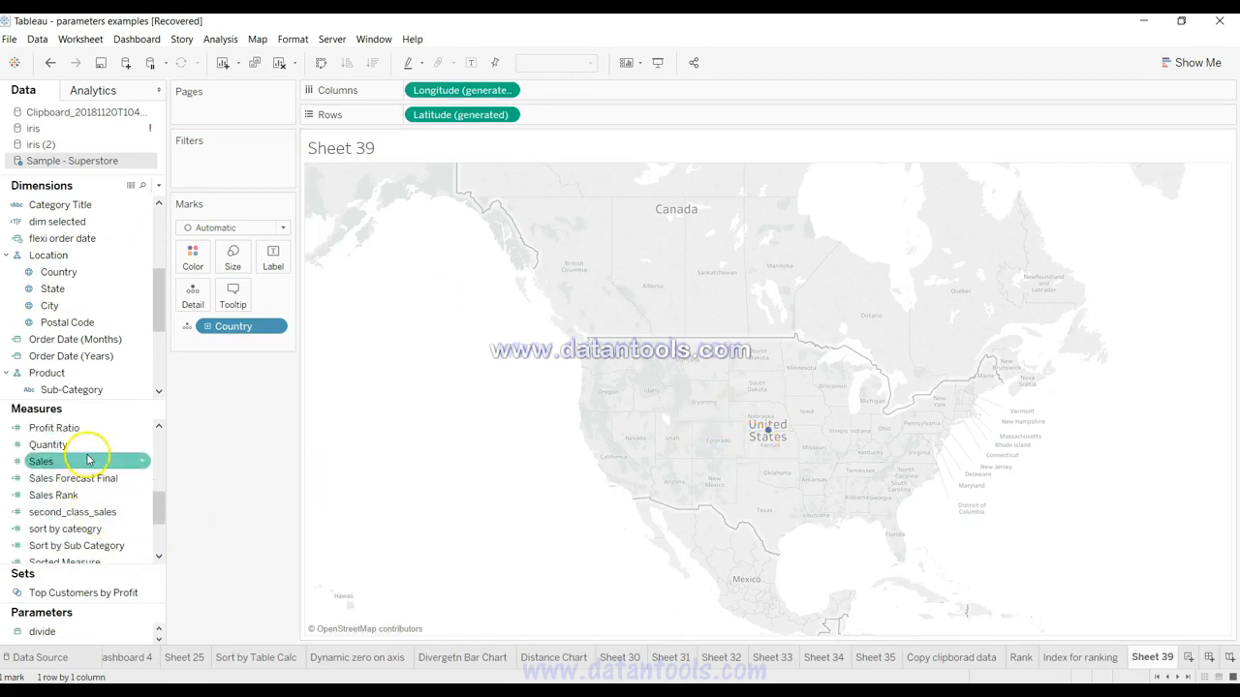
pyautogui.moveTo(87, 458); pyautogui.dragTo(759, 351)
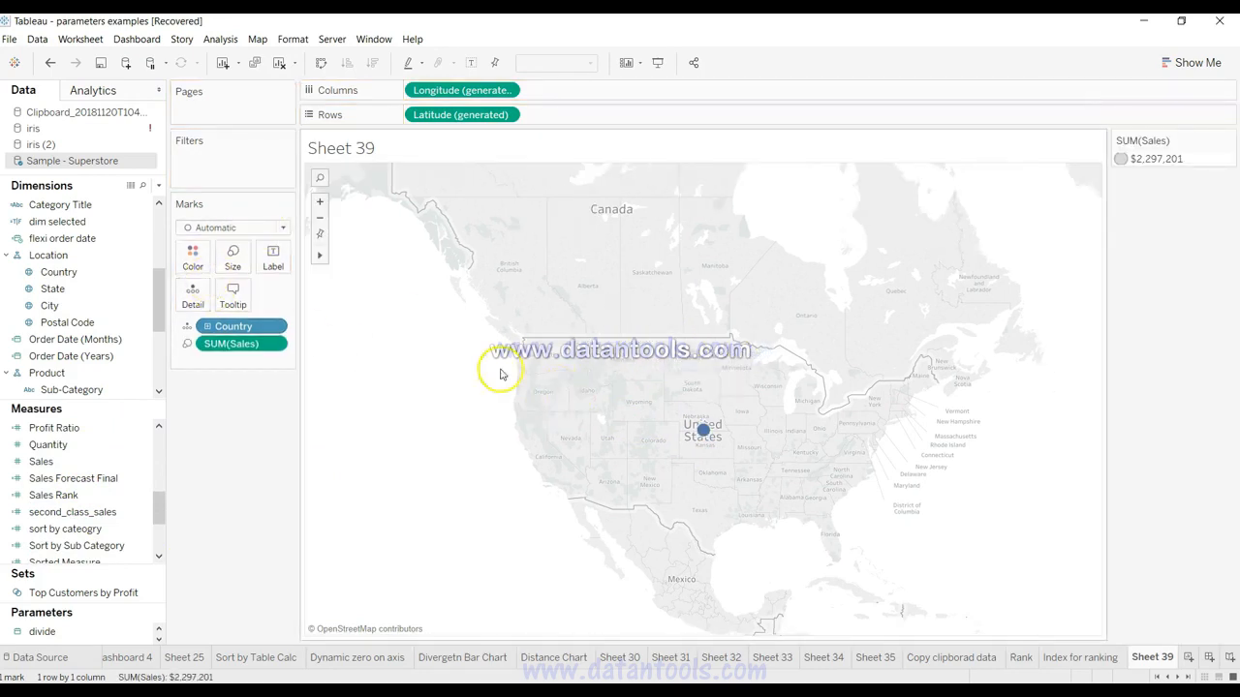
pyautogui.click(270, 227)
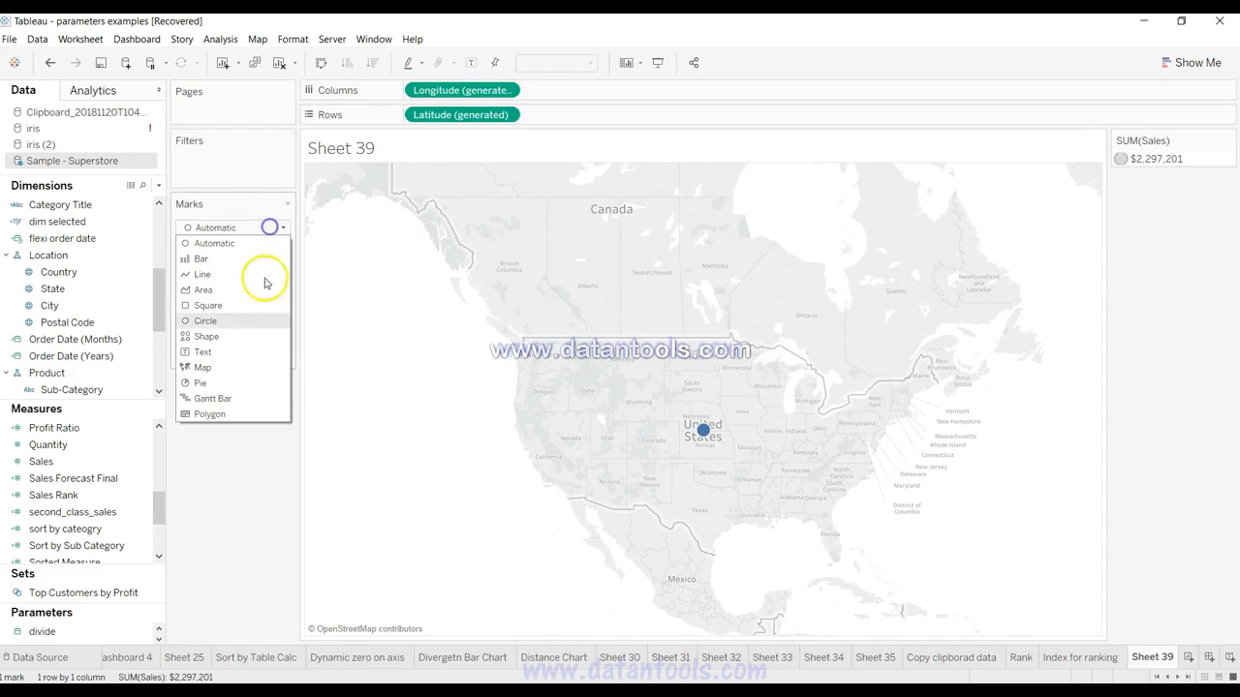
pyautogui.click(256, 366)
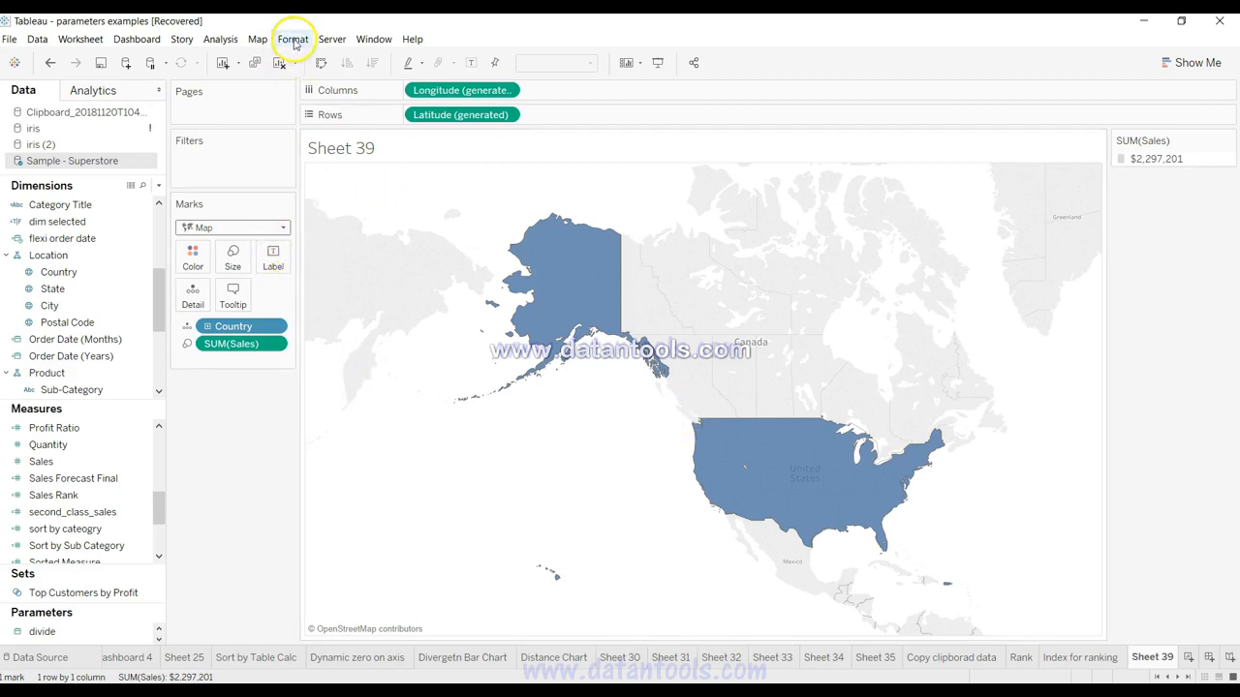
# Turn off the Base, Land Cover, Country/Region Borders, Country/Region Names and State/Province Borders map layers and close the layer settings.
pyautogui.click(257, 38)
pyautogui.click(294, 142)
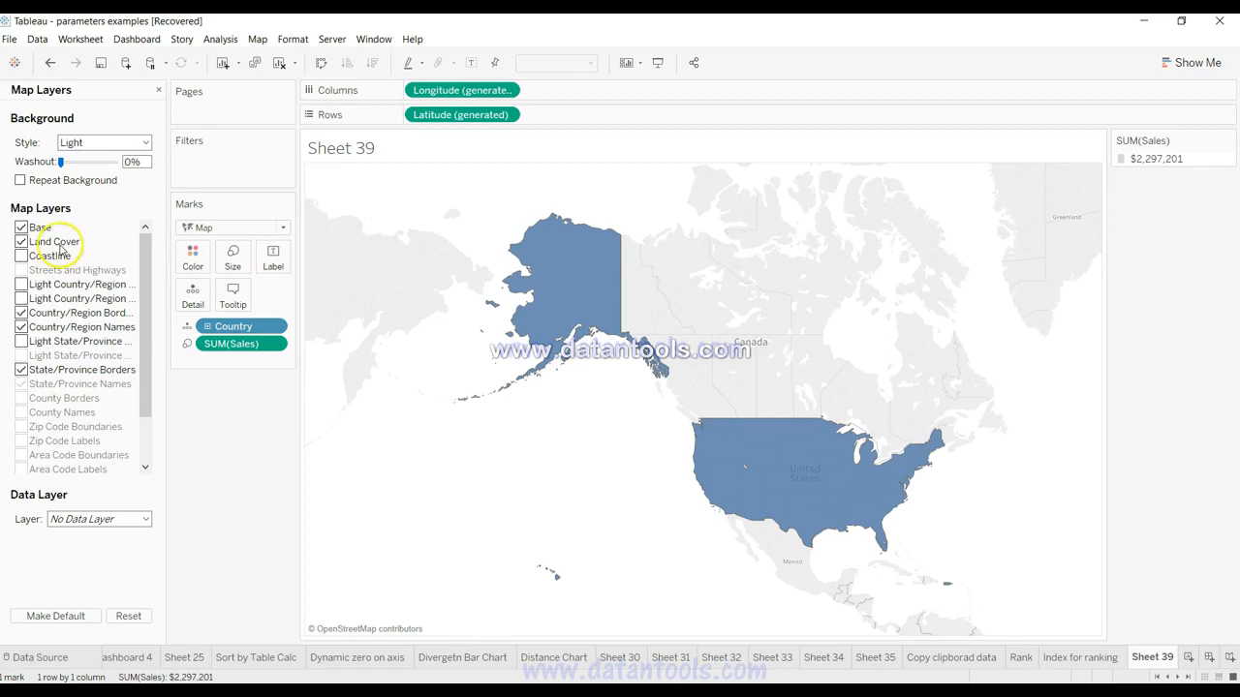
pyautogui.click(21, 227)
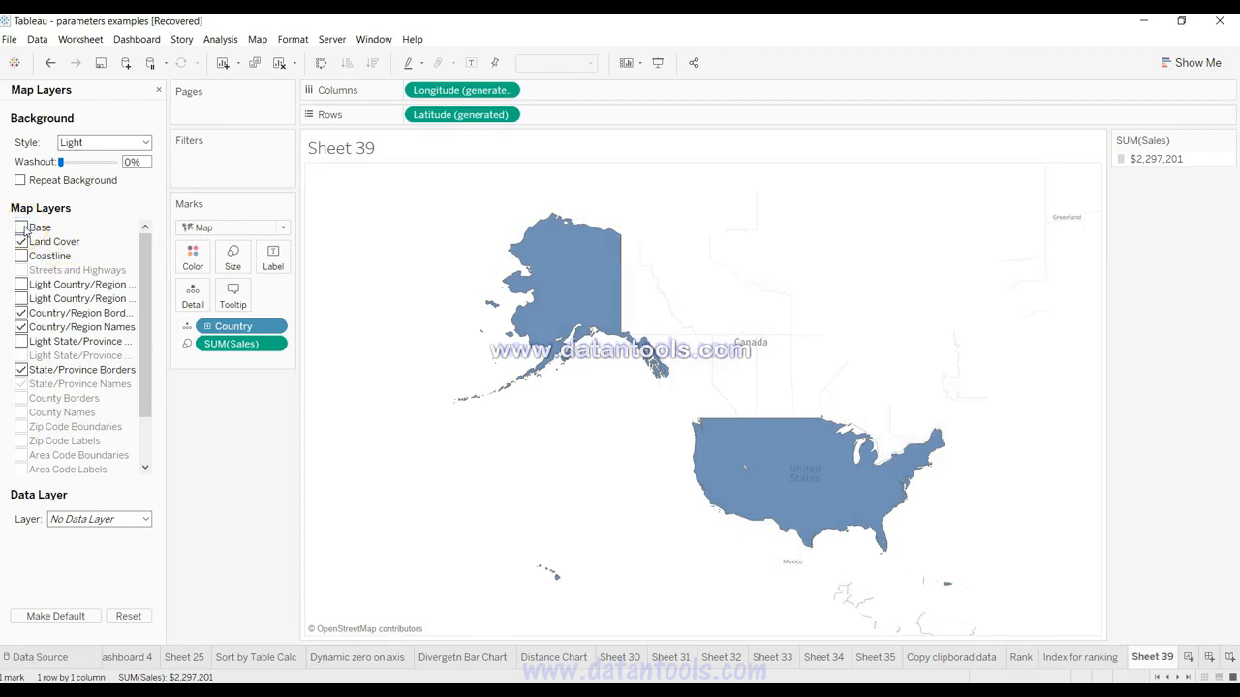
pyautogui.click(21, 242)
pyautogui.click(21, 312)
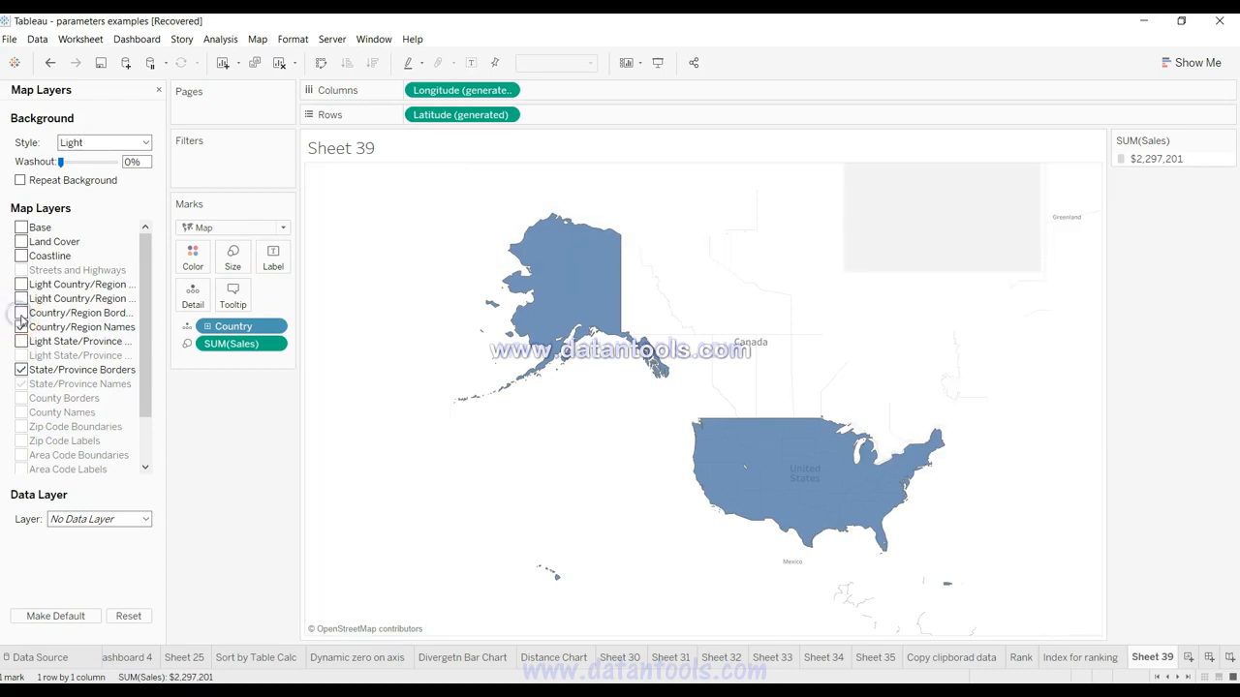
pyautogui.click(22, 327)
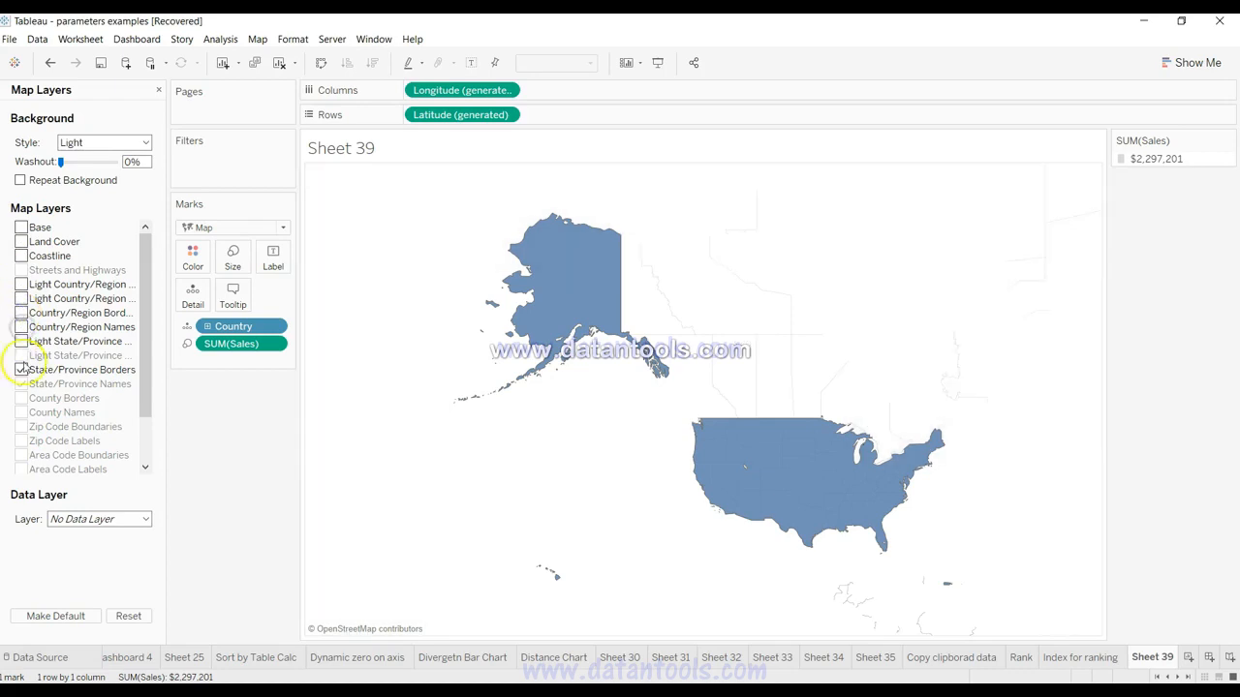
pyautogui.click(22, 371)
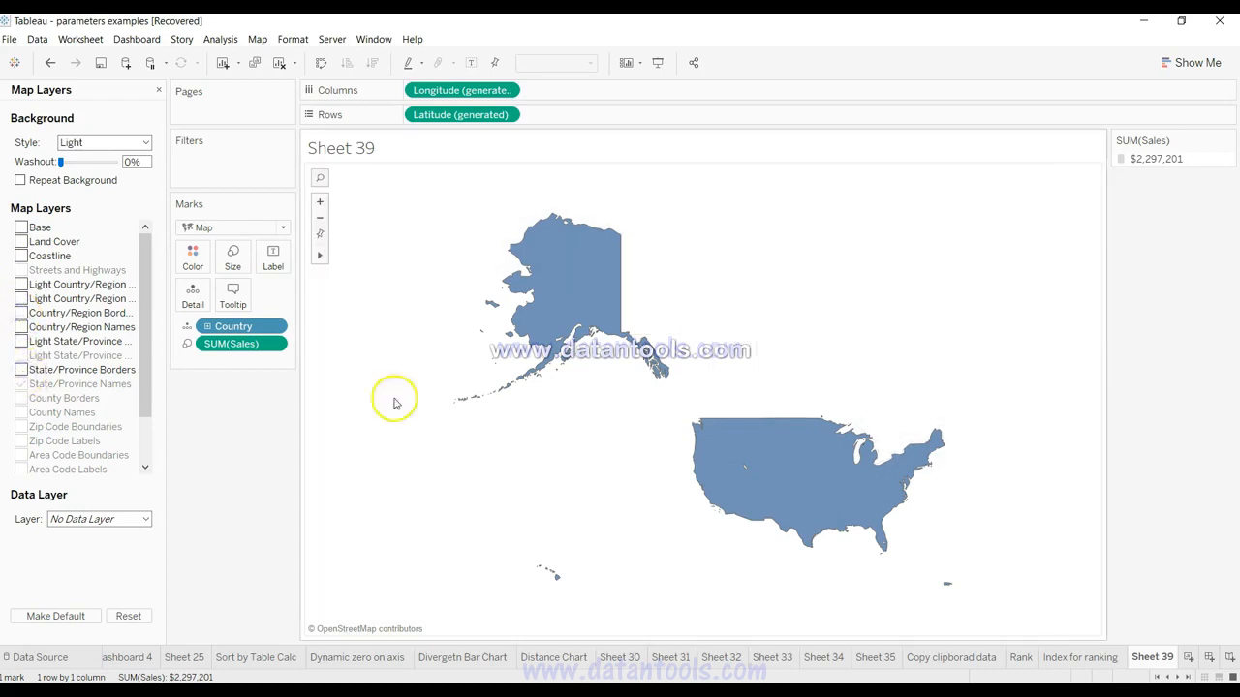
pyautogui.click(581, 420)
pyautogui.moveTo(539, 426); pyautogui.dragTo(539, 427)
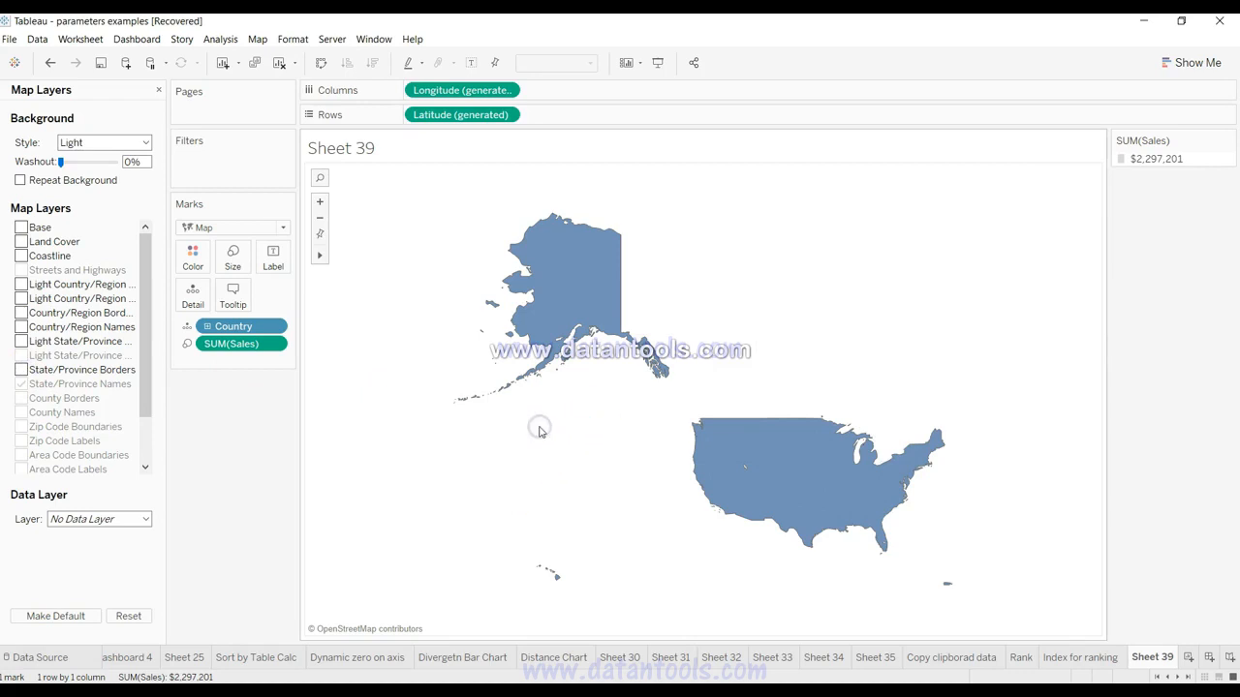
pyautogui.click(836, 467)
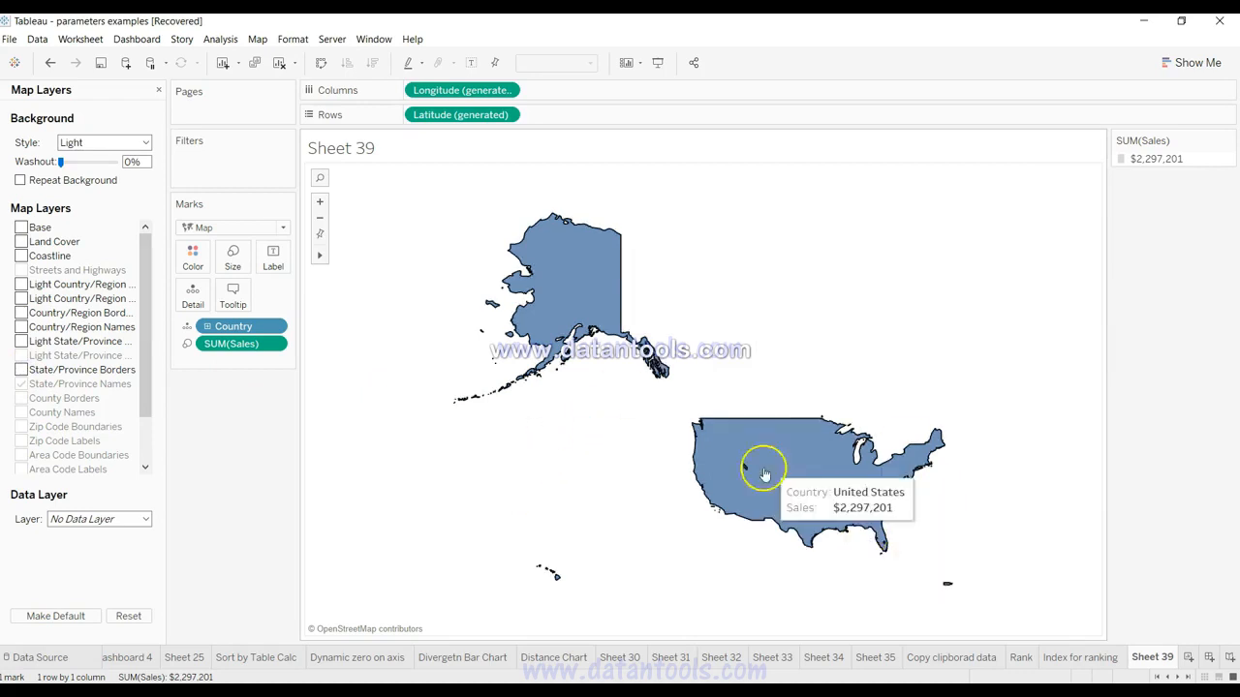
pyautogui.click(754, 444)
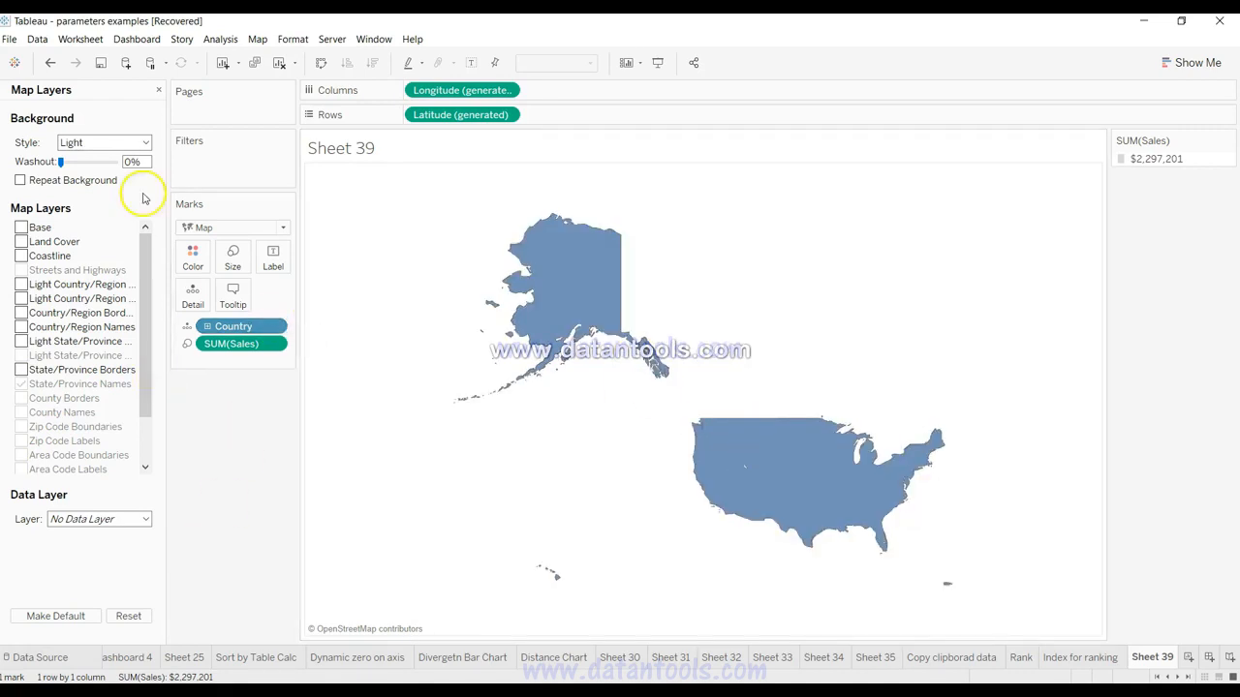
pyautogui.click(159, 92)
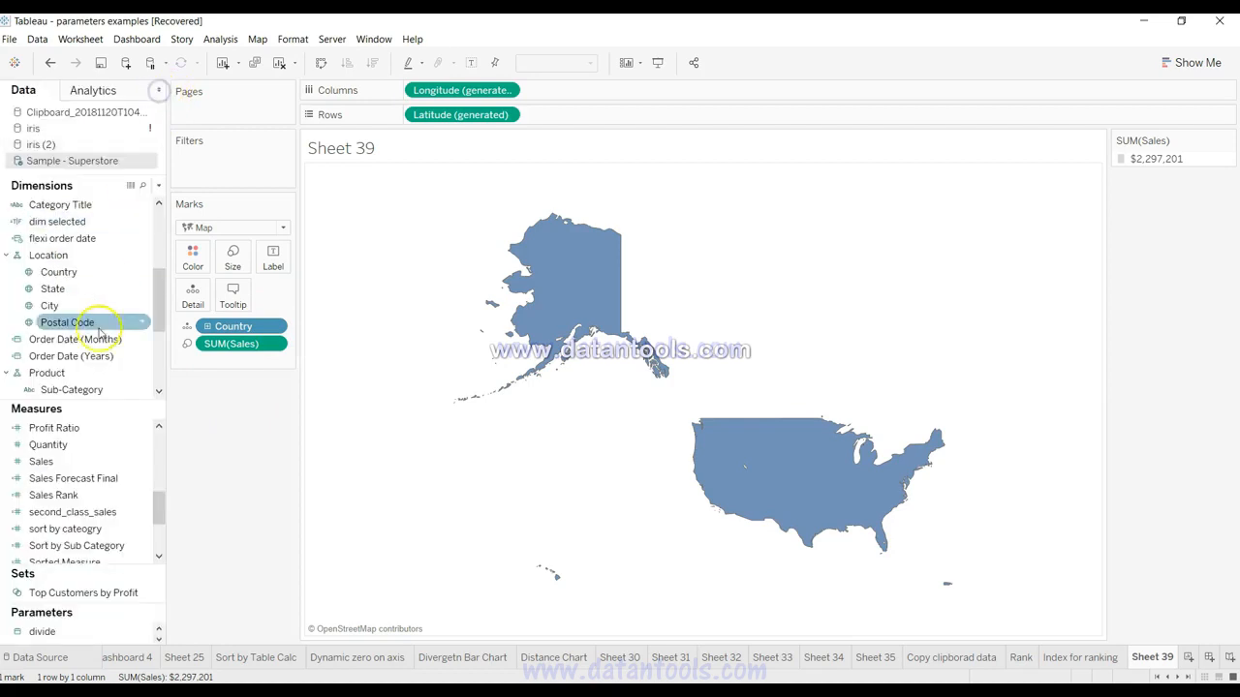
# Break the map down by State and turn off the State/Province Names map layer.
pyautogui.moveTo(70, 293); pyautogui.dragTo(828, 459)
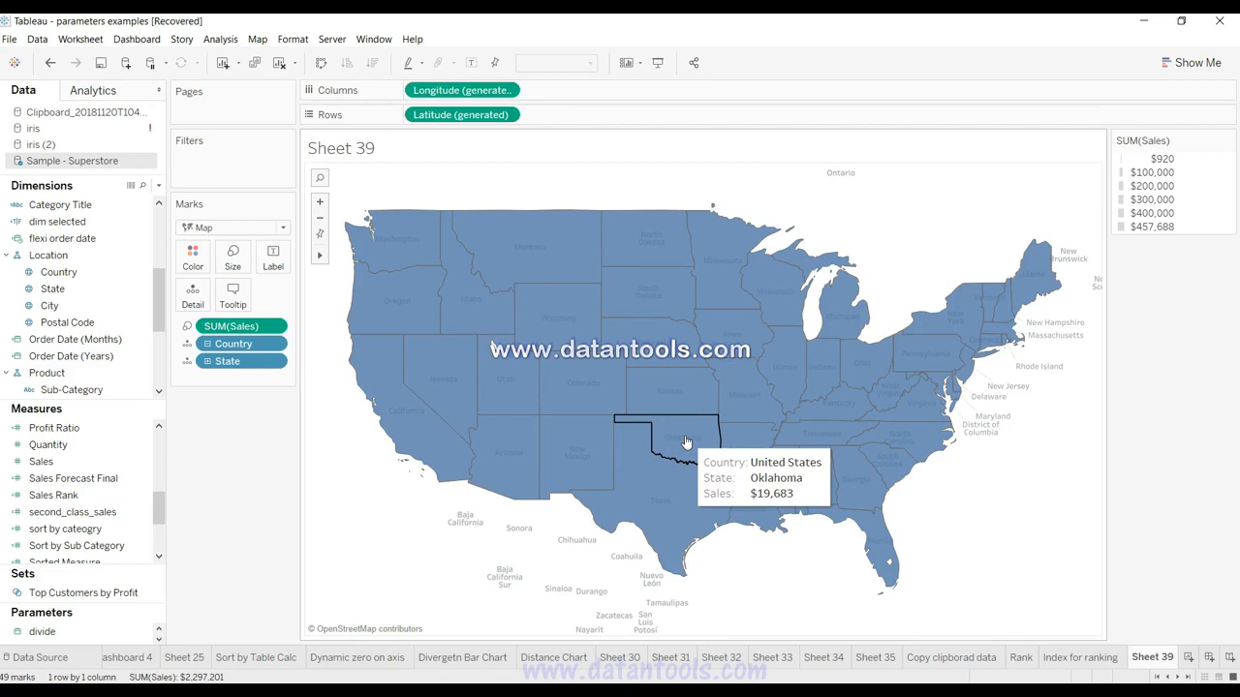
pyautogui.click(255, 39)
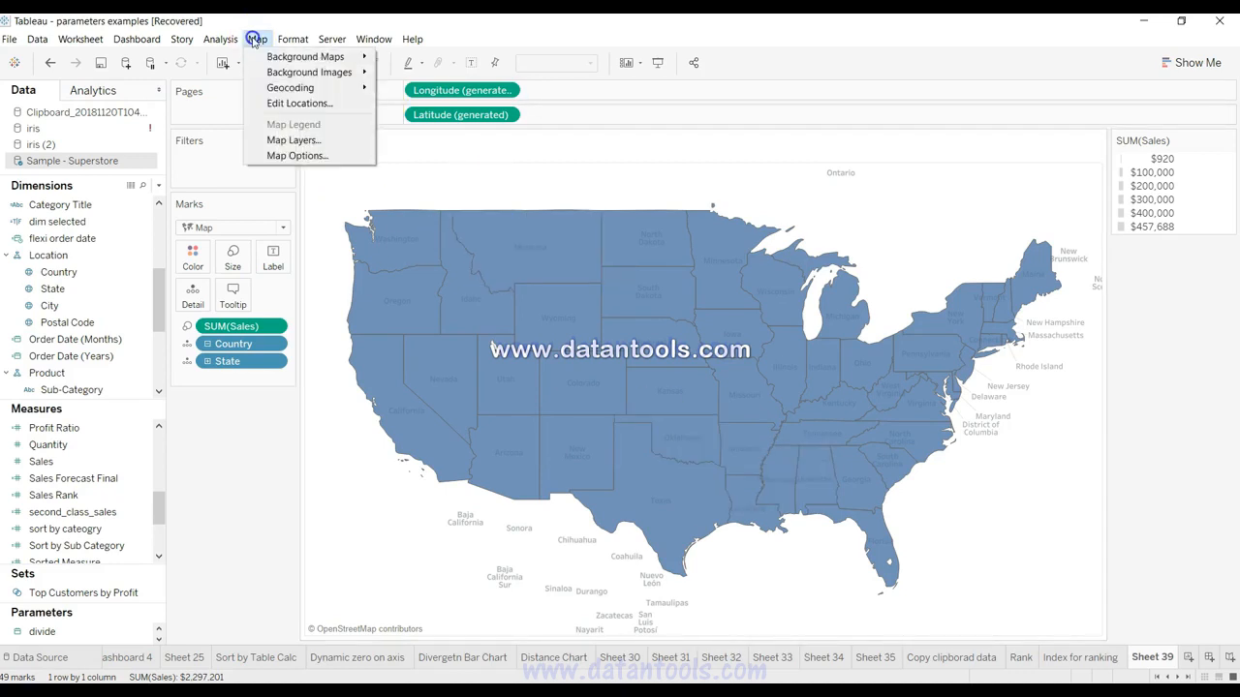
pyautogui.click(294, 140)
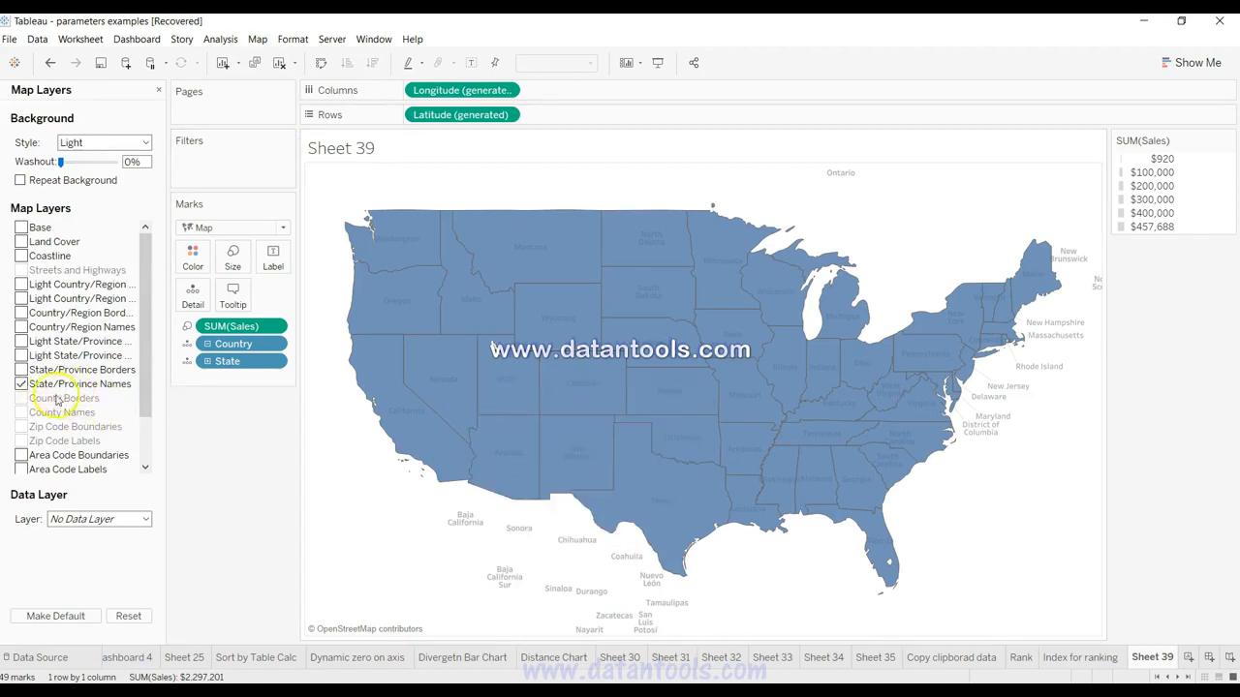
pyautogui.click(20, 383)
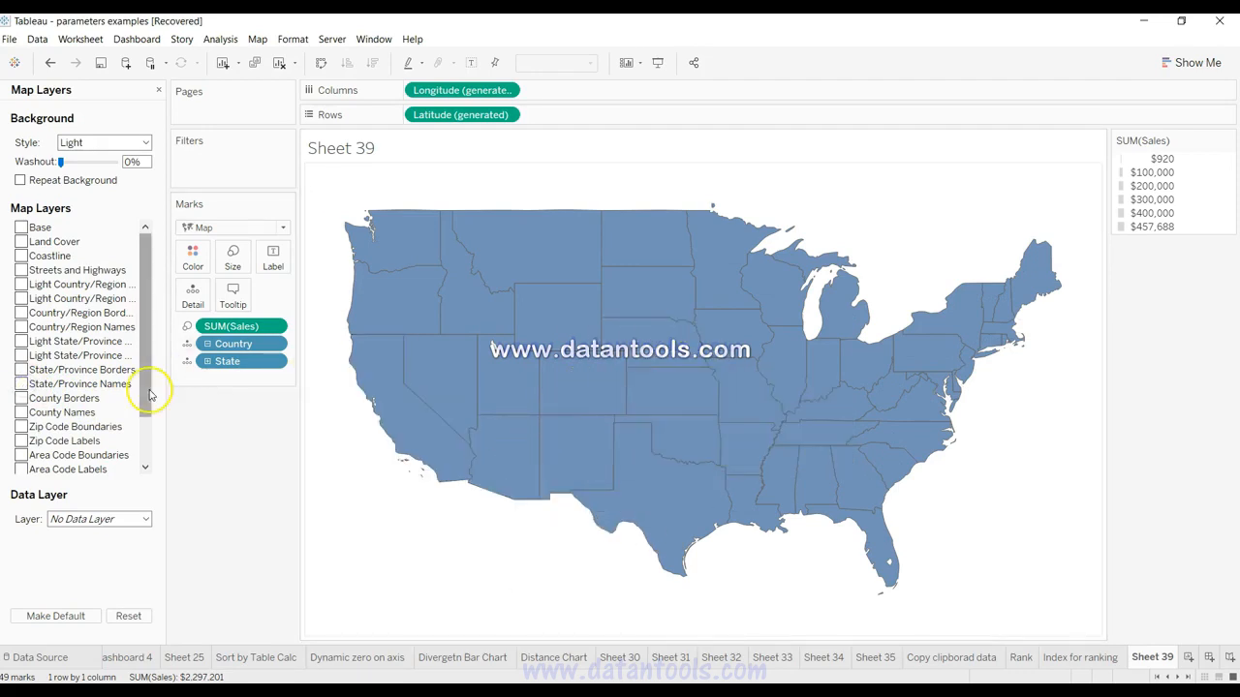
# Turn the State/Province Names and State/Province Borders layers back on.
pyautogui.click(21, 385)
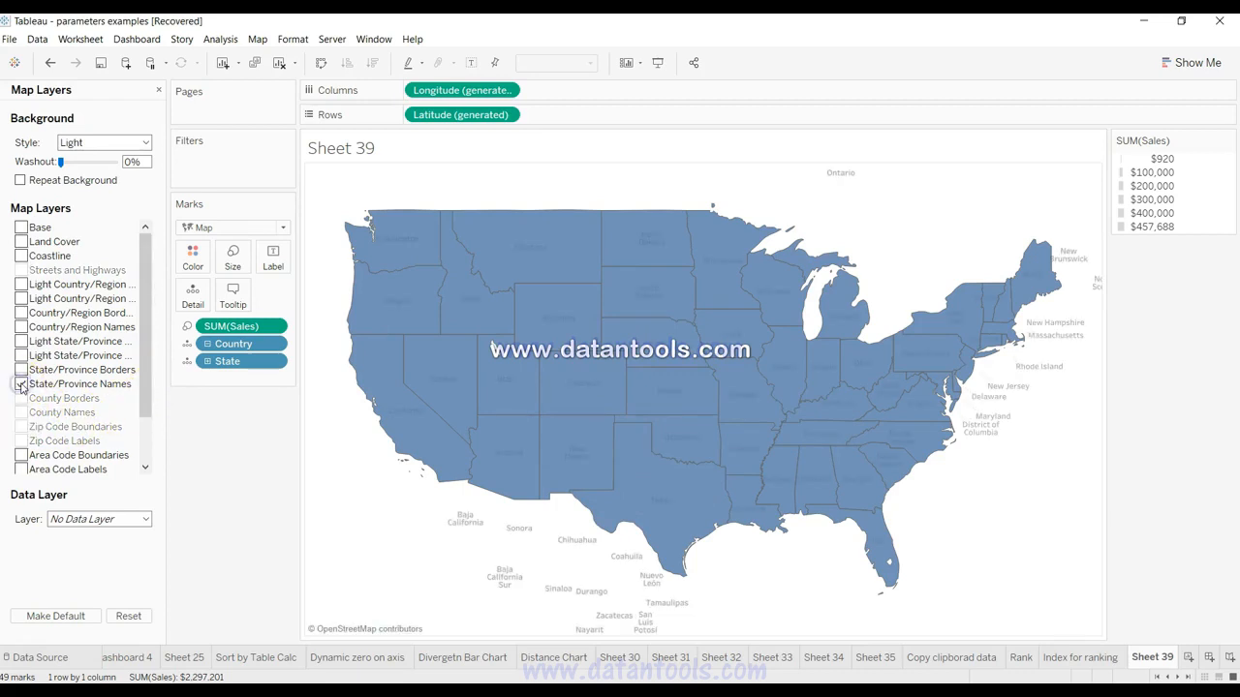
pyautogui.click(21, 370)
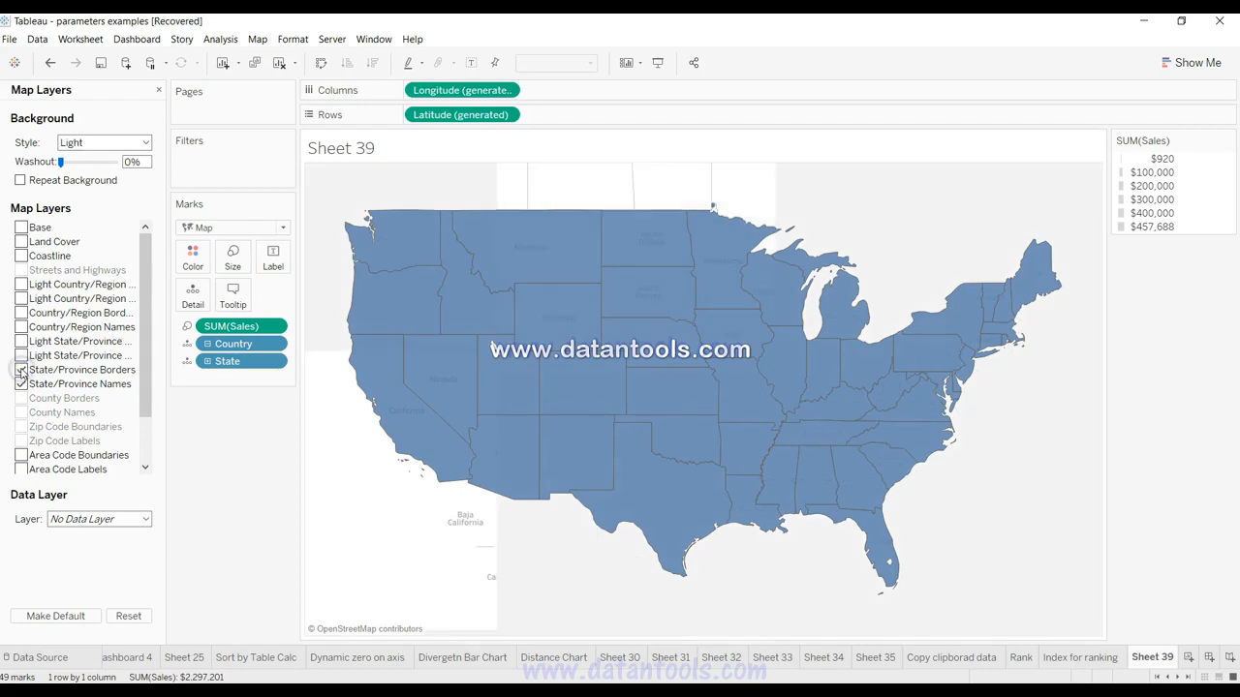
pyautogui.moveTo(644, 392)
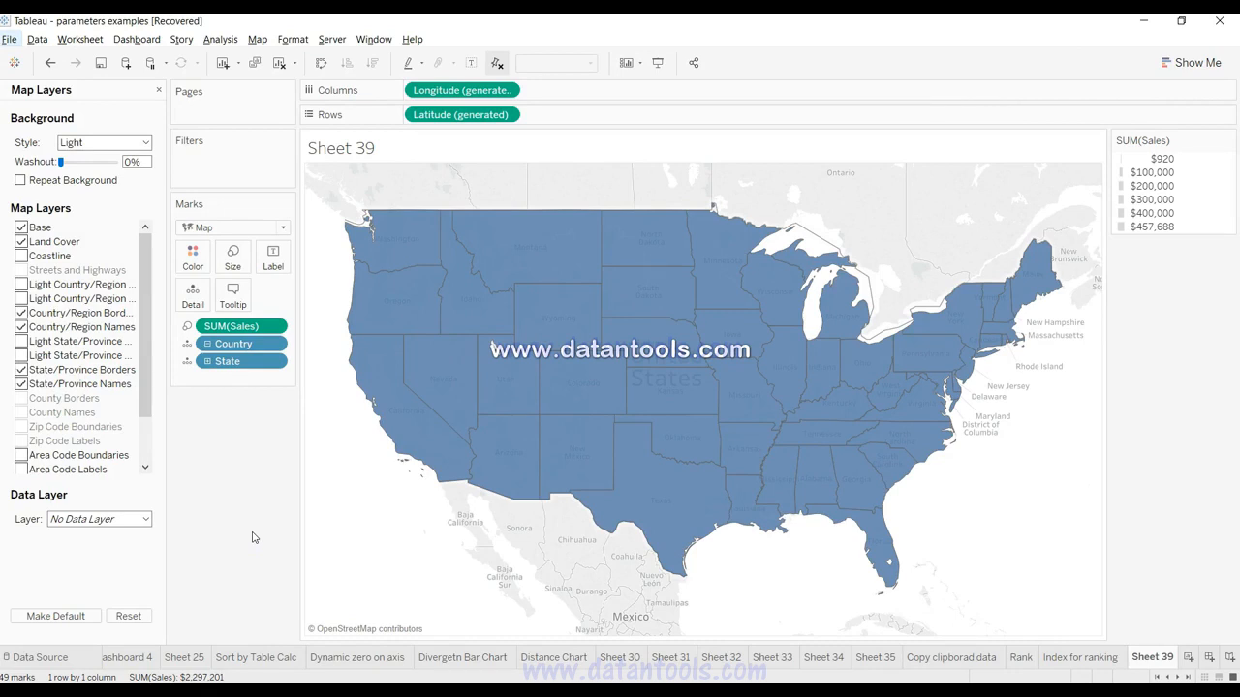
# Turn off the Base, Land Cover, Country/Region Borders, Country/Region Names, State/Province Borders and State/Province Names layers of the state map.
pyautogui.click(20, 227)
pyautogui.click(21, 242)
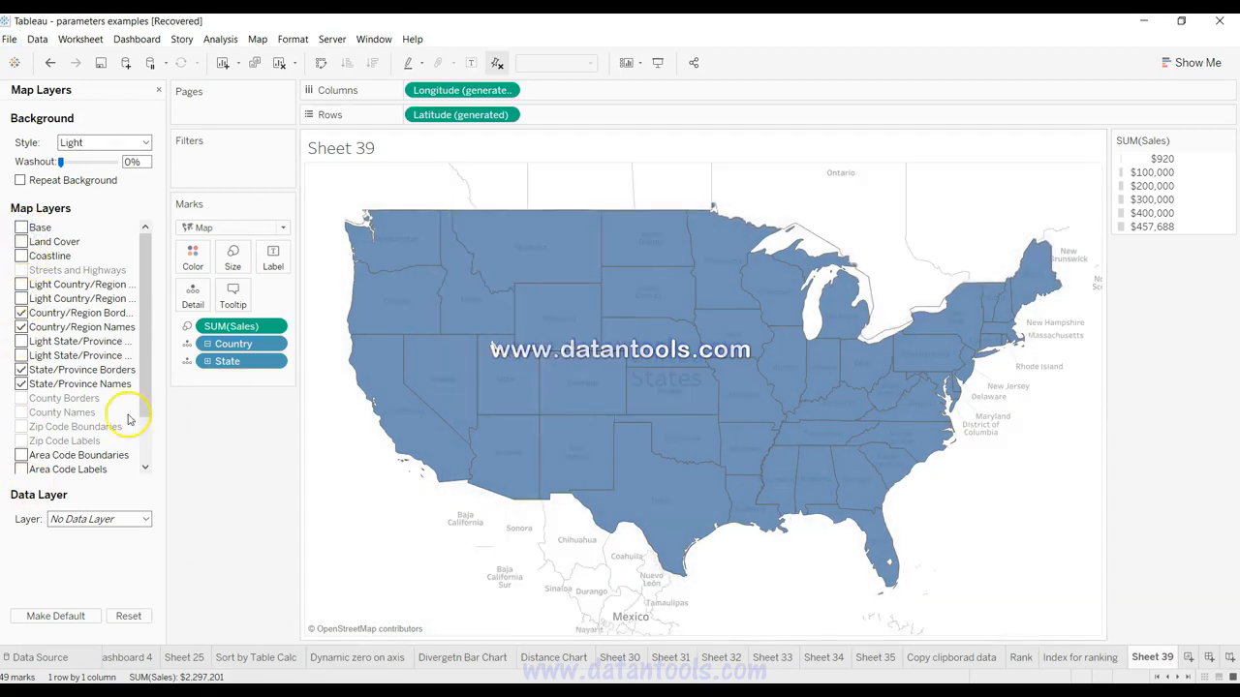
pyautogui.click(21, 313)
pyautogui.click(21, 327)
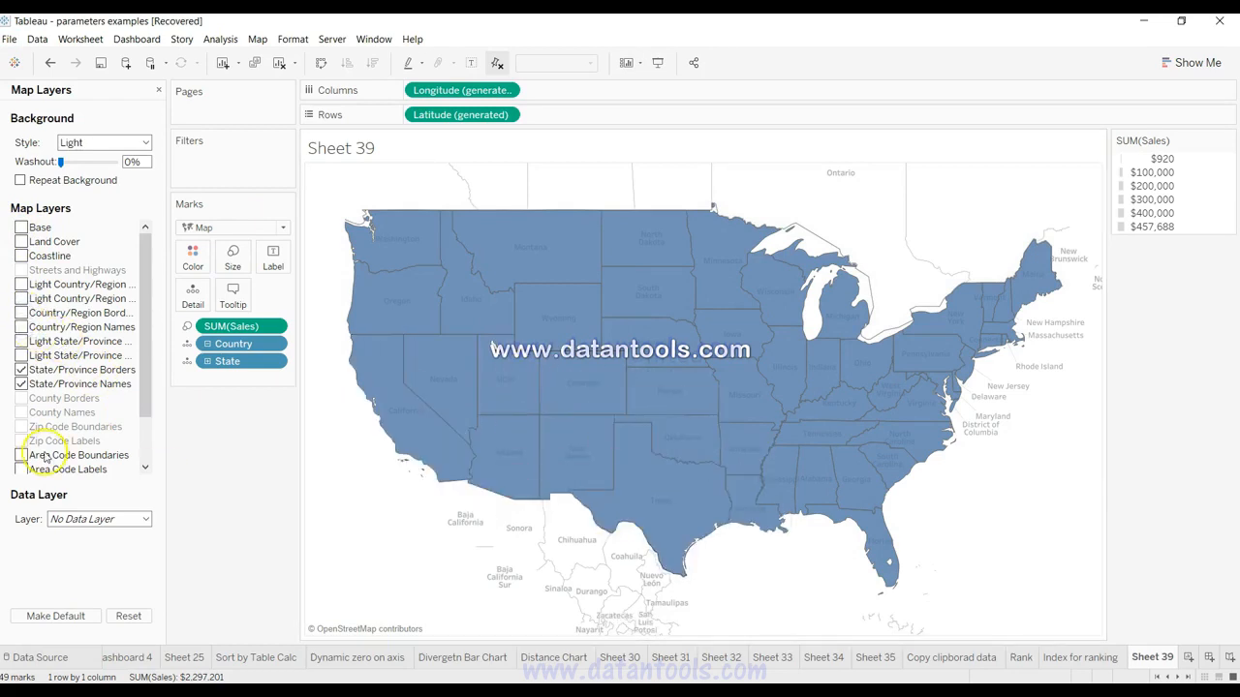
pyautogui.click(21, 370)
pyautogui.click(21, 384)
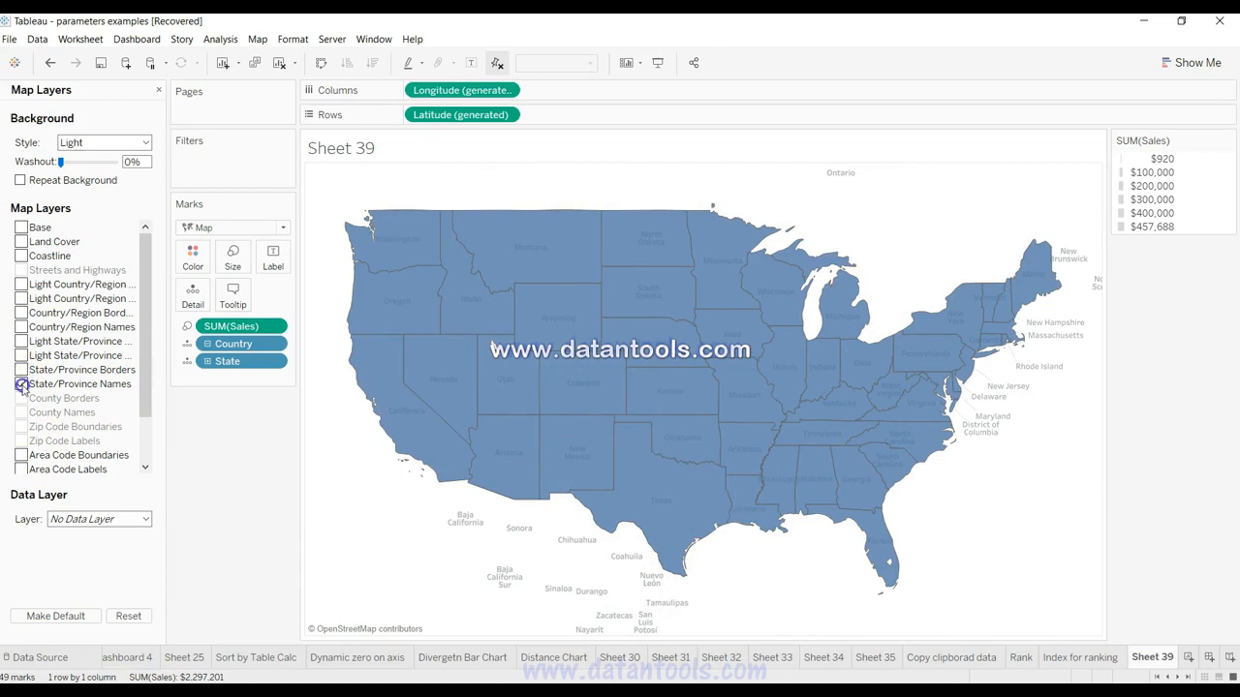
pyautogui.moveTo(584, 454)
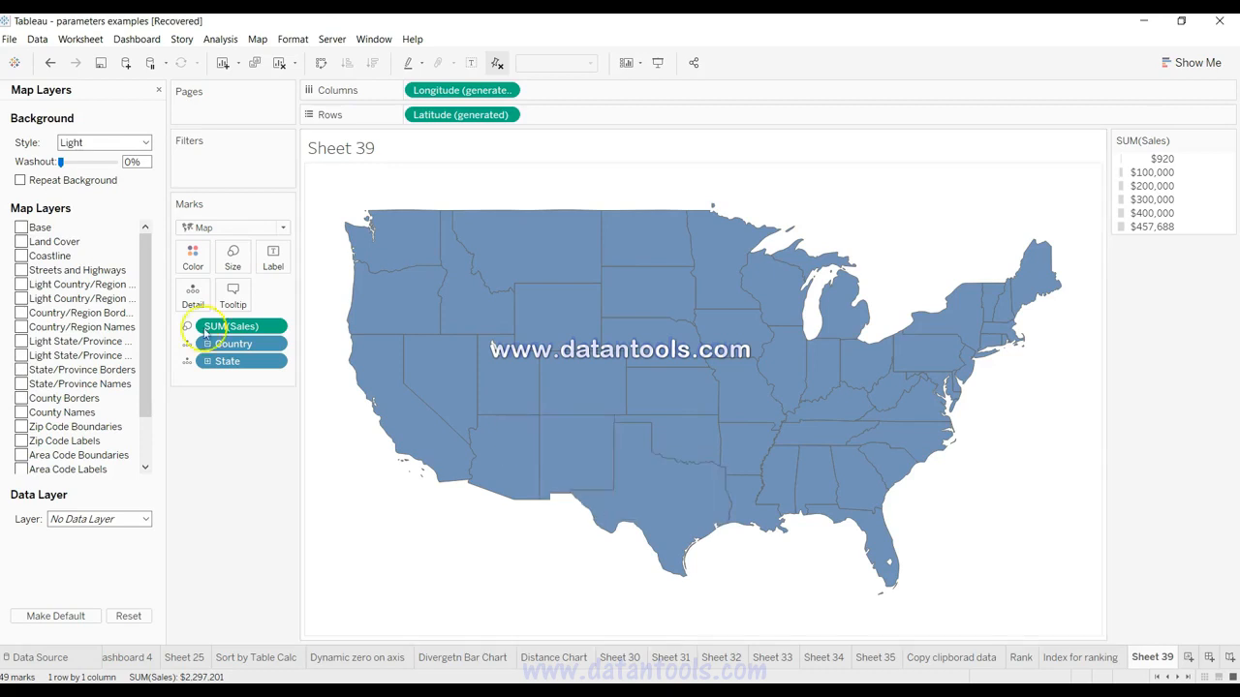
# Show the State/Province Names layer again, switch the Base layer on and back off, and look through the remaining layers.
pyautogui.click(20, 383)
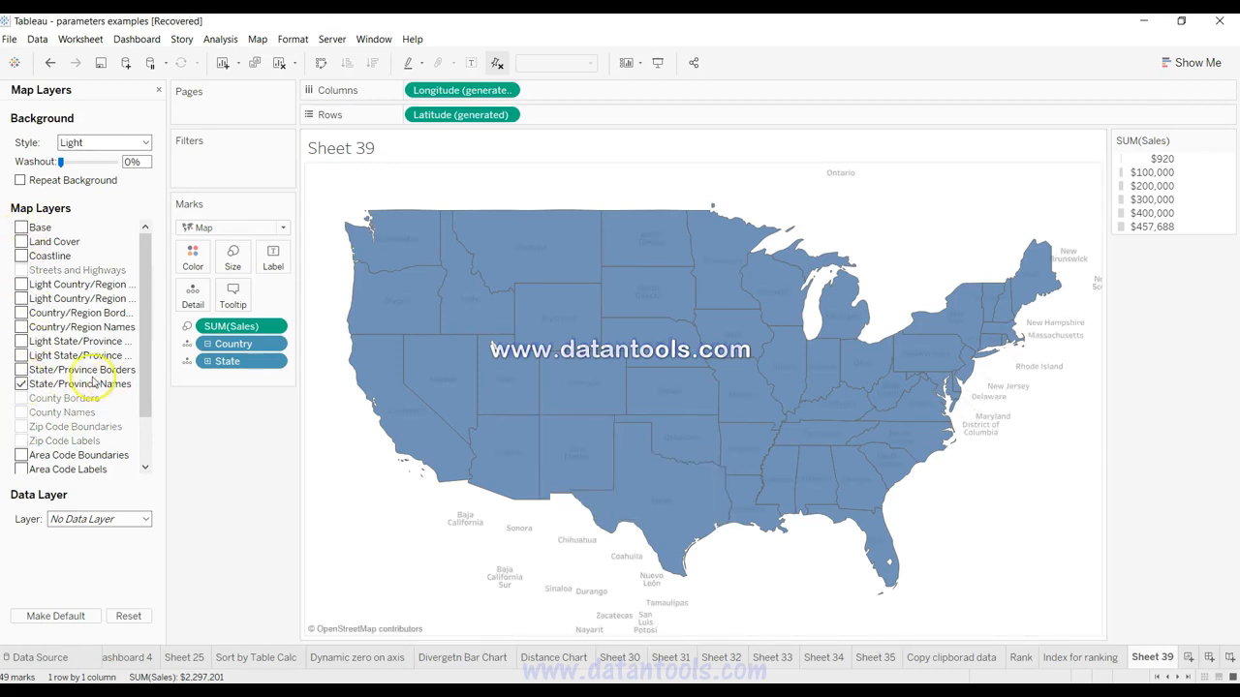
pyautogui.click(22, 230)
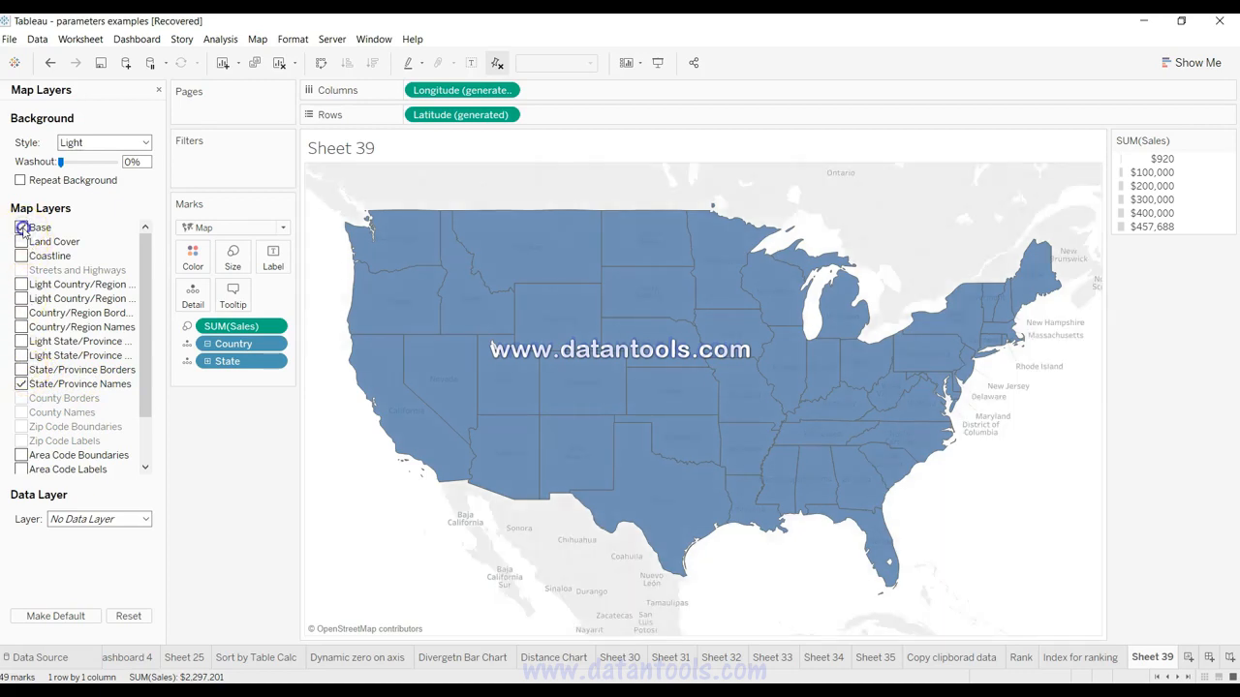
pyautogui.click(22, 228)
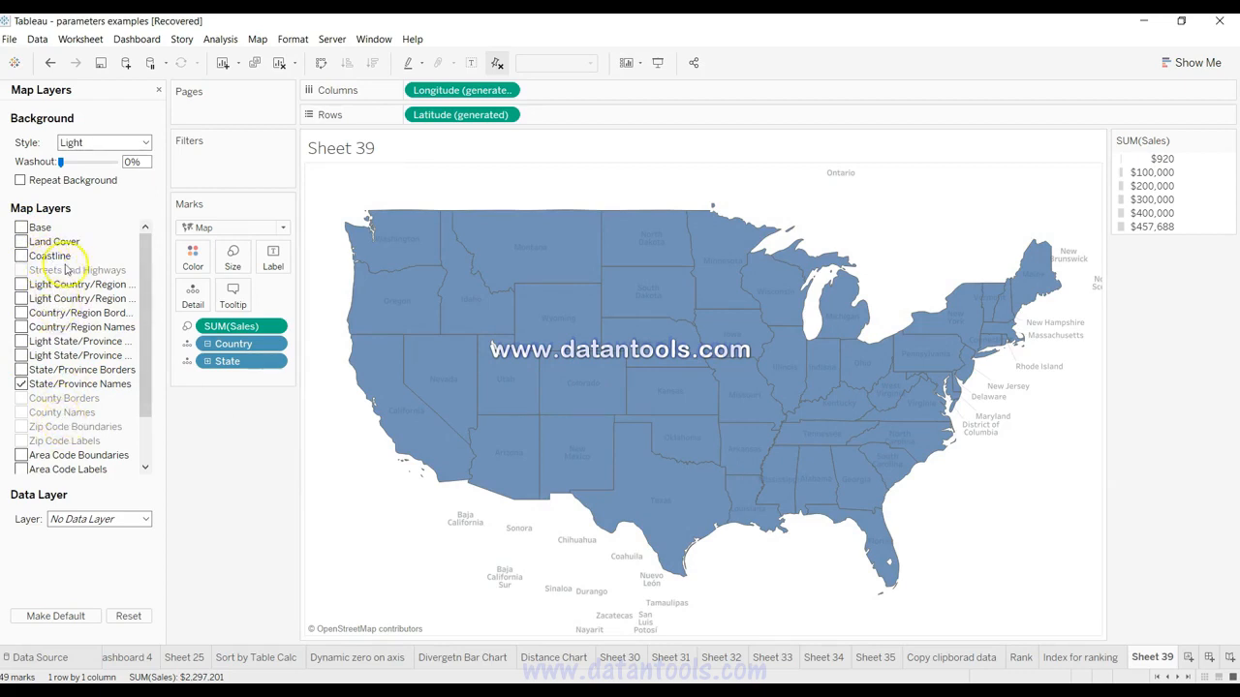
pyautogui.moveTo(144, 388); pyautogui.dragTo(146, 440)
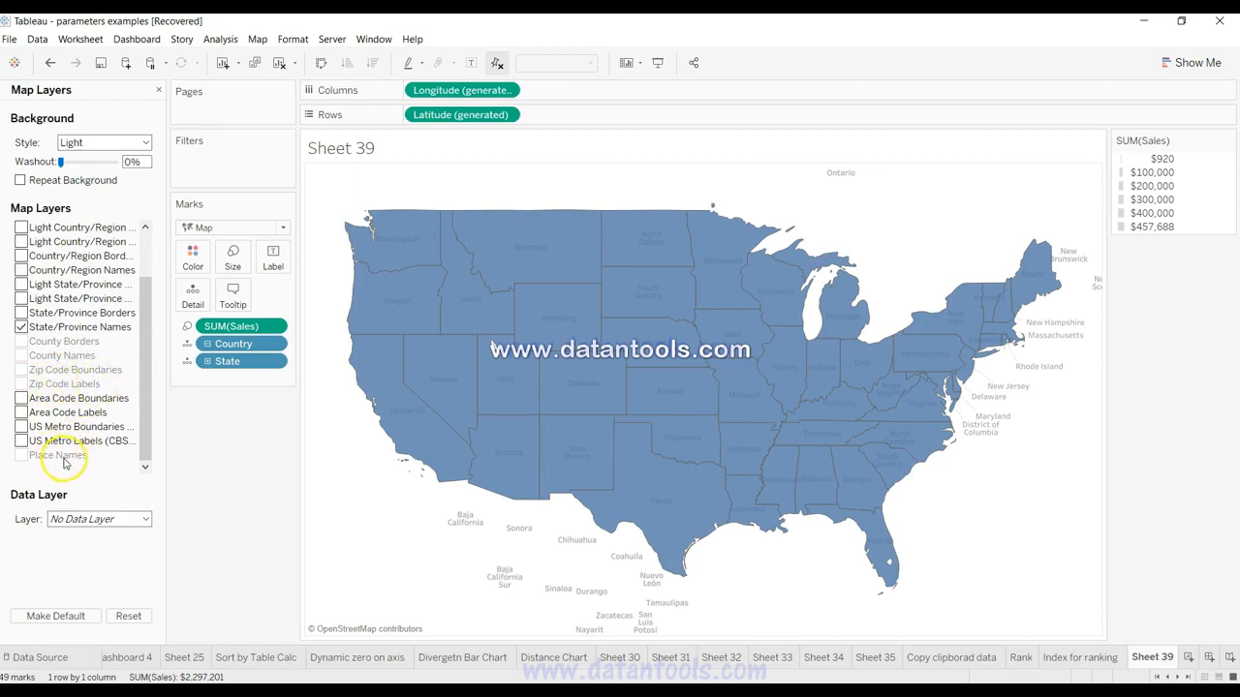
pyautogui.moveTo(146, 387); pyautogui.dragTo(144, 329)
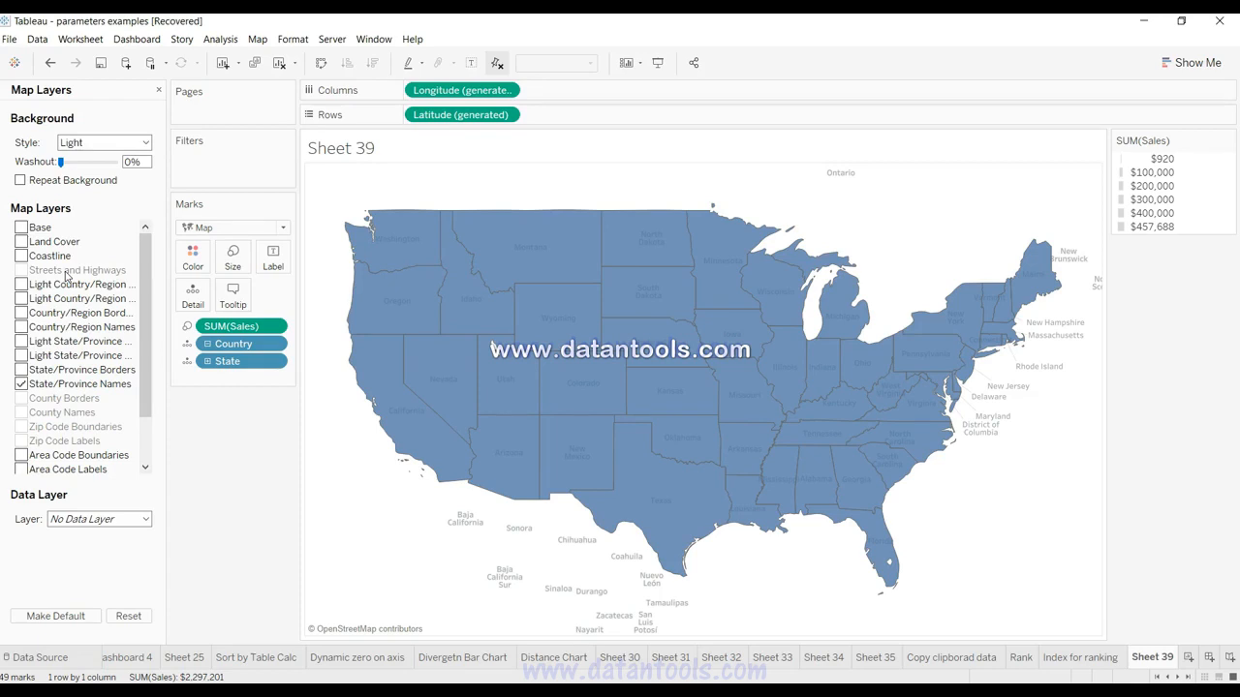
# Zoom the map in on the central states around Kansas and switch the County Names layer on and back off.
pyautogui.moveTo(395, 263)
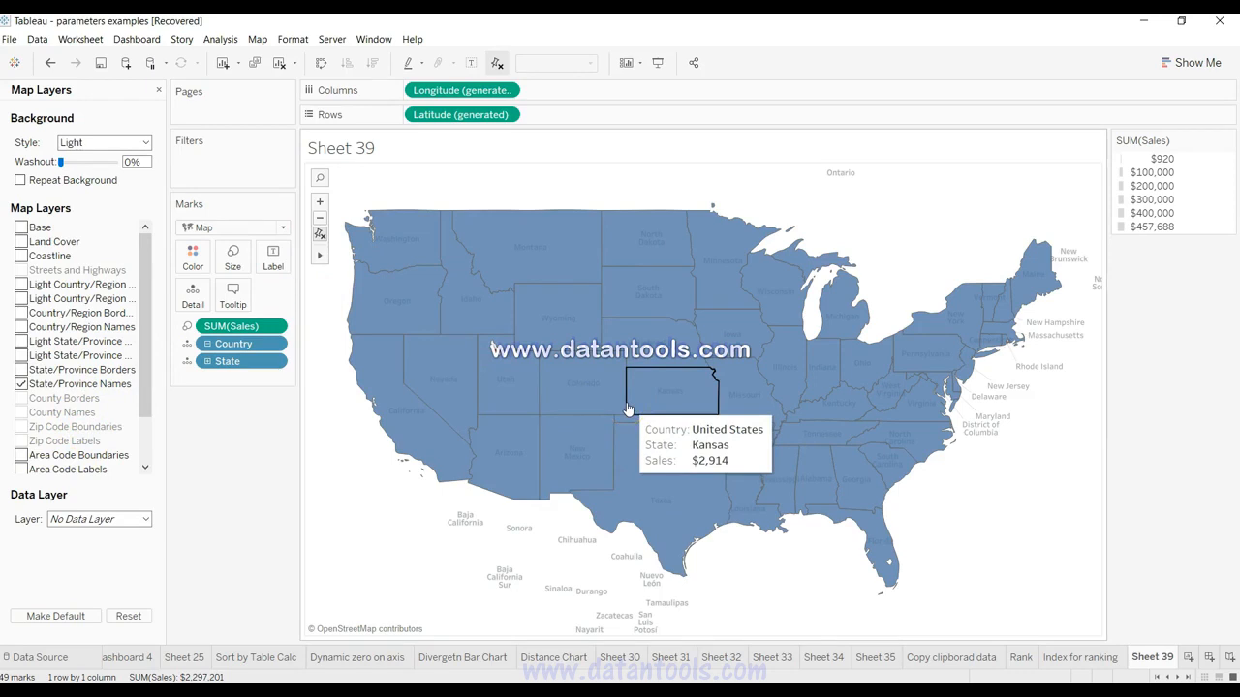
pyautogui.click(320, 202)
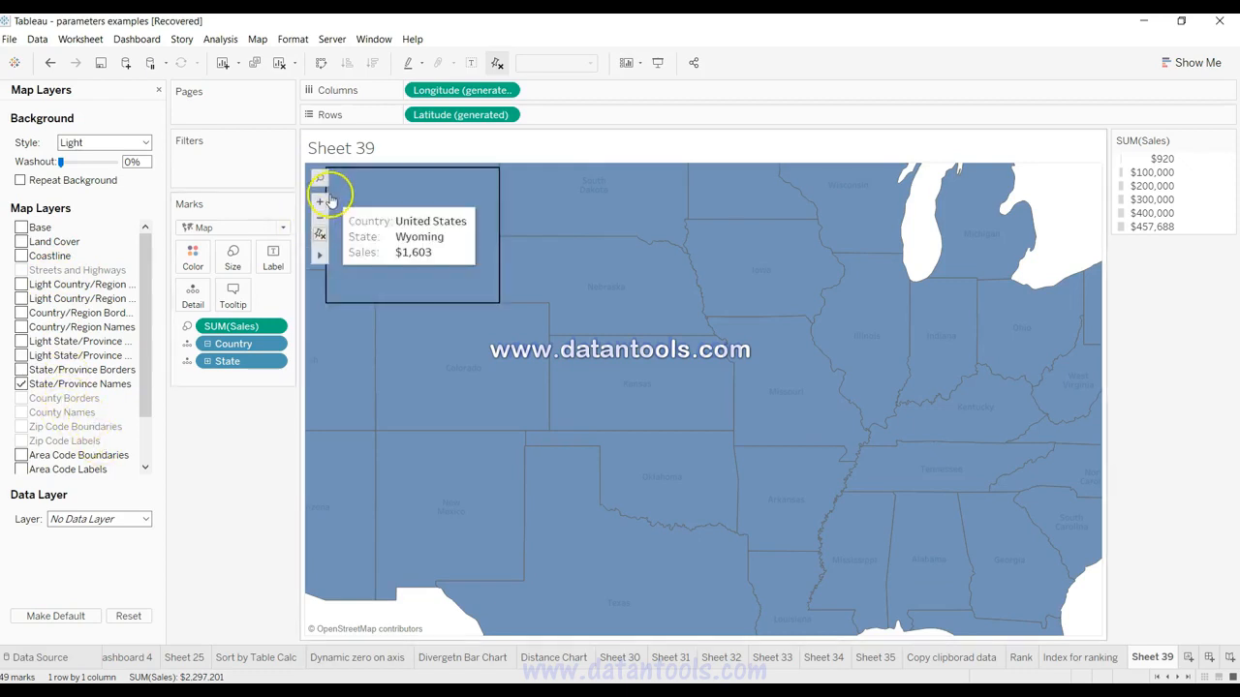
pyautogui.click(320, 202)
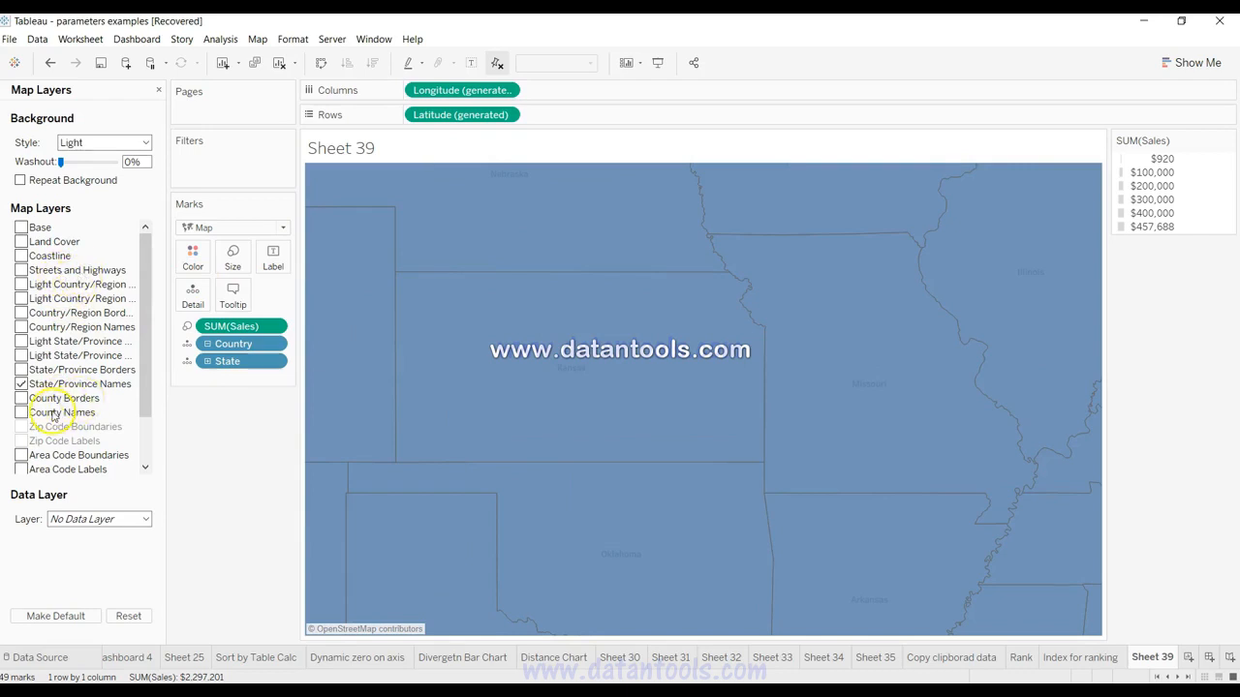
pyautogui.click(21, 413)
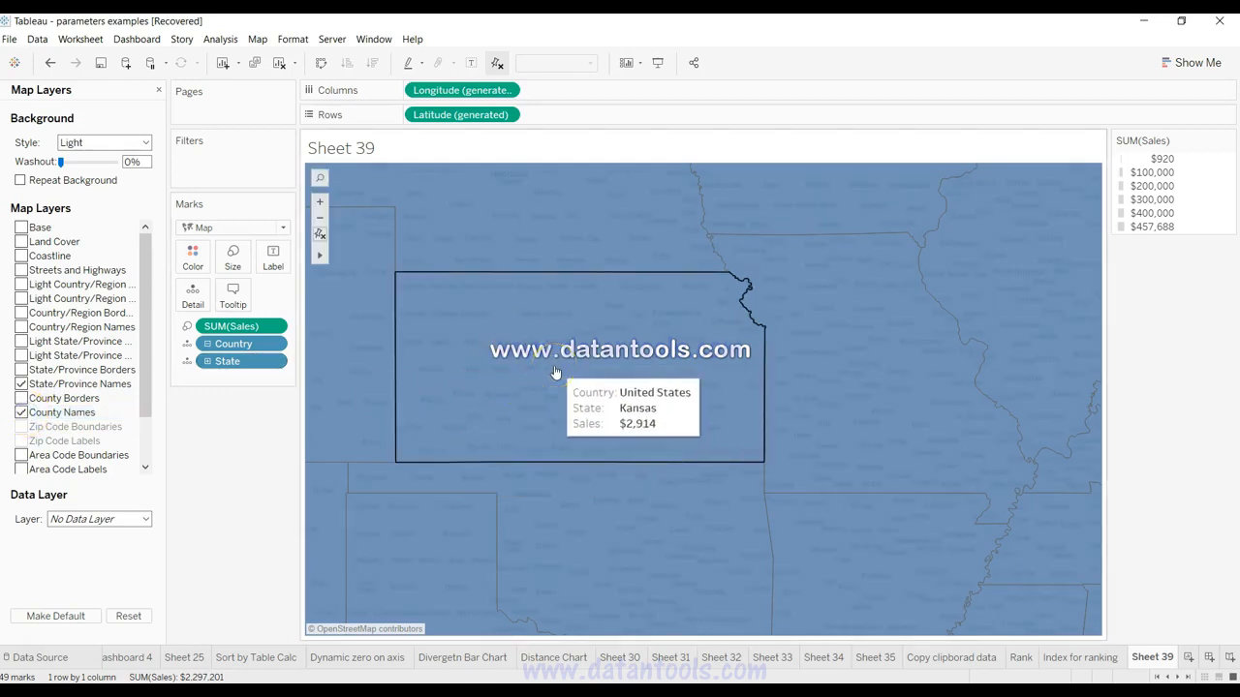
pyautogui.click(22, 413)
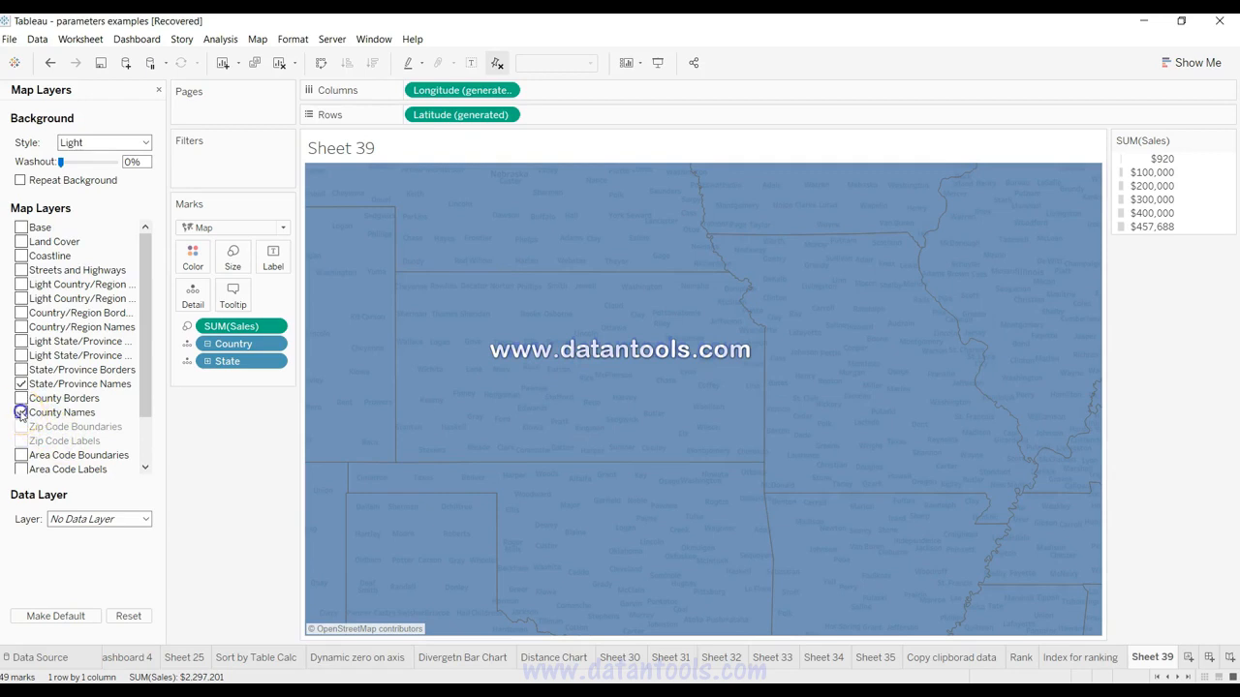
# Switch on the Streets and Highways layer, and turn the Place Names layer on and back off.
pyautogui.click(20, 271)
pyautogui.moveTo(144, 394); pyautogui.dragTo(145, 442)
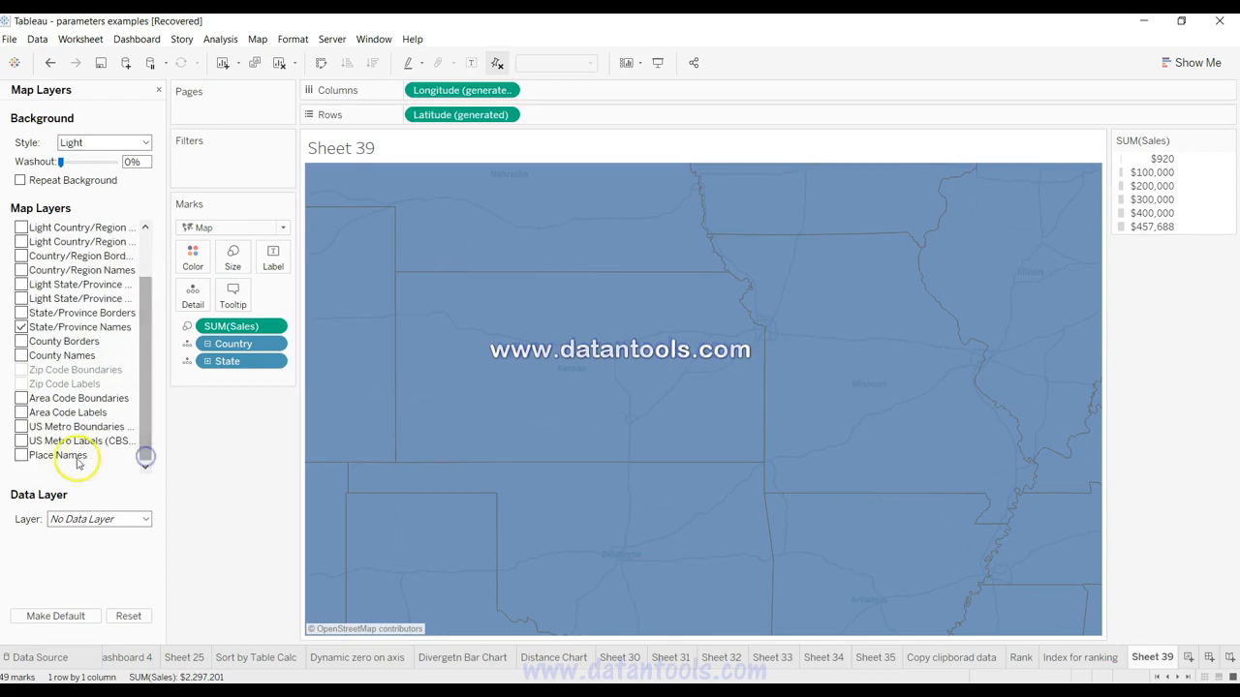
pyautogui.click(21, 455)
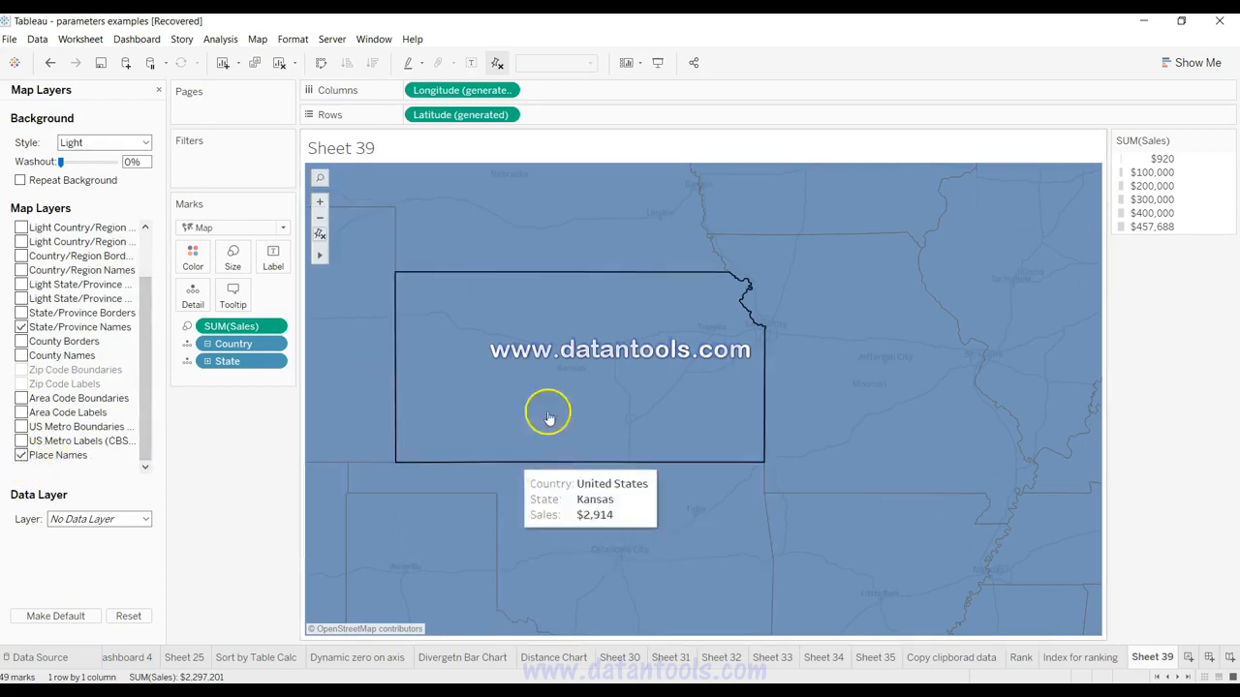
pyautogui.click(21, 455)
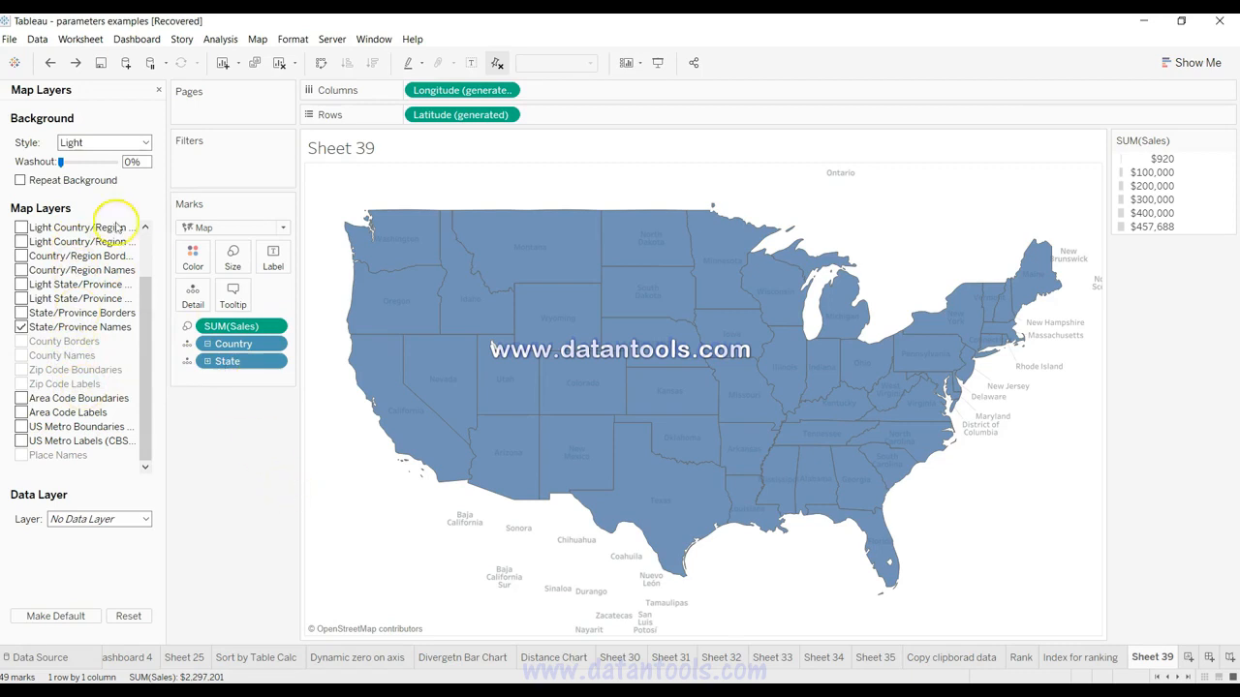
# Try the Light and Normal background styles for the state map and set the style to Dark.
pyautogui.click(101, 145)
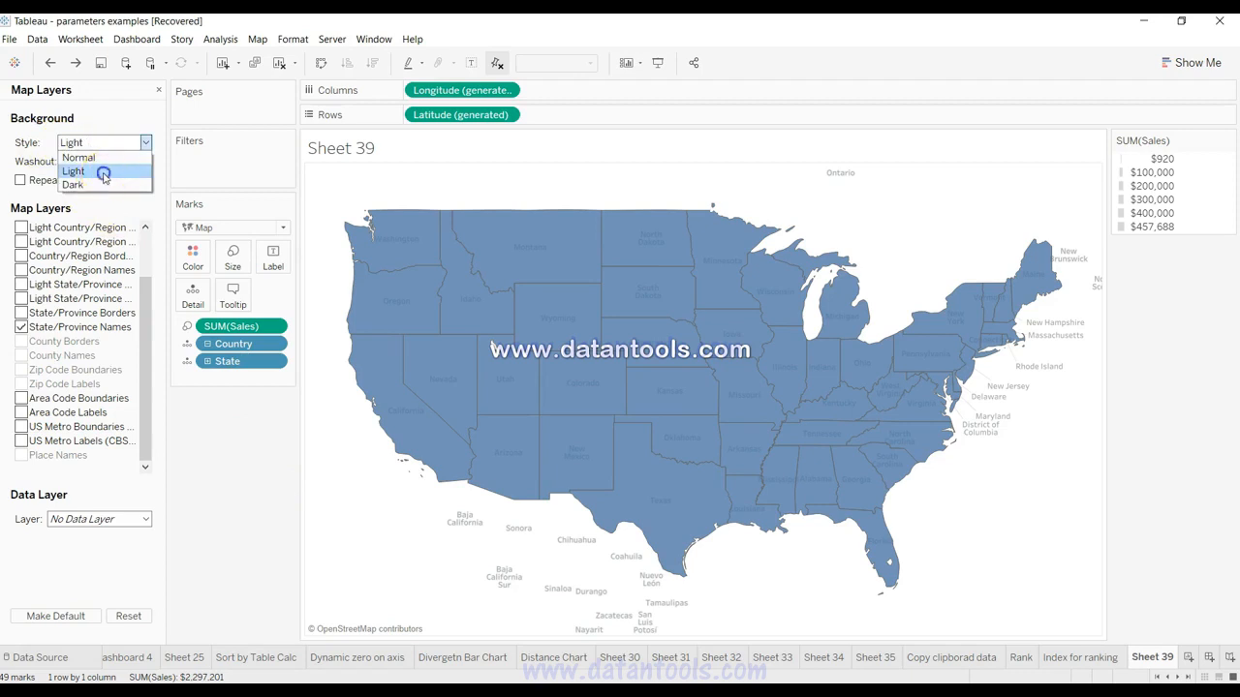
pyautogui.click(104, 178)
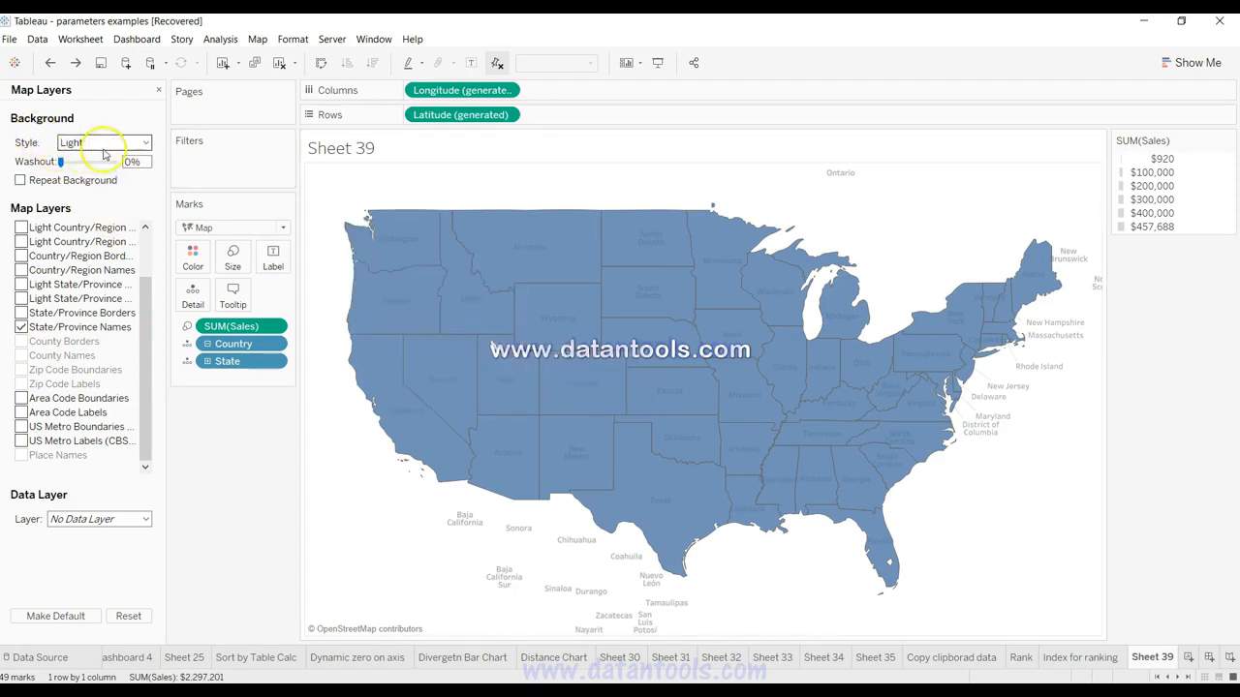
pyautogui.click(104, 146)
pyautogui.click(104, 156)
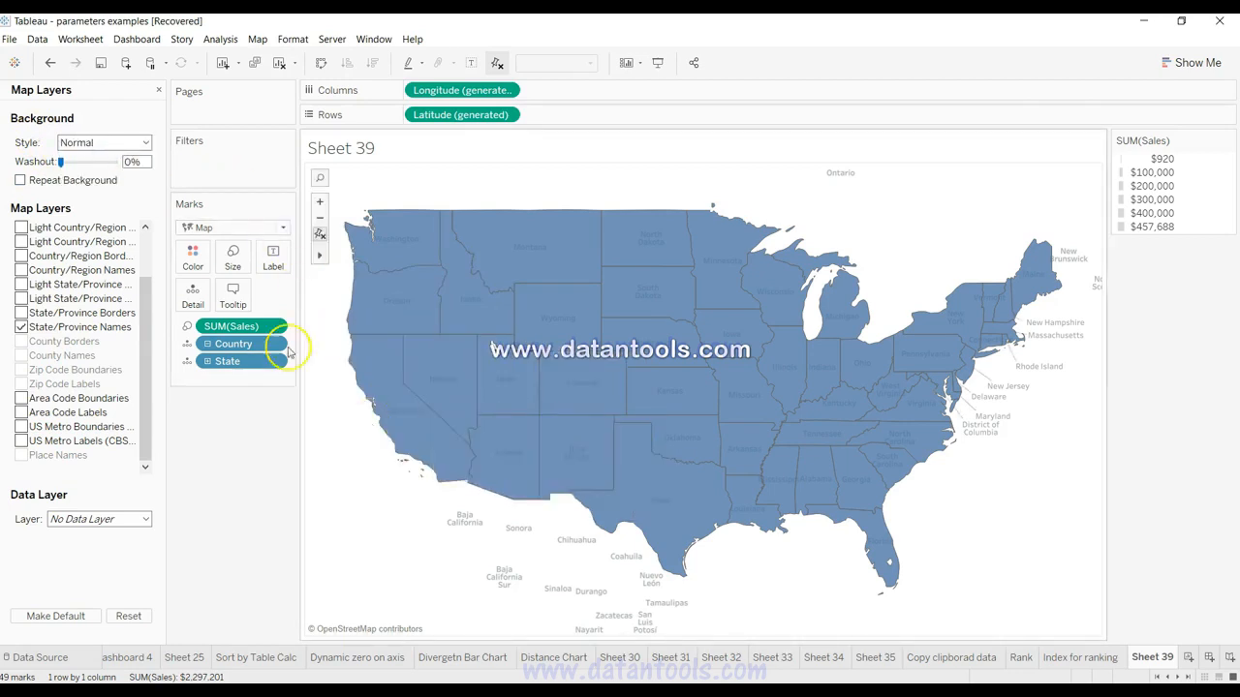
pyautogui.click(117, 145)
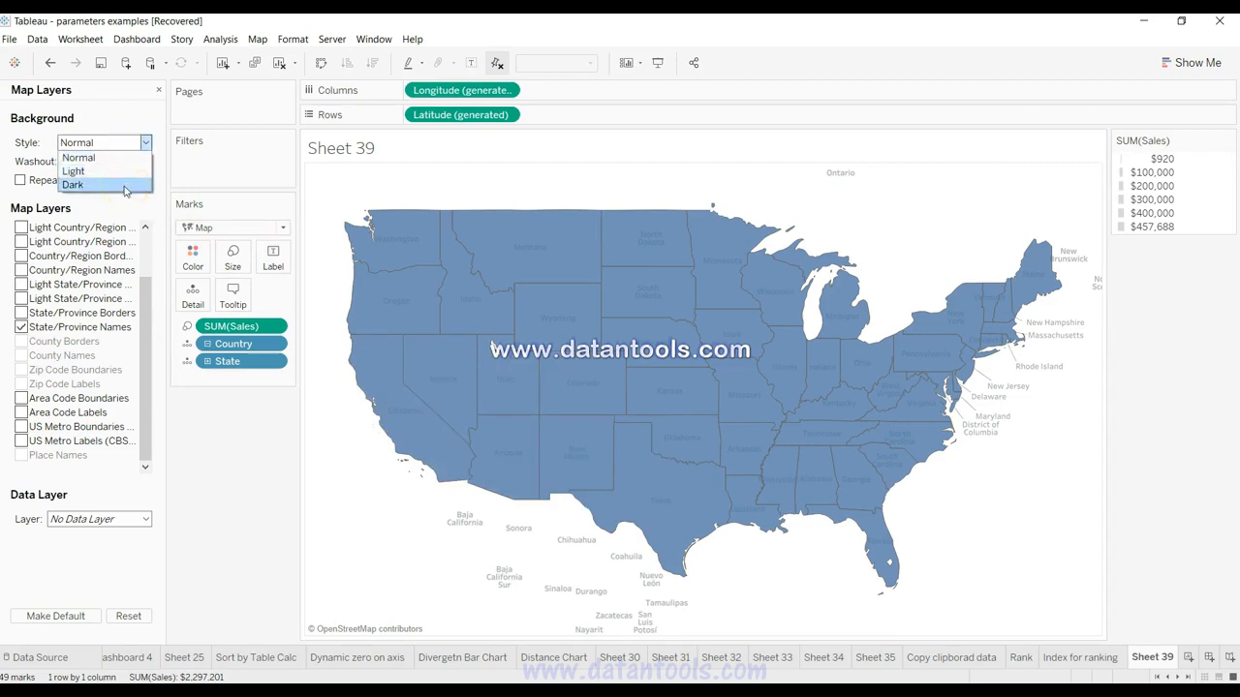
pyautogui.click(124, 185)
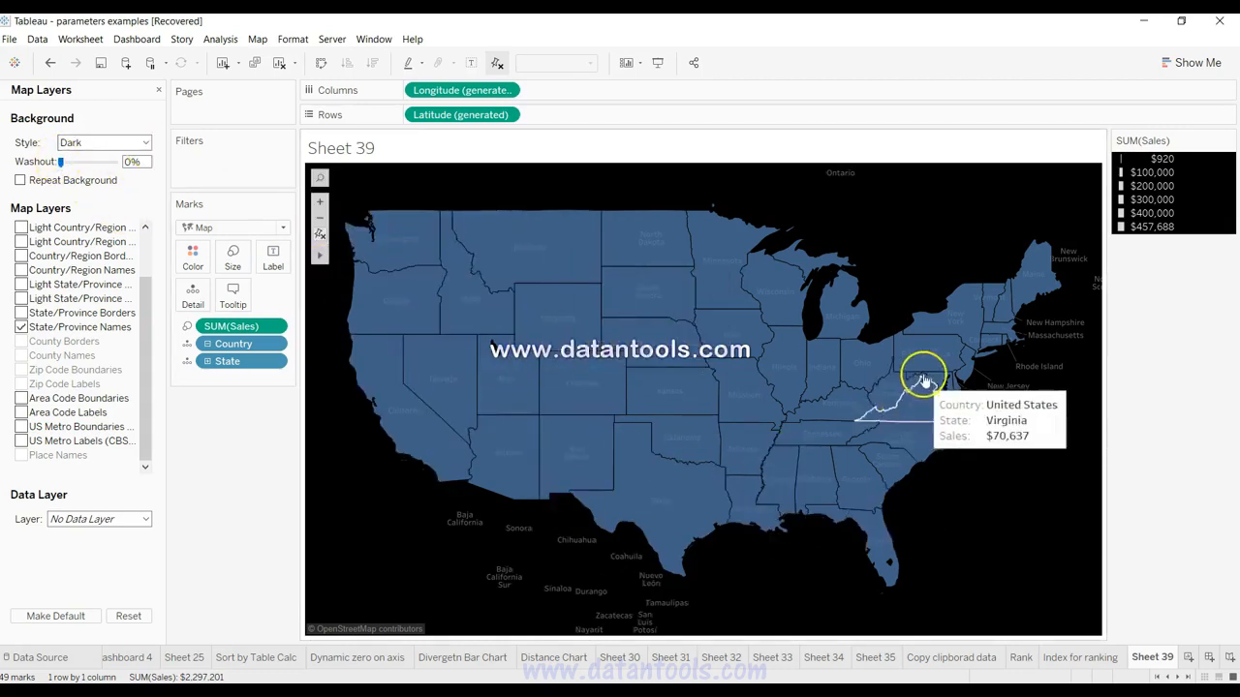
# Try bright red, orange and blue fills for the state marks and settle on the muted red.
pyautogui.click(194, 260)
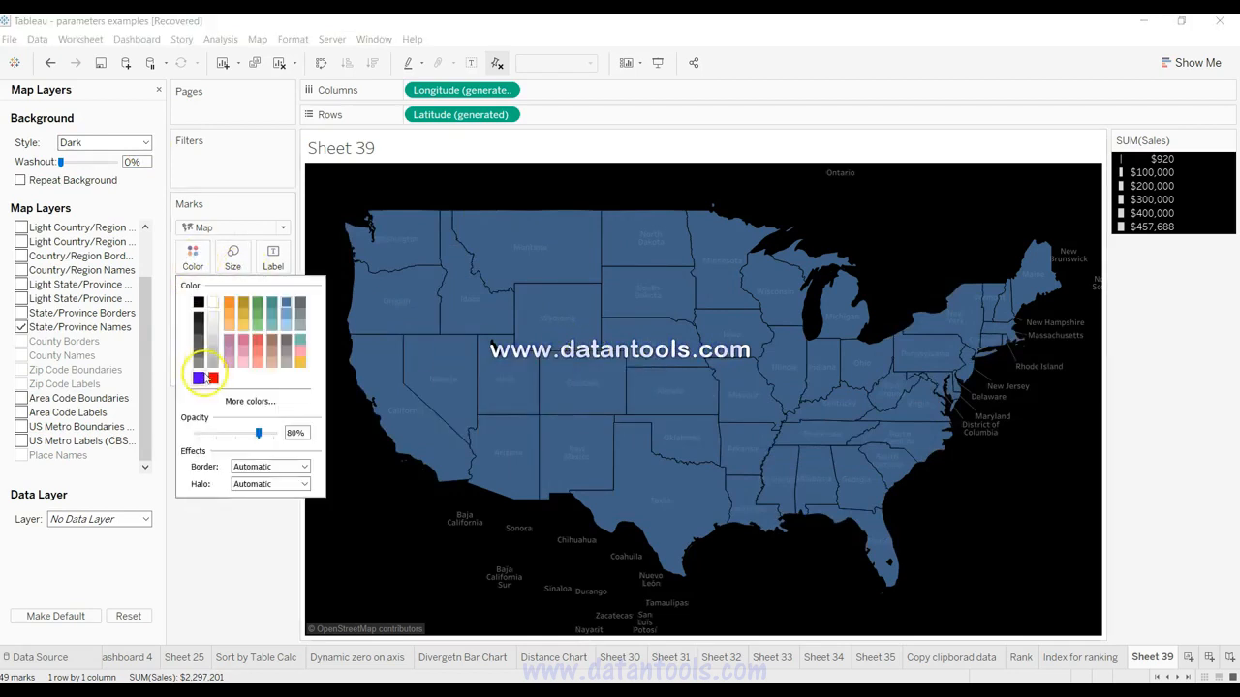
pyautogui.click(213, 378)
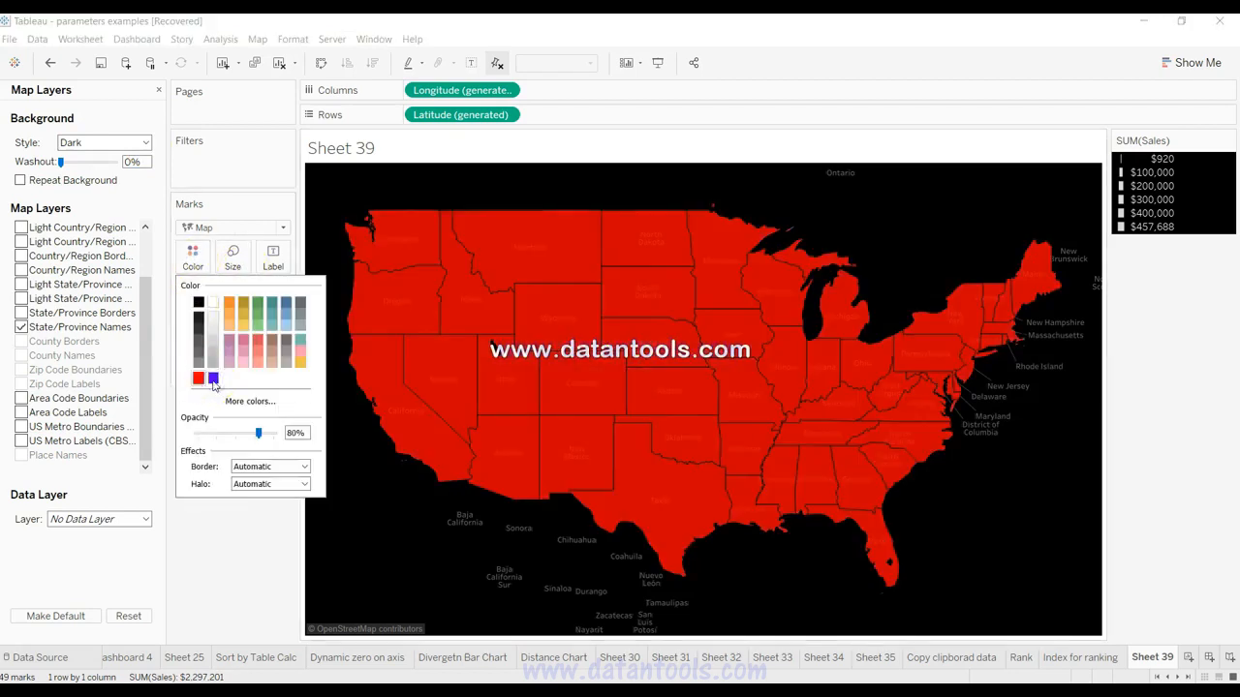
pyautogui.click(229, 332)
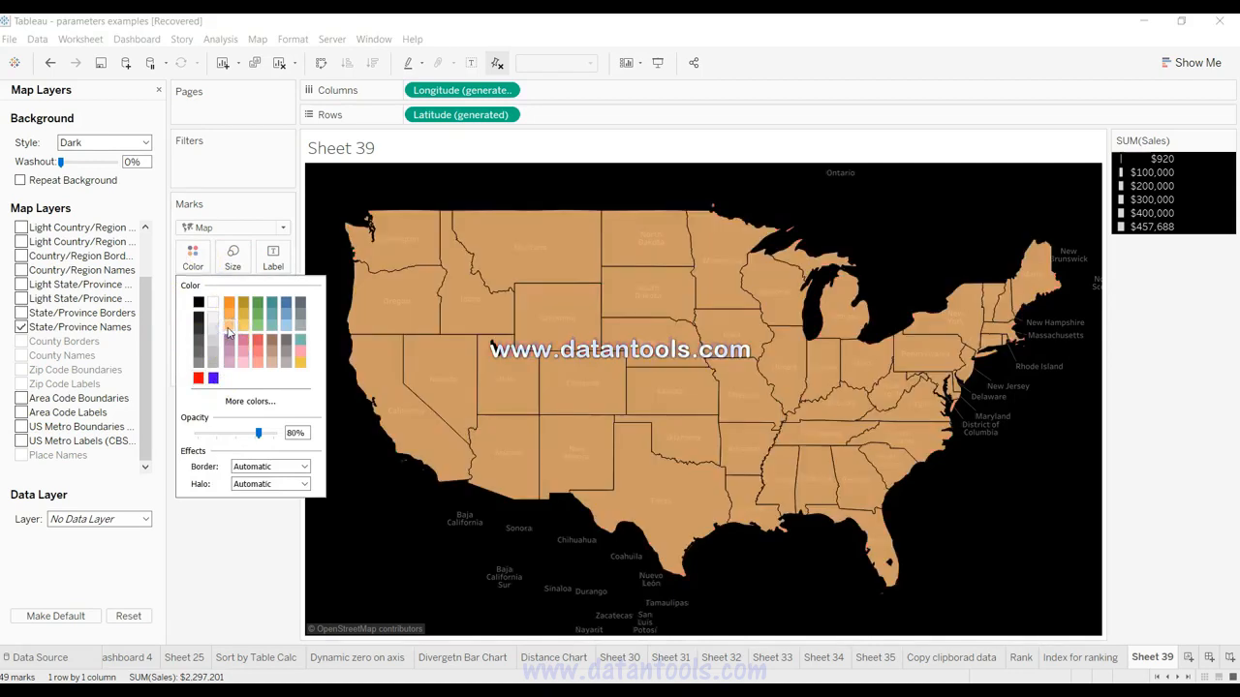
pyautogui.click(231, 307)
pyautogui.click(232, 303)
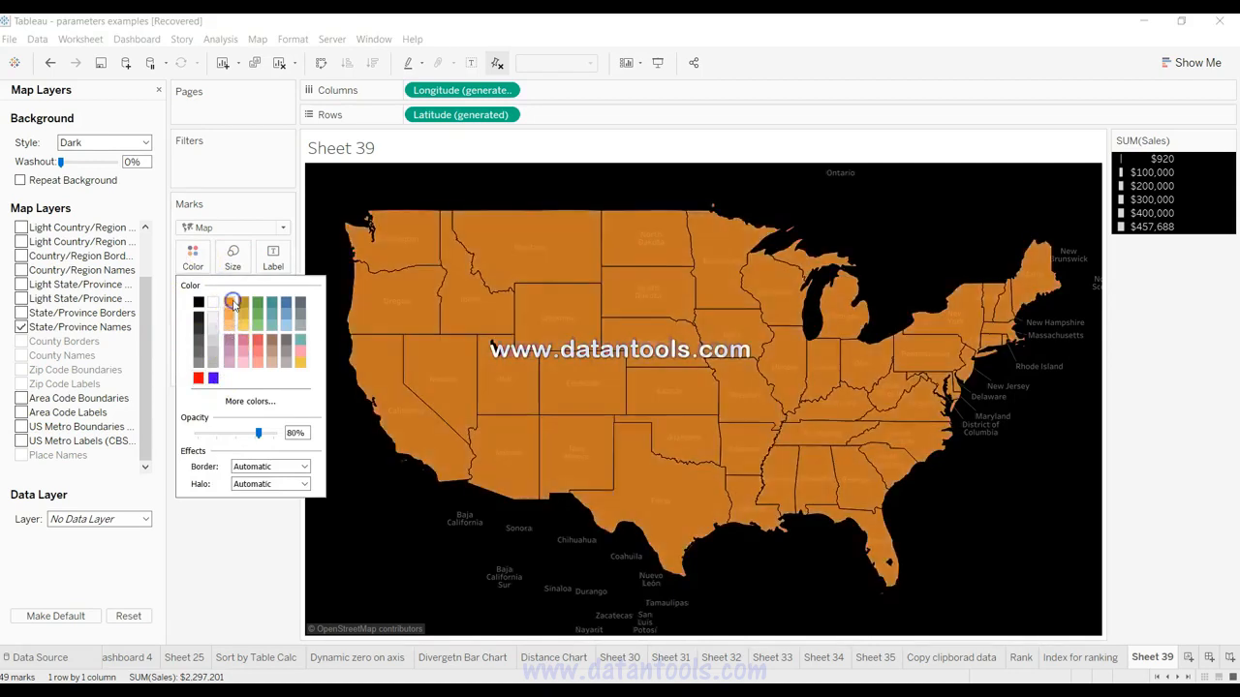
pyautogui.click(287, 307)
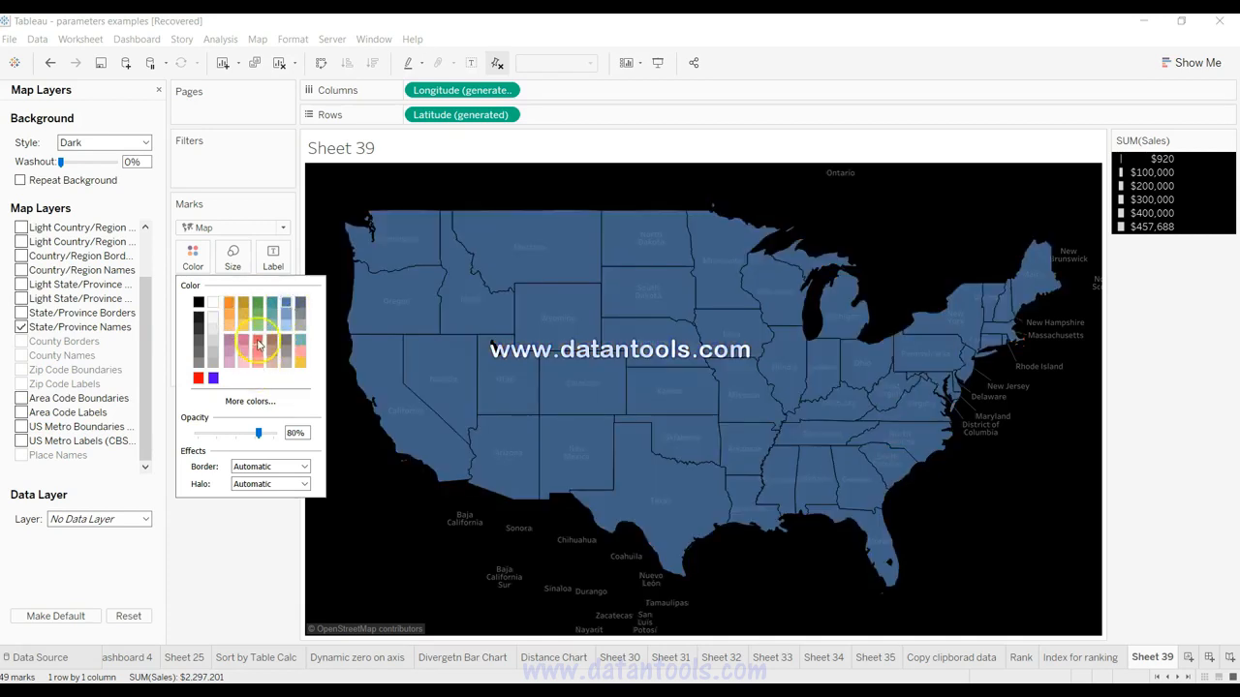
pyautogui.click(258, 343)
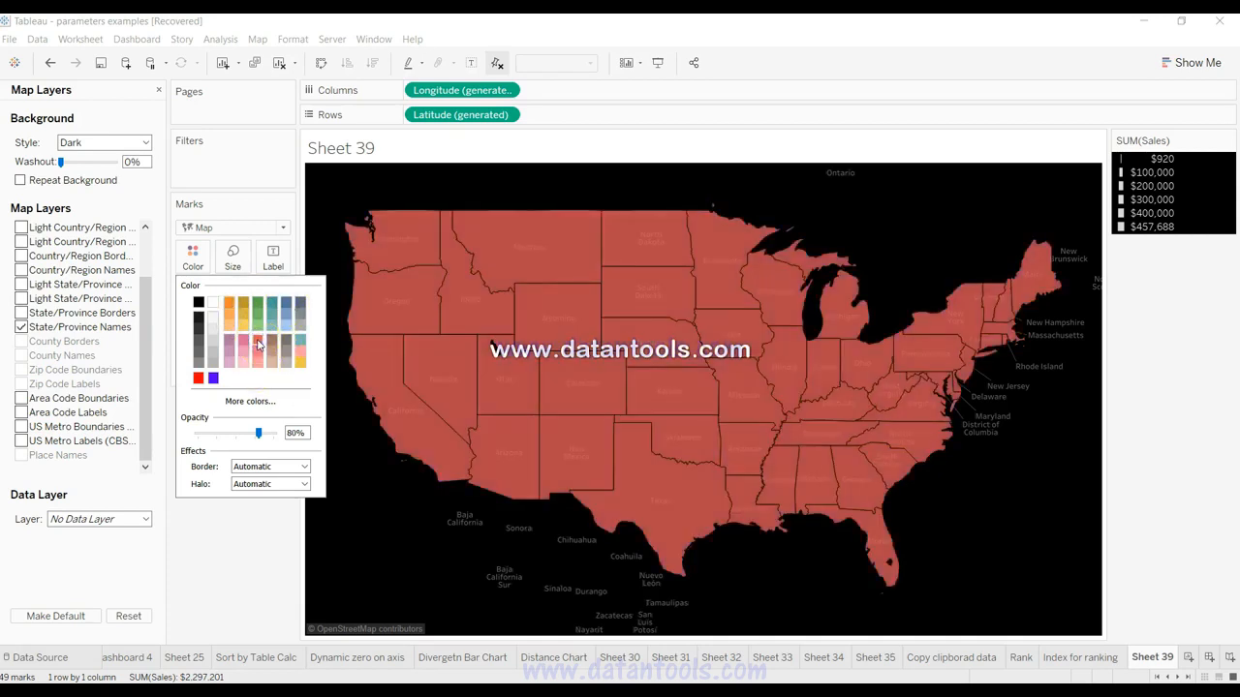
# Try the state marks without a border and give them a teal border colour.
pyautogui.click(258, 468)
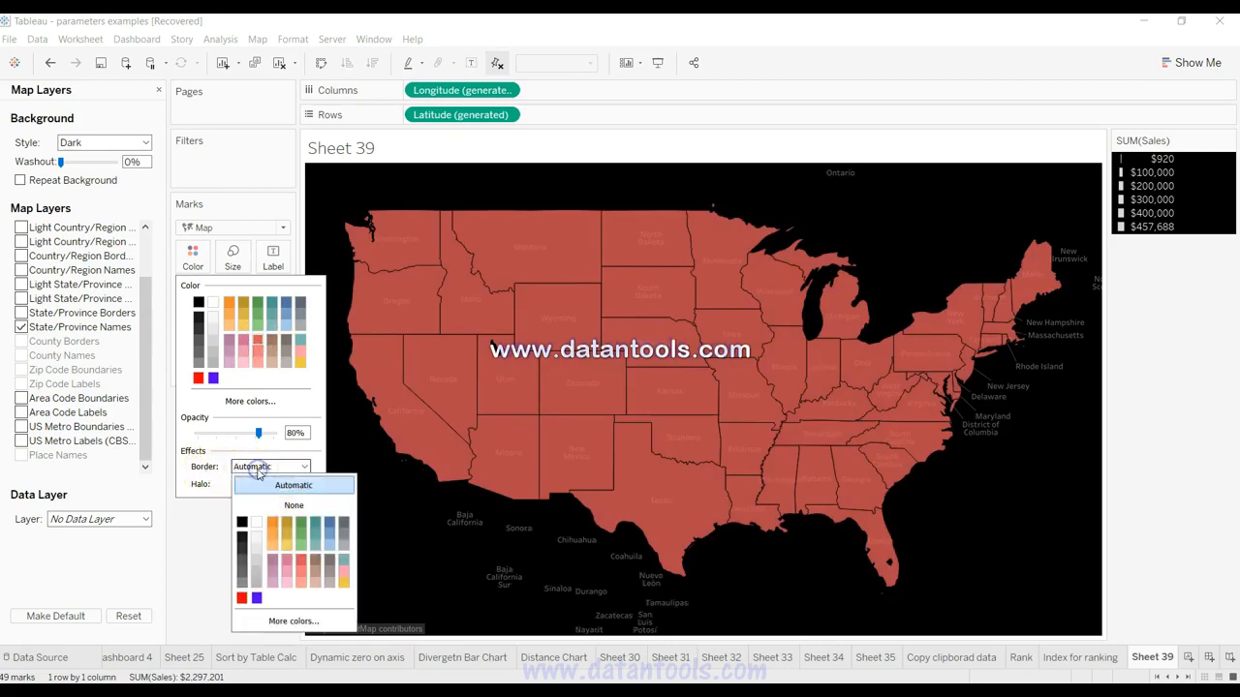
pyautogui.click(281, 504)
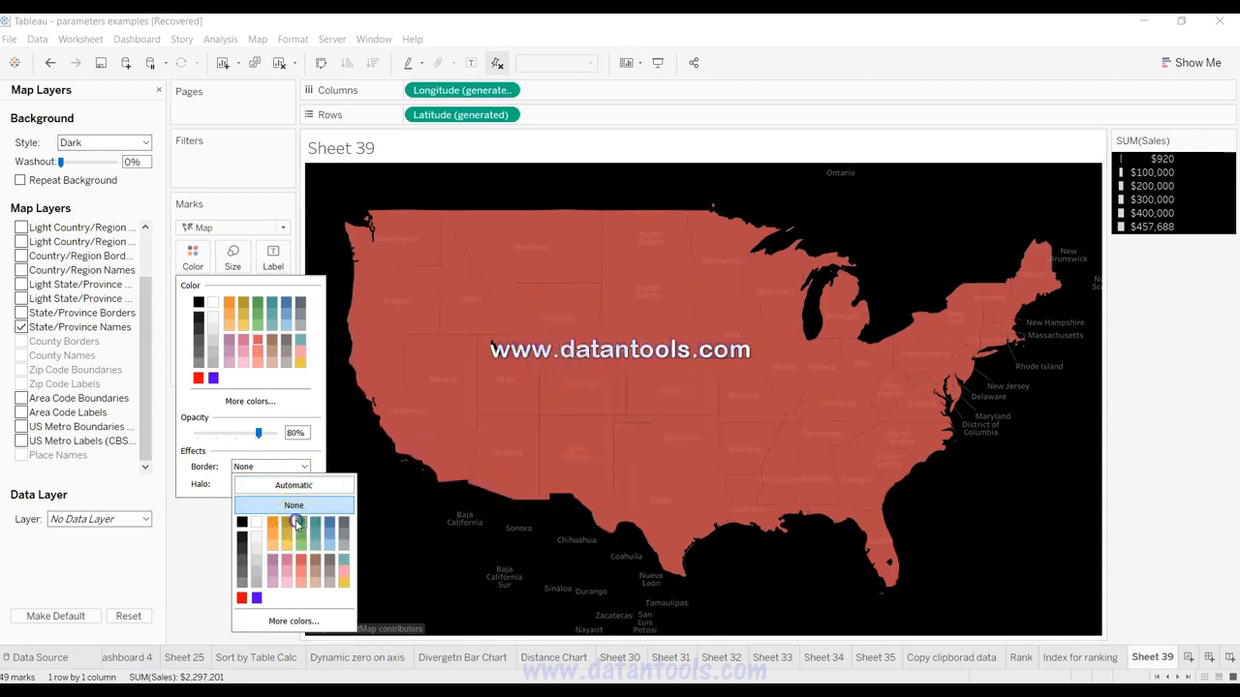
pyautogui.click(297, 524)
pyautogui.click(333, 524)
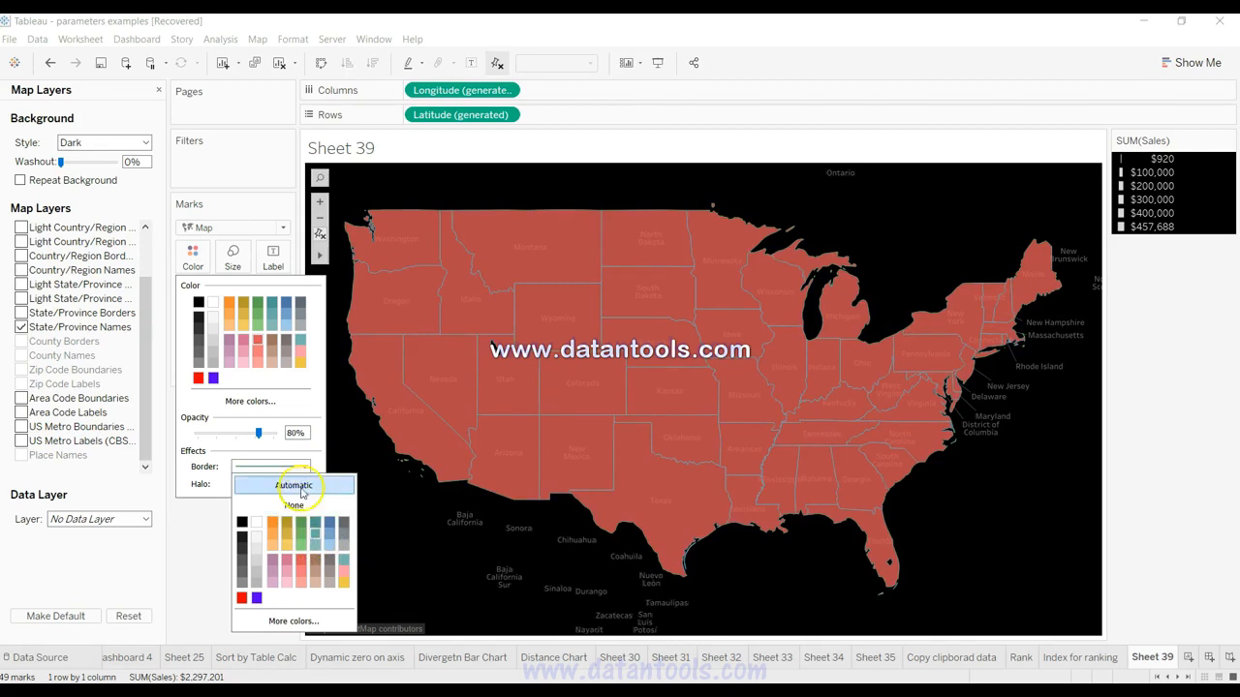
pyautogui.click(306, 466)
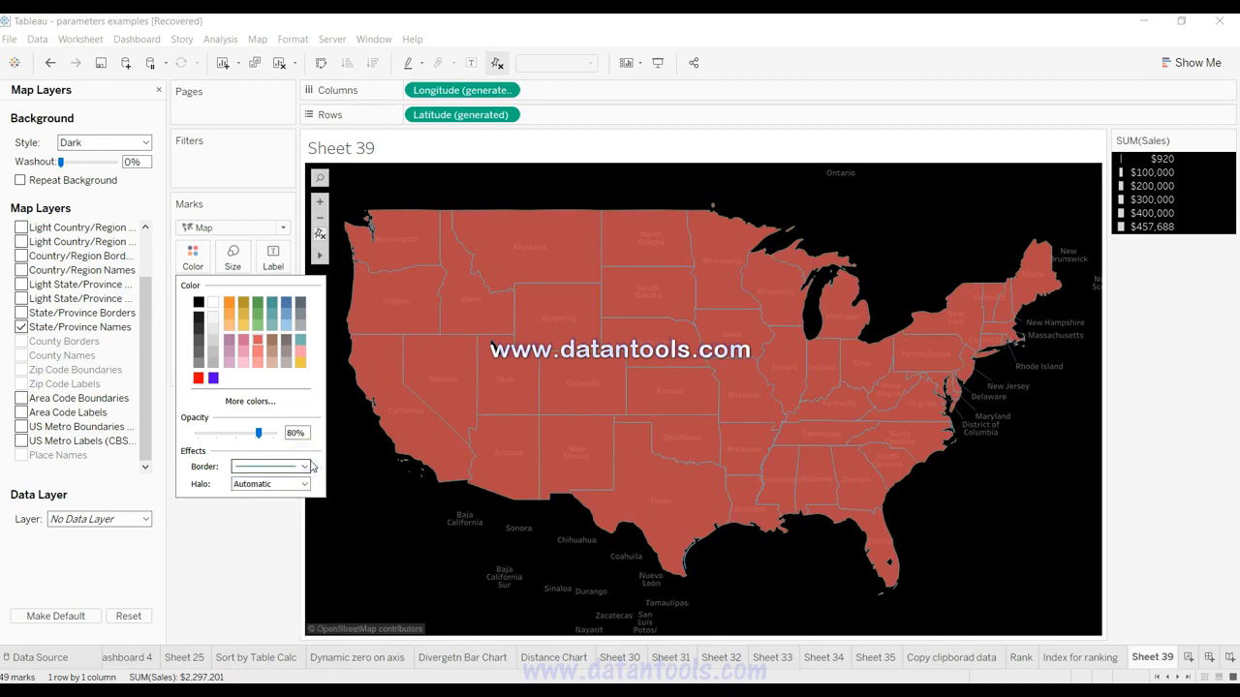
pyautogui.click(232, 185)
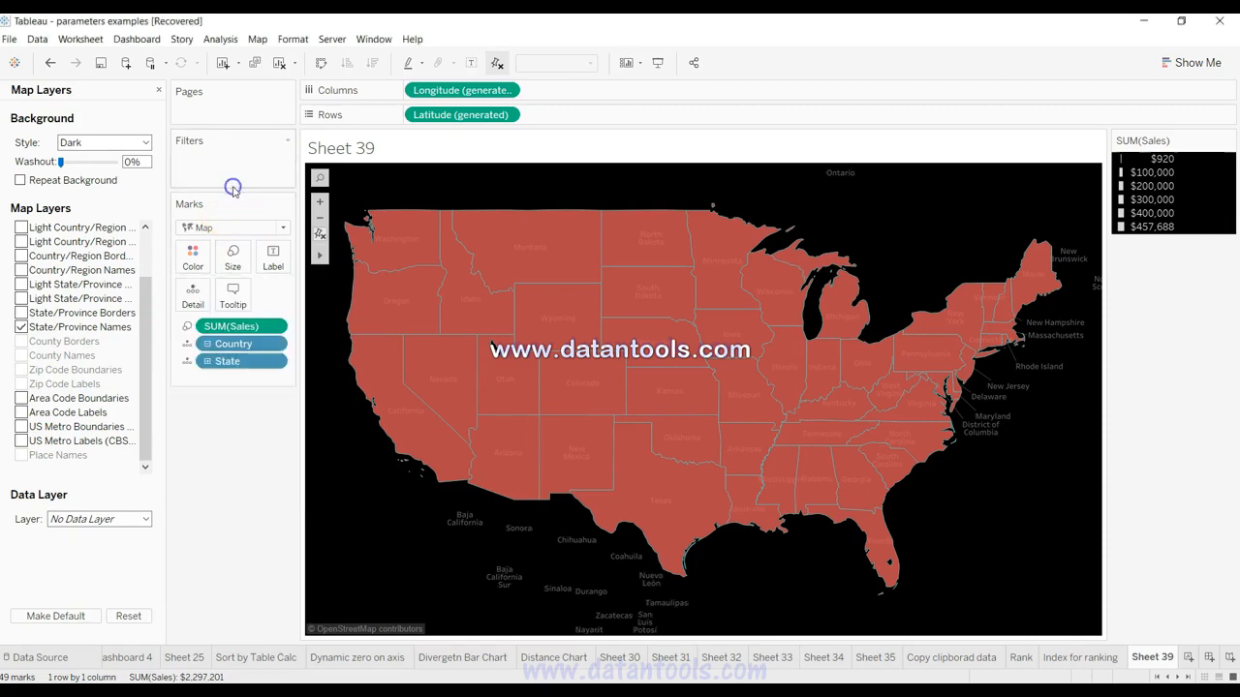
# Try the background washout at 94% and 11%, and set it to 98%.
pyautogui.moveTo(591, 258)
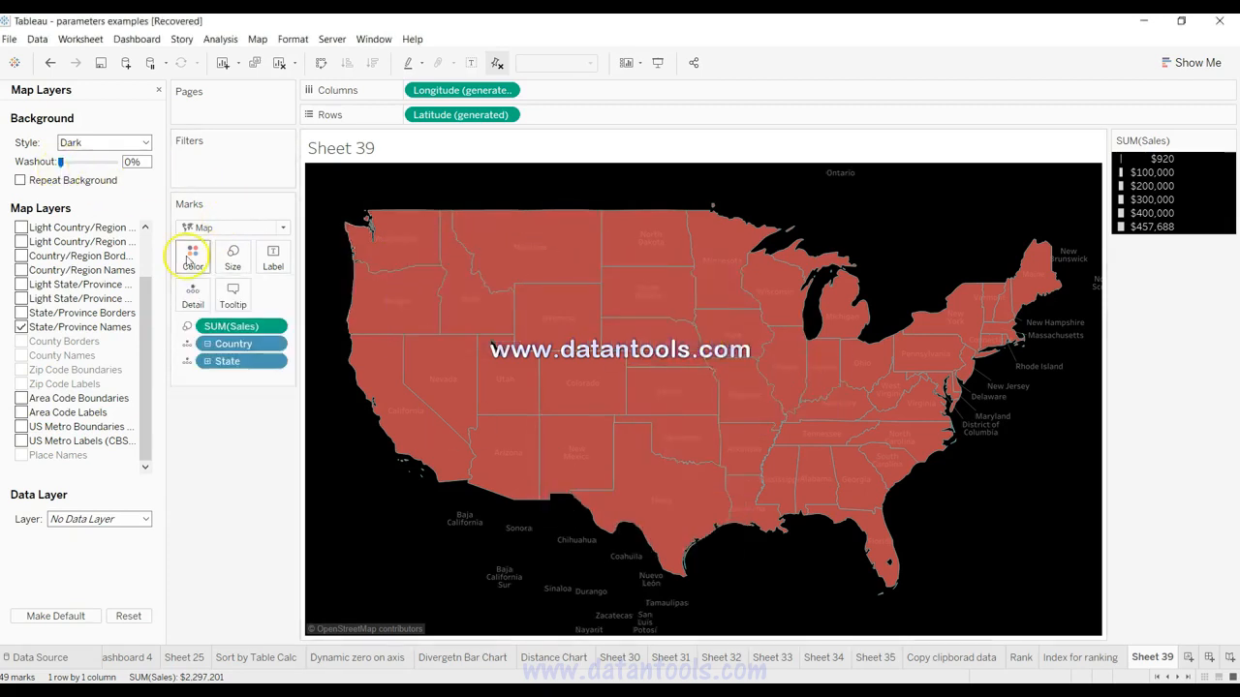
pyautogui.moveTo(66, 162); pyautogui.dragTo(112, 163)
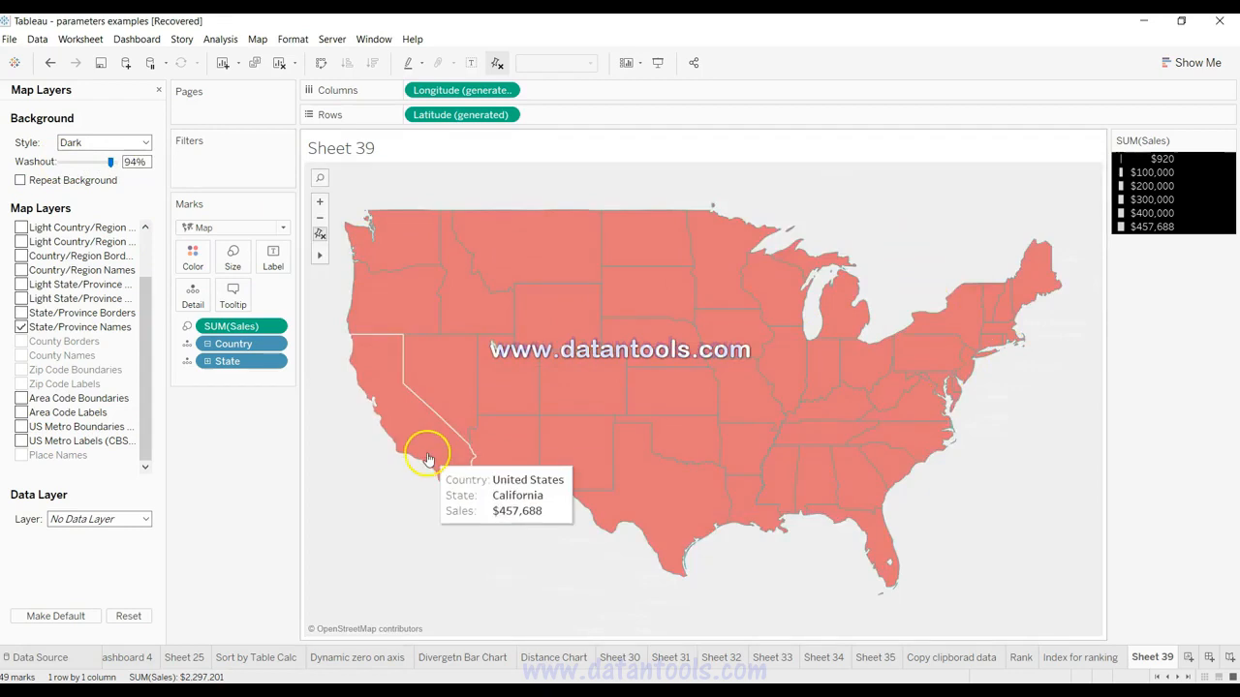
pyautogui.moveTo(108, 162); pyautogui.dragTo(68, 167)
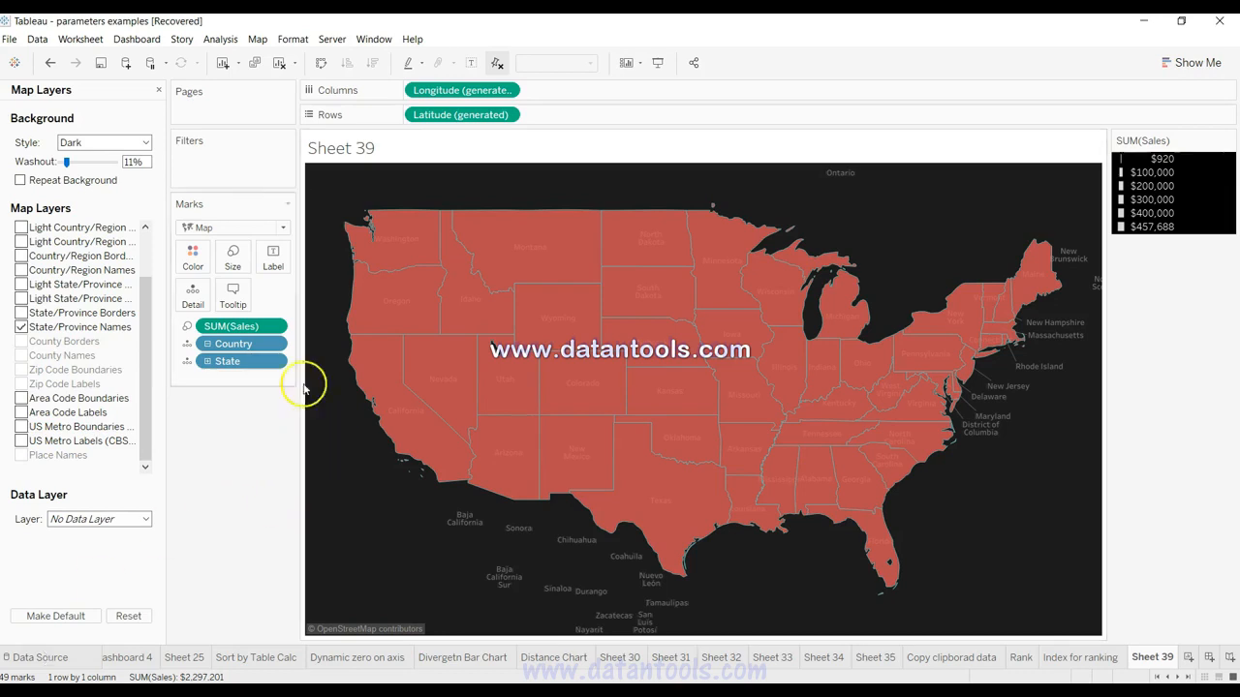
pyautogui.click(257, 38)
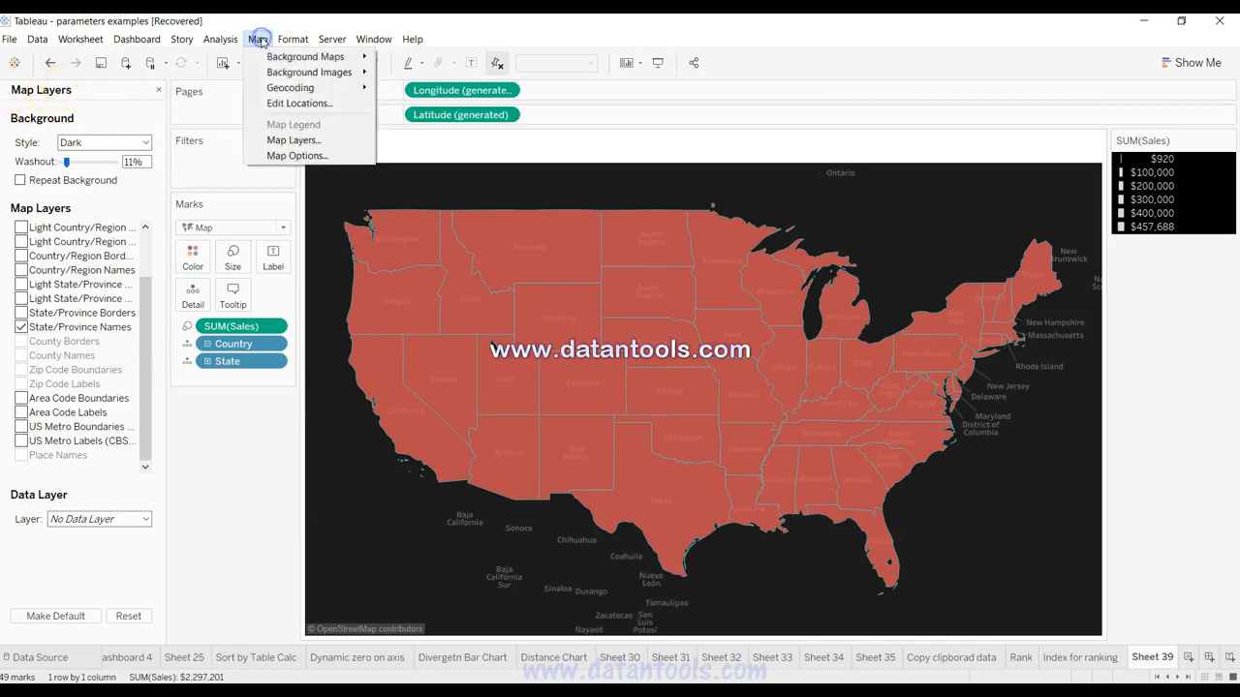
pyautogui.click(294, 141)
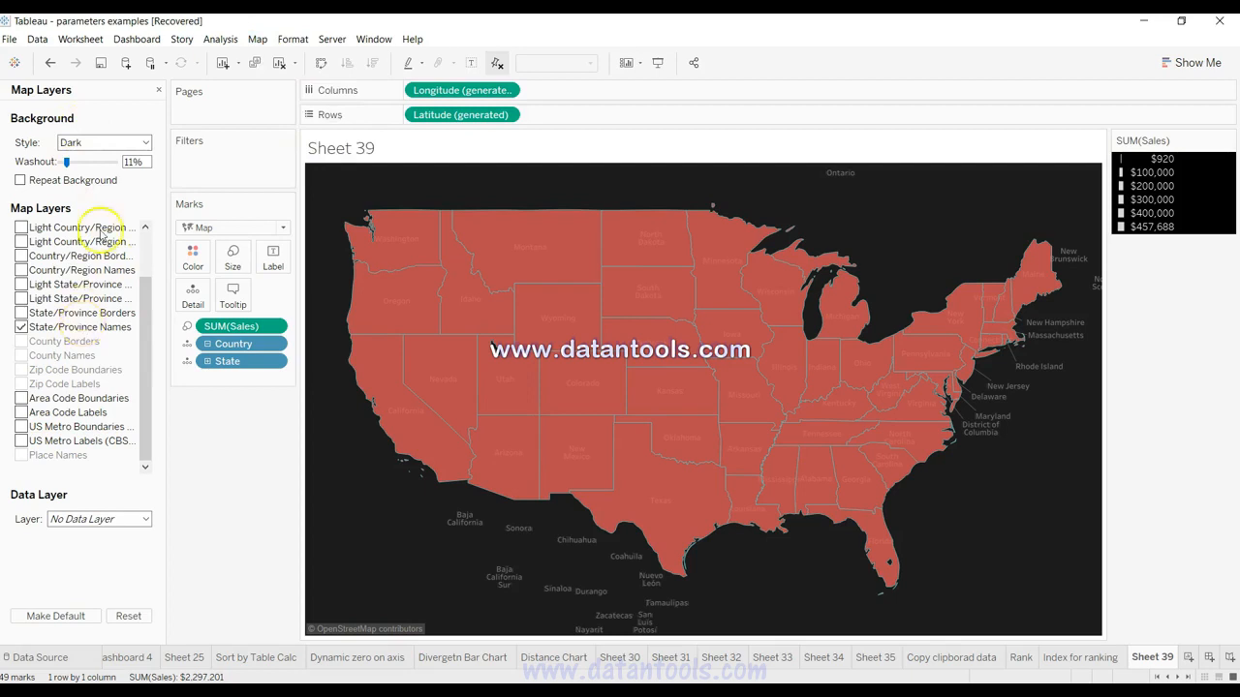
pyautogui.moveTo(66, 163); pyautogui.dragTo(112, 162)
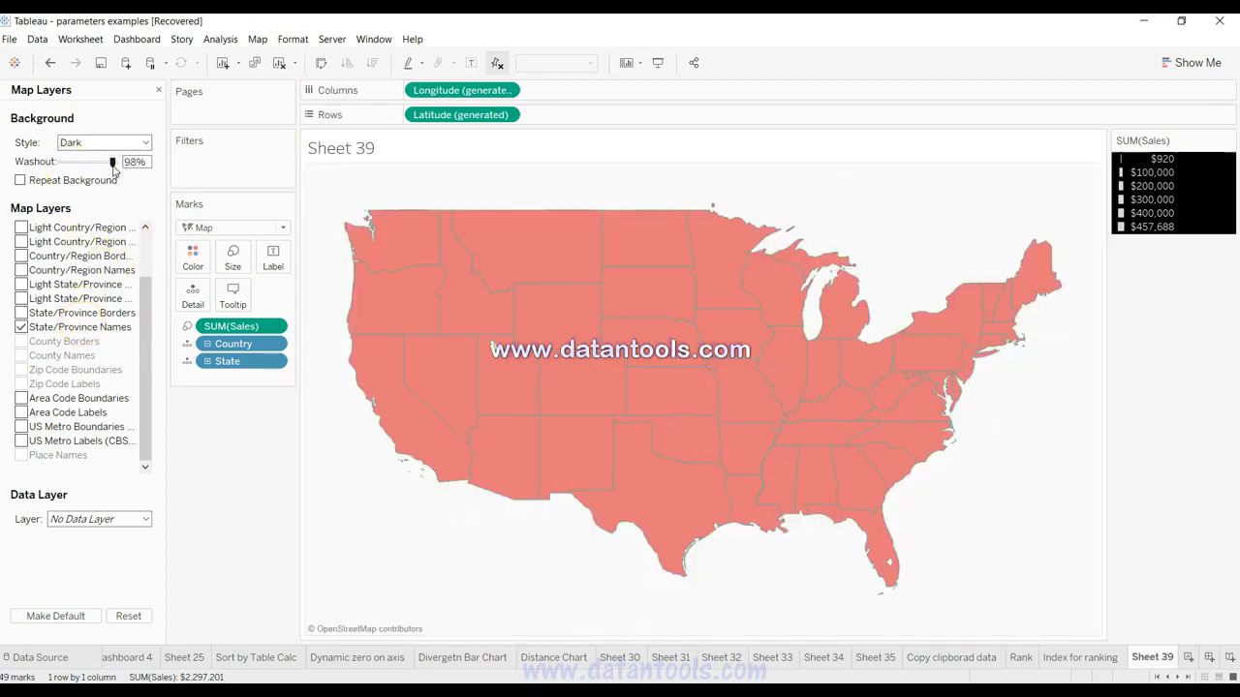
# Try removing the border from the state marks, and give them a black border and a white fill.
pyautogui.click(193, 258)
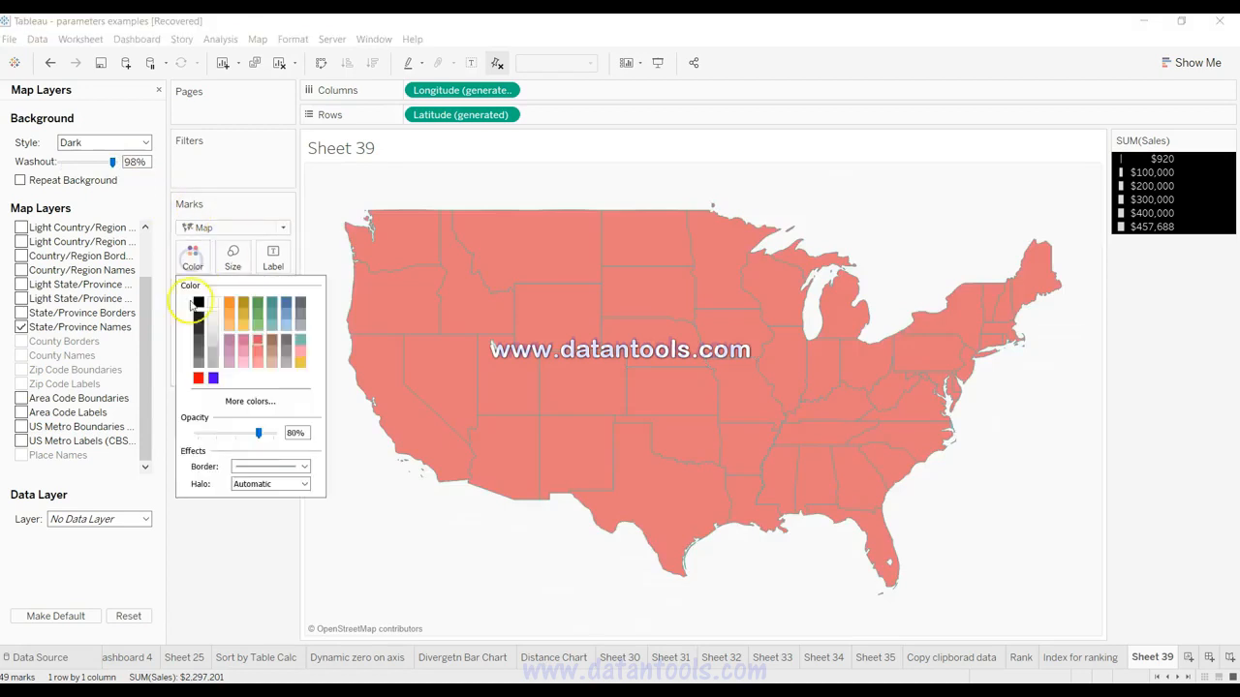
pyautogui.click(250, 467)
pyautogui.click(280, 506)
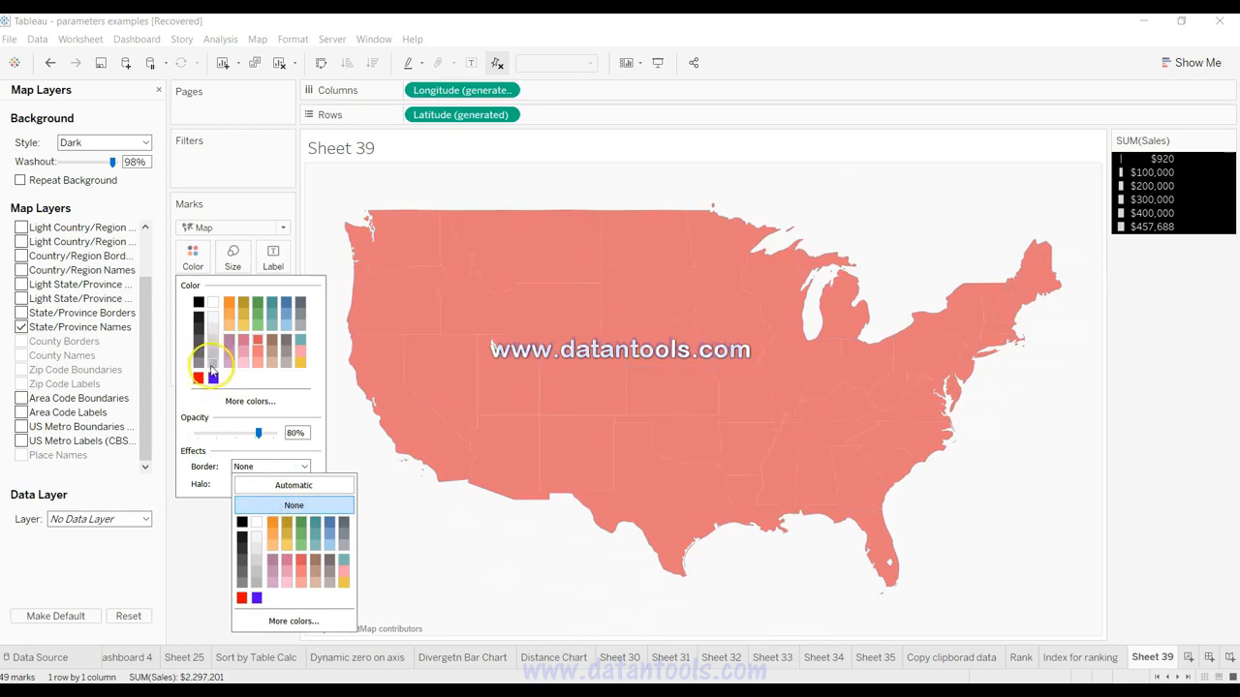
pyautogui.click(241, 524)
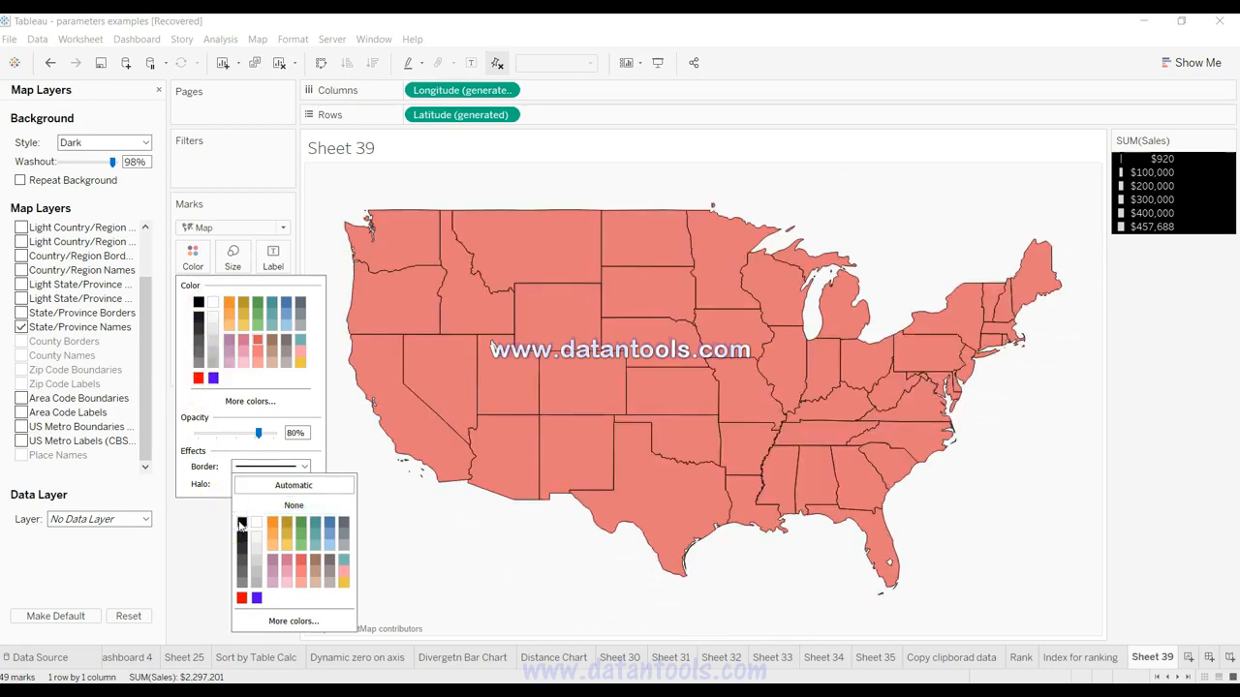
pyautogui.click(212, 306)
pyautogui.click(213, 306)
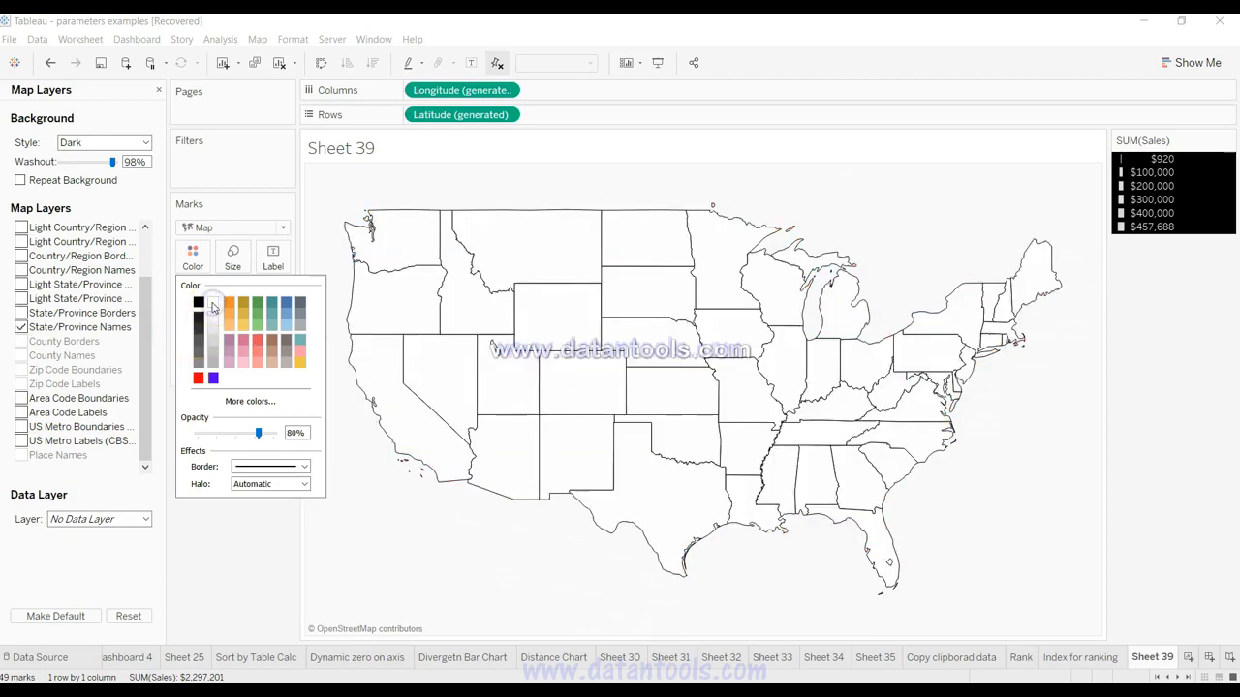
pyautogui.click(510, 522)
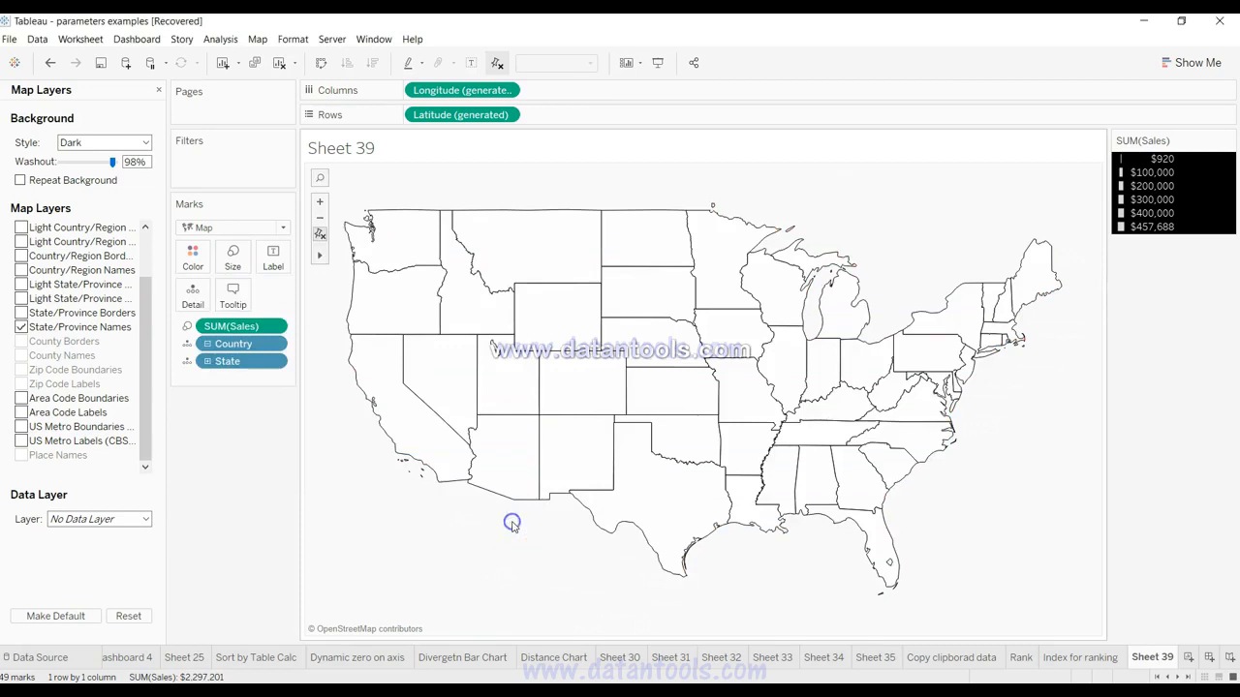
# Set the map background's washout to 54% and its style to Normal.
pyautogui.moveTo(734, 445)
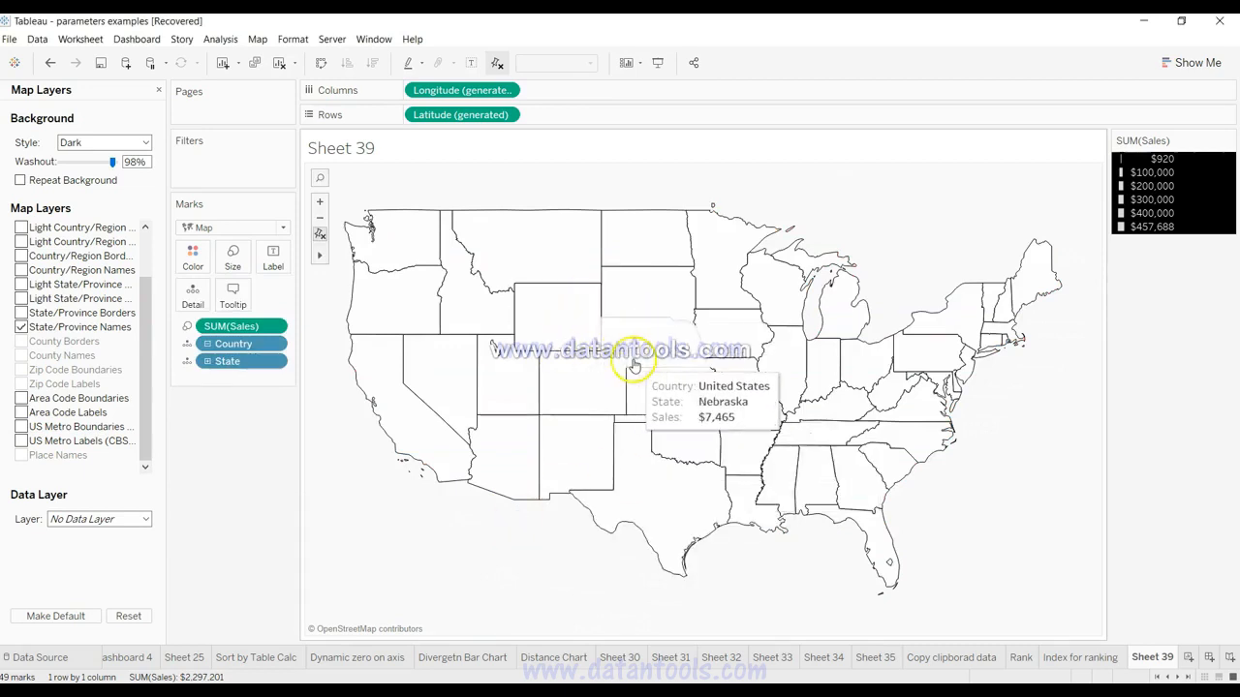
pyautogui.moveTo(440, 311)
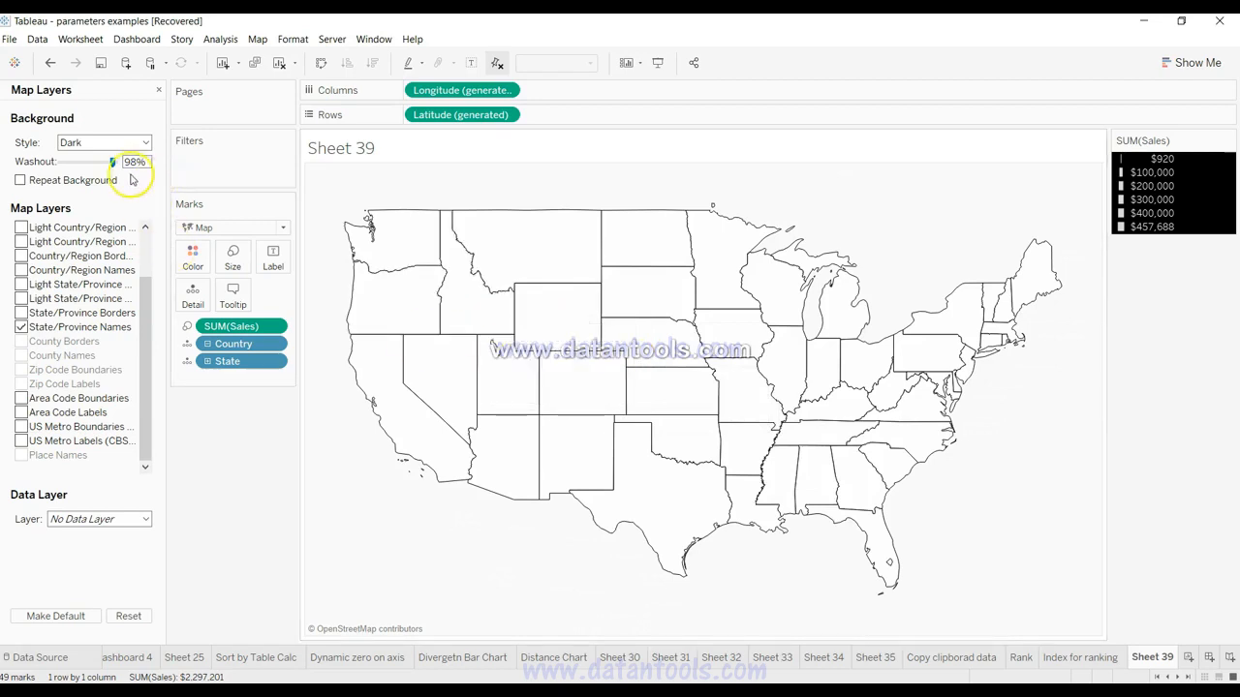
pyautogui.moveTo(112, 162)
pyautogui.mouseDown()
pyautogui.moveTo(79, 166)
pyautogui.moveTo(90, 164)
pyautogui.mouseUp()
pyautogui.click(103, 143)
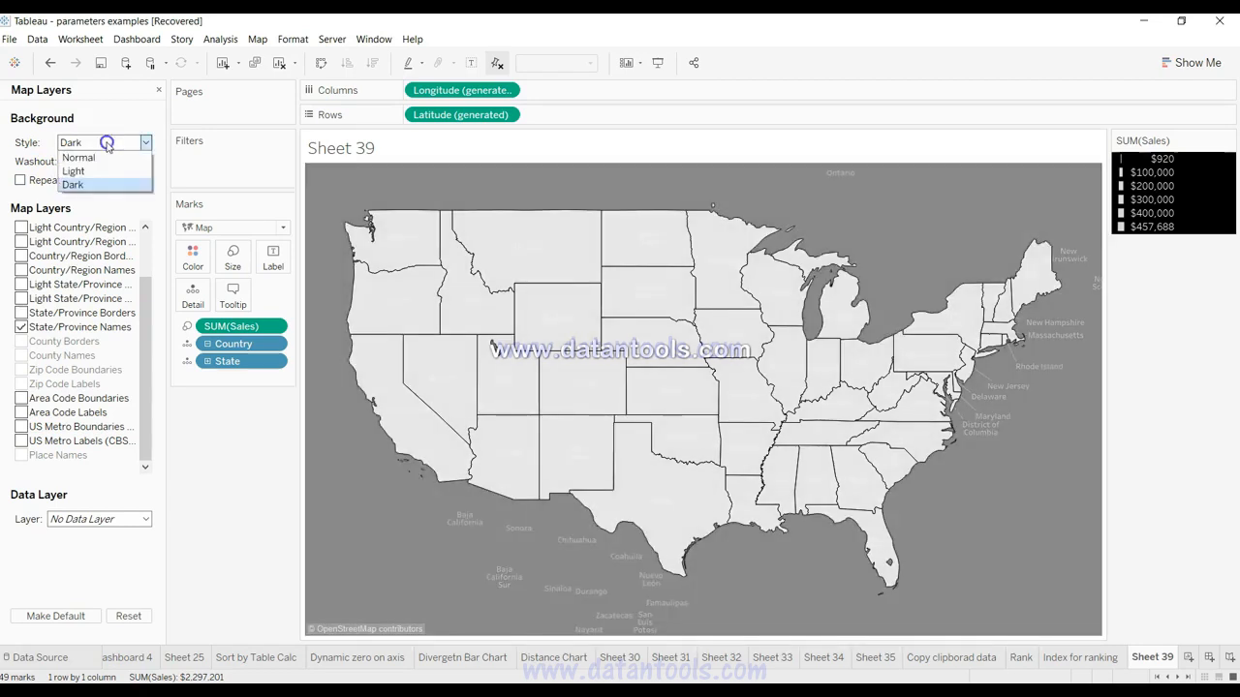
pyautogui.click(103, 156)
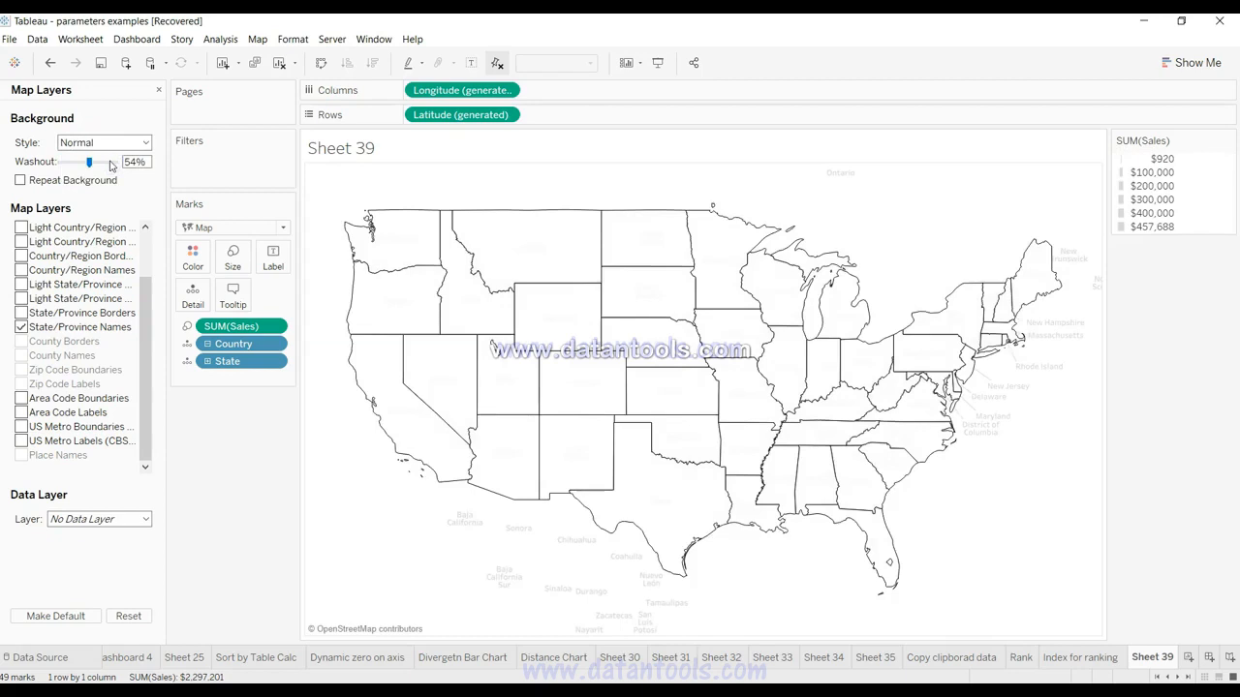
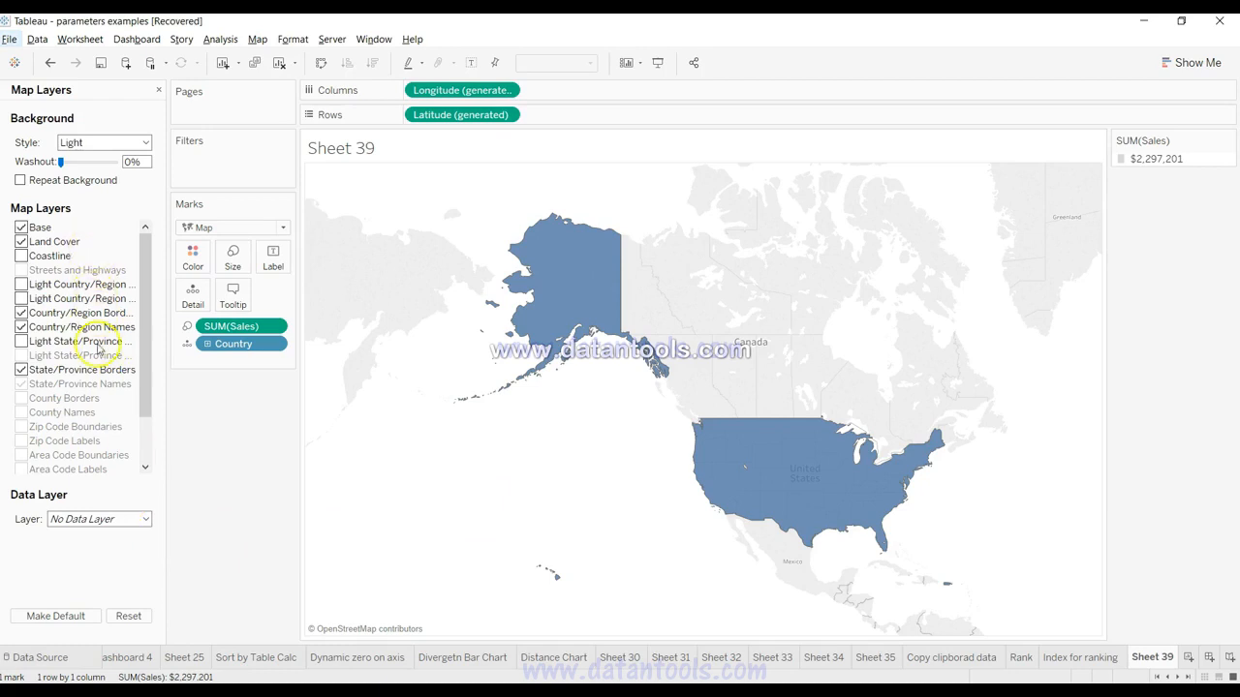
# Turn off the Base layer in the map layers of the country sales map.
pyautogui.click(257, 38)
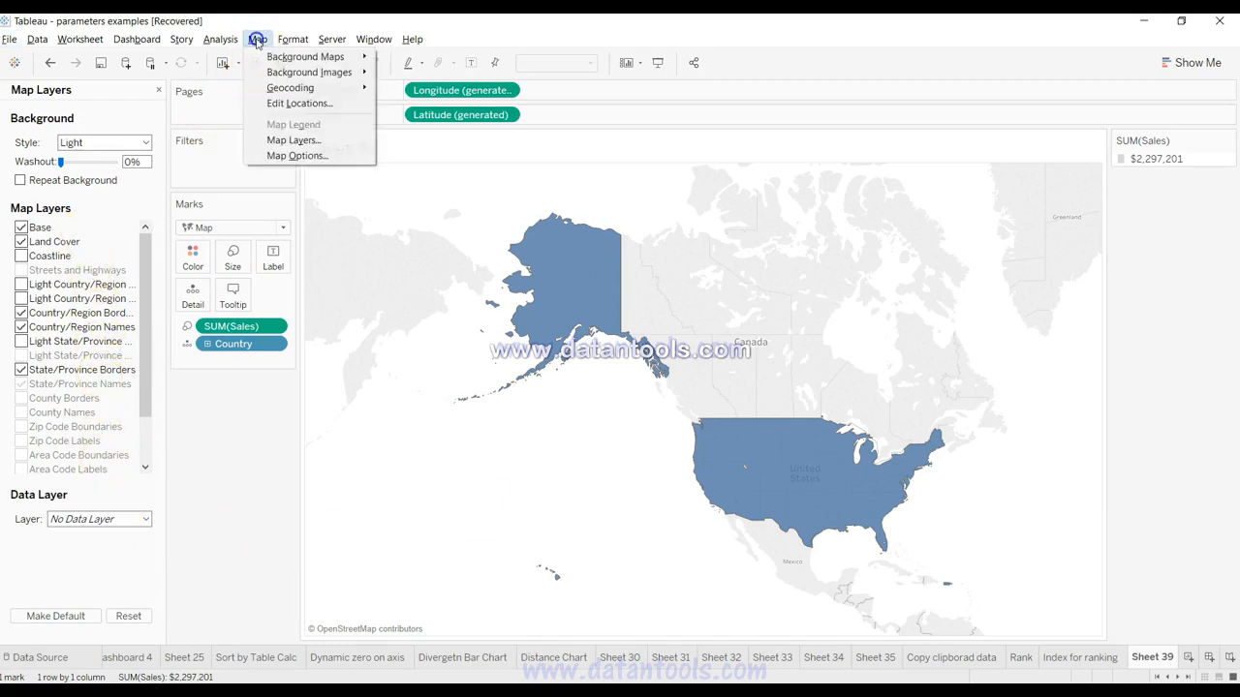
pyautogui.click(297, 139)
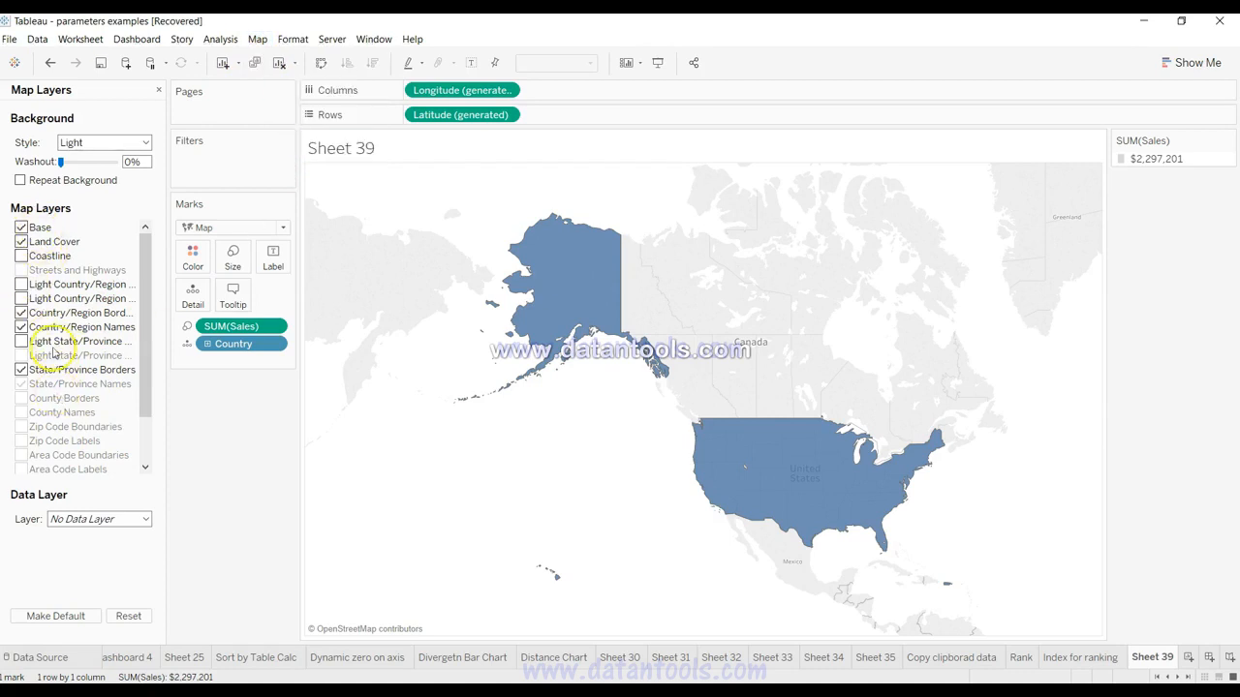
pyautogui.click(21, 227)
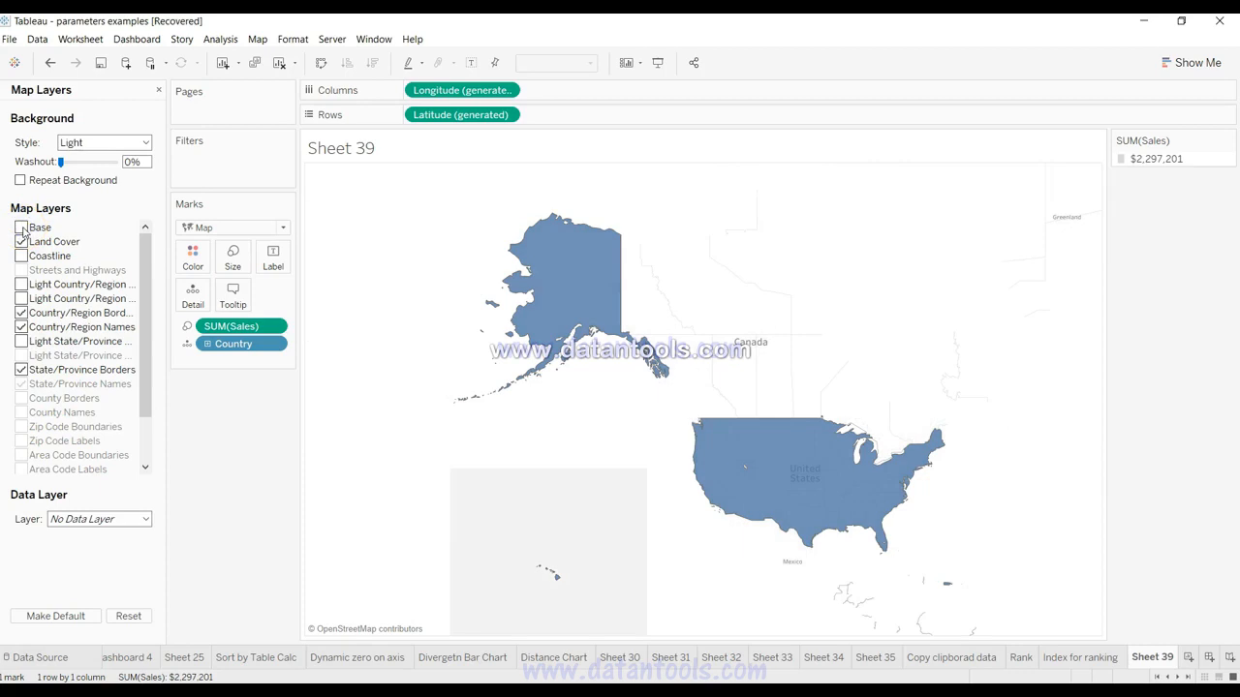
# Open the sheet's shading format and try several light preset colours for the pane, ending with the grey-green #e9ebe0.
pyautogui.rightClick(455, 391)
pyautogui.click(500, 446)
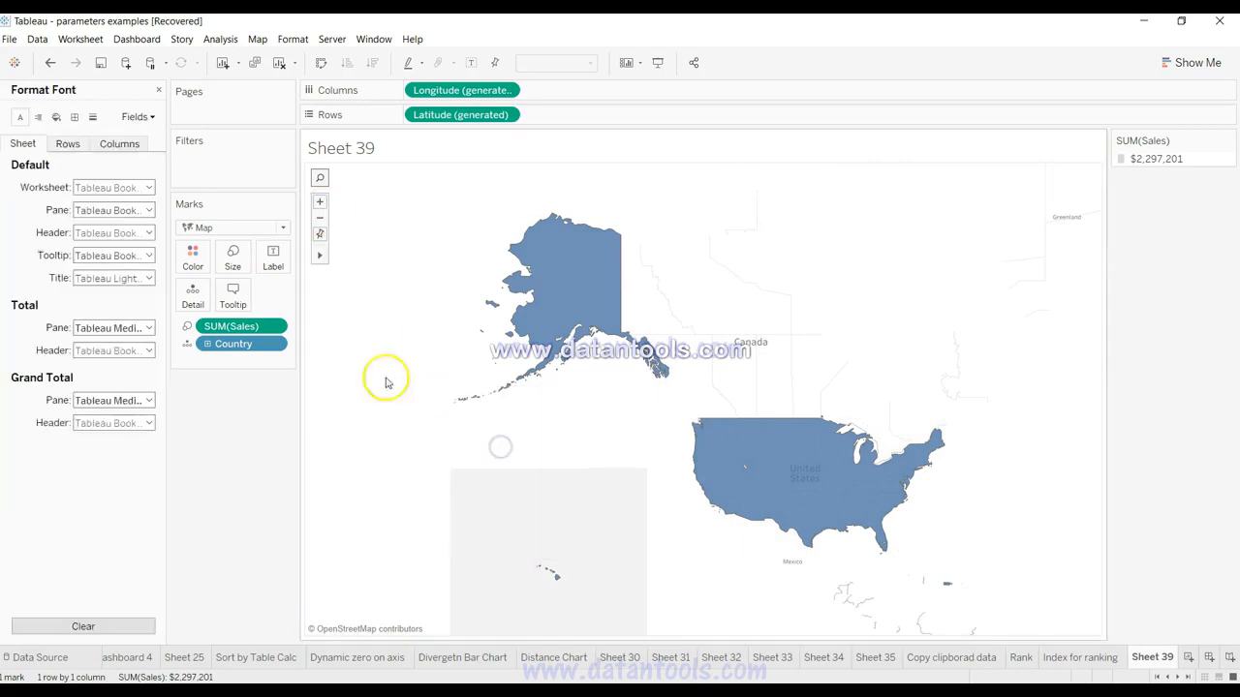
pyautogui.click(56, 118)
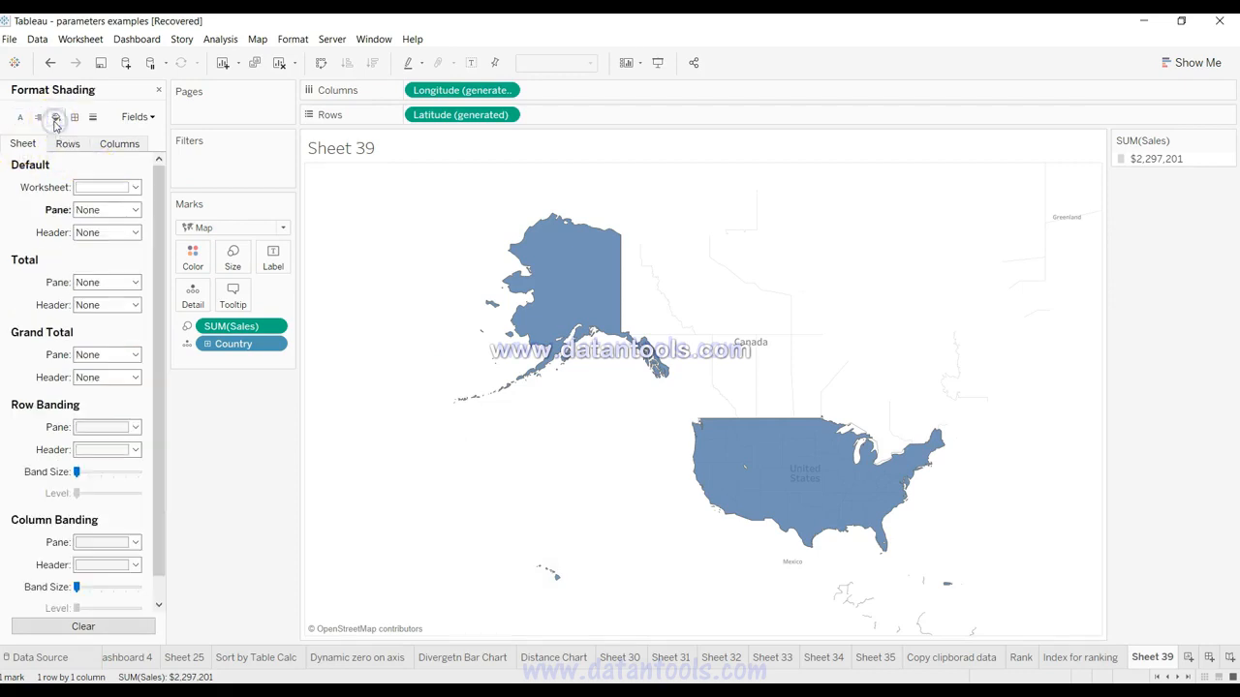
pyautogui.click(101, 209)
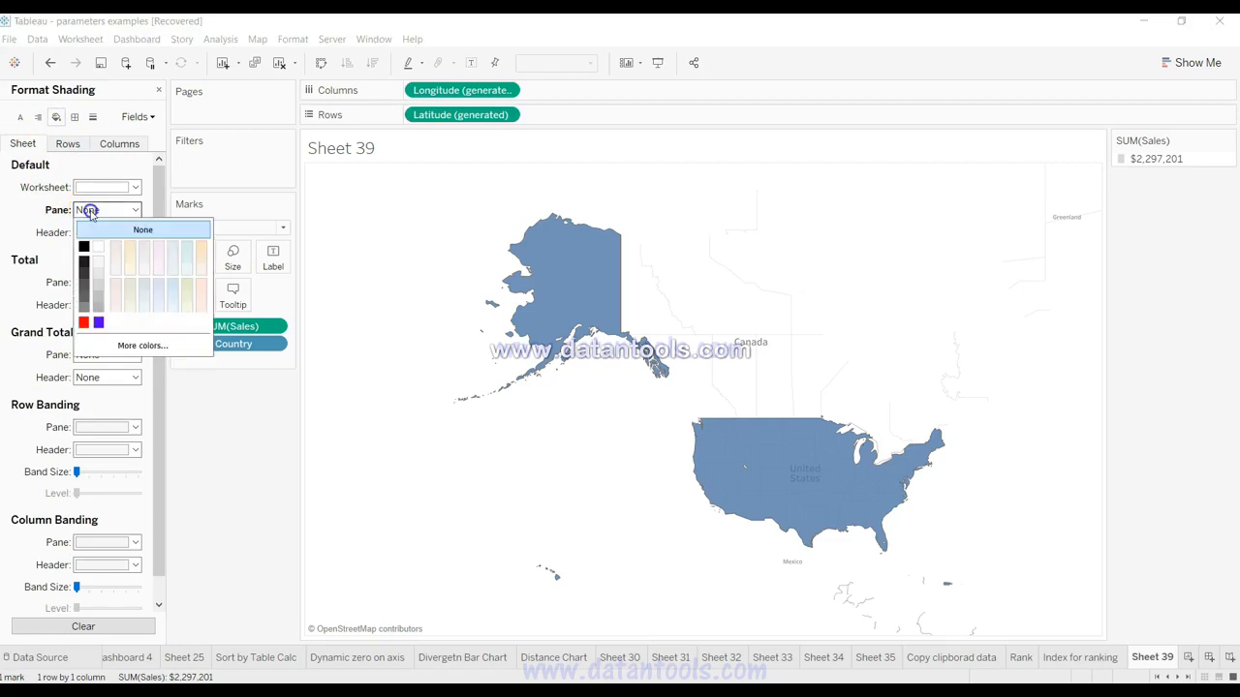
pyautogui.click(116, 248)
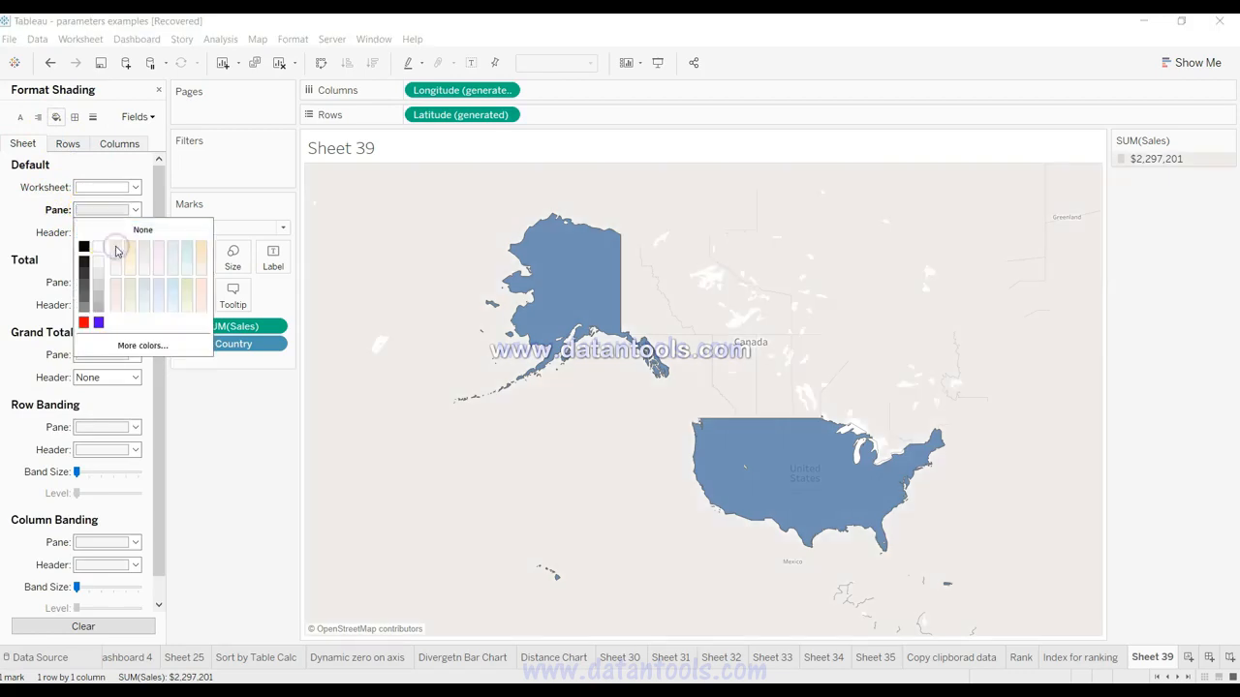
pyautogui.click(130, 248)
pyautogui.click(130, 286)
# Try the custom yellow #ffff7f as the pane's shading colour.
pyautogui.click(160, 346)
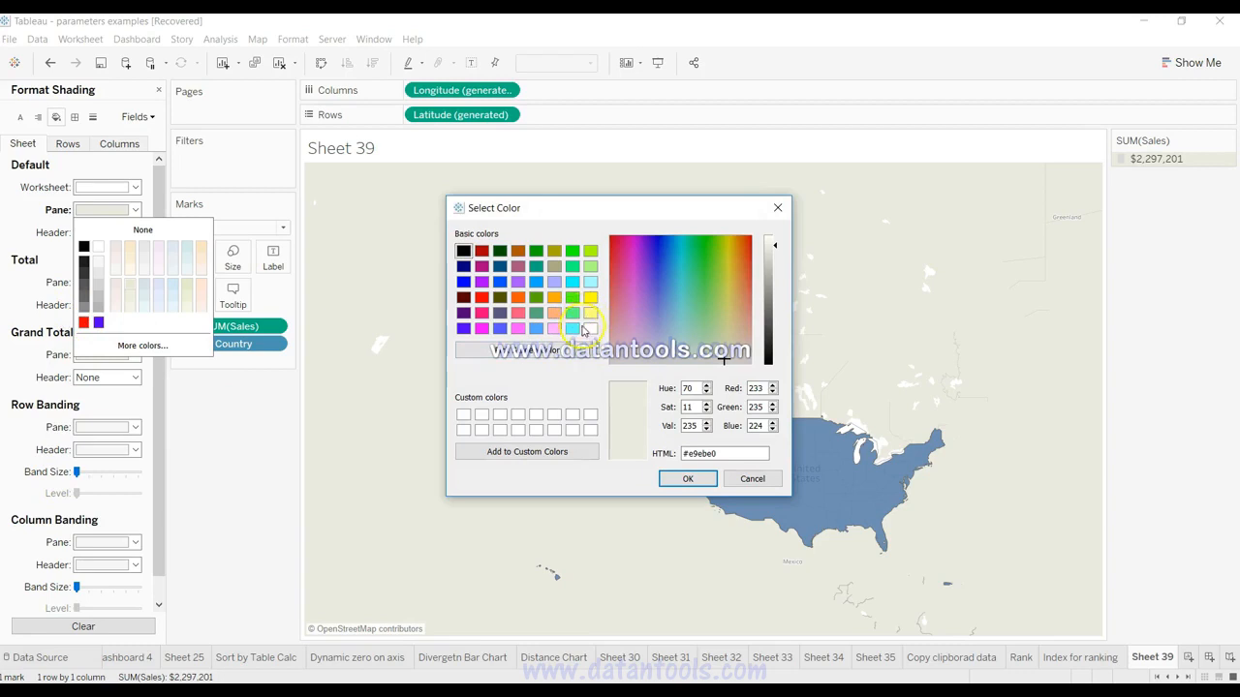
pyautogui.click(589, 313)
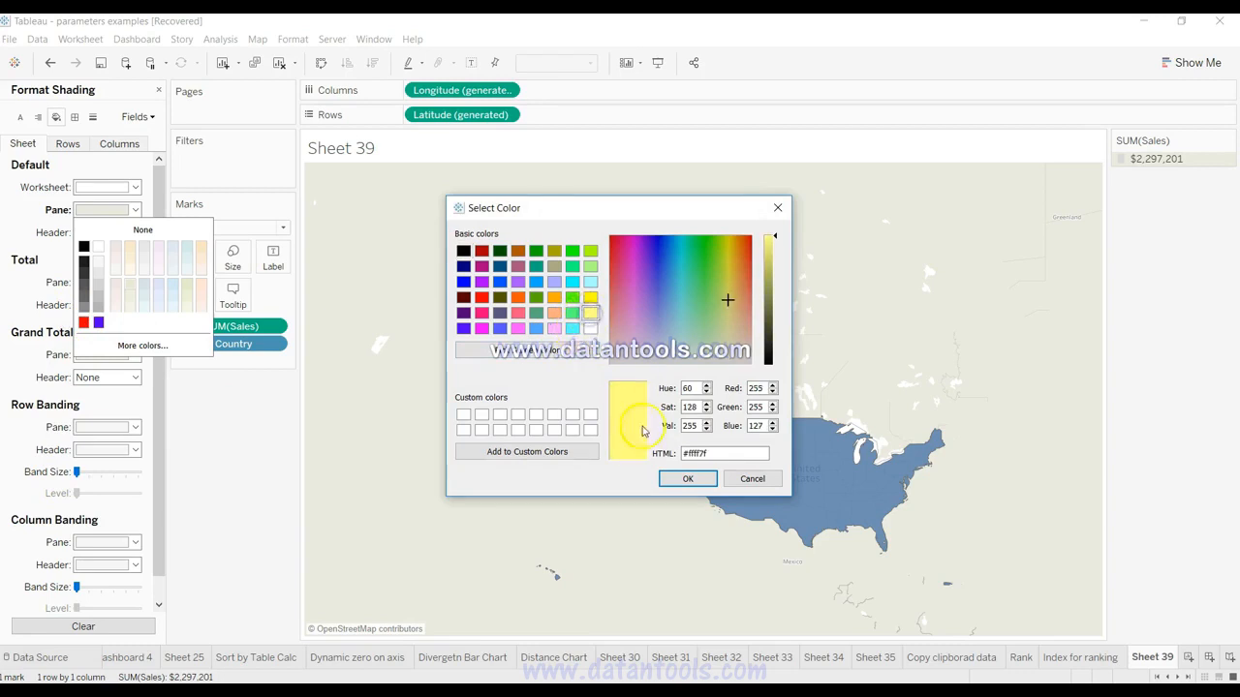
pyautogui.click(687, 479)
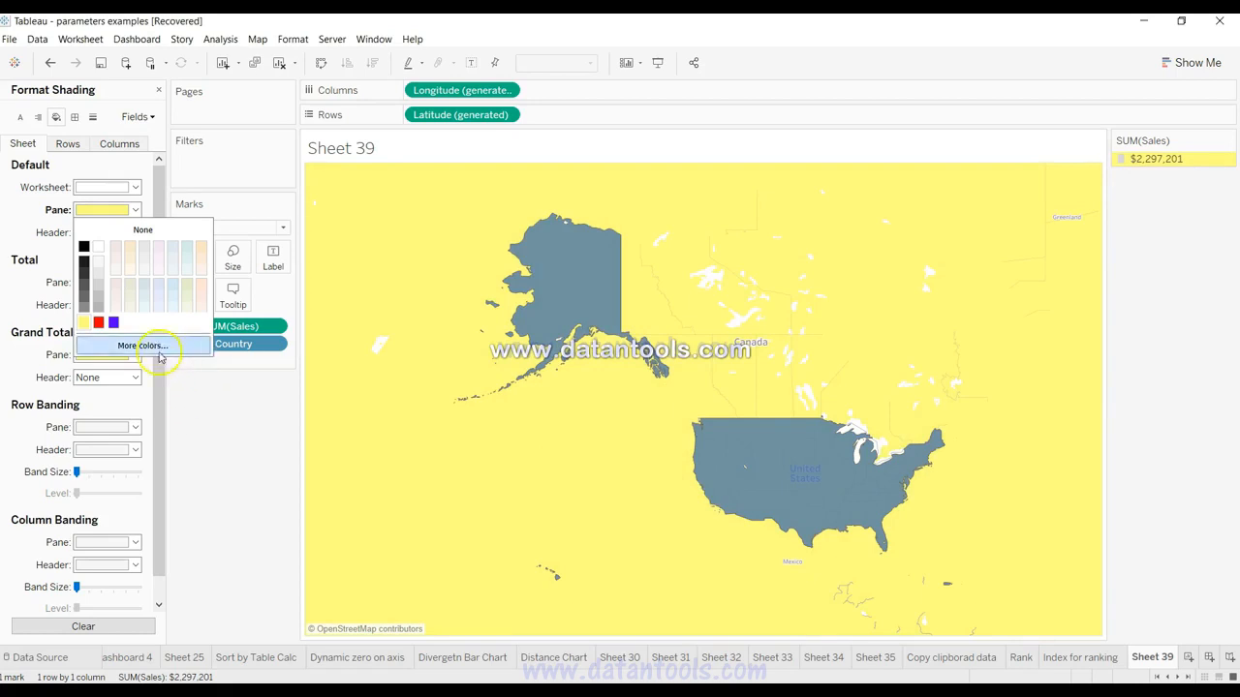
# Set the pane shading to the pale cream-green preset and close the format settings.
pyautogui.click(186, 307)
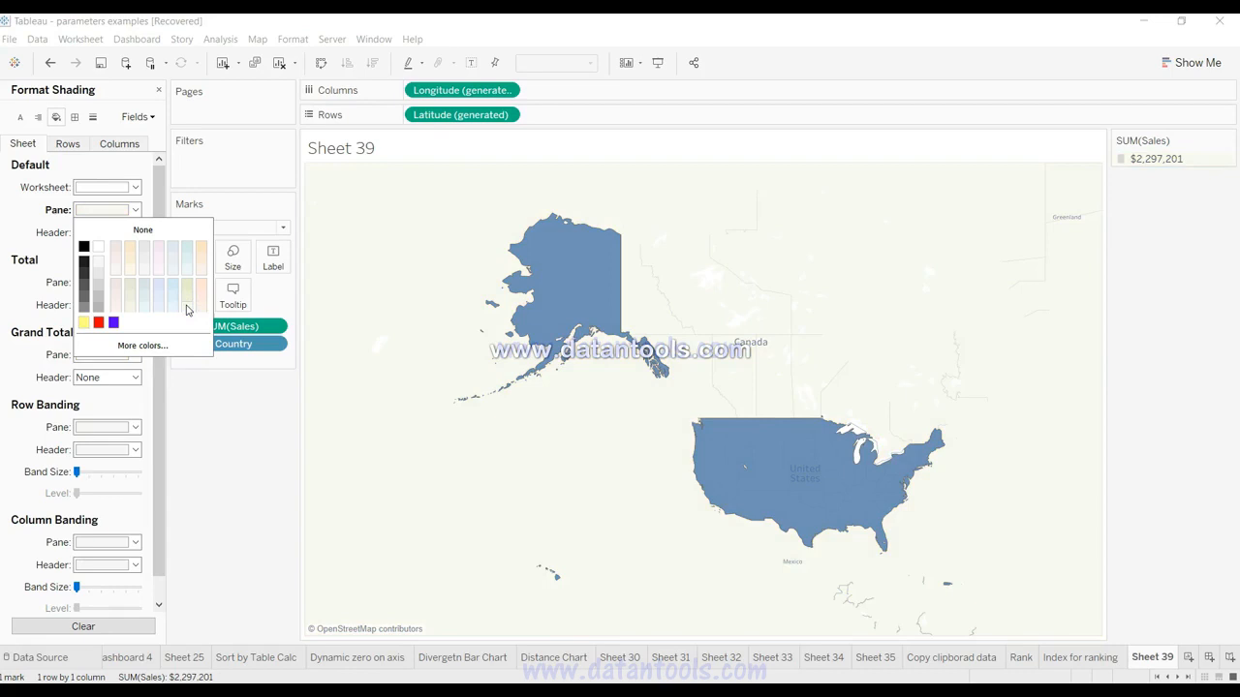
pyautogui.click(236, 437)
pyautogui.click(224, 373)
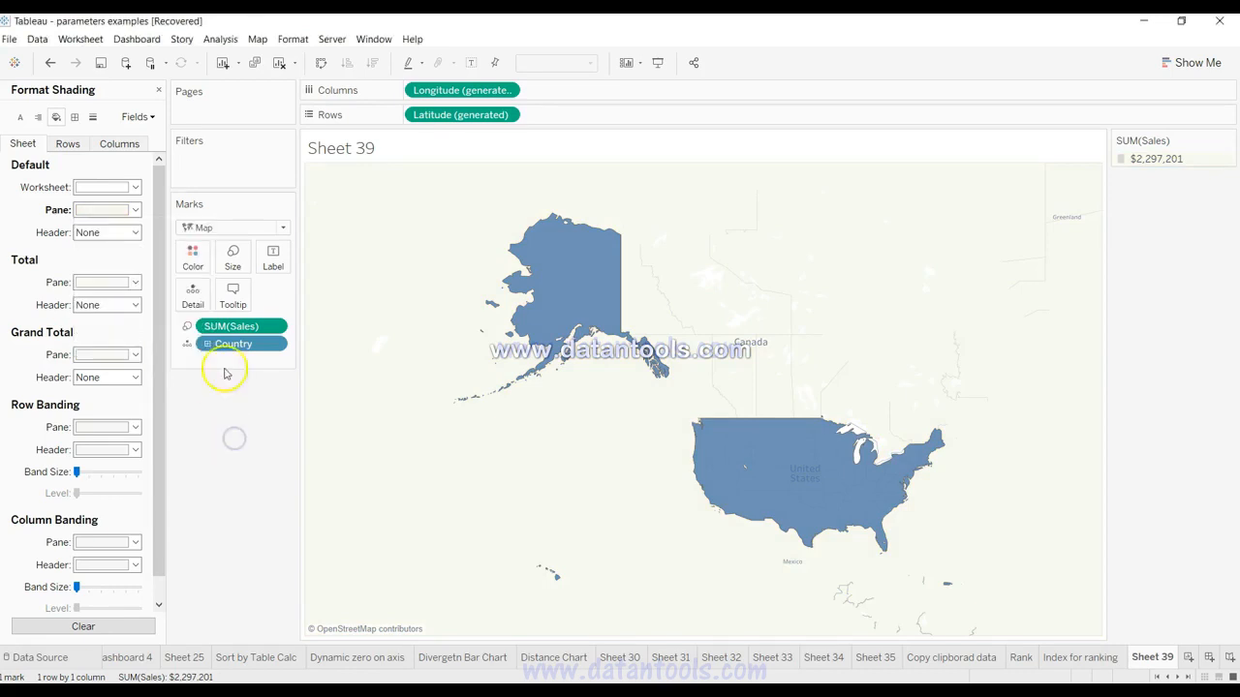
pyautogui.click(158, 92)
# Show the Base map layer and hide it again to compare it with the shaded background.
pyautogui.click(220, 40)
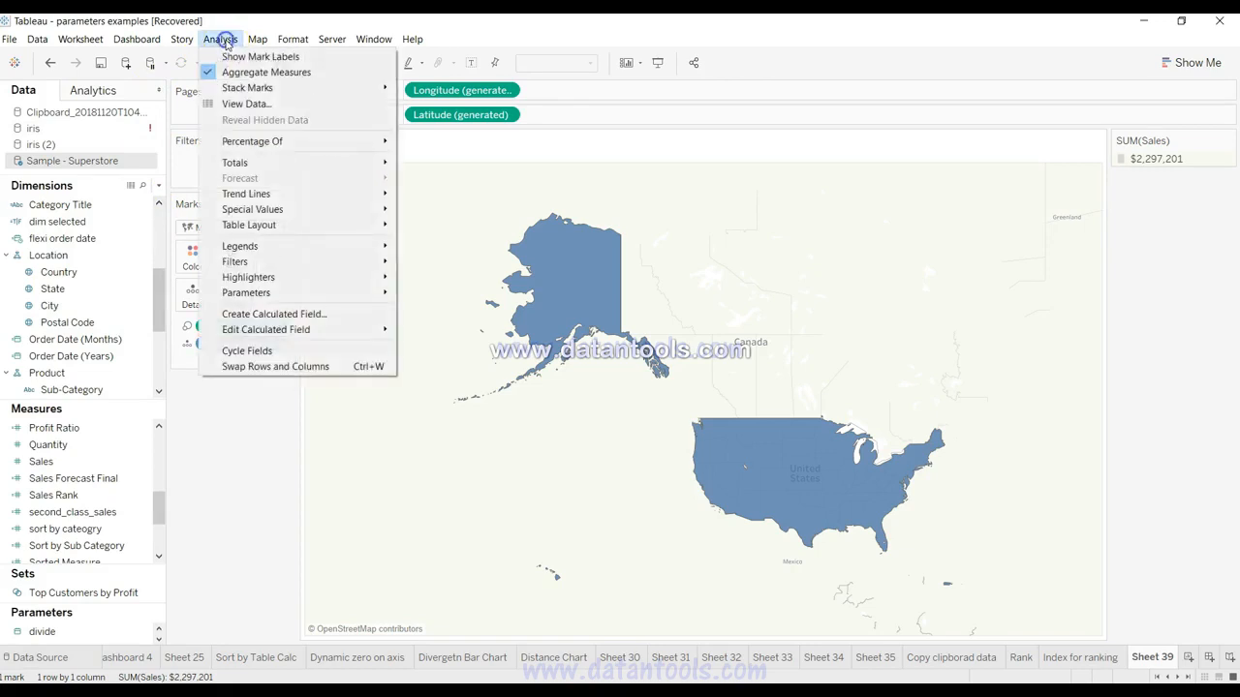
pyautogui.click(286, 140)
pyautogui.click(55, 244)
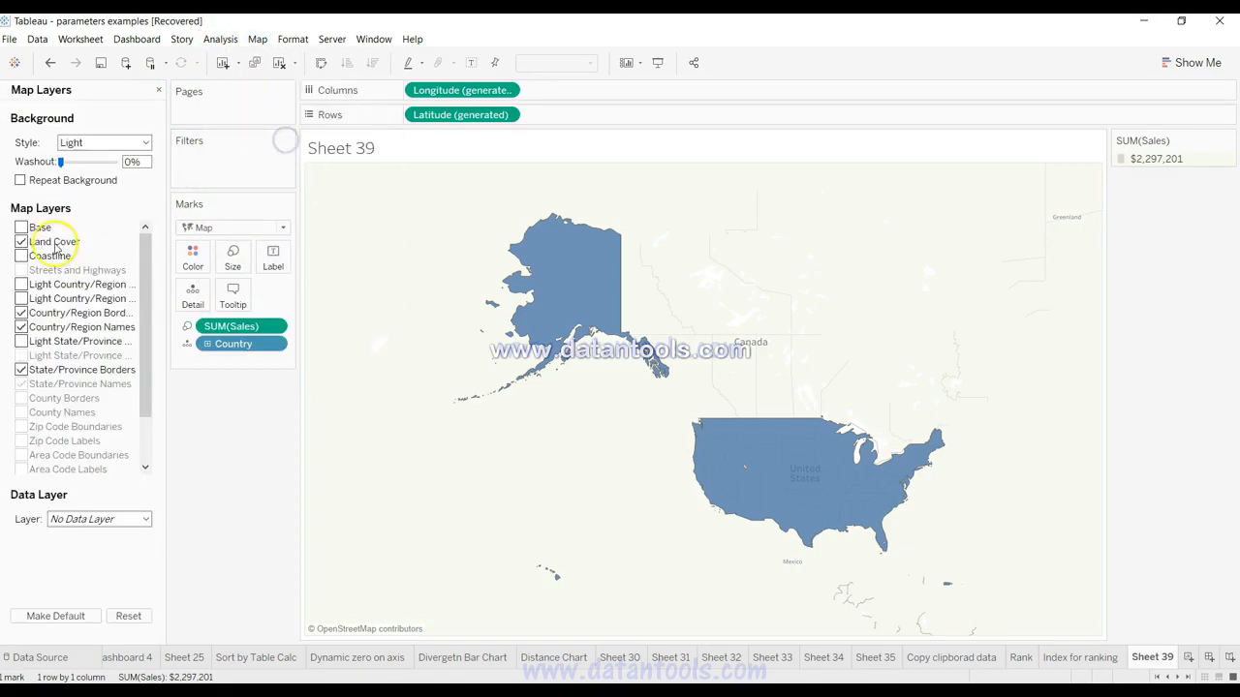
pyautogui.click(22, 228)
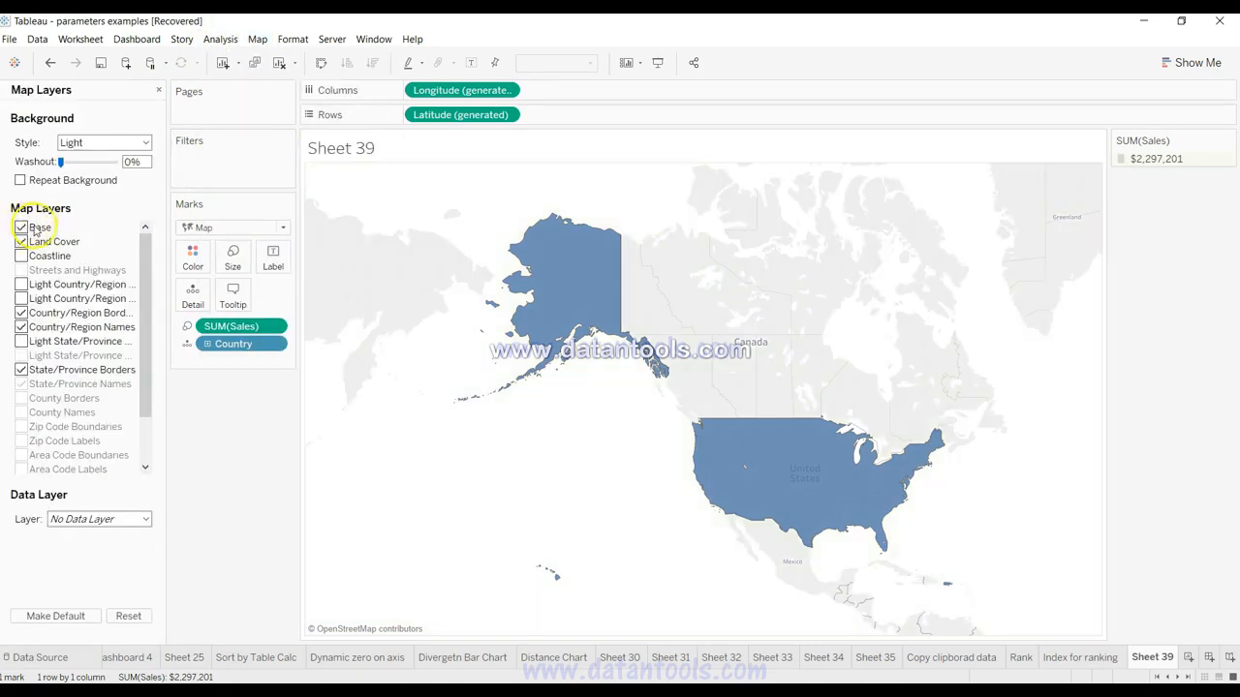
pyautogui.click(23, 227)
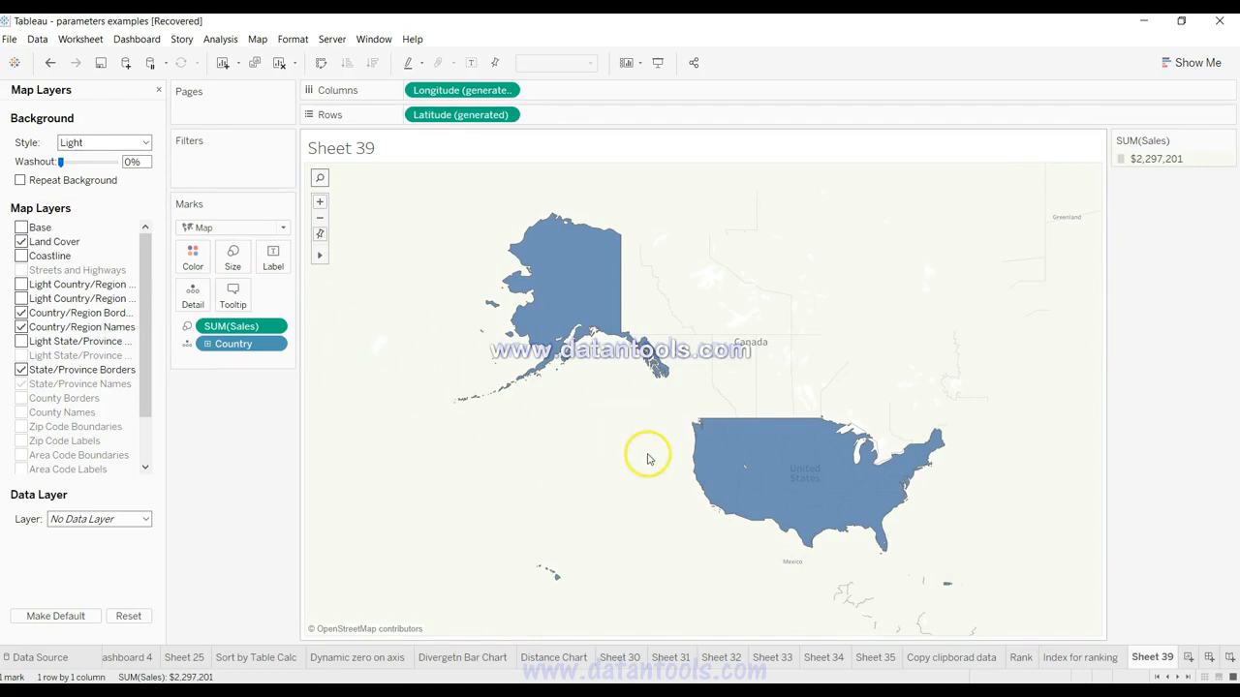
pyautogui.moveTo(746, 482)
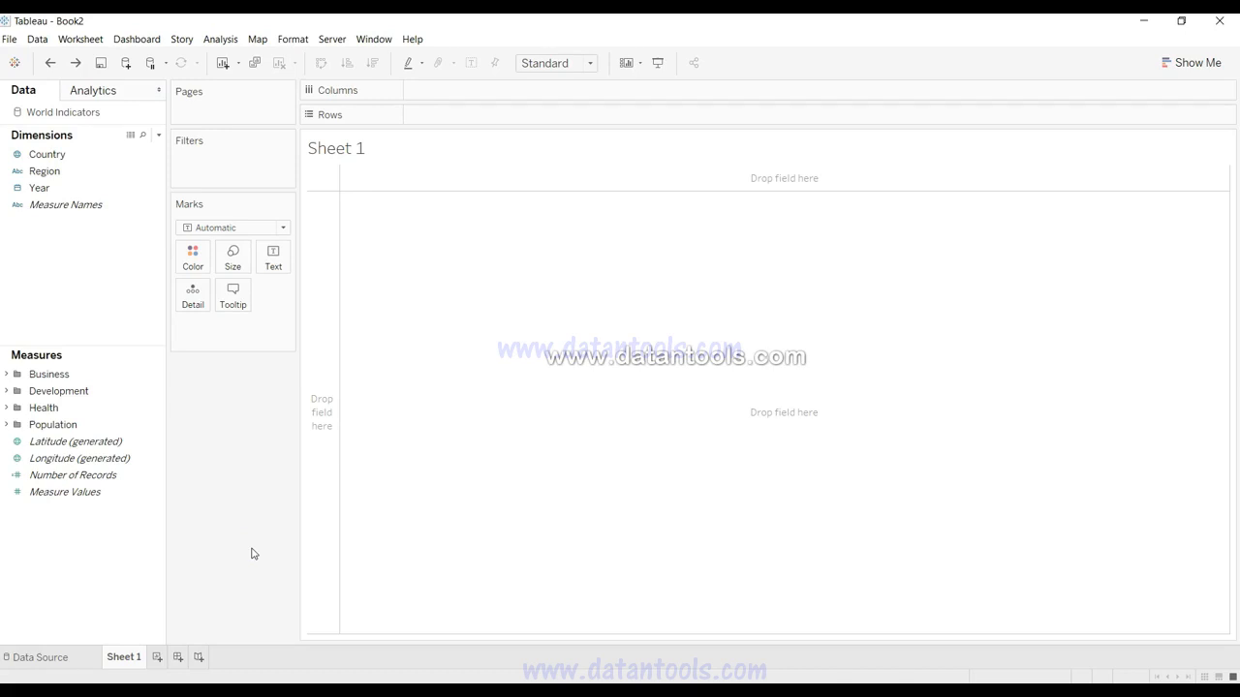
# Plot the Country dimension of World Indicators in the empty view and change the mark type to Map.
pyautogui.click(58, 157)
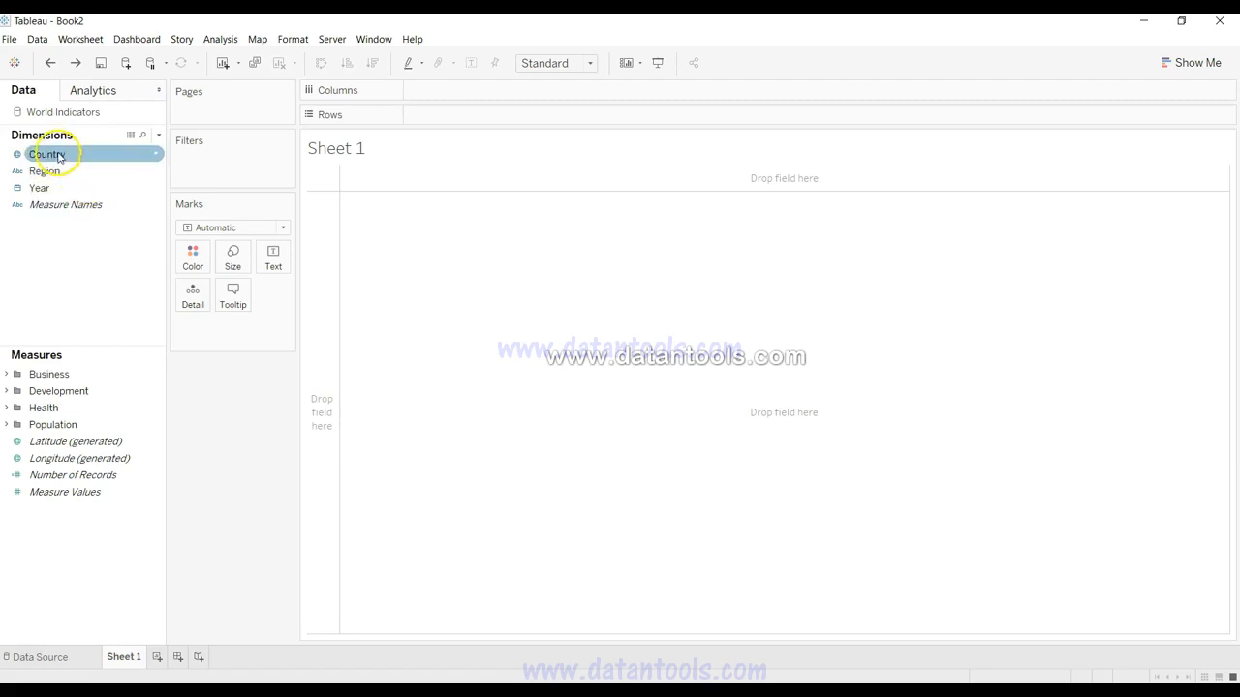
pyautogui.click(70, 204)
pyautogui.click(67, 188)
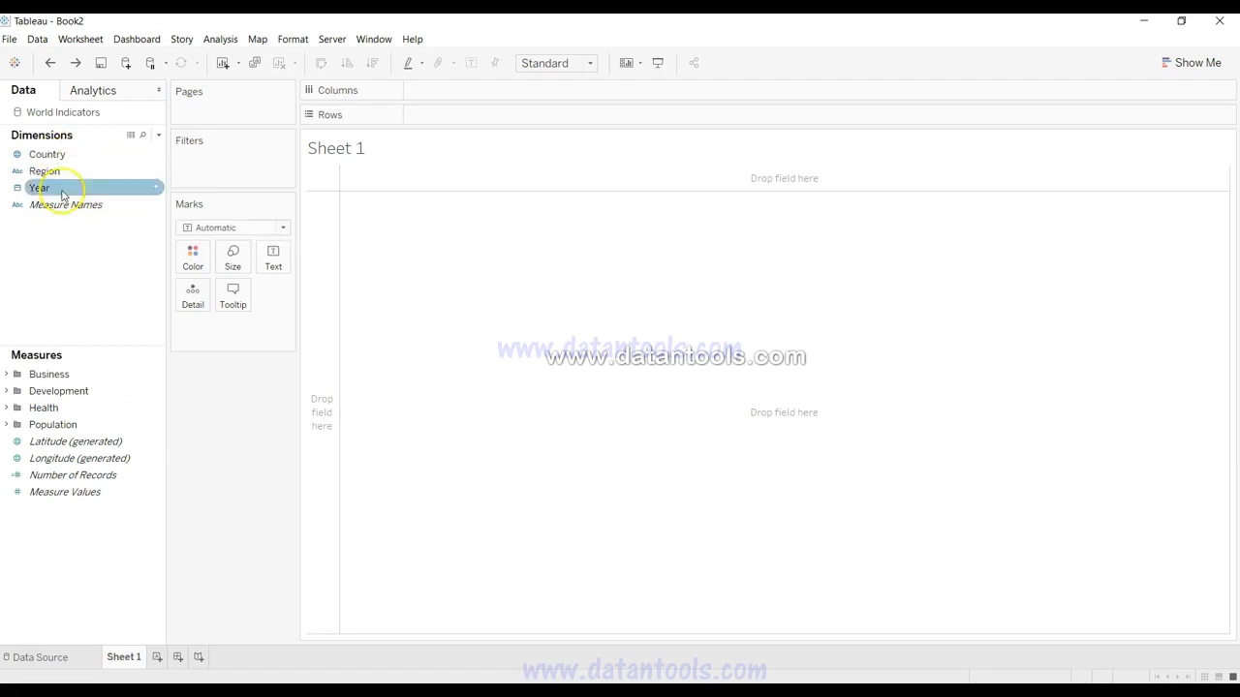
pyautogui.click(64, 158)
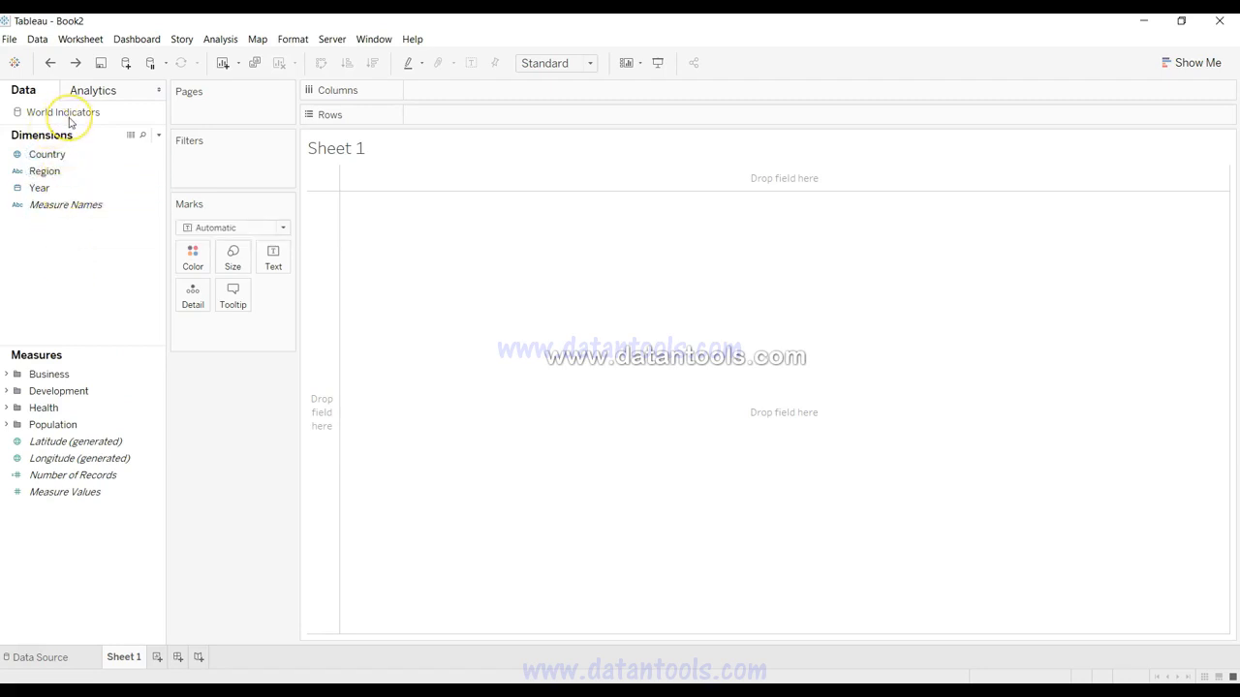
pyautogui.click(78, 158)
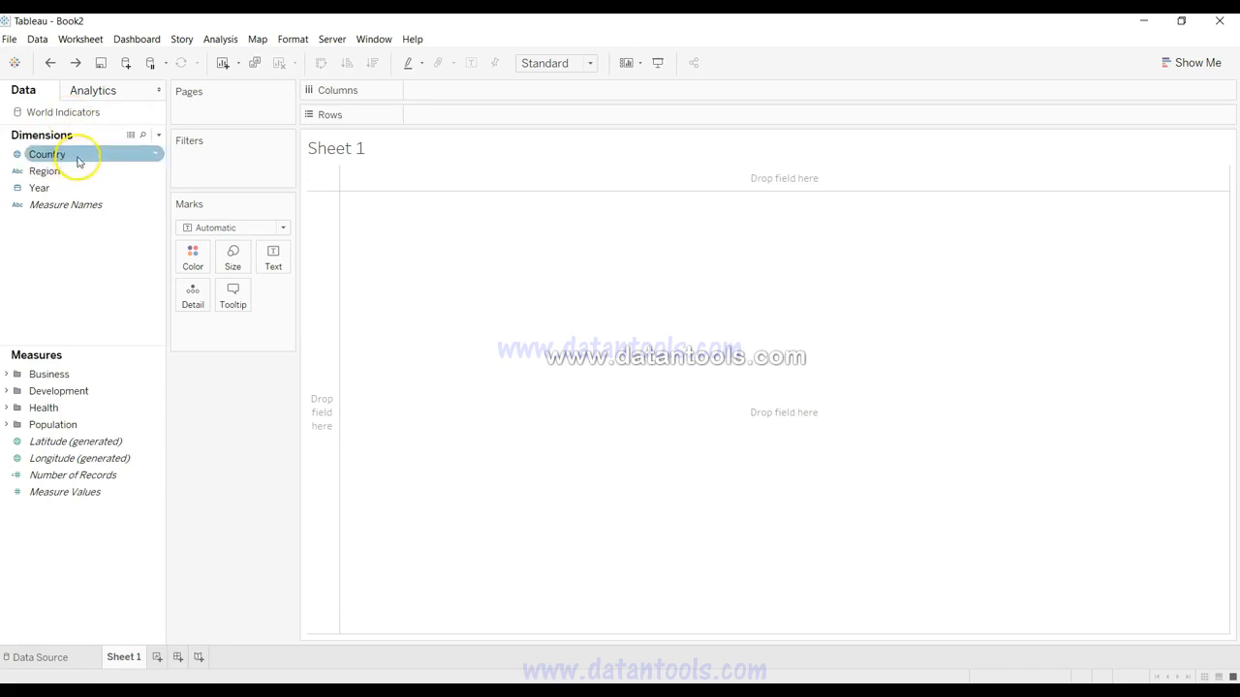
pyautogui.moveTo(78, 161); pyautogui.dragTo(500, 375)
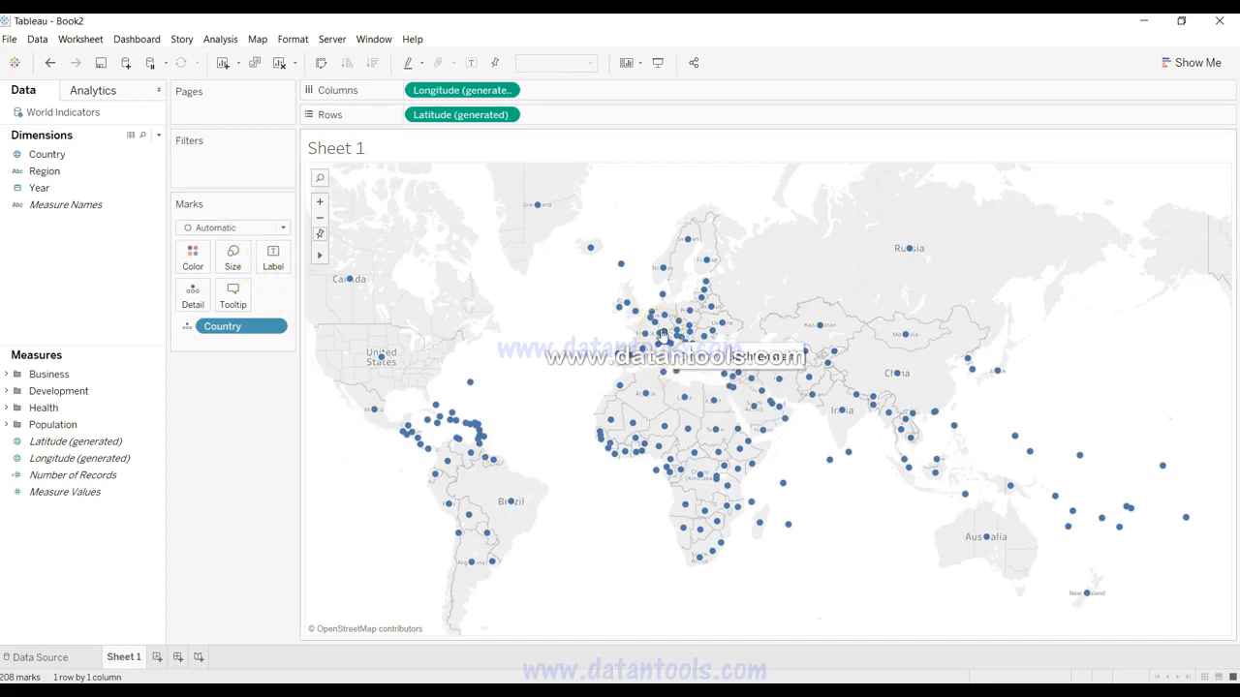
pyautogui.click(282, 229)
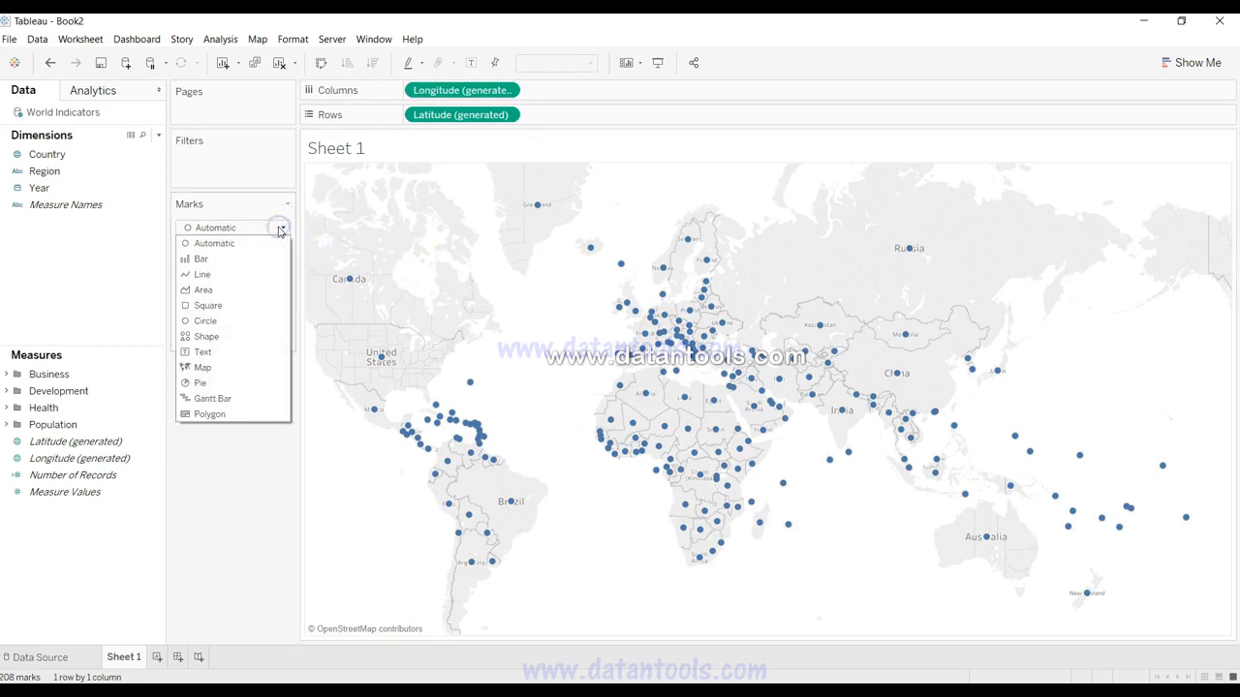
pyautogui.click(243, 371)
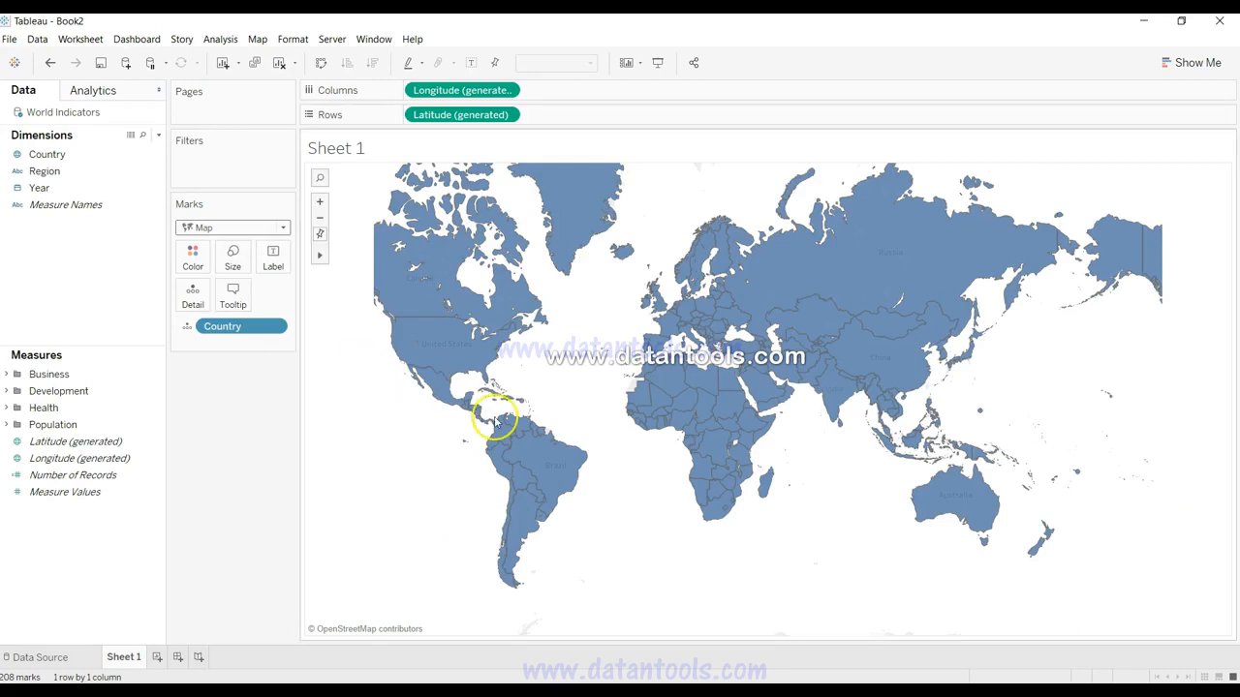
# Give the country marks a black fill and a red border.
pyautogui.click(192, 262)
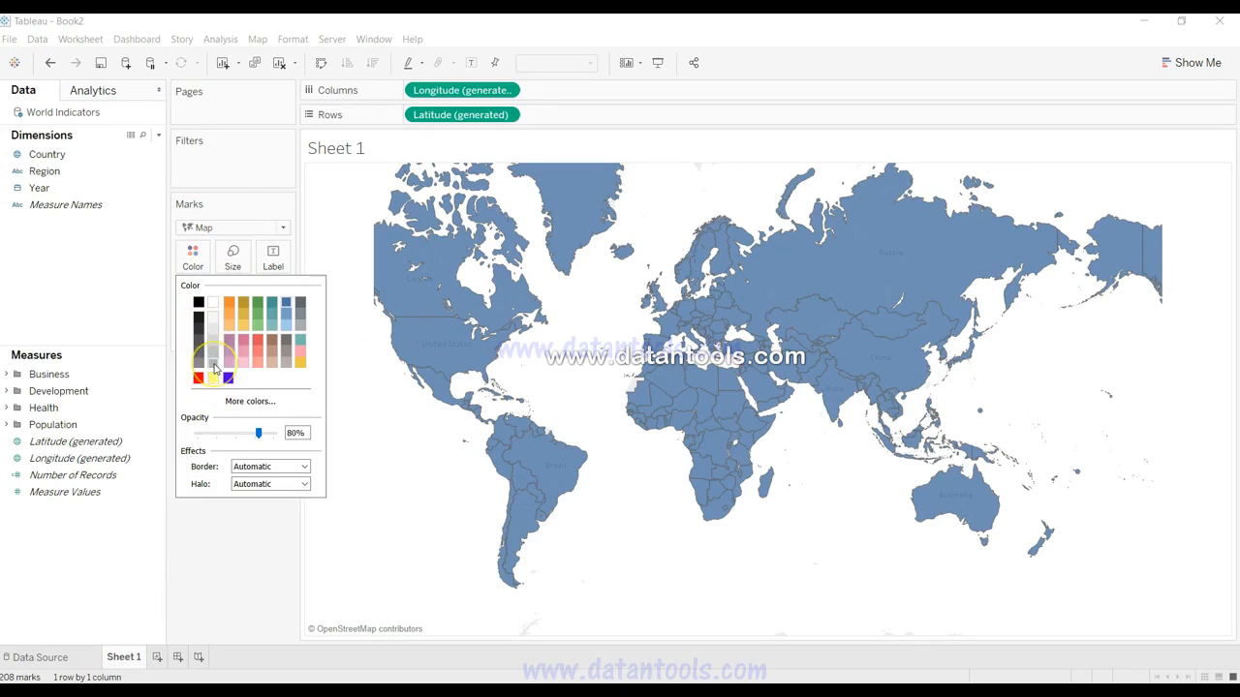
pyautogui.click(199, 303)
pyautogui.click(261, 468)
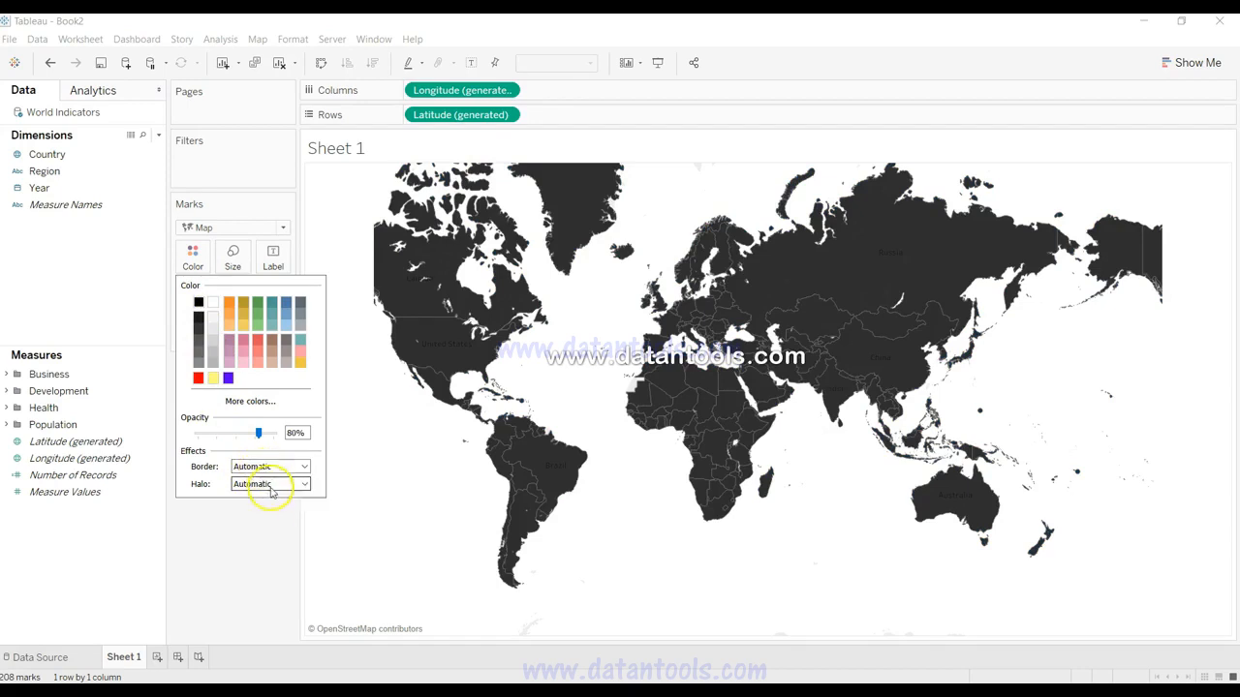
pyautogui.click(277, 467)
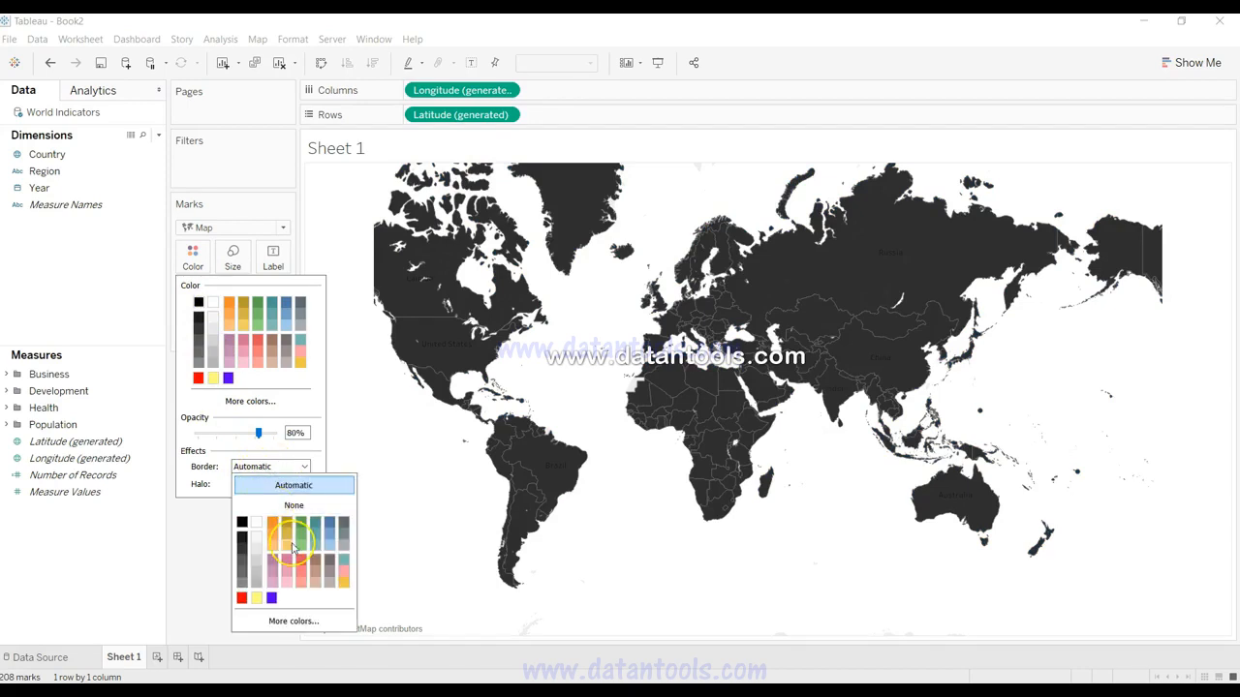
pyautogui.click(244, 625)
pyautogui.click(241, 597)
pyautogui.click(198, 583)
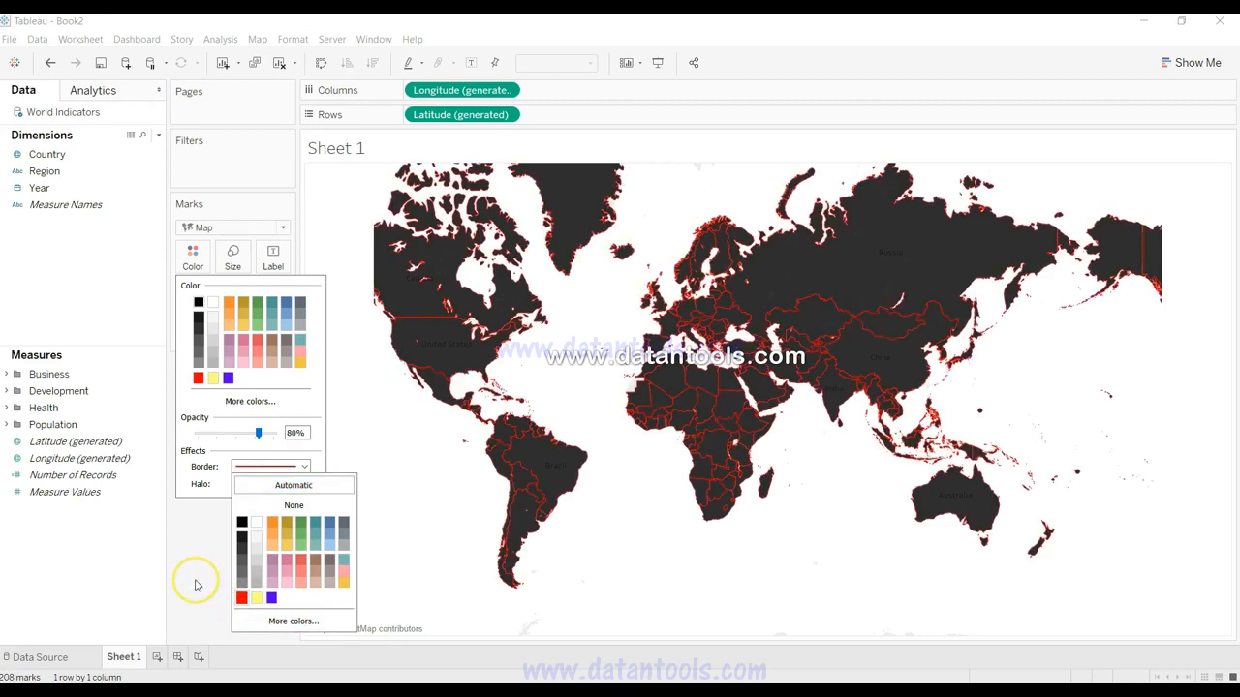
pyautogui.click(195, 584)
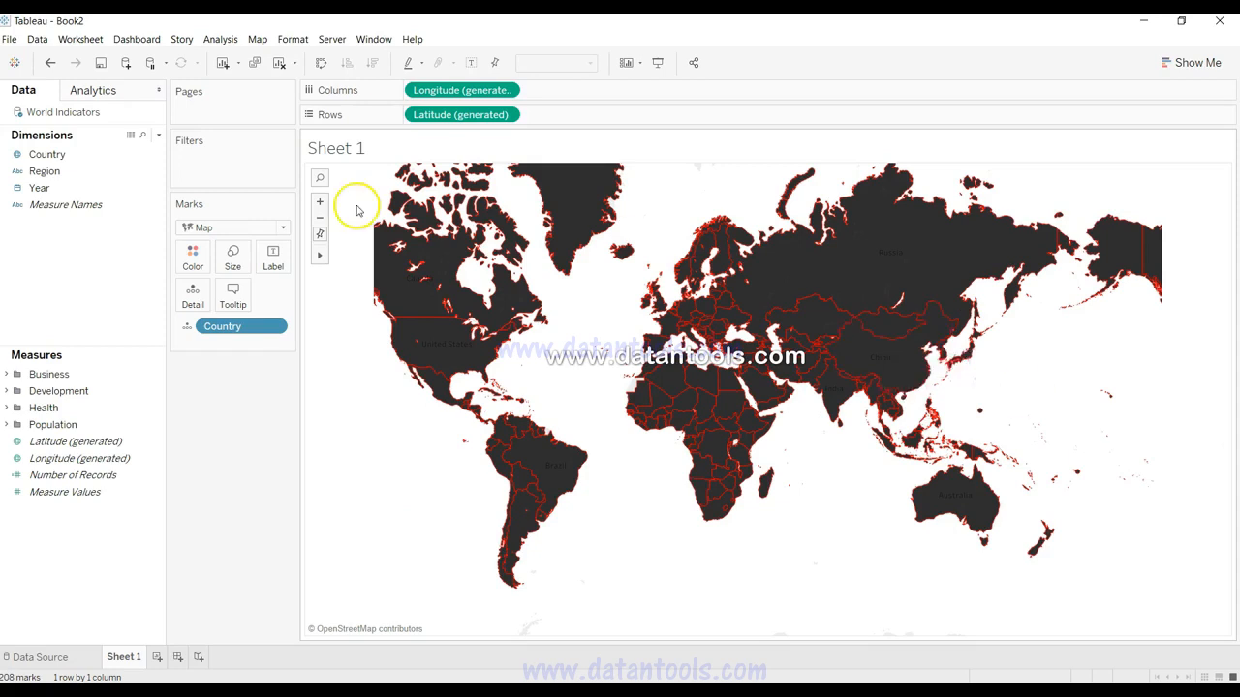
# Turn off the Base layer in the world map's map layers.
pyautogui.click(258, 40)
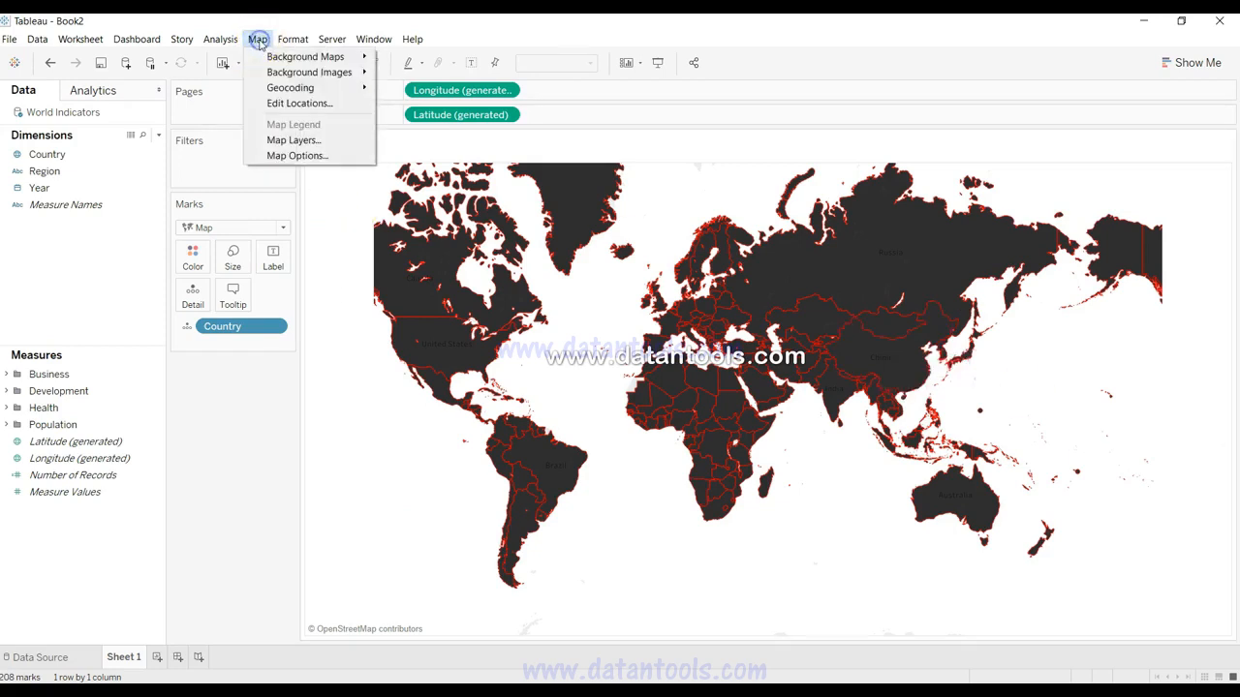
pyautogui.click(293, 139)
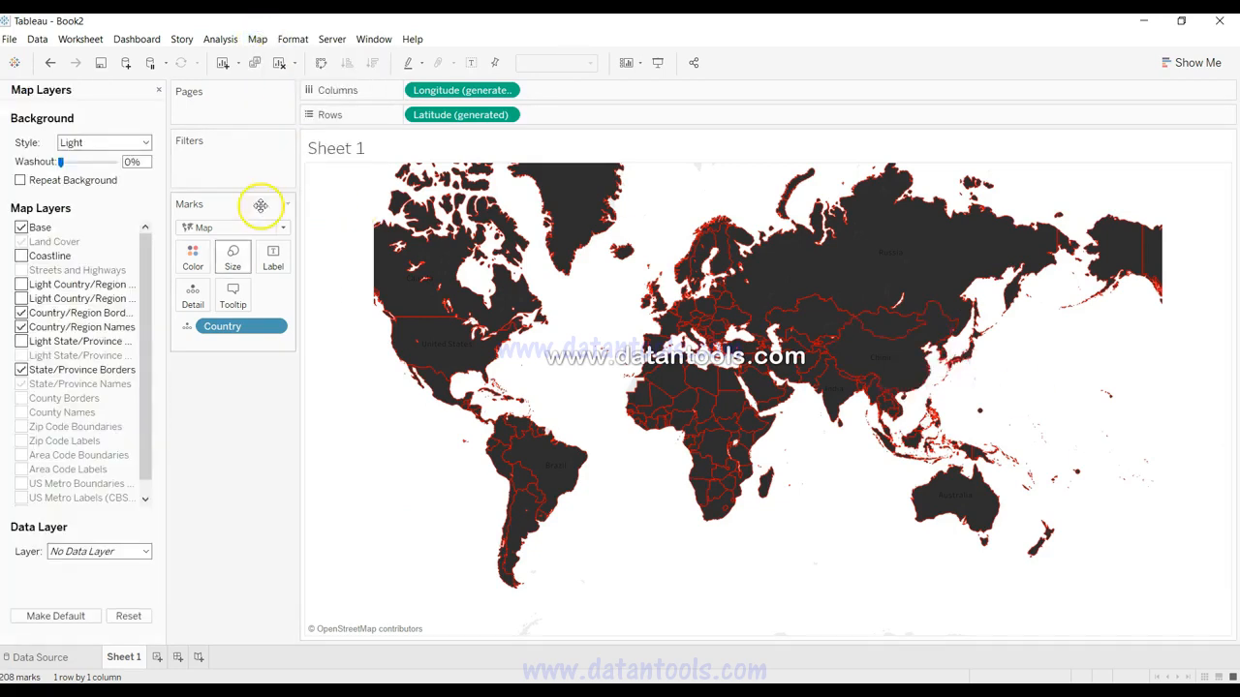
pyautogui.click(22, 229)
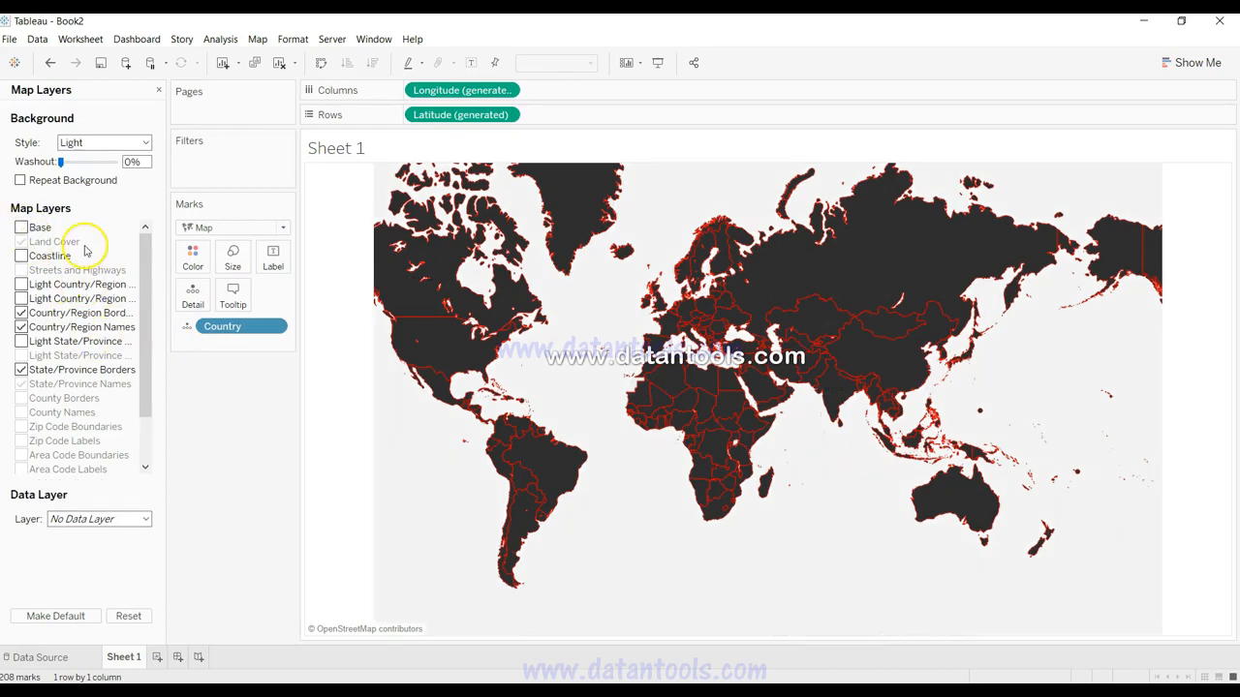
# Set the default pane shading of the world map sheet to black.
pyautogui.rightClick(451, 474)
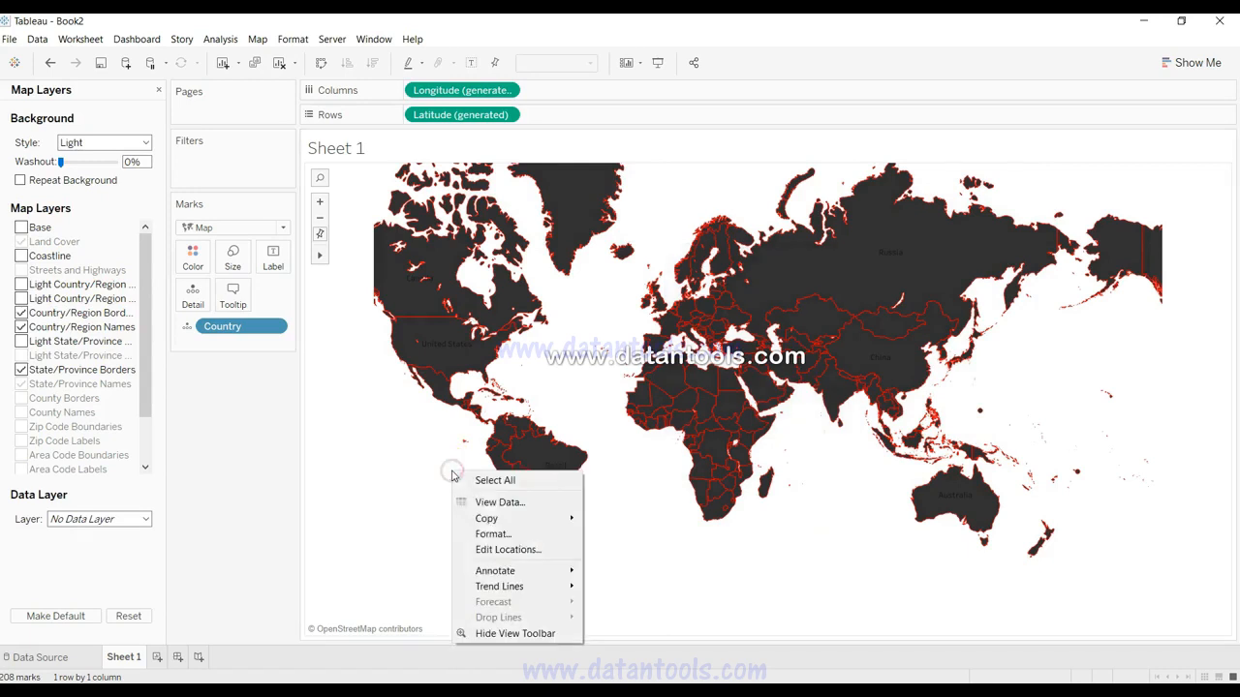
pyautogui.click(510, 535)
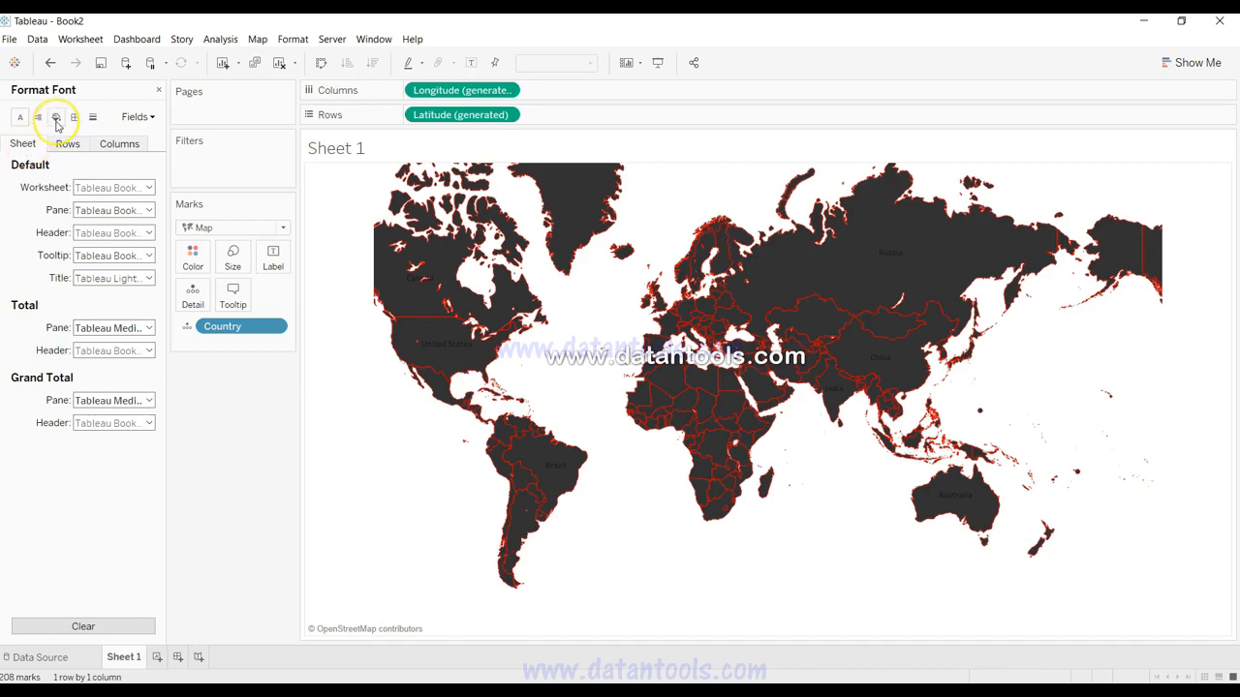
pyautogui.click(55, 117)
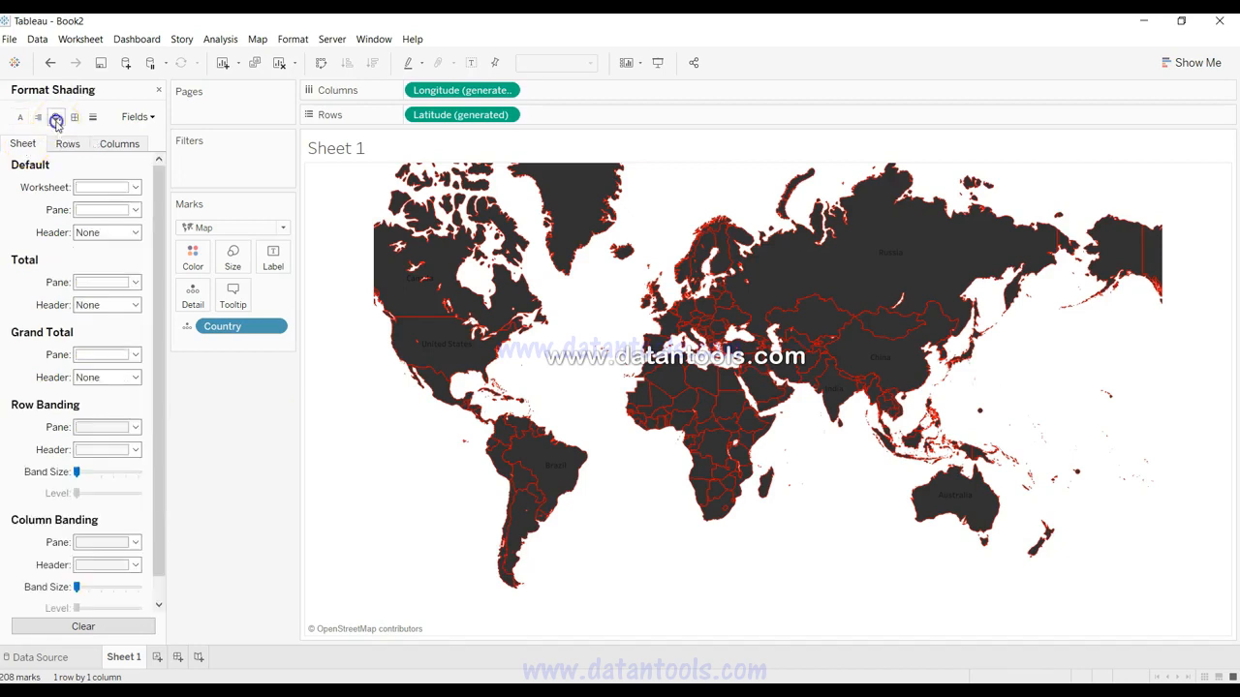
pyautogui.click(105, 210)
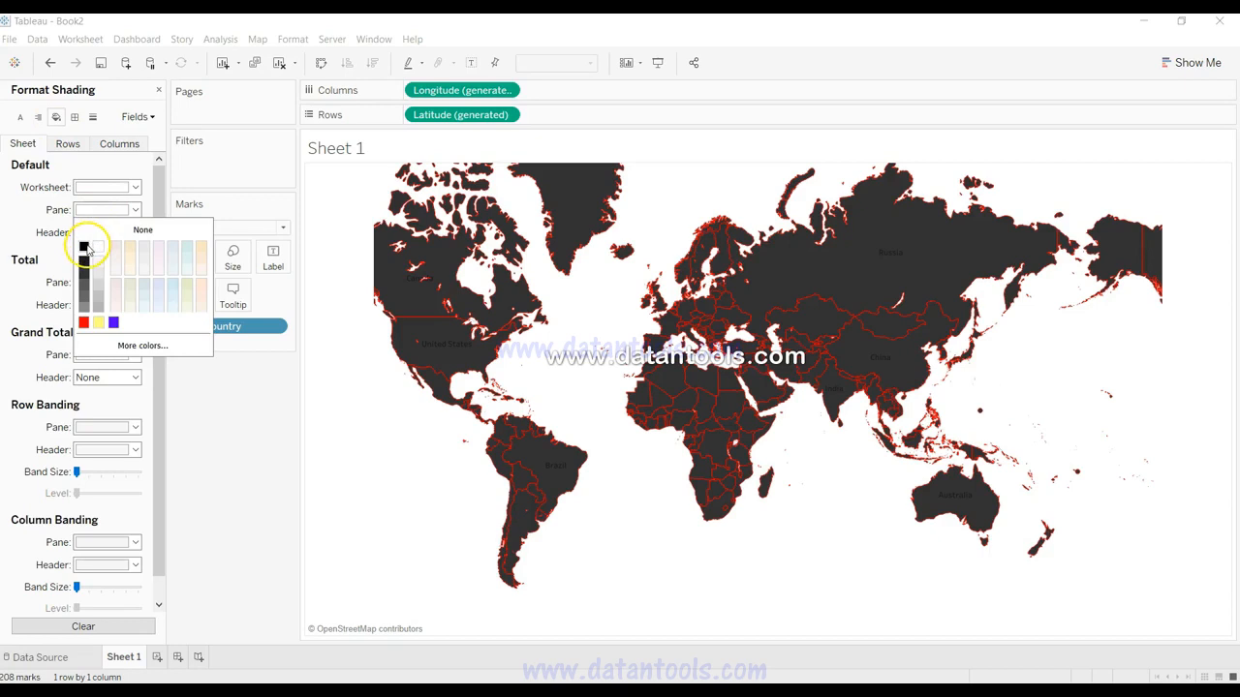
pyautogui.click(86, 248)
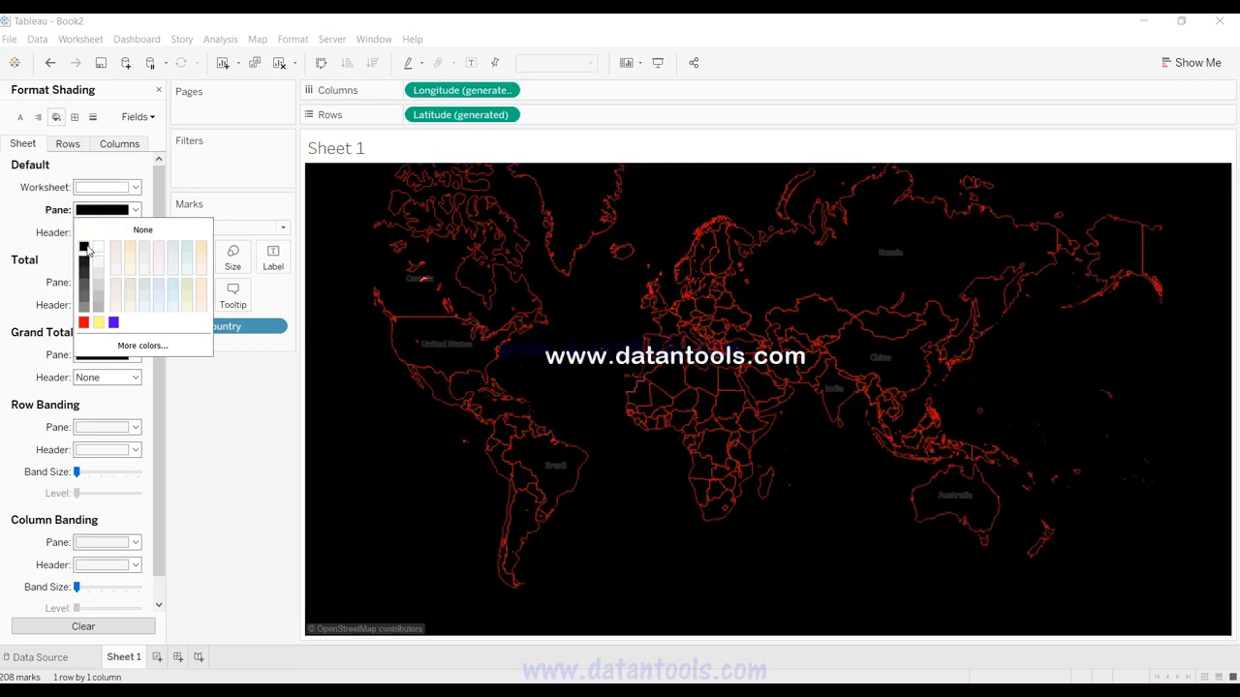
pyautogui.click(381, 509)
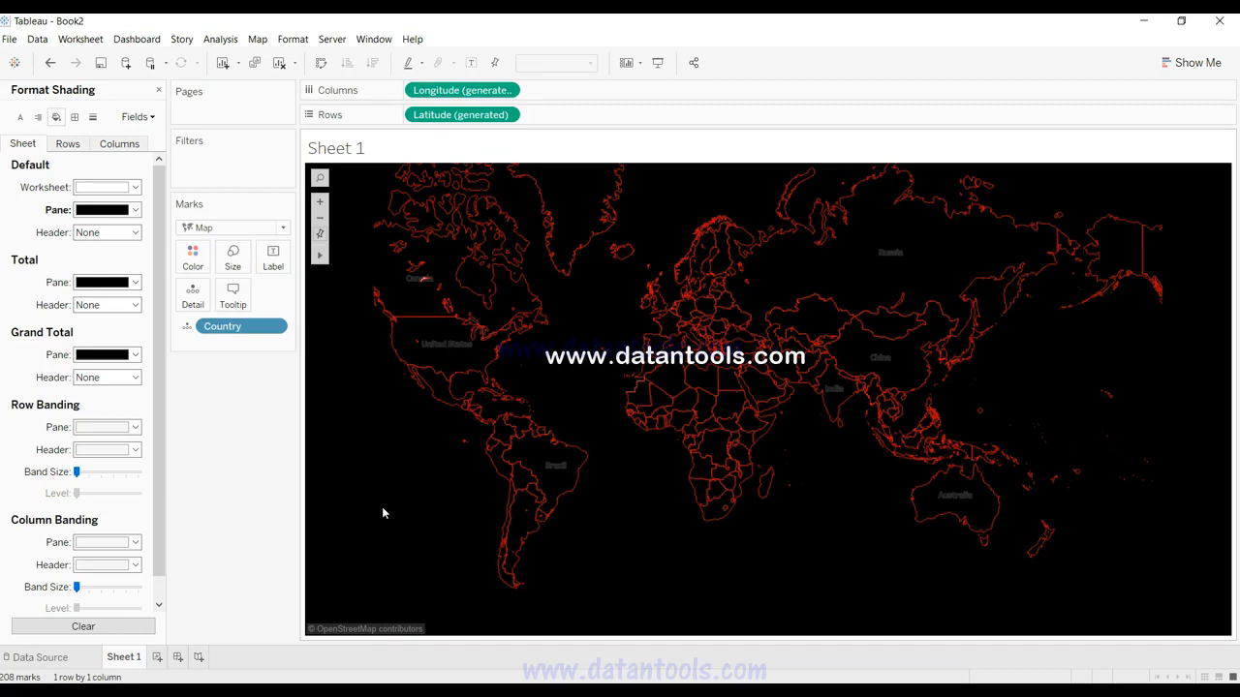
pyautogui.click(682, 414)
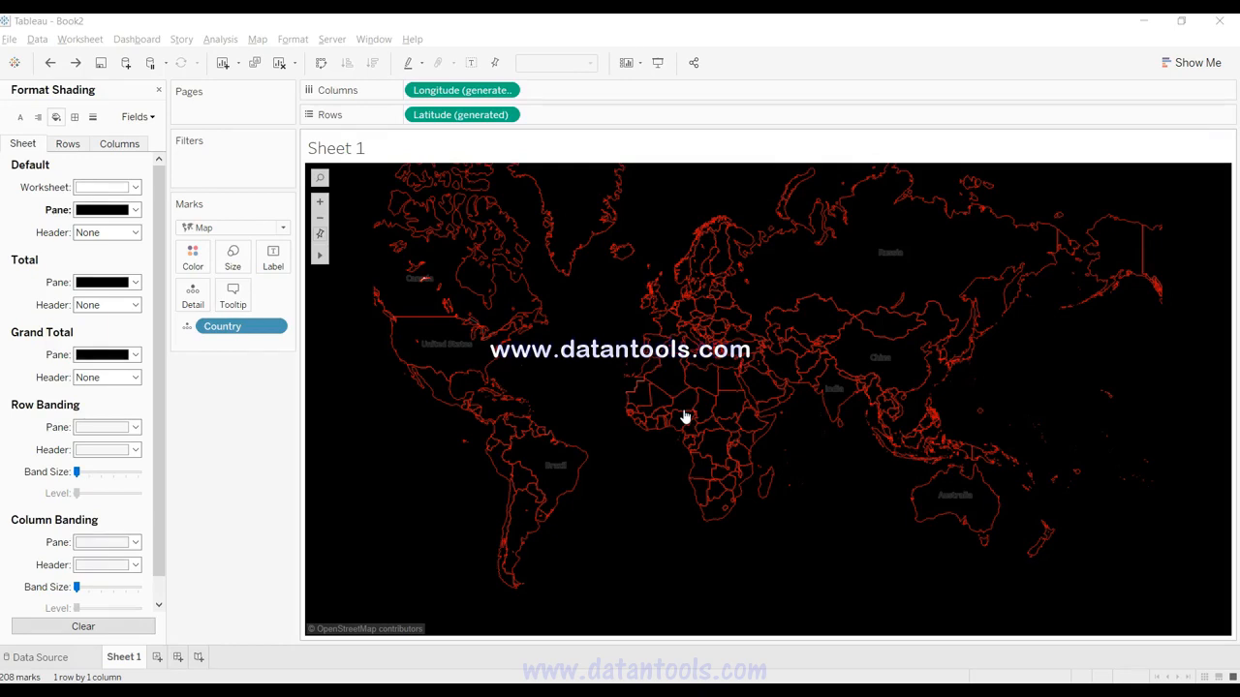
pyautogui.click(658, 508)
pyautogui.moveTo(721, 505)
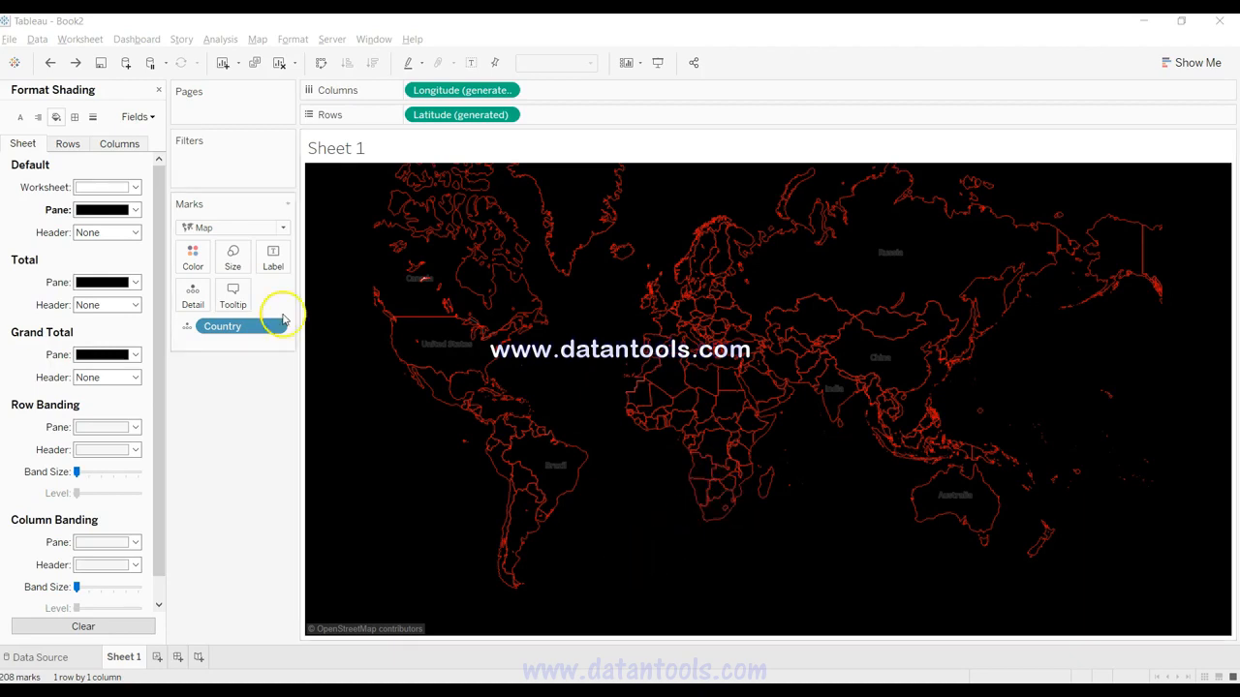
# Format the row grid lines of the world map as dashed red lines.
pyautogui.click(92, 118)
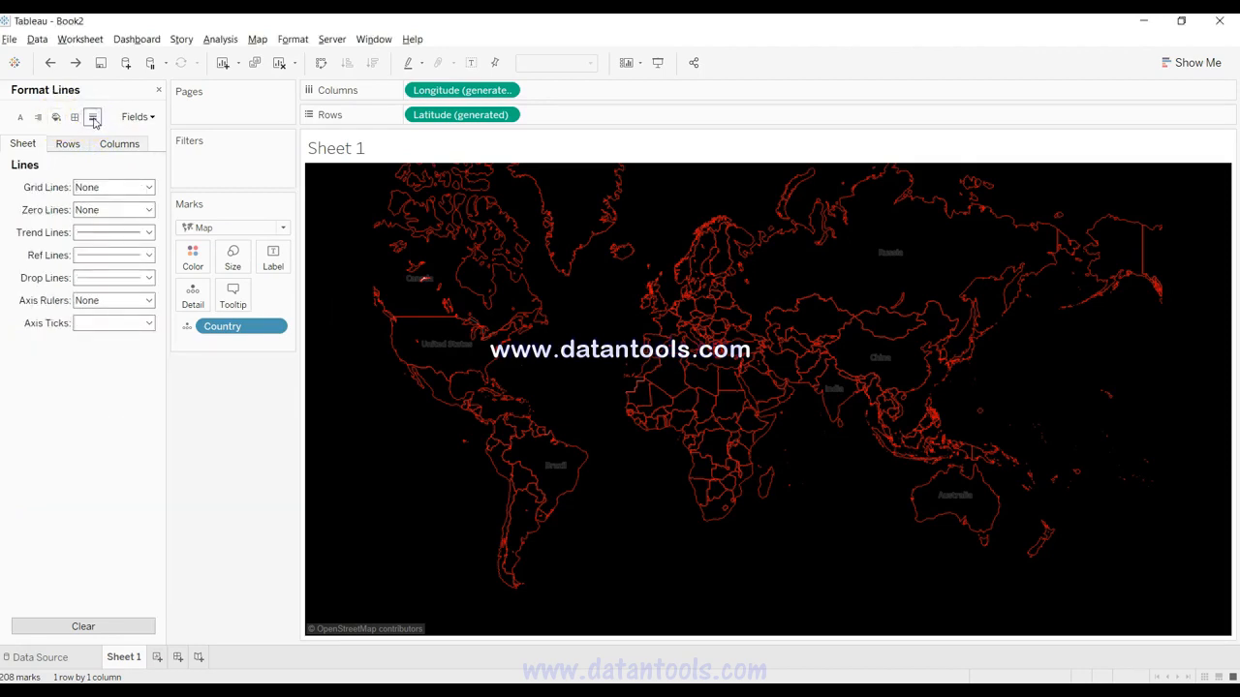
pyautogui.click(70, 147)
pyautogui.click(118, 187)
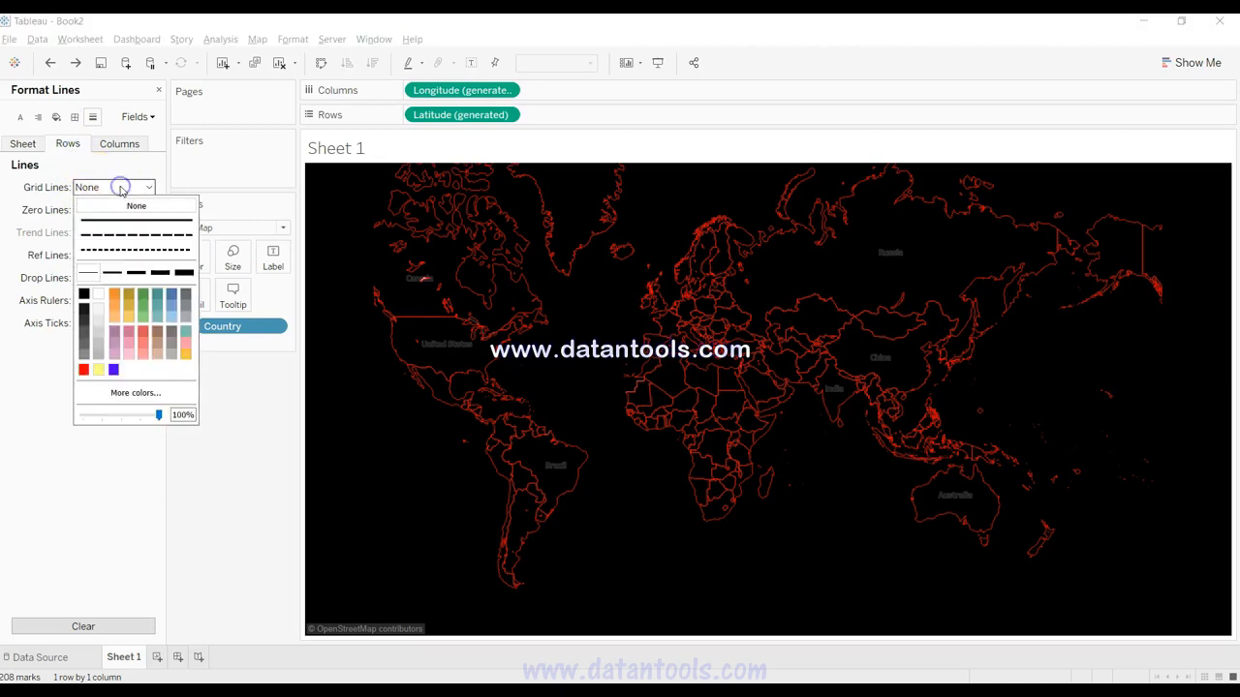
pyautogui.click(132, 235)
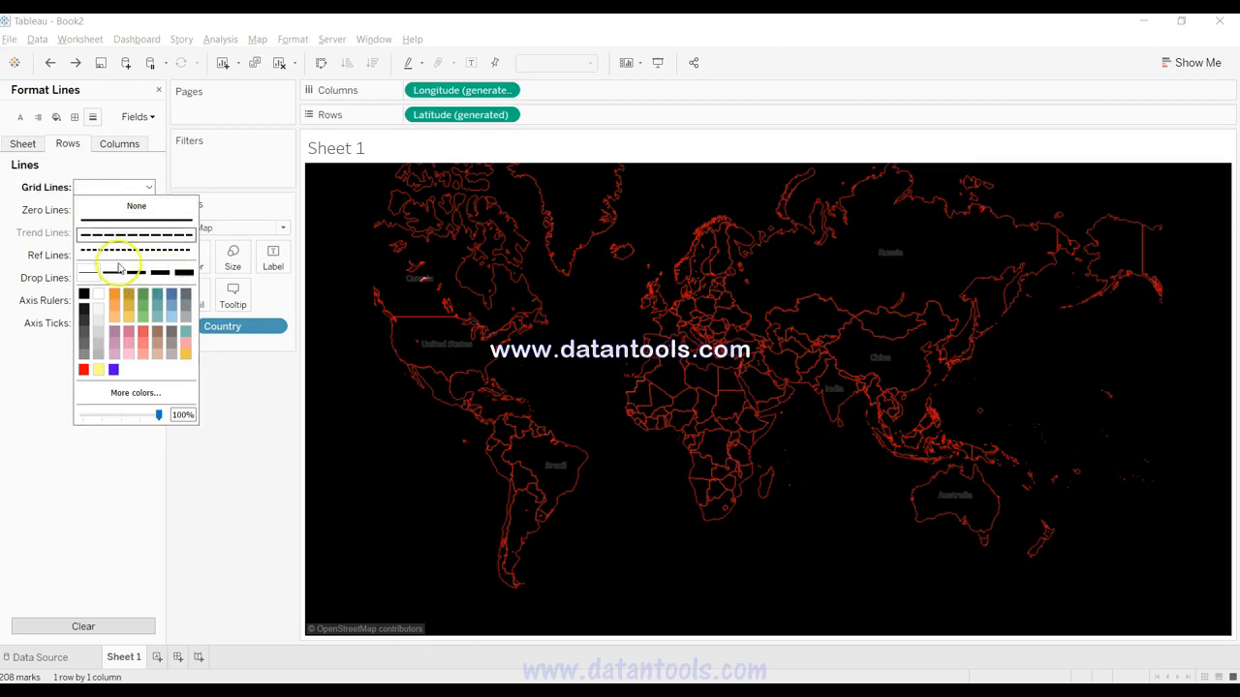
pyautogui.click(84, 371)
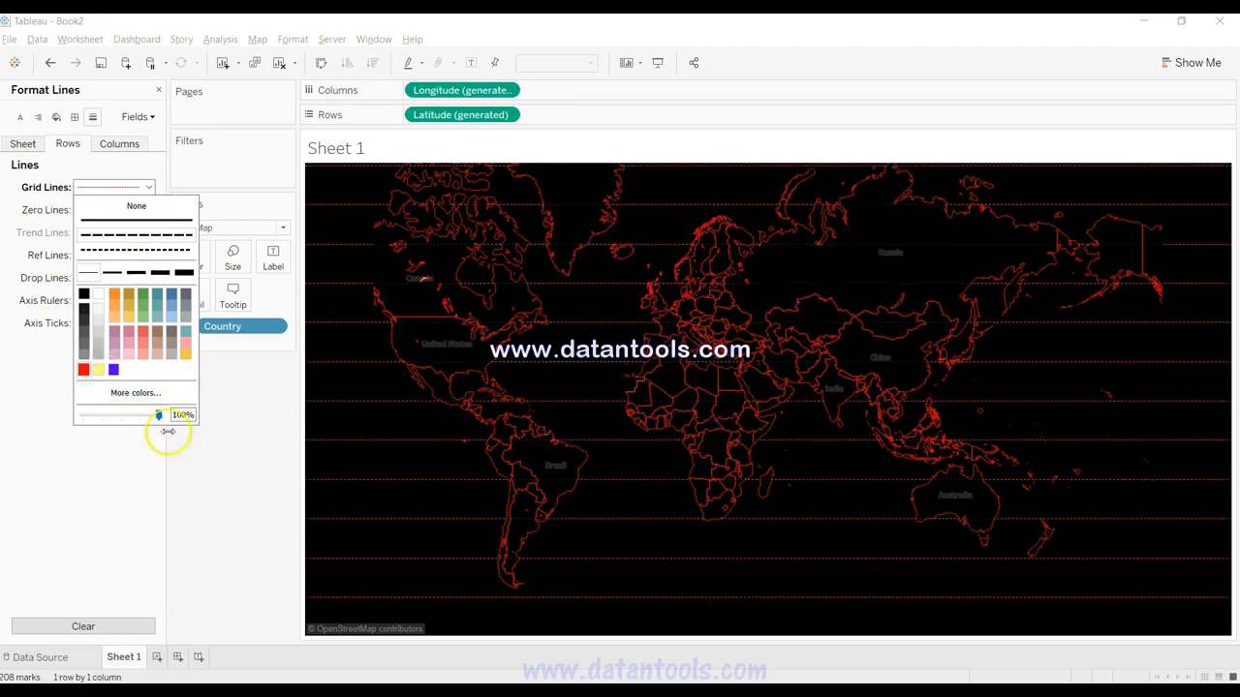
# Format the column grid lines of the world map as dashed red lines.
pyautogui.click(118, 145)
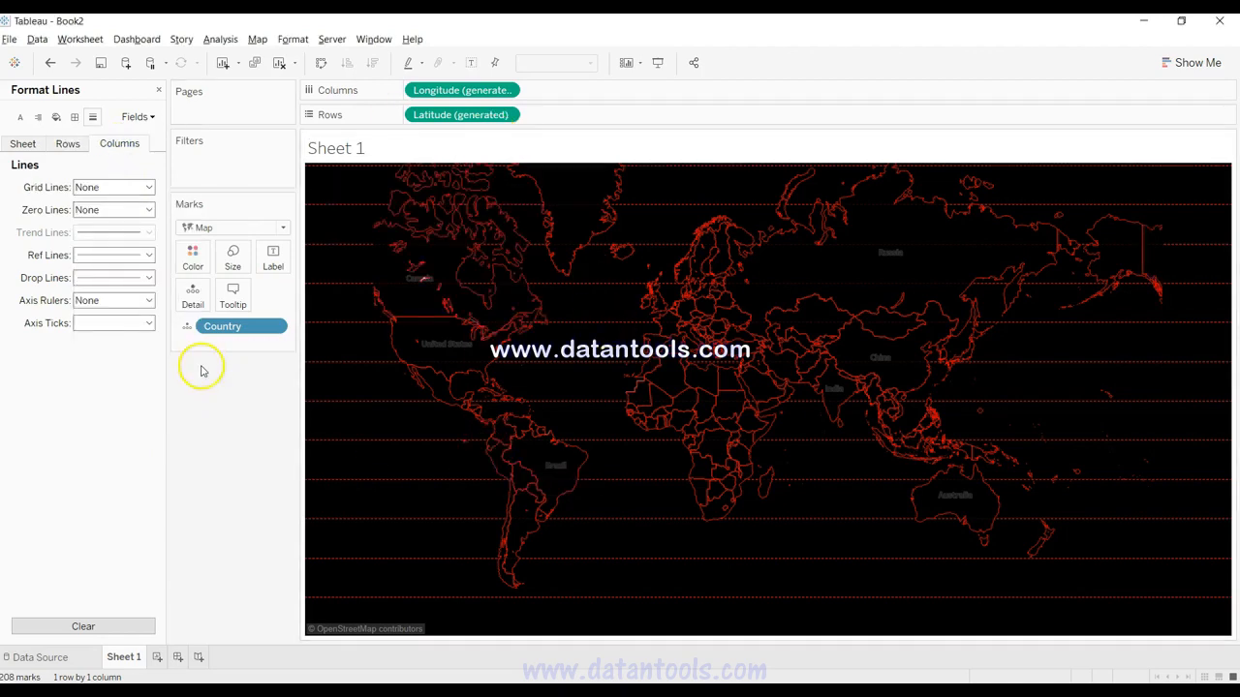
pyautogui.click(113, 189)
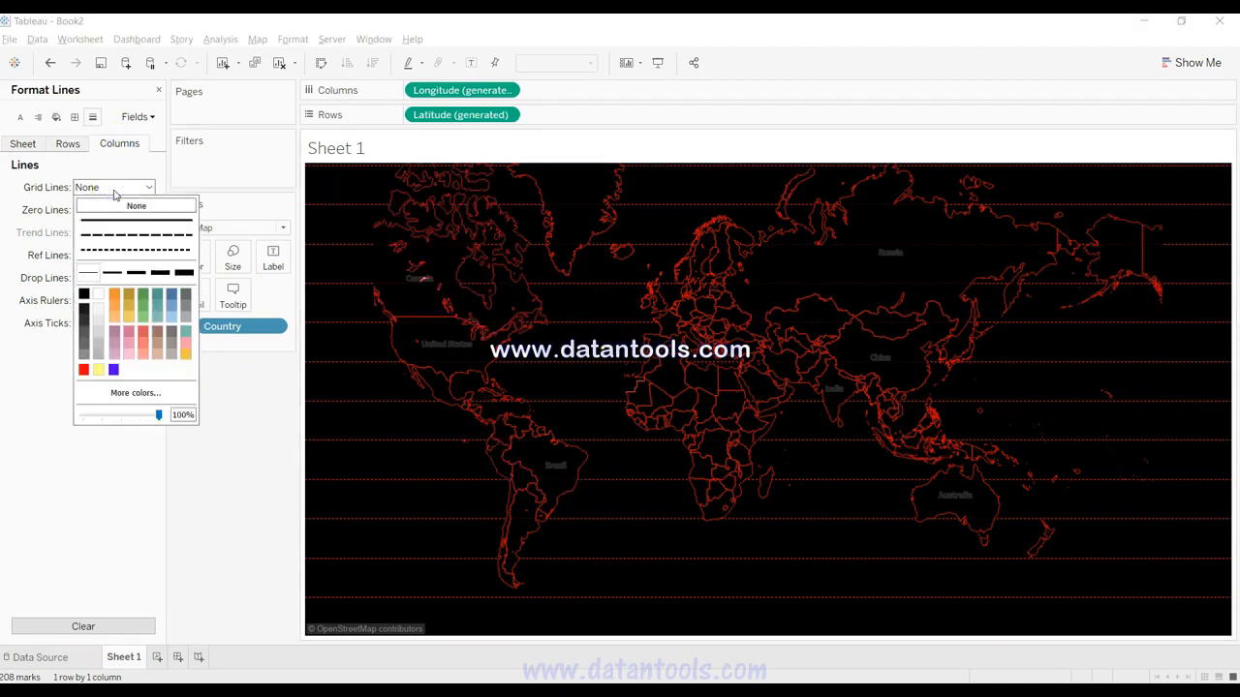
pyautogui.click(136, 236)
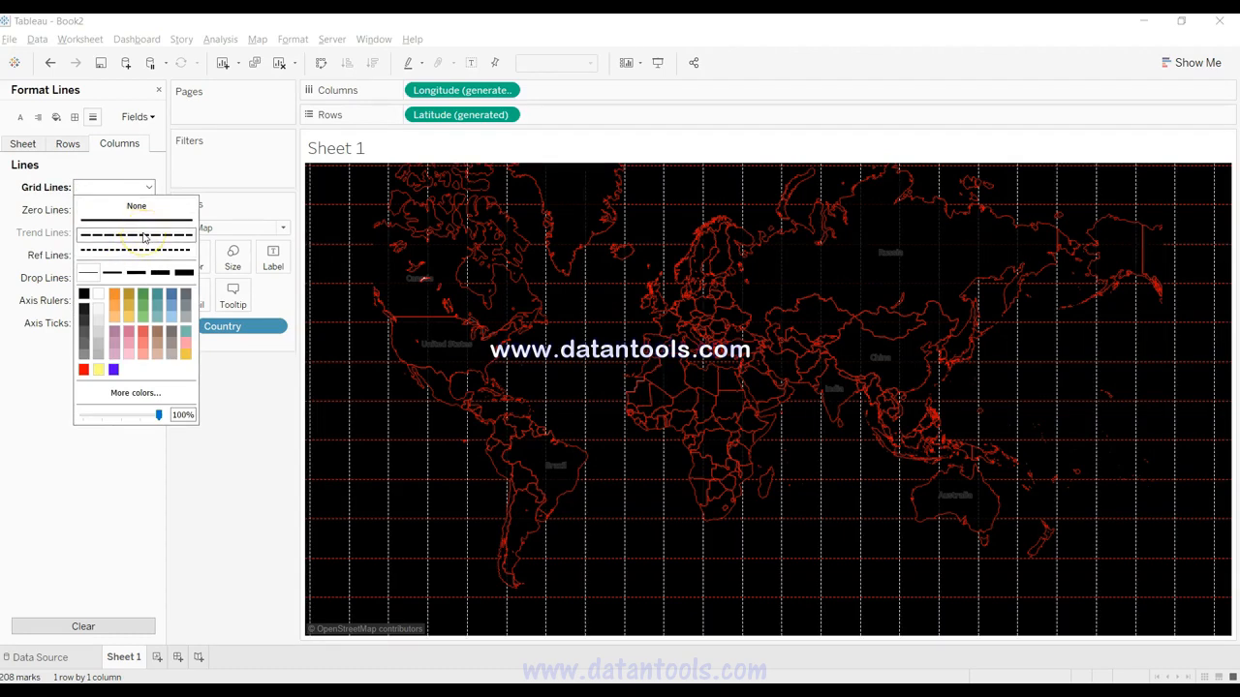
pyautogui.click(83, 370)
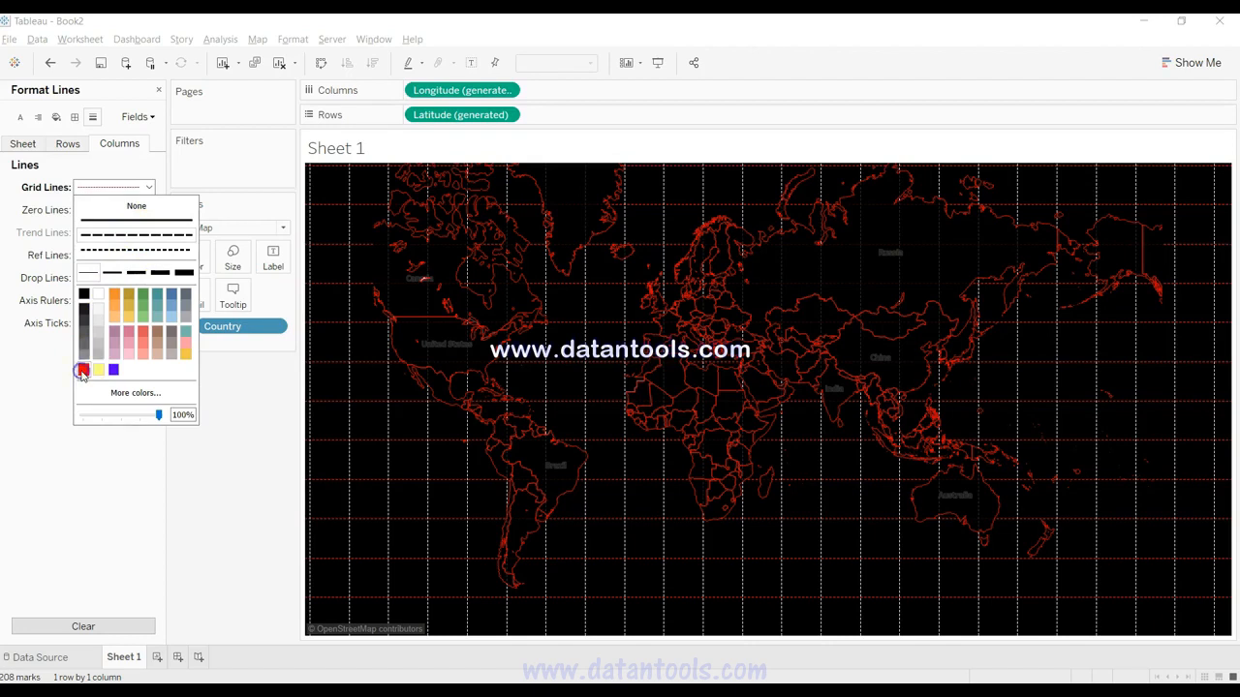
pyautogui.click(120, 493)
pyautogui.click(132, 189)
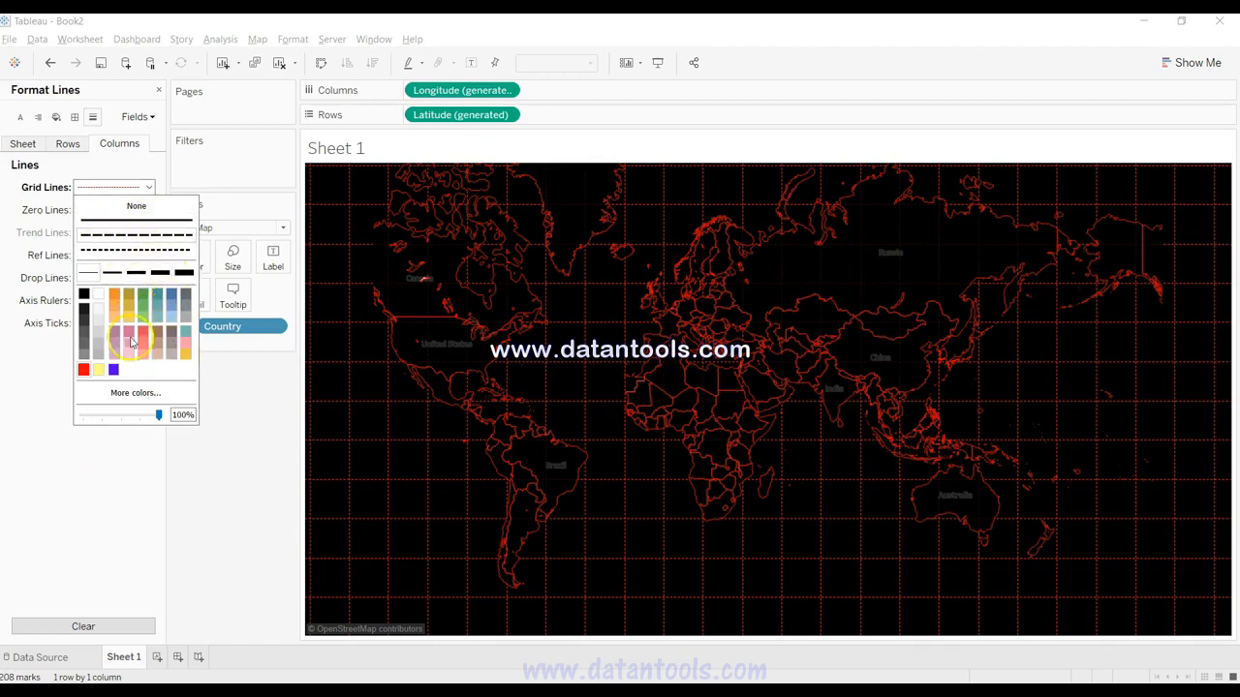
pyautogui.click(145, 501)
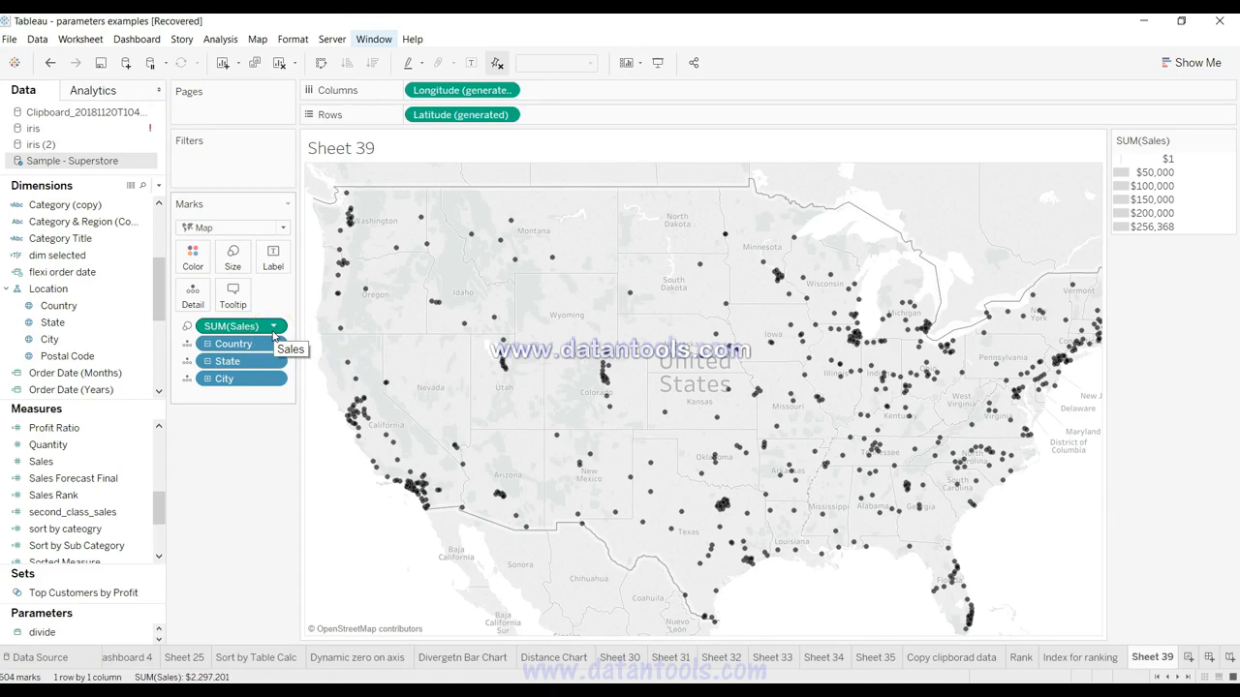
# Open the map layer settings of the Superstore city map and view the available data layers.
pyautogui.click(256, 39)
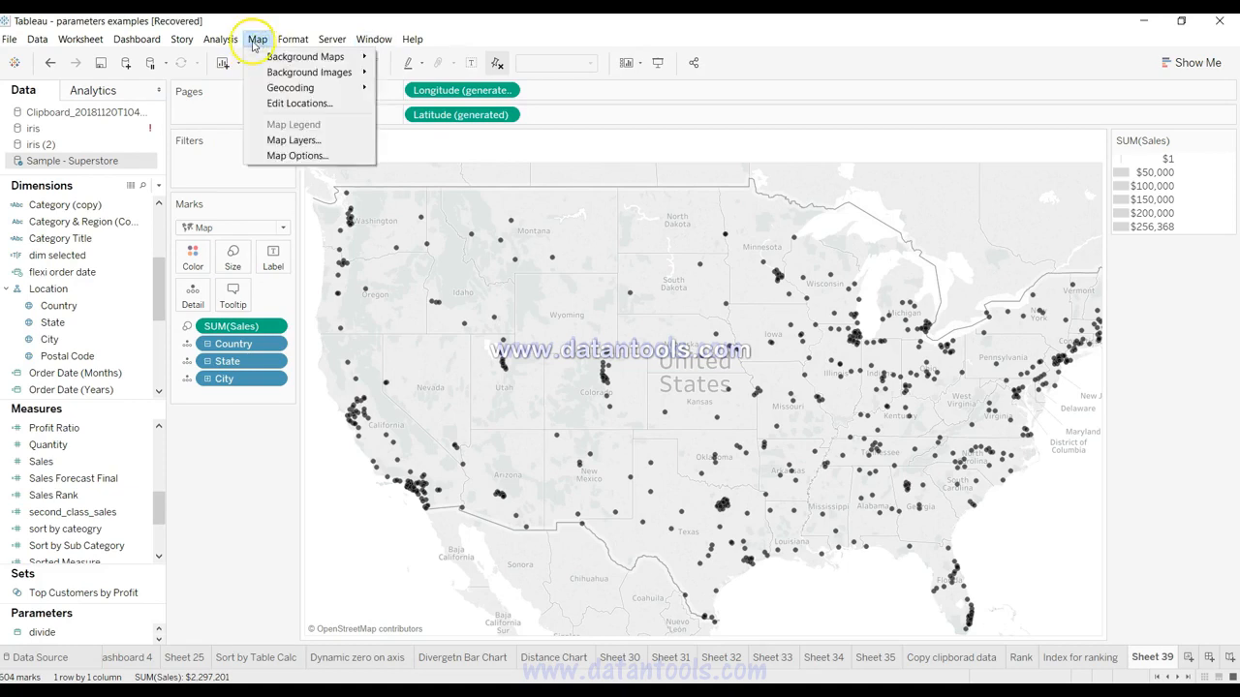
pyautogui.click(293, 139)
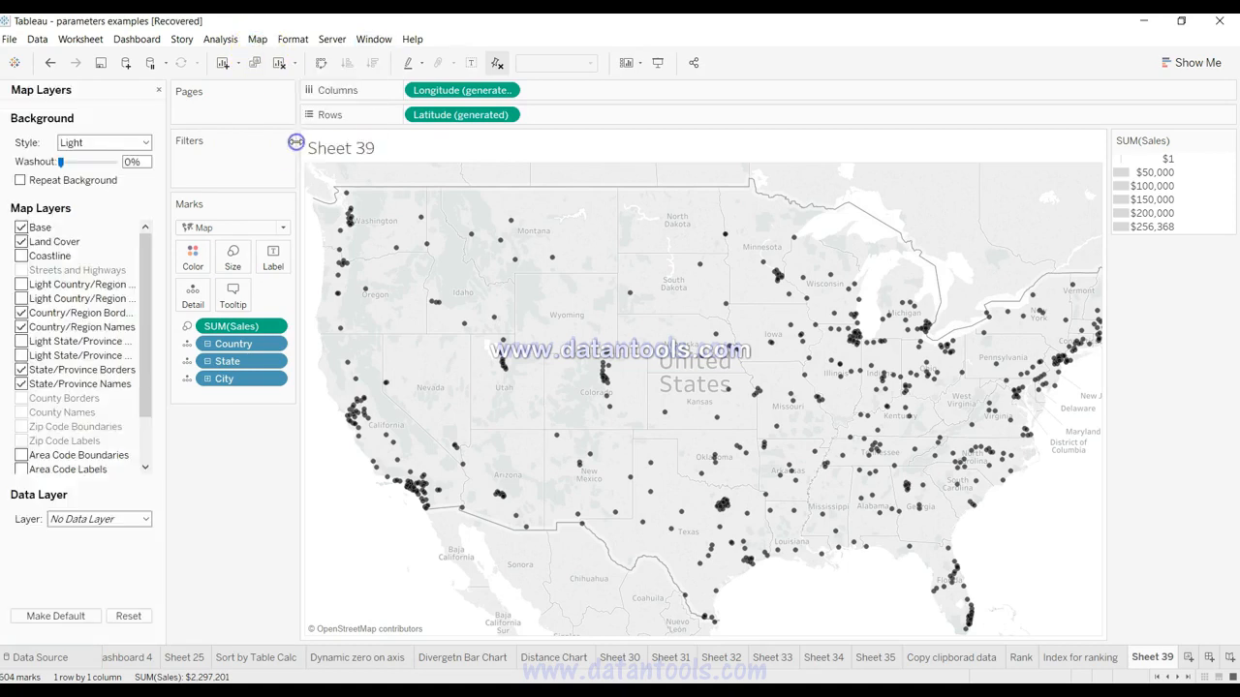
pyautogui.click(107, 523)
pyautogui.click(54, 530)
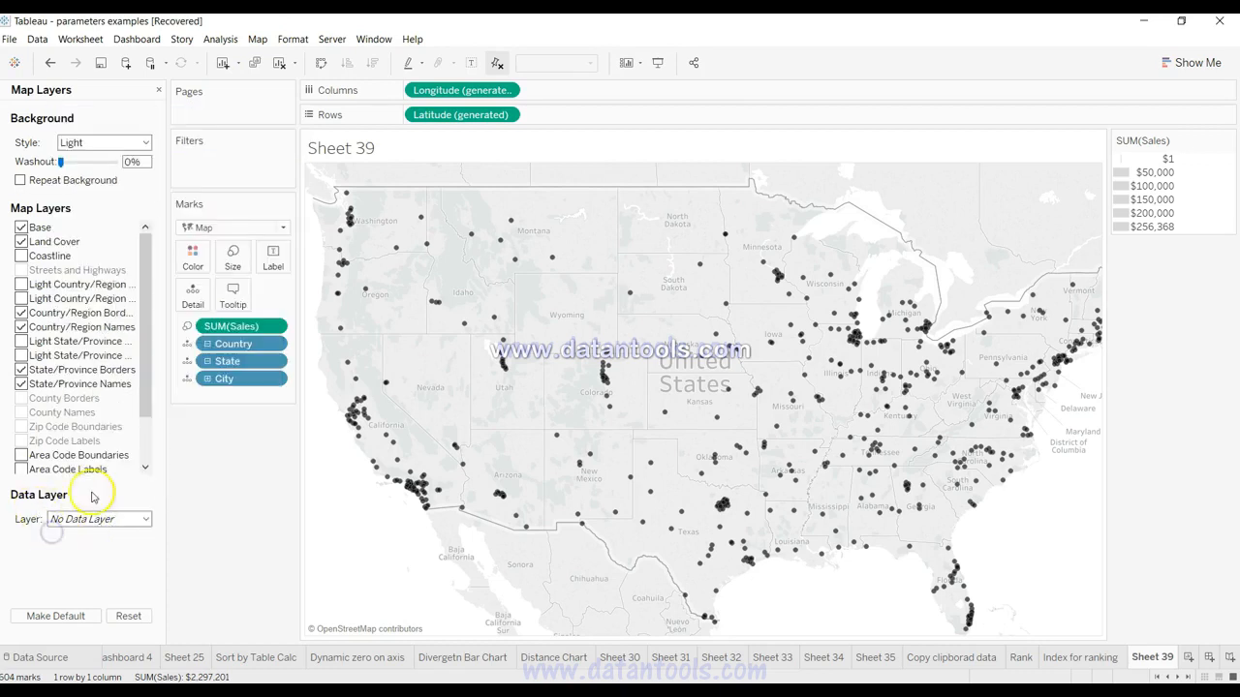
pyautogui.click(94, 519)
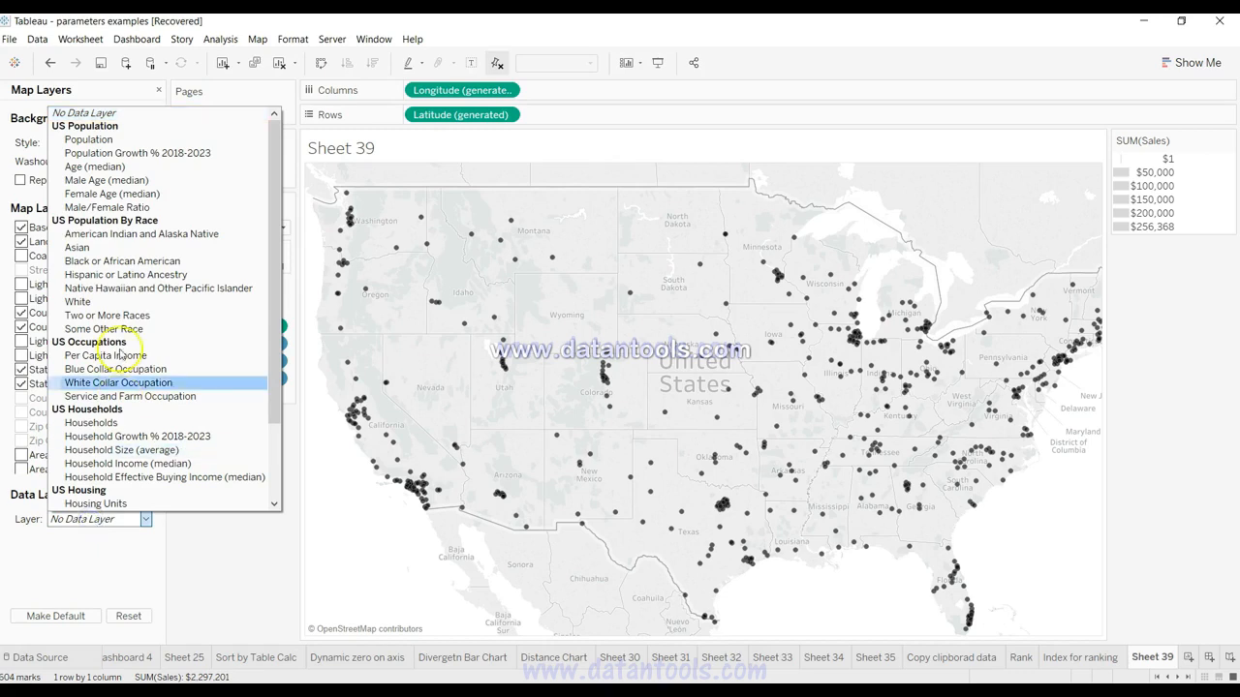
pyautogui.click(133, 553)
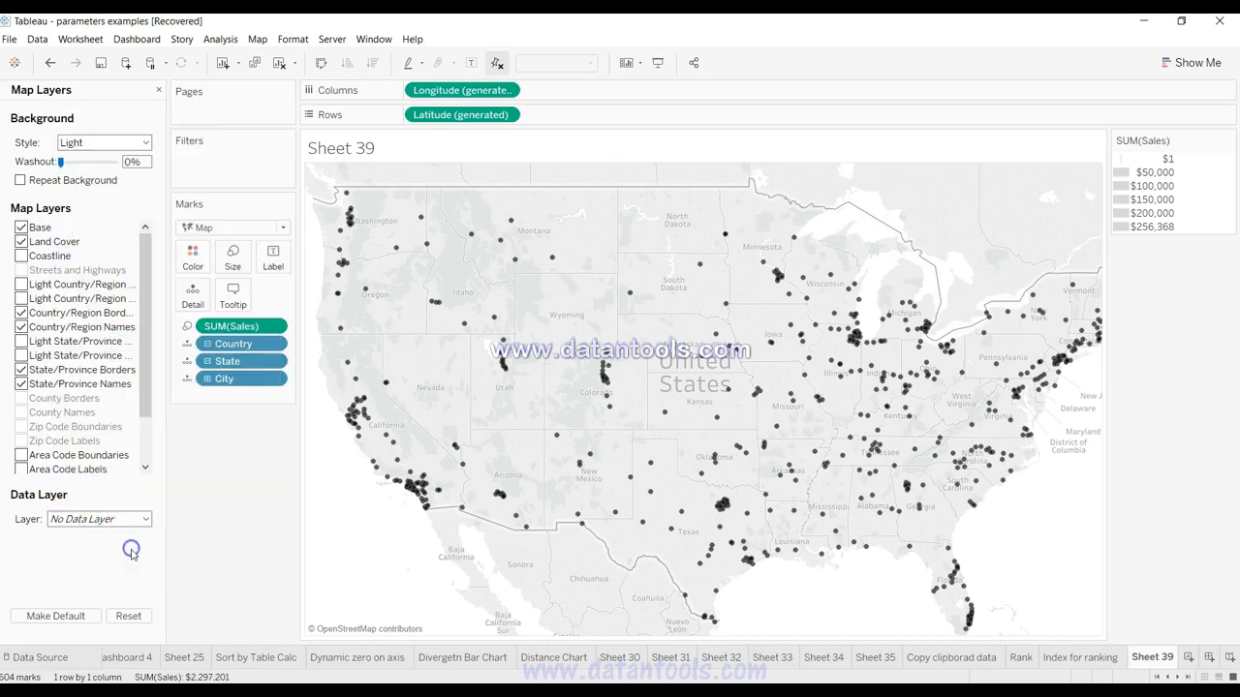
# Turn off the Base and Land Cover layers and the Country/Region and State/Province borders and names.
pyautogui.click(21, 228)
pyautogui.click(21, 242)
pyautogui.click(21, 312)
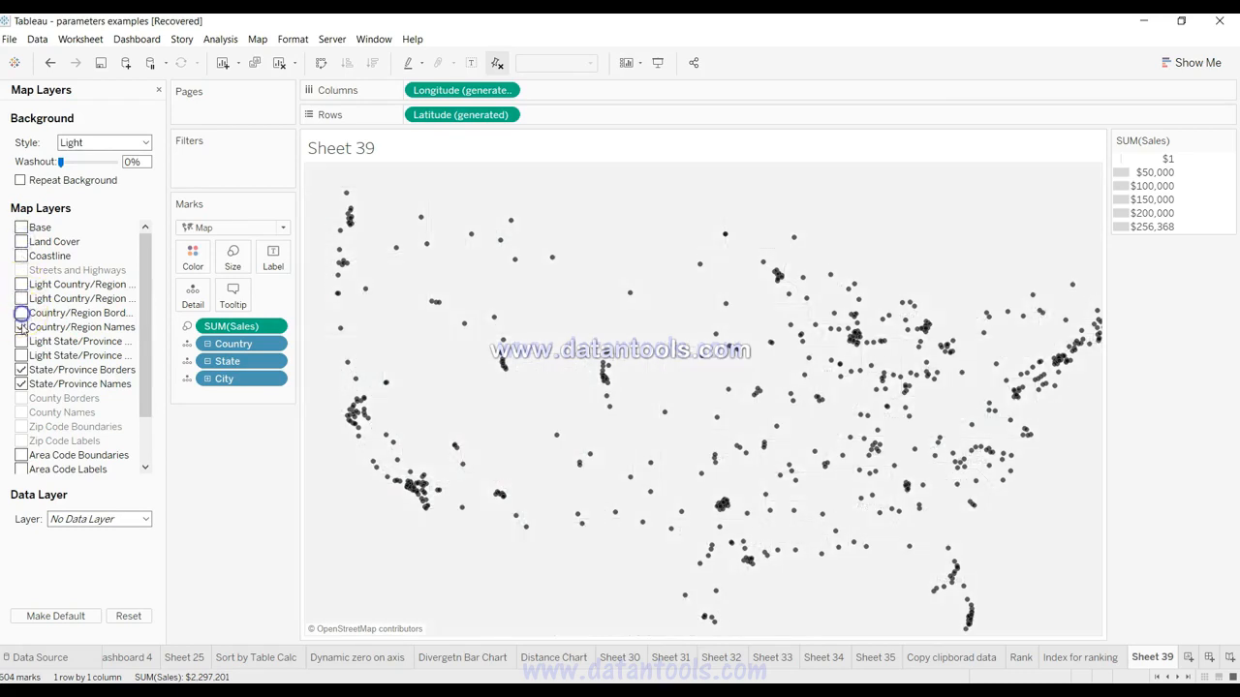
pyautogui.click(22, 328)
pyautogui.click(22, 370)
pyautogui.click(21, 385)
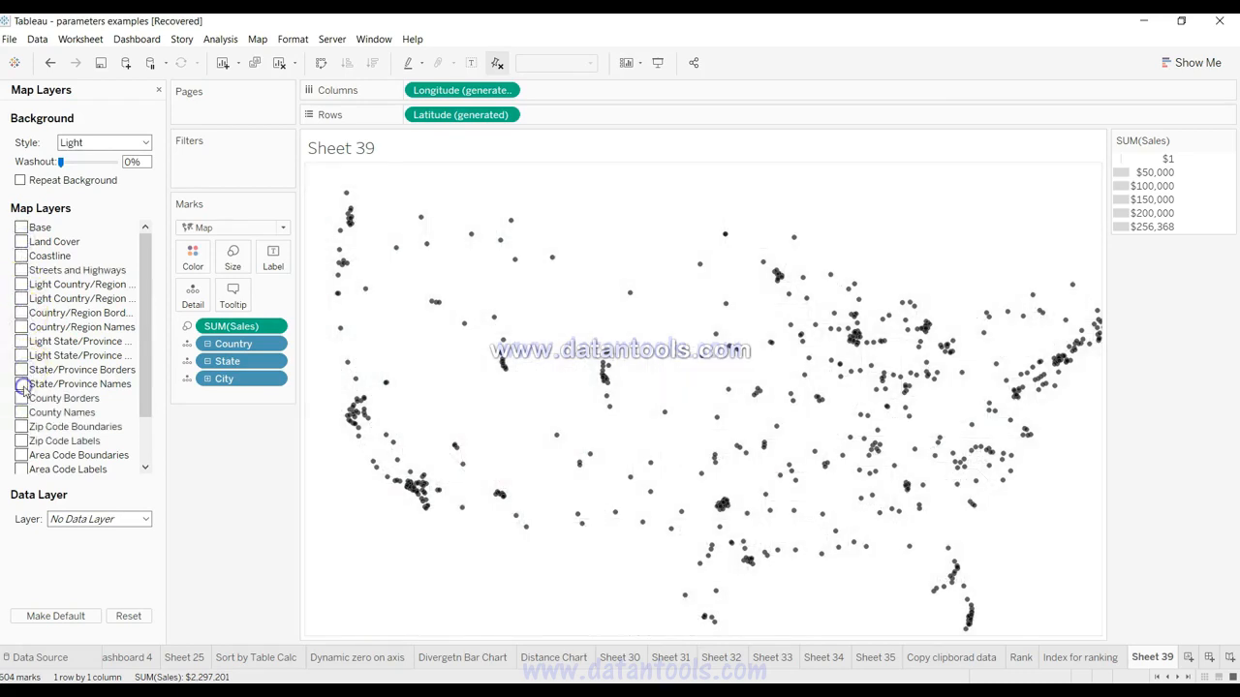
# Add the Population data layer by State and colour it with the Area Red palette.
pyautogui.click(101, 519)
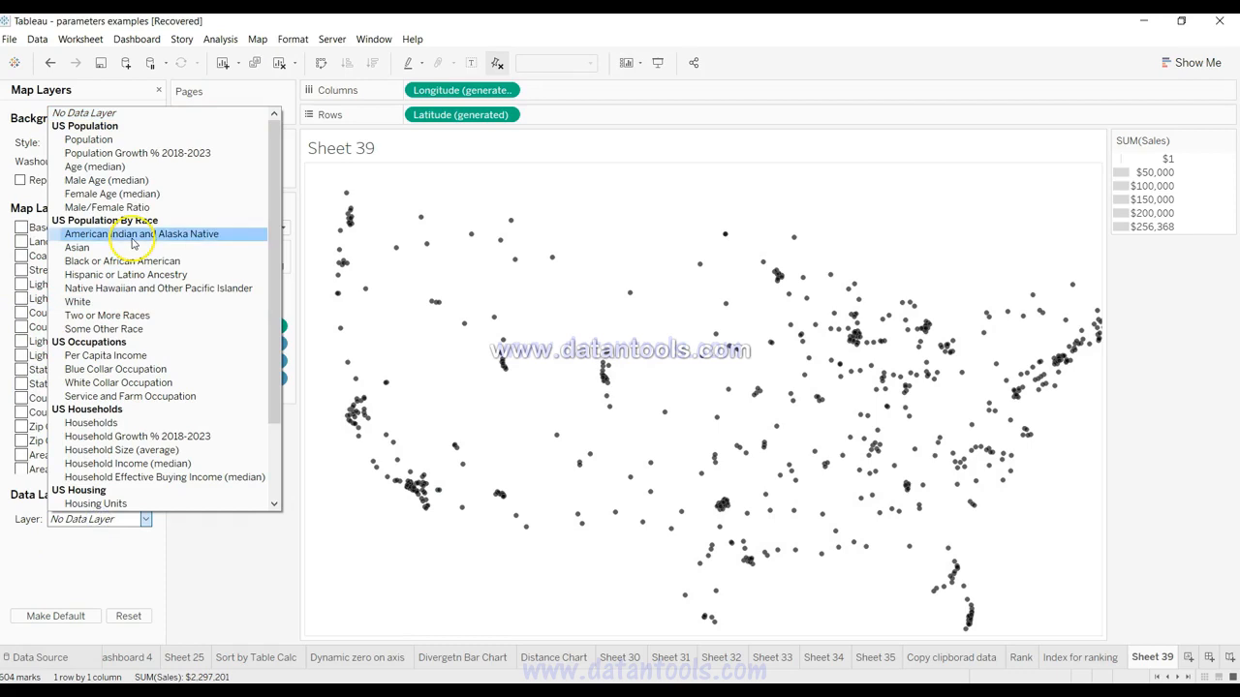
pyautogui.click(122, 139)
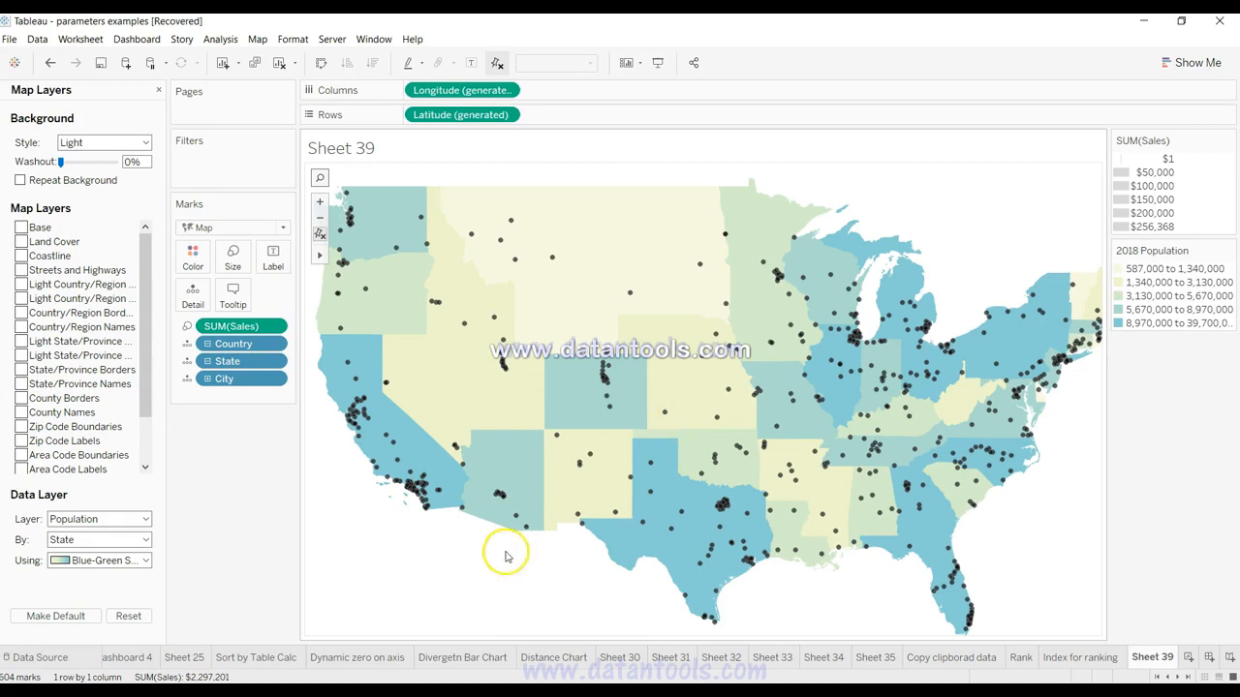
pyautogui.click(141, 542)
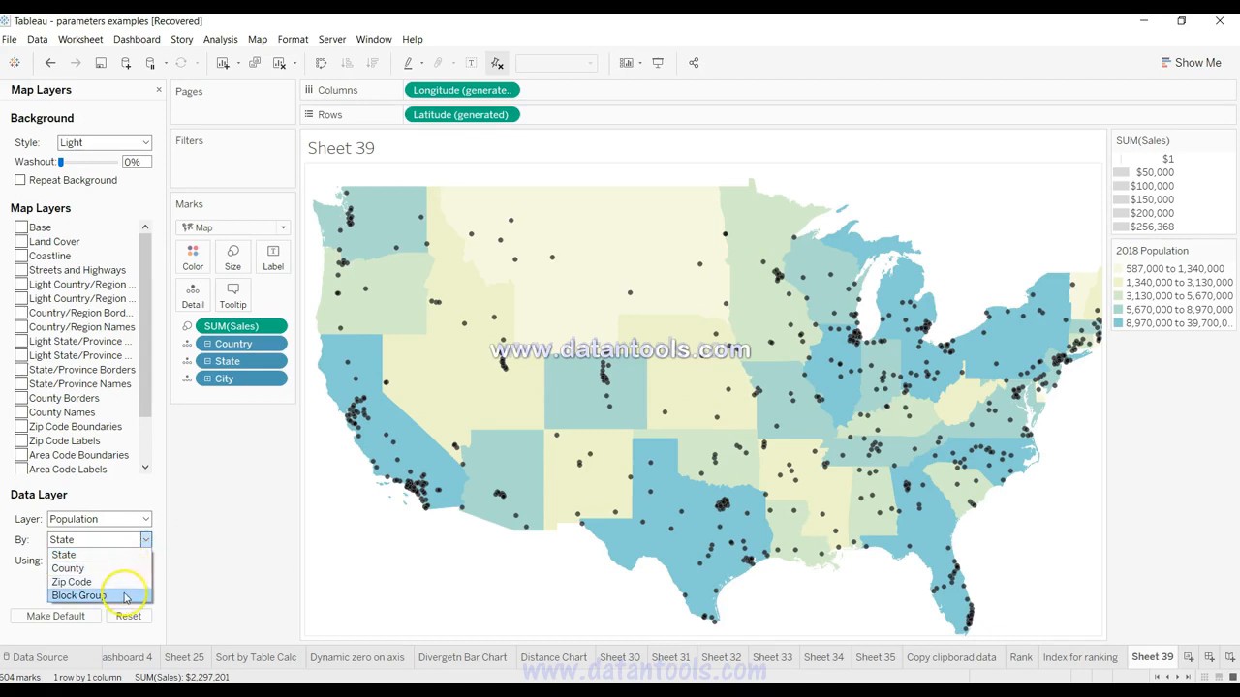
pyautogui.click(194, 560)
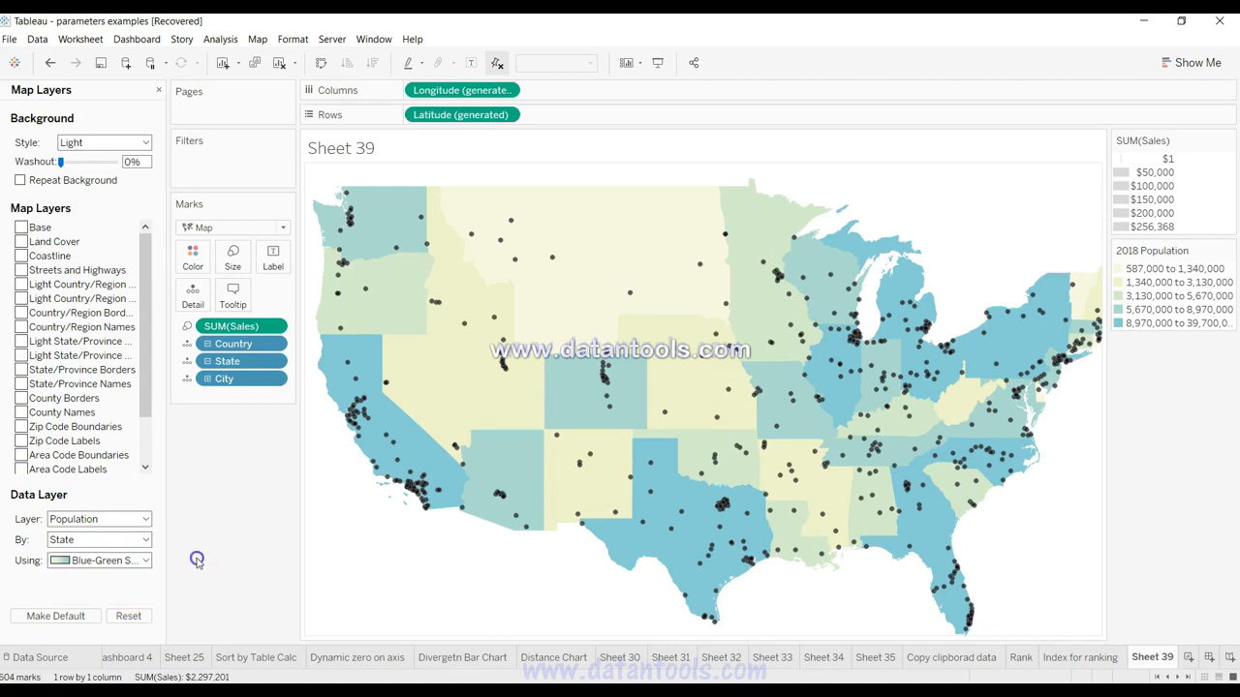
pyautogui.click(131, 560)
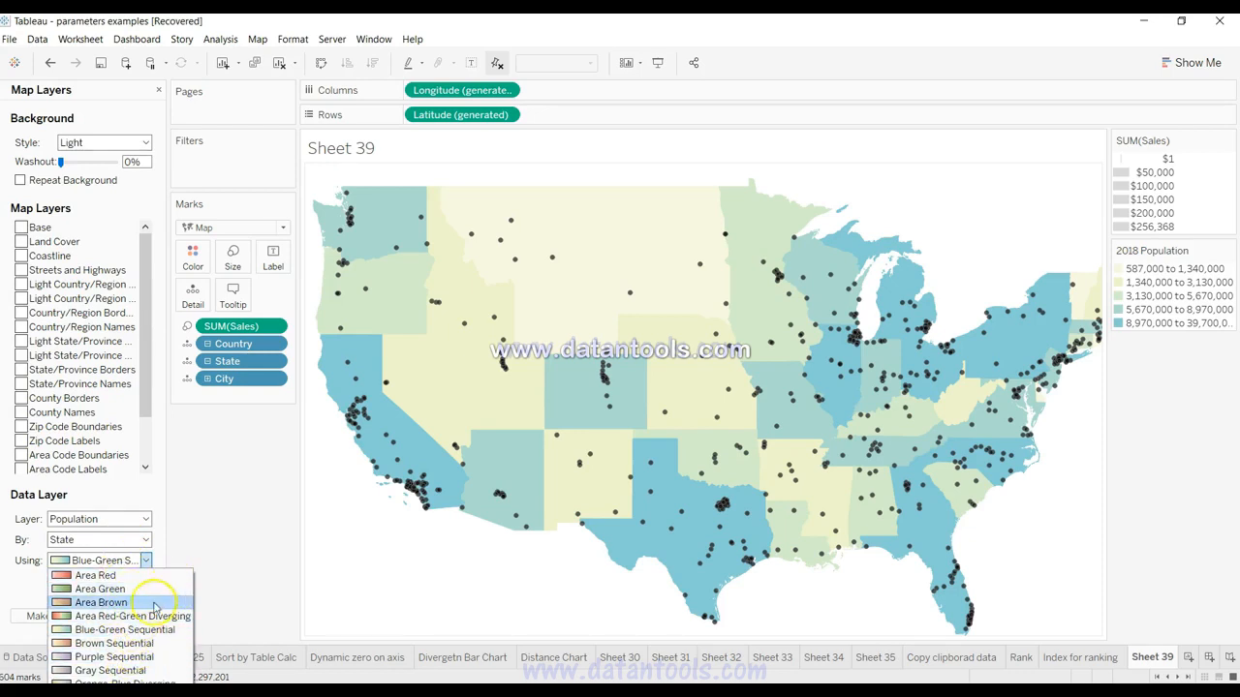
pyautogui.click(140, 575)
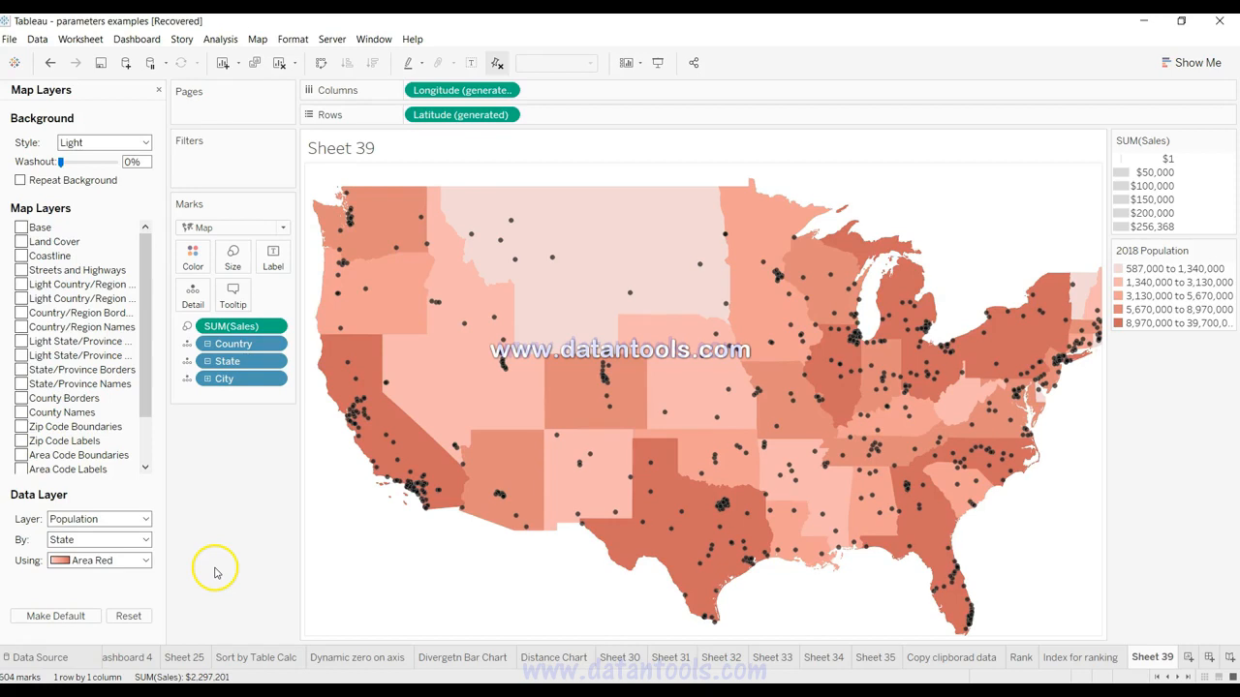
# Plot the State dimension on a new worksheet and change the mark type to Map.
pyautogui.hotkey('ctrl', 'm')
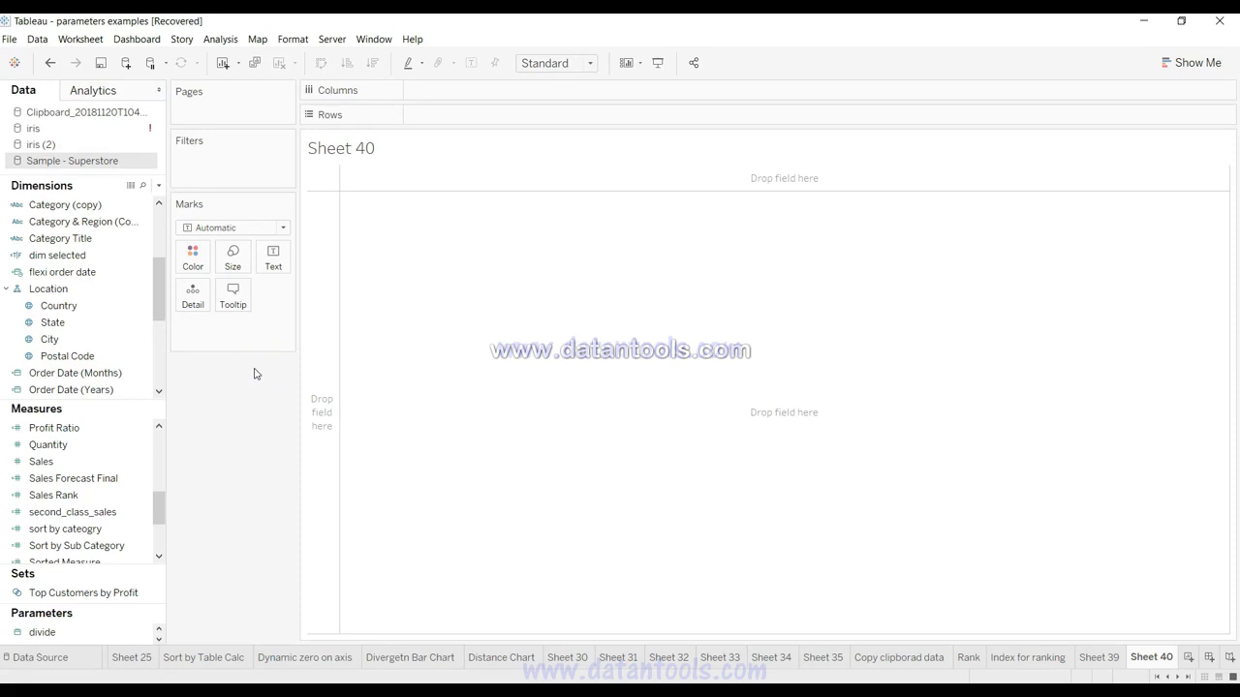
pyautogui.moveTo(95, 330); pyautogui.dragTo(562, 384)
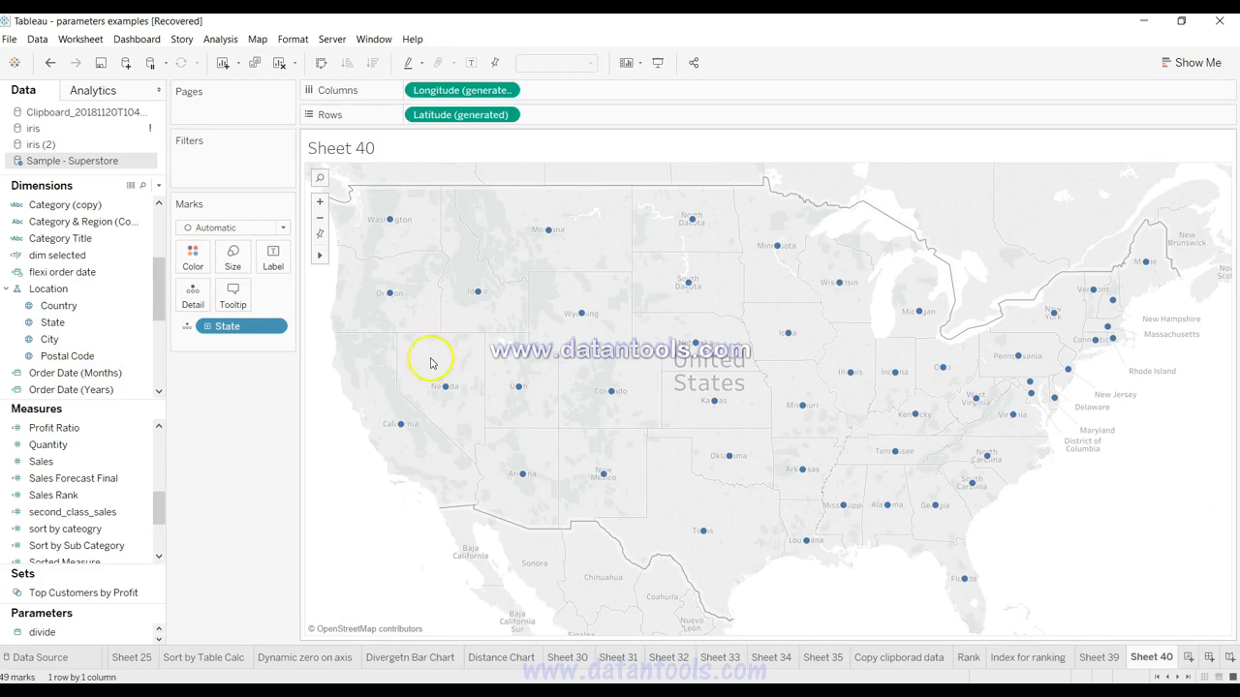
pyautogui.click(266, 234)
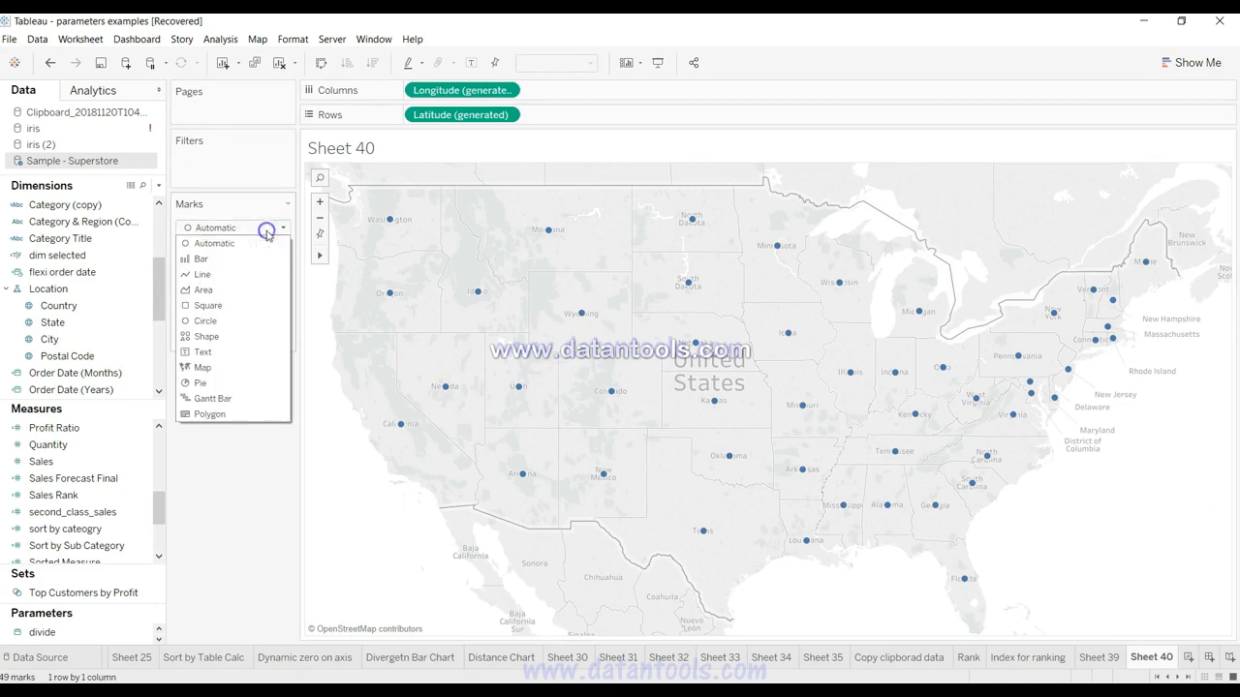
pyautogui.click(248, 368)
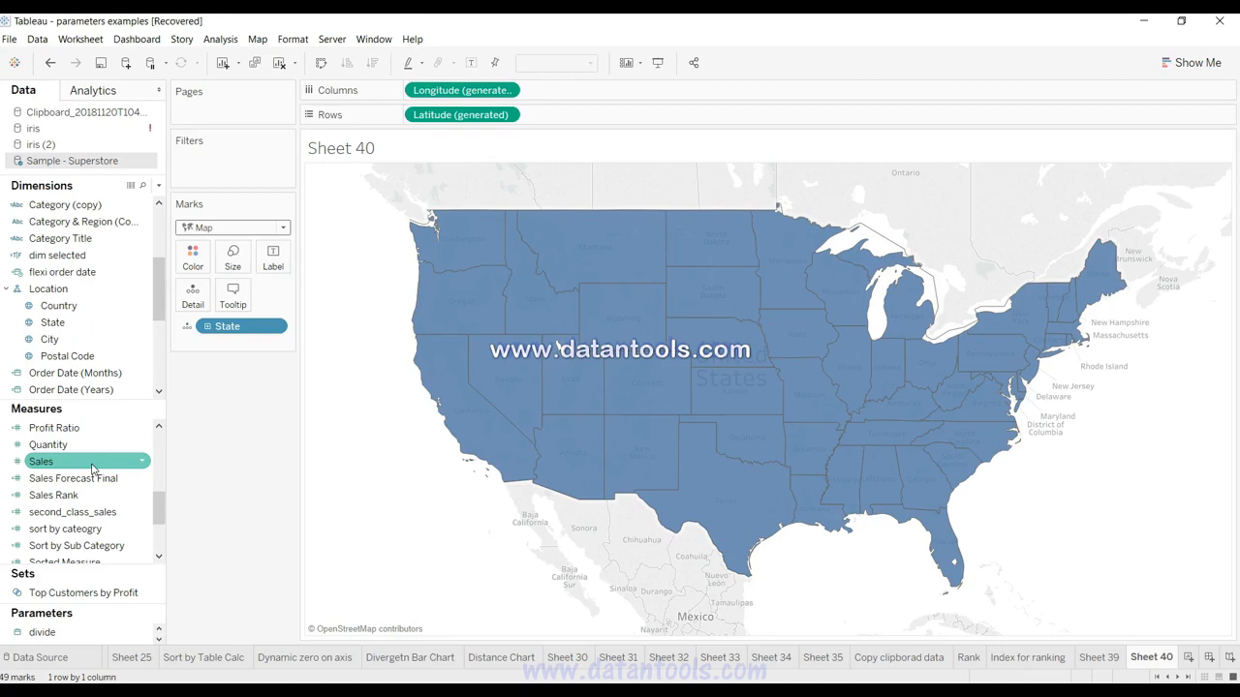
# Add the Sales measure to the filled state map and colour the states by SUM(Sales).
pyautogui.moveTo(92, 468); pyautogui.dragTo(198, 304)
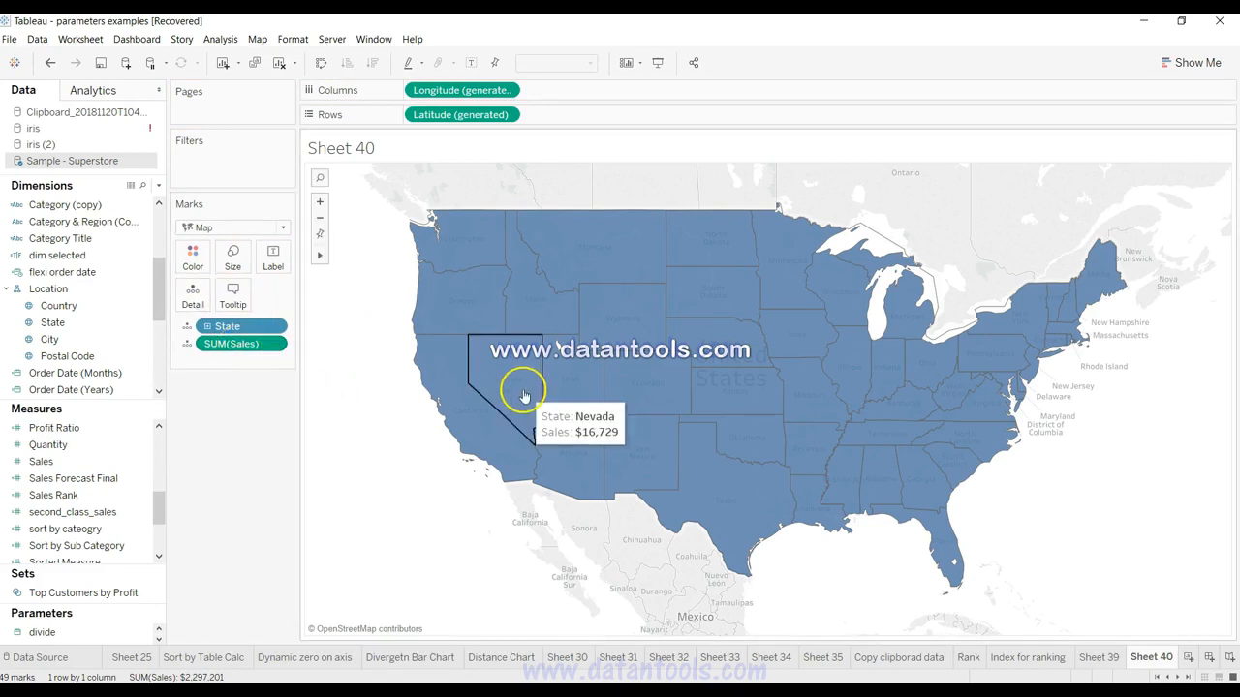
pyautogui.moveTo(579, 390)
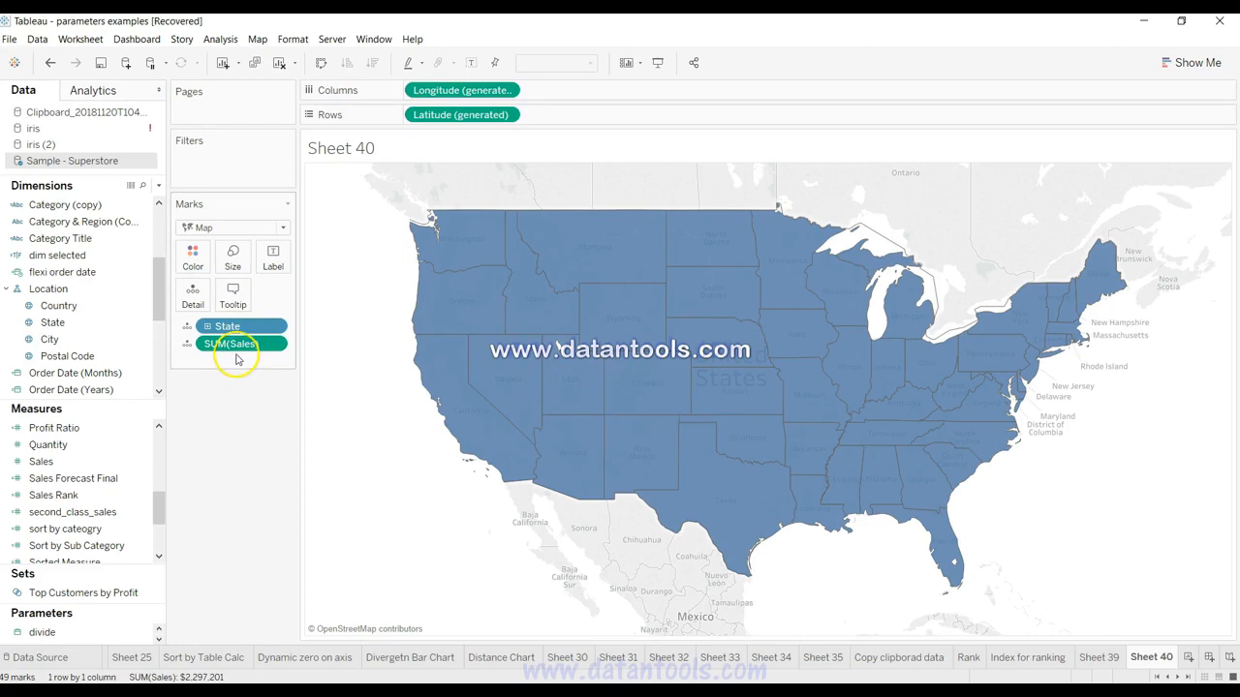
pyautogui.click(194, 262)
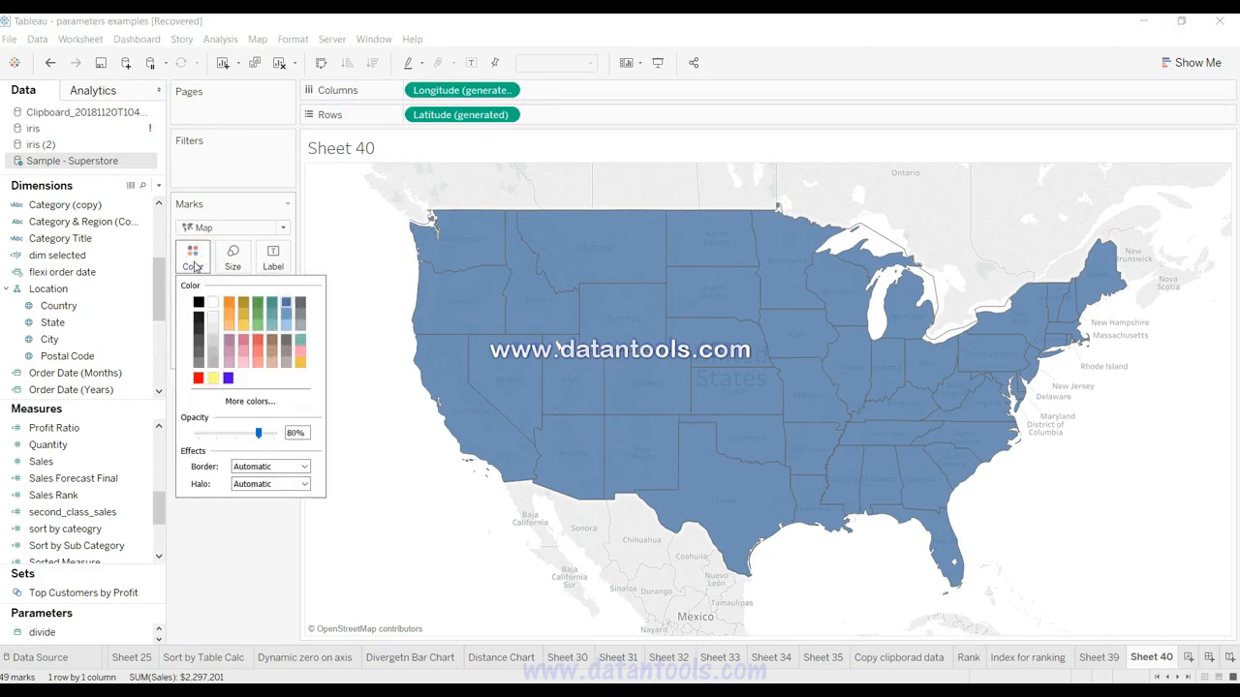
pyautogui.click(194, 266)
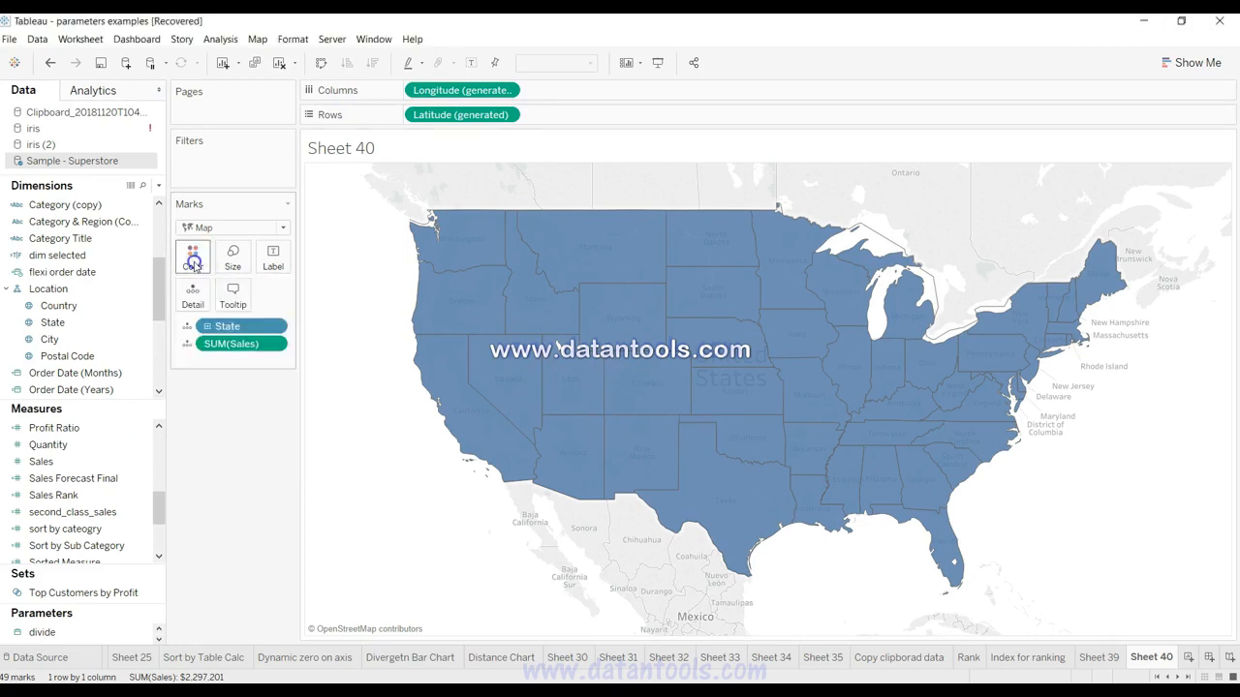
pyautogui.moveTo(233, 346); pyautogui.dragTo(194, 260)
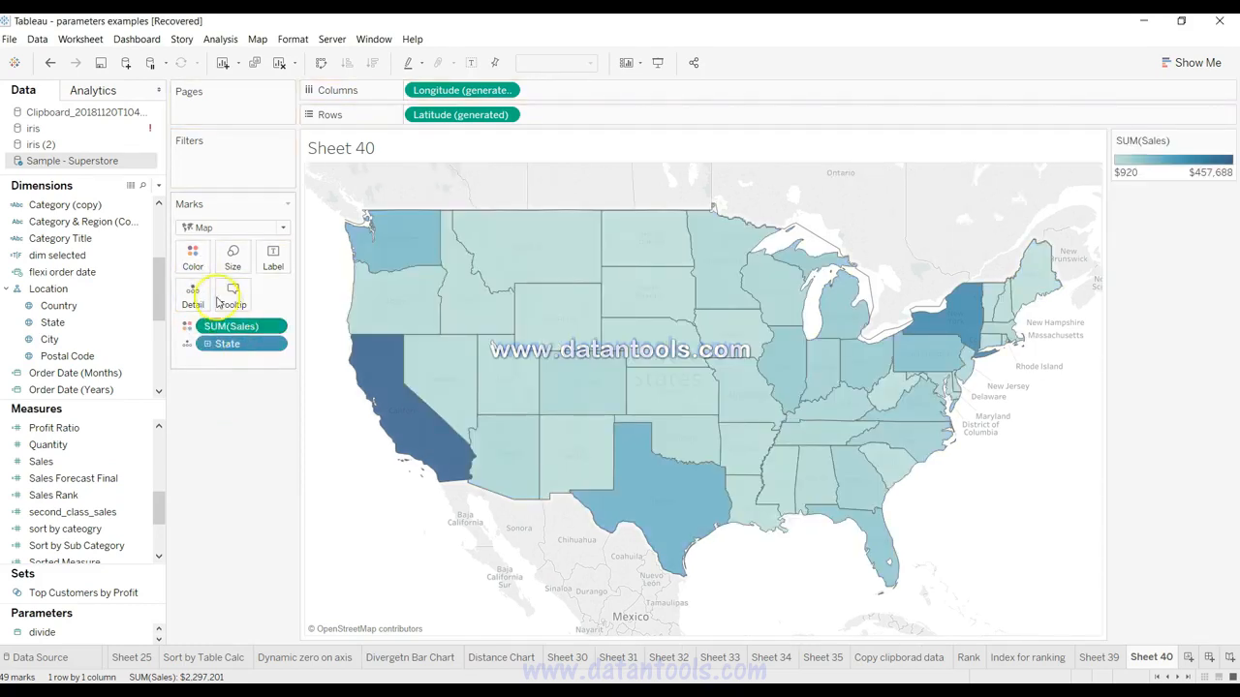
# Change the Sales colour palette to Red-Green Diverging.
pyautogui.click(193, 258)
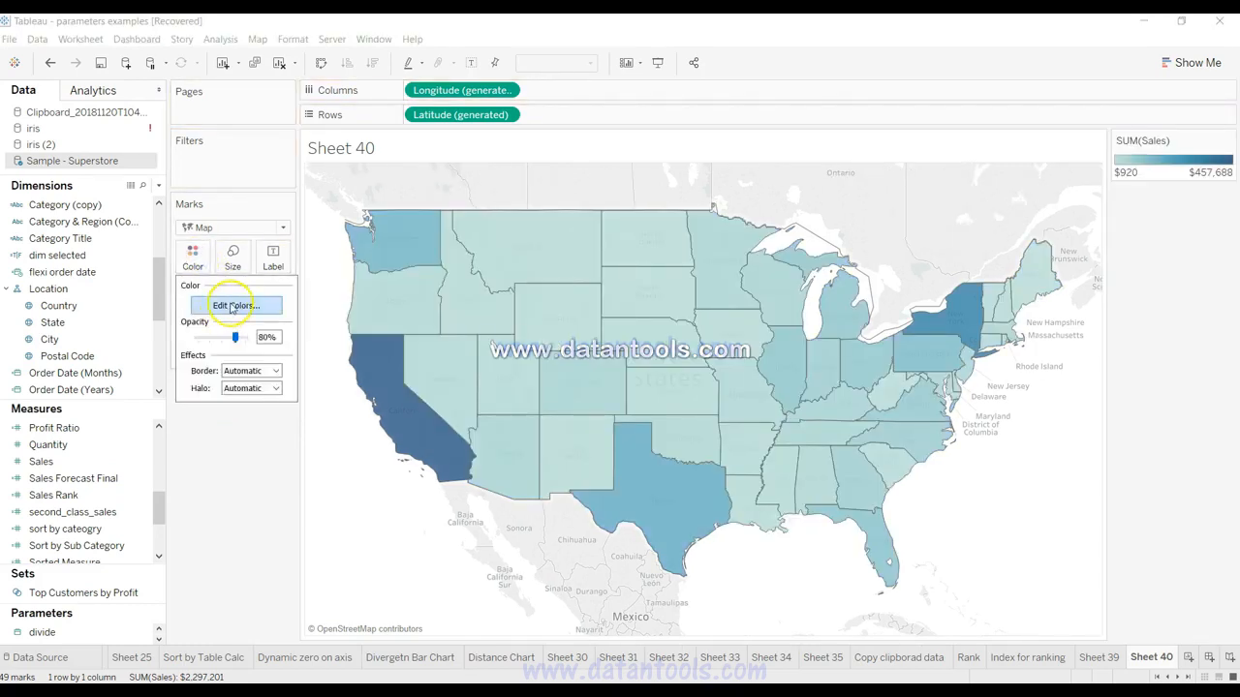
pyautogui.click(219, 305)
pyautogui.click(518, 296)
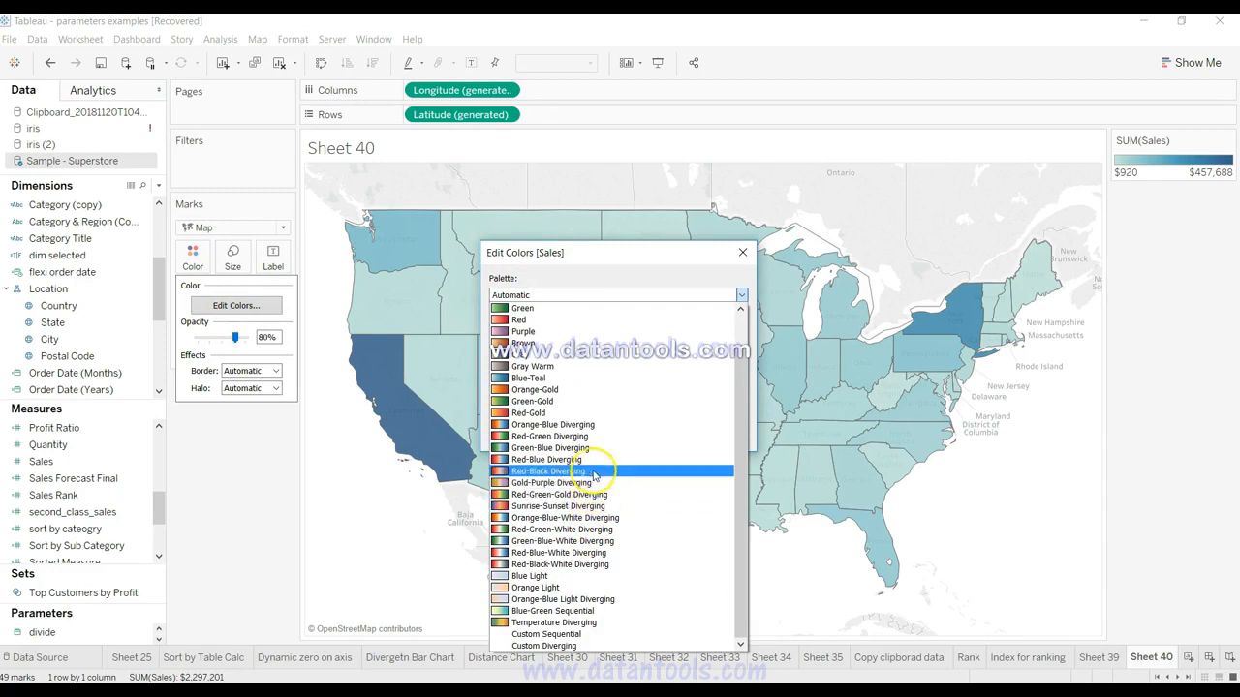
pyautogui.click(593, 437)
pyautogui.click(700, 434)
pyautogui.click(586, 434)
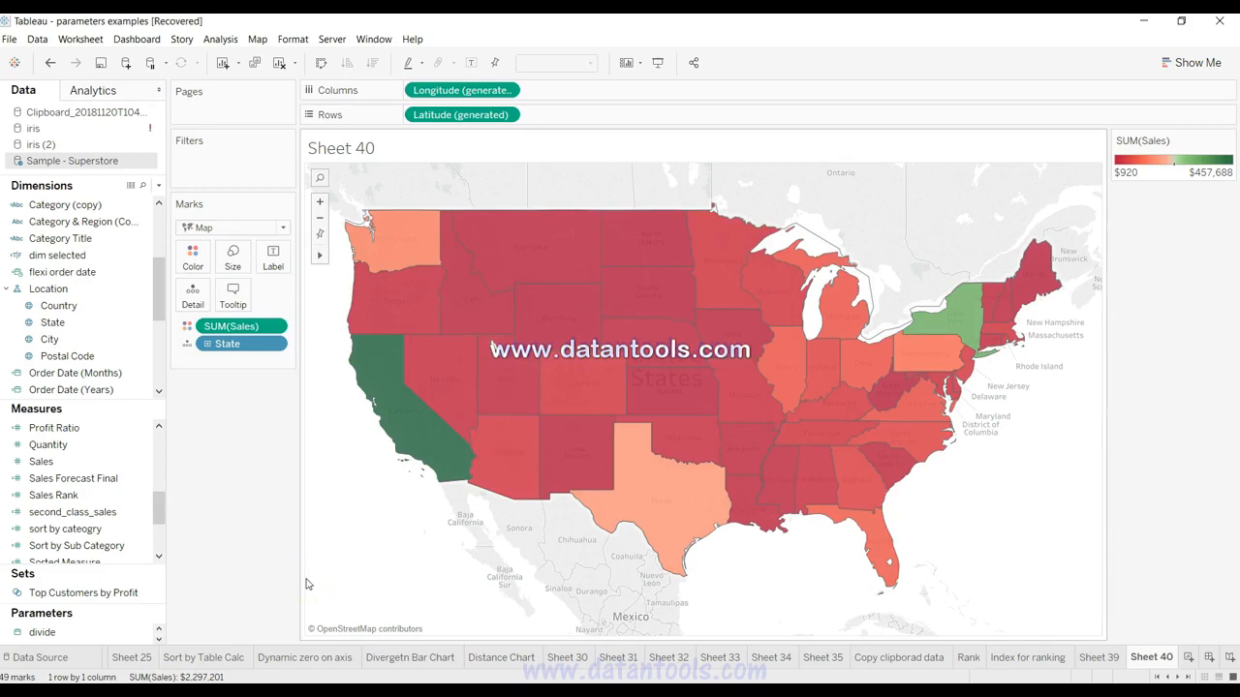
# Duplicate the generated Latitude field on Rows and remove SUM(Sales) from the second map's marks.
pyautogui.moveTo(408, 436)
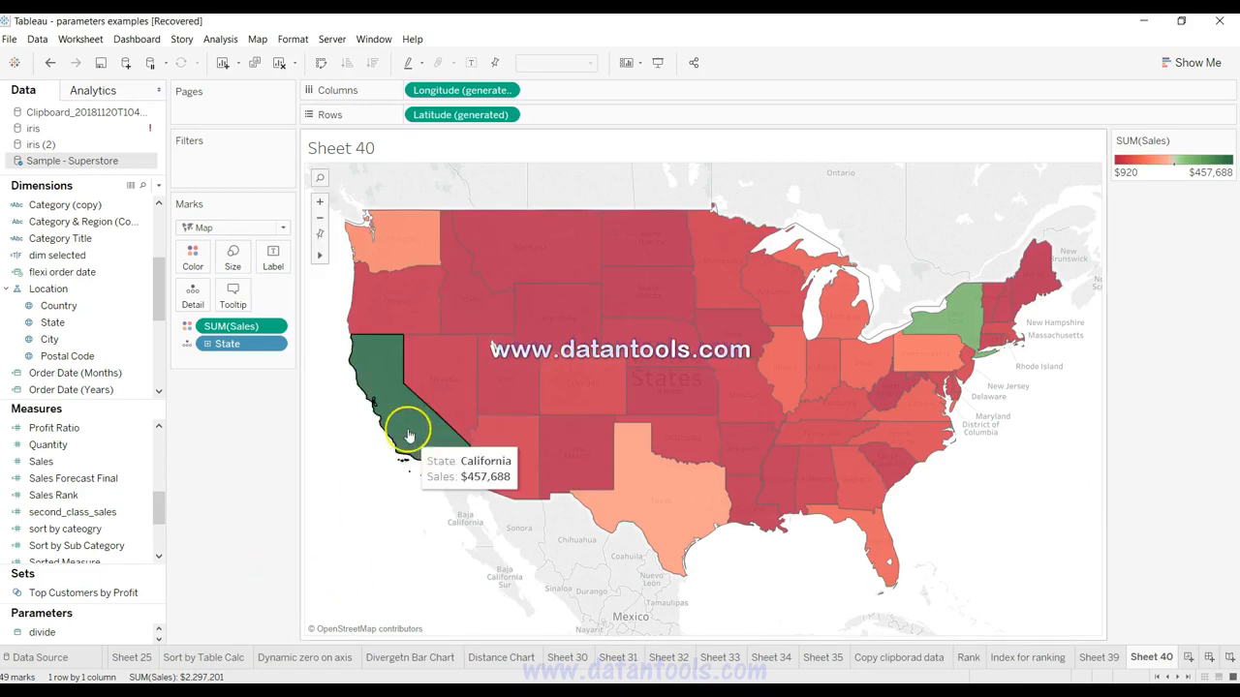
pyautogui.moveTo(590, 435)
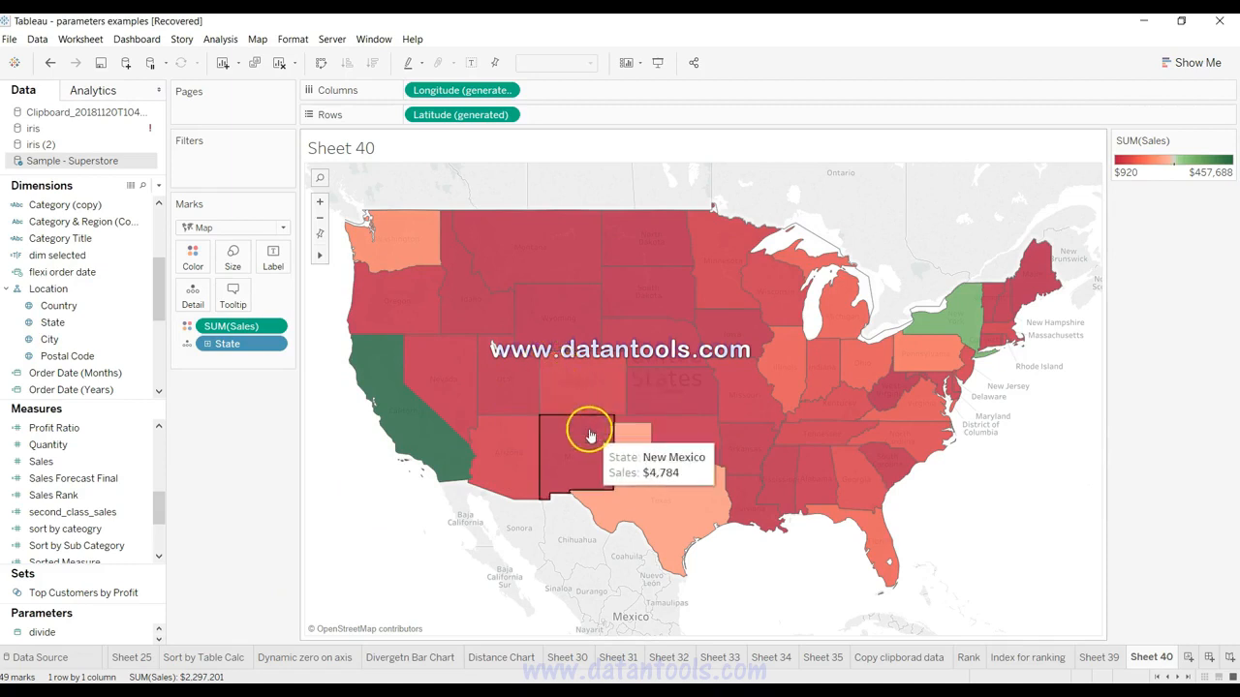
pyautogui.moveTo(930, 384)
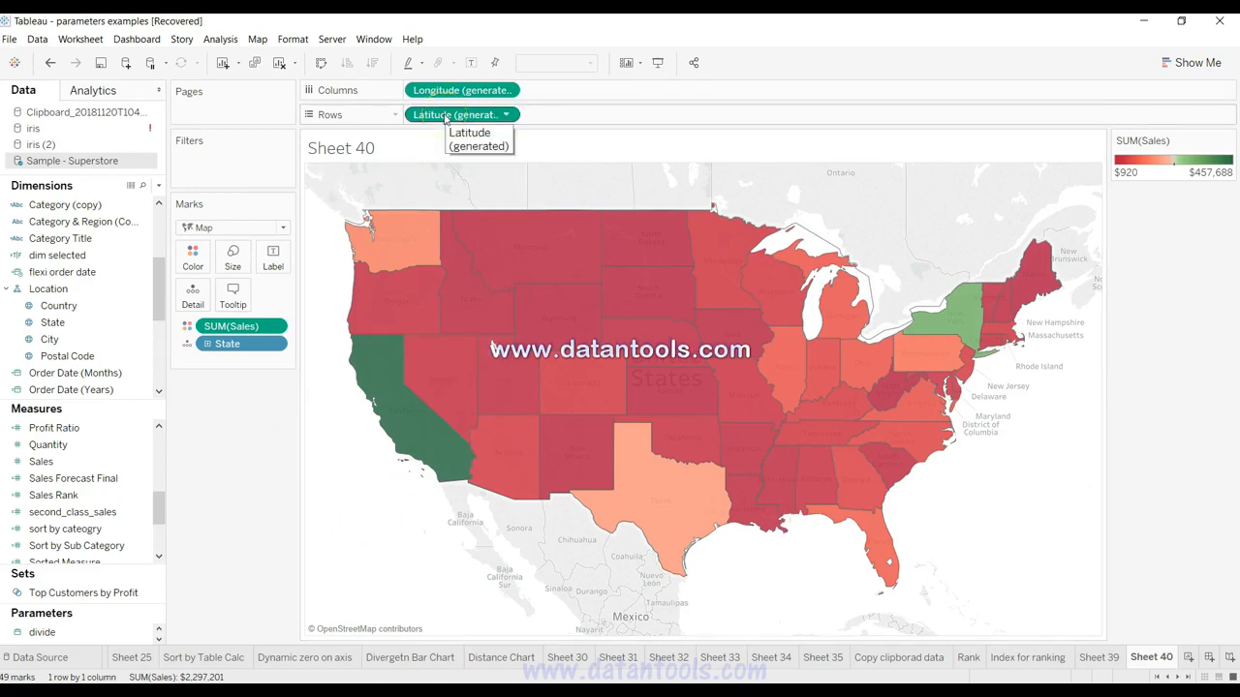
pyautogui.moveTo(445, 117); pyautogui.dragTo(557, 116)
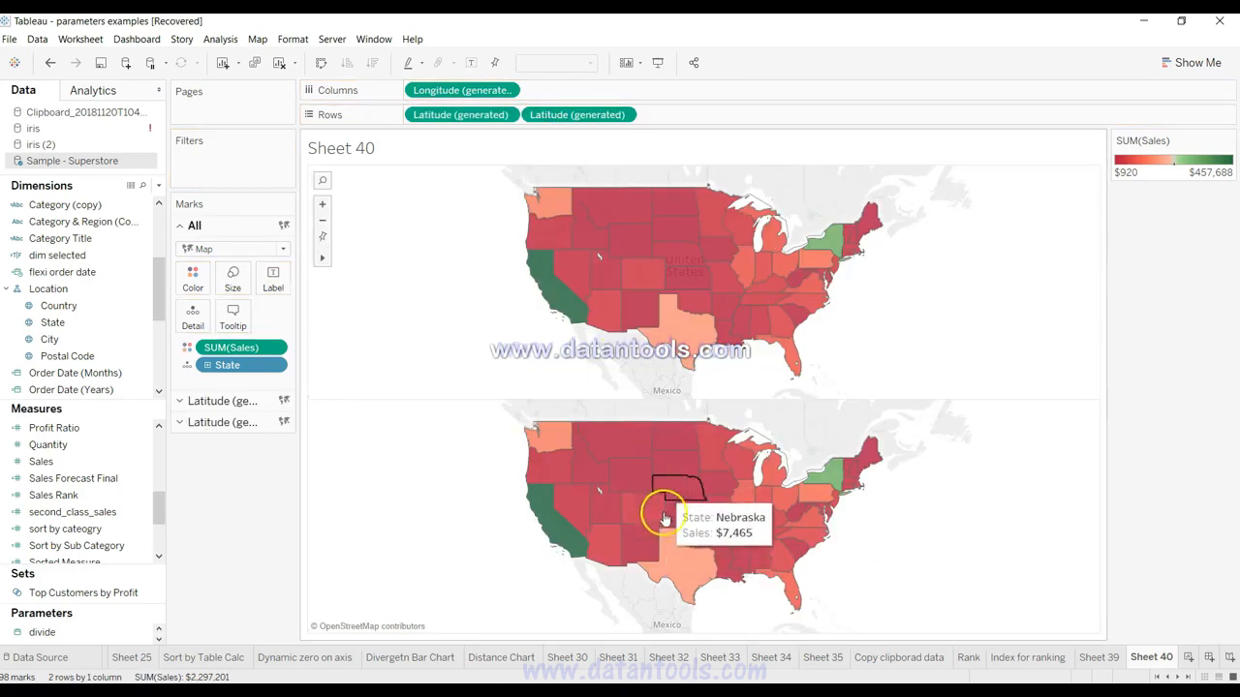
pyautogui.click(225, 423)
pyautogui.moveTo(248, 399); pyautogui.dragTo(238, 493)
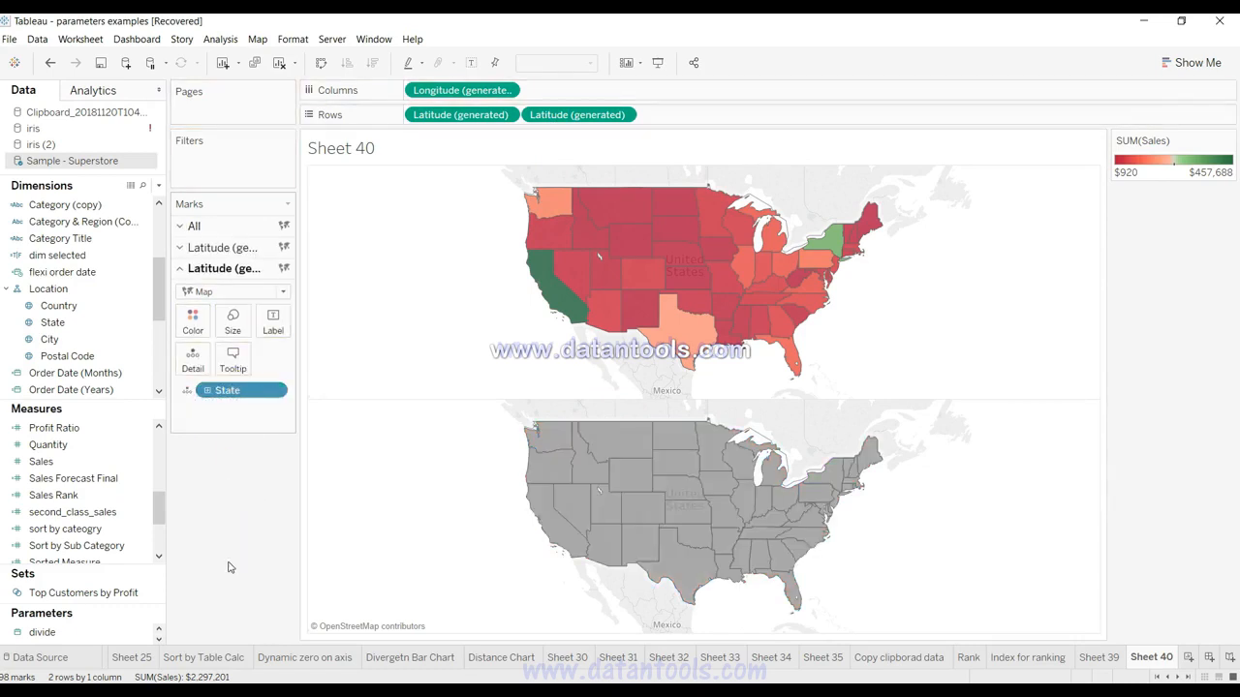
# Size the second map's marks by the Profit measure and set their mark type to Automatic.
pyautogui.click(105, 510)
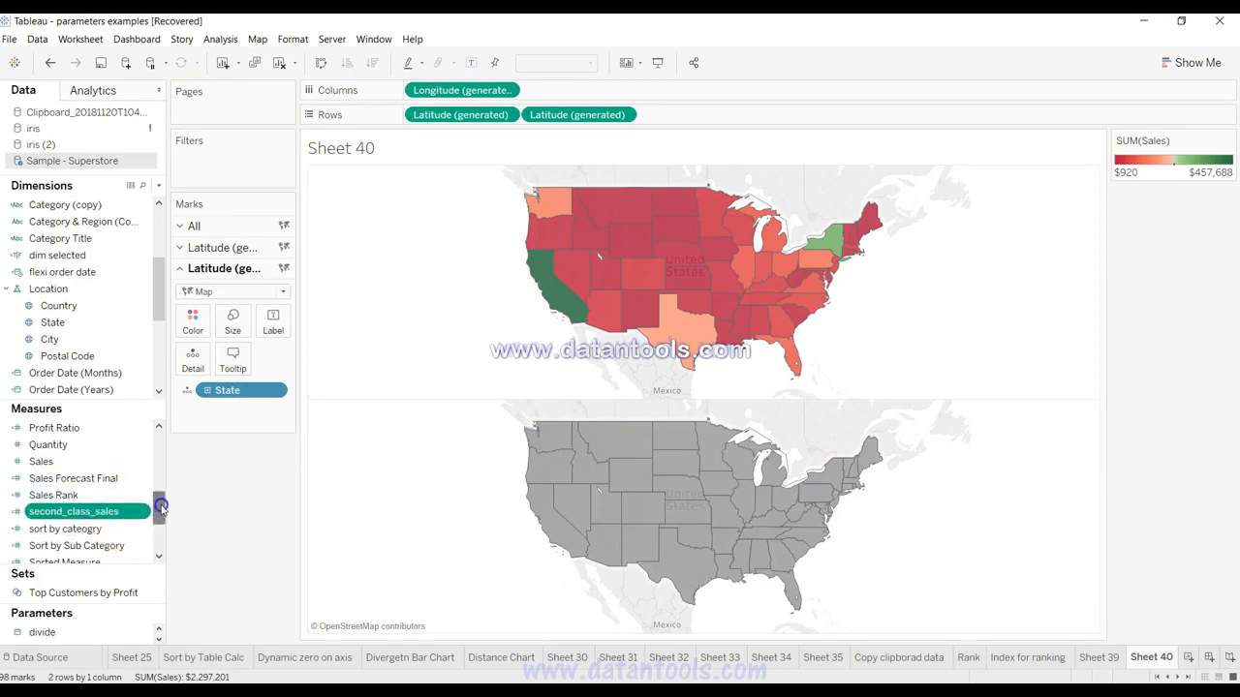
pyautogui.moveTo(162, 507); pyautogui.dragTo(161, 495)
pyautogui.moveTo(110, 459); pyautogui.dragTo(233, 329)
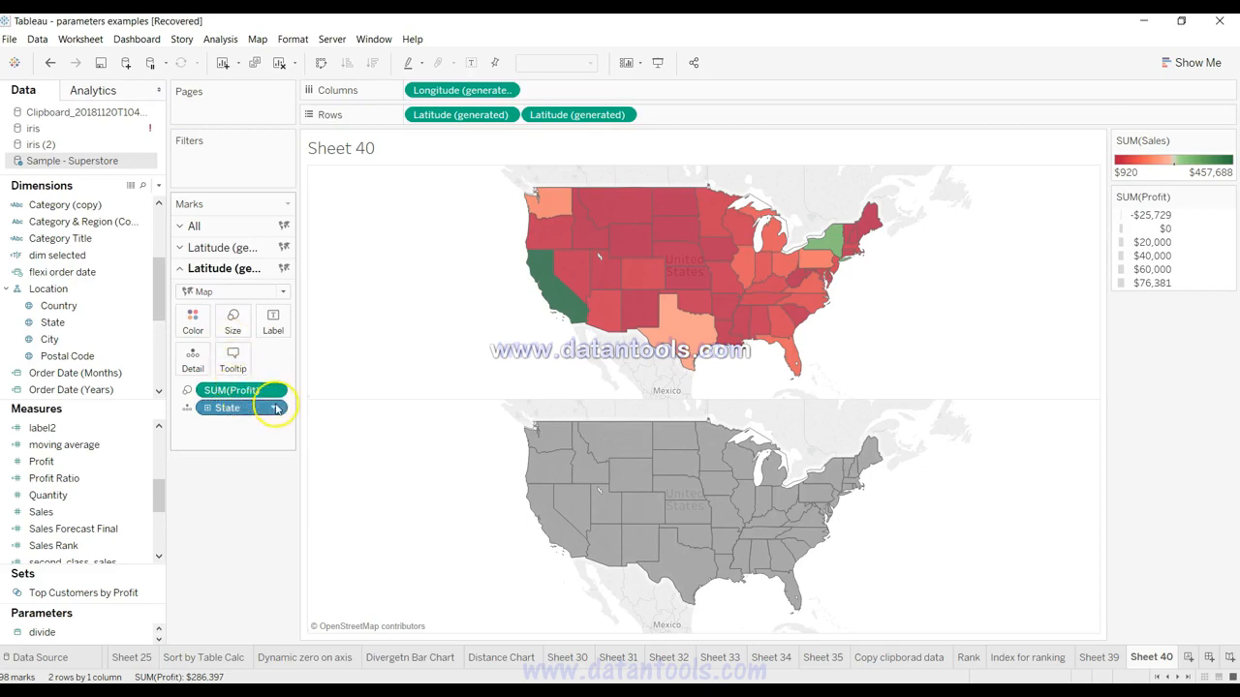
pyautogui.click(233, 319)
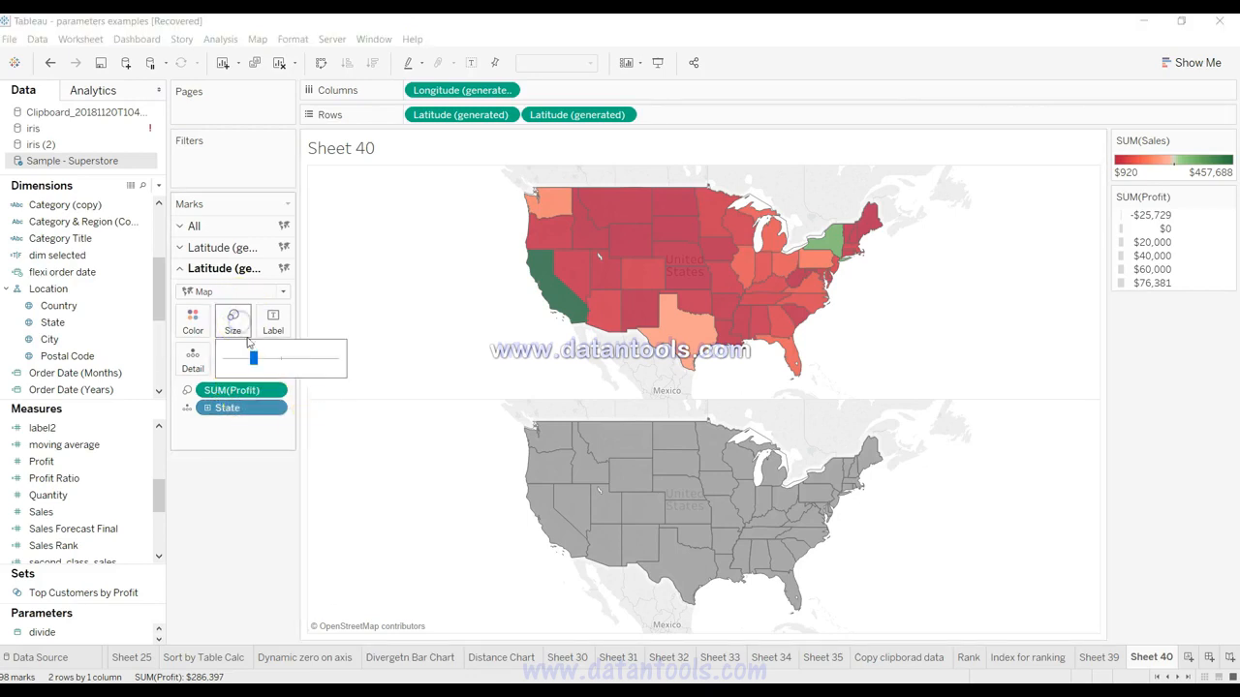
pyautogui.moveTo(255, 358)
pyautogui.mouseDown()
pyautogui.moveTo(308, 361)
pyautogui.moveTo(273, 363)
pyautogui.mouseUp()
pyautogui.click(240, 291)
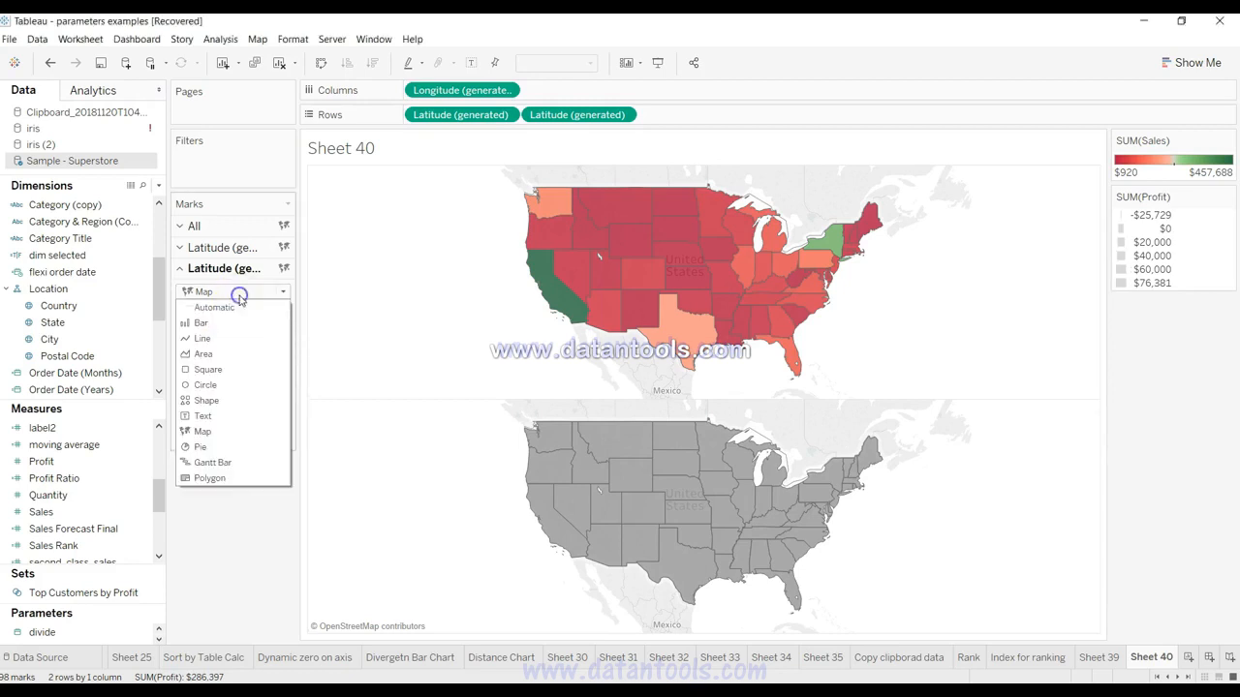
pyautogui.click(238, 304)
pyautogui.moveTo(557, 526)
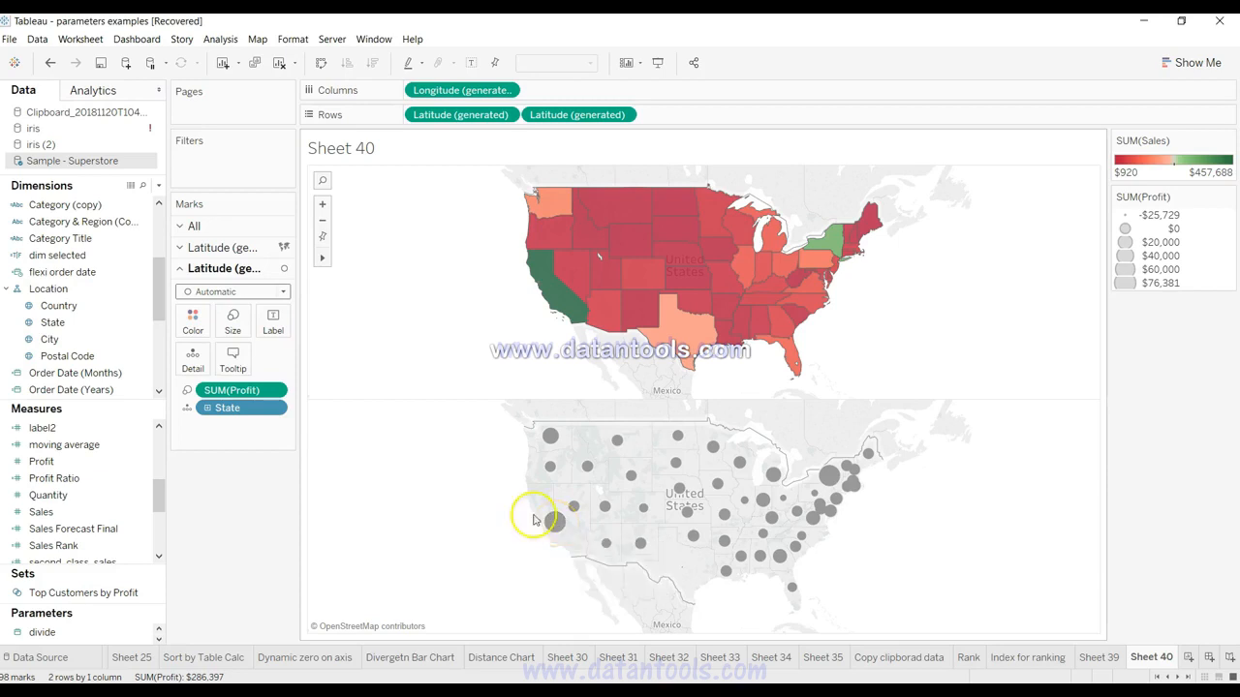
# Colour the second map's profit circles black and overlay the two maps as a dual axis.
pyautogui.click(192, 320)
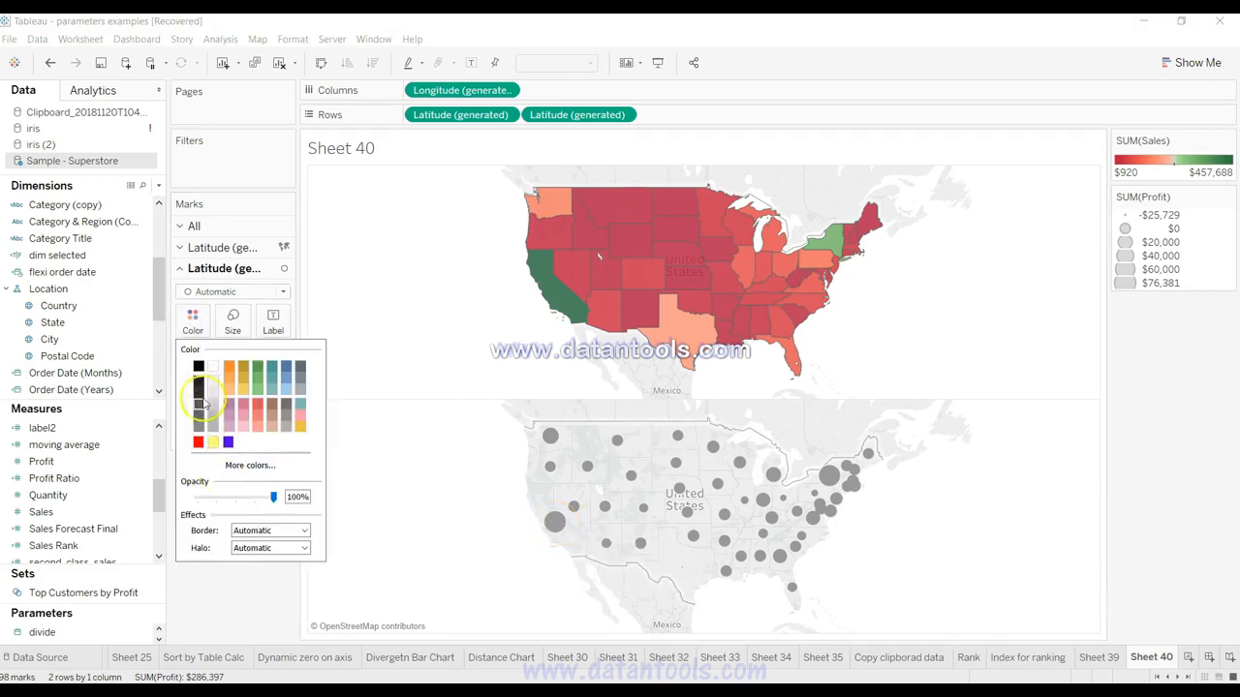
pyautogui.click(230, 371)
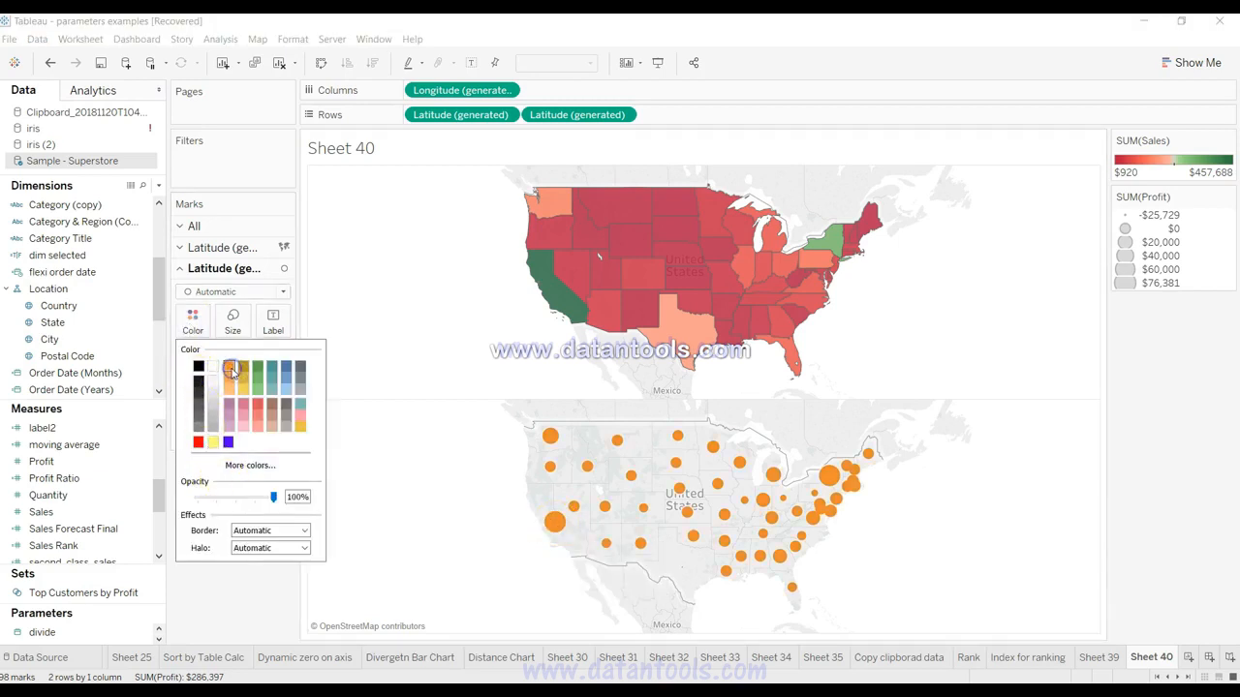
pyautogui.click(257, 374)
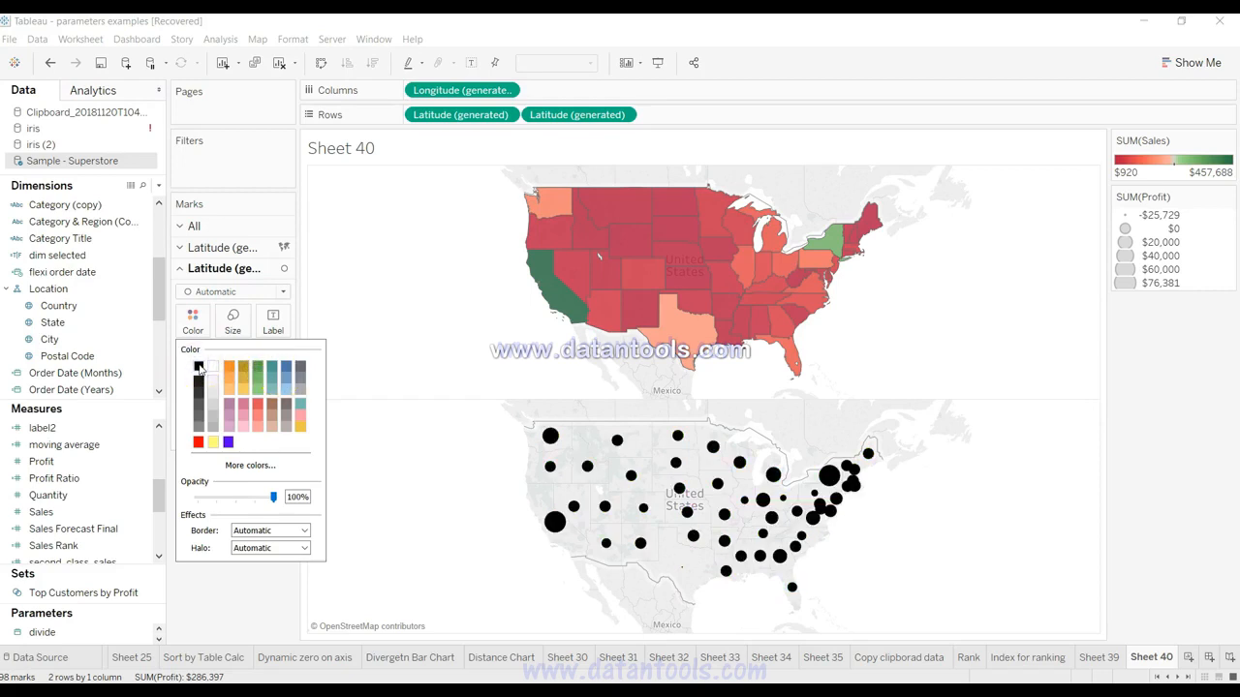
pyautogui.click(242, 610)
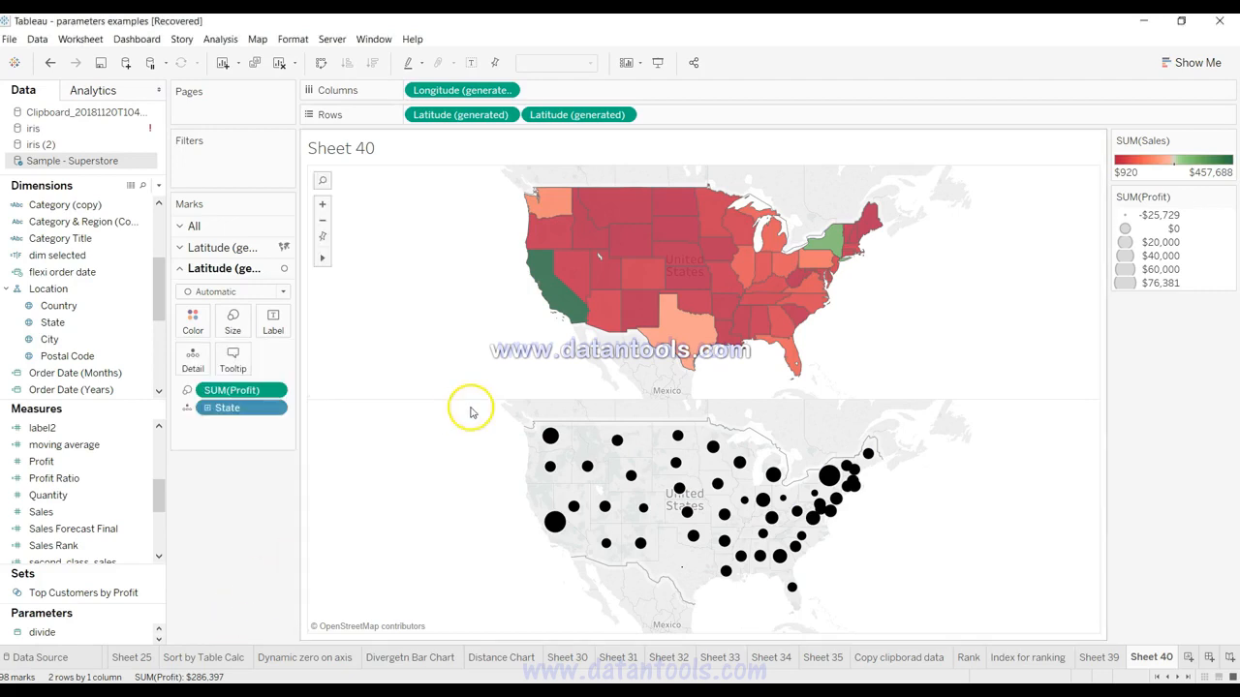
pyautogui.click(623, 114)
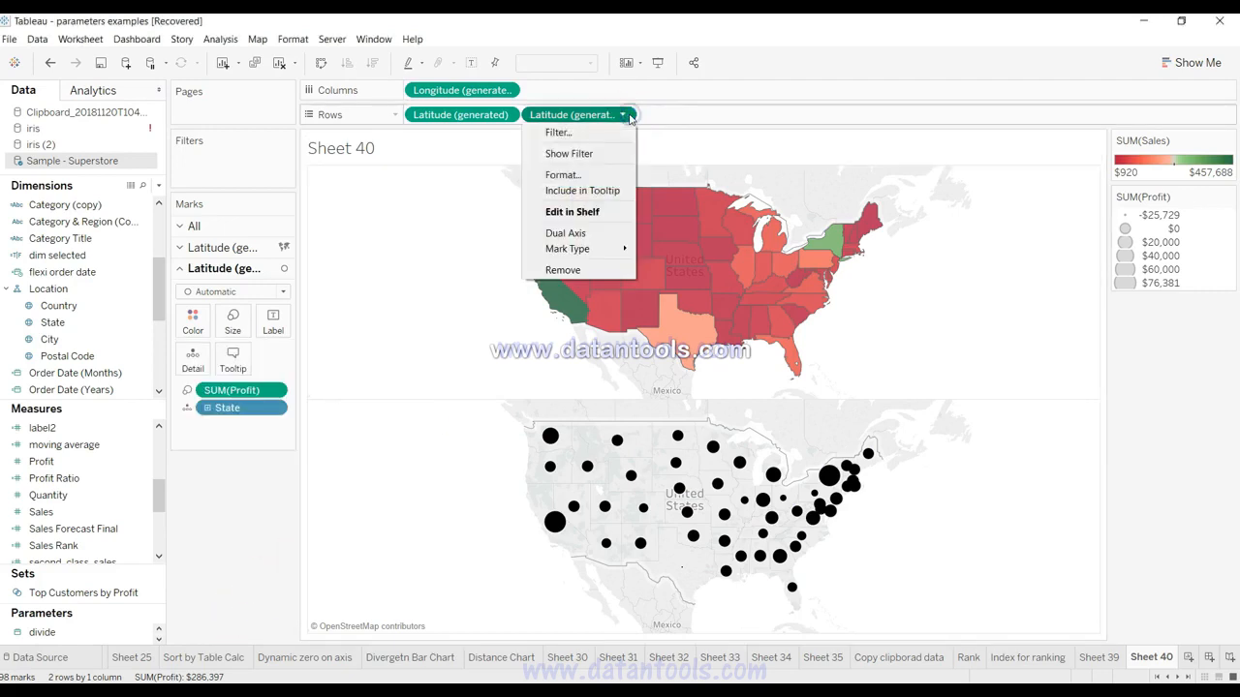
pyautogui.click(594, 234)
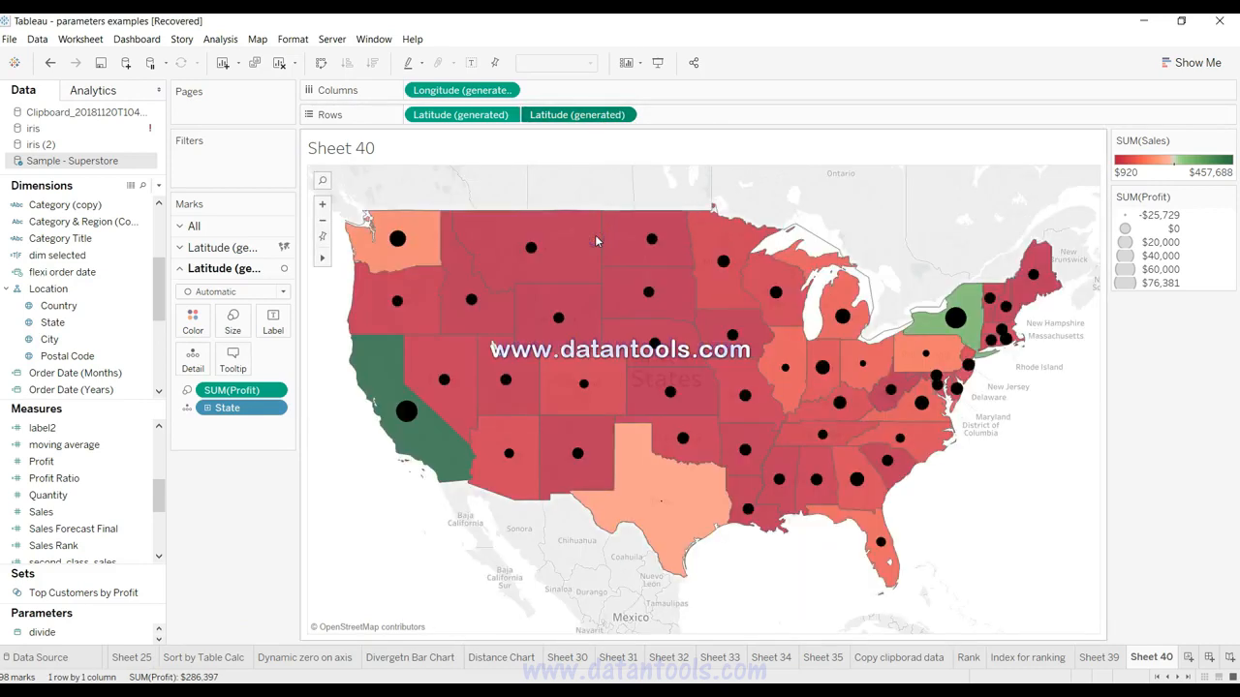
# Examine the profit and sales tooltips of individual states, such as Kansas, Michigan, Ohio, California and Missouri, on the combined map.
pyautogui.moveTo(672, 395)
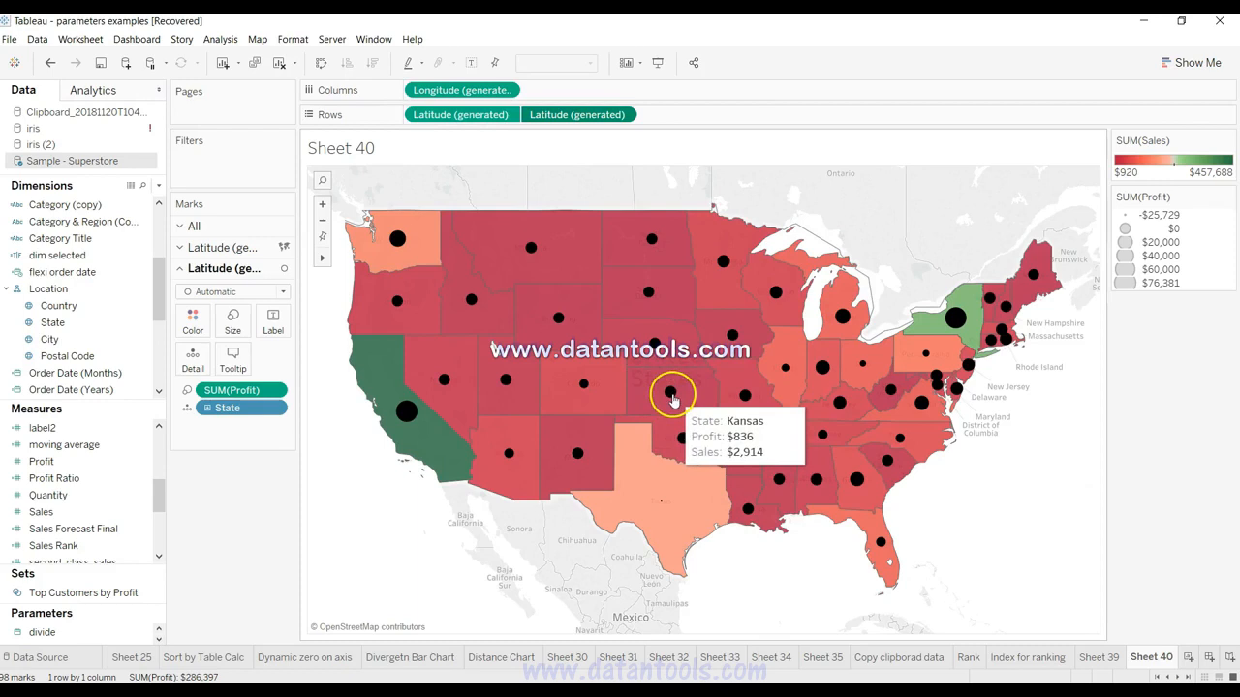
pyautogui.moveTo(743, 450)
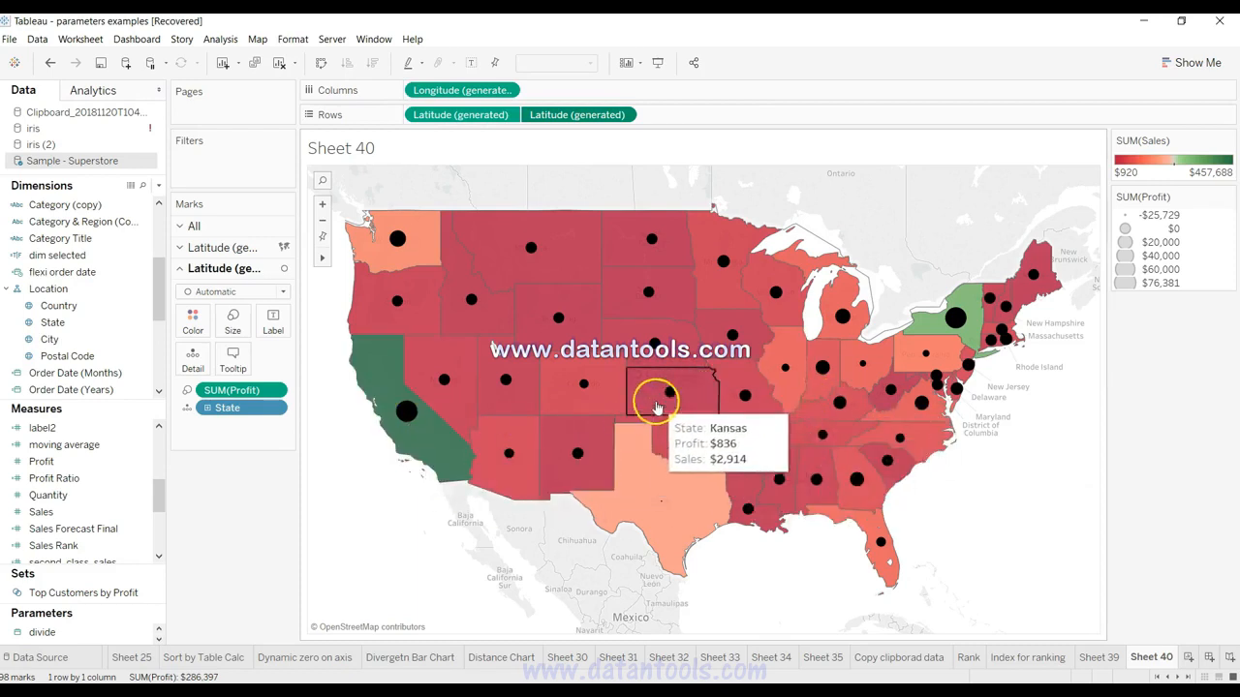
pyautogui.moveTo(830, 331)
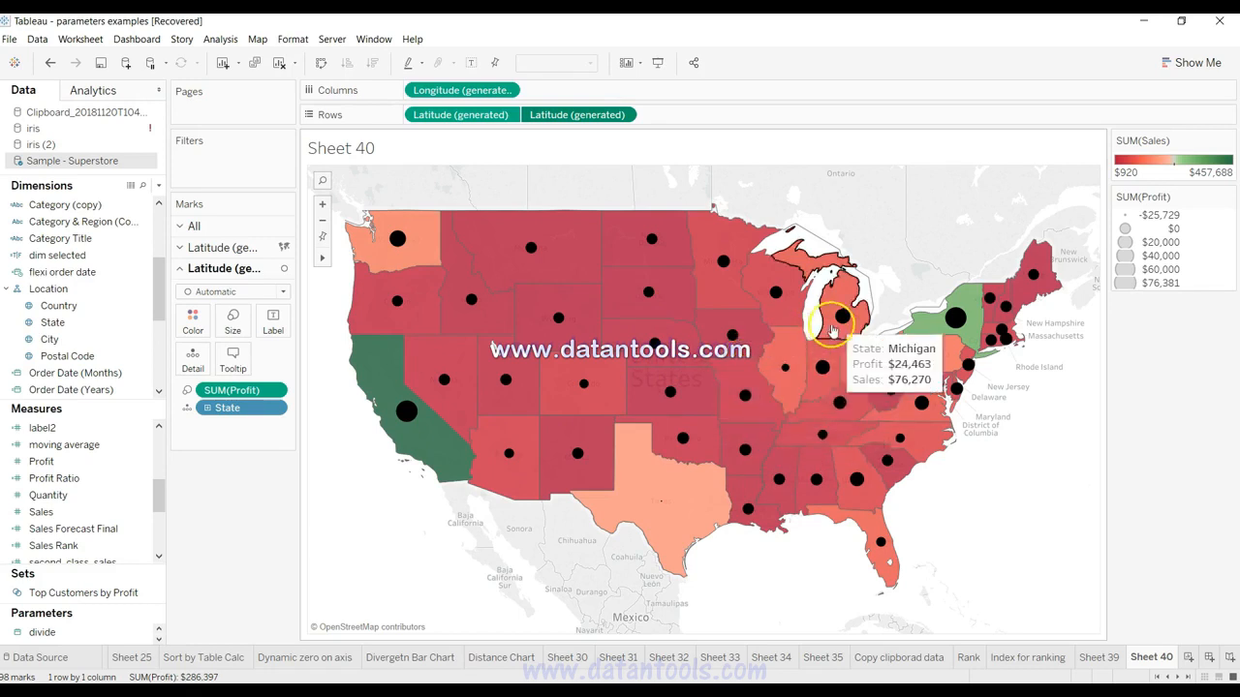
pyautogui.moveTo(858, 384)
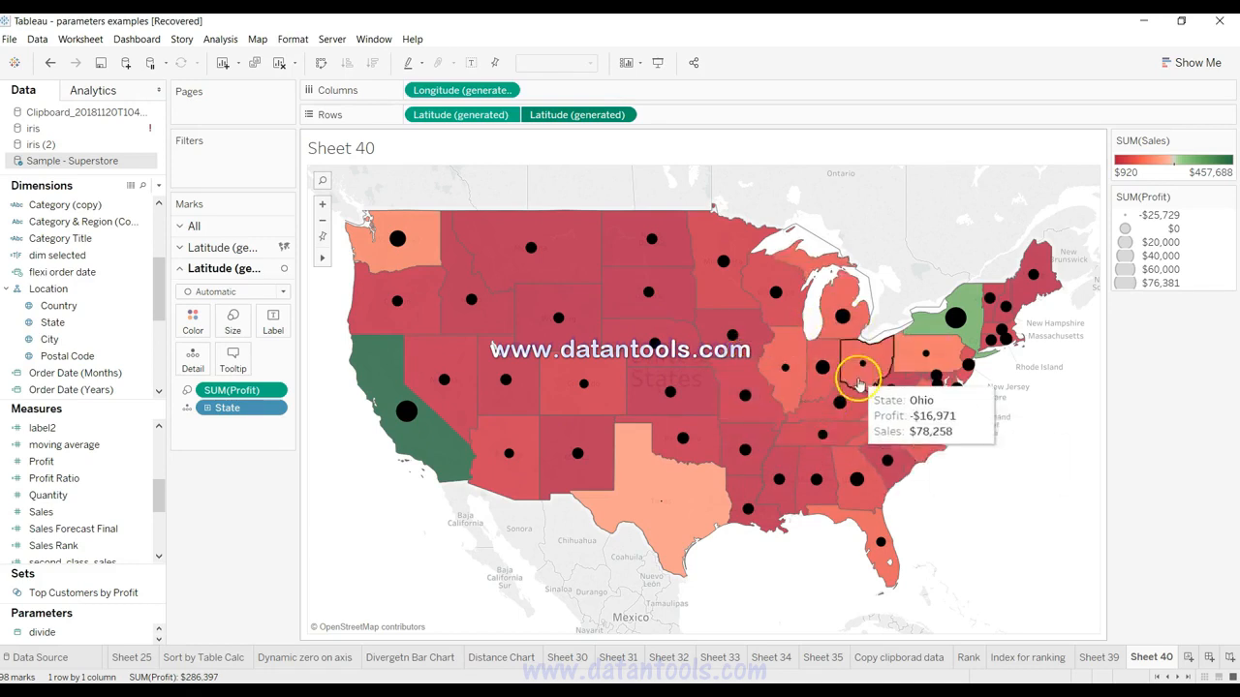
pyautogui.moveTo(678, 571)
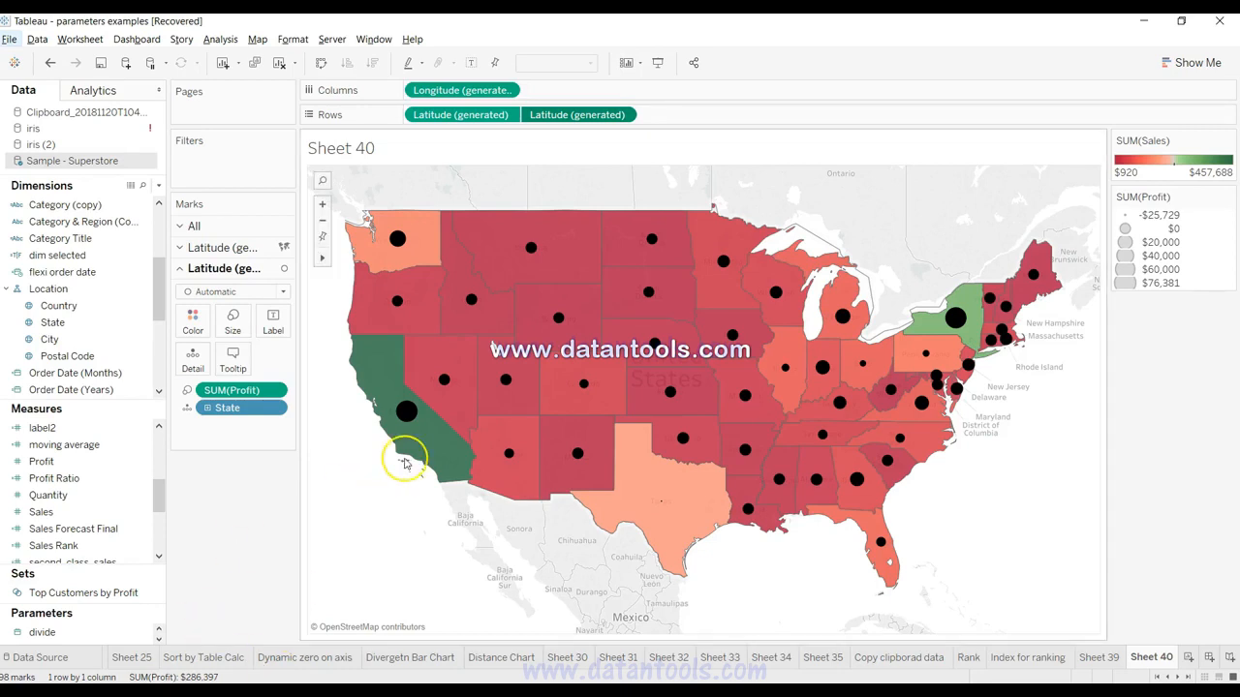
pyautogui.moveTo(407, 422)
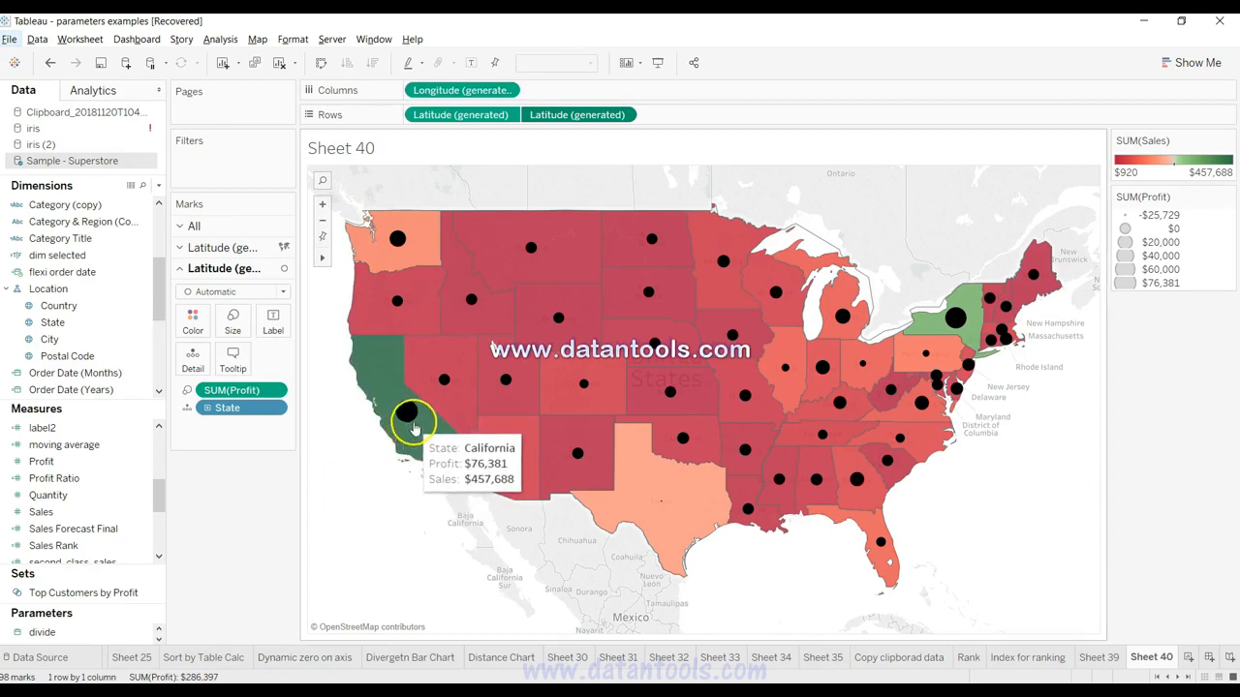
pyautogui.moveTo(758, 374)
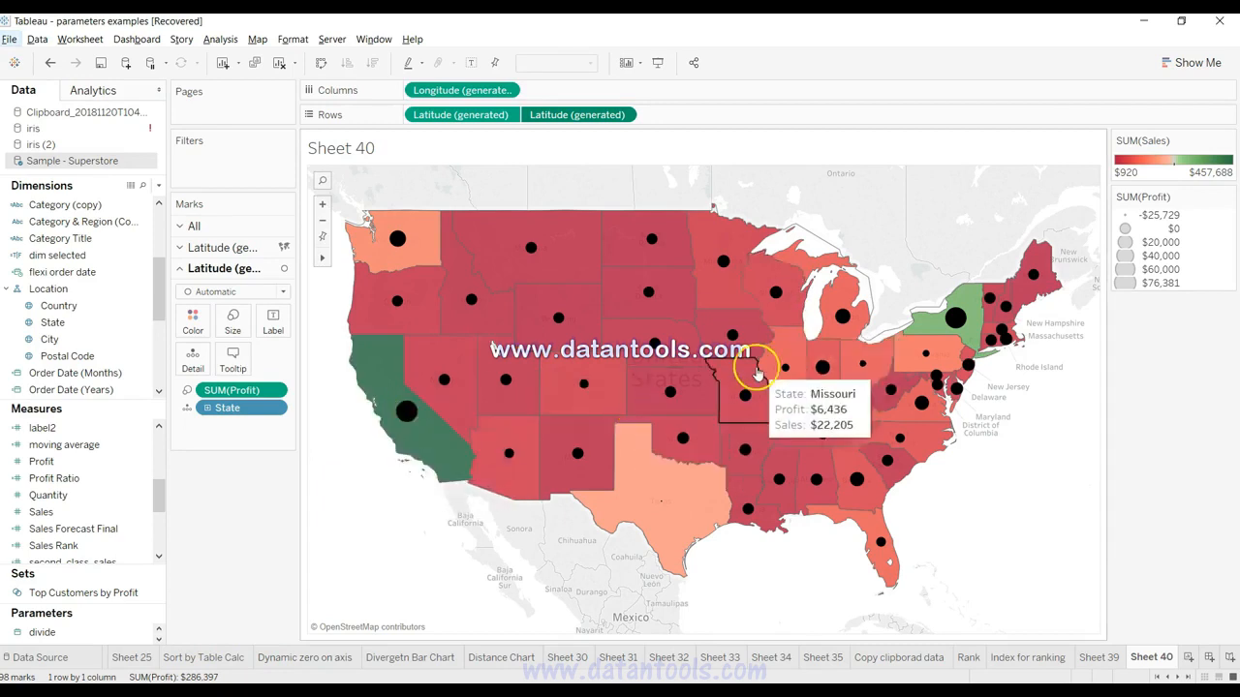
pyautogui.moveTo(434, 461)
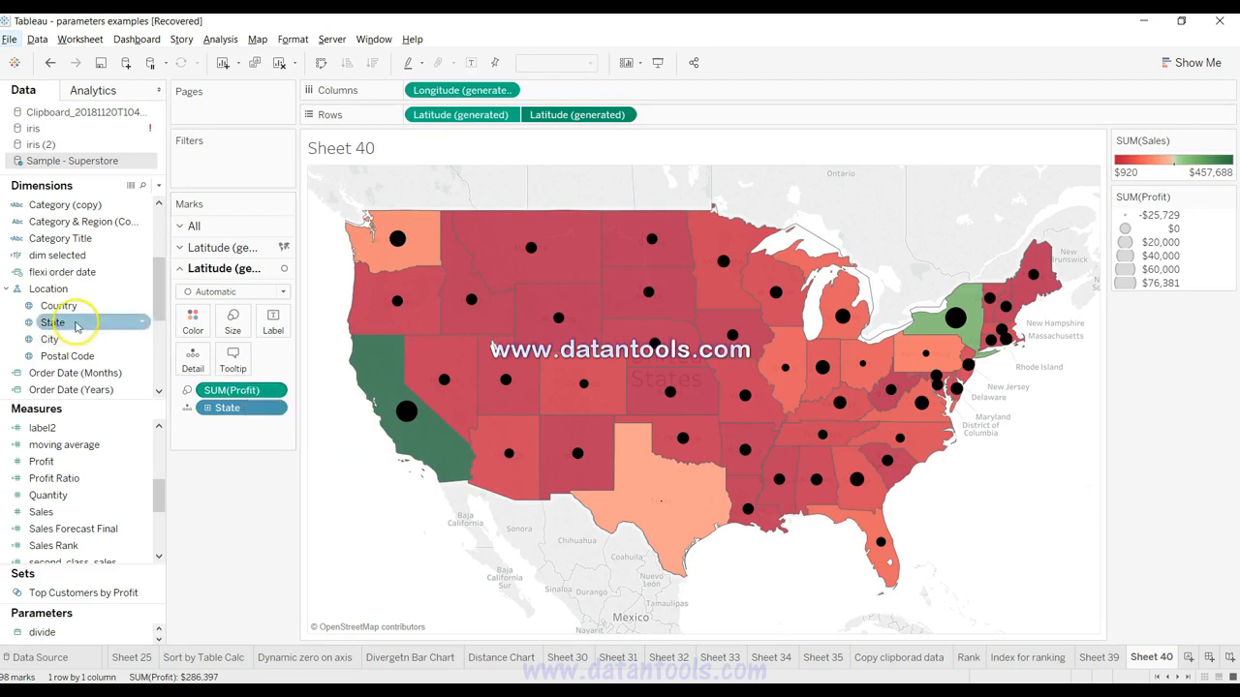
# Remove SUM(Profit) from the second map's marks and colour them by the Category dimension instead.
pyautogui.moveTo(165, 278); pyautogui.dragTo(163, 277)
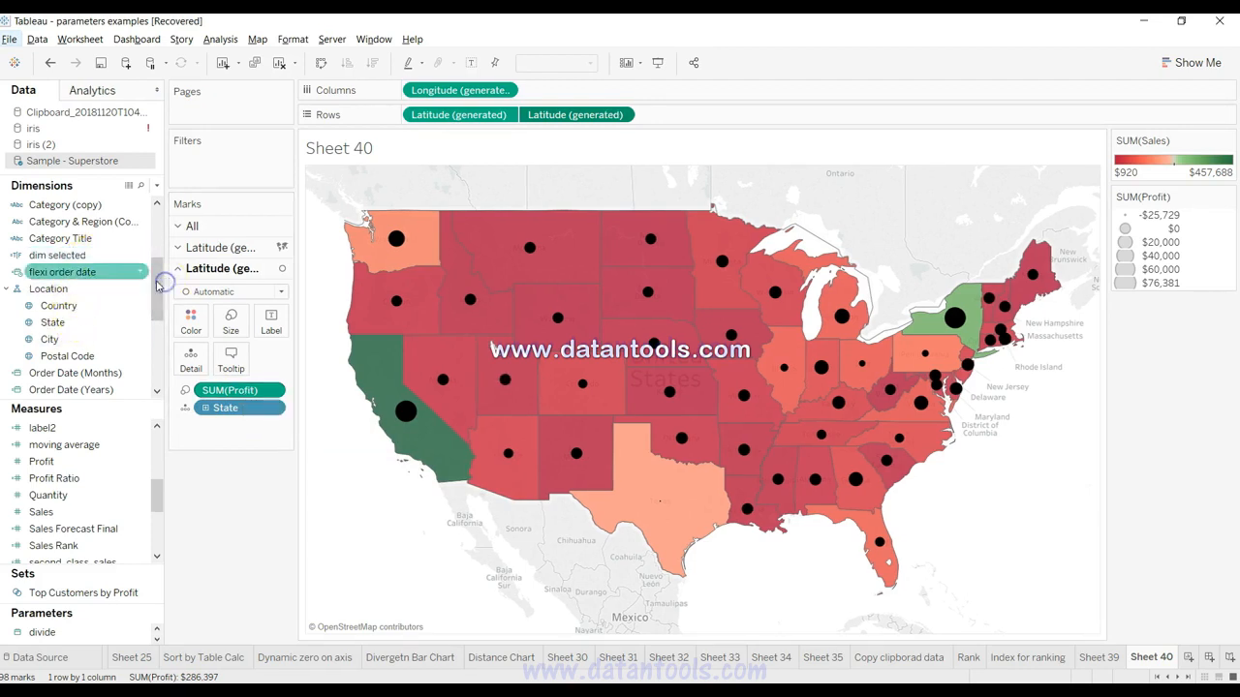
pyautogui.scroll(-5, 160, 271)
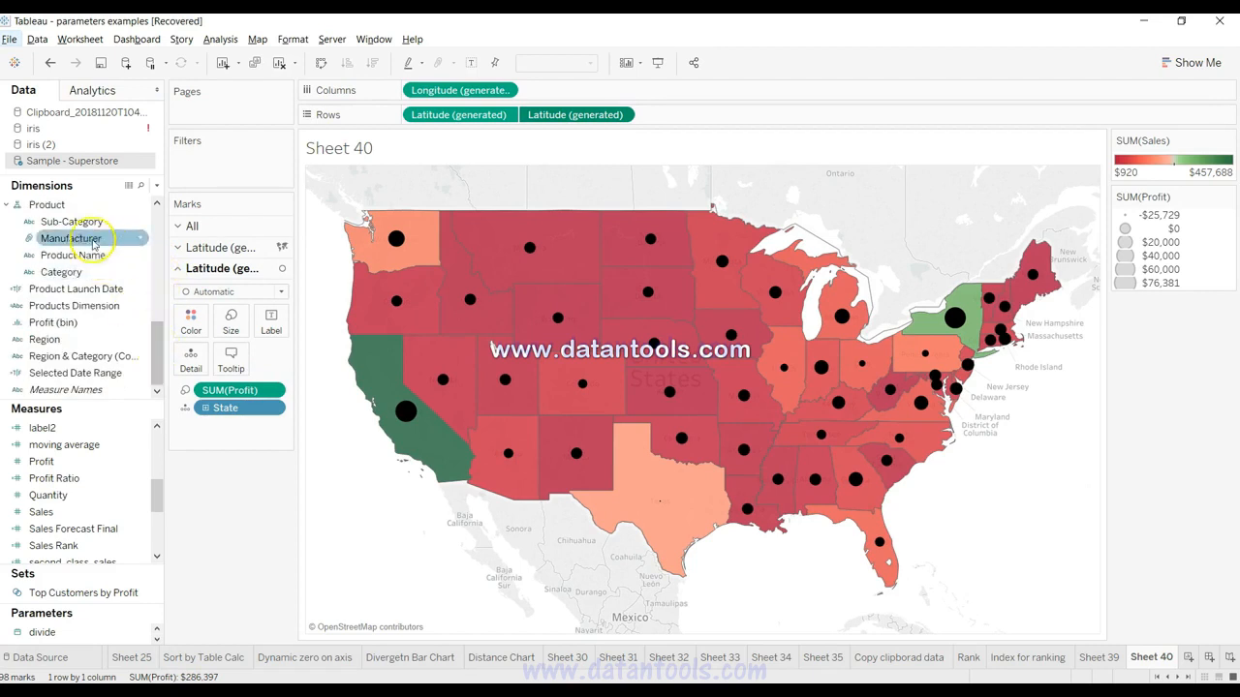
pyautogui.click(83, 276)
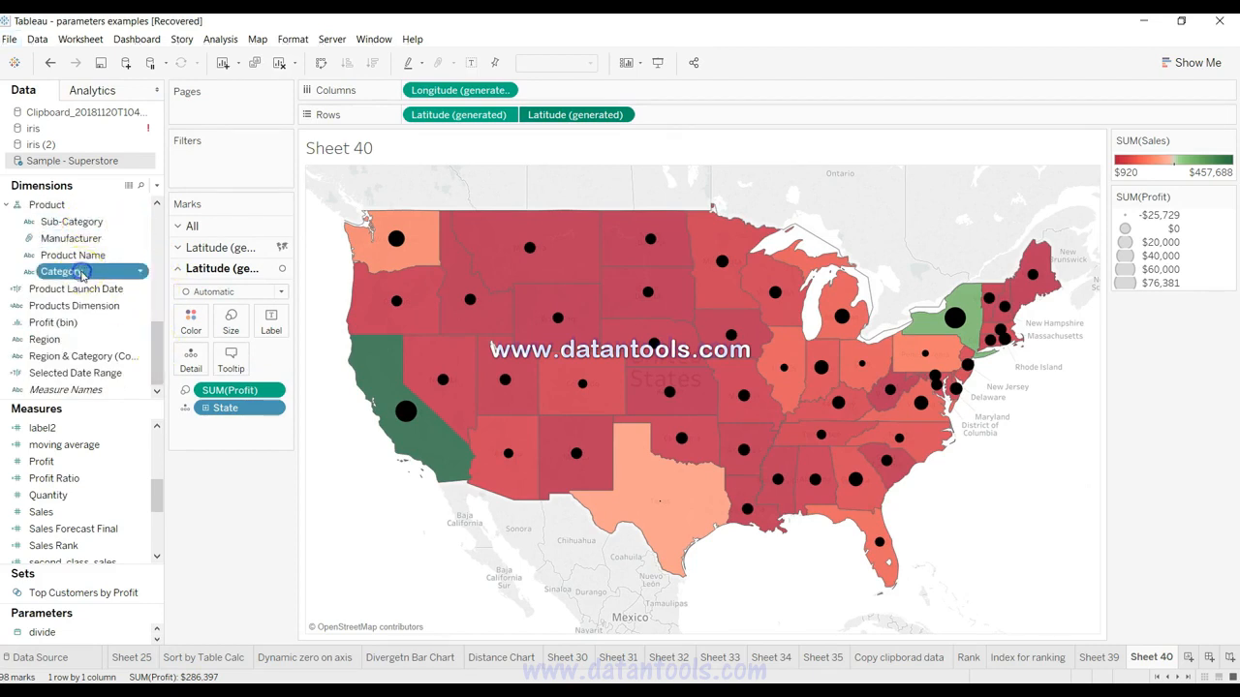
pyautogui.click(88, 225)
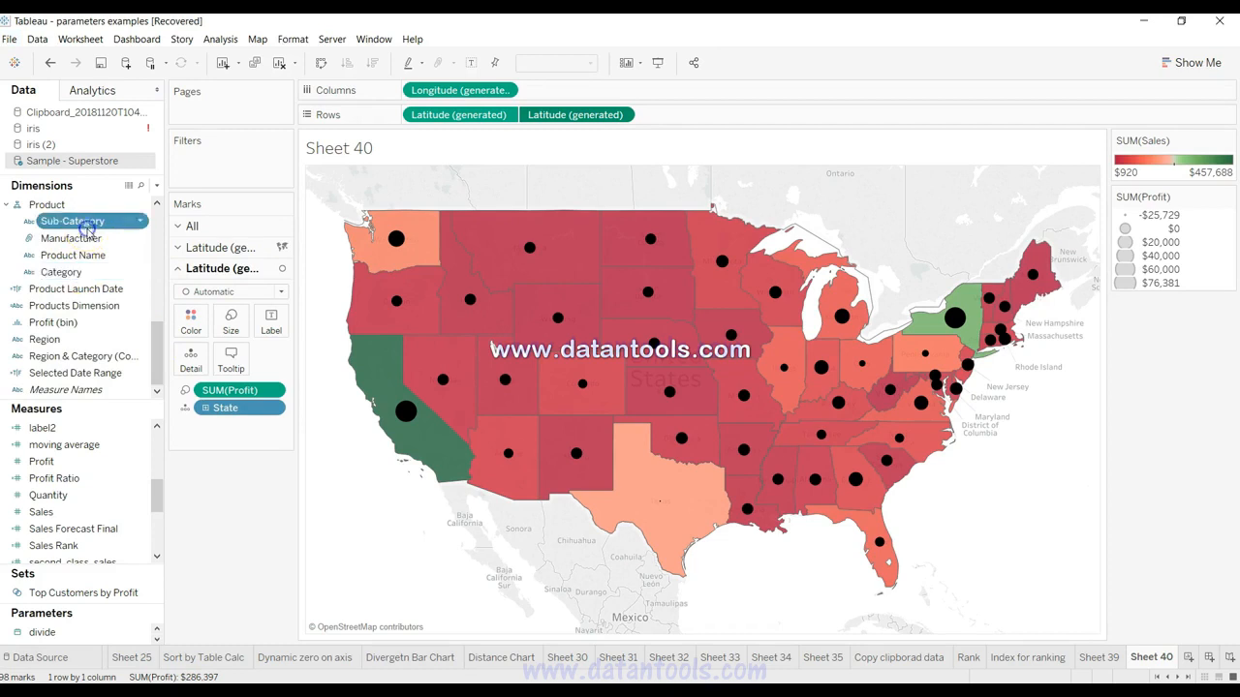
pyautogui.click(92, 276)
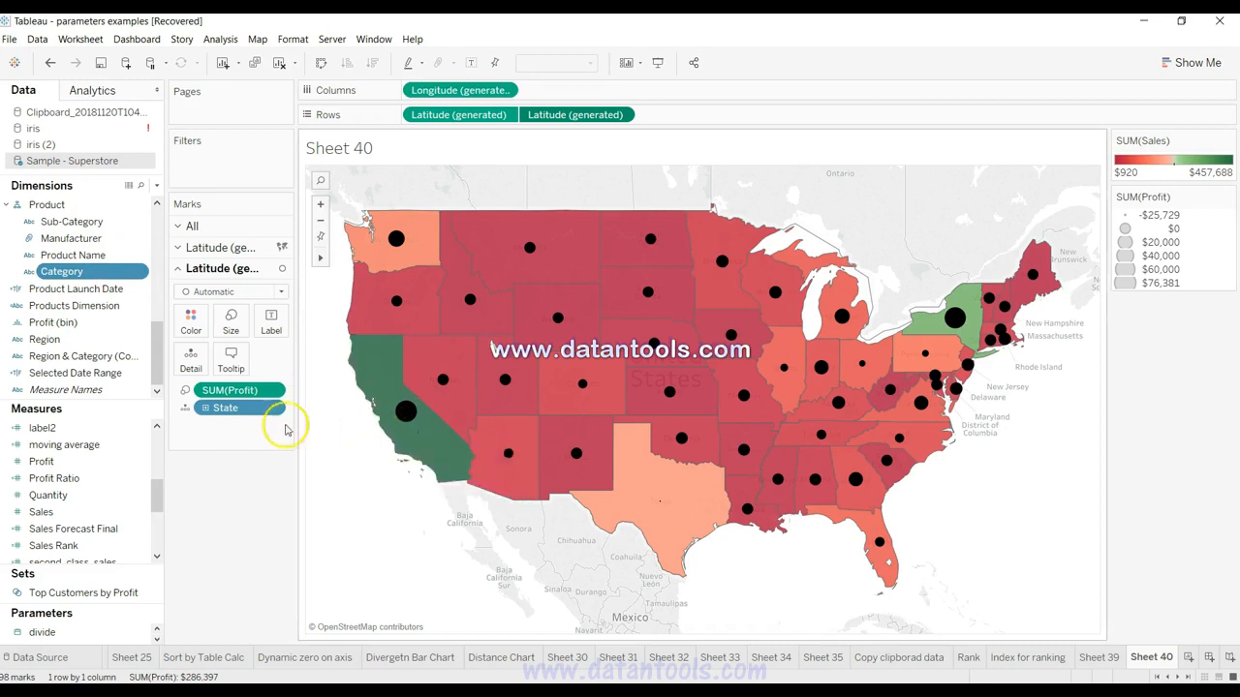
pyautogui.moveTo(232, 394); pyautogui.dragTo(228, 508)
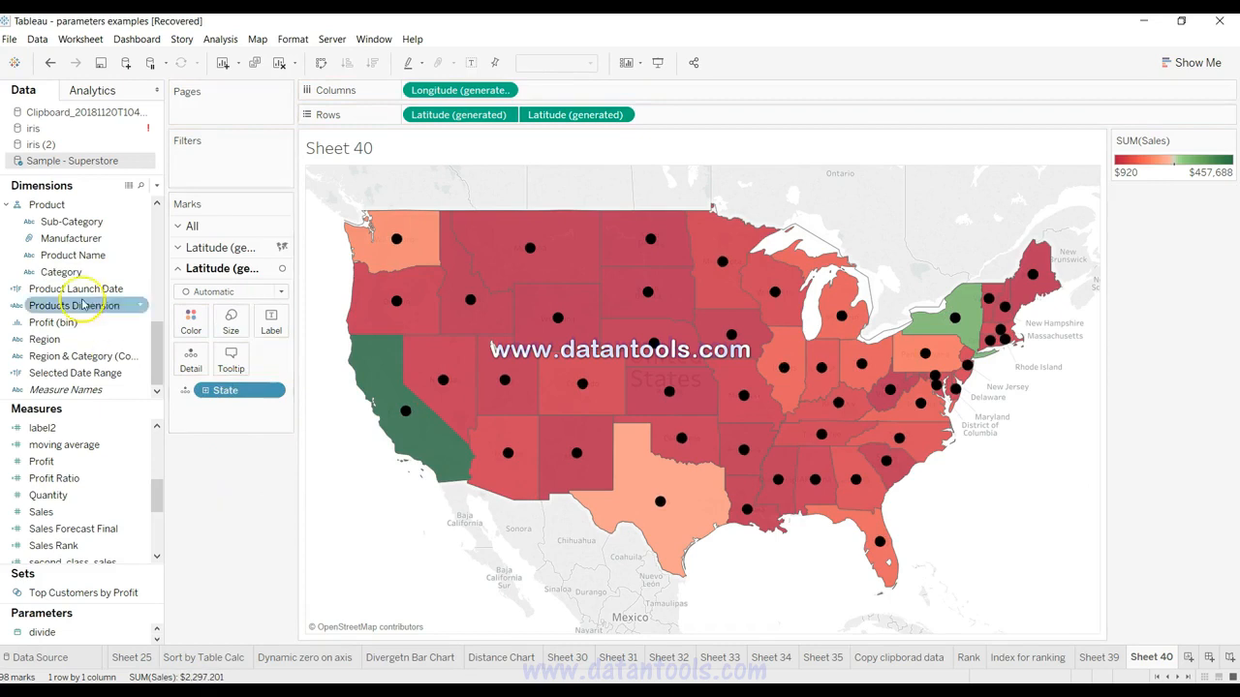
pyautogui.click(80, 275)
pyautogui.moveTo(81, 275); pyautogui.dragTo(186, 318)
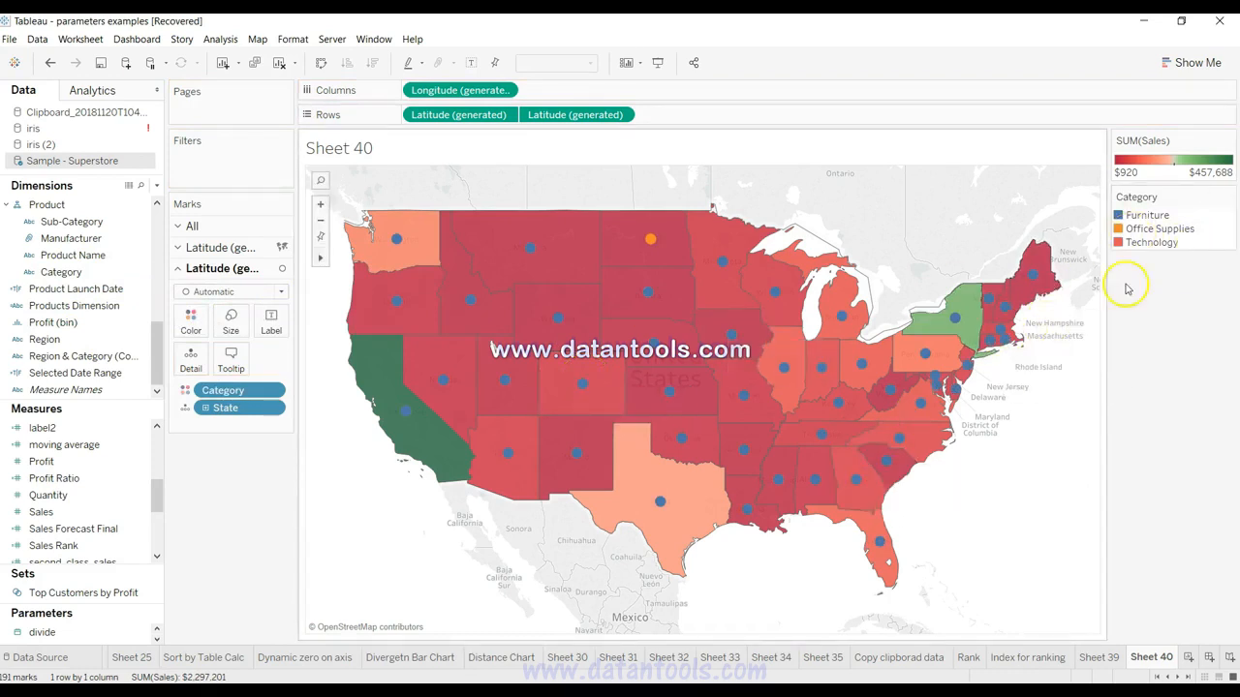
# Change the second map's mark type to Pie and enlarge the pies moderately.
pyautogui.click(265, 291)
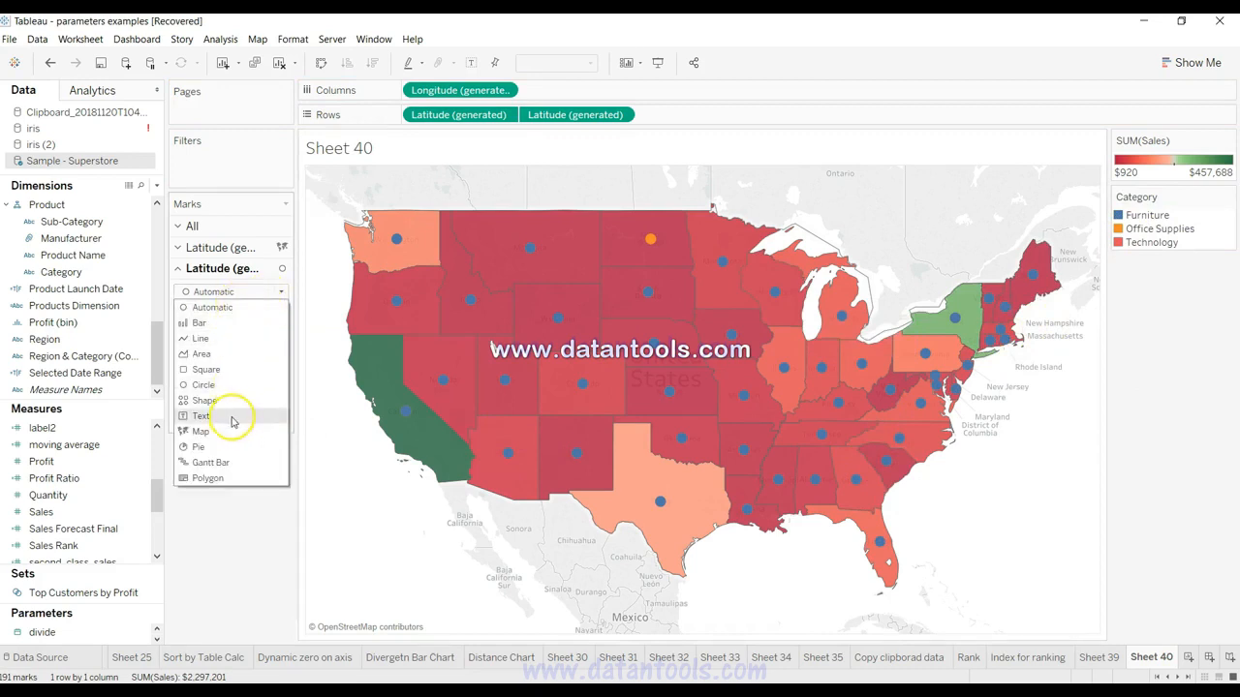
pyautogui.click(230, 448)
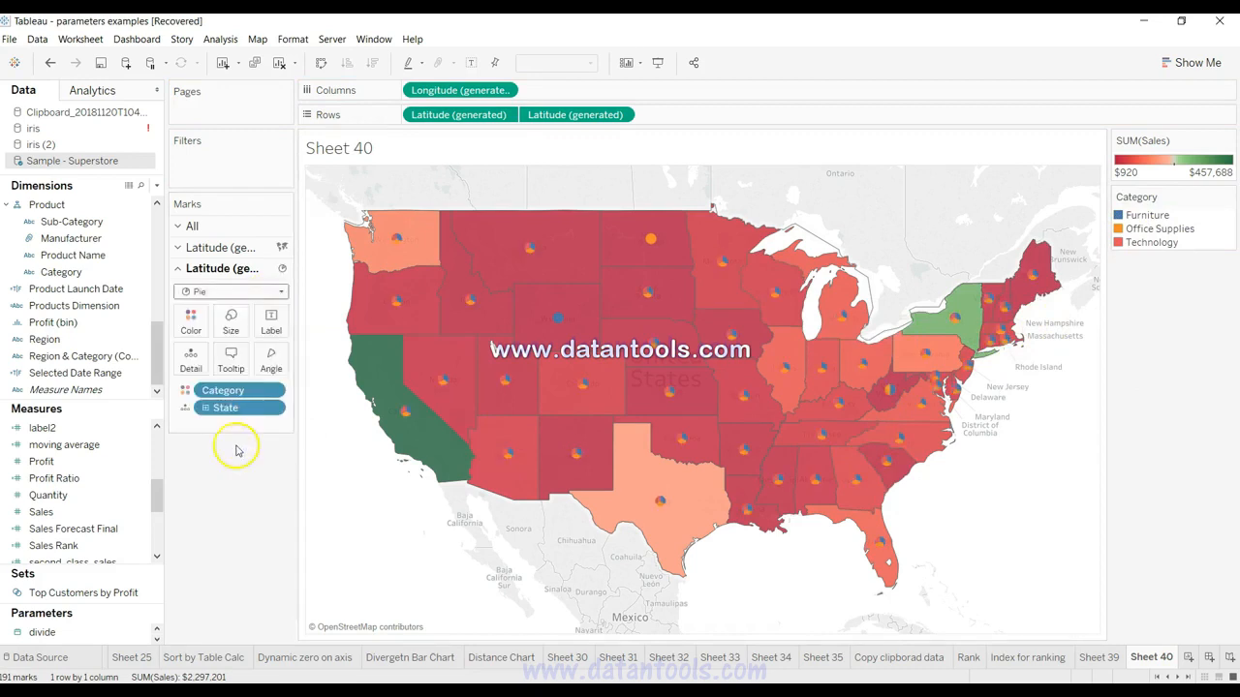
pyautogui.click(230, 318)
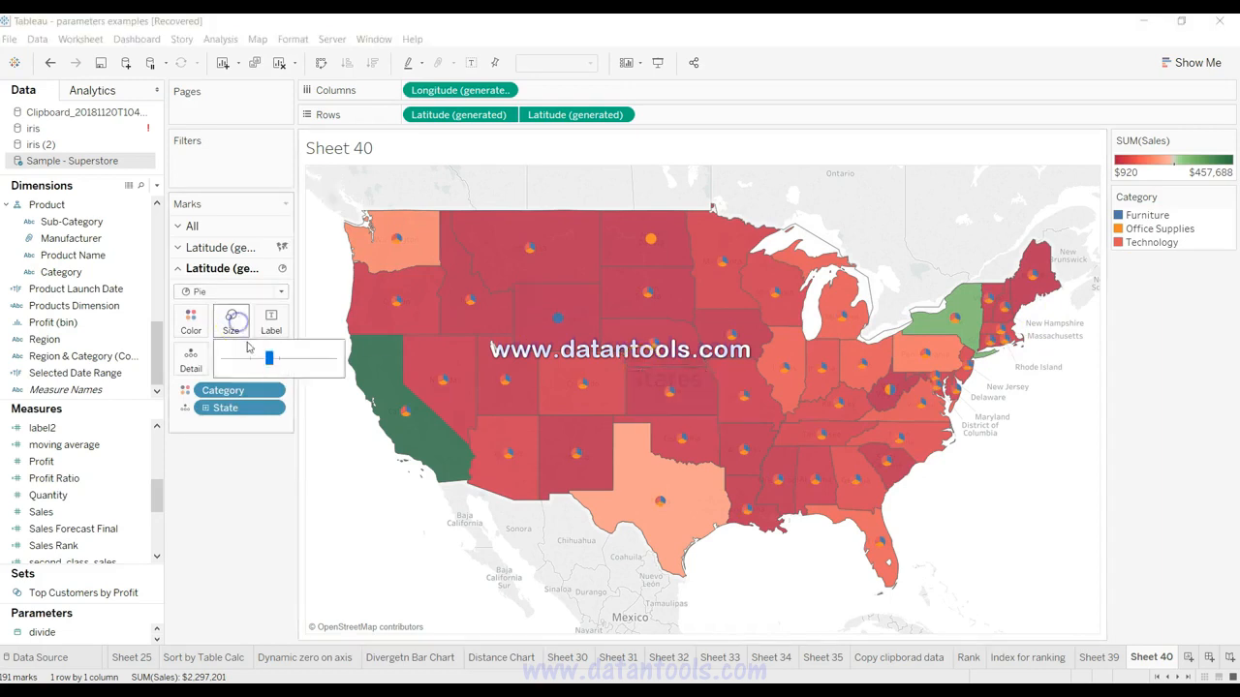
pyautogui.moveTo(279, 358); pyautogui.dragTo(297, 359)
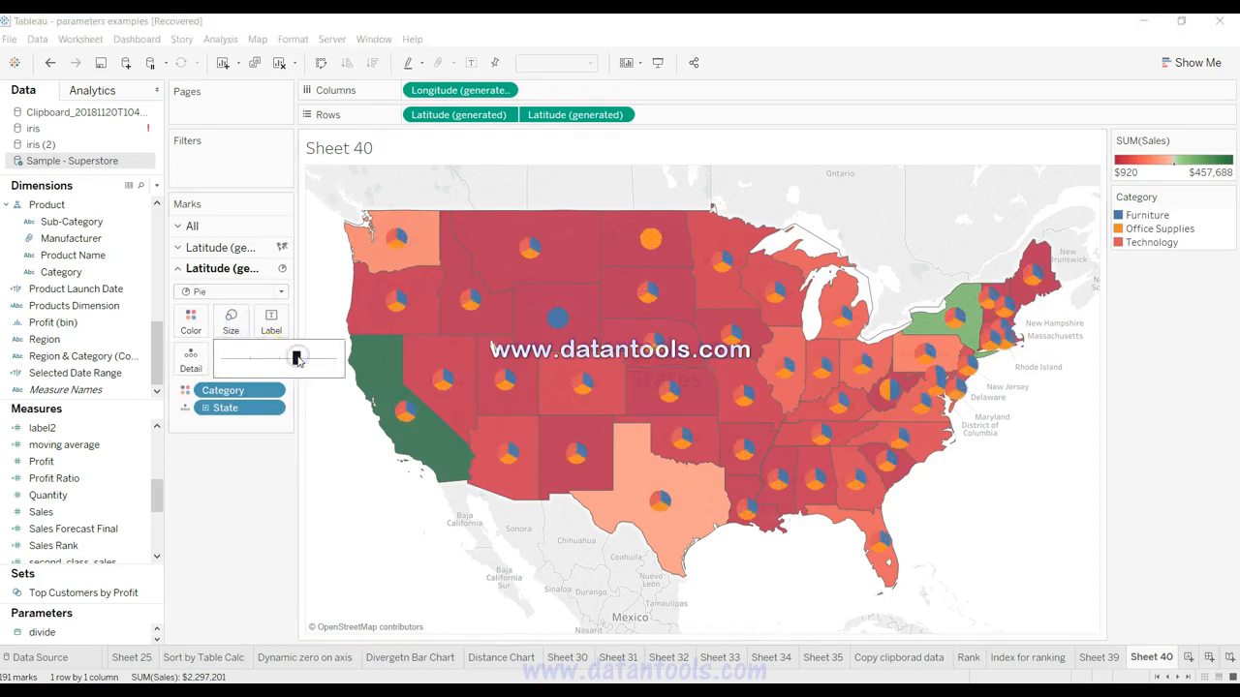
pyautogui.click(244, 499)
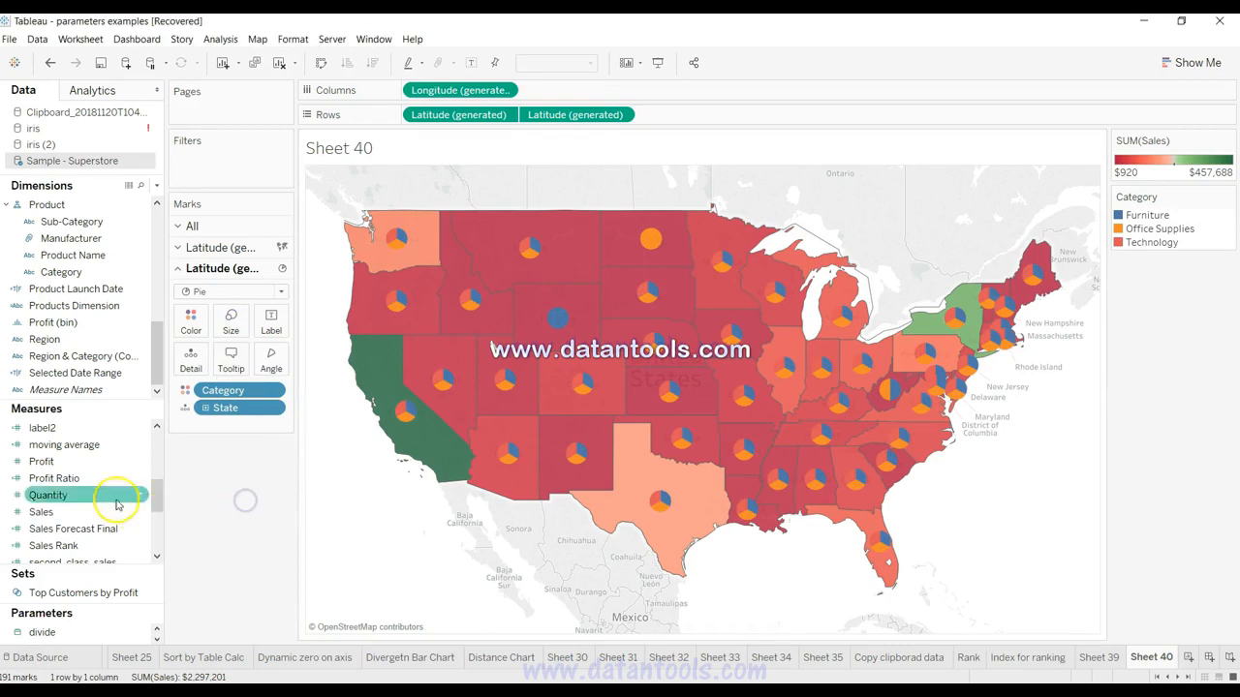
# Add the Profit measure to the second map's marks and use it as the angle of the pie slices.
pyautogui.click(83, 462)
pyautogui.moveTo(83, 462); pyautogui.dragTo(186, 364)
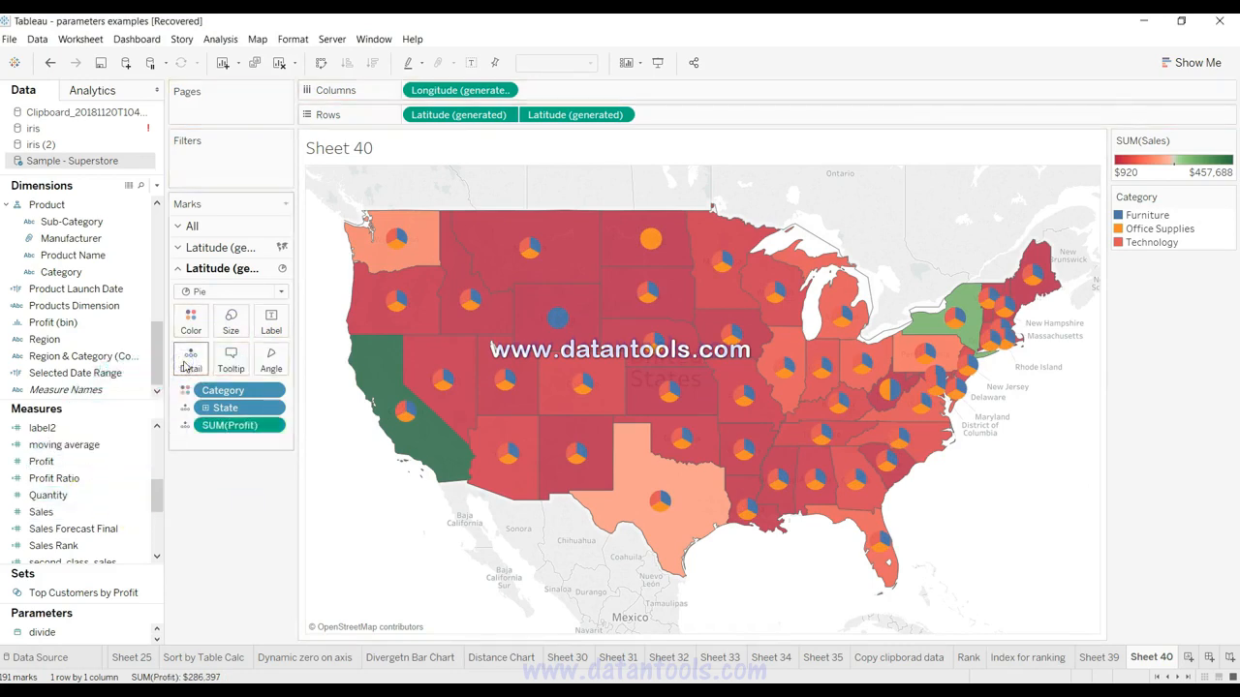
pyautogui.click(212, 428)
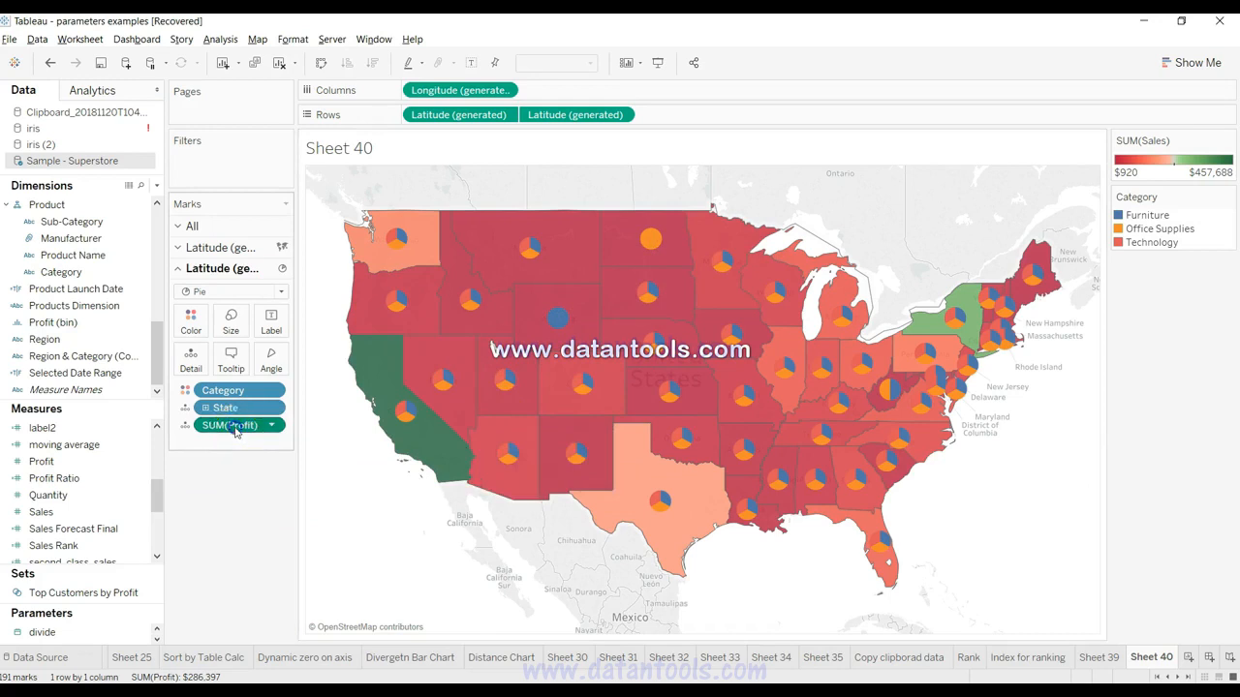
pyautogui.moveTo(235, 428); pyautogui.dragTo(269, 362)
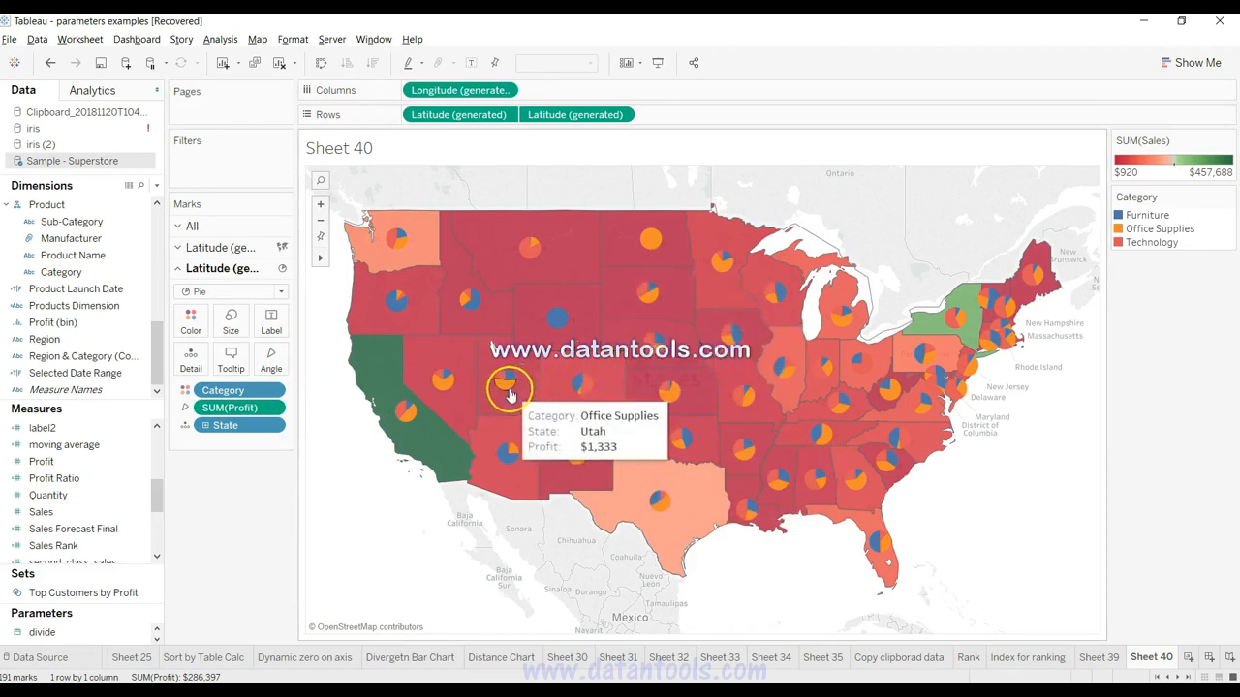
pyautogui.click(410, 407)
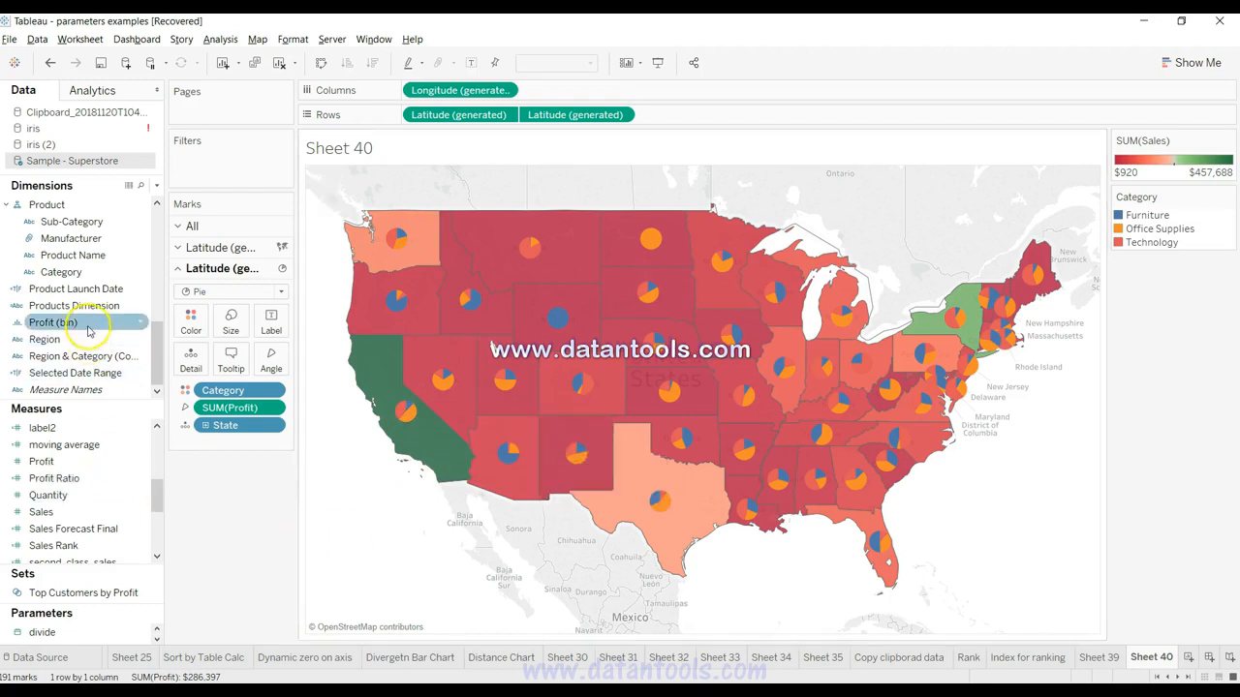
pyautogui.click(97, 356)
pyautogui.scroll(4, 116, 320)
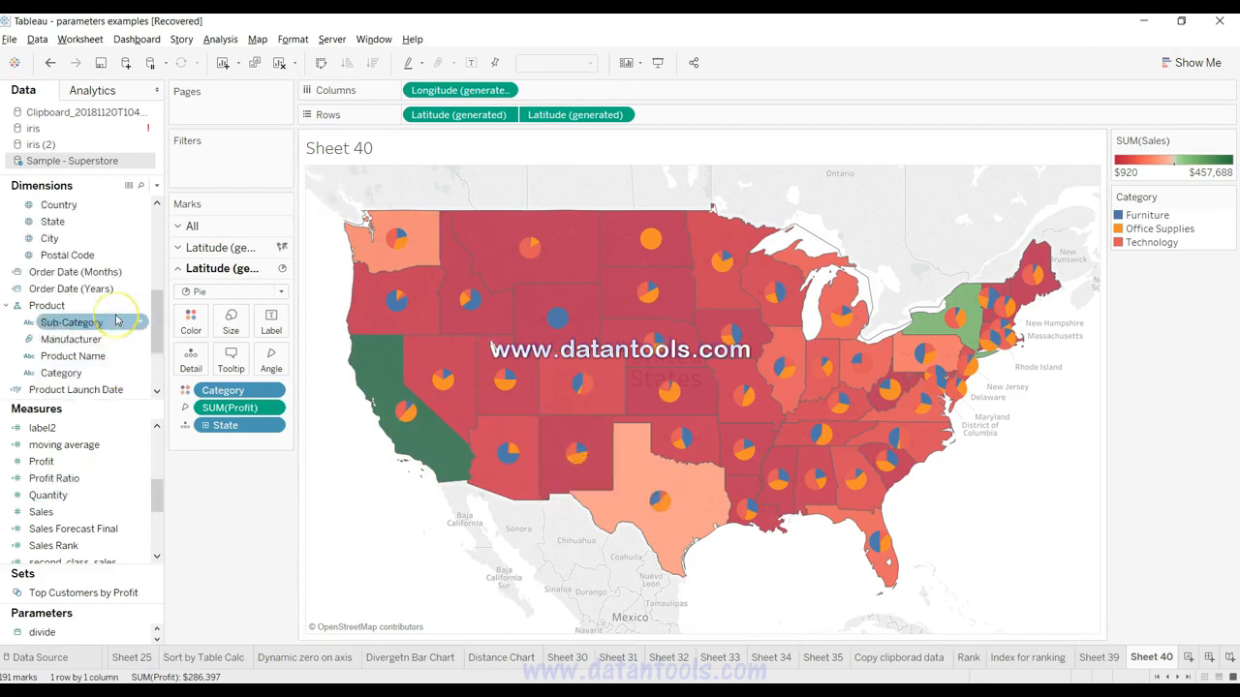
pyautogui.scroll(-2, 116, 321)
pyautogui.scroll(-2, 116, 321)
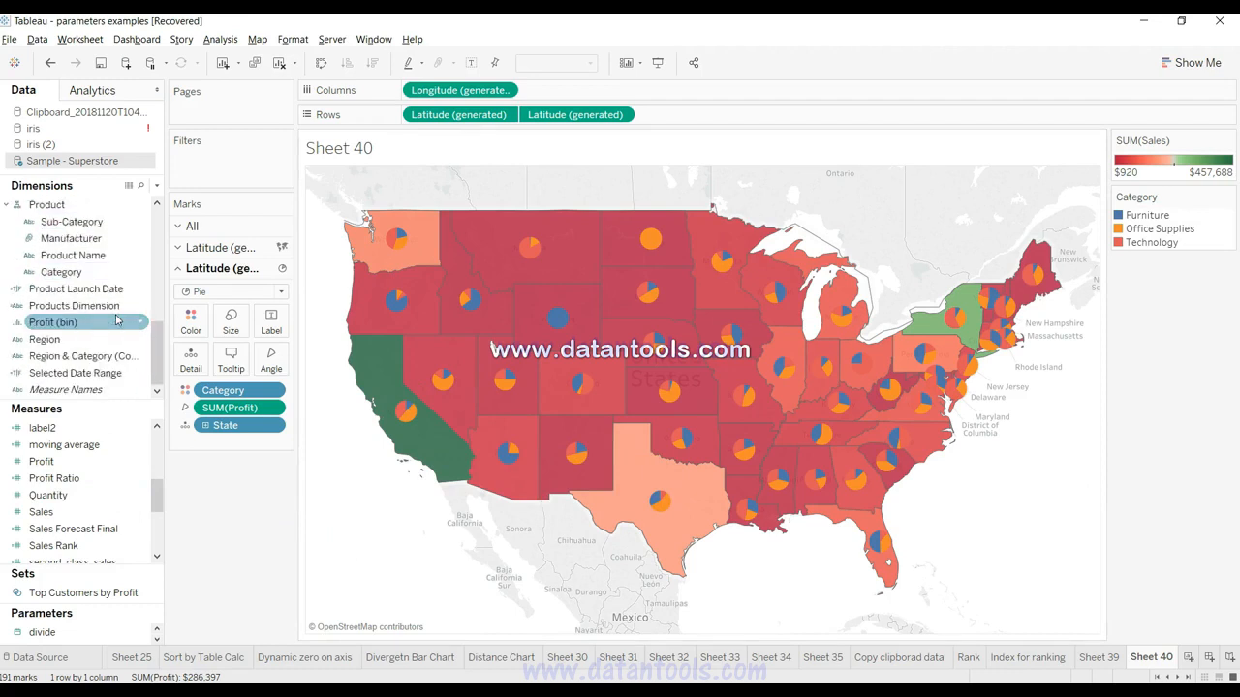
pyautogui.click(395, 456)
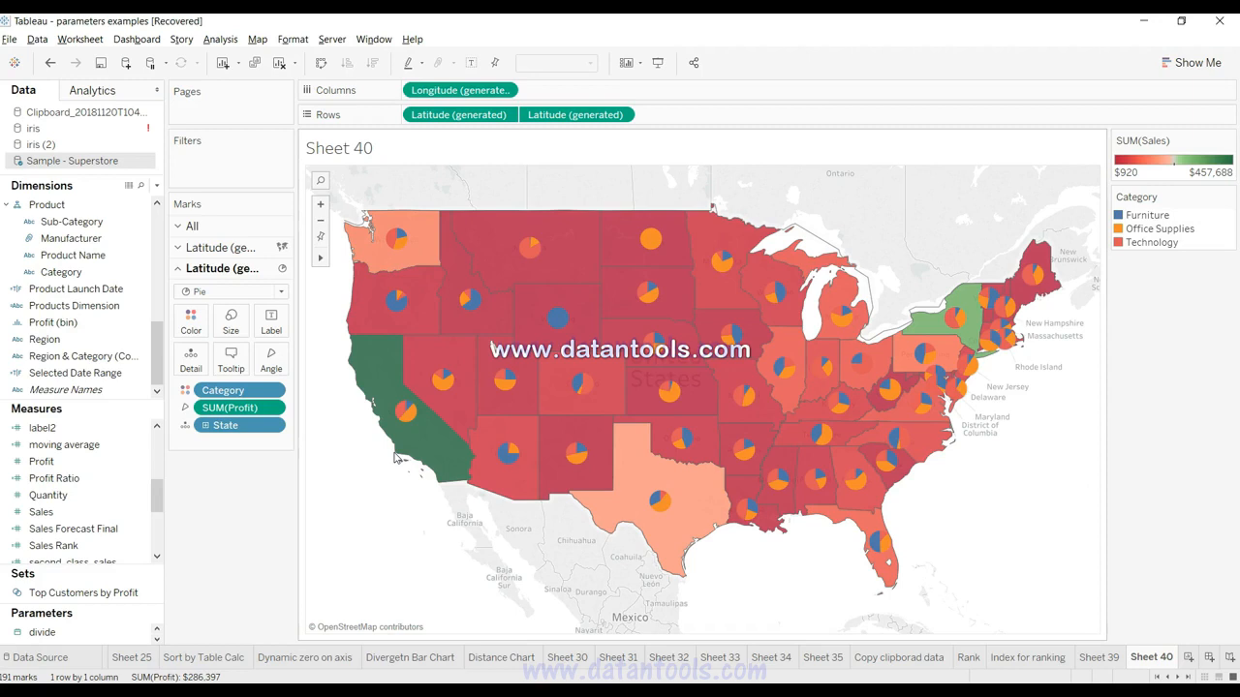
# Enlarge the state pies further so that their category slices can be told apart.
pyautogui.click(224, 328)
pyautogui.moveTo(304, 360); pyautogui.dragTo(318, 364)
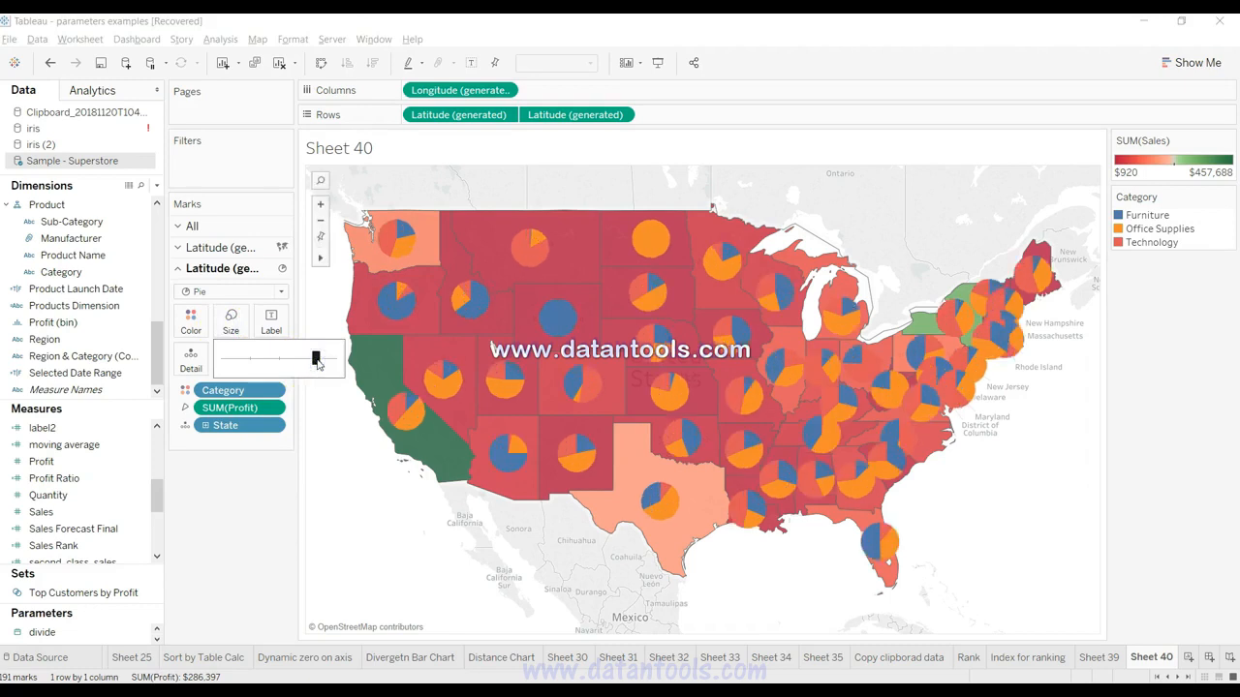
pyautogui.click(236, 491)
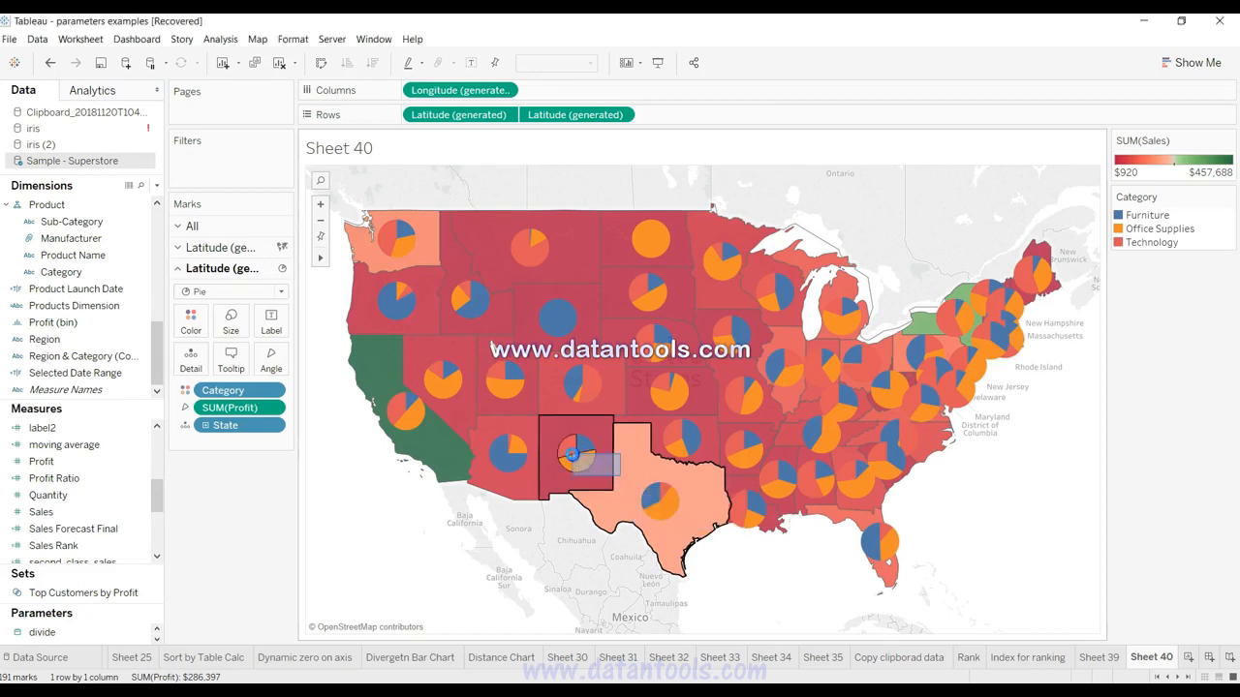
# Examine the New Mexico and Texas marks and the pie tooltips such as Arizona's, and return to the second map's mark settings.
pyautogui.click(573, 448)
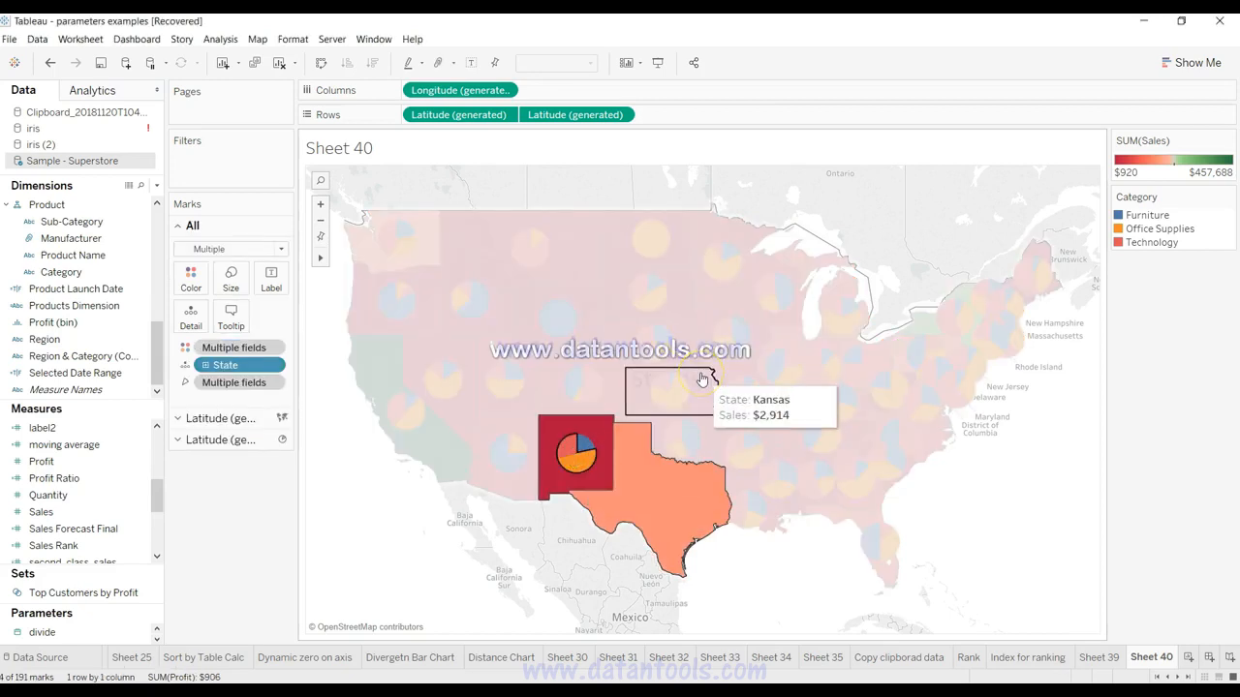
pyautogui.click(710, 472)
pyautogui.click(826, 563)
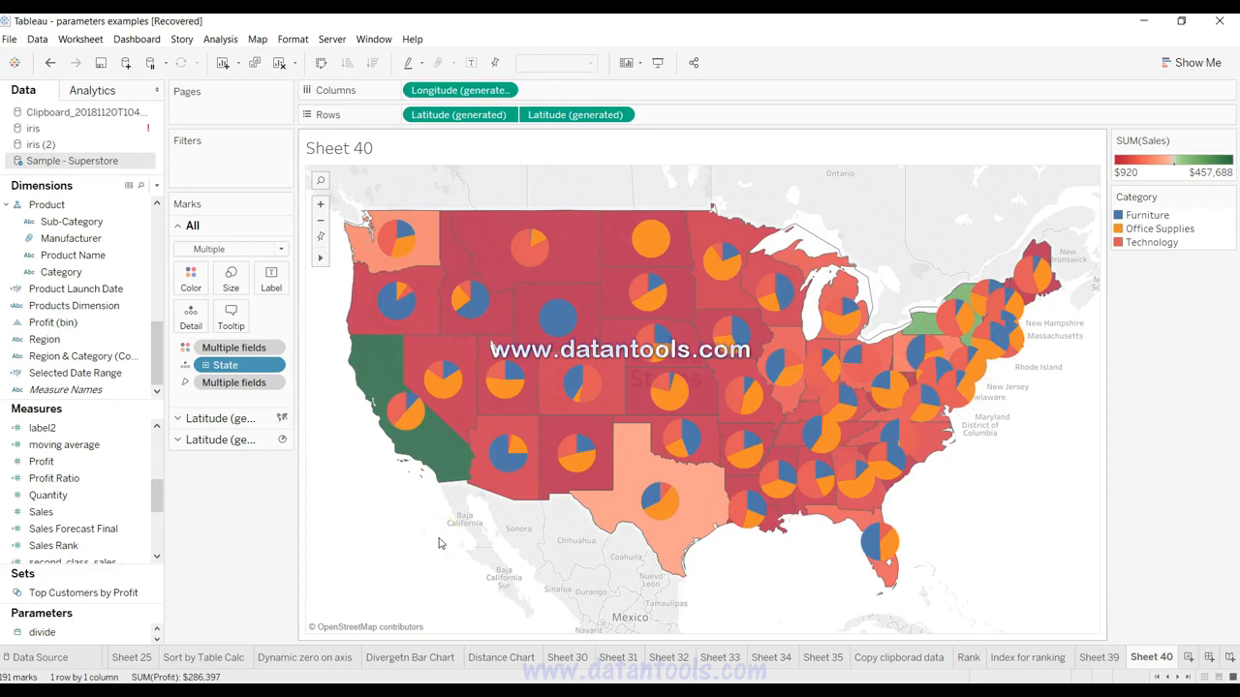
pyautogui.moveTo(507, 453)
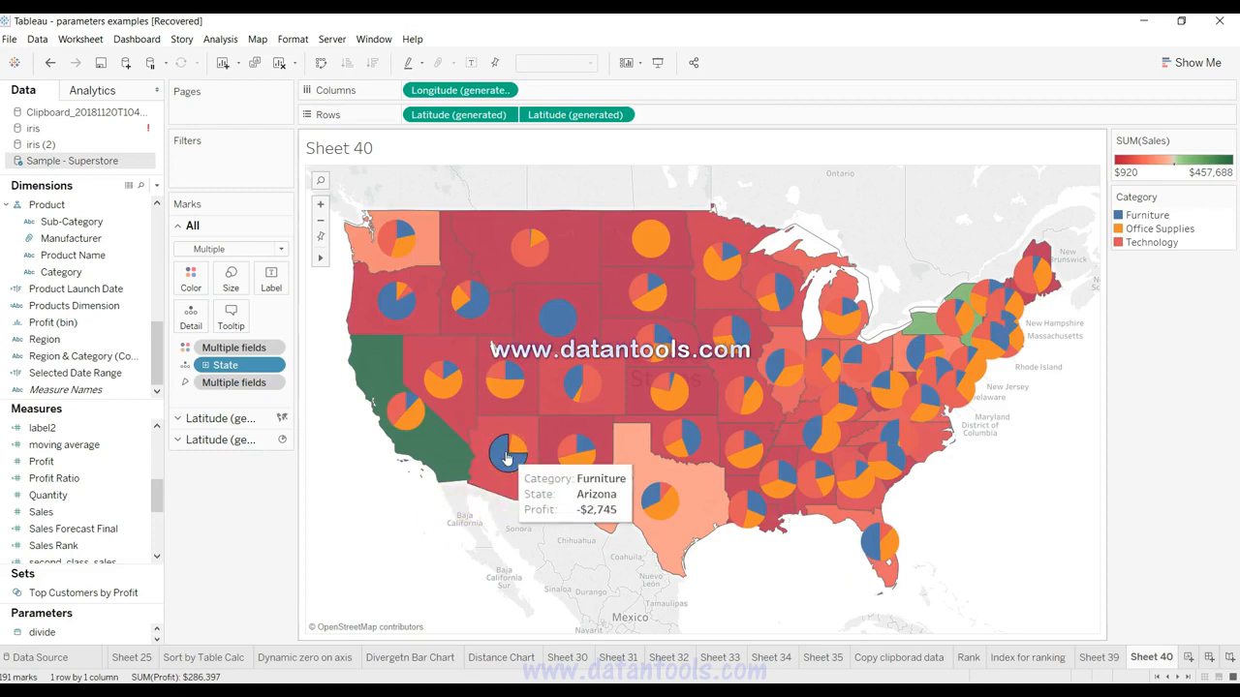
pyautogui.click(225, 446)
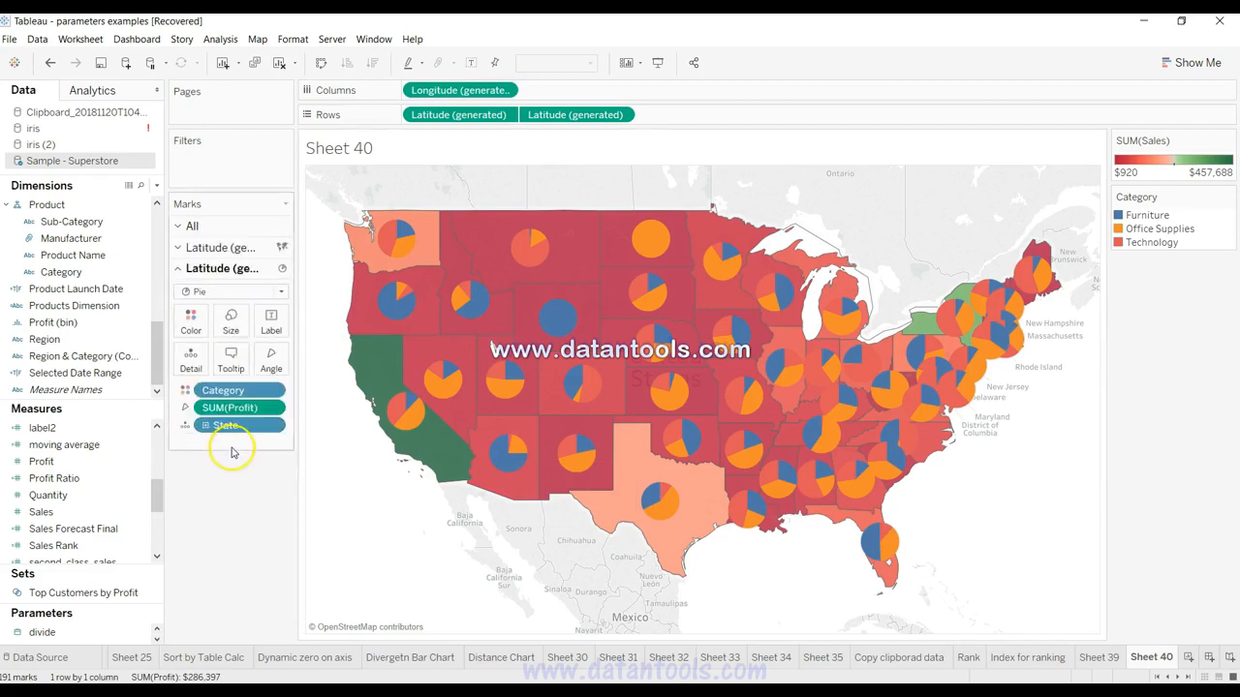
pyautogui.moveTo(403, 422)
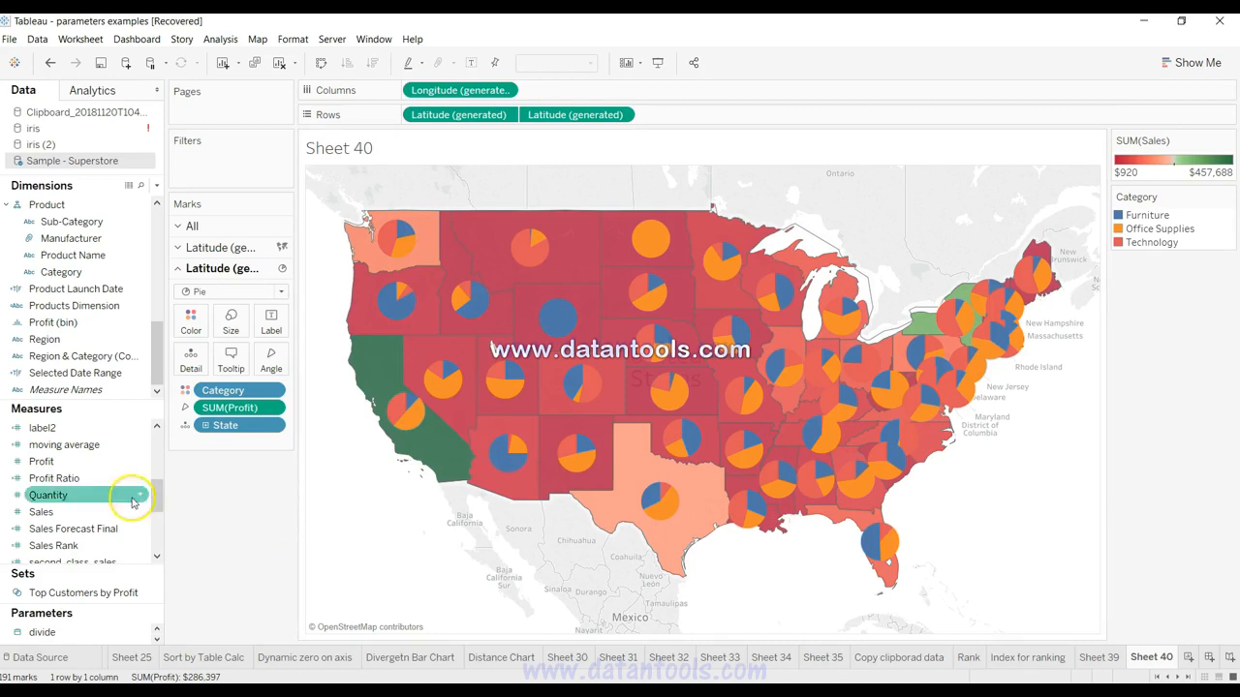
# Create a calculated field and begin its level-of-detail expression with {FIXED [State] [Category]}.
pyautogui.click(158, 187)
pyautogui.click(150, 199)
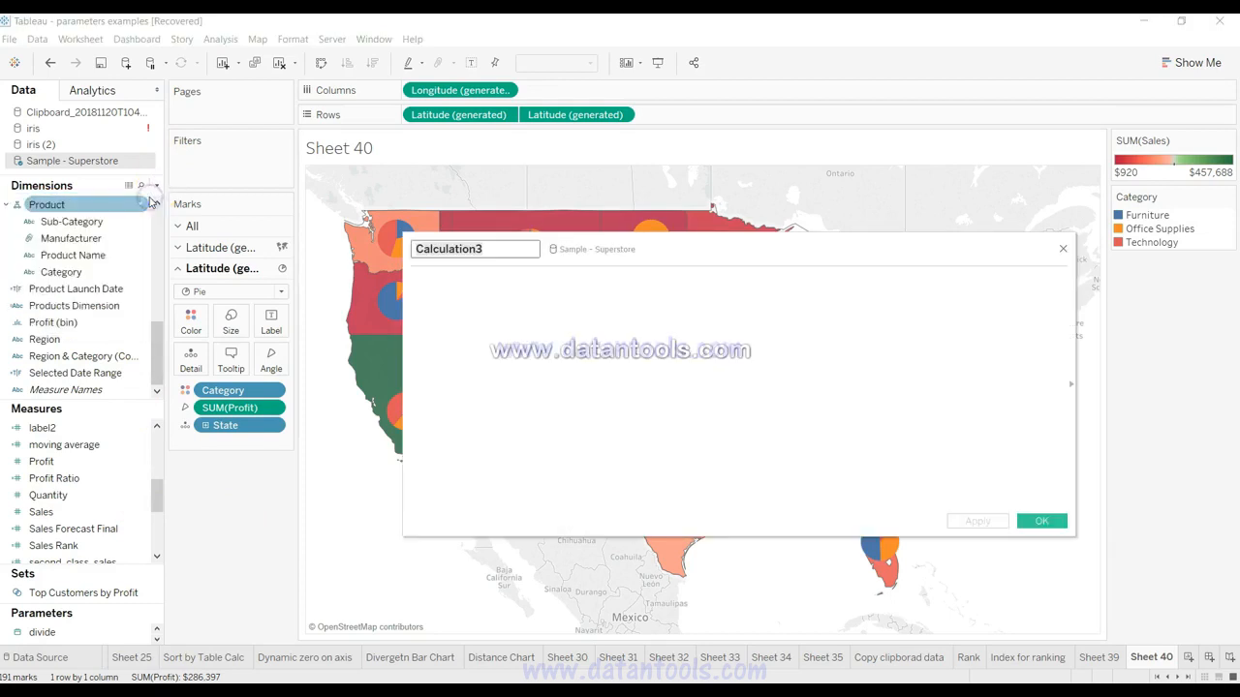
pyautogui.click(435, 318)
pyautogui.write('{')
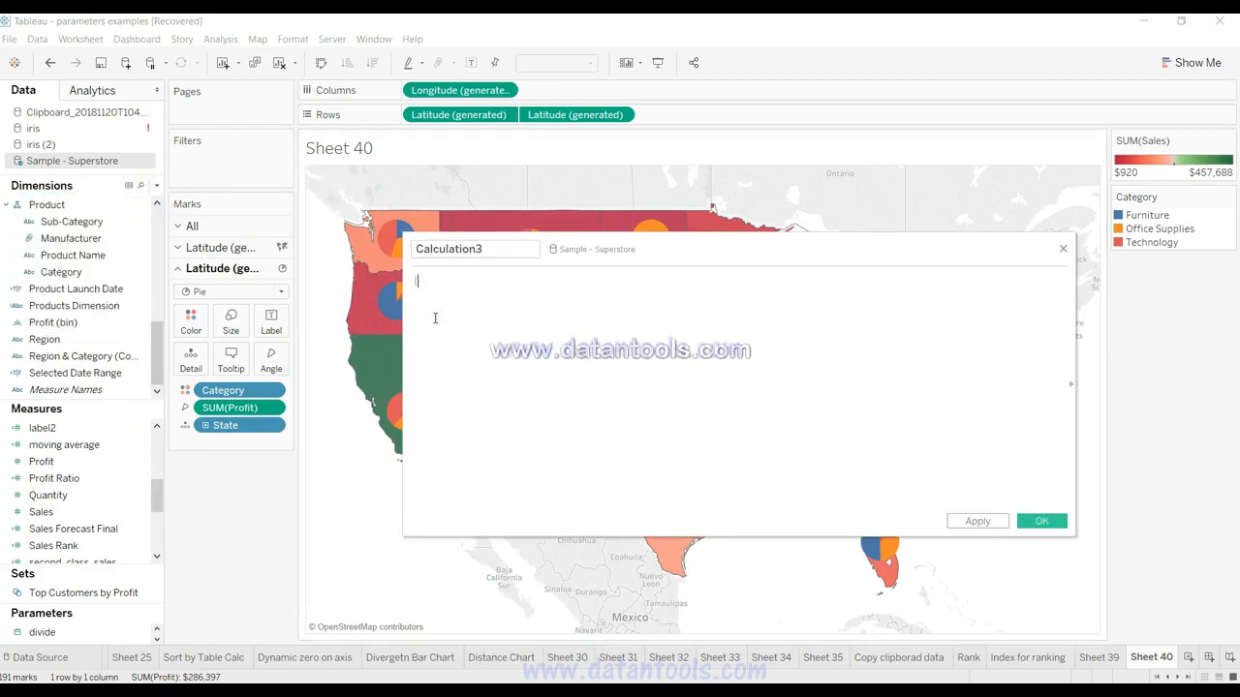
pyautogui.write('fix')
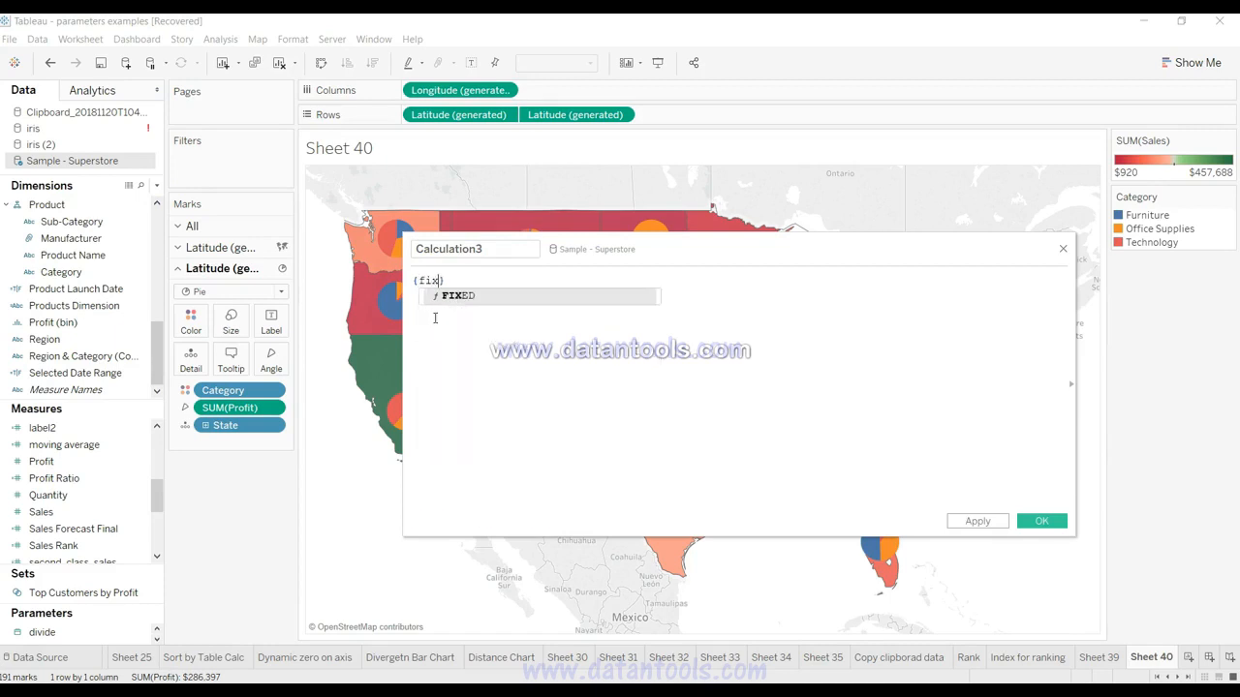
pyautogui.press('Return')
pyautogui.write('sta')
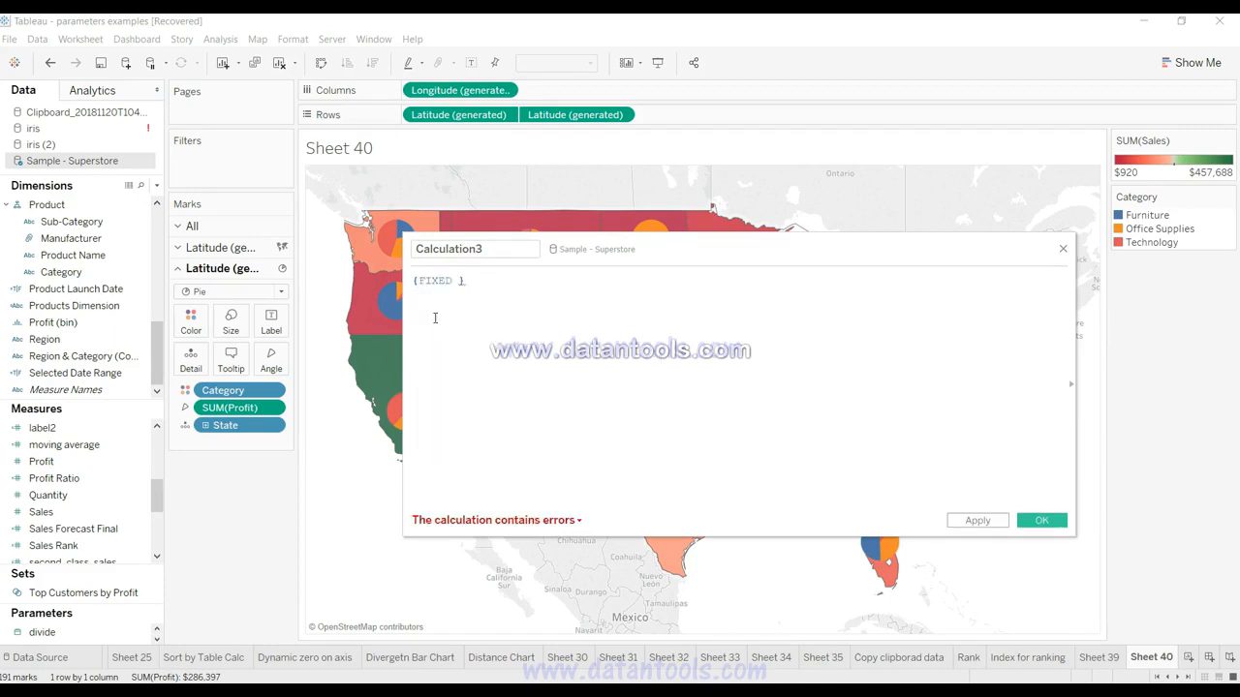
pyautogui.press('Down')
pyautogui.press('Down')
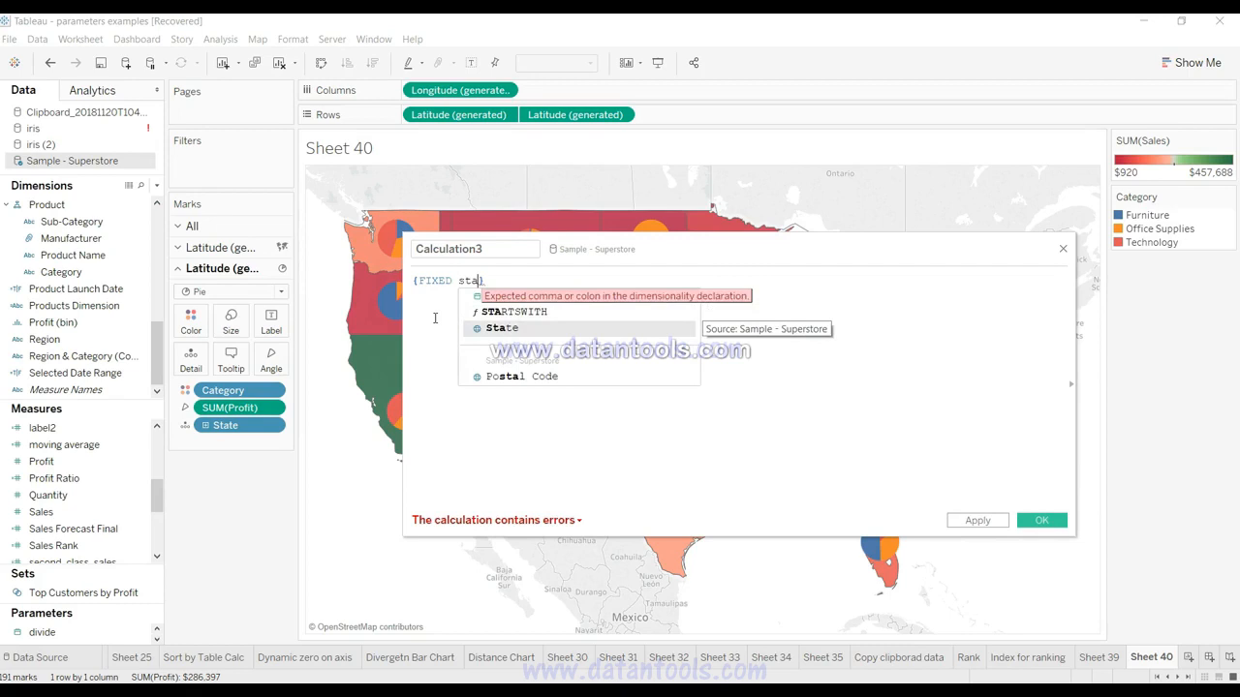
pyautogui.press('Return')
pyautogui.write('cate')
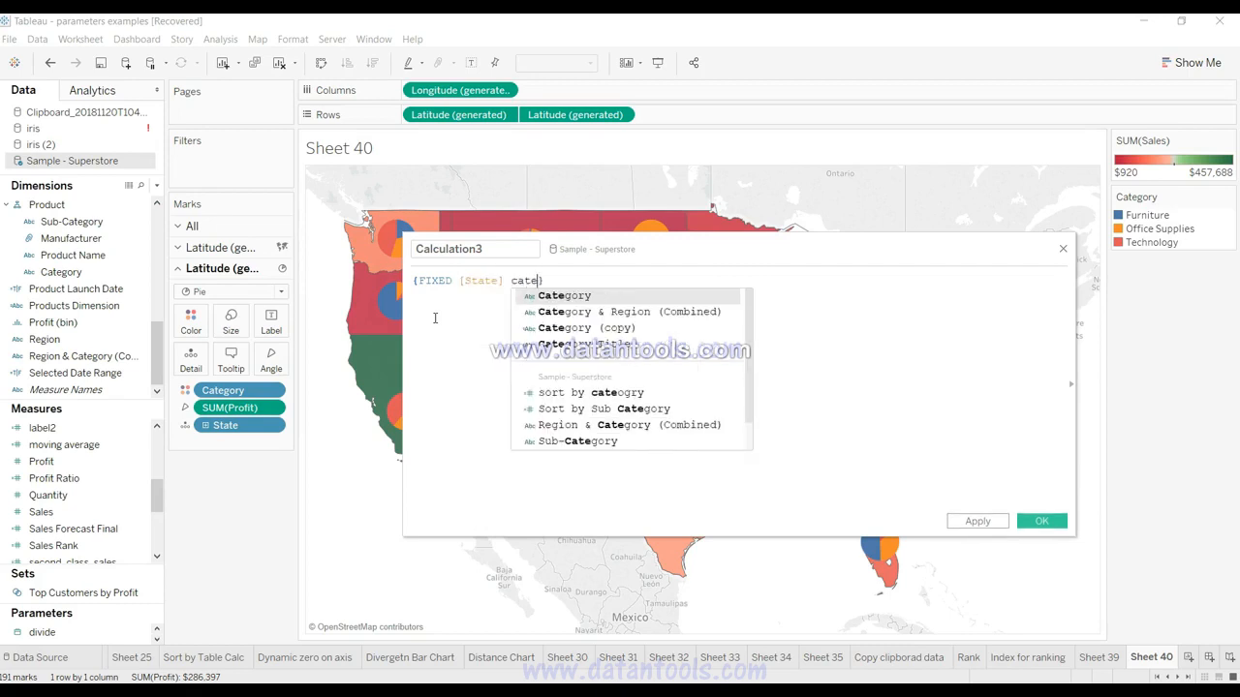
pyautogui.press('Return')
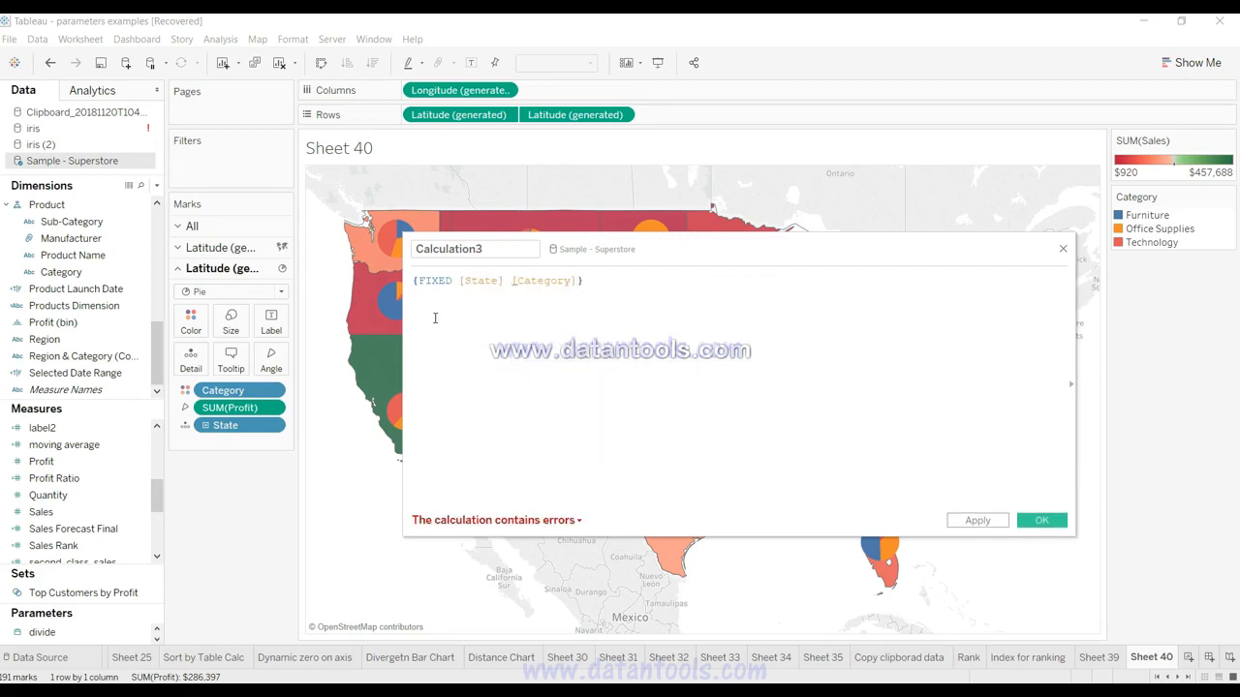
# Extend the level-of-detail expression after [Category] with a colon and SUM([Sales]) as the aggregation.
pyautogui.write(': ')
pyautogui.write('sale')
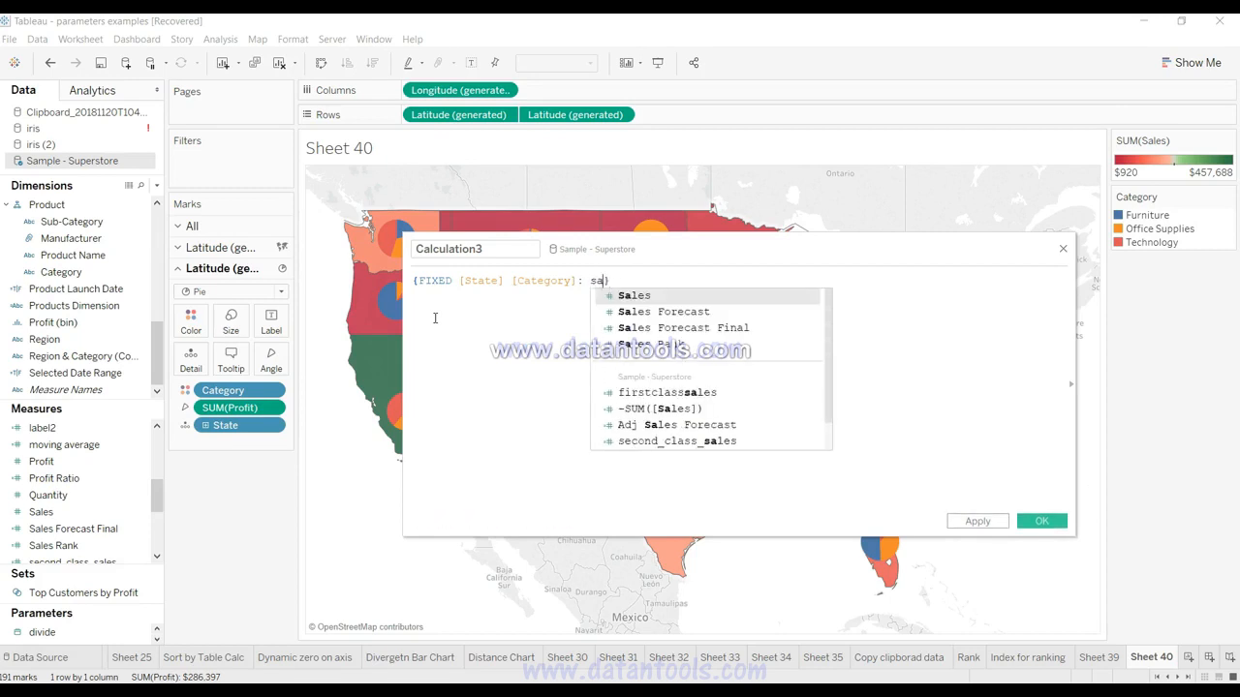
pyautogui.press('BackSpace')
pyautogui.press('BackSpace')
pyautogui.press('BackSpace')
pyautogui.press('BackSpace')
pyautogui.write('sum')
pyautogui.press('Return')
pyautogui.write('sale')
pyautogui.press('Return')
pyautogui.click(493, 288)
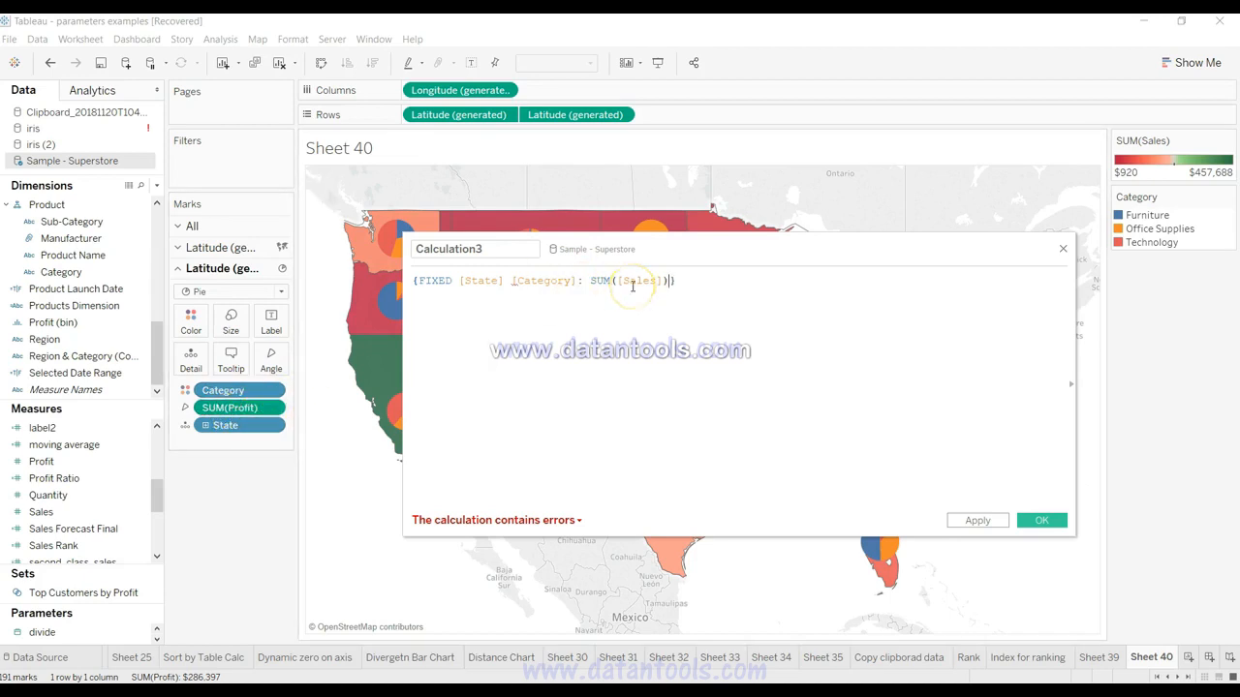
# Replace Sales with Profit inside the SUM and insert the missing comma between [State] and [Category].
pyautogui.moveTo(617, 281); pyautogui.dragTo(665, 282)
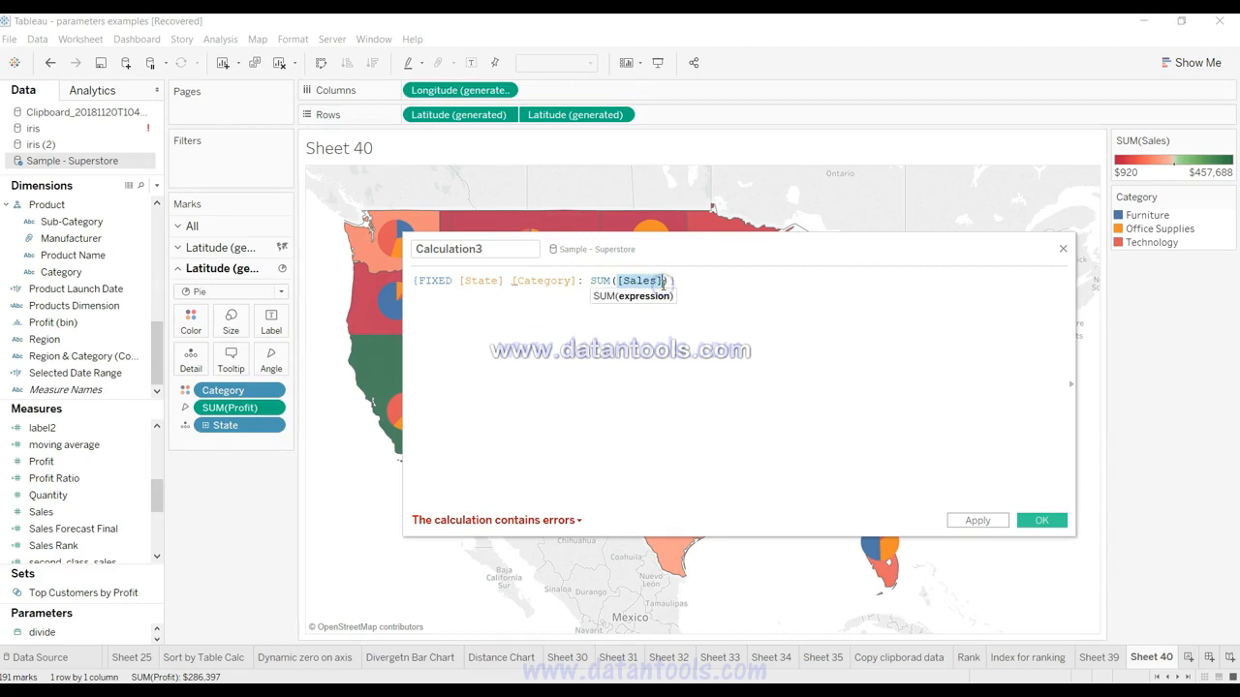
pyautogui.write('prof')
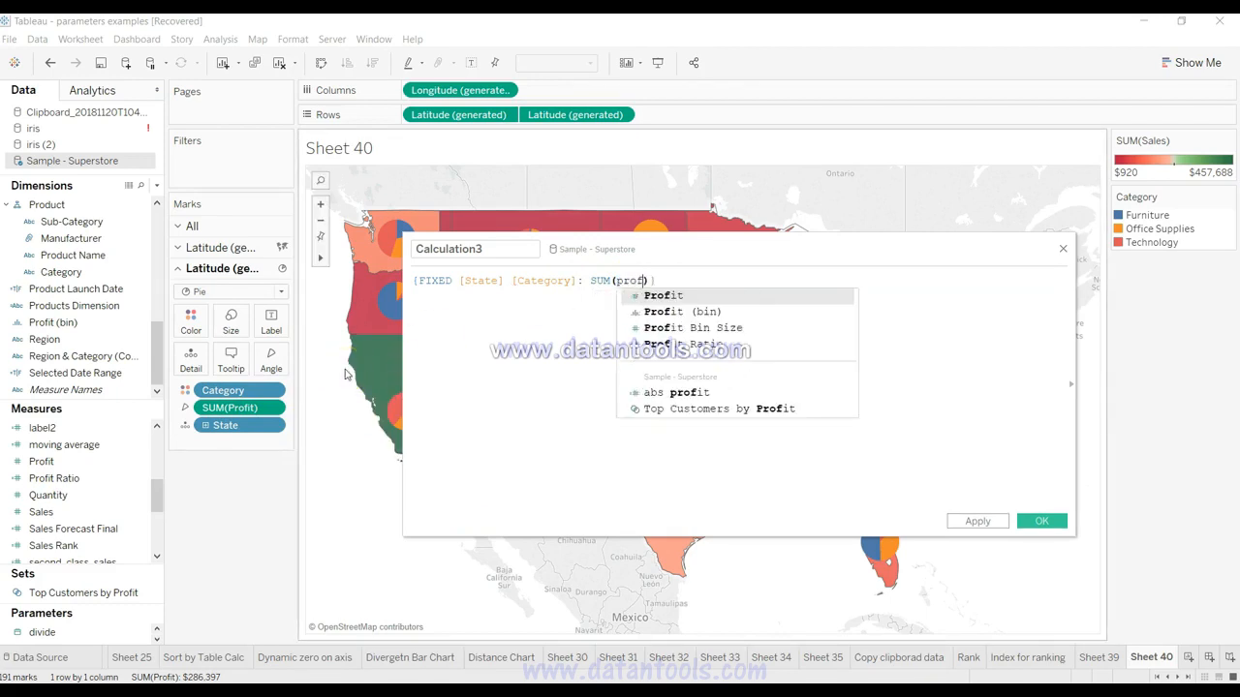
pyautogui.press('Return')
pyautogui.click(535, 361)
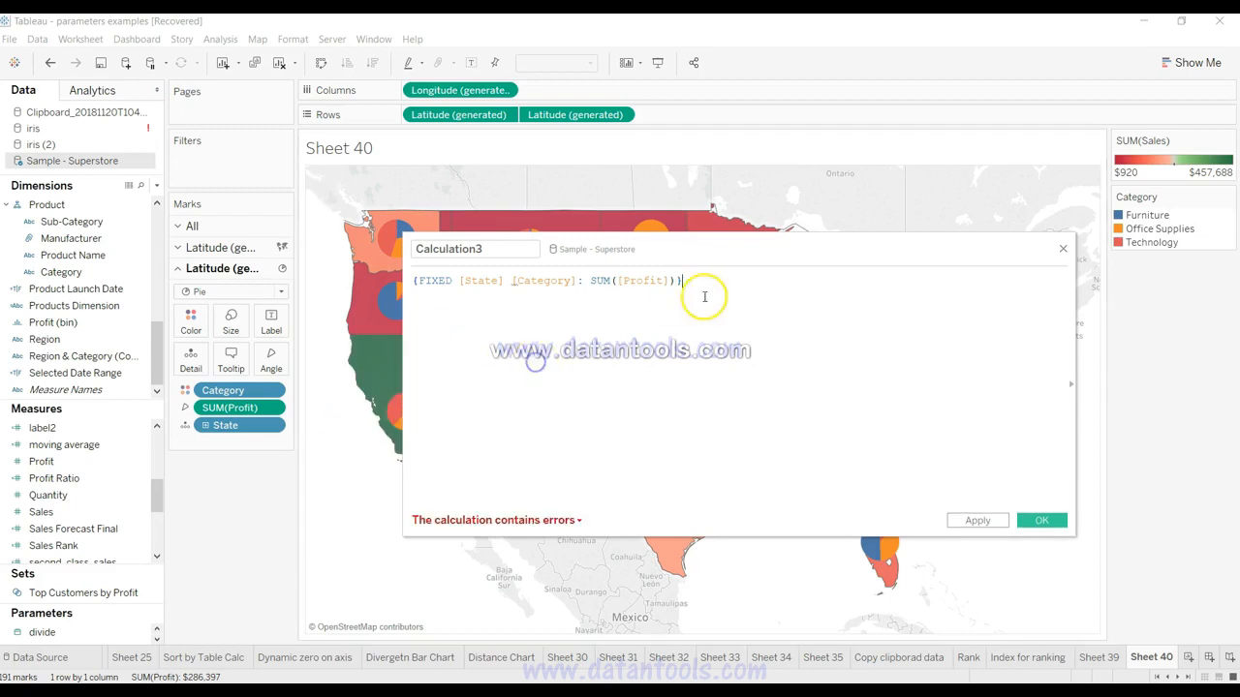
pyautogui.click(714, 281)
pyautogui.click(501, 283)
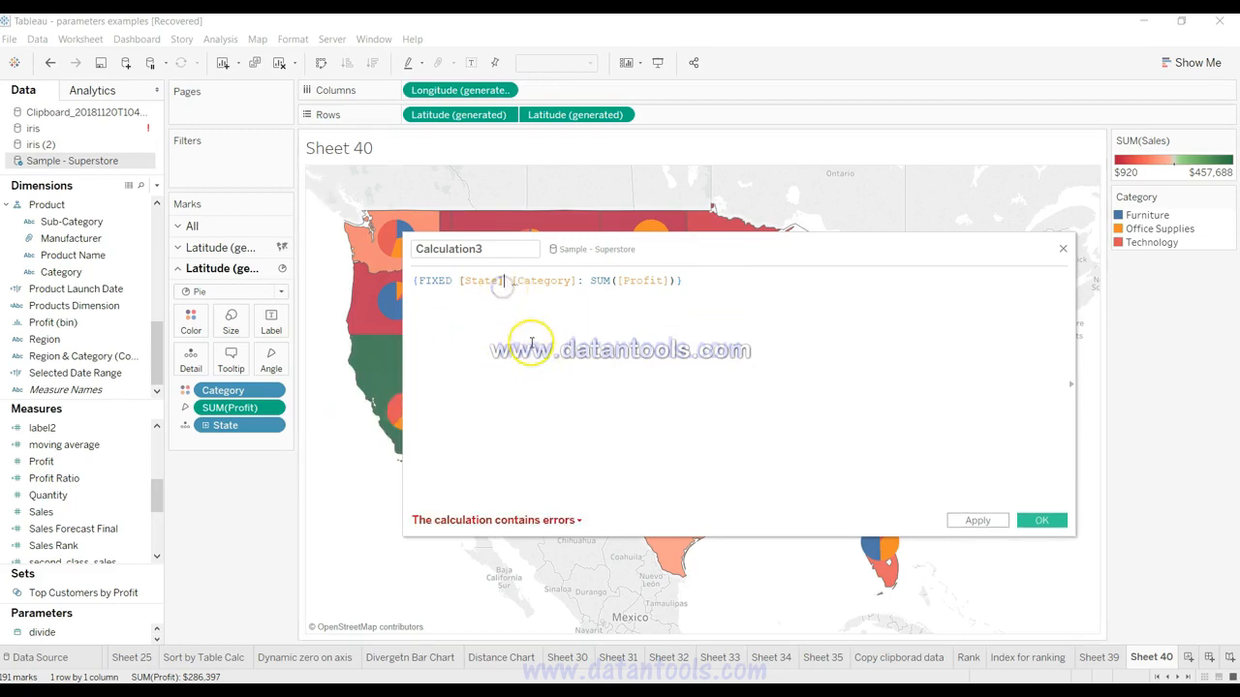
pyautogui.write(',')
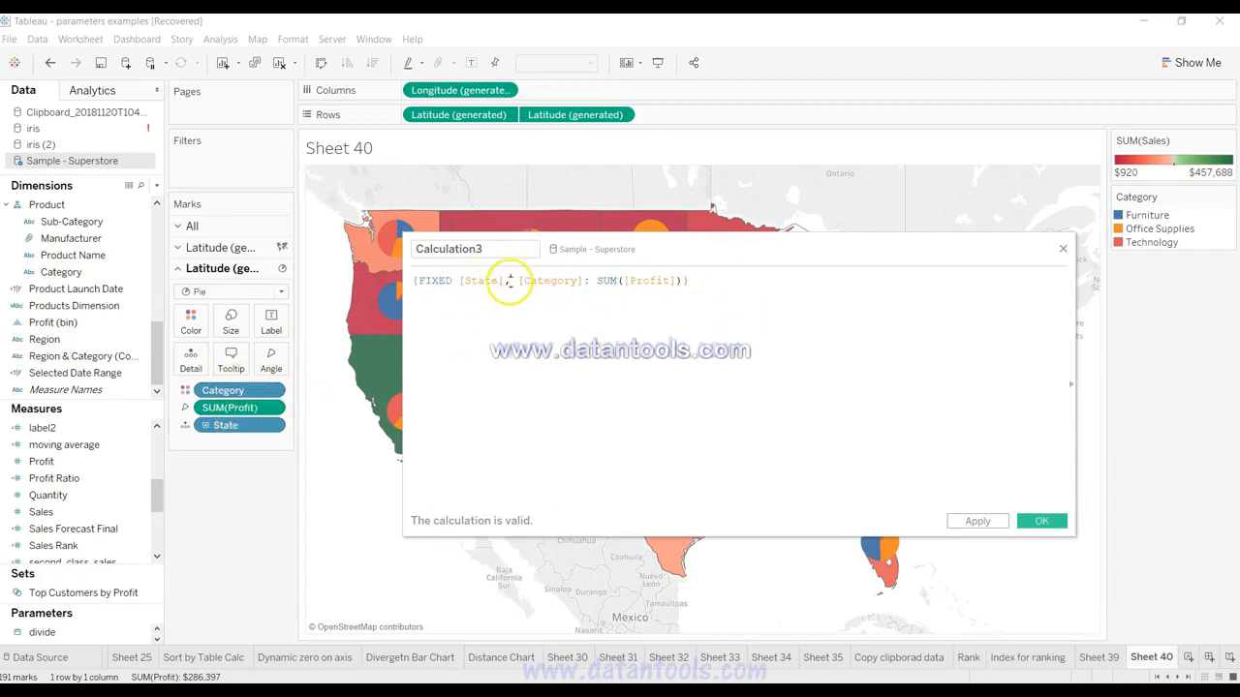
pyautogui.click(712, 280)
# Move the calculation window off the western states and divide the expression by {FIXED [State]: SUM([Profit])}.
pyautogui.moveTo(714, 249); pyautogui.dragTo(798, 288)
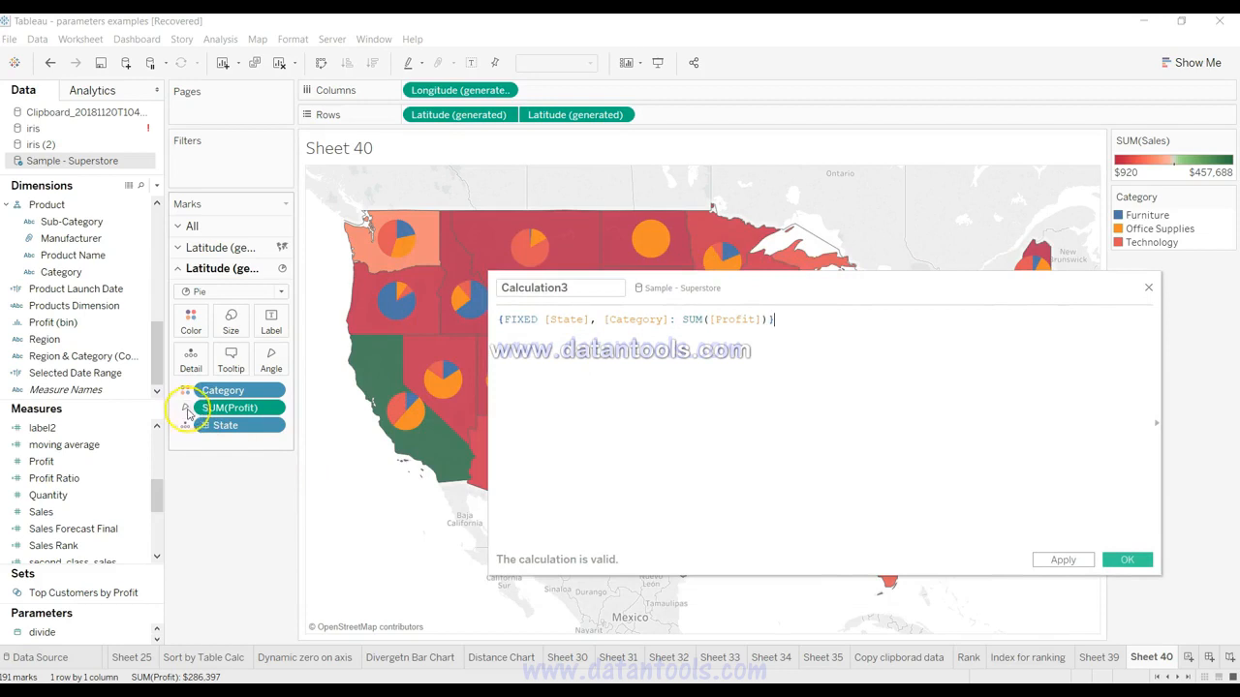
pyautogui.click(831, 430)
pyautogui.write('/ ')
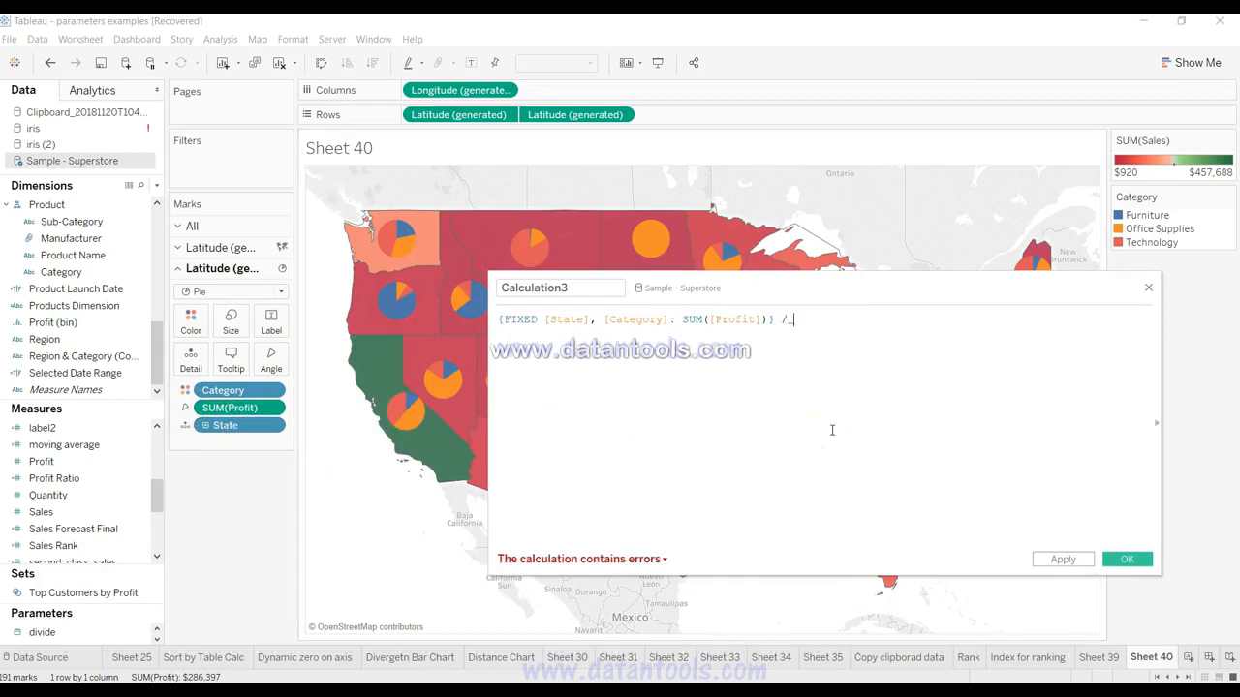
pyautogui.write('{}')
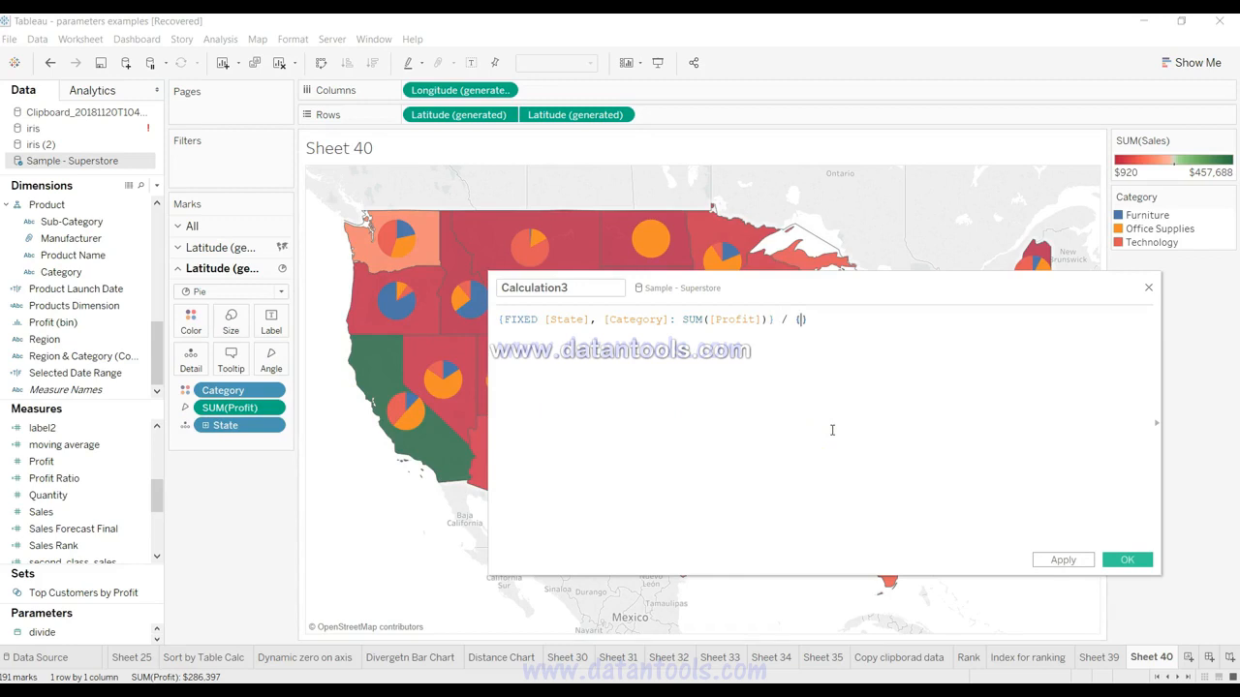
pyautogui.write('FIXED sta')
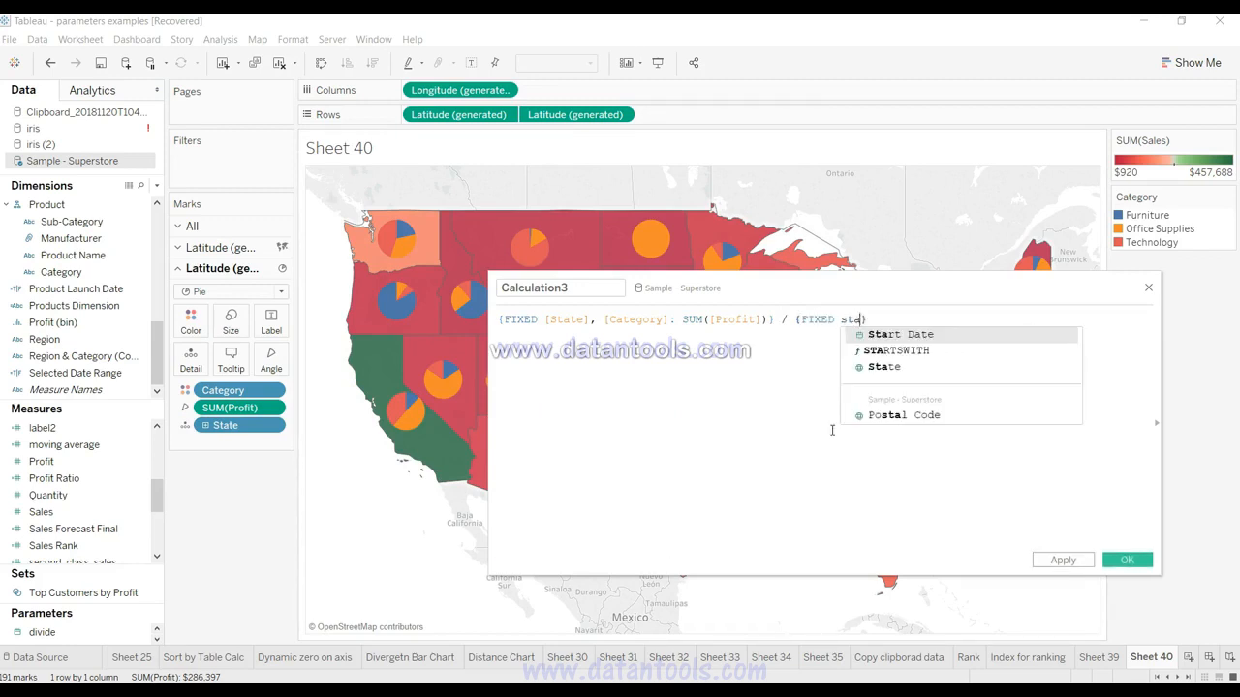
pyautogui.press('Down')
pyautogui.press('Down')
pyautogui.press('Return')
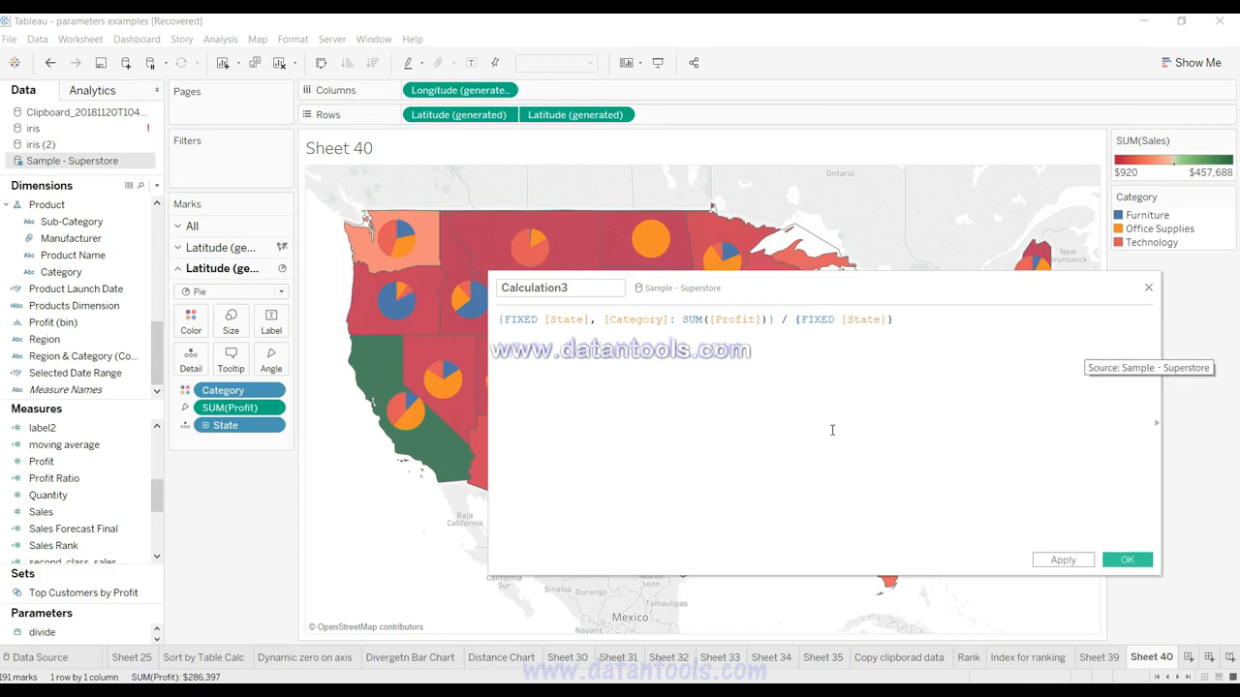
pyautogui.write(': sum')
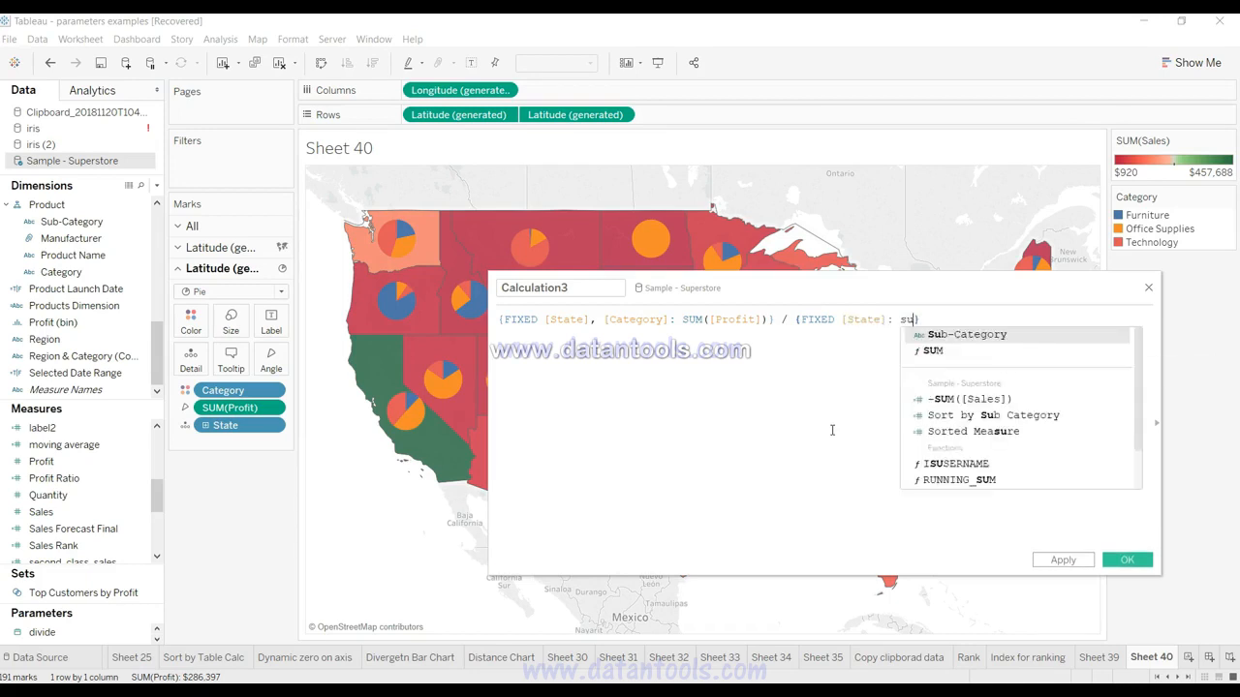
pyautogui.press('Return')
pyautogui.write('profi')
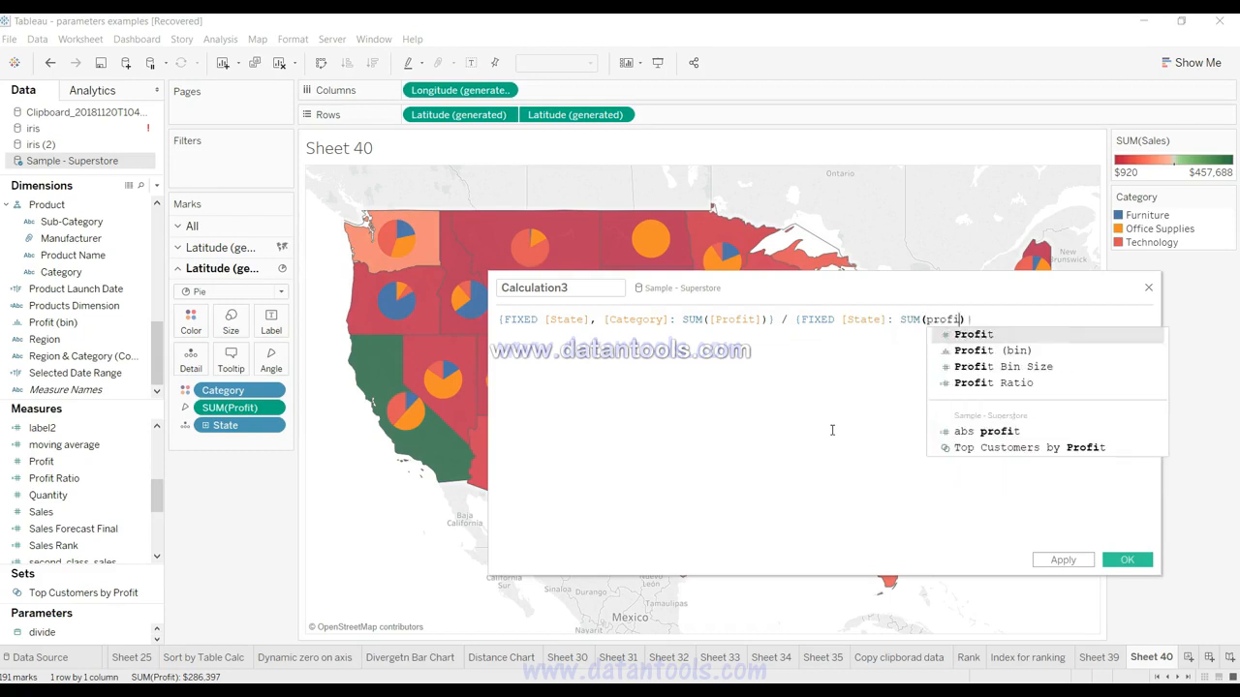
pyautogui.press('Return')
pyautogui.click(1007, 327)
pyautogui.write('}')
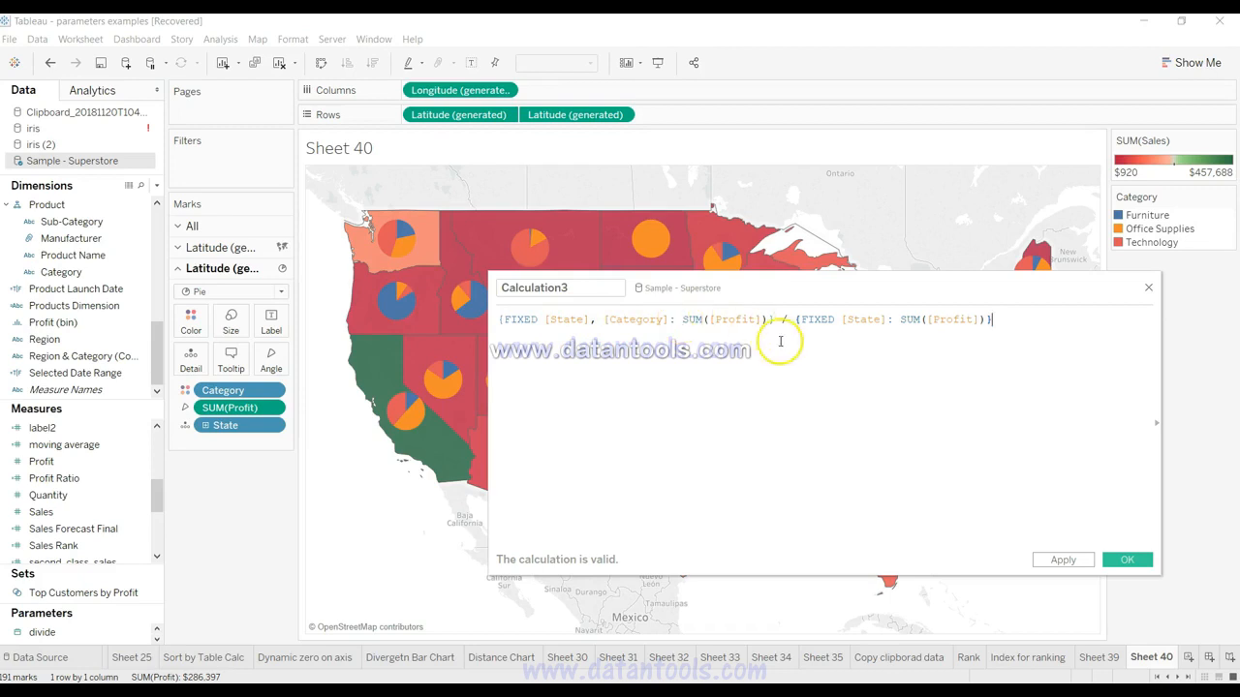
# Review the State-level denominator, then apply and save the profit-share calculation.
pyautogui.moveTo(860, 322); pyautogui.dragTo(914, 319)
pyautogui.click(914, 320)
pyautogui.doubleClick(883, 319)
pyautogui.moveTo(390, 415)
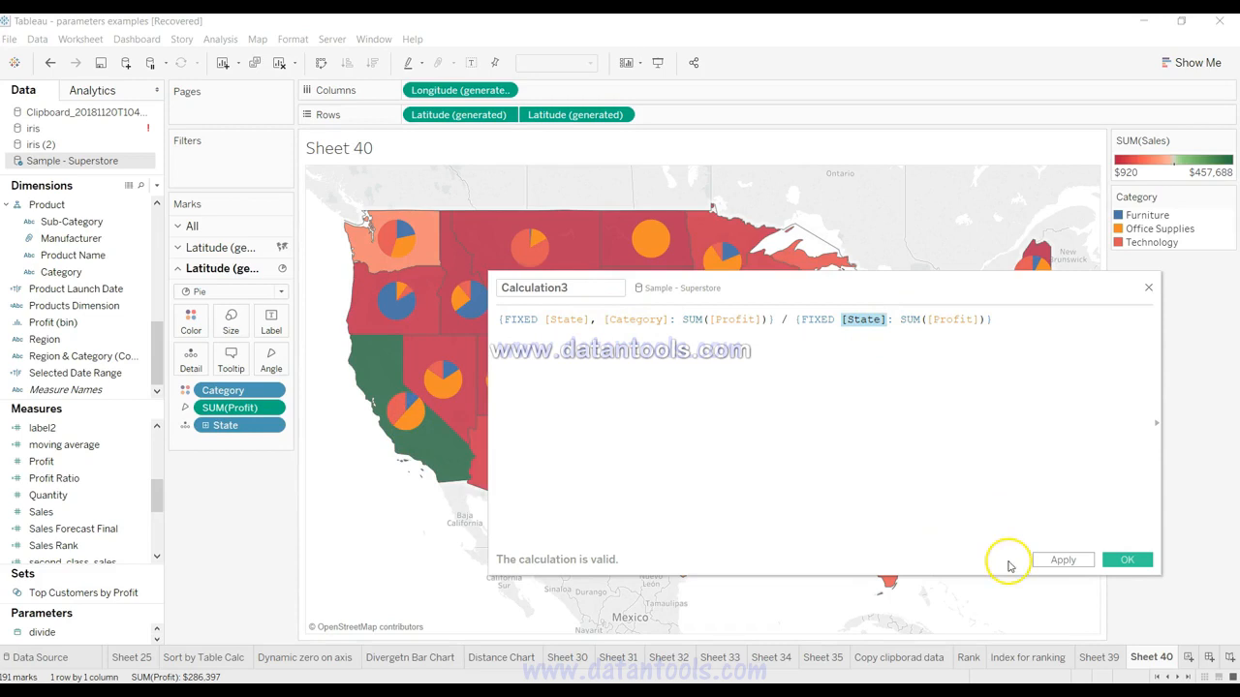
pyautogui.click(1065, 561)
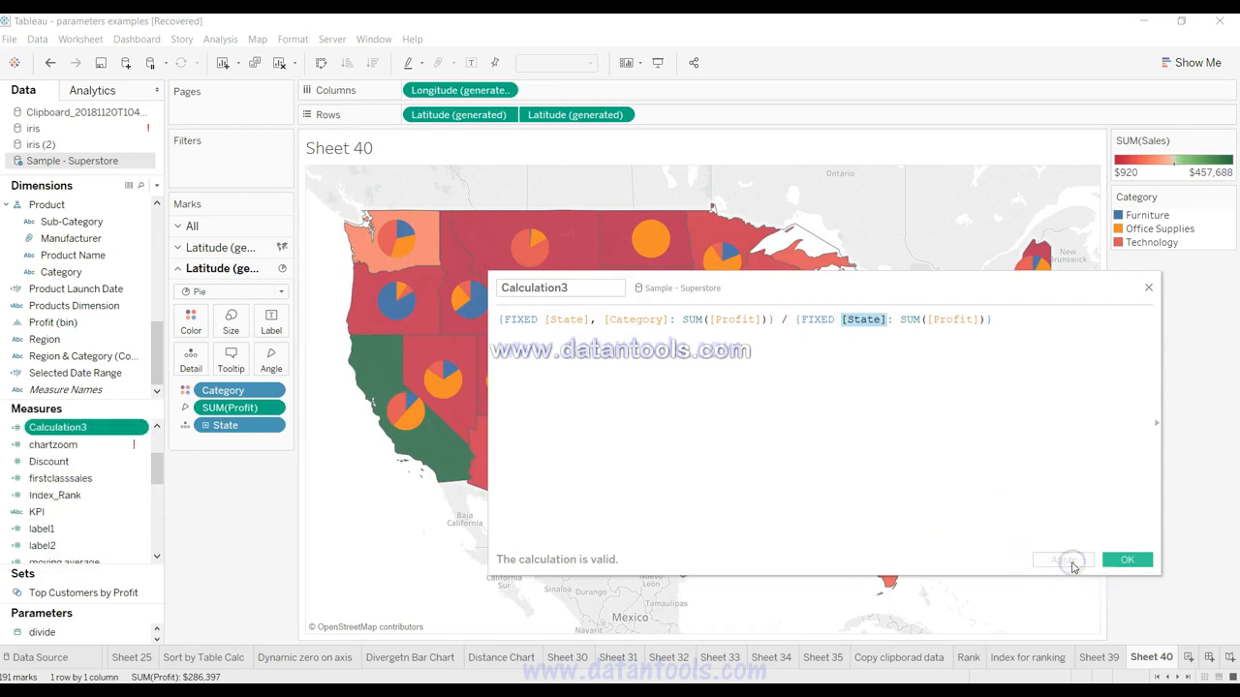
pyautogui.click(581, 290)
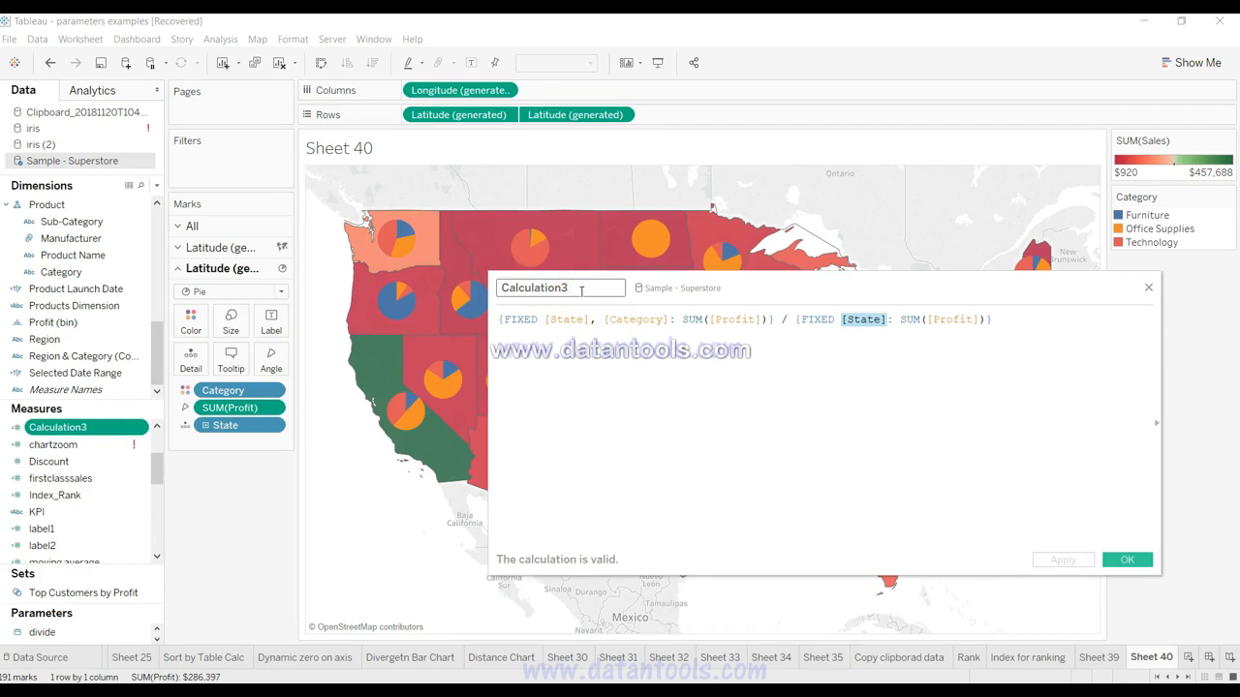
pyautogui.click(1127, 562)
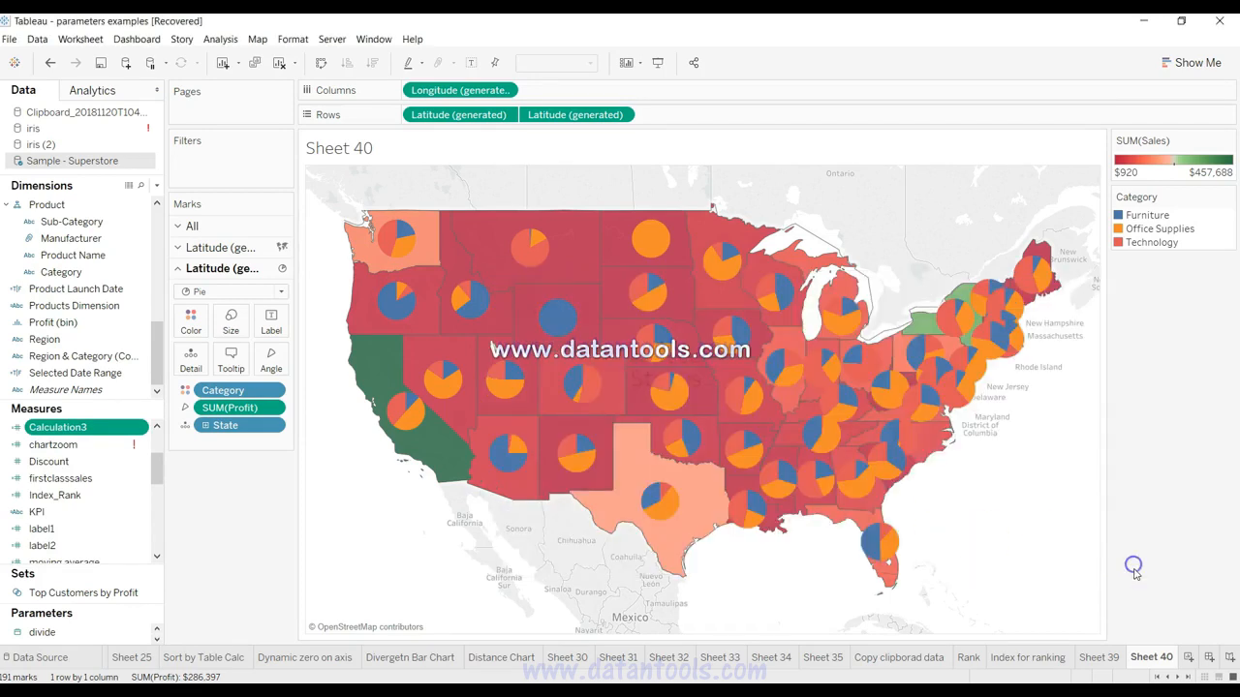
# Add Calculation3 as detail to the second map's marks and check its value in the California and Utah pie tooltips.
pyautogui.moveTo(85, 429); pyautogui.dragTo(192, 362)
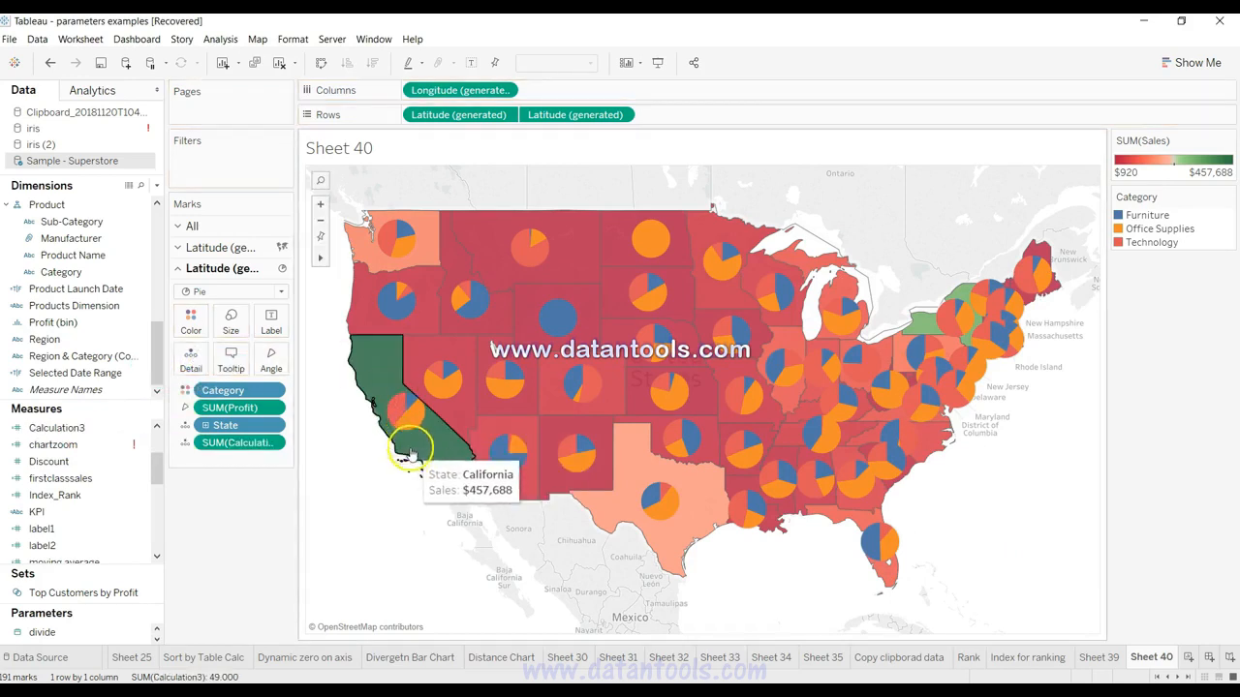
pyautogui.moveTo(401, 418)
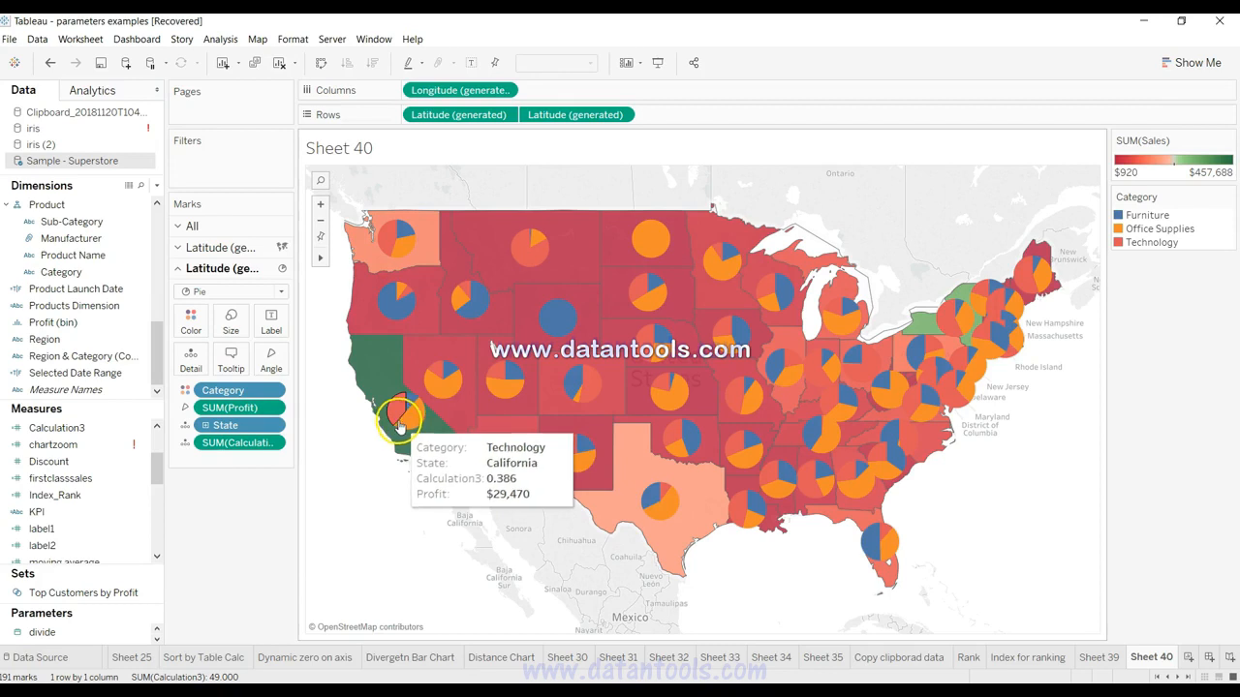
pyautogui.moveTo(438, 382)
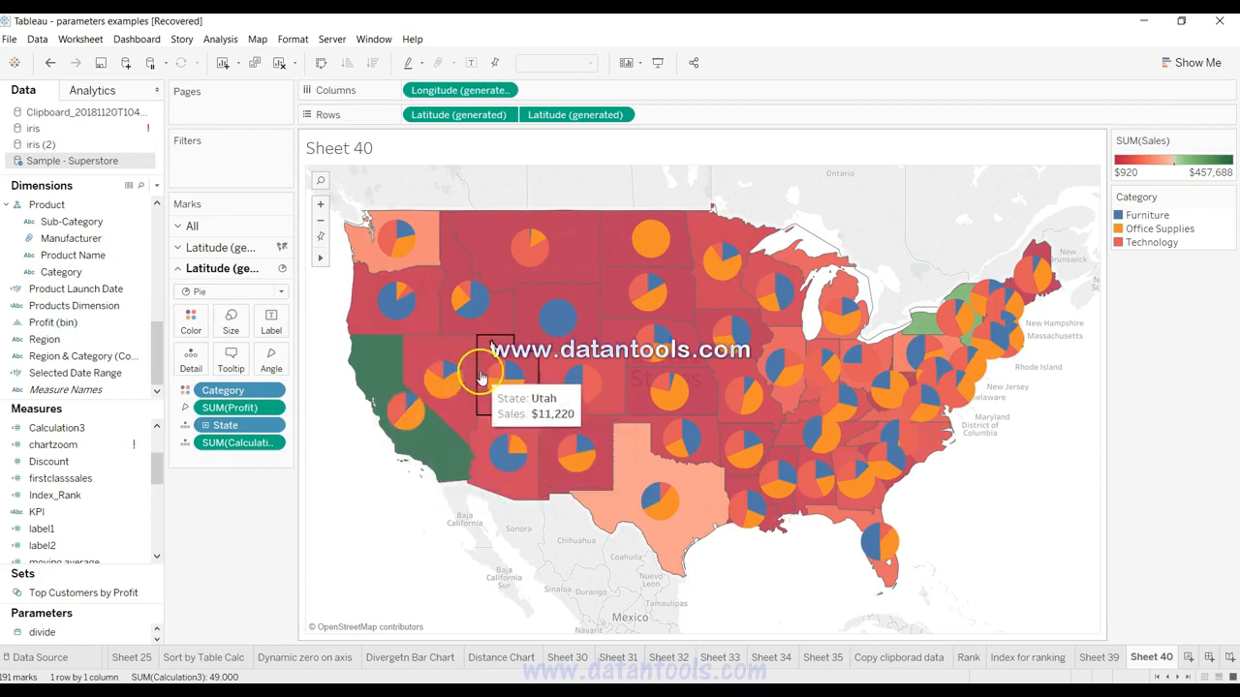
pyautogui.moveTo(500, 388)
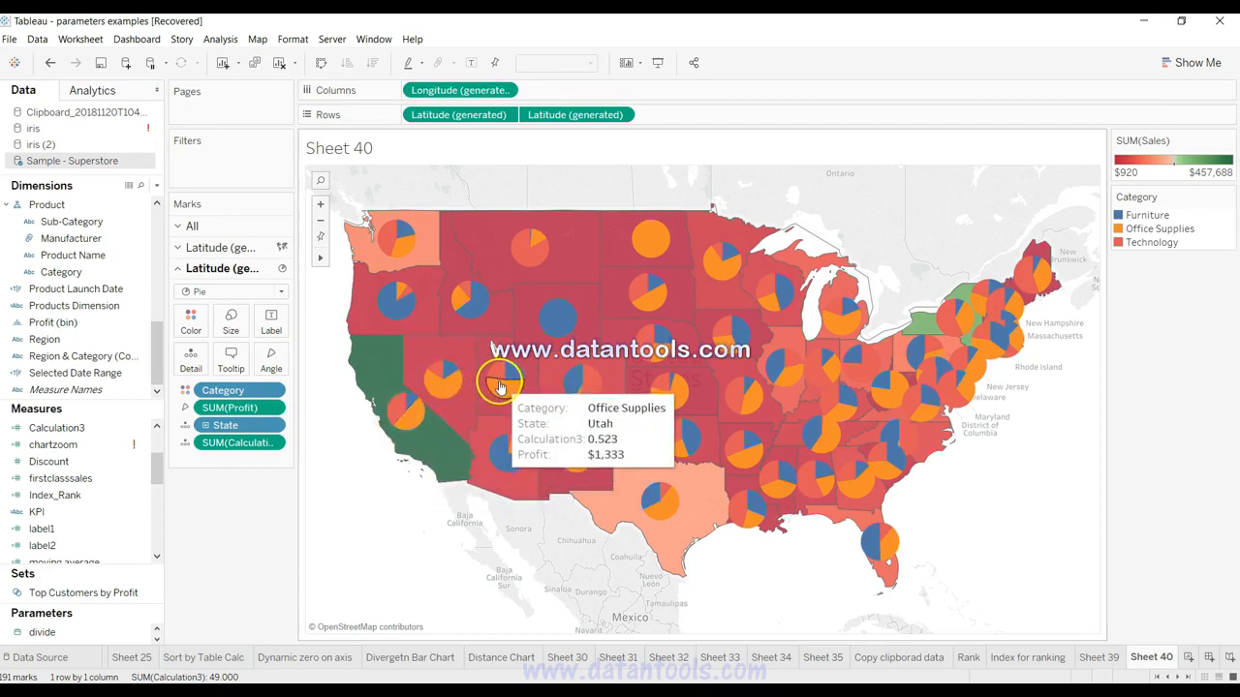
# Open the pie map's tooltip for editing and replace the Calculation3 label with "Profit %:".
pyautogui.click(231, 363)
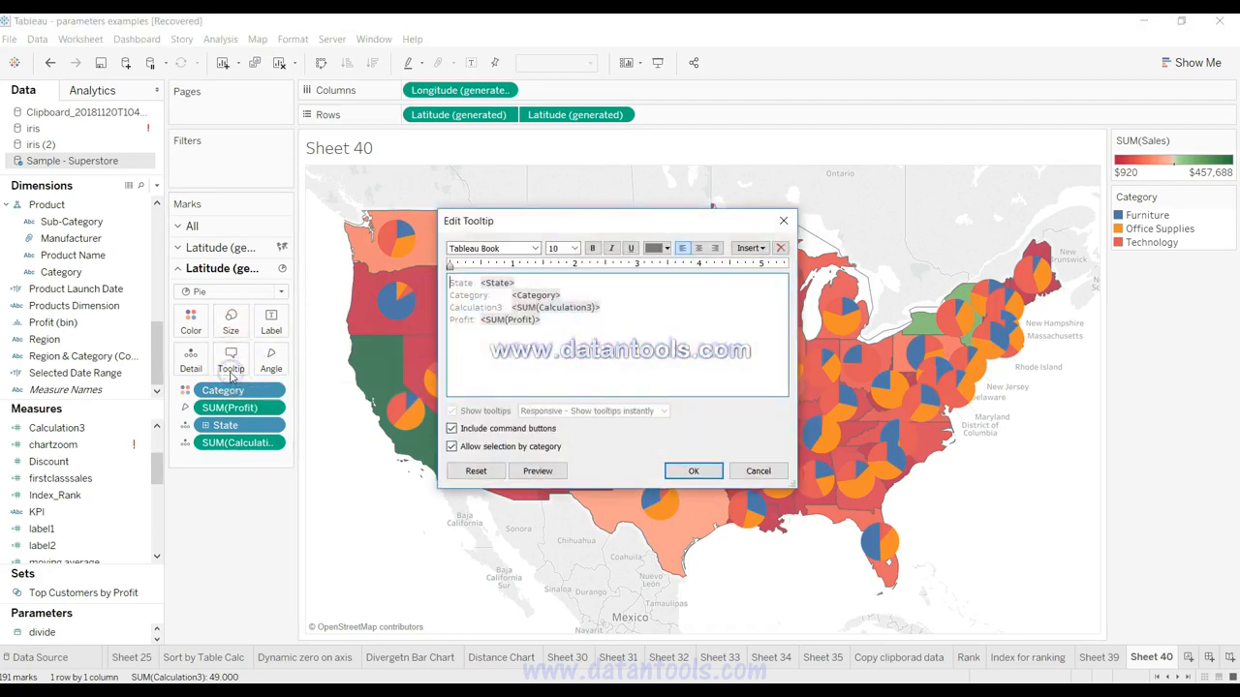
pyautogui.click(540, 321)
pyautogui.moveTo(540, 320); pyautogui.dragTo(432, 282)
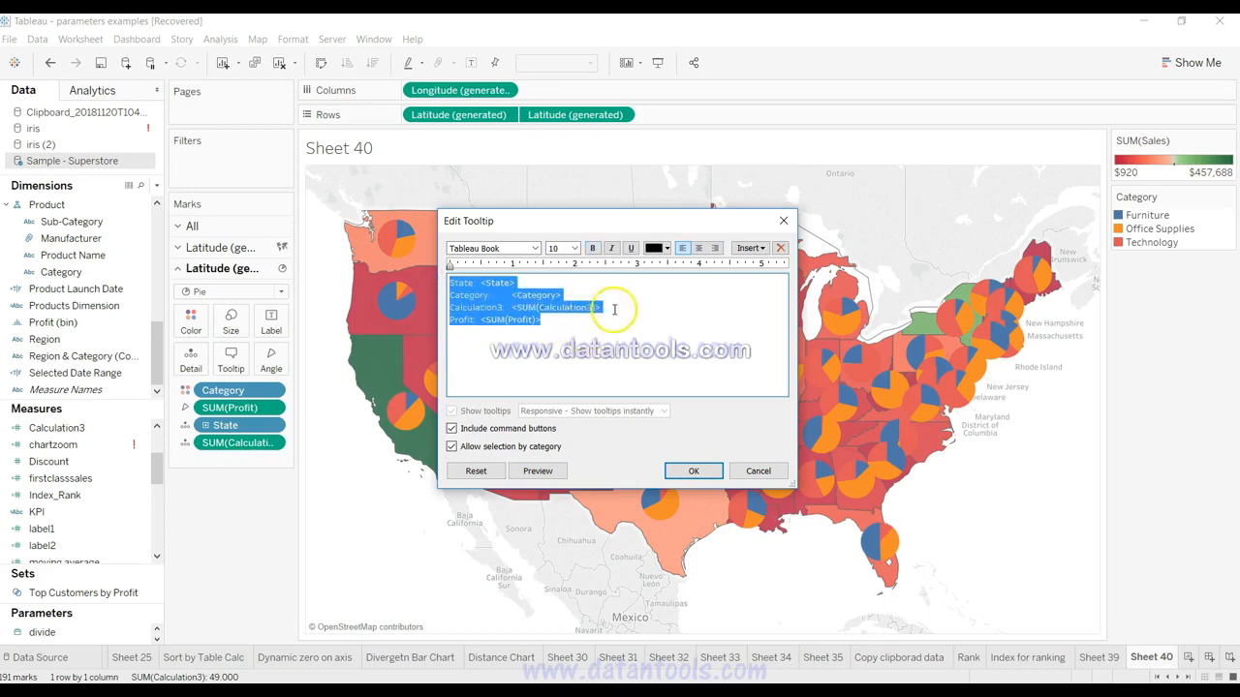
pyautogui.moveTo(503, 307); pyautogui.dragTo(444, 307)
pyautogui.write('Pr')
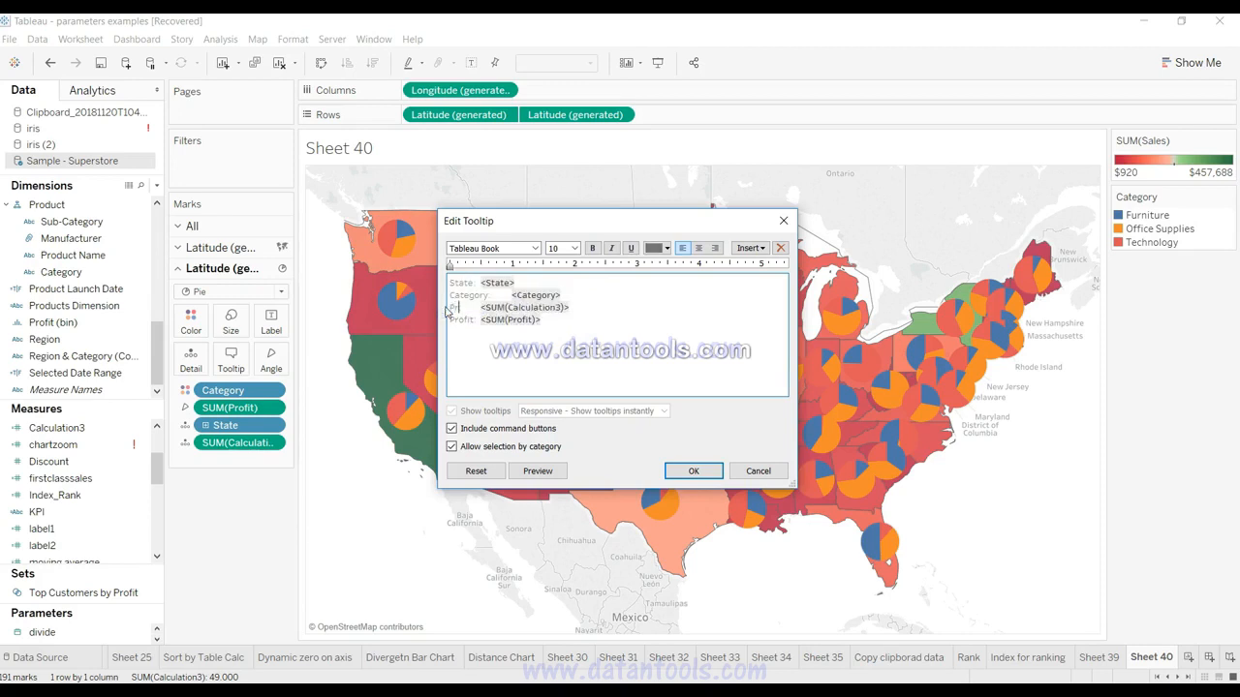
pyautogui.write('ofit %:')
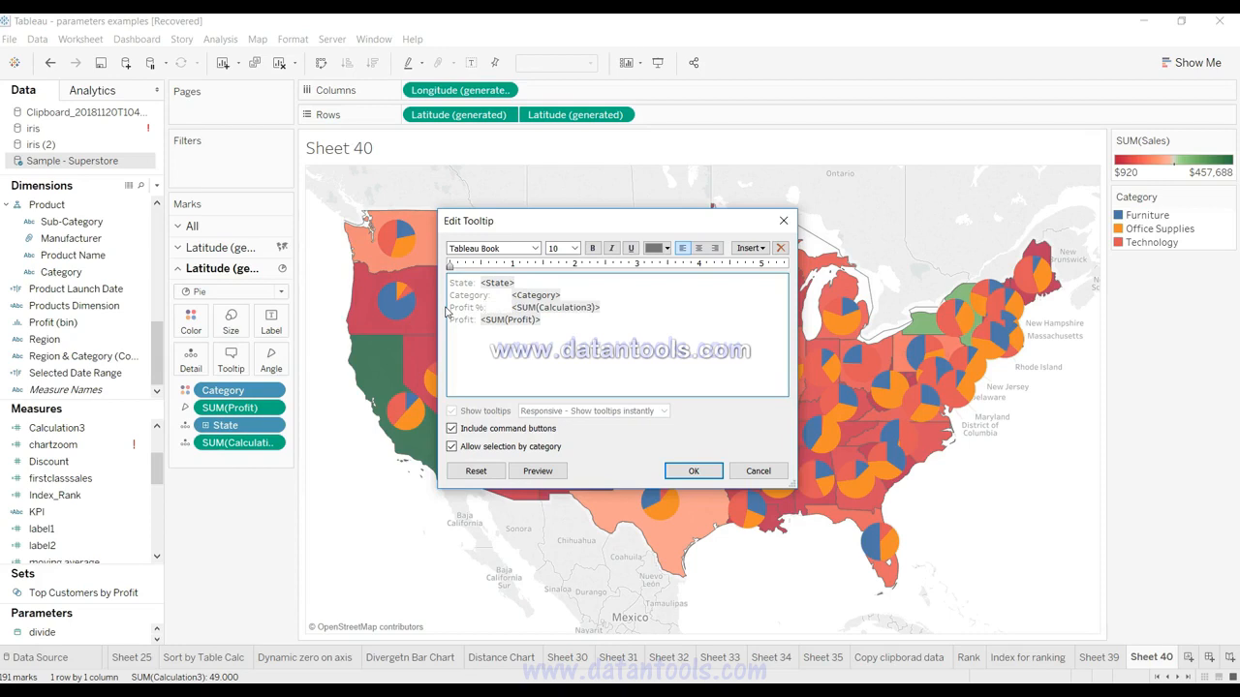
# Format all of the tooltip text with font size 12 and black colour.
pyautogui.moveTo(571, 334); pyautogui.dragTo(418, 264)
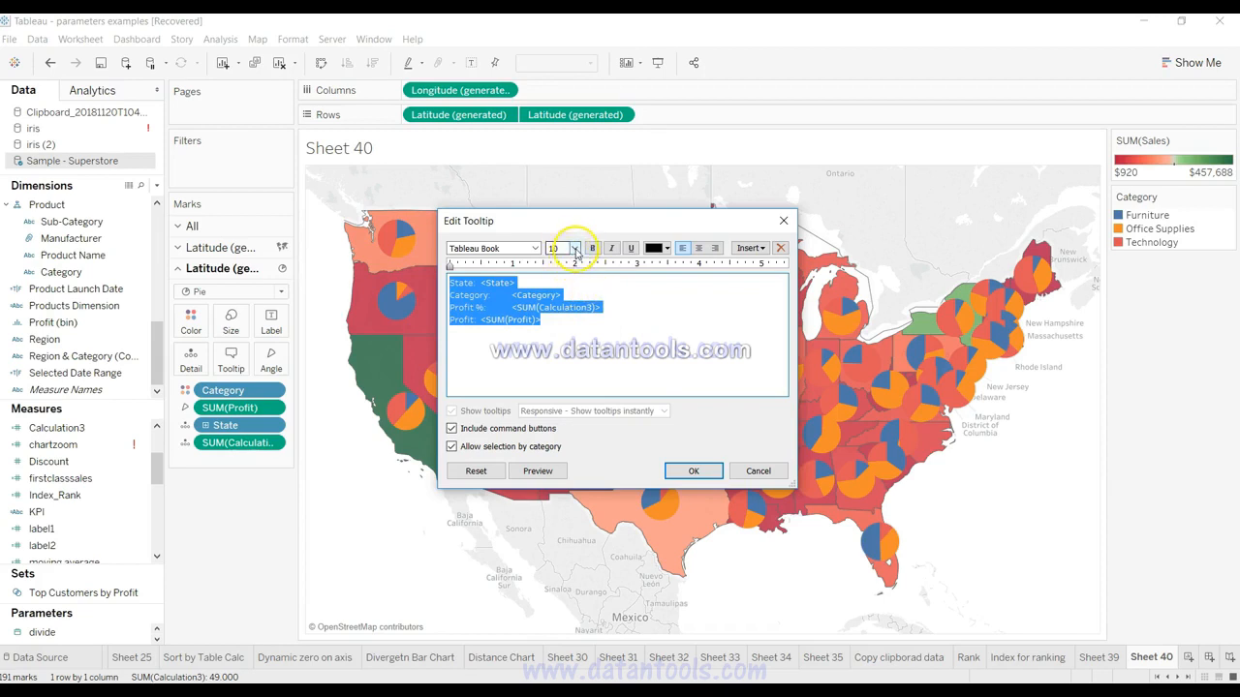
pyautogui.click(567, 248)
pyautogui.click(557, 307)
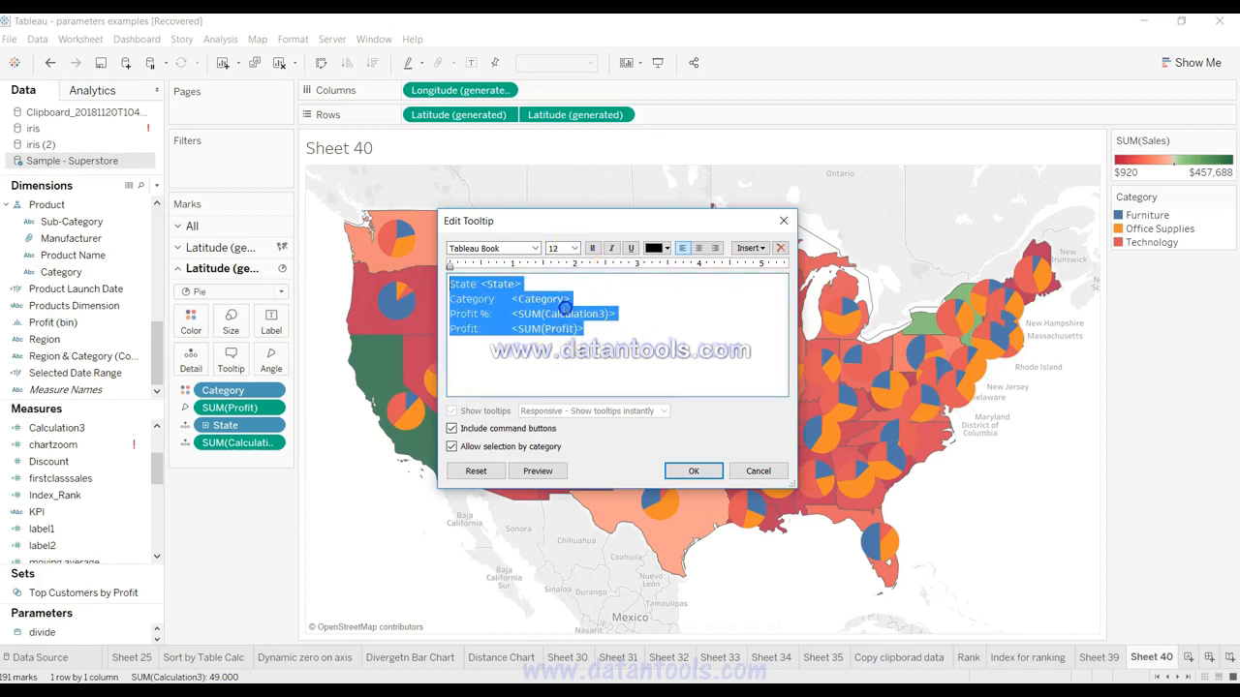
pyautogui.click(666, 249)
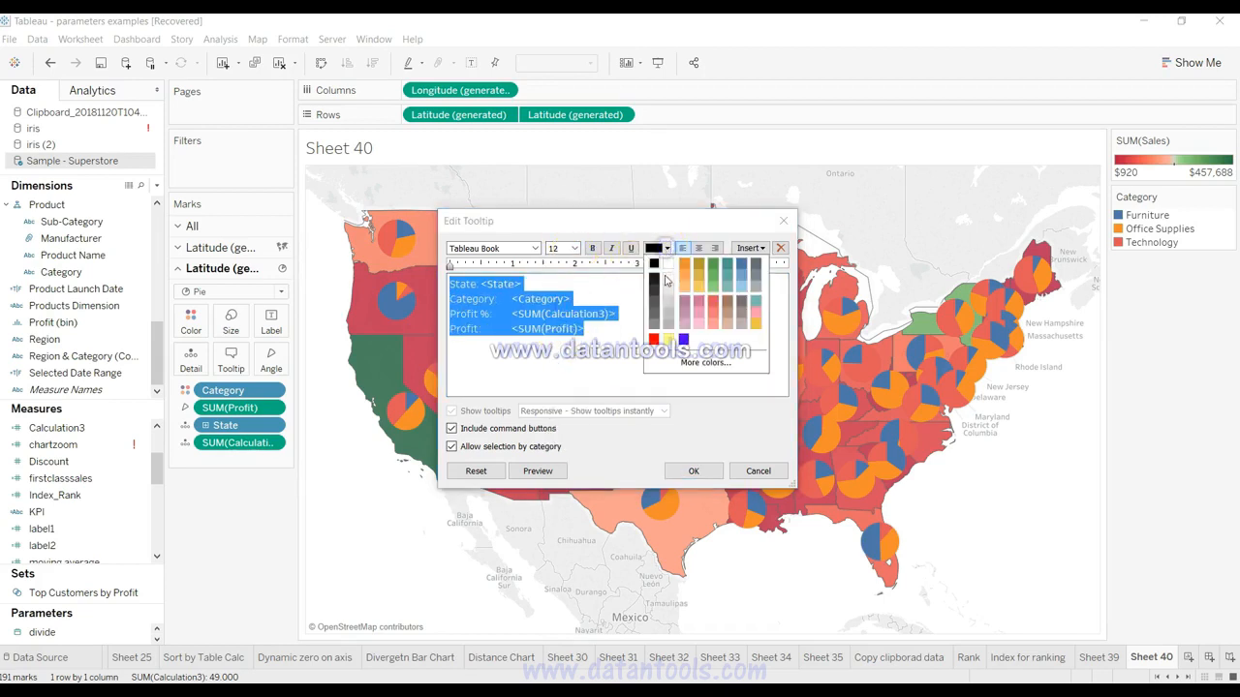
pyautogui.click(654, 265)
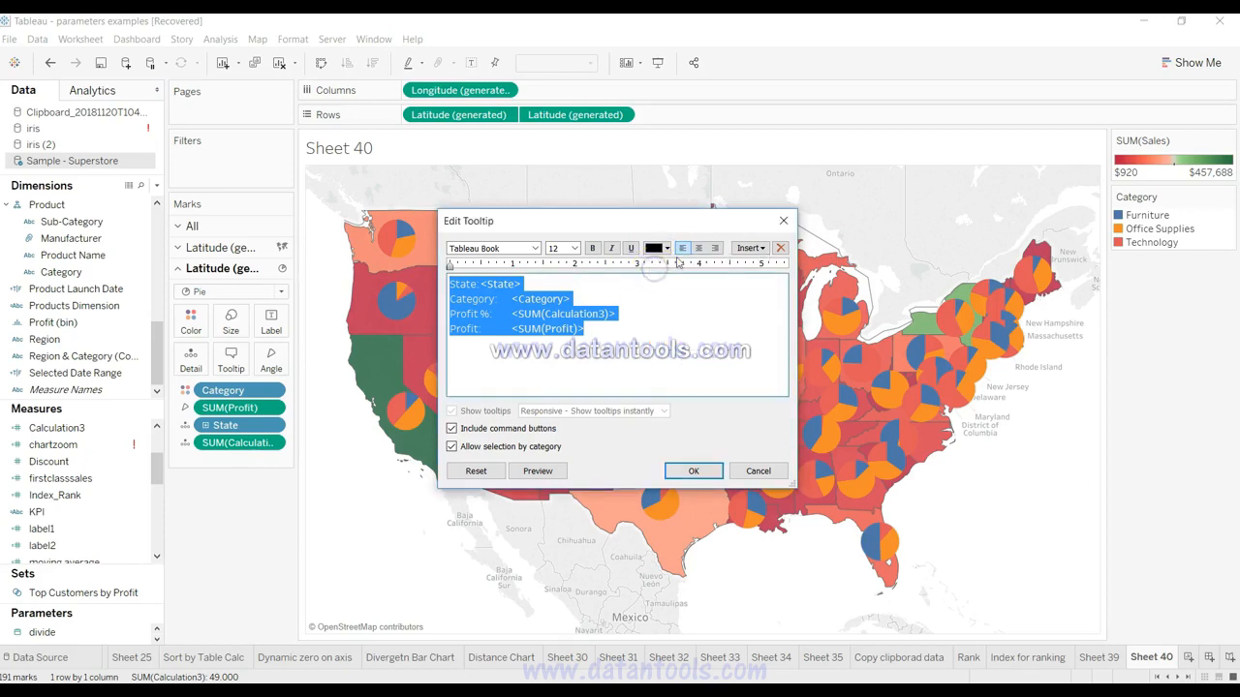
pyautogui.click(749, 248)
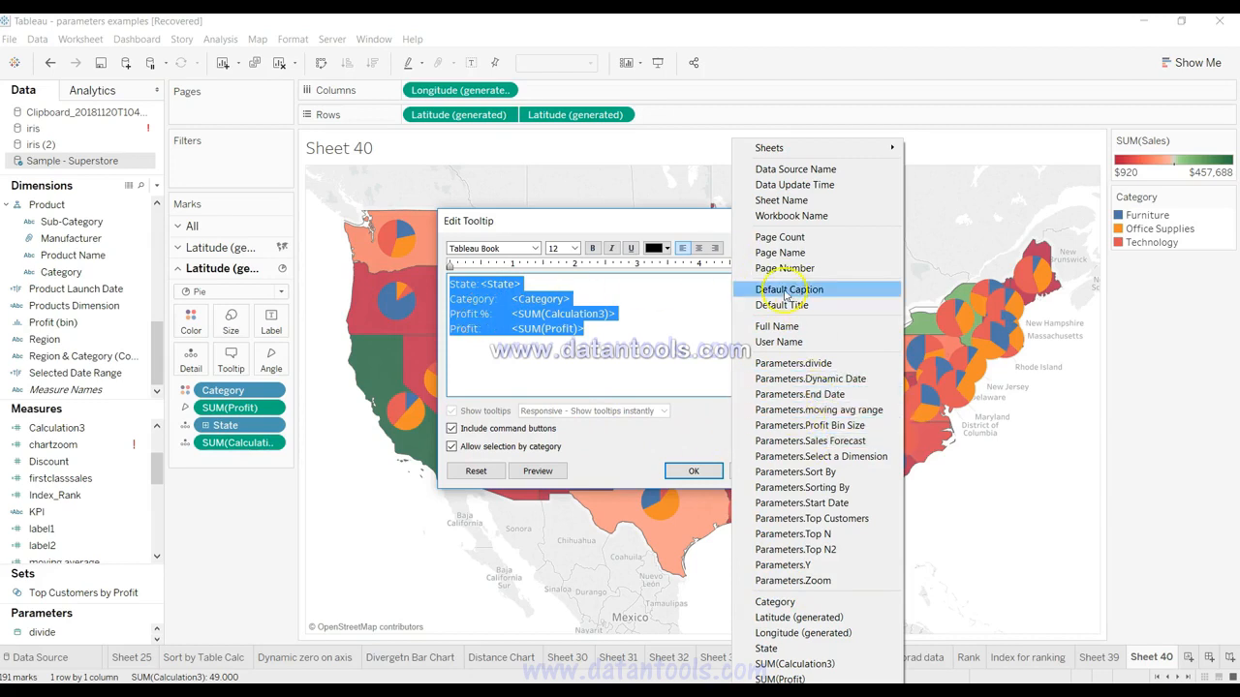
pyautogui.click(666, 311)
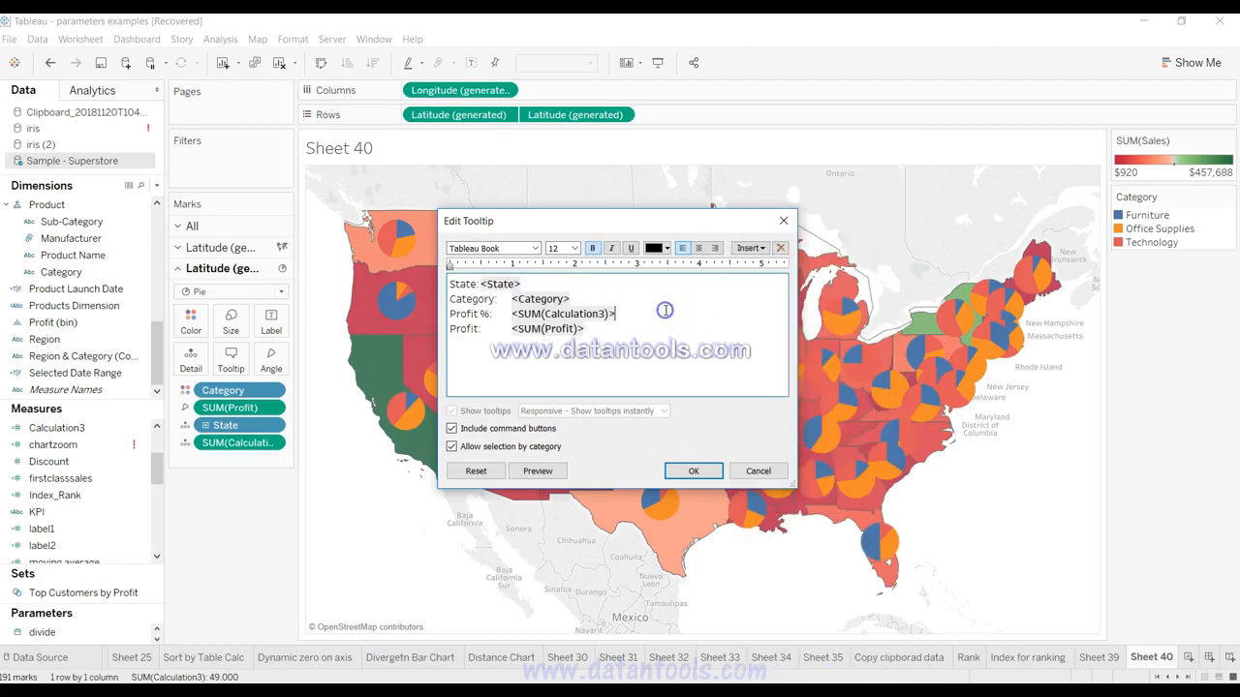
pyautogui.click(756, 249)
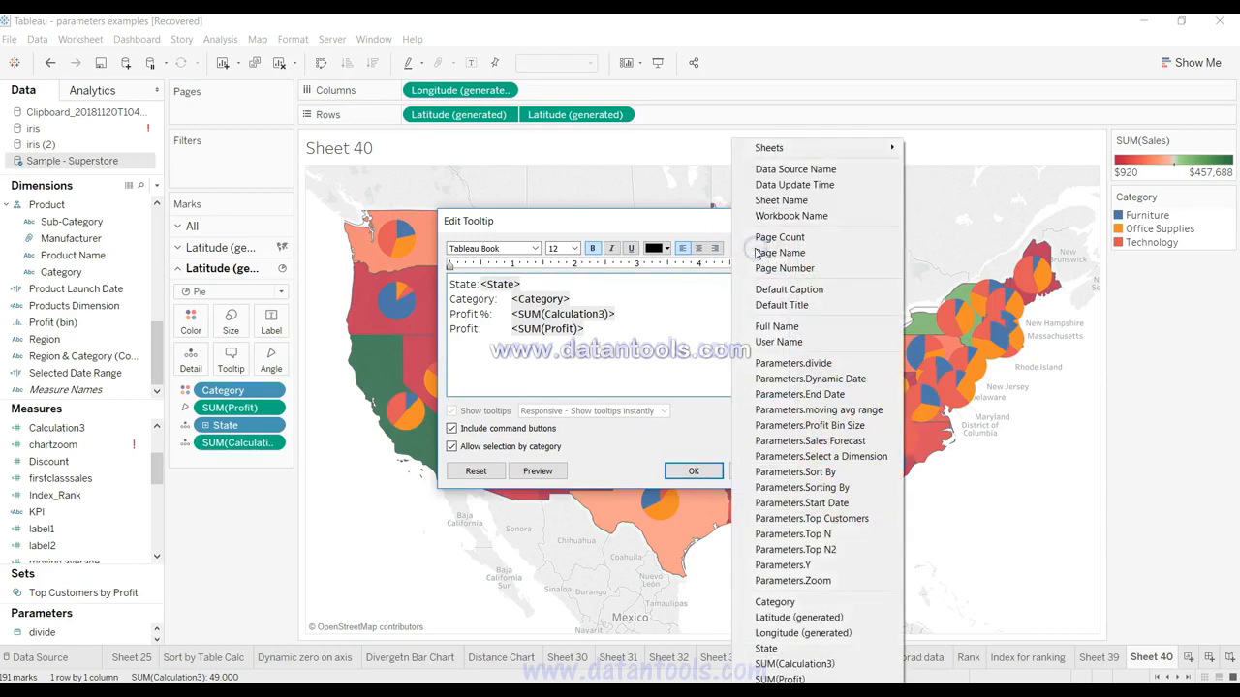
pyautogui.click(658, 341)
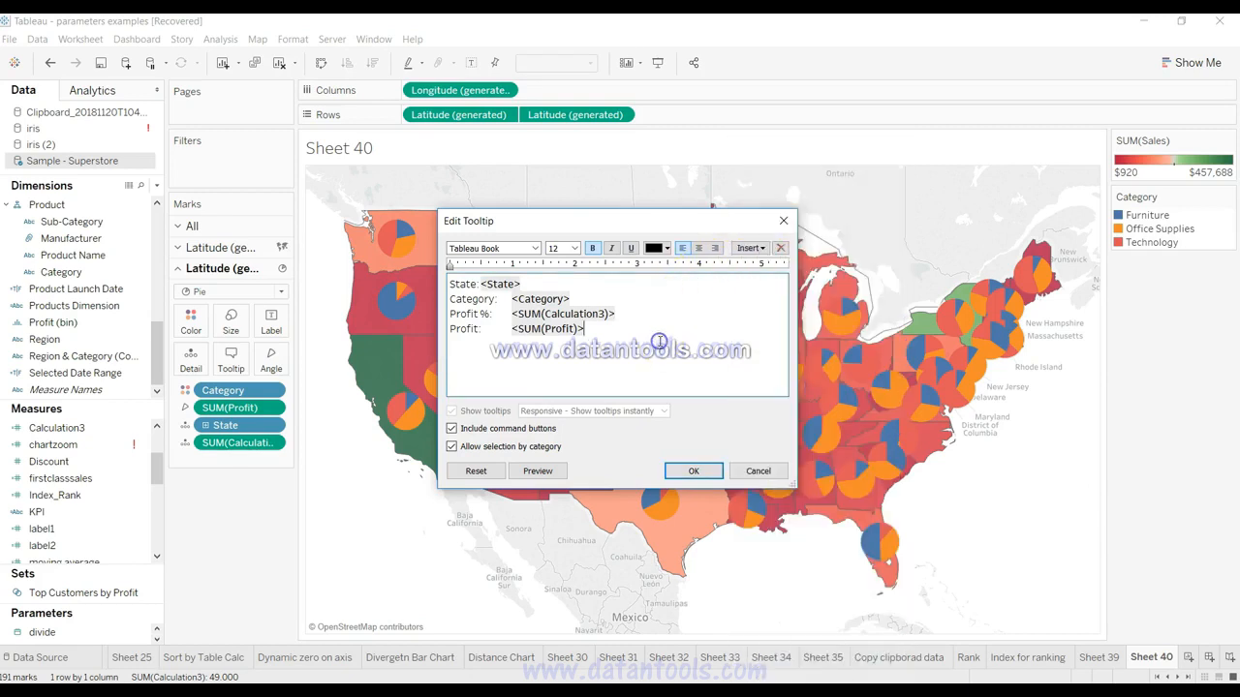
# Apply the tooltip edits, check the California pie's tooltip and open the formatting options for the Calculation3 detail field.
pyautogui.click(700, 471)
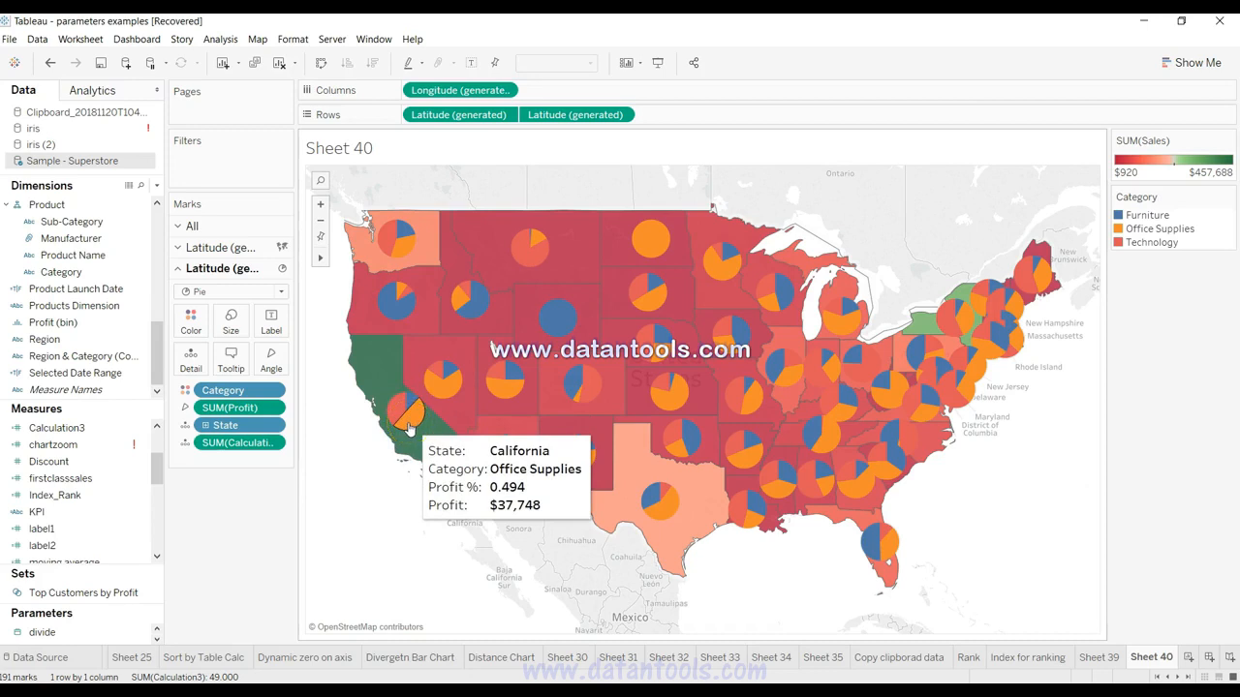
pyautogui.click(272, 443)
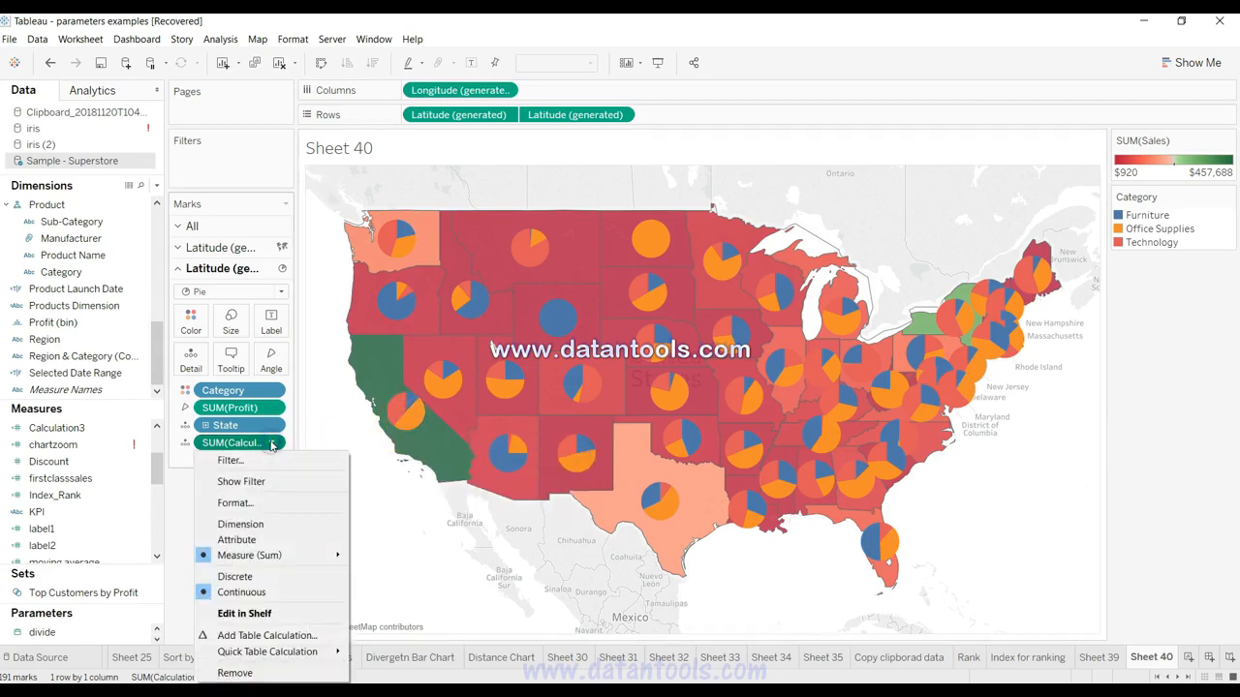
pyautogui.click(268, 502)
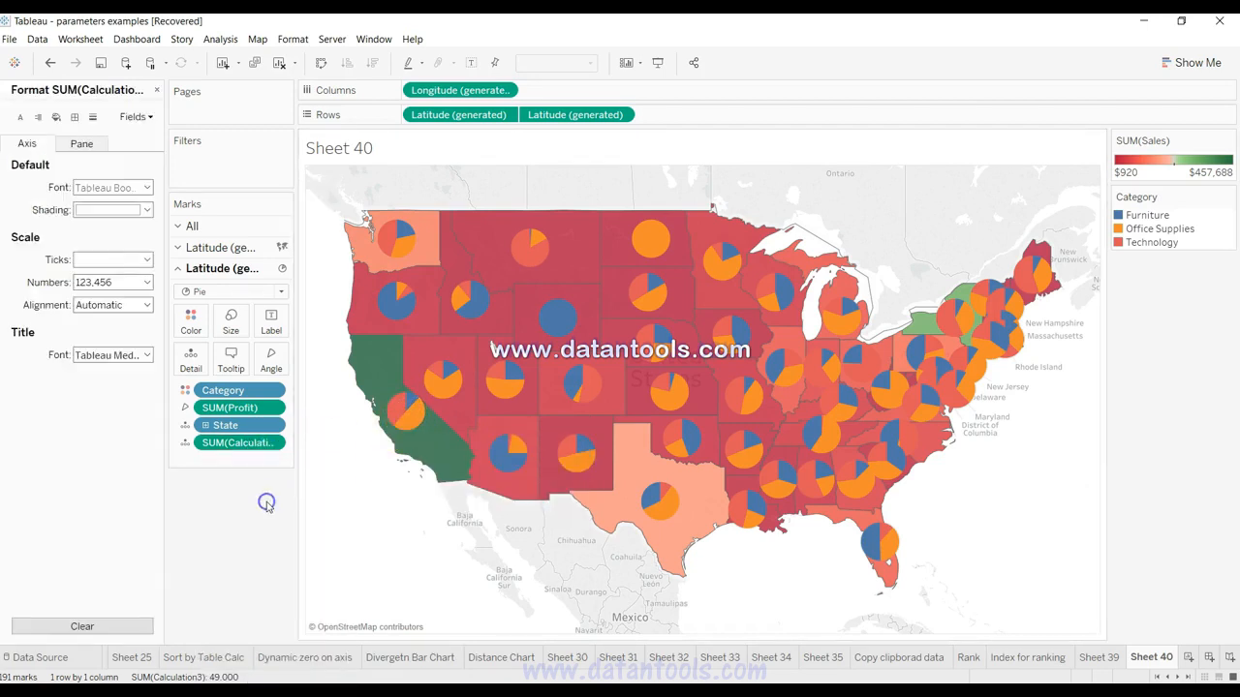
pyautogui.click(119, 283)
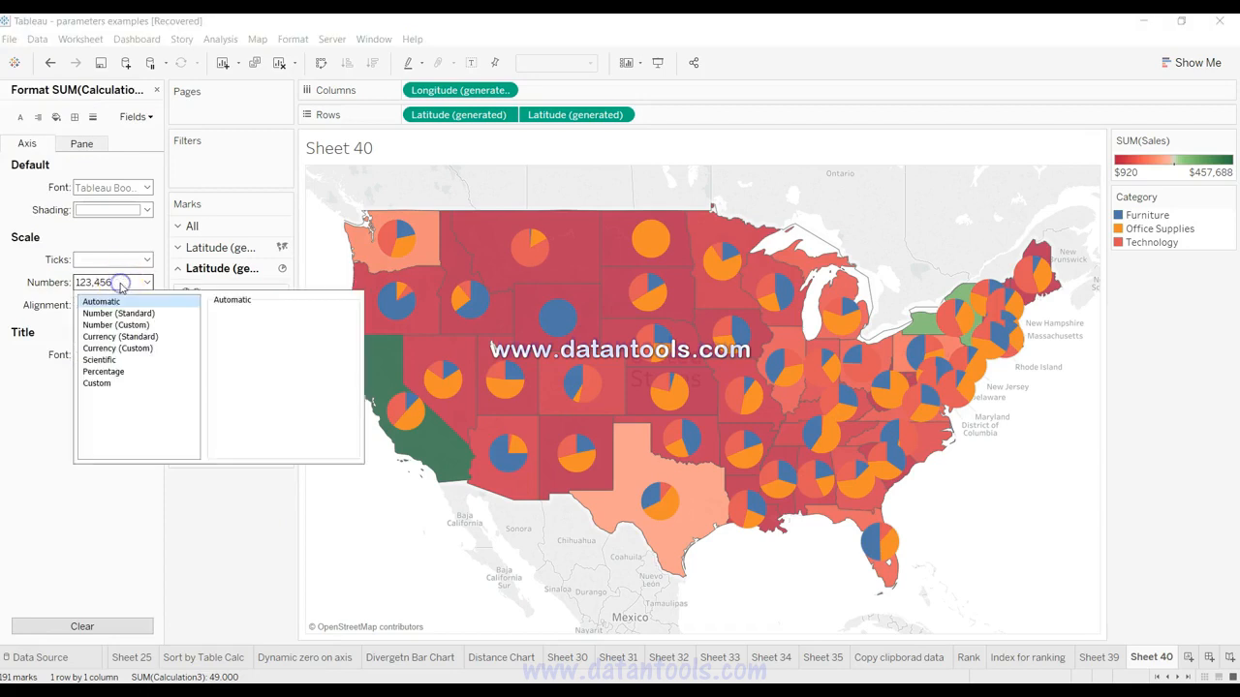
pyautogui.click(121, 373)
pyautogui.click(248, 331)
pyautogui.click(248, 334)
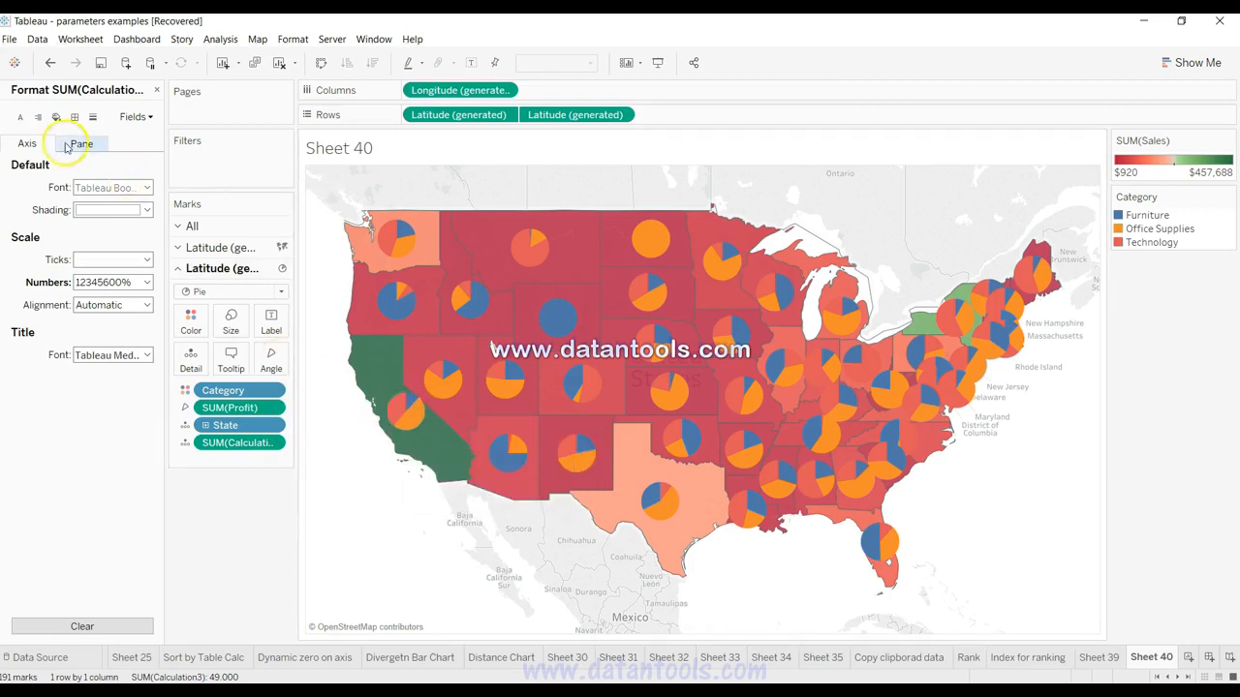
pyautogui.click(95, 282)
pyautogui.click(96, 303)
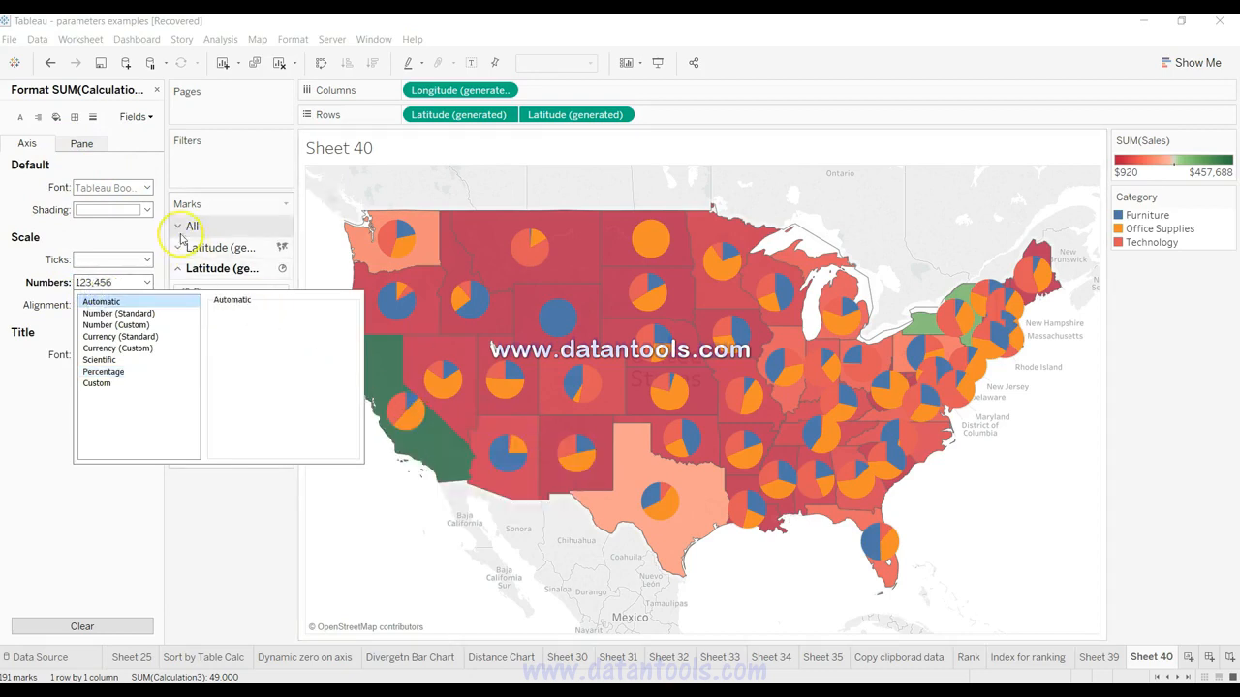
# Format Calculation3's default pane numbers as a percentage with 0 decimal places and close the formatting options.
pyautogui.click(80, 143)
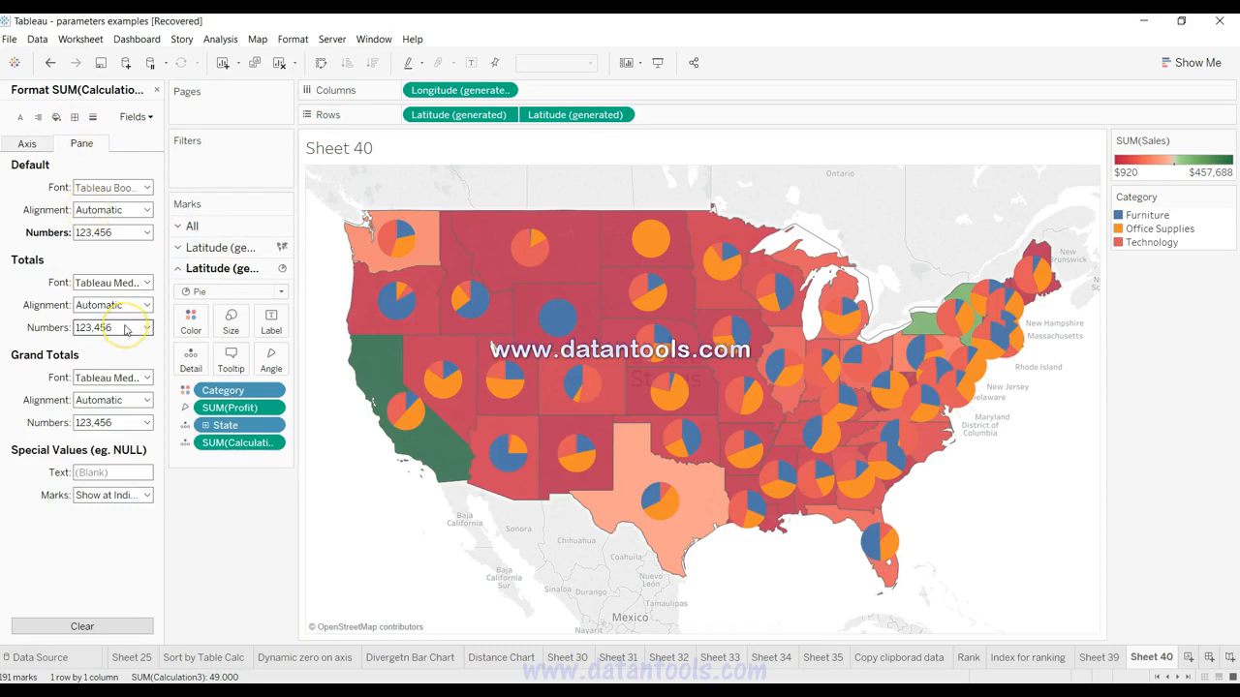
pyautogui.click(126, 233)
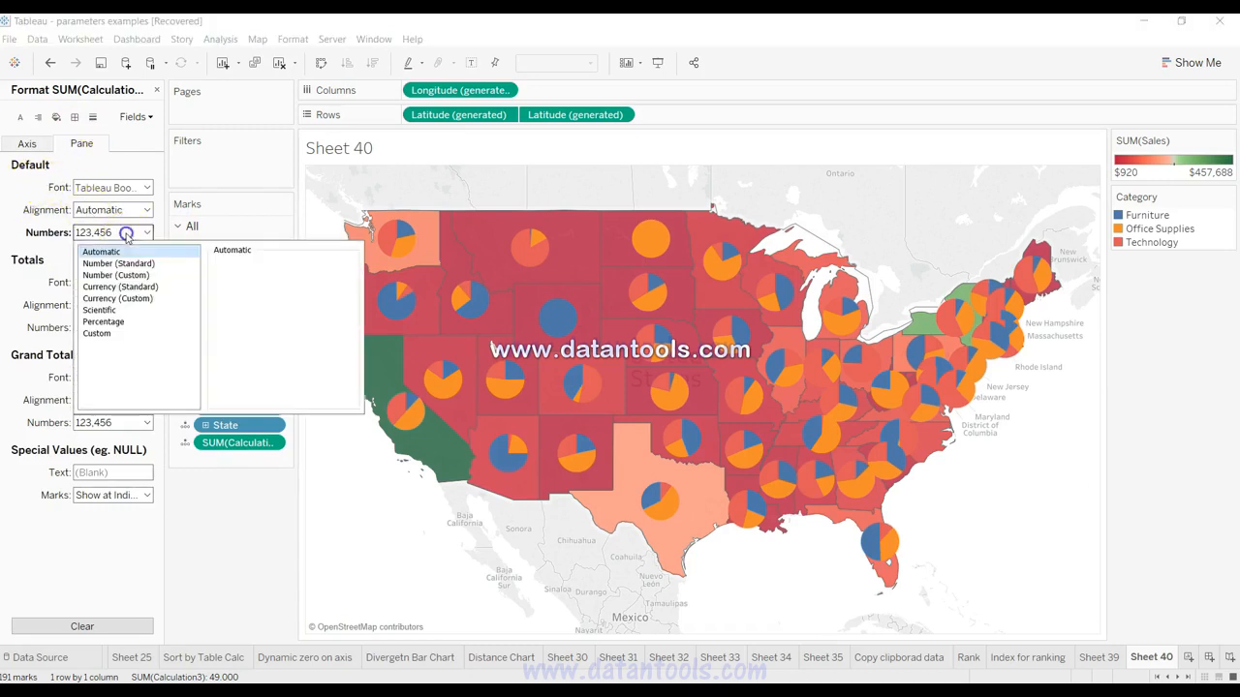
pyautogui.click(128, 321)
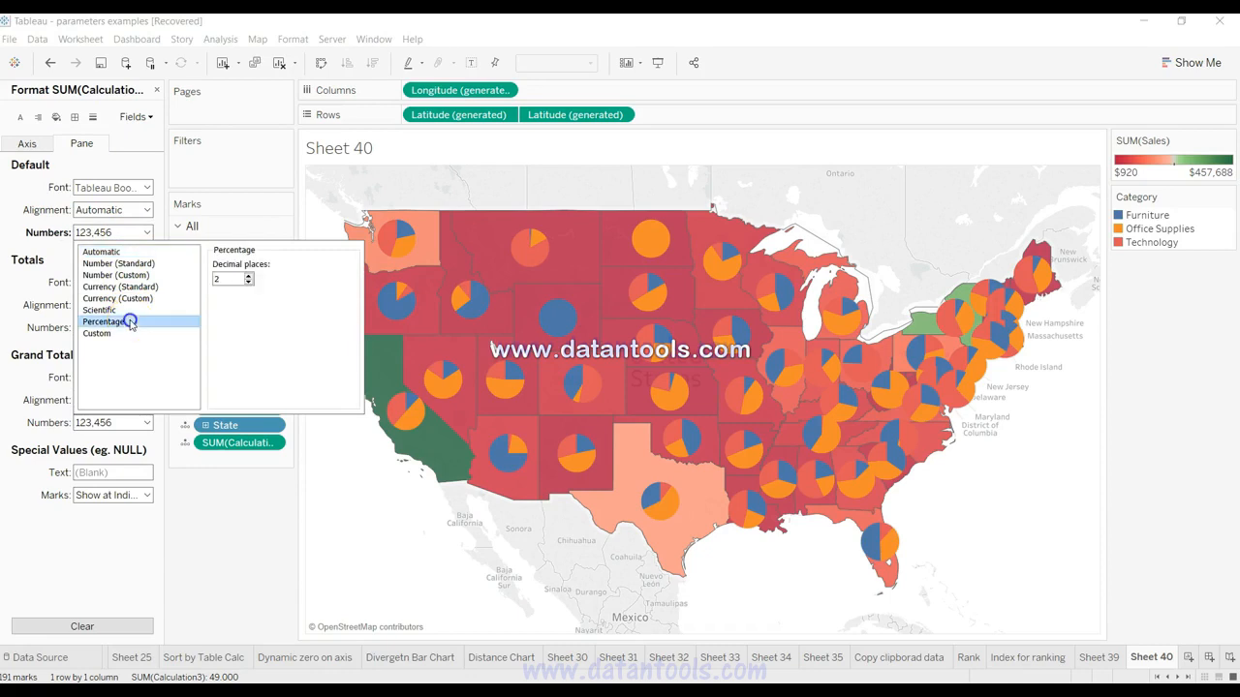
pyautogui.click(248, 282)
pyautogui.click(248, 282)
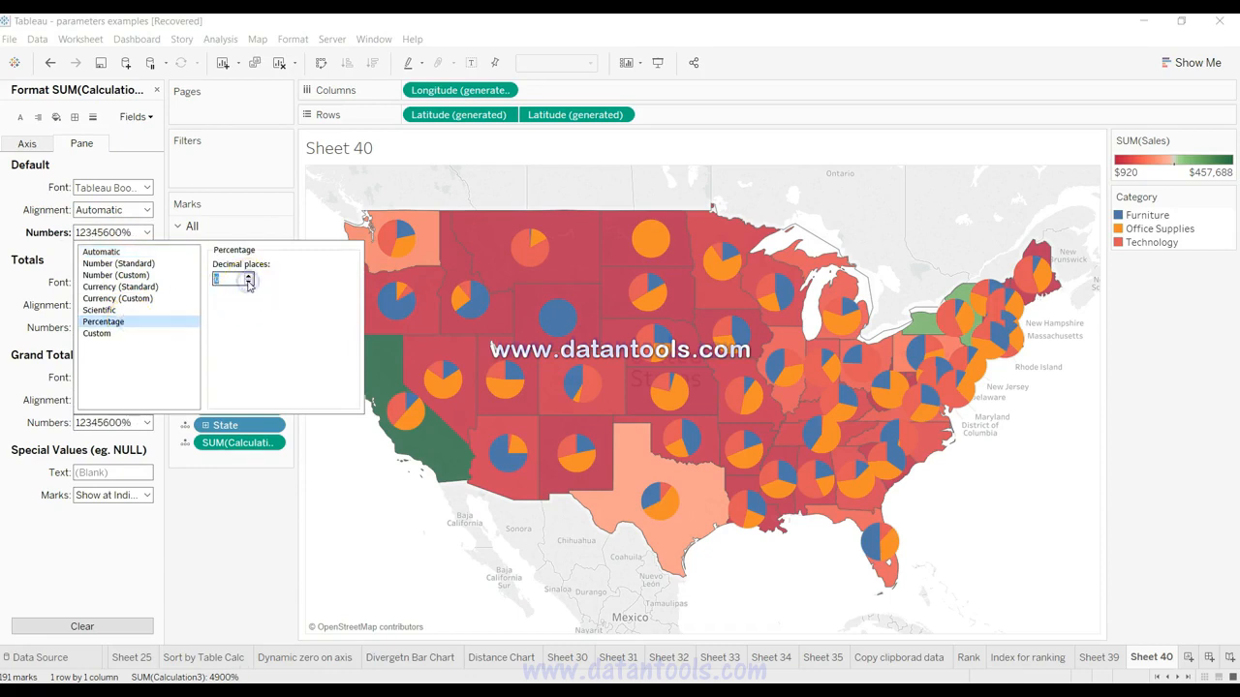
pyautogui.click(253, 525)
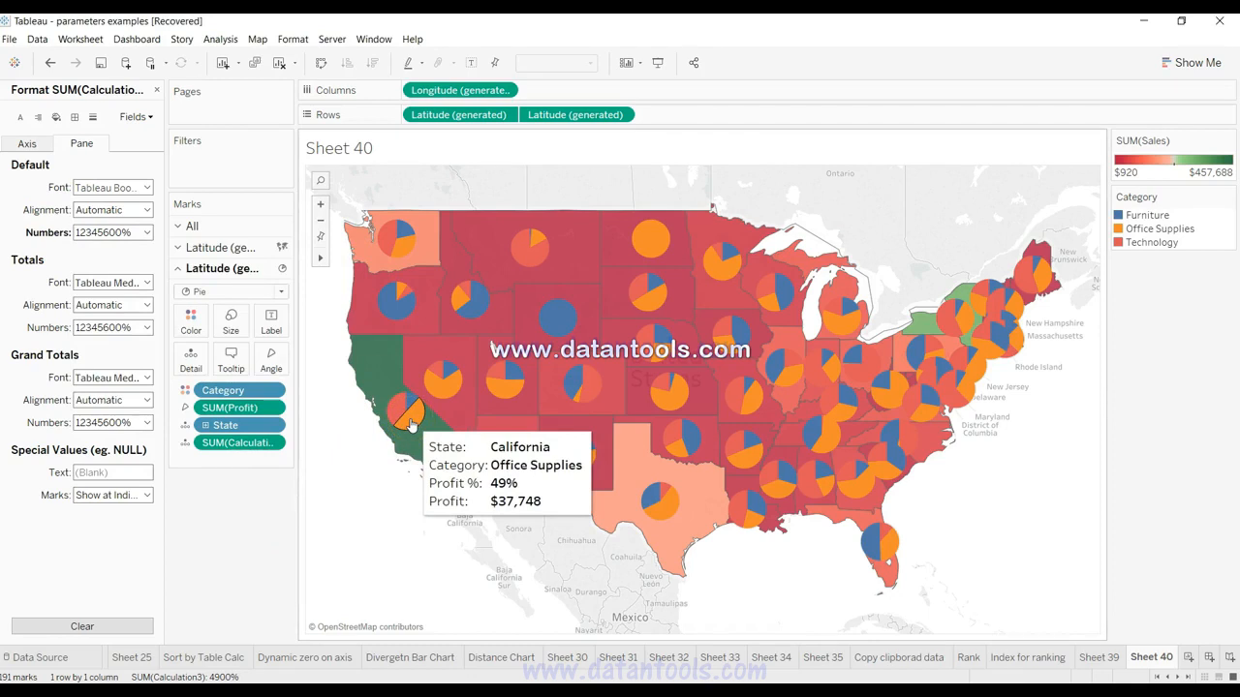
pyautogui.click(156, 90)
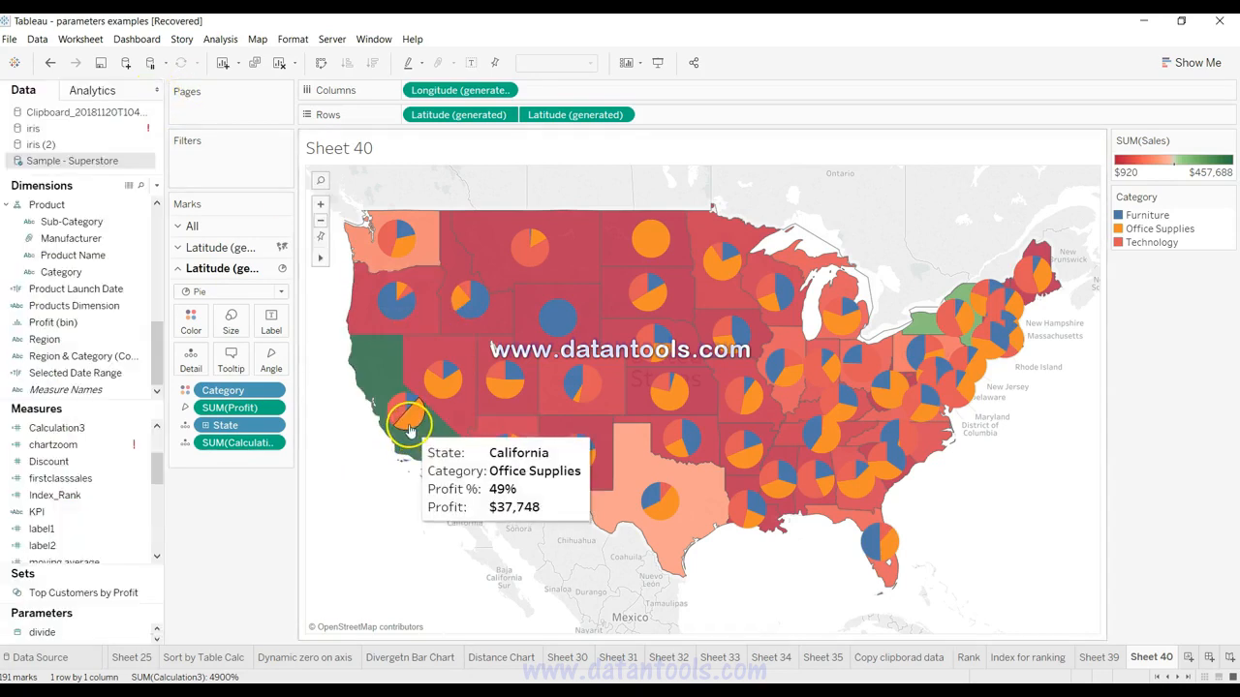
# Reopen the Calculation3 formula and review its State and Category profit numerator against the State-level profit denominator.
pyautogui.rightClick(140, 427)
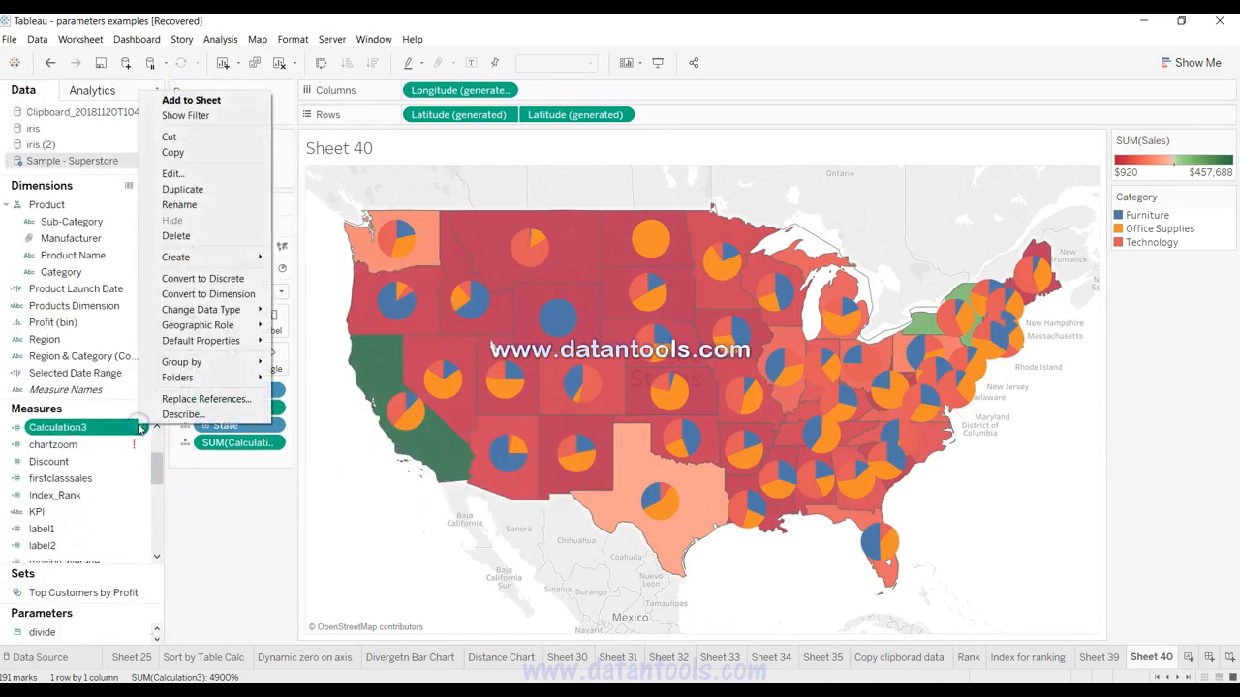
pyautogui.click(199, 173)
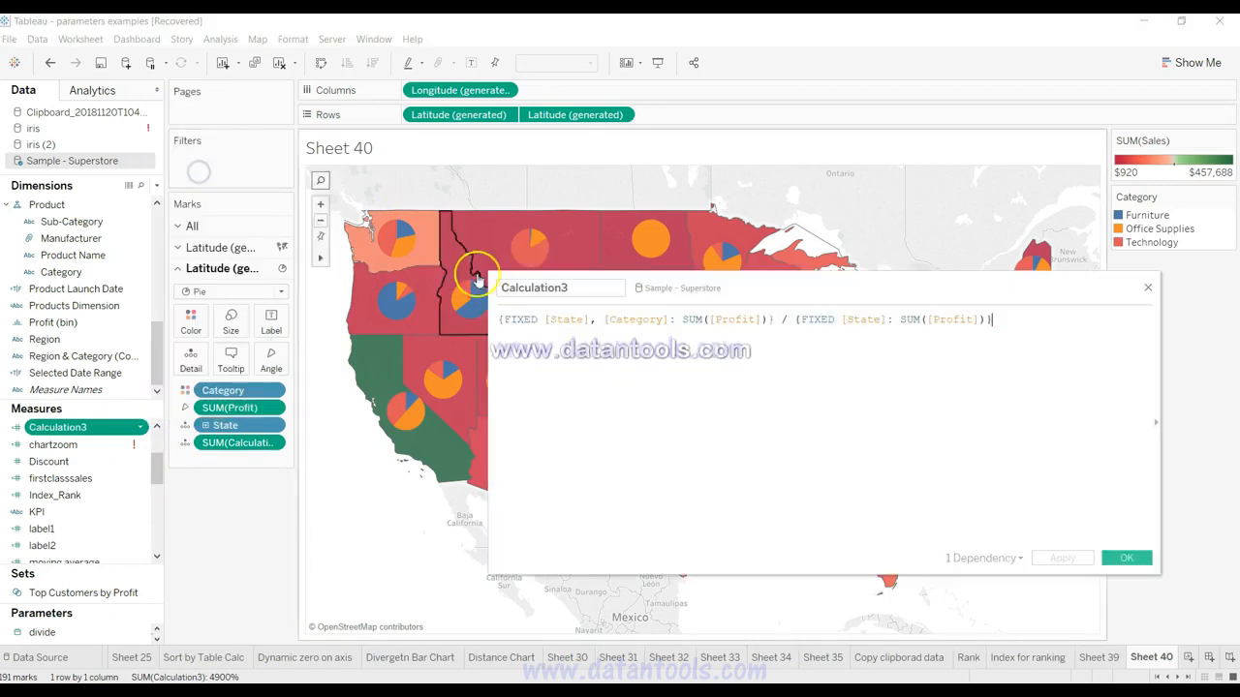
pyautogui.moveTo(503, 320); pyautogui.dragTo(740, 320)
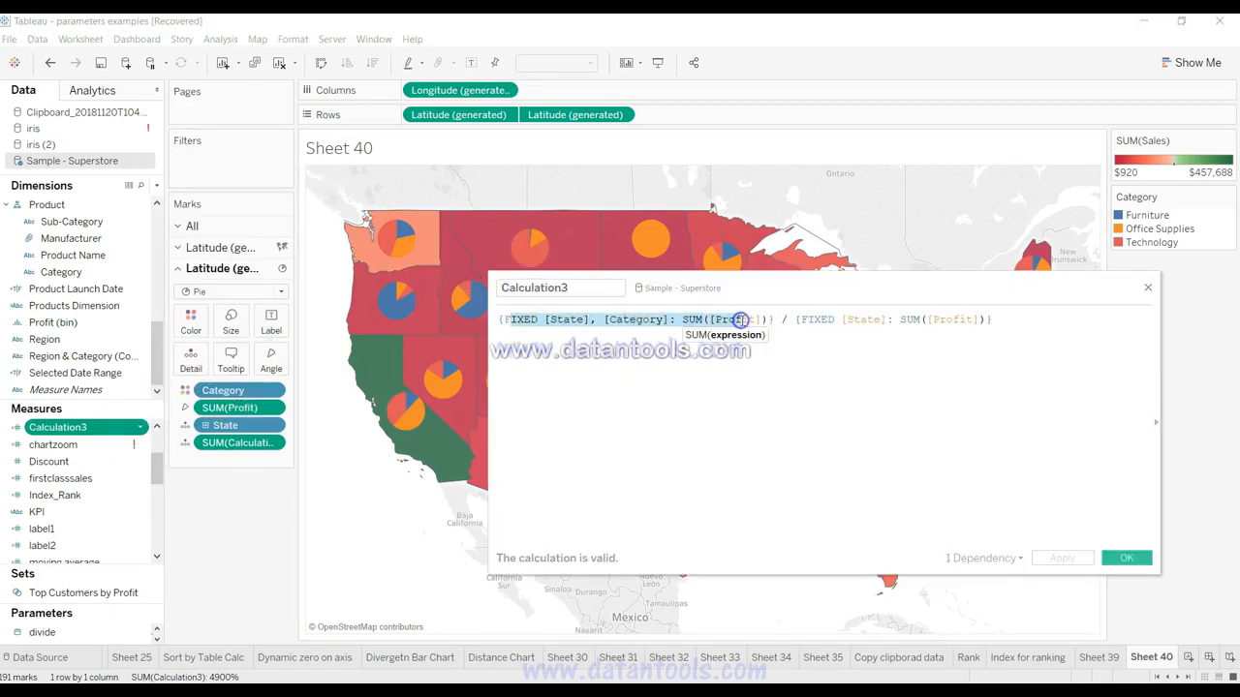
pyautogui.click(740, 320)
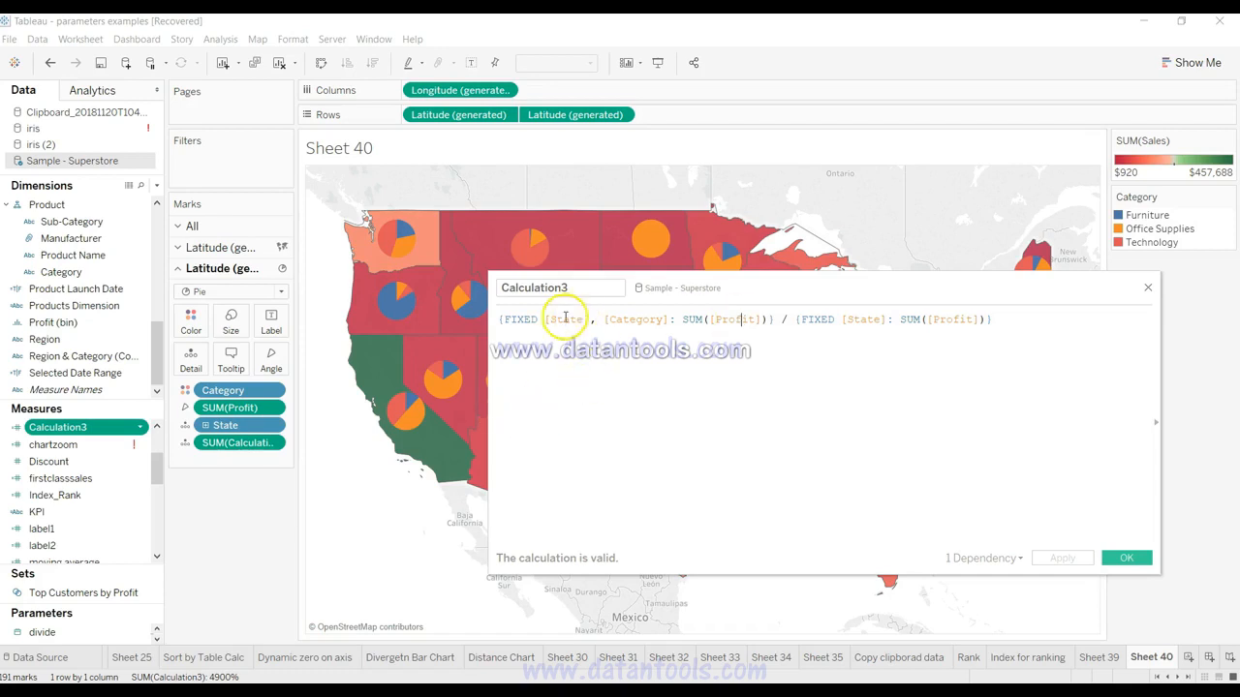
pyautogui.moveTo(552, 318); pyautogui.dragTo(668, 319)
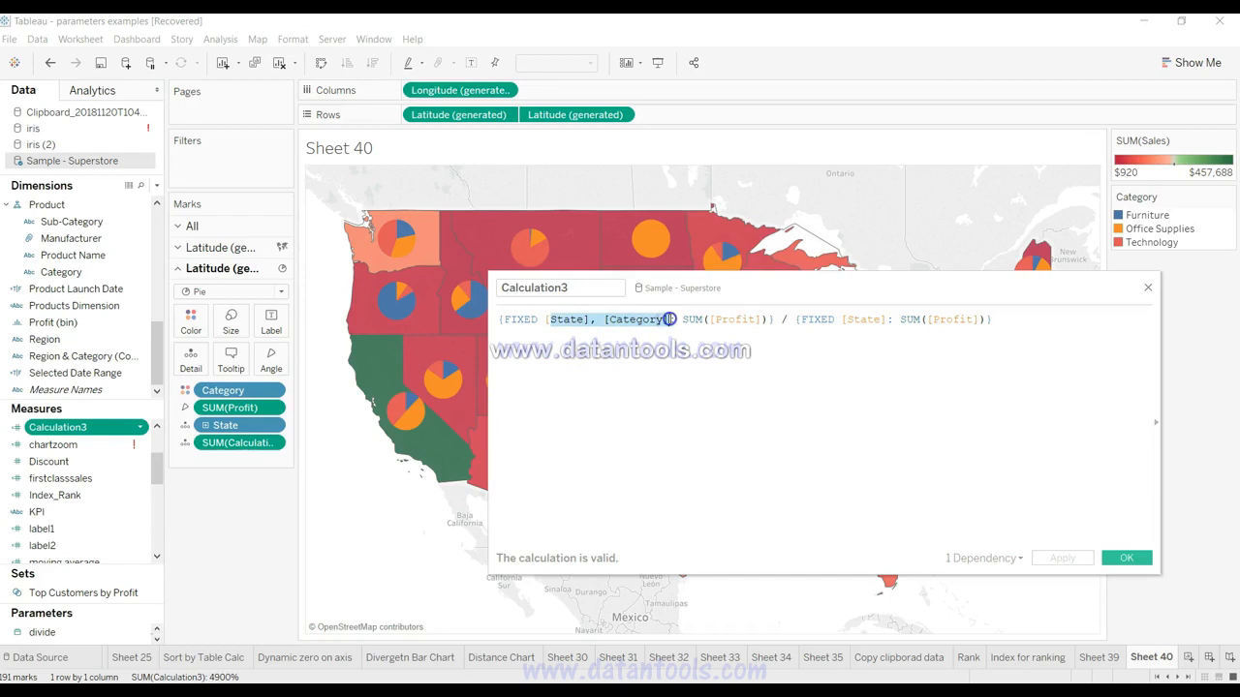
pyautogui.click(668, 319)
pyautogui.click(713, 319)
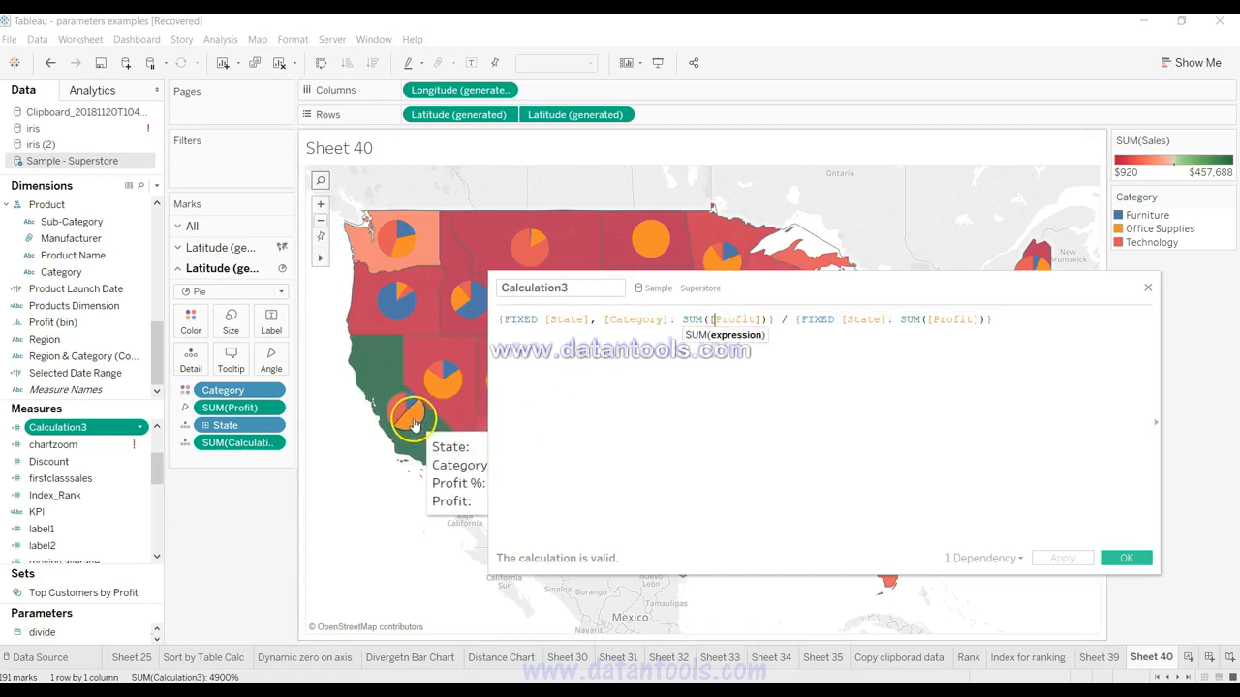
pyautogui.moveTo(795, 319); pyautogui.dragTo(1004, 336)
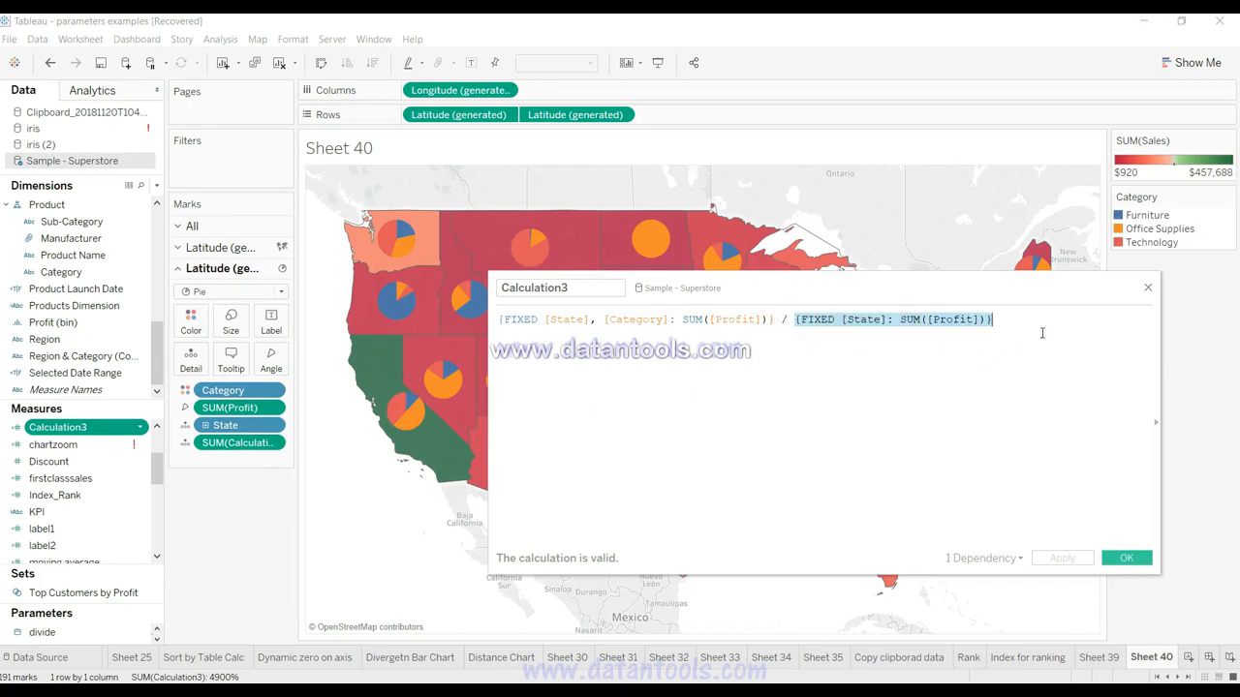
pyautogui.click(1019, 479)
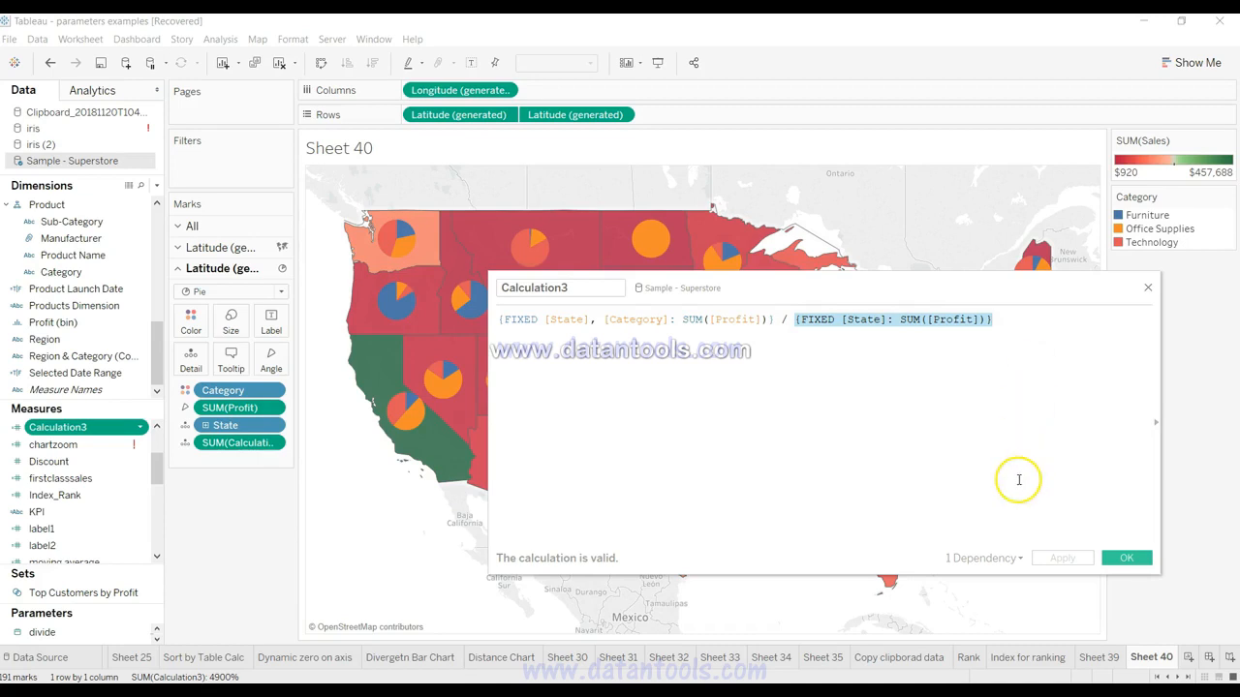